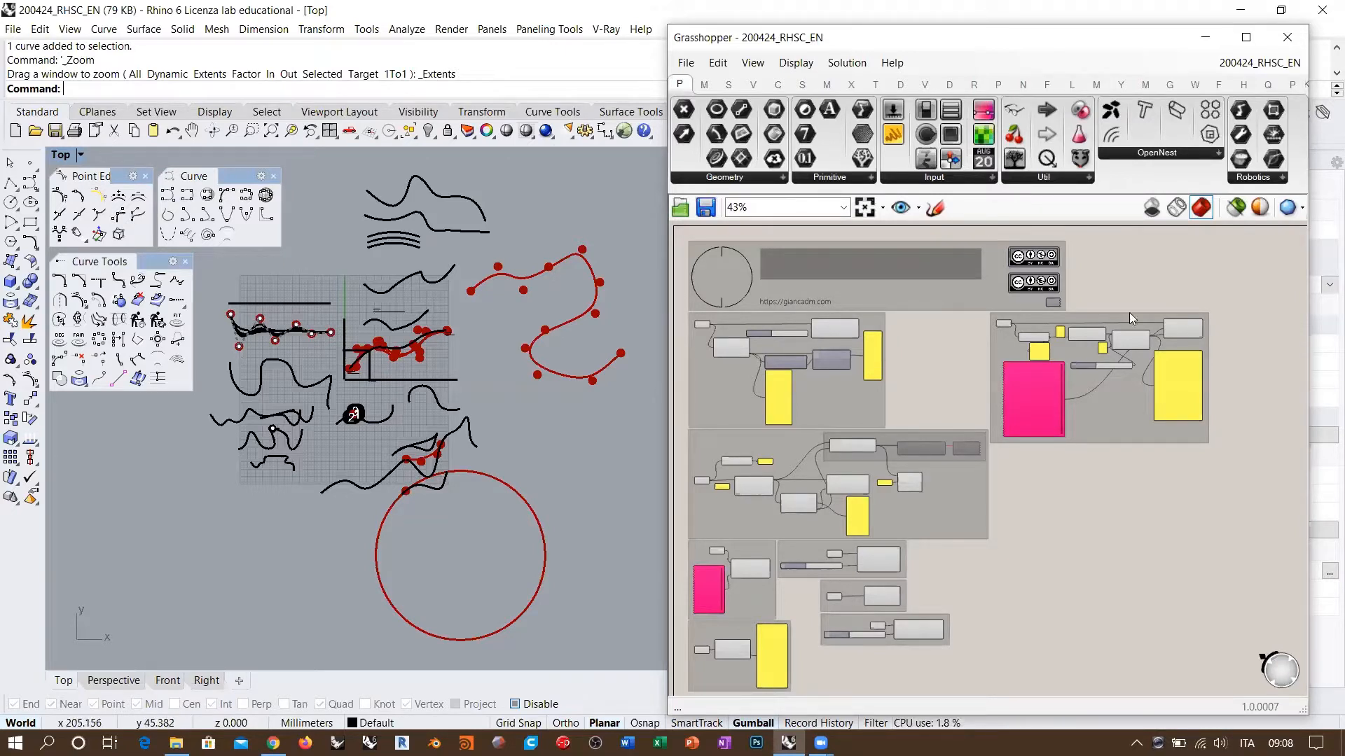
Close the Grasshopper window and bring the existing curves into view in the Top viewport
click(1291, 45)
right_drag(486, 363, 706, 379)
scroll(594, 337, up, 4)
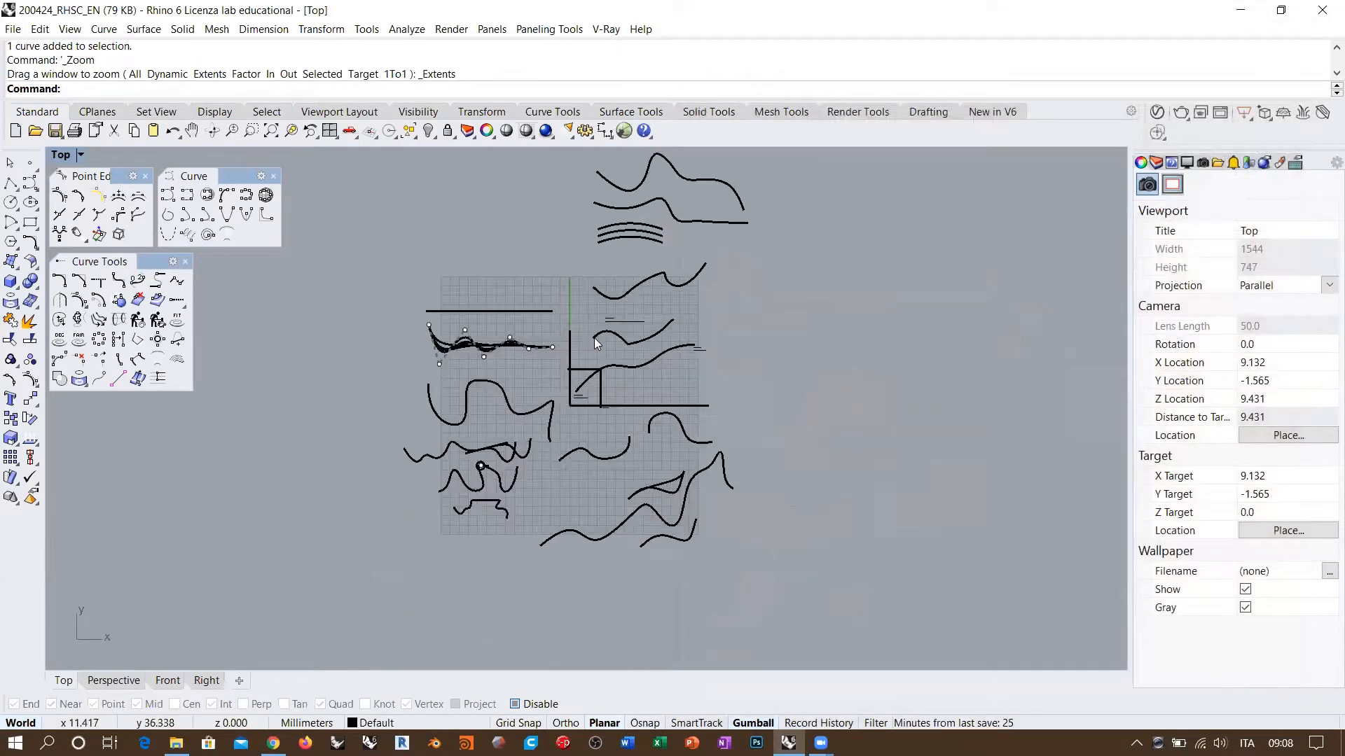
right_drag(620, 363, 614, 376)
scroll(595, 375, down, 2)
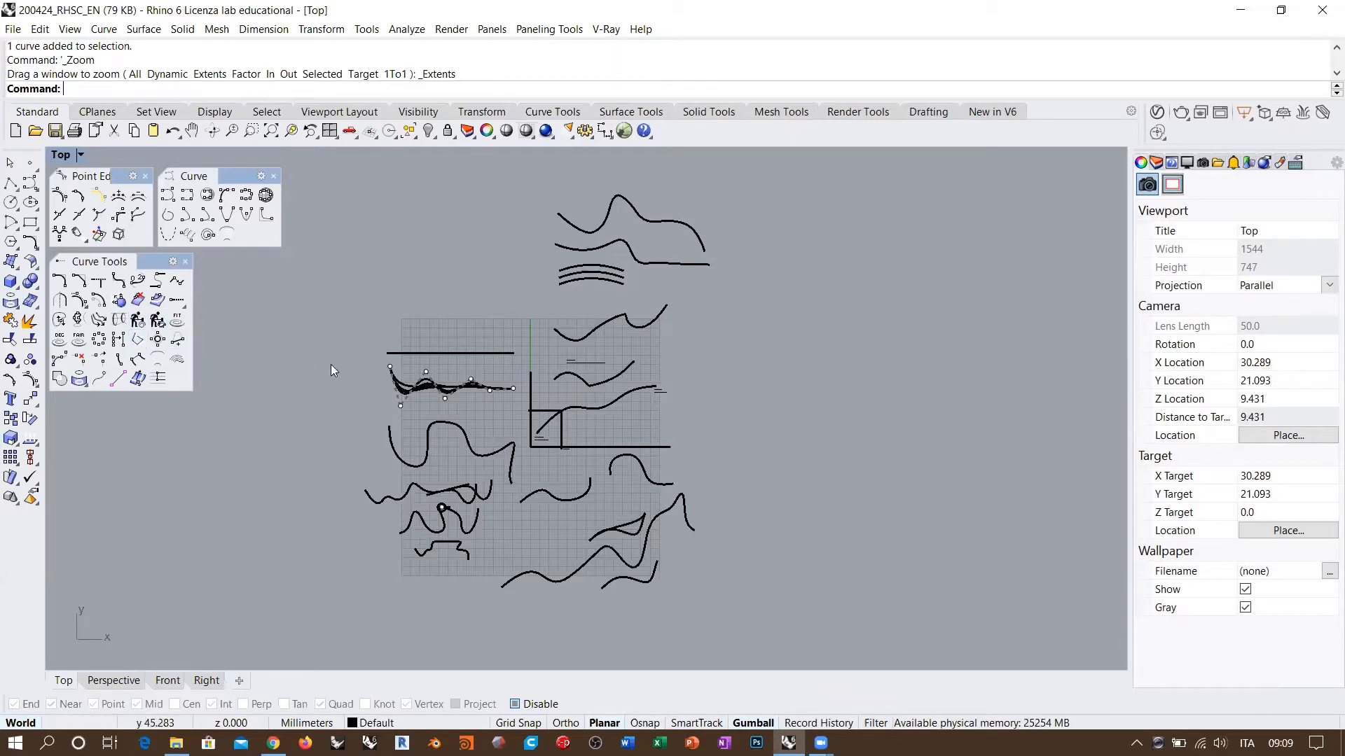
Draw an open, wavy degree-3 control point curve with ten points in the empty area above the grid
mouse_move(449, 318)
right_down()
mouse_move(474, 274)
mouse_move(470, 303)
right_up()
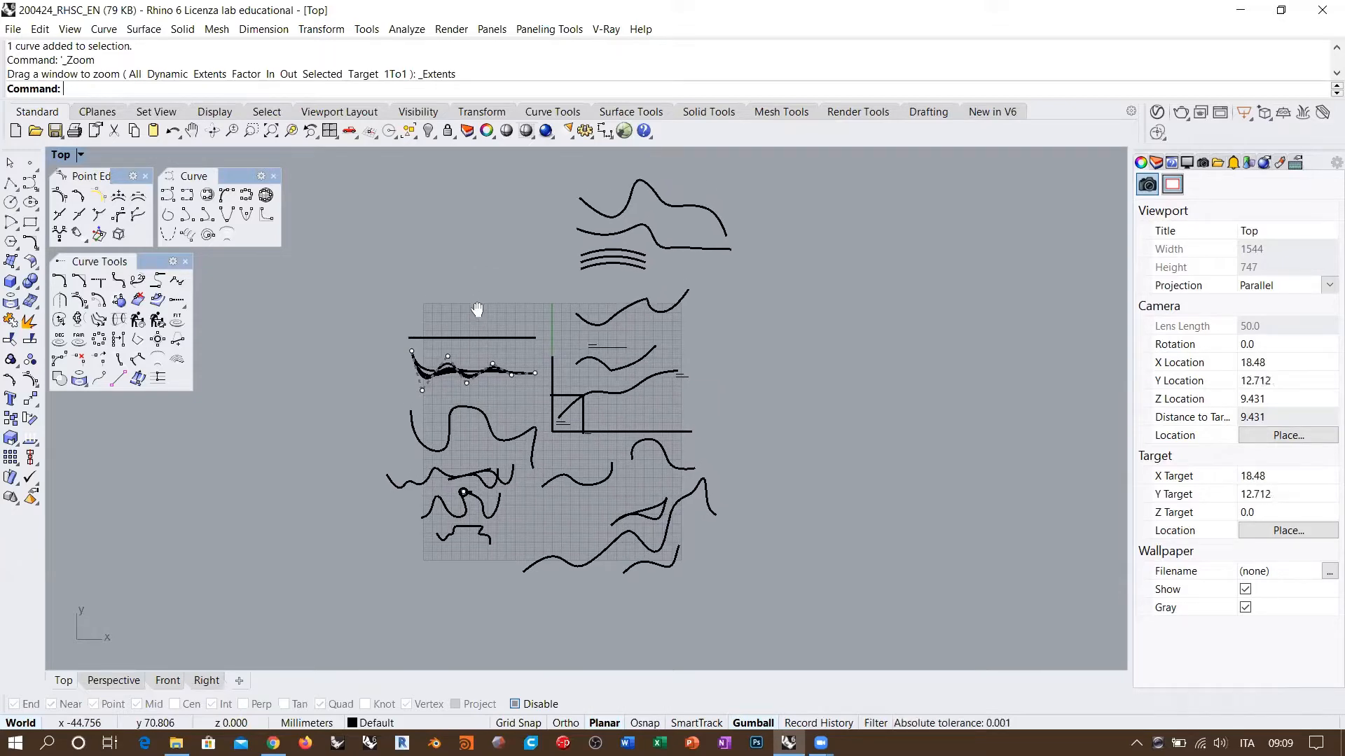
scroll(477, 290, up, 10)
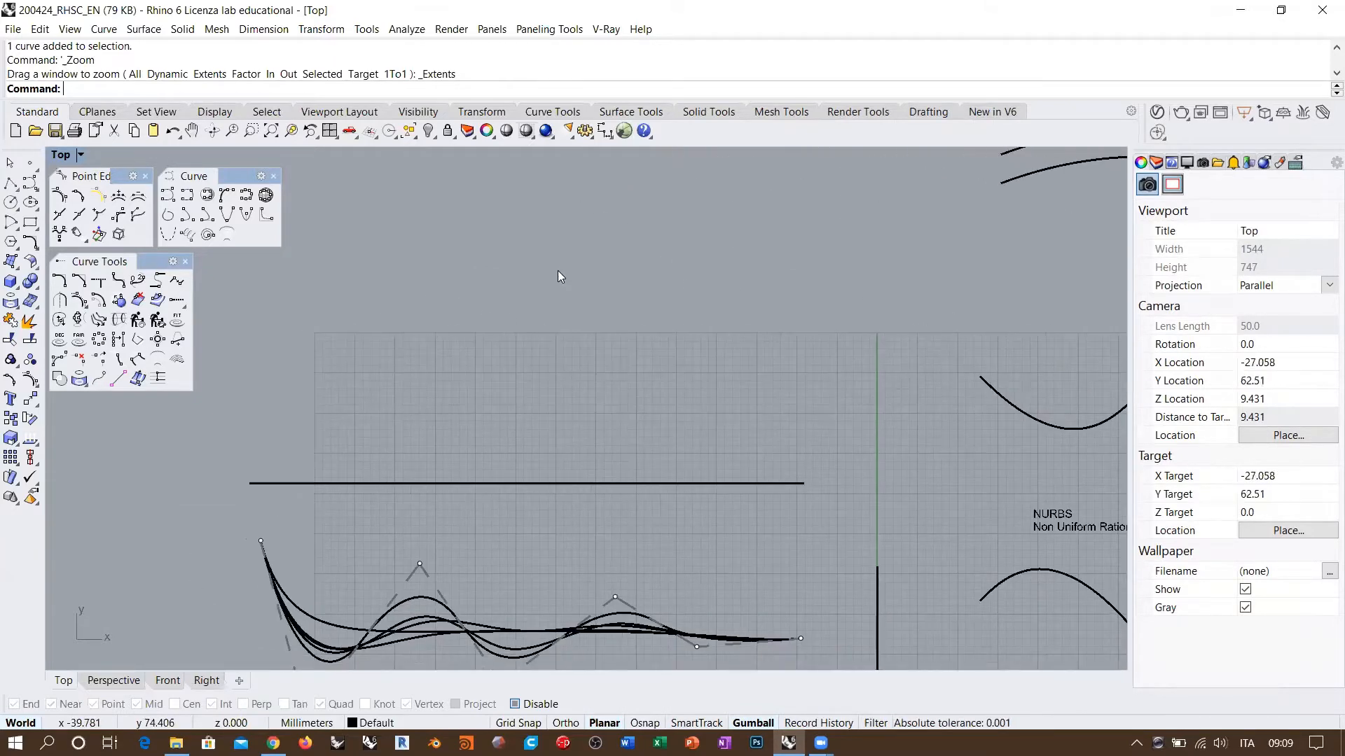
right_drag(554, 255, 558, 326)
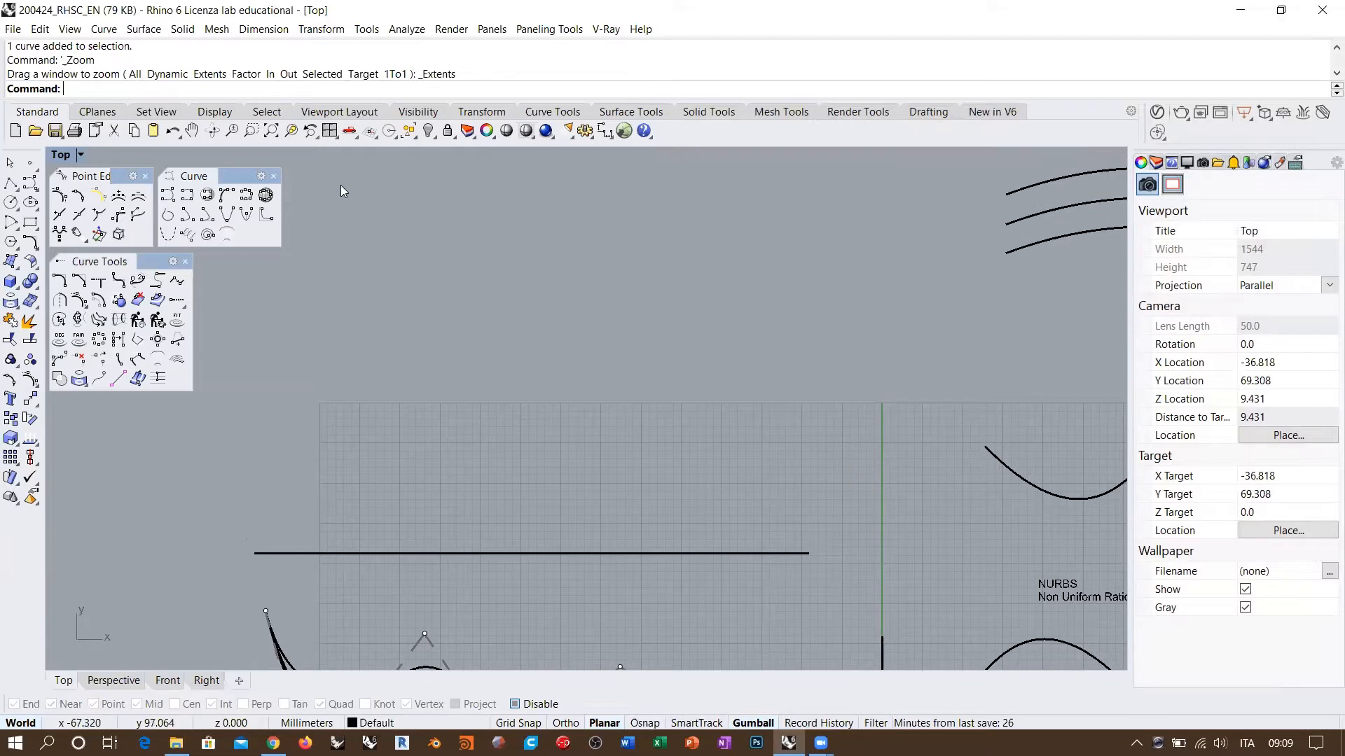
click(167, 195)
click(287, 309)
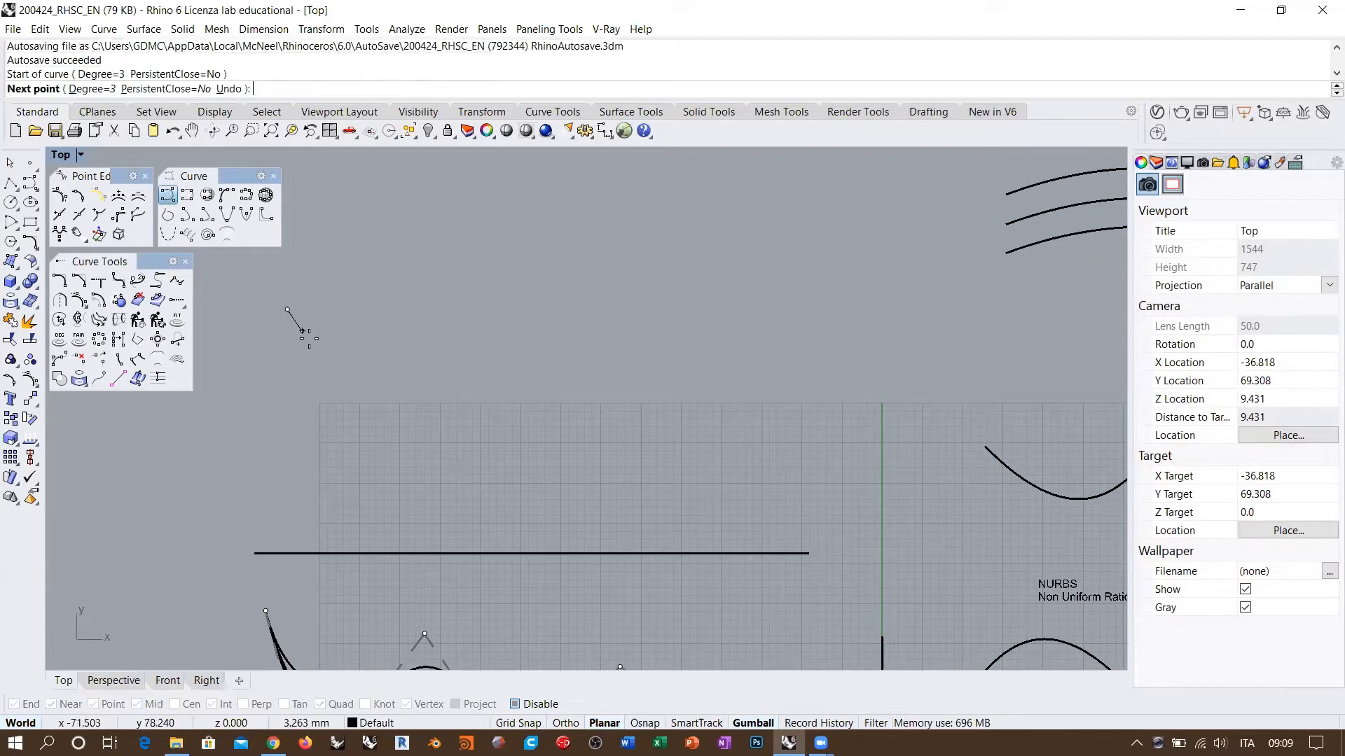
click(320, 345)
click(355, 356)
click(401, 323)
click(465, 236)
click(588, 191)
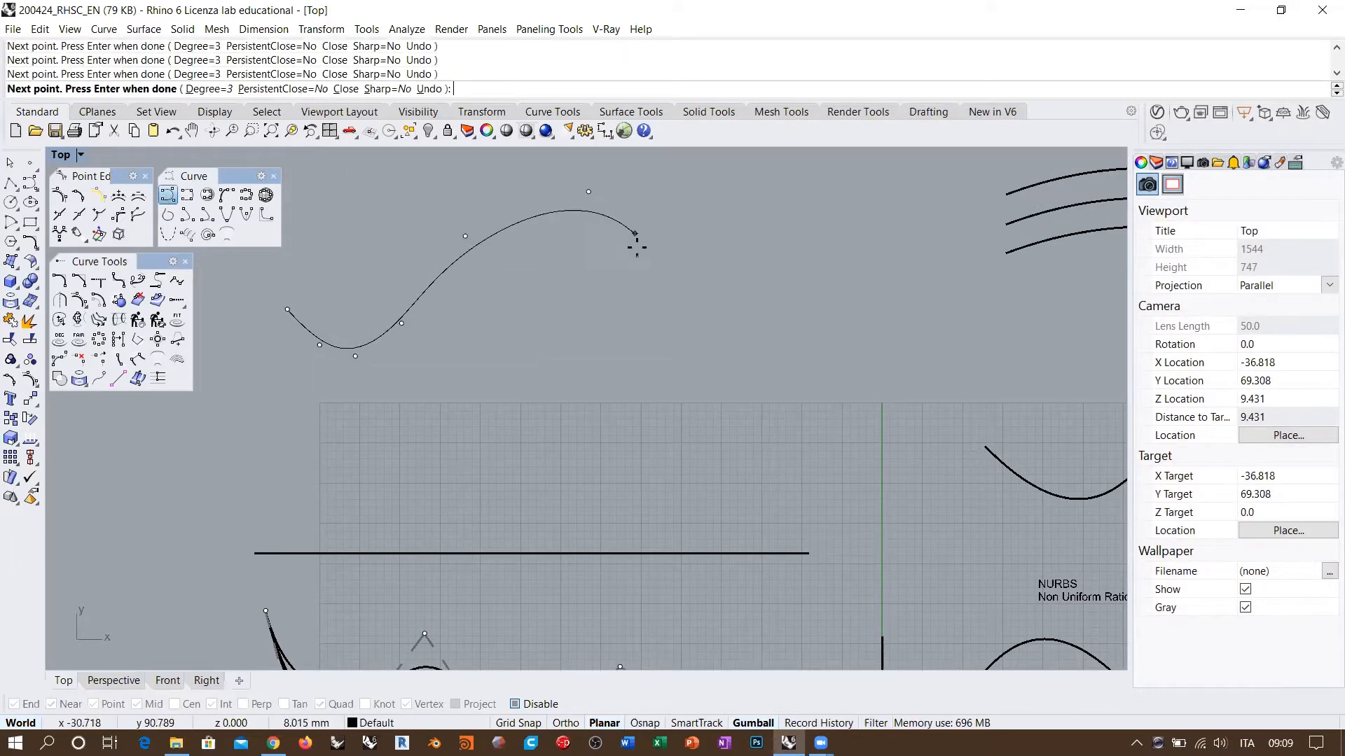
click(648, 289)
click(805, 309)
click(1015, 336)
right_click(1016, 335)
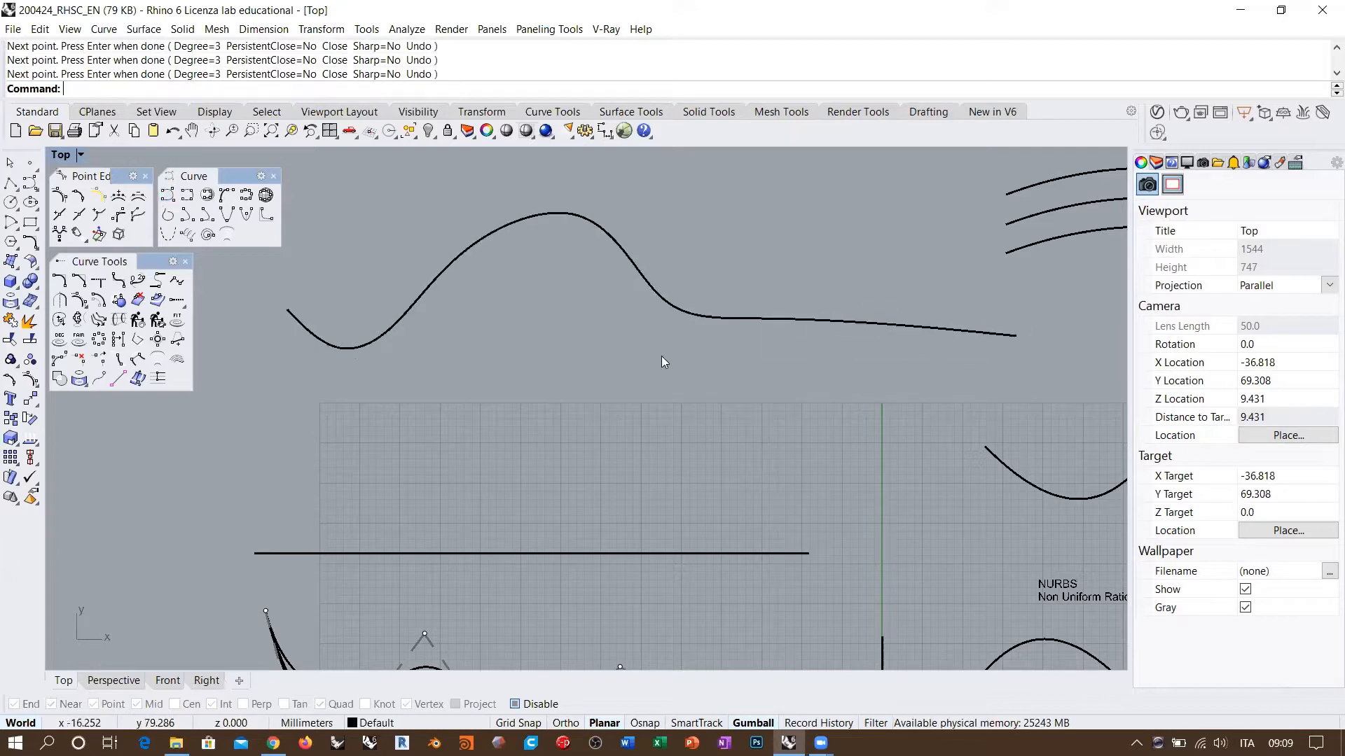
Move the new wavy curve a short distance in the negative X direction
right_drag(574, 376, 571, 406)
click(472, 268)
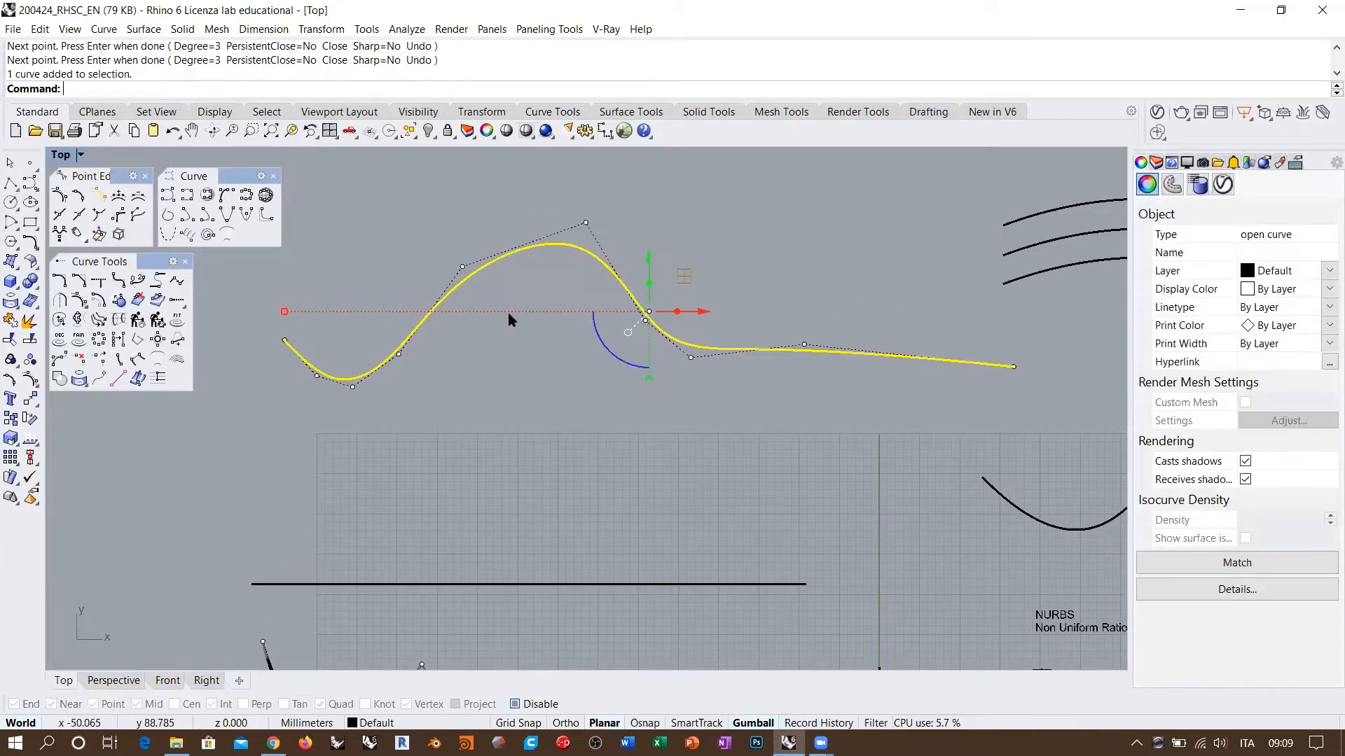
drag(684, 276, 597, 272)
click(617, 456)
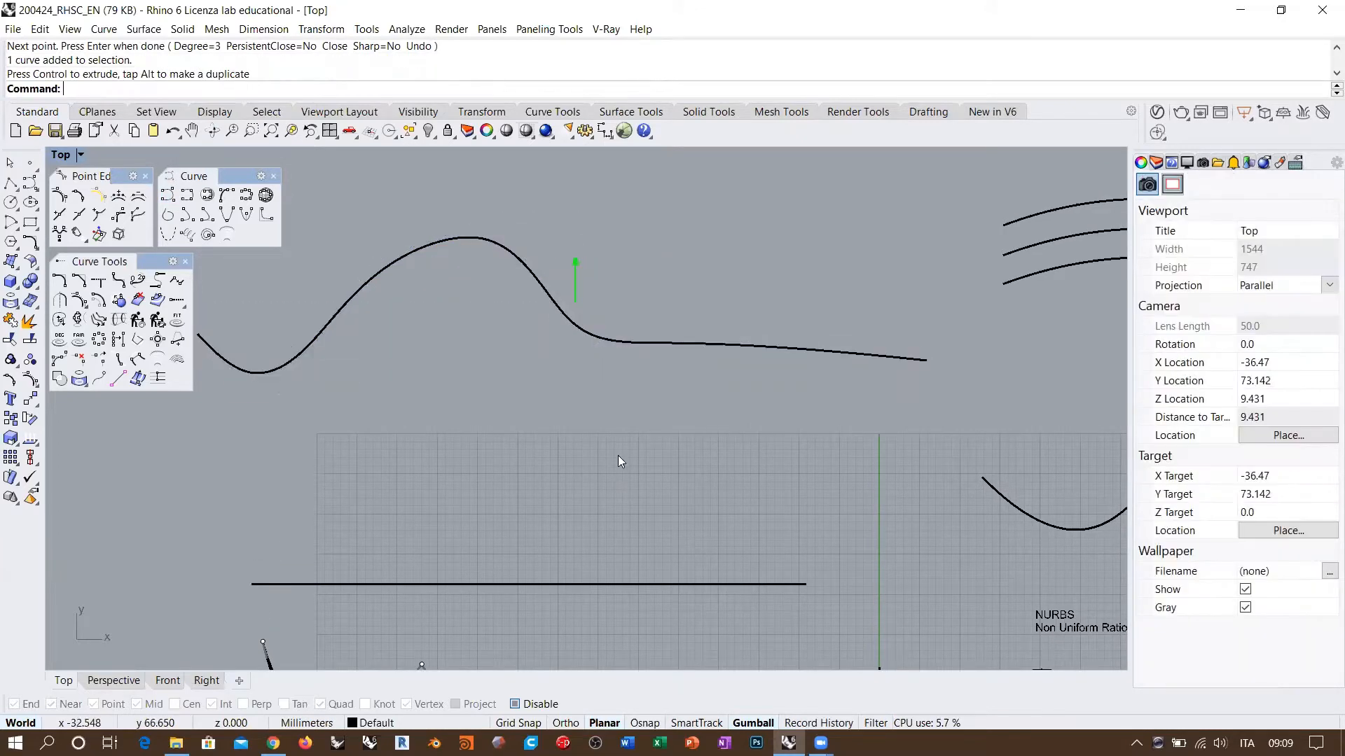
right_drag(560, 419, 609, 397)
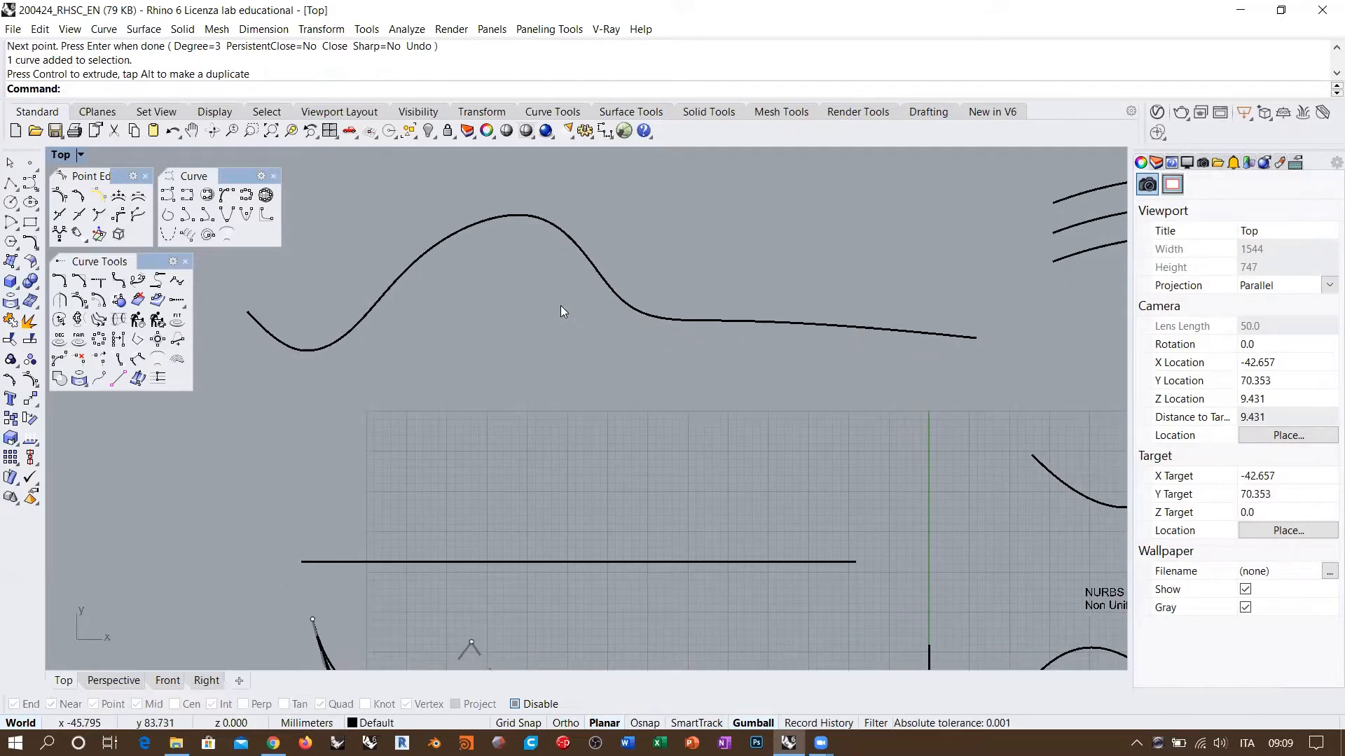
Start a Rebuild of the wavy curve with a point count of 10
drag(473, 291, 386, 202)
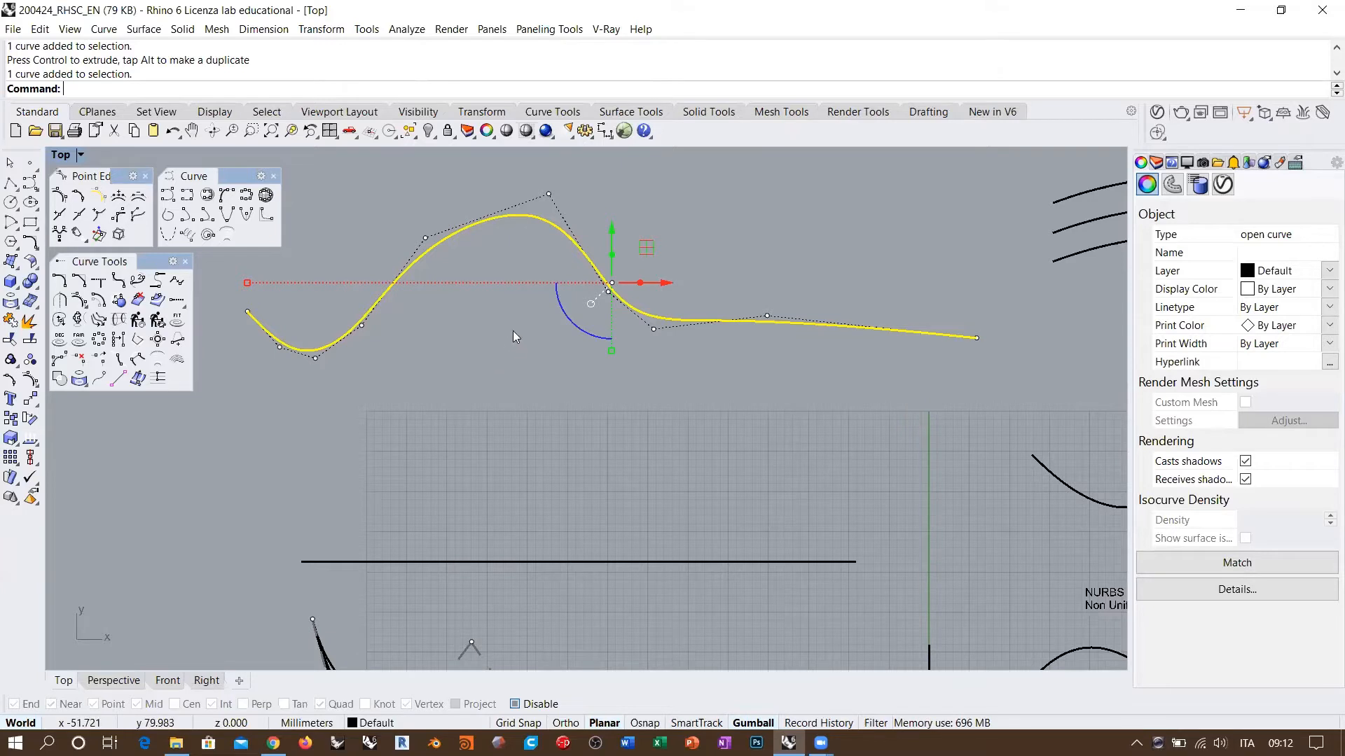
right_drag(513, 331, 511, 360)
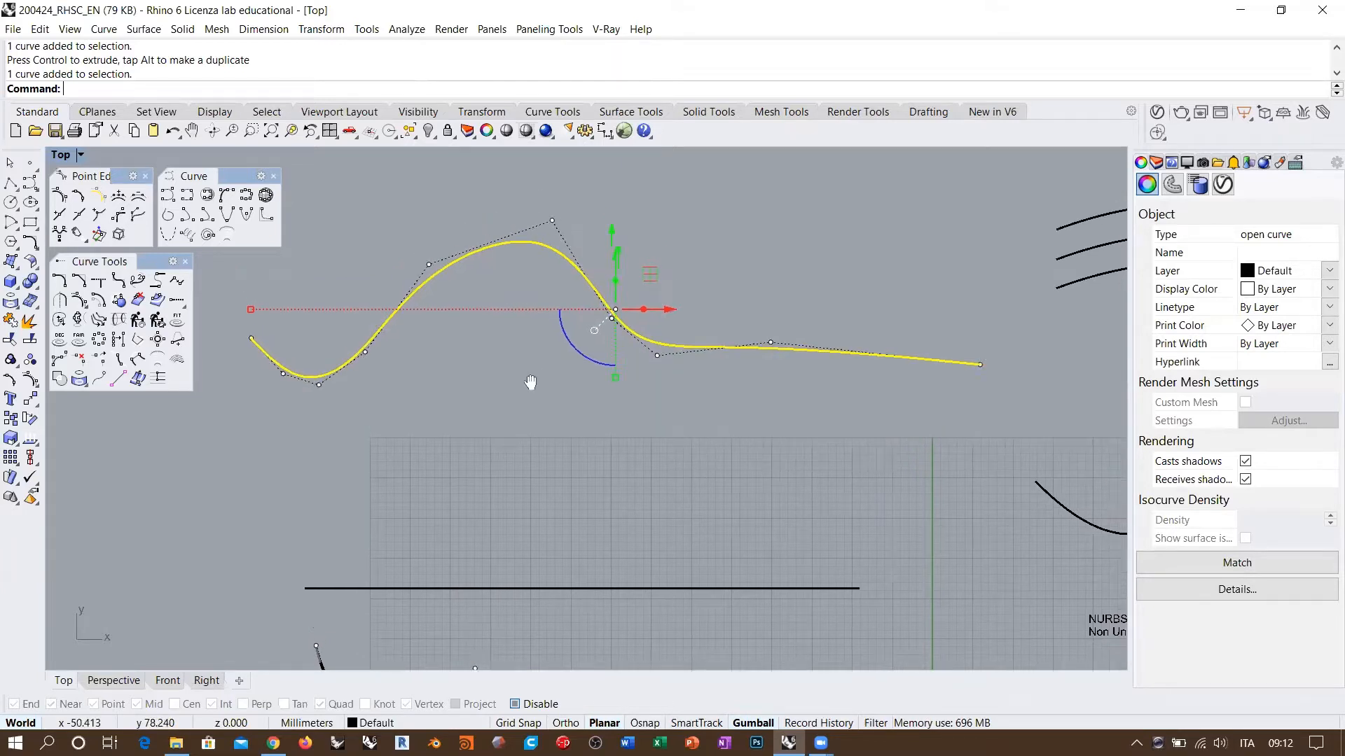
click(137, 322)
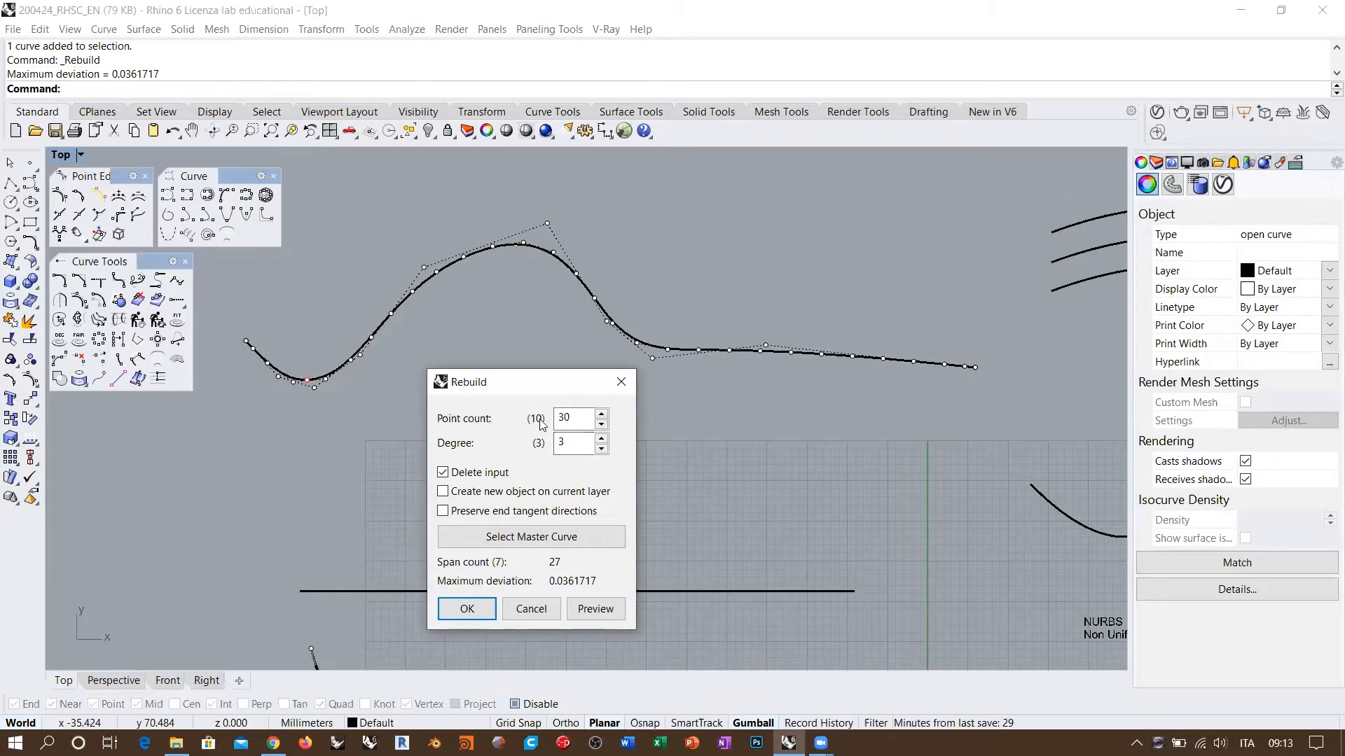
double_click(580, 417)
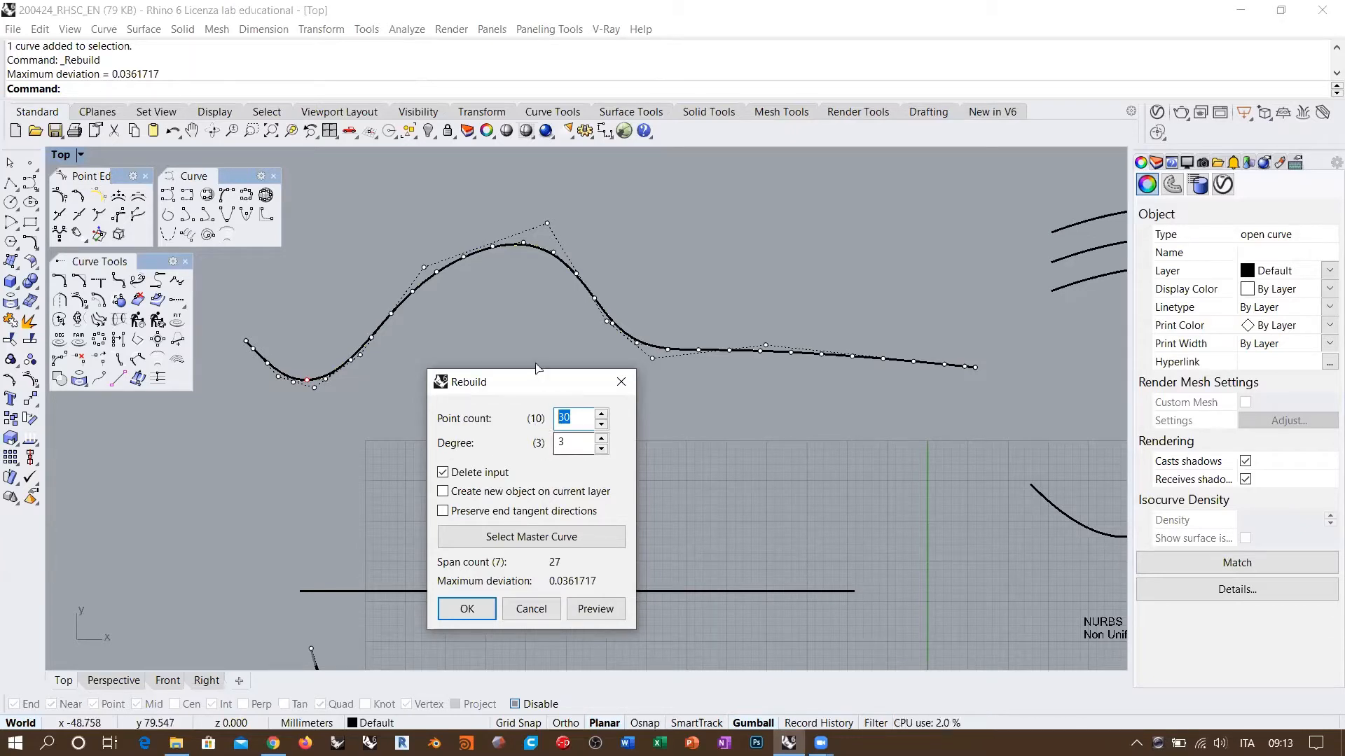
drag(532, 379, 514, 377)
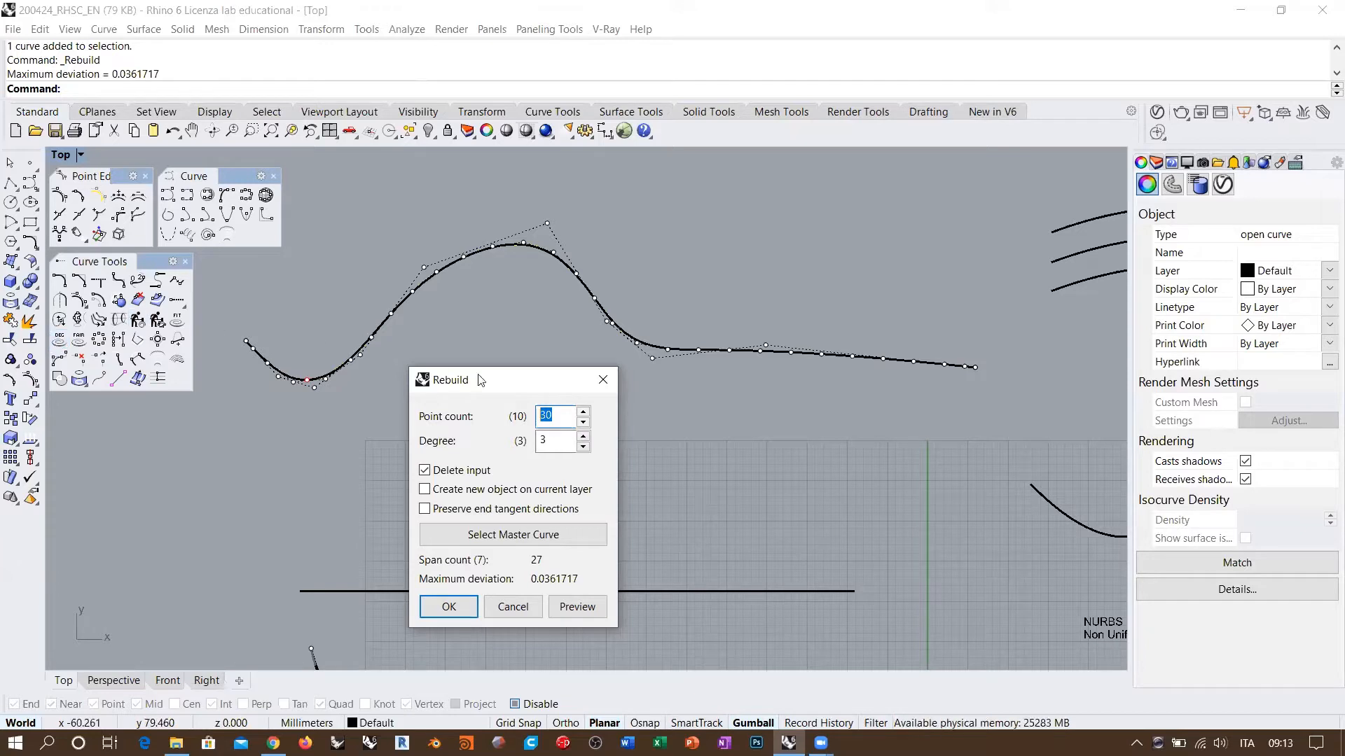
drag(510, 386, 504, 375)
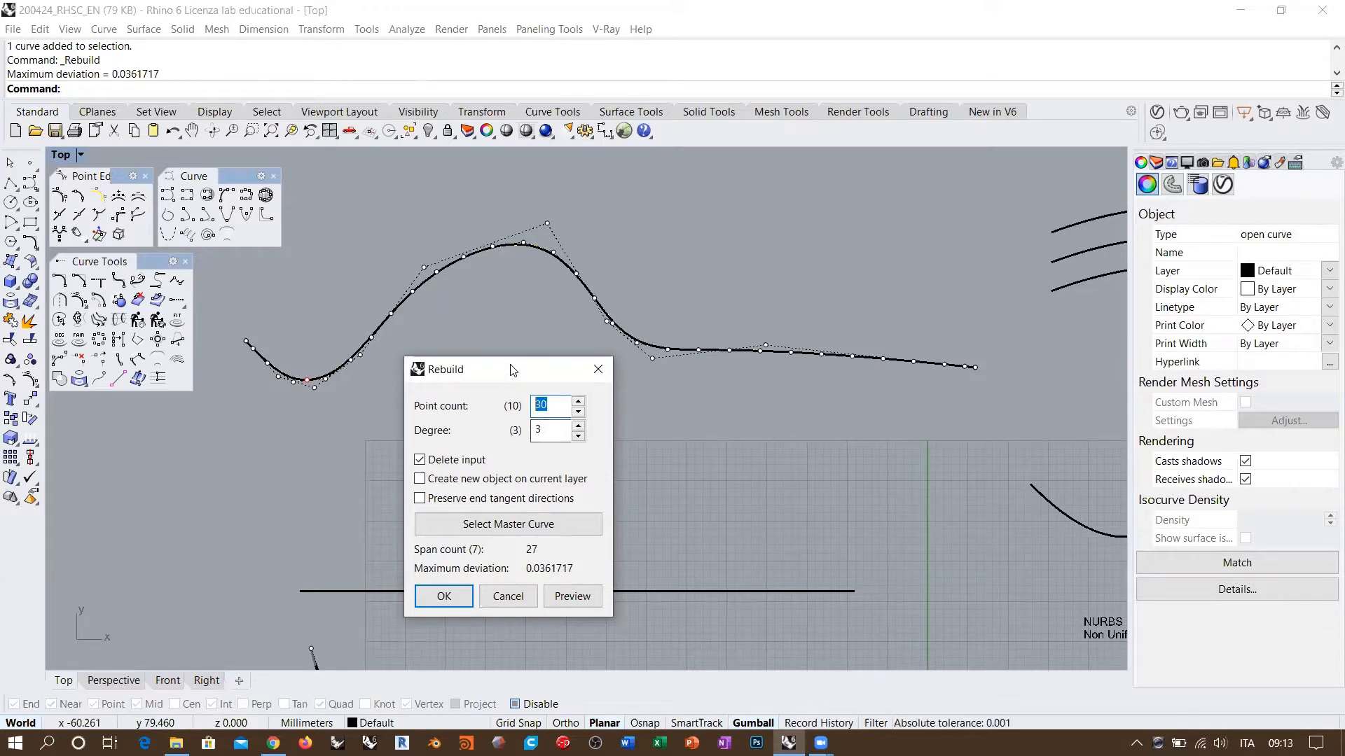
drag(510, 365, 512, 374)
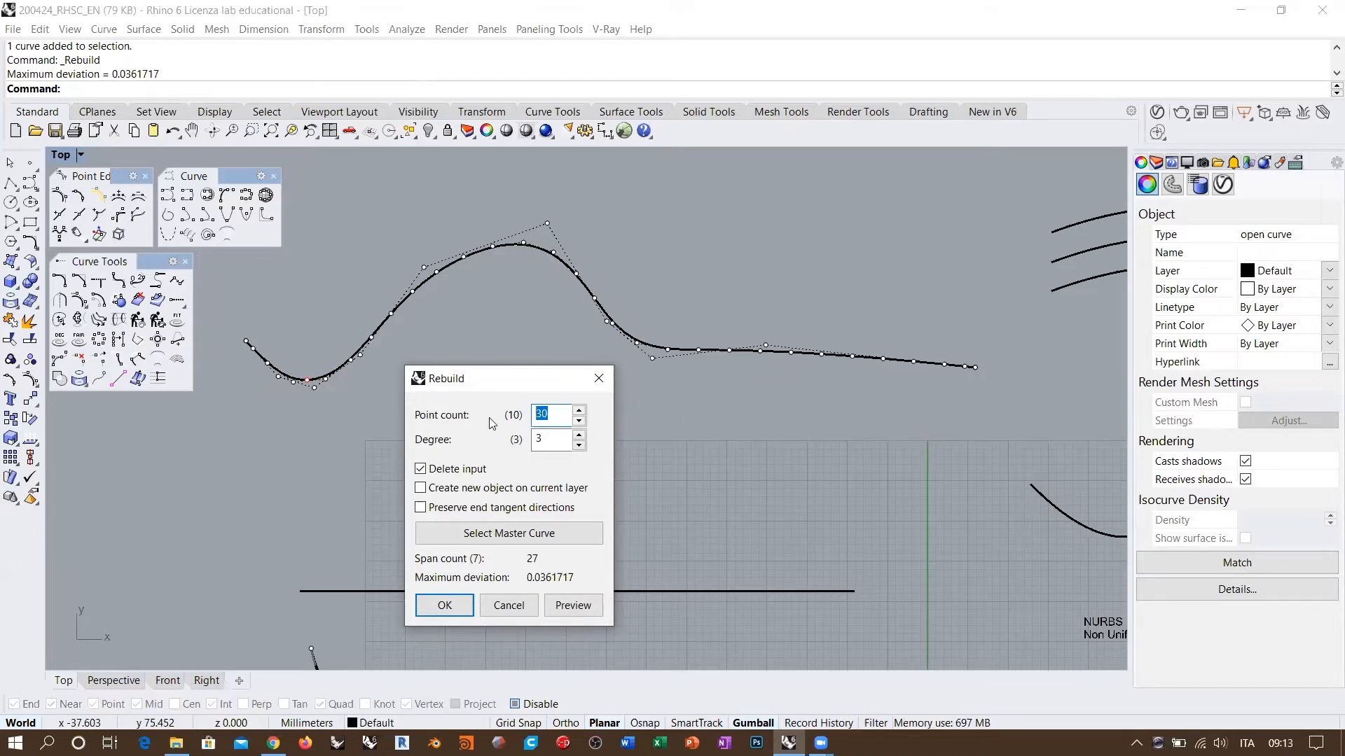
text(10)
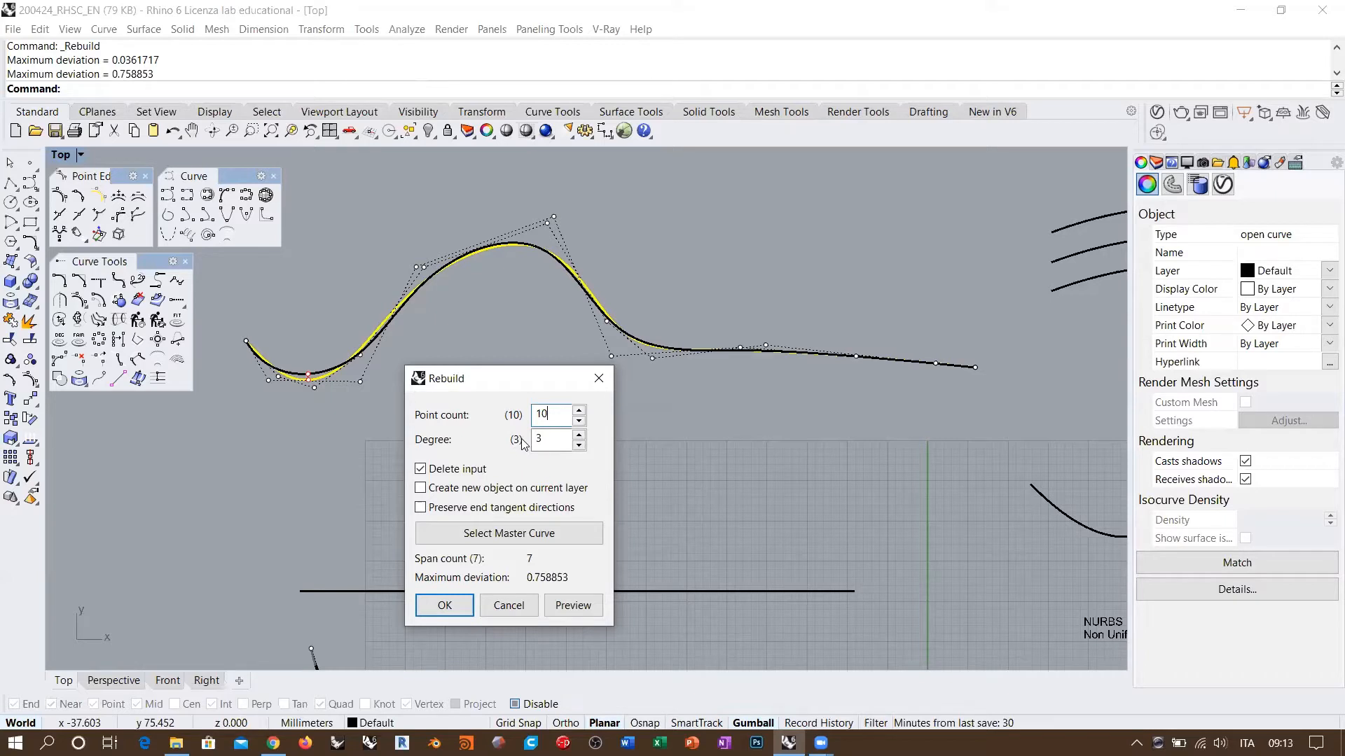
Compare the rebuild's point count, degree and span count with those of the original curve
drag(484, 378, 897, 403)
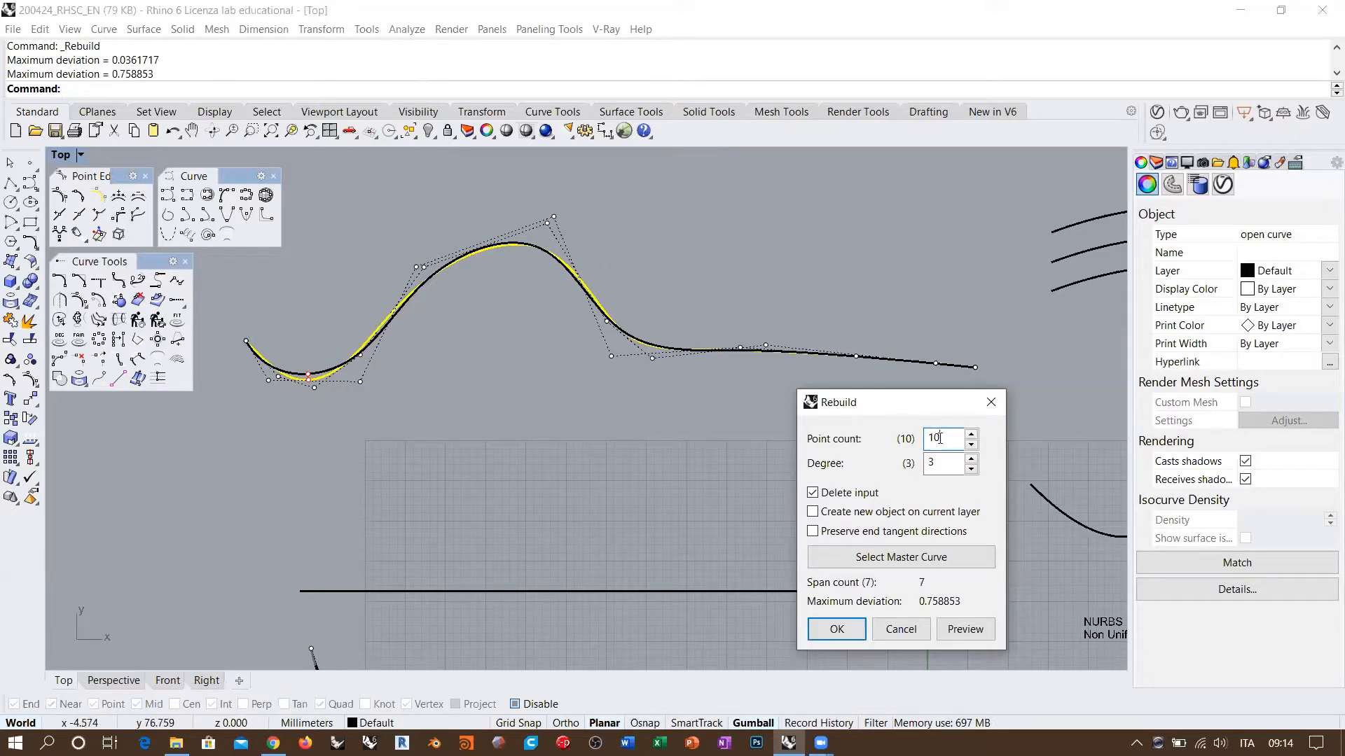
drag(910, 410, 892, 404)
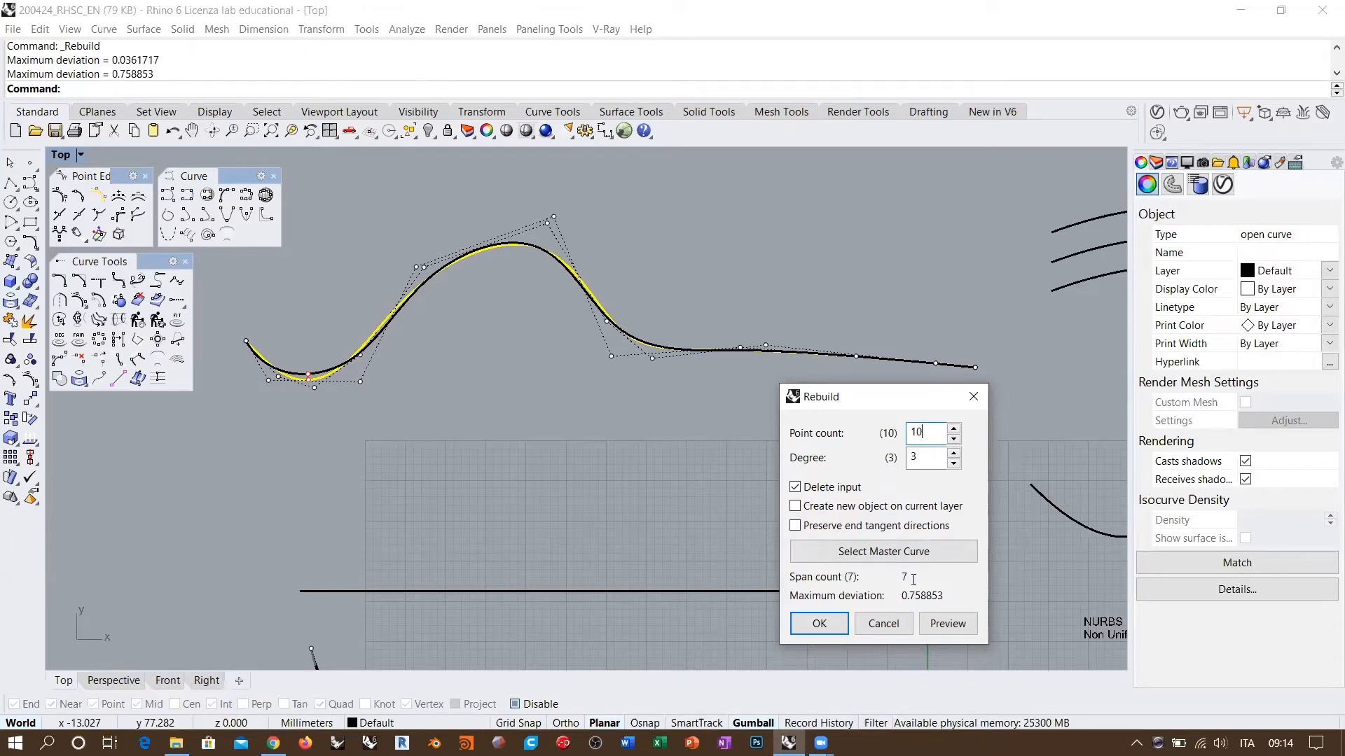
drag(902, 577, 913, 577)
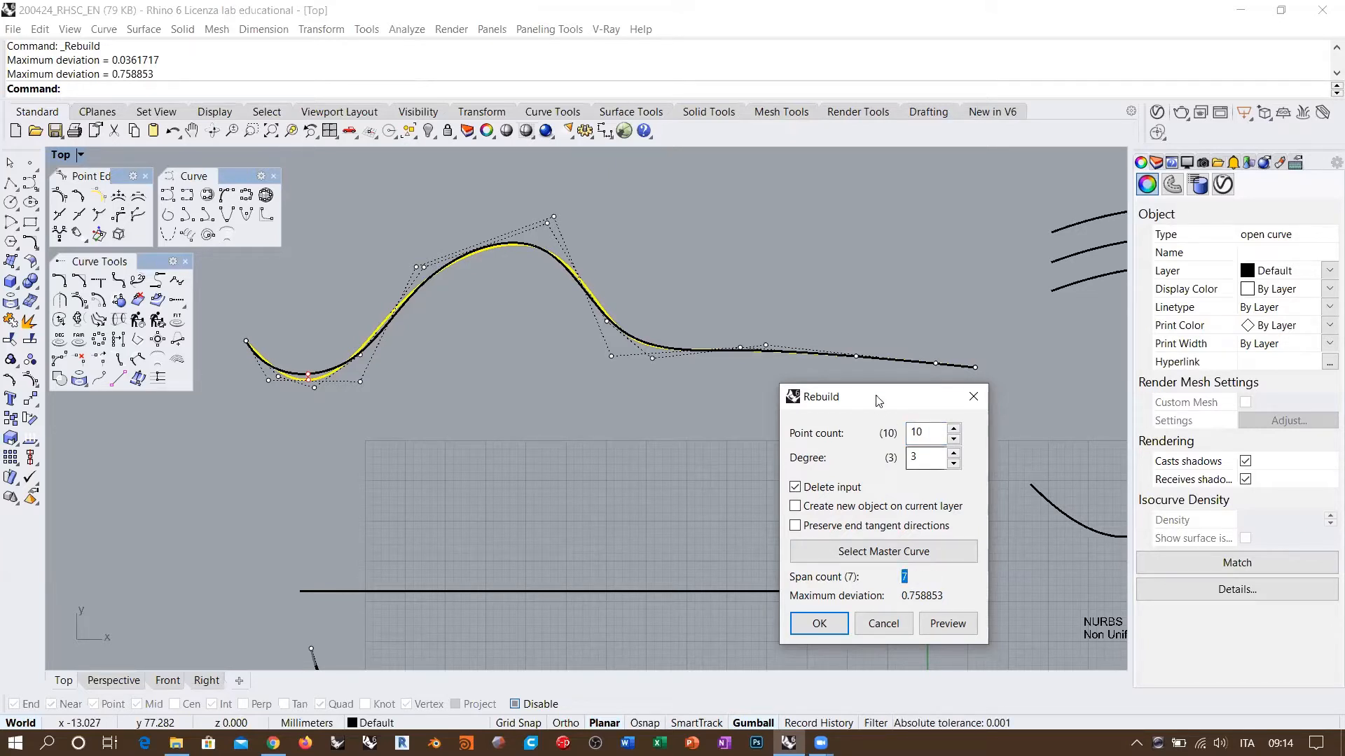
drag(877, 401, 791, 392)
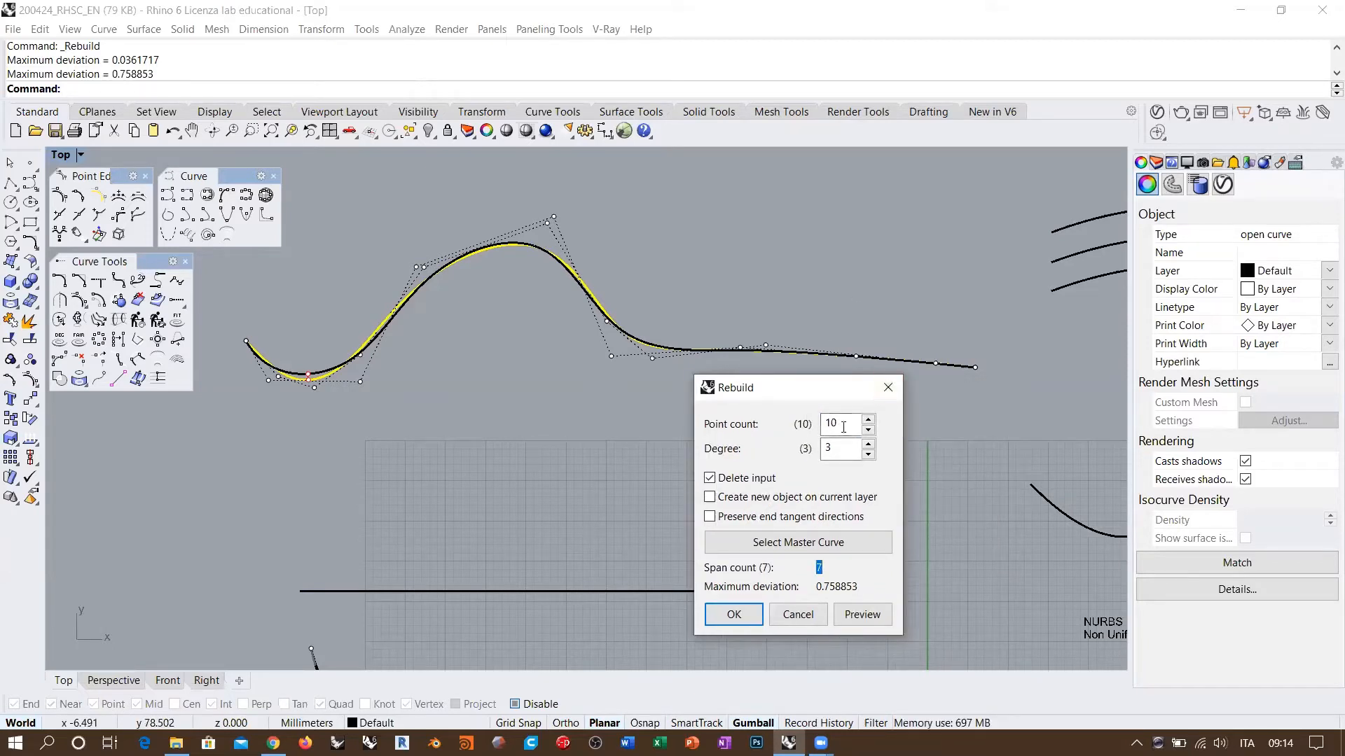
drag(839, 425, 765, 439)
drag(846, 449, 748, 465)
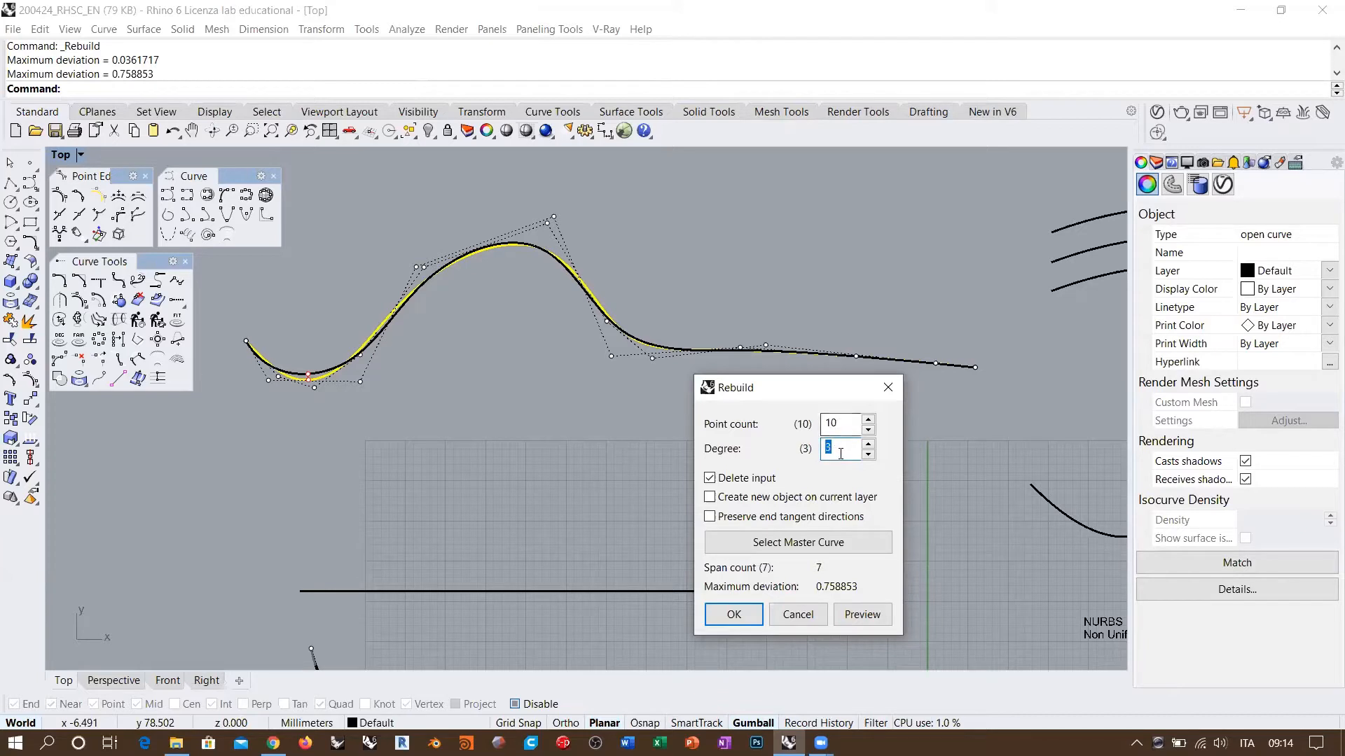
double_click(829, 569)
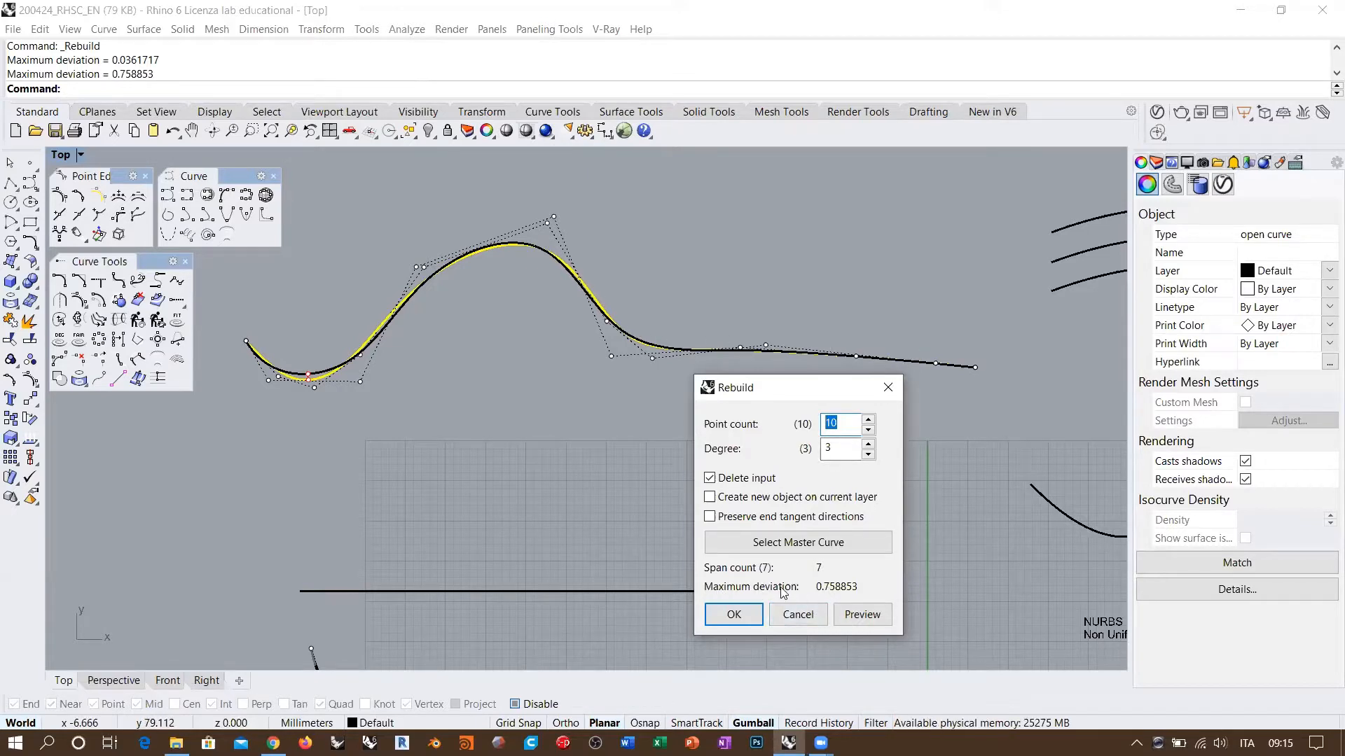
Examine the maximum deviation value and its marker between the original curve and the rebuild preview
drag(815, 589, 897, 590)
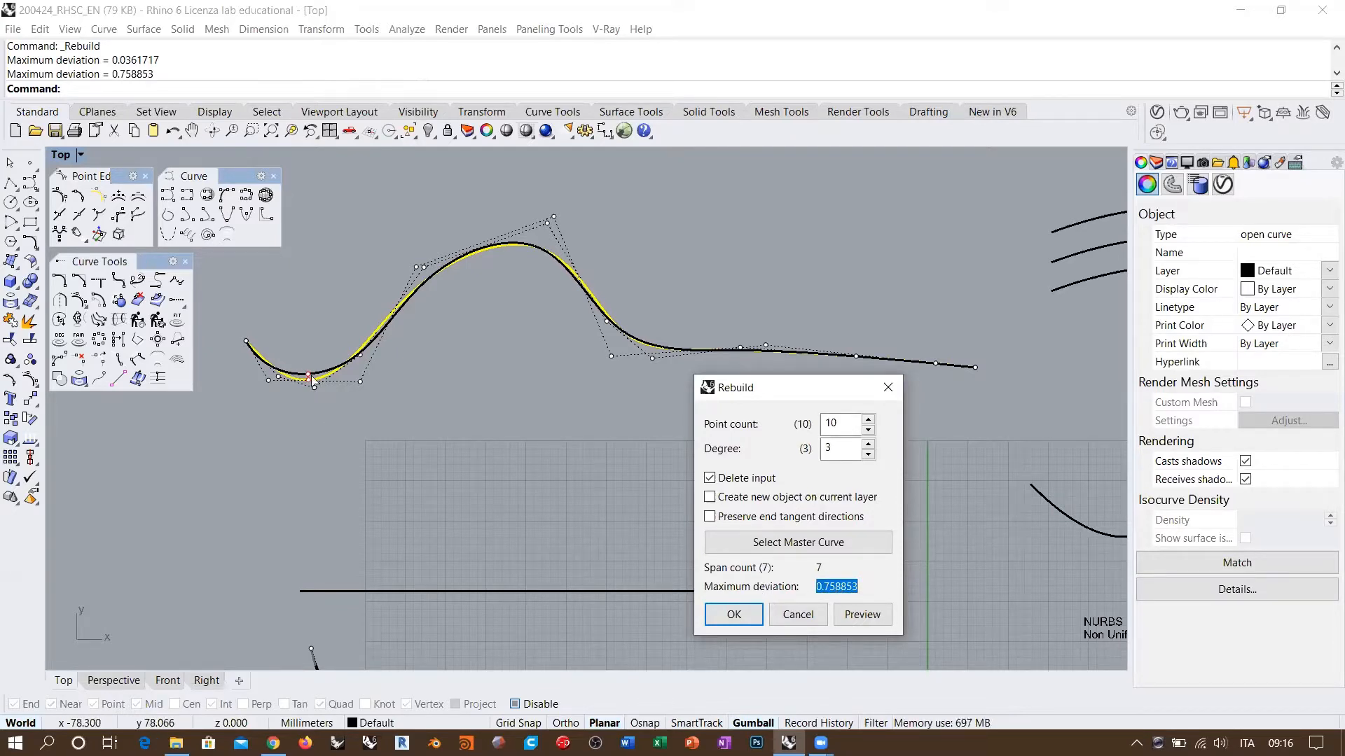
scroll(313, 378, up, 5)
scroll(369, 396, up, 4)
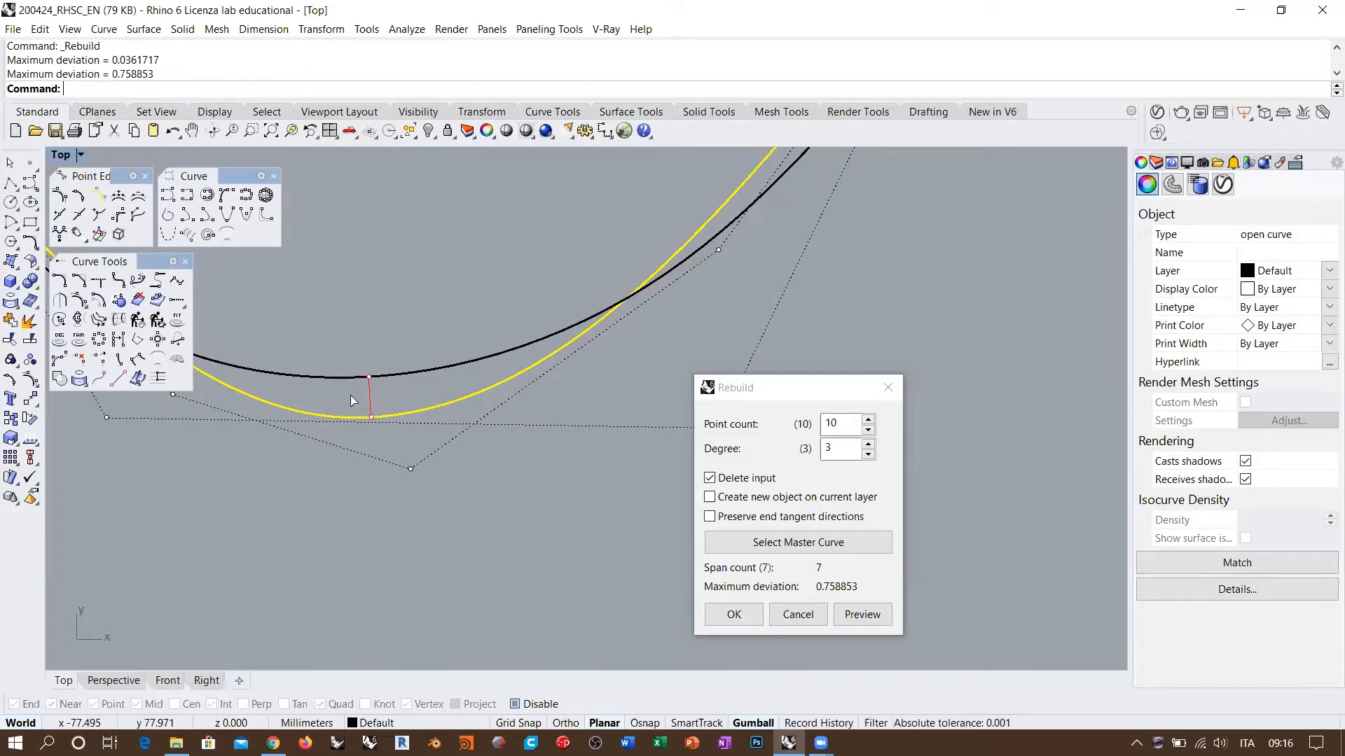
scroll(350, 395, down, 5)
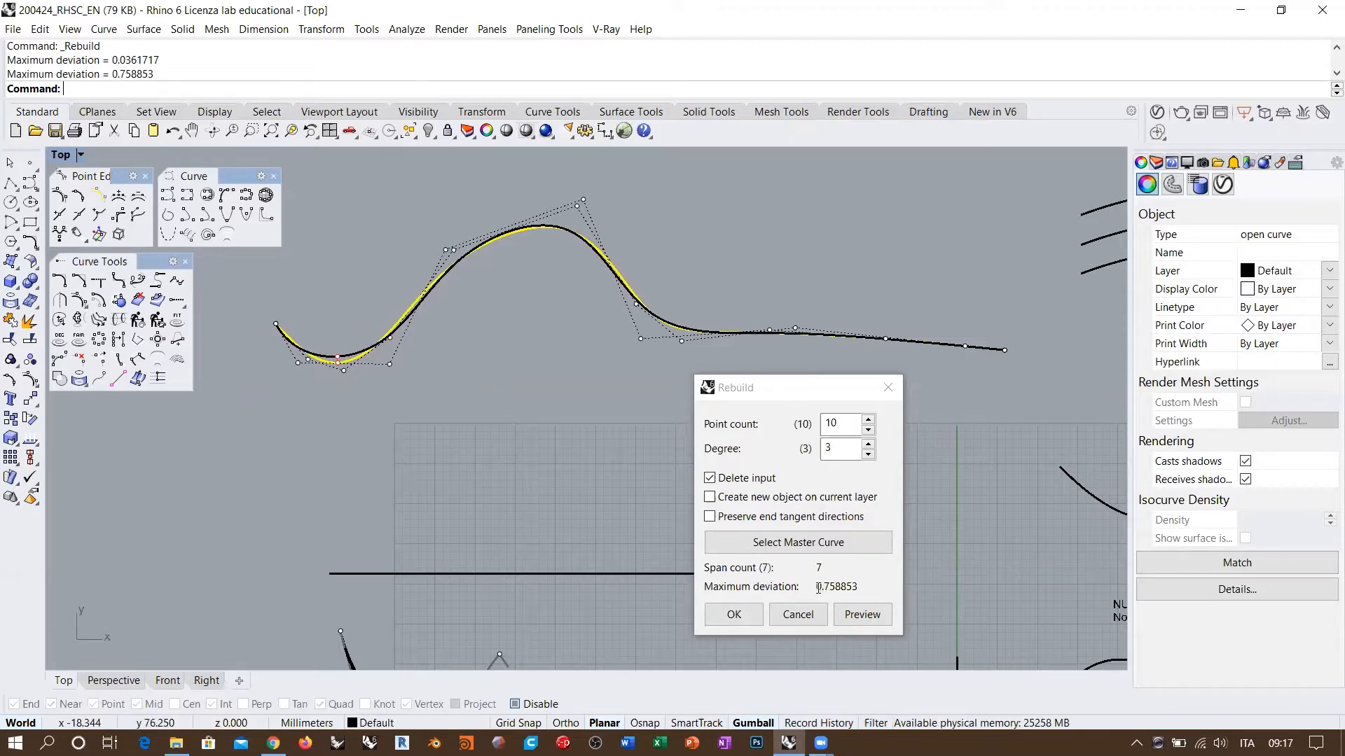
drag(818, 589, 876, 588)
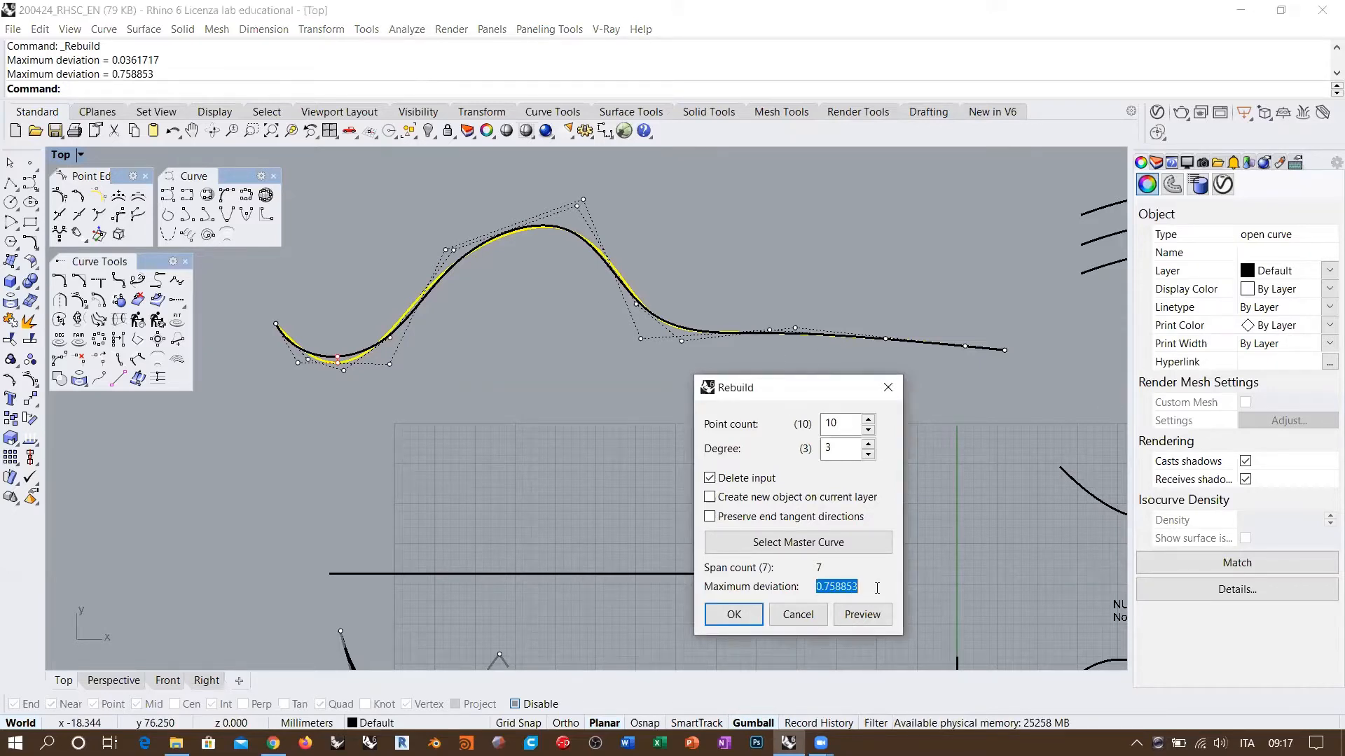
click(836, 586)
double_click(860, 584)
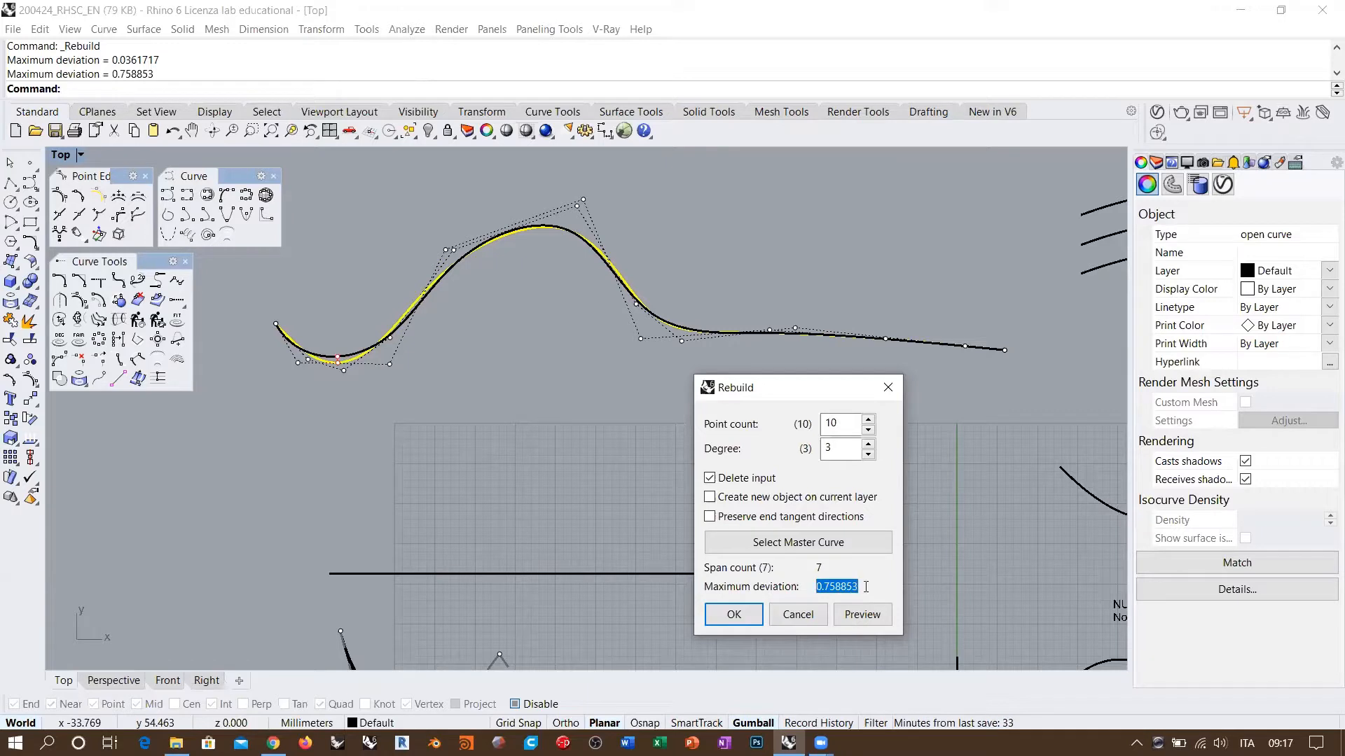
click(865, 587)
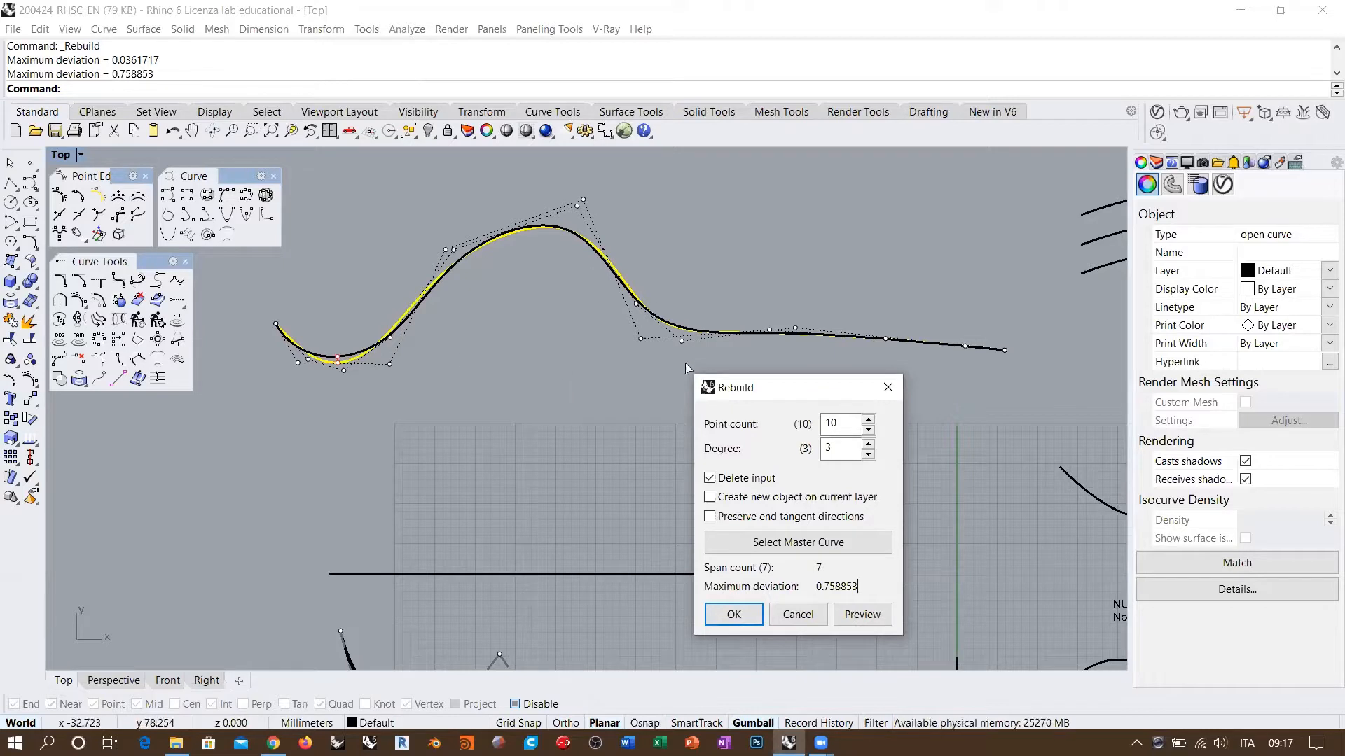
Apply the rebuild with Delete input turned off, and move the rebuilt curve above the original one
click(710, 479)
click(734, 615)
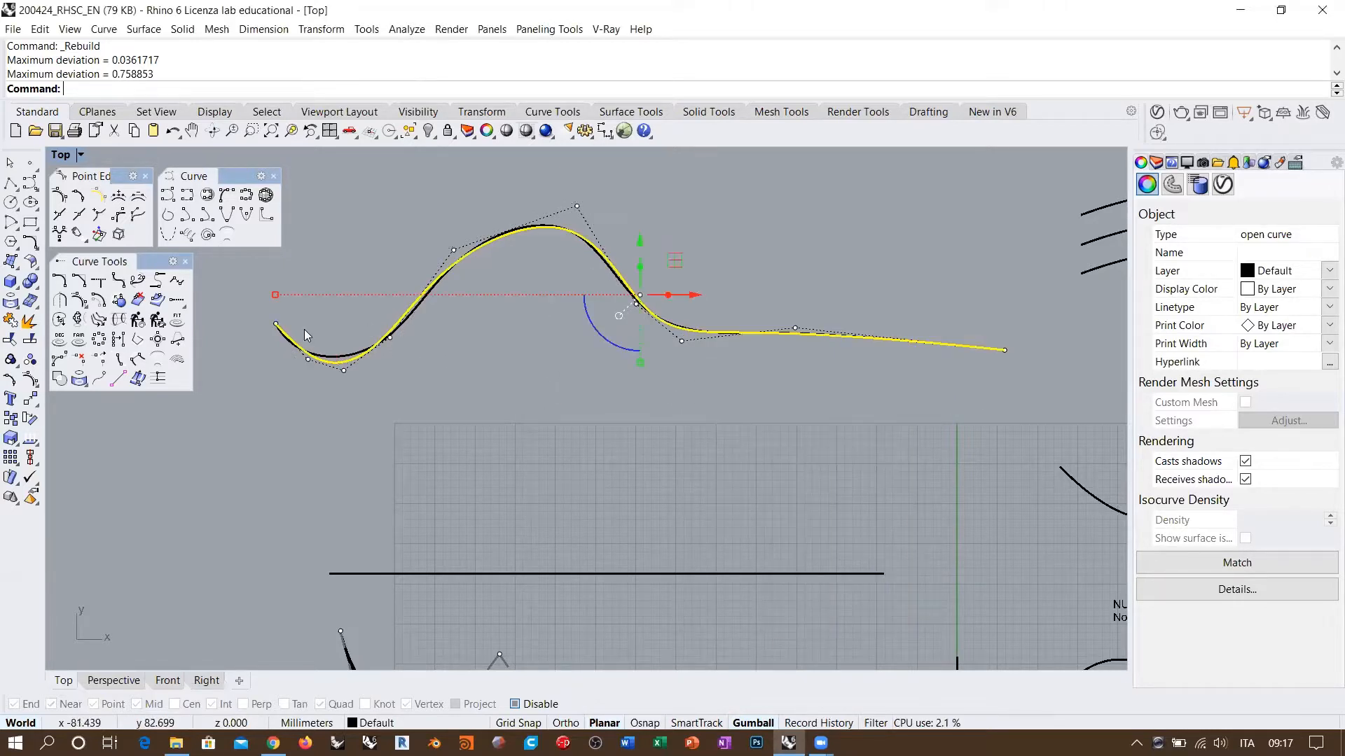
click(336, 360)
right_drag(575, 369, 580, 491)
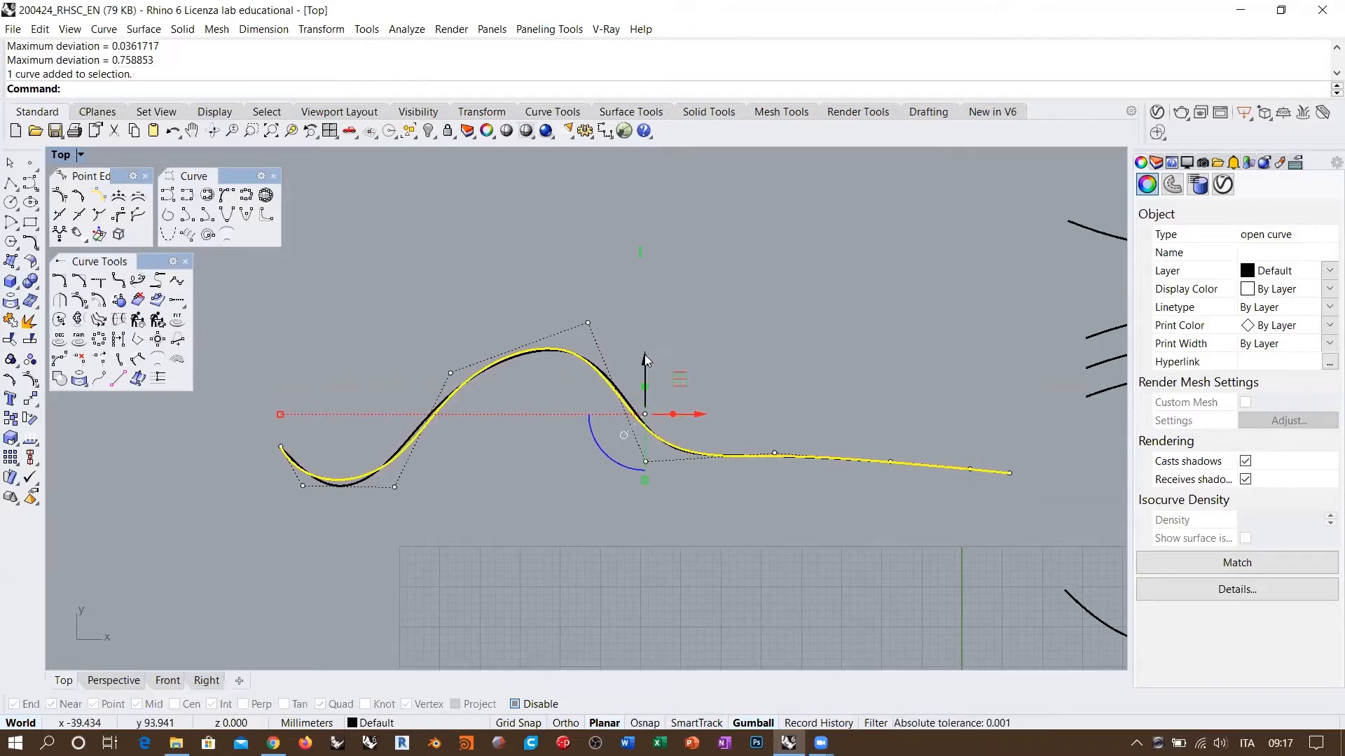
drag(644, 357, 644, 259)
click(733, 307)
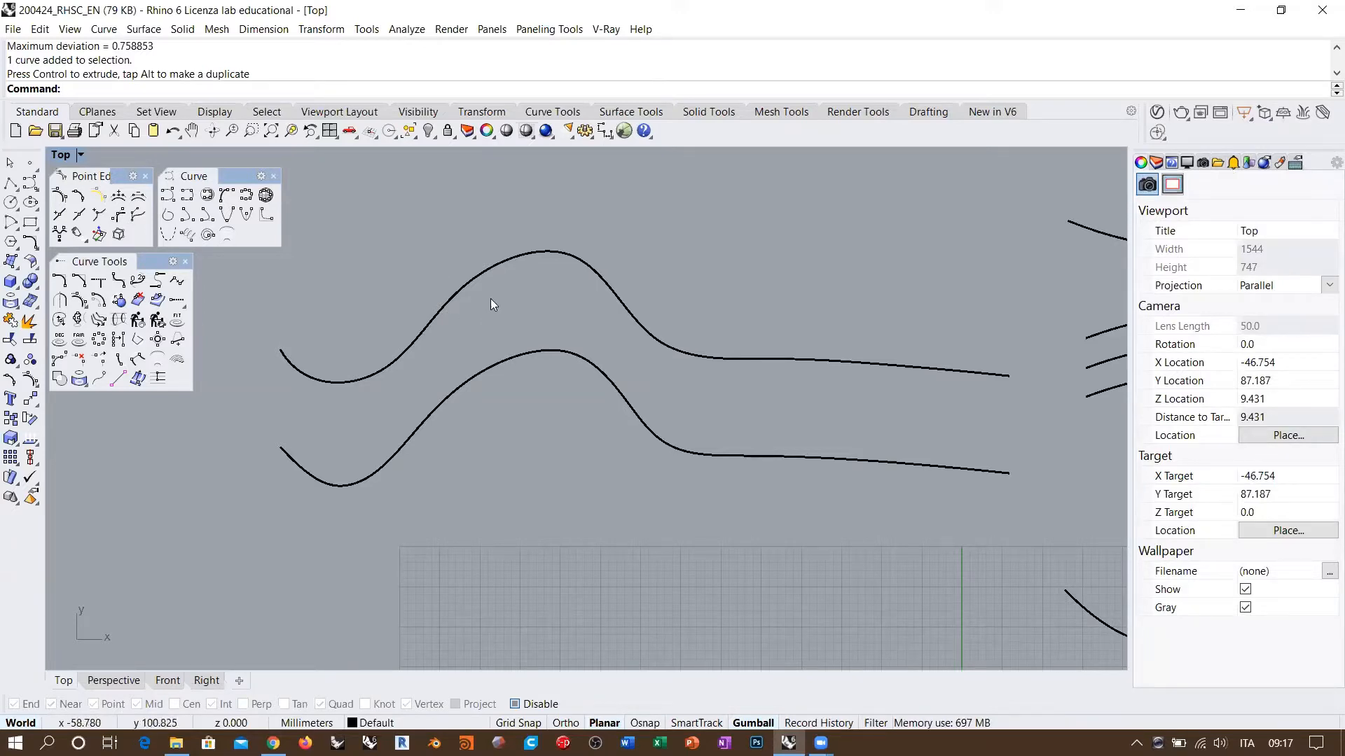
Turn on the control points of both wavy curves and examine the point distribution along the lower original curve
drag(465, 257, 379, 442)
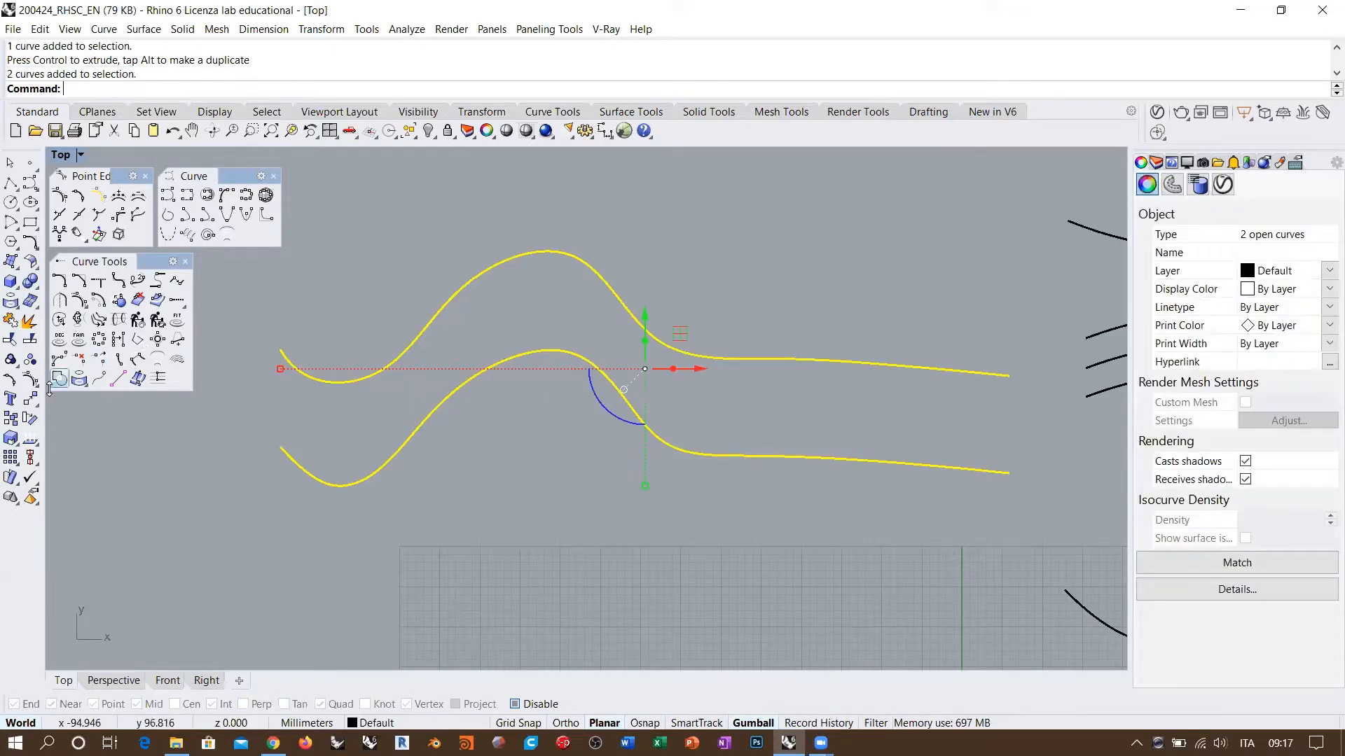
click(30, 380)
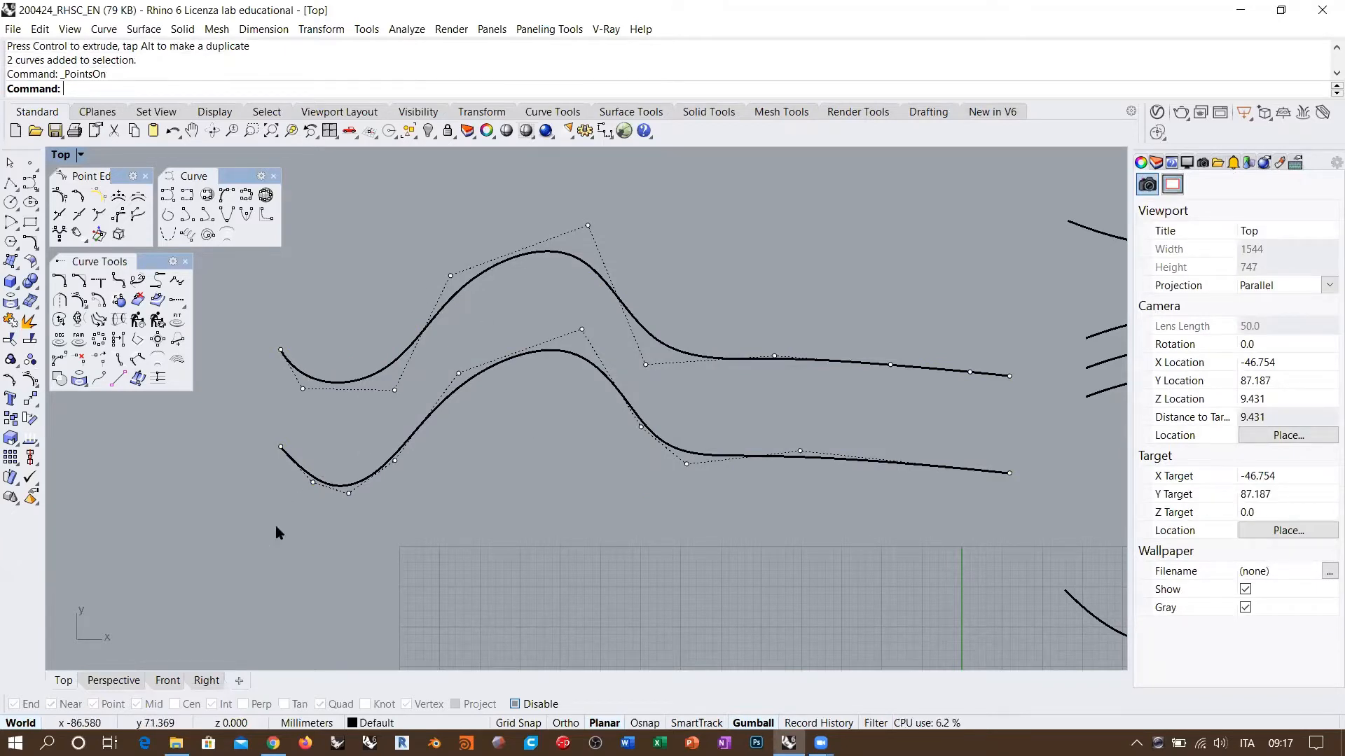
drag(267, 536, 414, 436)
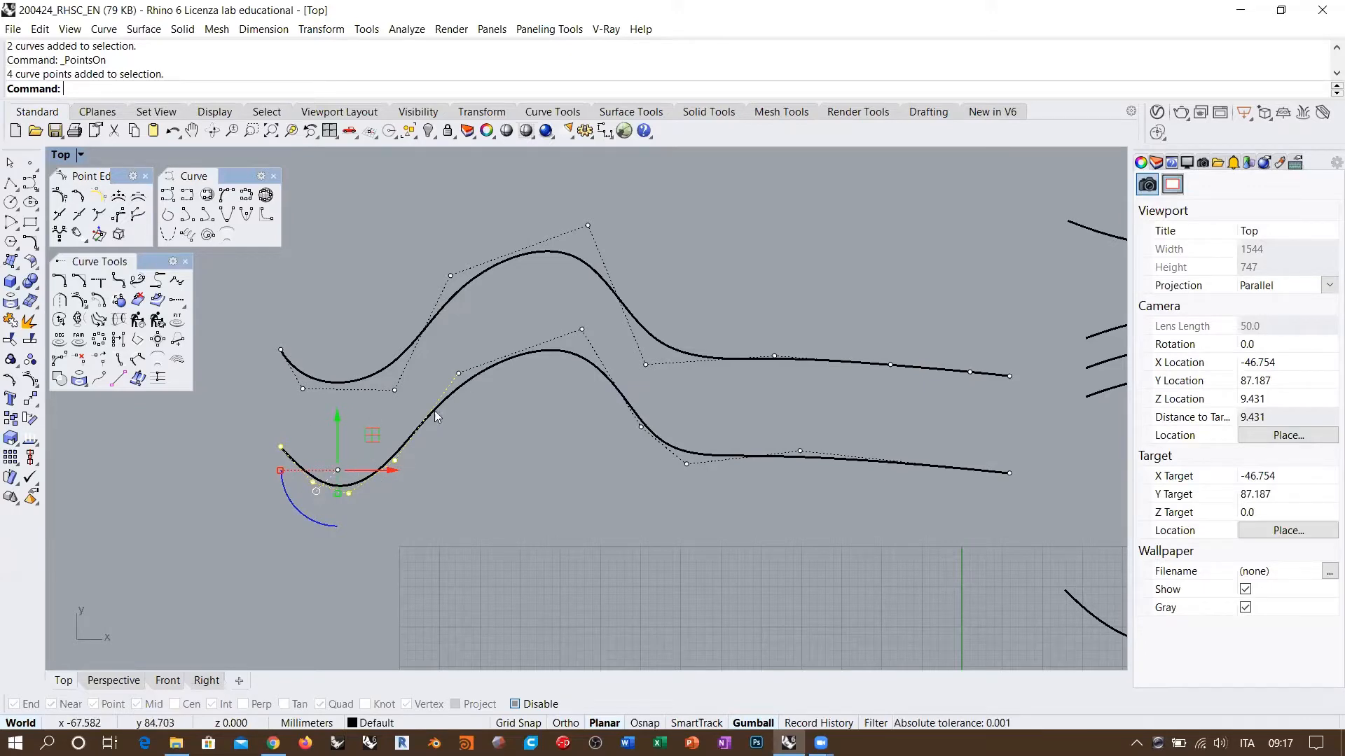
drag(385, 487, 509, 402)
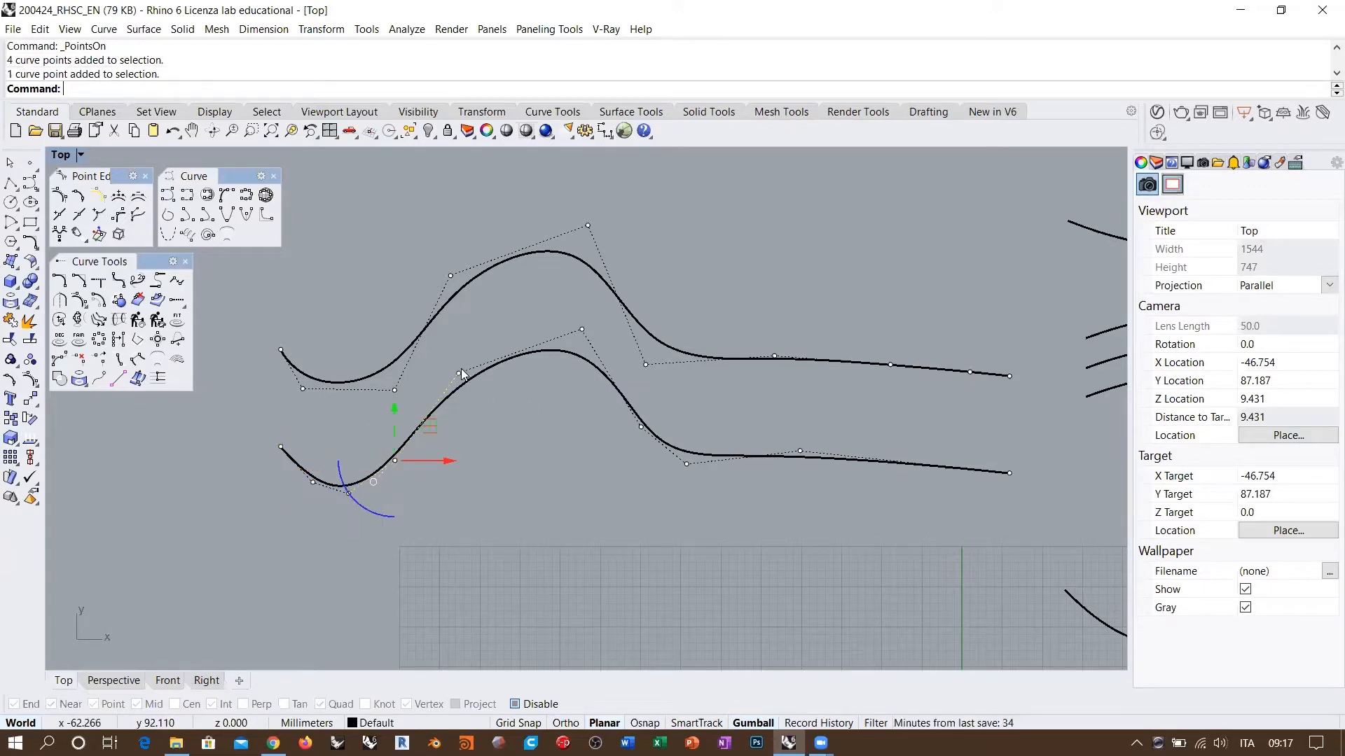
shift+click(460, 373)
shift+click(582, 329)
shift+click(641, 427)
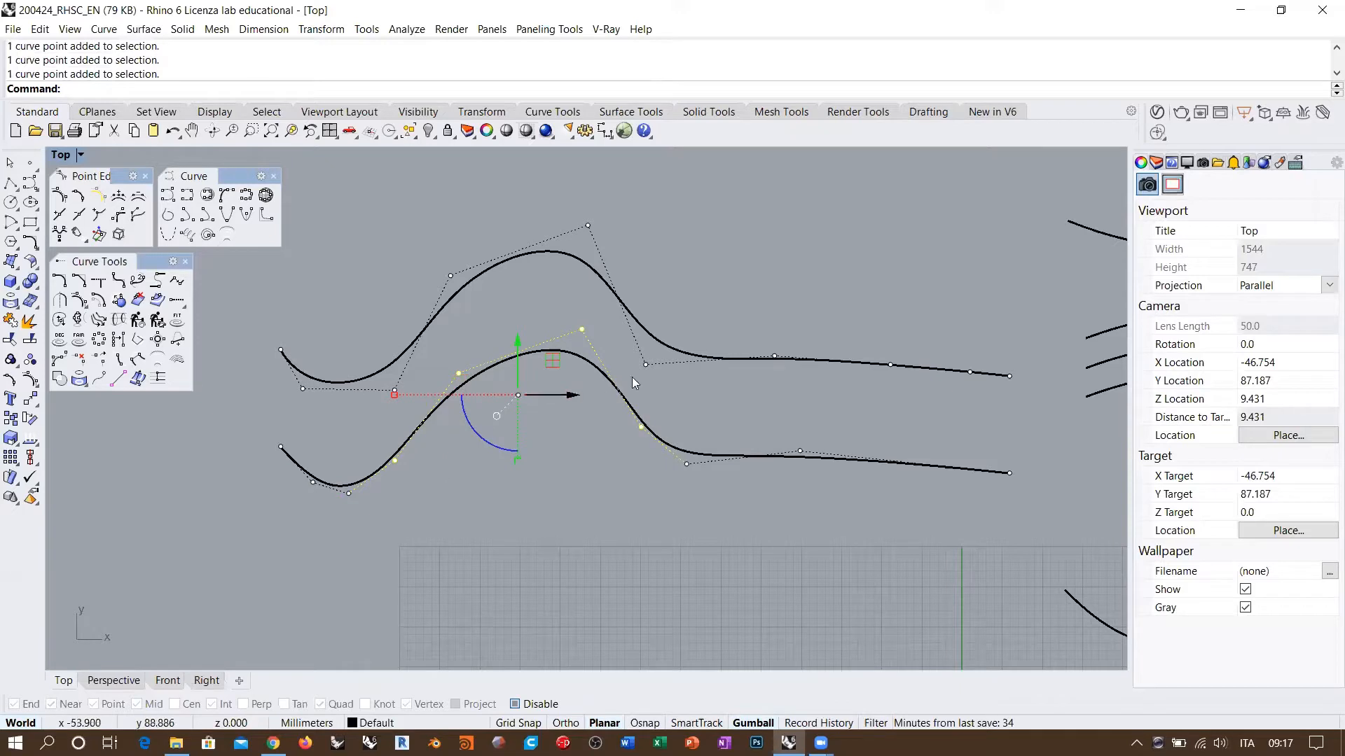
drag(597, 512, 809, 409)
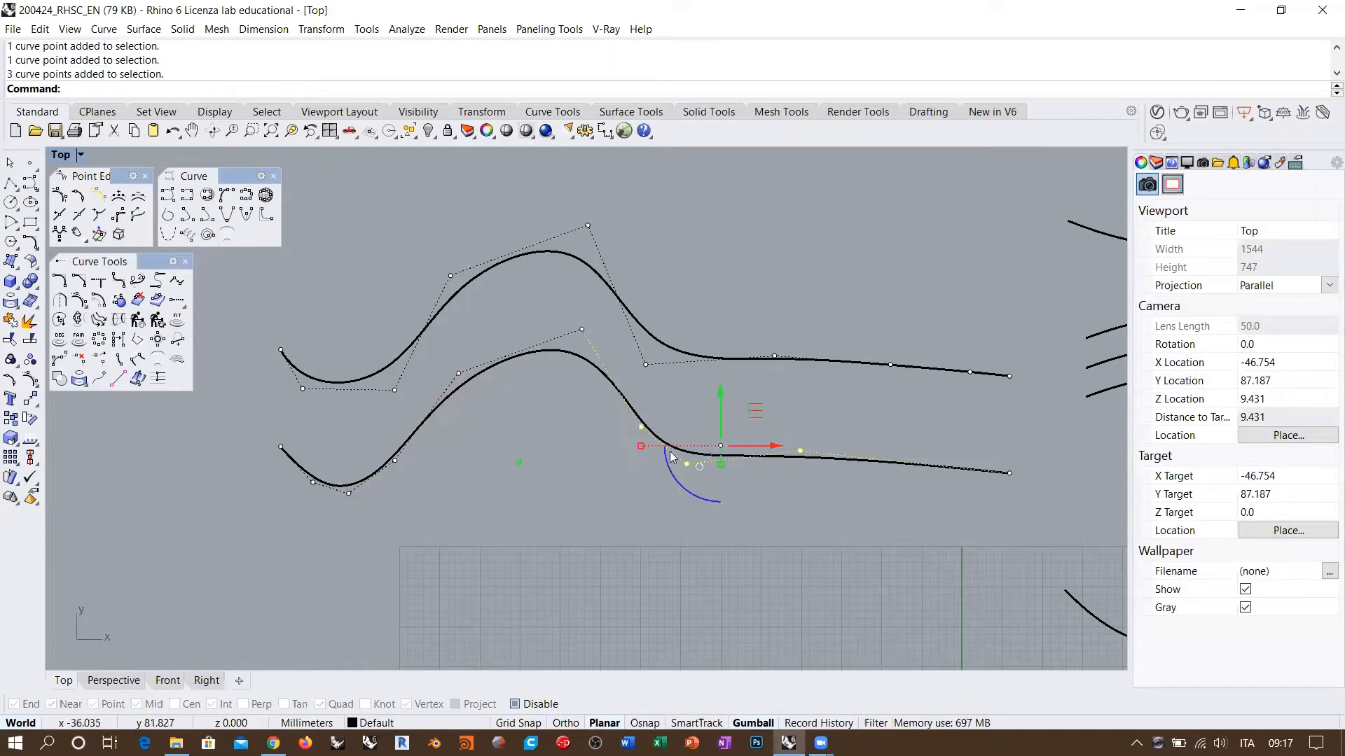
click(805, 527)
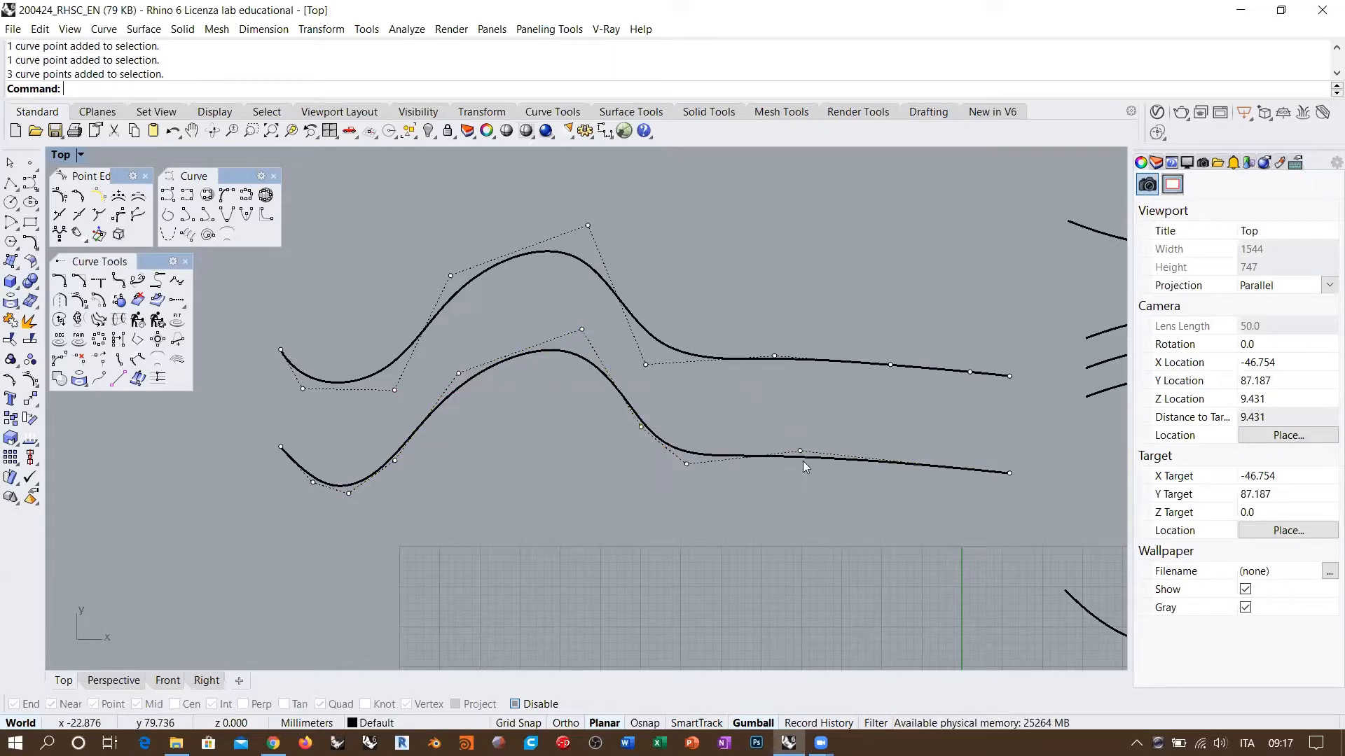
Examine the control points of the upper rebuilt curve, selecting those at both ends and then the ones between
click(460, 286)
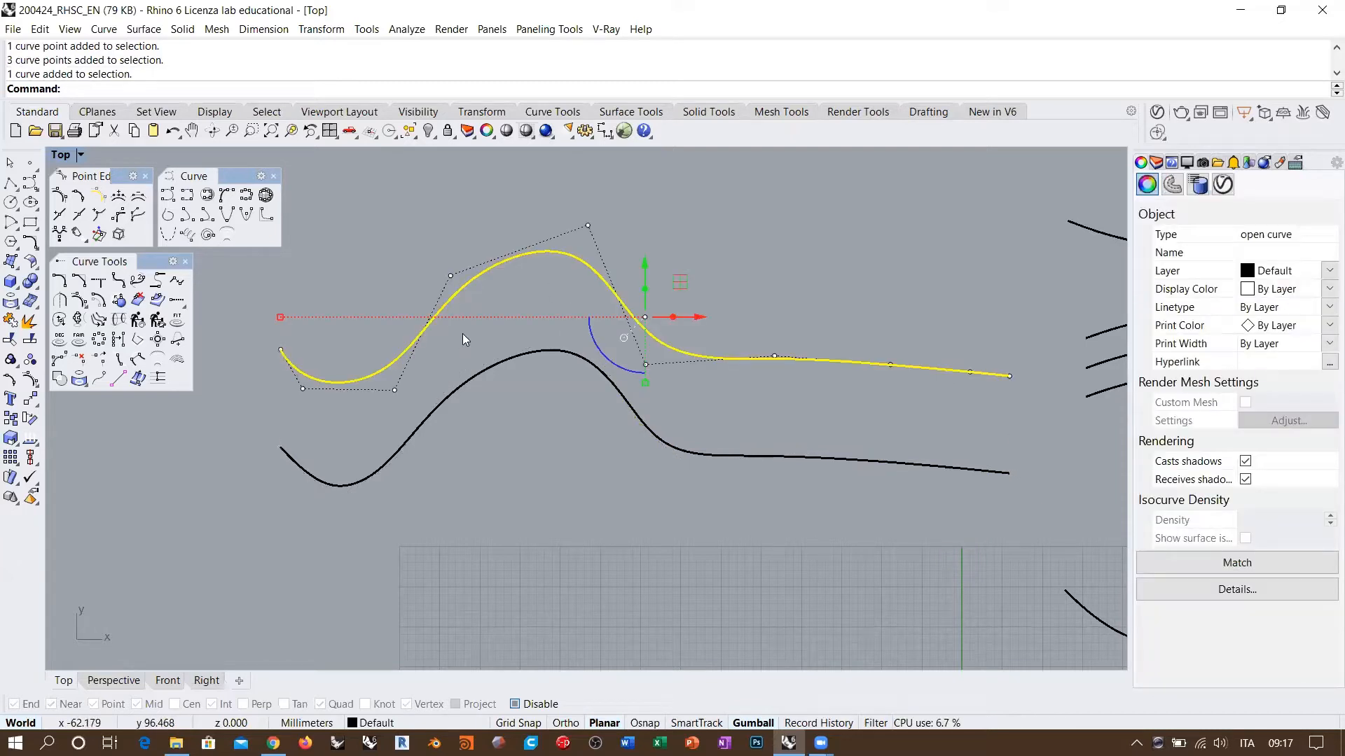
drag(259, 326, 319, 406)
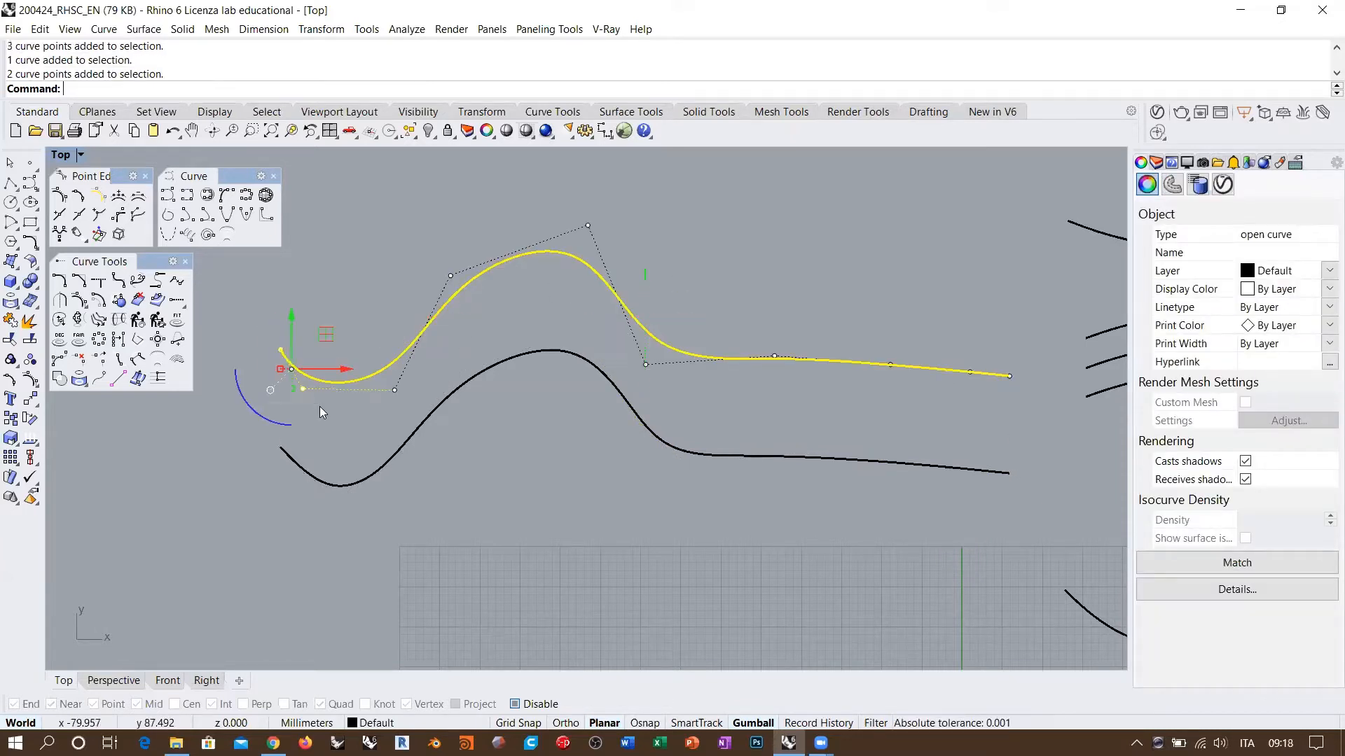
shift+drag(949, 333, 1041, 410)
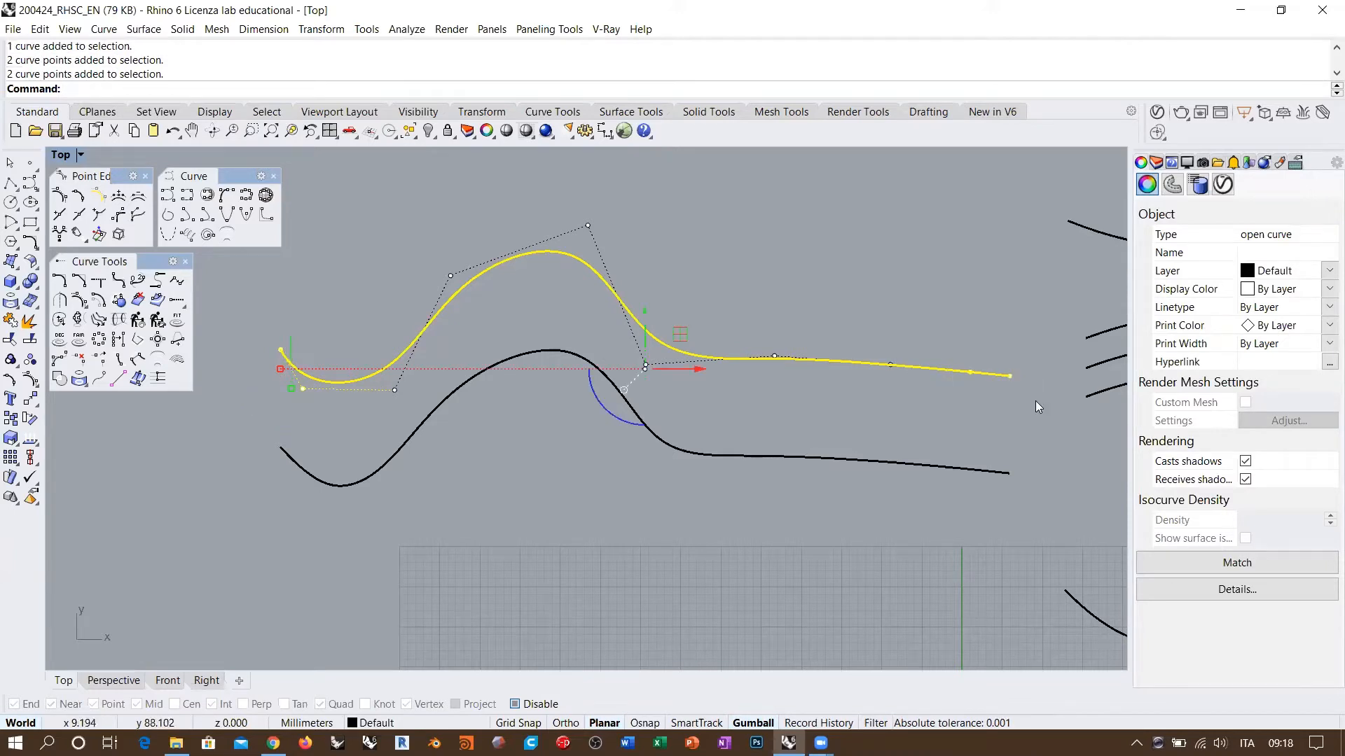
shift+drag(376, 403, 856, 203)
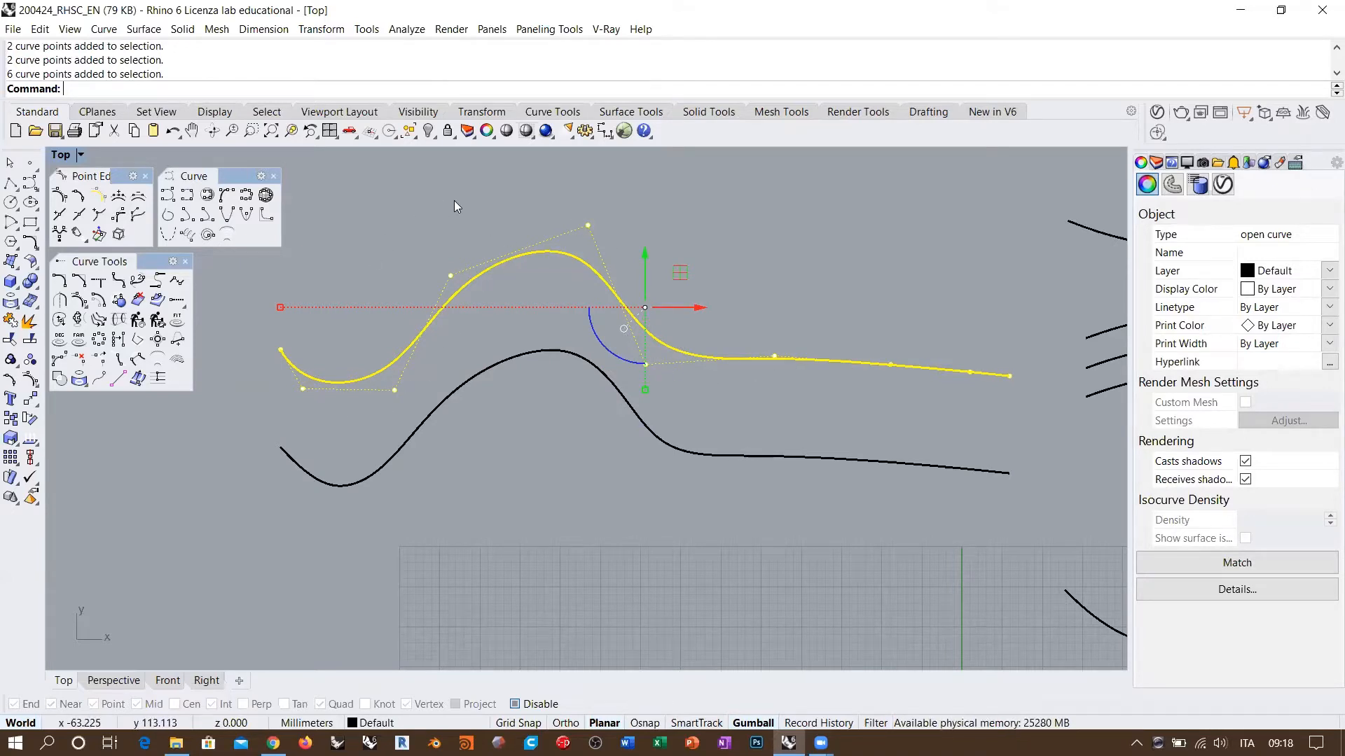
key(Escape)
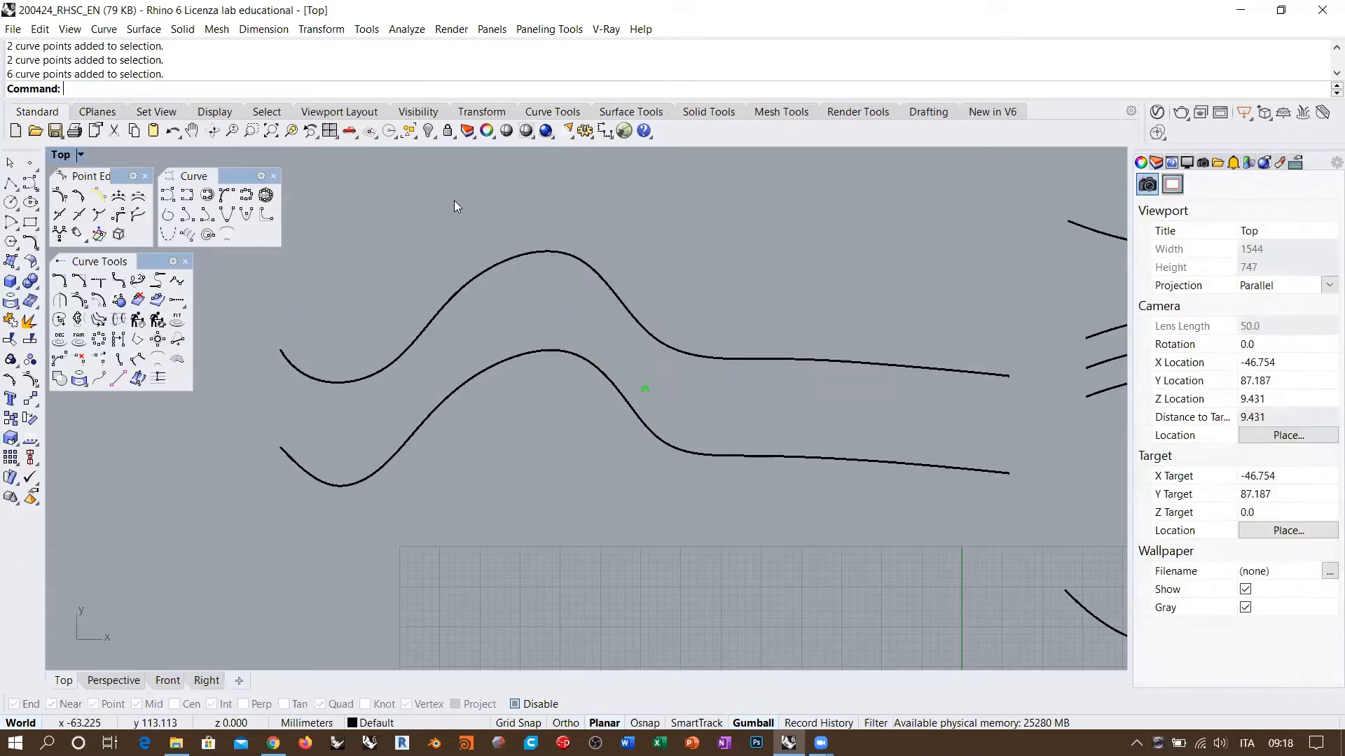
click(451, 296)
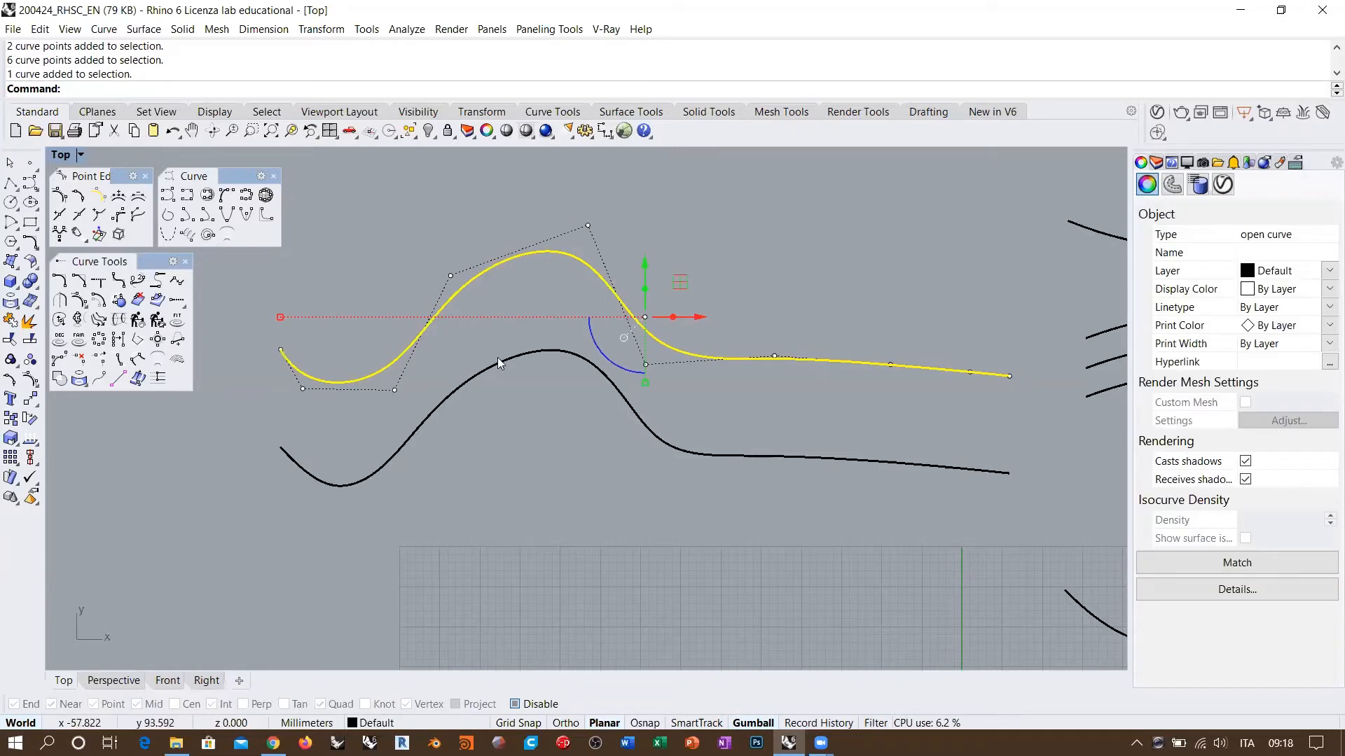
key(Escape)
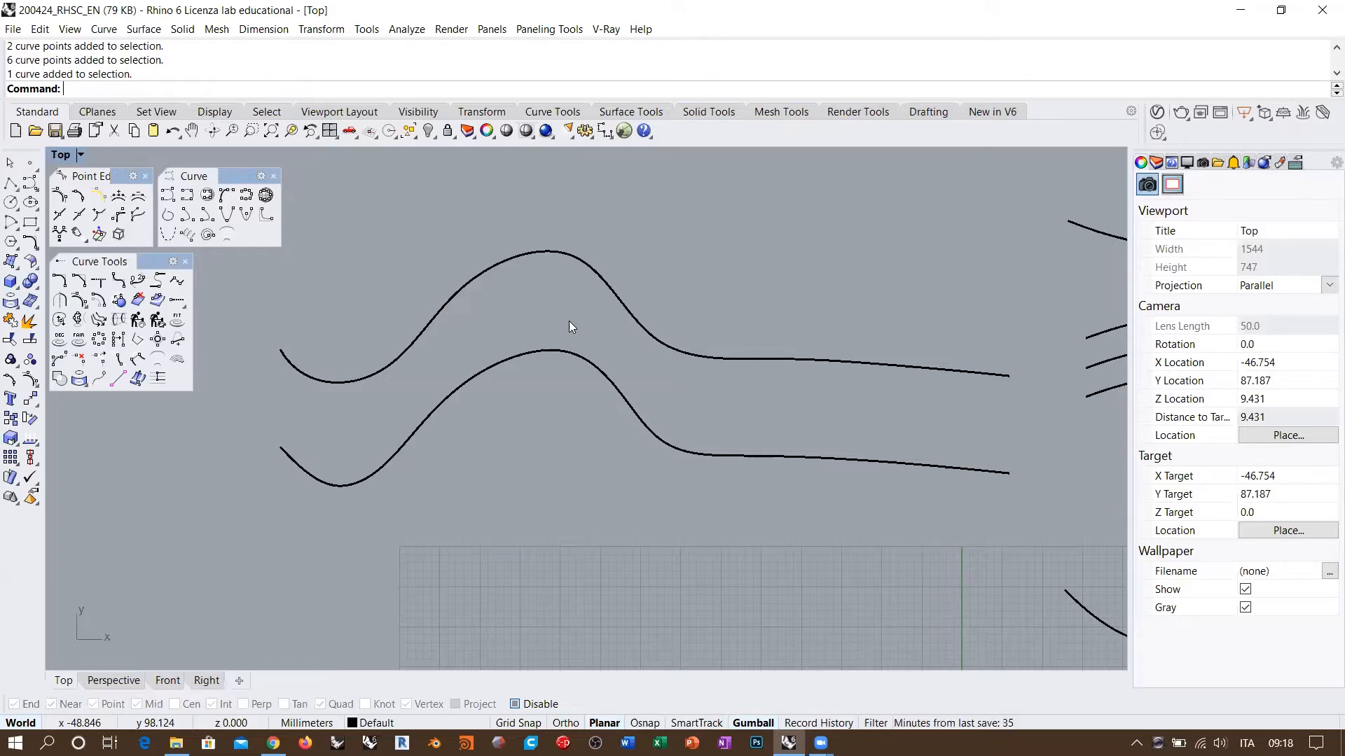
Examine the control points of the lower original curve around its valley and its crest
click(413, 434)
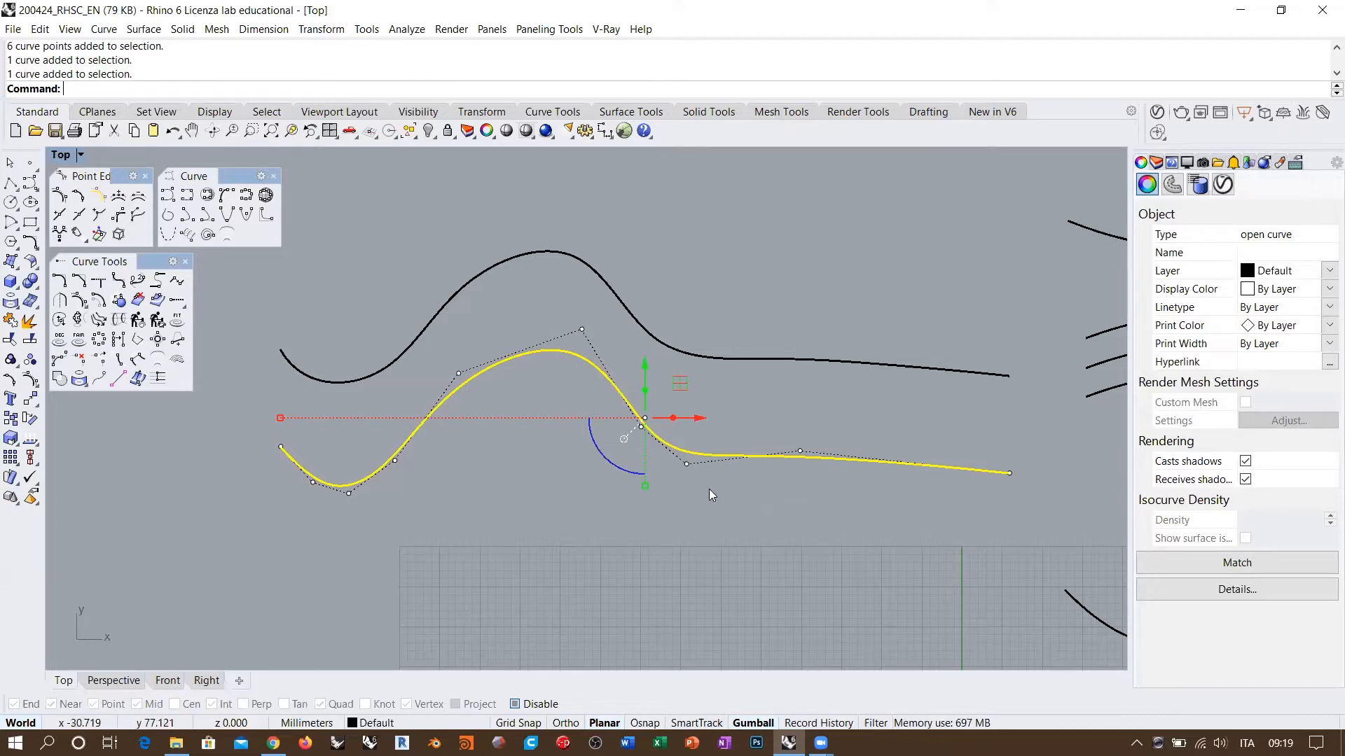
click(264, 516)
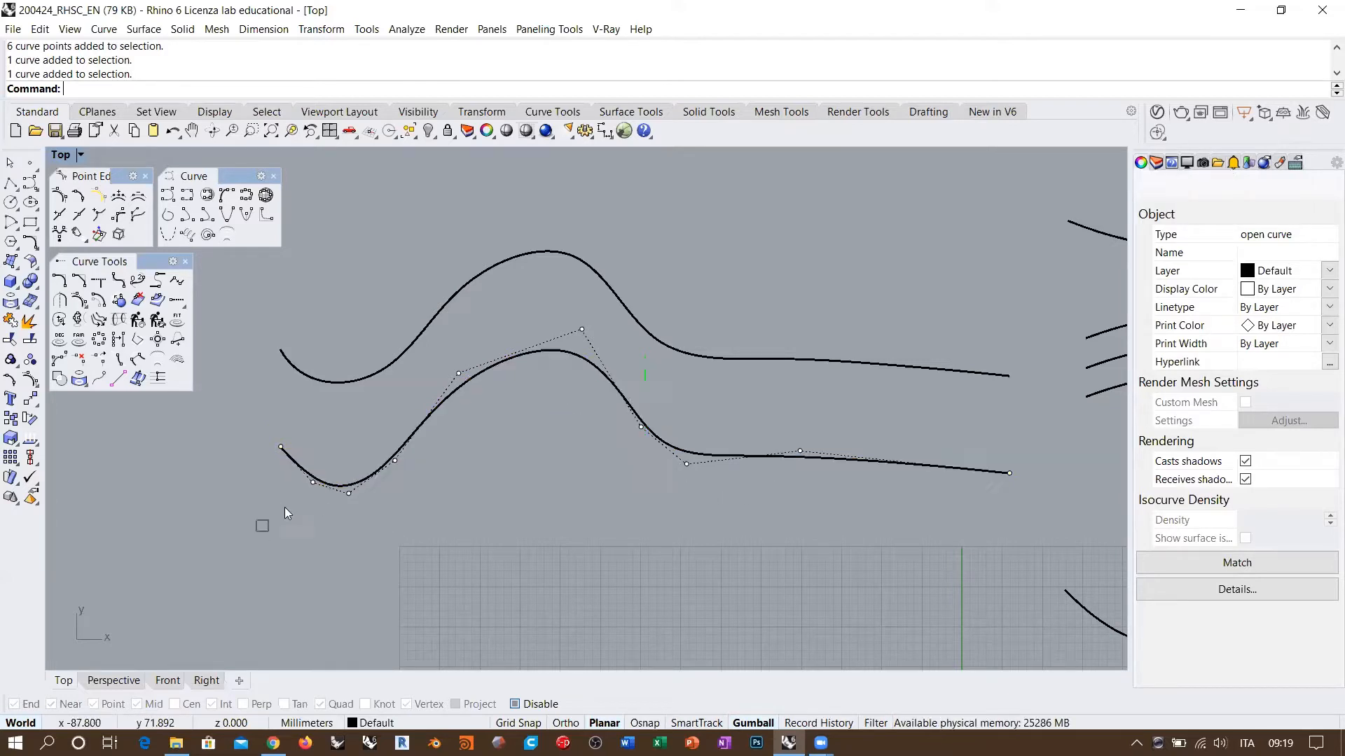
drag(258, 534, 430, 425)
drag(433, 509, 648, 319)
key(Escape)
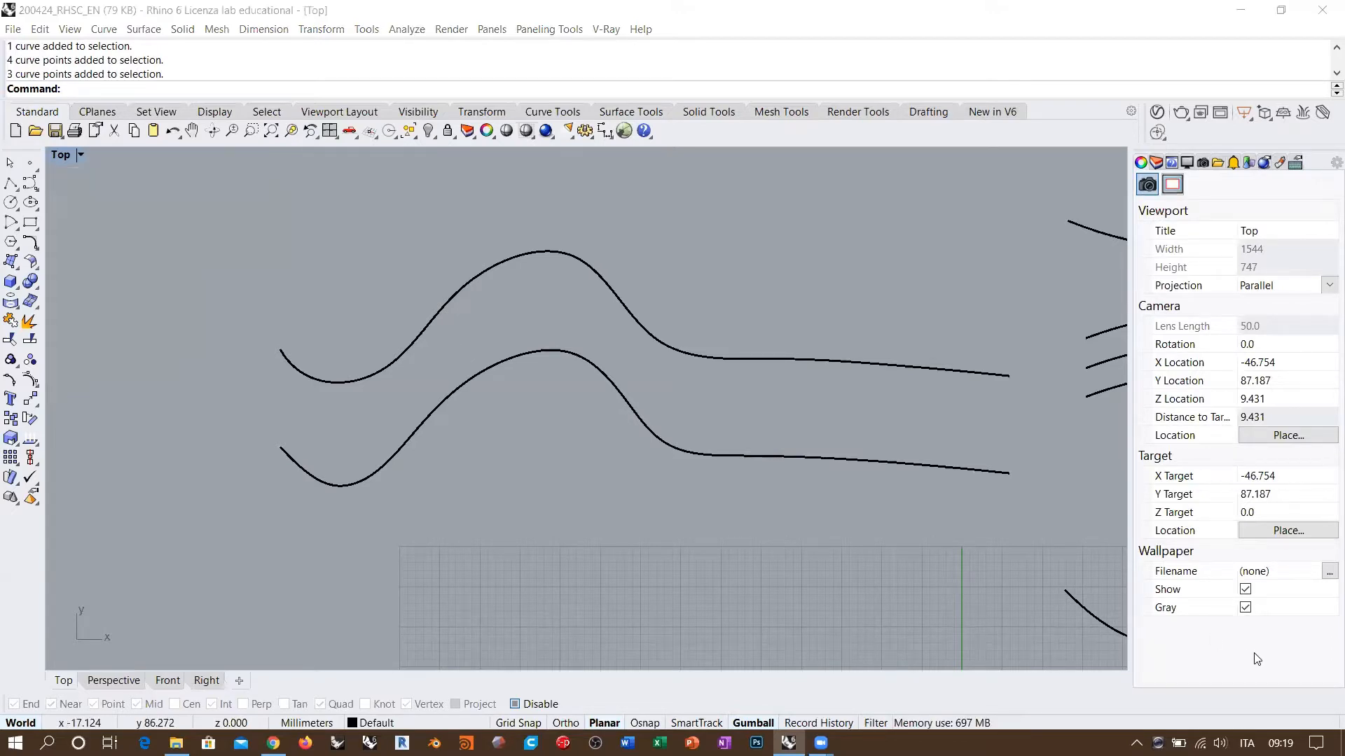
Compare the control polygons of the upper rebuilt curve and the lower original curve, showing each one in turn
click(710, 218)
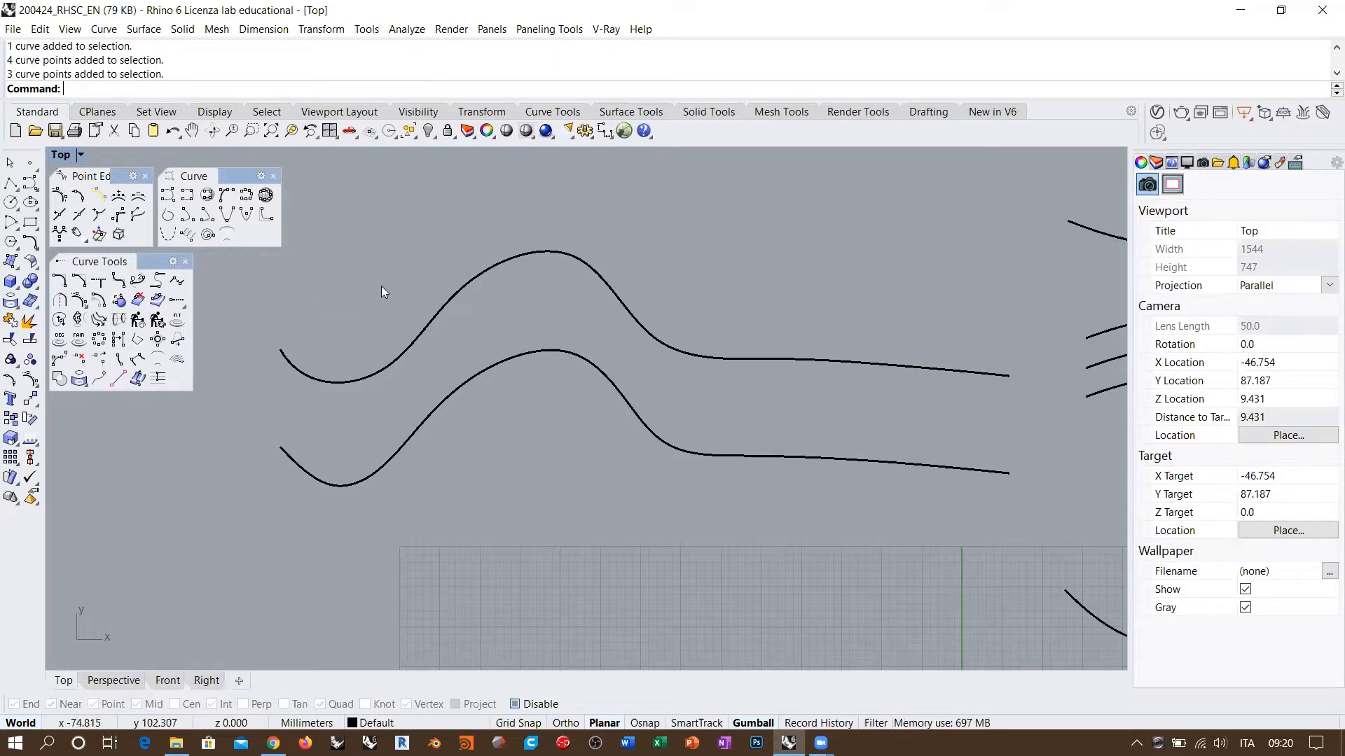
click(9, 261)
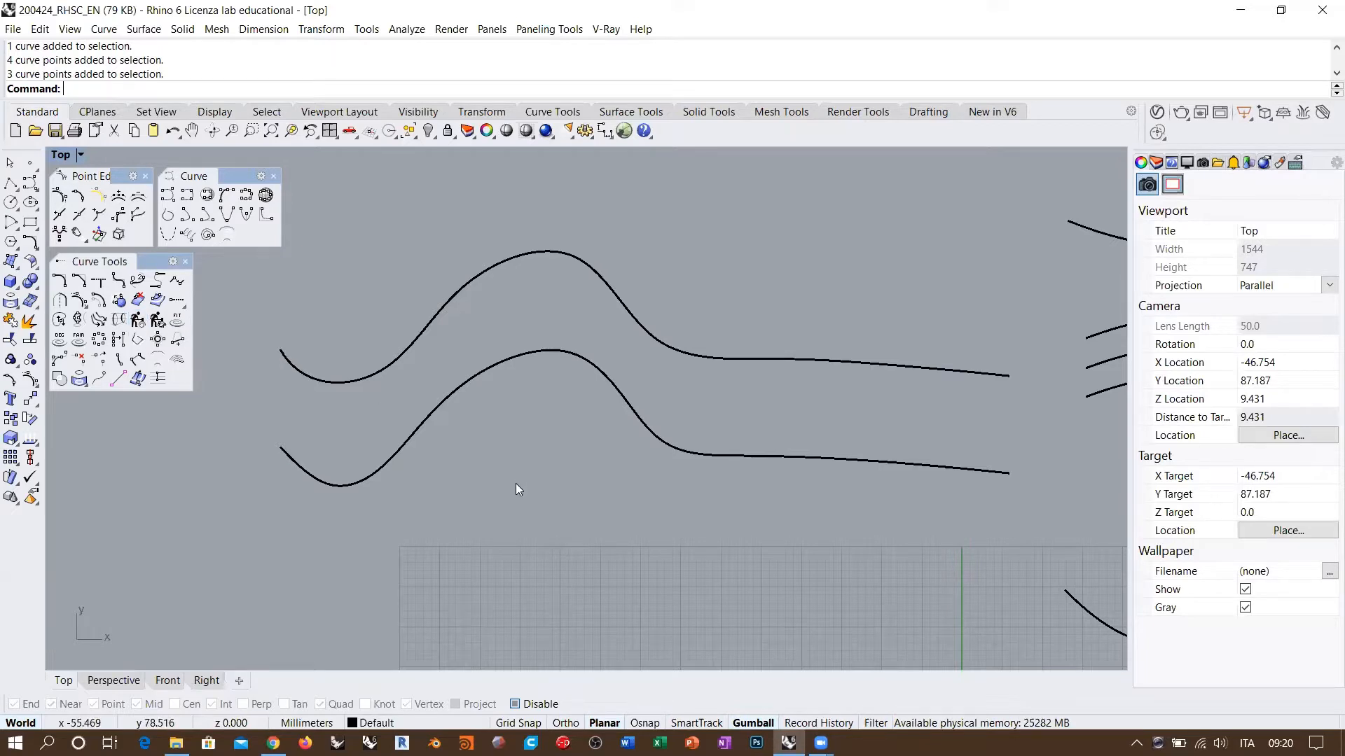
click(323, 380)
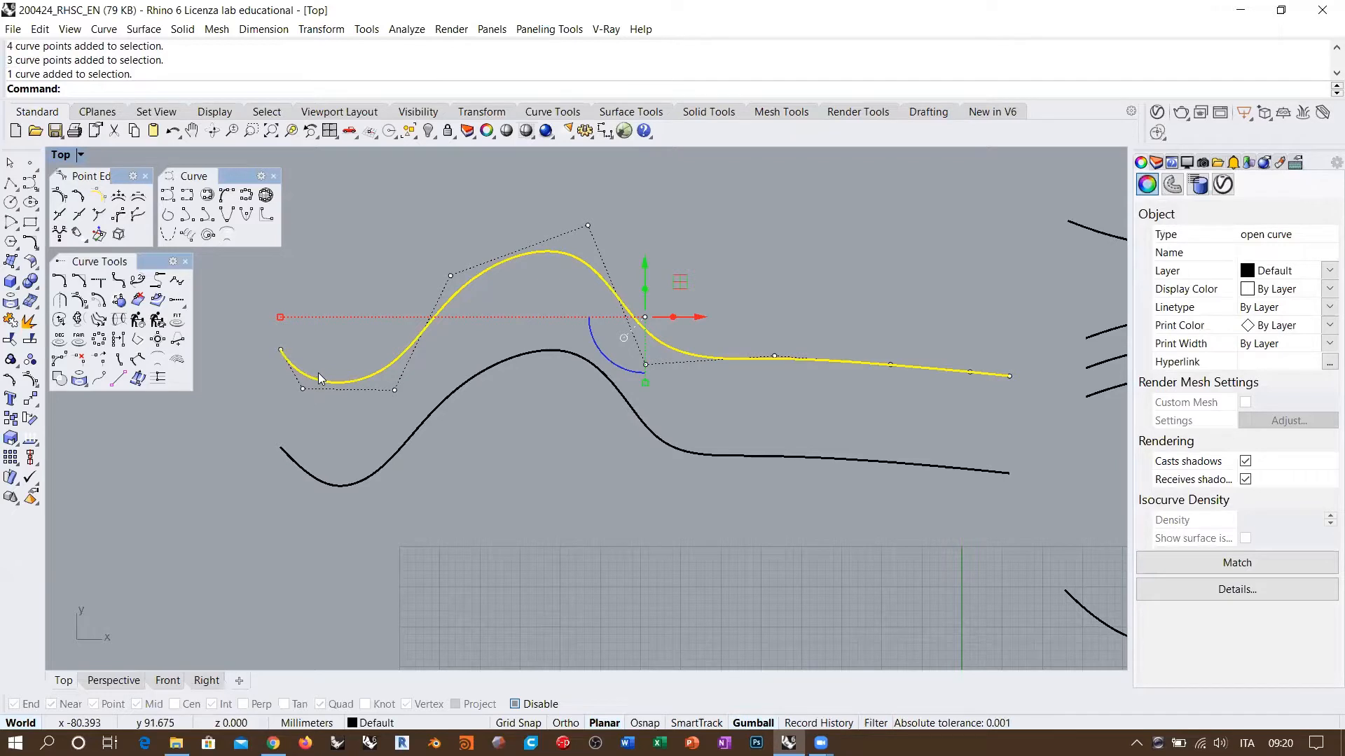
click(371, 475)
click(488, 538)
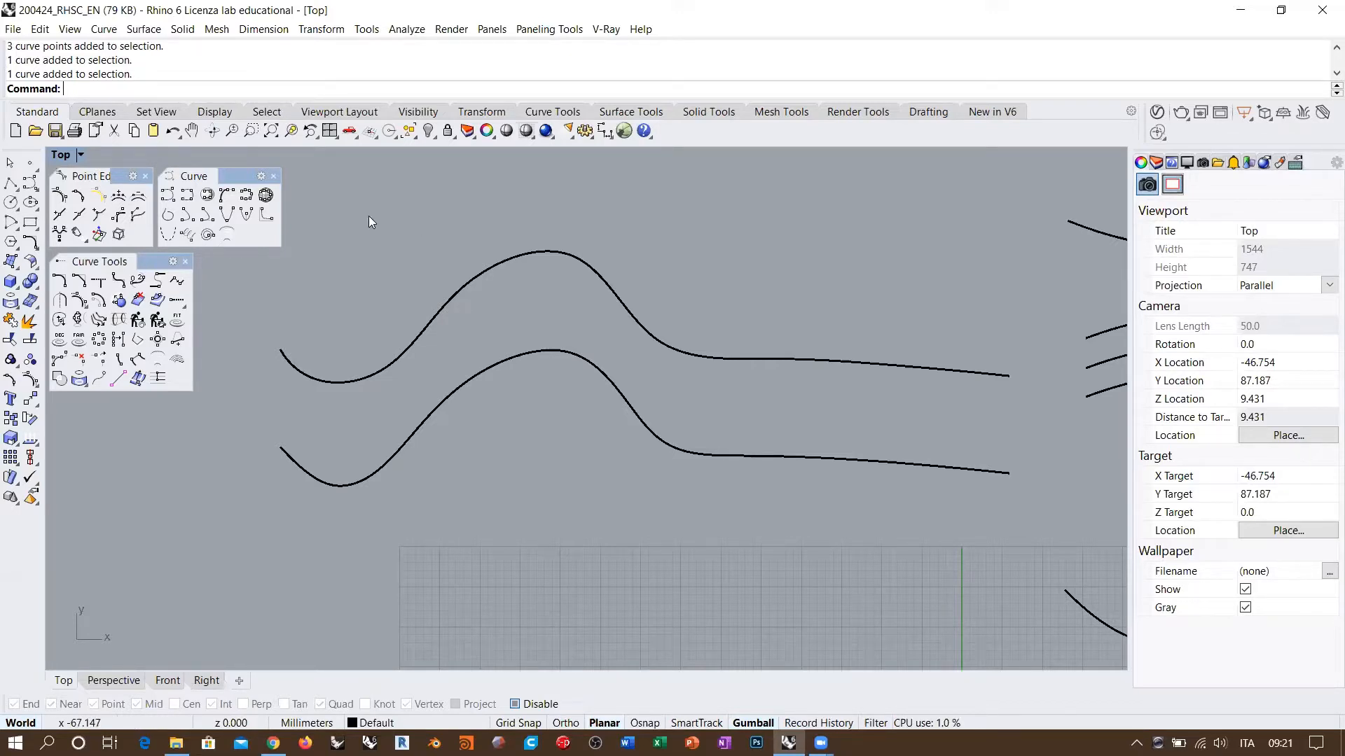
click(418, 342)
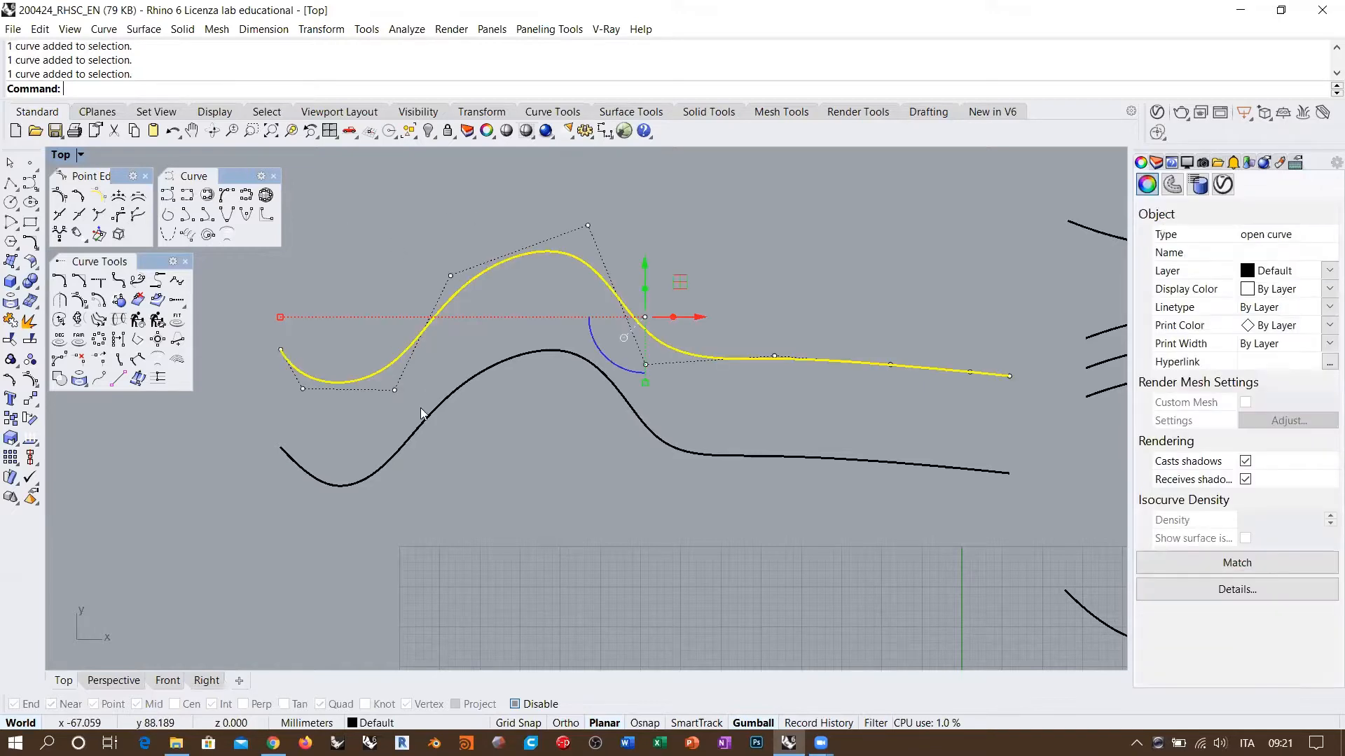
right_drag(511, 429, 520, 359)
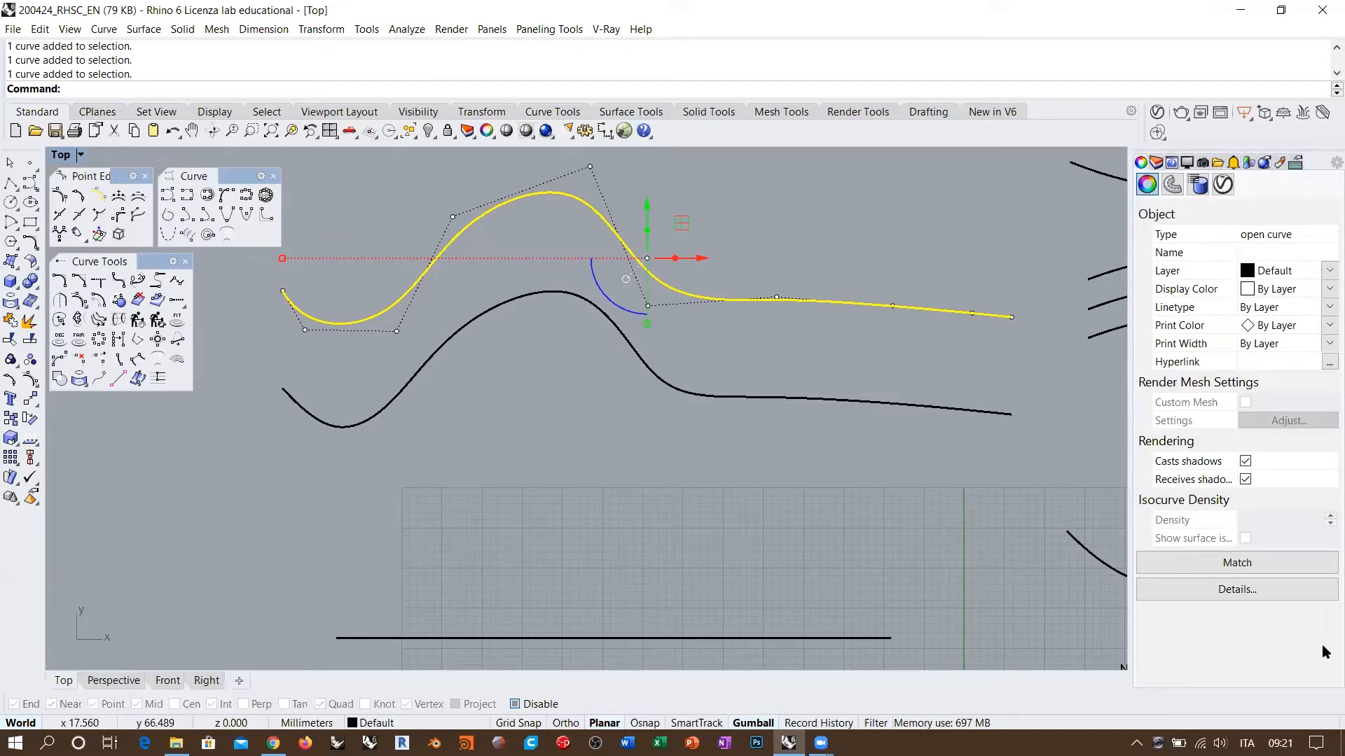
click(825, 226)
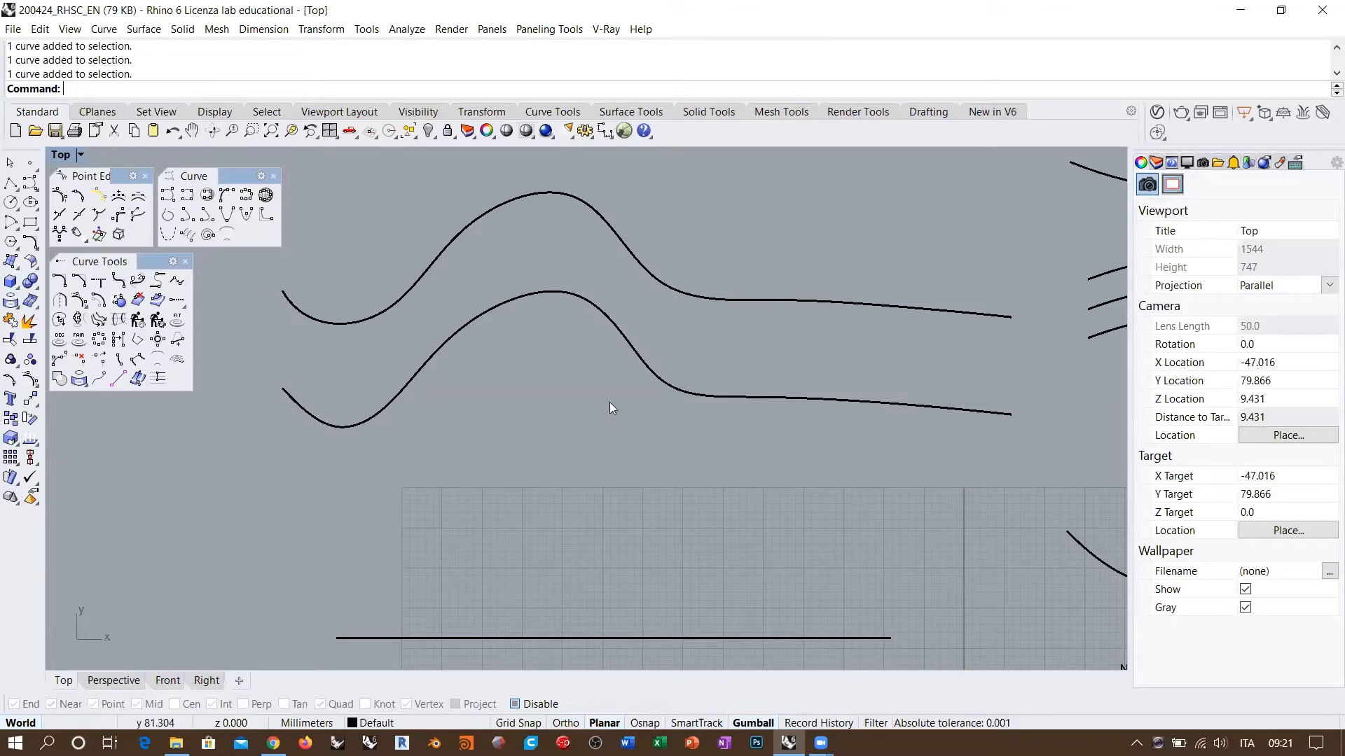
click(428, 360)
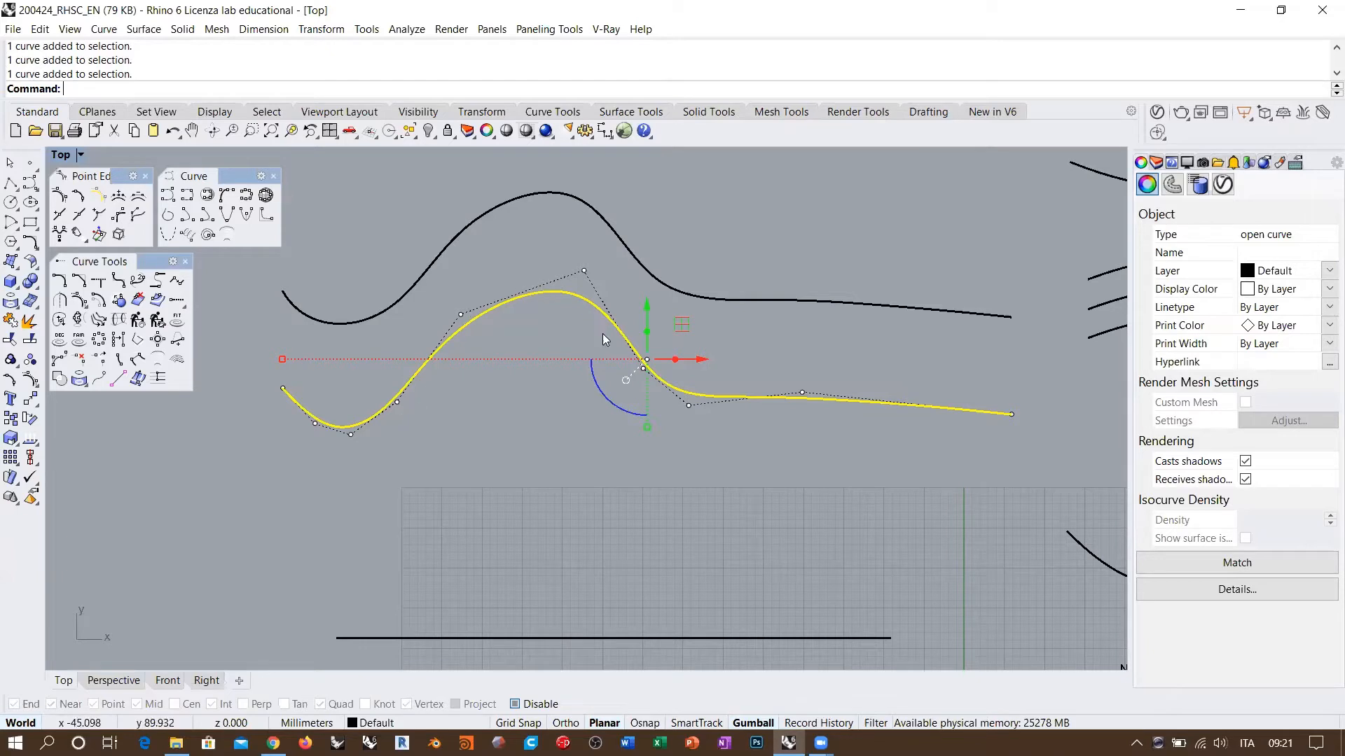
click(410, 289)
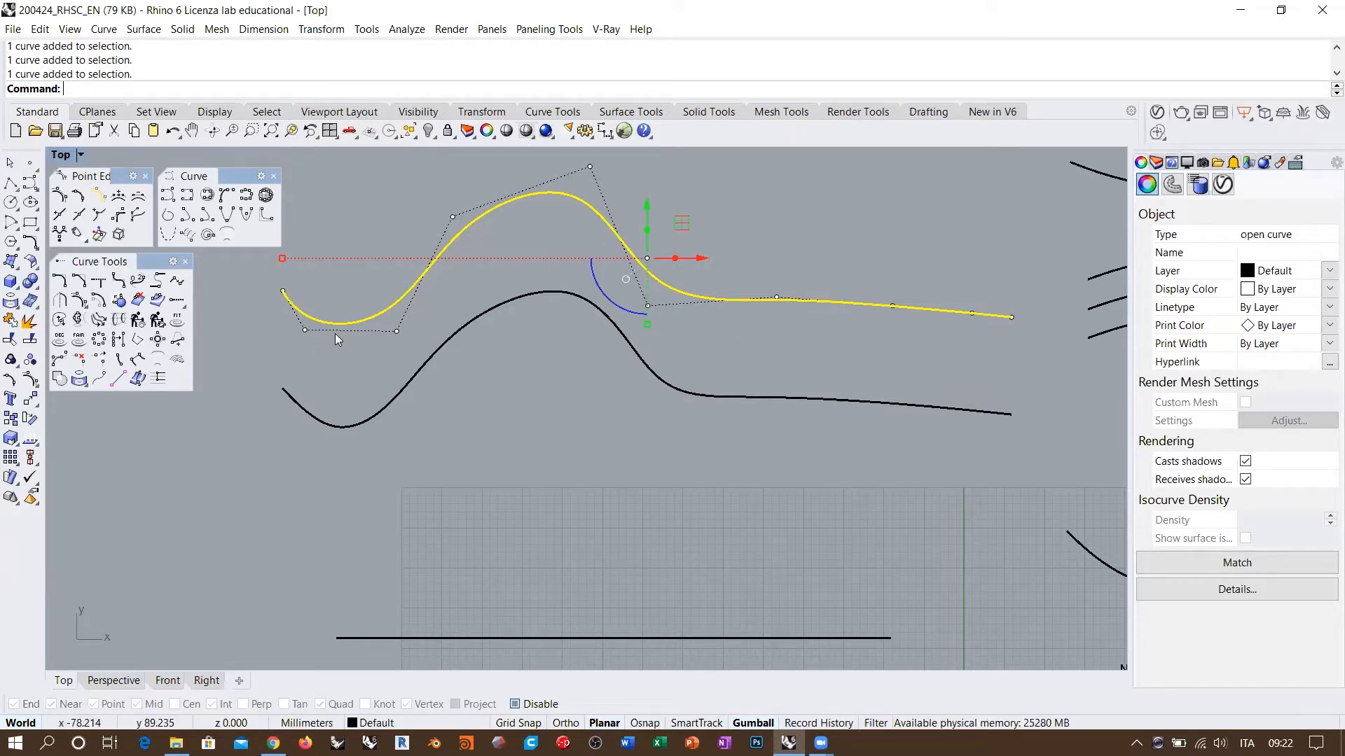
click(379, 214)
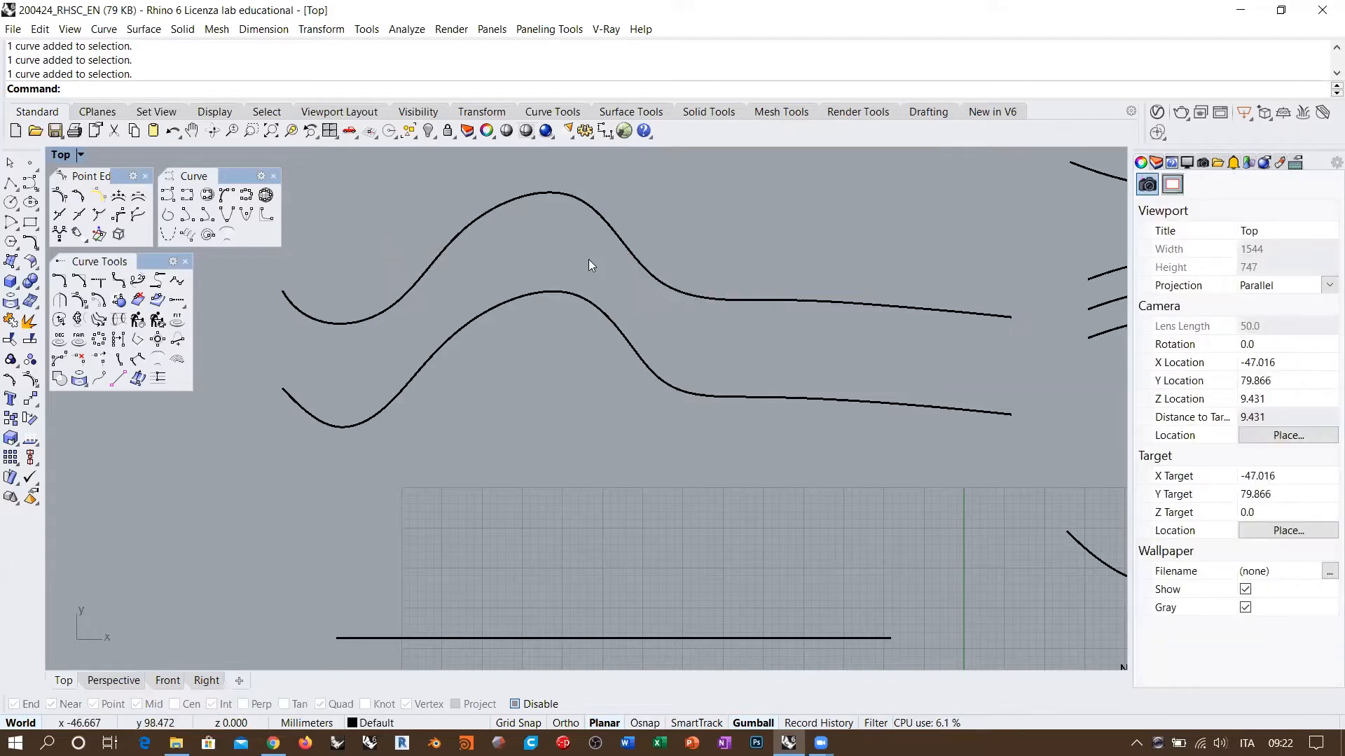
Rebuild the lower curve non-uniformly with requested tolerance 0.1, maximum point count 30 and DeleteInput=Yes, inspecting the deviation marker before accepting
click(157, 323)
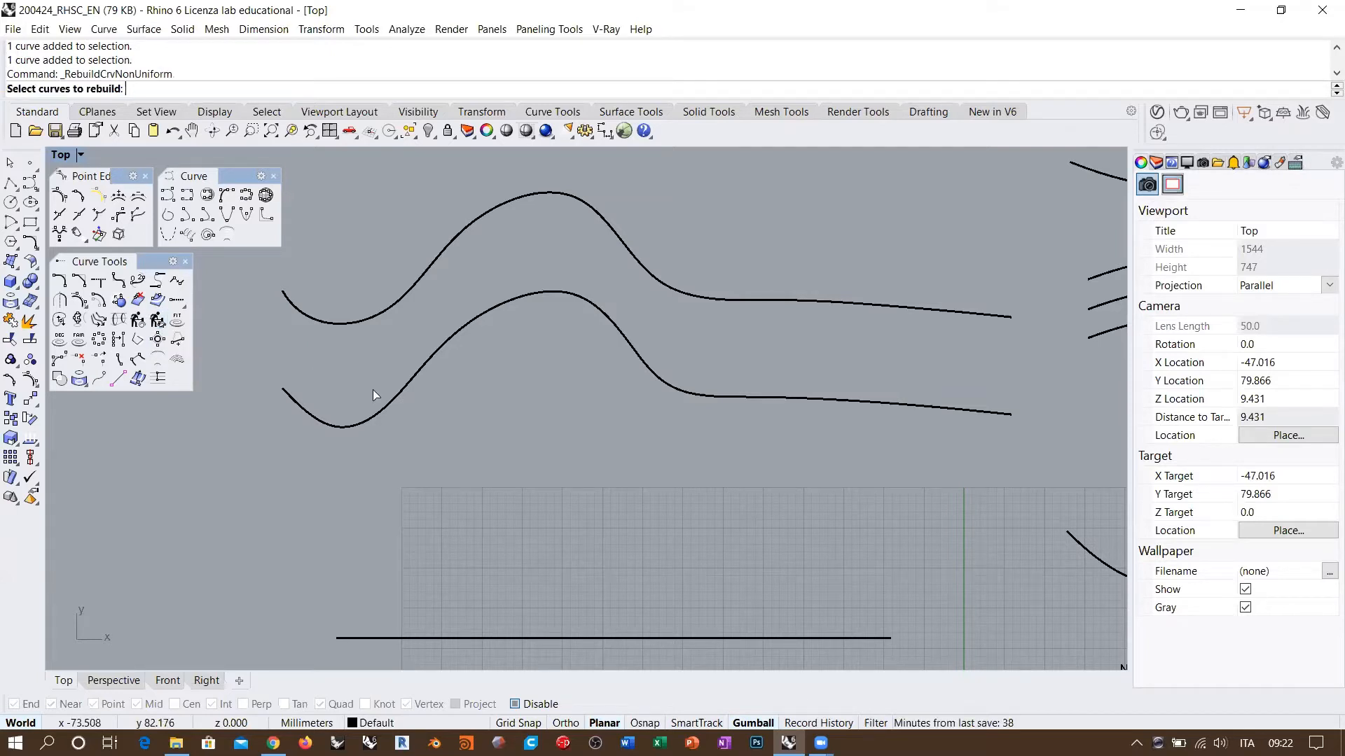
click(397, 398)
key(Return)
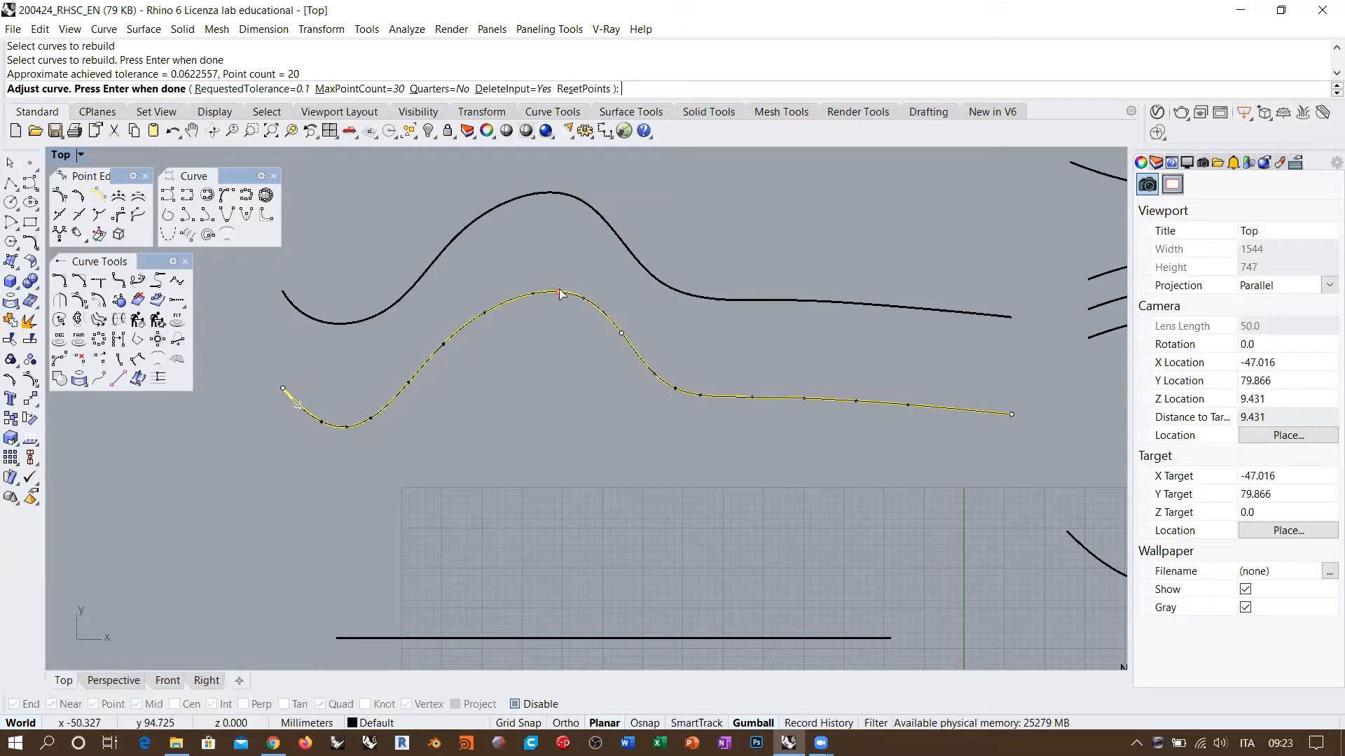
scroll(555, 340, up, 10)
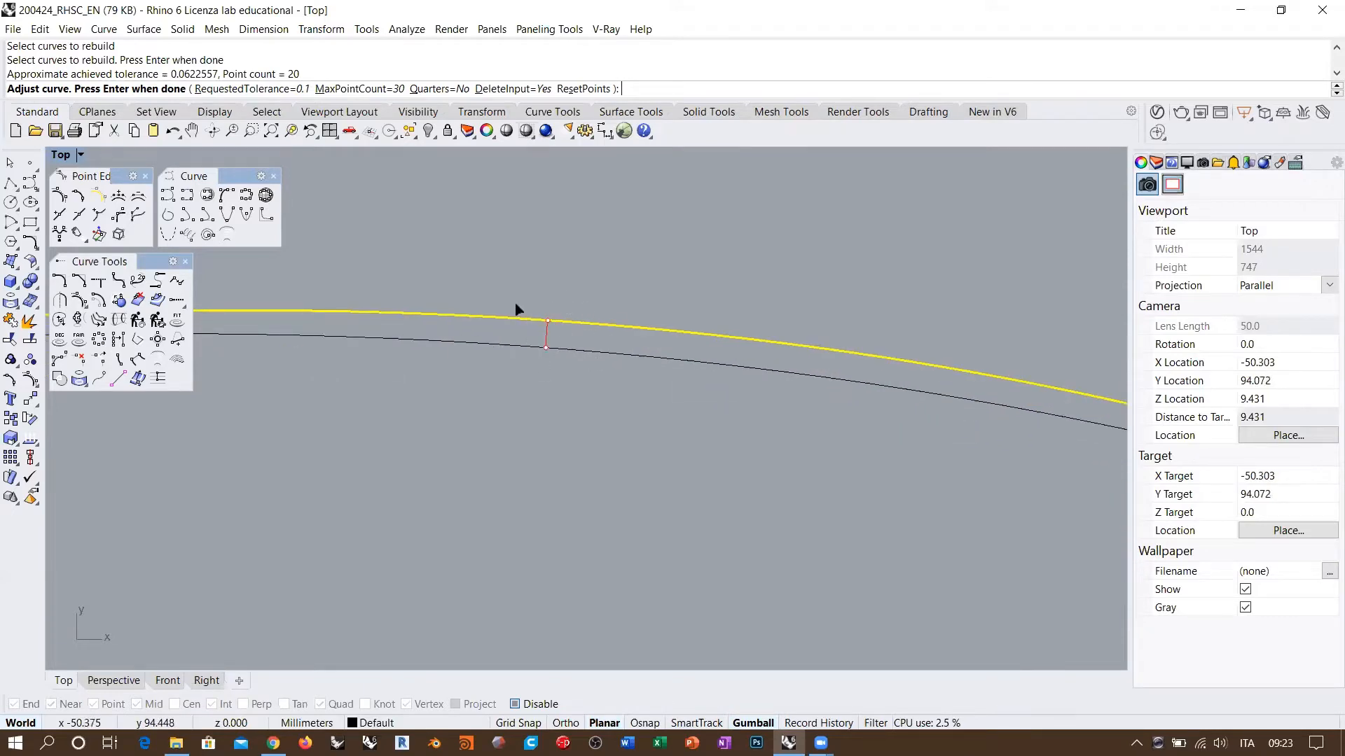
scroll(589, 321, down, 8)
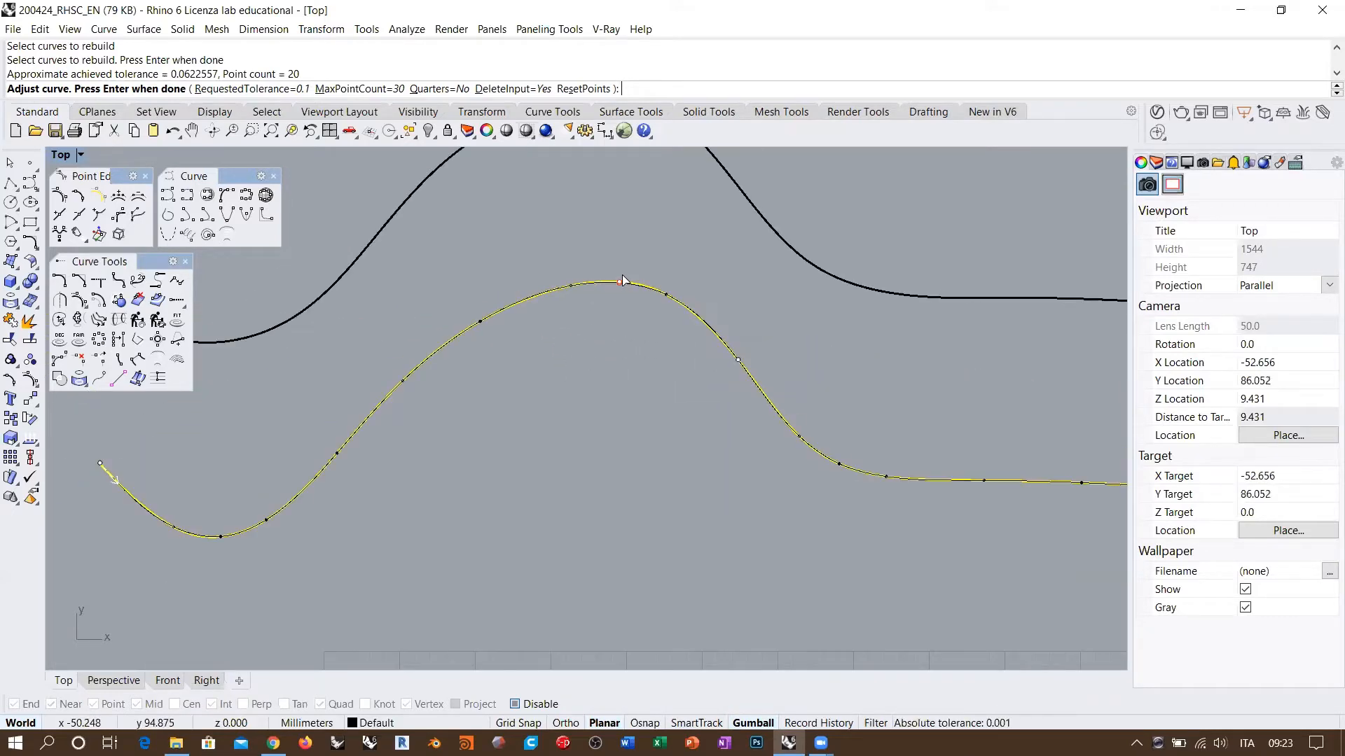
scroll(535, 269, down, 4)
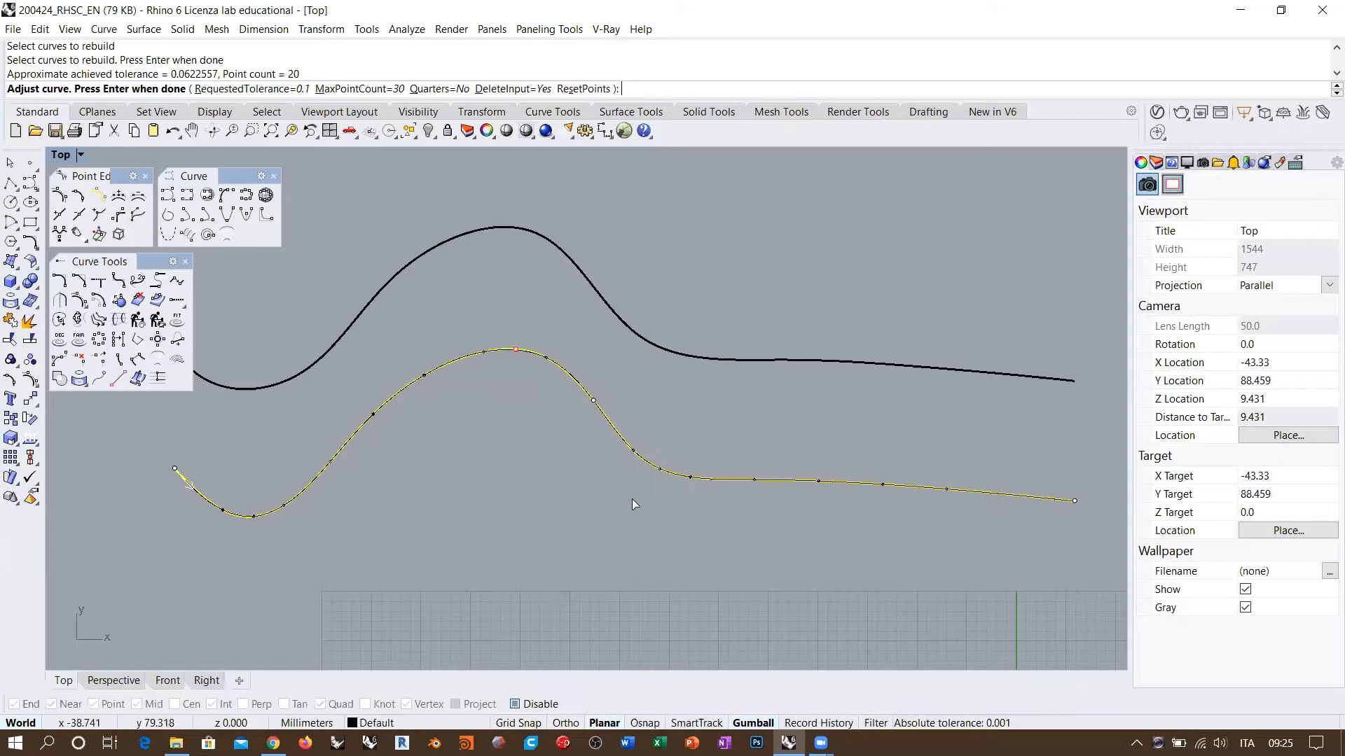
right_click(512, 308)
Frame the empty area beside the two wavy curves and open Grasshopper with the 200424_RHSC_EN definition
scroll(428, 389, down, 8)
right_drag(430, 294, 619, 381)
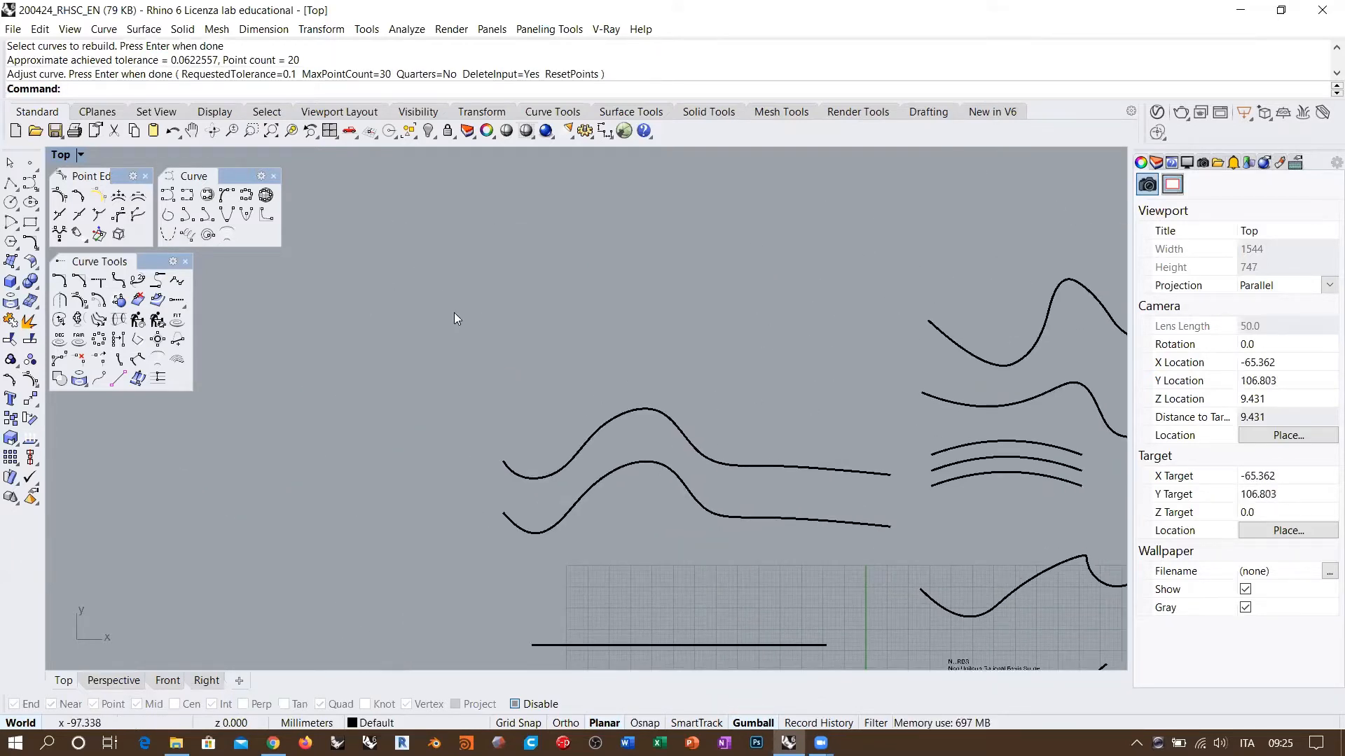
right_drag(454, 312, 559, 289)
scroll(480, 264, up, 4)
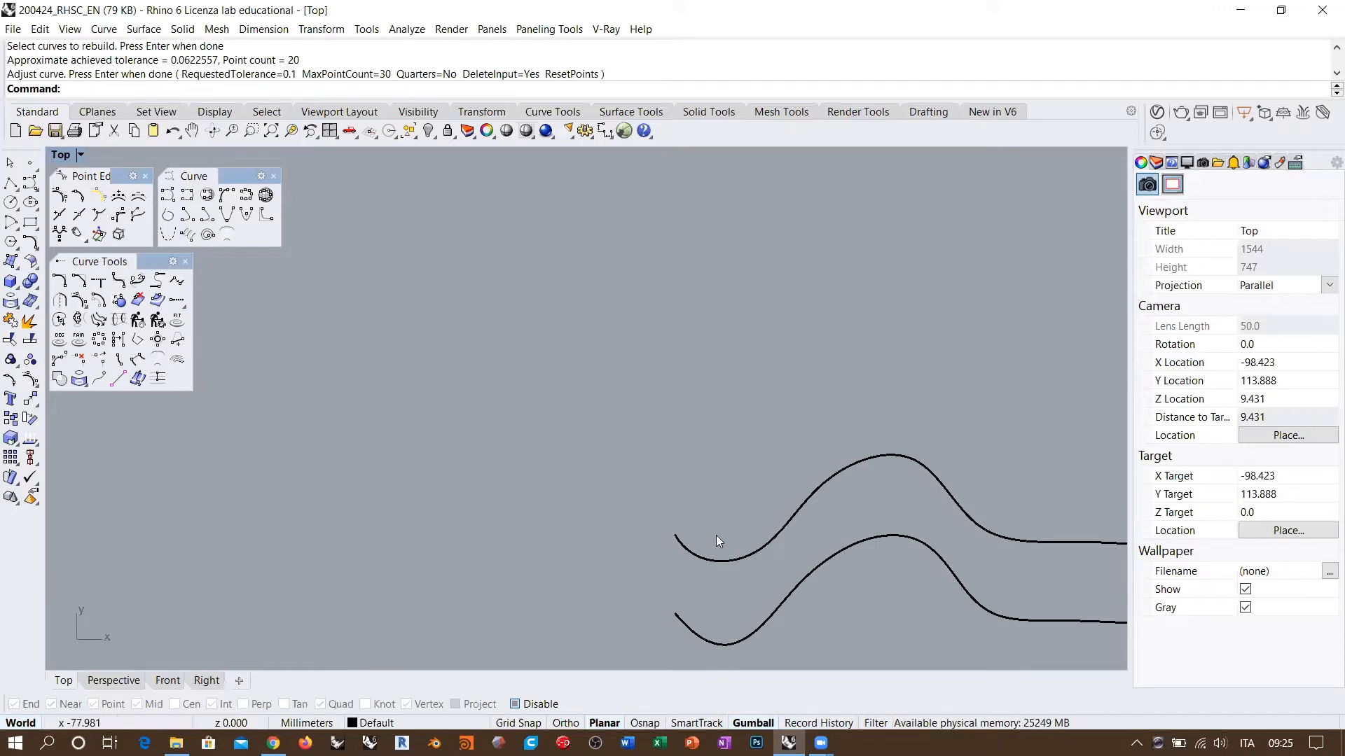
click(624, 131)
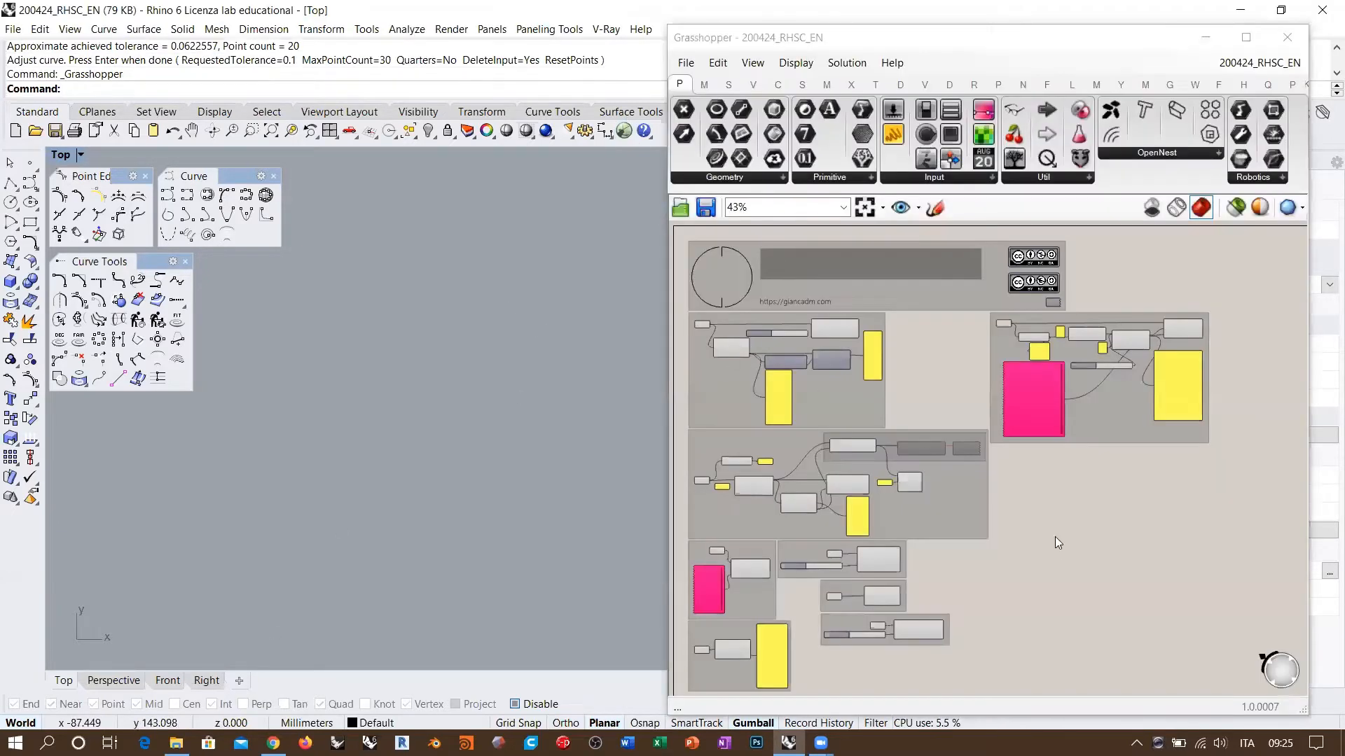
Draw a degree-3 control-point curve with 13 points in the empty area, forming a wide valley, a narrow crest and a hooked end
scroll(1055, 536, up, 5)
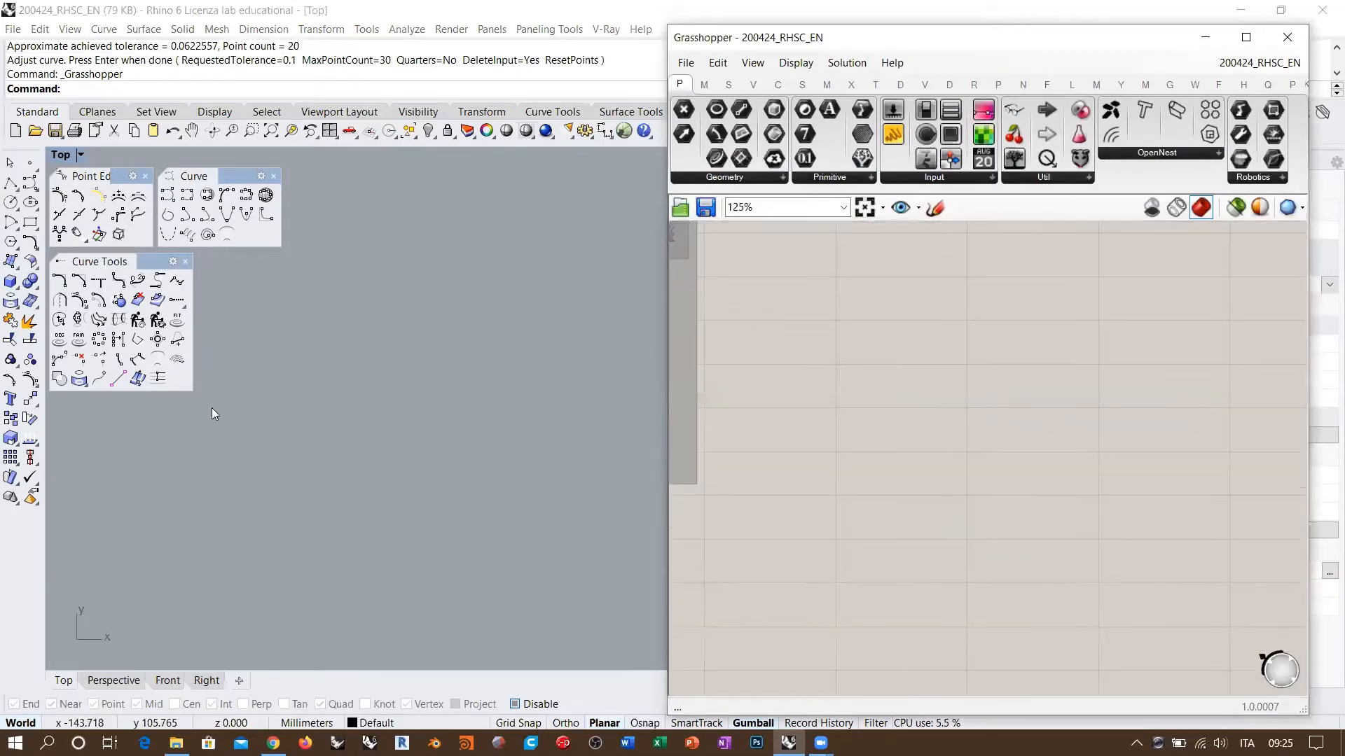
click(30, 184)
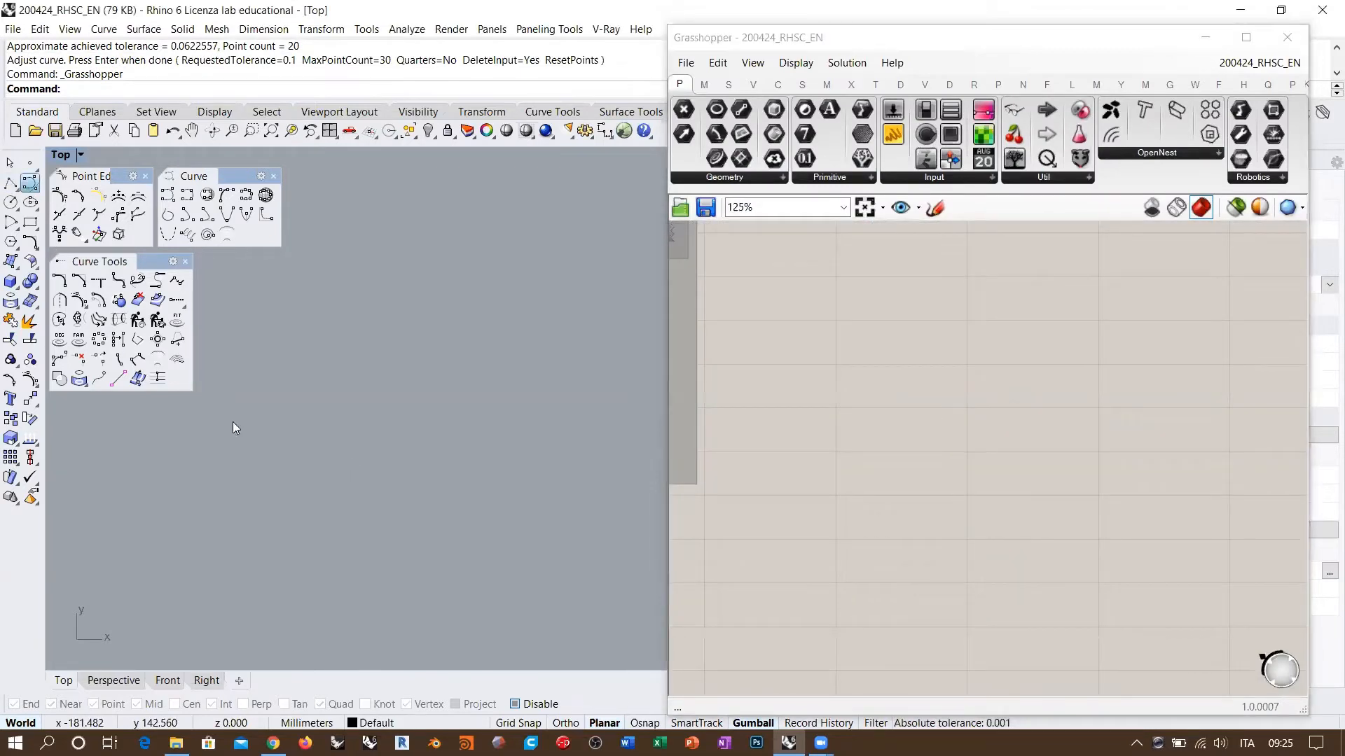
click(110, 471)
click(211, 542)
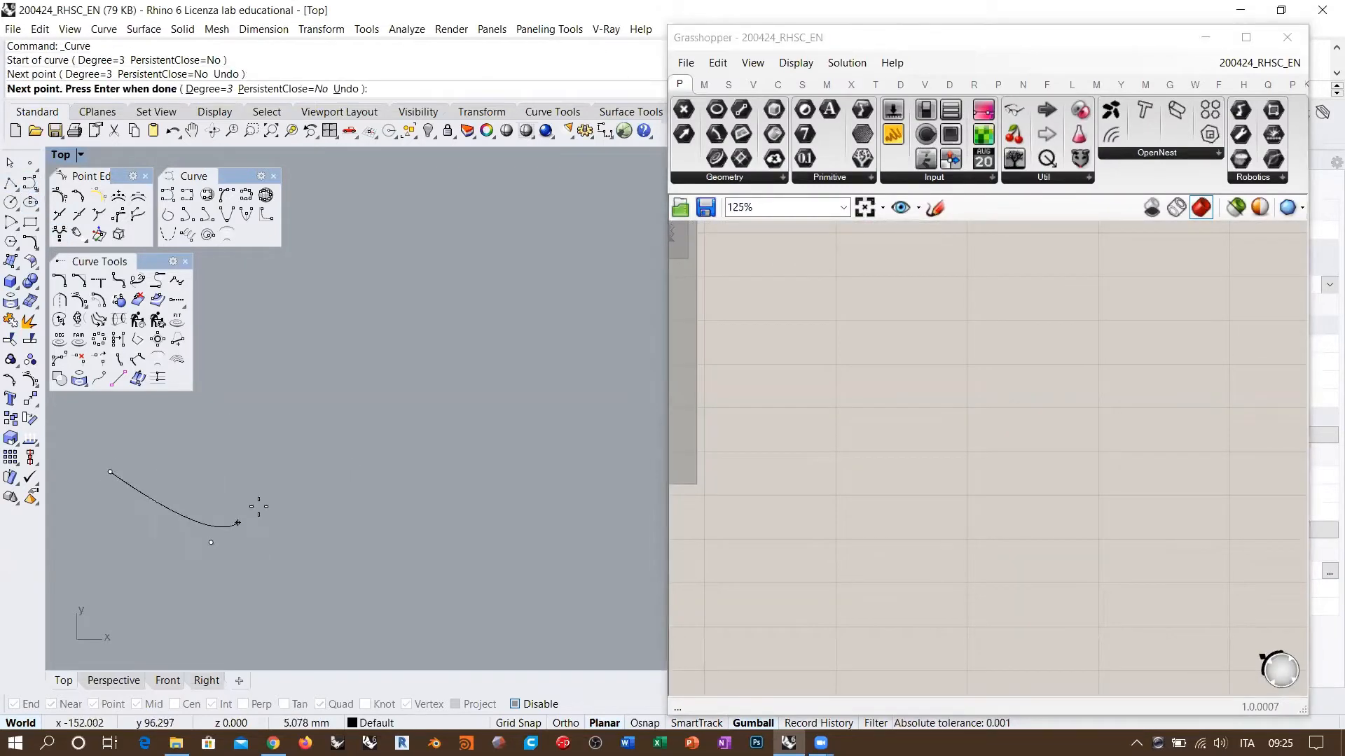
click(339, 517)
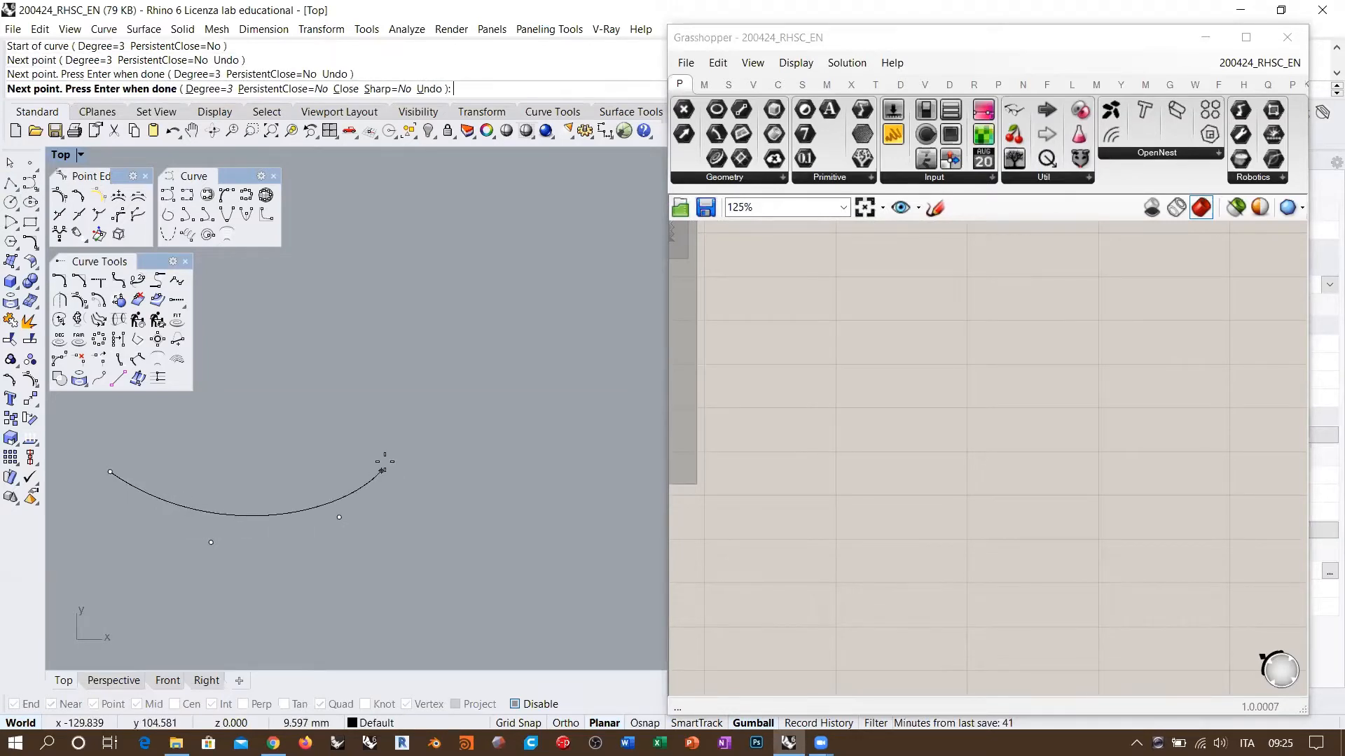
click(392, 441)
click(383, 344)
click(378, 286)
click(403, 268)
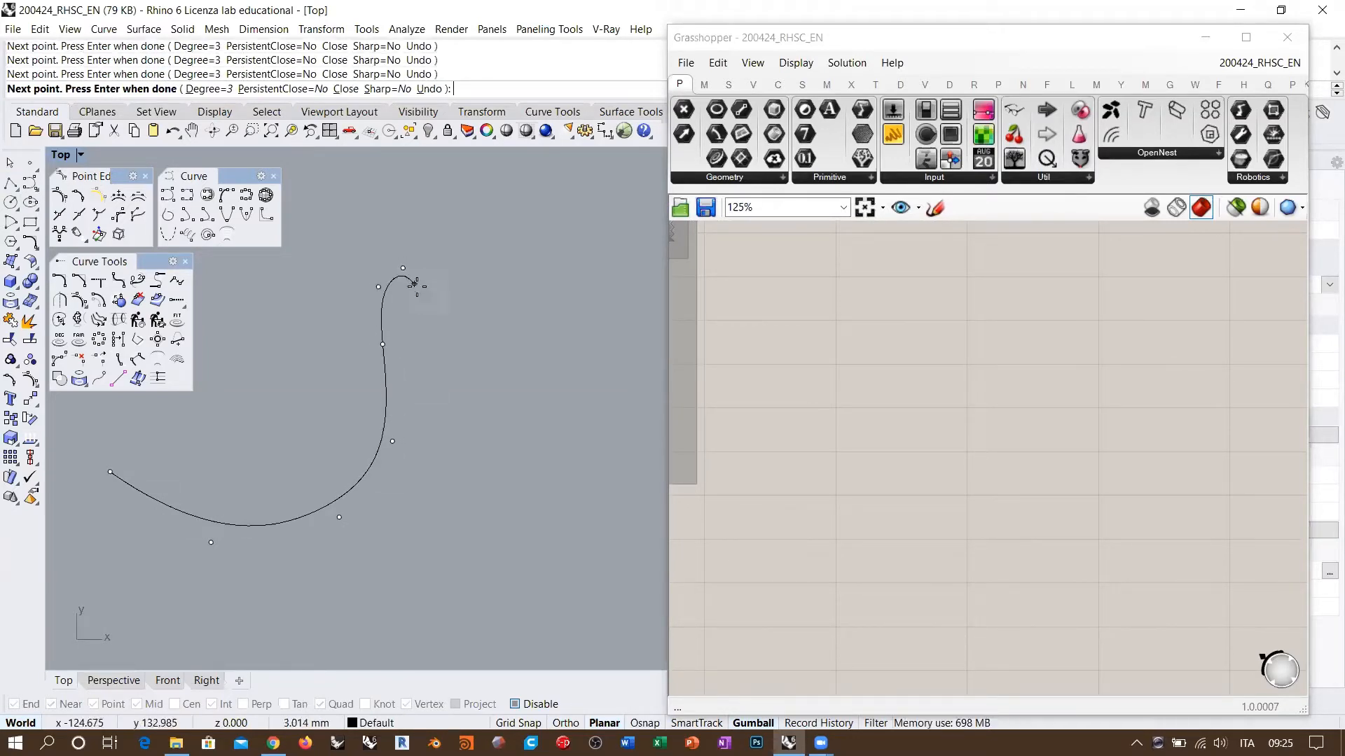
click(421, 300)
click(439, 357)
click(491, 391)
click(593, 377)
click(635, 434)
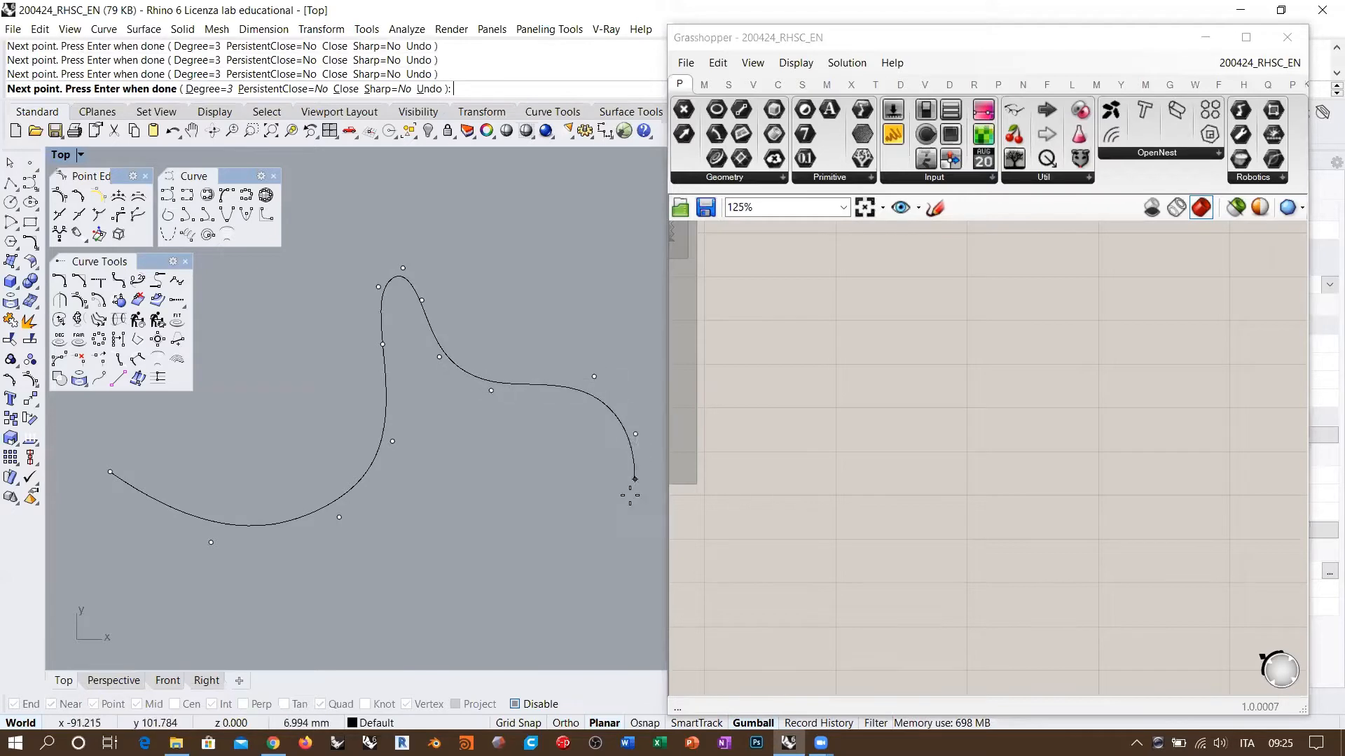
click(488, 584)
key(Return)
Place a Curve parameter on the empty Grasshopper canvas and reference the newly drawn Rhino curve in it
click(762, 357)
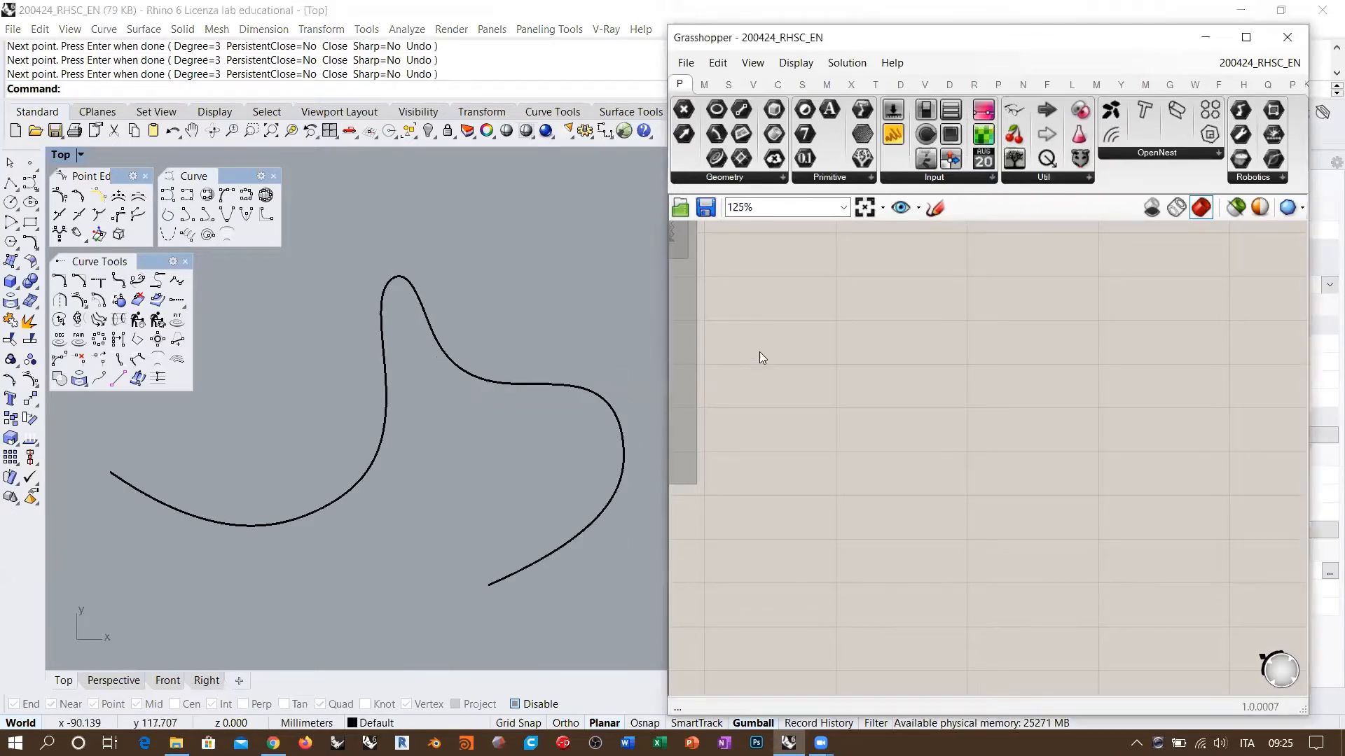
double_click(760, 352)
text(crv)
key(Up)
key(Return)
drag(760, 352, 799, 324)
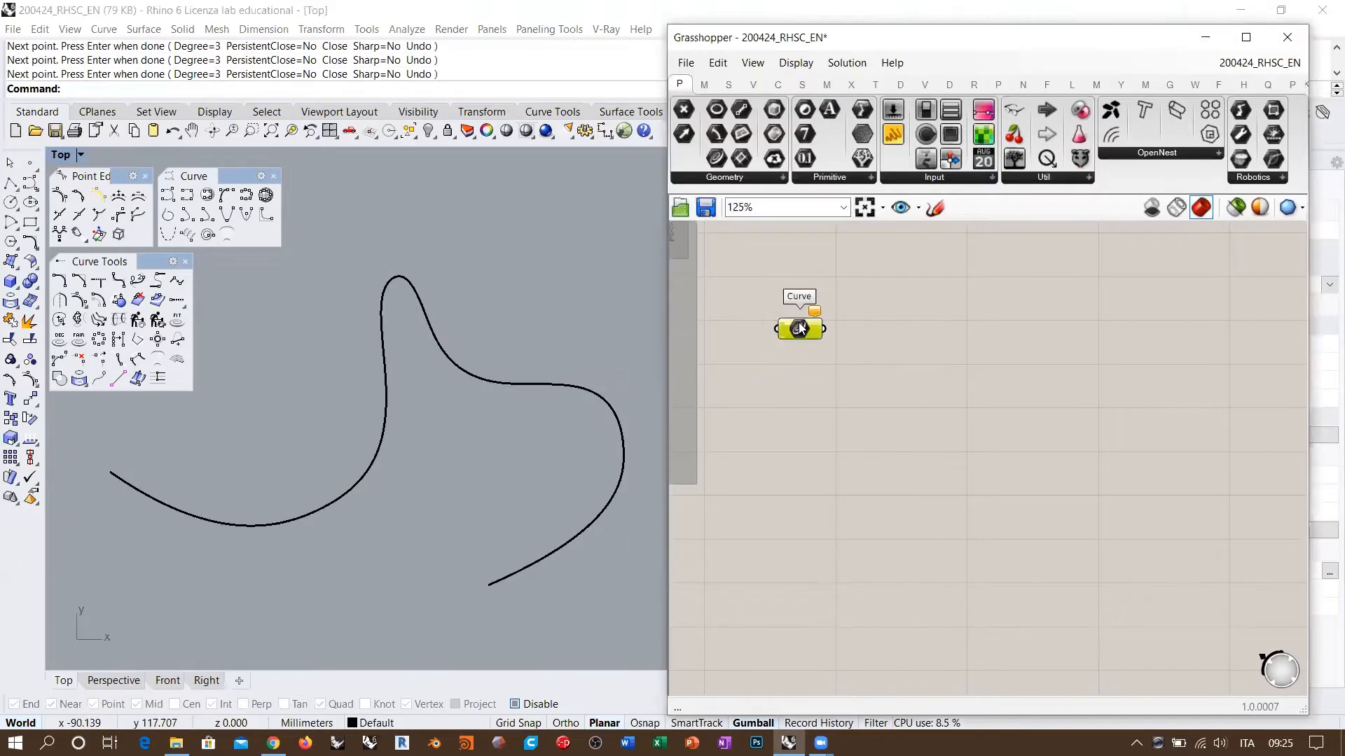
right_click(799, 328)
click(876, 550)
click(450, 358)
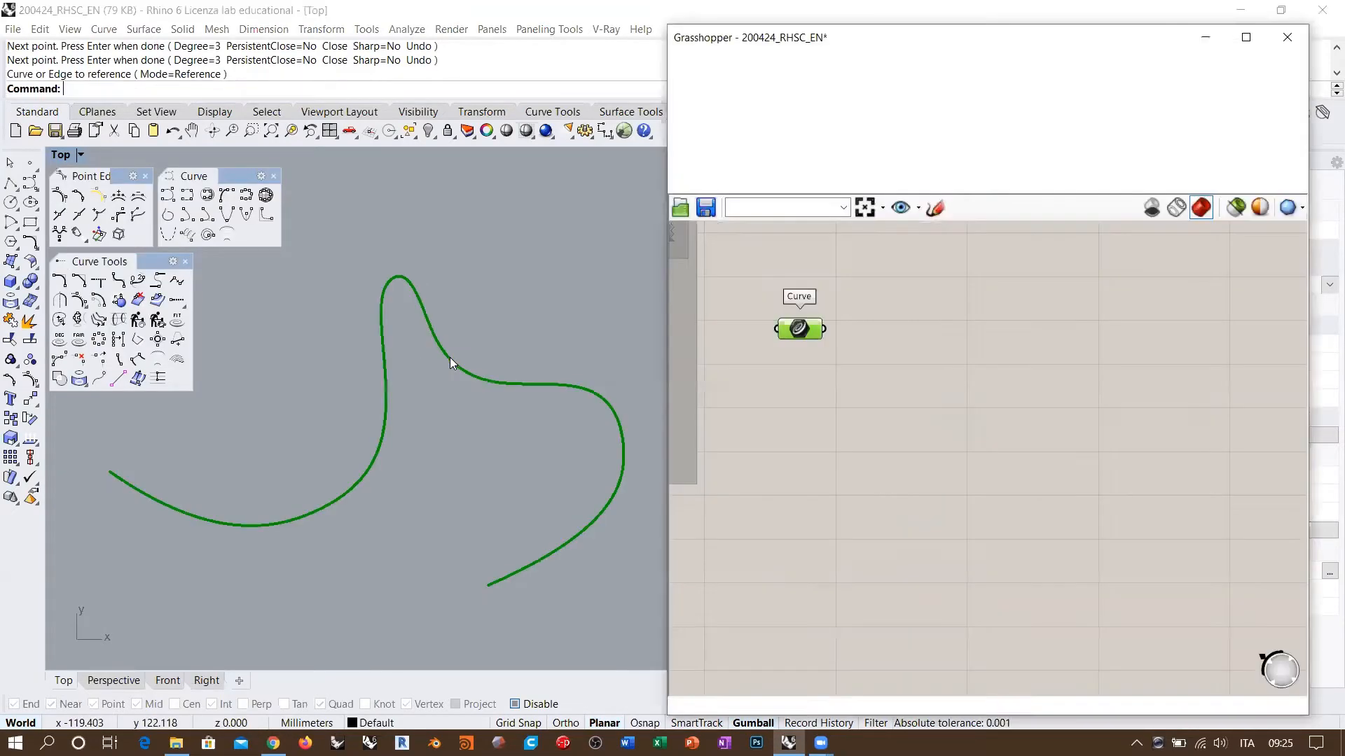
Add a Divide Curve component and connect the Curve parameter to its Curve input
double_click(916, 360)
text(divi)
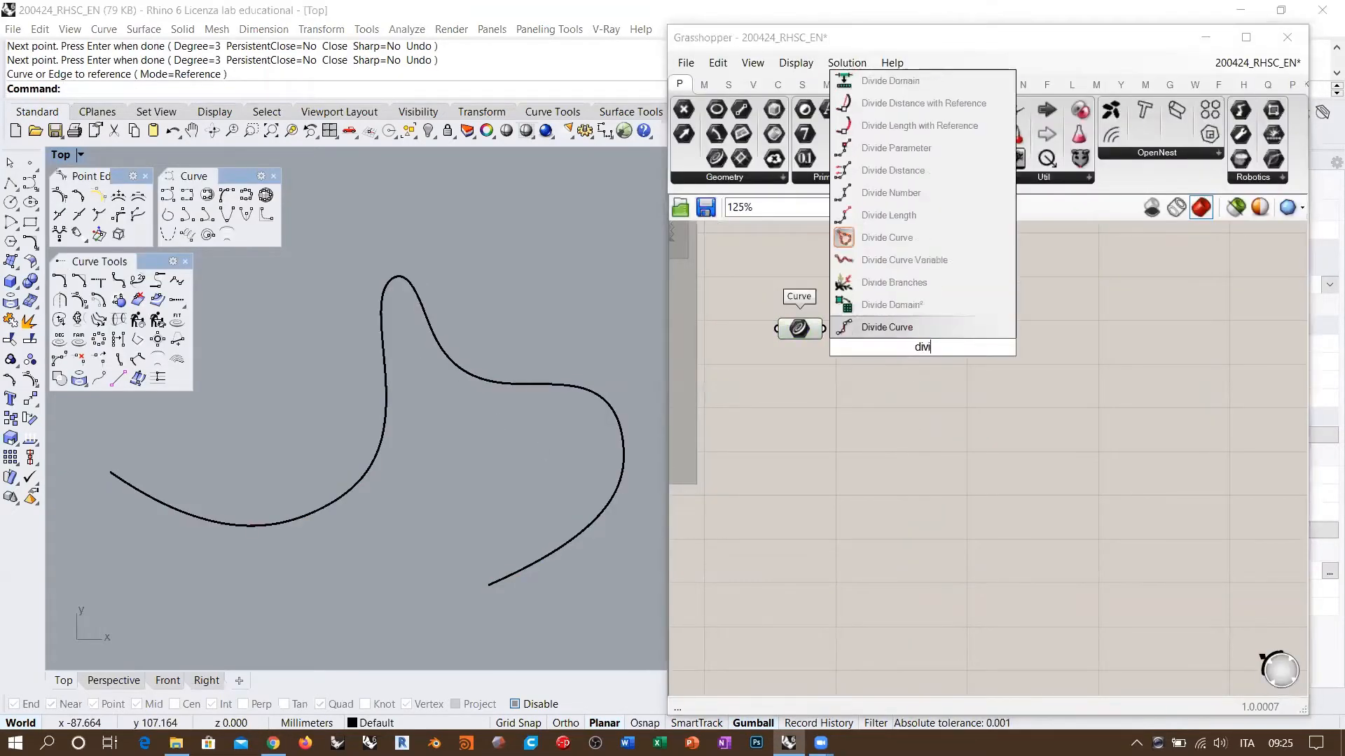
key(Return)
drag(824, 329, 869, 328)
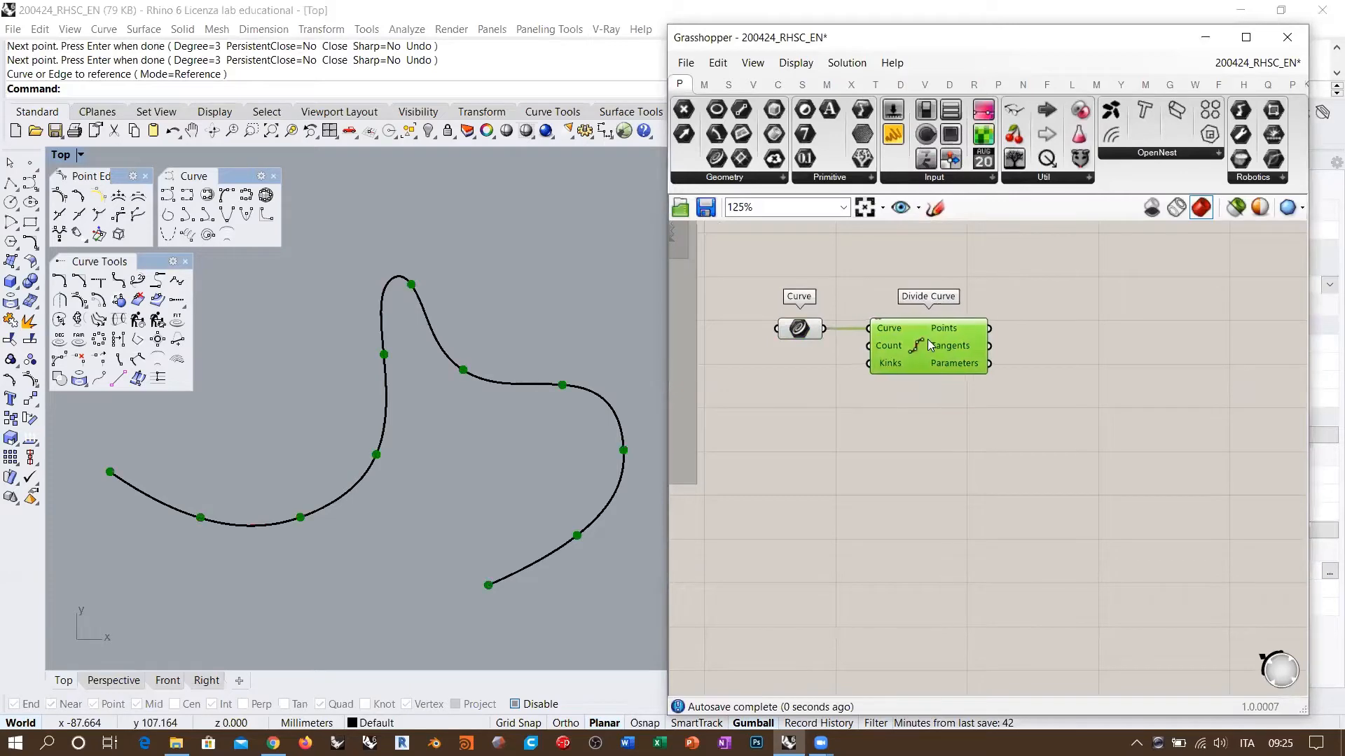
click(817, 350)
Create a number slider set to 100 and connect it to the Count input of Divide Curve
scroll(786, 394, up, 4)
double_click(786, 394)
text(100)
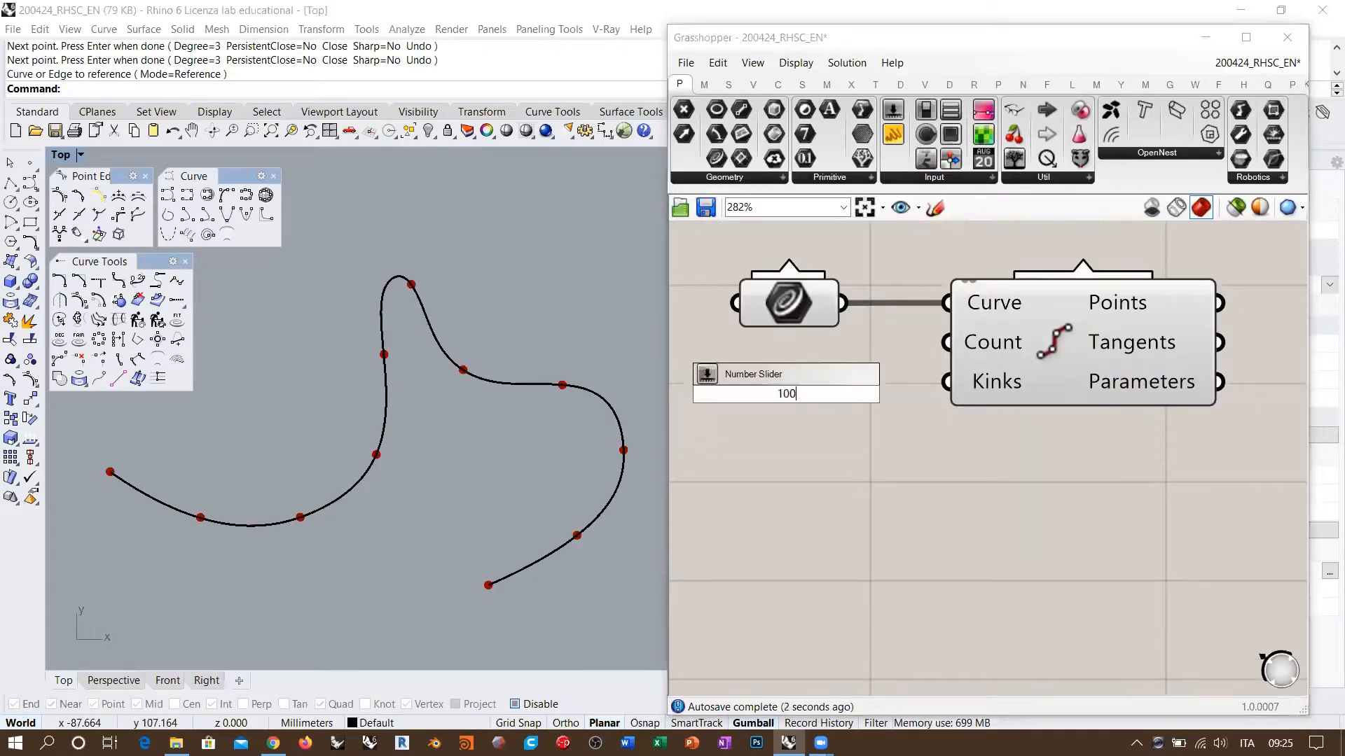
key(Return)
drag(991, 395, 946, 343)
right_drag(942, 376, 802, 385)
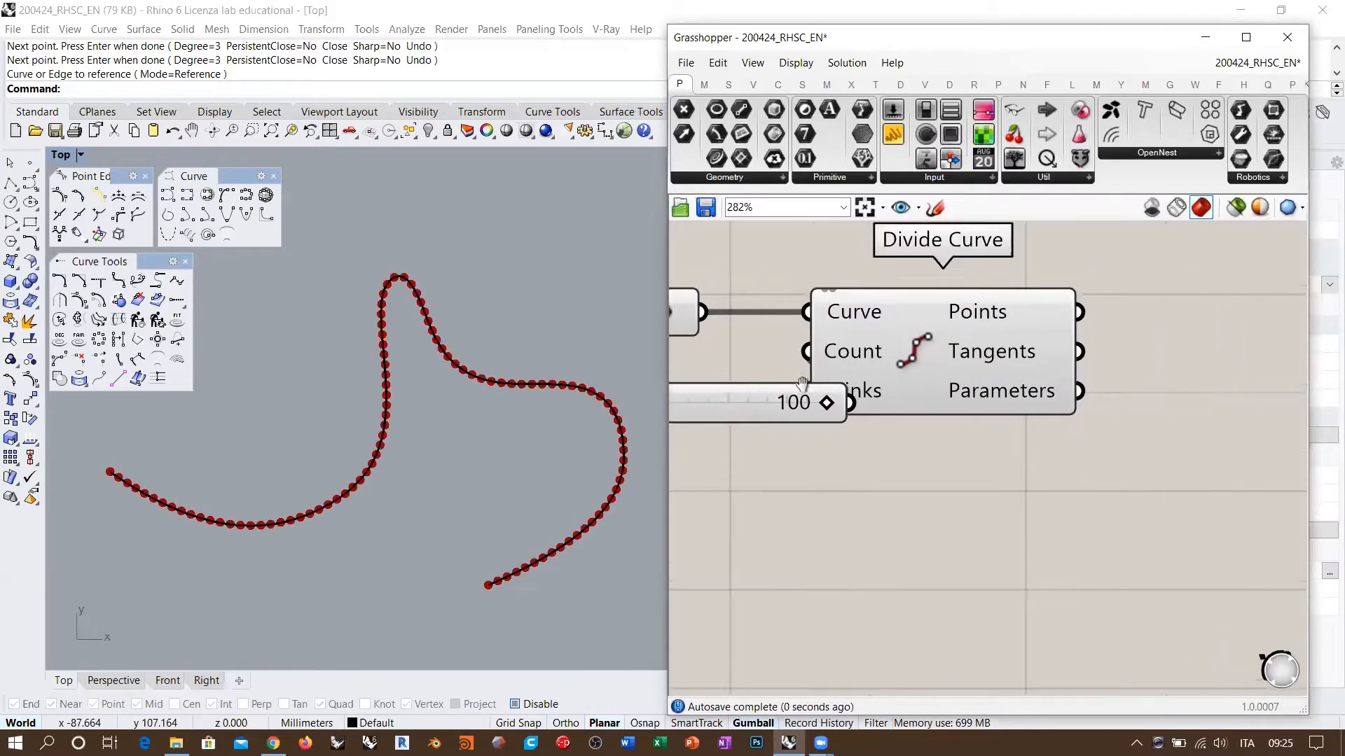
Arrange the Curve parameter, slider and Divide Curve side by side and set the division count to 14
scroll(844, 362, down, 3)
drag(919, 342, 1098, 336)
drag(729, 326, 914, 320)
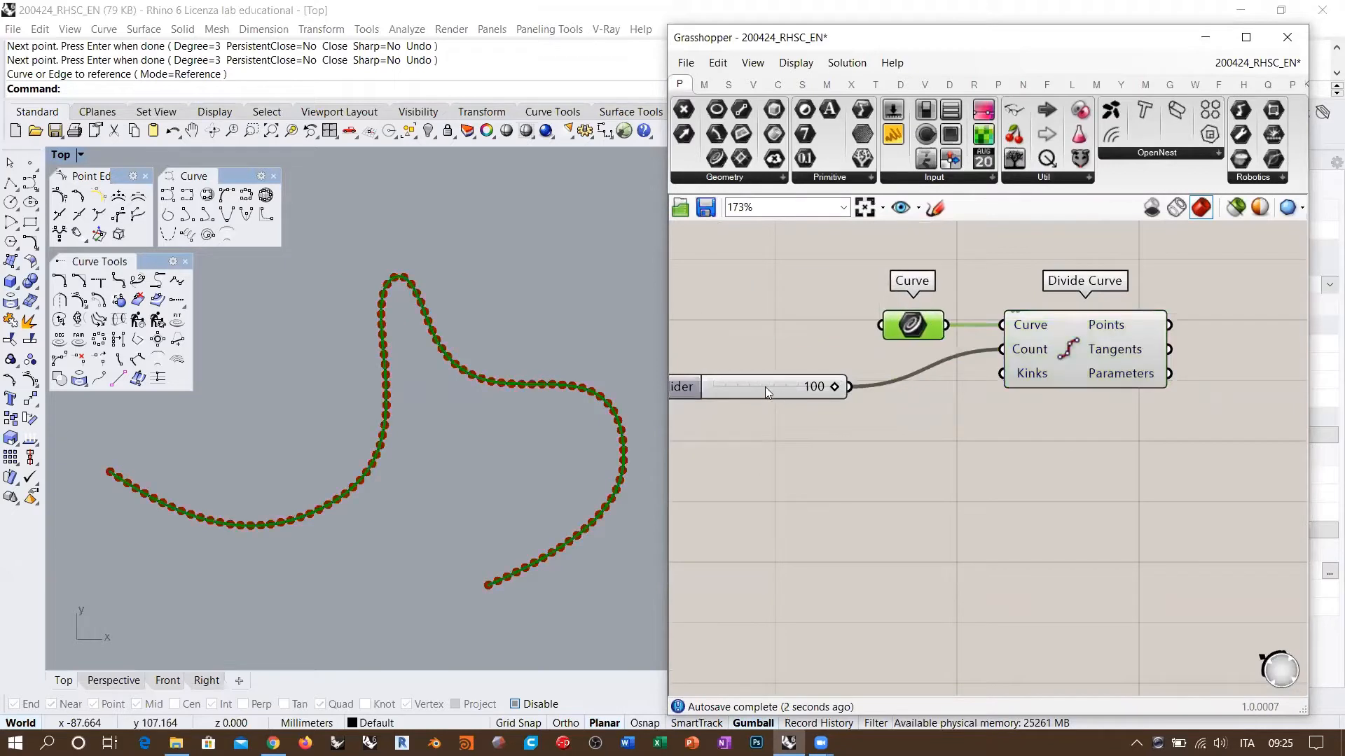
drag(765, 391, 829, 358)
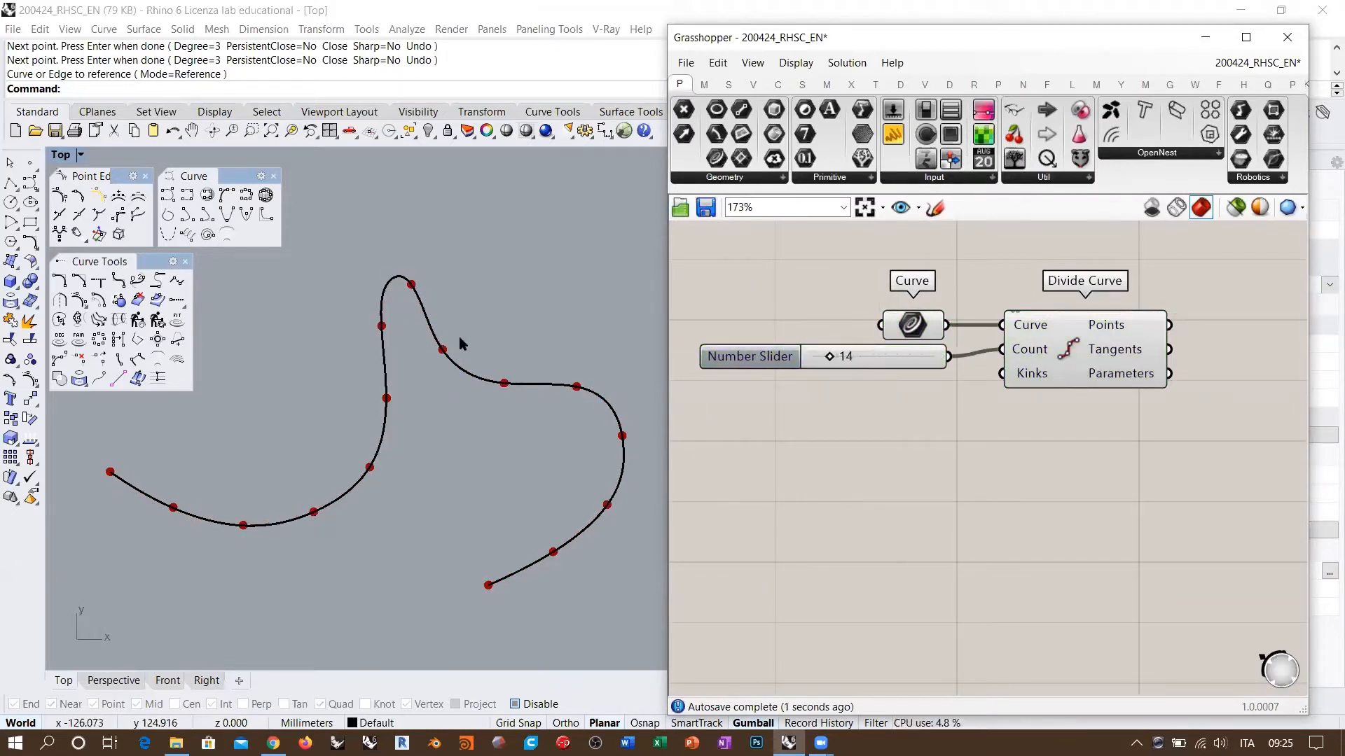
Add a PolyLine component and feed the division points into its Vertices input
right_drag(1092, 409, 820, 437)
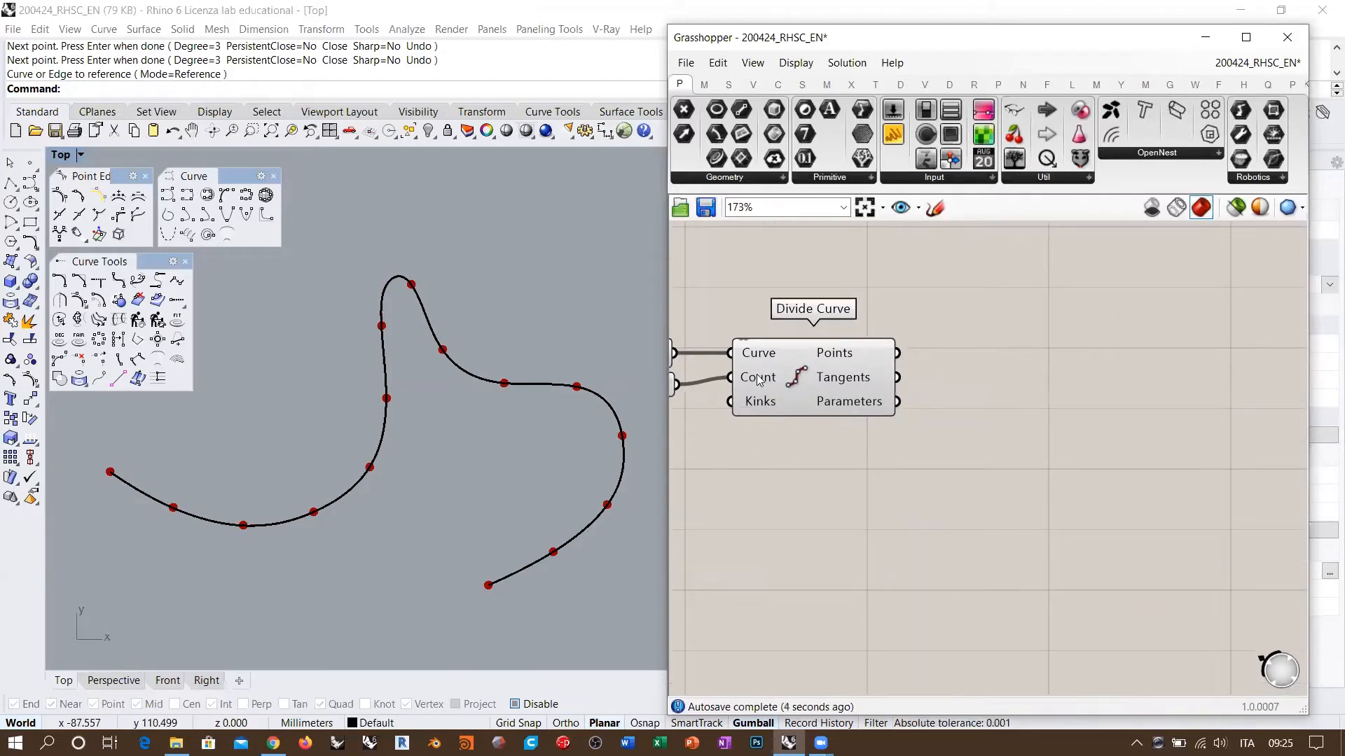
right_drag(759, 380, 812, 381)
click(884, 381)
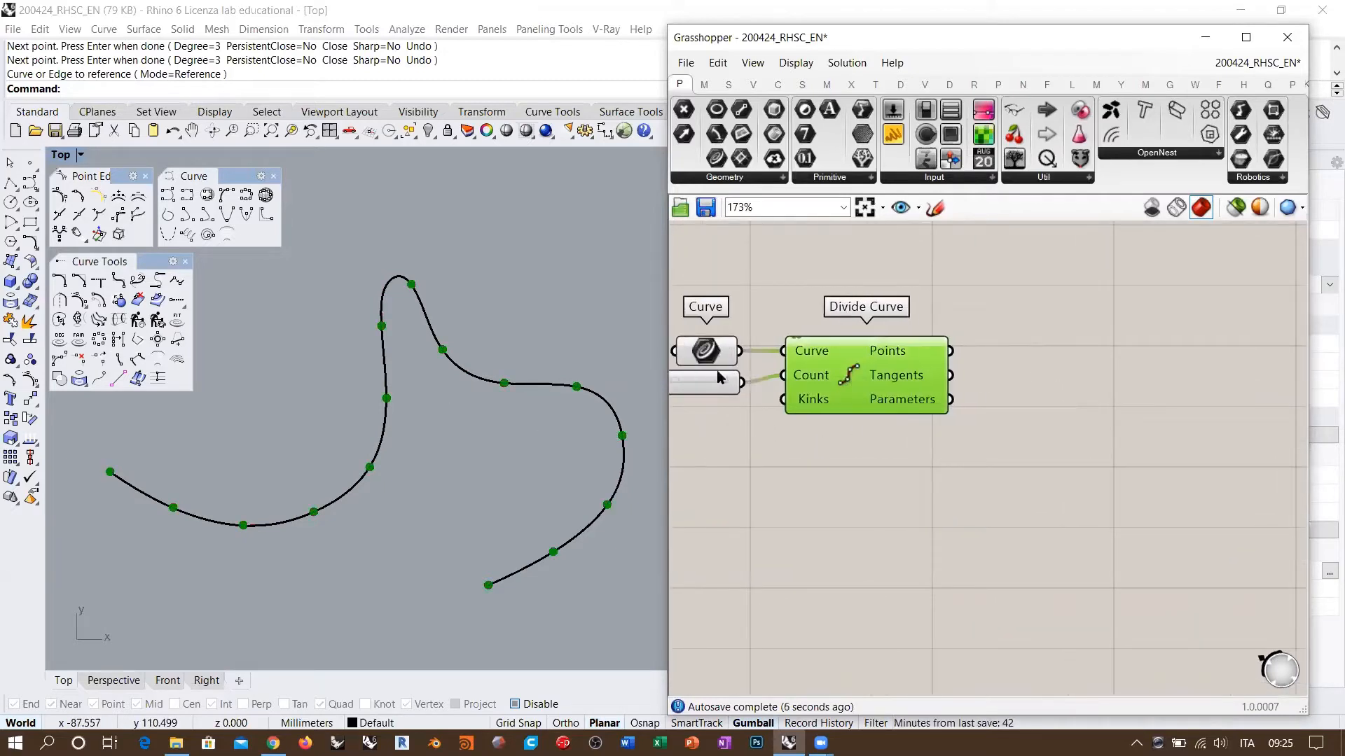
click(719, 378)
click(1067, 380)
double_click(1067, 379)
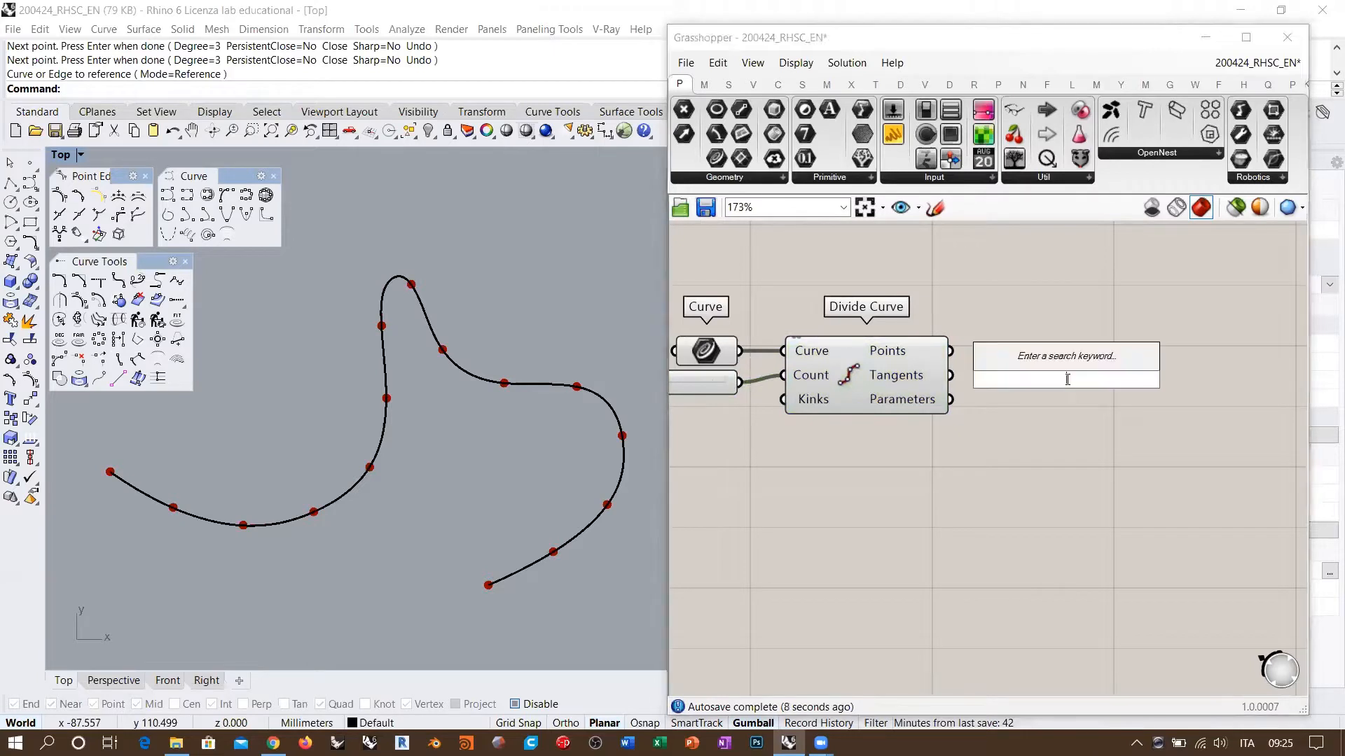
text(polyli)
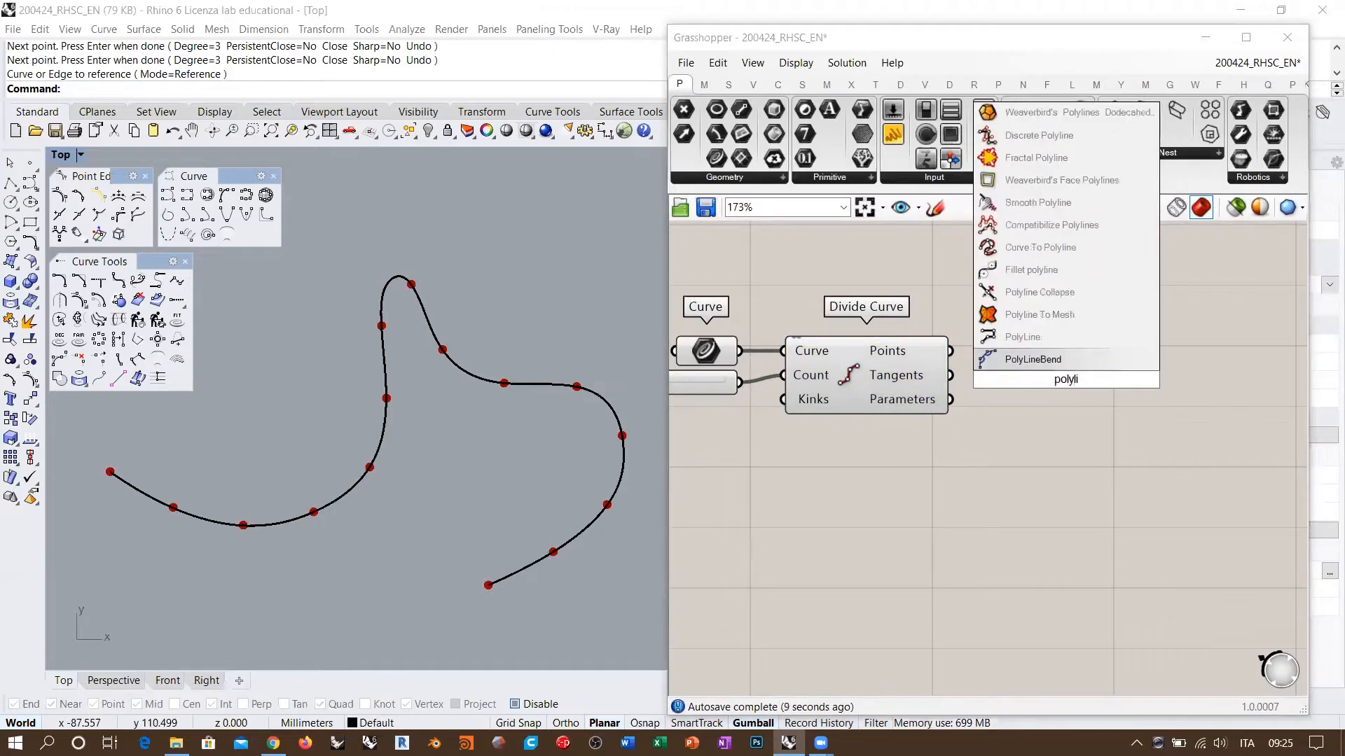
click(1022, 337)
drag(951, 350, 1028, 367)
click(1031, 358)
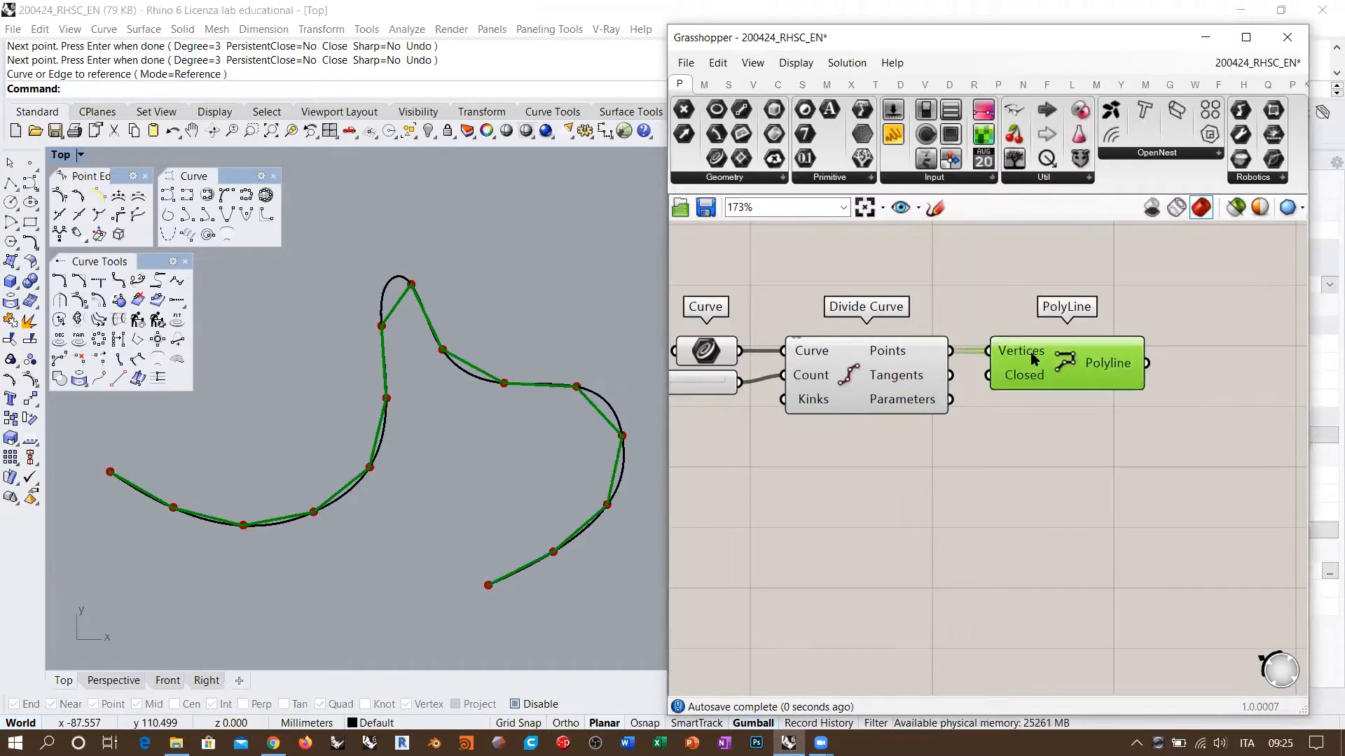
click(1063, 438)
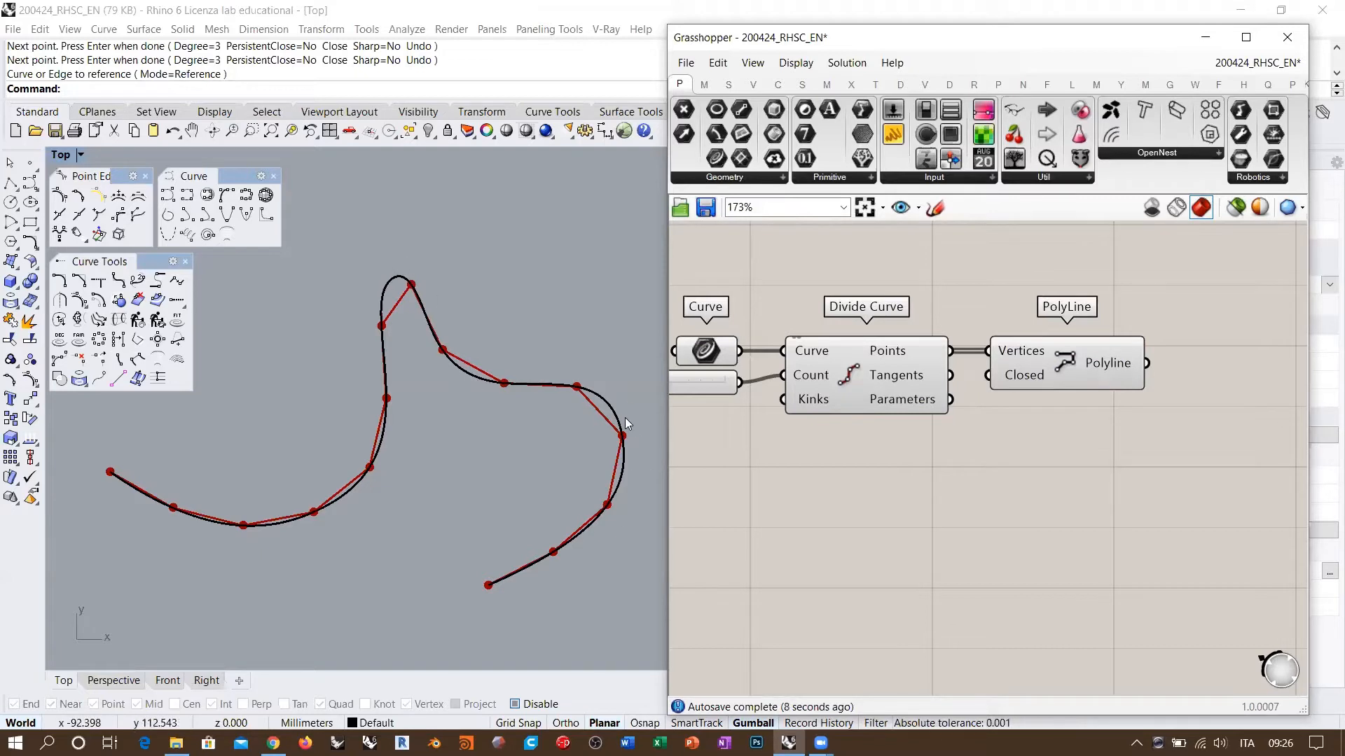
Set the division count to 42 and examine the polyline's deviation from the curve at the narrow crest
right_drag(741, 419, 860, 402)
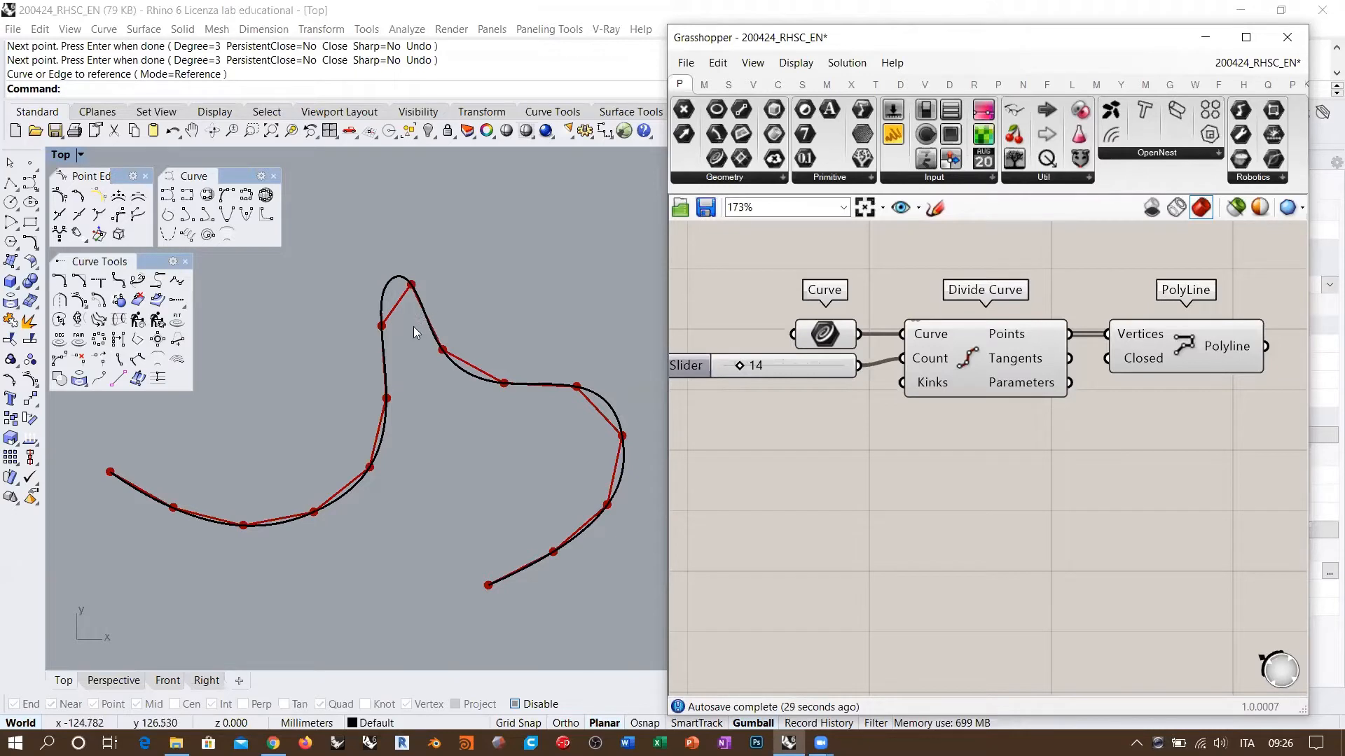
drag(739, 366, 774, 369)
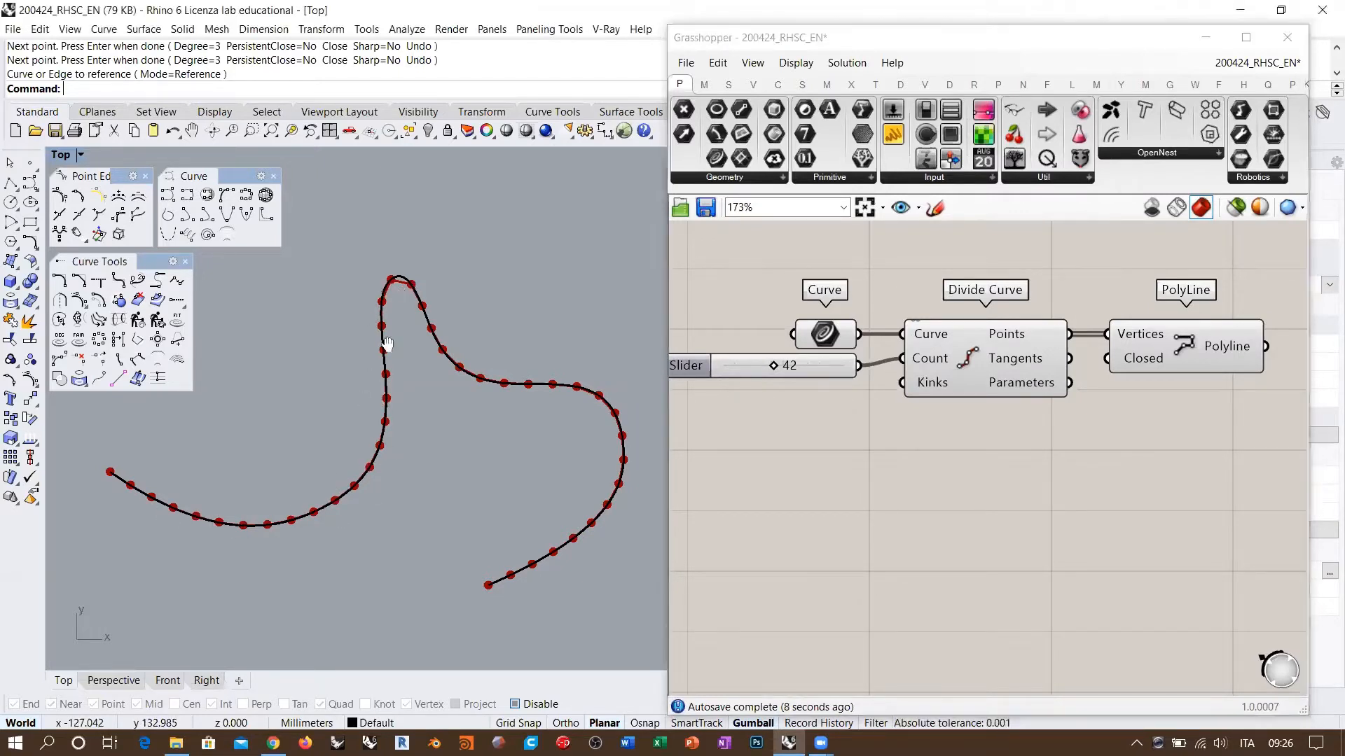
scroll(382, 341, up, 5)
scroll(342, 339, down, 2)
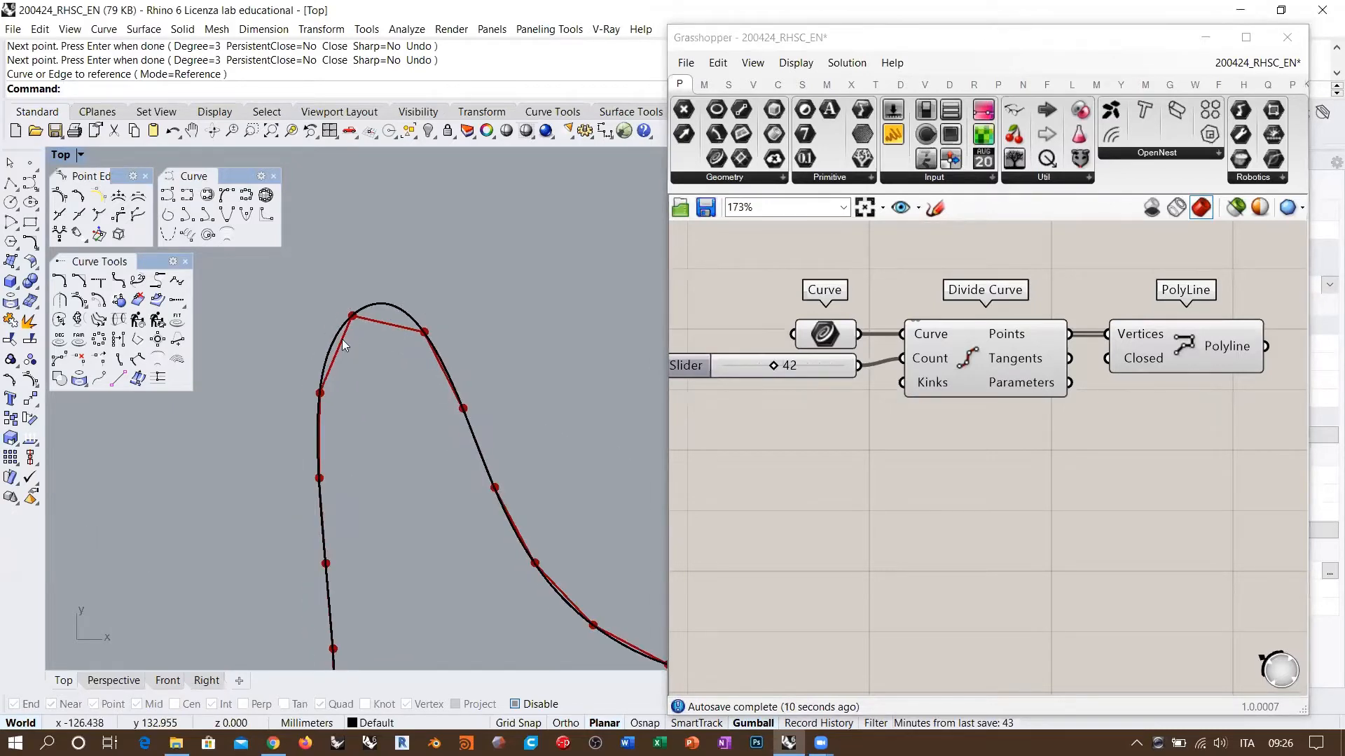
scroll(468, 325, down, 2)
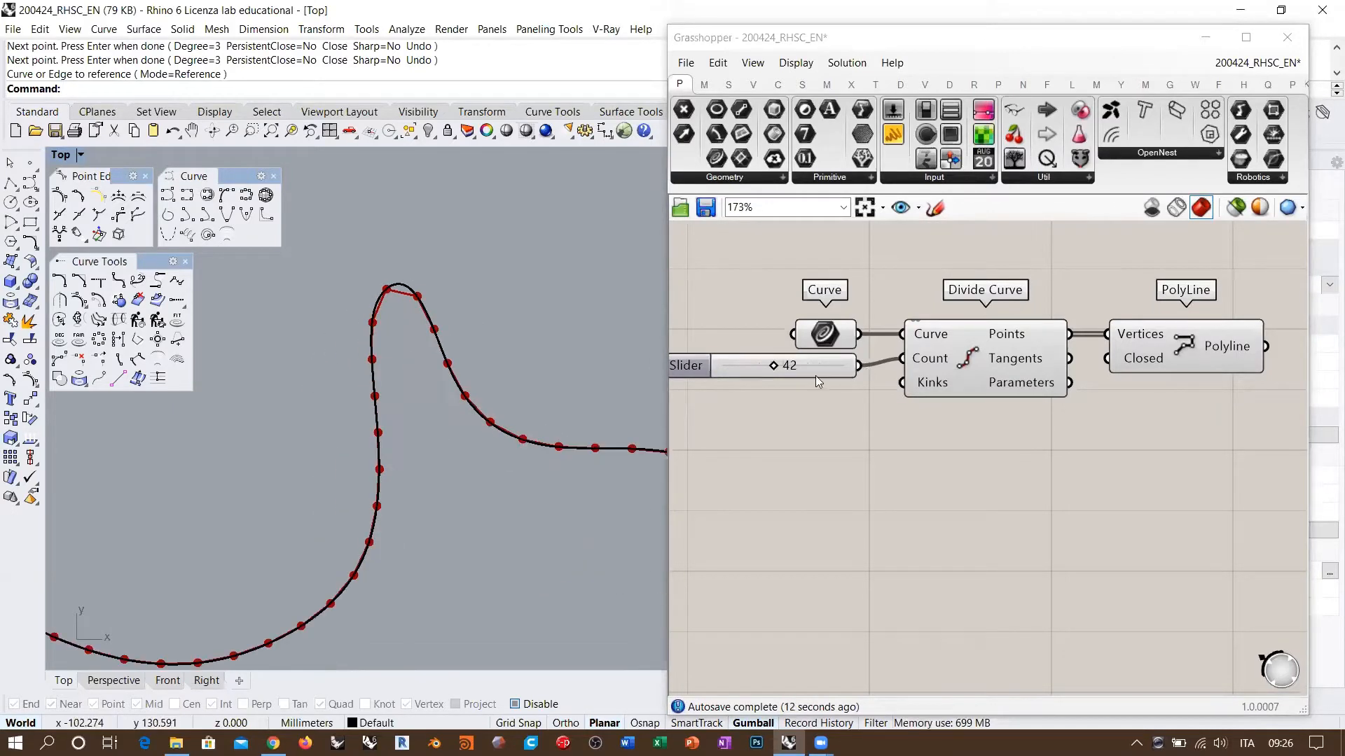
Compare how closely the polyline follows the curve with the division count set to 100, 28 and 100 again
drag(774, 365, 853, 367)
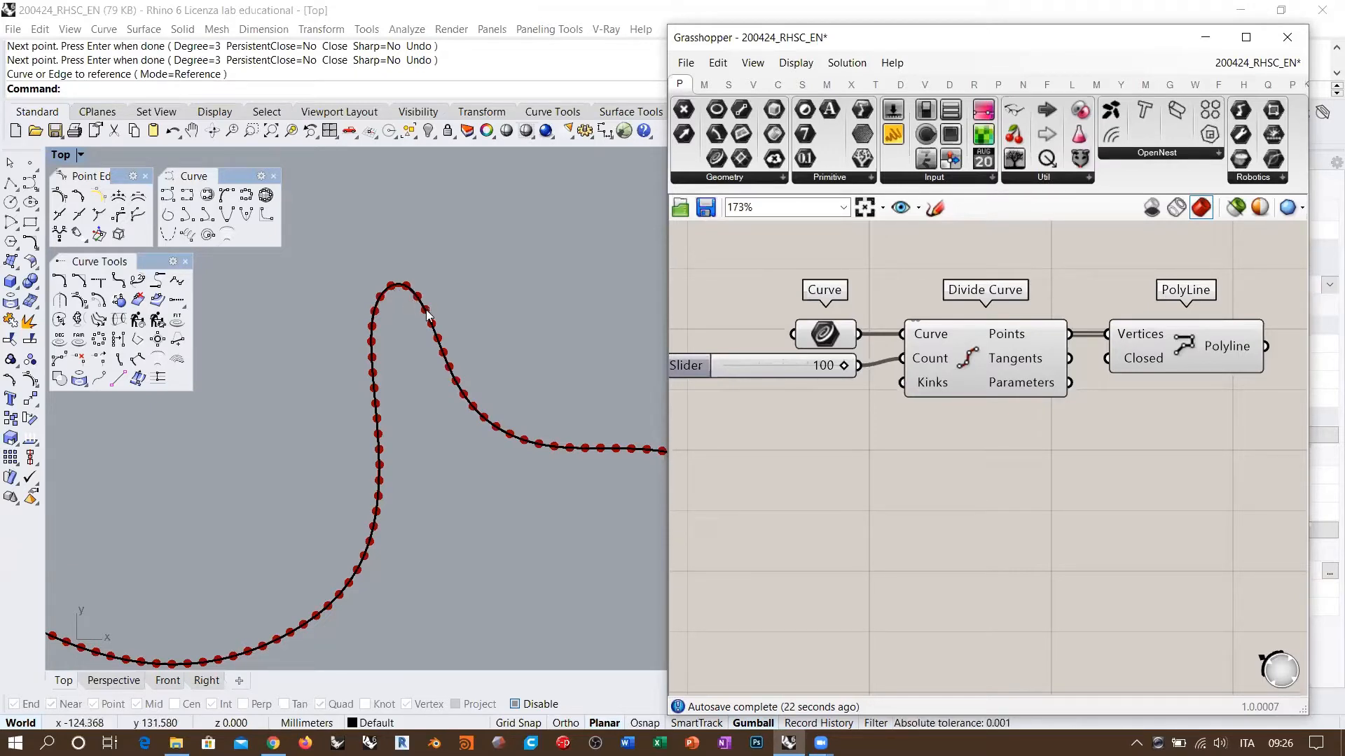
scroll(427, 302, down, 3)
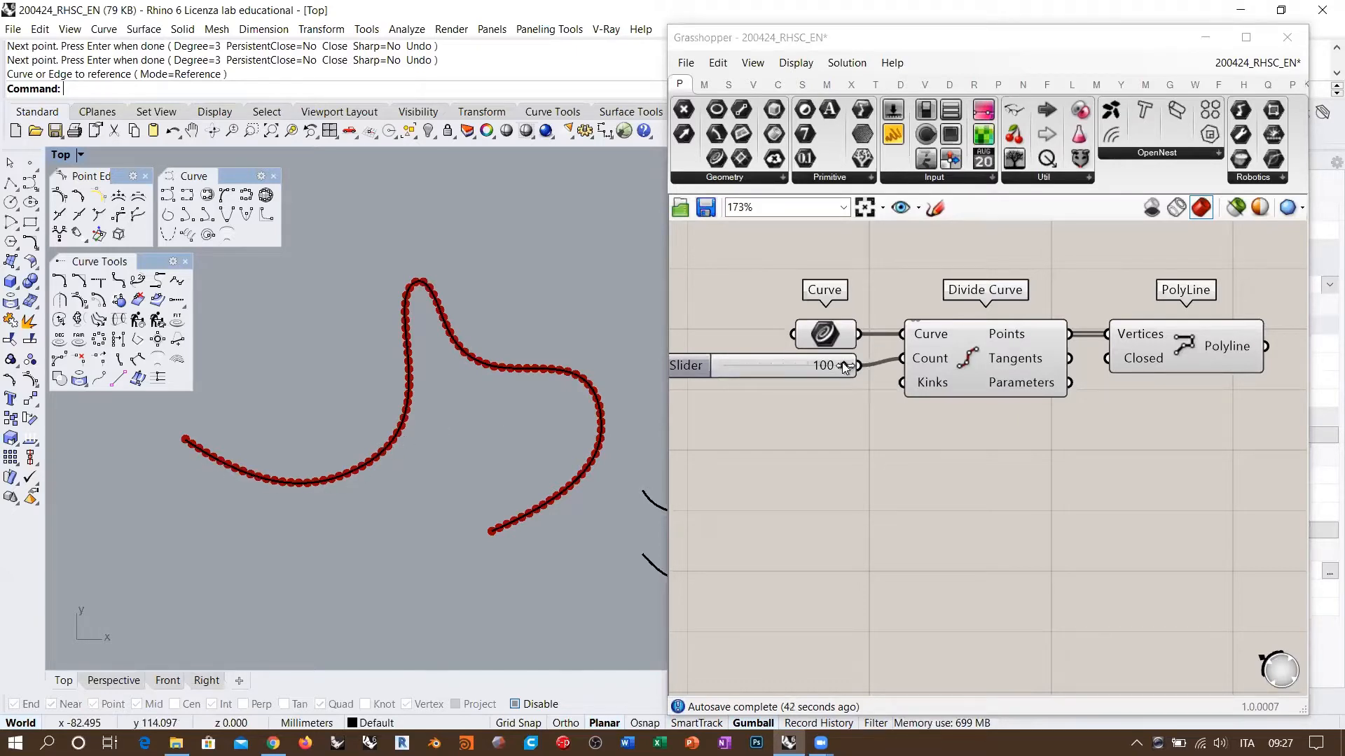
drag(846, 368, 755, 374)
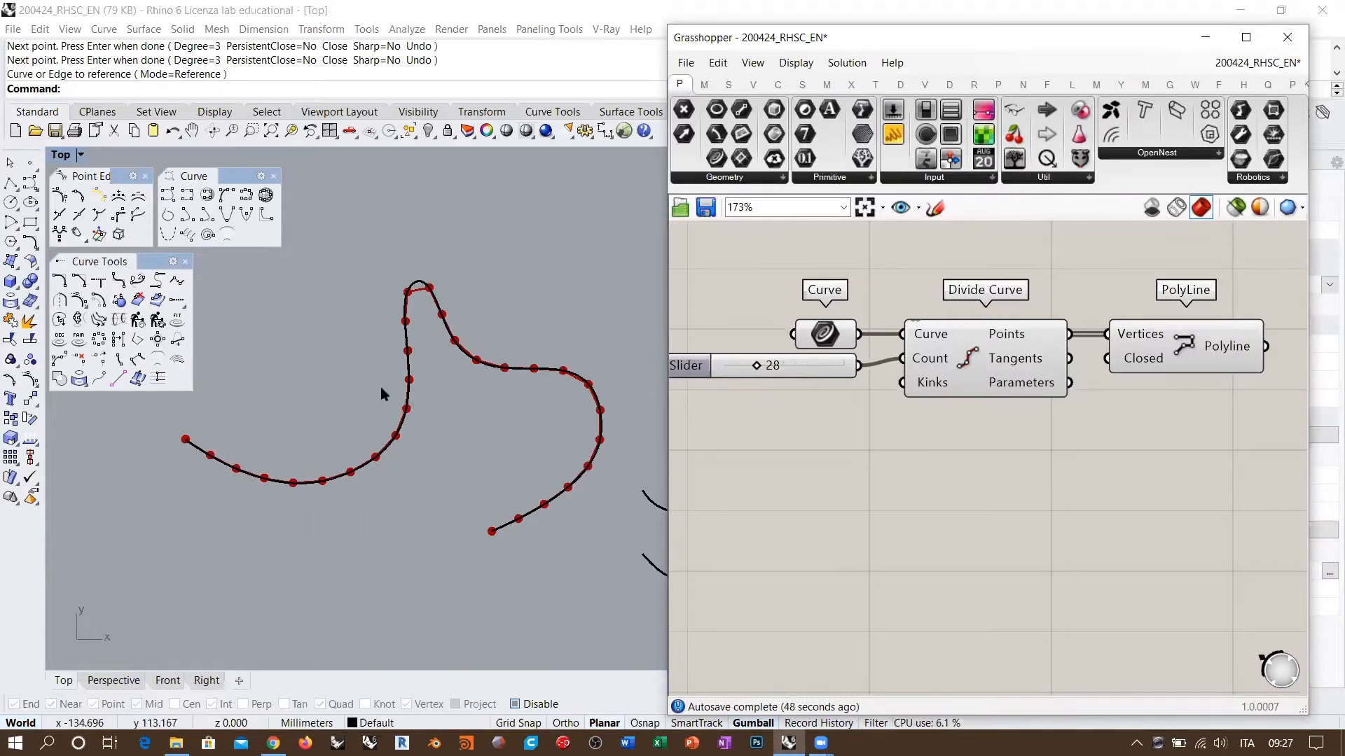
drag(755, 368, 901, 363)
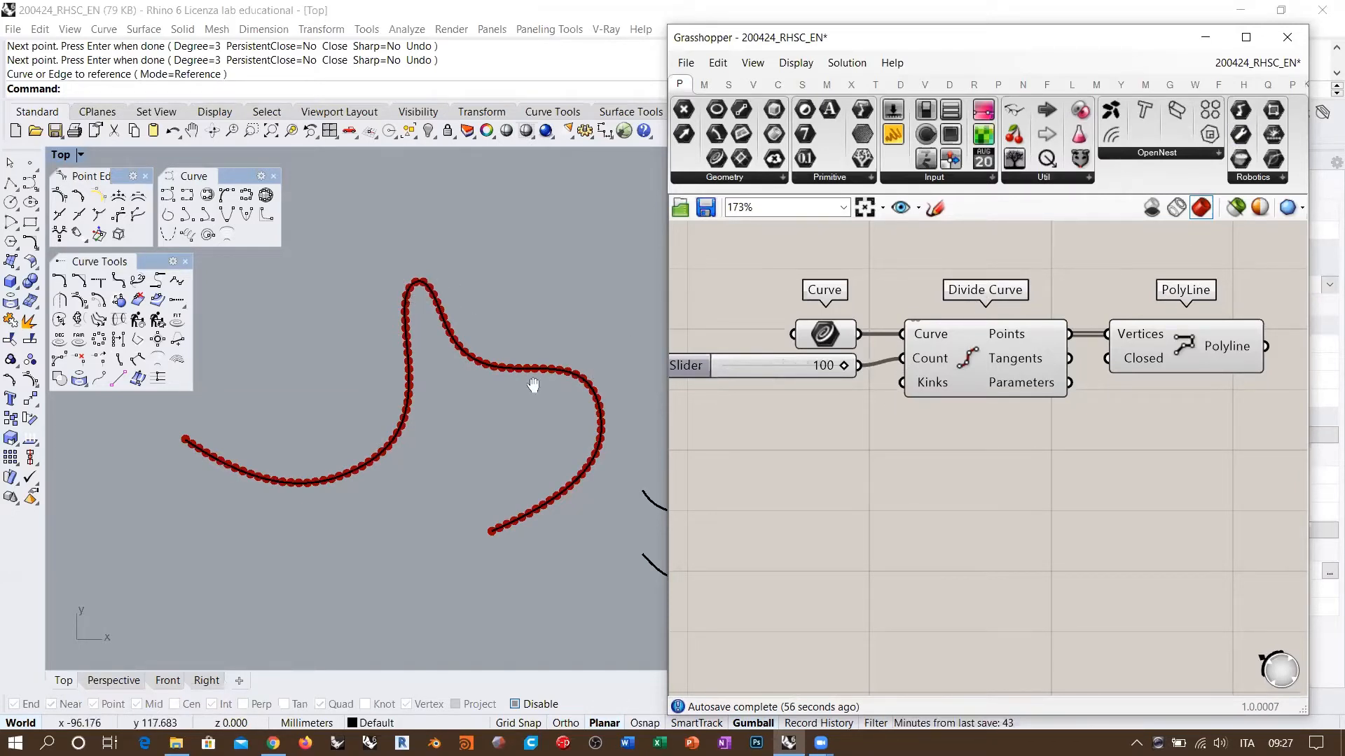
Delete the drawn curve in Rhino and the Curve, slider, Divide Curve and PolyLine components in Grasshopper
right_drag(534, 385, 436, 396)
scroll(420, 395, down, 4)
click(442, 385)
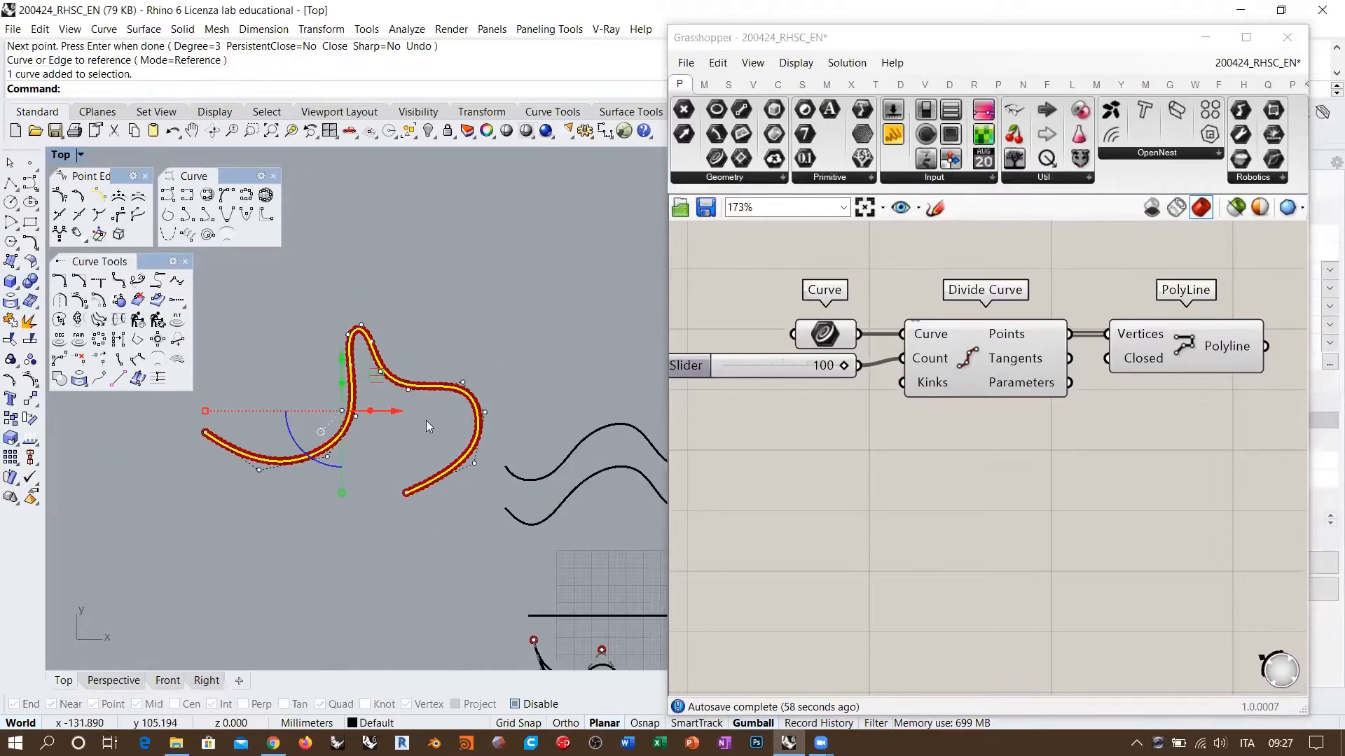
key(Delete)
drag(1272, 428, 856, 315)
key(Delete)
Bring the two wavy curves back into view and dismiss the Grasshopper window
right_drag(636, 479, 375, 440)
scroll(420, 343, up, 6)
right_drag(834, 351, 906, 362)
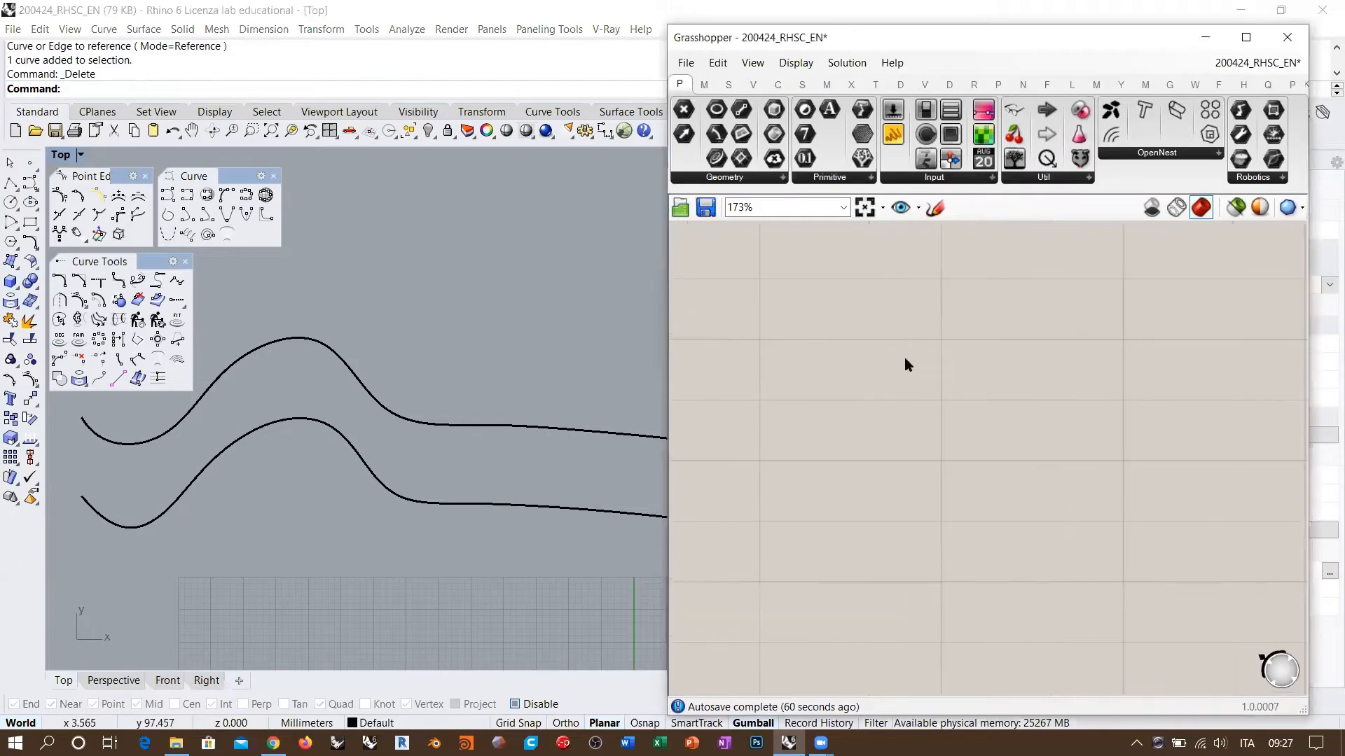
click(1277, 41)
Start a non-uniform rebuild of the lower wavy curve and set its requested tolerance to 0.01
right_drag(501, 423, 720, 360)
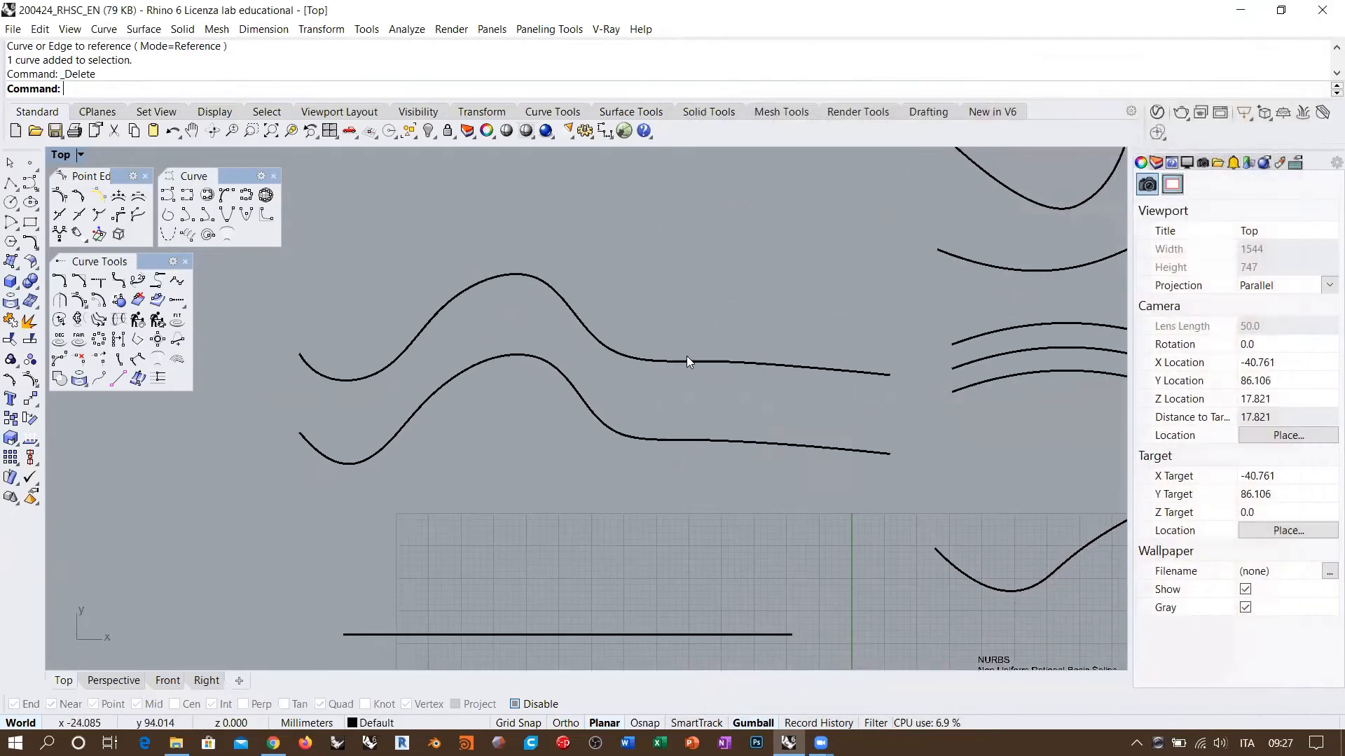
scroll(665, 356, up, 2)
right_drag(527, 304, 549, 245)
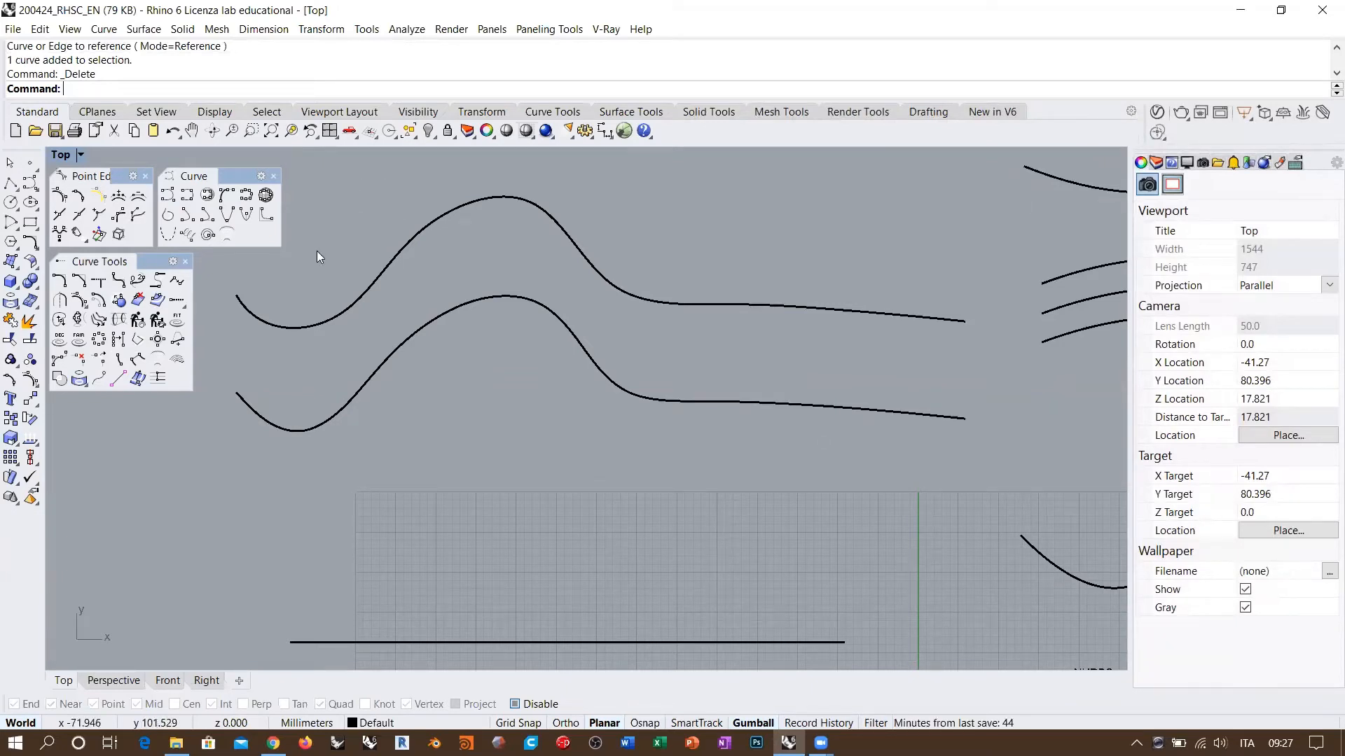
click(158, 320)
click(367, 370)
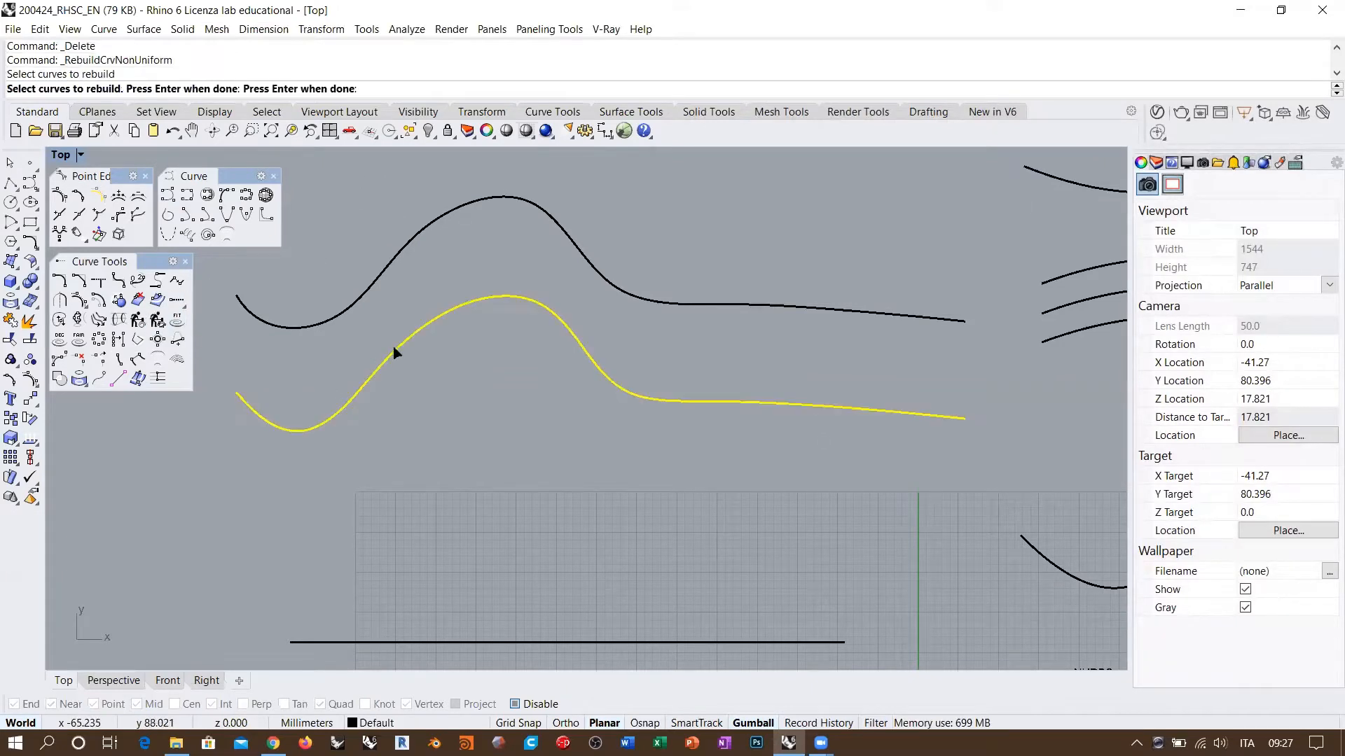
right_click(452, 428)
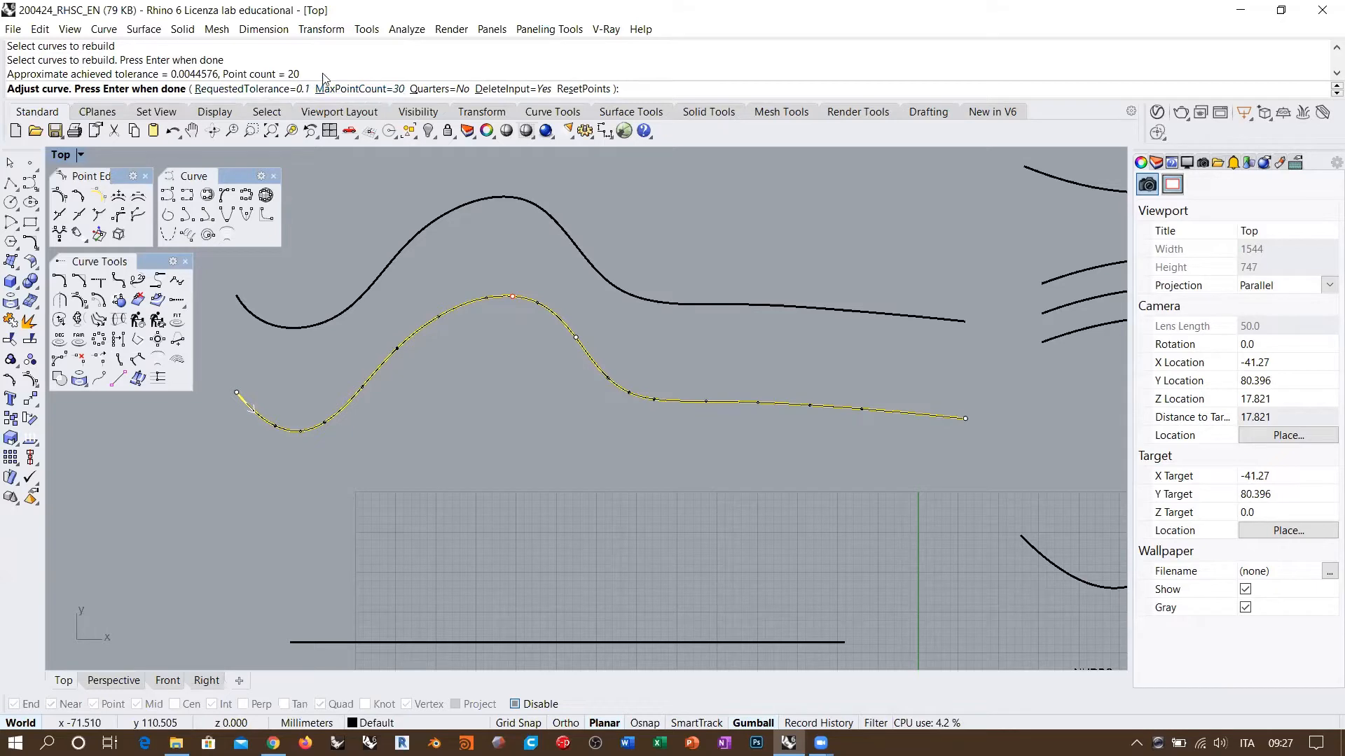
click(269, 89)
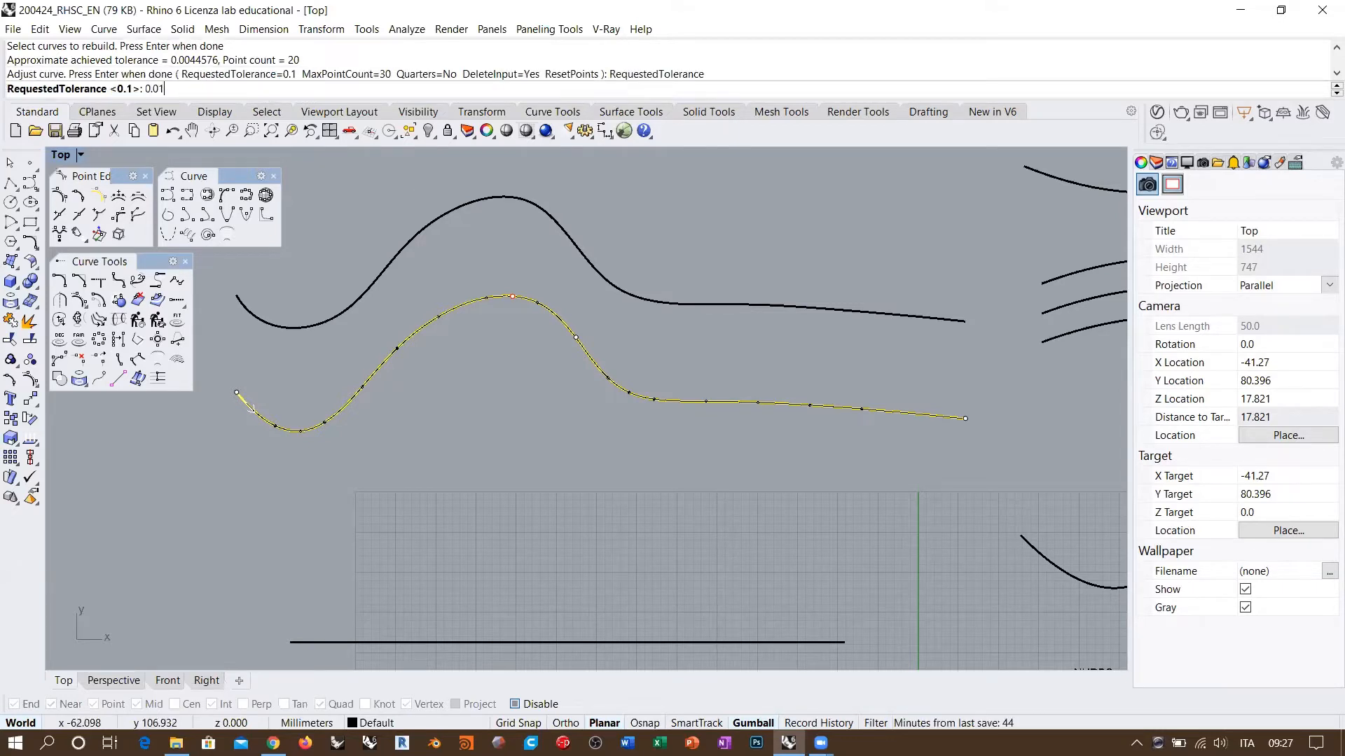
key(Return)
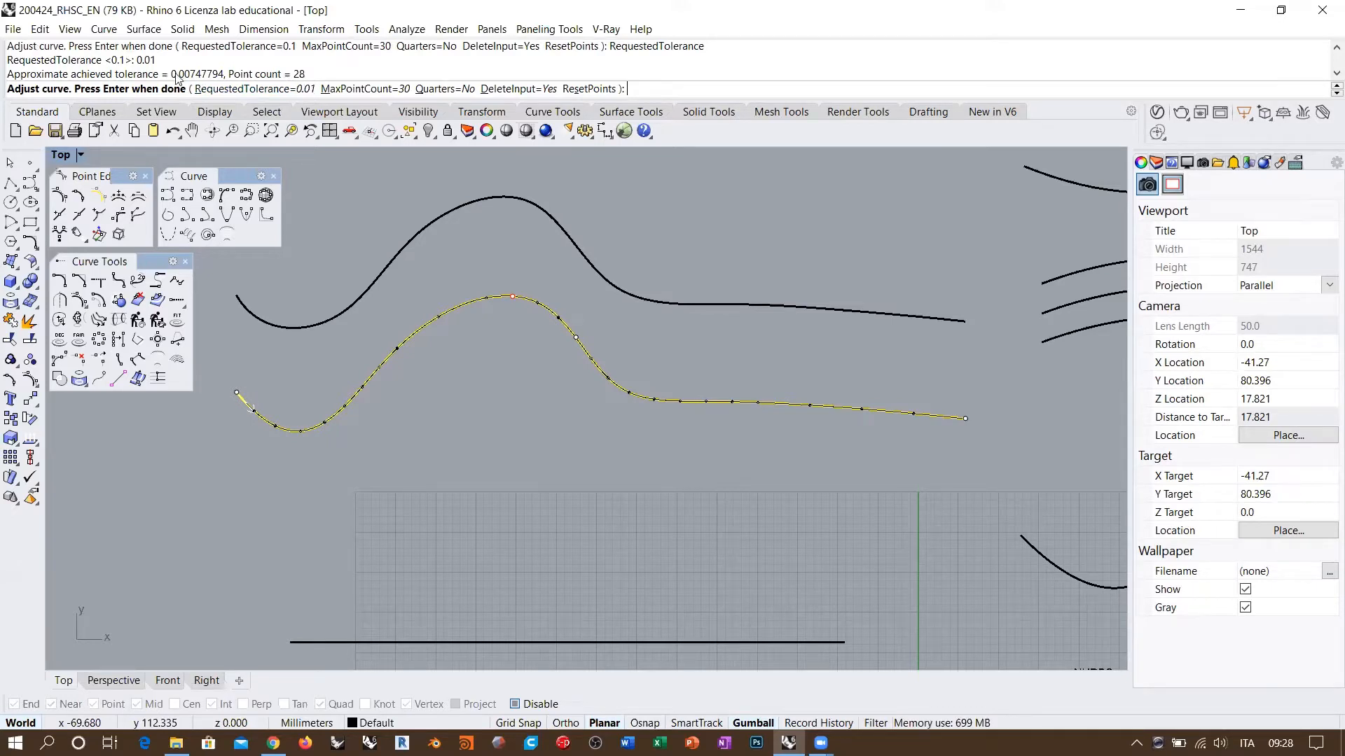
Check the achieved tolerance and tighten the non-uniform rebuild's requested tolerance to 0.001
drag(170, 74, 201, 77)
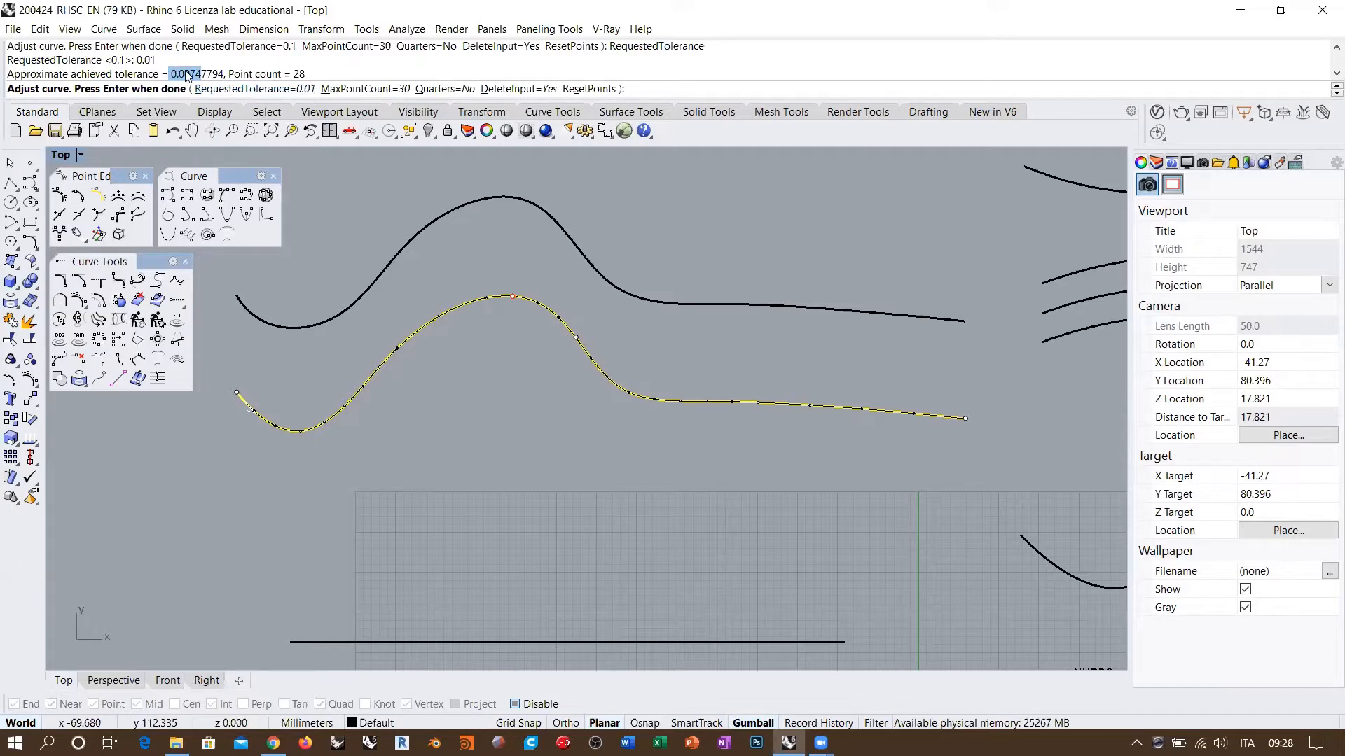
click(295, 90)
text(0.0)
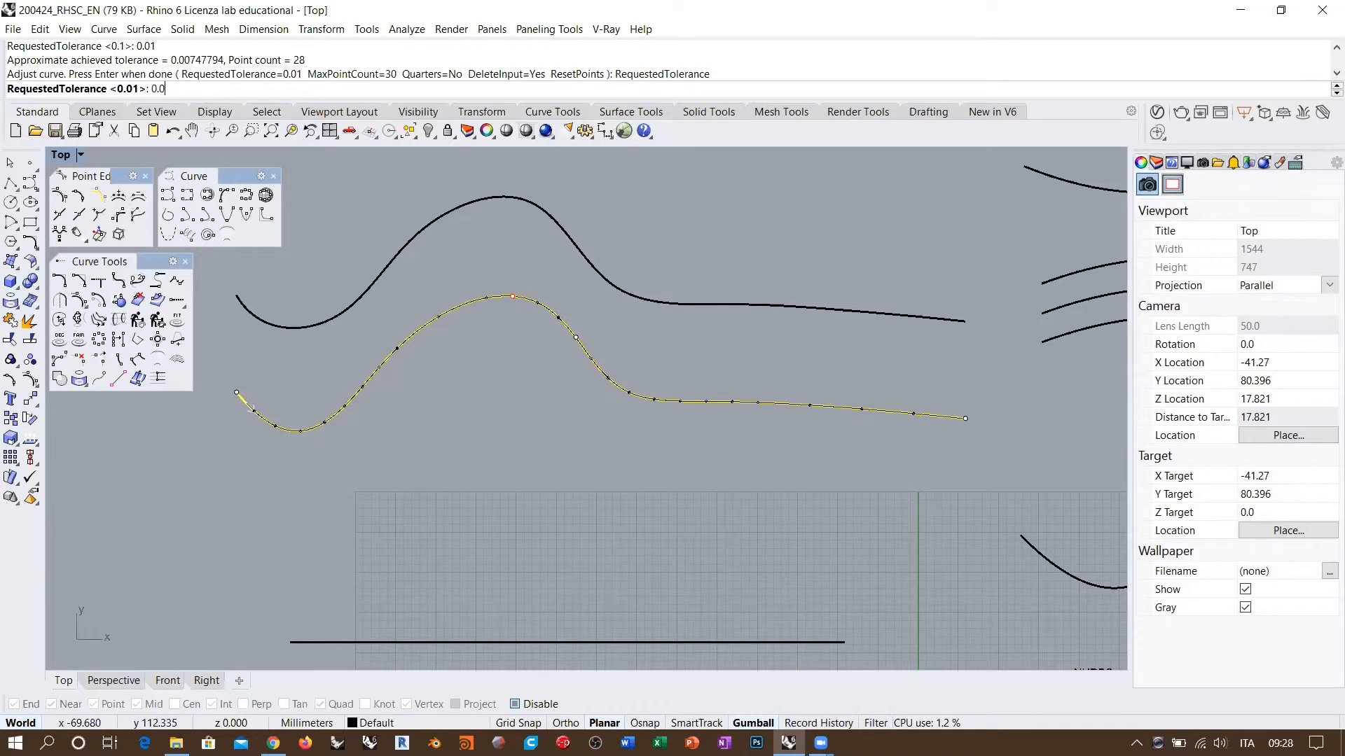
text(011)
key(BackSpace)
key(Return)
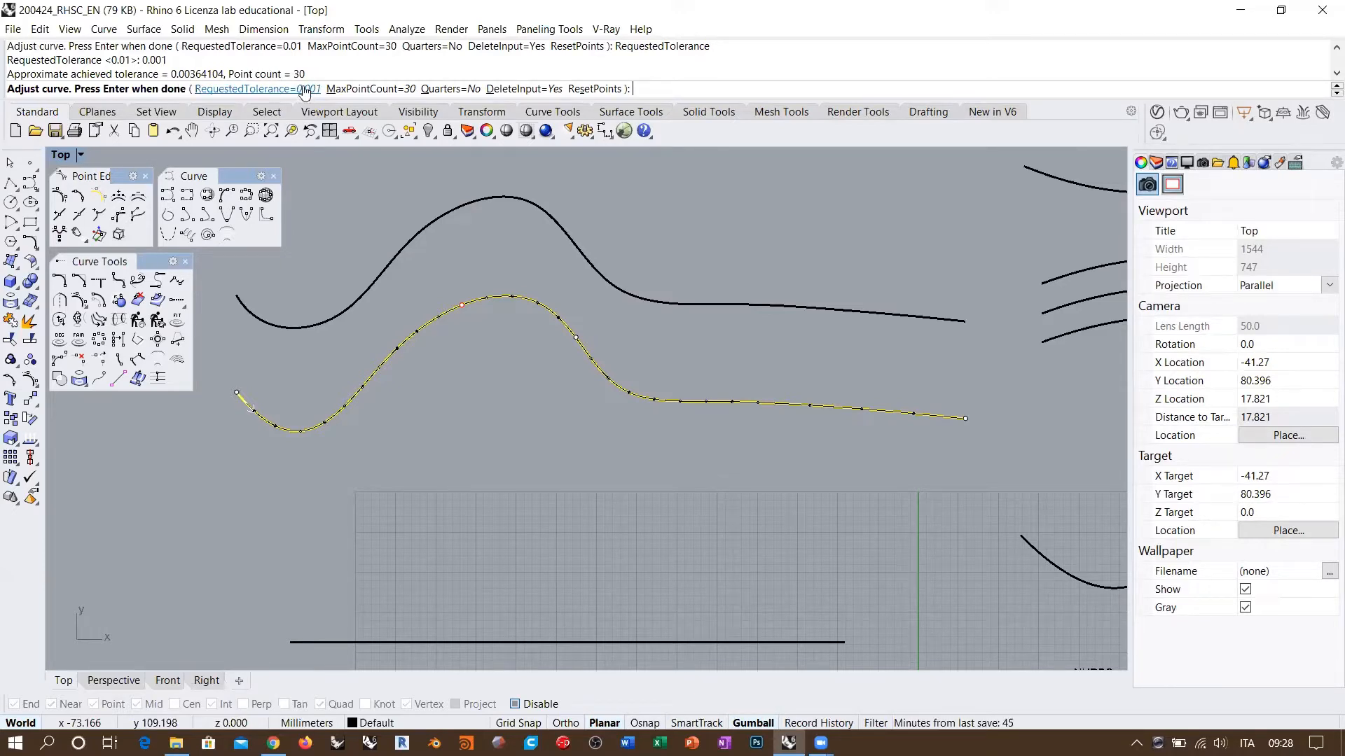
Set the rebuild's maximum point count to 35 and examine the point spacing along the curve's crest and trough
click(370, 89)
text(35)
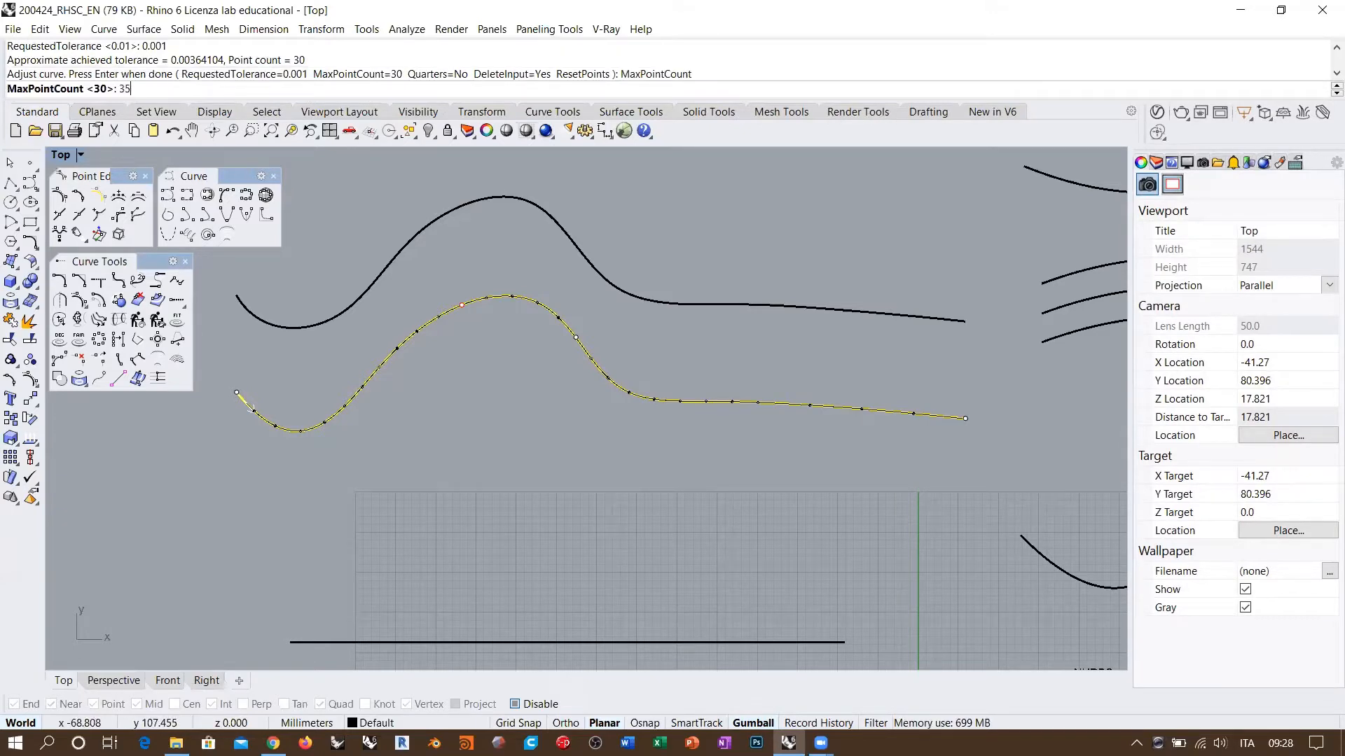
key(Return)
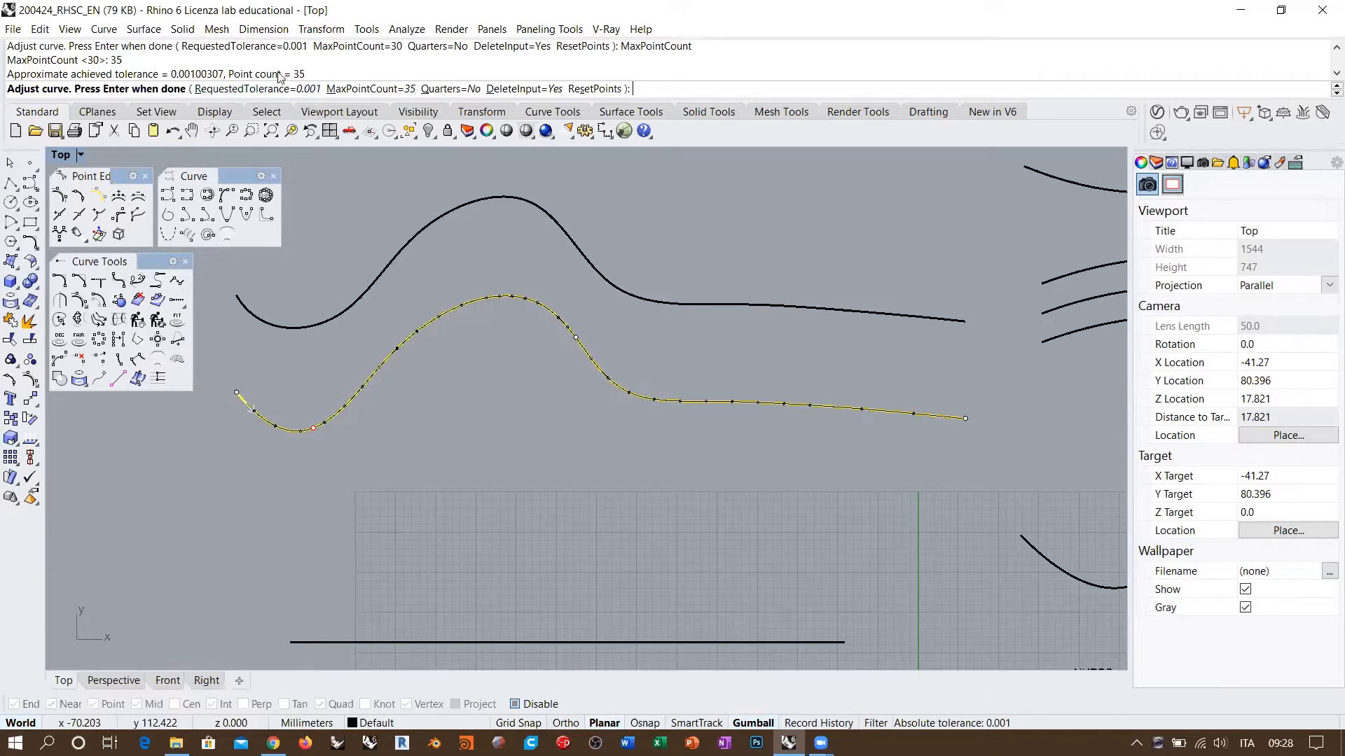
scroll(485, 348, down, 3)
scroll(494, 327, up, 3)
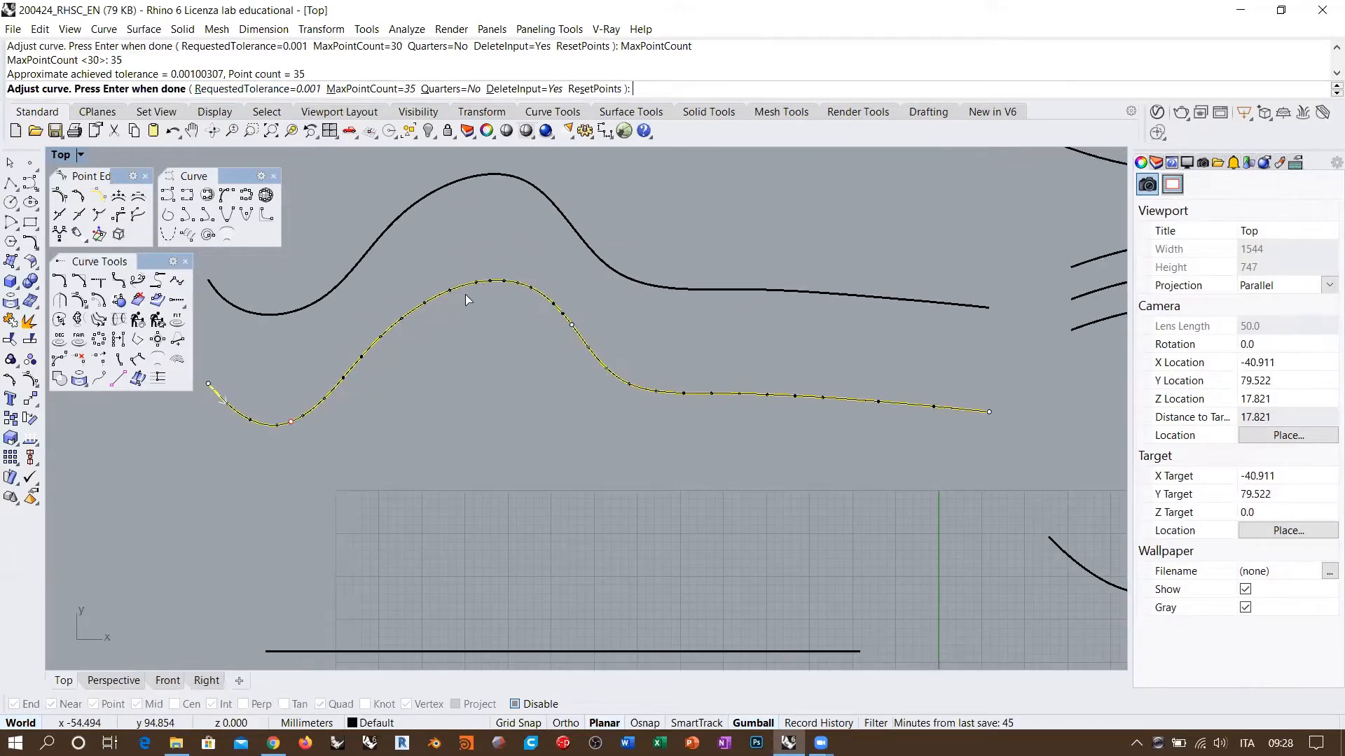
scroll(467, 298, up, 5)
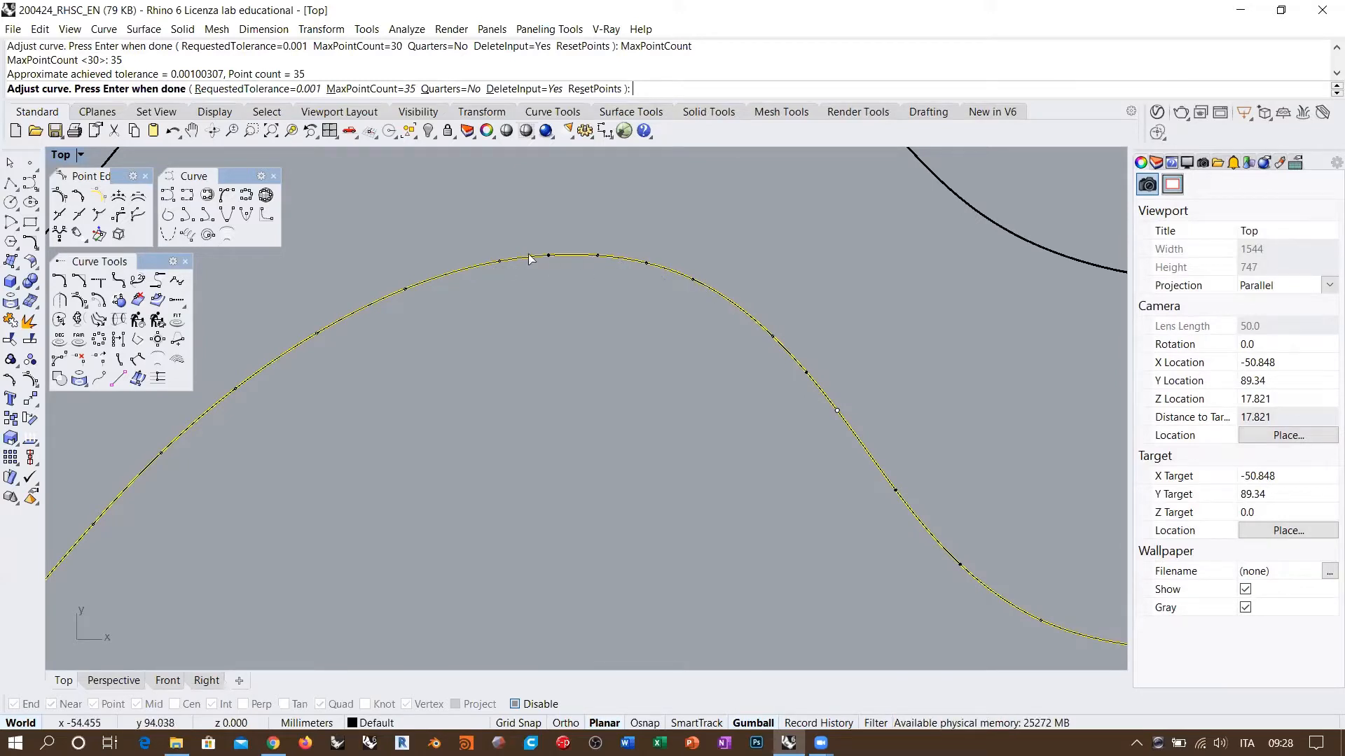
scroll(561, 243, down, 3)
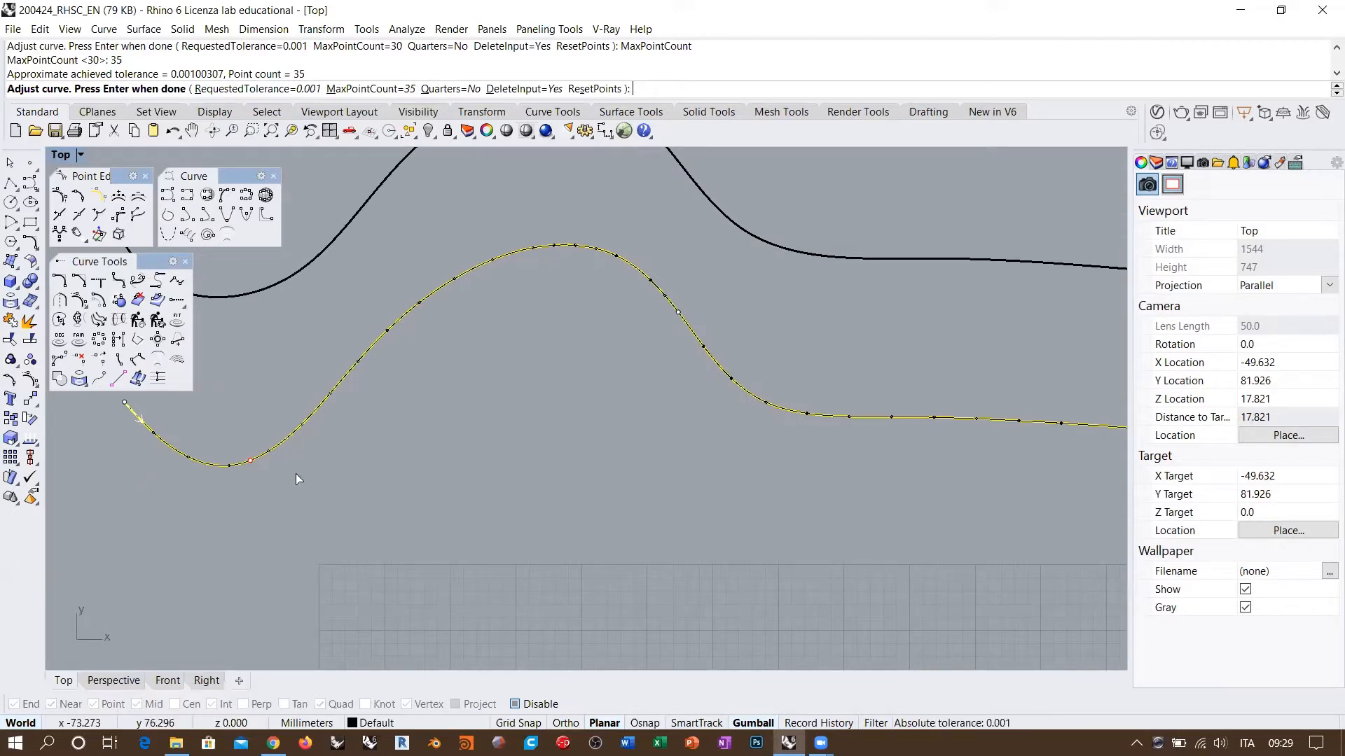
scroll(455, 358, down, 3)
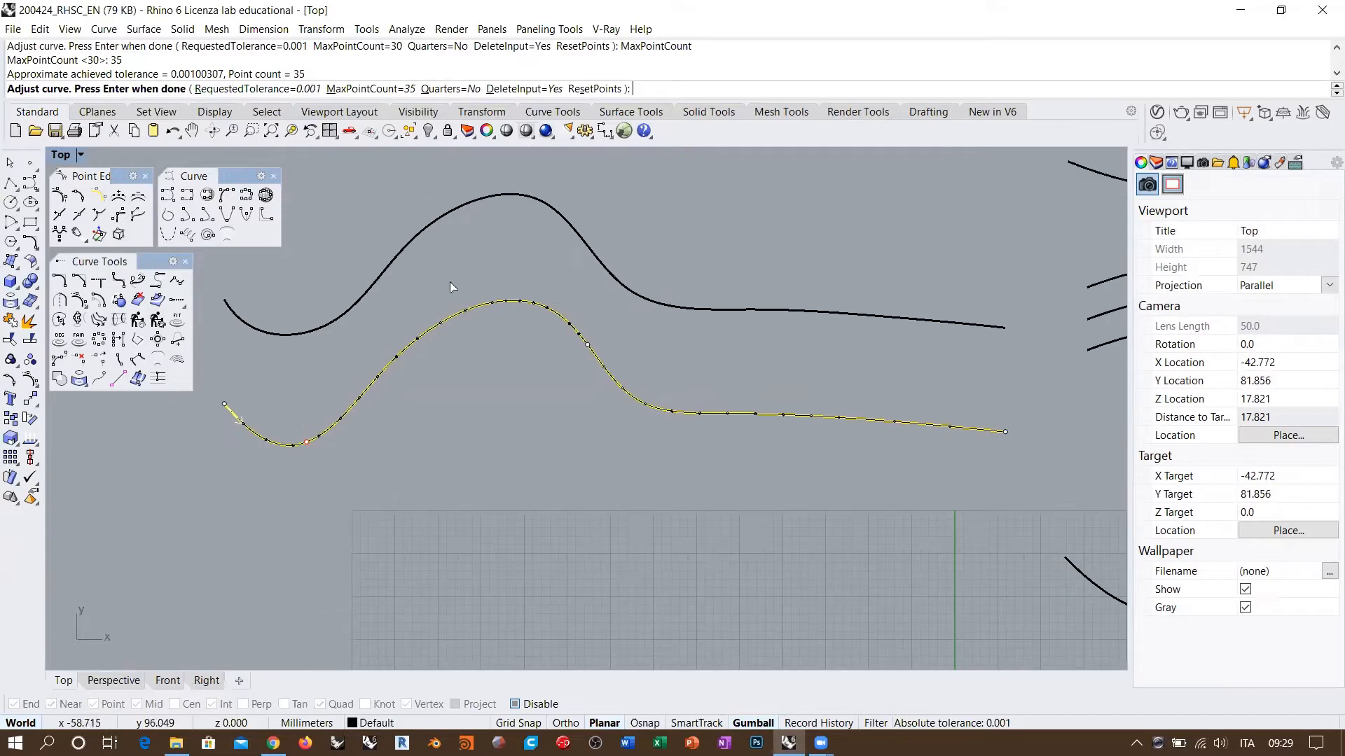
Complete the rebuild without deleting the input curve, and move the original curve below the rebuilt one
click(530, 89)
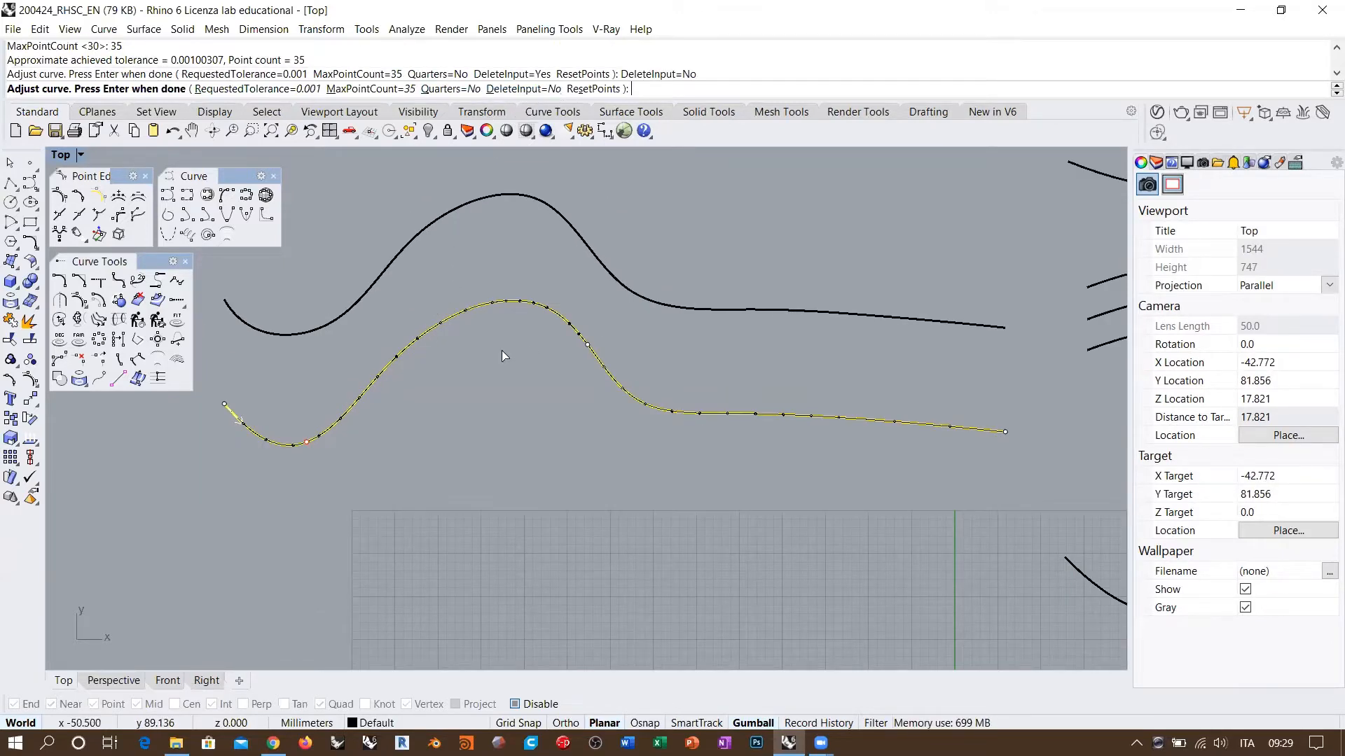
key(Return)
click(459, 318)
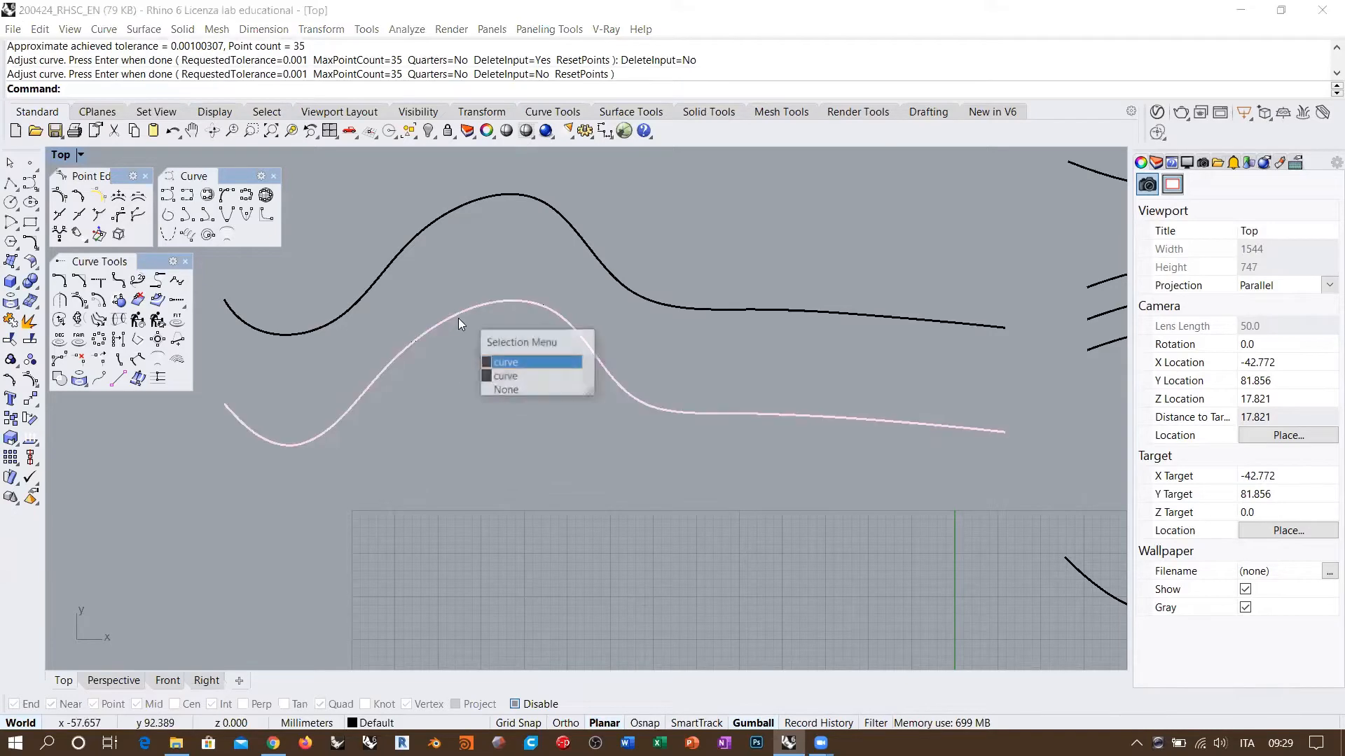
click(496, 362)
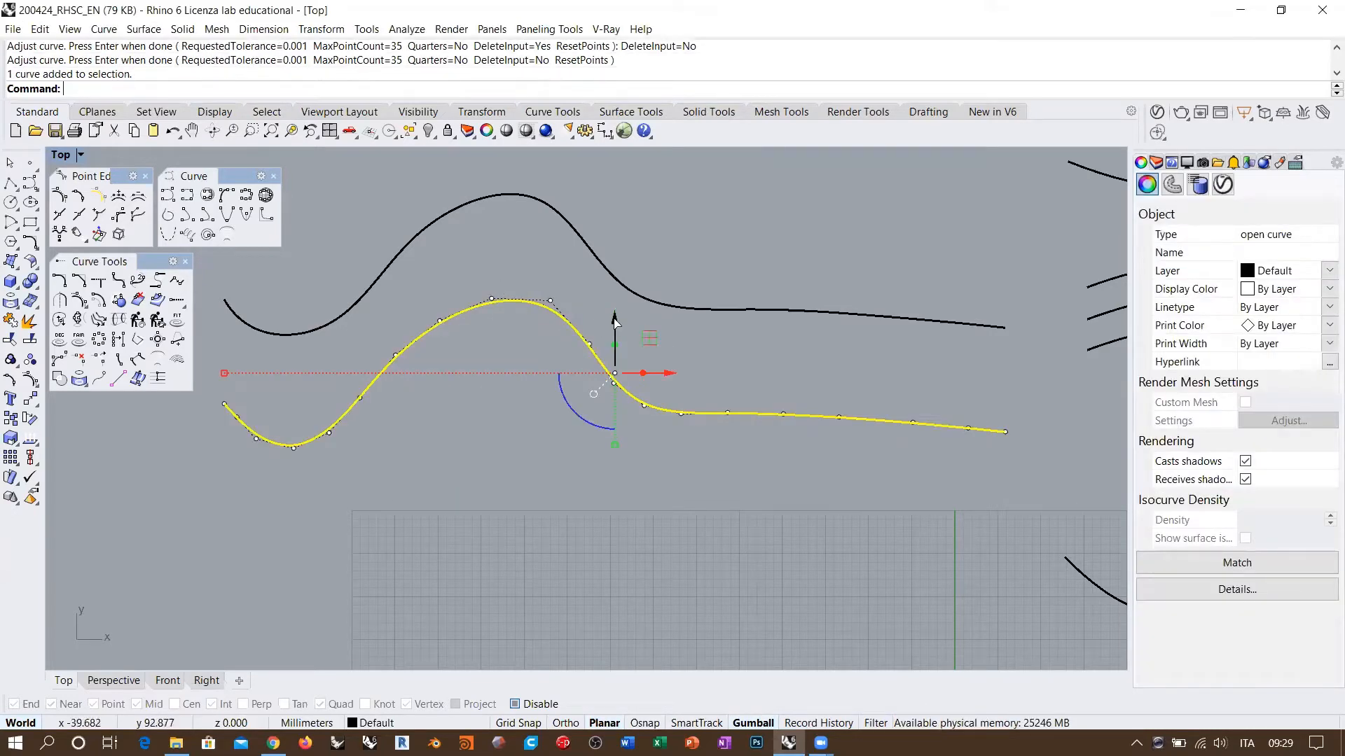
key(alt)
drag(597, 324, 603, 446)
Examine how the control points are distributed along the non-uniformly rebuilt middle curve
click(486, 304)
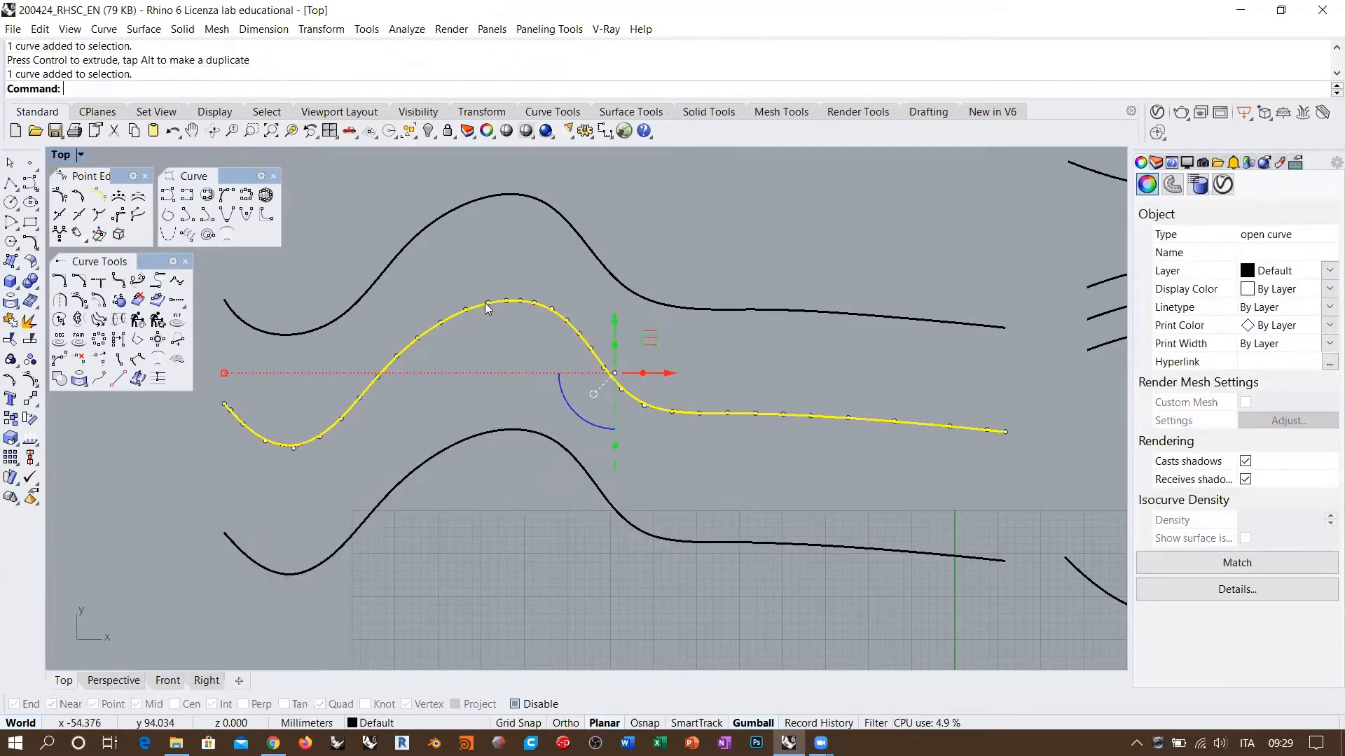
right_drag(507, 347, 517, 325)
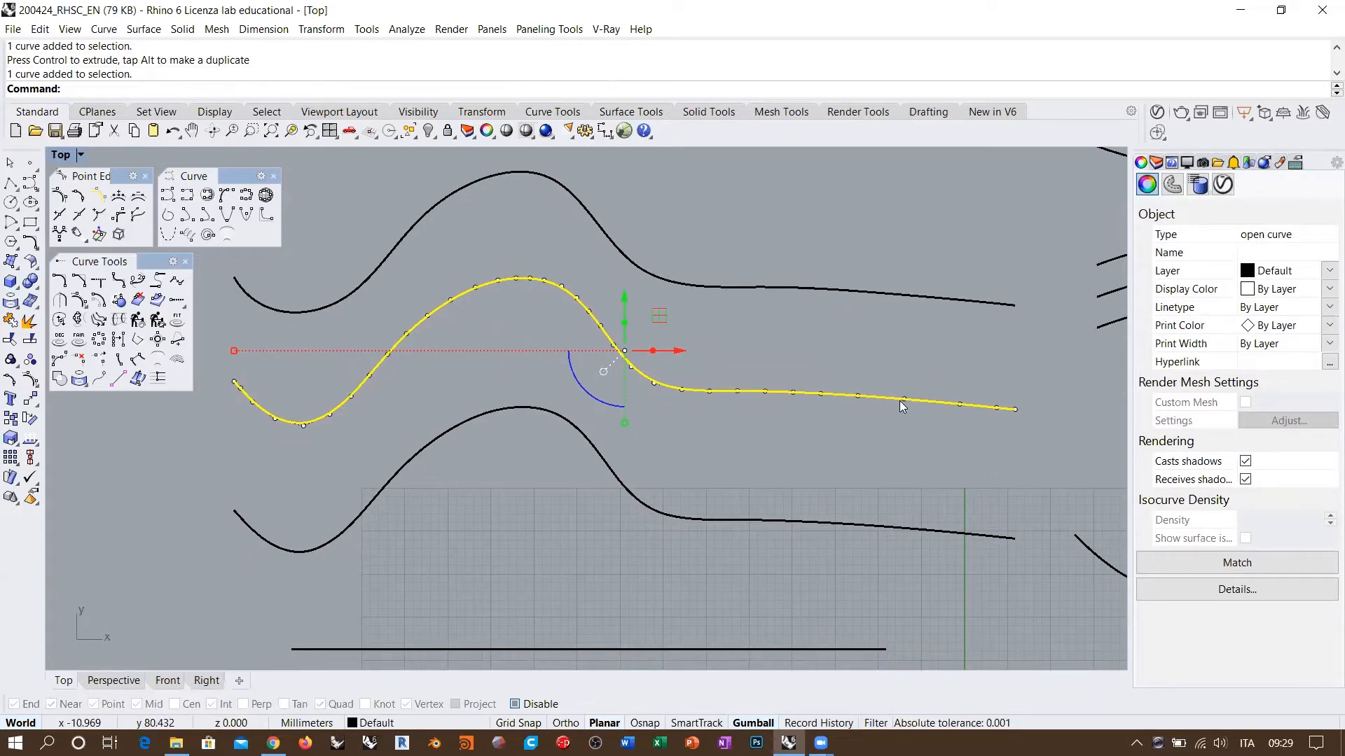
click(776, 352)
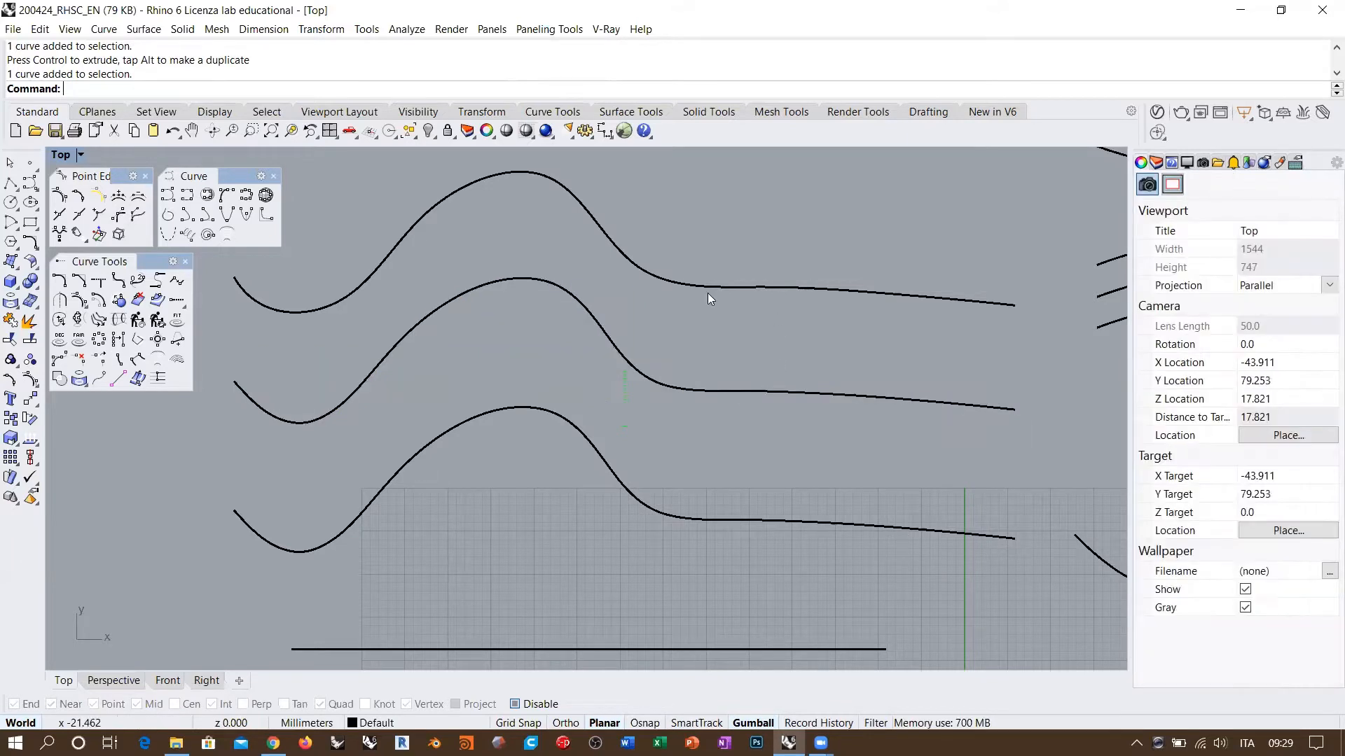
Move the lowest wavy curve slightly up, closer to the rebuilt curve
click(561, 418)
drag(623, 431, 624, 422)
click(716, 330)
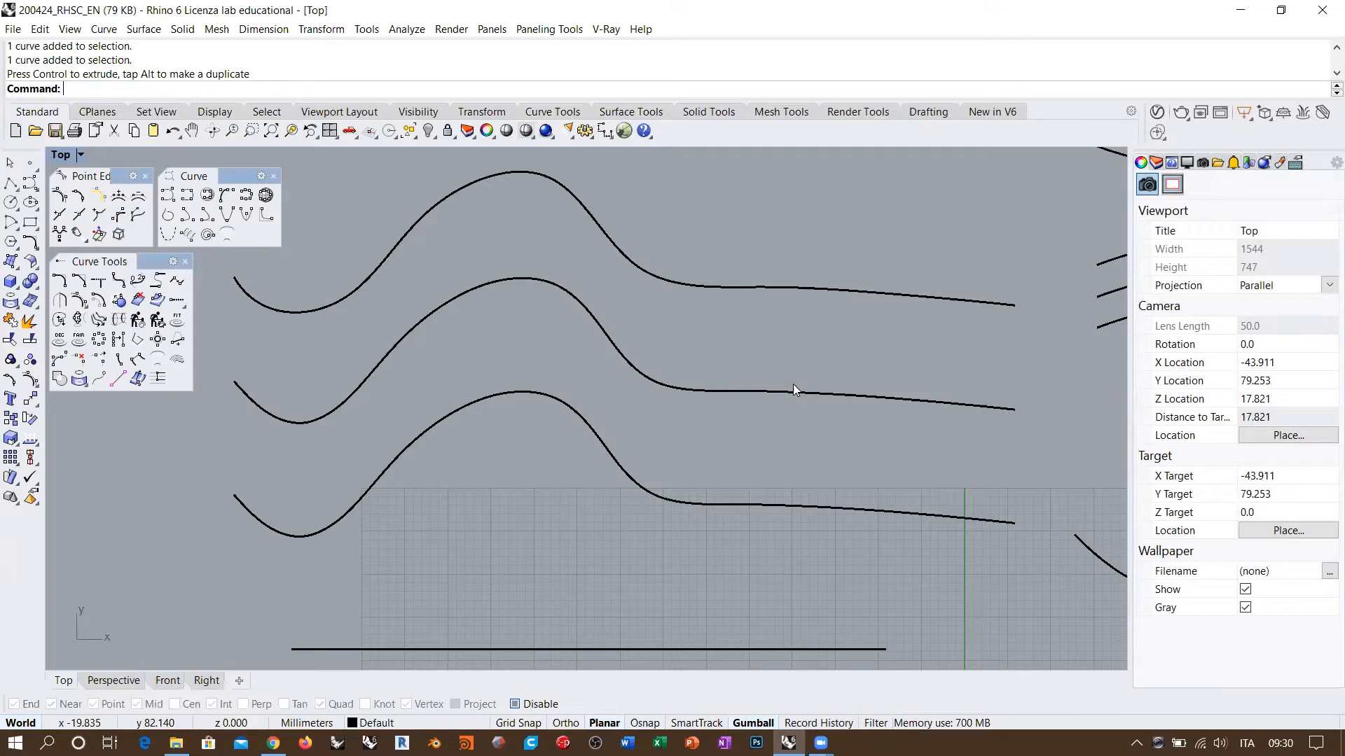
scroll(745, 353, down, 10)
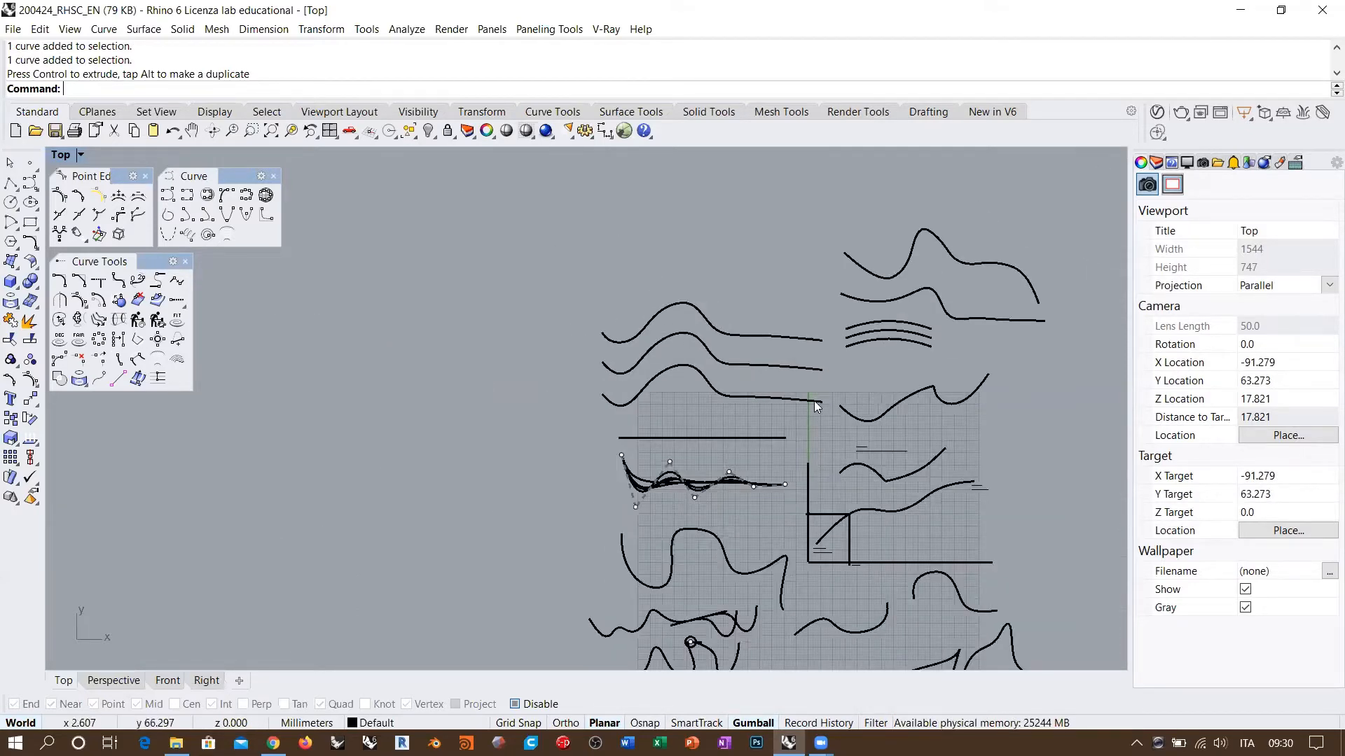
scroll(816, 407, up, 8)
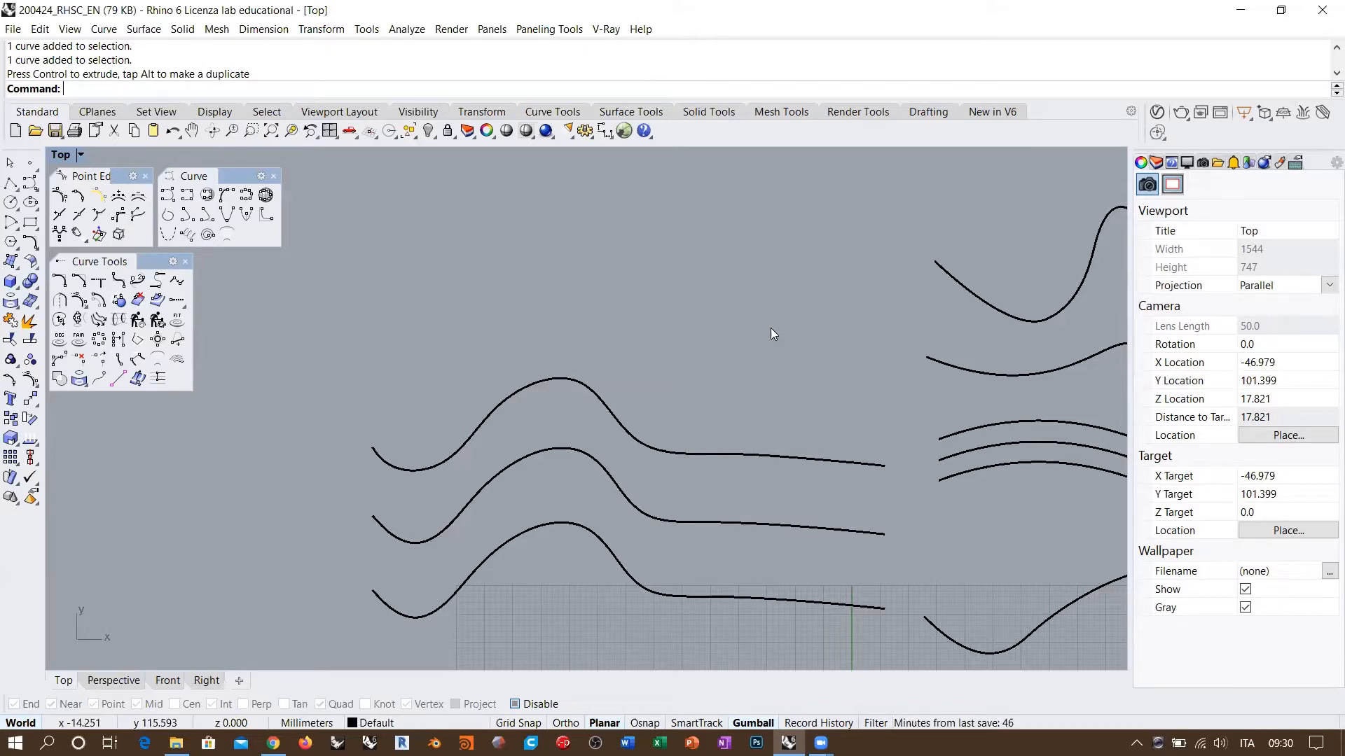
scroll(570, 318, down, 5)
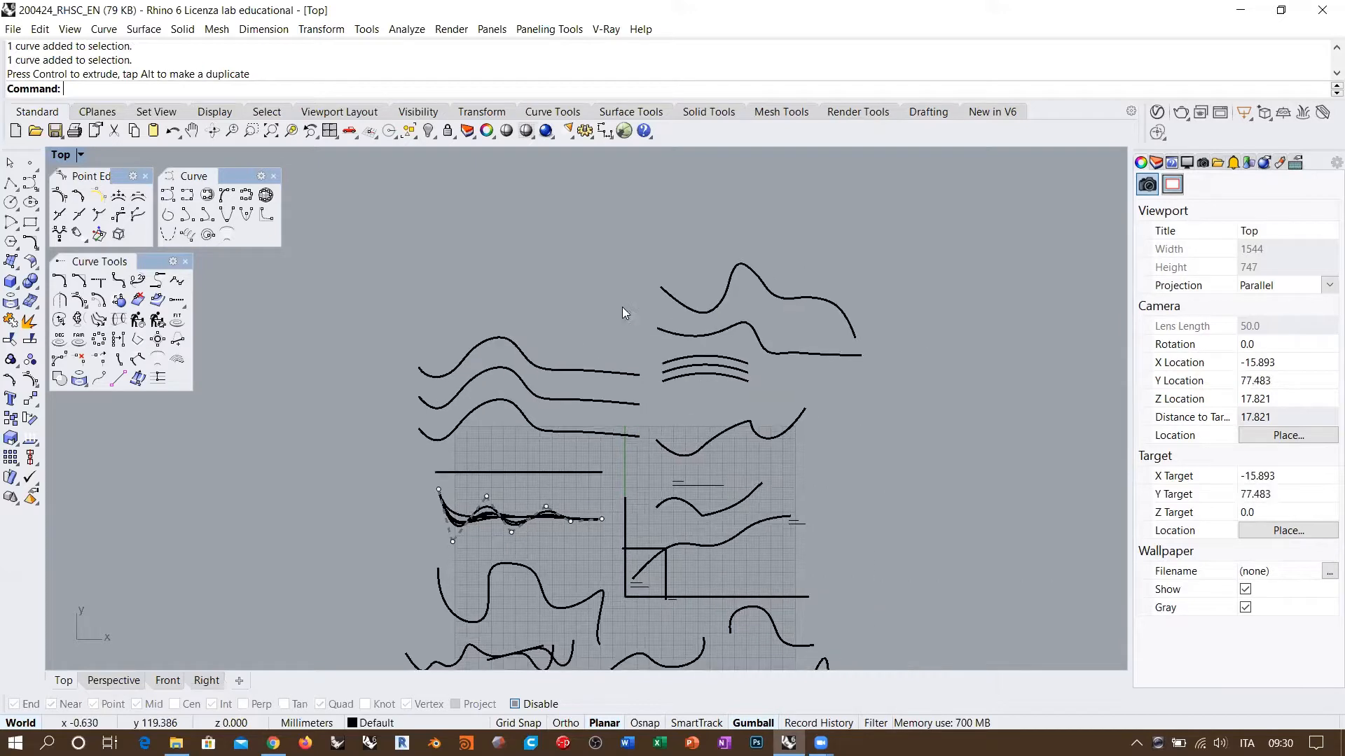
scroll(622, 307, up, 2)
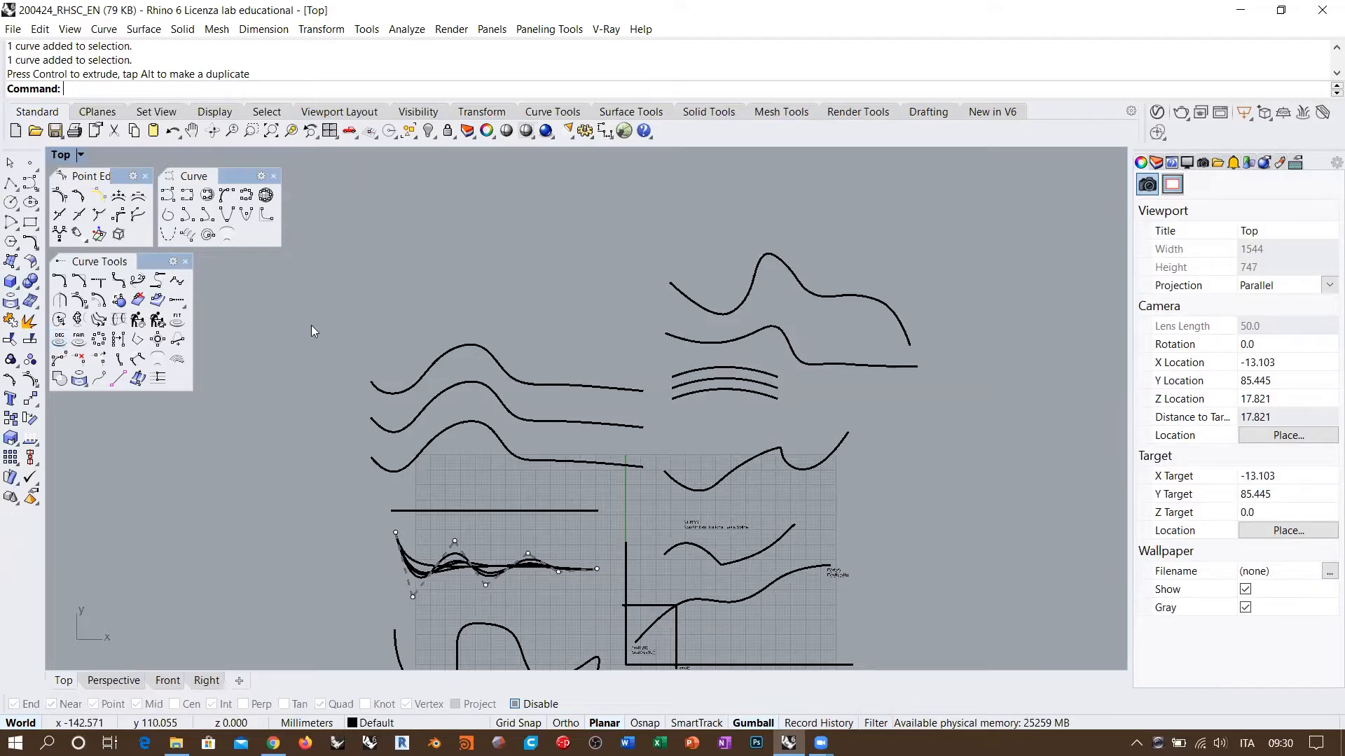
Draw an open degree-3 interpolated curve with chord knots, two crests and two deep troughs, in the empty area above the three wavy curves
scroll(493, 335, up, 5)
scroll(560, 334, up, 2)
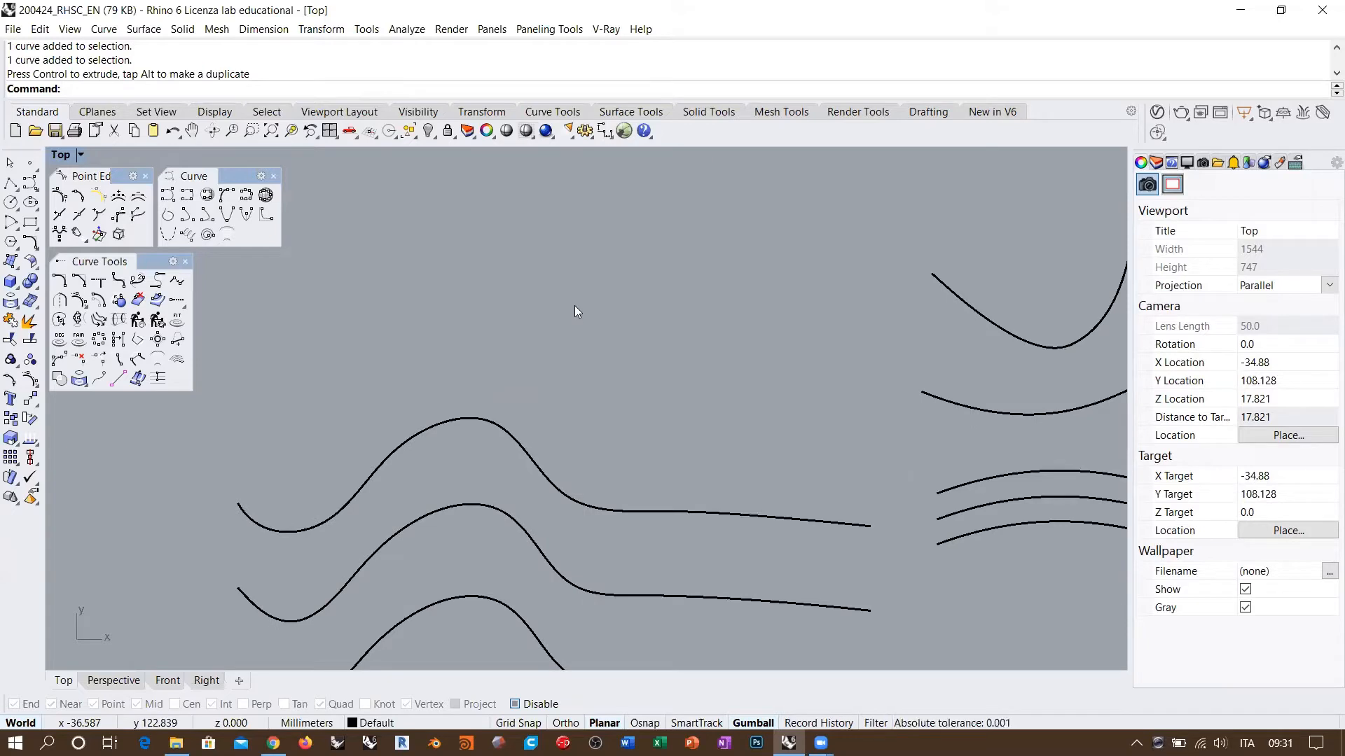
right_drag(575, 307, 570, 385)
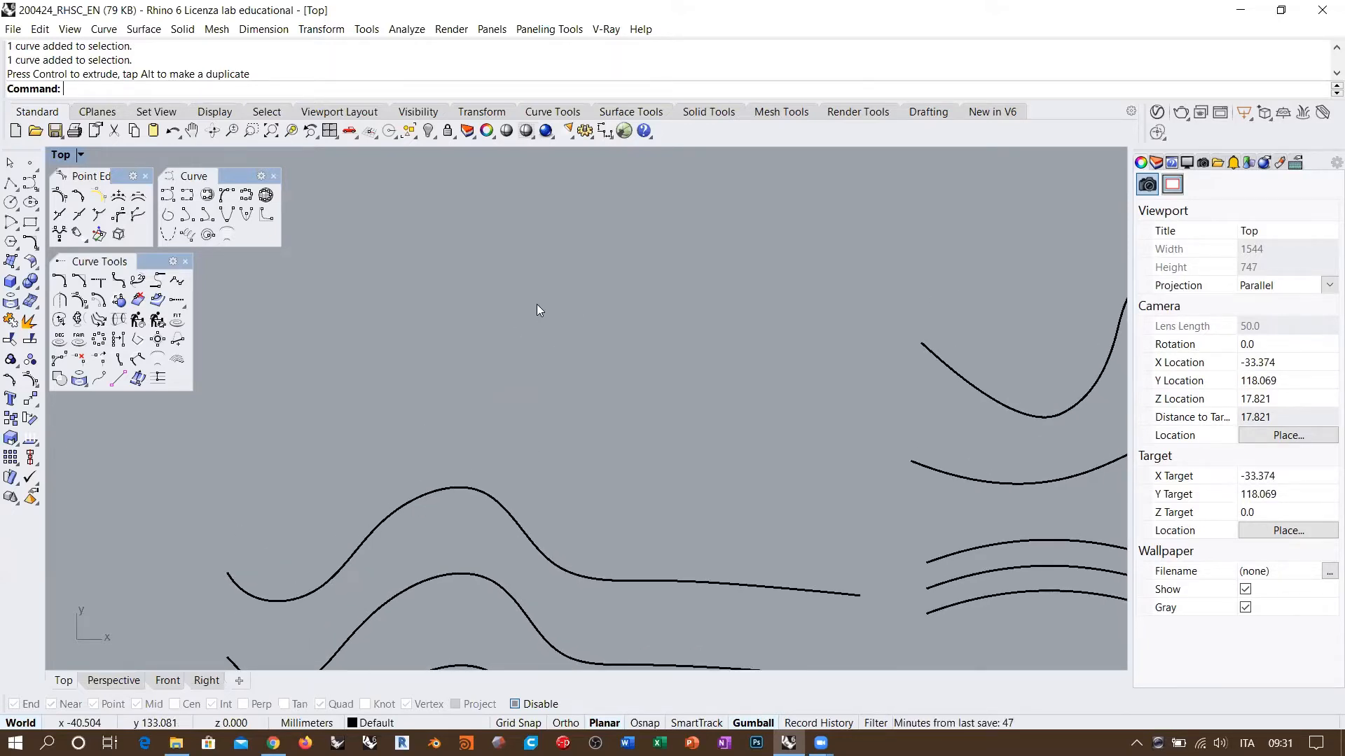
right_drag(542, 316, 592, 378)
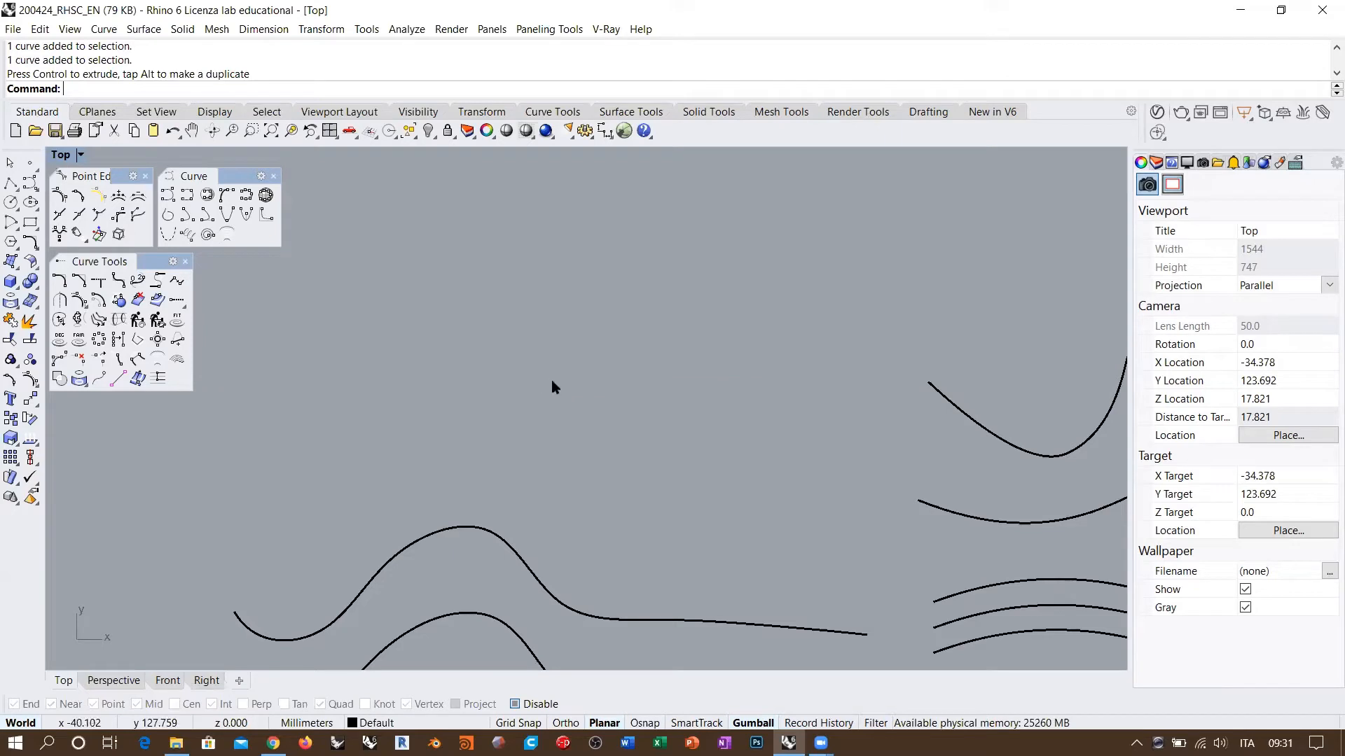
right_drag(552, 387, 607, 390)
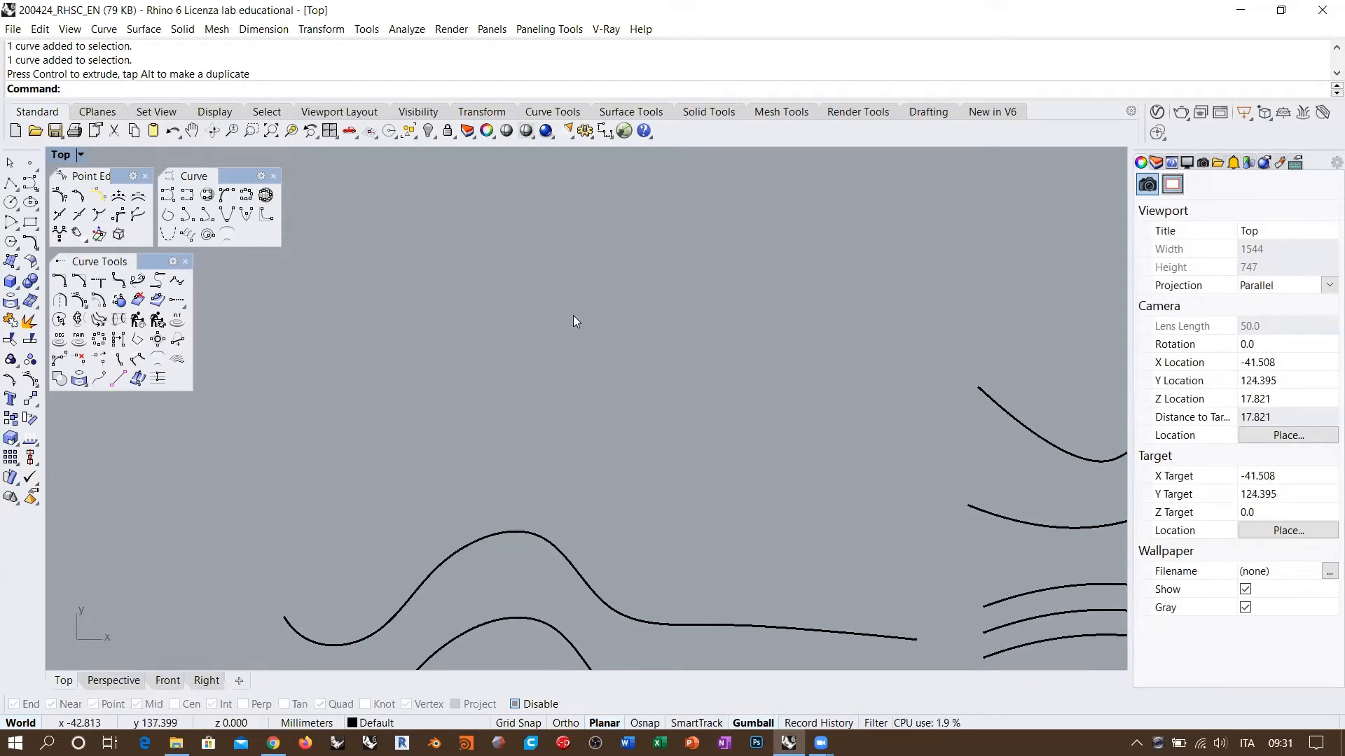
click(187, 198)
click(271, 283)
click(324, 264)
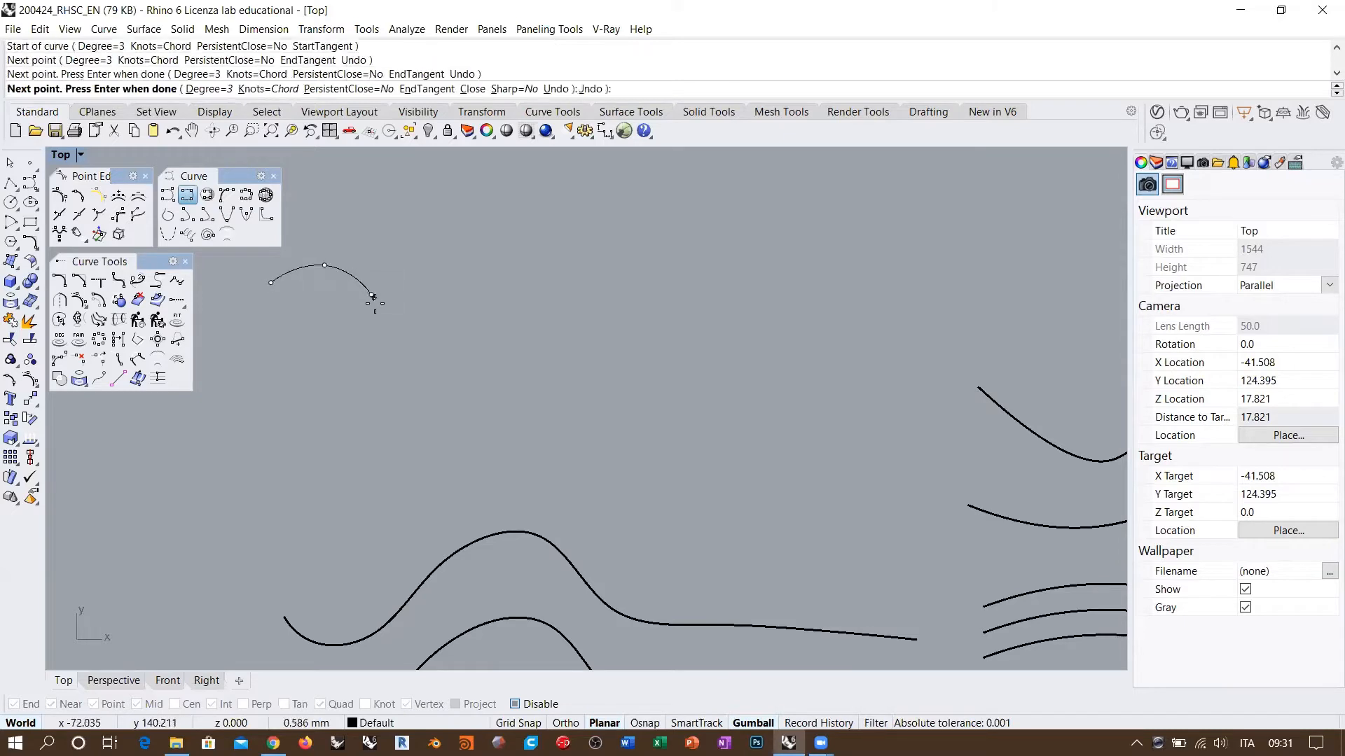
click(399, 373)
click(520, 396)
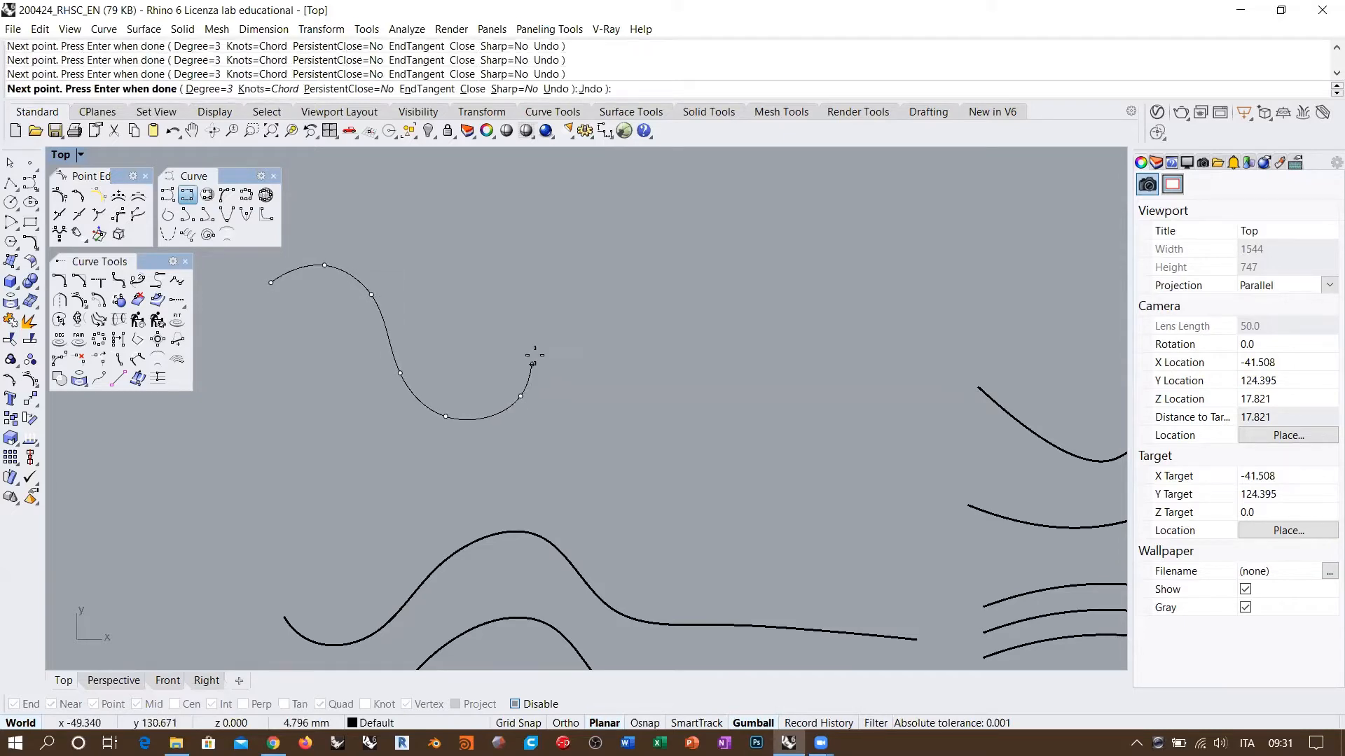
click(544, 333)
click(580, 271)
click(623, 257)
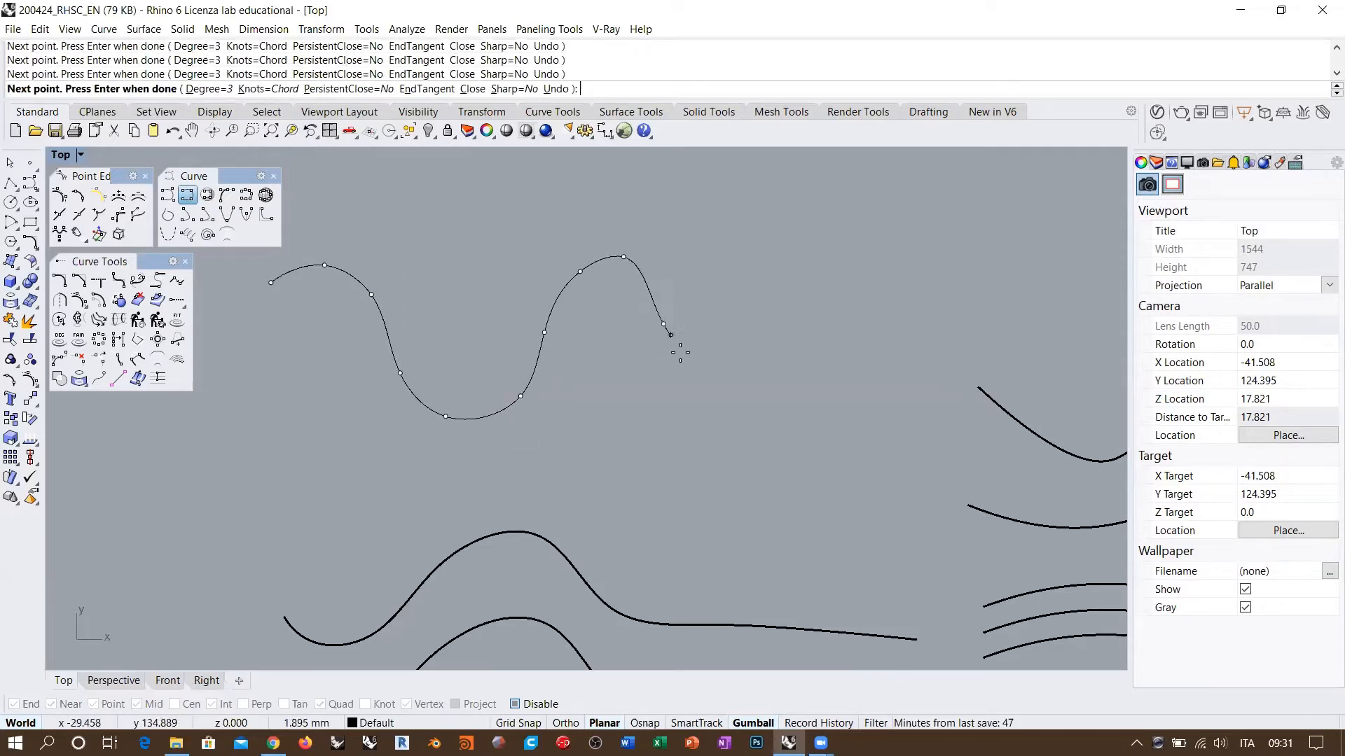
click(664, 324)
click(686, 403)
click(743, 418)
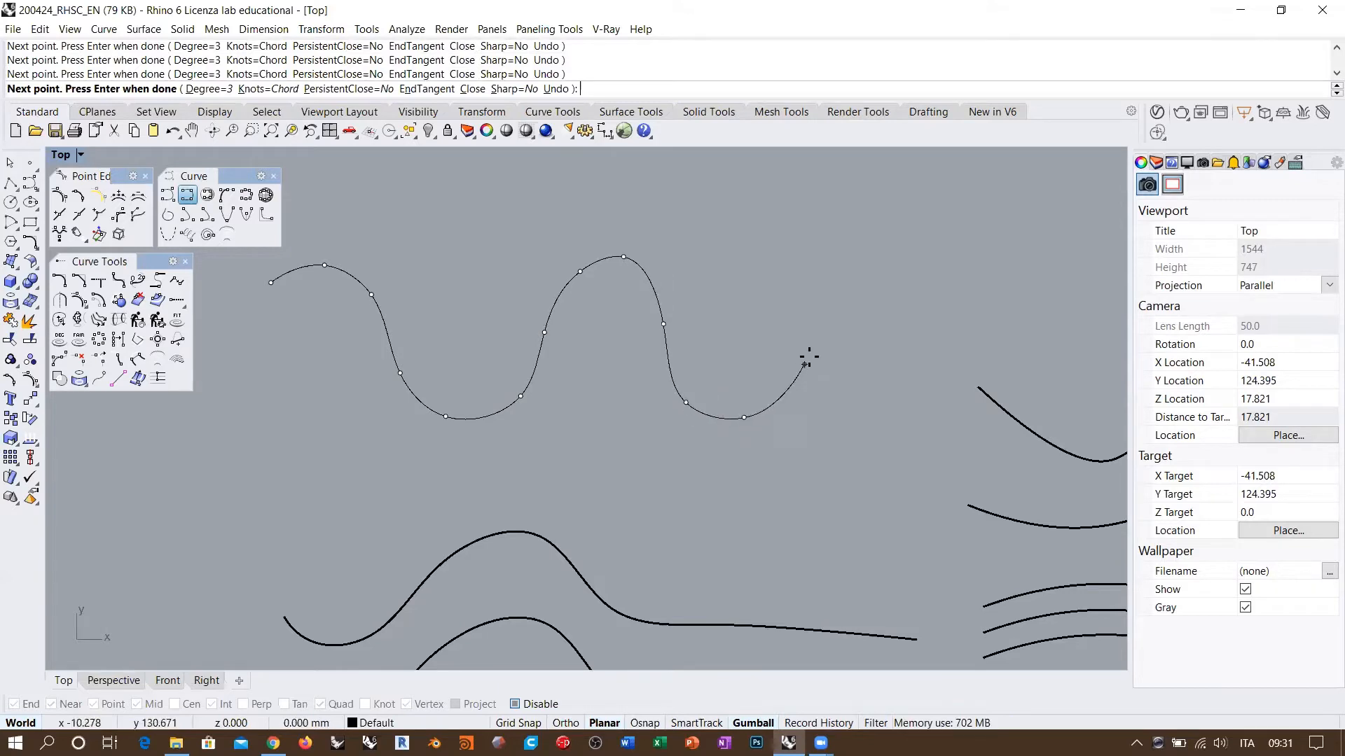
click(890, 275)
key(Return)
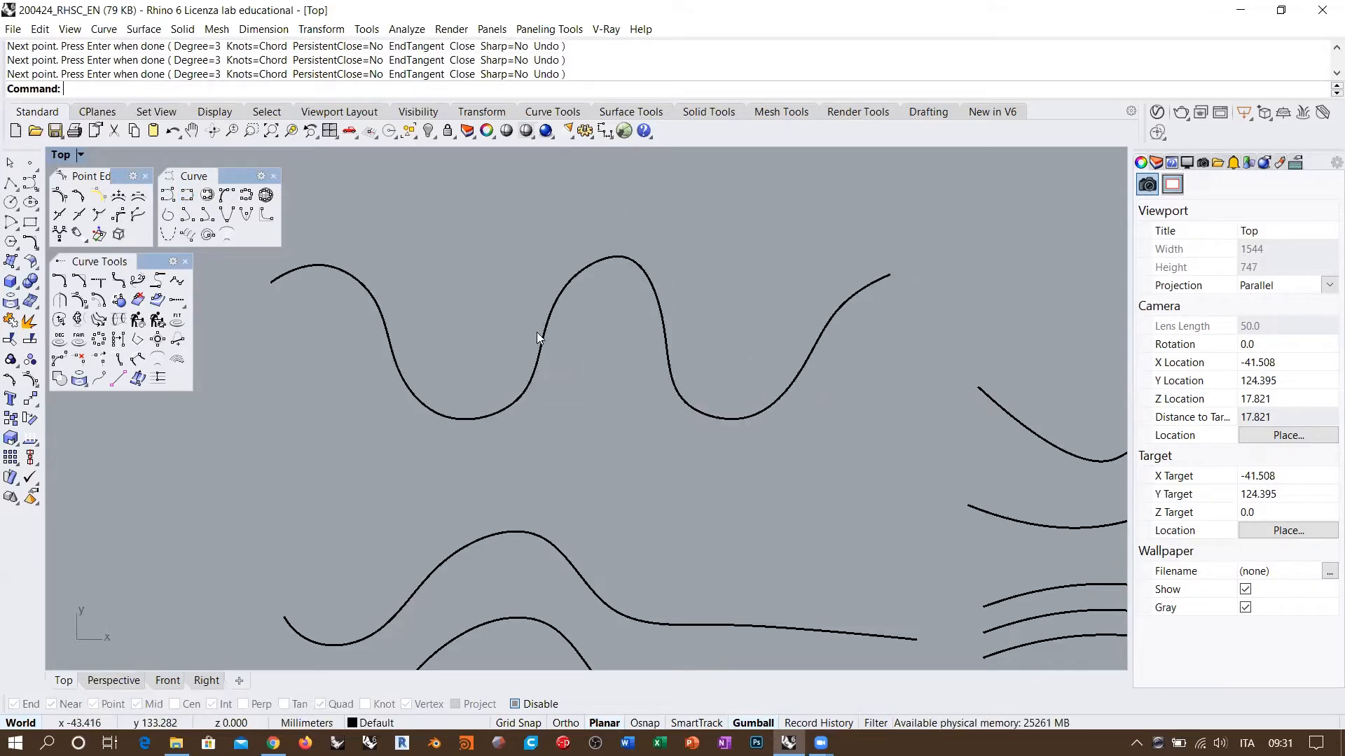
Delete the interpolated curve with two crests and two deep troughs above the three wavy curves
click(523, 410)
key(Delete)
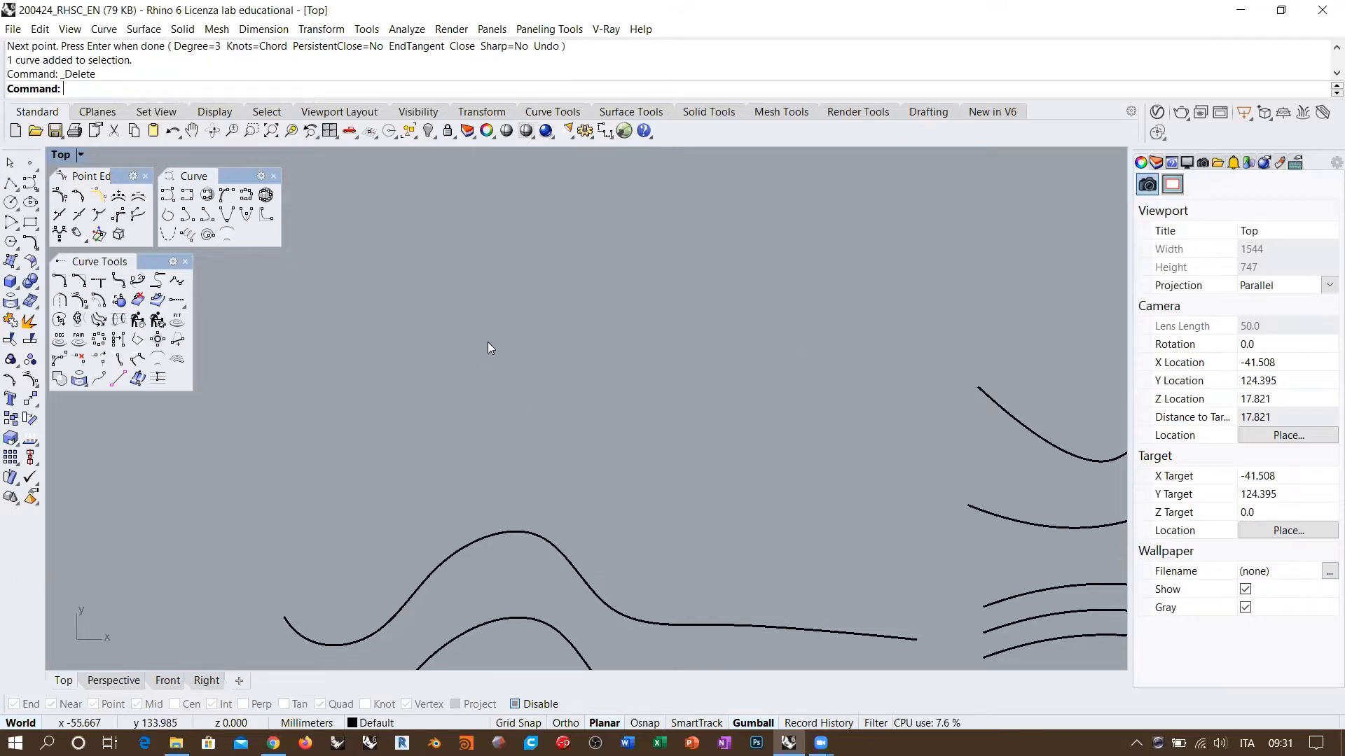
right_drag(563, 312, 629, 307)
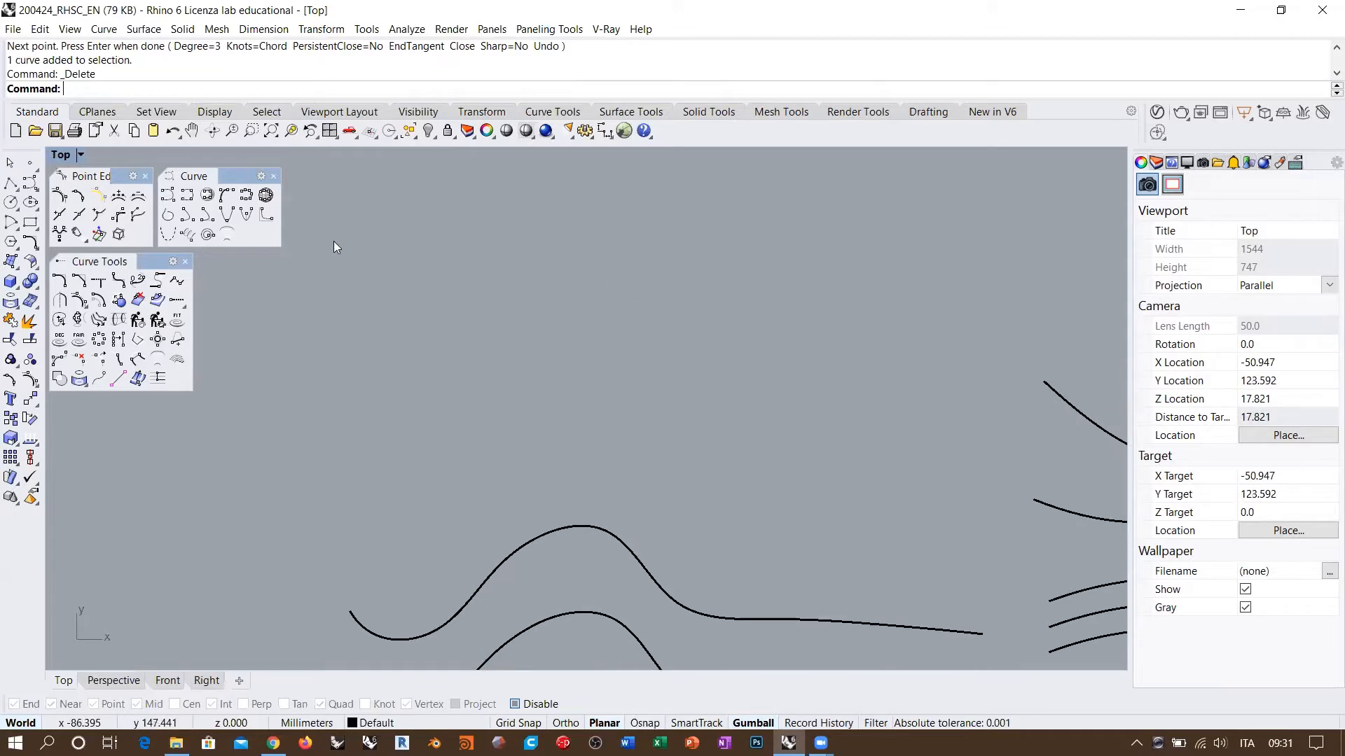
Draw a straight horizontal degree-3 control-point curve with 25 roughly evenly spaced points above the wavy curves, and move it up and to the left
click(167, 196)
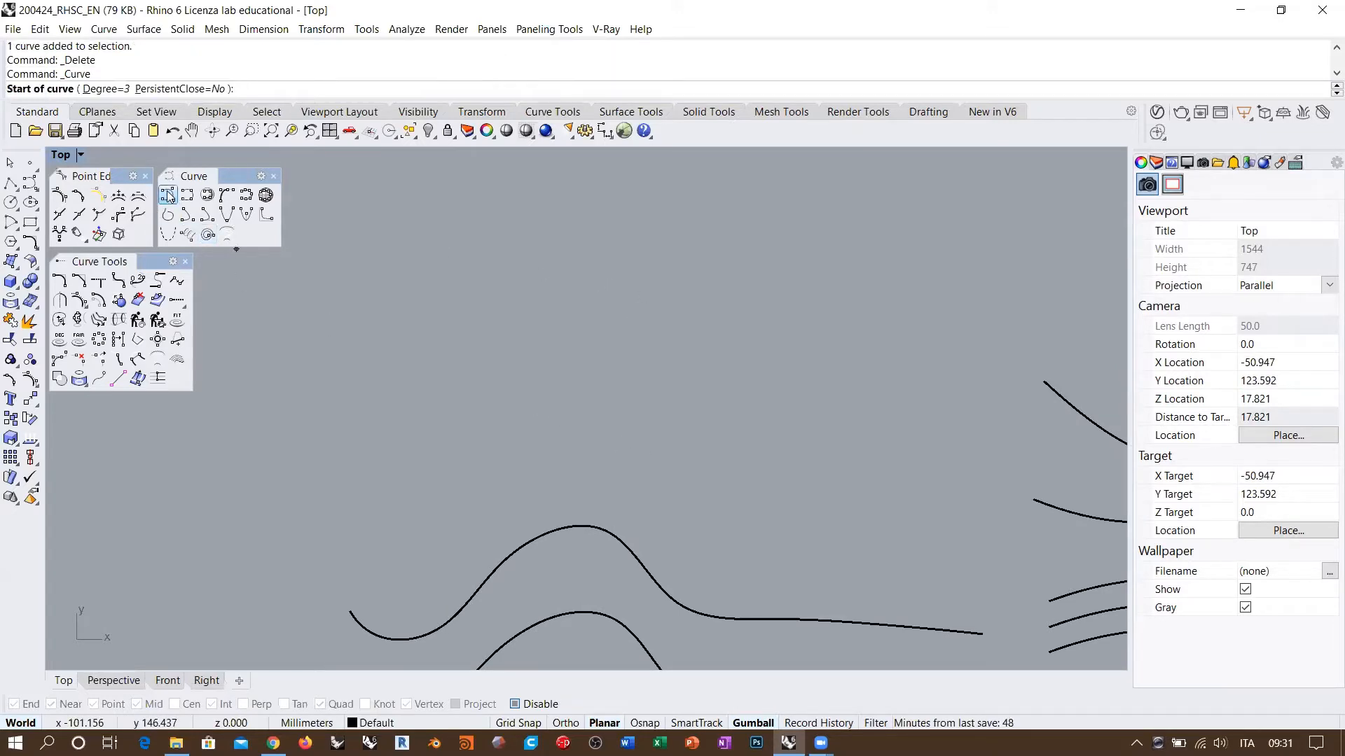
right_drag(498, 331, 571, 324)
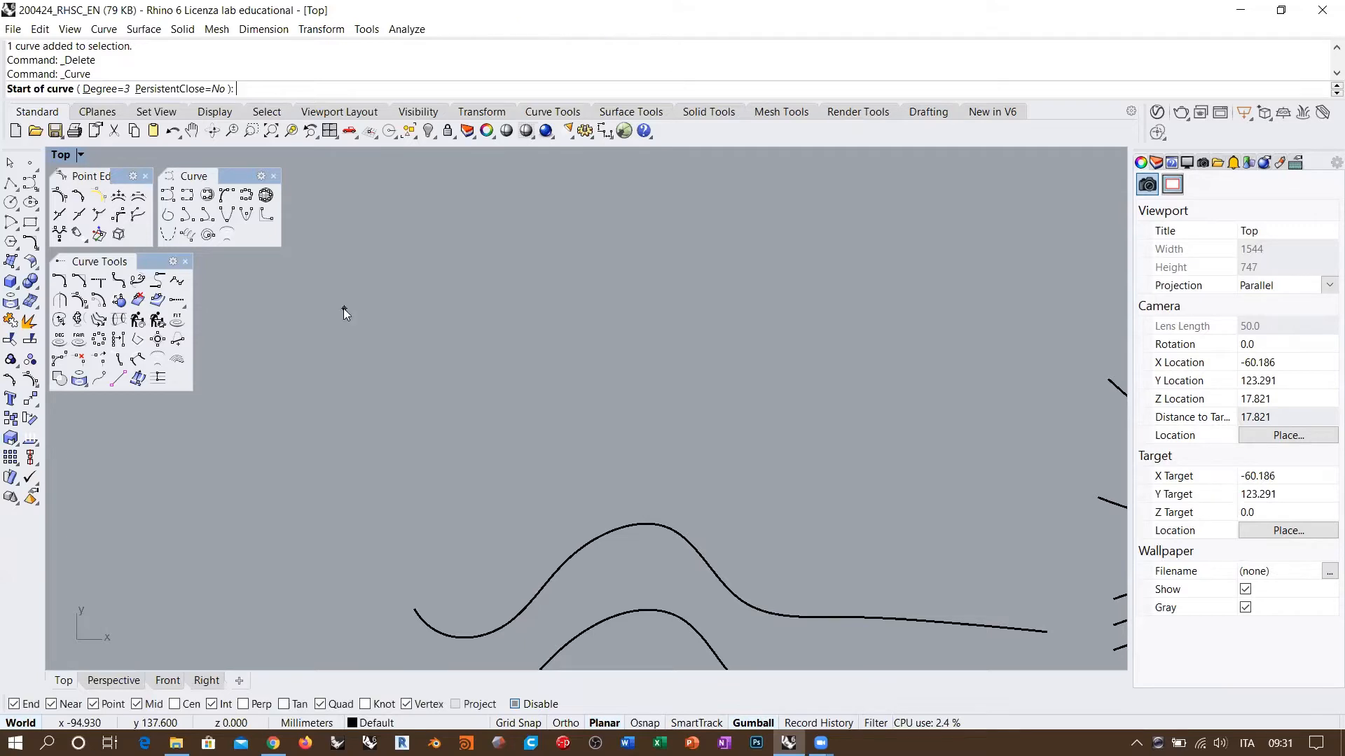
key(alt+Tab)
key(alt+Tab)
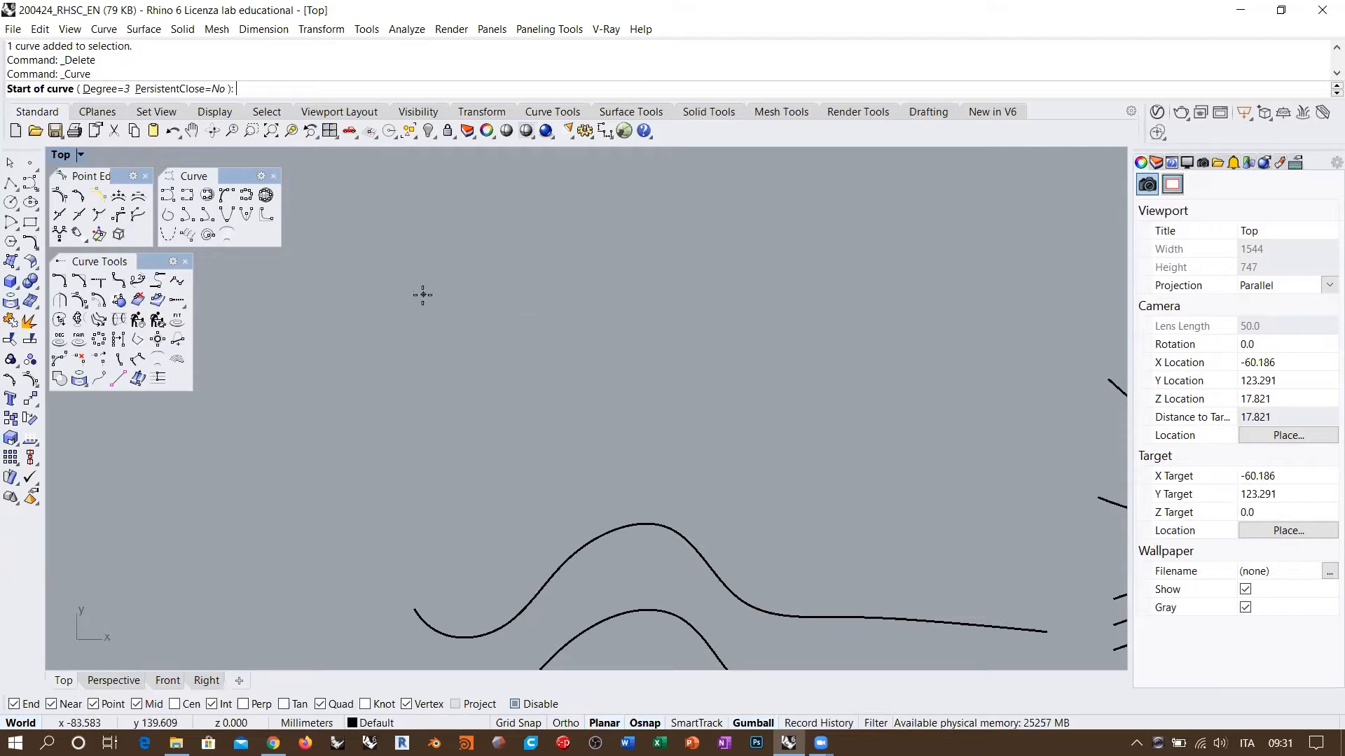
click(297, 283)
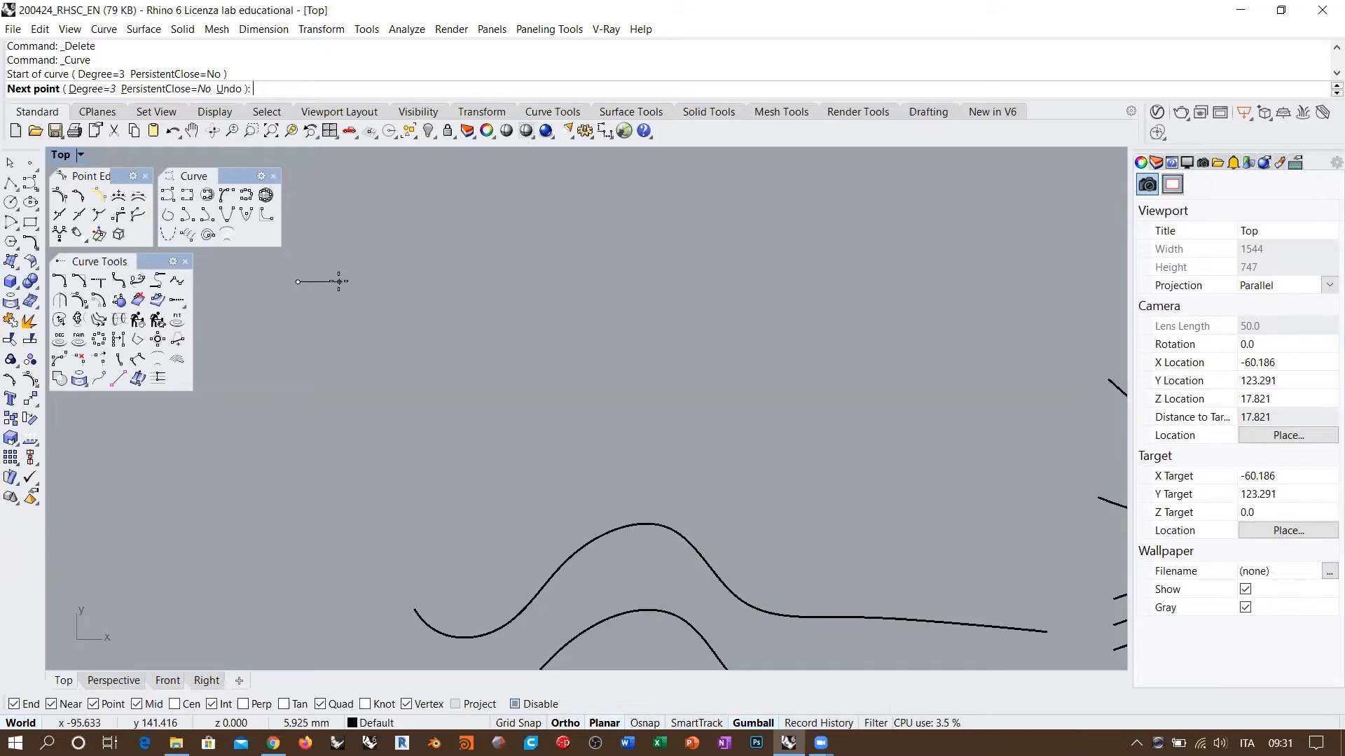
click(342, 281)
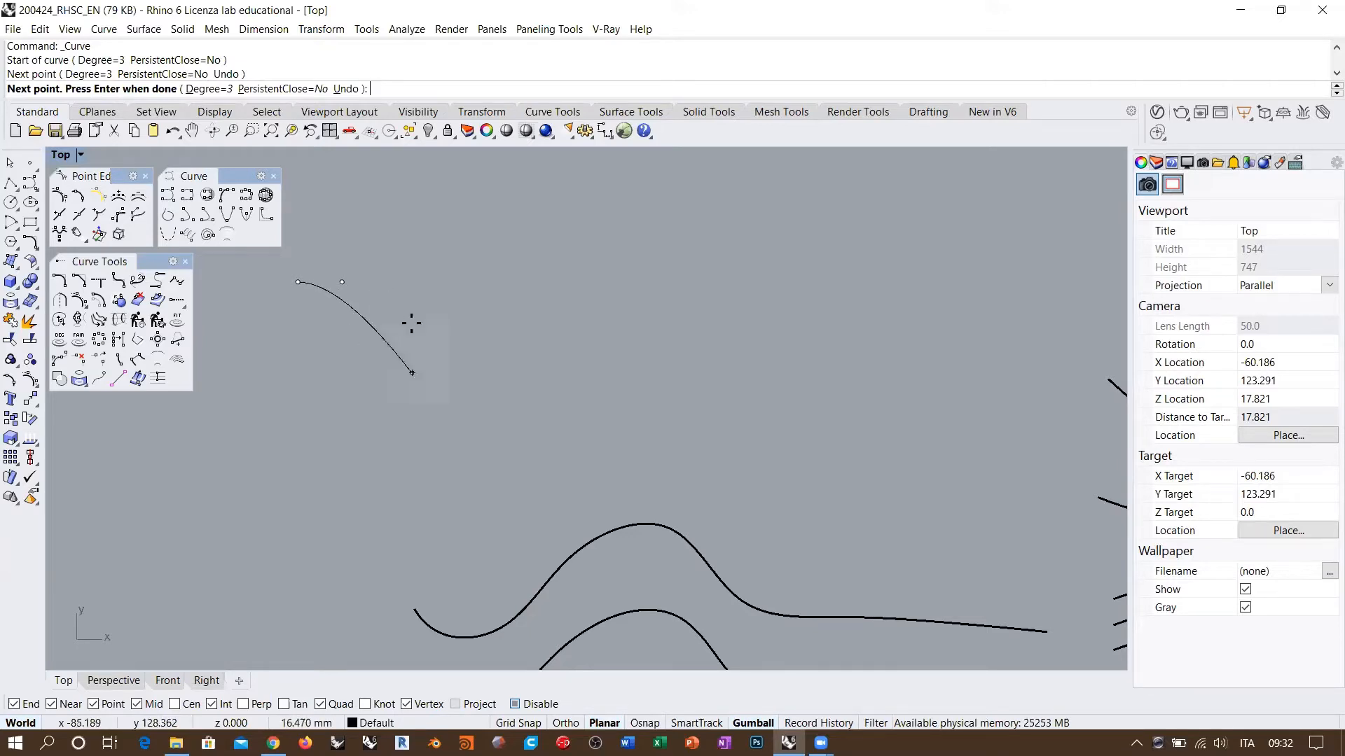
key(F8)
click(375, 282)
click(408, 282)
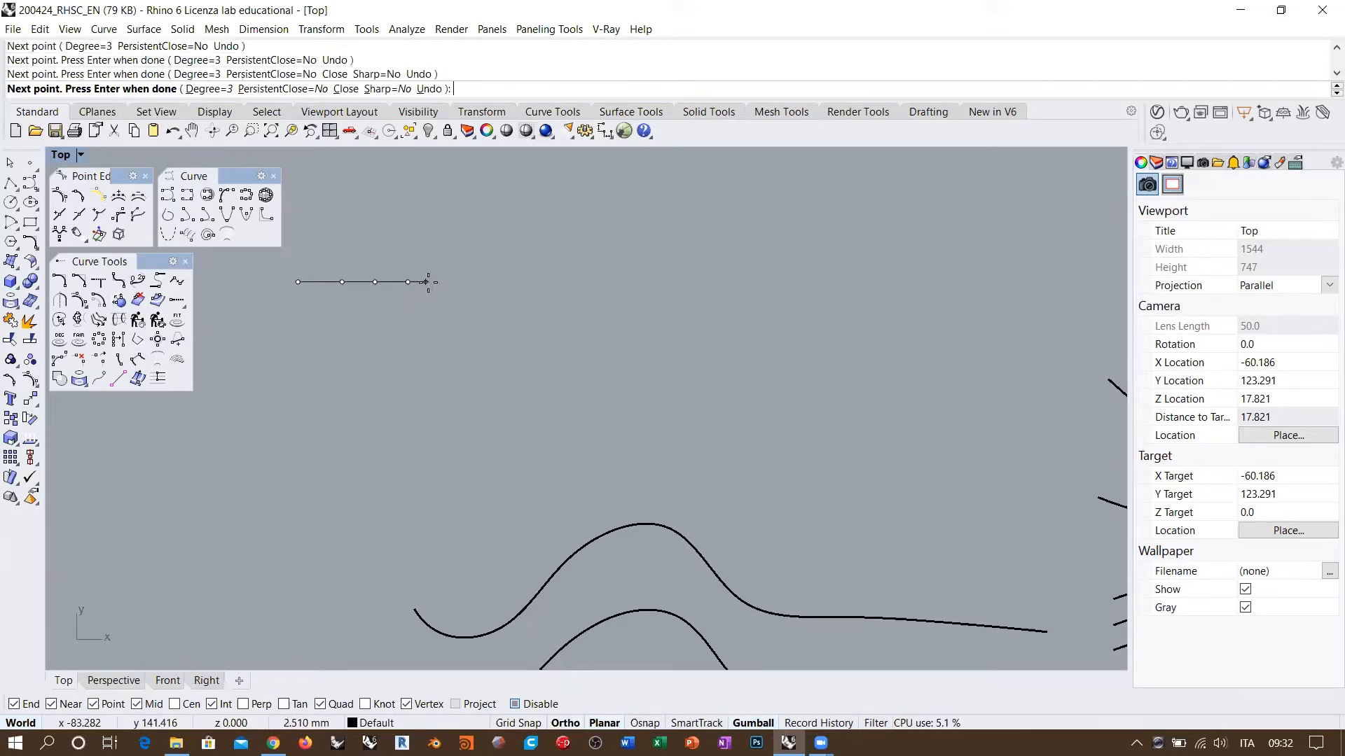
click(443, 282)
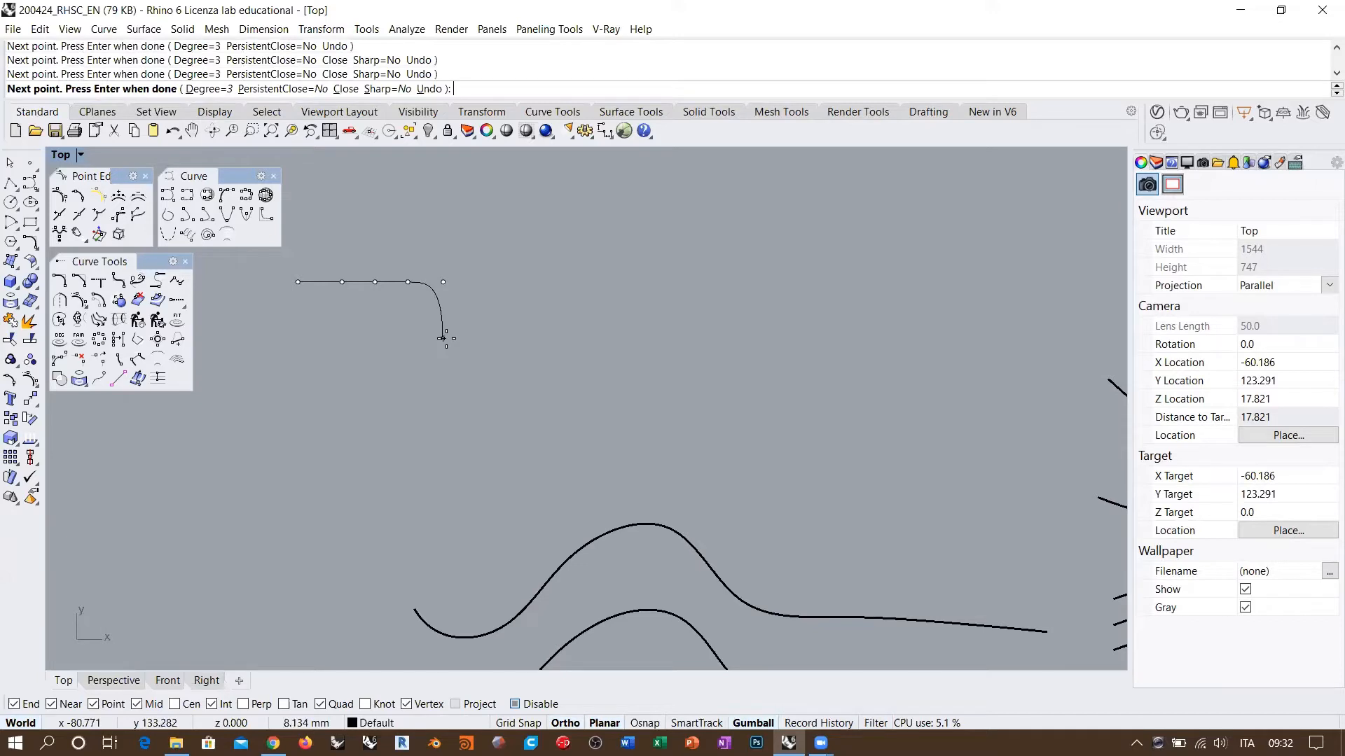
key(F8)
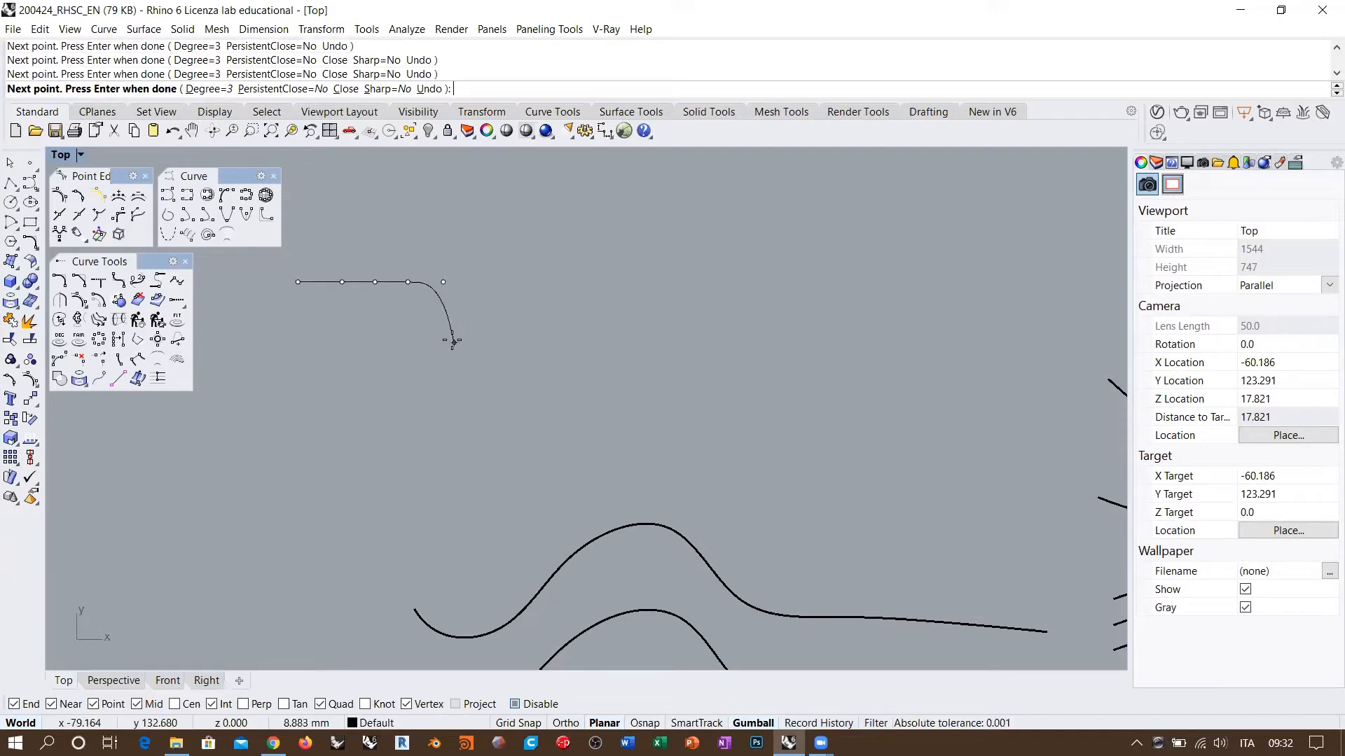
shift+click(486, 281)
shift+click(520, 281)
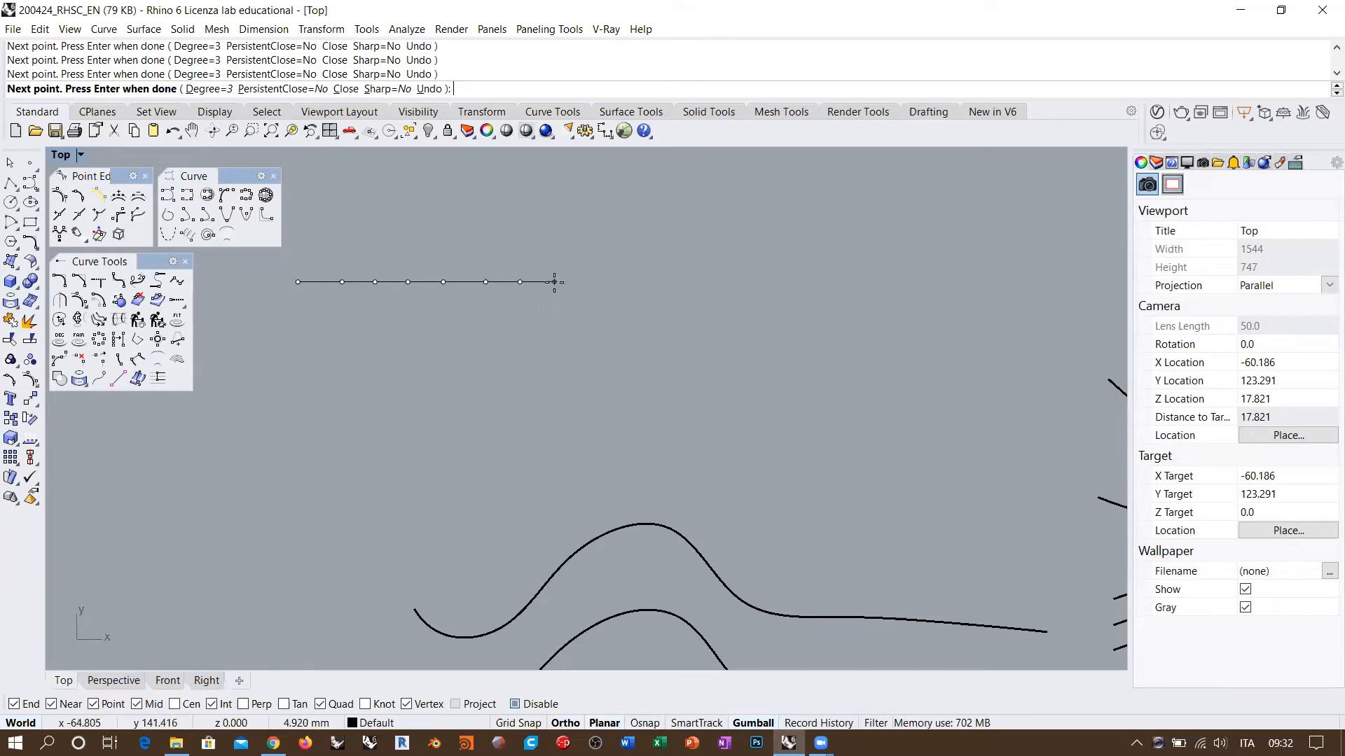
shift+click(555, 282)
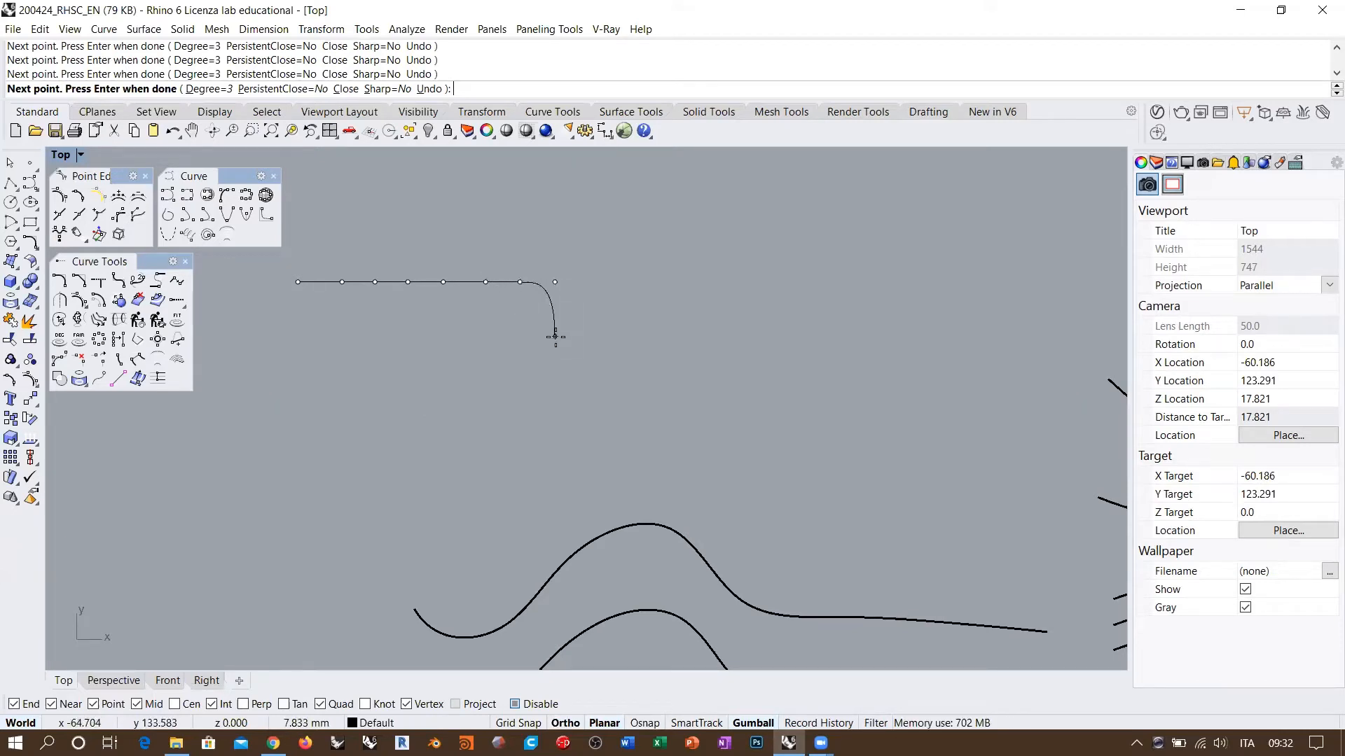
shift+click(592, 281)
shift+click(628, 282)
shift+click(663, 282)
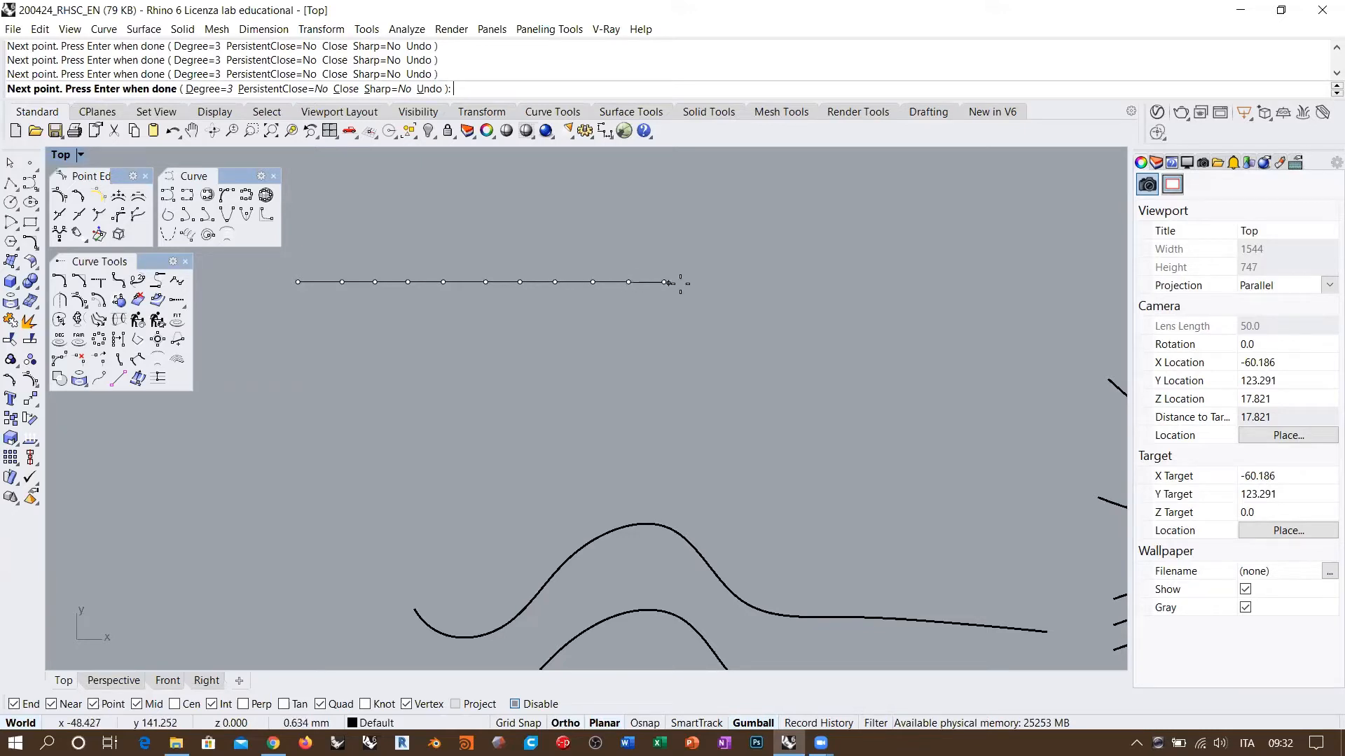
shift+click(706, 282)
shift+click(743, 281)
shift+click(785, 282)
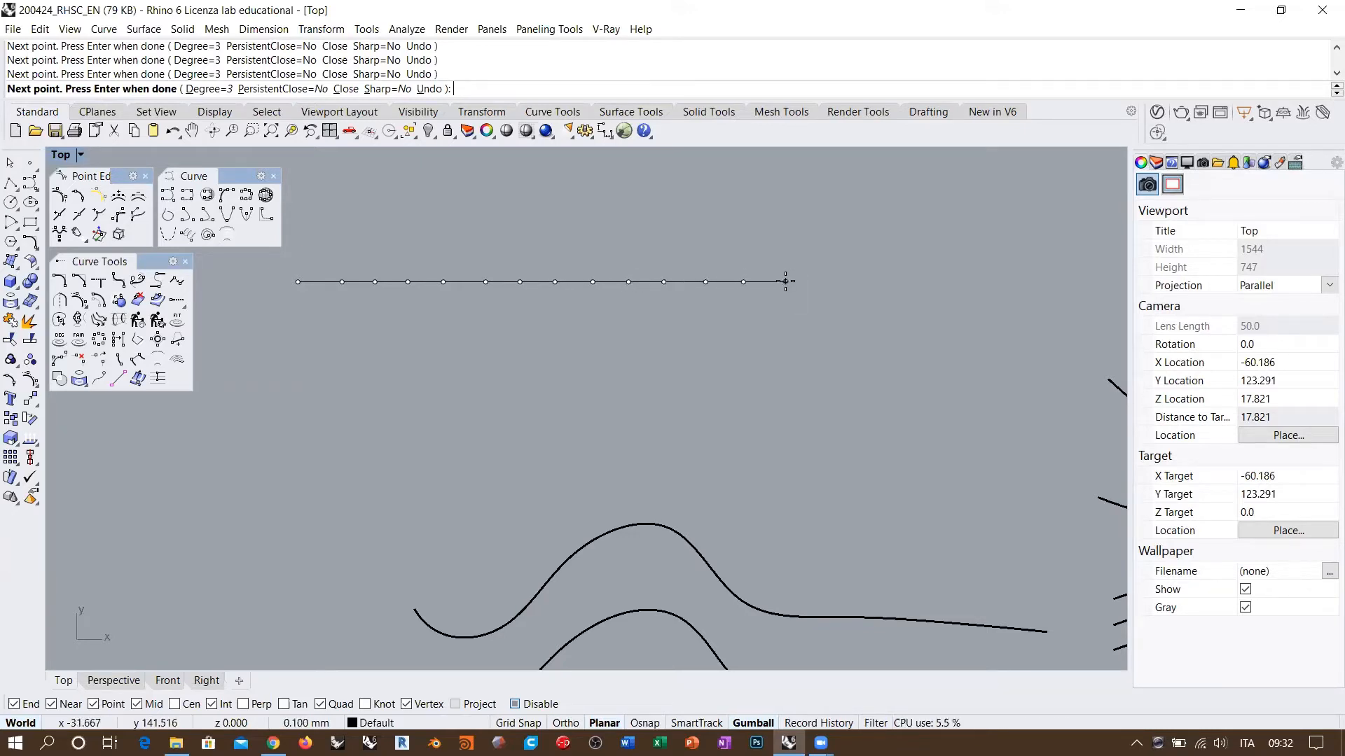
shift+click(832, 282)
shift+click(872, 281)
shift+click(912, 282)
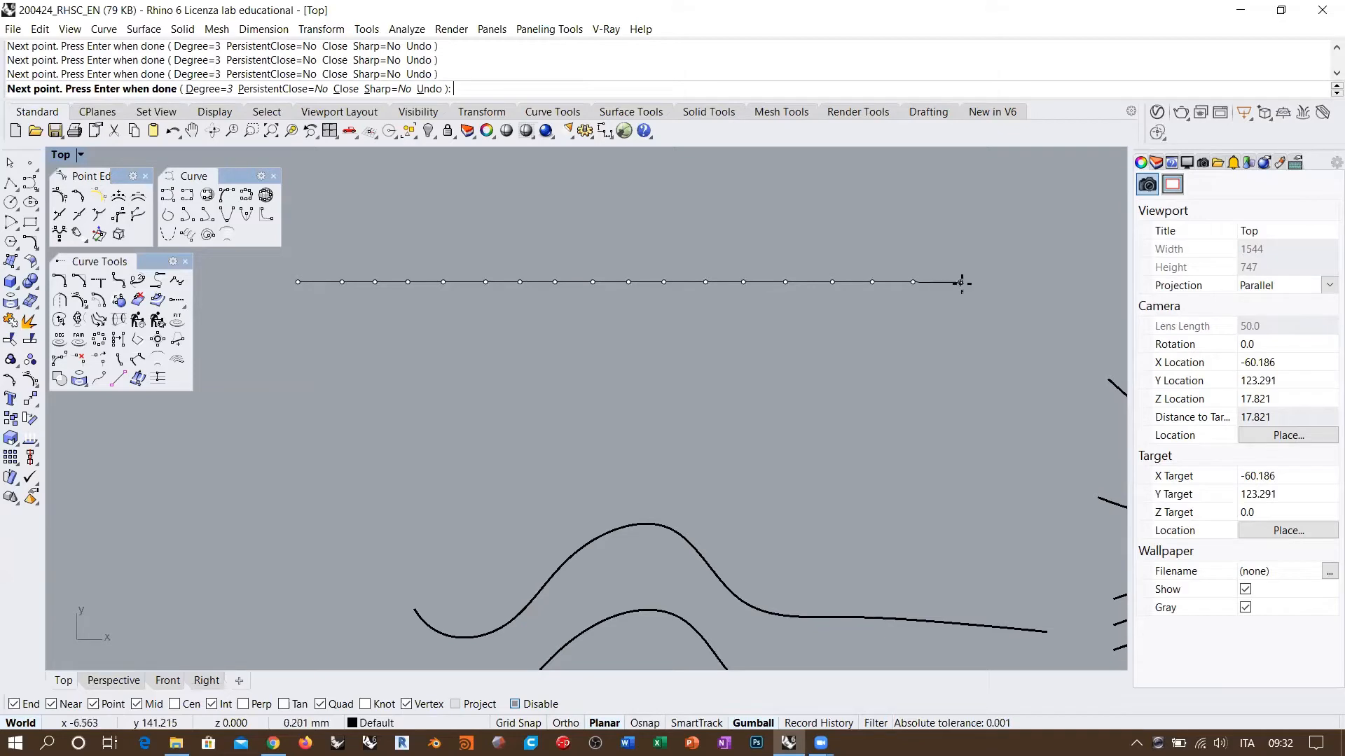
shift+click(961, 281)
shift+click(996, 282)
shift+click(1033, 282)
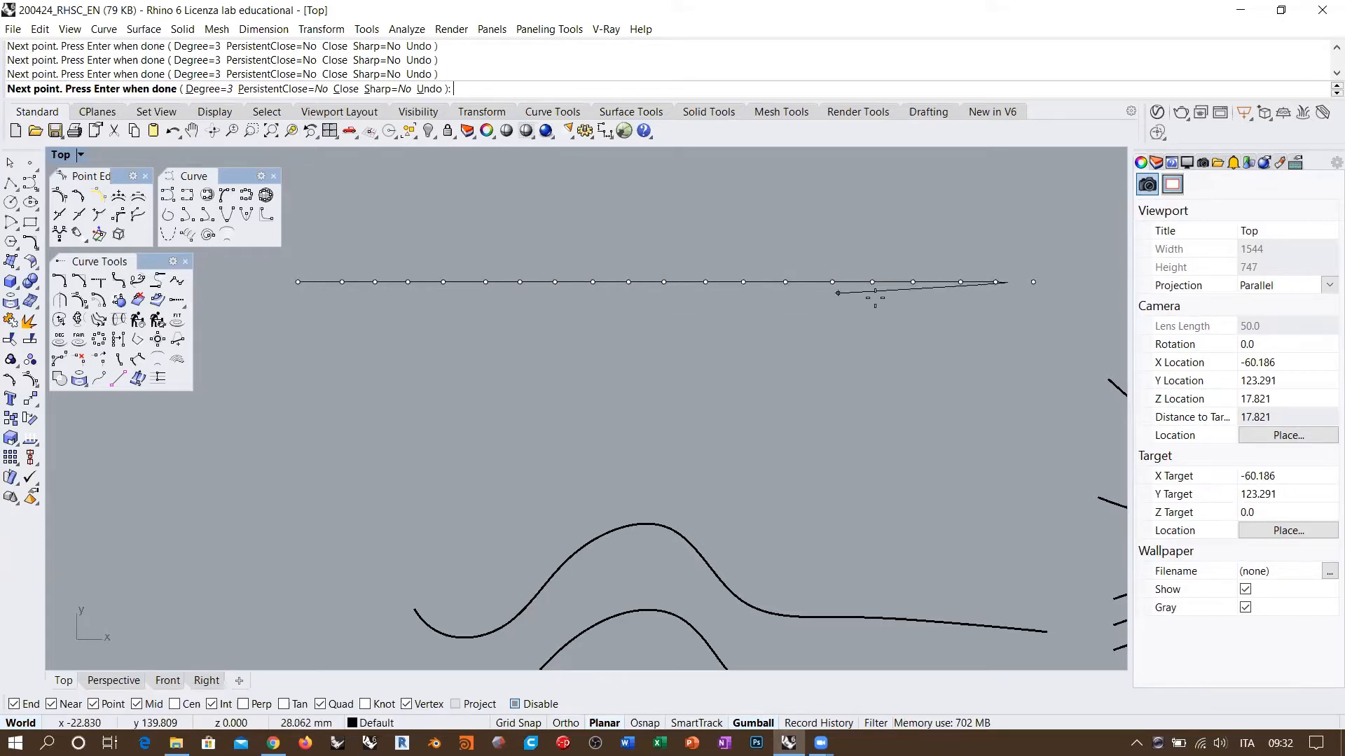
shift+right_drag(982, 312, 678, 320)
shift+click(773, 290)
shift+click(818, 290)
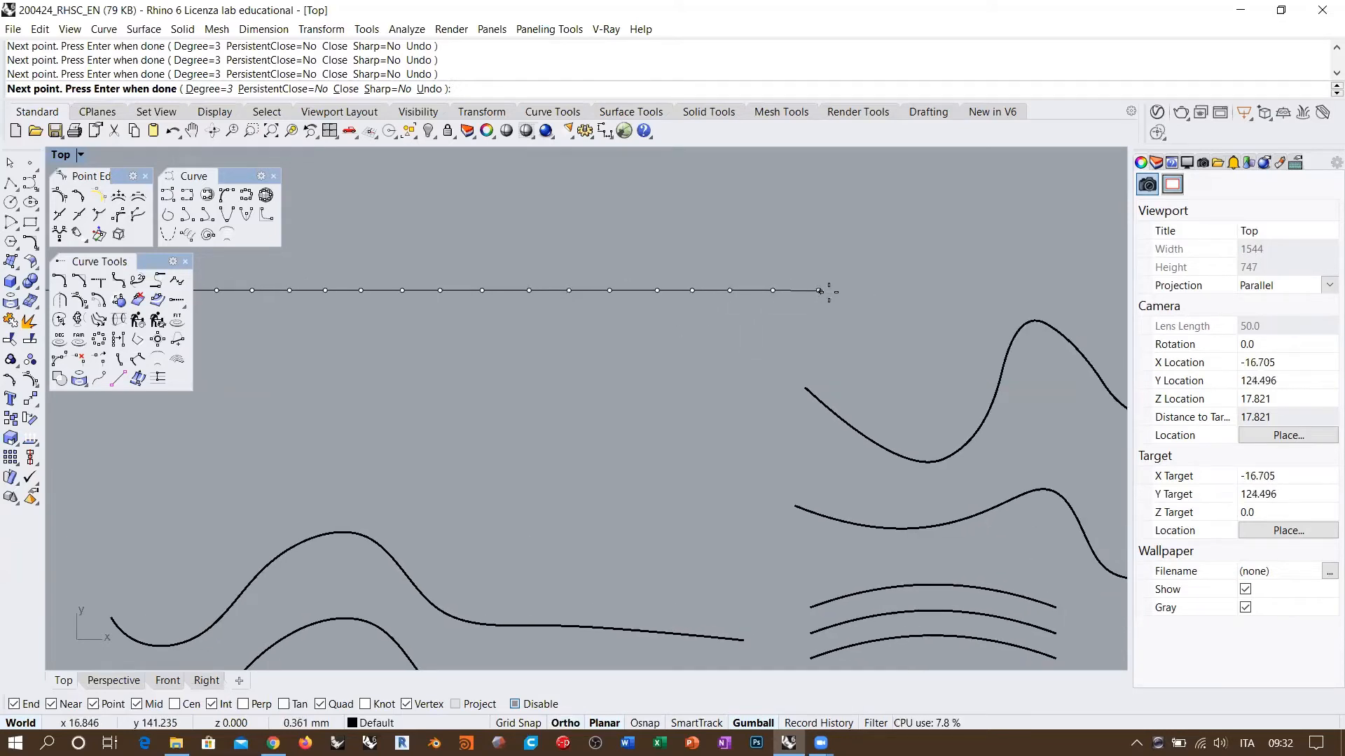
click(866, 290)
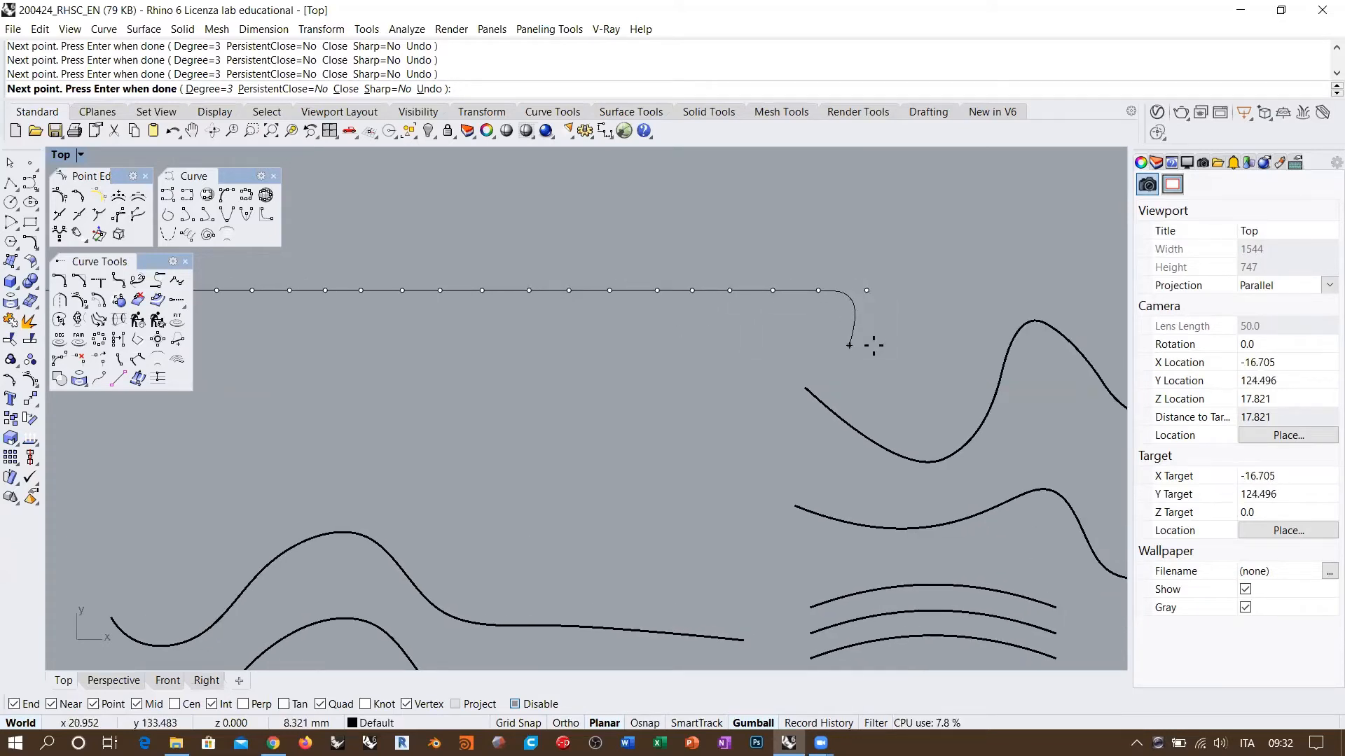
shift+click(910, 290)
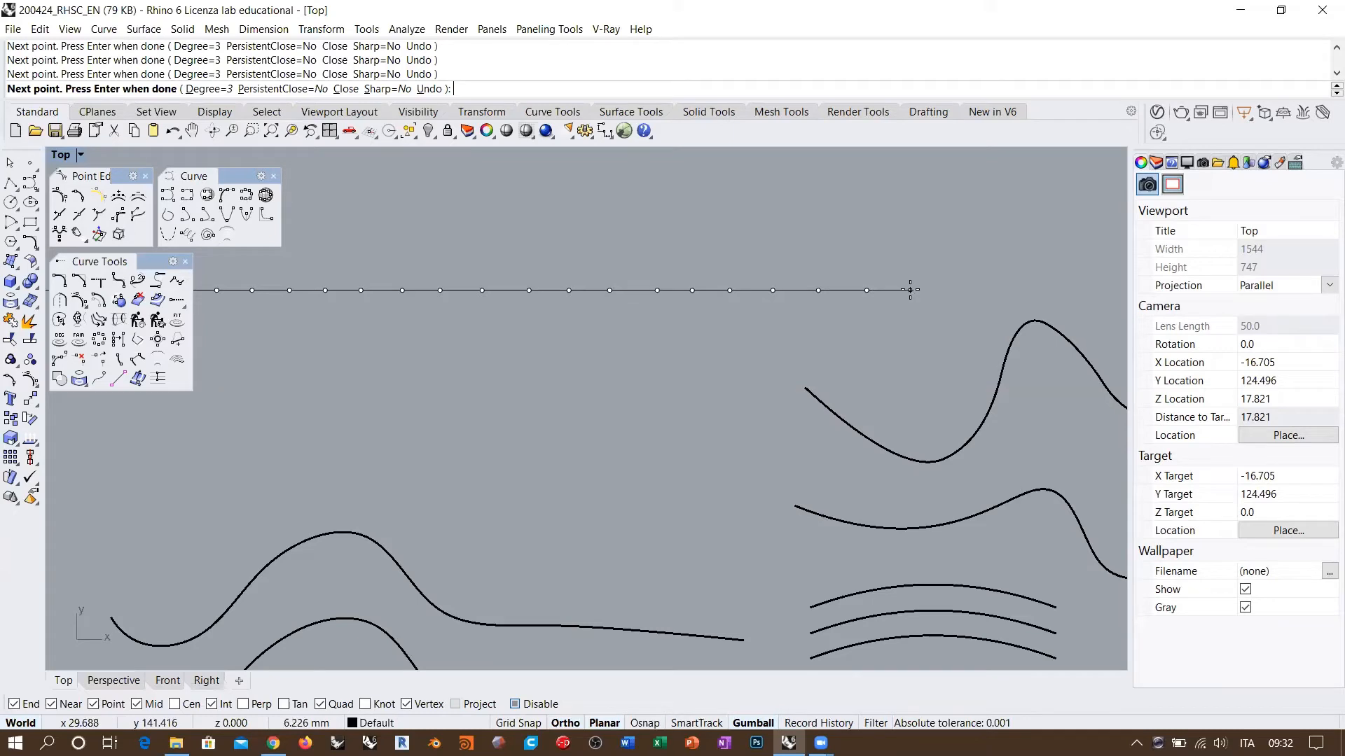
shift+click(949, 290)
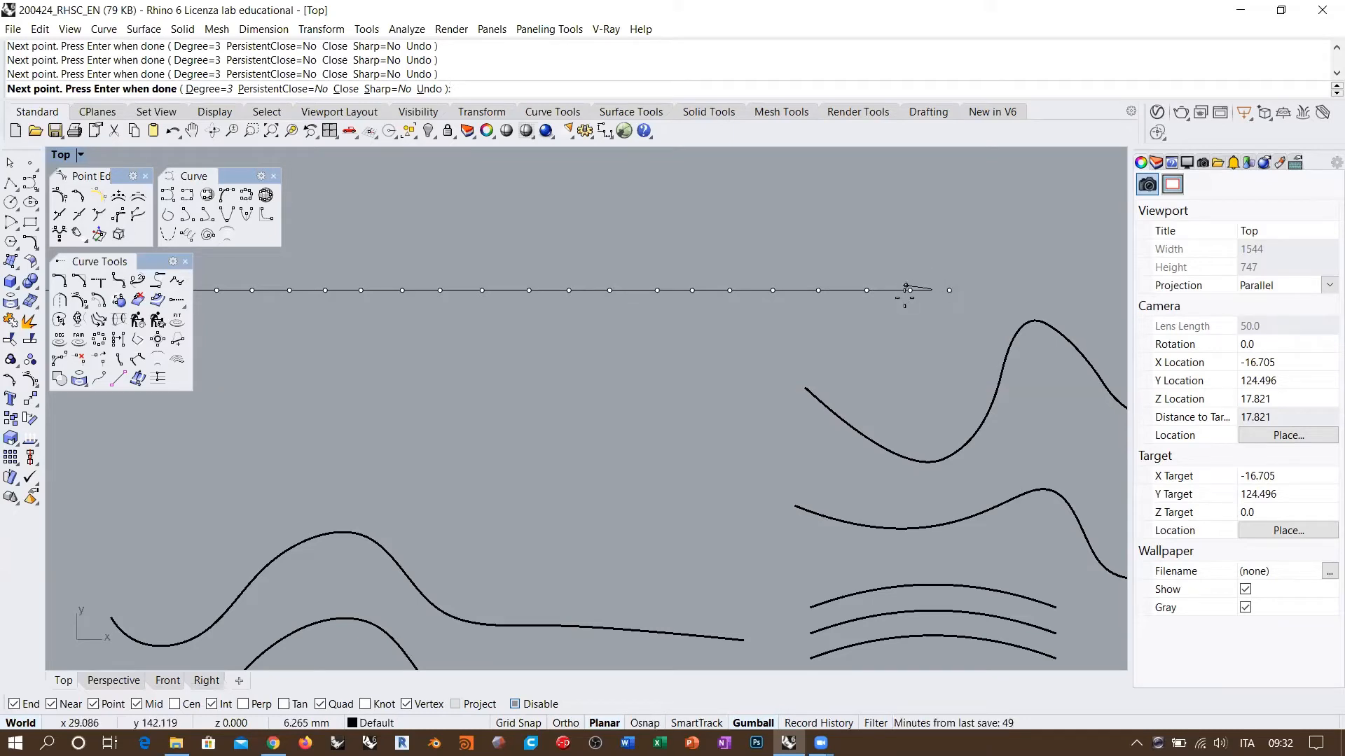
key(Return)
scroll(836, 329, down, 5)
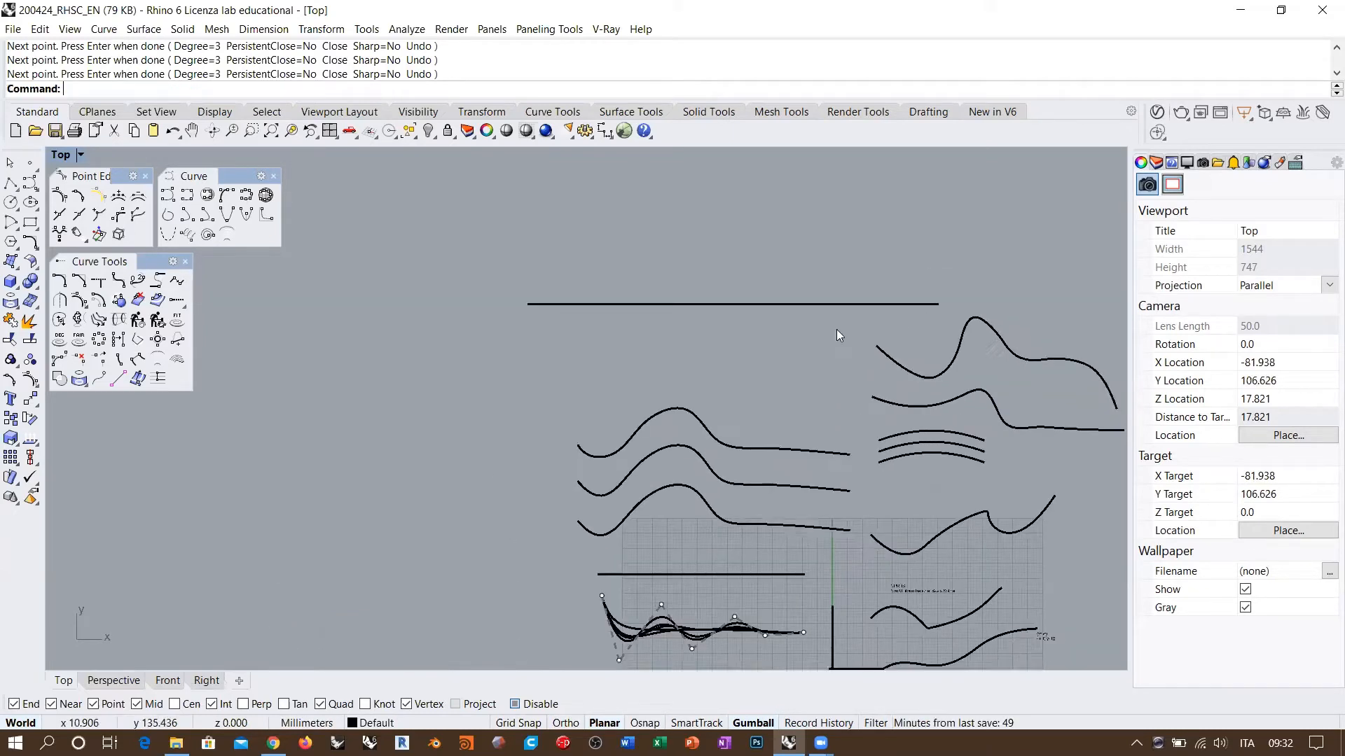
drag(828, 314, 683, 283)
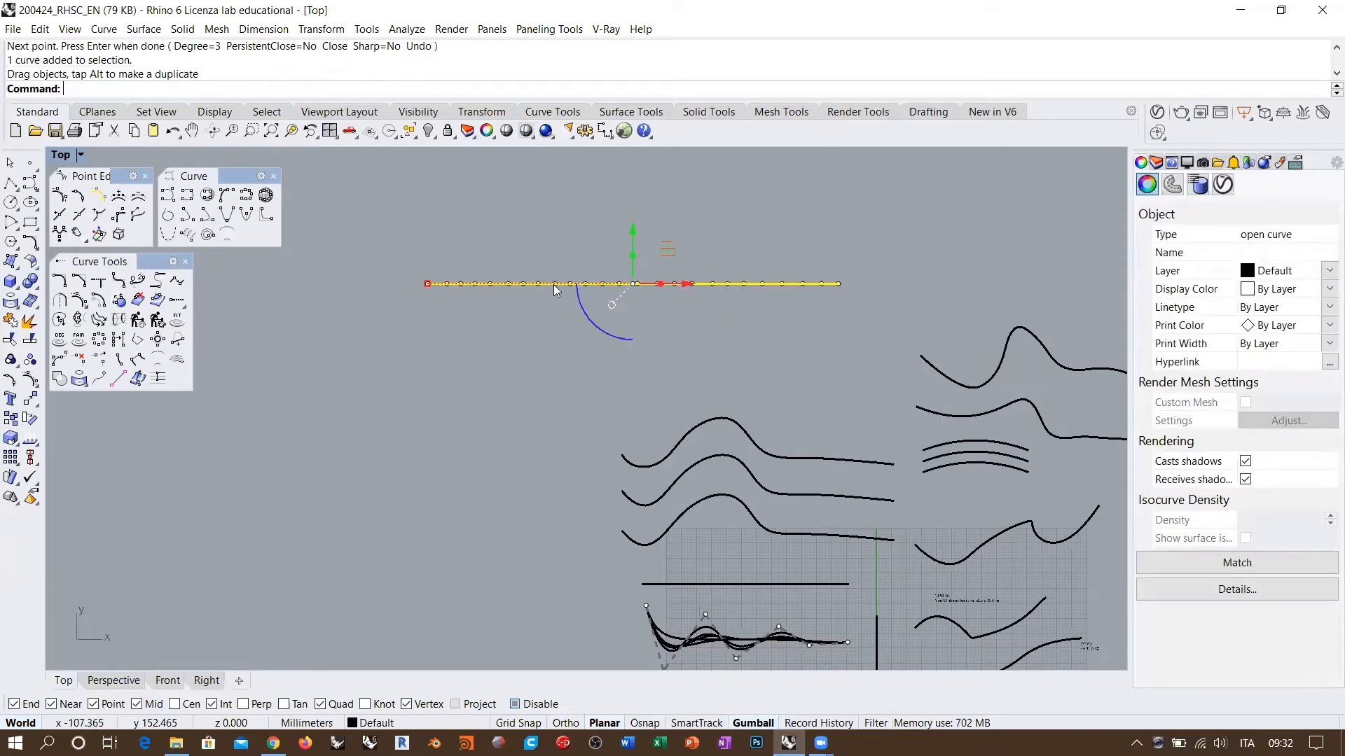
Select every other group of three control points along the straight curve and move all four groups down to form a regular wave
scroll(557, 288, up, 4)
scroll(413, 287, up, 2)
scroll(410, 287, up, 2)
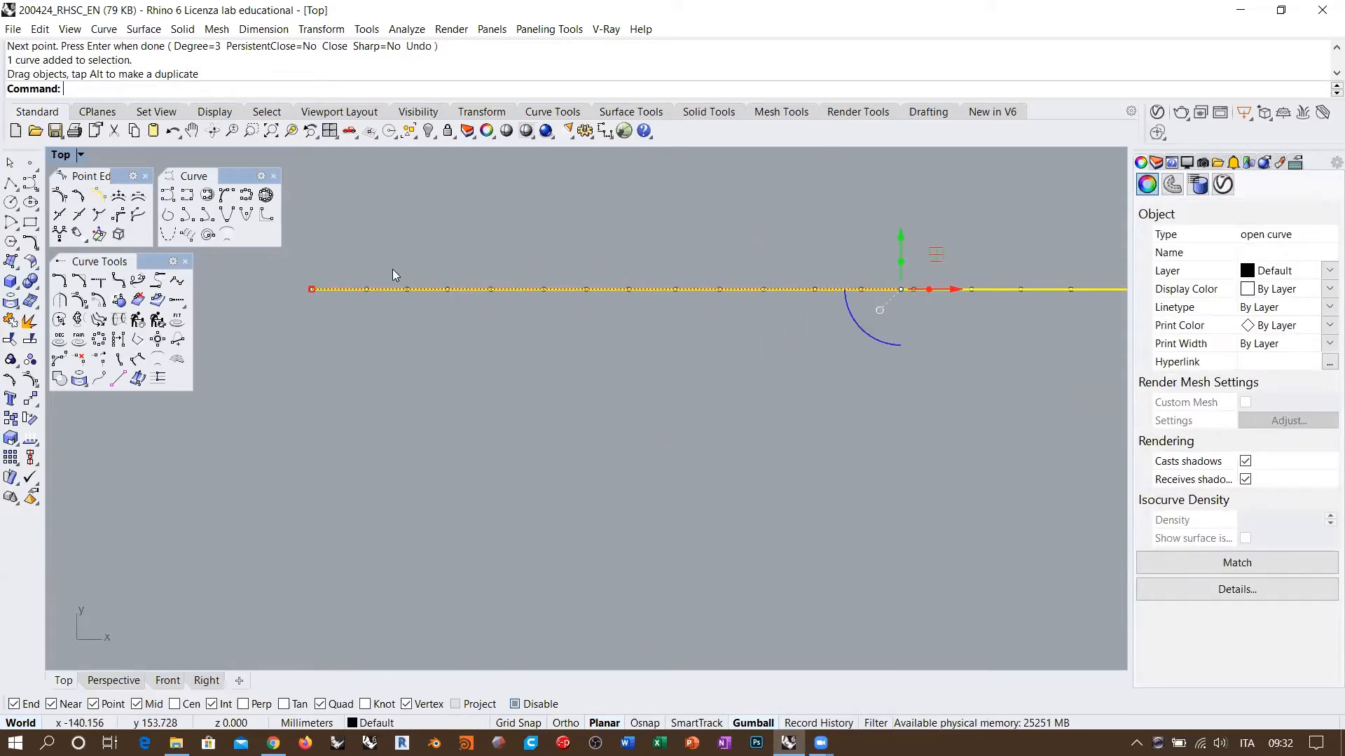
drag(393, 269, 499, 321)
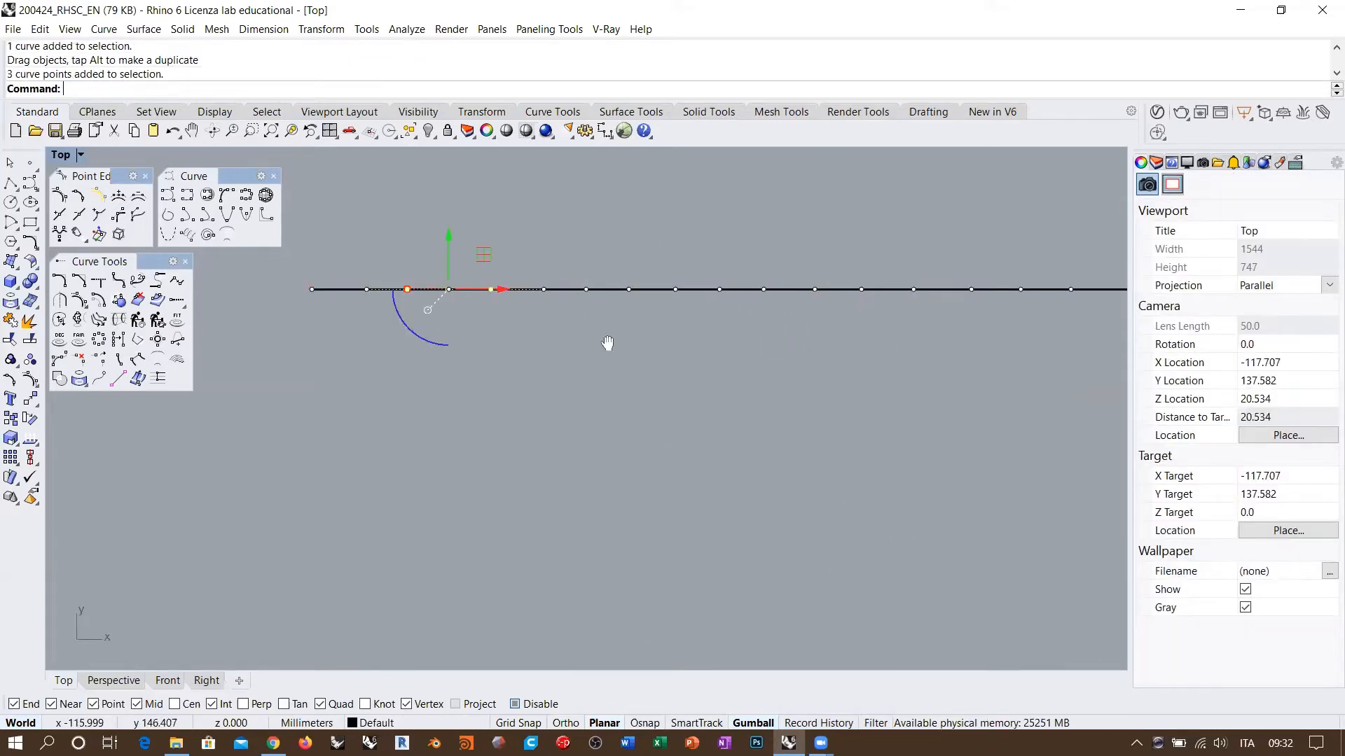
right_drag(607, 343, 550, 302)
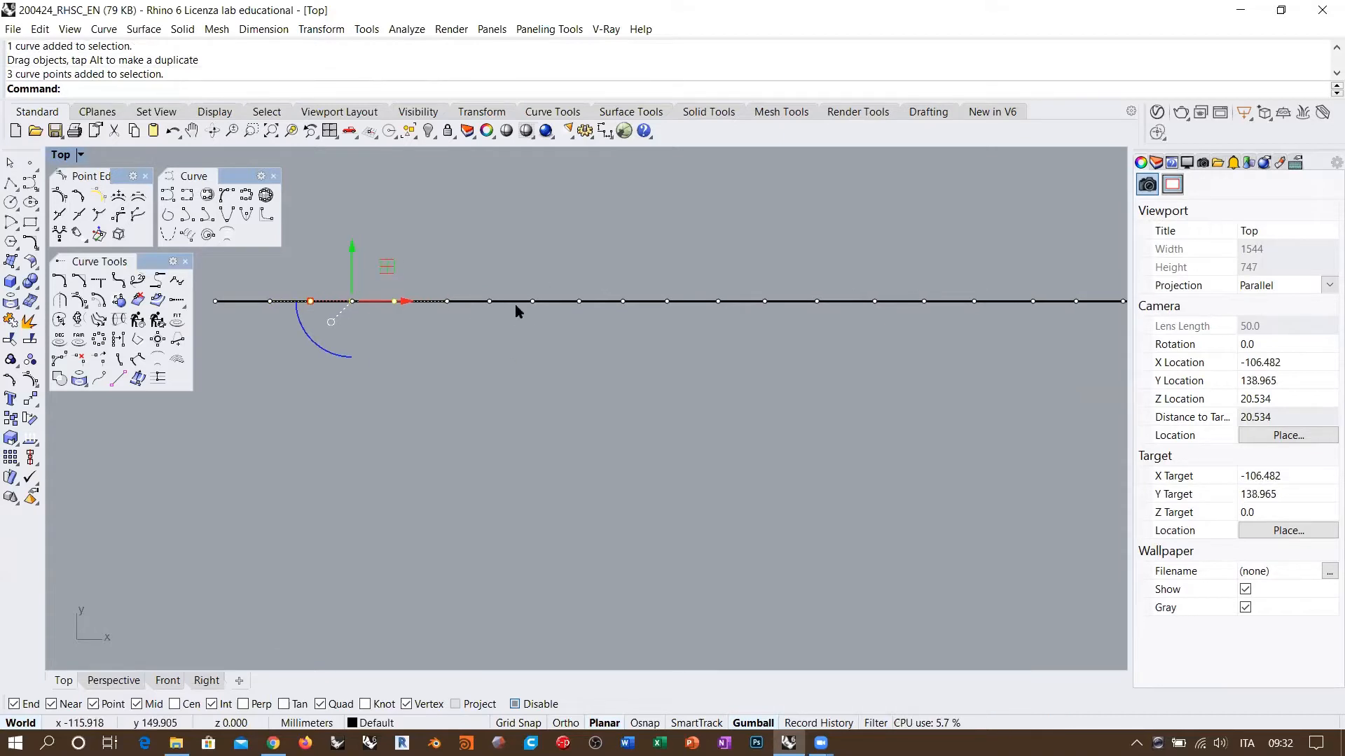
shift+drag(559, 269, 681, 331)
right_drag(829, 355, 562, 359)
shift+drag(570, 274, 710, 330)
right_drag(818, 362, 674, 366)
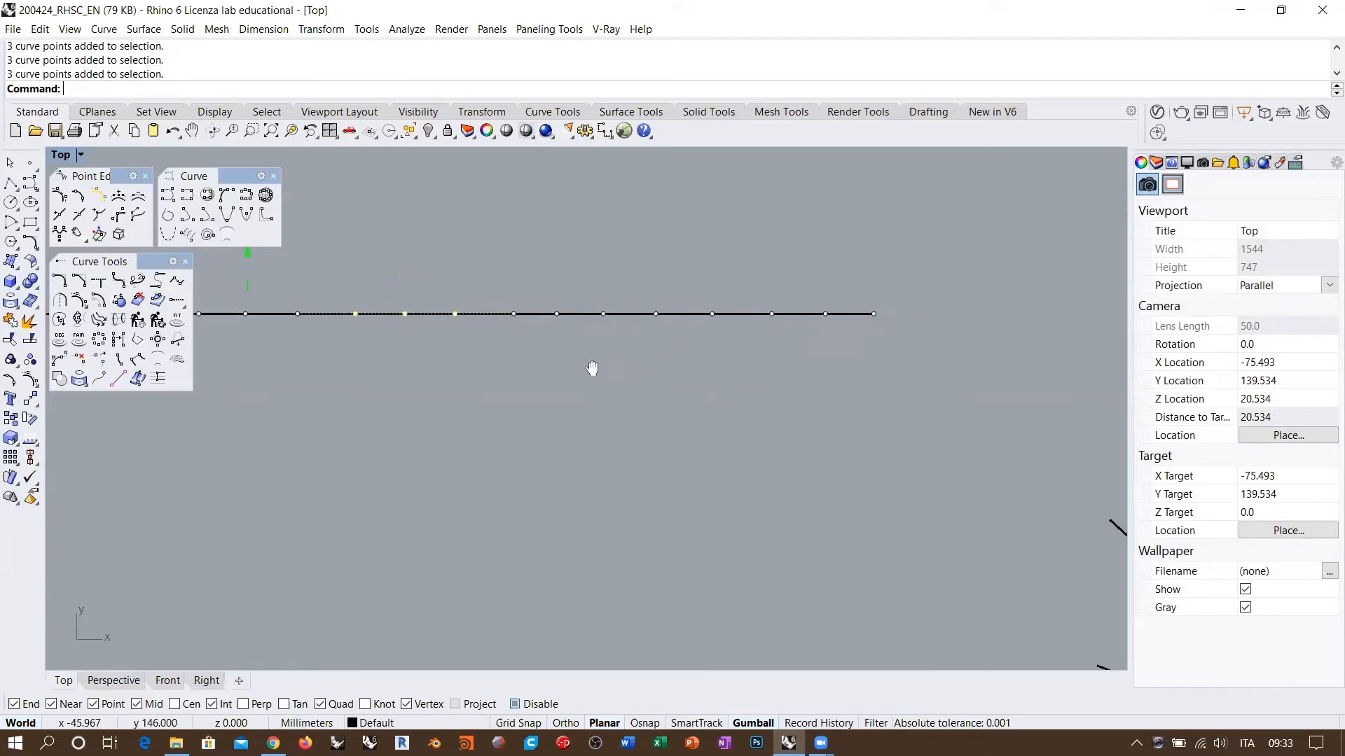
shift+drag(617, 285, 781, 356)
right_drag(571, 273, 646, 250)
drag(646, 247, 645, 339)
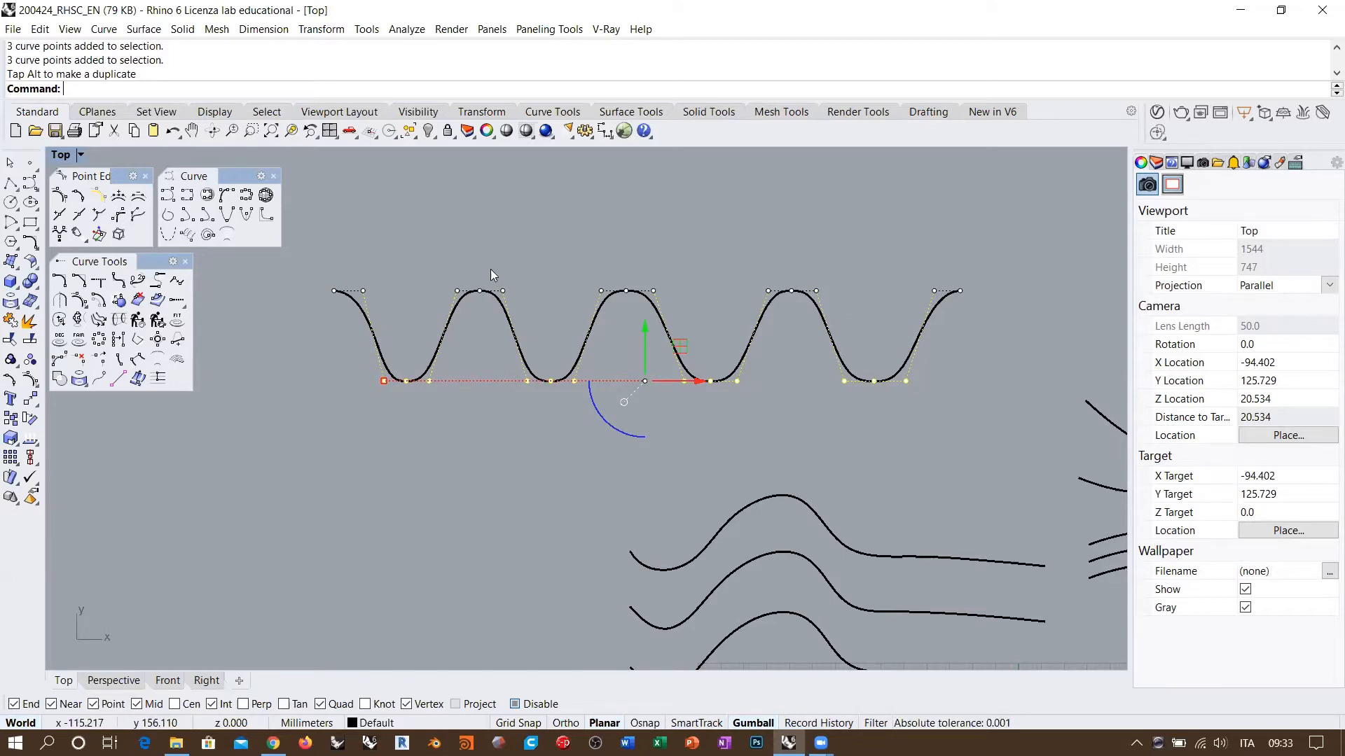
Draw a shallow, downward-sagging open degree-3 curve with four control points above the regular wave curve, spanning slightly wider than it
scroll(589, 284, up, 3)
right_drag(632, 313, 651, 332)
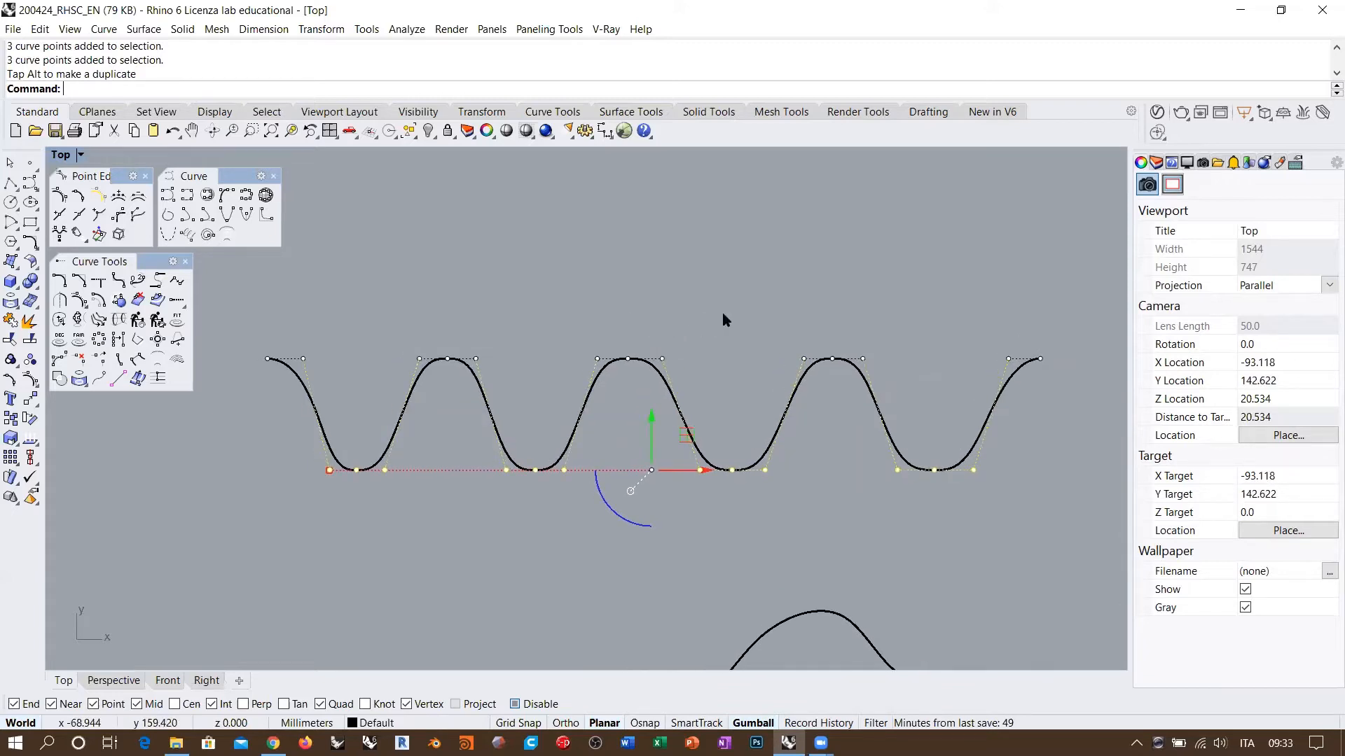
scroll(622, 334, down, 2)
right_drag(553, 346, 671, 354)
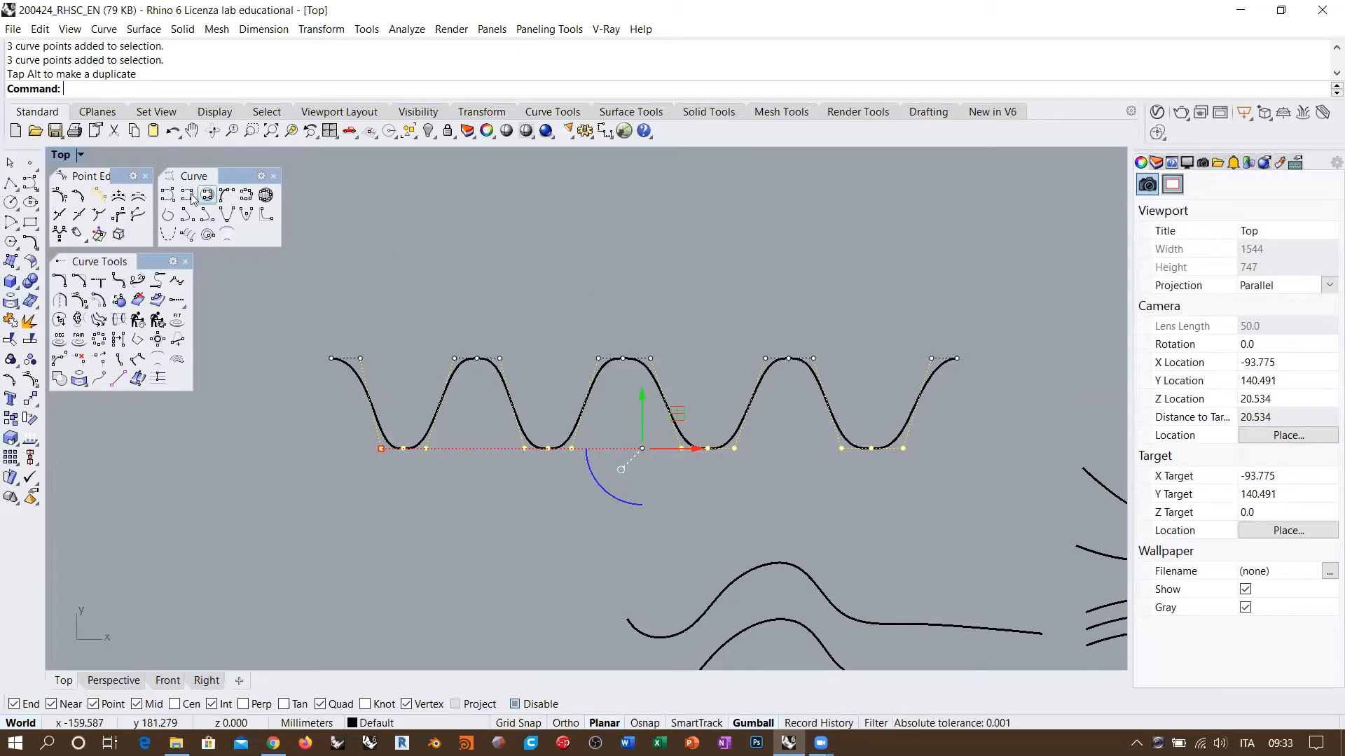
click(30, 183)
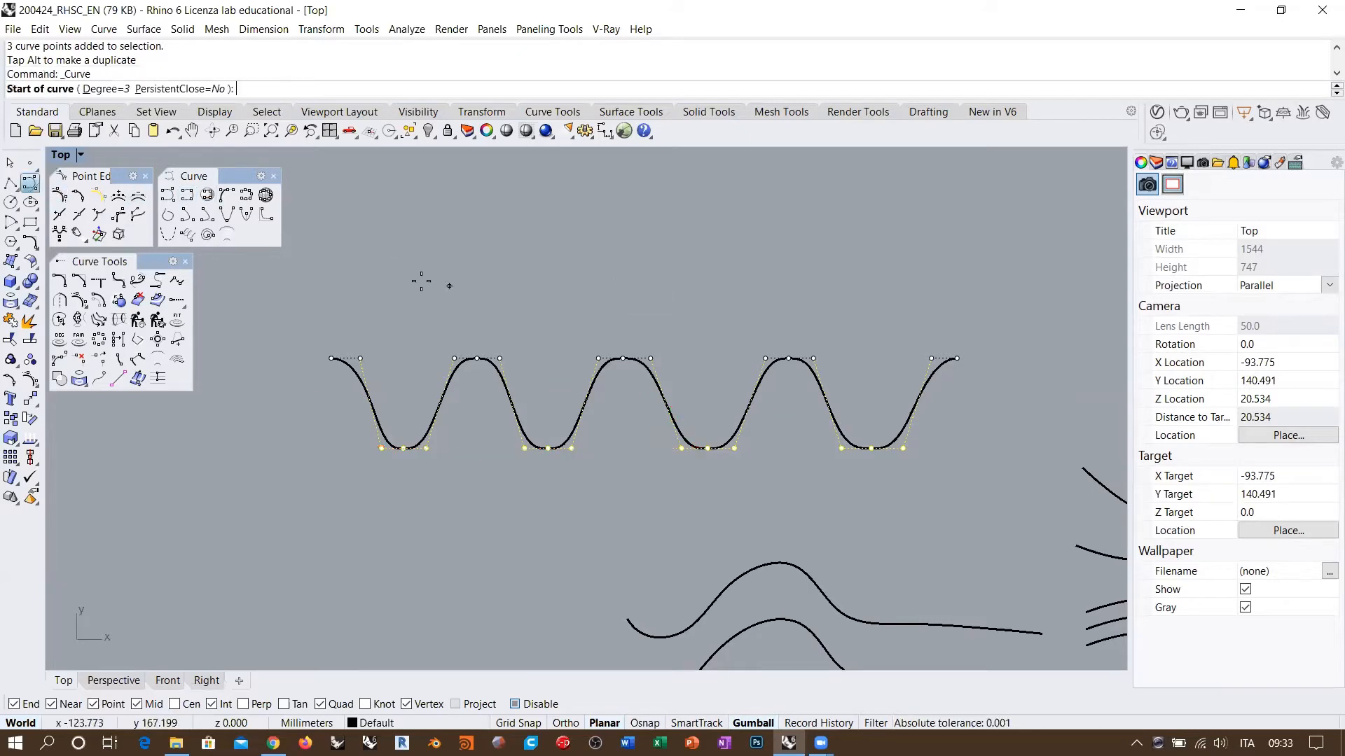
click(289, 279)
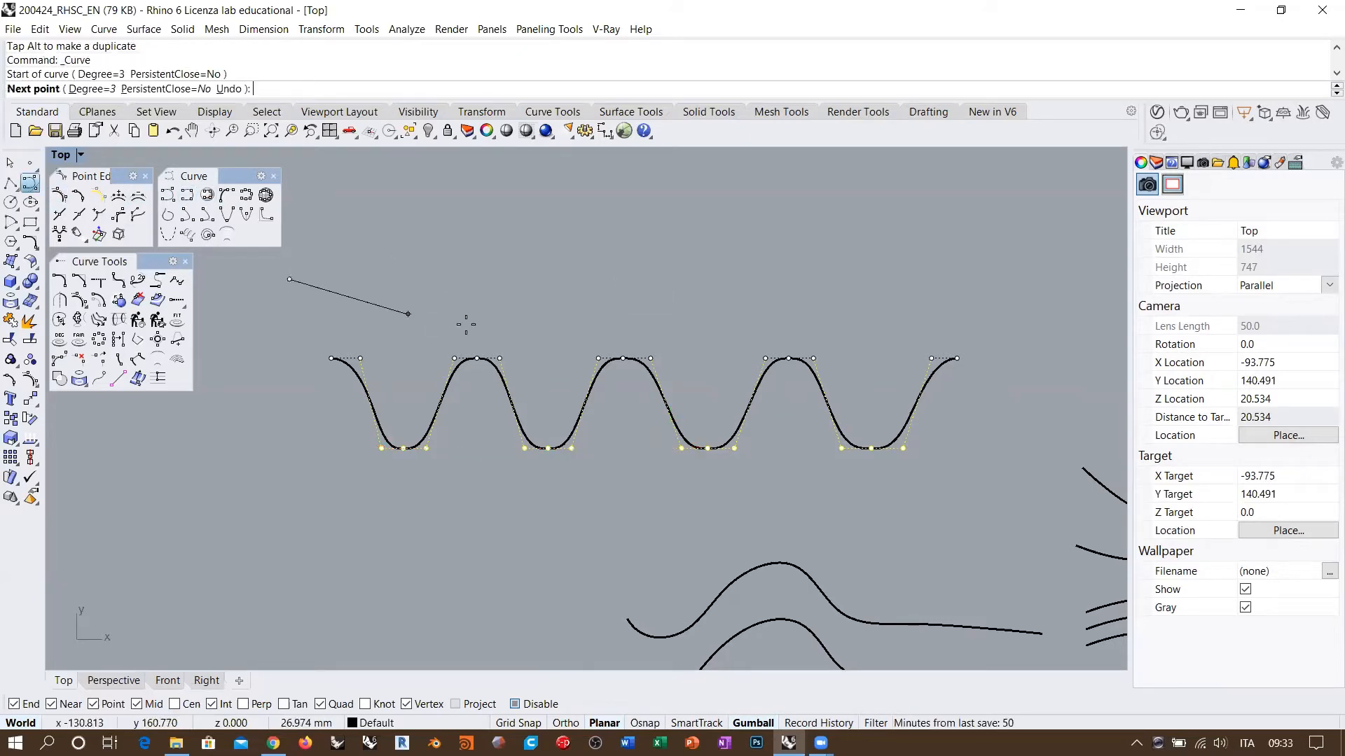
click(500, 341)
click(739, 343)
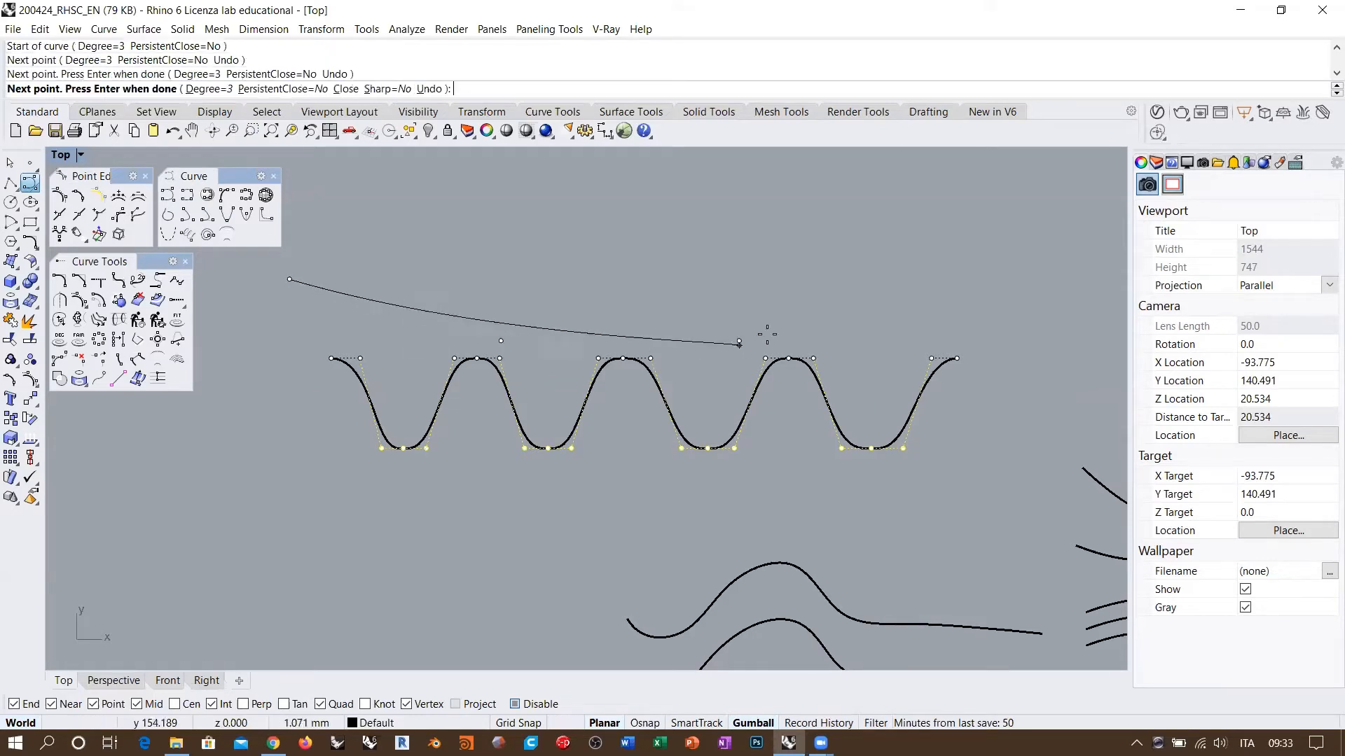
click(987, 277)
key(Return)
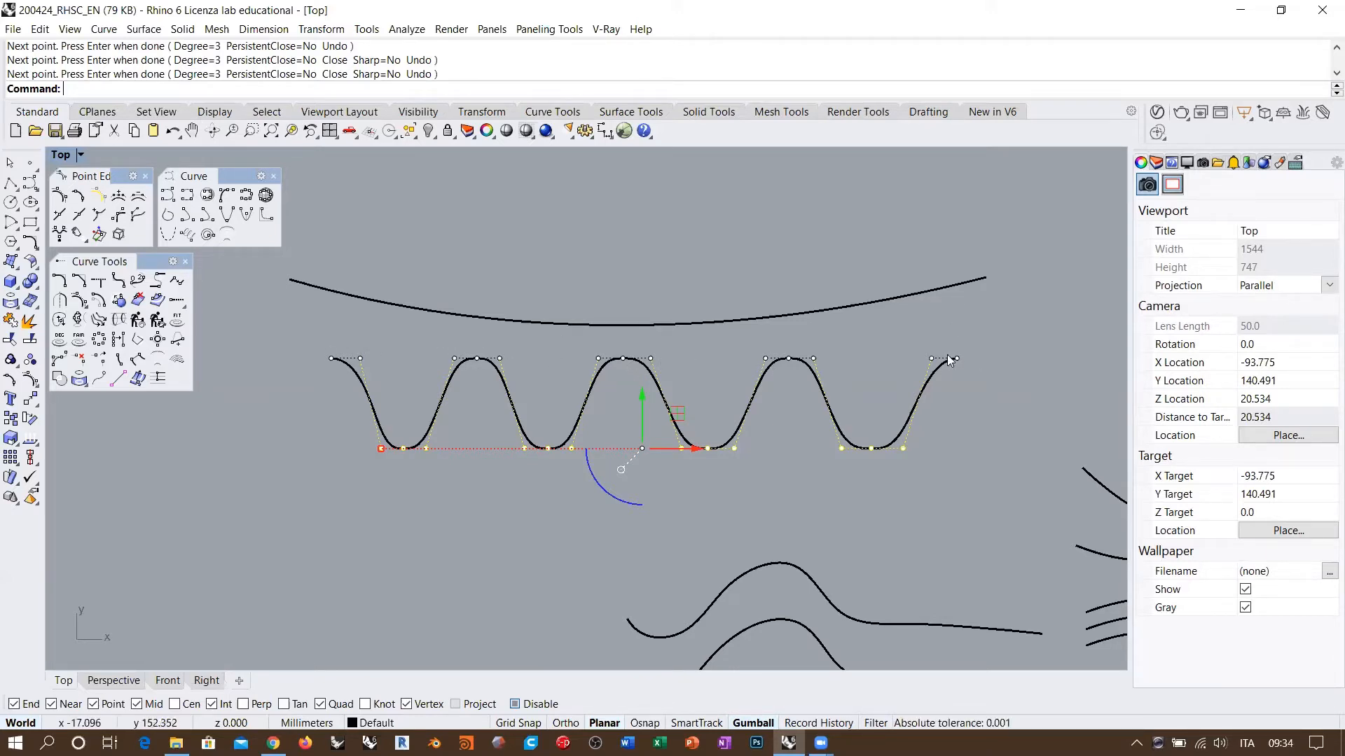
Select the regular wave curve and afterward the shallow curve above it to compare their control points
drag(974, 339, 258, 492)
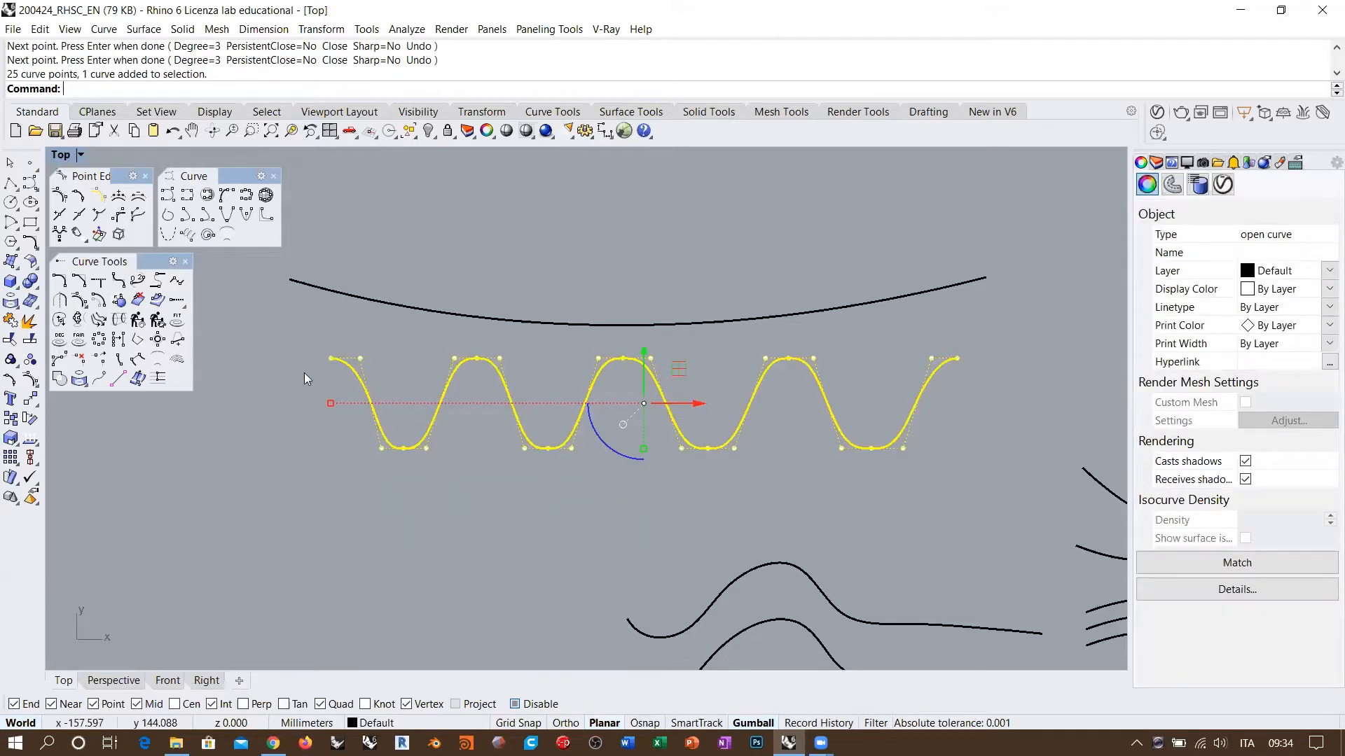
click(543, 330)
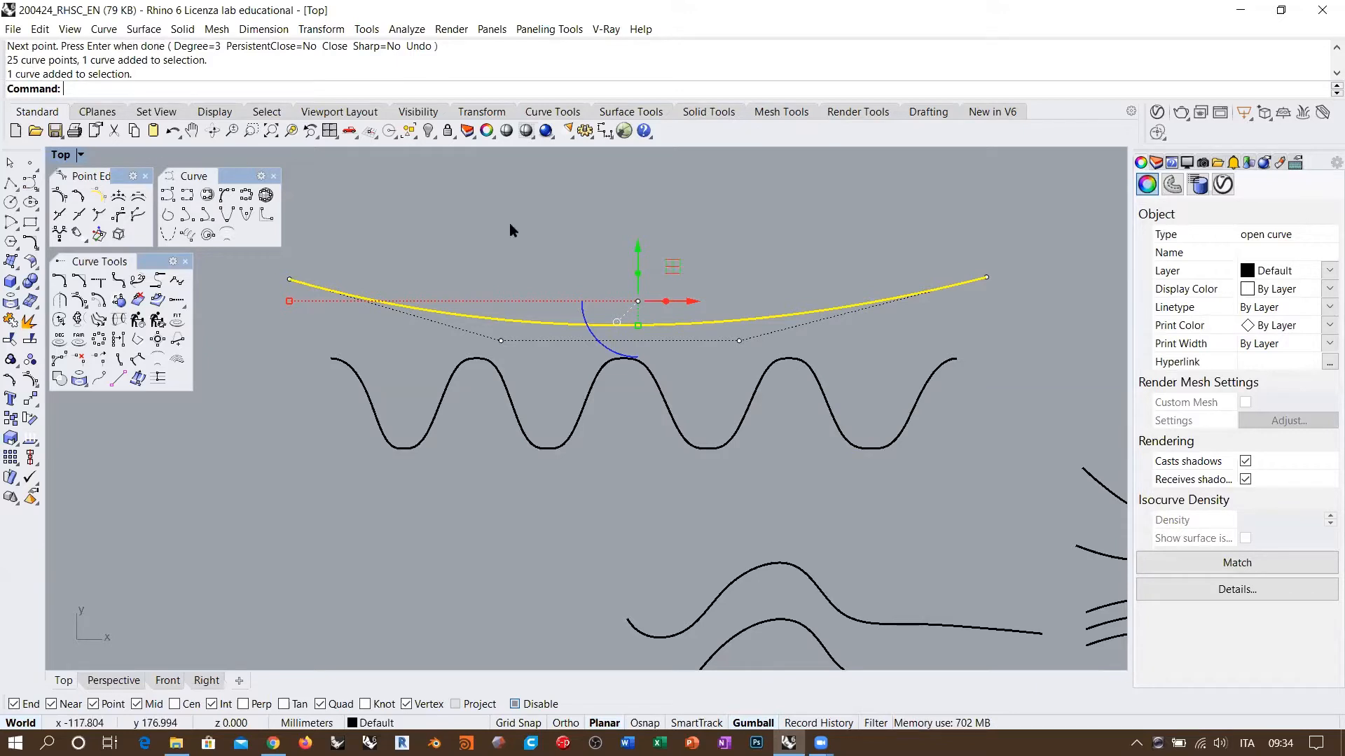
Divide the shallow upper curve into 4 segments marked with points, and select the division points to highlight them
text(Divide)
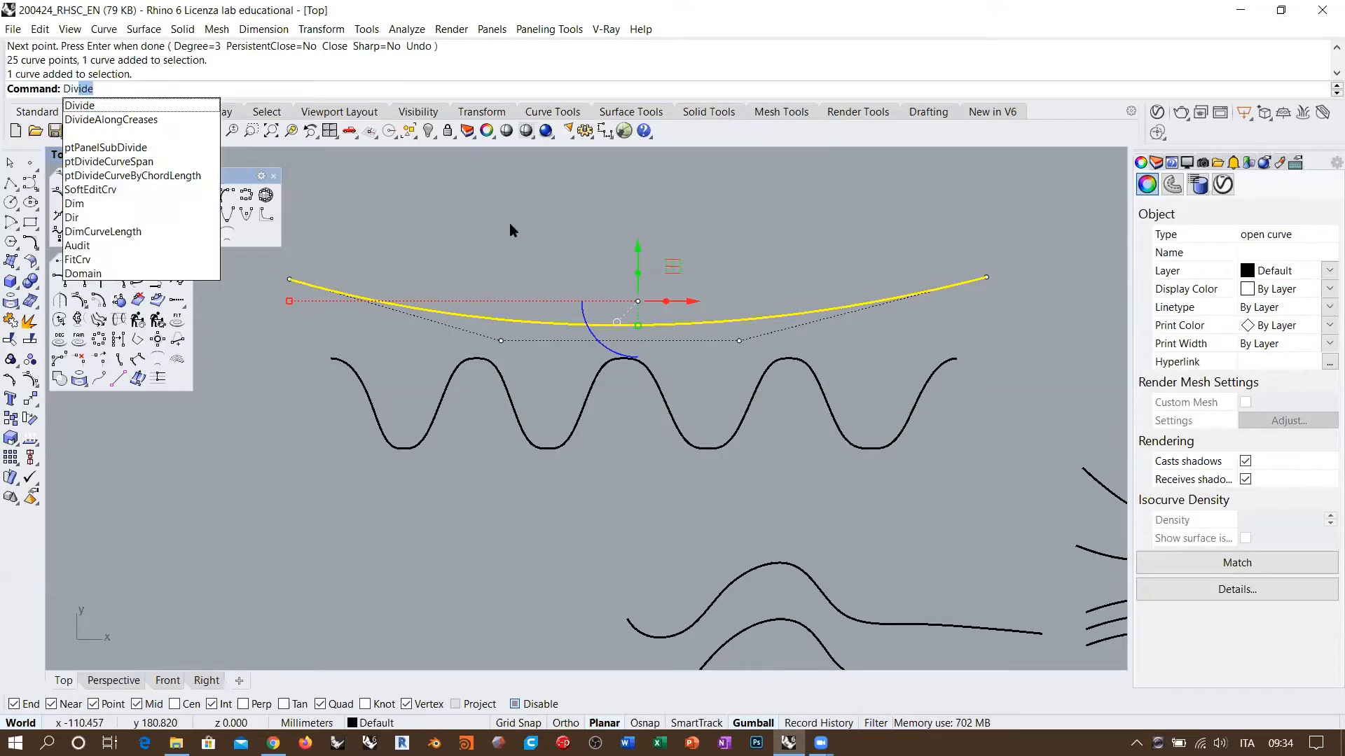
key(Return)
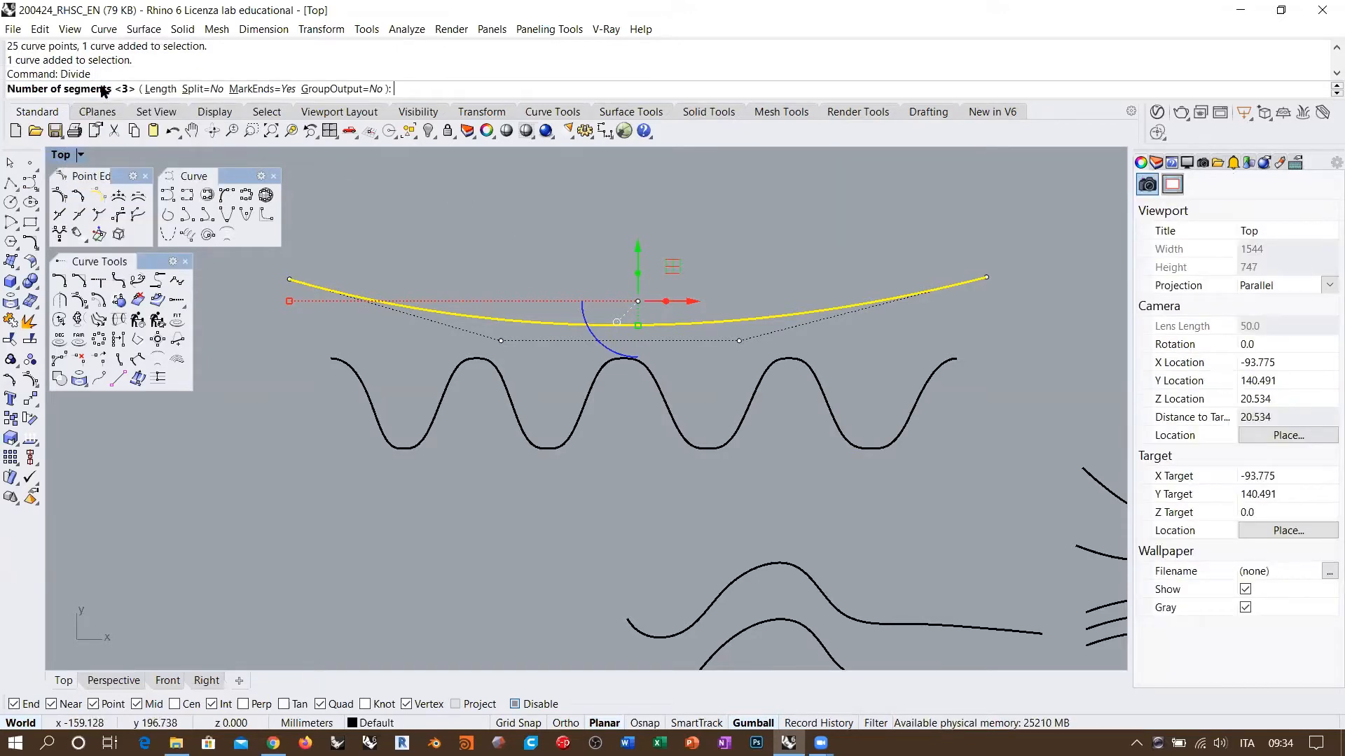
key(Return)
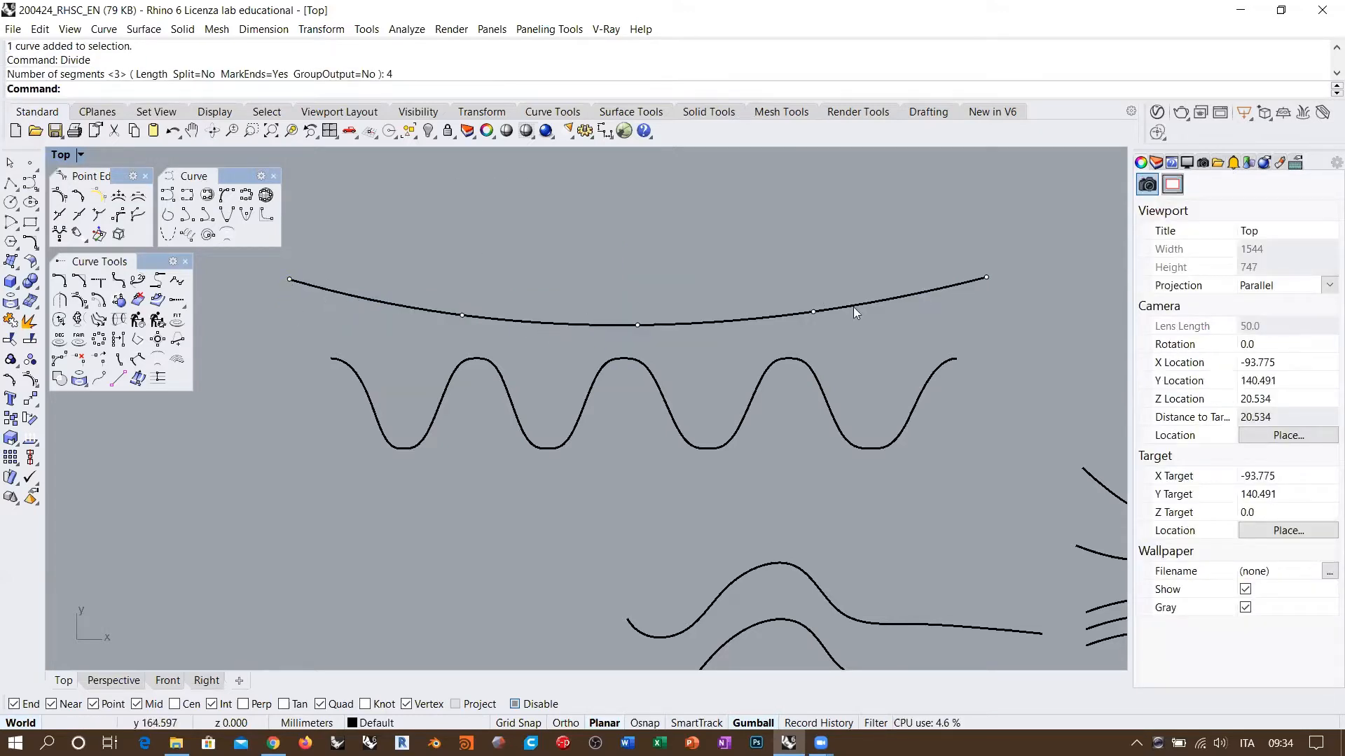
drag(277, 268, 600, 330)
shift+drag(585, 276, 830, 337)
shift+drag(918, 242, 1032, 350)
key(Escape)
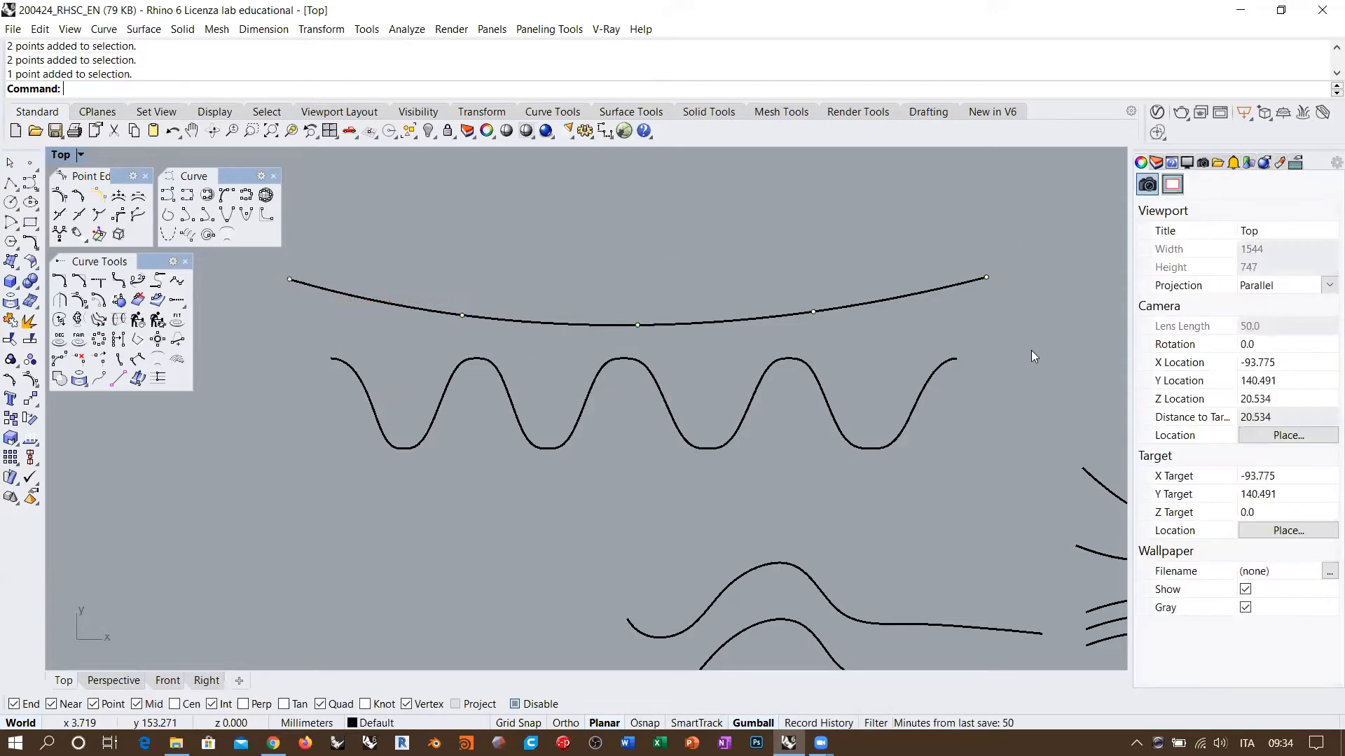
Select the wave's start, crest and end control points, and both neighbours of one crest, to compare them with the division points
click(349, 367)
drag(320, 351, 341, 366)
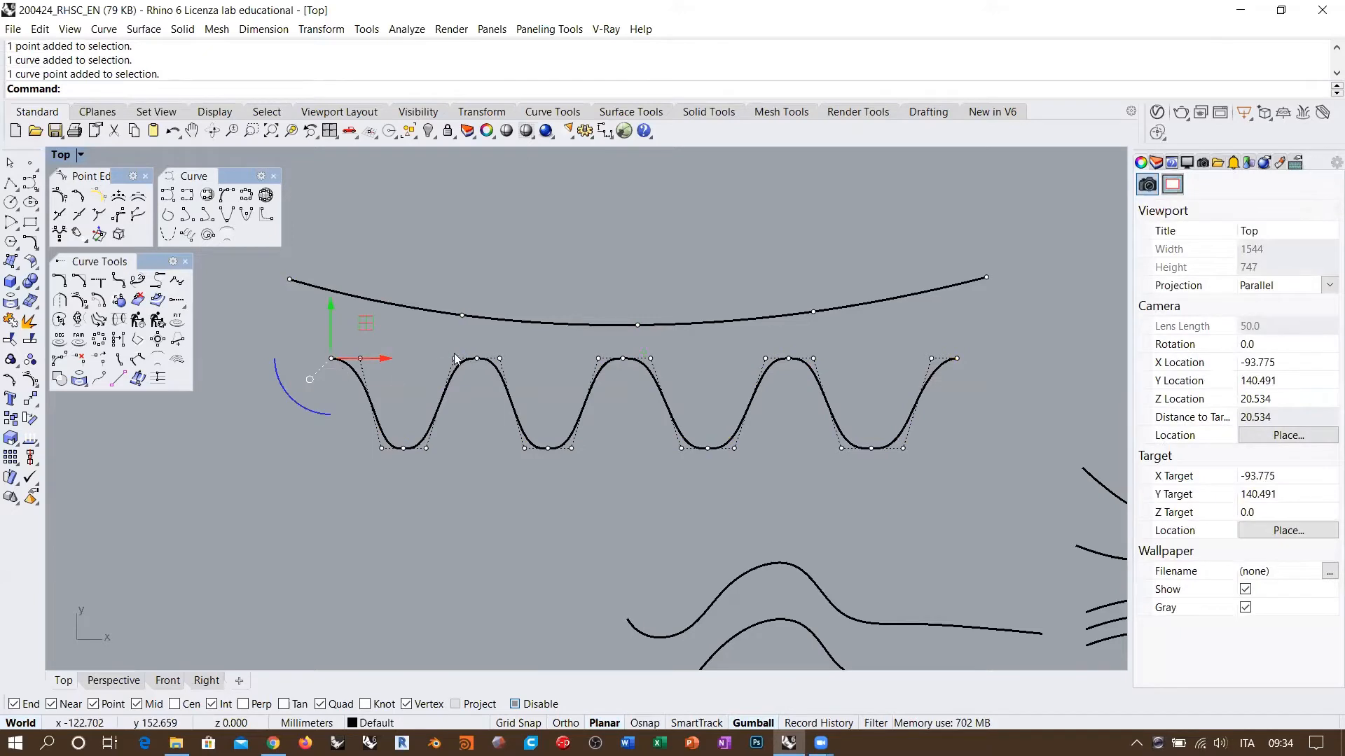
shift+drag(464, 348, 482, 369)
shift+drag(608, 343, 625, 375)
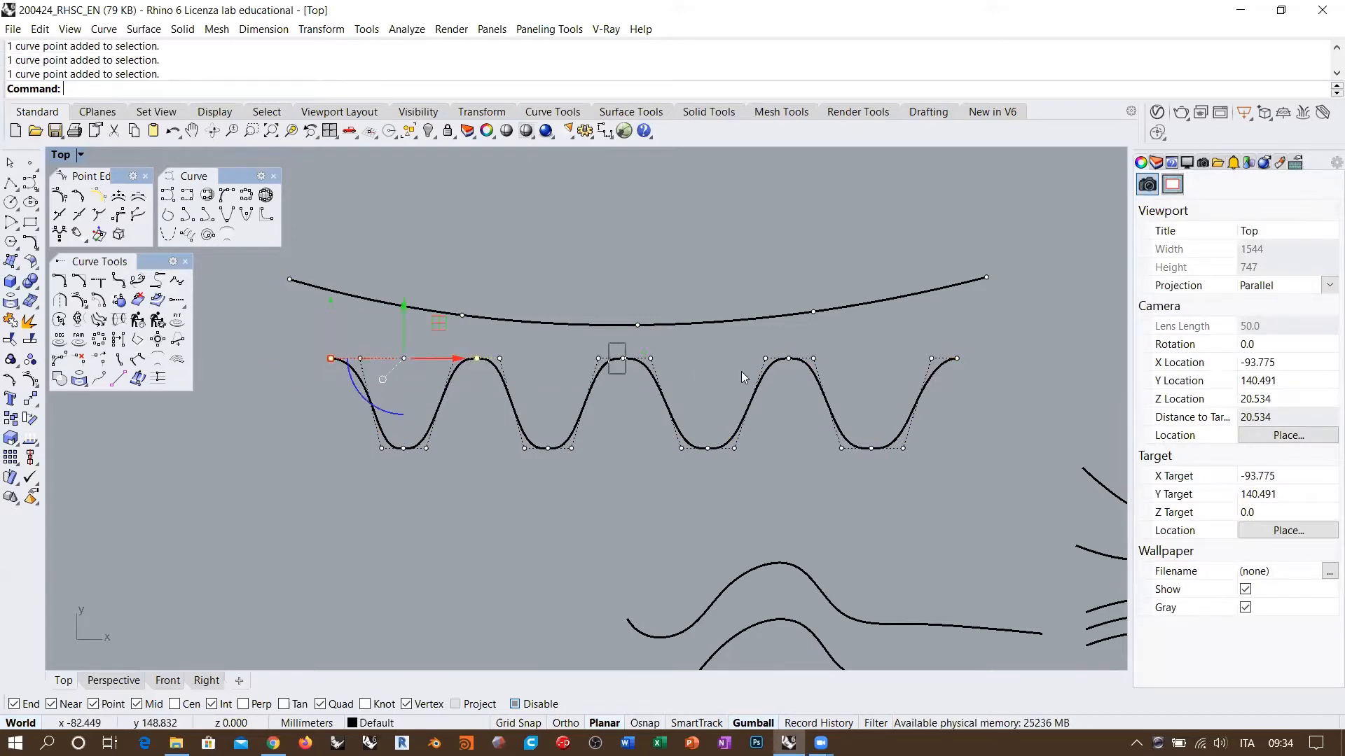
shift+drag(779, 343, 798, 371)
shift+drag(969, 377, 969, 379)
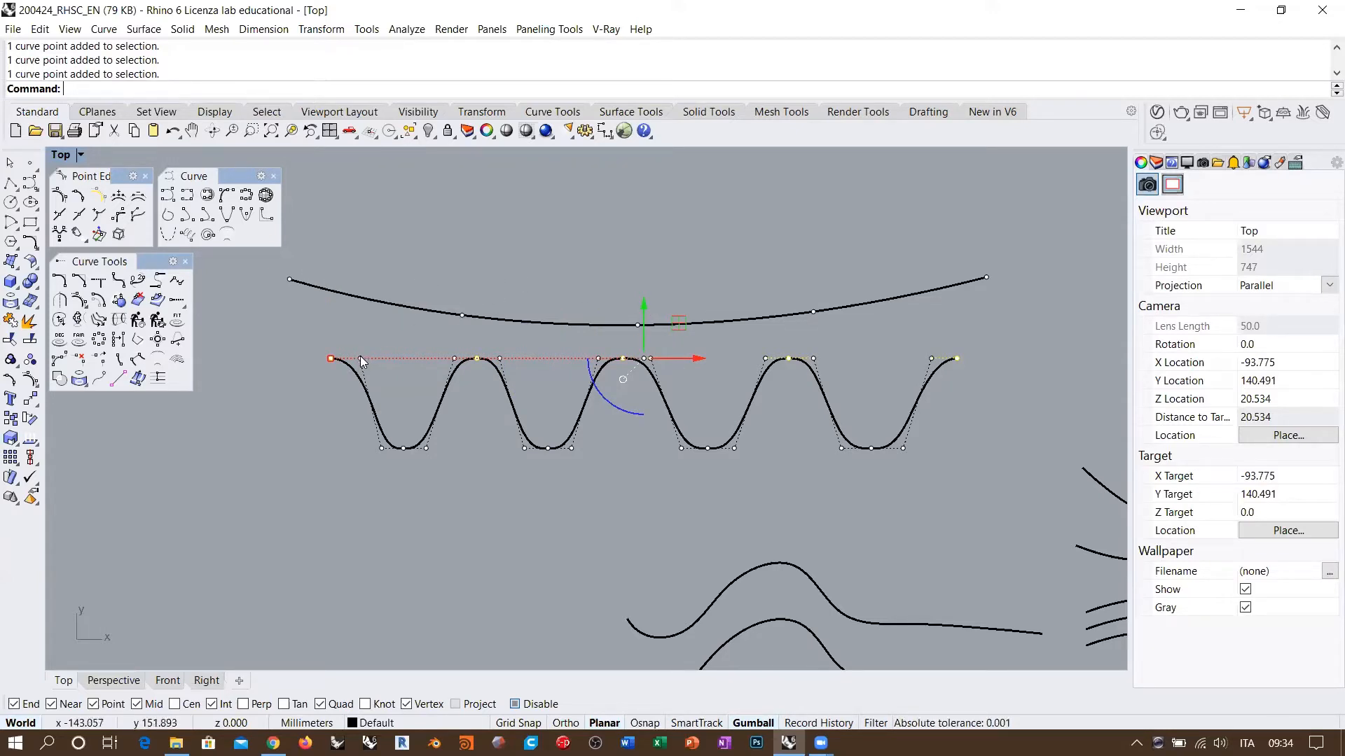
drag(442, 343, 517, 372)
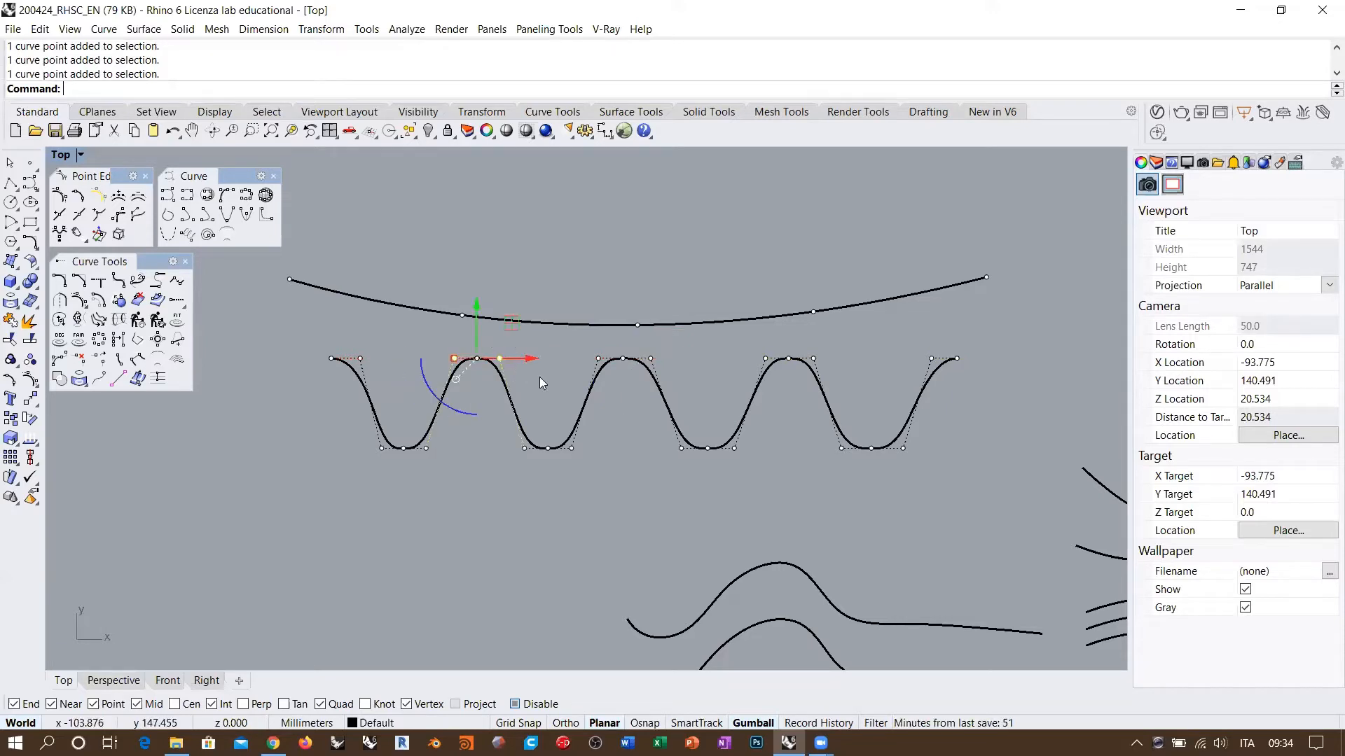
key(Escape)
key(Escape)
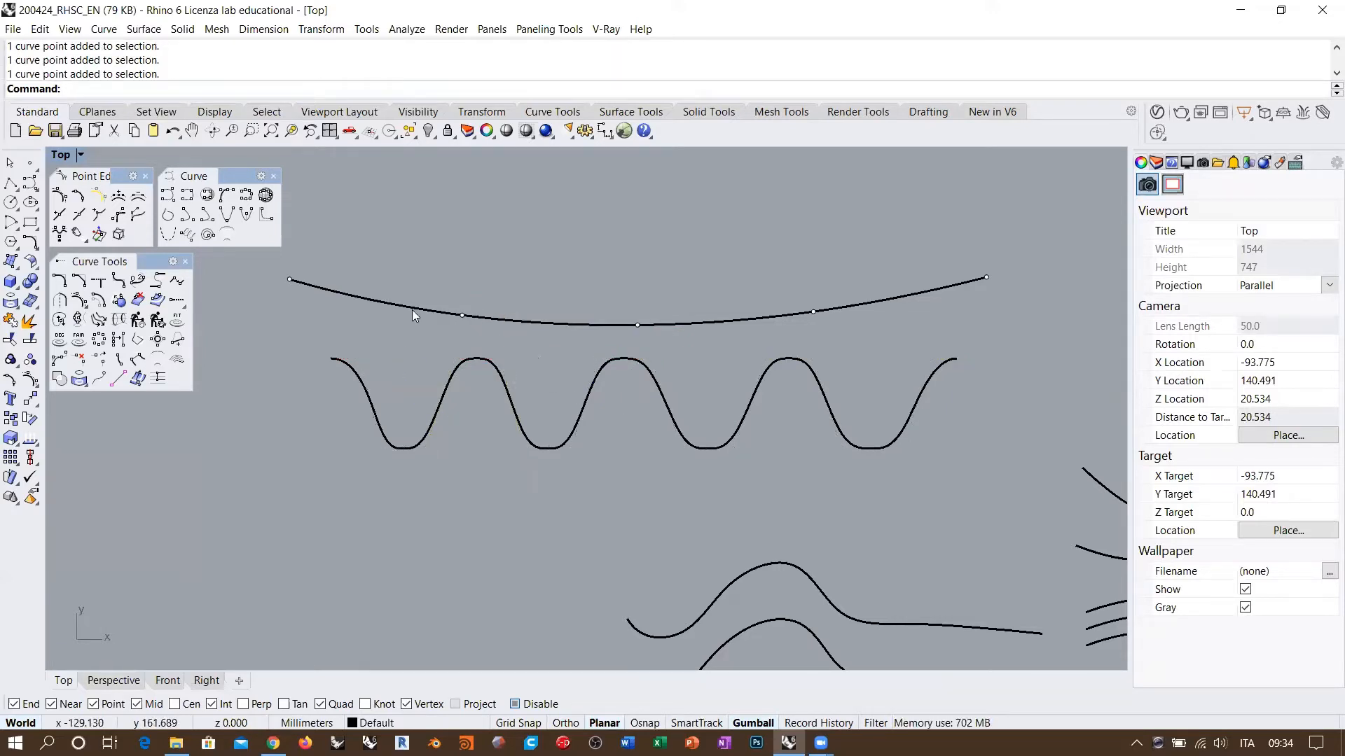
click(479, 260)
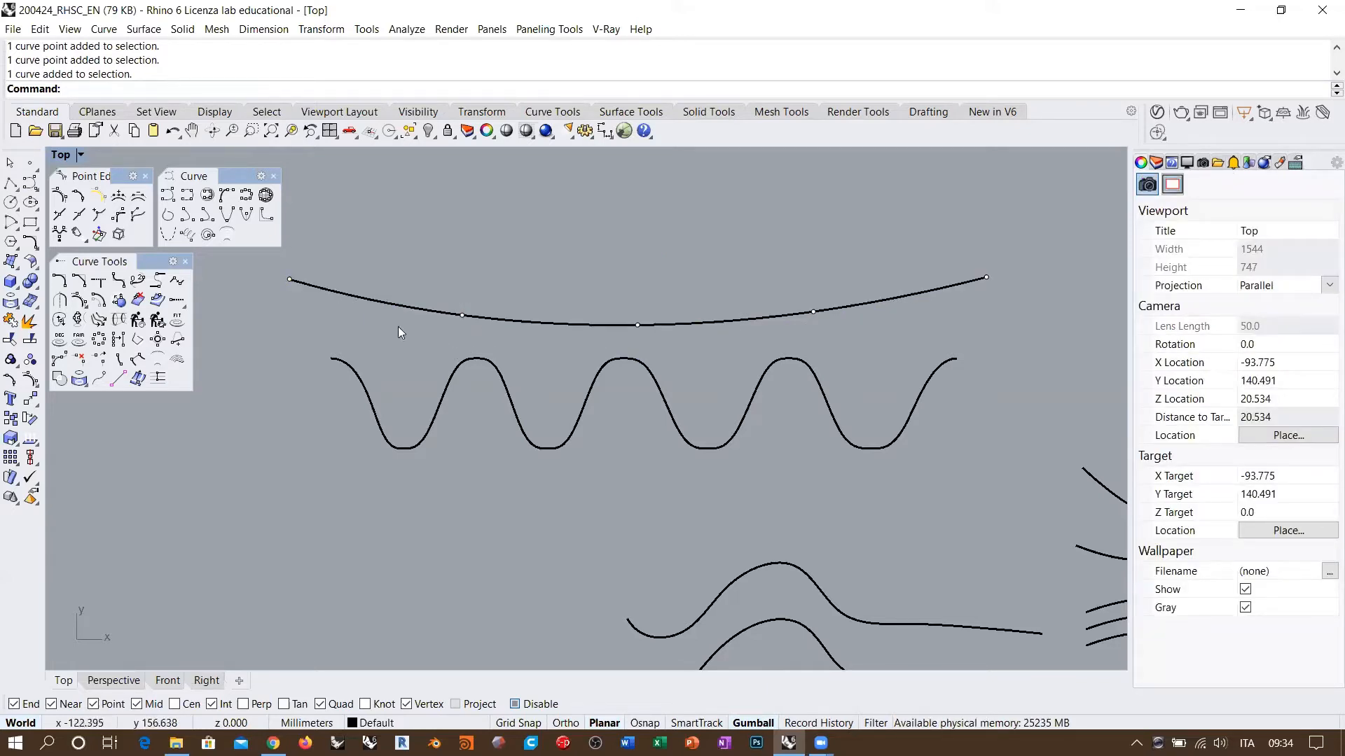
Detach the Lines tools as a floating palette above the shallow curve
right_drag(417, 321, 502, 339)
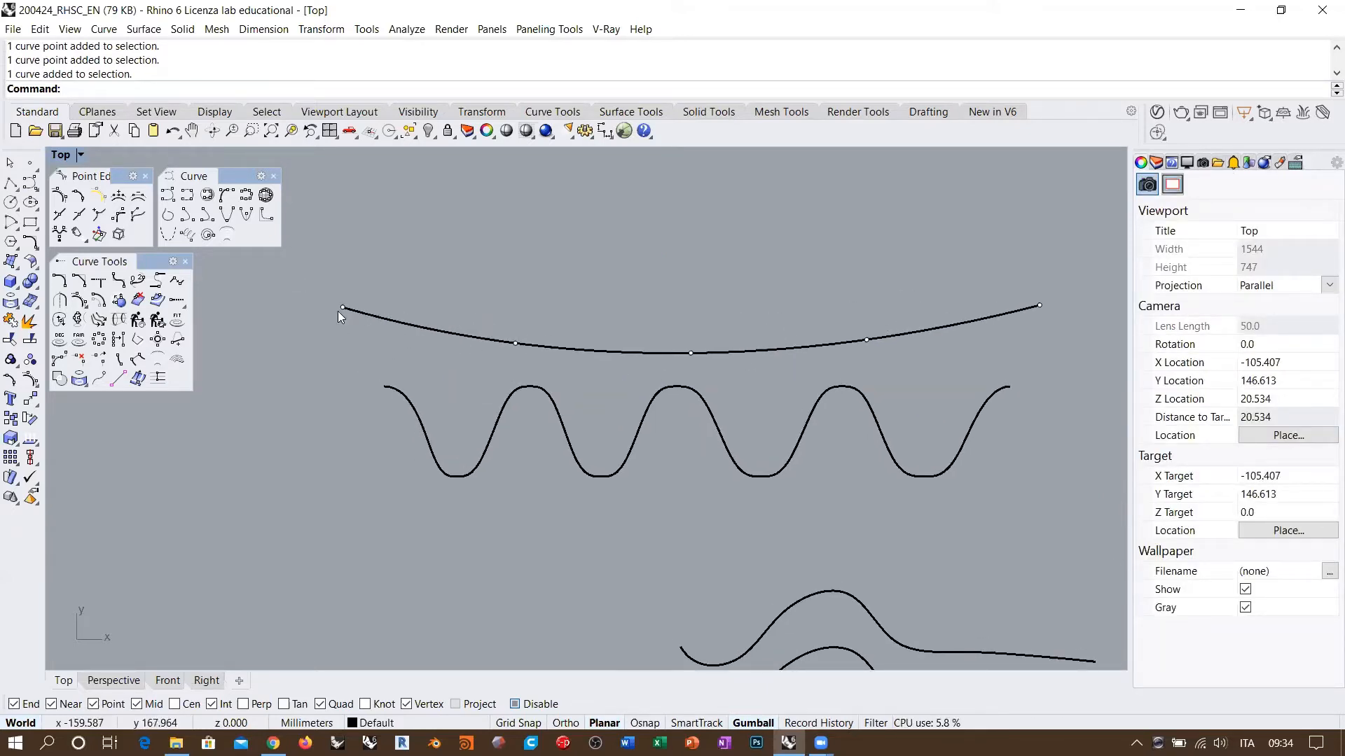
scroll(337, 311, up, 3)
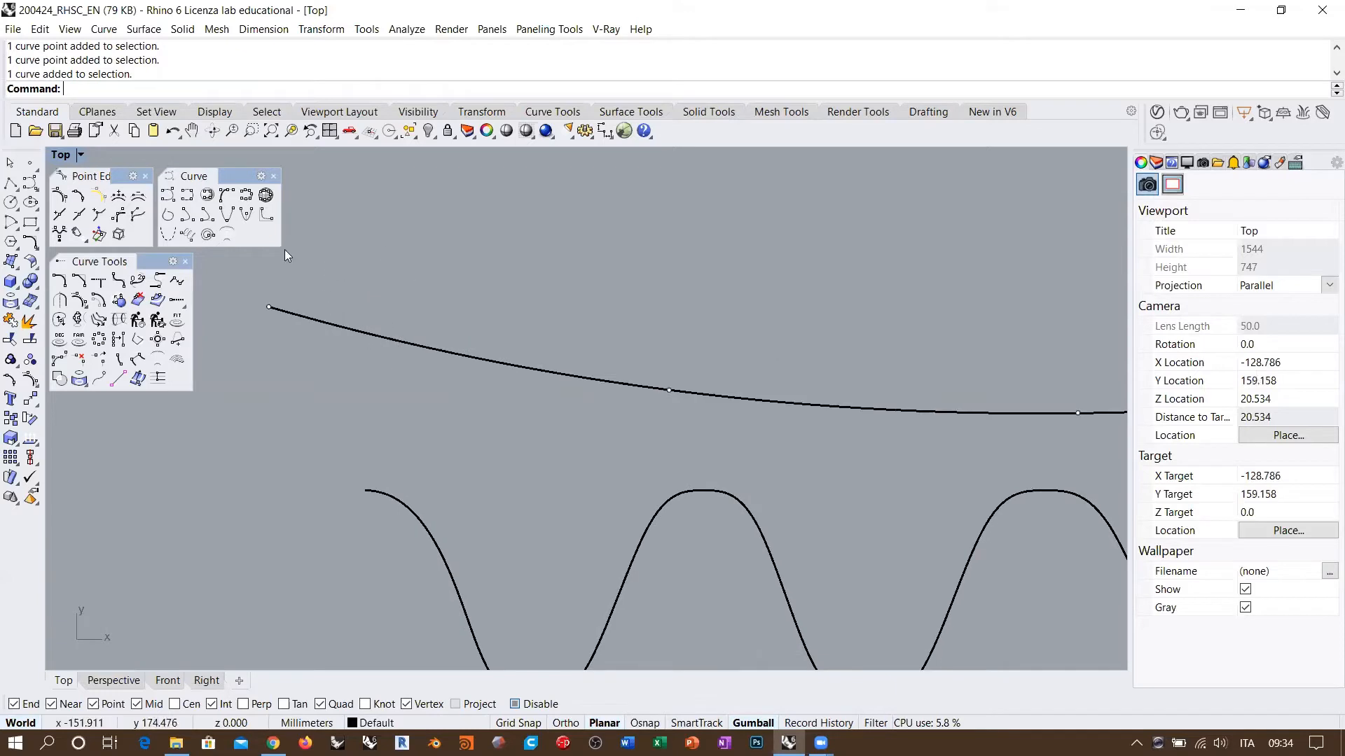
click(12, 183)
drag(84, 174, 420, 182)
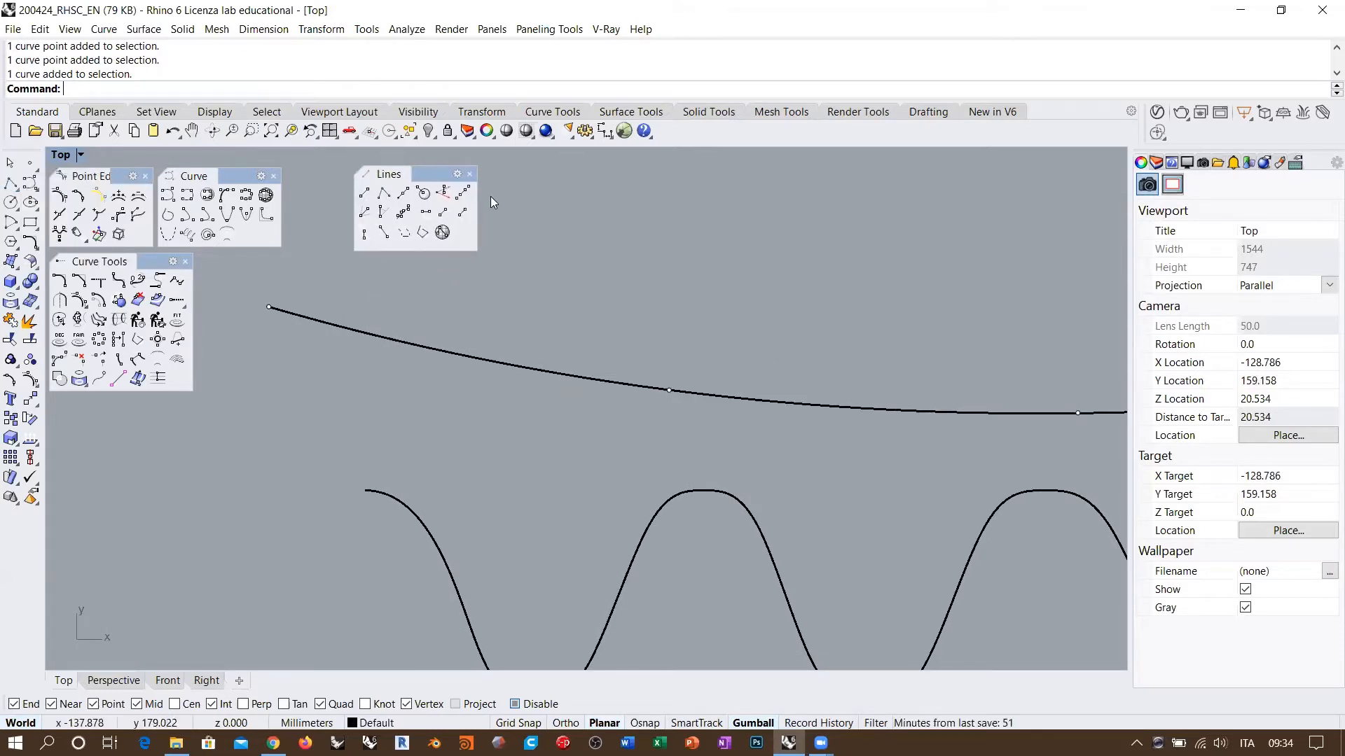
click(364, 234)
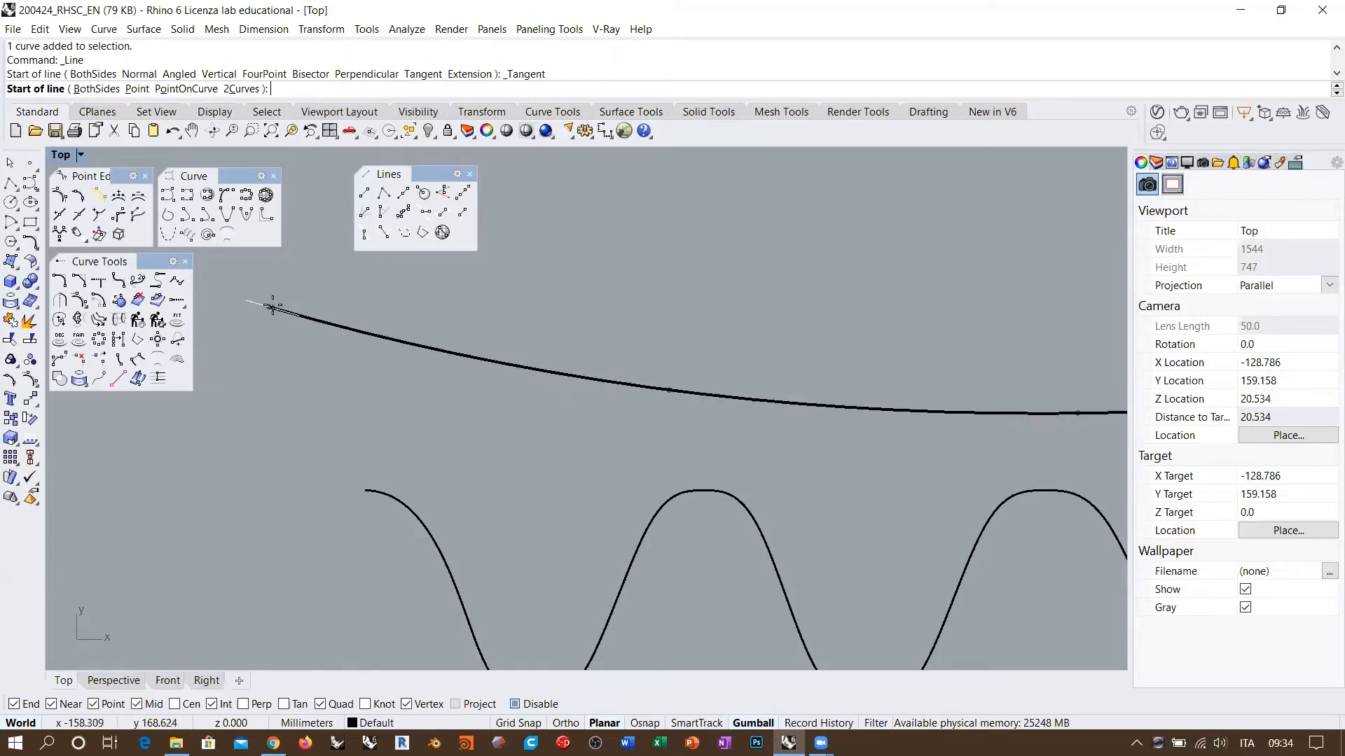
click(270, 305)
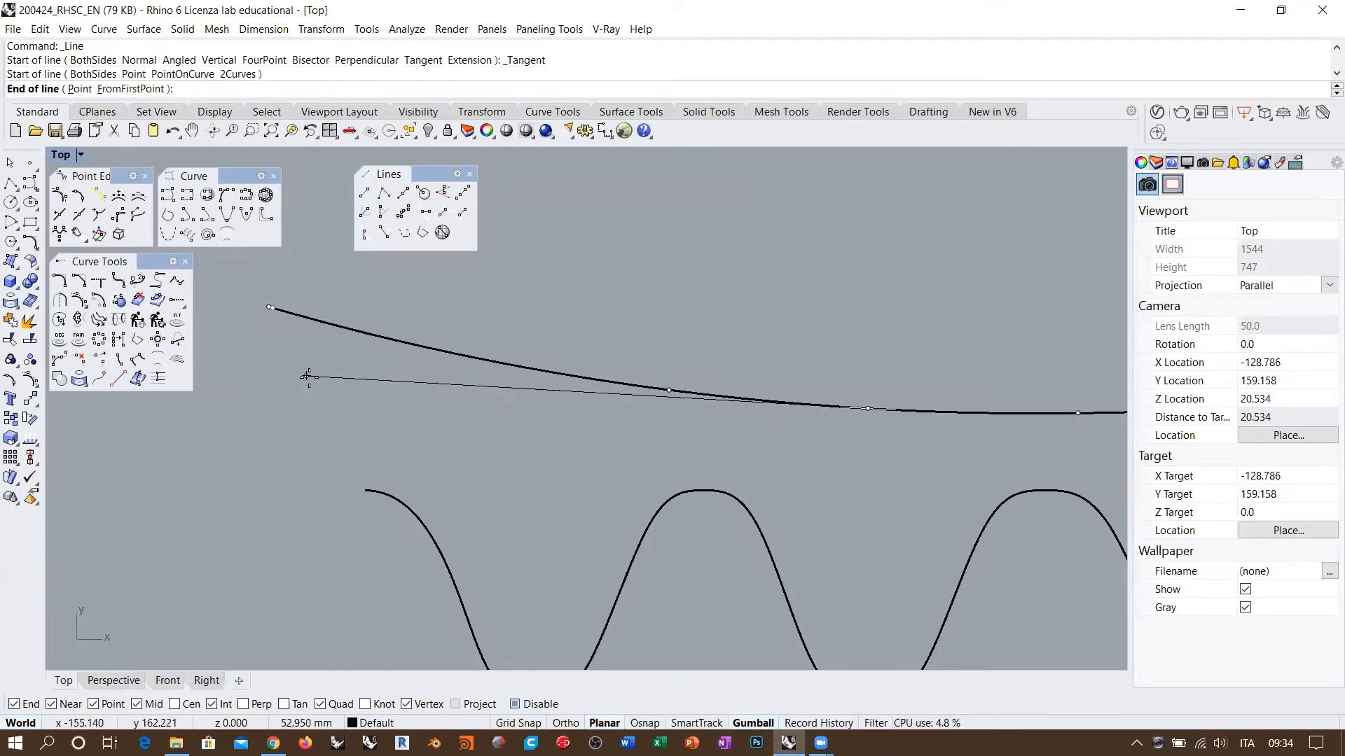
key(Escape)
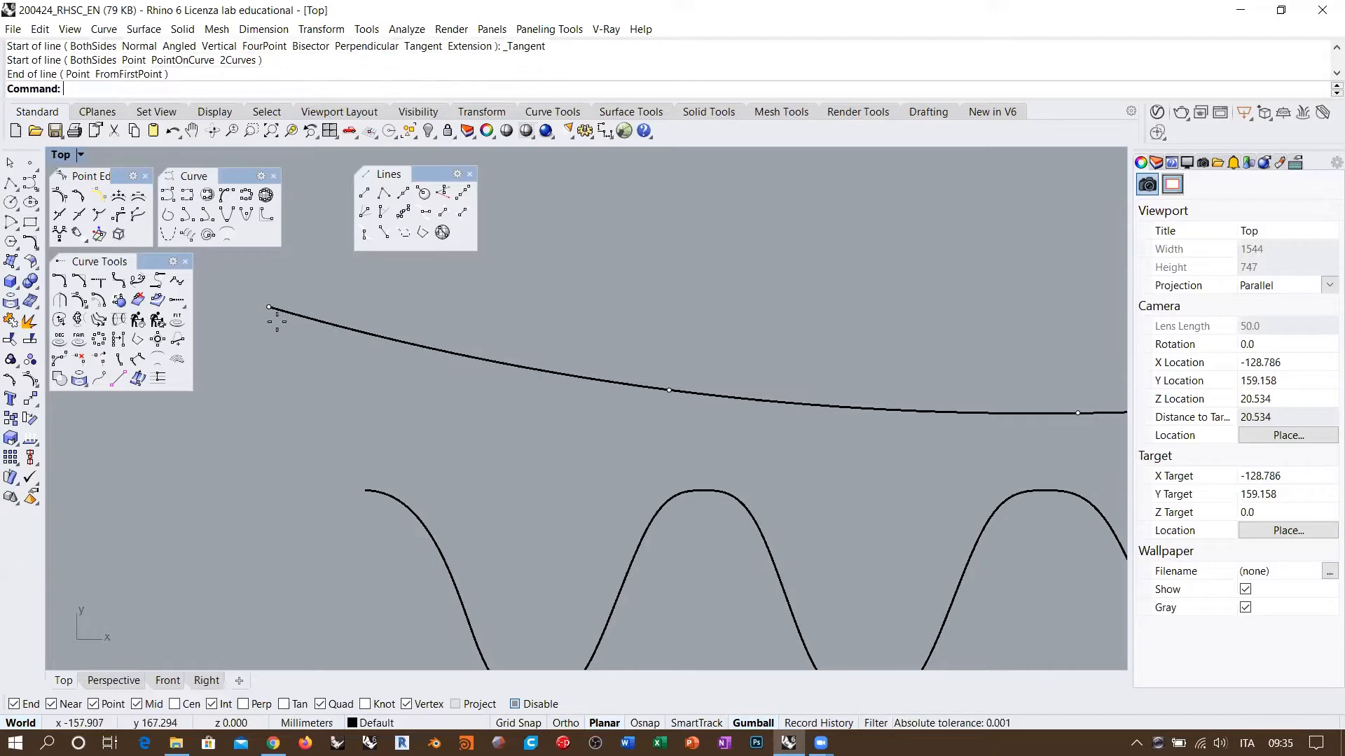
right_click(278, 321)
click(137, 89)
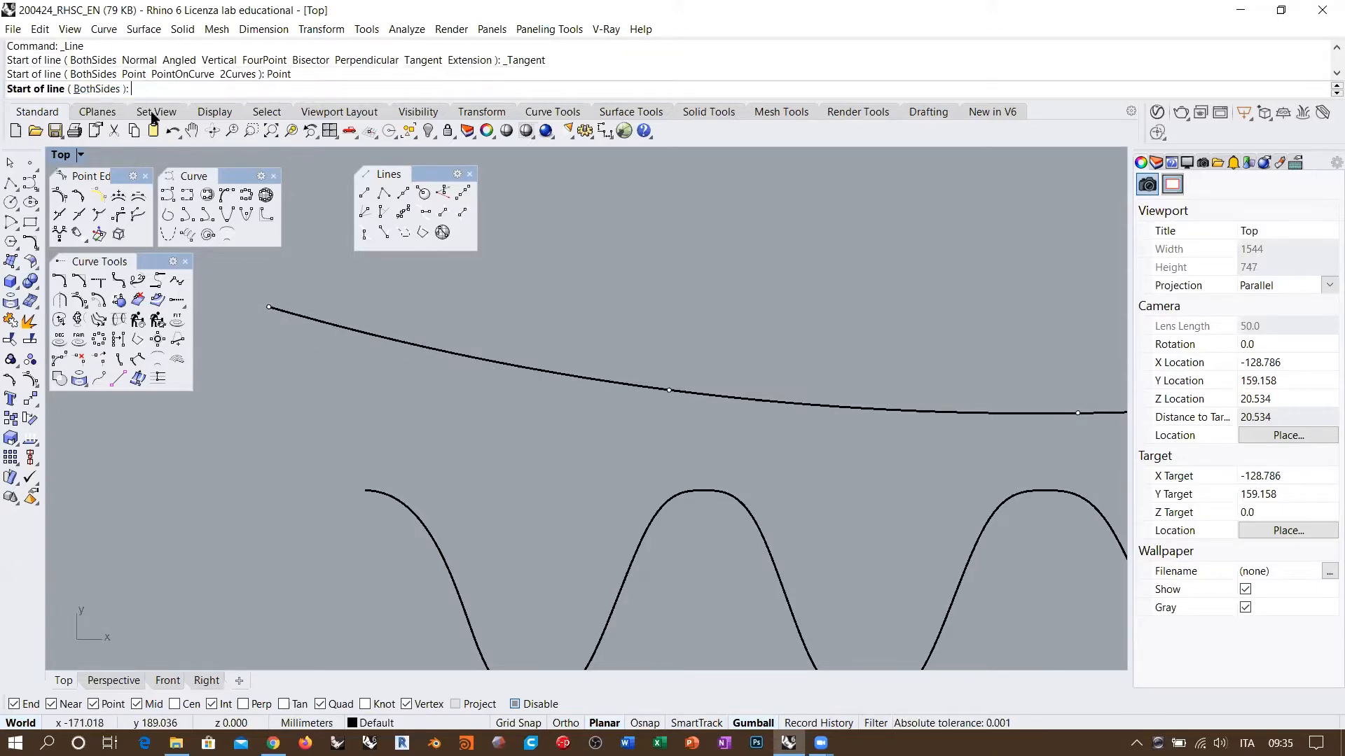
key(Escape)
Draw a line about 27 mm long tangent to the shallow curve from its left end point, using the PointOnCurve option
right_click(283, 324)
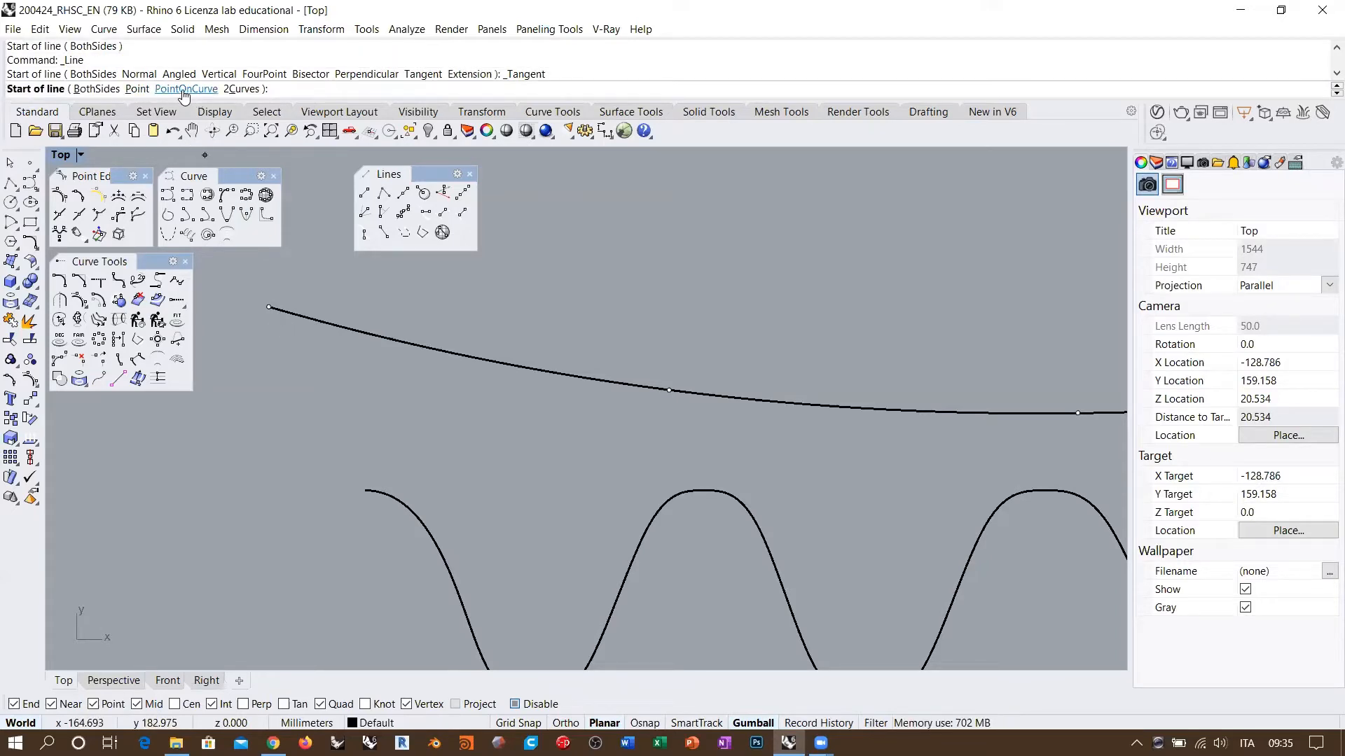
click(185, 89)
click(276, 309)
click(269, 307)
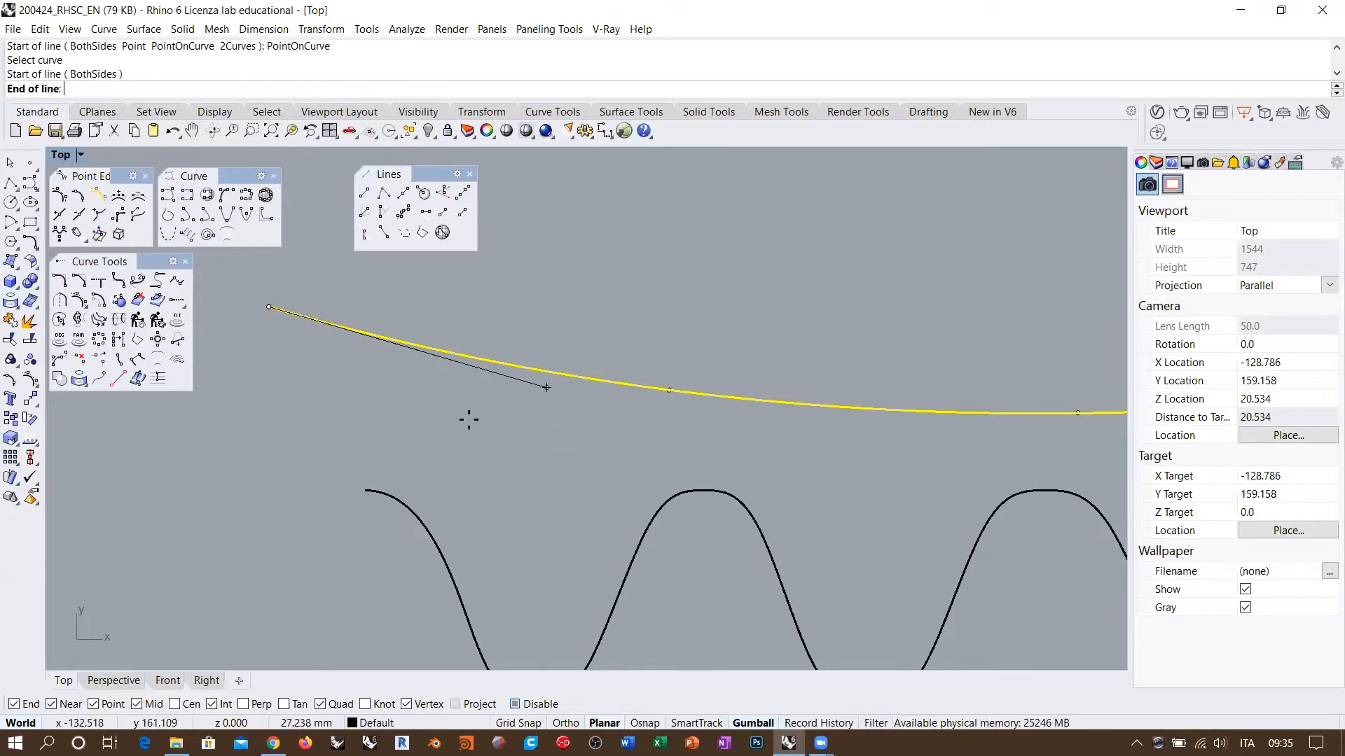
click(527, 440)
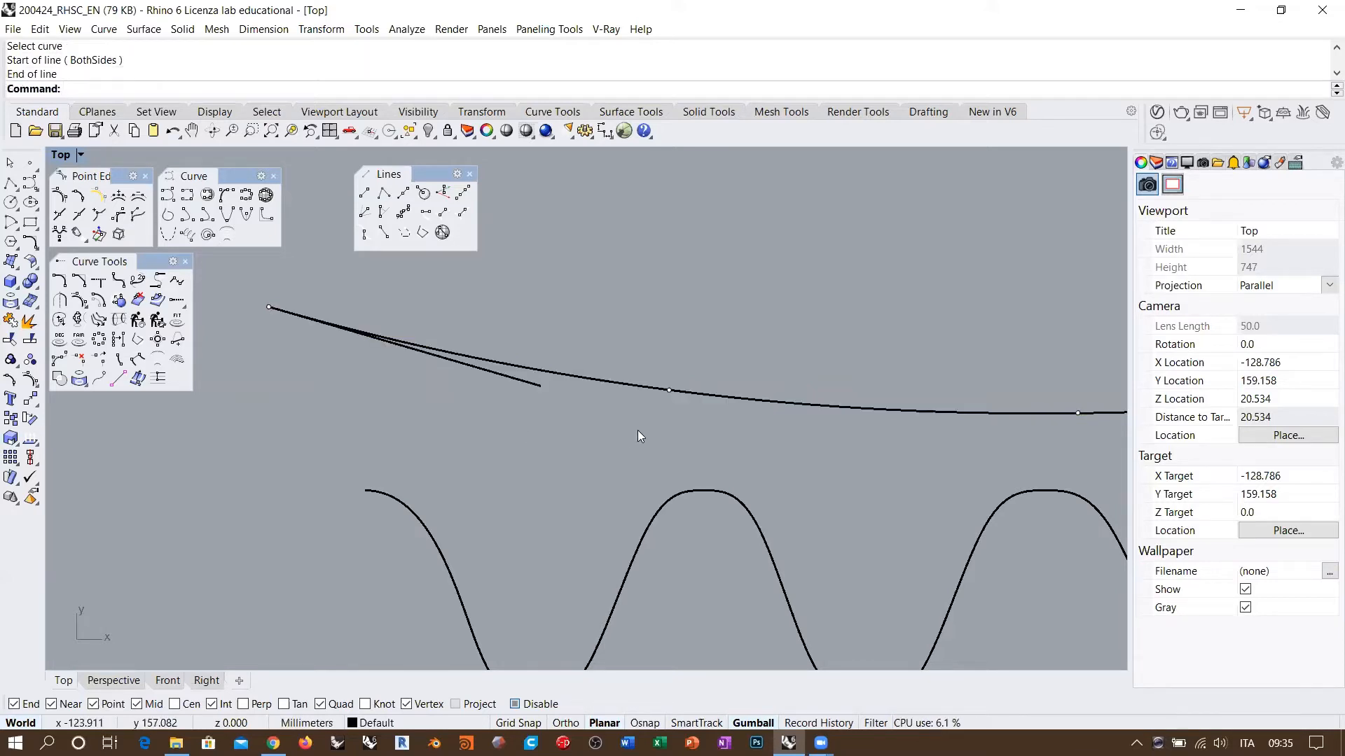
Draw a tangent line centred on the shallow curve's second division point, using the PointOnCurve and BothSides options
right_click(651, 431)
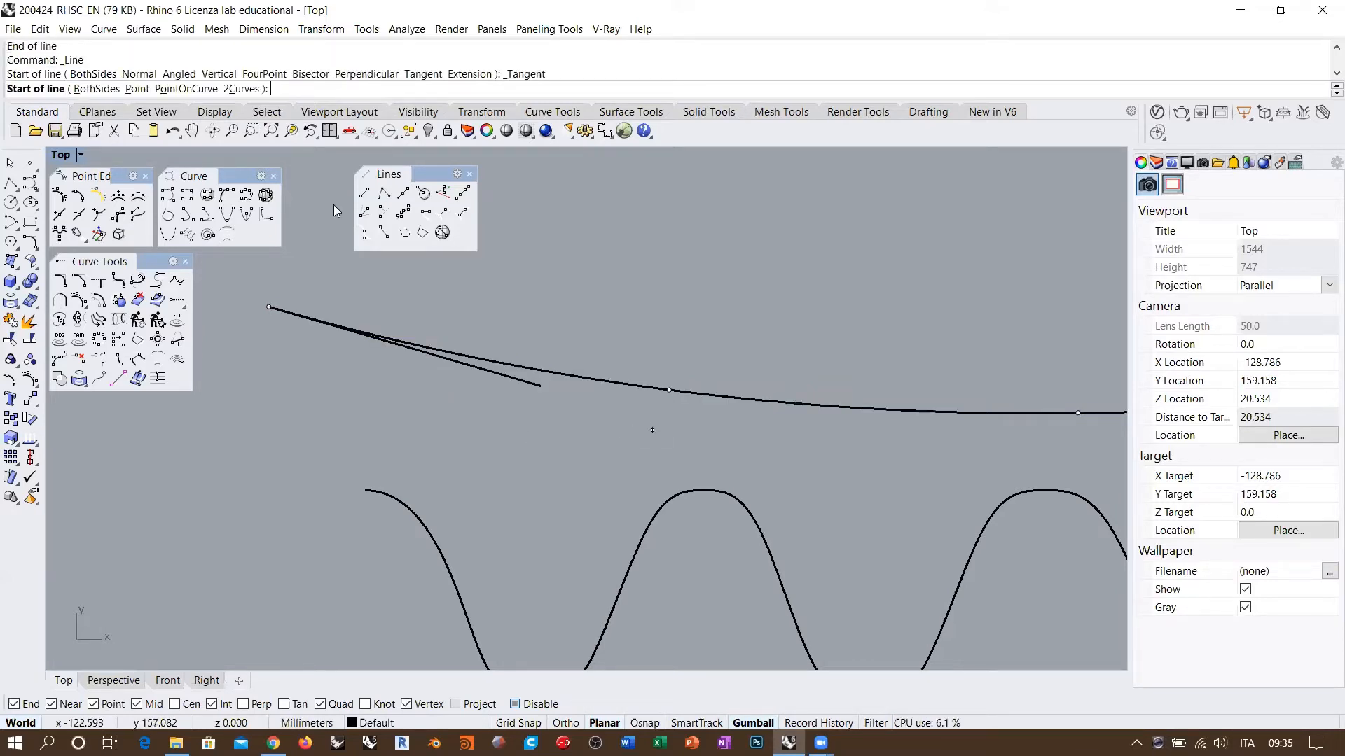
click(187, 89)
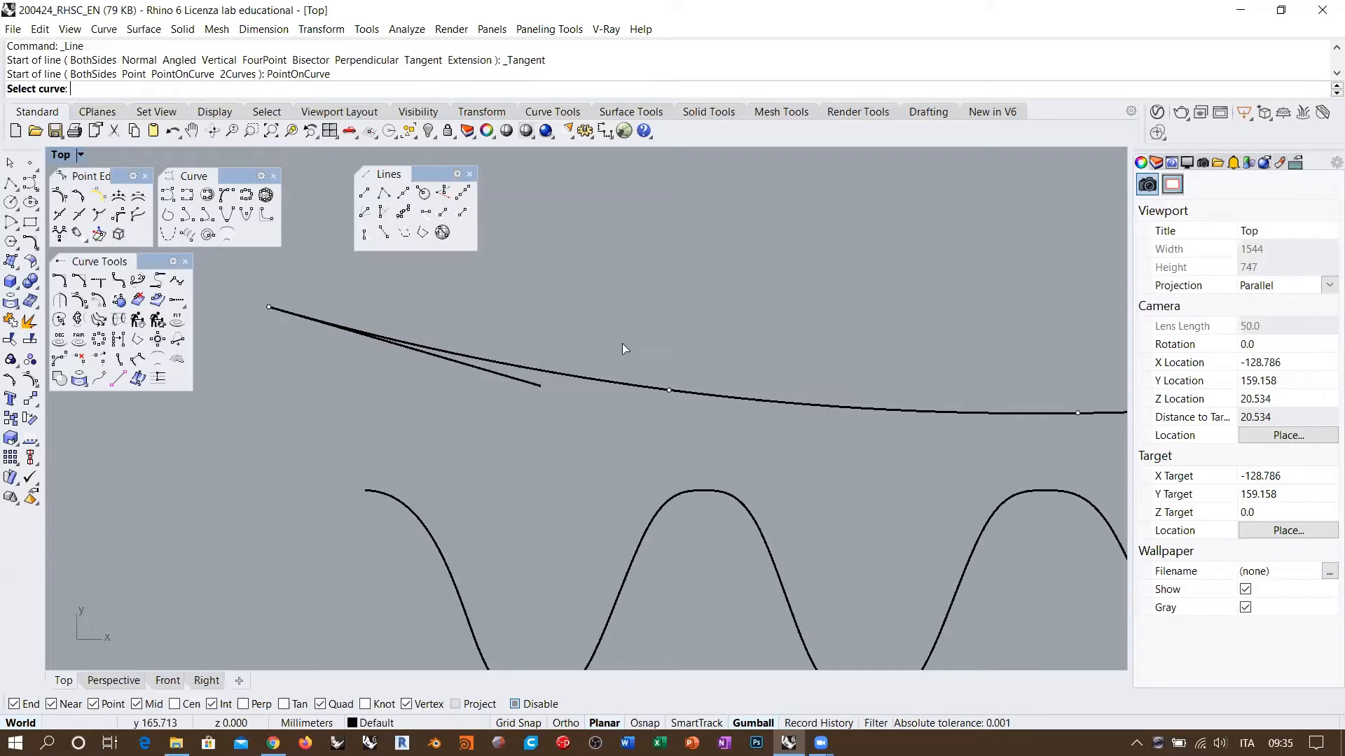
click(669, 392)
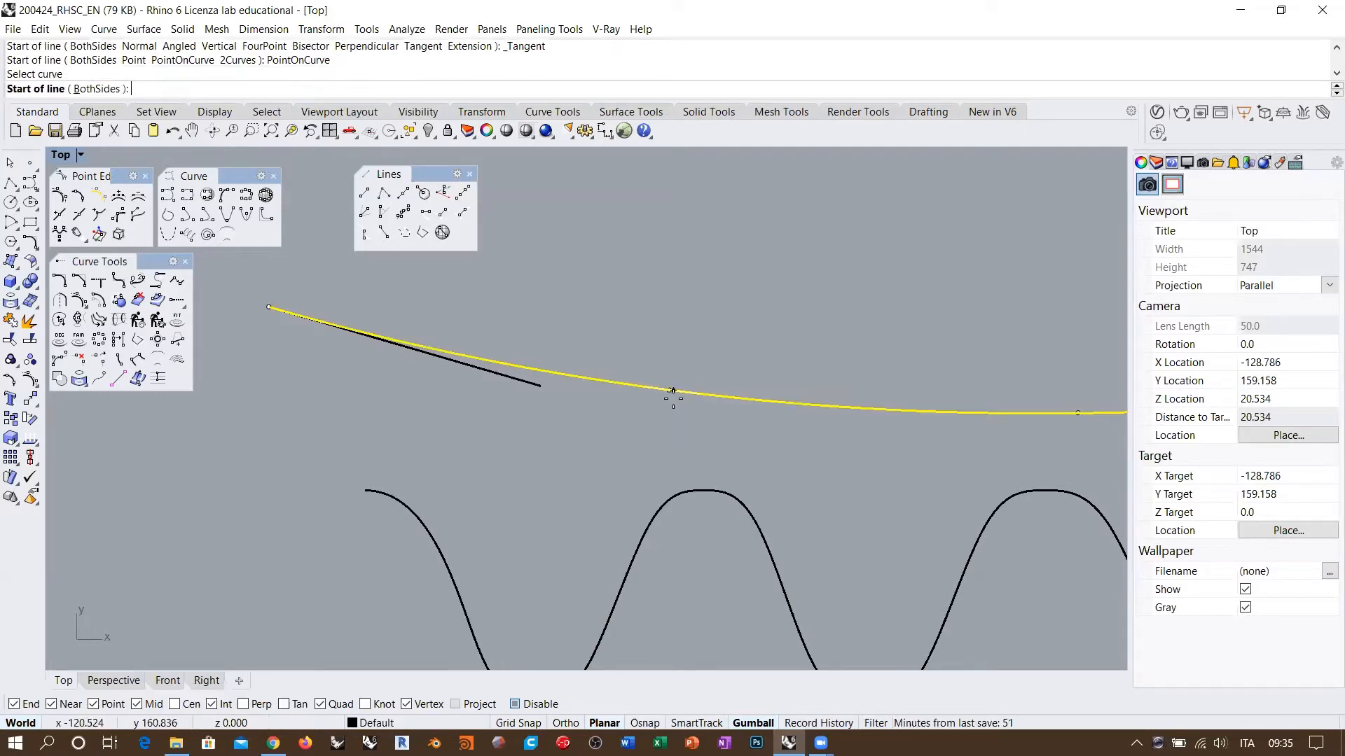
click(98, 88)
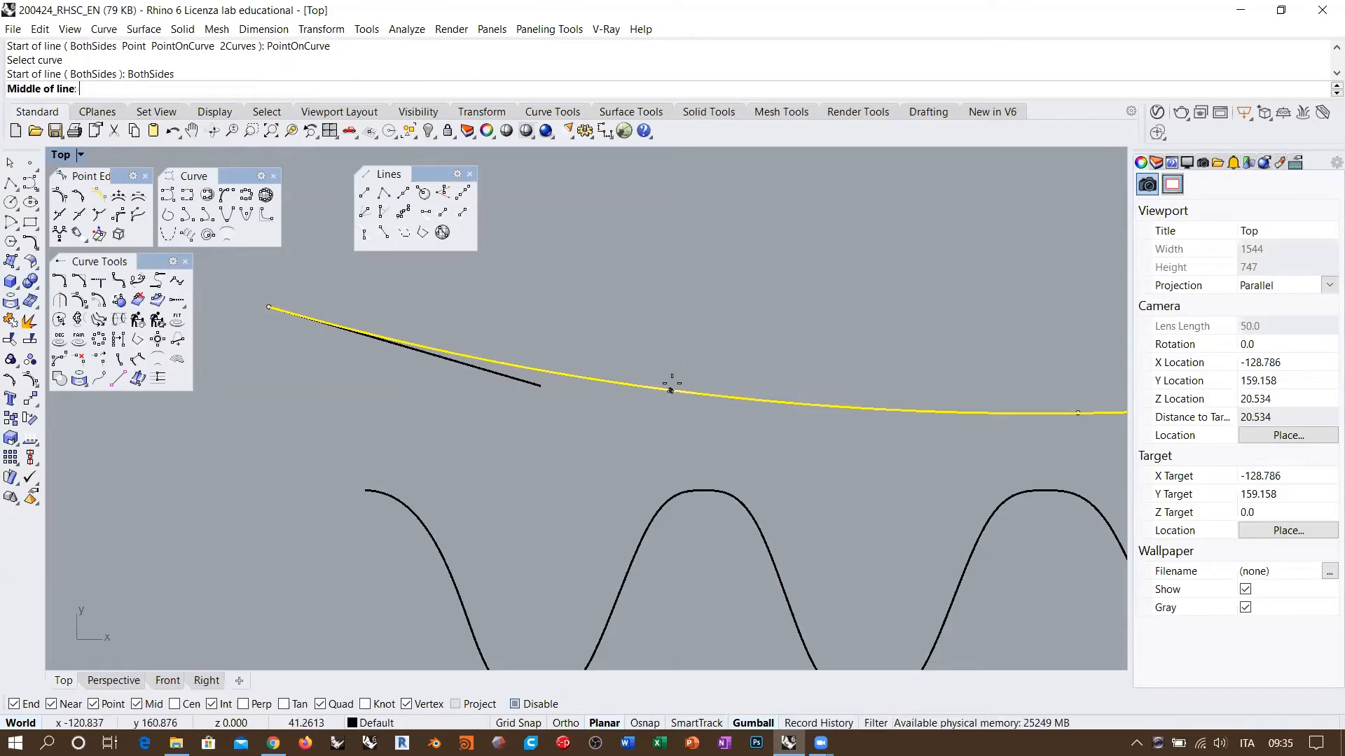
click(670, 389)
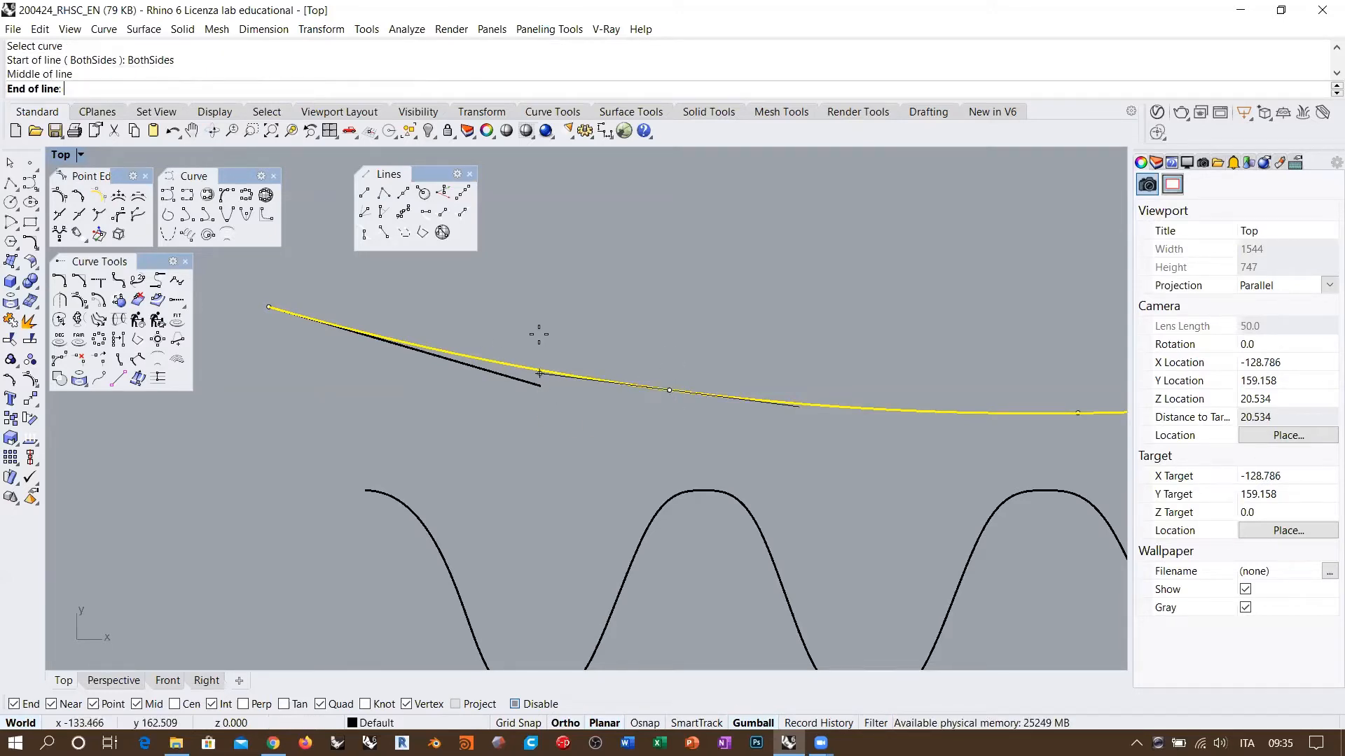
click(435, 300)
scroll(447, 293, down, 3)
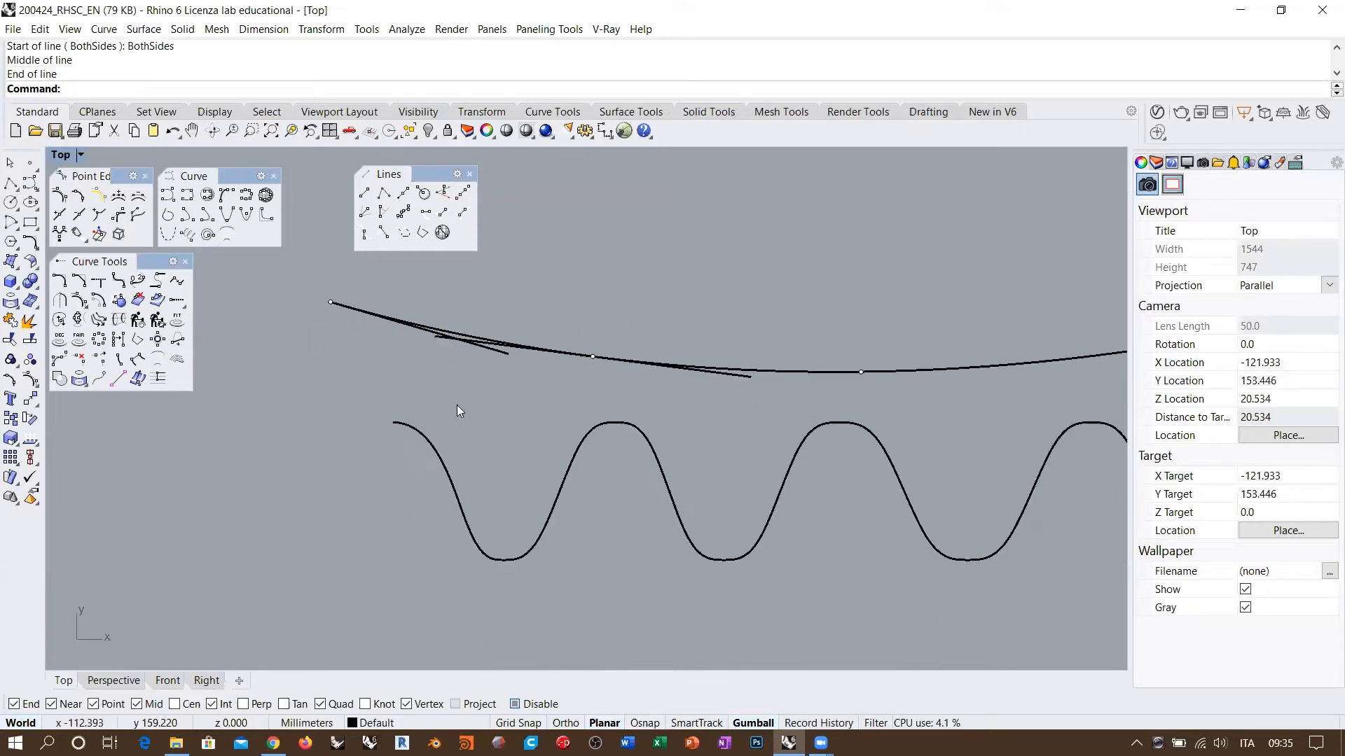
With object snaps enabled, move the wave's first control point to the shallow curve's left end and its second onto the end tangent line
click(420, 433)
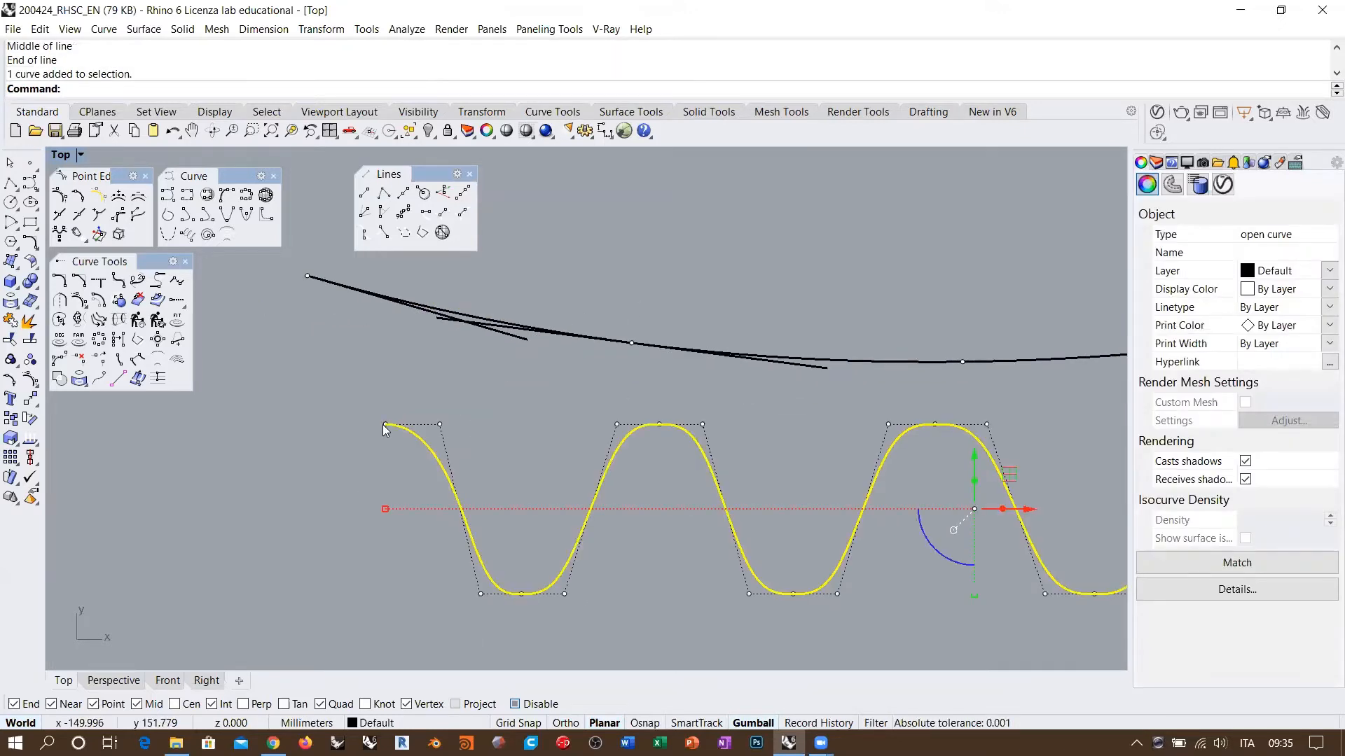
drag(386, 429, 303, 315)
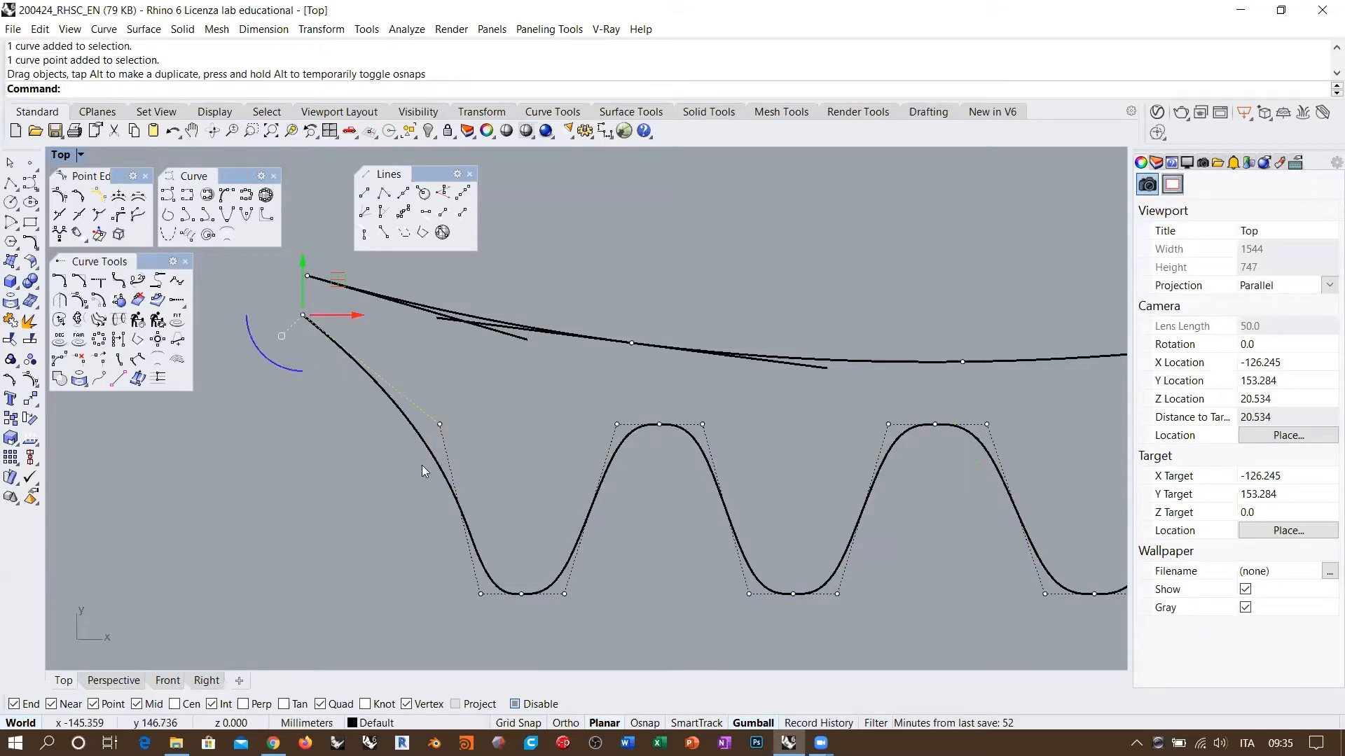
click(538, 704)
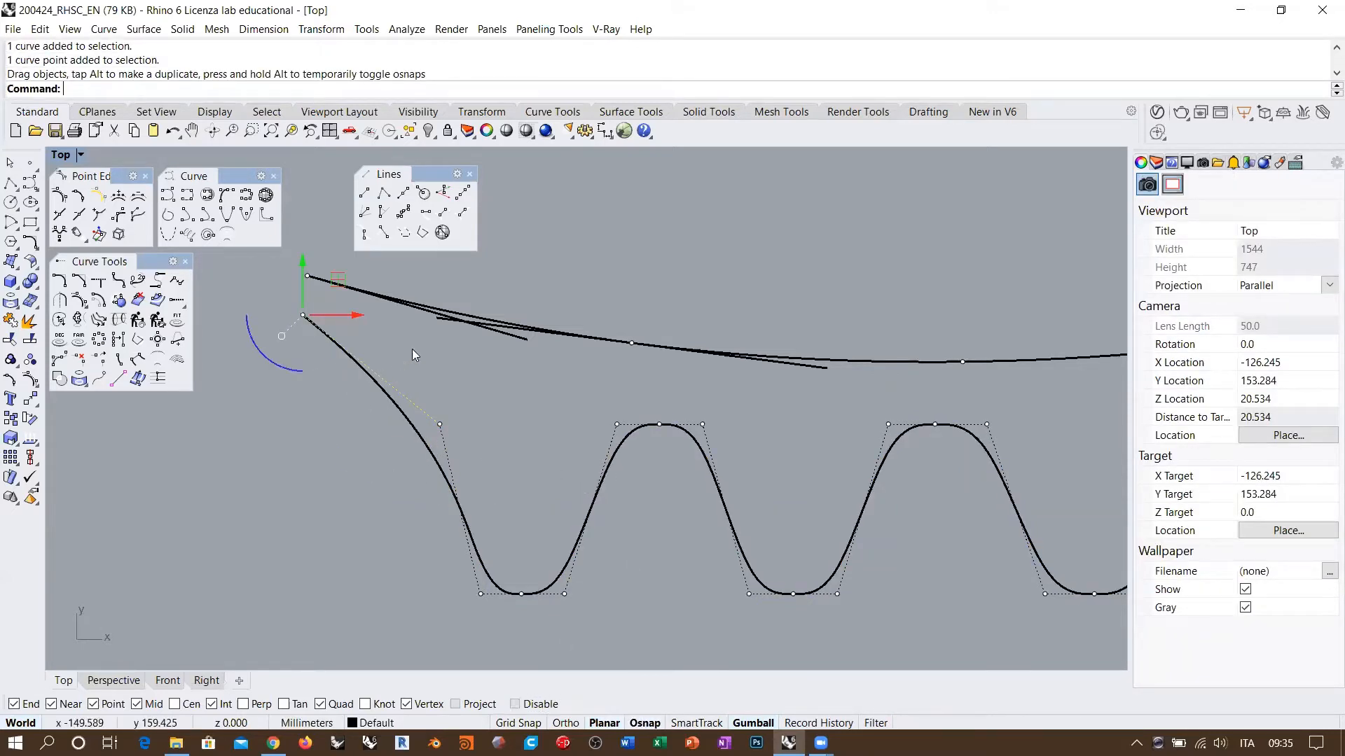
key(ctrl+z)
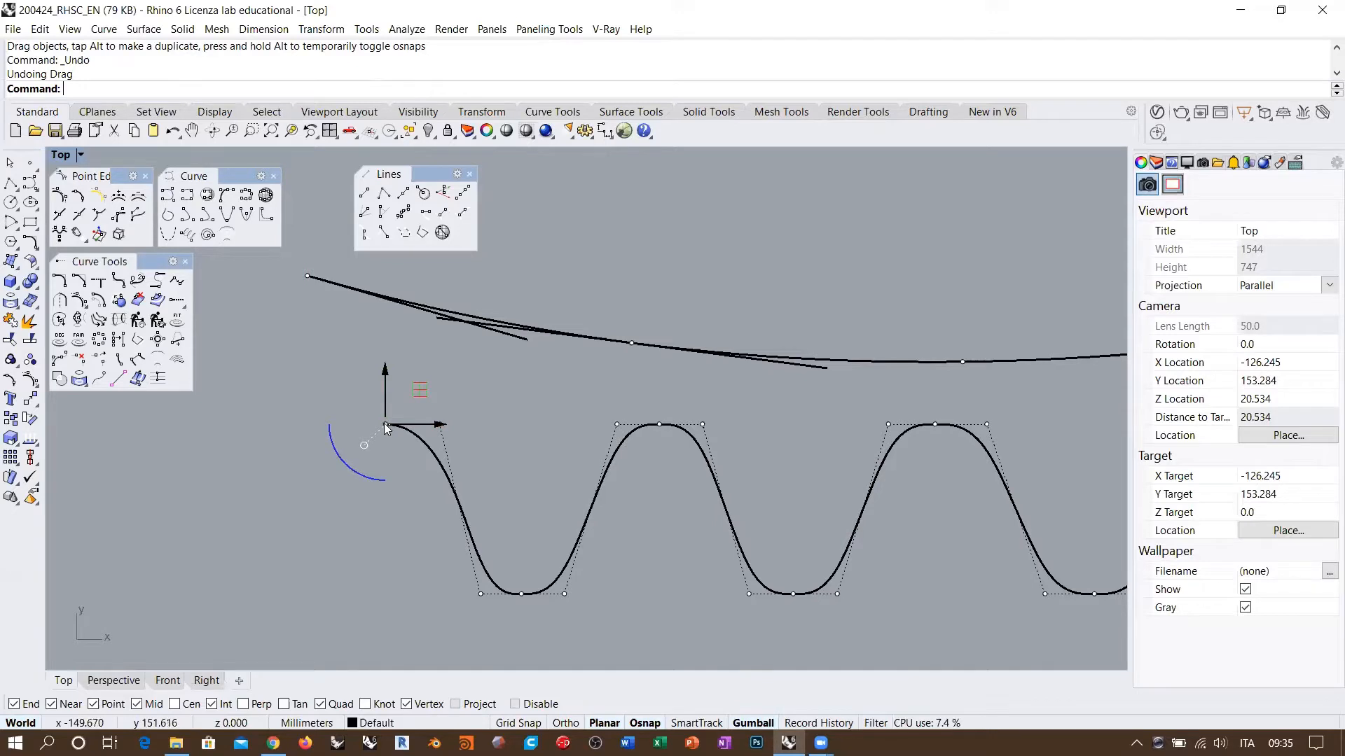
drag(386, 425, 309, 280)
key(Escape)
click(440, 424)
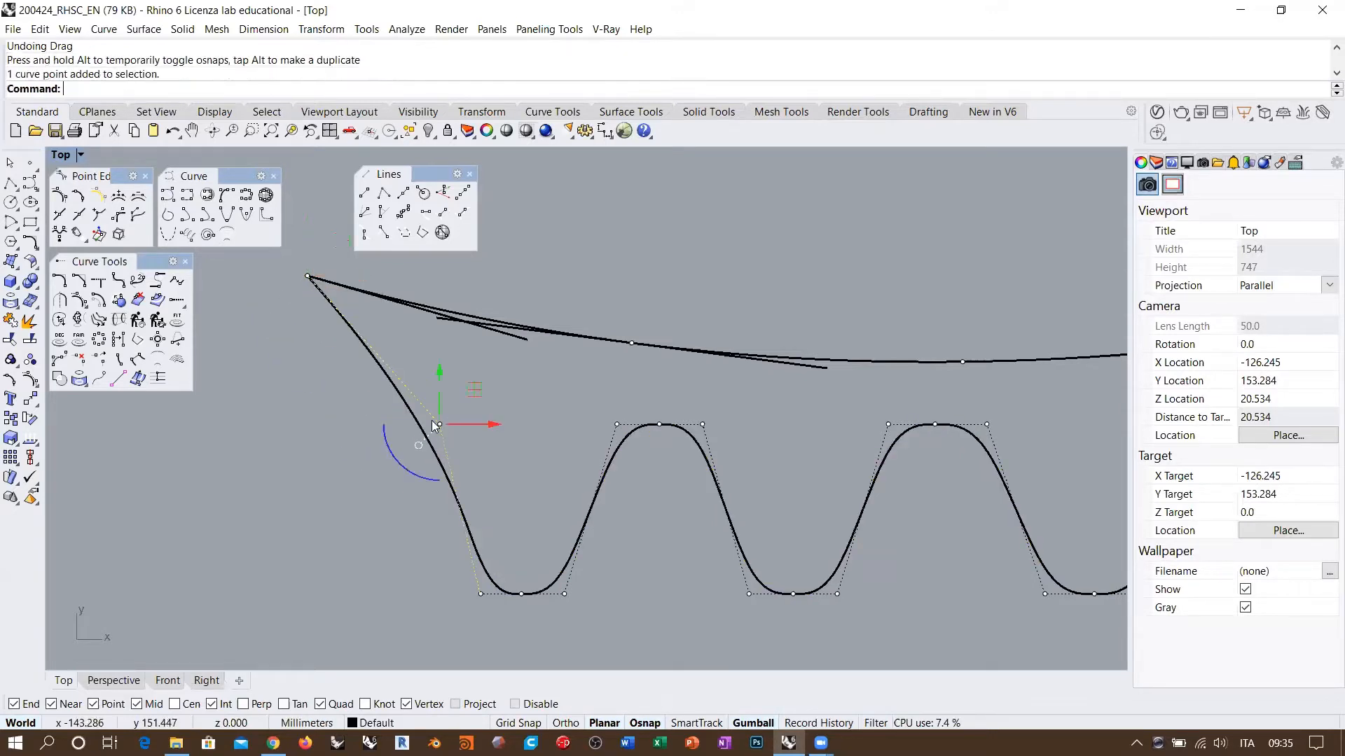
drag(440, 425, 404, 304)
Move the second crest's middle control point onto the second division point, and its two neighbours onto the two-sided tangent line
drag(659, 425, 632, 343)
drag(616, 424, 517, 328)
drag(703, 424, 740, 361)
Select the reshaped wave to examine how its second crest's control points follow the tangent line
scroll(535, 339, down, 3)
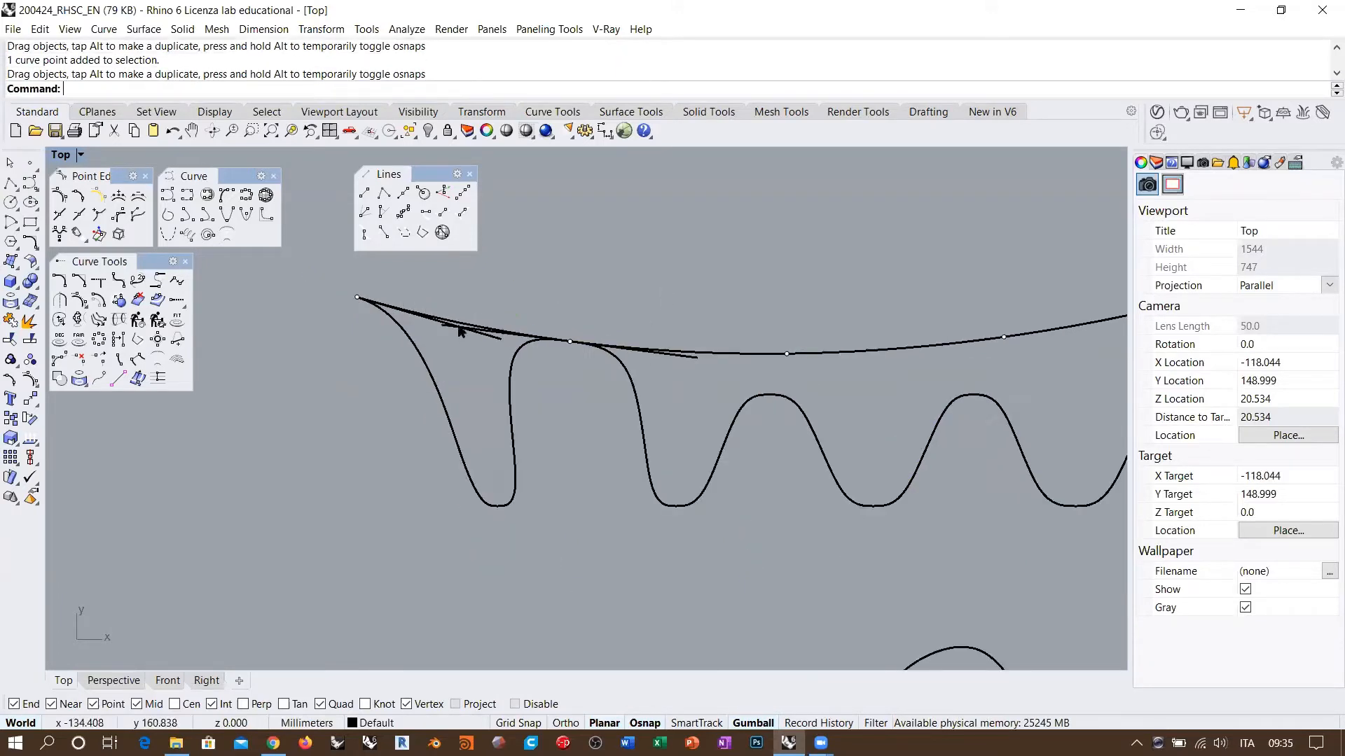
right_drag(582, 421, 556, 427)
scroll(817, 351, down, 2)
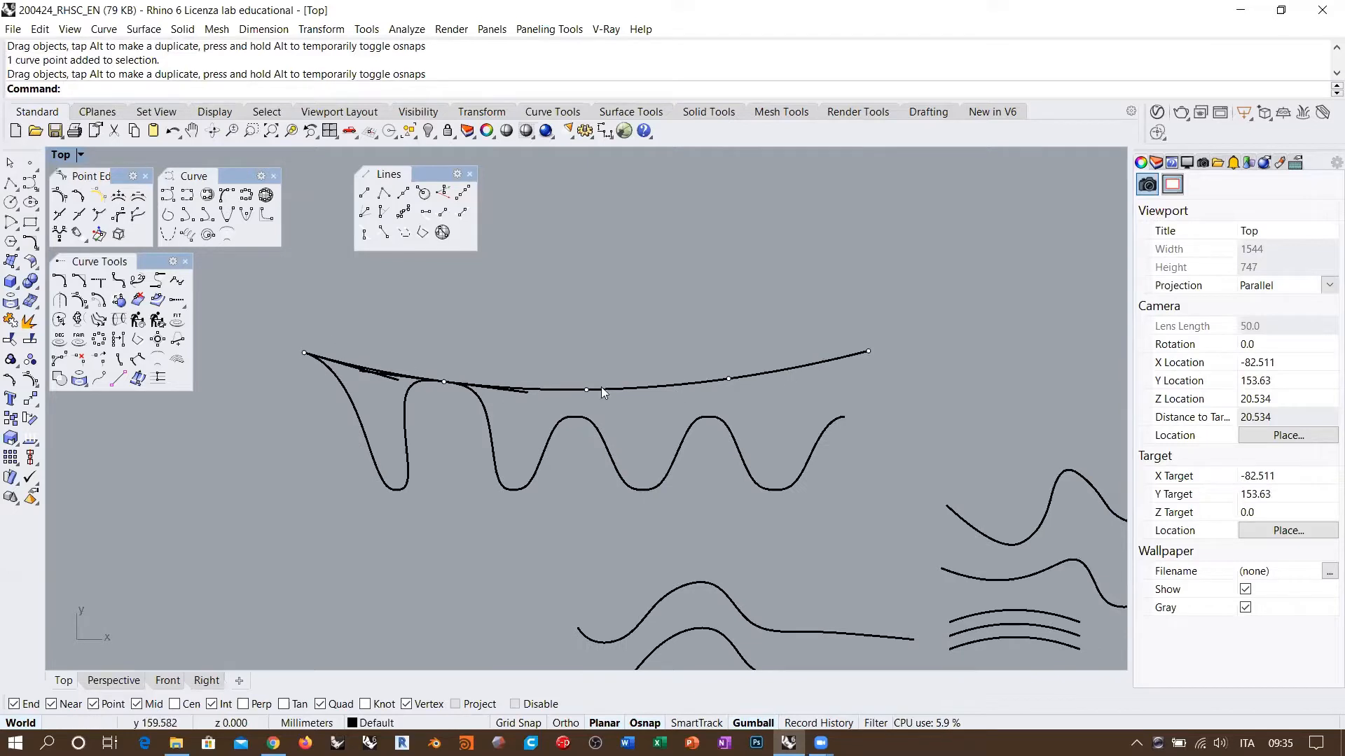
scroll(498, 410, up, 4)
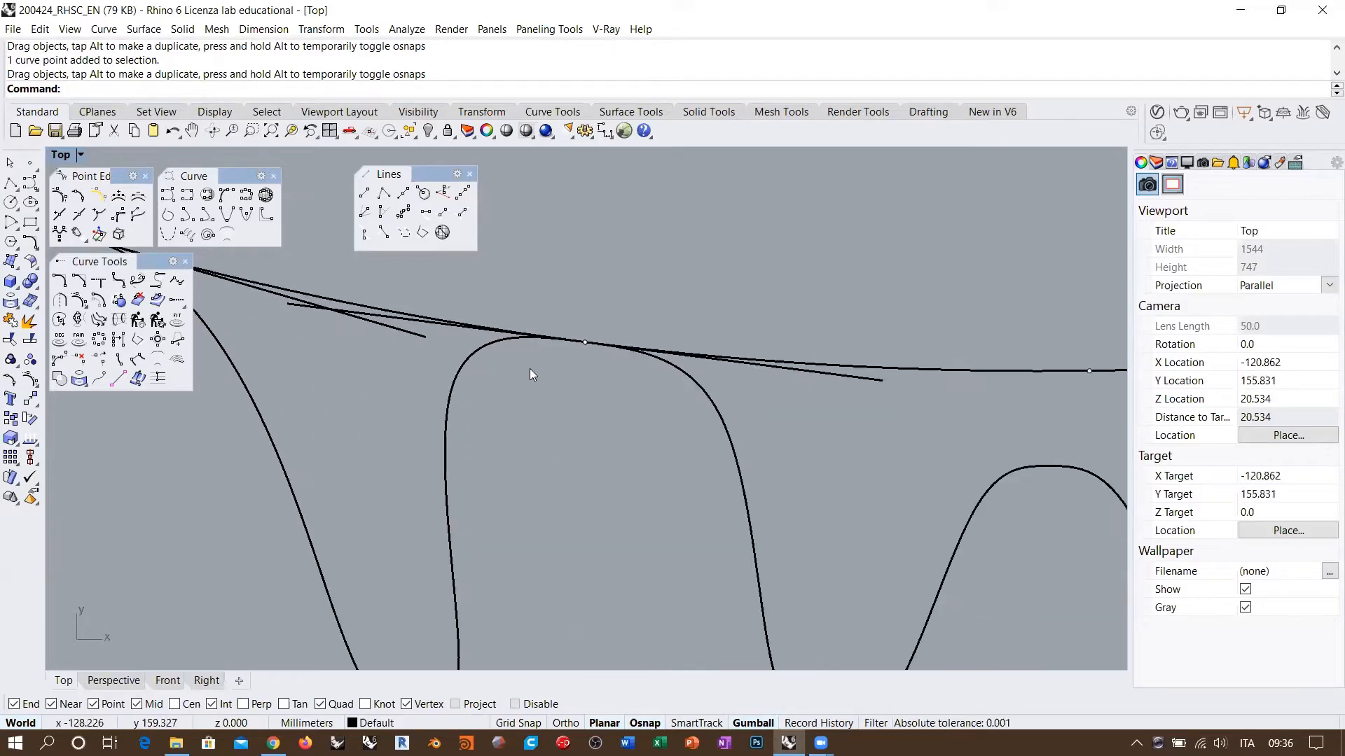
click(479, 352)
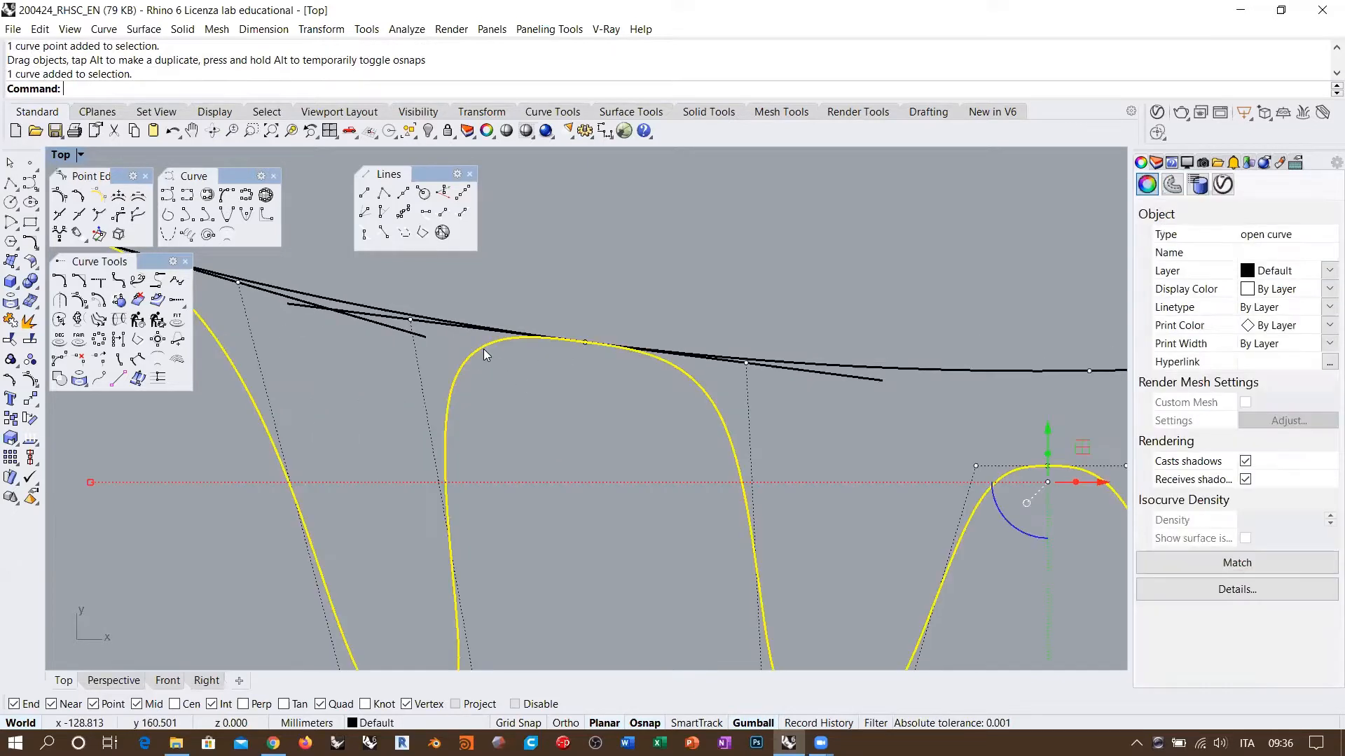
Slide the second crest's two outer control points closer to the division point along the two-sided tangent line
click(412, 320)
scroll(418, 319, up, 10)
drag(390, 325, 682, 365)
right_drag(825, 383, 489, 349)
scroll(497, 348, down, 4)
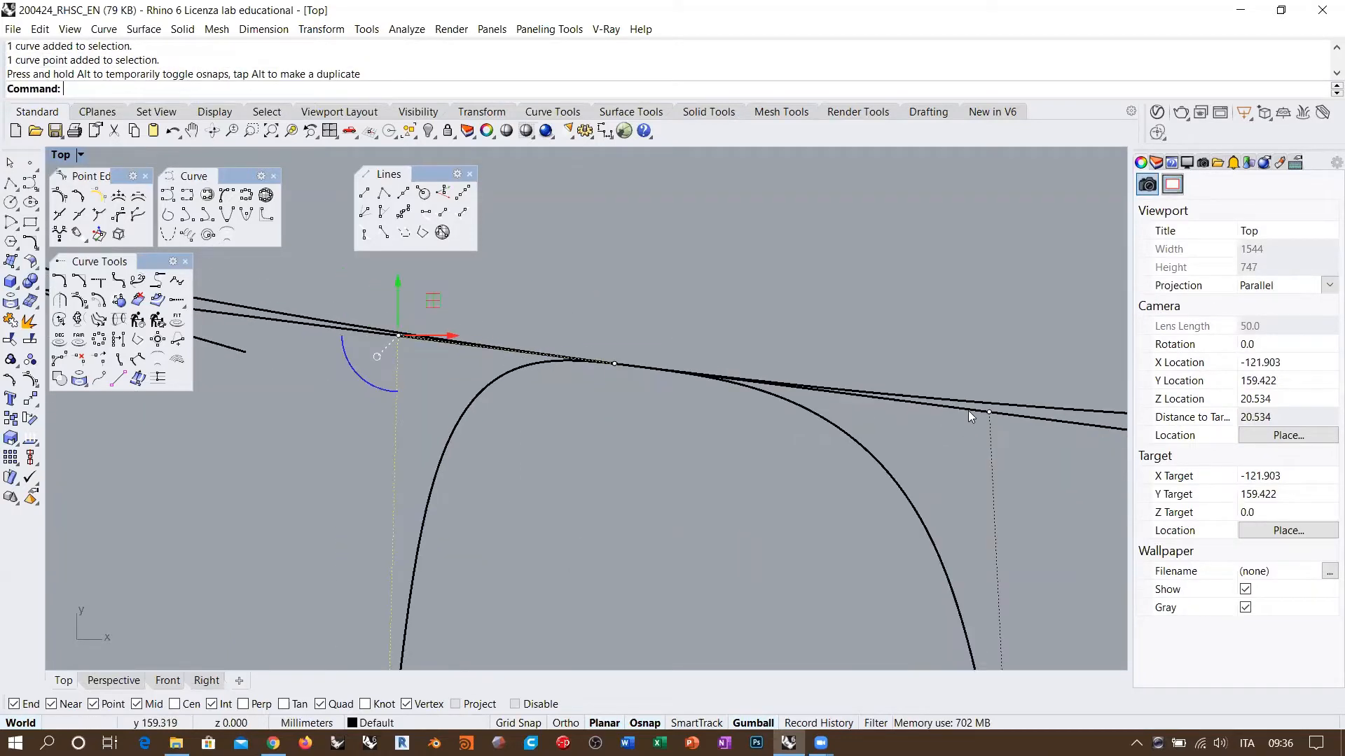
click(988, 412)
click(1034, 456)
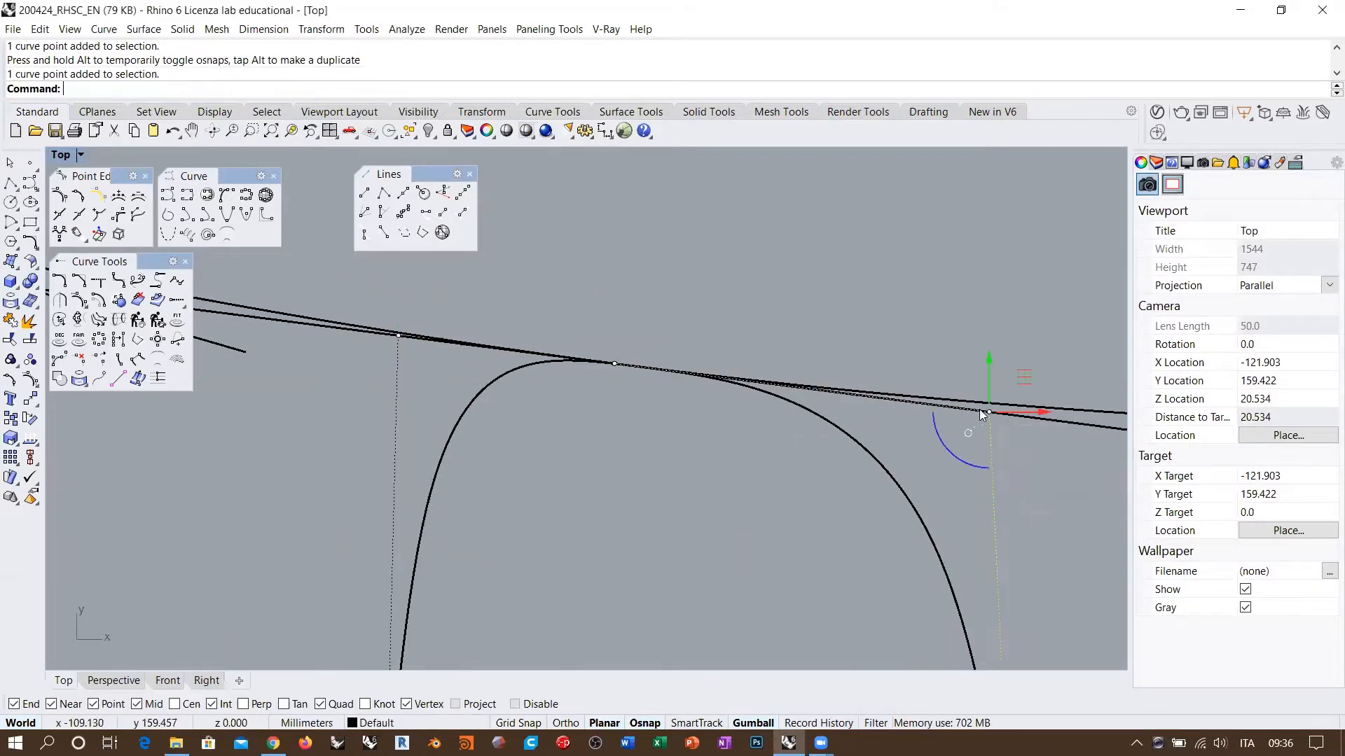
drag(988, 412, 815, 389)
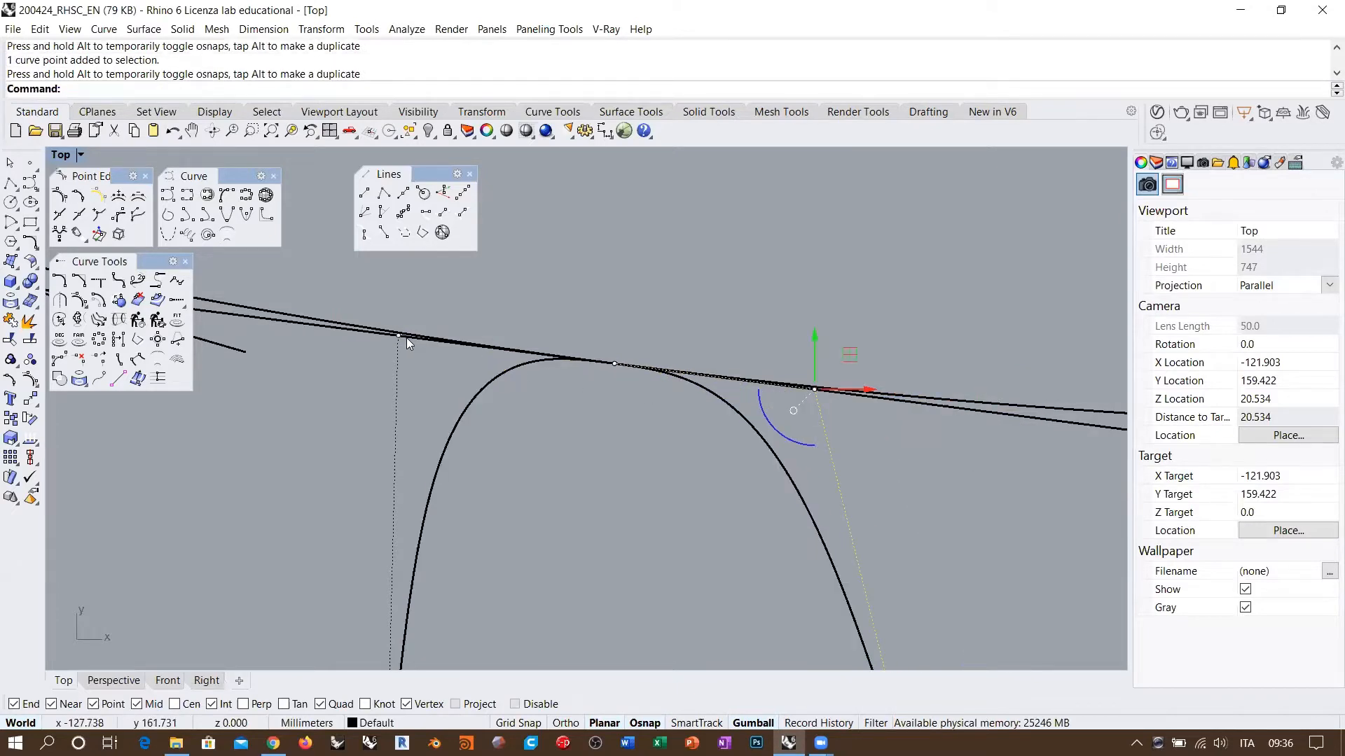
drag(399, 337, 471, 345)
scroll(679, 302, down, 14)
right_drag(704, 362, 691, 409)
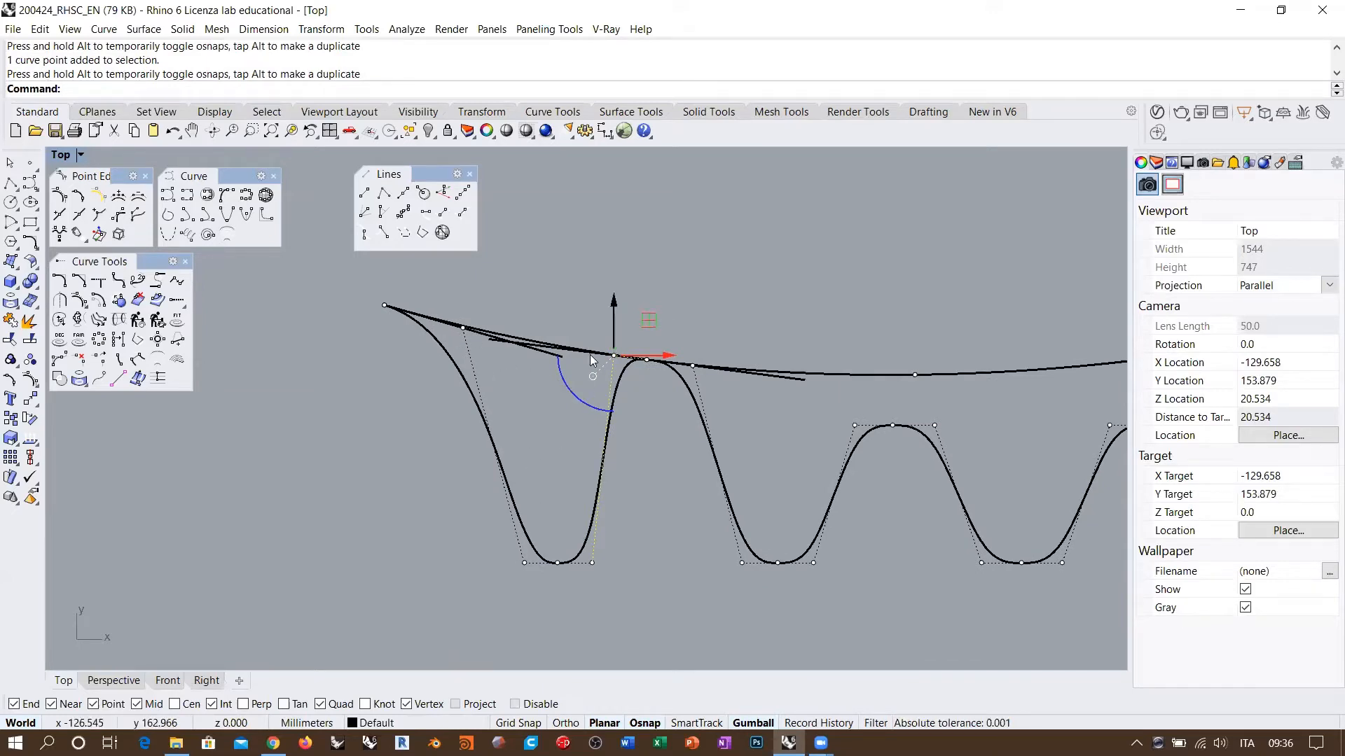
Offset the shallow four-point curve downward with the ThroughPoint option and flat caps, placing it across the lower part of the wave
scroll(450, 416, down, 2)
right_drag(766, 430, 541, 413)
scroll(587, 402, down, 2)
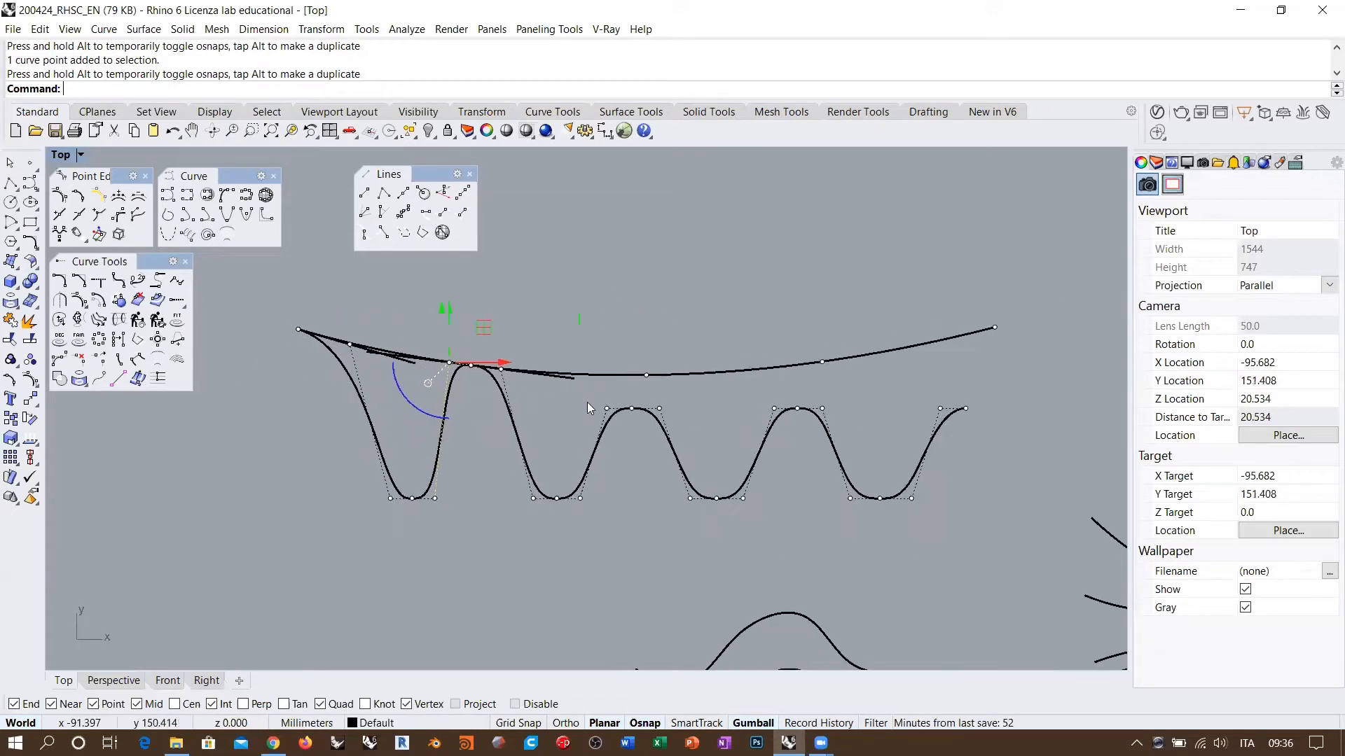
click(610, 374)
text(offset)
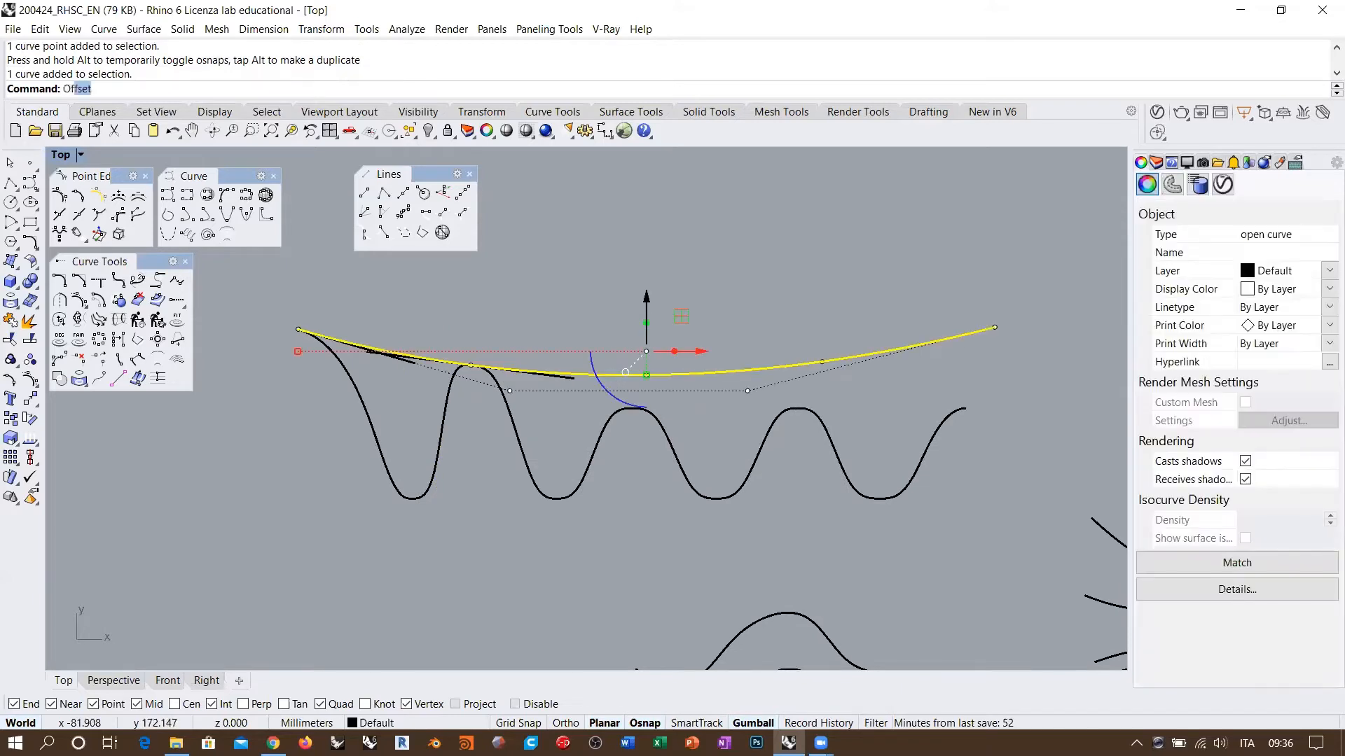
key(Return)
text(t)
key(Return)
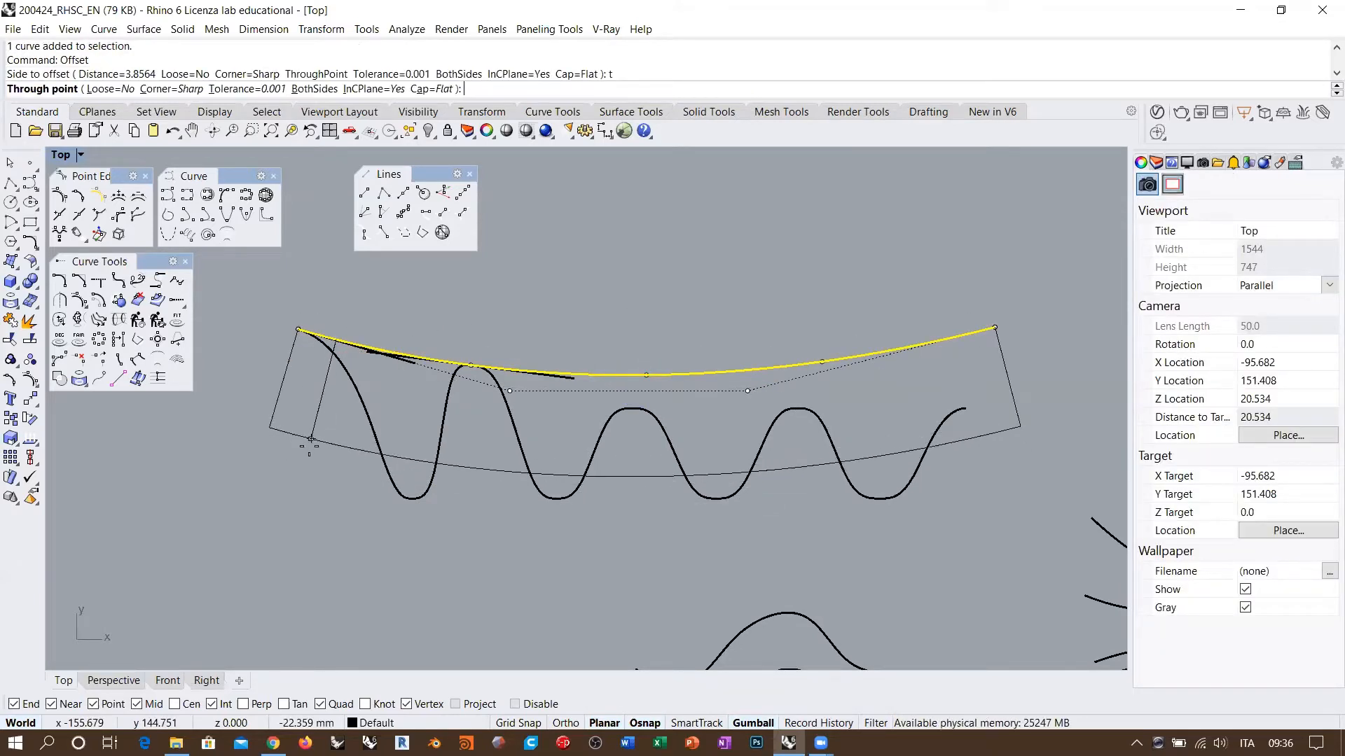
click(361, 448)
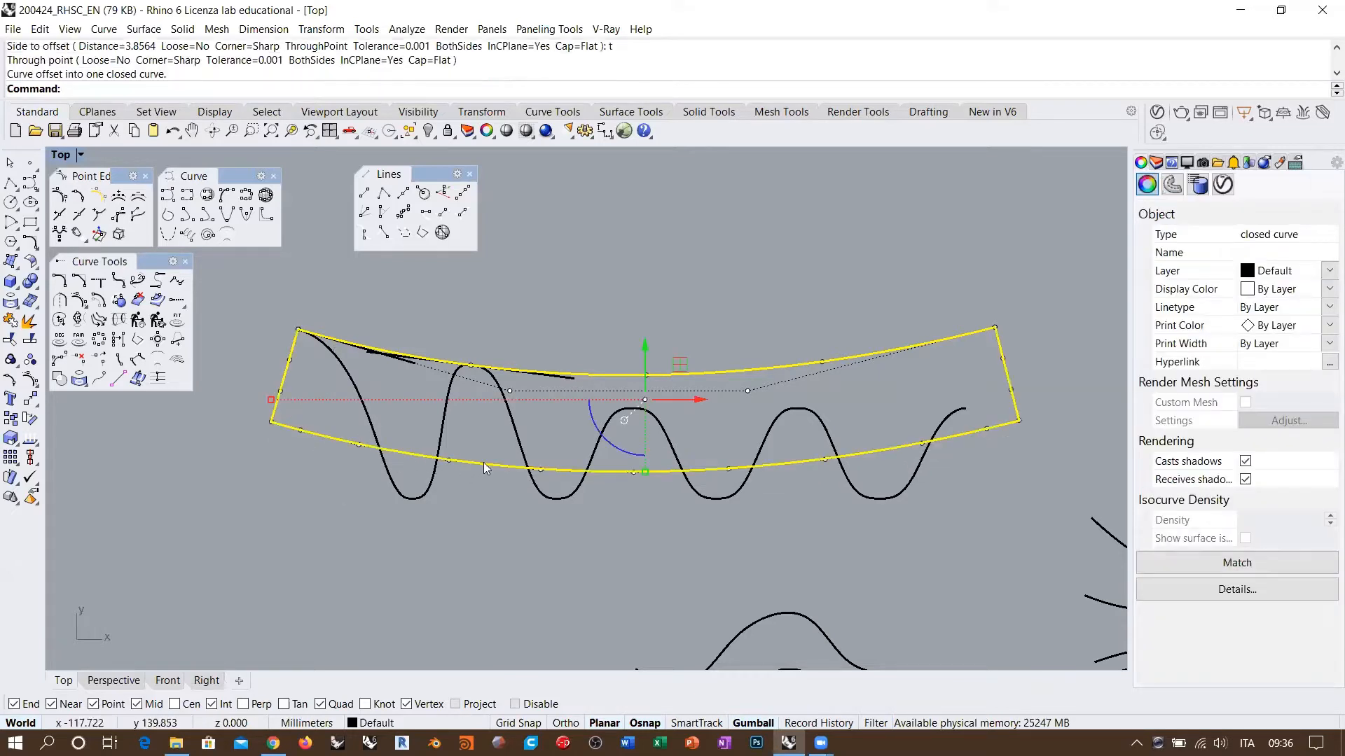
click(518, 527)
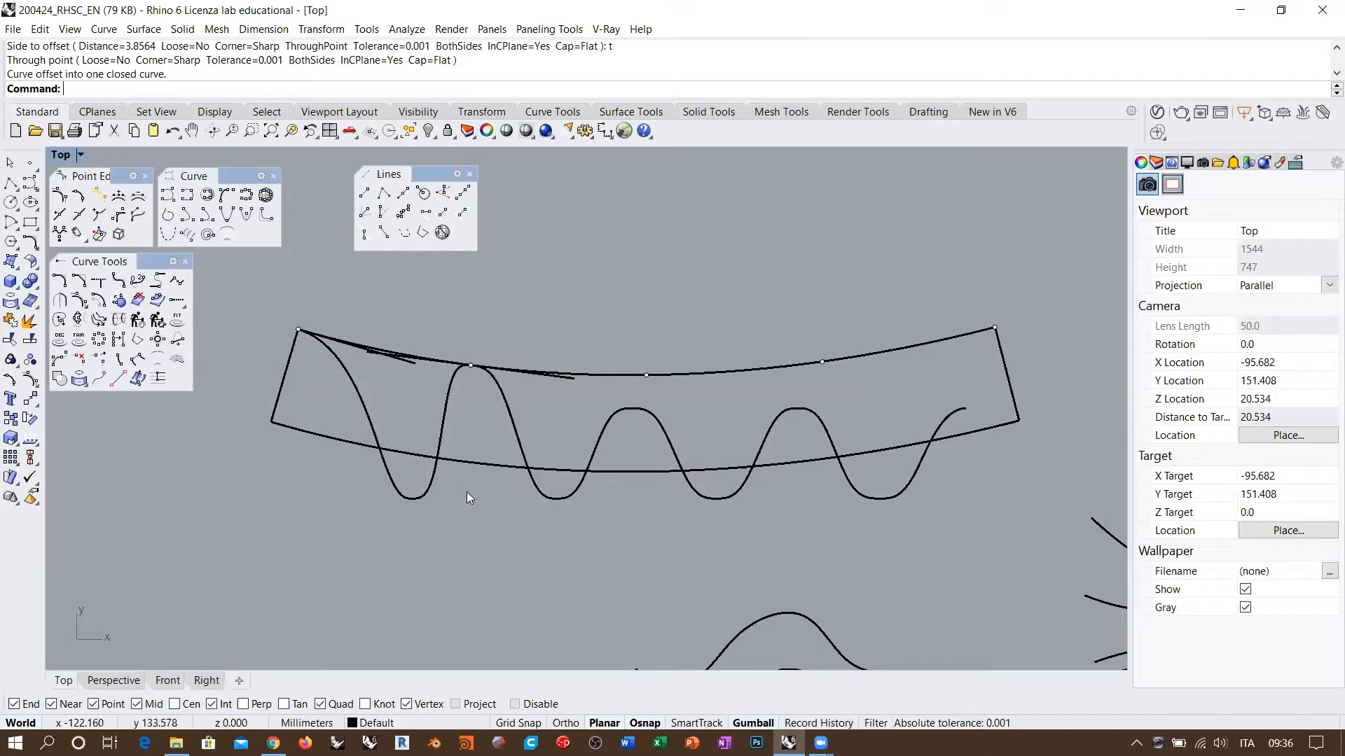
Explode the closed offset outline and delete its two short end segments
click(492, 468)
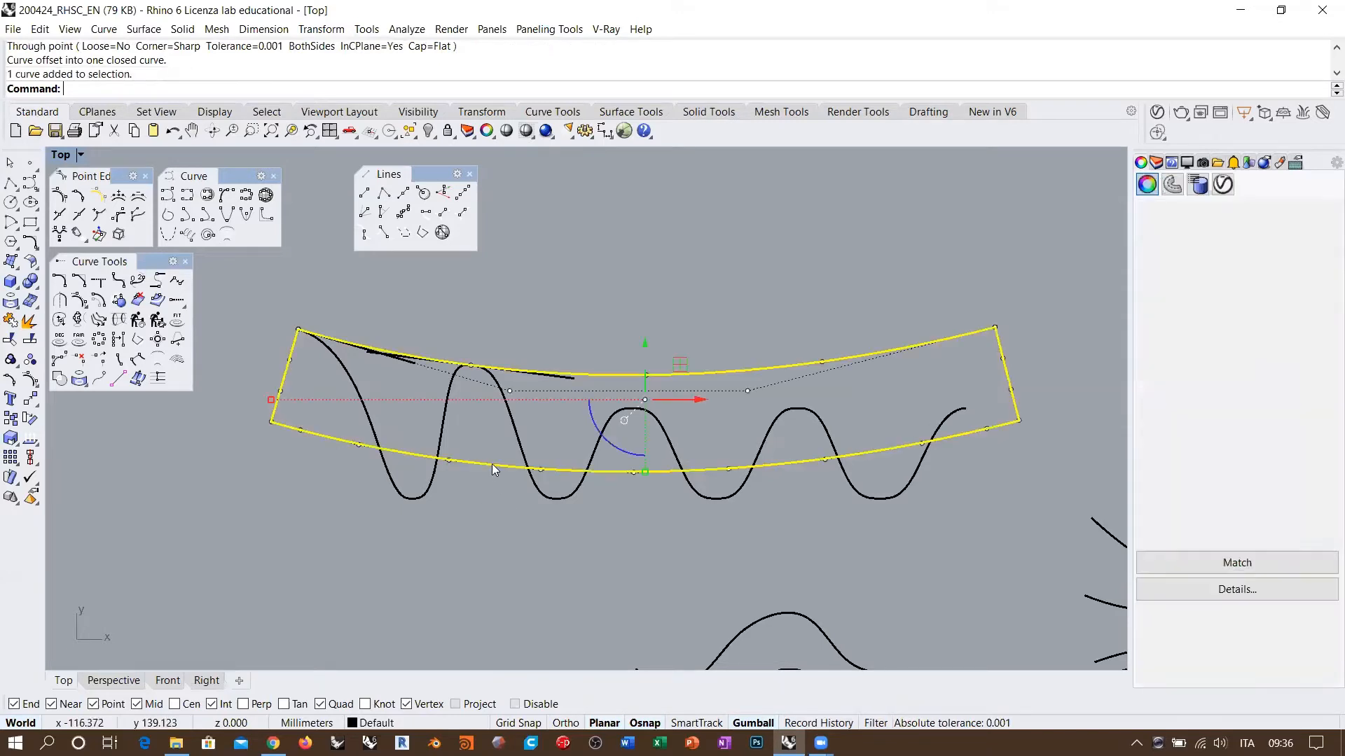
click(30, 320)
click(275, 395)
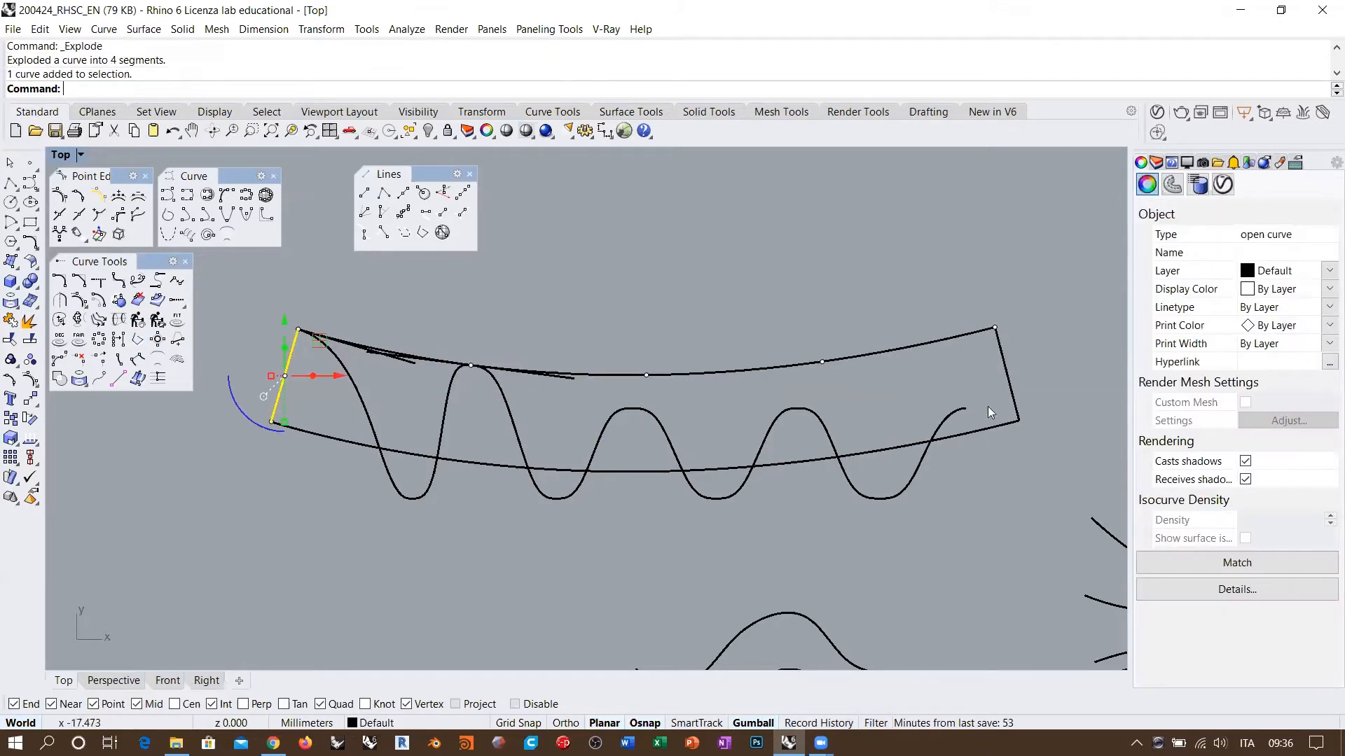
shift+click(1008, 374)
key(Delete)
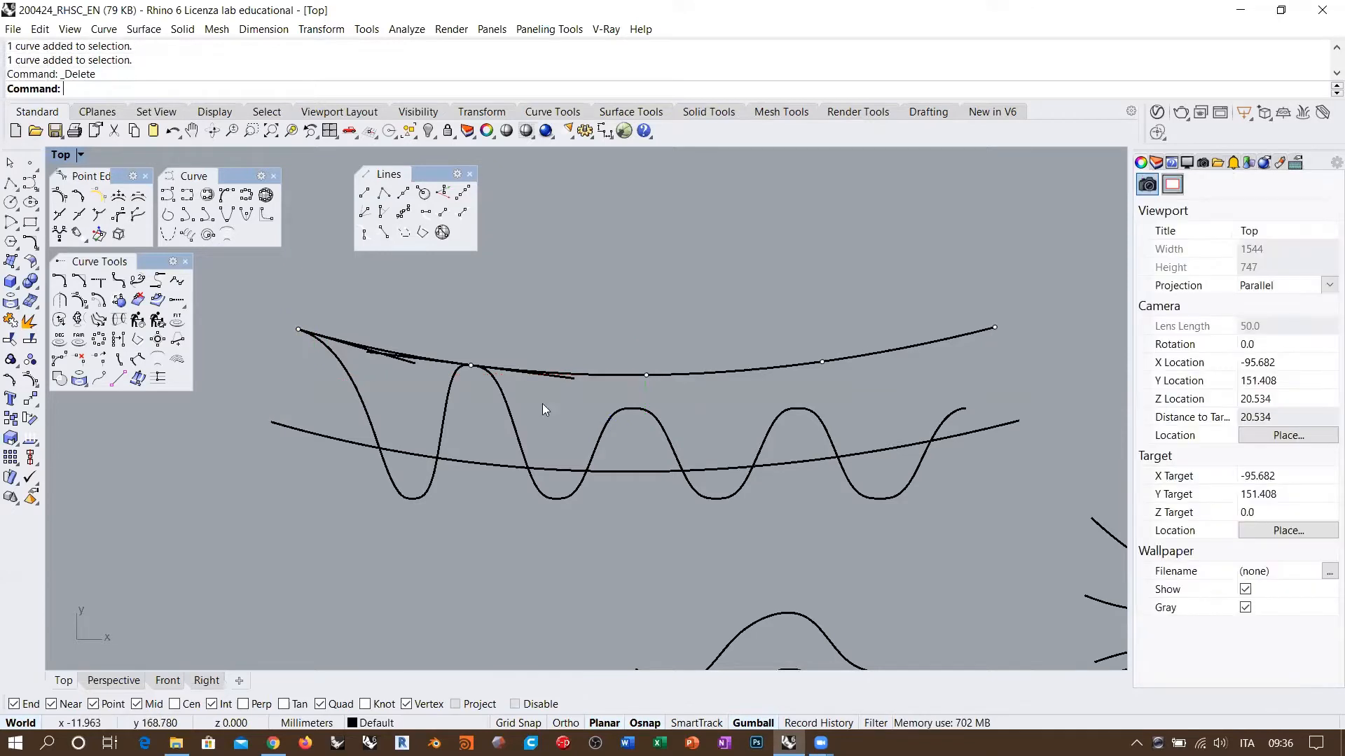
Divide the lower offset curve into 5 segments marked with points, and close the floating Lines toolbar
click(459, 460)
text(divide)
key(Return)
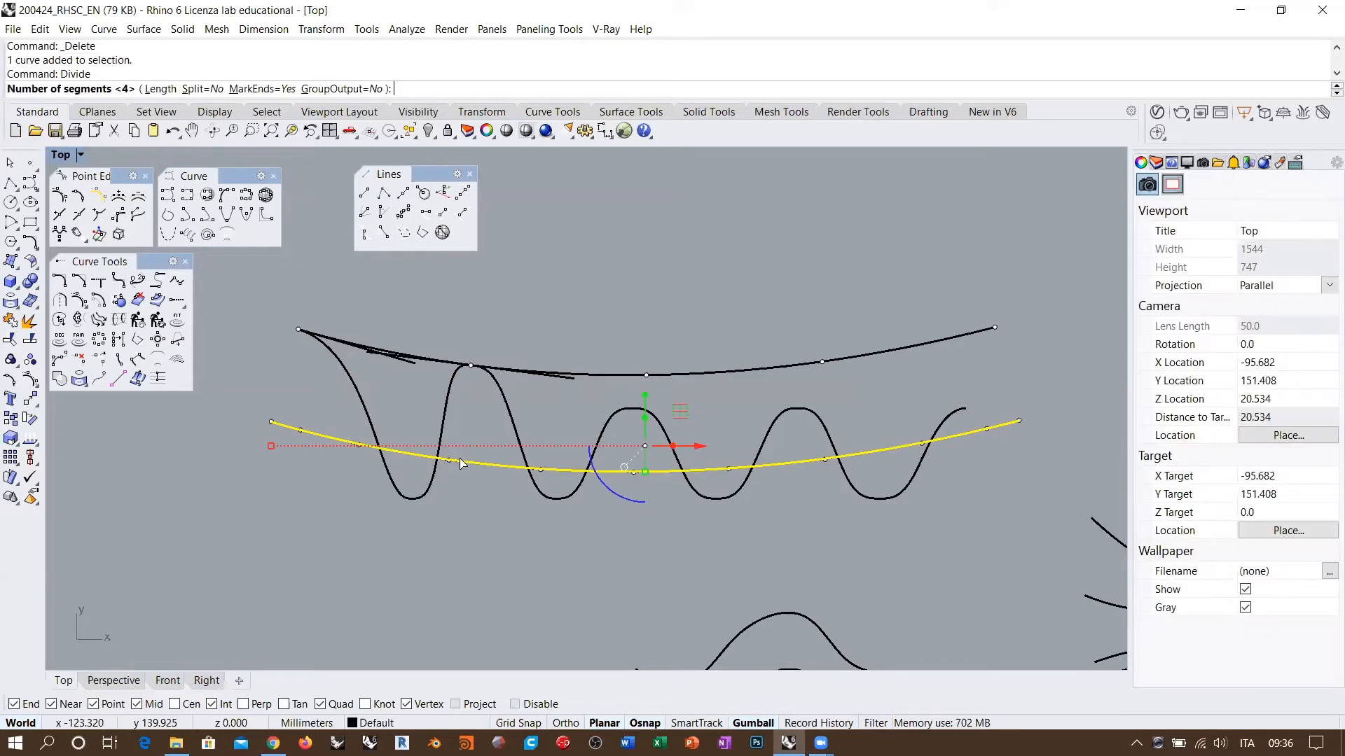
key(Return)
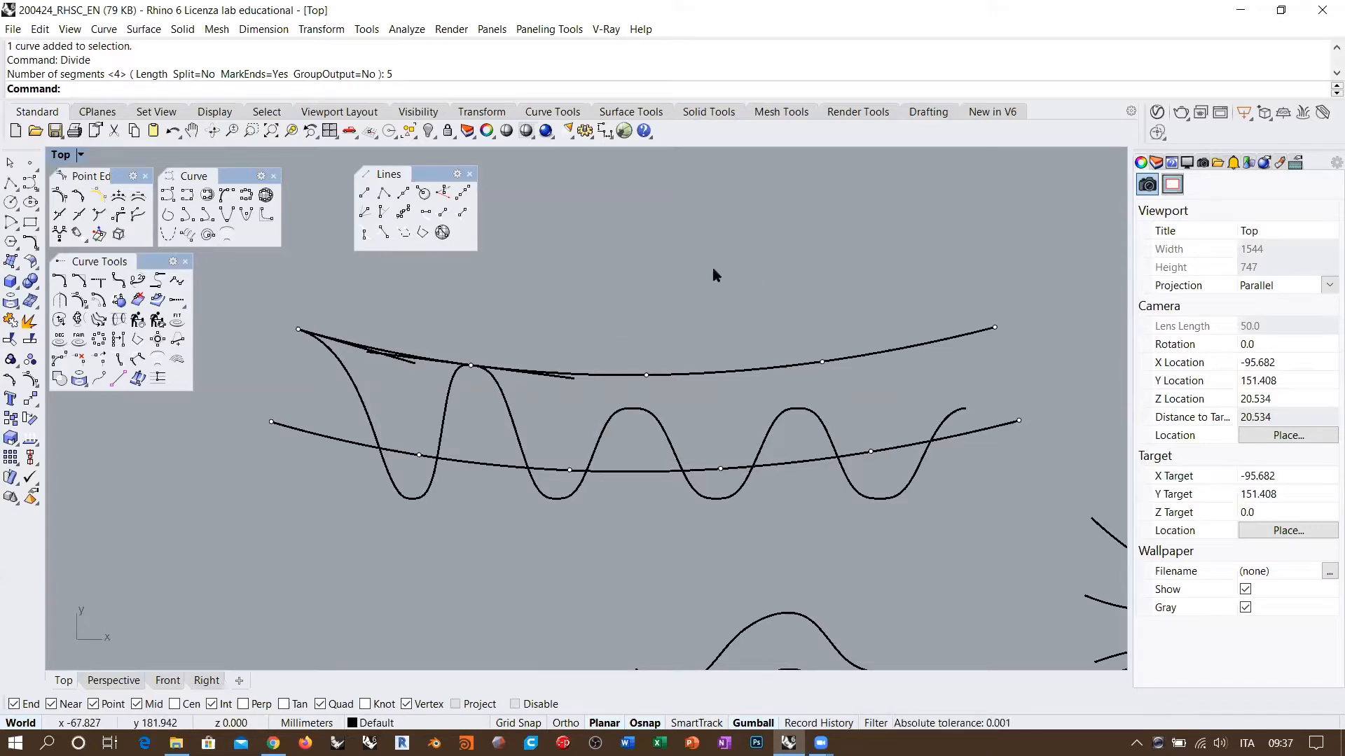
click(470, 175)
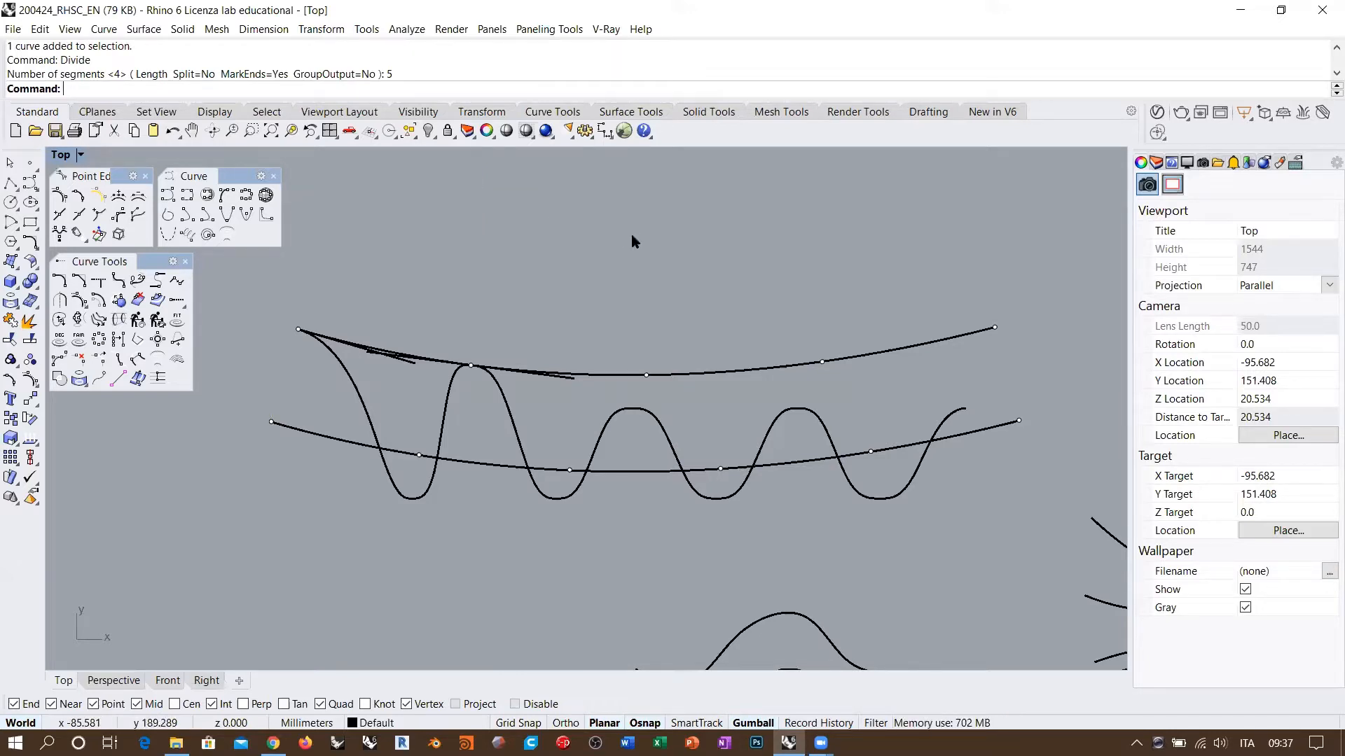
Draw a horizontal straight line in the empty area below and left of the two shallow curves, and select it
scroll(587, 301, down, 5)
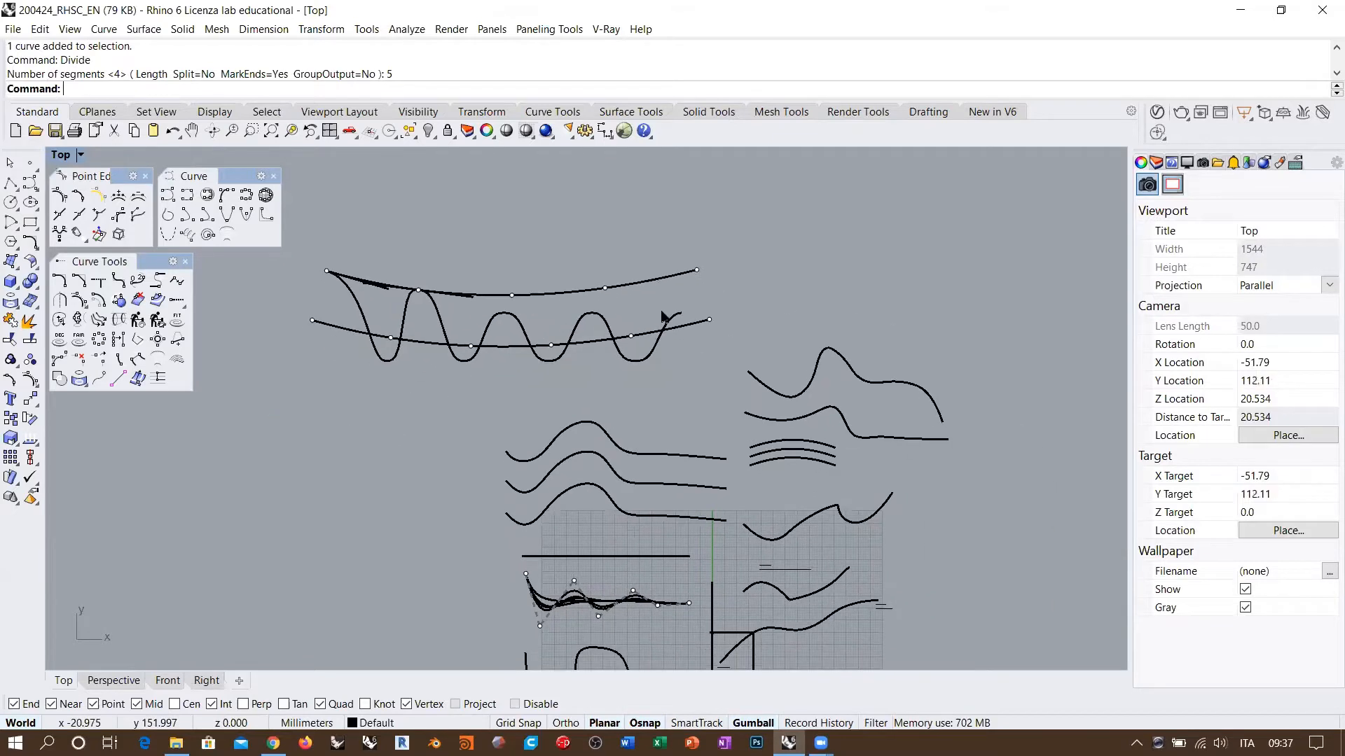
right_drag(491, 329, 674, 343)
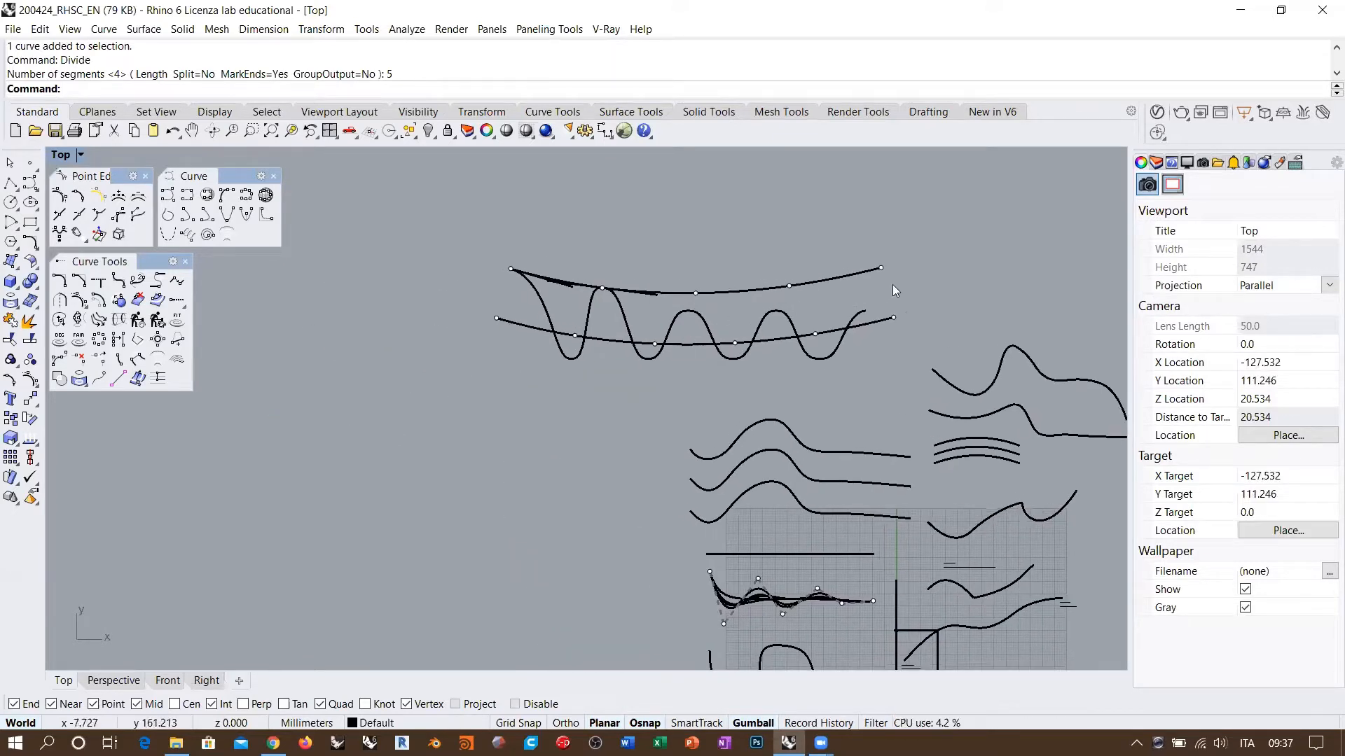
right_drag(523, 383, 592, 357)
scroll(657, 304, up, 8)
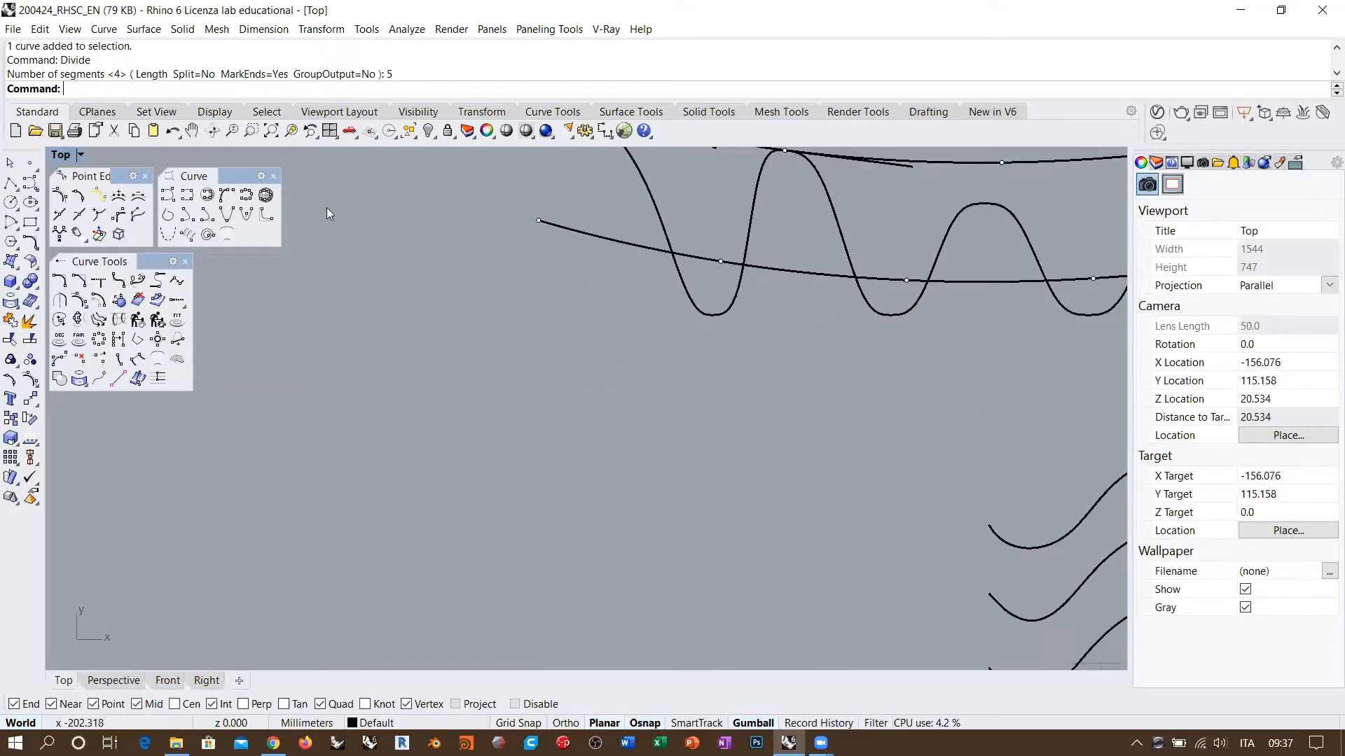
right_drag(740, 235, 524, 377)
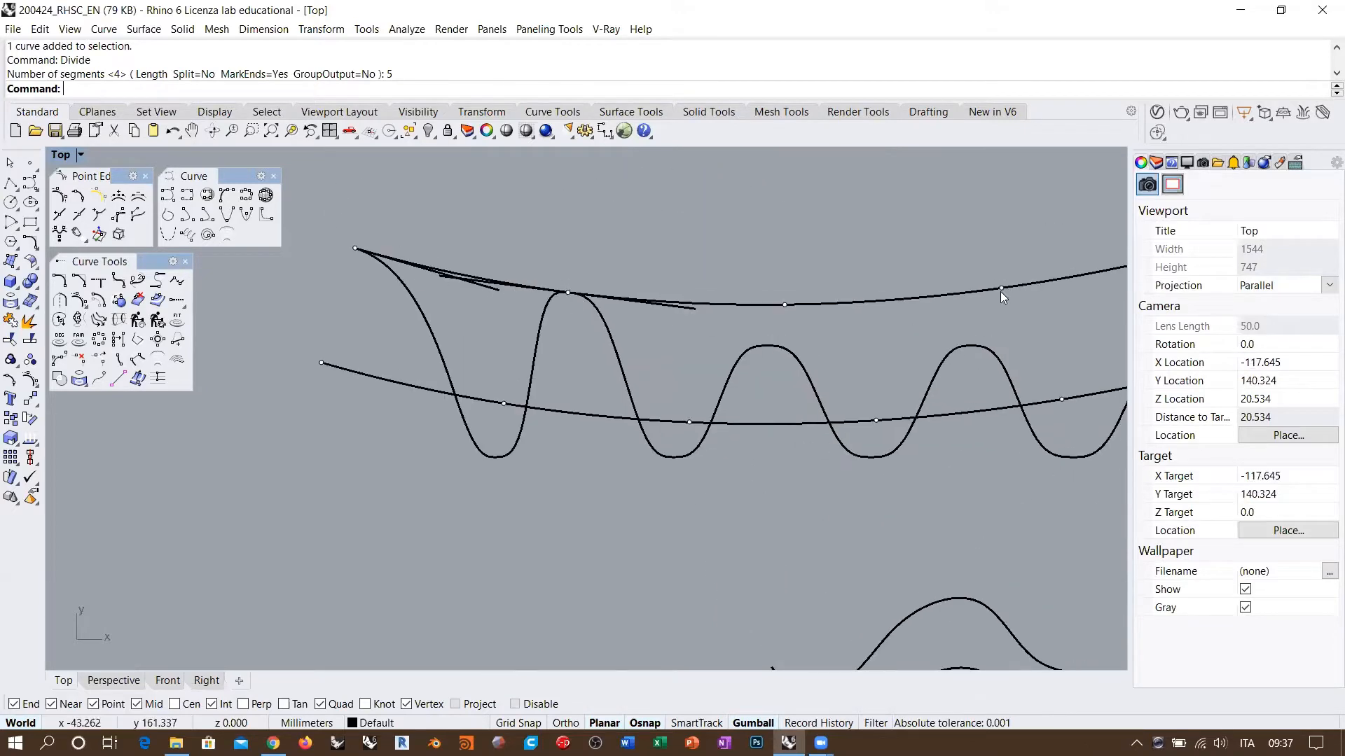
right_drag(1000, 291, 736, 329)
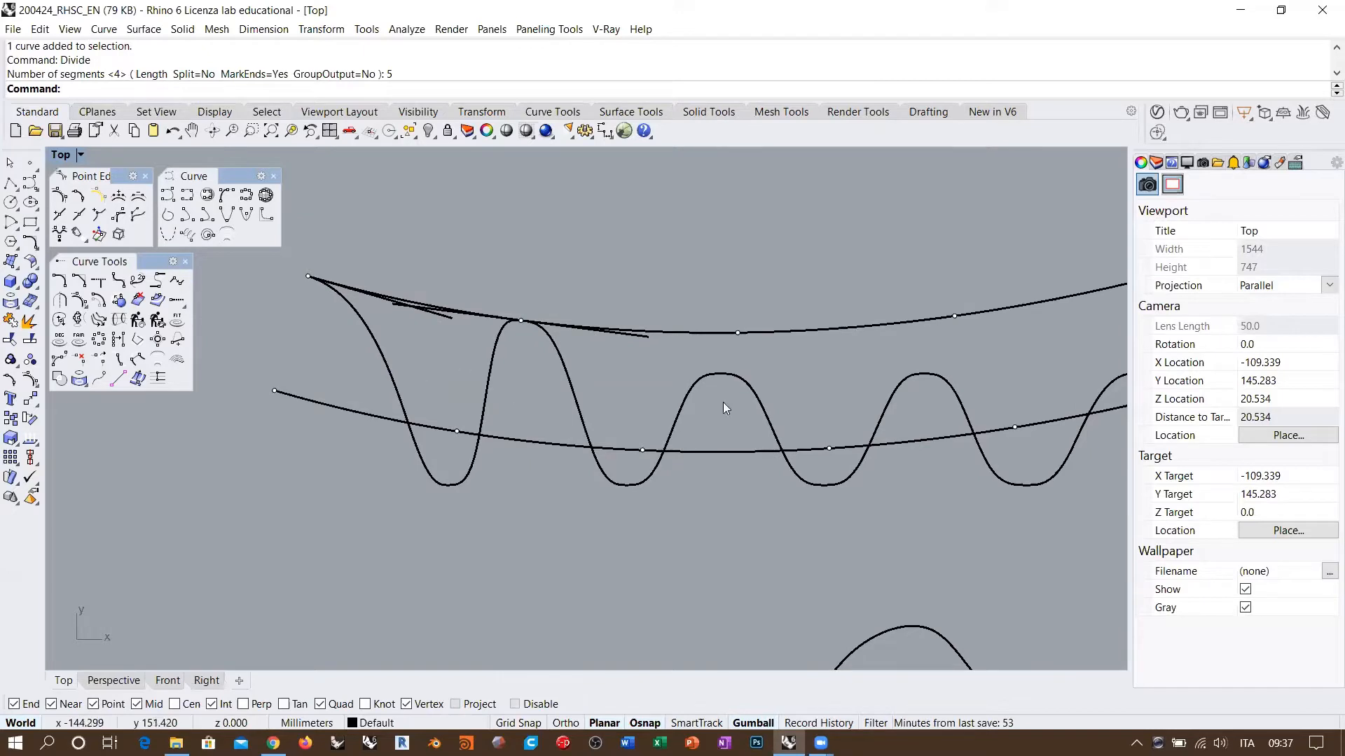
right_drag(438, 500, 780, 315)
click(10, 183)
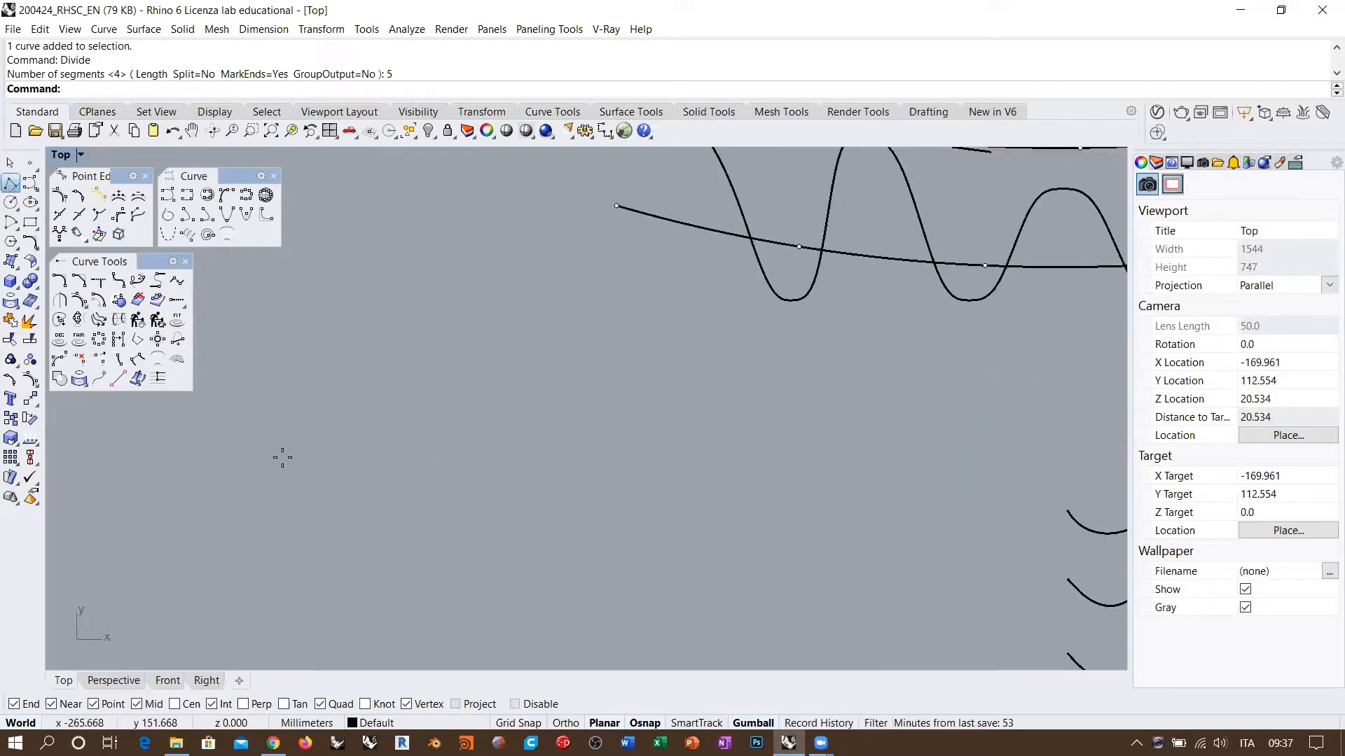
click(278, 457)
click(829, 457)
key(Return)
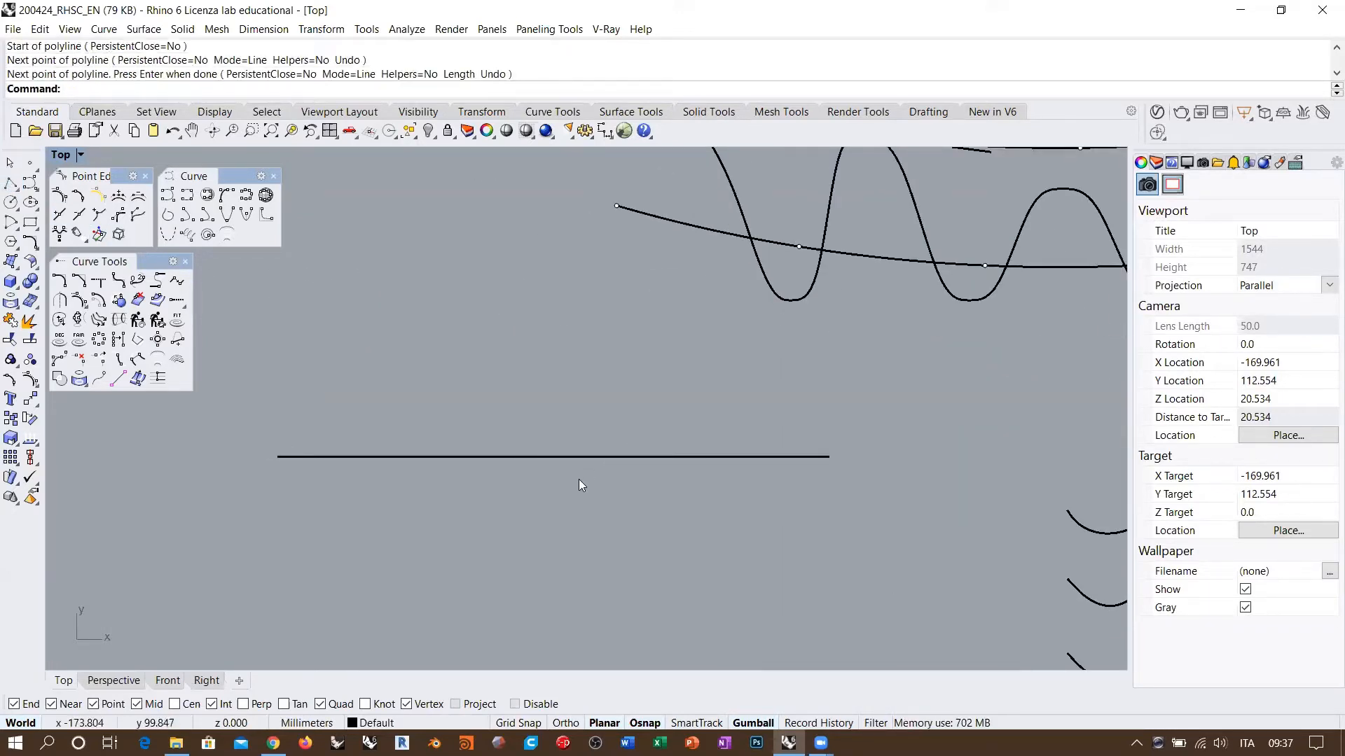
right_drag(702, 407, 642, 441)
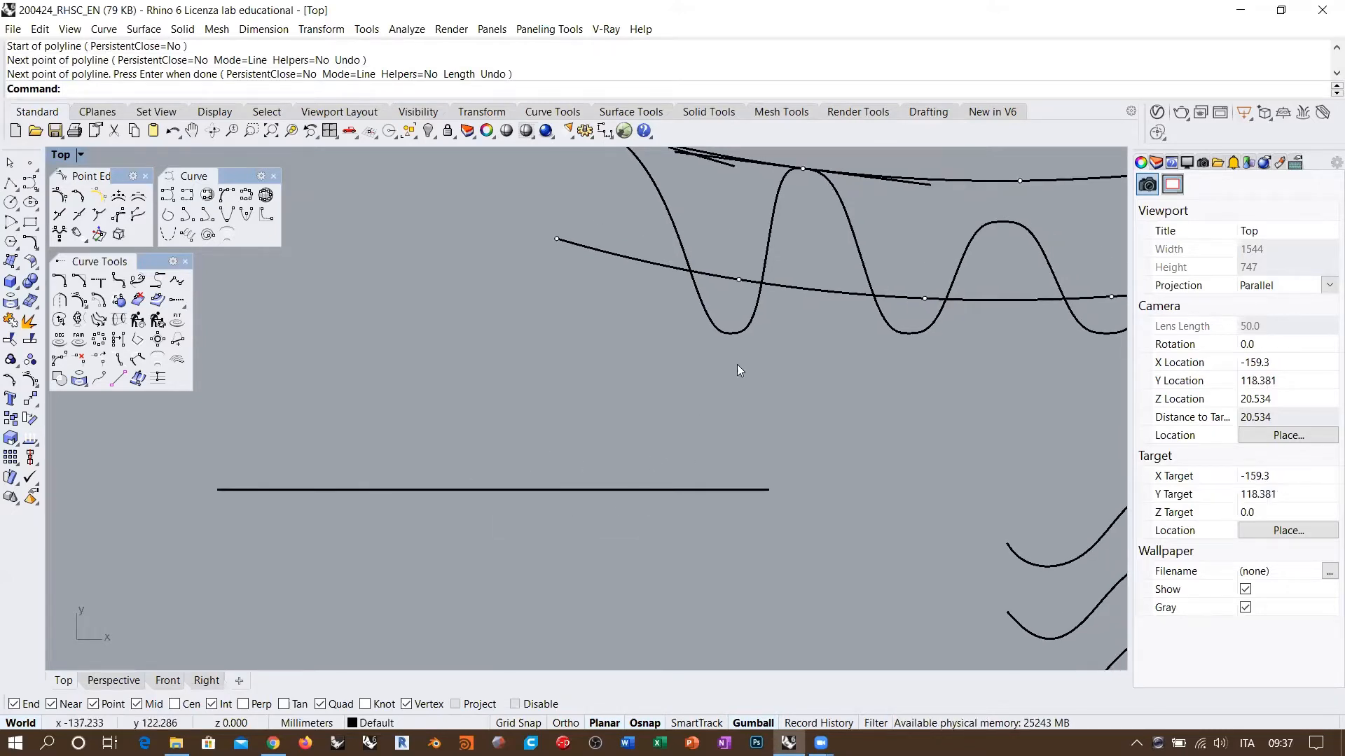
scroll(744, 379, down, 2)
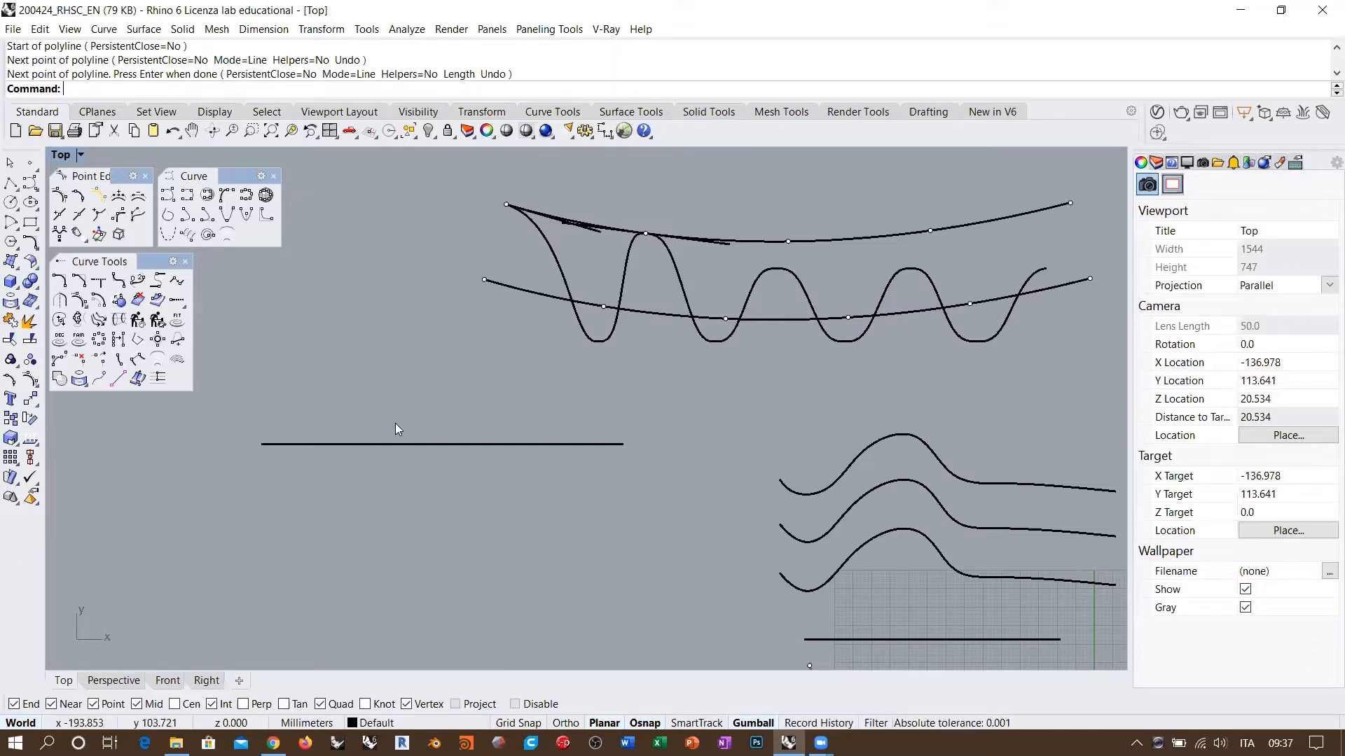
right_drag(395, 423, 536, 348)
drag(590, 395, 499, 333)
text(Re)
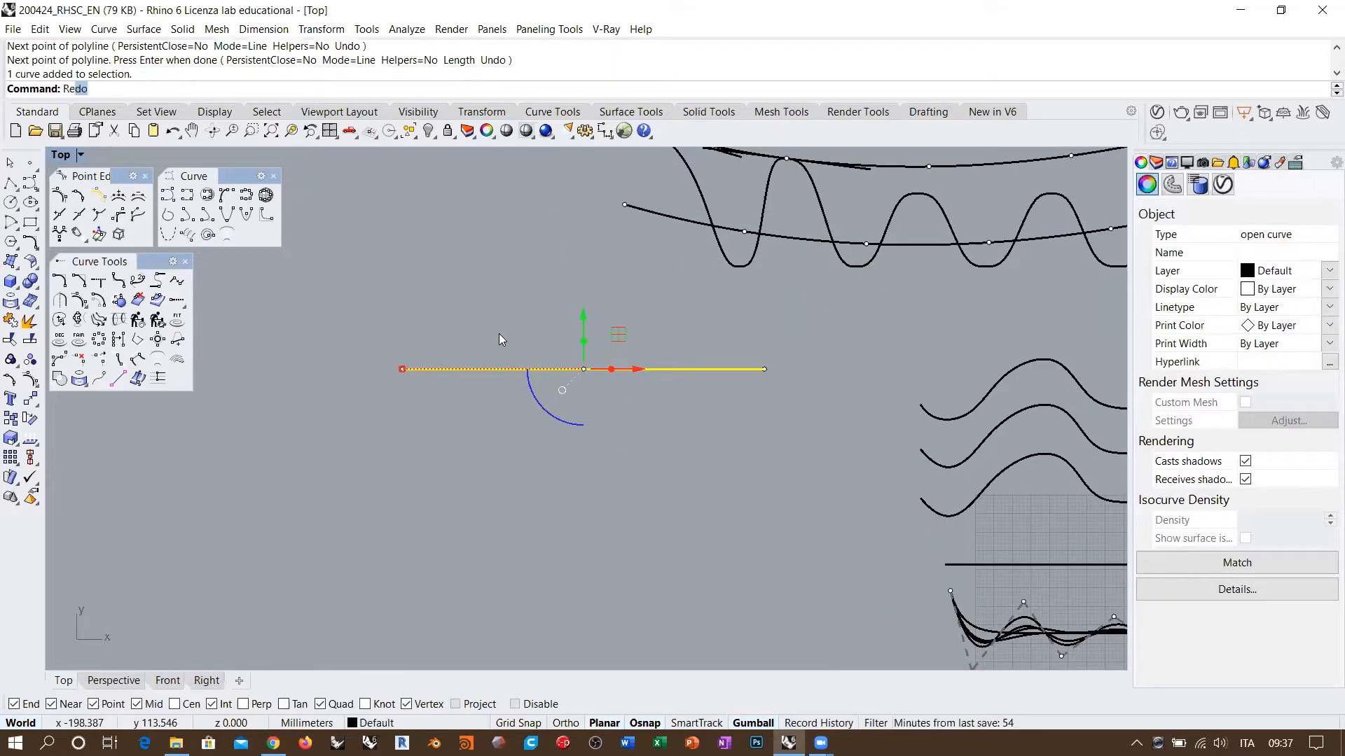
text(buildCrvNonUniform)
key(Return)
Rebuild the straight line with 25 control points and degree 3, deleting the input curve
click(154, 322)
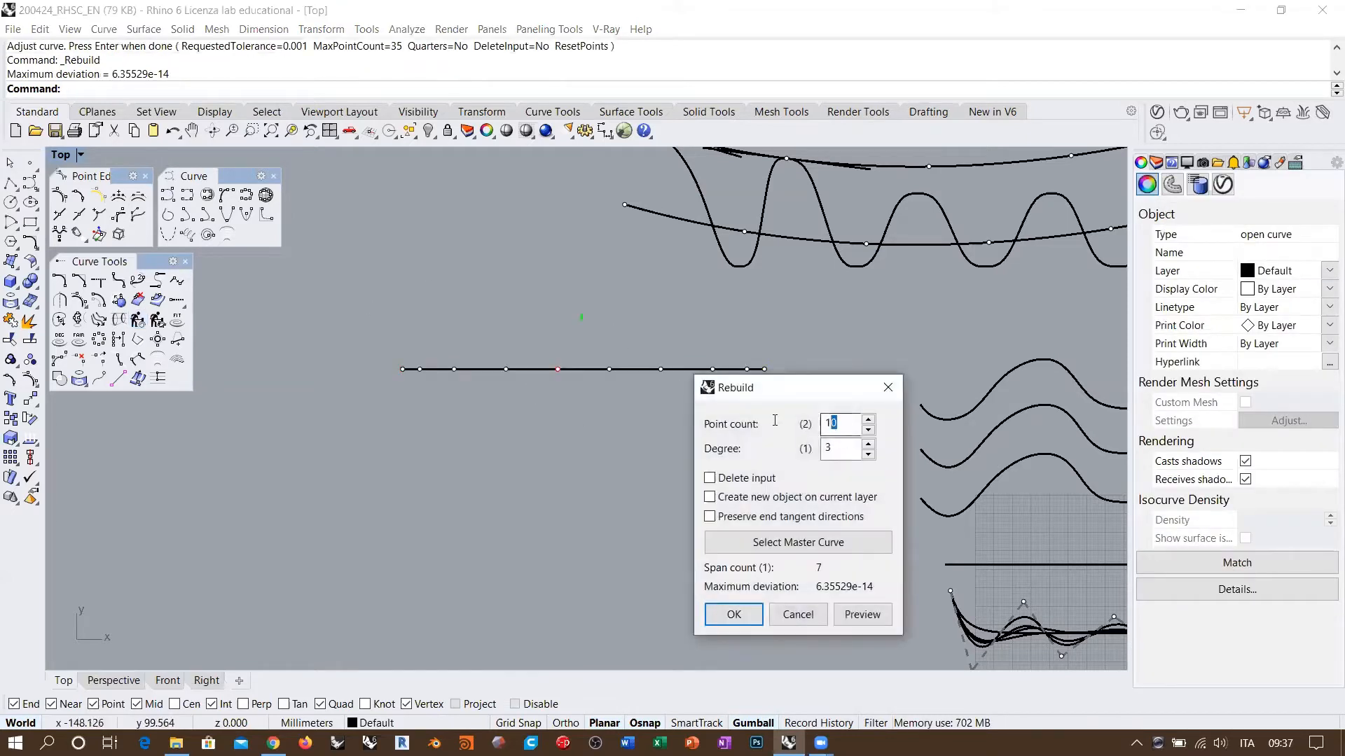
text(25)
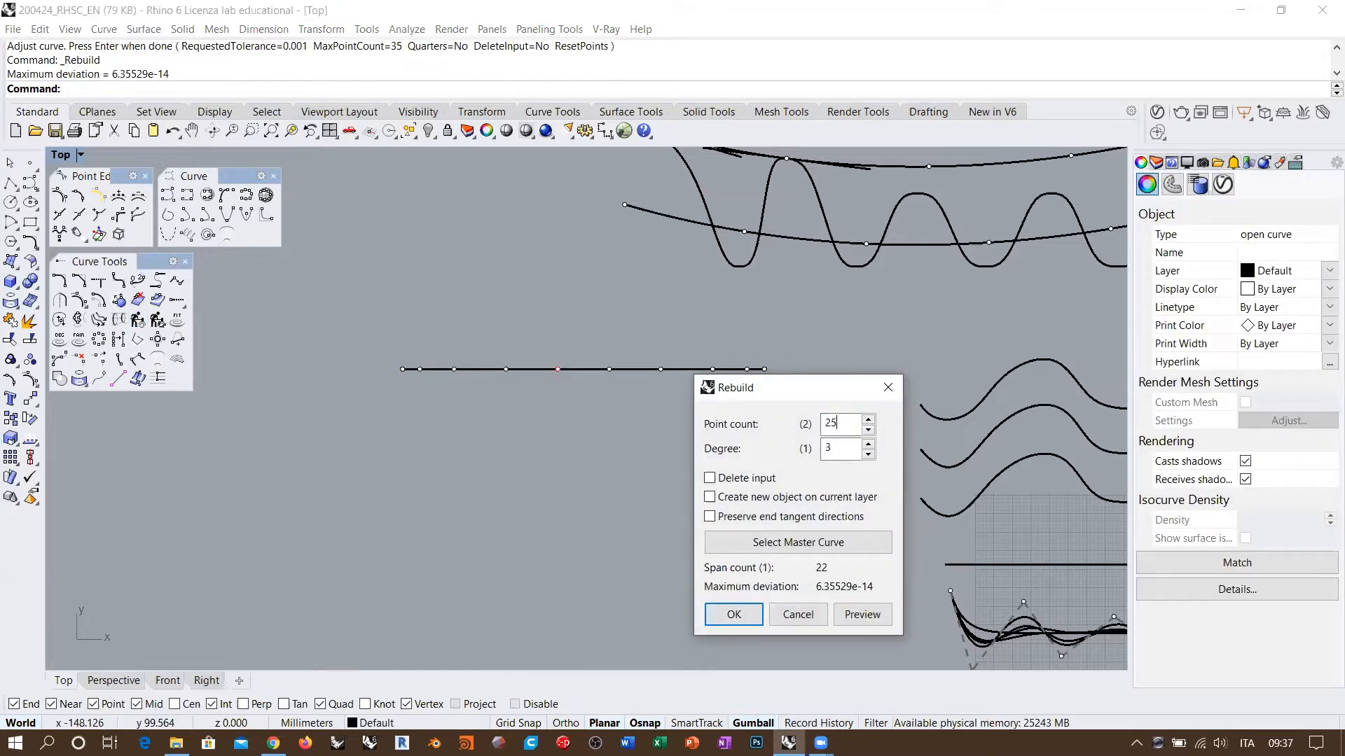
click(834, 451)
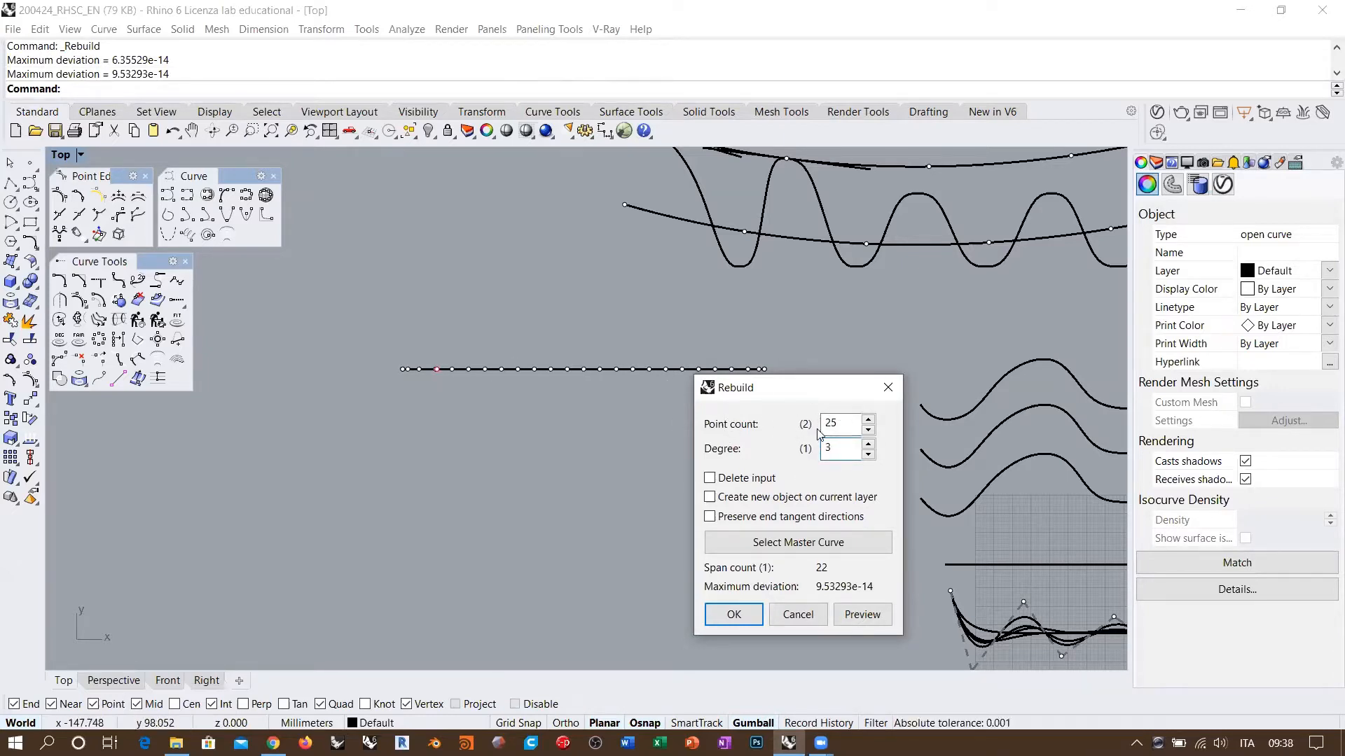
click(710, 479)
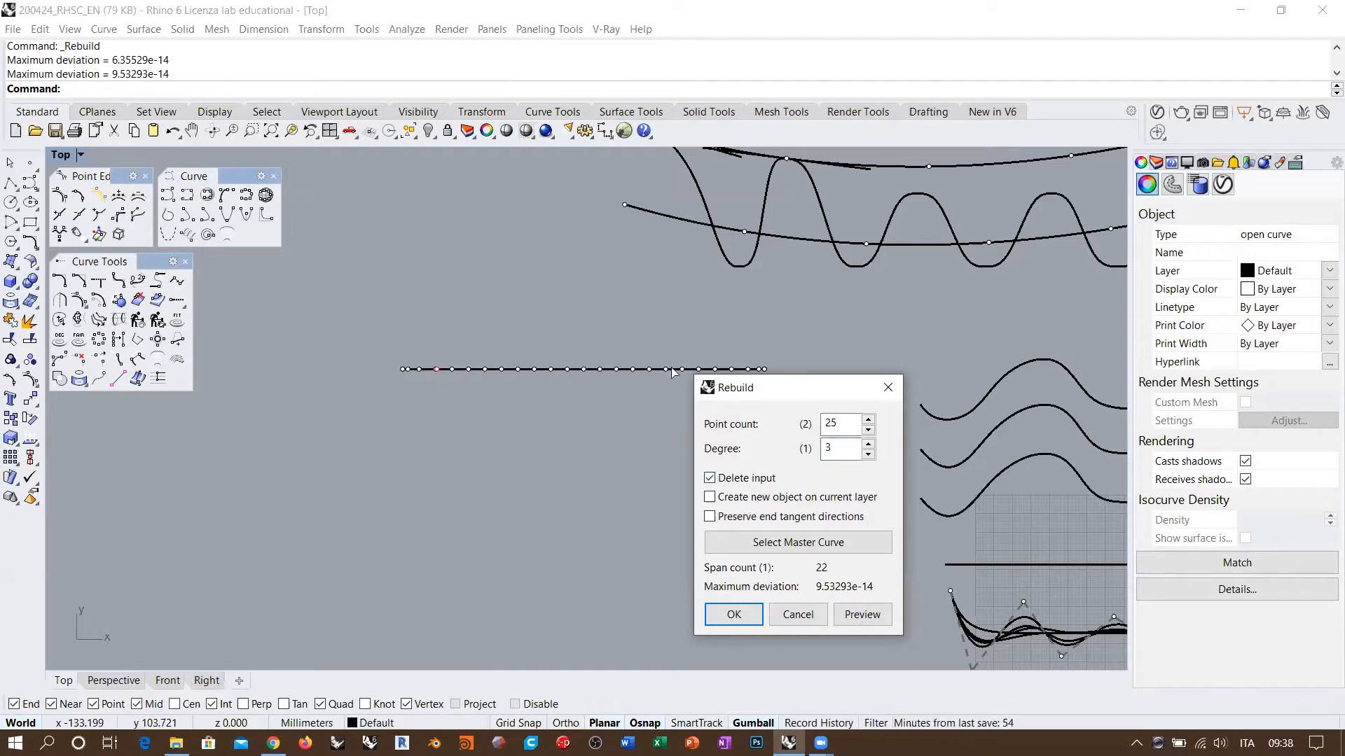
click(734, 614)
Move four alternating groups of three control points straight down to turn the rebuilt line into a wave, and hide its points
scroll(490, 346, up, 2)
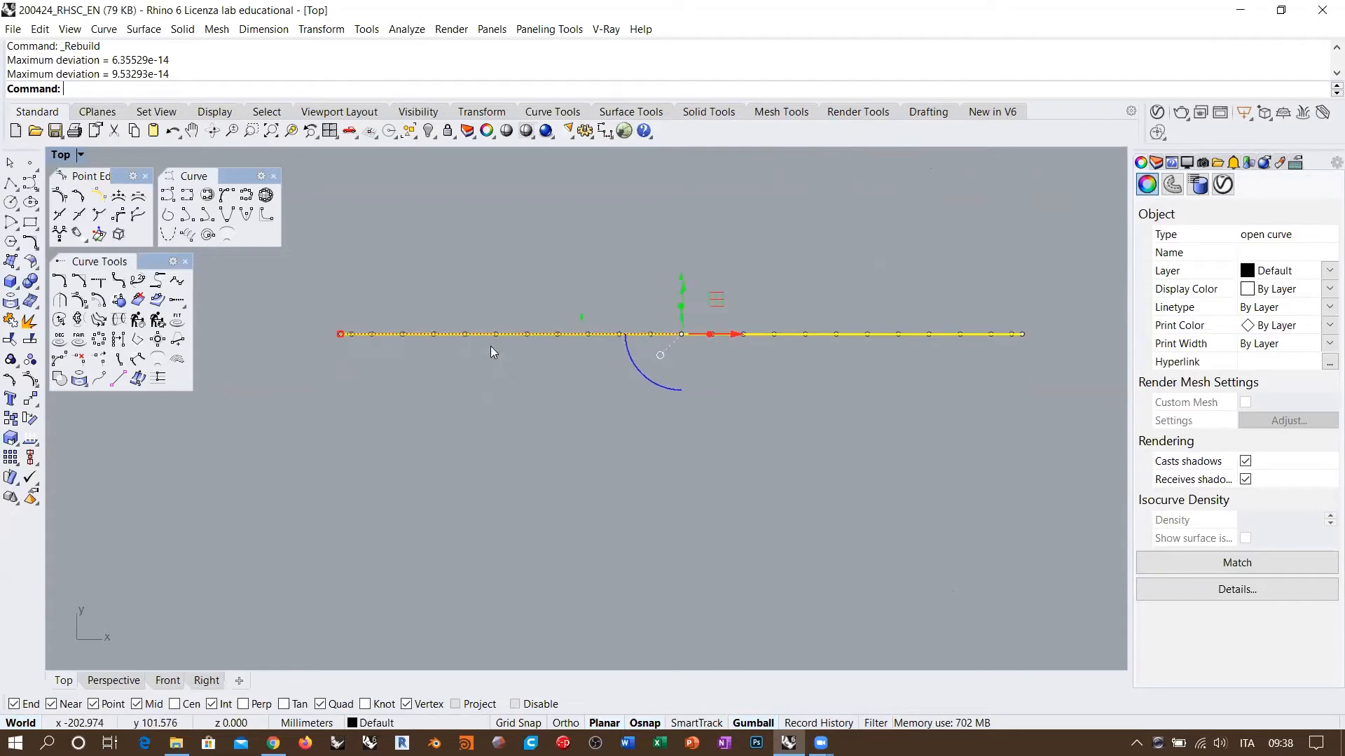
drag(360, 309, 440, 355)
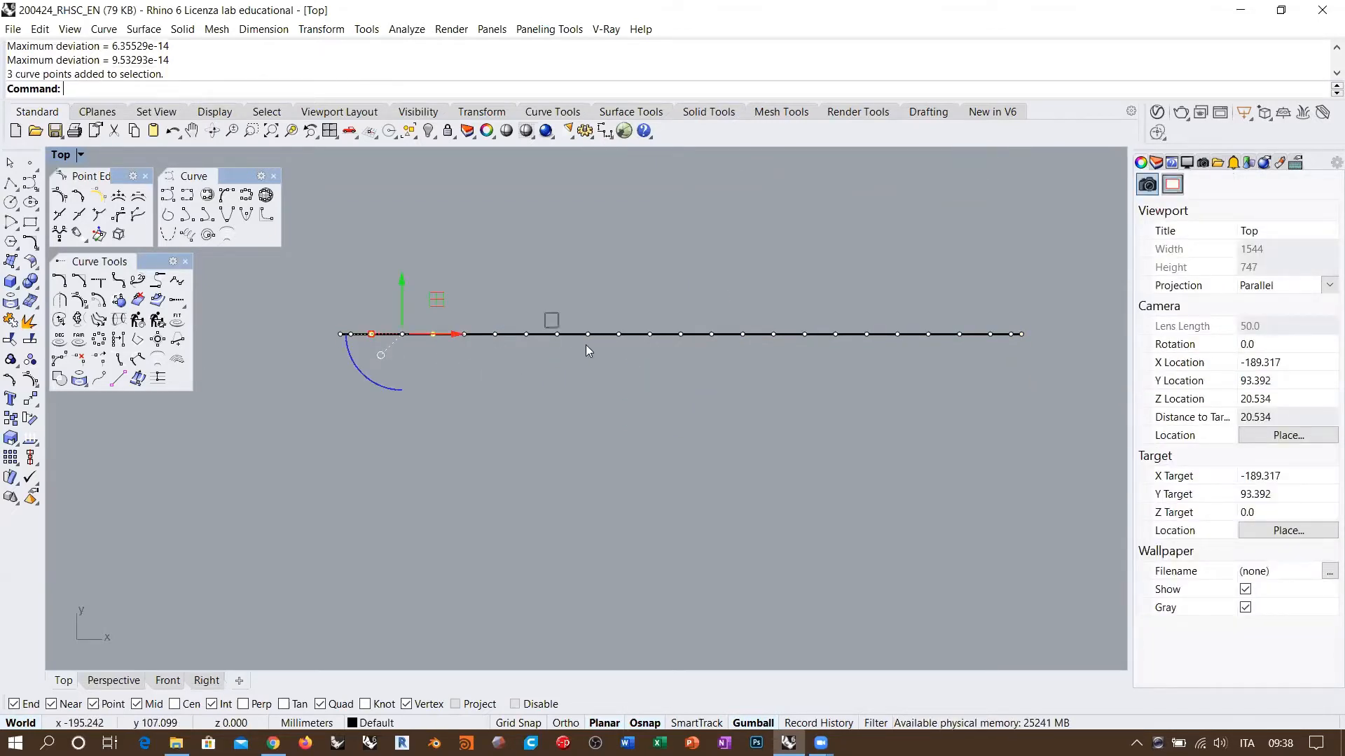
shift+drag(540, 313, 634, 356)
shift+drag(727, 355, 815, 320)
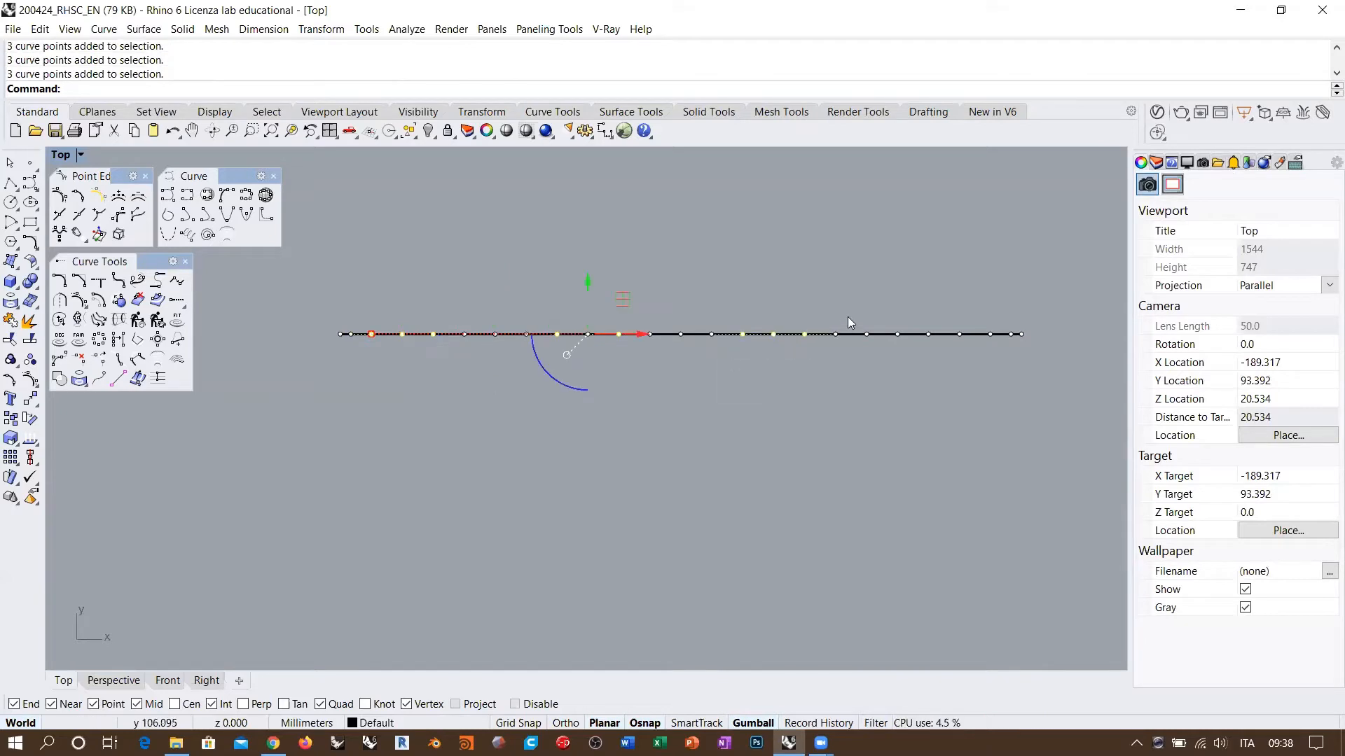
shift+drag(992, 351, 992, 351)
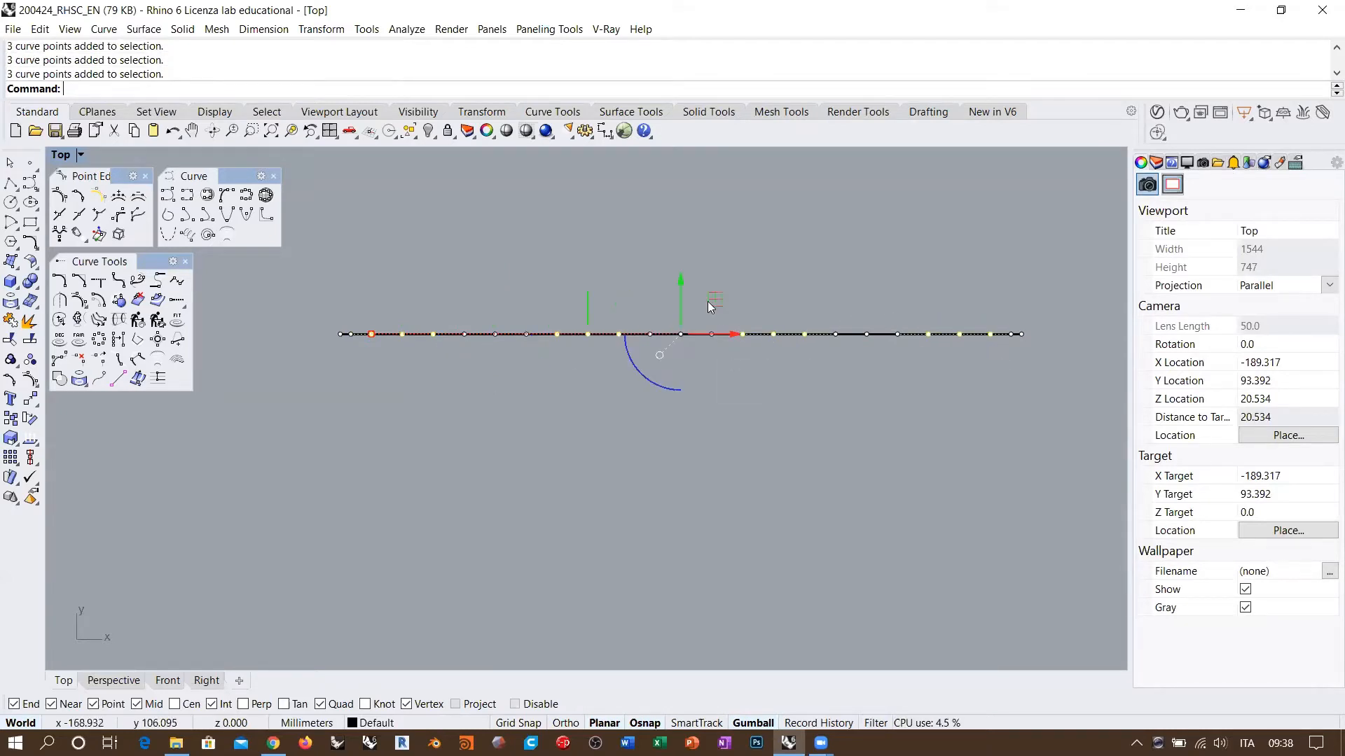
drag(685, 300, 683, 374)
key(Escape)
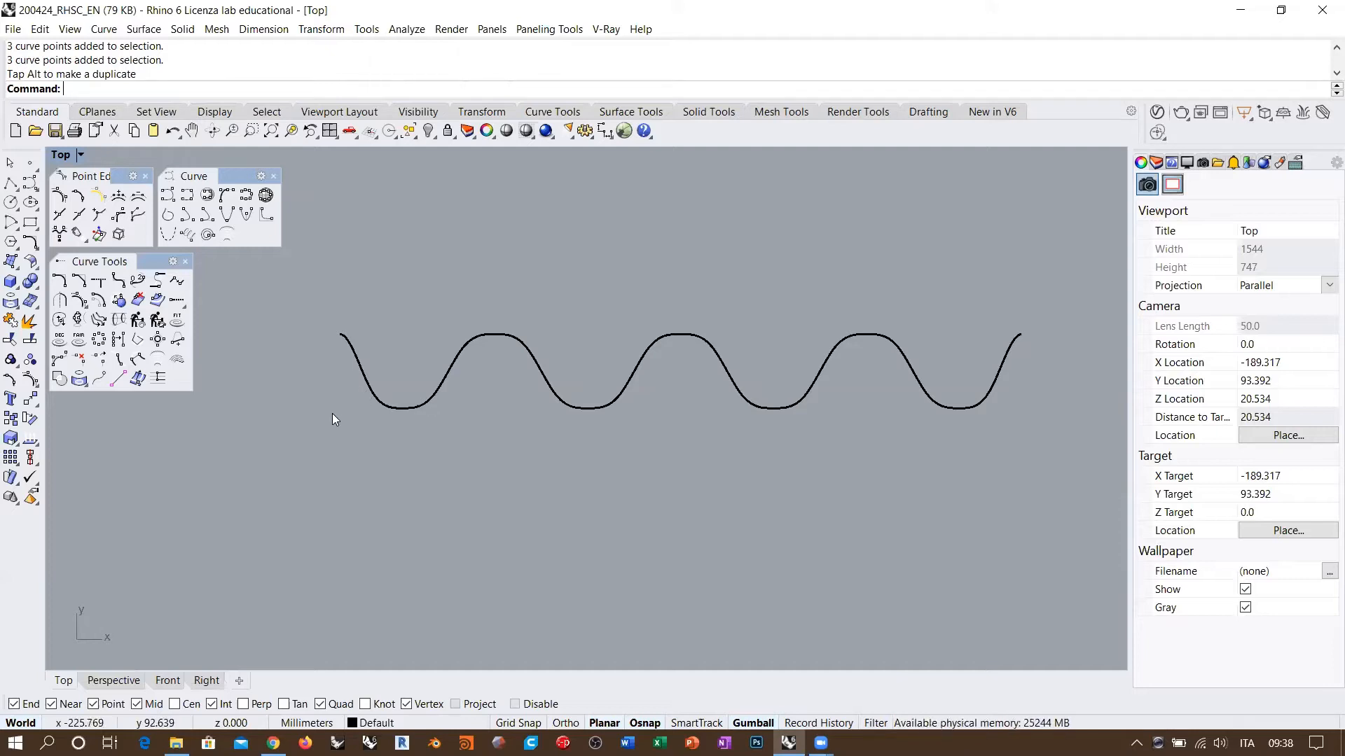
Move the new wave curve to the empty space just above the shallow four-point curve
scroll(532, 454, down, 10)
right_drag(693, 454, 608, 469)
click(557, 428)
drag(557, 429, 788, 231)
click(922, 208)
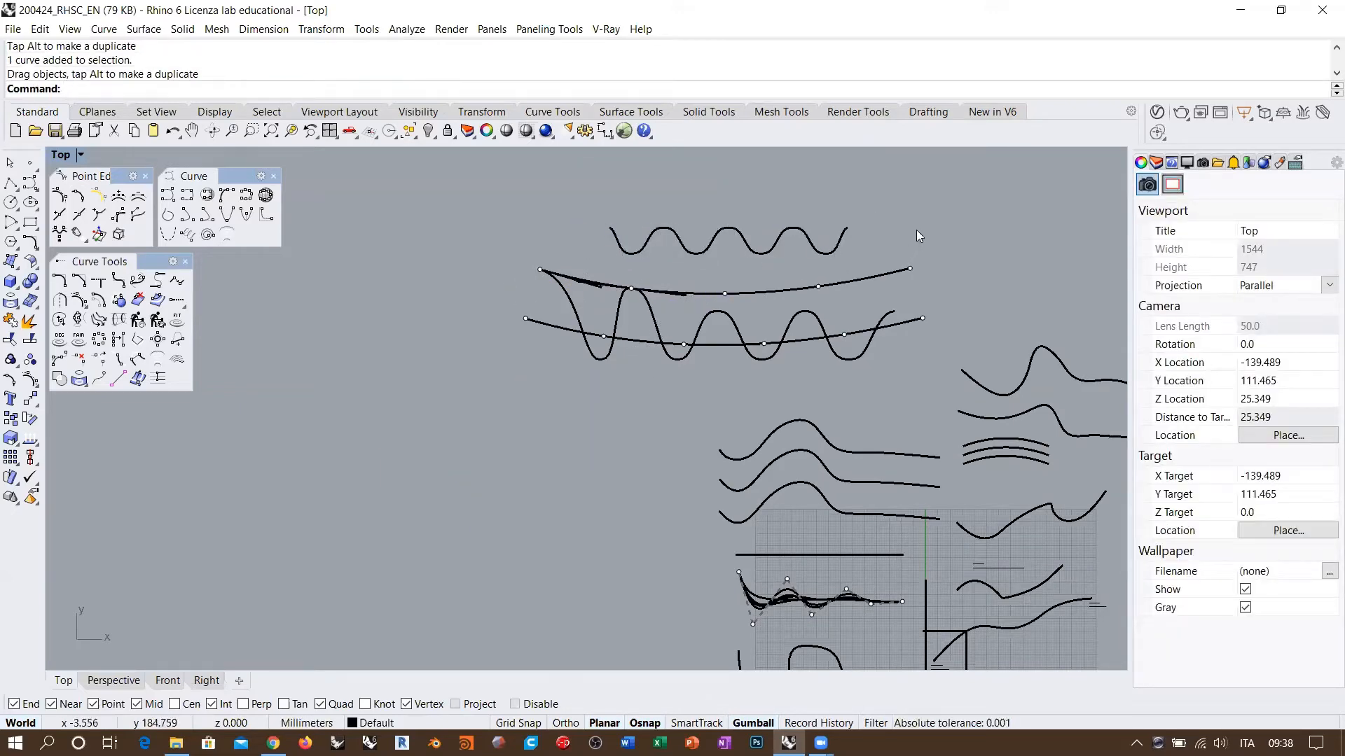
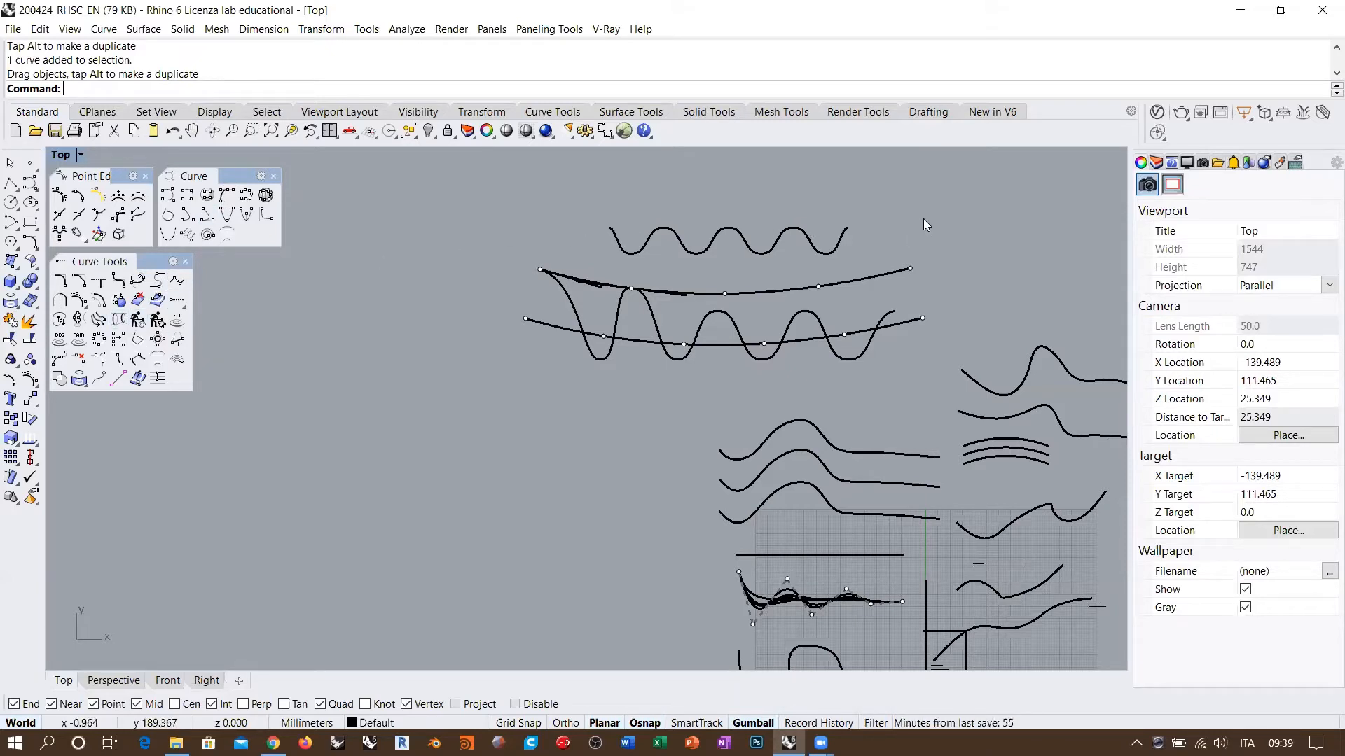
Move all the existing curves, points and texts straight left, clear of the construction grid
scroll(611, 248, down, 3)
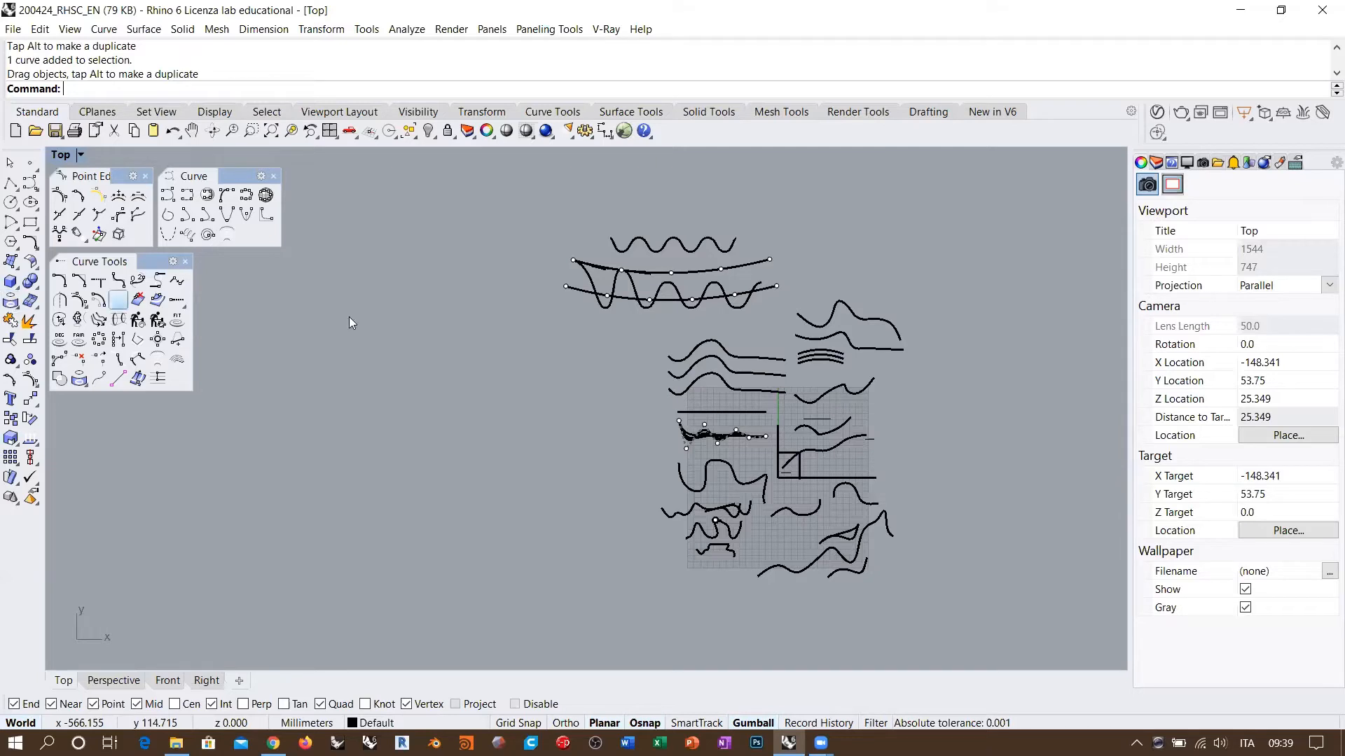
right_drag(817, 458, 663, 443)
scroll(615, 394, down, 2)
right_drag(642, 394, 709, 405)
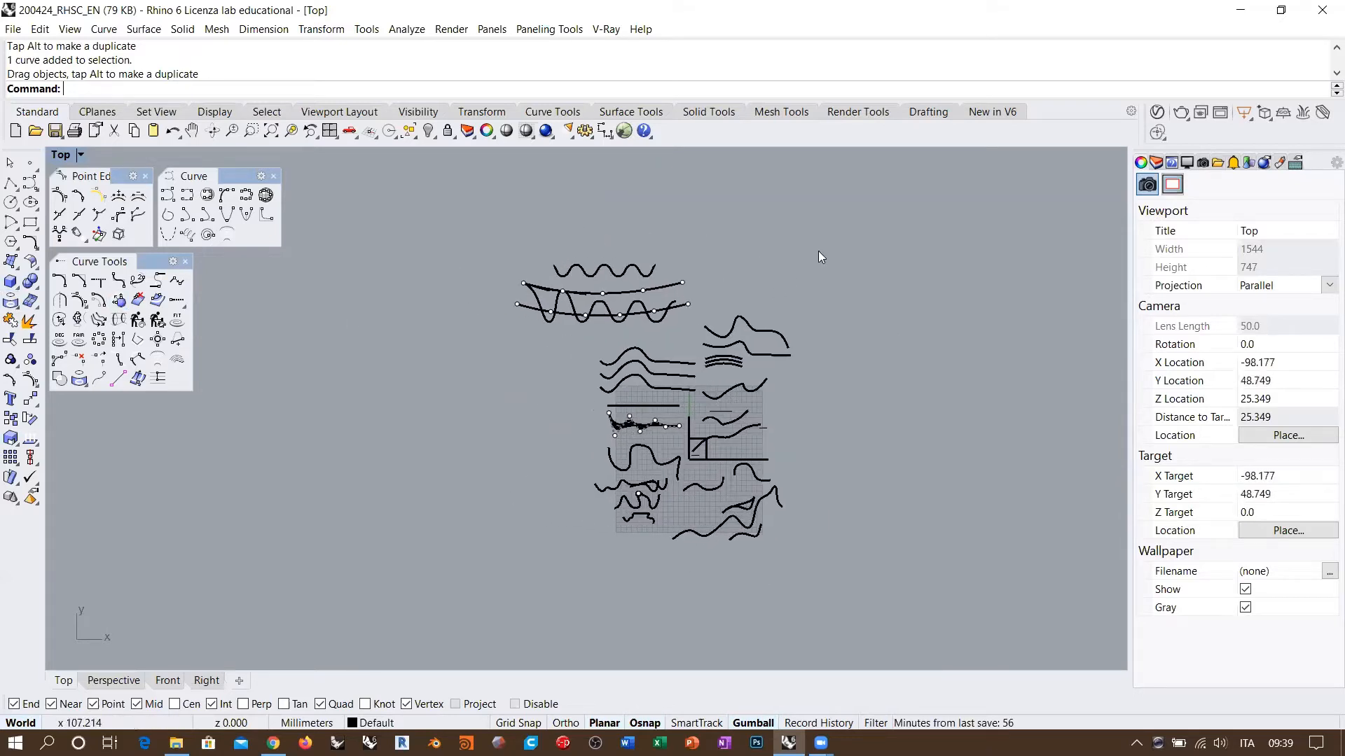
drag(818, 245, 473, 575)
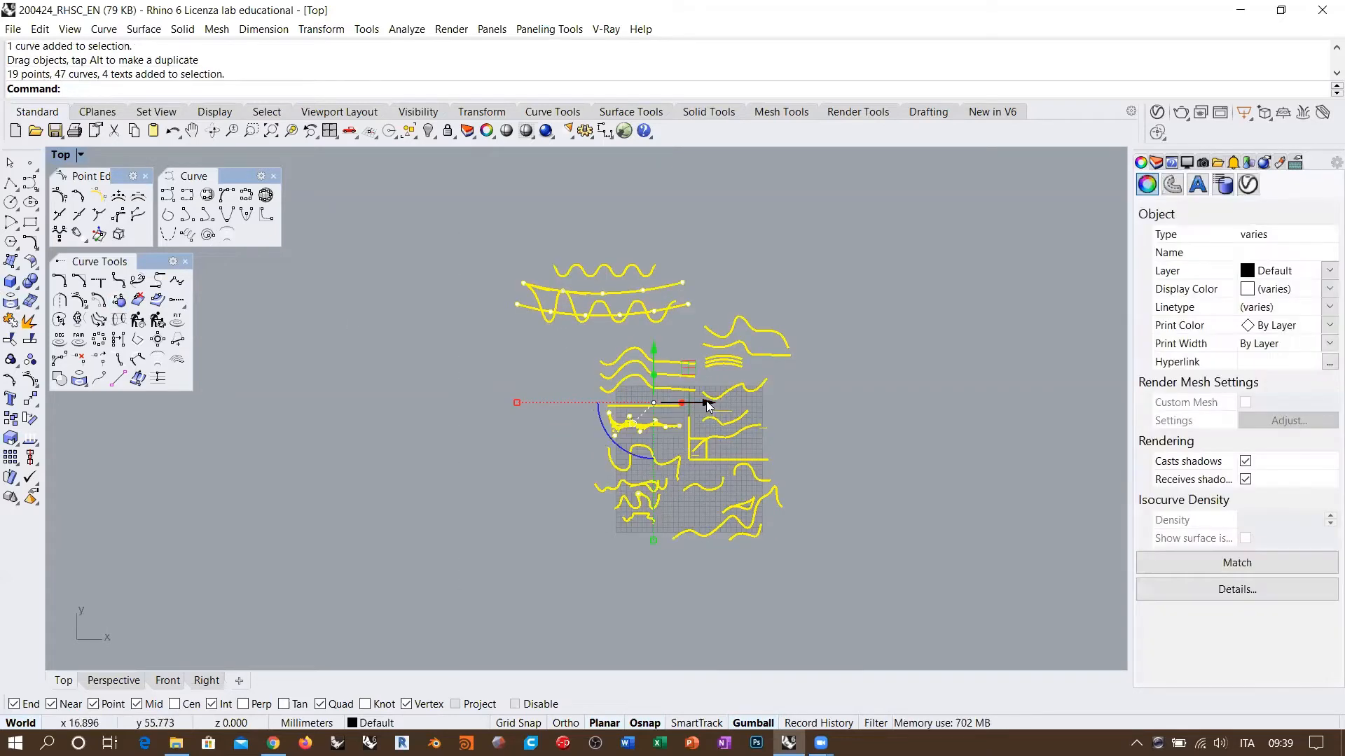
drag(706, 405, 475, 405)
click(231, 634)
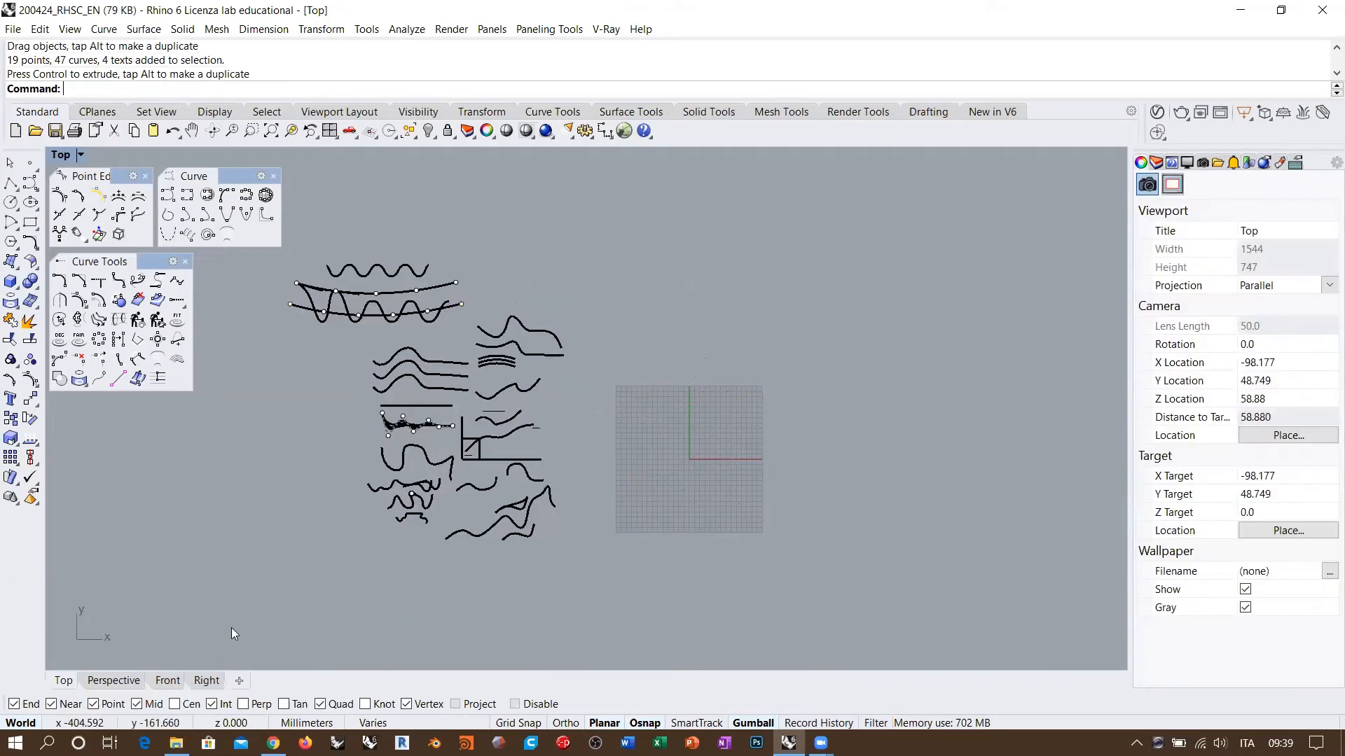
Draw a deformable rectangular plane around the origin in the Perspective view, with degree 3 and 10 points in both U and V
click(114, 680)
right_drag(590, 424, 574, 420)
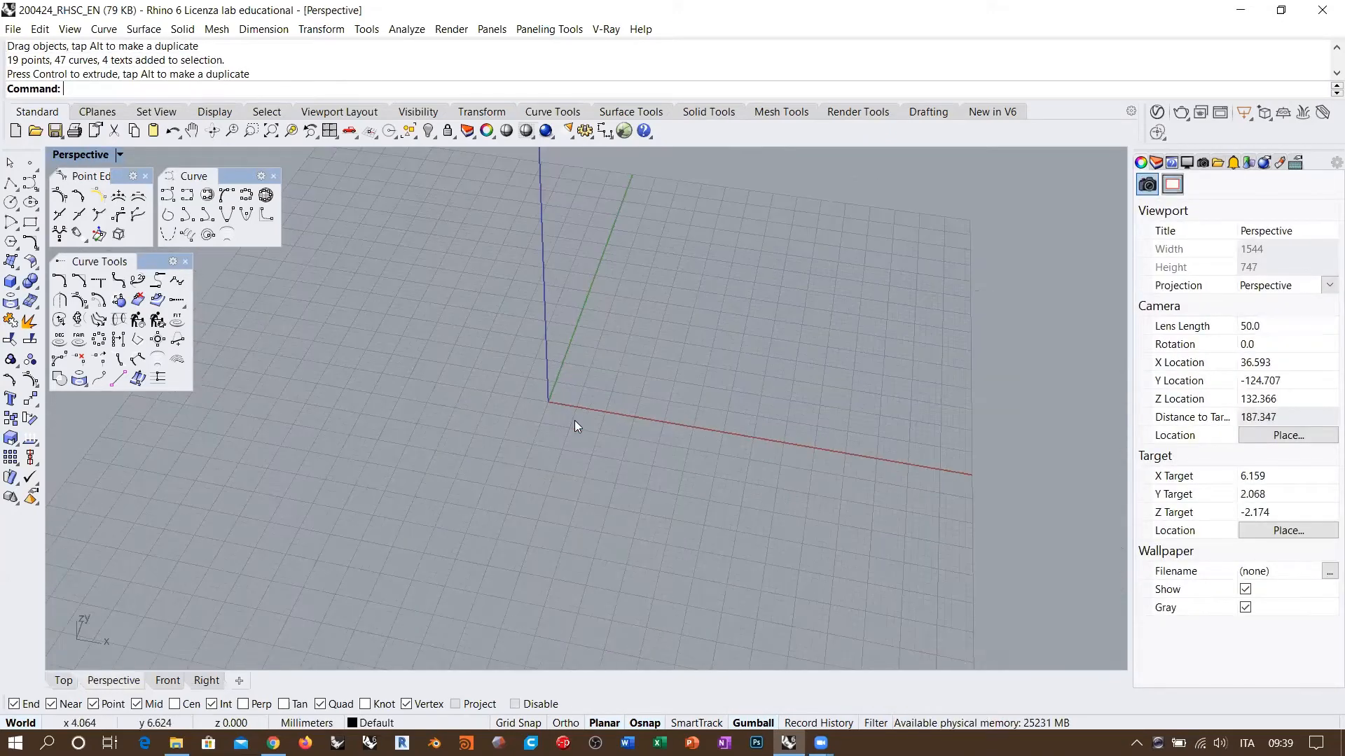
scroll(573, 387, up, 4)
middle_click(580, 363)
click(571, 344)
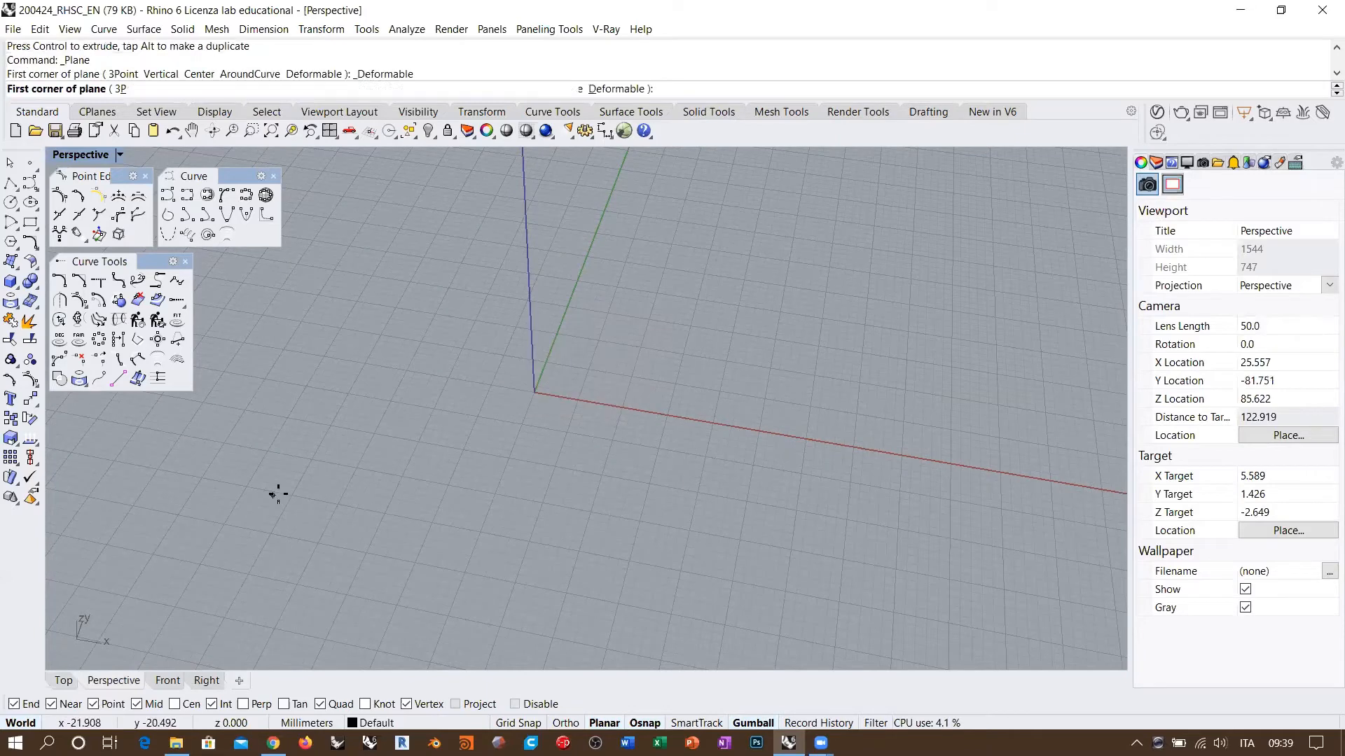
click(305, 413)
click(987, 303)
scroll(630, 386, down, 2)
scroll(686, 385, down, 2)
Turn on the plane's control points and select all of them
click(686, 385)
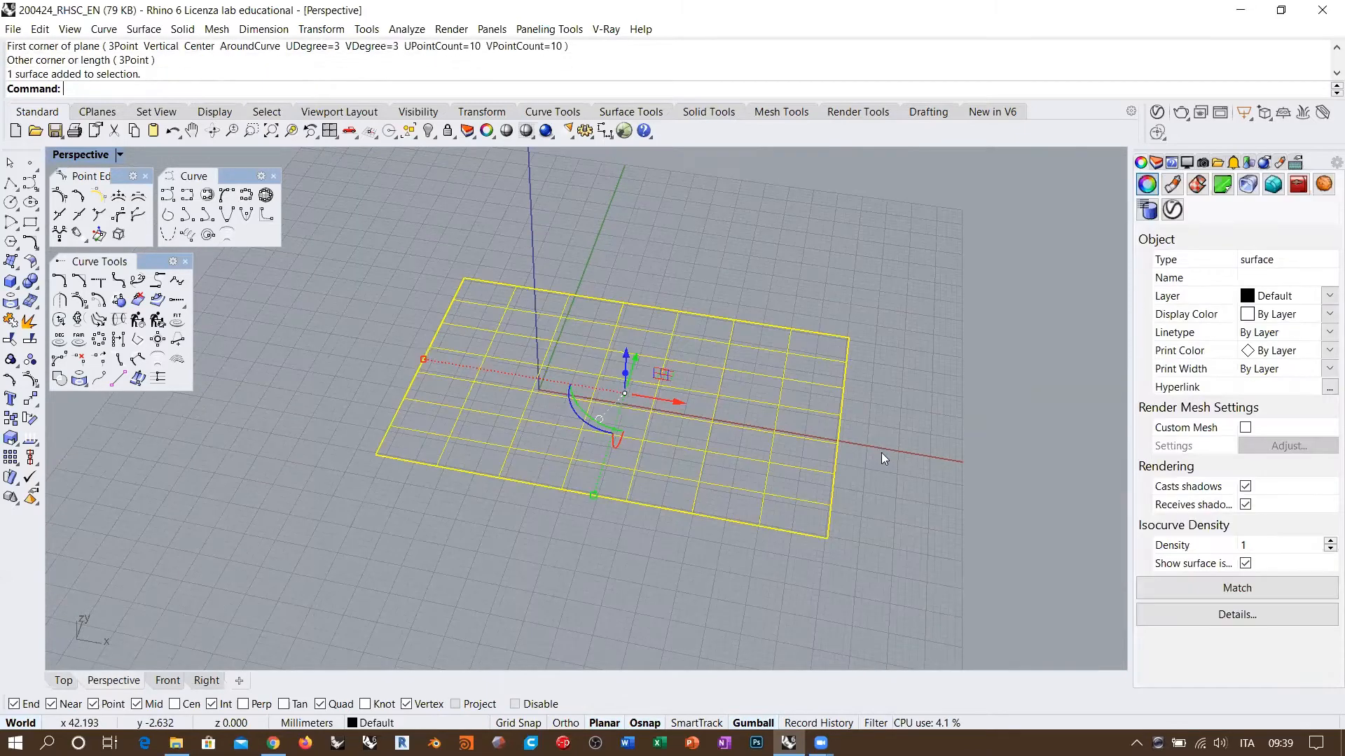
key(F10)
right_drag(729, 441, 781, 493)
drag(357, 258, 771, 580)
shift+drag(596, 239, 883, 554)
right_drag(881, 552, 813, 477)
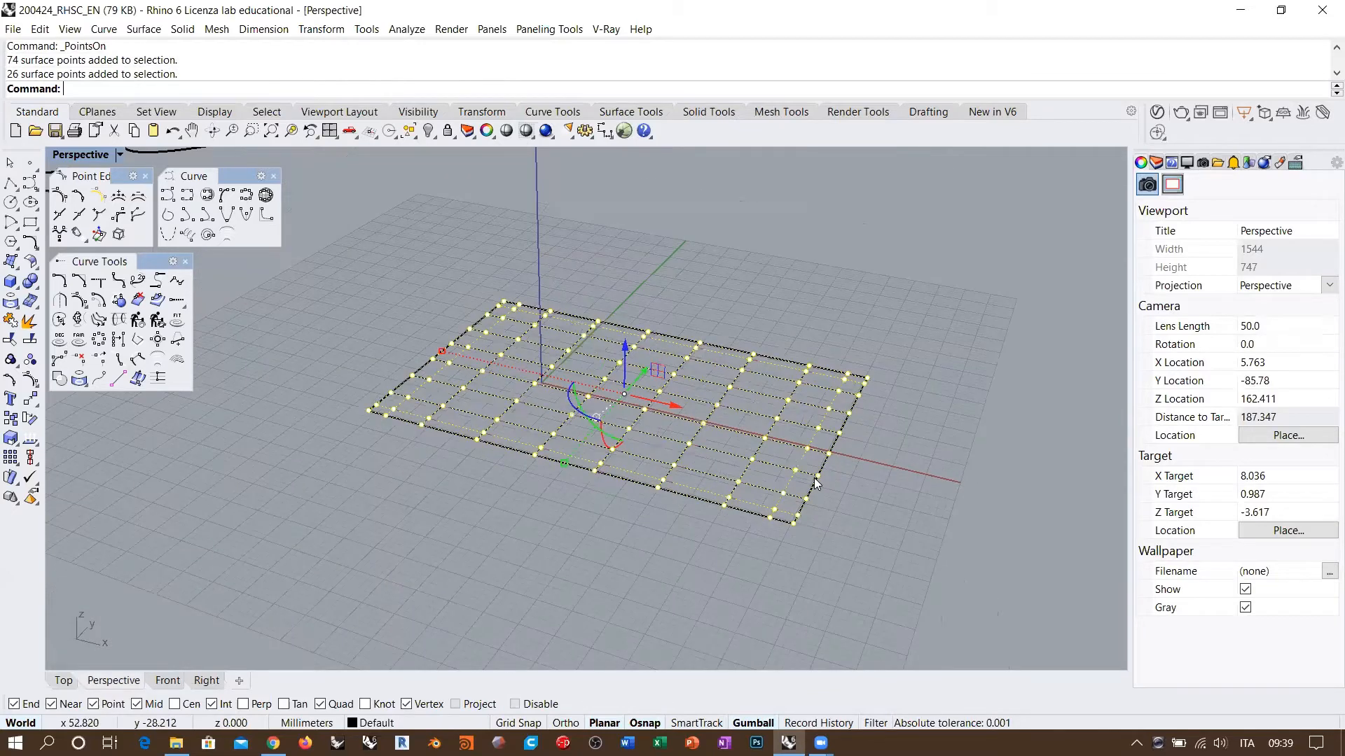
Soft-move the selected control points vertically upward from a point right of the origin, with the radius reaching beyond the plane's right edge
text(SoftMo)
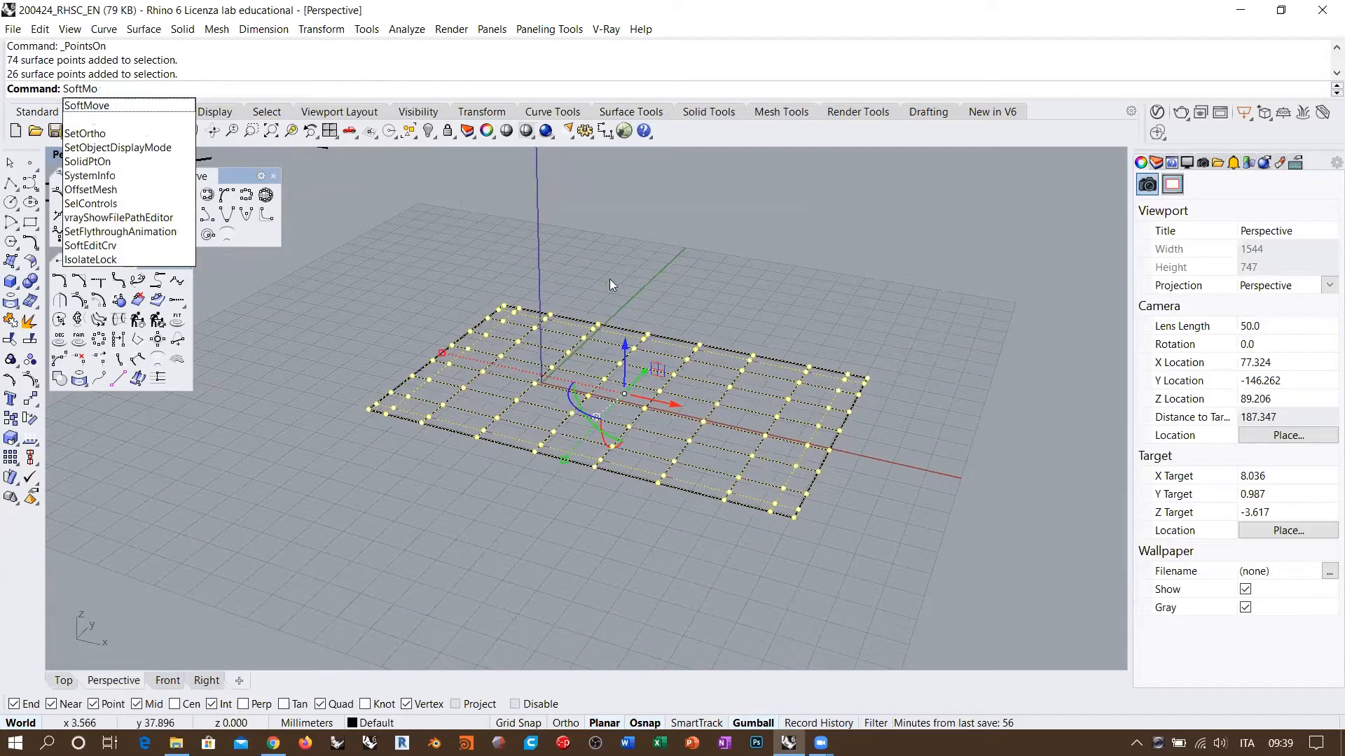
click(97, 106)
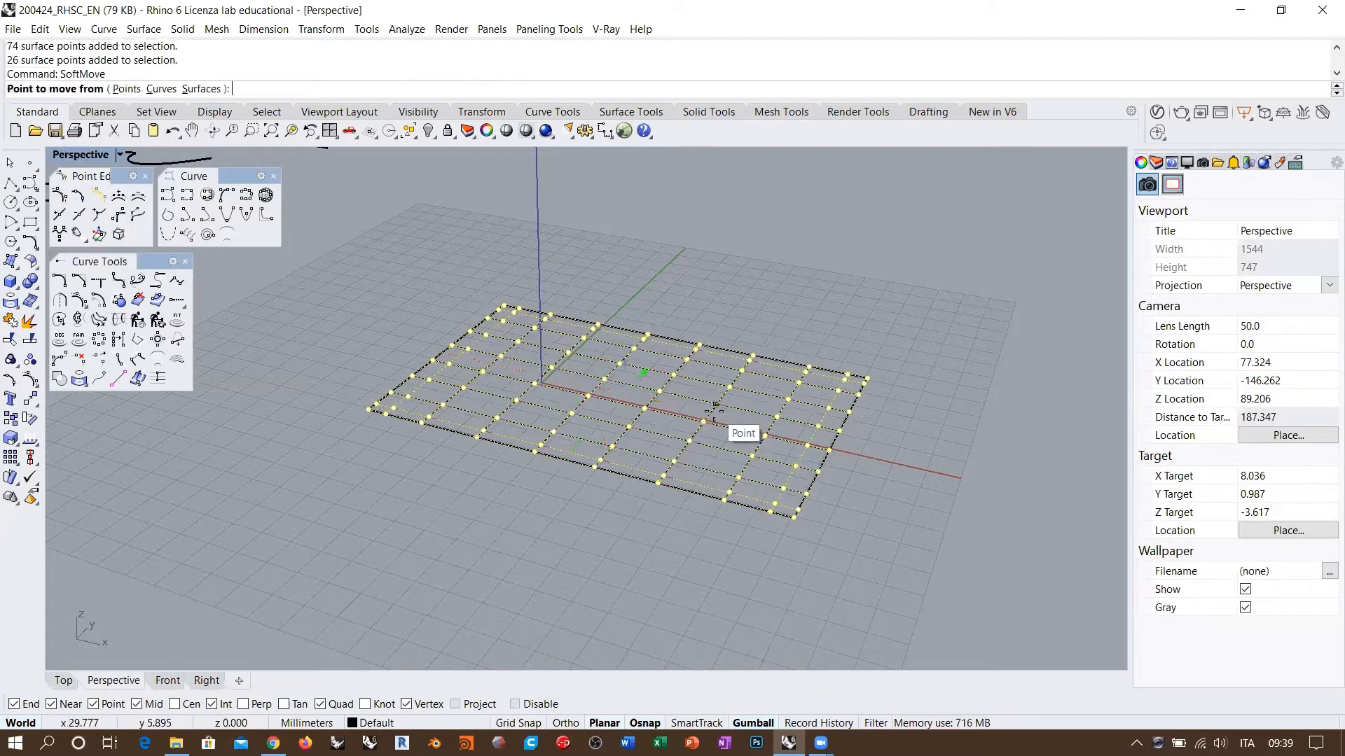
click(729, 422)
click(938, 453)
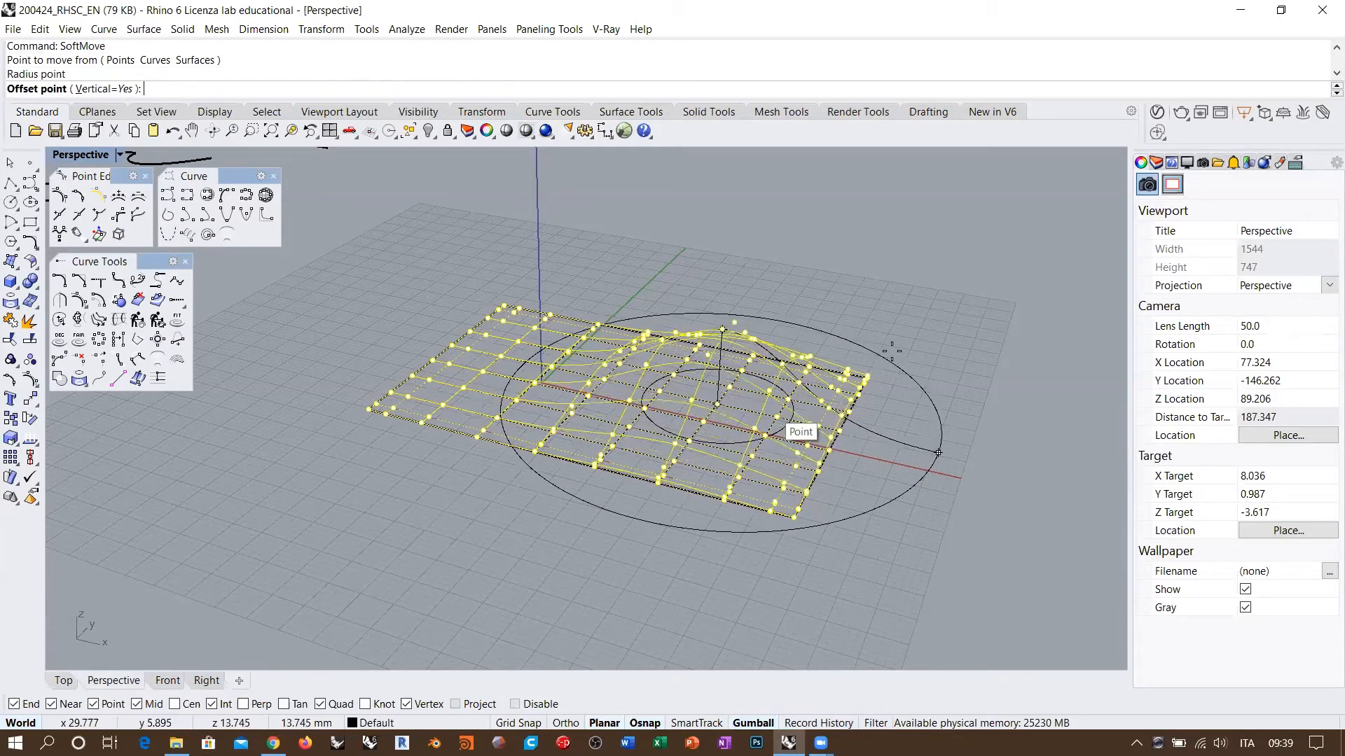
click(719, 318)
Hide the deformed surface's control points and display the Perspective view in Shaded mode
right_drag(708, 376, 729, 428)
right_click(939, 498)
right_drag(826, 378, 935, 281)
key(Escape)
key(Escape)
click(526, 131)
mouse_move(700, 280)
right_down()
mouse_move(705, 358)
mouse_move(669, 292)
right_up()
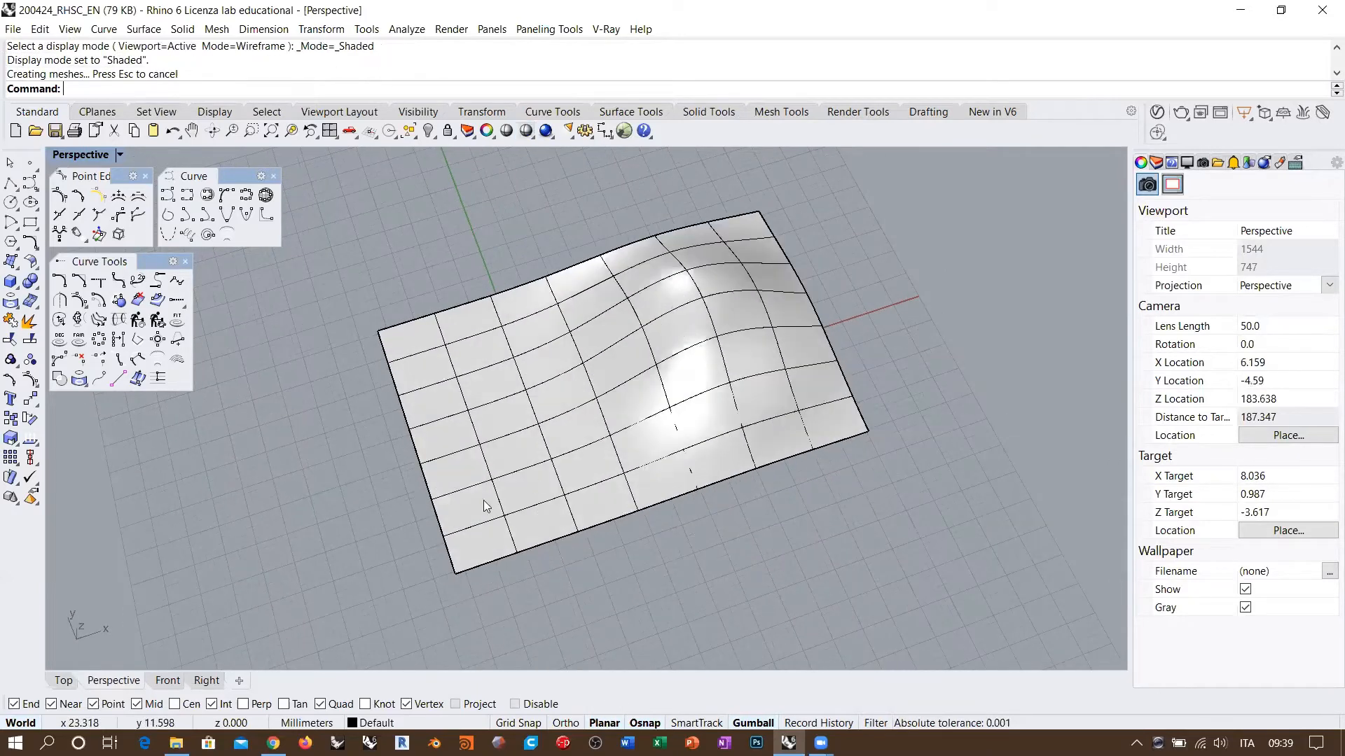
In the Top view, draw a degree-3 control point curve with seven points, waving across the surface from upper left to lower right
click(64, 680)
right_drag(687, 372, 605, 325)
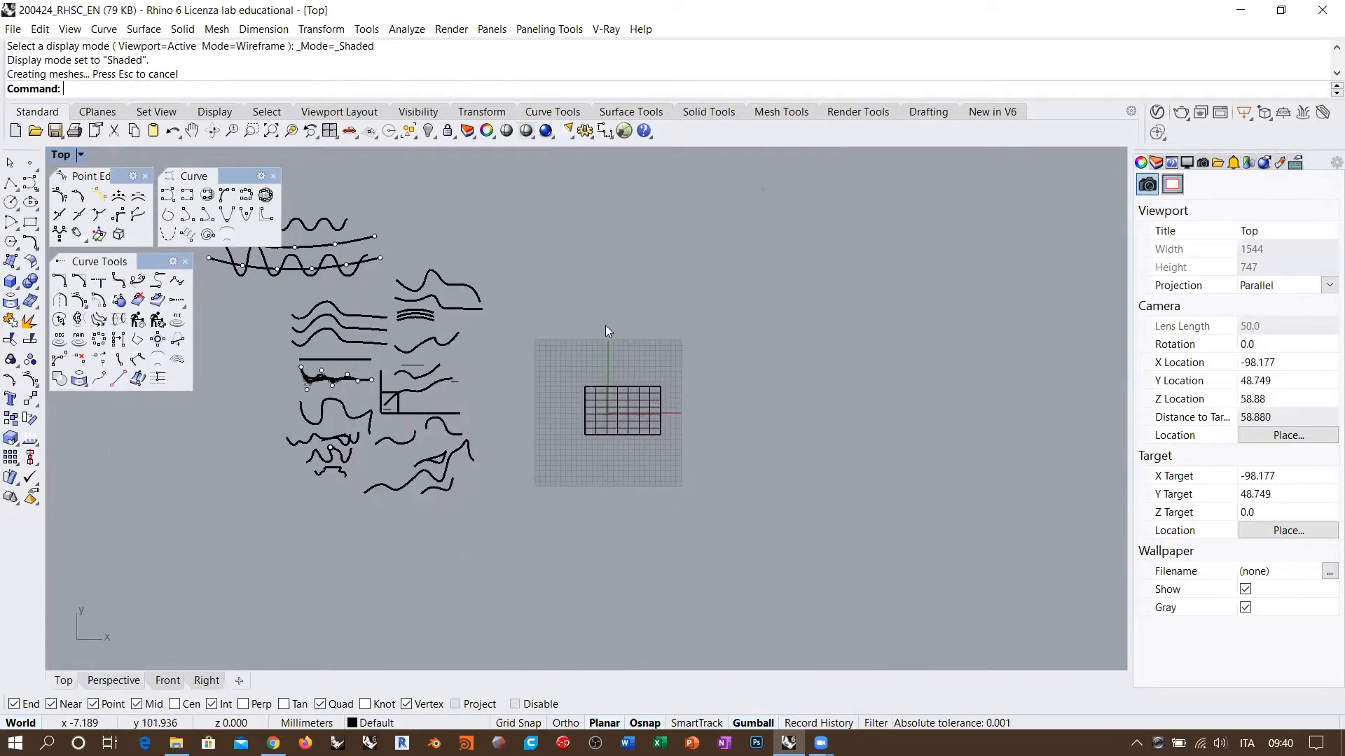
scroll(605, 418, up, 18)
right_drag(776, 353, 700, 395)
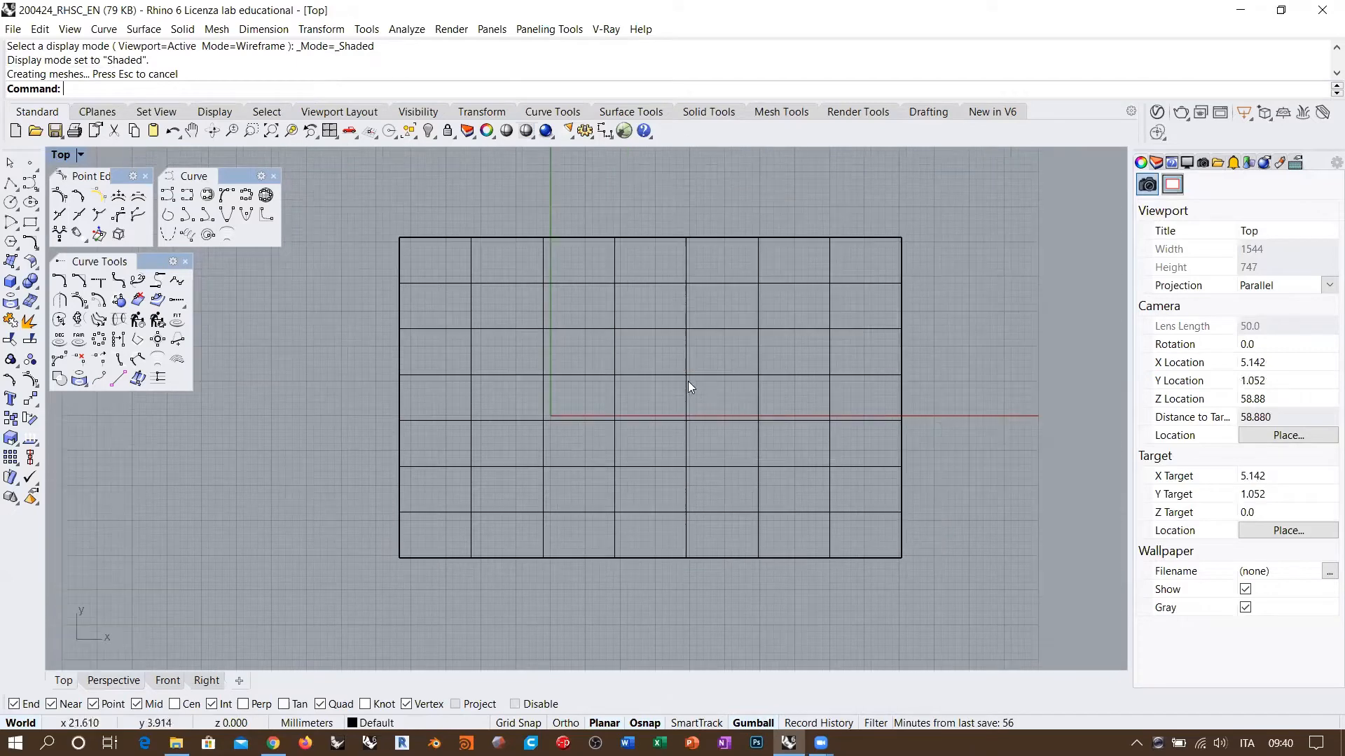
click(29, 183)
click(435, 308)
click(523, 440)
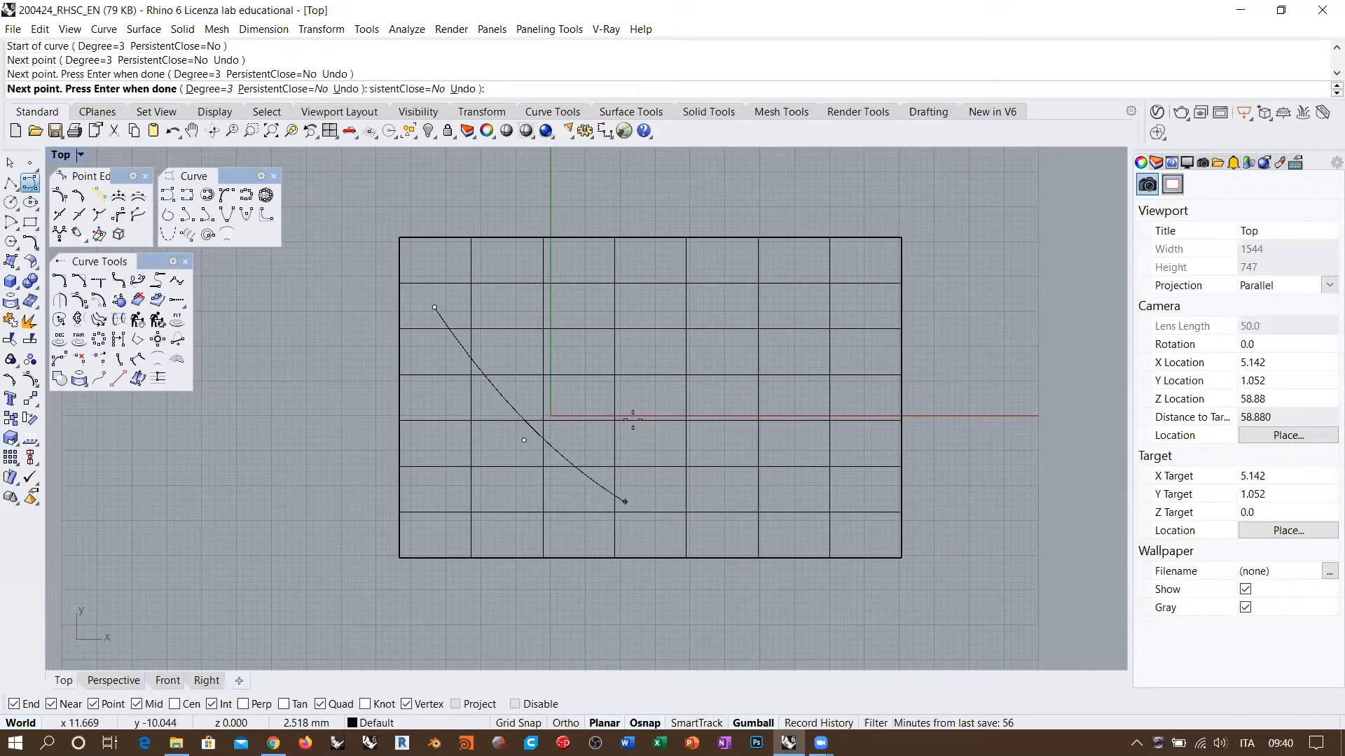
click(625, 501)
click(673, 328)
click(771, 274)
click(806, 456)
click(863, 509)
key(Return)
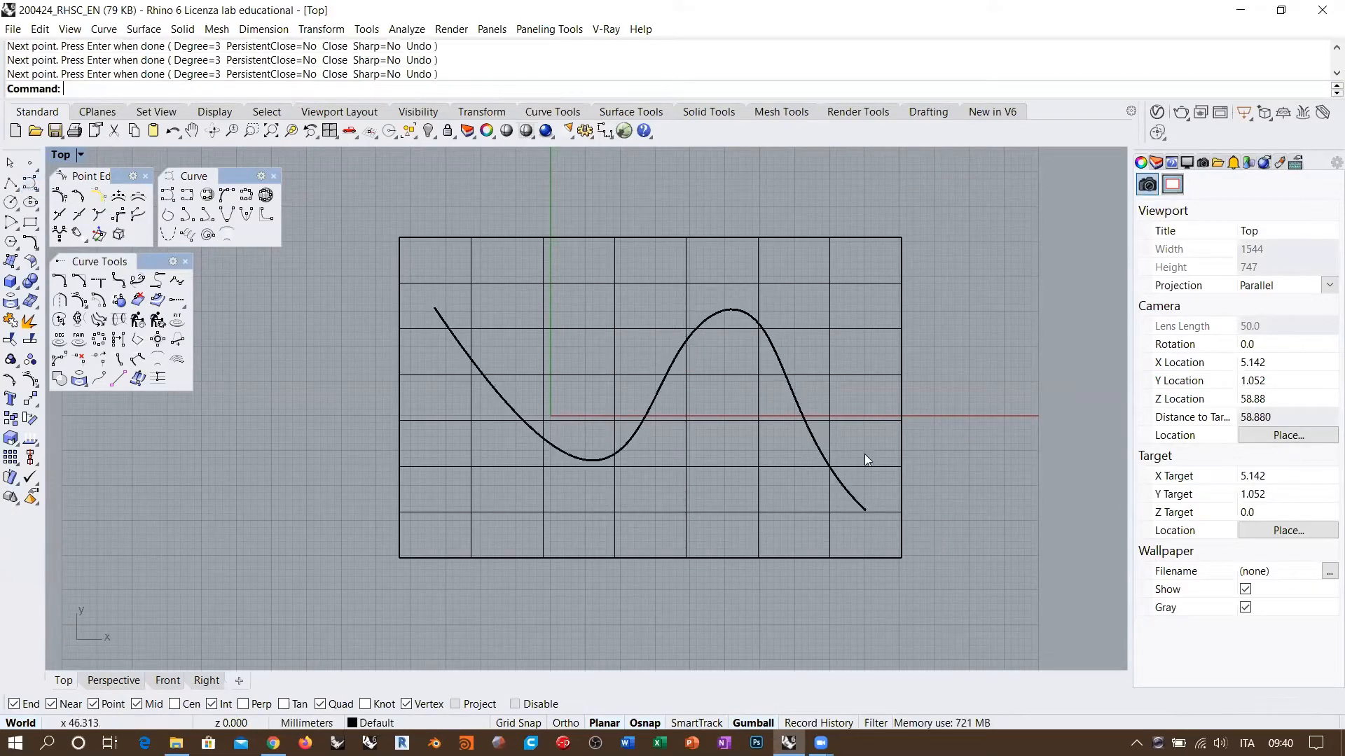
Examine the new wave curve's control points by highlighting its first four, and clear the selection
click(702, 320)
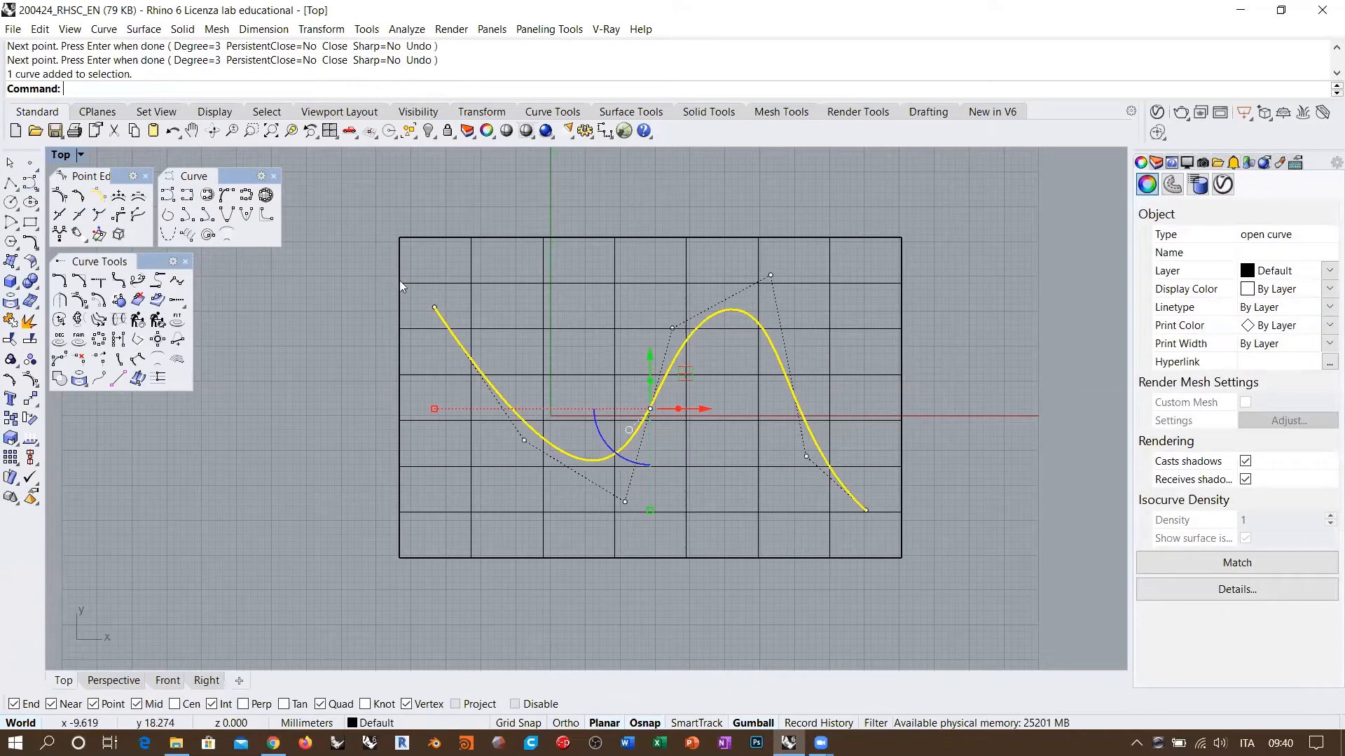
drag(349, 265, 752, 529)
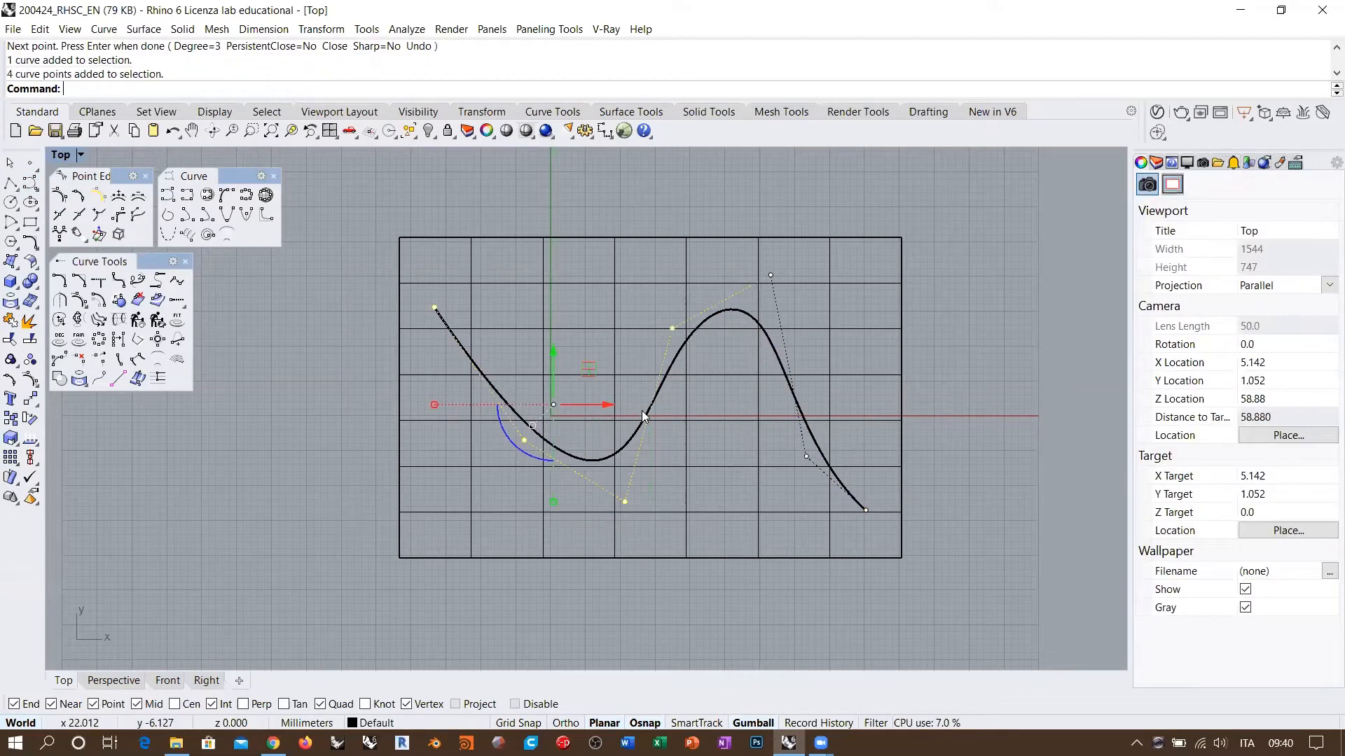
key(Escape)
key(Escape)
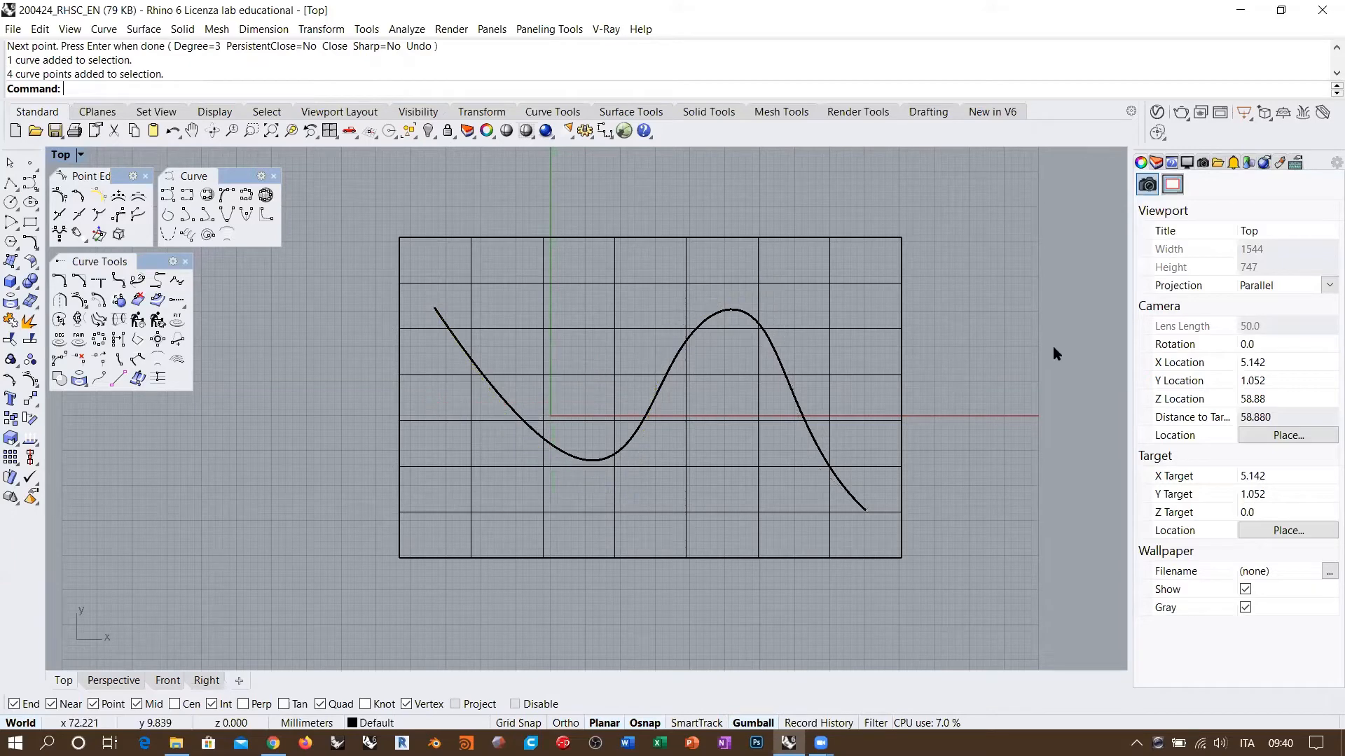
Raise the wave curve vertically in the Perspective view so it floats above the bumped surface
click(135, 679)
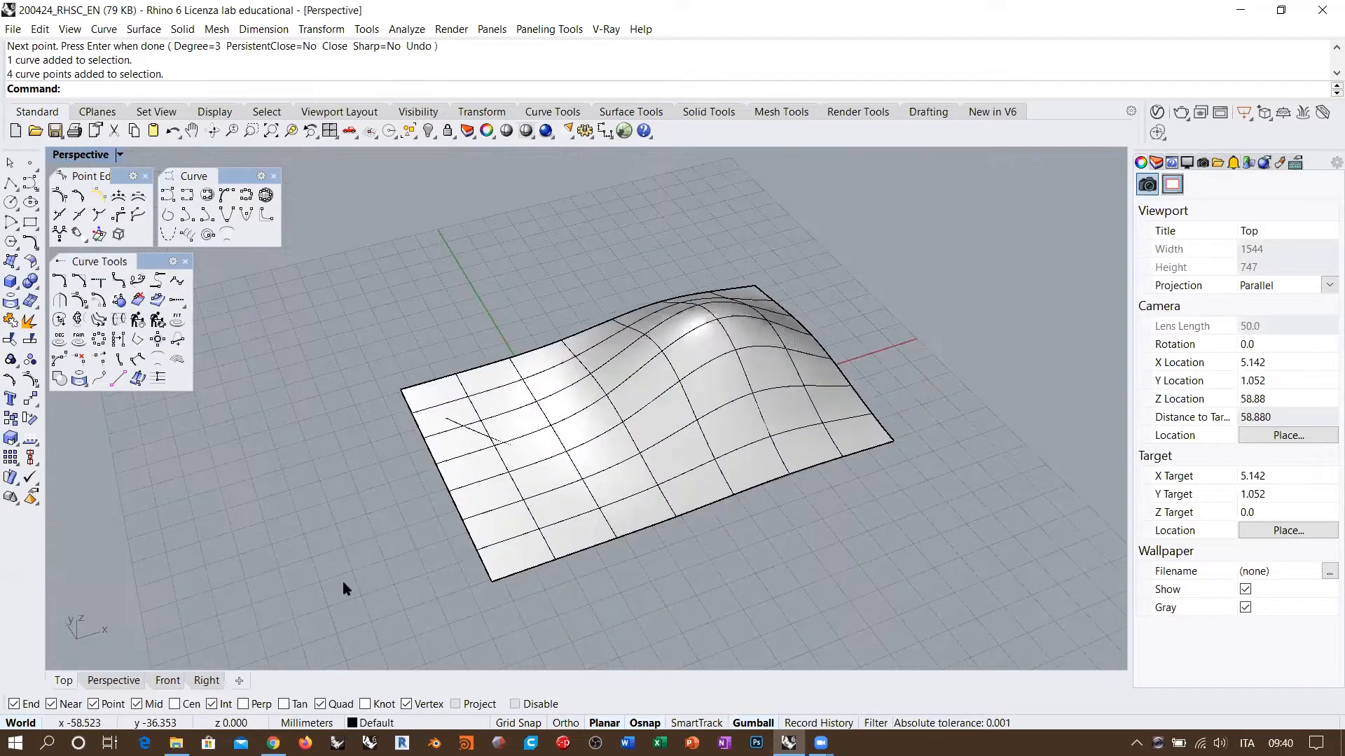
right_drag(623, 434, 641, 543)
click(656, 414)
drag(624, 393, 624, 252)
key(Escape)
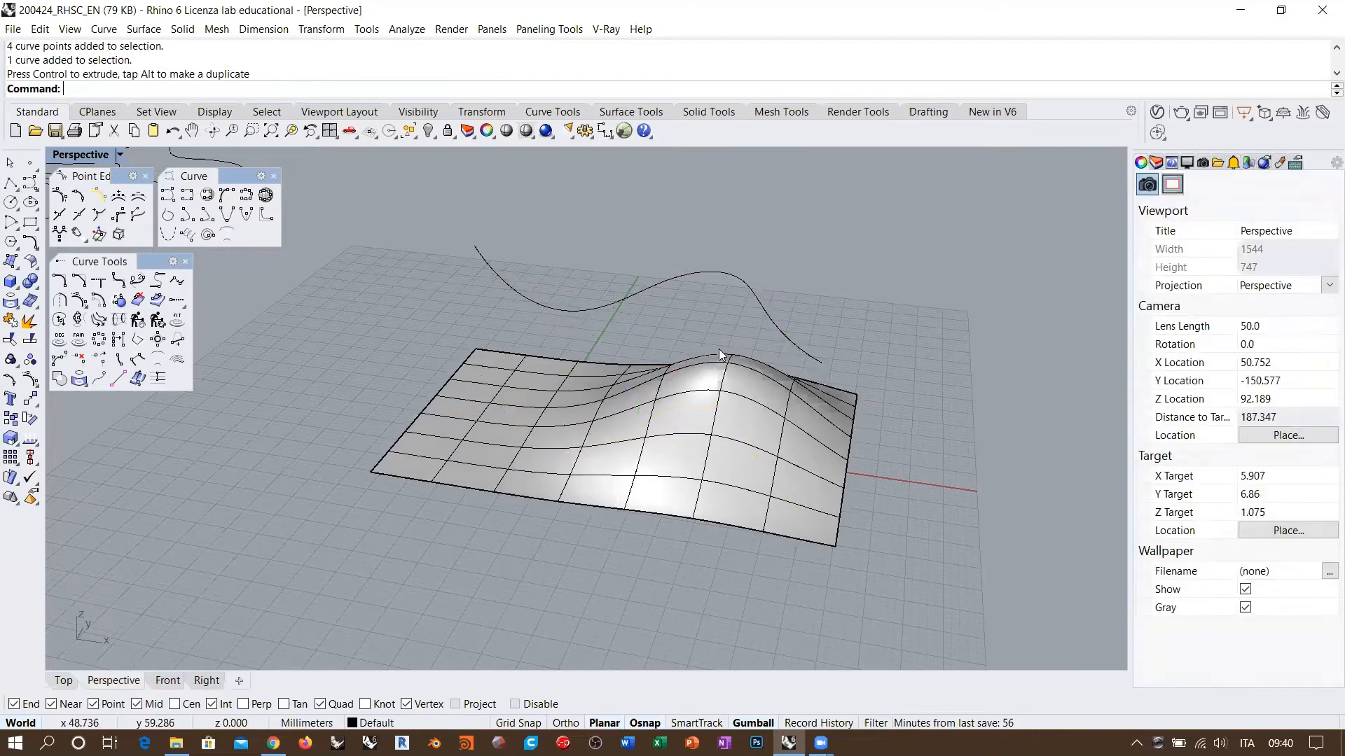
Set the Perspective view to Wireframe display, with both the floating curve and the surface in view
right_drag(719, 349, 586, 207)
click(524, 134)
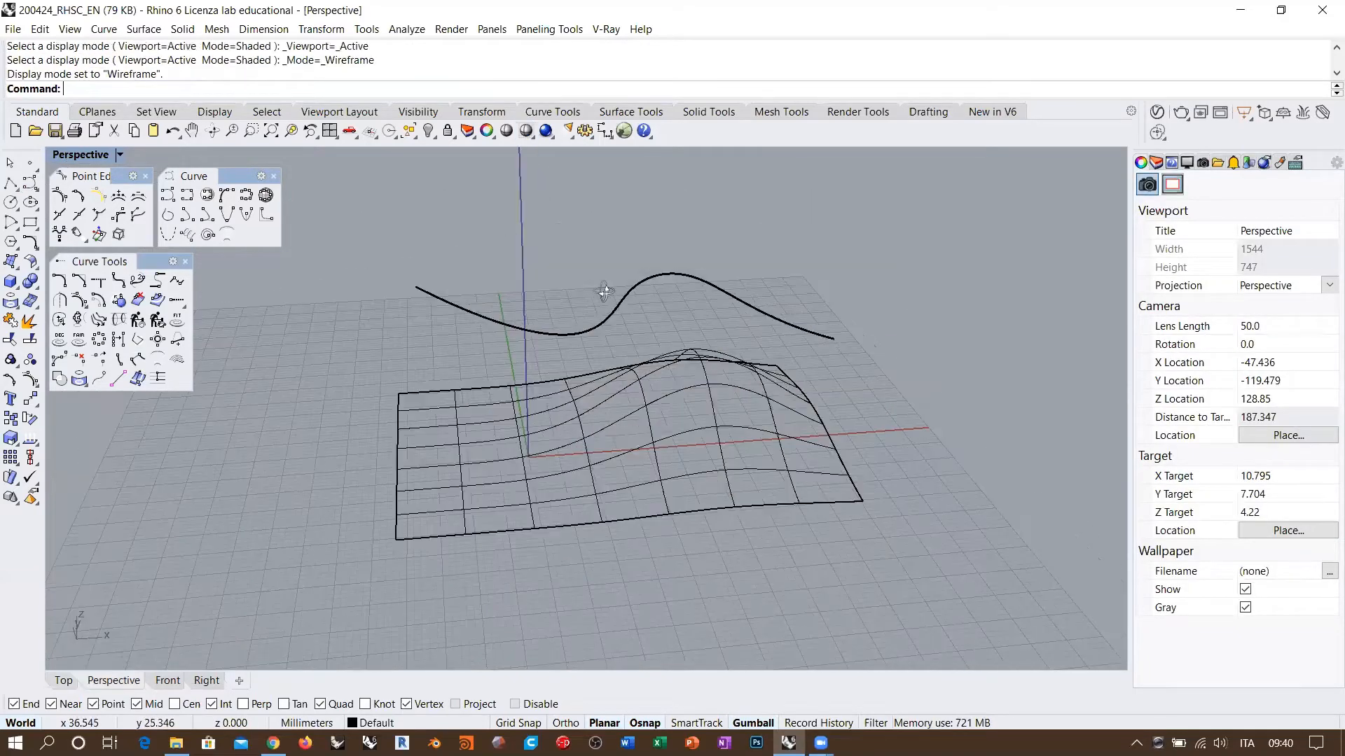
right_drag(599, 291, 621, 406)
right_drag(656, 345, 648, 285)
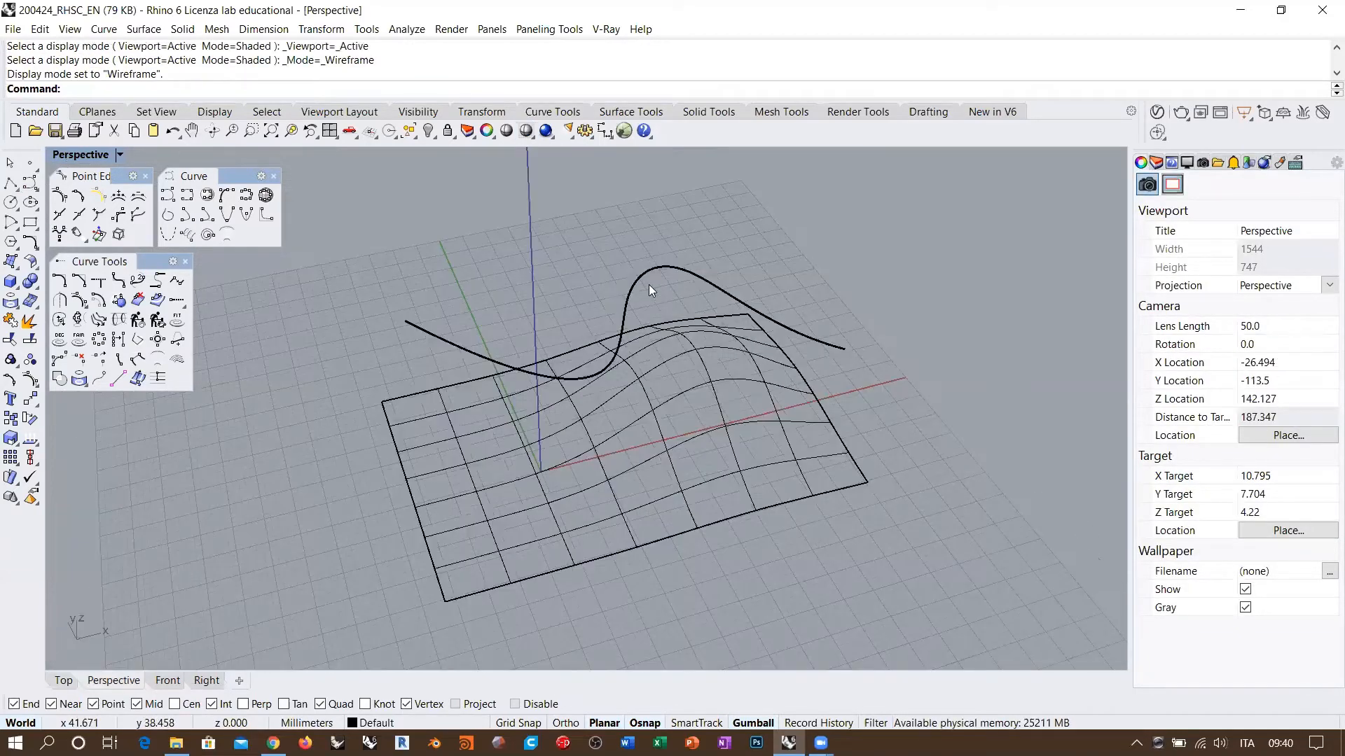
right_drag(664, 420, 664, 417)
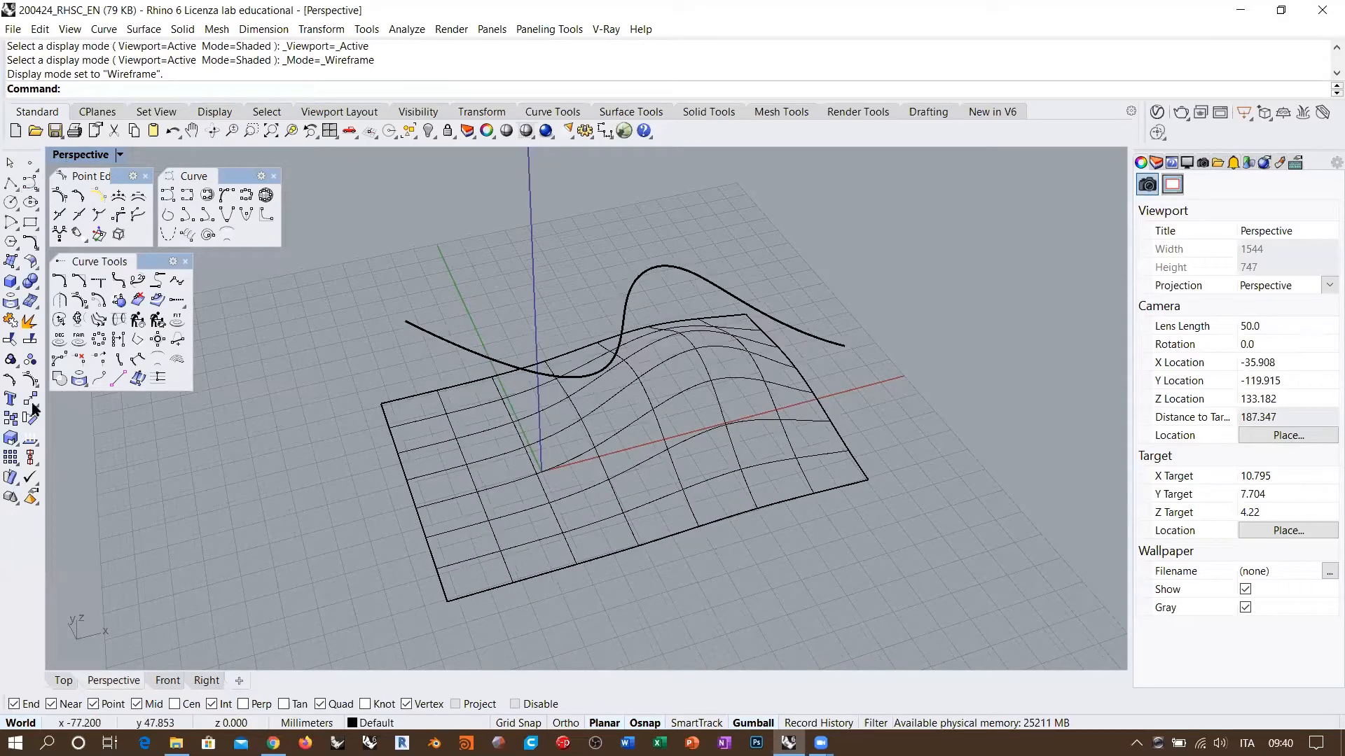
Project the floating wave curve onto the bumped surface along the CPlaneZ direction, keeping the input curve
click(10, 319)
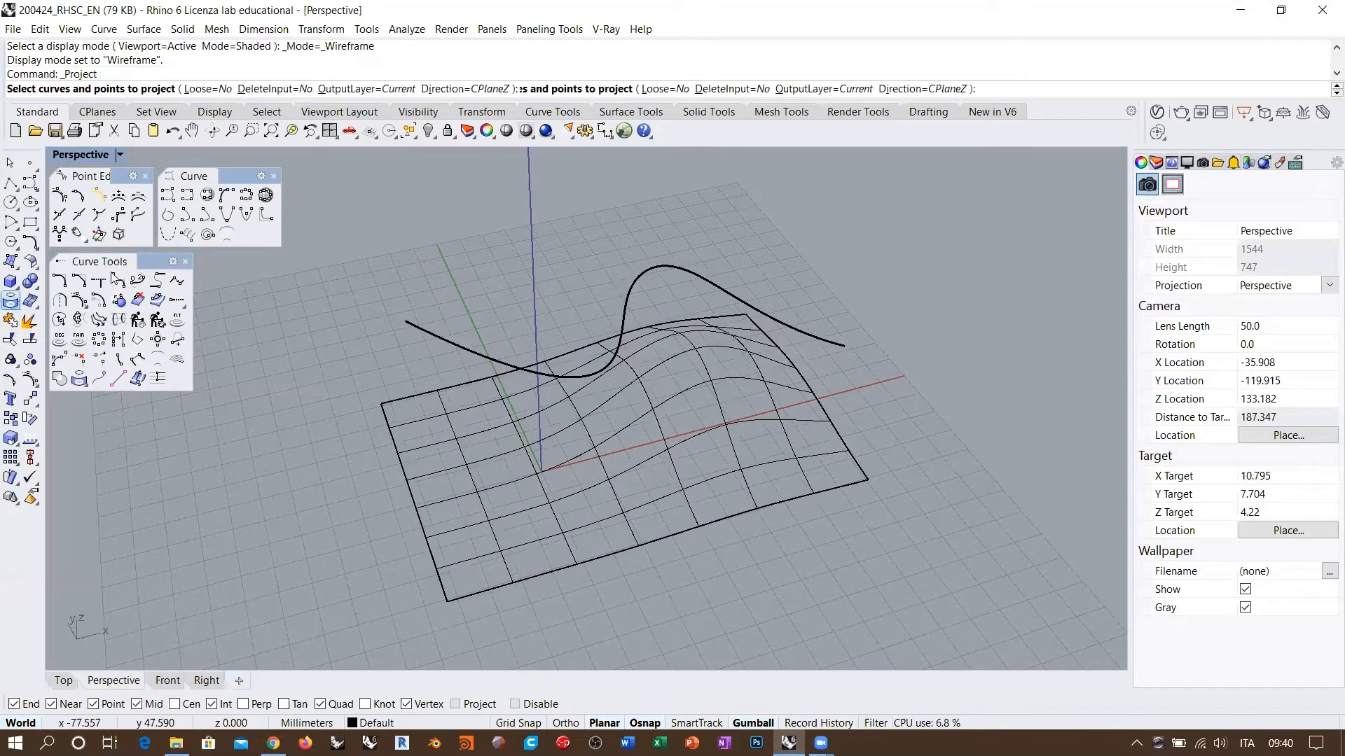
click(653, 269)
key(Return)
click(709, 385)
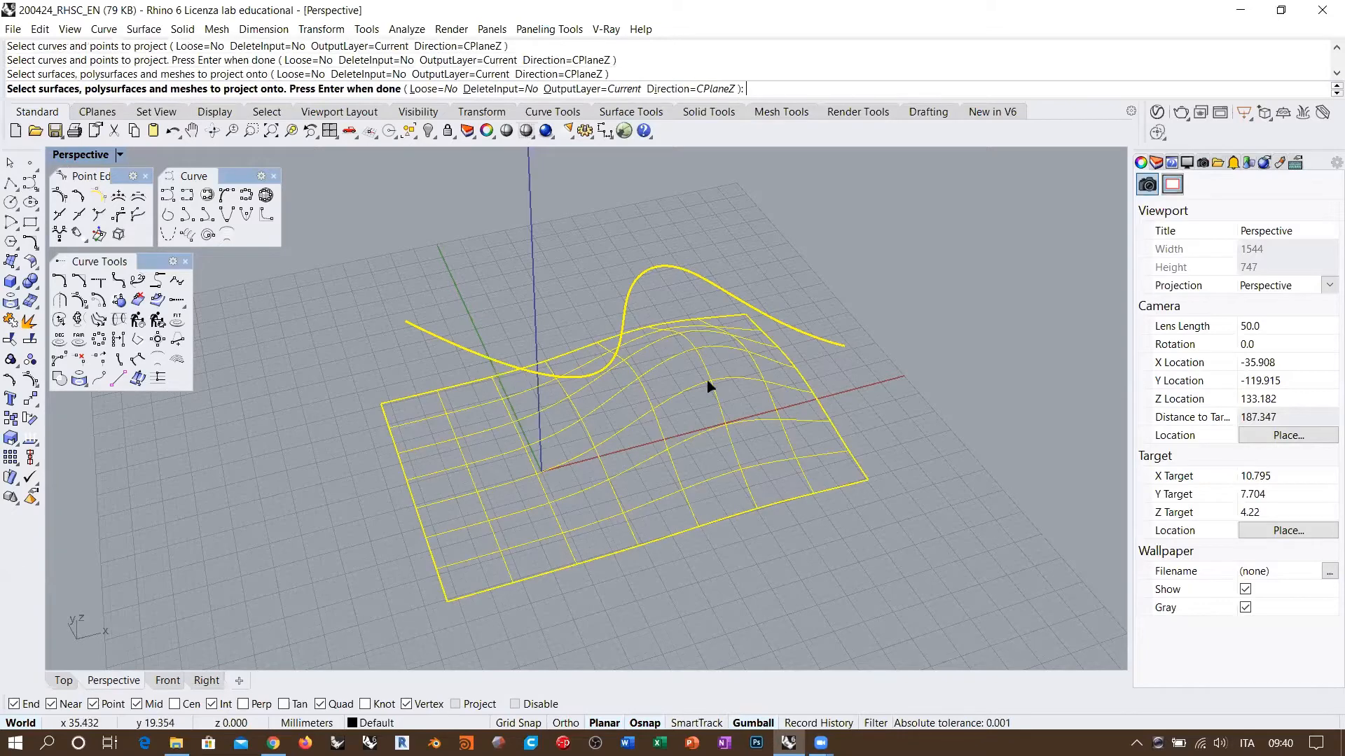
key(Return)
Compare the projected curve with the original one in the Perspective, Top and Front views
right_drag(913, 419, 63, 677)
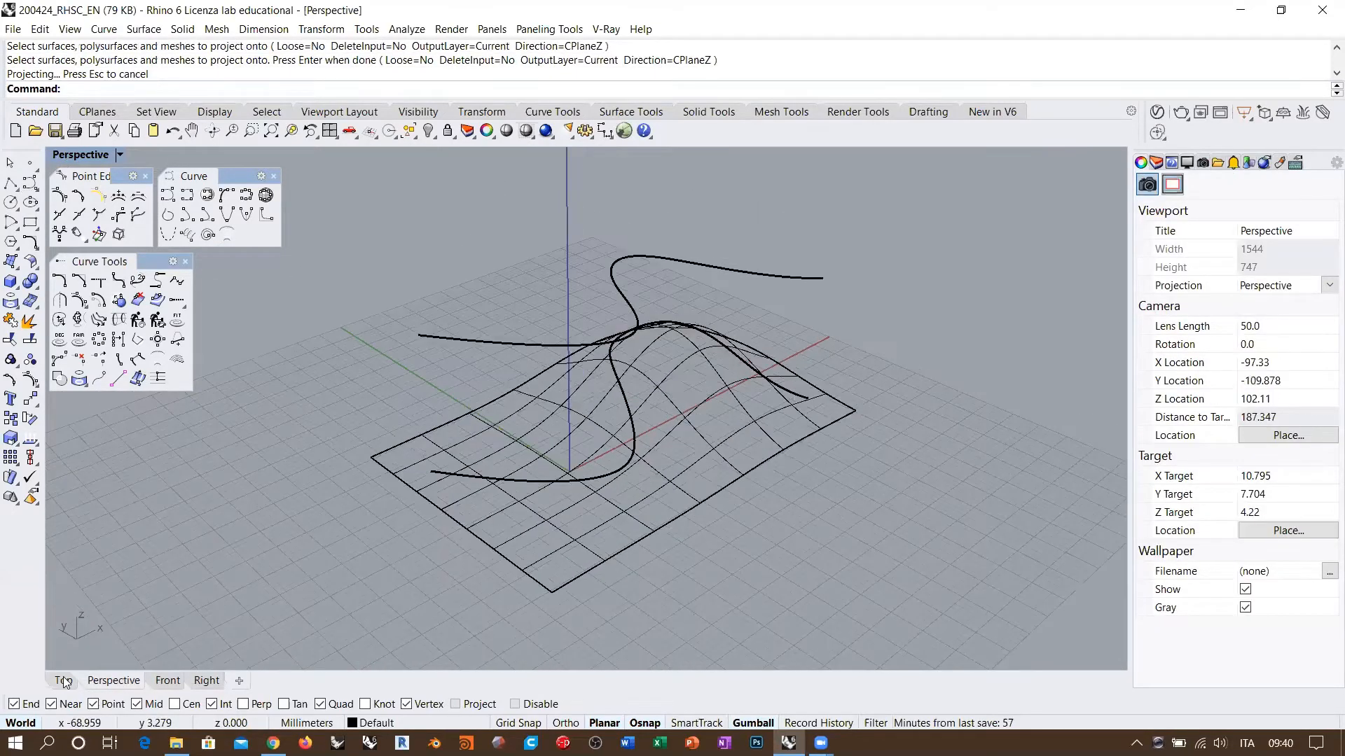
click(62, 681)
scroll(700, 396, down, 1)
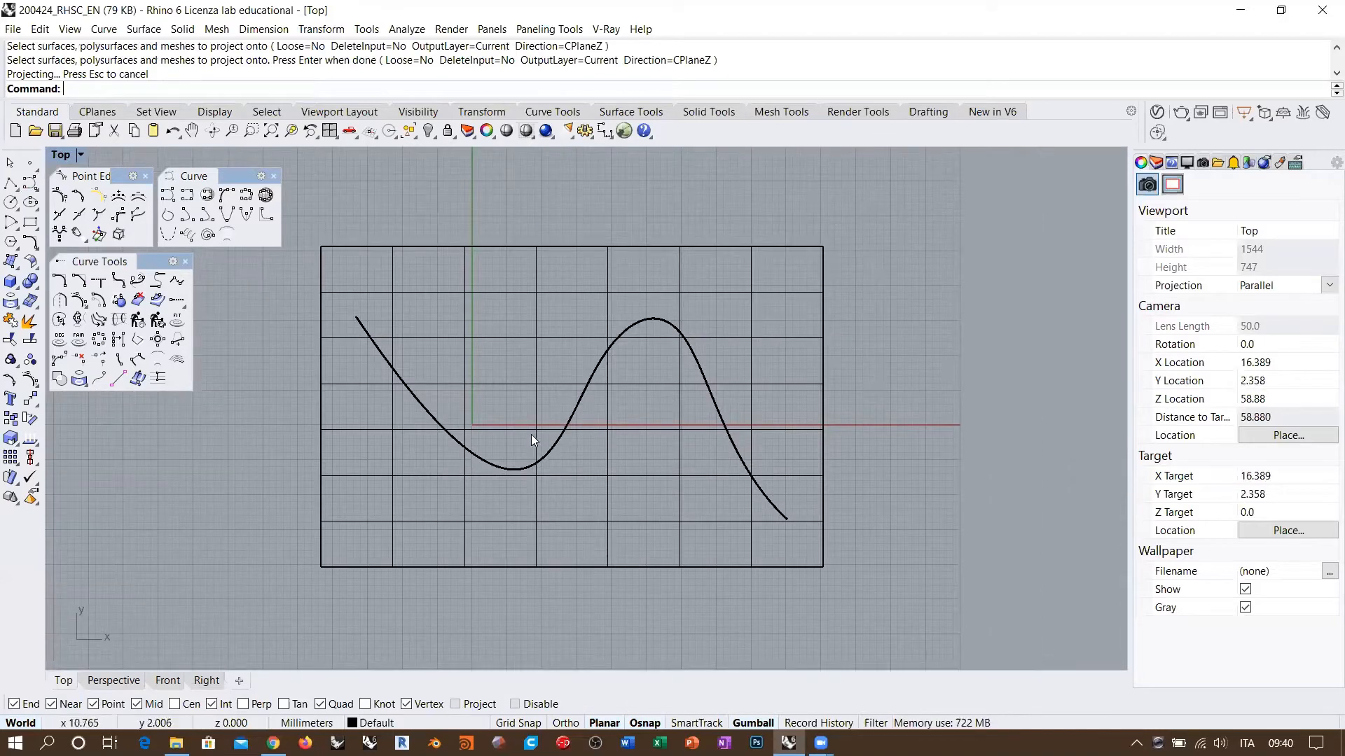
scroll(691, 322, up, 6)
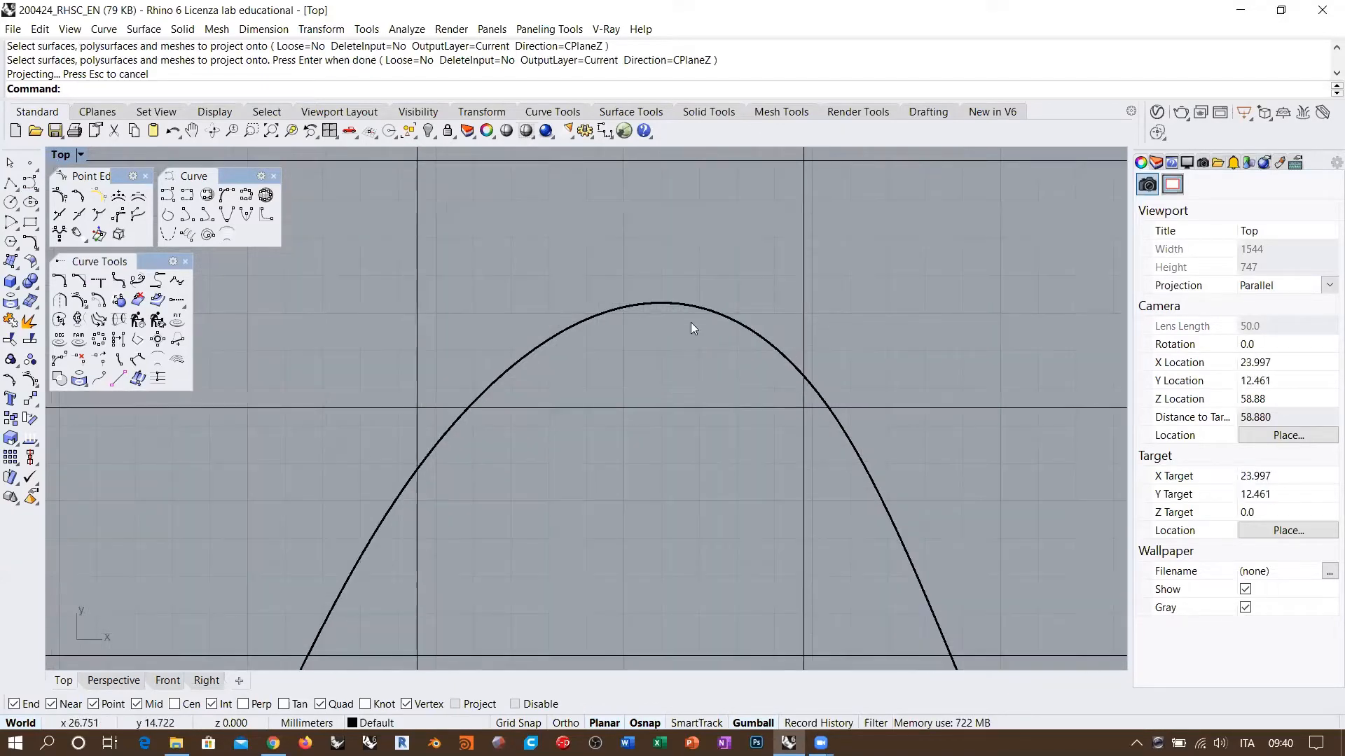
scroll(692, 310, up, 2)
scroll(693, 308, down, 8)
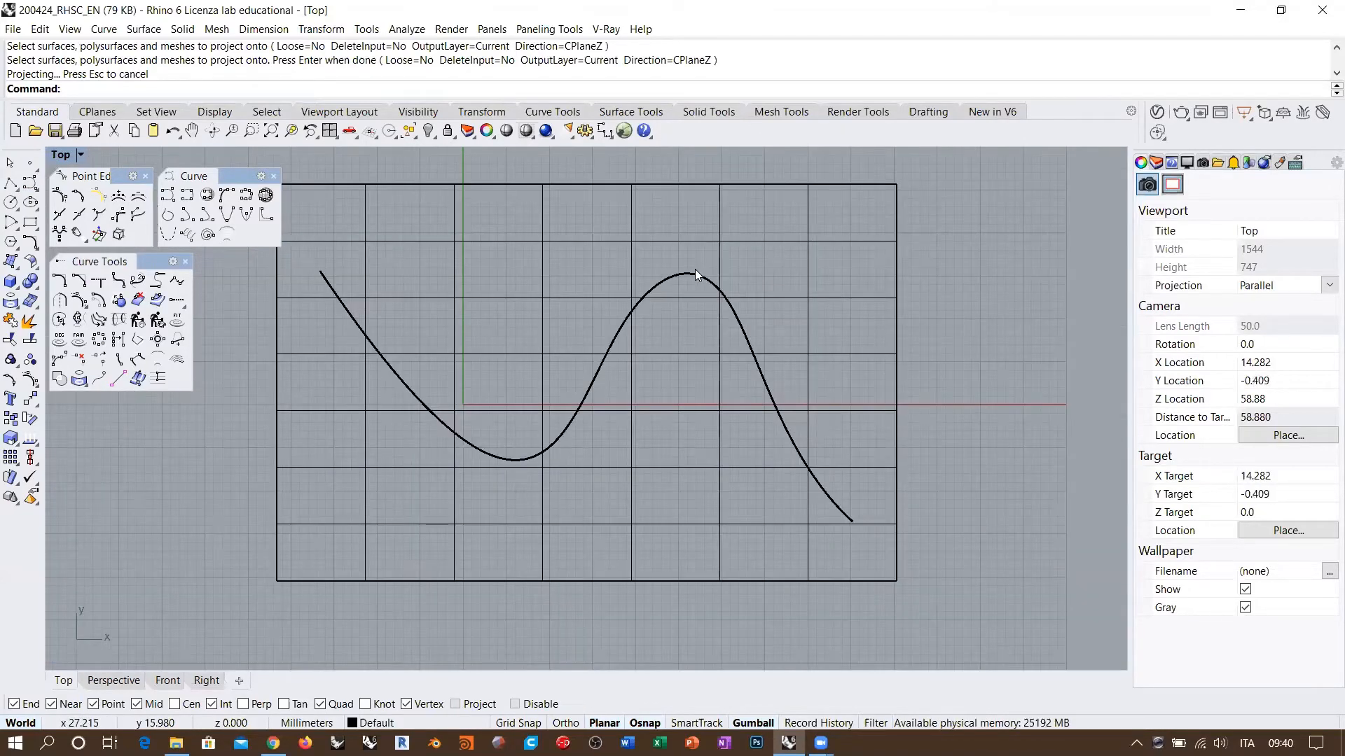
click(114, 681)
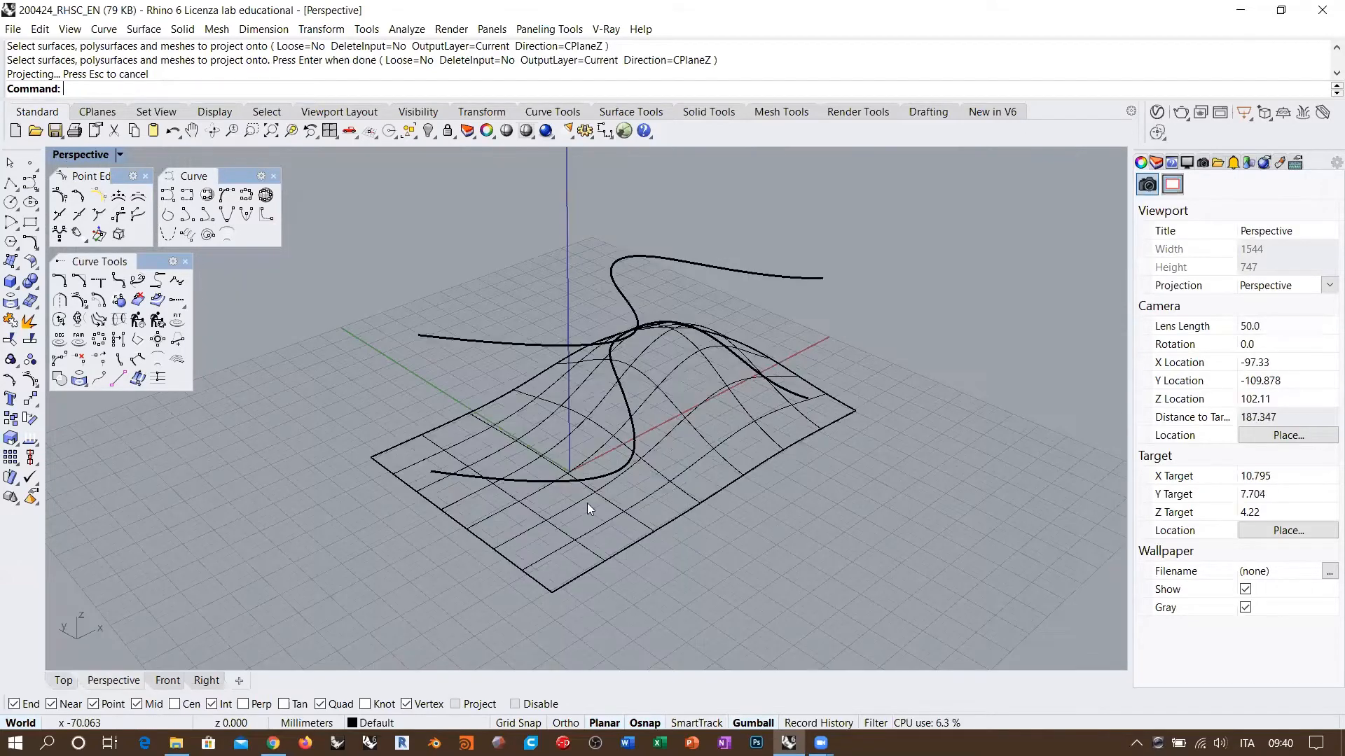
click(168, 681)
right_drag(824, 348, 528, 439)
scroll(528, 438, down, 4)
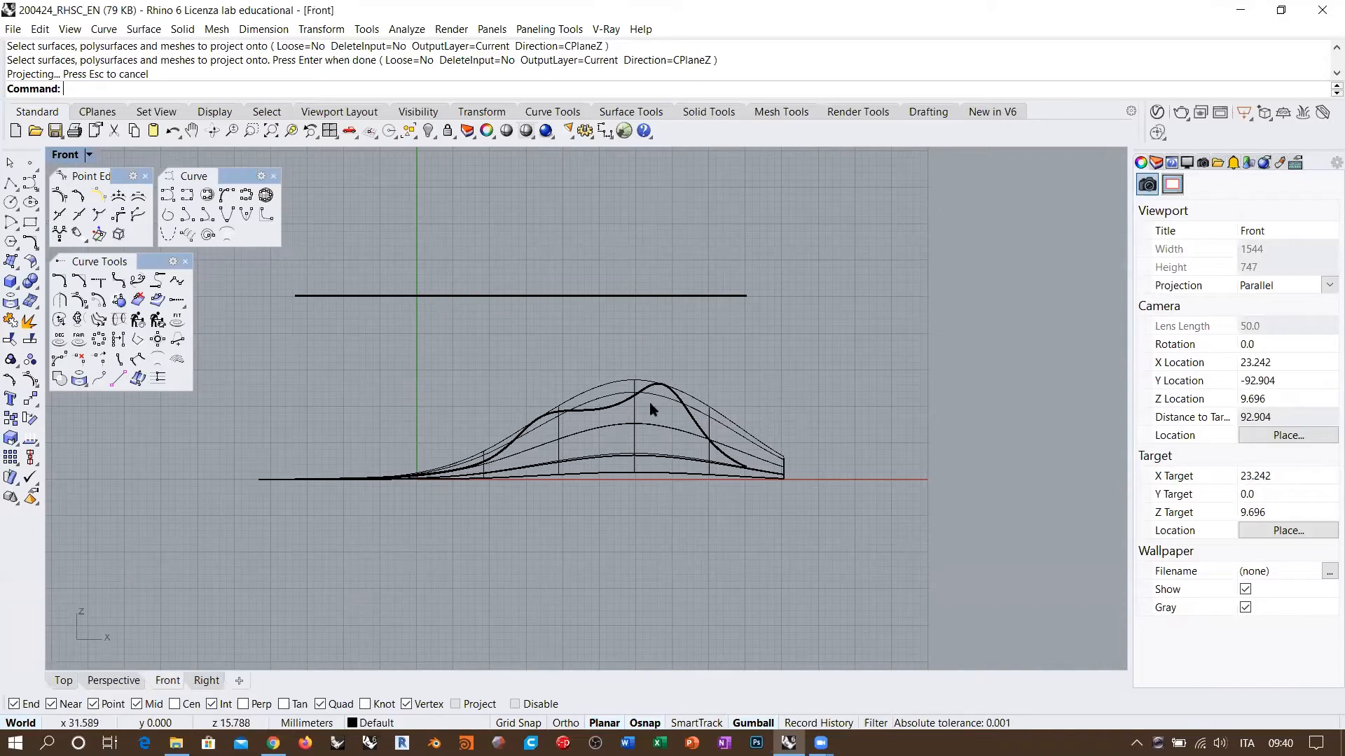
Examine the projected curve on the bumped surface from several angles in the Perspective view
click(112, 681)
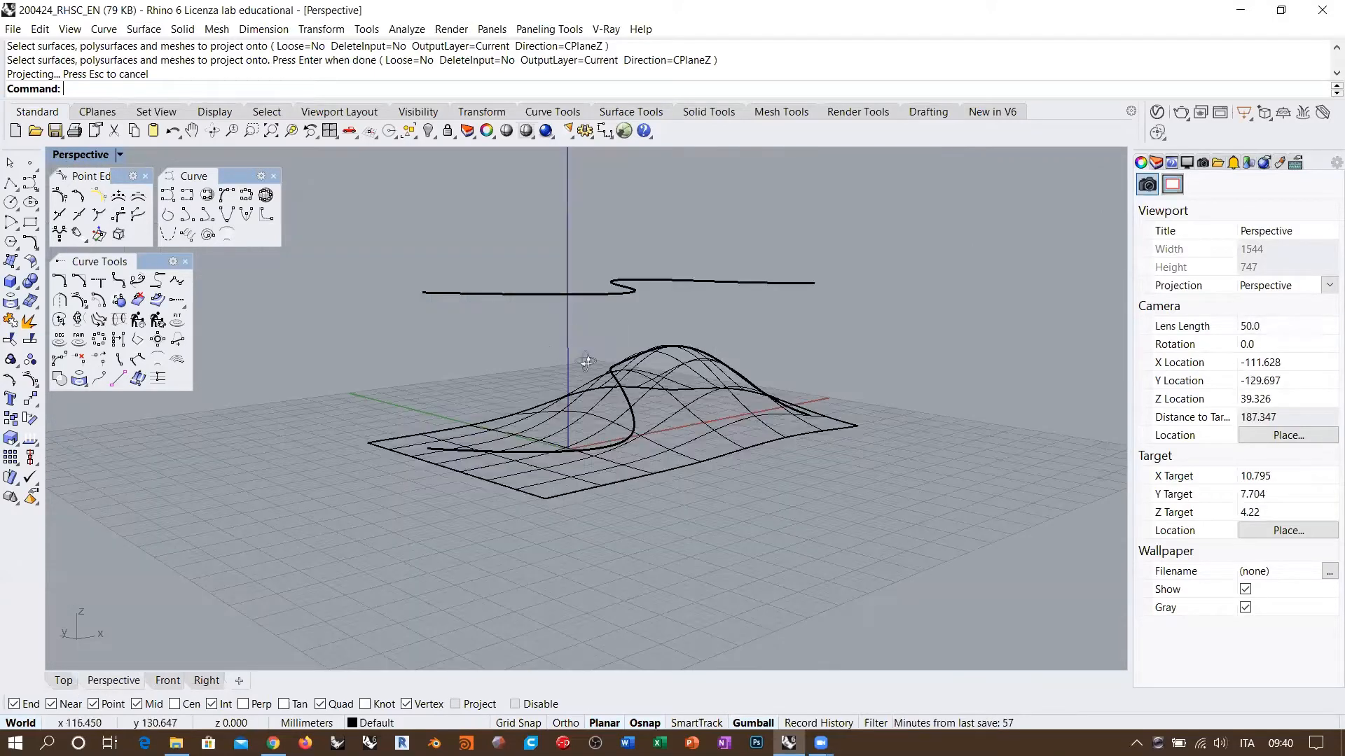
right_drag(615, 440, 639, 419)
scroll(643, 420, up, 4)
click(643, 420)
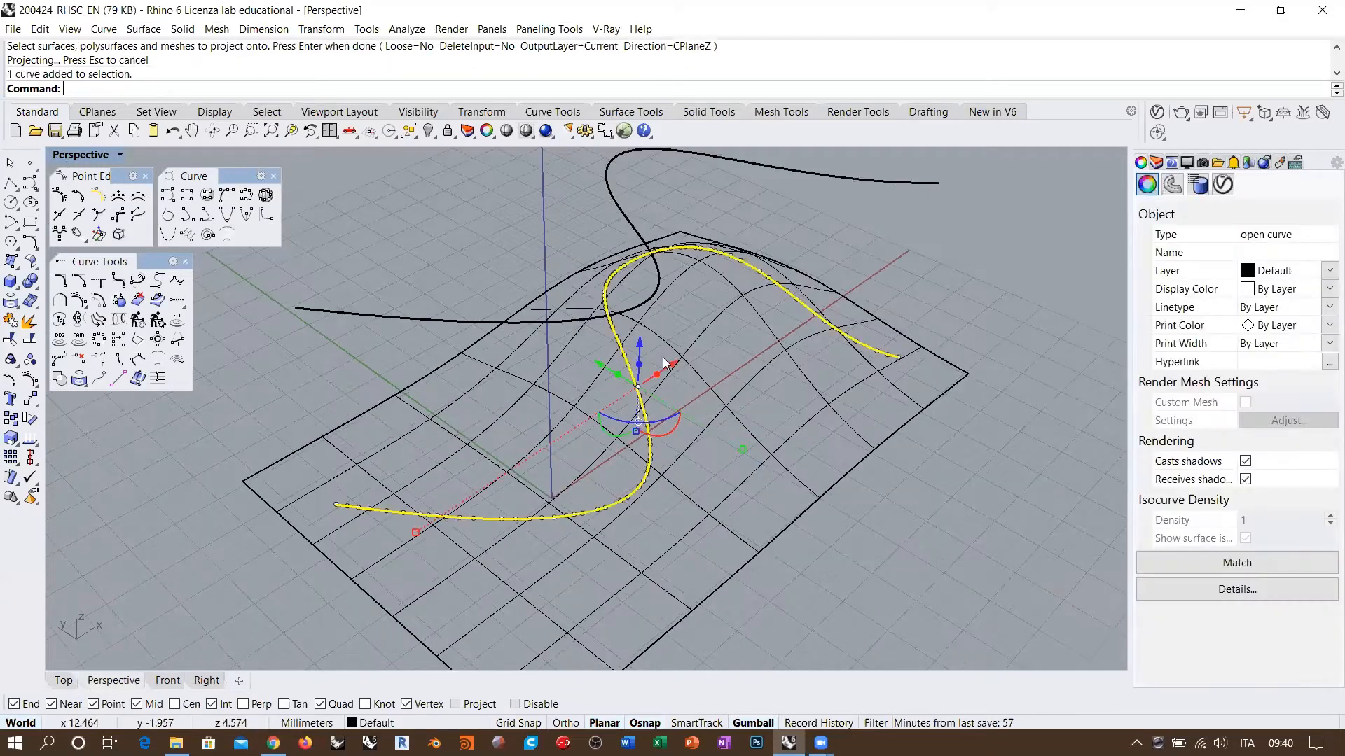
click(878, 306)
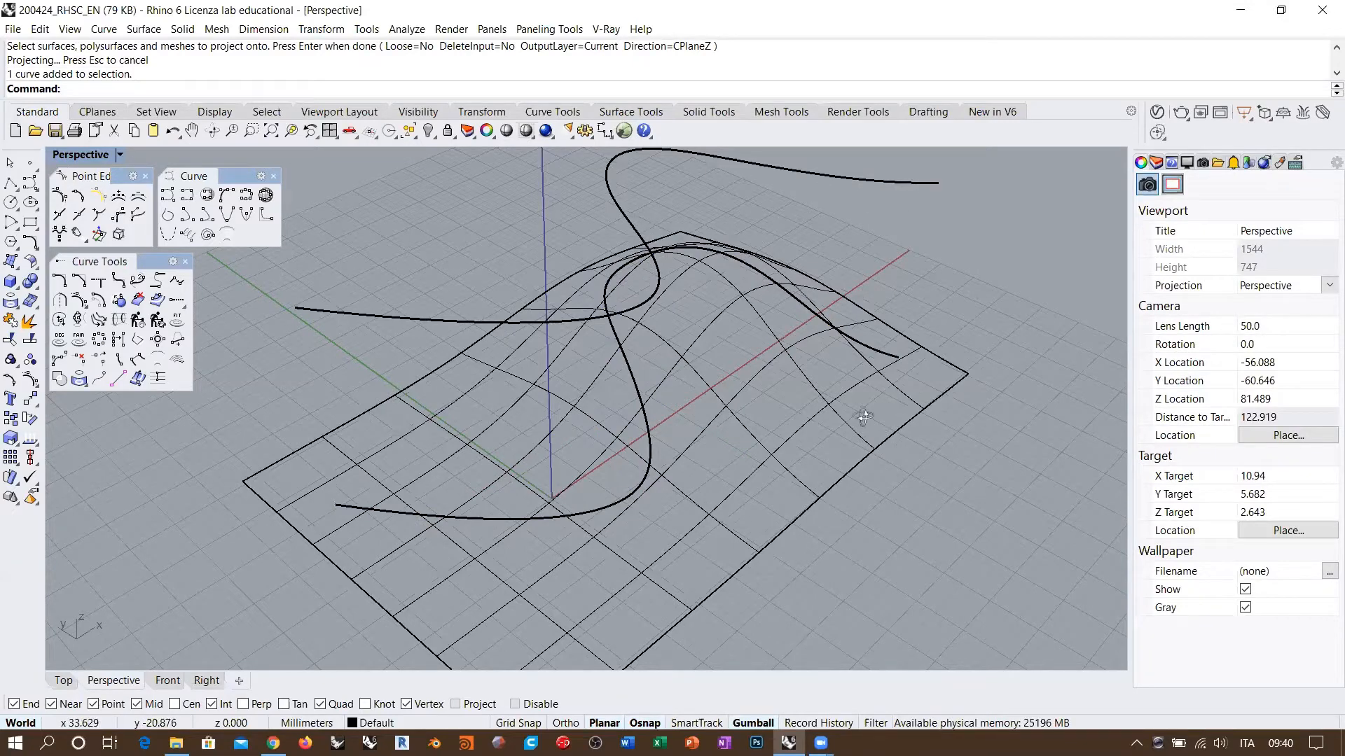
right_drag(864, 414, 916, 406)
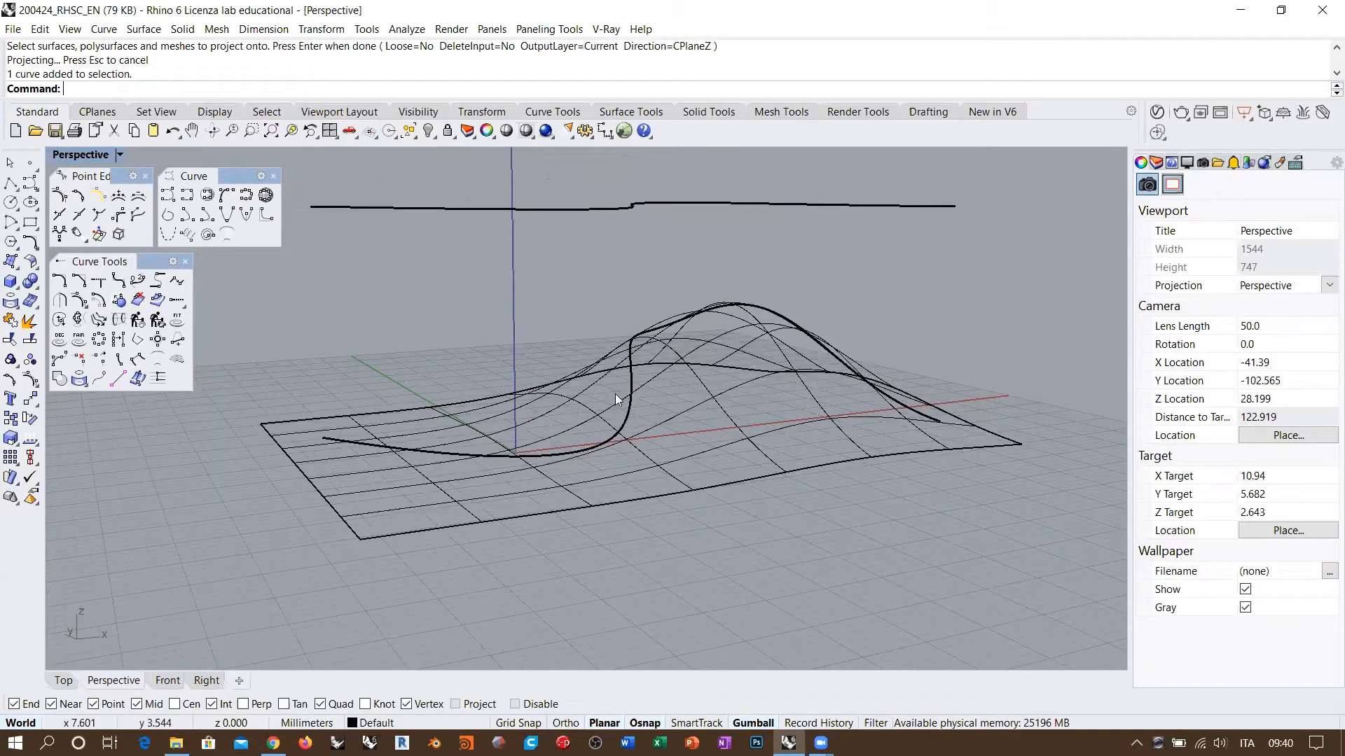
right_drag(763, 429, 644, 380)
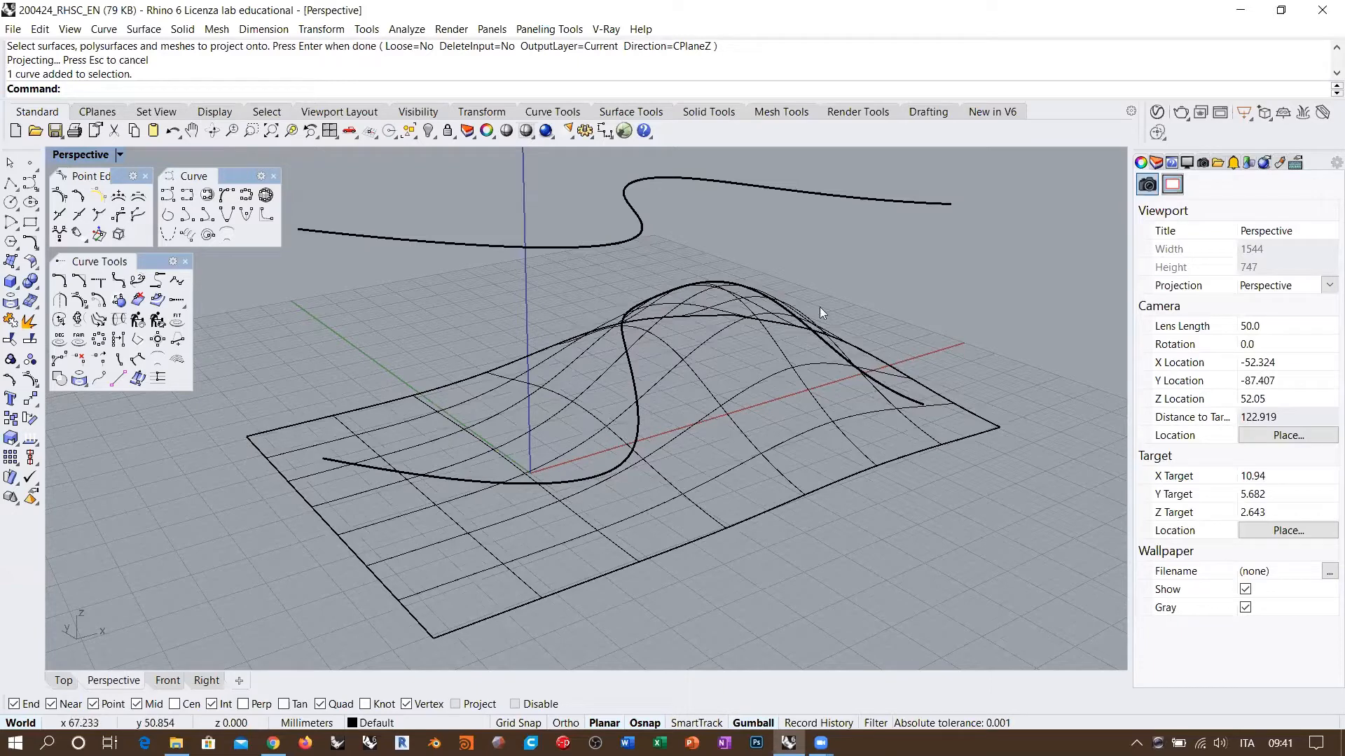
Show the projected curve's control points and select the whole curve together with all of them
click(900, 397)
right_drag(726, 506, 626, 468)
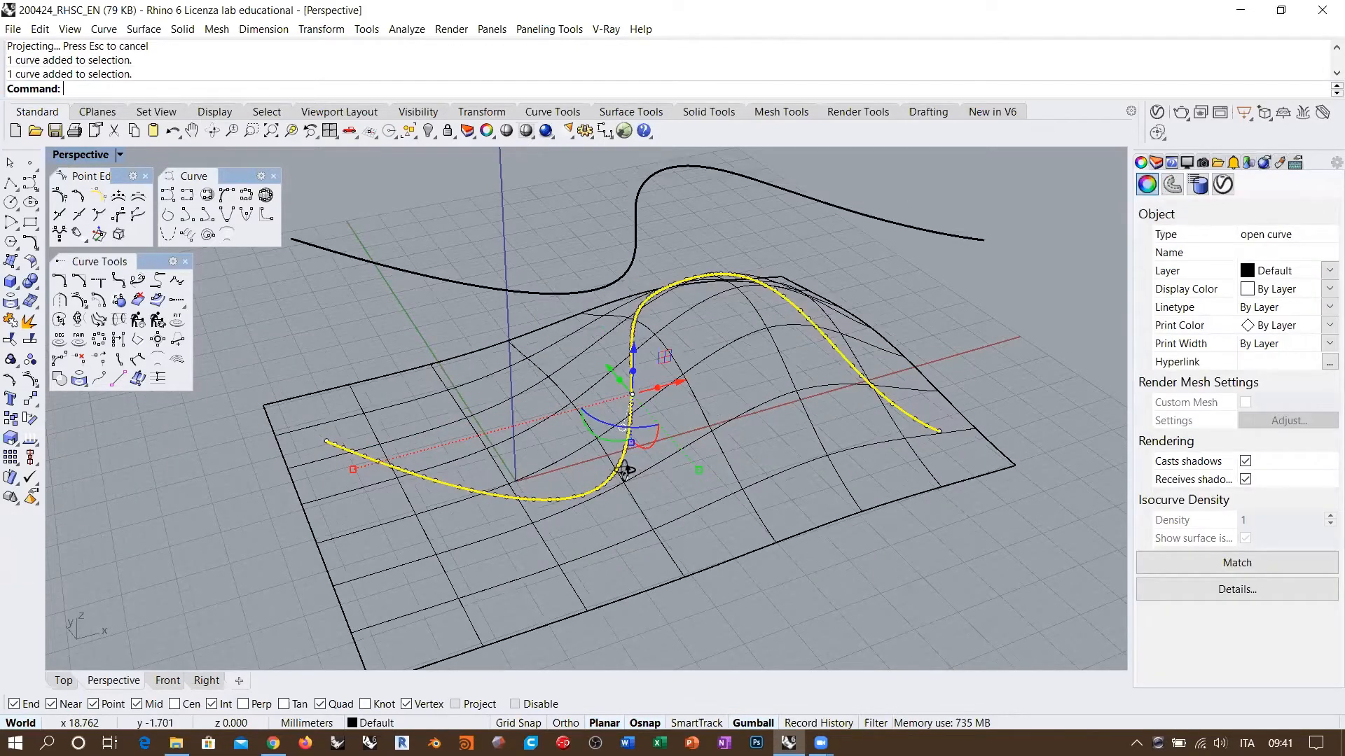
right_drag(434, 476, 222, 581)
drag(215, 581, 996, 276)
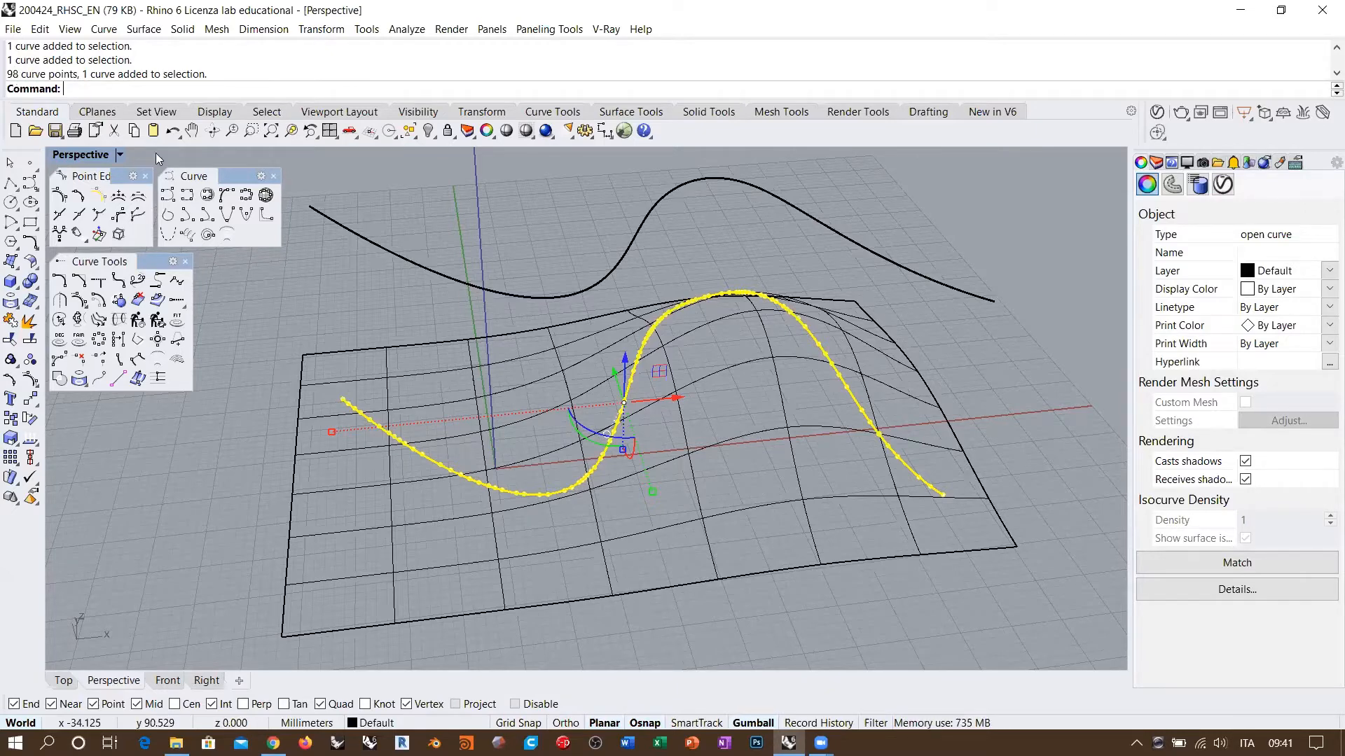
Reselect the projected curve near its crest and turn on its control points with PointsOn
right_drag(841, 305, 781, 319)
scroll(764, 323, up, 5)
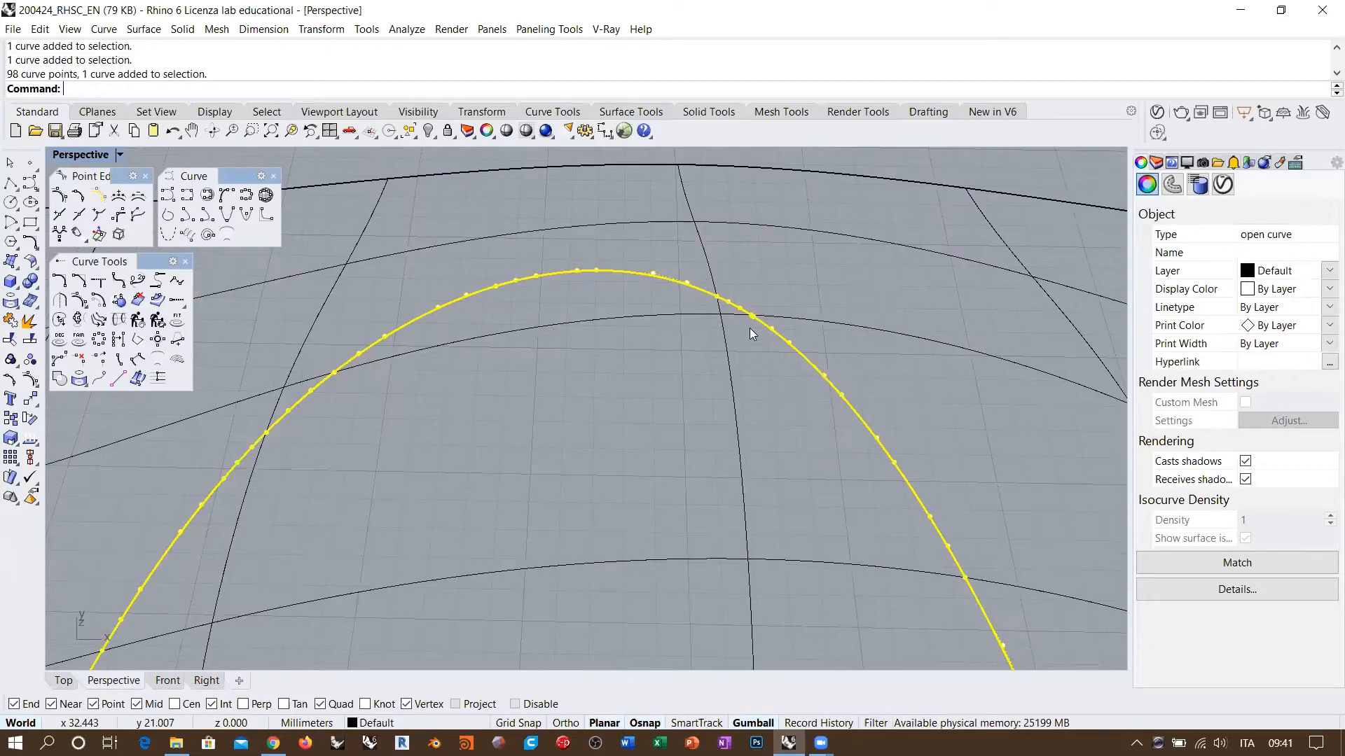
click(794, 402)
click(782, 315)
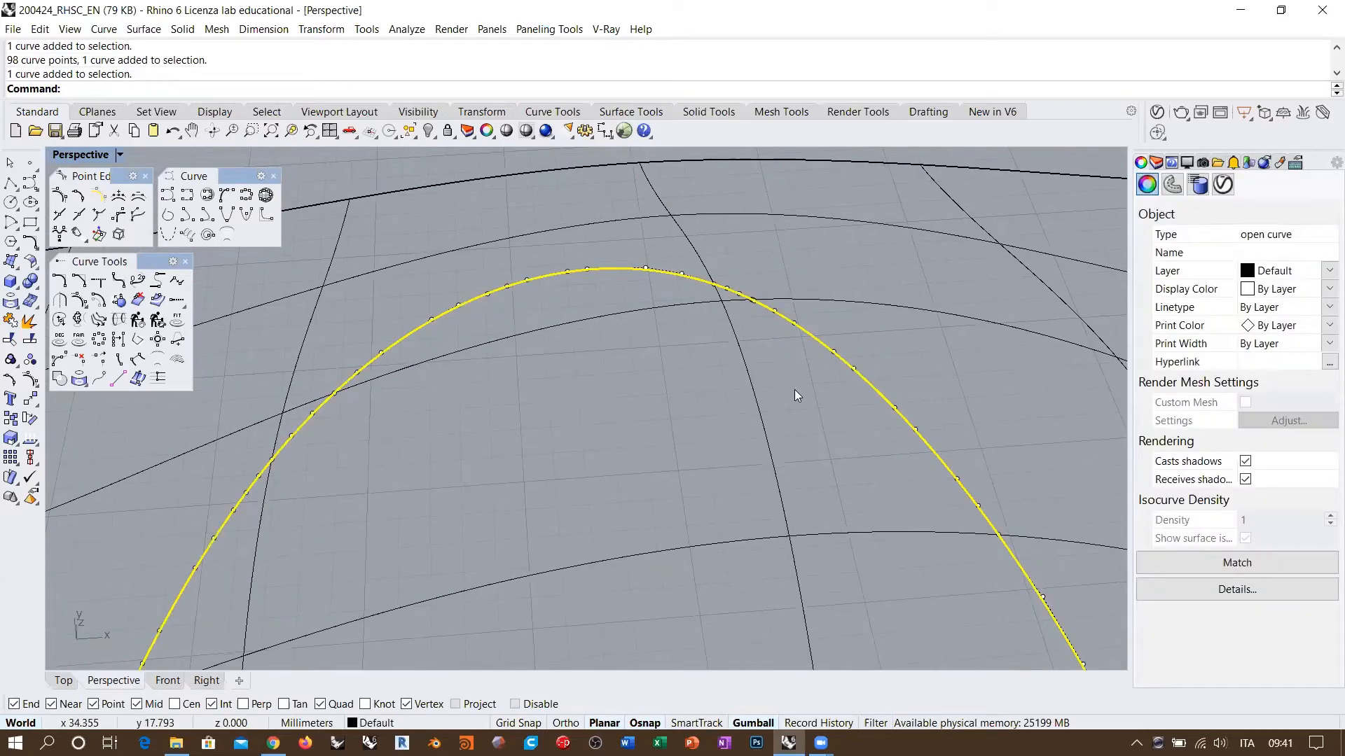
drag(509, 254, 581, 246)
key(Escape)
click(642, 269)
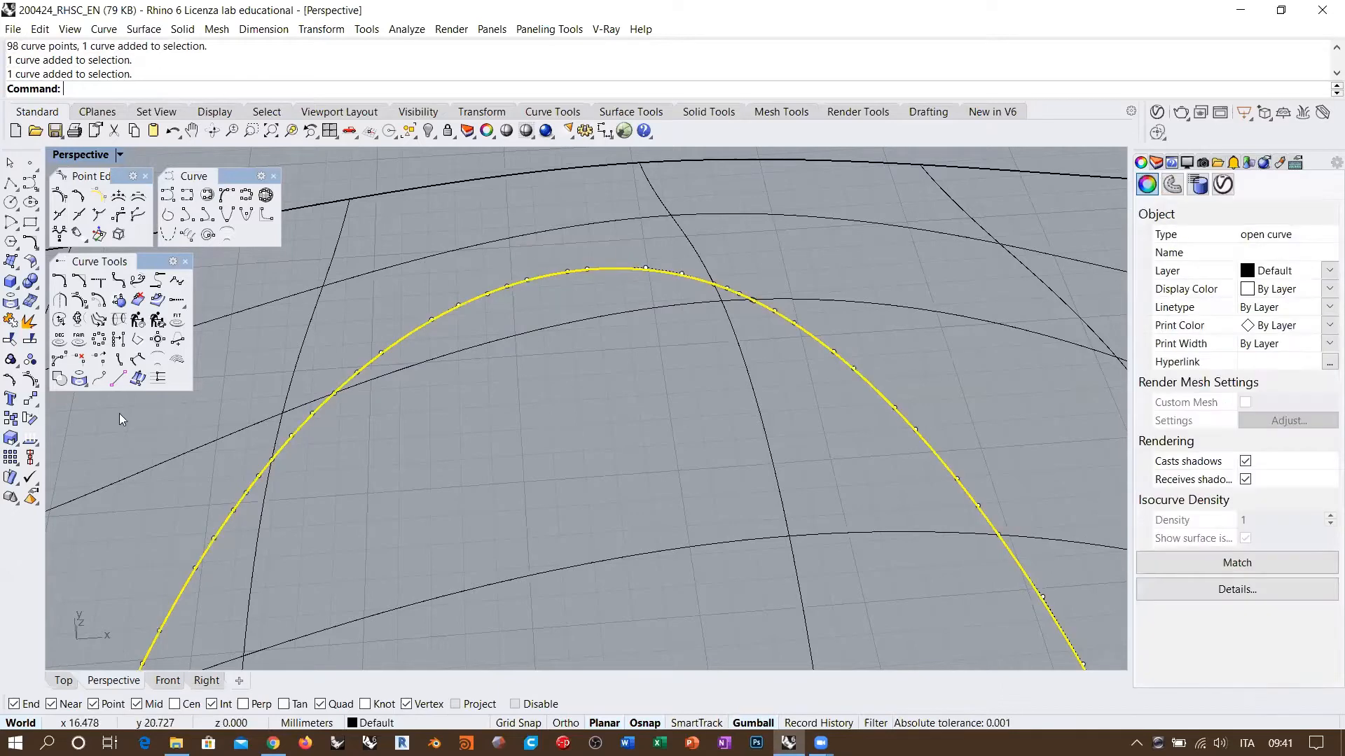
click(30, 381)
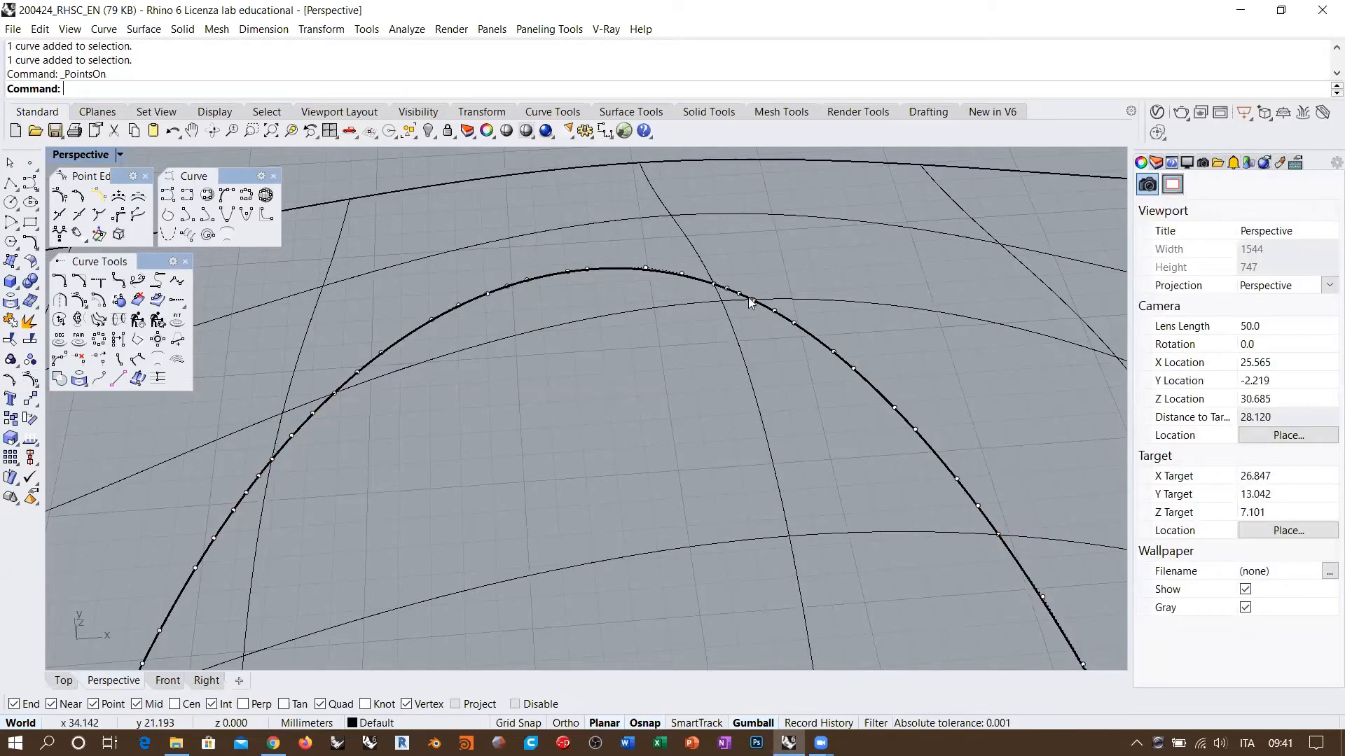
Inspect how the control points are spaced along the projected curve, both close up at the crest and over its full length
right_drag(744, 296, 783, 287)
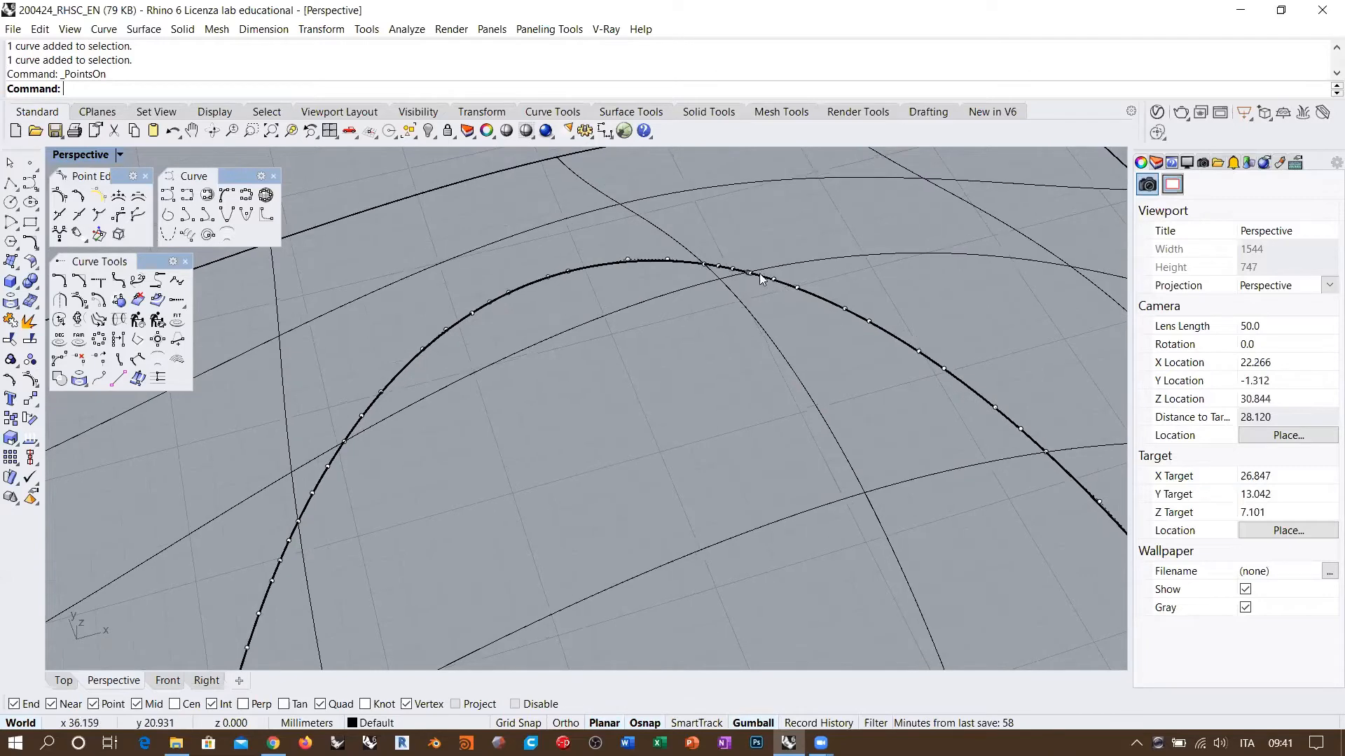
scroll(752, 275, up, 8)
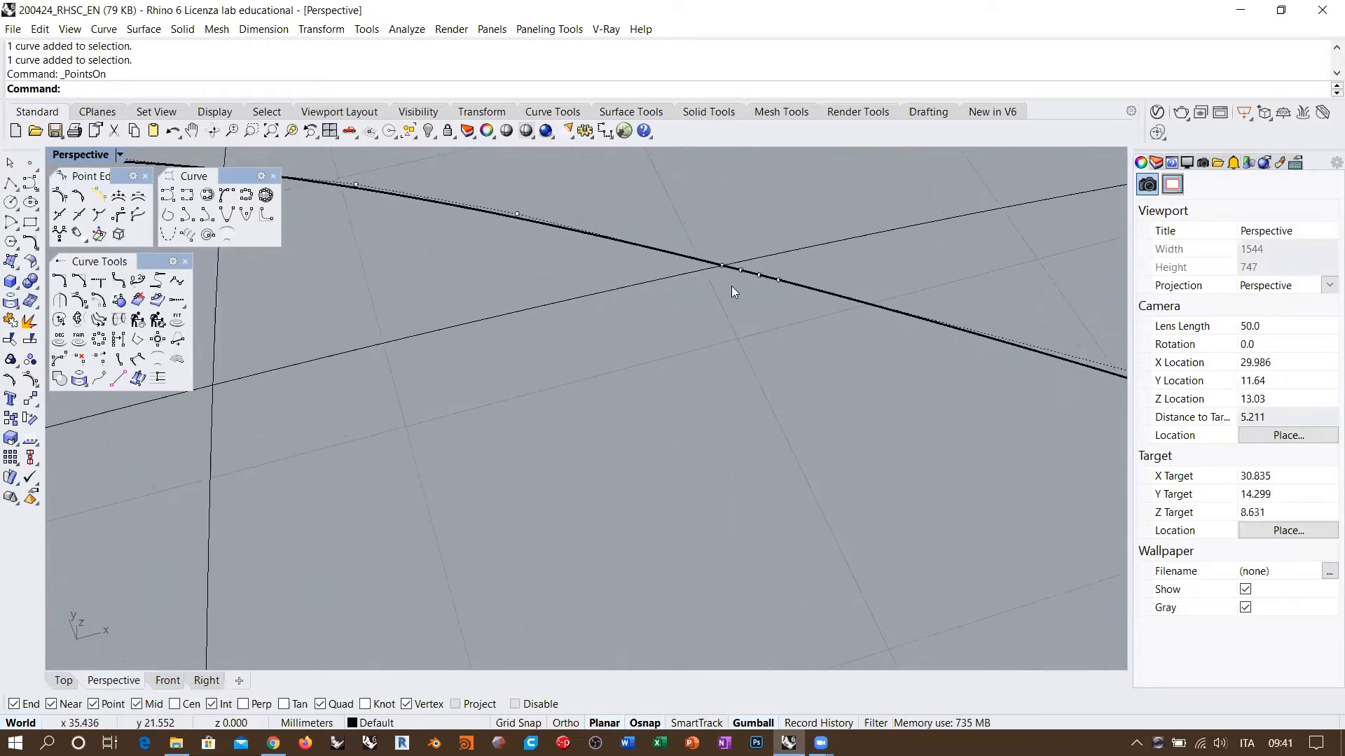
scroll(757, 287, down, 10)
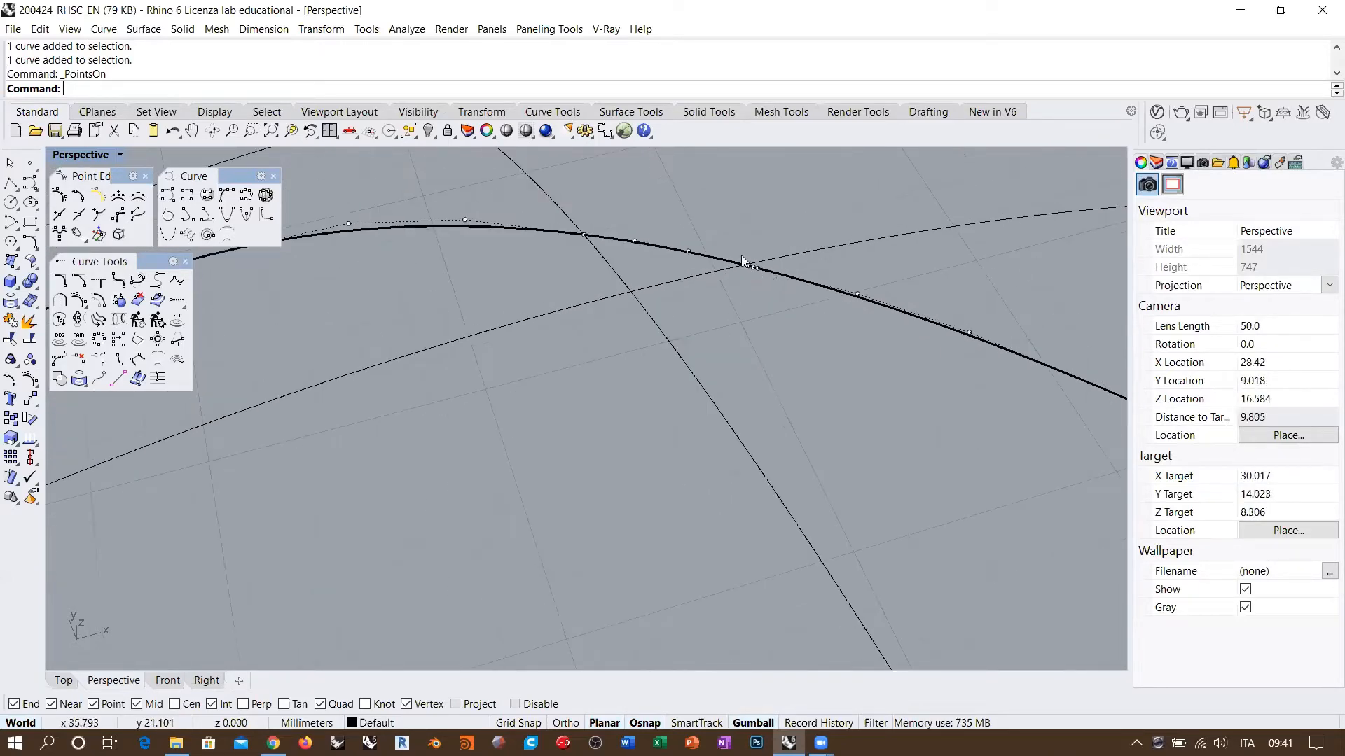
right_drag(779, 295, 726, 287)
scroll(647, 267, up, 6)
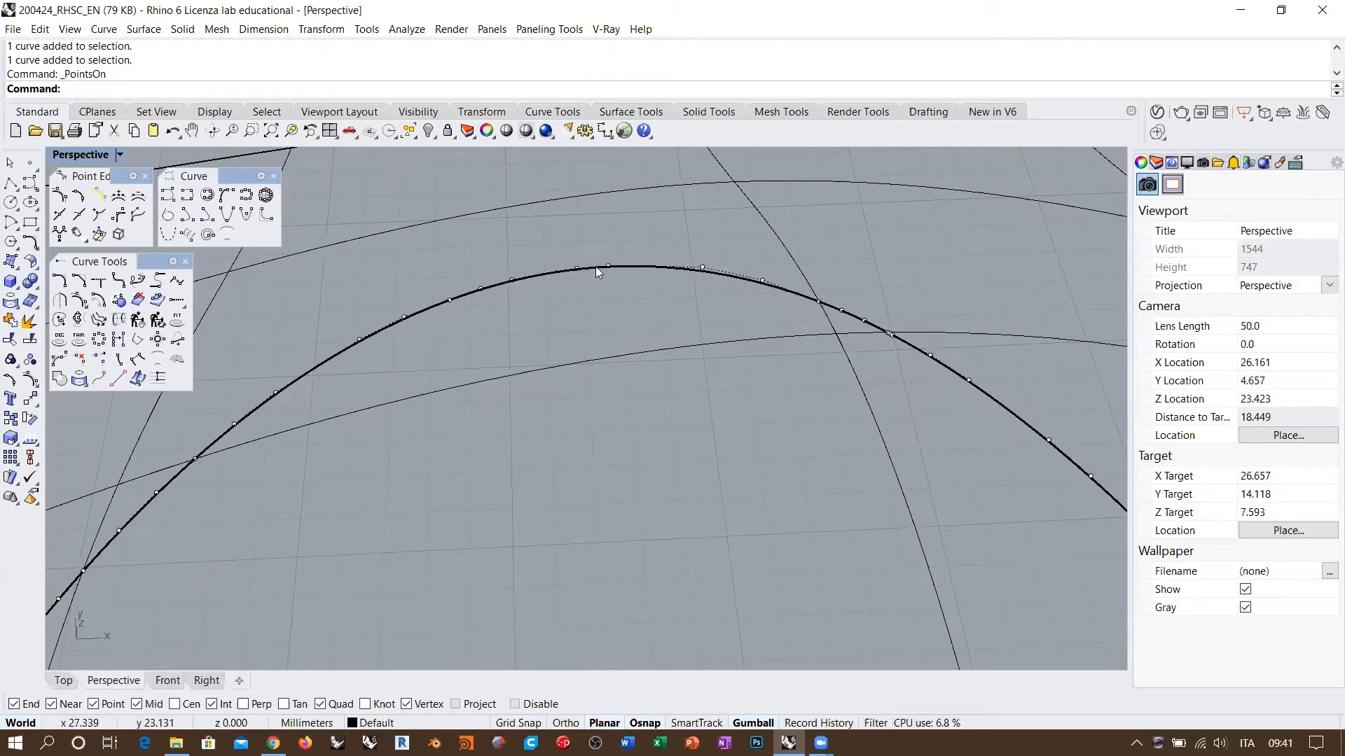
scroll(744, 247, down, 8)
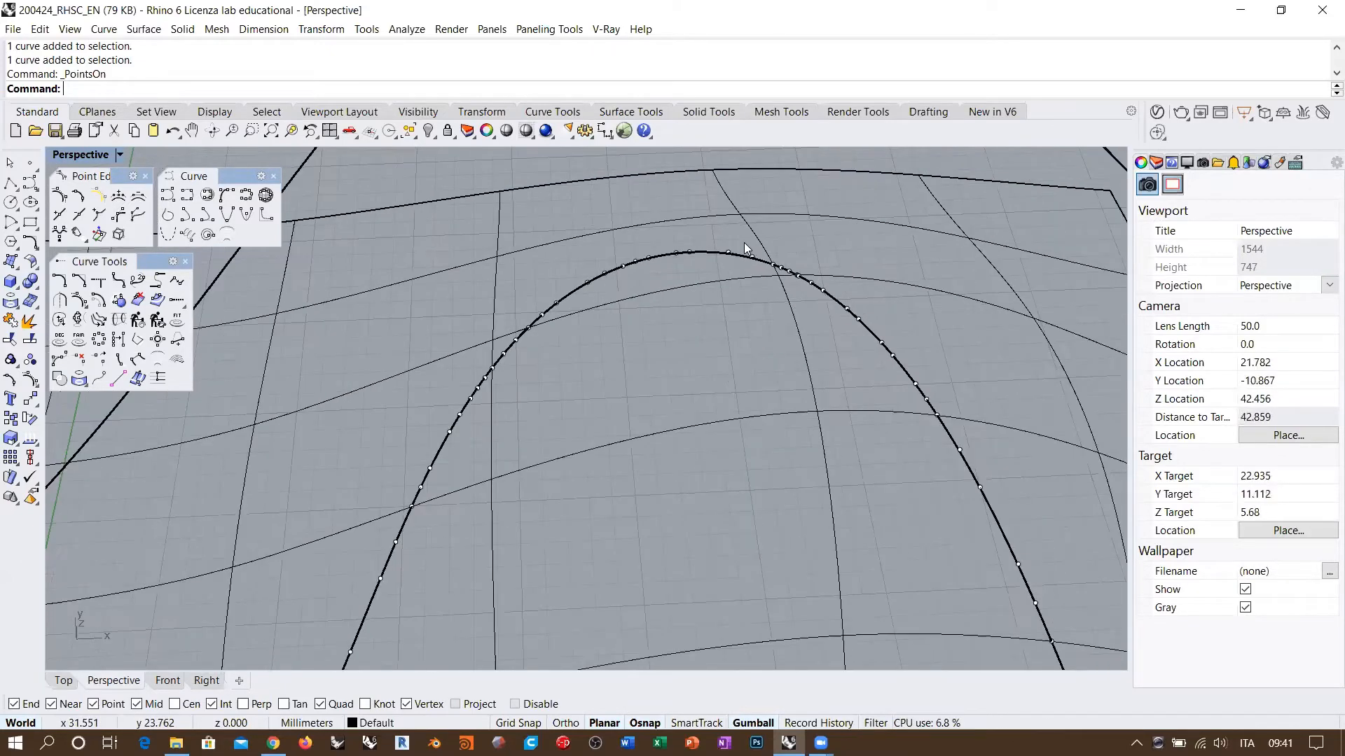
right_drag(779, 351, 758, 288)
scroll(738, 294, up, 2)
shift+right_drag(919, 298, 921, 297)
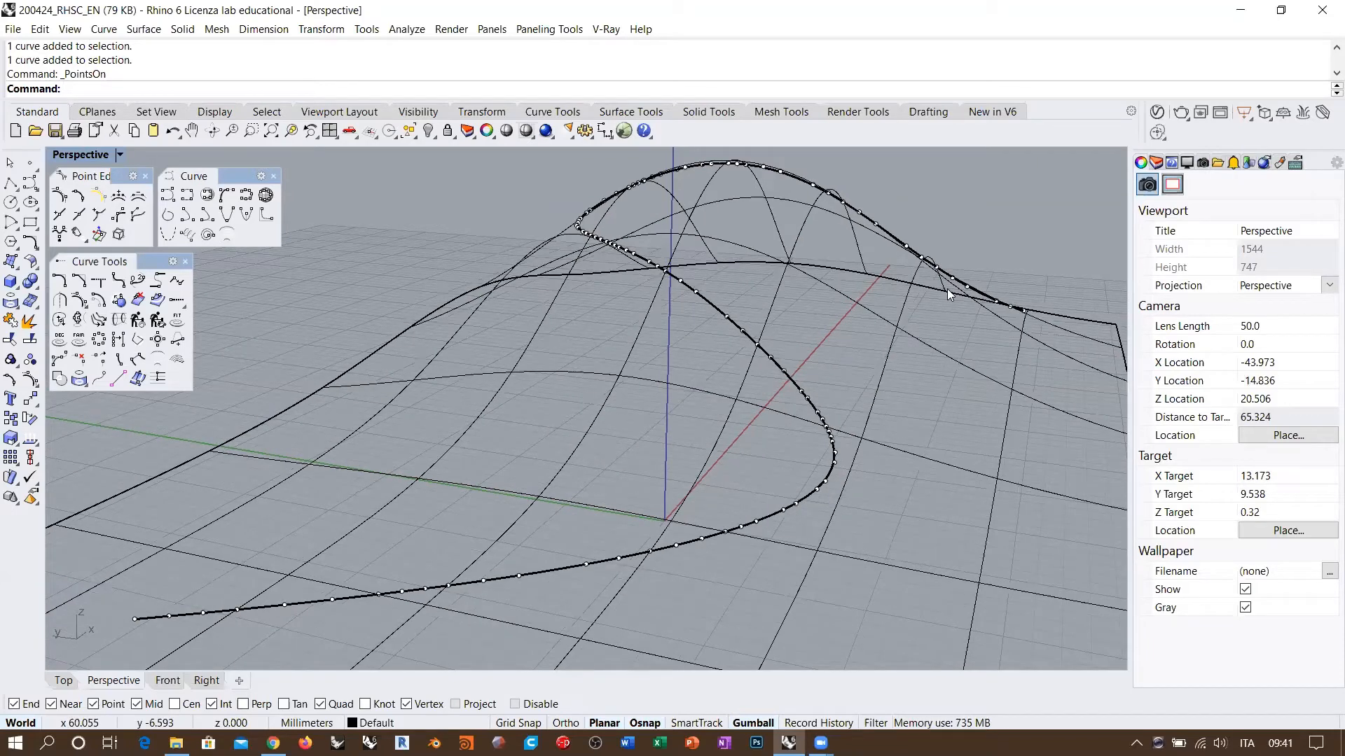
right_drag(939, 293, 969, 332)
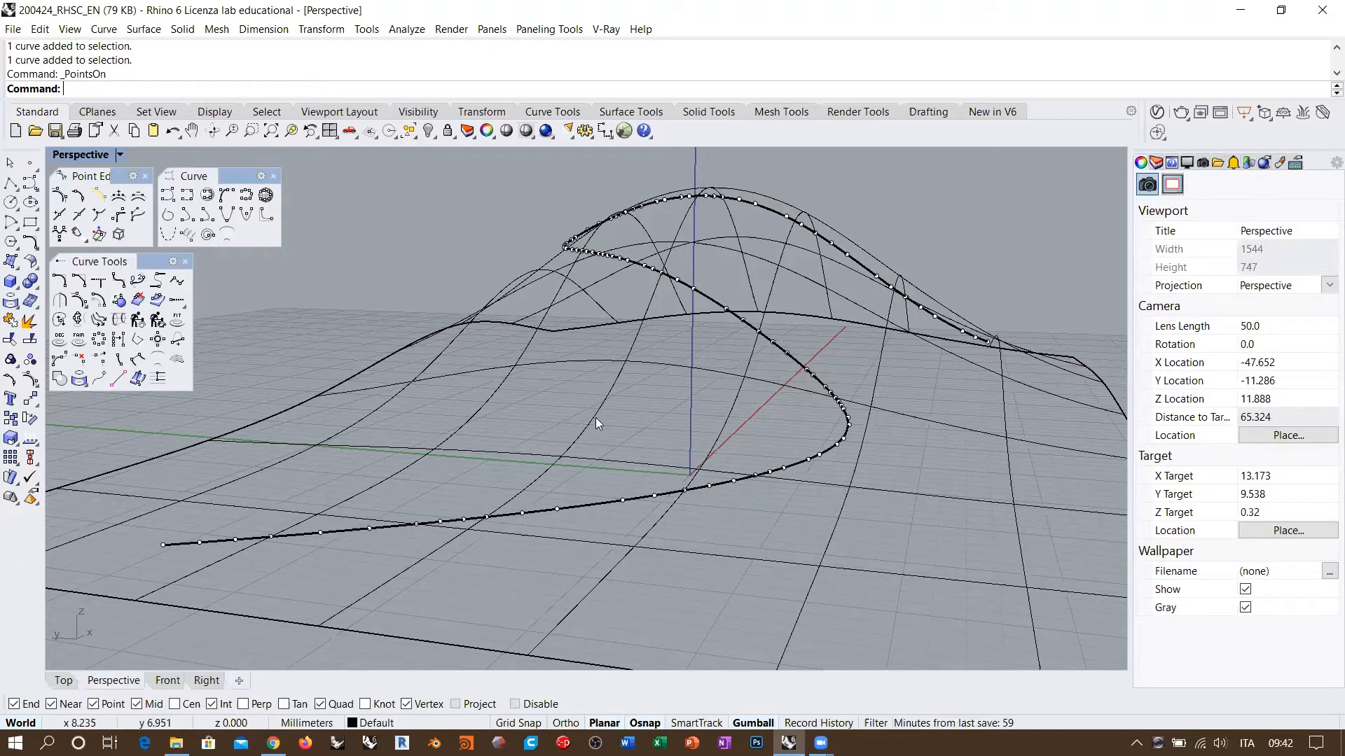
scroll(595, 417, down, 6)
scroll(672, 423, up, 2)
right_drag(673, 424, 757, 403)
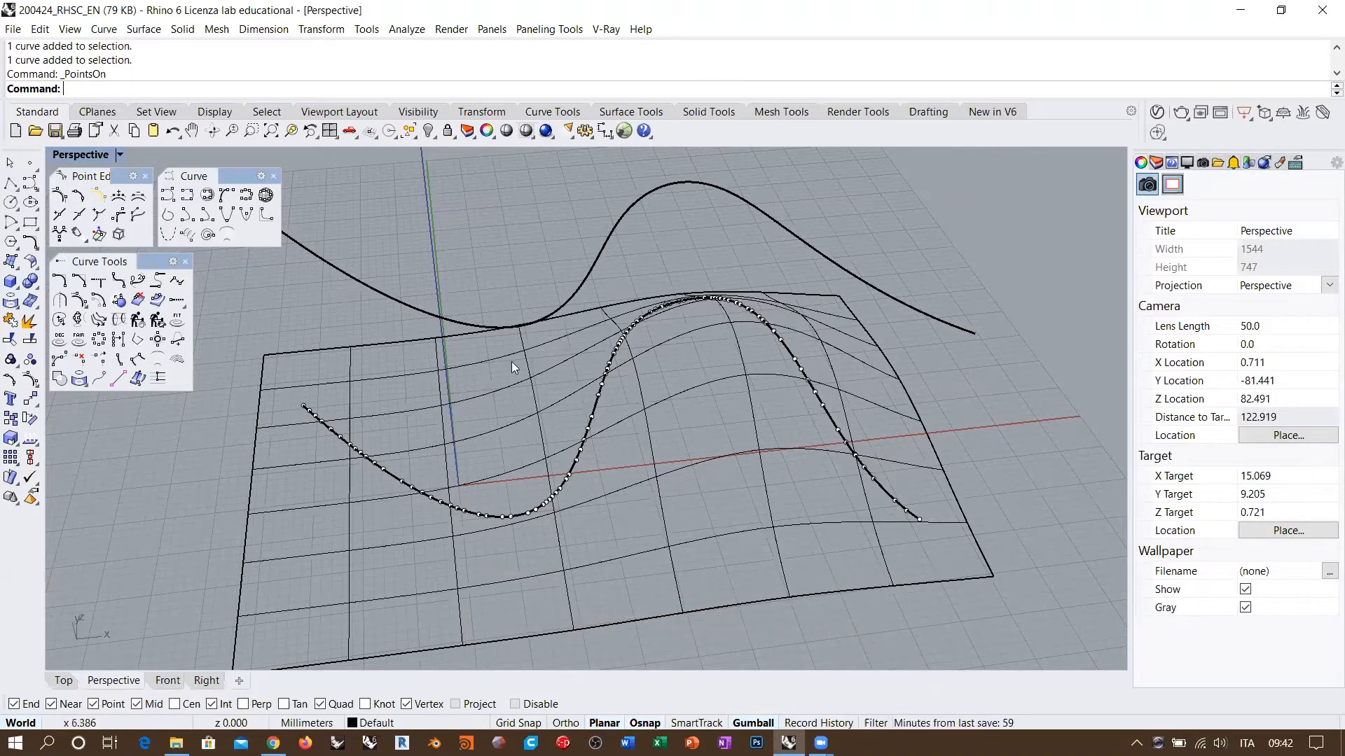
Start Rebuild on the projected curve and move its settings dialog clear of the curve
click(591, 403)
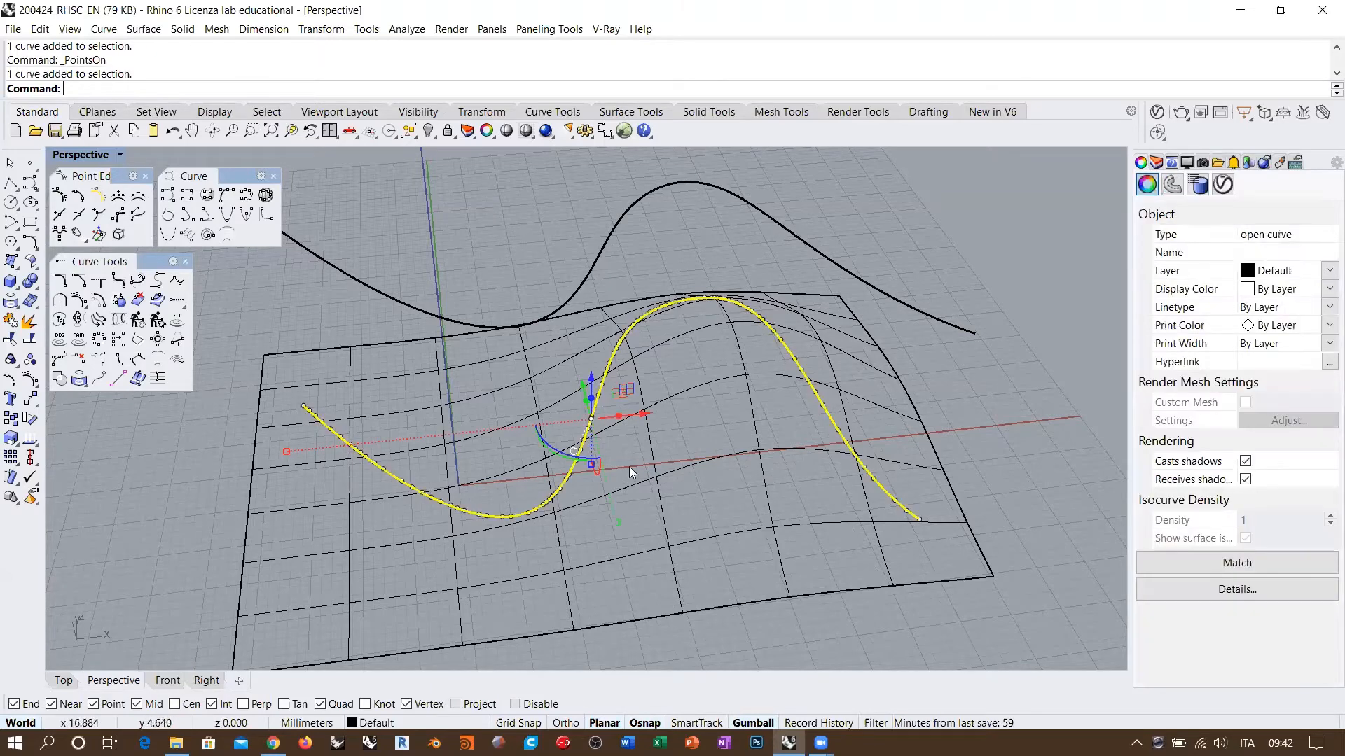
right_drag(707, 483, 672, 448)
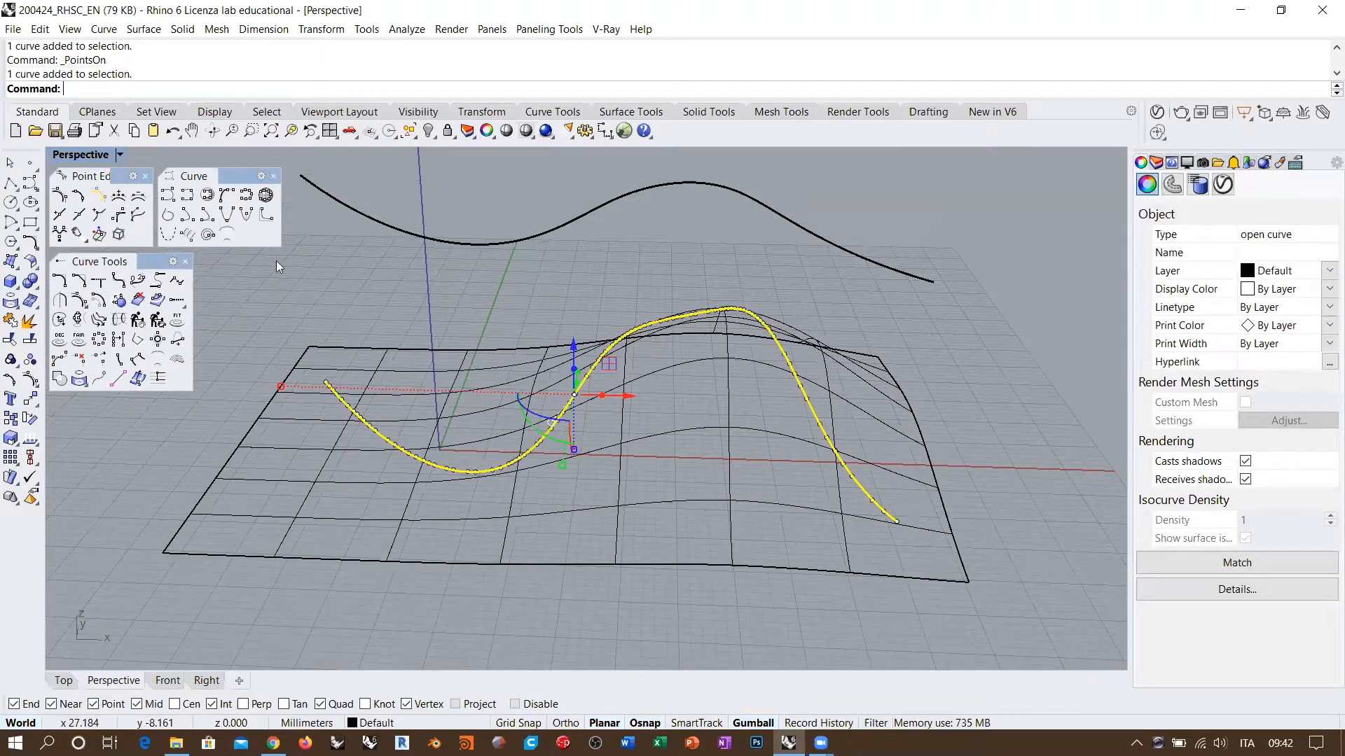
click(151, 324)
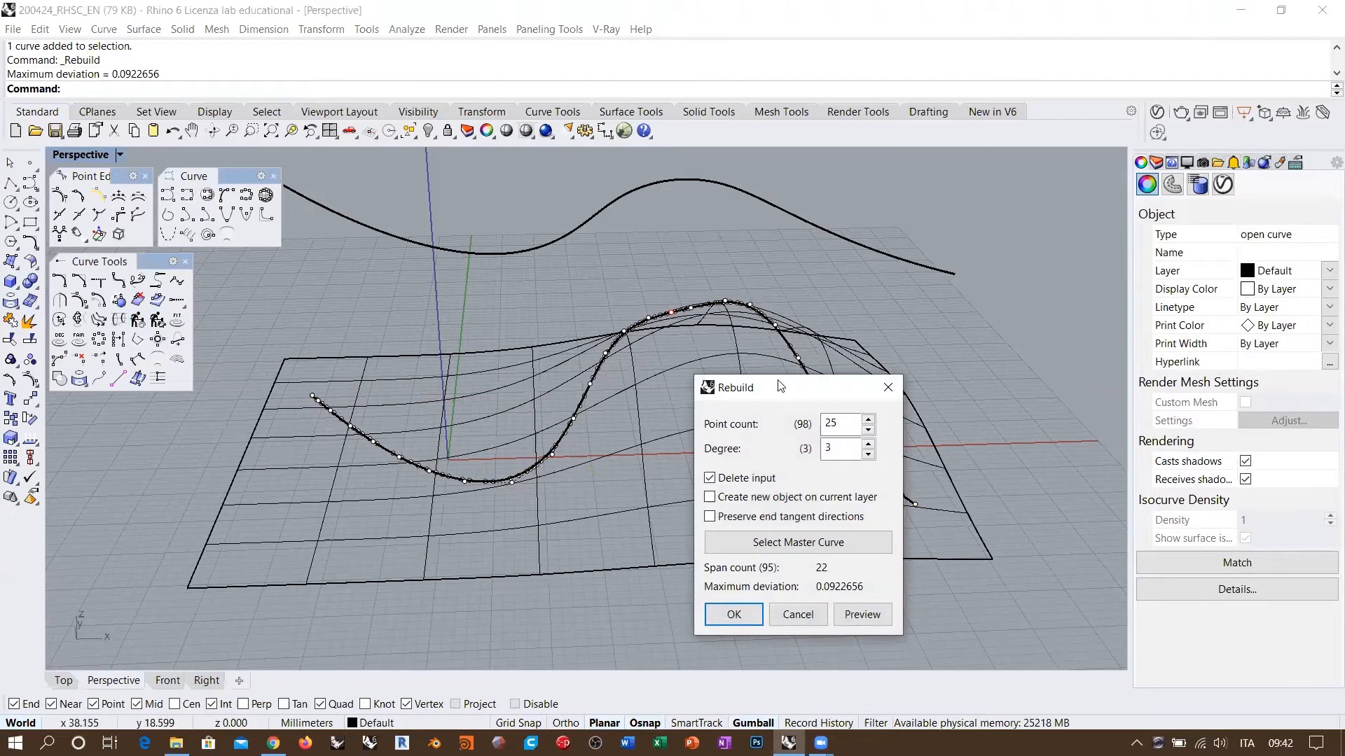
drag(978, 188, 980, 189)
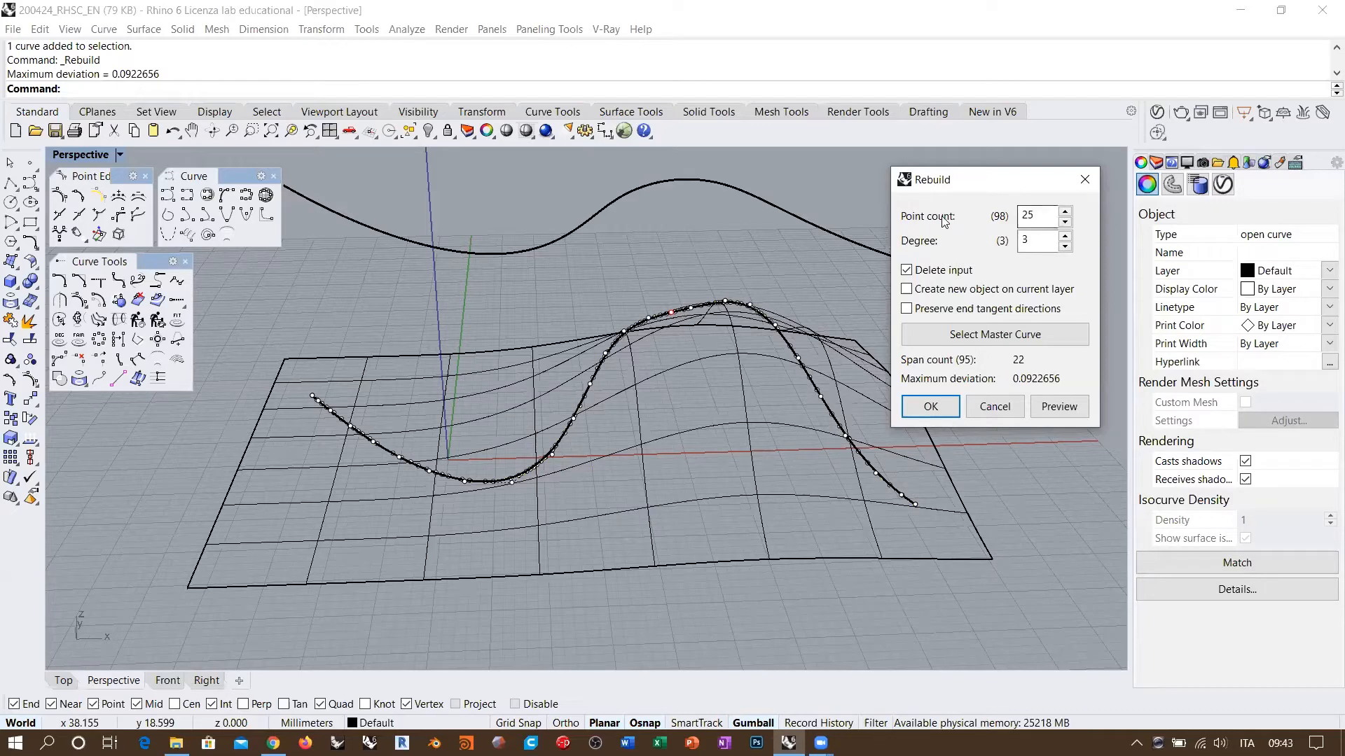
Check the proposed point count and the maximum deviation in the Rebuild settings
double_click(1048, 214)
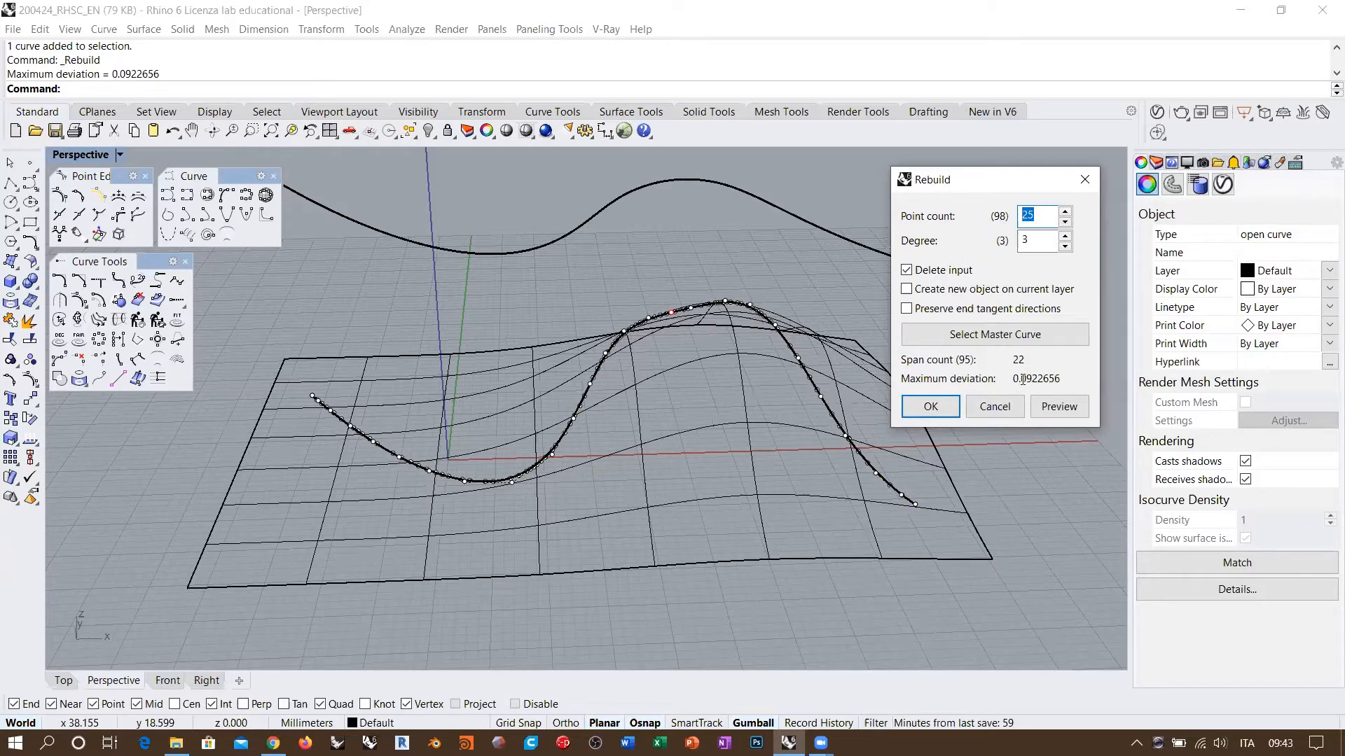
drag(1021, 378, 1026, 379)
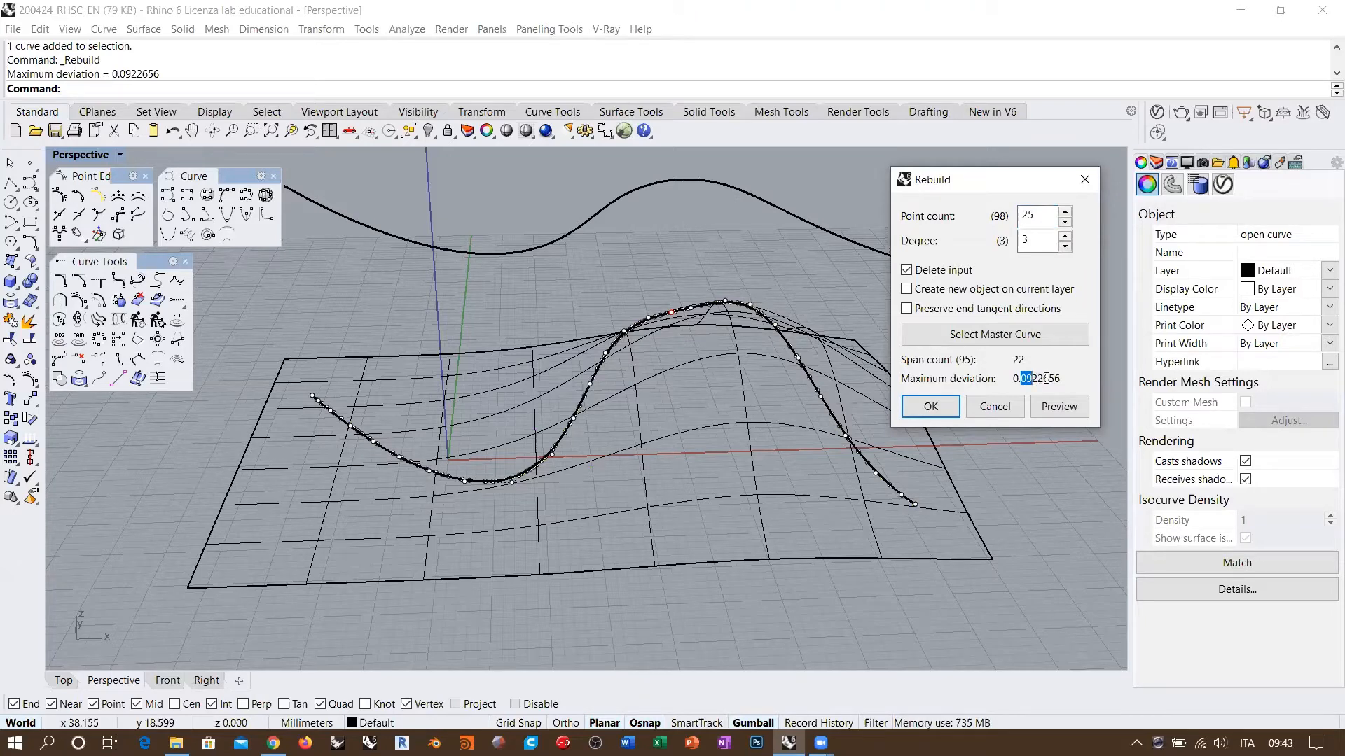
click(1046, 379)
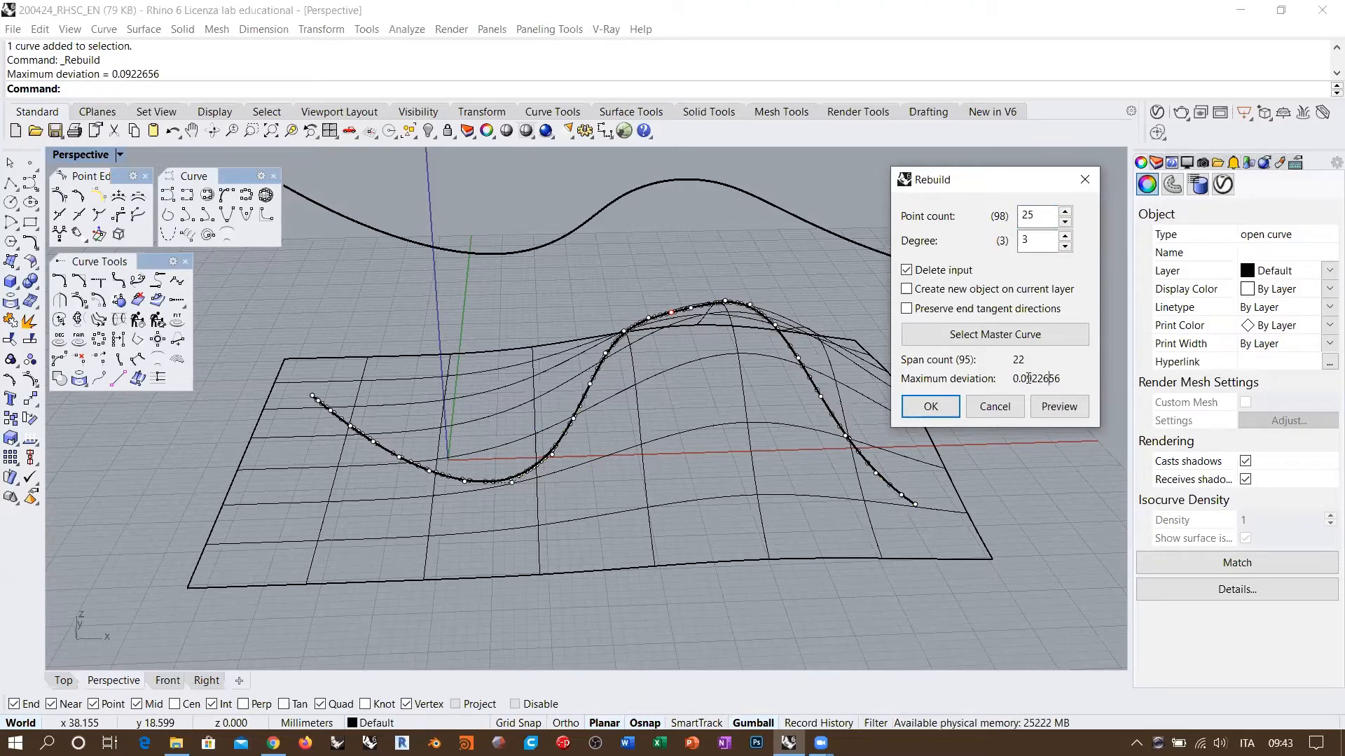
drag(1017, 381, 1050, 381)
double_click(1028, 380)
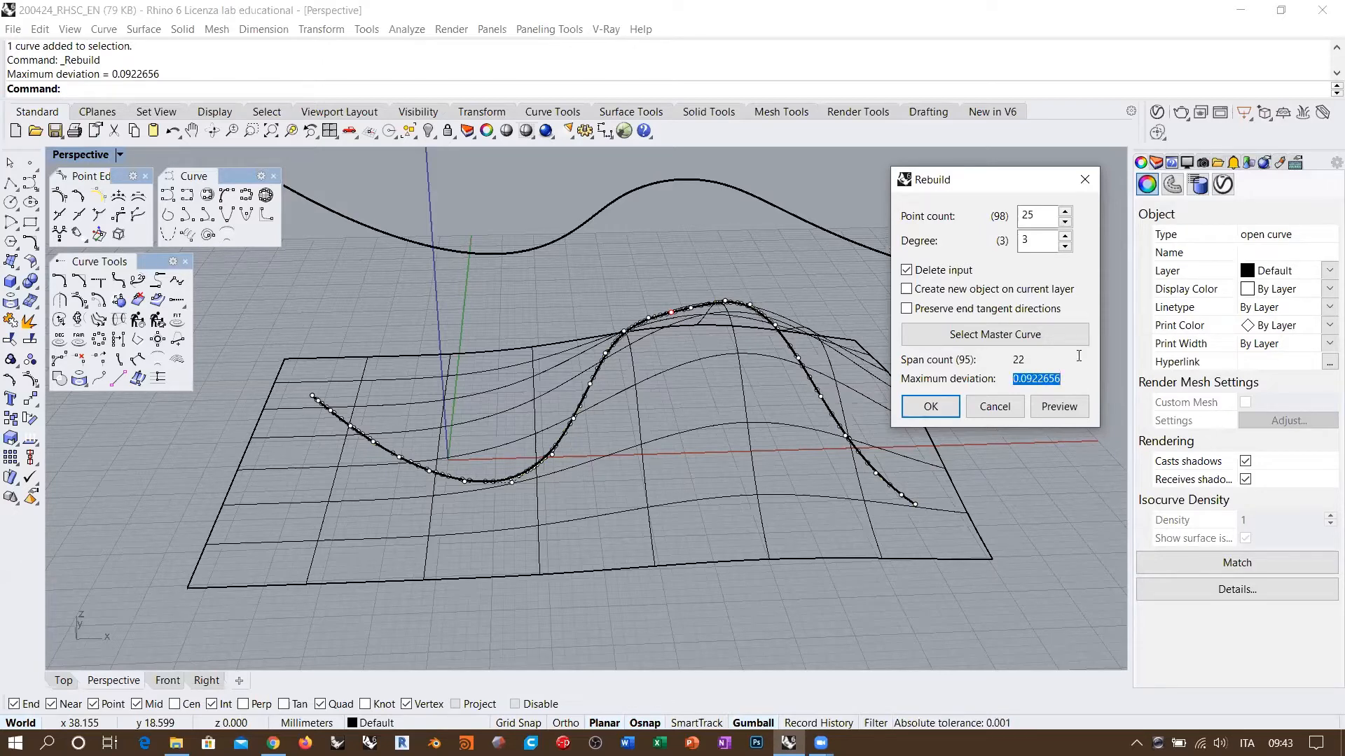
Rebuild the curve lying on the surface with 25 points at degree 3, deleting the input curve
click(1059, 369)
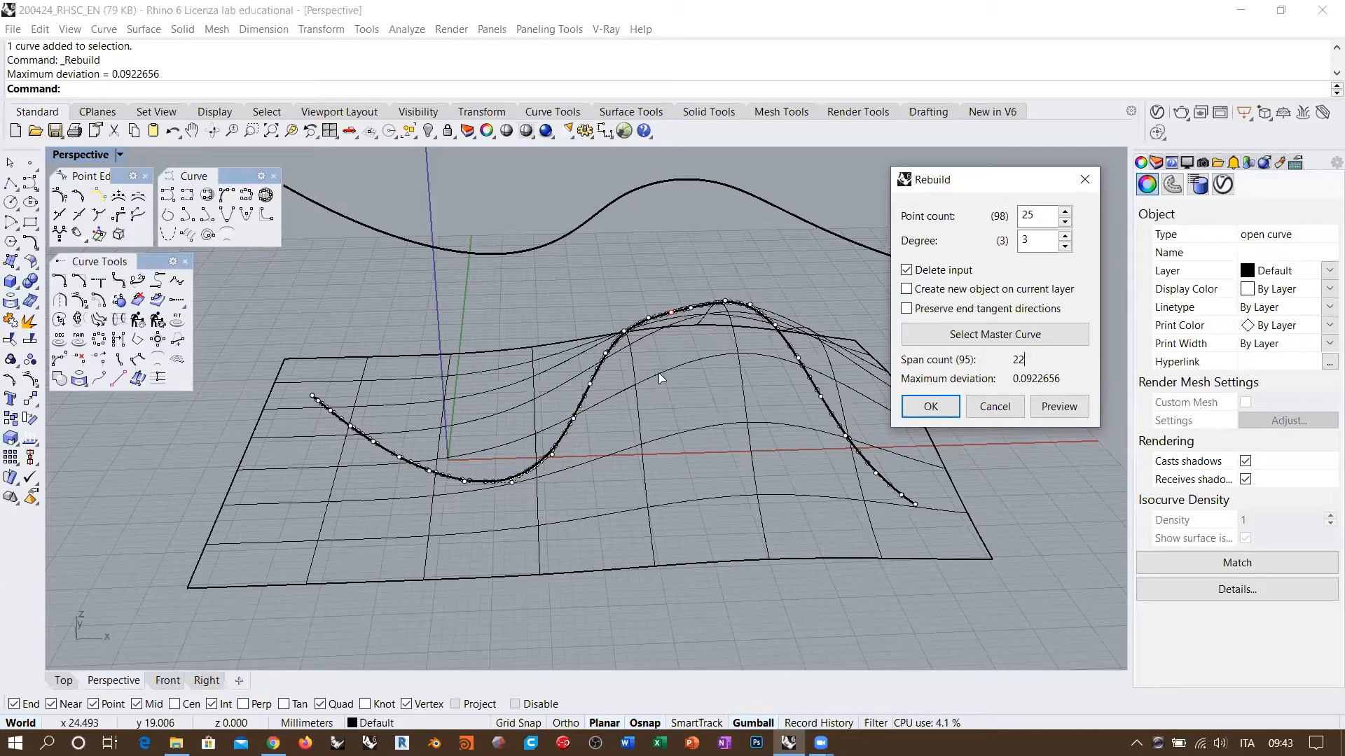
right_drag(695, 341, 691, 365)
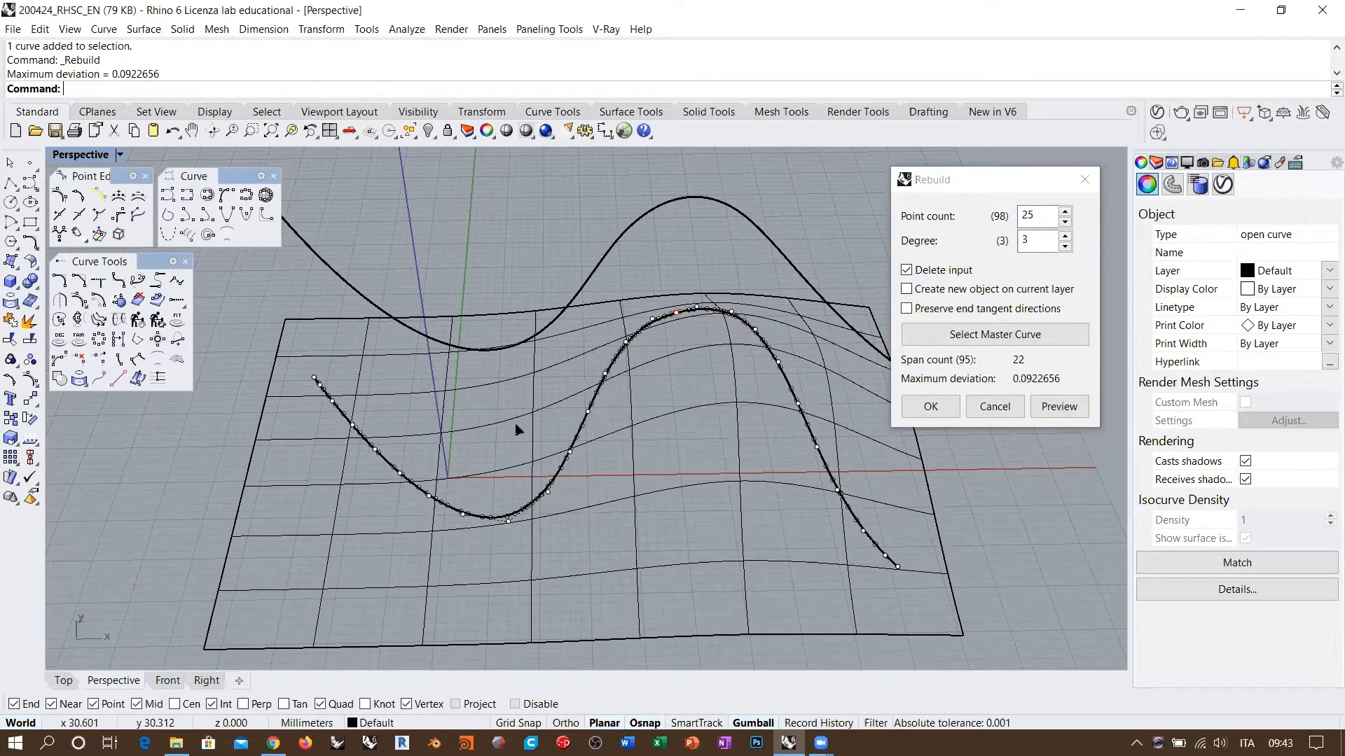
right_drag(517, 429, 522, 419)
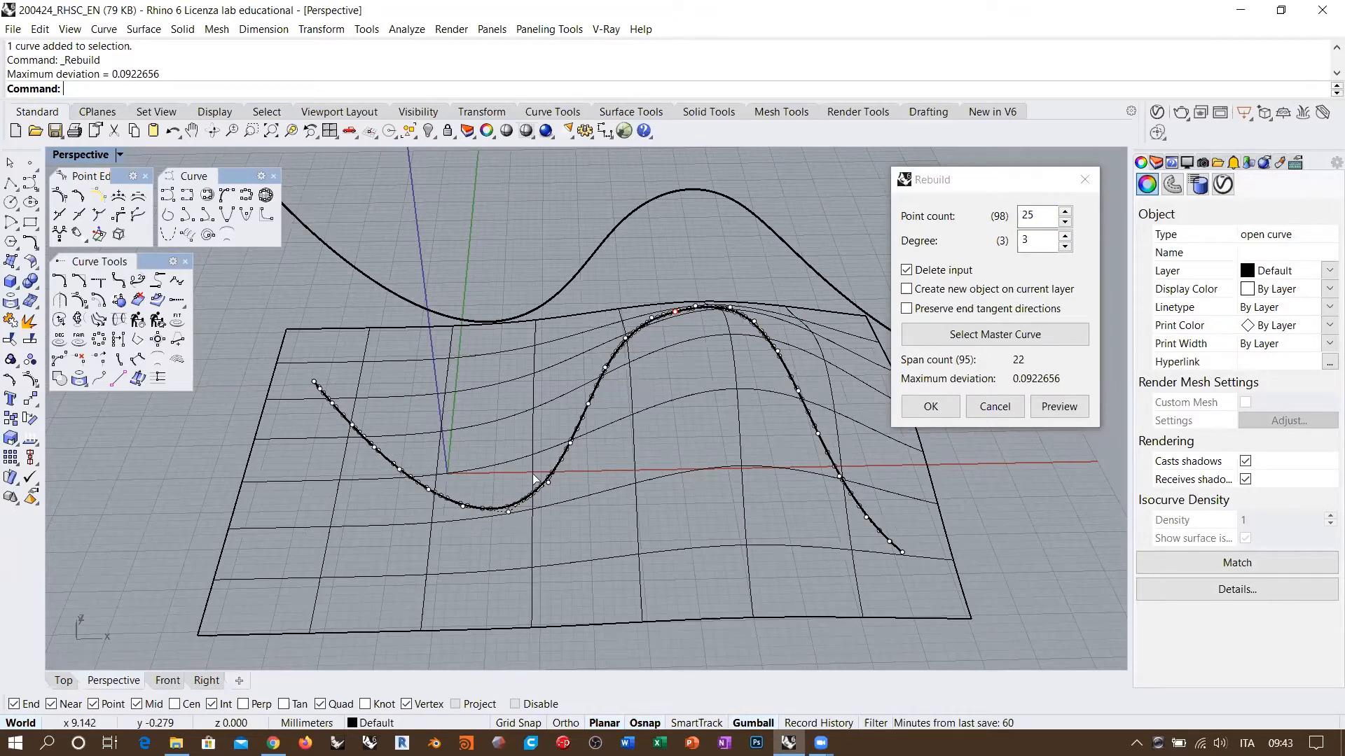
right_drag(534, 478, 683, 334)
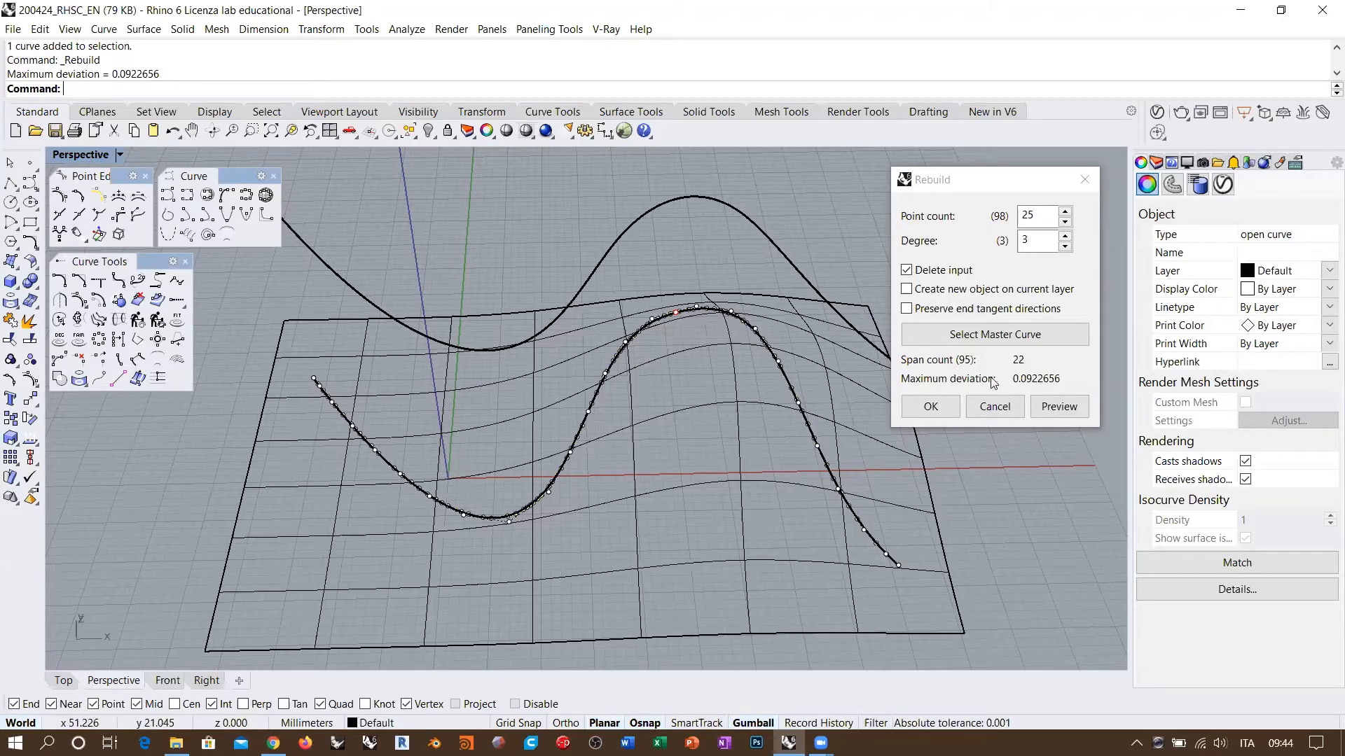
drag(1024, 378, 1029, 379)
click(1021, 379)
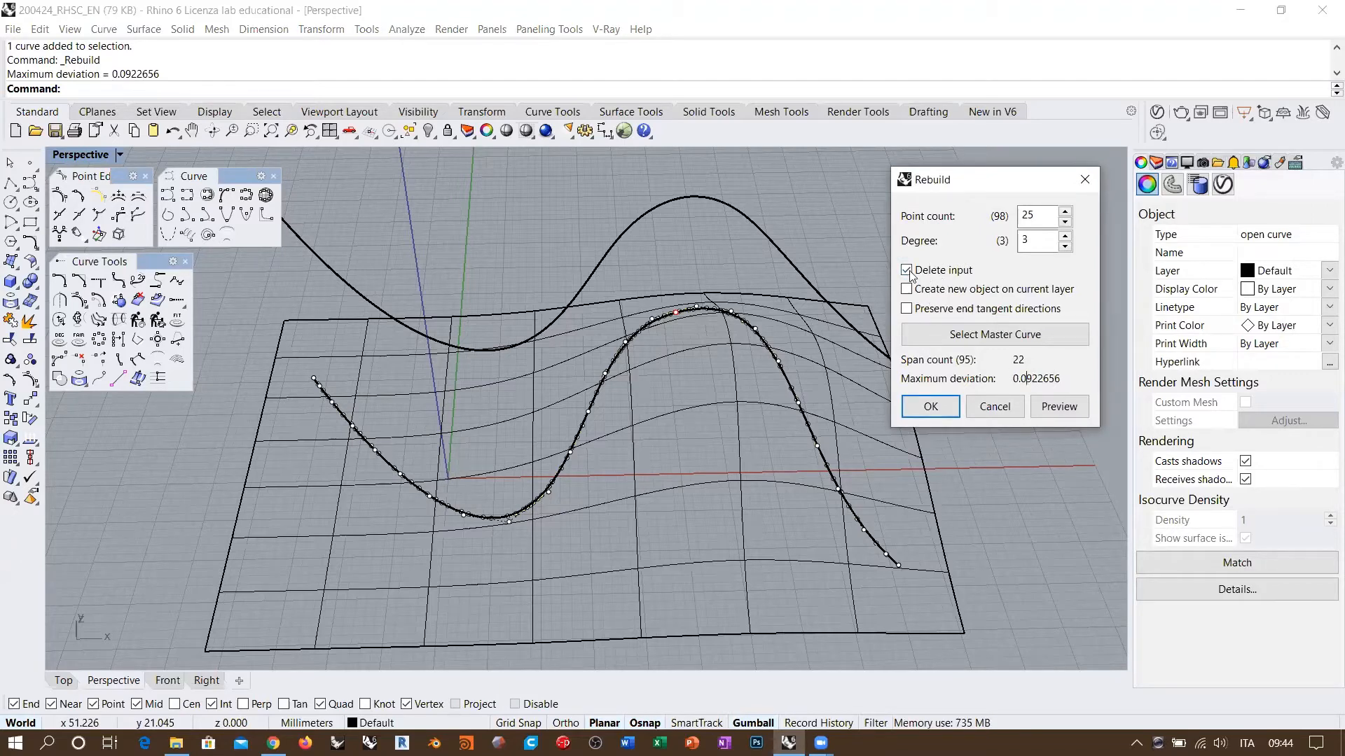
click(931, 407)
click(688, 335)
right_drag(688, 335, 663, 385)
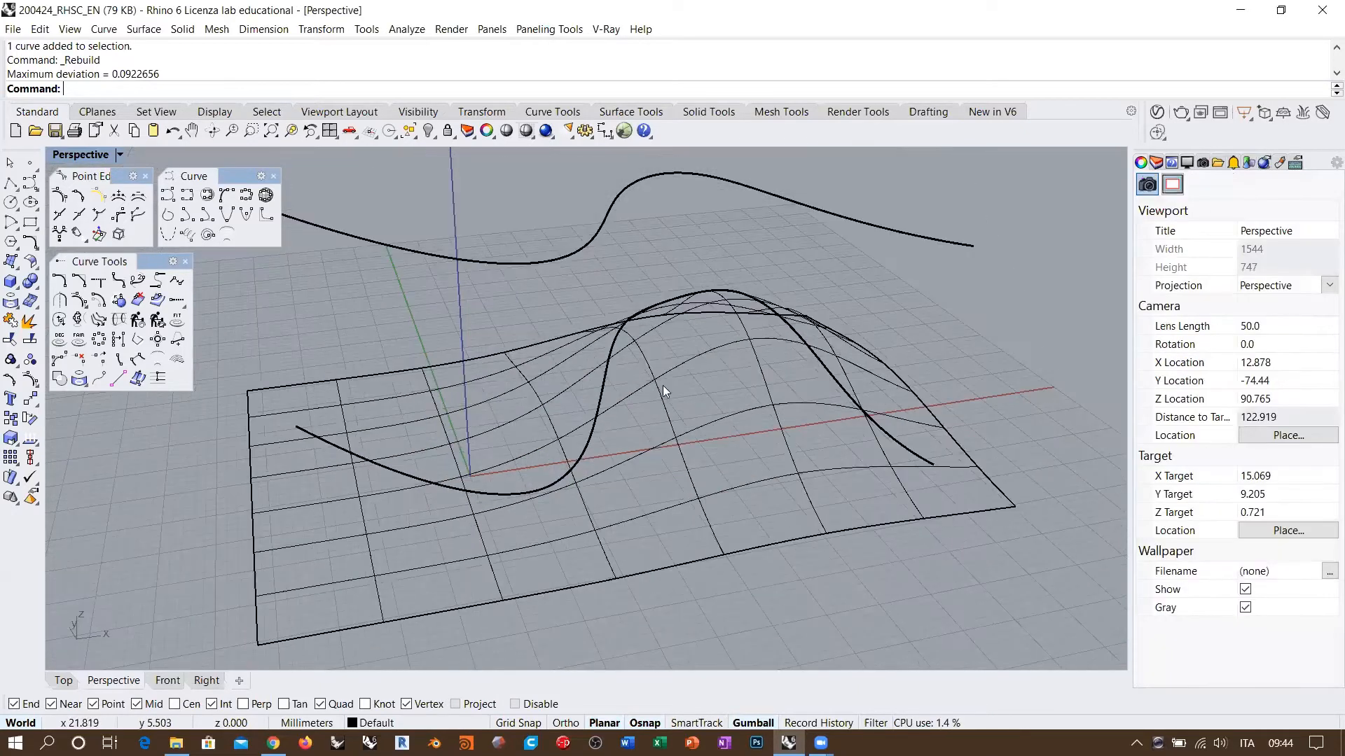
click(584, 451)
mouse_move(690, 326)
right_down()
mouse_move(1009, 275)
mouse_move(722, 322)
mouse_move(691, 345)
mouse_move(697, 326)
right_up()
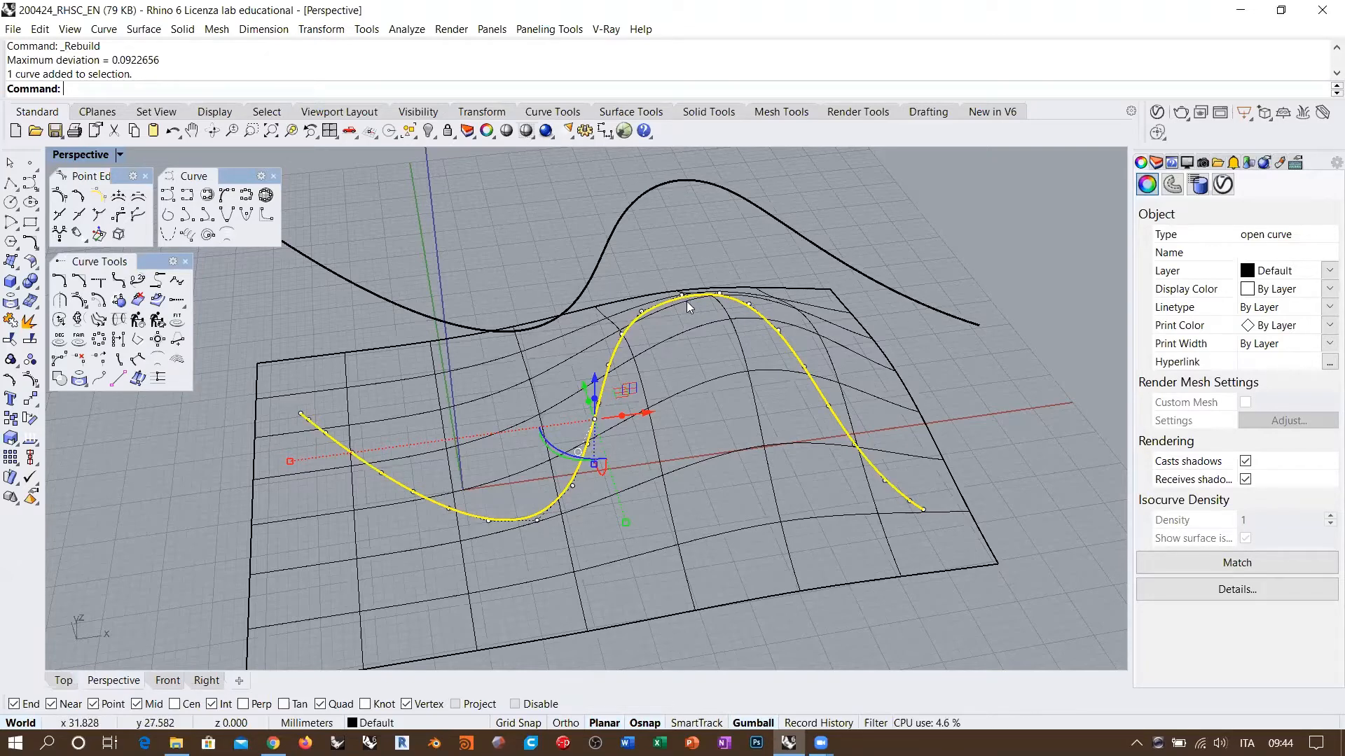
click(652, 252)
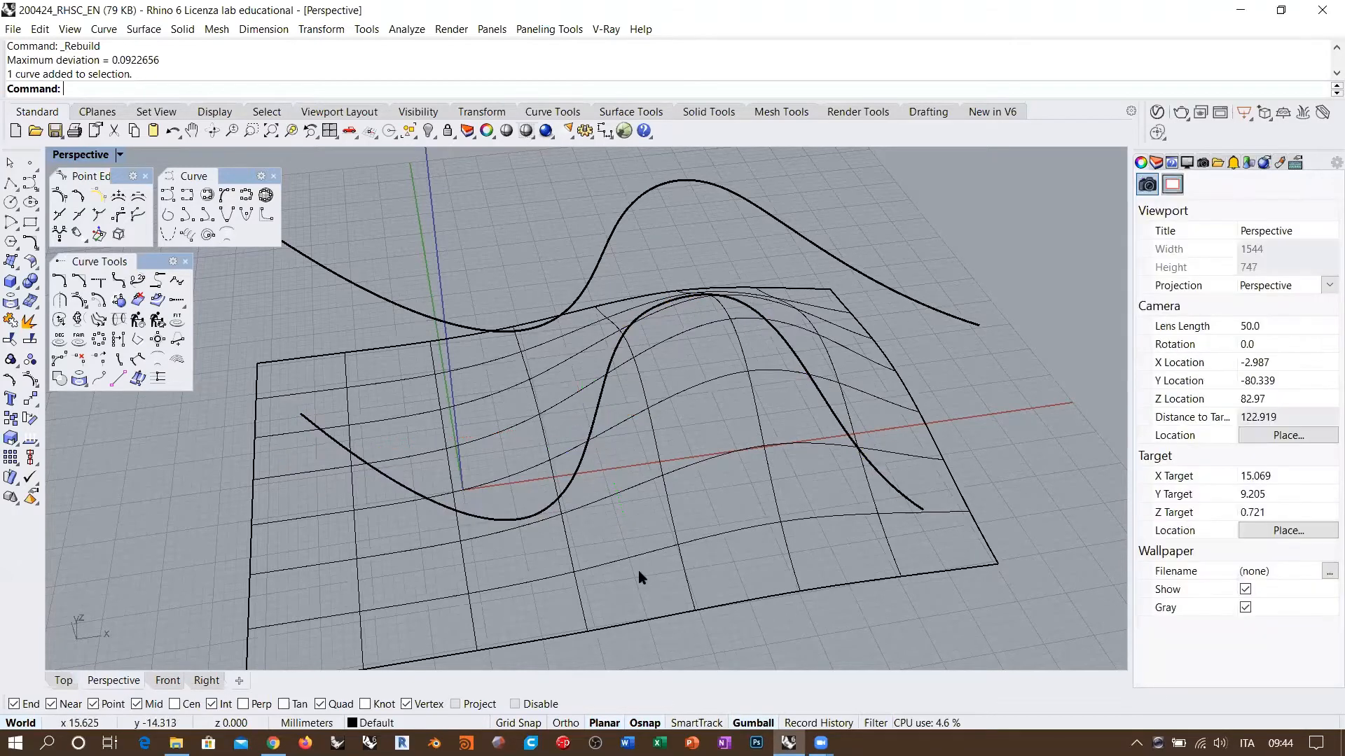
Set the model's absolute tolerance to 0.001 units in the document's unit settings
click(311, 723)
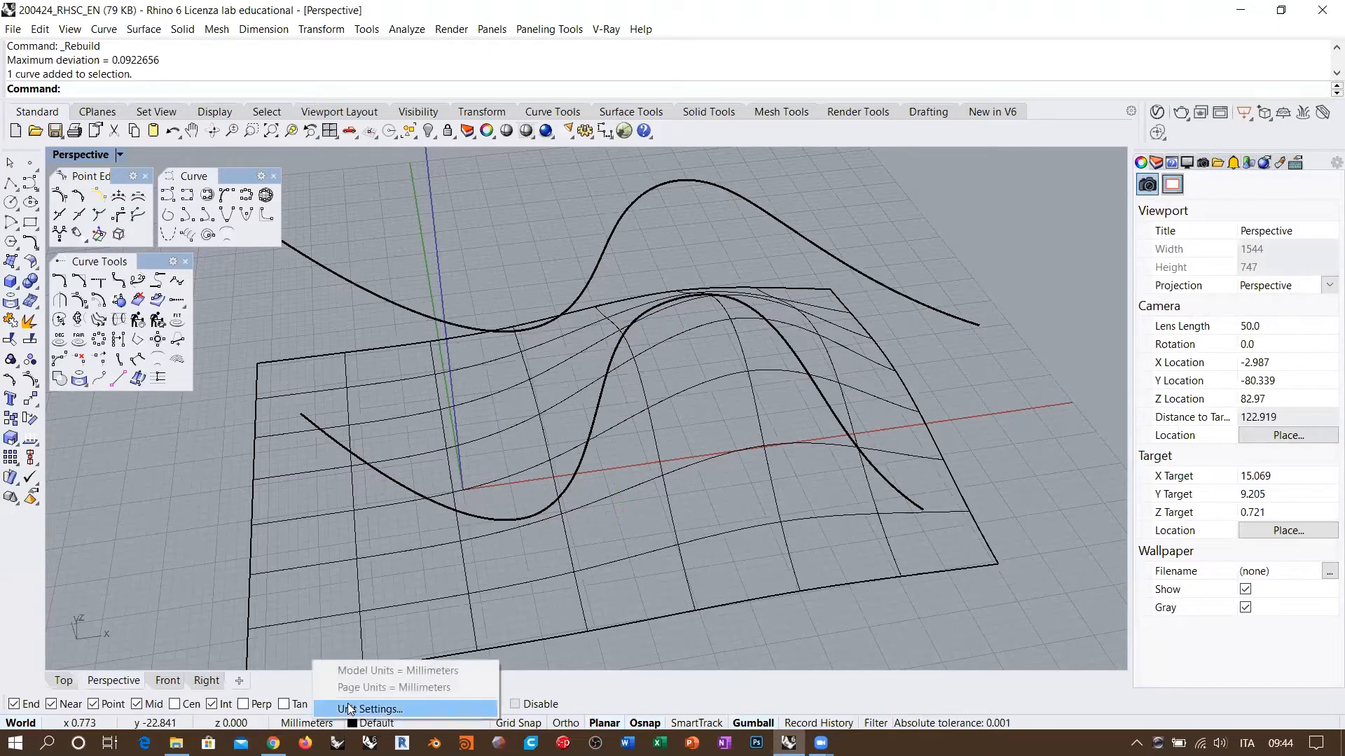
click(348, 709)
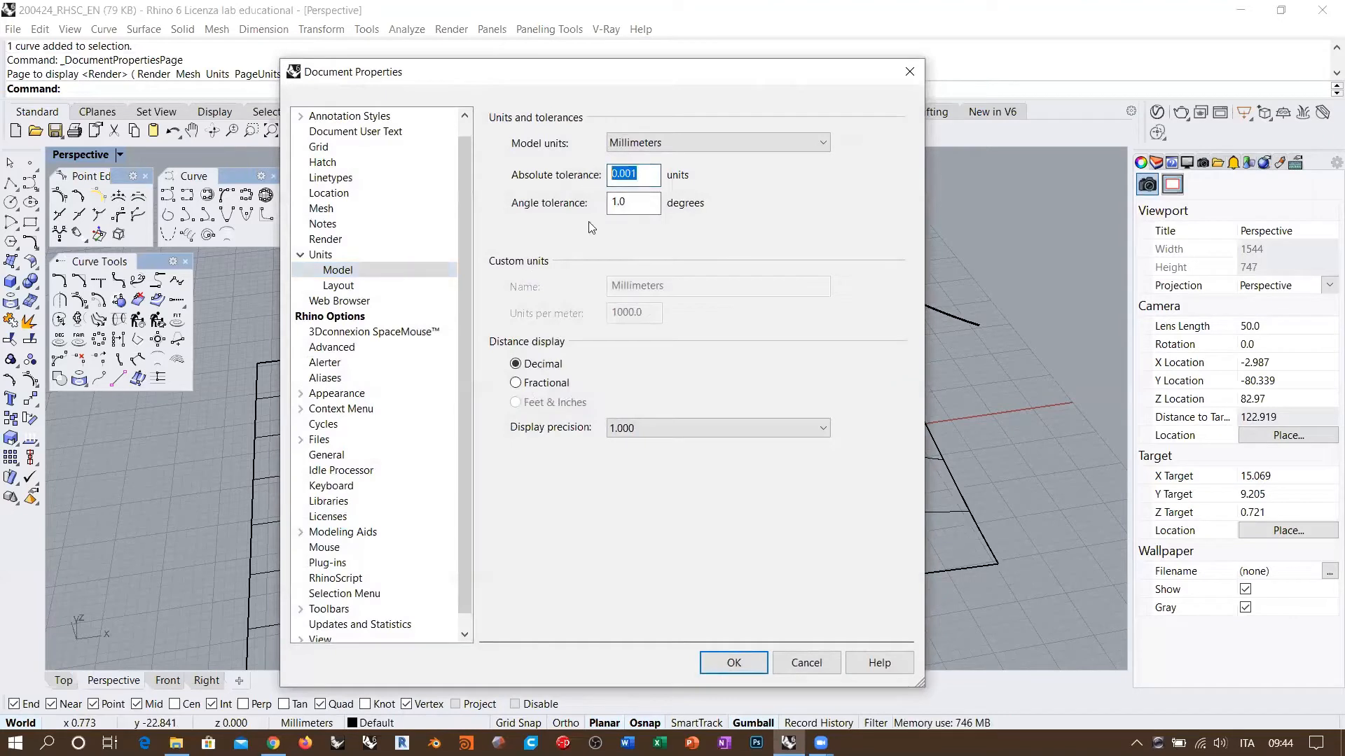
click(644, 175)
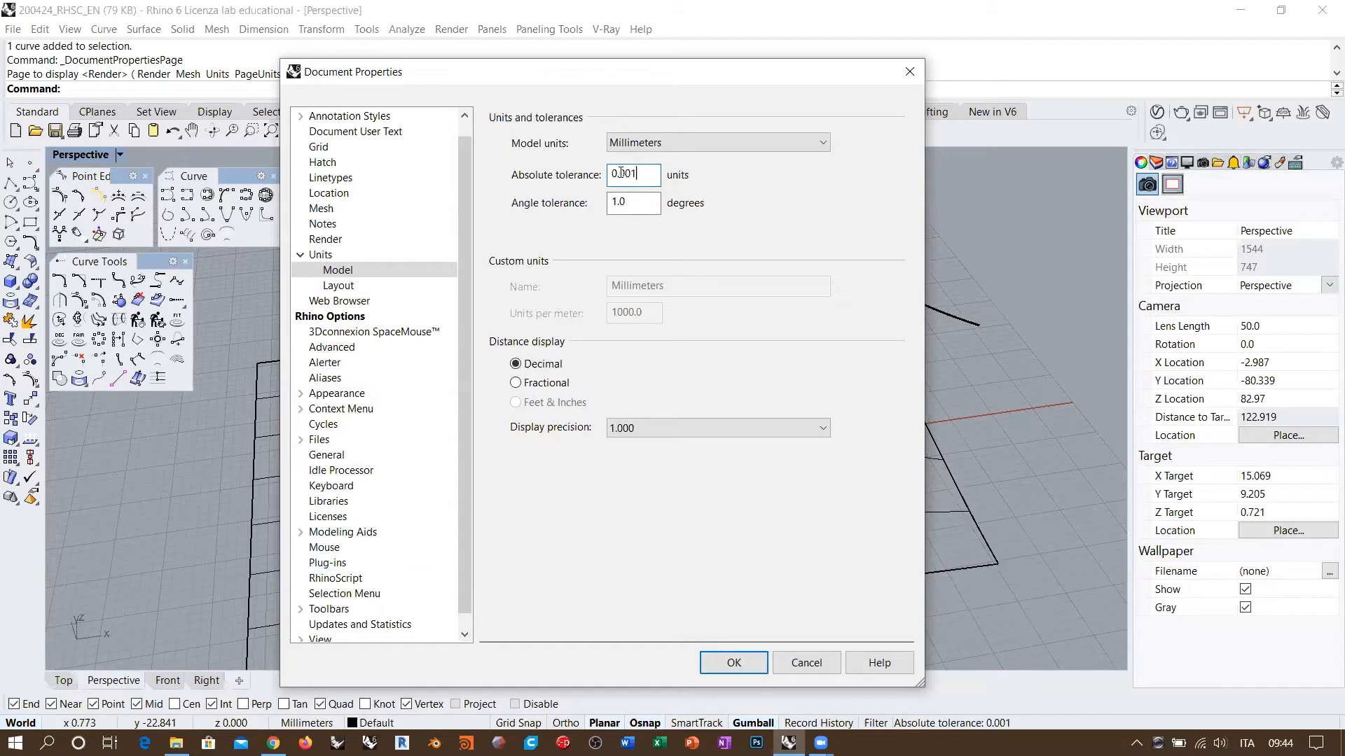
drag(620, 173, 625, 173)
text(1)
drag(626, 173, 617, 174)
text(0)
click(732, 663)
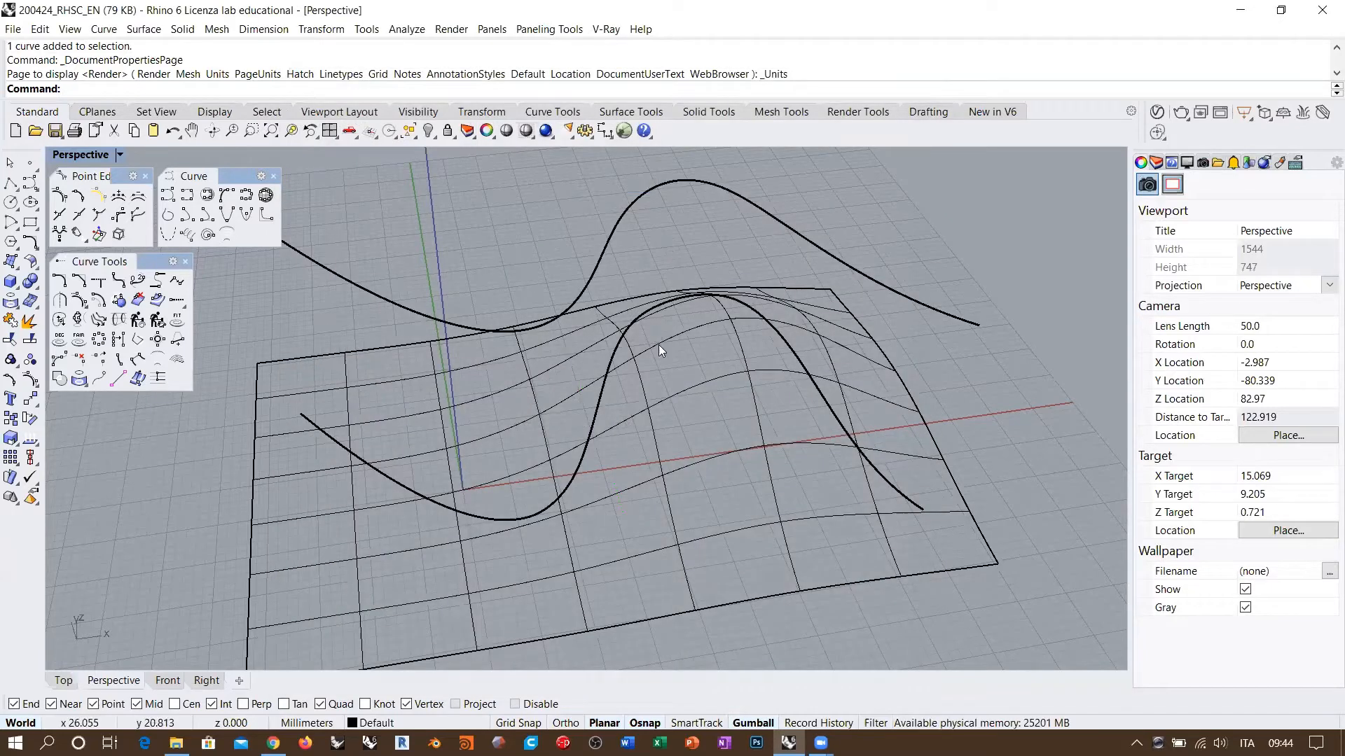
Examine the rebuilt curve, the surface and the upper original curve by selecting them
right_drag(659, 344, 615, 366)
click(627, 351)
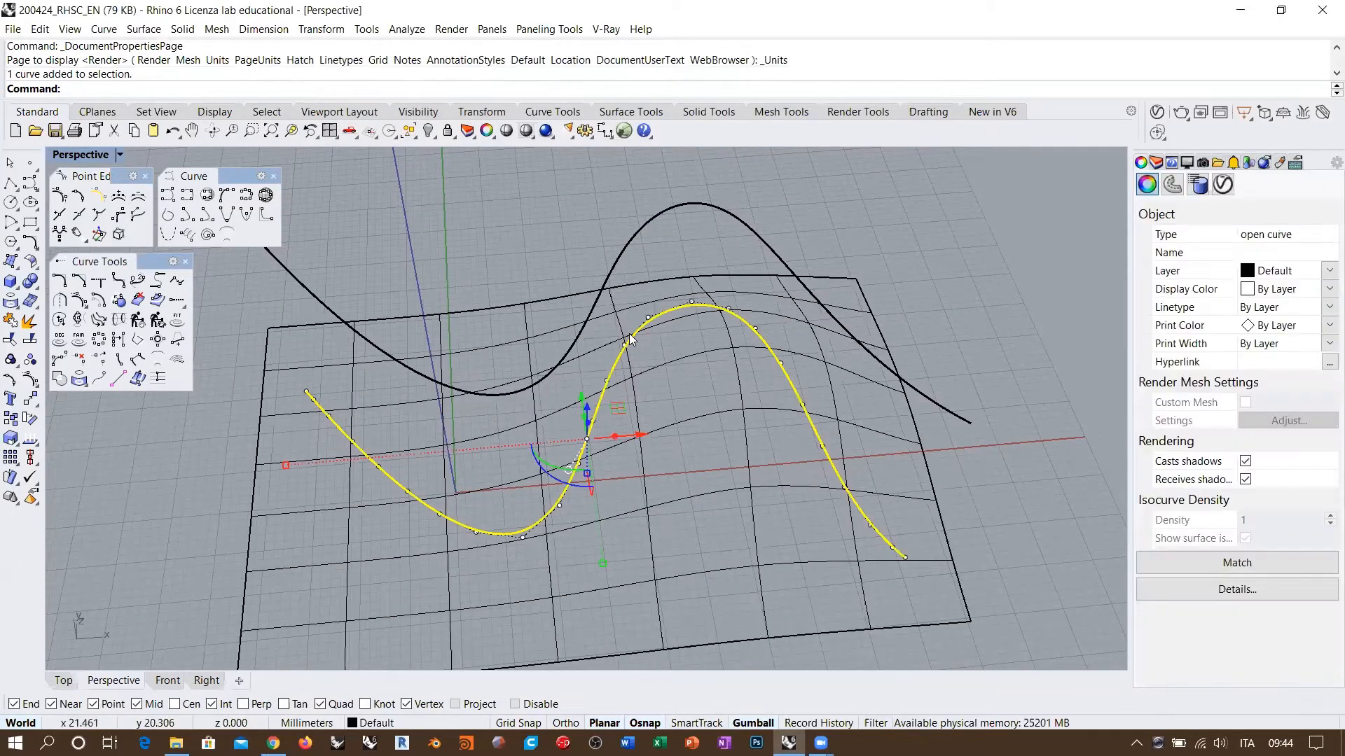
click(677, 356)
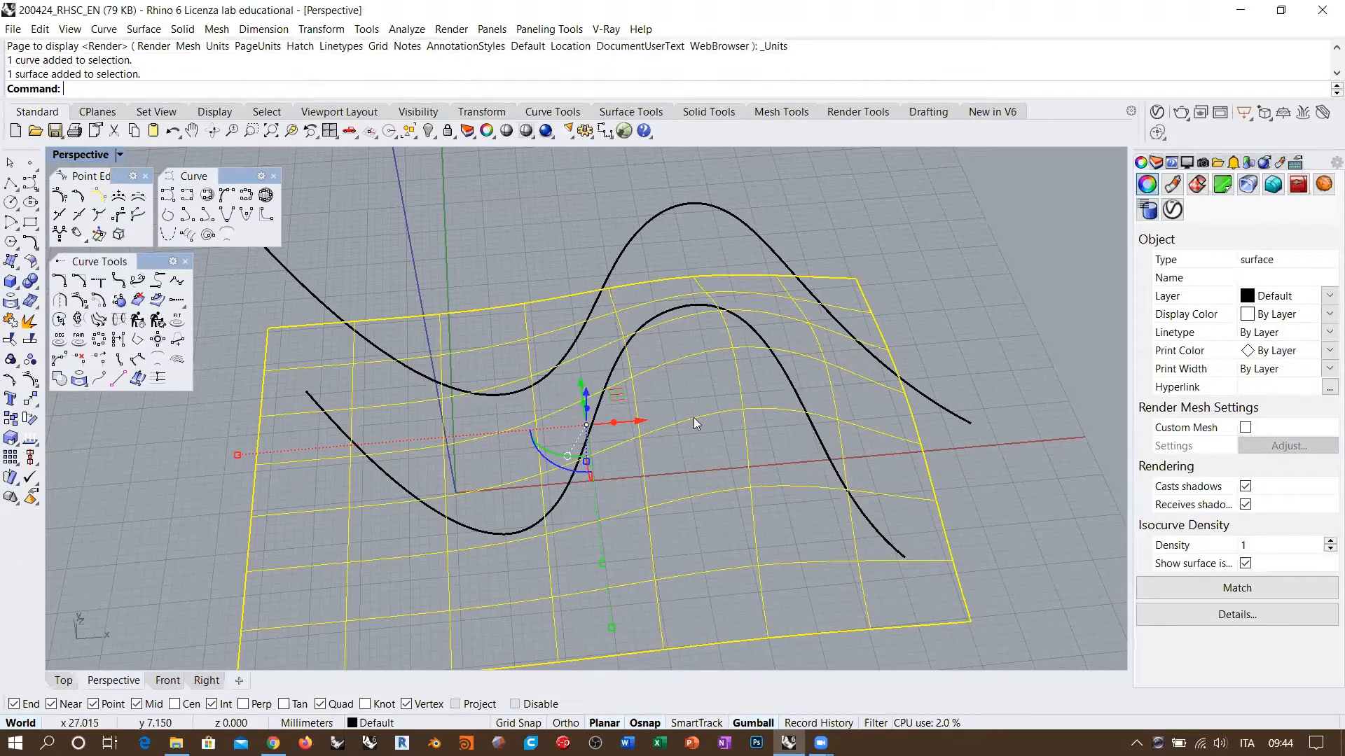
click(669, 313)
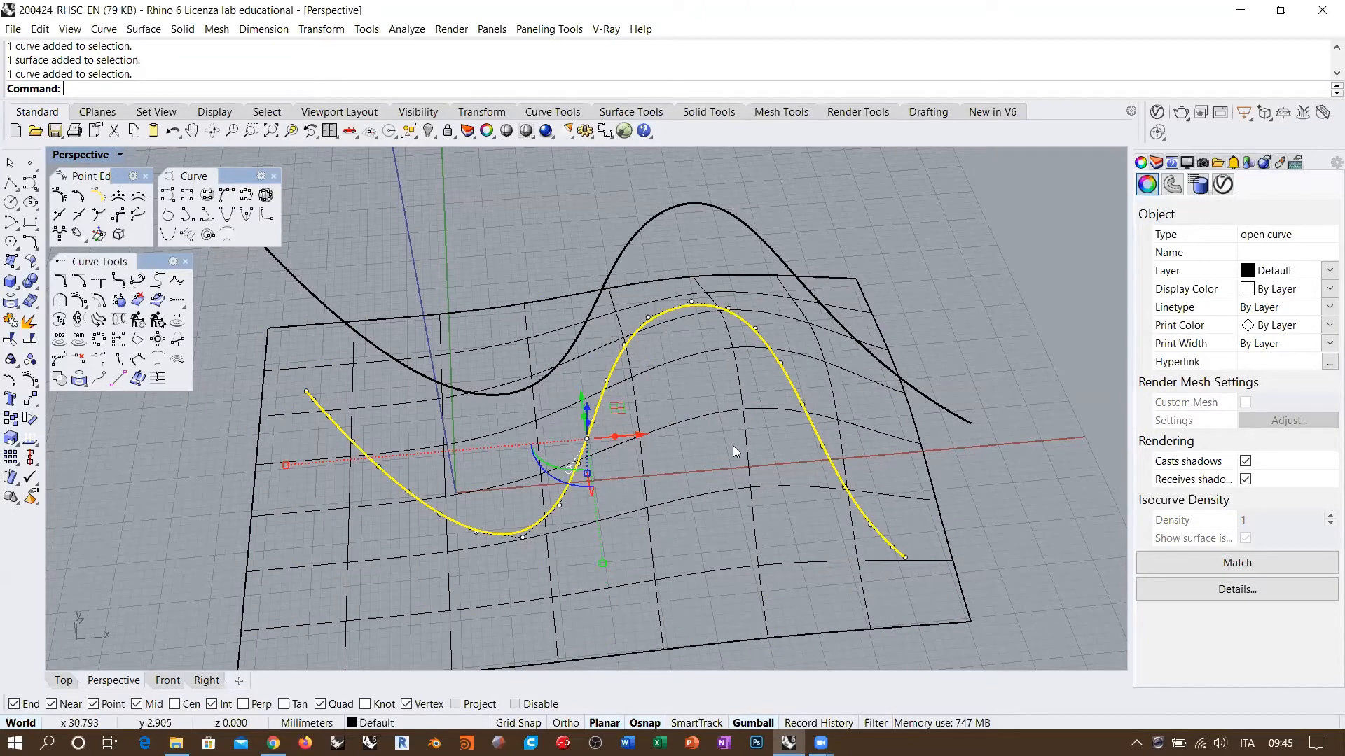
click(702, 391)
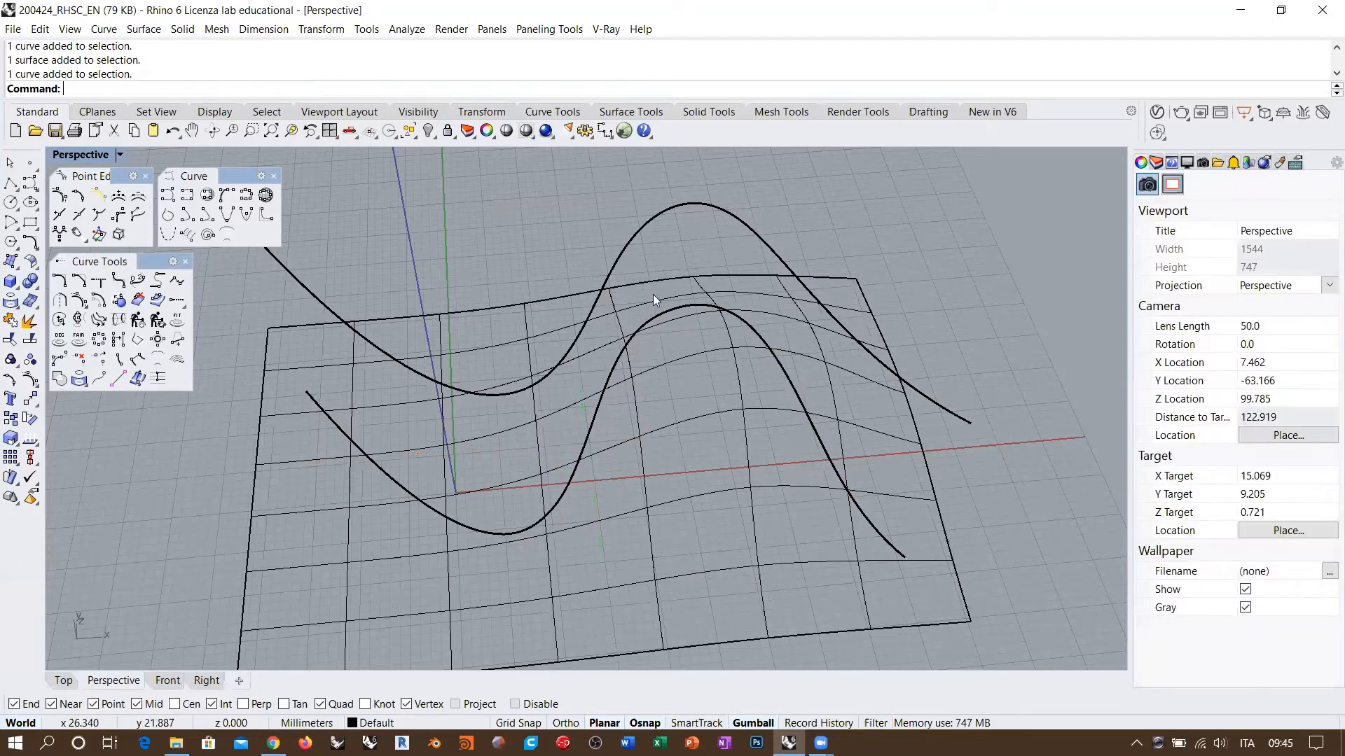
click(657, 214)
shift+click(689, 423)
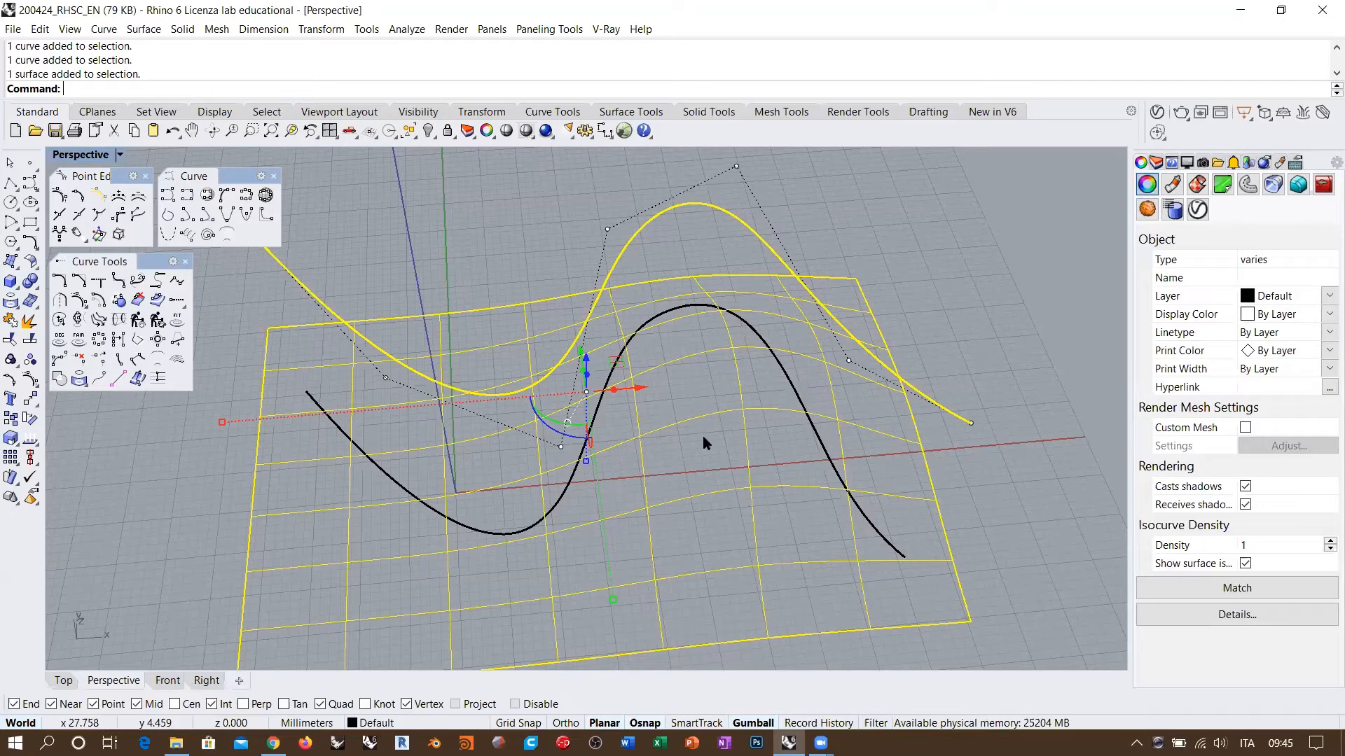
click(326, 723)
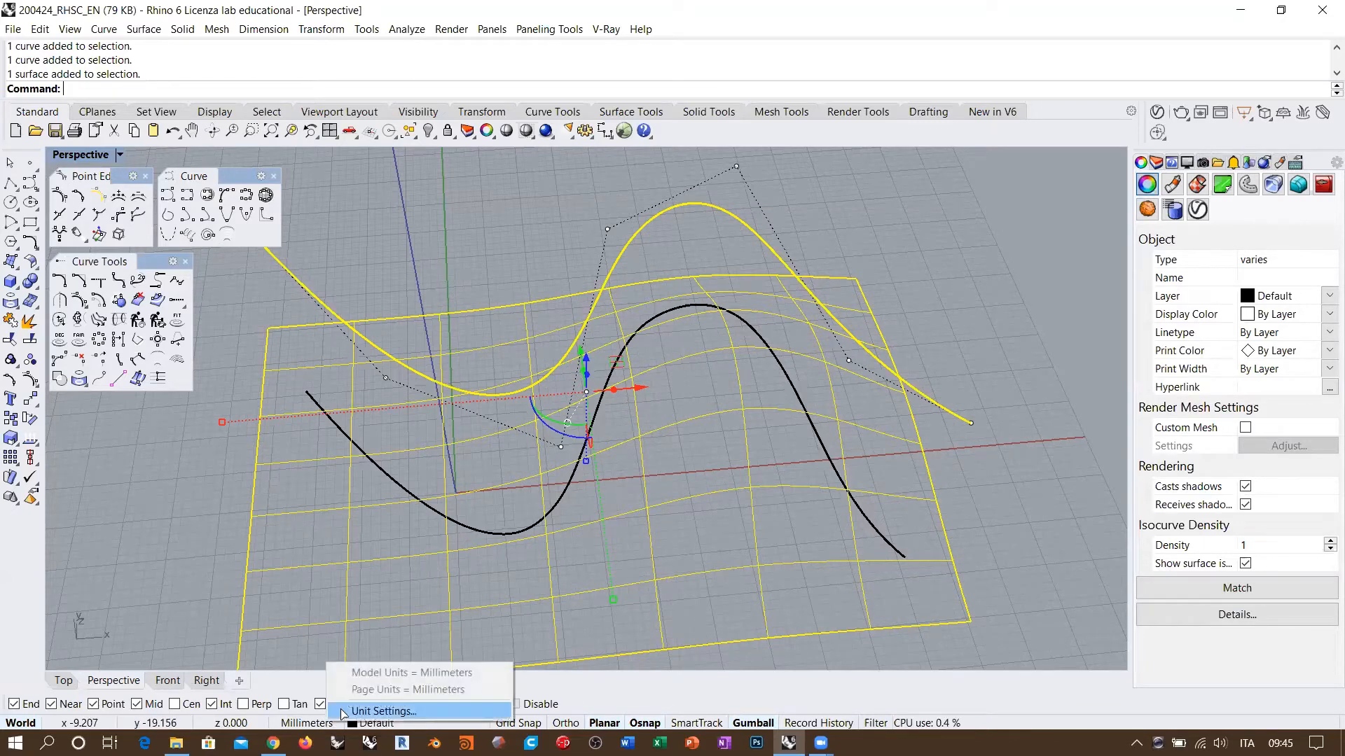
click(383, 711)
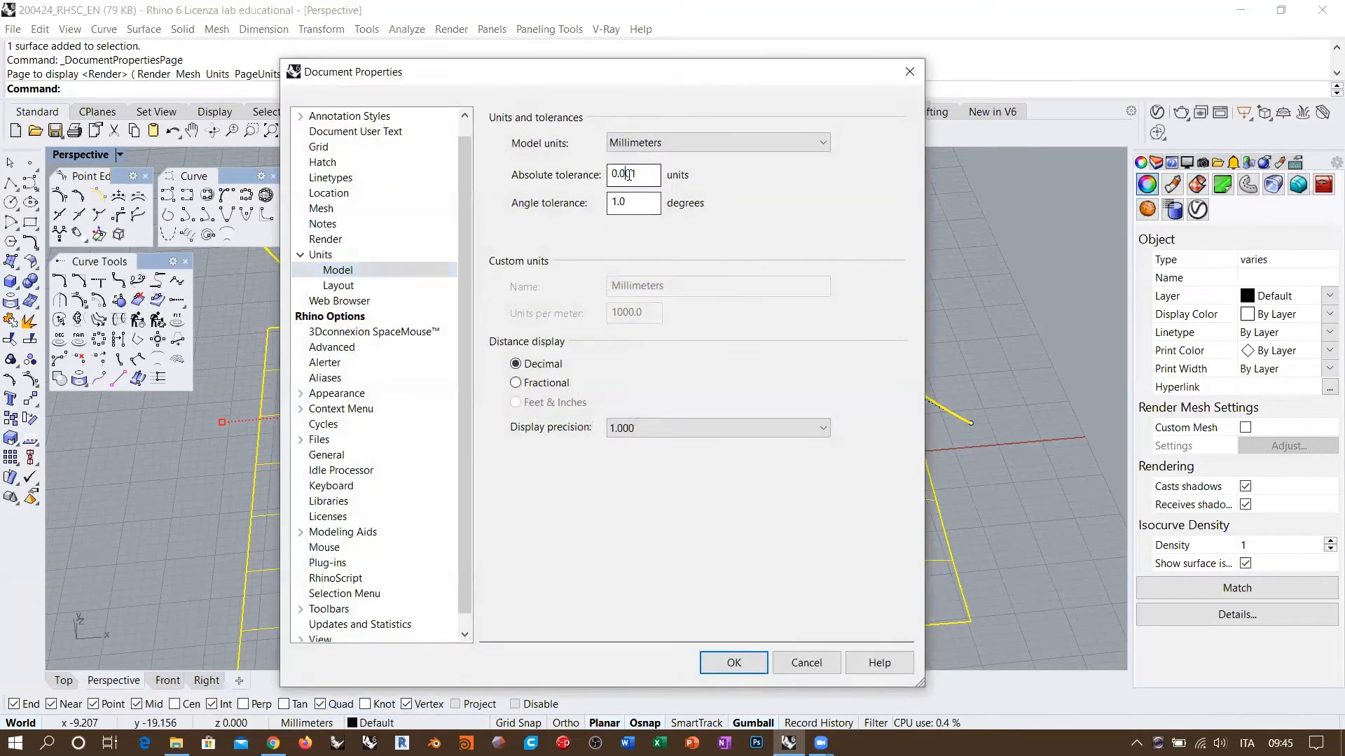
click(629, 175)
text(0)
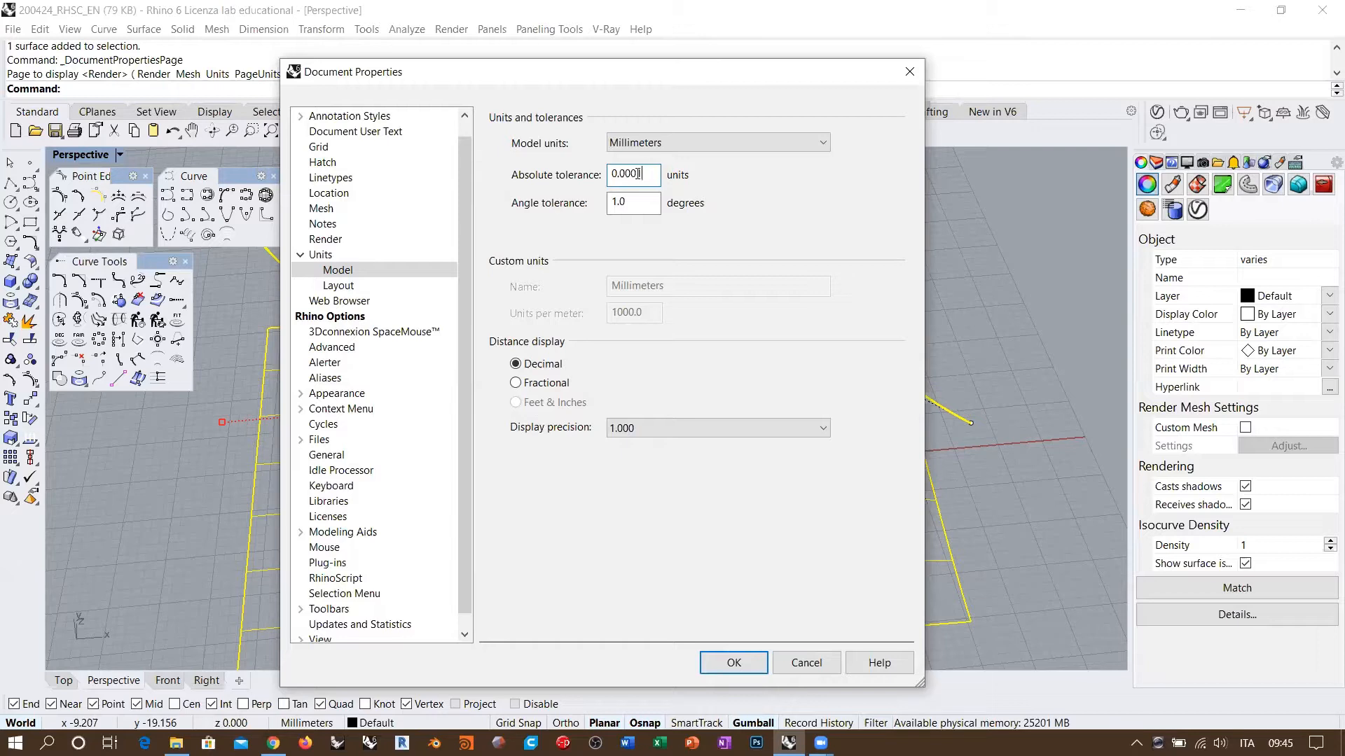
drag(630, 172, 637, 176)
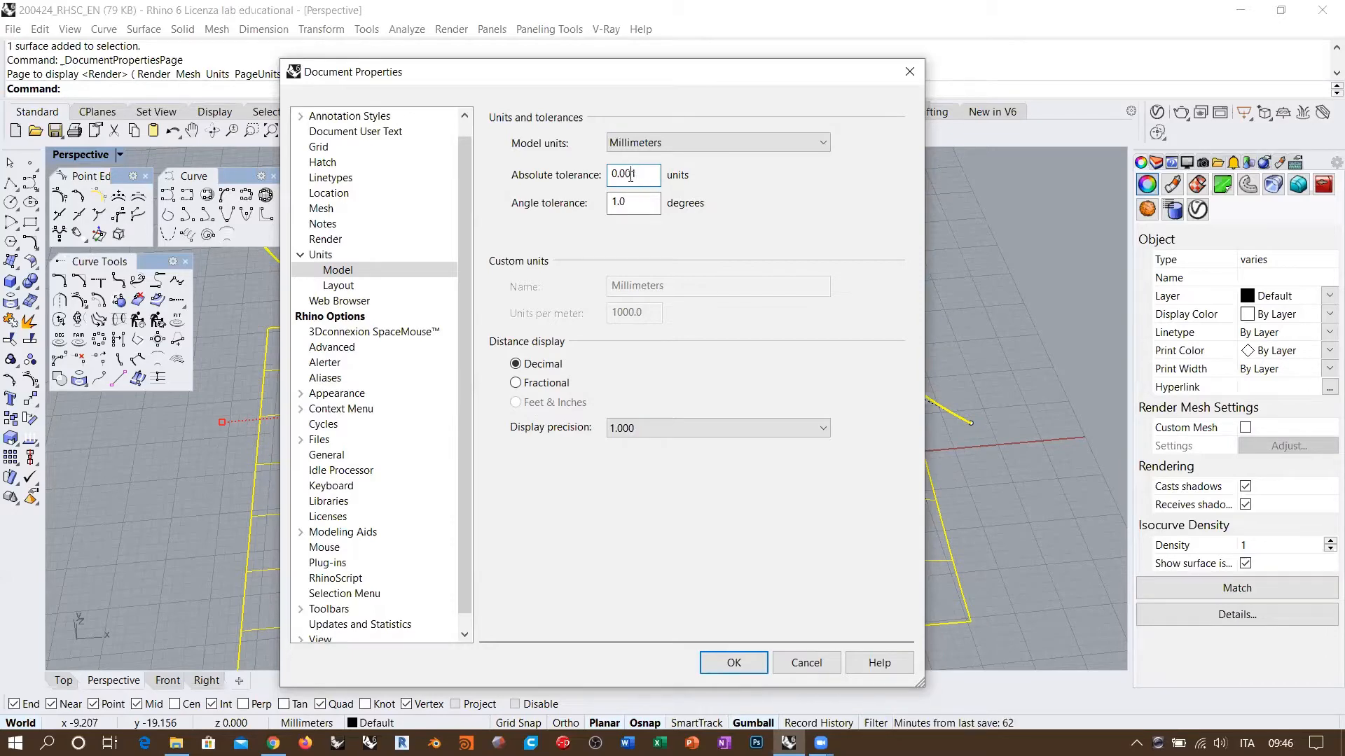
click(806, 663)
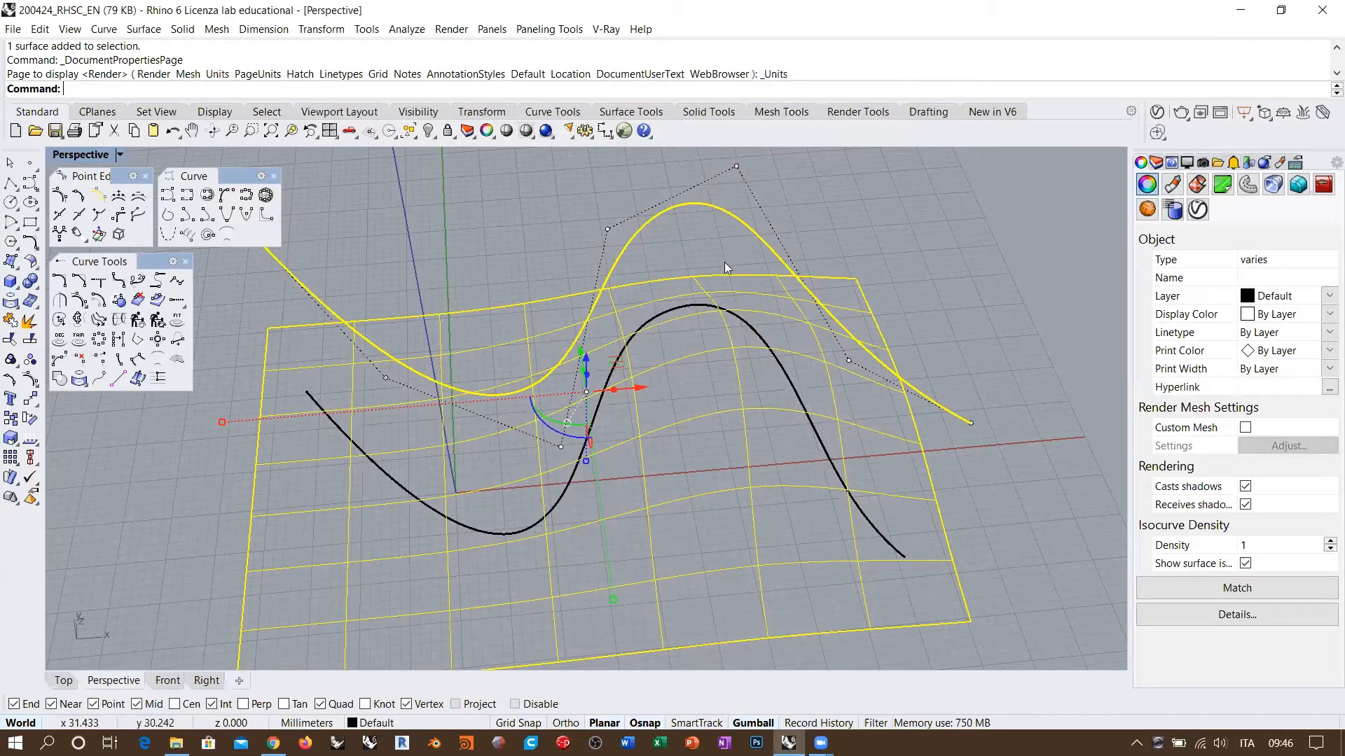
Examine the rebuilt curve and its control points against the surface from different angles
click(760, 252)
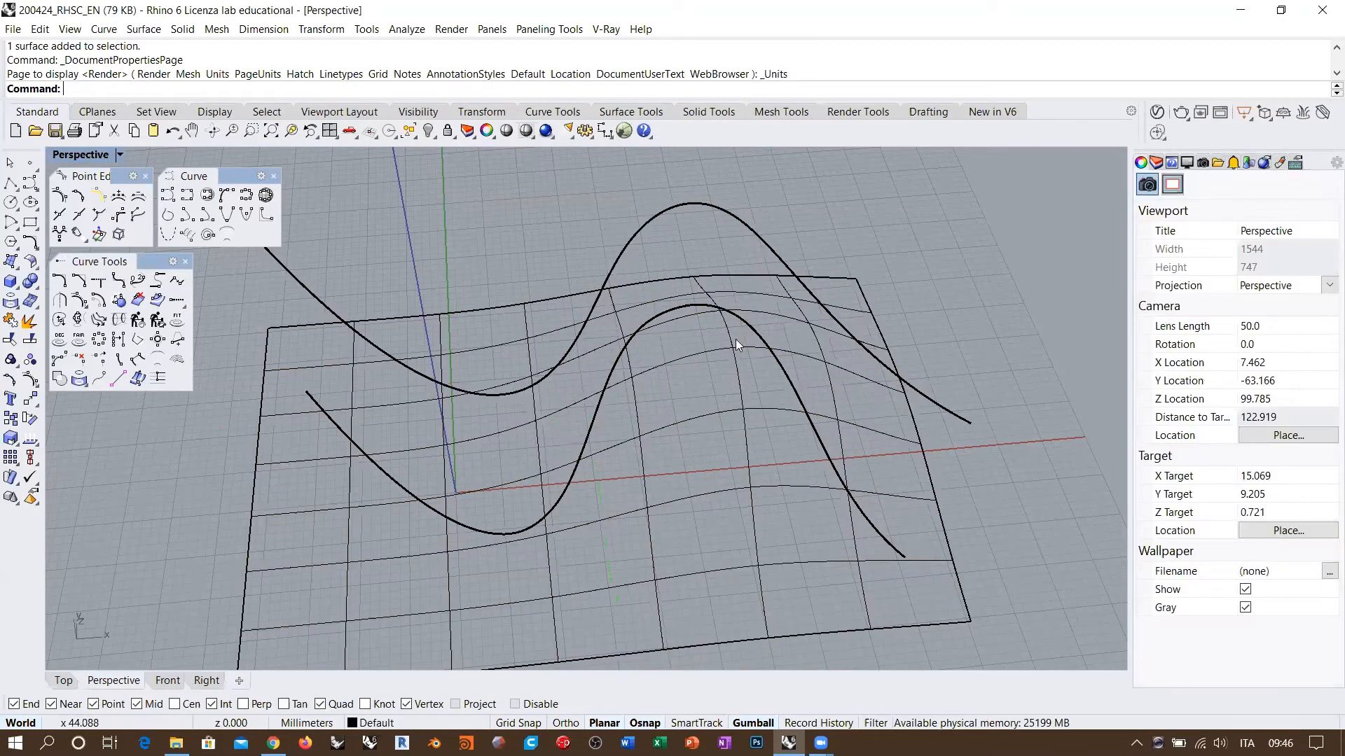
click(678, 309)
right_drag(676, 393, 722, 353)
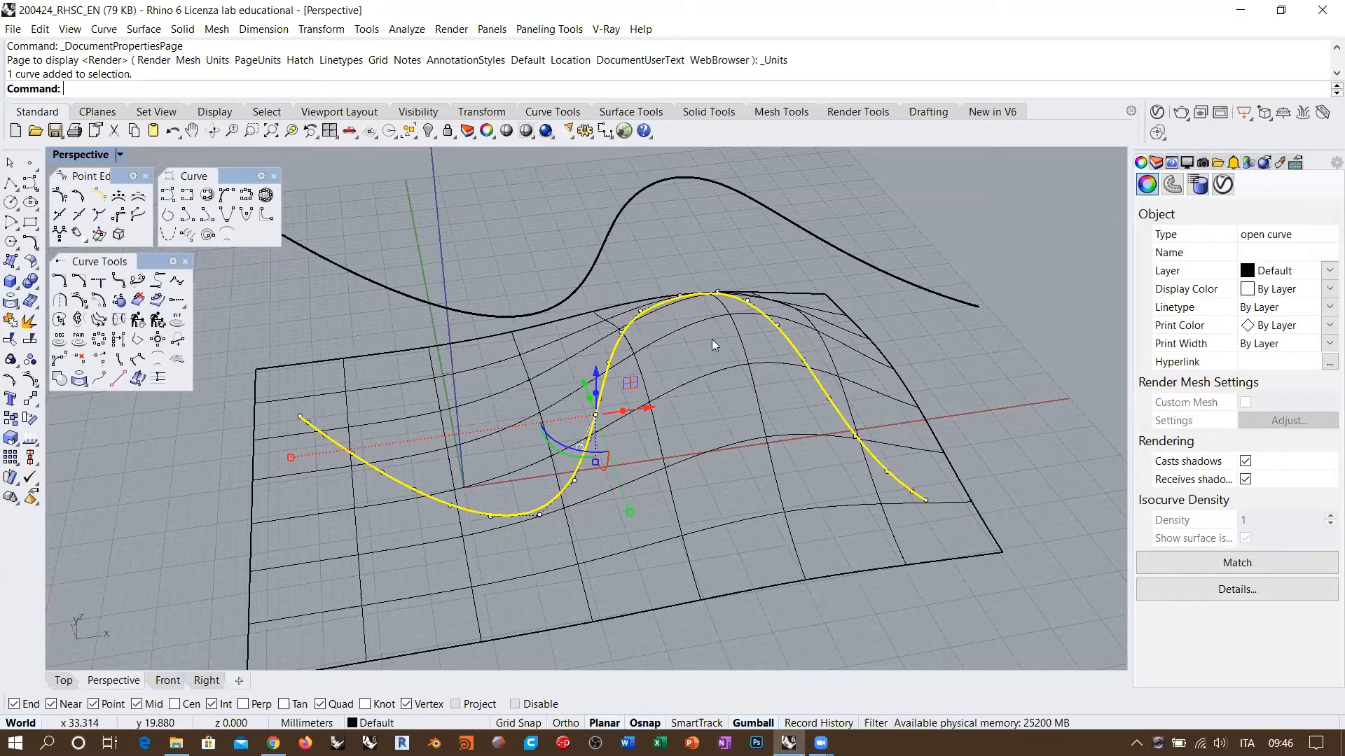
right_drag(712, 338, 676, 308)
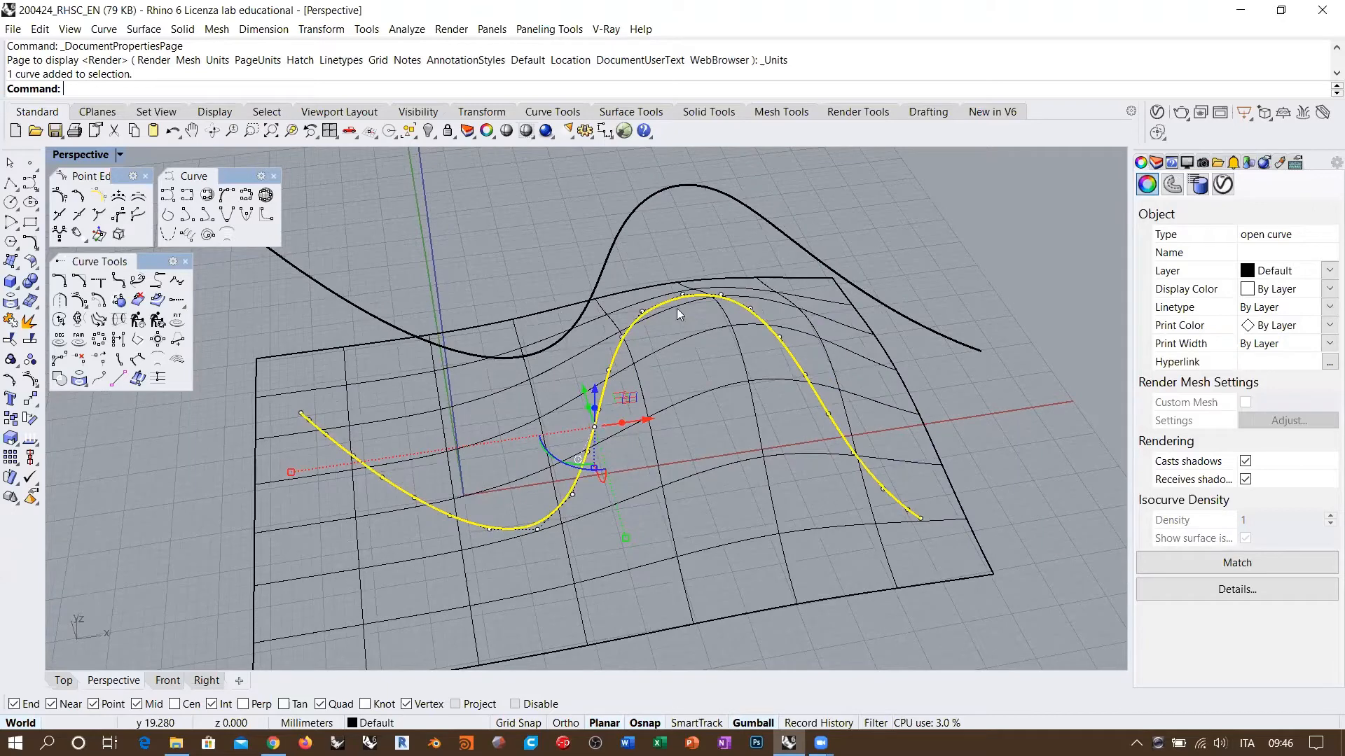
click(706, 360)
click(598, 412)
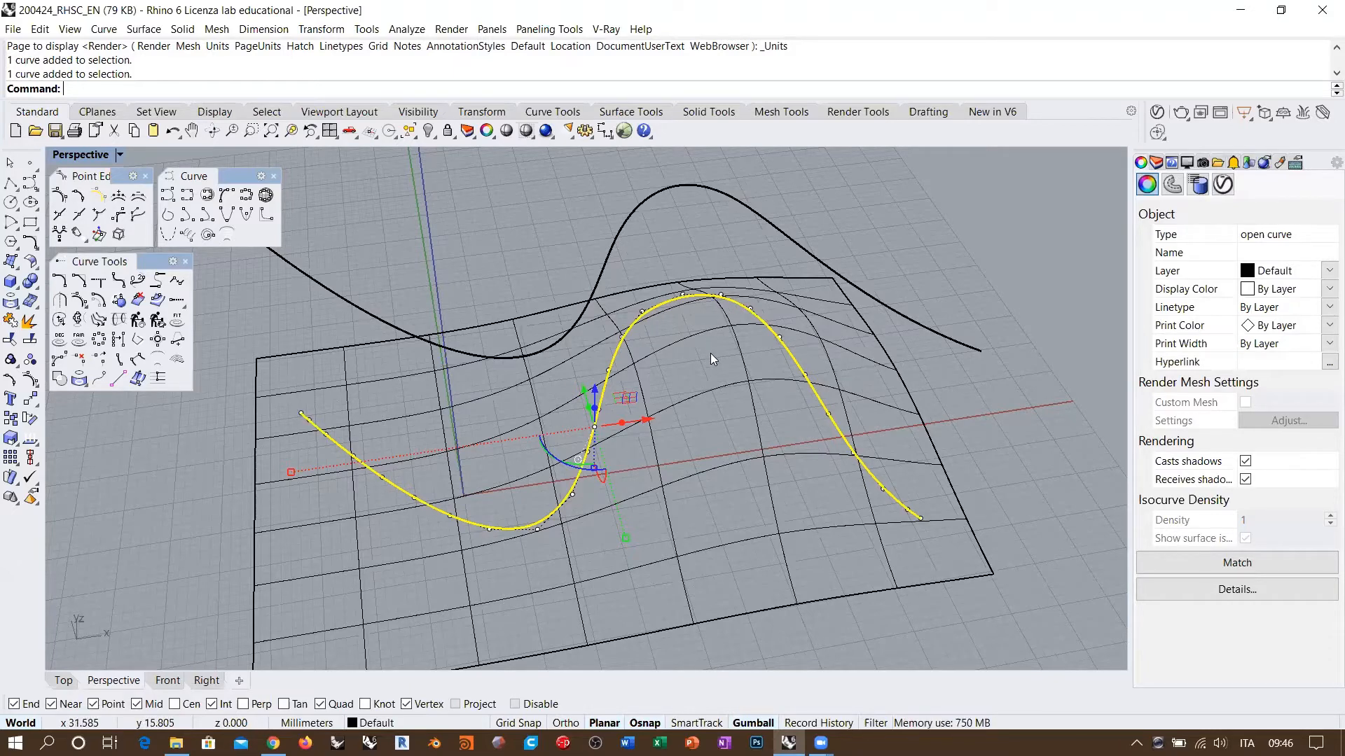
right_drag(764, 391, 695, 451)
scroll(701, 368, down, 4)
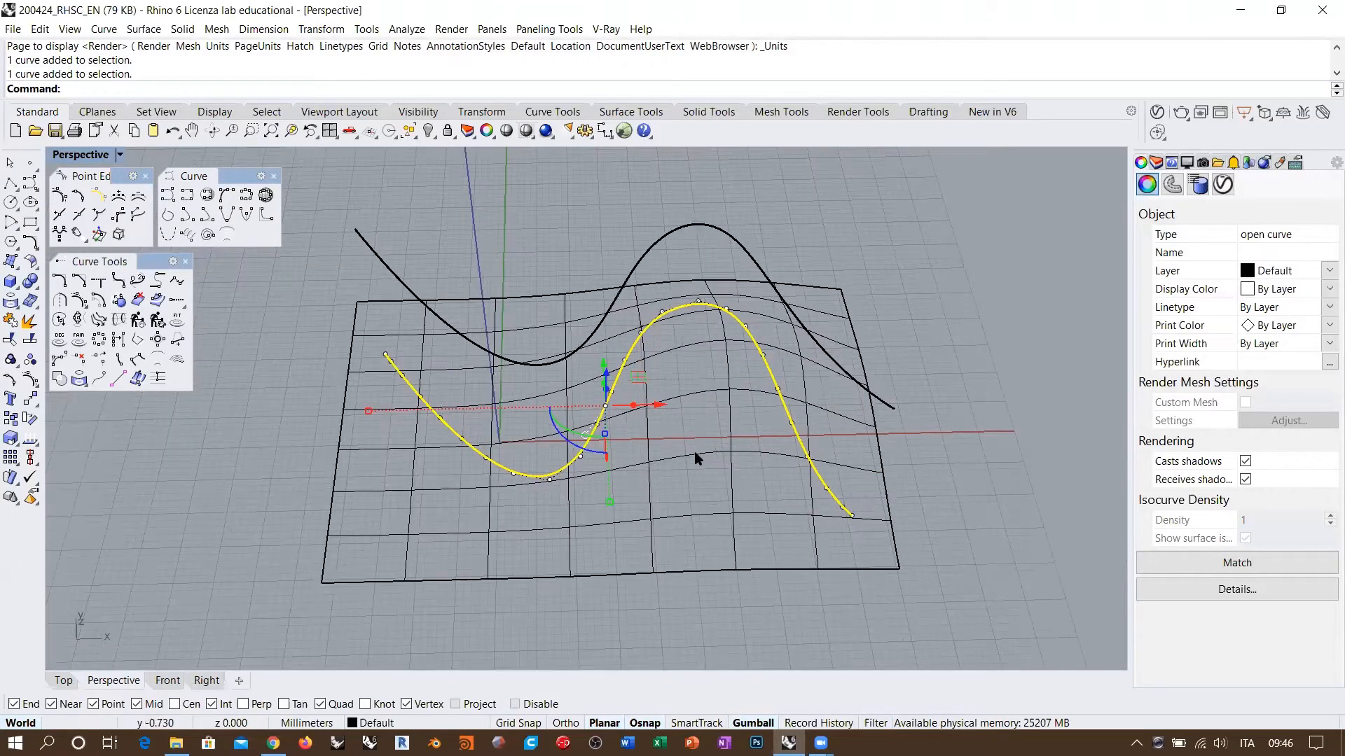
Start splitting the surface by isocurve, placing two U-direction cuts near its front and back edges
click(694, 454)
text(Split)
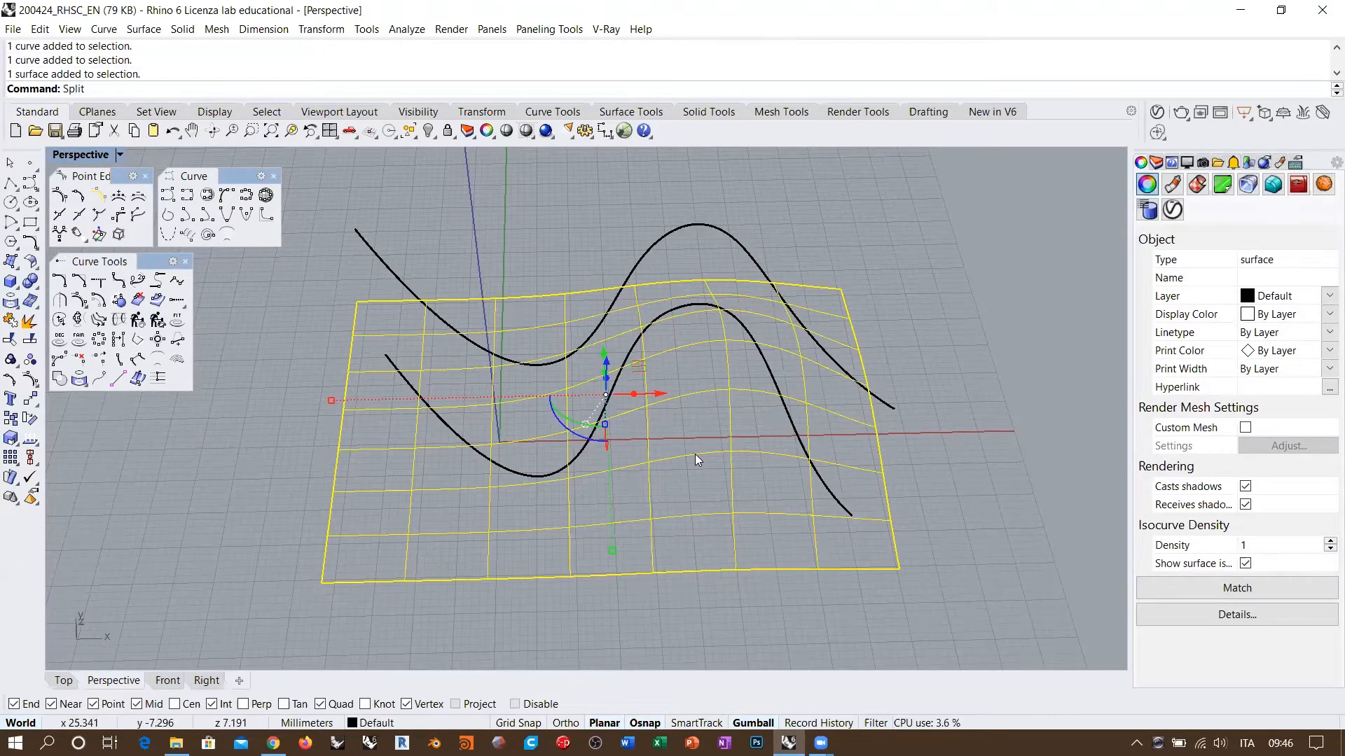
key(Return)
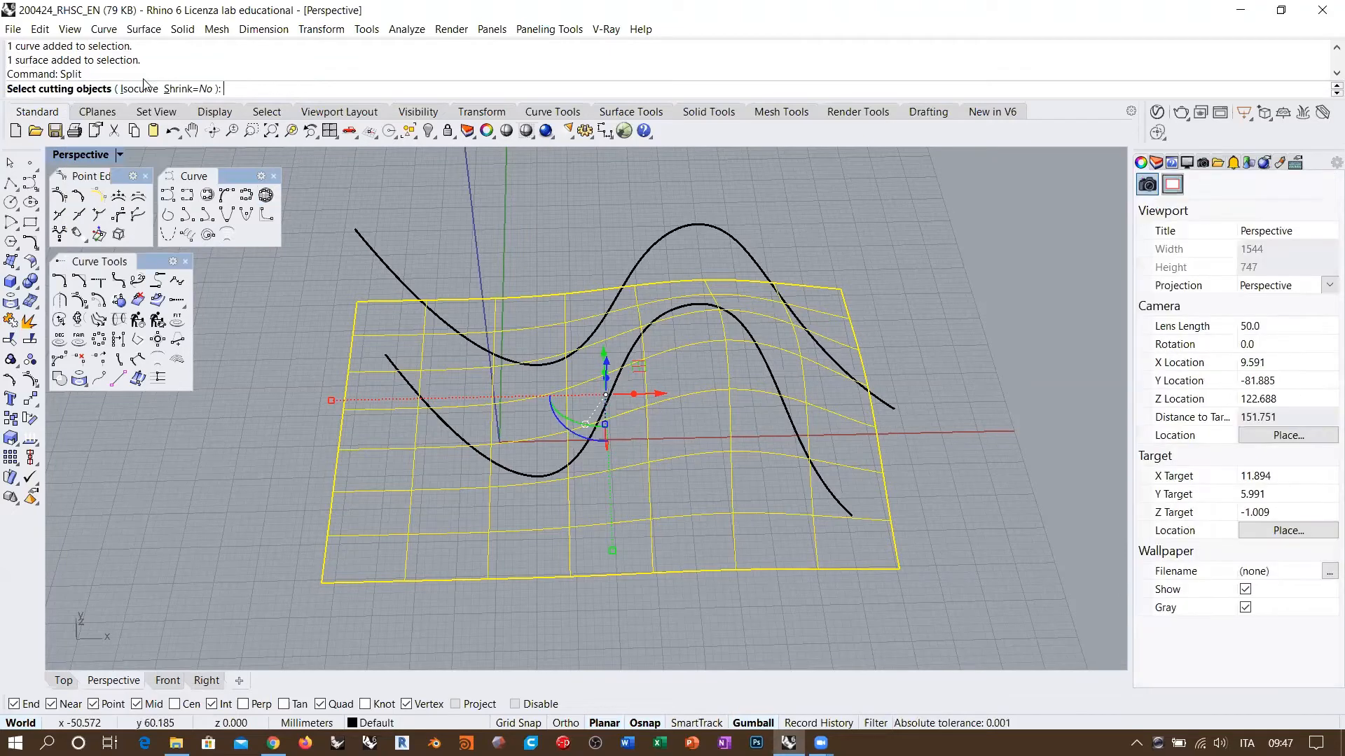
click(144, 86)
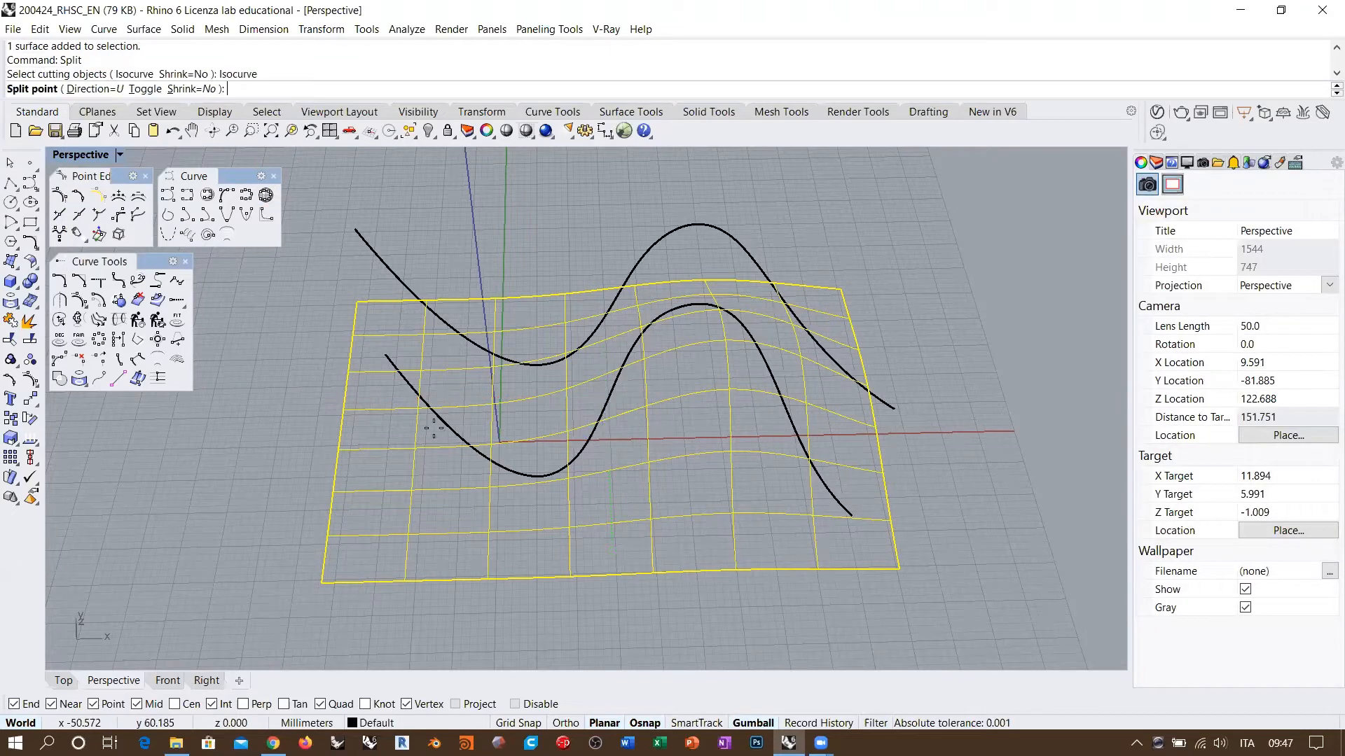
click(429, 509)
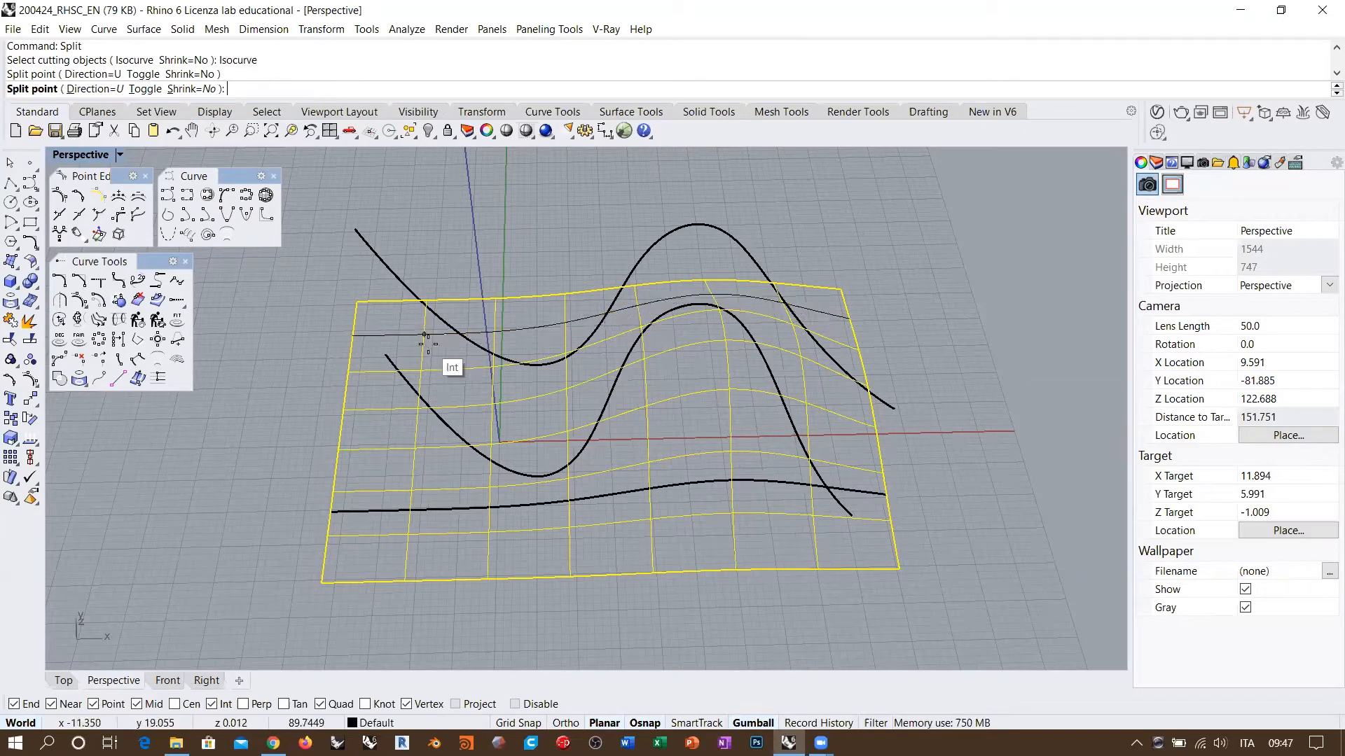
click(426, 347)
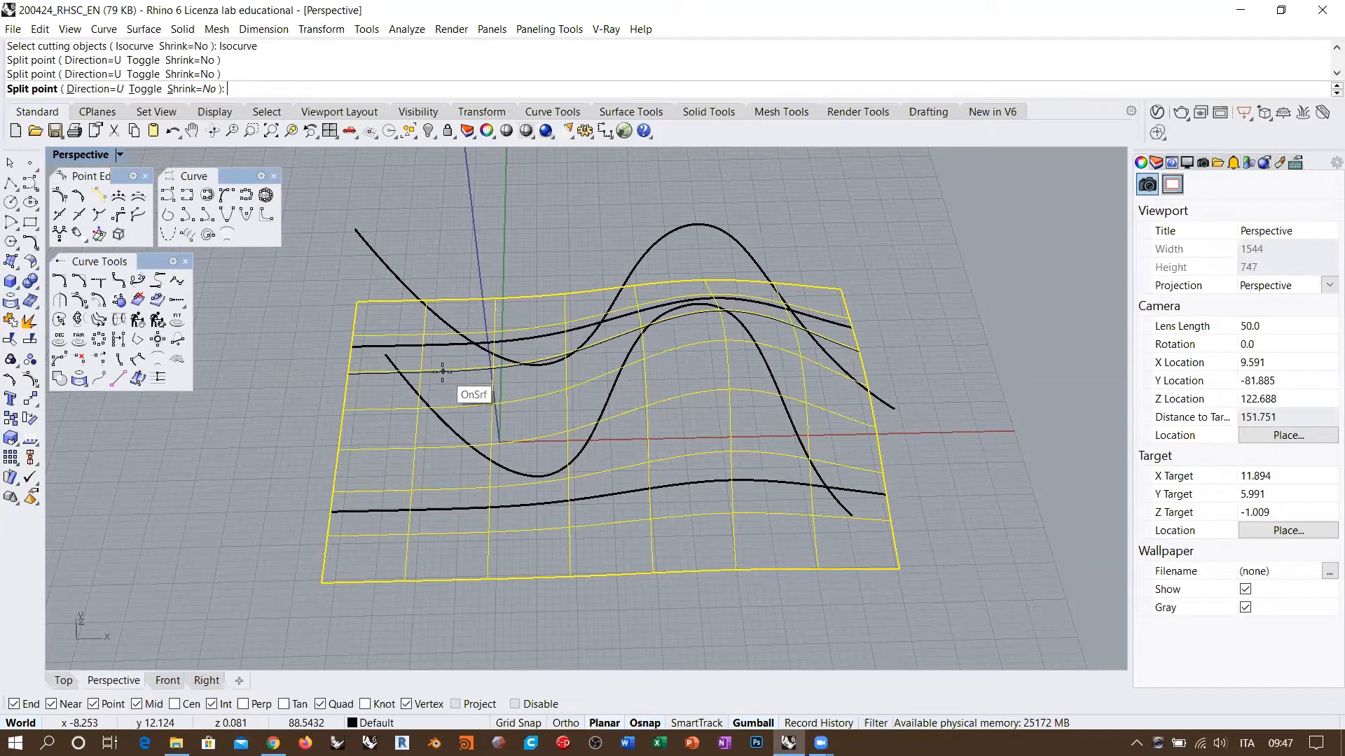
Switch to the V direction, add two cuts near the surface's side edges, and complete the split, selecting the central piece
text(t)
key(Return)
click(387, 465)
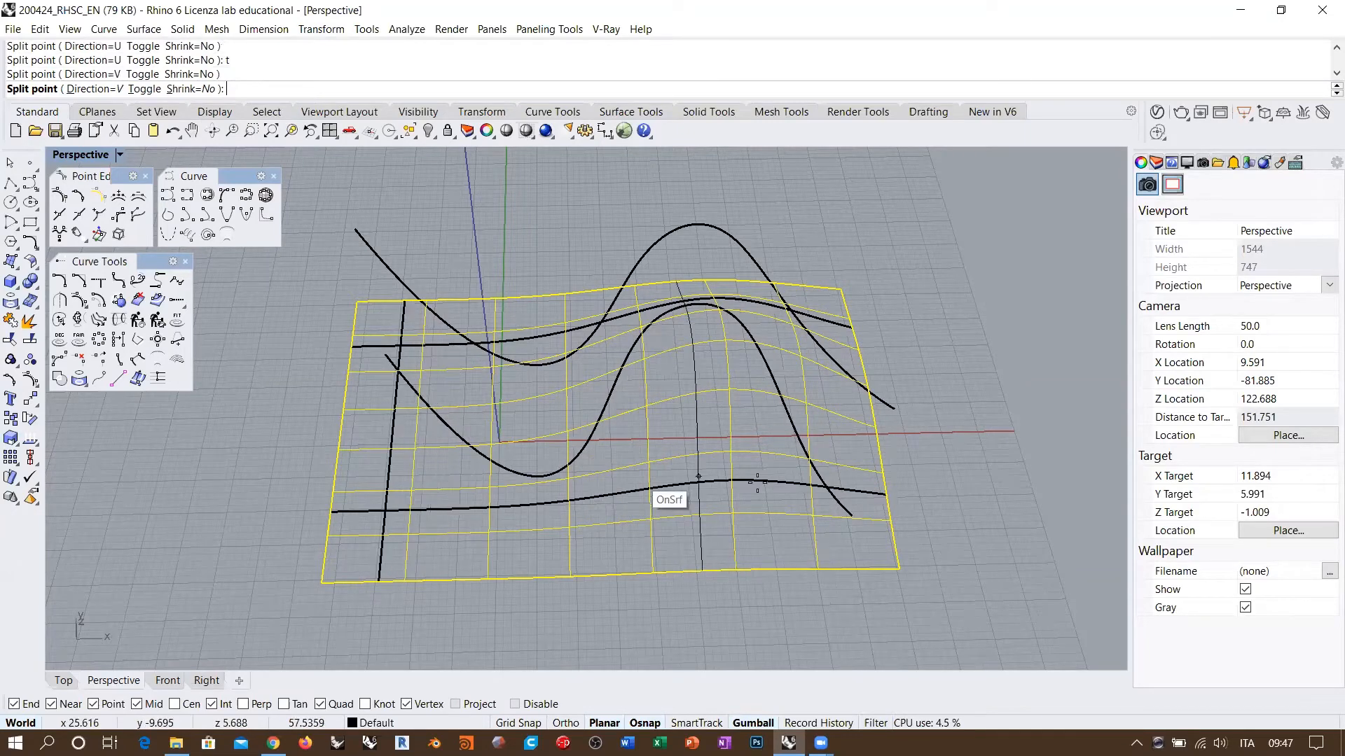
click(827, 544)
key(Return)
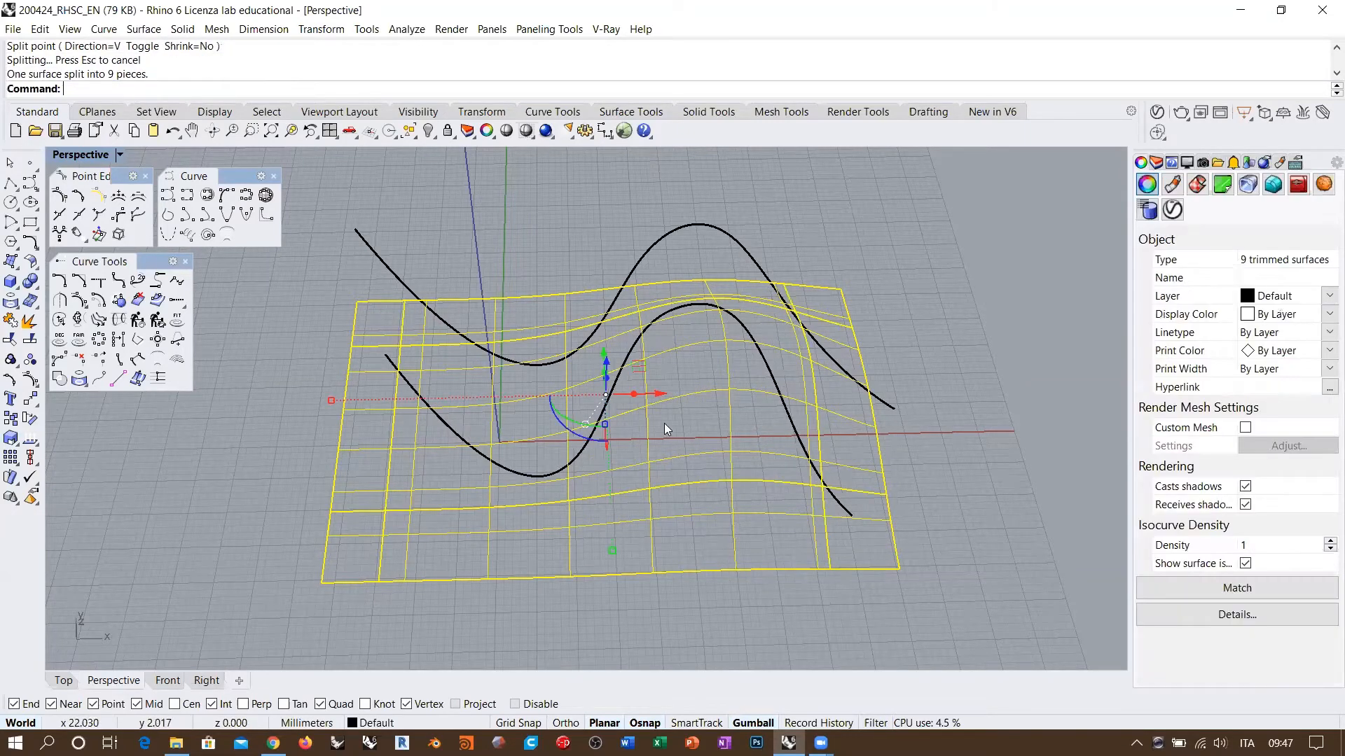
click(682, 394)
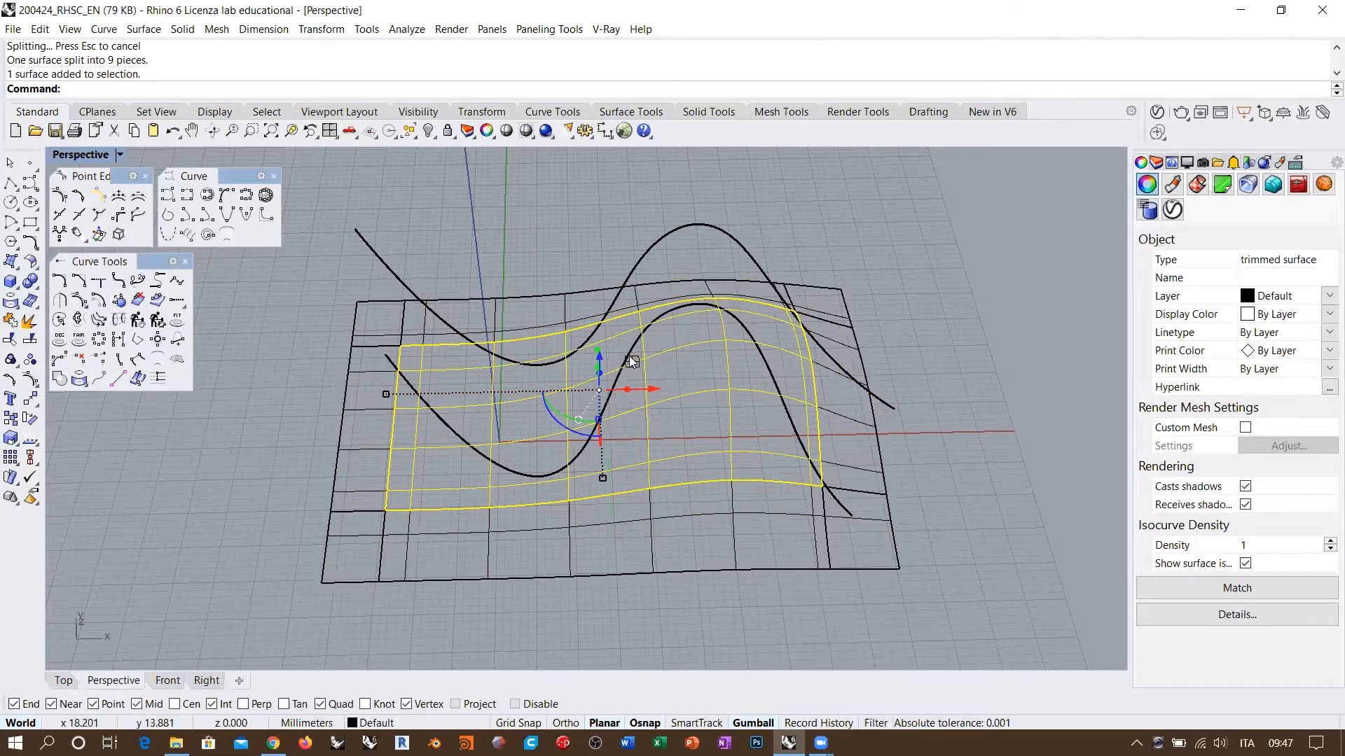
Move the central surface piece together with the rebuilt curve out of the split frame in the negative X direction
shift+click(654, 316)
scroll(741, 363, down, 6)
right_drag(741, 363, 732, 391)
drag(731, 393, 371, 399)
shift+right_drag(422, 433, 611, 452)
scroll(611, 454, up, 6)
click(638, 500)
right_drag(637, 500, 626, 447)
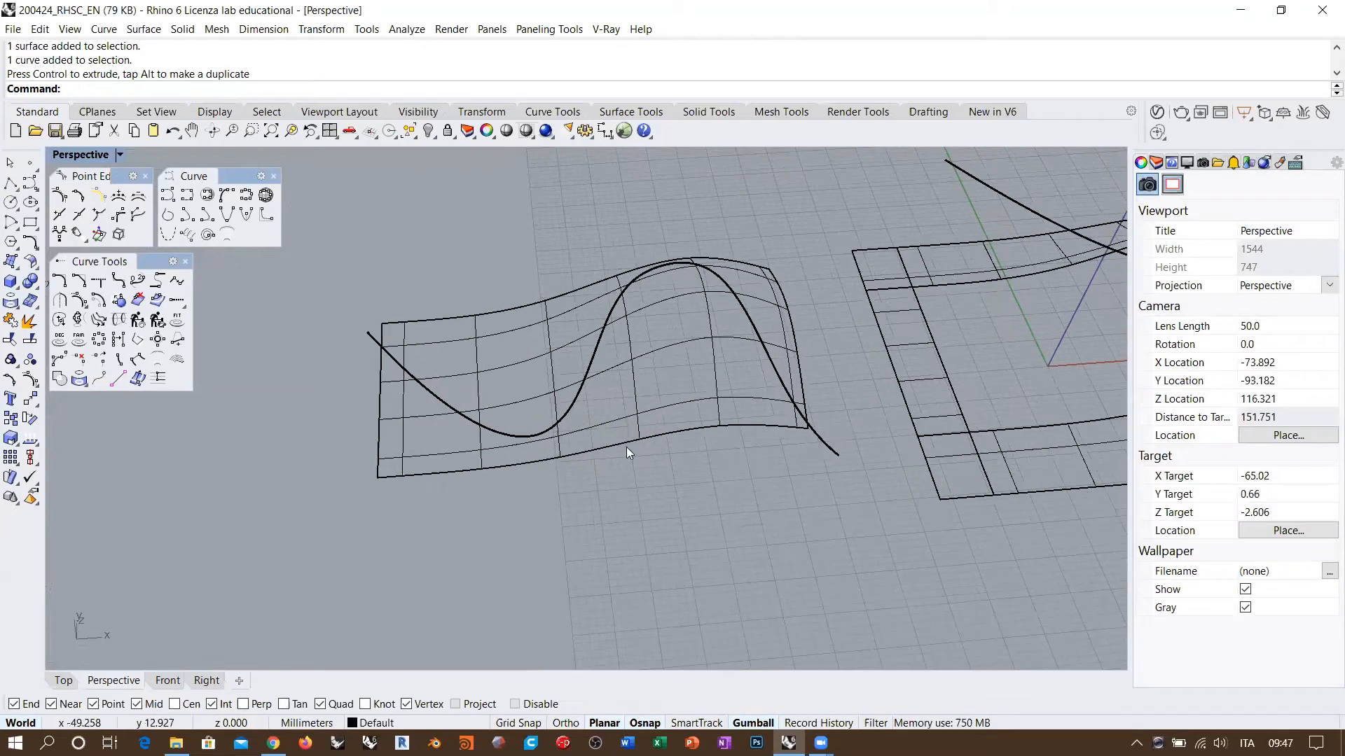
In the Top view, trim away the part of the moved surface above the wavy curve, using the curve as cutter
click(54, 681)
right_drag(542, 417, 589, 413)
scroll(588, 413, down, 5)
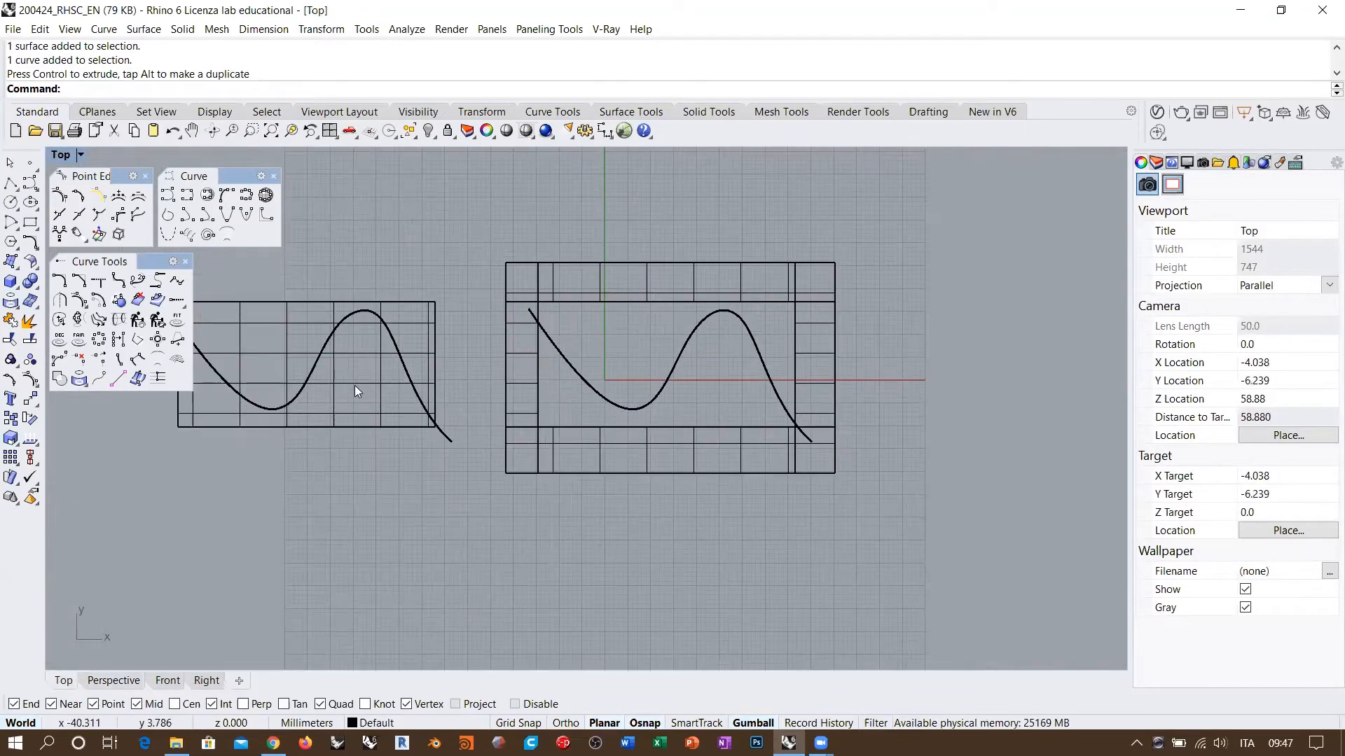
right_drag(355, 391, 640, 387)
scroll(665, 346, up, 4)
click(669, 340)
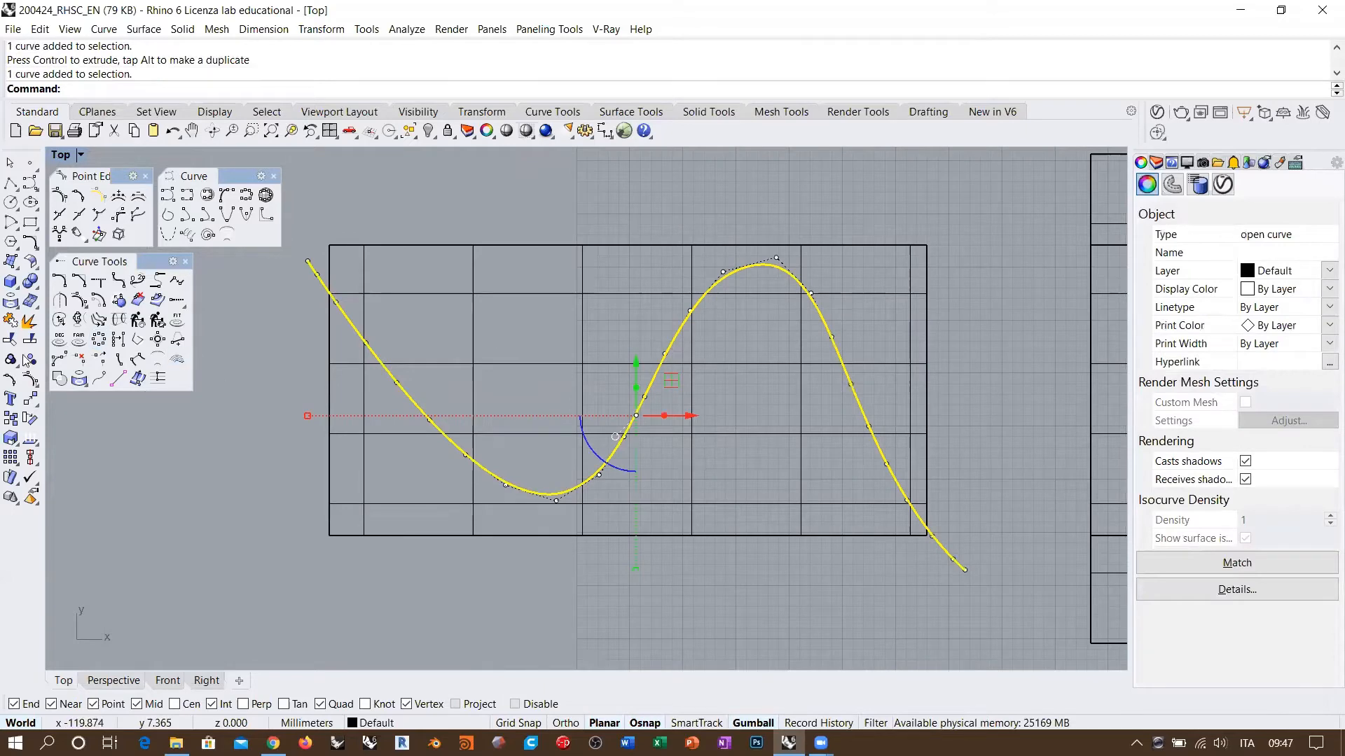
click(11, 340)
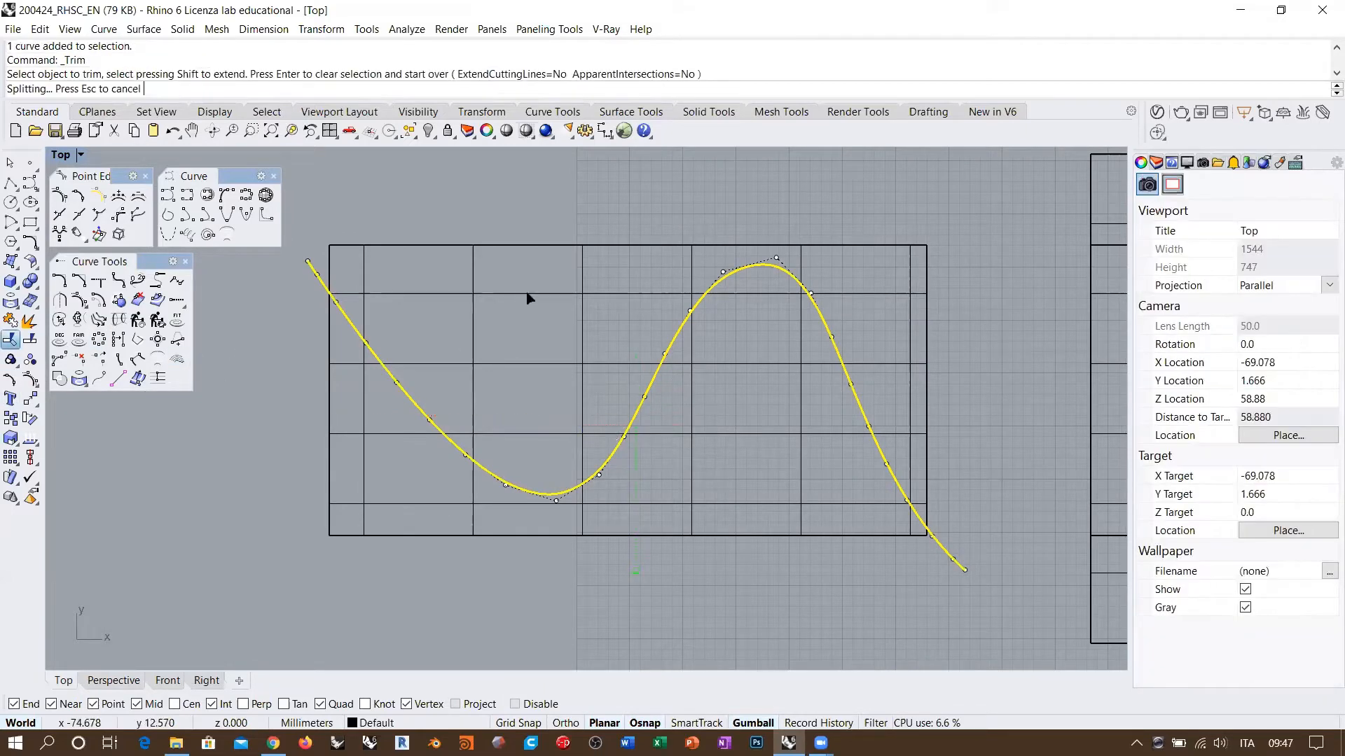
key(Escape)
key(Escape)
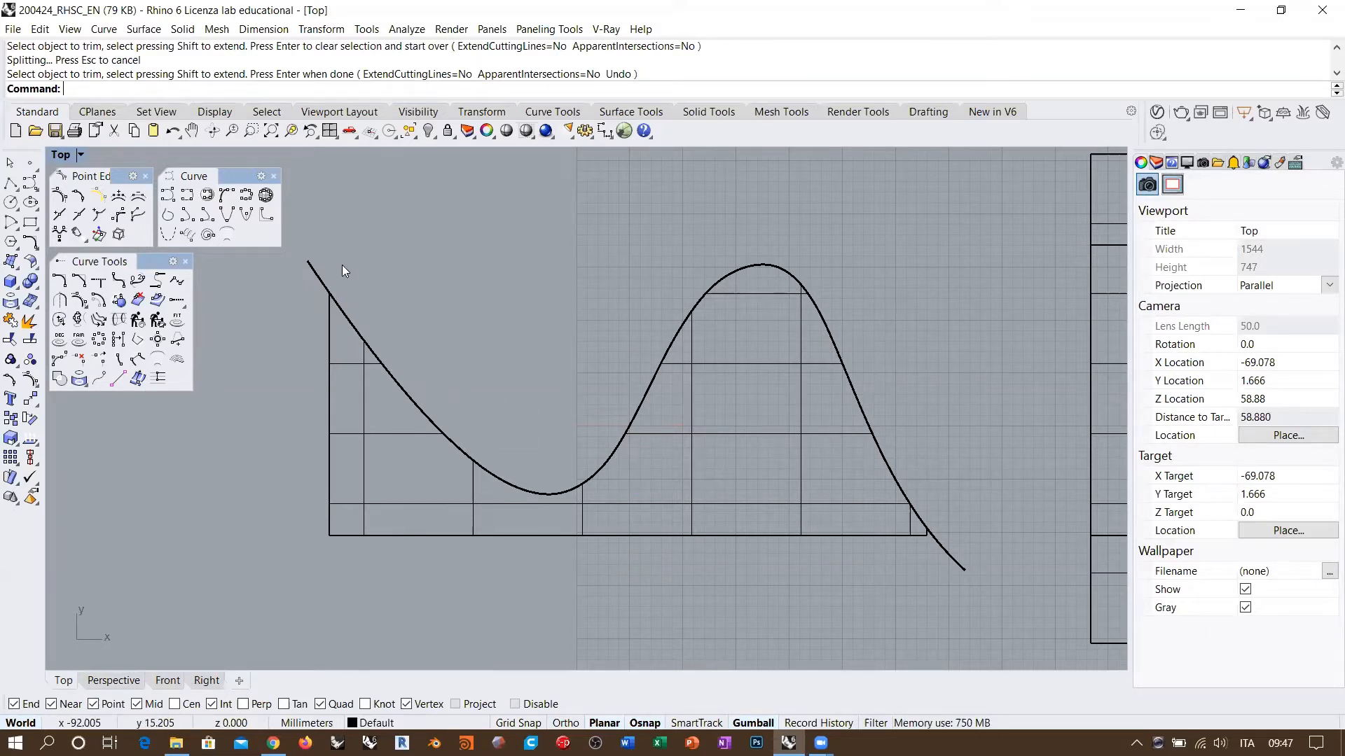
Undo the trim and raise the wavy curve about 13 mm above the surface
key(ctrl+z)
key(Escape)
click(315, 281)
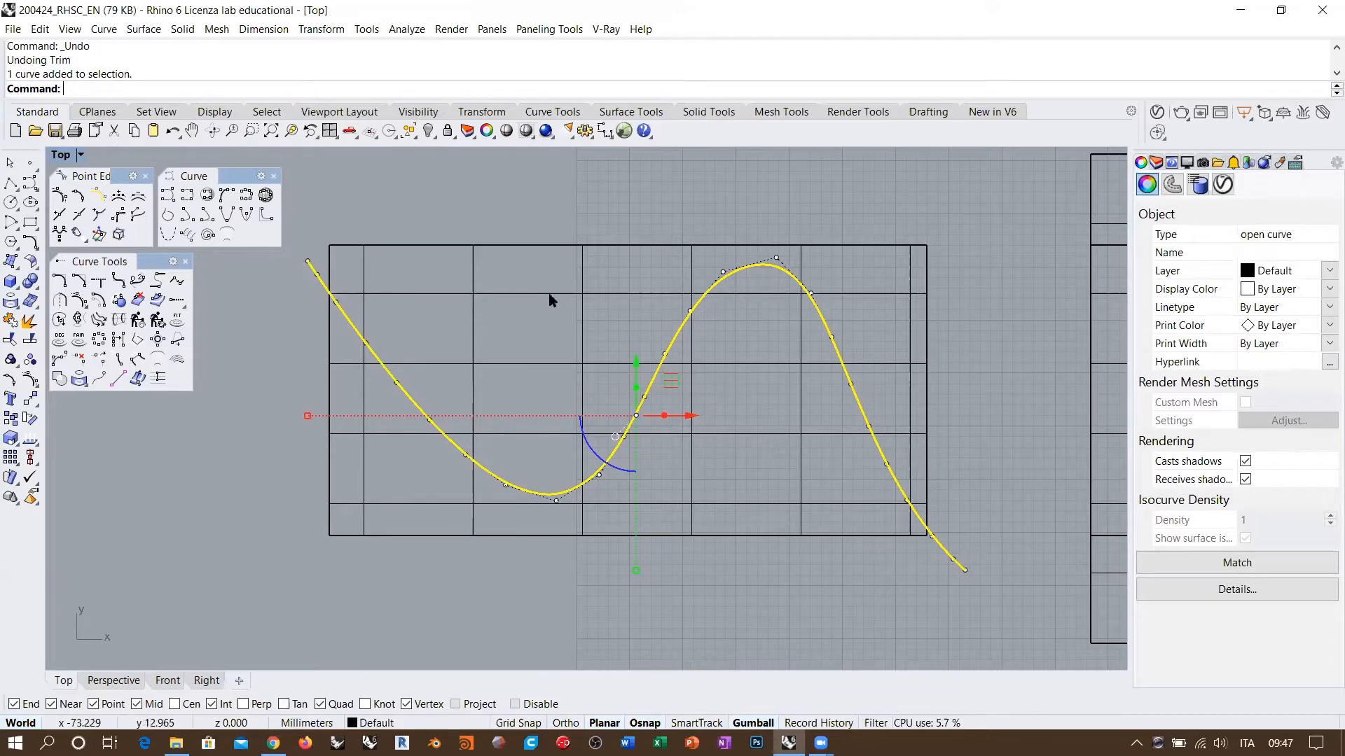
click(130, 679)
right_drag(621, 555, 625, 435)
drag(591, 283, 588, 185)
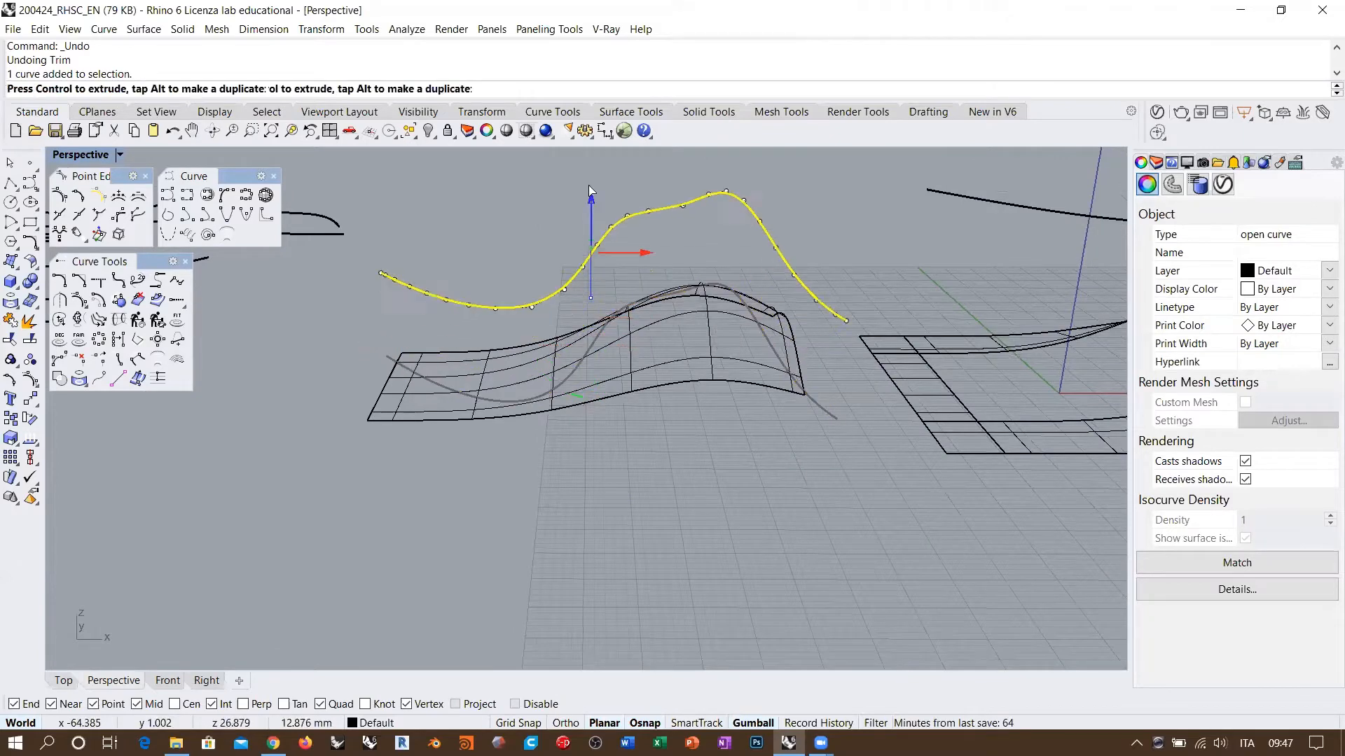
click(597, 221)
Trim the upper part of the surface with the raised curve in the Top view and check the result in perspective
click(63, 680)
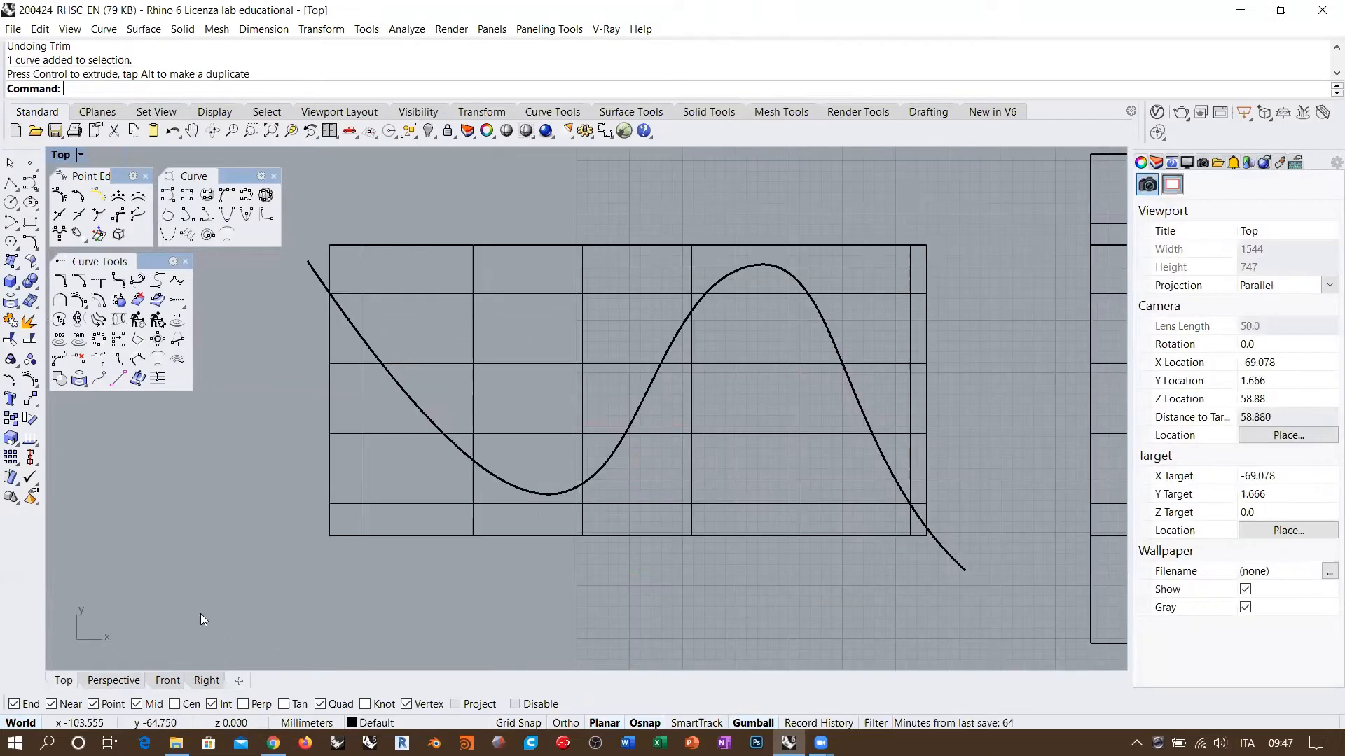
click(626, 424)
click(11, 339)
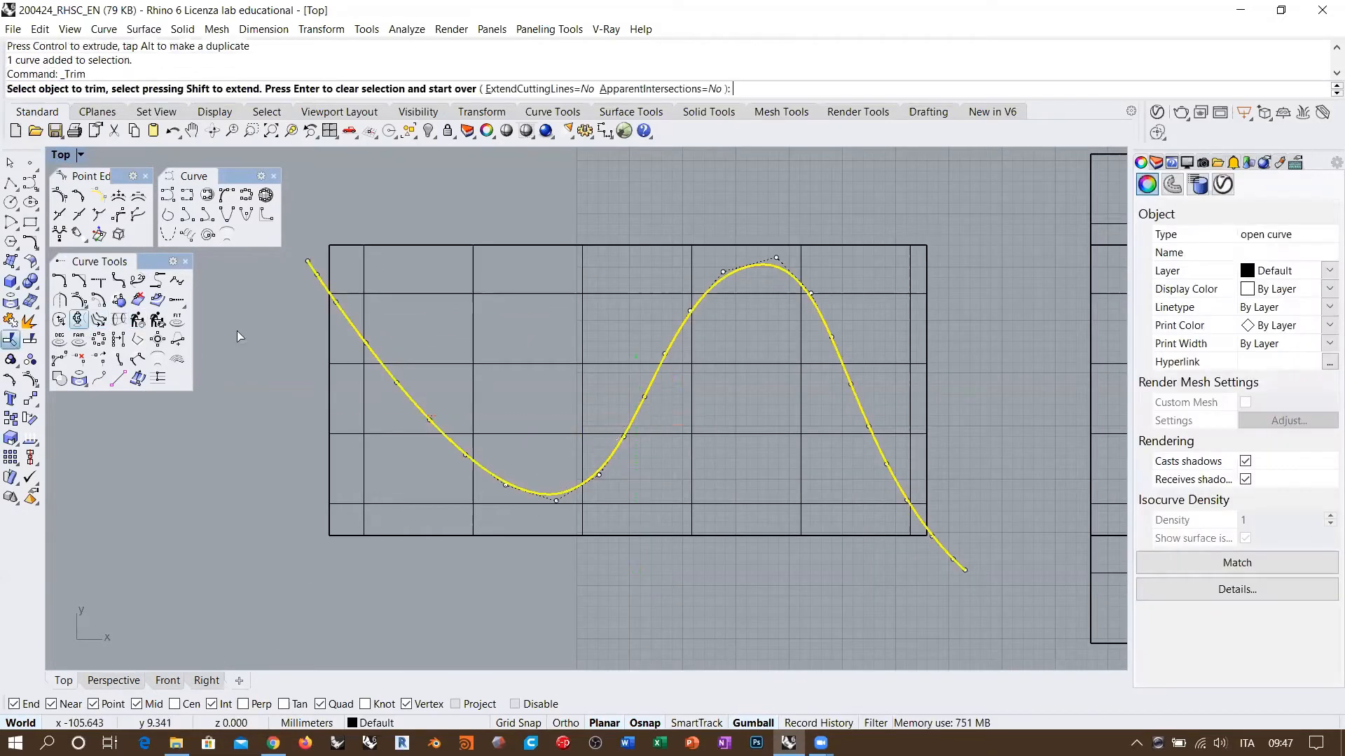
click(498, 292)
key(Return)
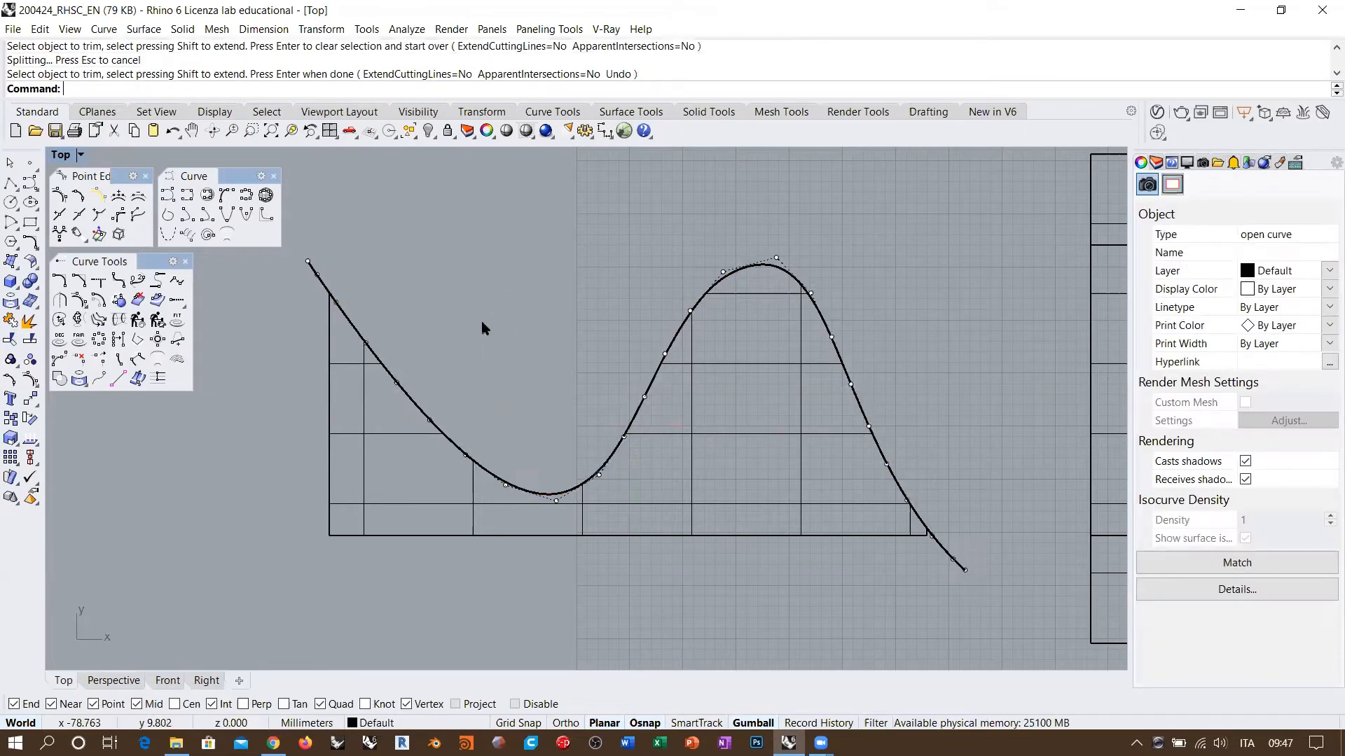
click(105, 680)
right_drag(453, 532, 521, 469)
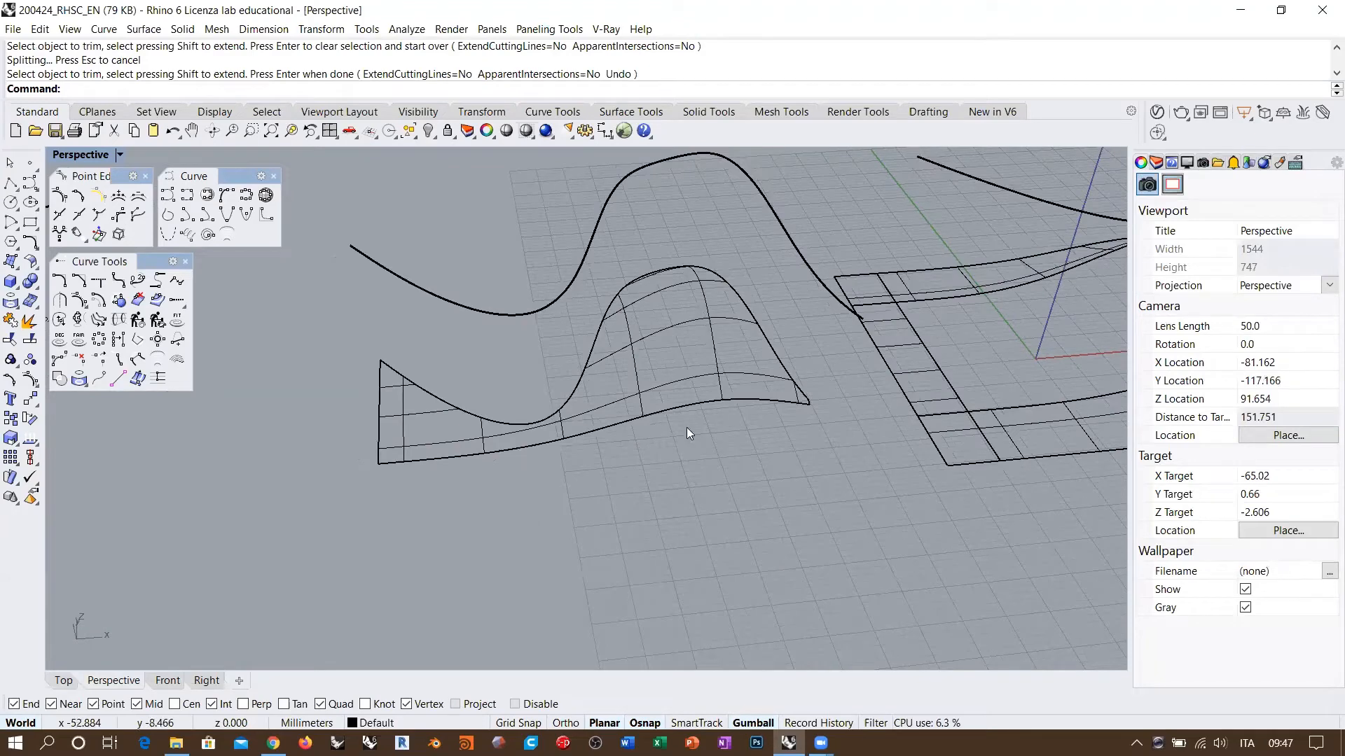
key(Return)
Undo the trim and the curve's vertical move, and clear the selection
key(ctrl+z)
key(ctrl+z)
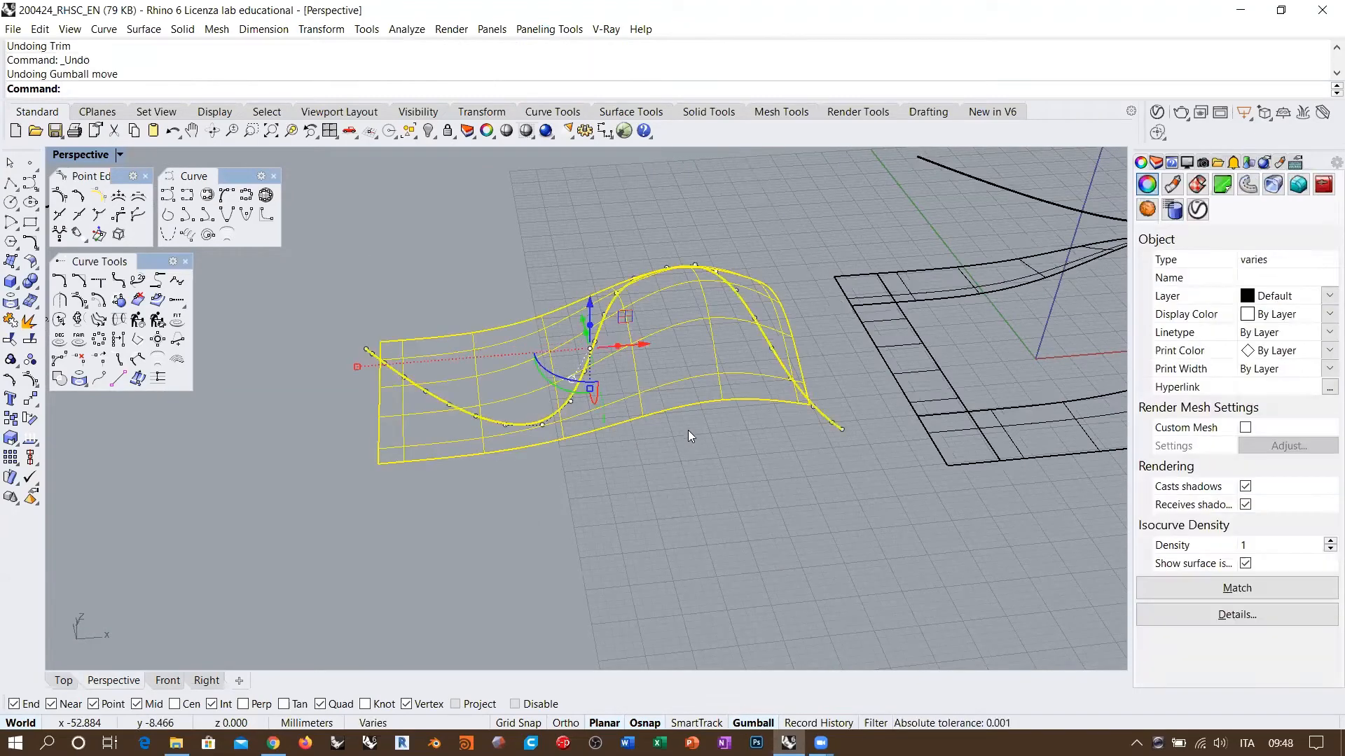
key(Escape)
Trim the surface above the wavy curve again in the Top view, with the curve back in its position on the surface
right_drag(666, 321, 665, 365)
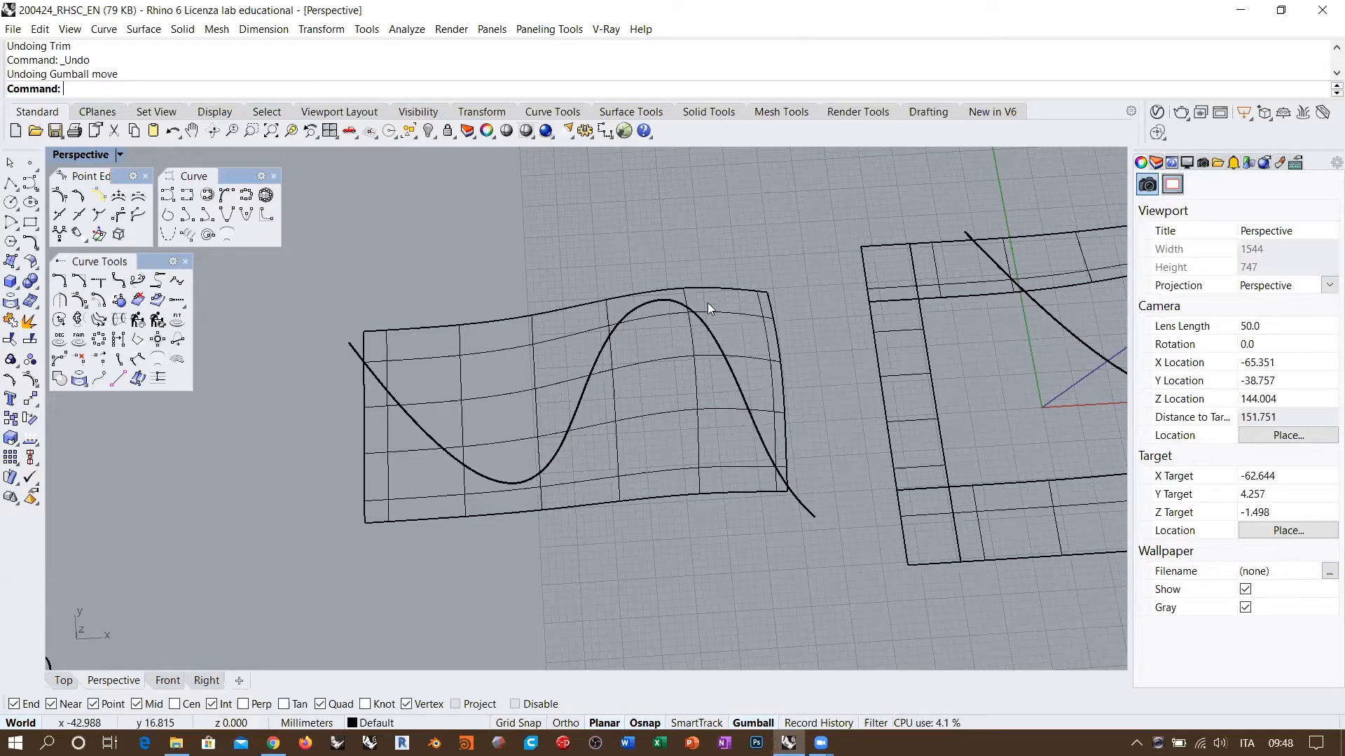
right_drag(729, 382, 708, 354)
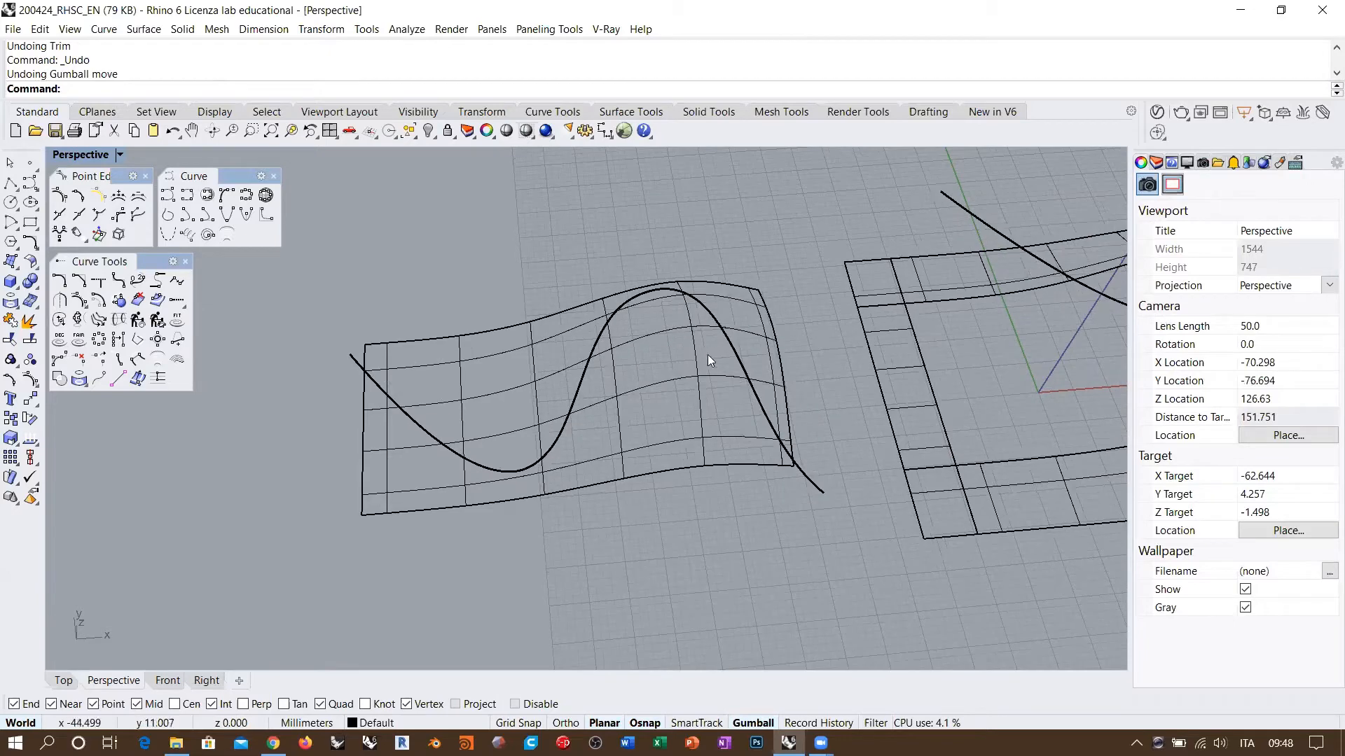
click(709, 309)
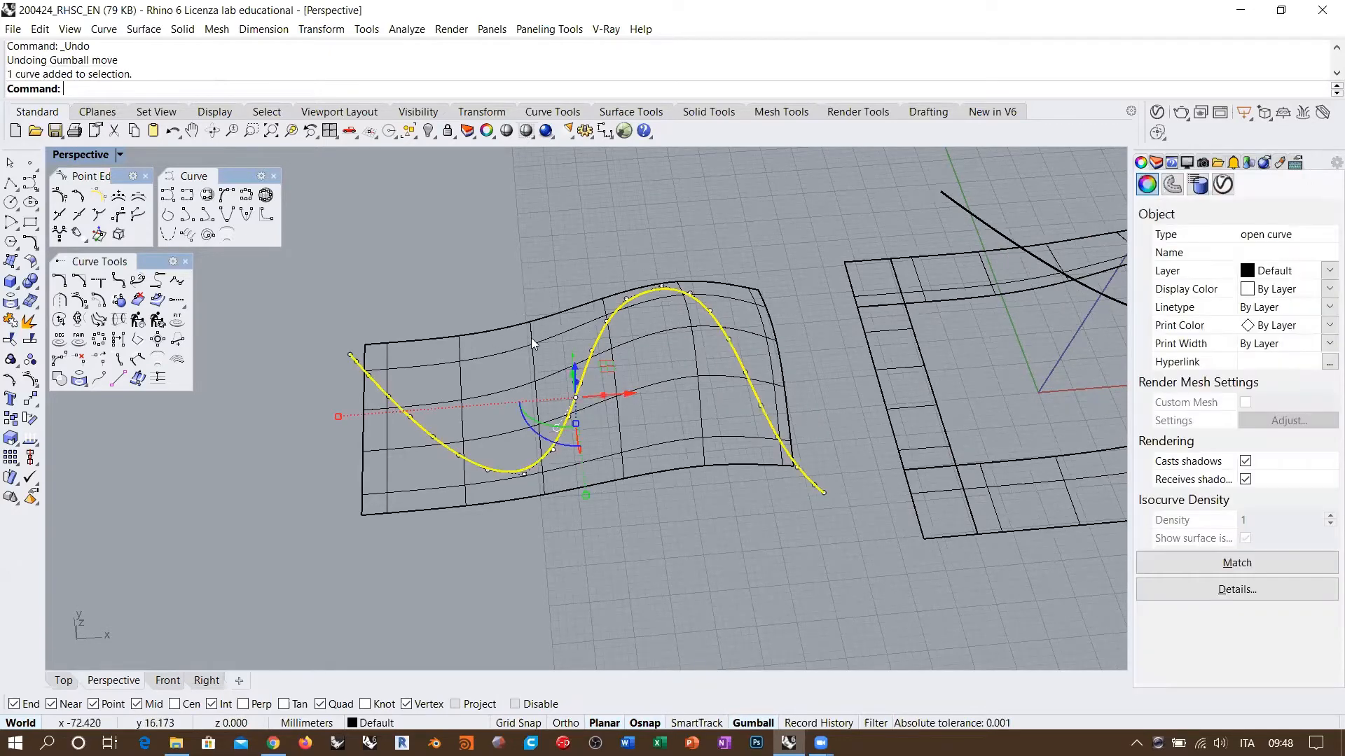
click(63, 680)
click(10, 339)
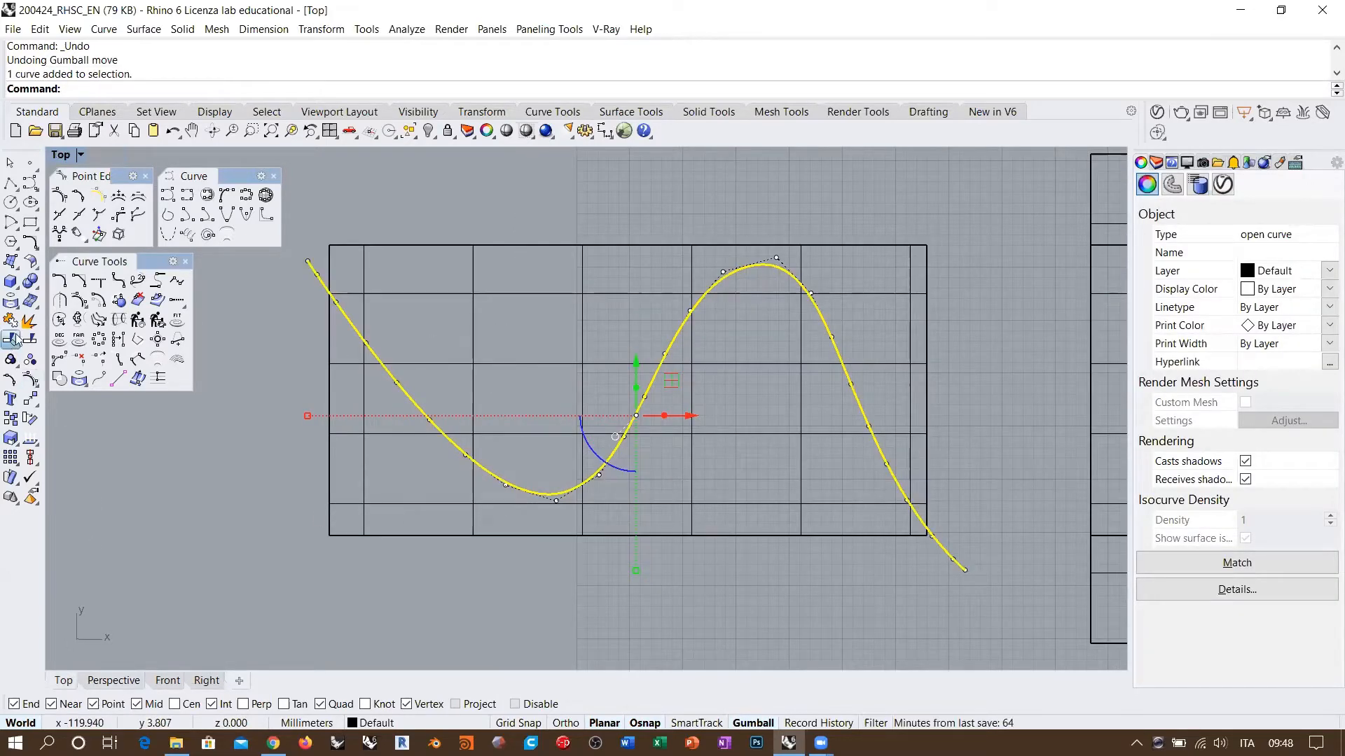
click(455, 293)
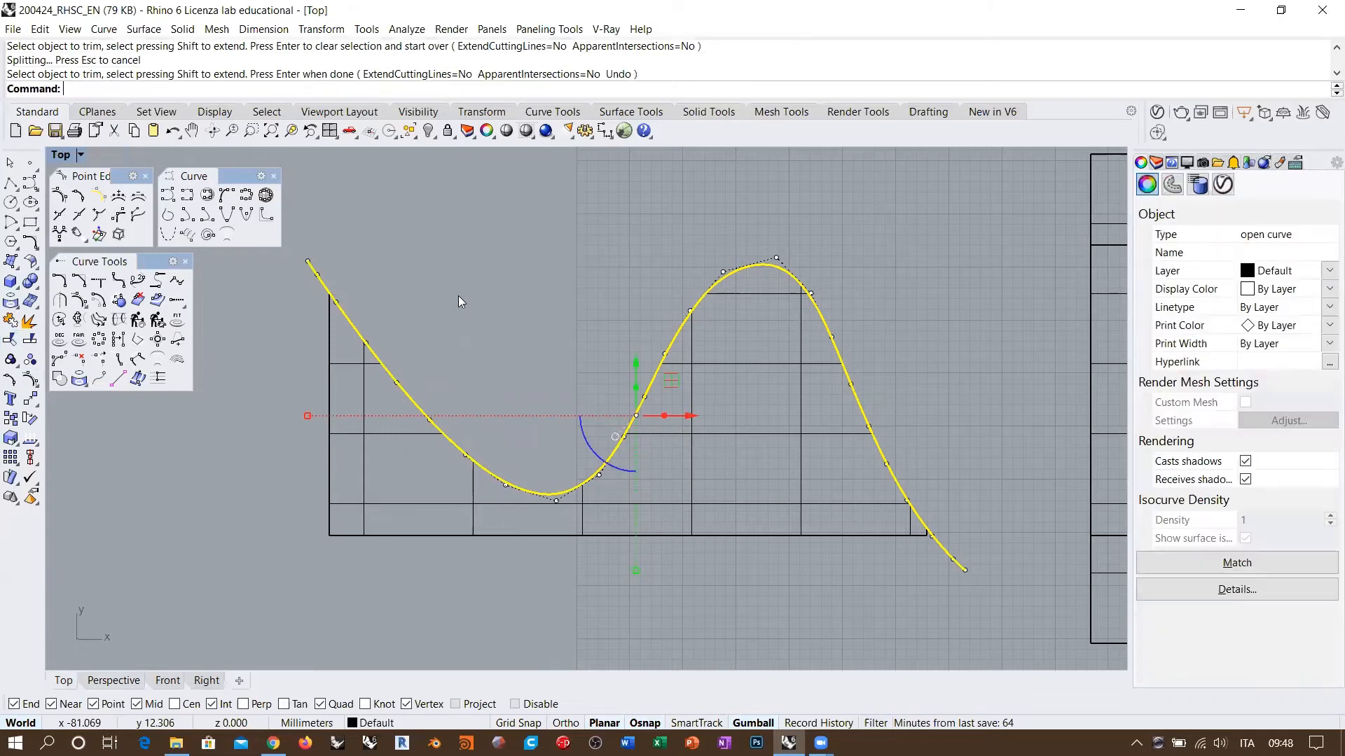
Examine at close range how the trimmed surface edge lies relative to the cutting curve
click(112, 680)
scroll(634, 305, up, 5)
scroll(607, 306, up, 10)
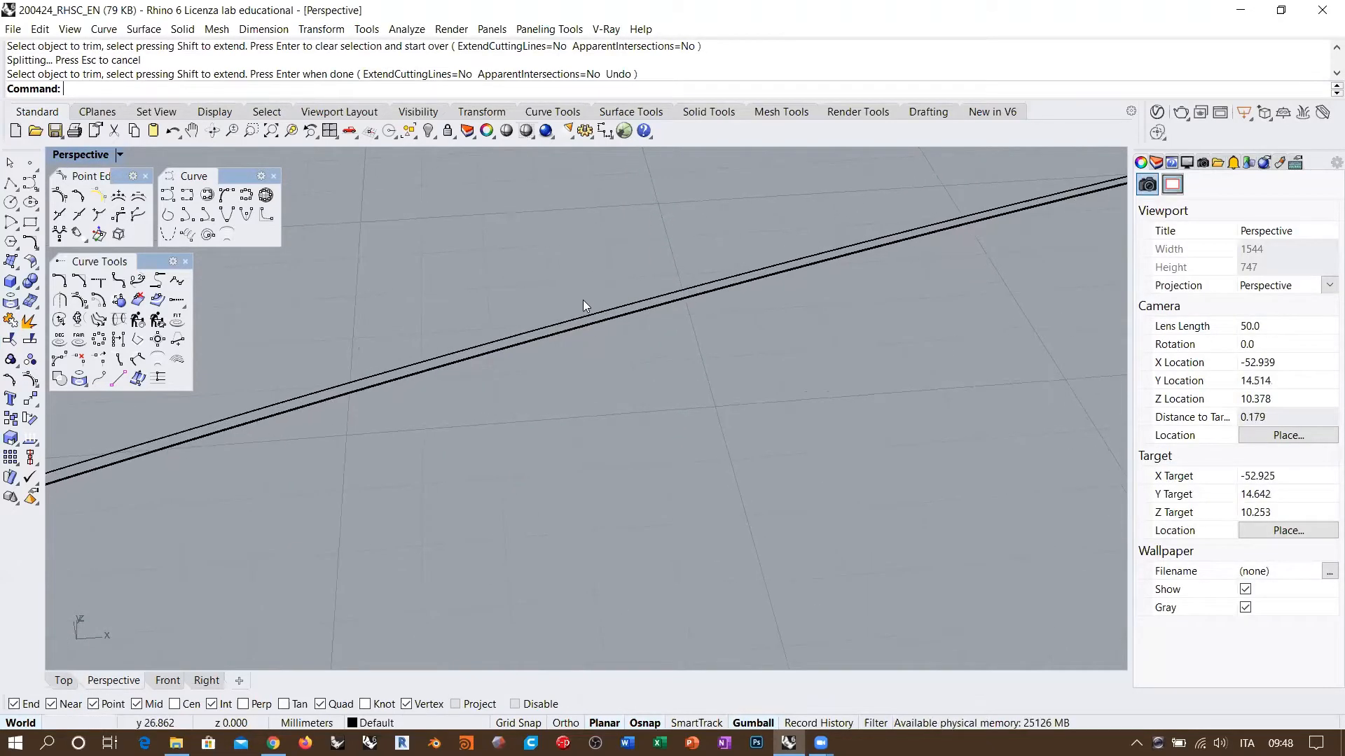
click(594, 317)
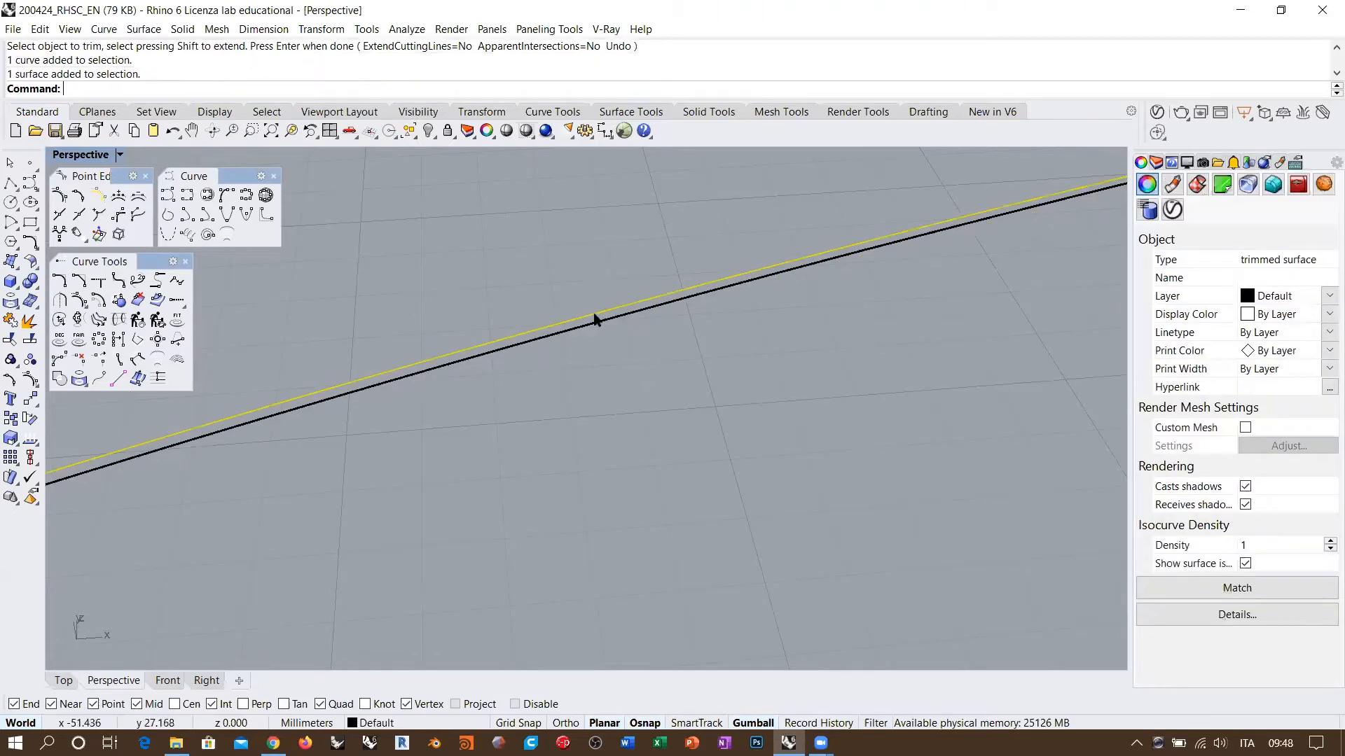
click(622, 317)
scroll(620, 291, down, 4)
scroll(637, 280, down, 10)
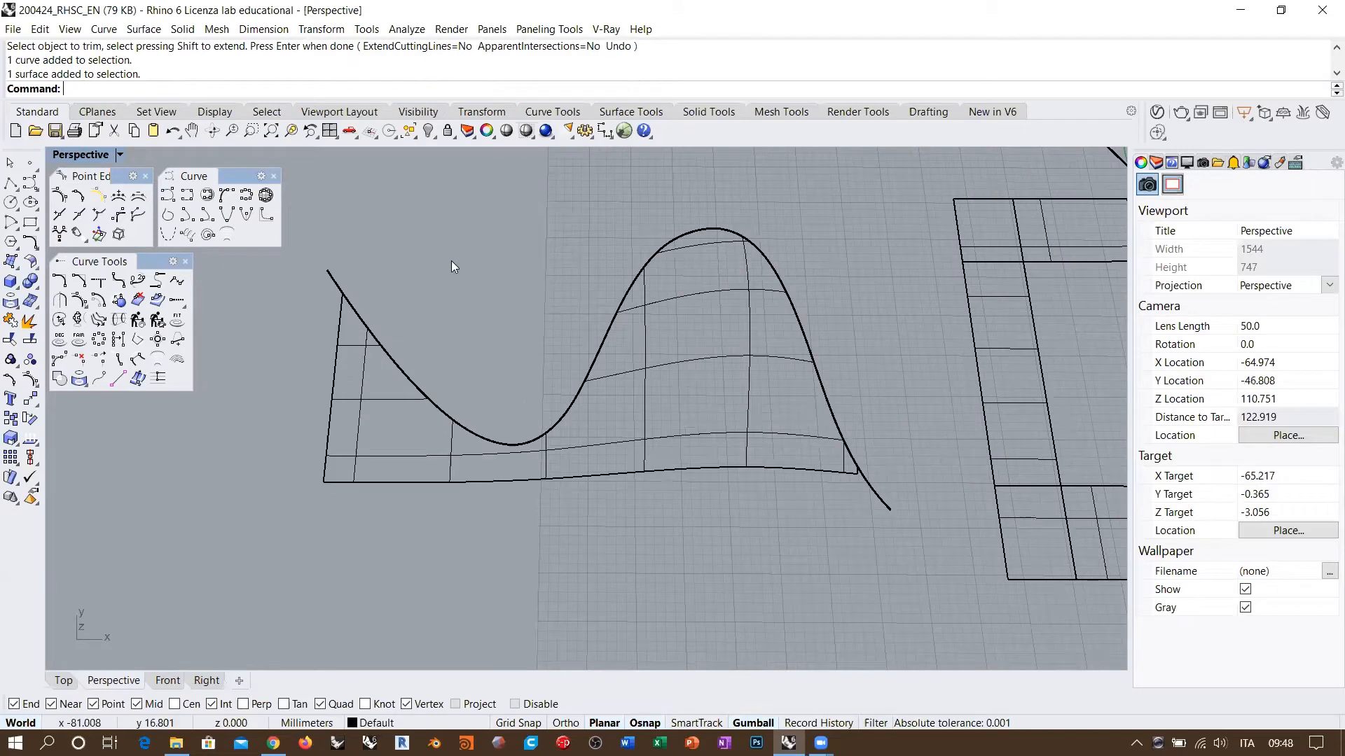
Undo the trim, the move of the central piece and the isocurve split to restore the whole surface
key(ctrl+z)
click(469, 240)
key(ctrl+z)
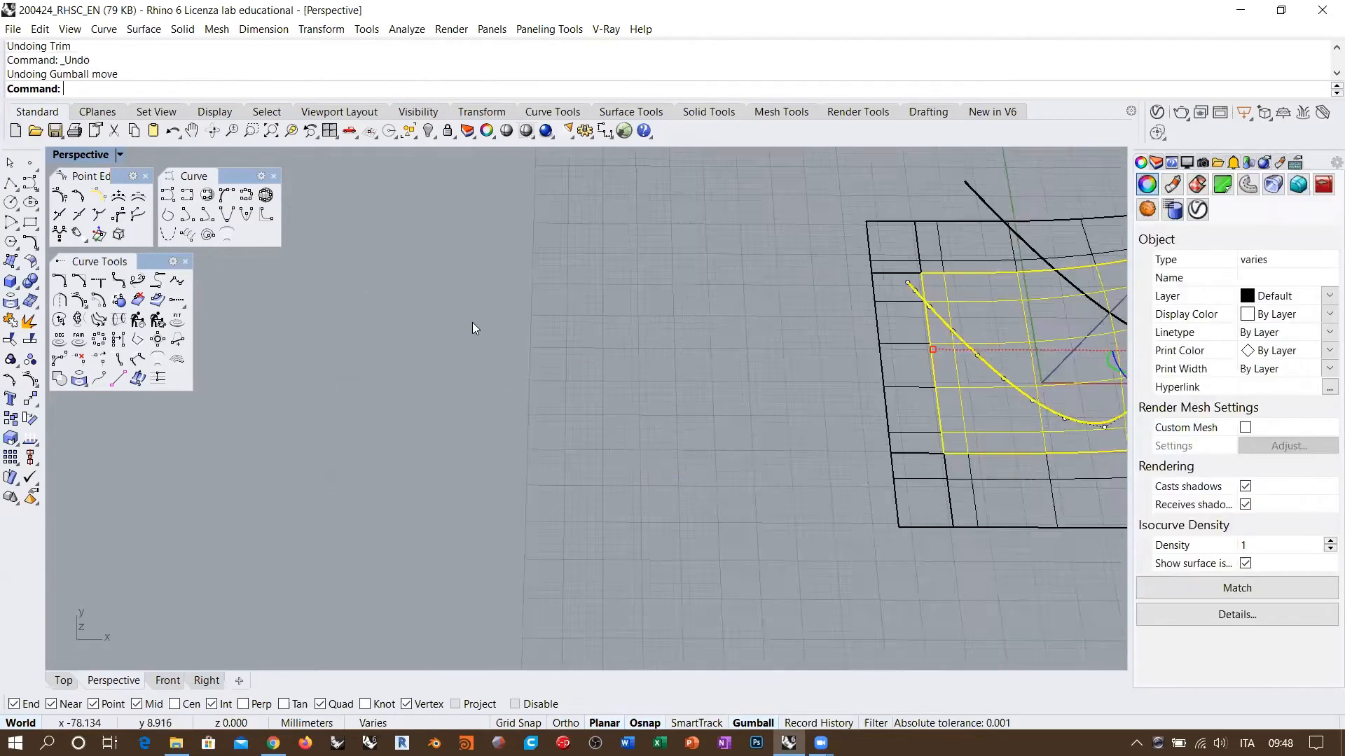
scroll(473, 323, down, 8)
scroll(672, 372, up, 6)
key(ctrl+z)
right_drag(669, 337, 859, 296)
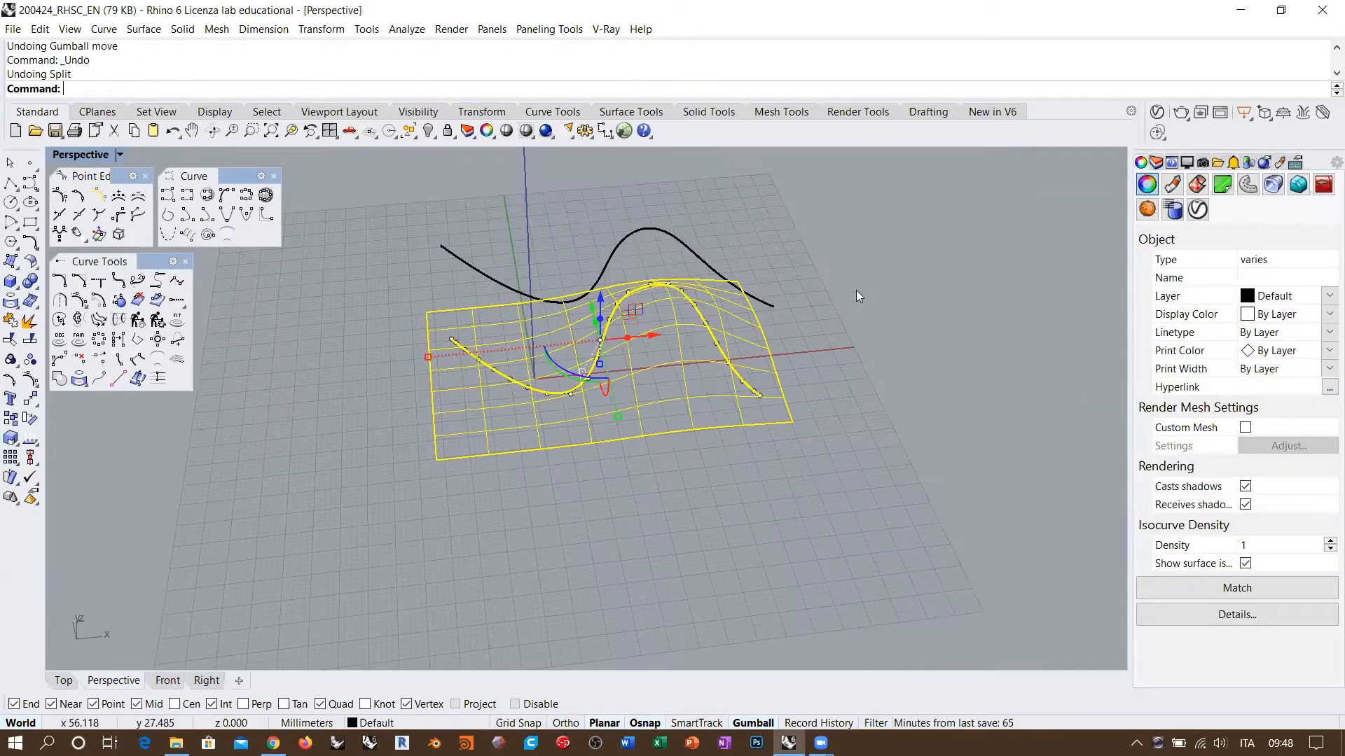
key(Escape)
scroll(614, 321, up, 3)
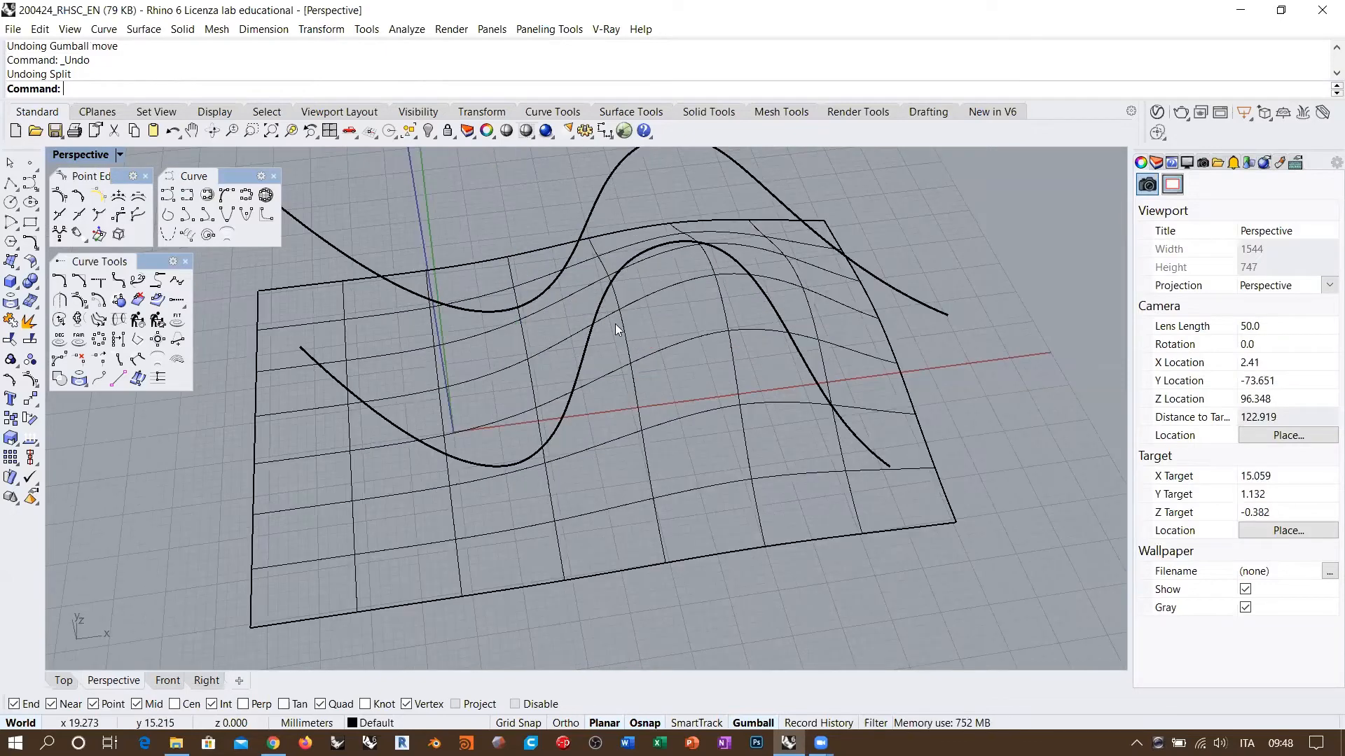
Move the whole surface with both of its curves away from the origin in the negative Y direction
click(615, 324)
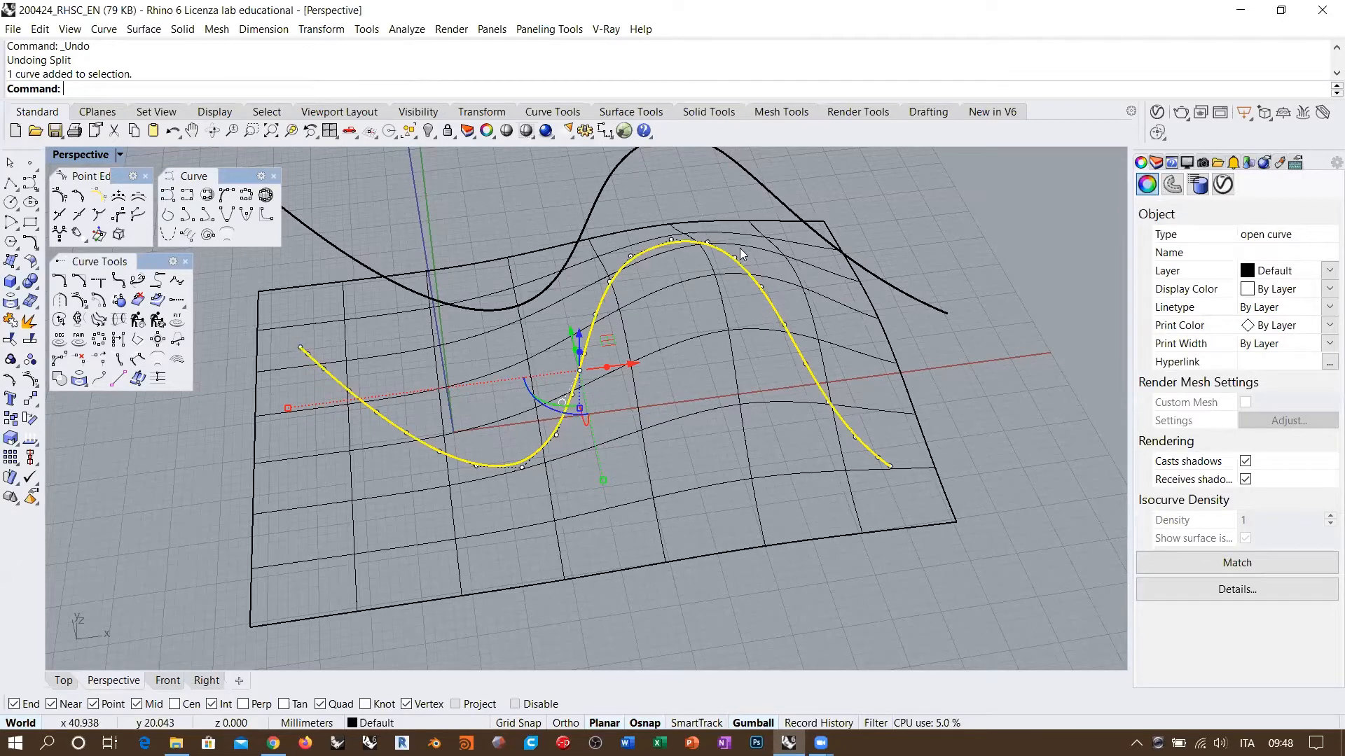
right_drag(650, 375, 727, 388)
scroll(728, 377, down, 2)
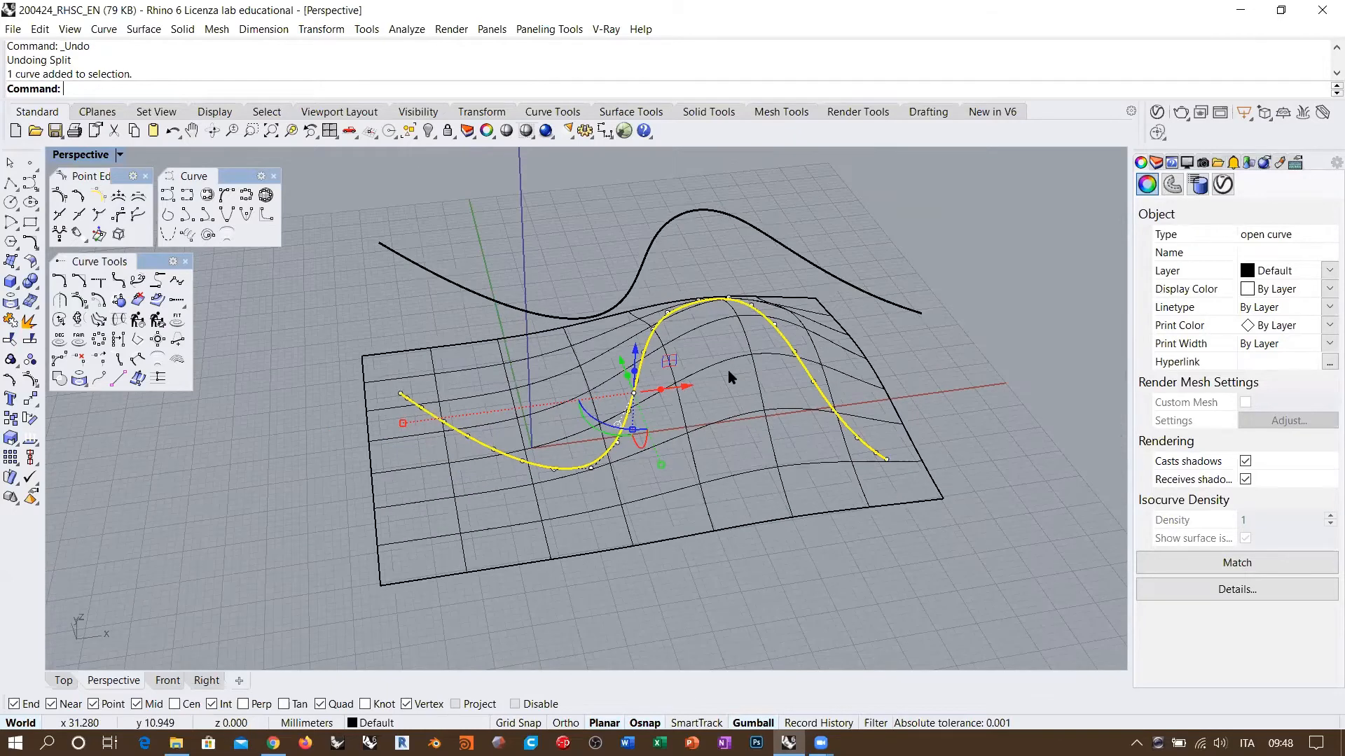
click(966, 355)
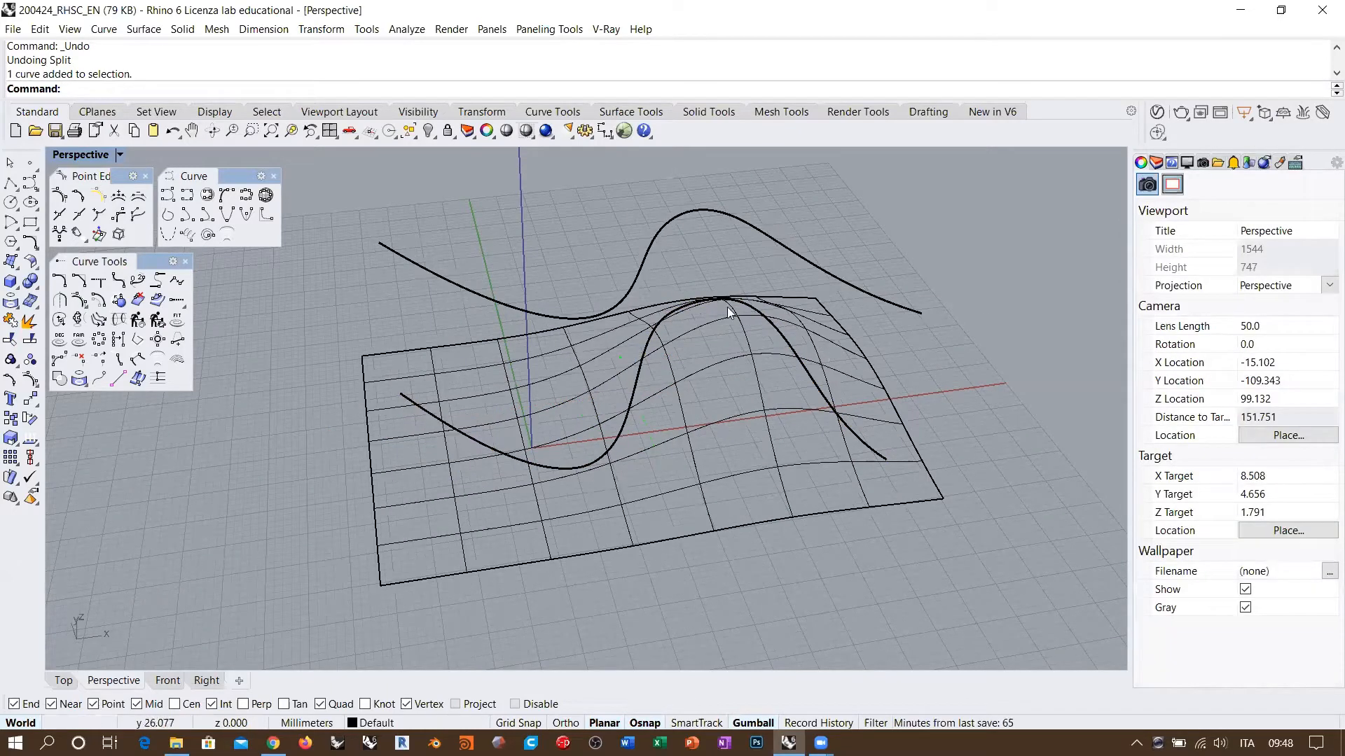
mouse_move(700, 344)
right_down()
mouse_move(729, 335)
mouse_move(624, 290)
mouse_move(634, 332)
mouse_move(627, 320)
mouse_move(559, 347)
mouse_move(553, 333)
right_up()
scroll(678, 338, down, 8)
drag(744, 313, 648, 385)
right_drag(701, 377, 683, 389)
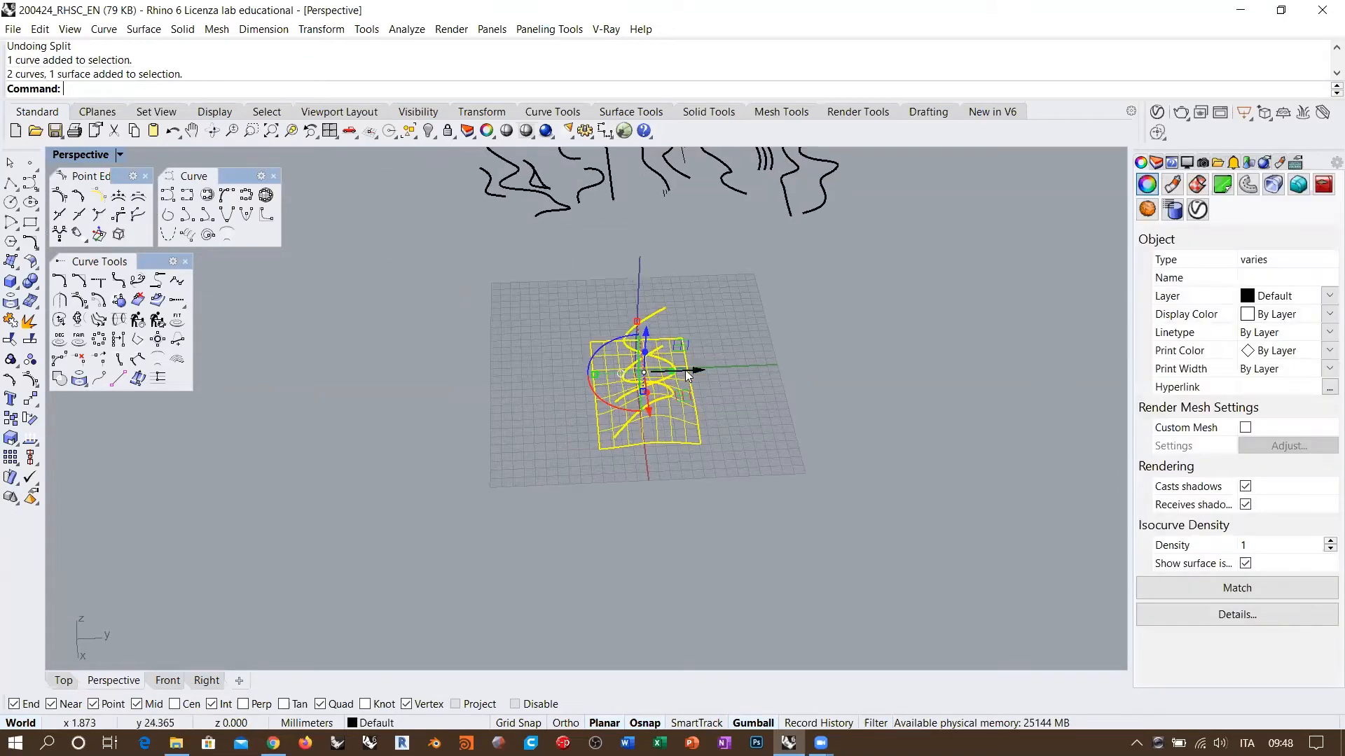
drag(696, 371, 569, 375)
click(683, 430)
Copy the upper curve along the Y axis back over the centre of the grid
right_drag(683, 430, 547, 335)
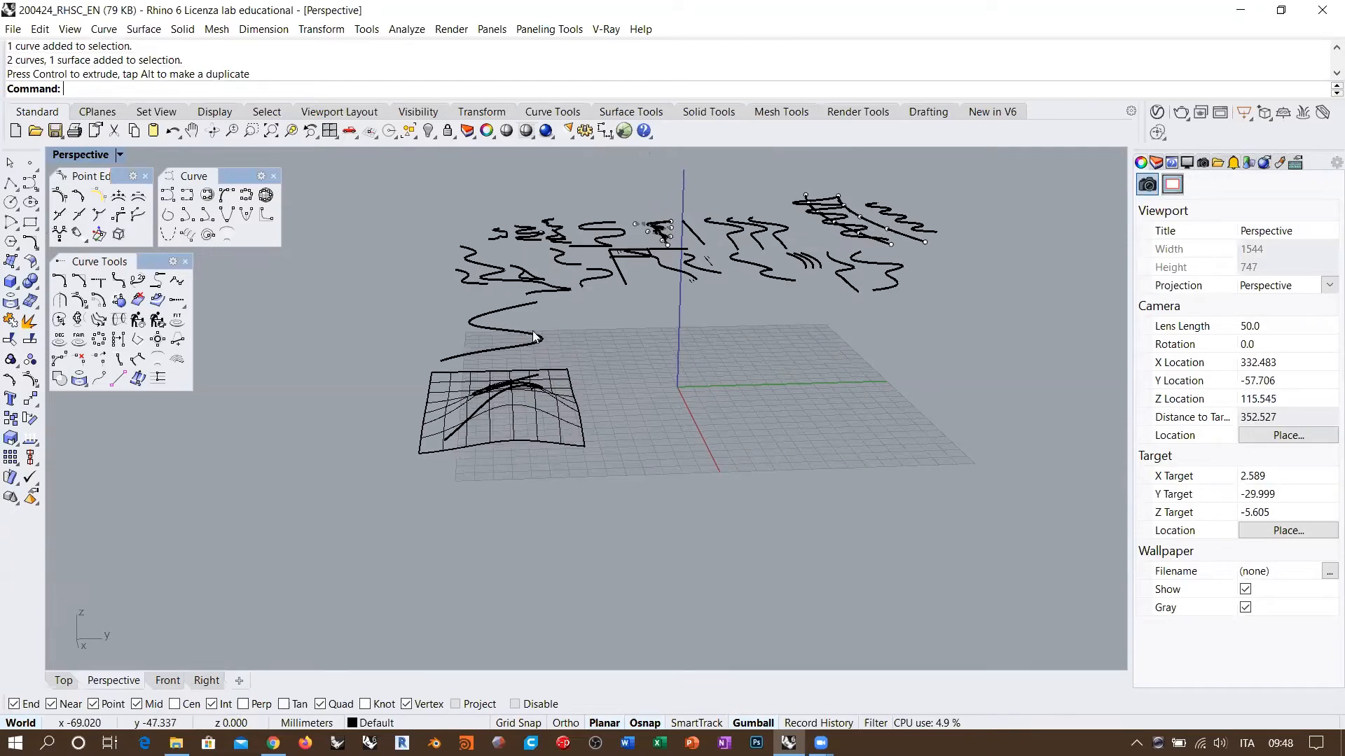
click(541, 335)
right_drag(541, 335, 591, 356)
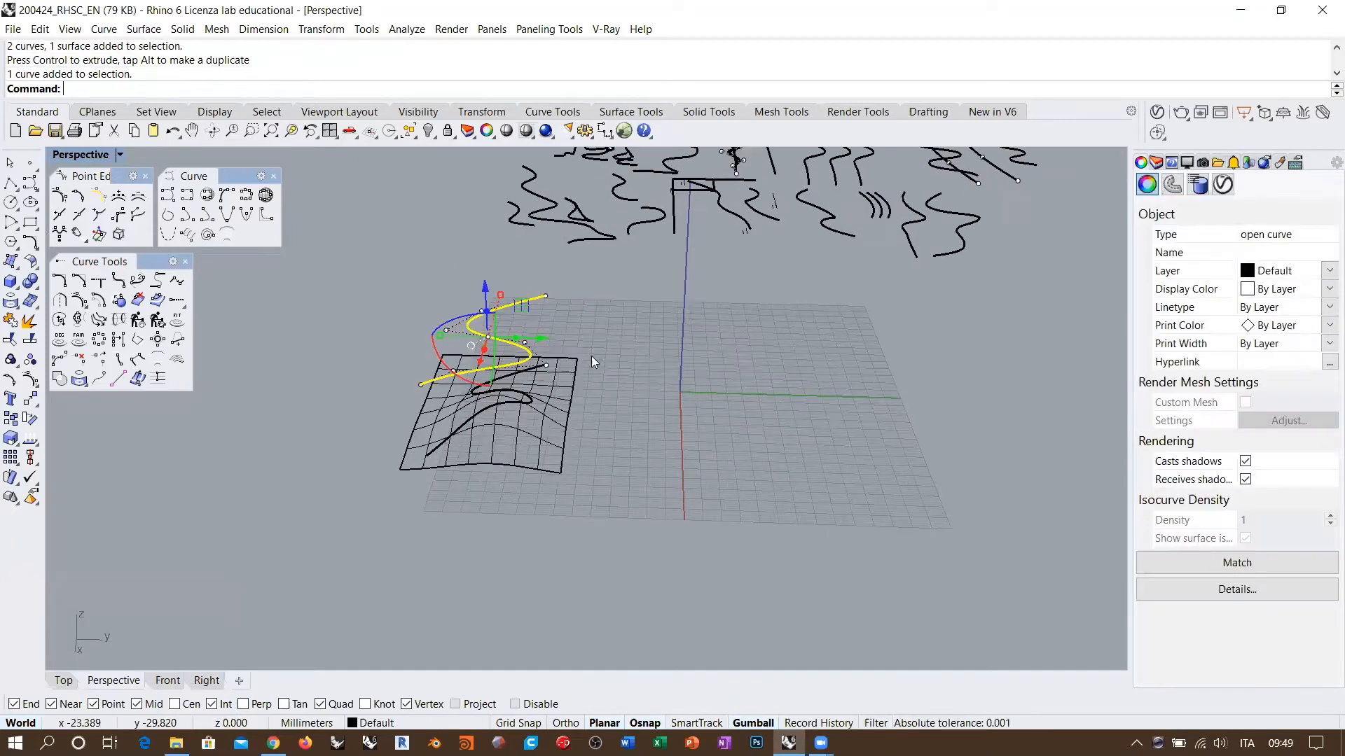
drag(542, 338, 820, 359)
click(833, 510)
Move the surface with its two curves farther aside in the negative X direction
right_drag(784, 407, 616, 498)
click(551, 448)
right_drag(551, 449, 662, 530)
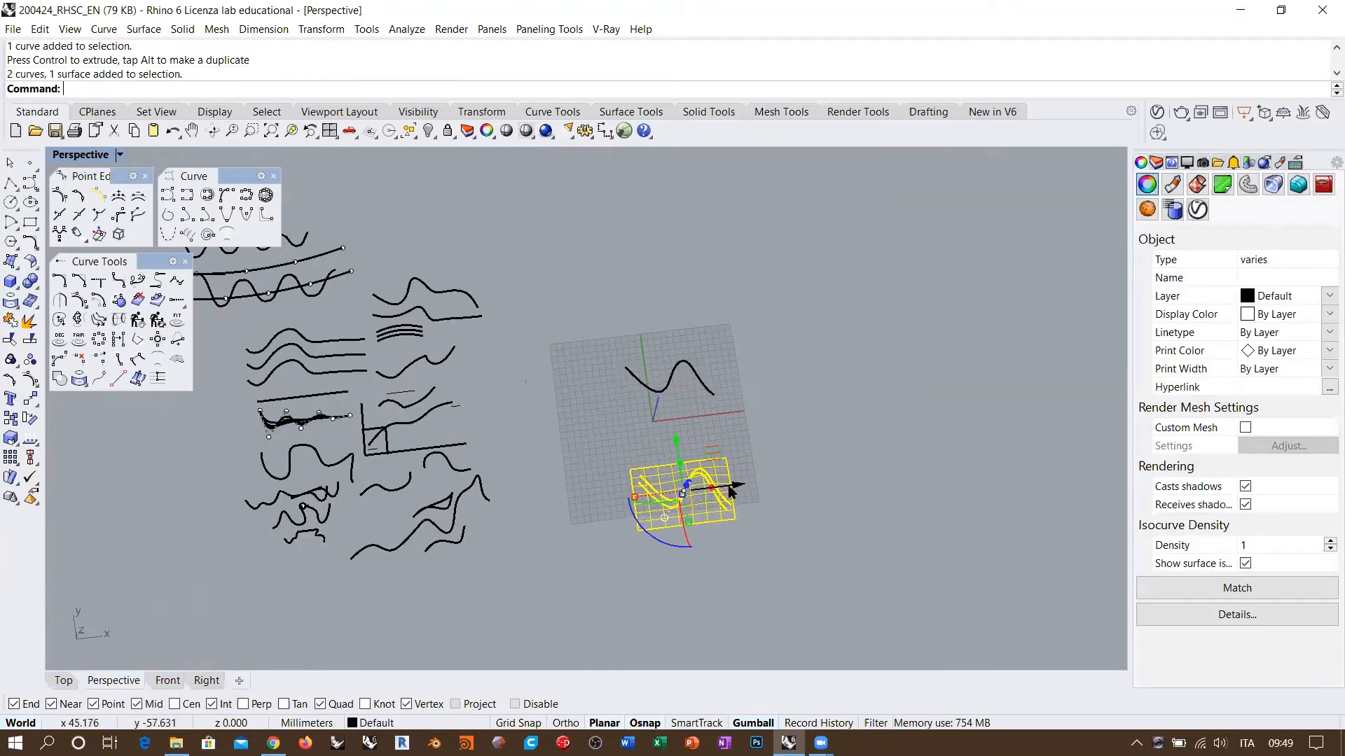
drag(733, 484, 614, 500)
click(725, 477)
Shift the copied curve in the positive X direction so it lies beyond the Y axis
scroll(703, 409, up, 10)
right_drag(701, 409, 649, 346)
click(648, 321)
drag(676, 352, 764, 368)
click(778, 453)
right_drag(779, 454, 798, 476)
Draw a wavy seven-point, degree 3 control point curve in the Front view, below the edge-on copied curve
click(63, 680)
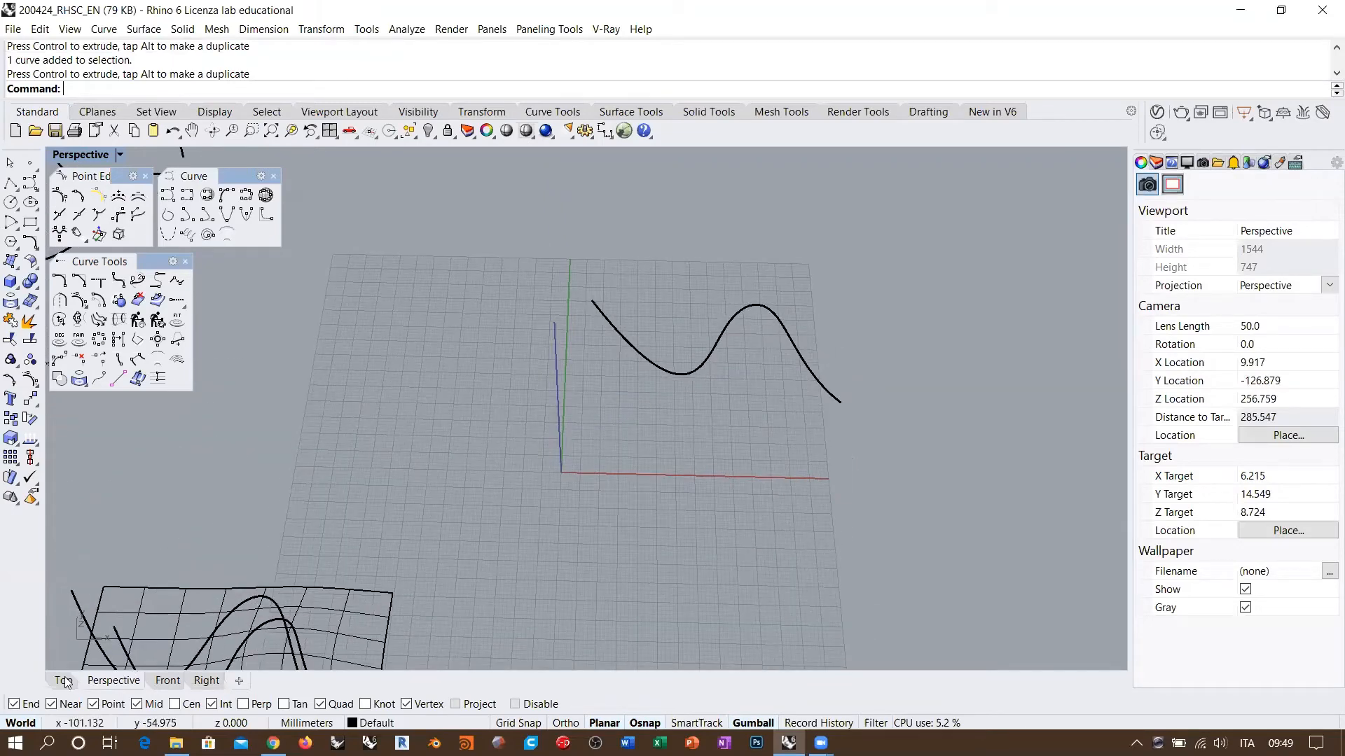
scroll(600, 395, up, 5)
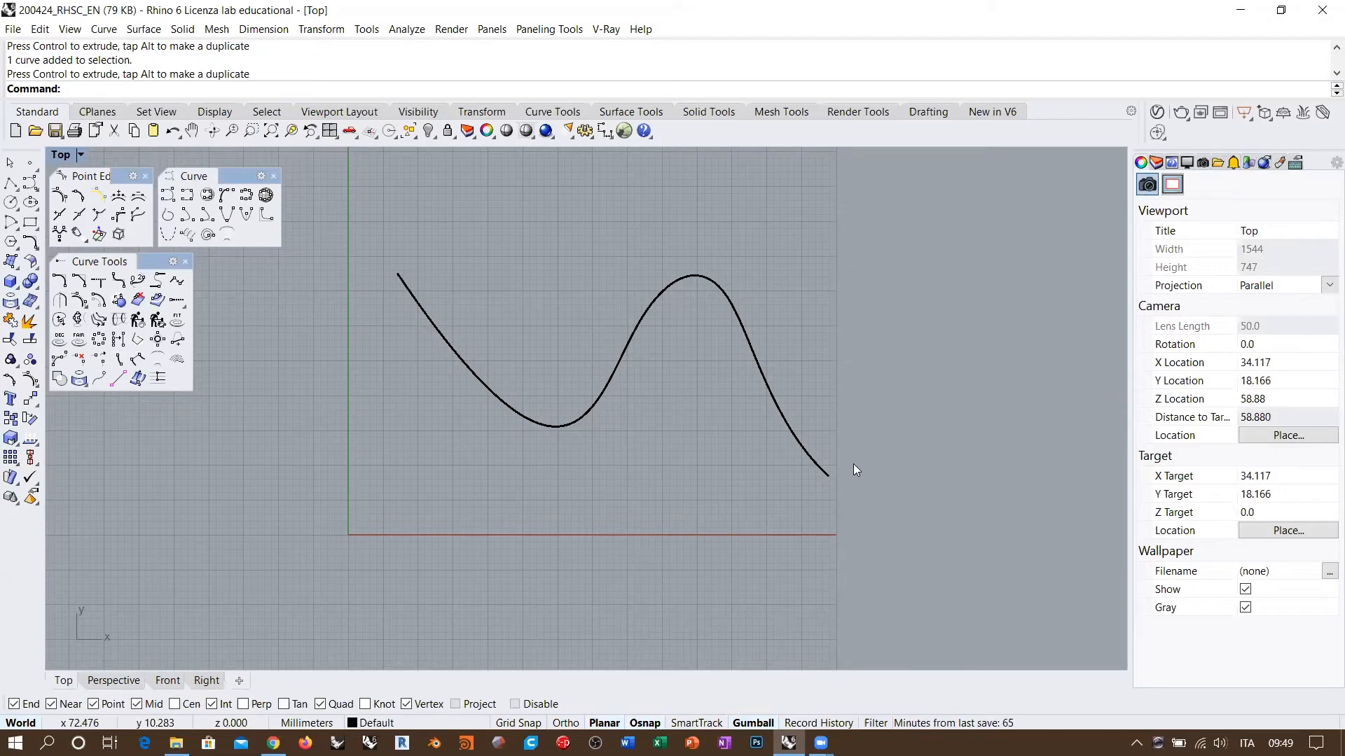
click(168, 680)
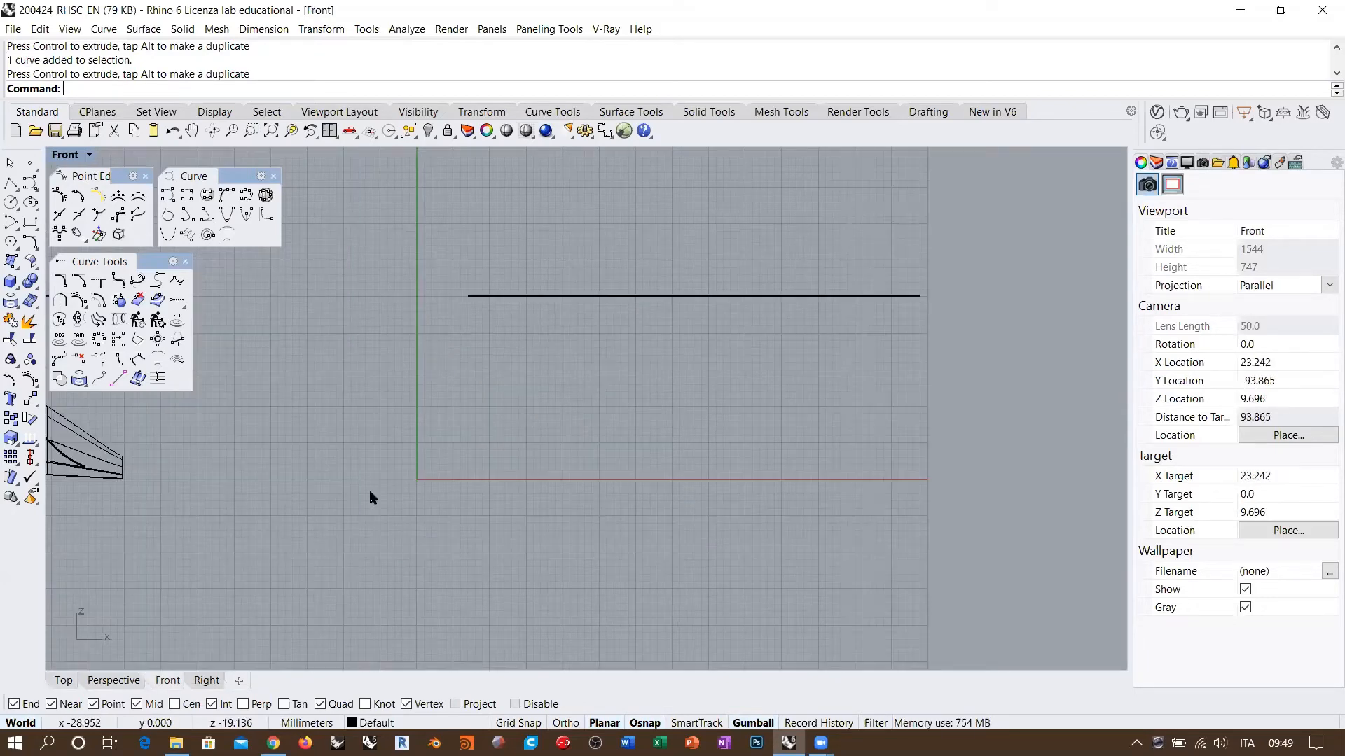
click(30, 183)
click(362, 386)
click(454, 433)
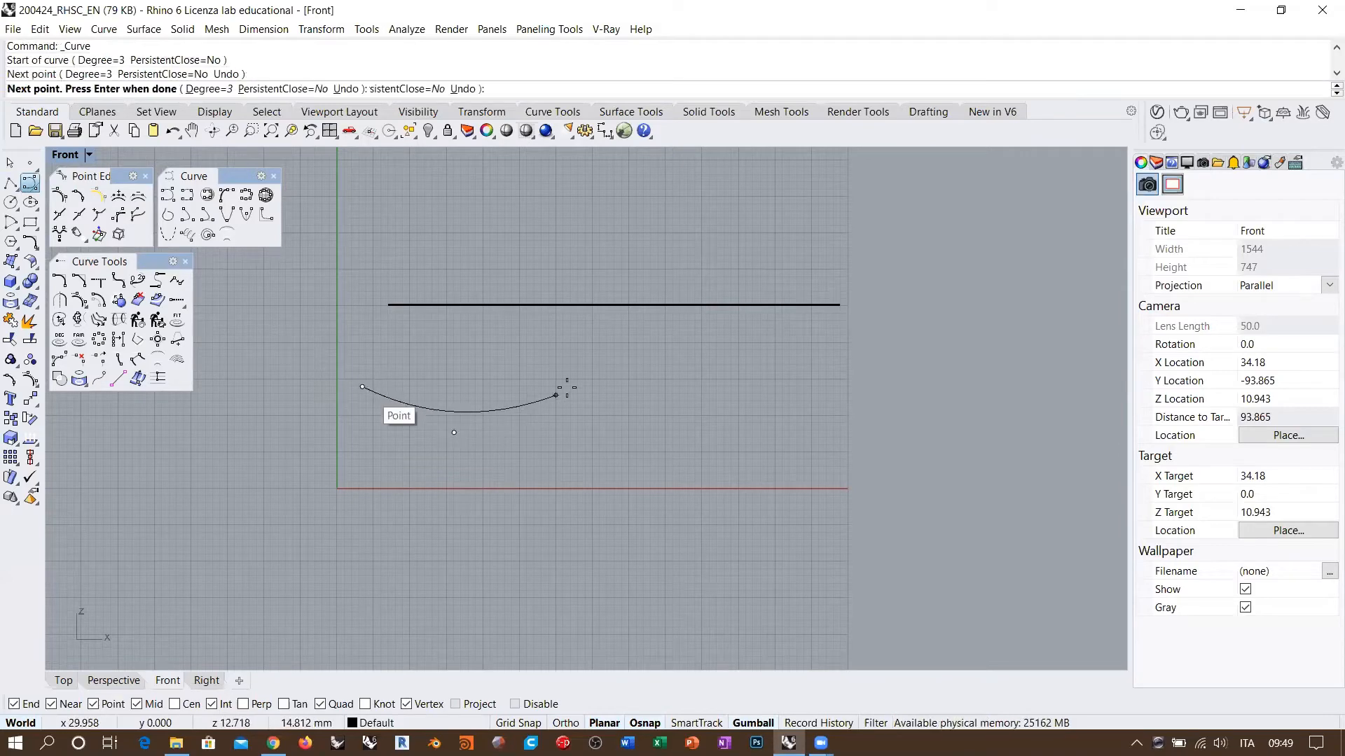
click(555, 396)
click(651, 341)
click(715, 429)
click(785, 513)
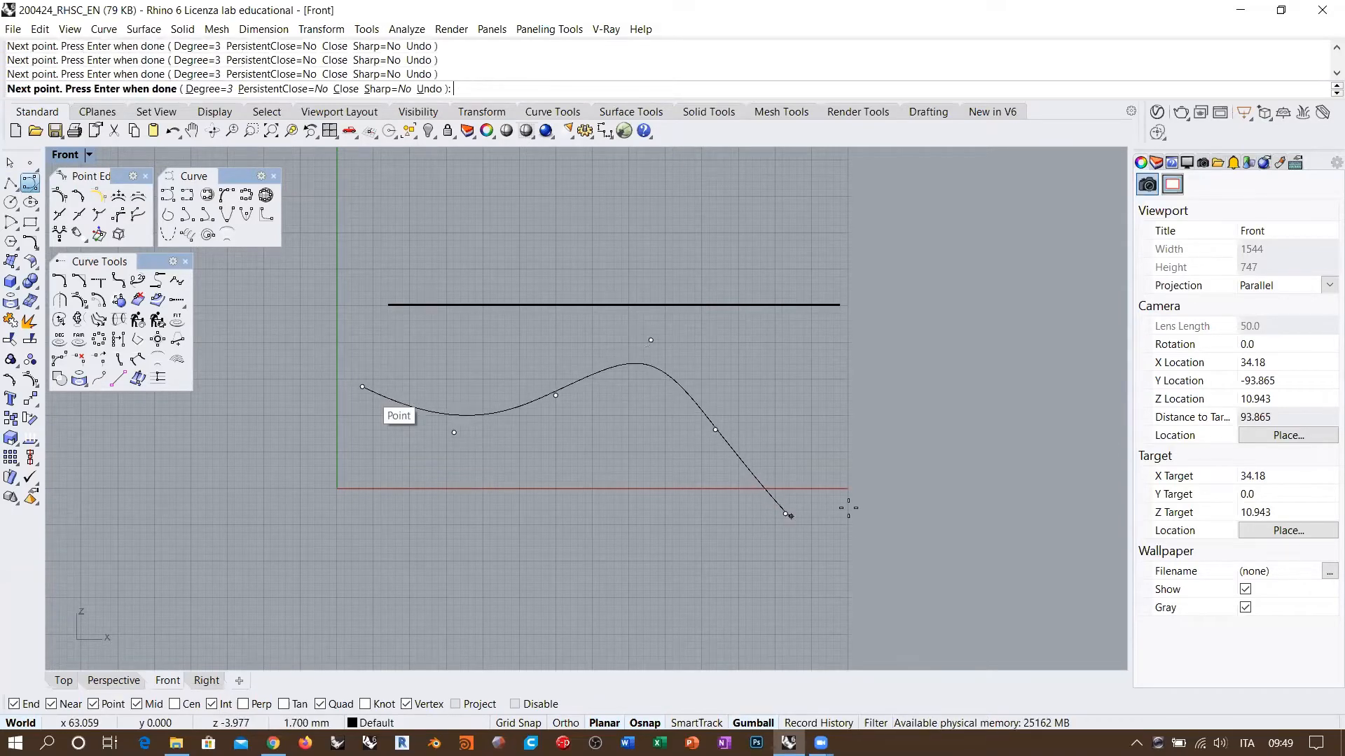
click(884, 493)
key(Return)
click(113, 680)
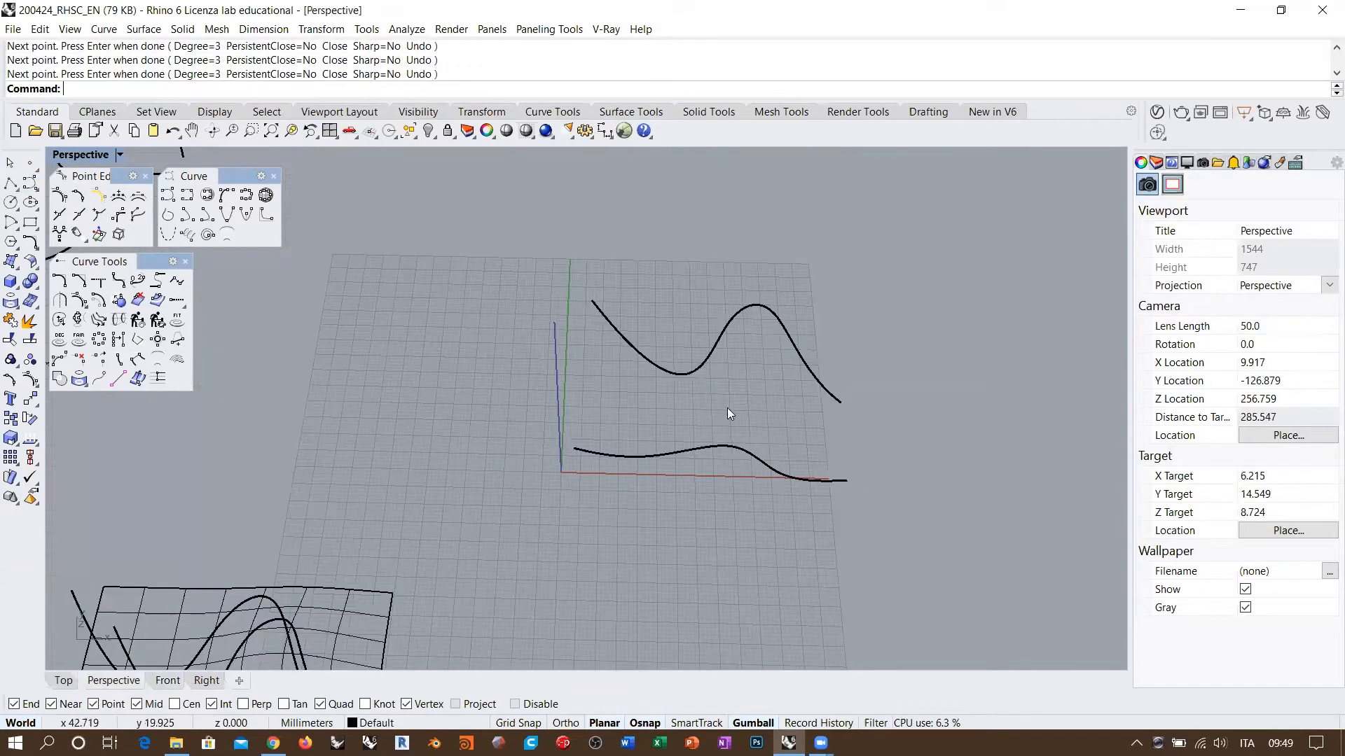
Move the copied horizontal curve down along the Z axis to just below the grid plane
right_drag(733, 405, 647, 401)
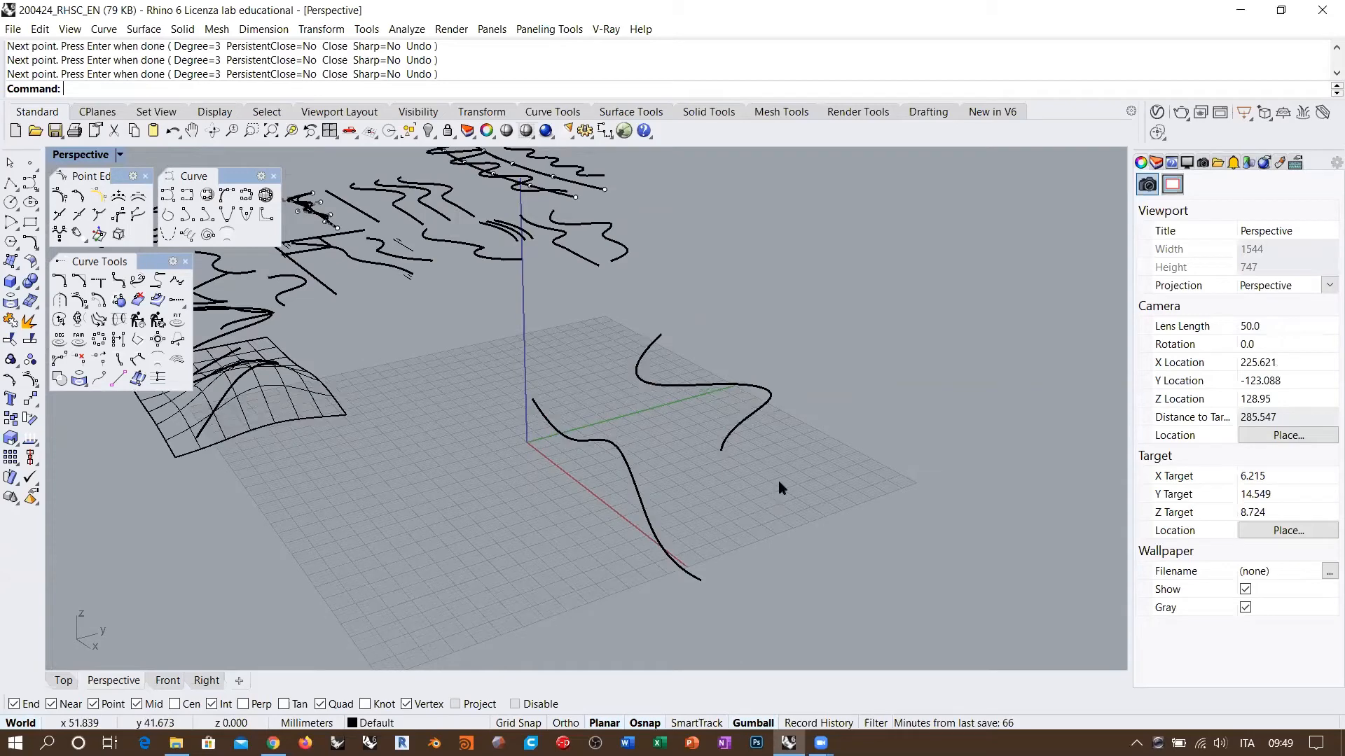
right_drag(782, 487, 749, 418)
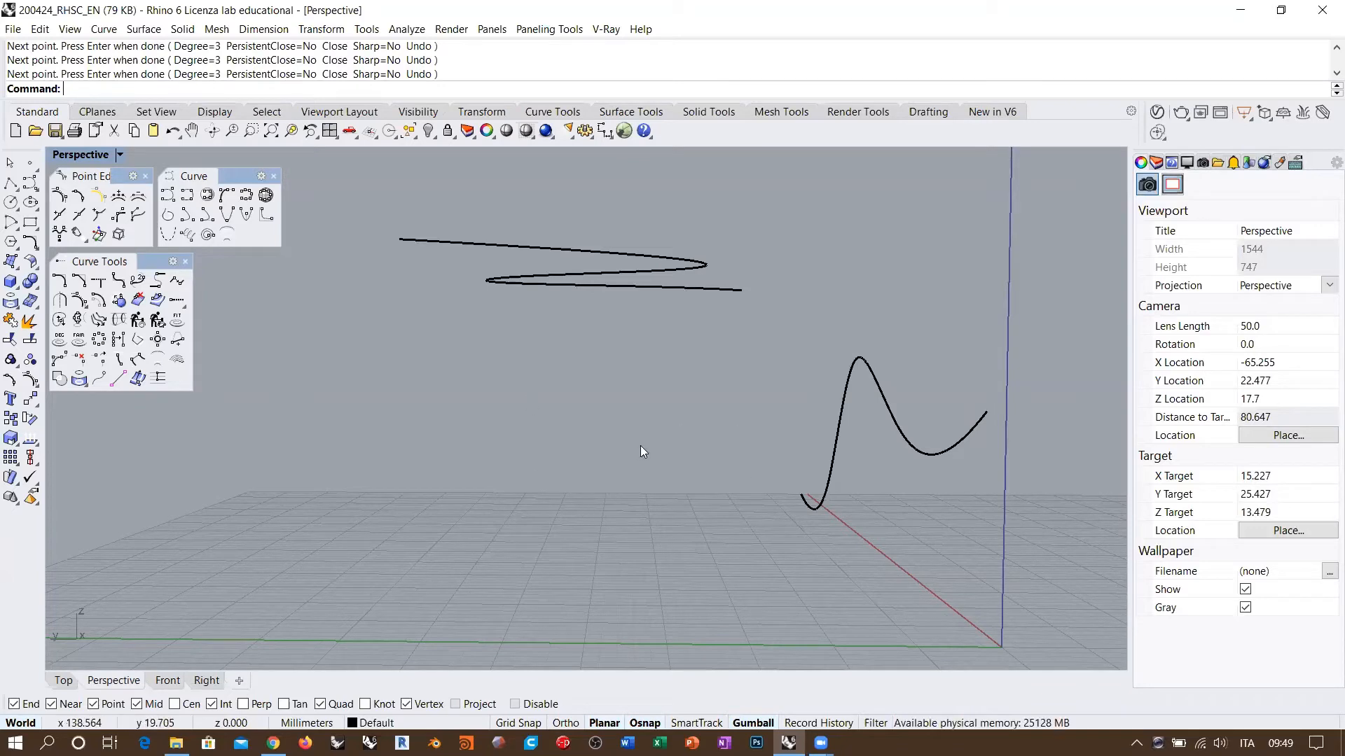
click(622, 272)
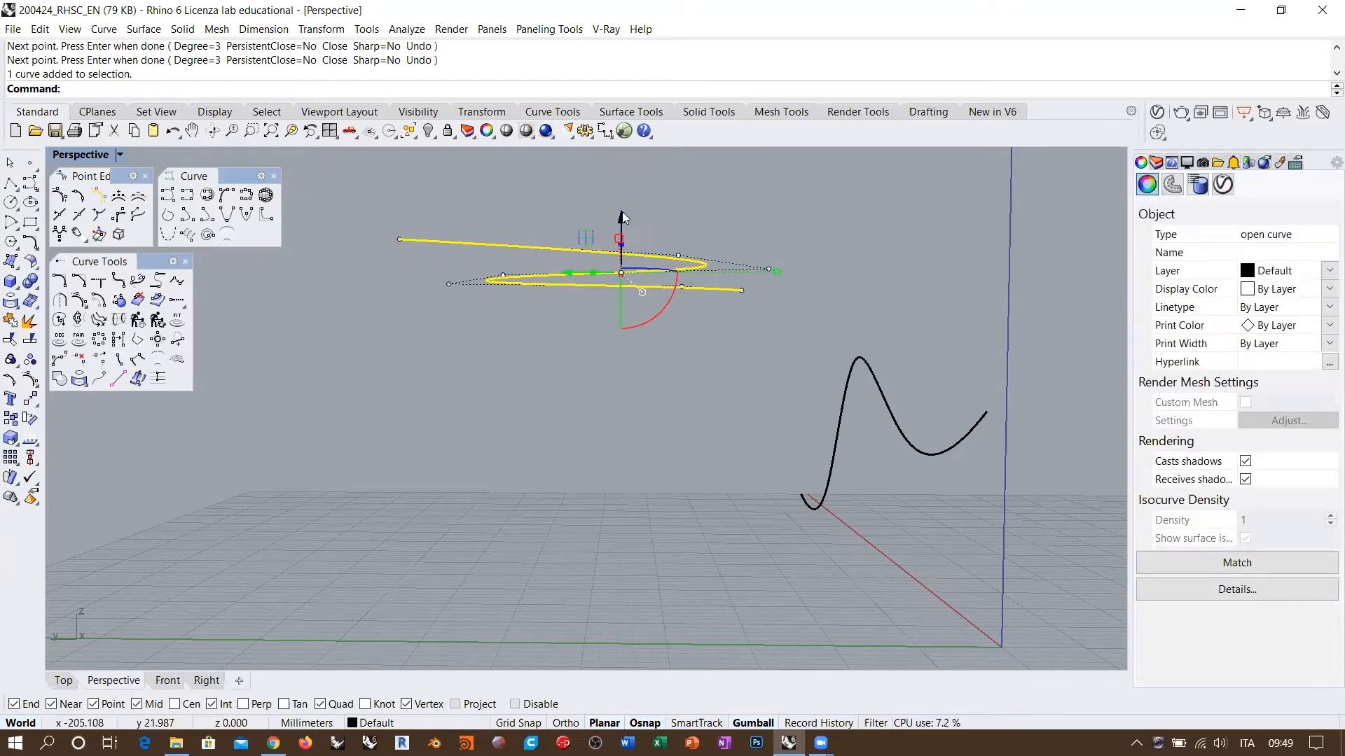
drag(622, 212, 622, 557)
shift+right_drag(709, 434, 679, 351)
right_drag(562, 445, 557, 476)
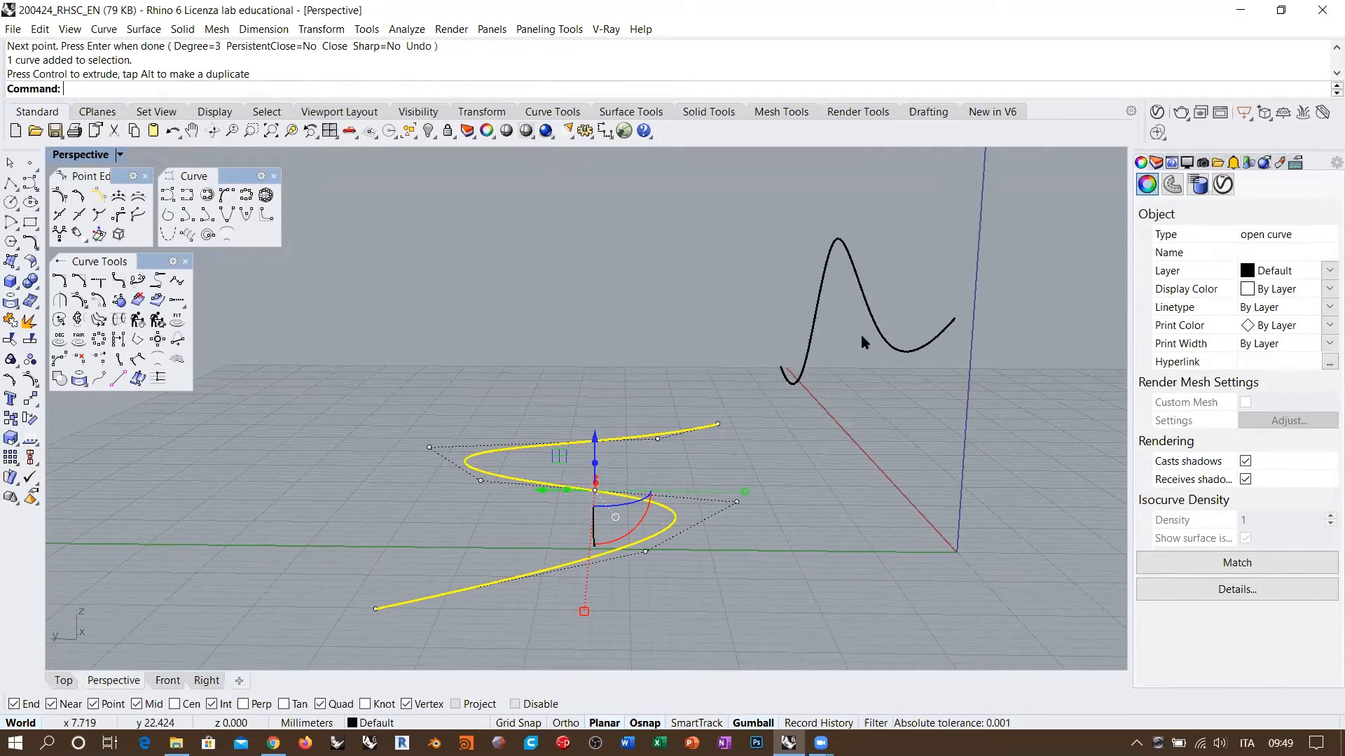
click(866, 292)
click(726, 281)
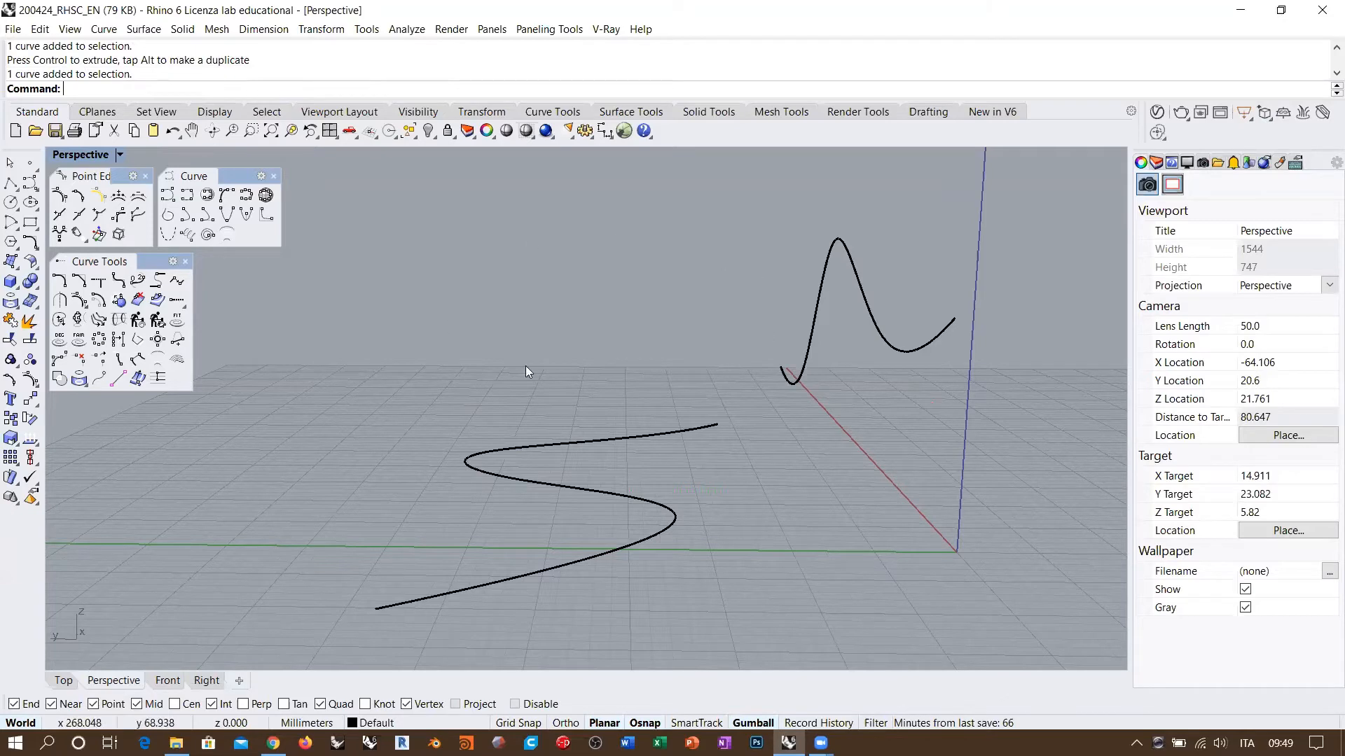
Create a curve from two views, using the horizontal copied curve first and the vertical Front-plane curve second
right_drag(525, 367, 637, 471)
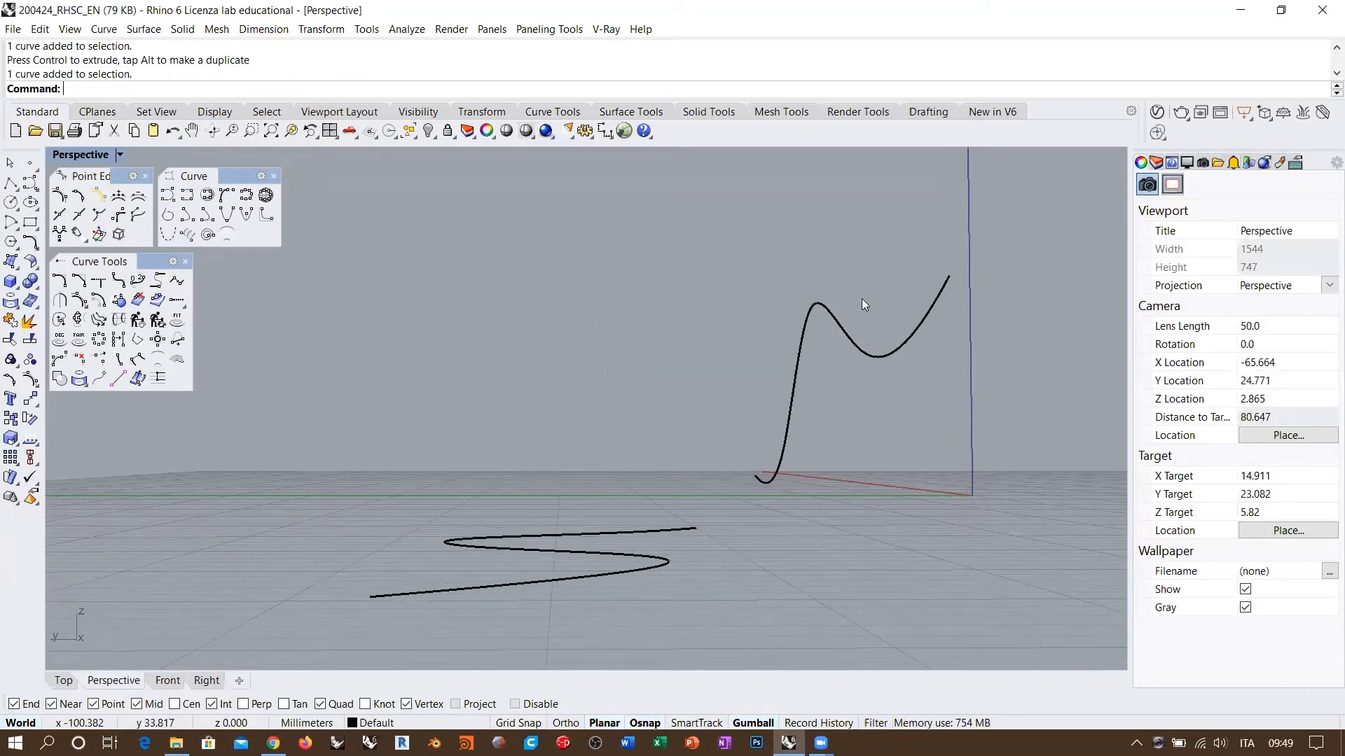
mouse_move(616, 402)
right_down()
mouse_move(680, 402)
mouse_move(627, 381)
right_up()
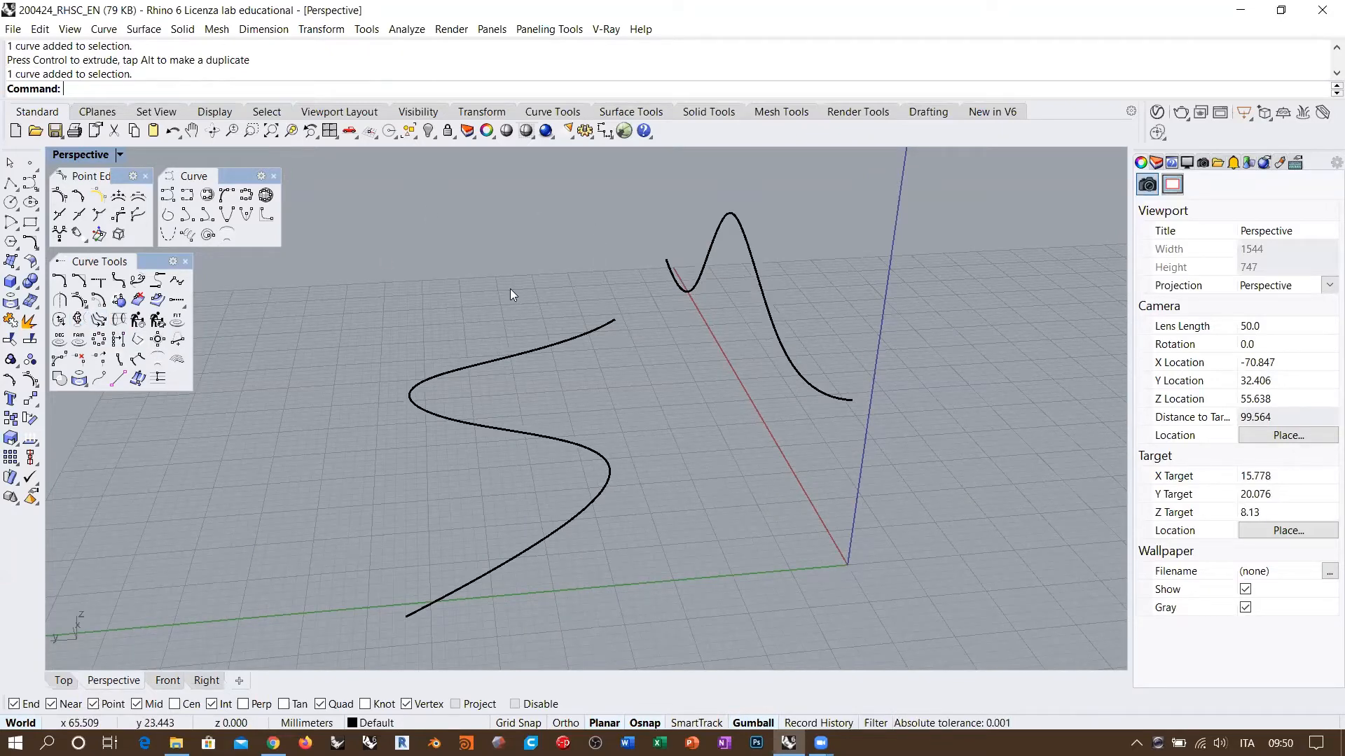
click(499, 356)
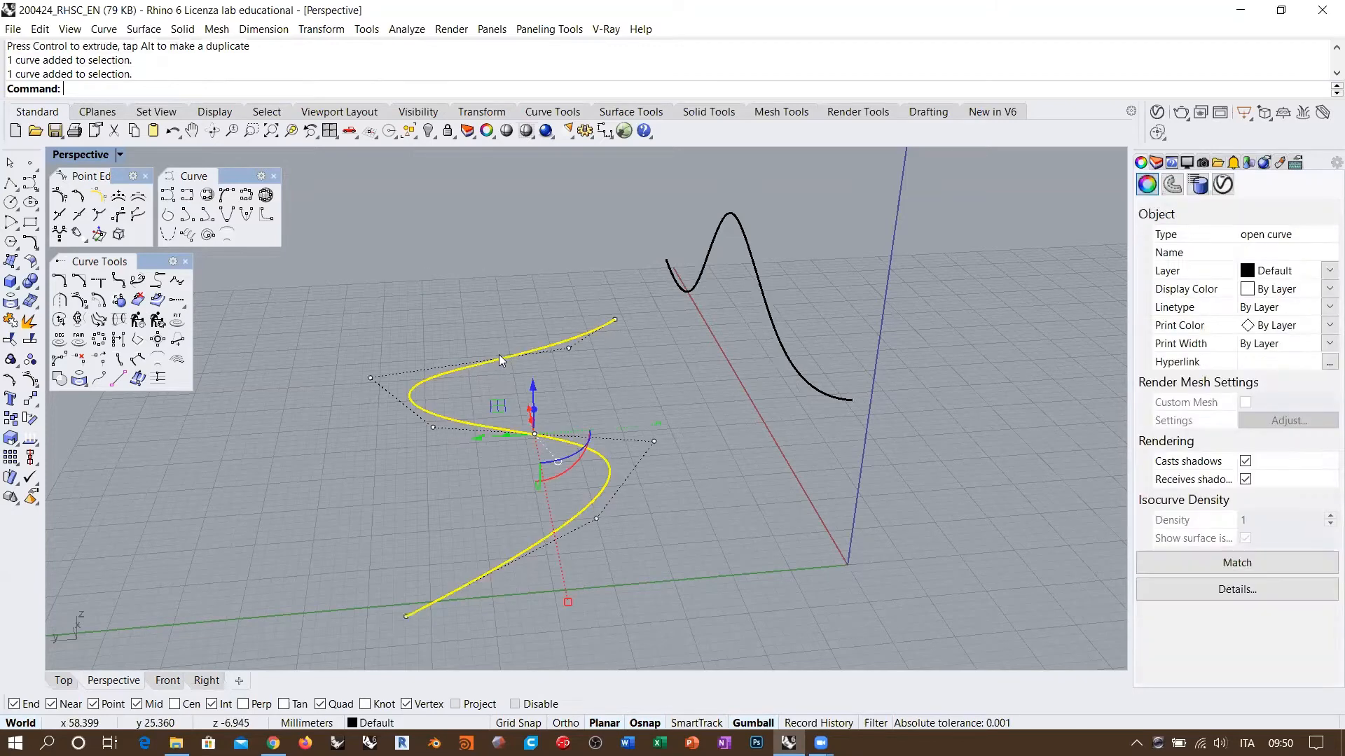
click(713, 246)
click(729, 440)
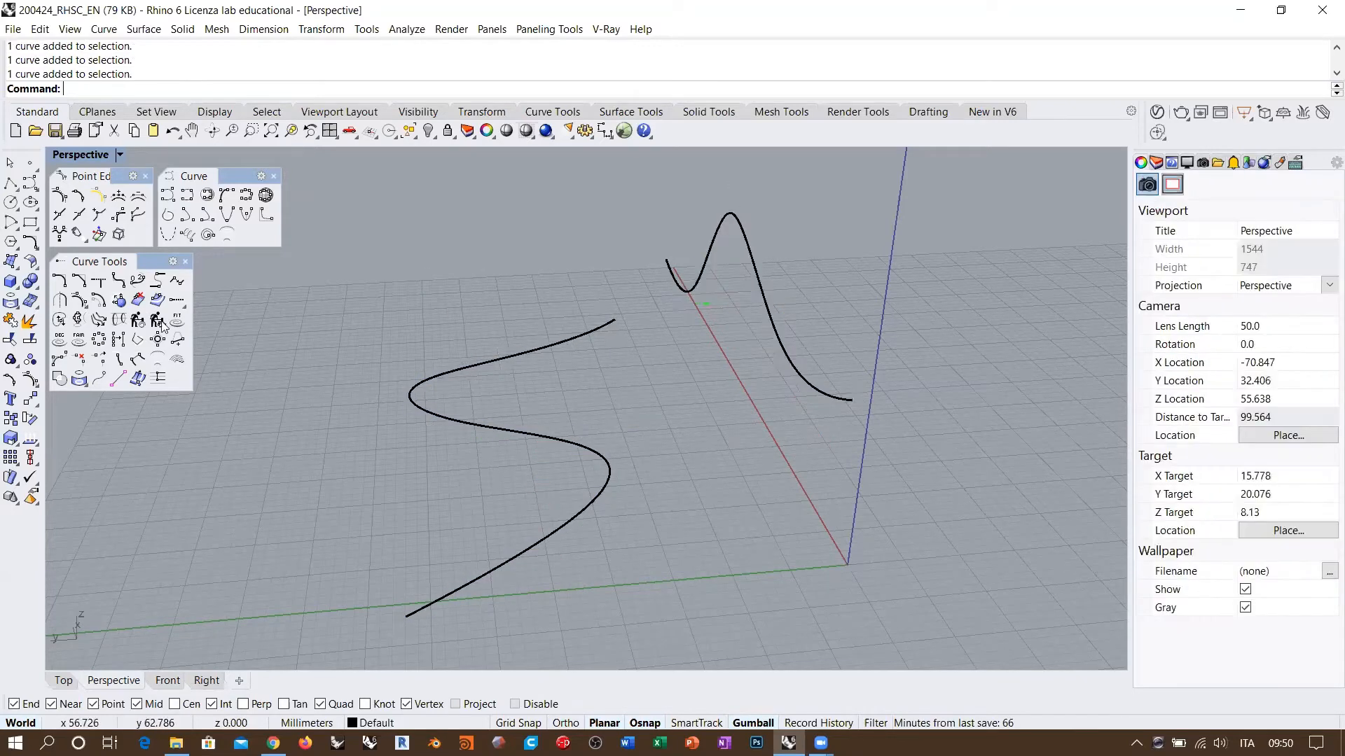
click(77, 320)
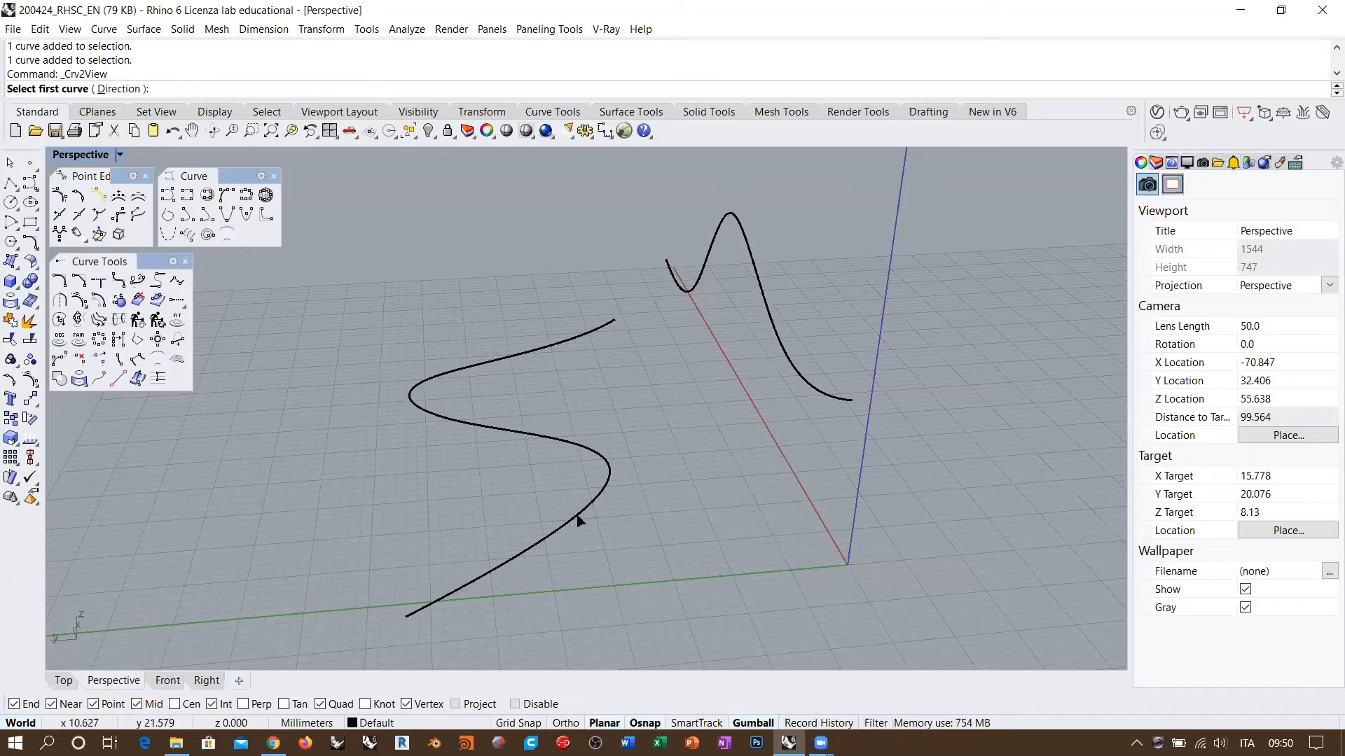
click(578, 521)
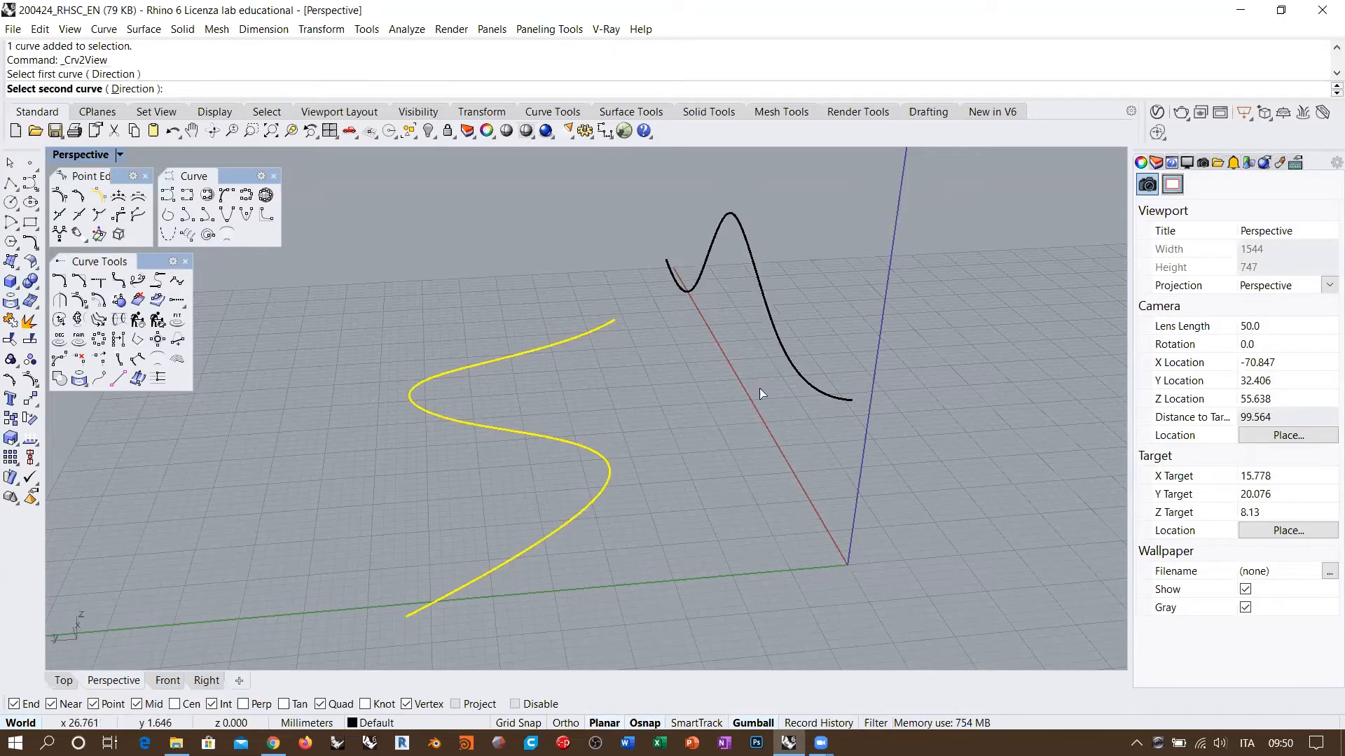
click(783, 357)
Examine how the combined 3D curve matches its two source curves in the Perspective, Top and Front views
right_drag(583, 374, 572, 334)
click(589, 314)
right_drag(459, 397, 716, 410)
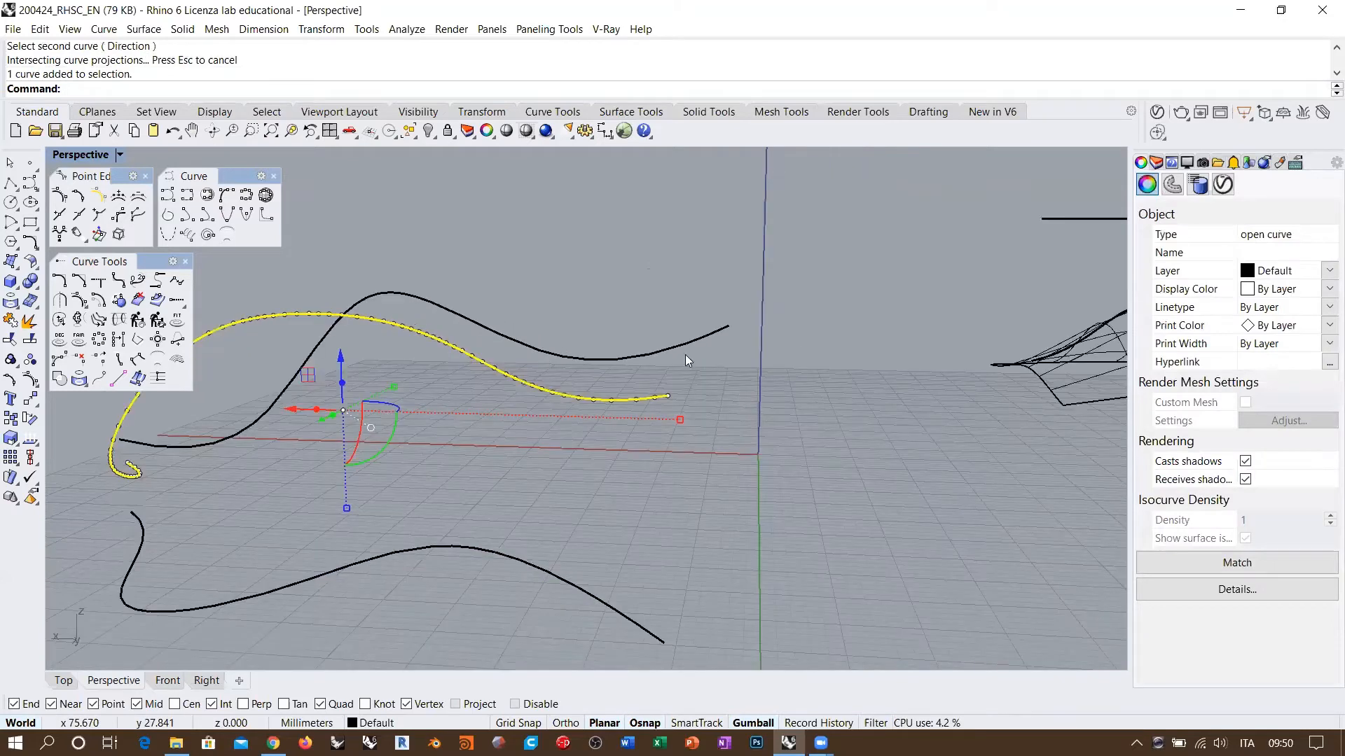
scroll(685, 358, down, 5)
right_drag(673, 368, 683, 424)
click(64, 681)
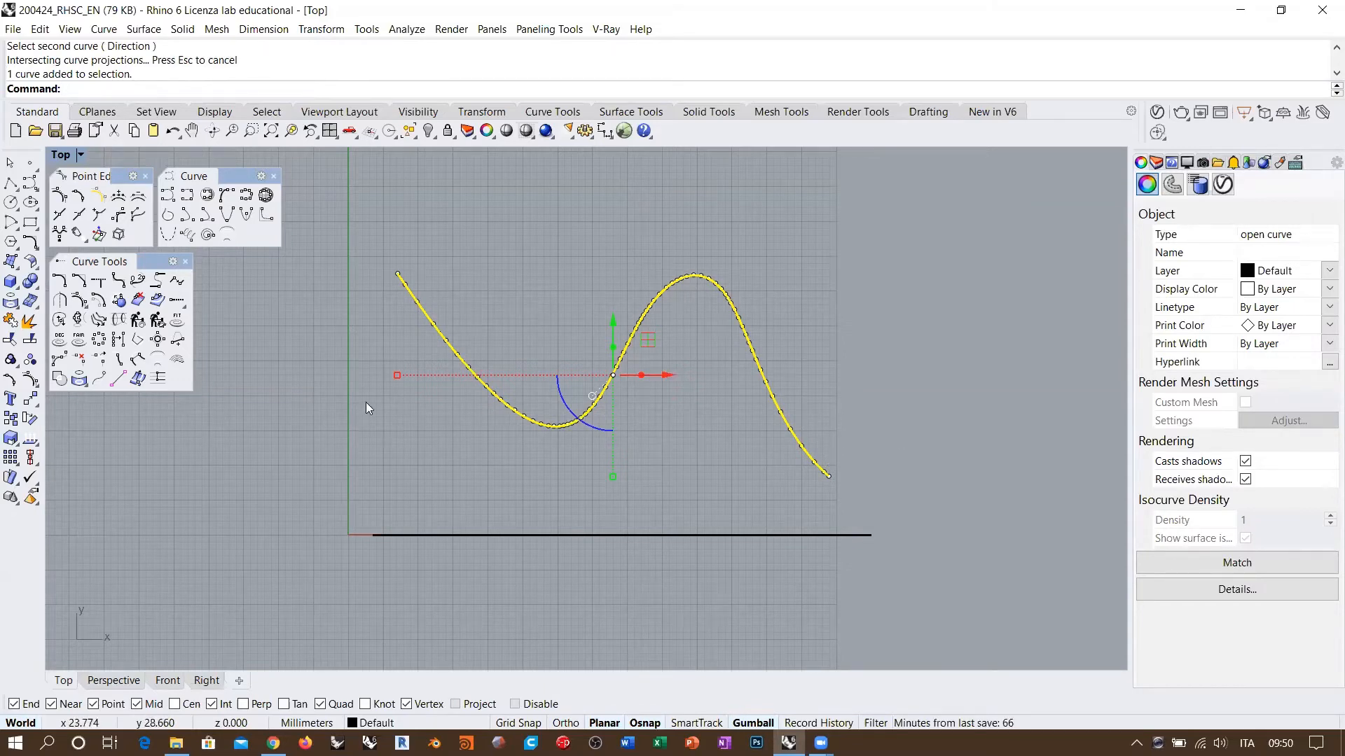
click(168, 681)
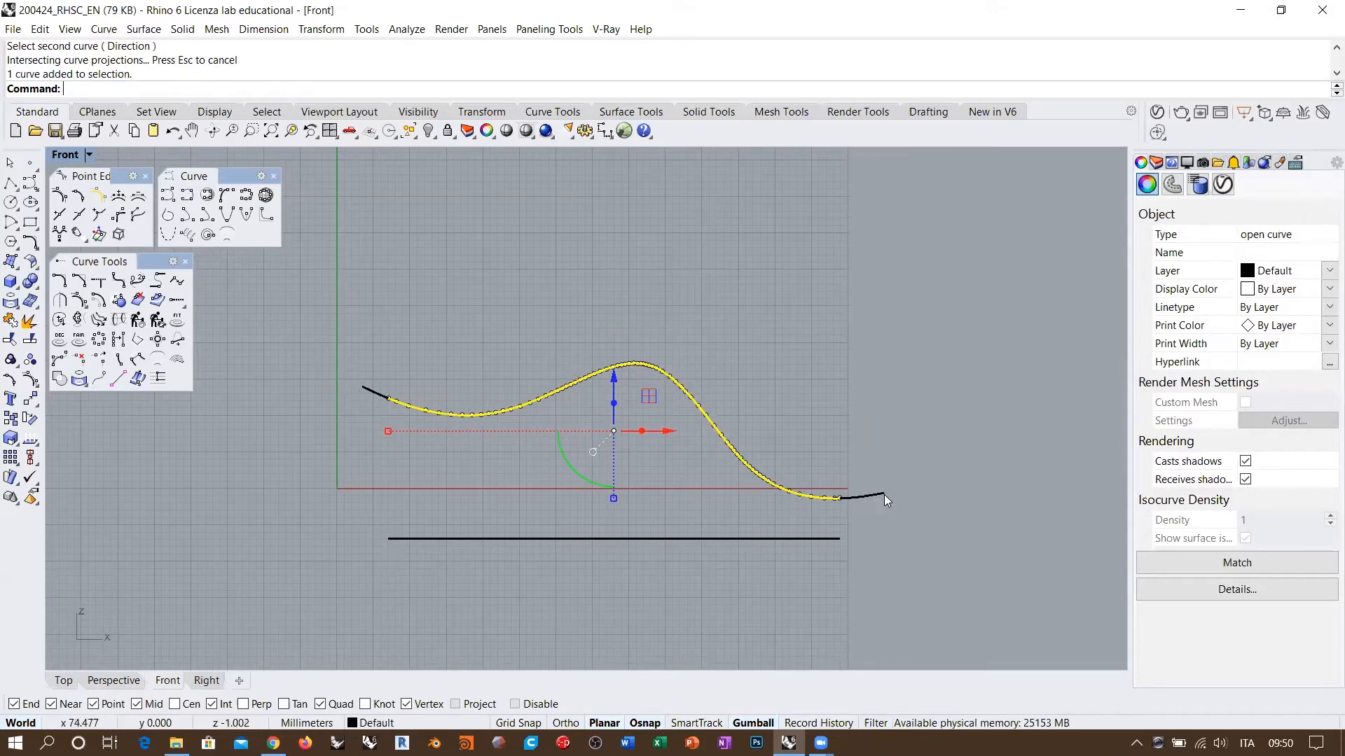
click(101, 682)
right_drag(660, 418, 606, 433)
right_drag(777, 442, 690, 392)
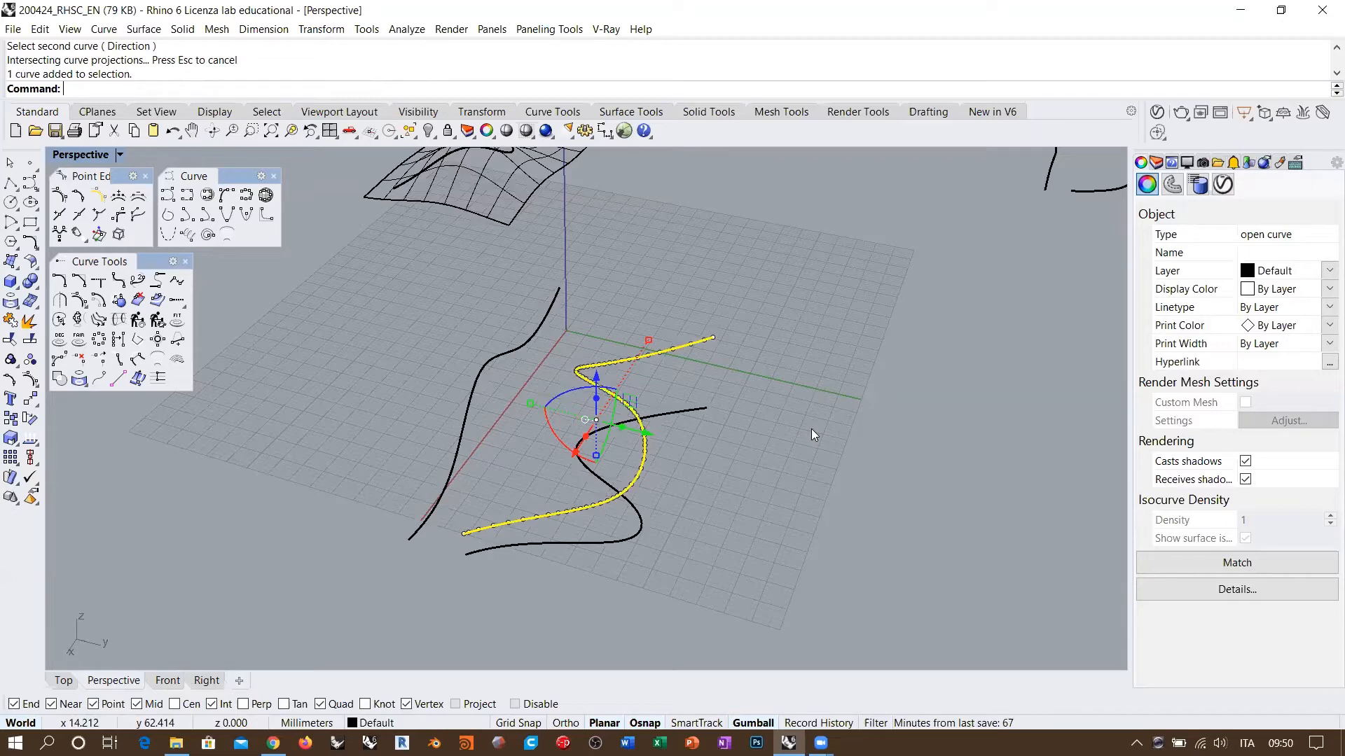
Compare the two planar source curves with the combined 3D curve, and delete the combined curve
key(Escape)
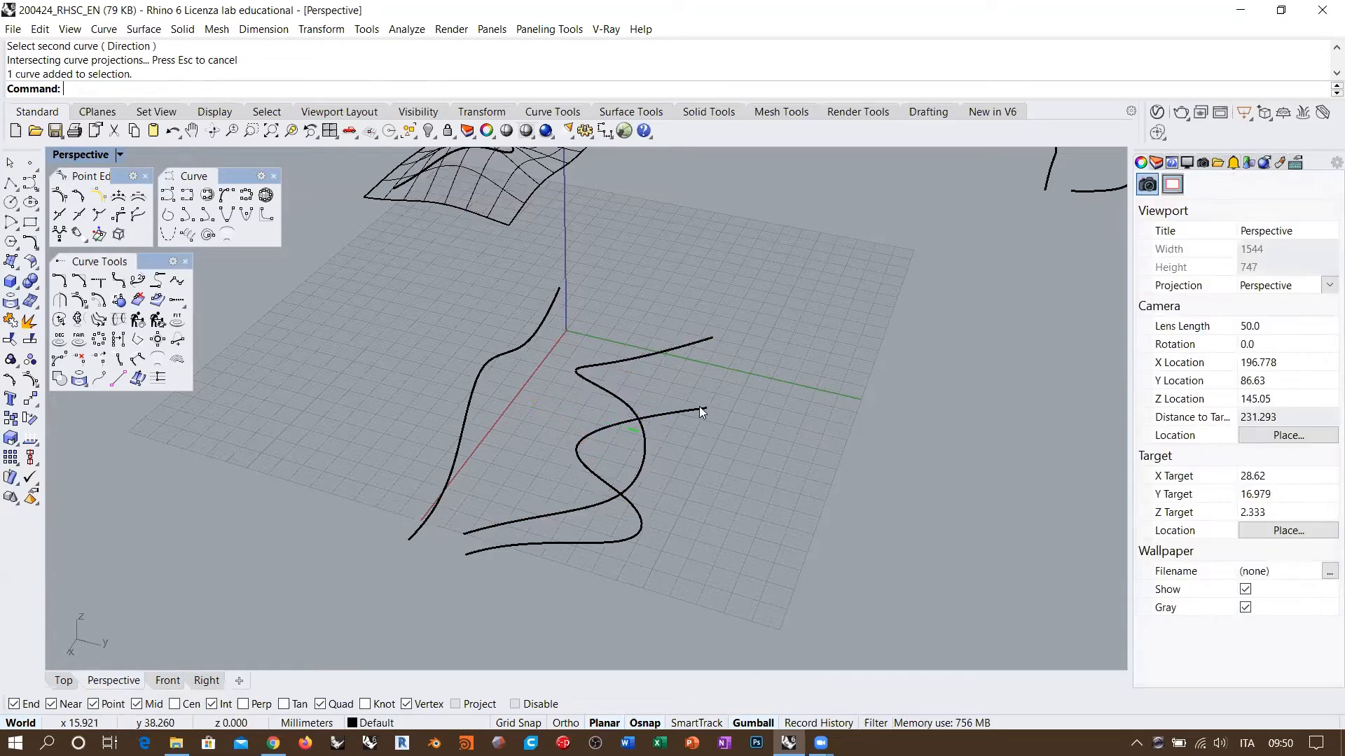
click(700, 408)
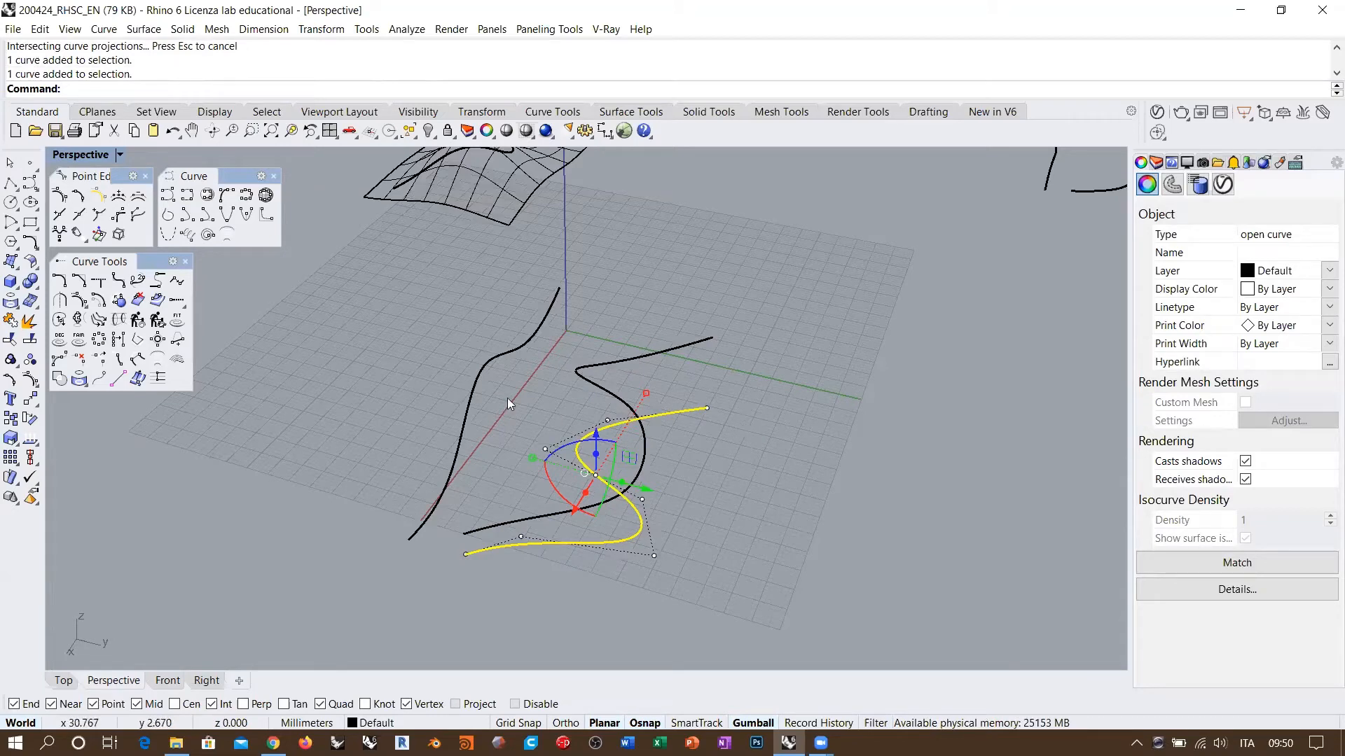
click(503, 360)
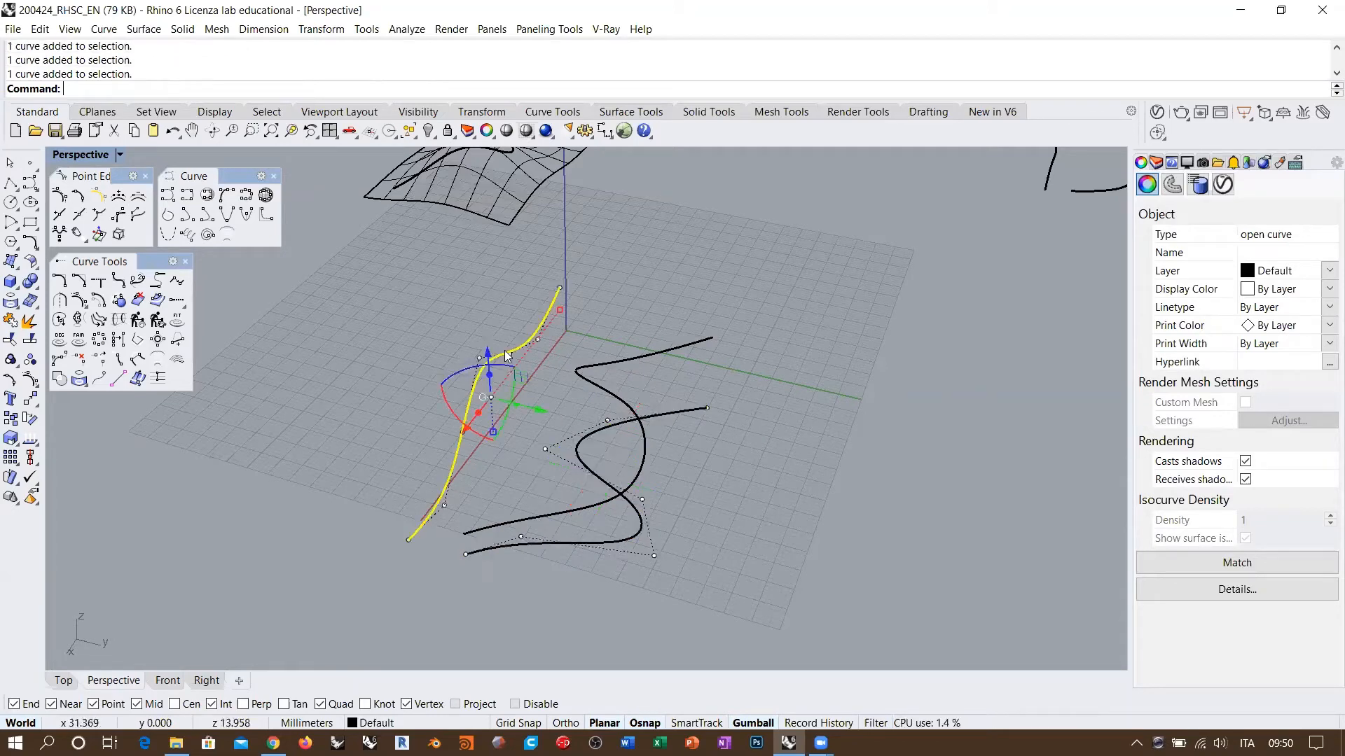
click(420, 314)
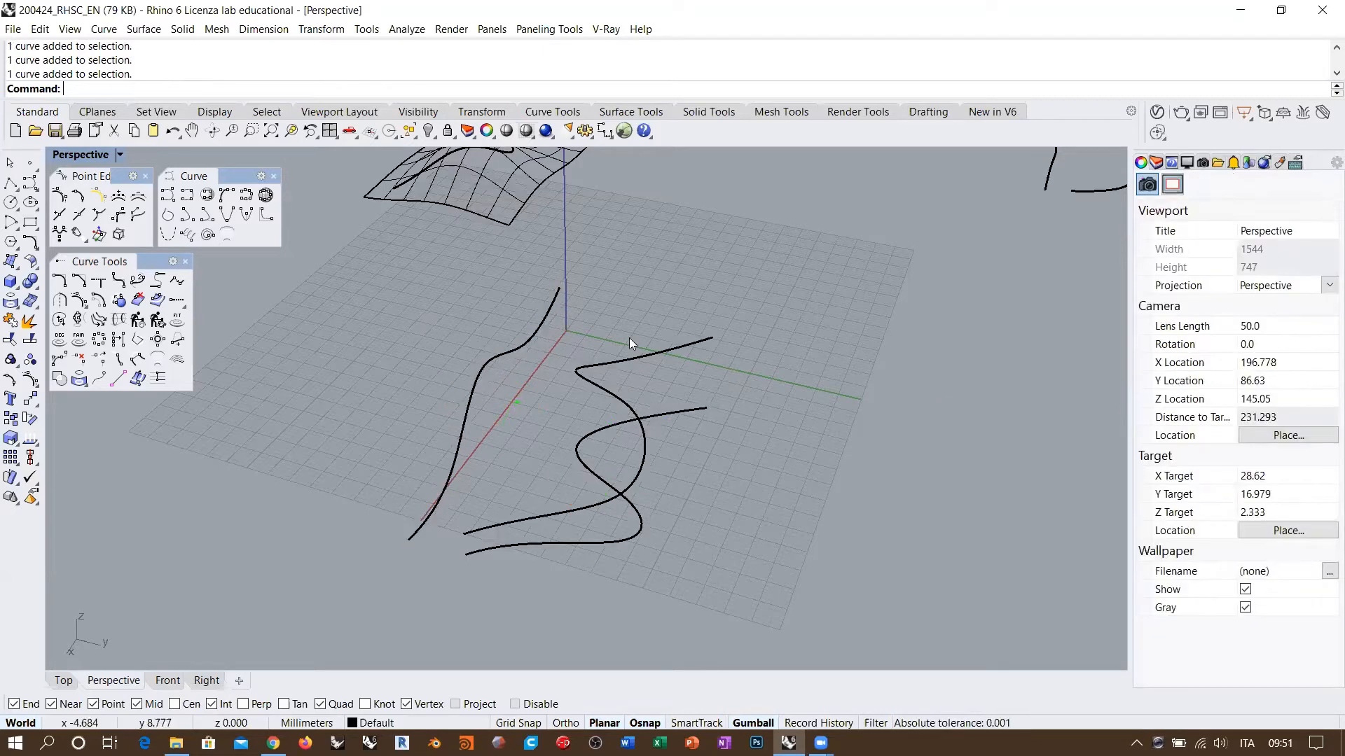
click(645, 355)
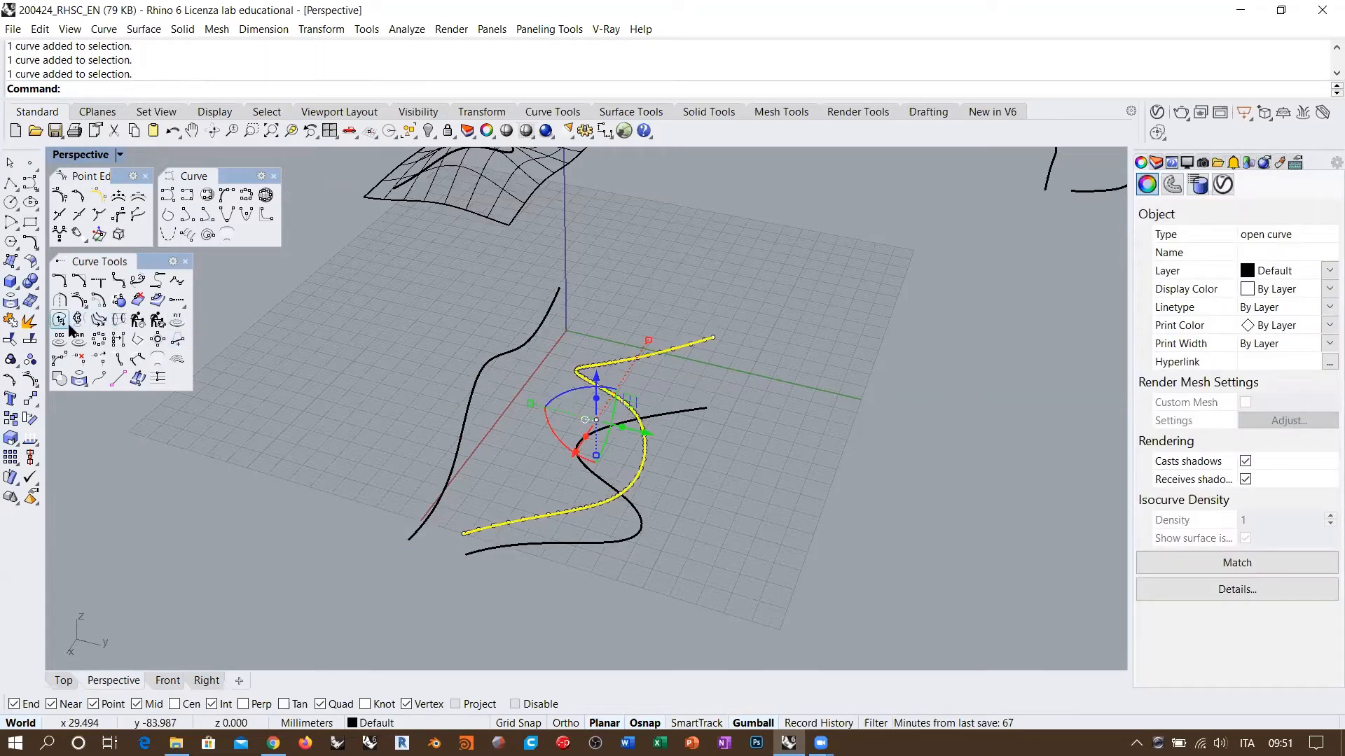
click(725, 540)
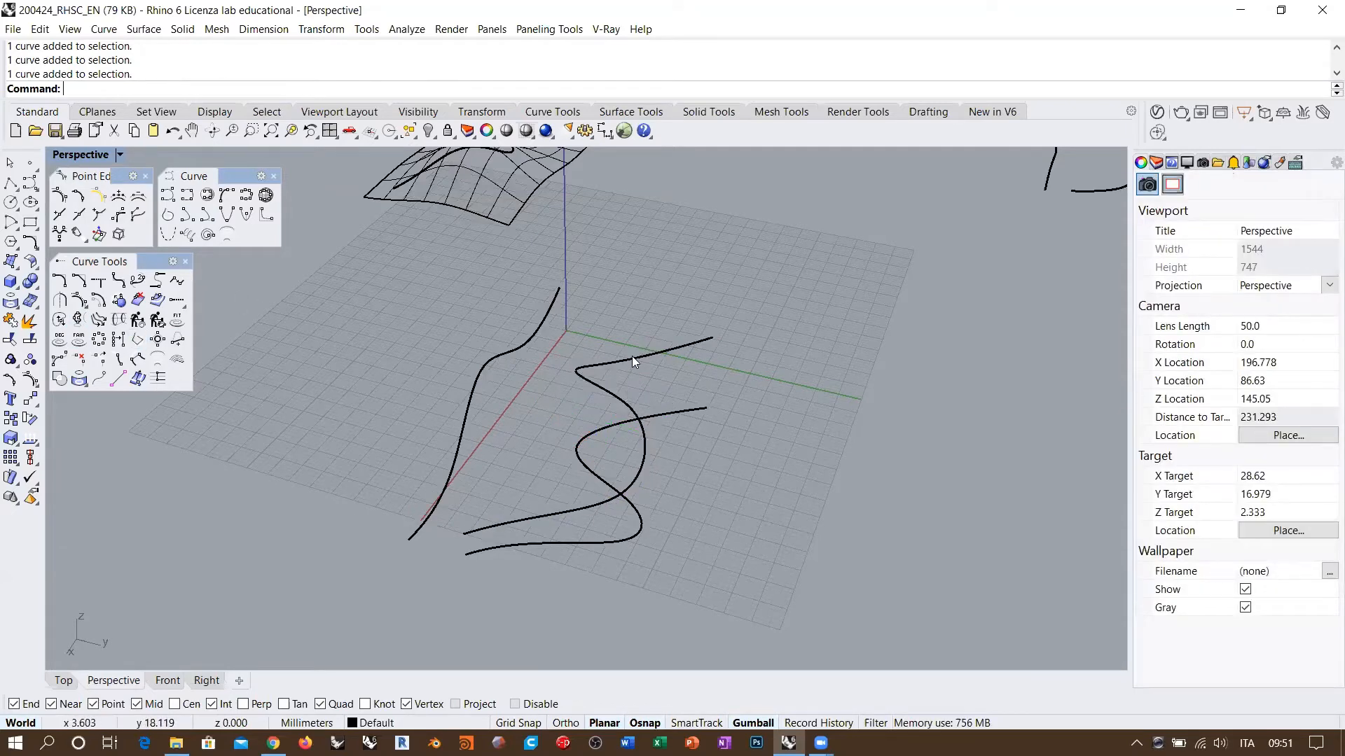
click(633, 359)
key(Delete)
Extrude the horizontal curve upward about 55 mm as an open surface, with the both-sides option turned off
right_drag(770, 503, 701, 455)
click(677, 428)
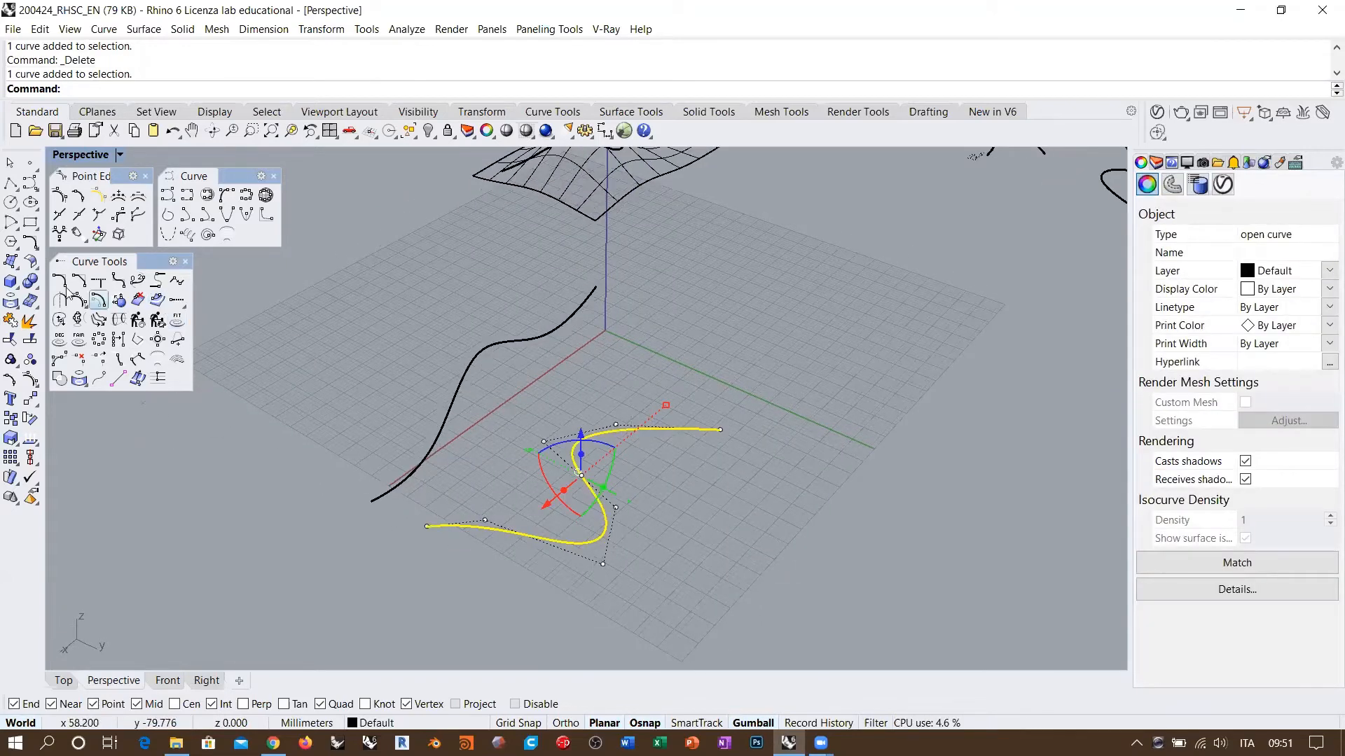
click(14, 264)
click(91, 289)
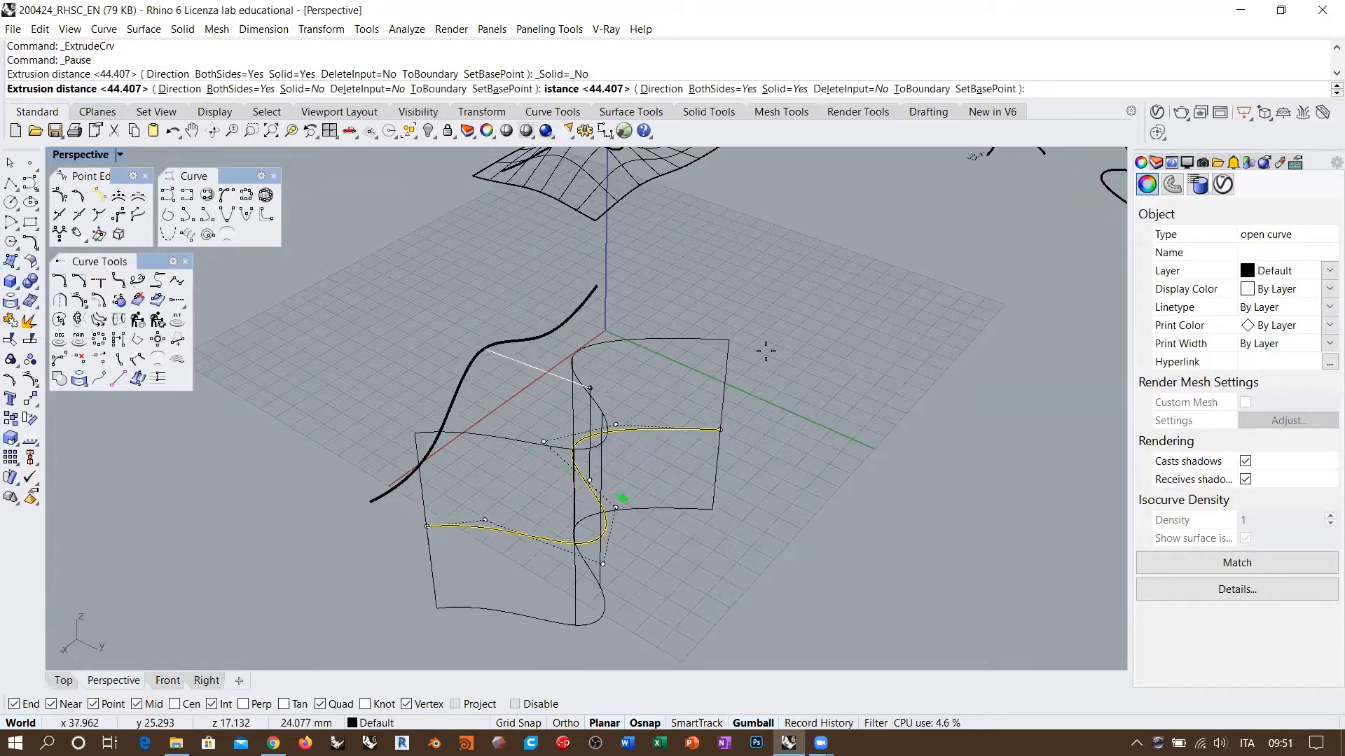
text(b)
key(Return)
click(782, 269)
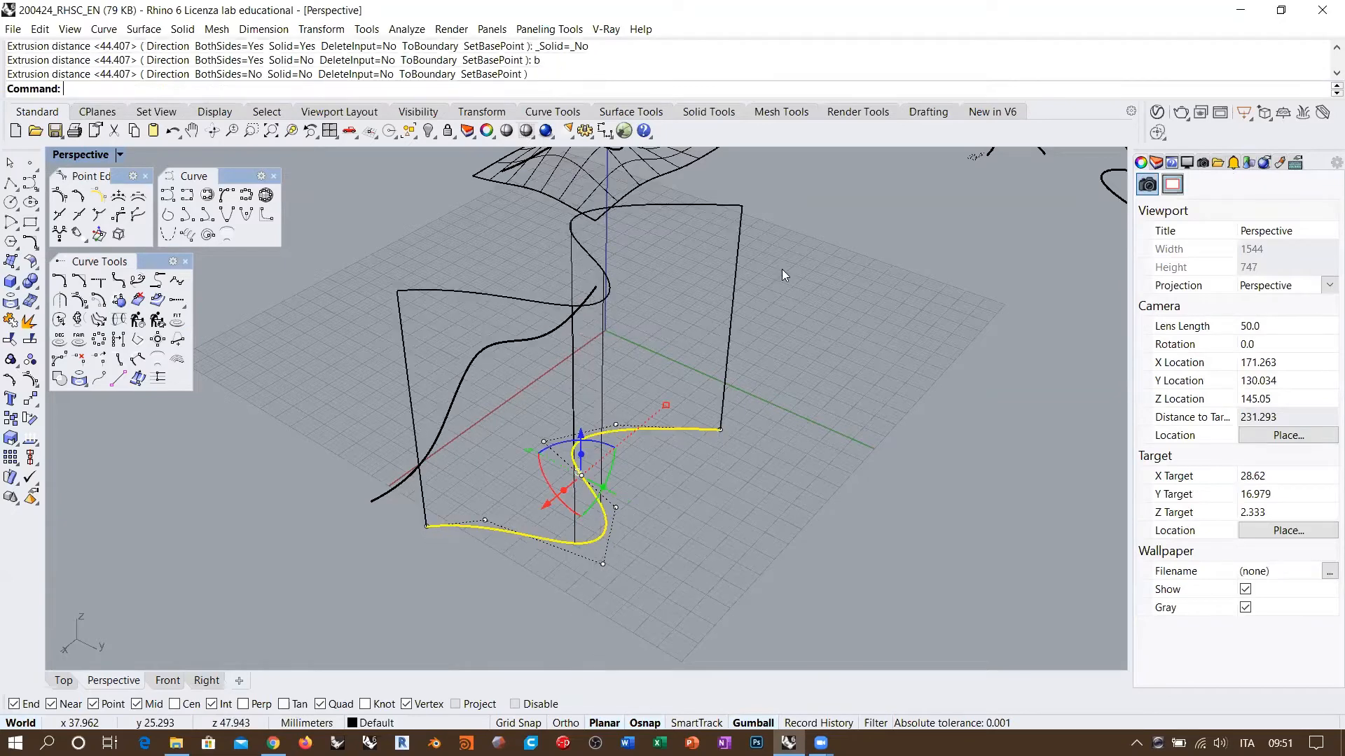
Extrude the vertical Front-plane curve about 73 mm in the positive Y direction so its surface crosses the upright one
click(488, 344)
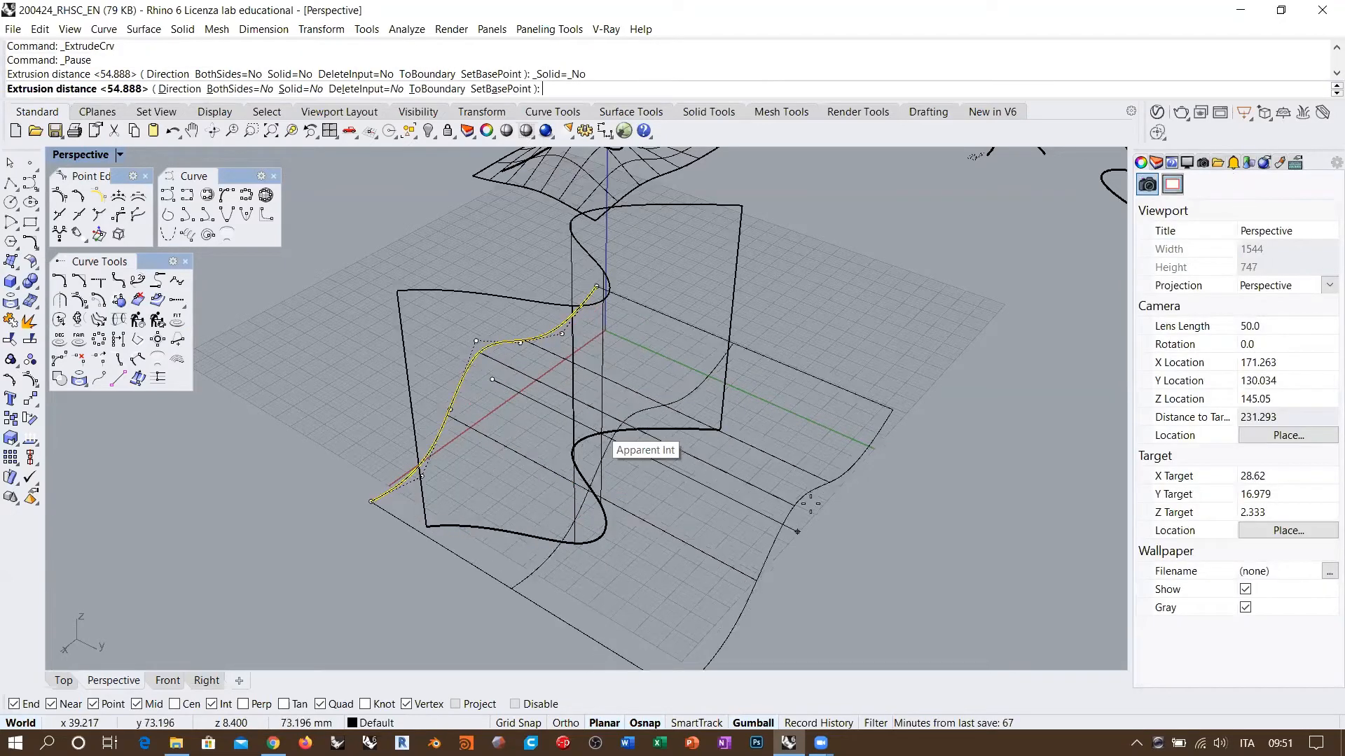
click(803, 534)
click(868, 544)
right_drag(660, 424, 753, 429)
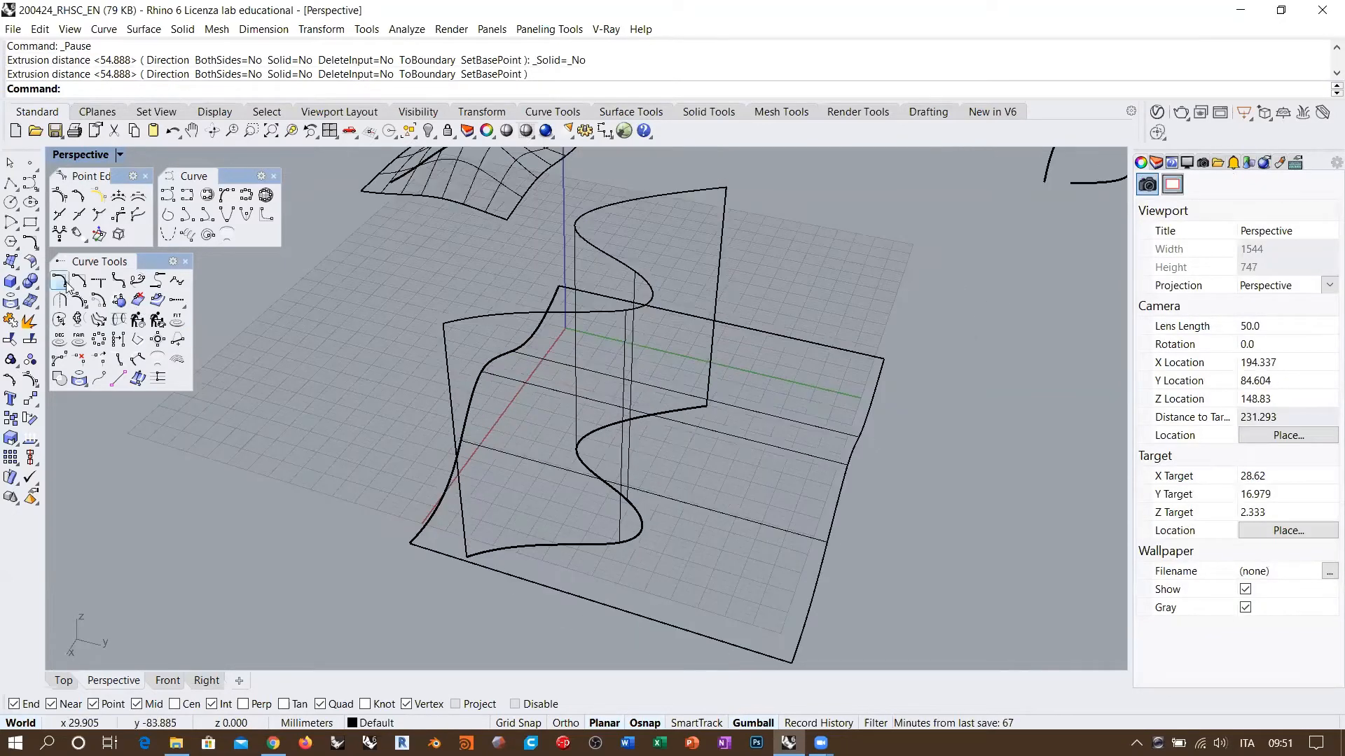
Intersect the upright extruded surface with the horizontal one to create a 3D curve where they cross
click(6, 305)
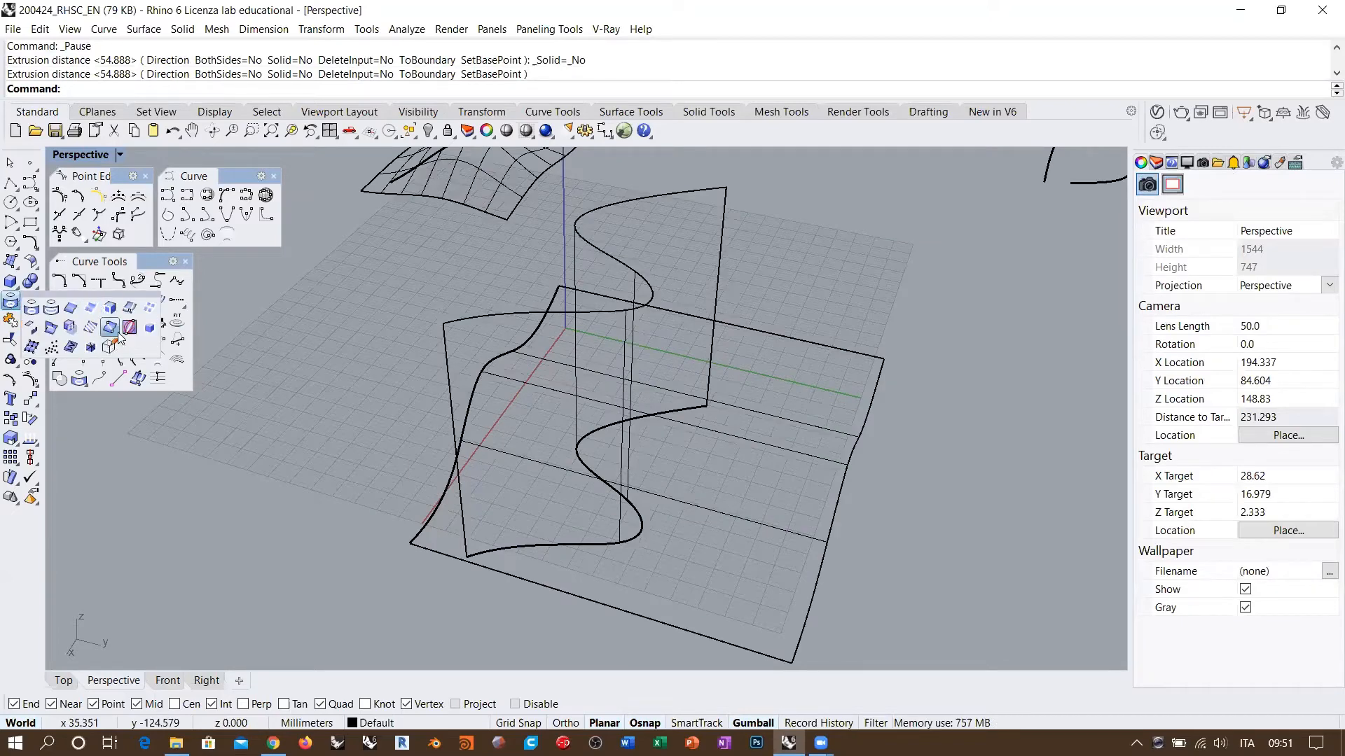
click(50, 329)
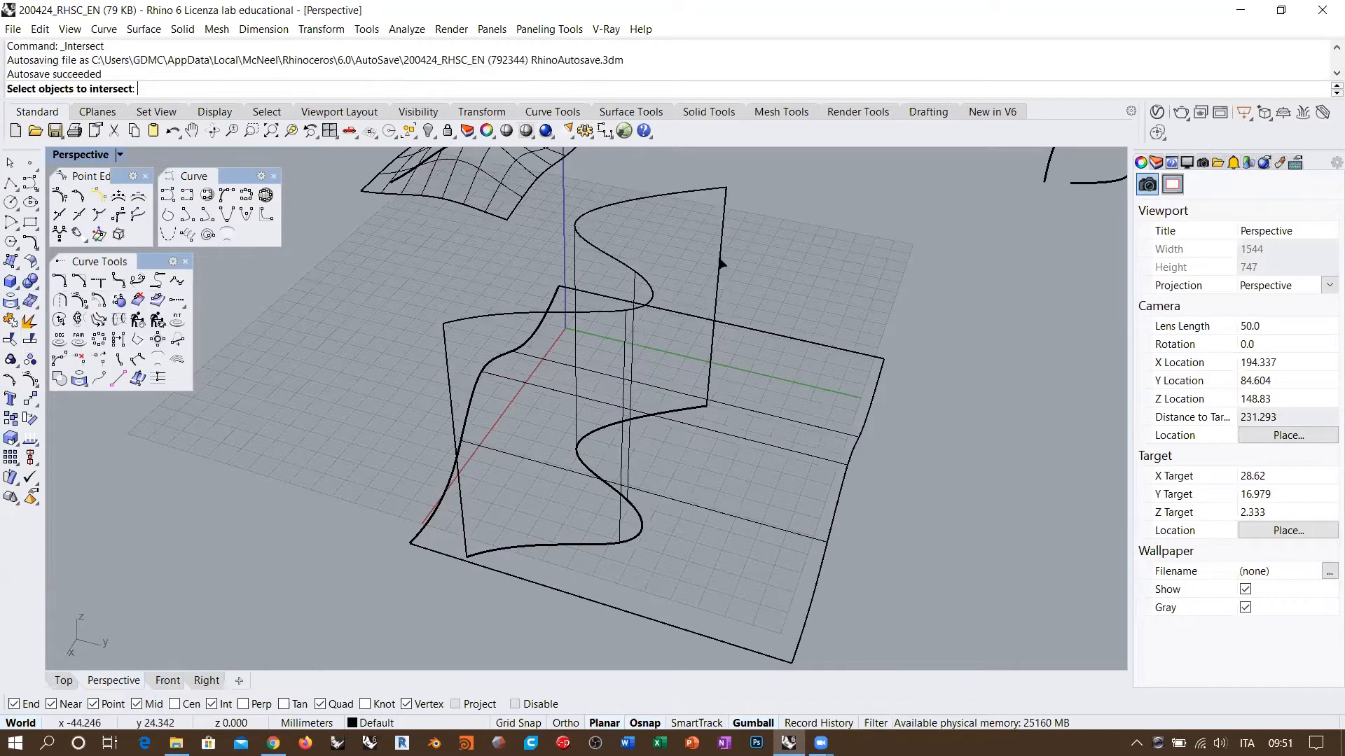
click(753, 332)
key(Escape)
key(Return)
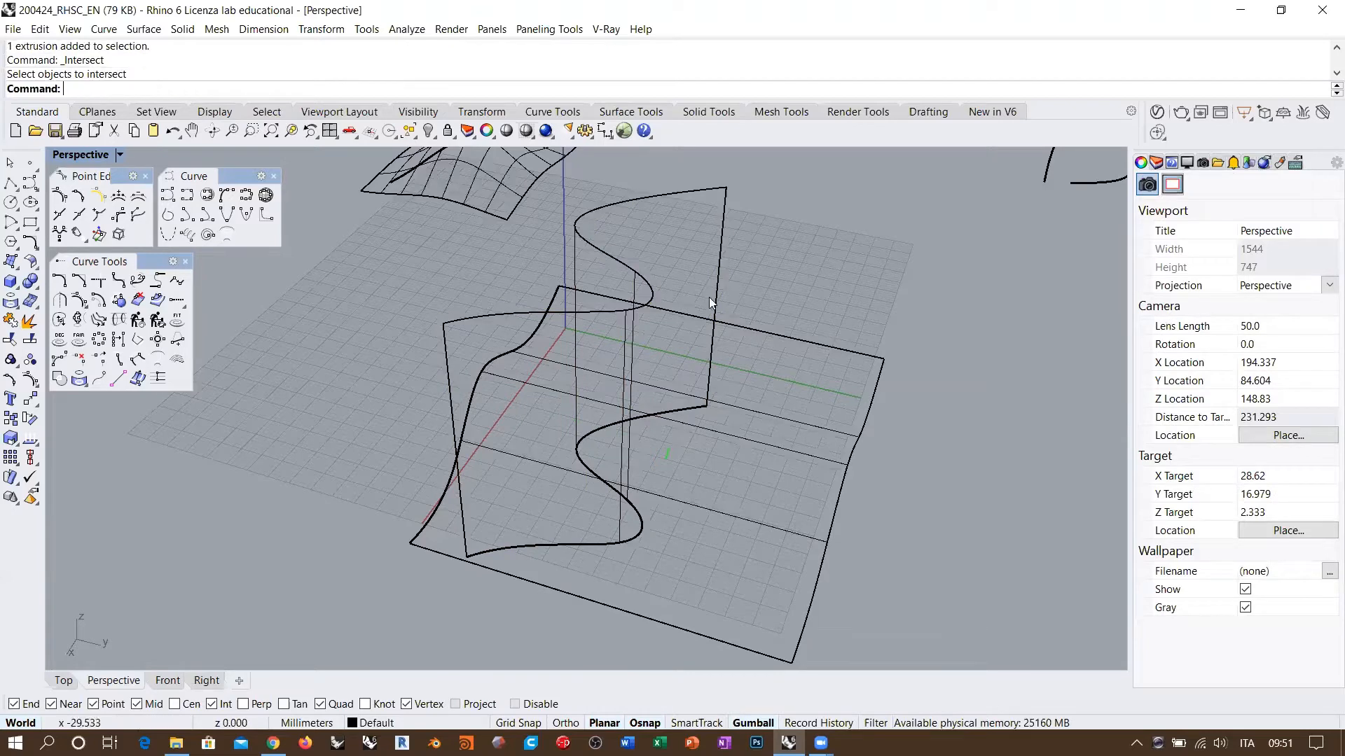
click(718, 293)
click(734, 323)
key(Return)
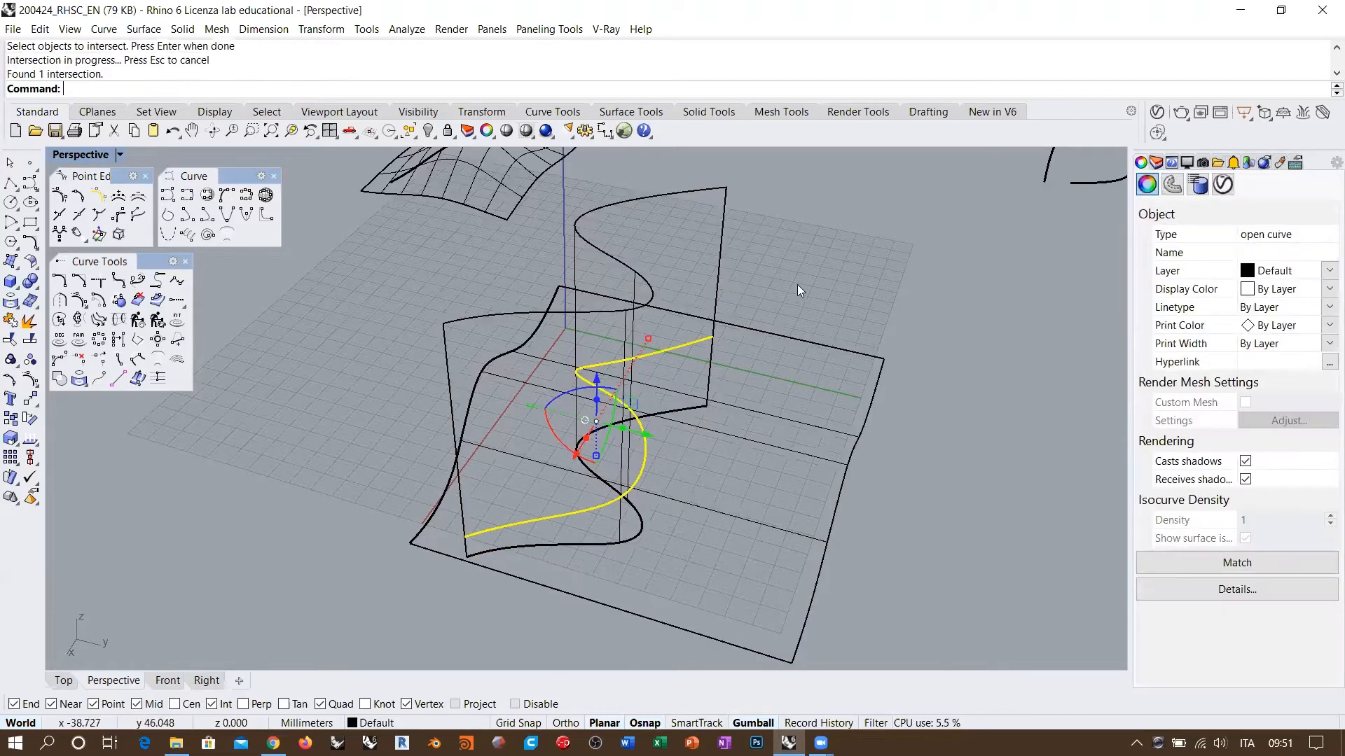
Delete the two extruded surfaces, keeping the intersection curve and its two planar source curves
right_drag(797, 285, 759, 351)
click(760, 352)
shift+click(733, 305)
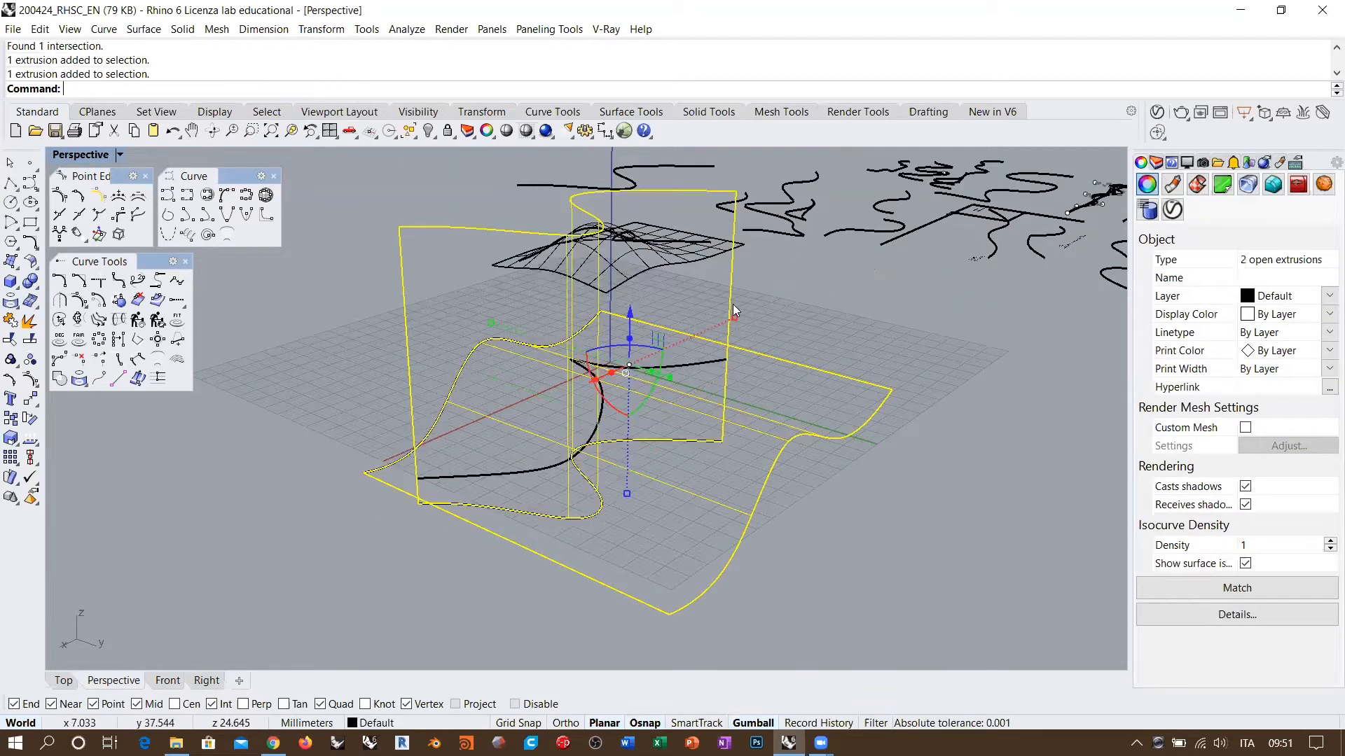
click(696, 363)
right_drag(696, 363, 687, 391)
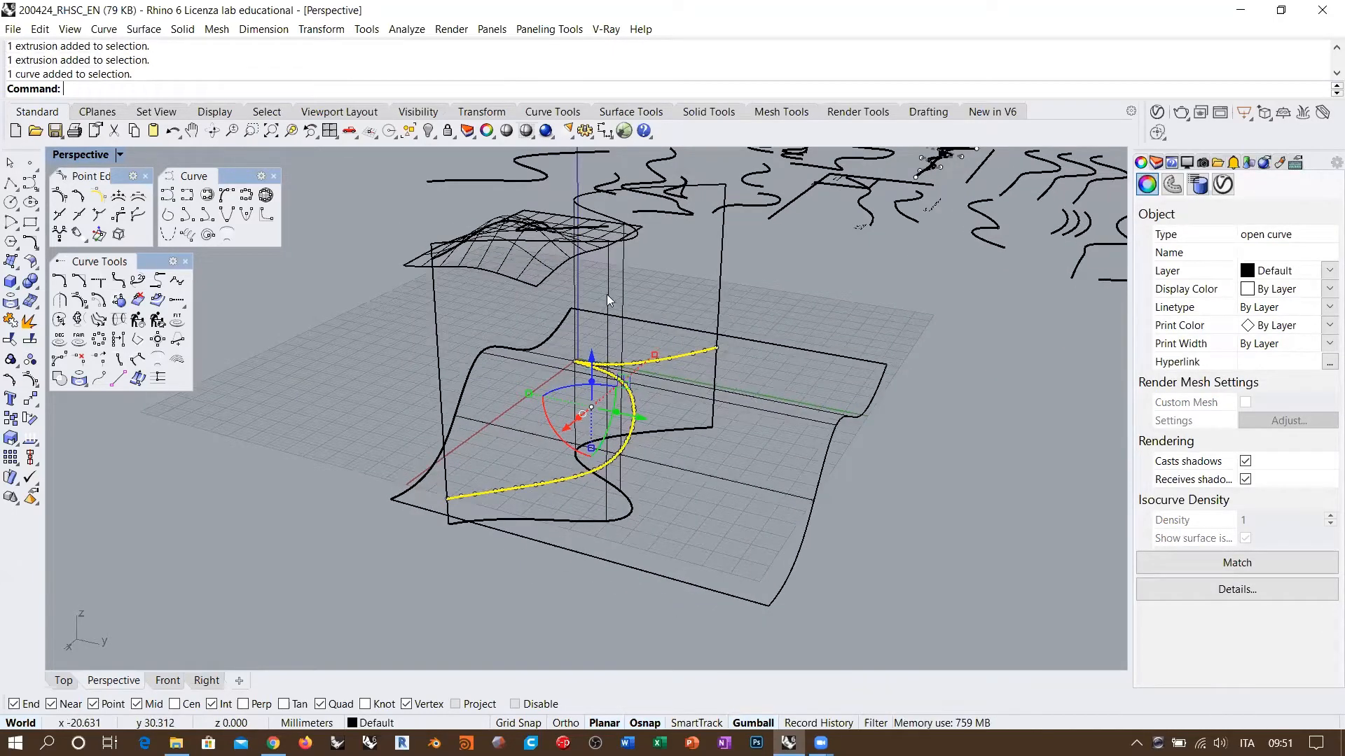
click(719, 308)
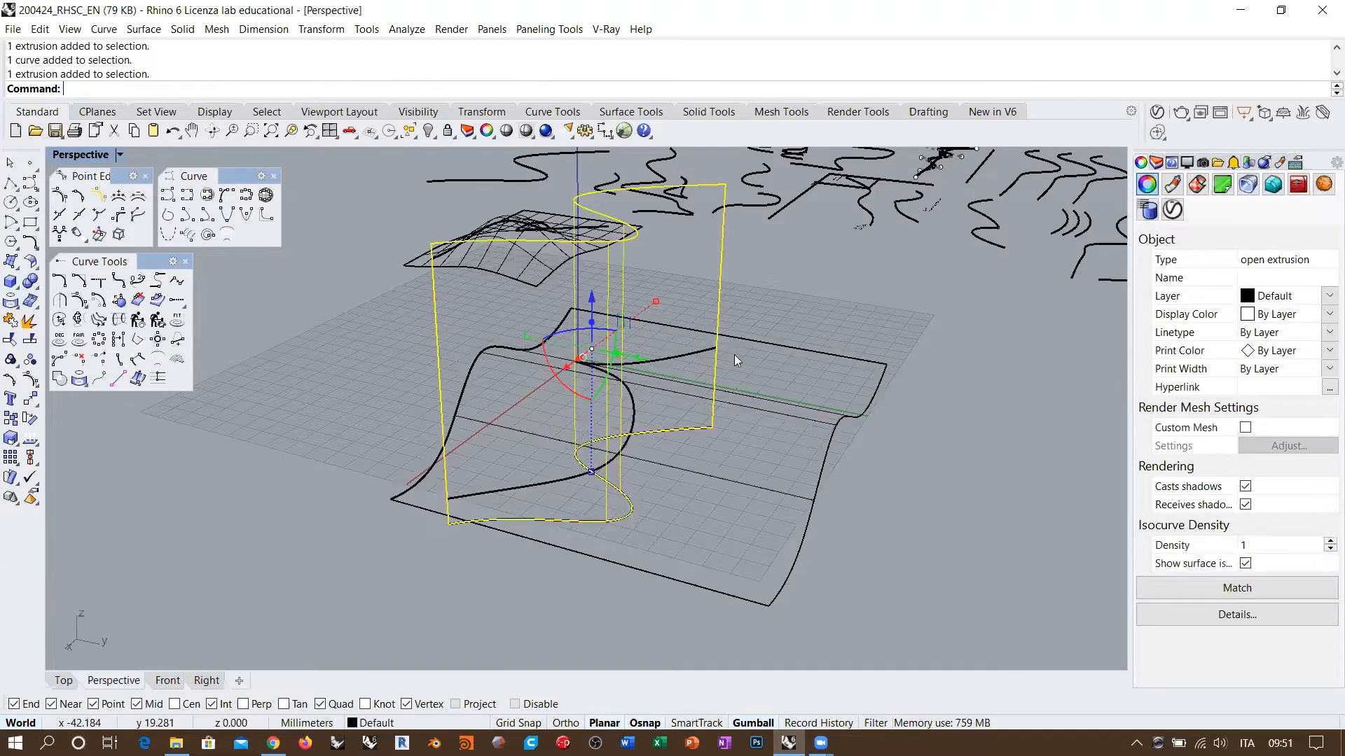
key(Delete)
Select all control points along the intersection curve and examine their density and distribution from several angles
click(696, 356)
right_drag(692, 361, 749, 279)
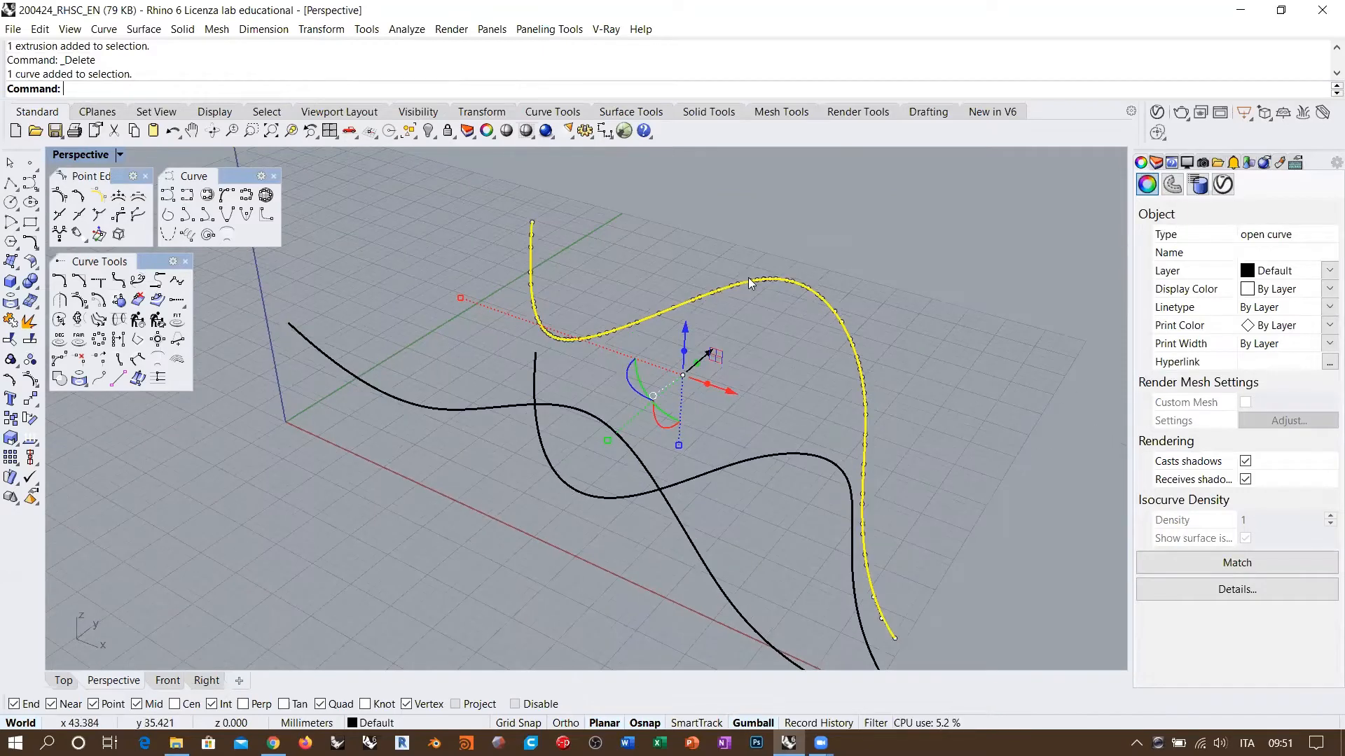
scroll(833, 277, up, 10)
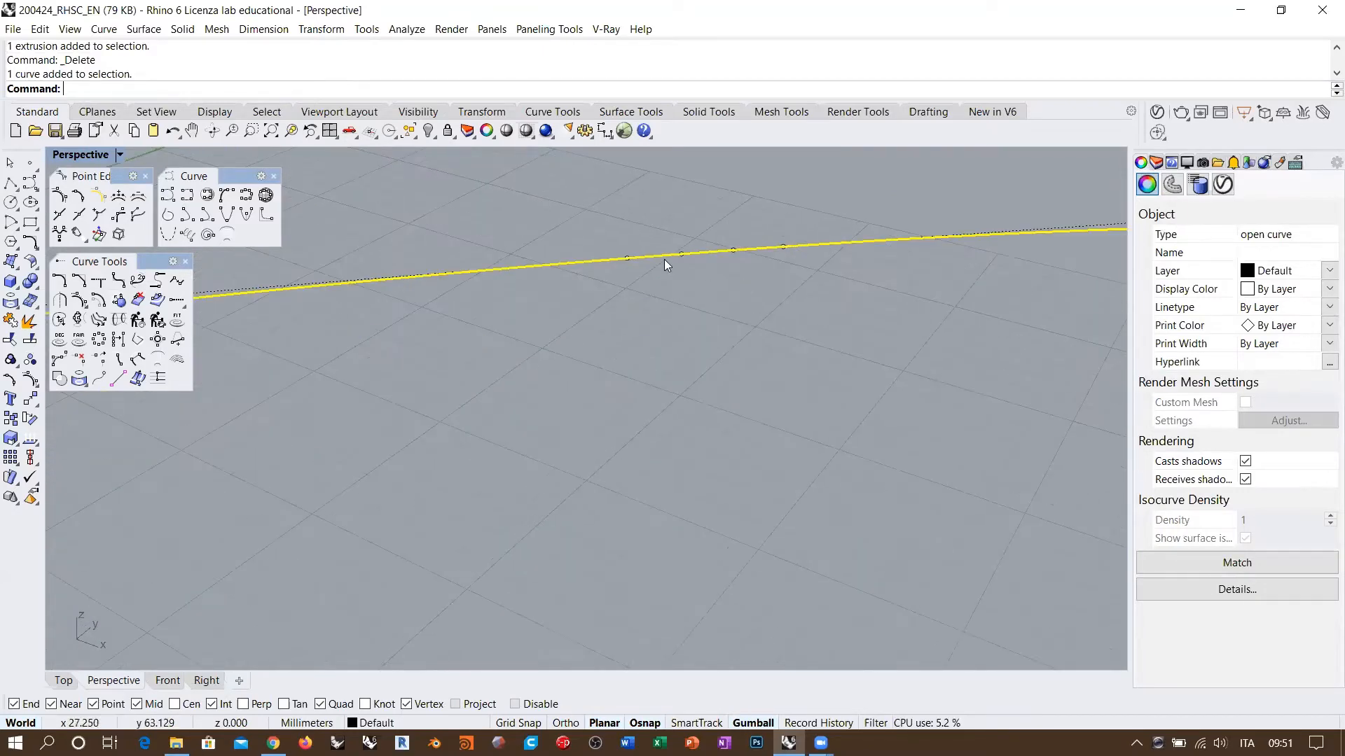
scroll(704, 265, down, 10)
right_drag(734, 271, 594, 349)
scroll(629, 324, down, 5)
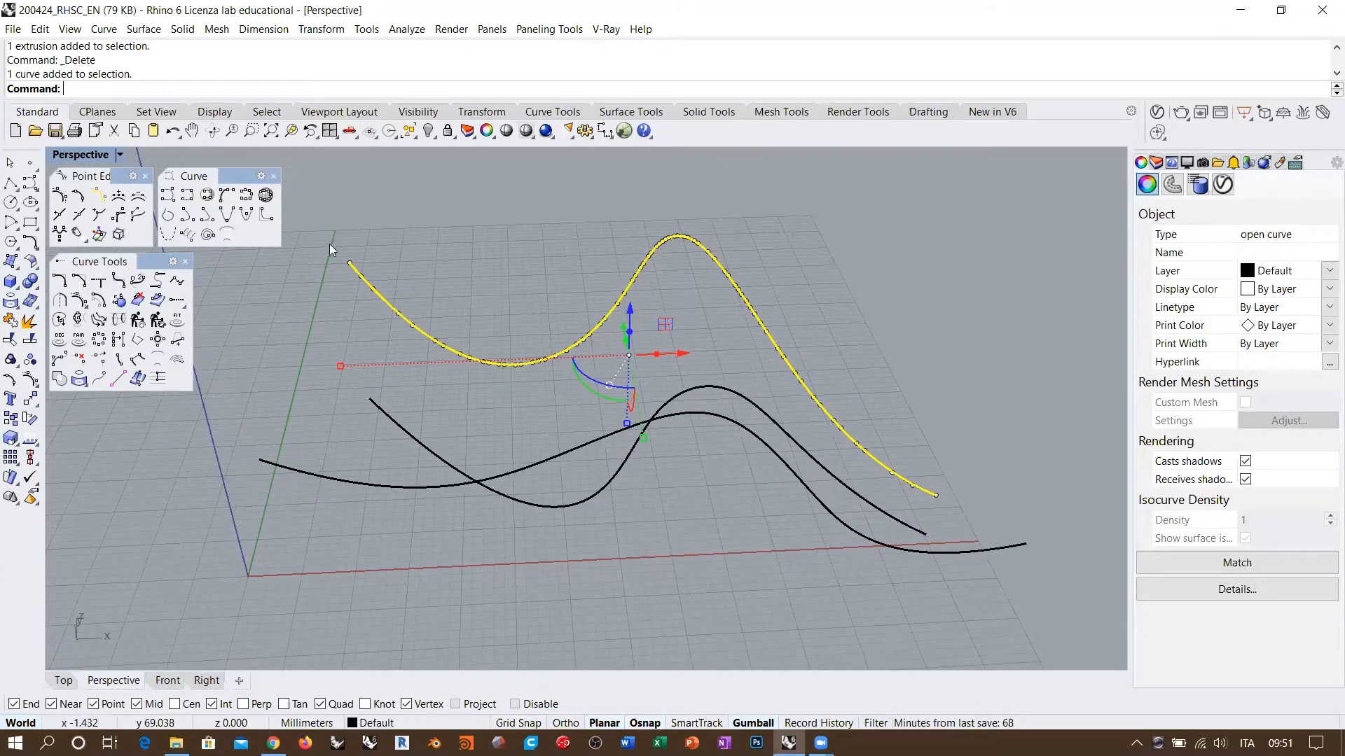
drag(325, 233, 787, 383)
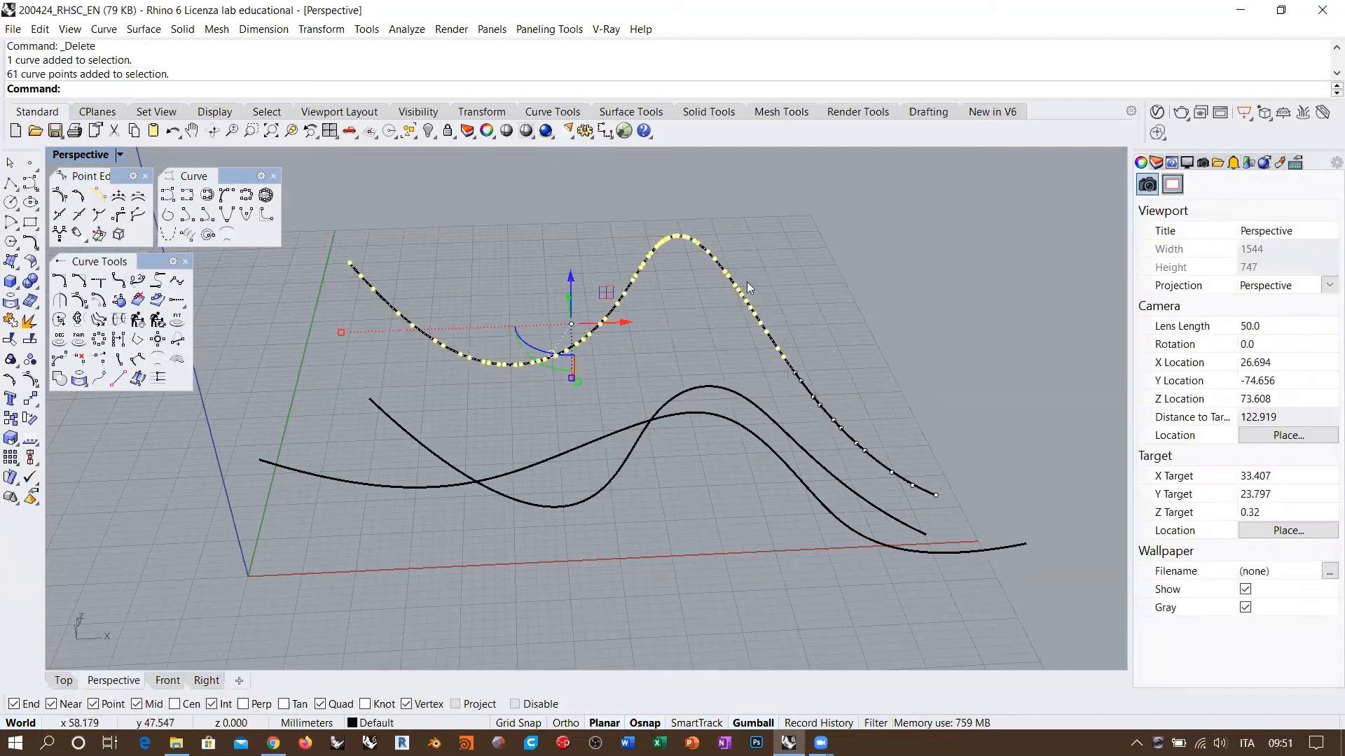
shift+drag(954, 508, 721, 225)
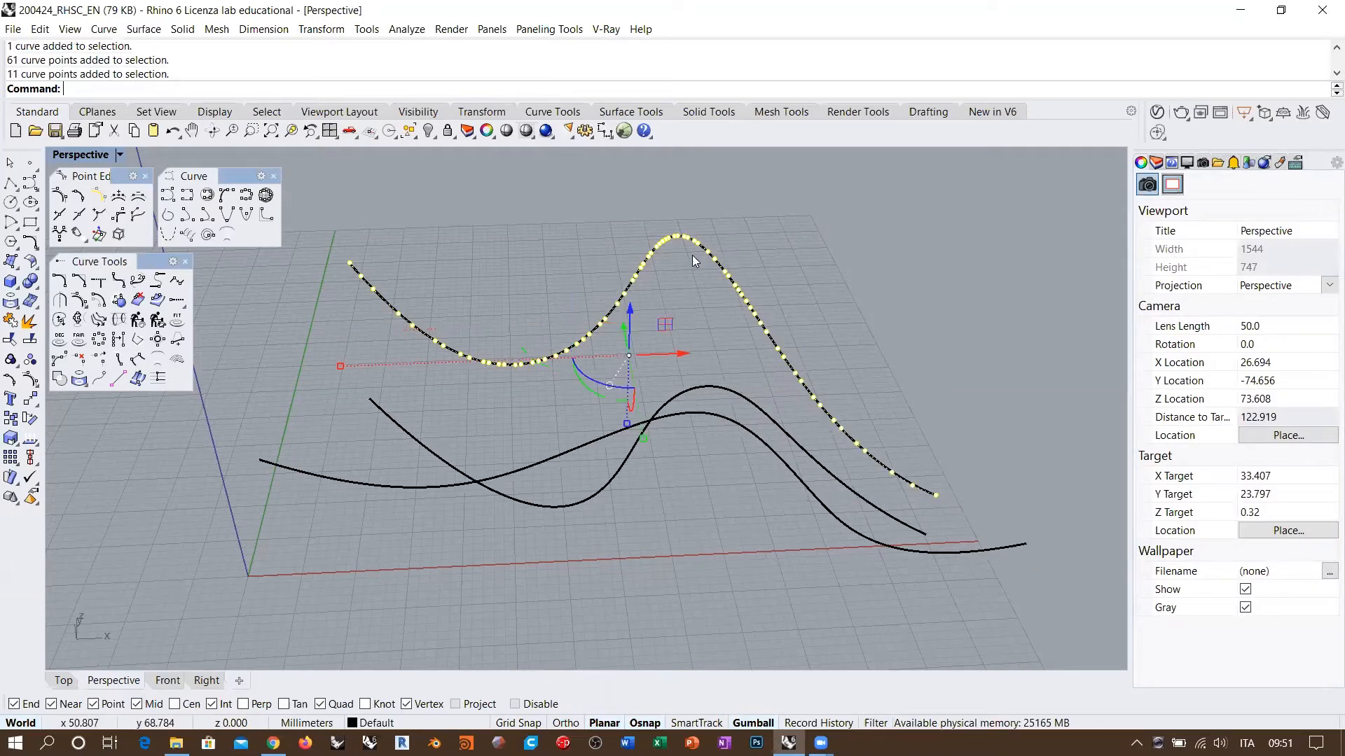
right_drag(703, 278, 813, 406)
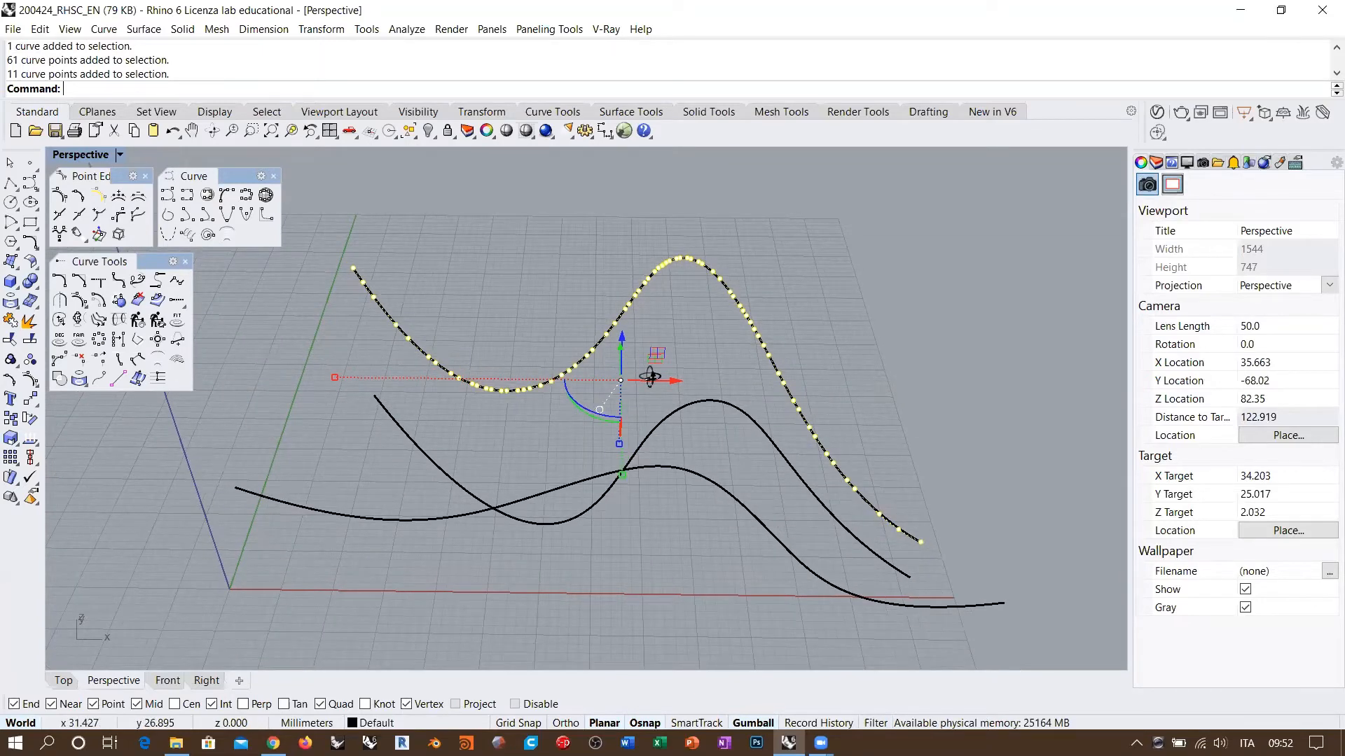
right_drag(650, 377, 503, 346)
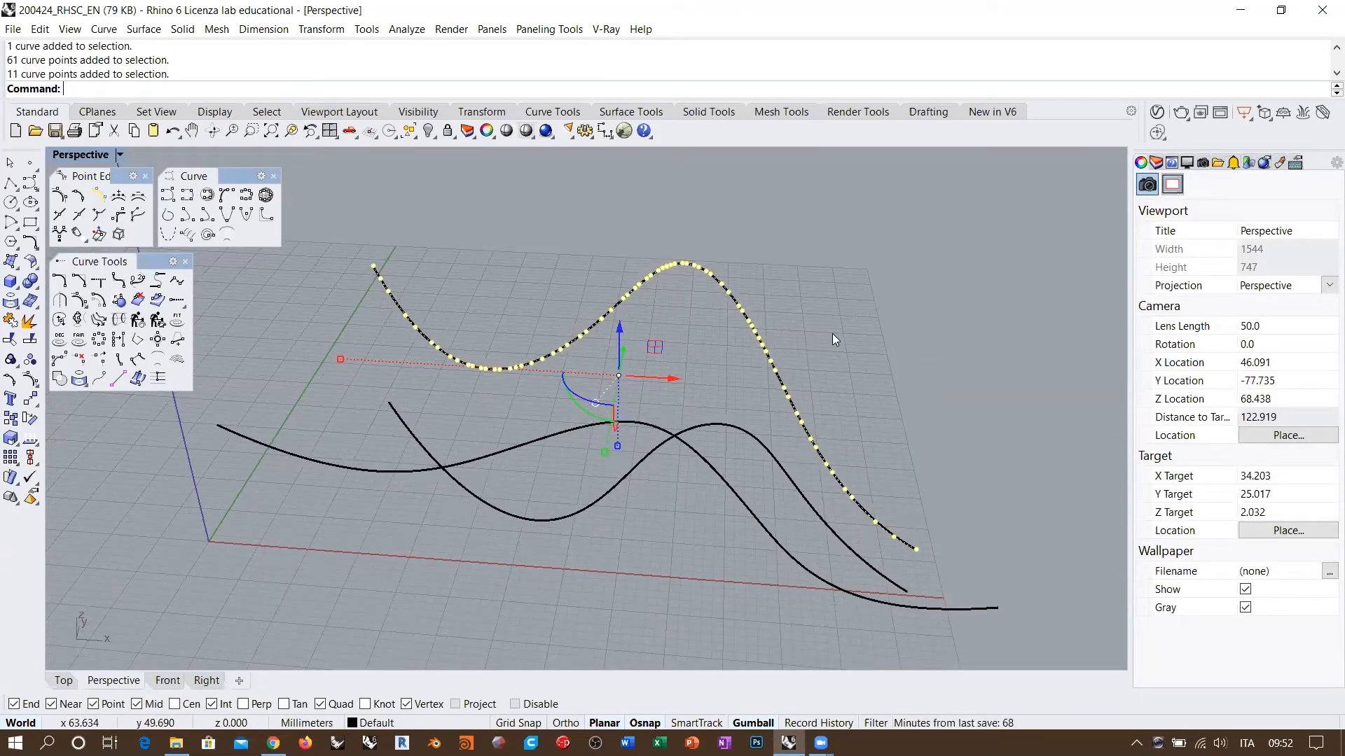
right_drag(821, 340, 833, 420)
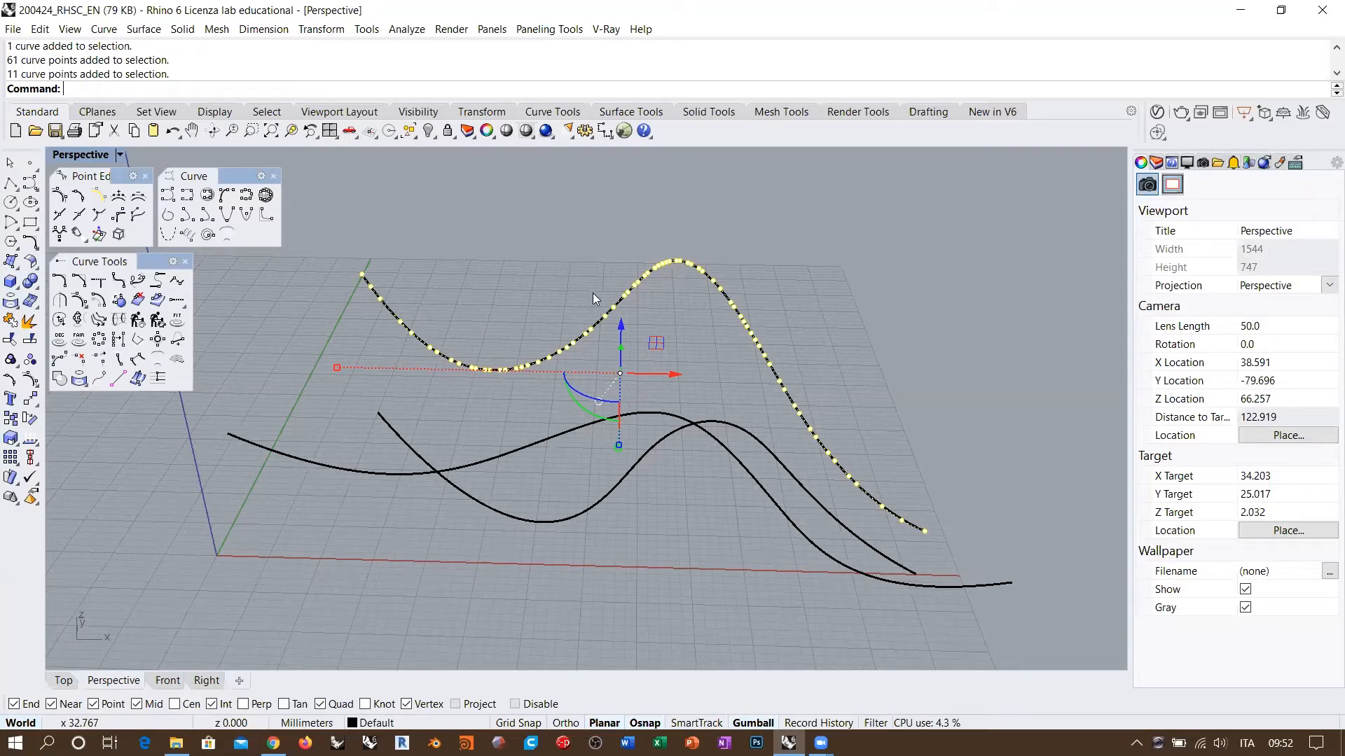
right_drag(592, 293, 609, 268)
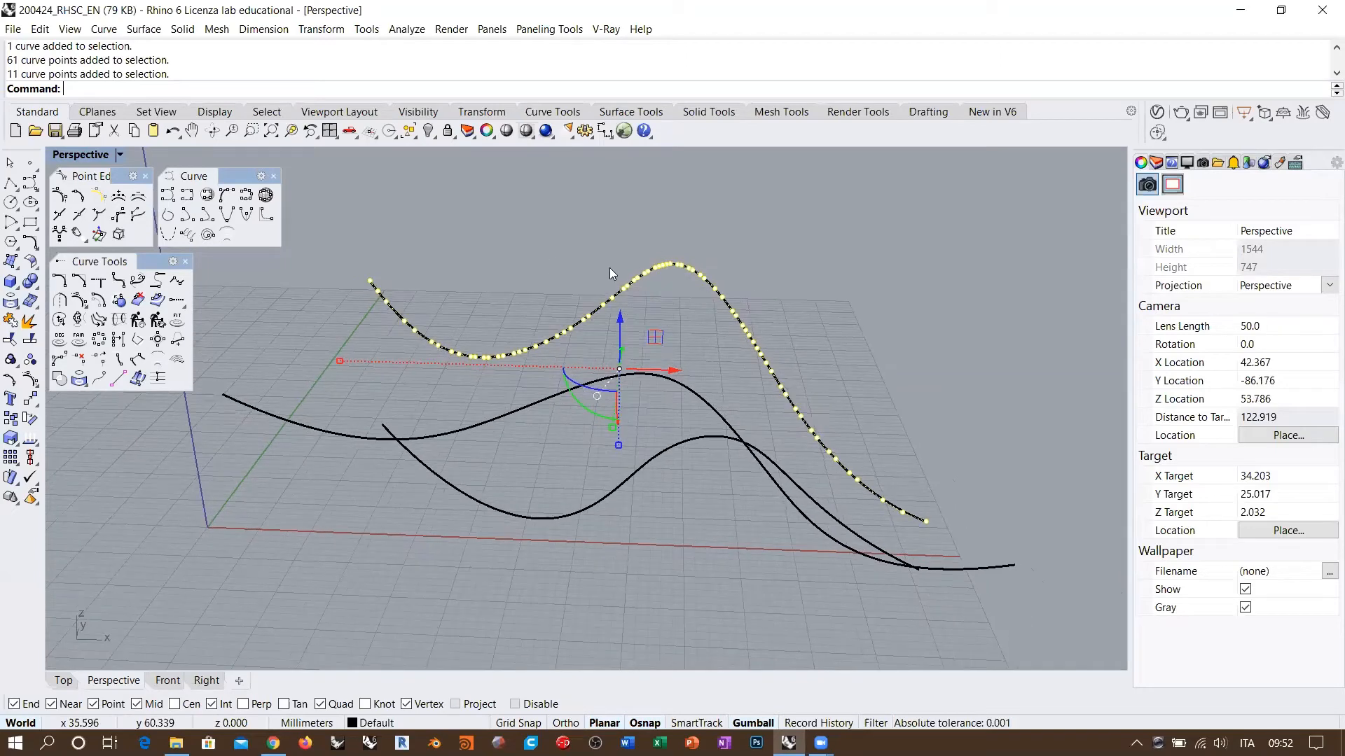
Rebuild the intersection curve with 40 points at degree 3, deleting the input curve
click(138, 321)
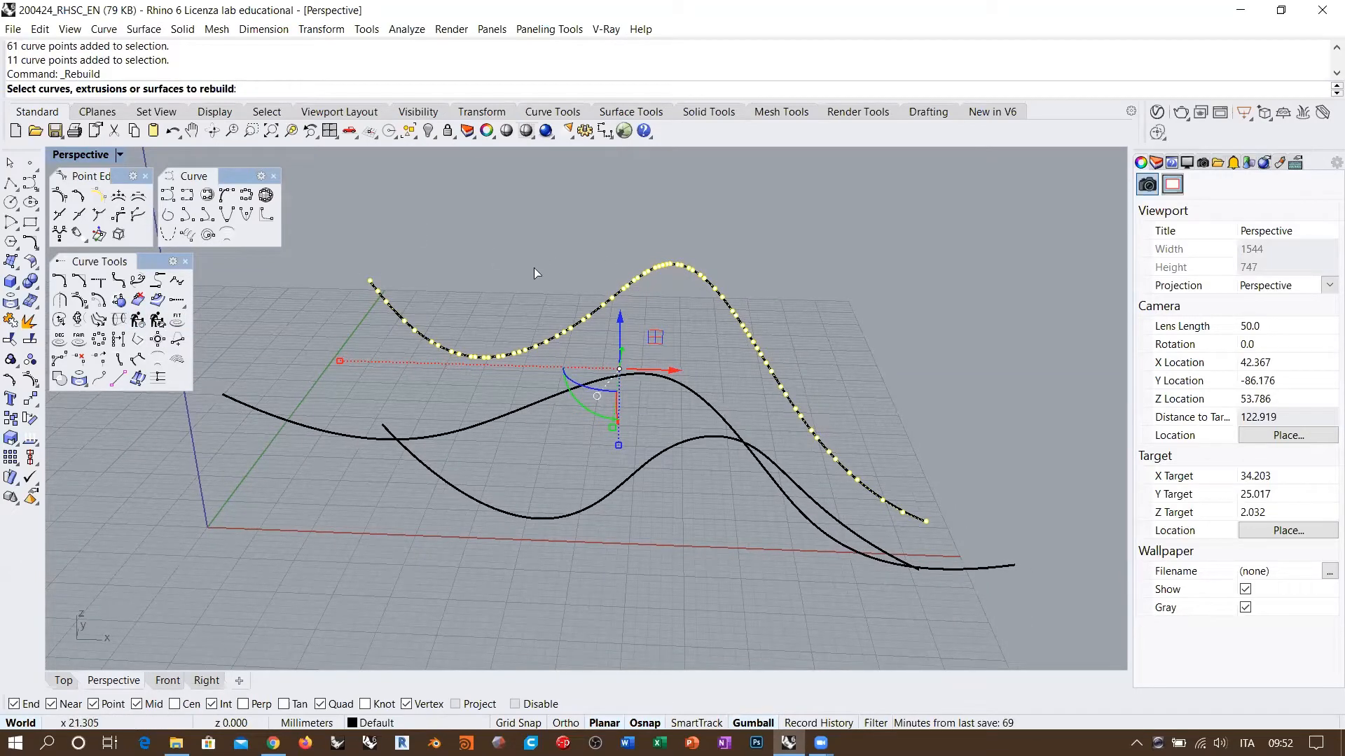
click(573, 328)
key(Return)
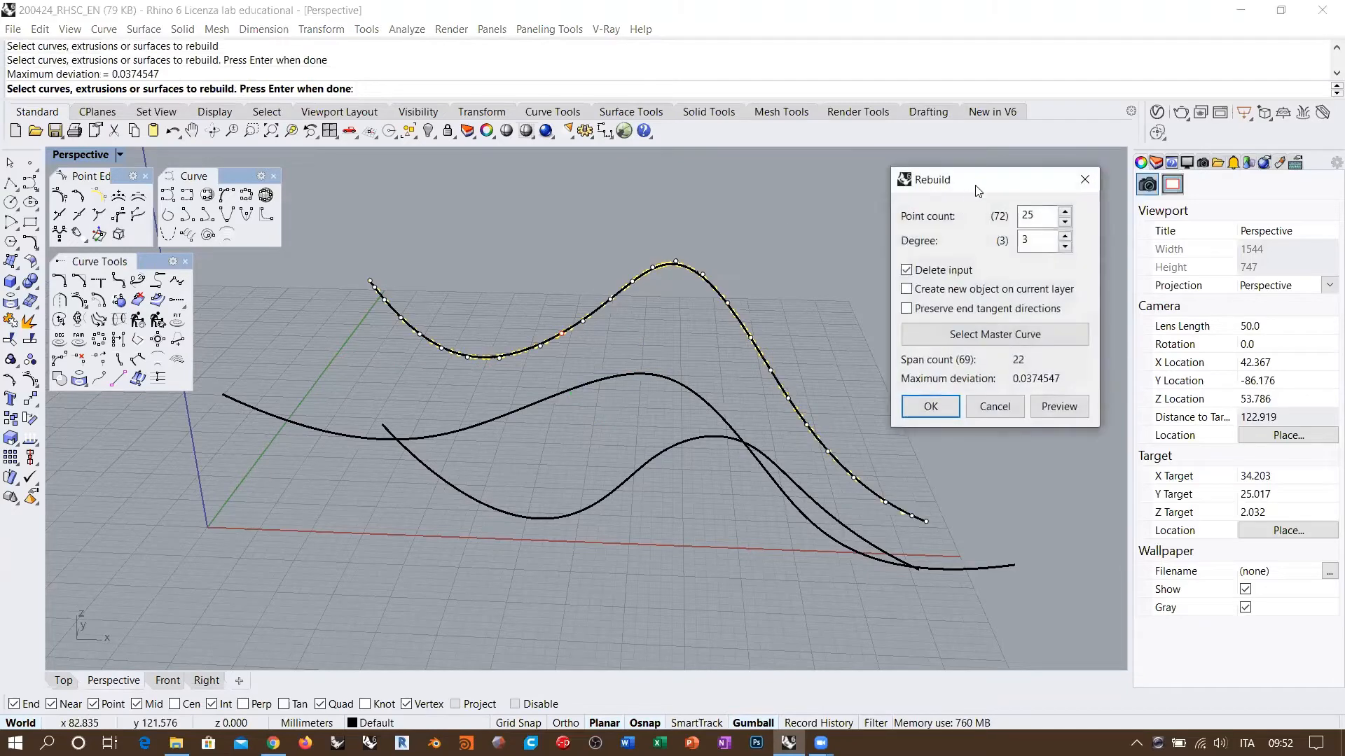
mouse_move(979, 188)
mouse_down()
mouse_move(966, 192)
mouse_move(981, 181)
mouse_up()
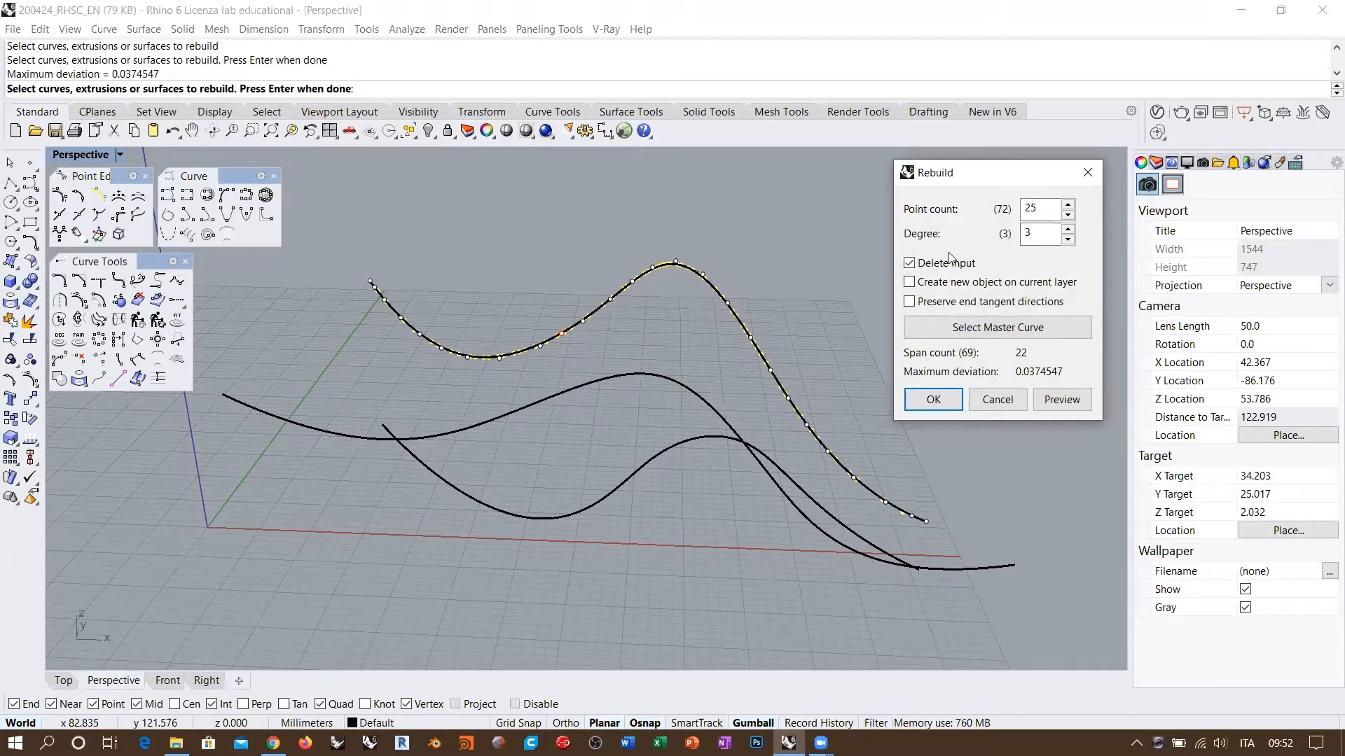
double_click(1031, 208)
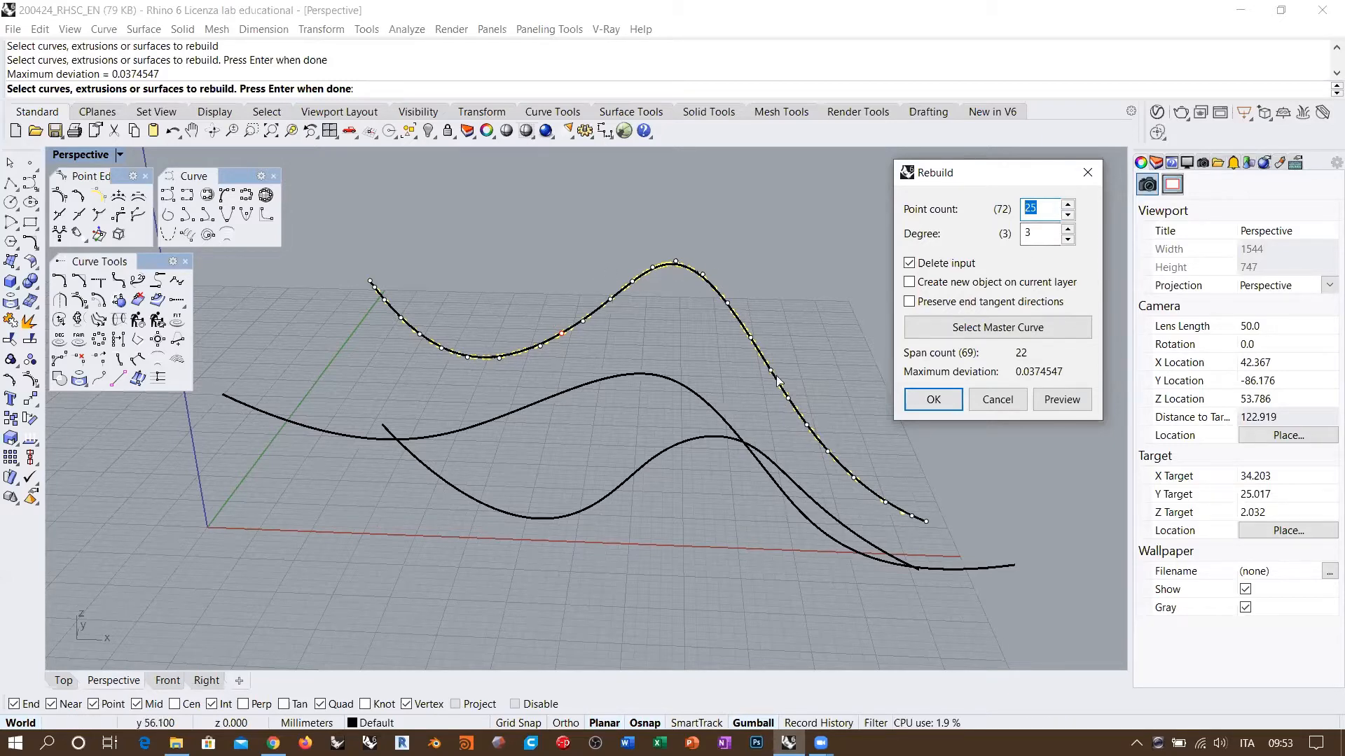
click(1040, 209)
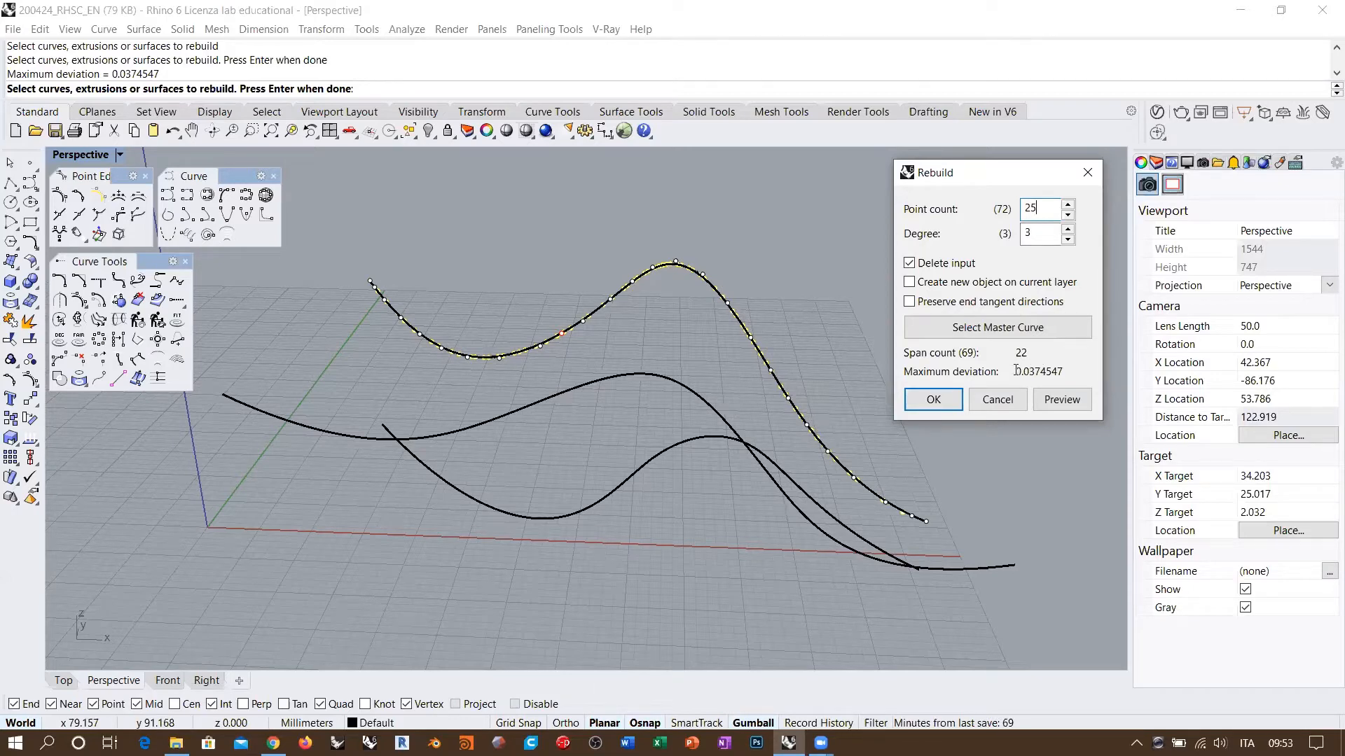
drag(1016, 371, 1068, 372)
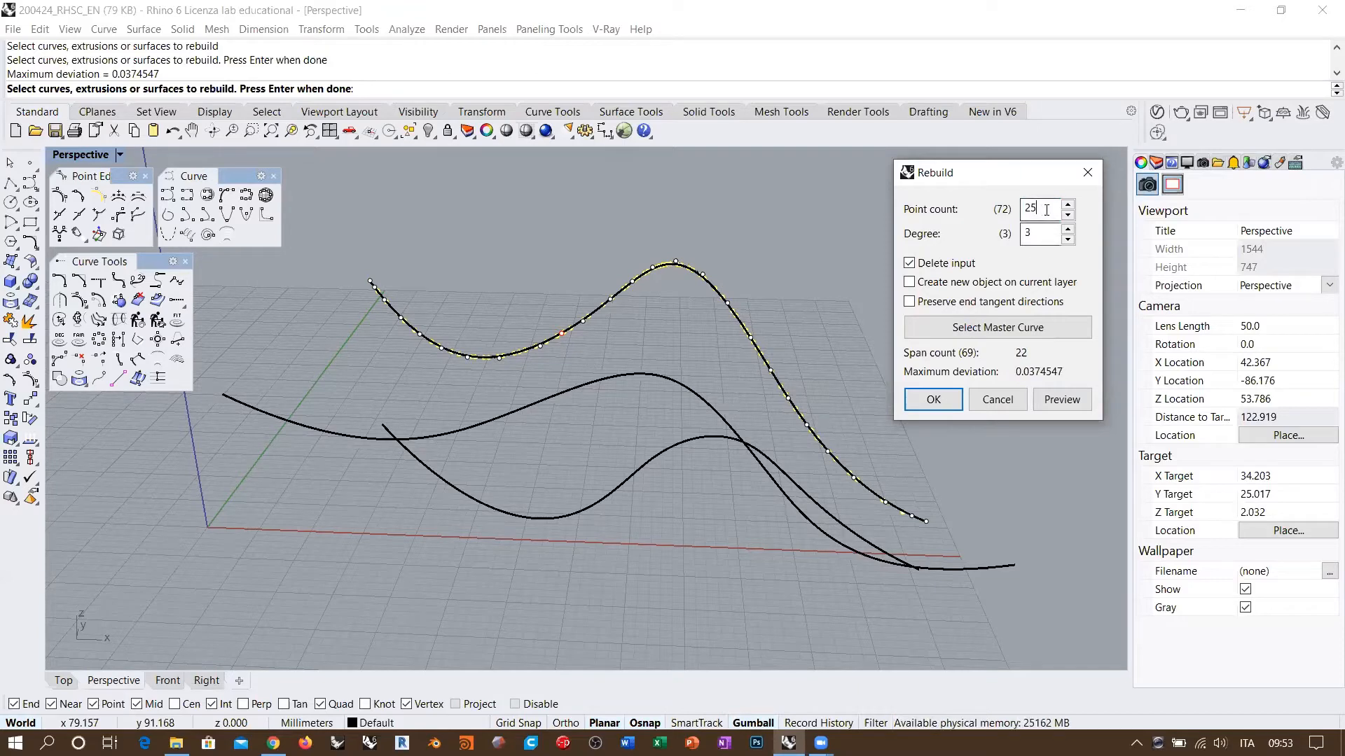
drag(1042, 209, 1016, 217)
text(20)
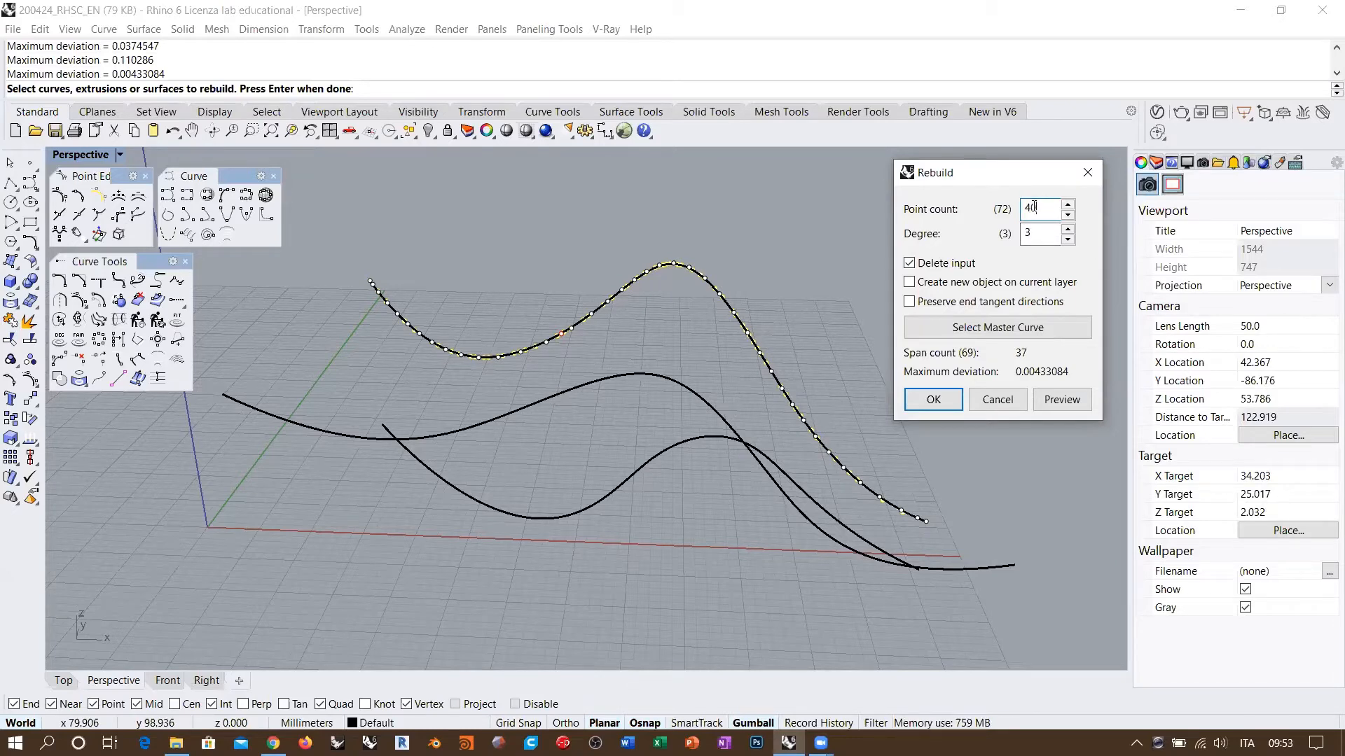
click(934, 399)
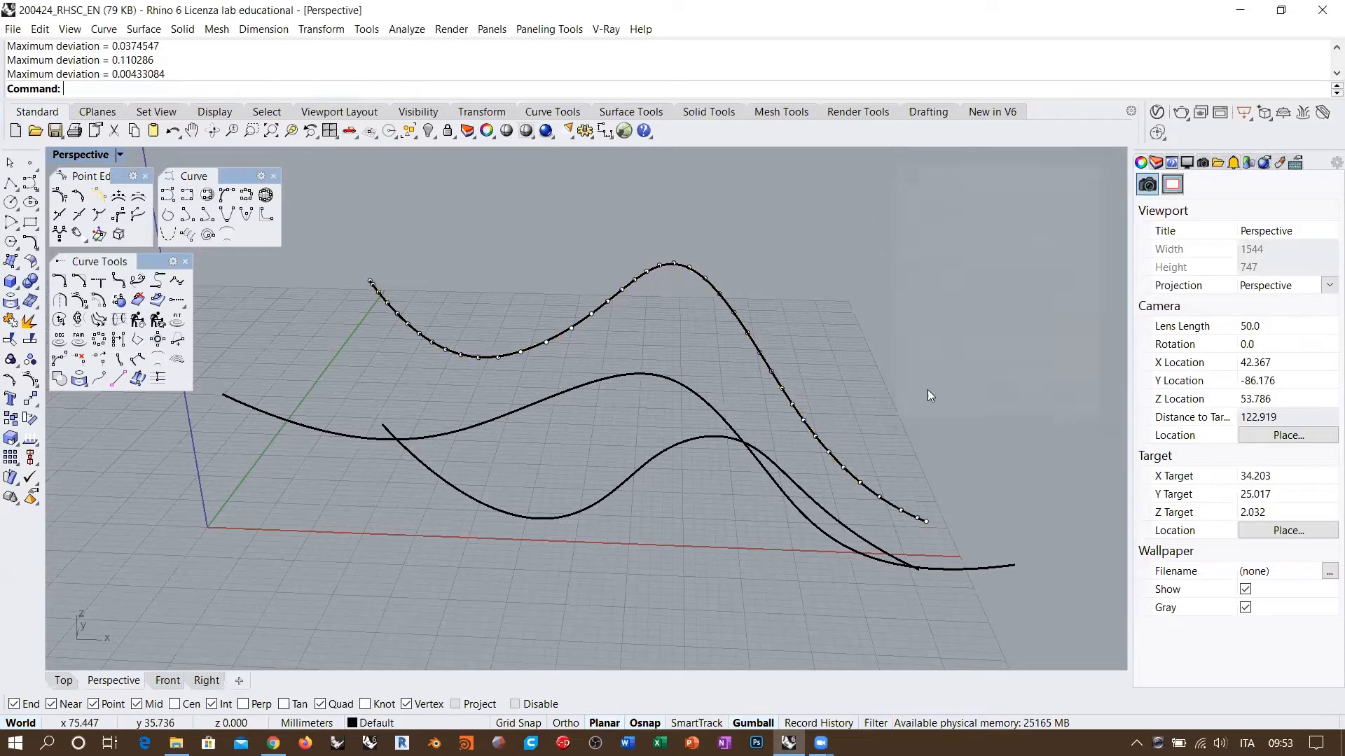
Examine the rebuilt 3D curve and its remaining control points against the two source curves from several angles
right_drag(657, 378, 766, 380)
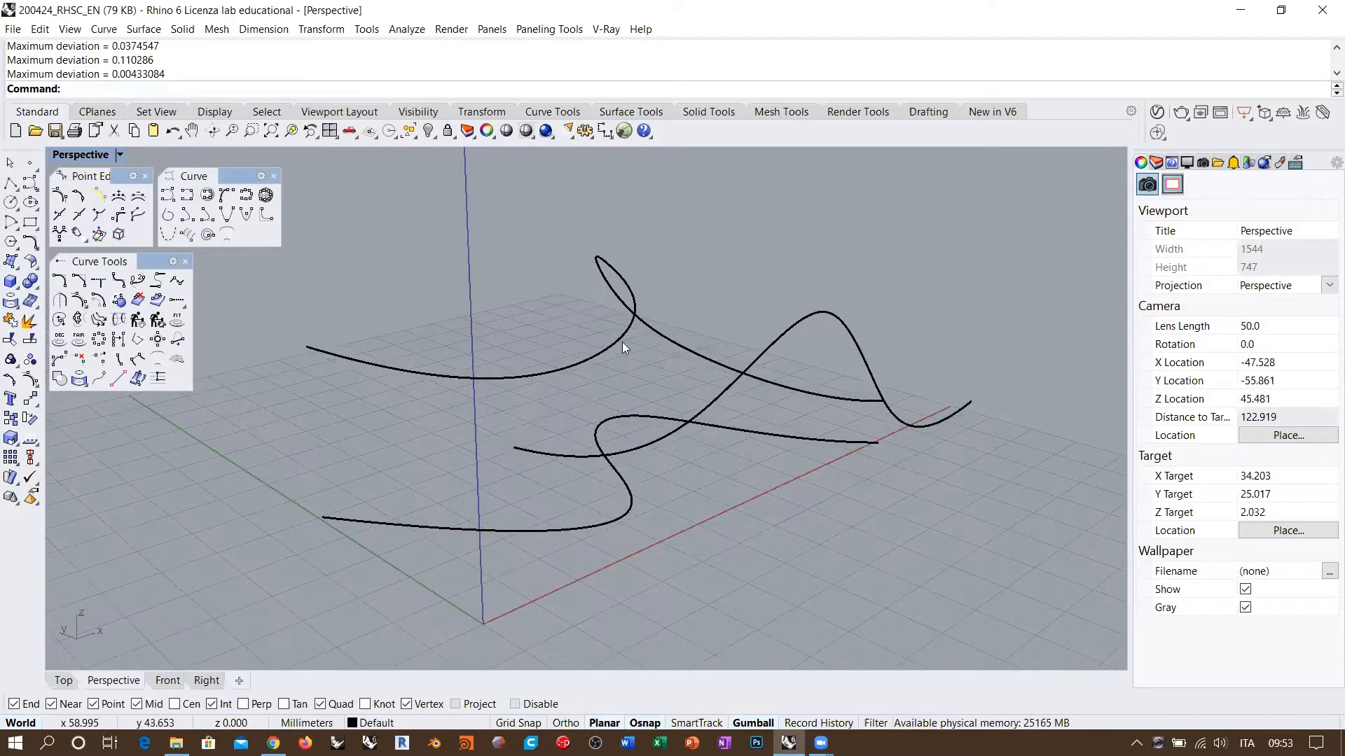
click(623, 341)
right_drag(754, 292, 1081, 313)
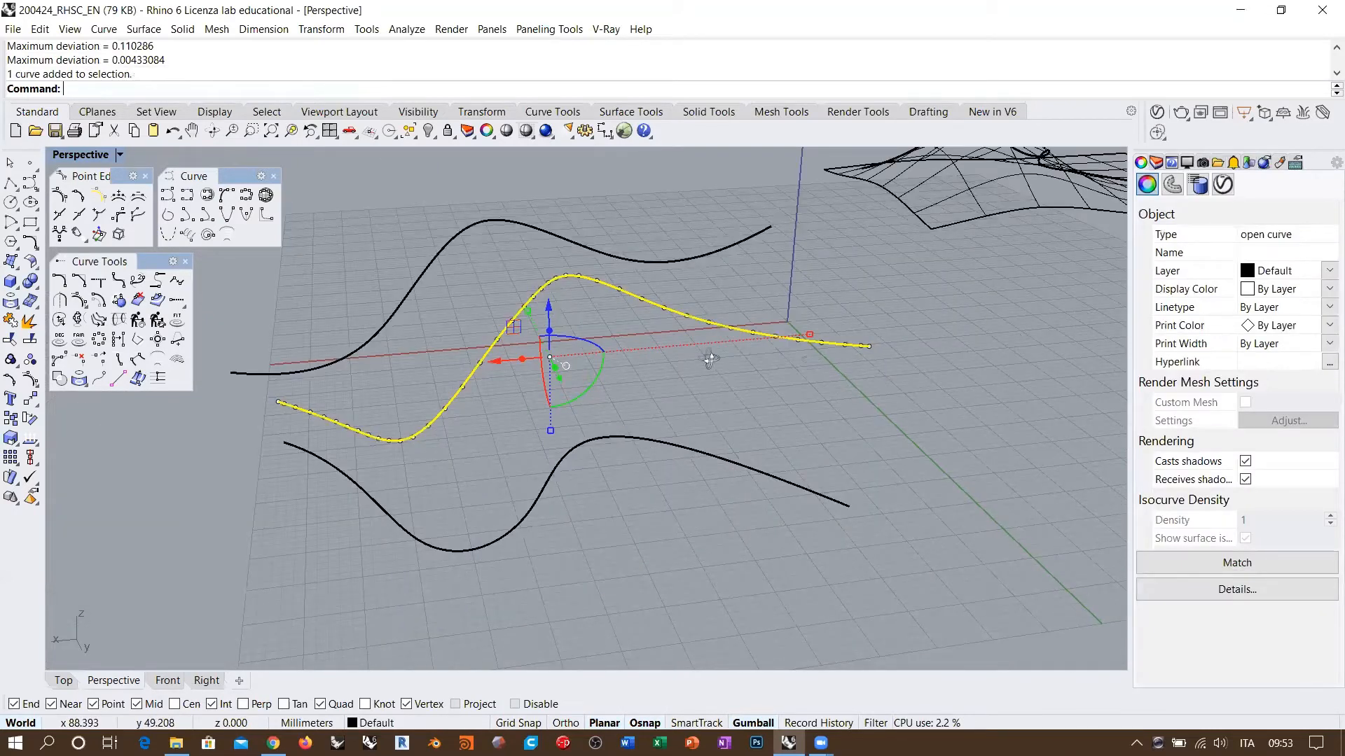
right_drag(606, 364, 466, 345)
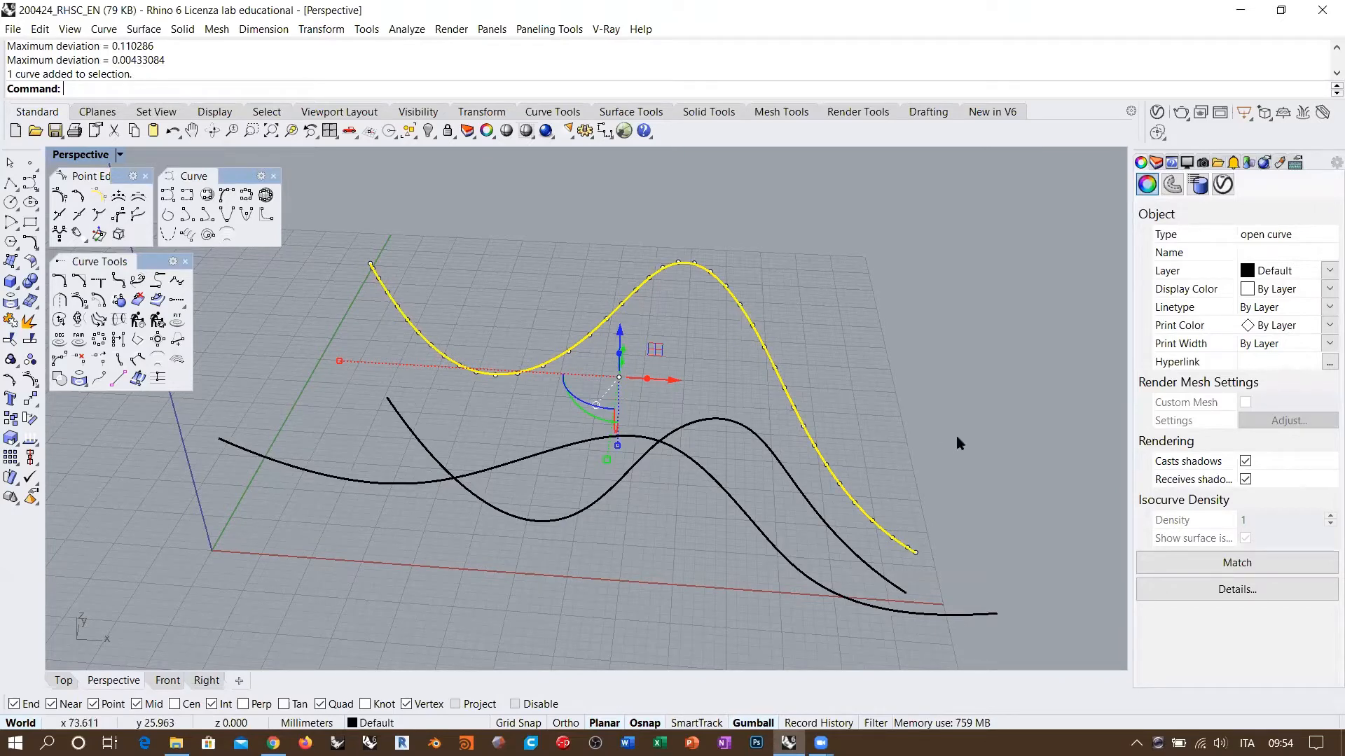
right_drag(738, 383, 735, 384)
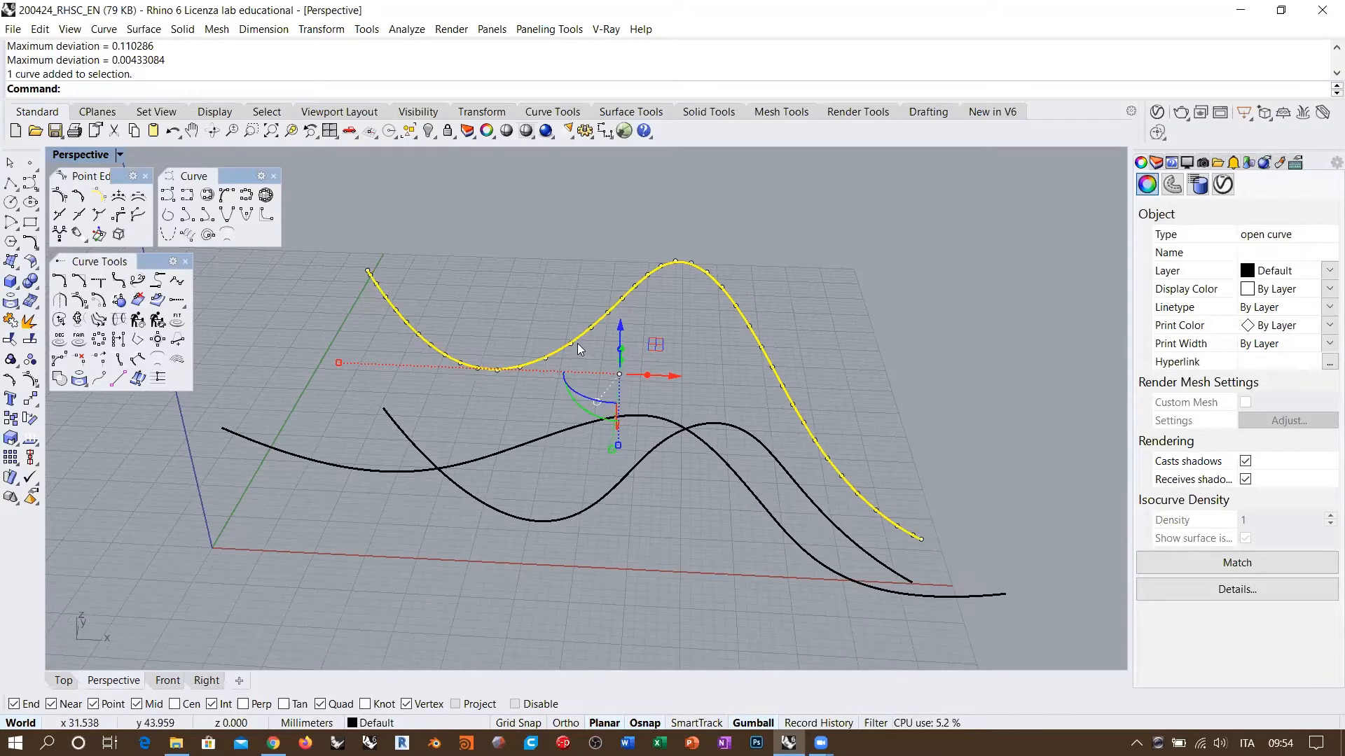
click(615, 232)
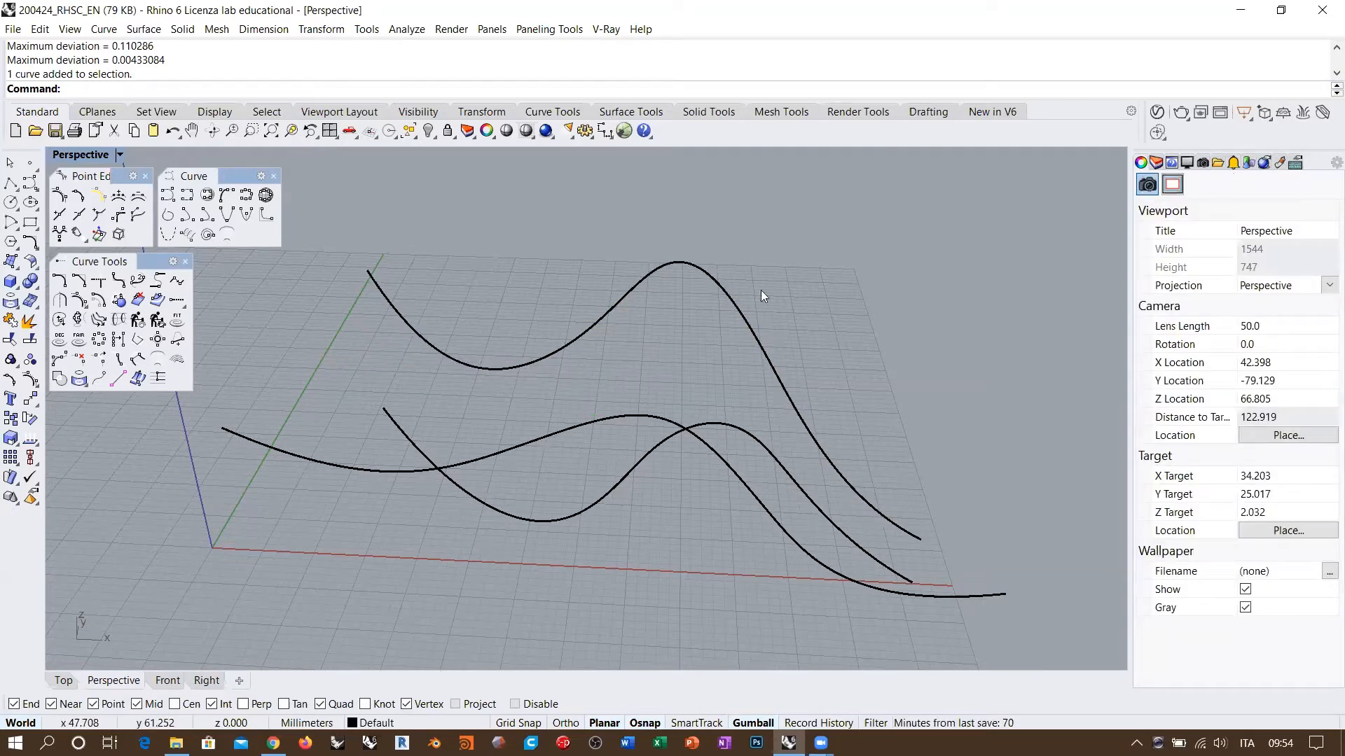
right_drag(787, 304, 661, 297)
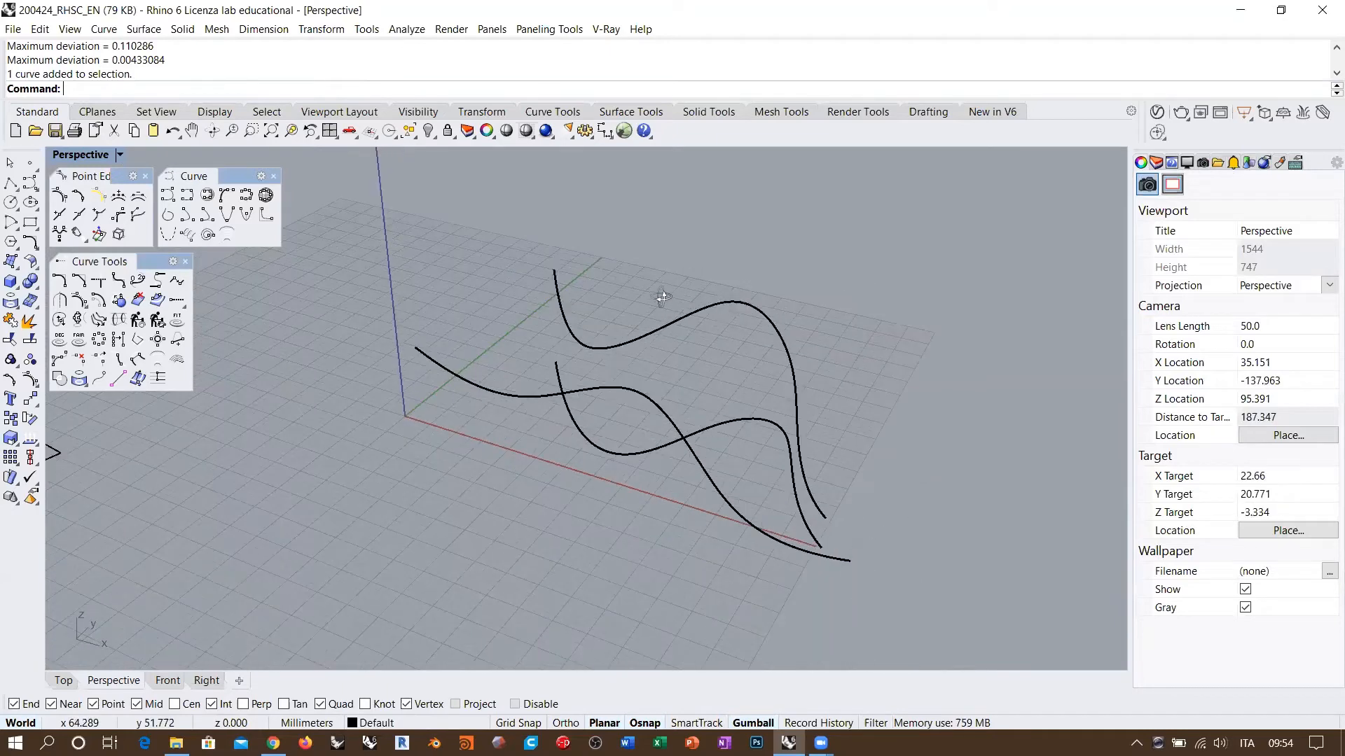
Move the rebuilt 3D curve and its two source curves off the grid, beside the surface patch among the earlier examples
right_drag(782, 319, 748, 386)
scroll(702, 335, down, 8)
right_drag(728, 336, 660, 376)
drag(706, 344, 537, 423)
right_drag(536, 423, 737, 423)
scroll(739, 426, down, 6)
shift+right_drag(721, 378, 766, 288)
drag(753, 267, 590, 425)
click(690, 411)
right_drag(691, 410, 624, 341)
scroll(576, 316, up, 12)
right_drag(494, 364, 506, 358)
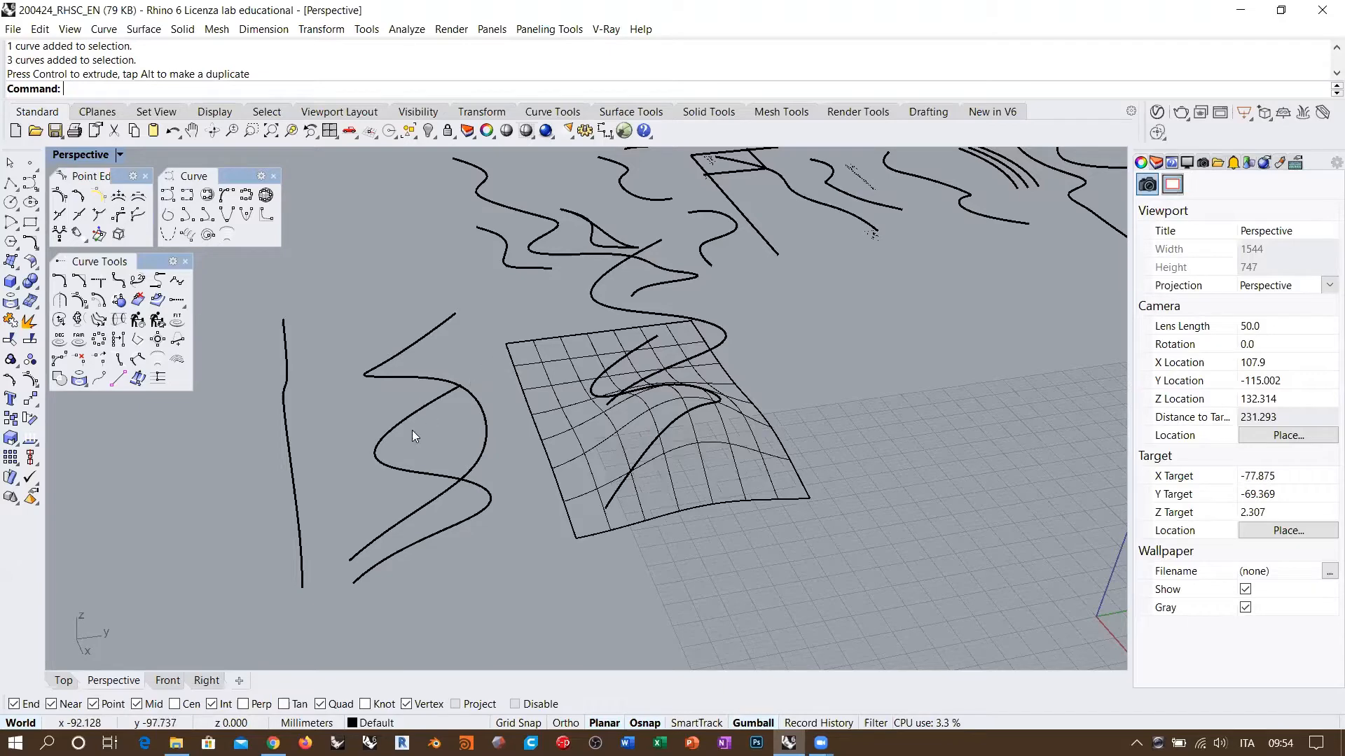
Copy the two planar source curves from the stored example back onto the grid near the origin
scroll(343, 432, down, 5)
right_drag(528, 391, 668, 381)
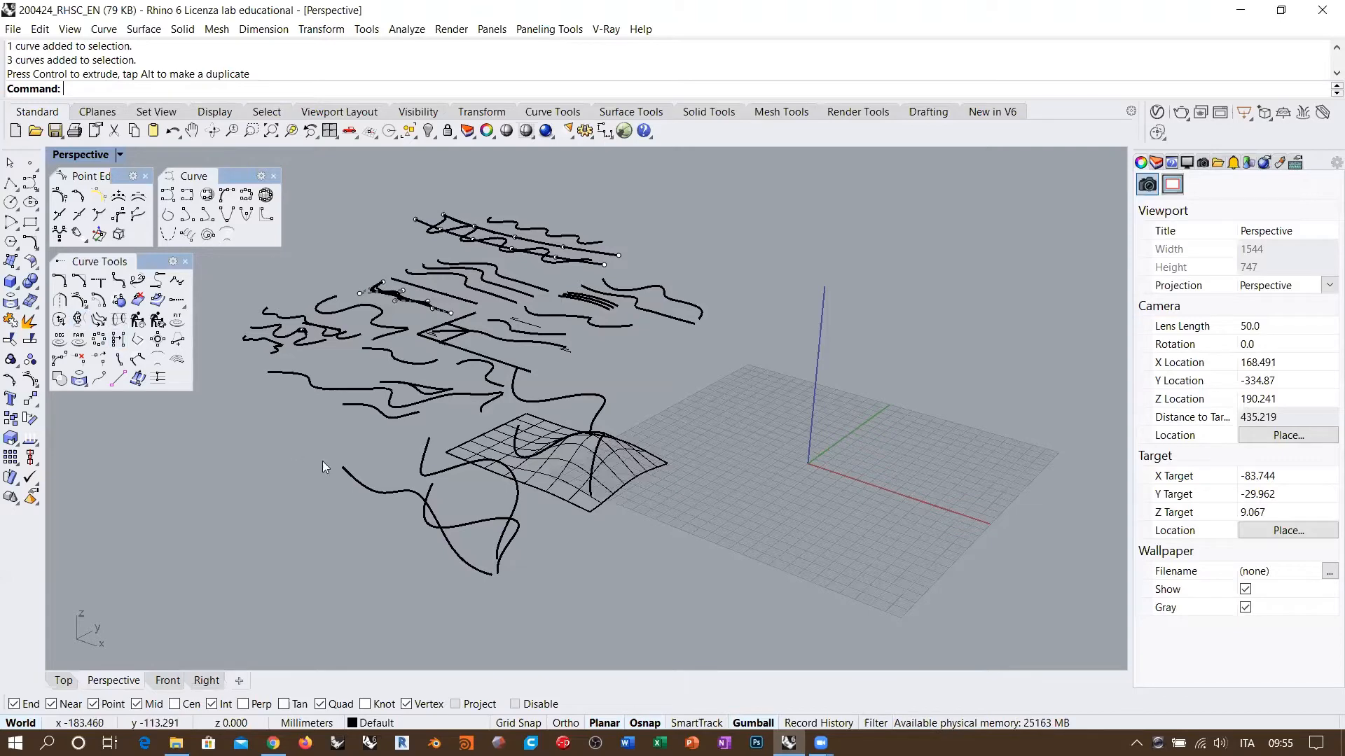
right_drag(322, 461, 430, 479)
drag(397, 488, 355, 463)
right_drag(392, 467, 415, 536)
scroll(406, 522, down, 5)
alt+drag(466, 533, 704, 508)
click(696, 551)
scroll(604, 528, up, 9)
right_drag(690, 550, 585, 387)
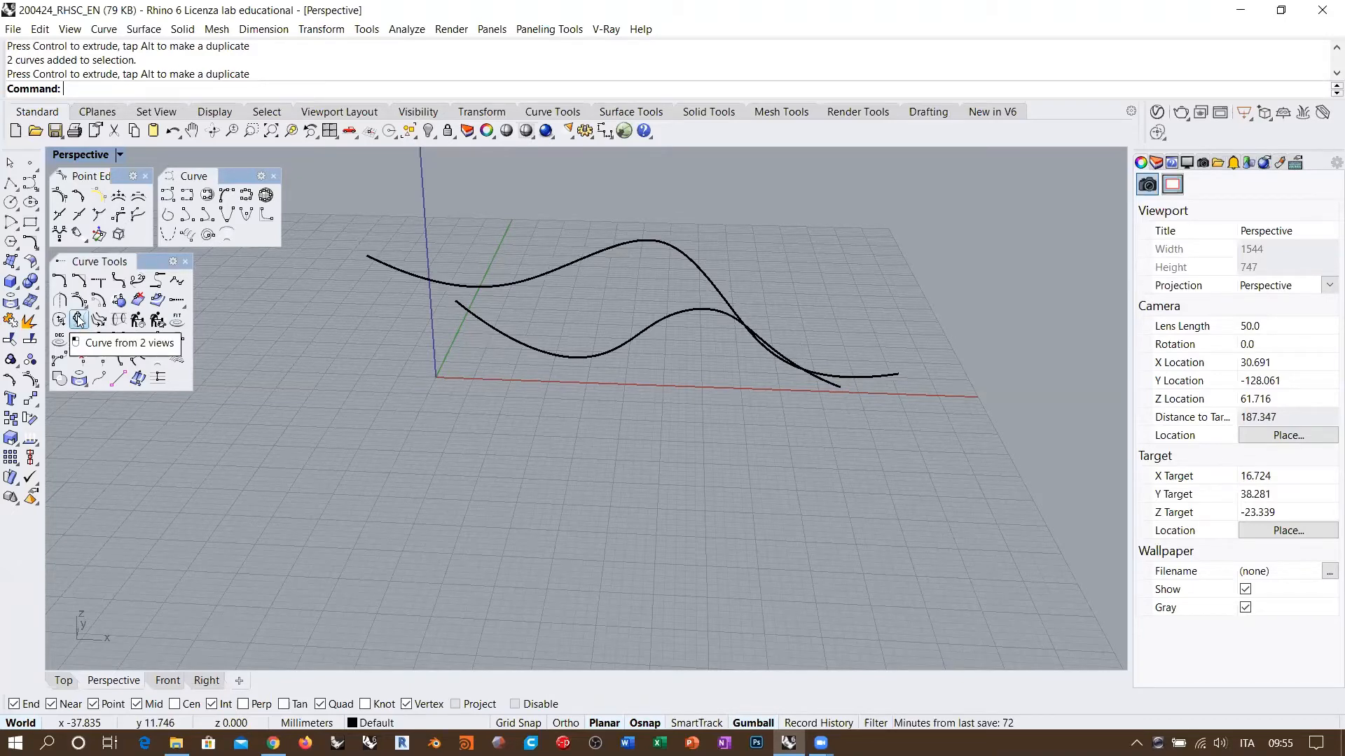
Draw a freeform degree-3 control-point curve with seven points on the grid, in front of the two planar curves
right_drag(656, 365, 510, 276)
scroll(510, 276, down, 2)
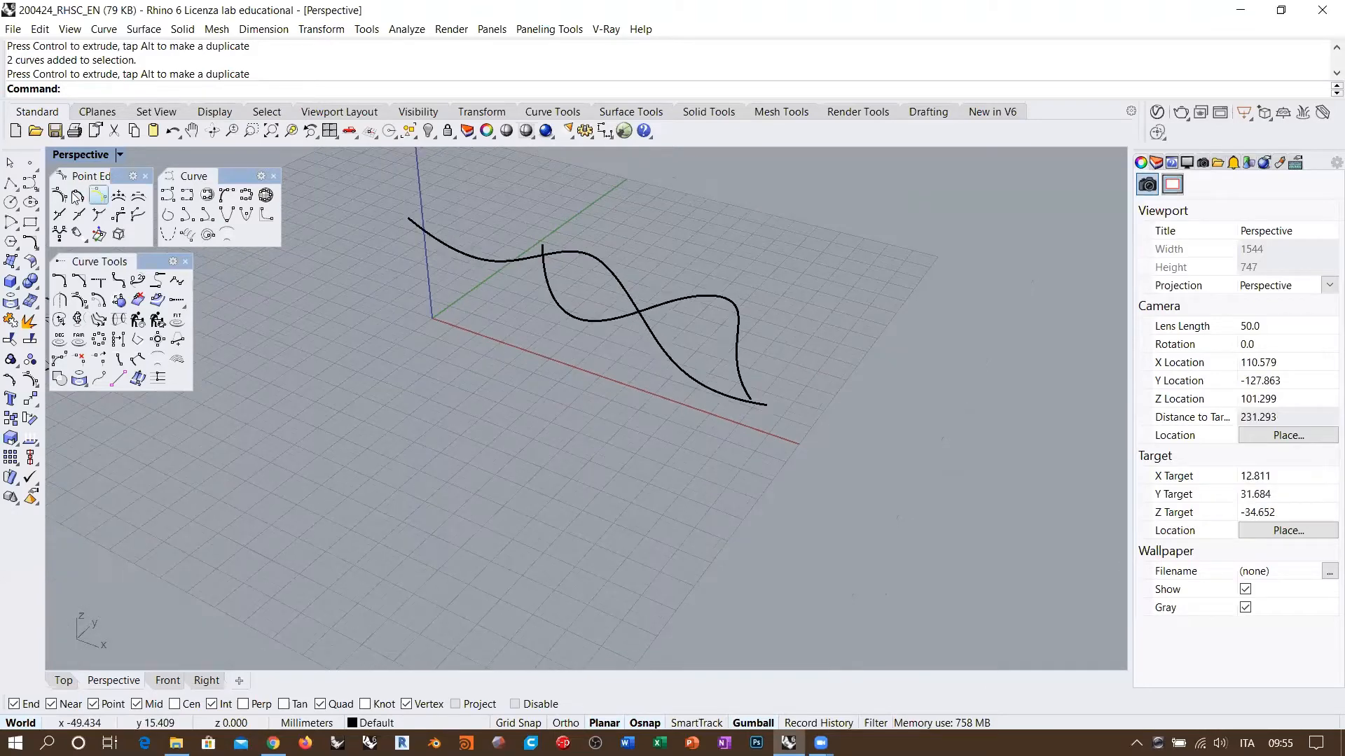
click(30, 184)
click(314, 362)
click(303, 475)
click(447, 422)
click(520, 446)
click(487, 548)
click(537, 582)
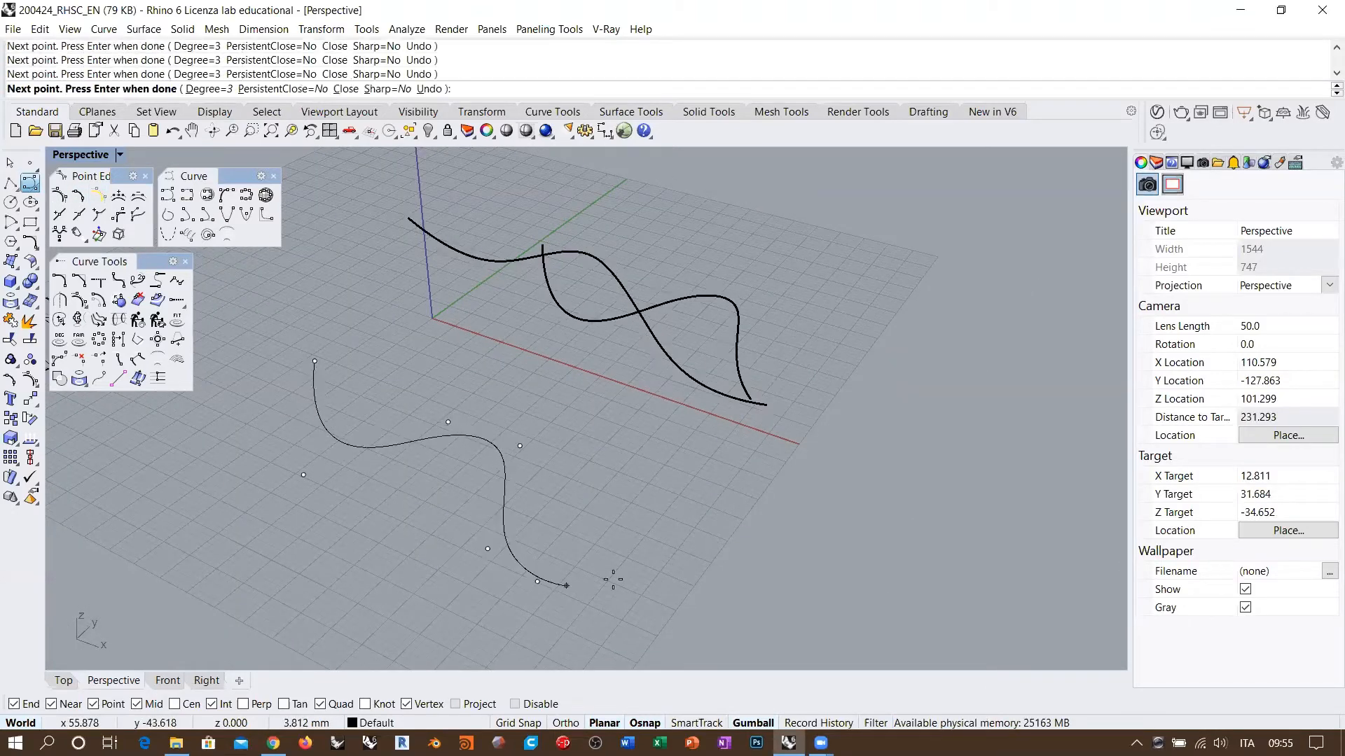
click(746, 584)
key(Return)
Try to extrude the newly drawn planar curve straight as an open surface
right_drag(685, 534, 554, 453)
click(432, 418)
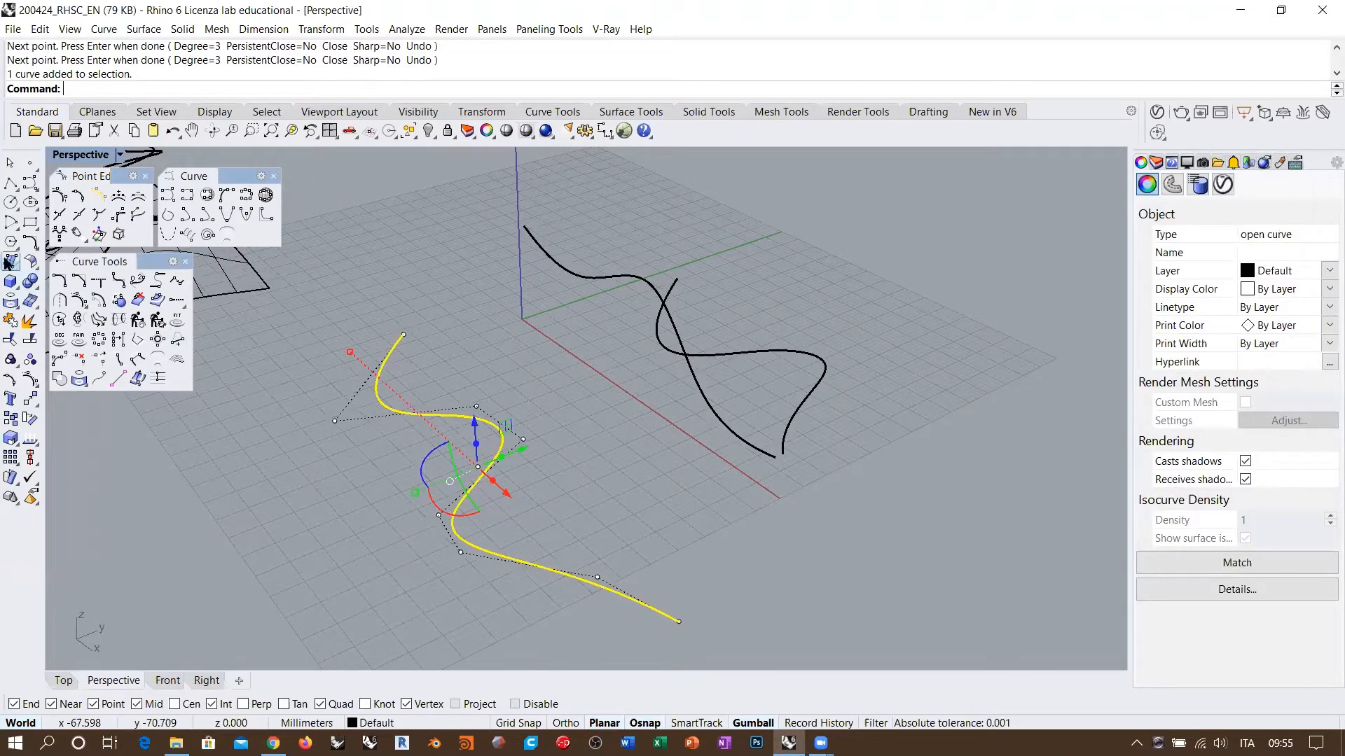
click(118, 298)
scroll(477, 301, down, 4)
right_drag(493, 319, 553, 293)
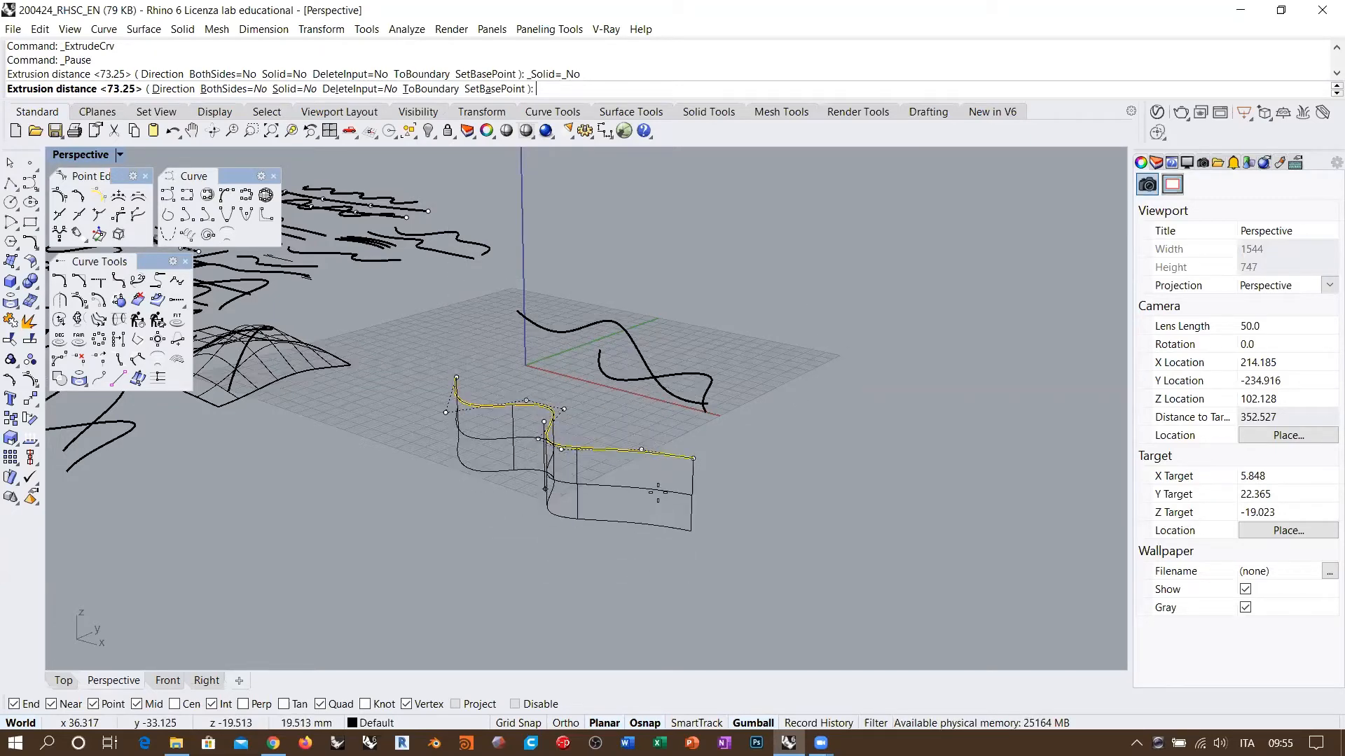
key(Escape)
Rotate the drawn planar curve about its axes so that its plane is tilted relative to the grid
right_drag(655, 491, 530, 453)
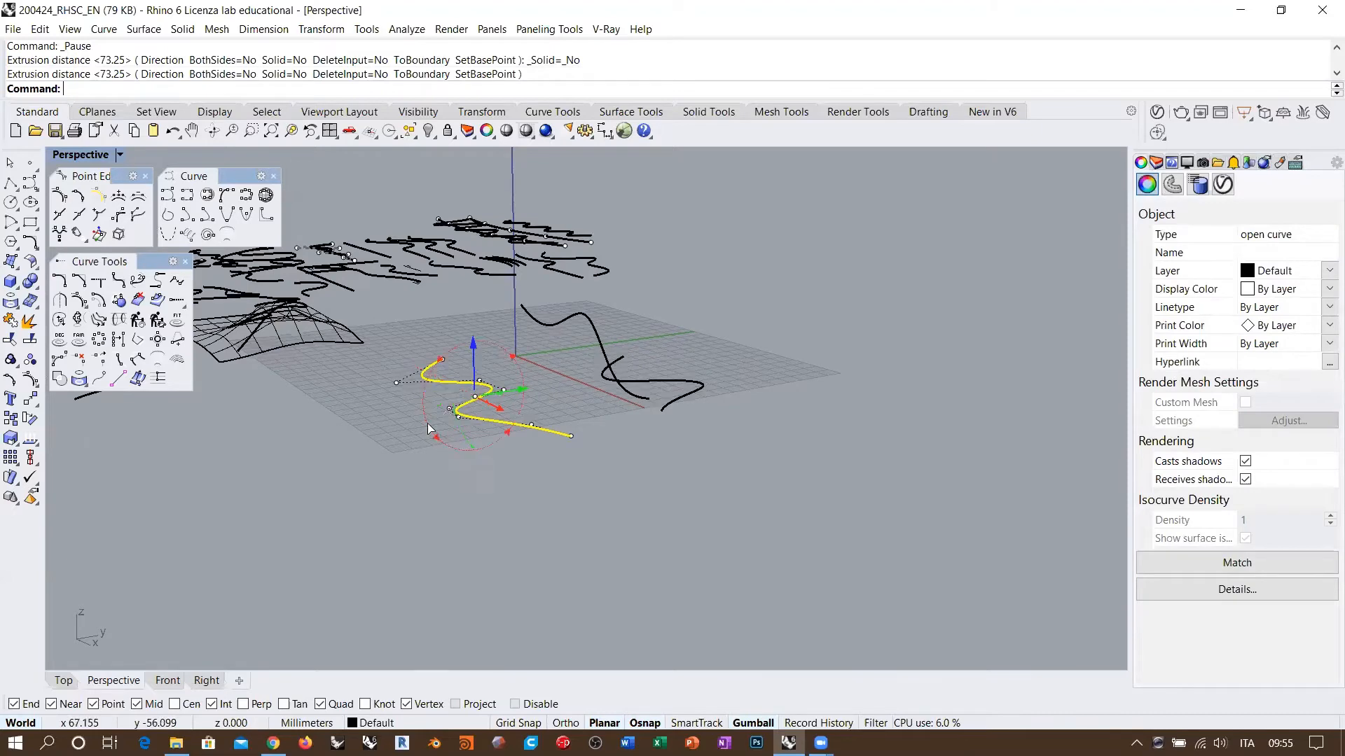
drag(427, 424, 447, 441)
right_drag(423, 432, 510, 442)
drag(523, 430, 507, 402)
right_drag(585, 400, 510, 424)
drag(465, 386, 464, 404)
right_drag(689, 451, 638, 431)
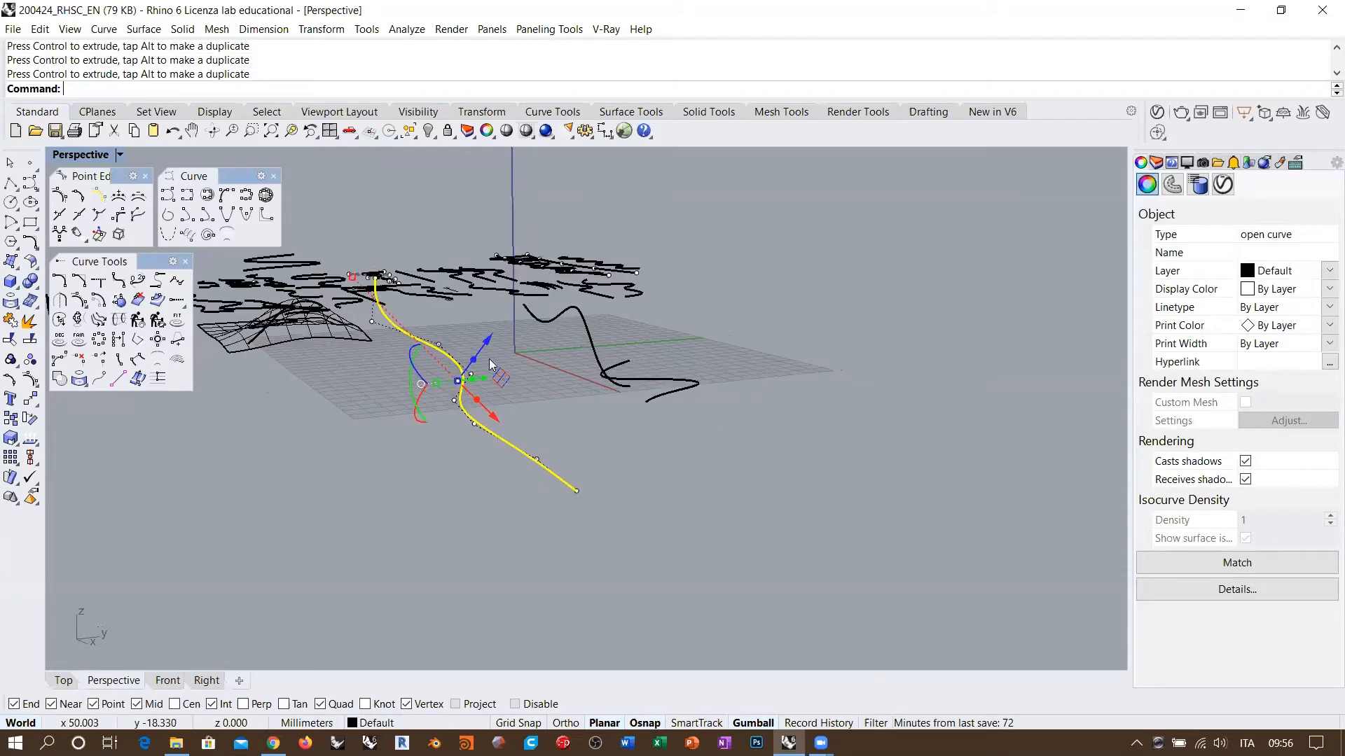
Try to extrude the tilted planar curve straight, perpendicular to its own plane
click(11, 262)
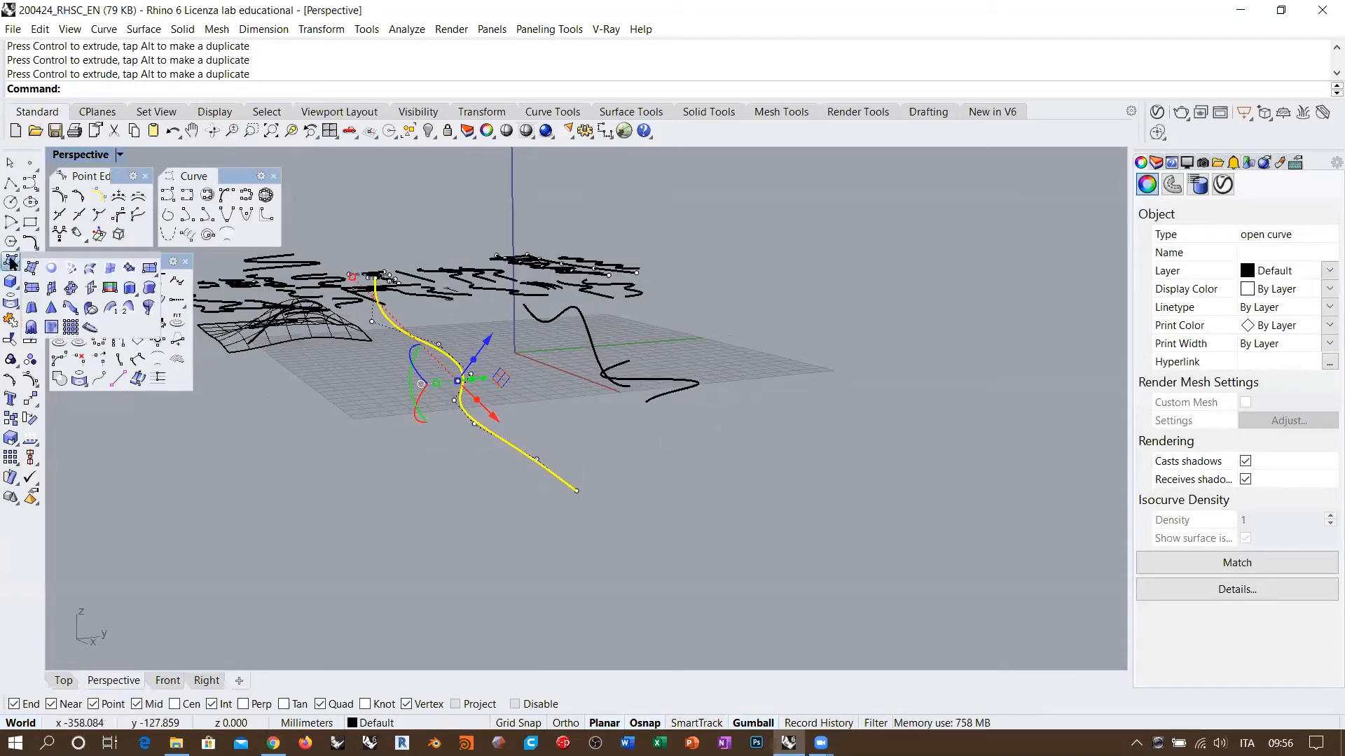
click(130, 294)
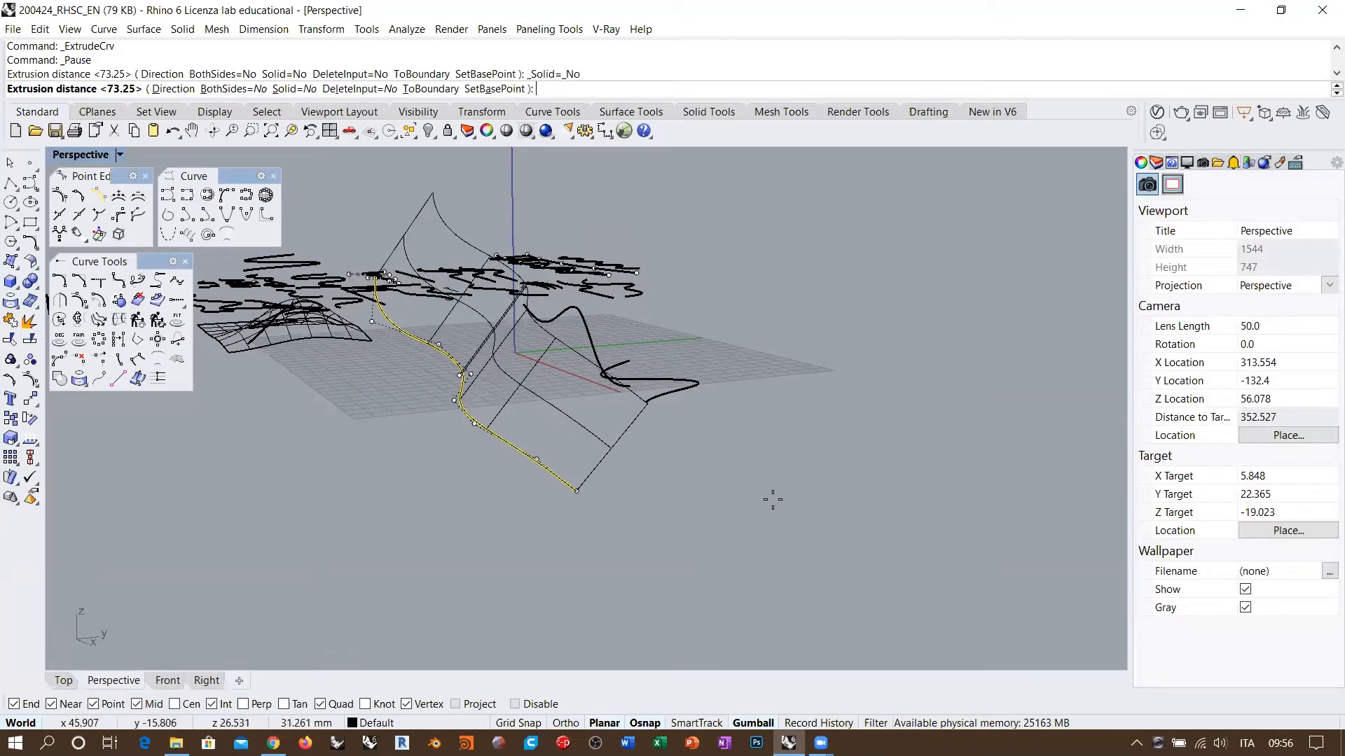
key(Escape)
key(Escape)
Delete the tilted test curve, keeping the two planar source curves
drag(567, 420, 466, 469)
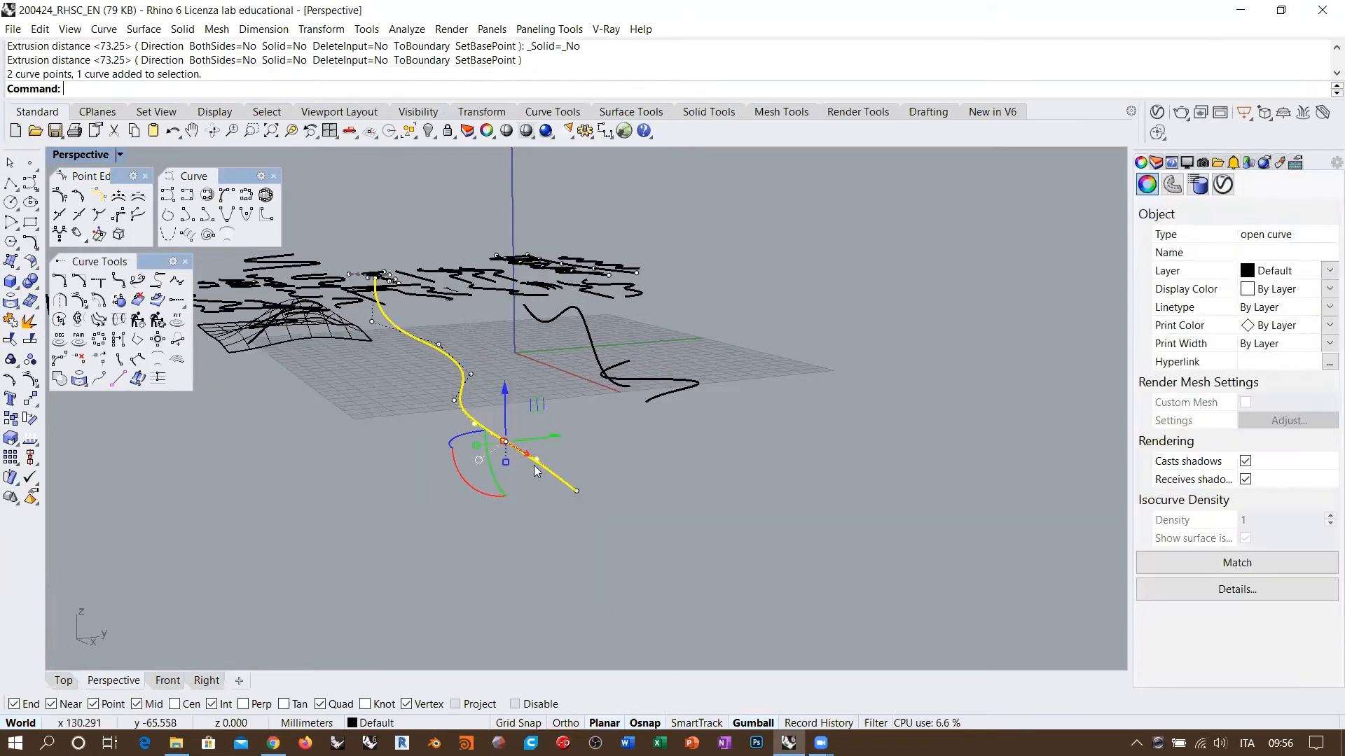
key(Escape)
click(464, 413)
key(Delete)
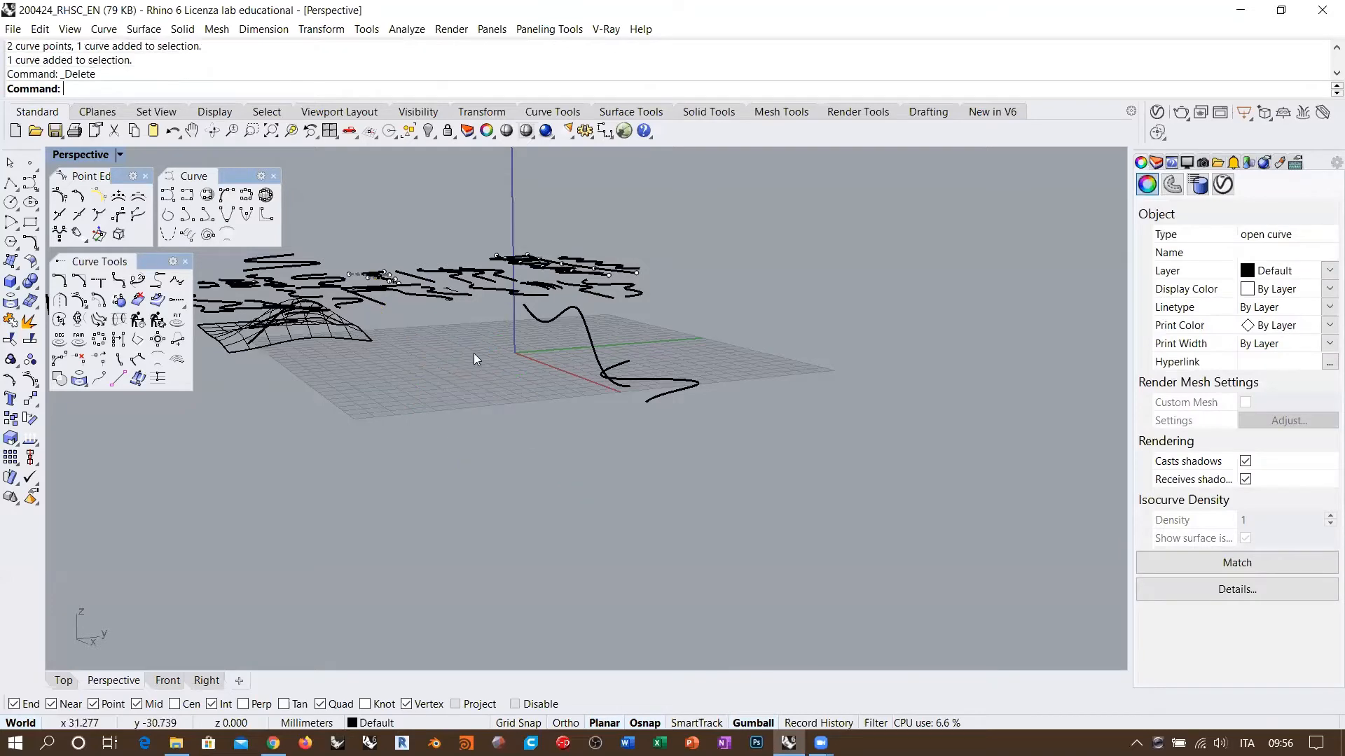
Raise one middle control point of the lower source curve vertically to make it non-planar, and check its profile in the Front view
scroll(473, 353, up, 3)
scroll(630, 389, up, 4)
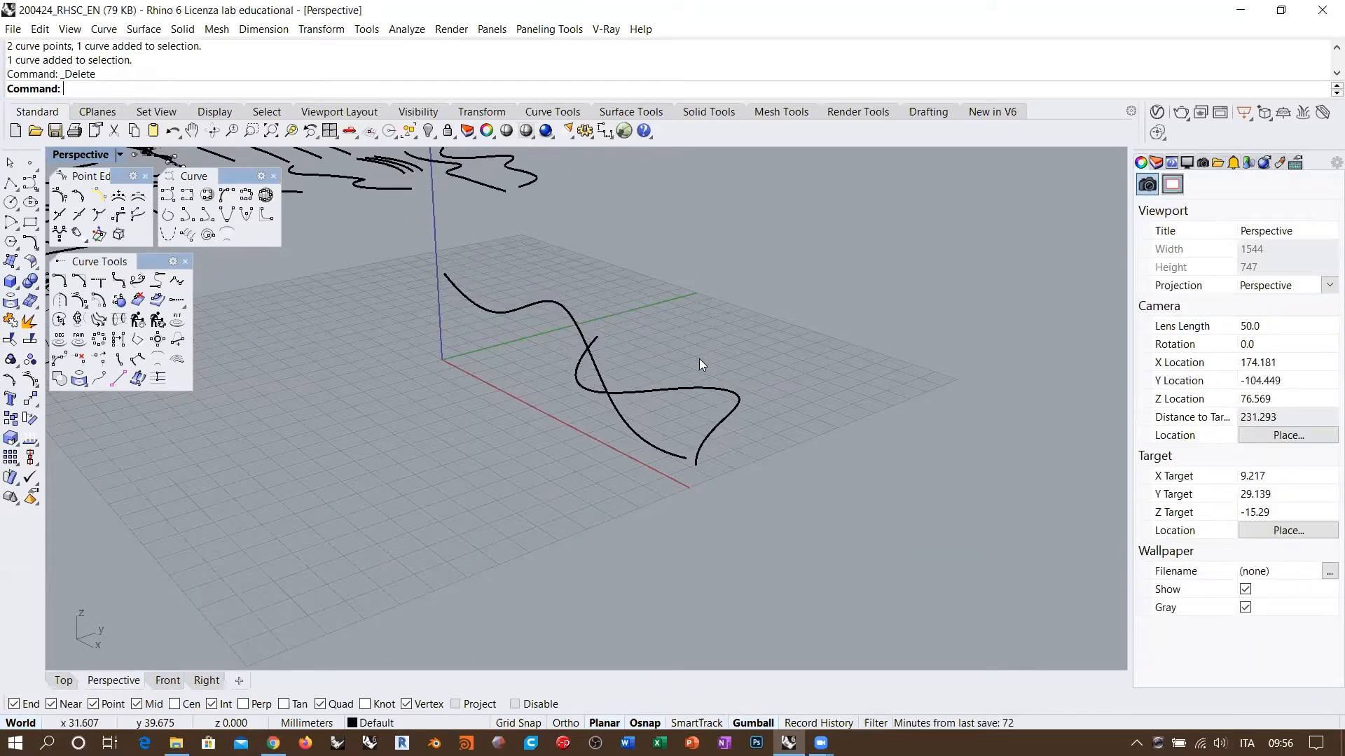
right_drag(699, 359, 590, 412)
click(694, 420)
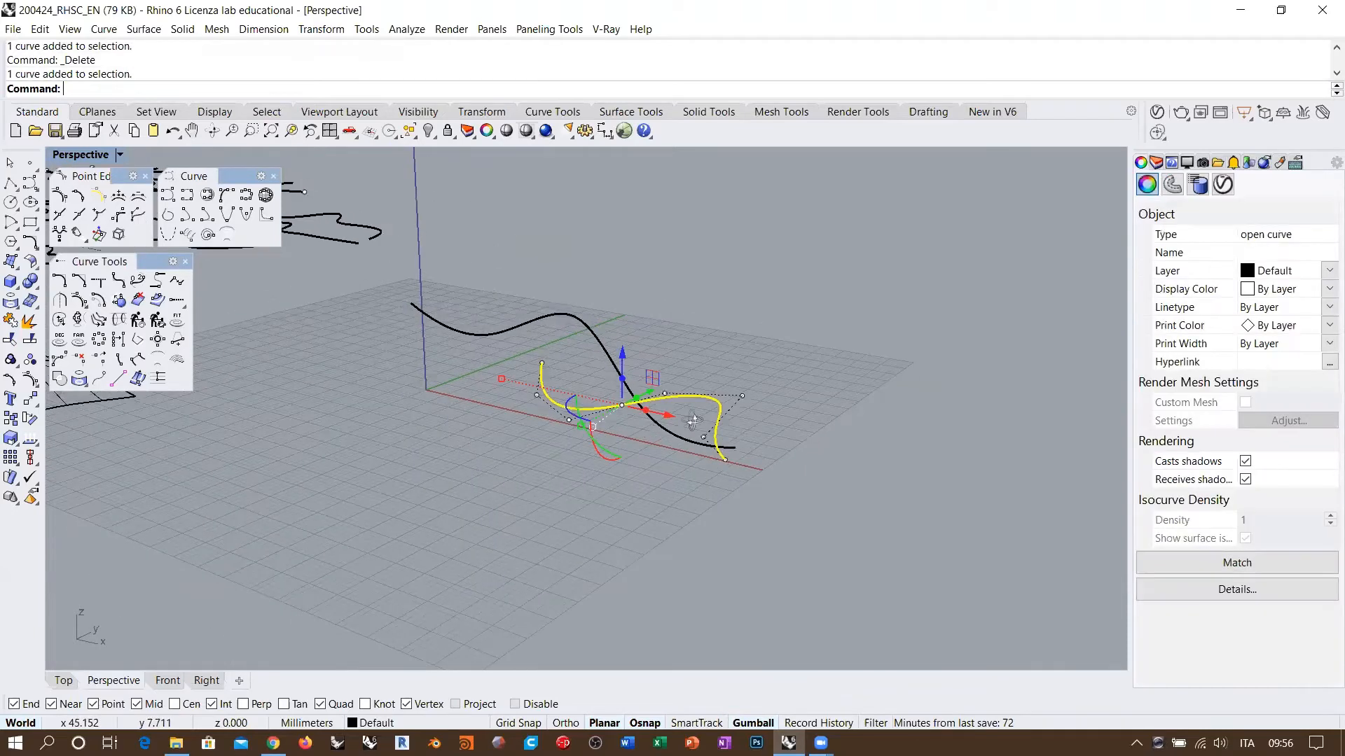
scroll(693, 420, up, 5)
click(671, 365)
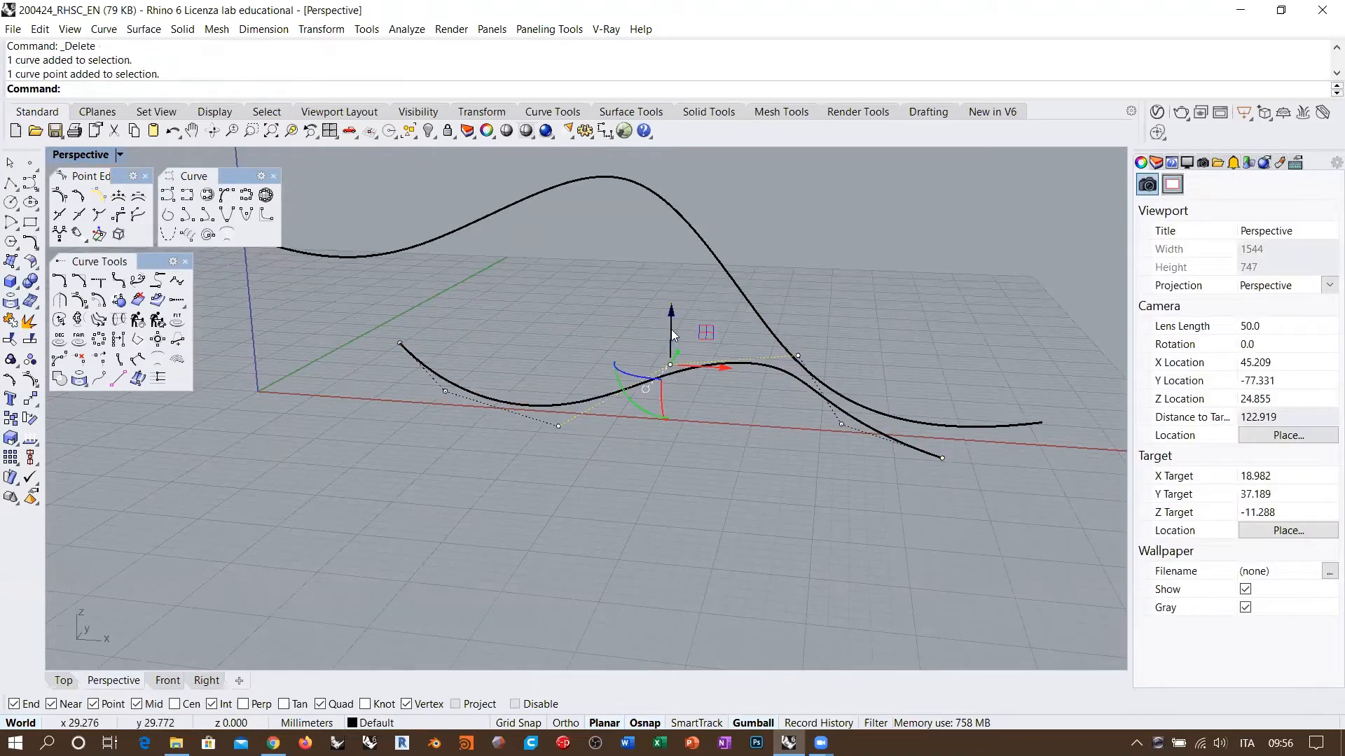
drag(671, 333, 668, 305)
click(704, 424)
right_drag(704, 425, 487, 417)
key(ctrl+F2)
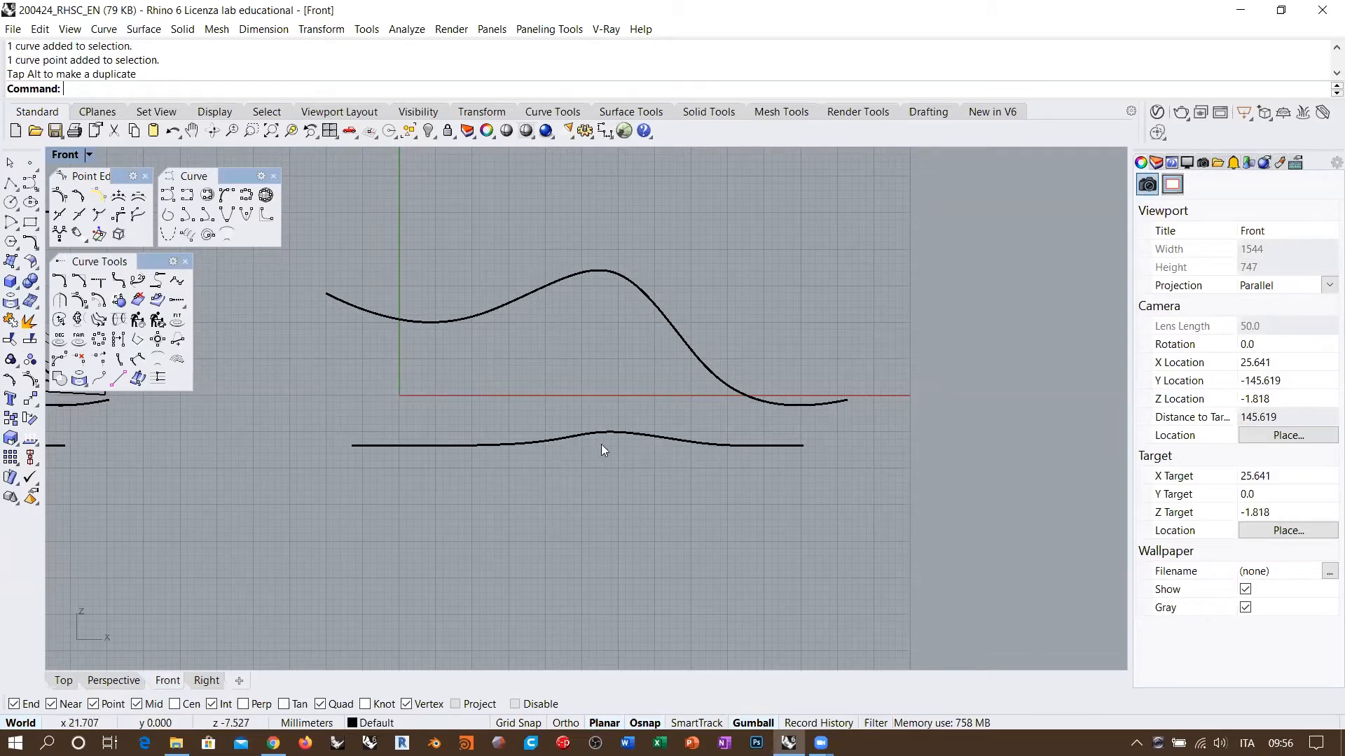
click(105, 680)
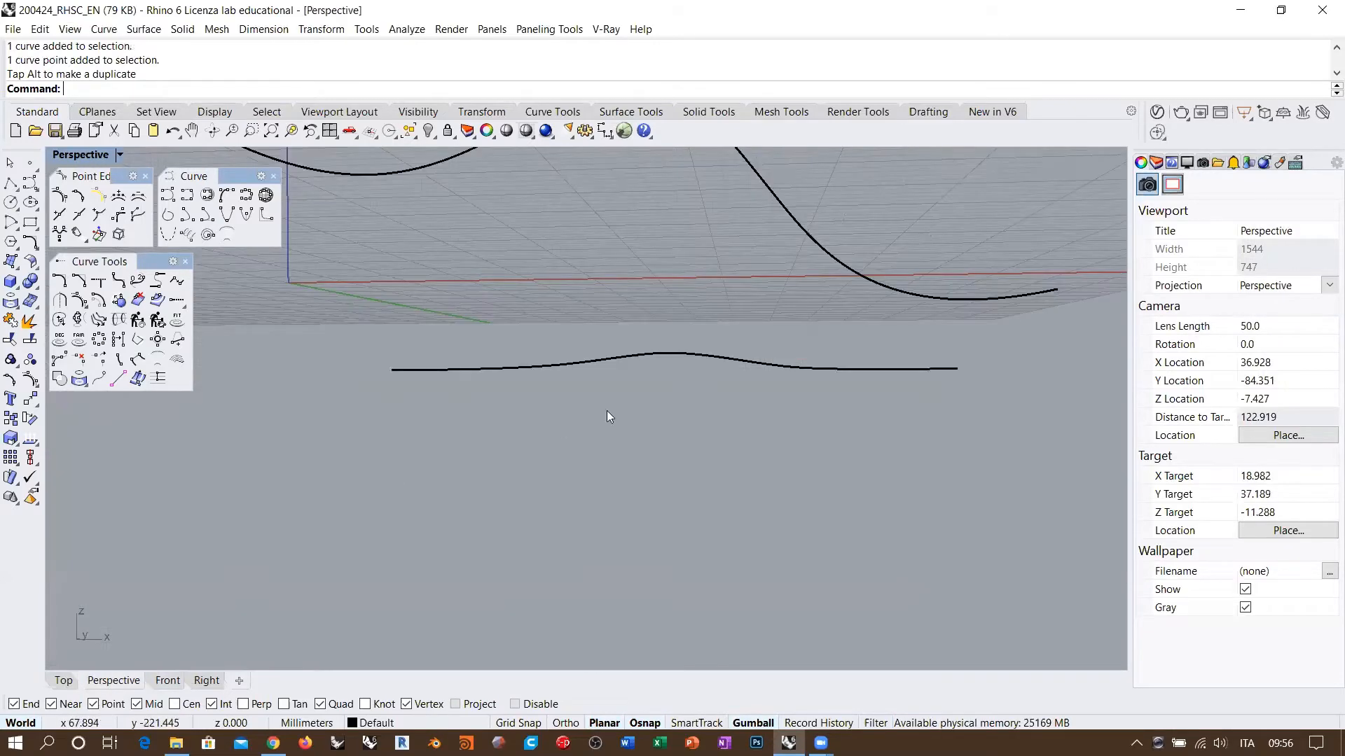
right_drag(607, 410, 673, 391)
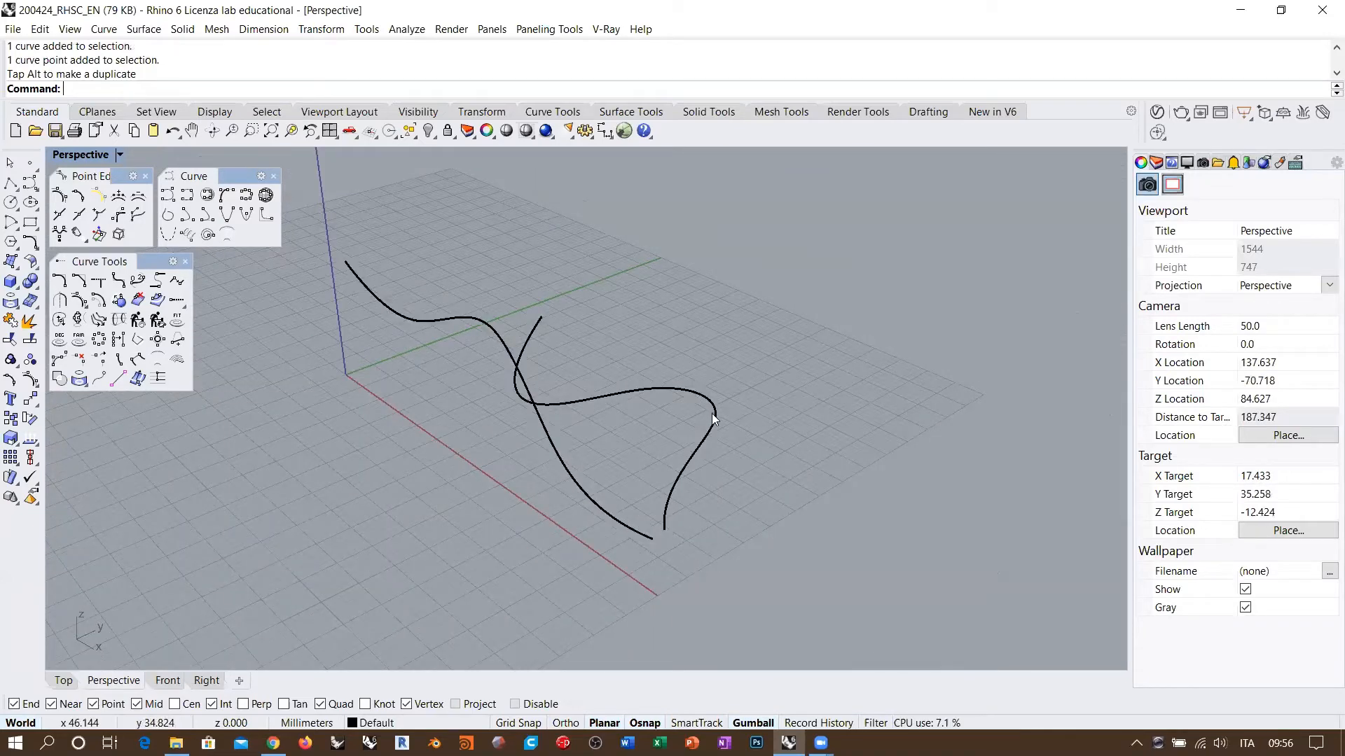
Create a curve from two views using the non-planar lower curve, with a vertical extrusion direction picked in the Front view, and the upper curve
click(78, 319)
click(697, 449)
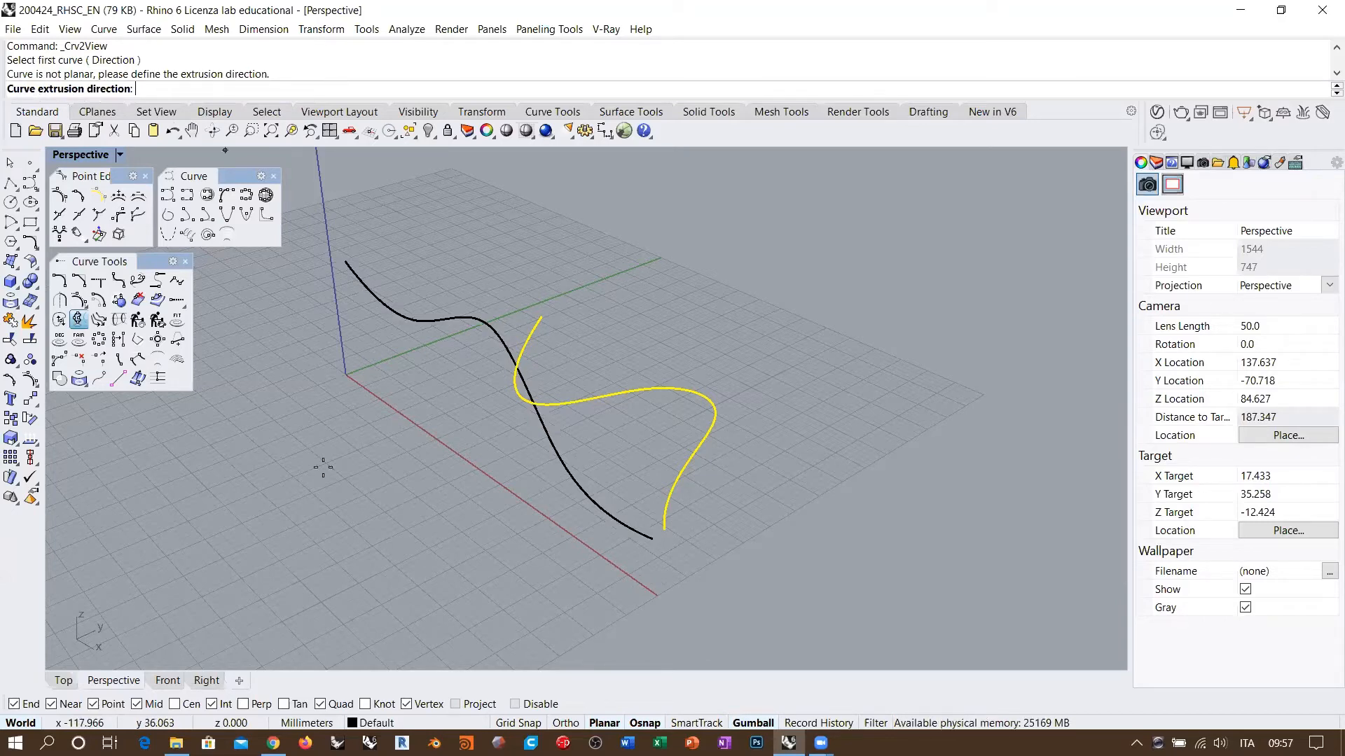
click(168, 681)
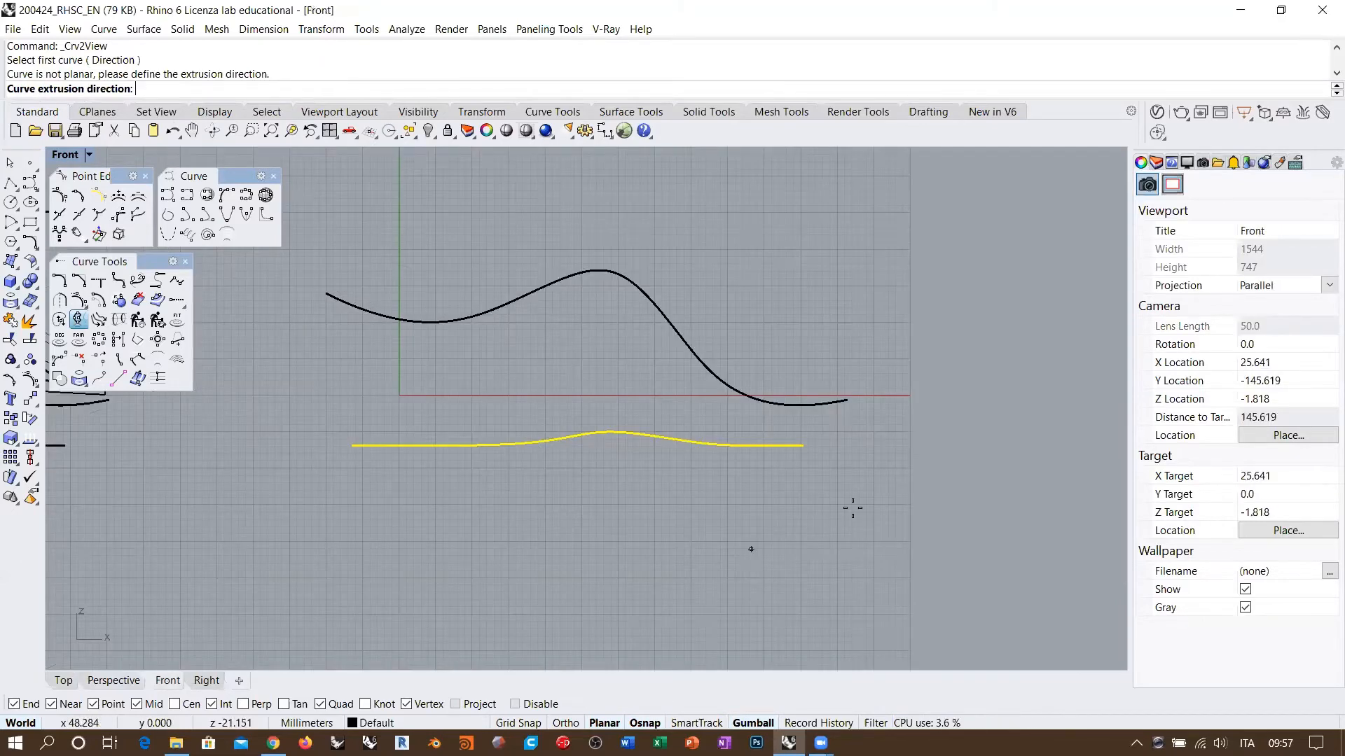
click(902, 396)
click(902, 208)
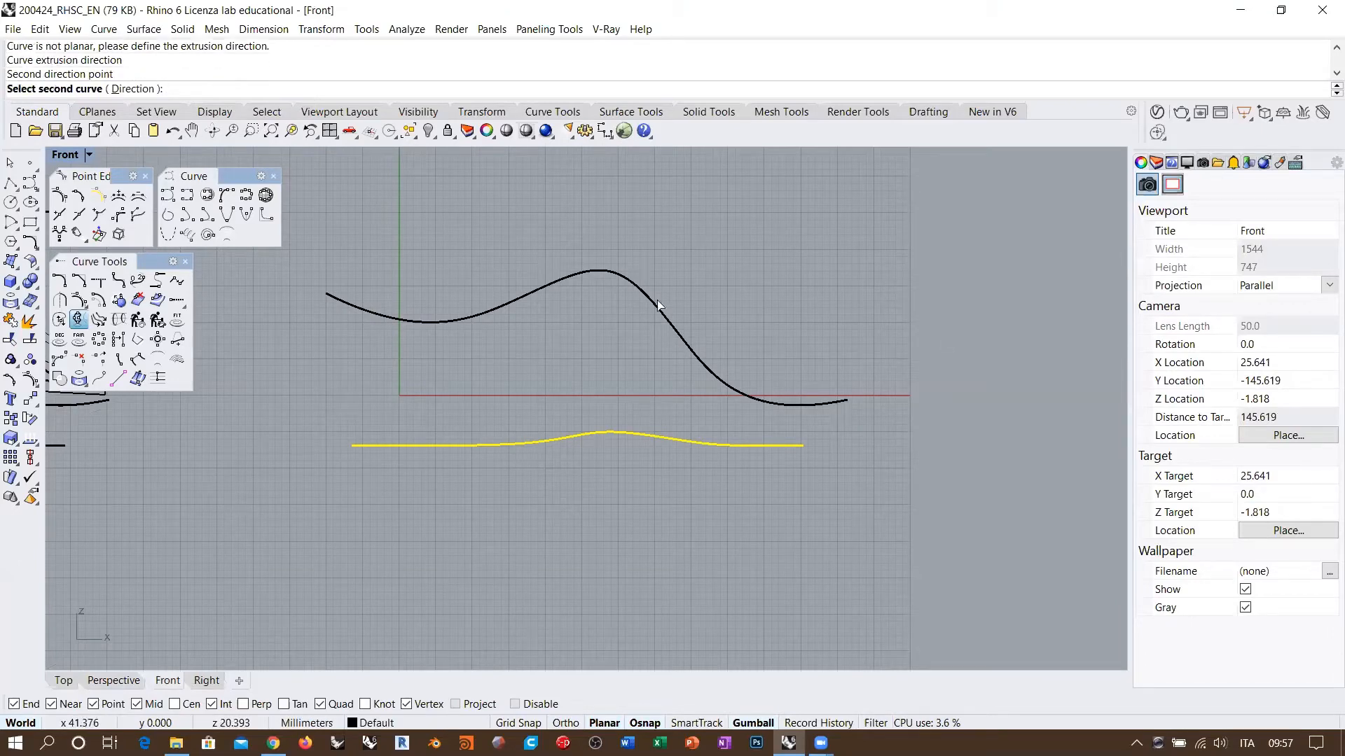
click(109, 682)
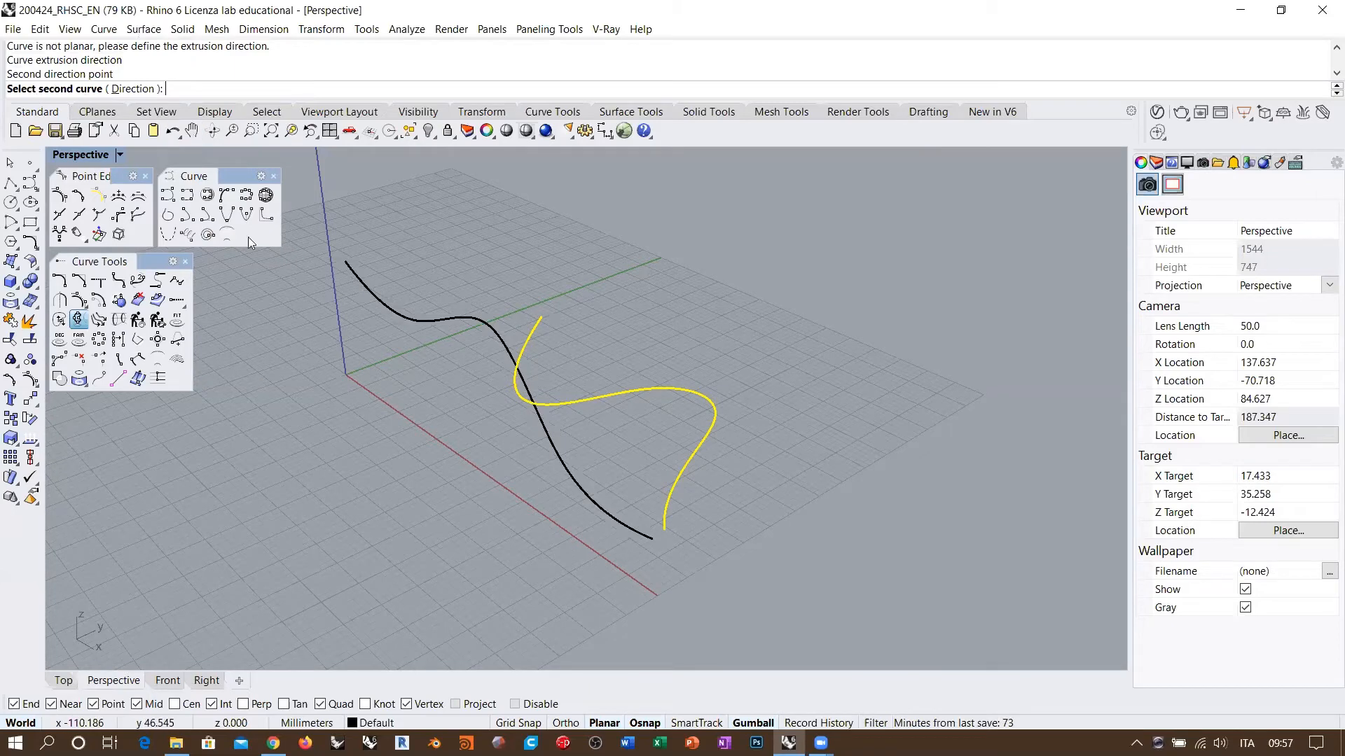
click(409, 318)
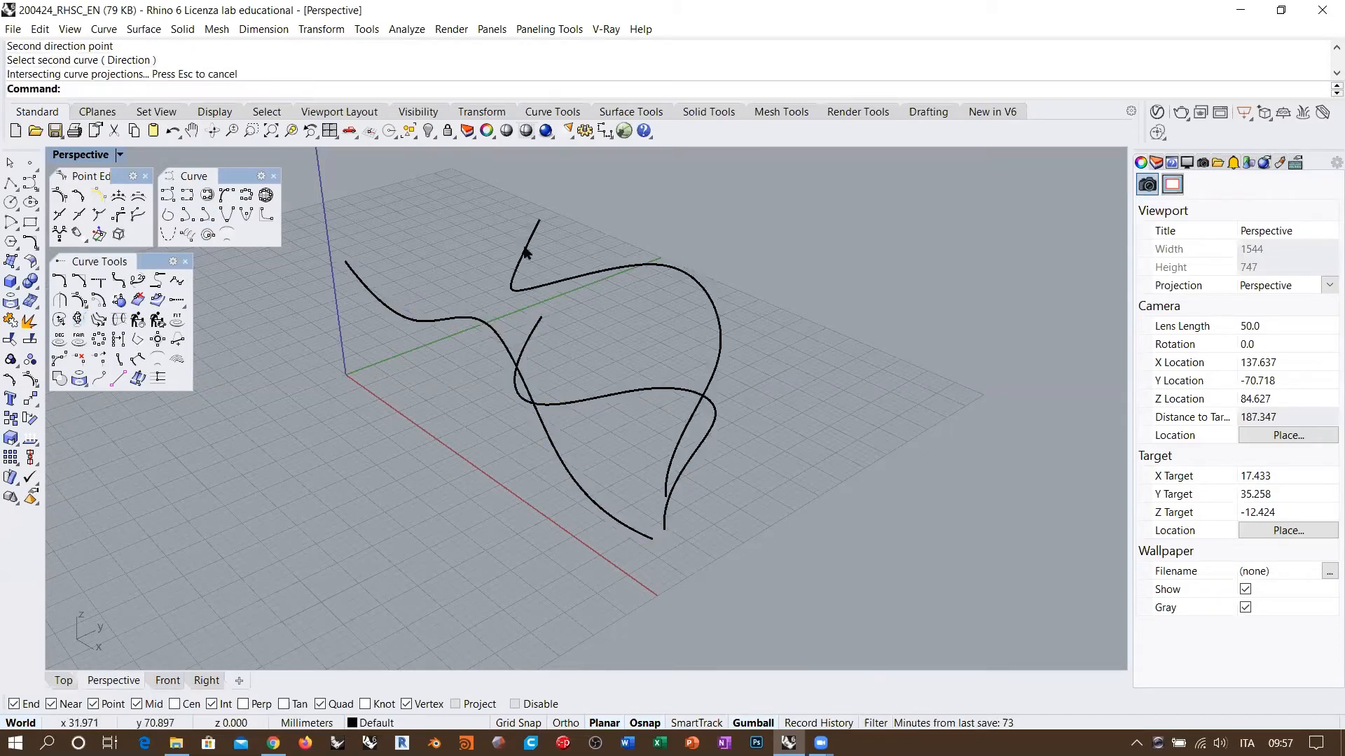
Delete the 3D curve generated from the two views
right_drag(481, 349, 645, 290)
click(617, 266)
key(Delete)
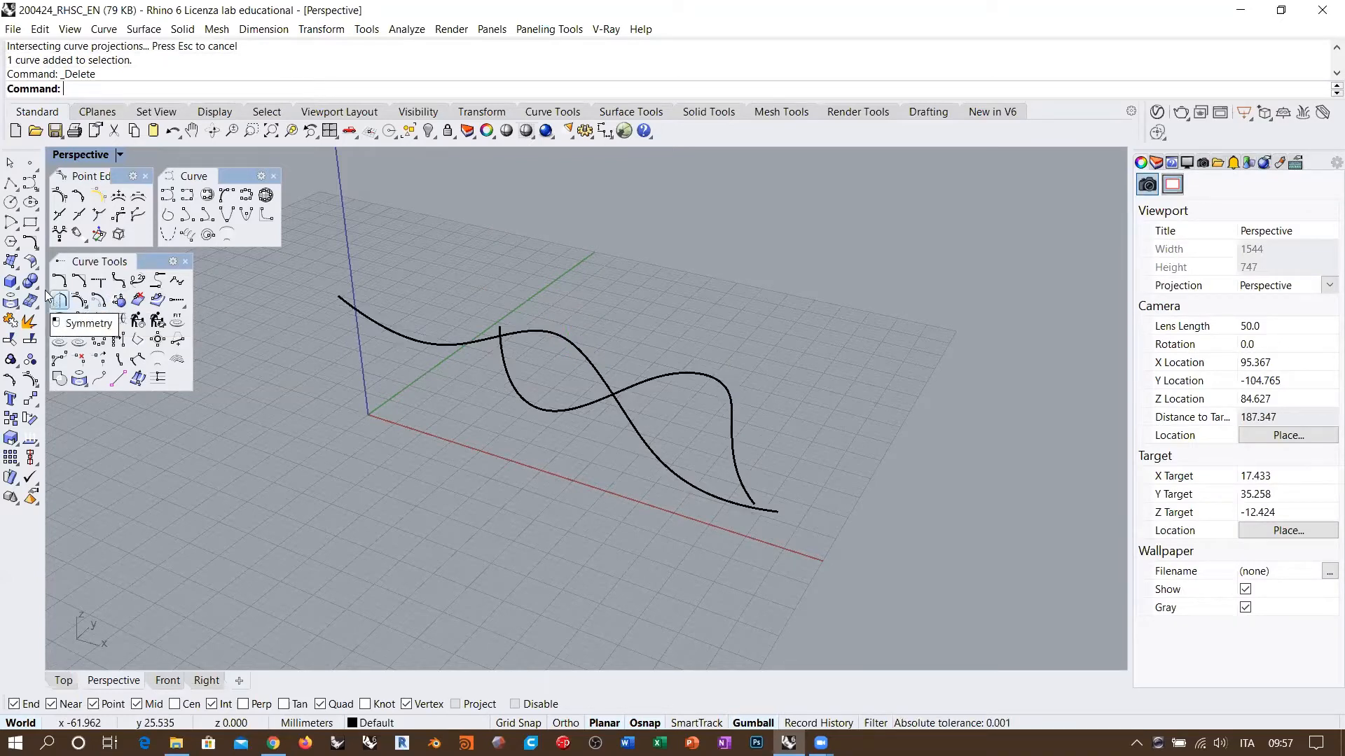
Try to extrude the non-planar lower curve straight as an open surface in its default direction
click(11, 262)
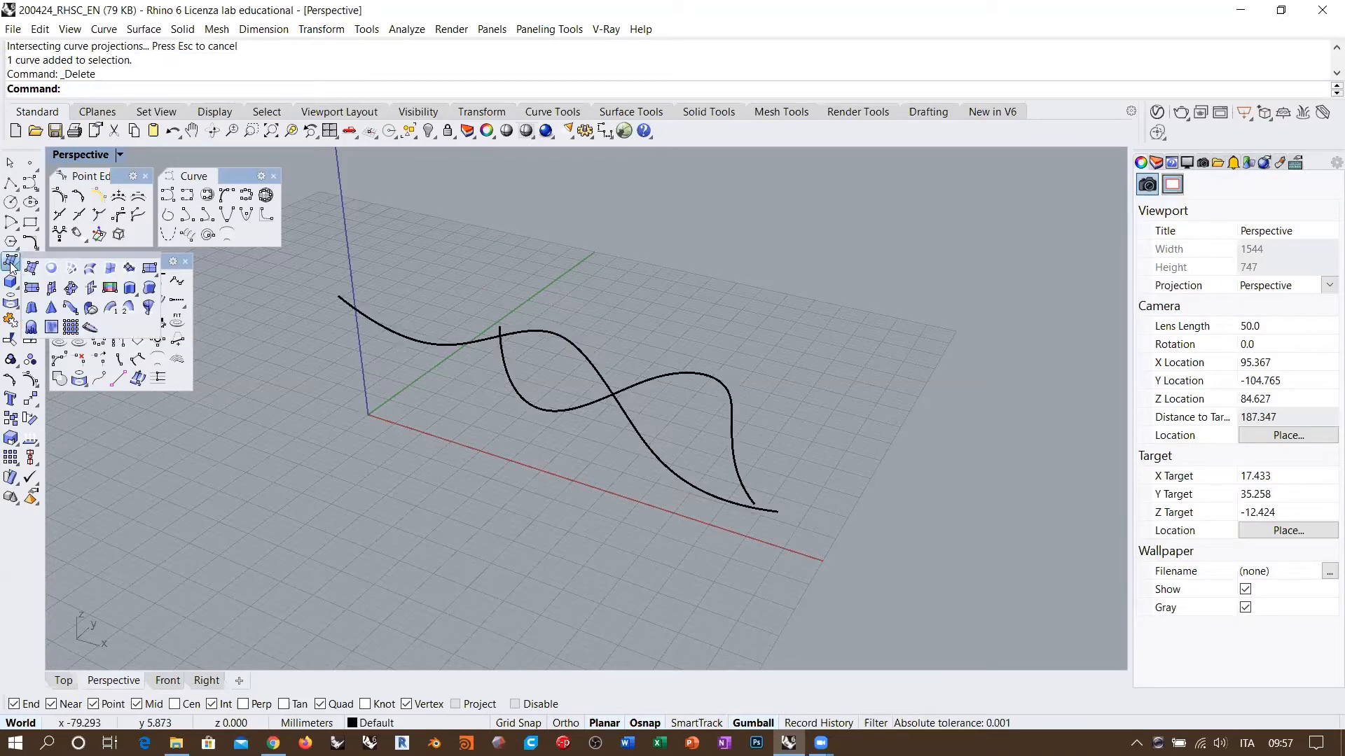
click(131, 290)
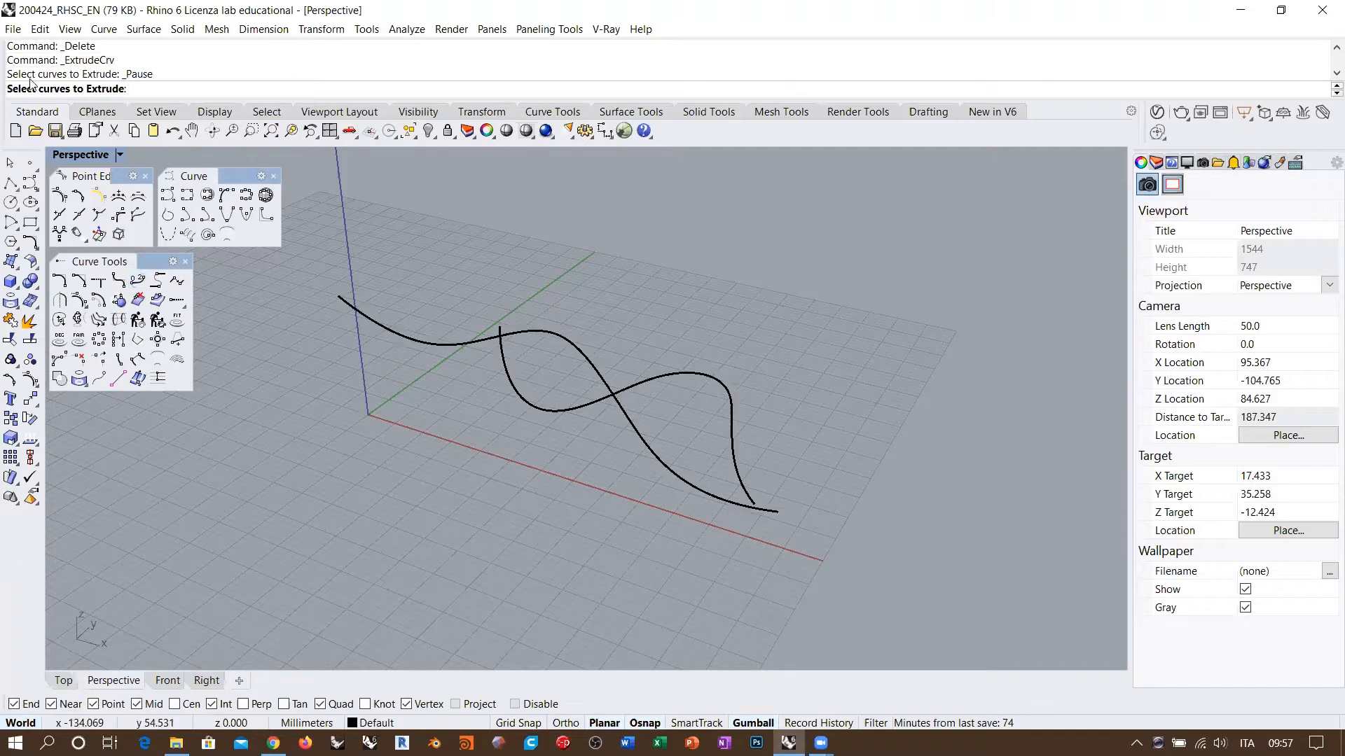
right_drag(746, 434, 697, 411)
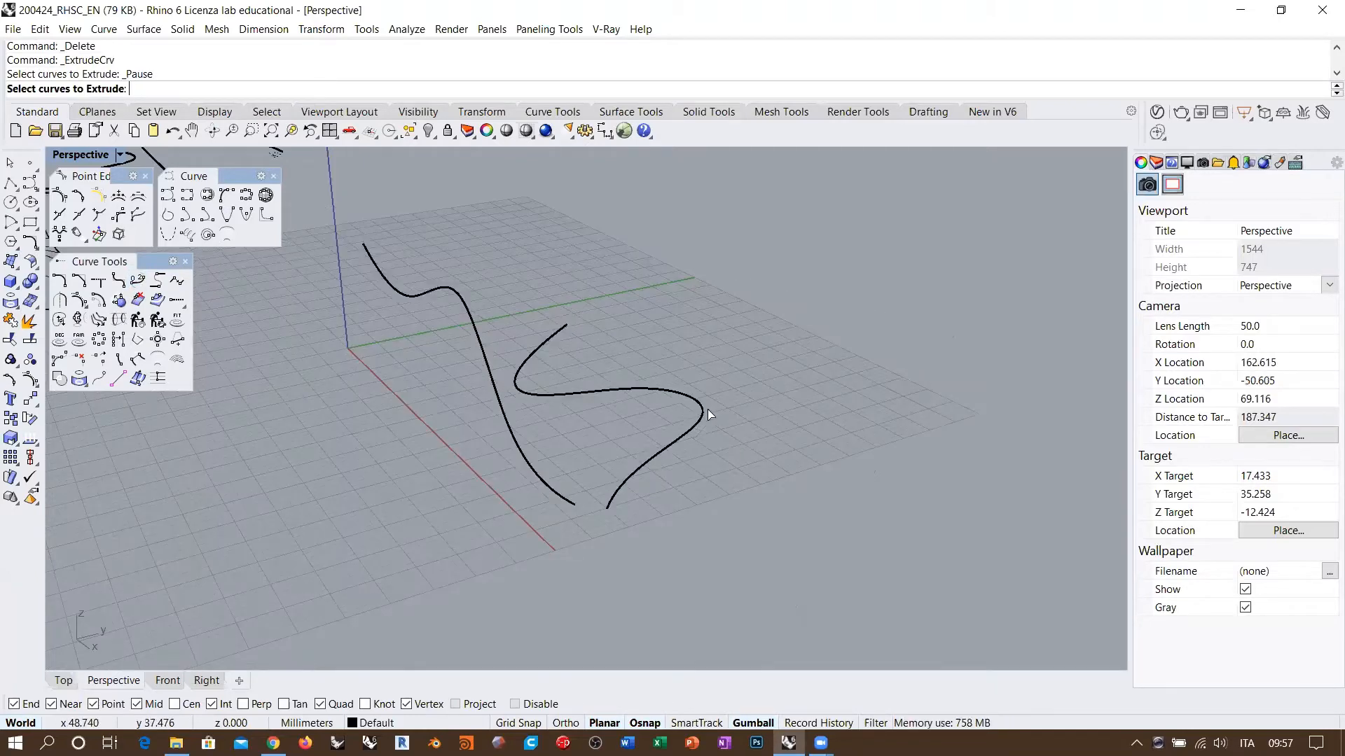
click(703, 408)
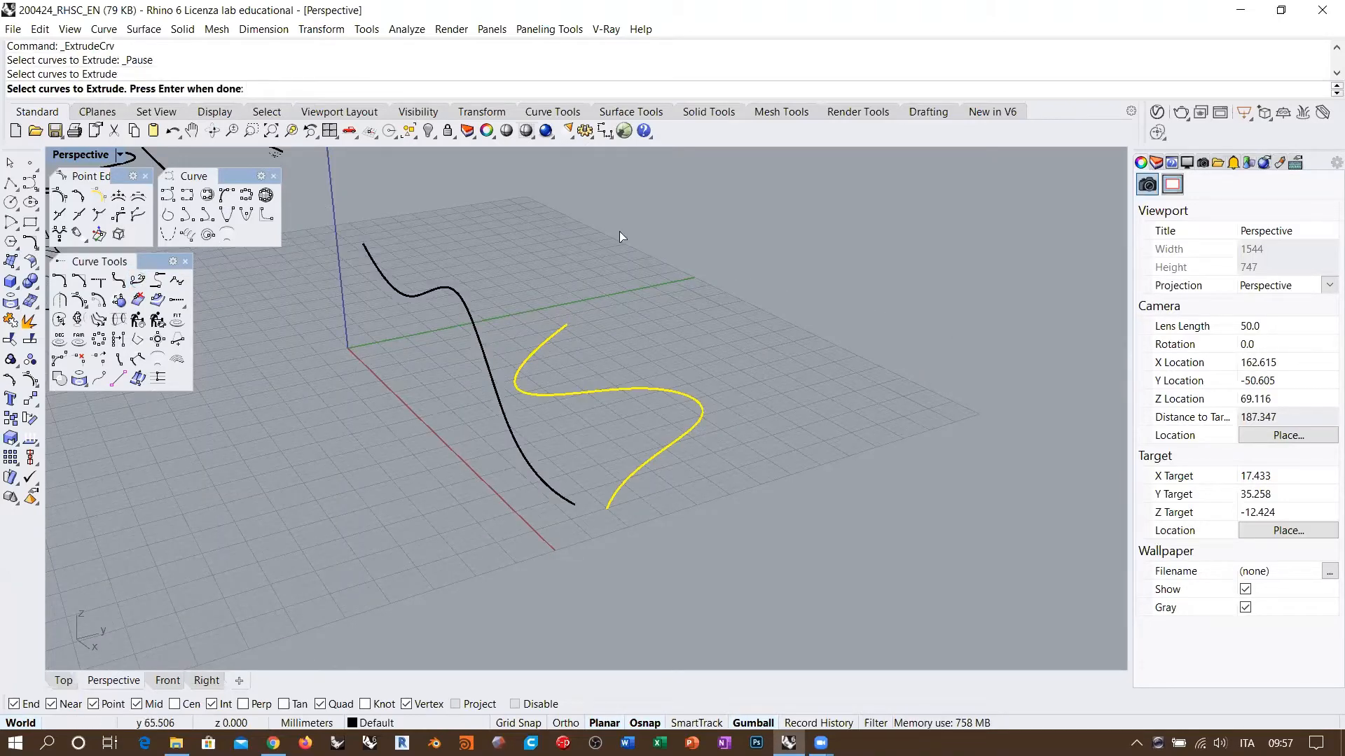
key(Return)
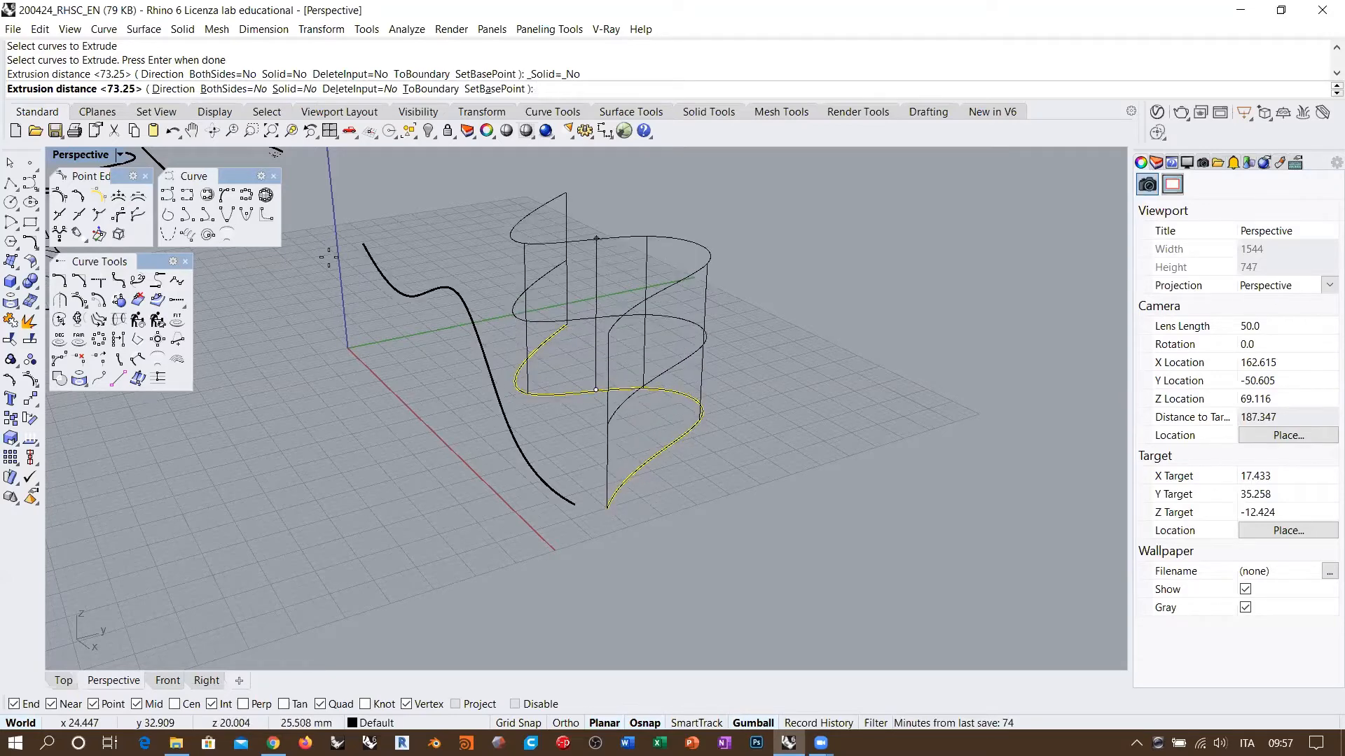
key(Escape)
Rotate the non-planar lower curve about the X axis so that it is tilted relative to the grid
right_drag(748, 386, 636, 357)
right_drag(702, 314, 629, 416)
click(649, 401)
drag(523, 418, 491, 399)
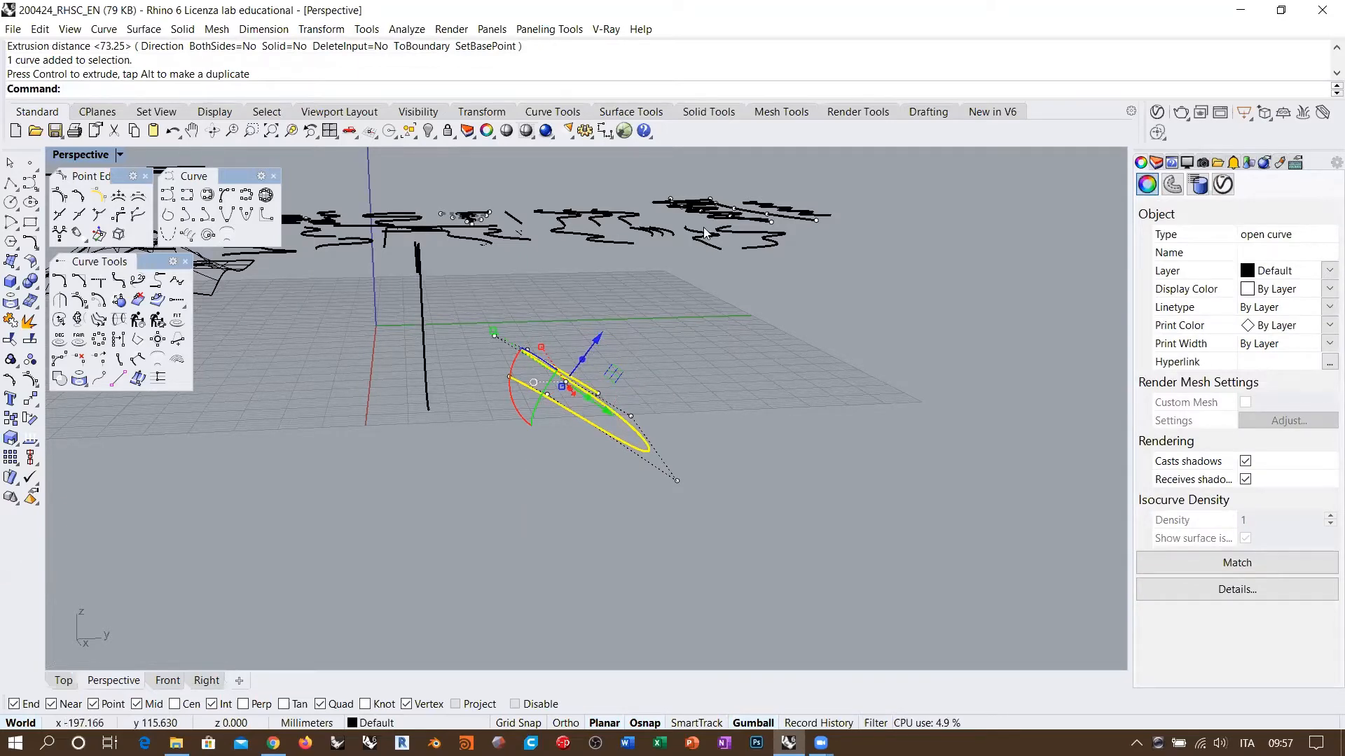
Try to extrude the tilted non-planar curve straight, examining the default extrusion direction from several angles
right_drag(470, 318, 595, 382)
click(9, 259)
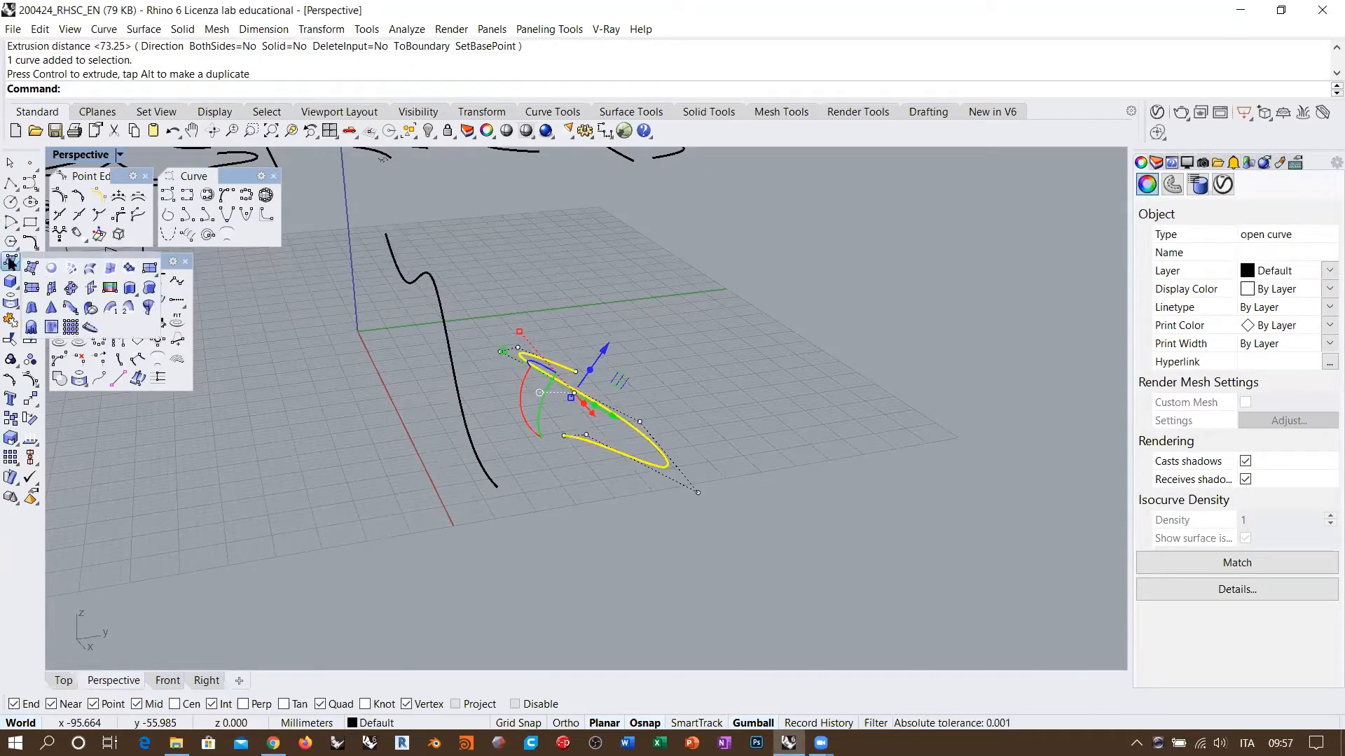
click(110, 287)
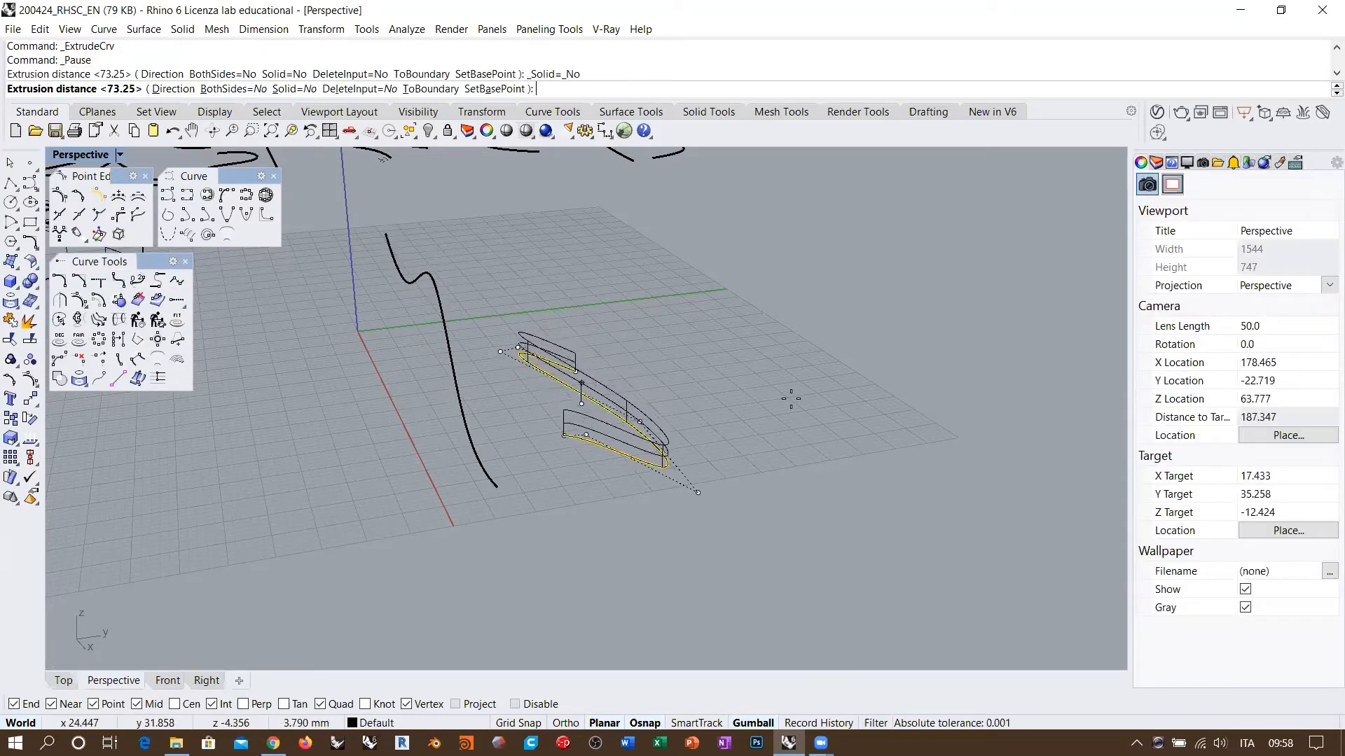
right_drag(791, 399, 630, 294)
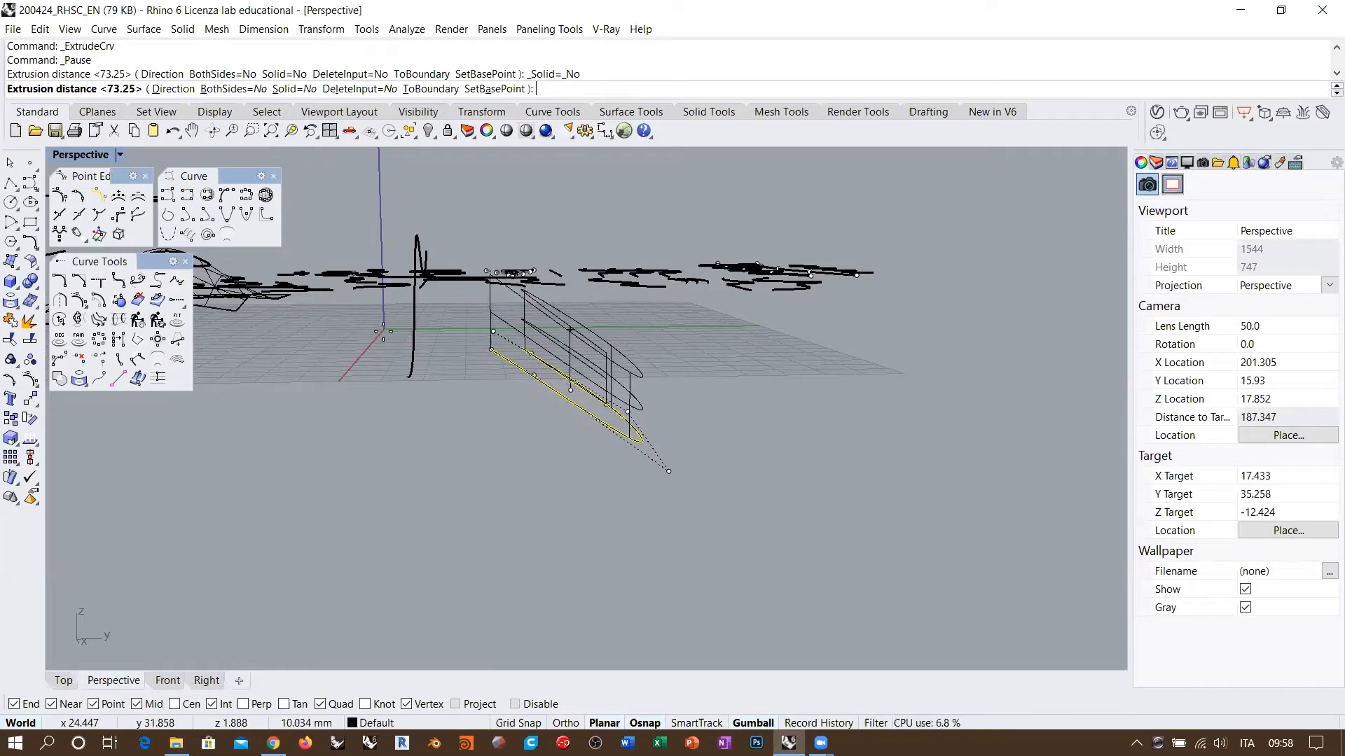
right_drag(654, 352, 502, 348)
scroll(503, 348, up, 2)
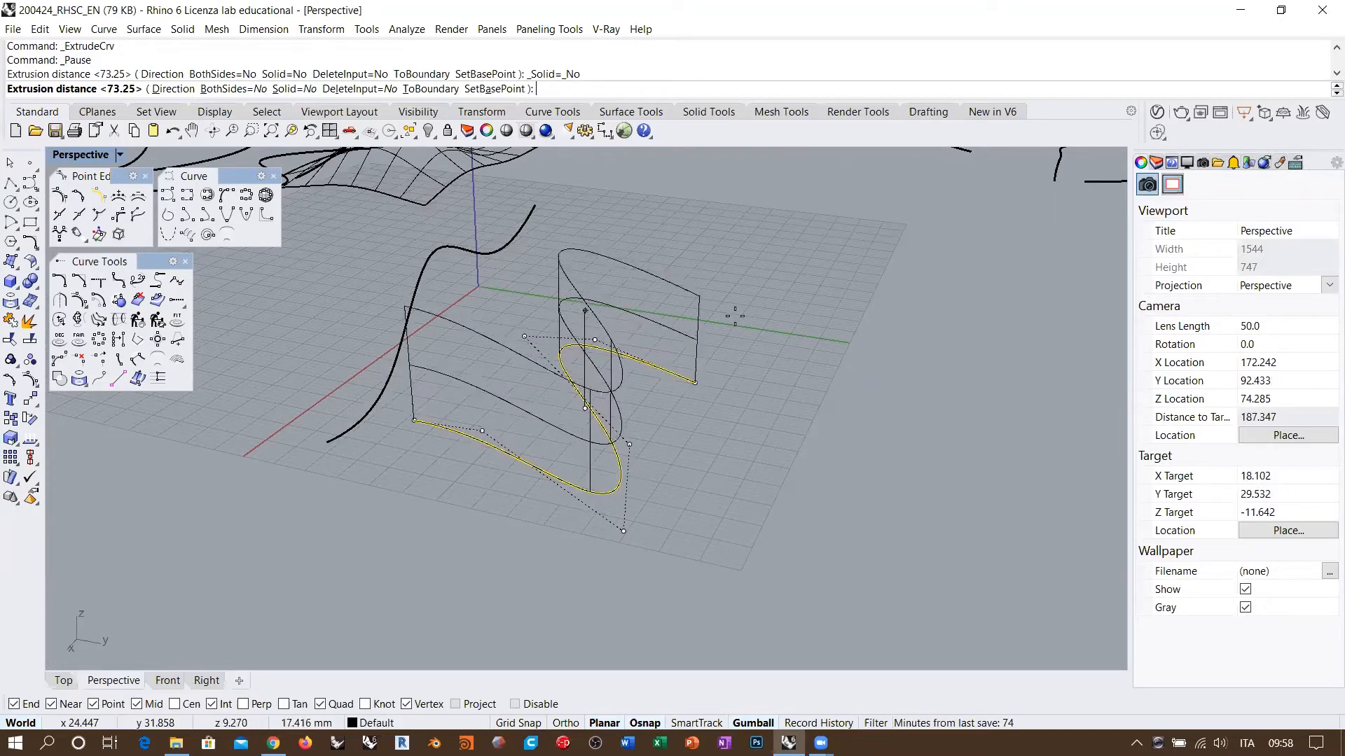
right_drag(711, 334, 686, 304)
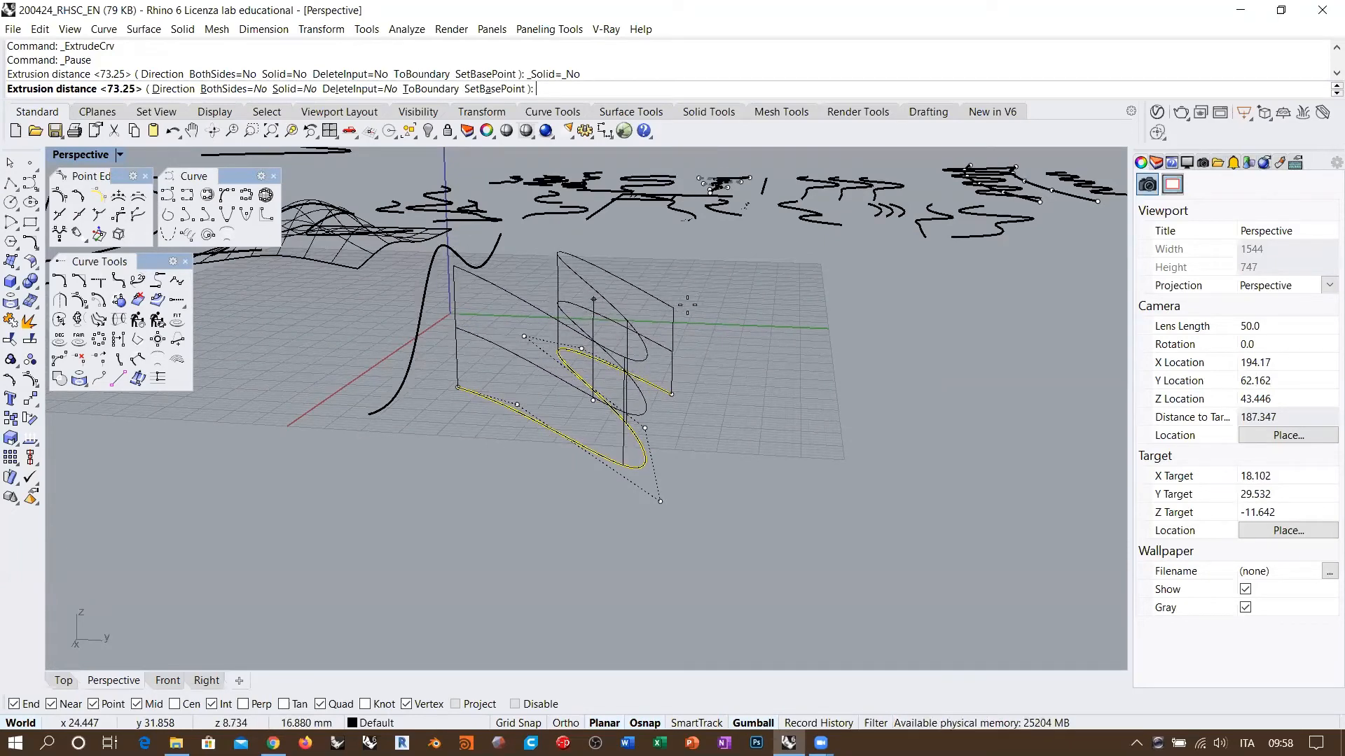
key(Escape)
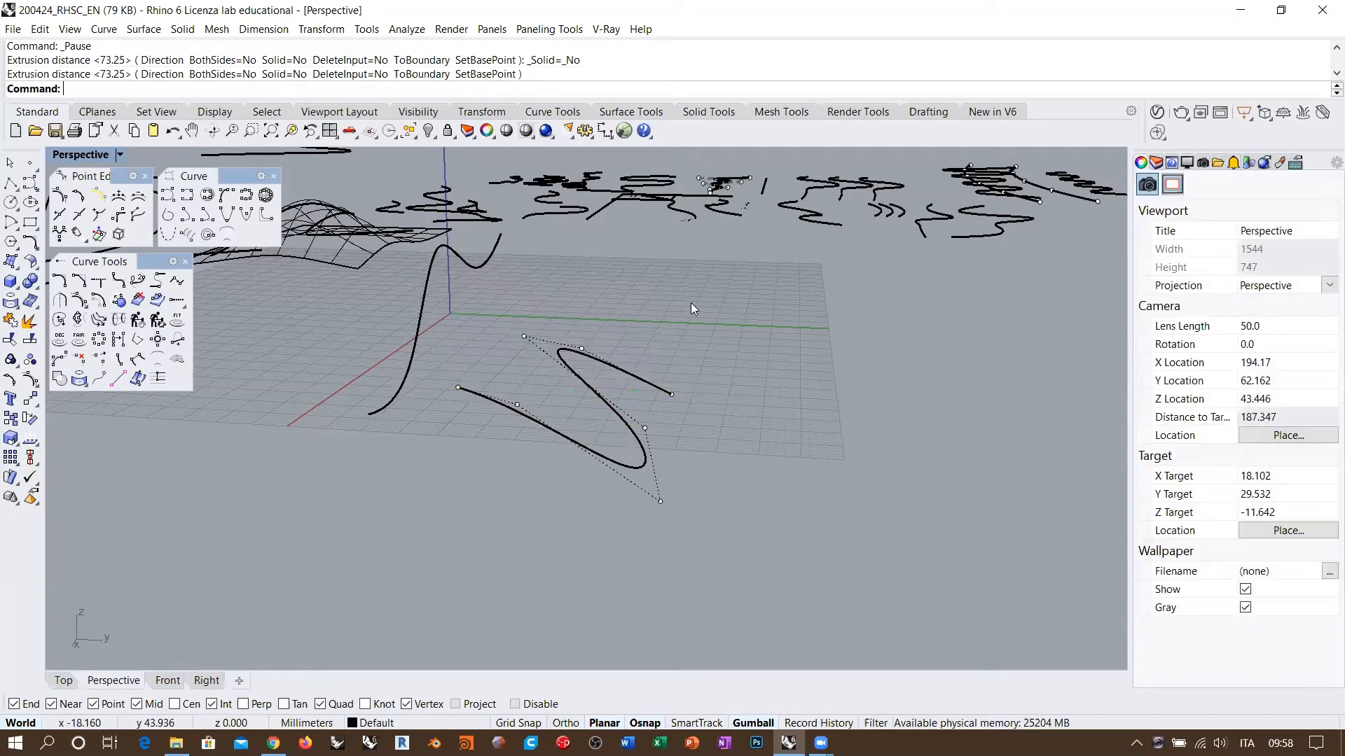
right_drag(634, 308, 668, 367)
key(Escape)
scroll(589, 344, down, 4)
right_drag(565, 320, 725, 347)
right_drag(377, 327, 370, 348)
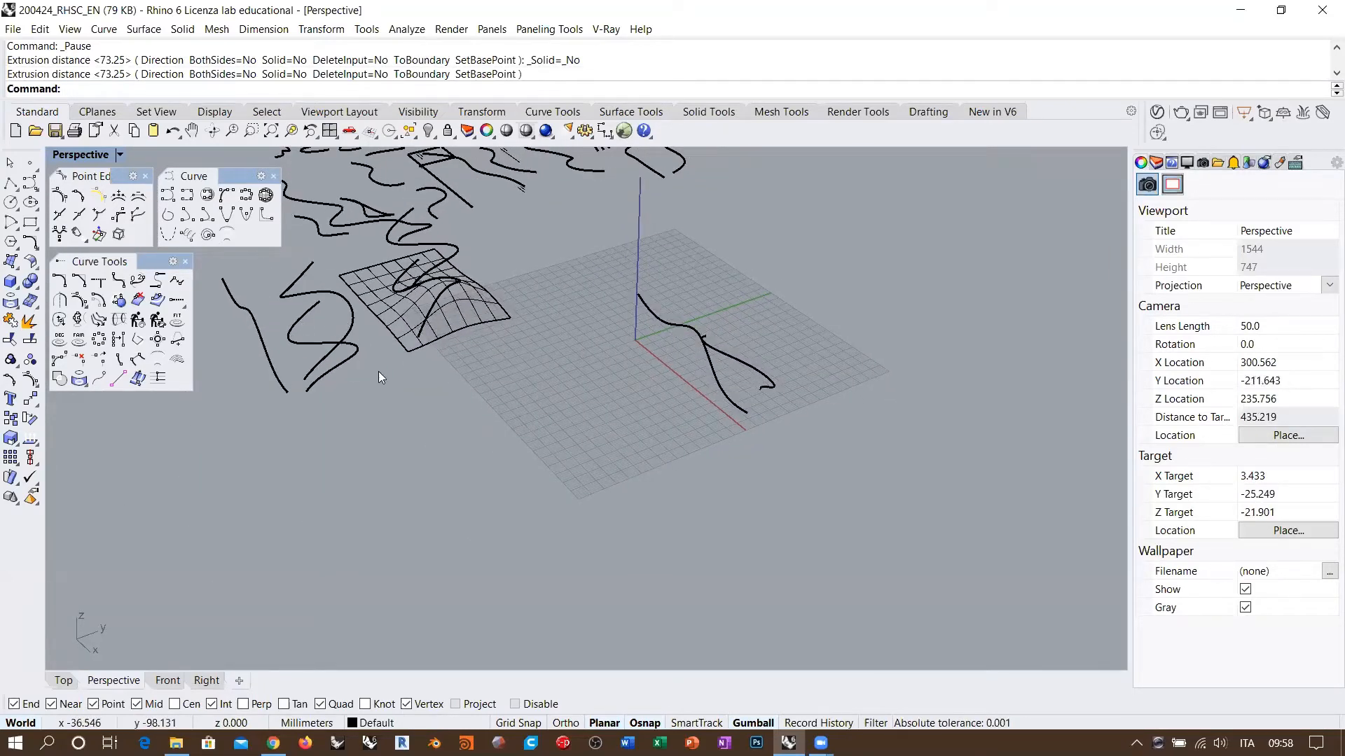
Delete the two remaining curves lying on the grid near the origin in the Perspective view
drag(814, 447, 650, 303)
key(Delete)
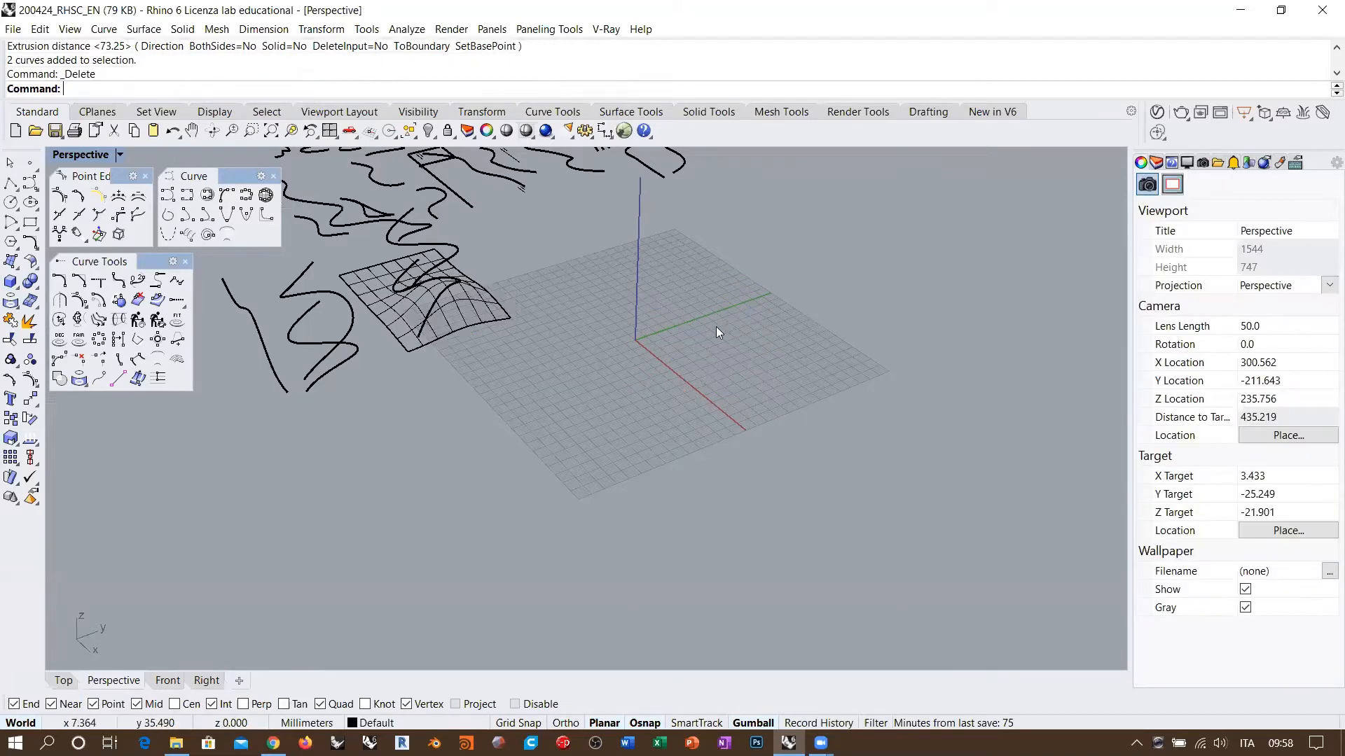
scroll(714, 355, up, 5)
shift+right_drag(724, 414, 709, 430)
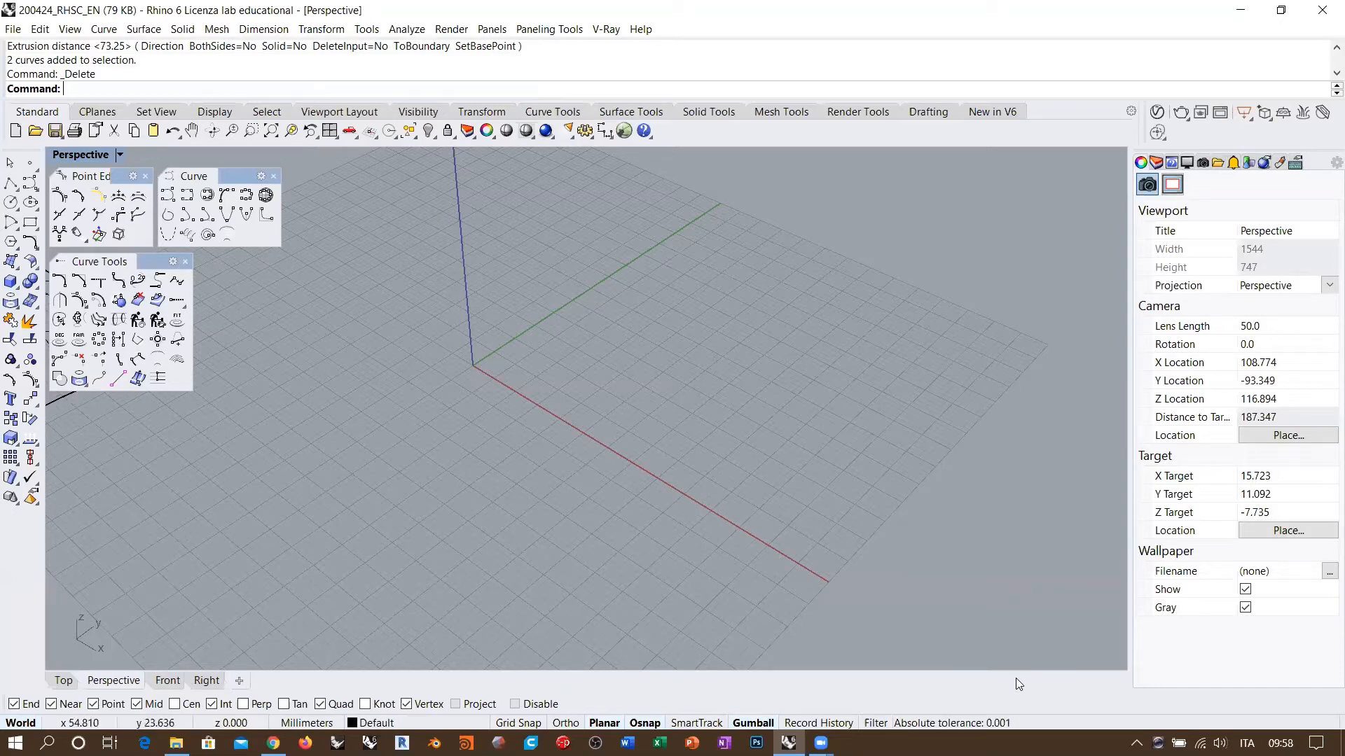
right_drag(663, 317, 655, 385)
scroll(658, 396, down, 10)
scroll(654, 383, up, 2)
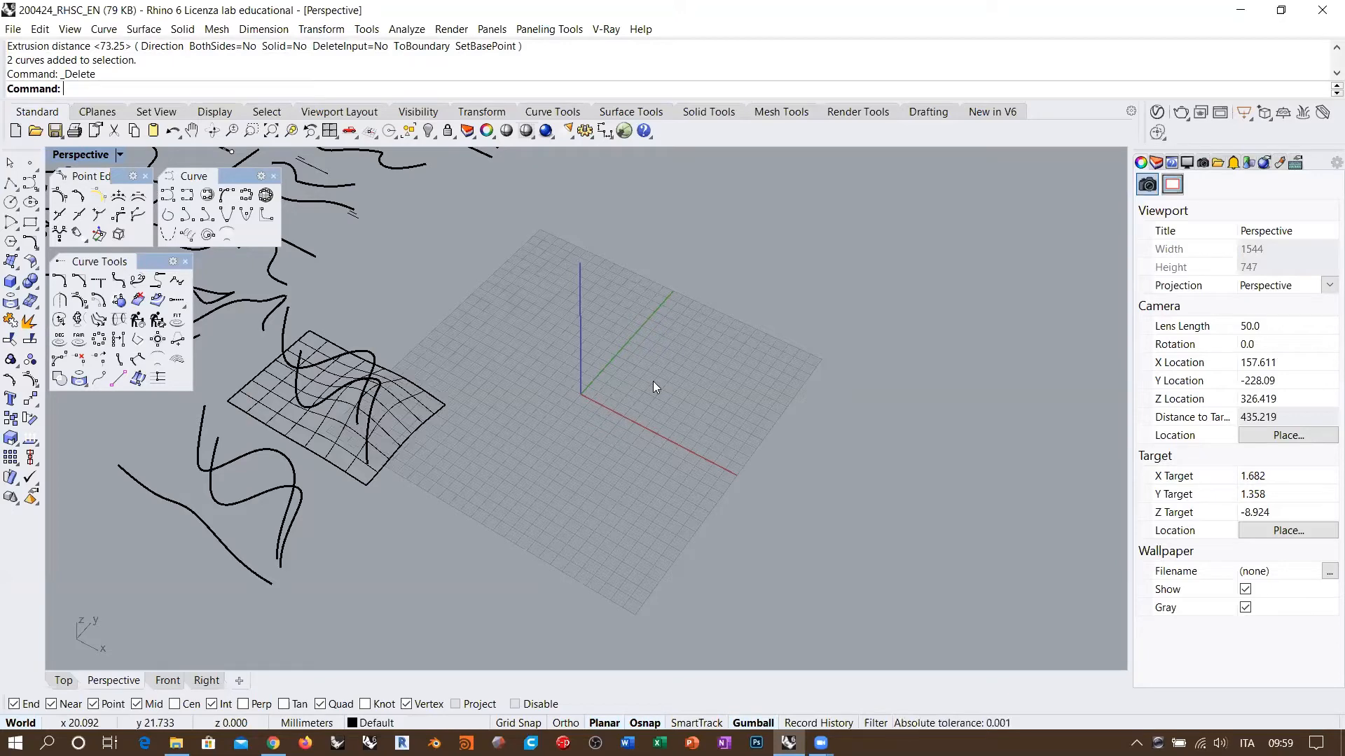
right_drag(610, 337, 646, 393)
shift+right_drag(652, 350, 645, 382)
scroll(611, 394, up, 8)
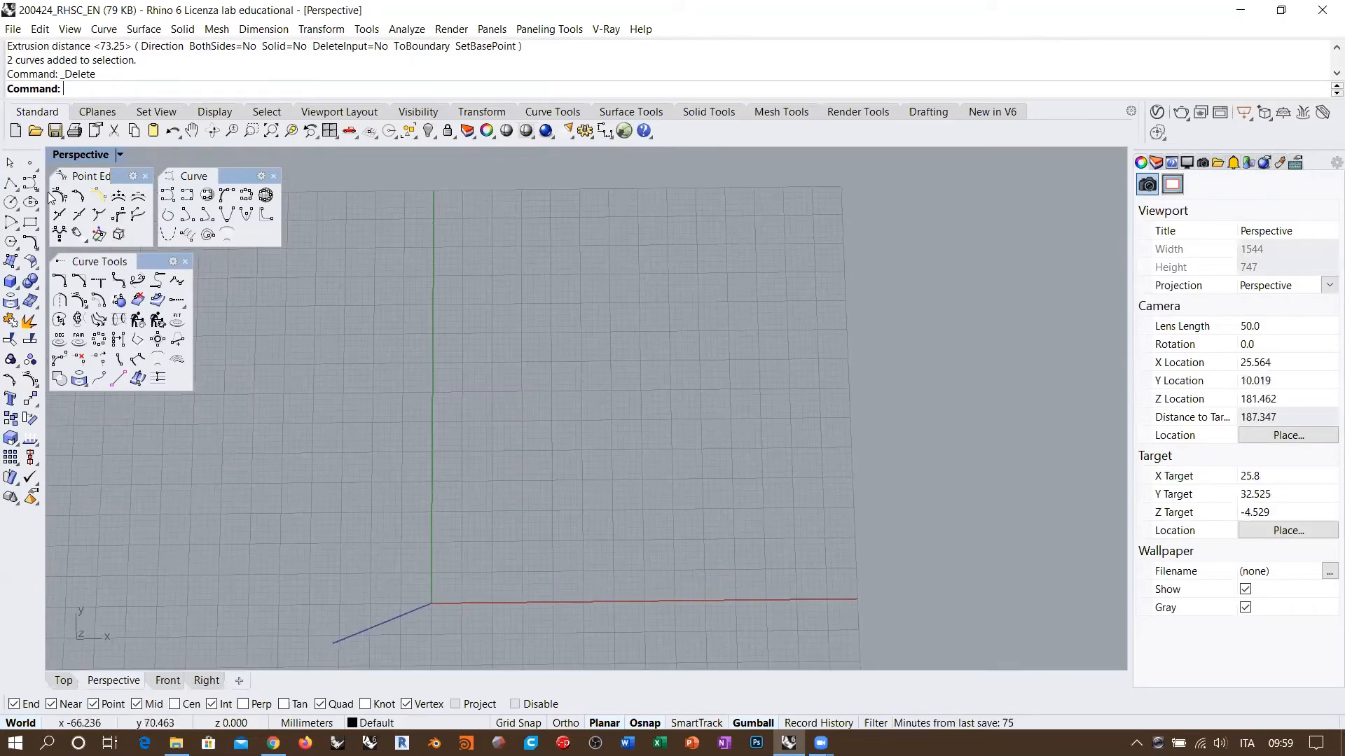
Draw a wavy degree-3 open curve with nine control points above the X axis in the Top view
click(77, 676)
right_drag(525, 338, 518, 369)
click(30, 184)
click(130, 458)
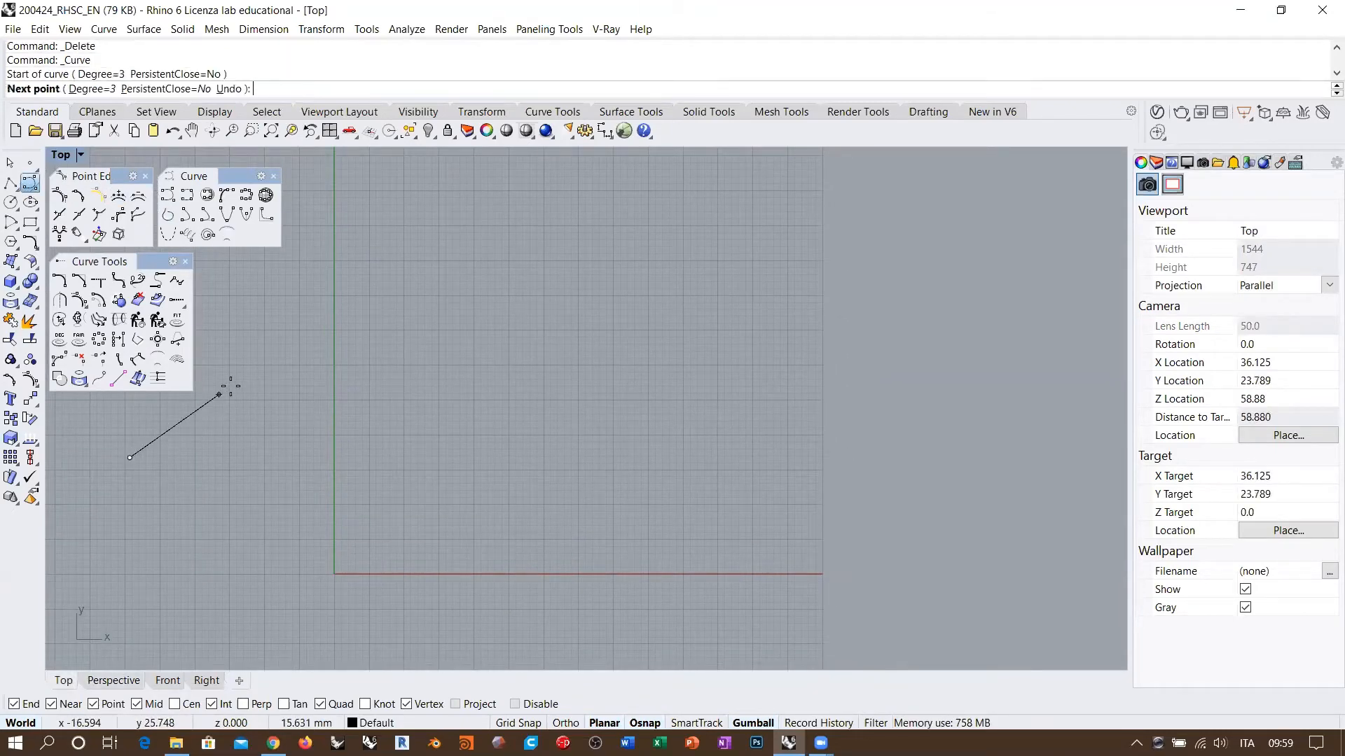
click(236, 384)
click(387, 352)
click(498, 385)
click(629, 450)
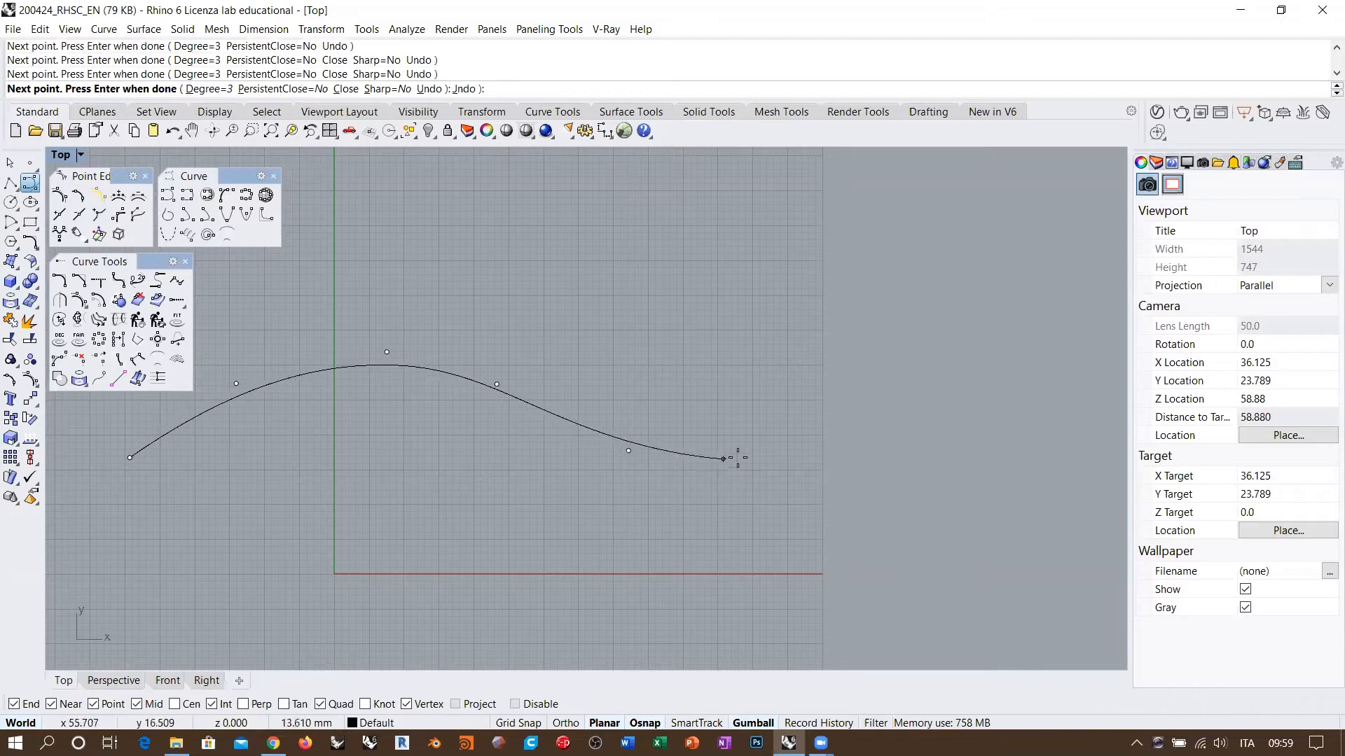
click(776, 449)
click(878, 394)
click(1105, 350)
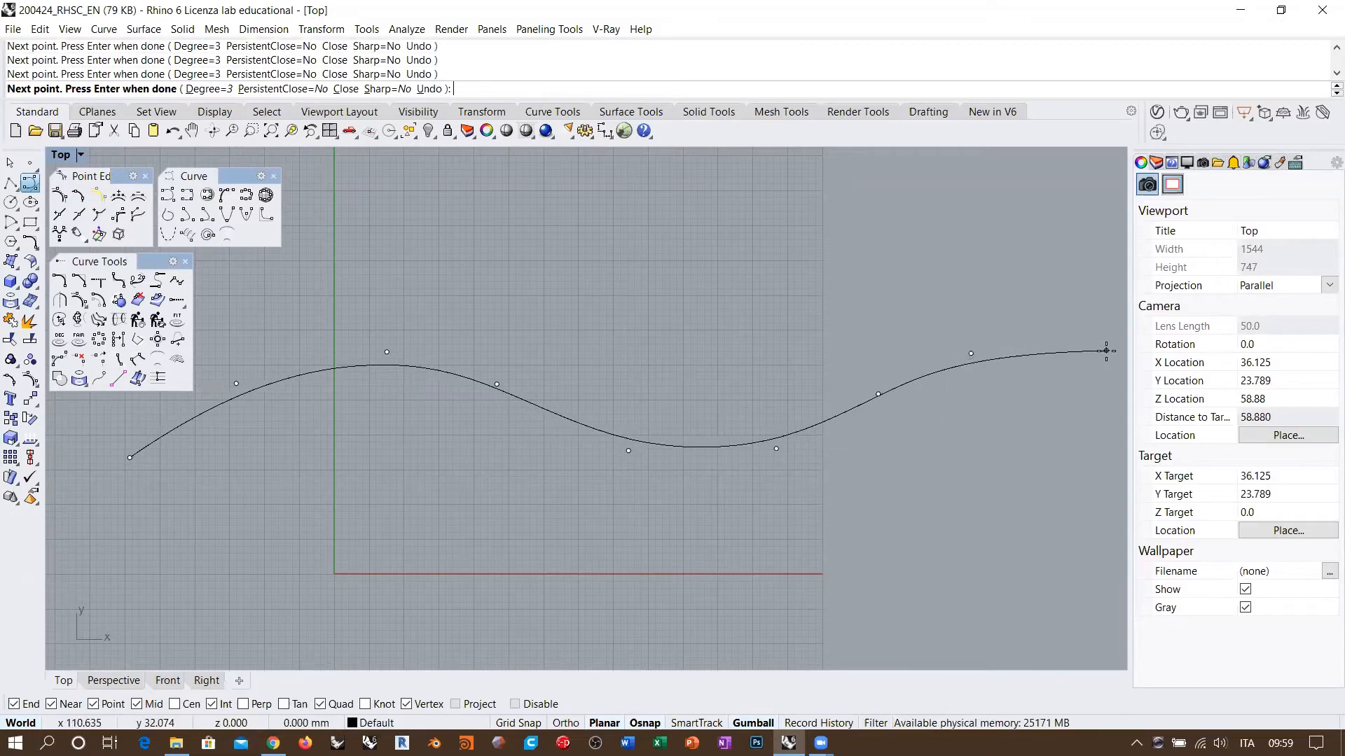
key(Return)
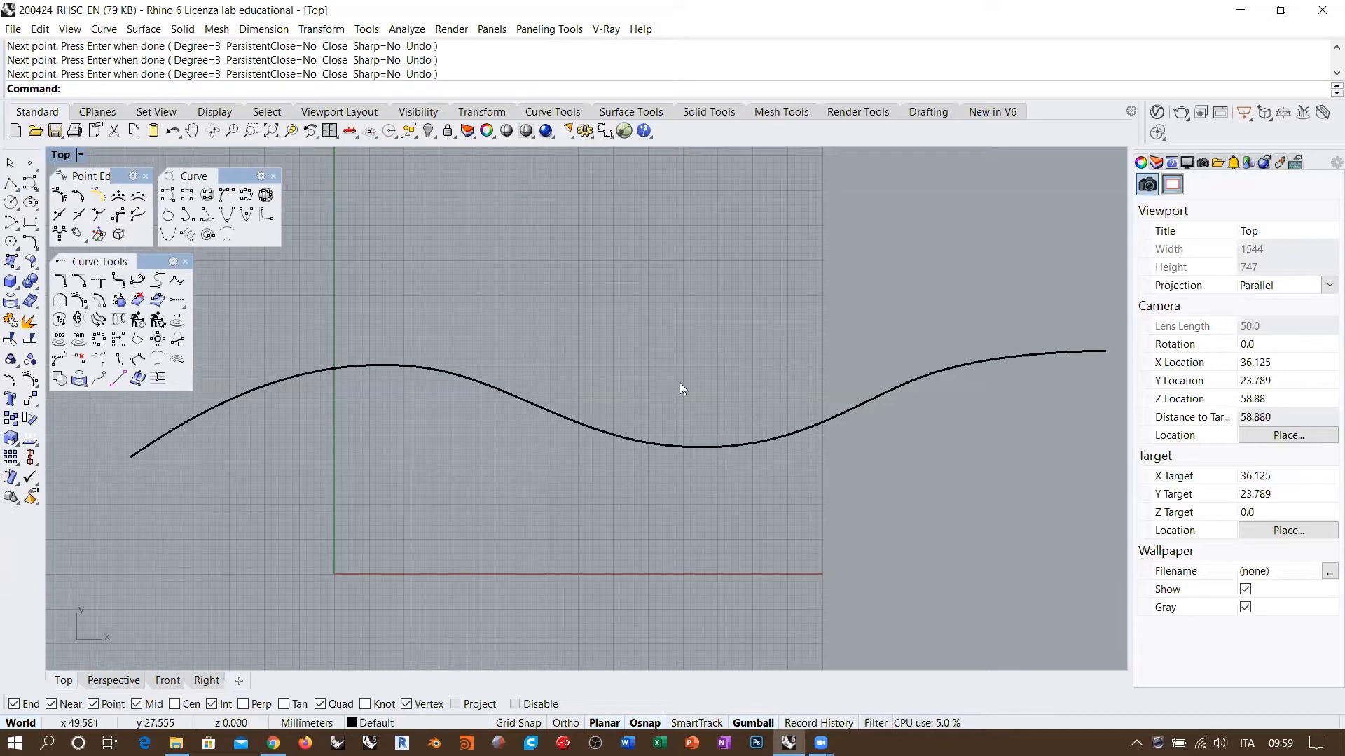
Draw a circle centred on the curve's descending stretch between its first crest and its trough
right_drag(679, 382, 656, 418)
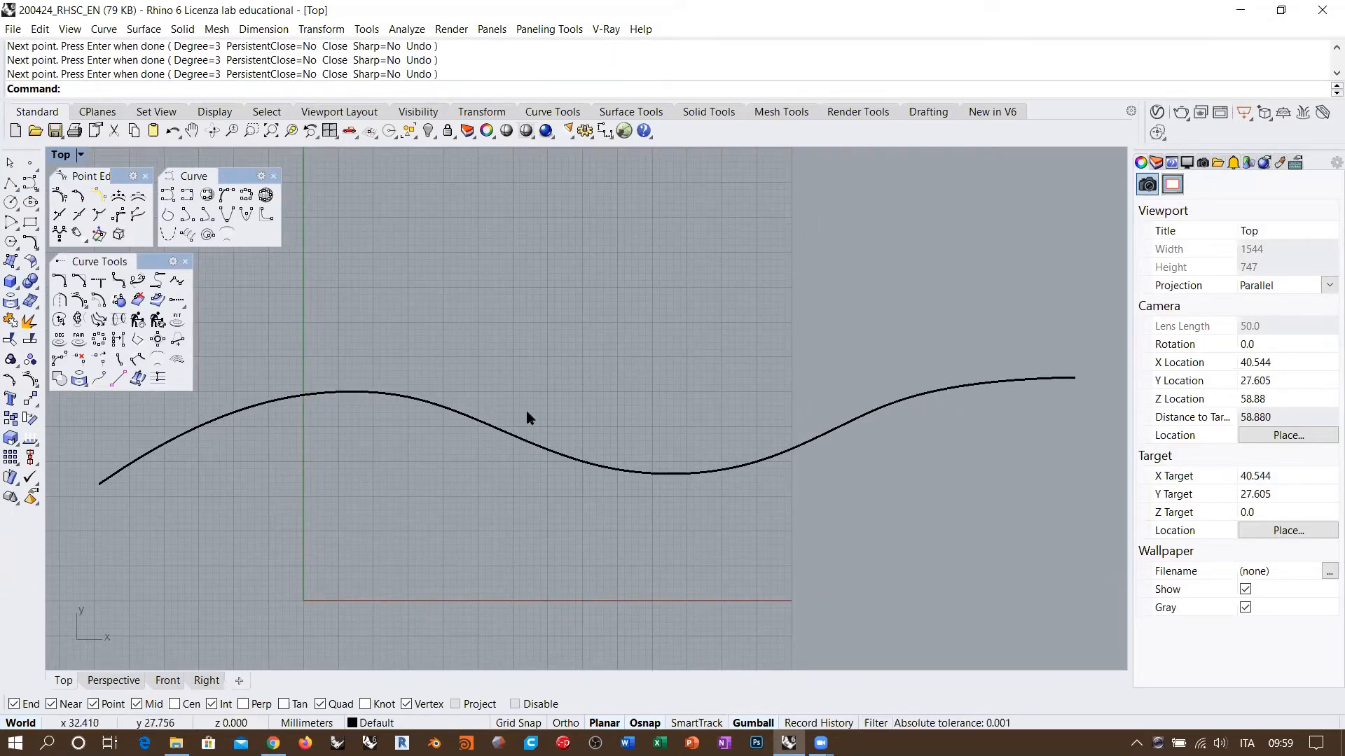
right_drag(545, 439, 535, 410)
click(10, 202)
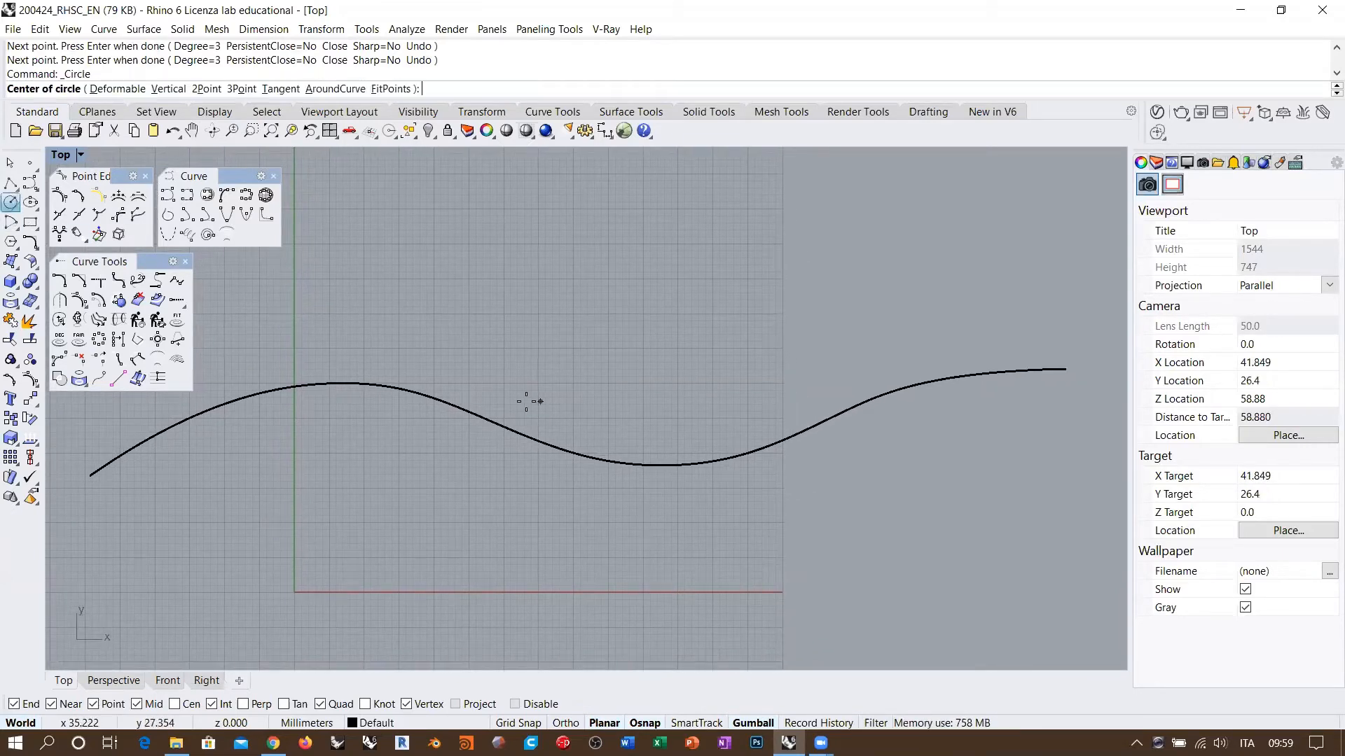
click(452, 405)
click(508, 494)
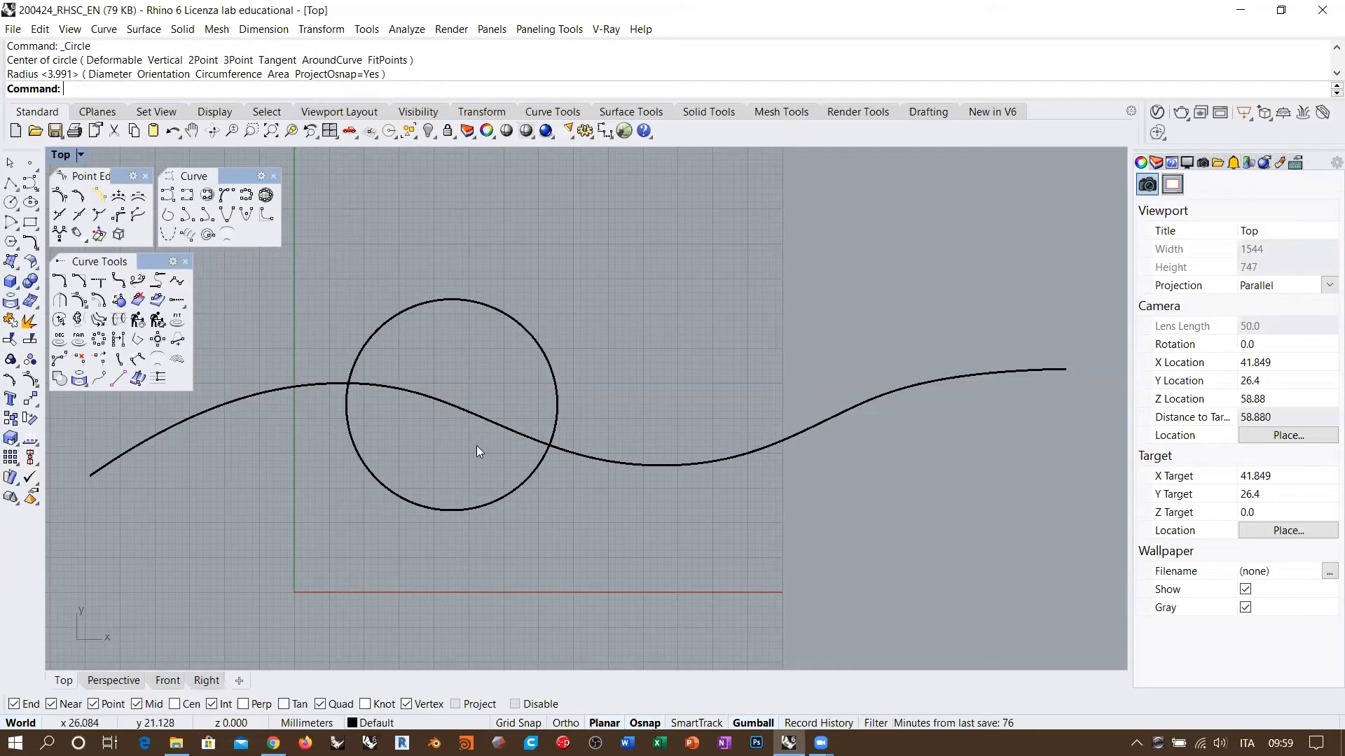
Examine the curve's groups of four consecutive control points, selecting the third to sixth and shifting the selection to the fourth to seventh
click(488, 422)
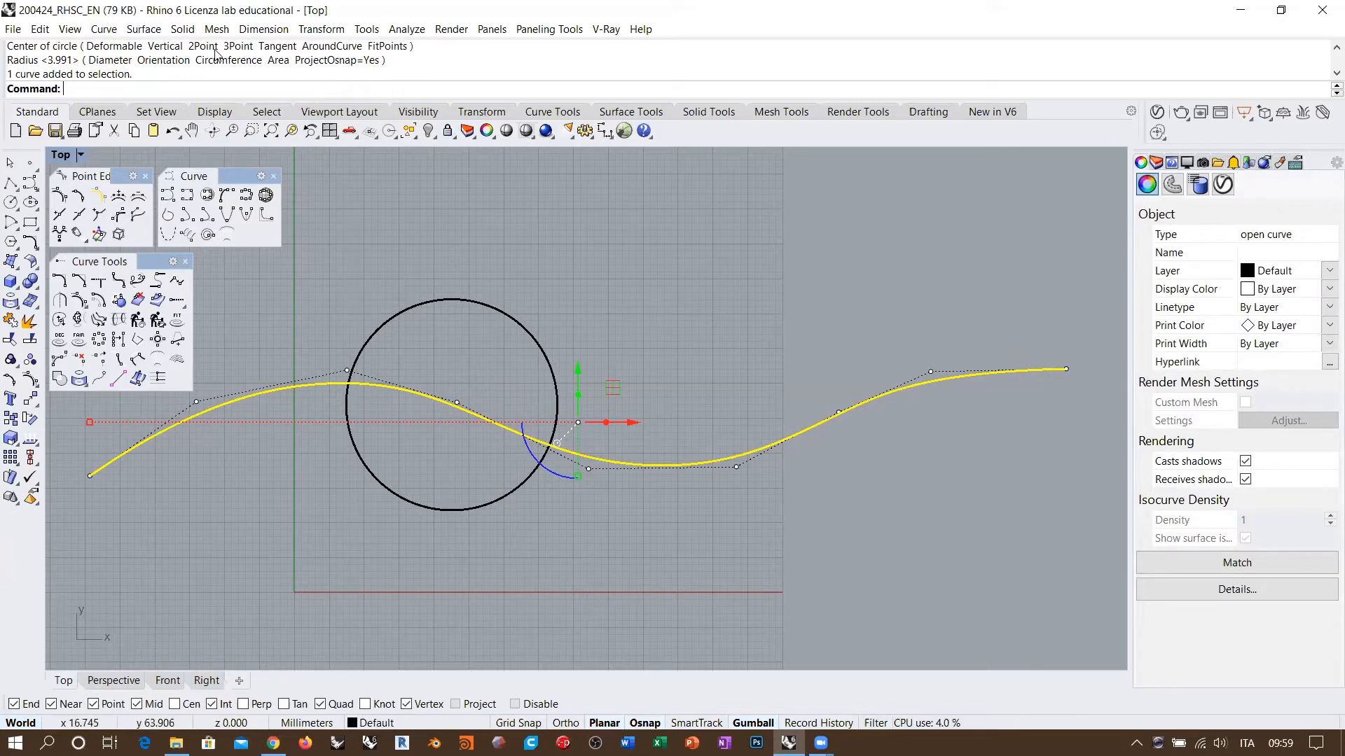
drag(331, 342, 773, 550)
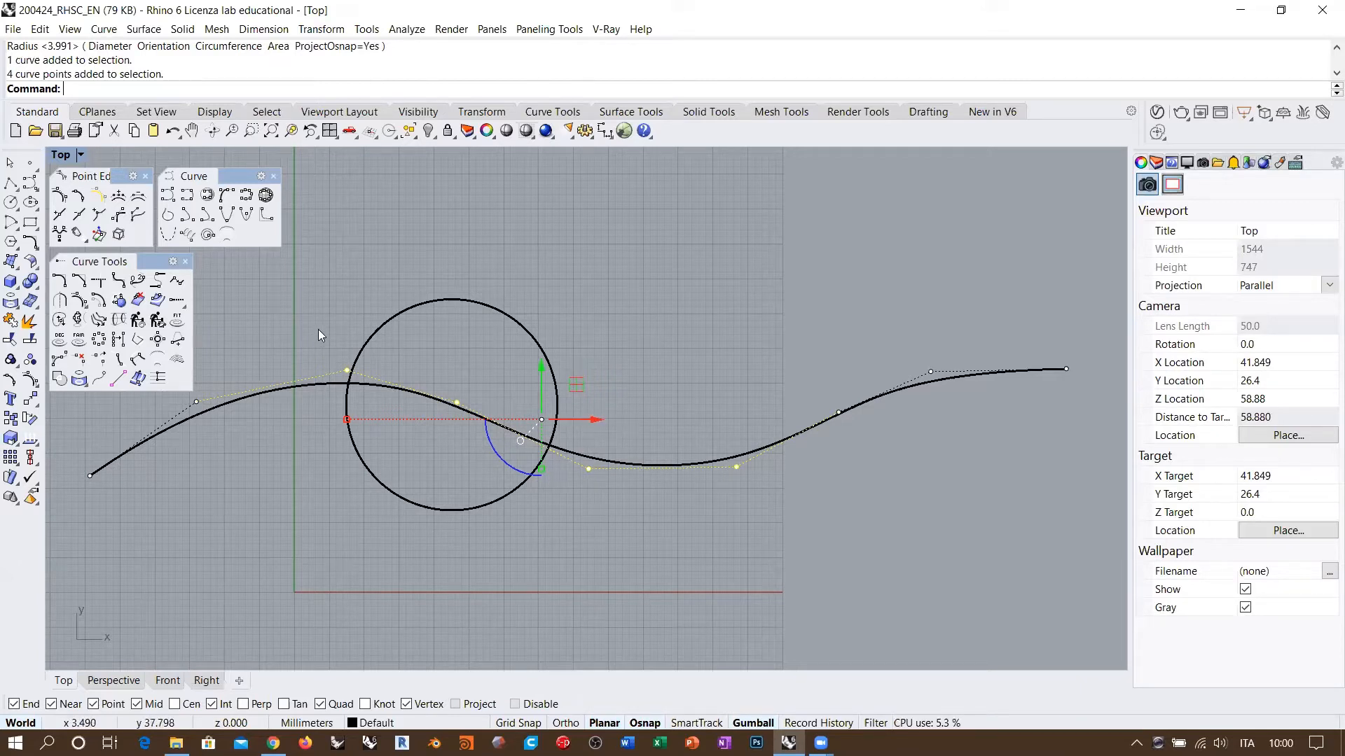
ctrl+drag(320, 329, 381, 428)
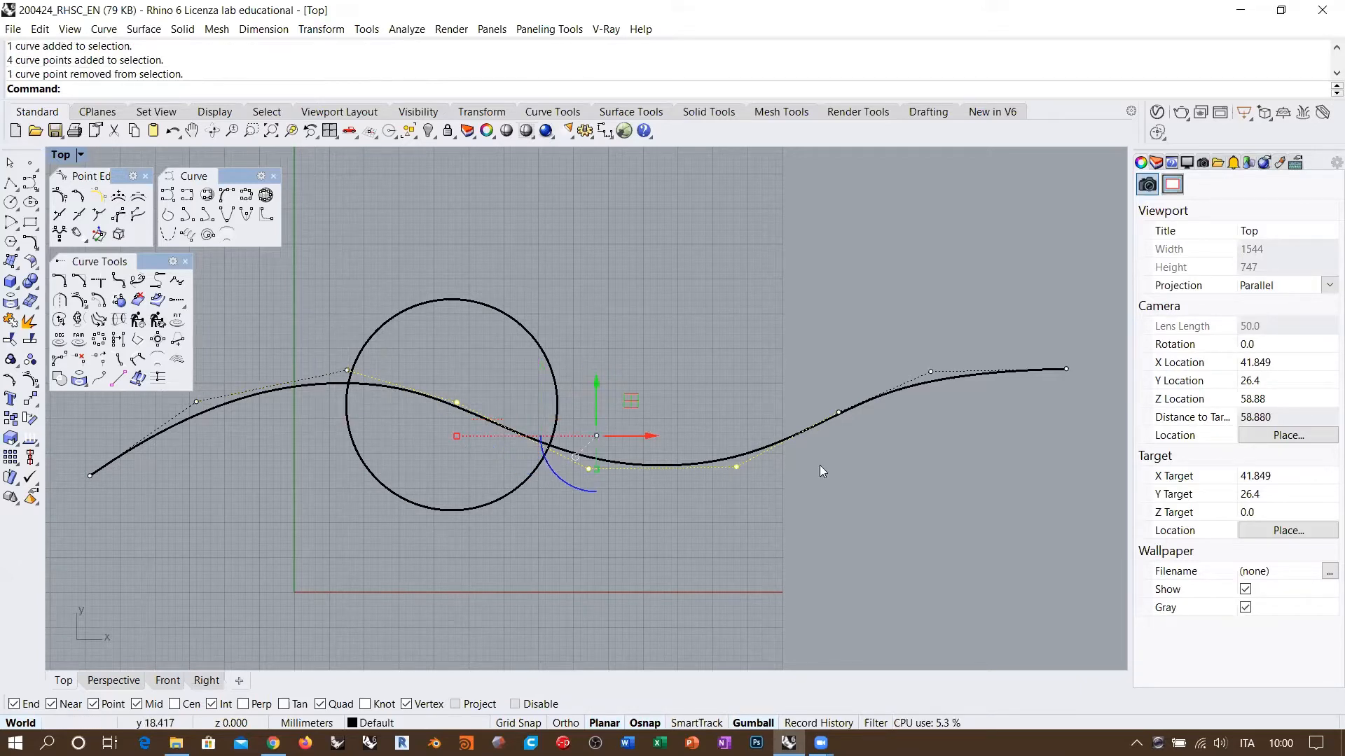
shift+drag(808, 456, 853, 388)
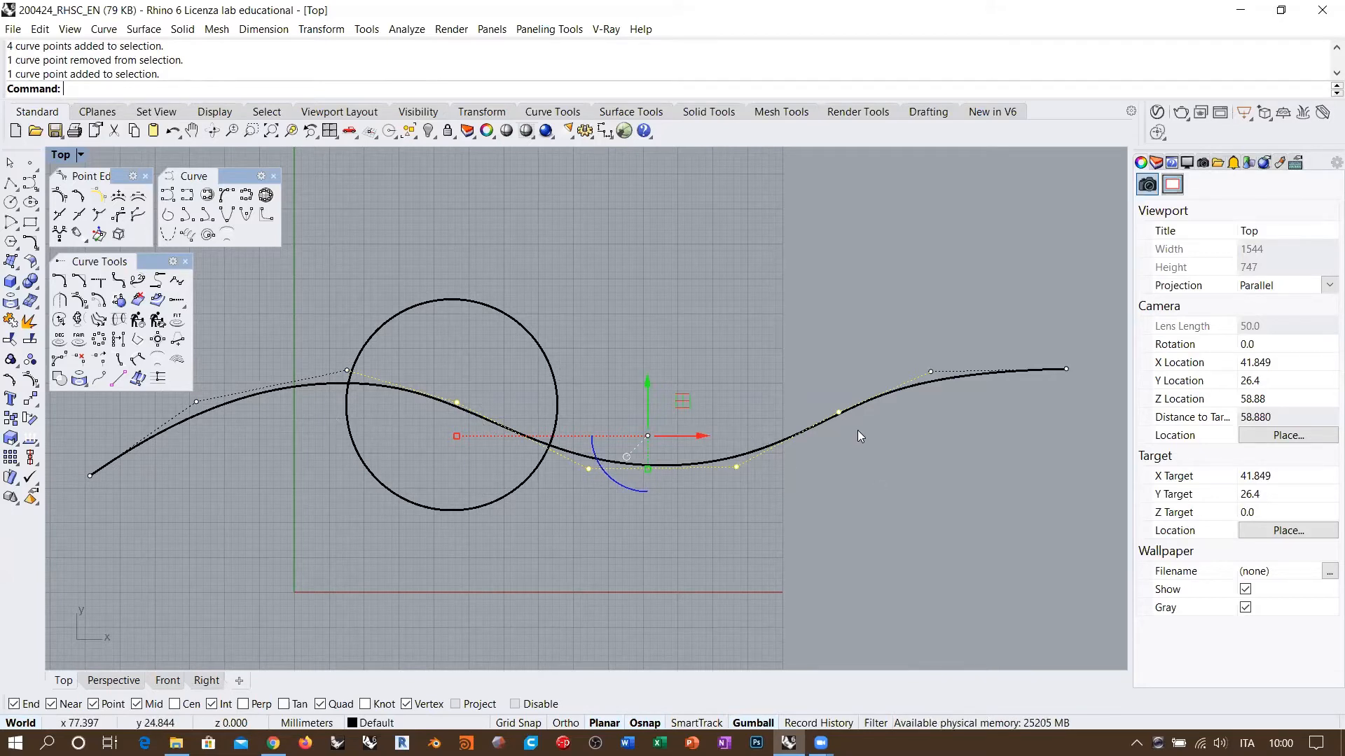
Try moving the curve's sixth control point and, separately, its fifth one slightly down and inward, undoing each move
click(769, 432)
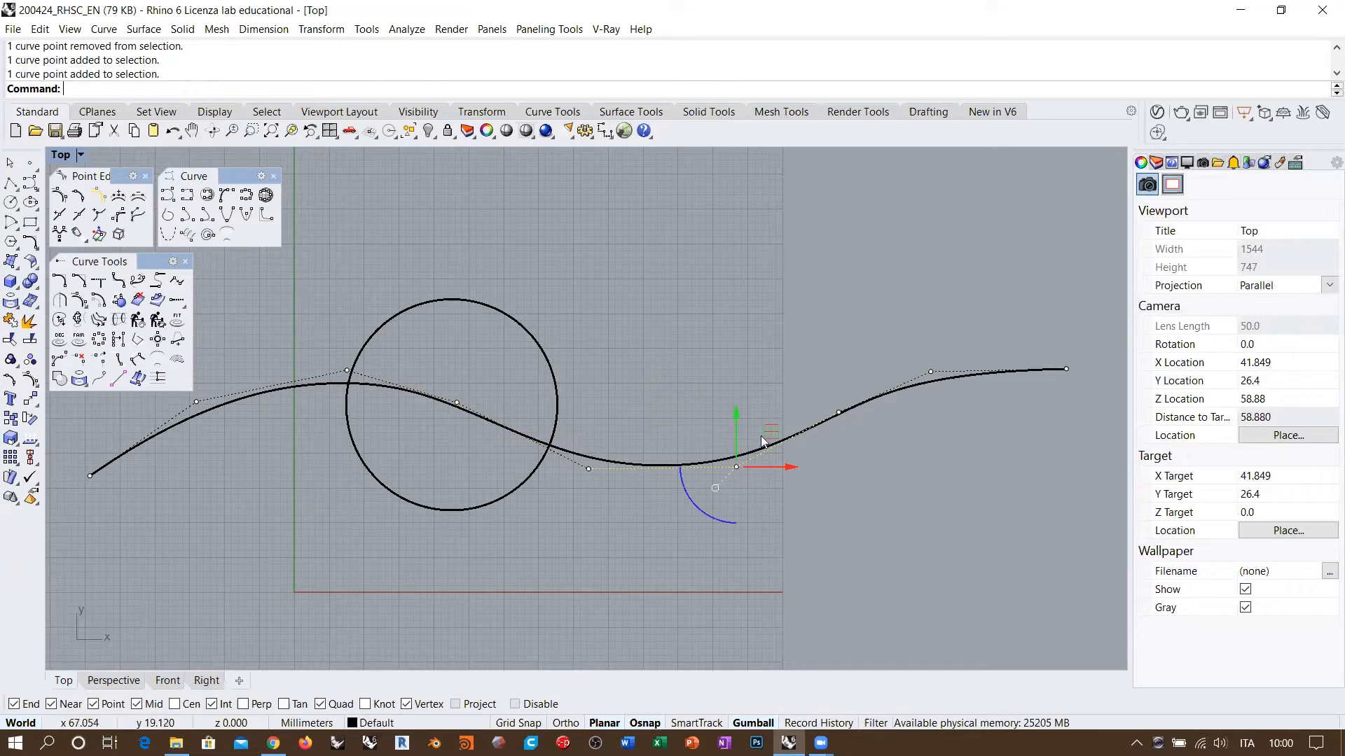
mouse_move(769, 432)
mouse_down()
mouse_move(706, 205)
mouse_move(769, 420)
mouse_move(781, 595)
mouse_move(714, 392)
mouse_move(750, 395)
mouse_move(770, 490)
mouse_move(760, 448)
mouse_up()
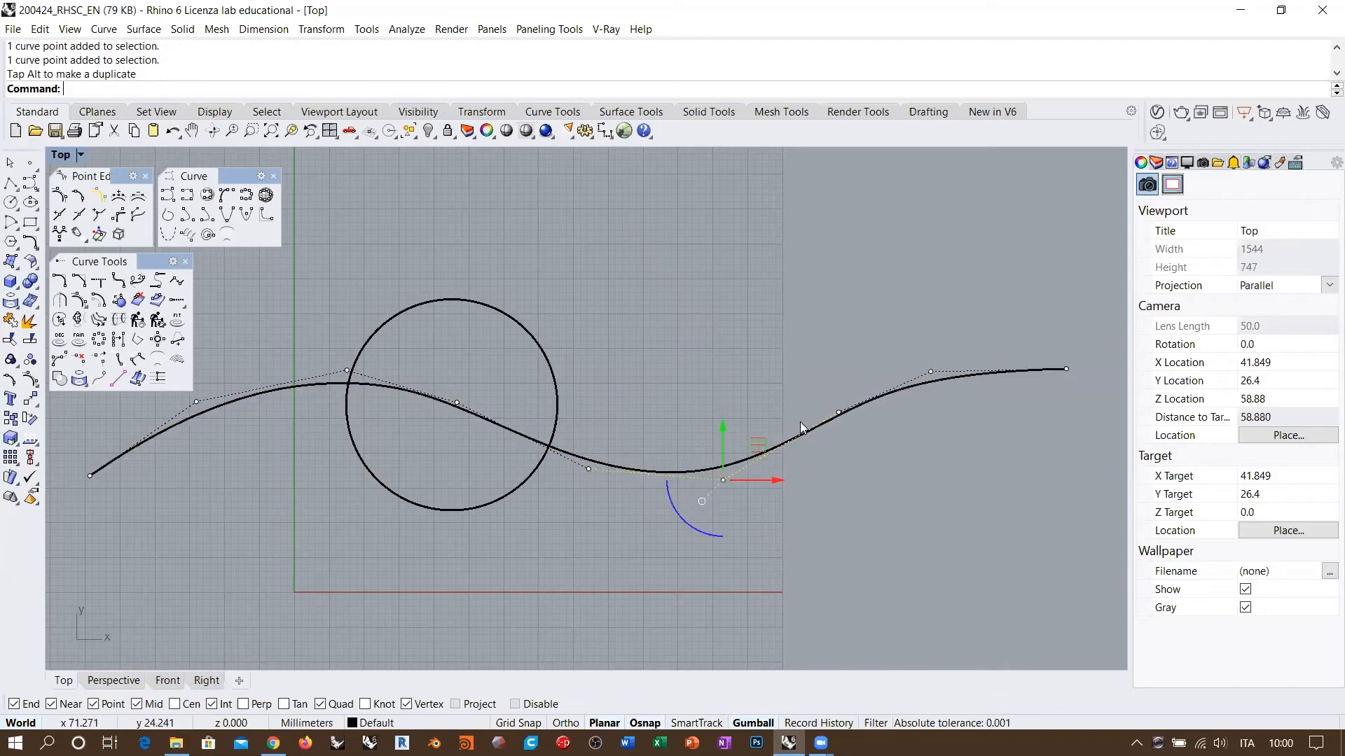
key(ctrl+z)
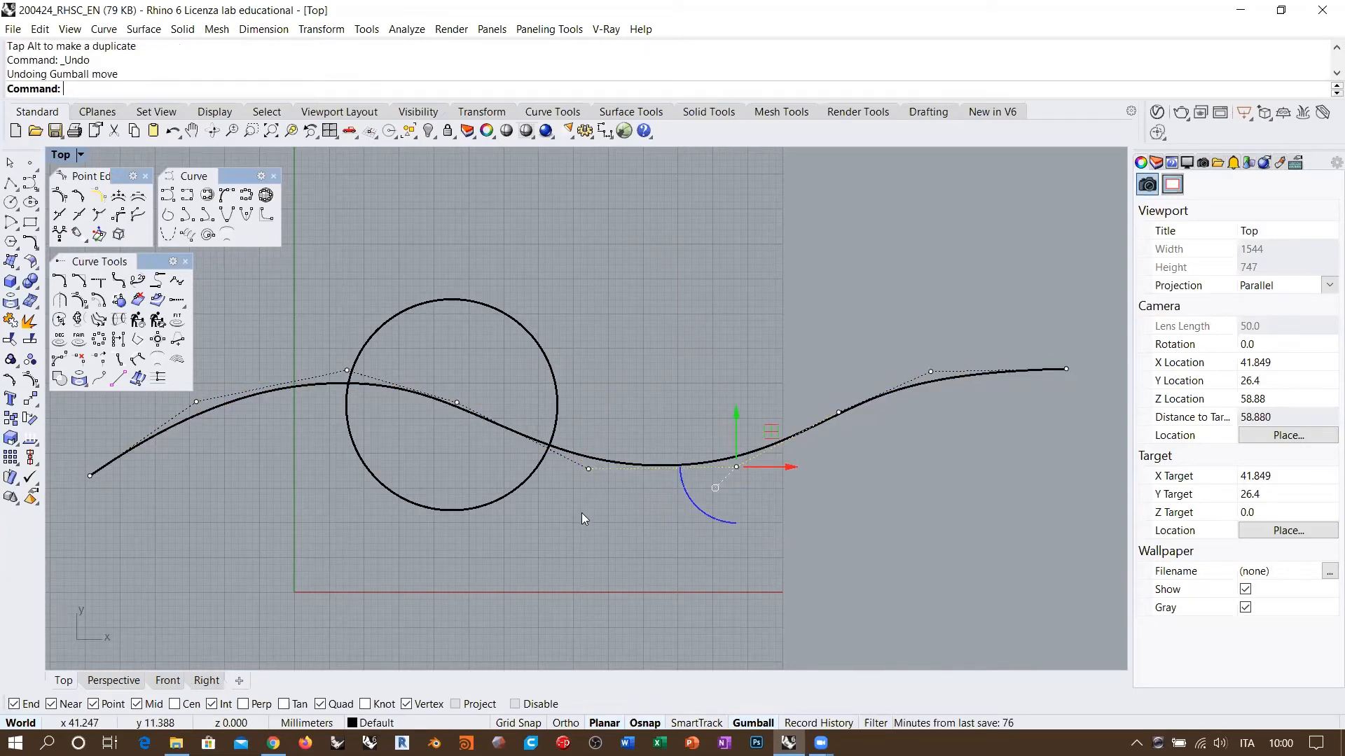
click(588, 468)
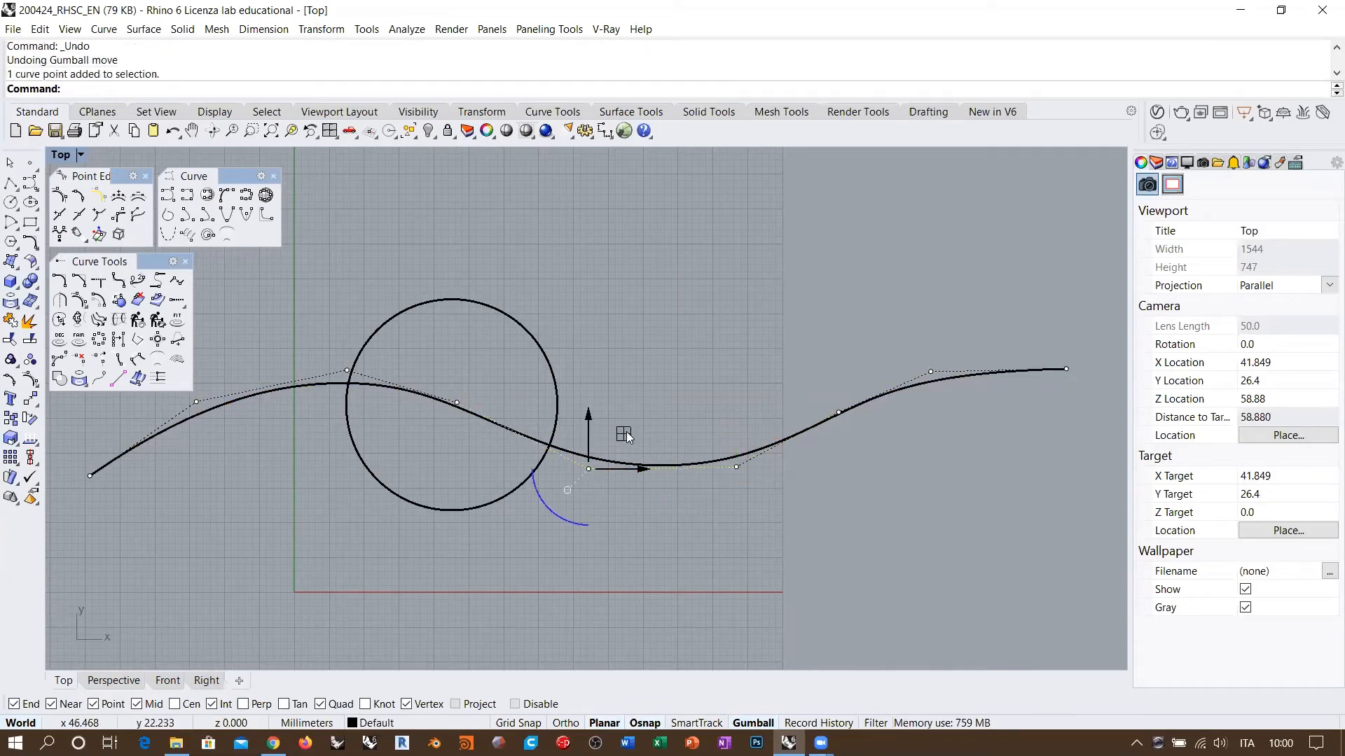
drag(626, 429, 574, 491)
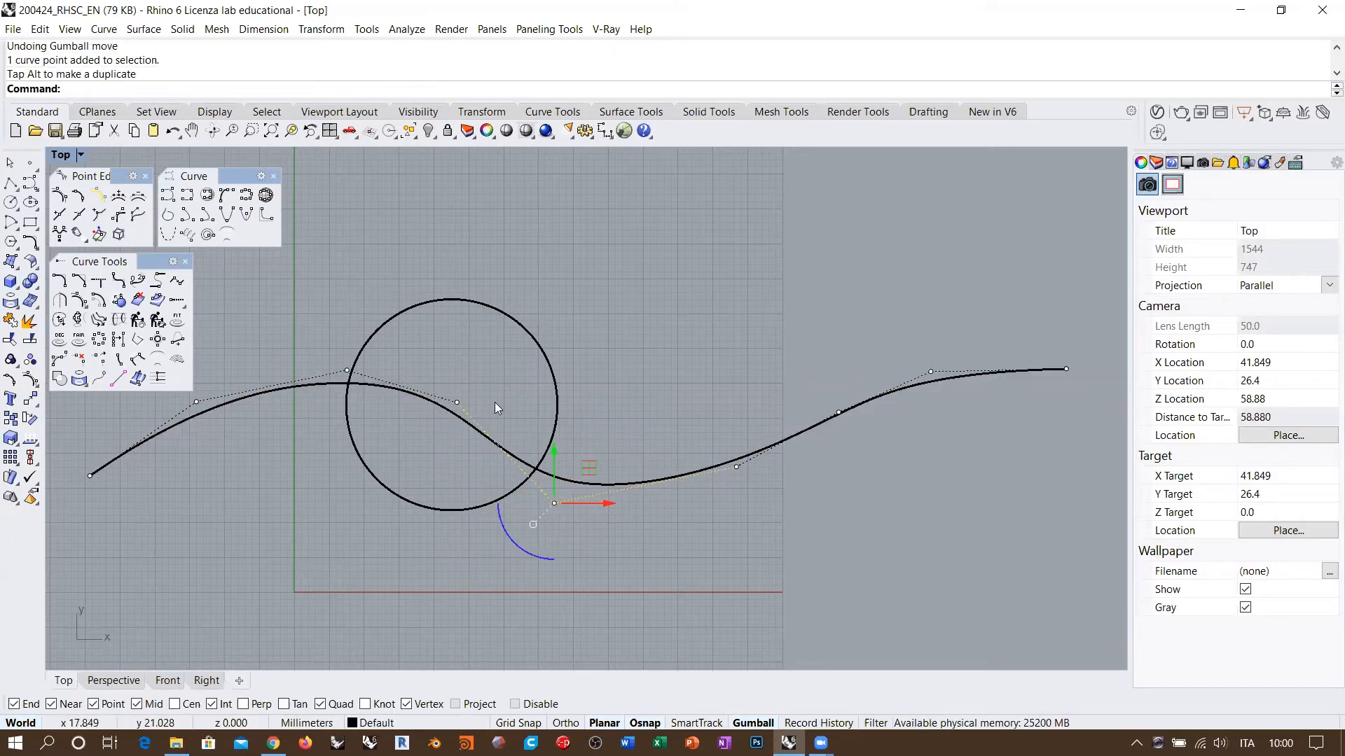
key(ctrl+z)
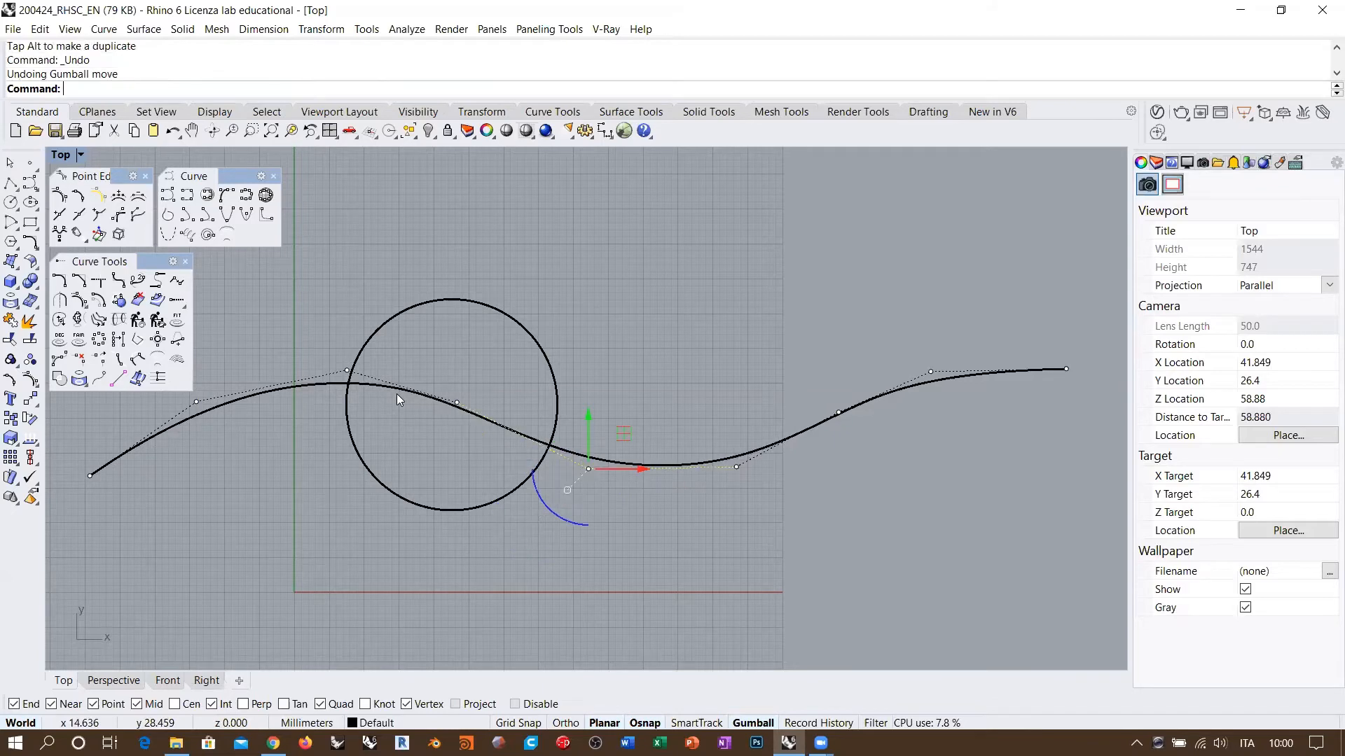
Select the whole wavy curve with its control points displayed
click(471, 413)
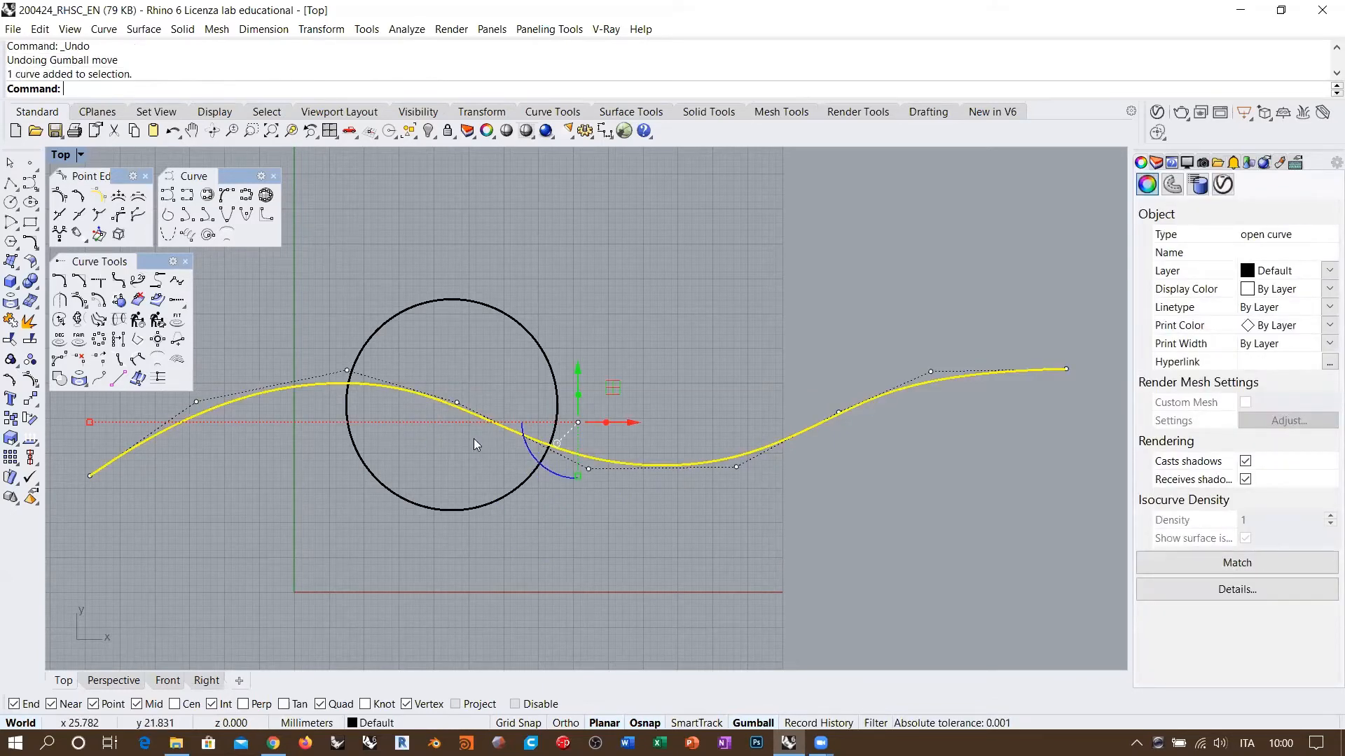
right_drag(473, 444, 527, 454)
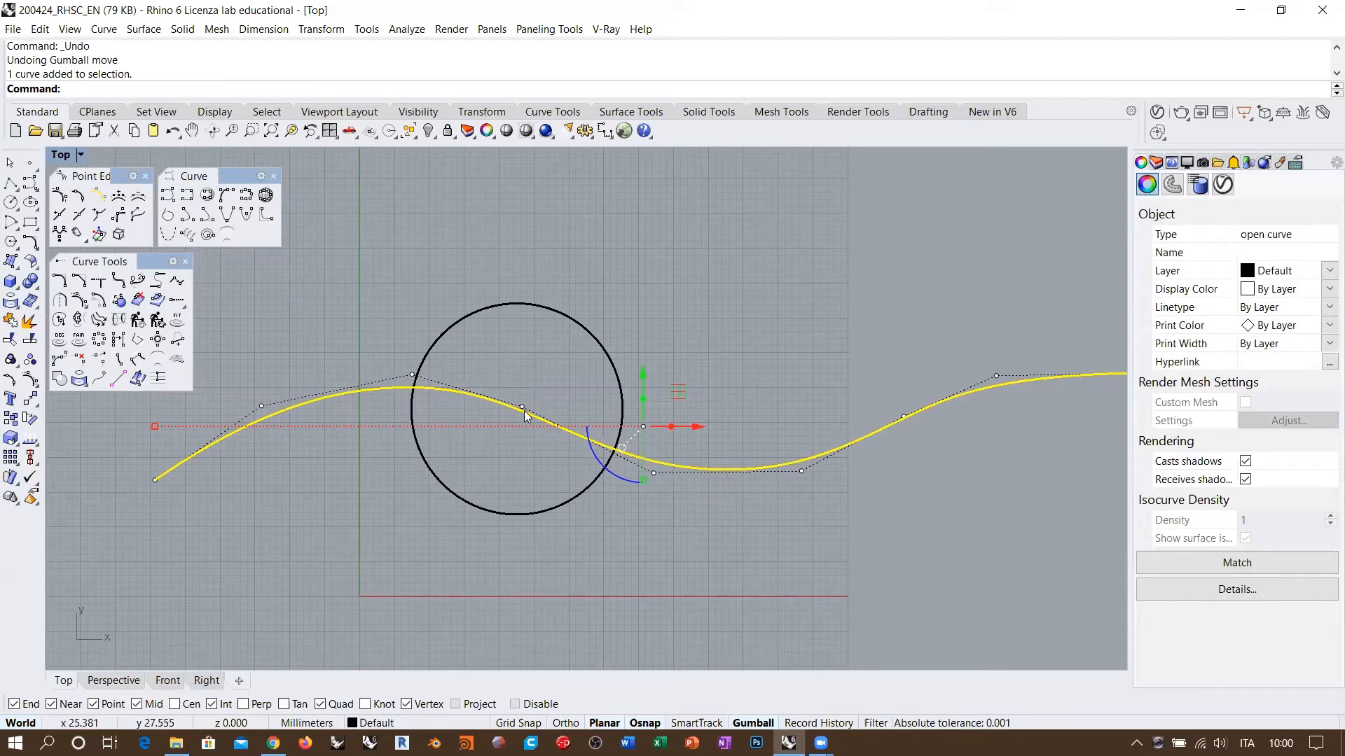
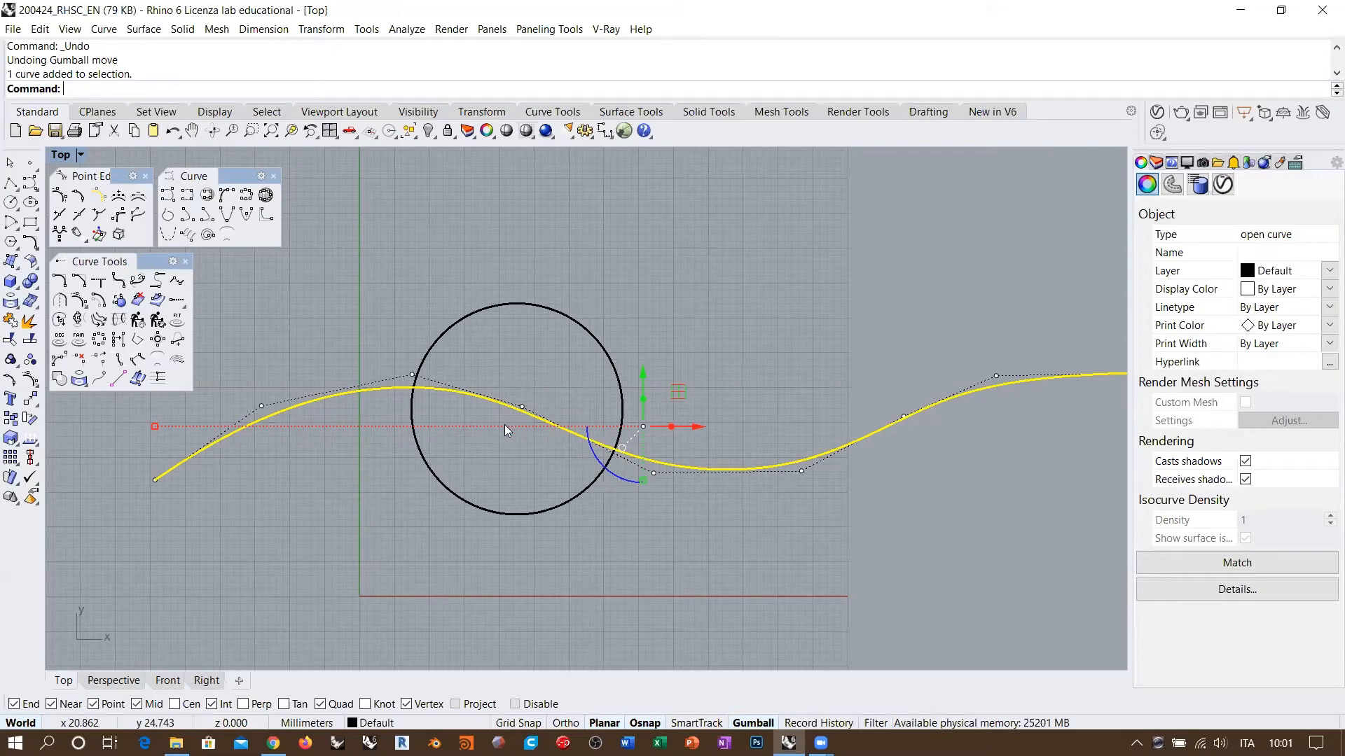
right_drag(543, 432, 508, 448)
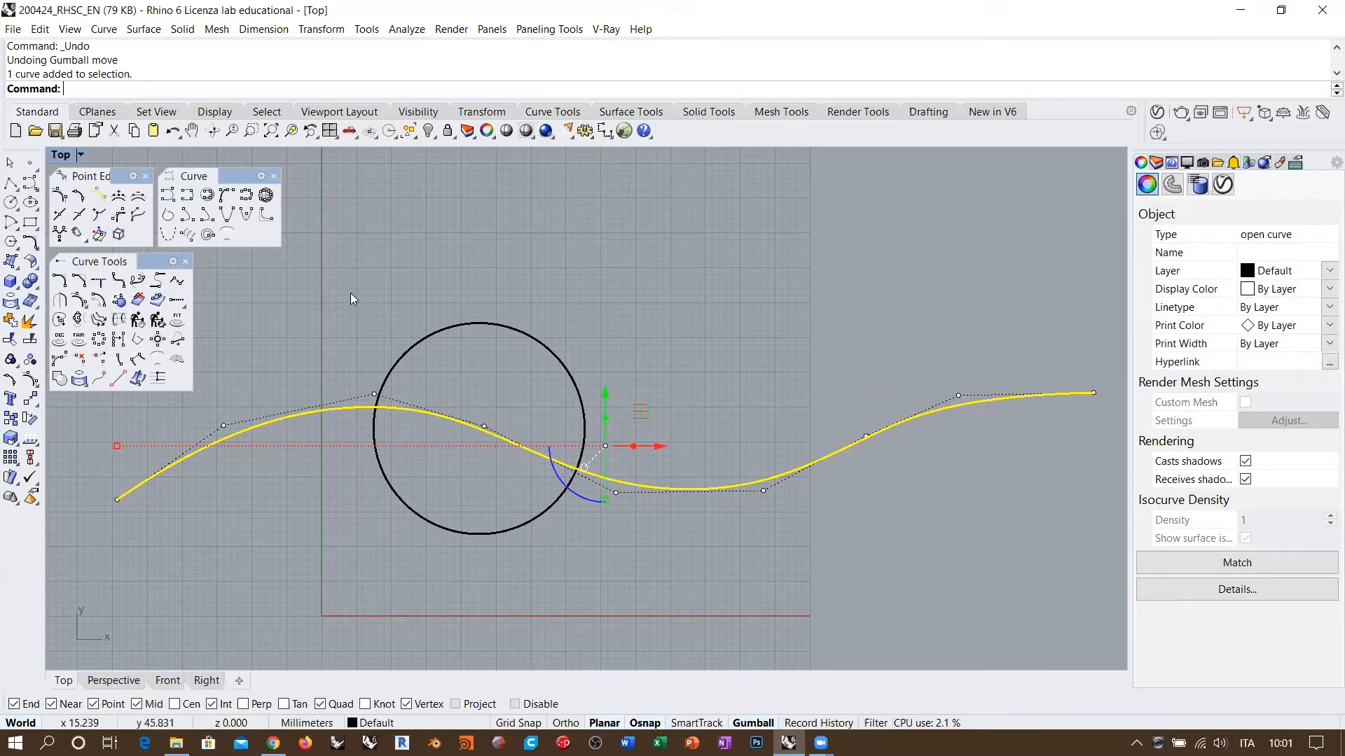
Close the floating Curve Tools and Curve toolbars and reposition the Point Editing toolbar over the drawing area
click(185, 261)
click(273, 176)
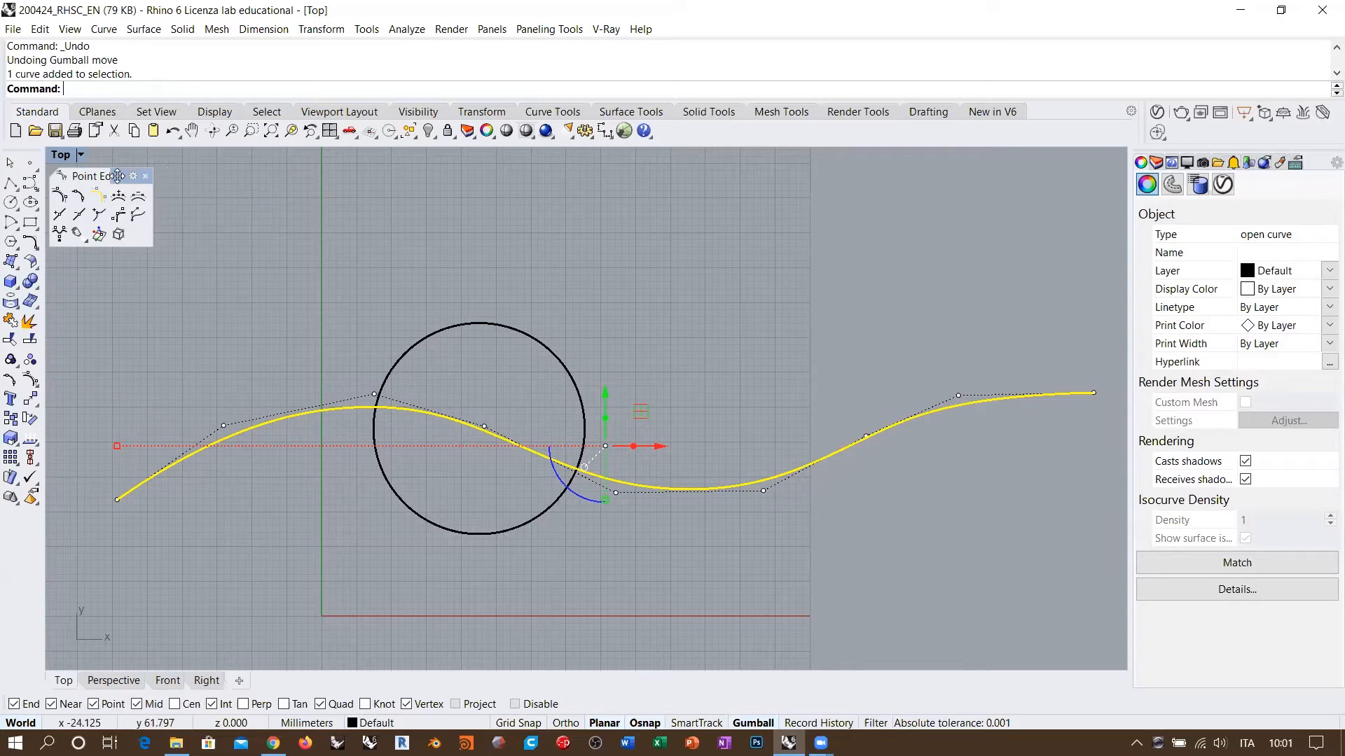
drag(118, 177, 211, 270)
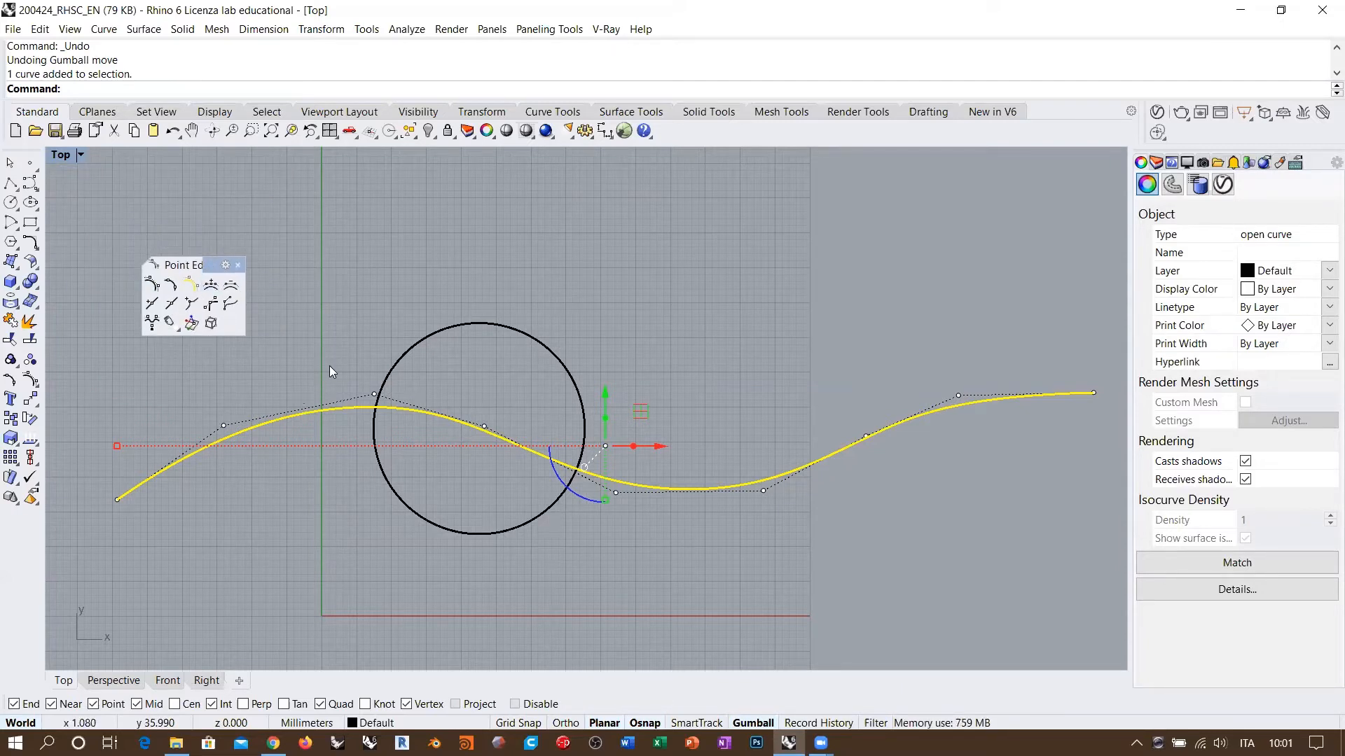
Examine the wavy curve's control points around the circle and look over the earlier example curves beside the grid
scroll(451, 448, up, 6)
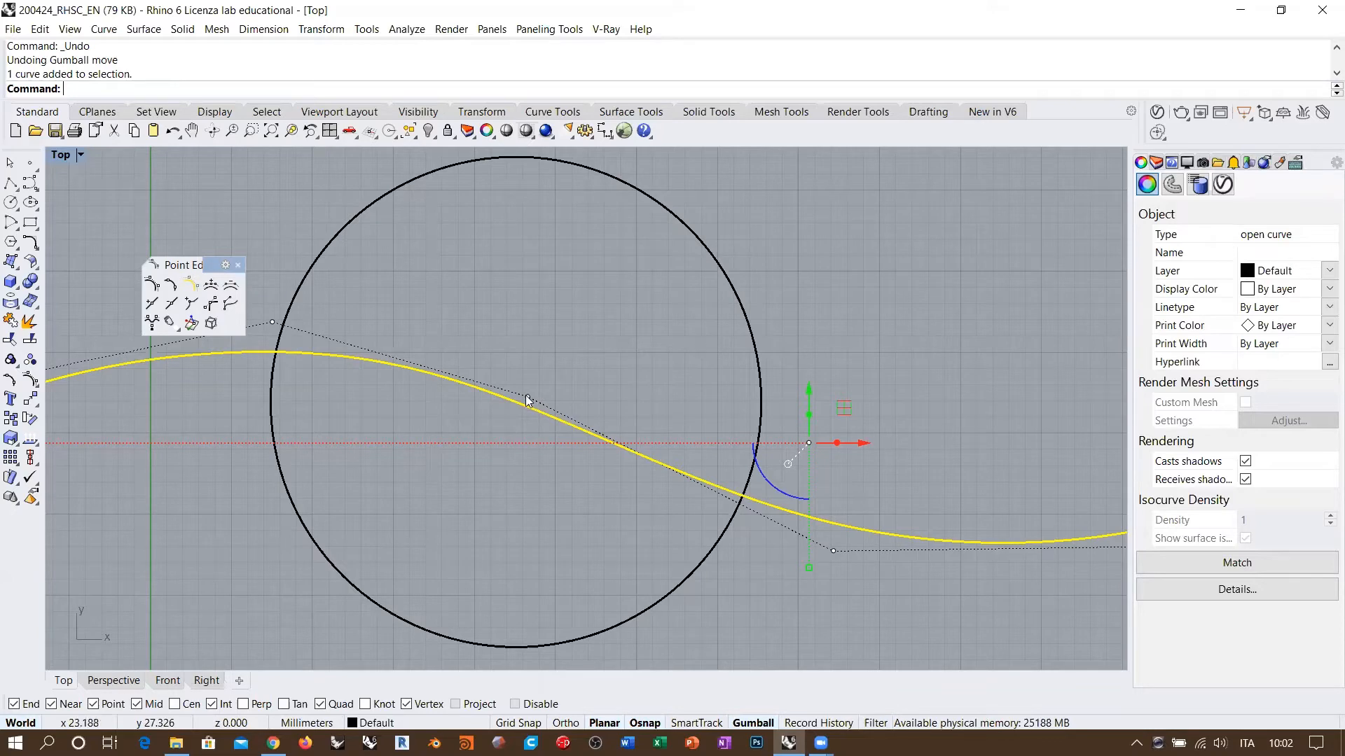
scroll(863, 383, down, 10)
right_drag(675, 408, 741, 502)
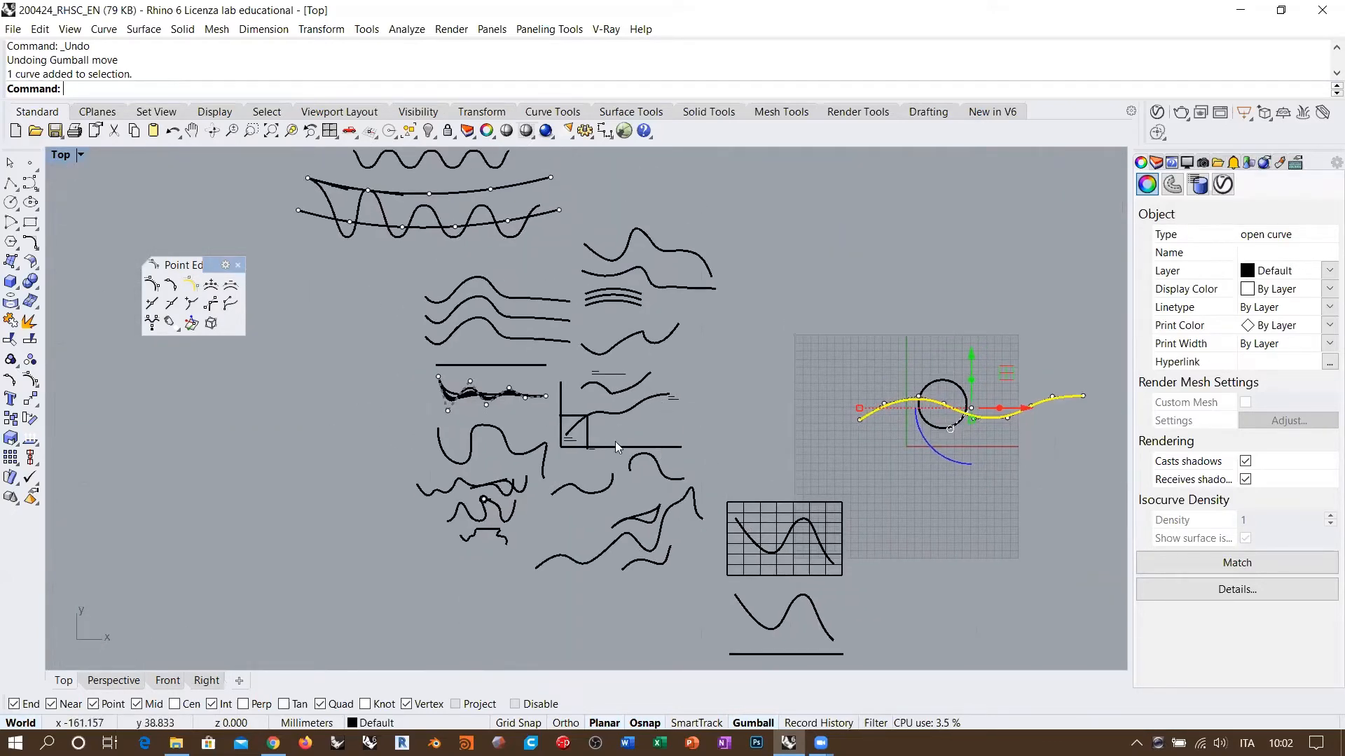
scroll(461, 514, up, 5)
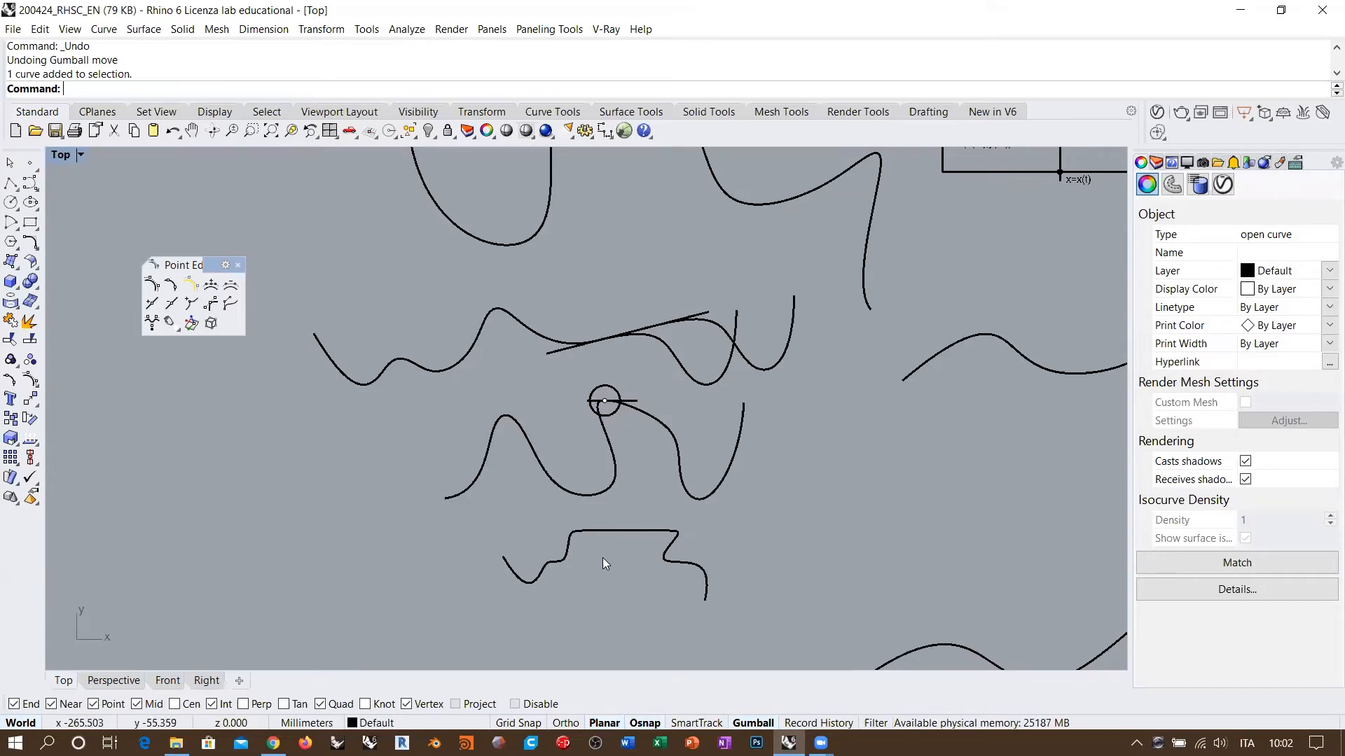
scroll(315, 490, down, 15)
right_drag(736, 401, 655, 450)
scroll(630, 441, up, 12)
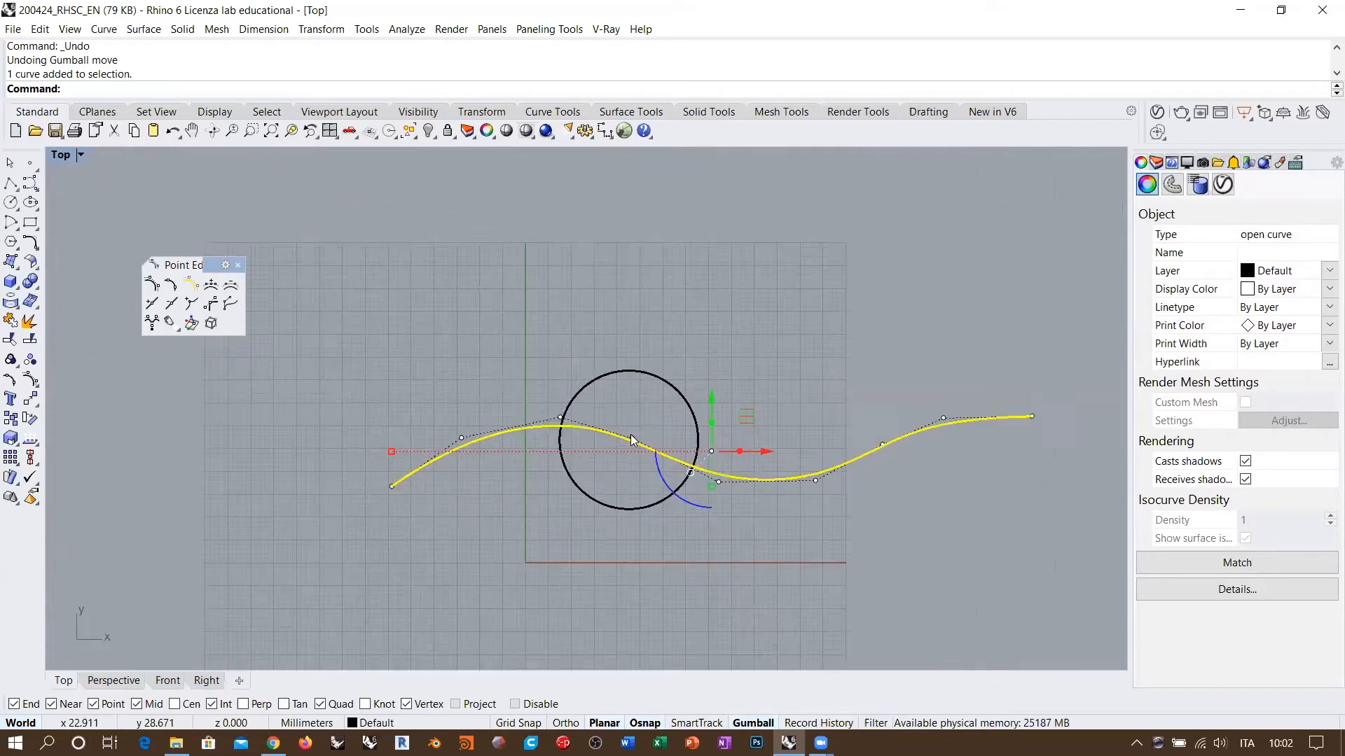
scroll(631, 440, up, 6)
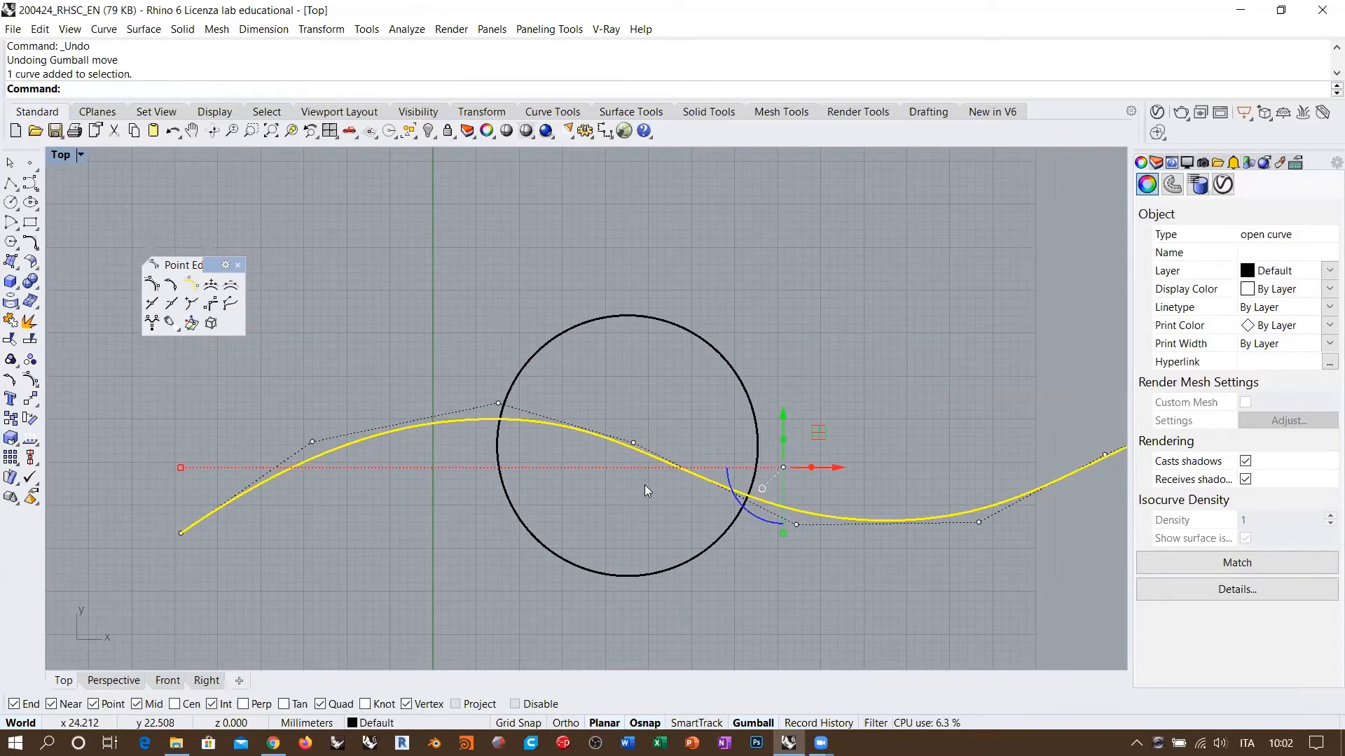
scroll(645, 484, up, 3)
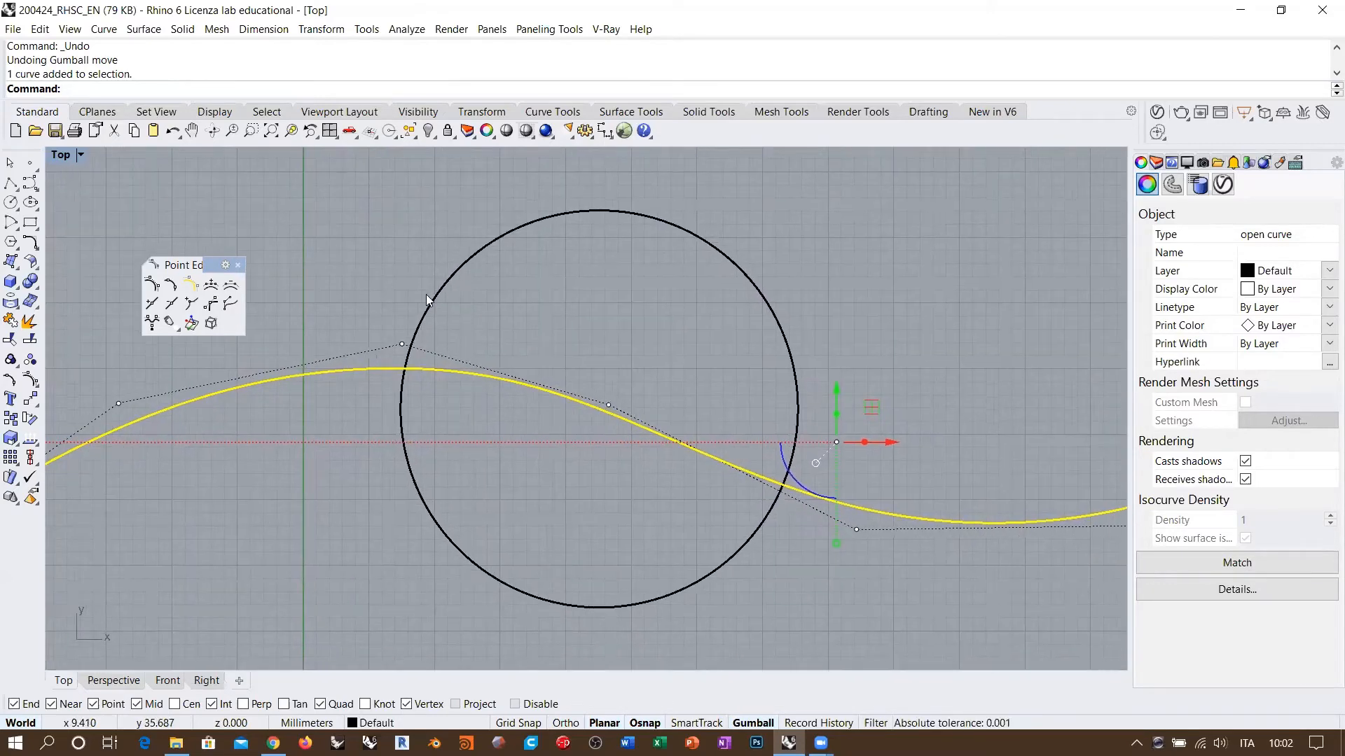
drag(204, 261, 215, 229)
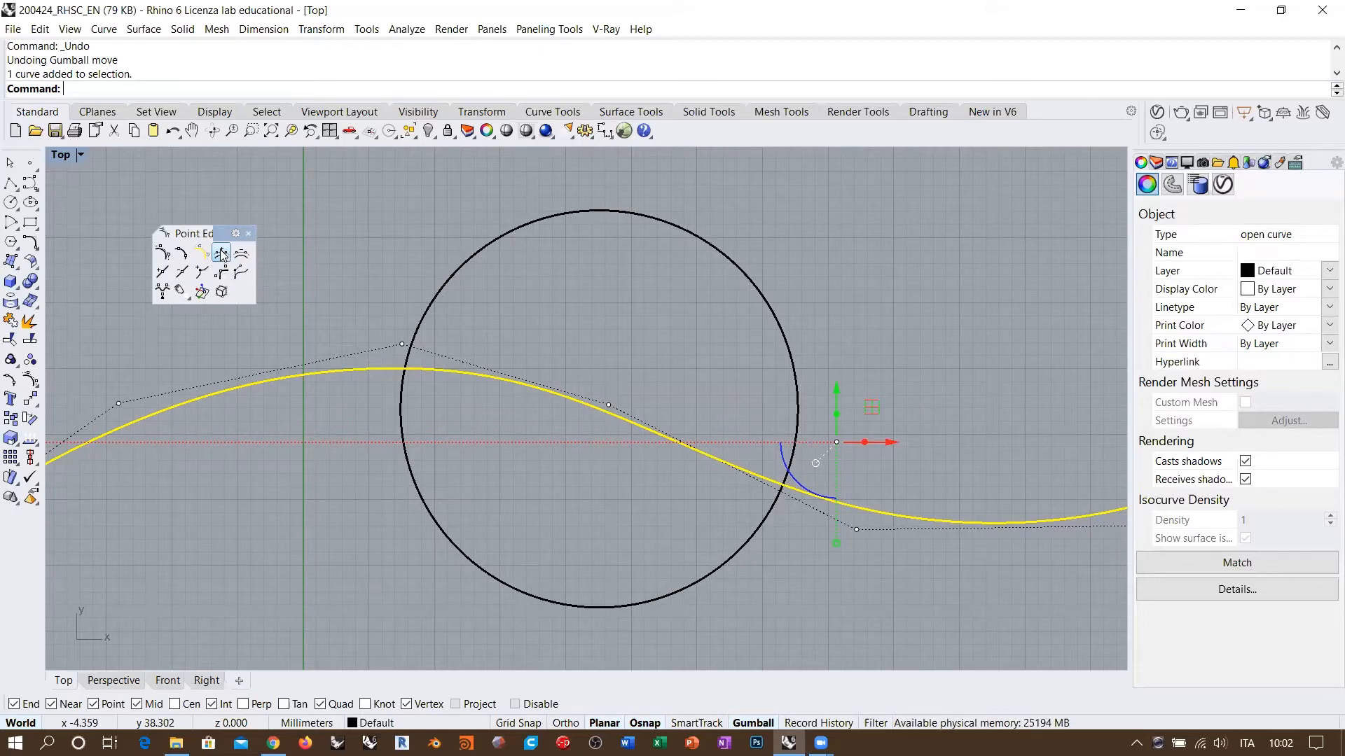
scroll(923, 423, down, 10)
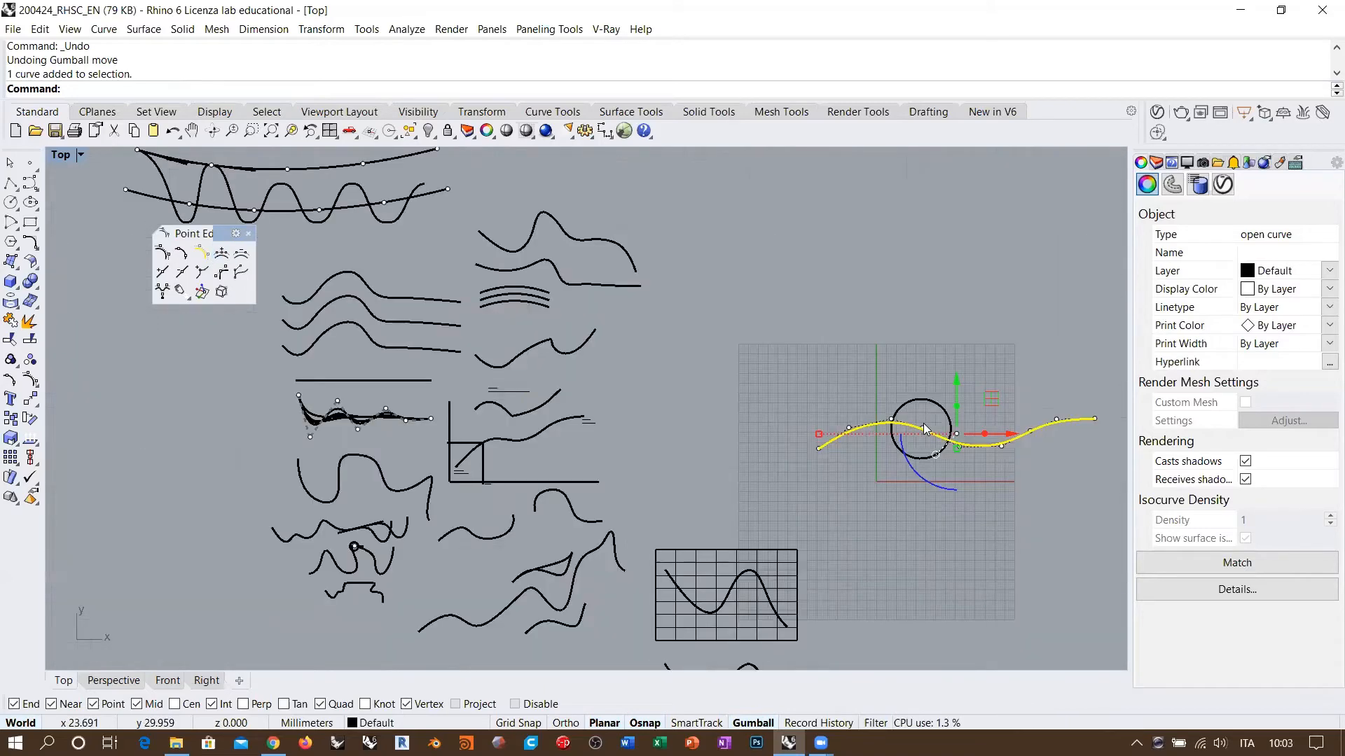
Select the repeating wave curve above the two shallow arcs to examine the distribution of its control points
scroll(593, 344, up, 6)
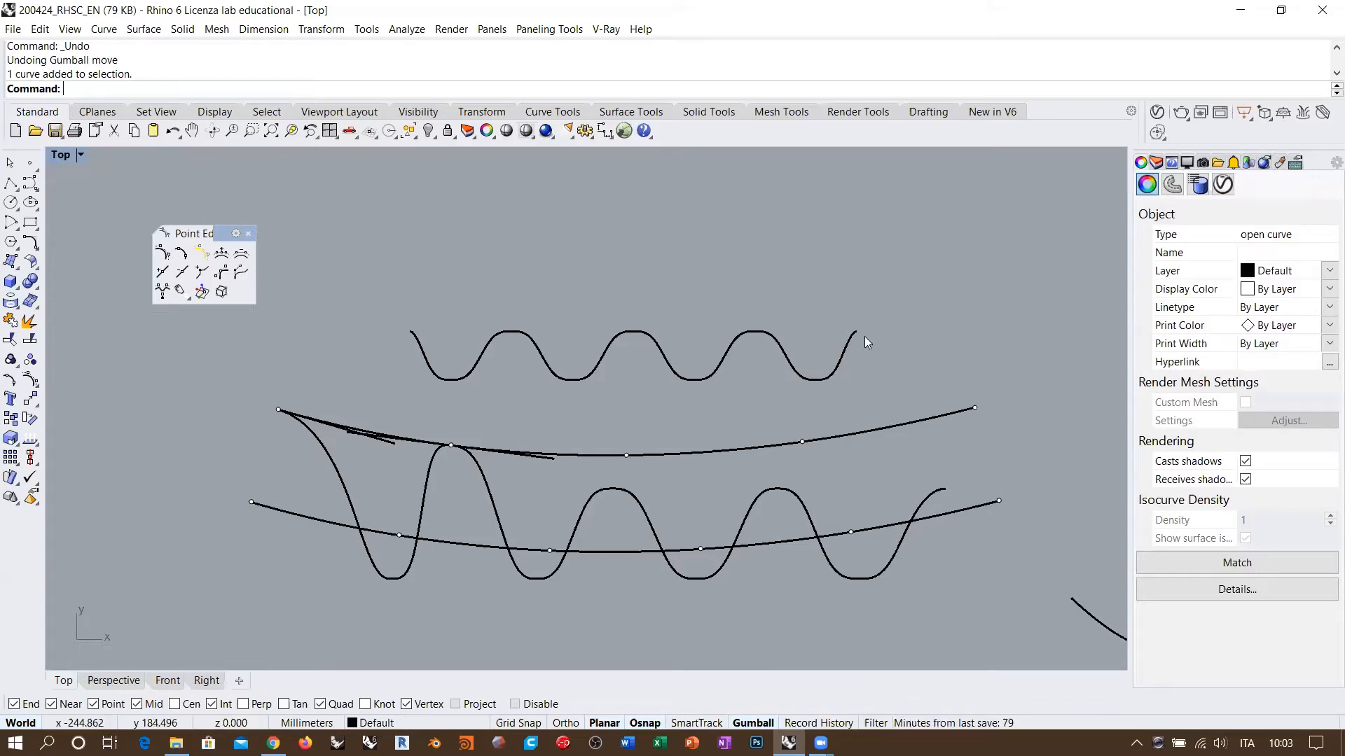
click(843, 356)
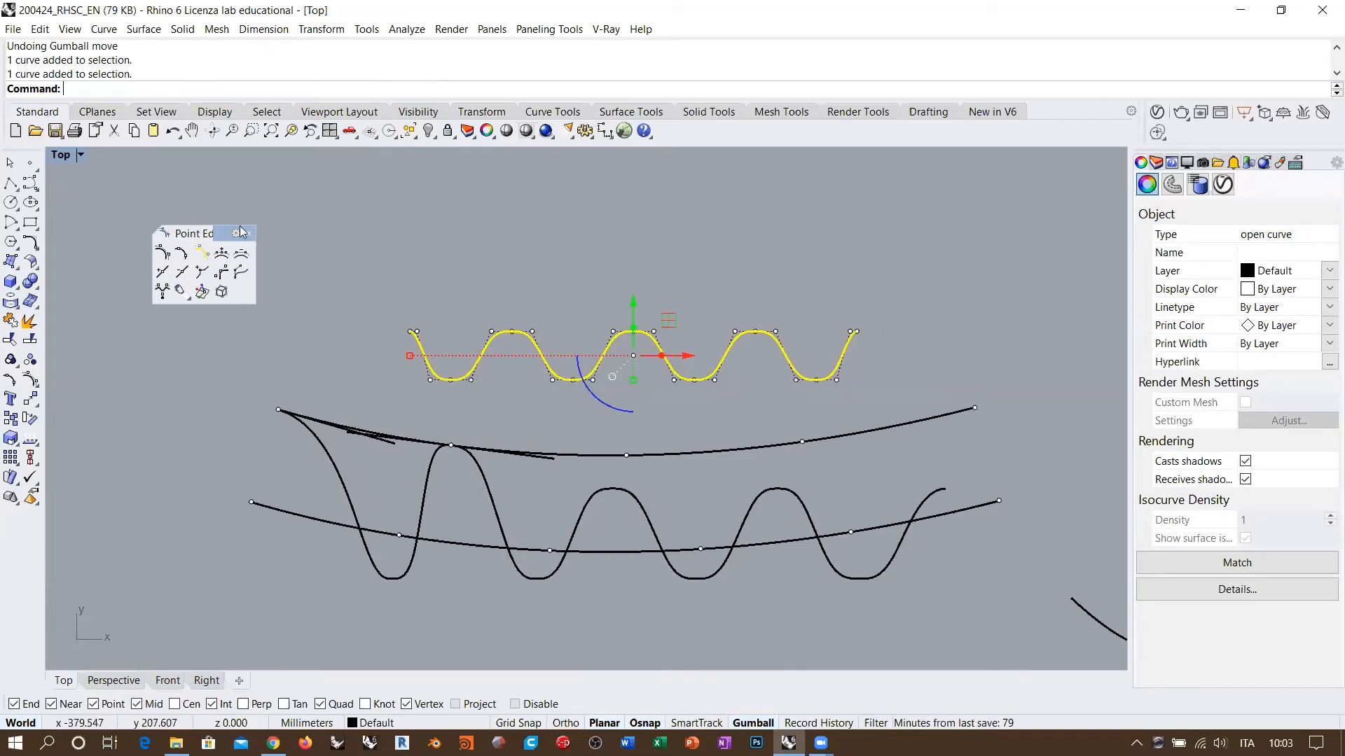
right_drag(711, 400, 418, 323)
scroll(417, 323, down, 15)
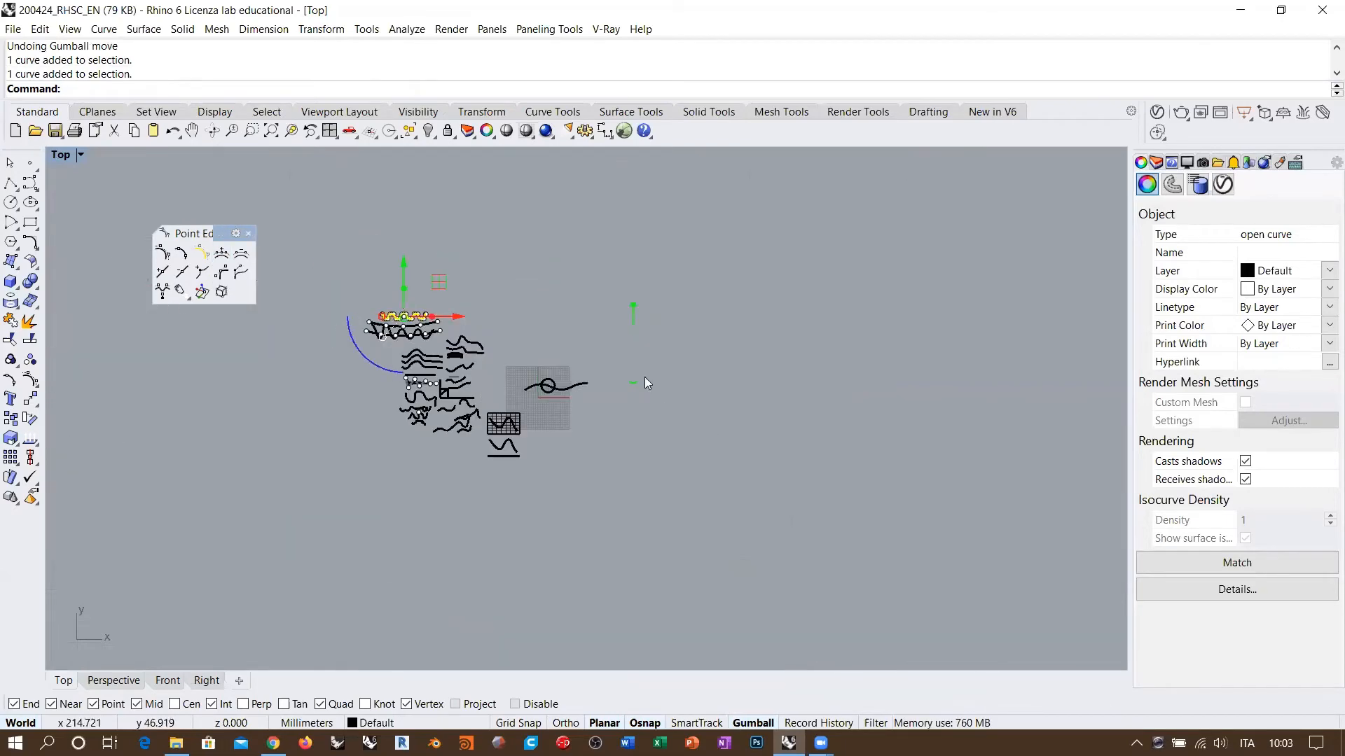
Insert four control points into the wavy curve on the stretch that crosses the circle
scroll(543, 375, up, 20)
click(606, 454)
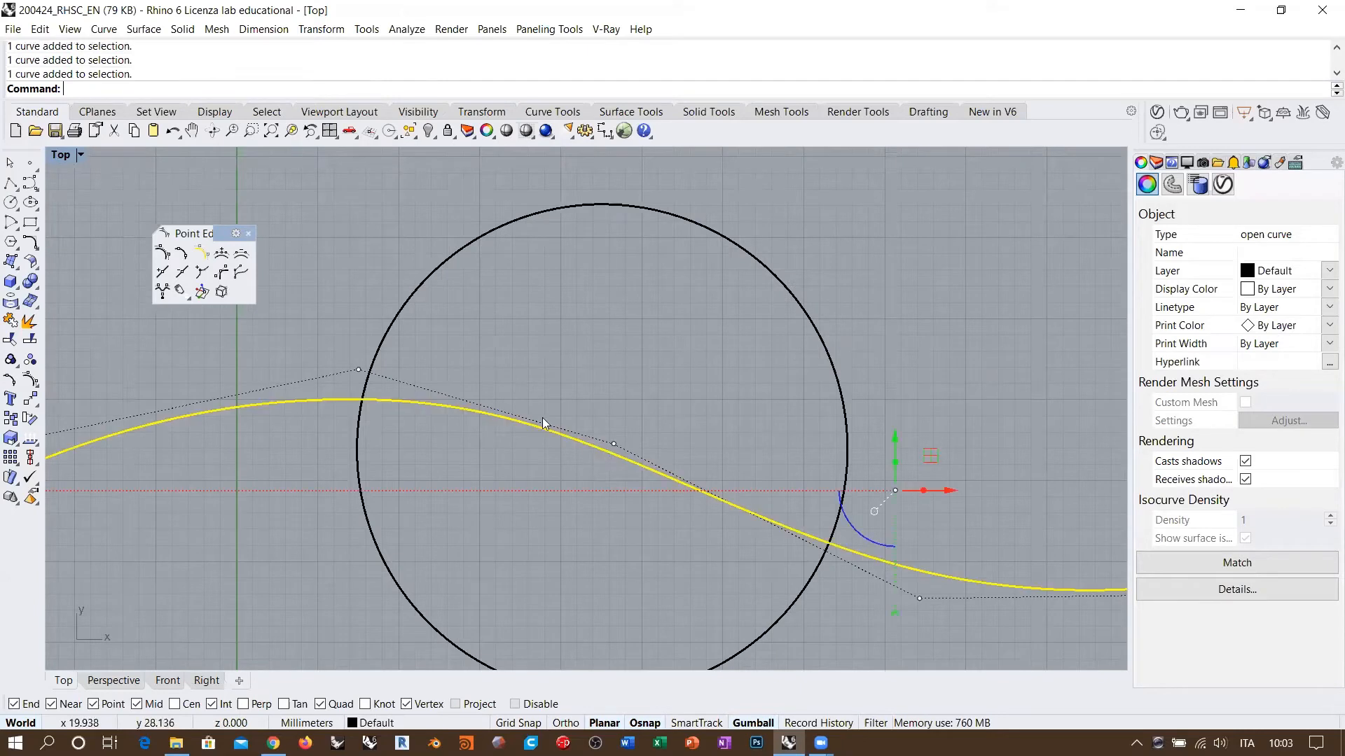
click(224, 256)
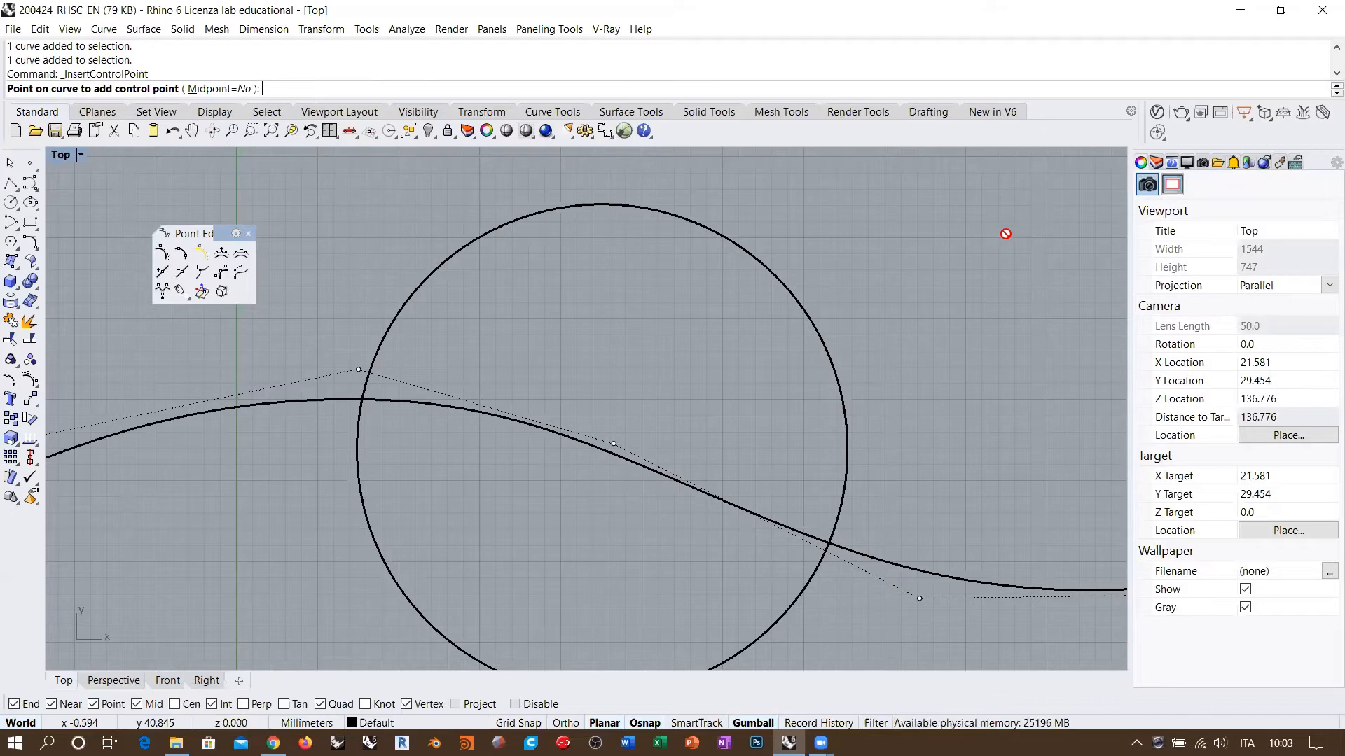
click(414, 405)
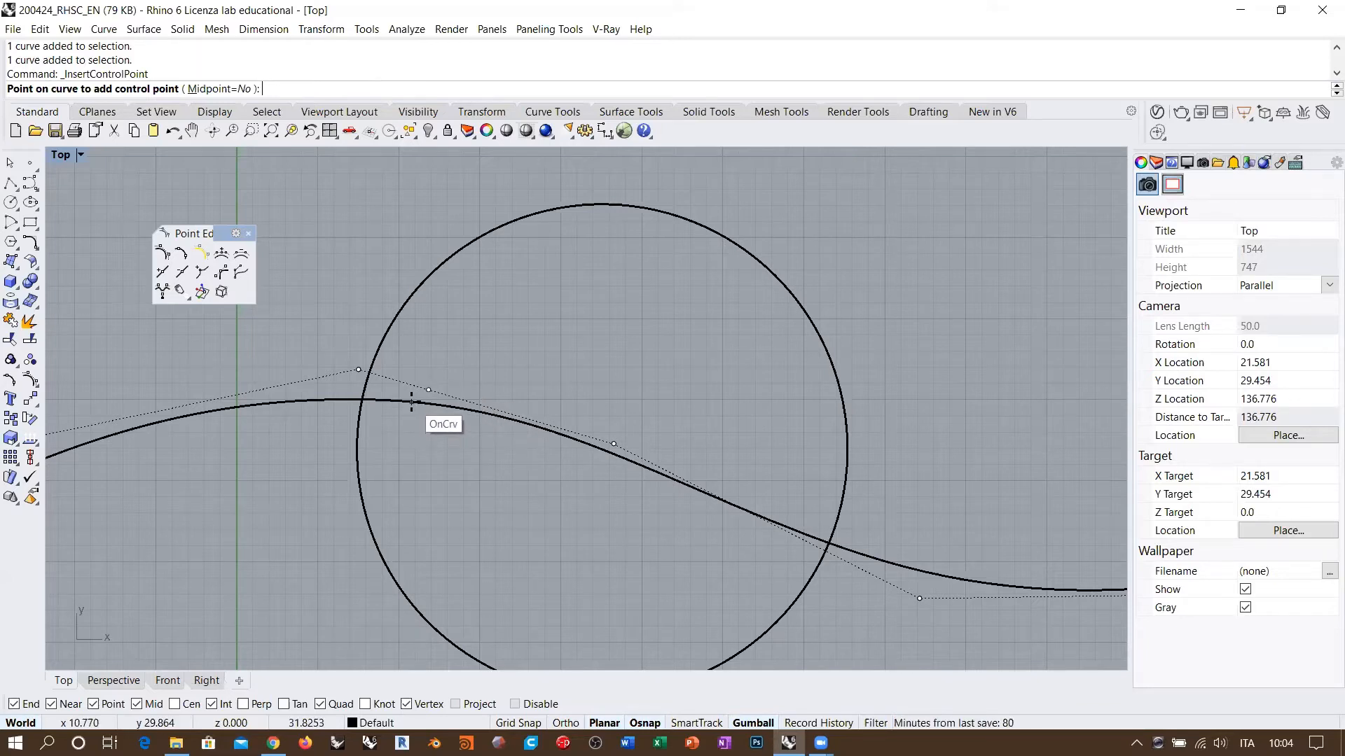
click(412, 401)
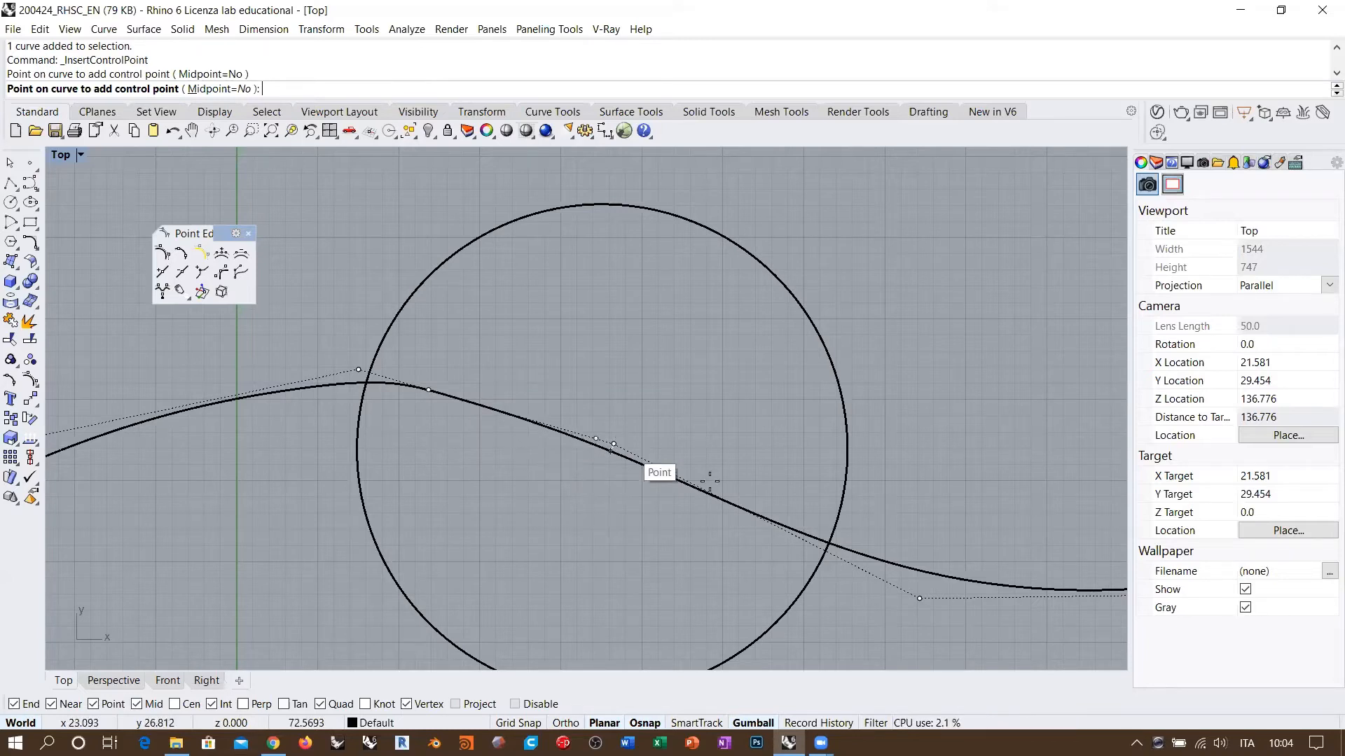
click(532, 420)
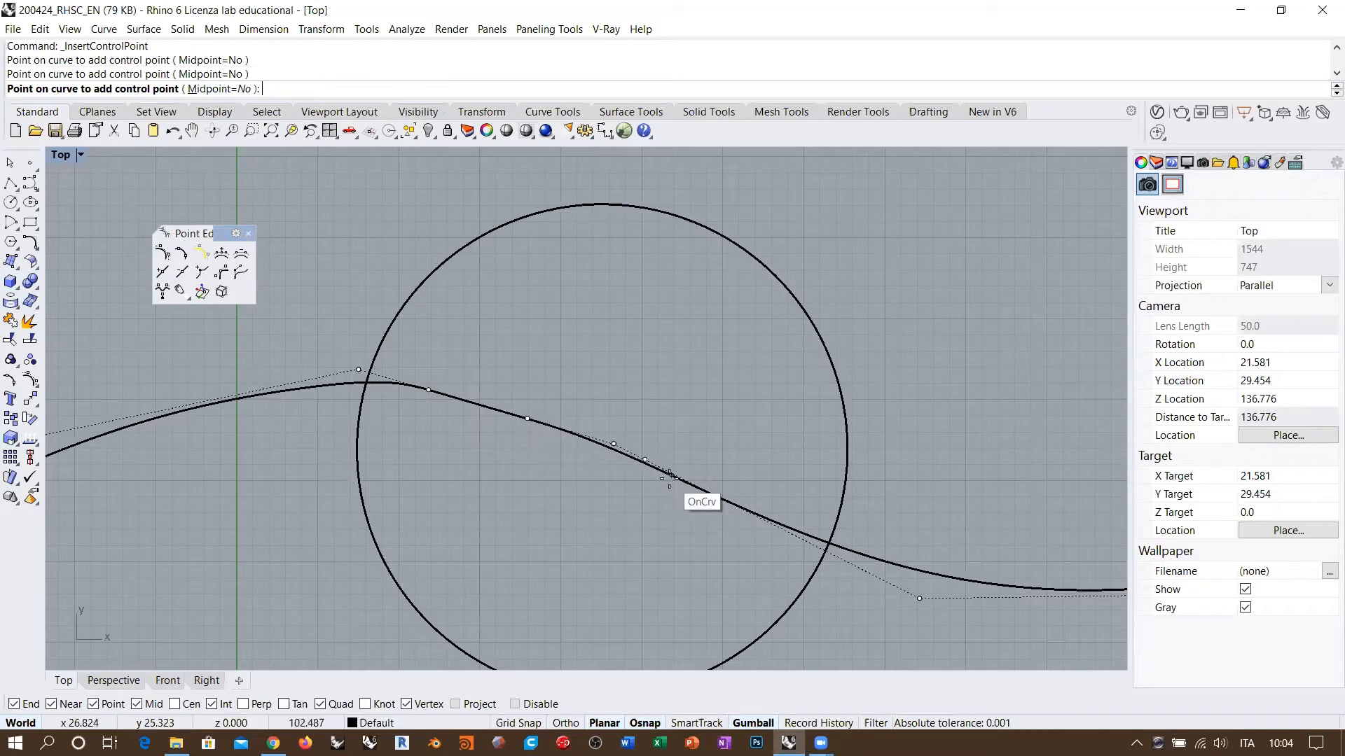
click(692, 491)
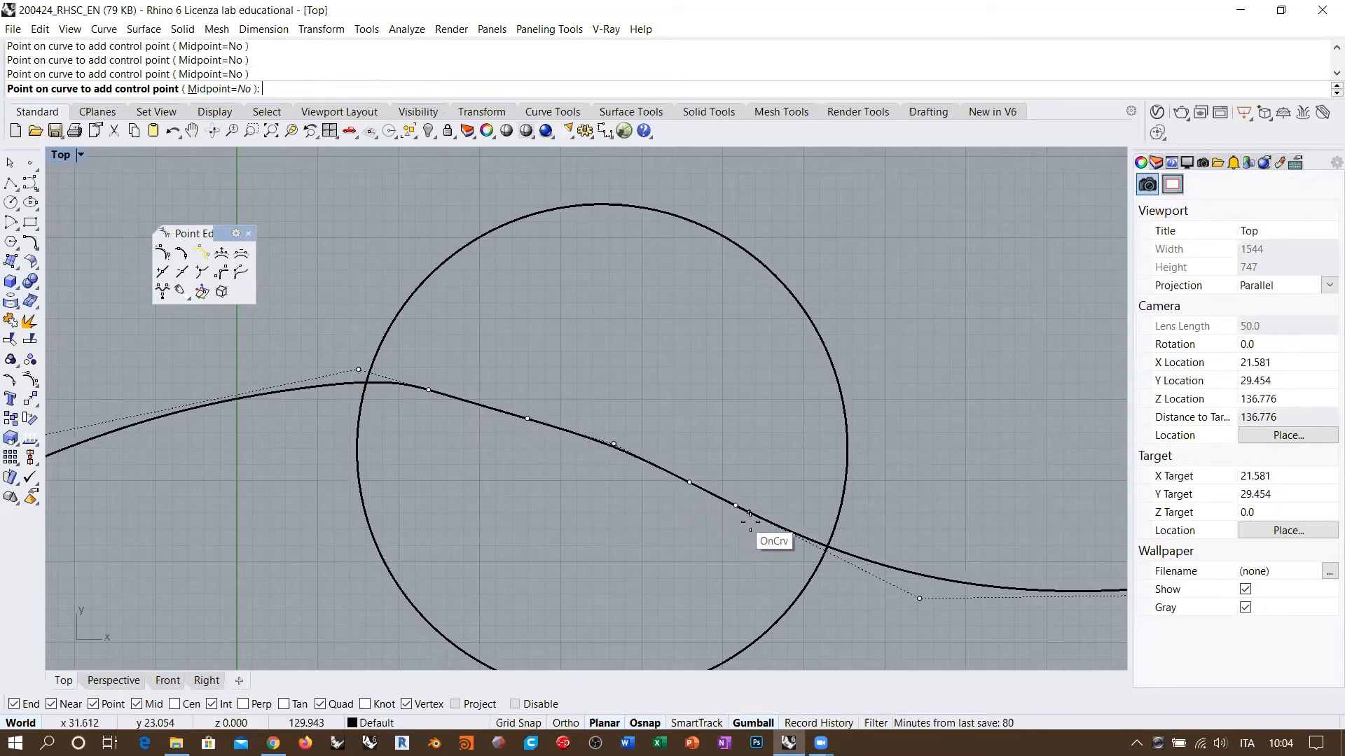
click(786, 532)
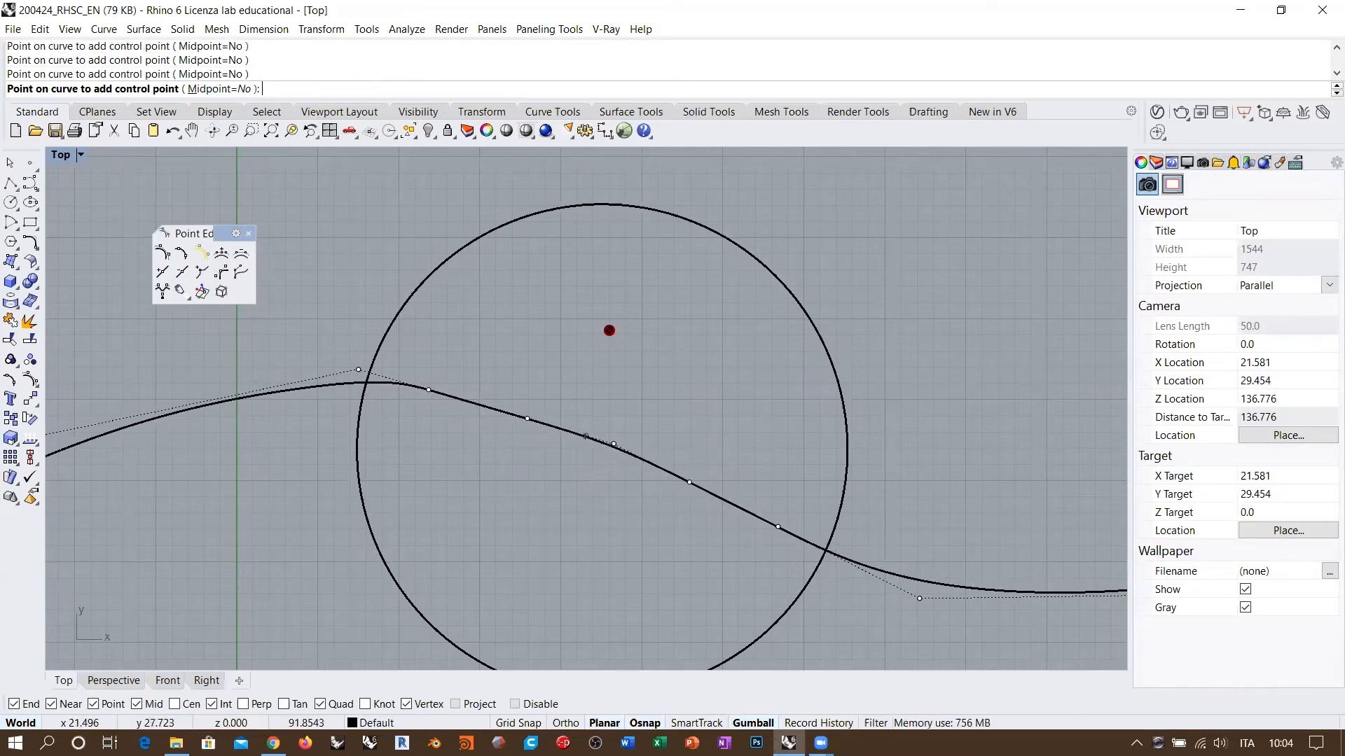
key(Return)
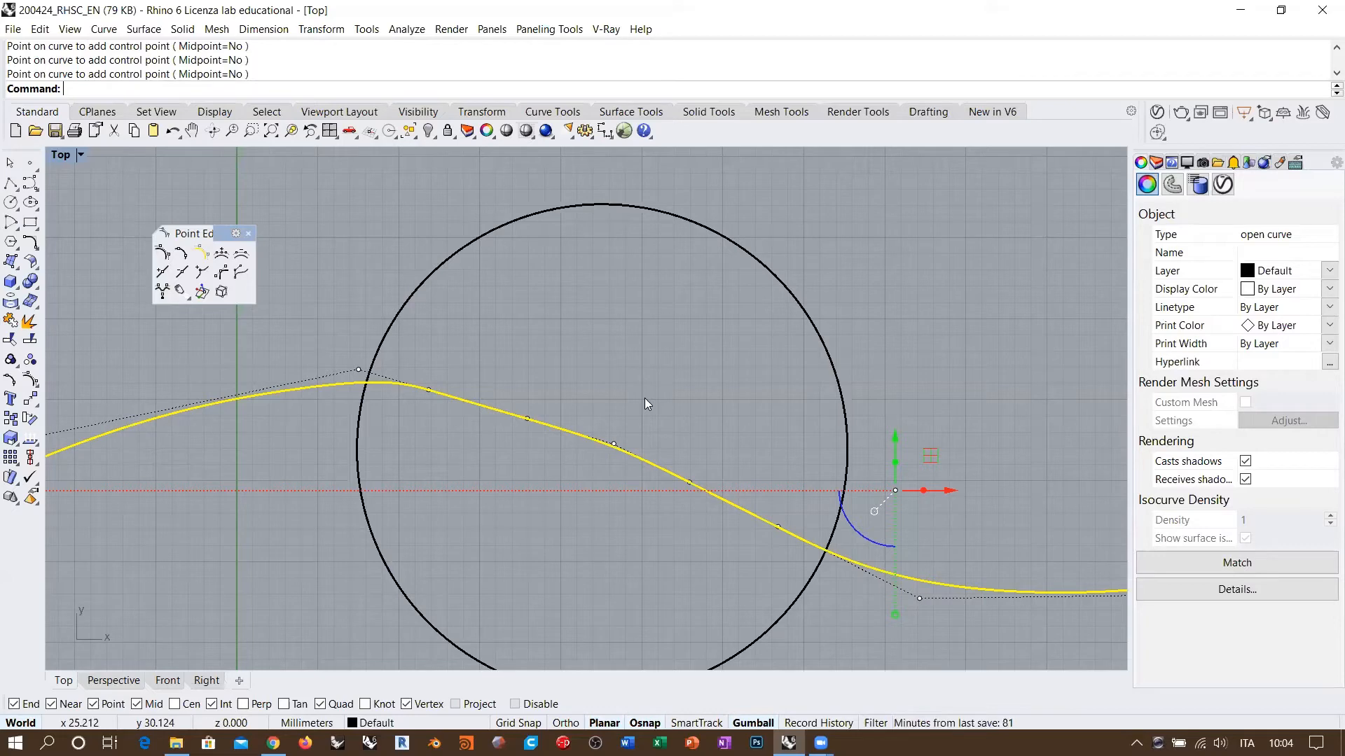
Review the flattened wavy curve around the circle and undo the control point insertion
scroll(595, 370, down, 4)
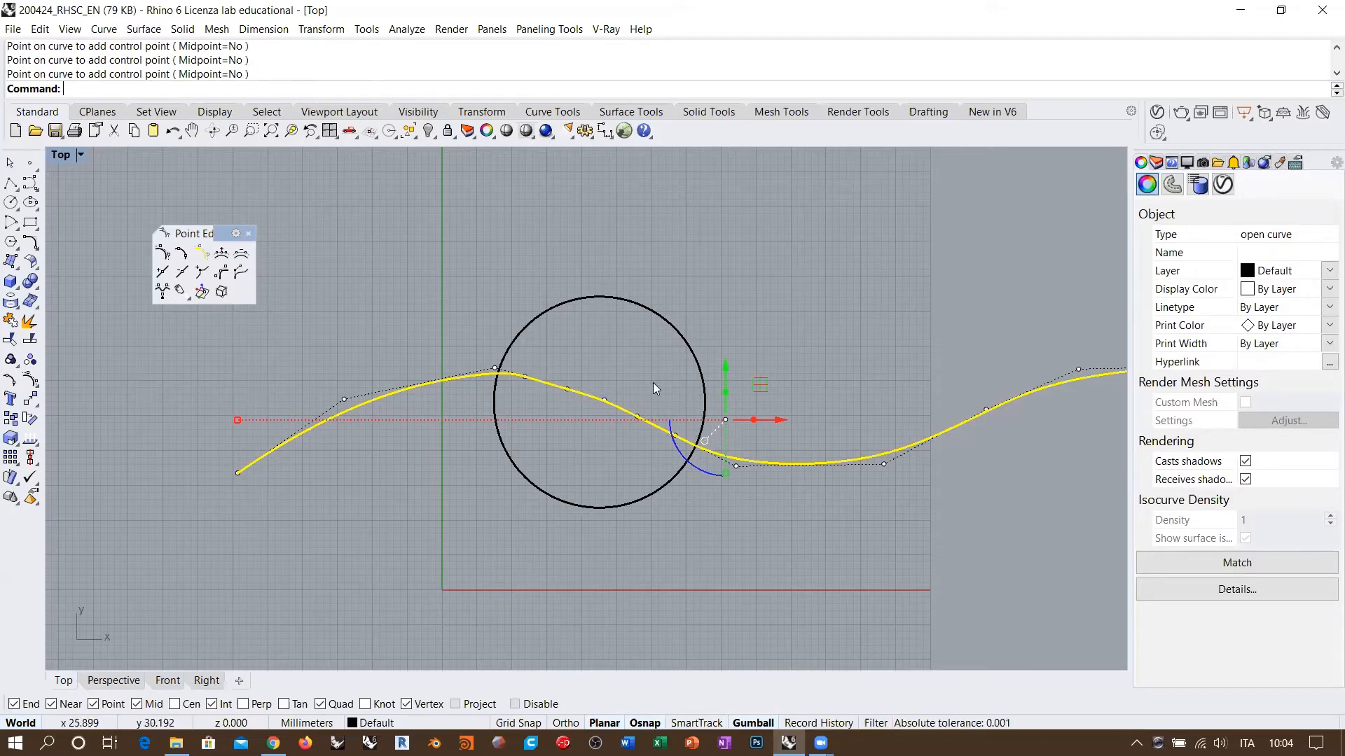
scroll(648, 385, up, 4)
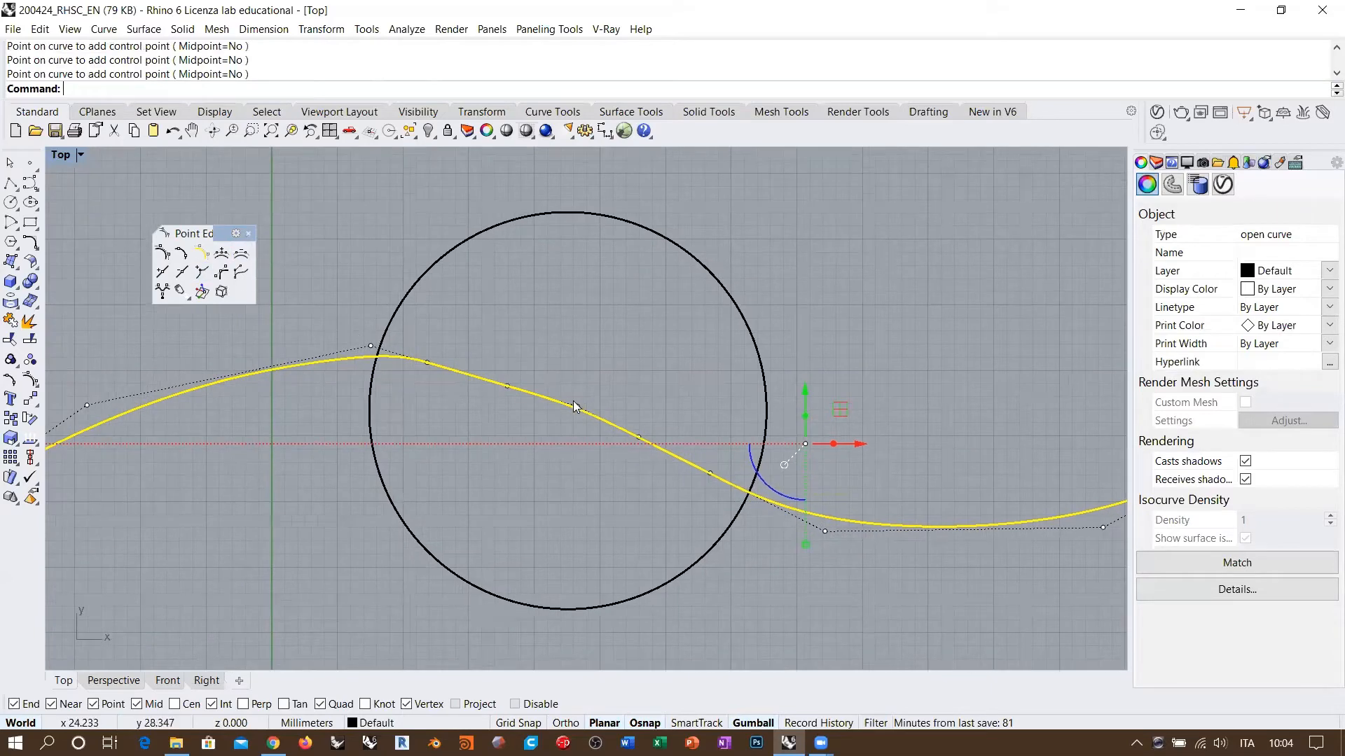
key(ctrl+z)
scroll(517, 443, down, 6)
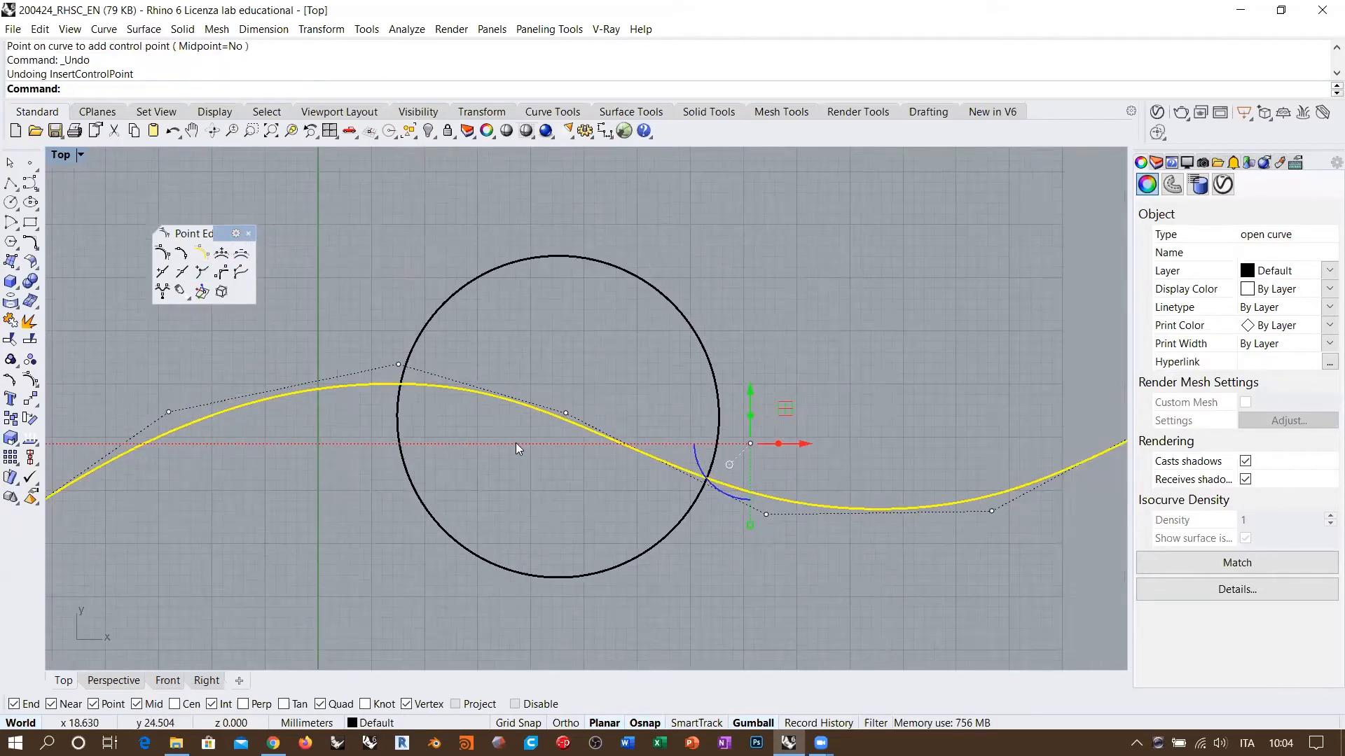
Draw a single-segment horizontal line with the Polyline command above the circle and wavy curve
click(701, 298)
right_drag(701, 298, 409, 275)
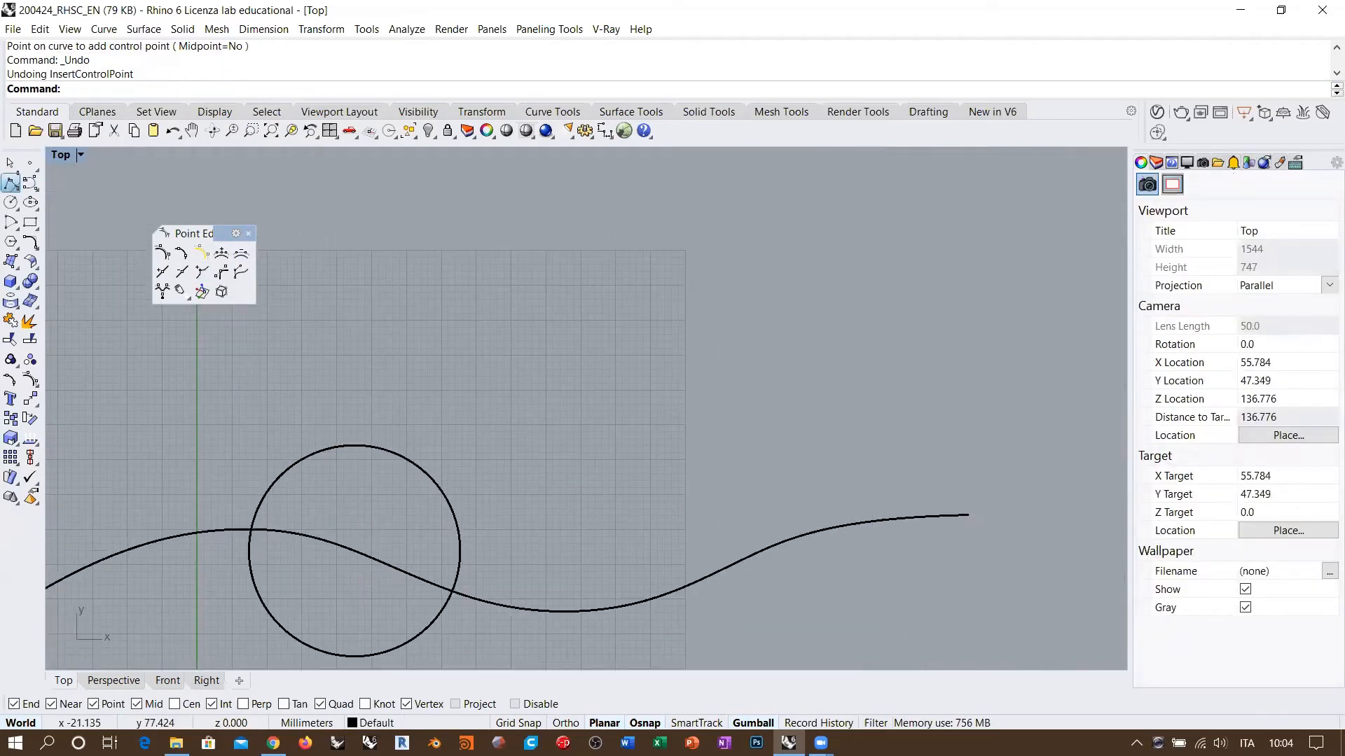
click(11, 183)
click(332, 282)
shift+click(838, 283)
right_click(797, 356)
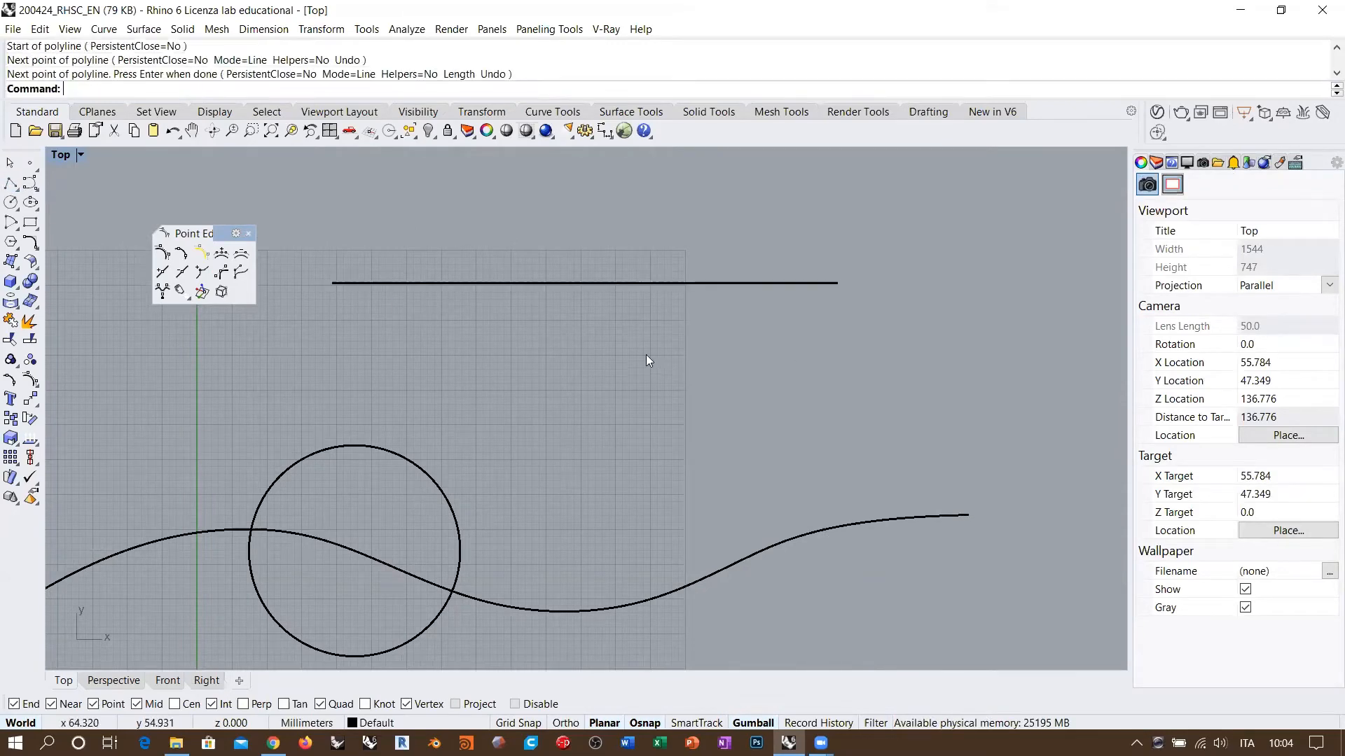
Rebuild the horizontal line with a point count of 4 and degree 3, trying 3 points with degree 2 along the way
drag(646, 356, 474, 240)
text(Rebuild)
key(Return)
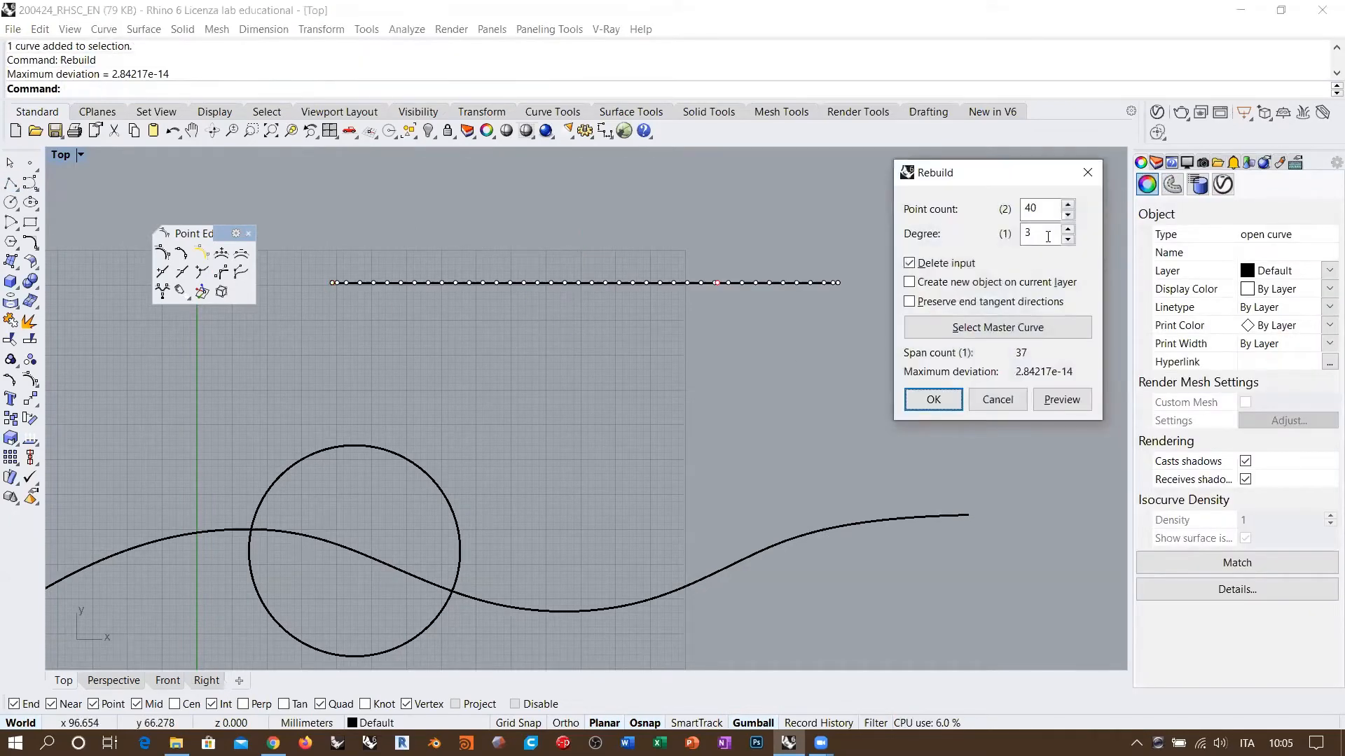
text(4)
click(1043, 234)
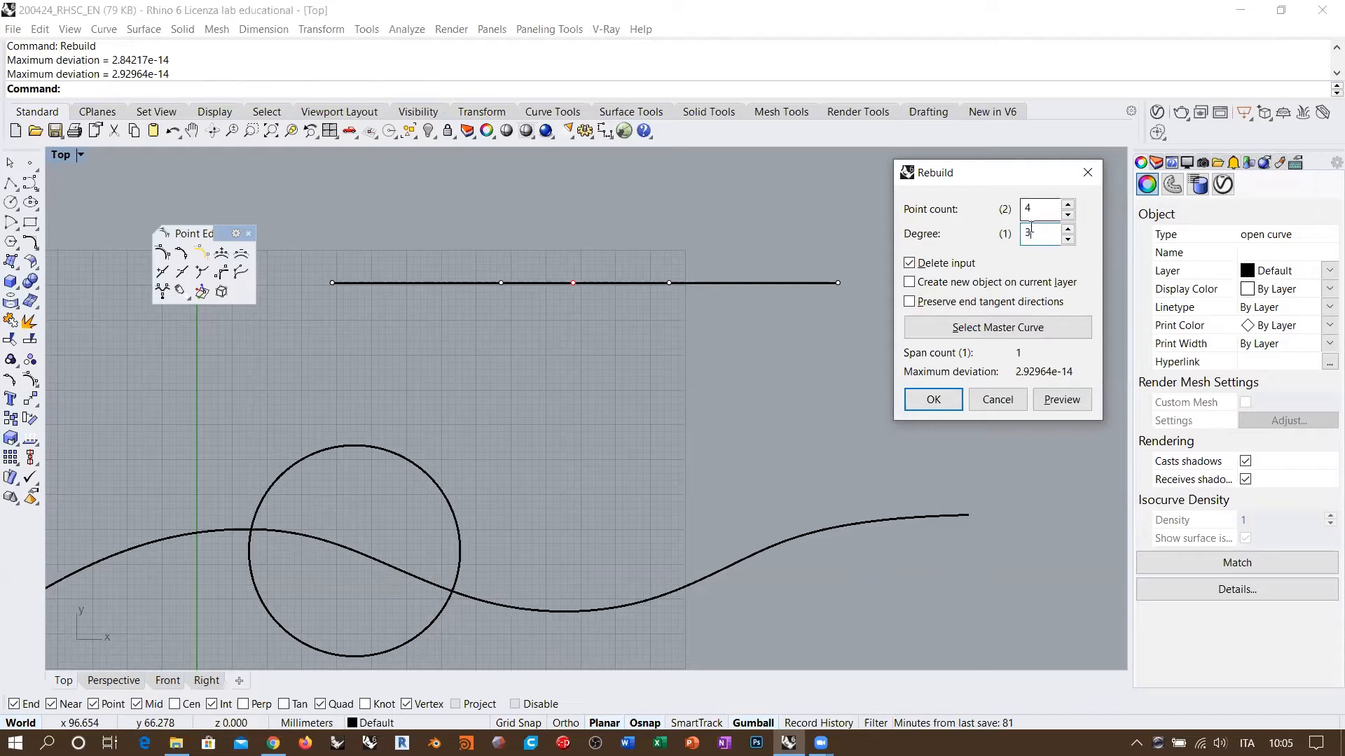
double_click(1031, 231)
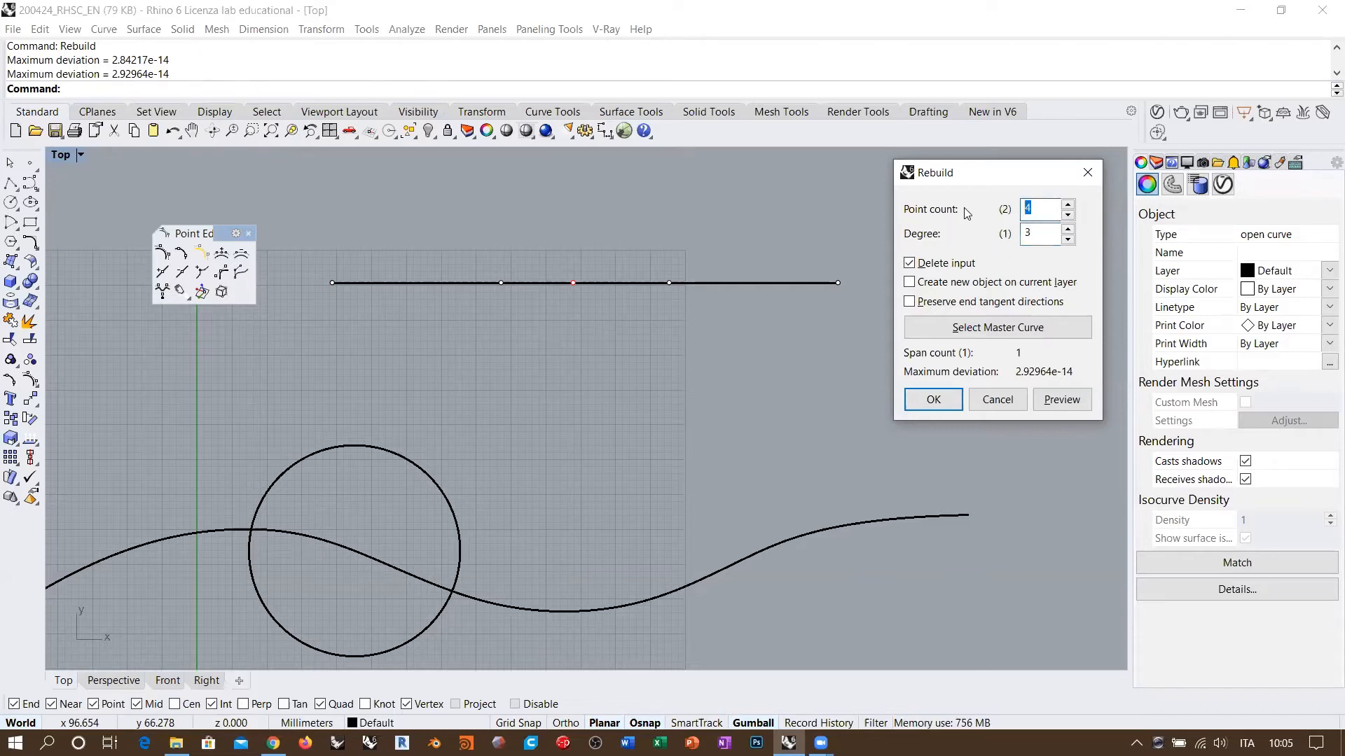
click(1042, 209)
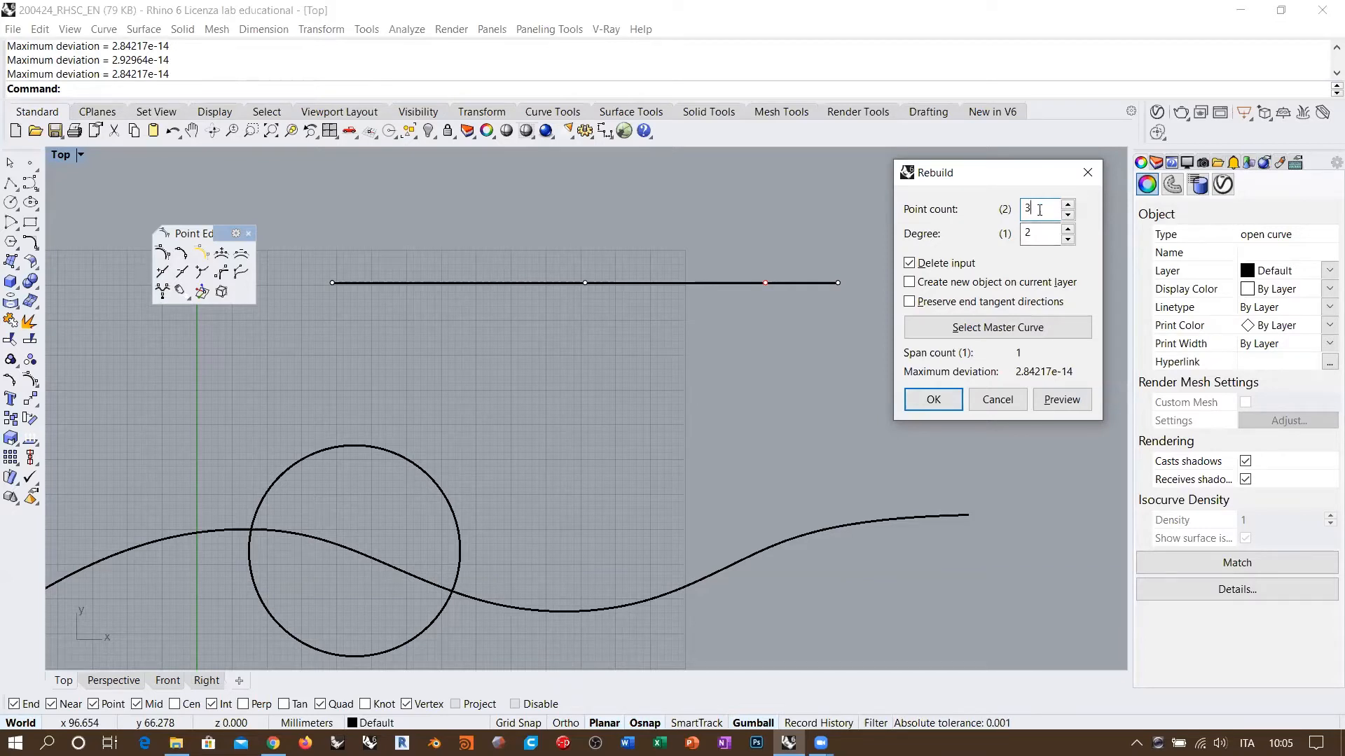
drag(1040, 209, 985, 255)
text(4)
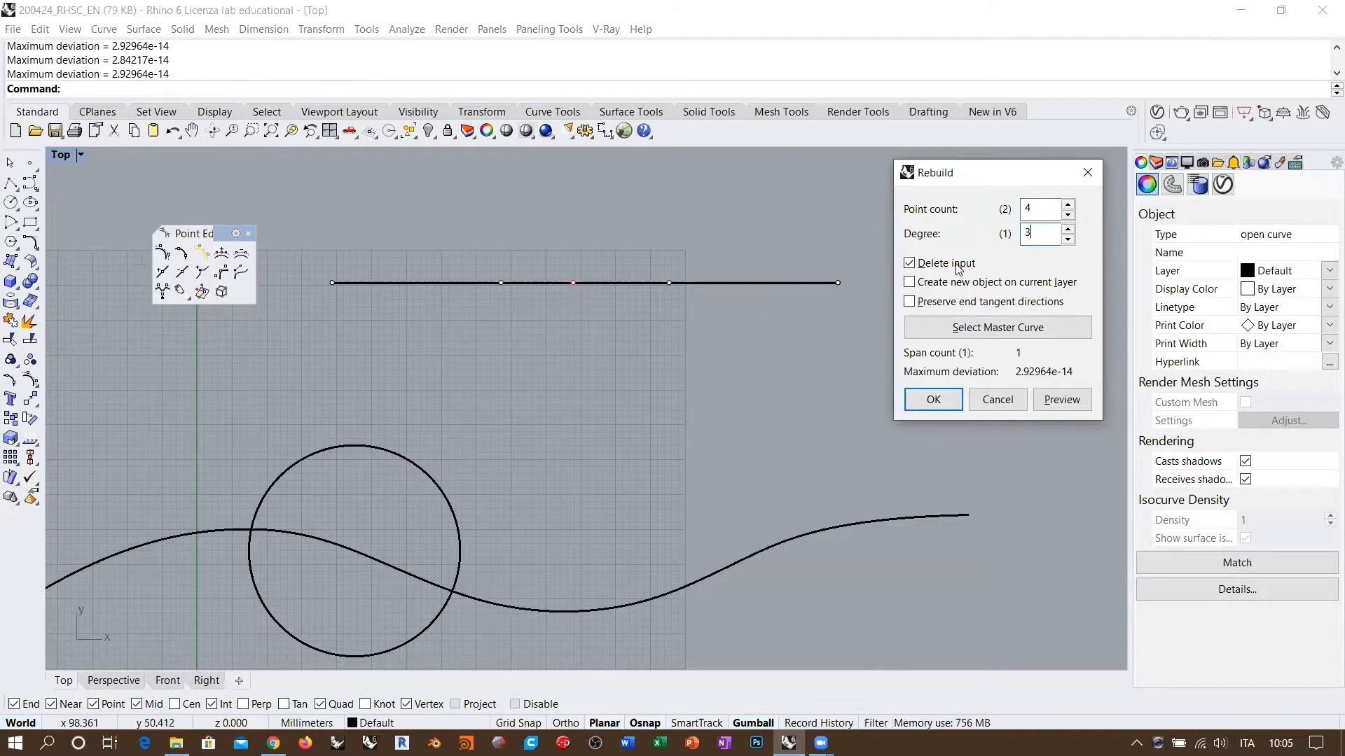
click(941, 408)
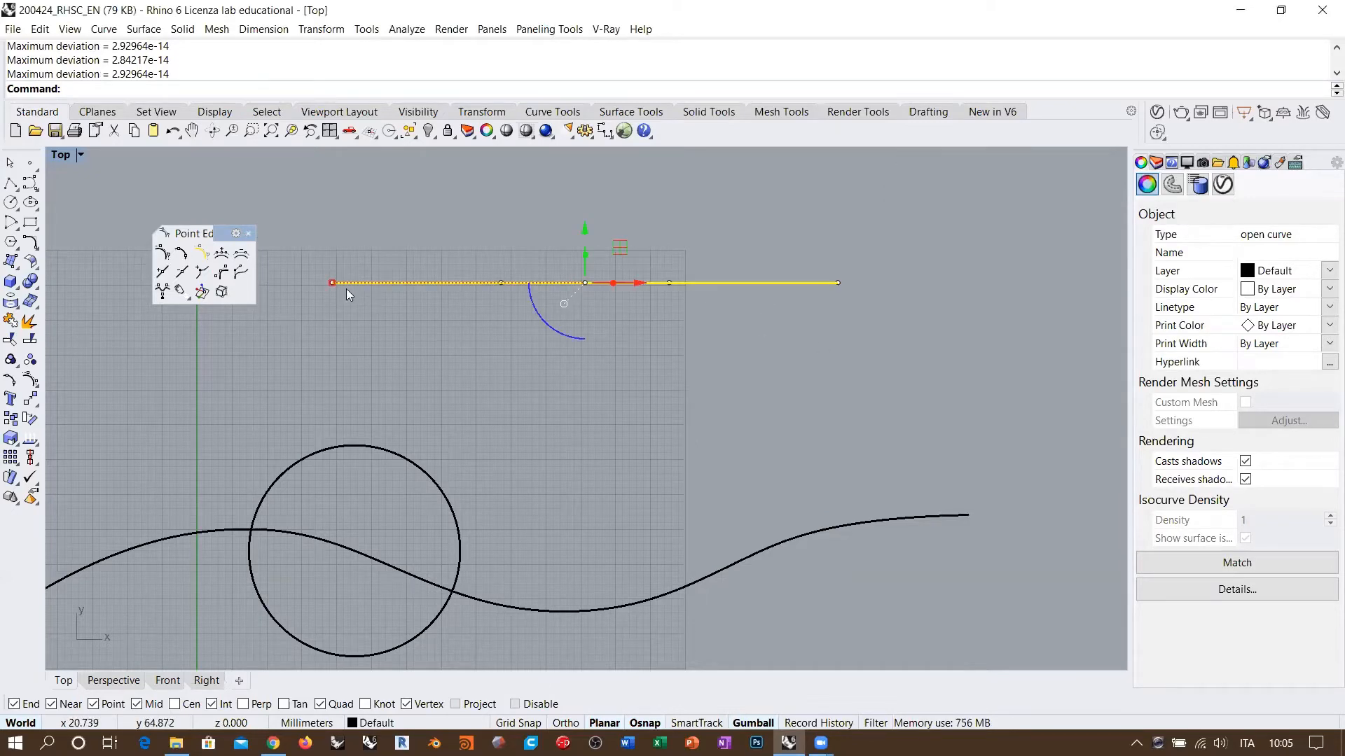
Try moving the rebuilt line's second control point straight down, and undo the move
key(Escape)
click(640, 287)
click(500, 283)
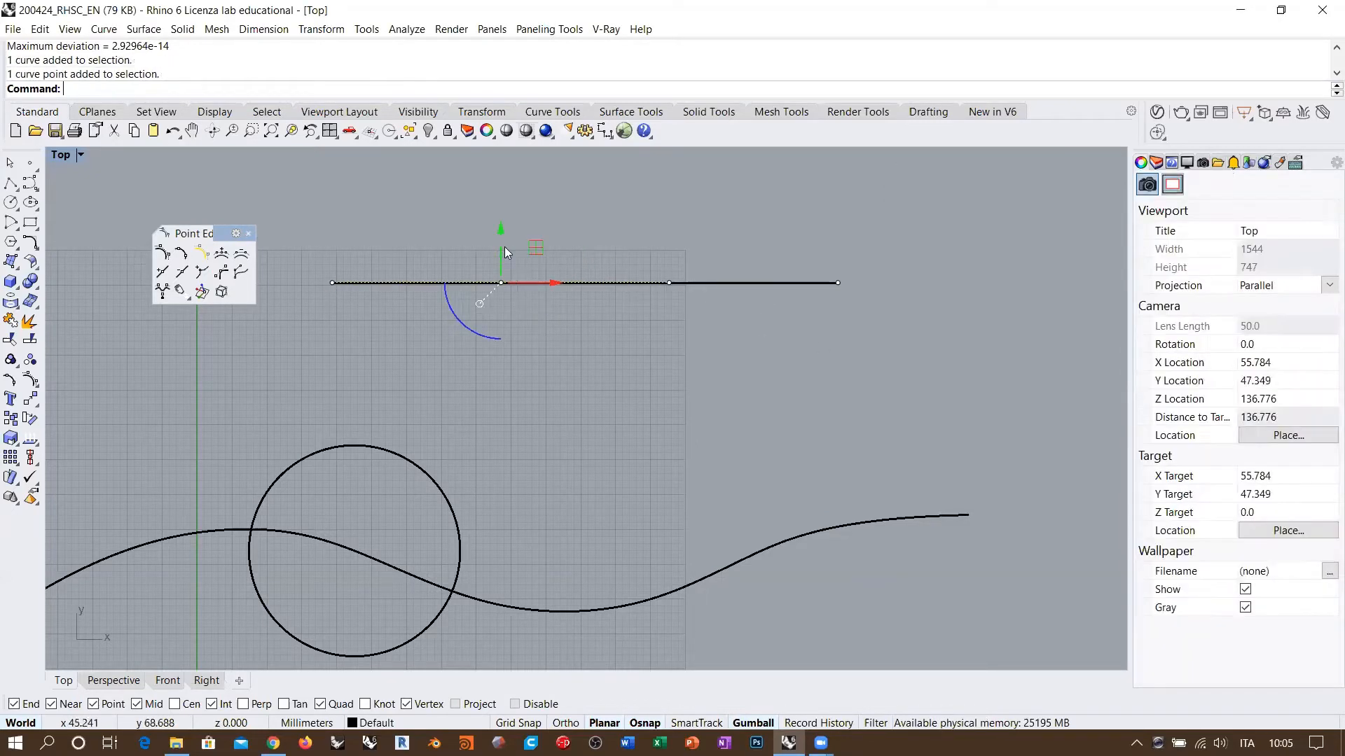
drag(507, 252, 507, 329)
key(ctrl+z)
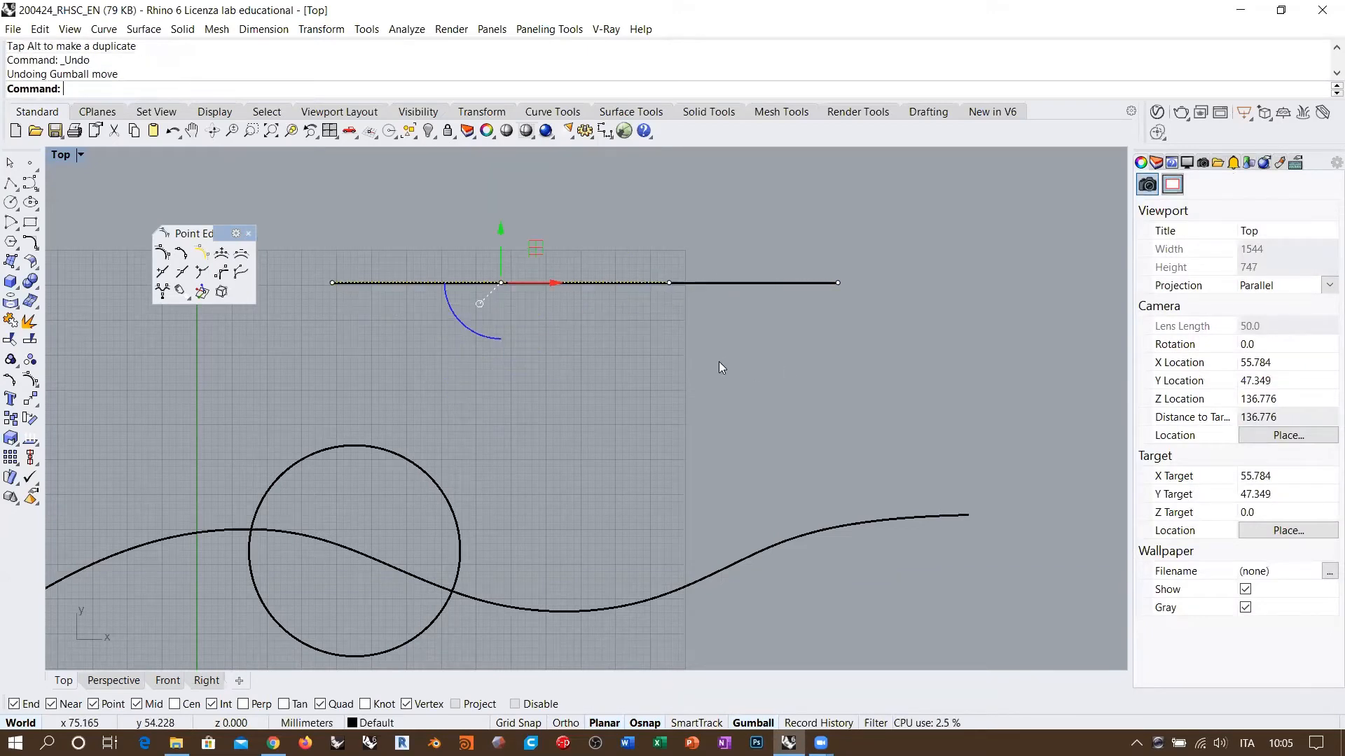
click(718, 362)
Insert three closely spaced control points into the line between its third control point and its far end
click(600, 283)
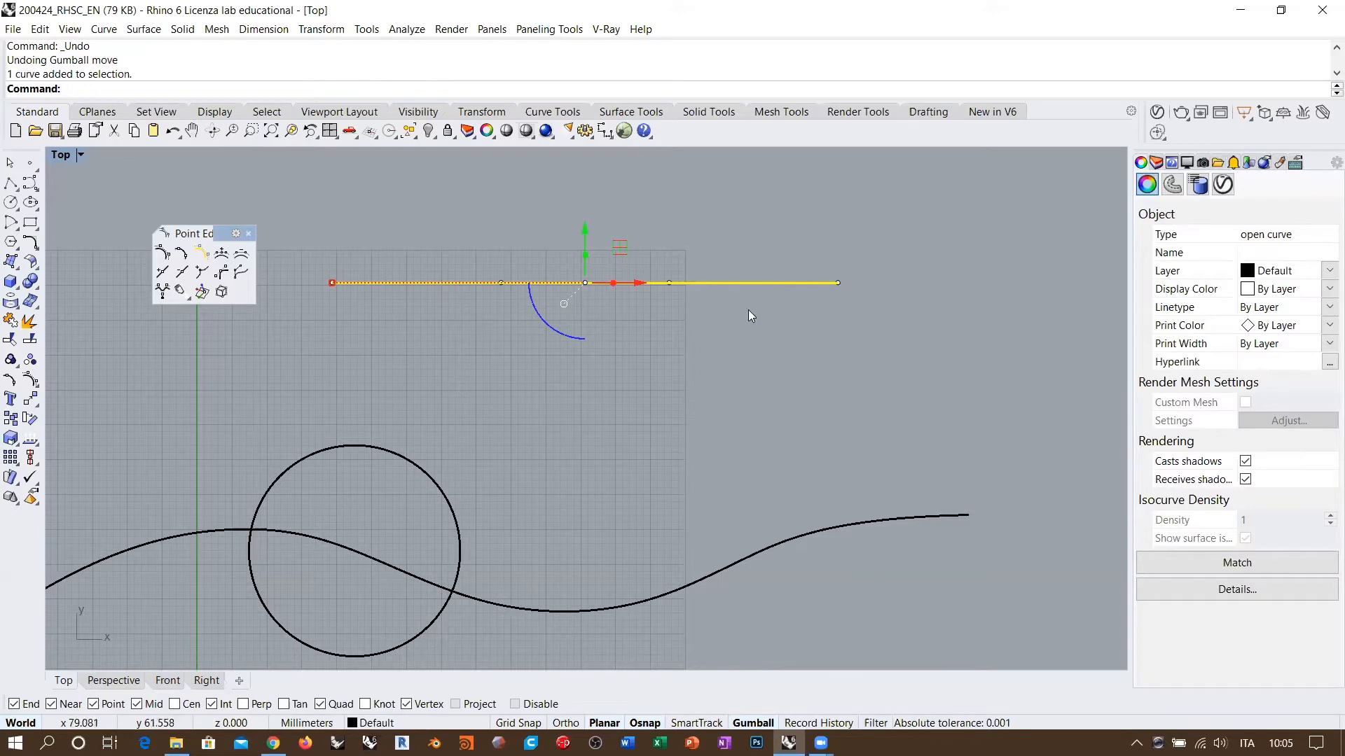
scroll(748, 316, up, 5)
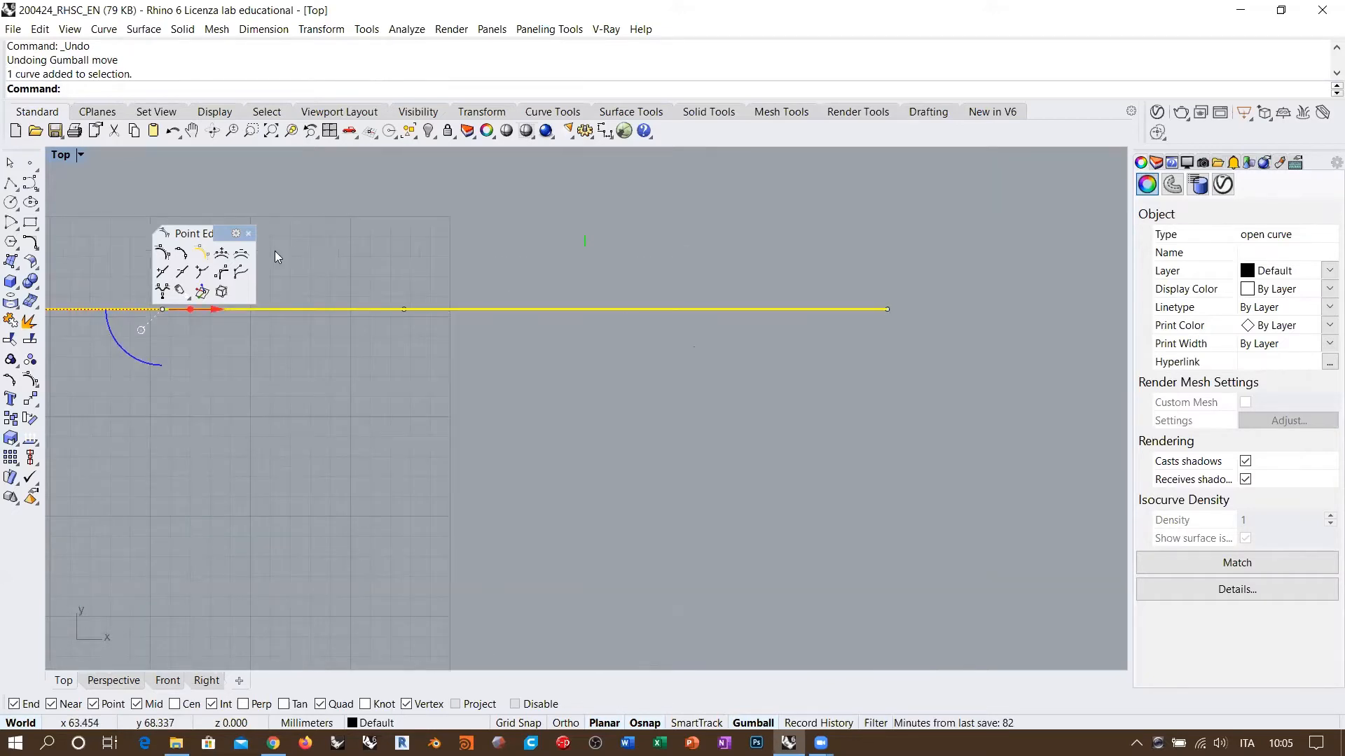
click(221, 254)
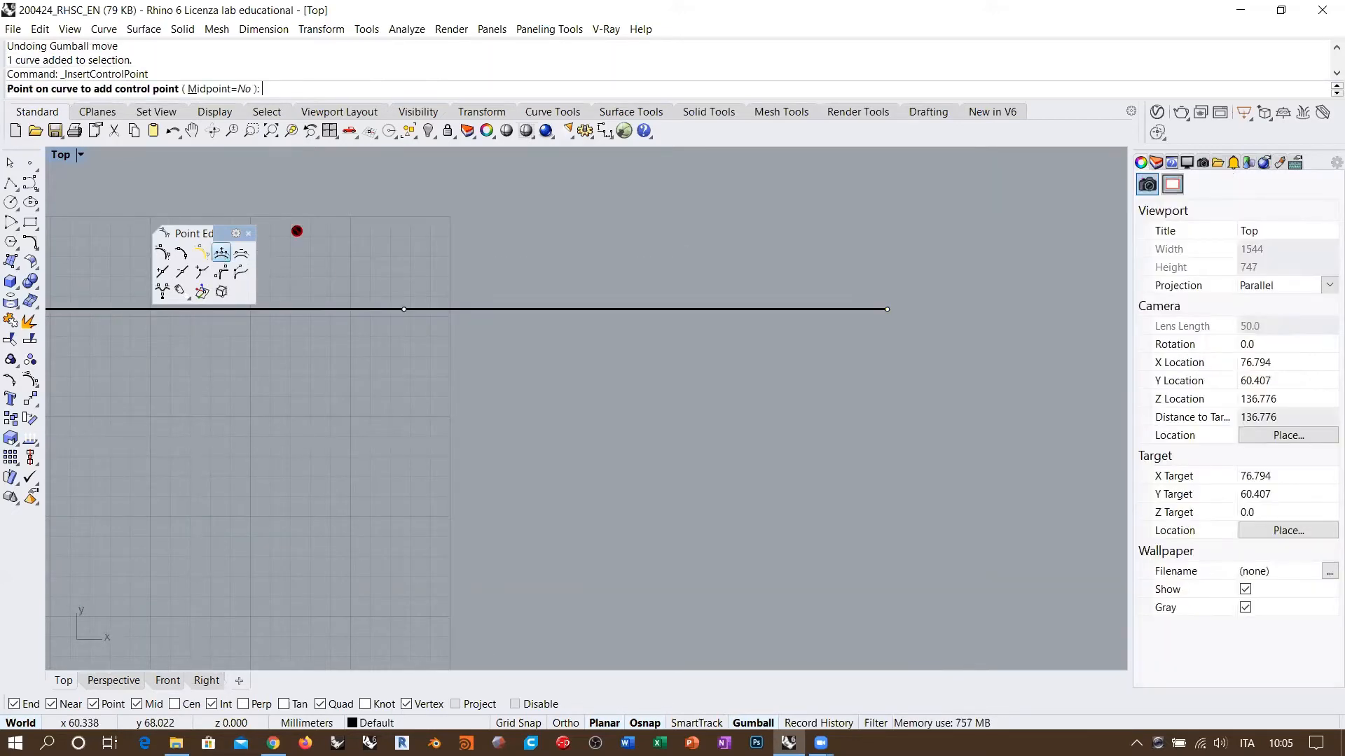
click(548, 309)
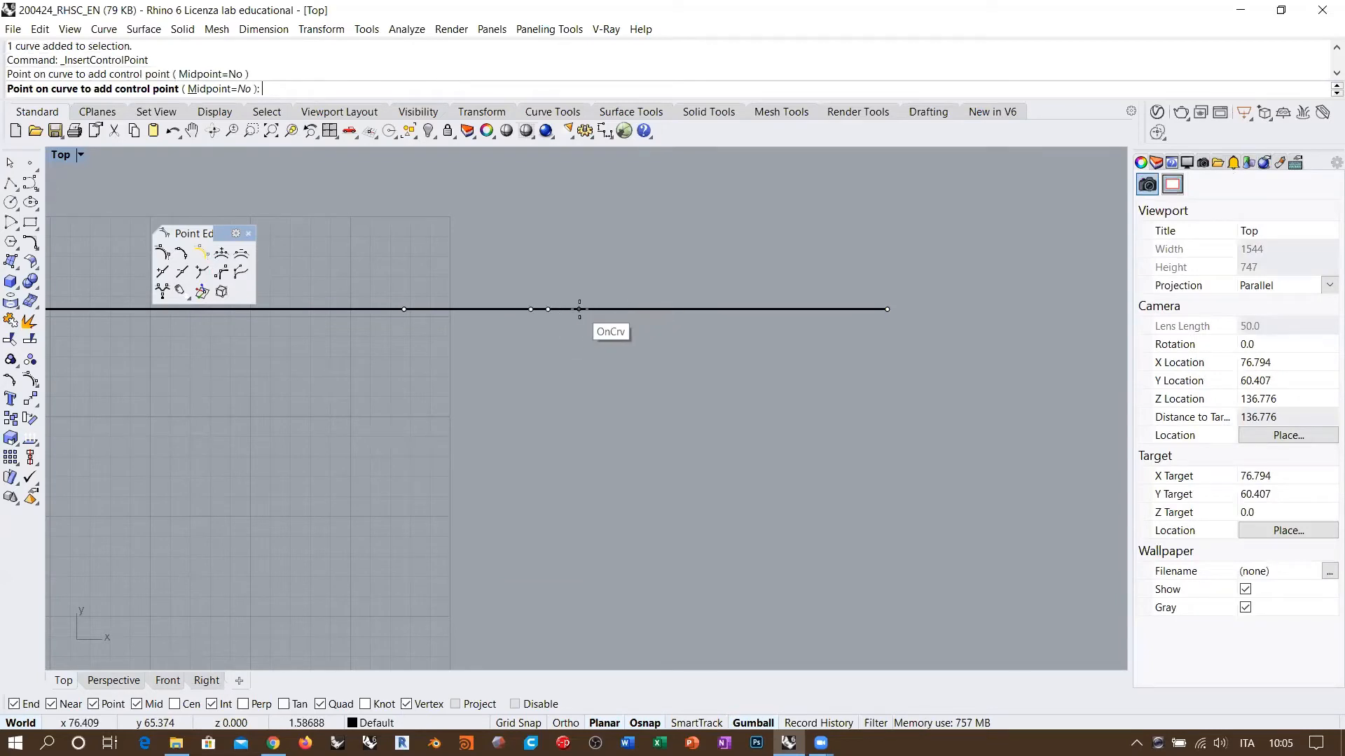
click(659, 309)
click(712, 309)
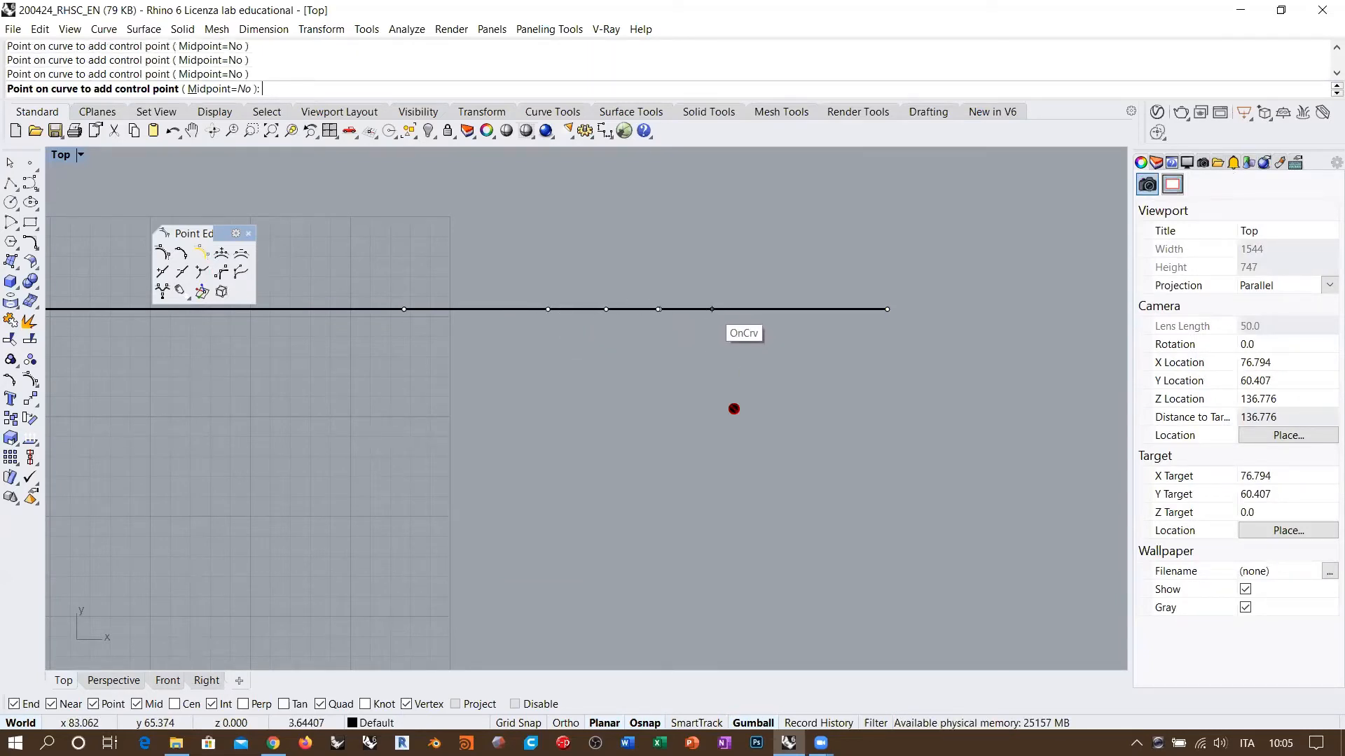
key(Return)
Move, rotate and scale the three inserted control points together to shape an S-bend near the line's end
drag(521, 278, 721, 371)
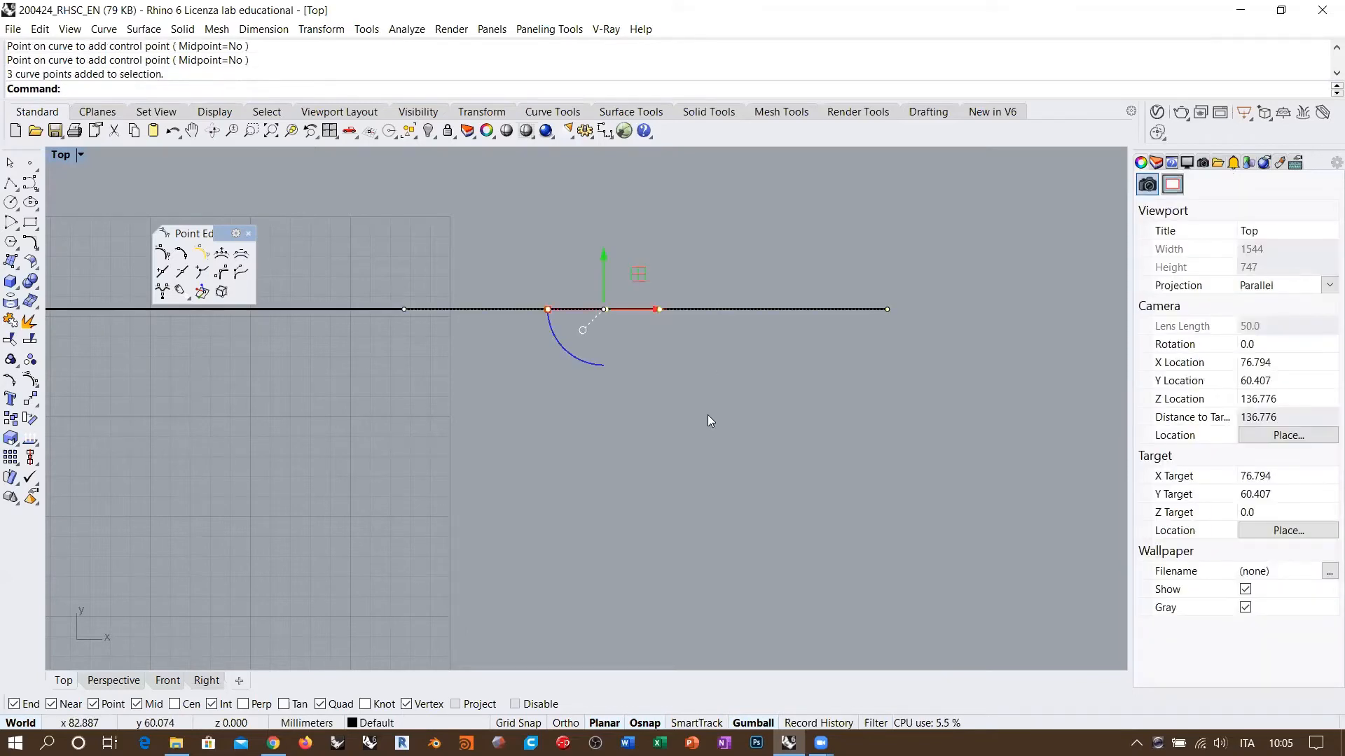
drag(604, 287, 547, 594)
scroll(773, 382, down, 6)
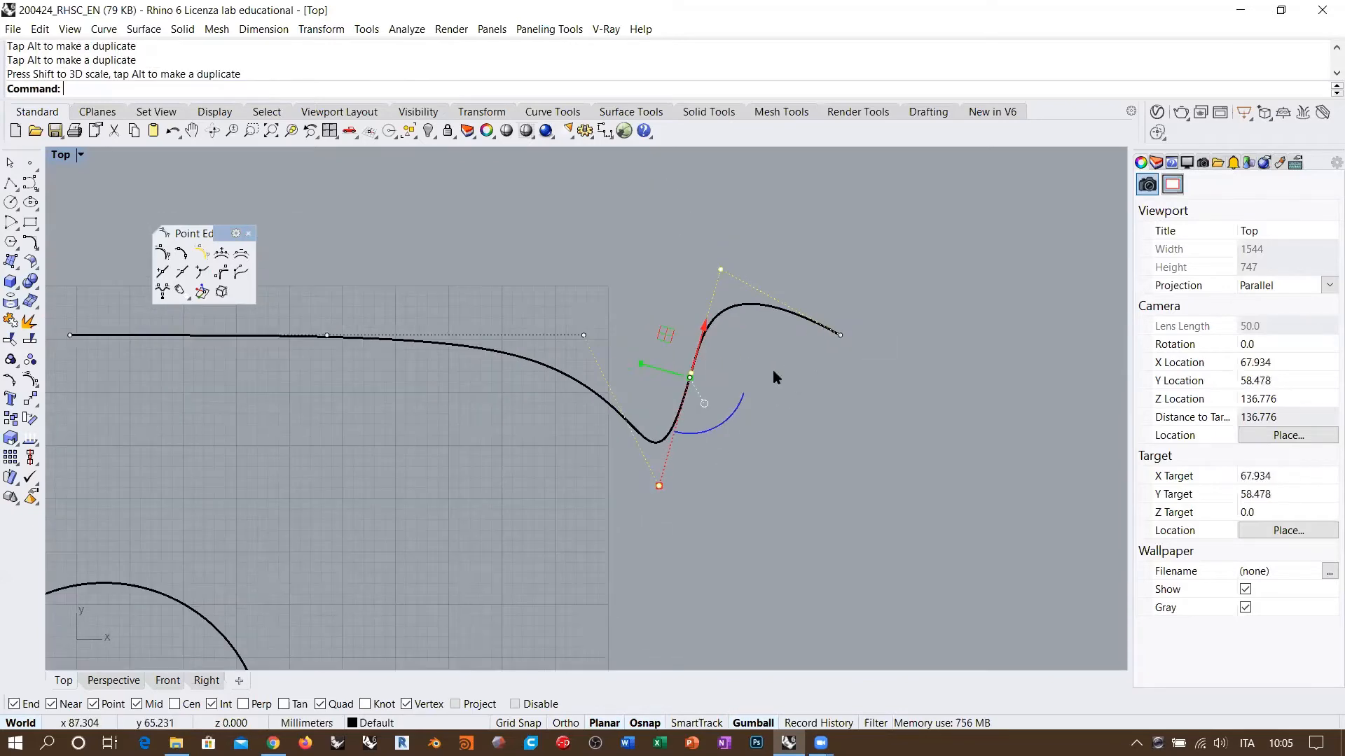
Delete the reshaped S-bend curve above the circle
key(Escape)
key(Escape)
scroll(824, 290, down, 6)
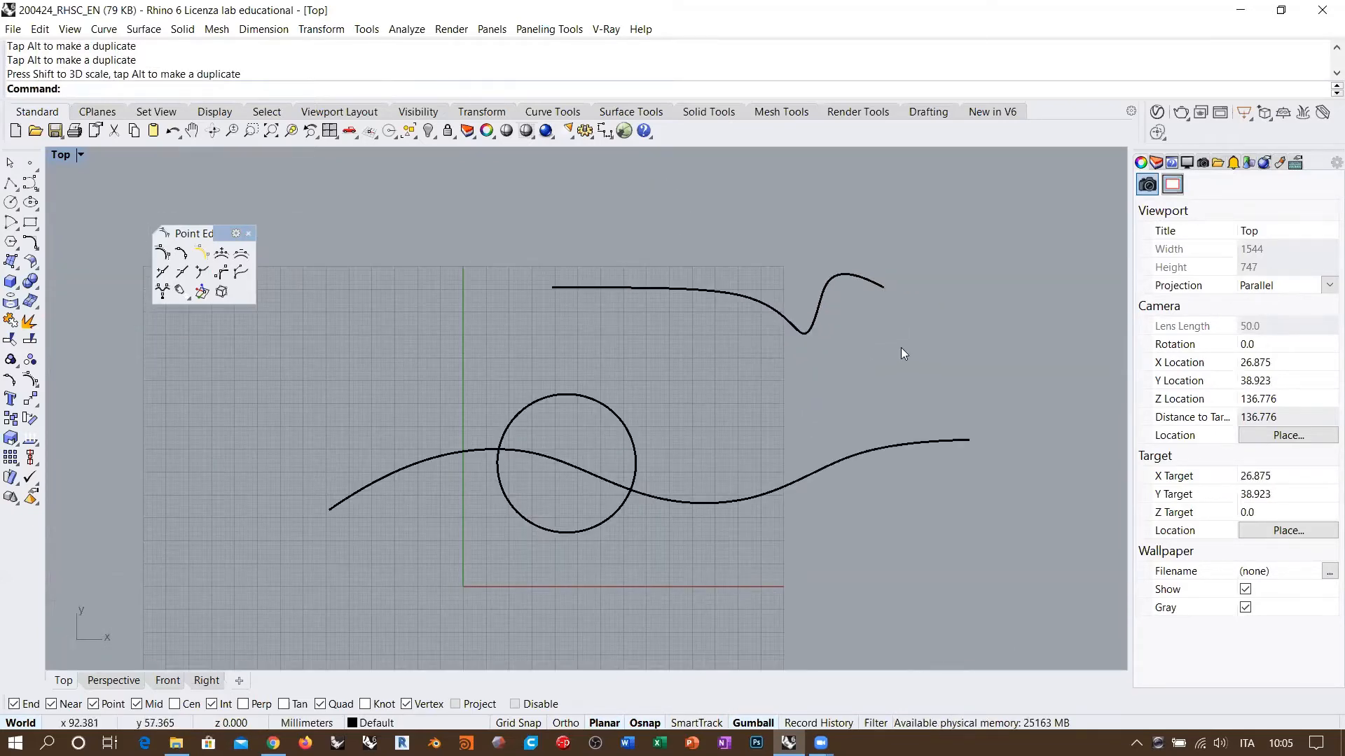
click(599, 286)
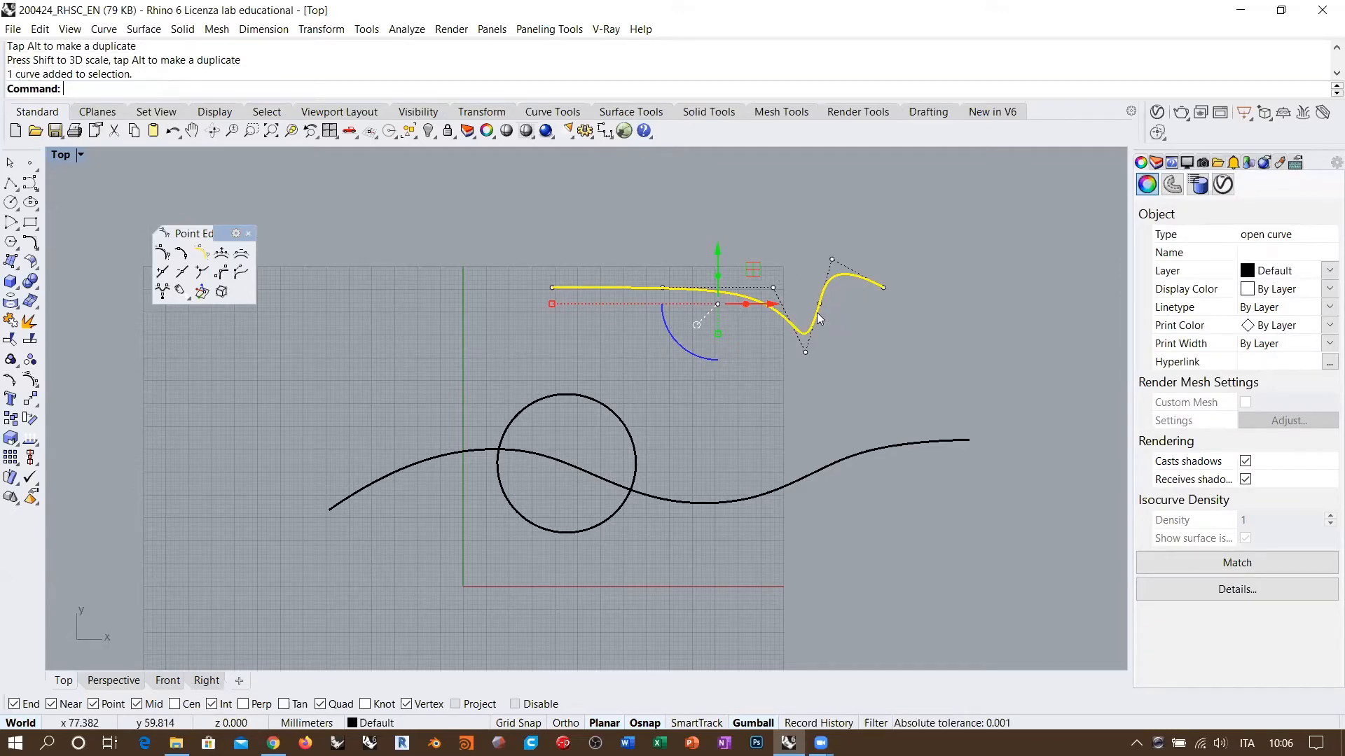
key(Delete)
Select the wavy curve crossing the circle so its control points are displayed
scroll(543, 372, up, 5)
click(542, 396)
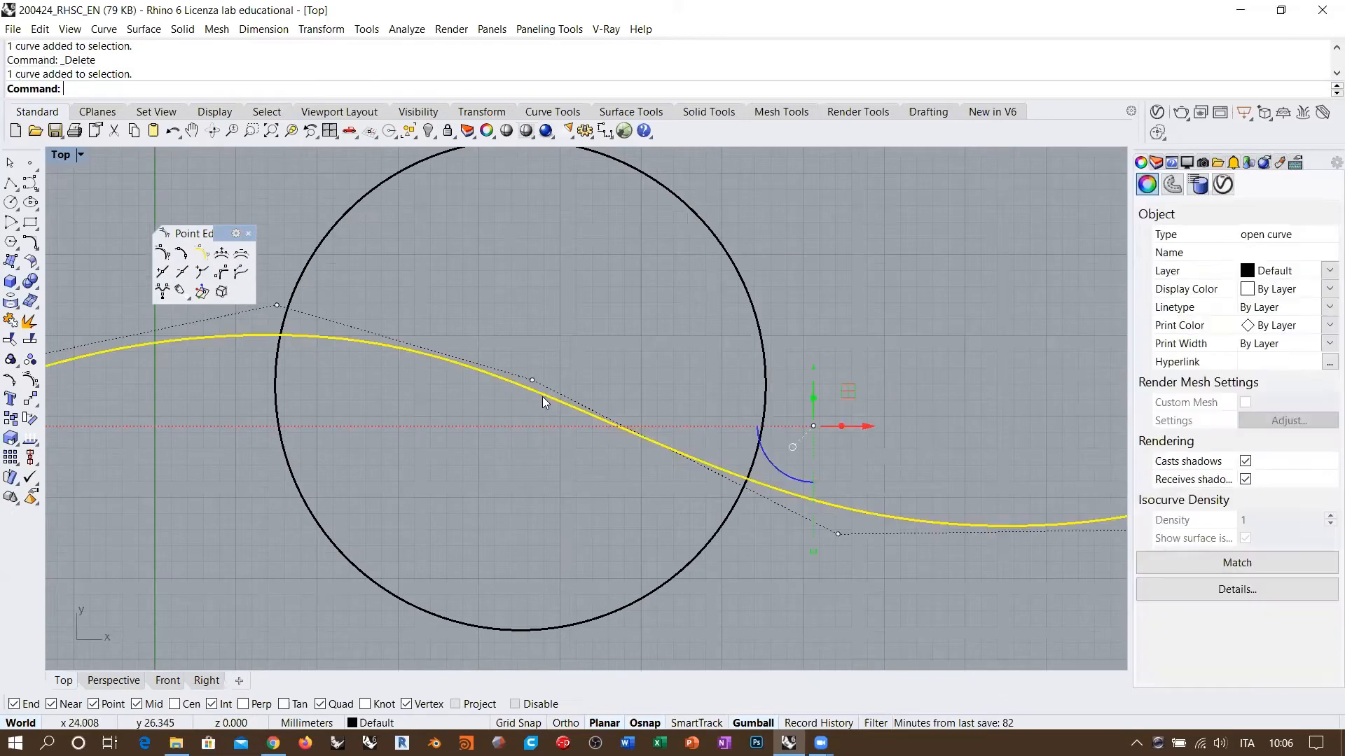
right_drag(531, 362, 544, 385)
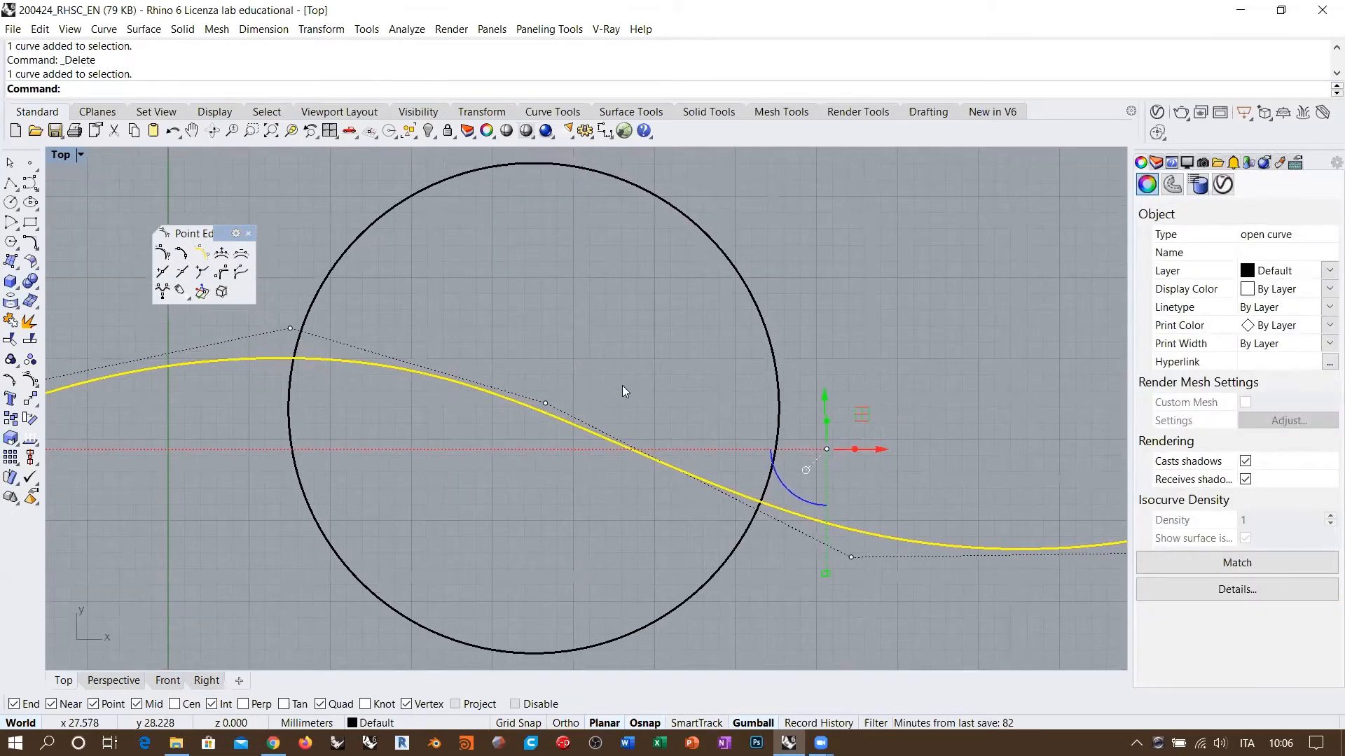
Insert knots into the wavy curve near the two places where it crosses the circle
click(161, 274)
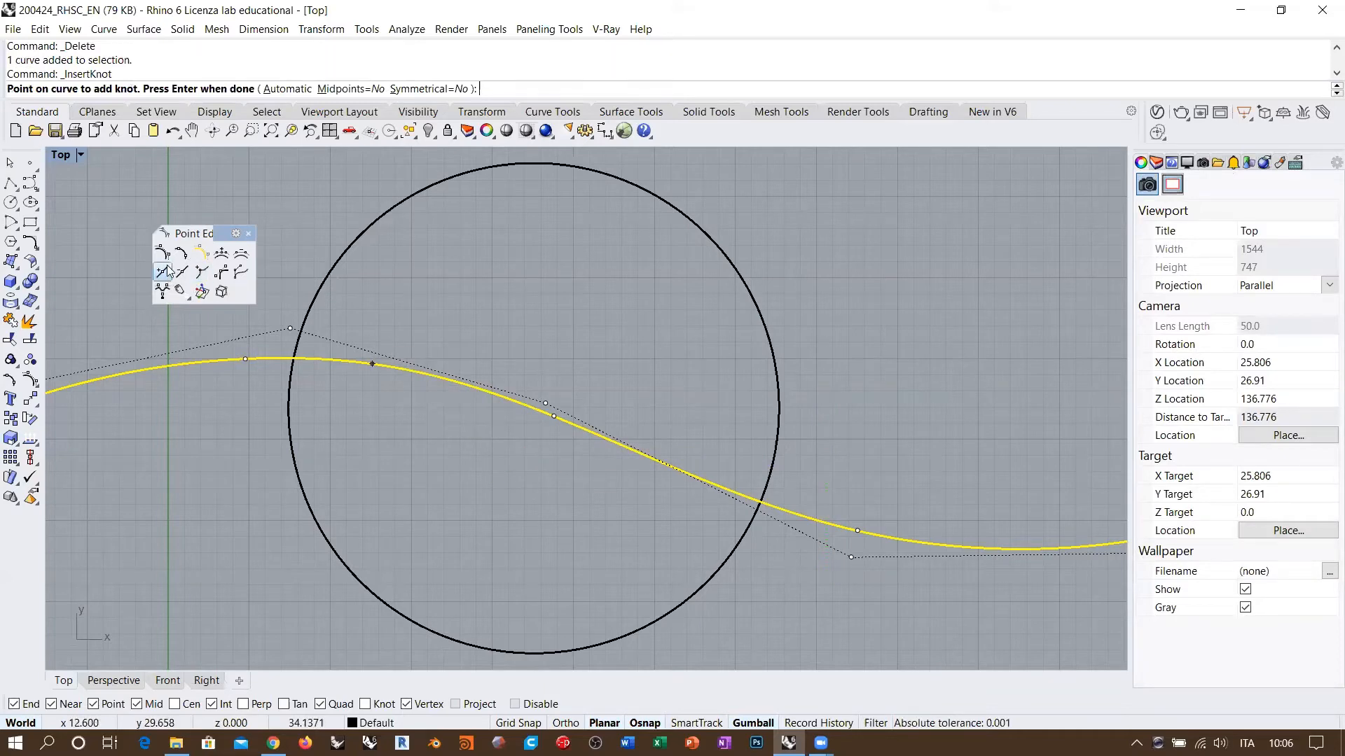
scroll(622, 306, down, 4)
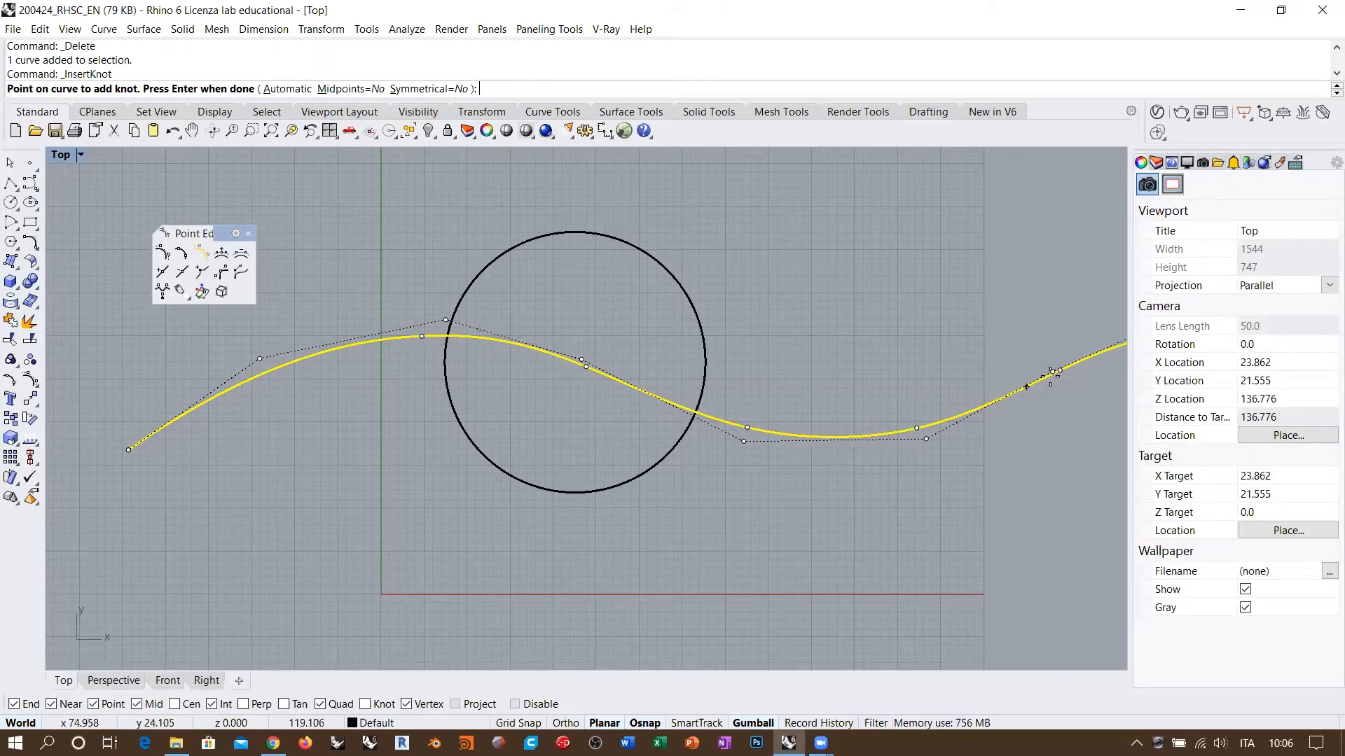
scroll(770, 386, down, 4)
scroll(723, 365, down, 2)
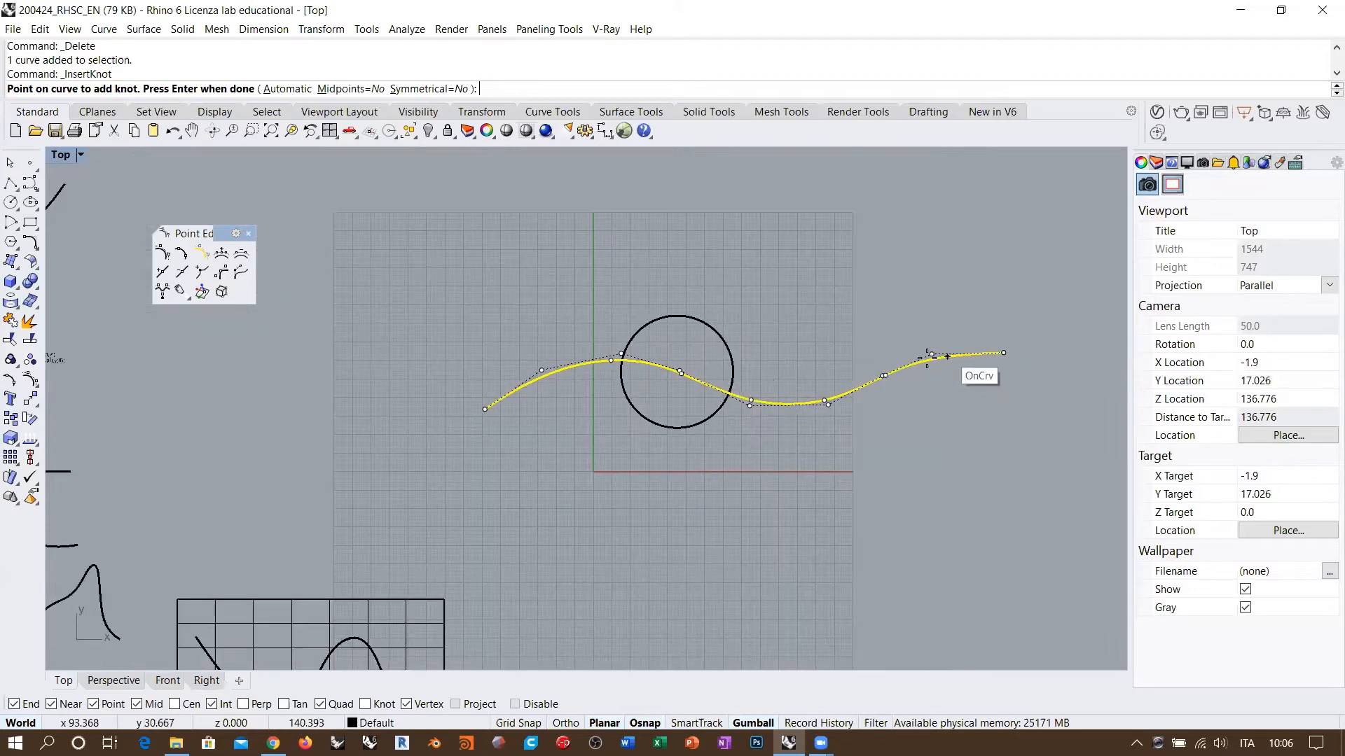
scroll(910, 364, up, 3)
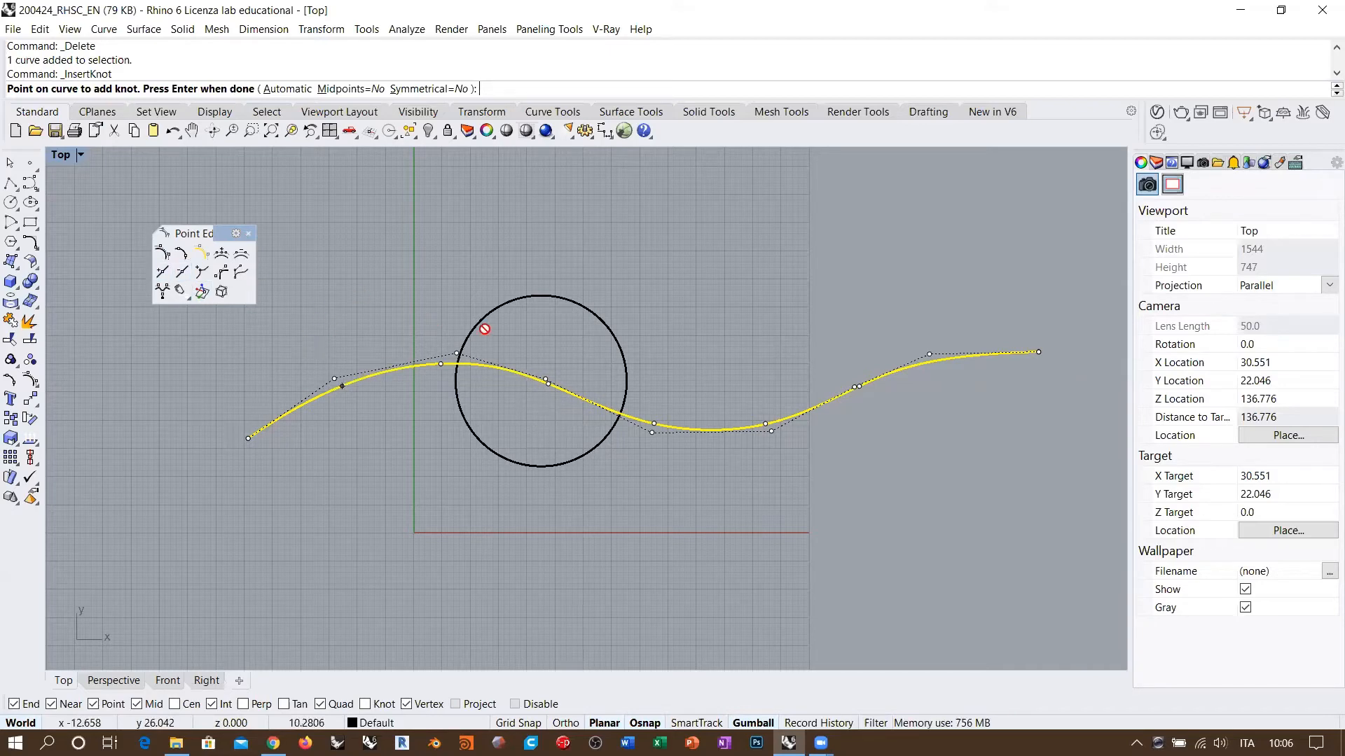
scroll(534, 375, up, 4)
scroll(589, 437, down, 1)
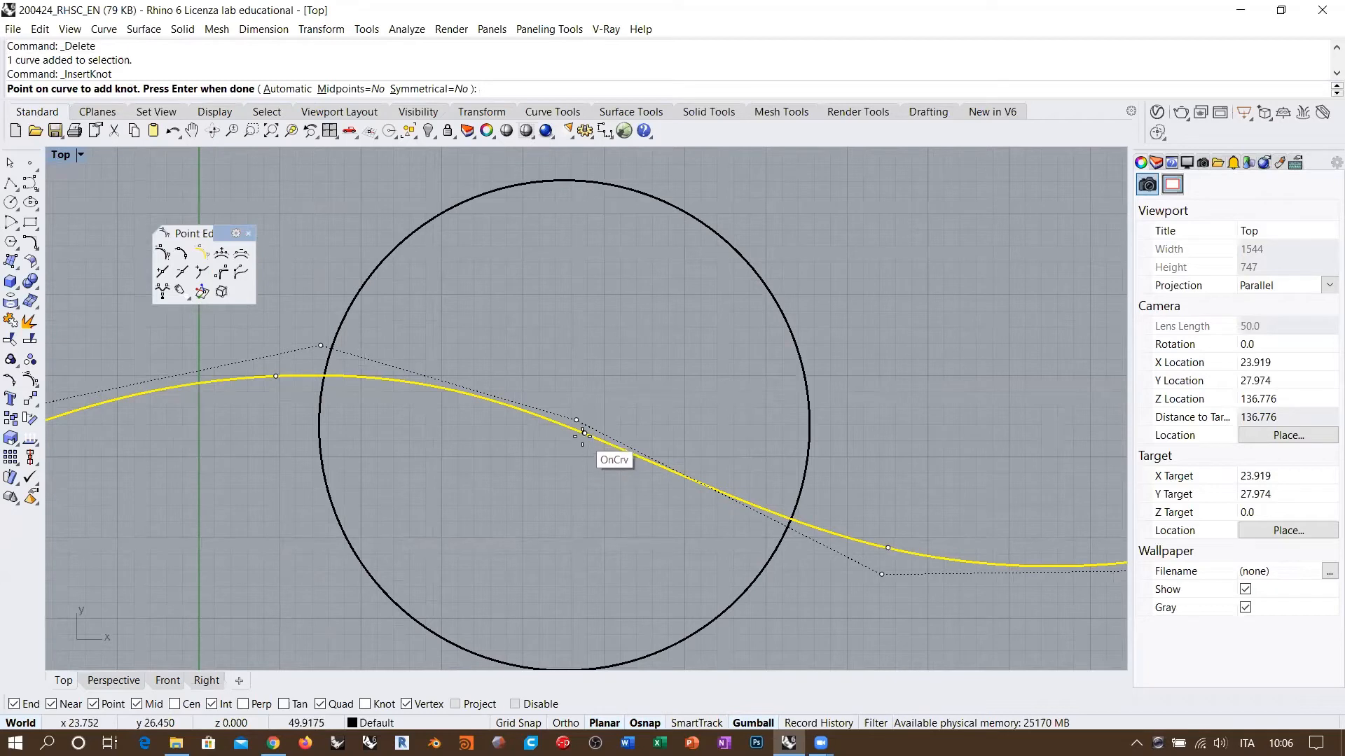
click(584, 433)
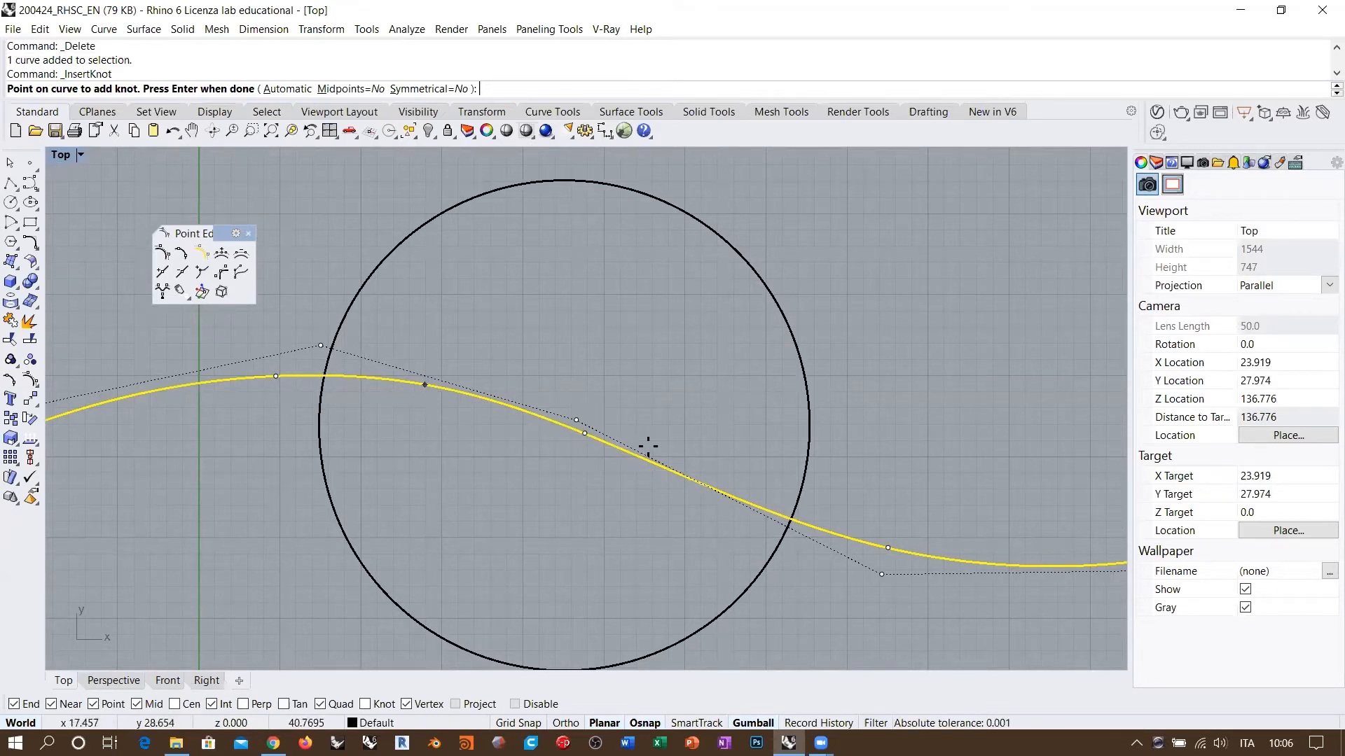
click(346, 396)
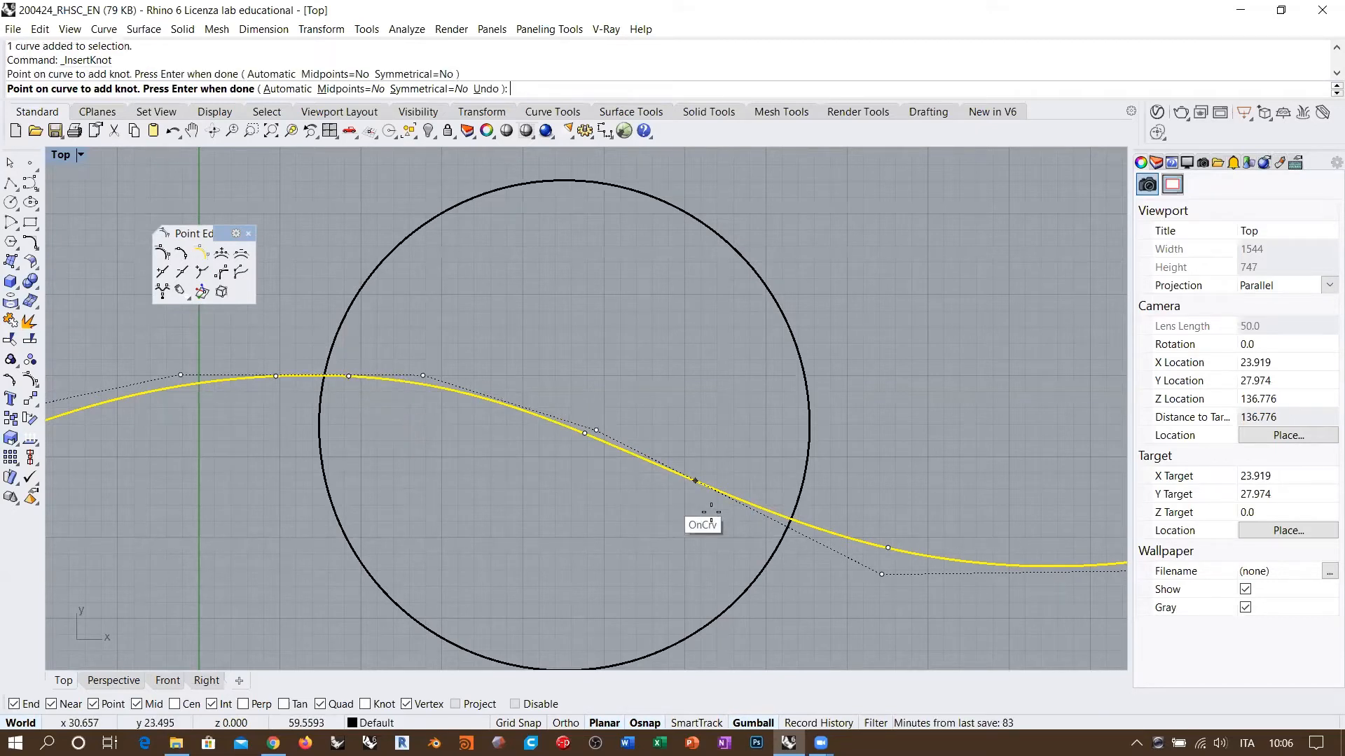
click(758, 521)
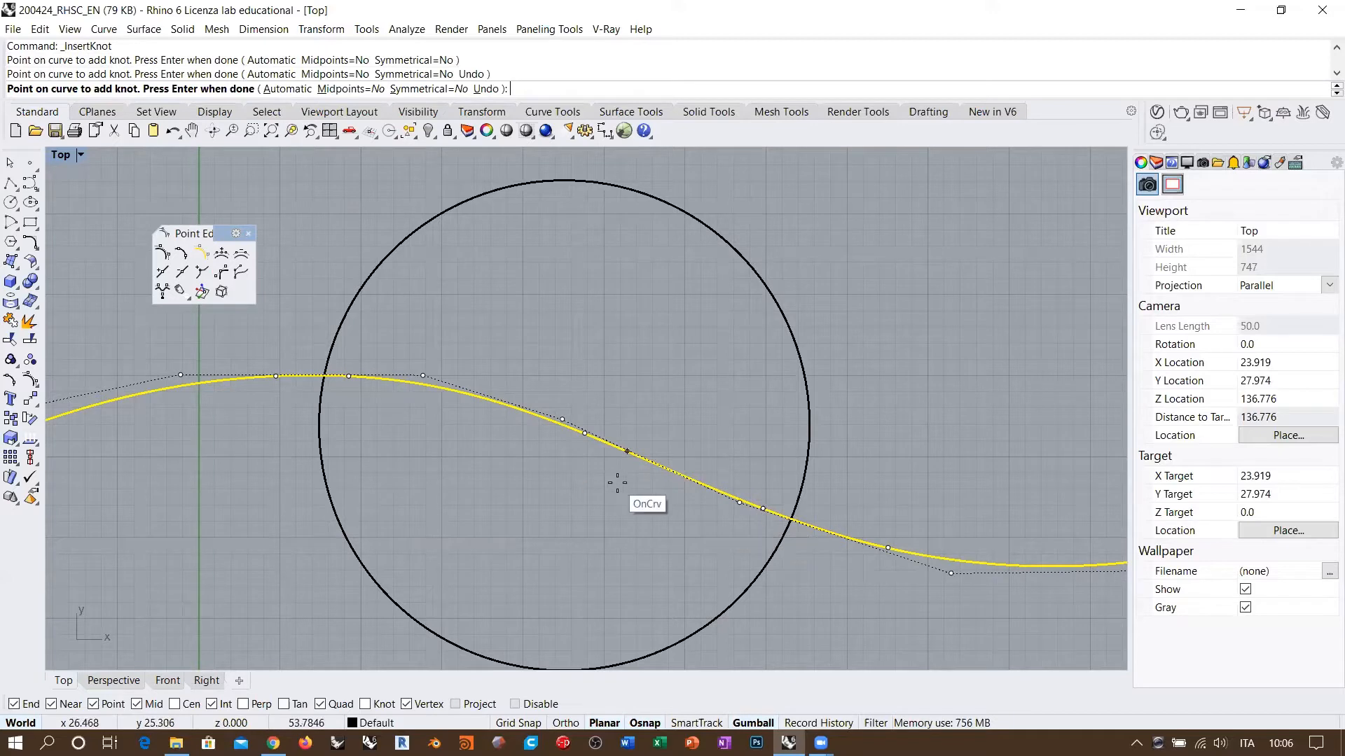
Insert two more knots into the curve inside the circle, one on each side of the existing middle knot, and finish the command
click(536, 413)
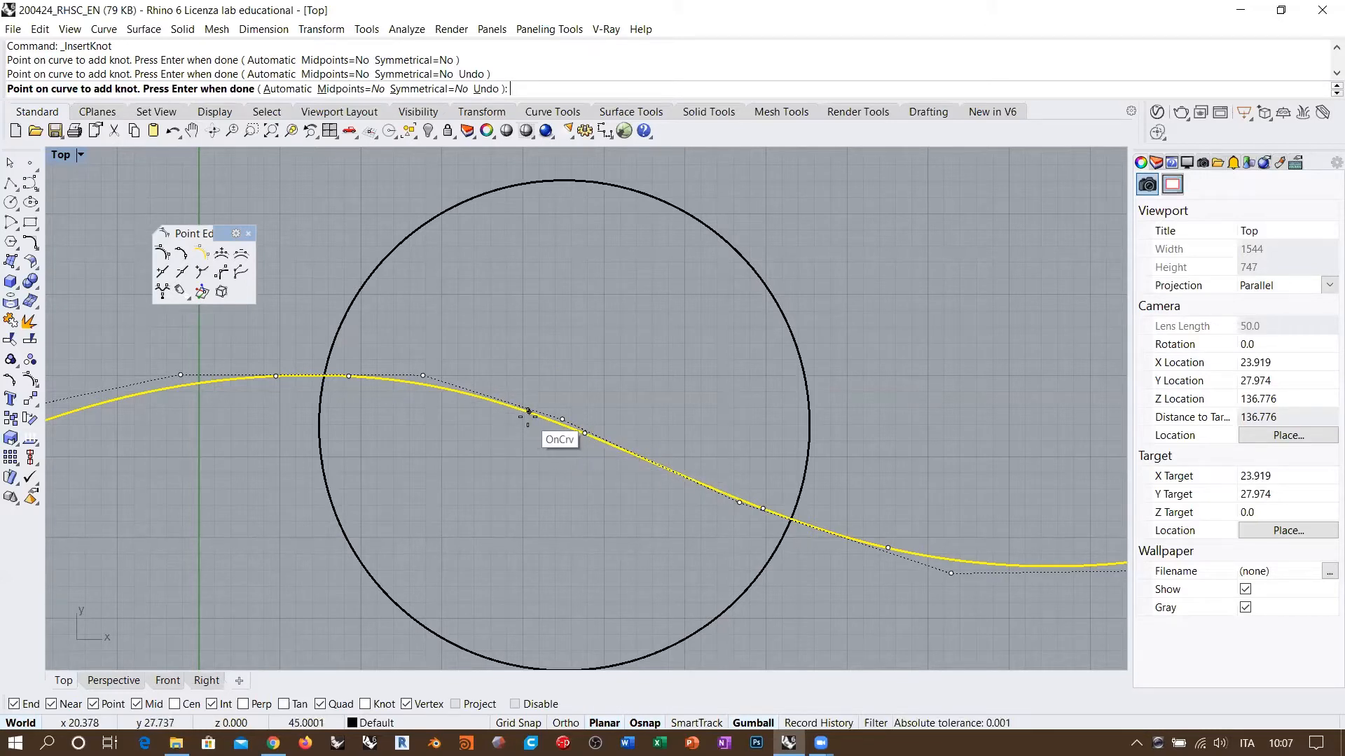
click(524, 411)
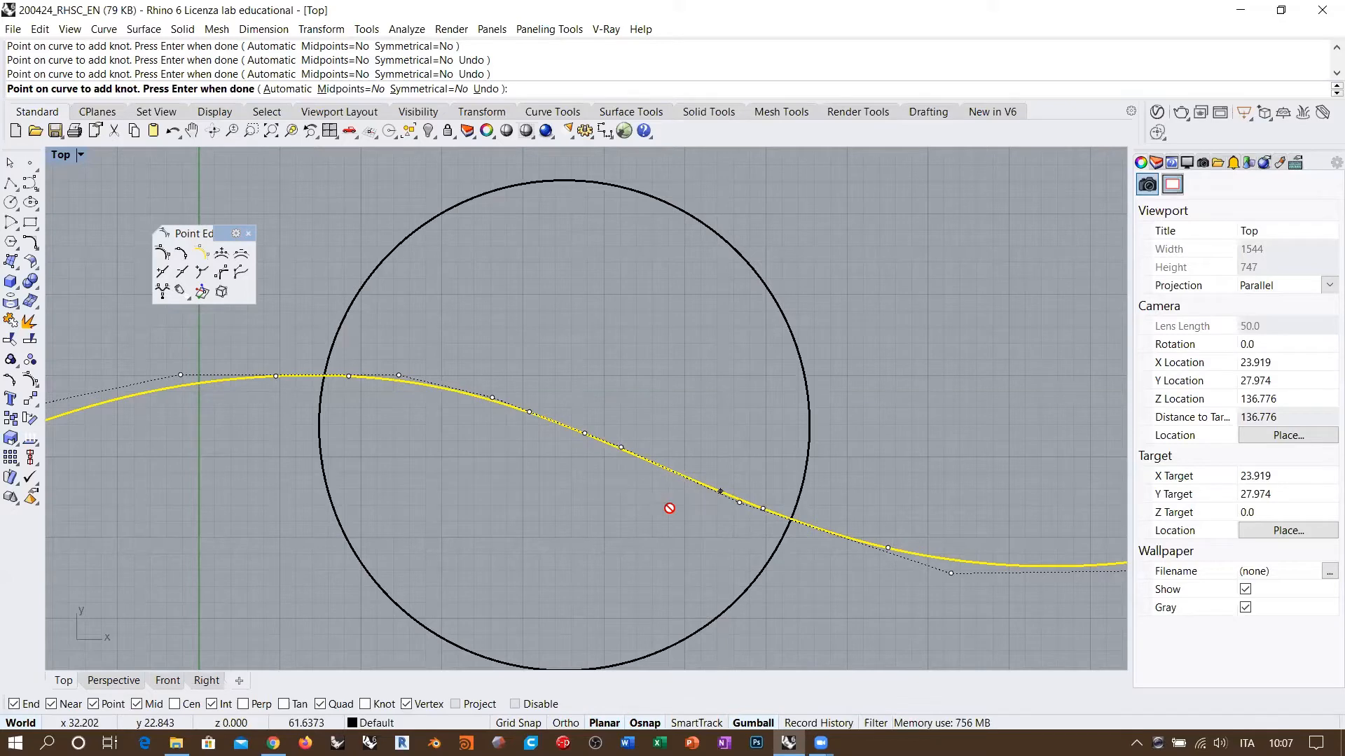
scroll(392, 389, up, 3)
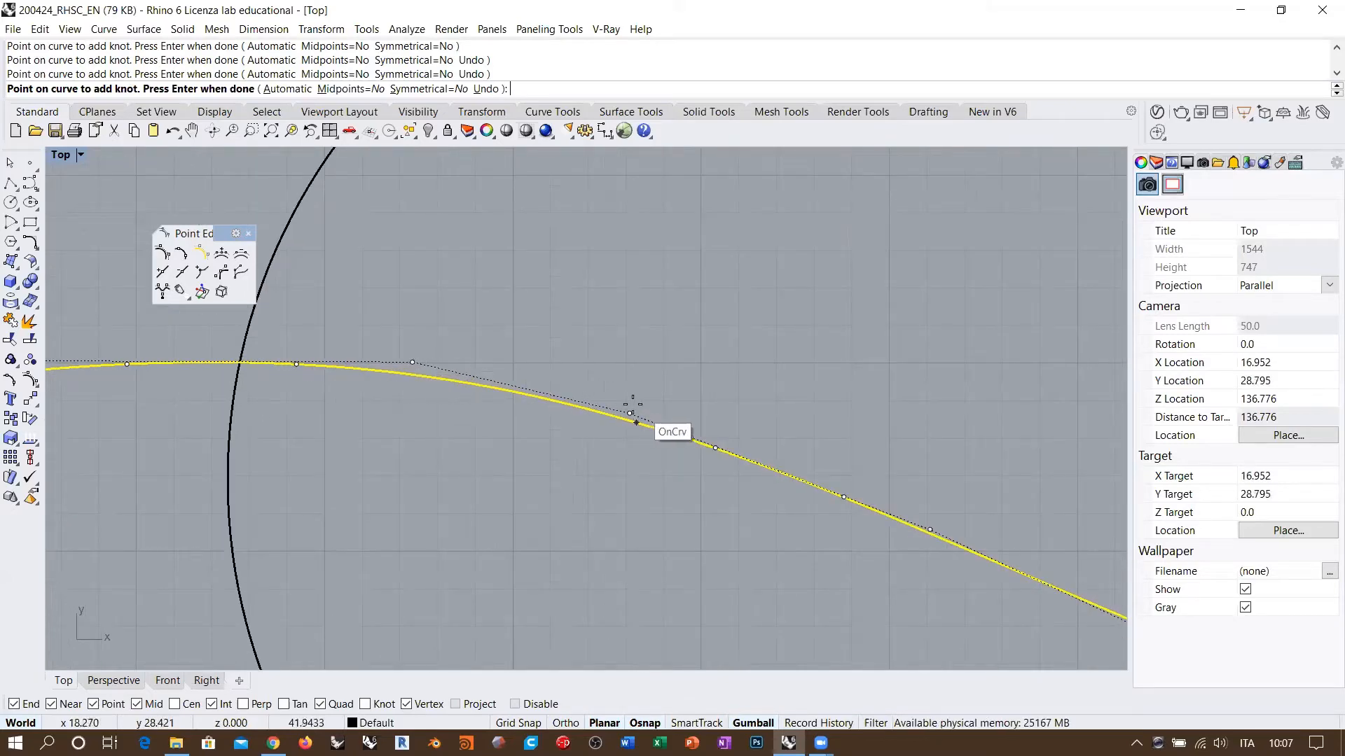
scroll(742, 490, up, 3)
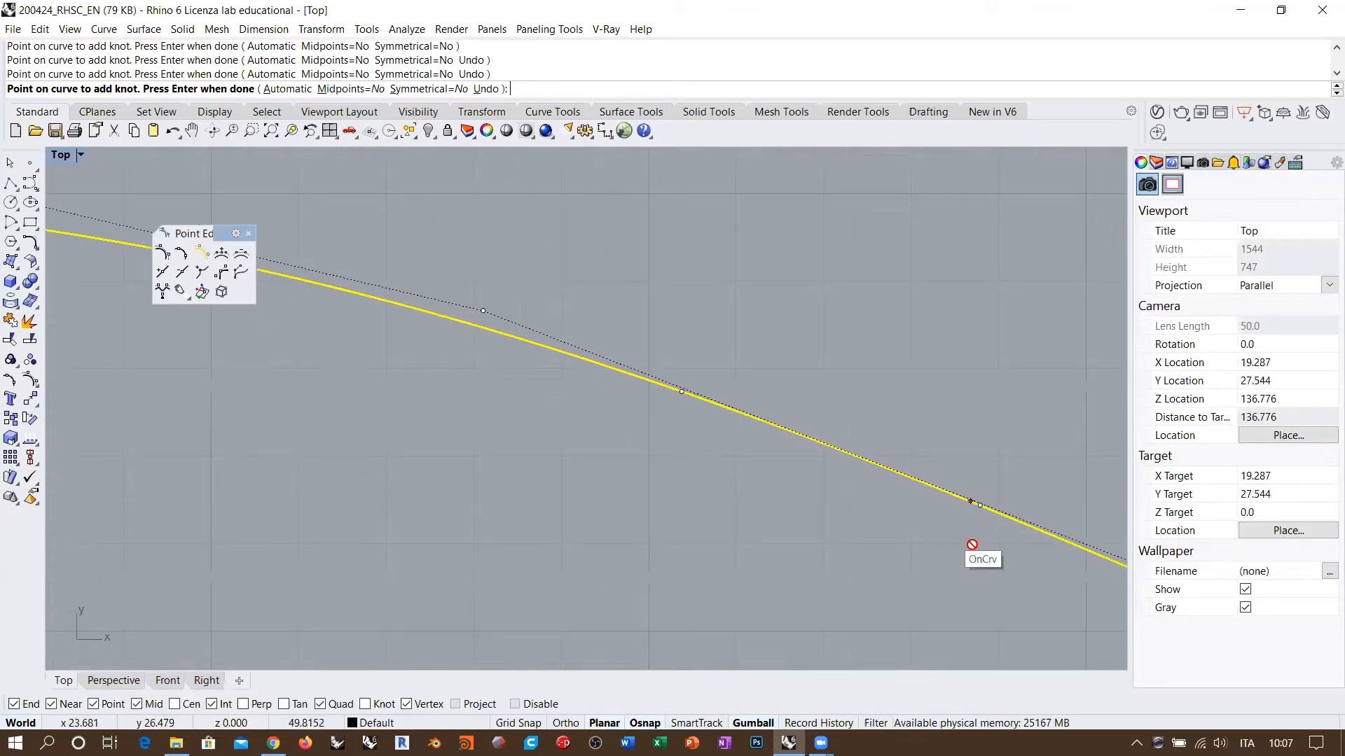
right_drag(972, 545, 640, 456)
scroll(641, 455, up, 6)
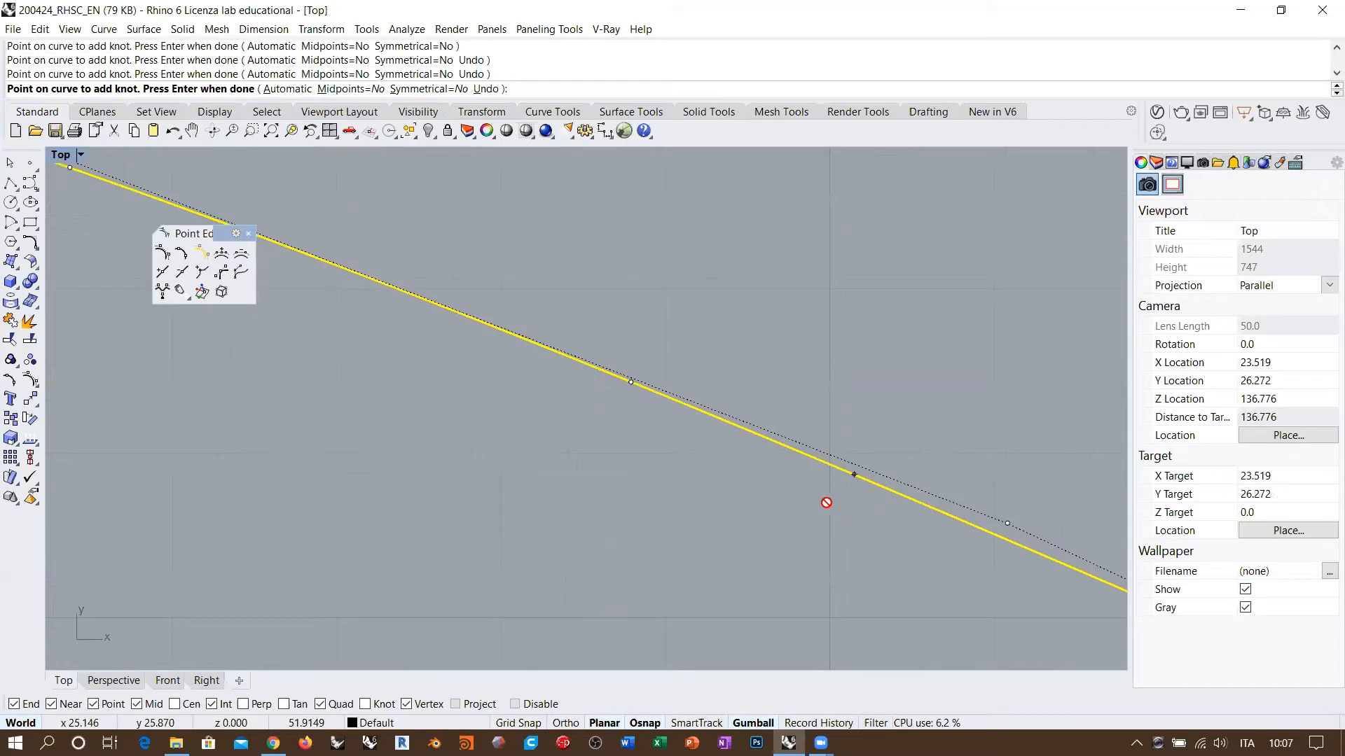
right_drag(903, 536, 603, 471)
scroll(621, 413, up, 3)
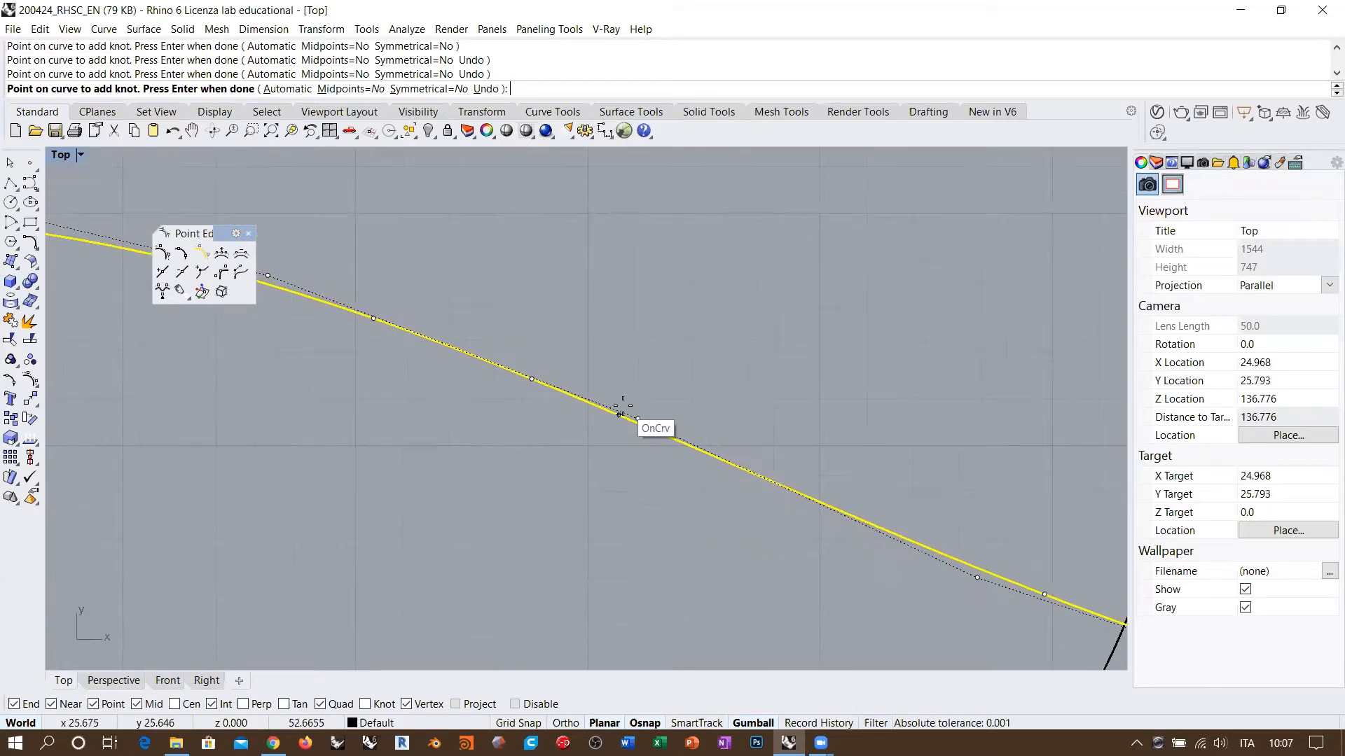
scroll(621, 413, down, 2)
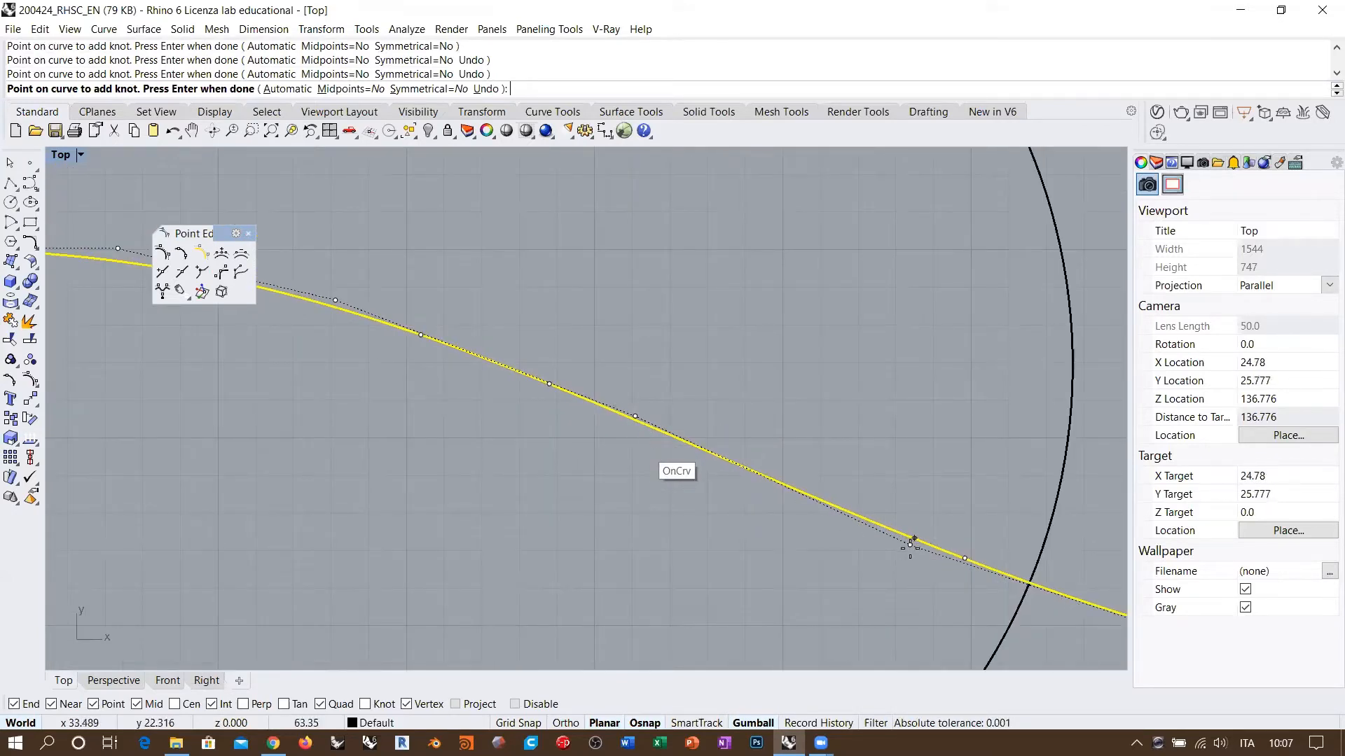
scroll(910, 545, down, 3)
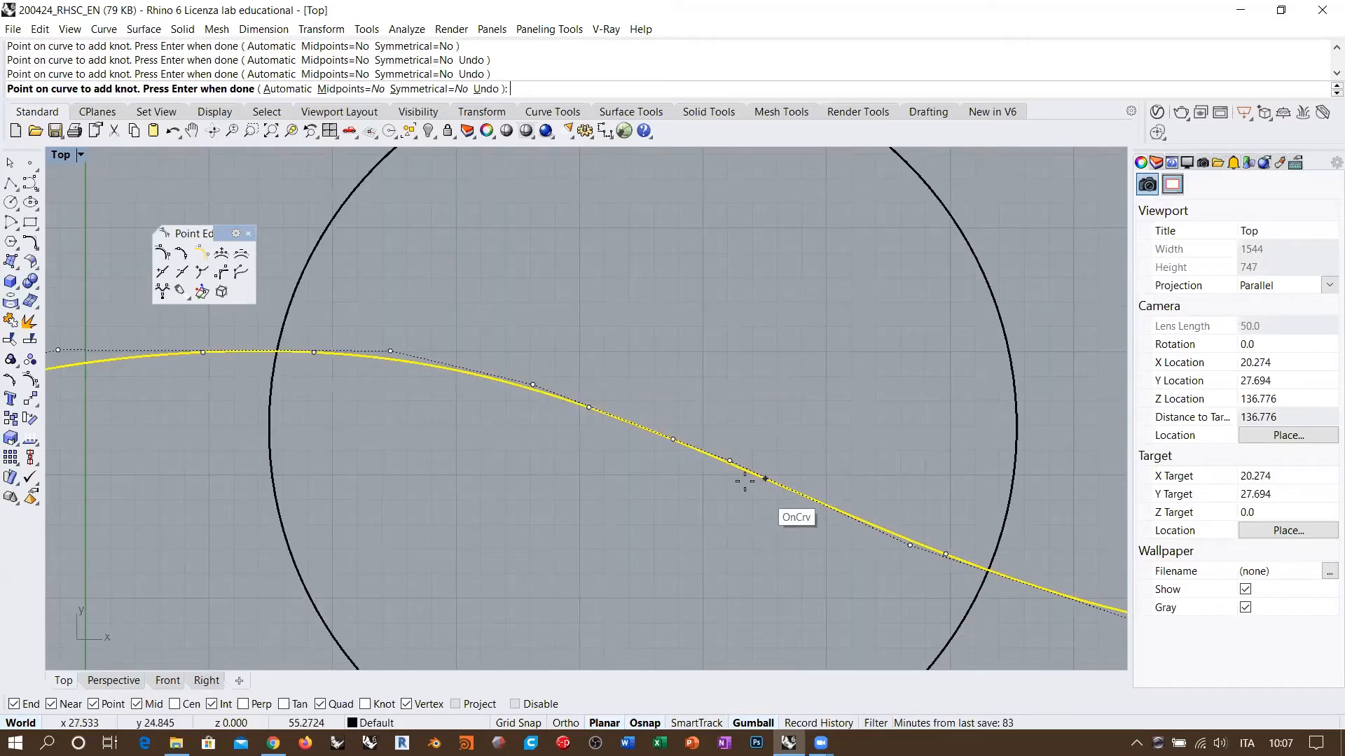
click(767, 479)
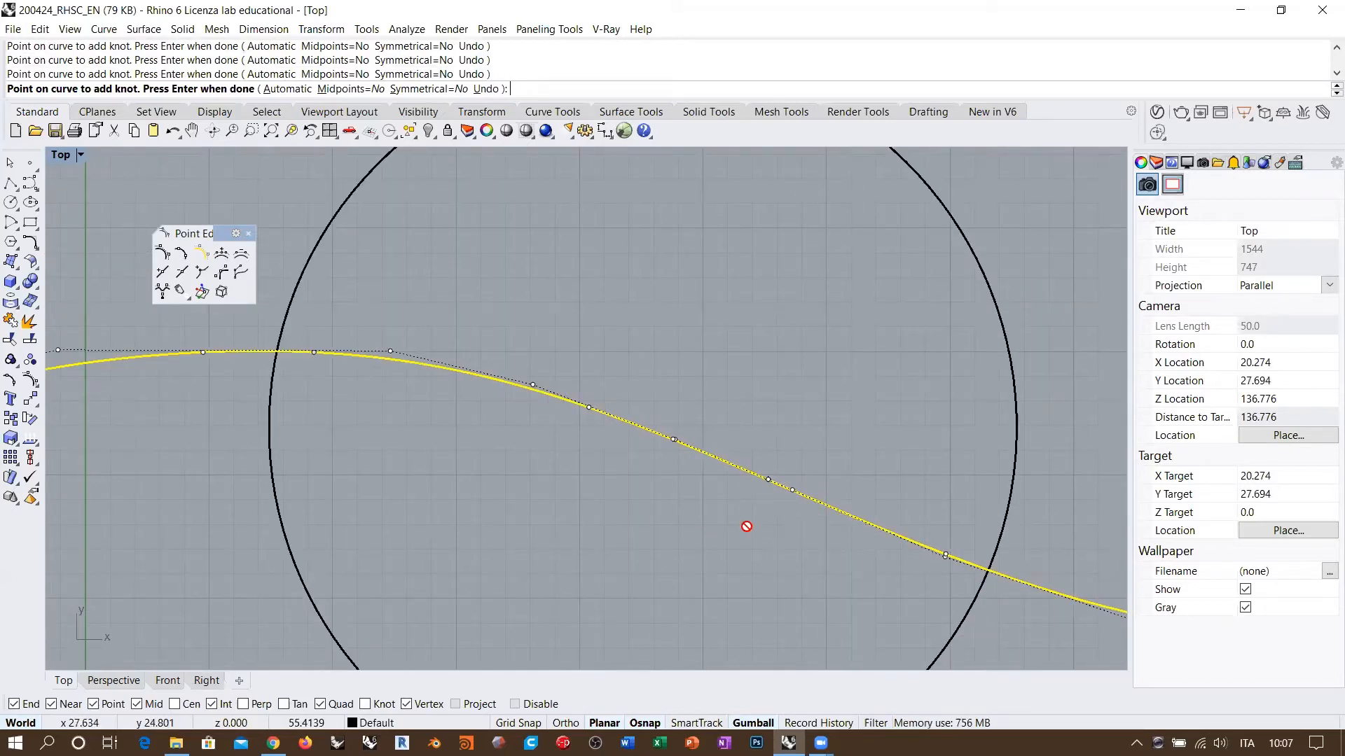
scroll(595, 351, down, 3)
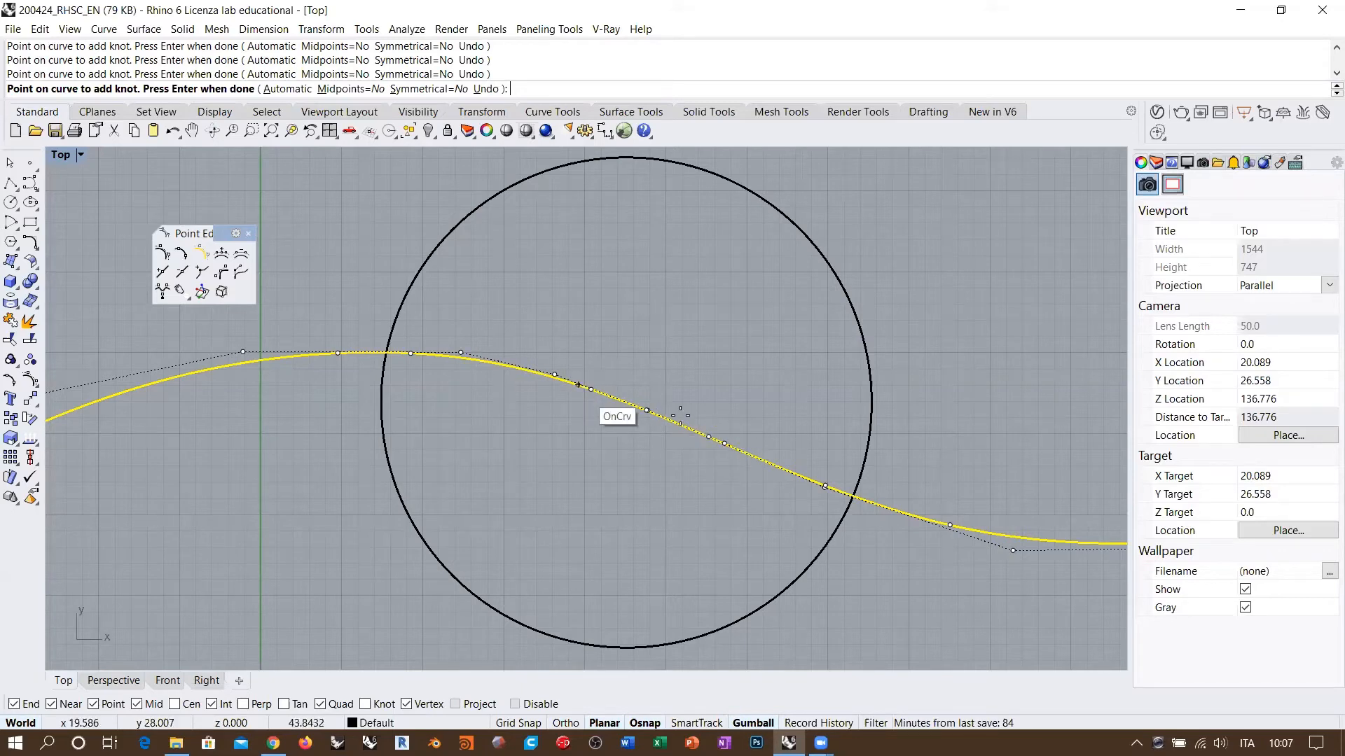
key(Return)
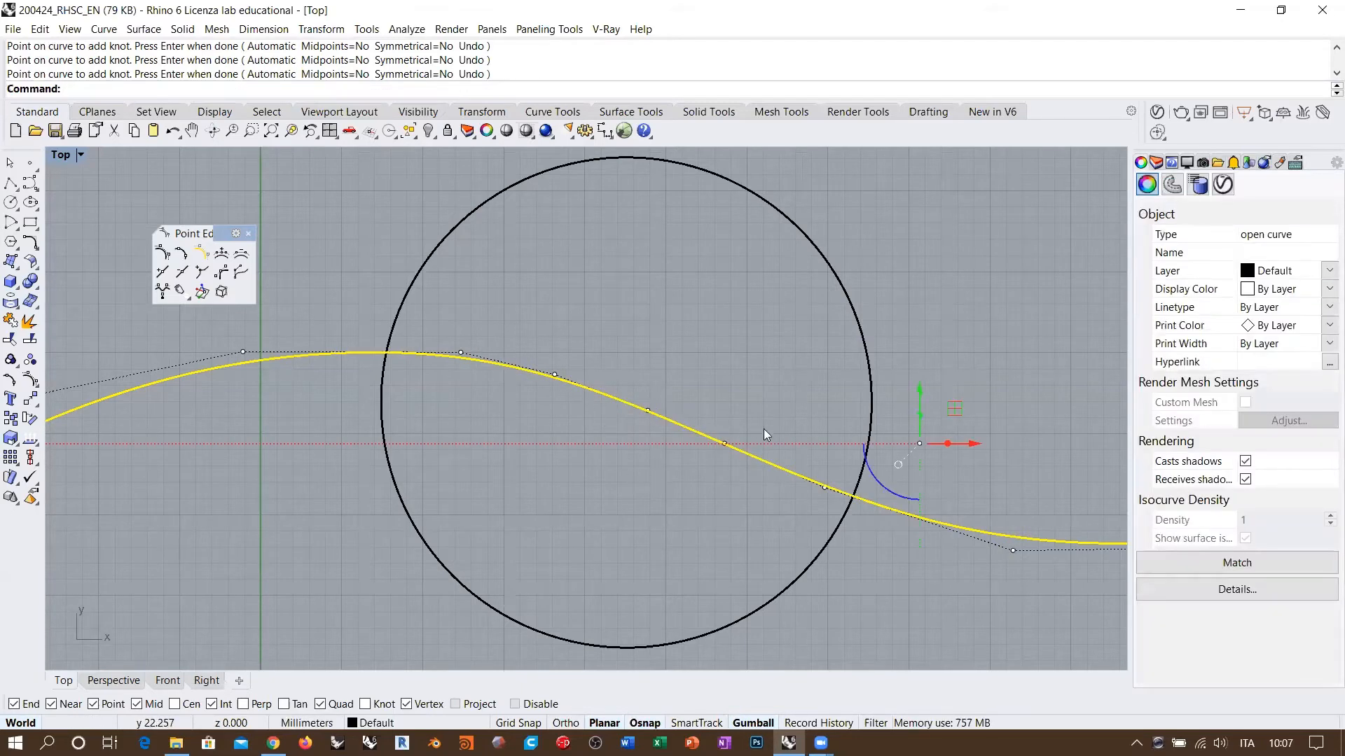
Select the three middle control points inside the circle and move them down and slightly left to bend the curve locally
scroll(719, 381, down, 4)
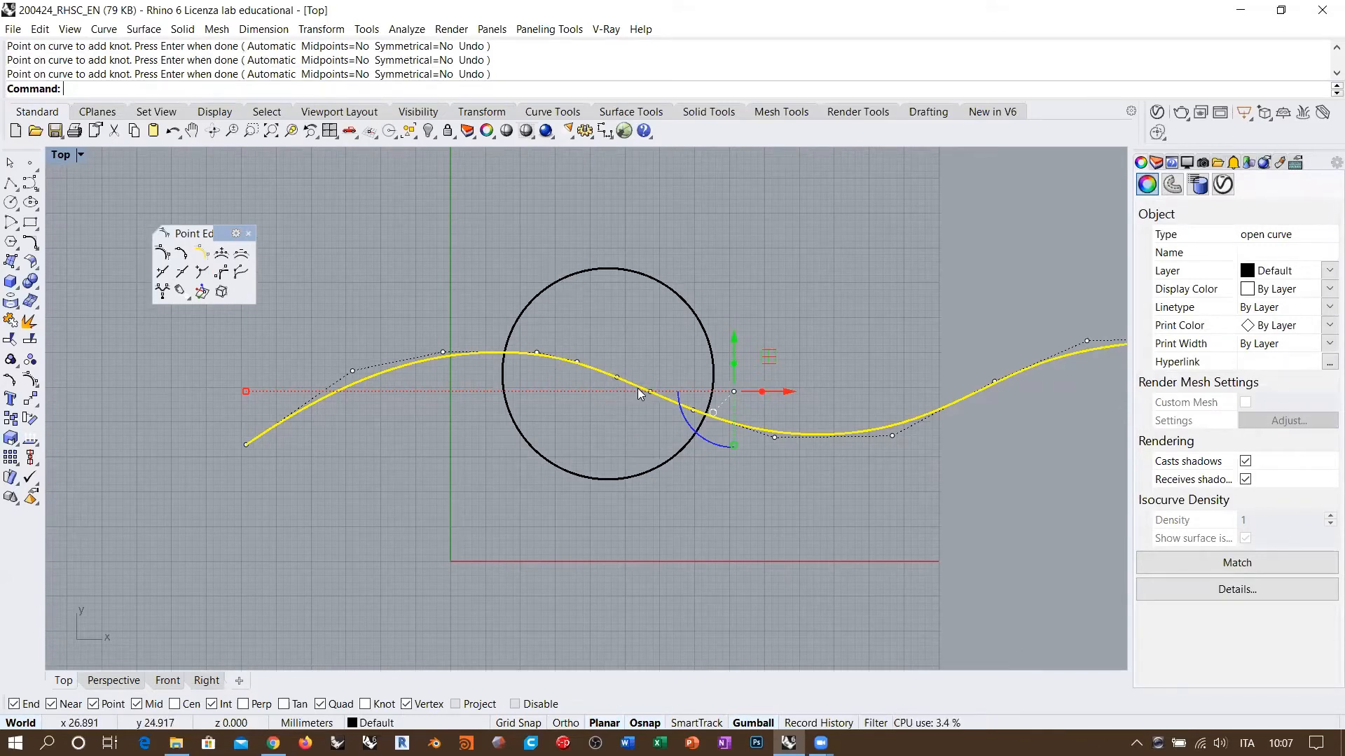
scroll(669, 400, up, 2)
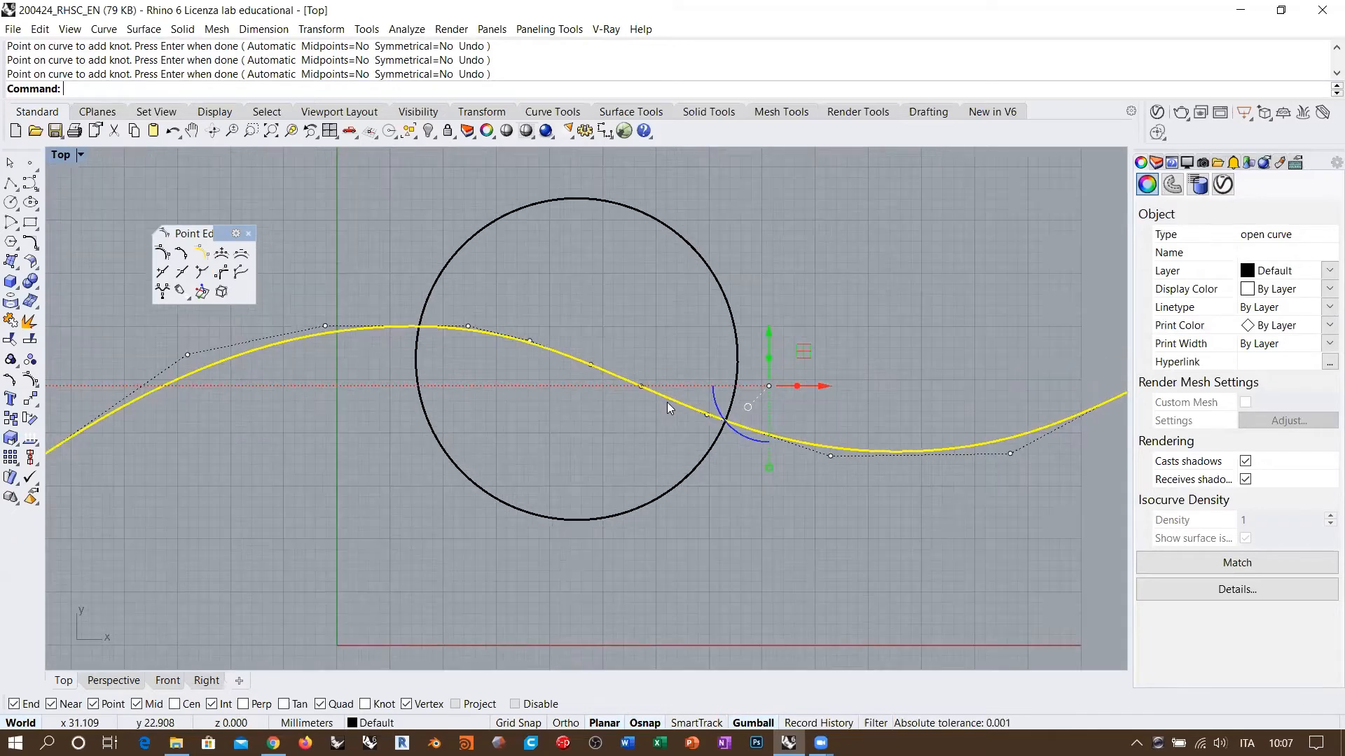
drag(515, 311, 661, 413)
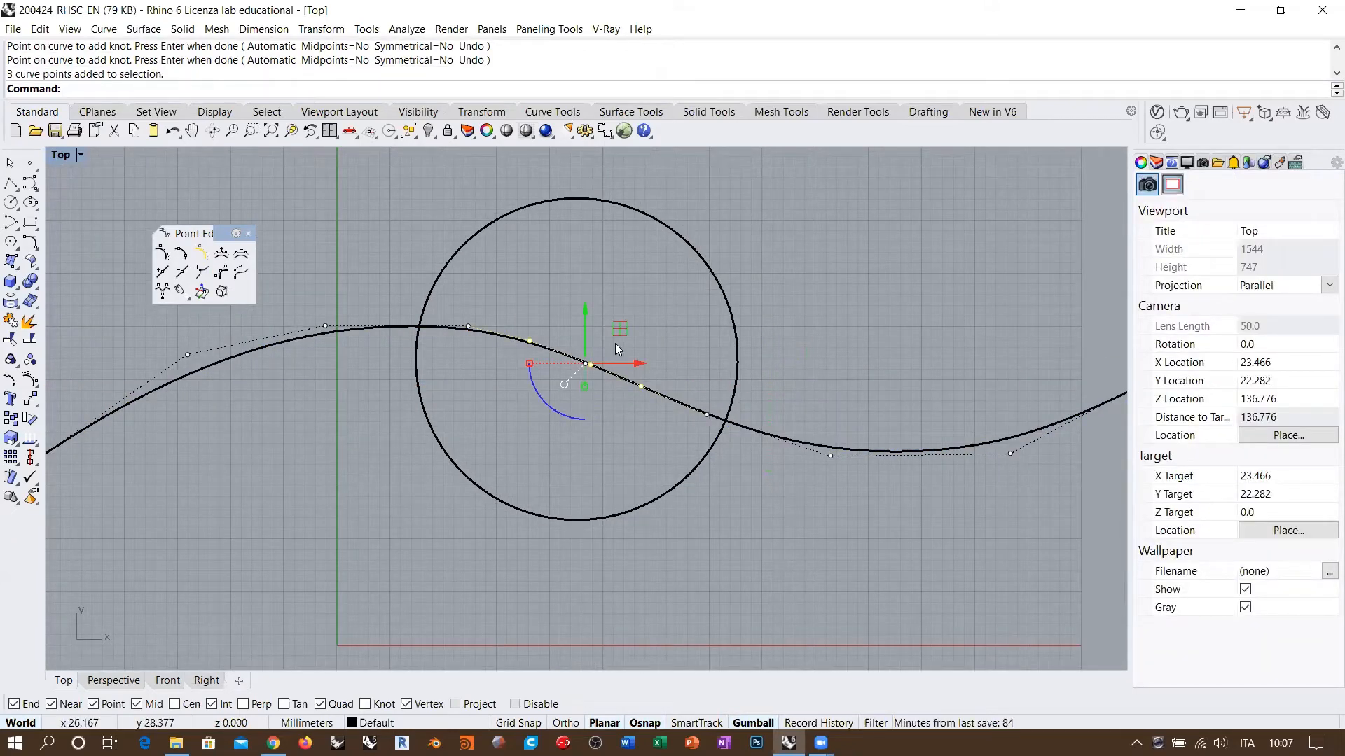
drag(619, 329, 590, 380)
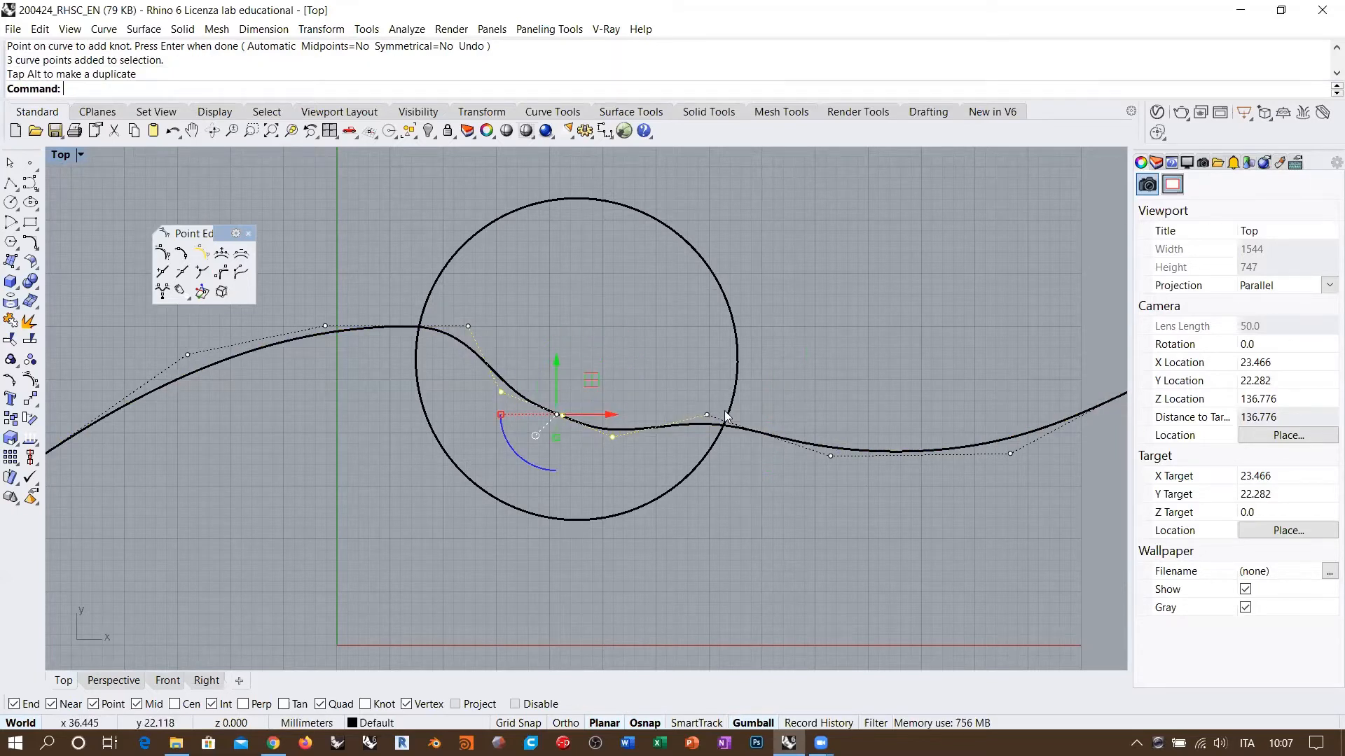
Move the same three control points up and slightly right so the curve bulges upward inside the circle
scroll(558, 419, up, 3)
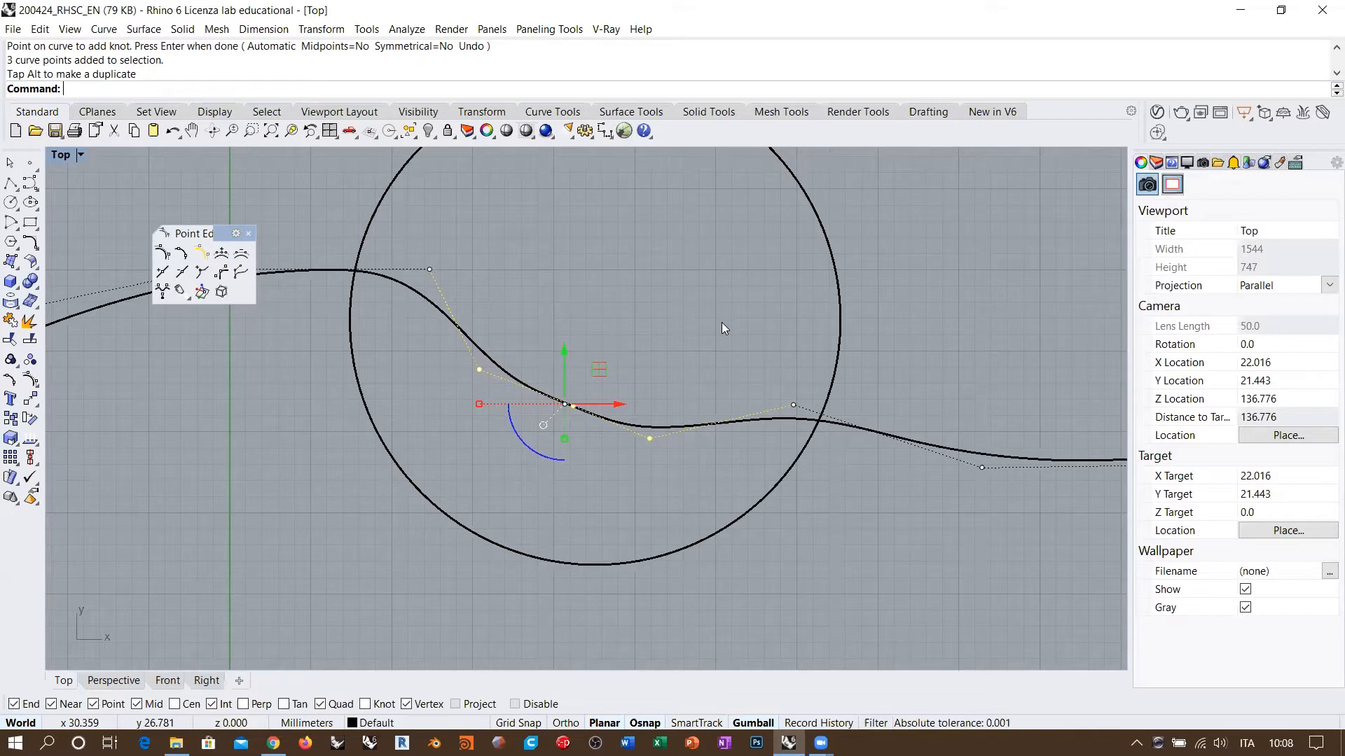
scroll(533, 458, down, 10)
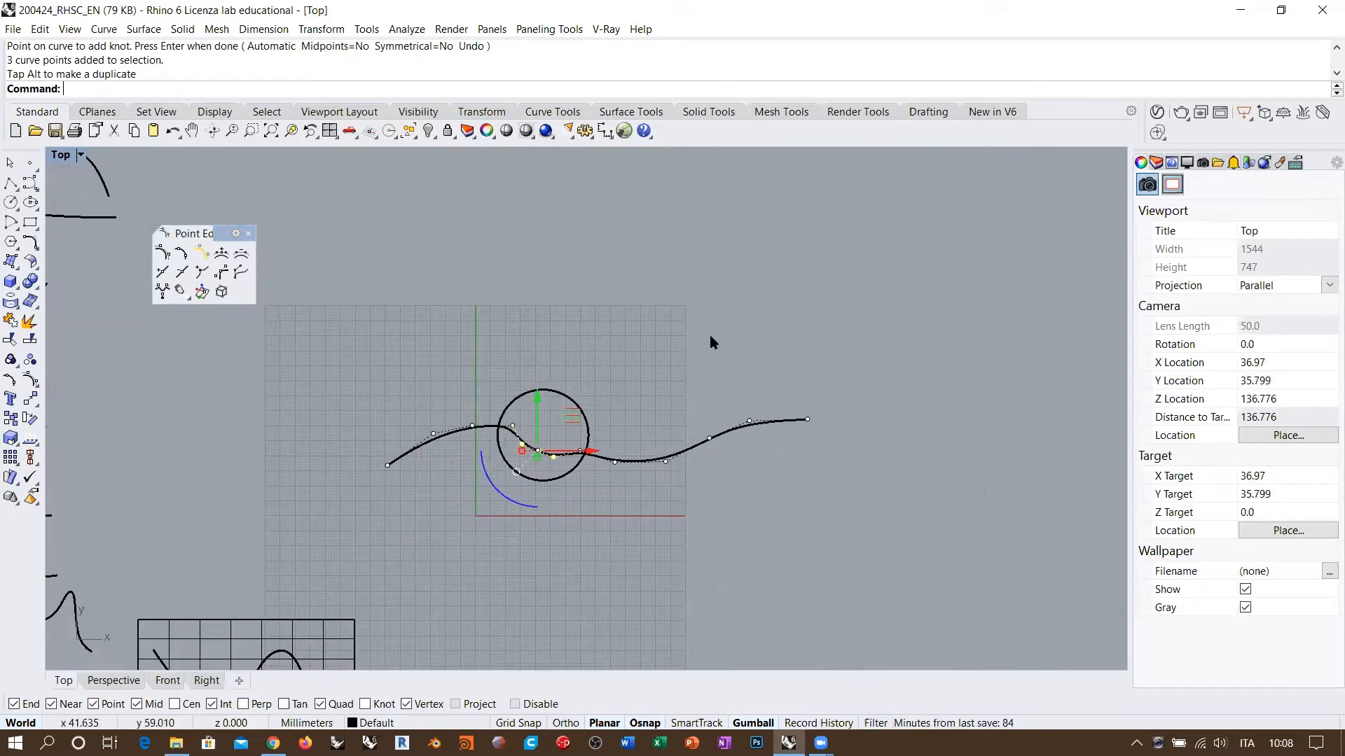
scroll(537, 454, up, 10)
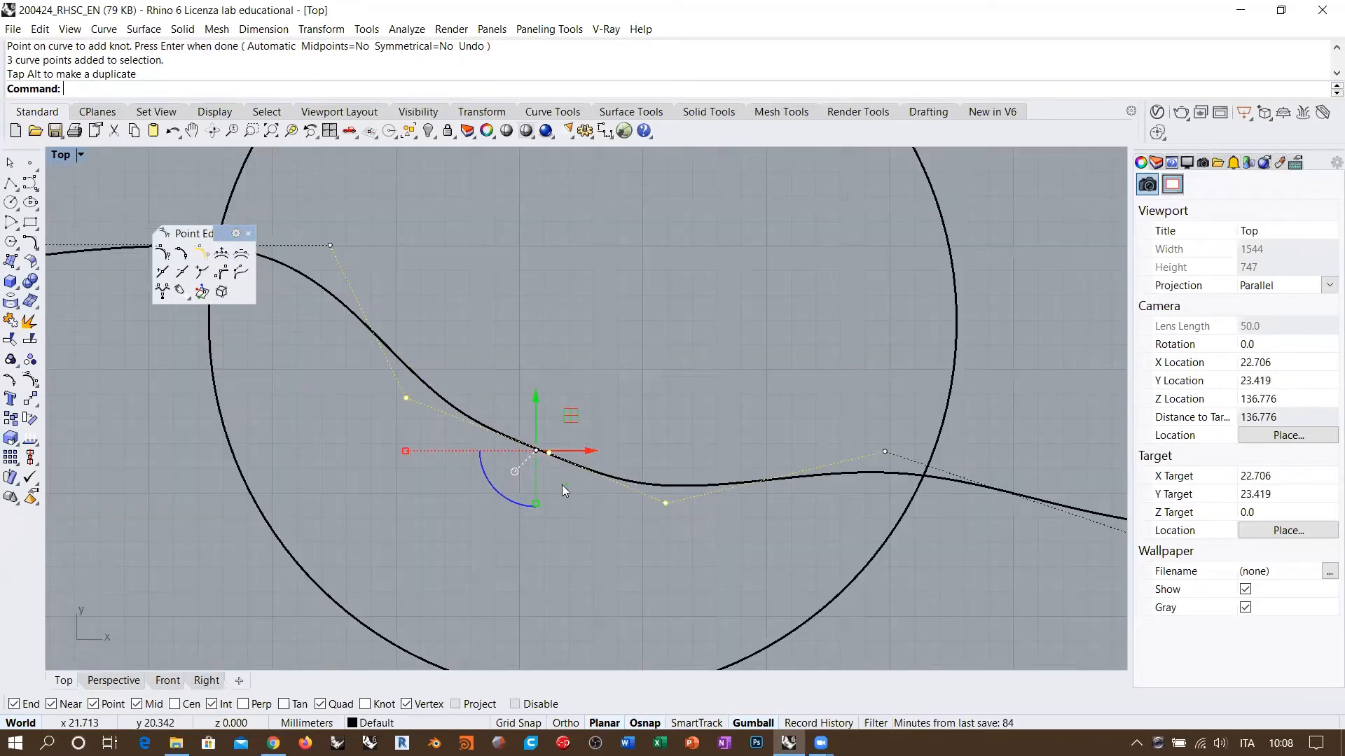
scroll(558, 472, down, 3)
drag(576, 427, 627, 321)
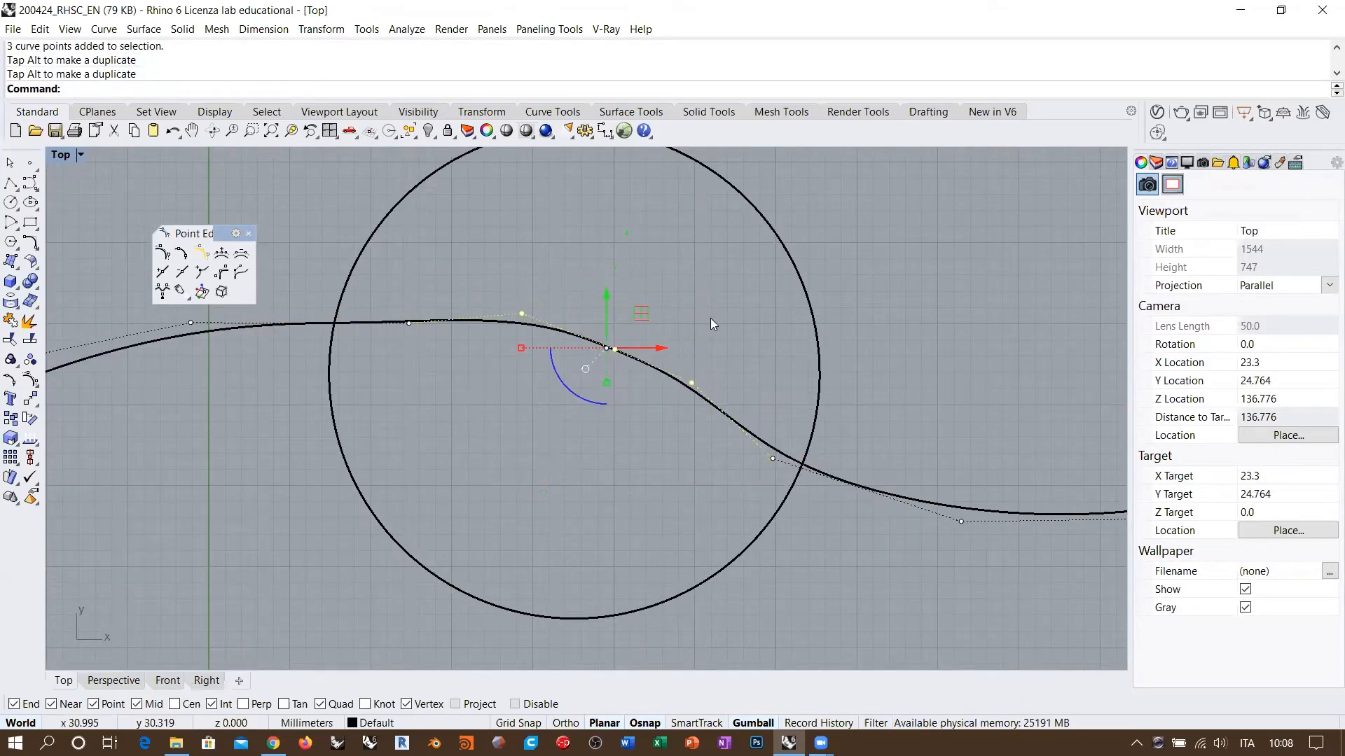
Undo both moves of the three control points and hide the curve's control points
key(ctrl+z)
key(ctrl+z)
key(Escape)
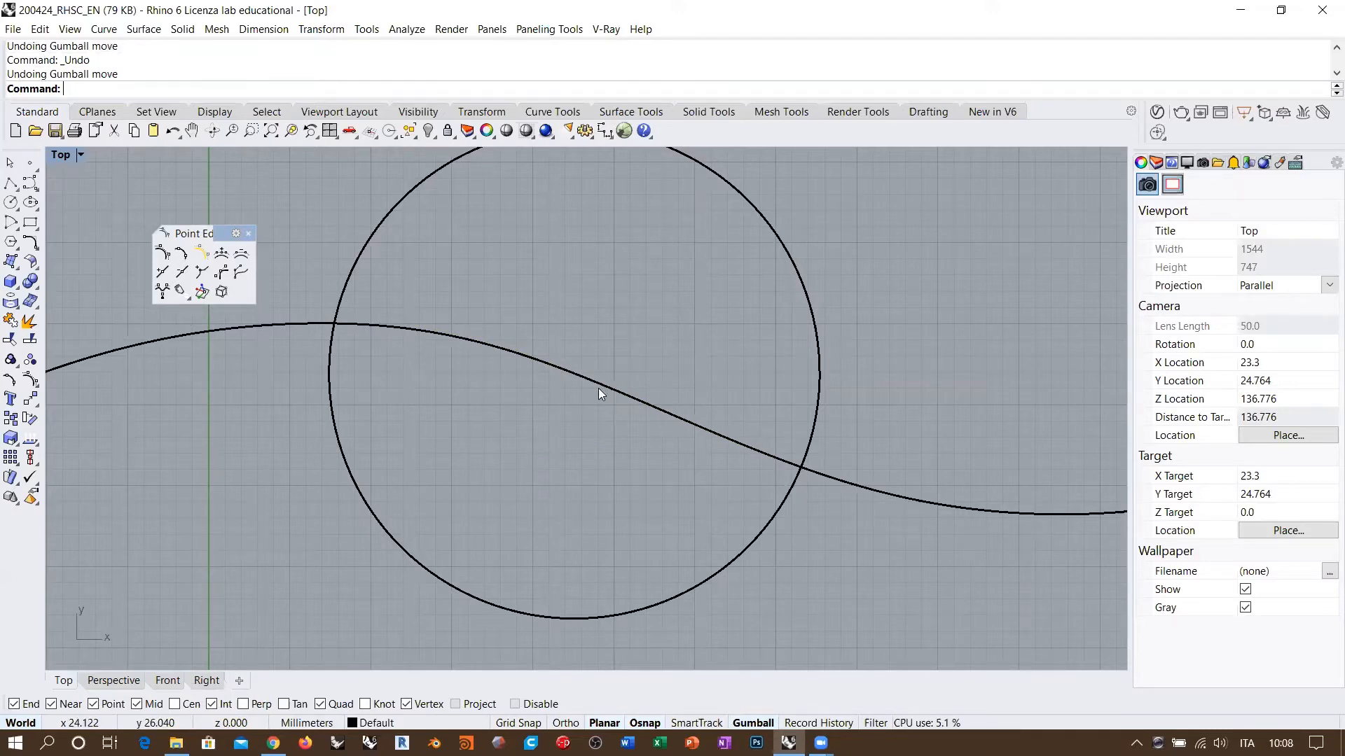
Move the floating Point Editing toolbar farther away from the wavy curve
scroll(598, 388, down, 5)
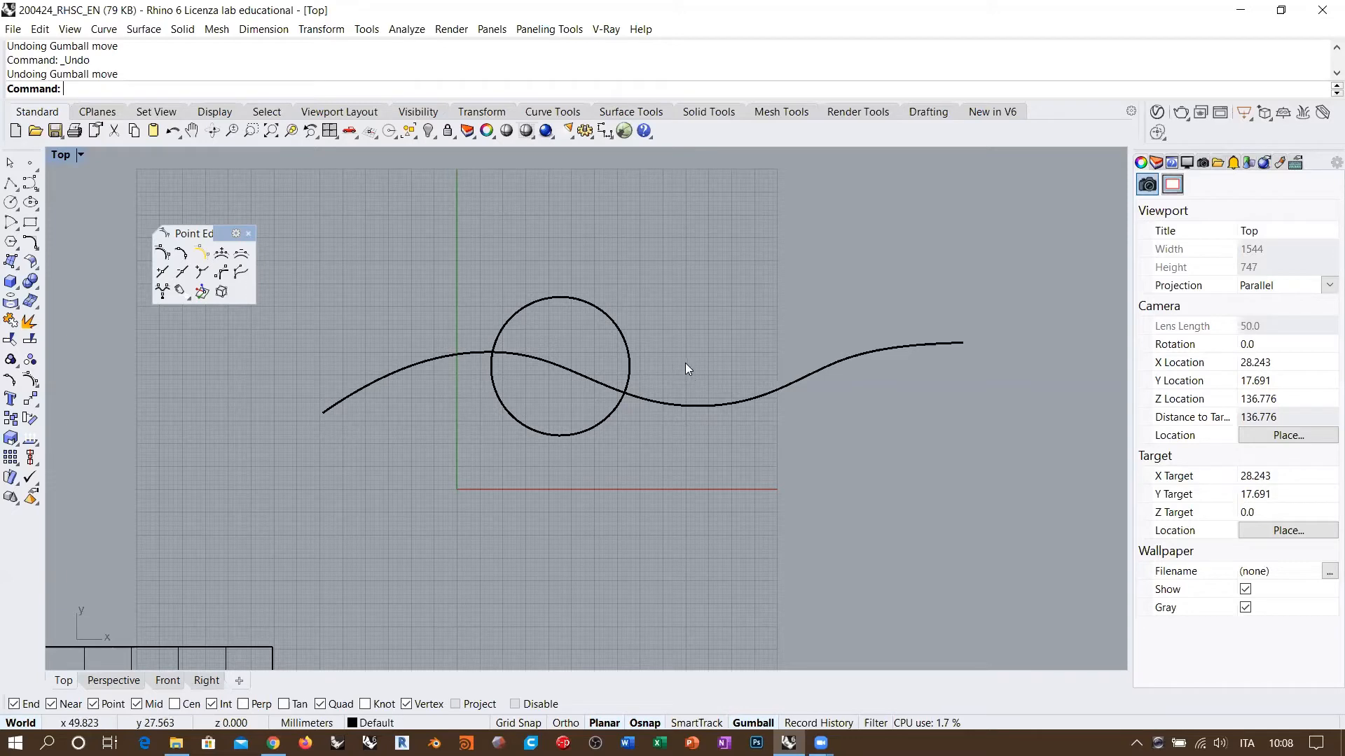
mouse_move(221, 234)
mouse_down()
mouse_move(227, 280)
mouse_move(272, 214)
mouse_move(194, 203)
mouse_move(207, 226)
mouse_up()
click(30, 242)
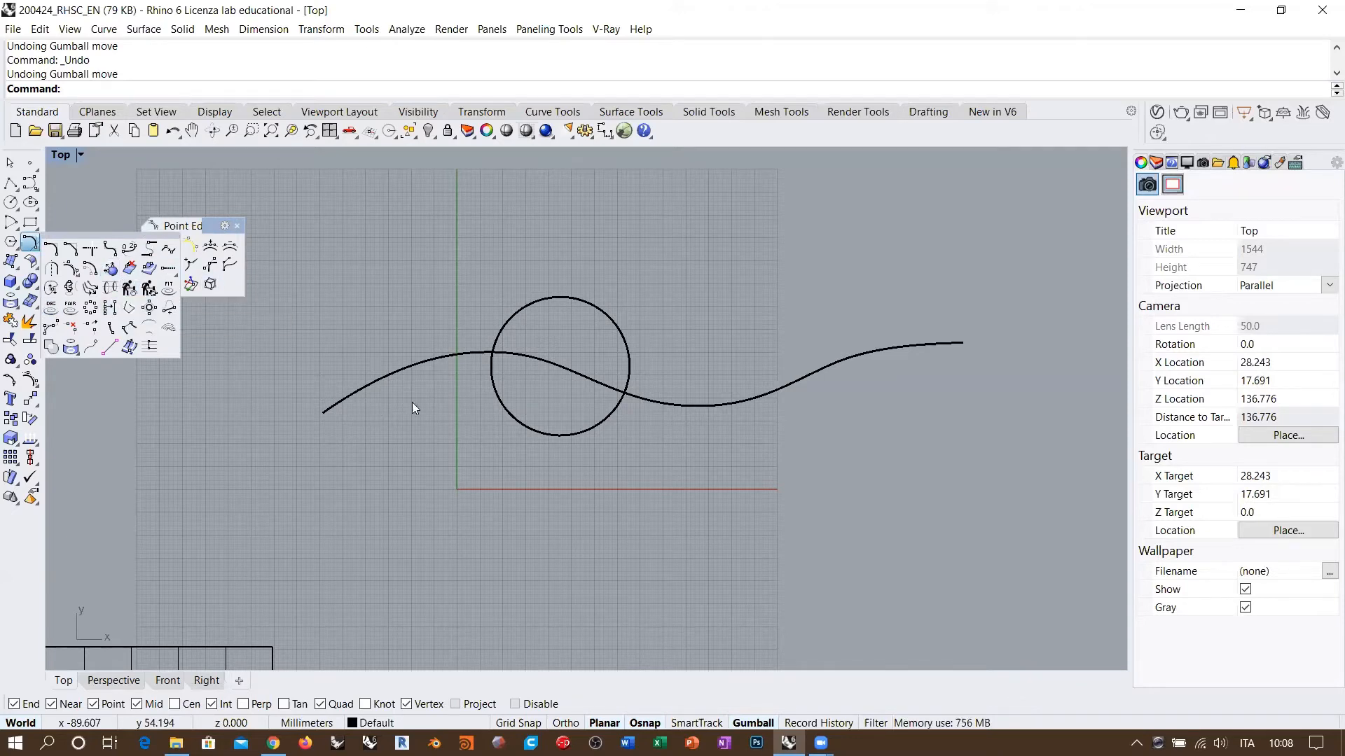
click(410, 420)
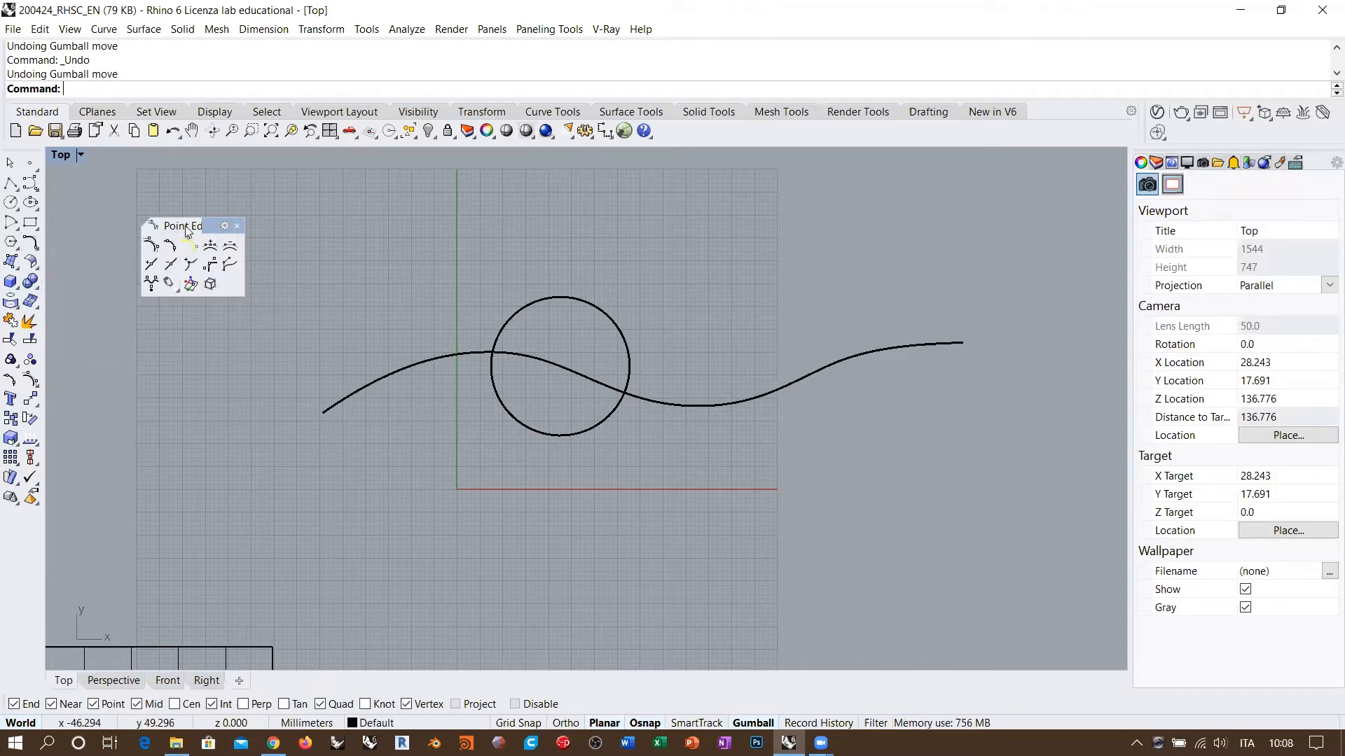
drag(207, 230, 145, 195)
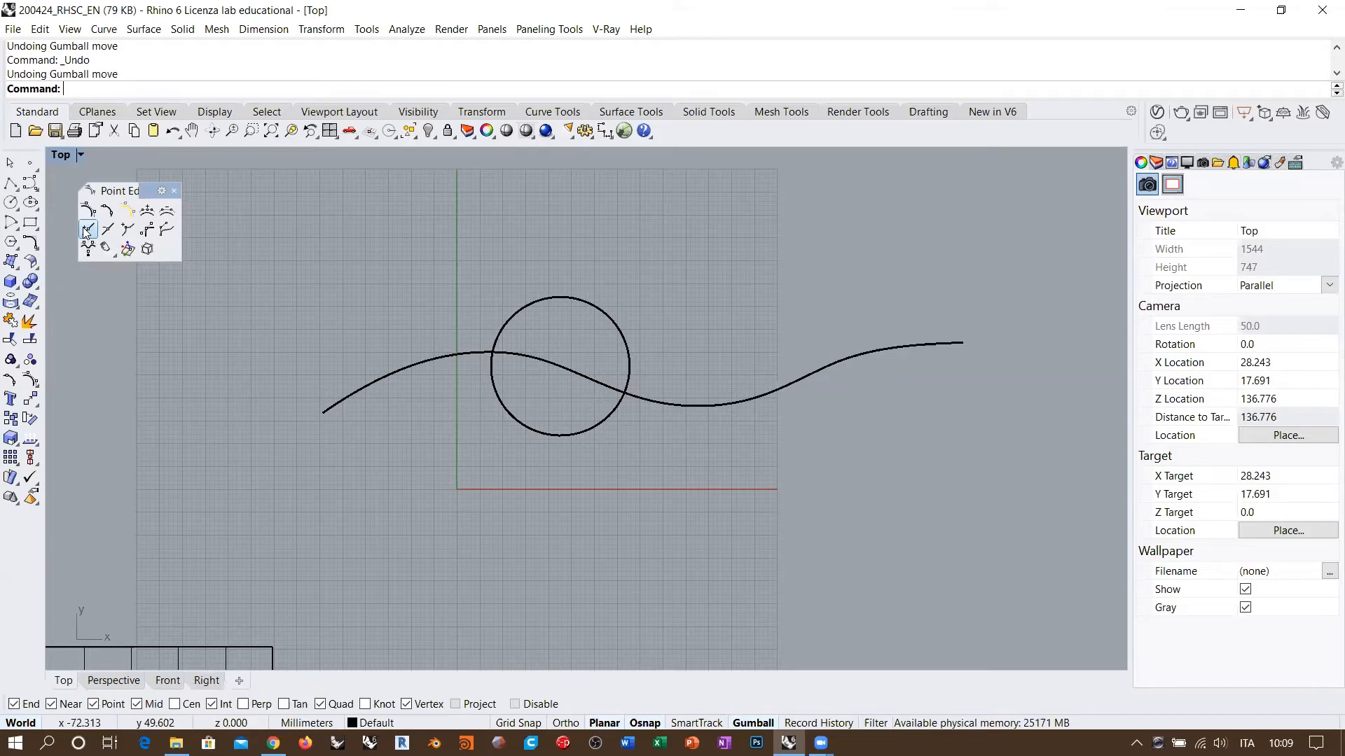
Examine the wavy curve's object description for its degree, control point count and knot domain
click(395, 366)
click(1237, 592)
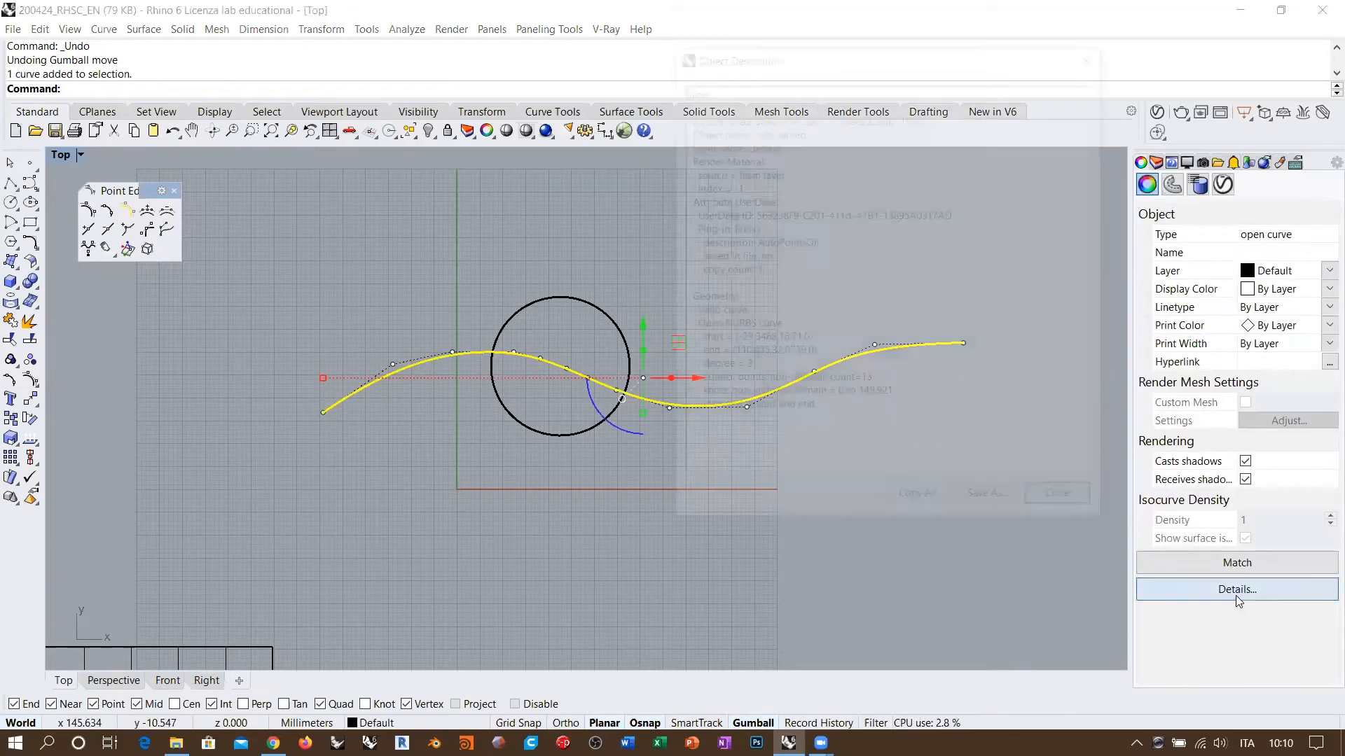
drag(858, 396, 904, 394)
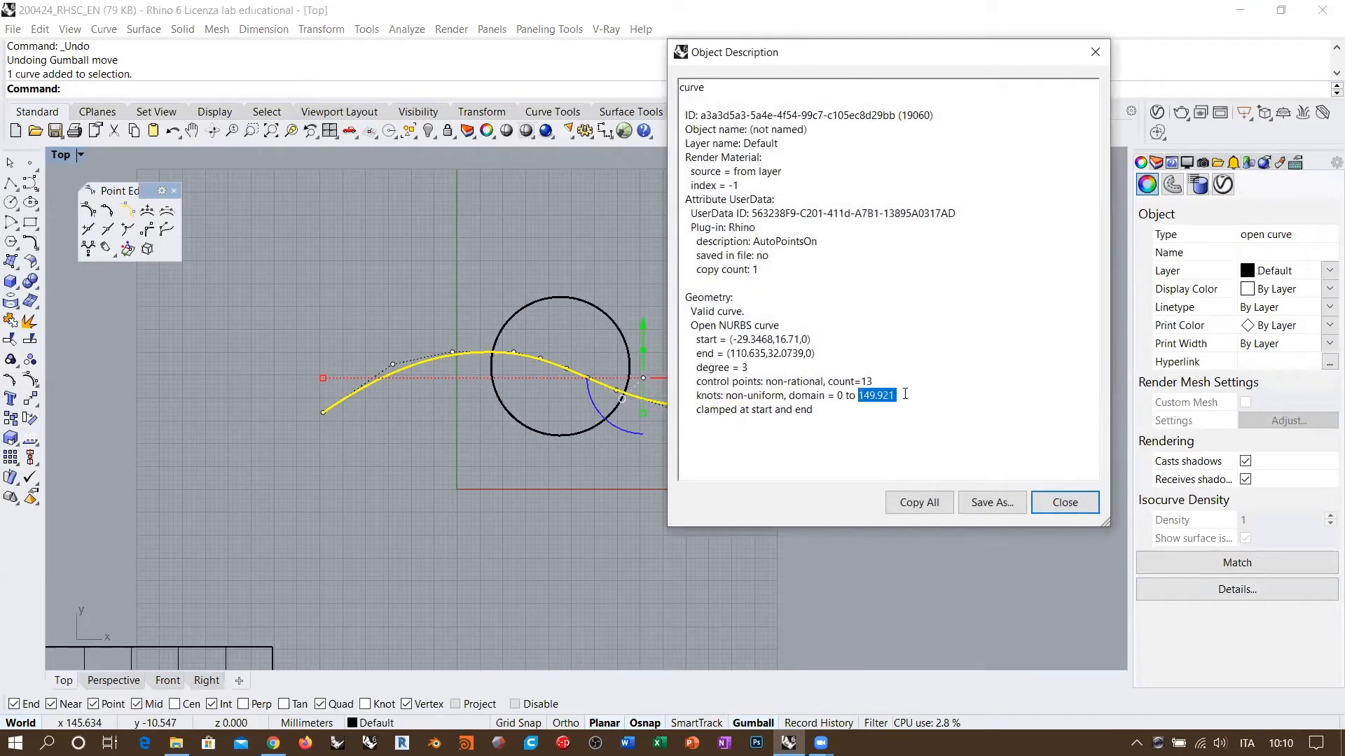
click(1065, 502)
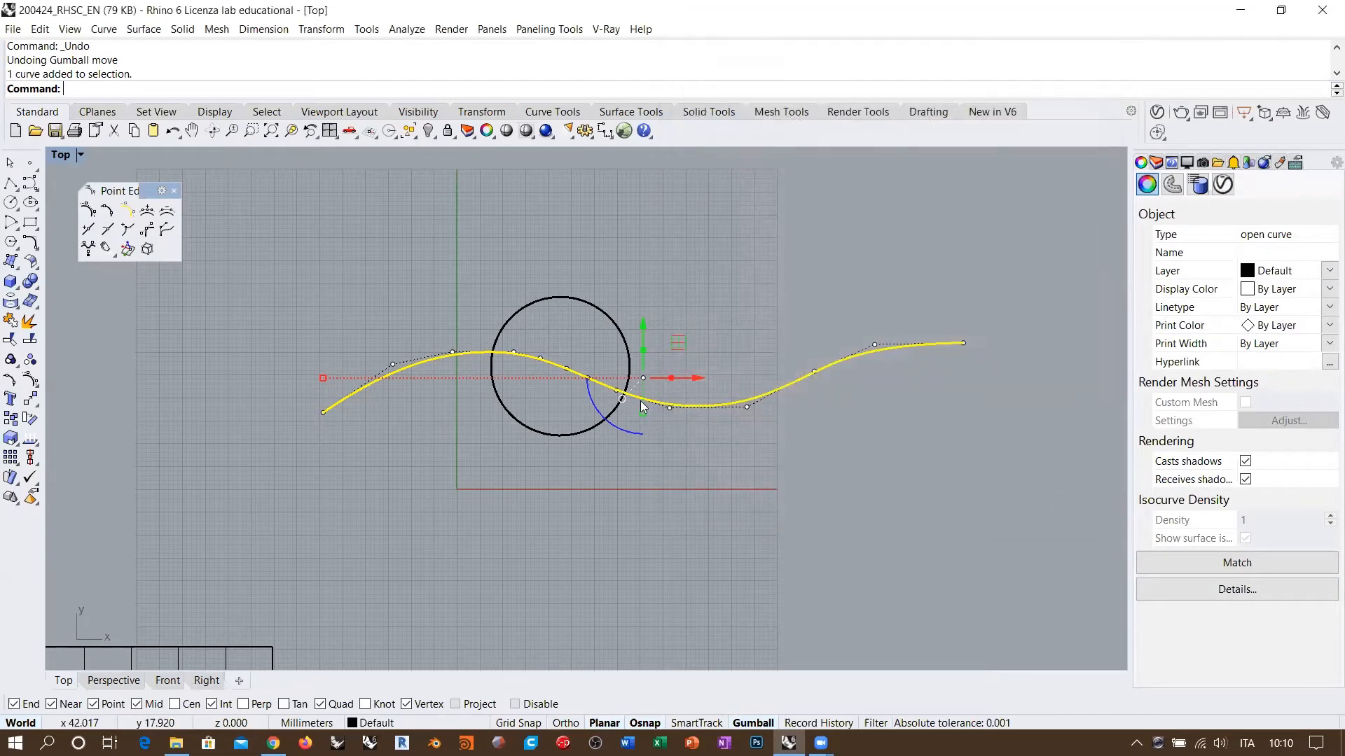
Inspect the wavy curve's knot locations with Insert Knot, without adding any knots
click(581, 451)
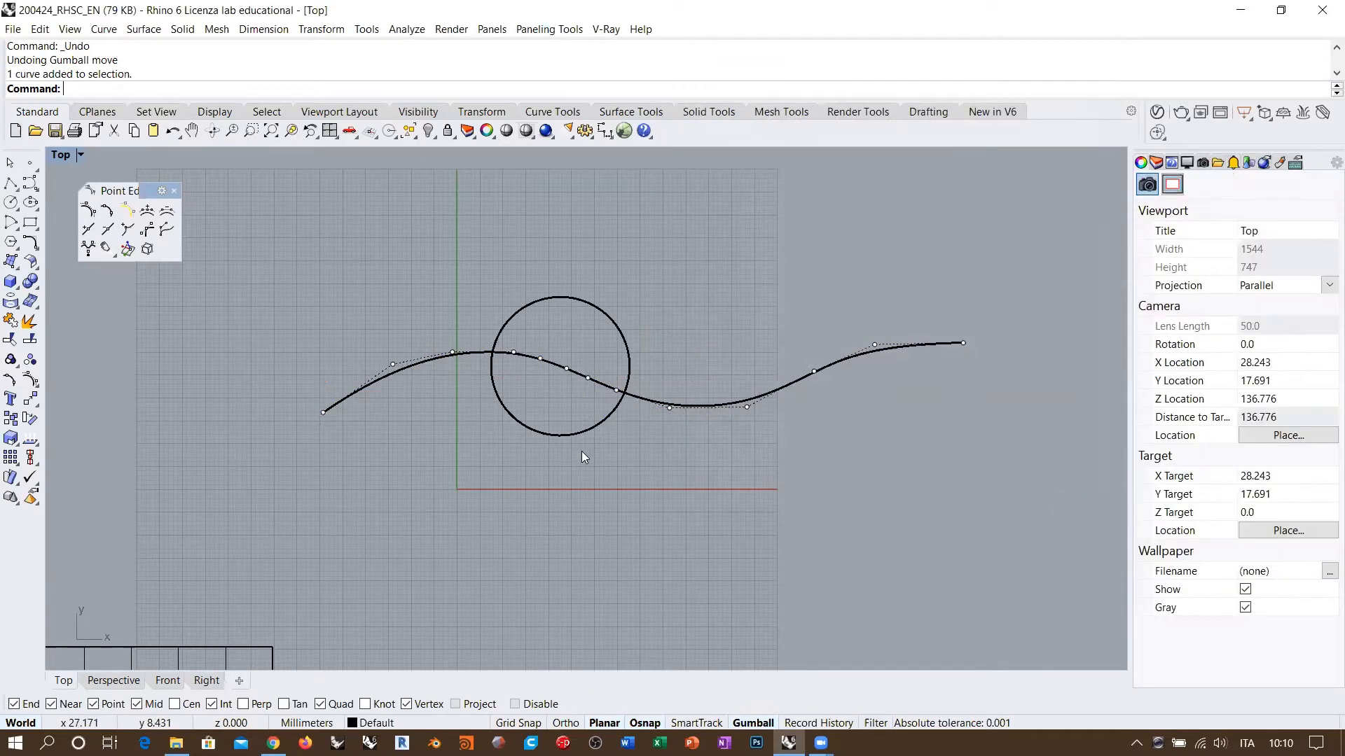
click(86, 232)
click(570, 370)
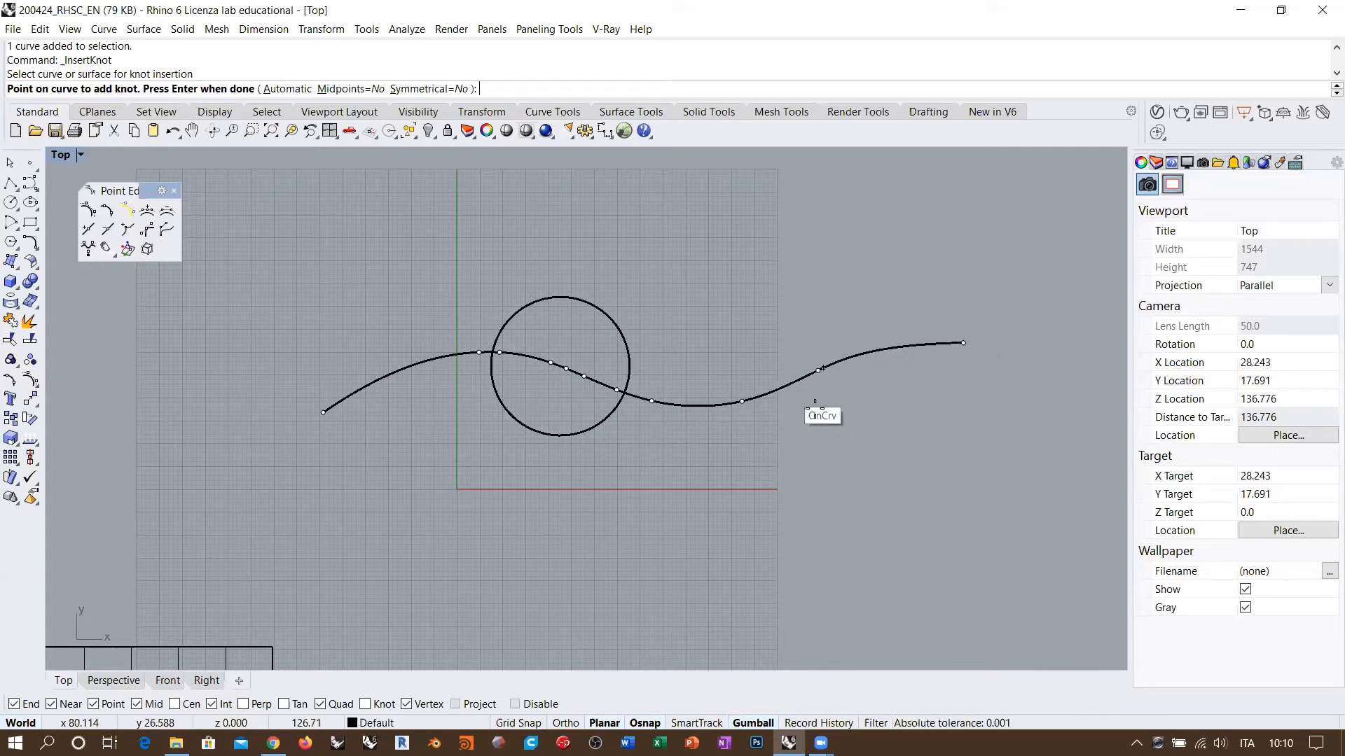
key(Return)
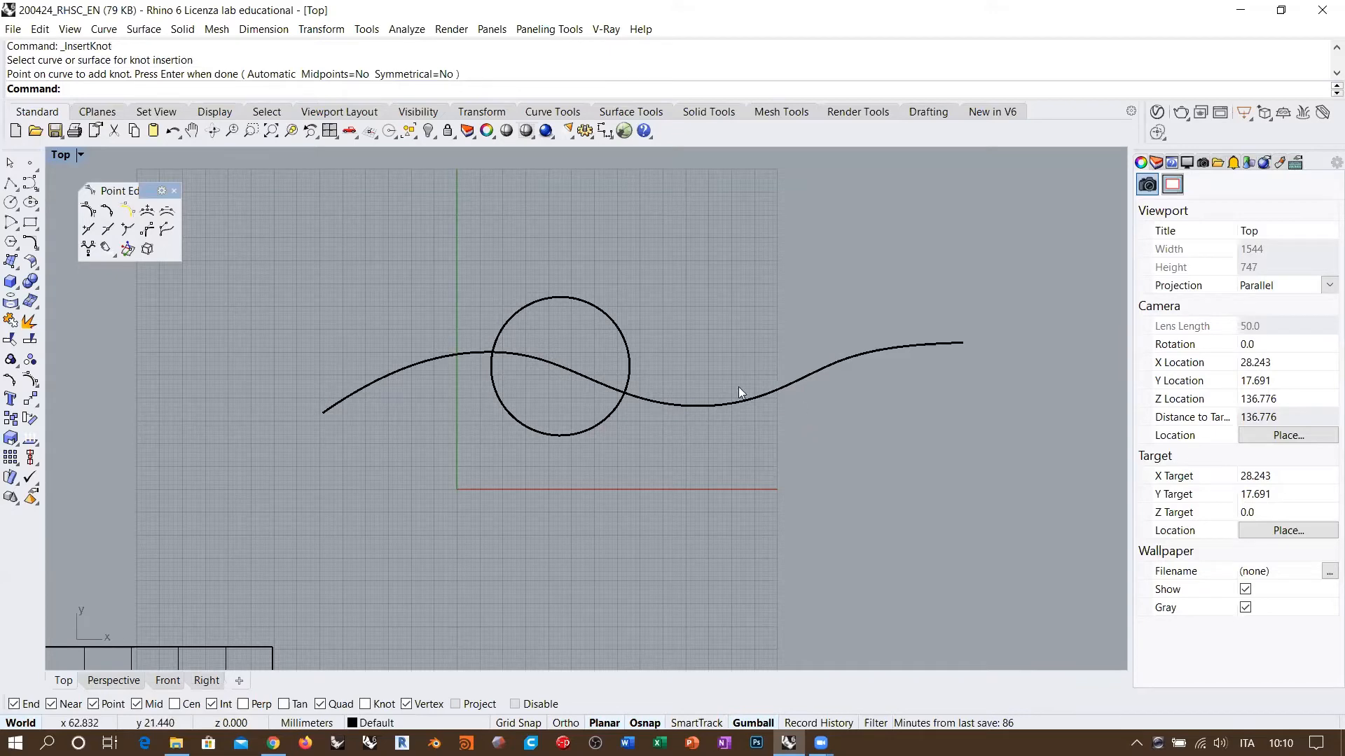
Move the circle and the wavy curve together up and left, away from the positive quadrant of the grid
scroll(667, 338, down, 8)
mouse_move(668, 339)
right_down()
mouse_move(735, 400)
mouse_move(678, 379)
right_up()
drag(705, 310, 580, 387)
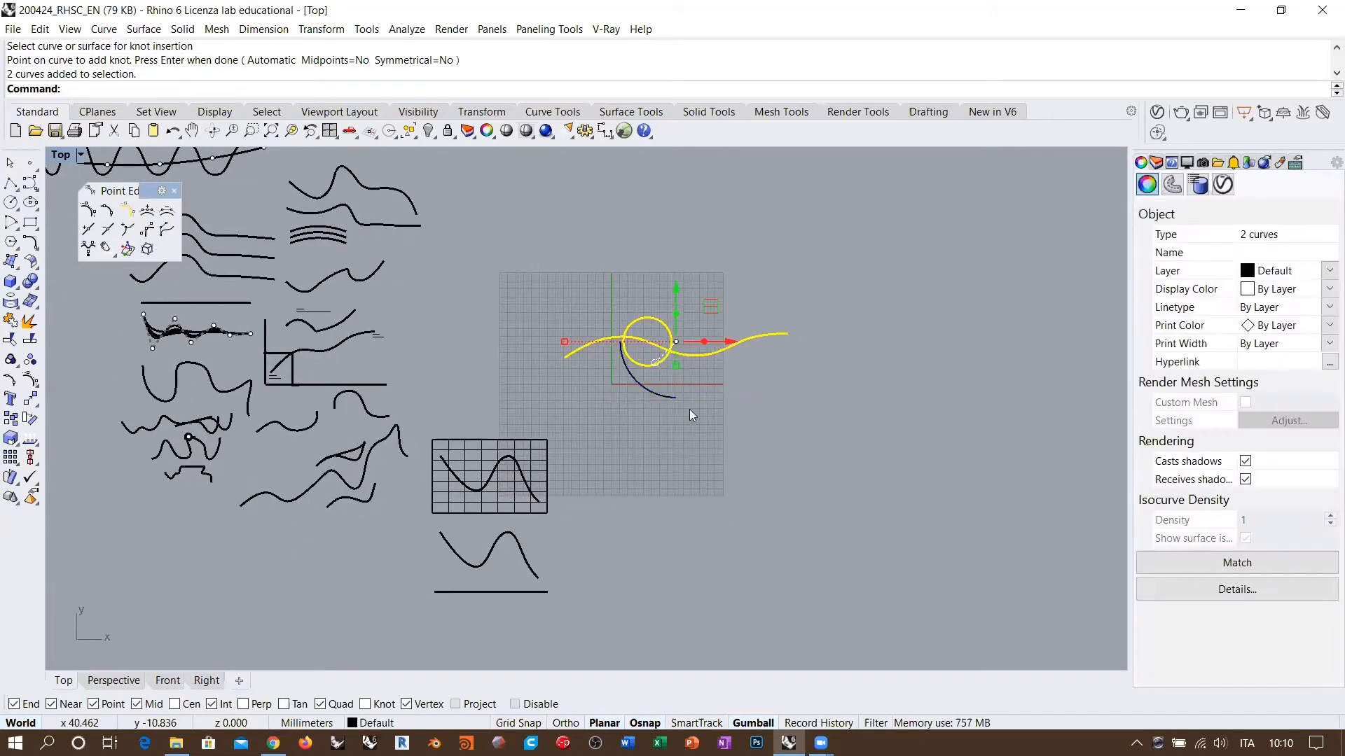
scroll(709, 335, down, 3)
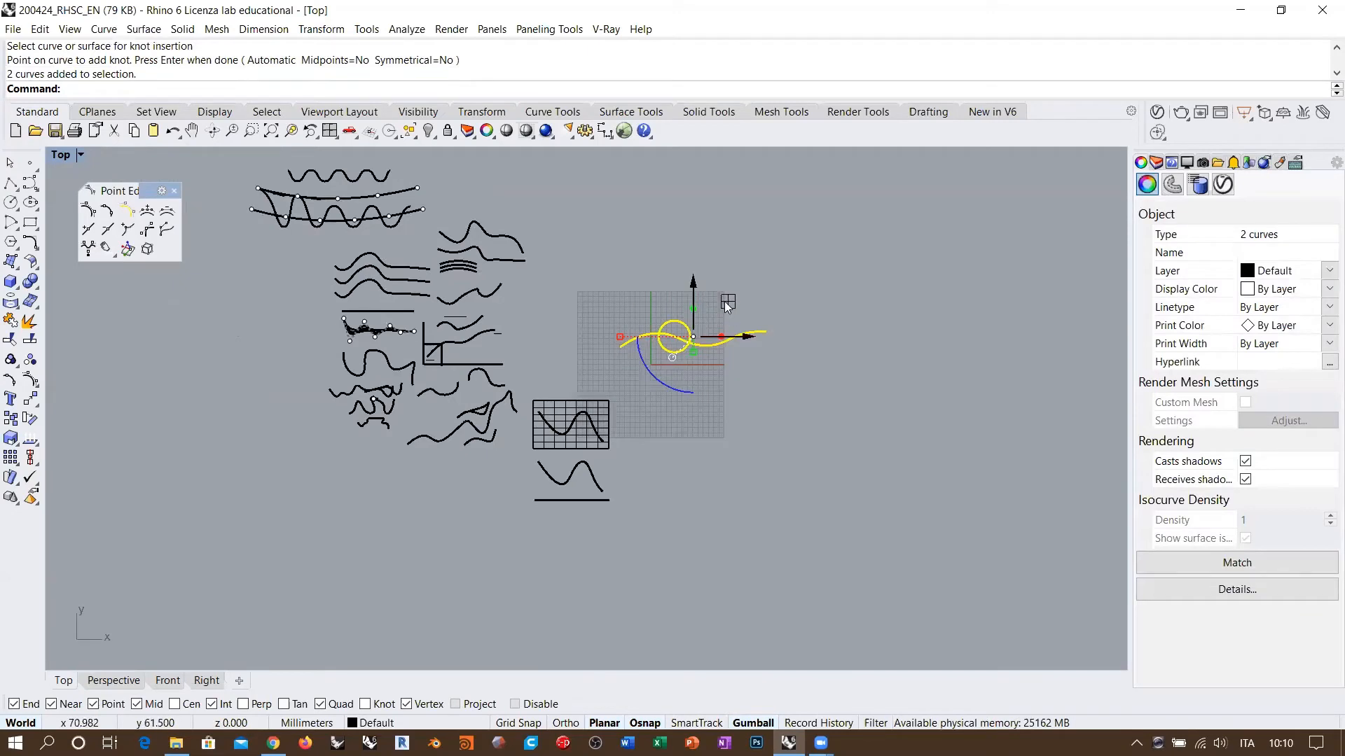
click(781, 276)
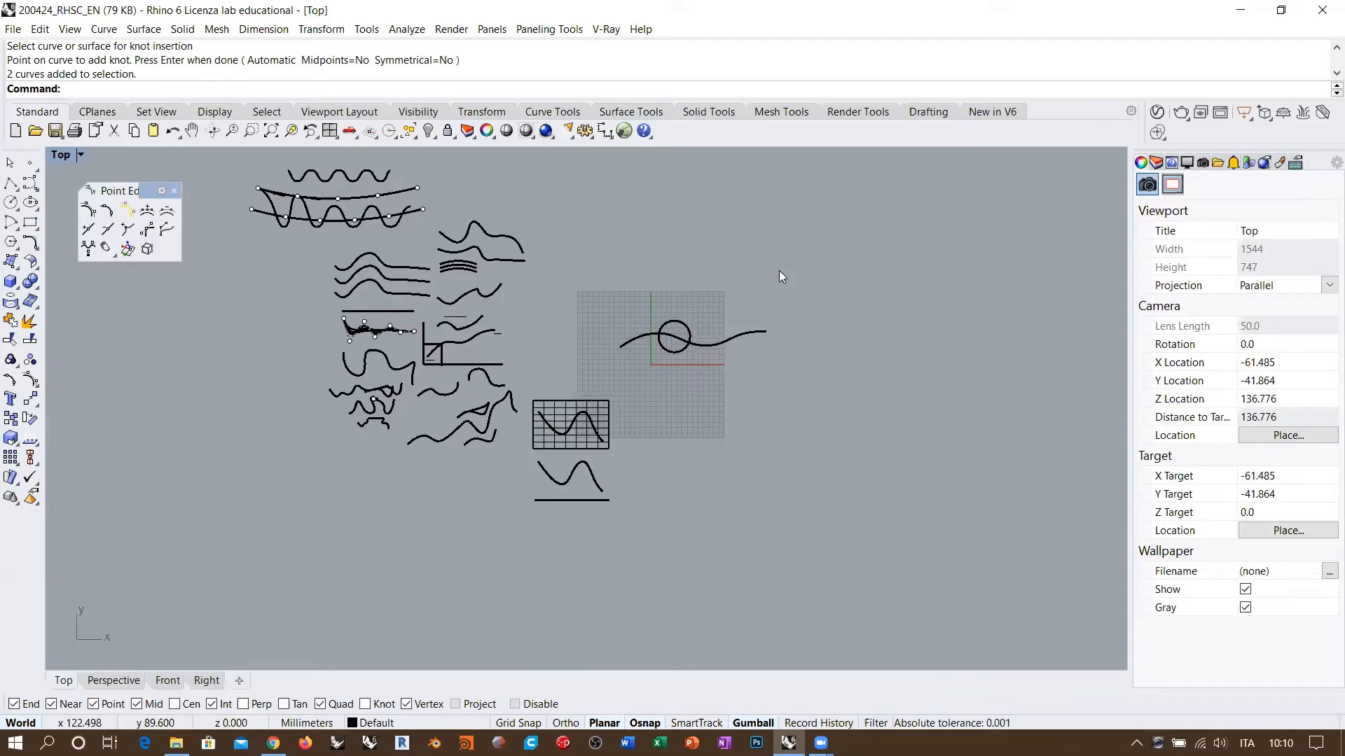
drag(719, 299, 660, 355)
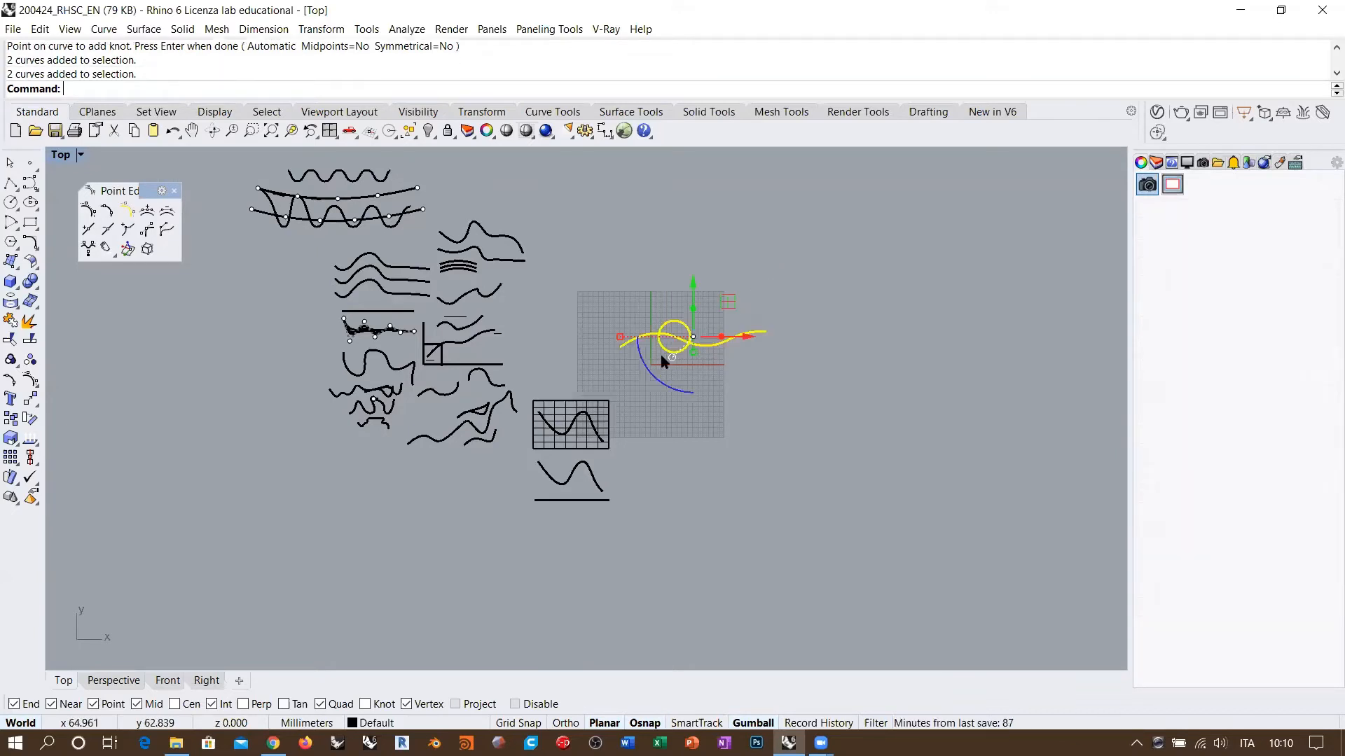
mouse_move(732, 302)
mouse_down()
mouse_move(634, 294)
mouse_move(617, 265)
mouse_up()
click(774, 293)
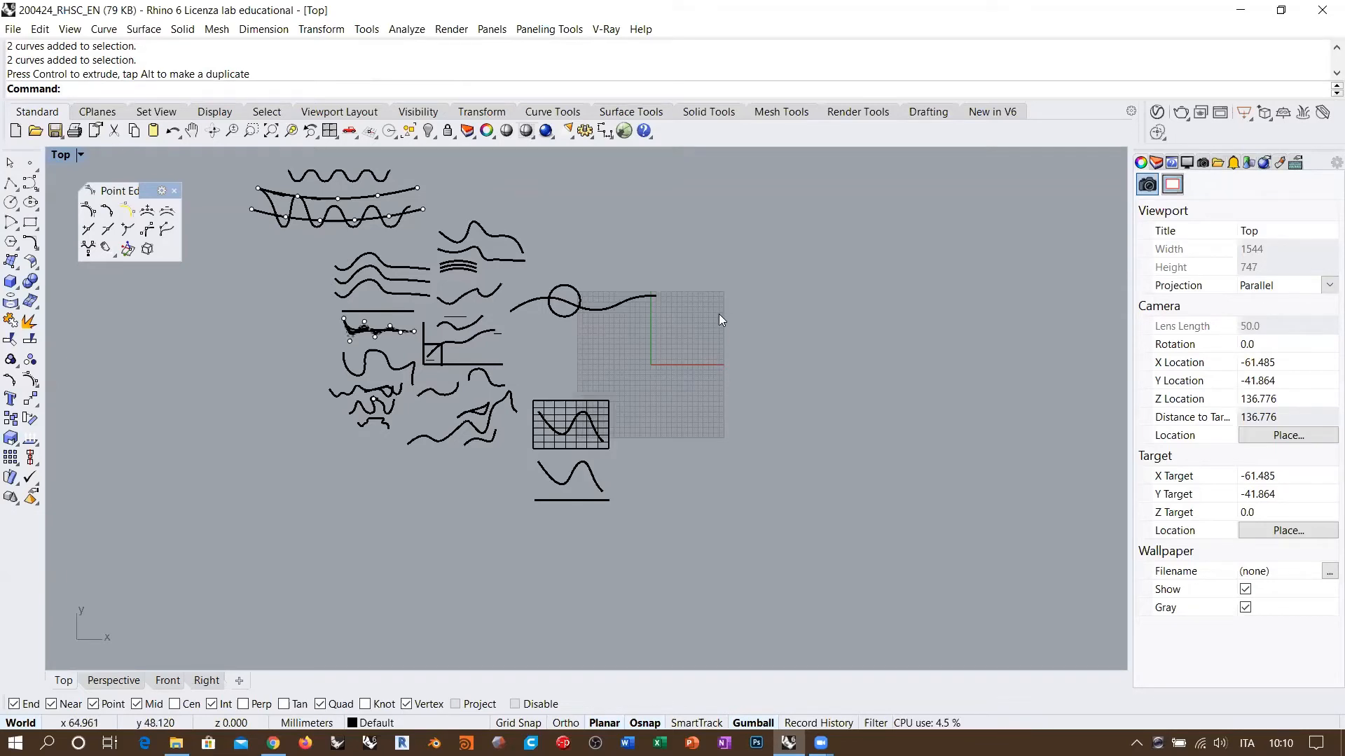
Move the floating Point Editing toolbar closer to the corner of the viewport, clear of the empty drawing area
right_drag(719, 314, 707, 367)
scroll(658, 407, up, 2)
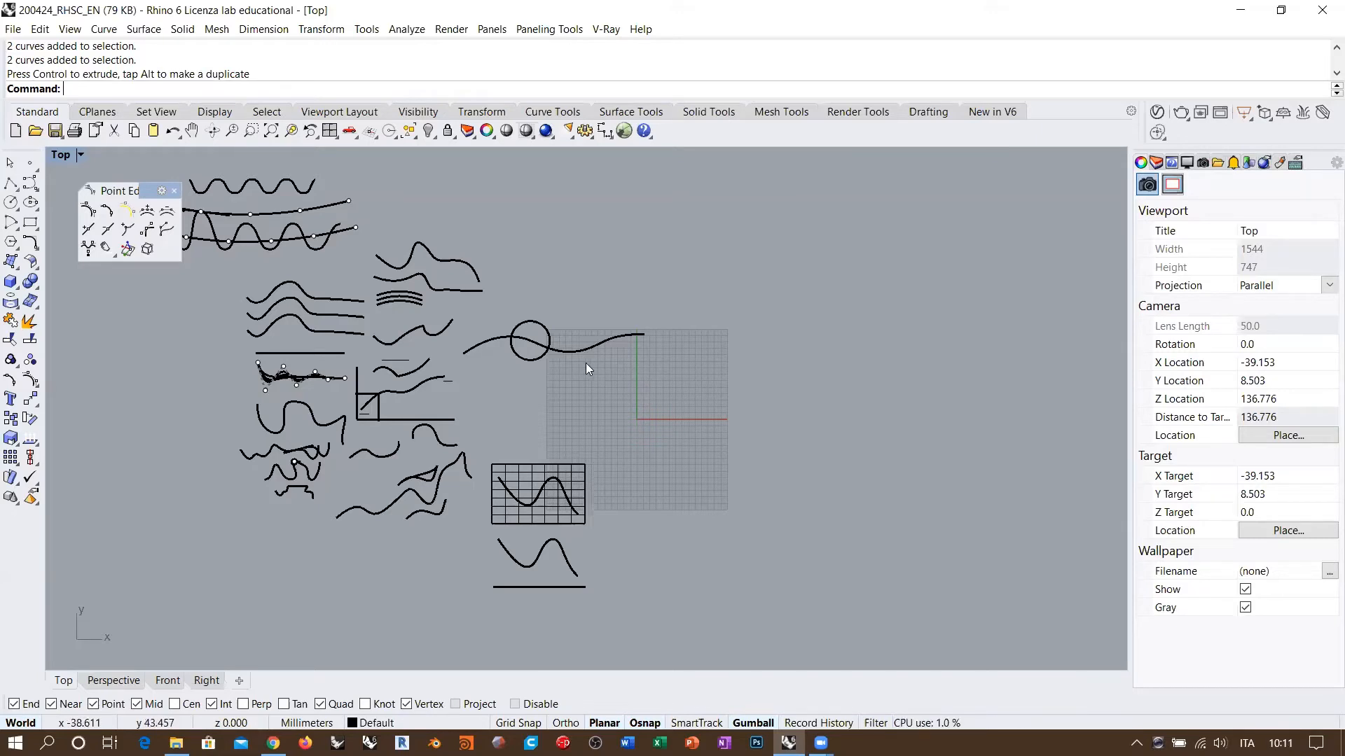
scroll(585, 362, up, 2)
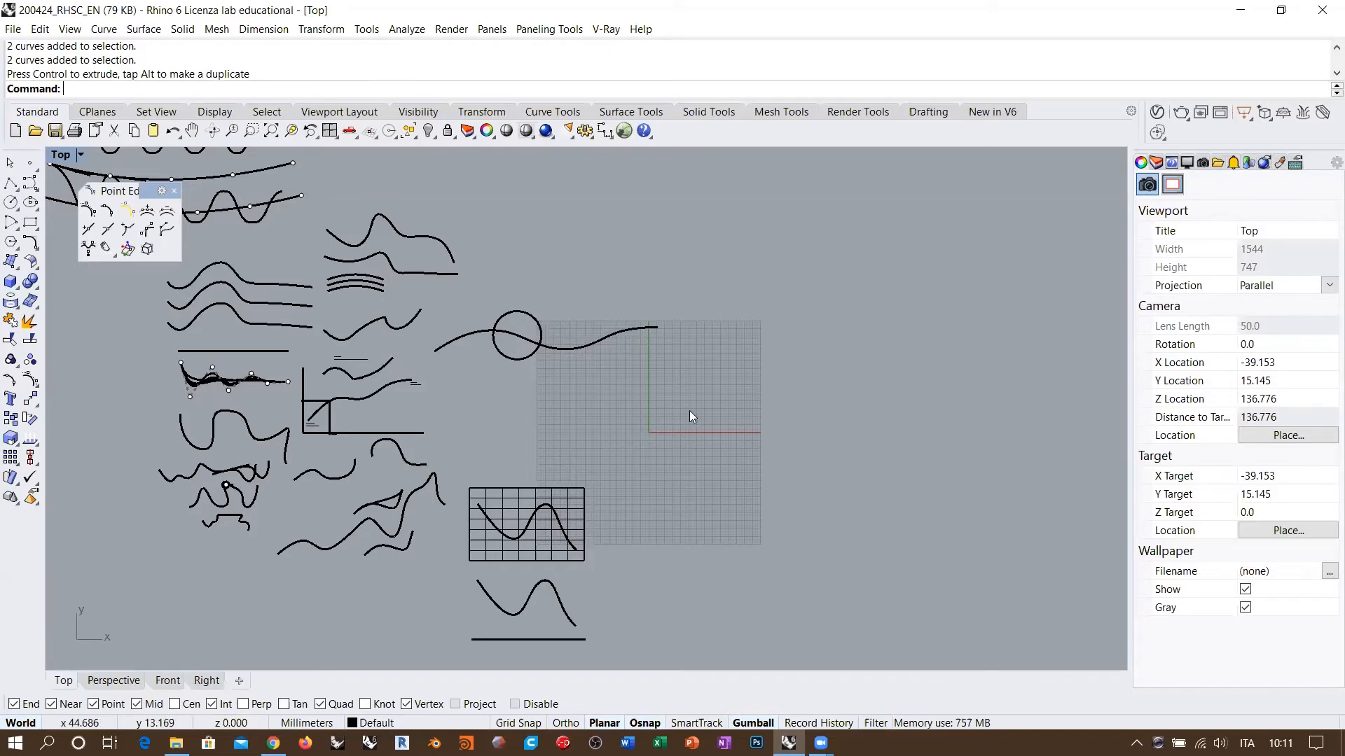
scroll(727, 382, up, 4)
scroll(677, 380, up, 5)
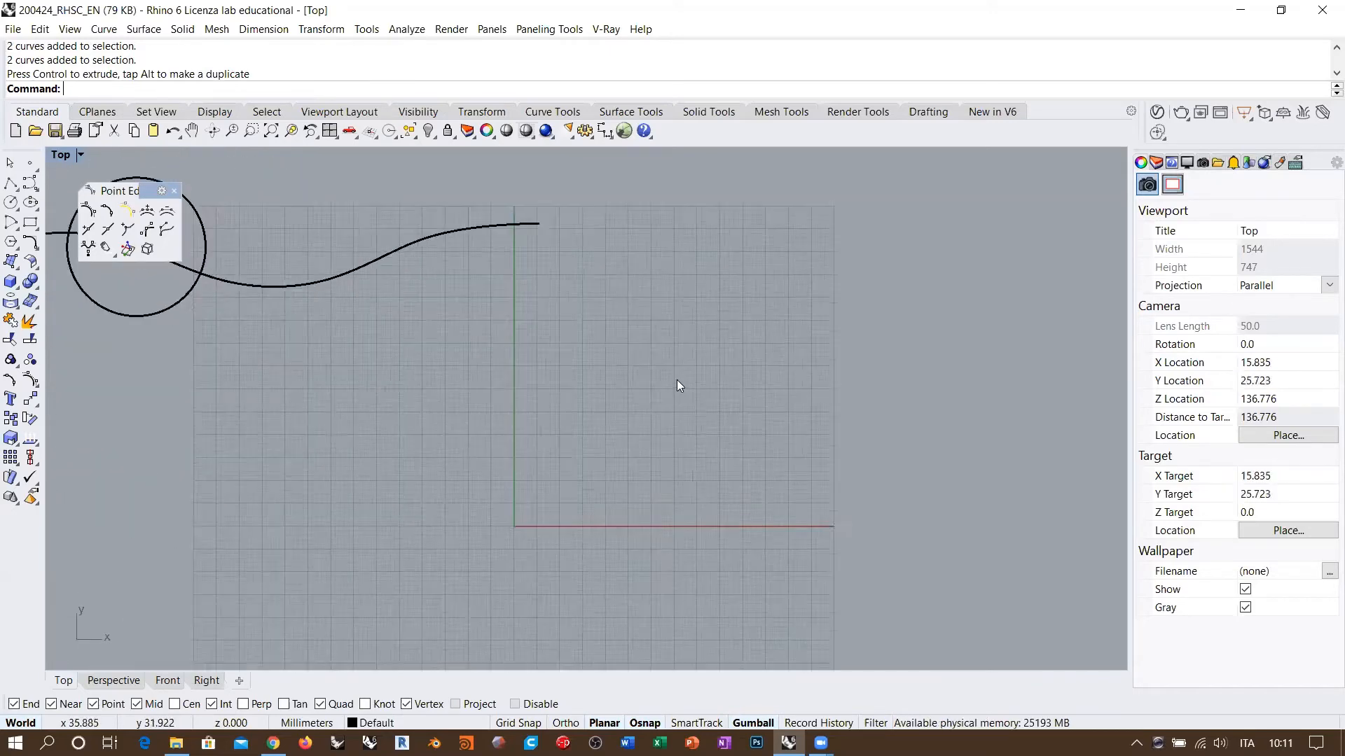
scroll(574, 363, up, 2)
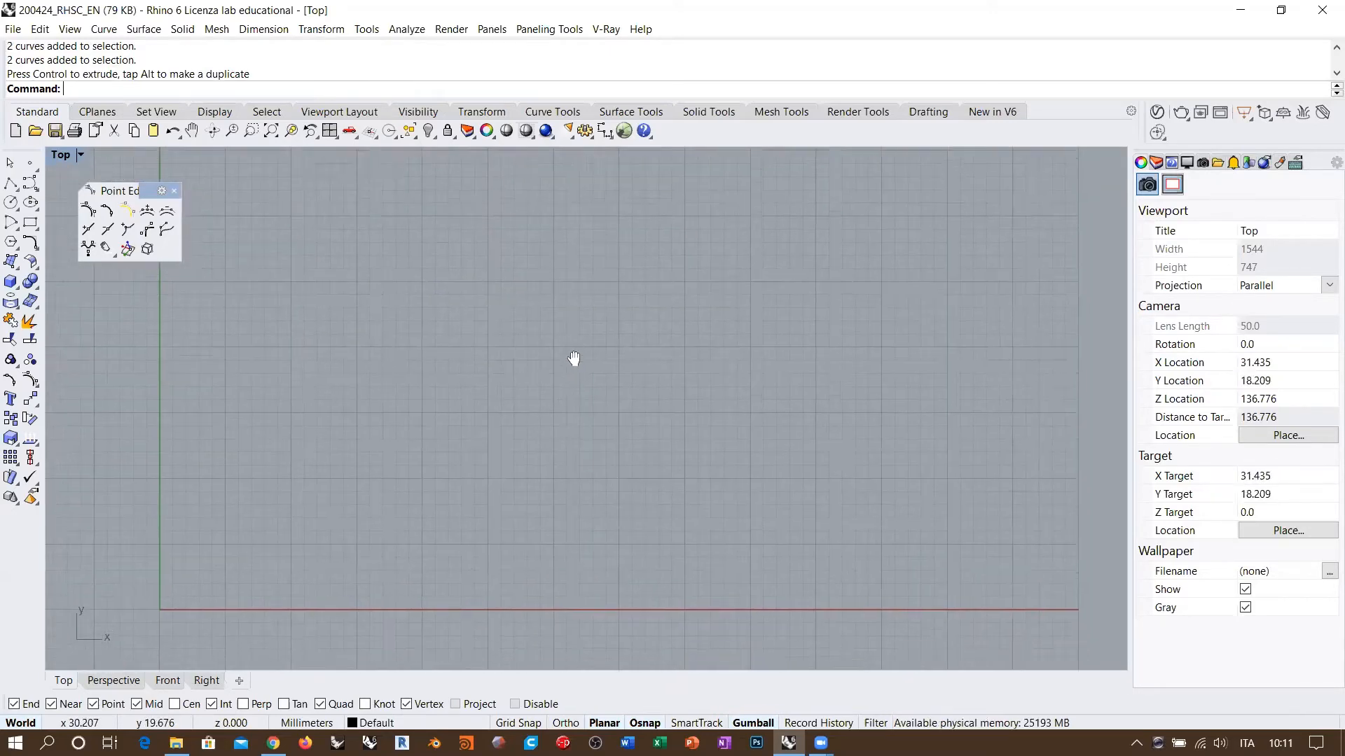
drag(143, 190, 118, 174)
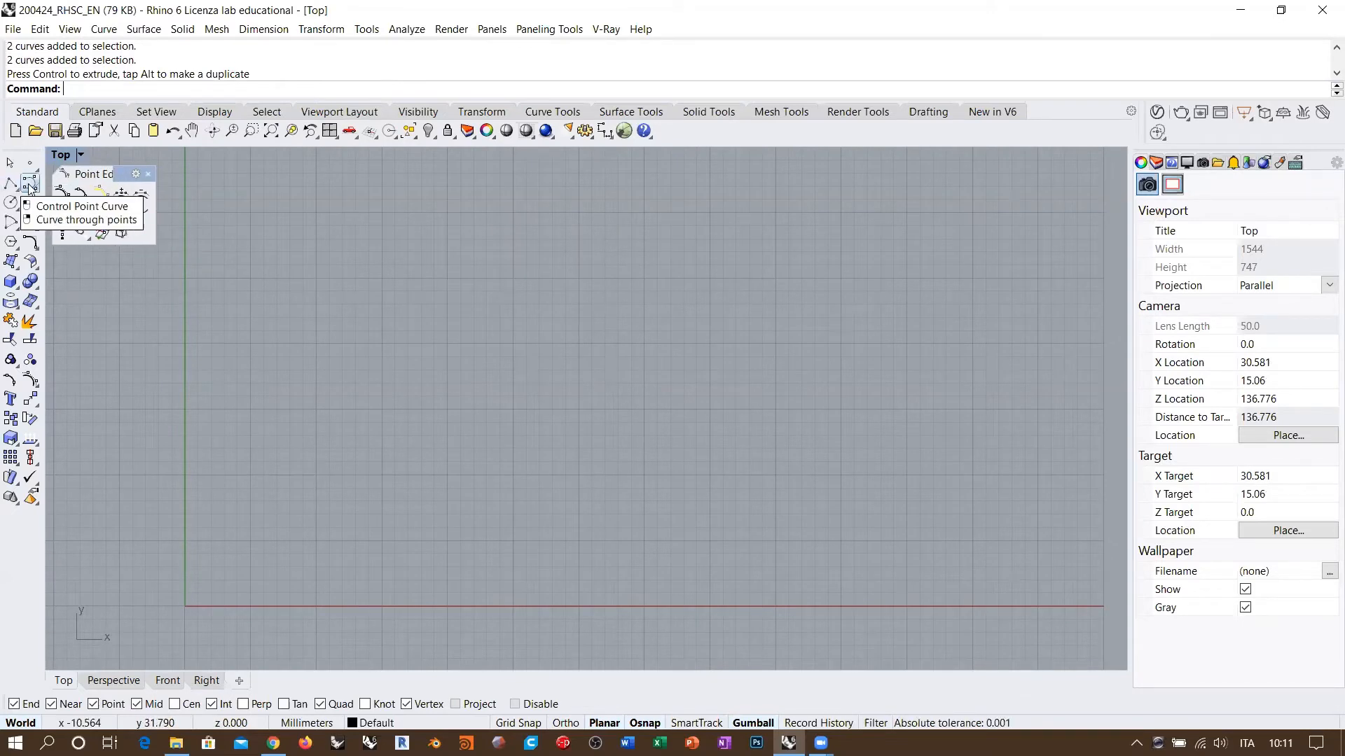
With Grid Snap on, draw a straight degree-3 control point curve at y 25 with points at x 5, 10, 15, 20, 25, 45 and 65
click(30, 184)
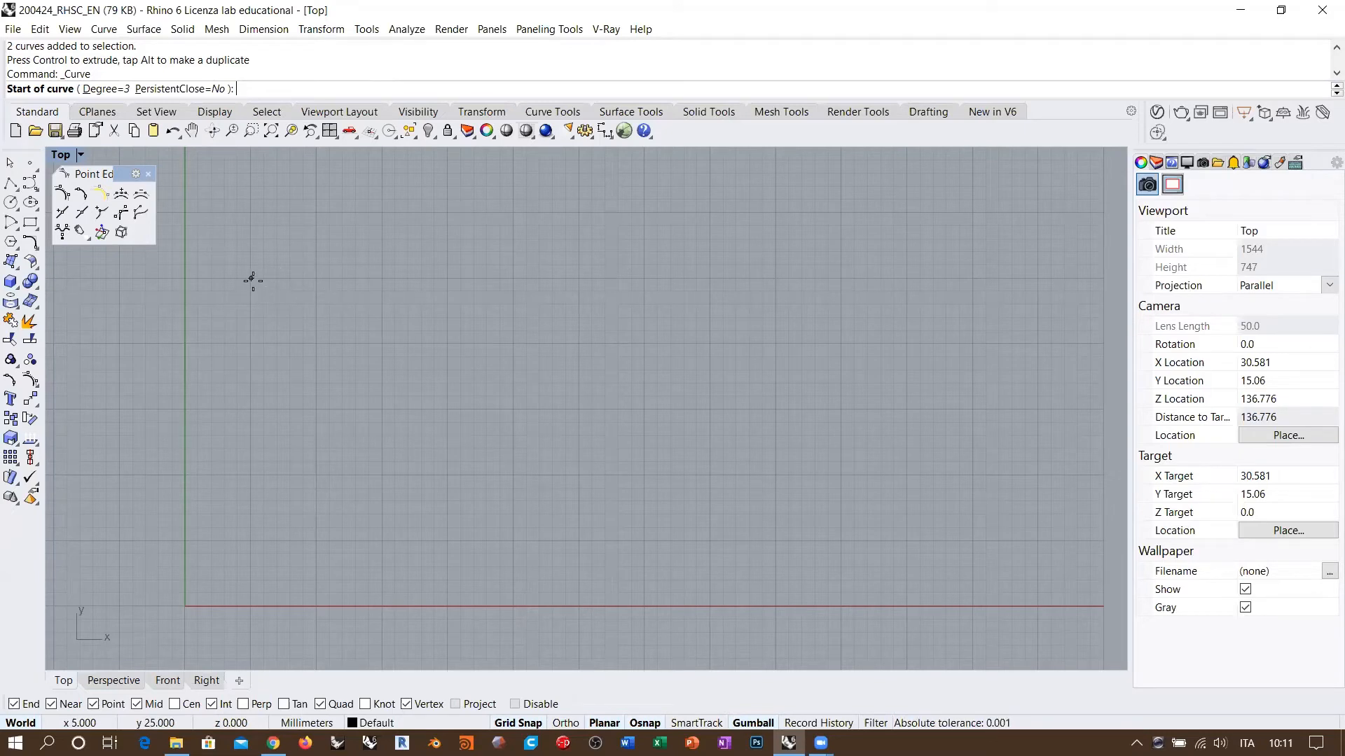
click(253, 280)
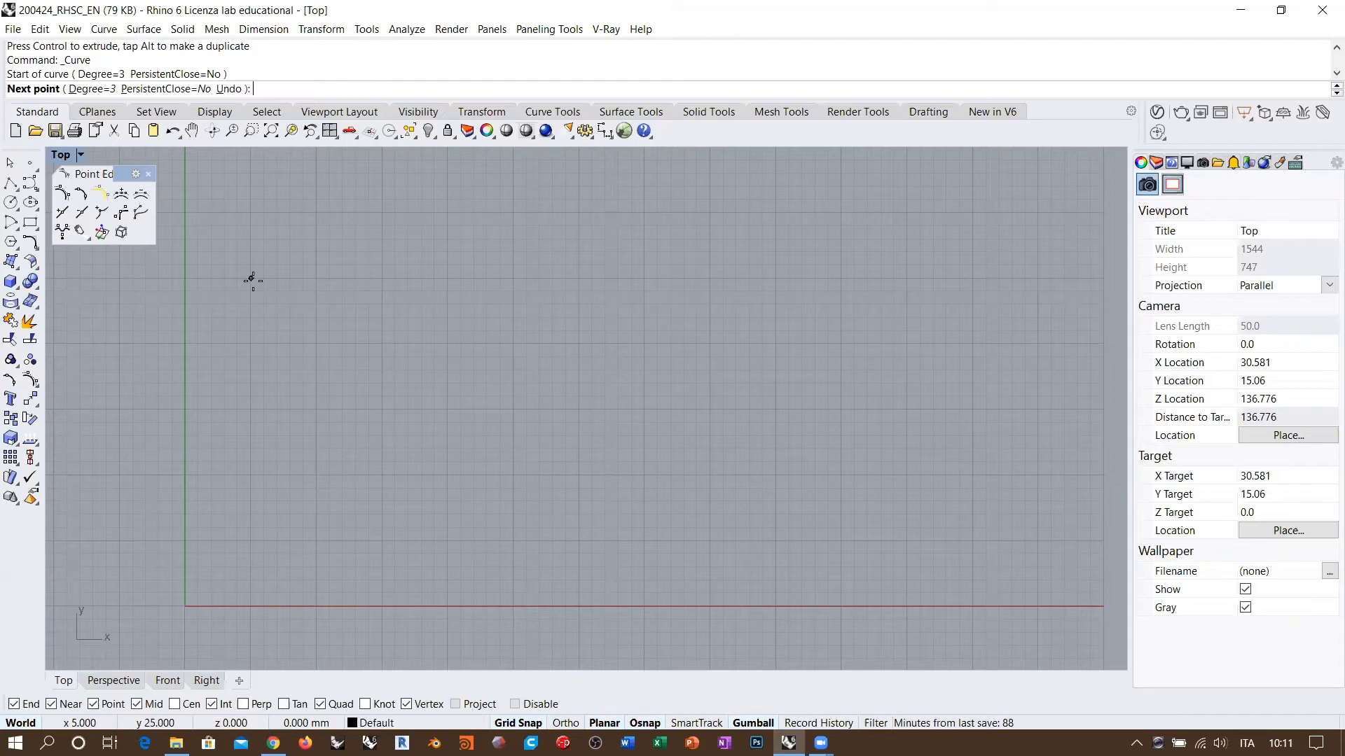
click(316, 278)
click(383, 278)
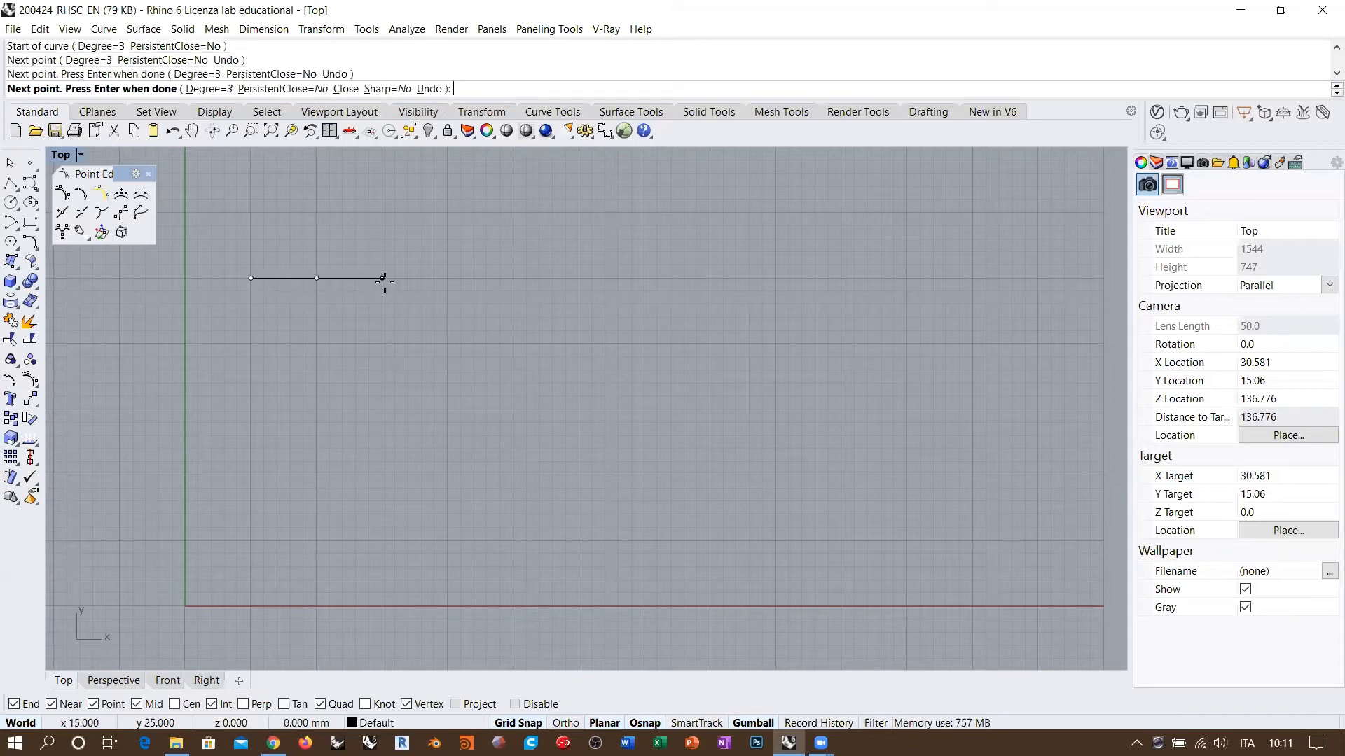
click(447, 278)
click(513, 278)
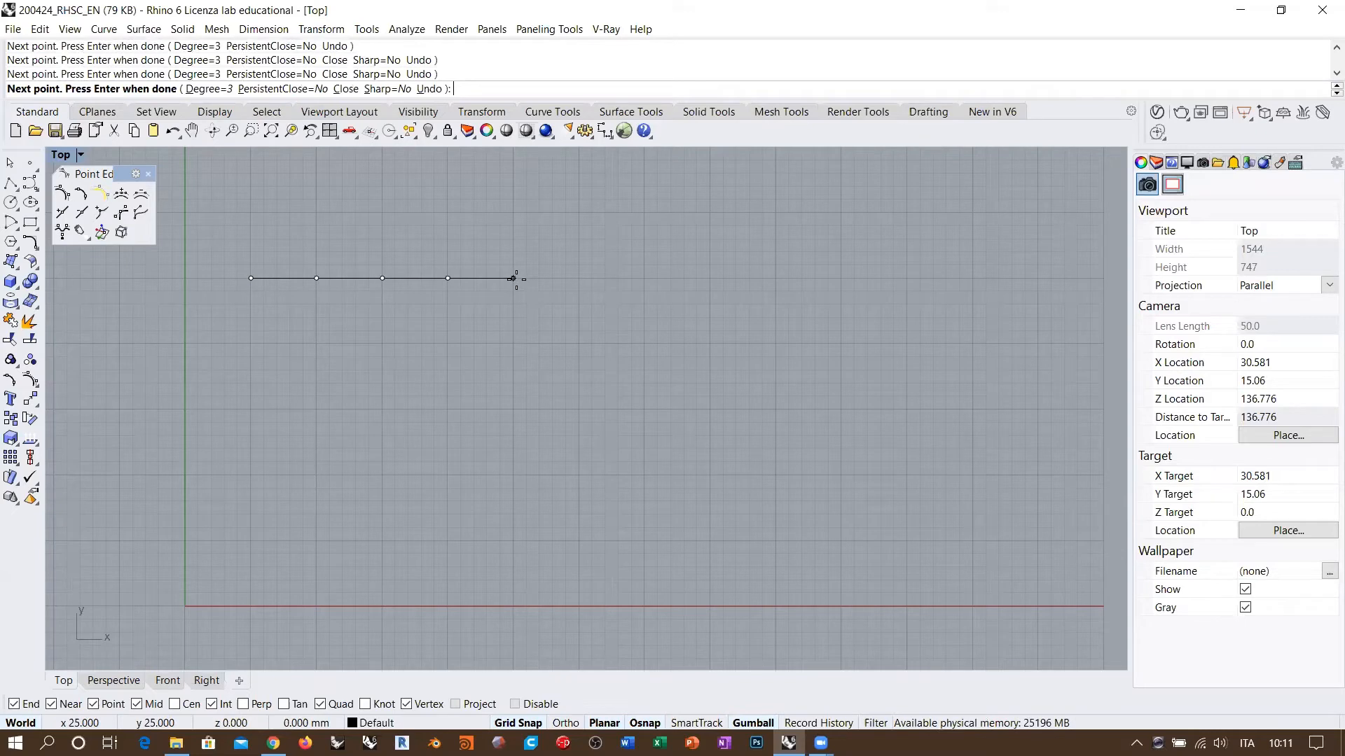
right_drag(516, 279, 416, 301)
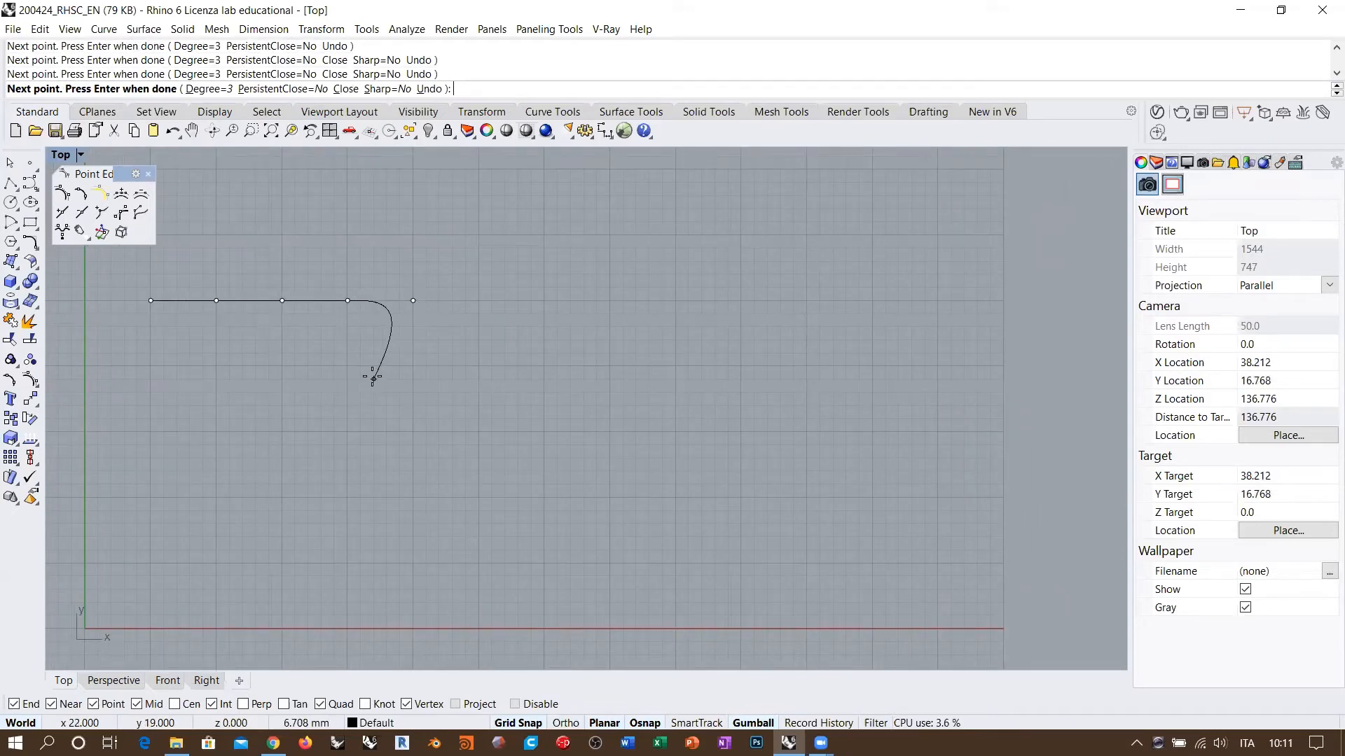
click(675, 300)
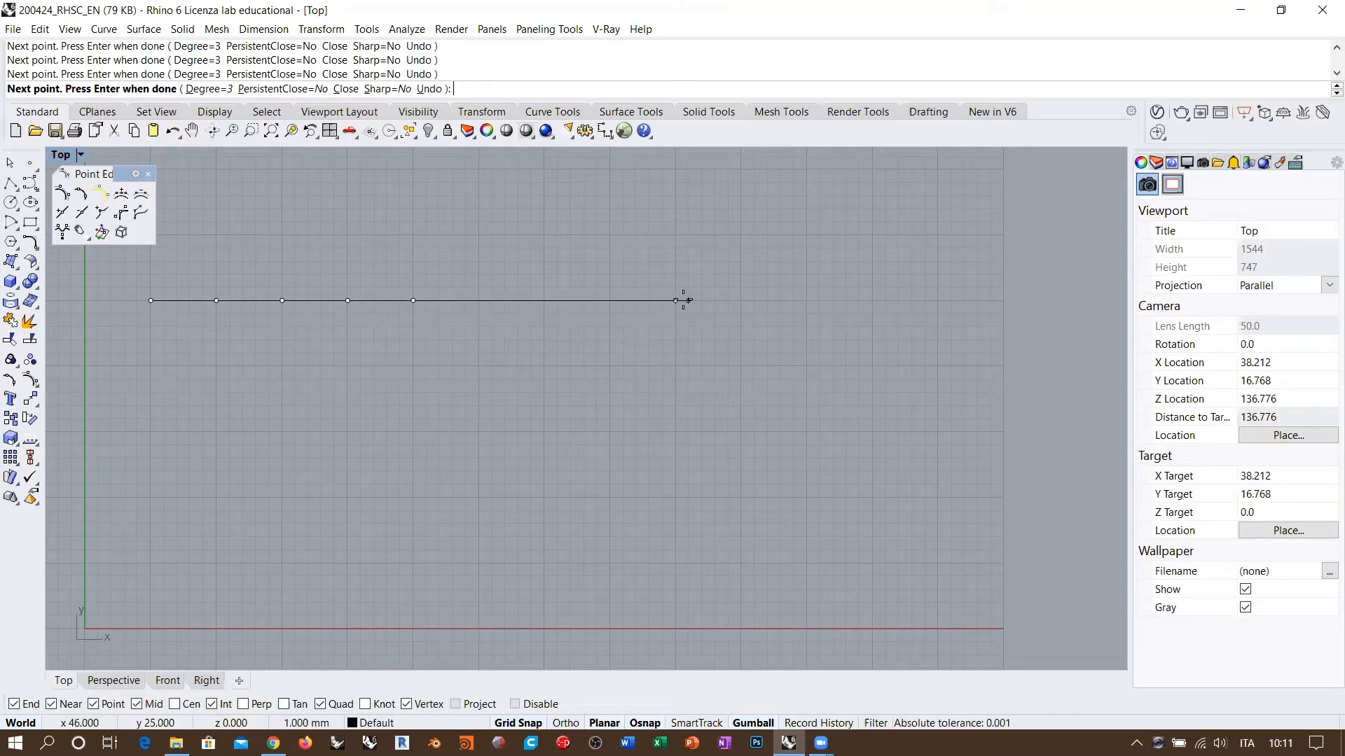
click(933, 301)
key(Return)
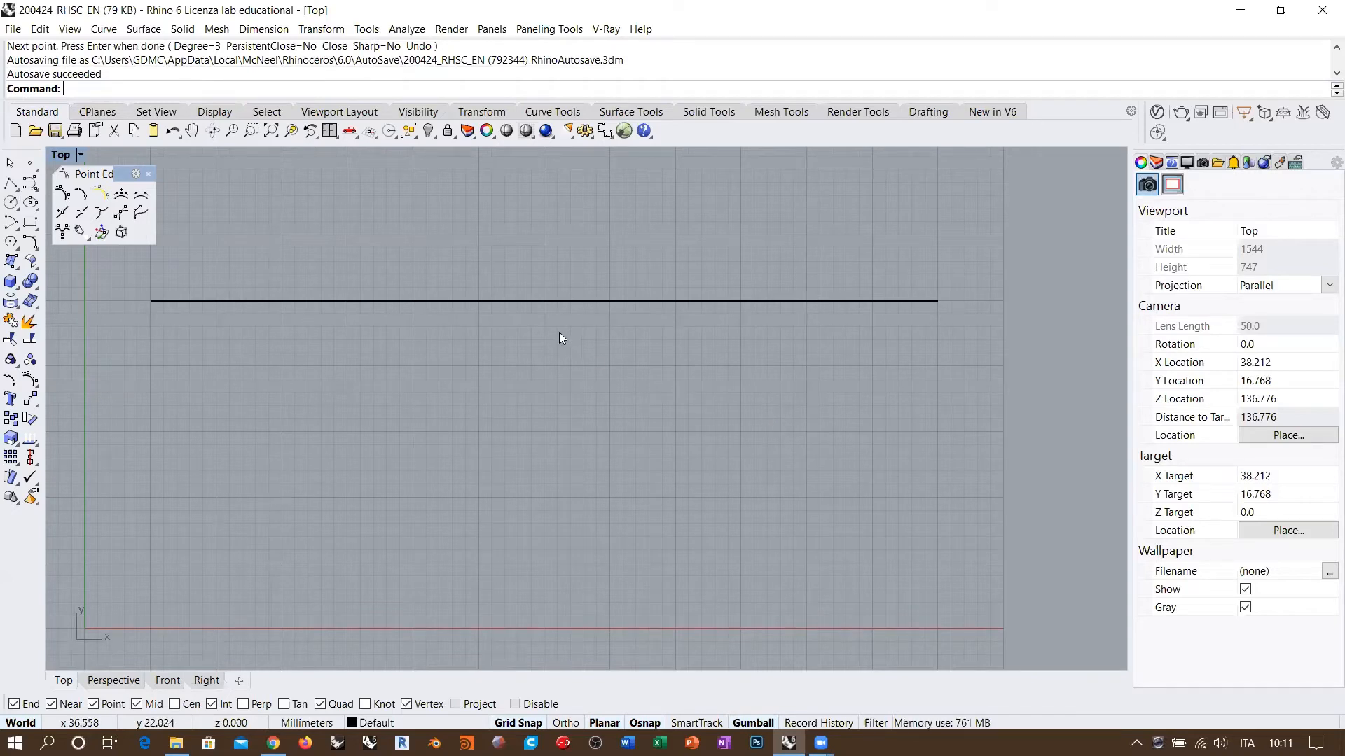
Draw a second straight degree-3 control point curve at y 15 with points at x 5, 25, 45, 50, 55, 60 and 65
click(554, 301)
key(Return)
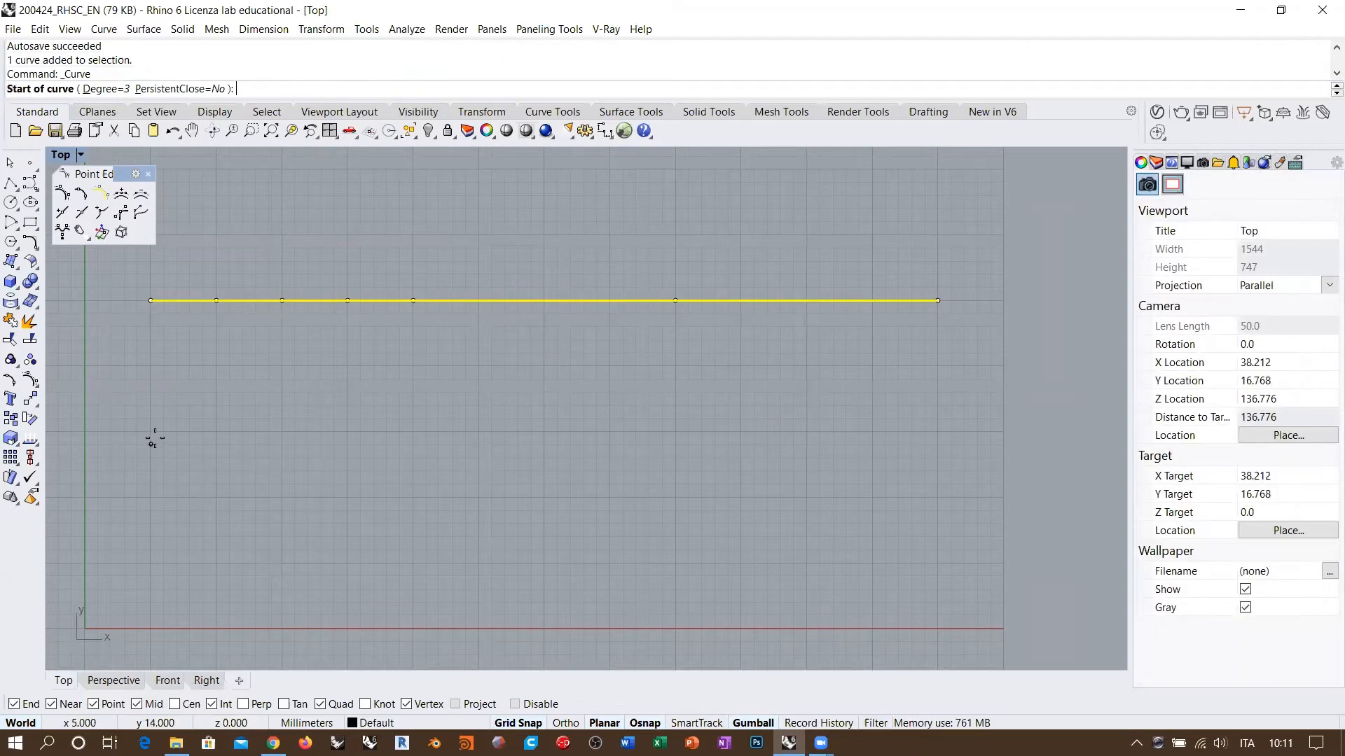
click(151, 431)
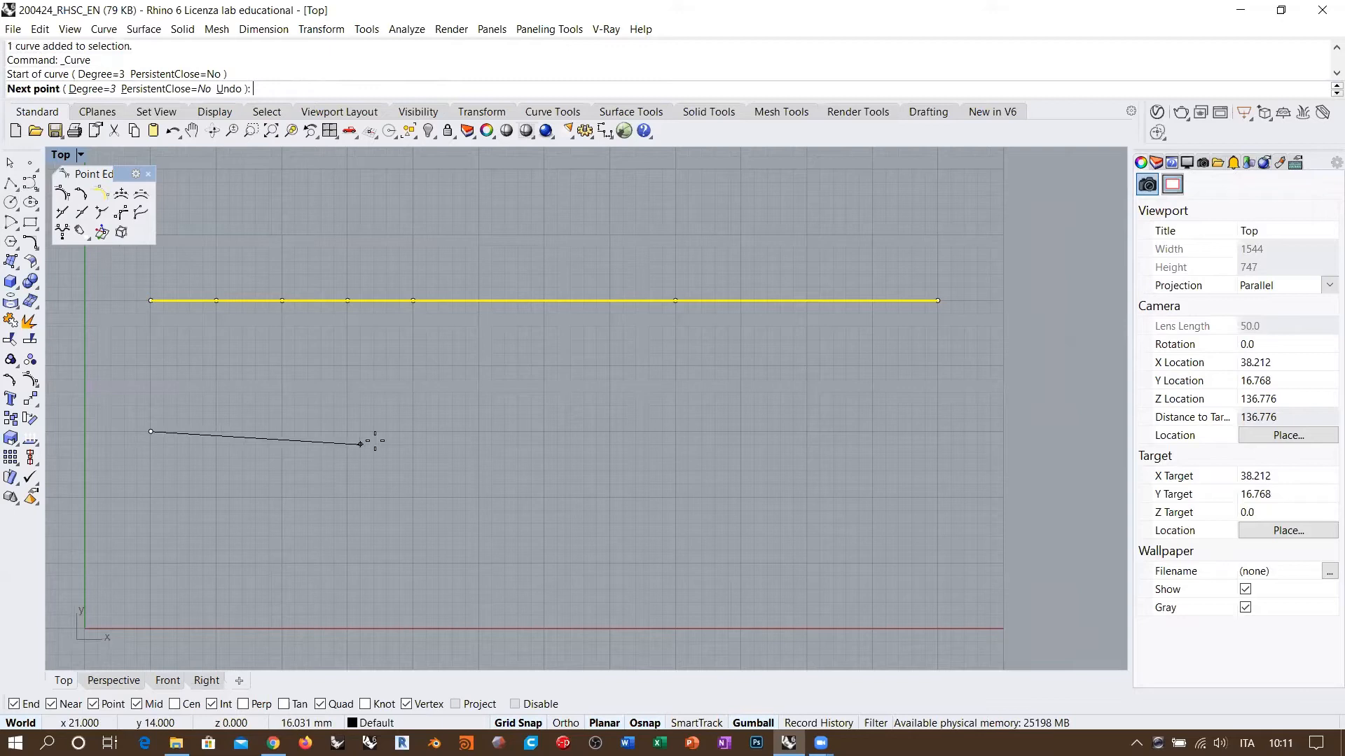
click(413, 432)
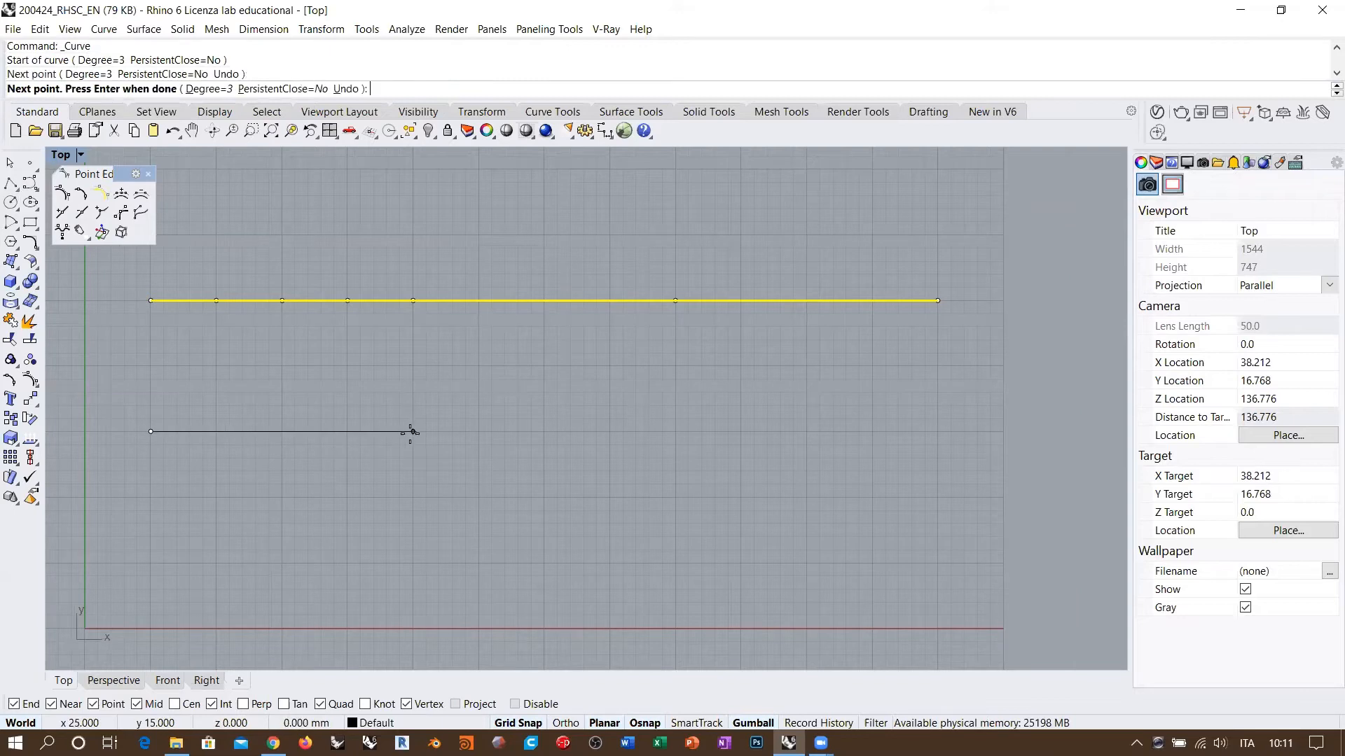
click(675, 432)
click(741, 431)
click(807, 432)
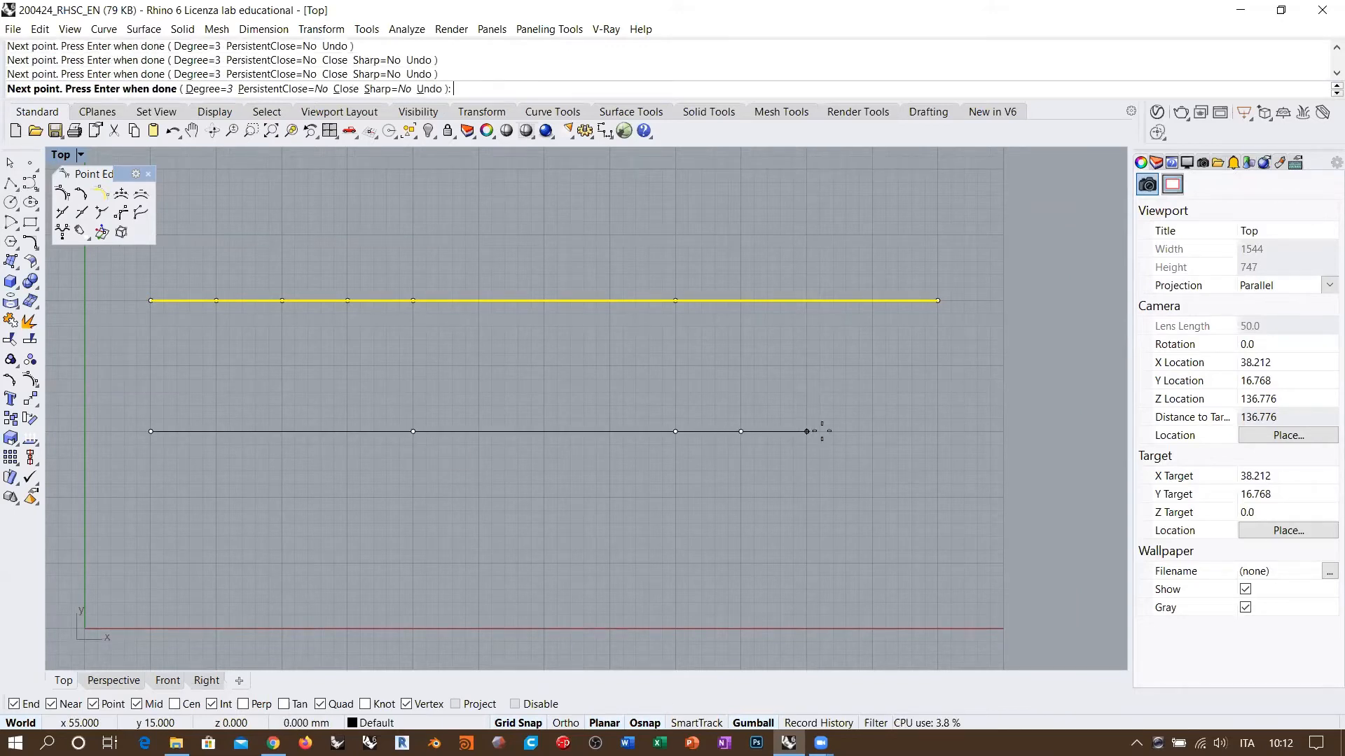
click(872, 432)
right_click(940, 432)
Show the control points of both straight curves to compare their spacing, and hide them again
drag(802, 498, 672, 323)
shift+click(596, 301)
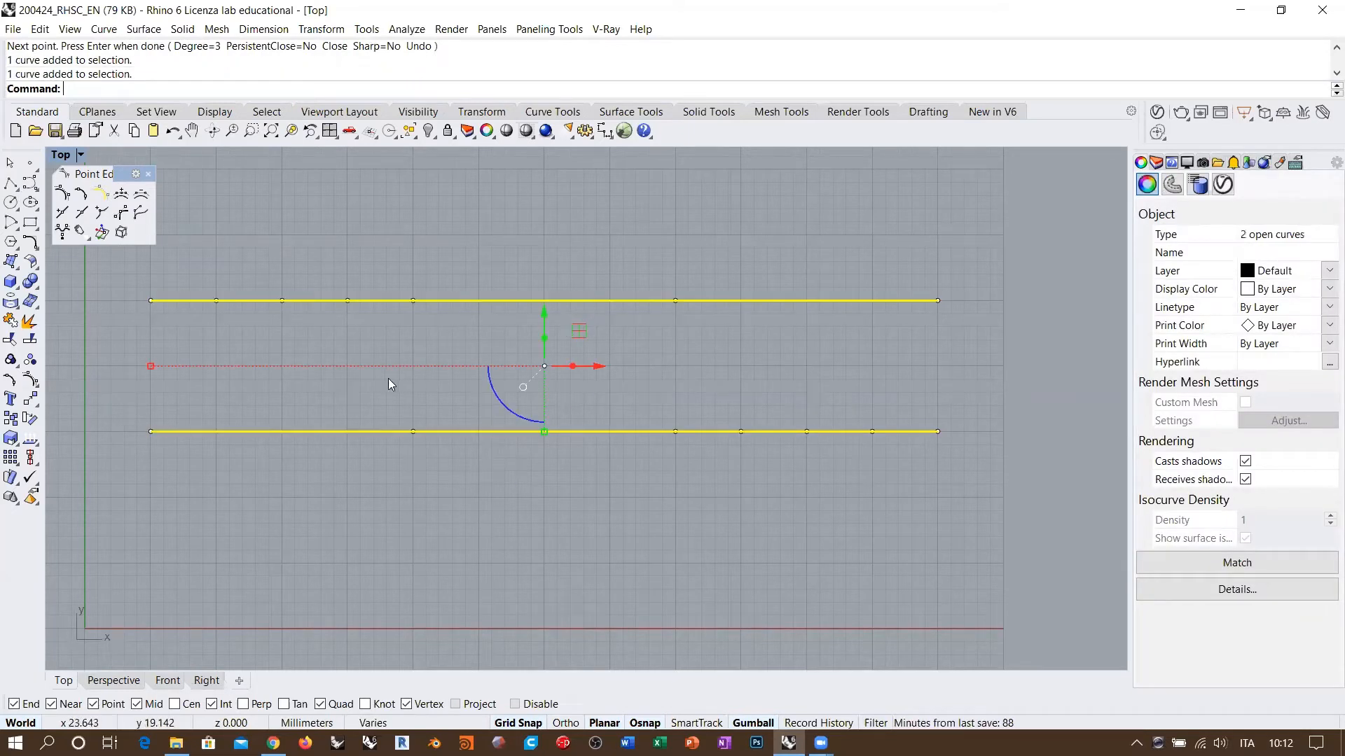
click(29, 381)
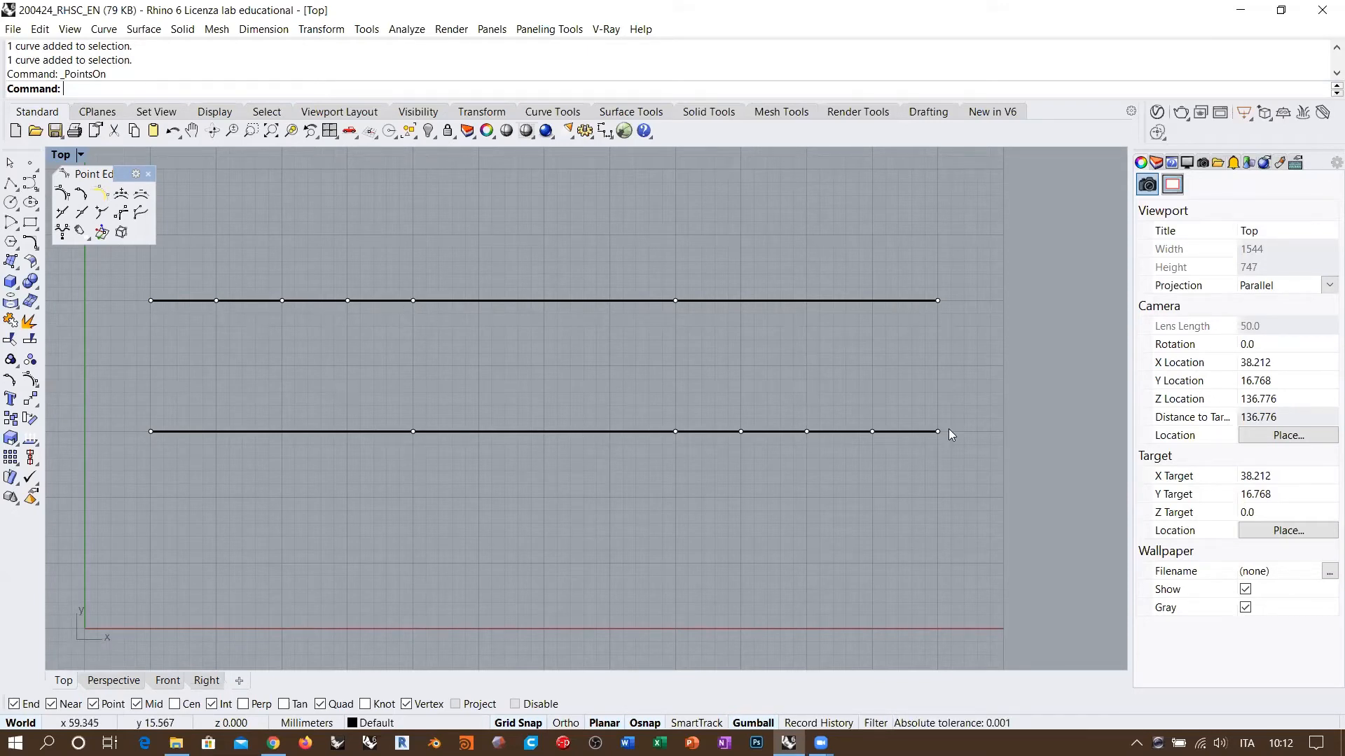
scroll(208, 339, down, 2)
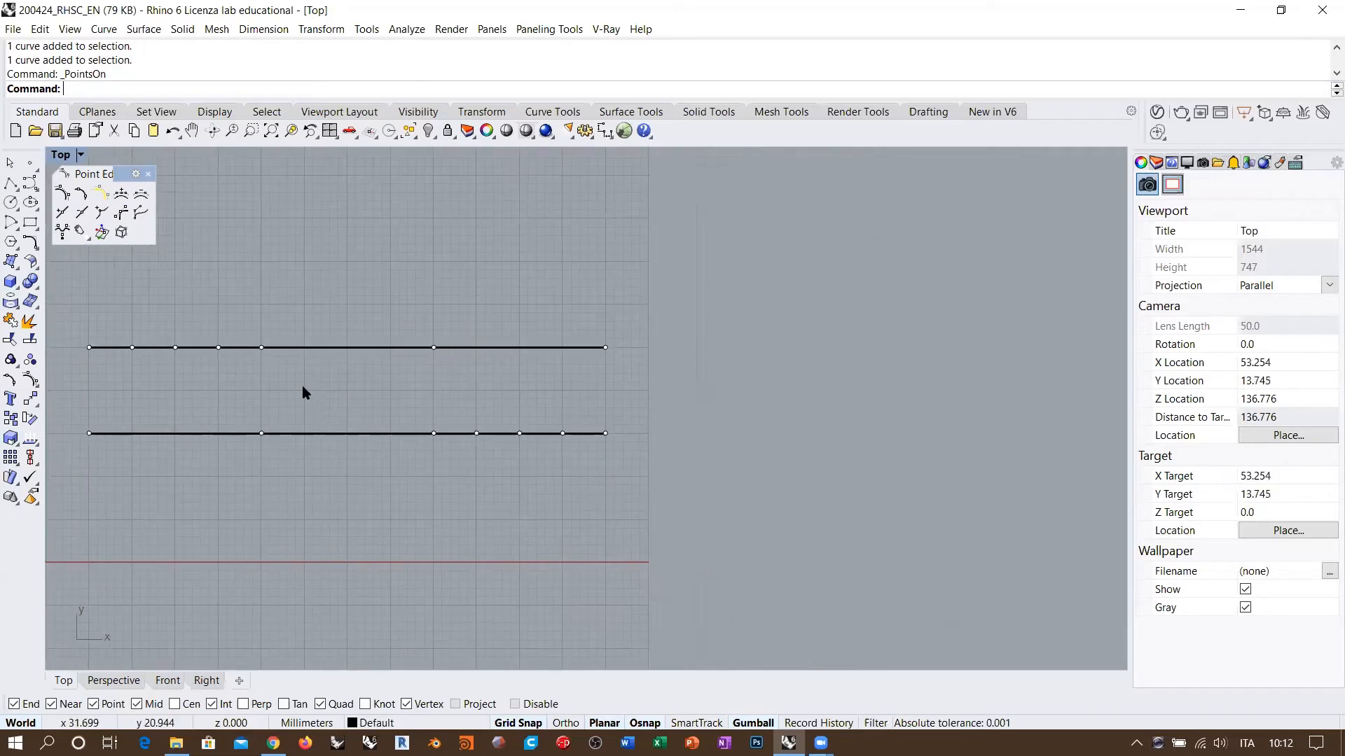
scroll(303, 393, down, 1)
key(Escape)
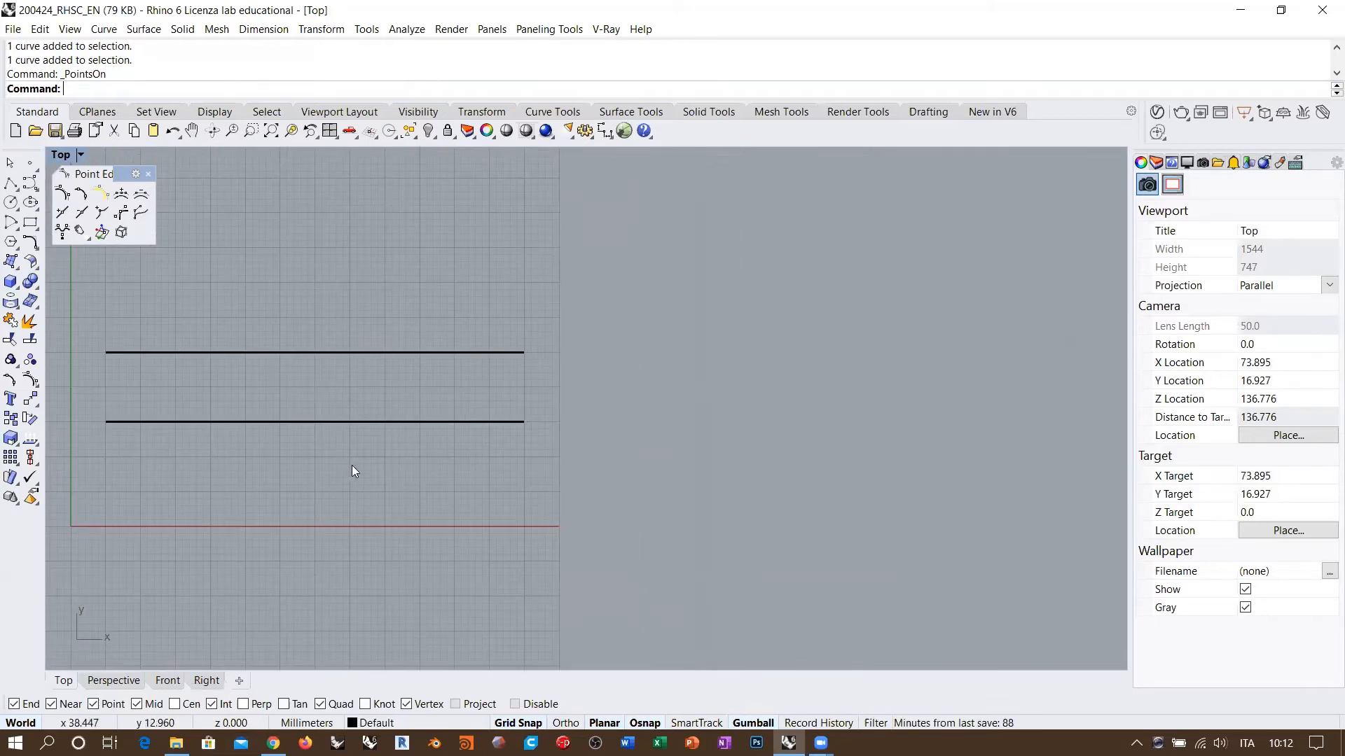
Select both straight curves and open the Grasshopper window beside the viewport
drag(352, 477, 261, 328)
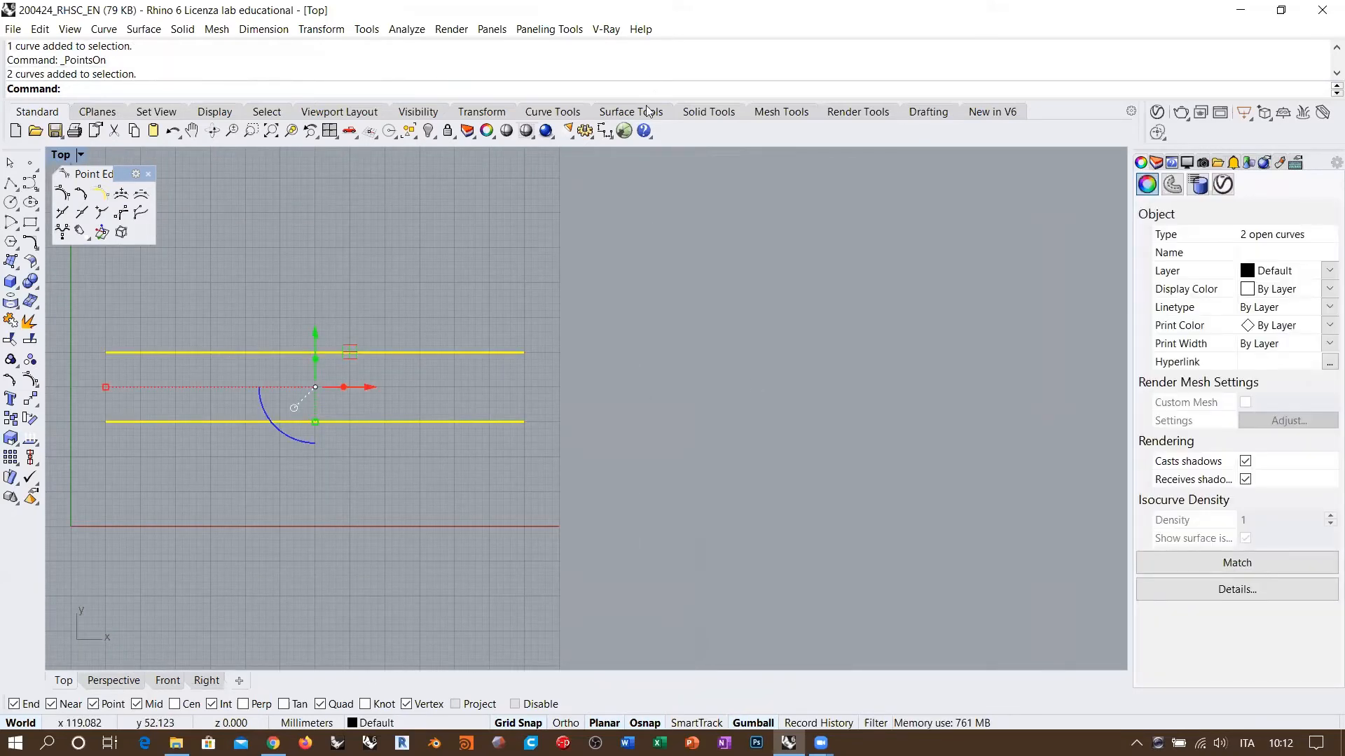
click(624, 131)
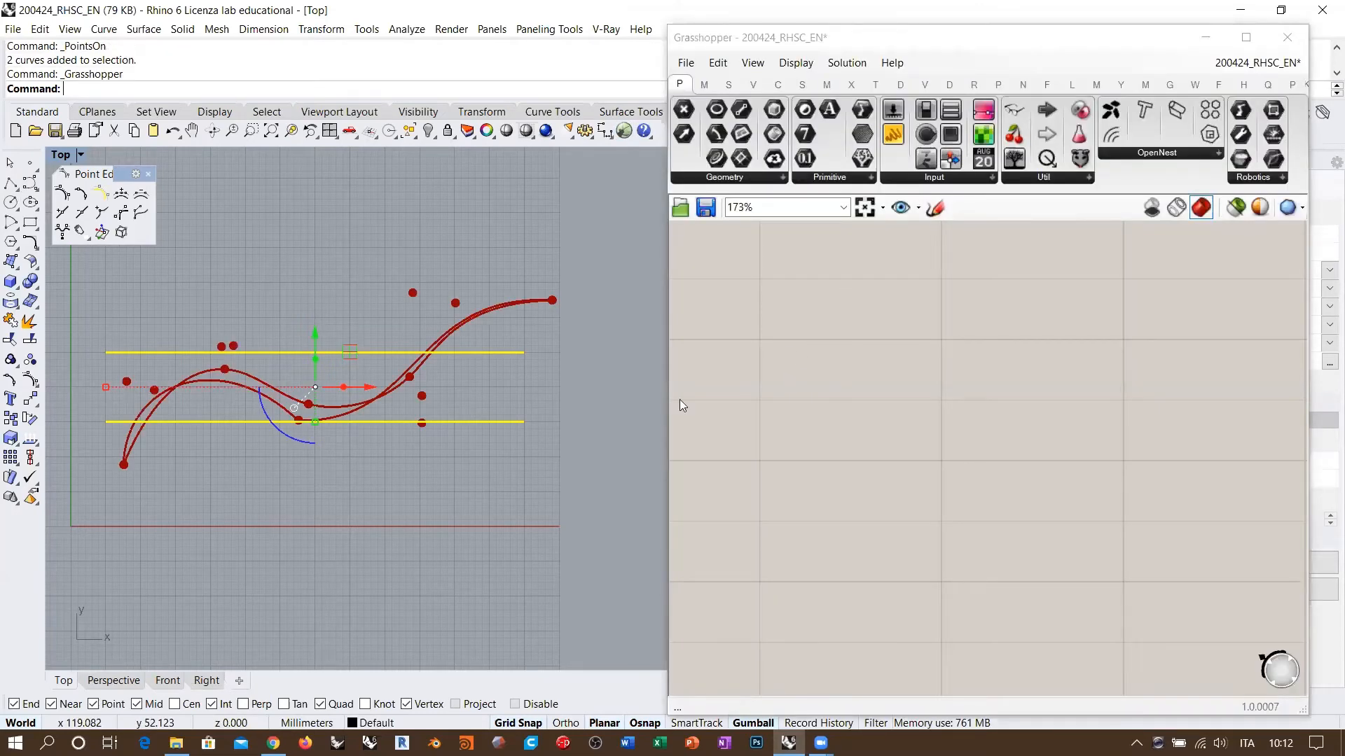
Move the two selected parallel lines away from the red curves into the empty area below the grid
scroll(351, 368, down, 5)
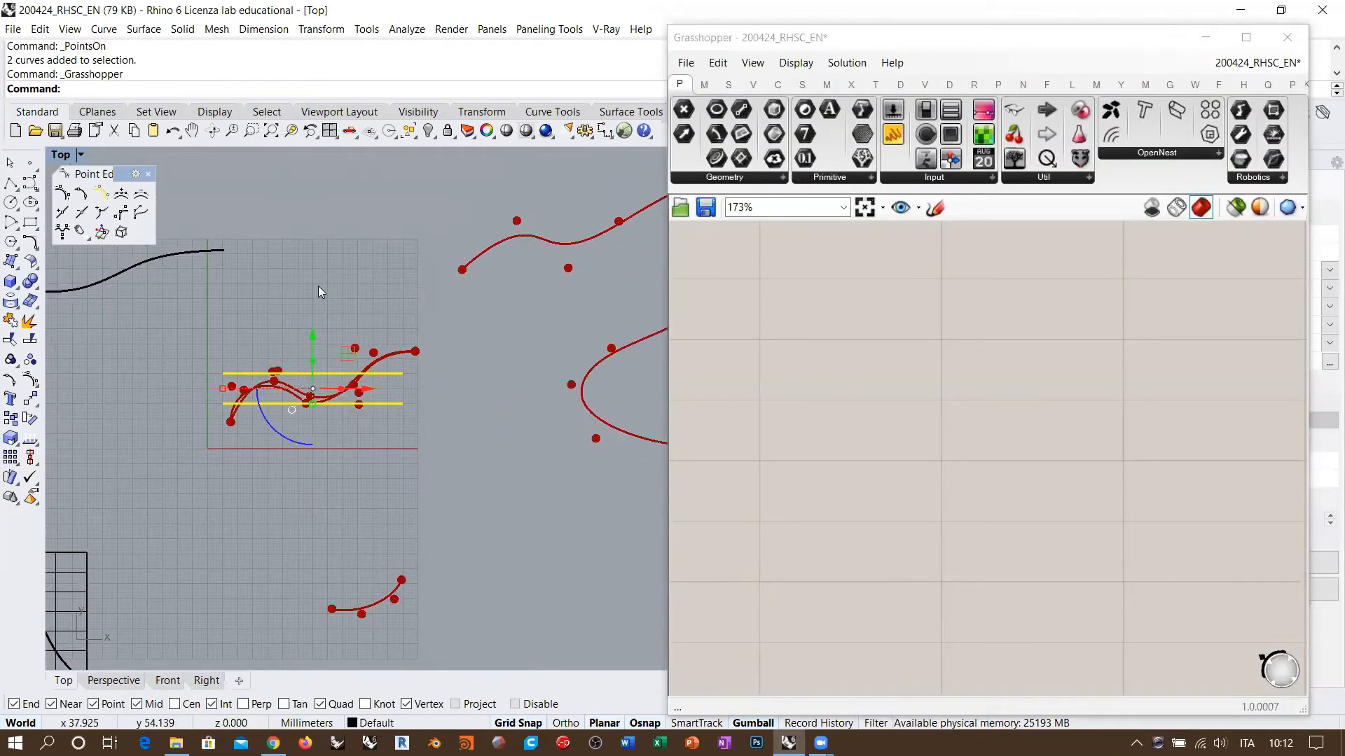
scroll(319, 291, down, 4)
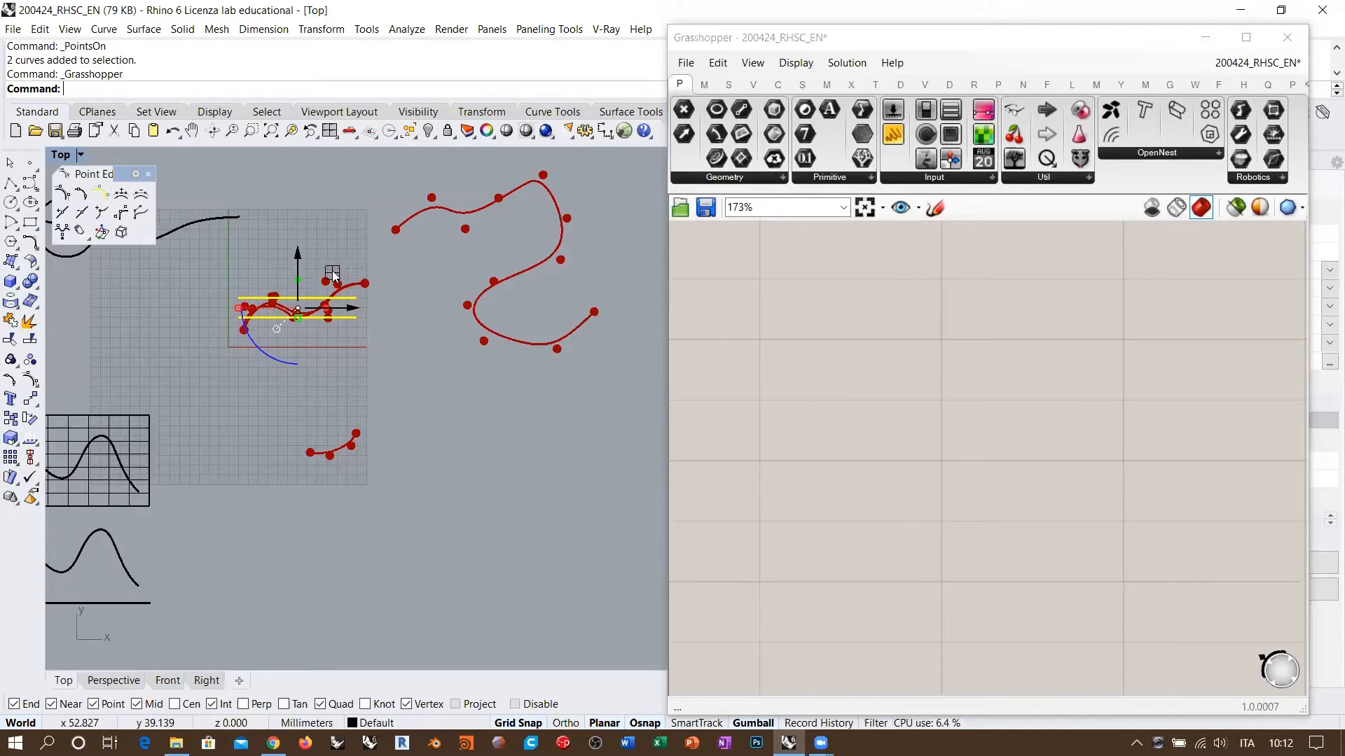
drag(333, 272, 480, 497)
right_drag(483, 541, 428, 390)
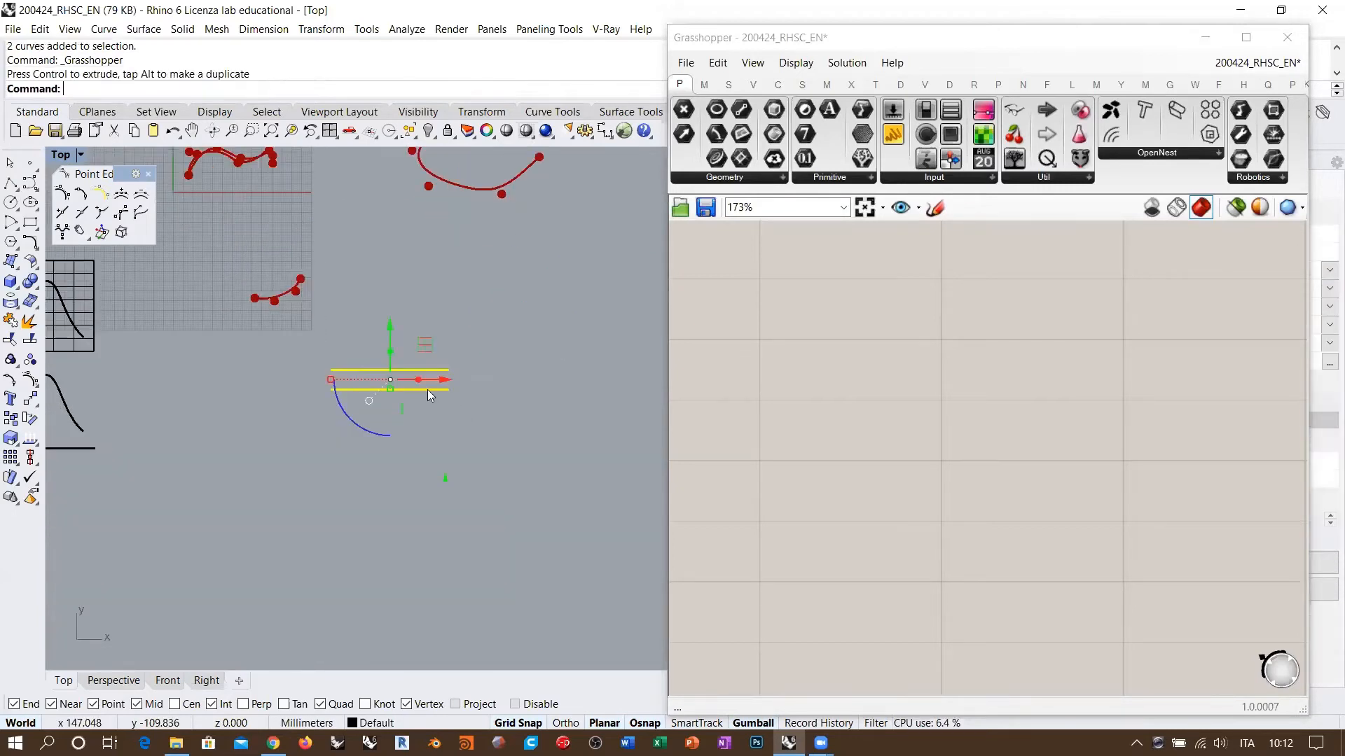
scroll(406, 368, up, 15)
scroll(406, 367, down, 4)
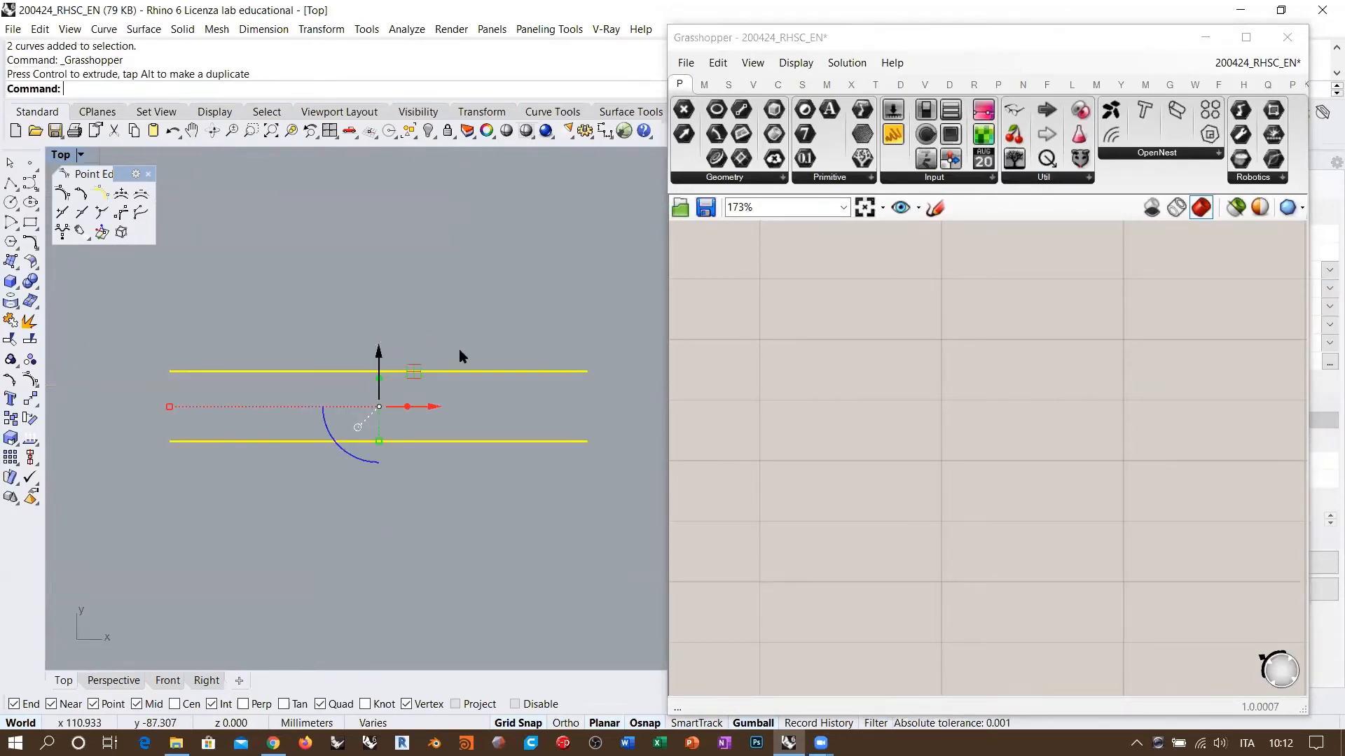
Add a Curve parameter to the Grasshopper canvas
double_click(810, 348)
text(crv)
click(754, 313)
right_click(812, 350)
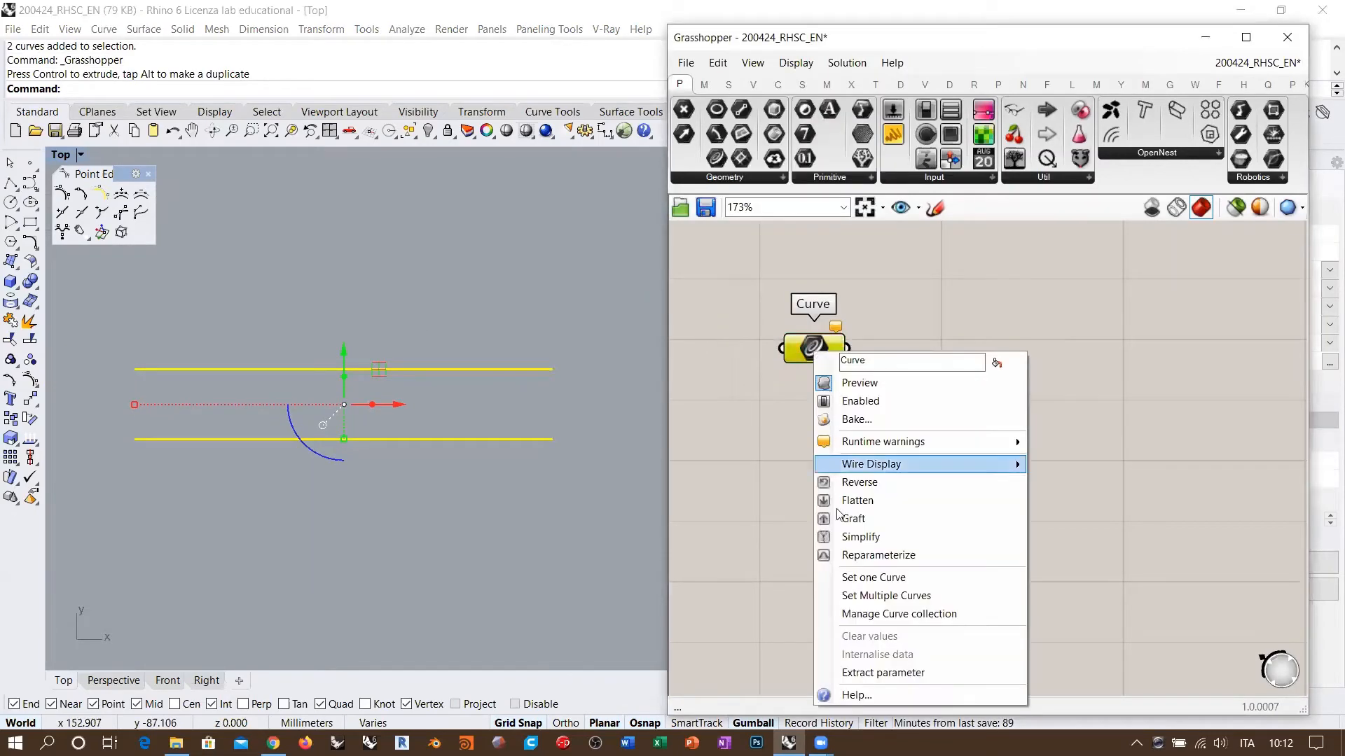
click(858, 575)
key(Escape)
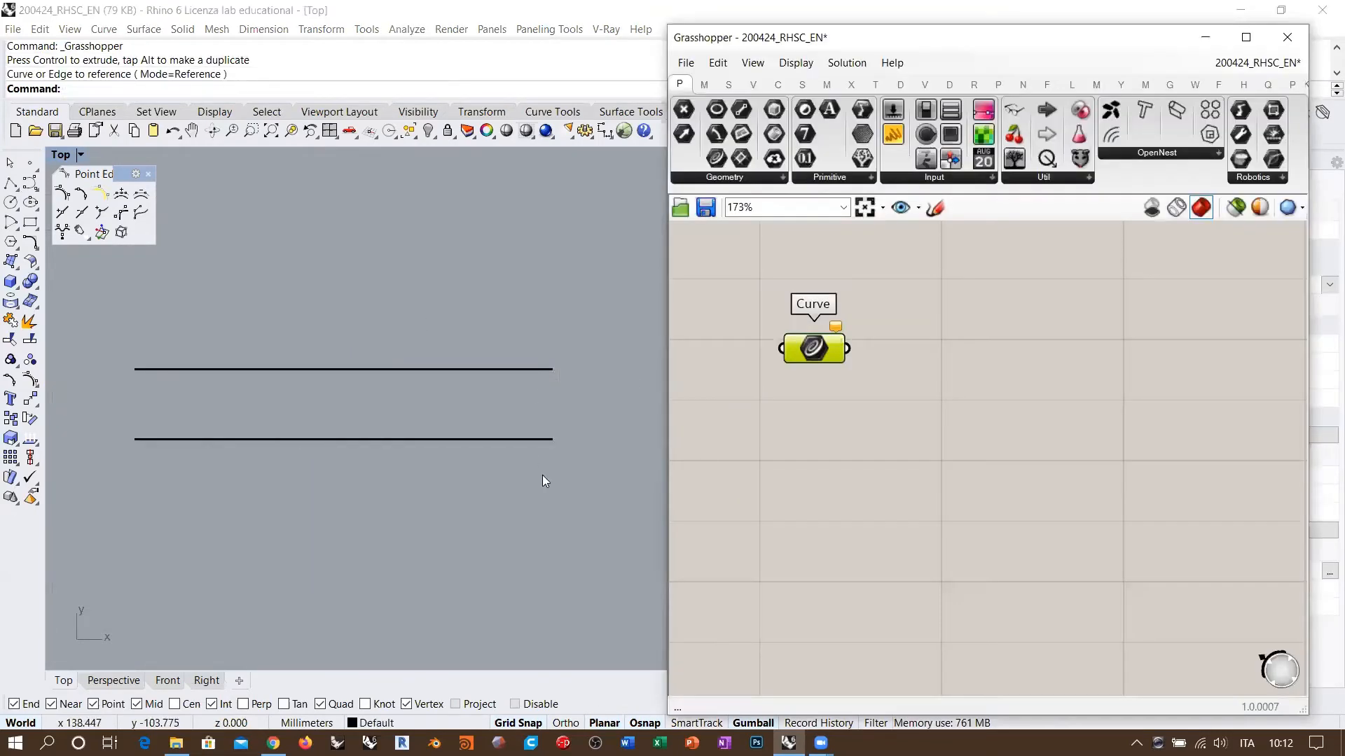
Reference both parallel lines in the Curve parameter as multiple curves and shift the parameter slightly aside
drag(543, 474, 483, 340)
right_click(836, 345)
click(903, 588)
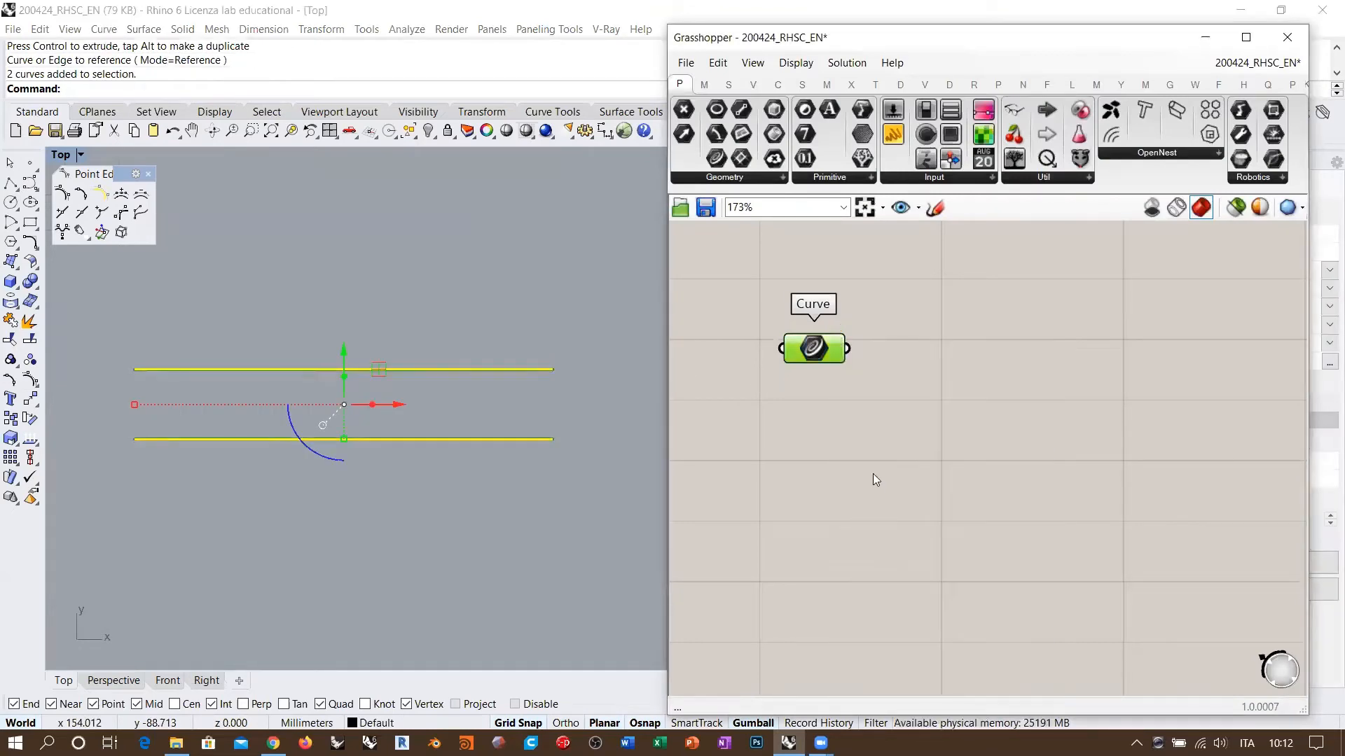
drag(789, 351, 761, 355)
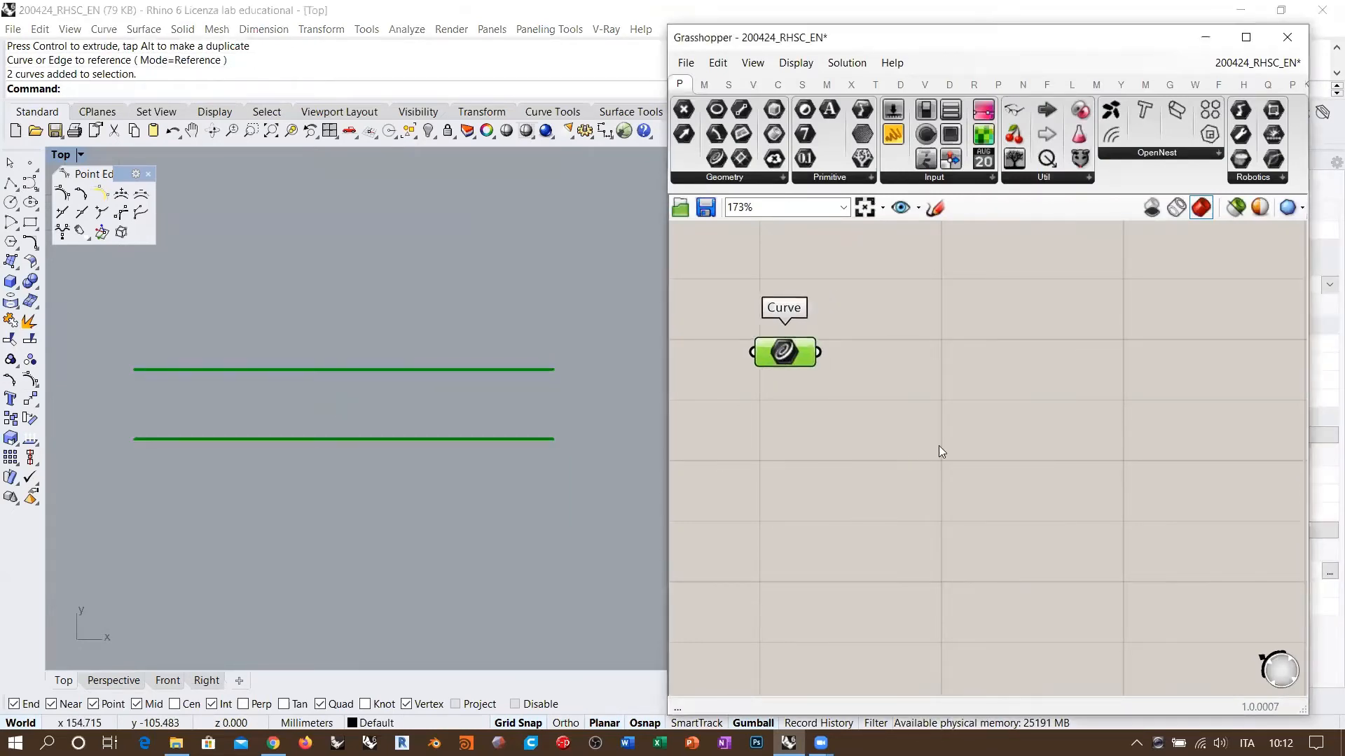
Add a Point On Curve component and place it above and beyond the Curve parameter
right_drag(939, 446, 922, 452)
double_click(954, 397)
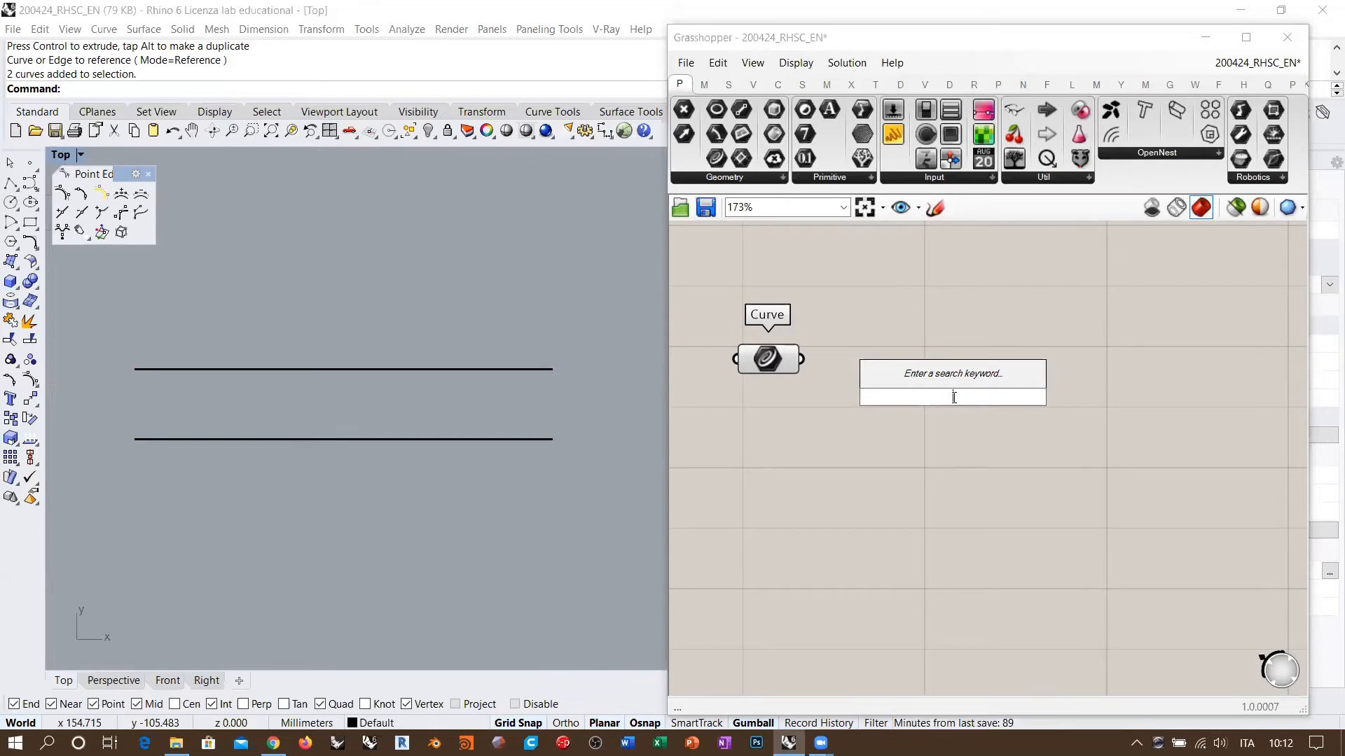
text(poi)
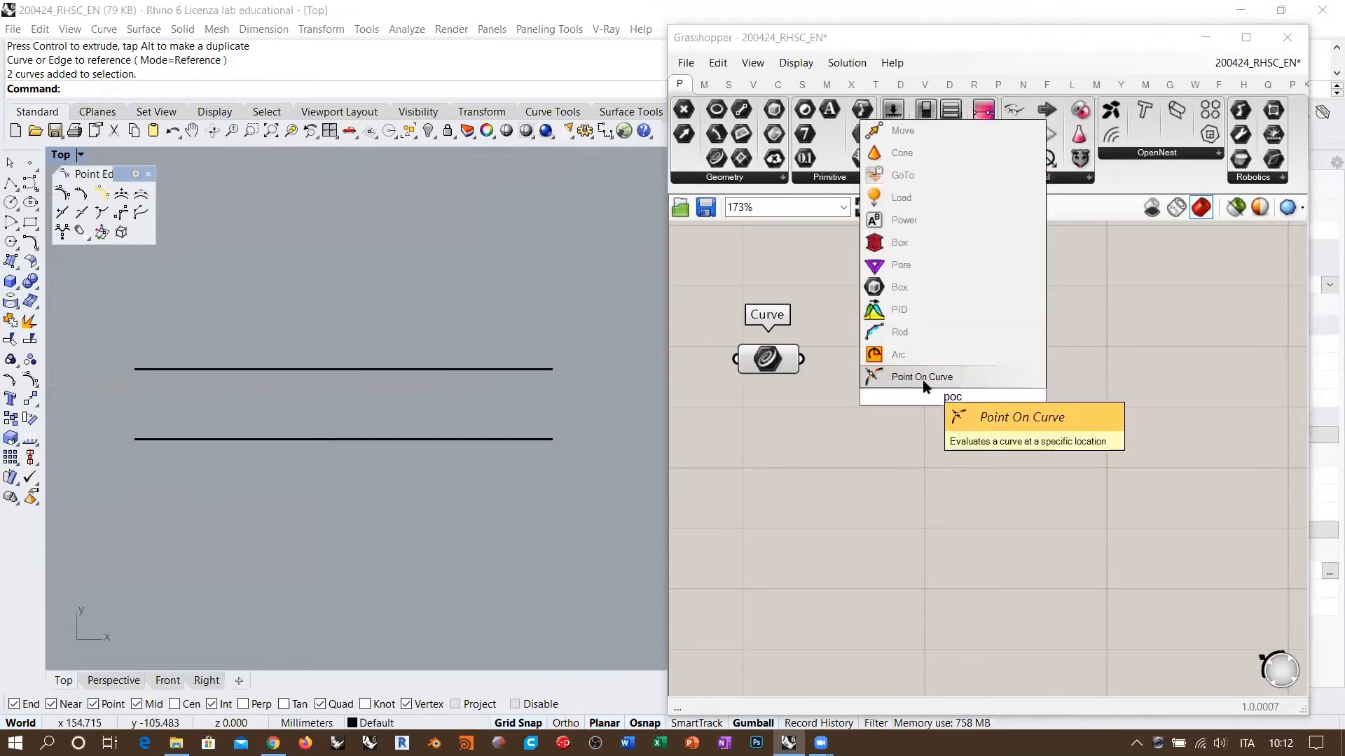
click(935, 377)
drag(912, 393, 912, 327)
click(940, 391)
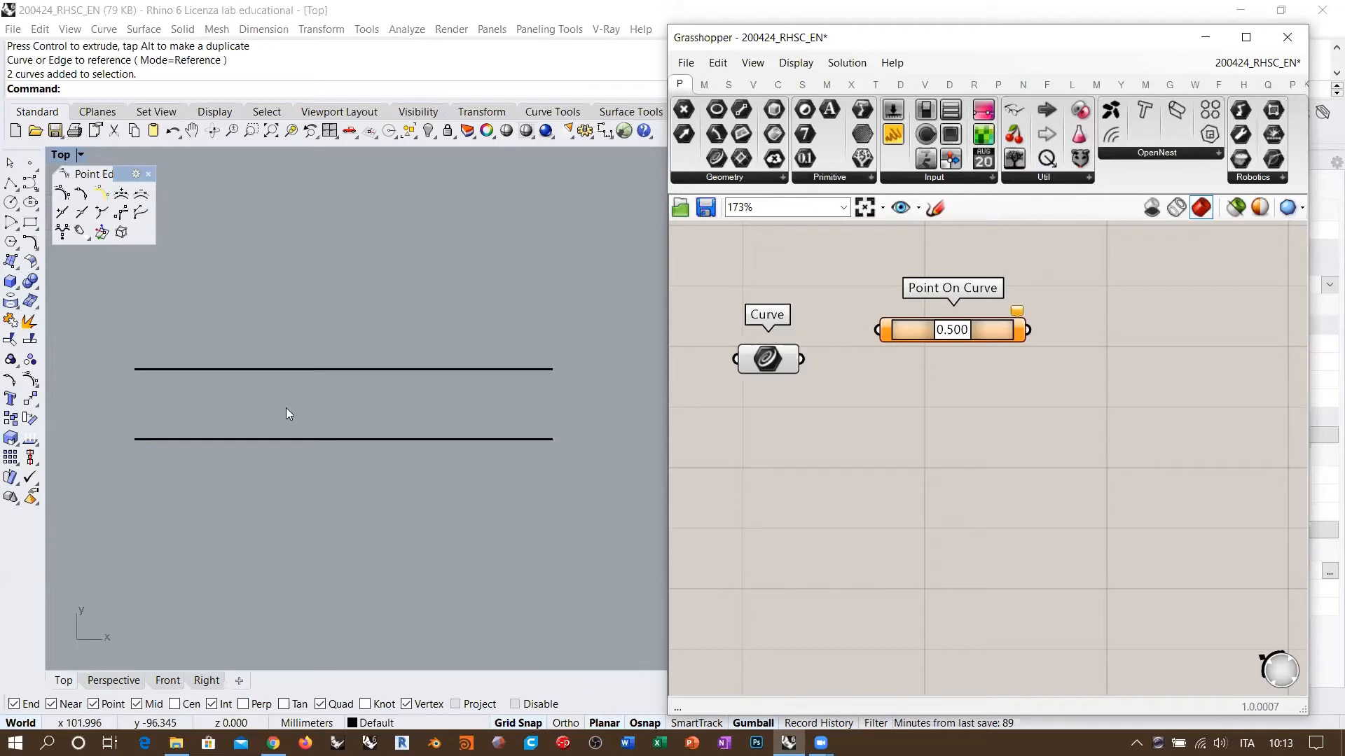
Draw a single-segment polyline over the upper line, from one endpoint to the other, in the Rhino viewport
click(11, 183)
click(134, 369)
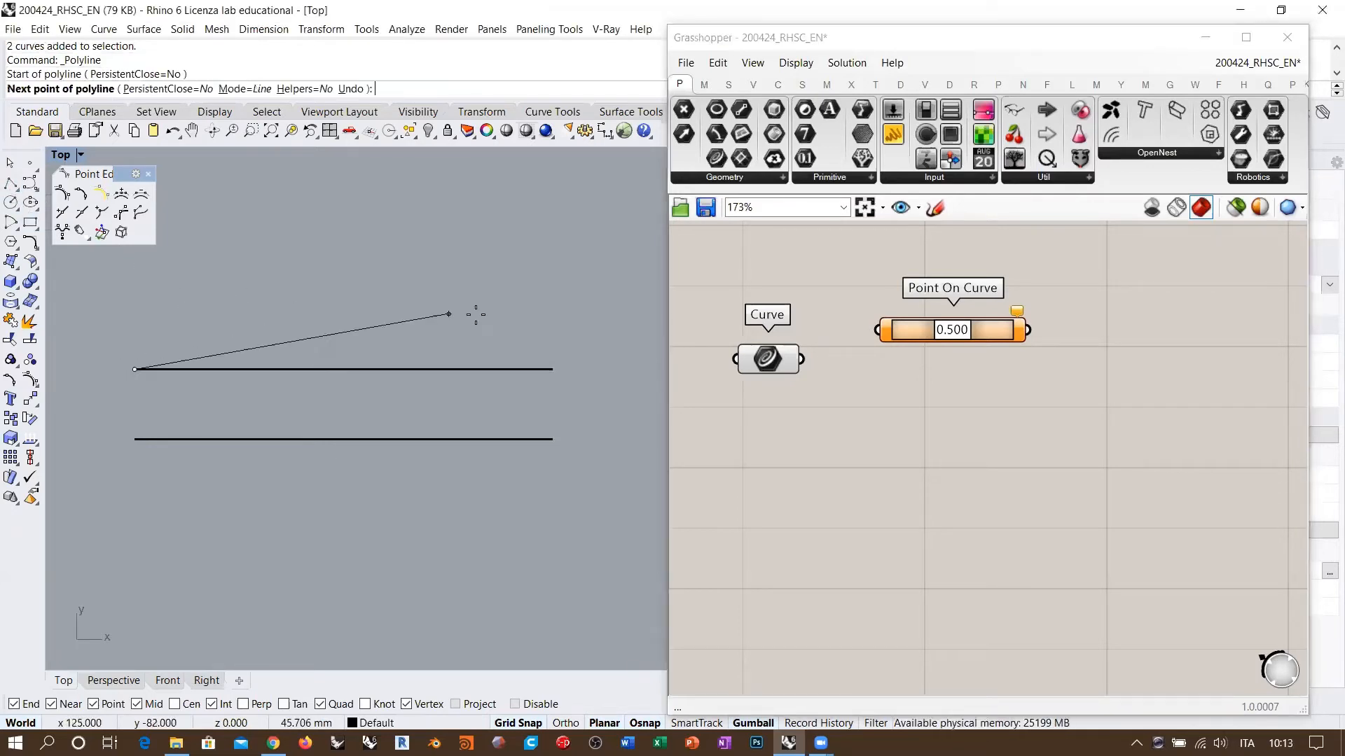
click(551, 367)
right_click(514, 369)
Move one of the overlapping upper lines down to midway between the upper and lower lines
click(514, 368)
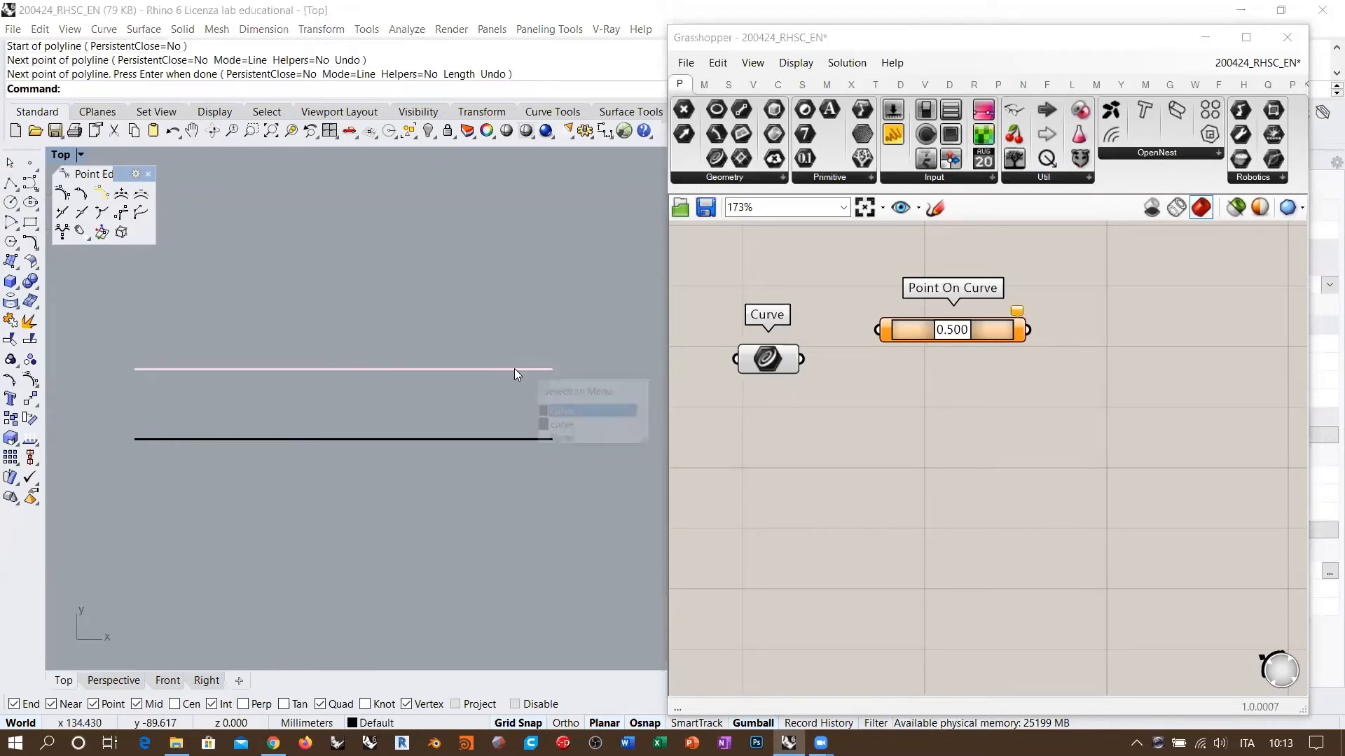
click(560, 411)
drag(344, 331, 342, 361)
click(484, 499)
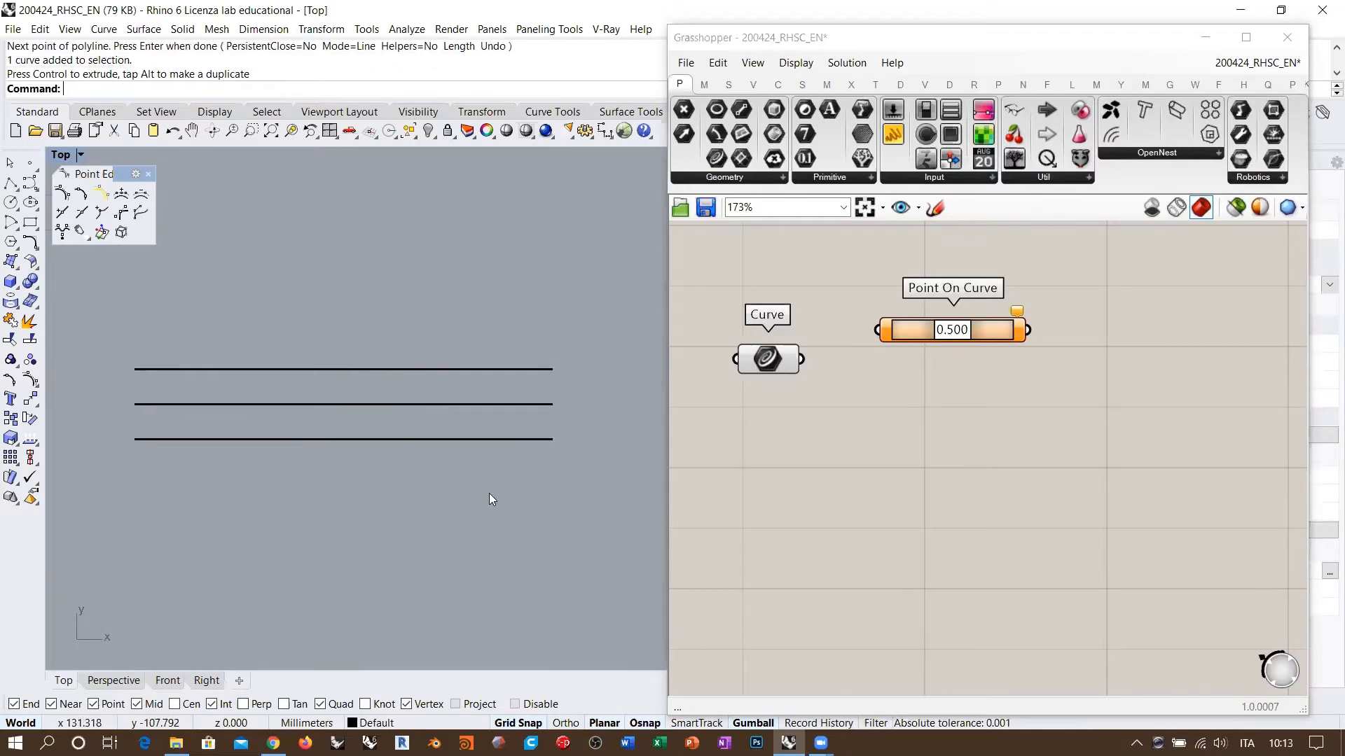
Set the Curve parameter in Grasshopper to reference all three lines, picked in order from upper to lower
click(771, 421)
right_click(767, 366)
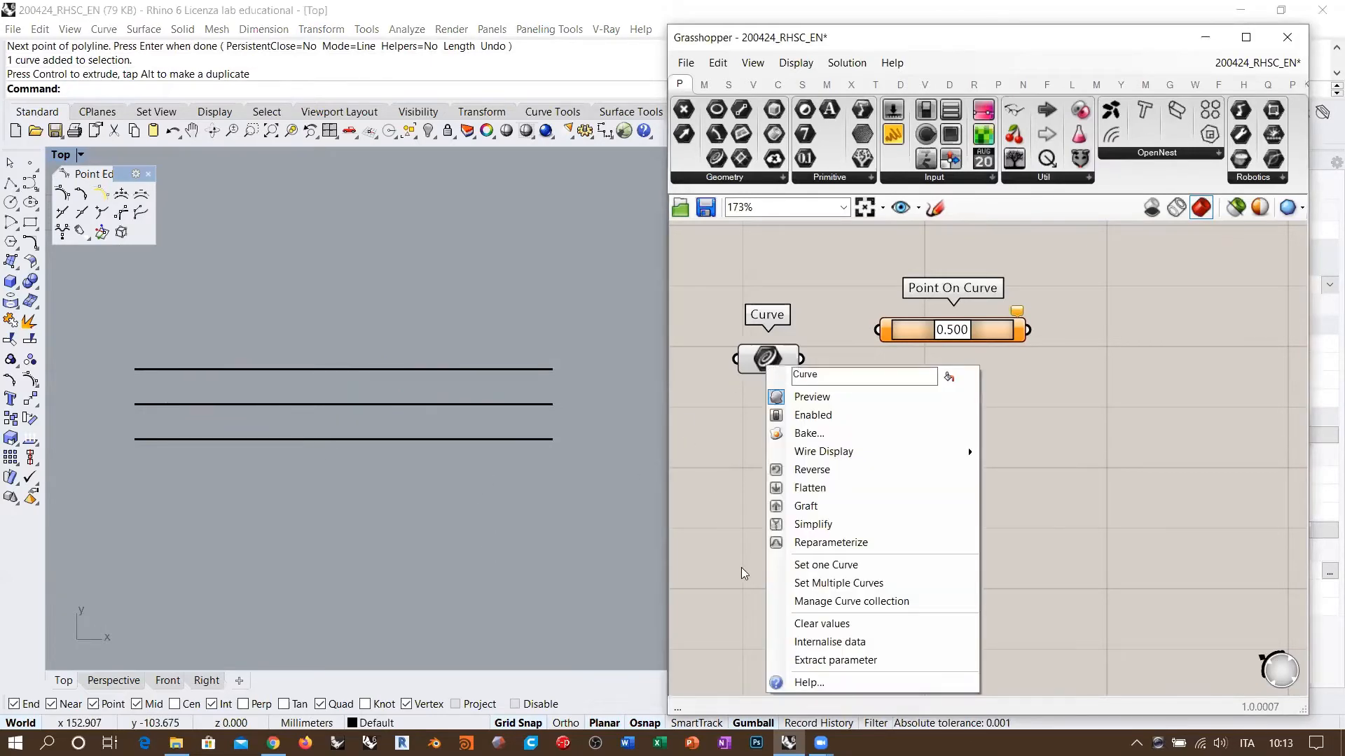
click(819, 583)
drag(225, 505, 137, 350)
click(154, 369)
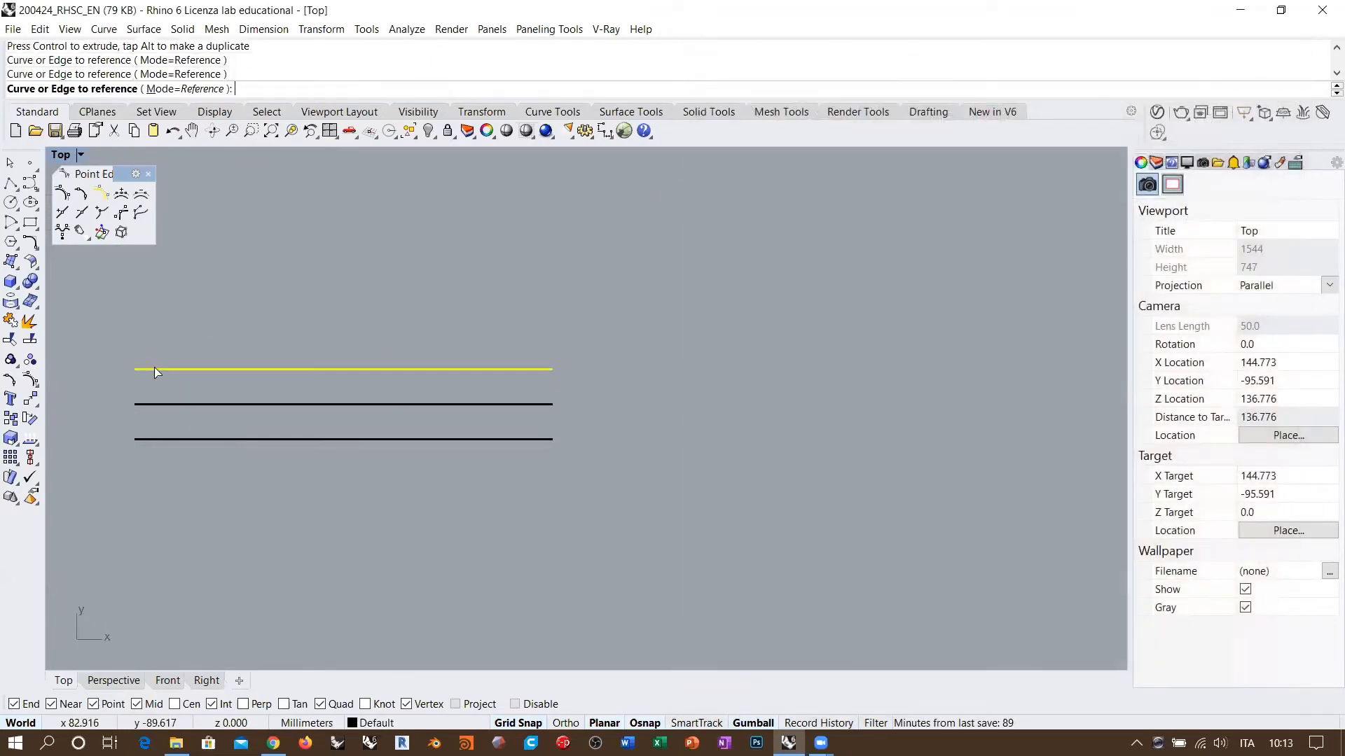
click(159, 404)
click(167, 440)
key(Return)
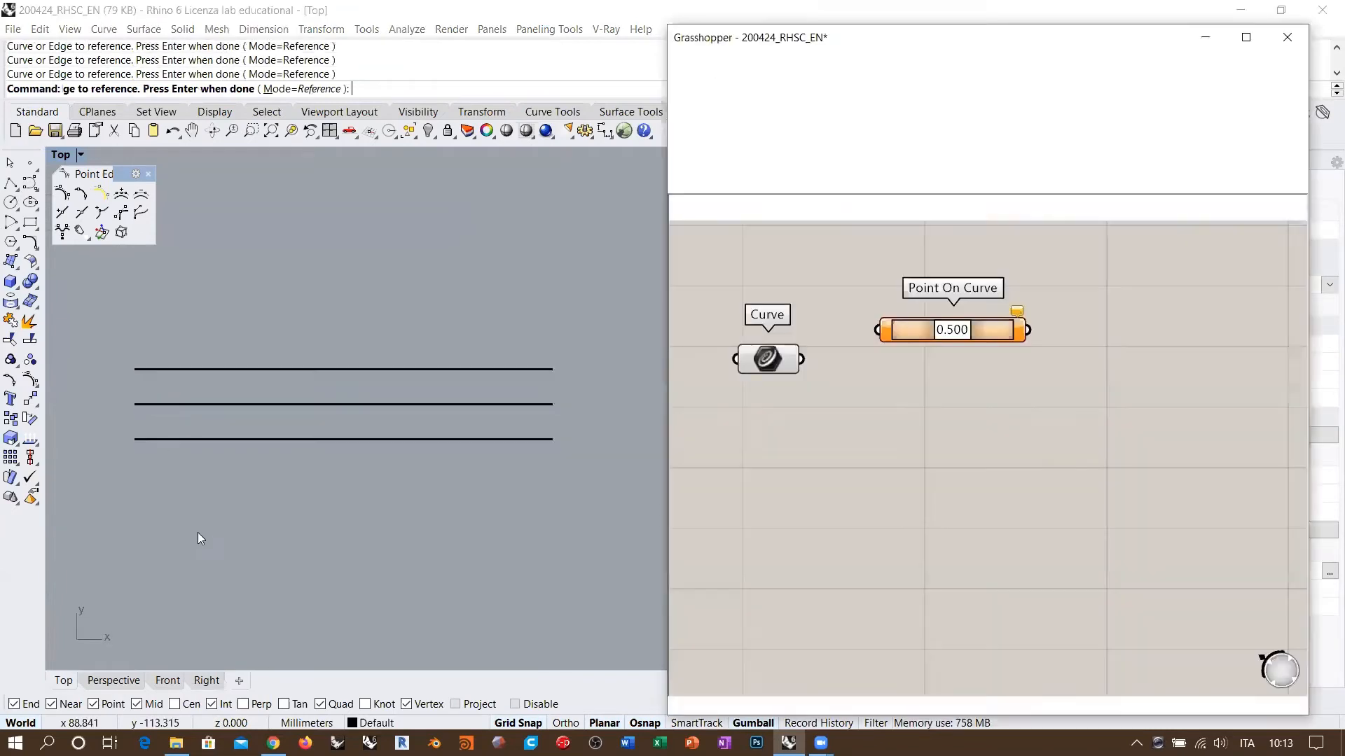
Inspect the control points of the upper, middle and lower lines one after another
click(203, 369)
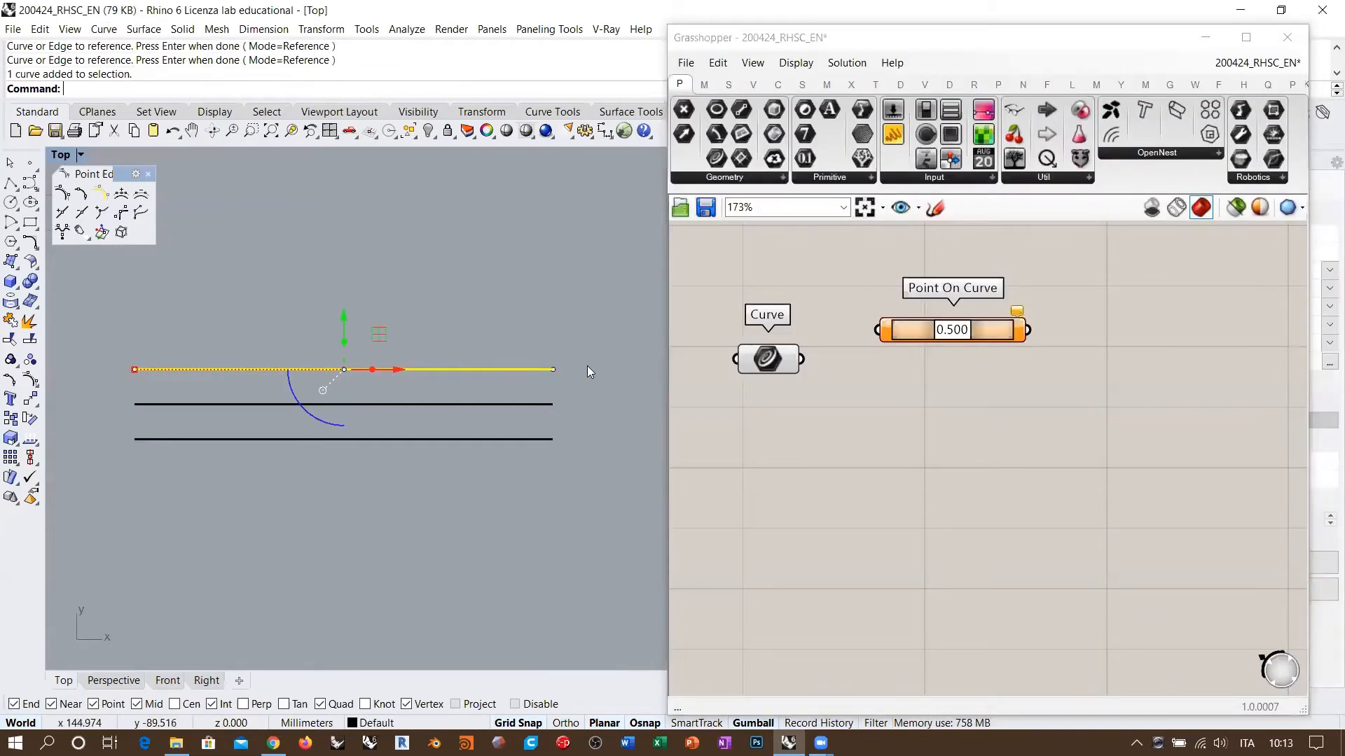
click(553, 369)
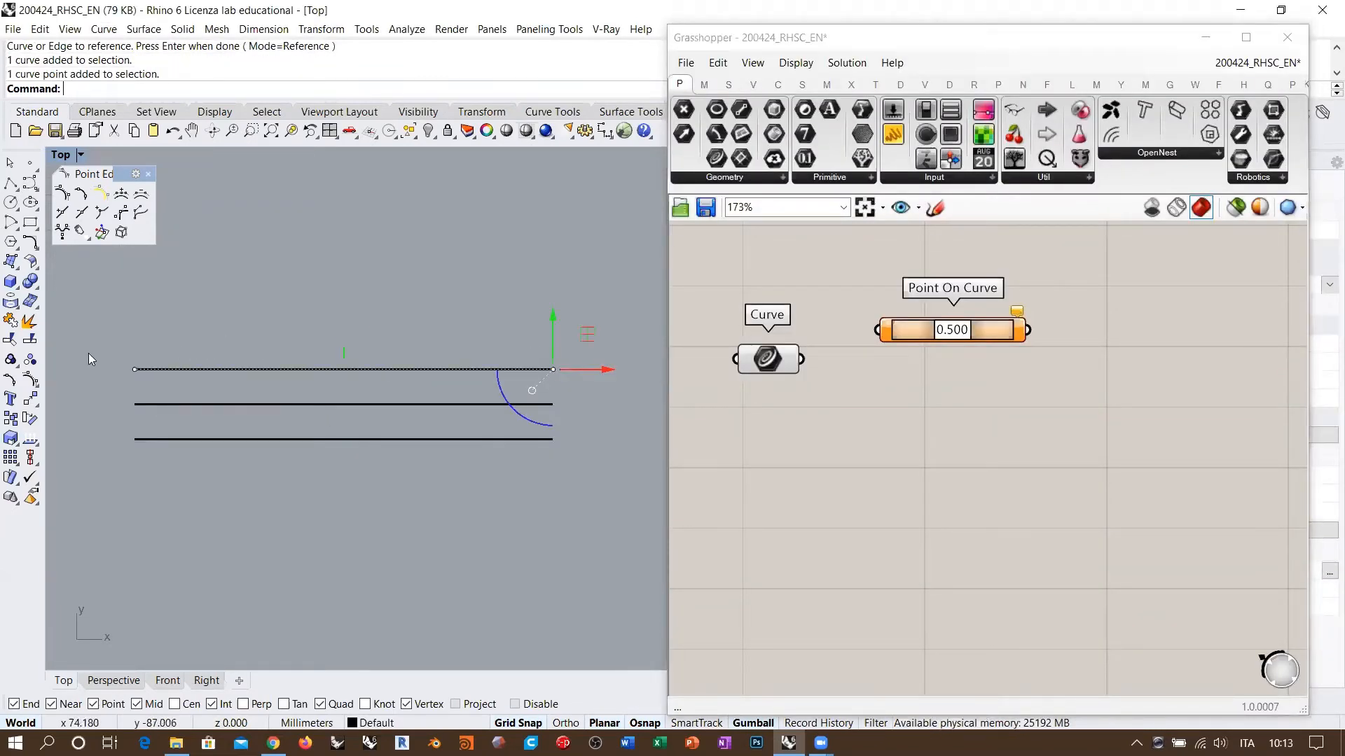
click(197, 404)
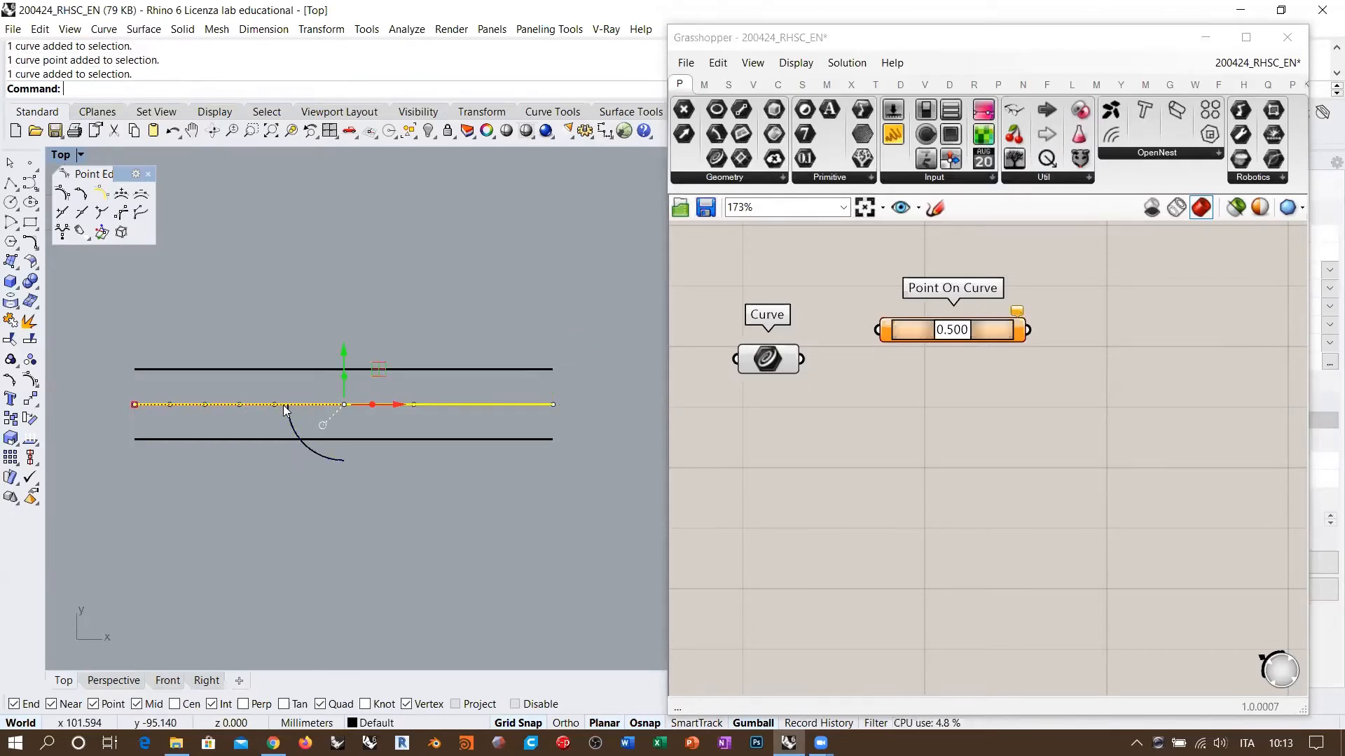
click(212, 439)
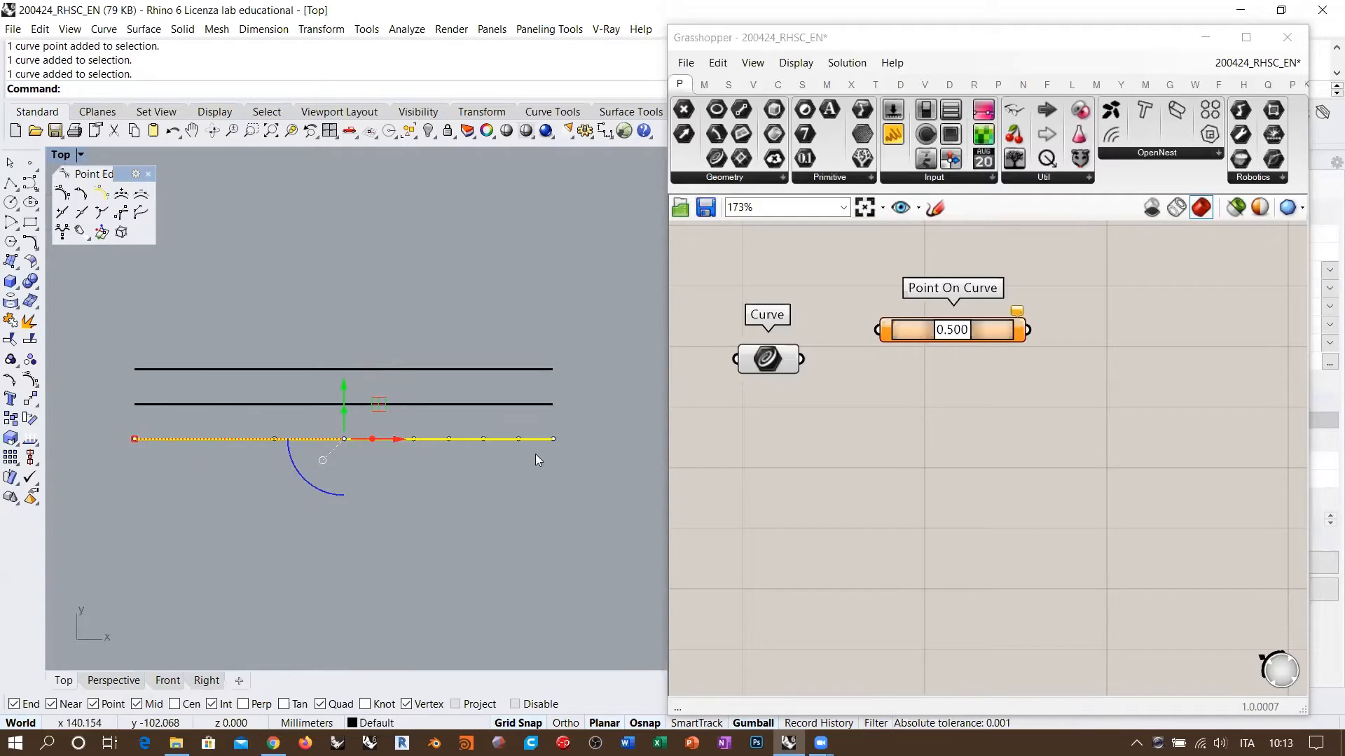
click(490, 482)
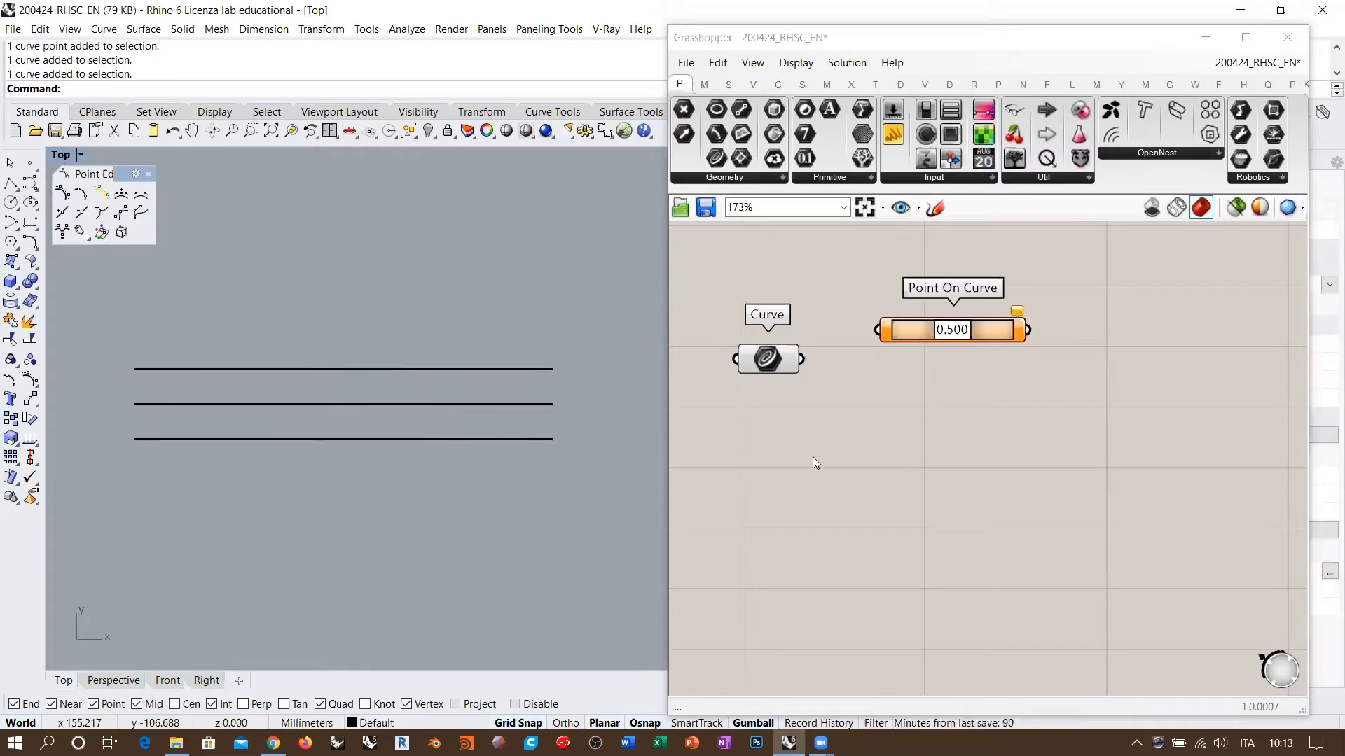
Connect the Curve parameter's output to the Point On Curve component and reposition both components
drag(767, 360, 769, 354)
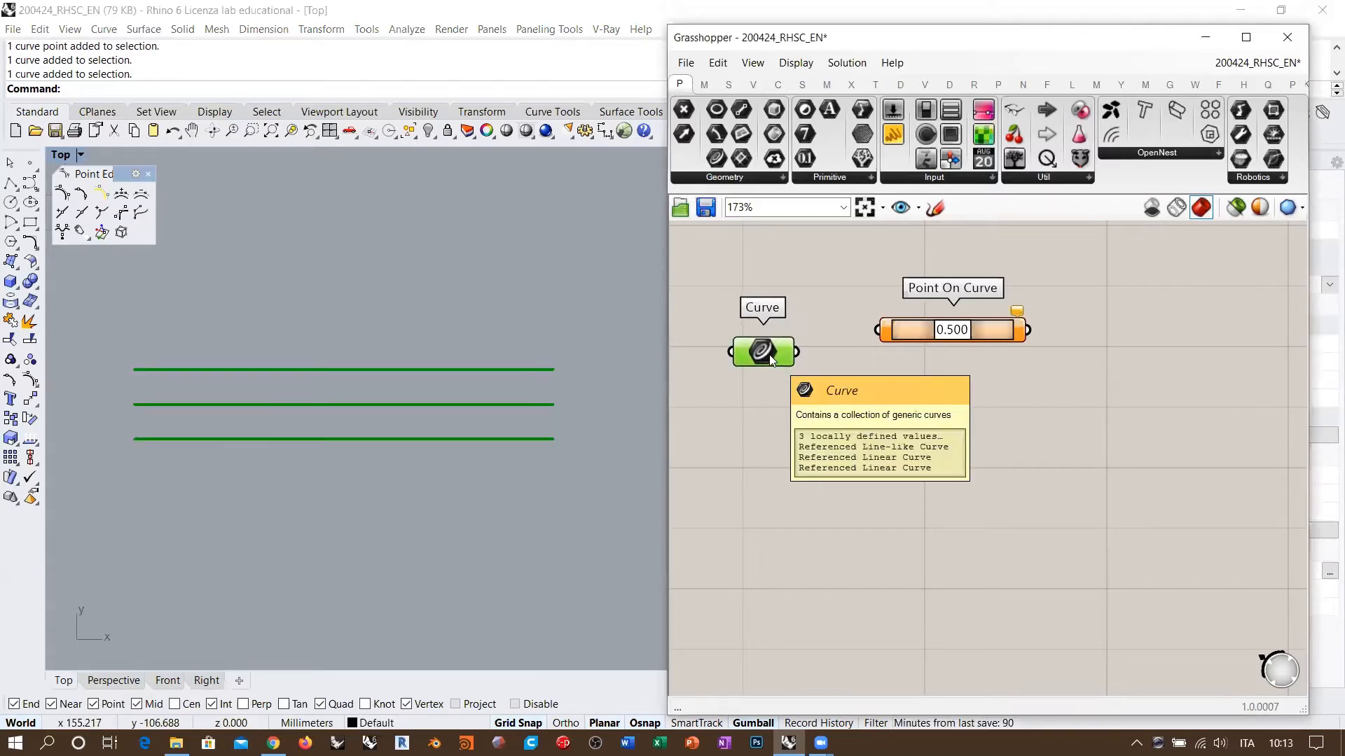
mouse_move(767, 354)
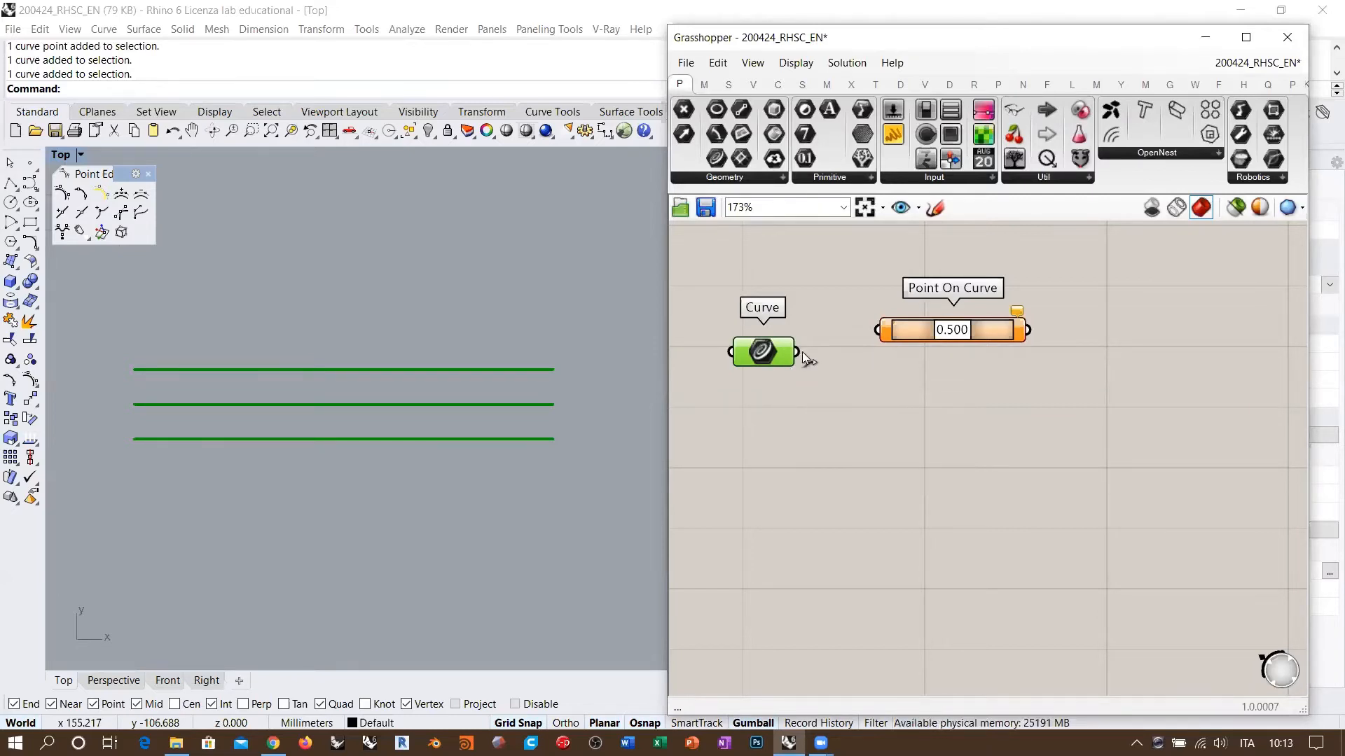
drag(799, 352, 945, 307)
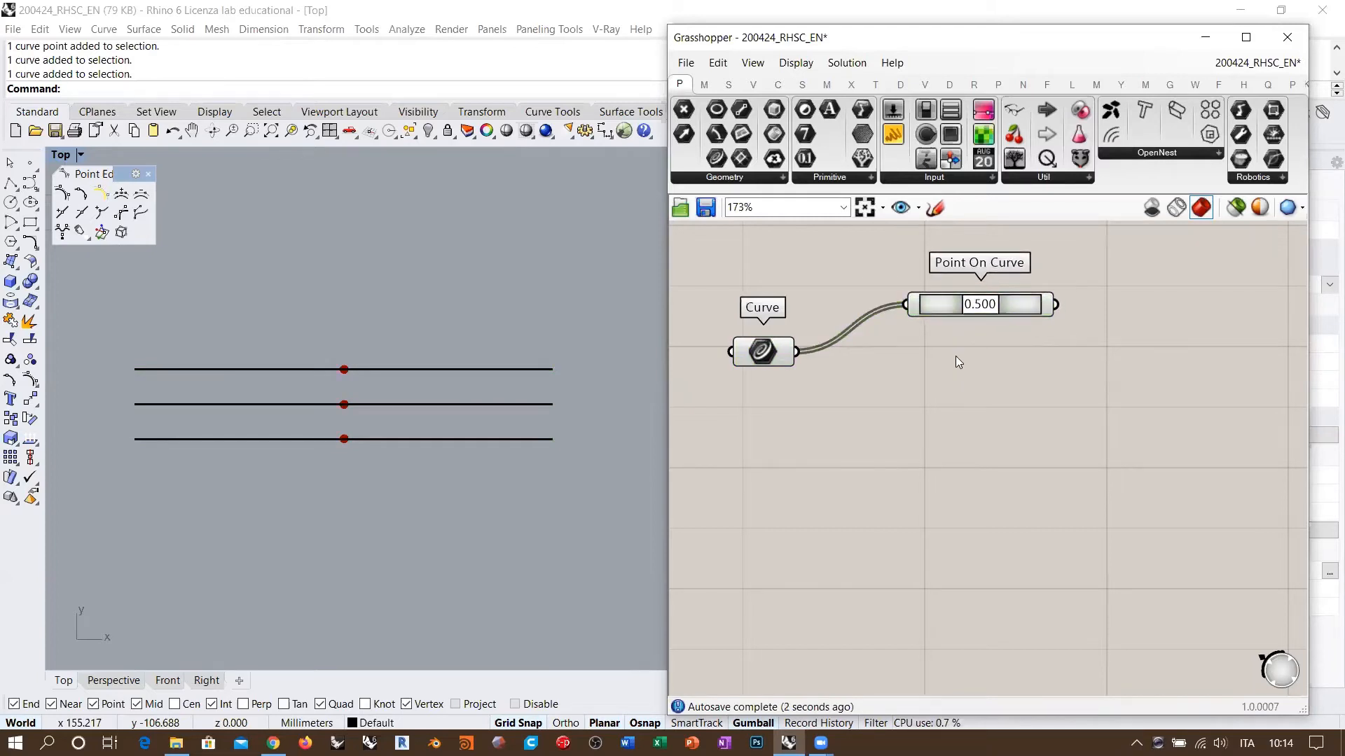
scroll(910, 340, up, 2)
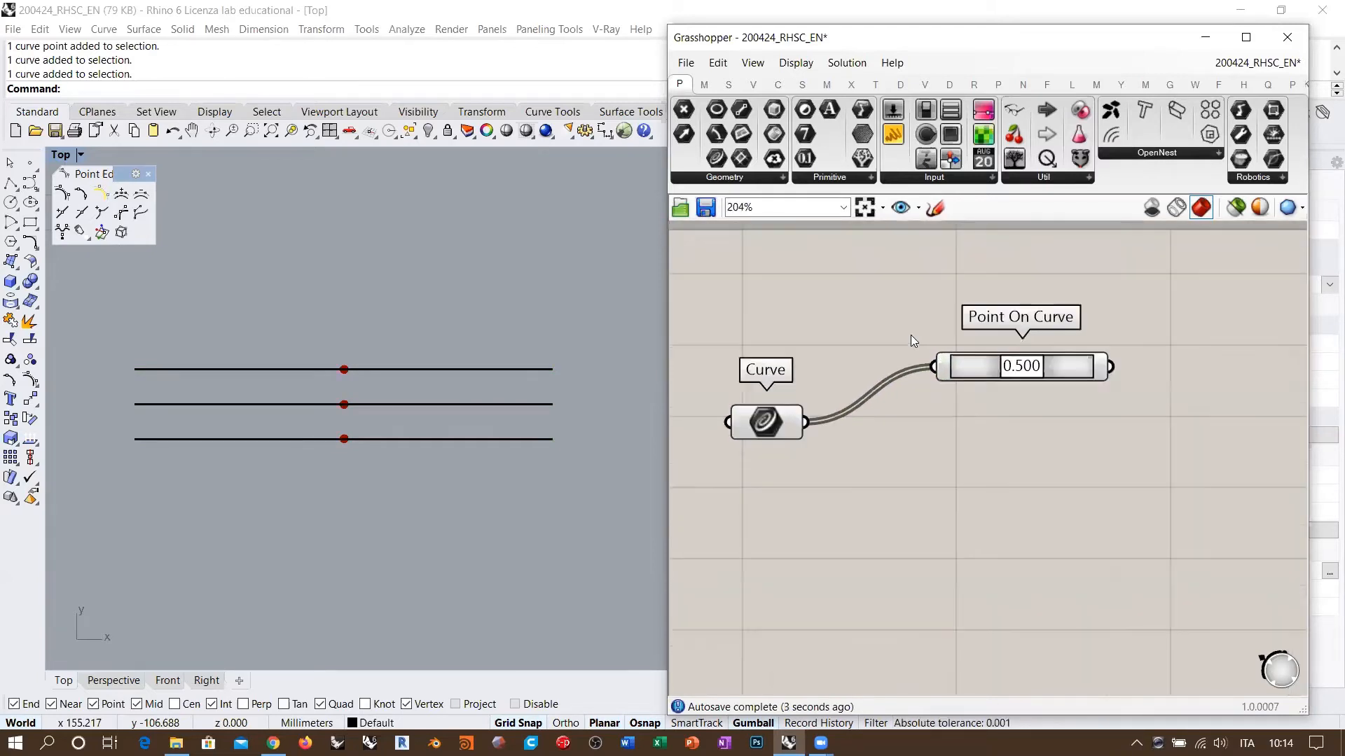
Examine the preset curve positions offered by the Point On Curve component
right_click(977, 367)
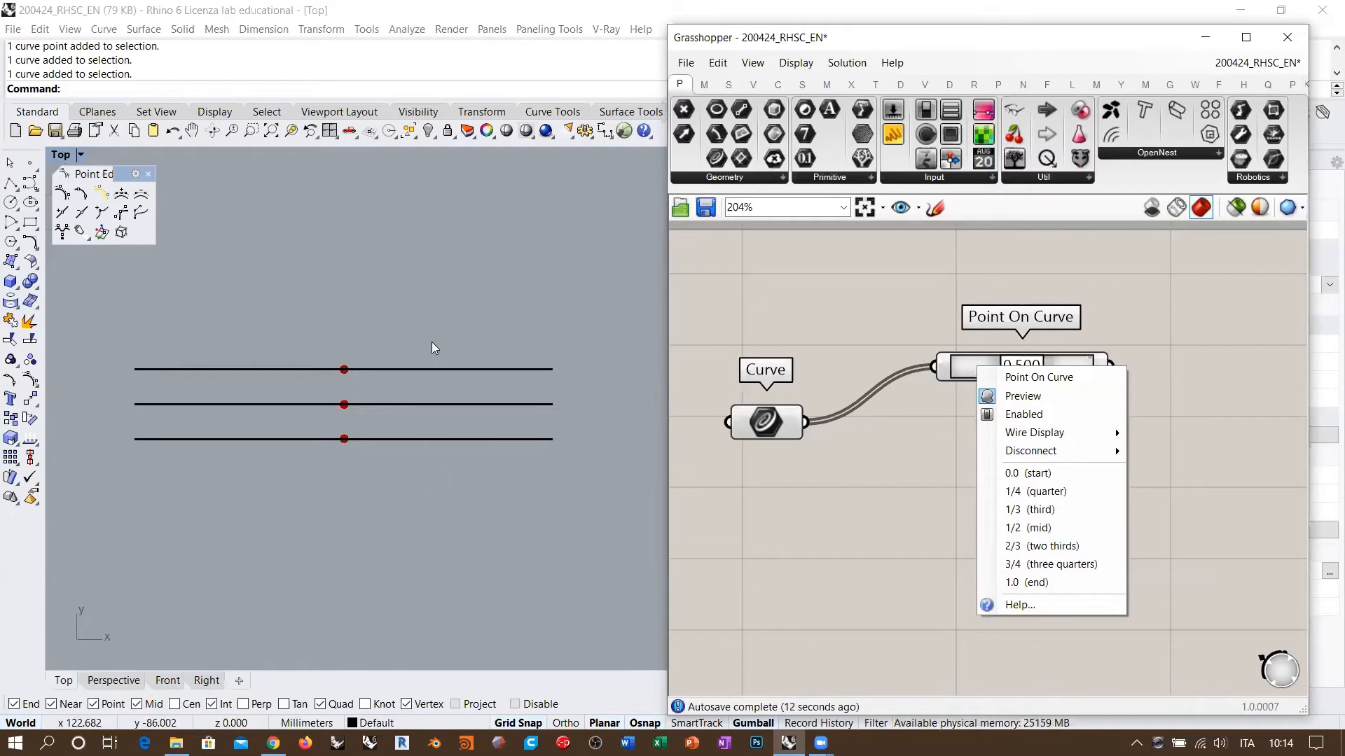
click(1016, 364)
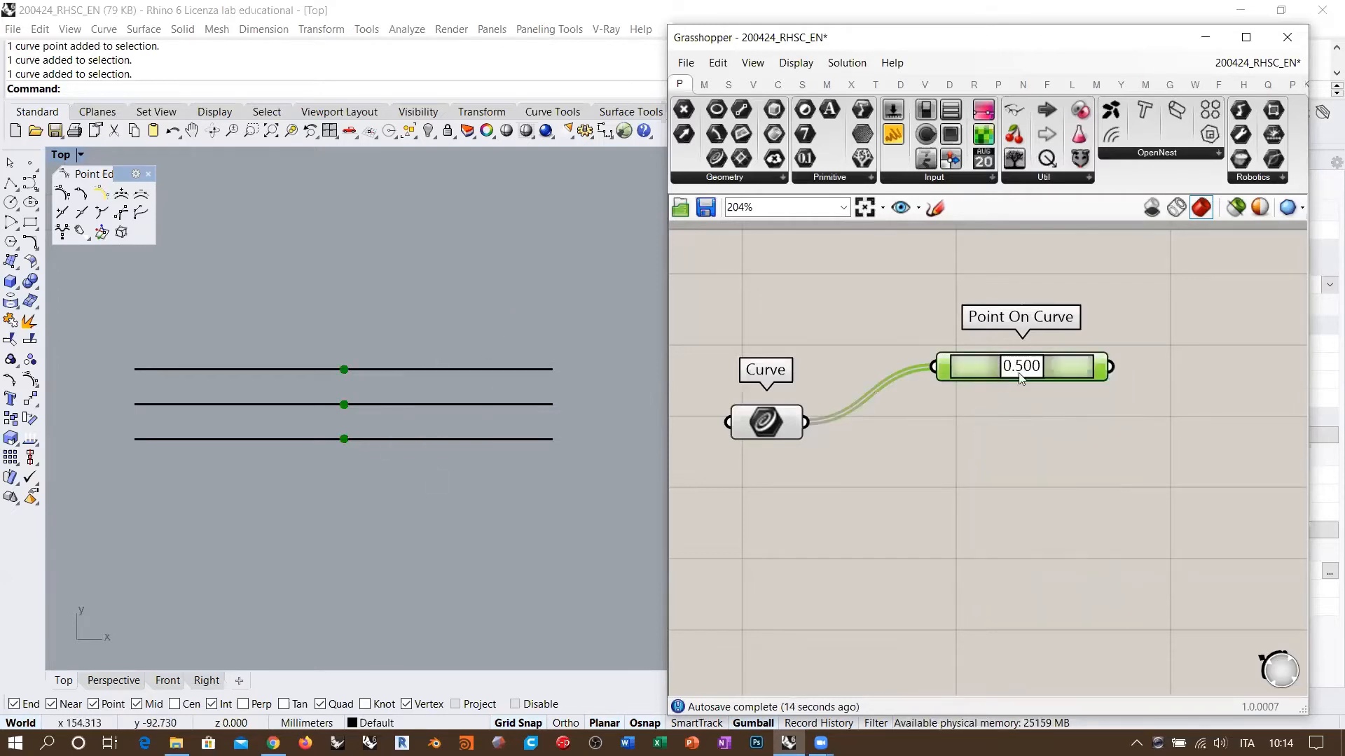
click(994, 458)
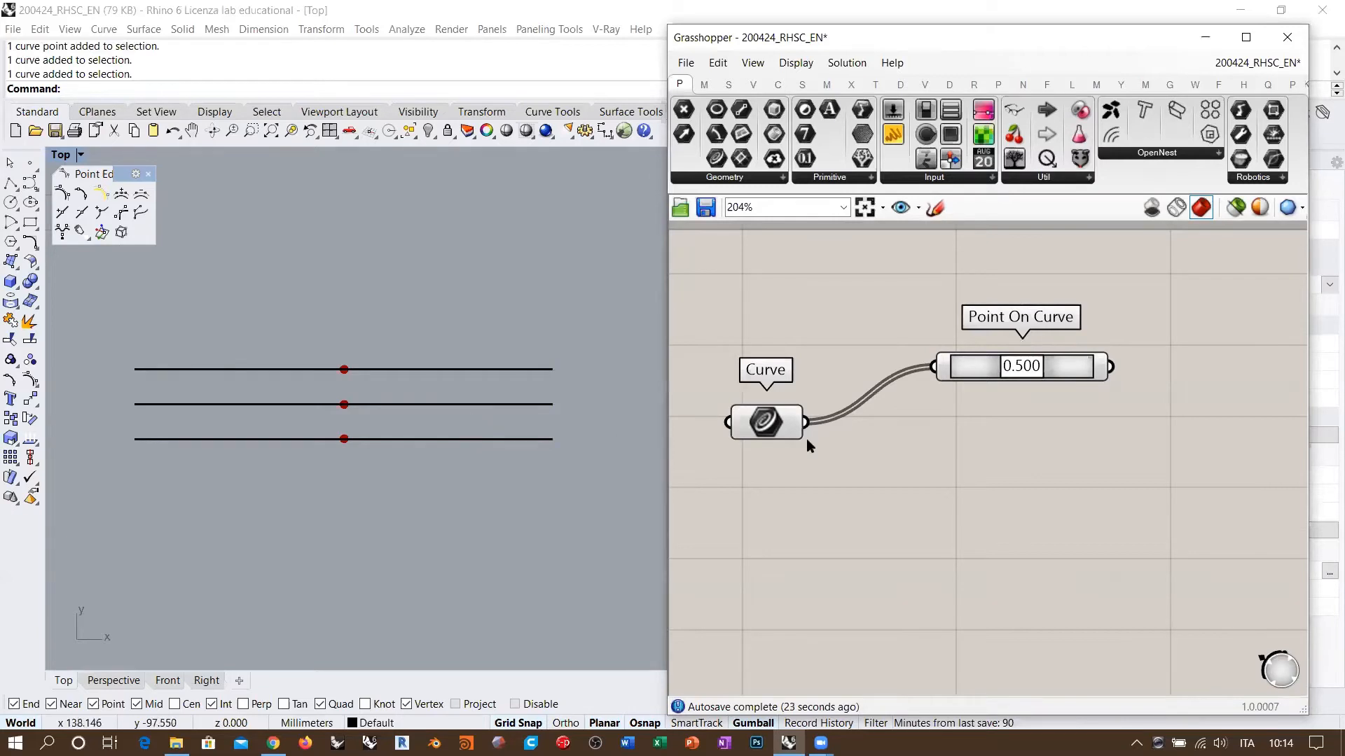
Move the Point On Curve component clear of the Curve parameter and set its value to 0.000
right_drag(1025, 478, 1112, 494)
drag(1060, 378, 1083, 343)
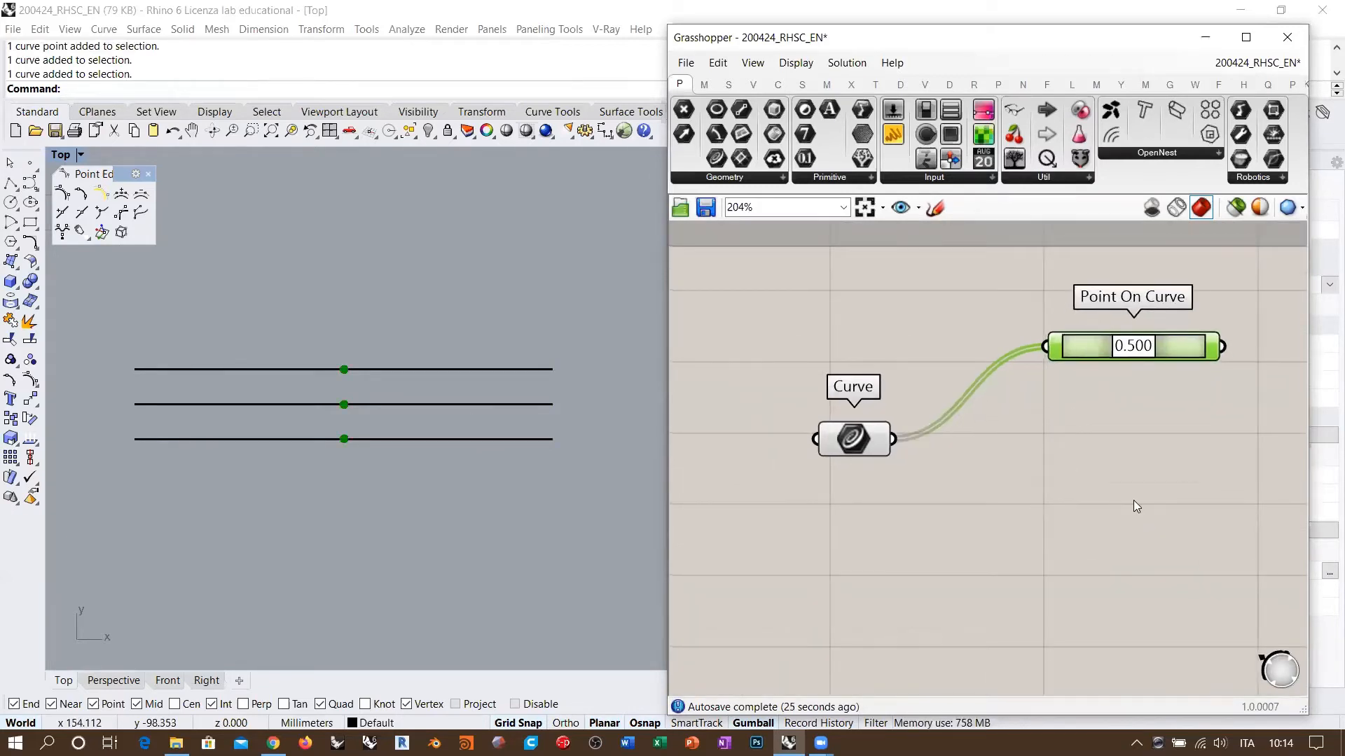
right_drag(1133, 500, 1052, 491)
drag(1056, 341, 988, 341)
click(1042, 508)
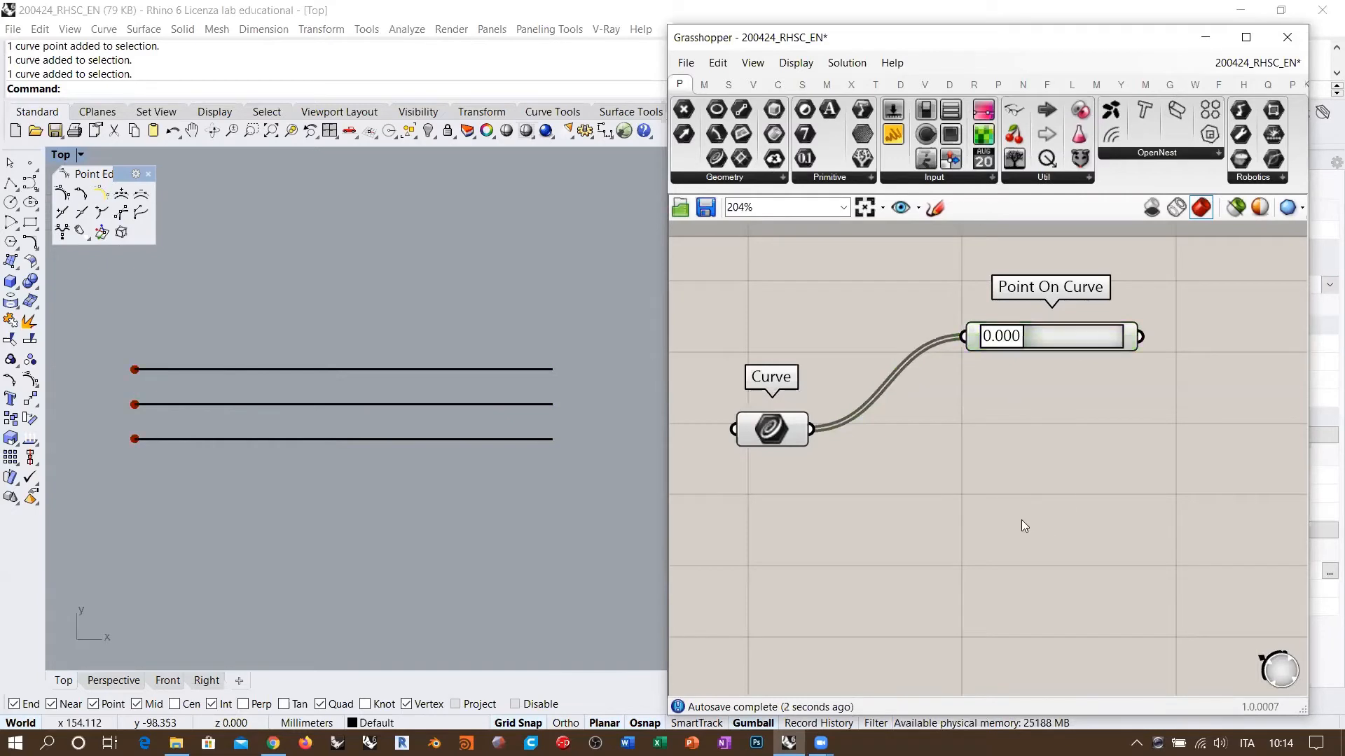
Add an Evaluate Curve component below the Point On Curve component
double_click(1022, 514)
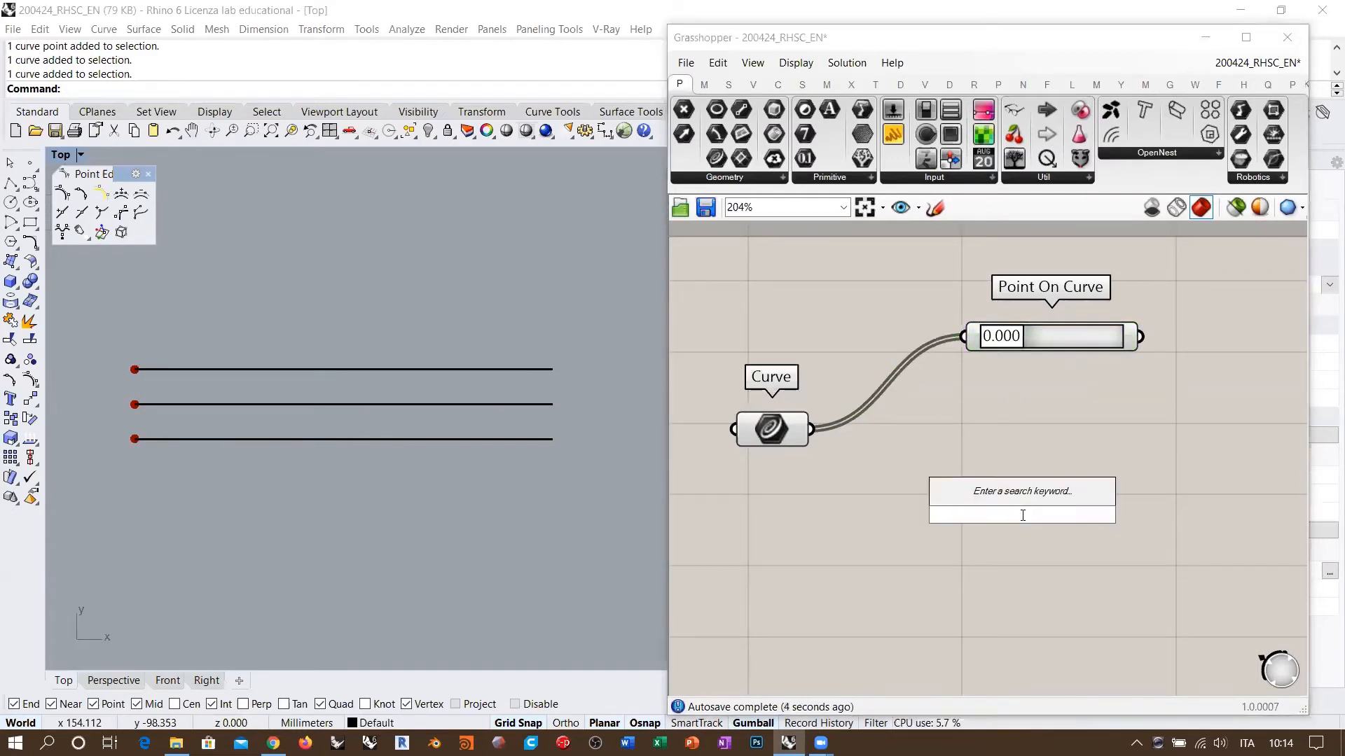
text(eval)
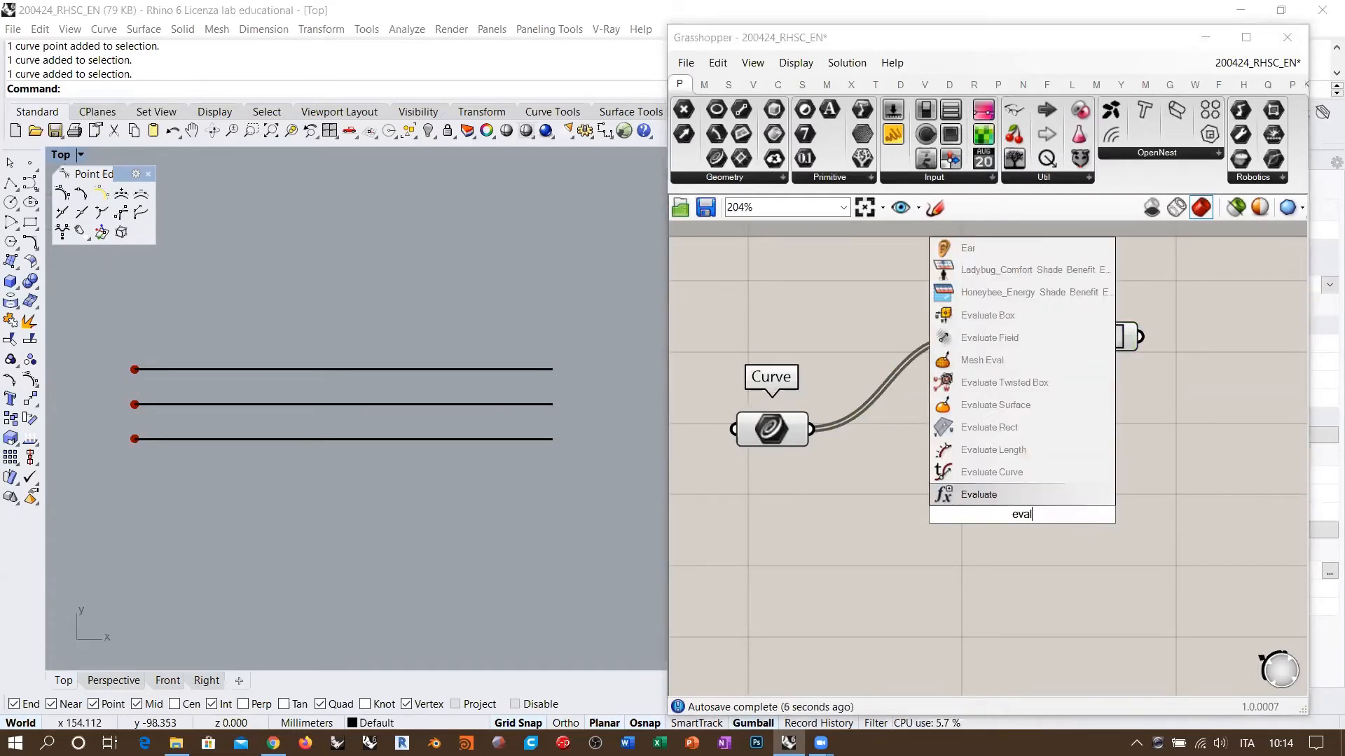
click(1002, 479)
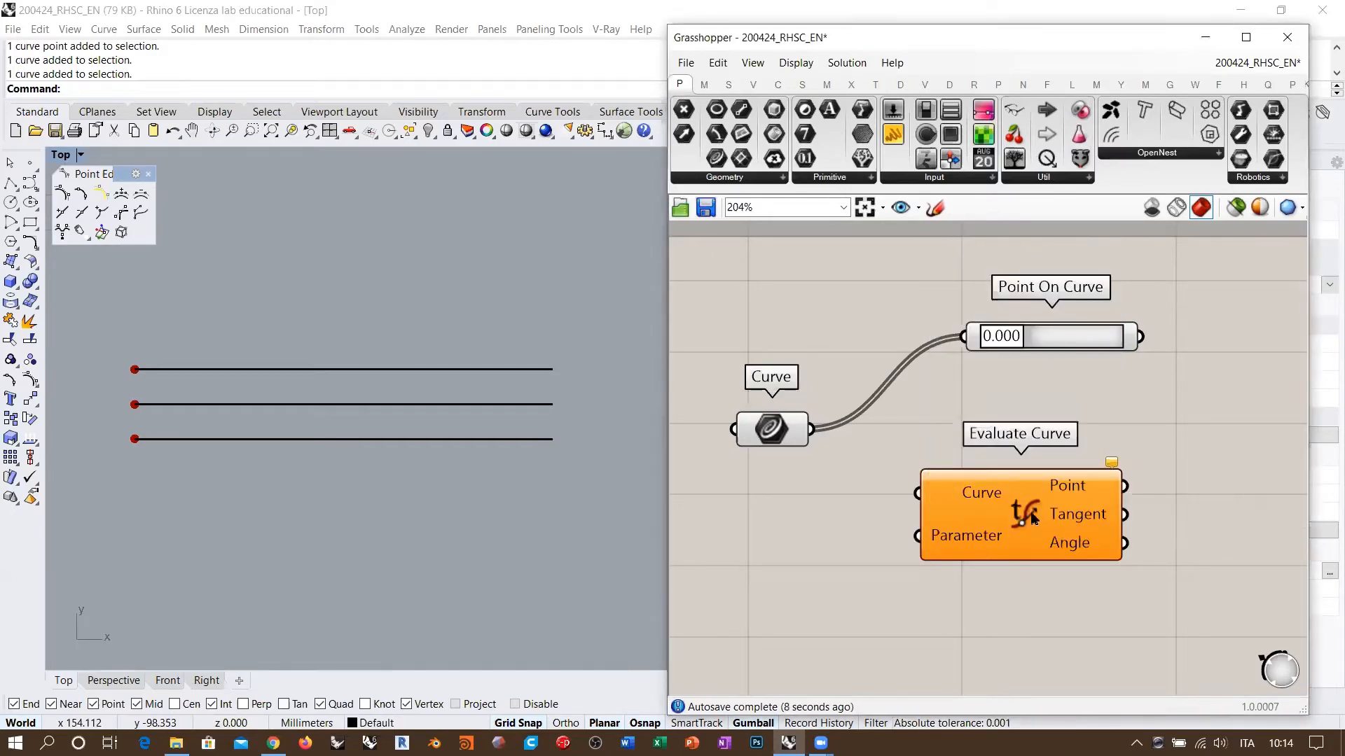
scroll(981, 543, up, 5)
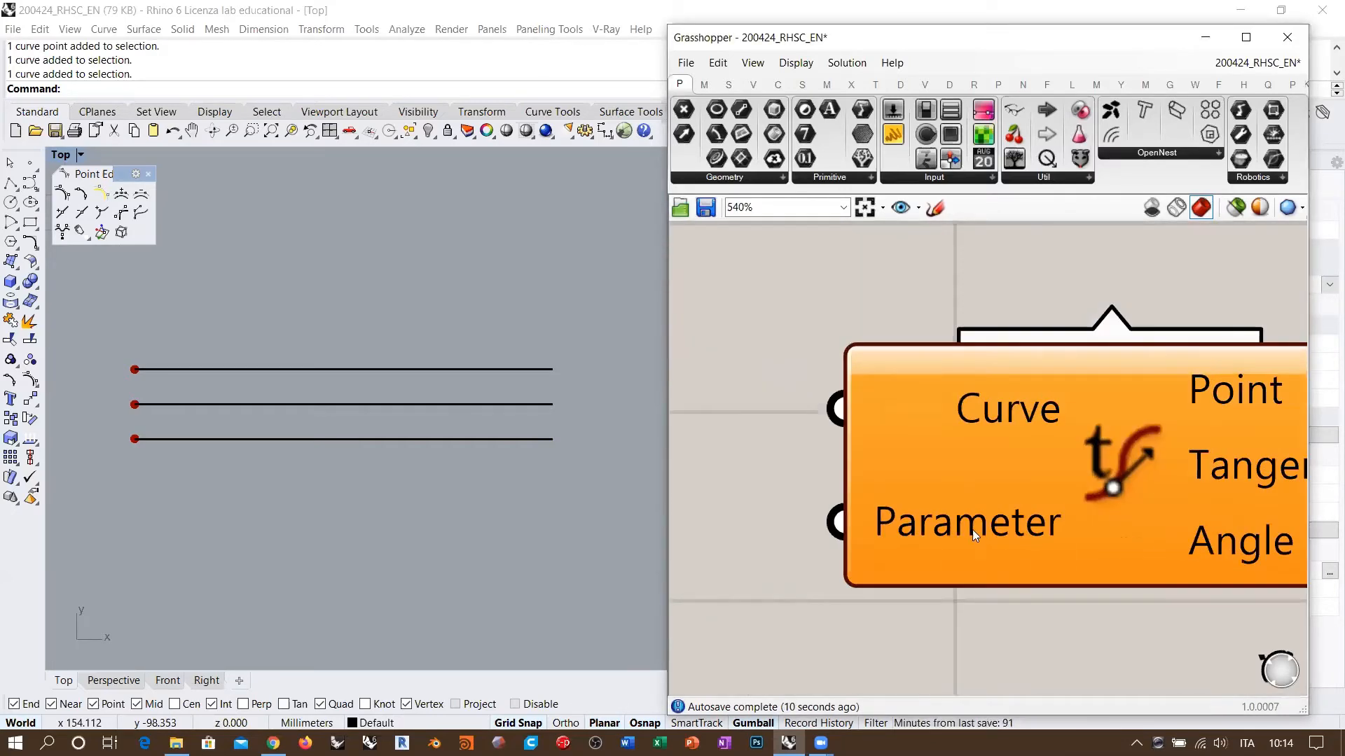
Move the Evaluate Curve component below Point On Curve and connect the Curve parameter to its Curve input
scroll(972, 533, down, 4)
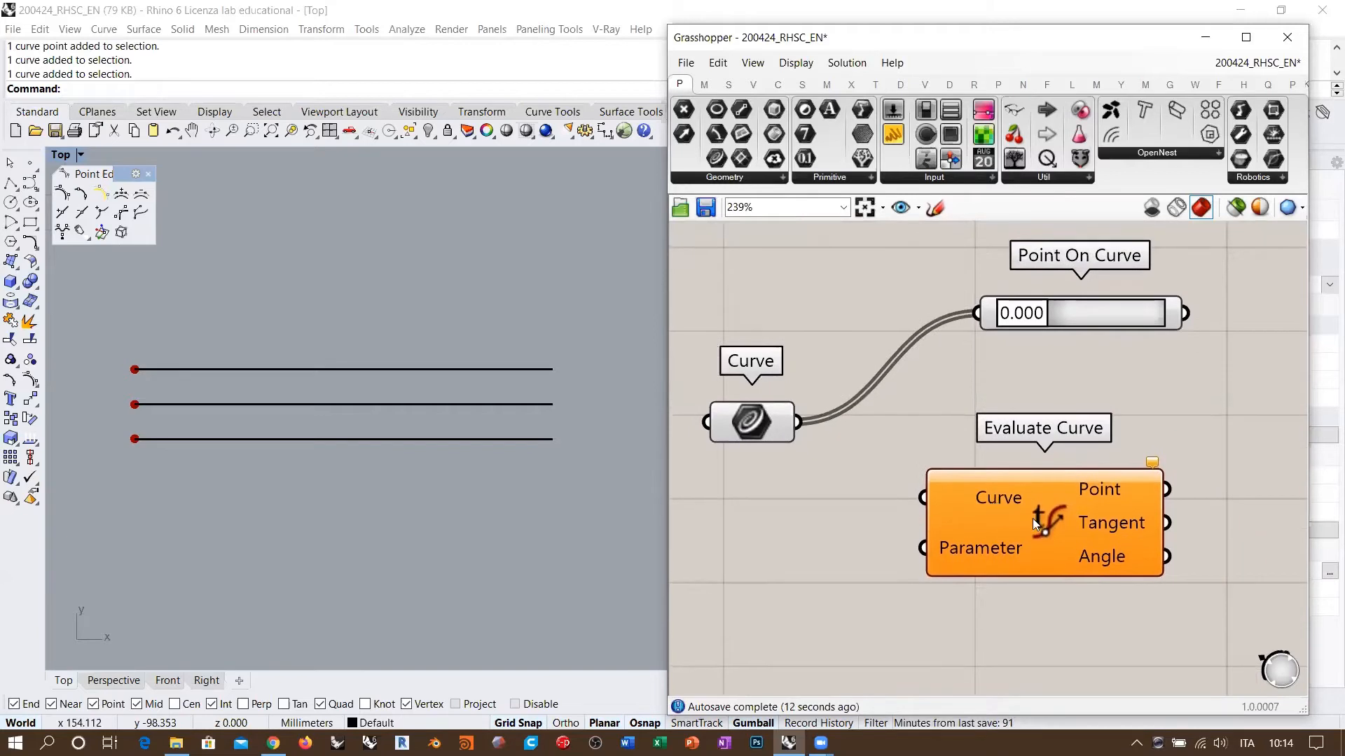
drag(1034, 518, 1089, 517)
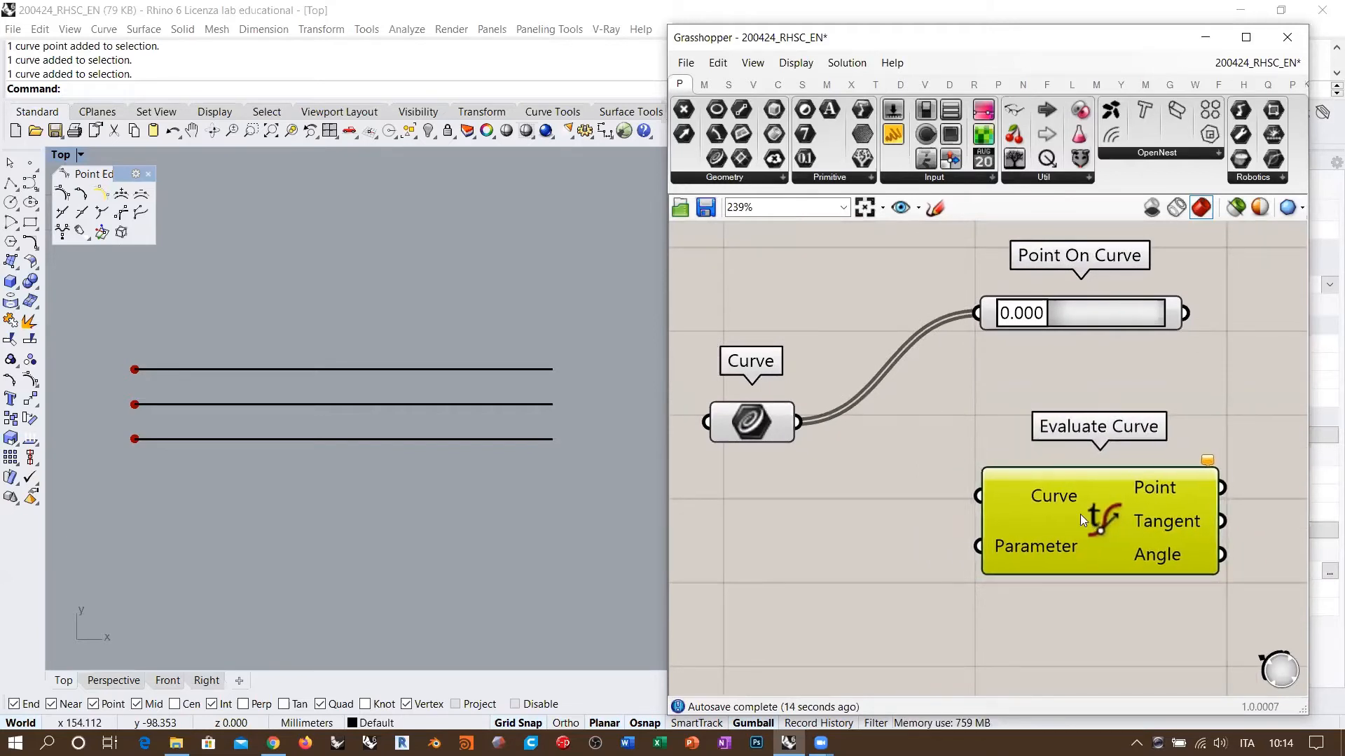
click(921, 497)
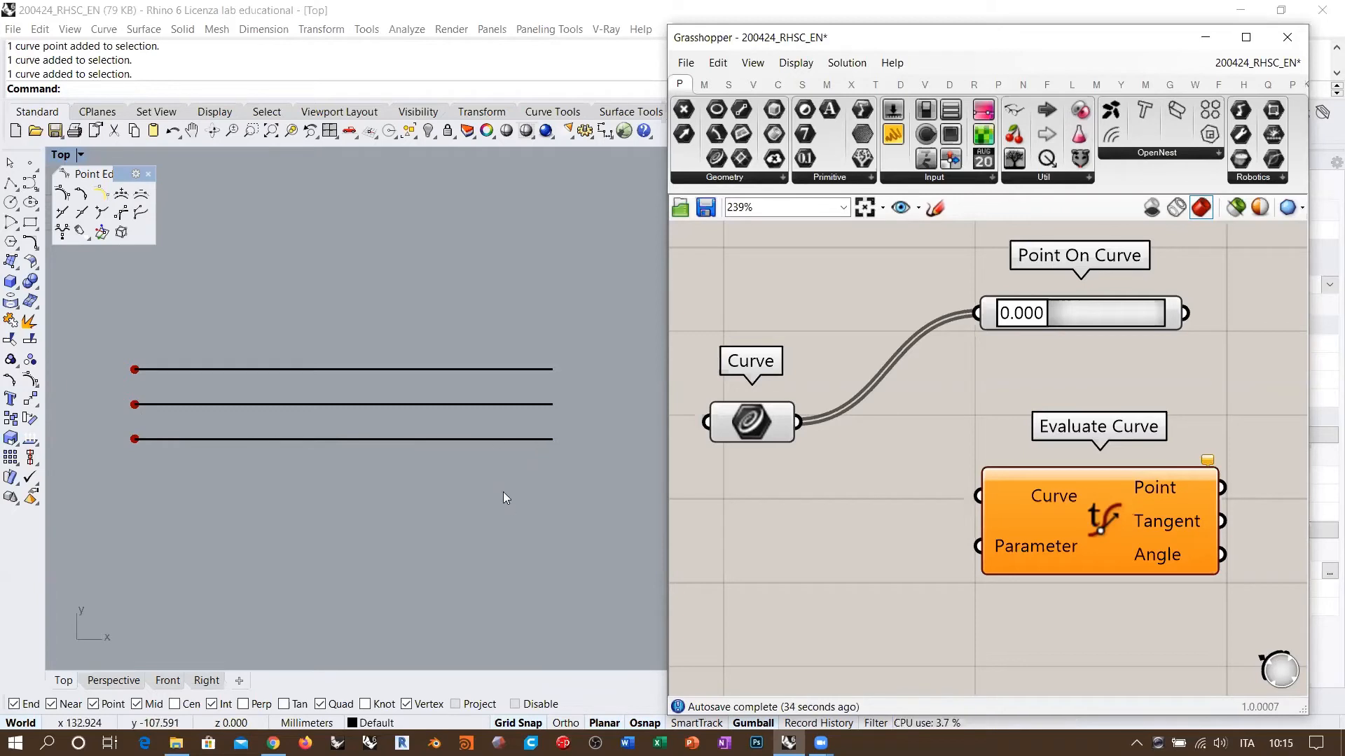
drag(796, 423, 979, 496)
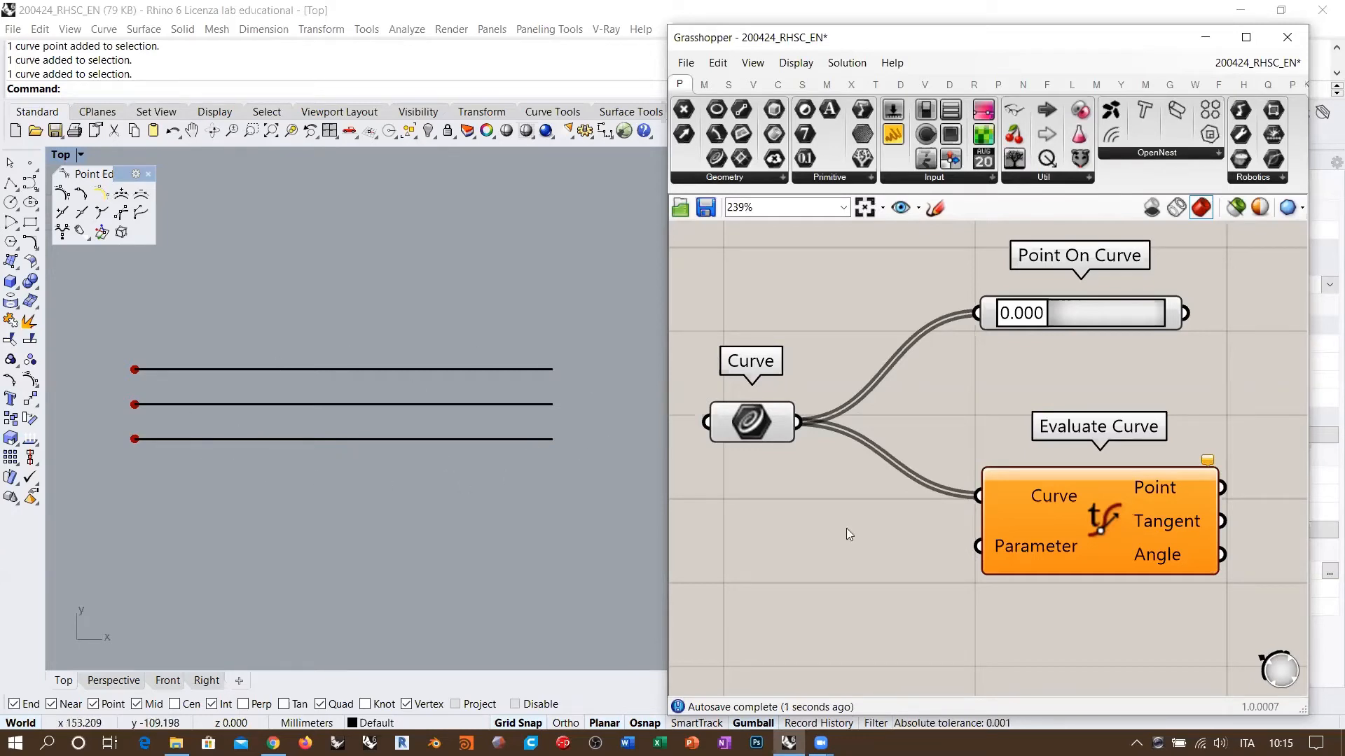
Reparameterize the Curve input of the Evaluate Curve component and realign the component beneath Point On Curve
right_click(1054, 496)
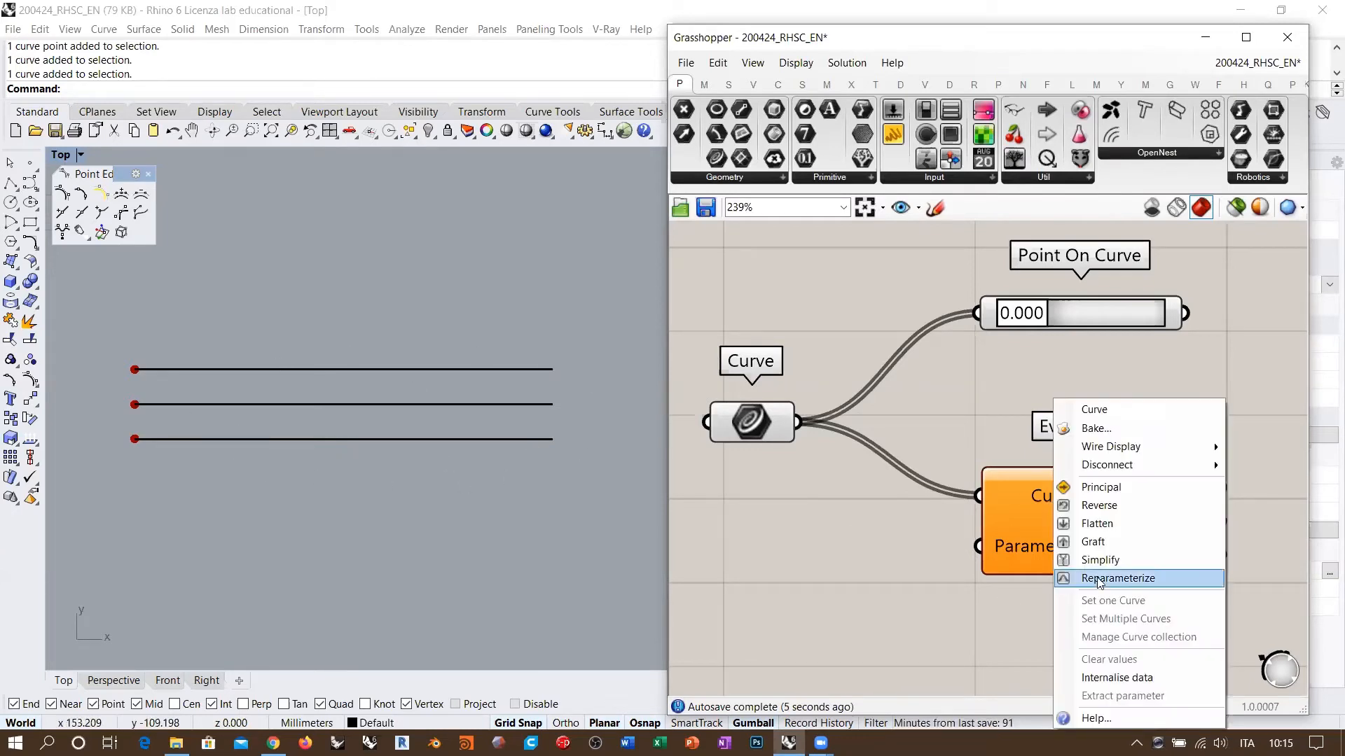
click(1071, 574)
drag(1080, 533, 1108, 514)
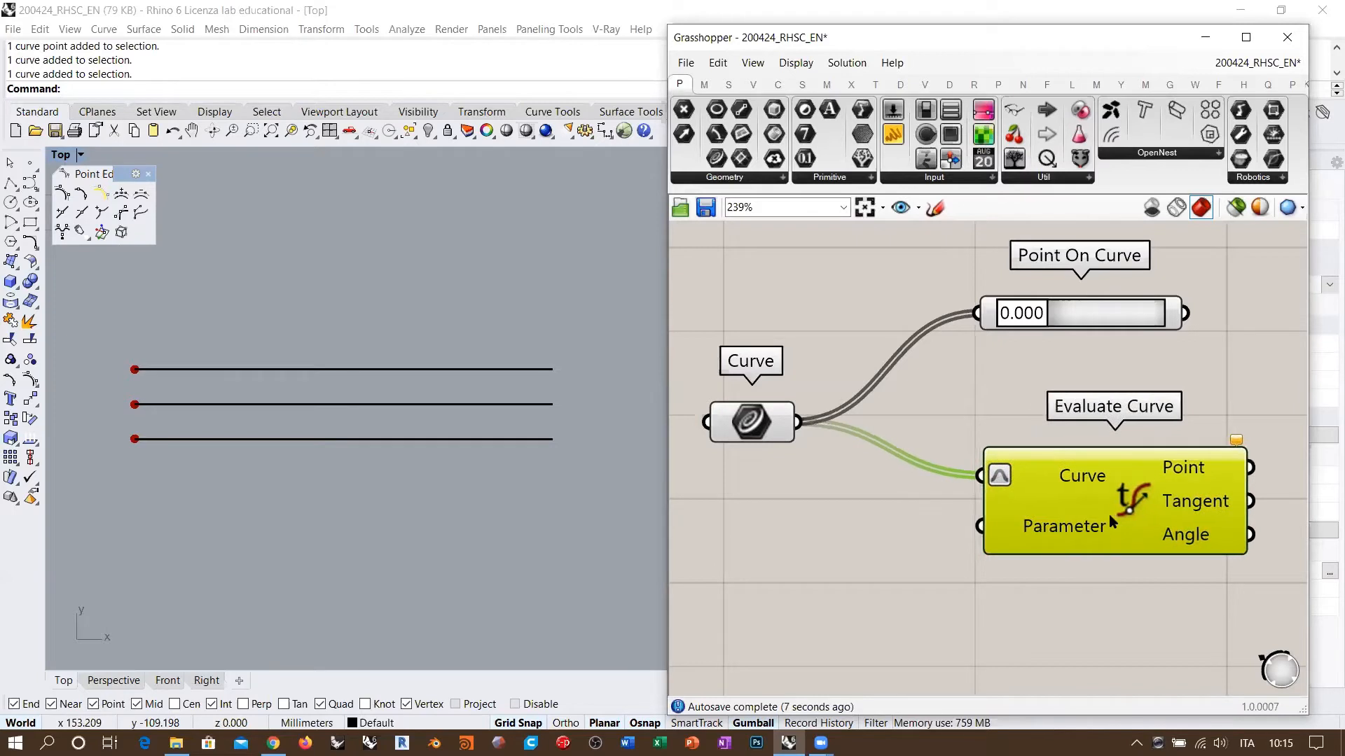
click(901, 500)
Add a number slider ranging from 0.000 to 1 and connect it to Evaluate Curve's Parameter input
right_drag(858, 521, 923, 461)
double_click(841, 560)
text(0.000<1)
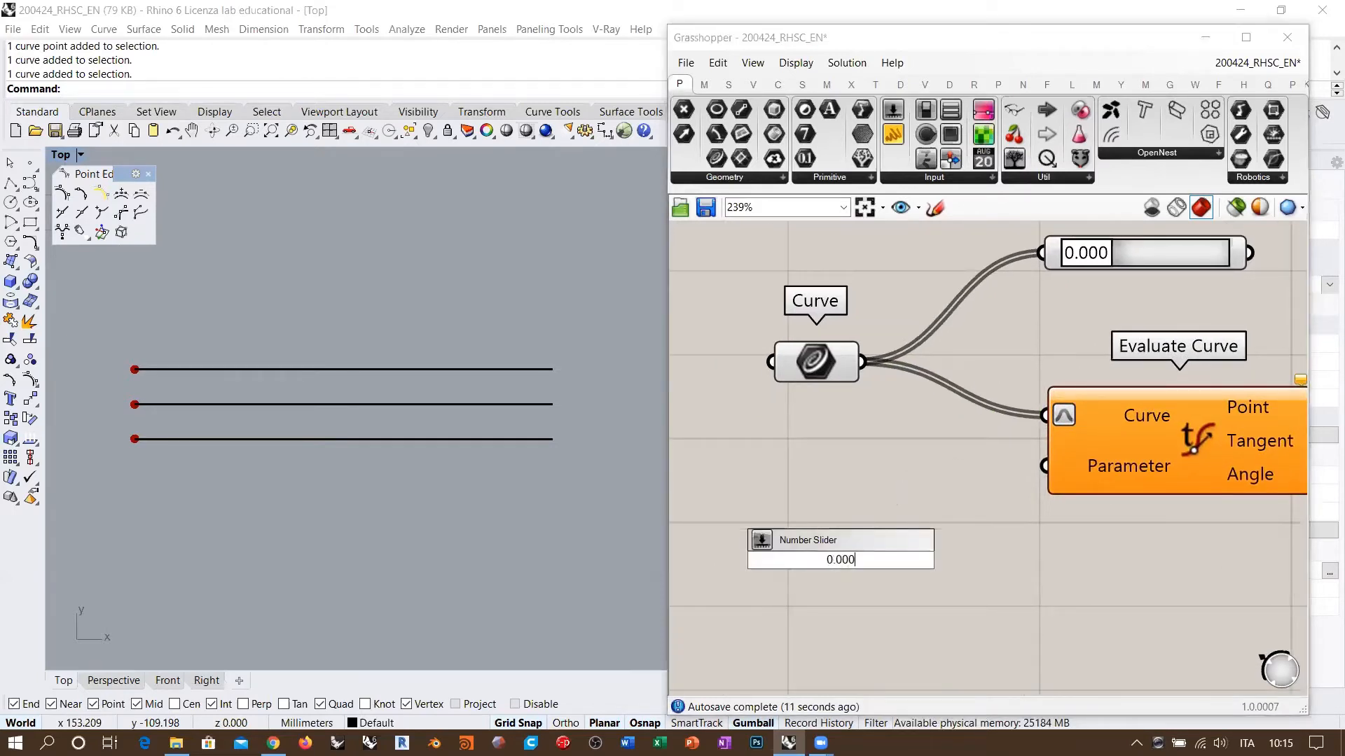
key(Return)
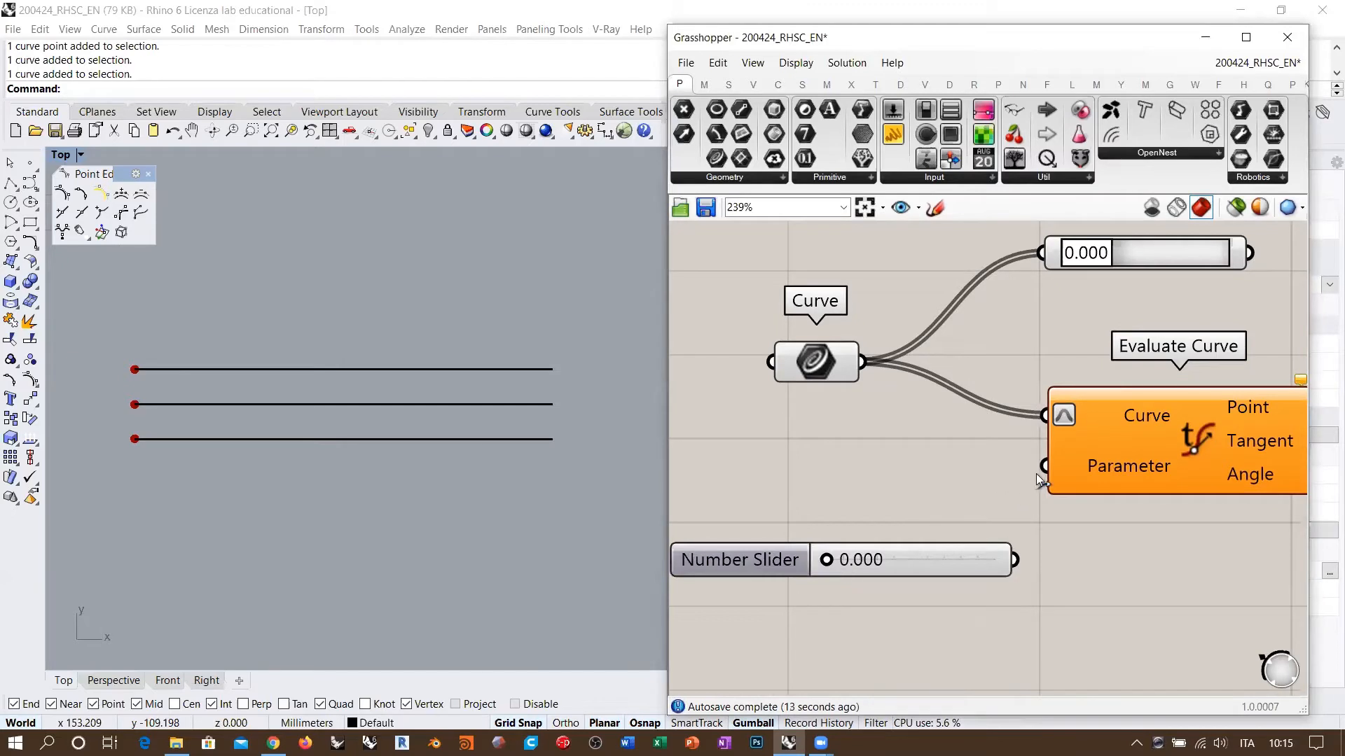
drag(1044, 466, 971, 457)
click(973, 551)
click(879, 487)
scroll(878, 487, down, 2)
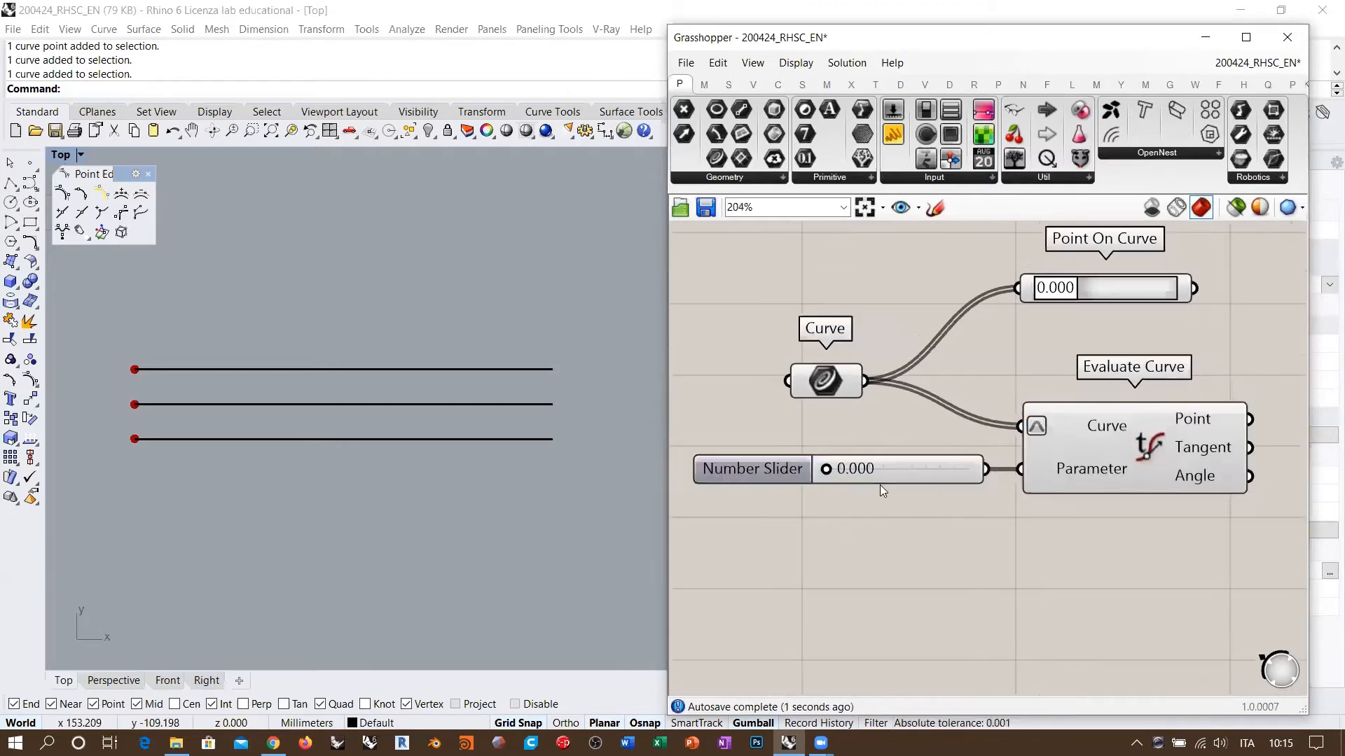
Set the Point On Curve component to 1/2 (mid) and highlight the Evaluate Curve points for comparison
right_drag(984, 402, 965, 413)
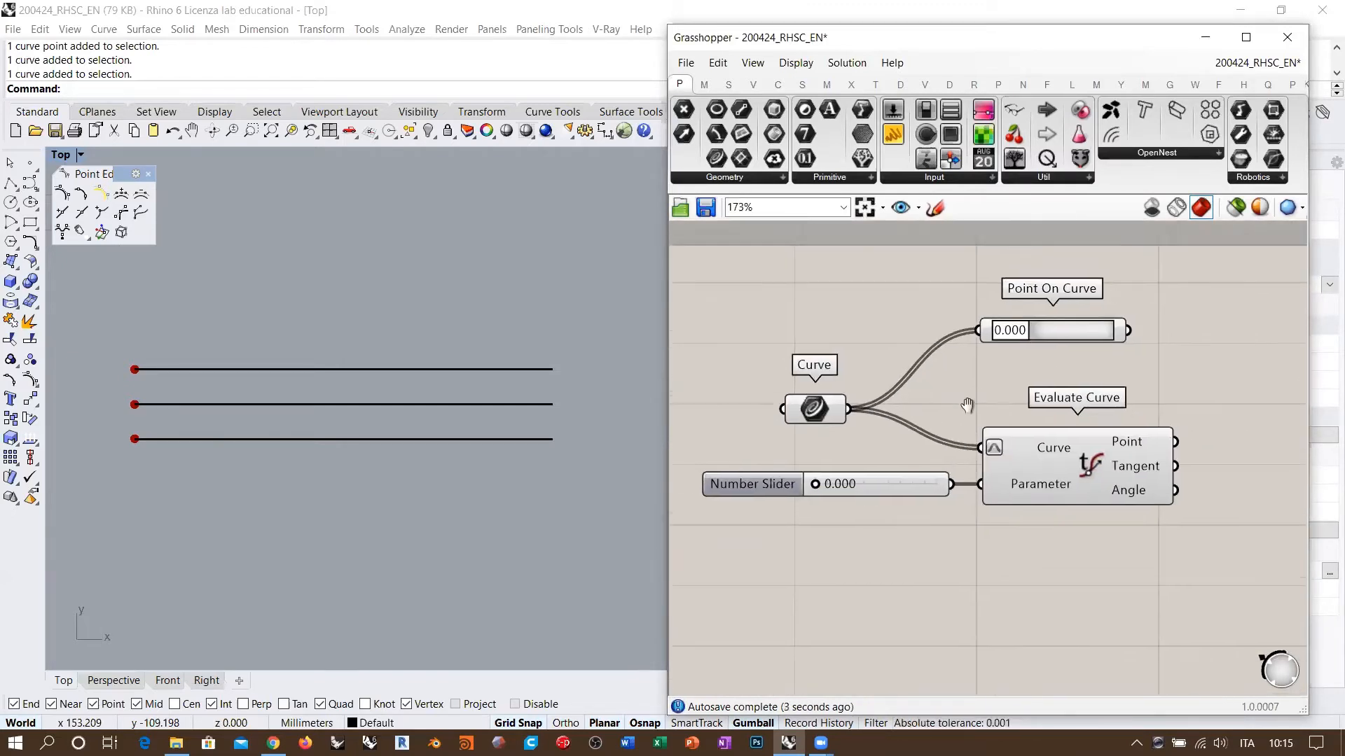
right_click(1052, 329)
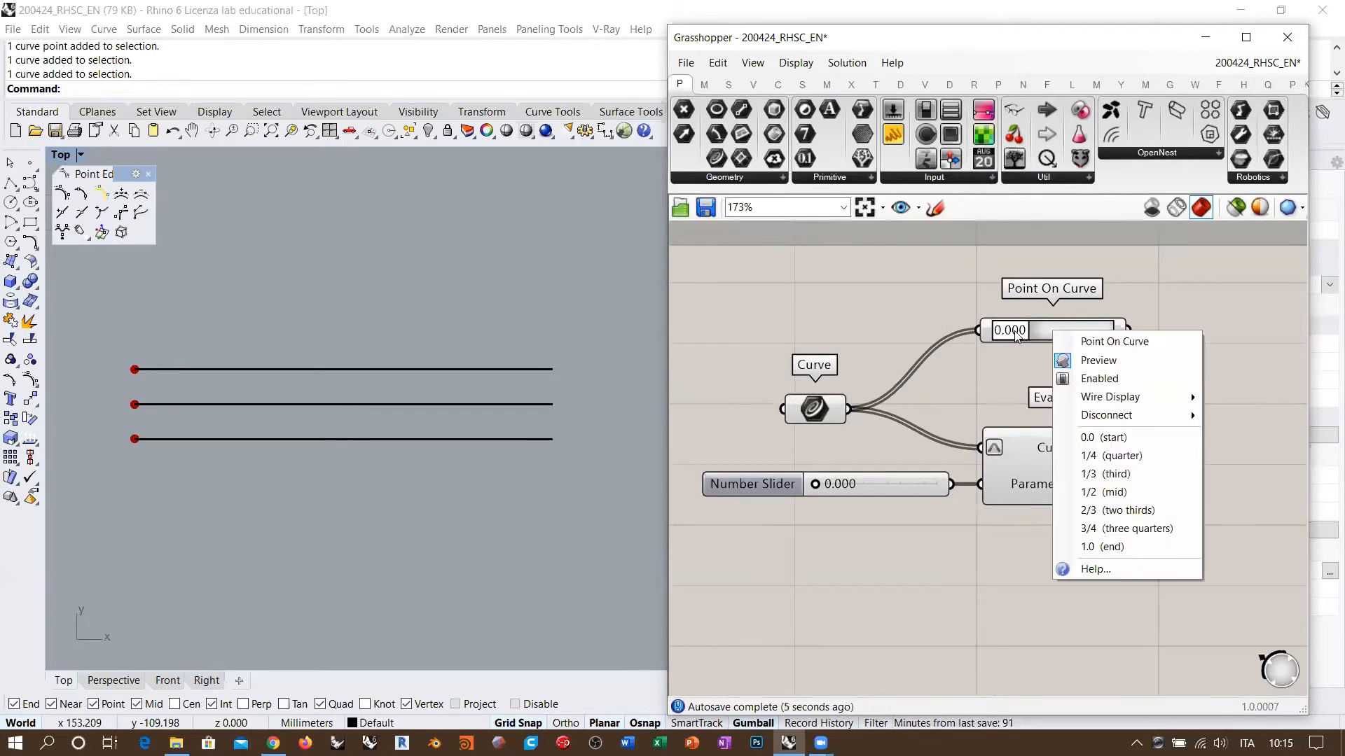
click(1105, 492)
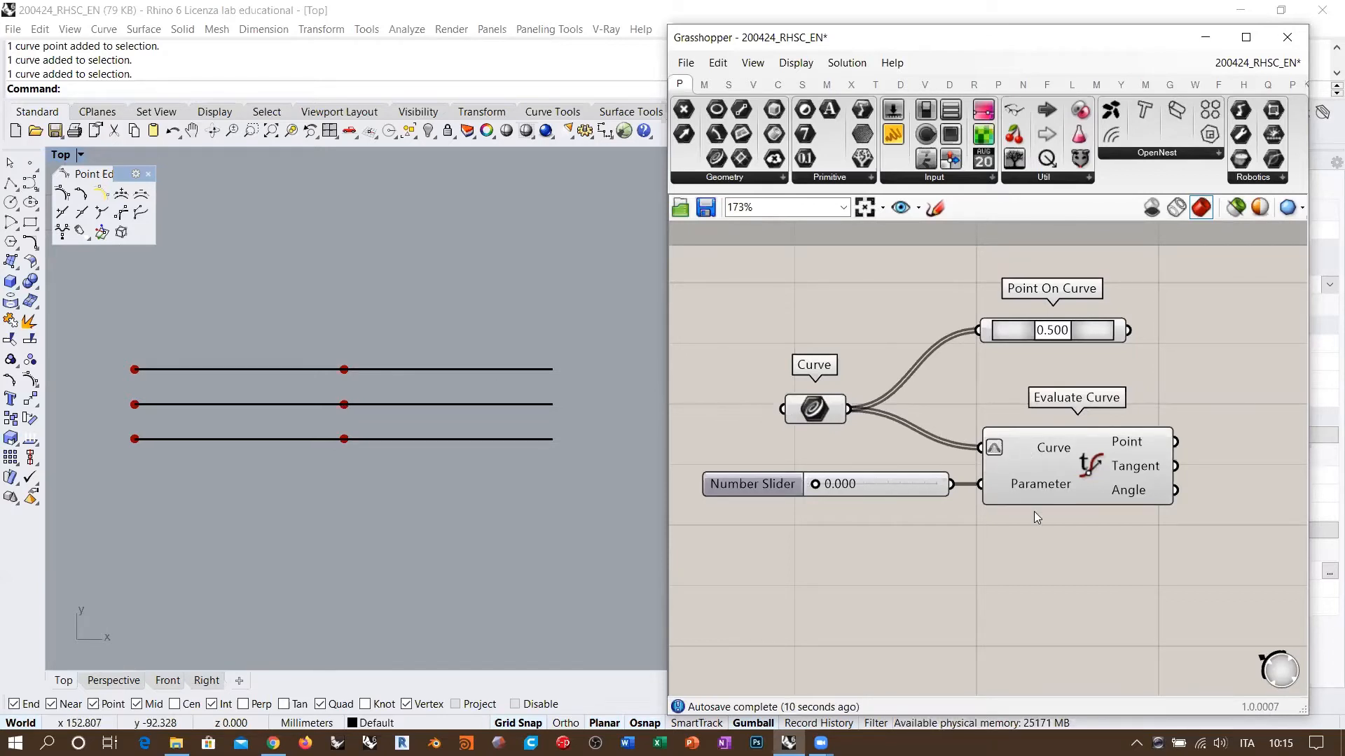
click(1085, 468)
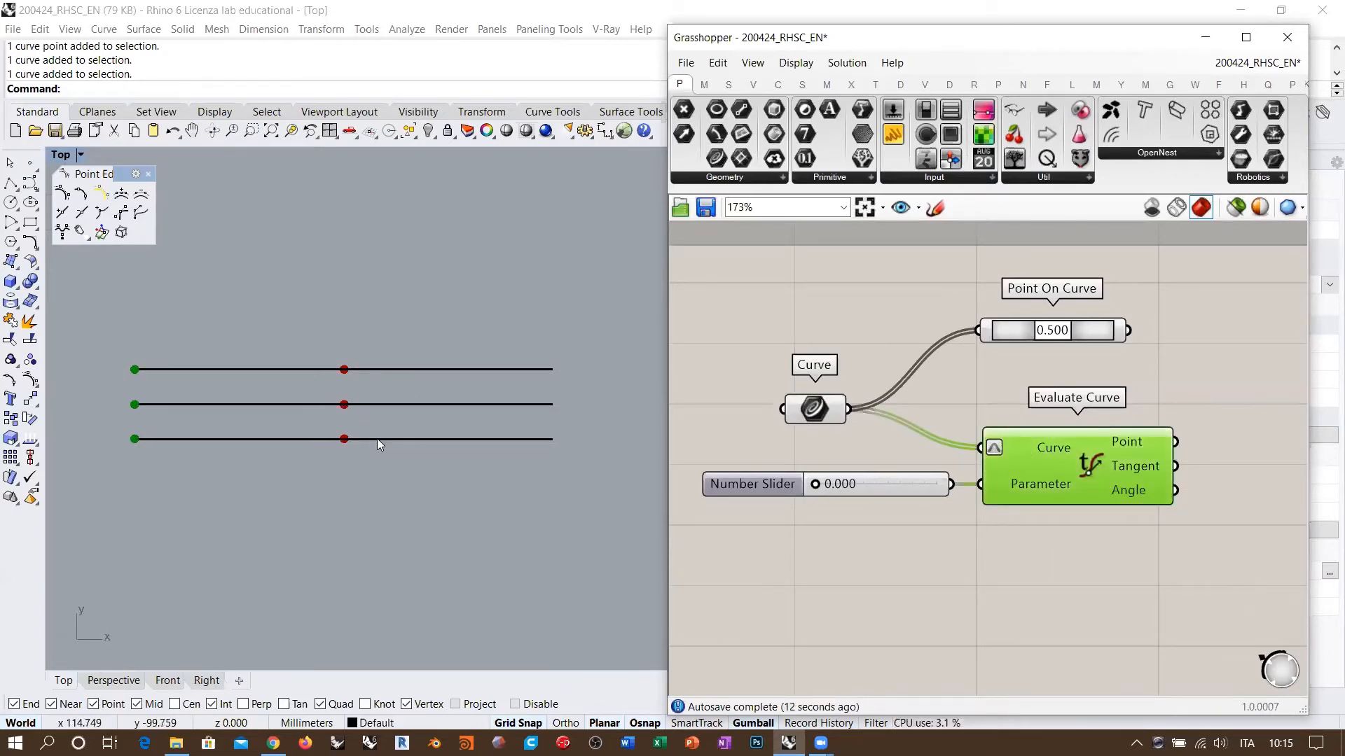
click(852, 475)
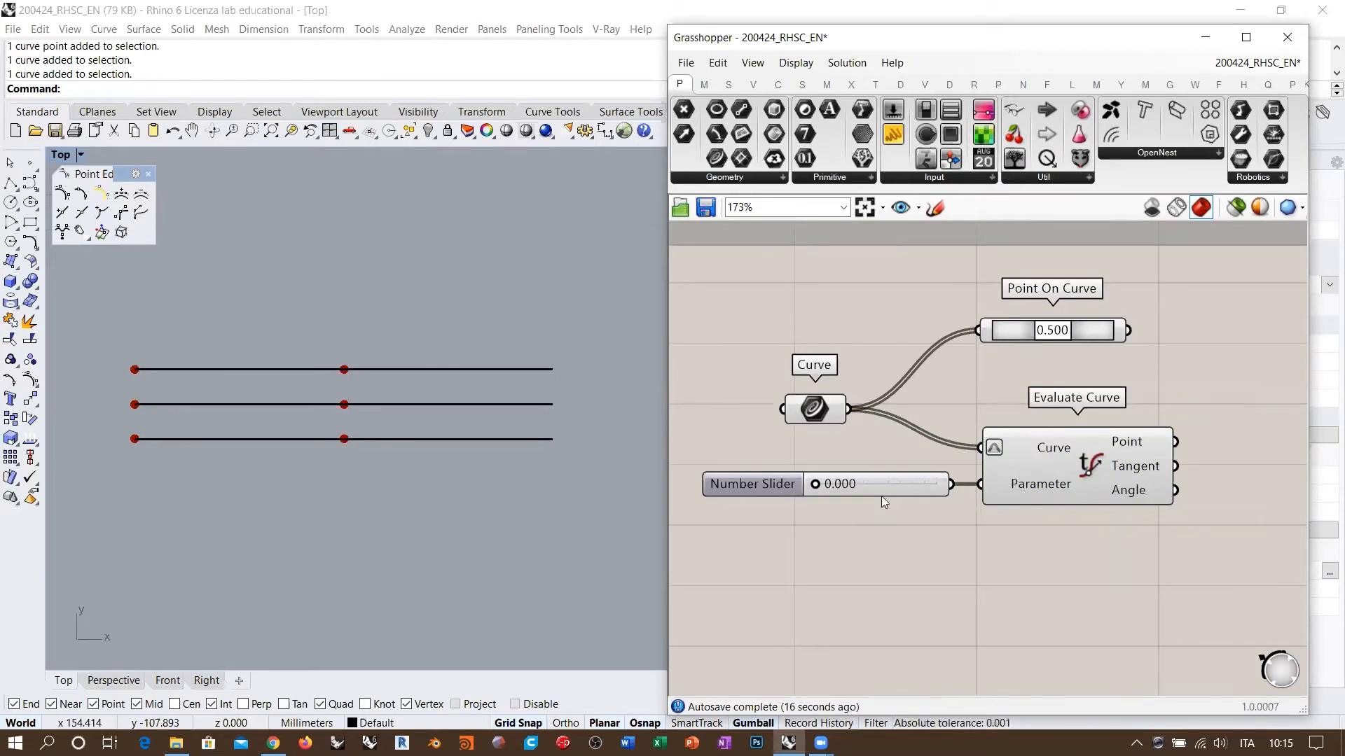
Set the number slider feeding Evaluate Curve's Parameter input to 0.5
double_click(865, 485)
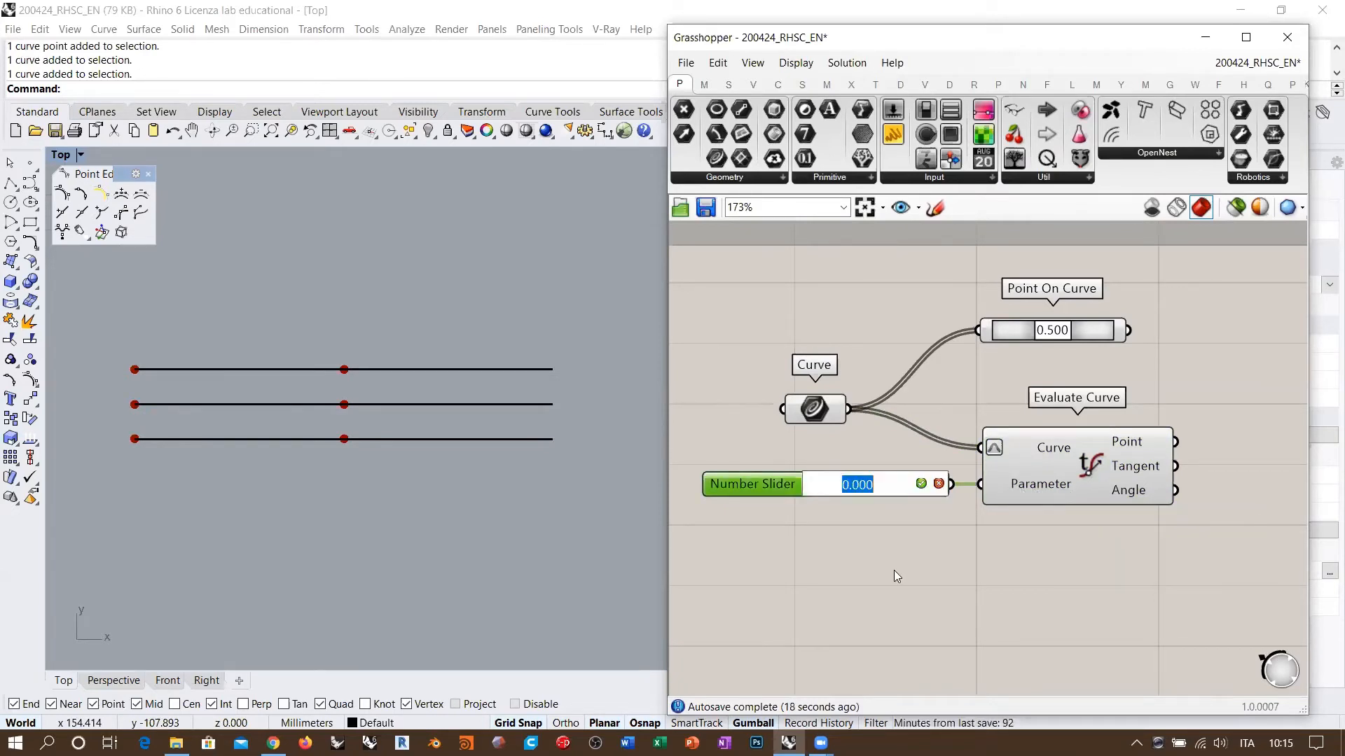
text(0.5)
key(Return)
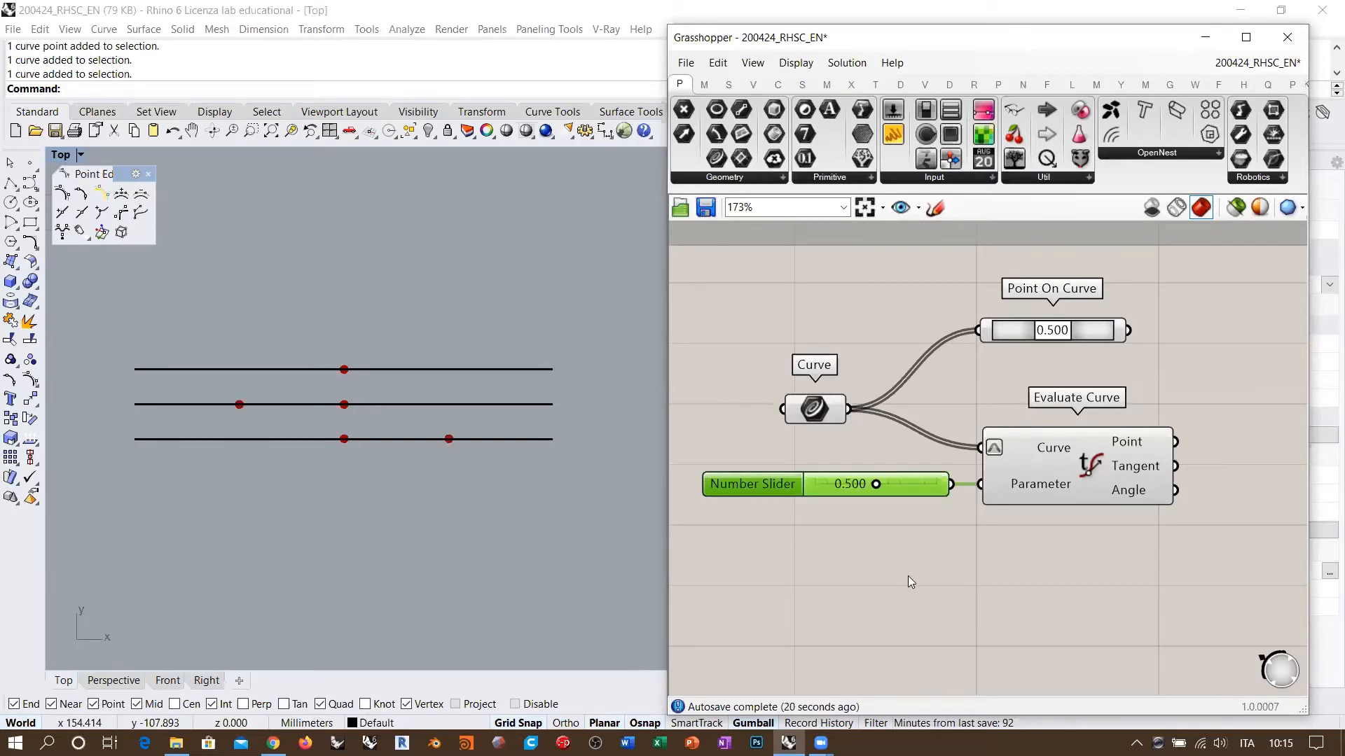
click(910, 574)
Compare the Evaluate Curve points with the control points of the middle and lower lines, and inspect the Parameter input
click(1052, 484)
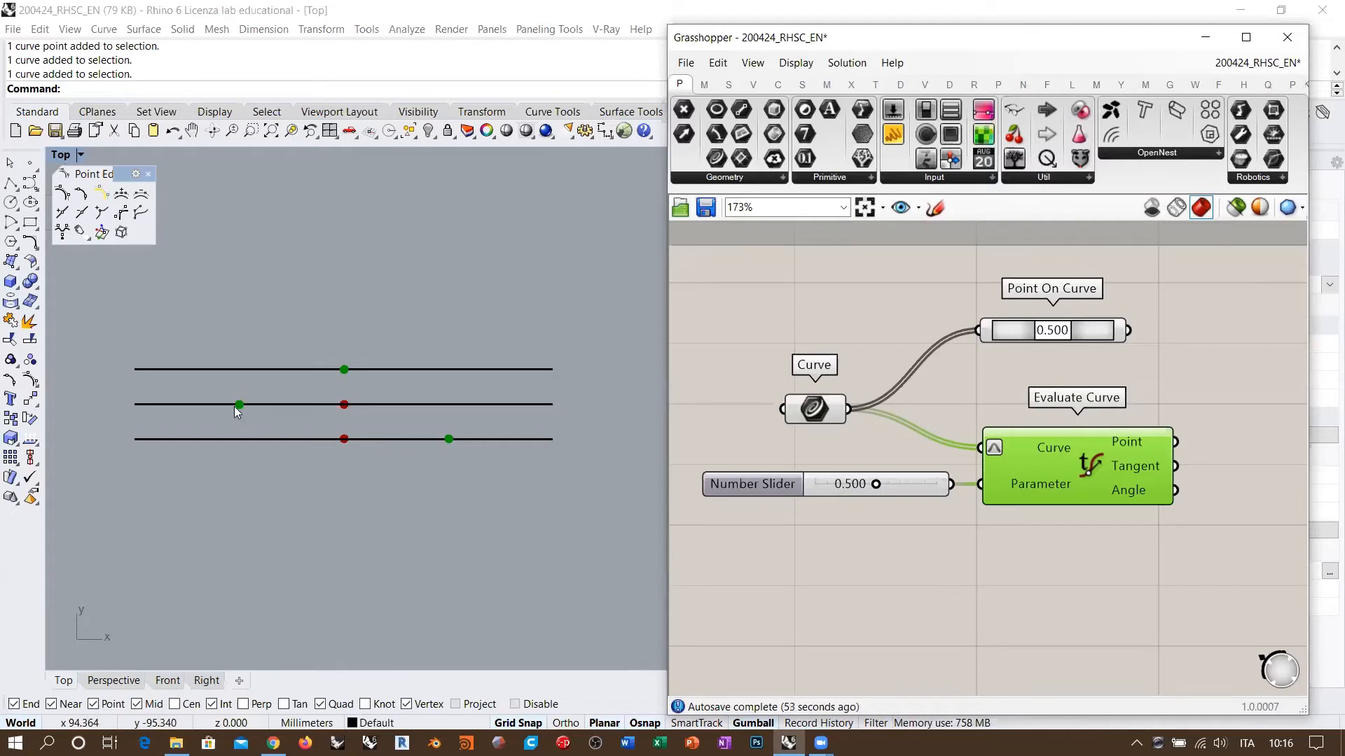
click(189, 404)
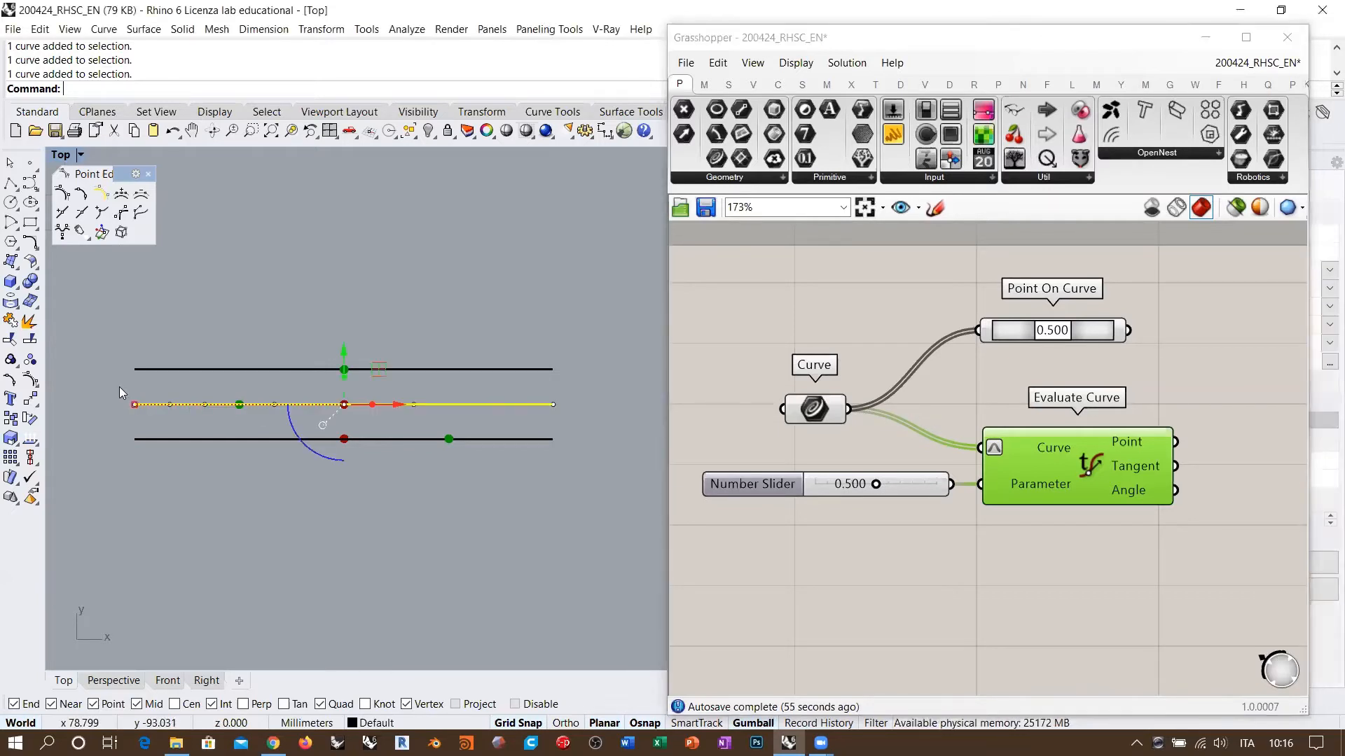
drag(119, 387, 304, 420)
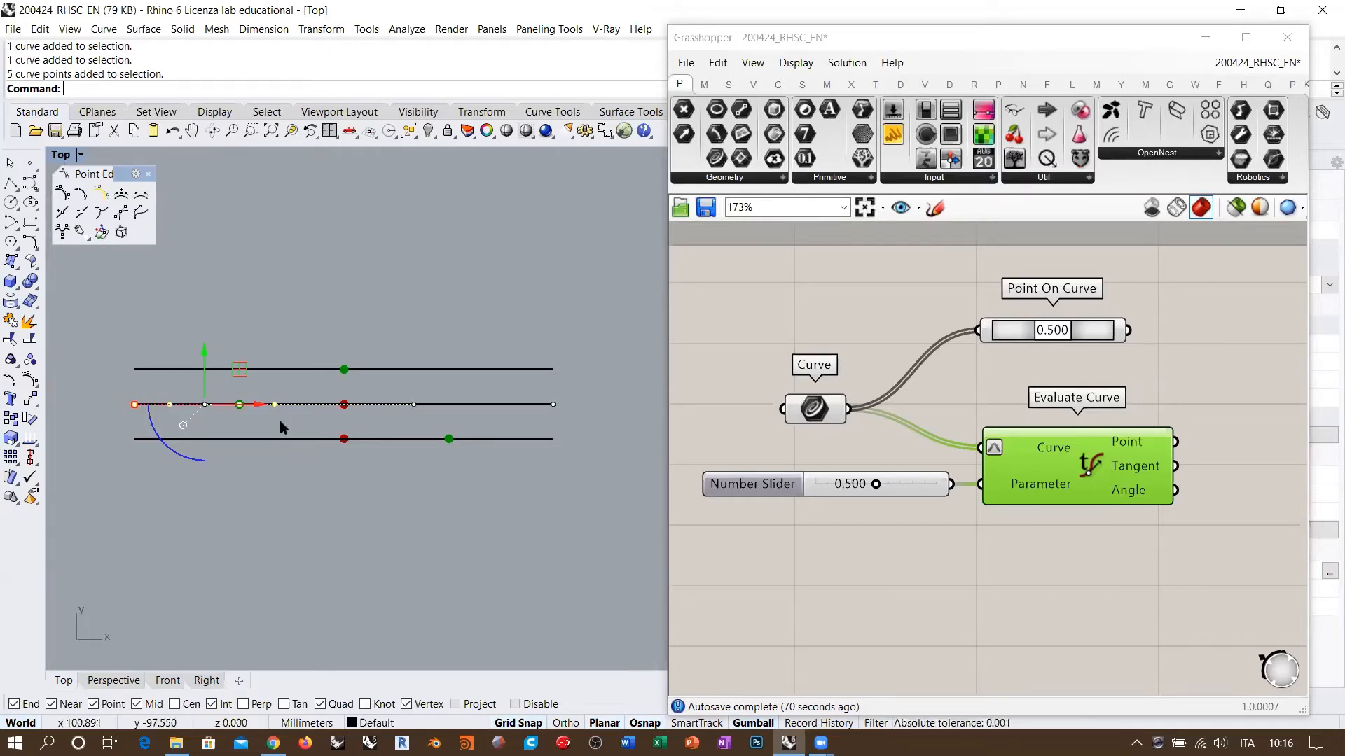
key(Escape)
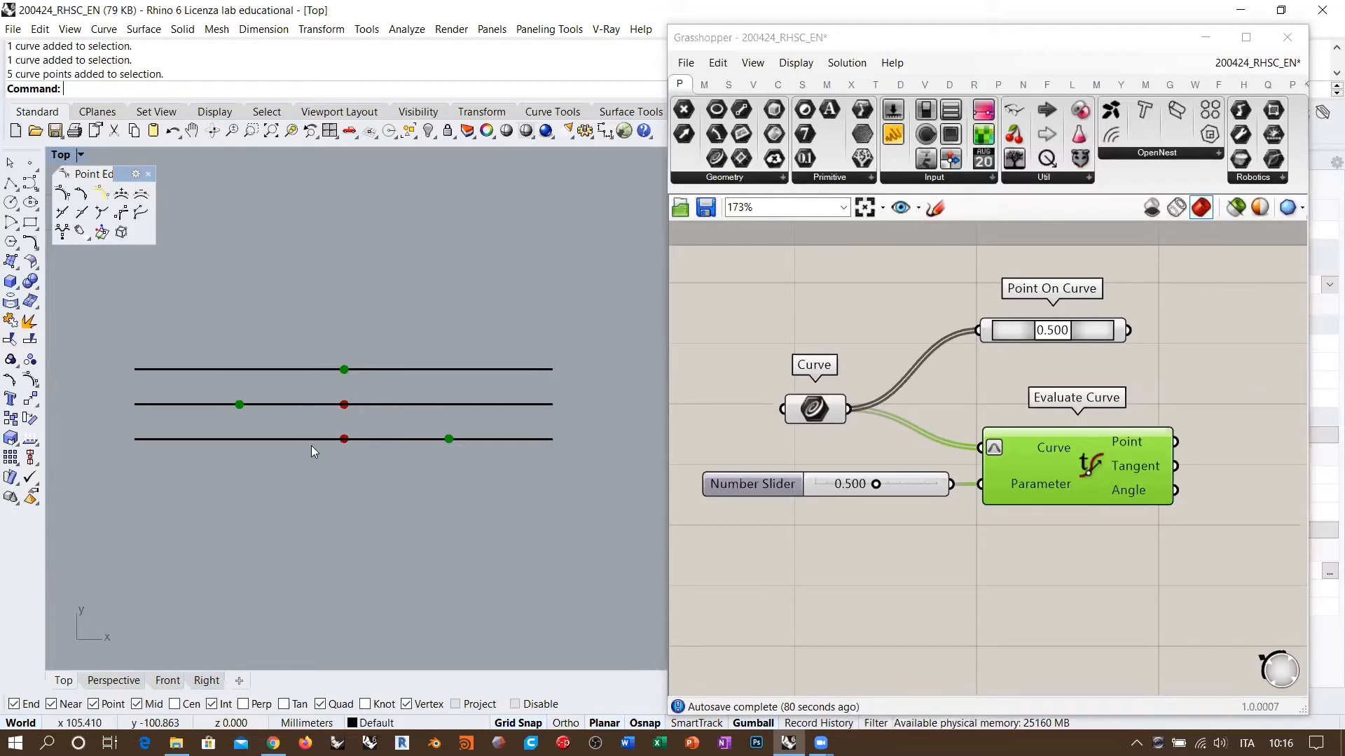
click(360, 440)
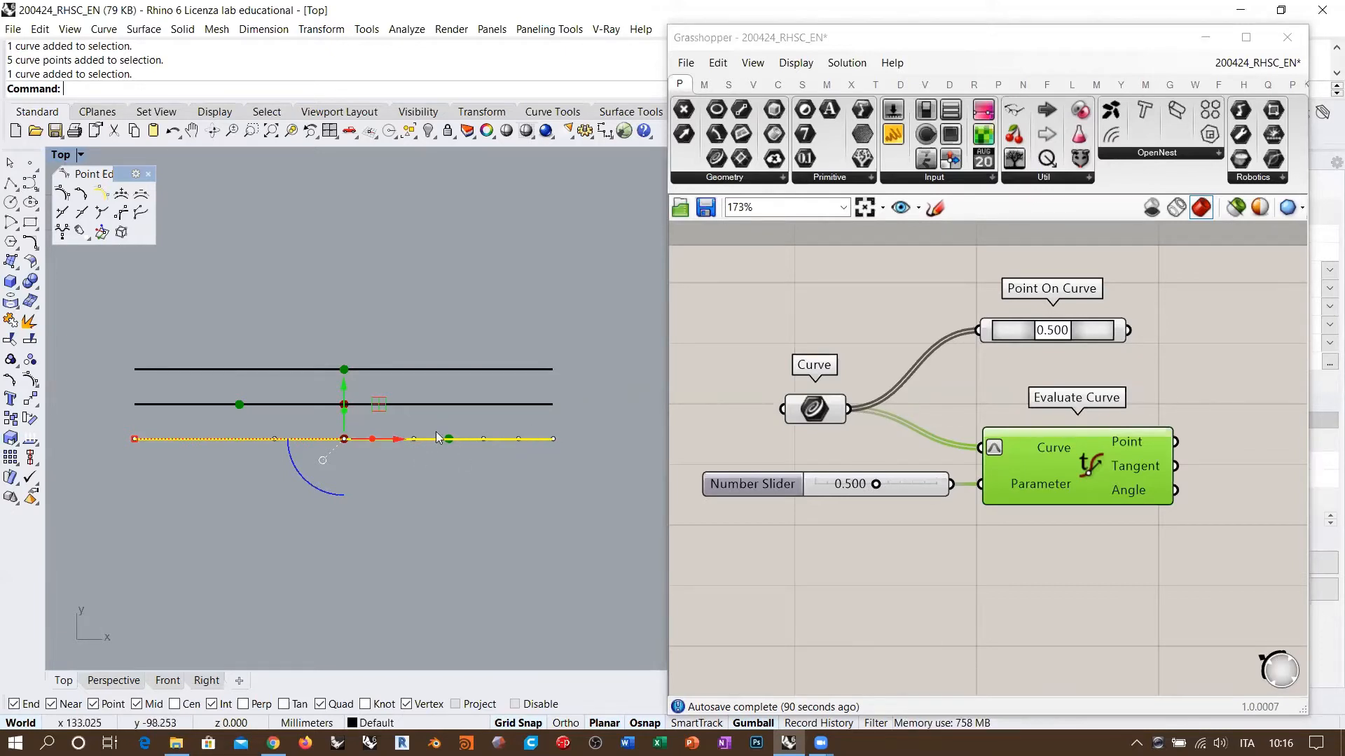
click(836, 537)
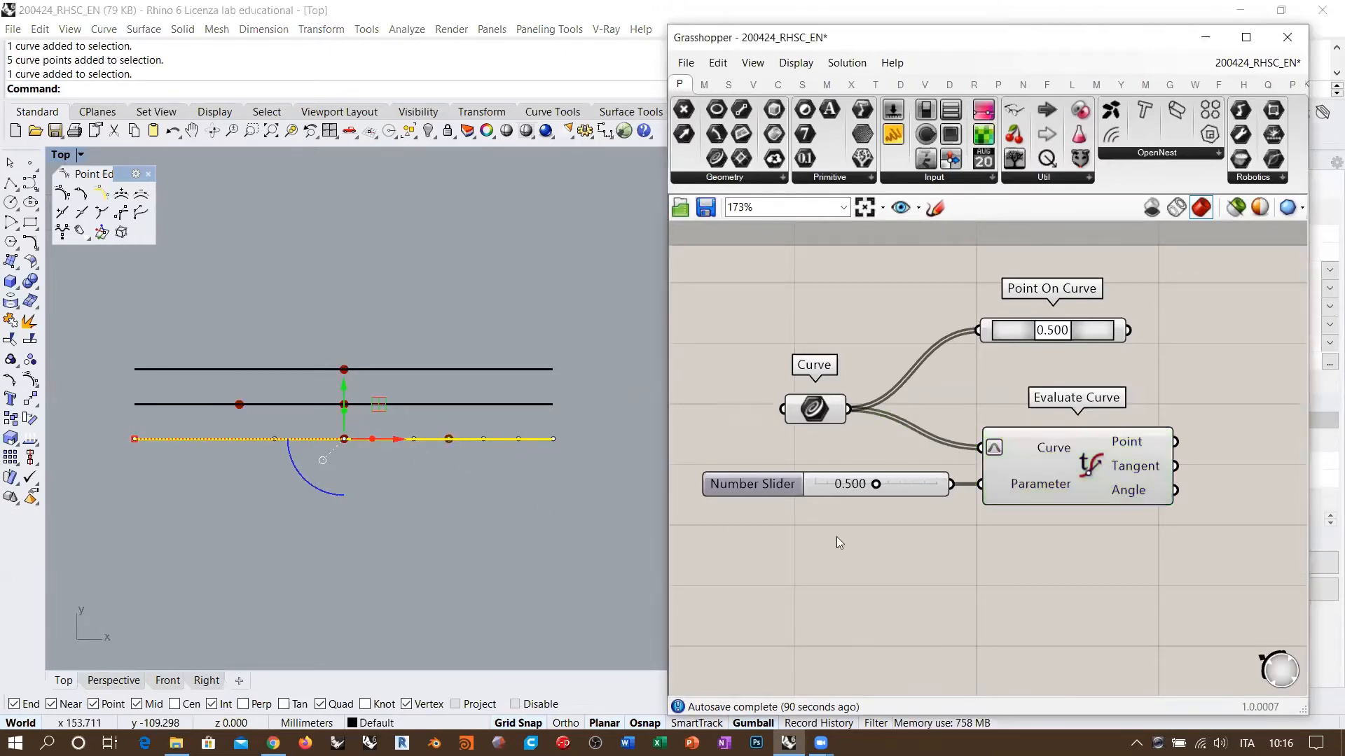
click(465, 466)
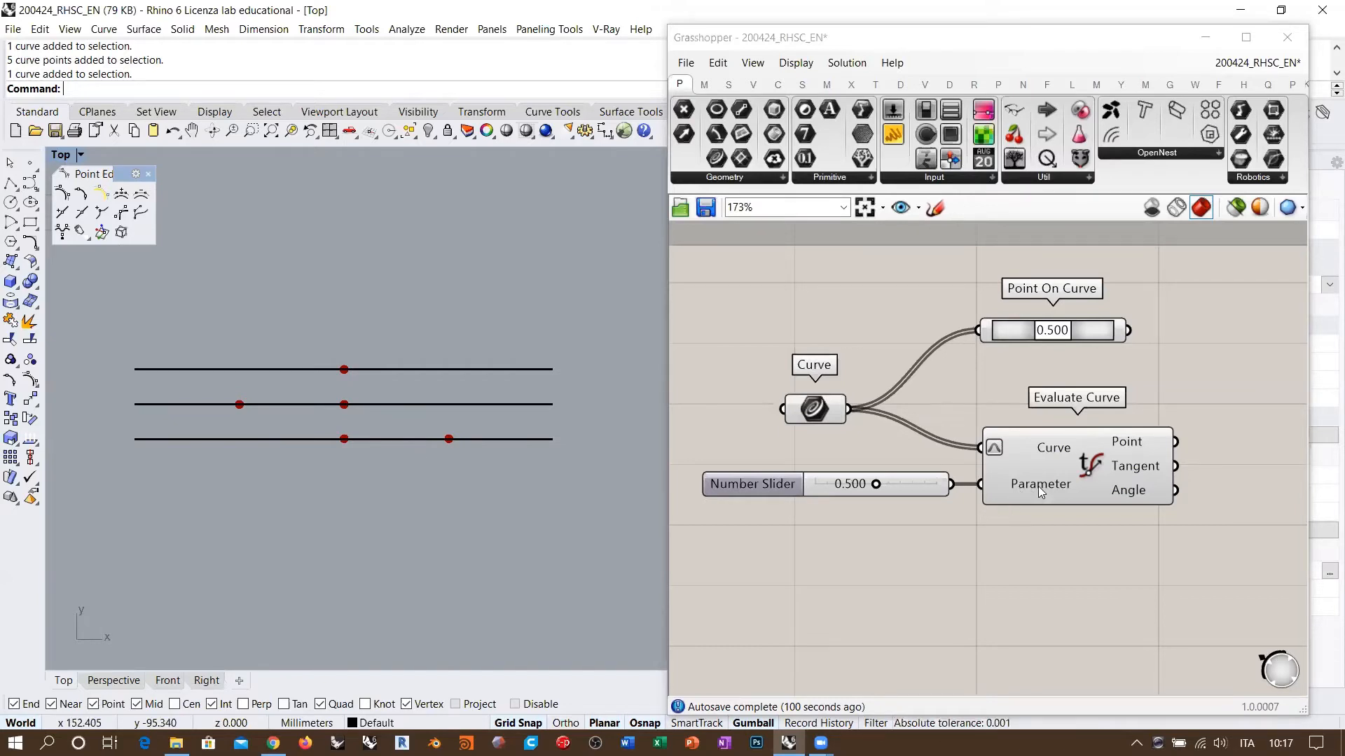
mouse_move(1041, 491)
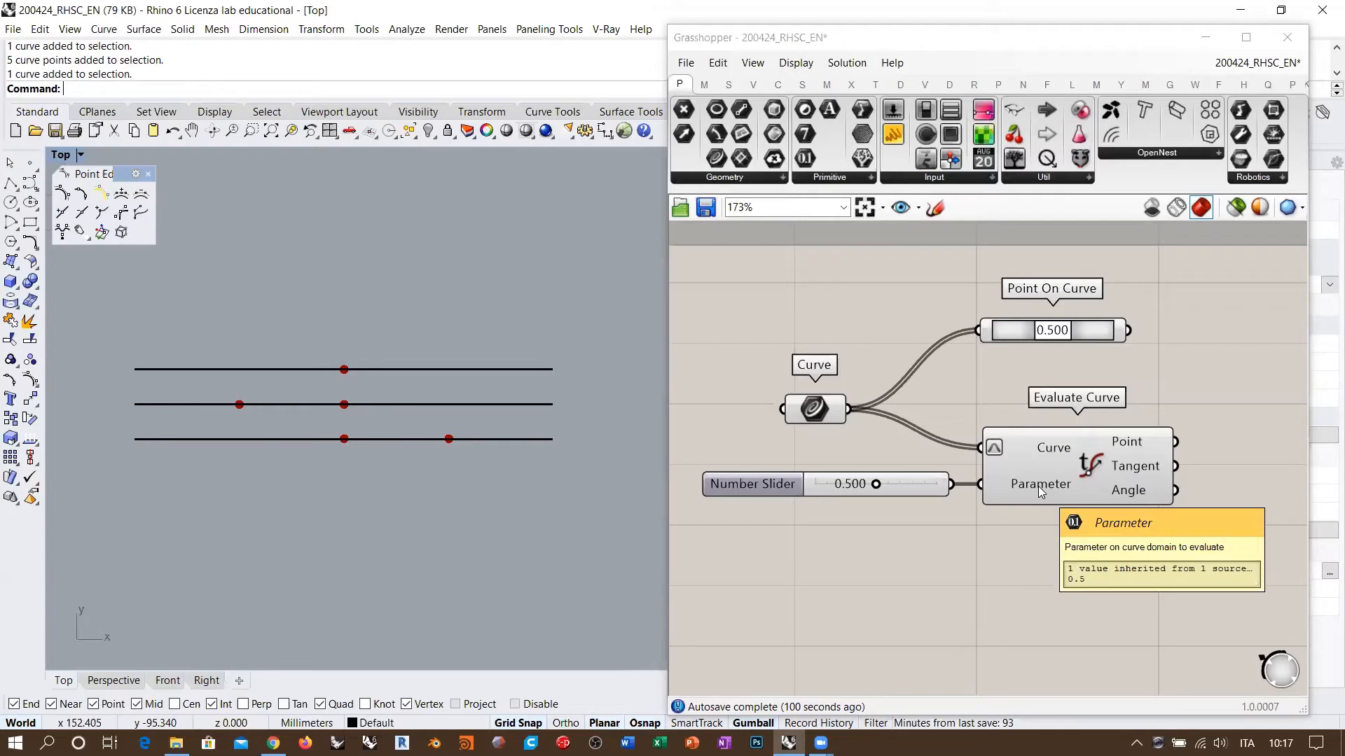
right_drag(948, 542, 918, 452)
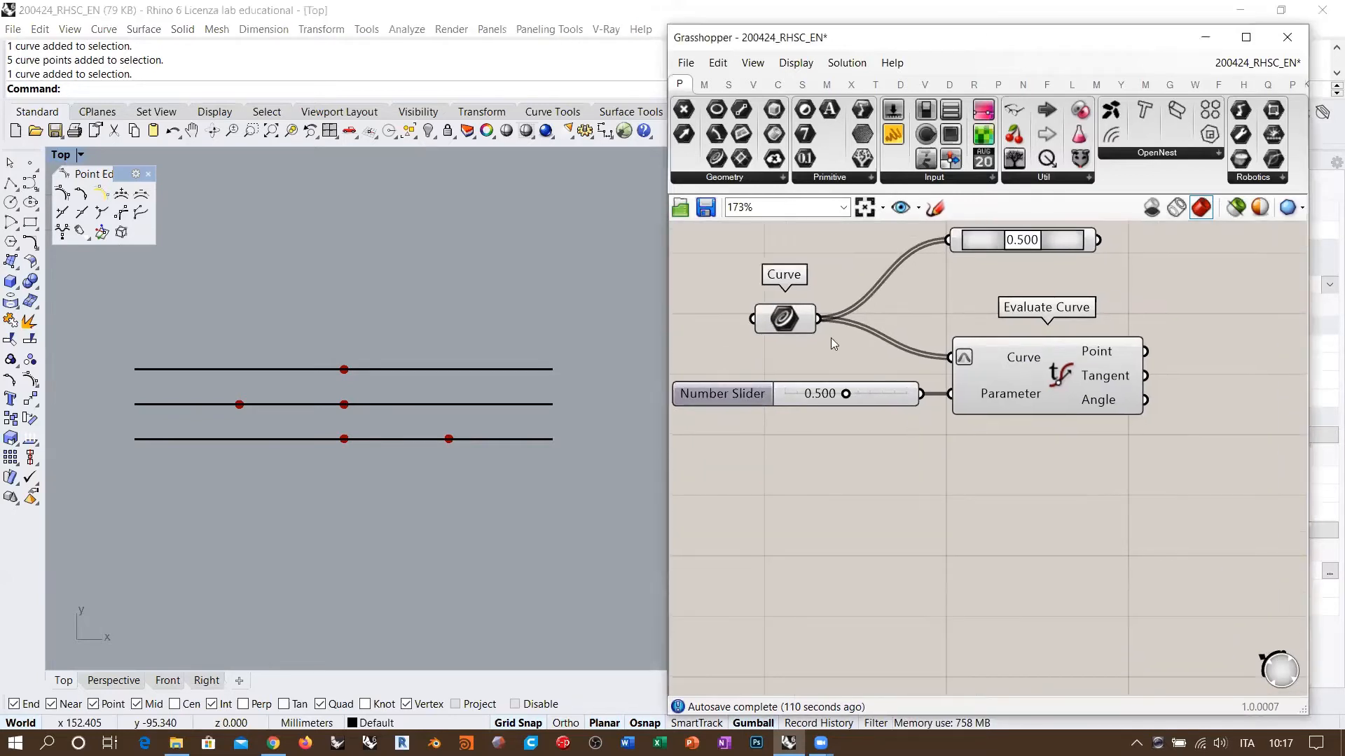
double_click(1000, 510)
text(control po)
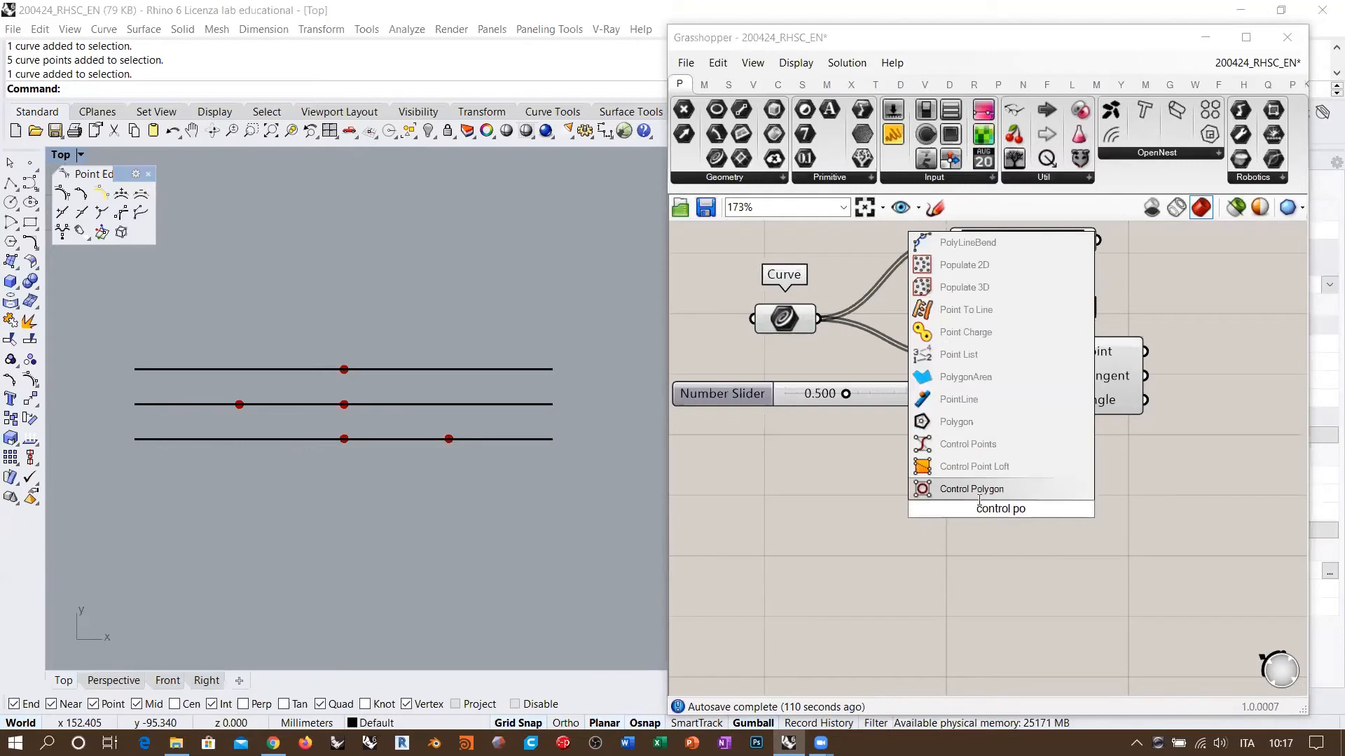
click(976, 489)
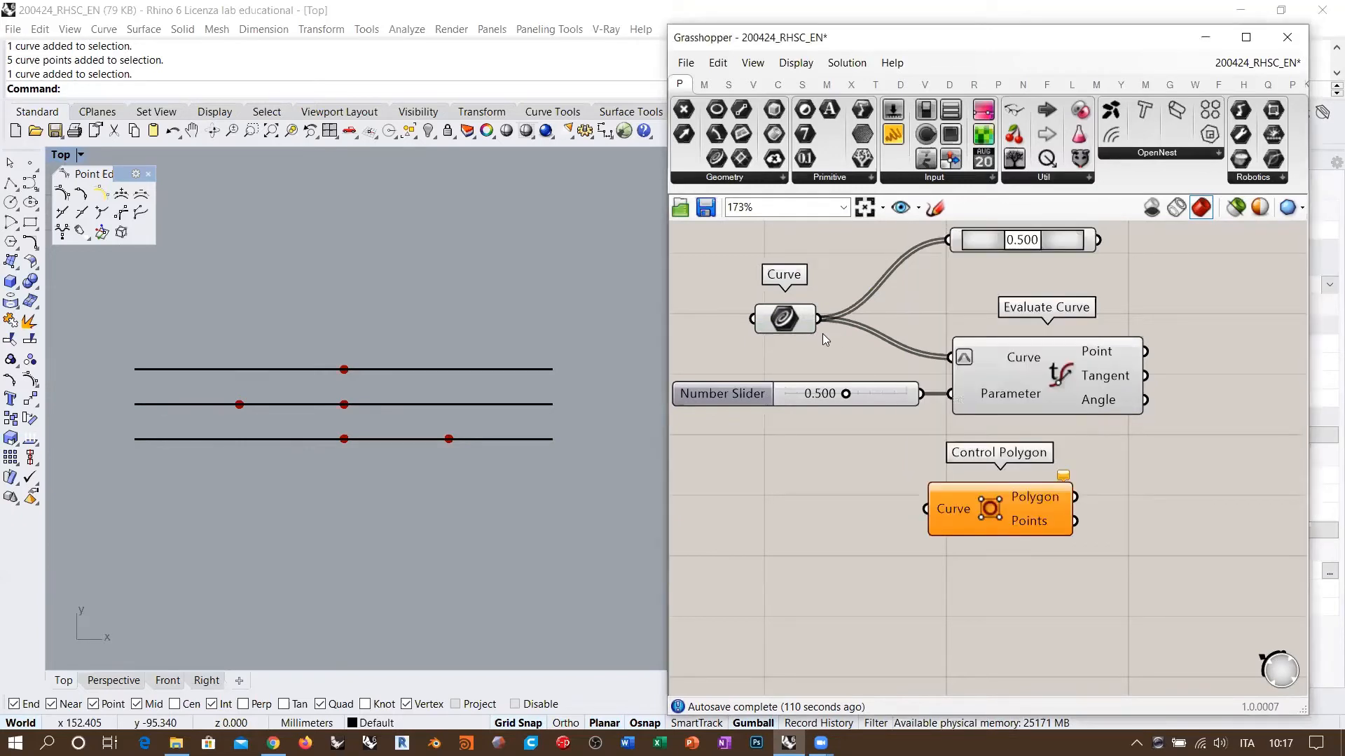
key(Delete)
Add a Control Points component below Evaluate Curve and connect the Curve parameter to its Curve input
double_click(970, 515)
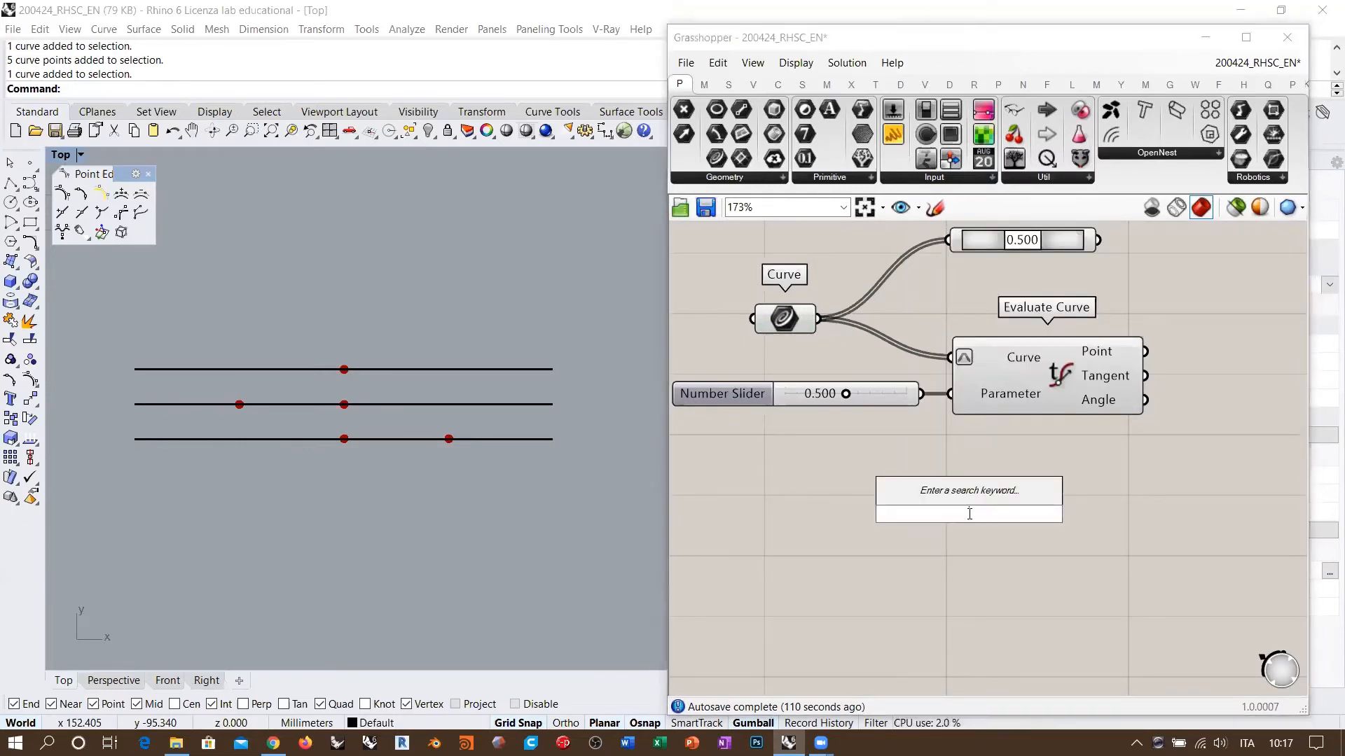
text(control)
click(978, 492)
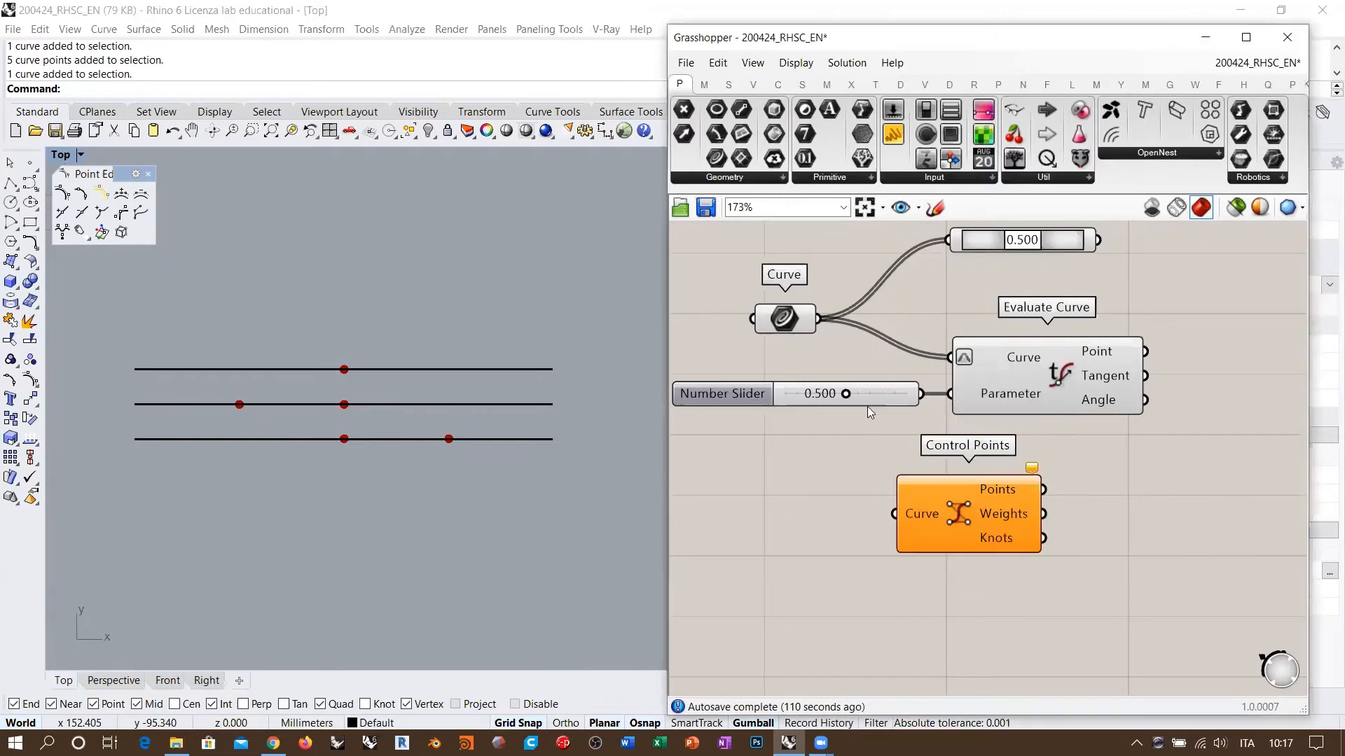
drag(818, 319, 894, 515)
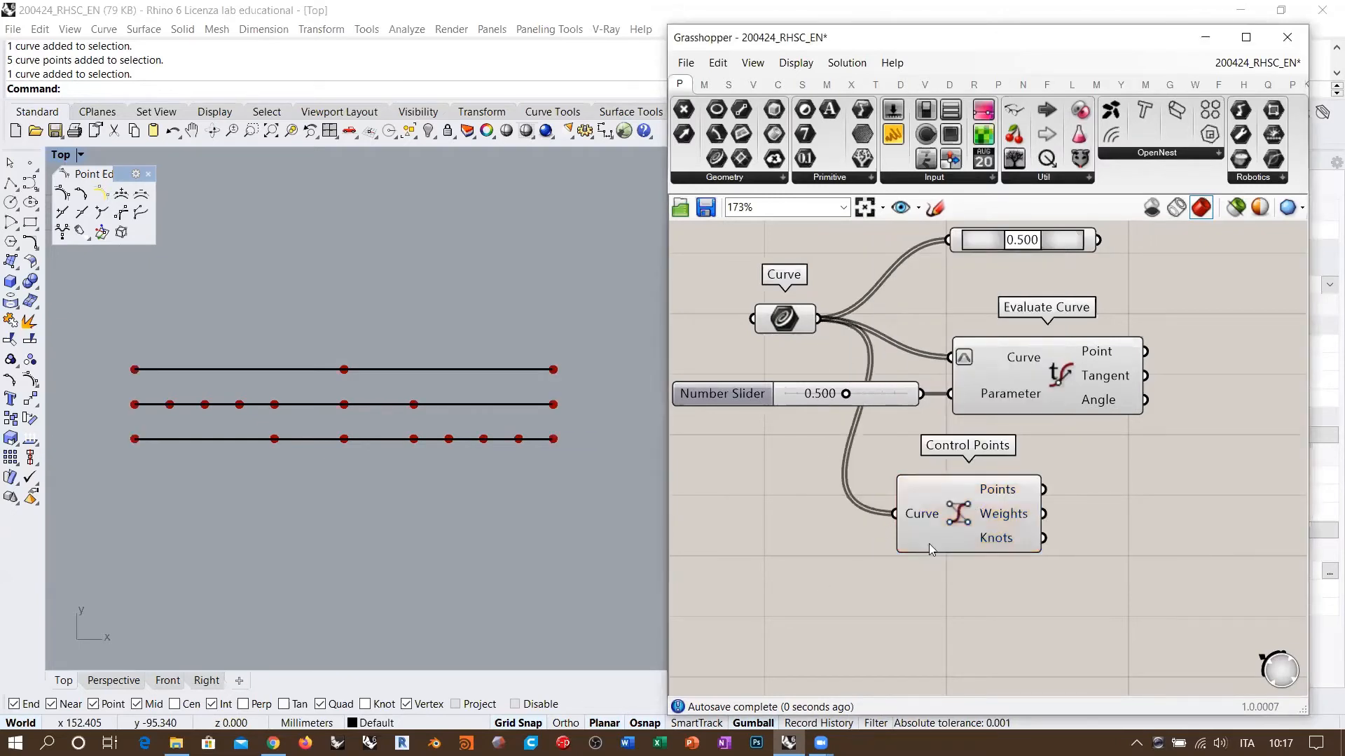
Highlight the control points extracted from the three lines and inspect the Knots output of the Control Points component
right_drag(929, 543, 885, 506)
click(940, 478)
mouse_move(957, 500)
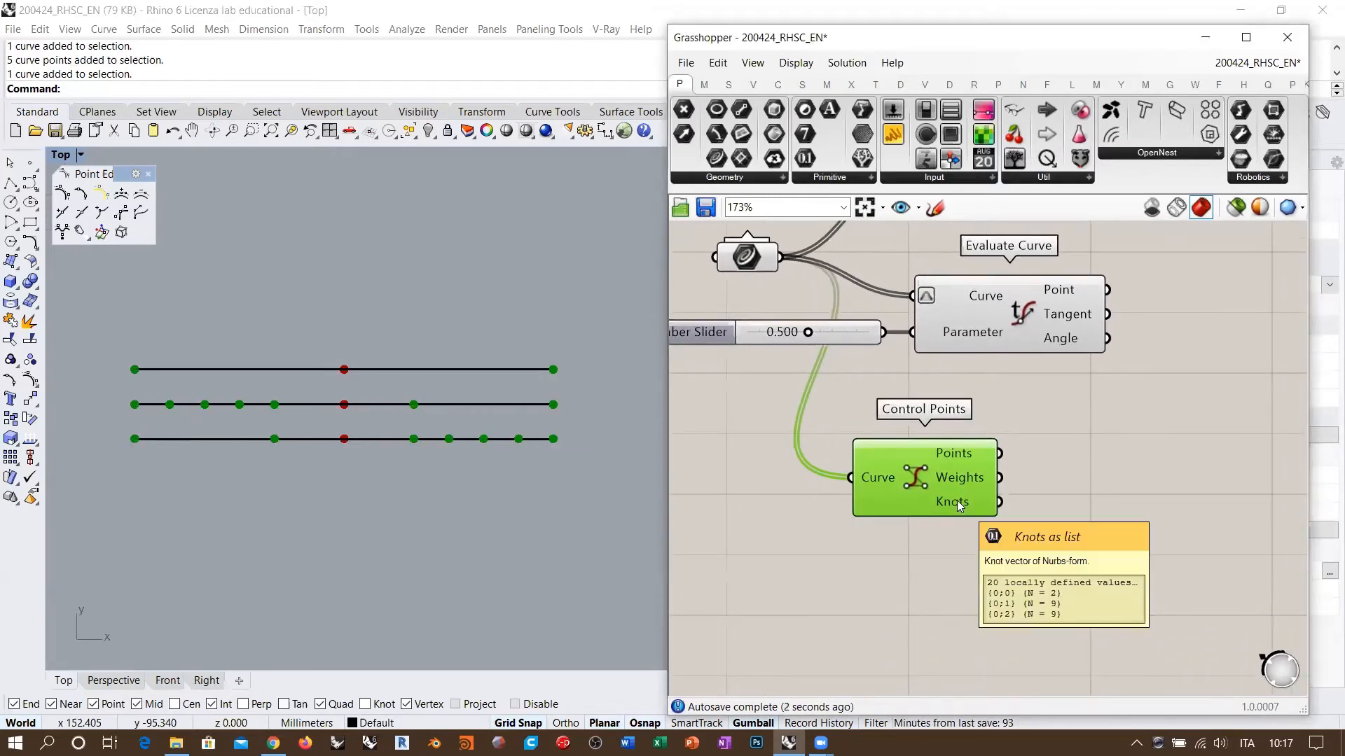
click(946, 527)
right_drag(944, 460, 875, 412)
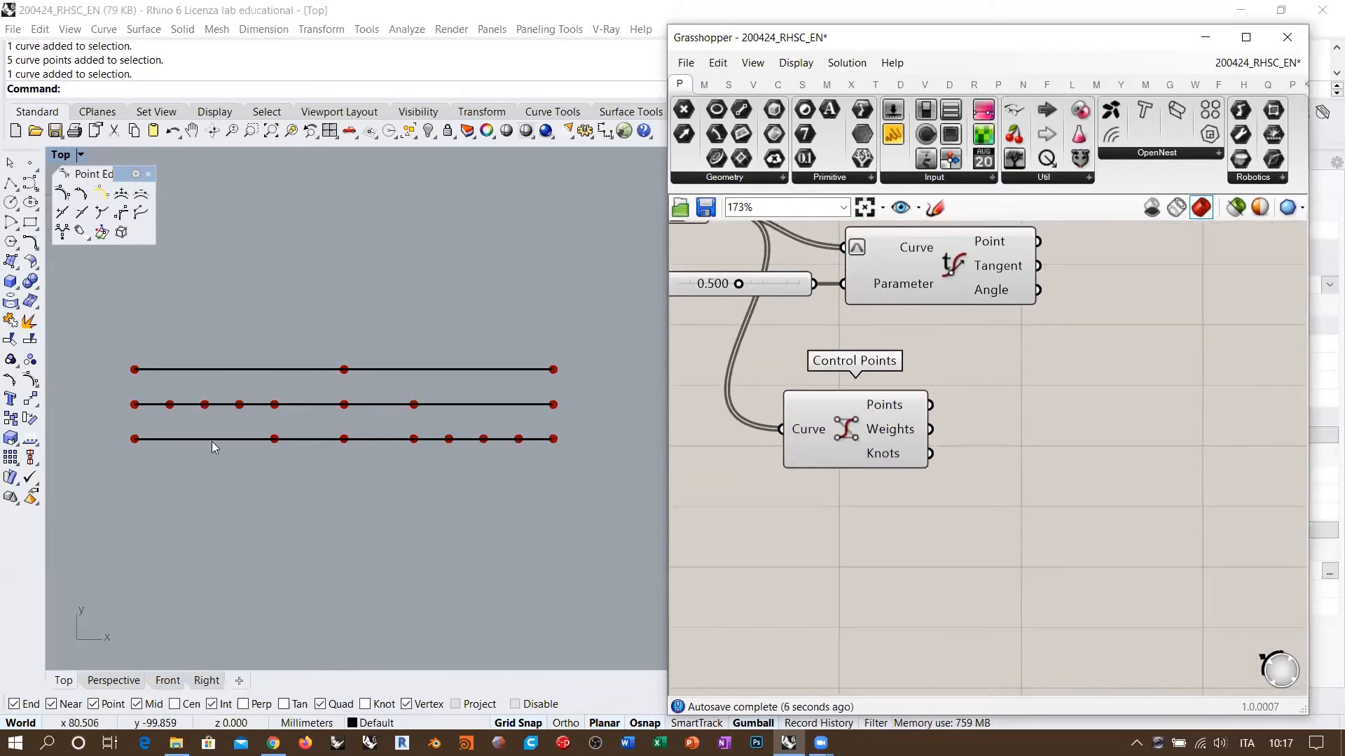
Shift the Control Points component slightly on the canvas and turn off its preview
drag(853, 435, 892, 441)
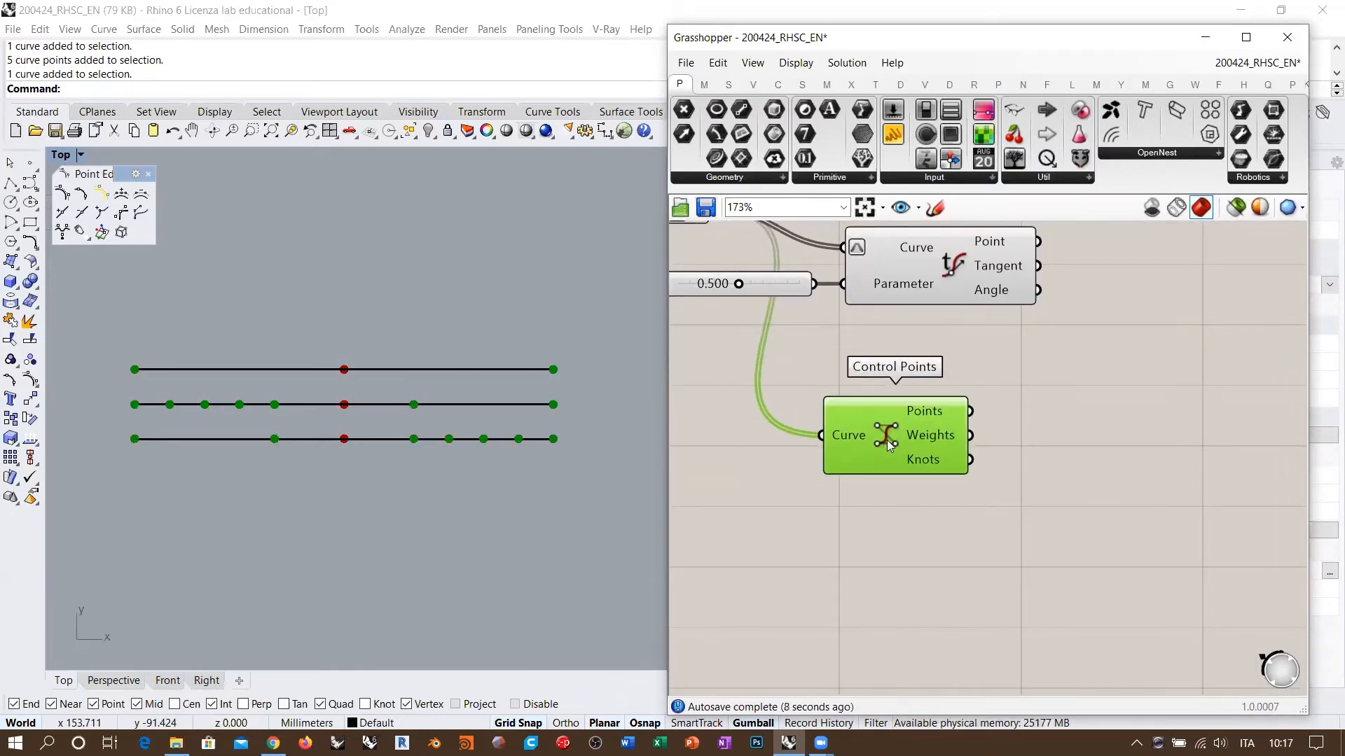
right_drag(887, 440, 868, 406)
click(1052, 472)
Add a Panel beside the outputs of the Control Points component
right_drag(1052, 472, 978, 476)
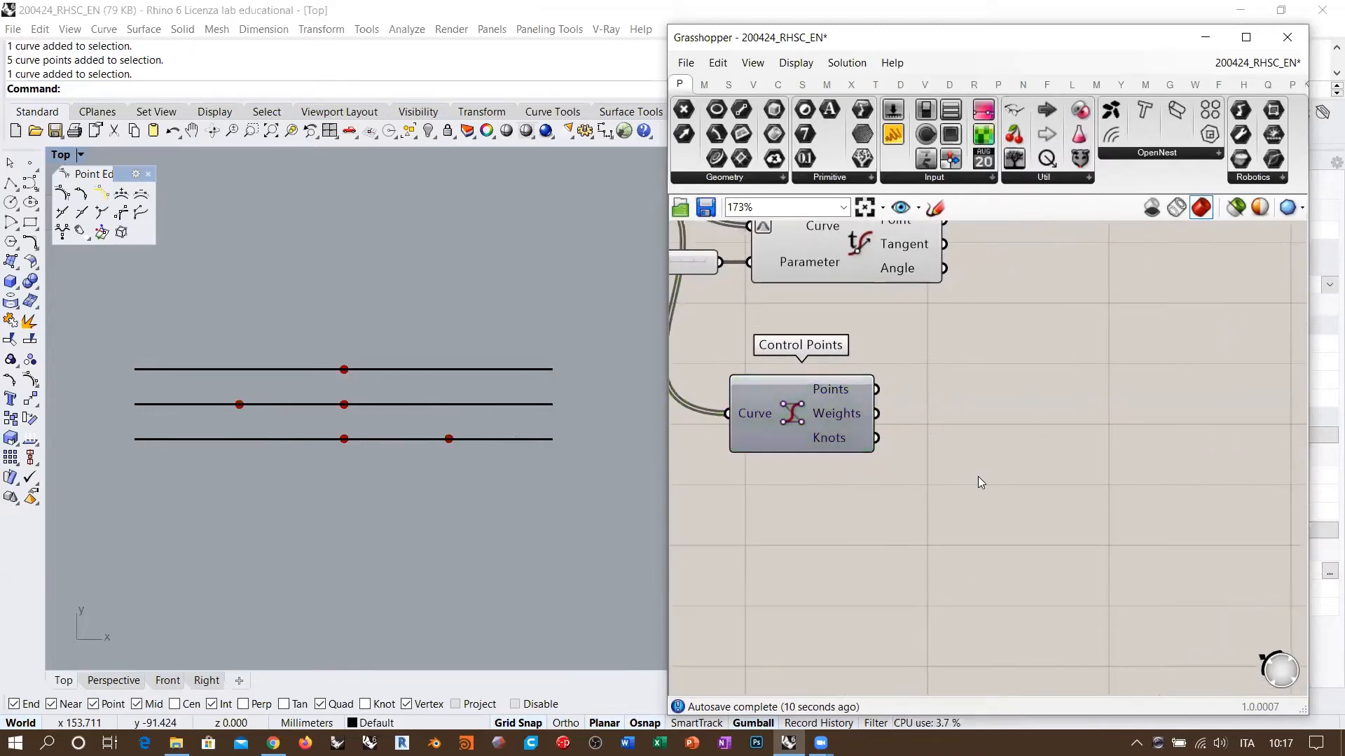
double_click(978, 476)
text(panel)
key(Return)
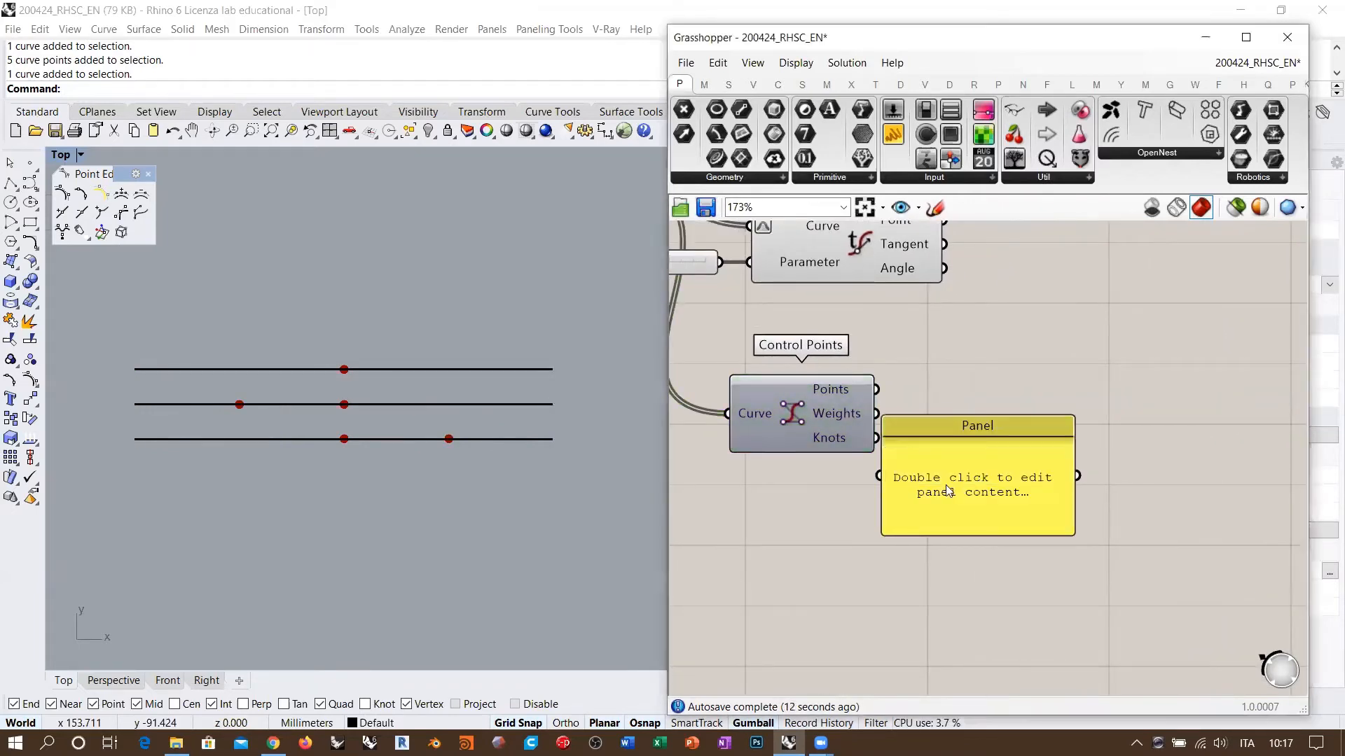
Connect the Knots output of Control Points to the Panel and stretch the Panel until all three knot lists fit
drag(877, 437, 962, 460)
scroll(943, 420, down, 2)
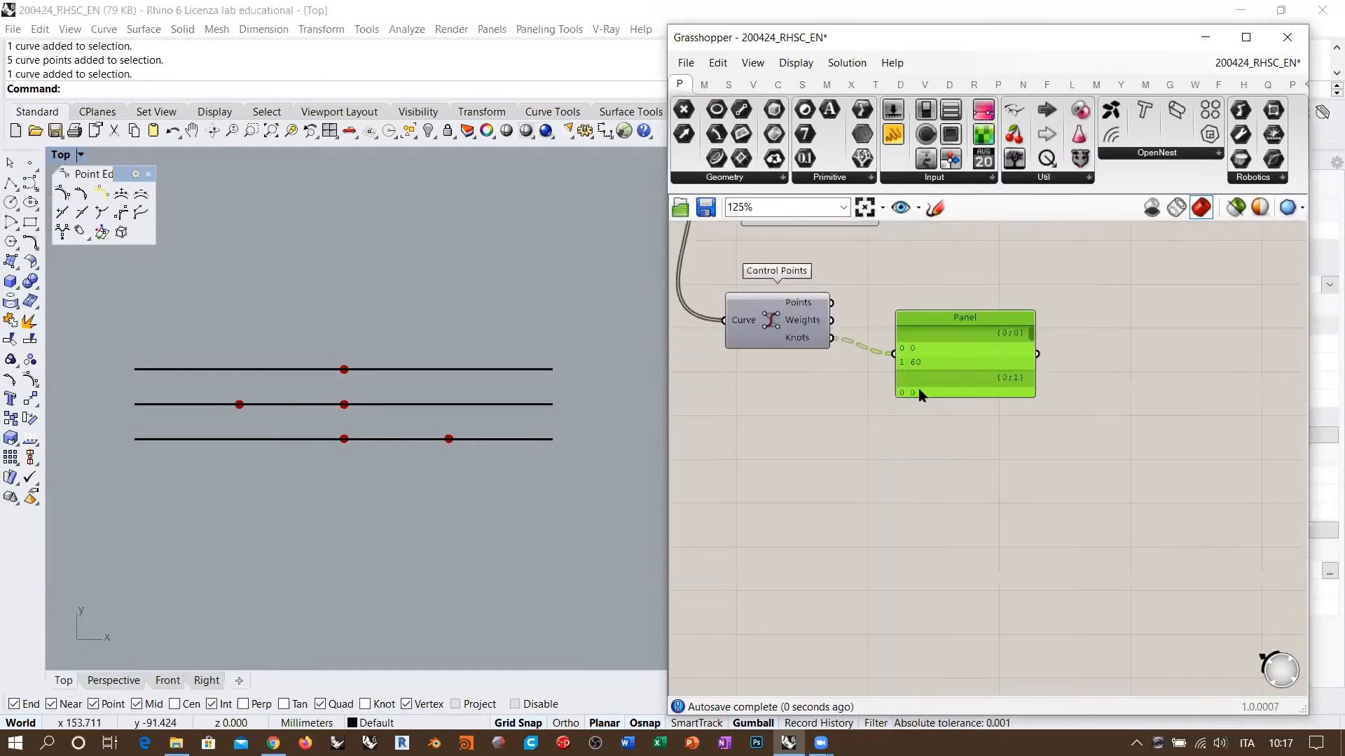
drag(943, 396, 950, 665)
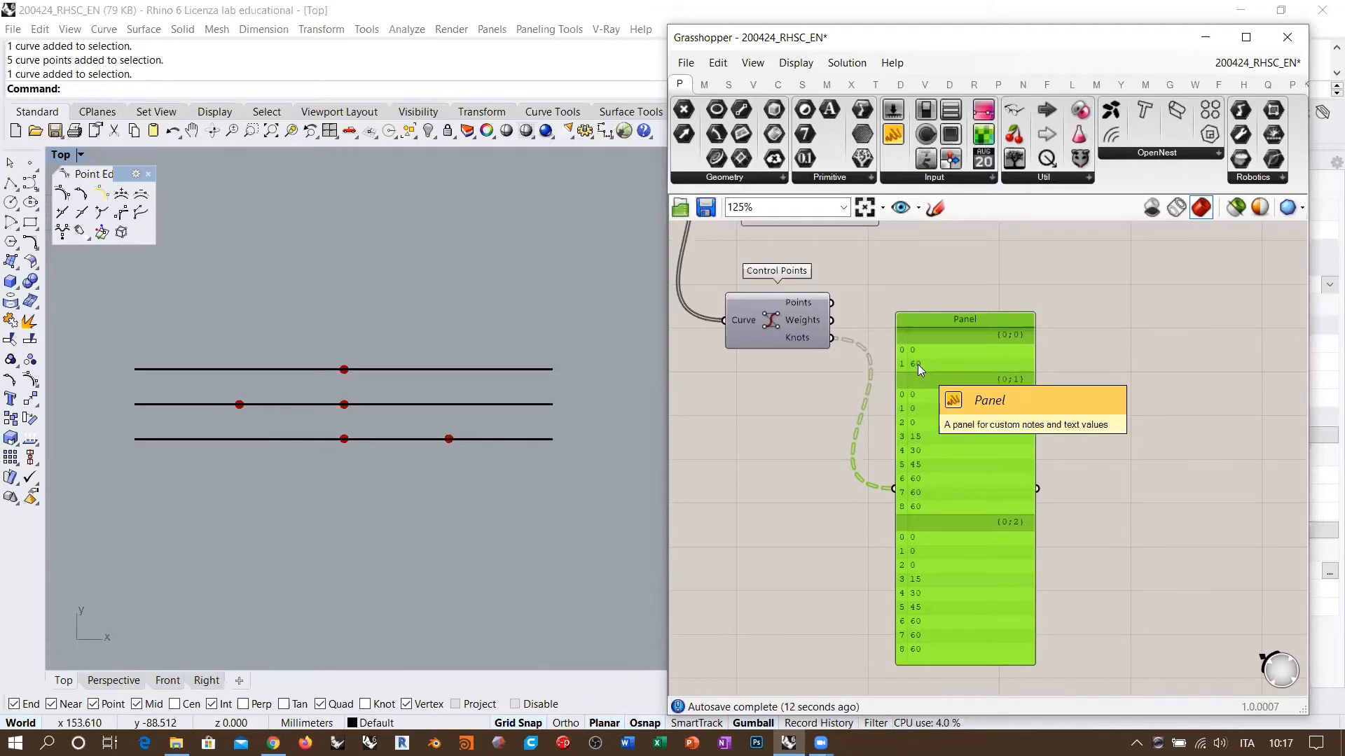
Read through the knot lists and move the Control Points component down until its Knots output lines up with the Panel's input
scroll(931, 402, up, 1)
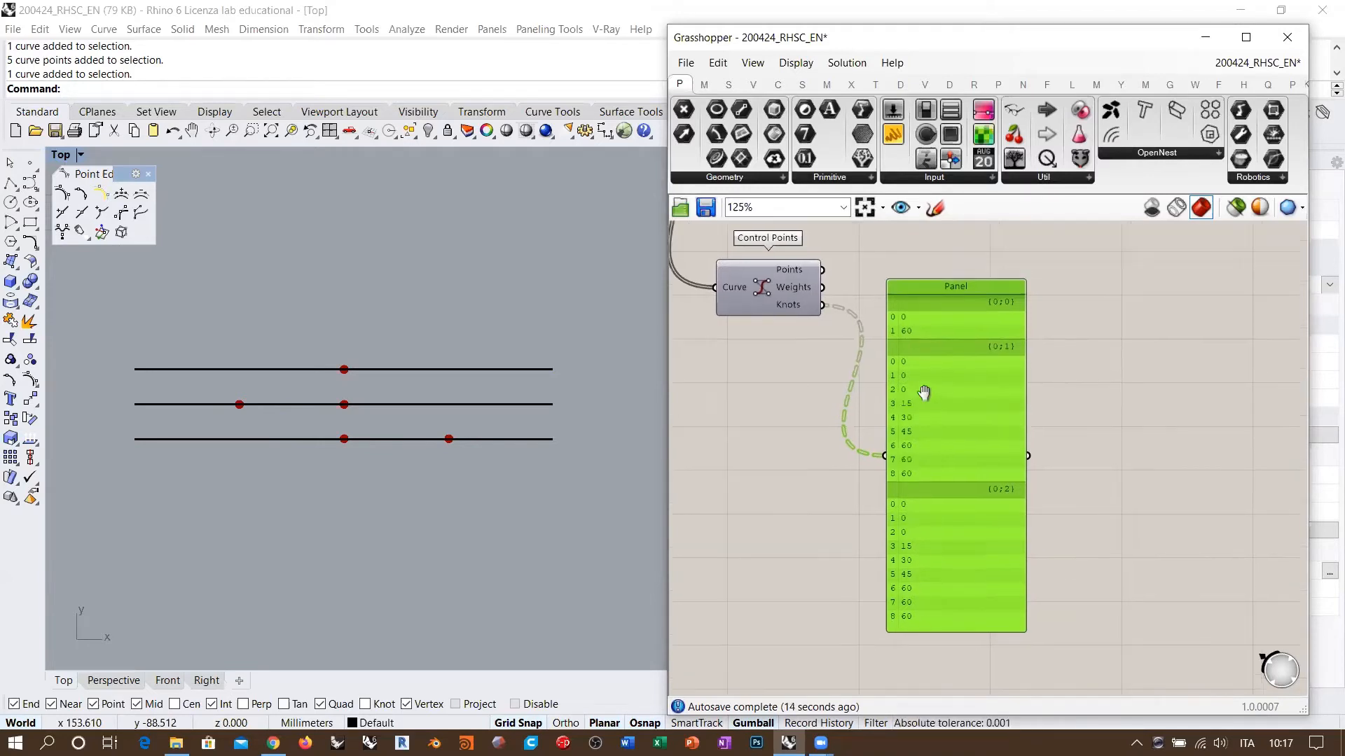
right_drag(937, 394, 945, 384)
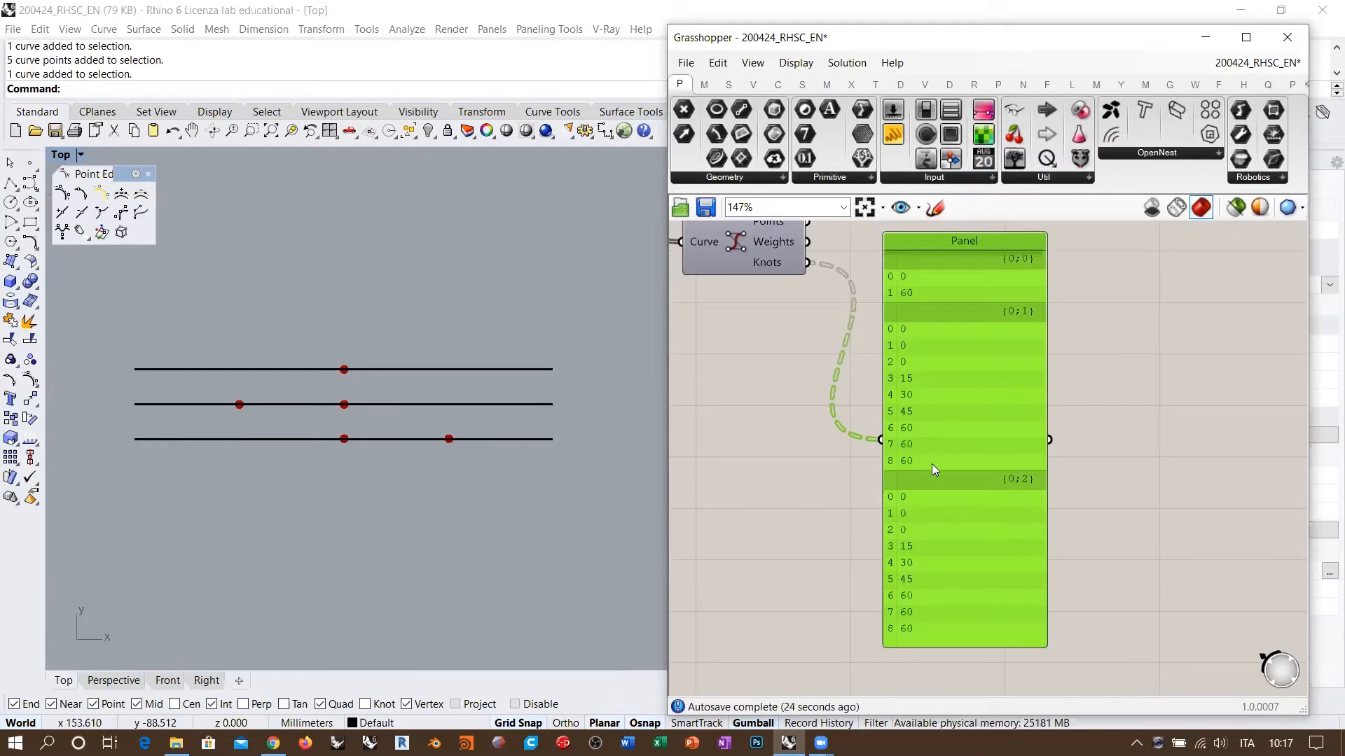
right_drag(950, 418, 969, 444)
right_drag(1123, 453, 1168, 474)
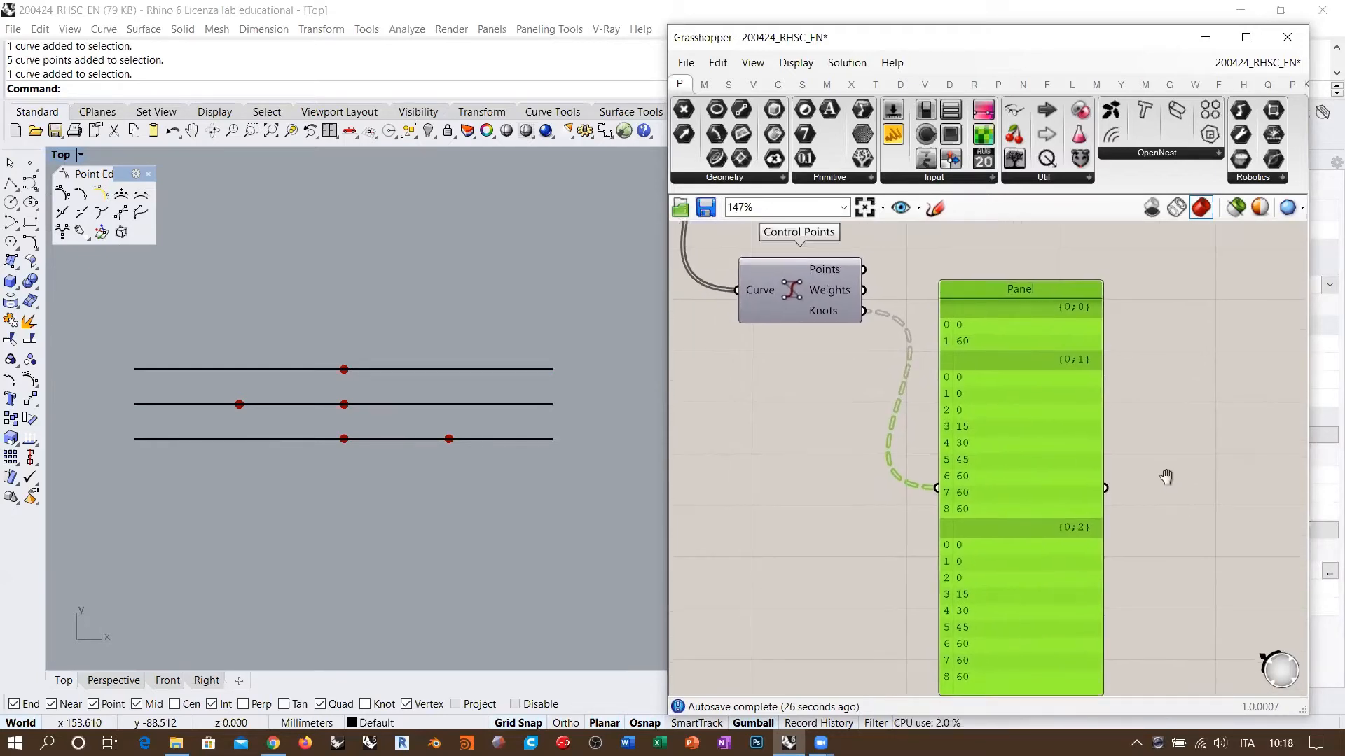
scroll(1174, 468, down, 2)
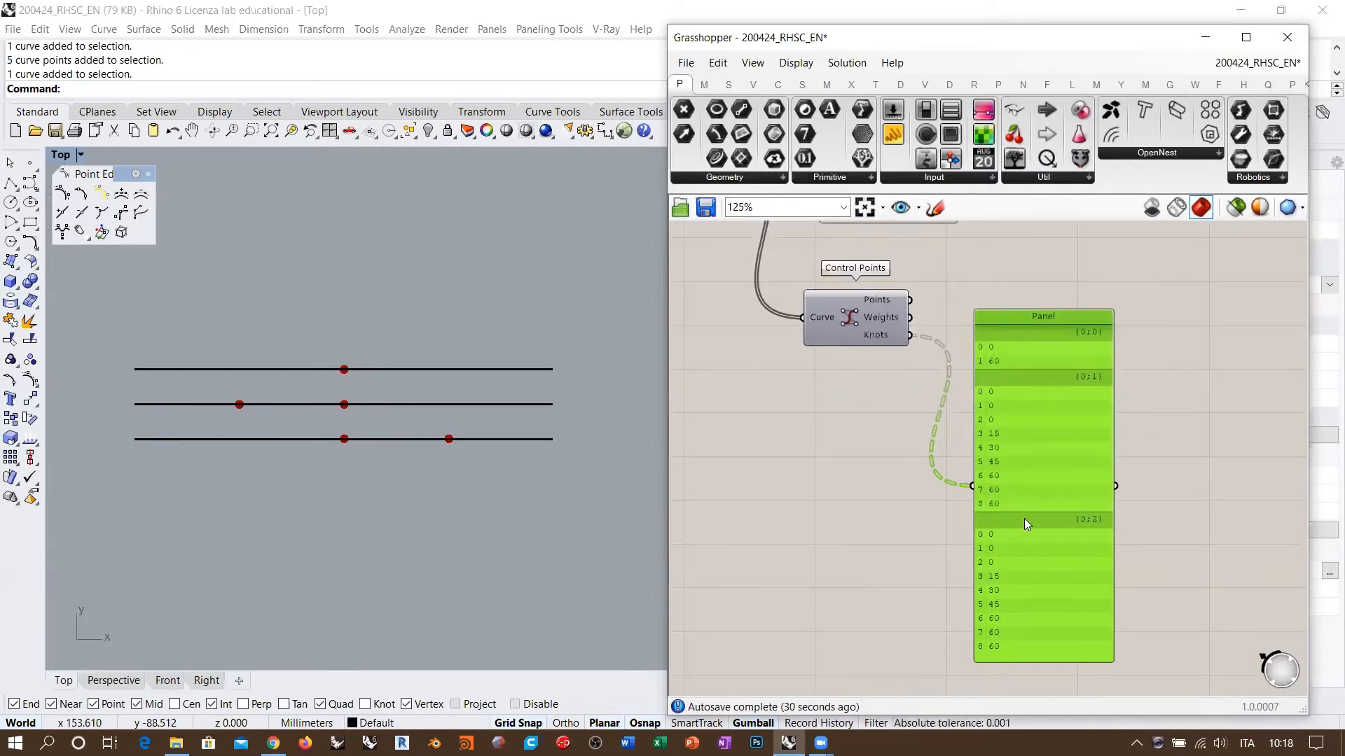
drag(852, 316, 866, 466)
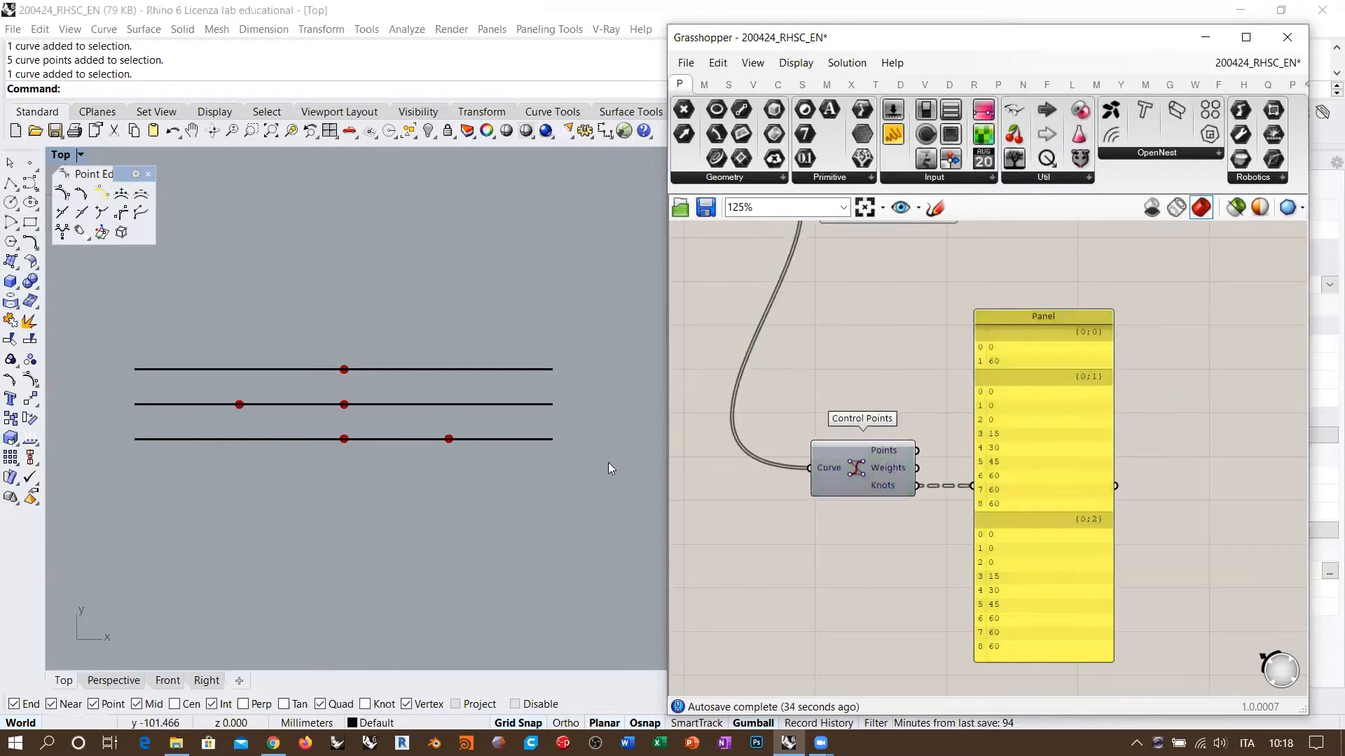
click(885, 535)
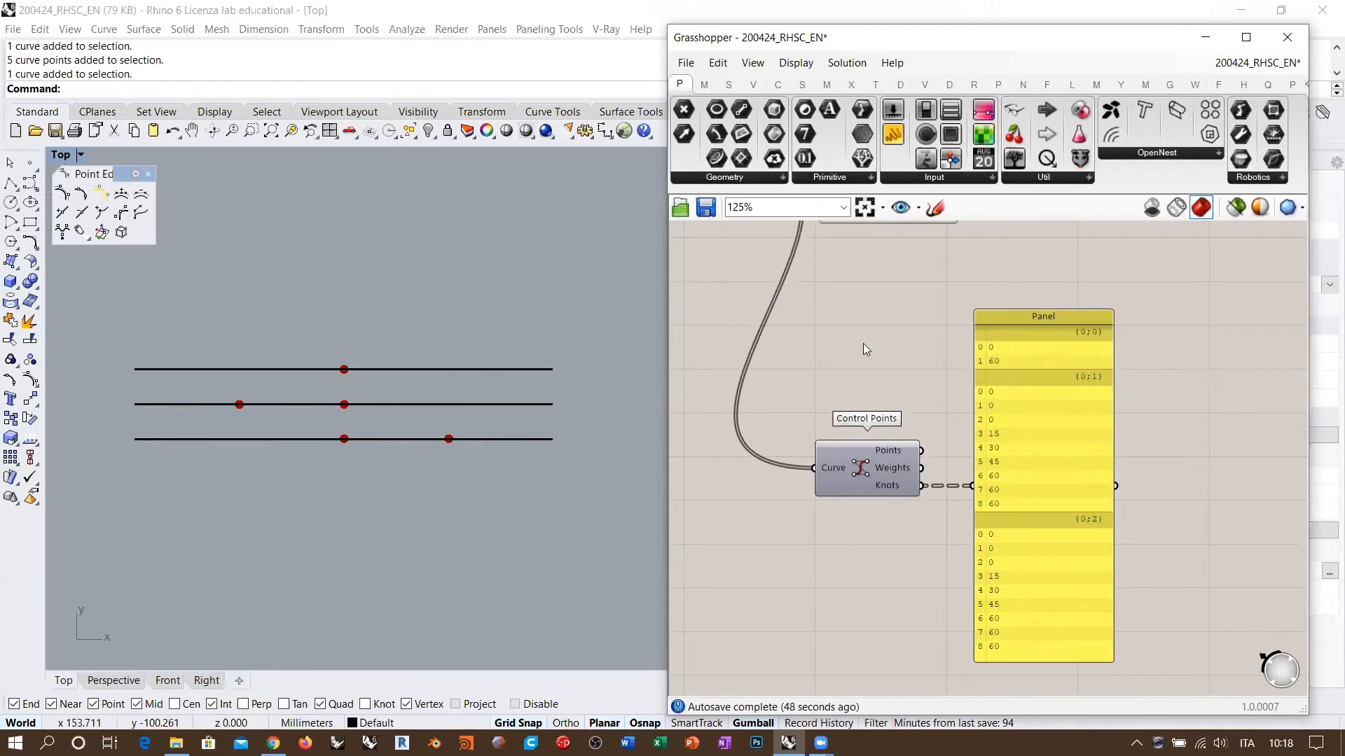
Set the Evaluate Curve parameter slider to 0.000 and turn off the preview of Point On Curve
right_drag(896, 293, 1014, 459)
scroll(806, 329, up, 3)
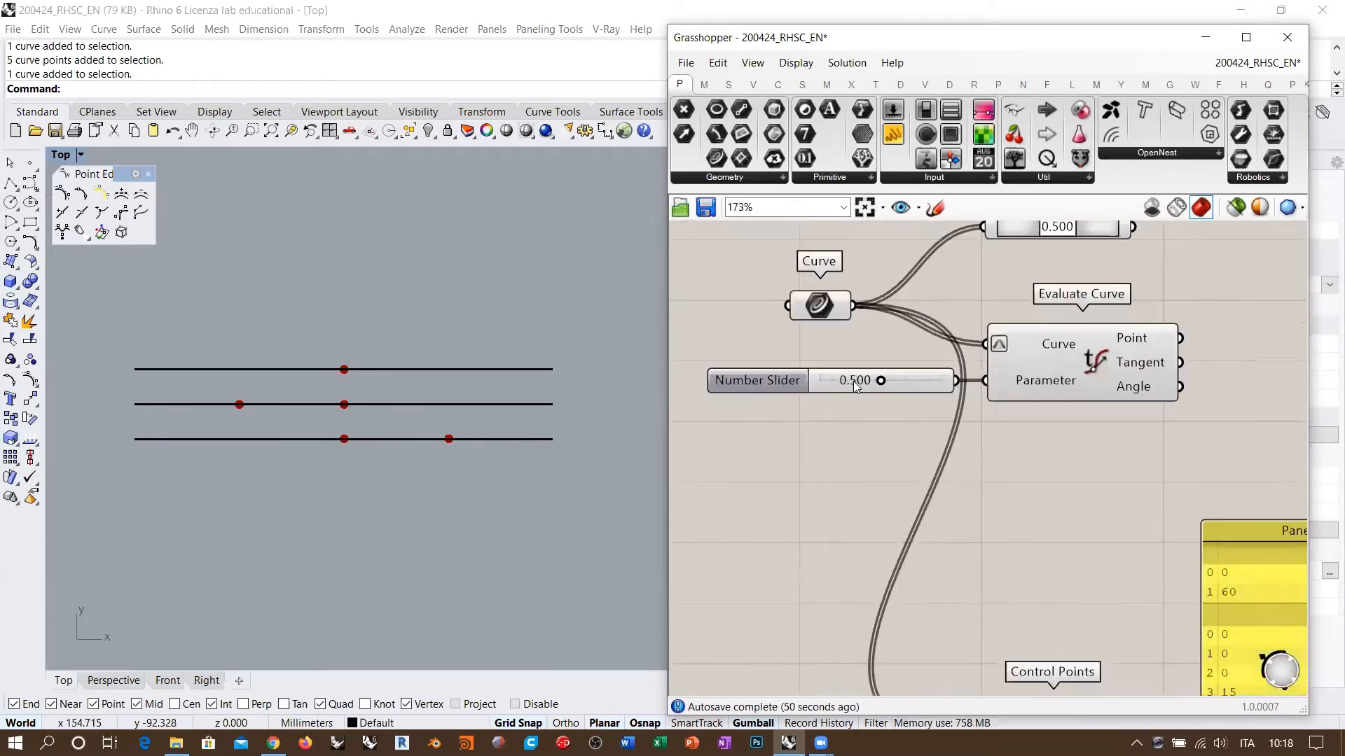
drag(886, 380, 795, 381)
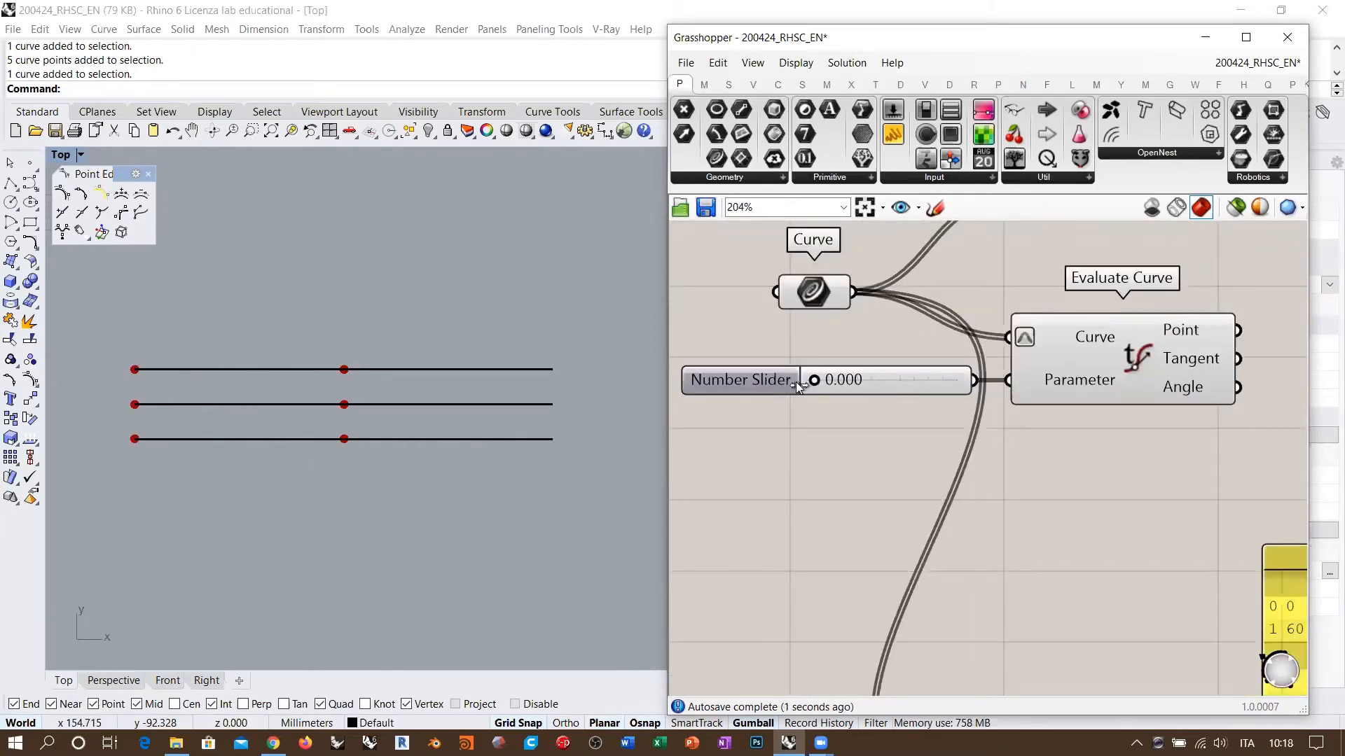
scroll(897, 357, down, 1)
click(986, 331)
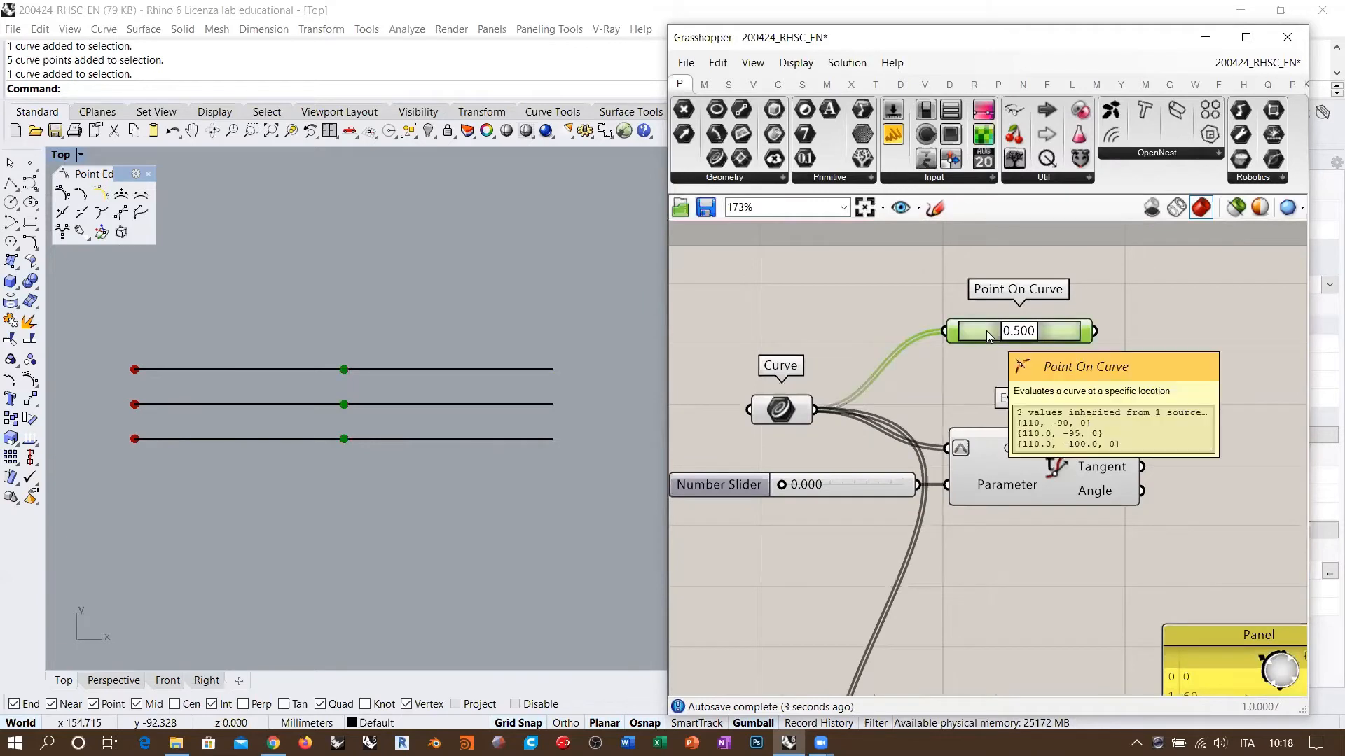
key(ctrl+q)
Lengthen the Number Slider that feeds Evaluate Curve on both sides for finer control
right_drag(848, 507, 1049, 412)
click(858, 452)
drag(932, 393, 680, 438)
drag(872, 435, 1246, 435)
right_drag(976, 451, 961, 374)
scroll(784, 351, up, 2)
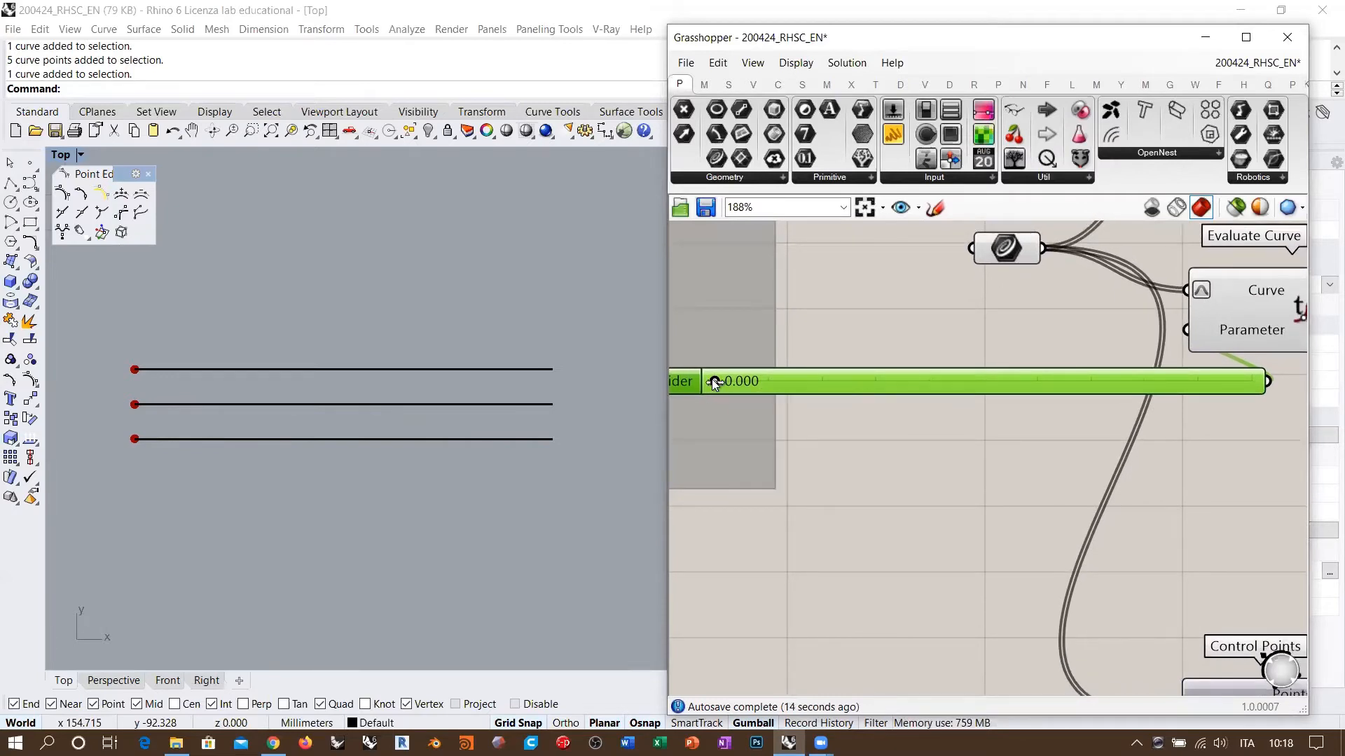
Sweep the parameter slider from 0.000 through 0.501 to 1.000 and back to 0.000 to compare the evaluated points on the three lines
drag(712, 379, 984, 388)
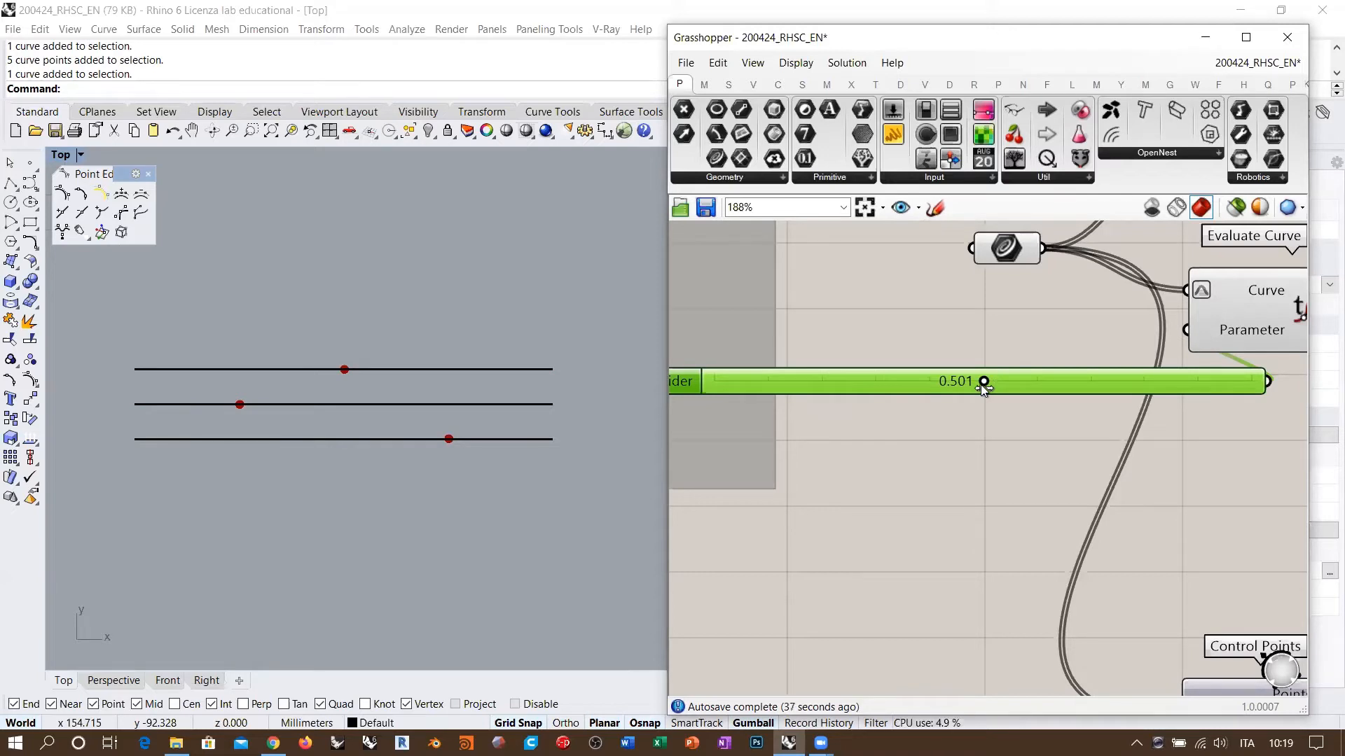
drag(983, 385, 1253, 382)
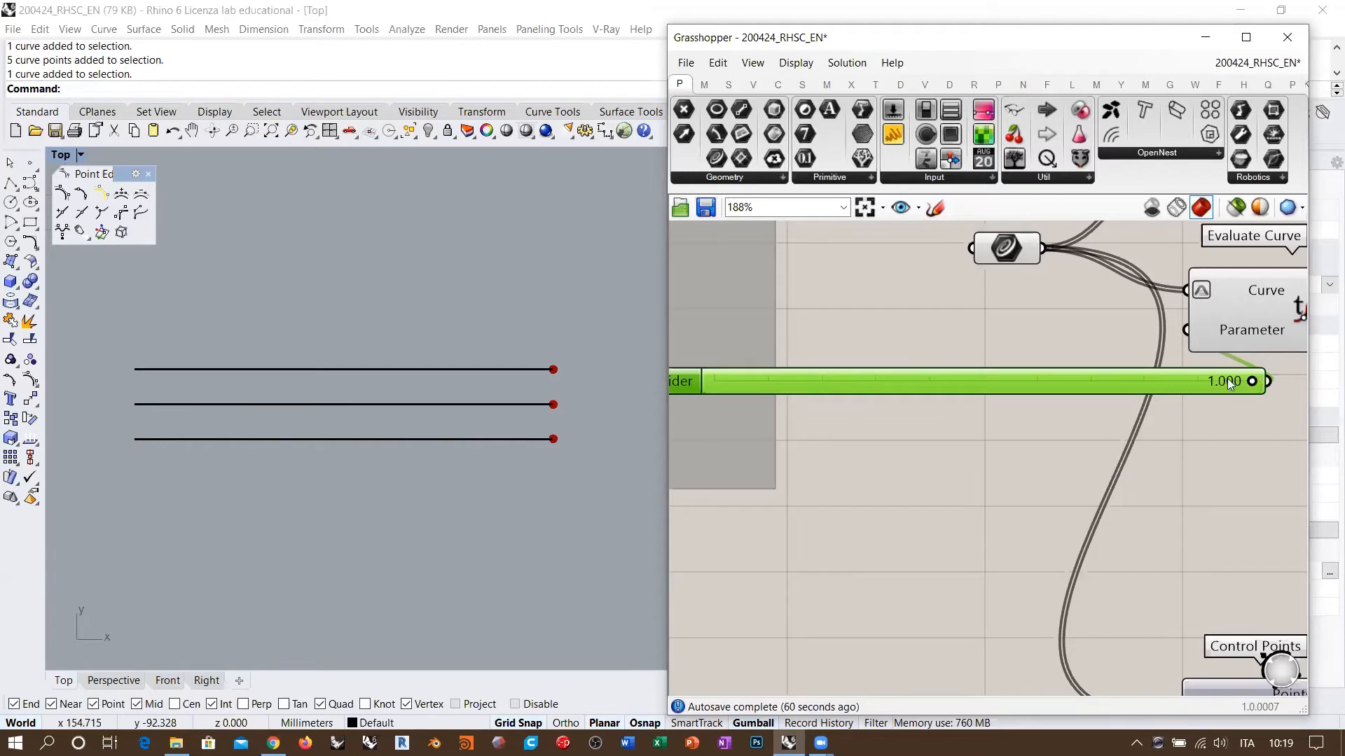
drag(1248, 385, 707, 379)
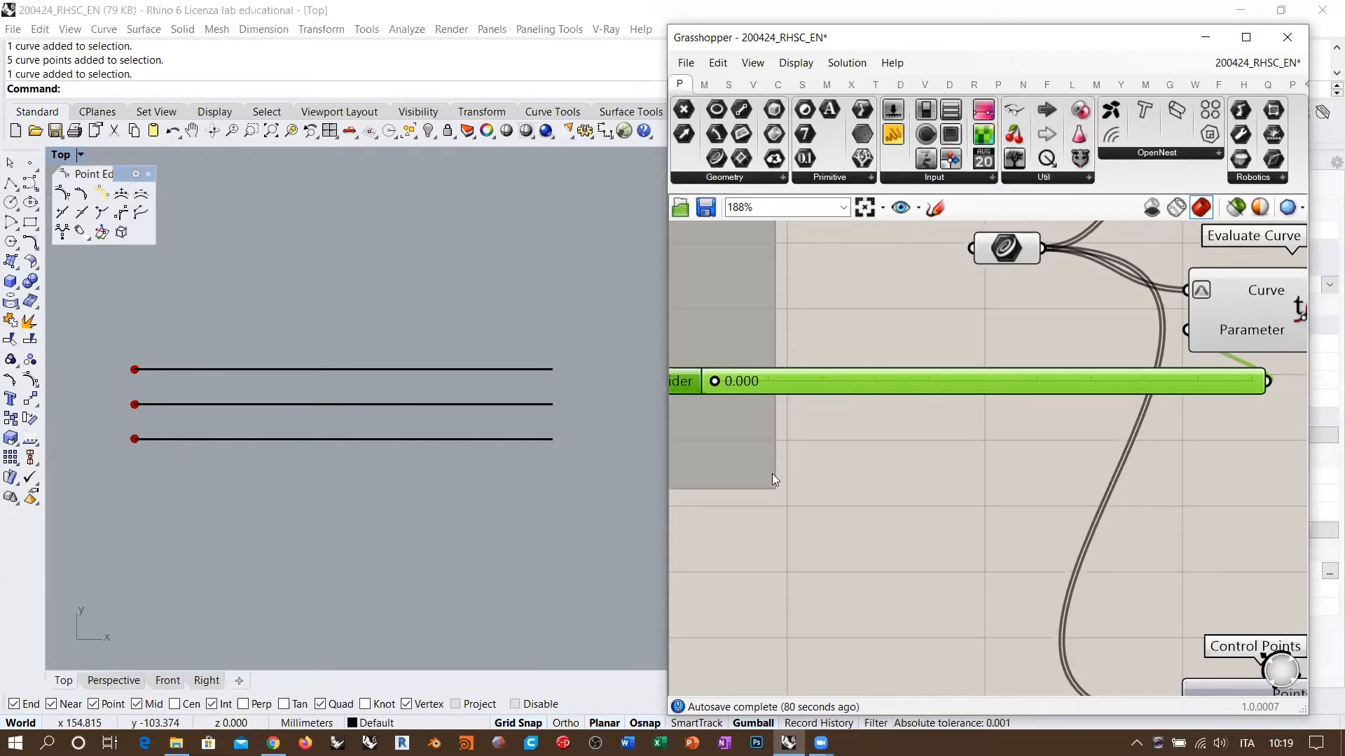
scroll(835, 431, down, 4)
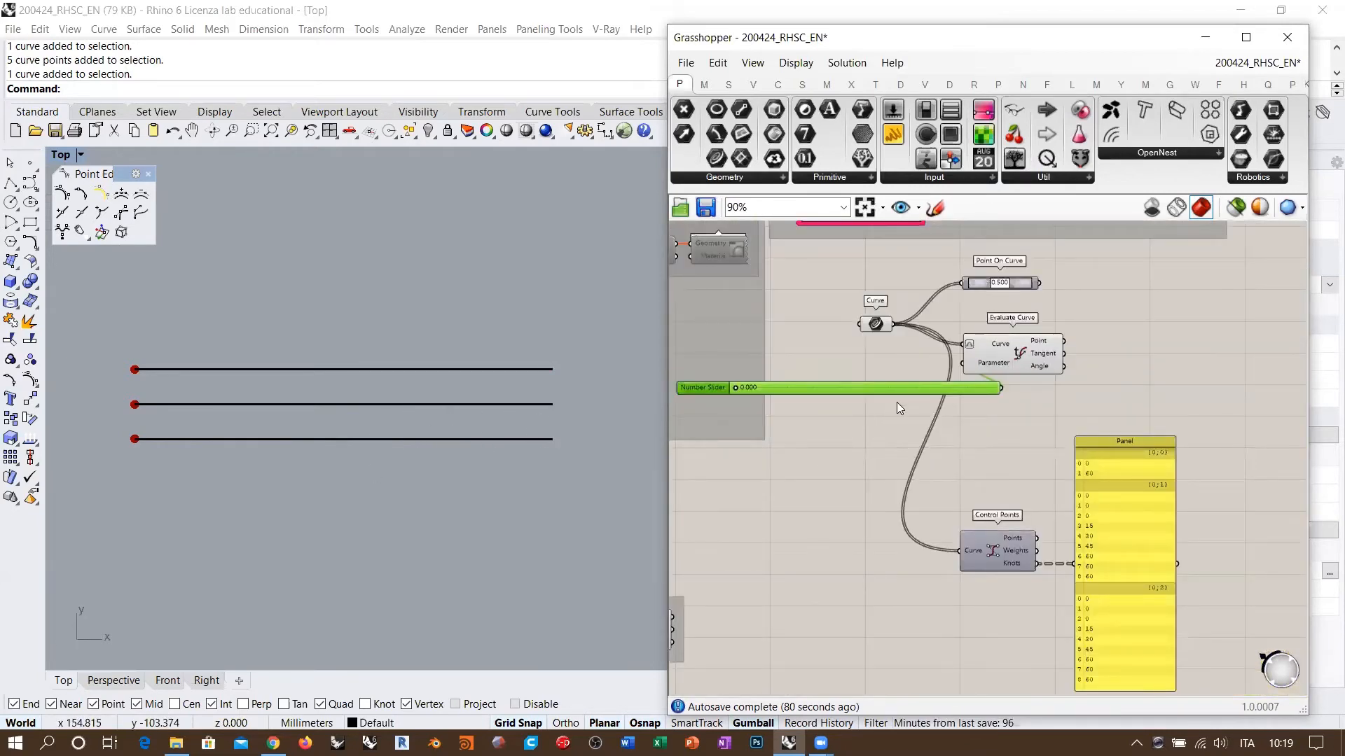
click(871, 429)
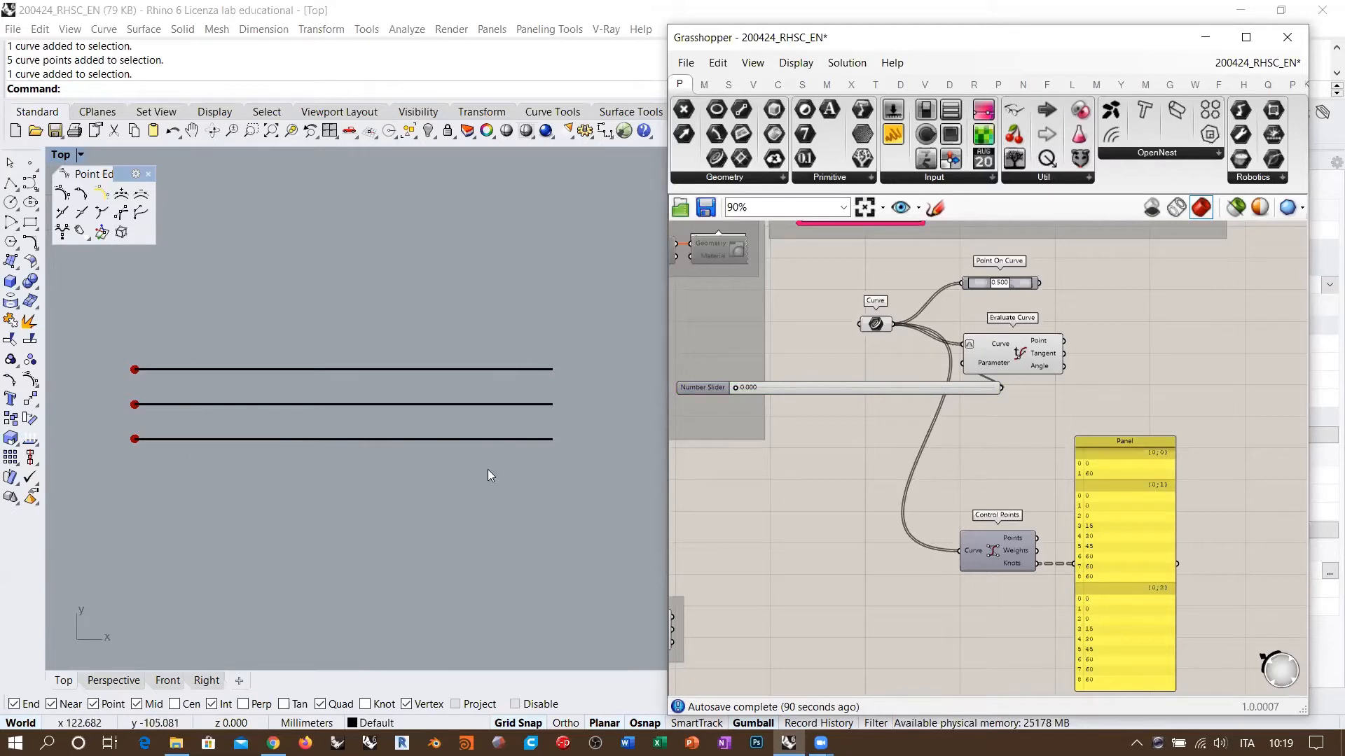
Review the knot values in the Panel and turn the Control Points component's preview back on
scroll(1093, 570, up, 2)
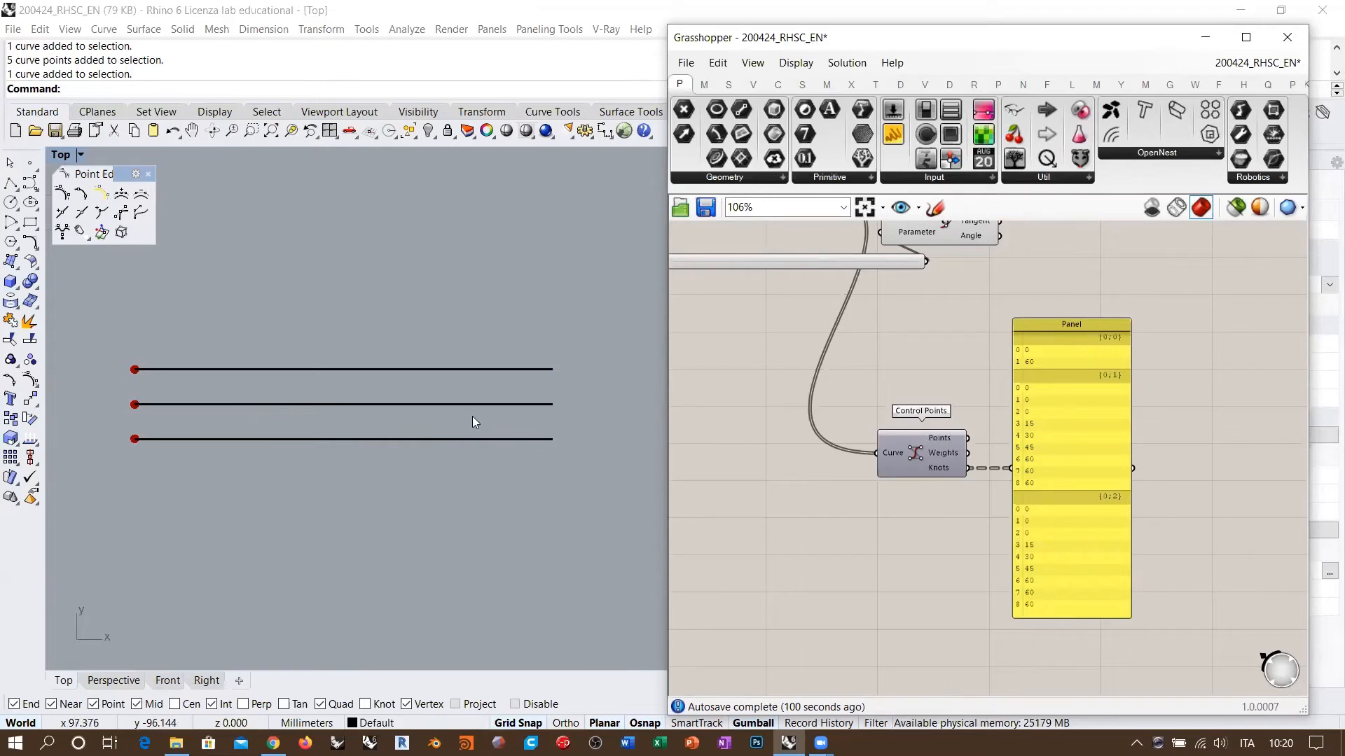
scroll(1015, 435, up, 4)
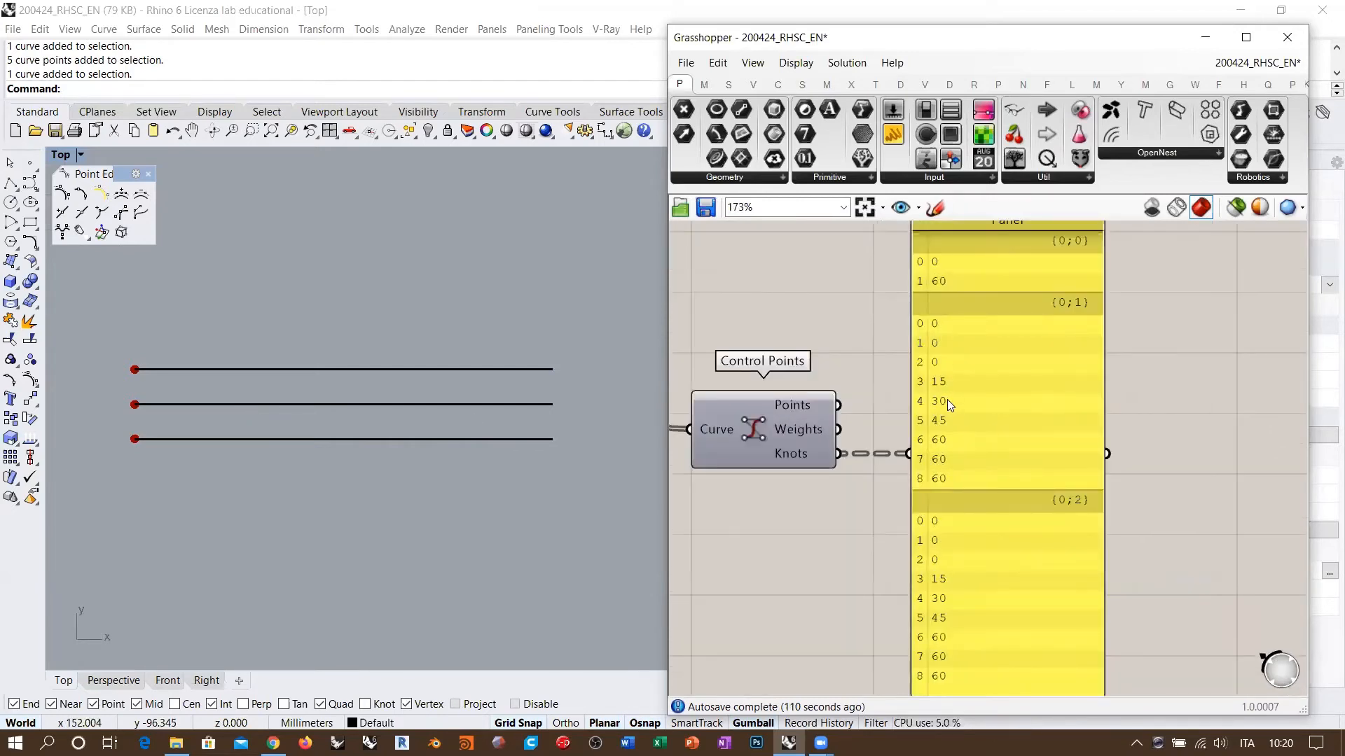
right_drag(985, 401, 990, 374)
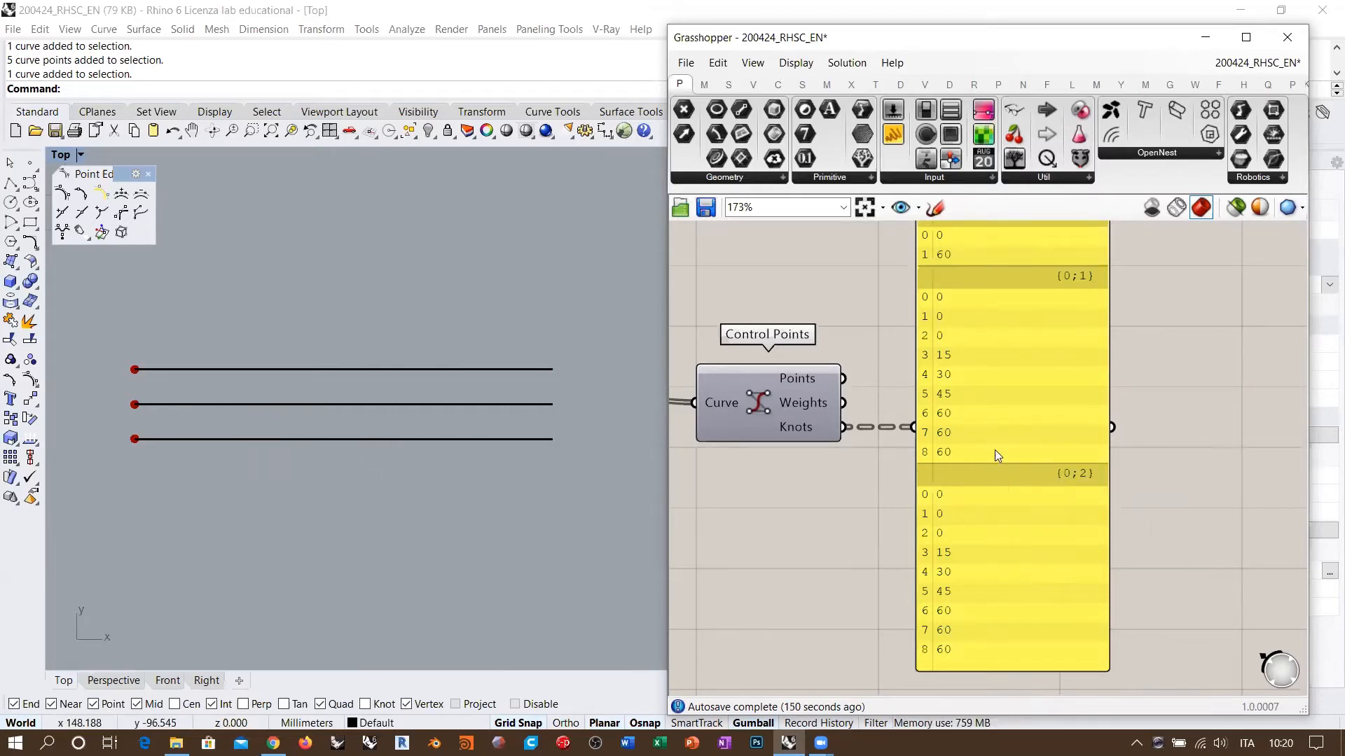
scroll(994, 451, down, 4)
right_drag(1009, 382, 1108, 466)
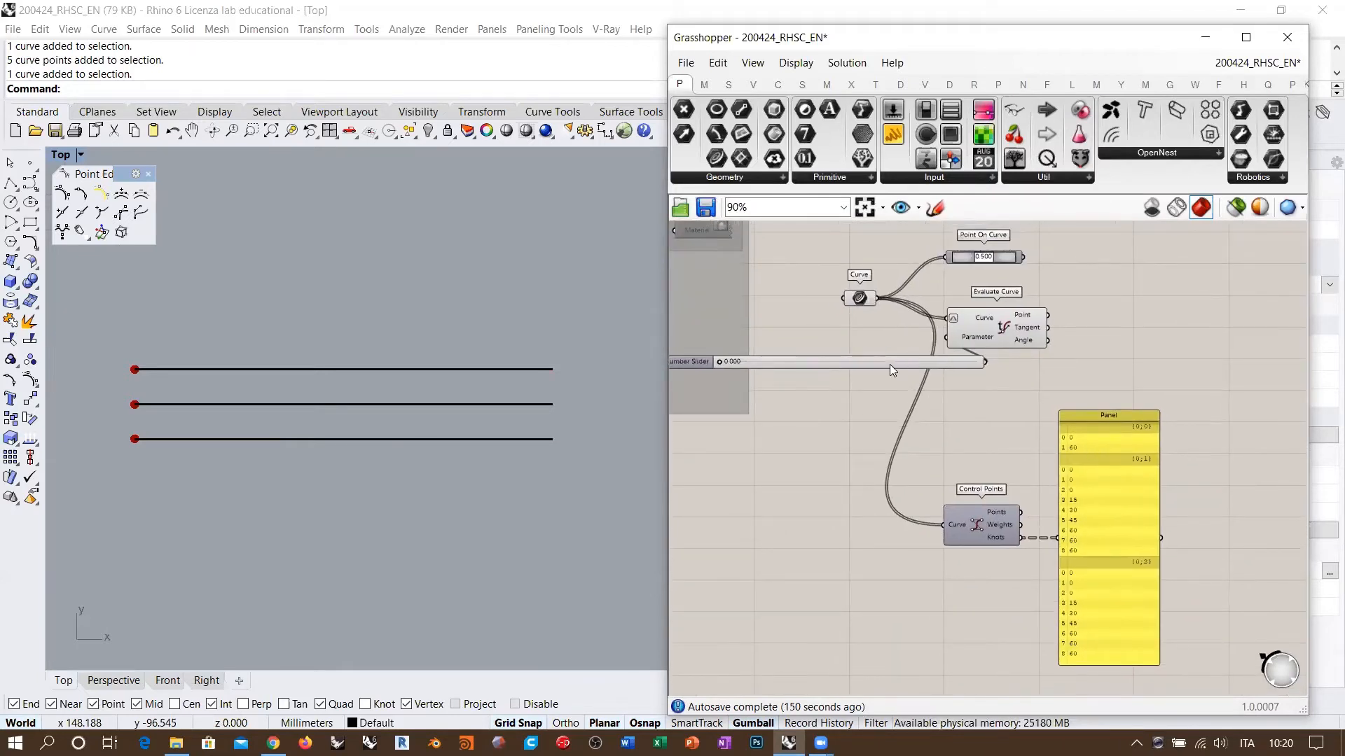
click(998, 324)
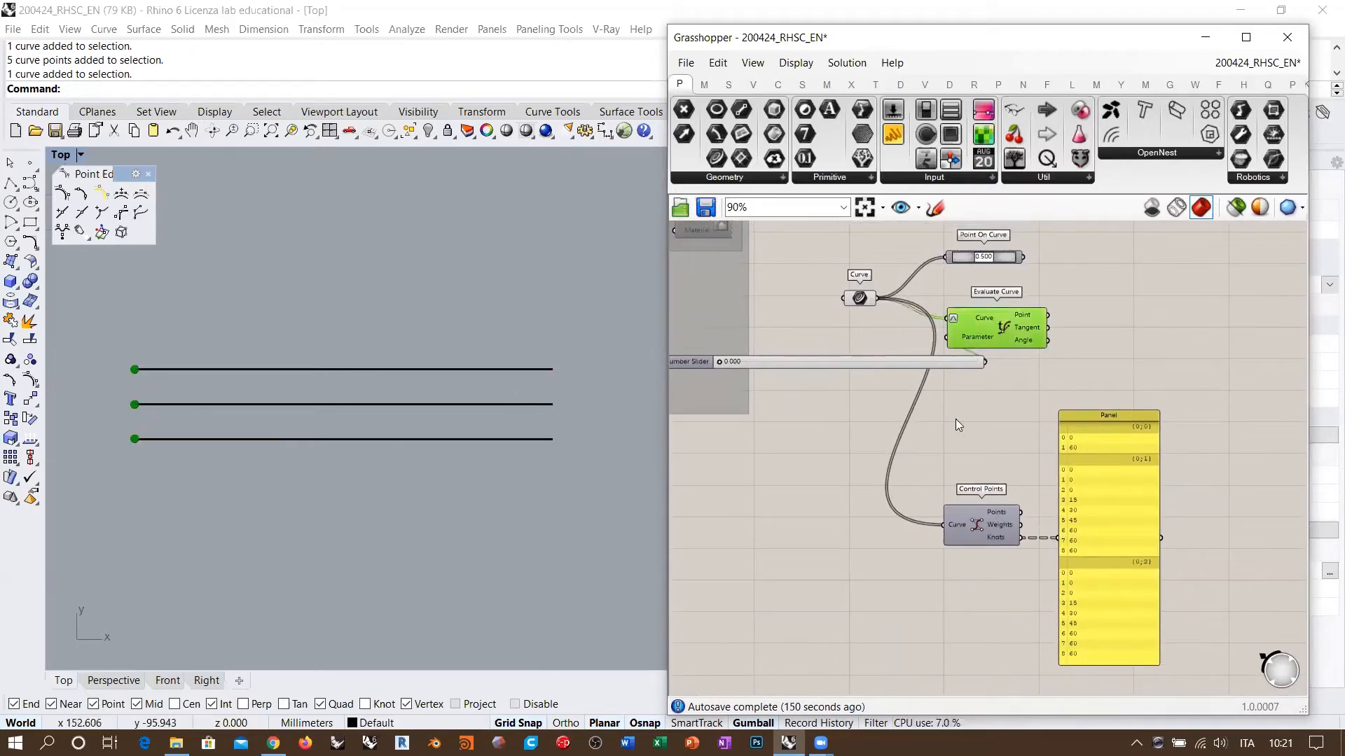
click(1061, 382)
click(992, 516)
key(ctrl+q)
click(812, 476)
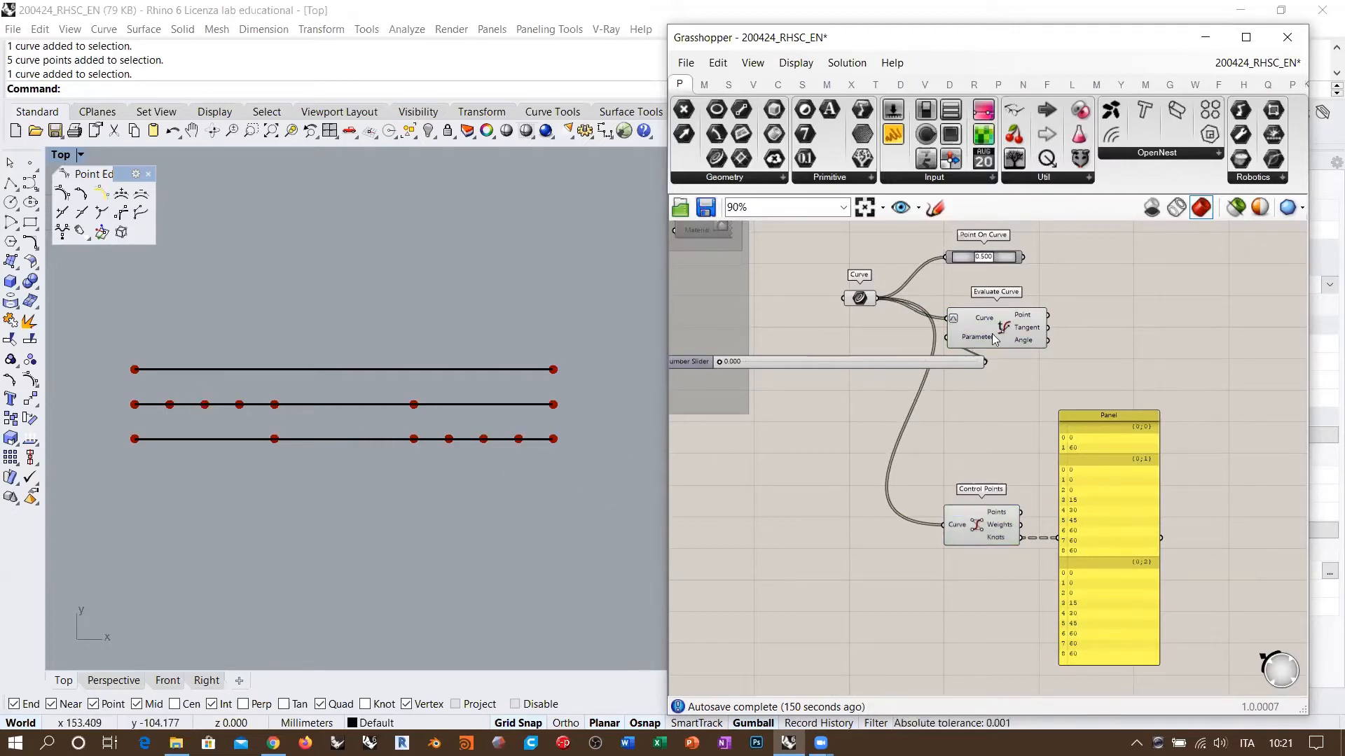
Shift Evaluate Curve, the Curve parameter and Point On Curve closer together and shorten the Number Slider to fit beside them
drag(1001, 328, 1162, 320)
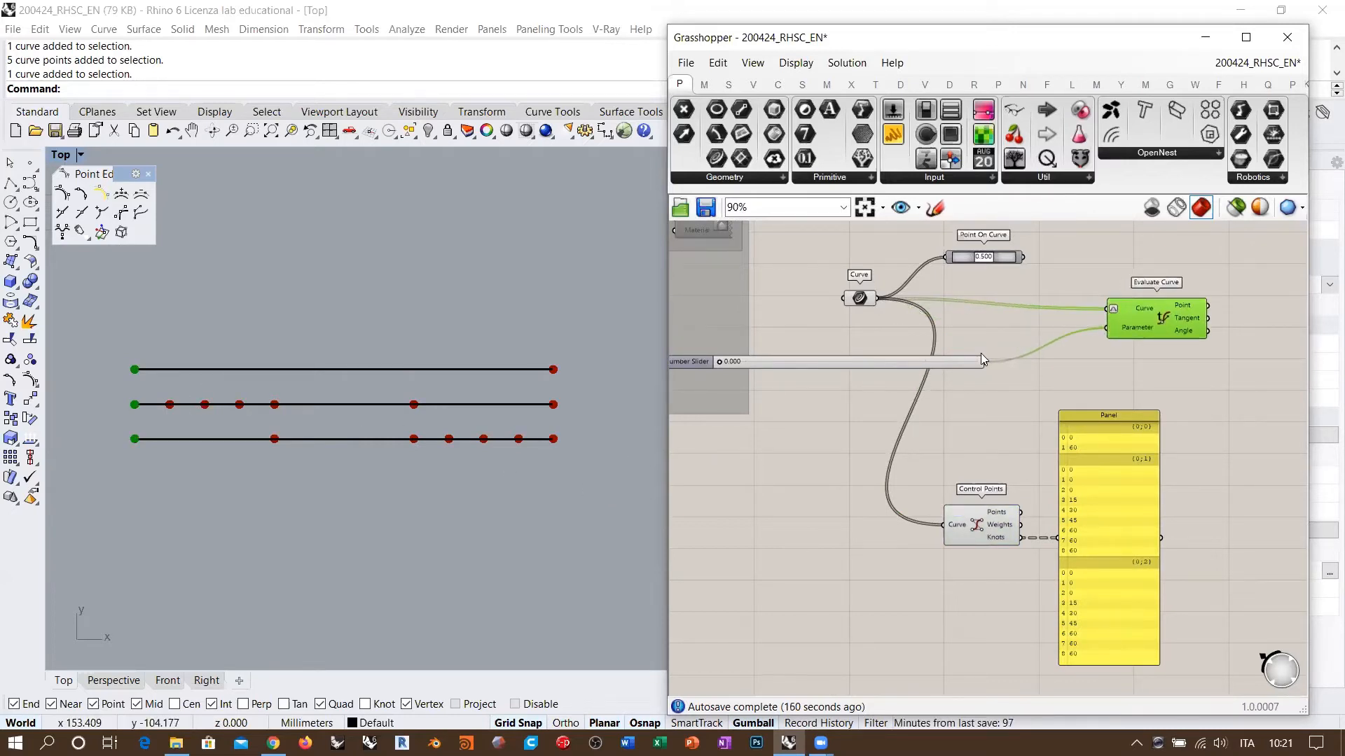
drag(981, 360, 1070, 332)
drag(863, 298, 1041, 306)
drag(1002, 259, 1170, 265)
Place Control Points directly under Evaluate Curve and move the Panel beside it, level with the Knots output
drag(988, 516, 1155, 374)
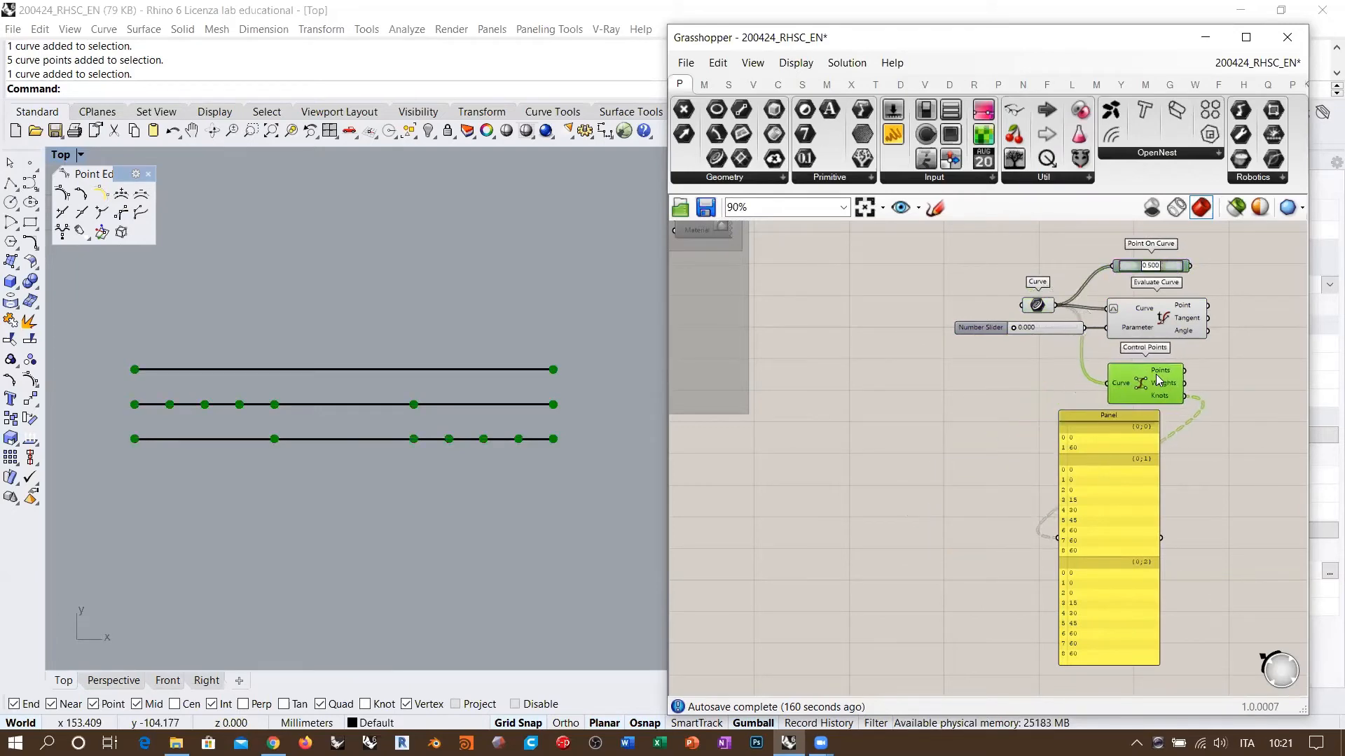
drag(1114, 465, 1250, 358)
right_drag(1192, 399, 944, 424)
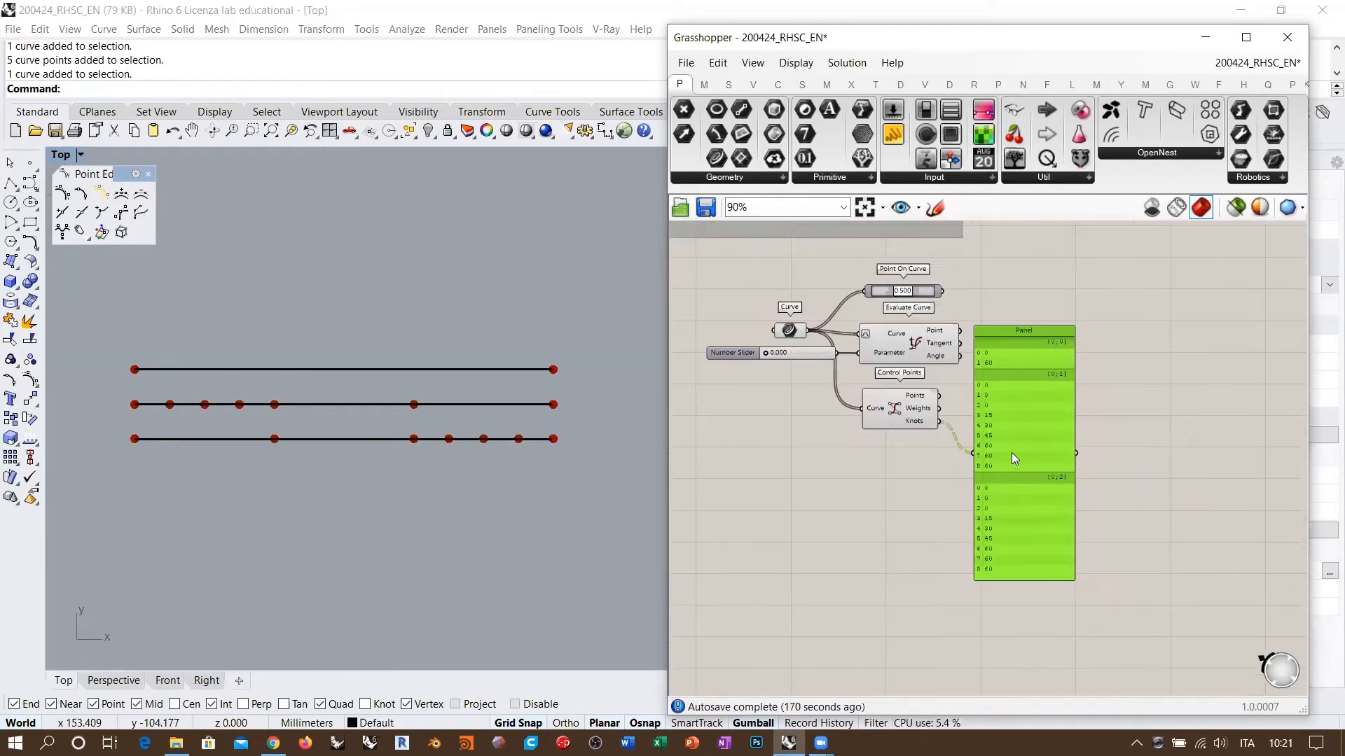
drag(1011, 452, 1012, 419)
Align the Curve parameter with the right edge of the Number Slider
right_drag(863, 361, 964, 393)
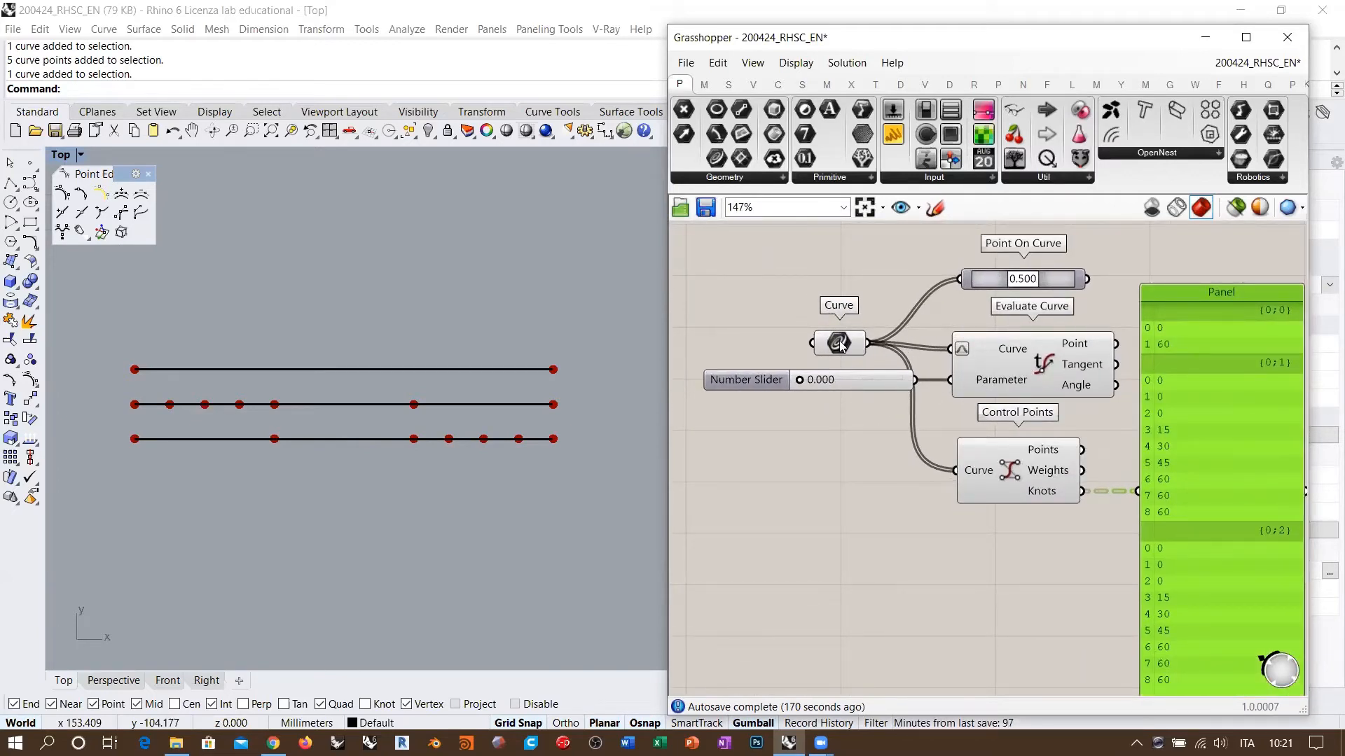
drag(839, 341, 842, 346)
drag(905, 287, 812, 380)
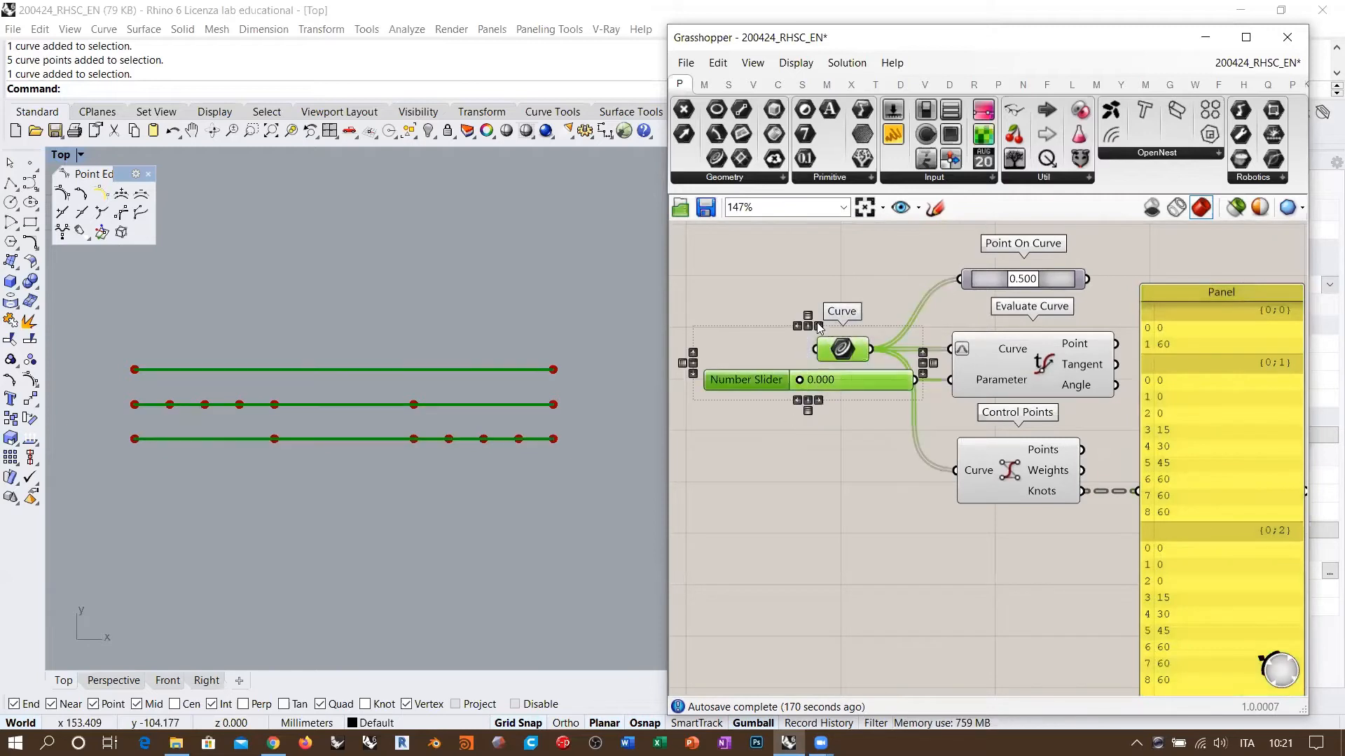
click(820, 327)
click(753, 290)
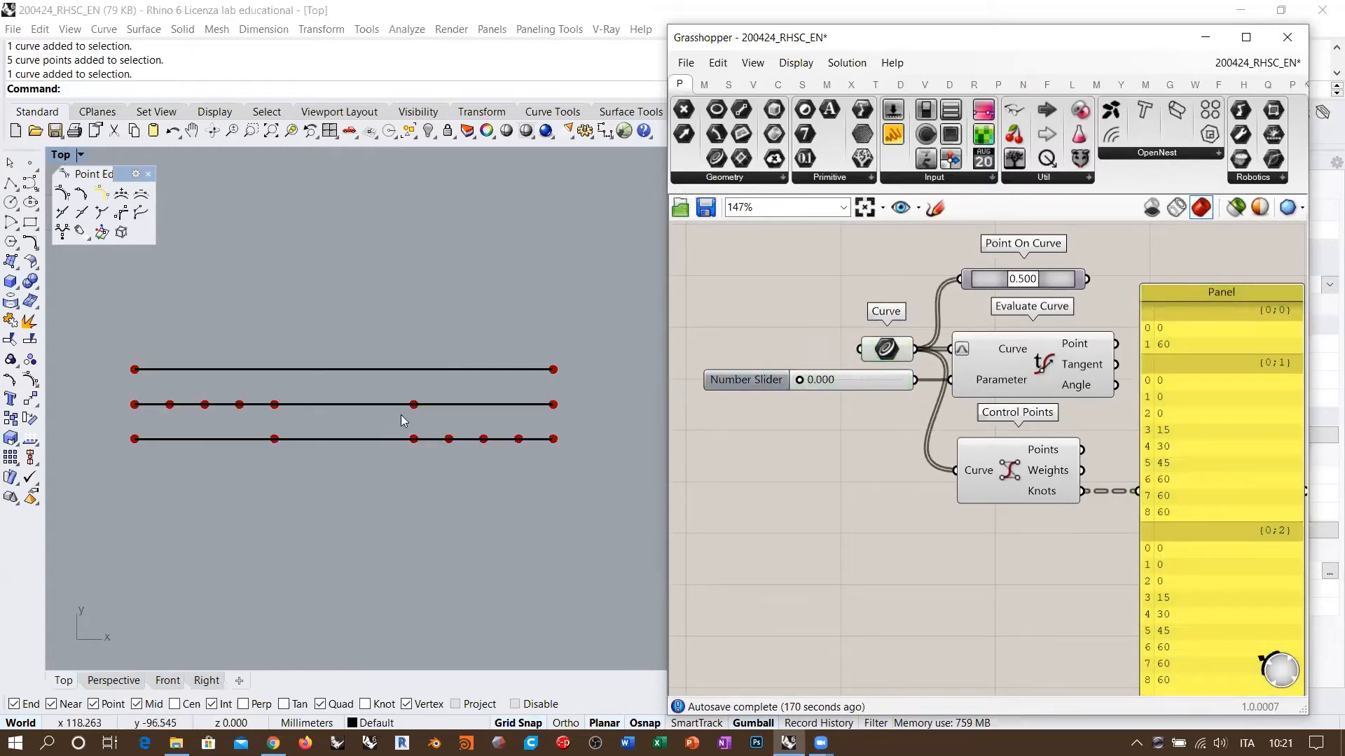
Move the whole curve evaluation definition, including its Panel, left toward the existing groups and group its components
right_drag(1171, 496, 1087, 410)
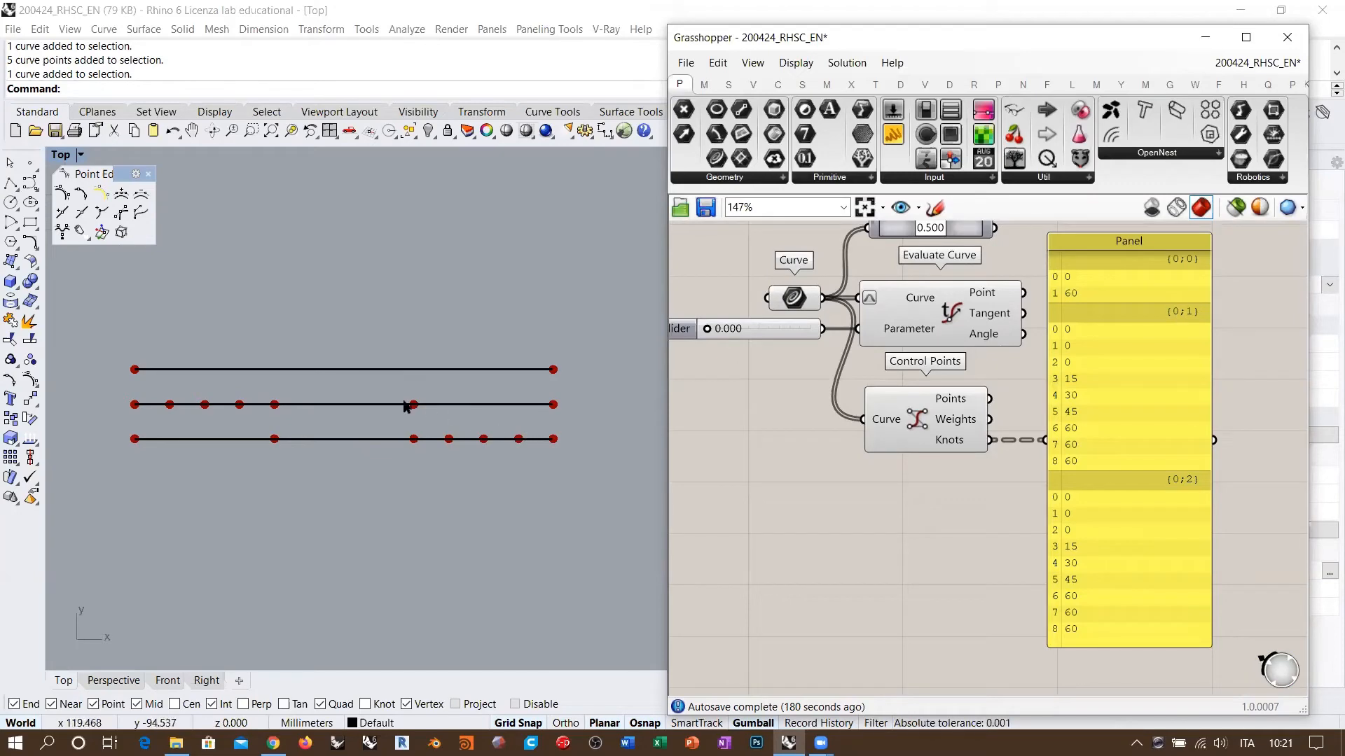
scroll(1027, 305, down, 3)
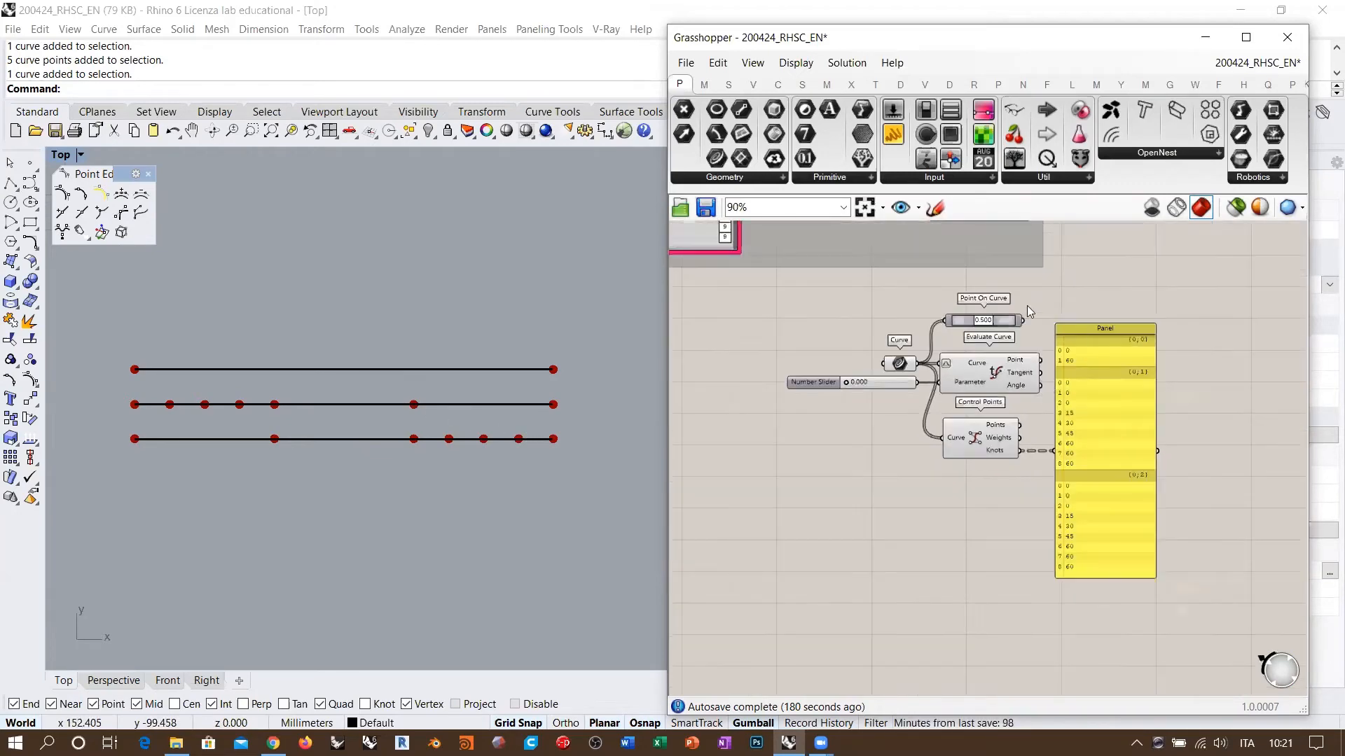
scroll(1048, 347, down, 3)
drag(1212, 316, 954, 468)
drag(1095, 371, 996, 365)
key(ctrl+g)
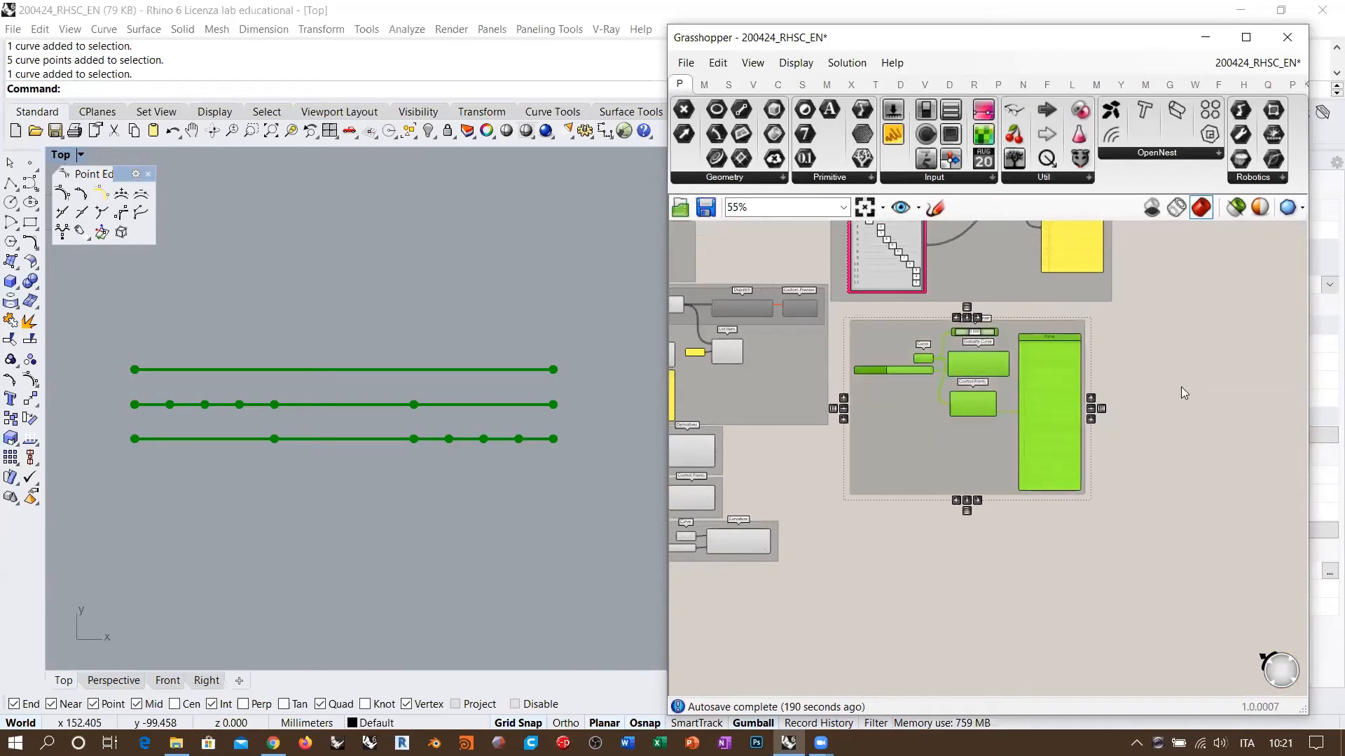
click(1181, 387)
Turn off all Grasshopper preview geometry and move the three lines in Rhino's Top view beside the other example curves
scroll(456, 454, down, 5)
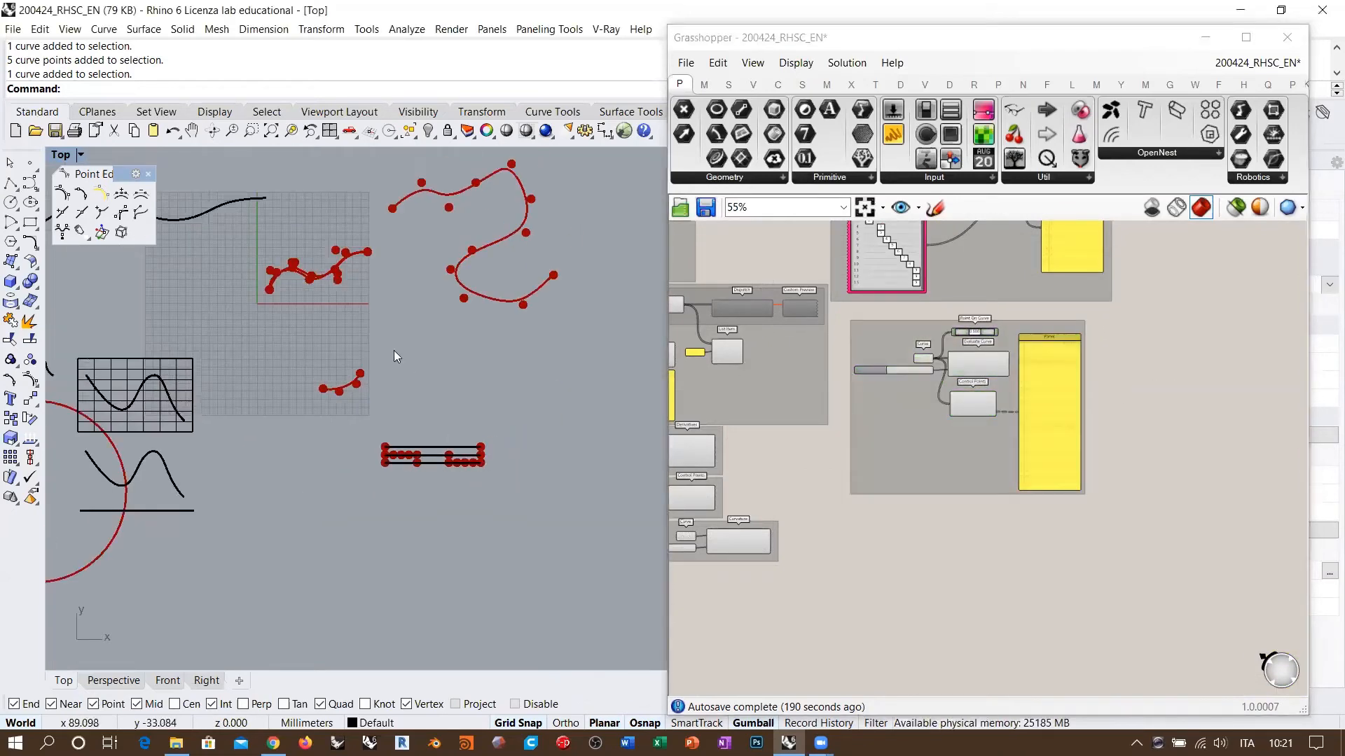
right_drag(394, 350, 564, 344)
click(1151, 207)
drag(585, 397, 478, 458)
scroll(526, 411, down, 4)
right_drag(553, 401, 572, 393)
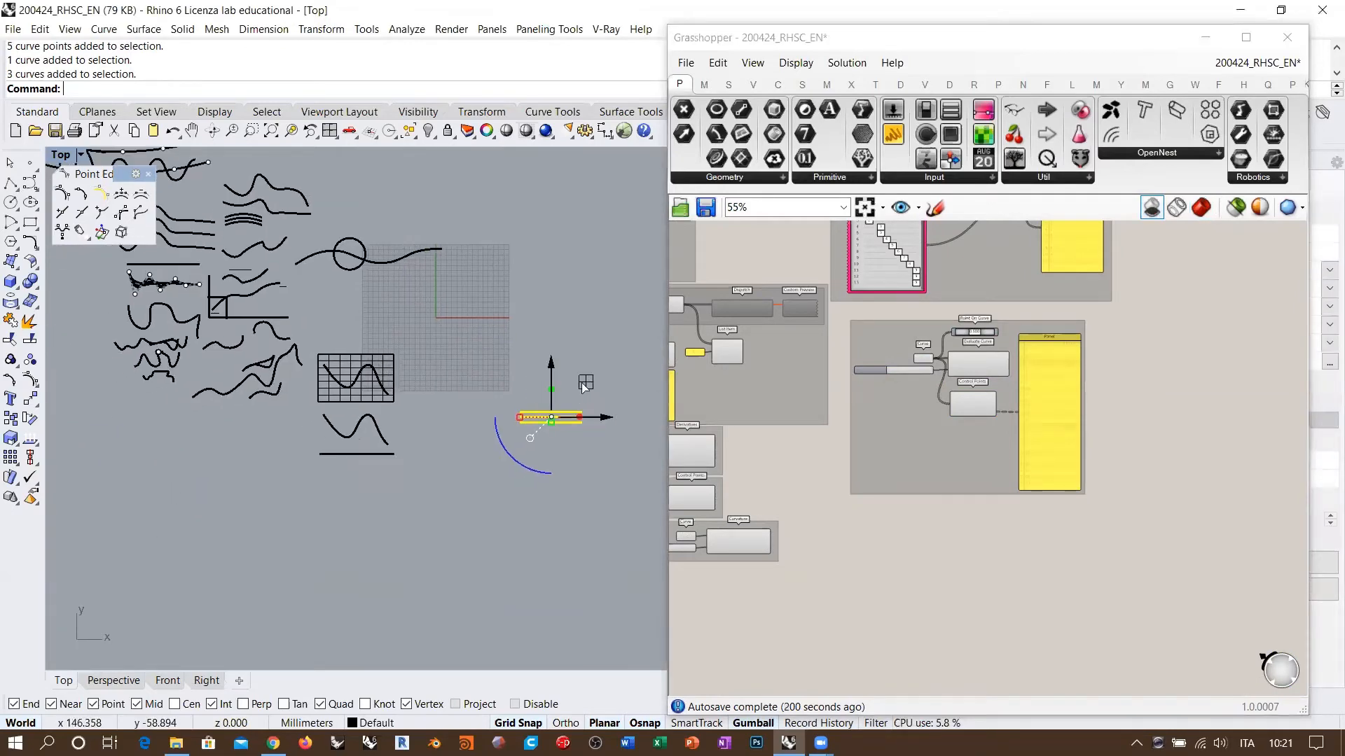
drag(588, 380, 294, 394)
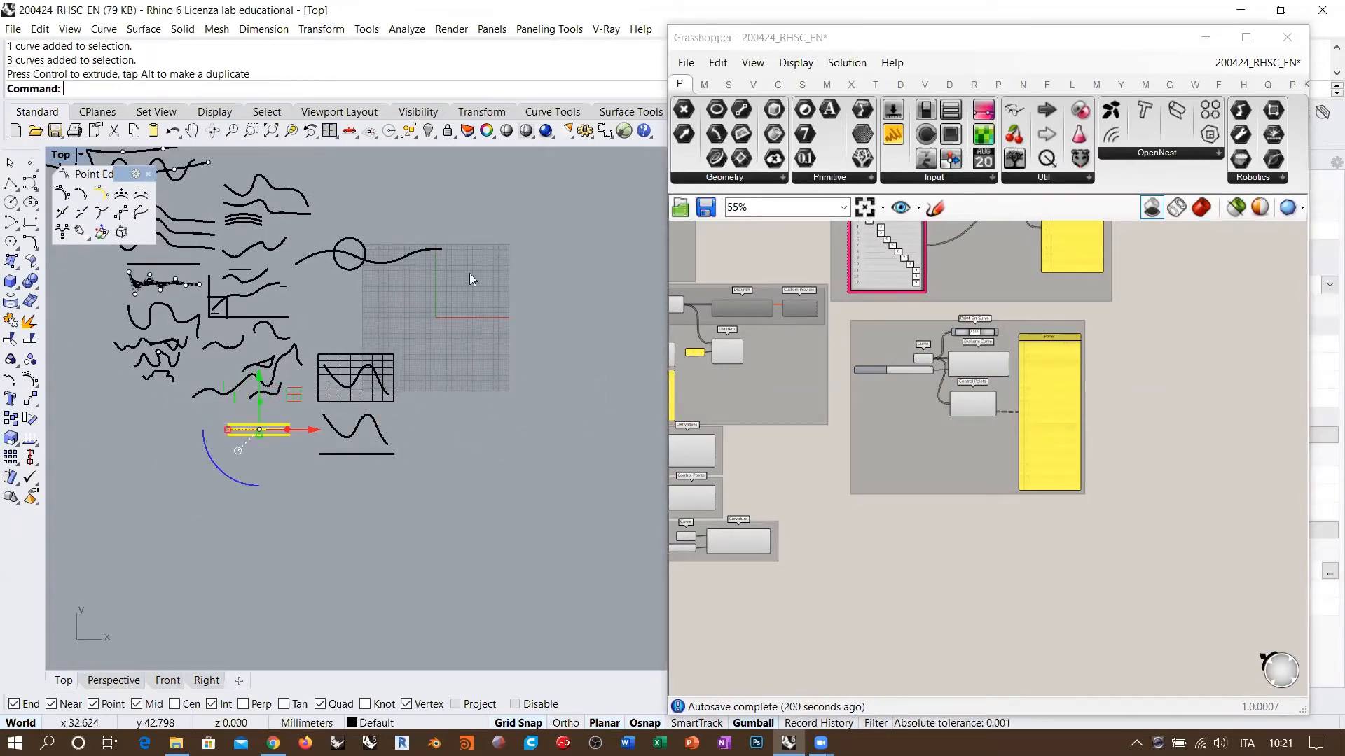
click(470, 279)
scroll(354, 261, up, 3)
right_drag(391, 264, 377, 308)
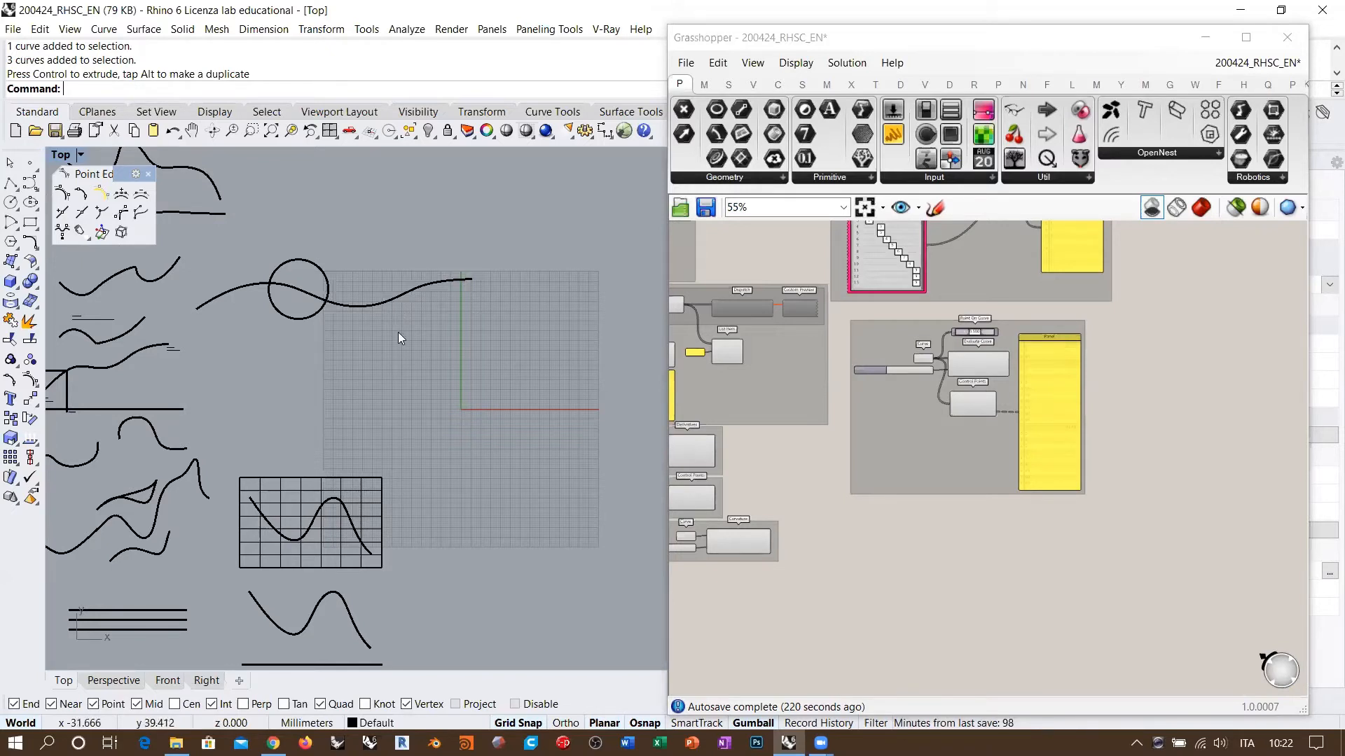
right_drag(402, 331, 327, 365)
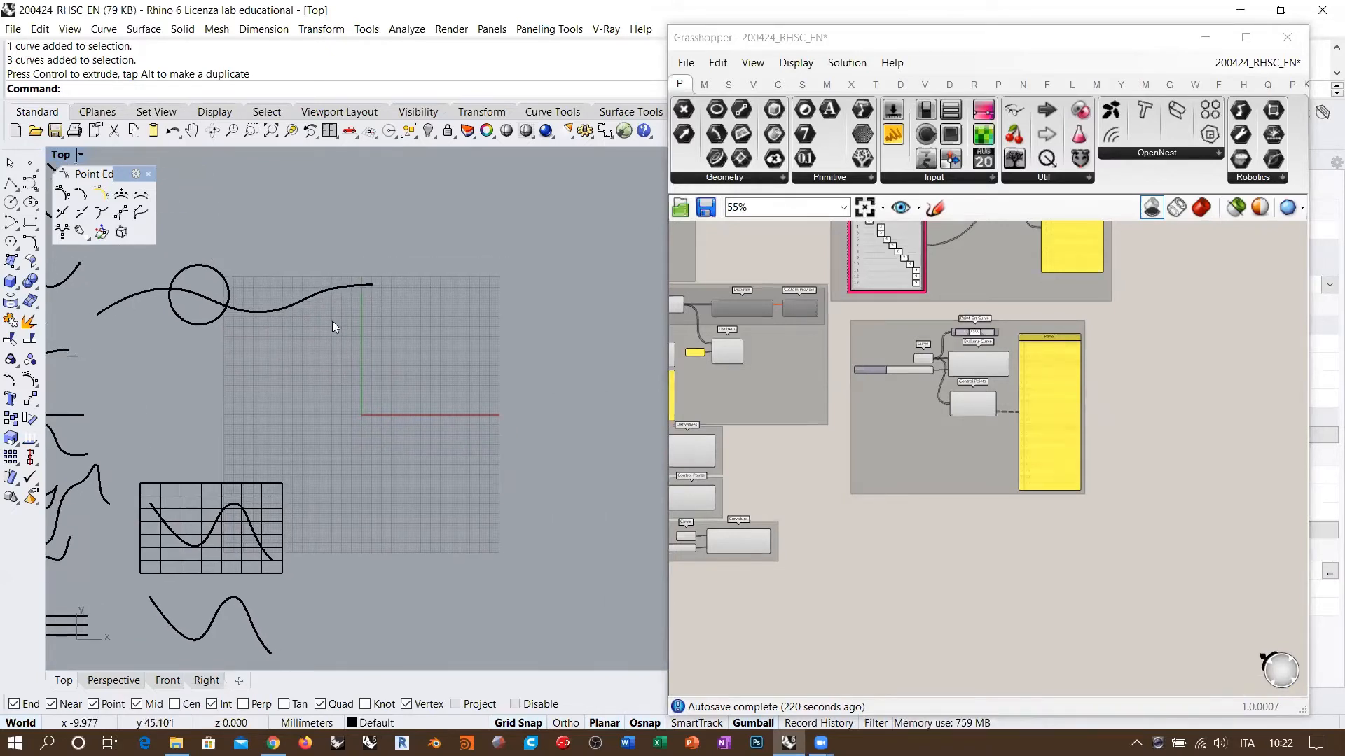
scroll(359, 353, up, 3)
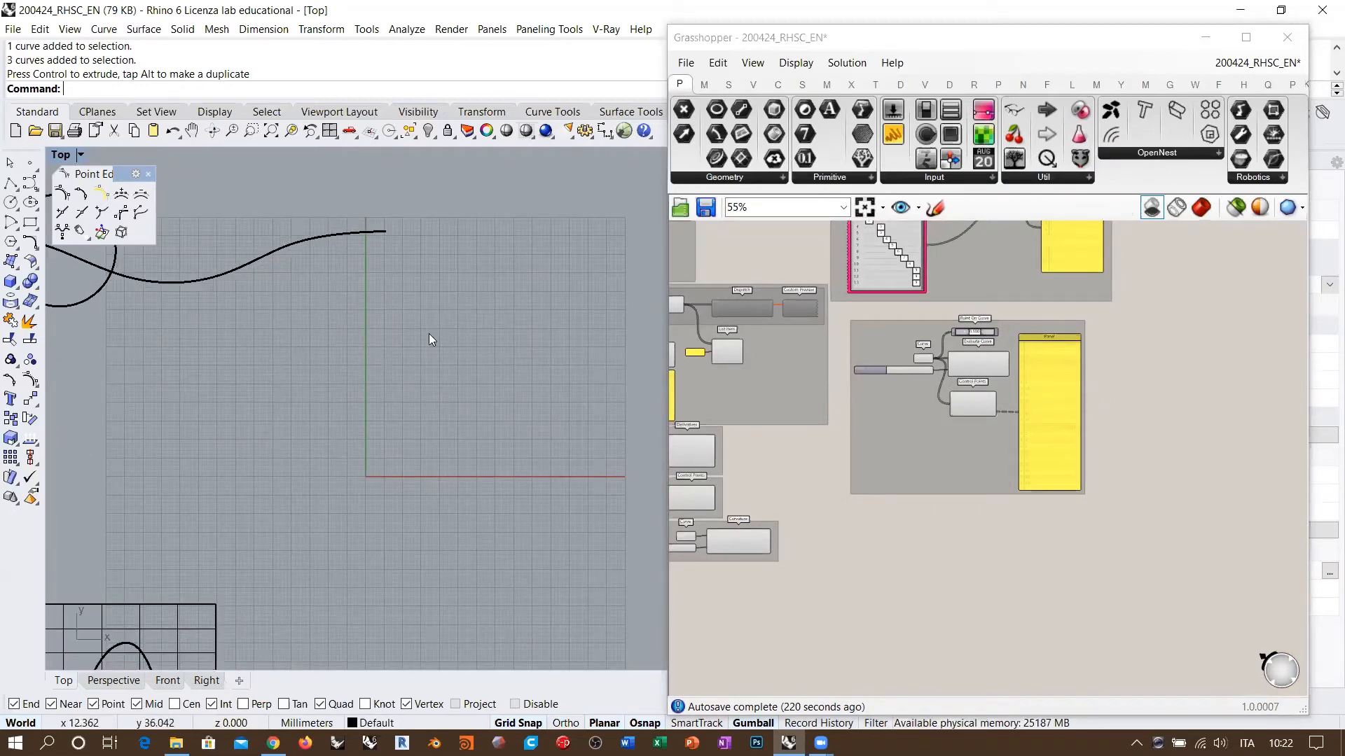
right_drag(430, 339, 399, 358)
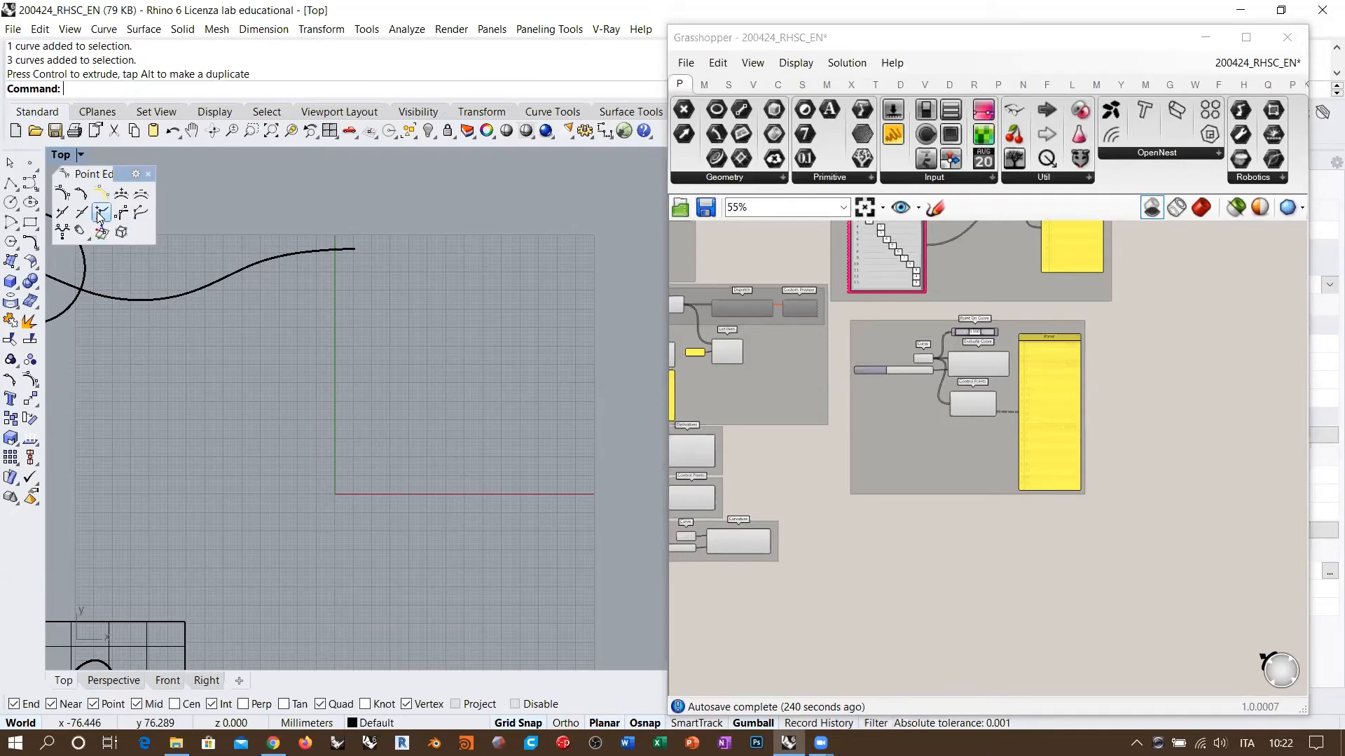
Turn on Grasshopper's shaded preview geometry and zoom Rhino's Top view to the curve from Nurbs Curve PWK
right_drag(1024, 322, 969, 469)
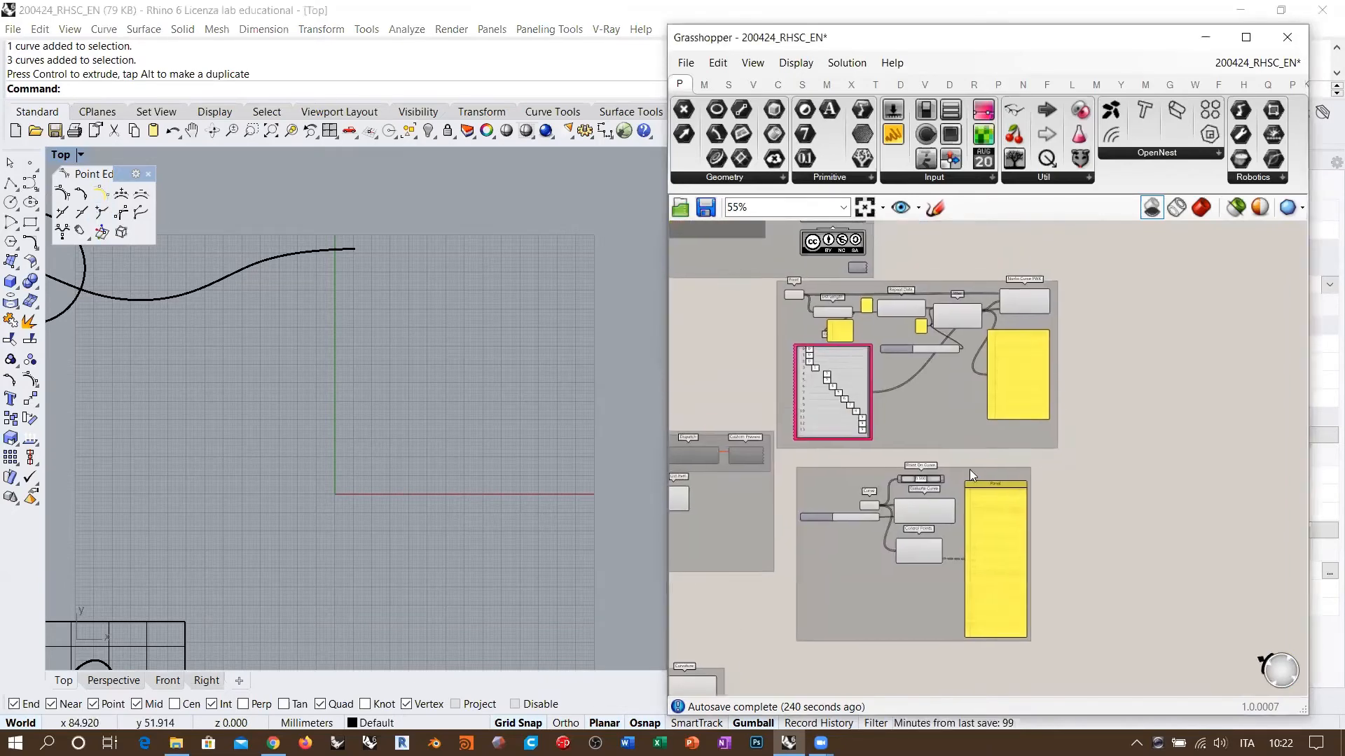
click(1201, 208)
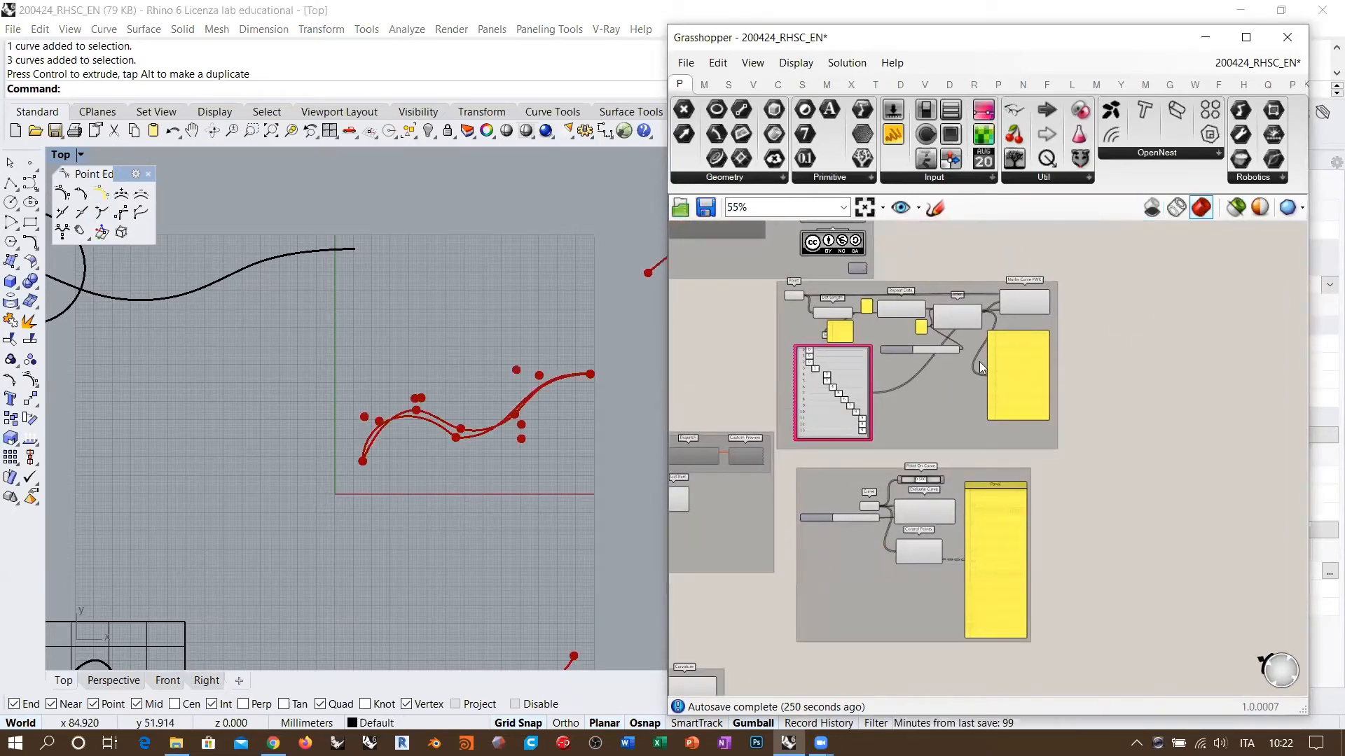
middle_click(1031, 306)
click(1075, 354)
click(1101, 379)
scroll(301, 387, down, 2)
mouse_move(399, 365)
right_down()
mouse_move(245, 394)
mouse_move(412, 343)
right_up()
scroll(928, 359, up, 1)
Set entry 4 of the Gene Pool knot list to 2
right_drag(877, 379, 899, 482)
scroll(927, 359, up, 4)
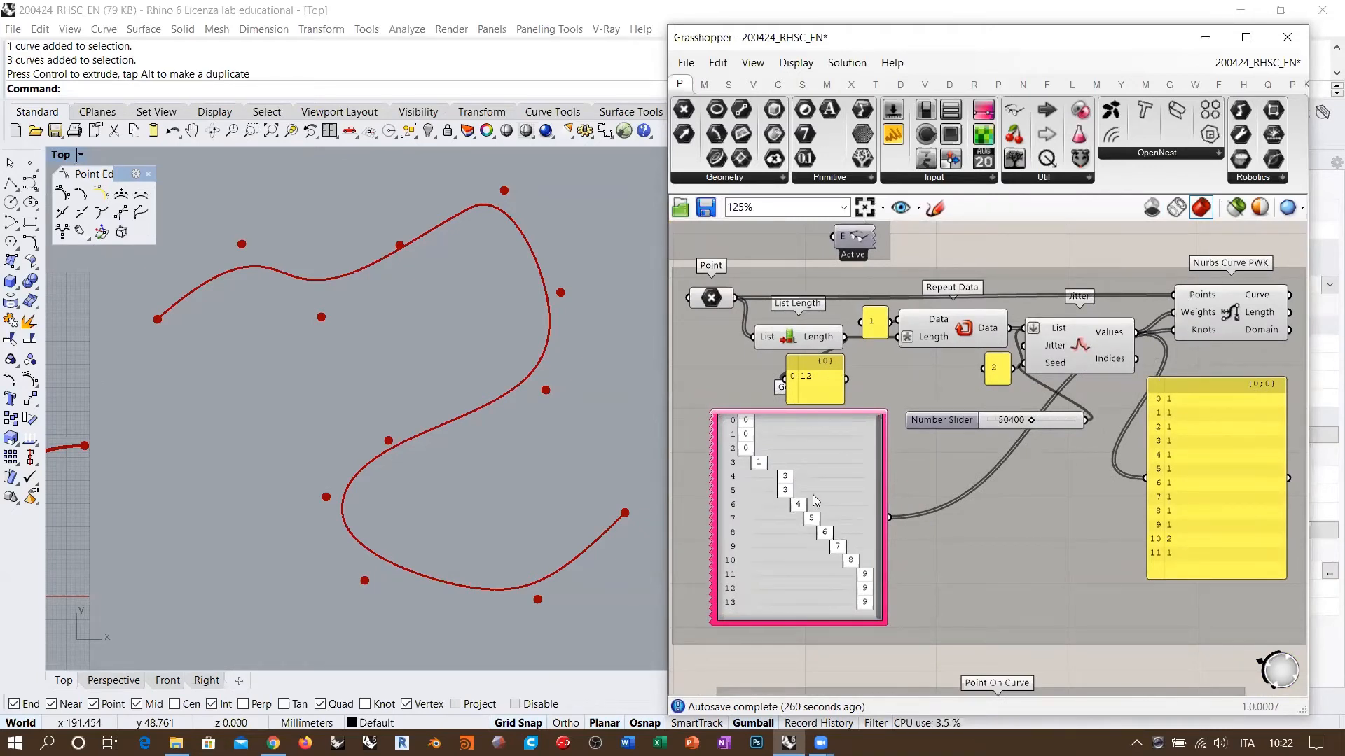
drag(785, 478, 771, 477)
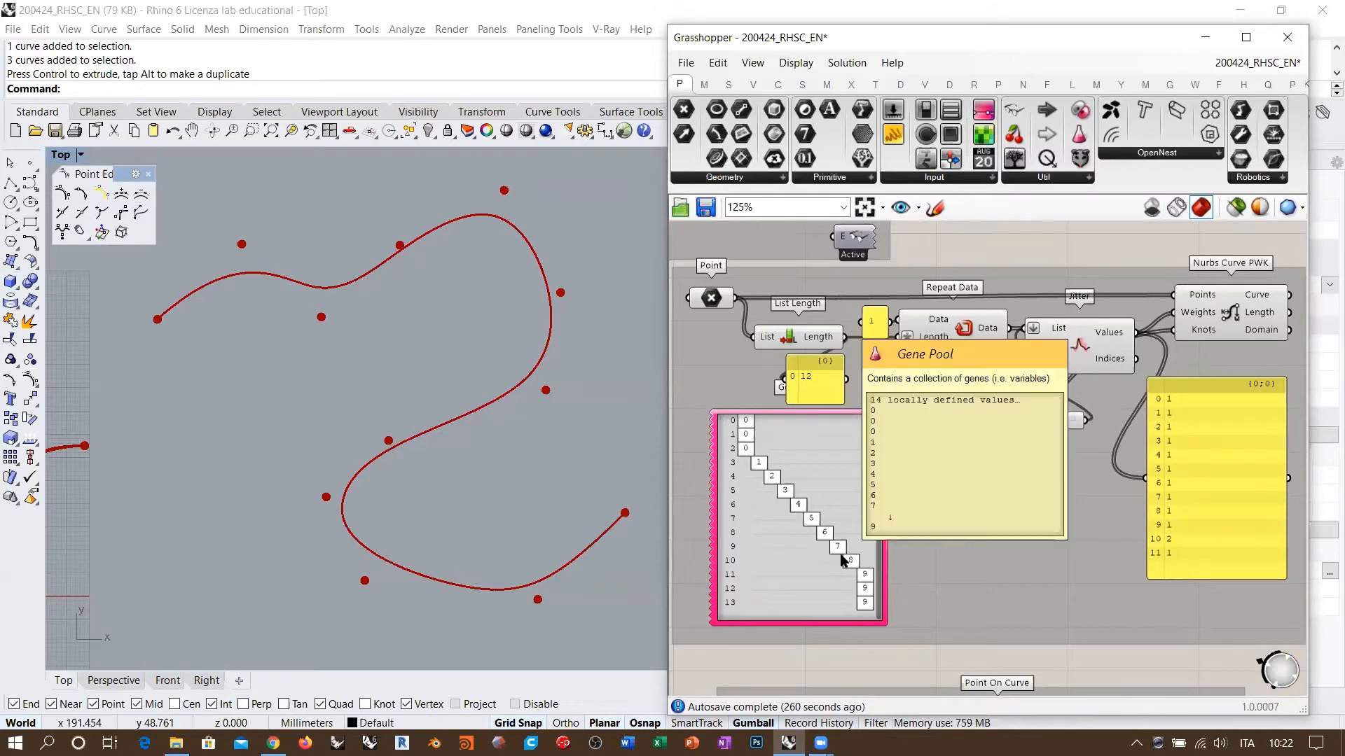
Set Gene Pool entries 5 and 7 to 4 to stack three equal knots, and examine the curve at the matching control point
scroll(840, 559, up, 5)
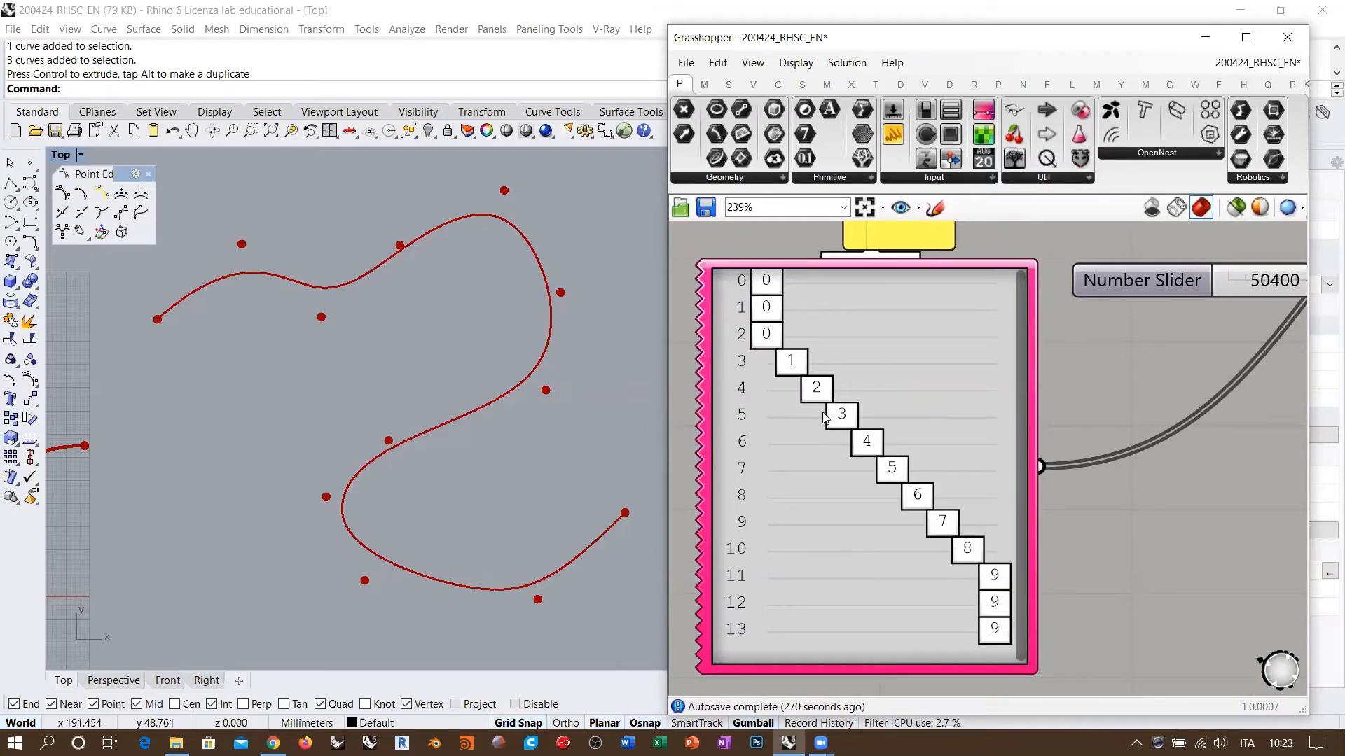
click(858, 421)
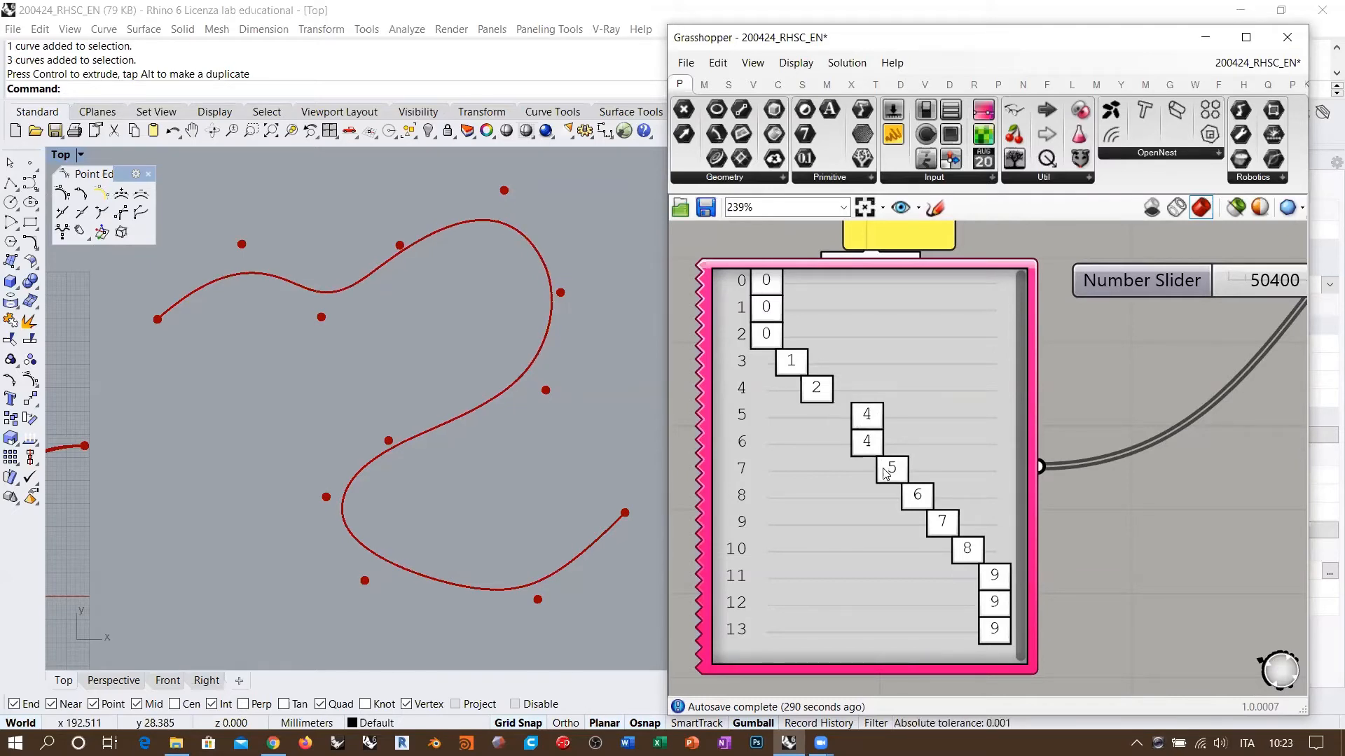
click(882, 469)
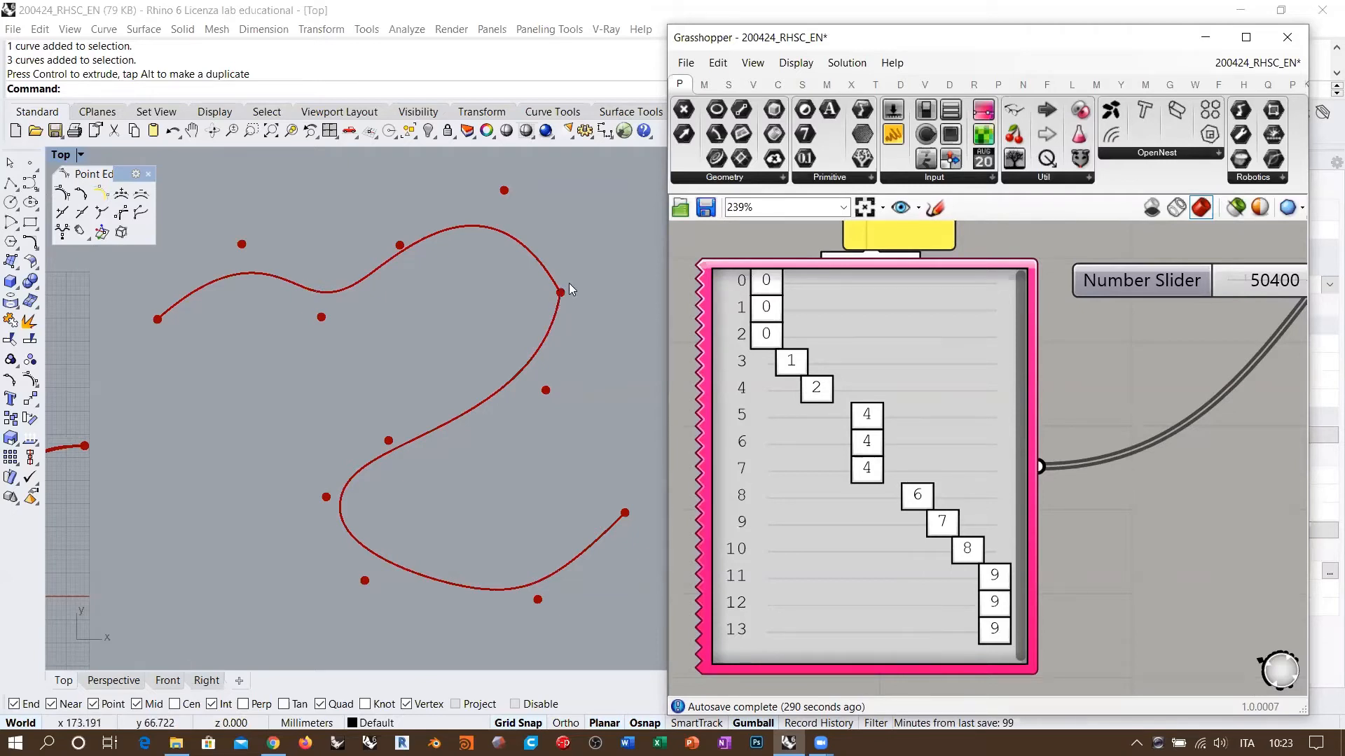
scroll(563, 289, up, 2)
scroll(563, 293, up, 1)
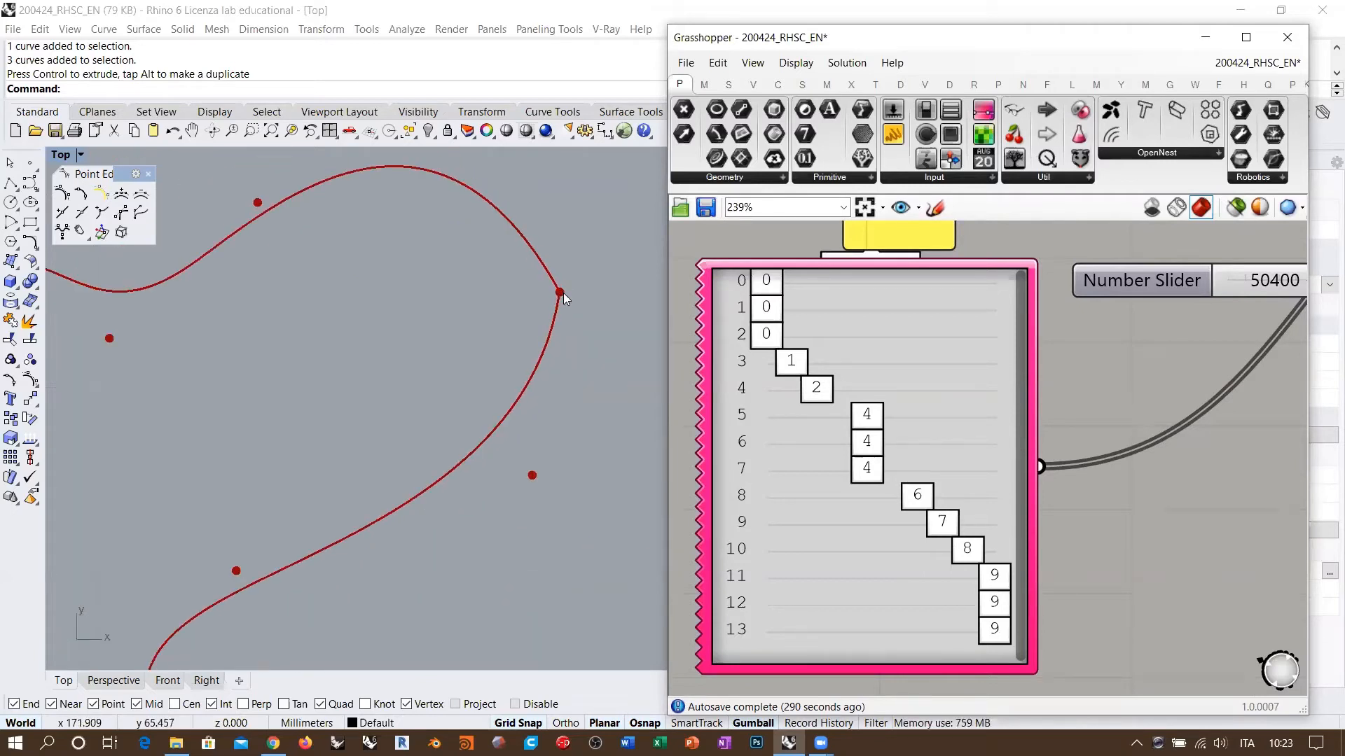
scroll(564, 293, down, 1)
scroll(563, 292, down, 1)
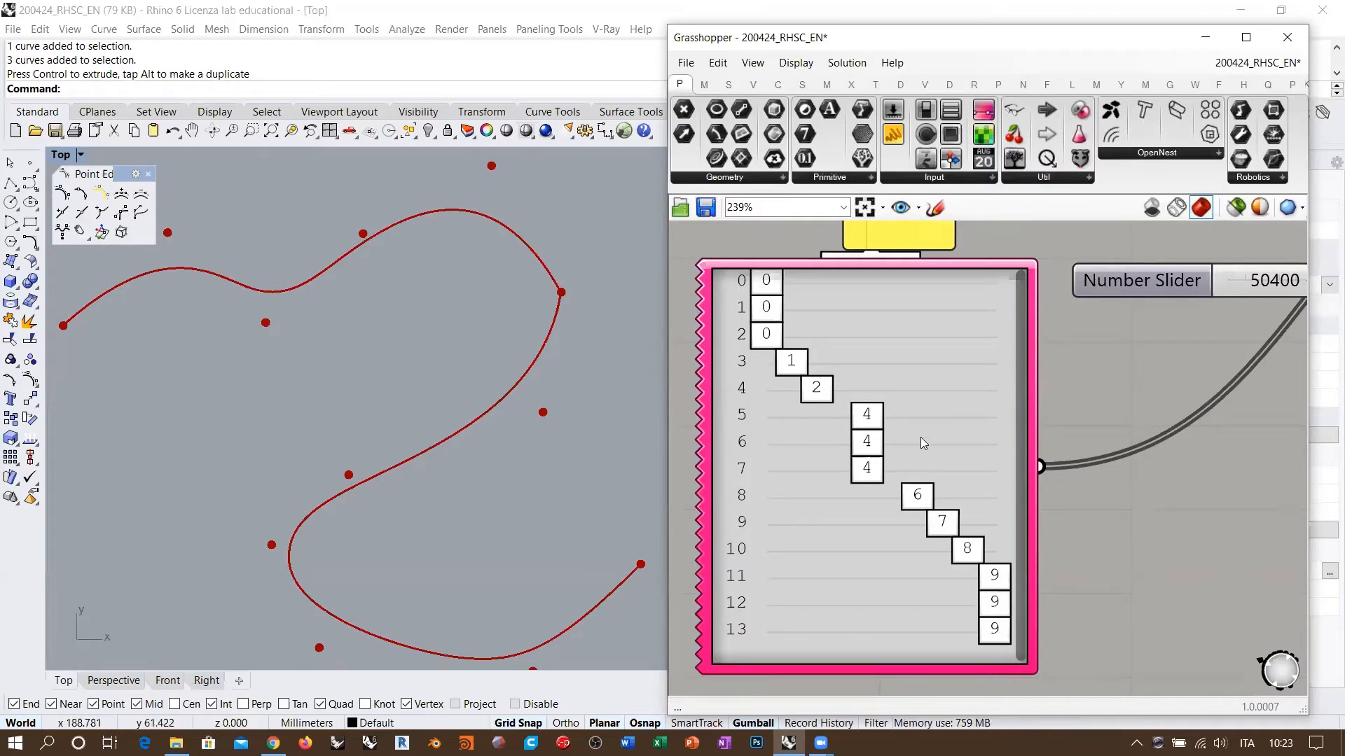
Restore the evenly stepped knot list by setting Gene Pool entry 5 to 3 and entry 7 to 5
drag(853, 419, 834, 419)
drag(863, 470, 887, 470)
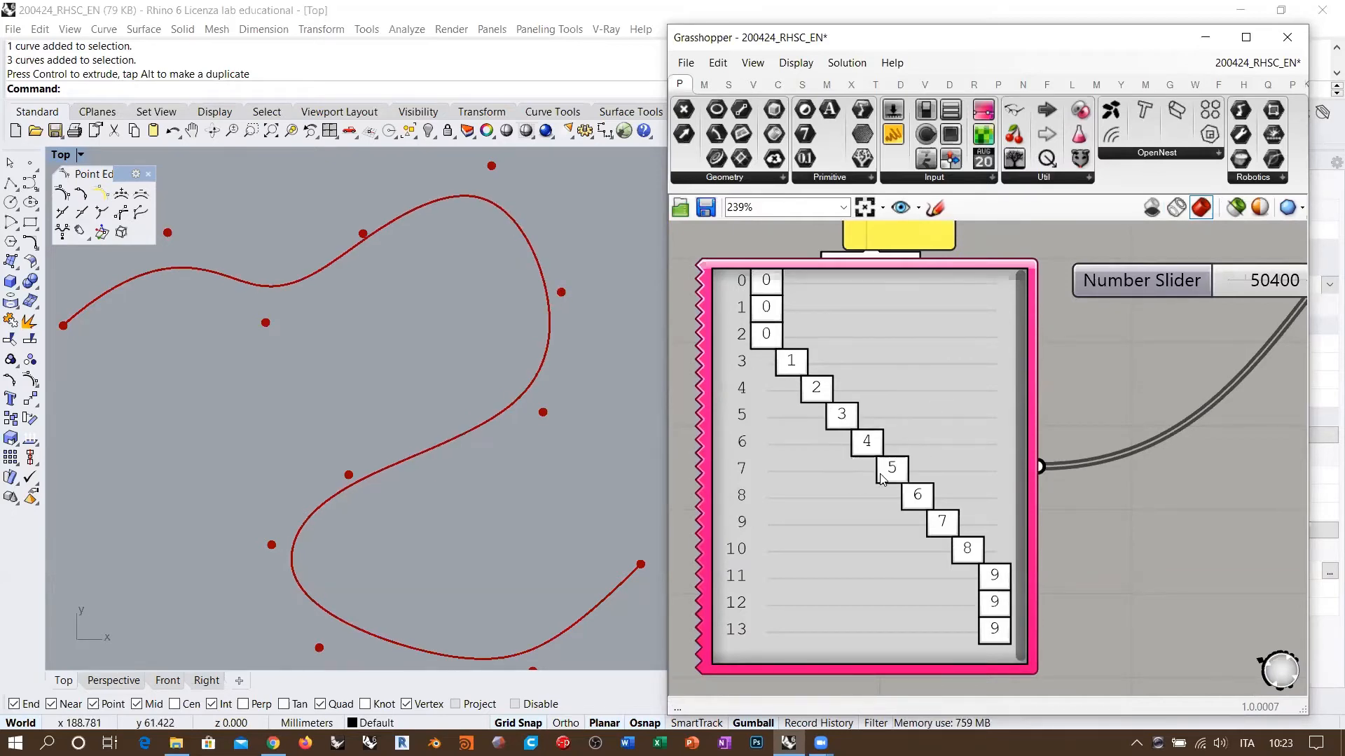
scroll(862, 407, down, 5)
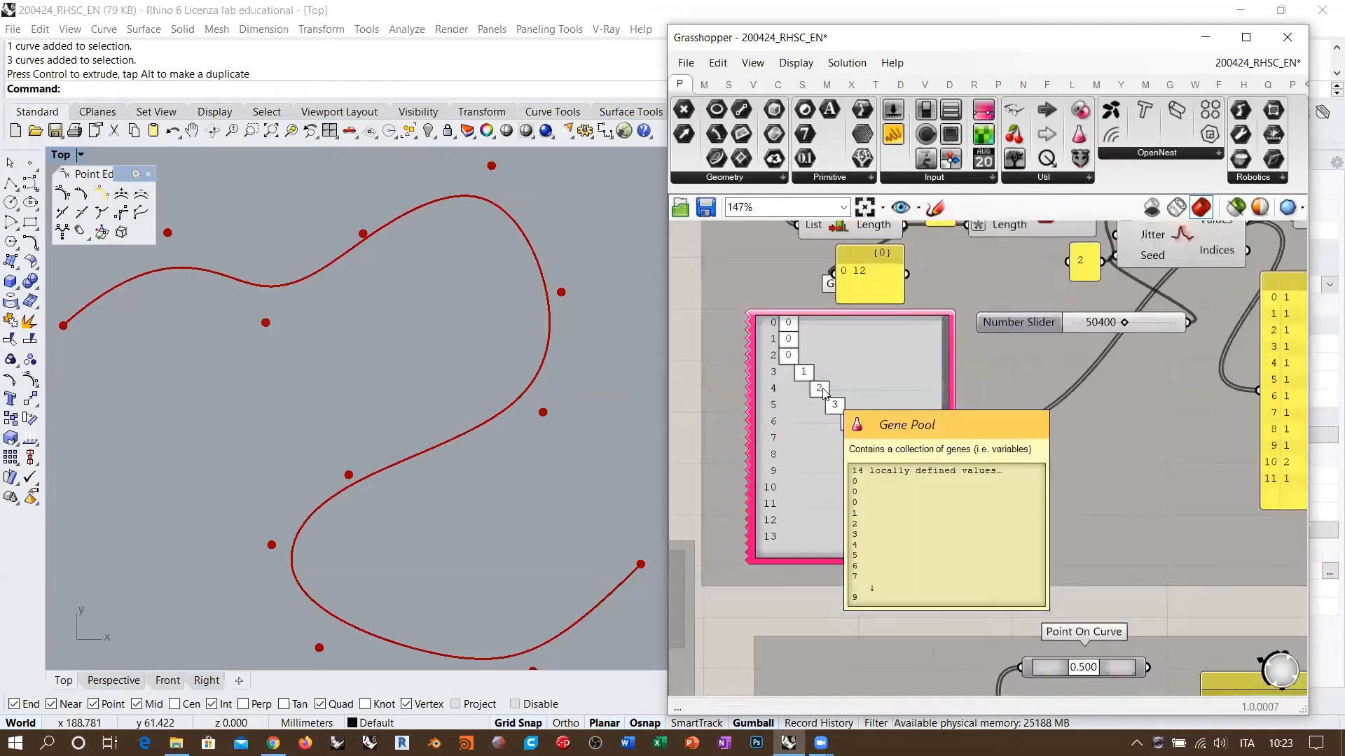
Bake the Nurbs Curve PWK curve into the Rhino document
scroll(427, 280, down, 4)
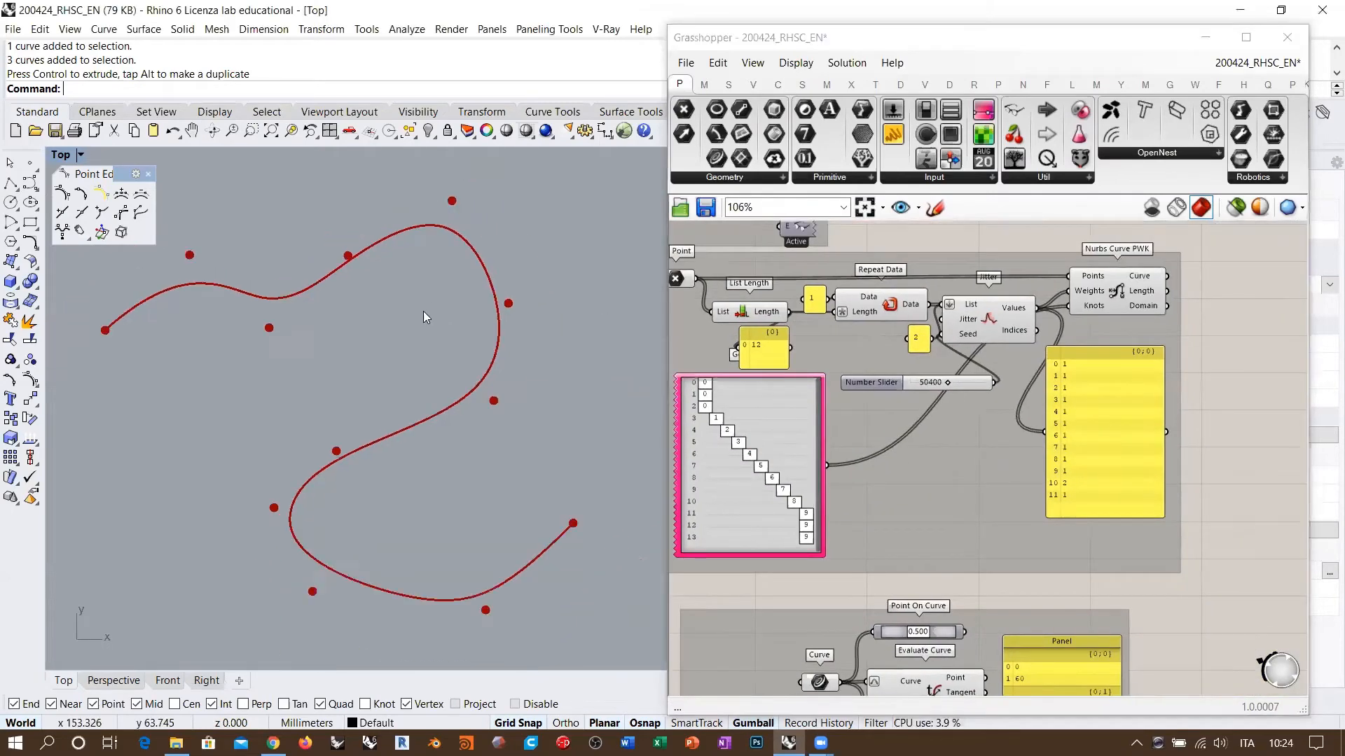
right_click(1118, 294)
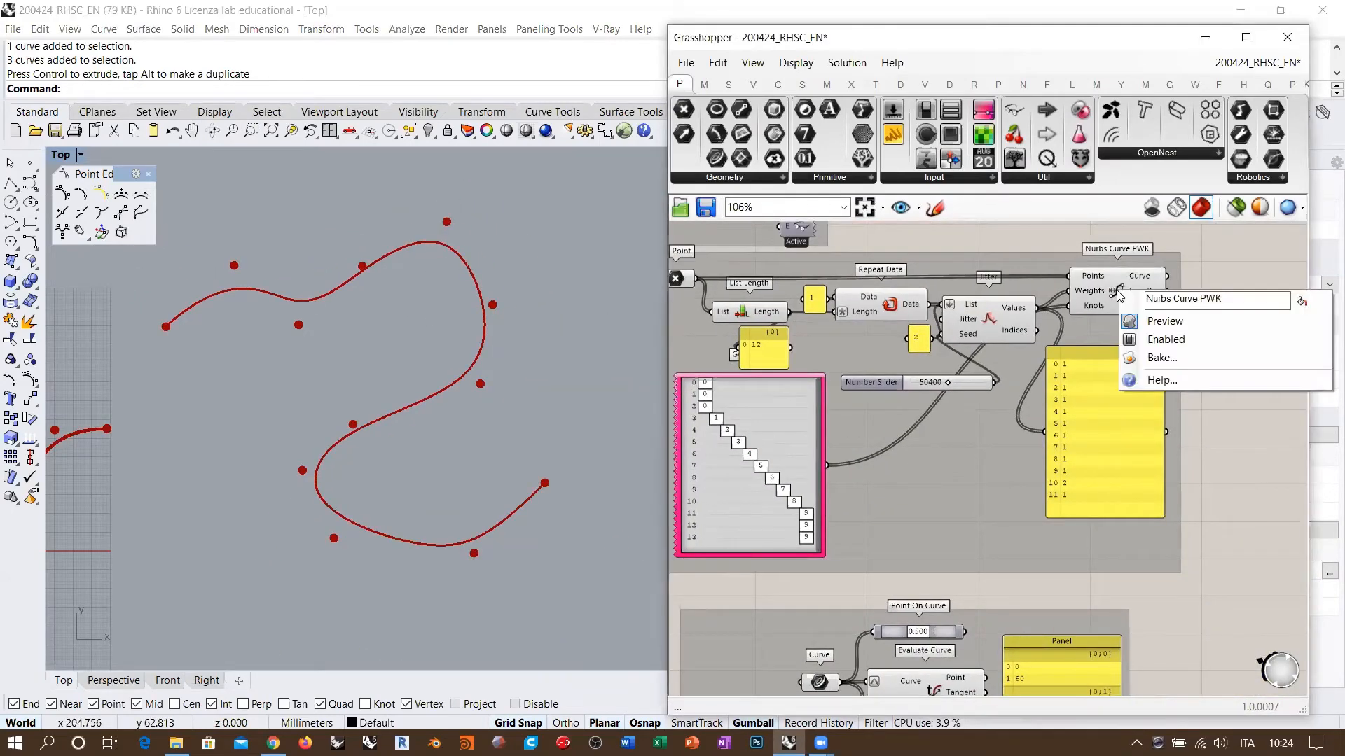
click(1161, 358)
click(1175, 525)
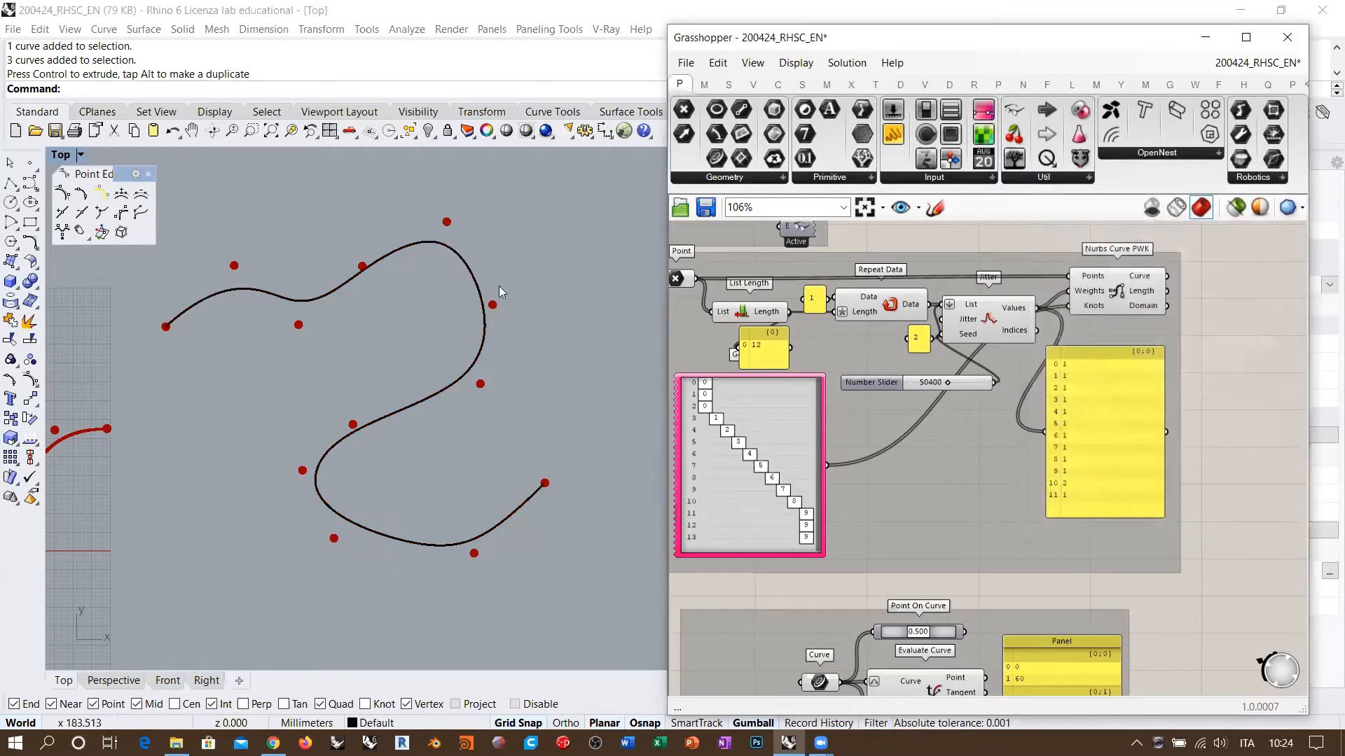
Move the baked curve horizontally in the Top view to the right, clear of the red preview curve and its control points
click(472, 278)
scroll(472, 281, down, 6)
right_drag(457, 318, 313, 333)
drag(314, 353, 534, 374)
click(528, 317)
scroll(538, 321, up, 6)
right_drag(547, 332, 500, 337)
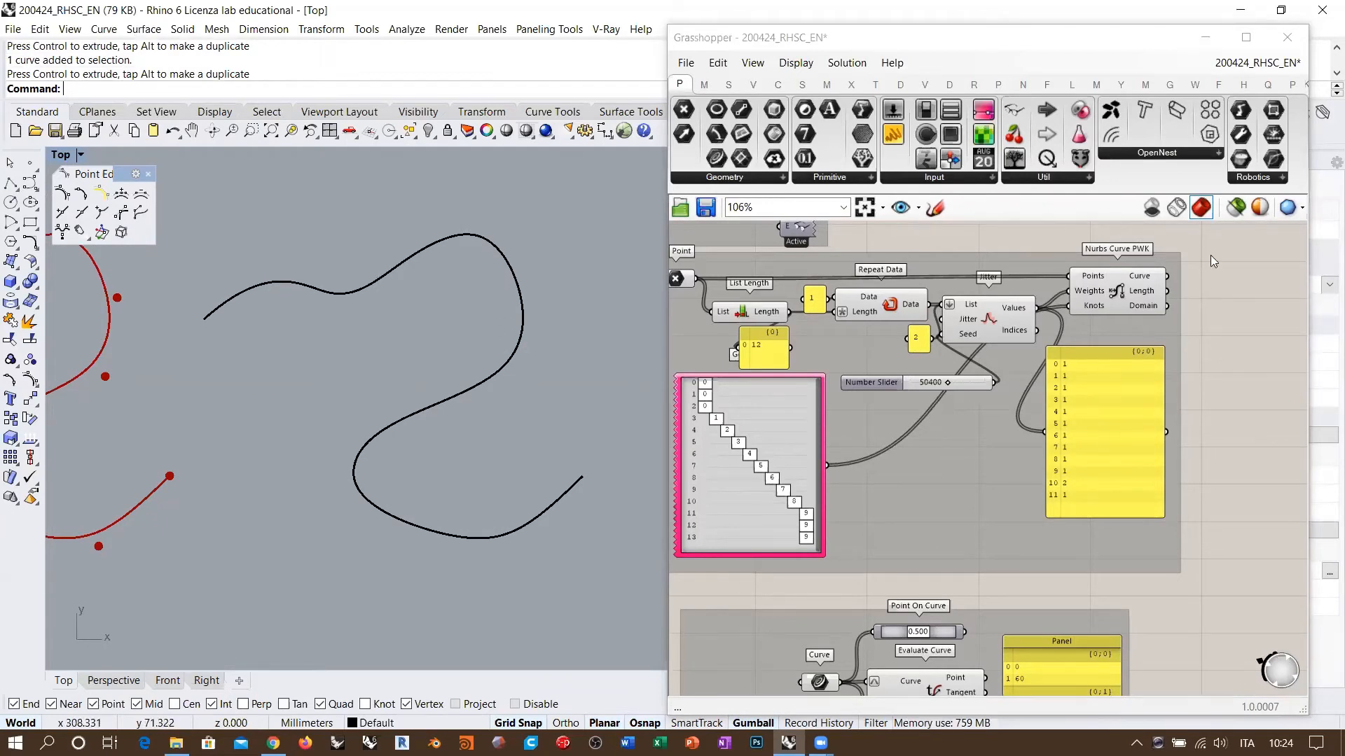
Turn off all Grasshopper preview geometry and minimize the Grasshopper window to work on the baked curve in Rhino
click(1154, 208)
right_drag(1174, 357, 1237, 365)
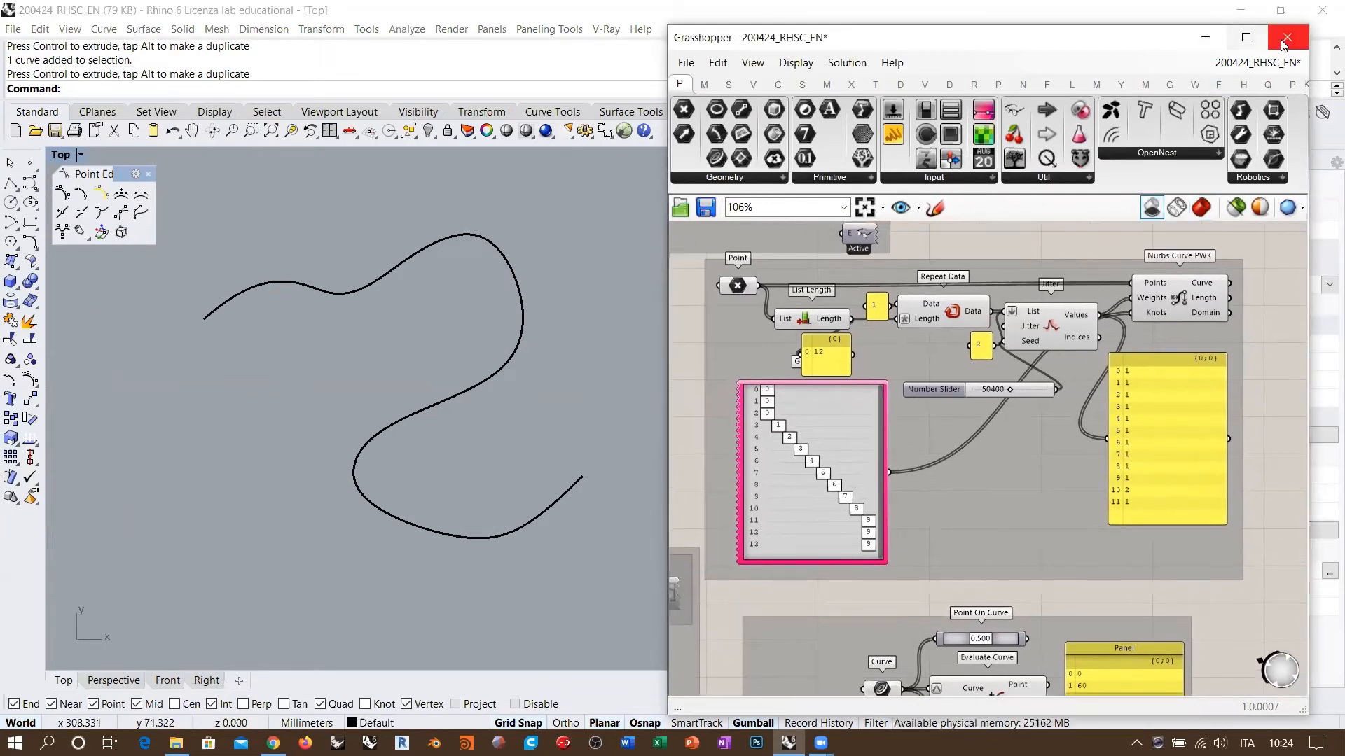
click(1206, 38)
right_drag(311, 375, 473, 372)
scroll(562, 347, up, 4)
right_drag(592, 346, 561, 346)
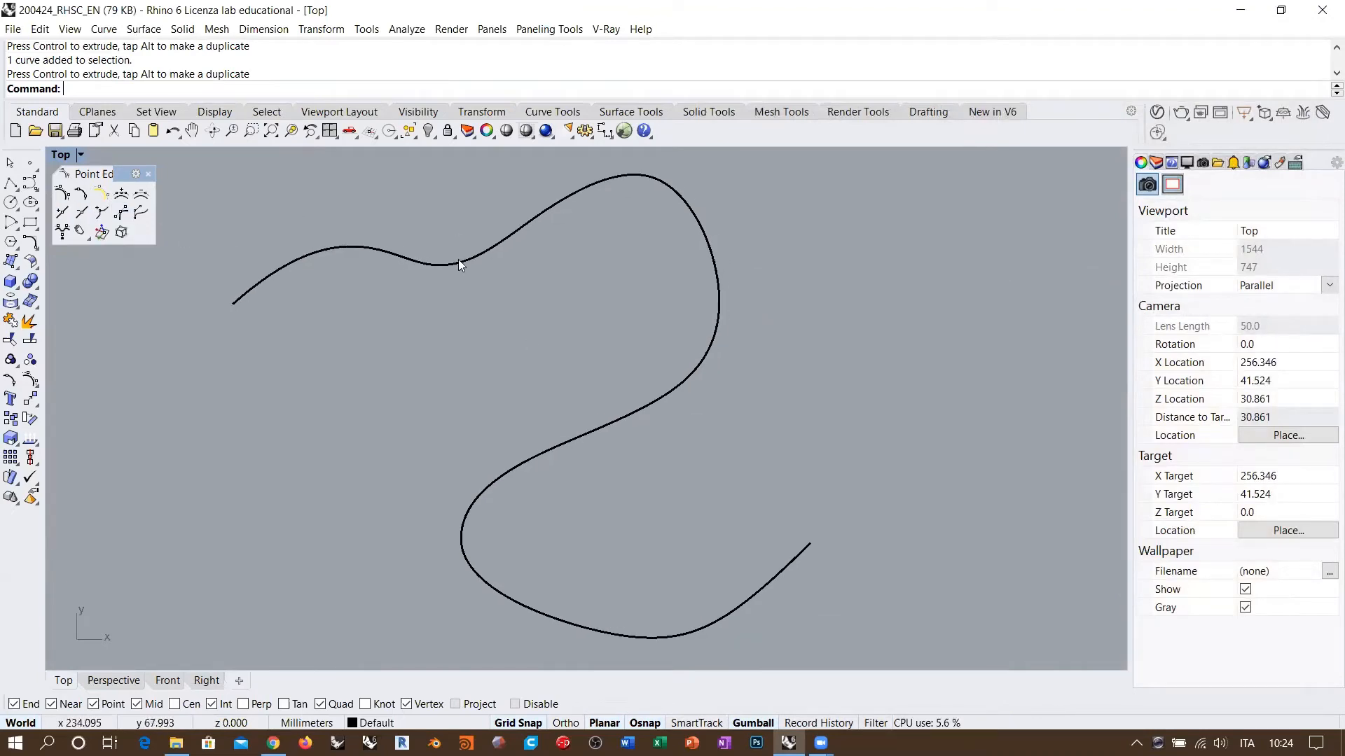
Insert a knot into the baked curve on the stretch between its two large bends
click(62, 211)
click(414, 261)
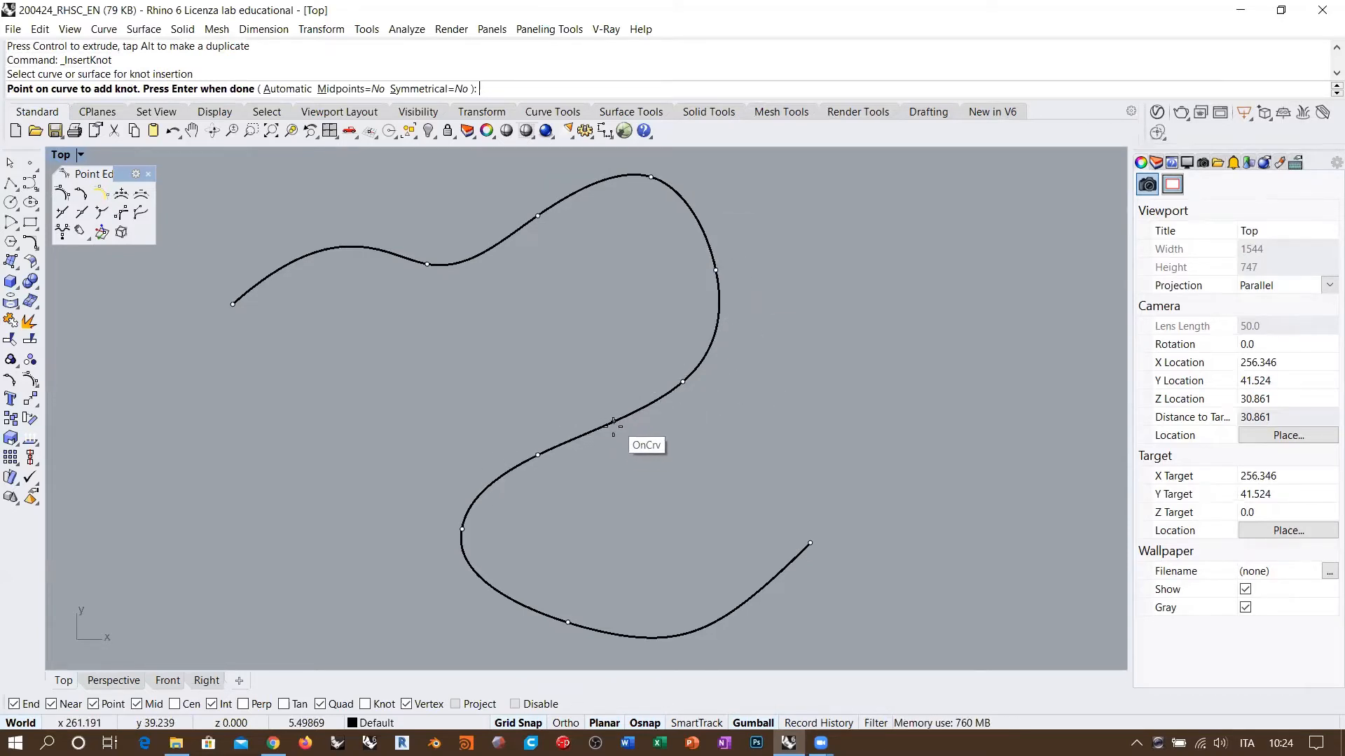
click(609, 426)
key(Return)
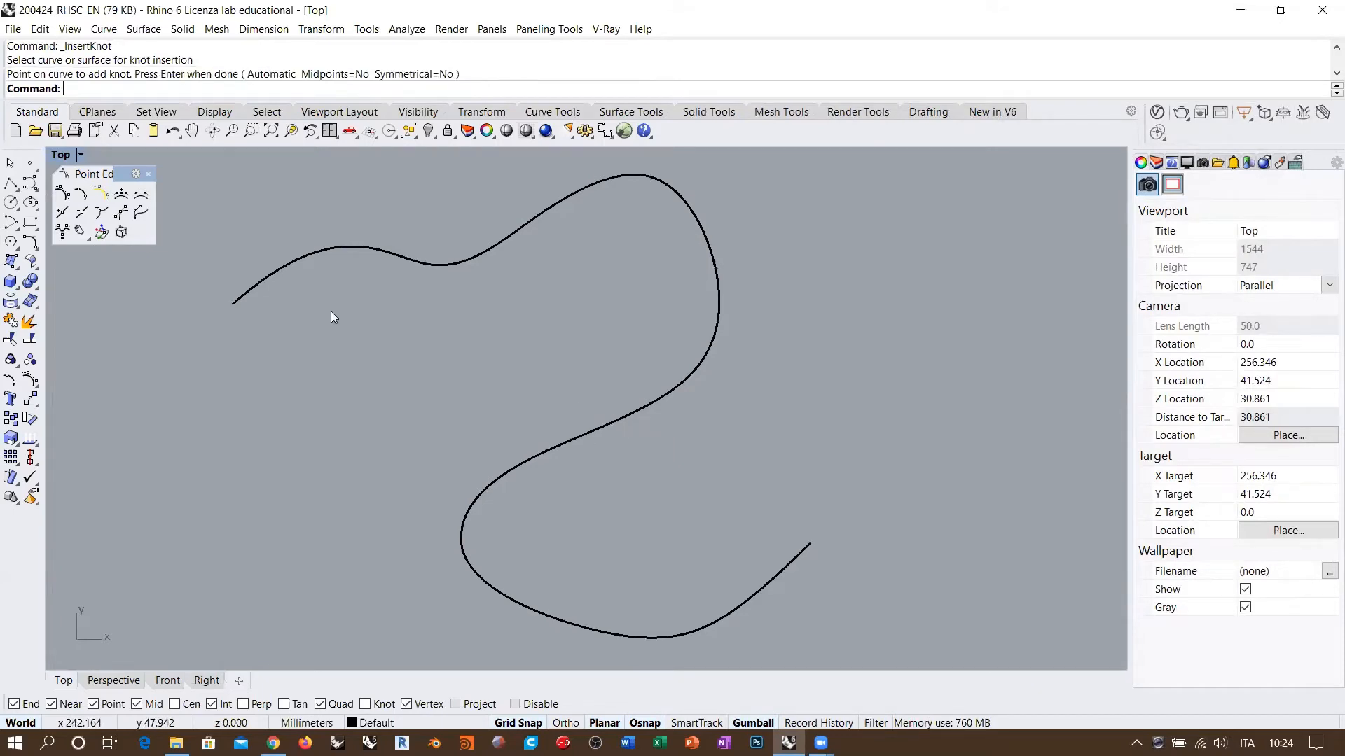
Insert a kink into the baked curve on the stretch between its two large bends
click(102, 214)
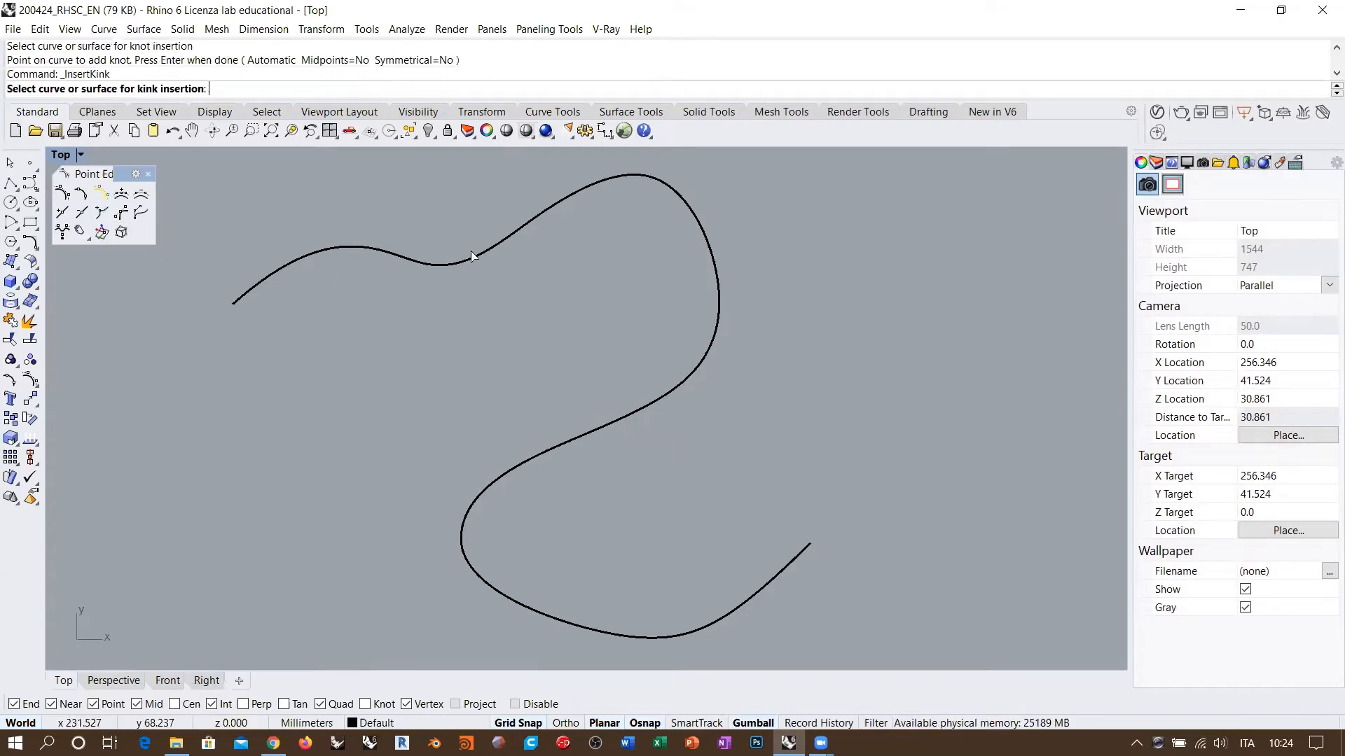
click(497, 245)
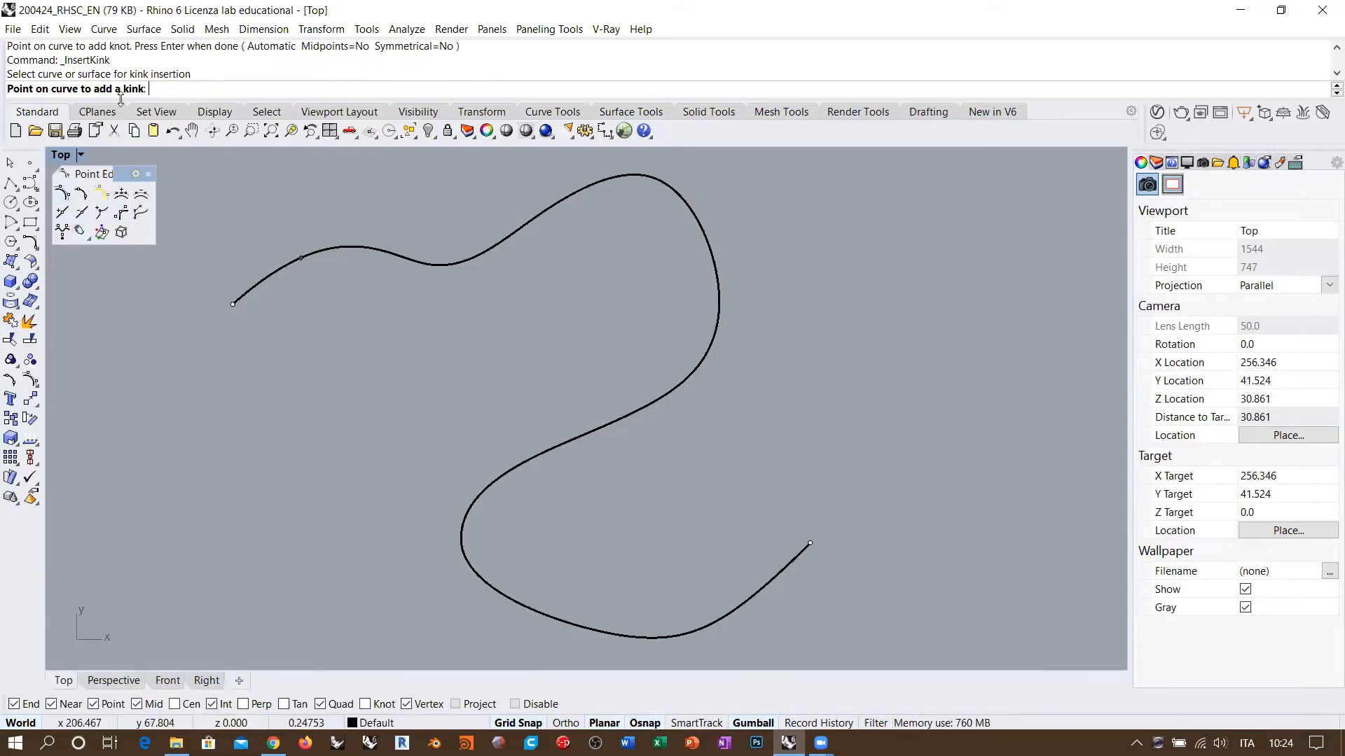
click(603, 427)
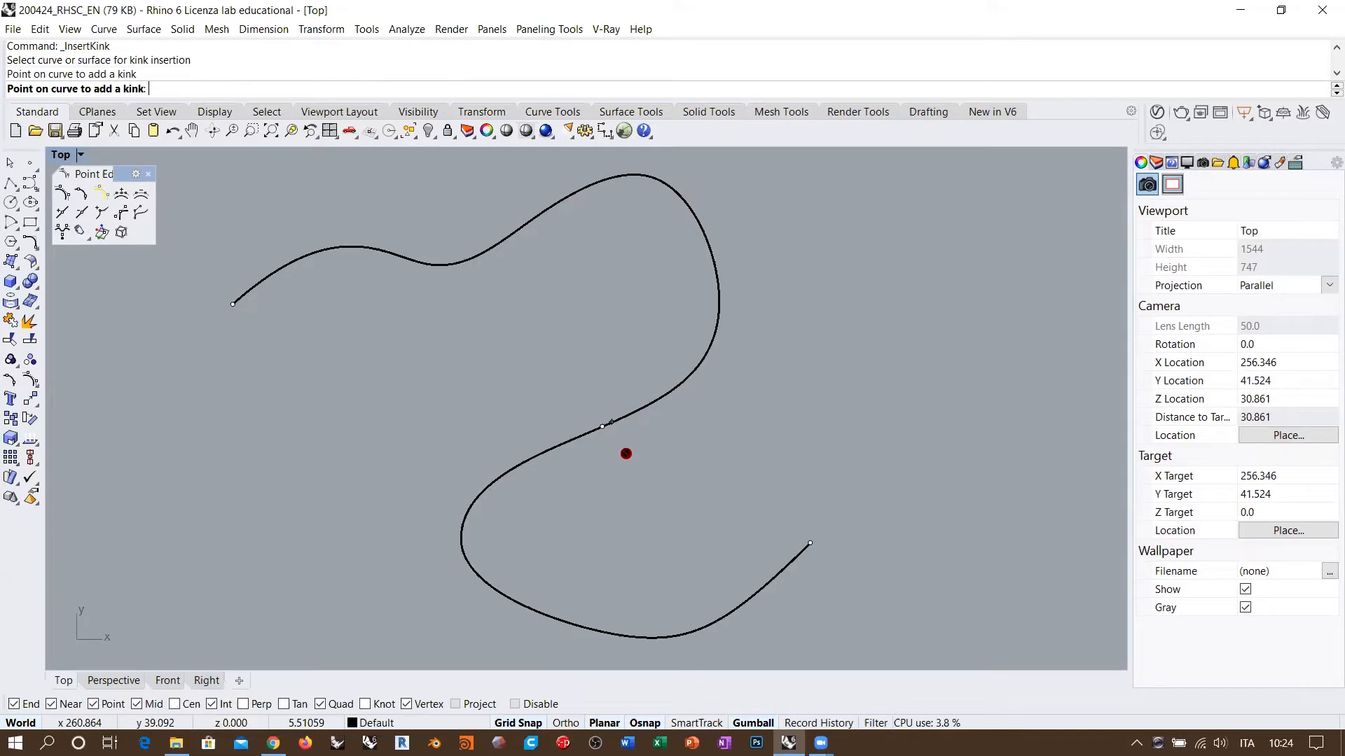
right_click(626, 454)
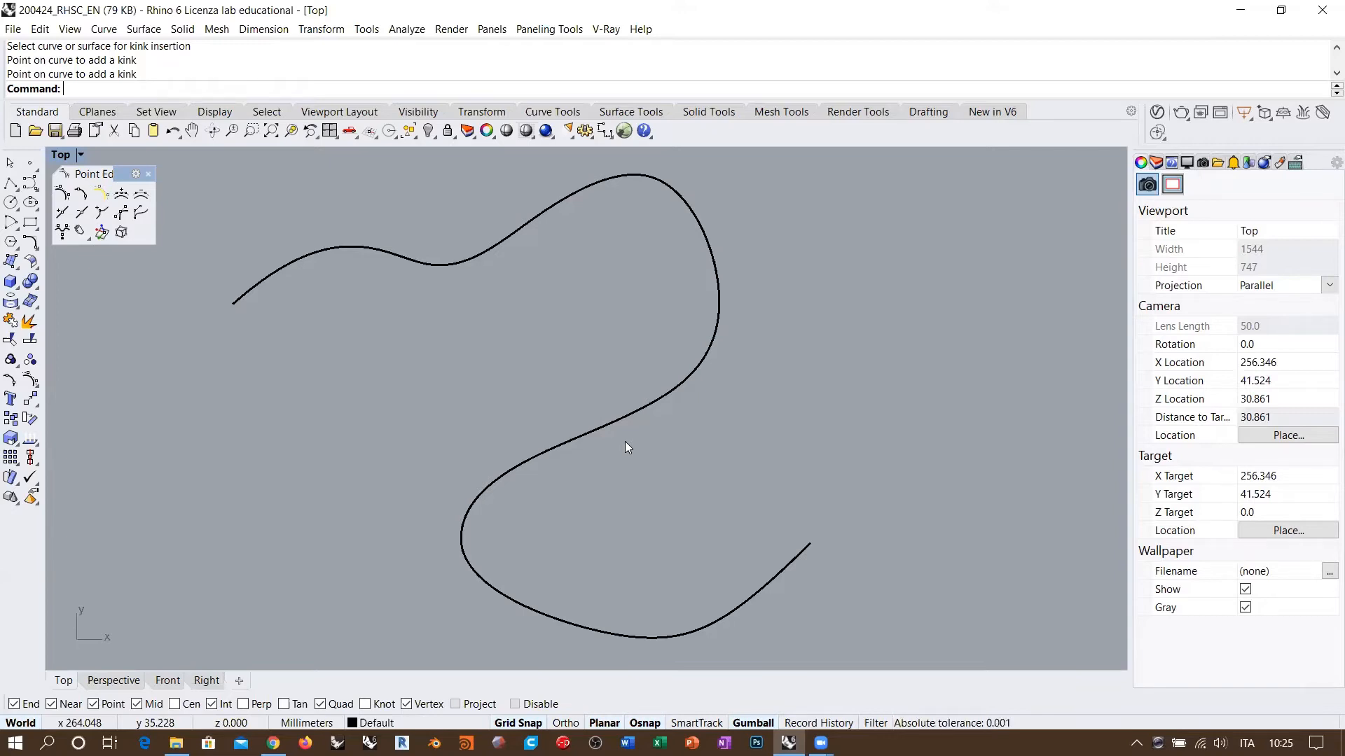
Switch back to Grasshopper and turn on its shaded preview geometry
click(623, 131)
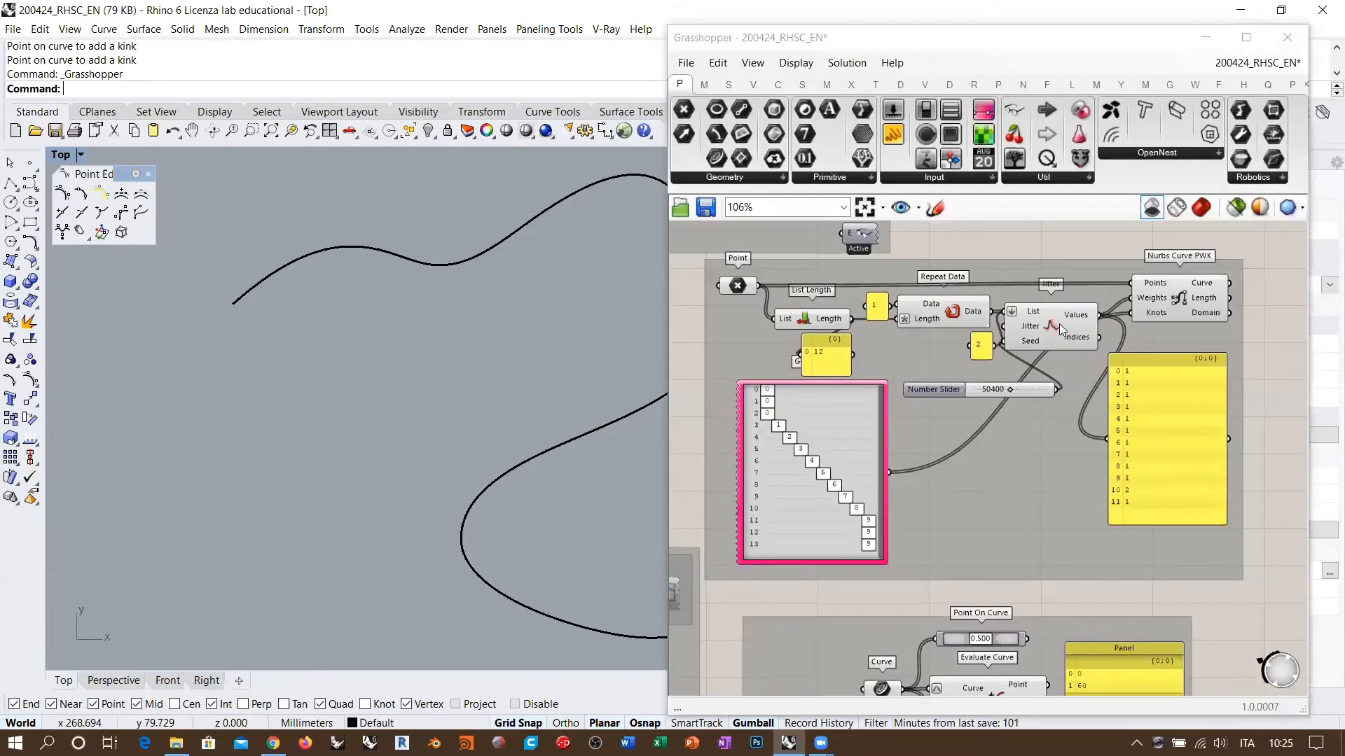
click(1201, 207)
right_drag(165, 468, 521, 492)
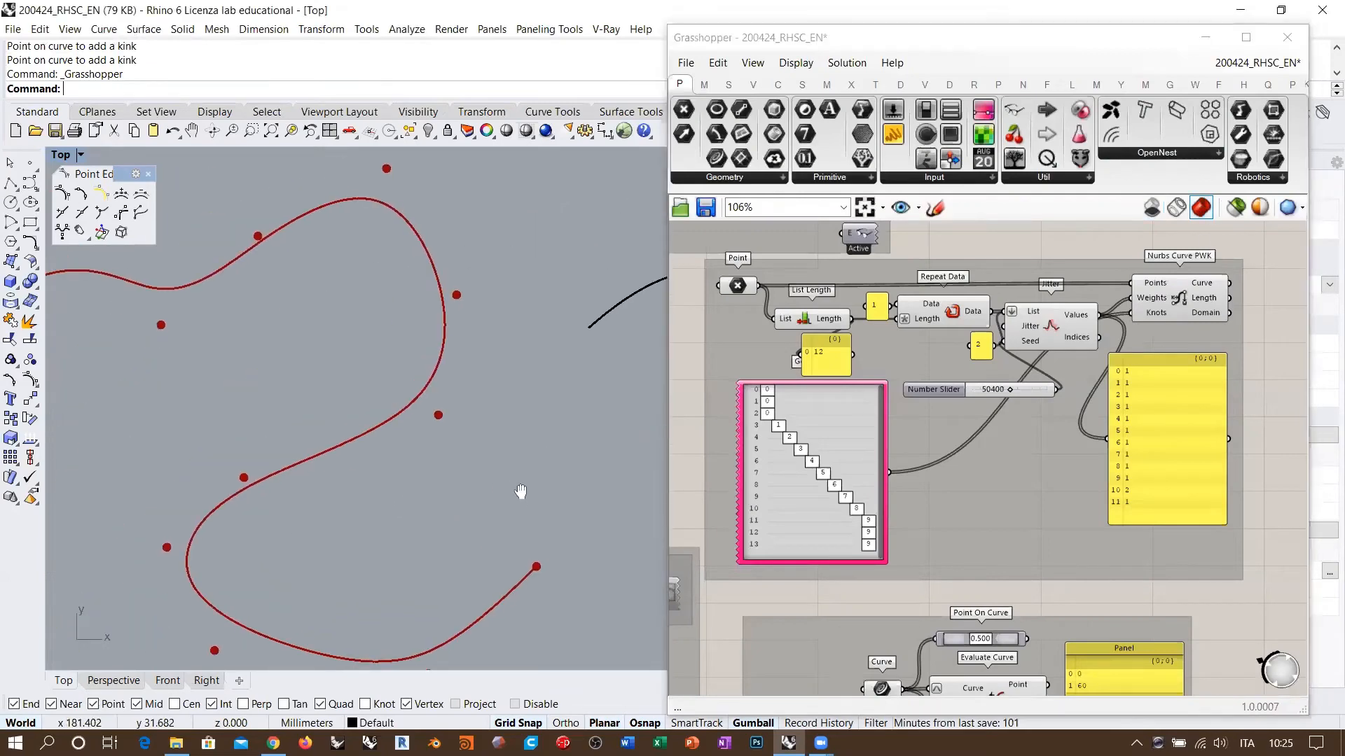
Set Gene Pool entries 5 and 7 to 4 so that three consecutive knots are equal
scroll(820, 350, up, 5)
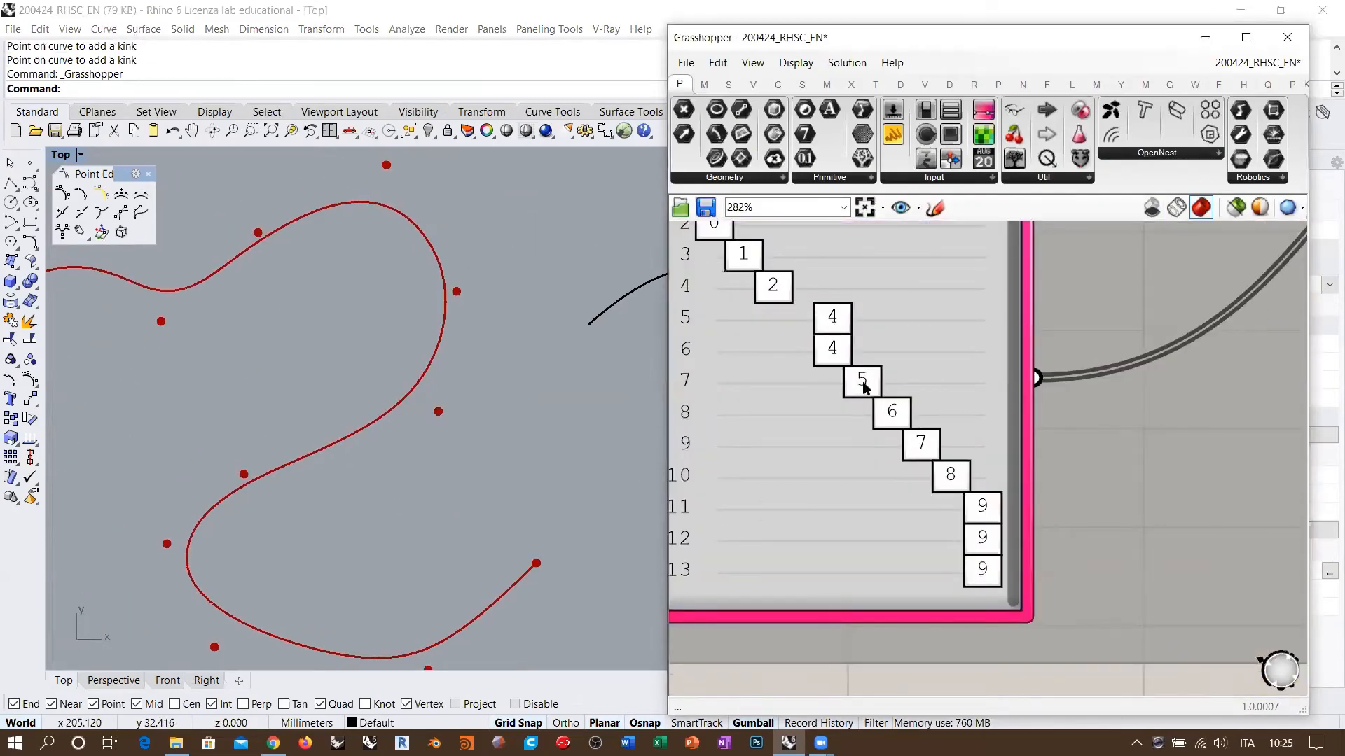
drag(863, 383, 842, 386)
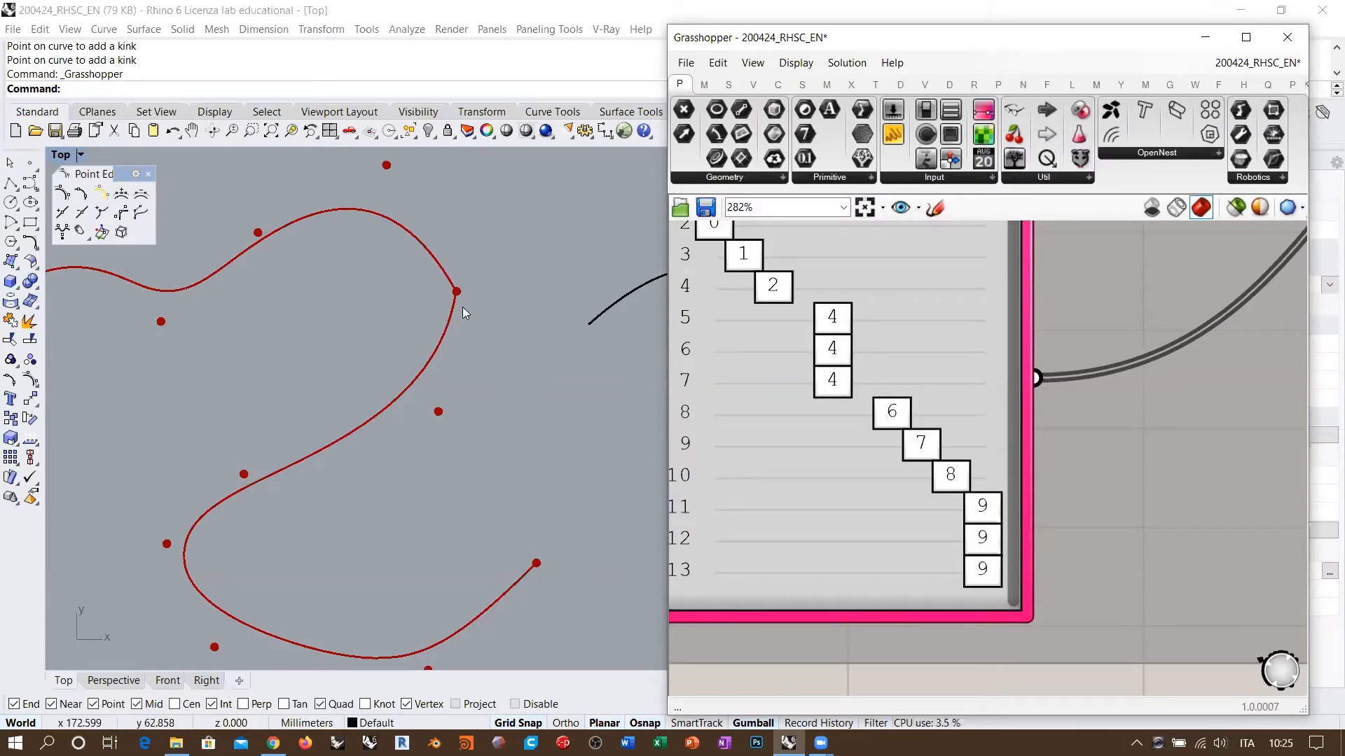
Draw straight polylines from the red curve's corner control point to its two neighbouring control points, and delete them
scroll(462, 311, up, 4)
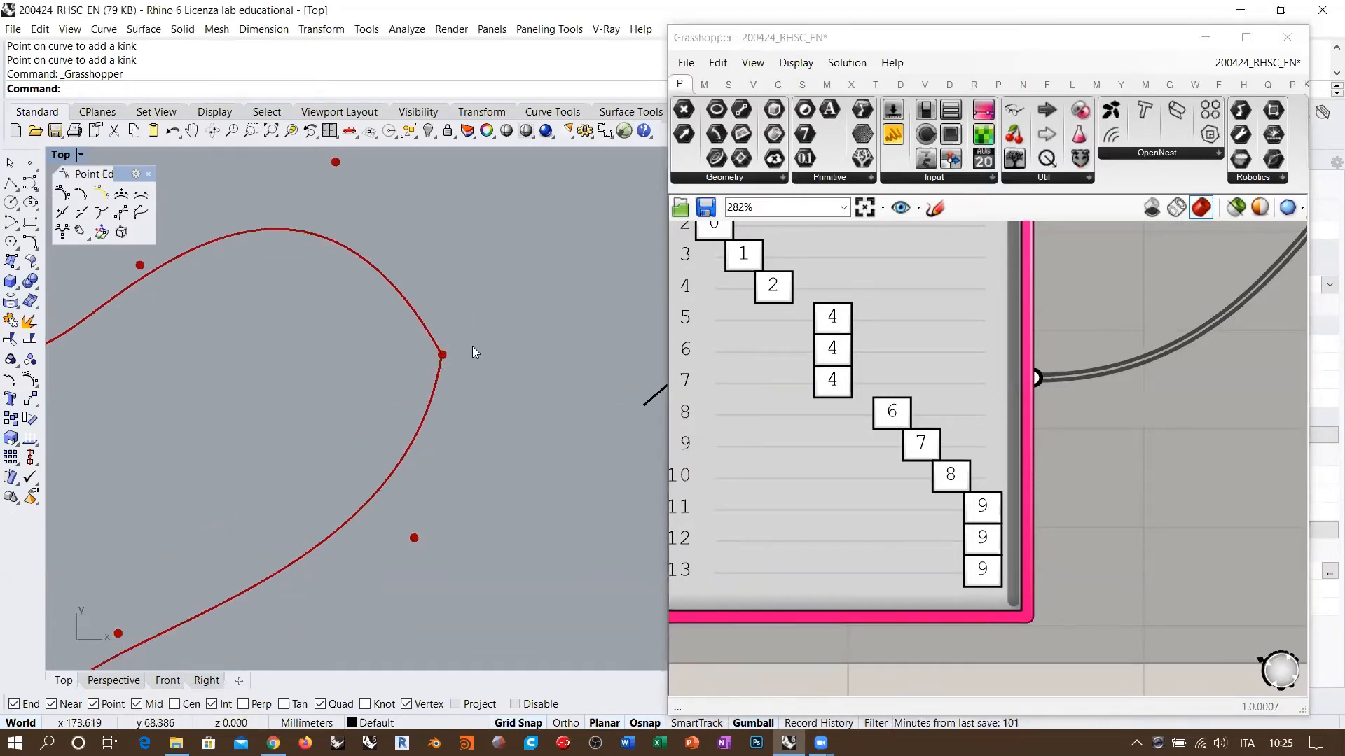
click(11, 182)
click(335, 162)
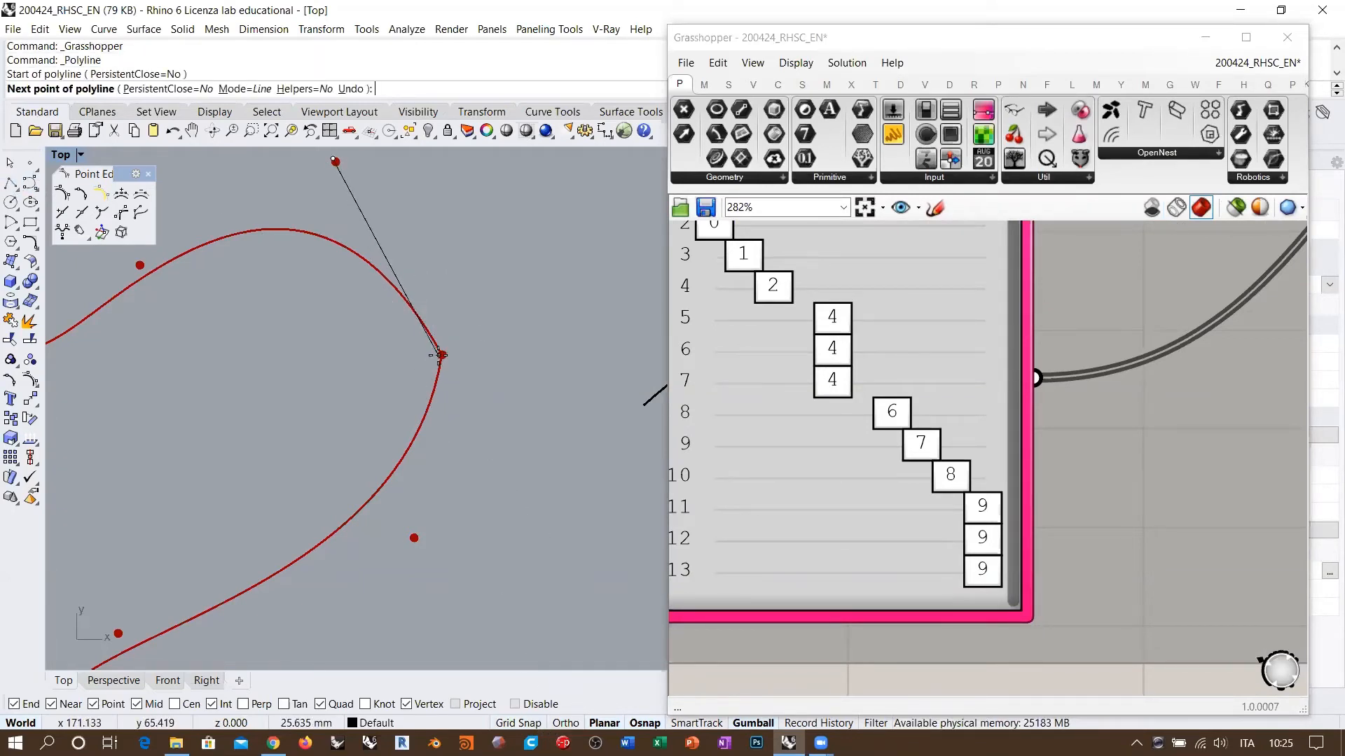
click(442, 355)
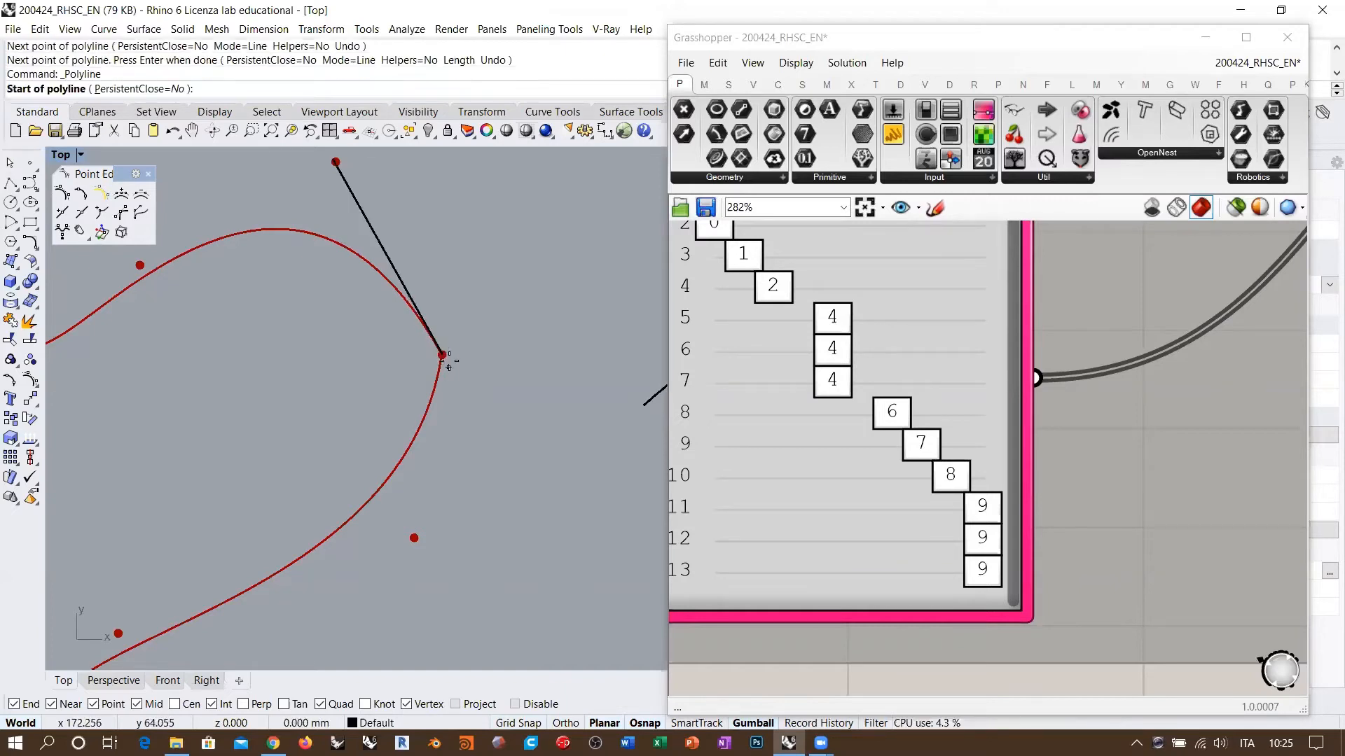
click(414, 538)
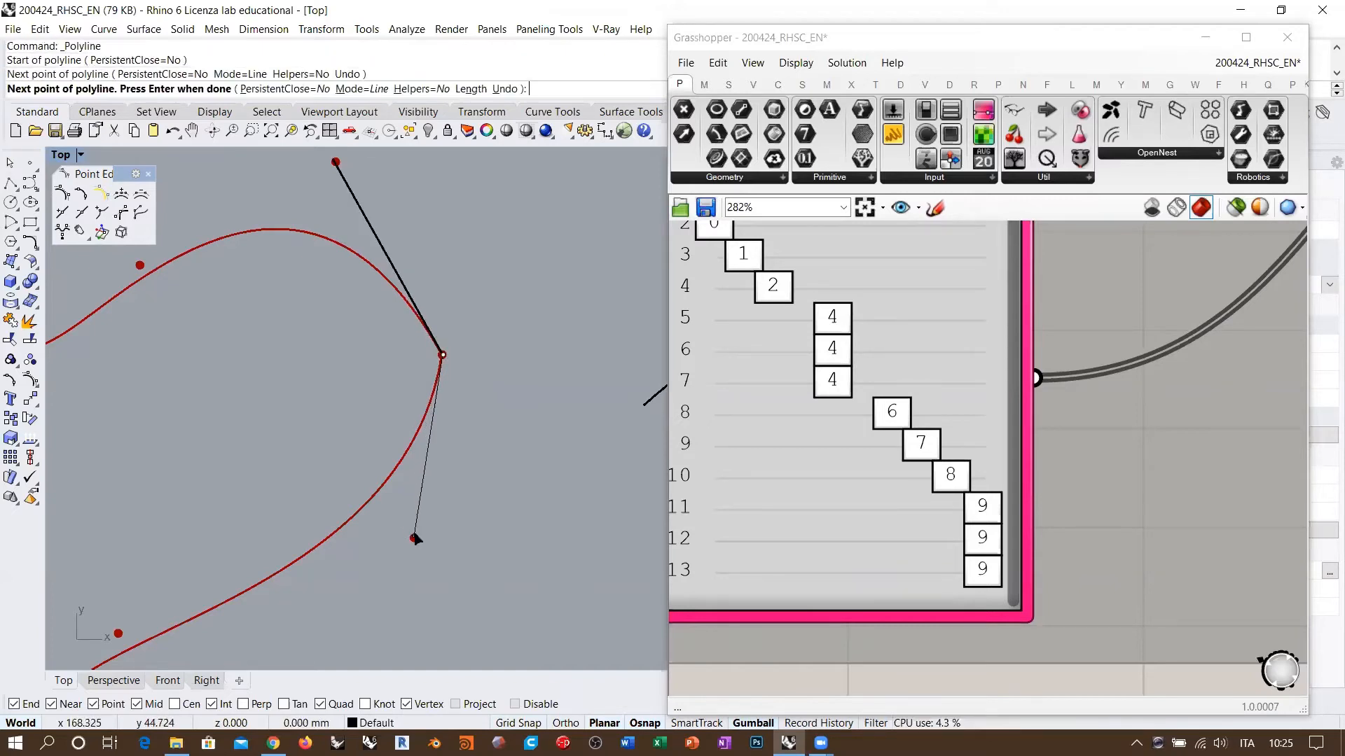
key(Return)
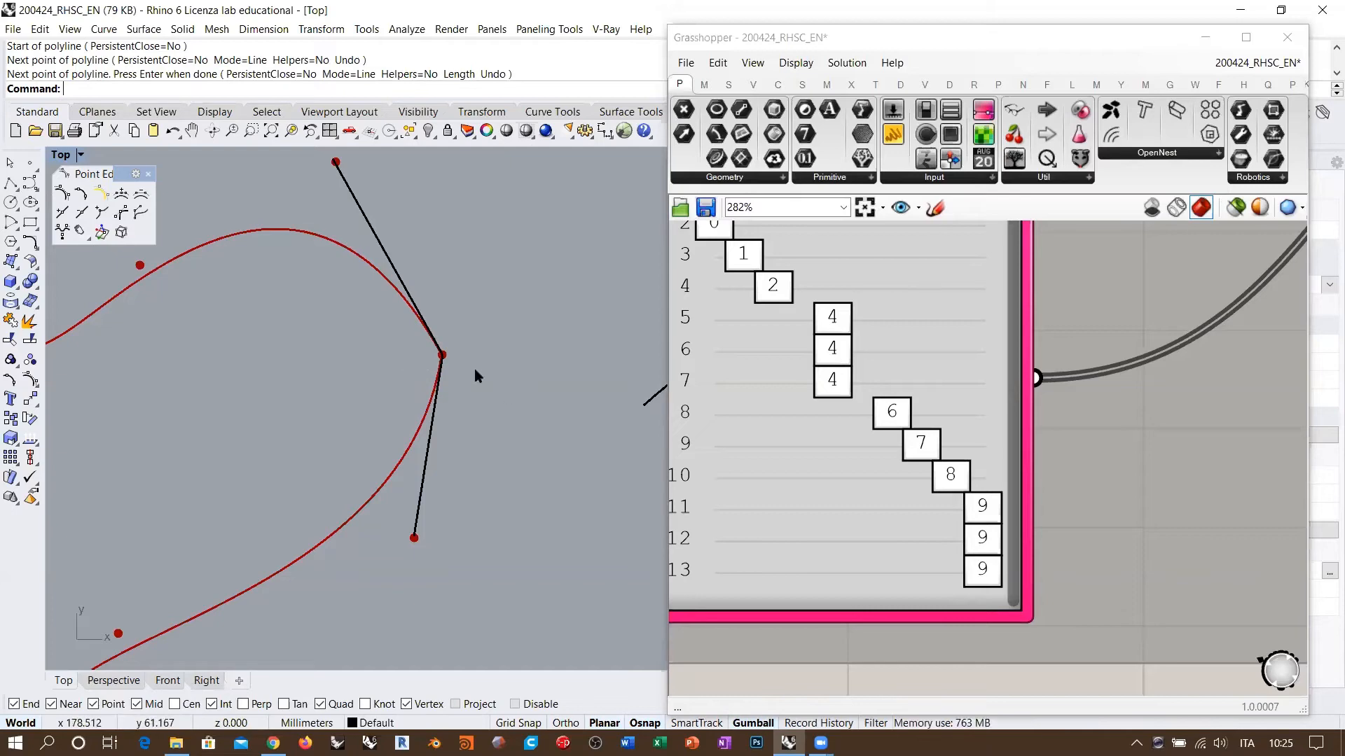
drag(474, 368, 389, 326)
key(Delete)
Examine the baked curve's control polygon around the inserted kink in the Top view
scroll(315, 363, down, 10)
right_drag(496, 375, 364, 375)
scroll(478, 378, up, 7)
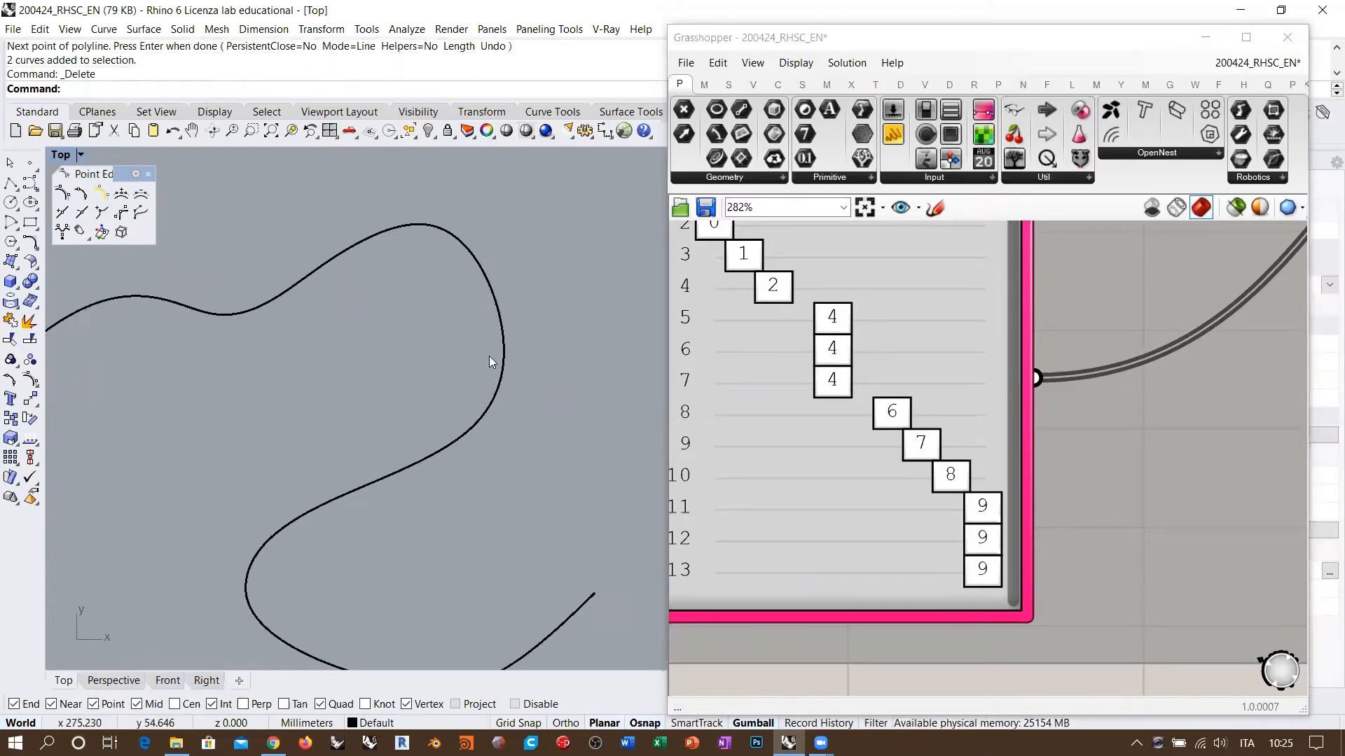
click(430, 456)
right_drag(366, 514, 398, 451)
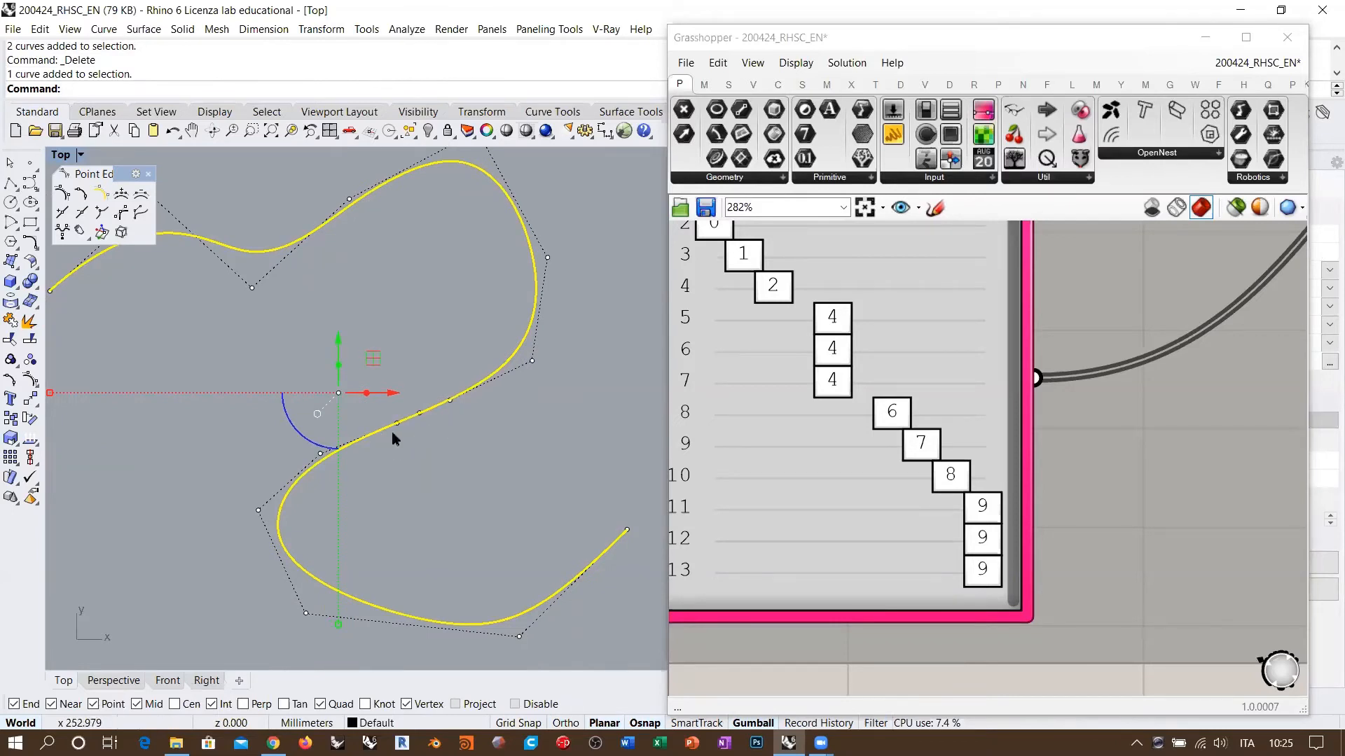
click(424, 442)
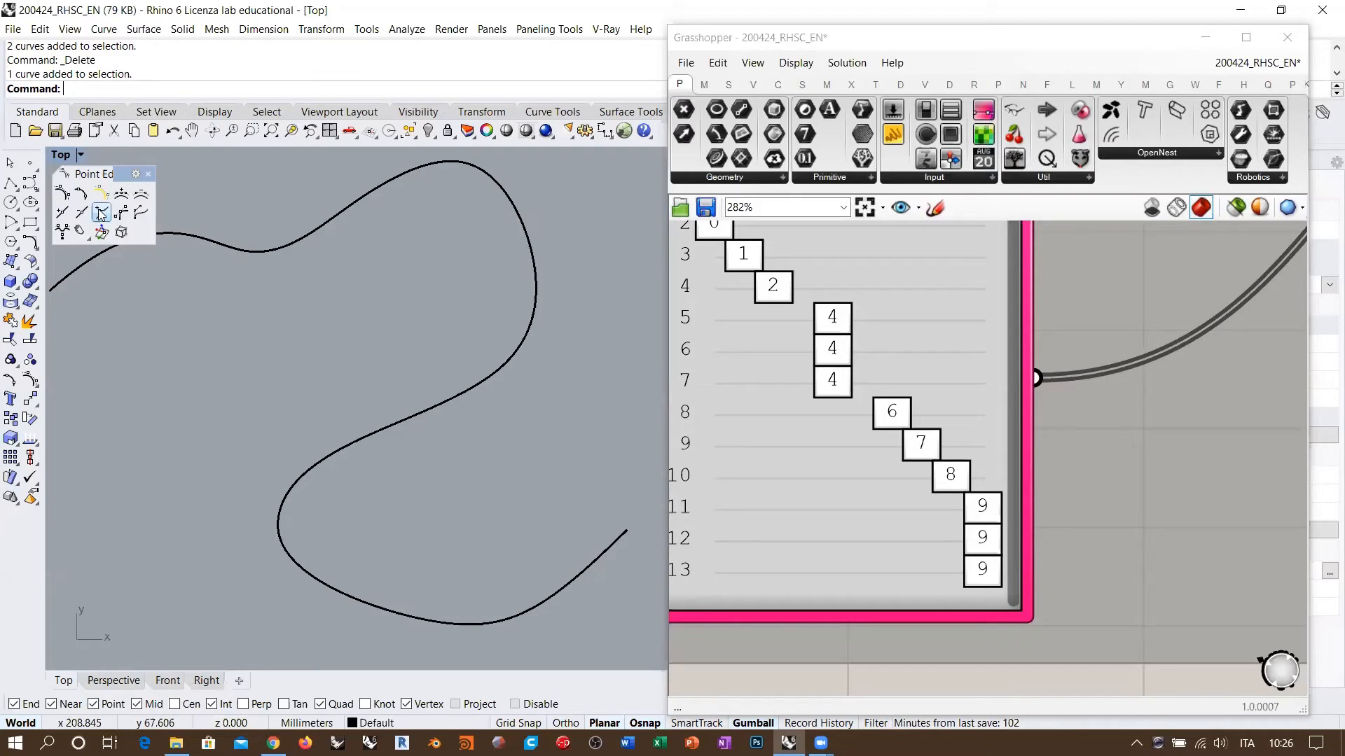
Switch to the Perspective view and turn on the baked curve's control points
click(113, 680)
right_drag(454, 502, 393, 386)
scroll(395, 388, down, 6)
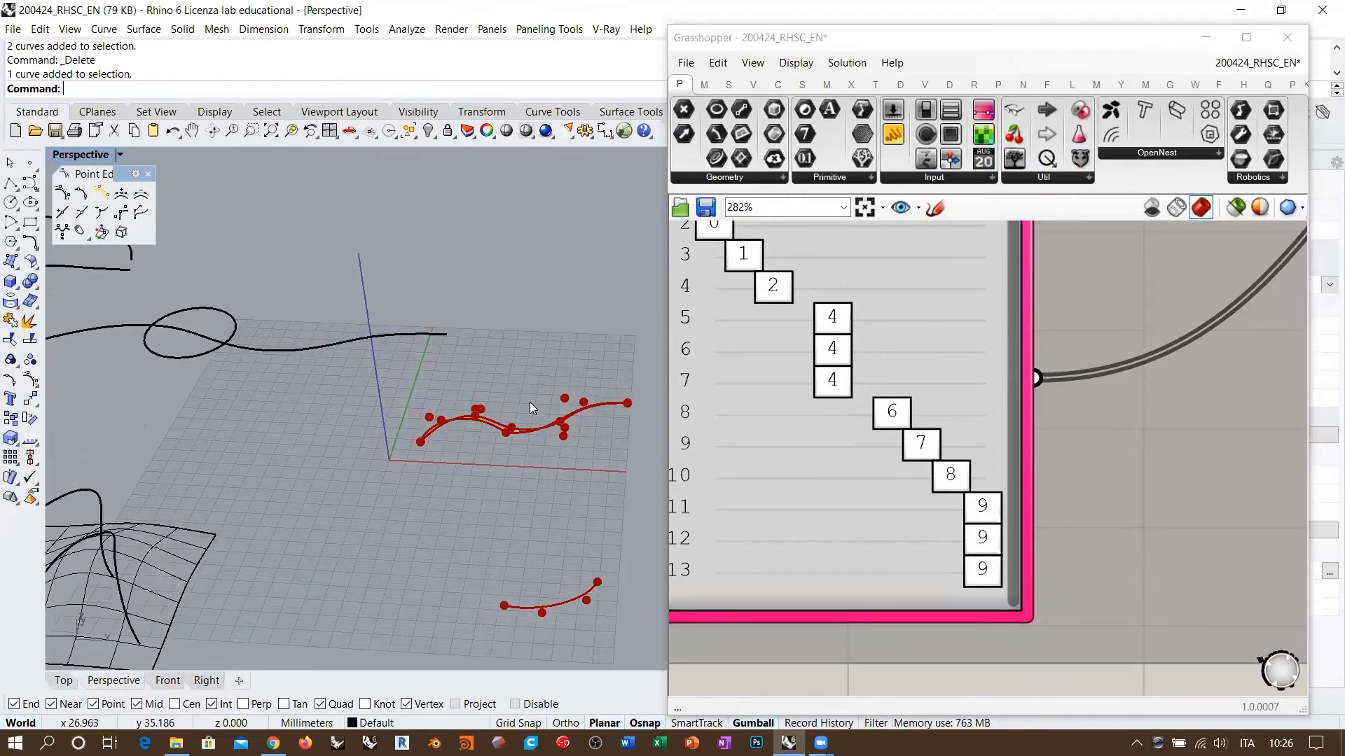
shift+right_drag(530, 402, 310, 401)
shift+right_drag(435, 444, 199, 423)
scroll(384, 436, up, 3)
shift+right_drag(383, 436, 417, 478)
scroll(458, 447, up, 4)
scroll(426, 459, down, 1)
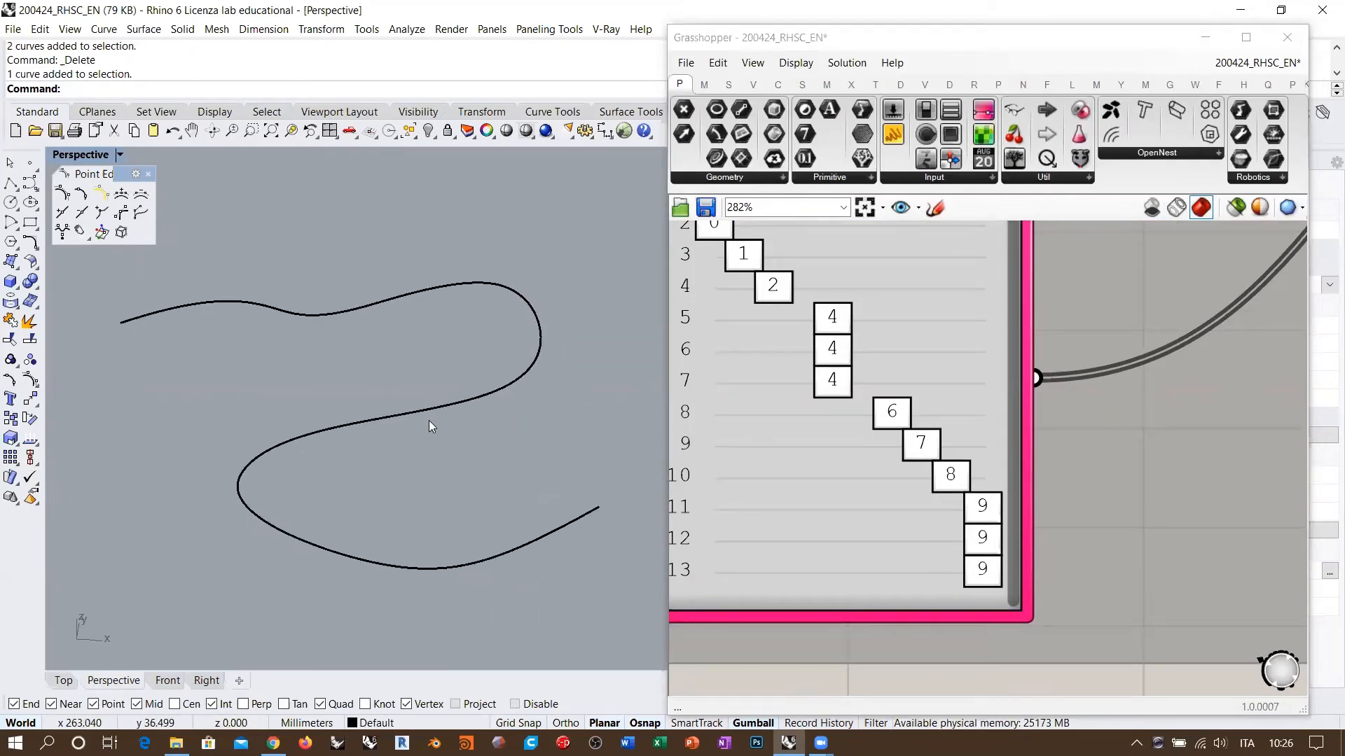
click(463, 405)
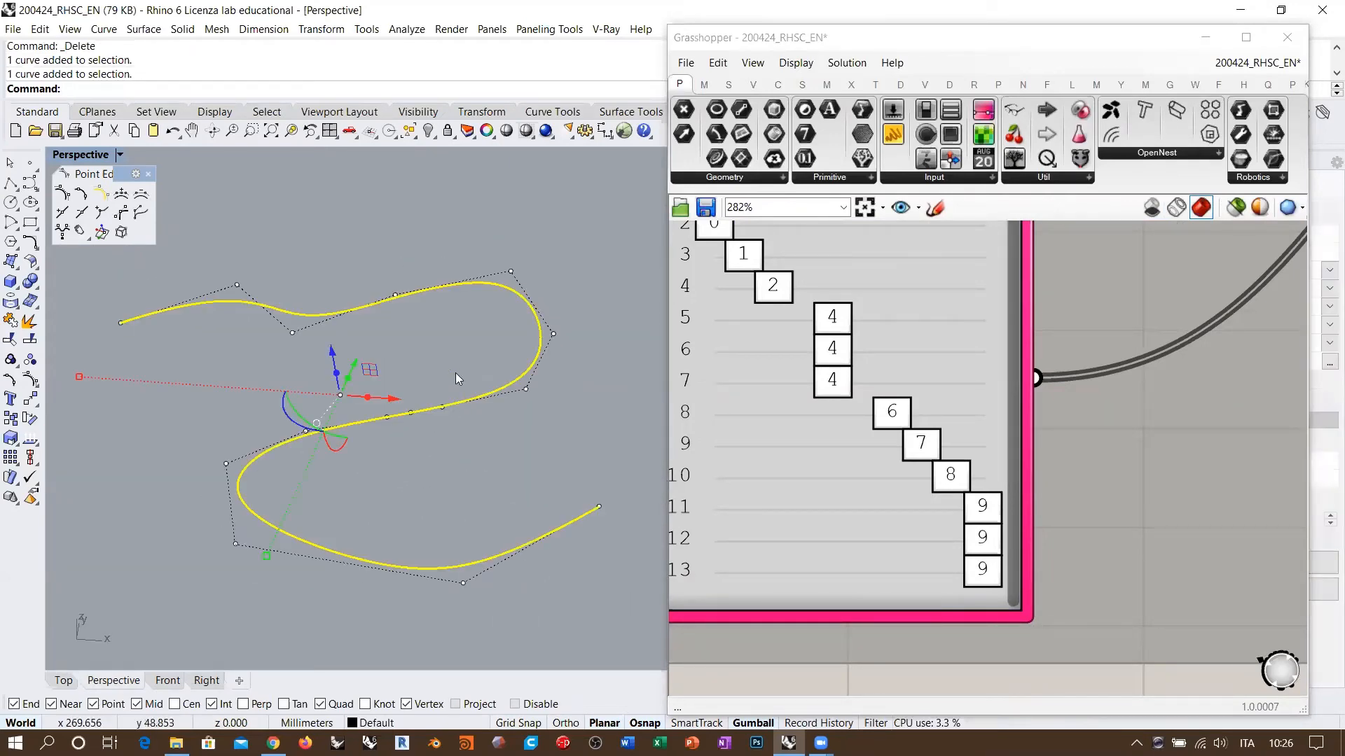
click(32, 380)
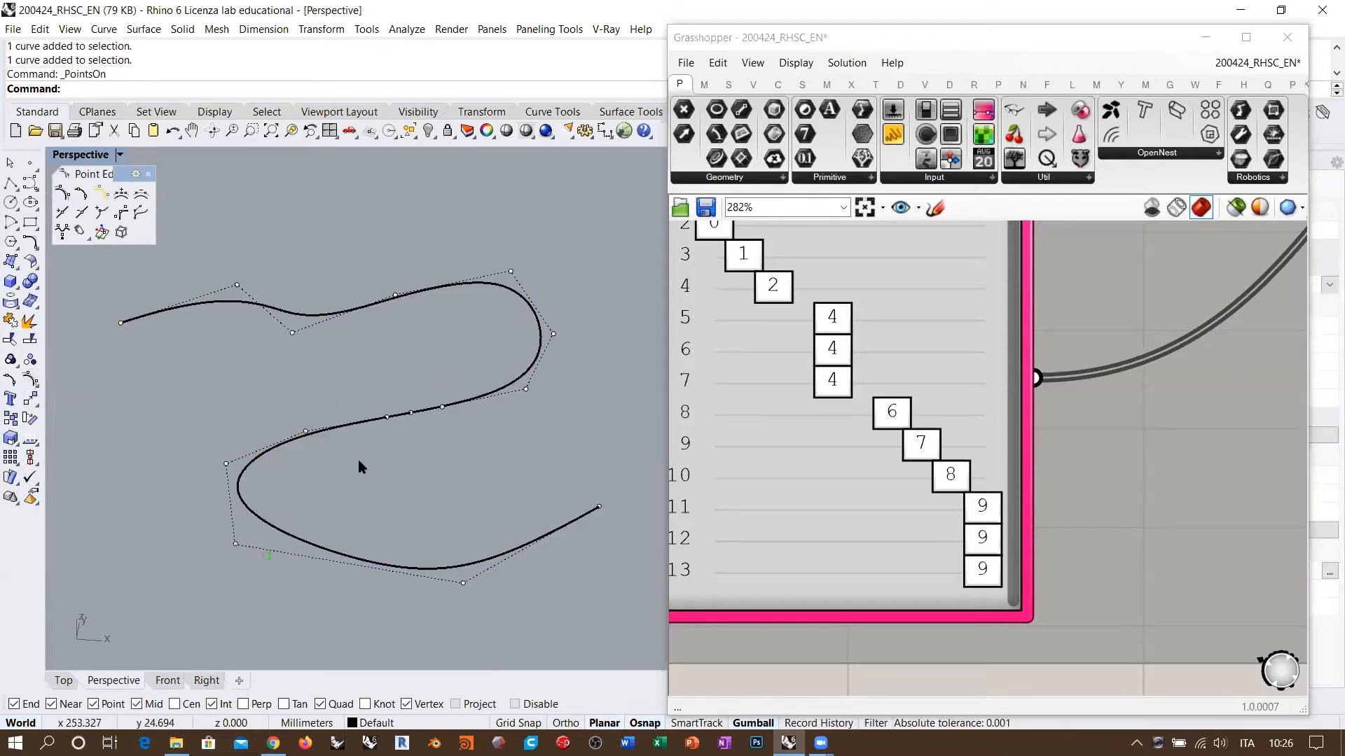
Examine up close the three tightly spaced control points around the kink on the baked curve
right_drag(362, 467, 433, 516)
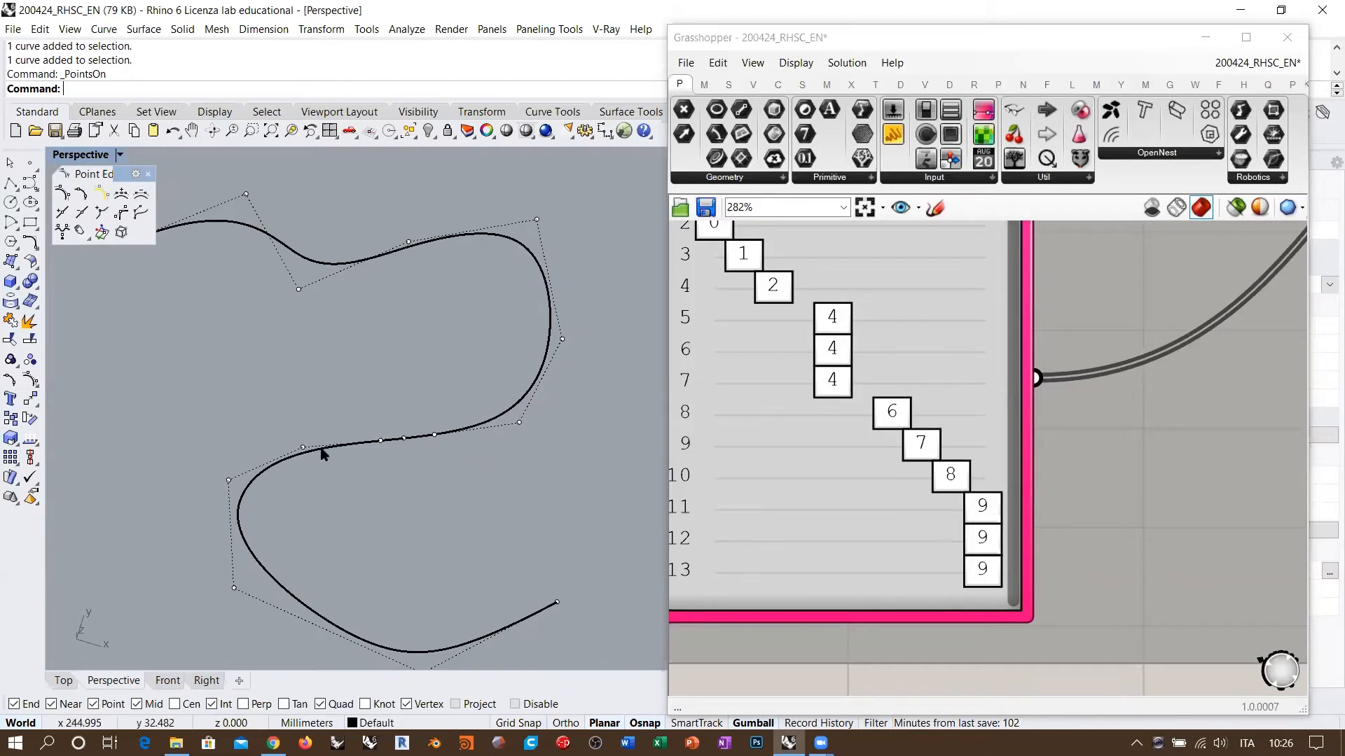
scroll(390, 472, up, 5)
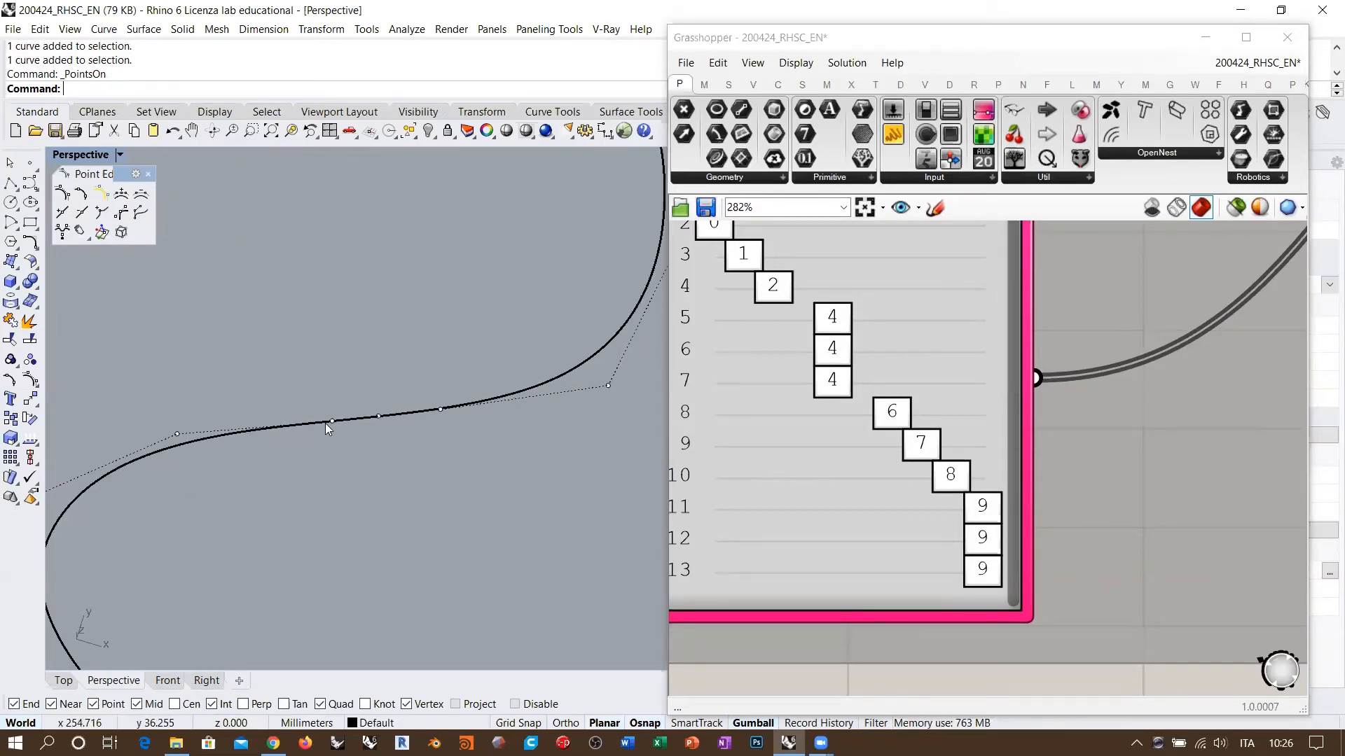
scroll(356, 419, up, 6)
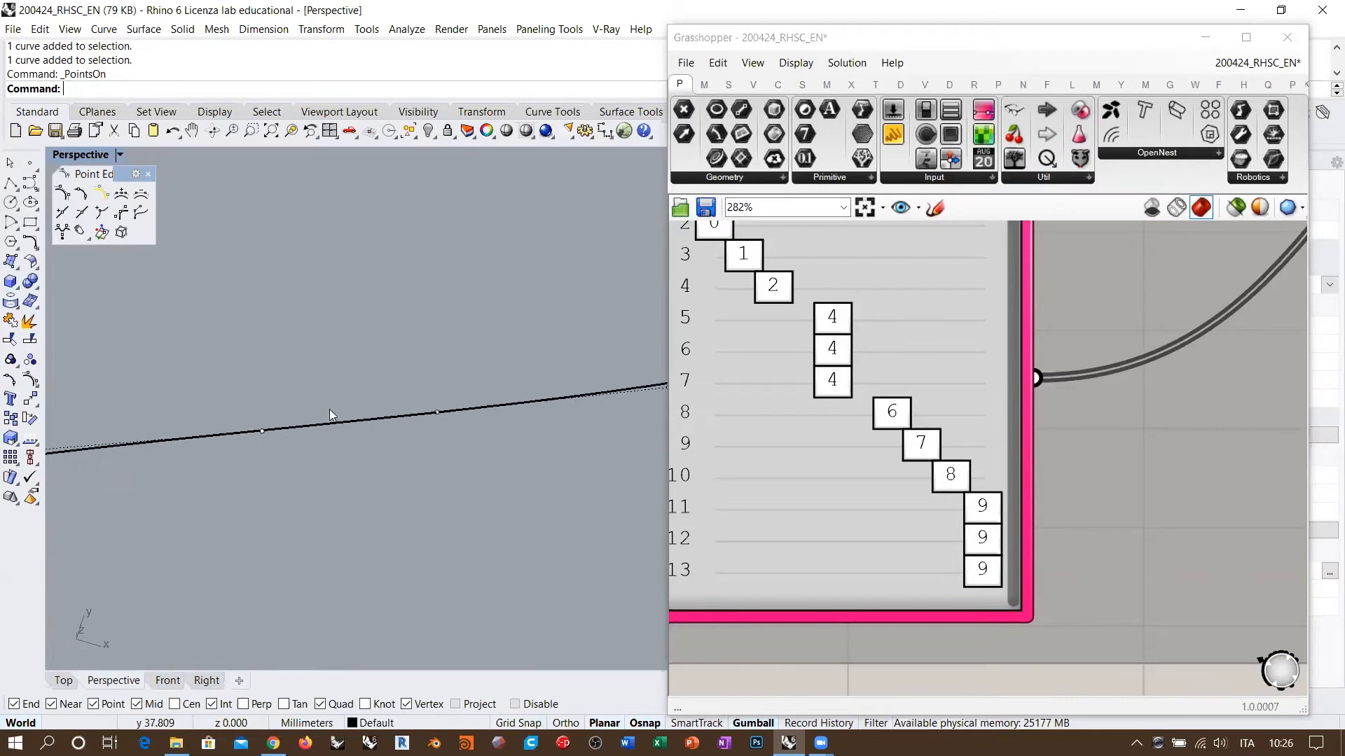
scroll(294, 458, up, 5)
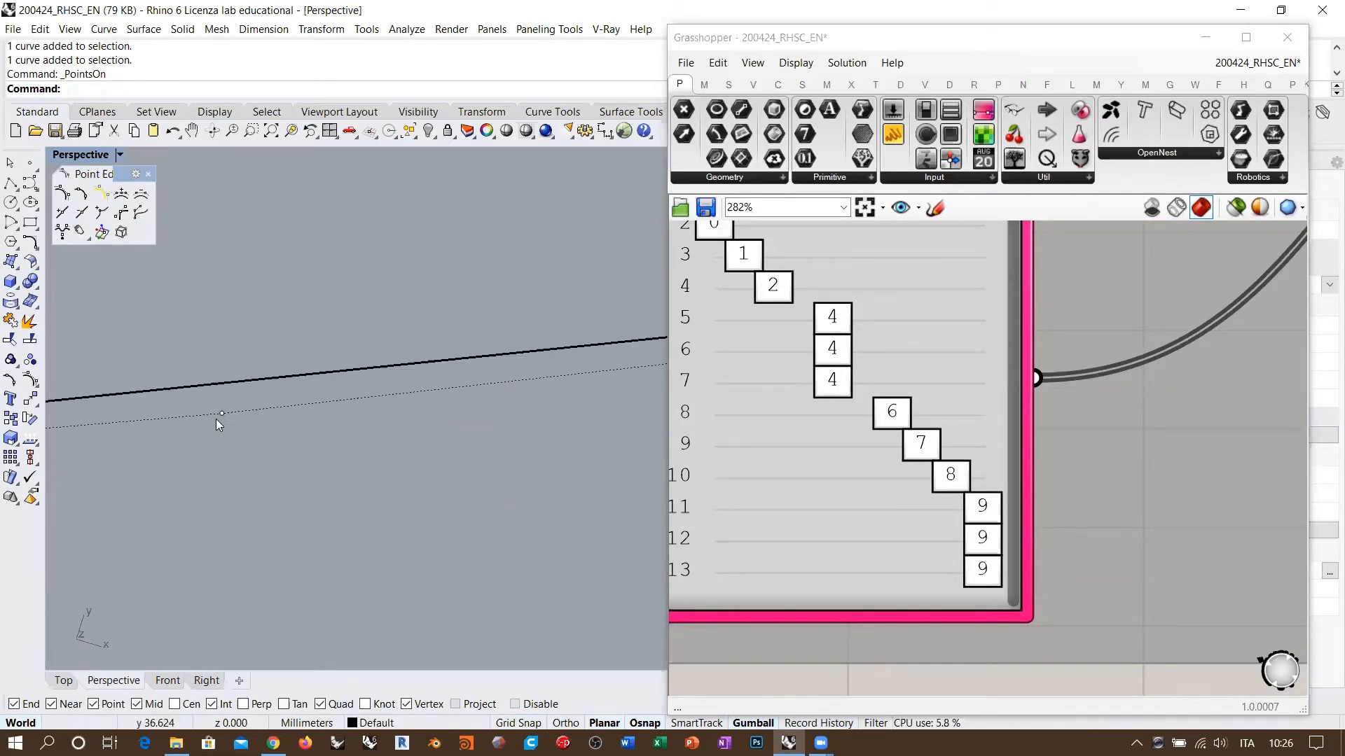
drag(217, 416, 273, 429)
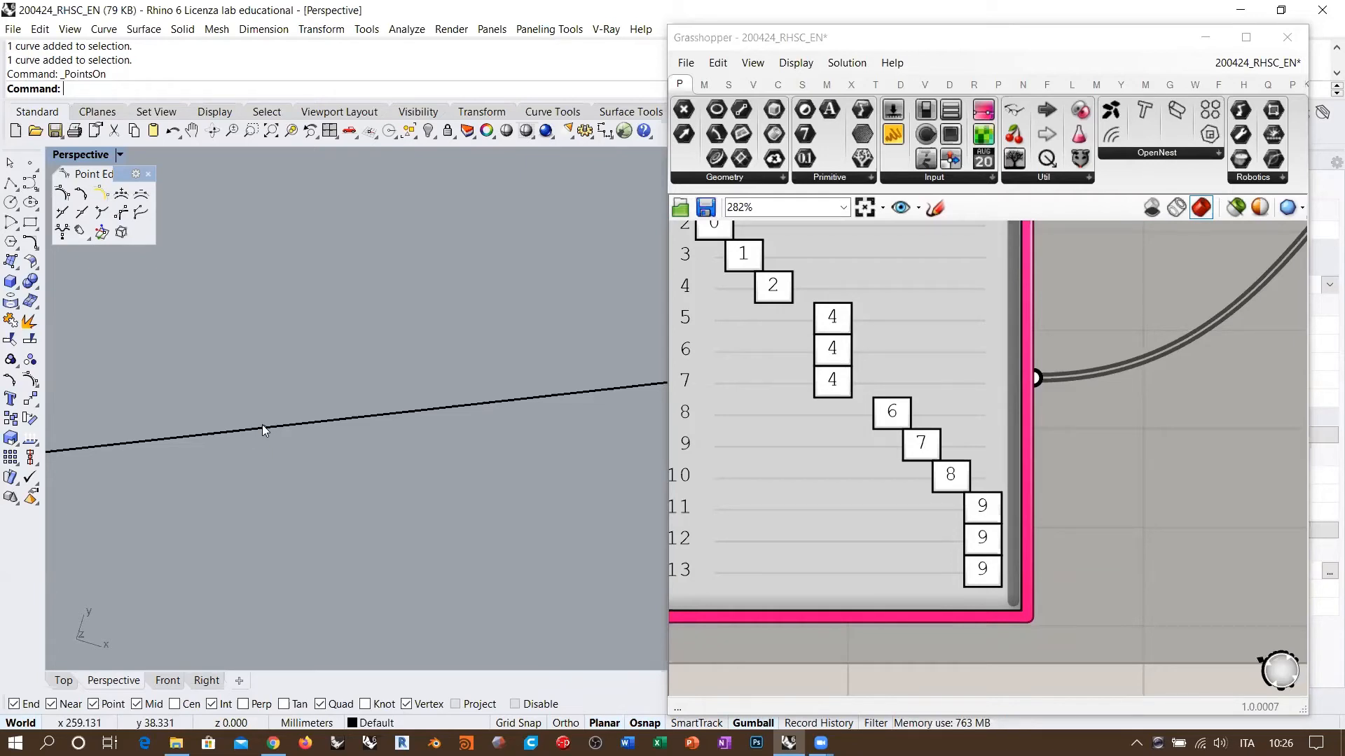
scroll(261, 425, down, 5)
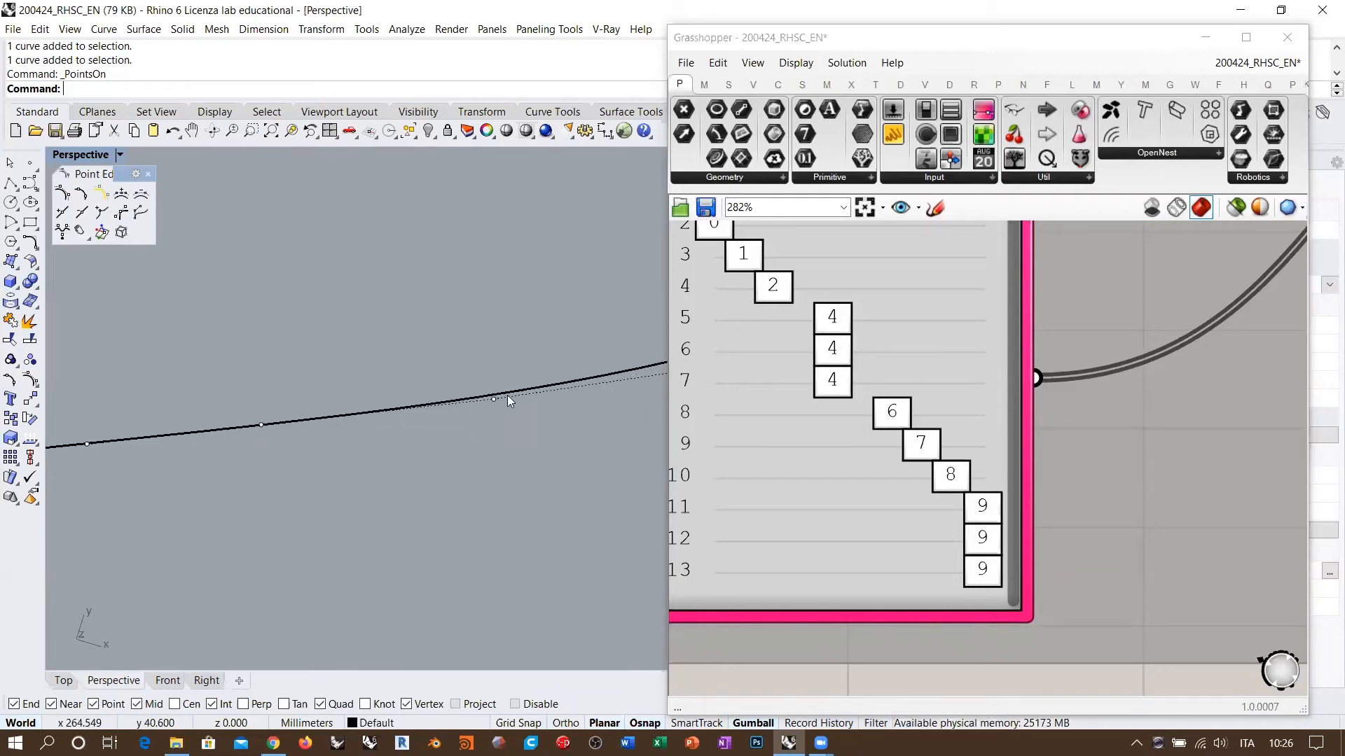
scroll(540, 403, down, 3)
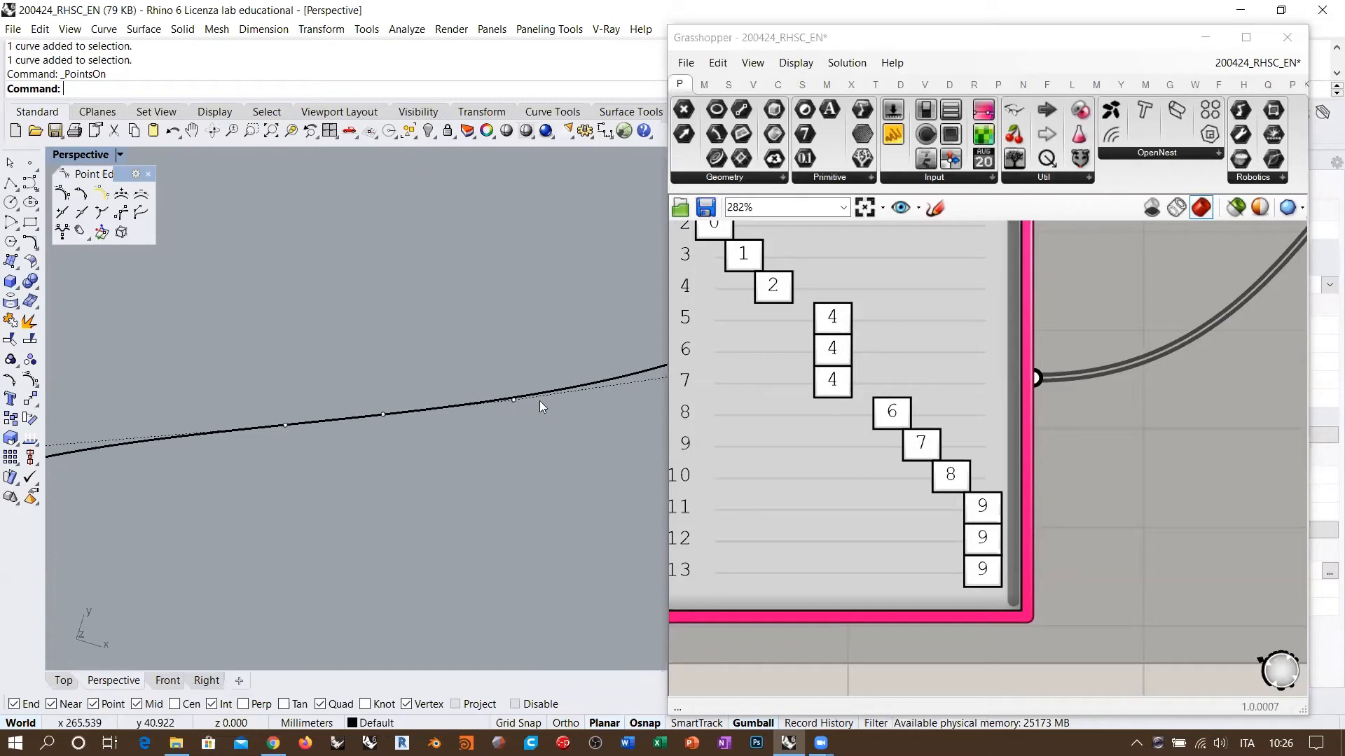
Try pulling the kink's middle control point toward the inside of the upper bend, and undo the move
click(383, 415)
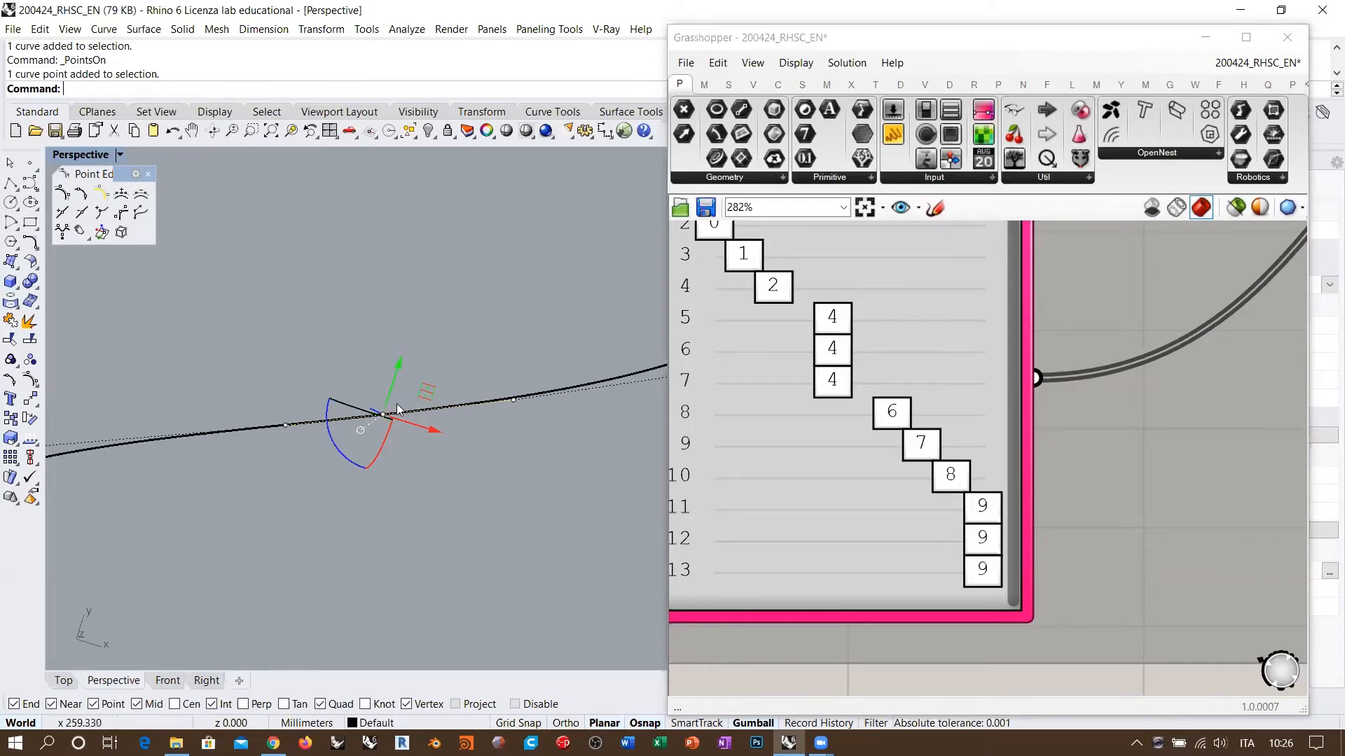
scroll(591, 389, down, 15)
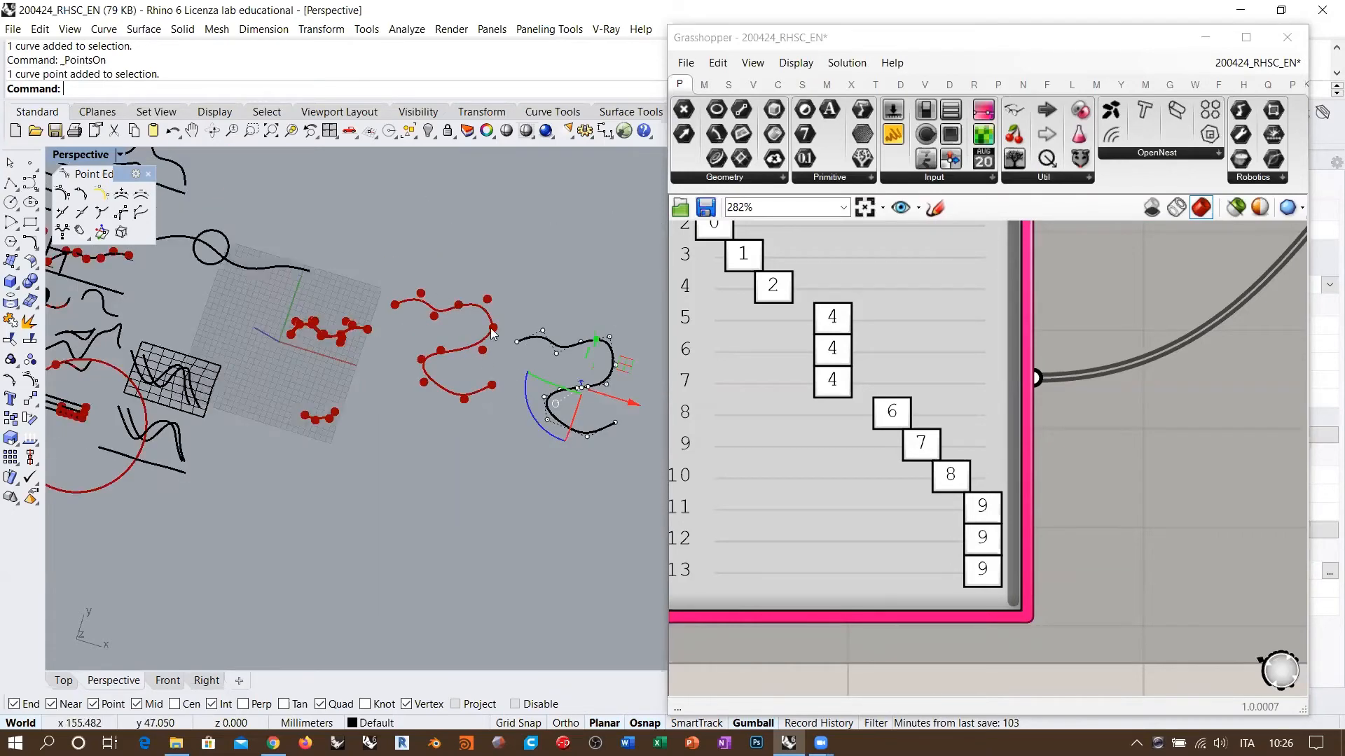
scroll(492, 336, up, 13)
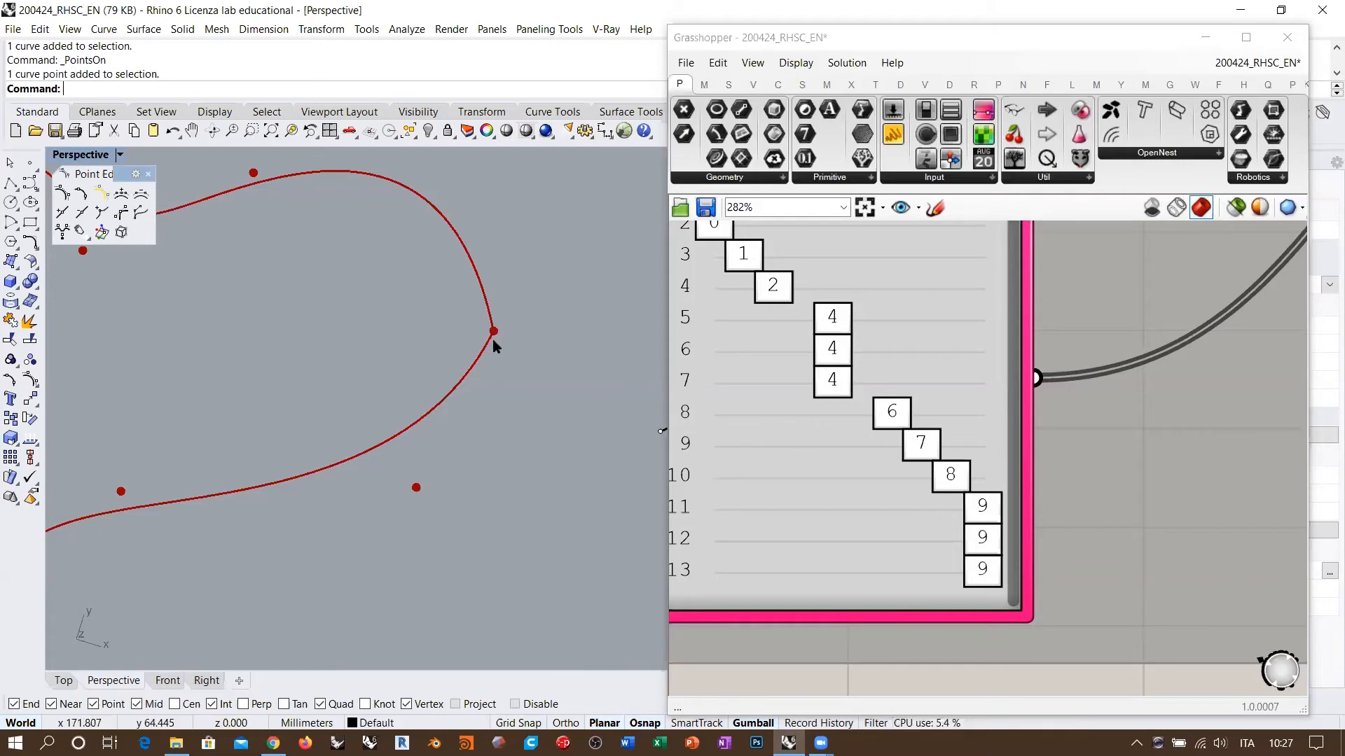
shift+right_drag(481, 237, 468, 277)
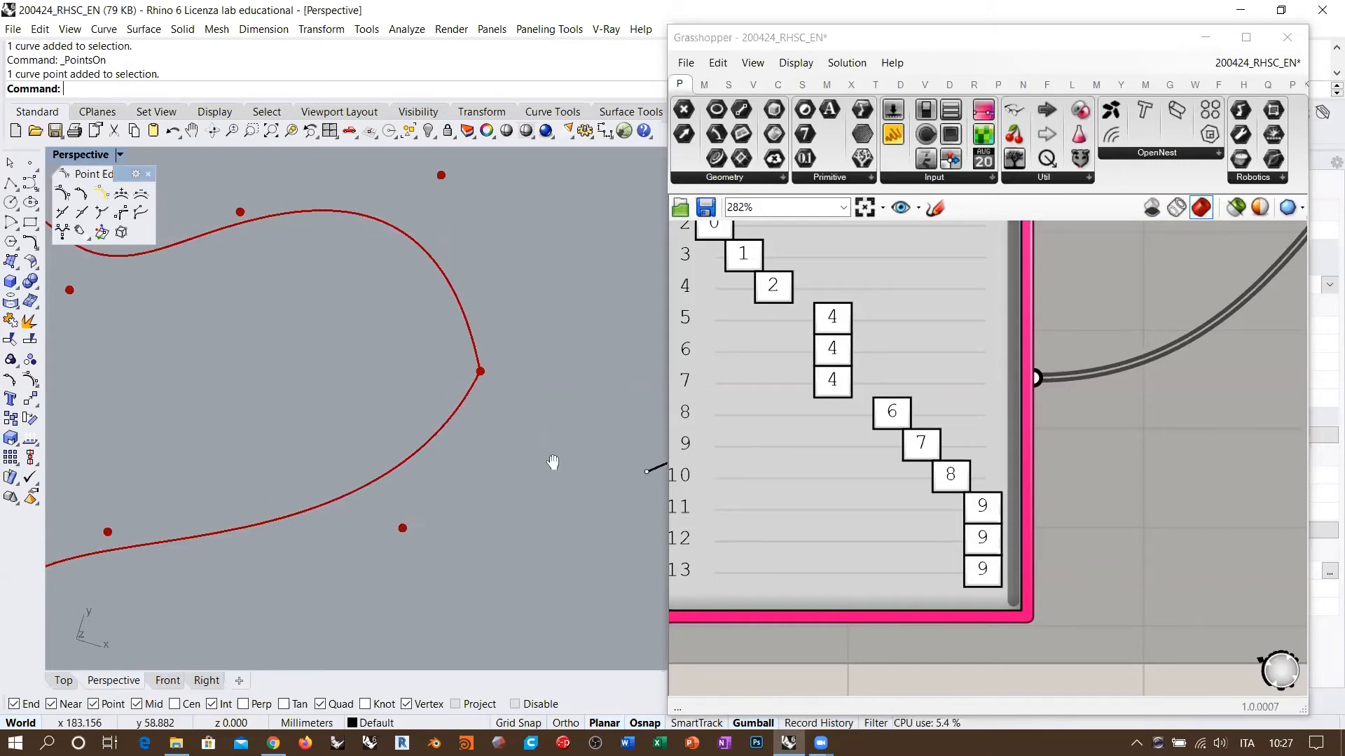
shift+right_drag(552, 462, 236, 378)
shift+right_drag(601, 387, 435, 244)
scroll(476, 468, up, 4)
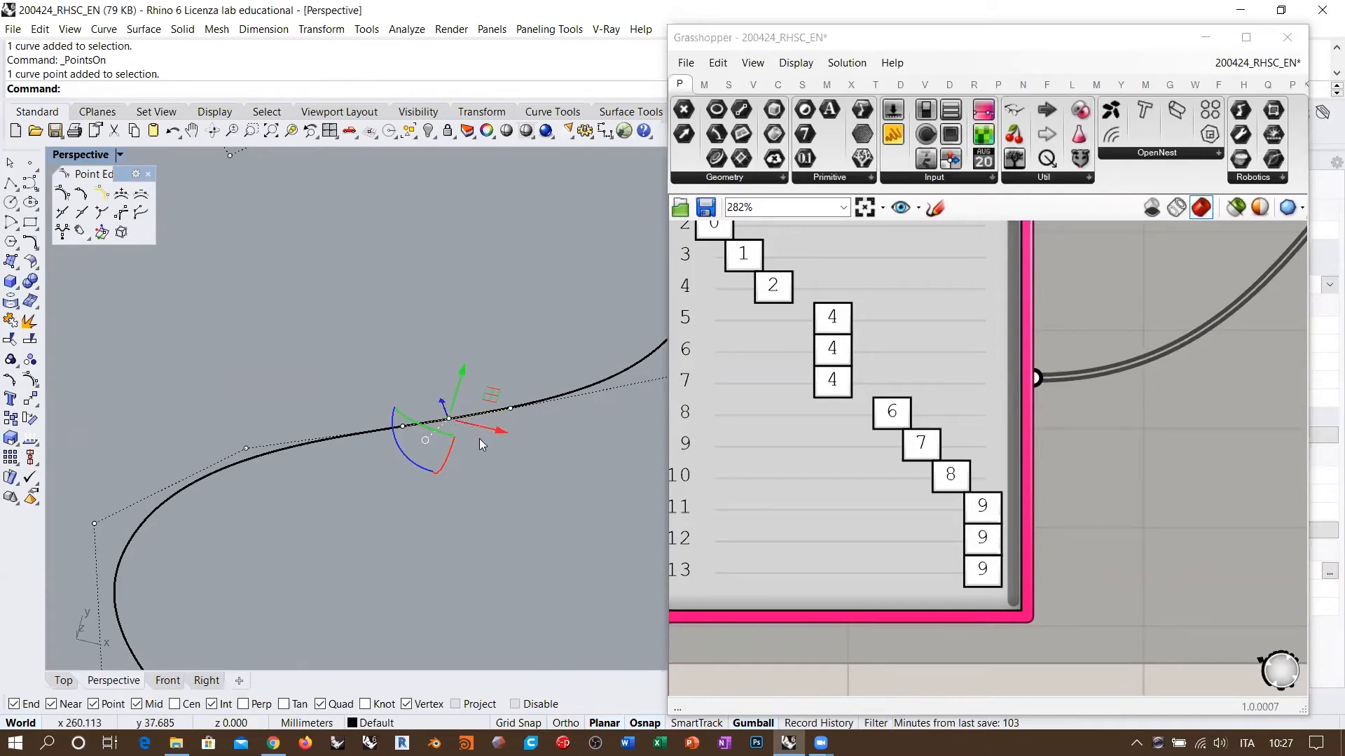
right_drag(479, 438, 508, 438)
drag(507, 437, 442, 325)
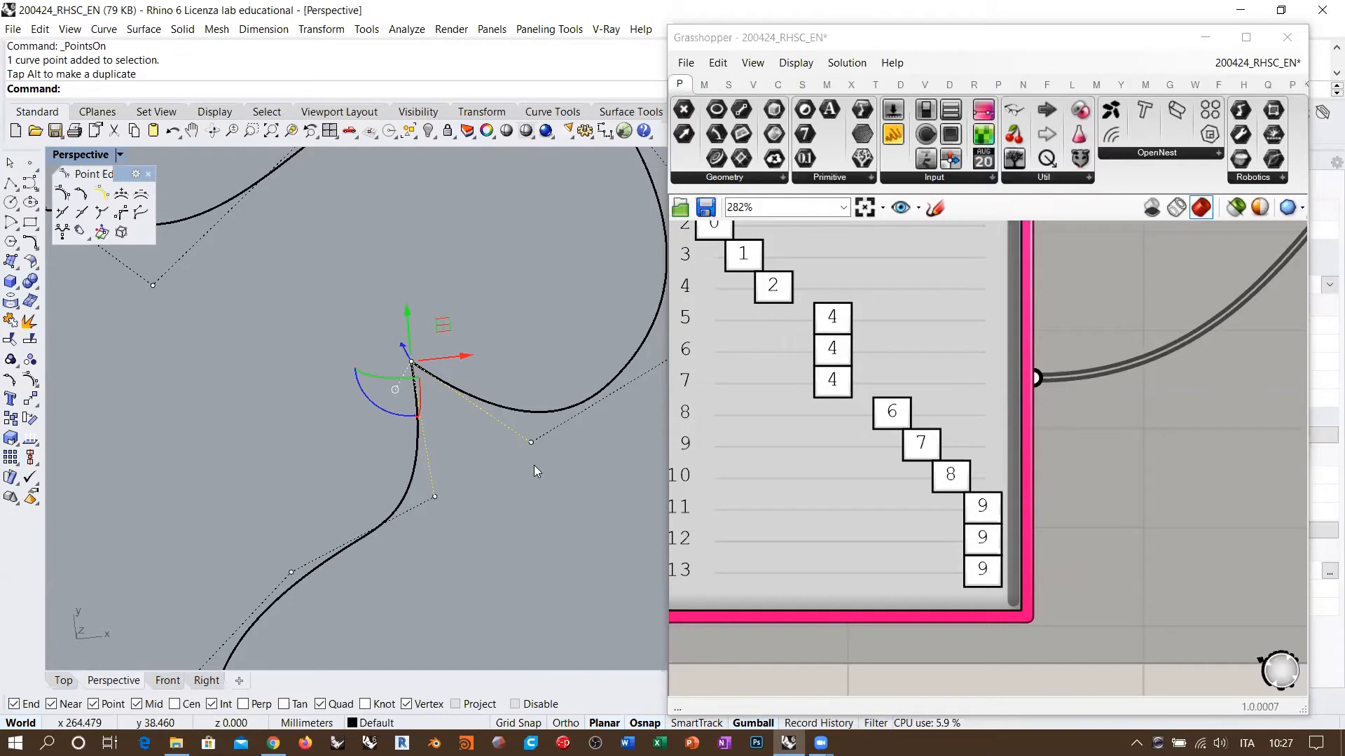
key(ctrl+z)
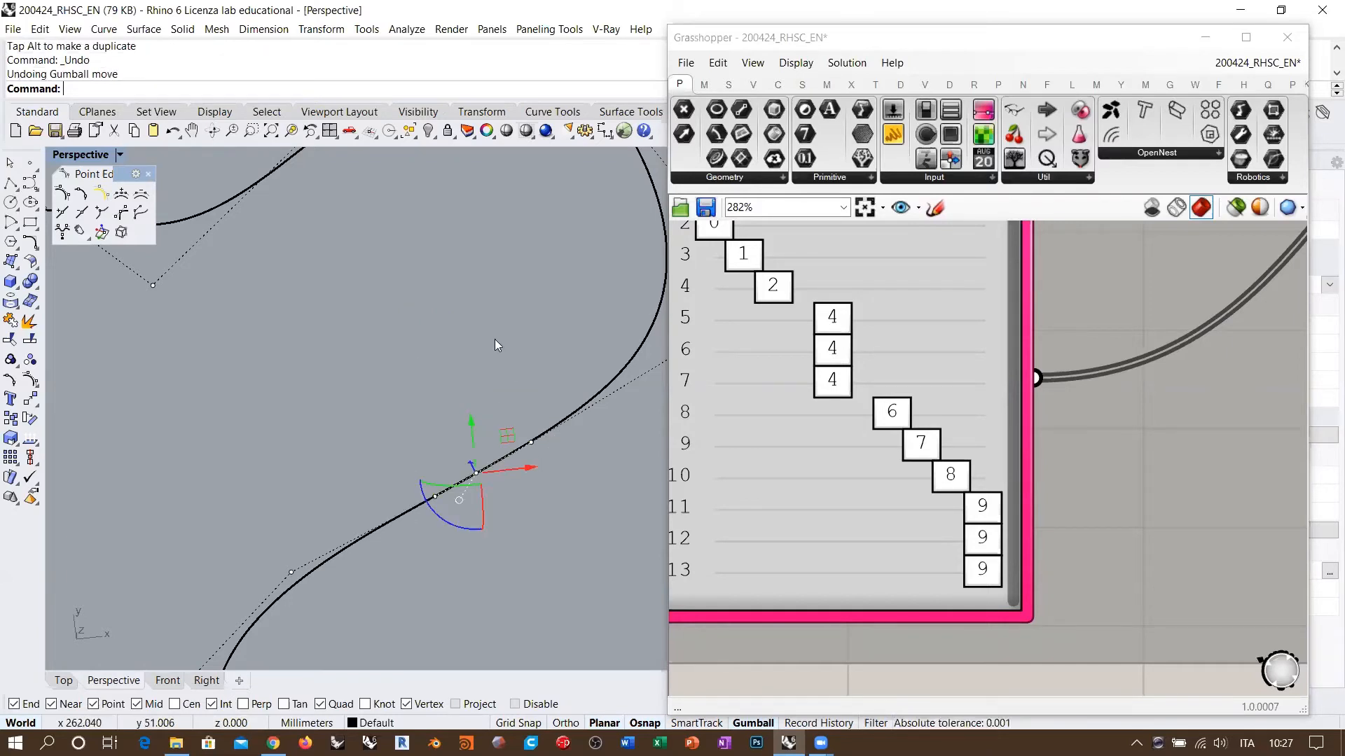
Move the kink's middle control point off the opposite side of the curve, undo the move and hide the control points
scroll(442, 441, down, 3)
right_drag(441, 441, 491, 364)
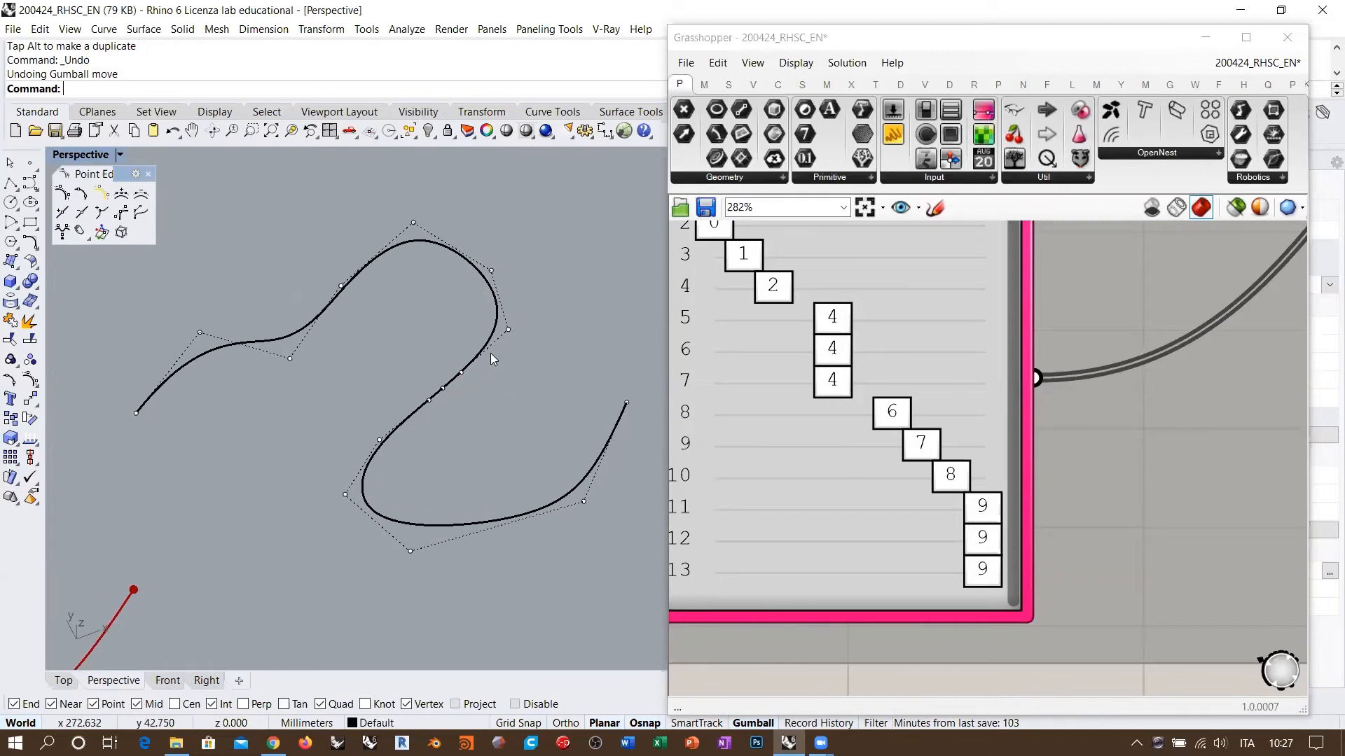
click(491, 343)
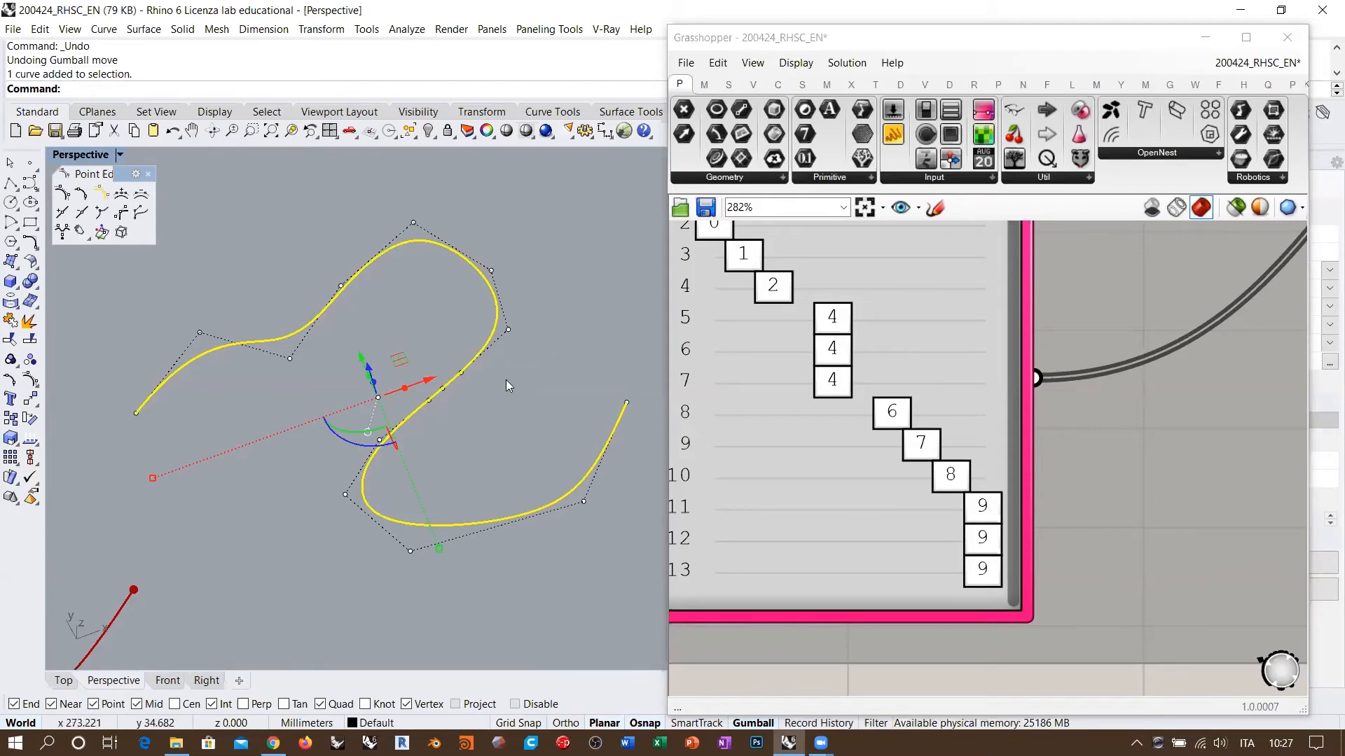
click(444, 388)
drag(444, 386, 489, 367)
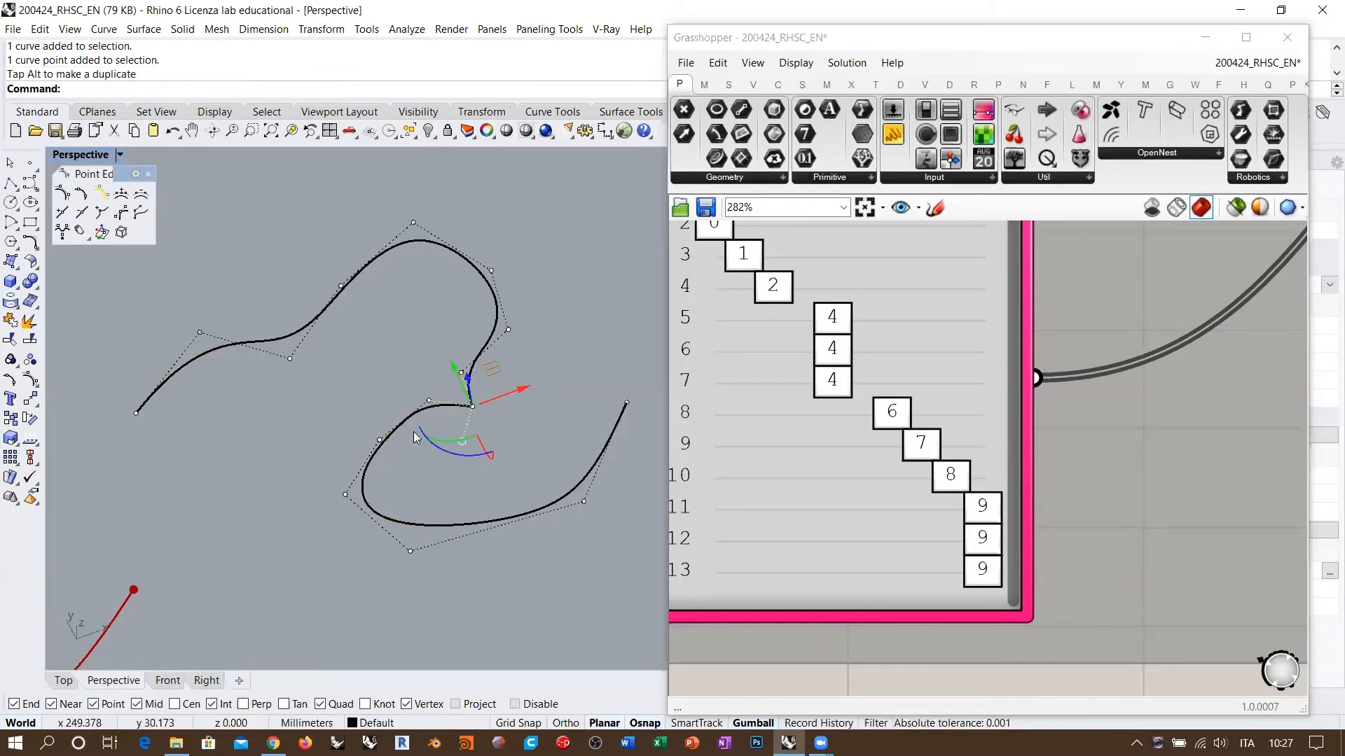
click(406, 478)
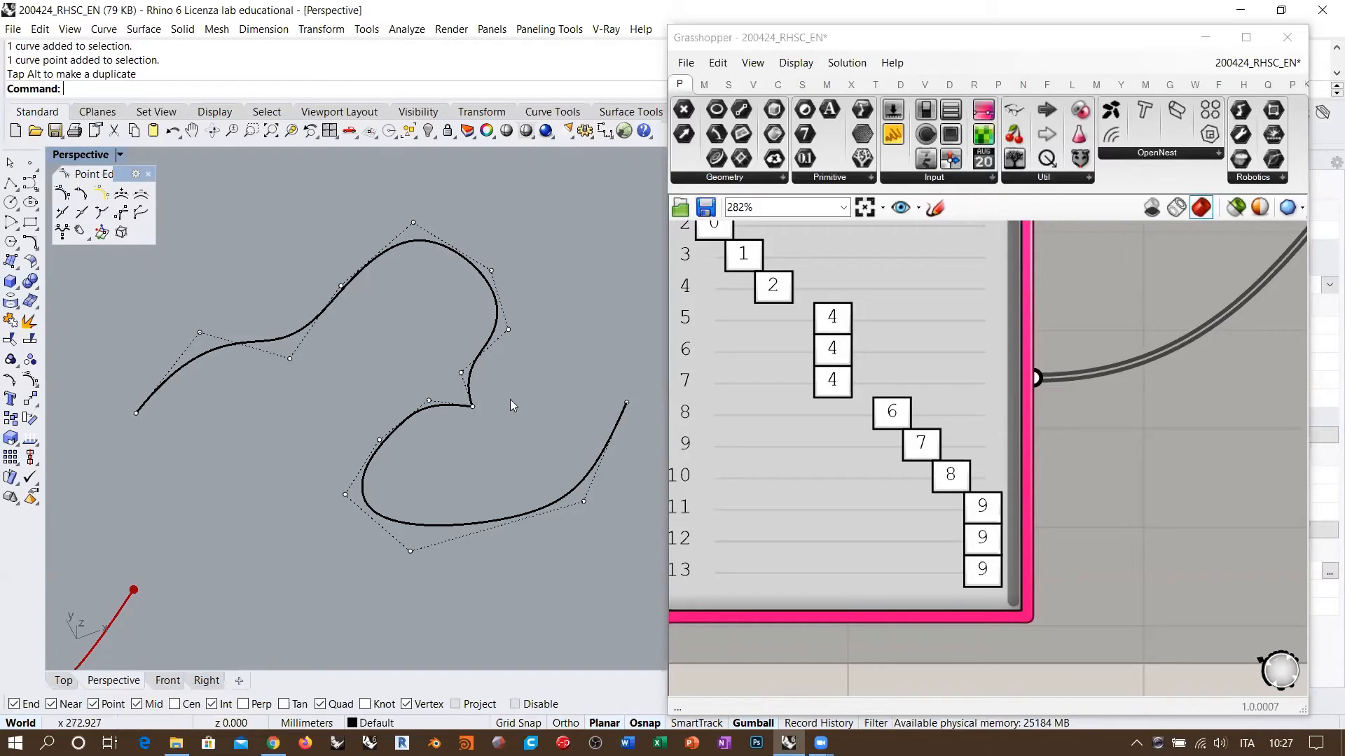
key(ctrl+z)
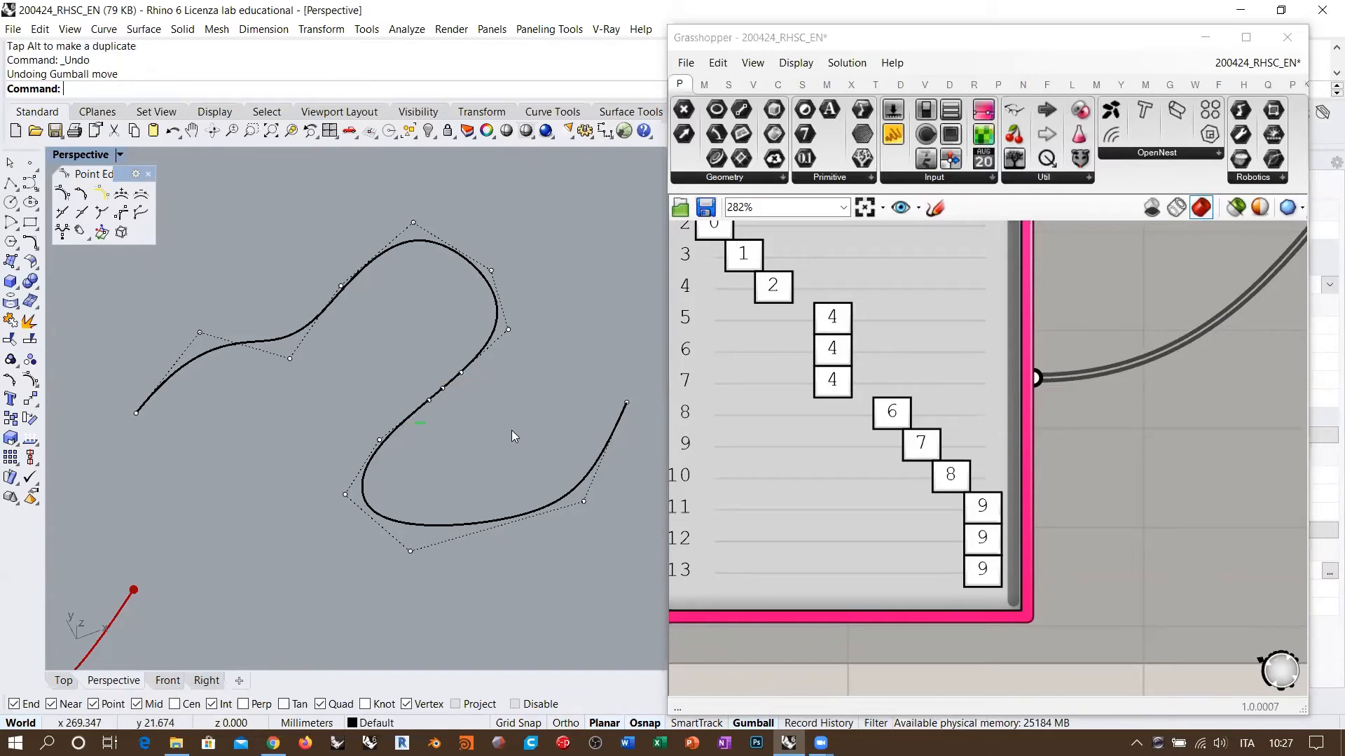
key(Escape)
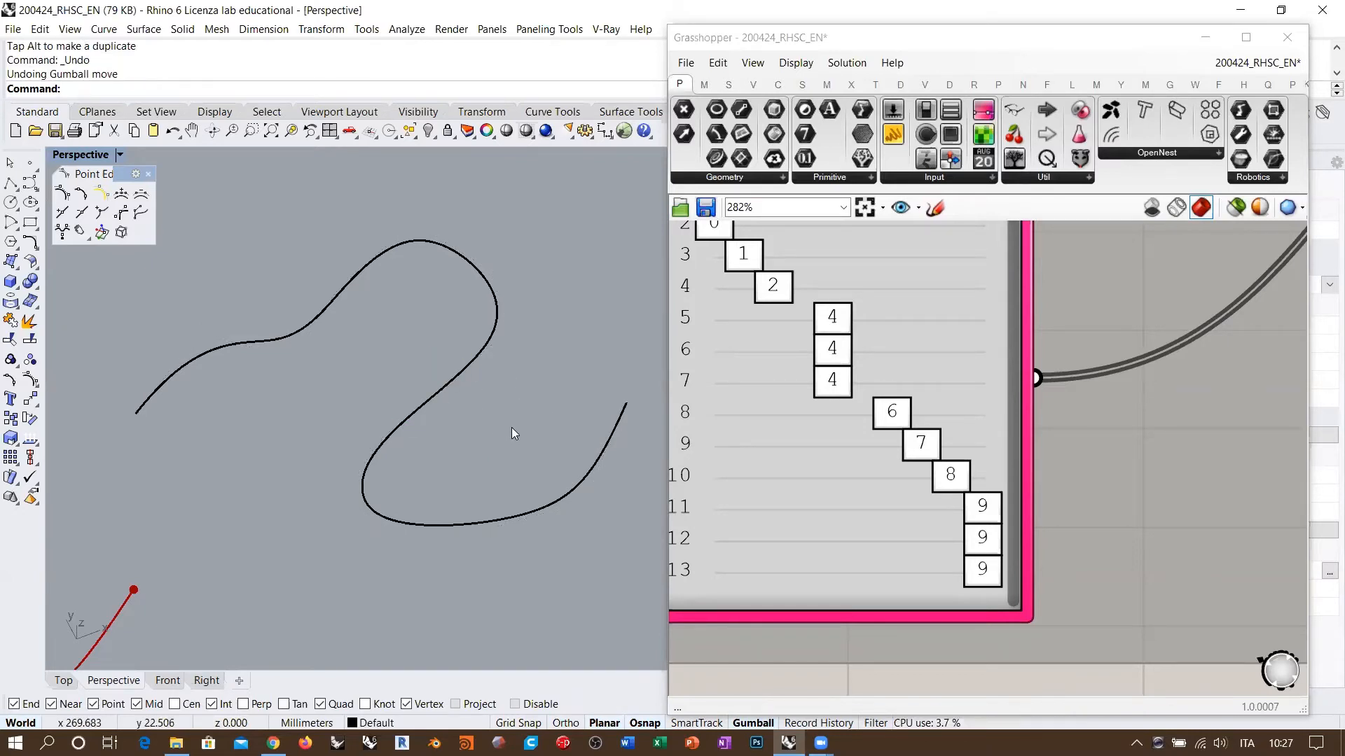
Undo the line deletion, the polylines and the kink insertion, and select the baked curve
click(458, 377)
key(ctrl+z)
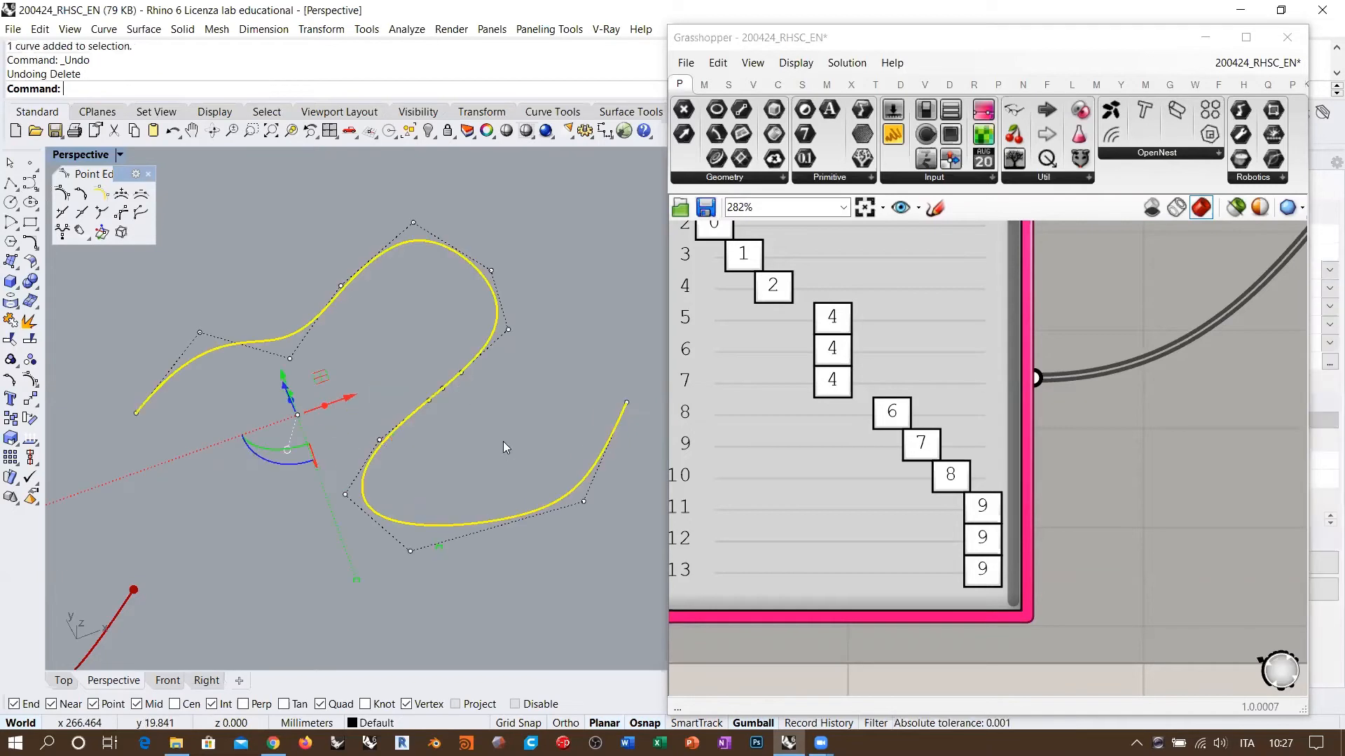
key(ctrl+z)
key(ctrl+z)
key(Escape)
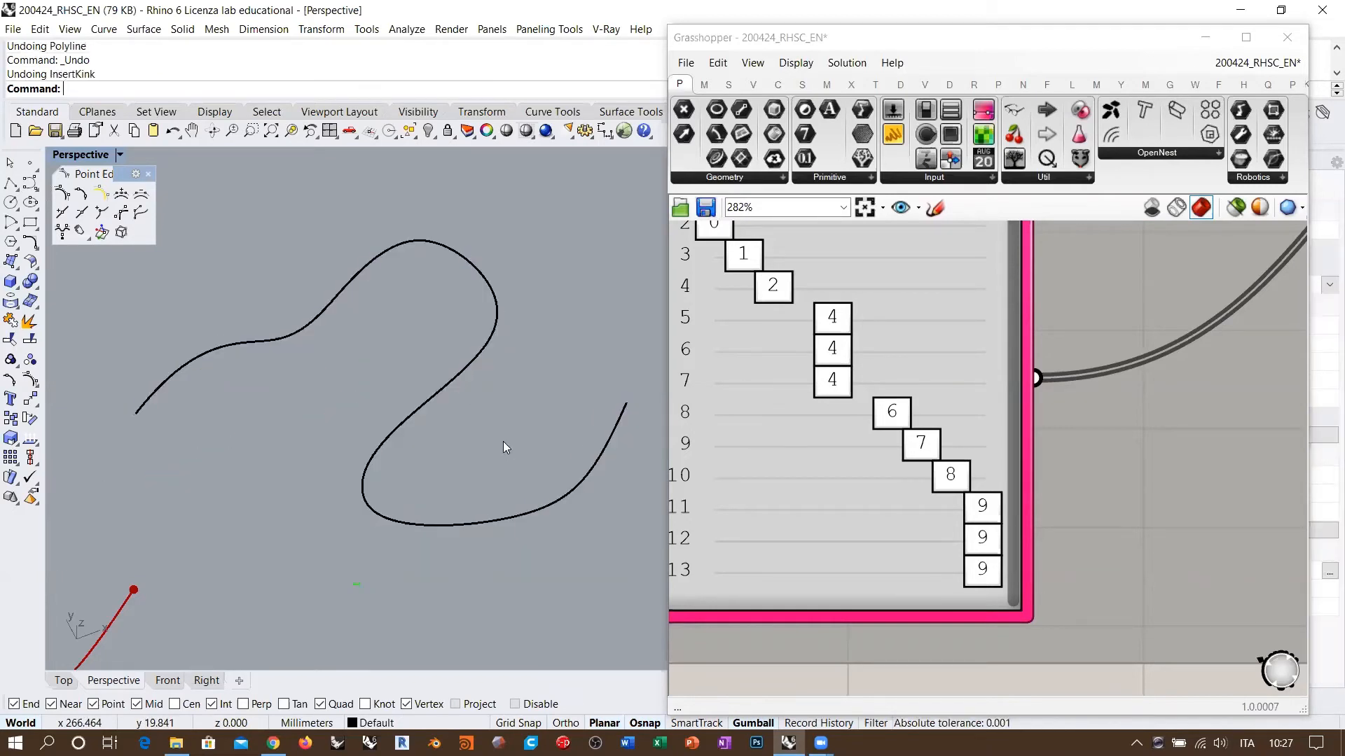
click(470, 365)
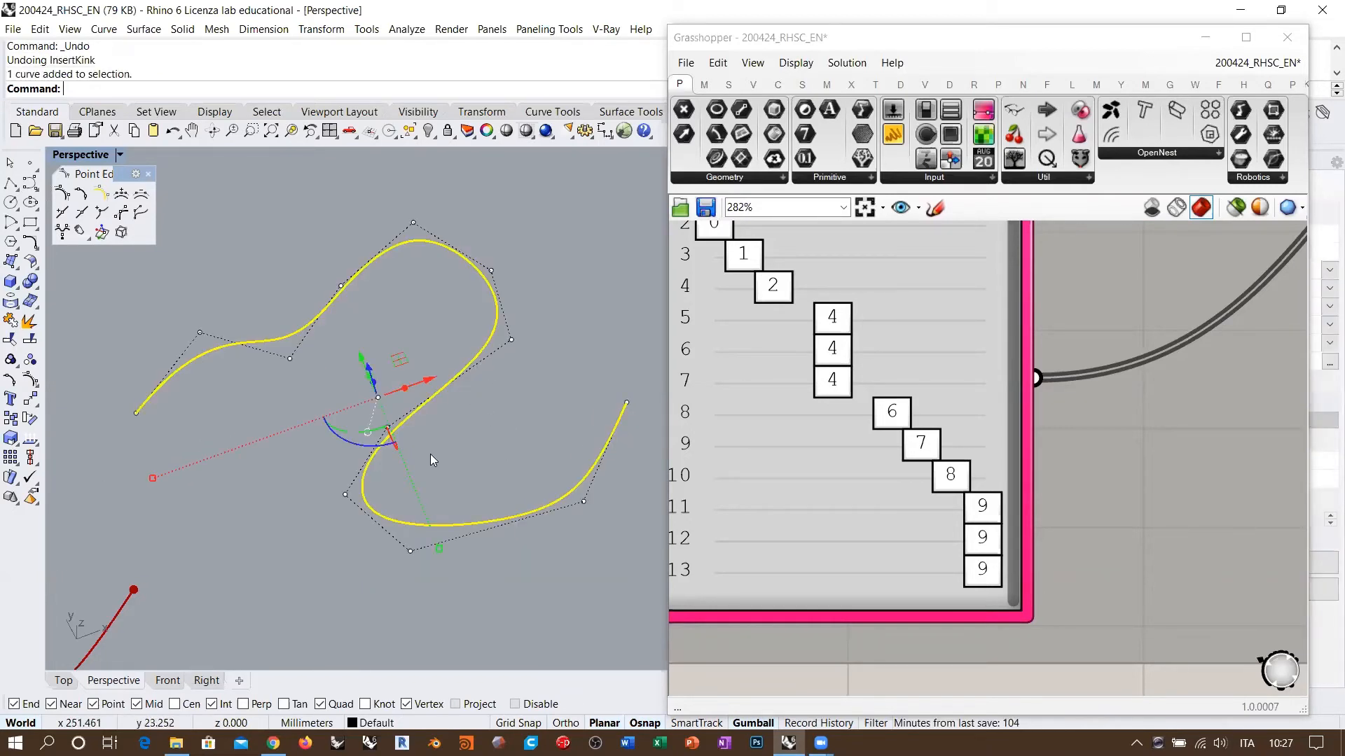
Duplicate the baked curve along the X direction so the copy sits beside the original
drag(294, 521, 534, 215)
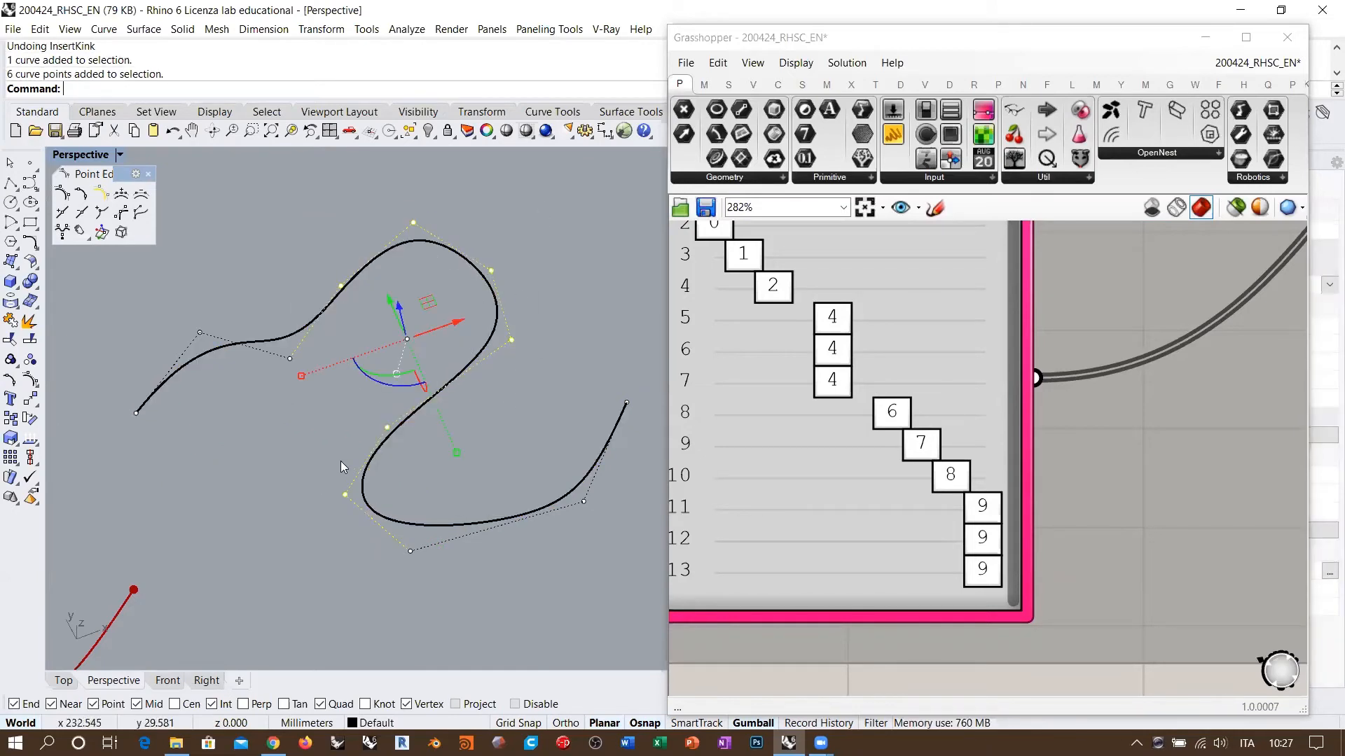
click(517, 426)
scroll(321, 405, down, 3)
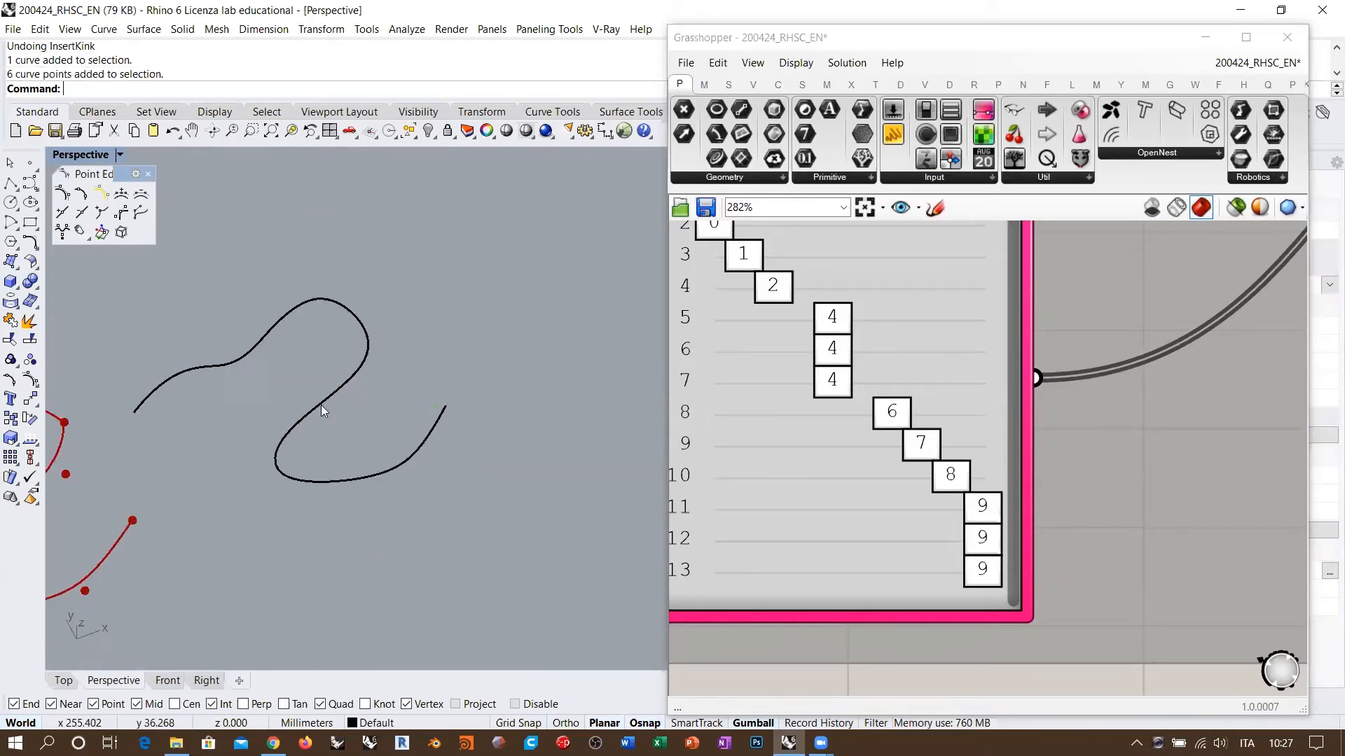
scroll(320, 405, down, 2)
click(333, 401)
right_drag(352, 397, 342, 384)
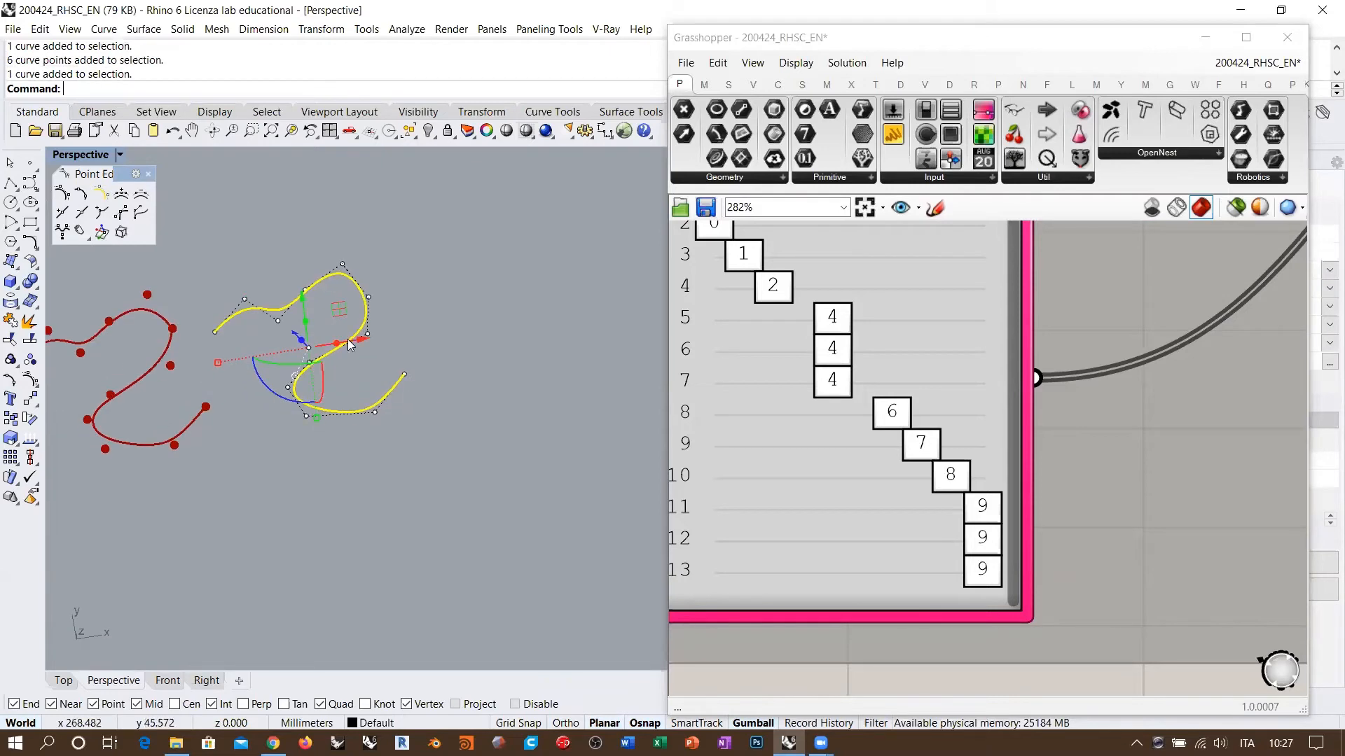
drag(354, 341, 527, 319)
key(alt)
click(492, 434)
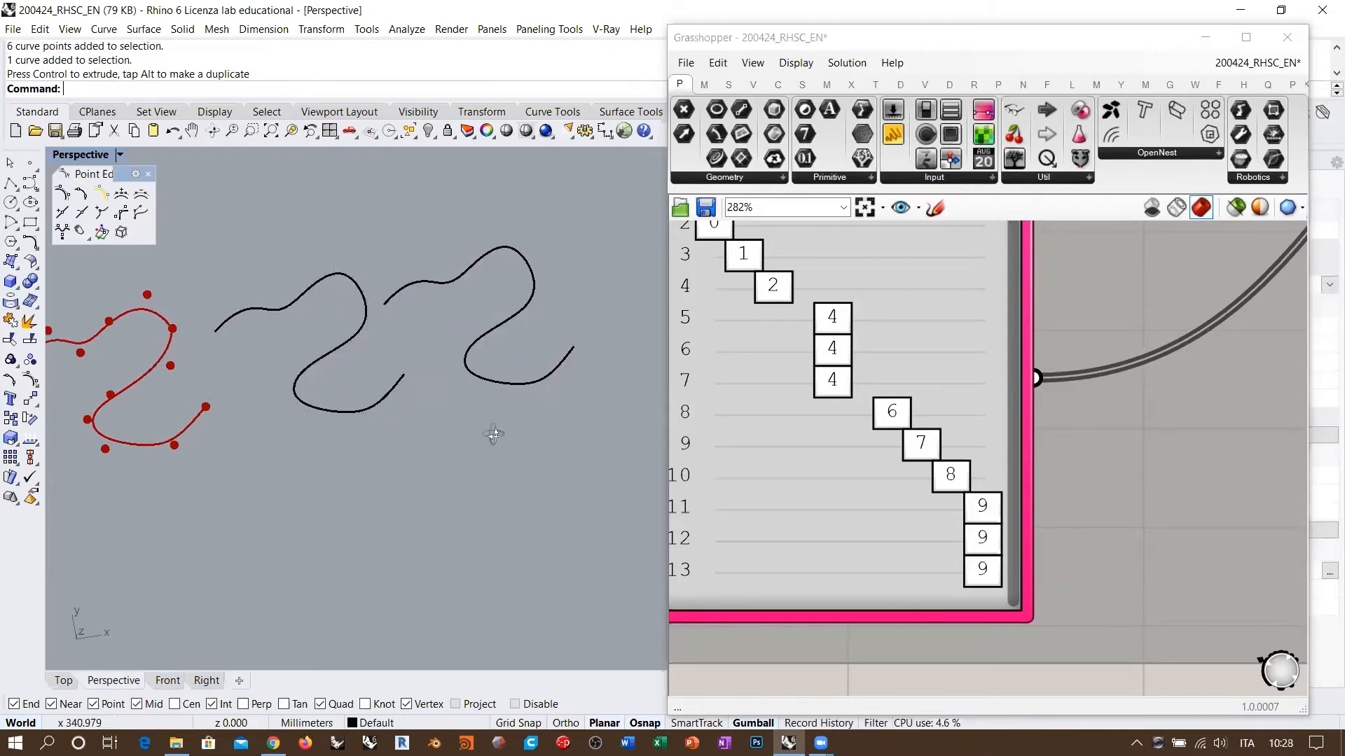
Insert a kink on the copied curve's middle stretch between its two bends, and hide the control points
right_drag(492, 435, 408, 463)
scroll(464, 372, up, 7)
right_drag(453, 396, 431, 371)
click(433, 372)
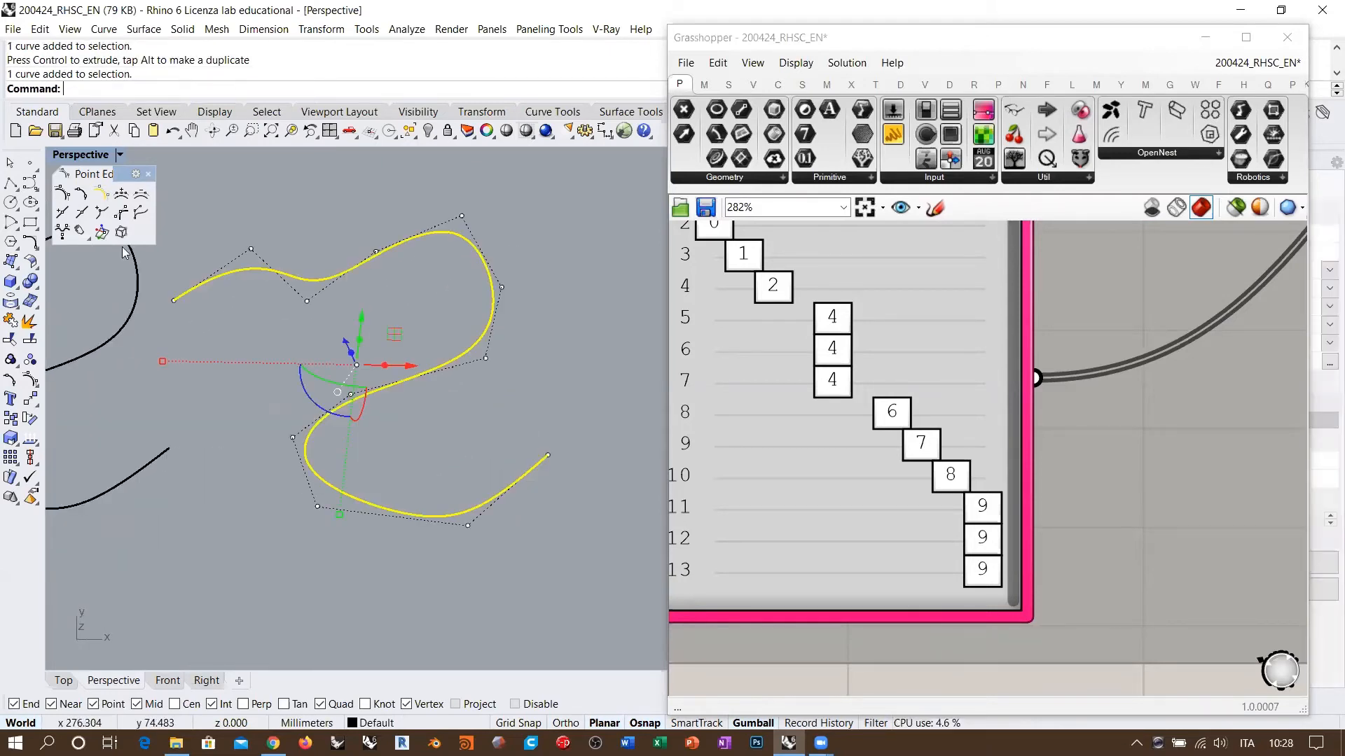
click(101, 212)
click(409, 379)
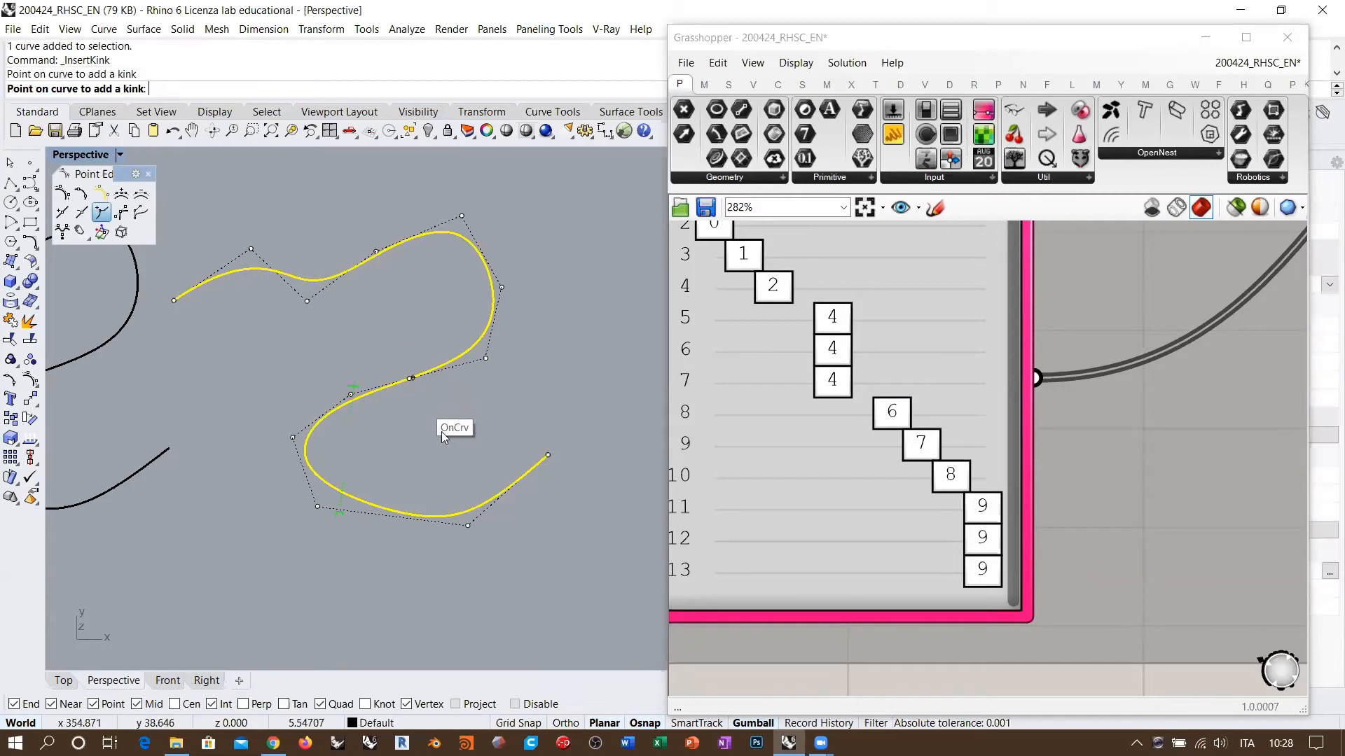
key(Return)
key(Escape)
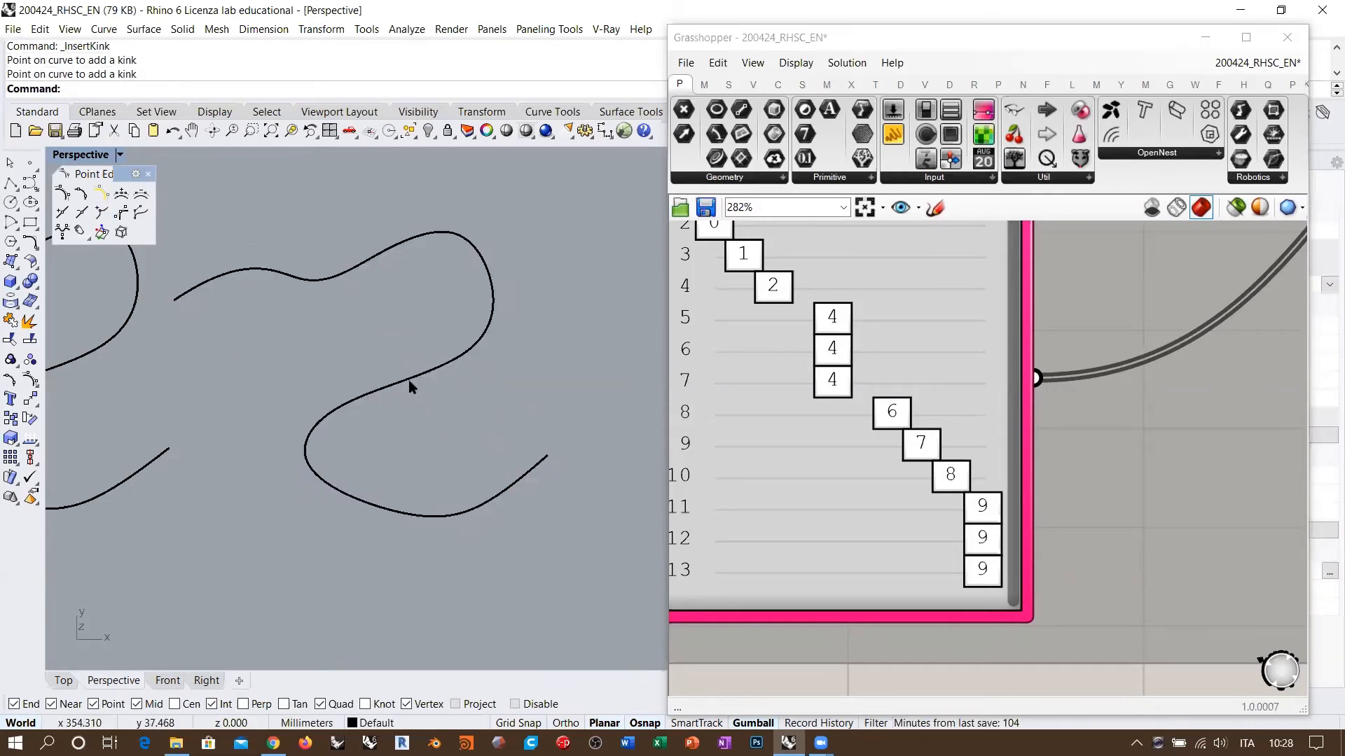
Extrude both black curves straight up about 37 mm as open surfaces
shift+right_drag(484, 419, 564, 447)
scroll(522, 424, down, 4)
right_drag(474, 451, 445, 405)
scroll(402, 407, up, 2)
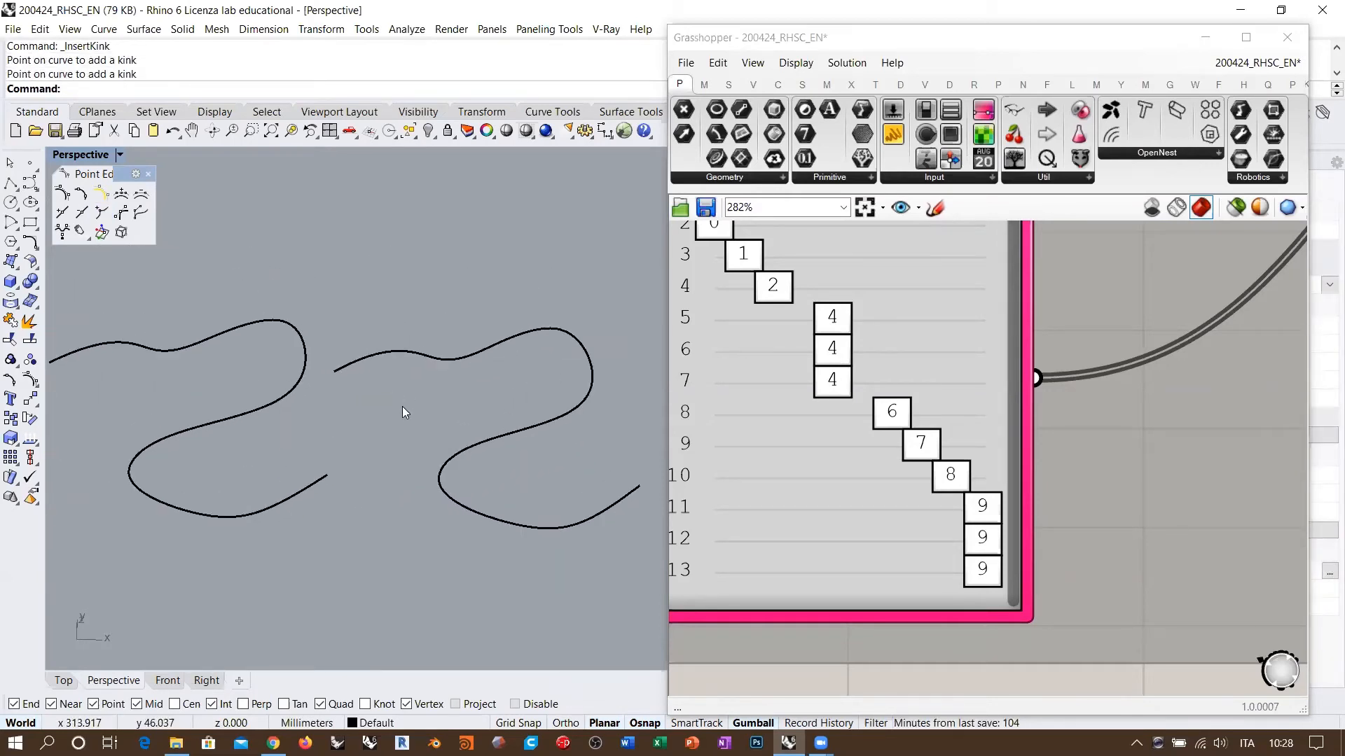
drag(448, 417, 253, 312)
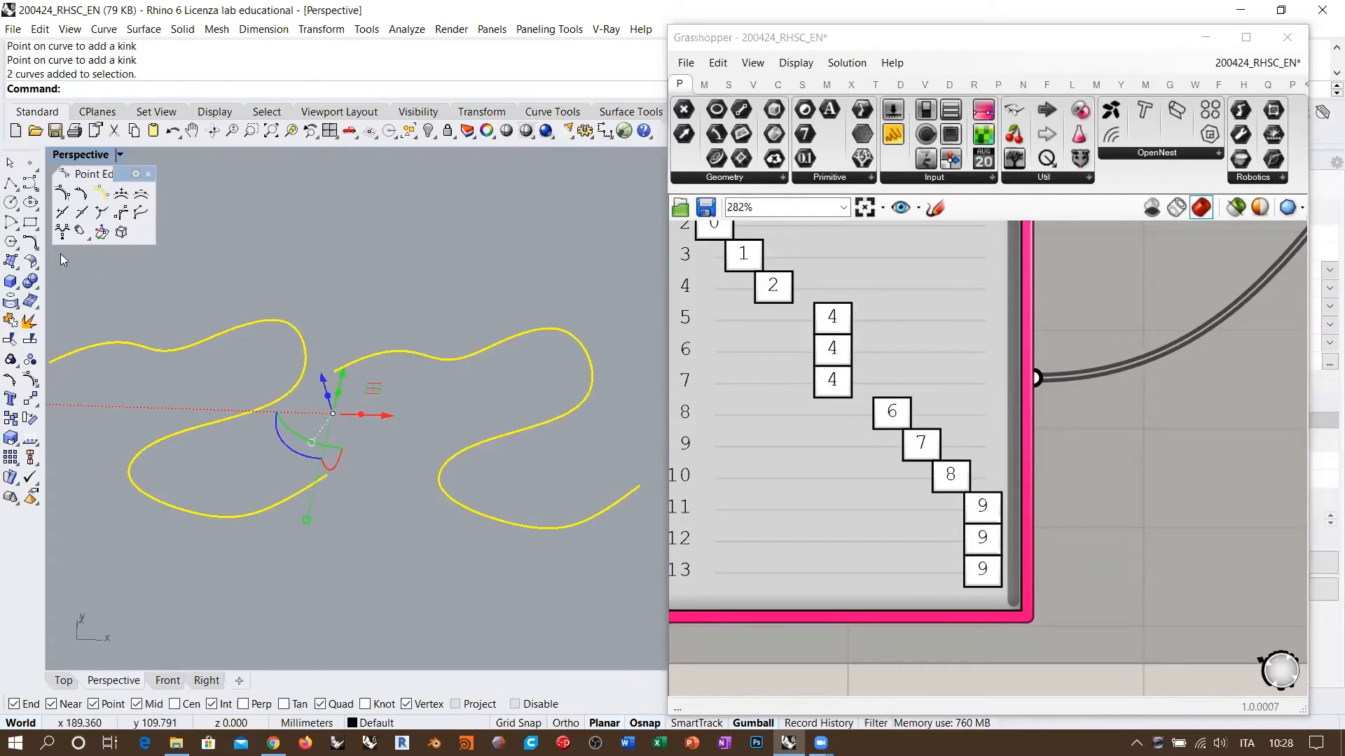
click(11, 261)
click(129, 287)
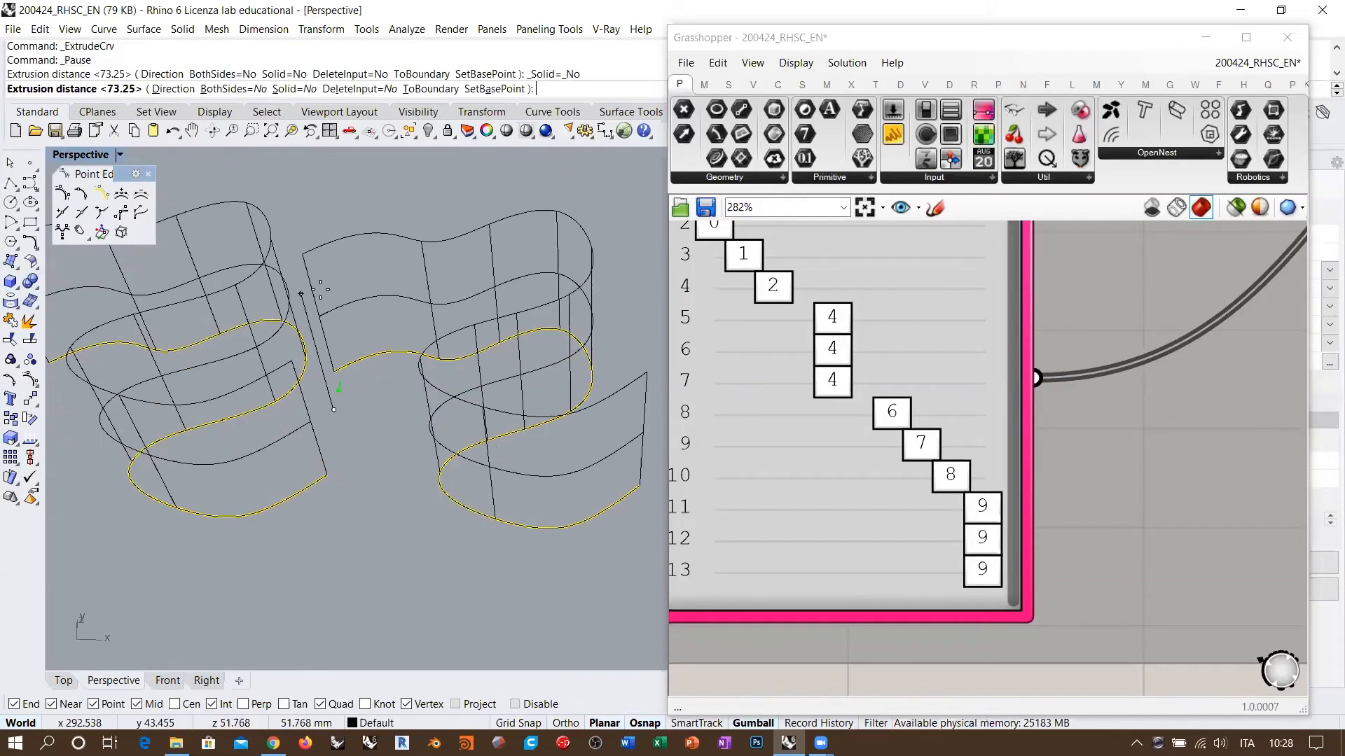
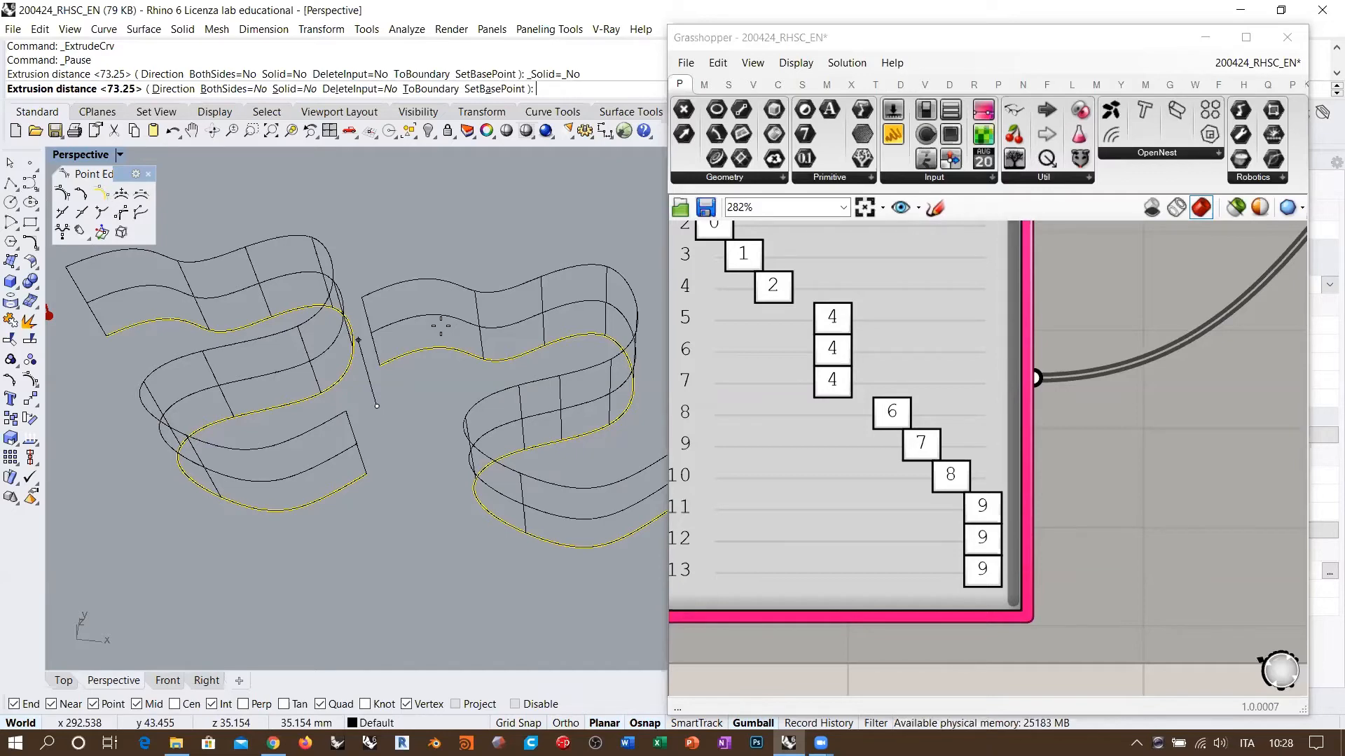
click(440, 327)
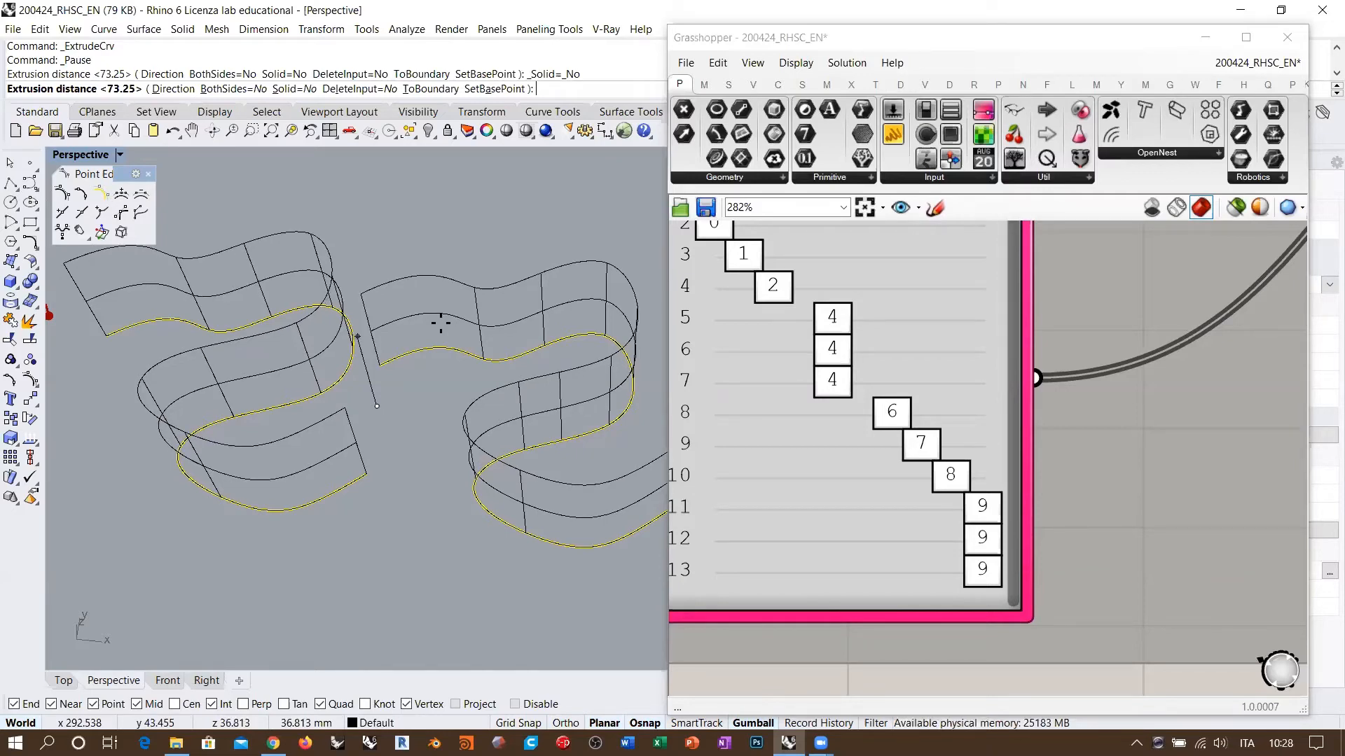
click(455, 218)
mouse_move(451, 342)
right_down()
mouse_move(453, 279)
mouse_move(533, 235)
mouse_move(444, 360)
right_up()
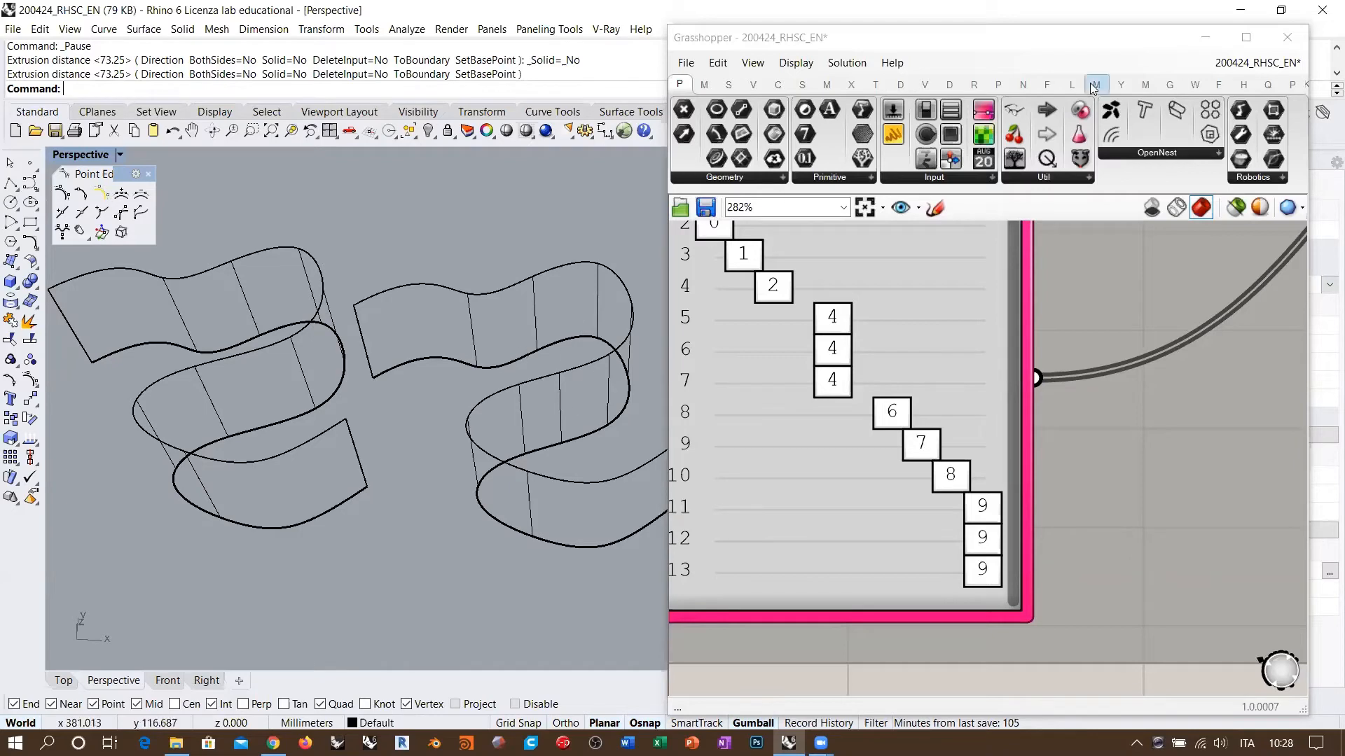
Save the Grasshopper definition and minimise its window to reveal the full Rhino viewport
right_drag(1123, 337, 1099, 357)
key(ctrl+s)
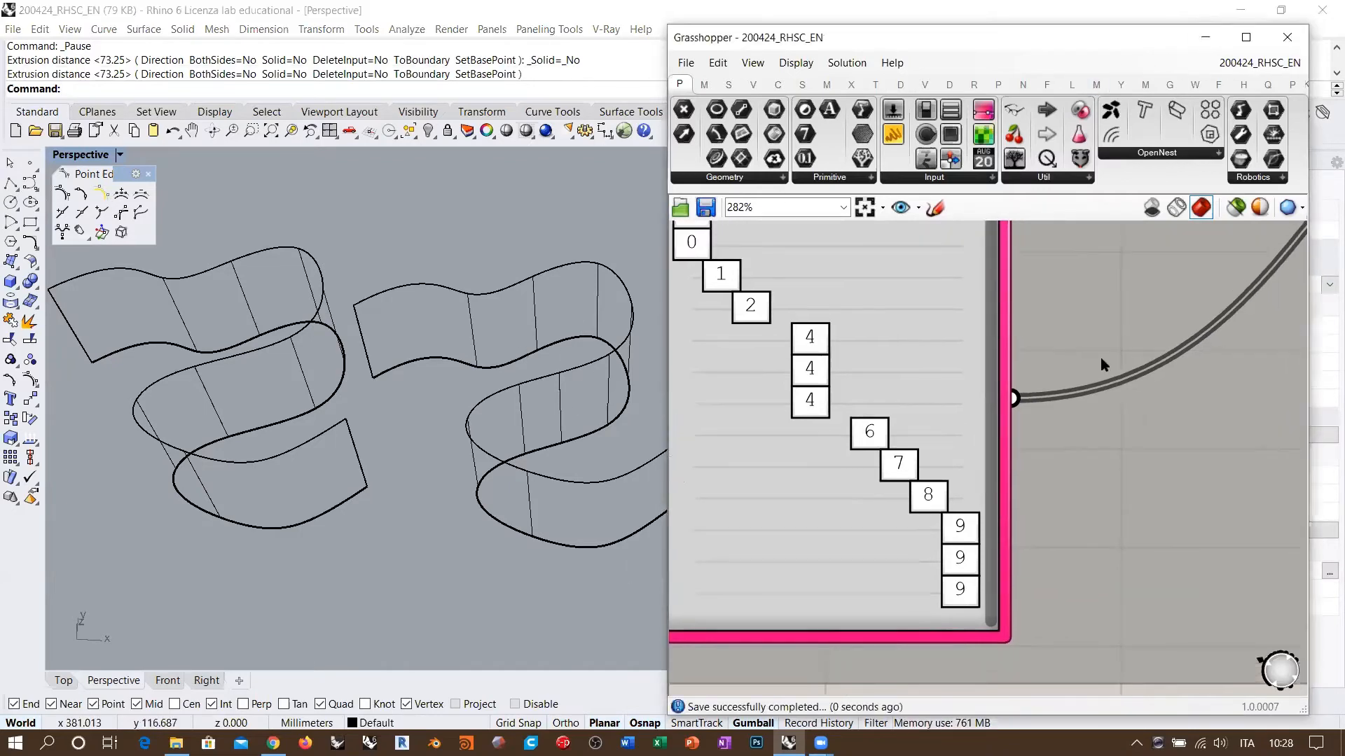
click(1205, 38)
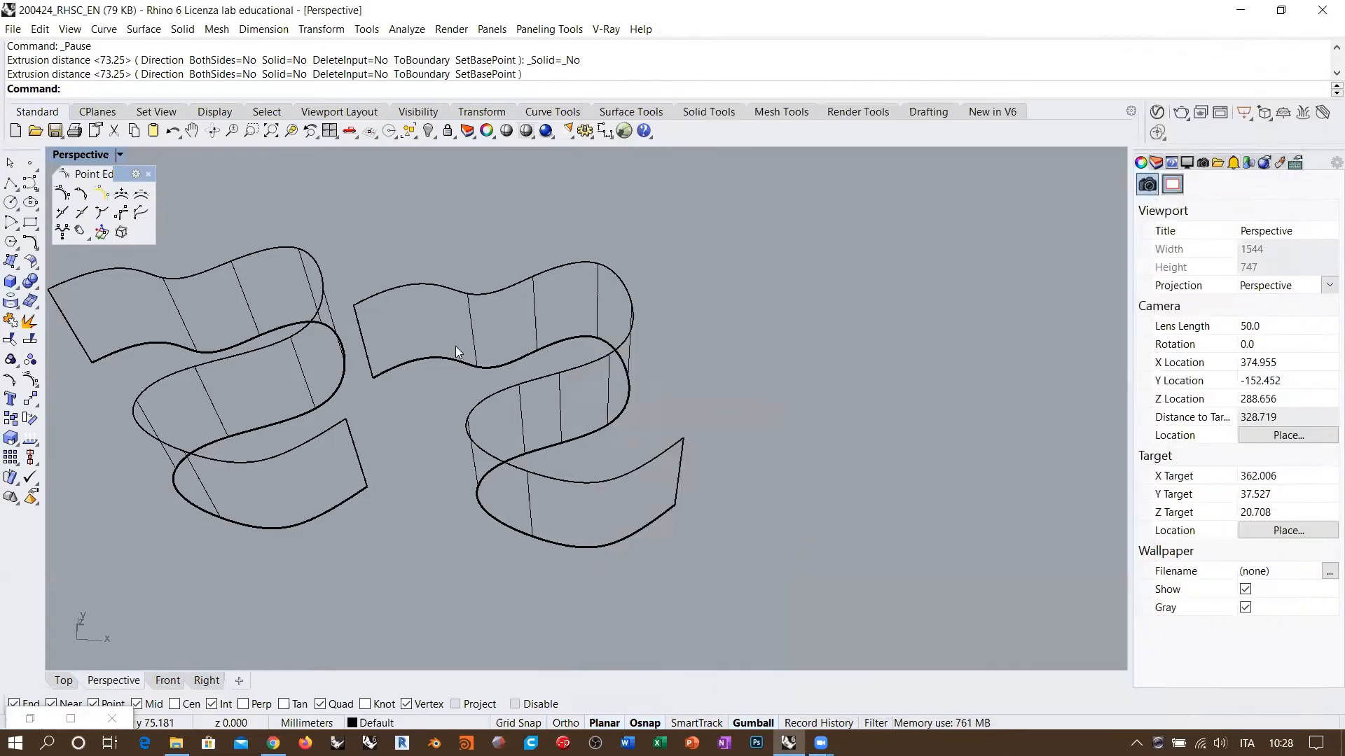
Explode the two open extrusions into plain surfaces
shift+right_drag(456, 346, 650, 329)
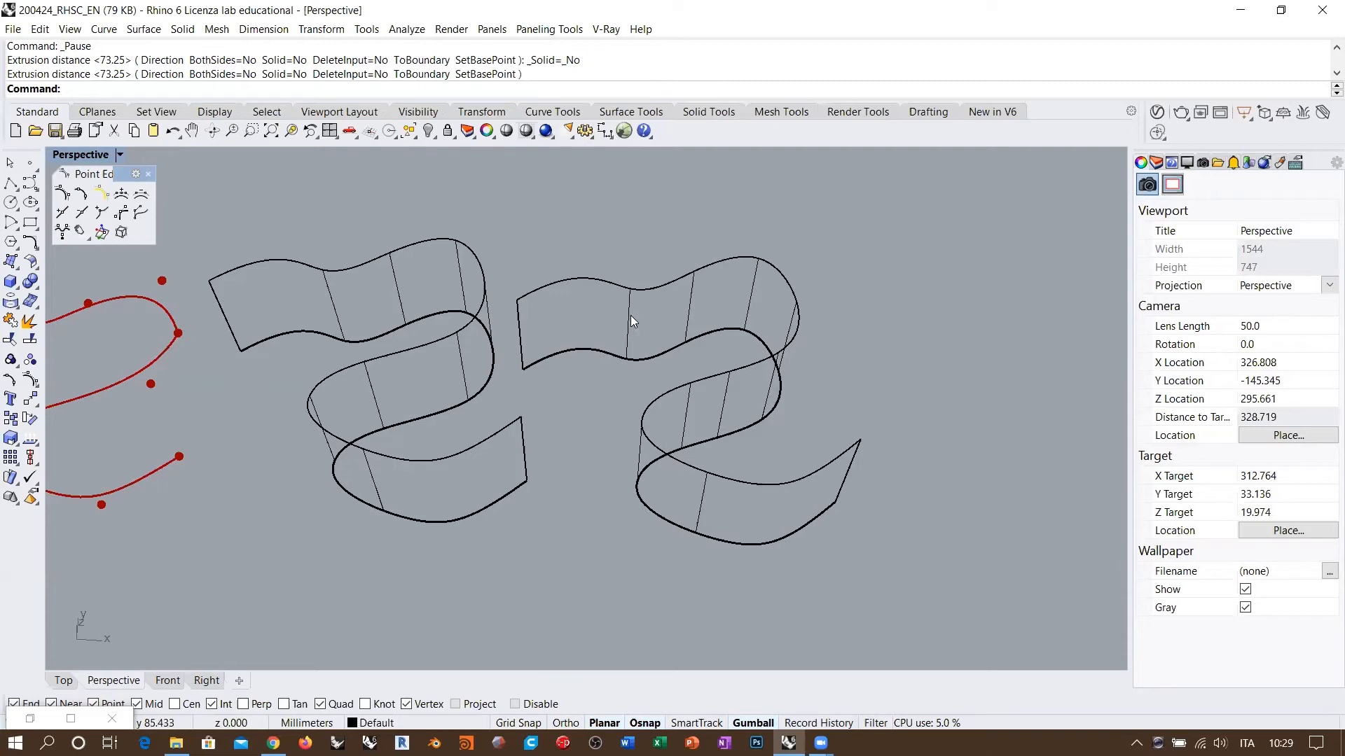
click(629, 321)
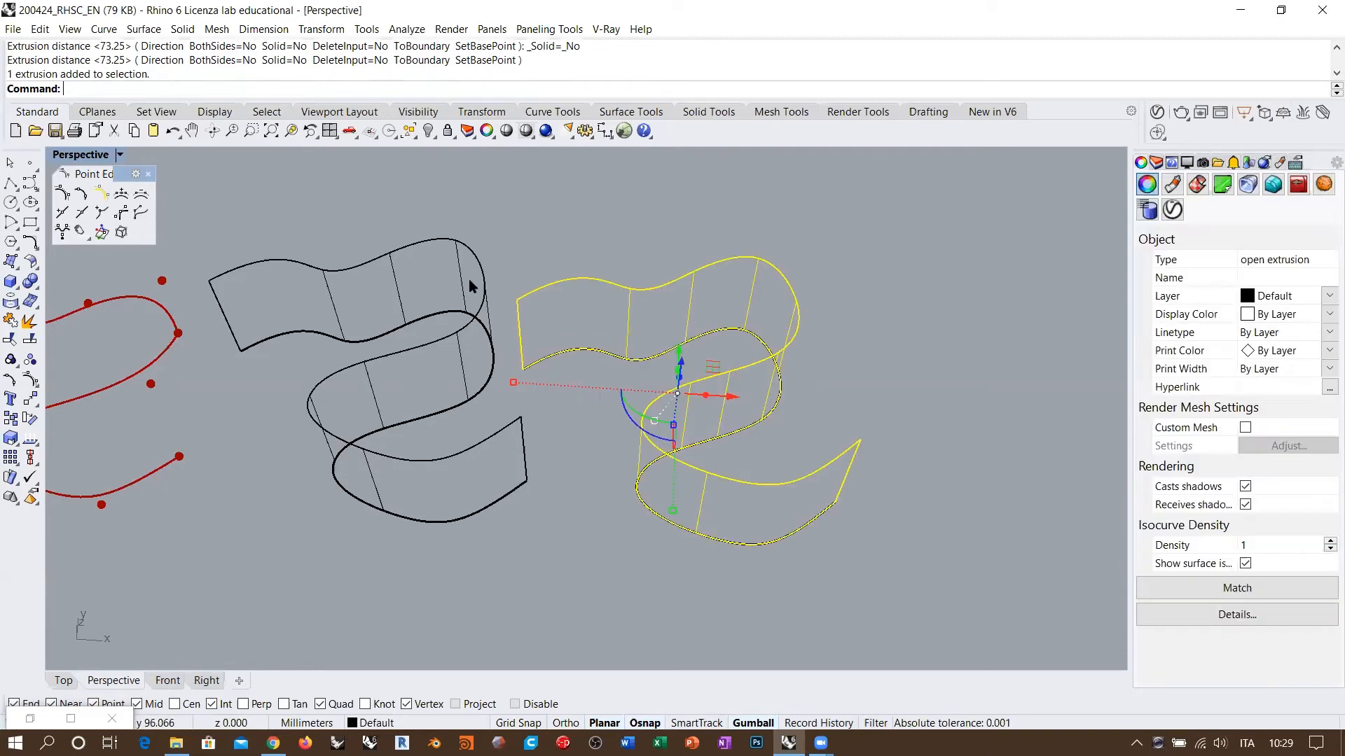
shift+click(461, 271)
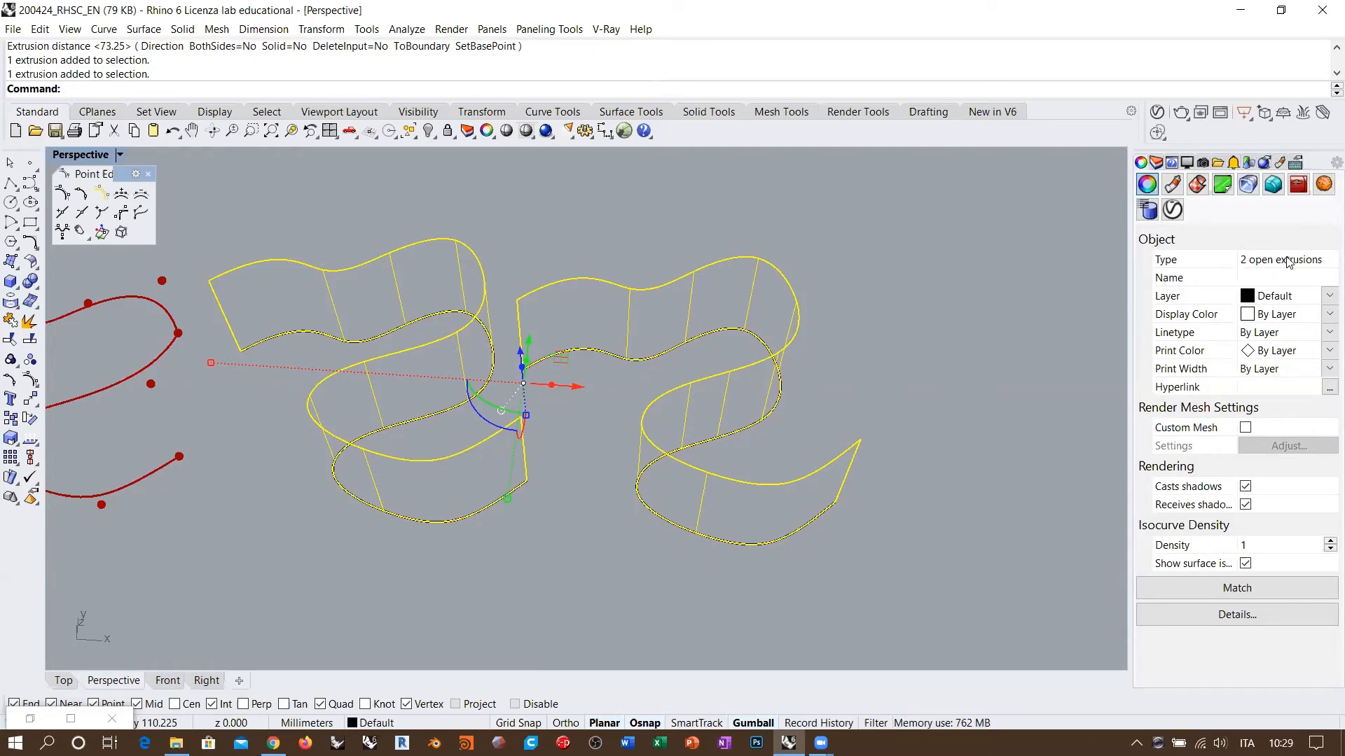
click(29, 320)
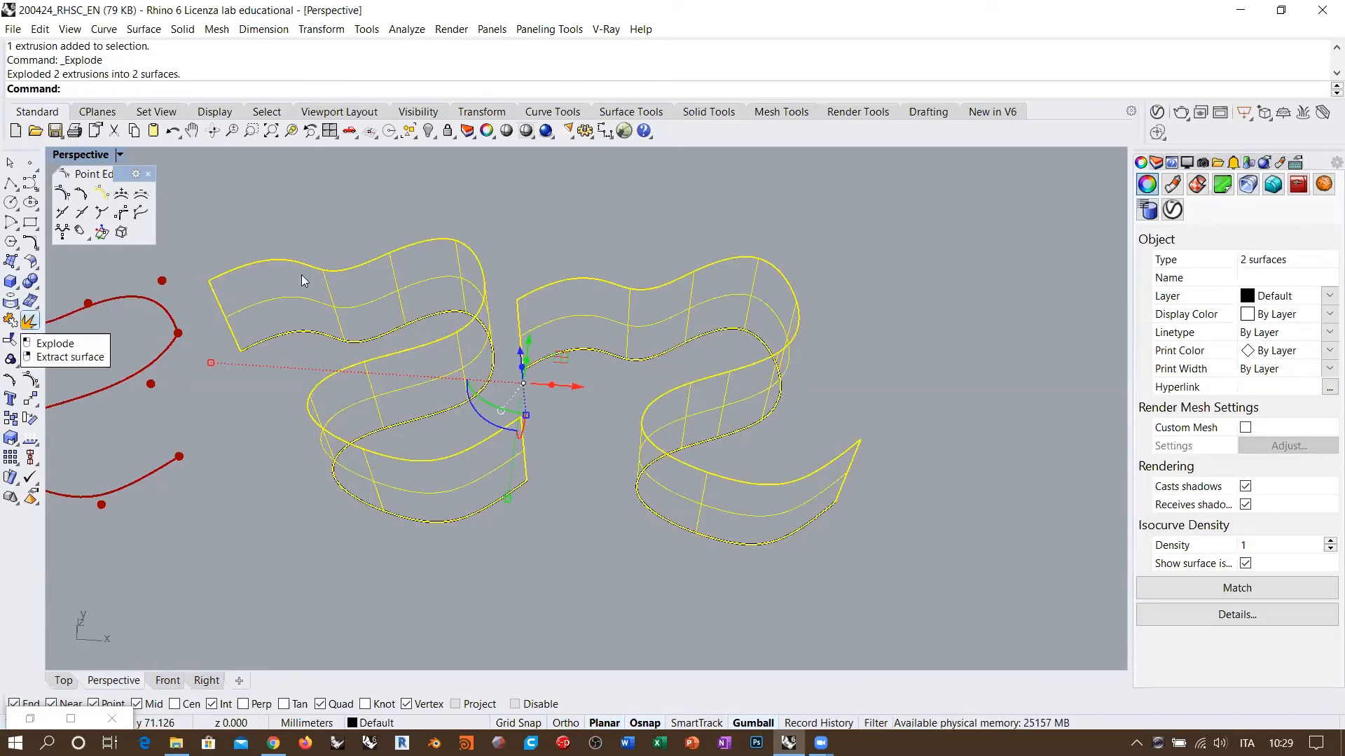
click(549, 203)
Compare the isocurves of the two surfaces, looking for the extra one at the kink
right_drag(773, 448, 732, 437)
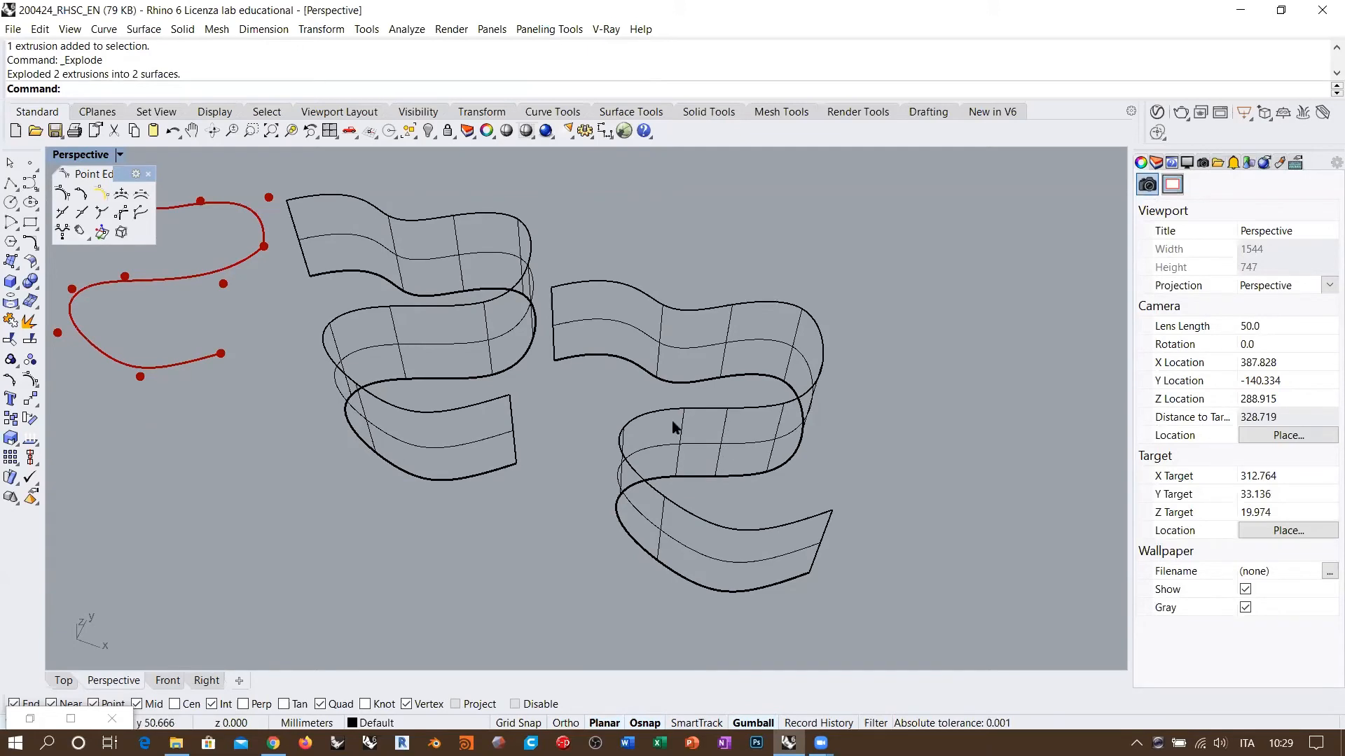
right_drag(672, 427, 720, 437)
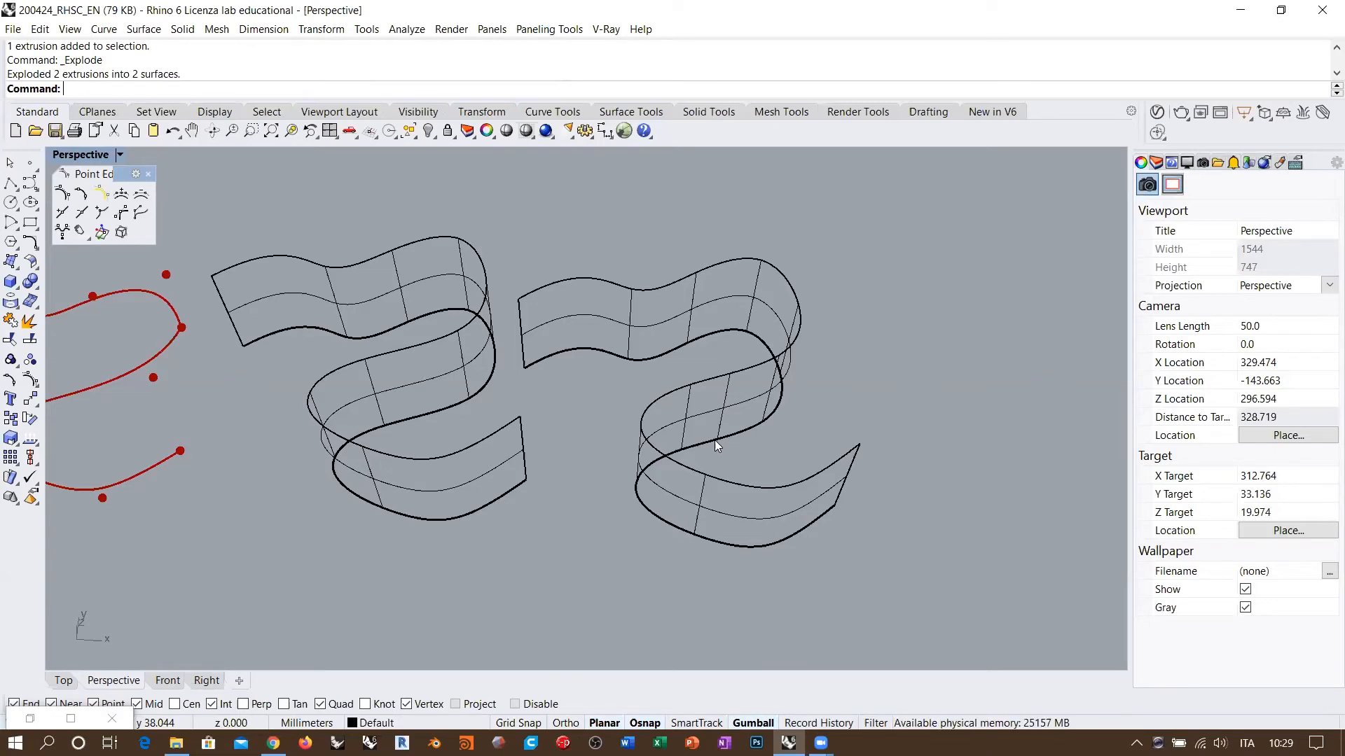
right_drag(715, 440, 657, 330)
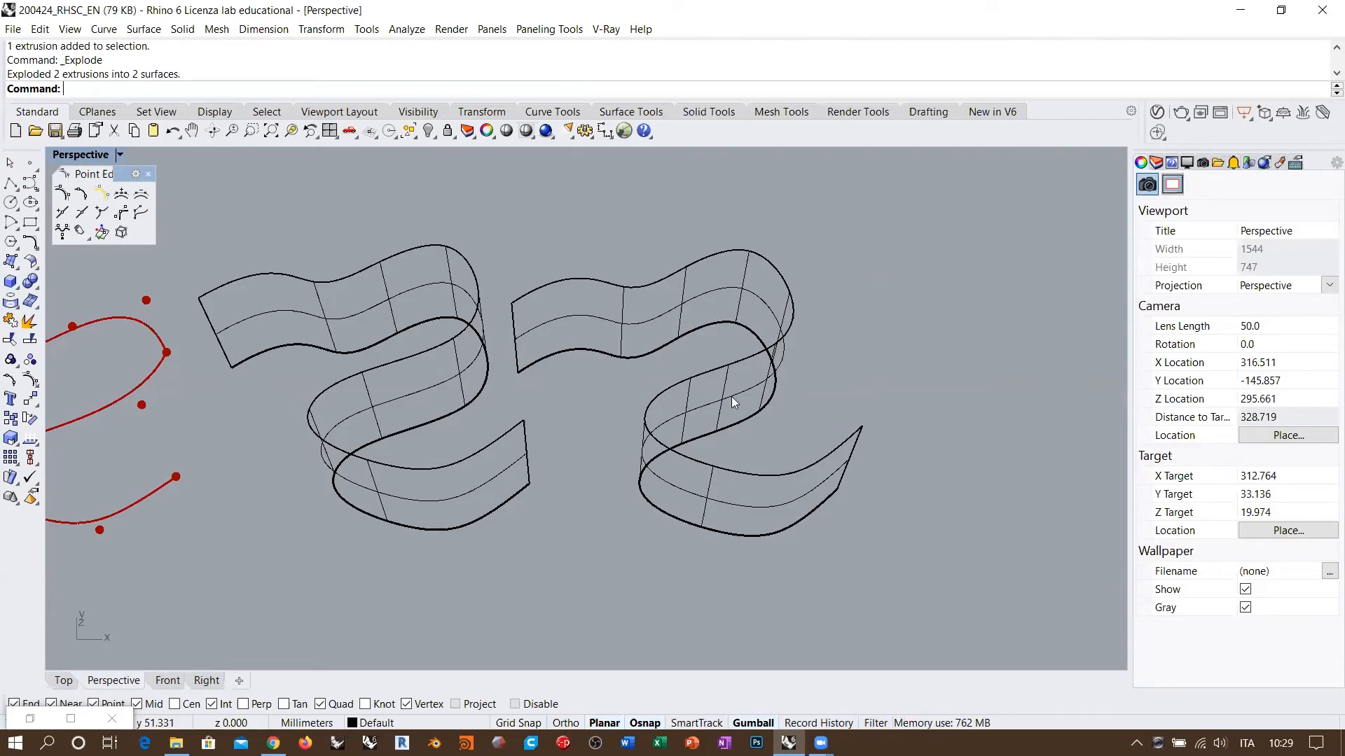
click(695, 307)
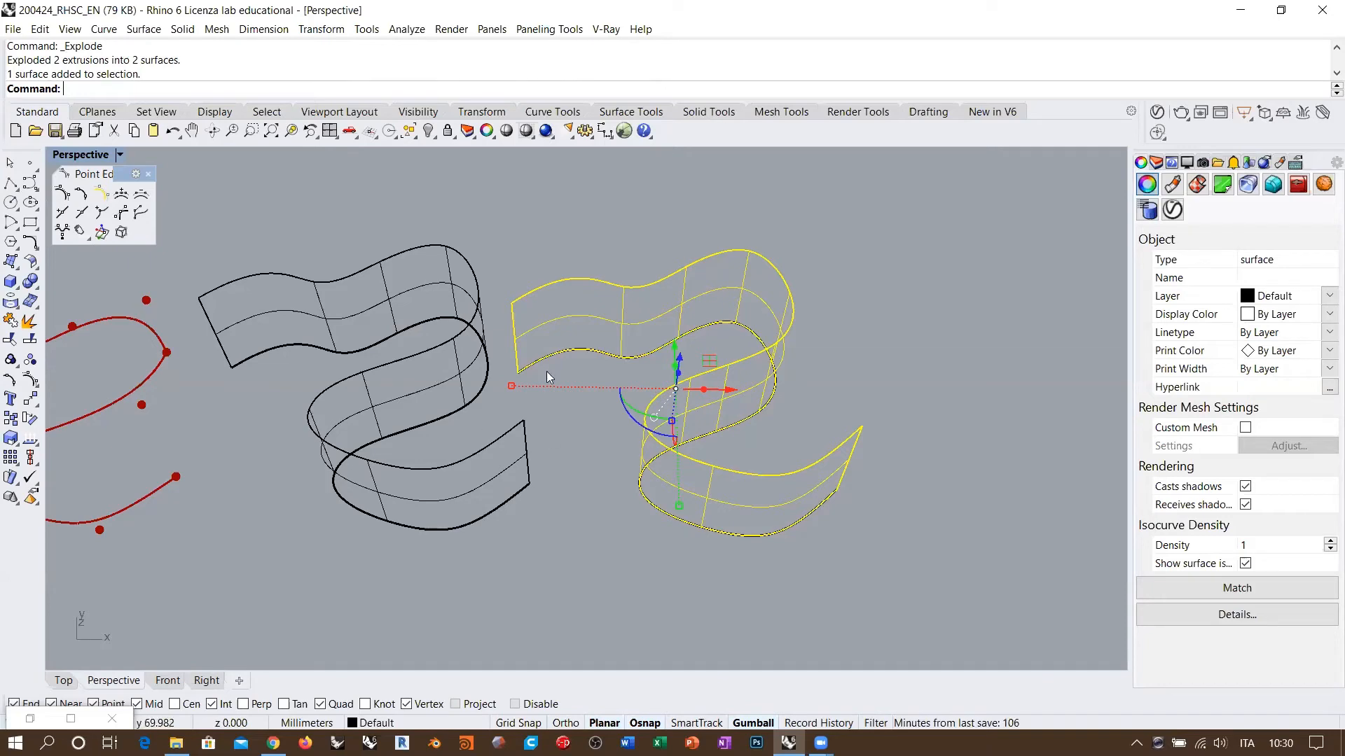
click(927, 397)
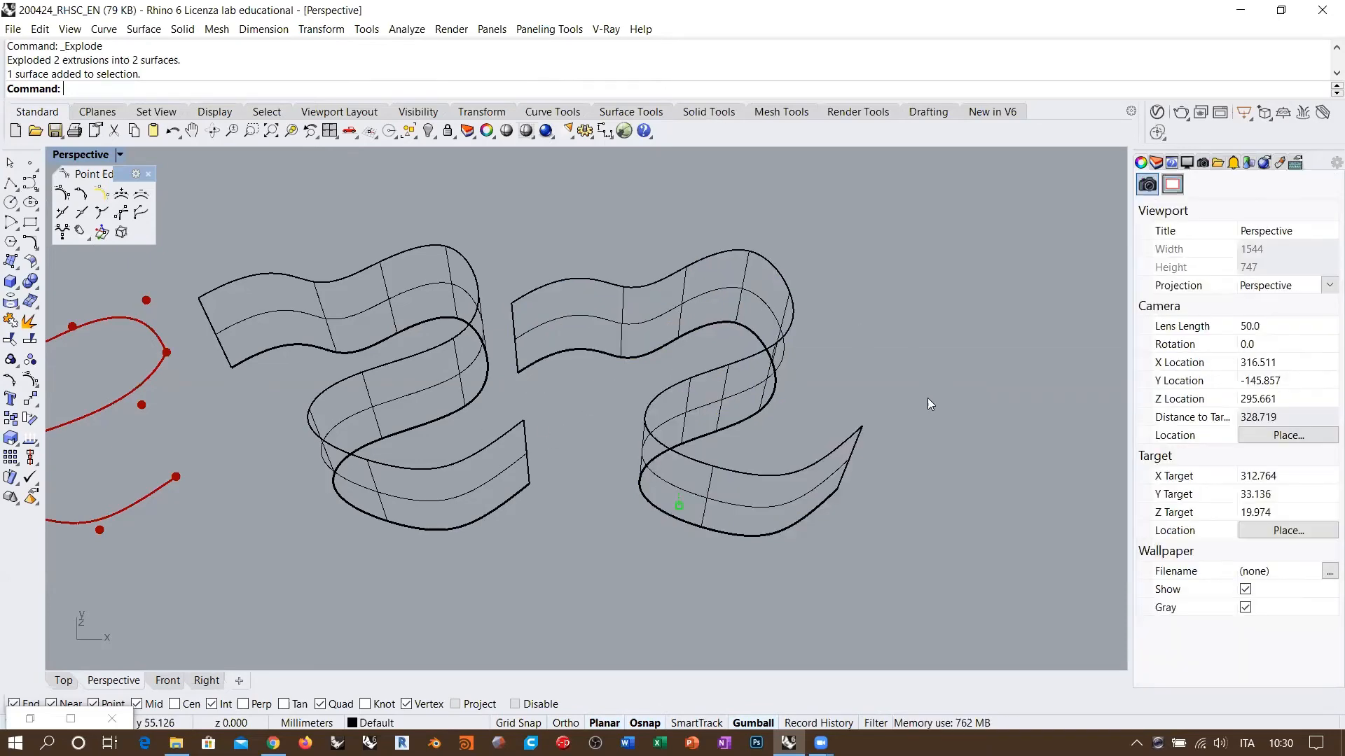
right_drag(928, 397, 839, 518)
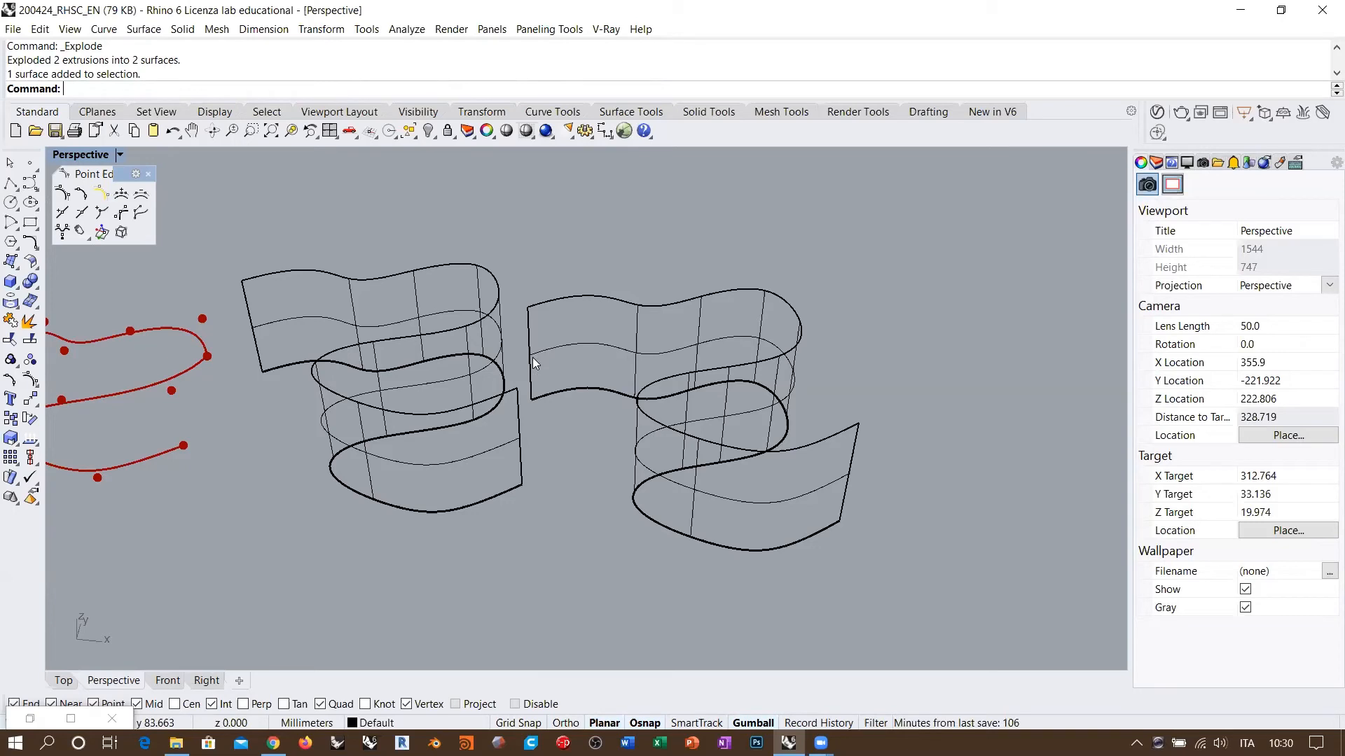
right_drag(783, 385, 817, 384)
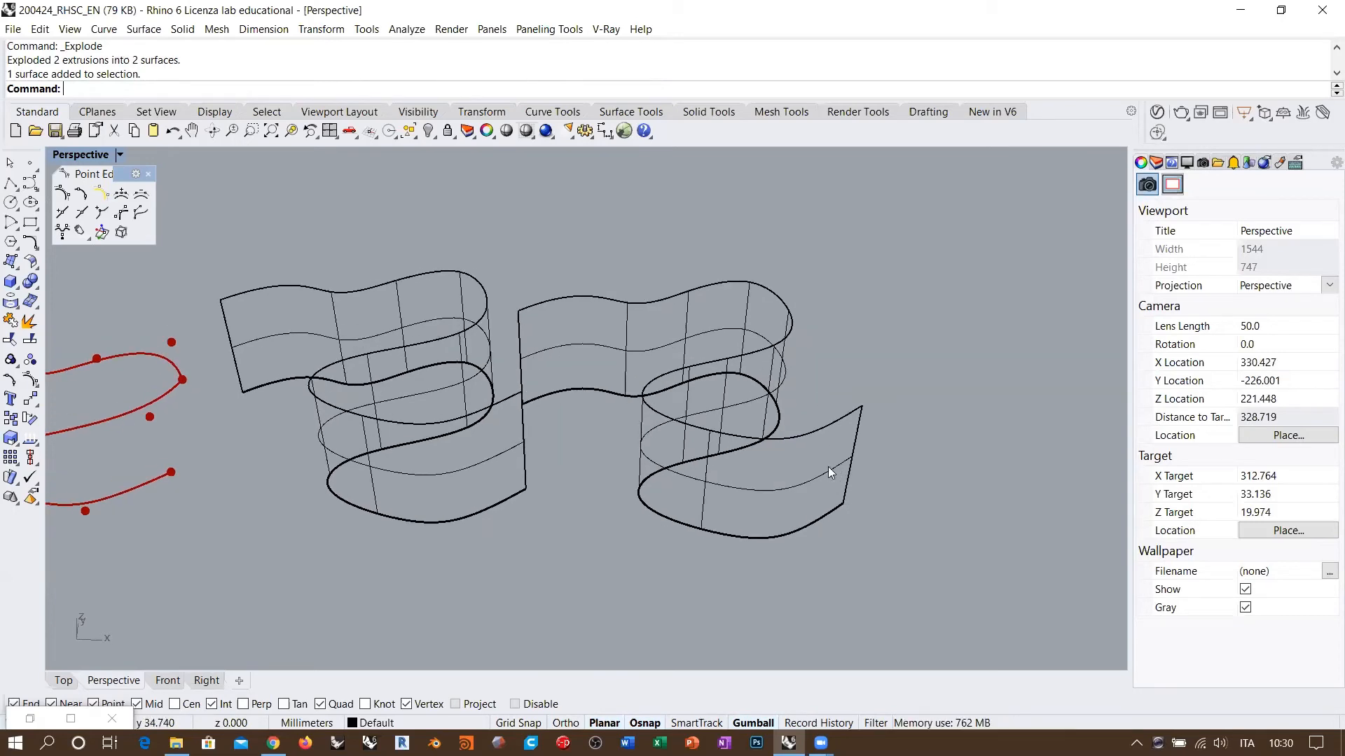
scroll(831, 469, up, 2)
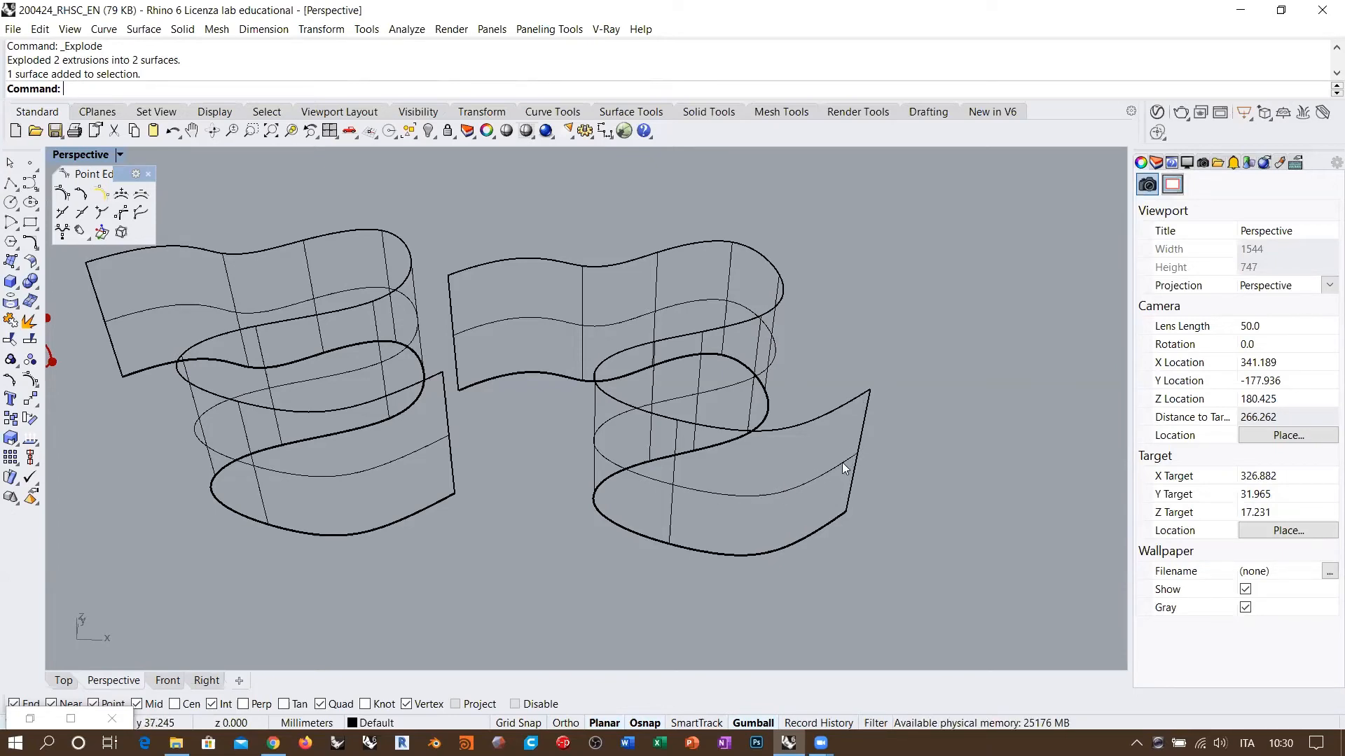
right_drag(732, 354, 682, 433)
right_drag(689, 365, 734, 378)
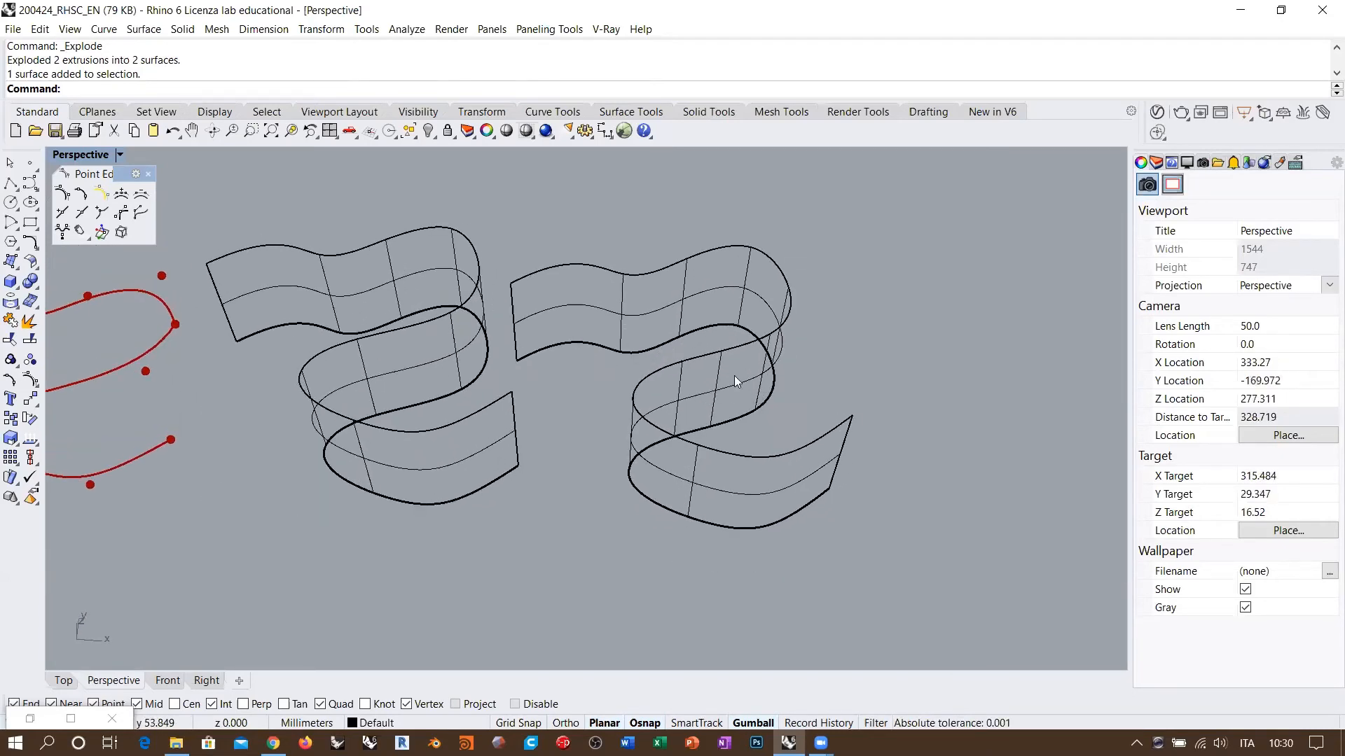
Turn on the control points of the surface extruded from the kinked curve
click(725, 389)
scroll(725, 389, up, 3)
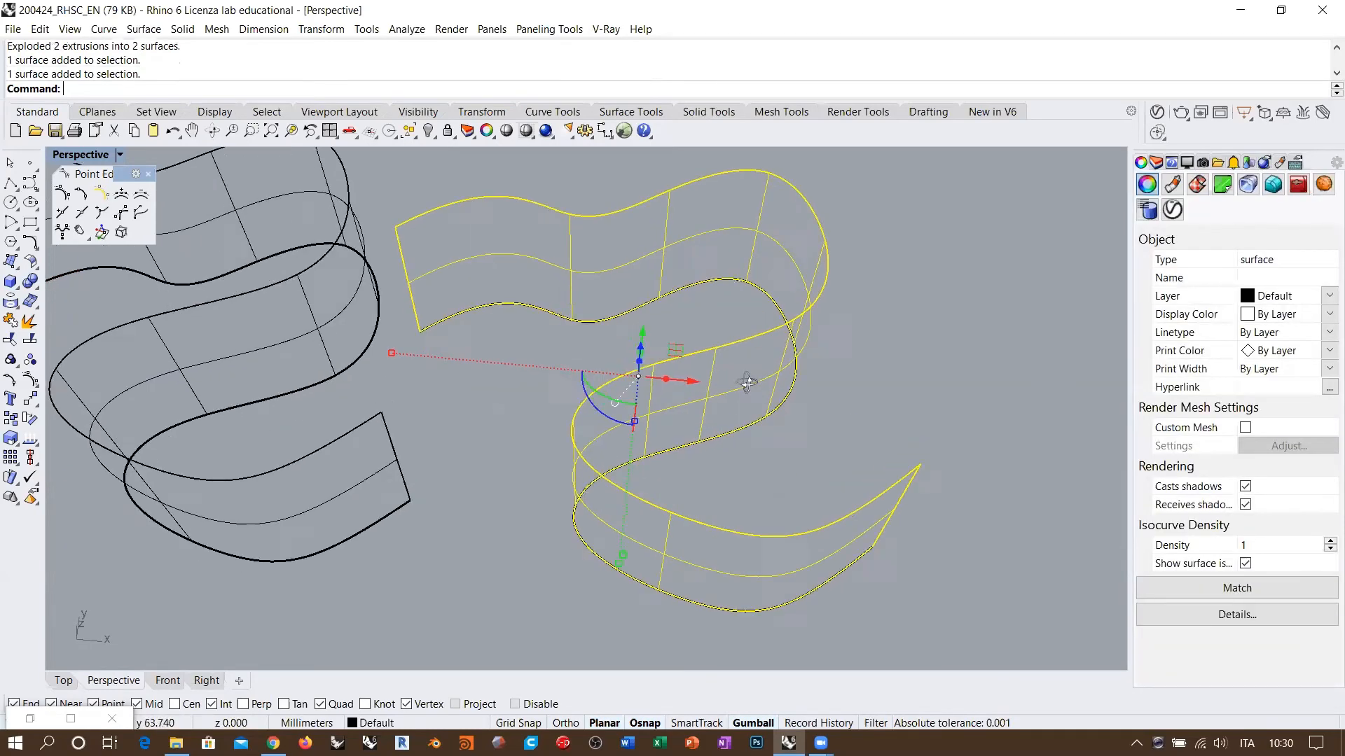
click(31, 378)
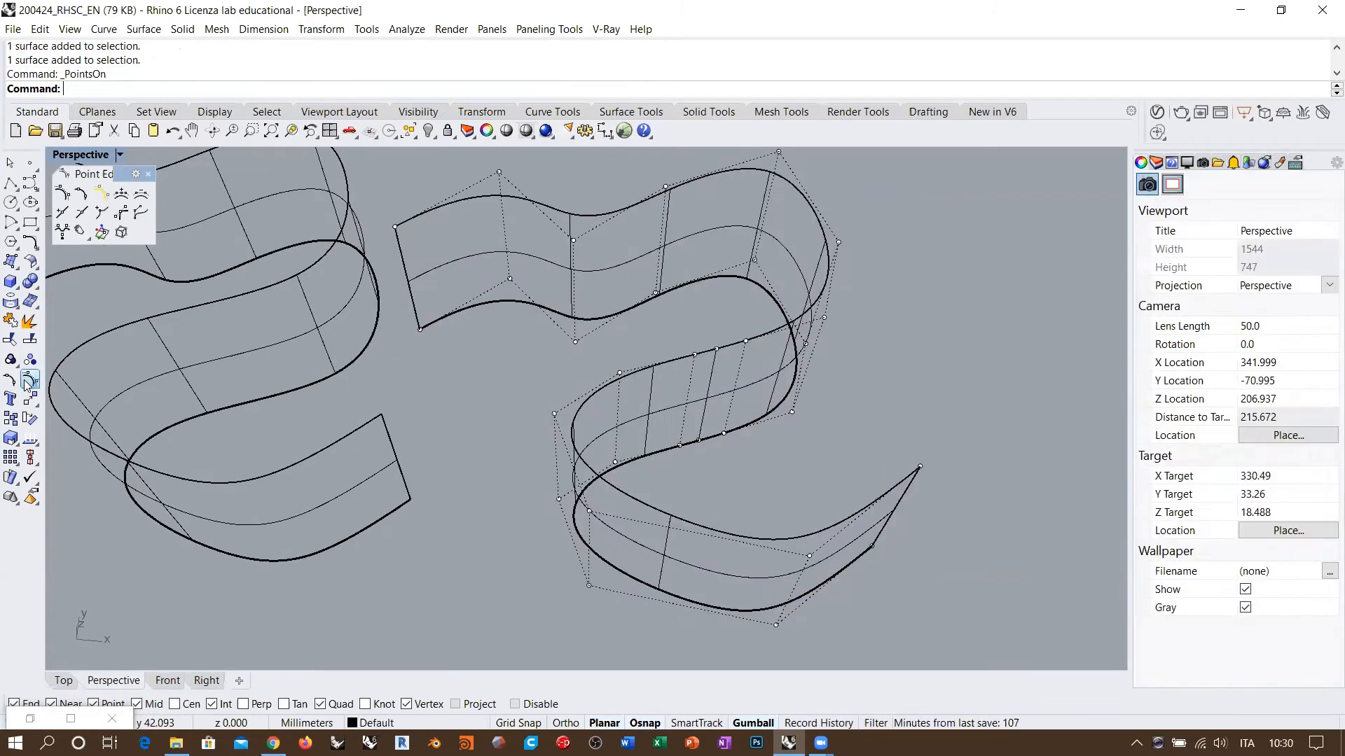
right_drag(777, 427, 748, 379)
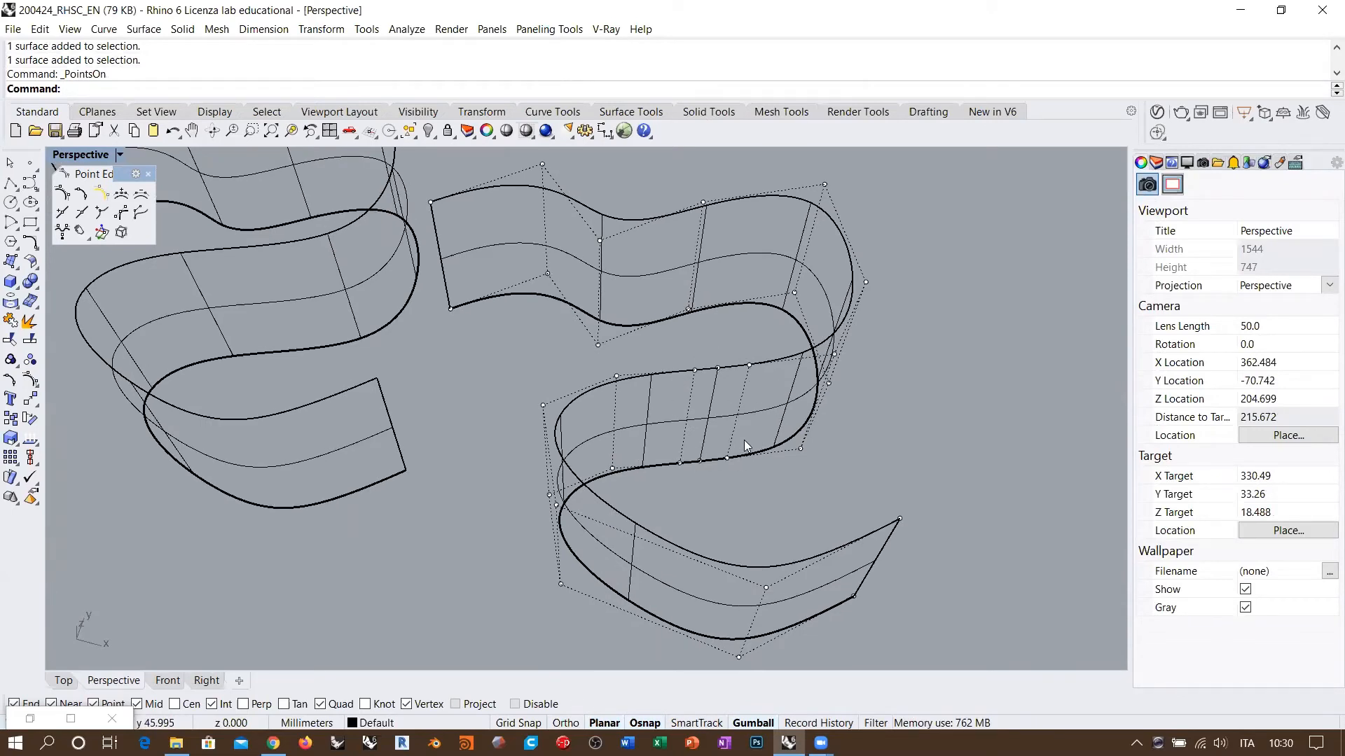
Select the lower and upper control points at the surface's kink isocurve, clear the selection and pick the lower one again
click(699, 462)
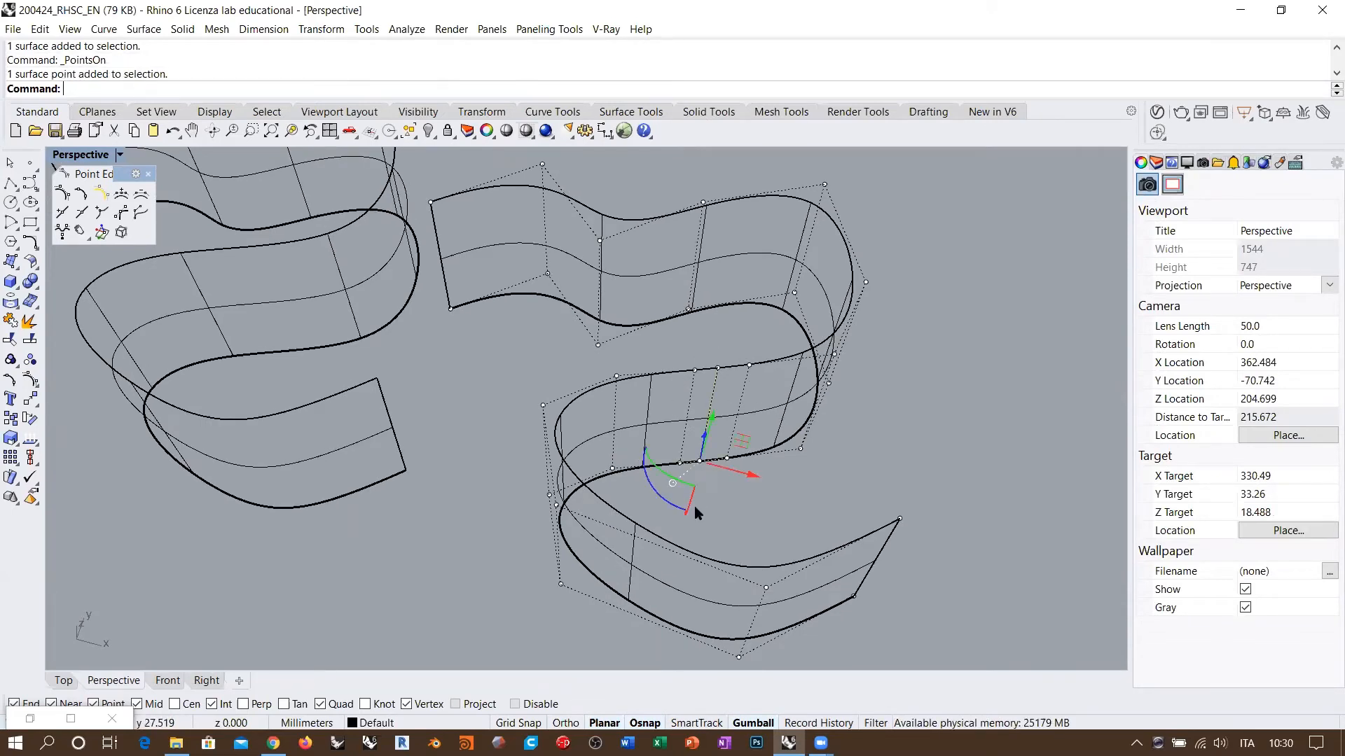
shift+click(718, 368)
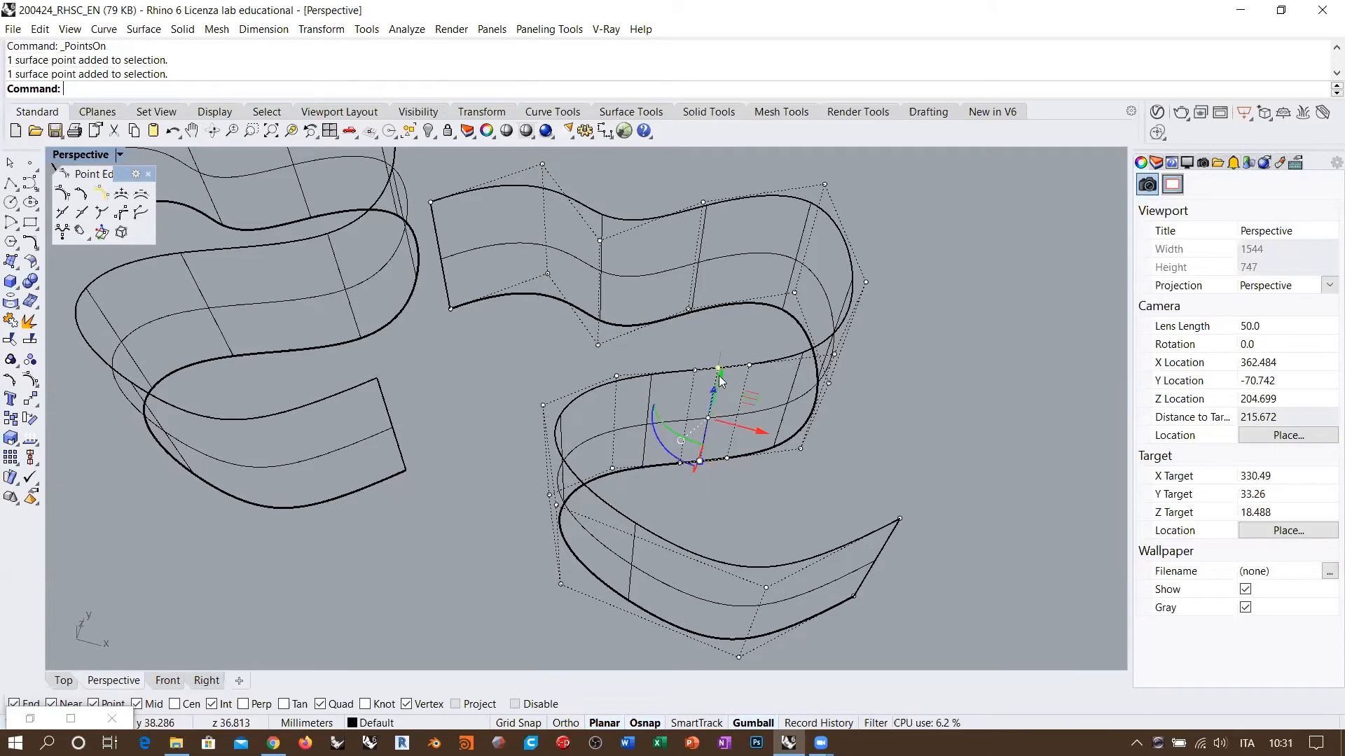
click(720, 488)
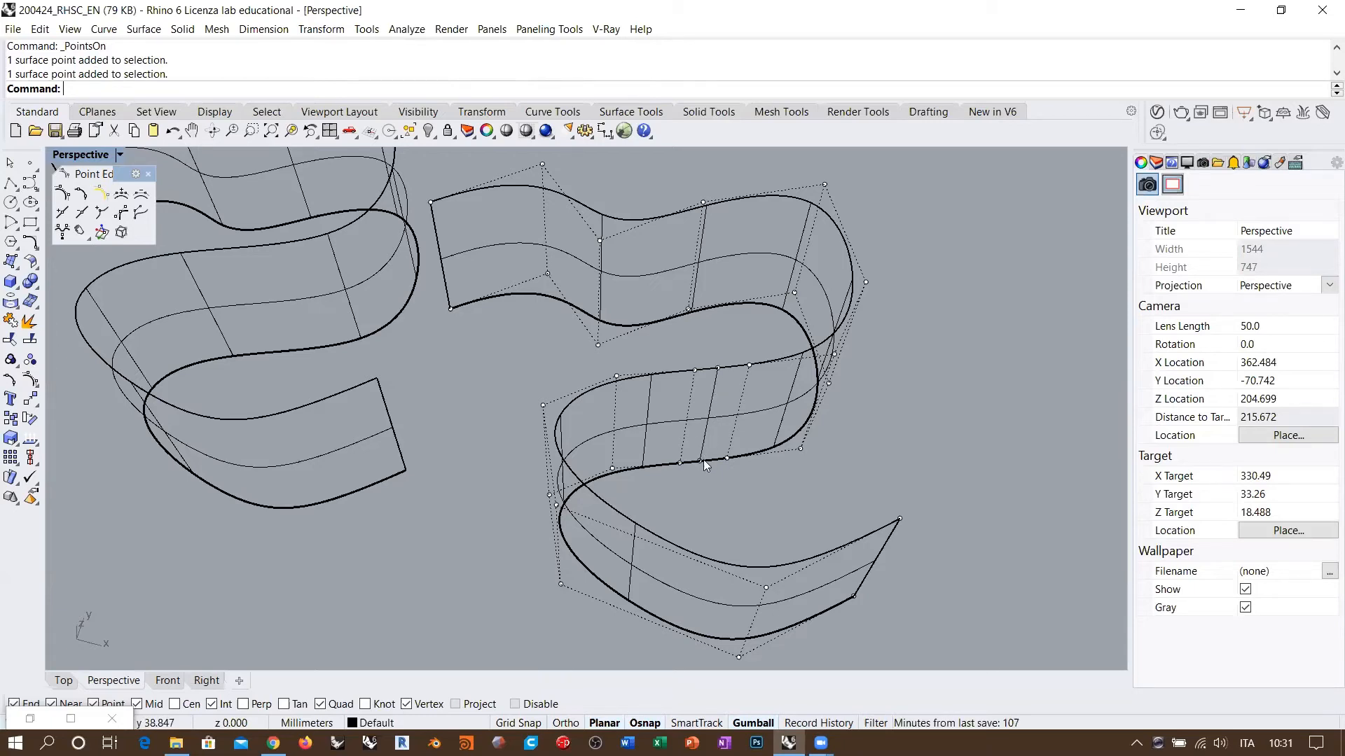
drag(687, 479, 712, 412)
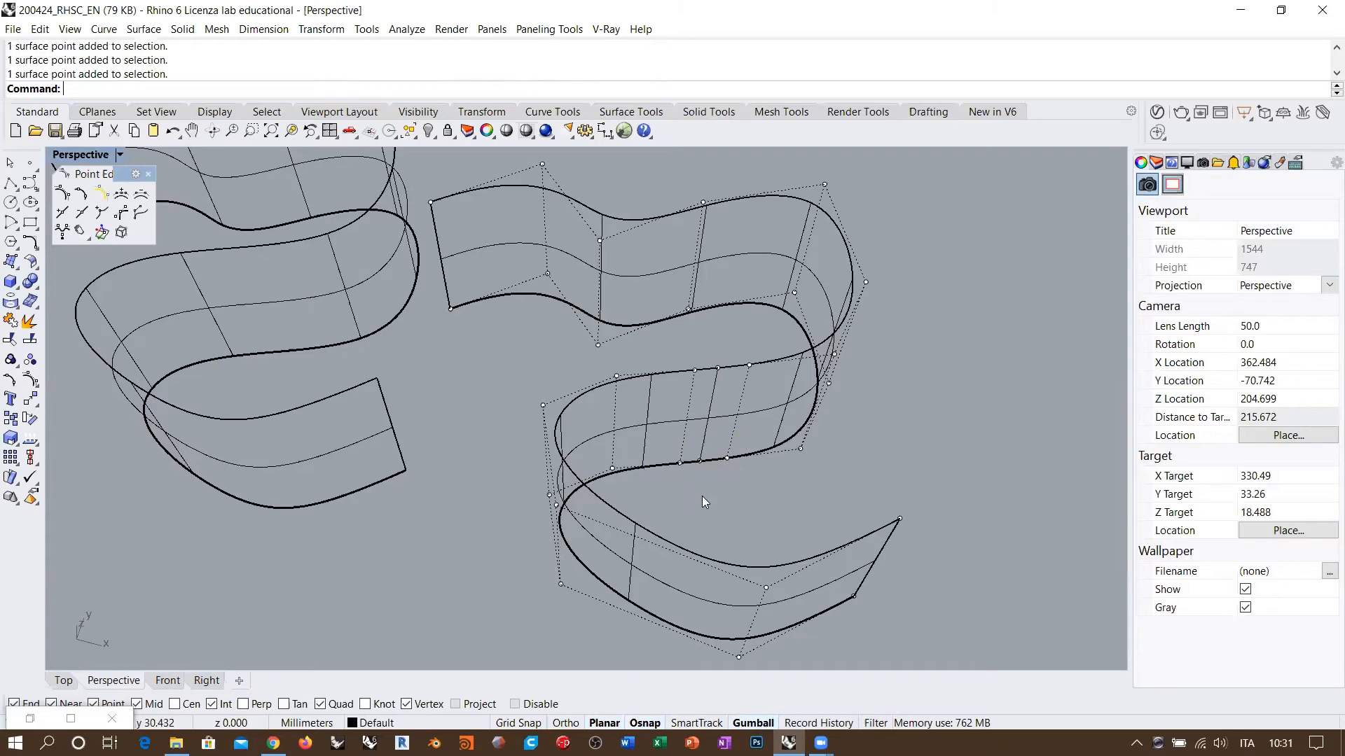
Add the upper control point at the kink isocurve to the selection and move both points to pull the surface into a sharp crease
shift+click(717, 368)
right_drag(608, 392, 732, 468)
shift+right_drag(728, 321, 690, 346)
drag(689, 343, 624, 301)
right_drag(746, 391, 627, 342)
right_drag(685, 354, 652, 294)
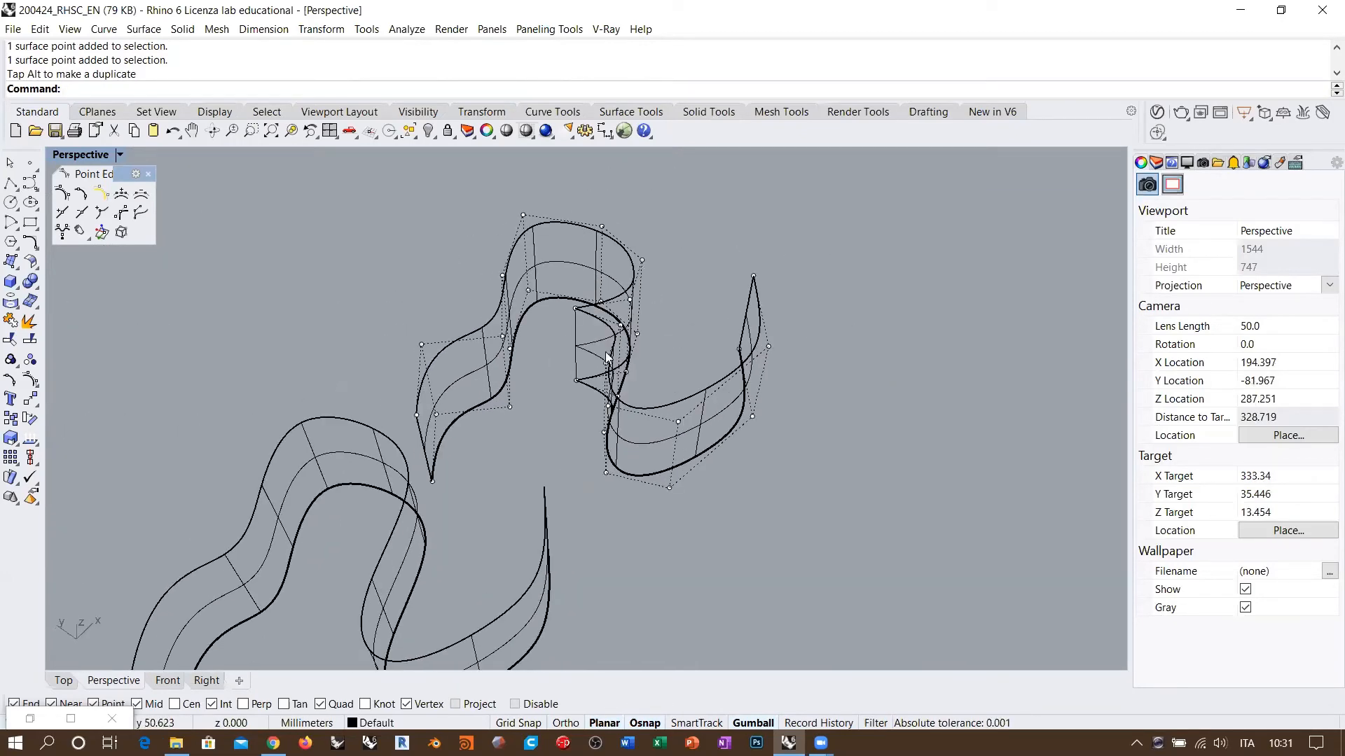
Inspect the creased surface from several angles, then undo the control point move and clear the selection
right_drag(607, 357, 716, 348)
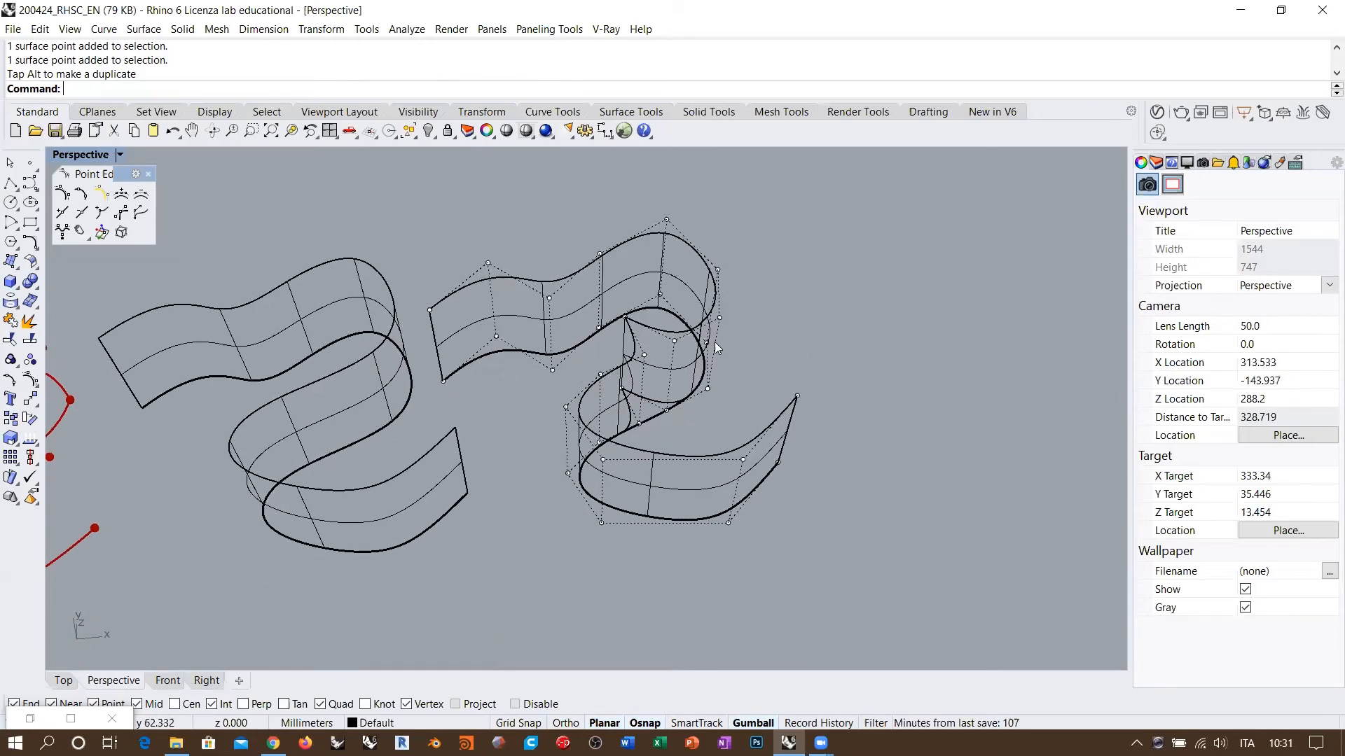
right_drag(608, 372, 692, 344)
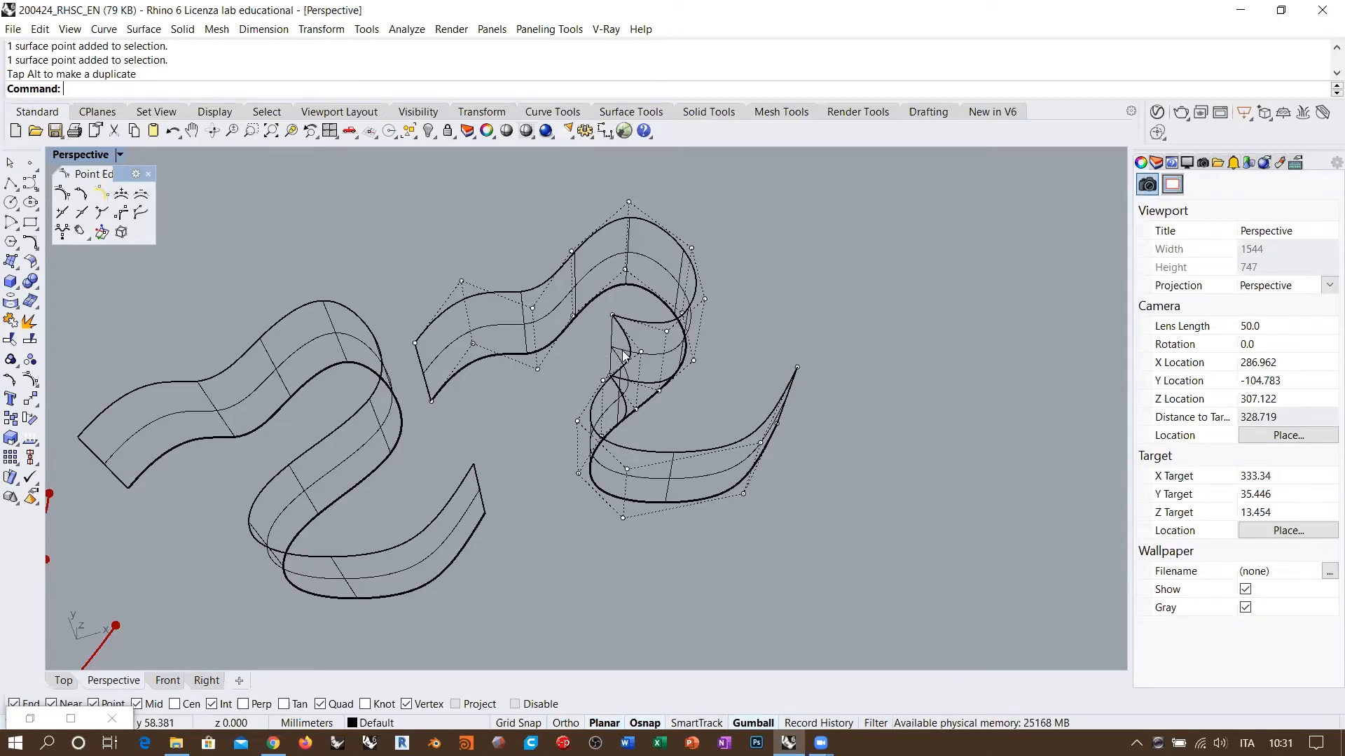
right_drag(582, 377, 659, 438)
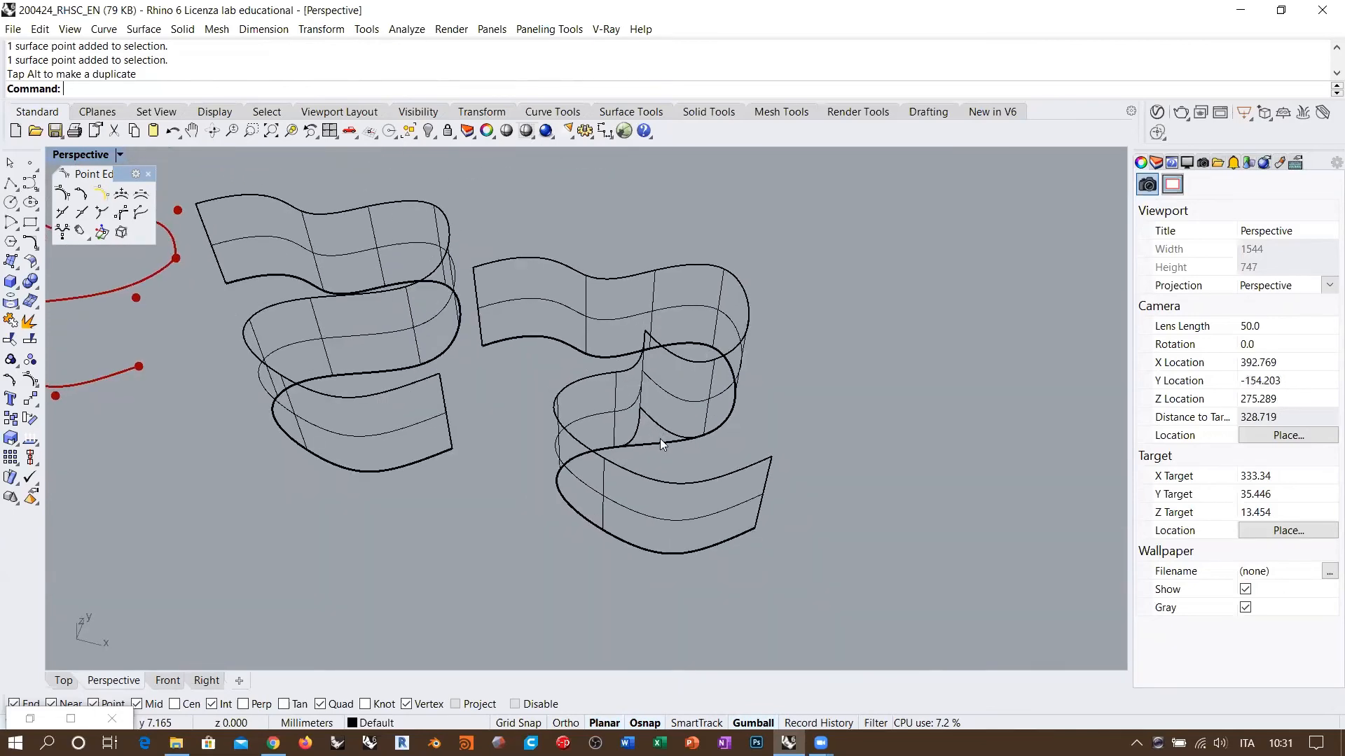
right_drag(622, 307, 639, 393)
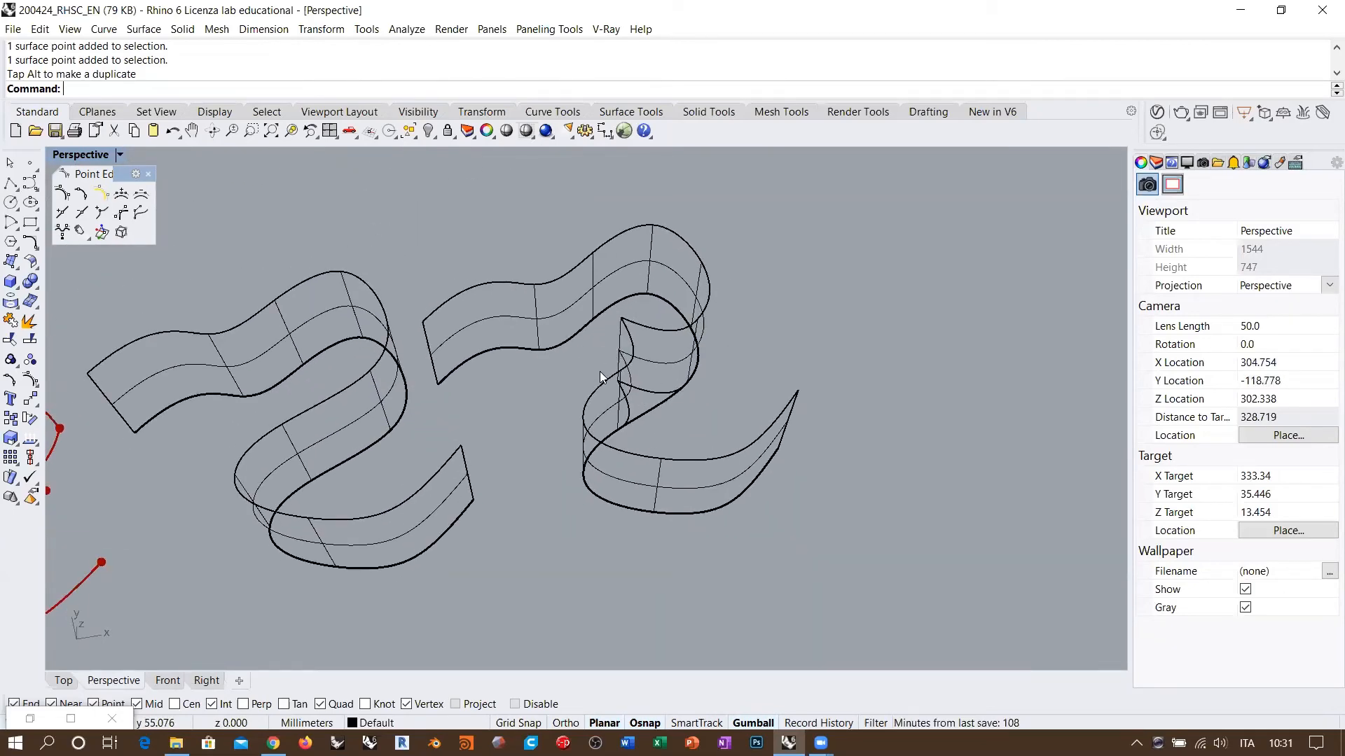
key(ctrl+z)
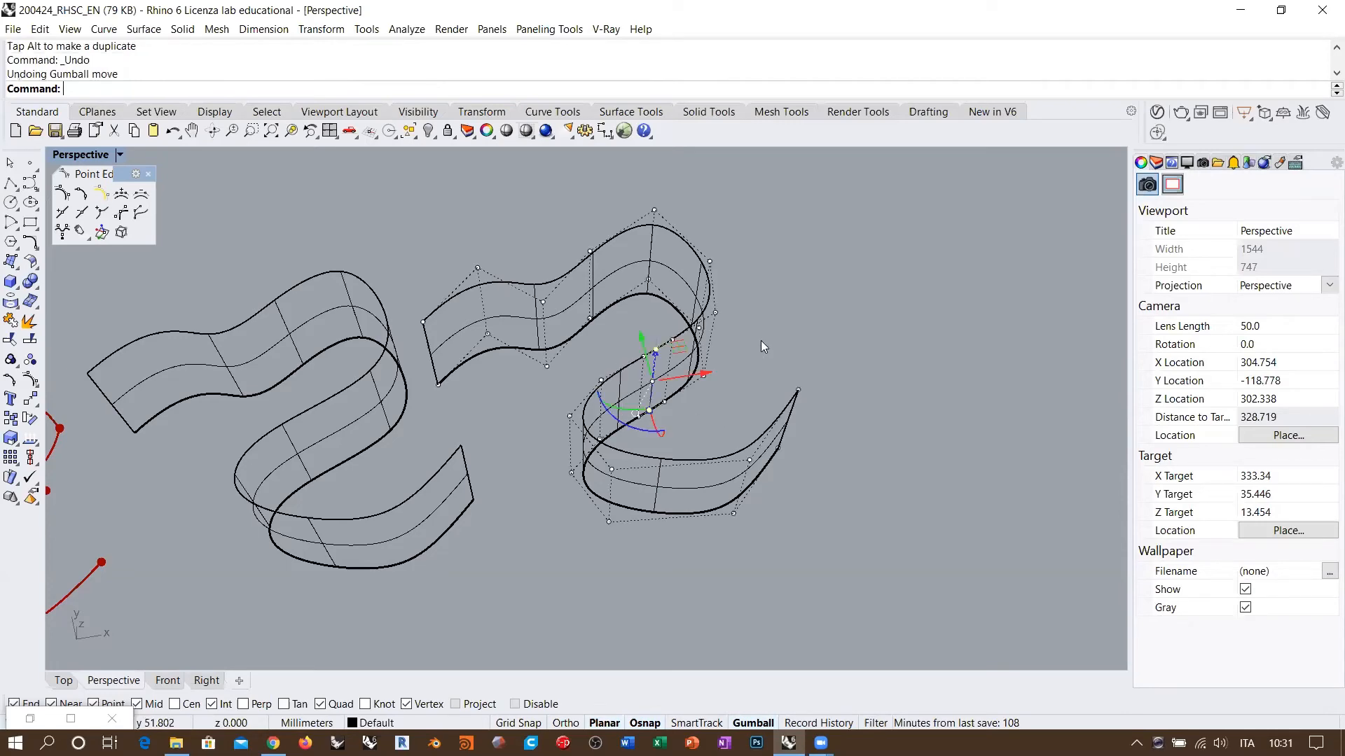
key(Escape)
key(Escape)
Copy the base curve of the kinked surface to the empty area beside the surfaces
right_drag(768, 392, 524, 378)
click(686, 412)
click(732, 454)
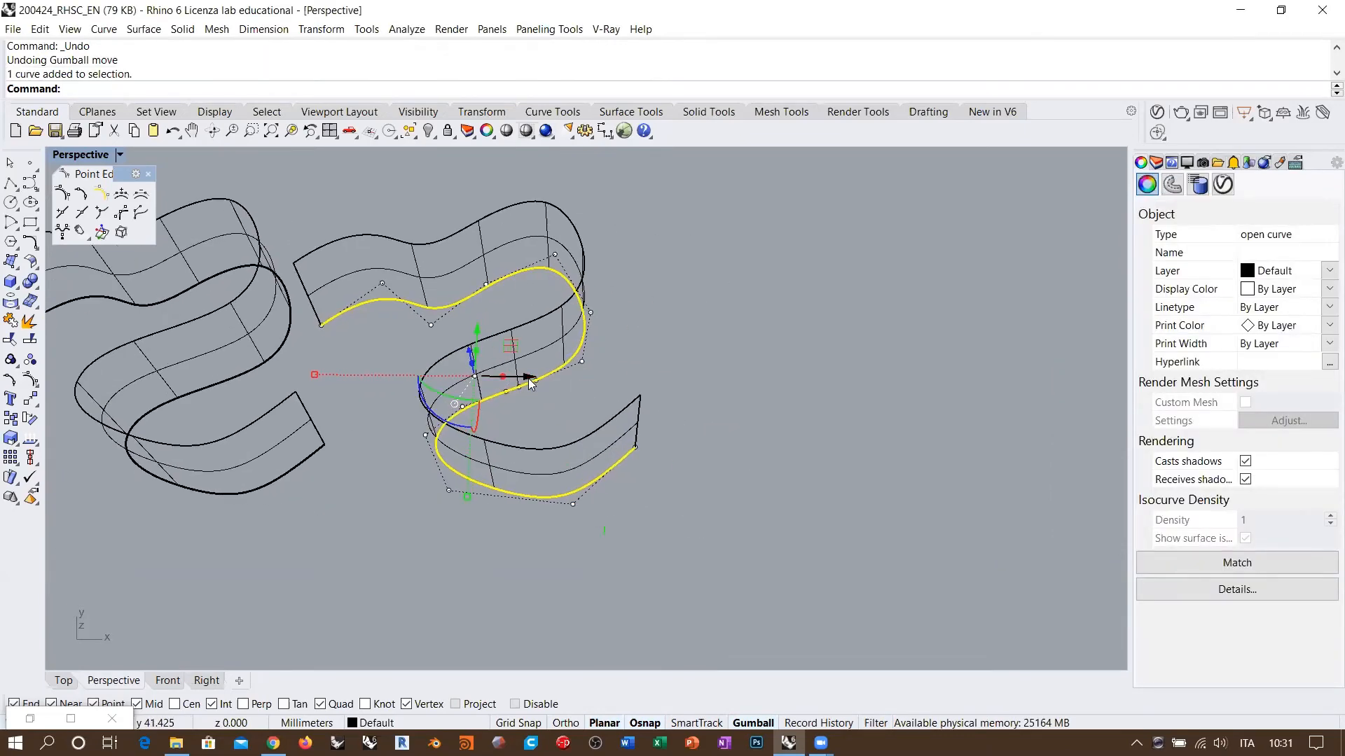
drag(524, 378, 820, 388)
key(Escape)
key(Escape)
Turn on the copied curve's control points and move the kink point away from the curve to form a sharp cusp
click(795, 401)
key(F10)
shift+right_drag(779, 433, 678, 455)
scroll(715, 417, up, 4)
click(708, 416)
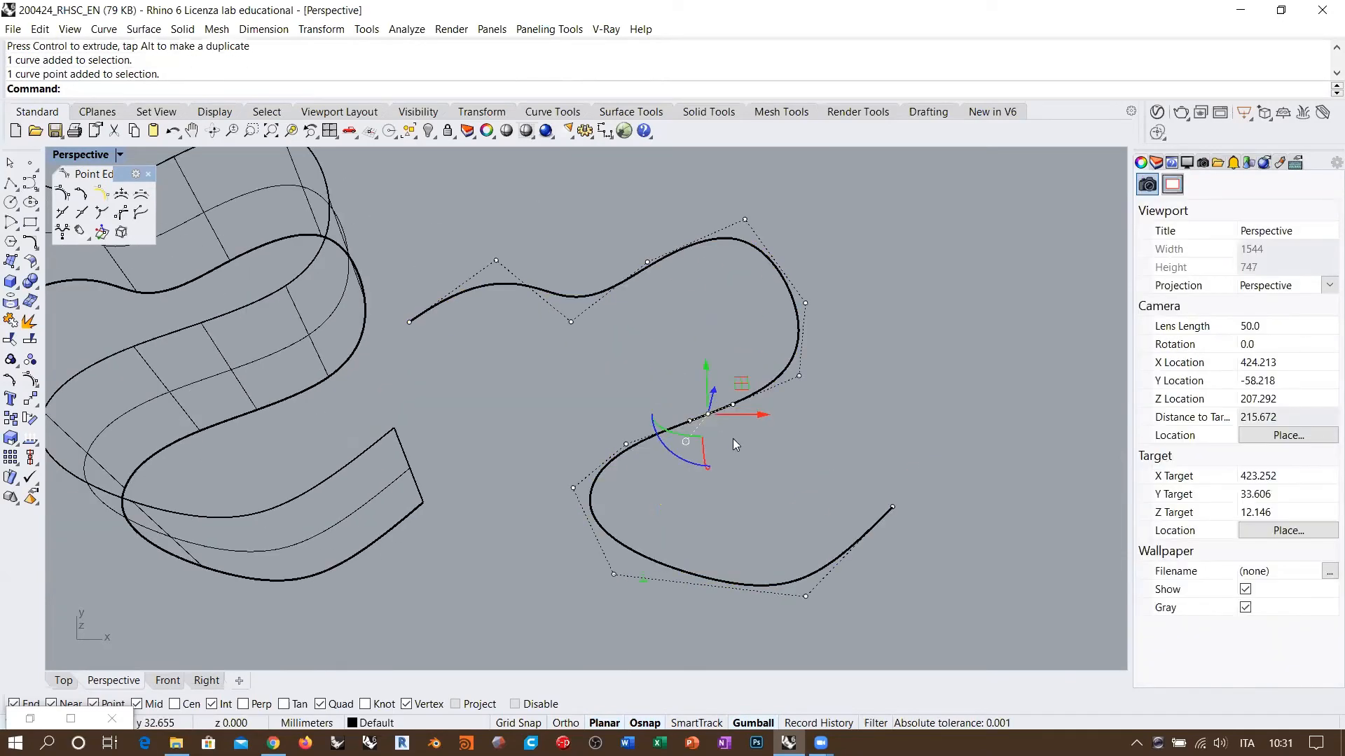
right_drag(732, 406, 728, 420)
drag(746, 373, 726, 328)
key(Escape)
key(Escape)
Select the cusped curve to examine its control points and object type
scroll(656, 490, down, 4)
right_drag(655, 490, 676, 426)
click(706, 412)
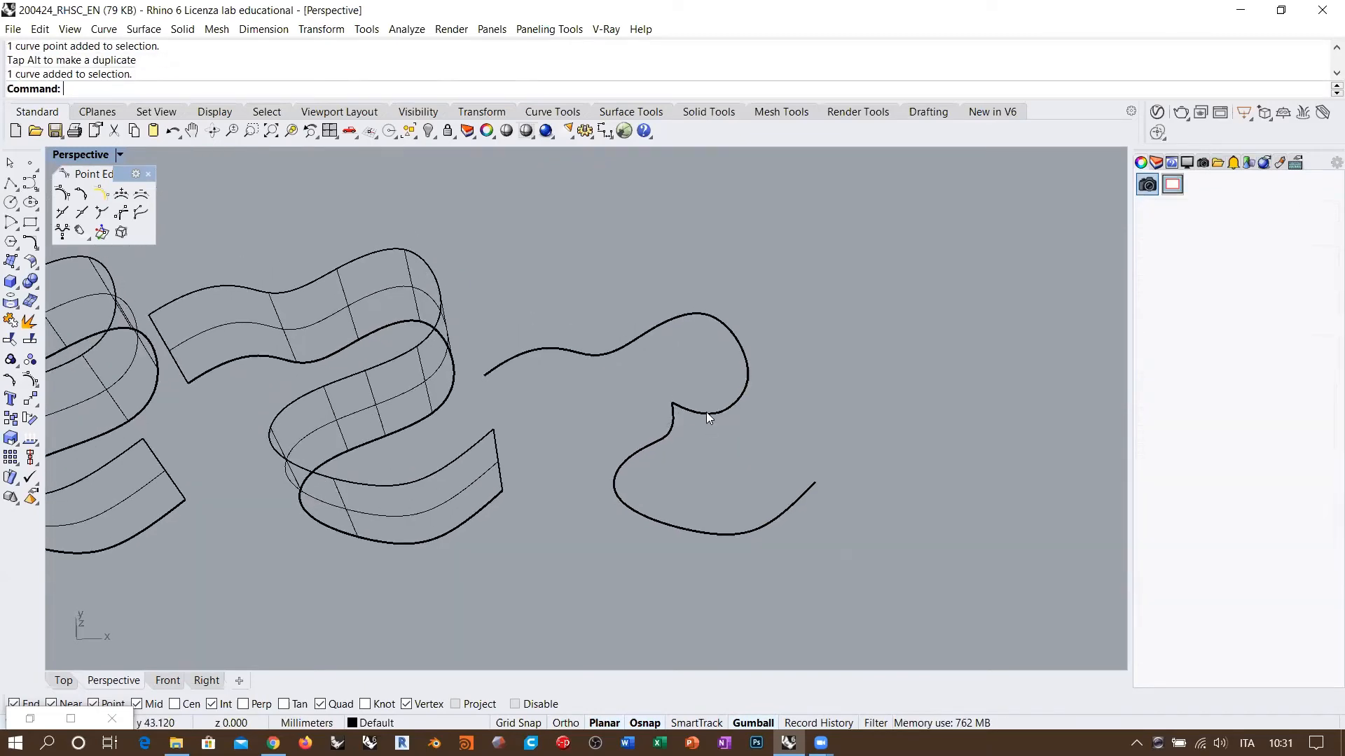
key(F10)
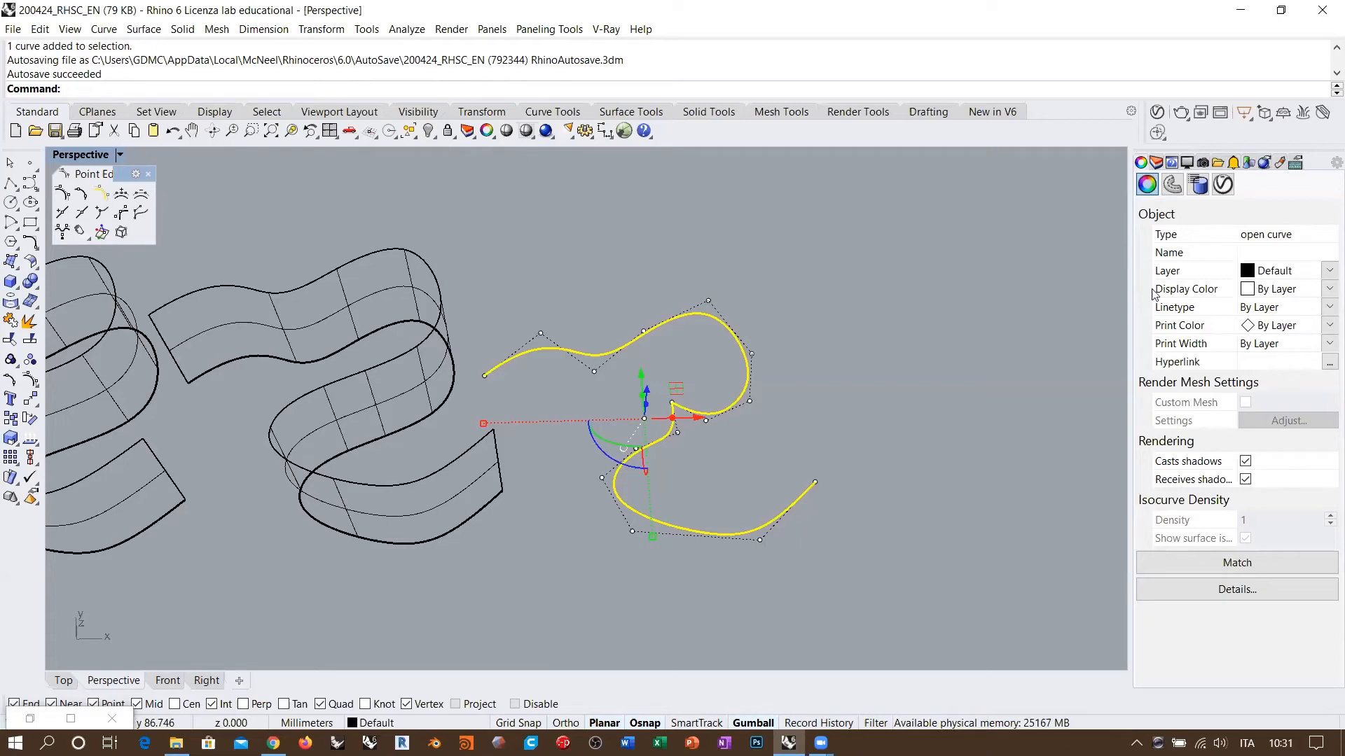
key(Escape)
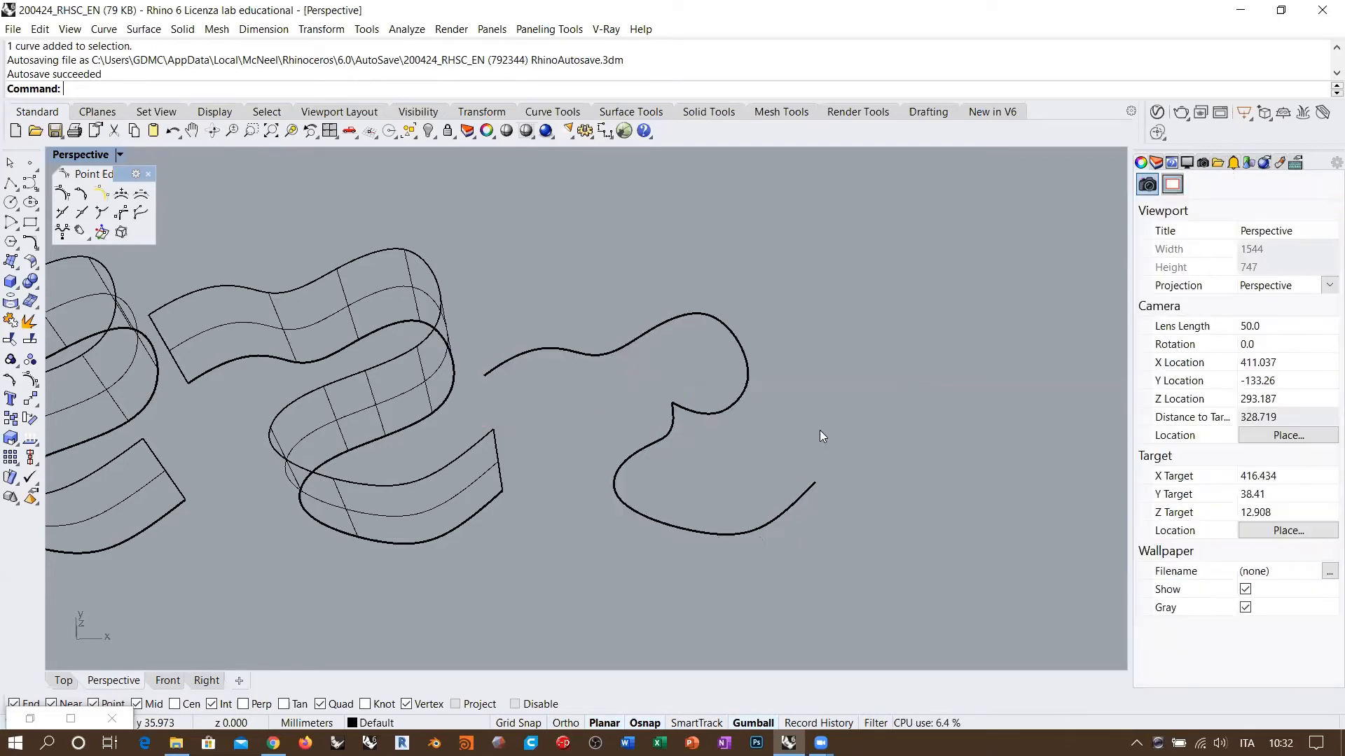
Extrude the cusped curve straight up into an open surface strip
right_drag(820, 430, 711, 388)
click(669, 363)
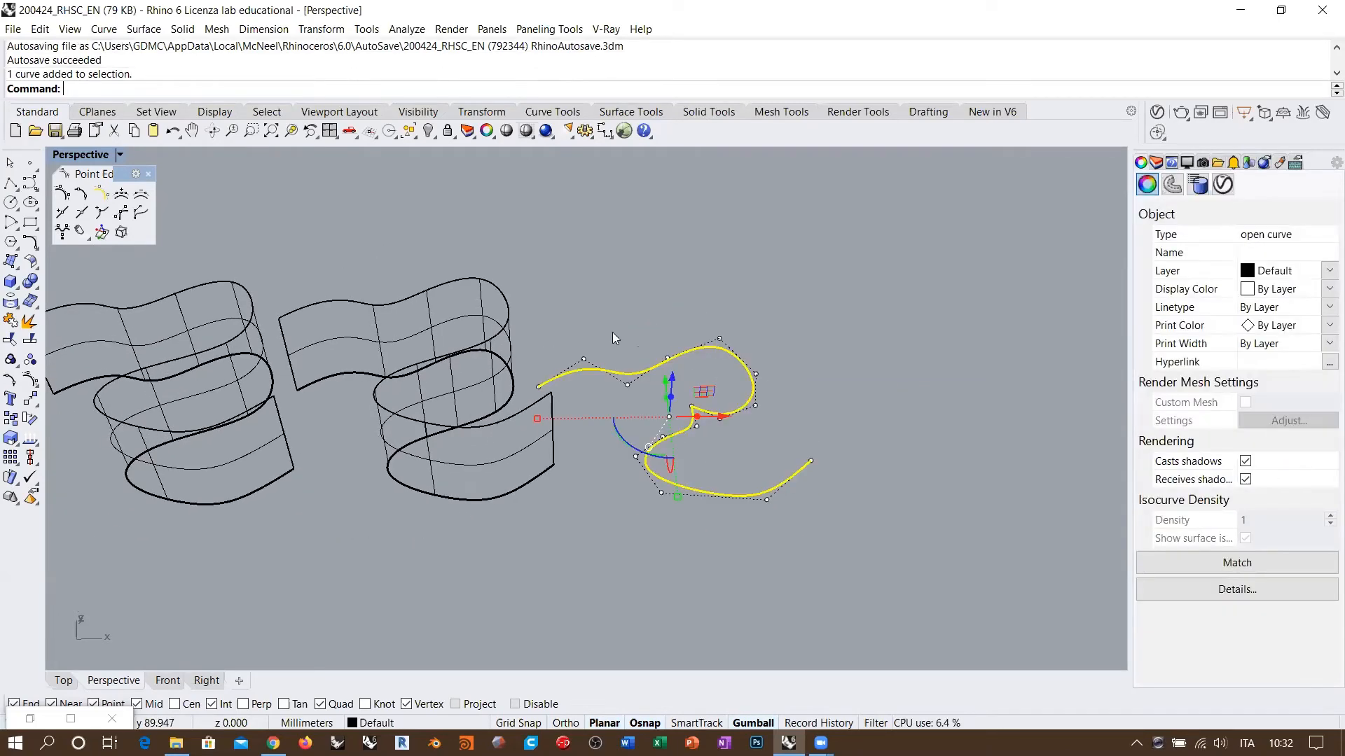
click(10, 261)
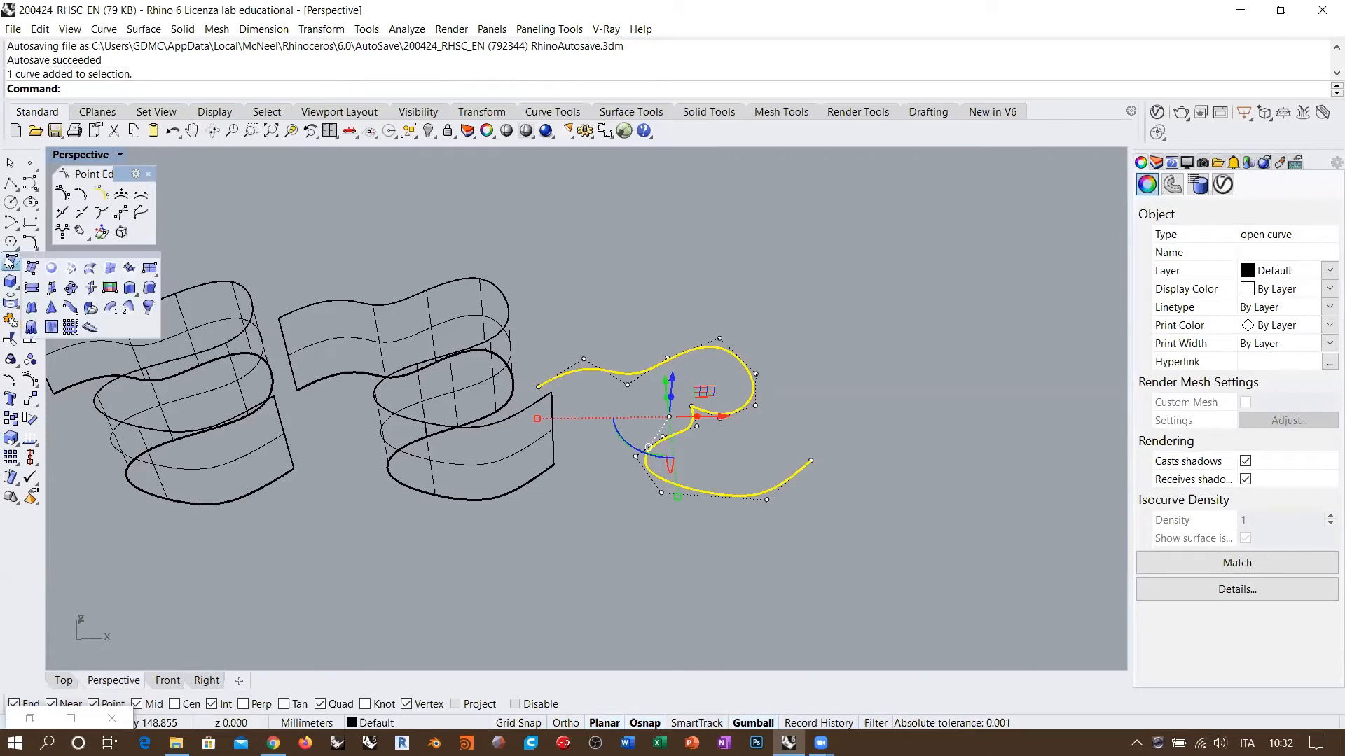
click(130, 288)
click(280, 319)
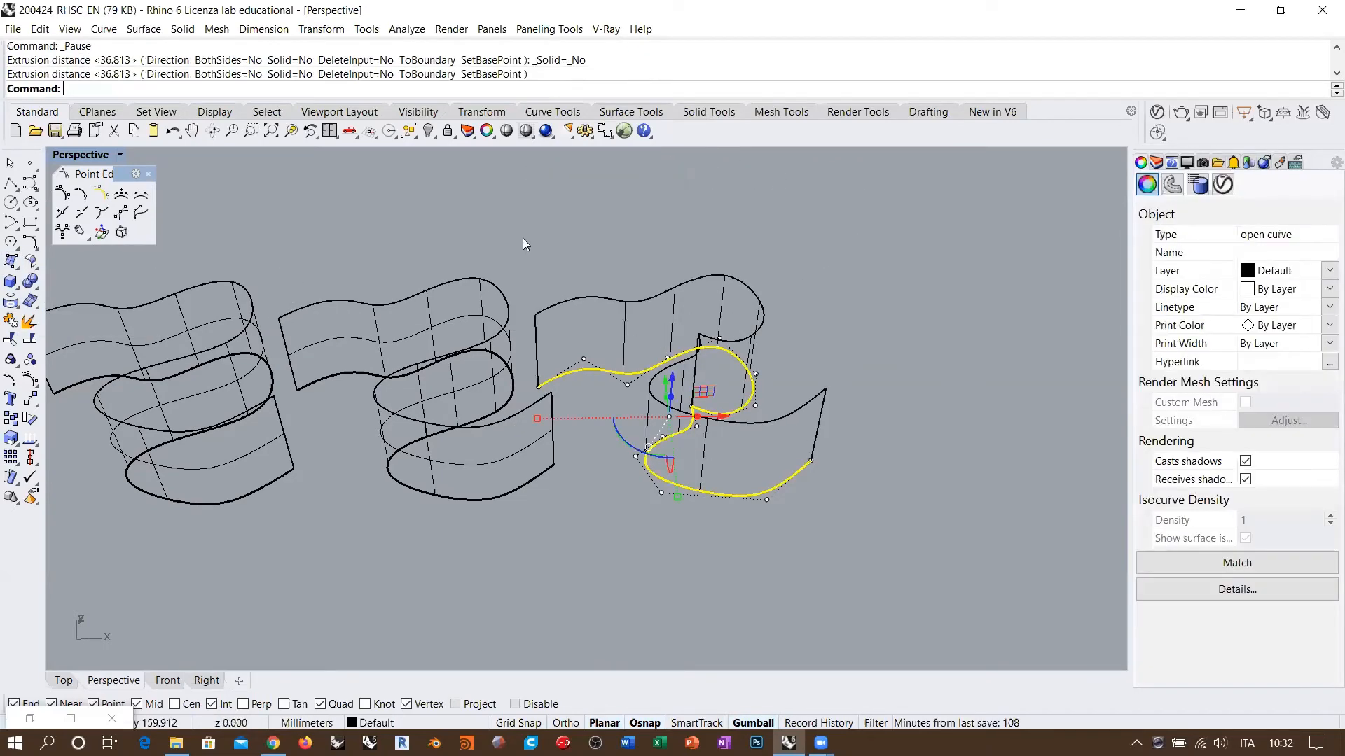
click(525, 244)
Explode the extrusion made from the cusped curve into separate surfaces
right_drag(747, 412, 656, 400)
scroll(695, 440, up, 12)
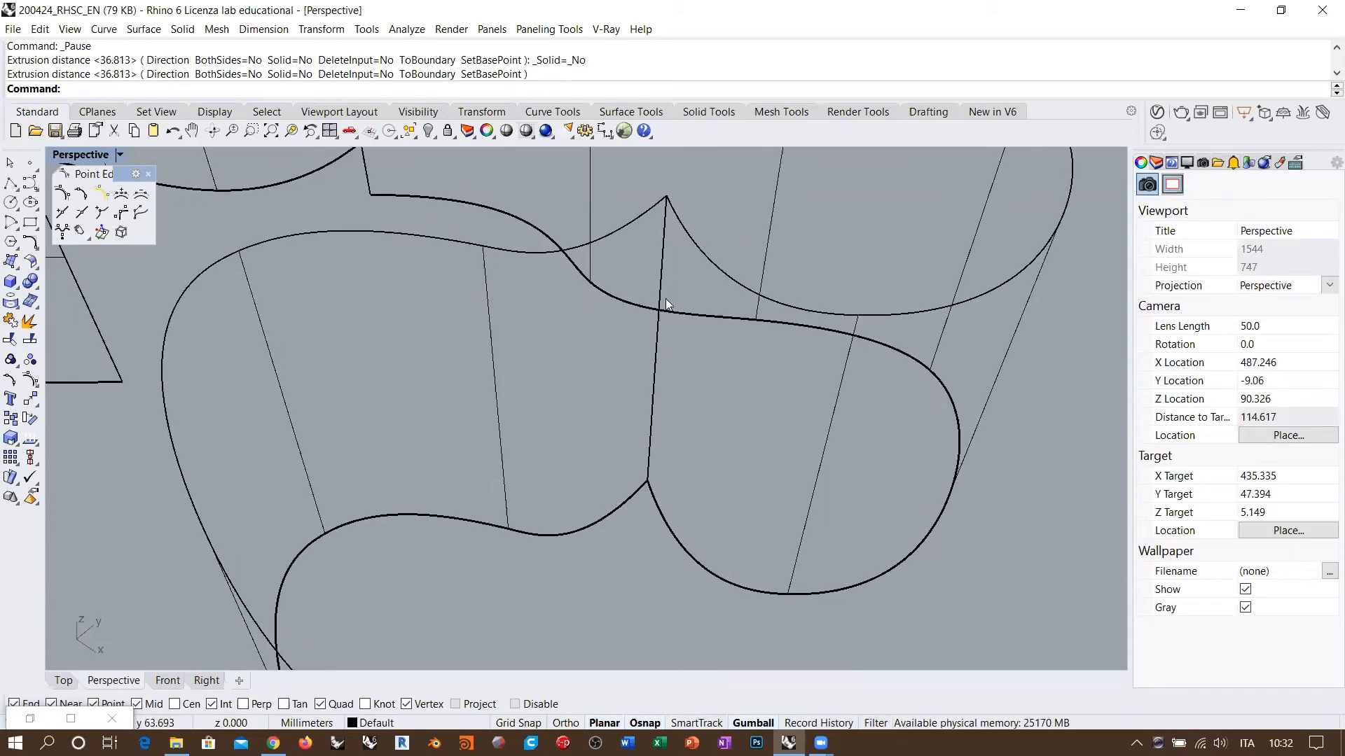
scroll(671, 277, down, 8)
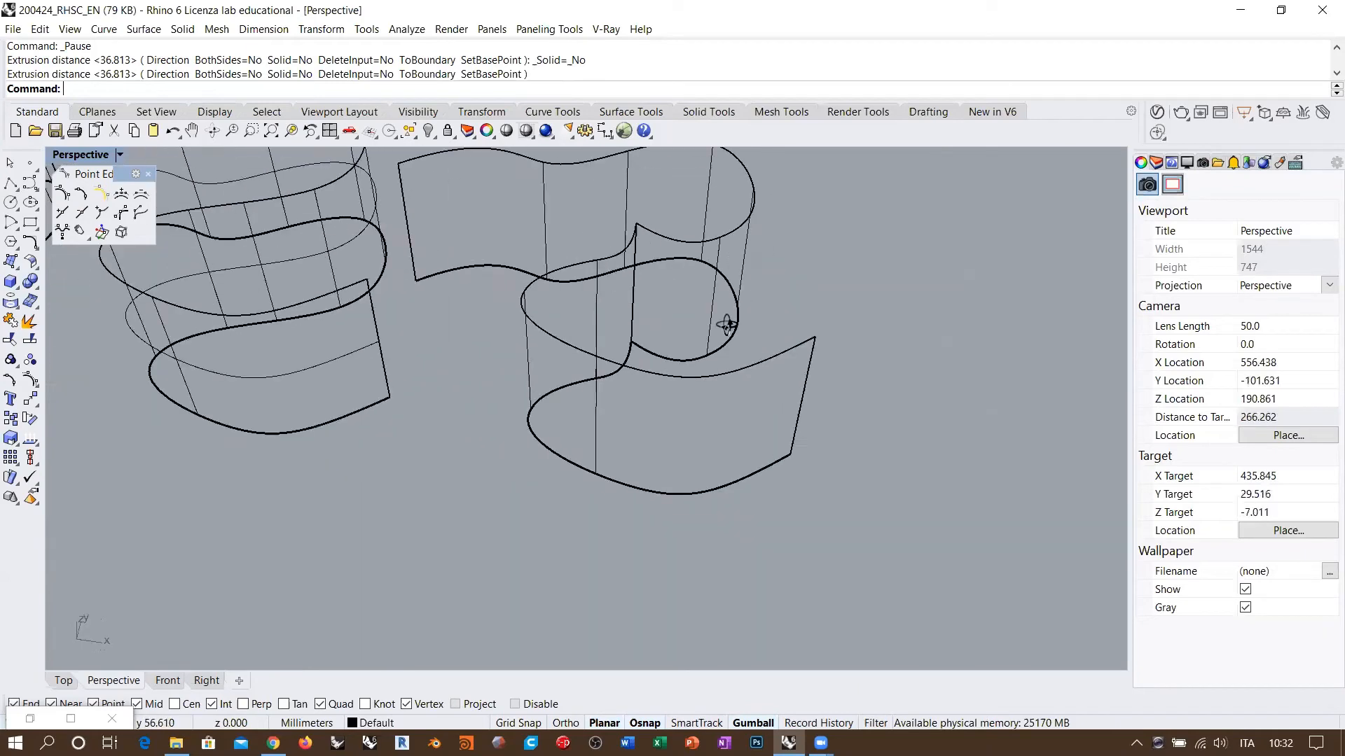
right_drag(723, 324, 623, 338)
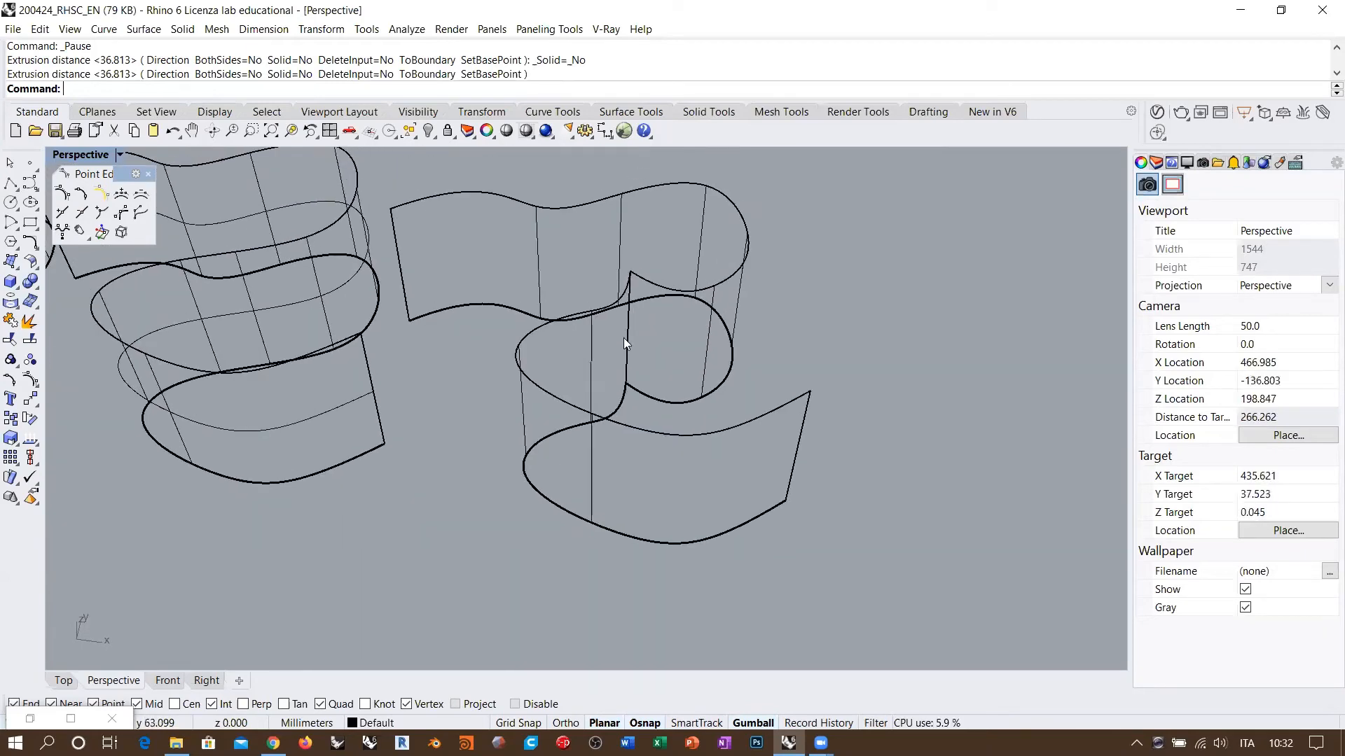
click(592, 355)
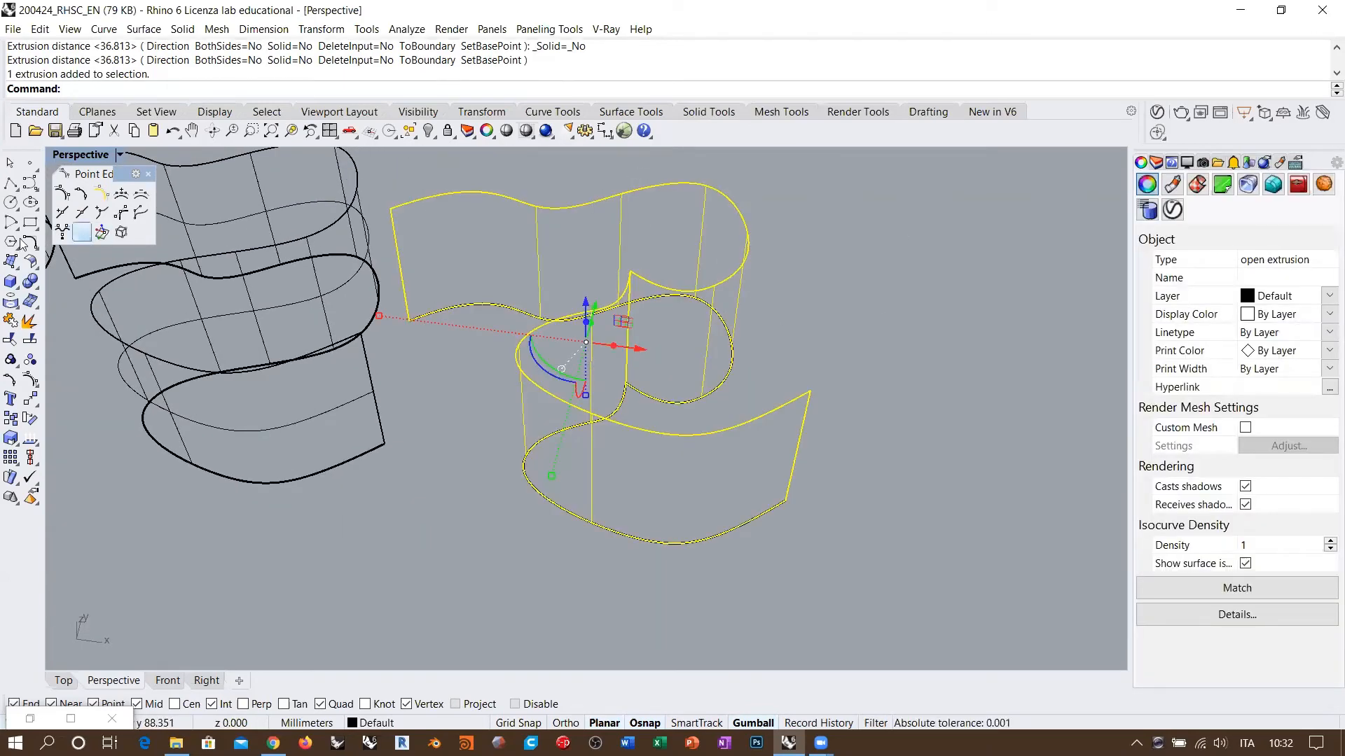
click(29, 321)
click(431, 494)
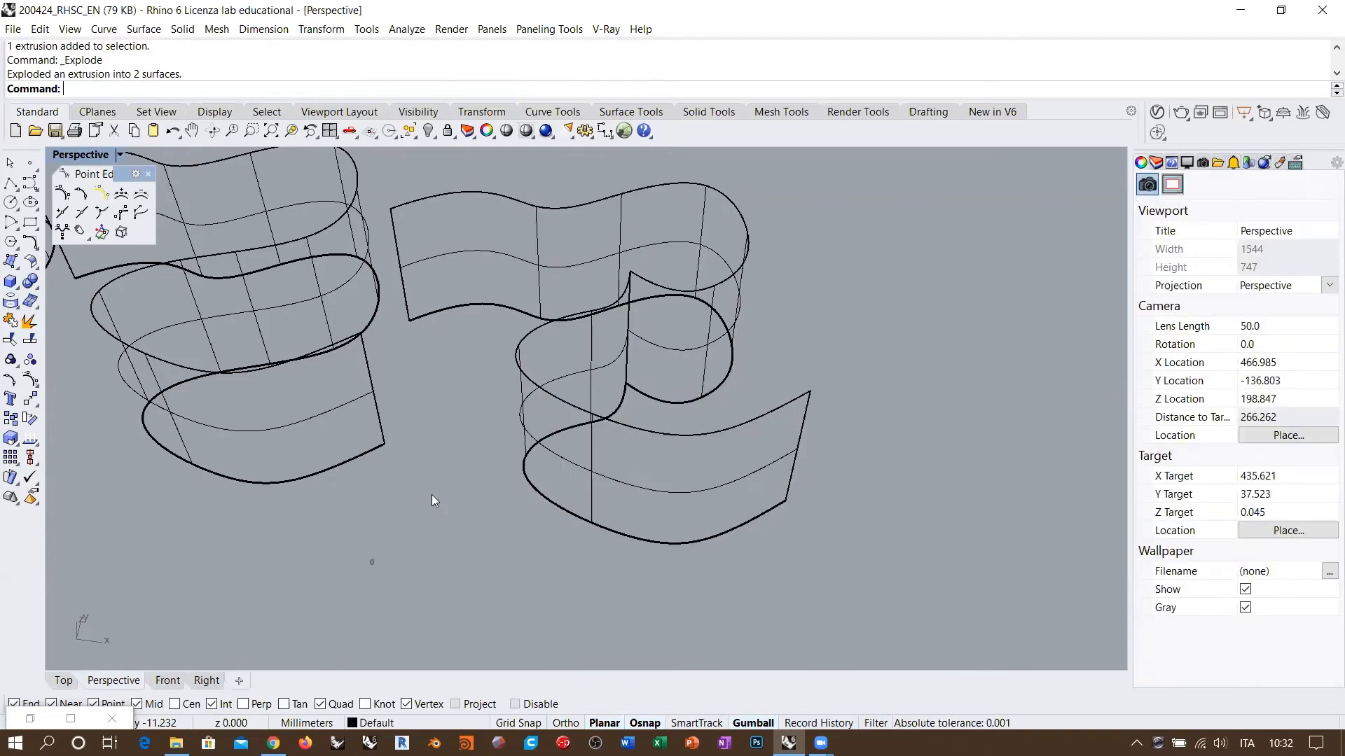
Select the exploded surfaces one at a time to check the split at the cusp, then compare them with the middle surface
click(659, 346)
click(610, 464)
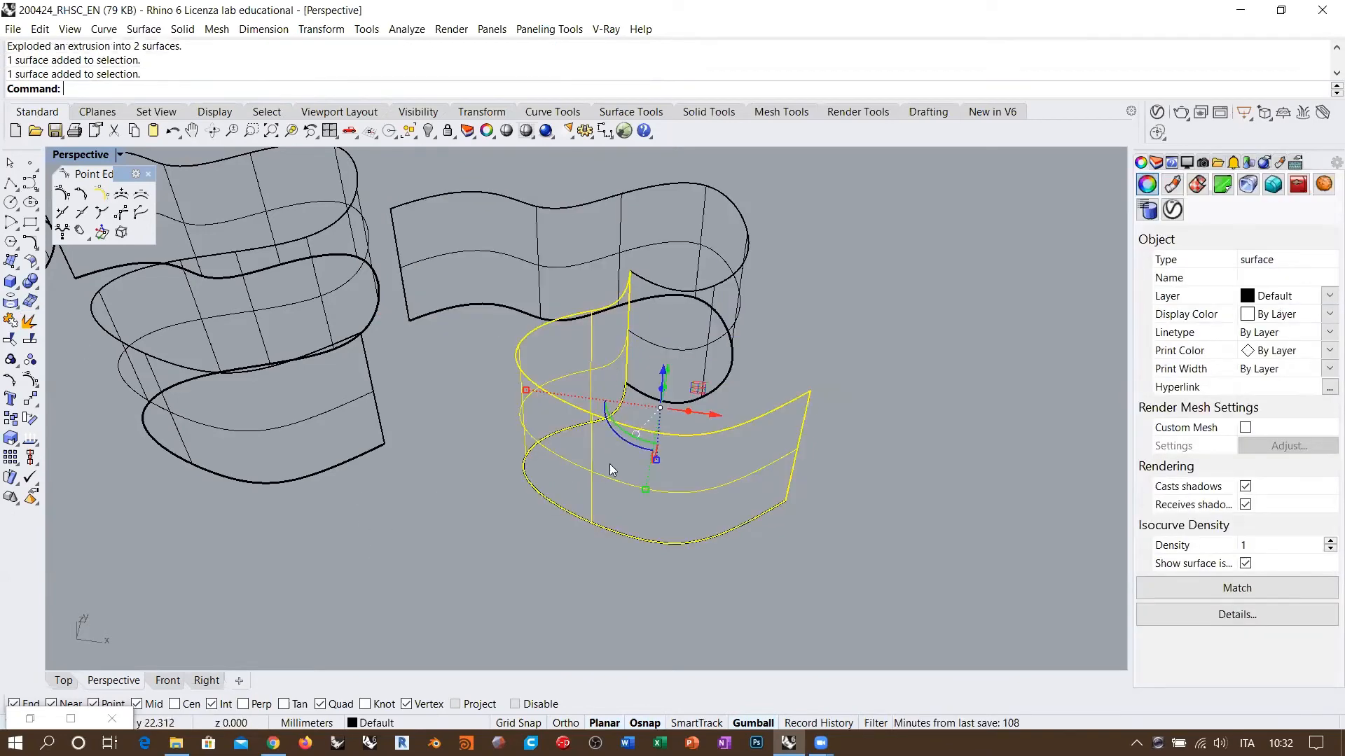
click(857, 319)
scroll(878, 362, down, 2)
right_drag(620, 332, 639, 355)
shift+right_drag(639, 356, 804, 376)
scroll(804, 377, down, 2)
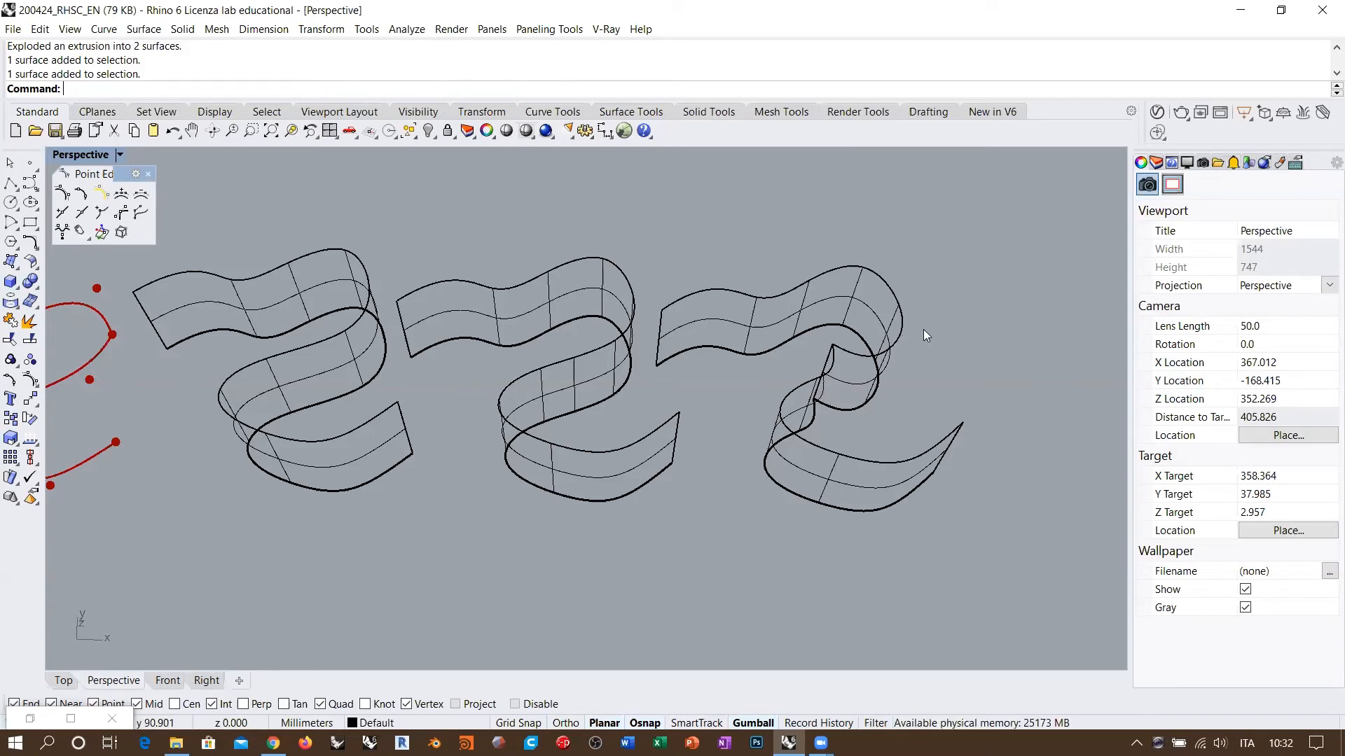
click(558, 387)
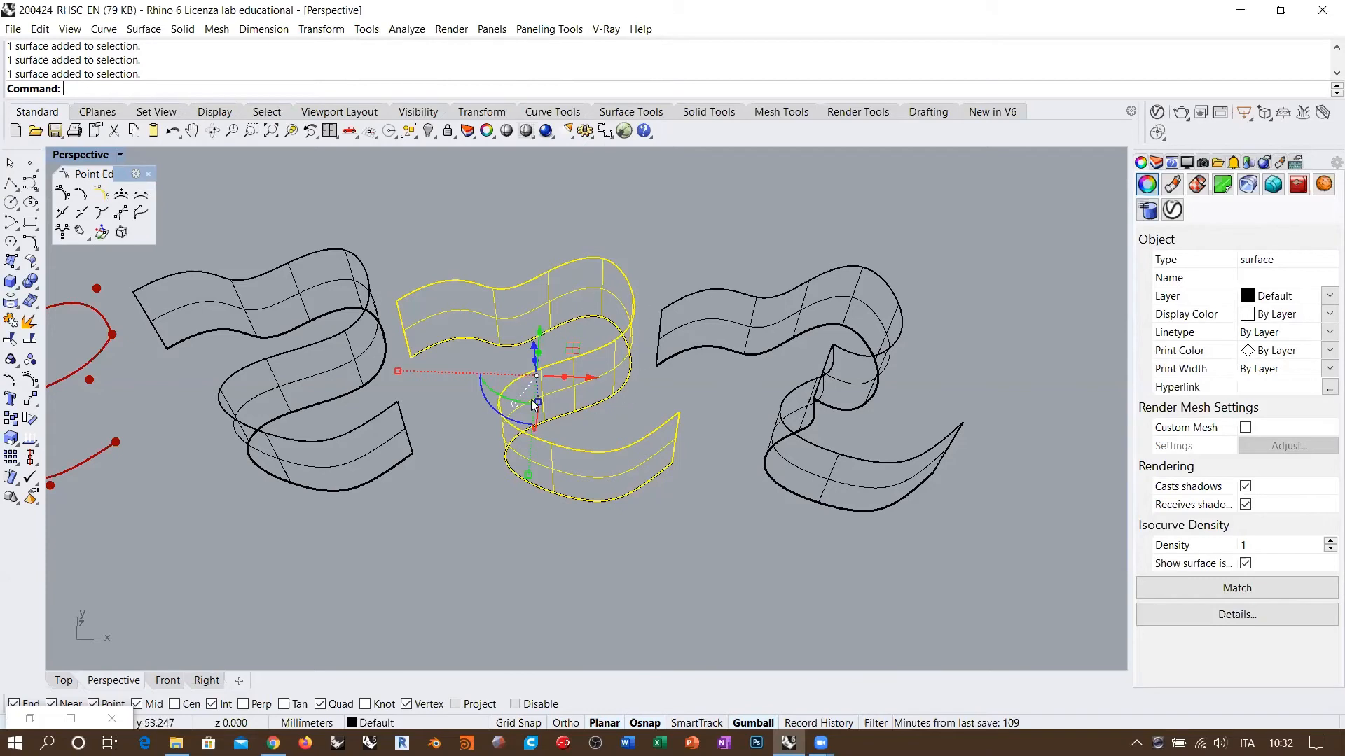
click(683, 390)
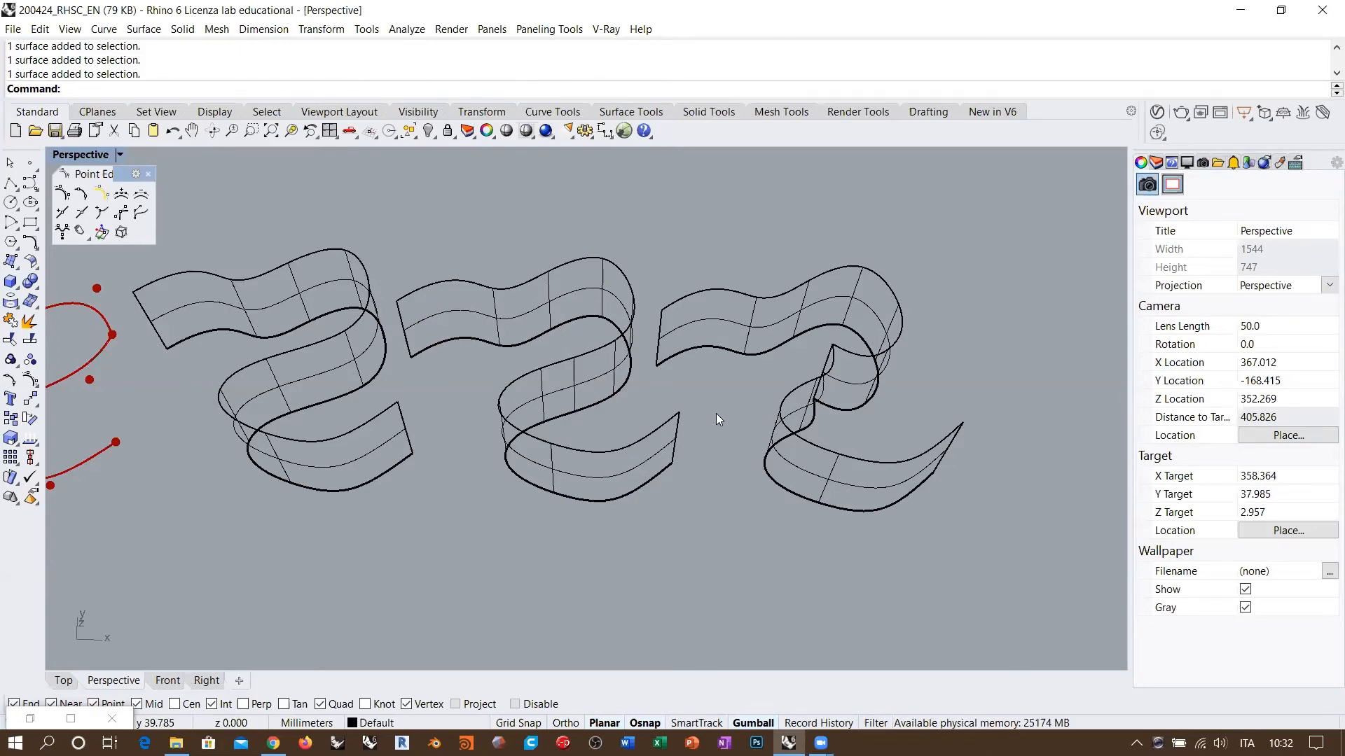
Turn on the control points of the middle kinked surface
right_drag(716, 414, 627, 459)
click(595, 386)
scroll(616, 385, up, 5)
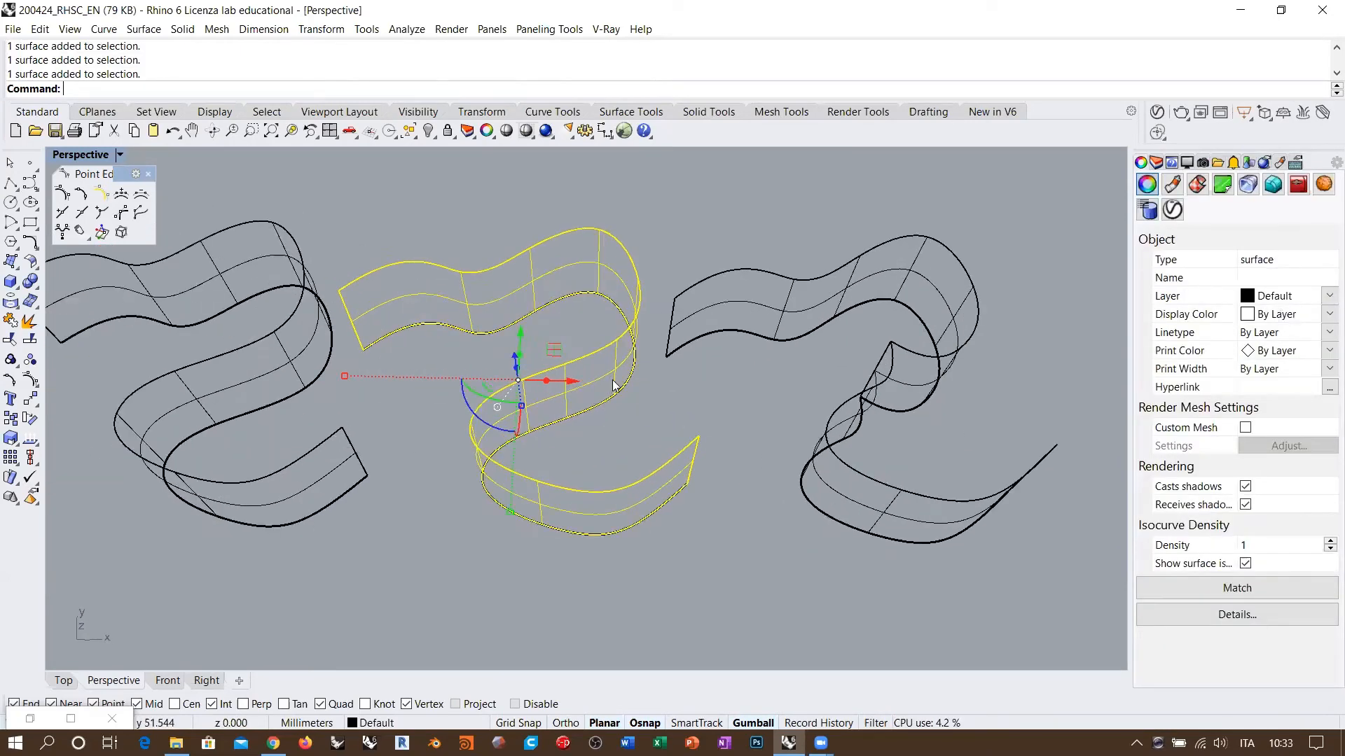
click(30, 380)
Move the upper and lower control points at the middle surface's kink isocurve together to pull it into a sharp crease
click(554, 361)
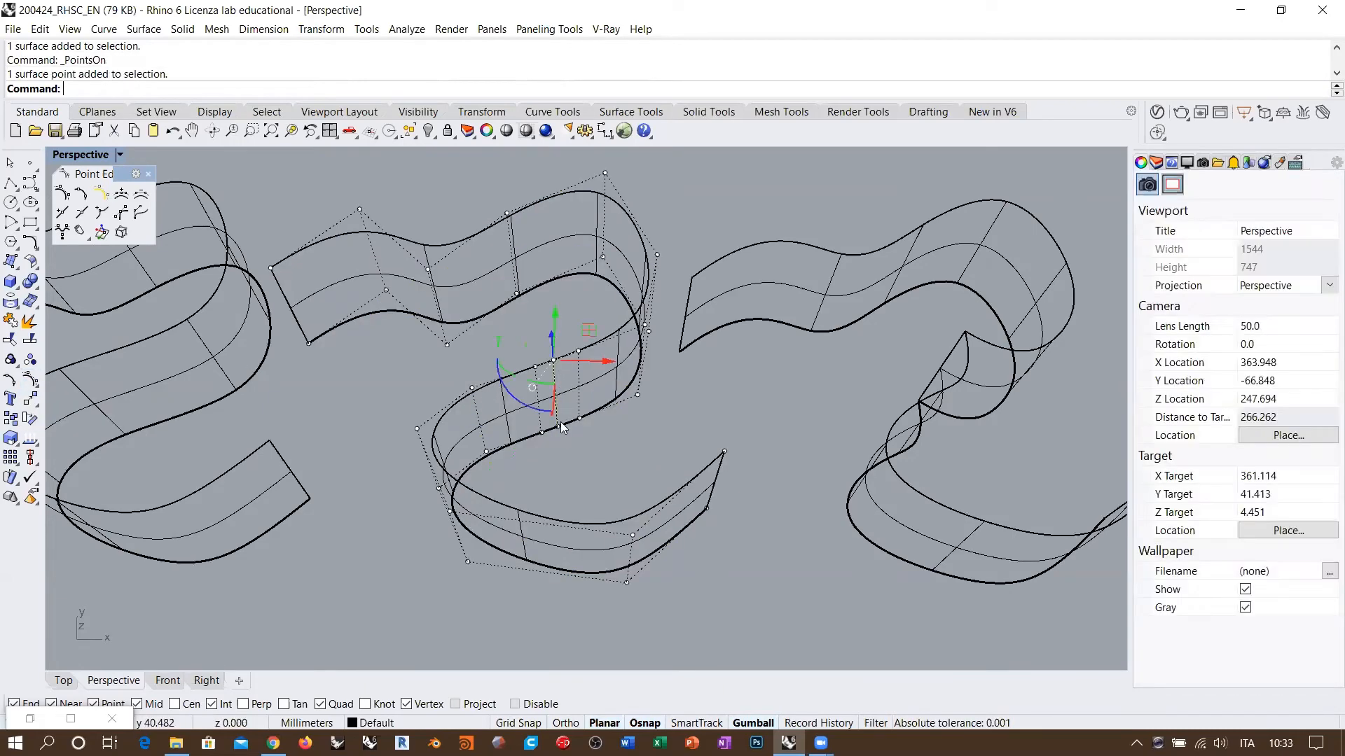
click(559, 425)
right_drag(627, 424, 587, 392)
drag(591, 394, 548, 332)
click(703, 444)
right_drag(635, 431, 643, 378)
right_drag(494, 356, 743, 379)
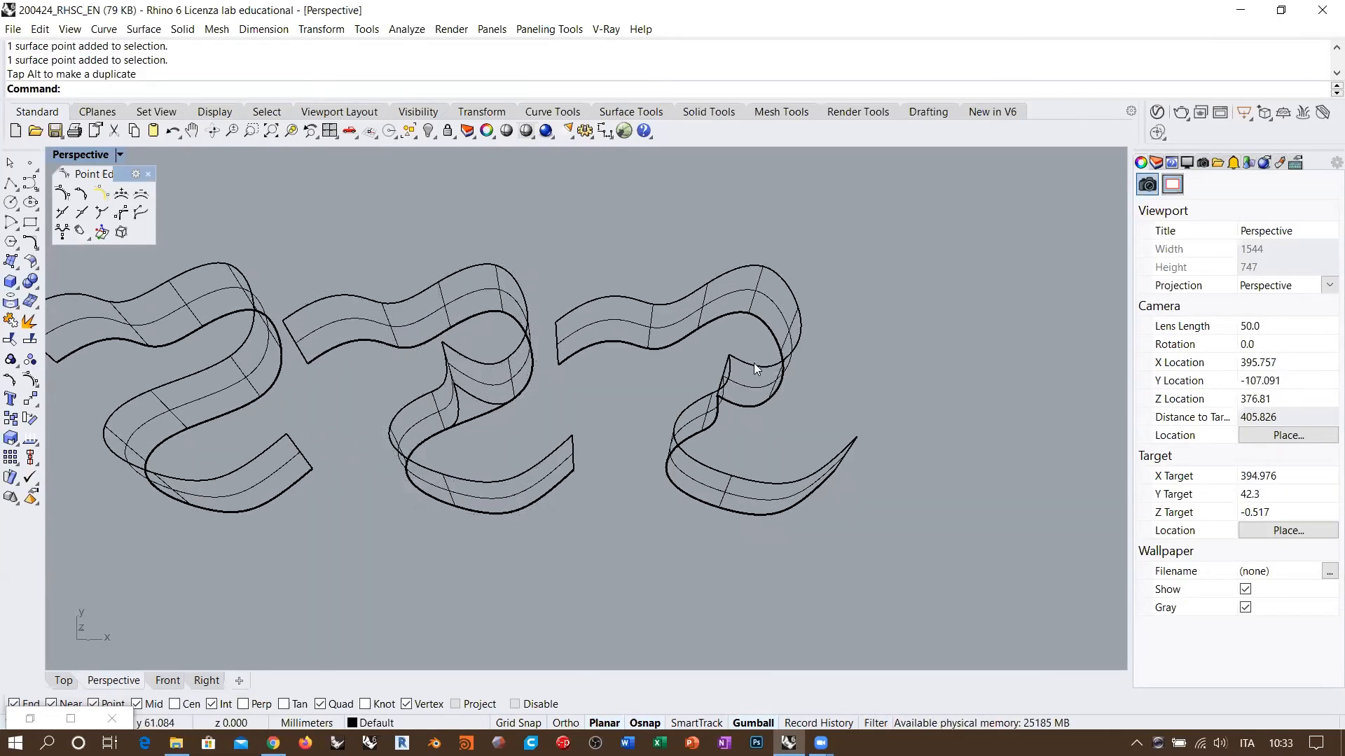
Join the two exploded surfaces of the cusped strip into one open polysurface
click(753, 363)
key(Escape)
click(704, 404)
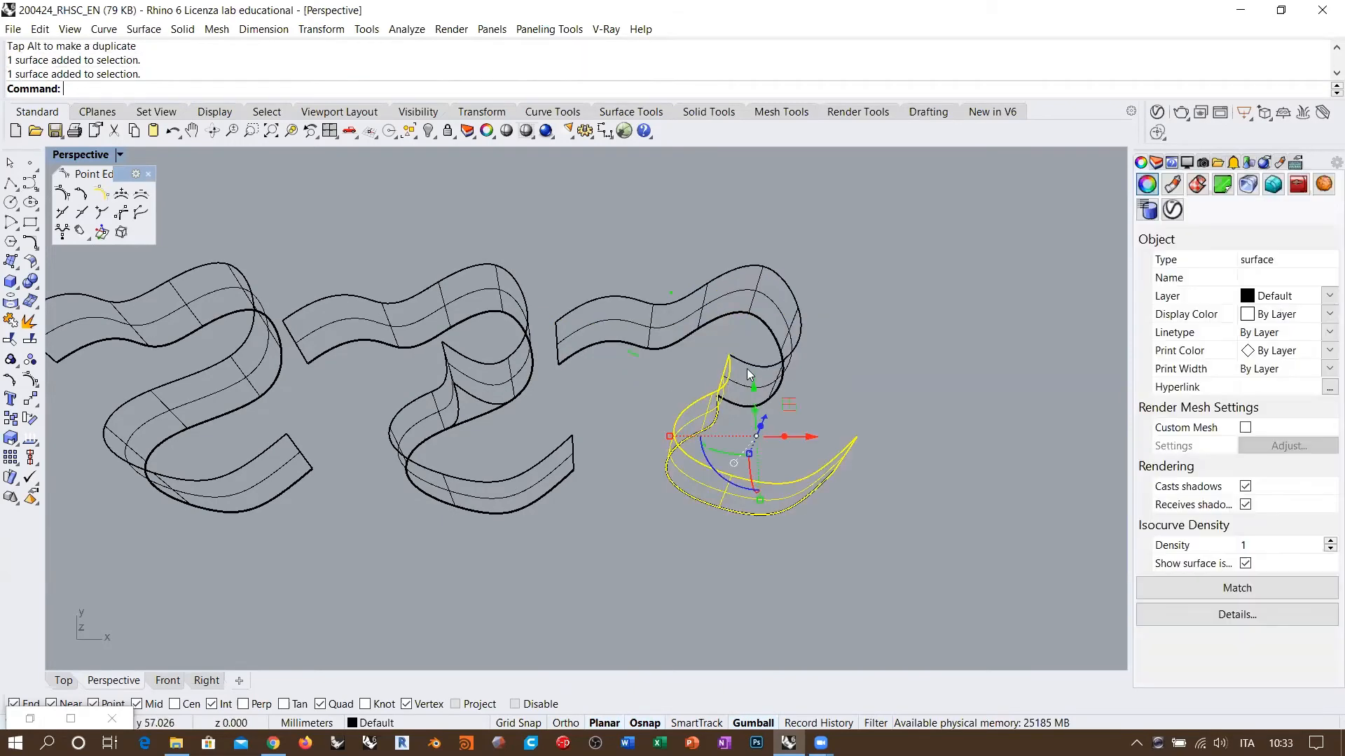
shift+click(756, 369)
click(11, 321)
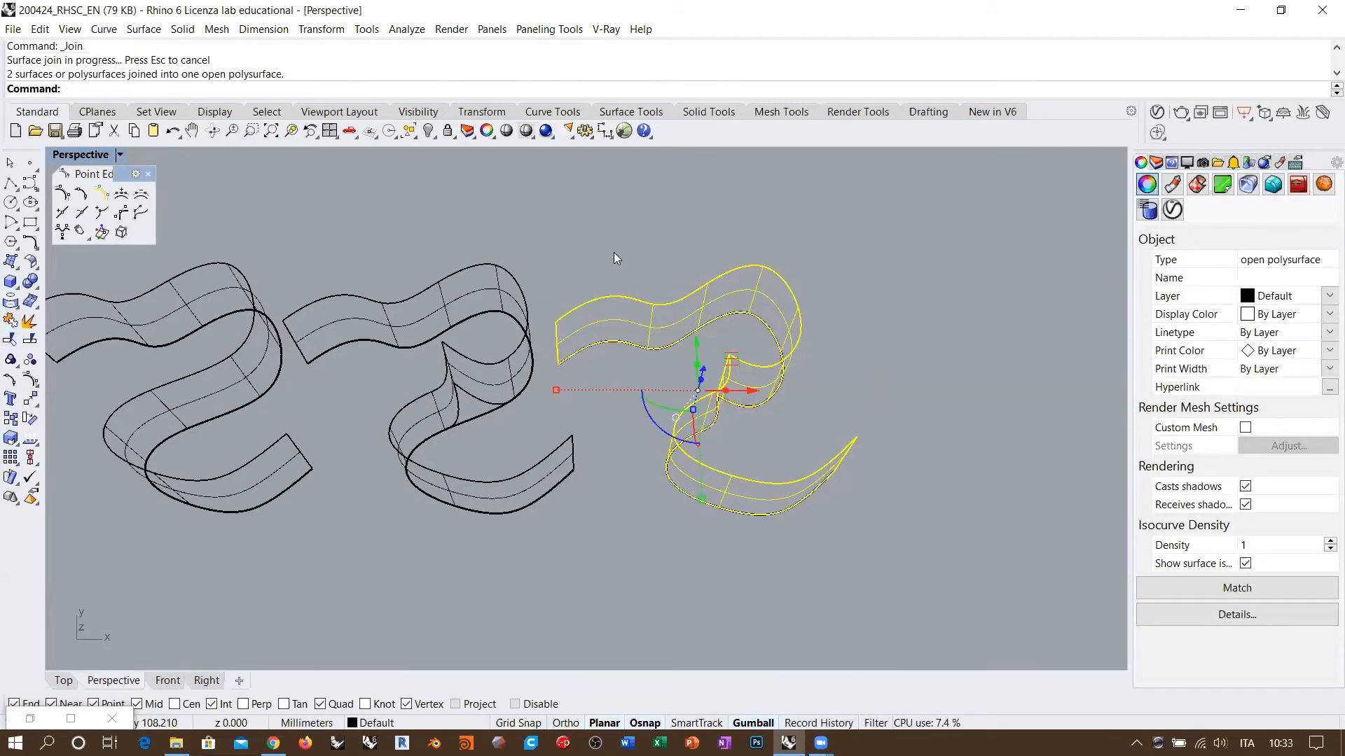
click(614, 252)
Select the creased middle surface to check whether it is a single surface
shift+right_drag(529, 375, 633, 365)
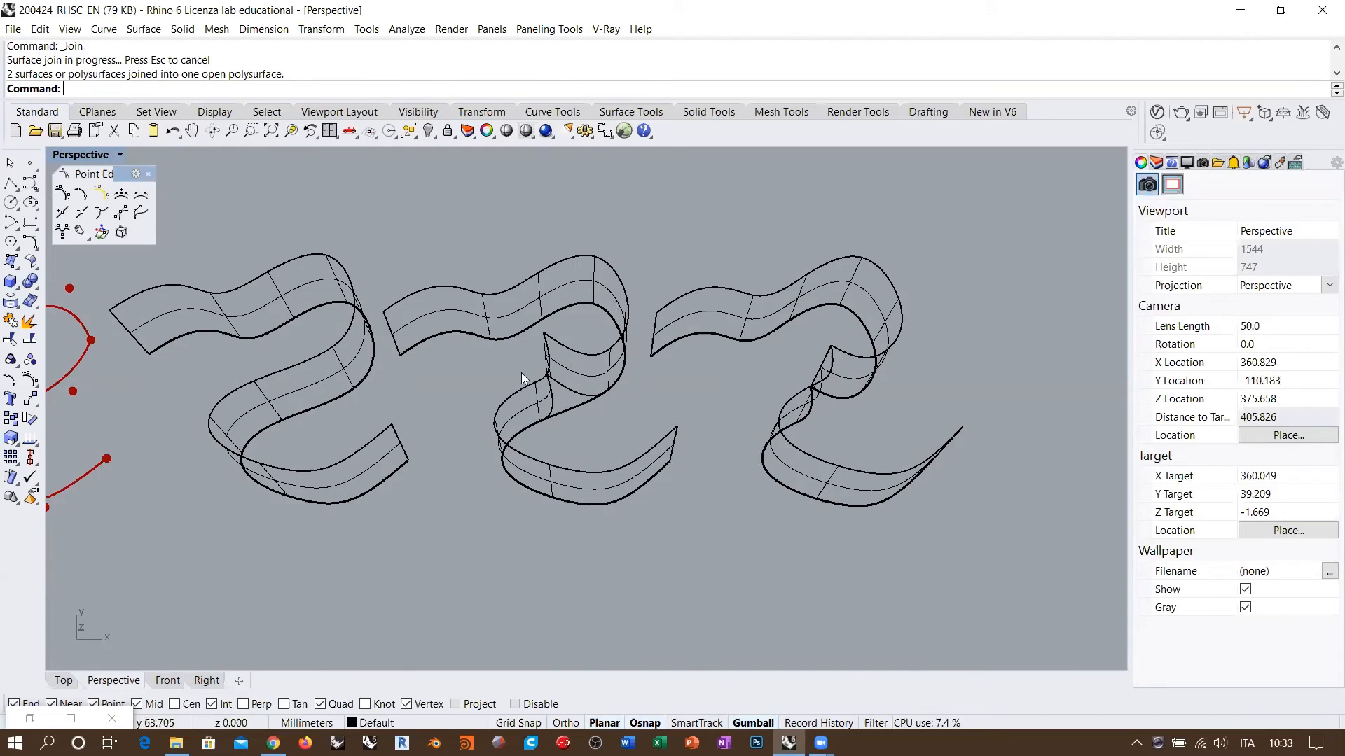
right_drag(529, 320, 567, 364)
click(570, 363)
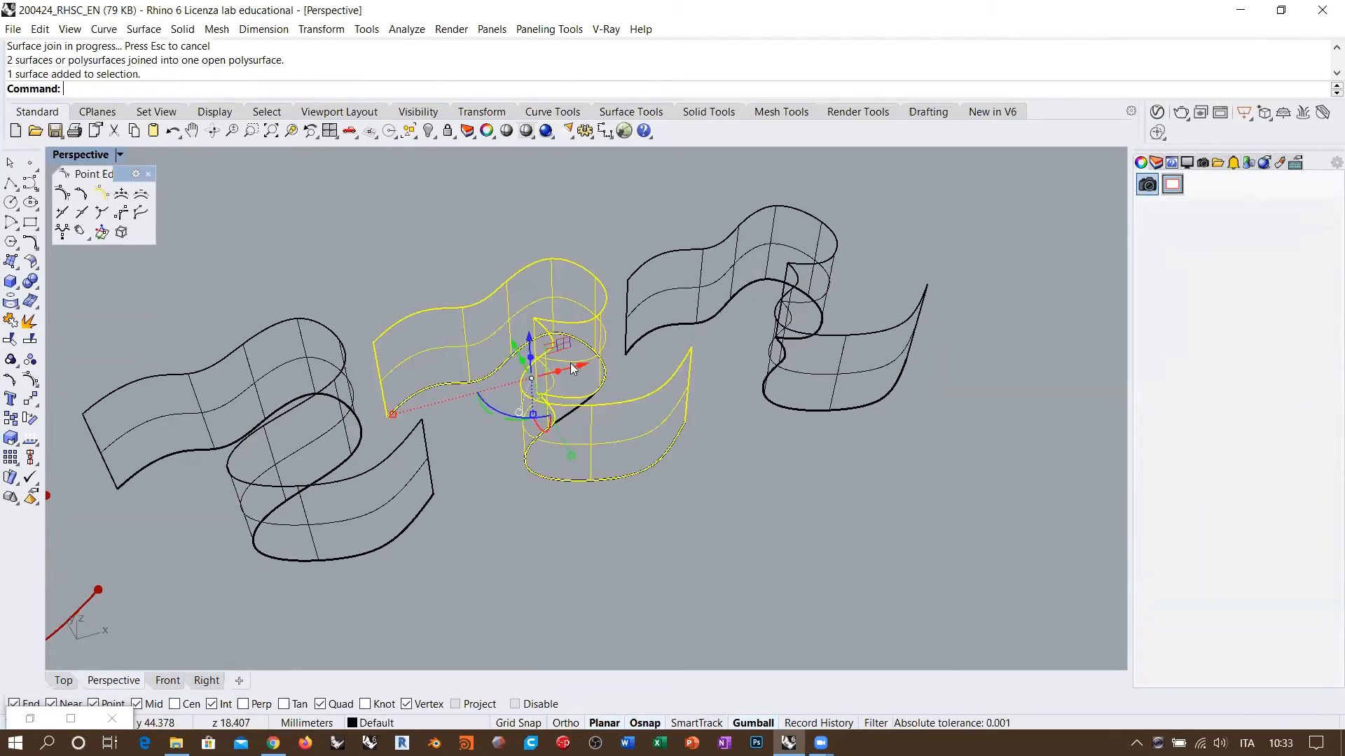
click(803, 524)
Preview isocurve extraction in the U direction on the smooth first surface, then end the command without extracting a curve
right_drag(803, 522, 672, 490)
scroll(608, 469, up, 3)
right_drag(420, 203, 251, 237)
click(11, 302)
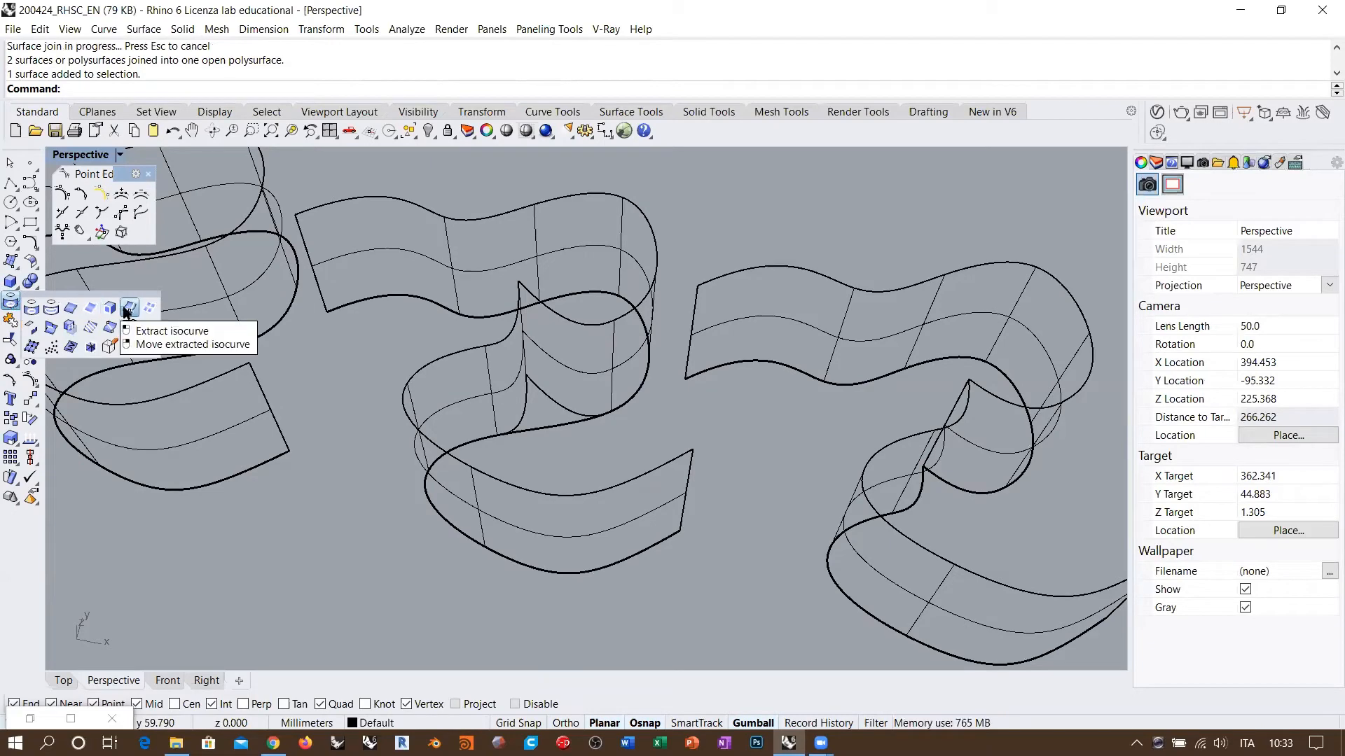
click(129, 309)
scroll(513, 376, down, 3)
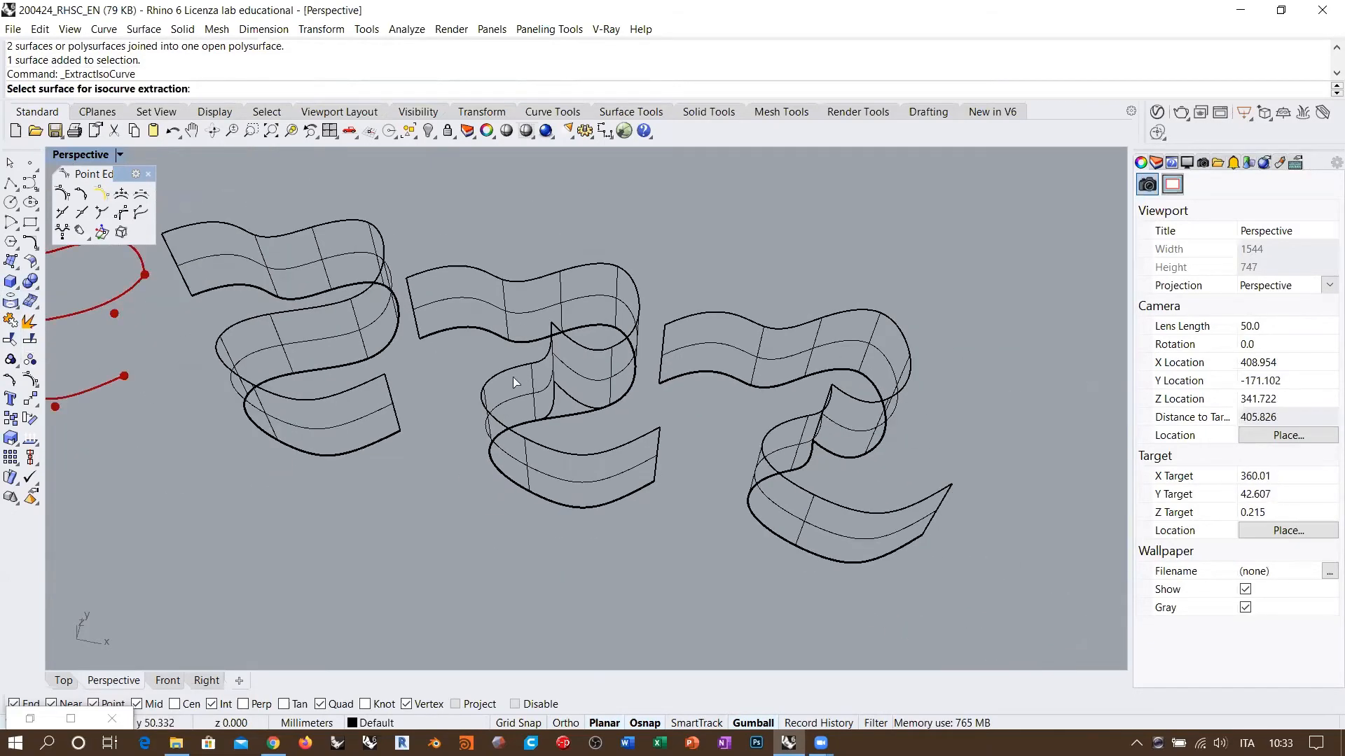
click(378, 416)
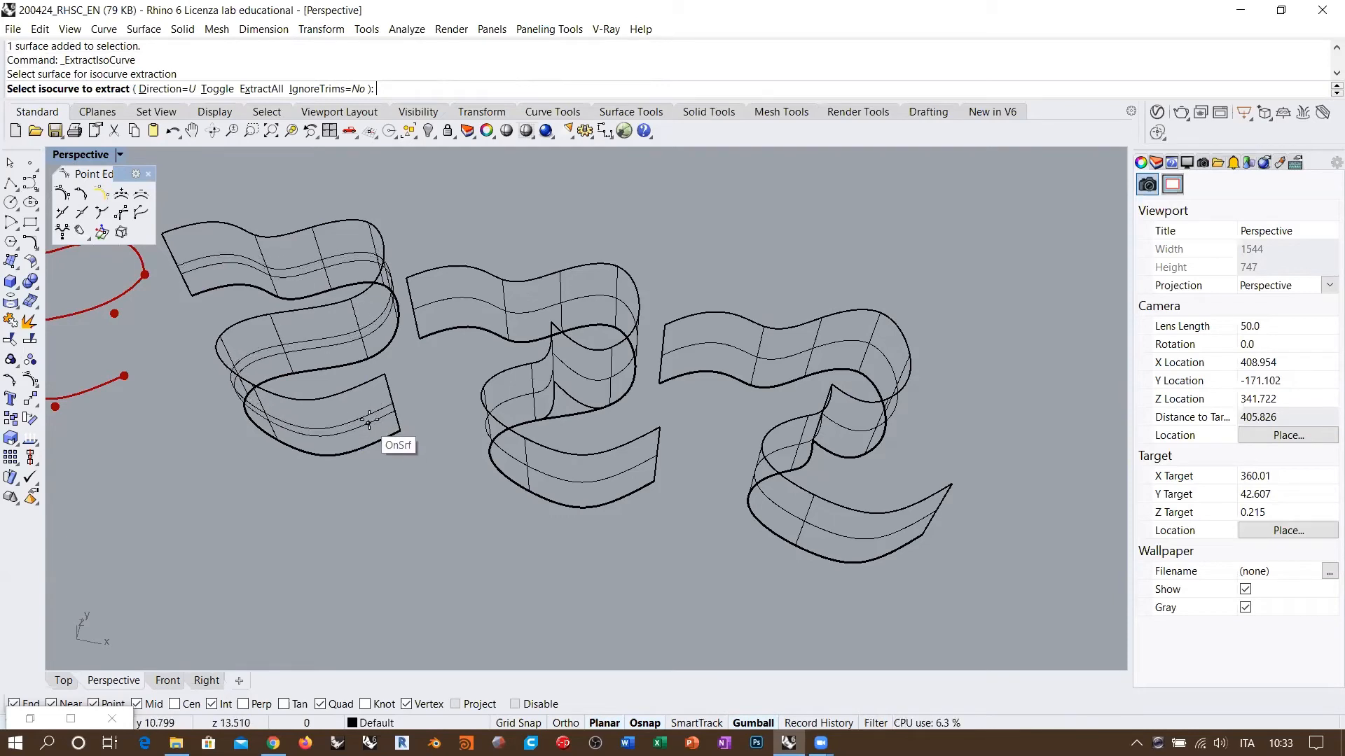
right_click(369, 419)
Preview U-direction isocurve extraction on the middle and third surfaces, ending the command each time without extracting a curve
right_click(575, 398)
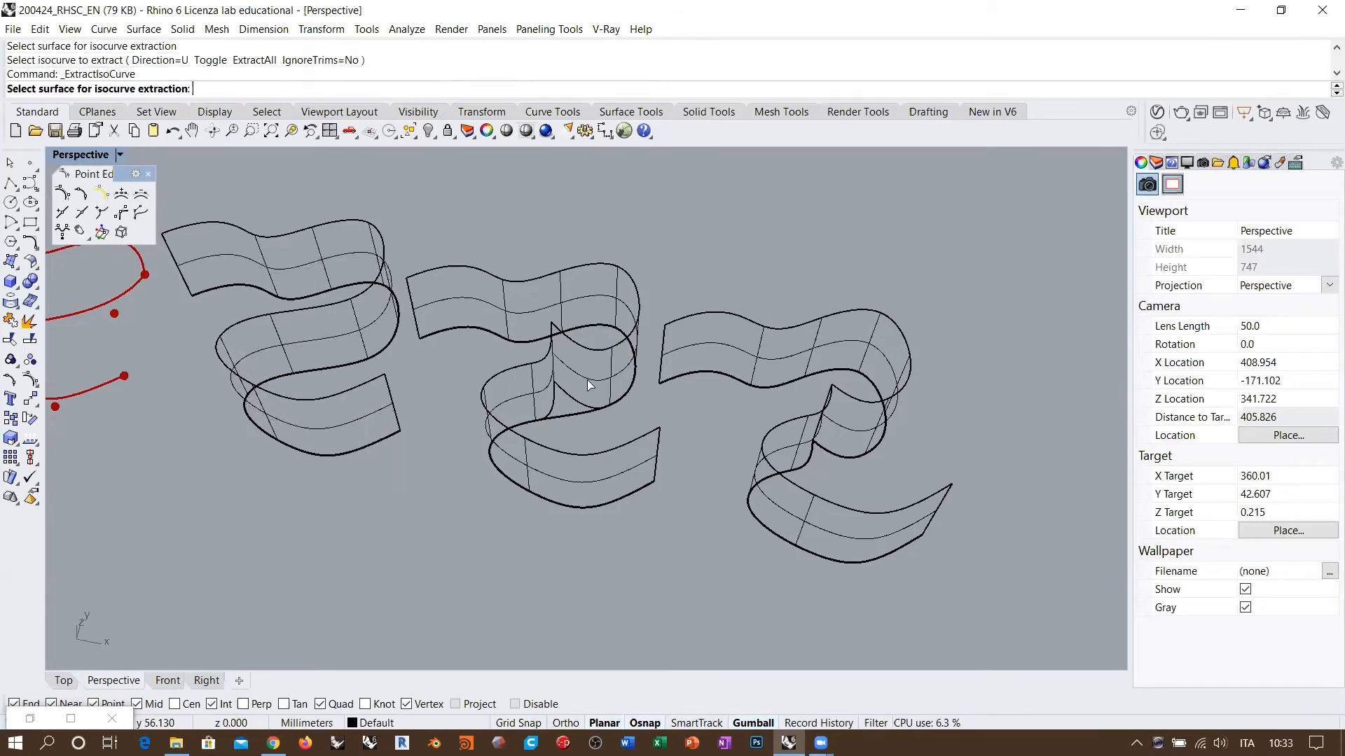
click(599, 378)
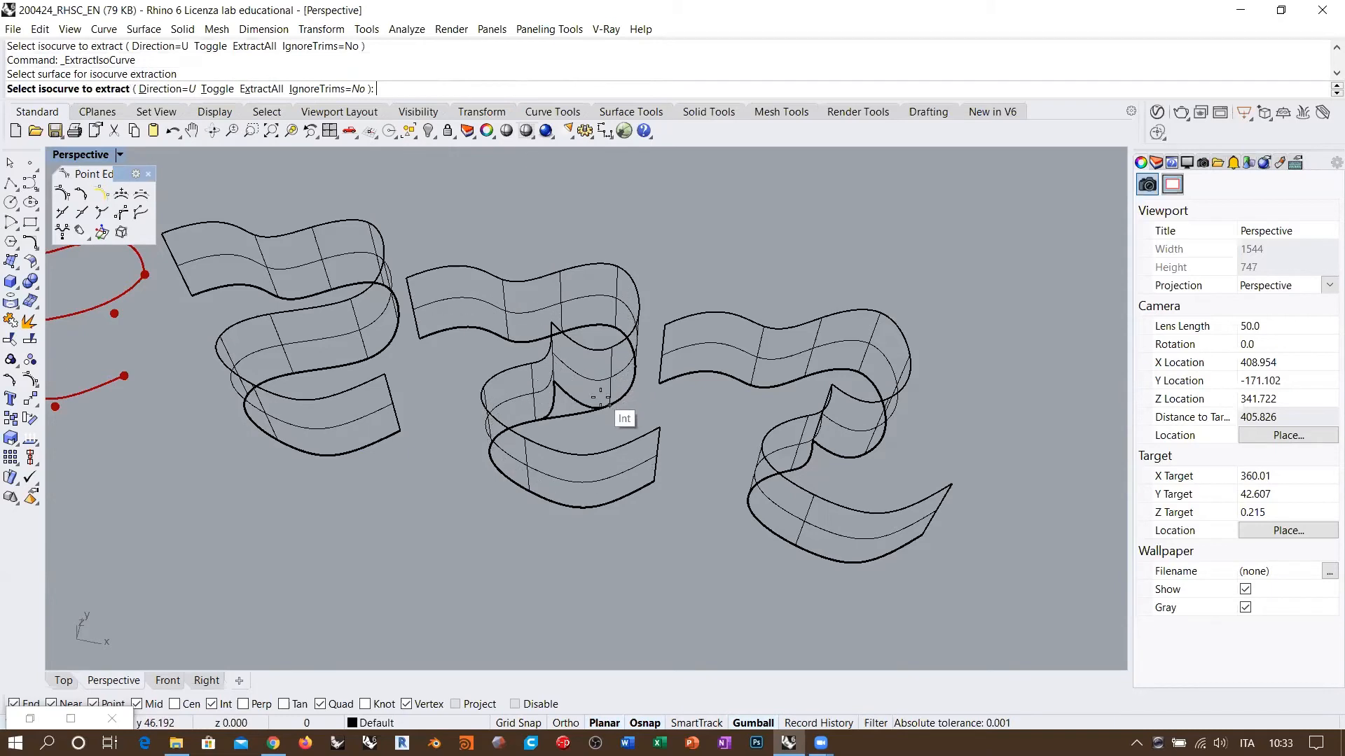
right_click(581, 367)
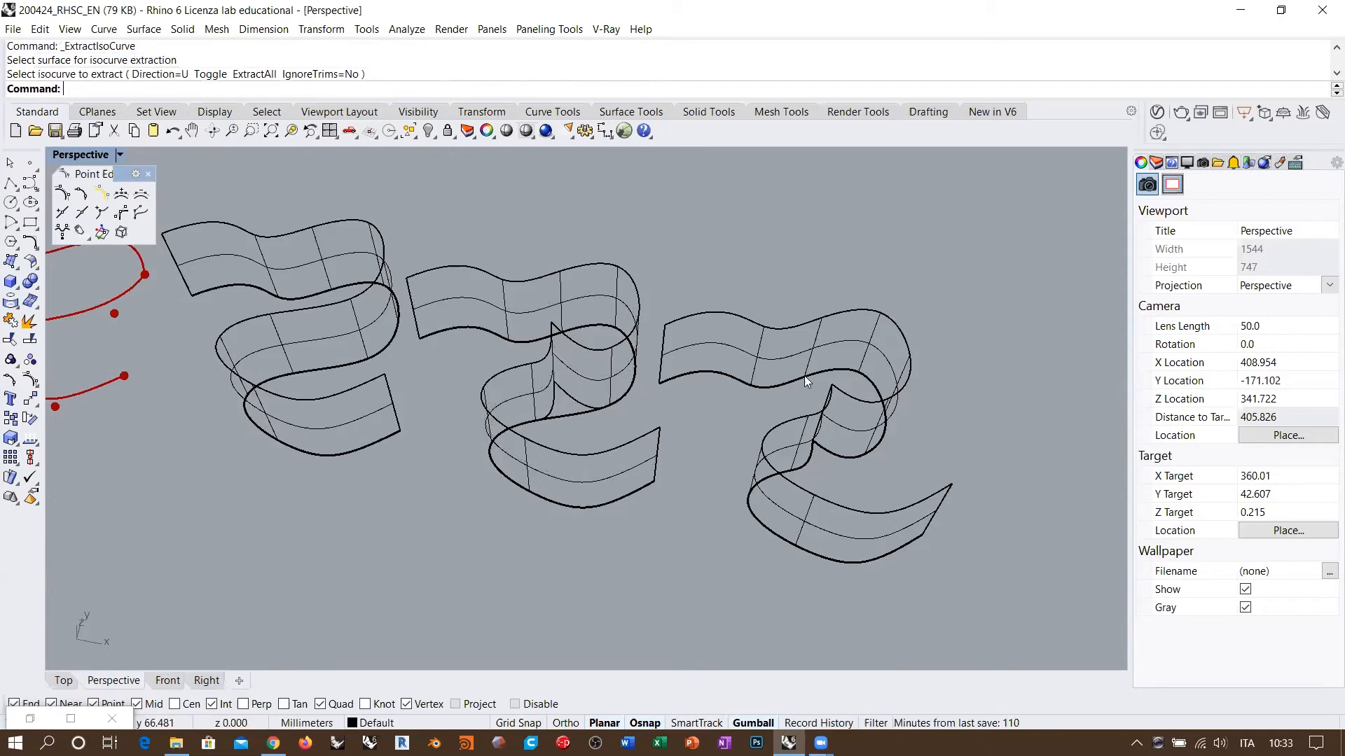
right_click(813, 359)
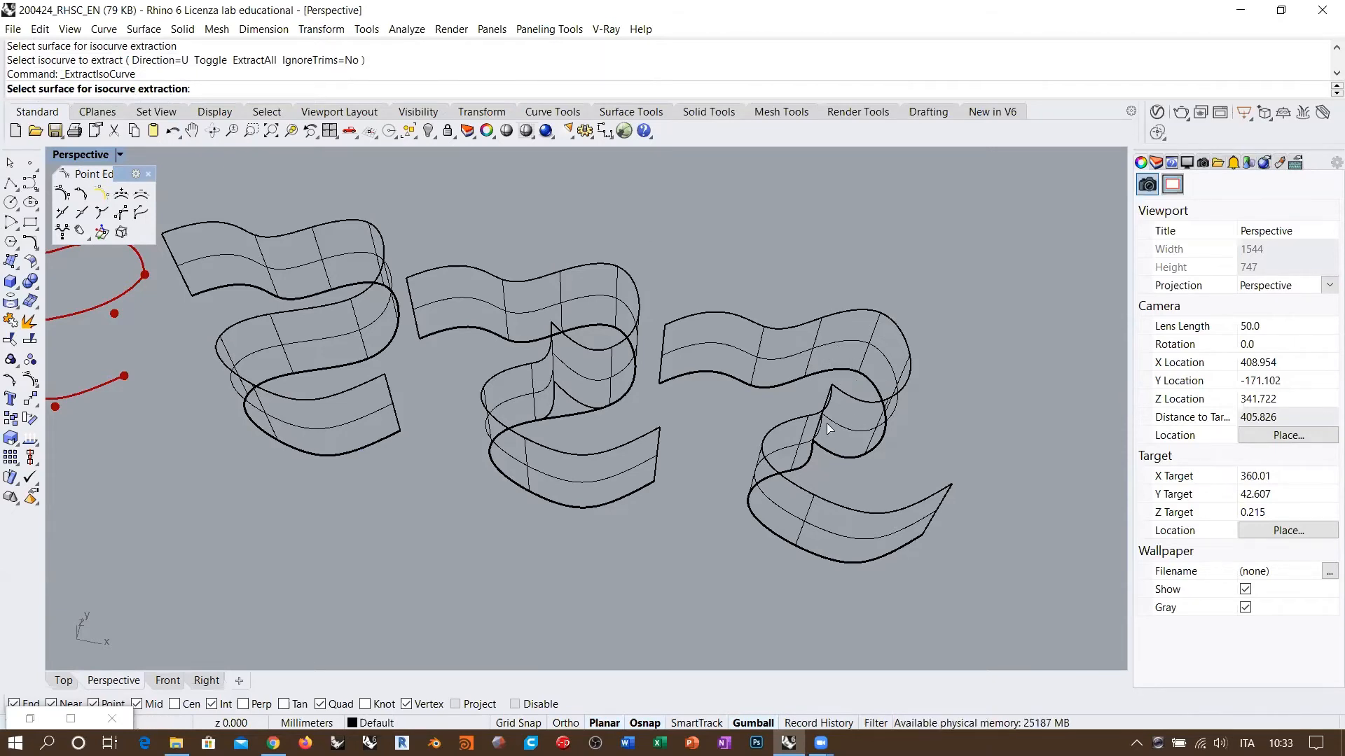
click(833, 339)
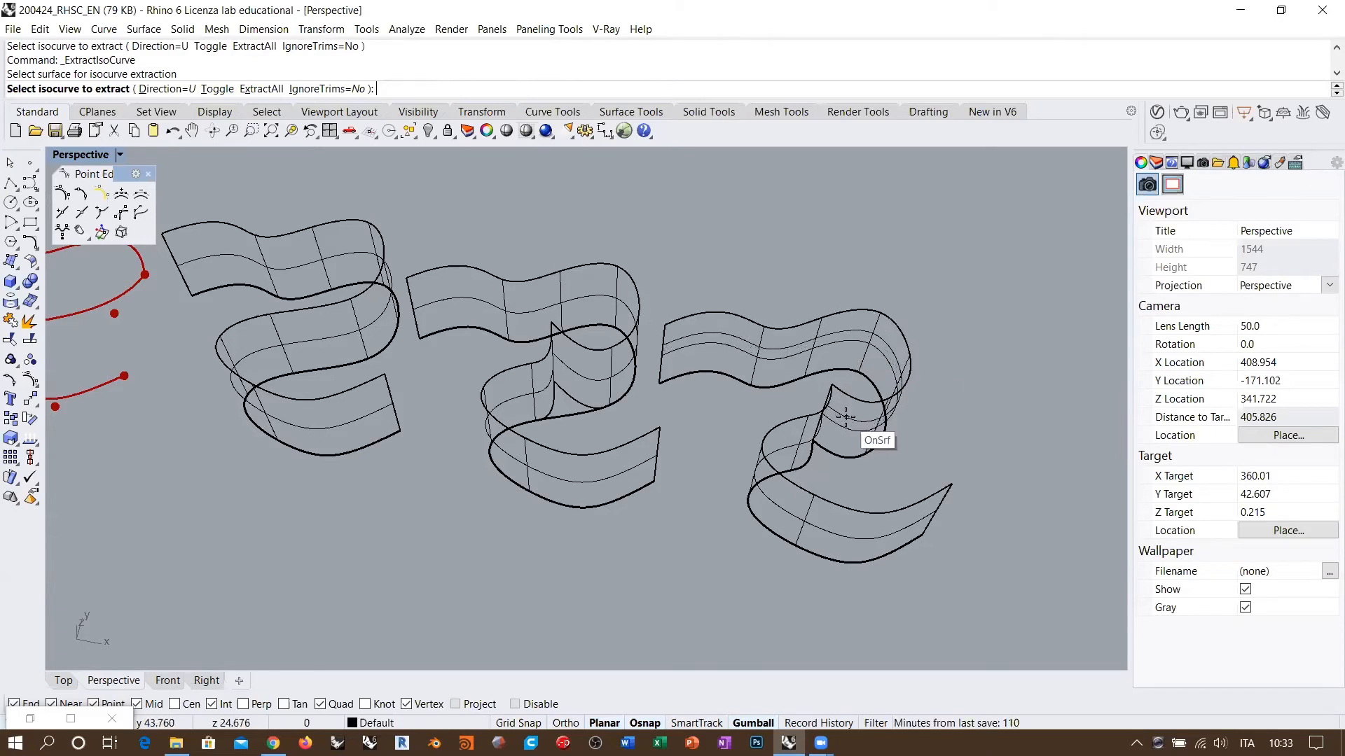
key(Escape)
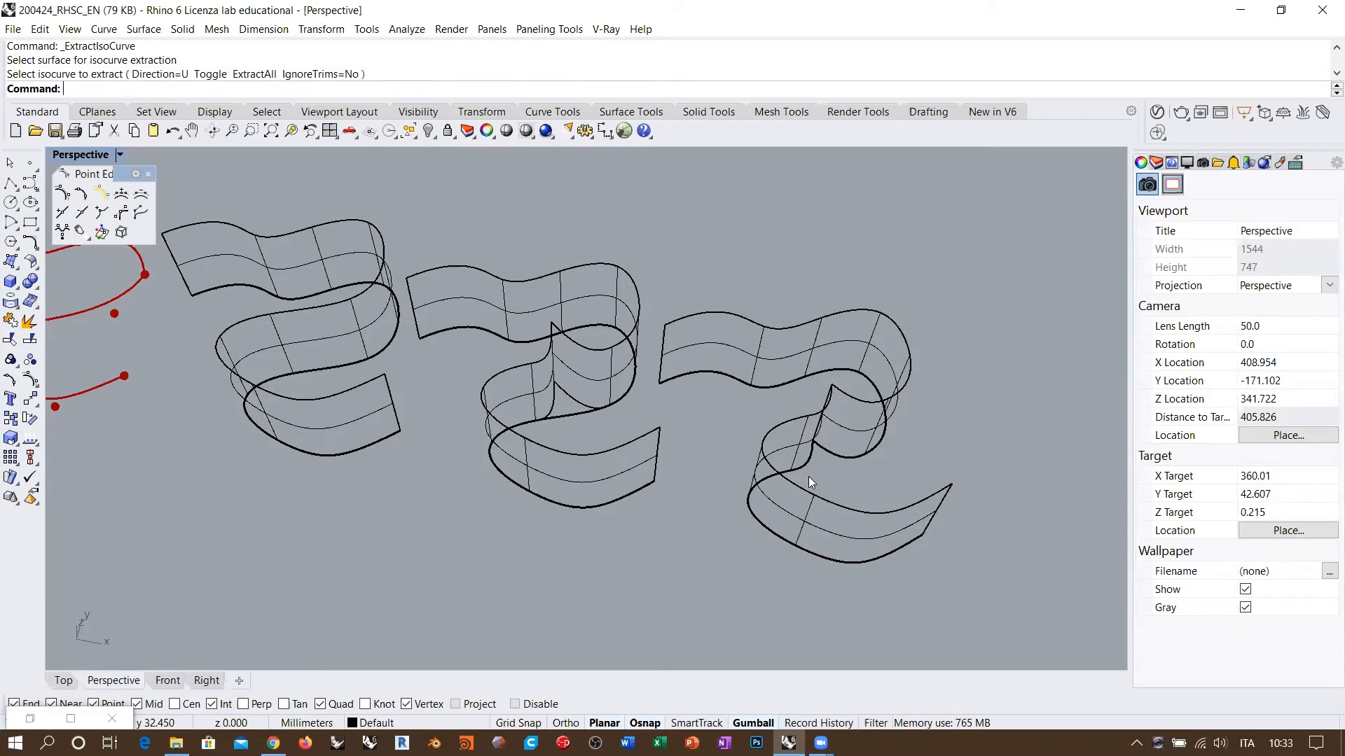
Compare the isocurves and creases of the three extruded strips from several viewing angles
right_drag(811, 482, 401, 266)
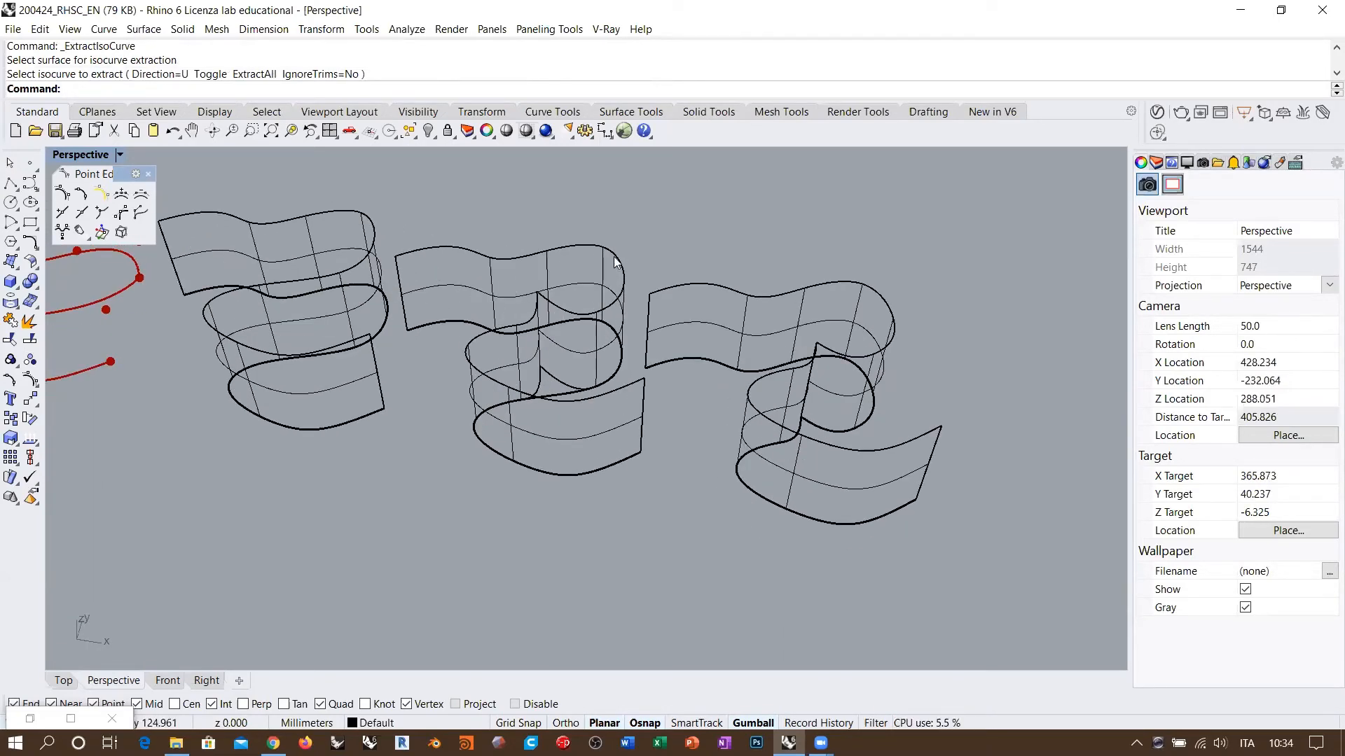
mouse_move(573, 371)
right_down()
mouse_move(582, 354)
mouse_move(555, 264)
mouse_move(868, 333)
mouse_move(871, 357)
mouse_move(646, 384)
mouse_move(552, 360)
right_up()
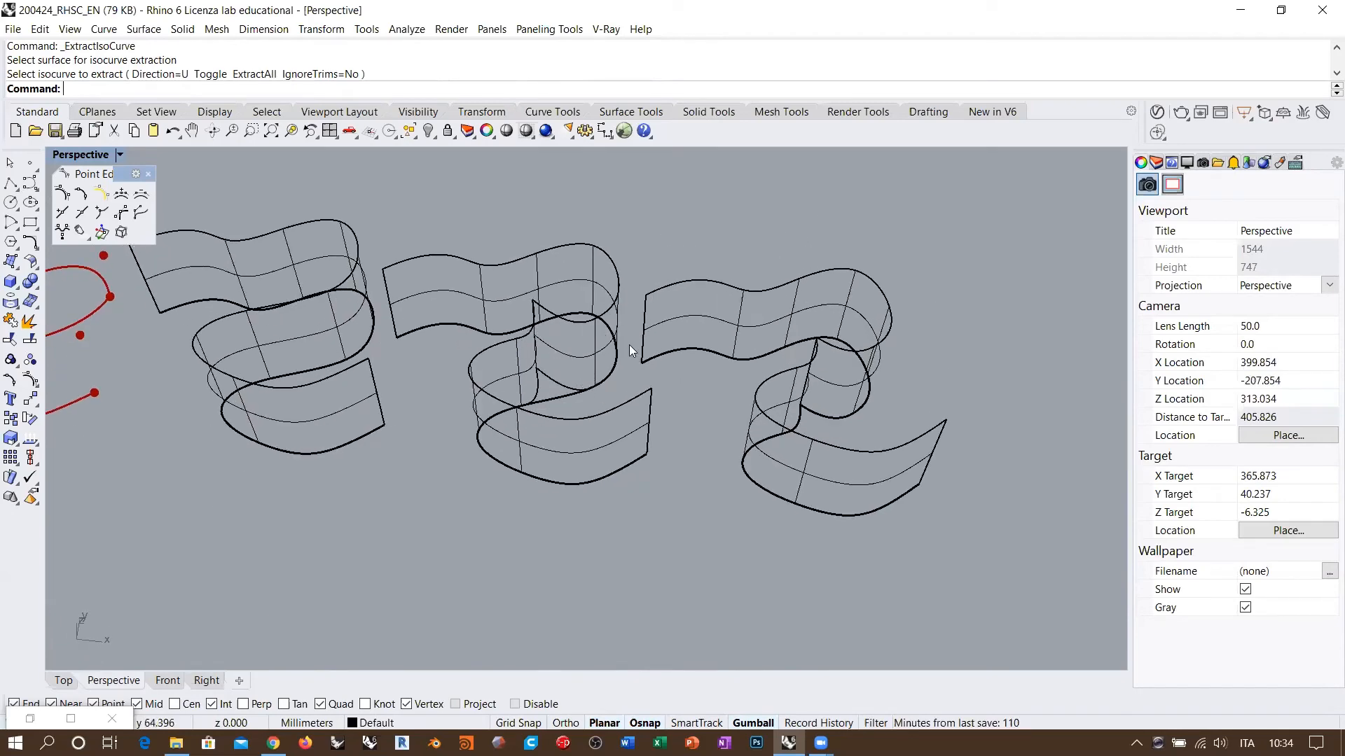
scroll(629, 345, down, 4)
right_drag(629, 343, 645, 371)
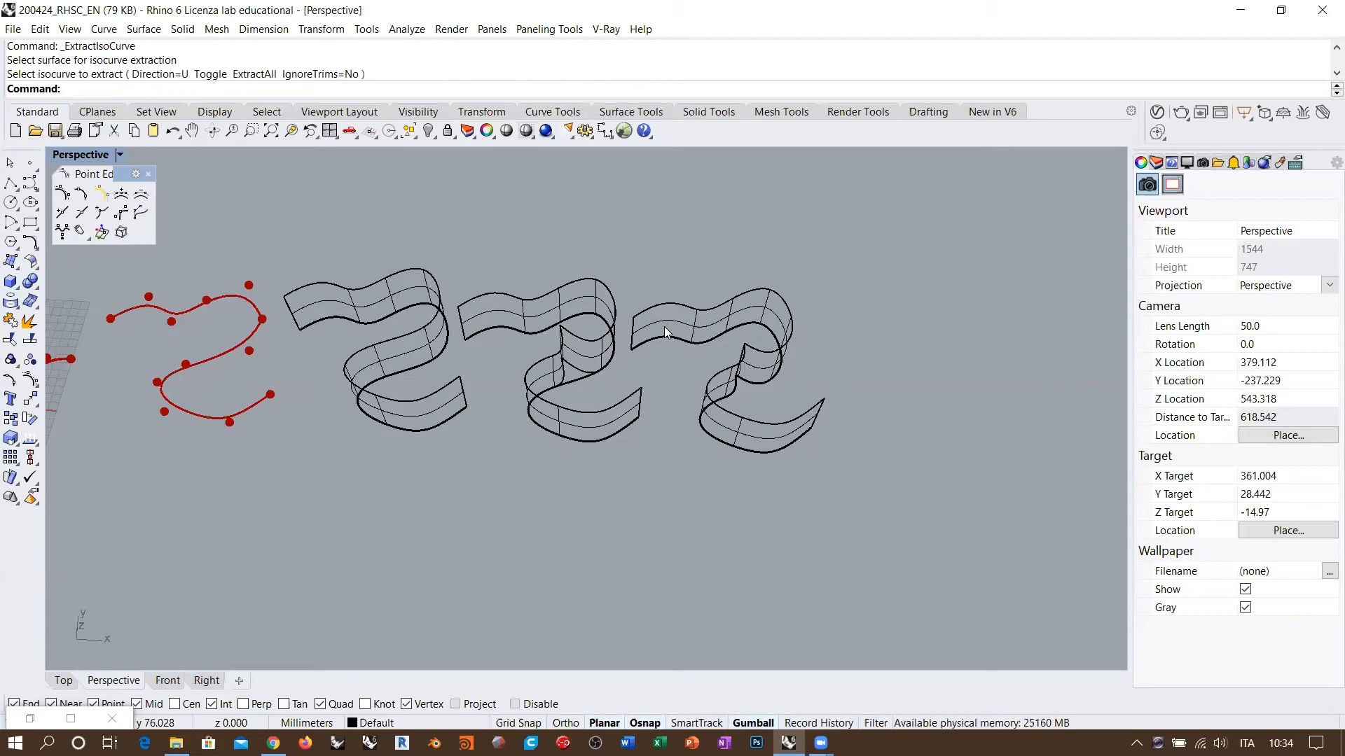
right_drag(663, 323, 655, 329)
scroll(668, 377, up, 2)
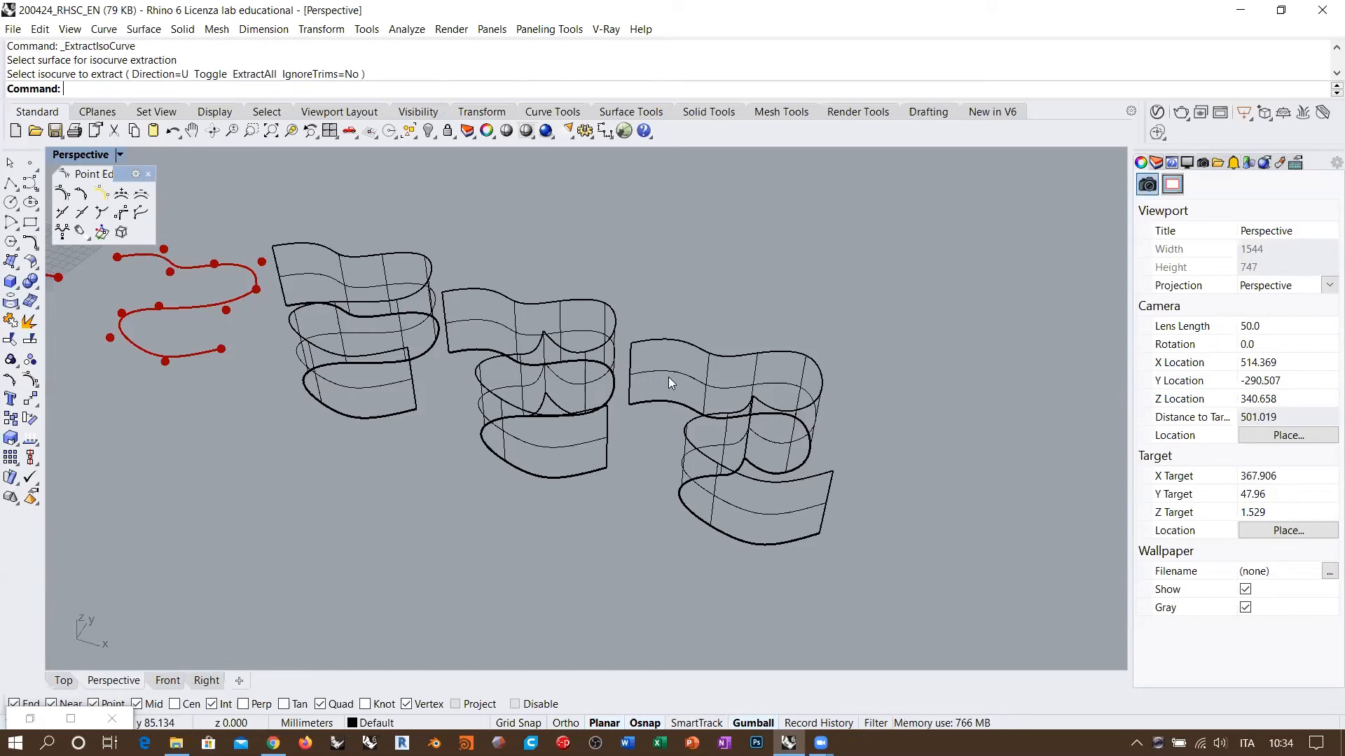
right_drag(637, 355, 674, 371)
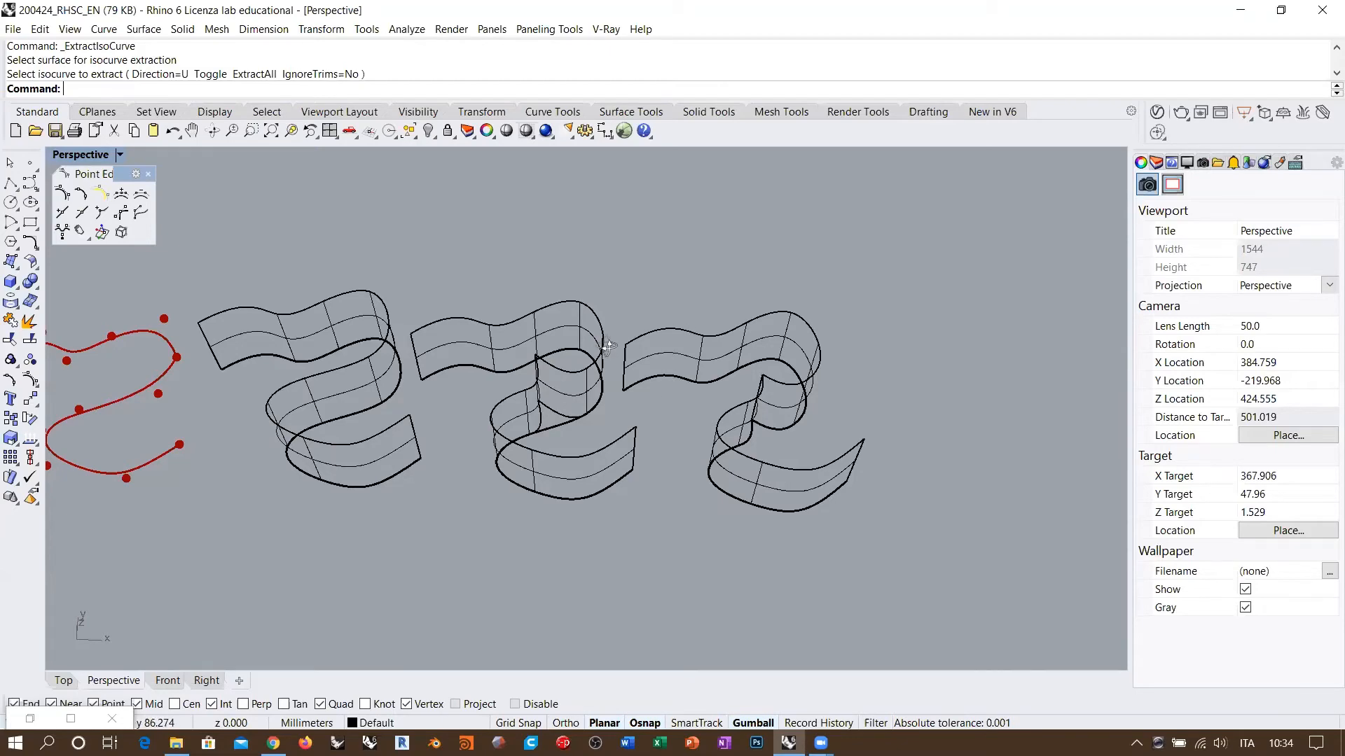
right_drag(606, 347, 628, 356)
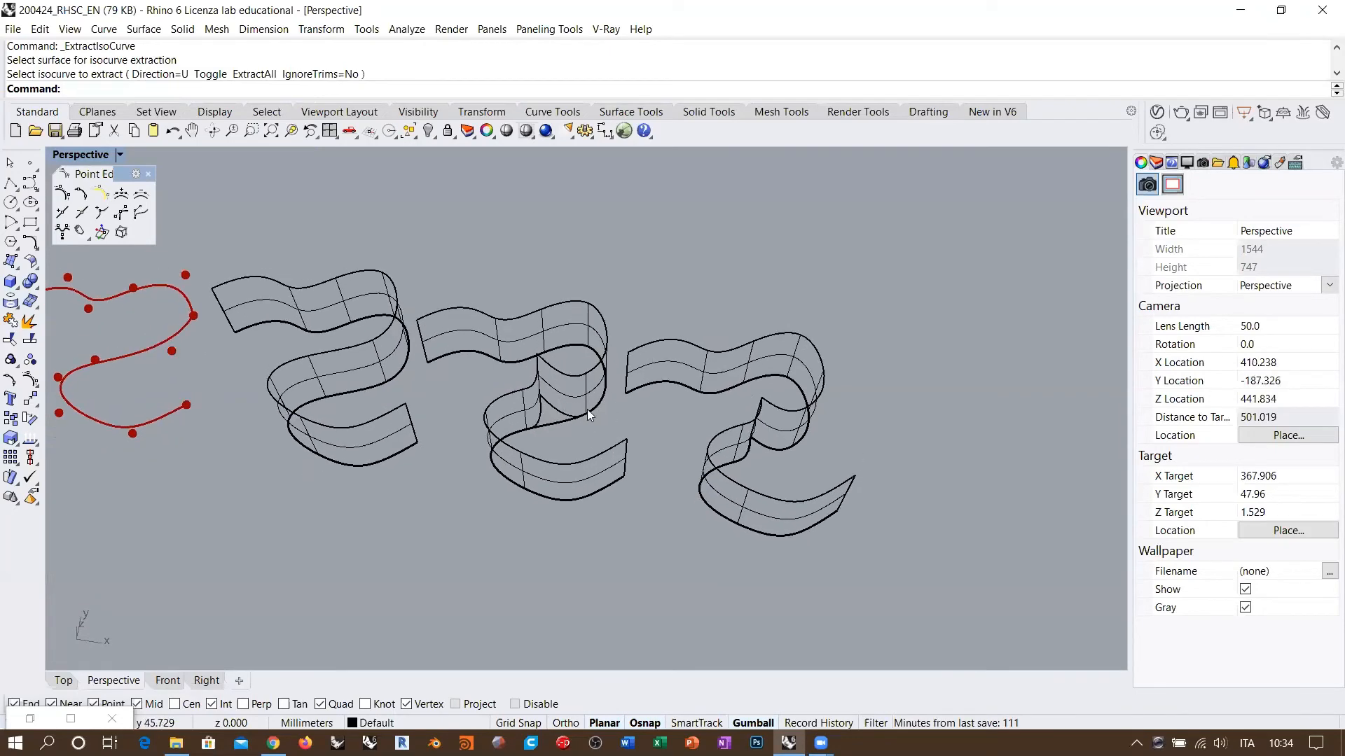
Select the middle strip's base curve and surface, and the smooth first surface, to check their object types
click(553, 430)
key(Return)
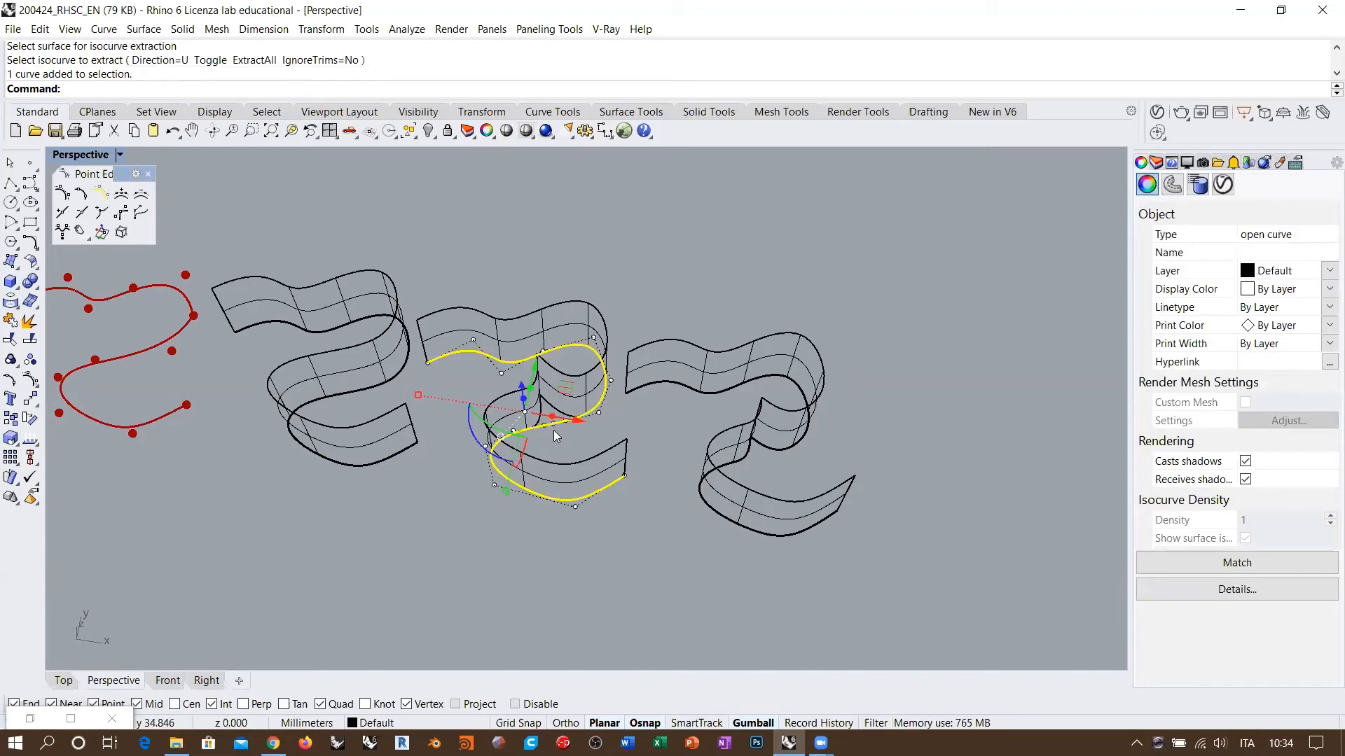
click(594, 401)
click(645, 427)
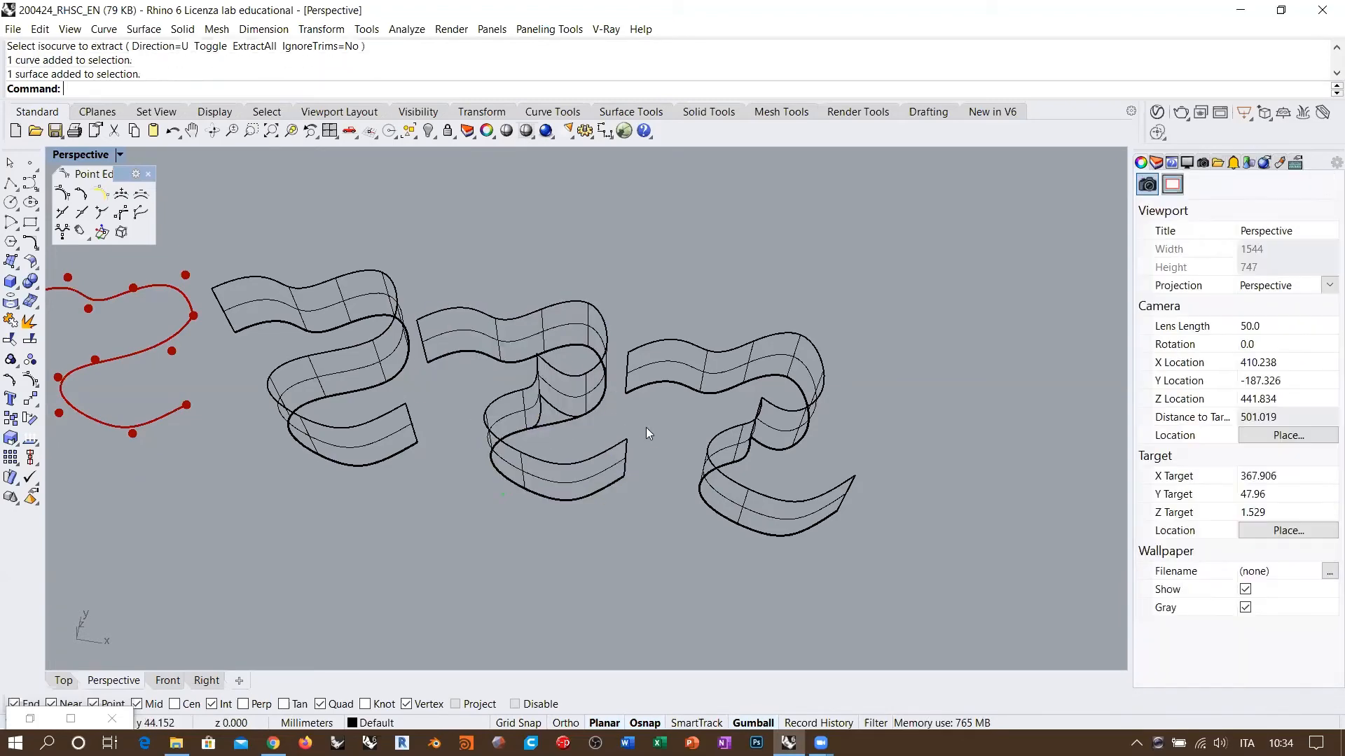
right_drag(531, 349, 527, 332)
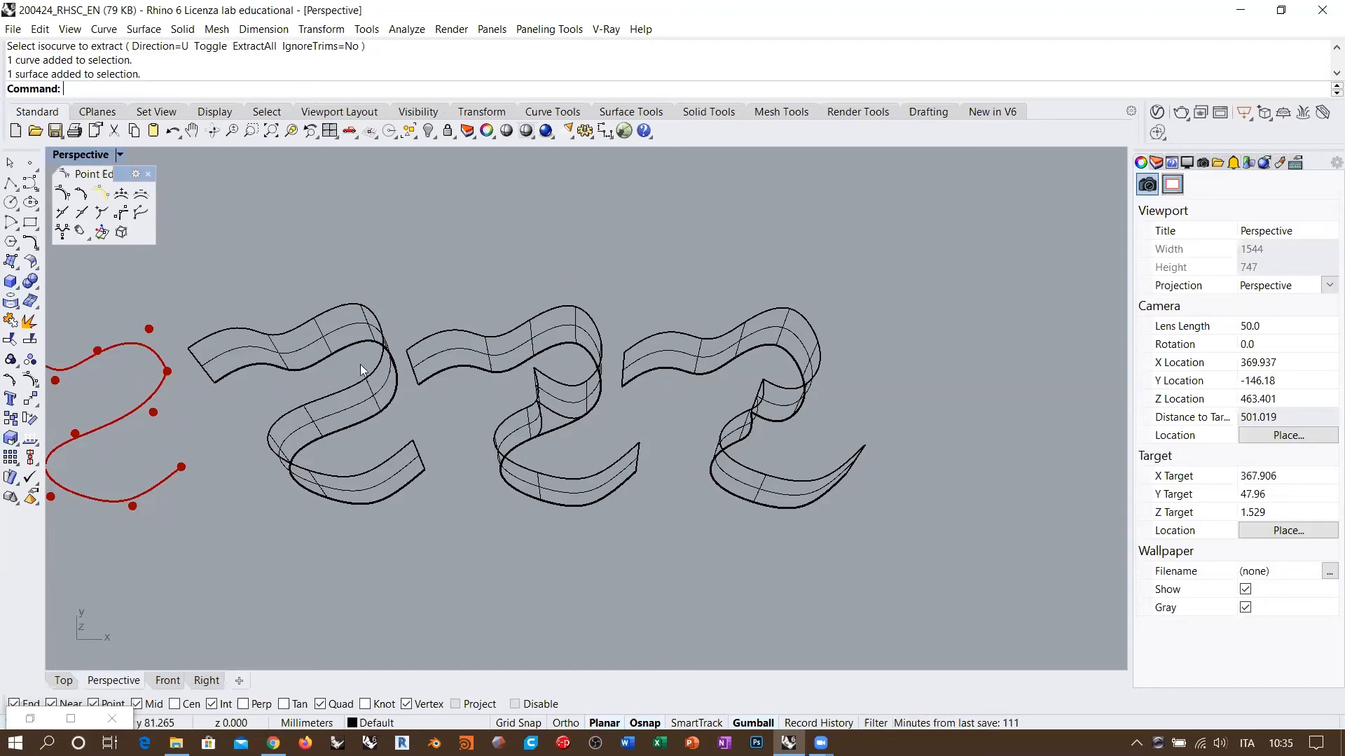
scroll(502, 341, up, 5)
mouse_move(503, 342)
right_down()
mouse_move(504, 309)
mouse_move(512, 367)
right_up()
click(535, 316)
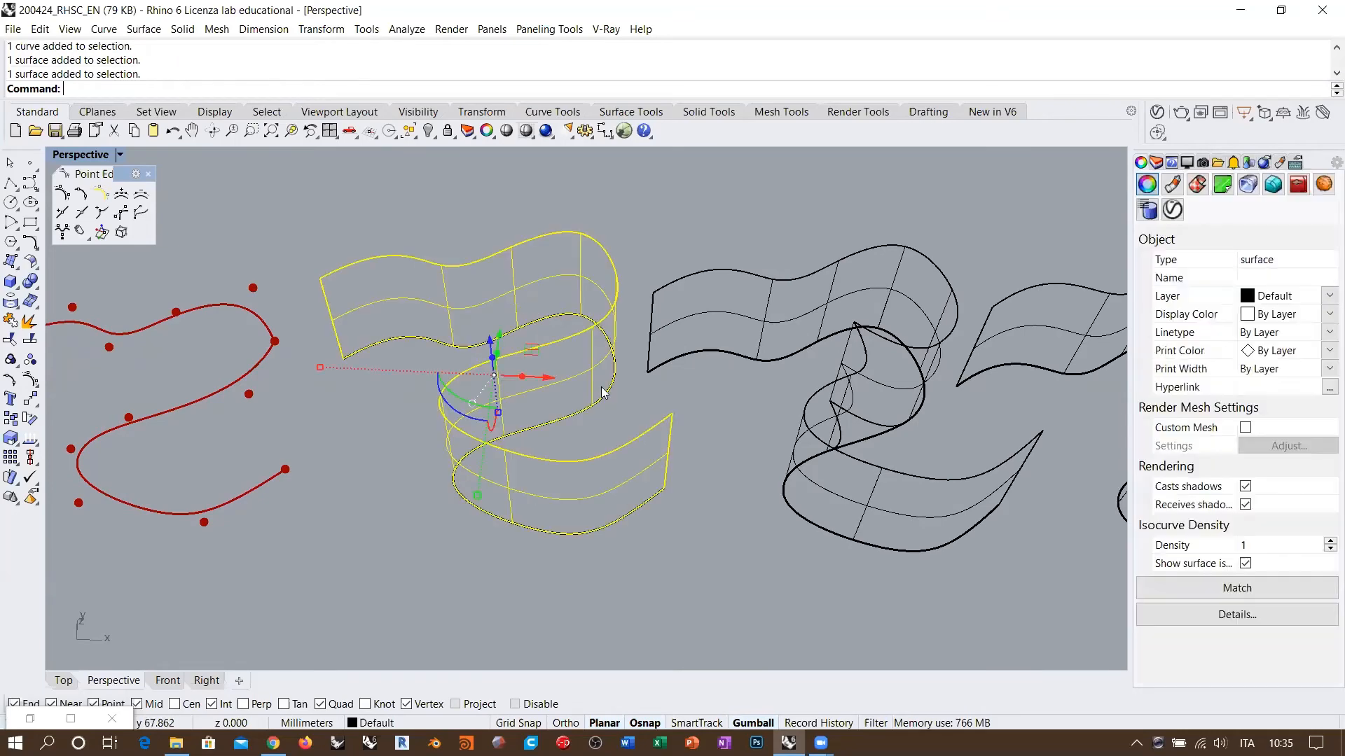
scroll(489, 324, down, 5)
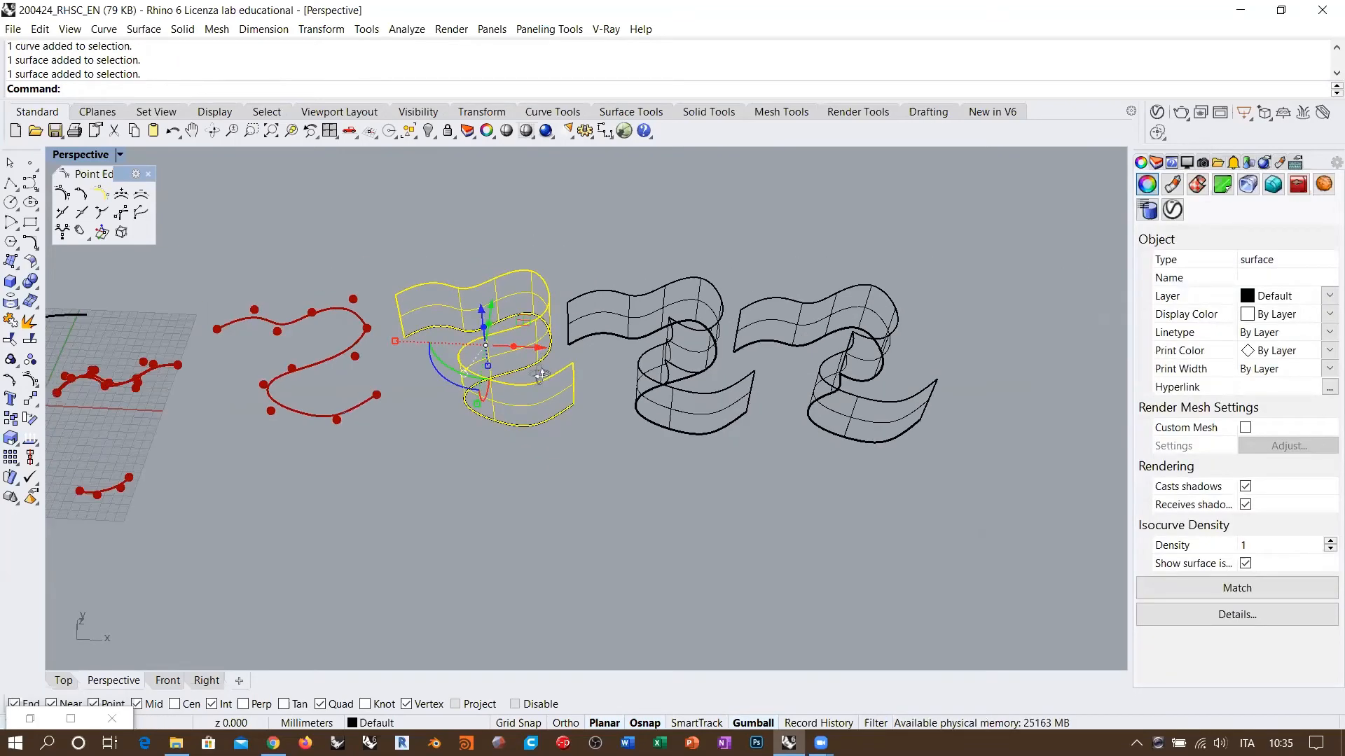
Duplicate the creased middle surface and place the copy in front of the row of strips
shift+right_drag(478, 346, 469, 341)
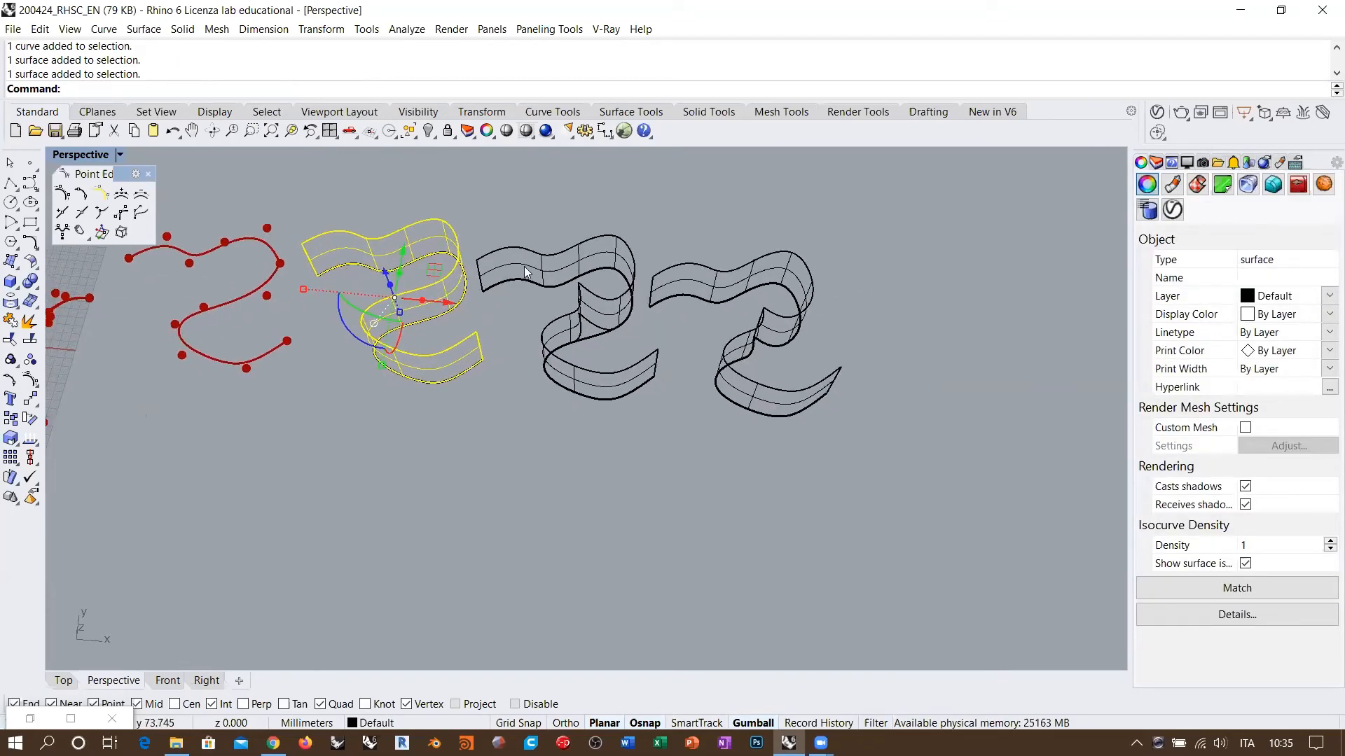
click(582, 243)
shift+right_drag(620, 322, 529, 307)
alt+drag(528, 307, 528, 493)
click(671, 525)
Insert a kink in the V direction on the lower curved portion of the surface copy
right_drag(671, 525, 557, 449)
scroll(558, 449, up, 3)
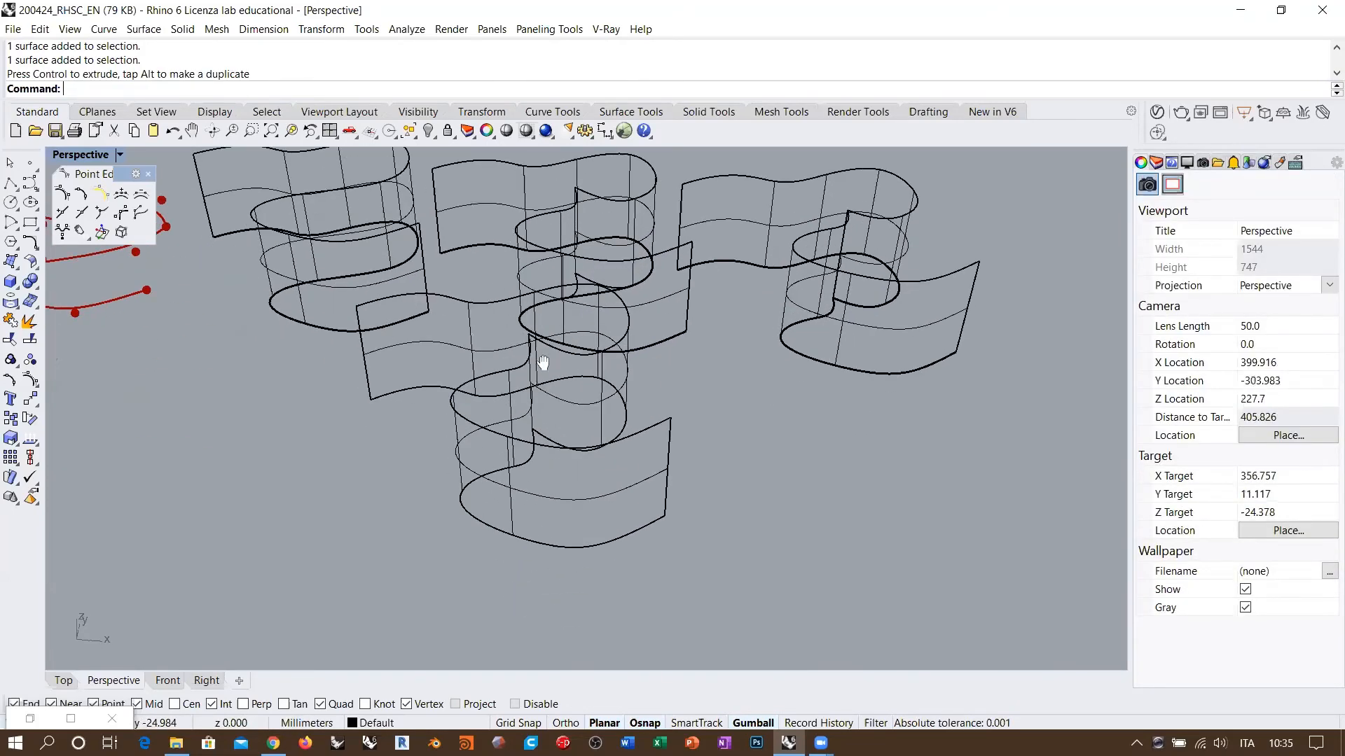
right_drag(544, 364, 529, 413)
click(503, 345)
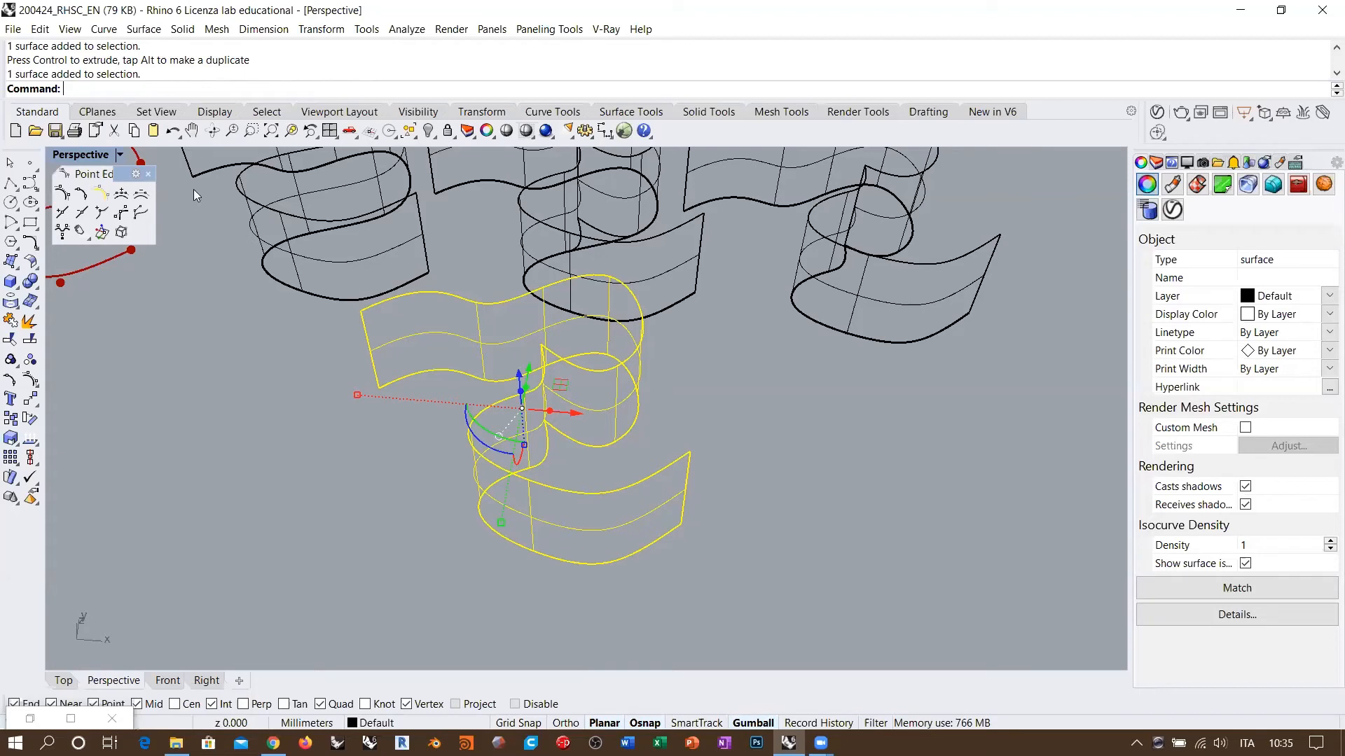
click(99, 215)
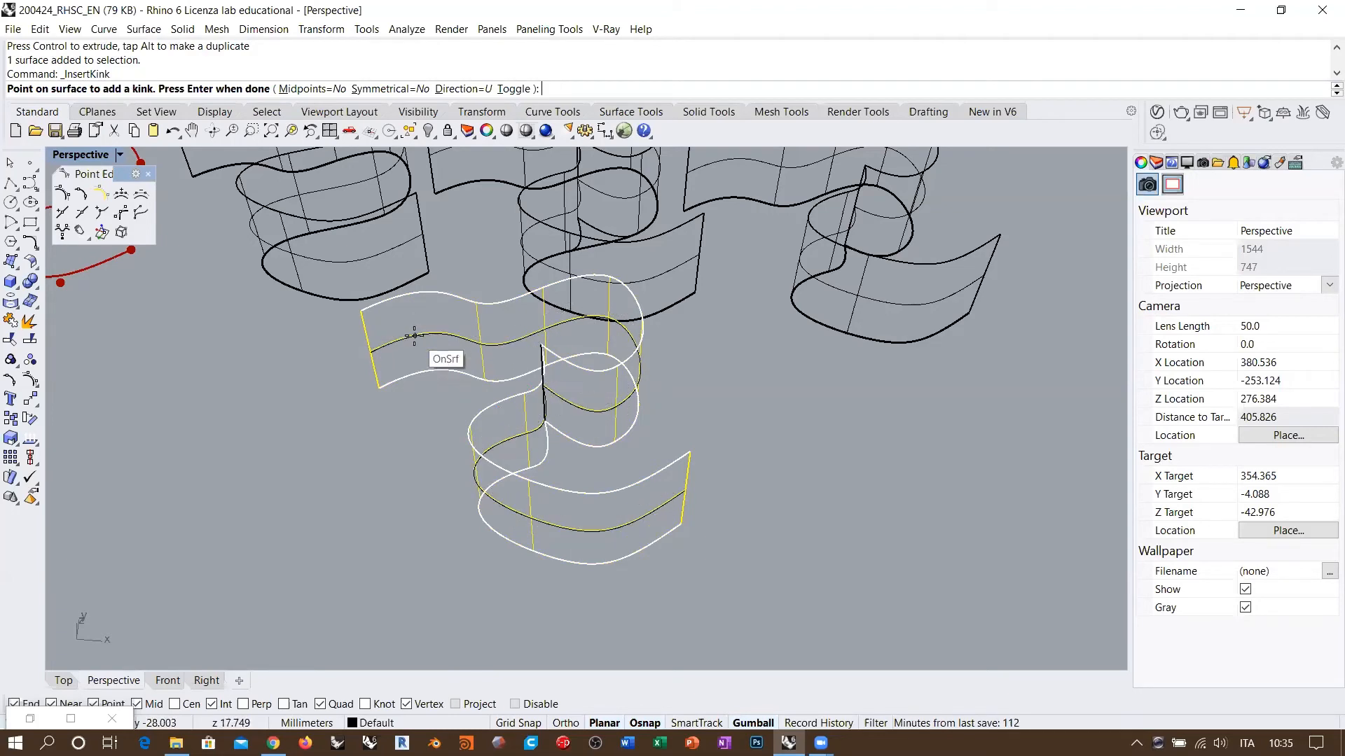
click(514, 88)
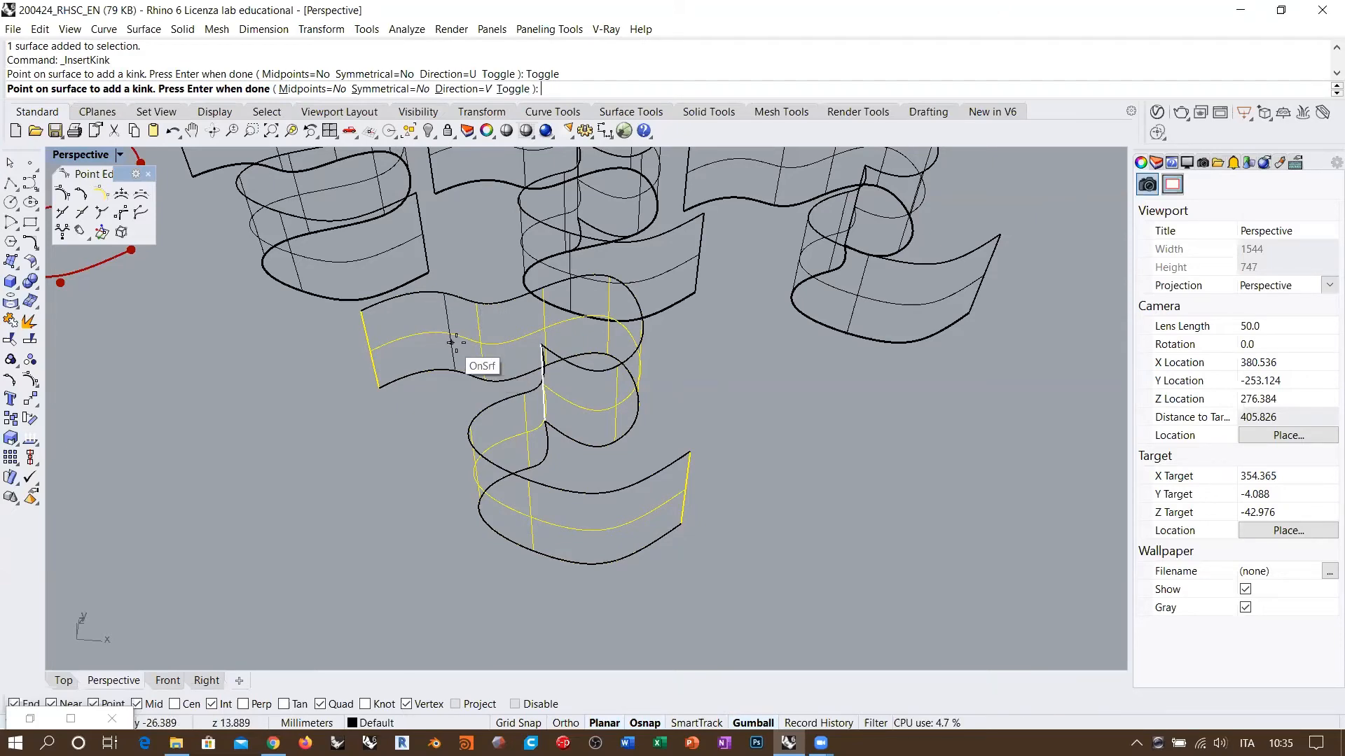
scroll(435, 341, up, 5)
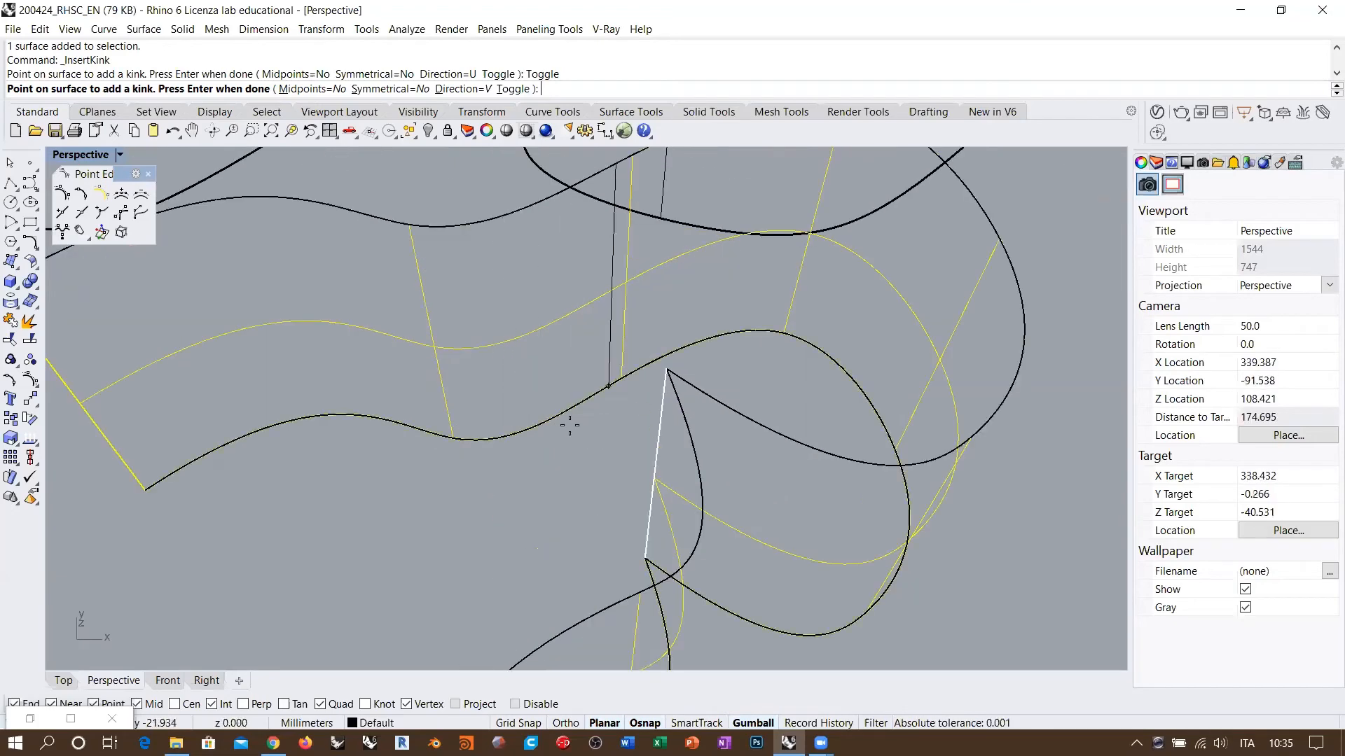
scroll(528, 444, down, 6)
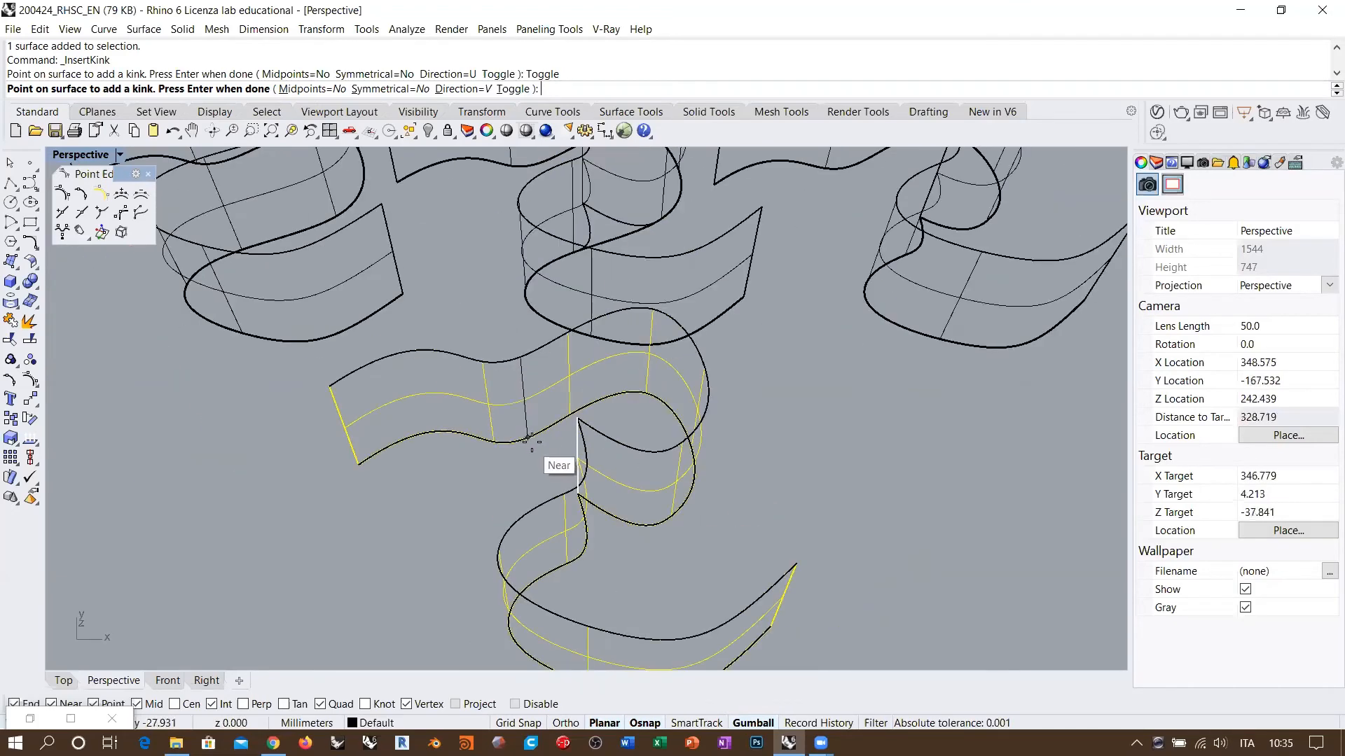
right_drag(531, 444, 642, 428)
shift+right_drag(741, 440, 450, 319)
click(552, 408)
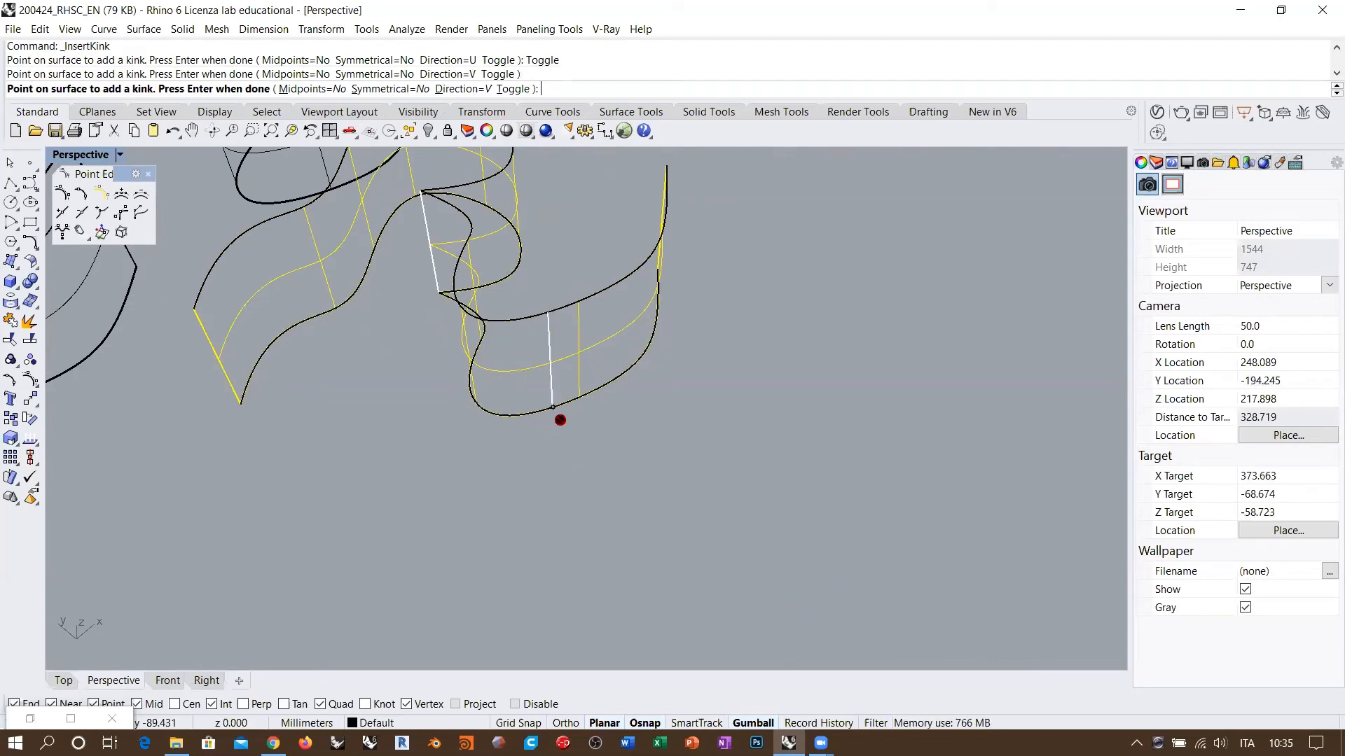
key(Return)
Show the copy's control points and move the upper and lower points at the new kink together to form a second sharp crease
right_drag(570, 393, 558, 408)
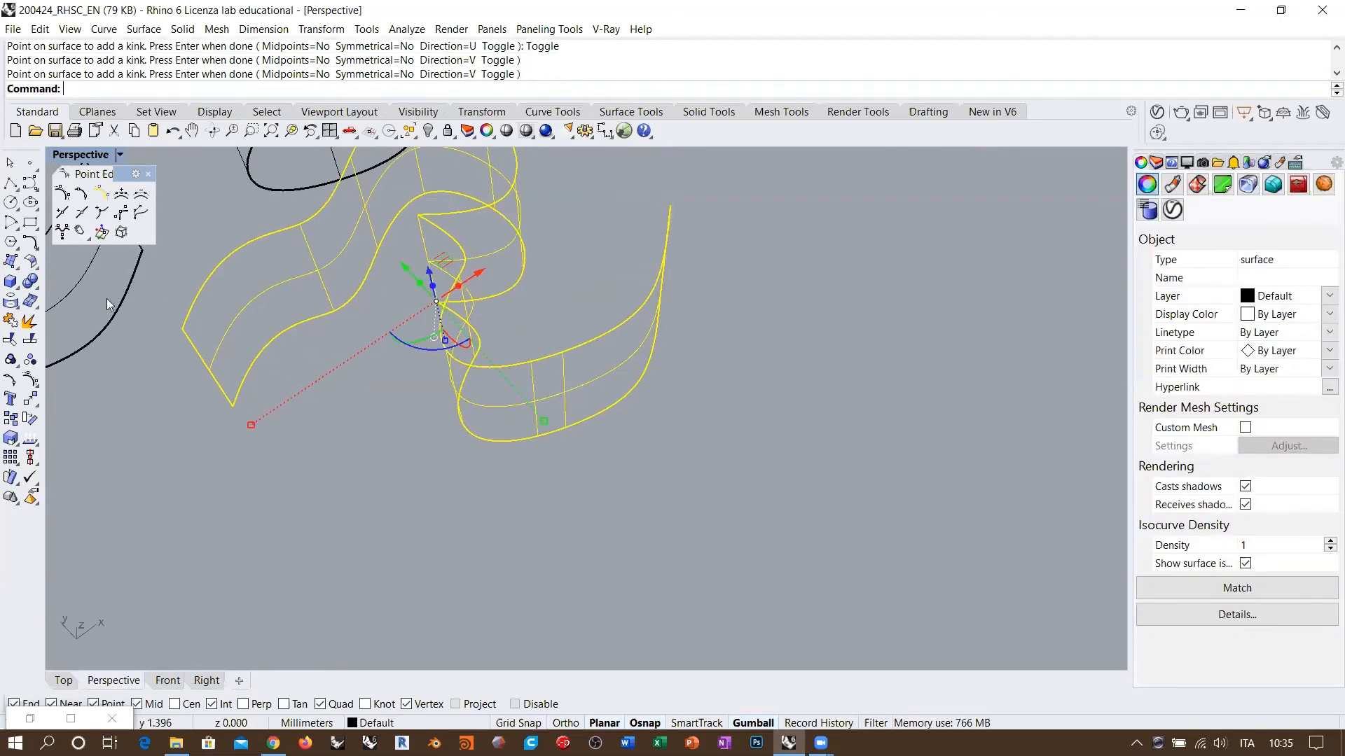
click(33, 378)
scroll(510, 449, up, 2)
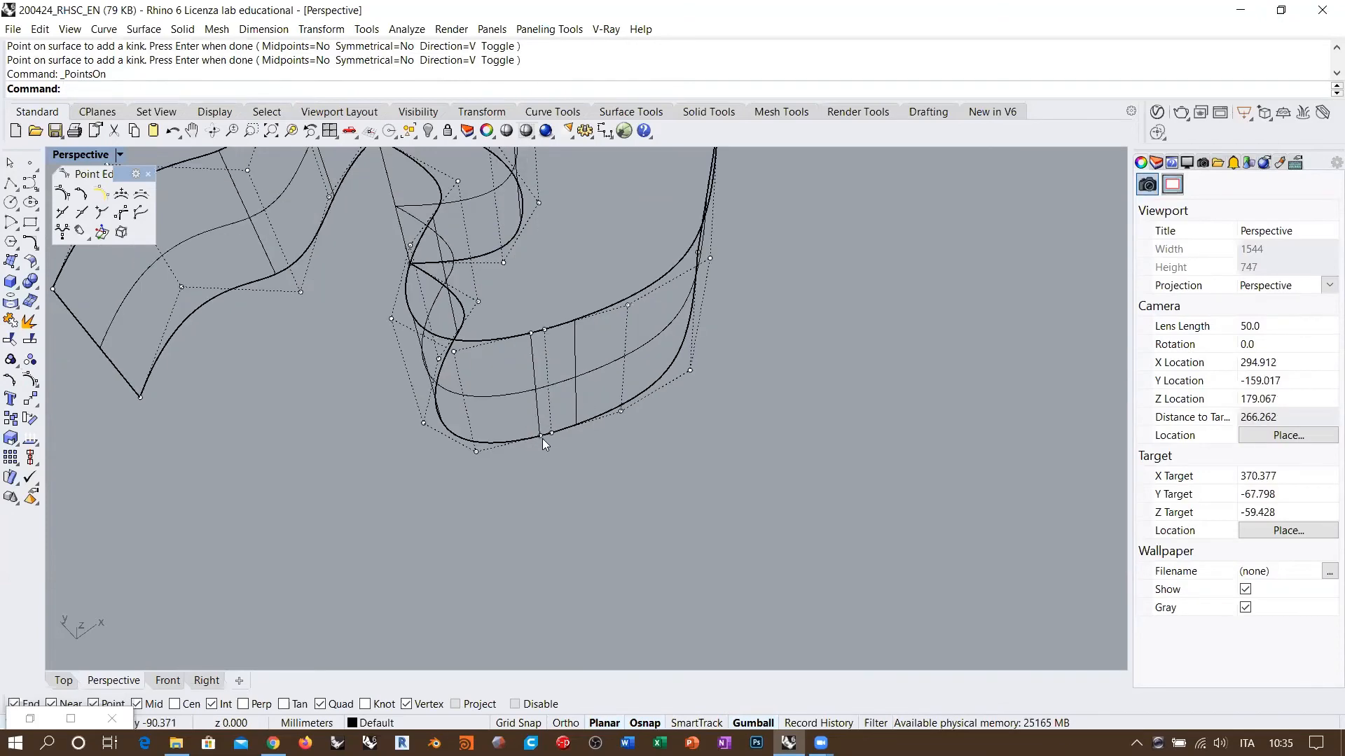
click(541, 437)
shift+click(533, 331)
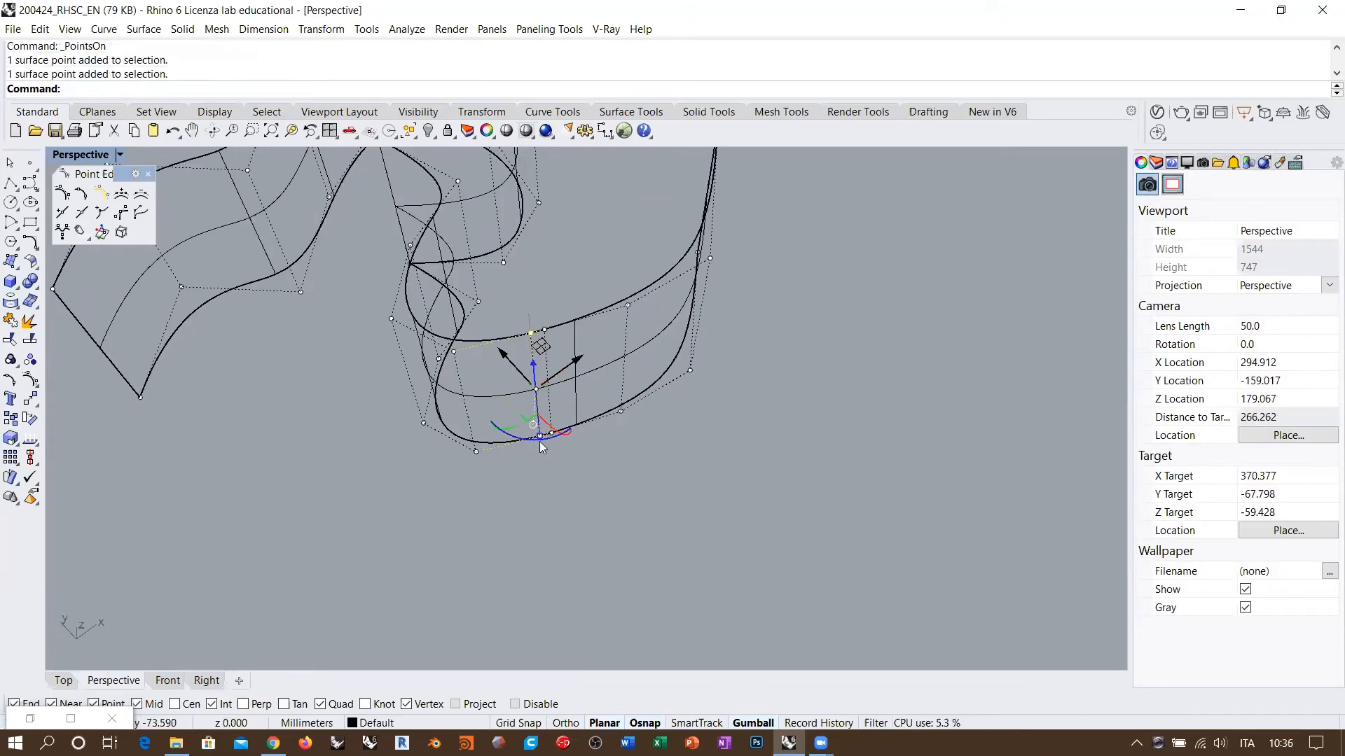
right_drag(585, 375, 614, 427)
drag(615, 427, 619, 367)
scroll(649, 473, down, 4)
right_drag(650, 474, 666, 426)
click(657, 330)
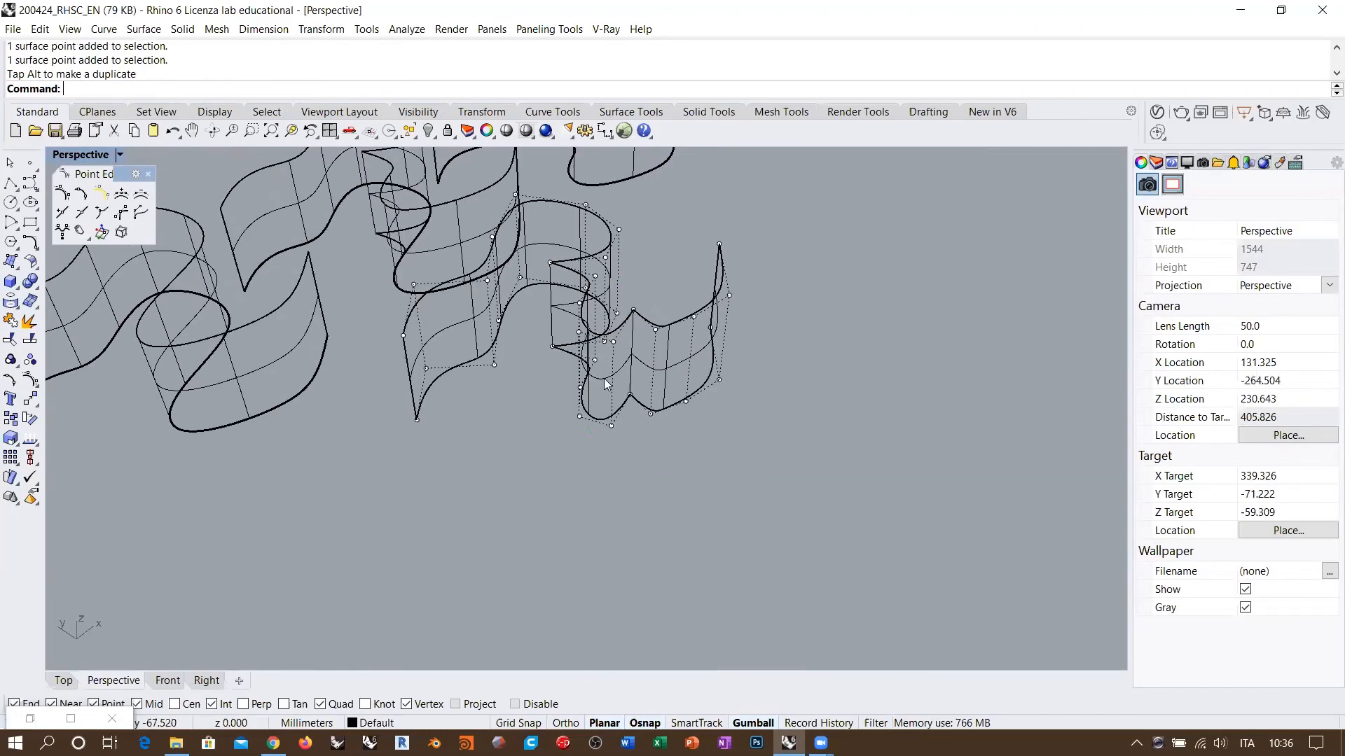
Select the upper and lower control points beside the new crease to examine them, and clear the selection
shift+right_drag(606, 384, 677, 360)
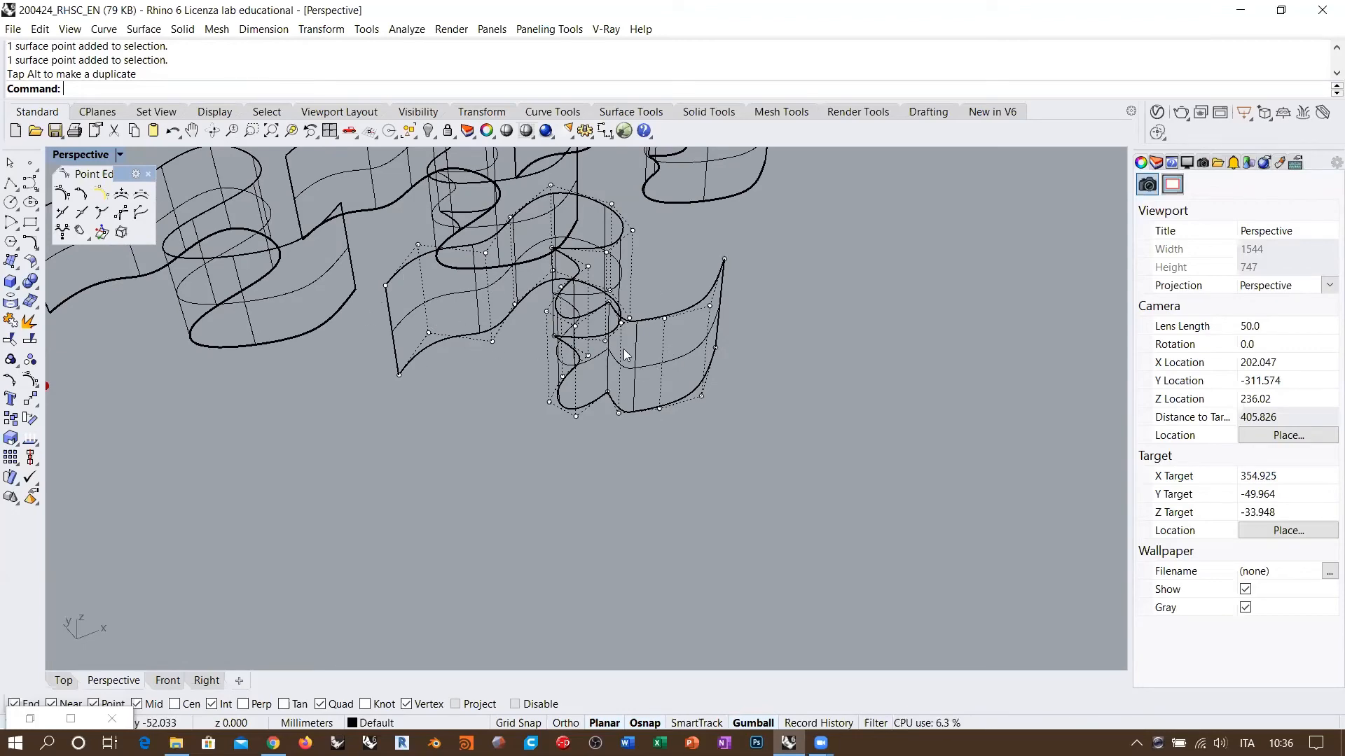
scroll(624, 352, up, 4)
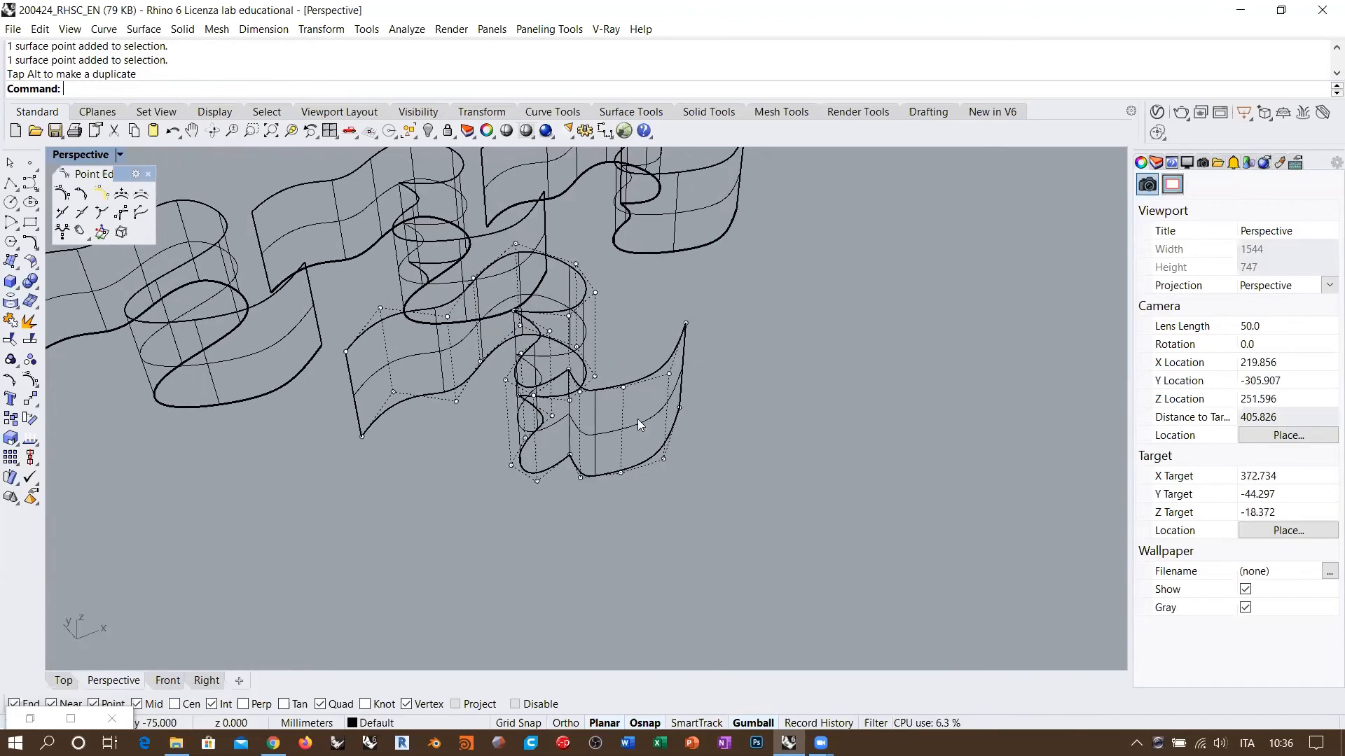
click(628, 377)
shift+click(624, 519)
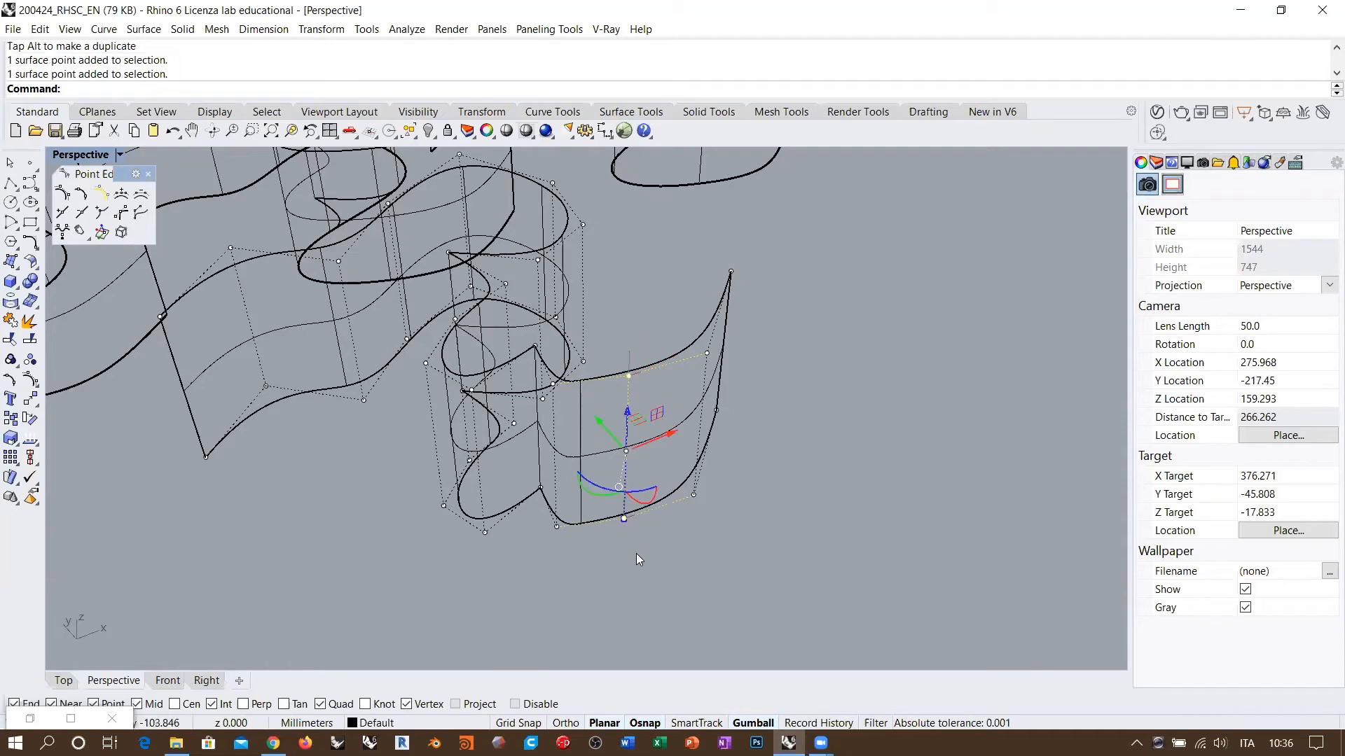
click(636, 555)
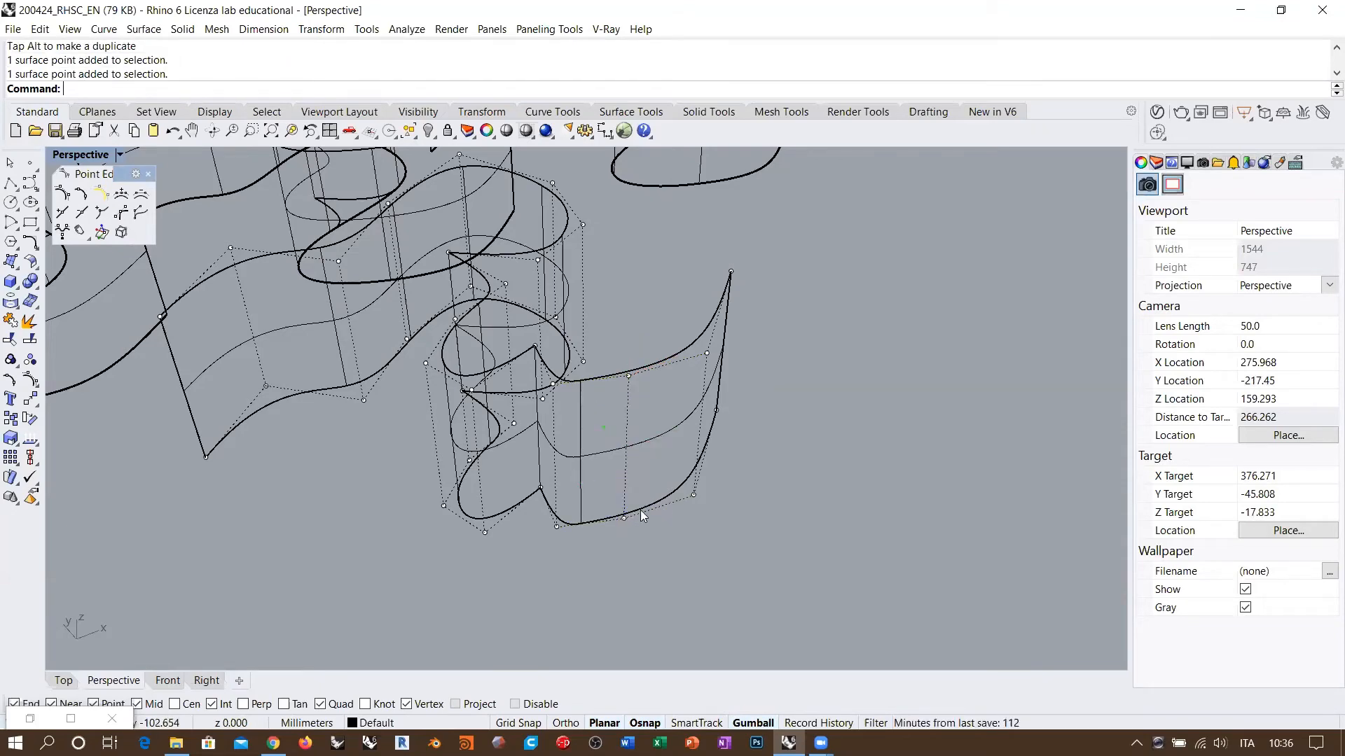
right_drag(644, 457, 532, 400)
click(533, 399)
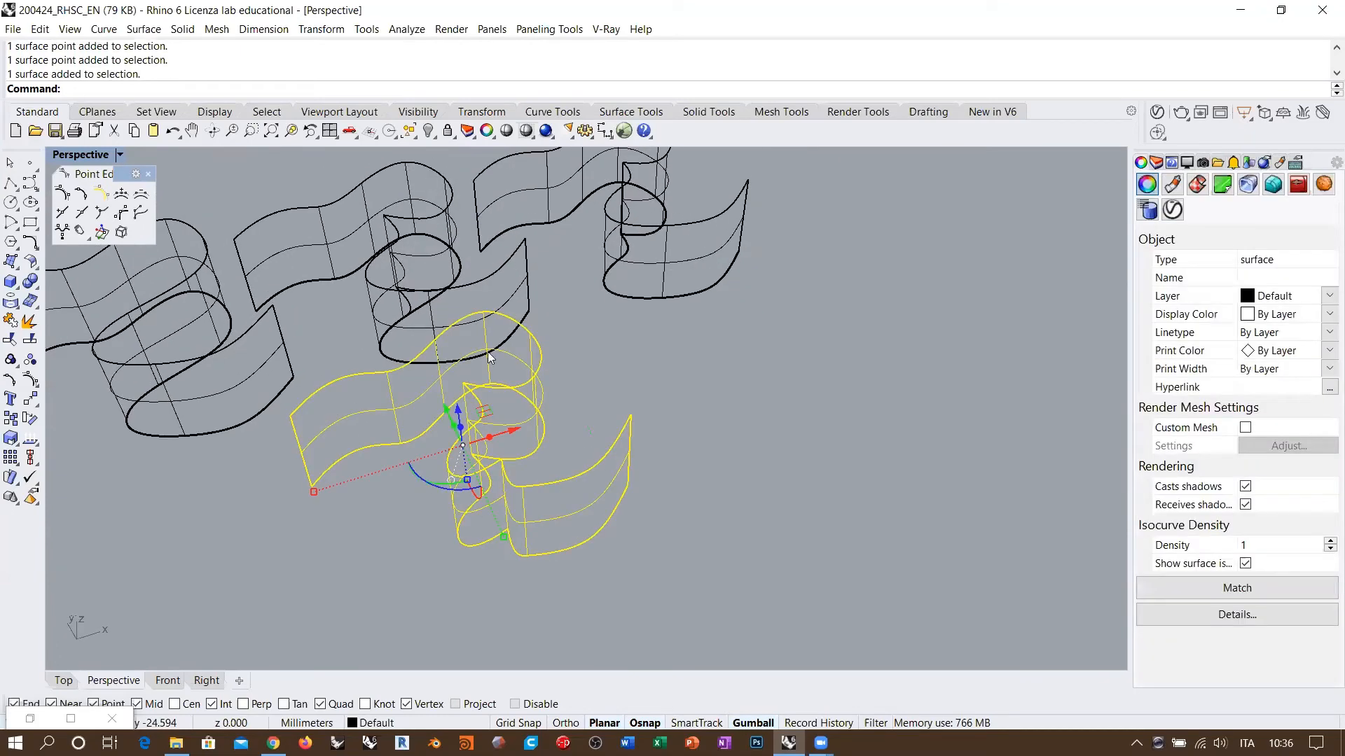
click(31, 263)
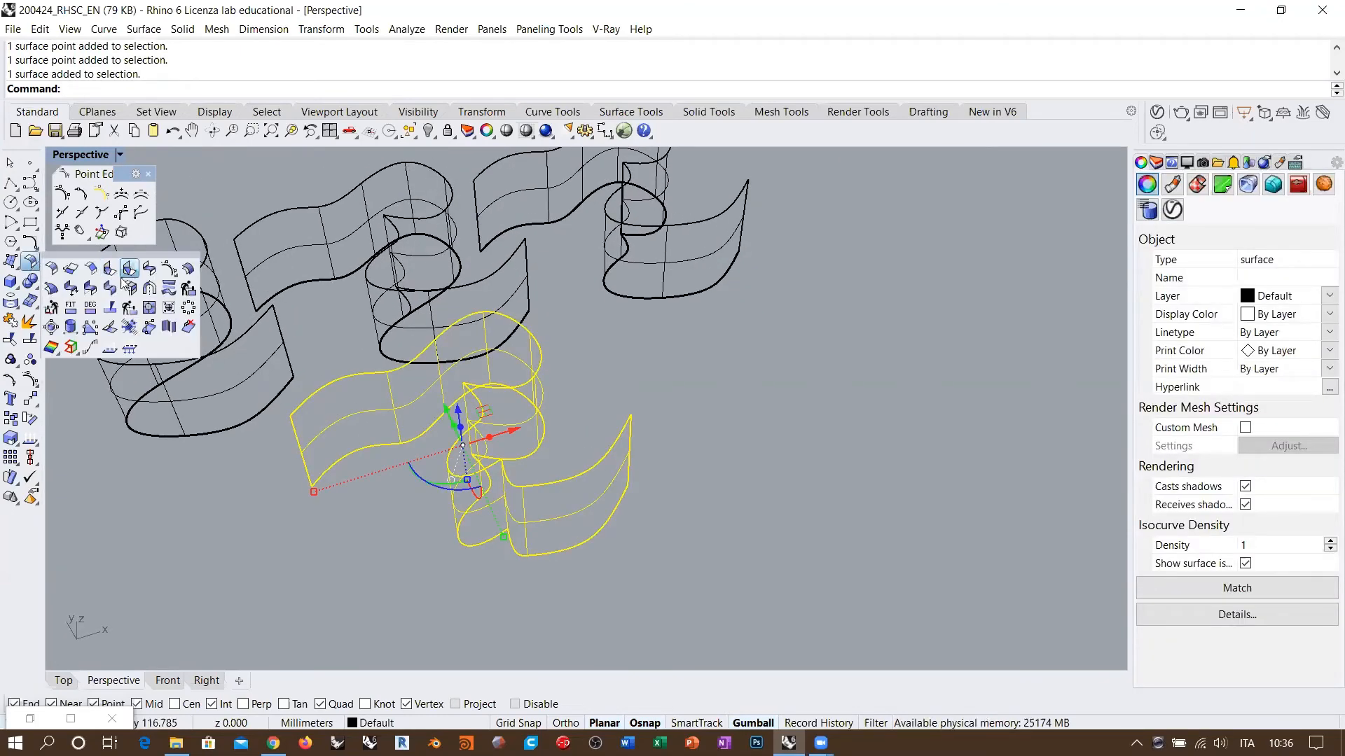
click(30, 242)
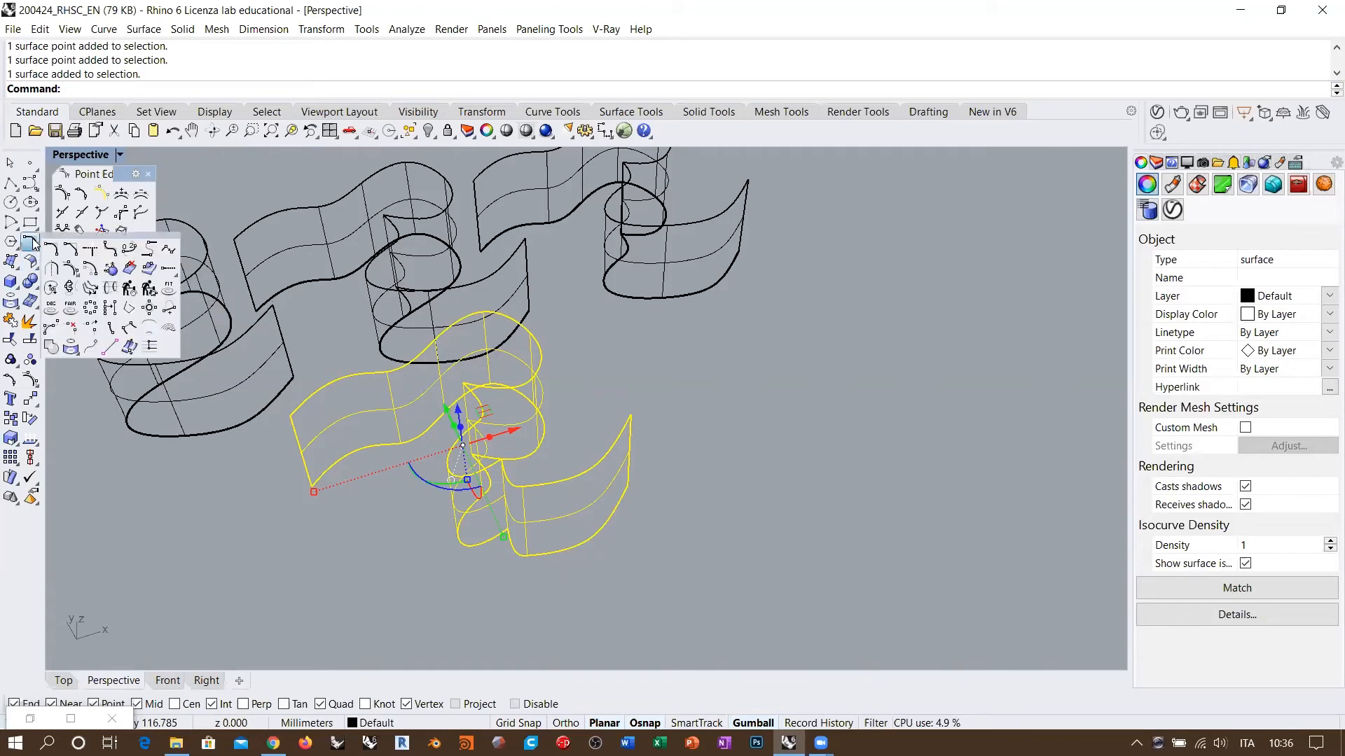
click(129, 288)
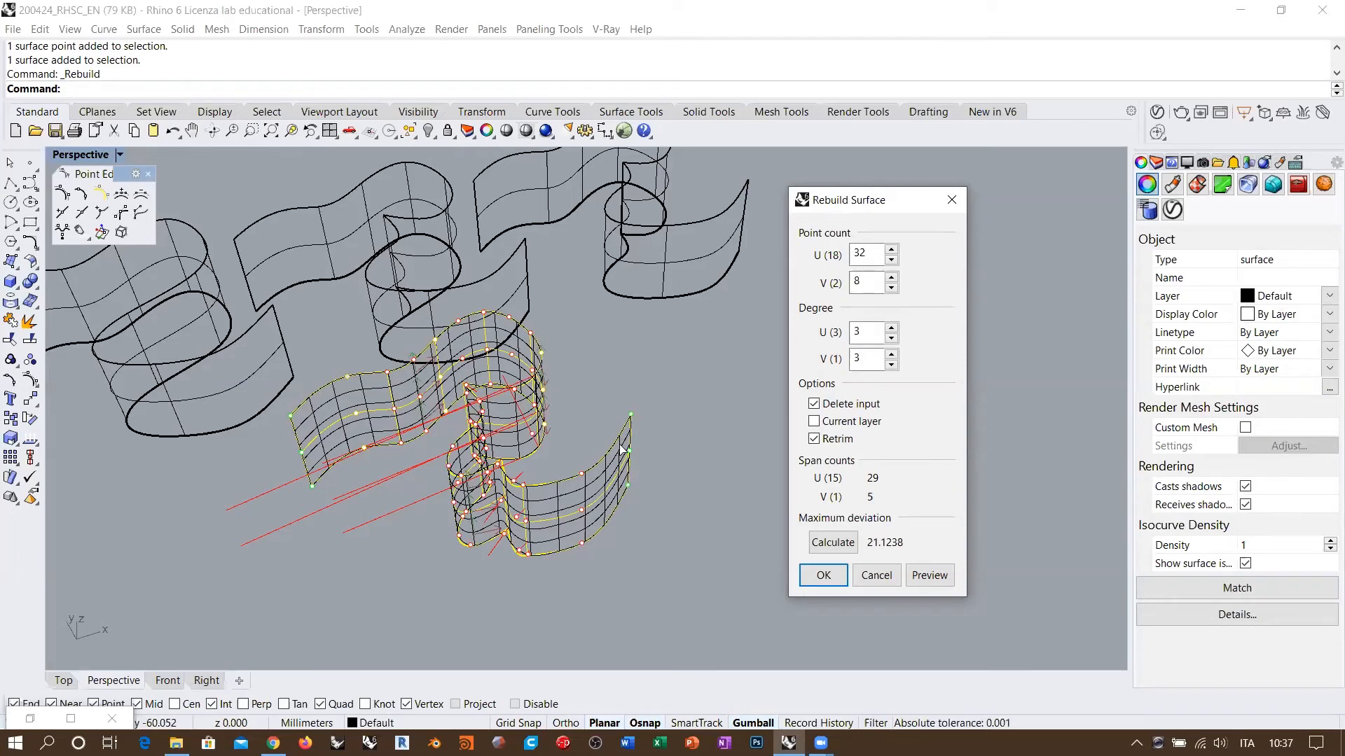
click(877, 575)
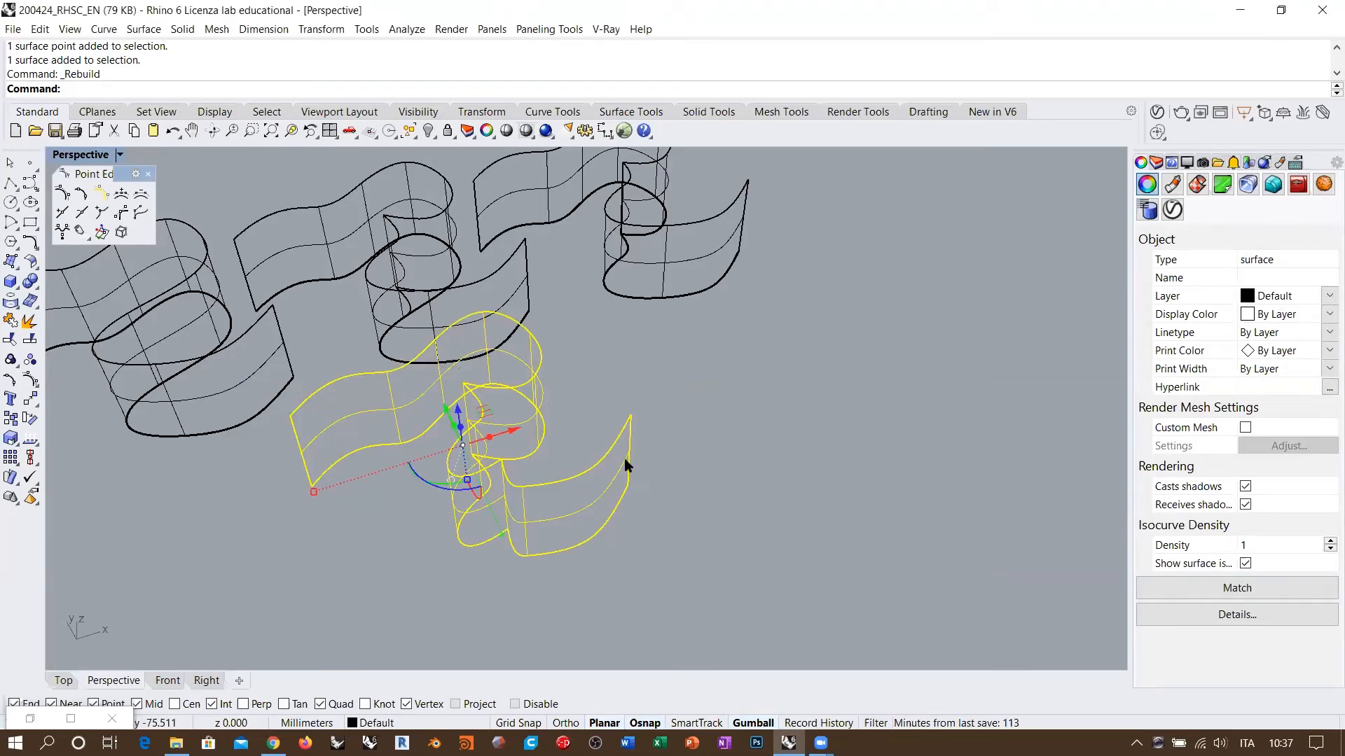
Insert a kink in the U direction along the full length of the surface copy, below its mid-height
right_drag(623, 468, 621, 398)
scroll(623, 399, up, 3)
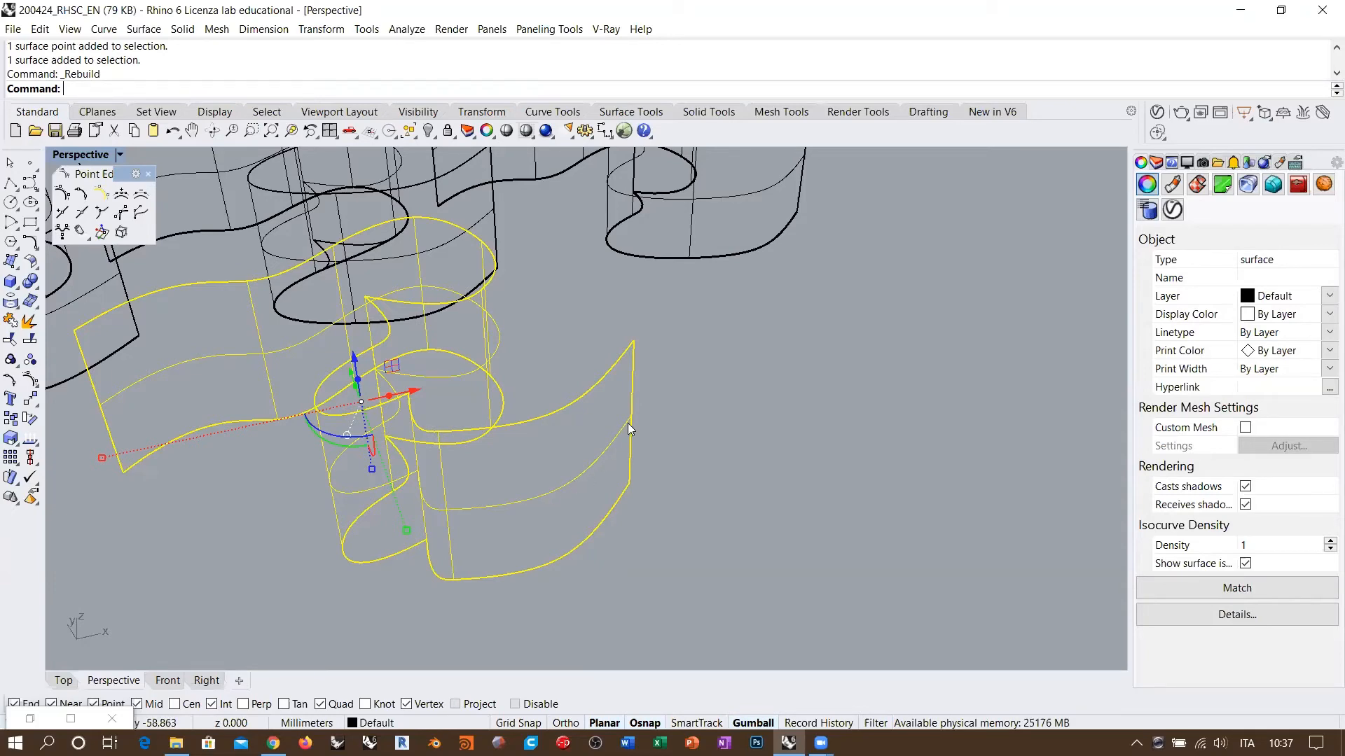
shift+right_drag(542, 447, 624, 442)
scroll(641, 382, down, 3)
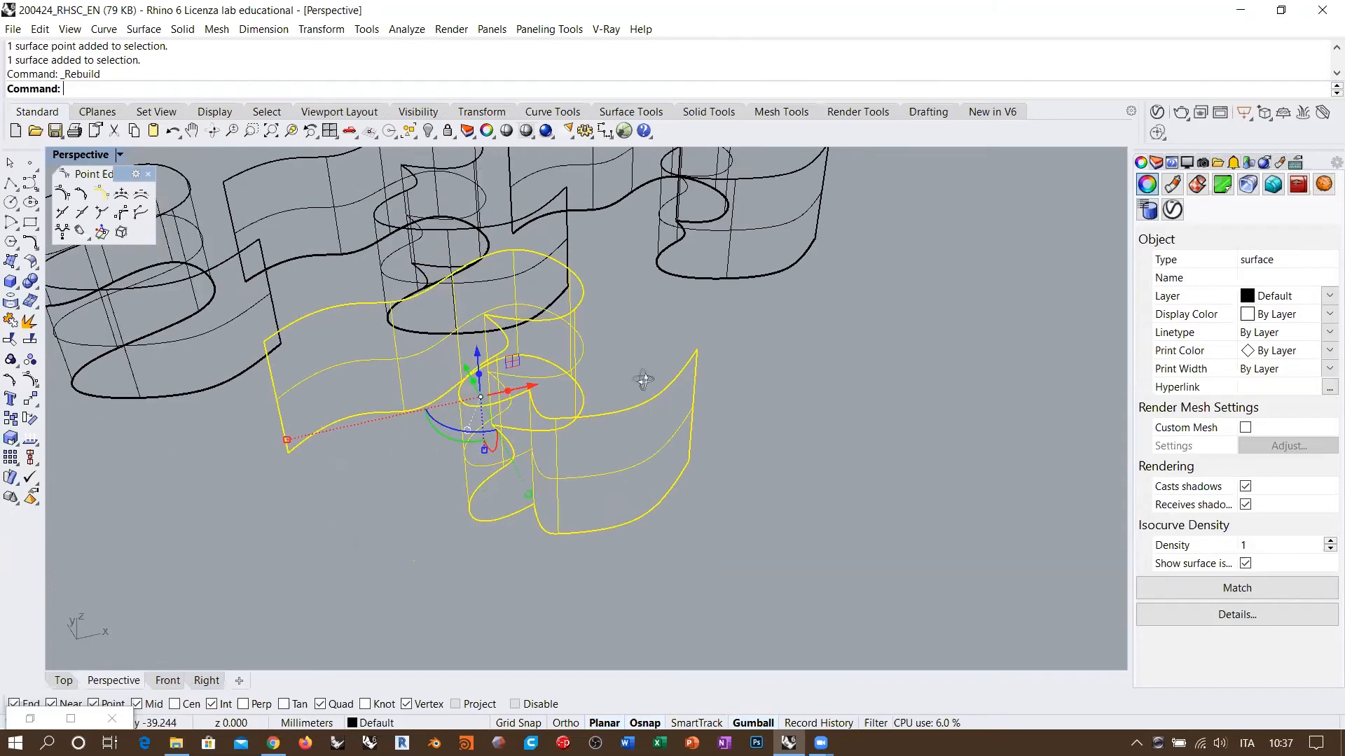
right_drag(643, 383, 634, 413)
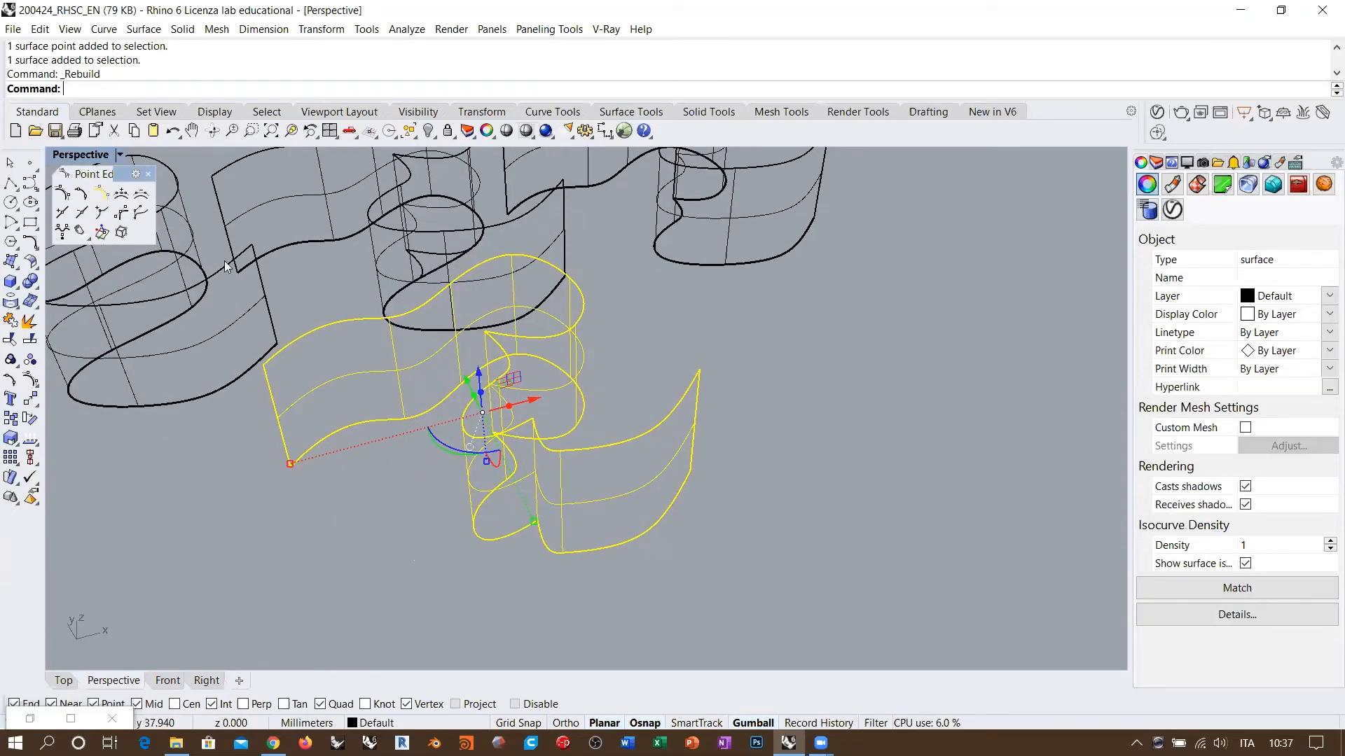
click(62, 211)
click(100, 212)
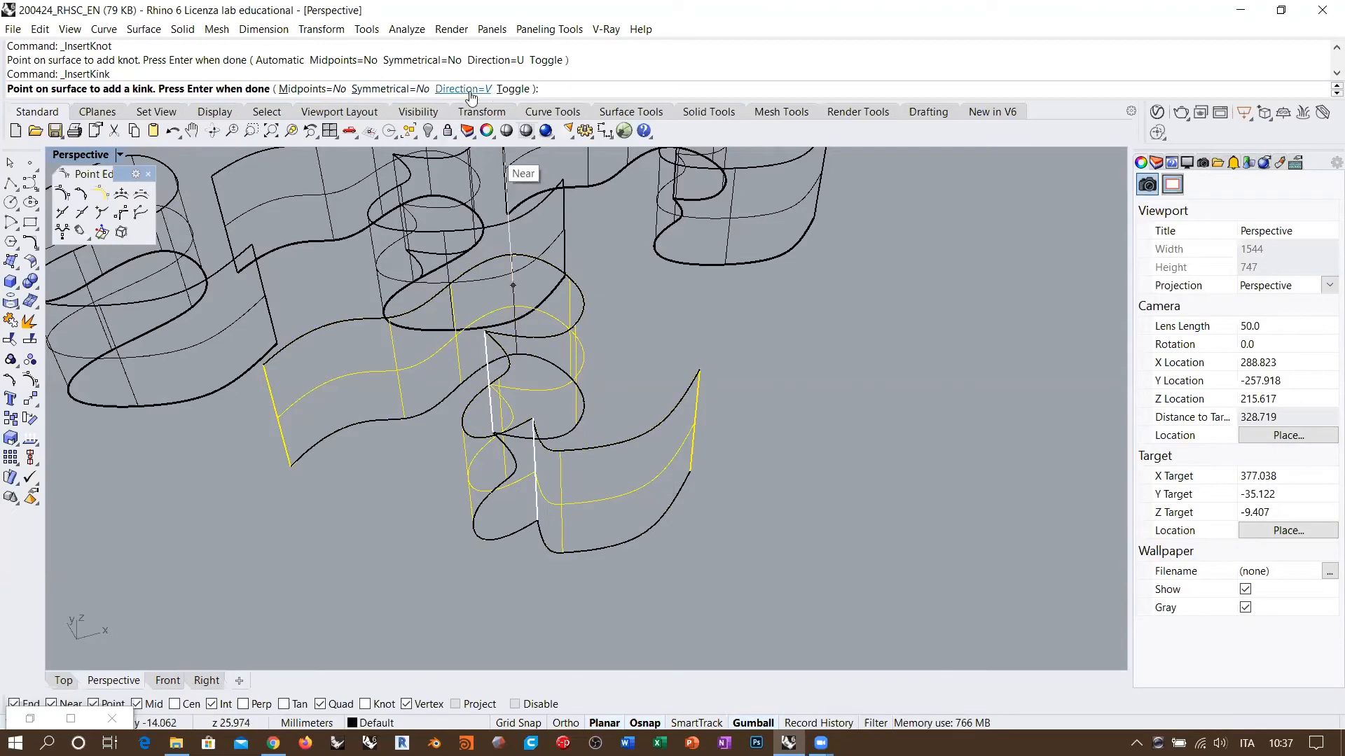
click(514, 89)
right_drag(628, 437, 595, 418)
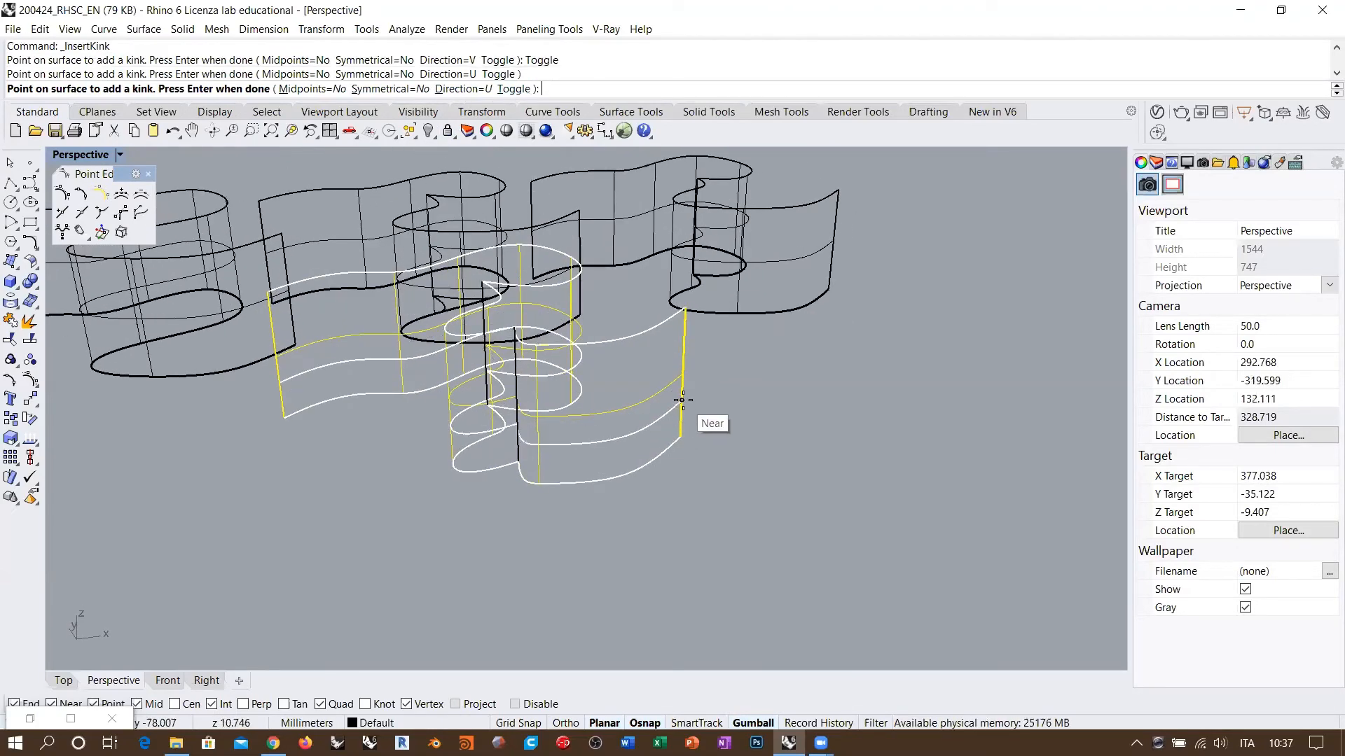
click(682, 400)
key(Return)
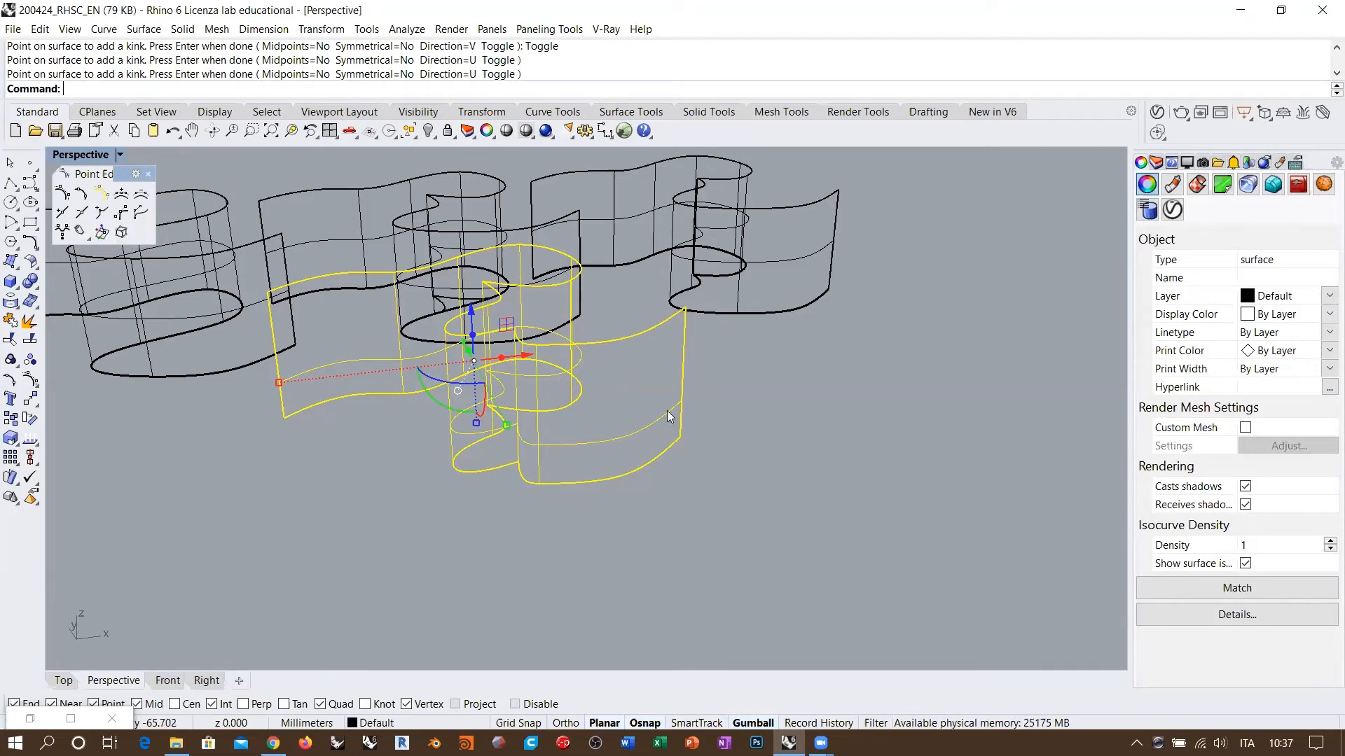
Show the copy's control points and move the whole row at the new lengthwise kink sideways to fold the surface
click(30, 380)
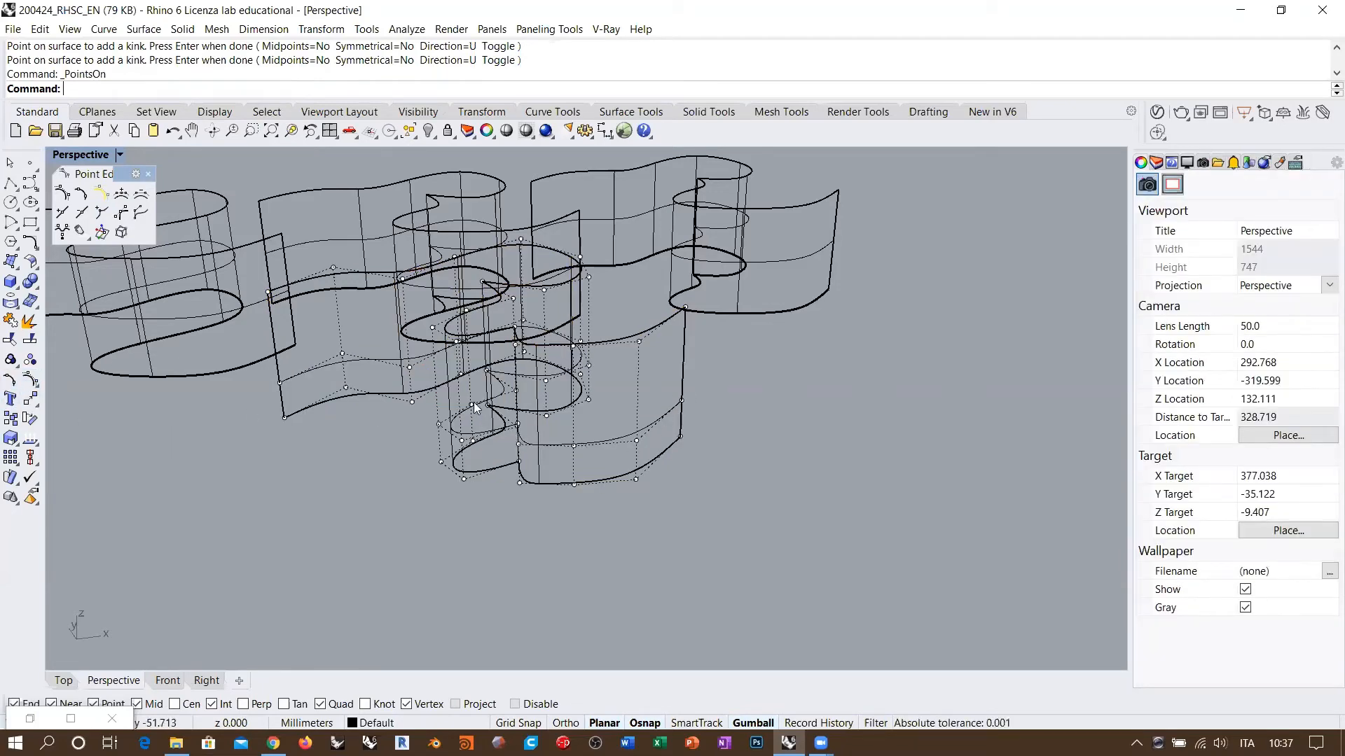
click(636, 441)
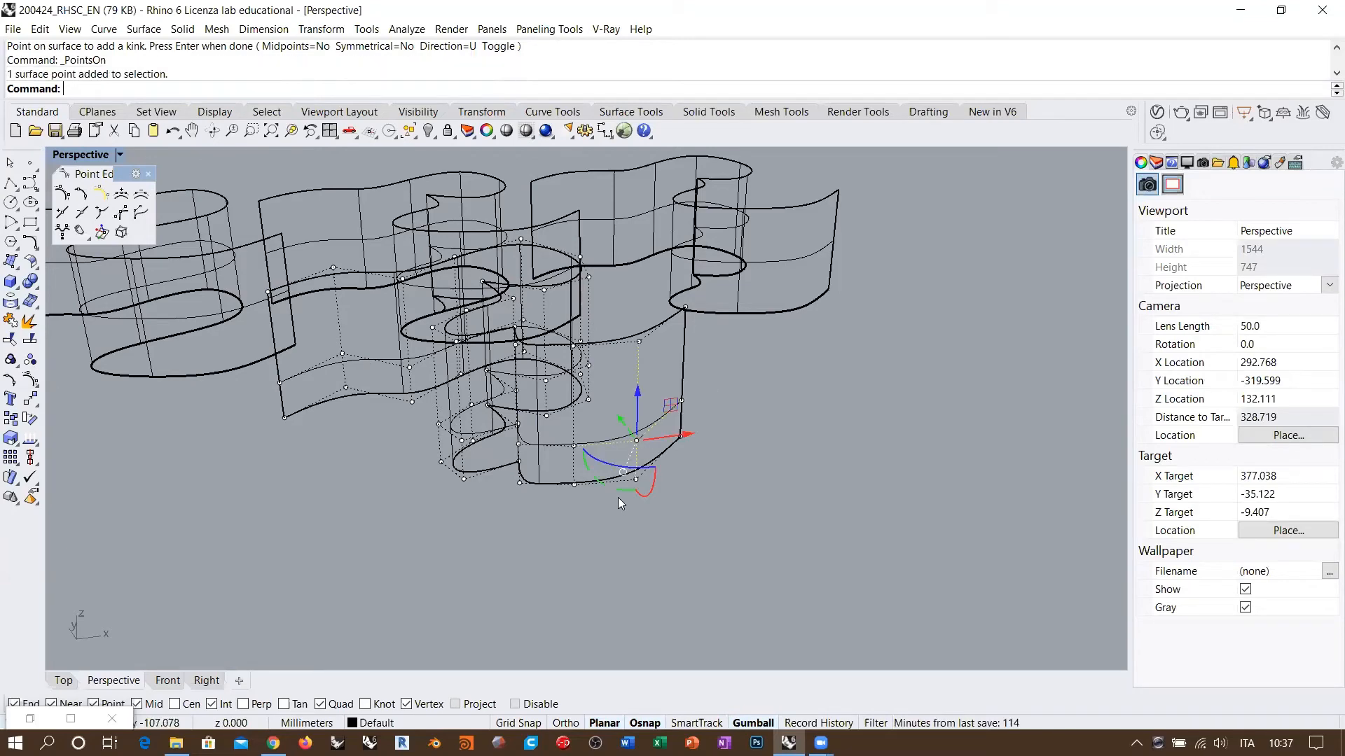
right_drag(594, 457, 685, 451)
right_drag(717, 393, 484, 352)
drag(708, 330, 792, 320)
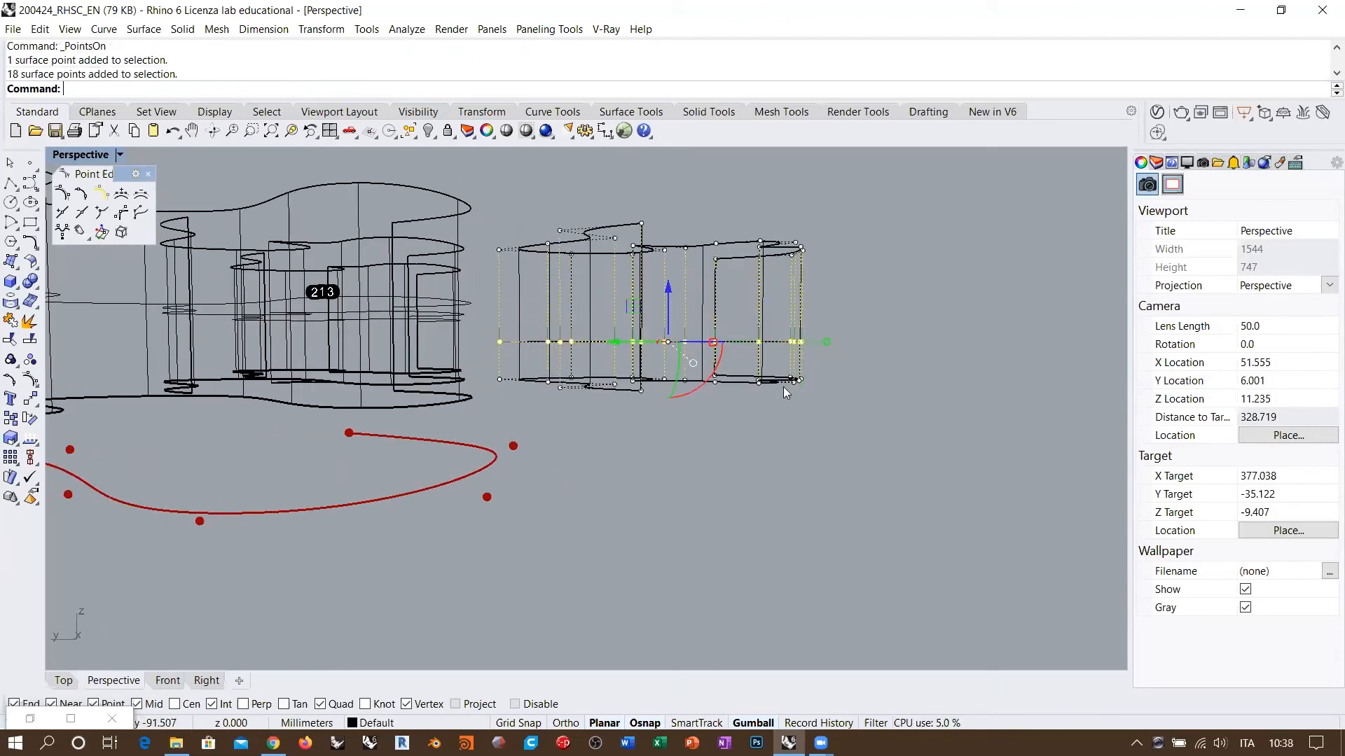
right_drag(783, 386, 751, 366)
drag(581, 353, 550, 351)
click(534, 512)
Examine the lengthwise fold and the sharp vertical creases on the surface copy in wireframe and shaded display
right_drag(533, 511, 480, 371)
scroll(387, 360, up, 4)
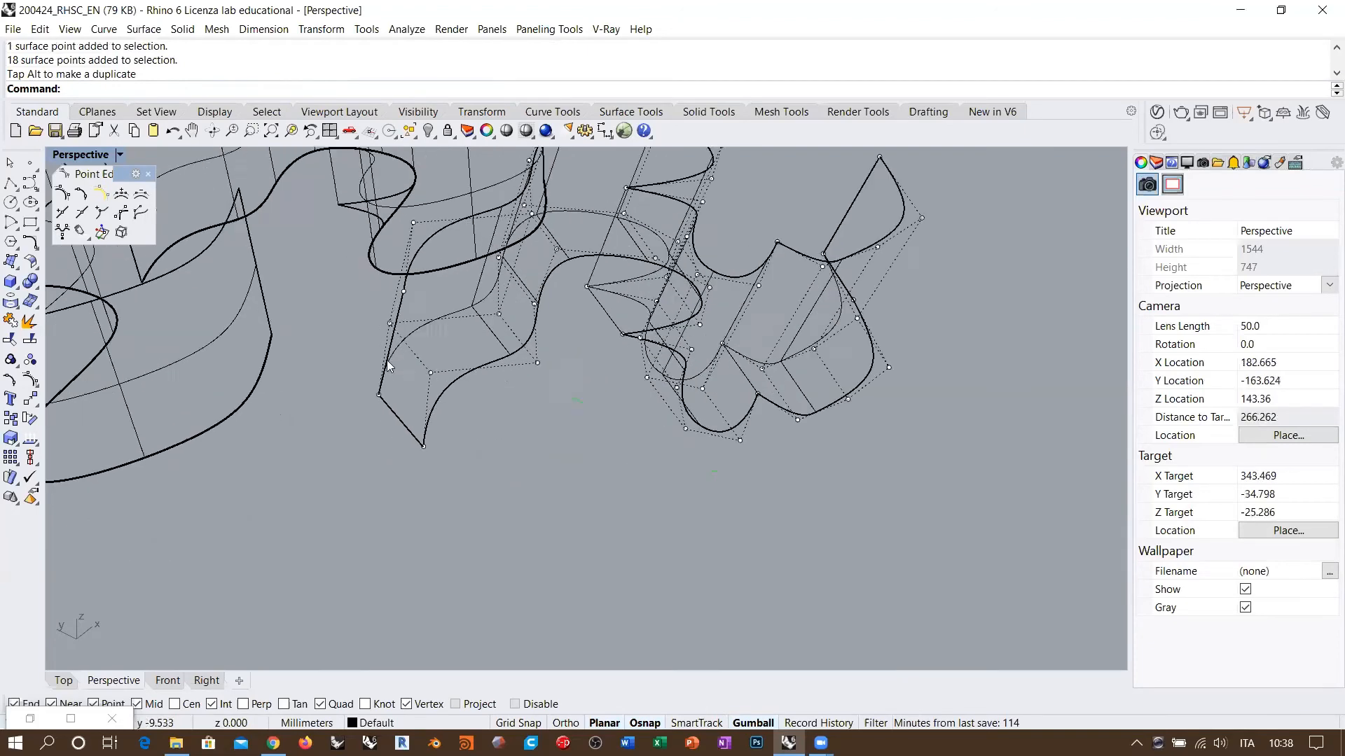
shift+right_drag(424, 247, 441, 371)
right_drag(440, 371, 399, 294)
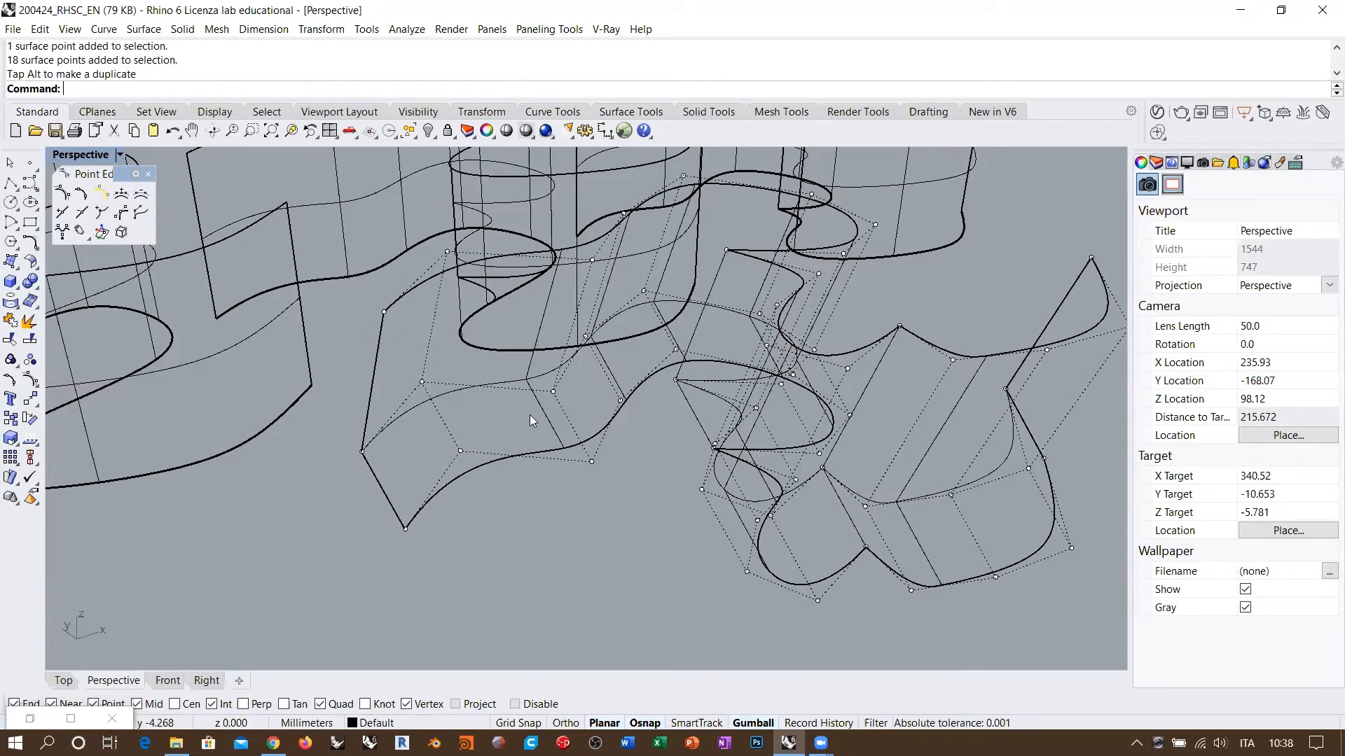
scroll(621, 388, down, 4)
right_drag(616, 357, 771, 326)
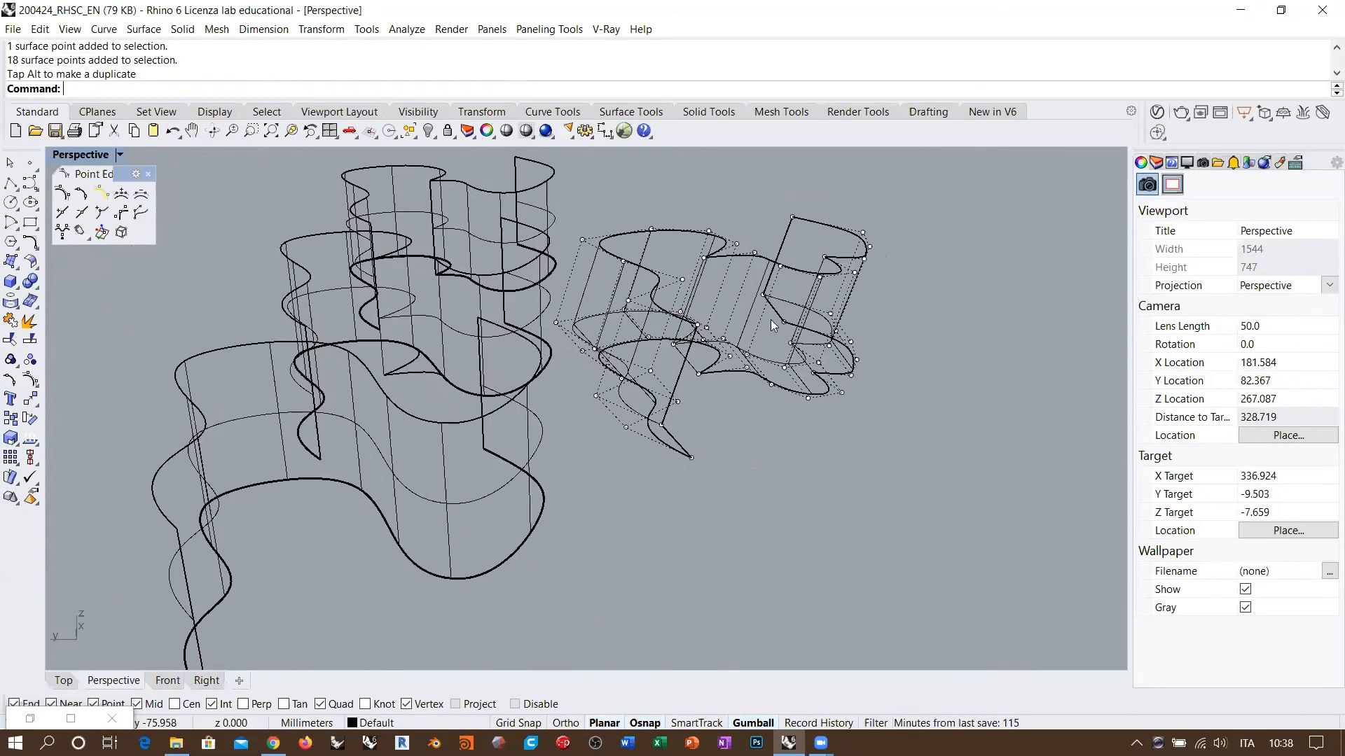
middle_click(770, 325)
click(525, 131)
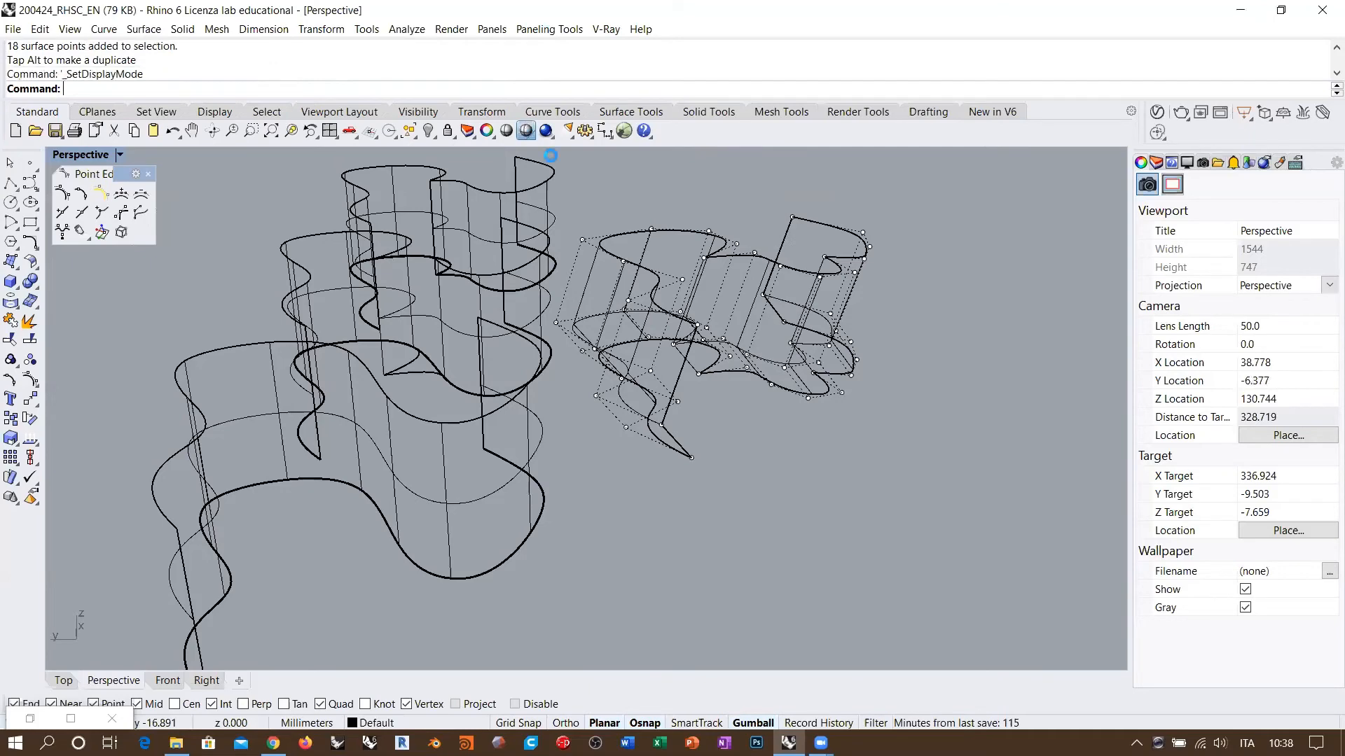
mouse_move(551, 155)
right_down()
mouse_move(534, 330)
mouse_move(450, 351)
mouse_move(608, 371)
mouse_move(622, 456)
right_up()
Undo the control point row move and the lengthwise kink, and return the viewport to wireframe display
key(ctrl+z)
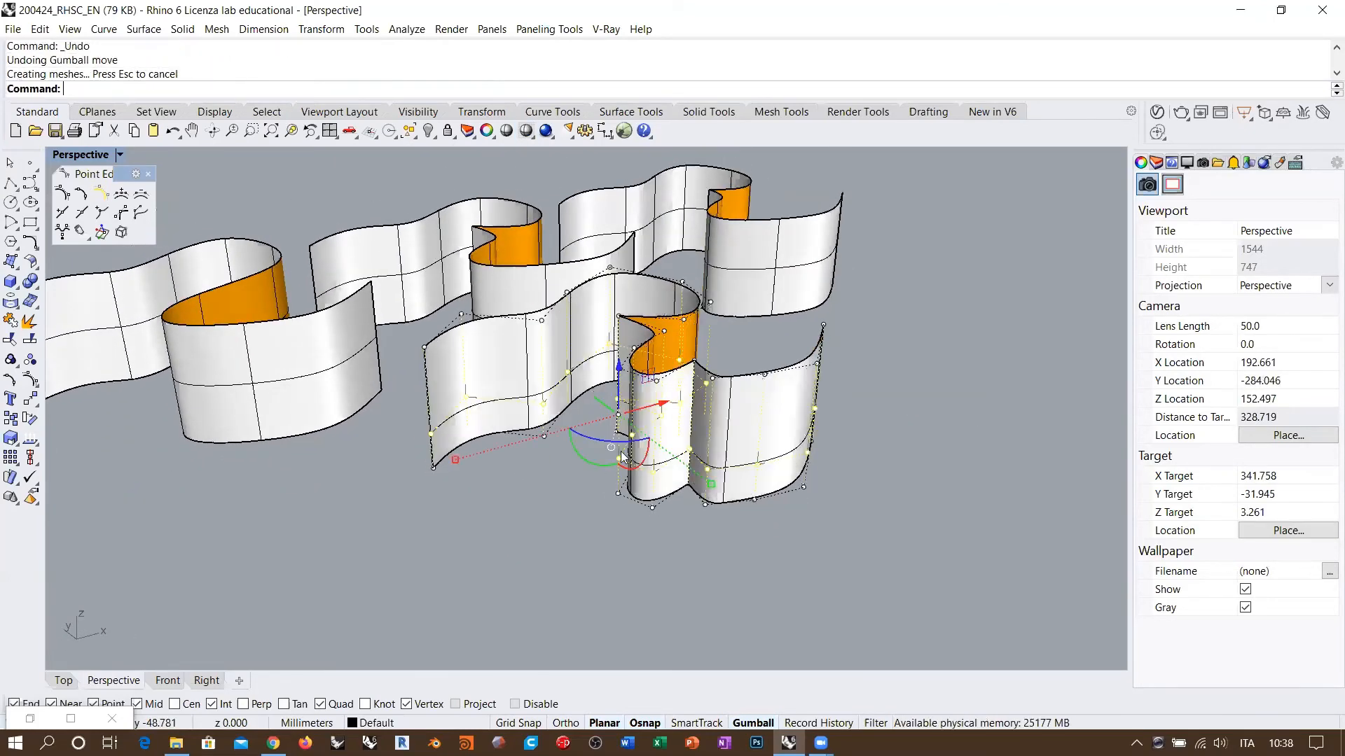
click(535, 502)
key(ctrl+z)
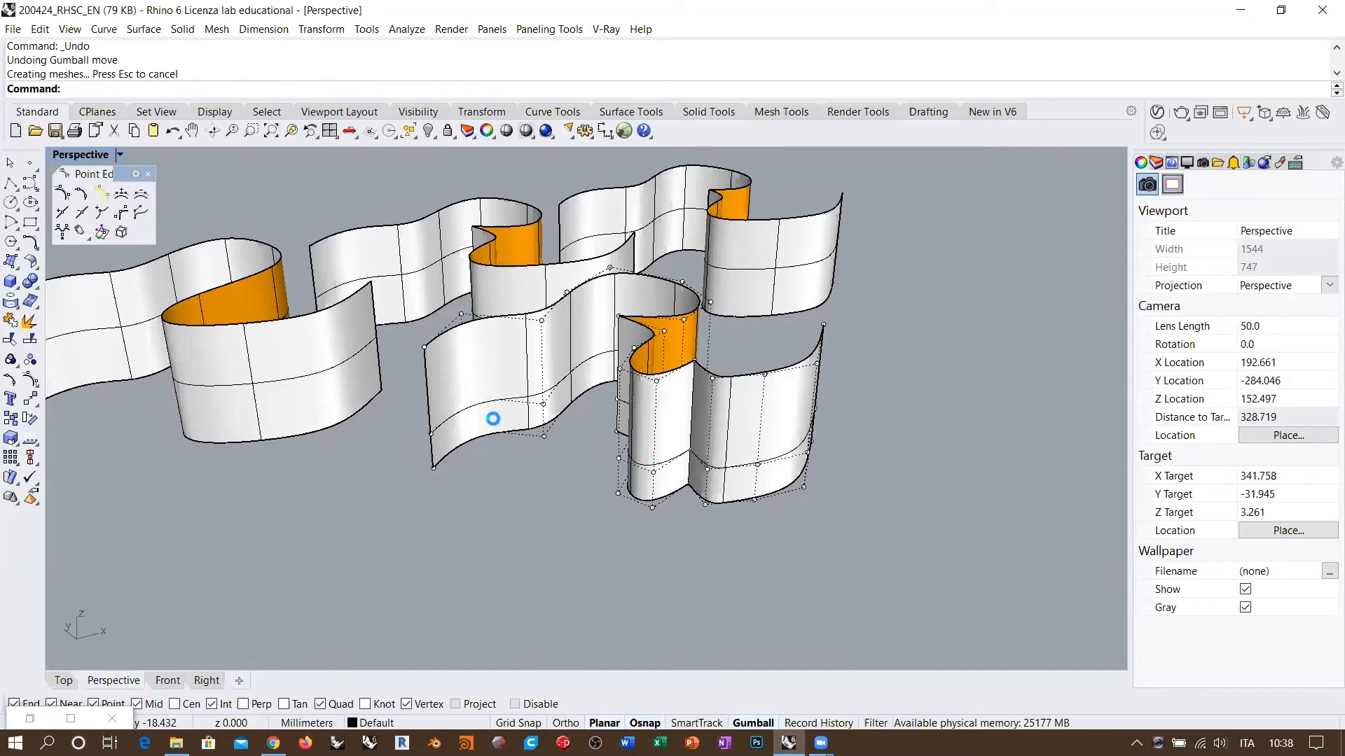
click(549, 461)
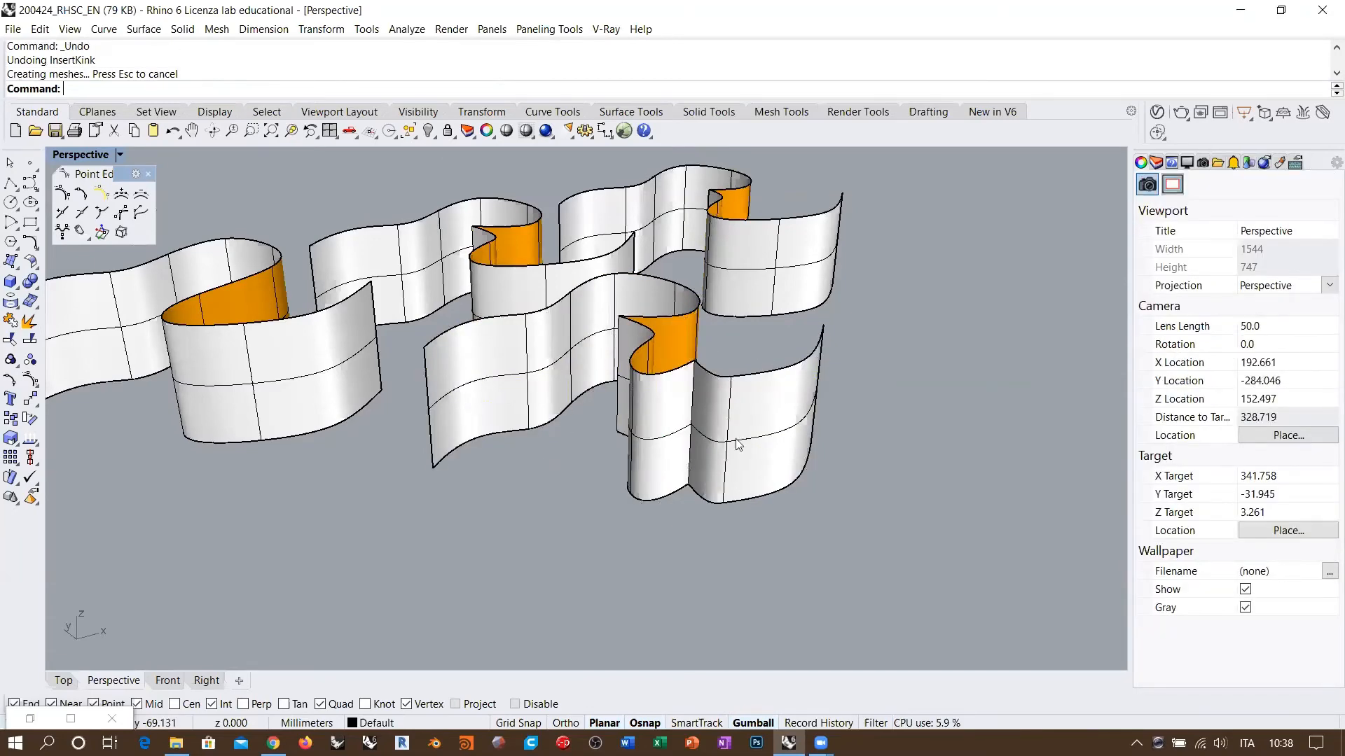
right_drag(736, 437, 681, 406)
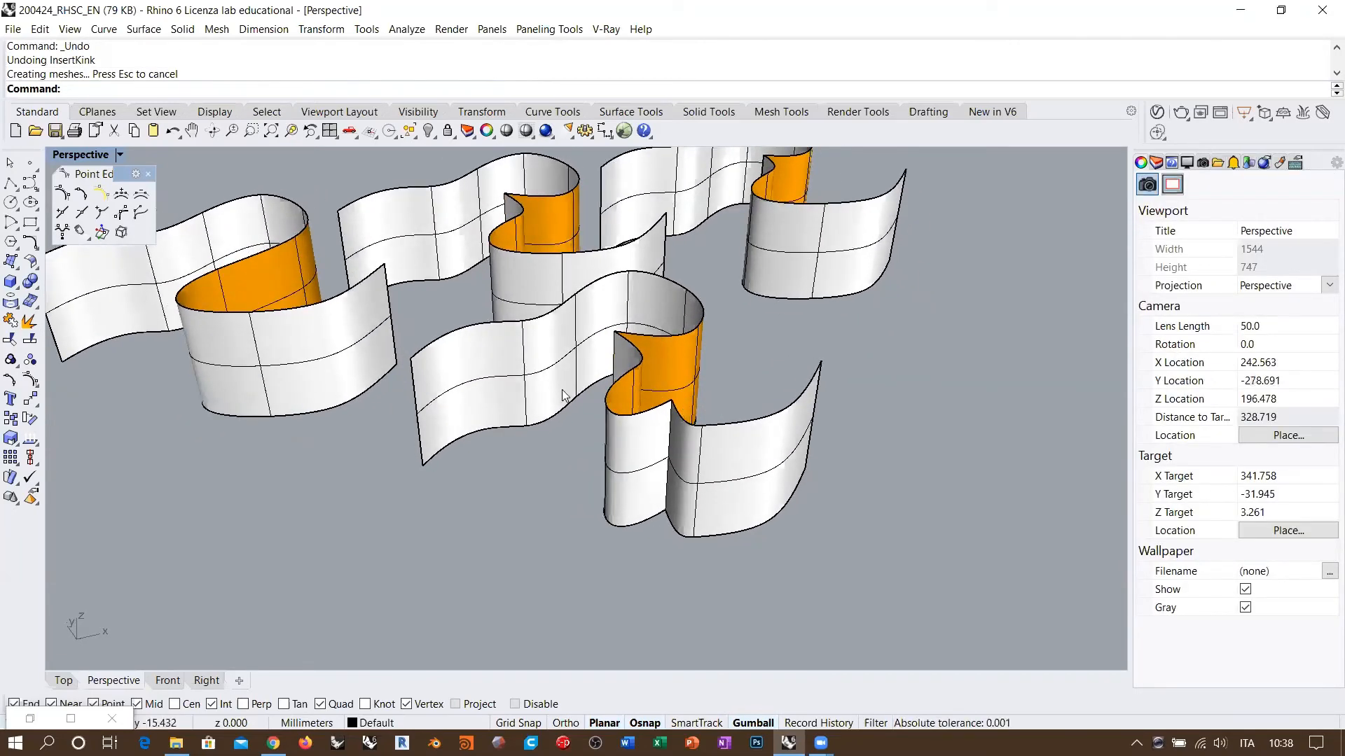
click(526, 130)
shift+right_drag(617, 450, 494, 455)
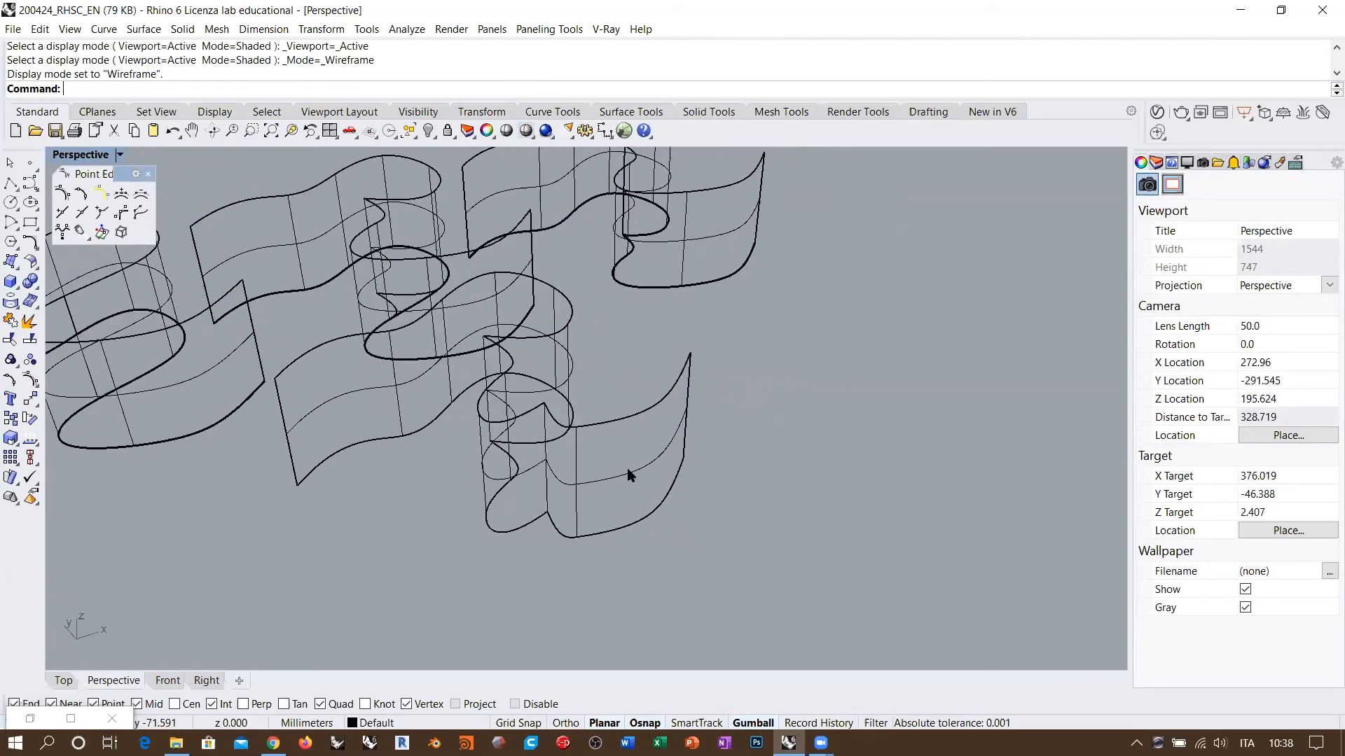
Start rebuilding the creased surface copy and set the U point count to 18
click(626, 473)
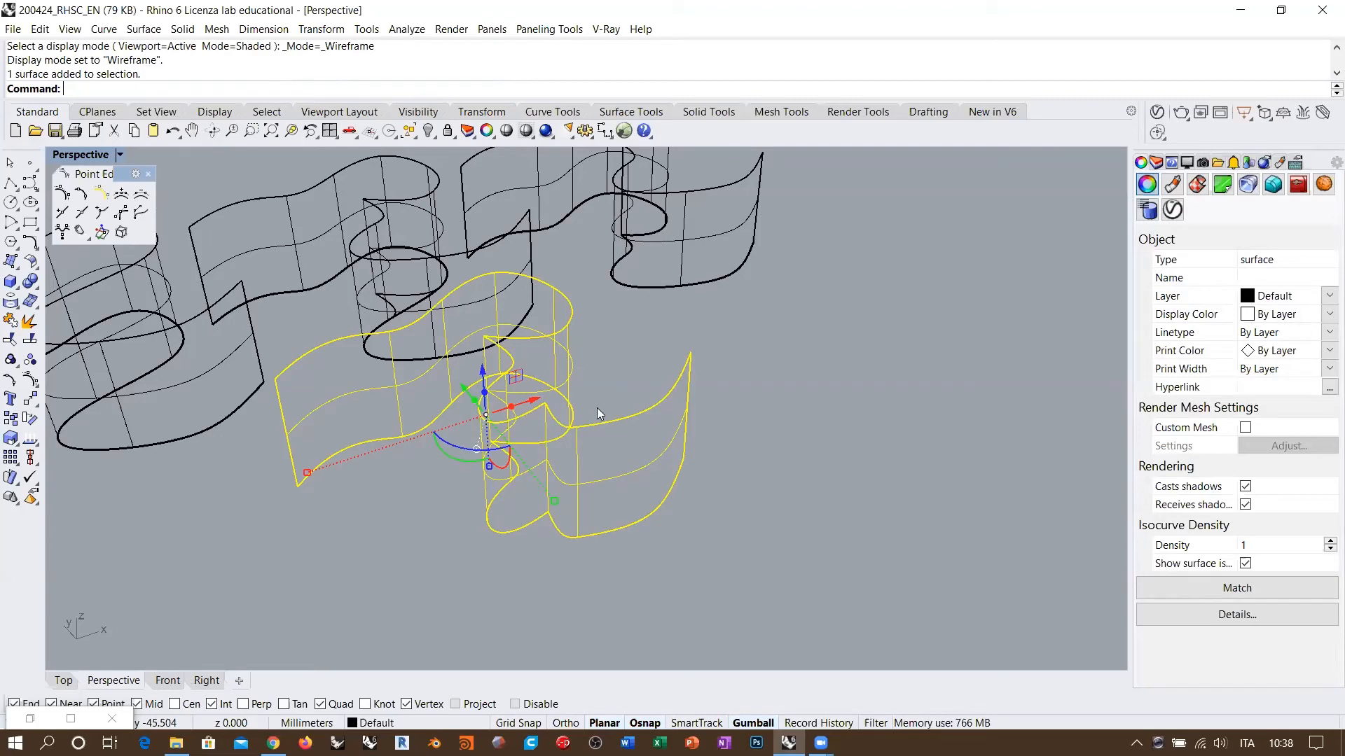
right_drag(608, 433, 270, 280)
right_click(249, 63)
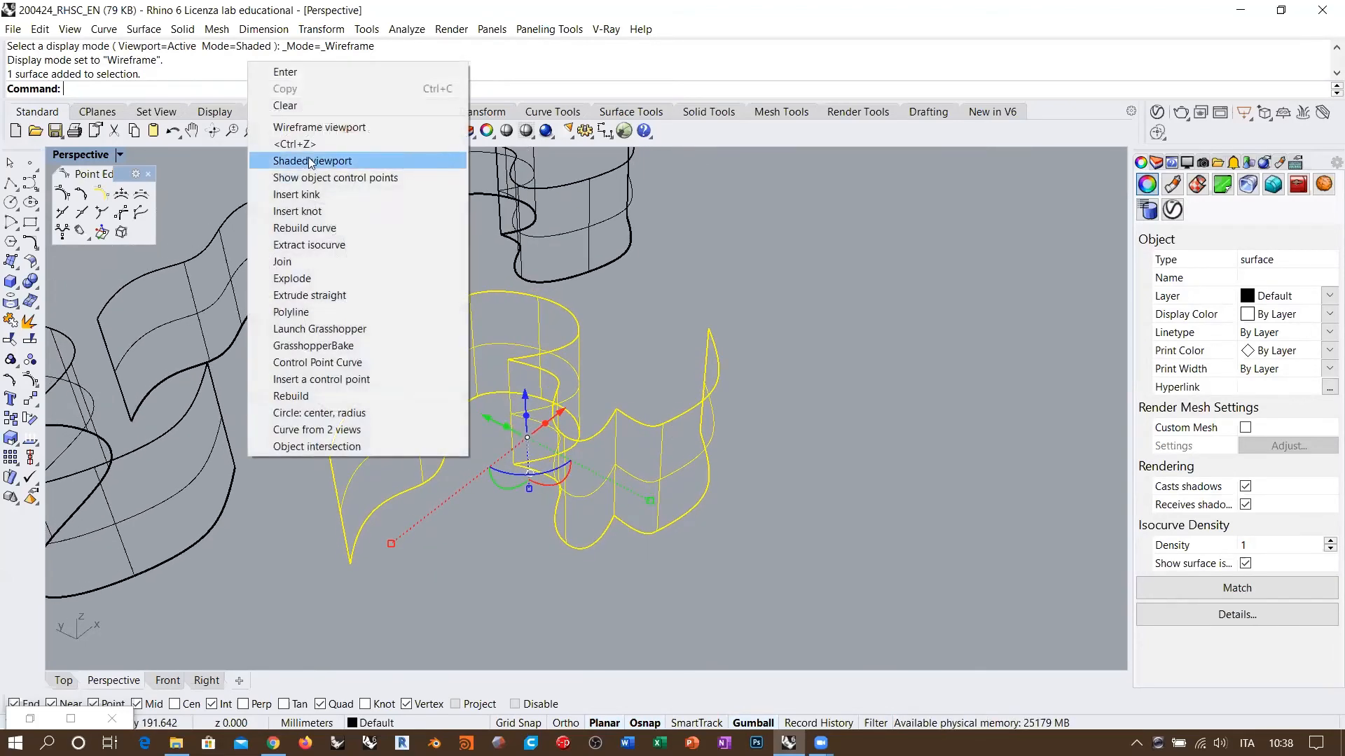
click(330, 228)
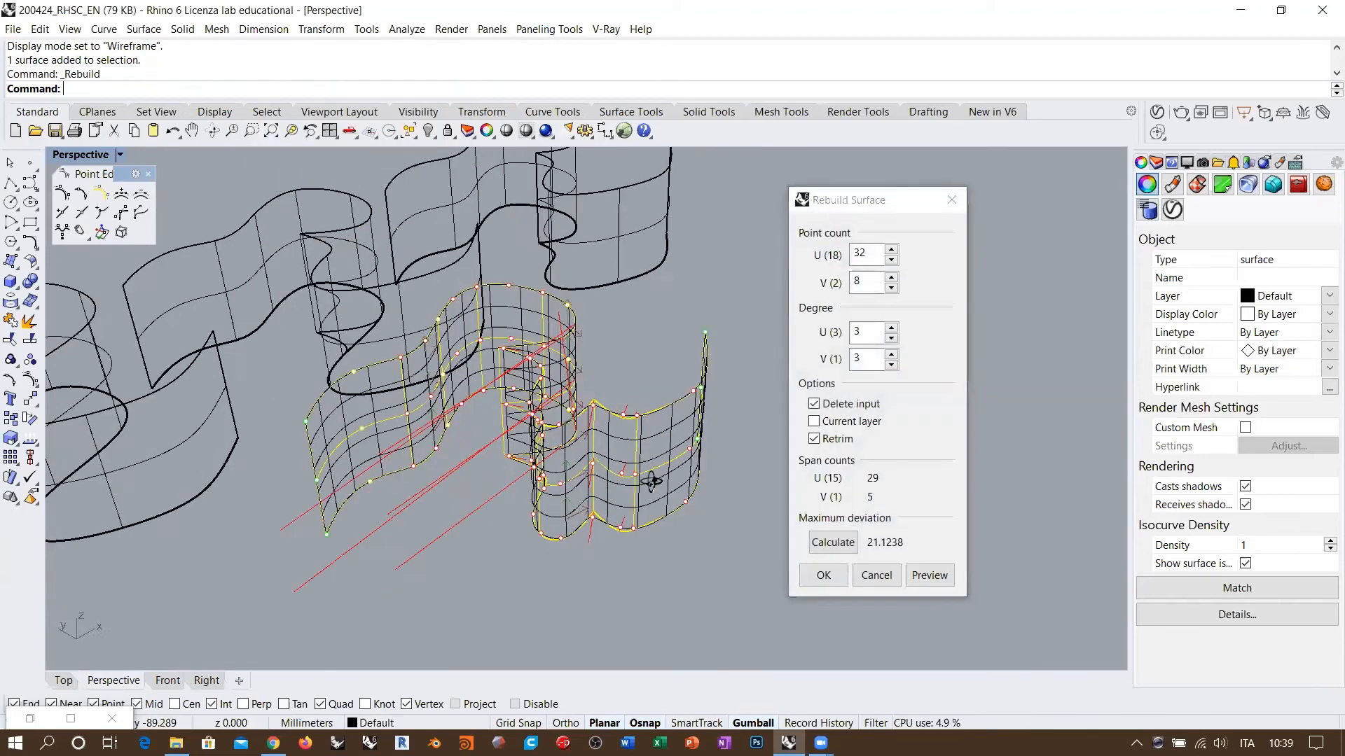
right_drag(670, 492, 700, 502)
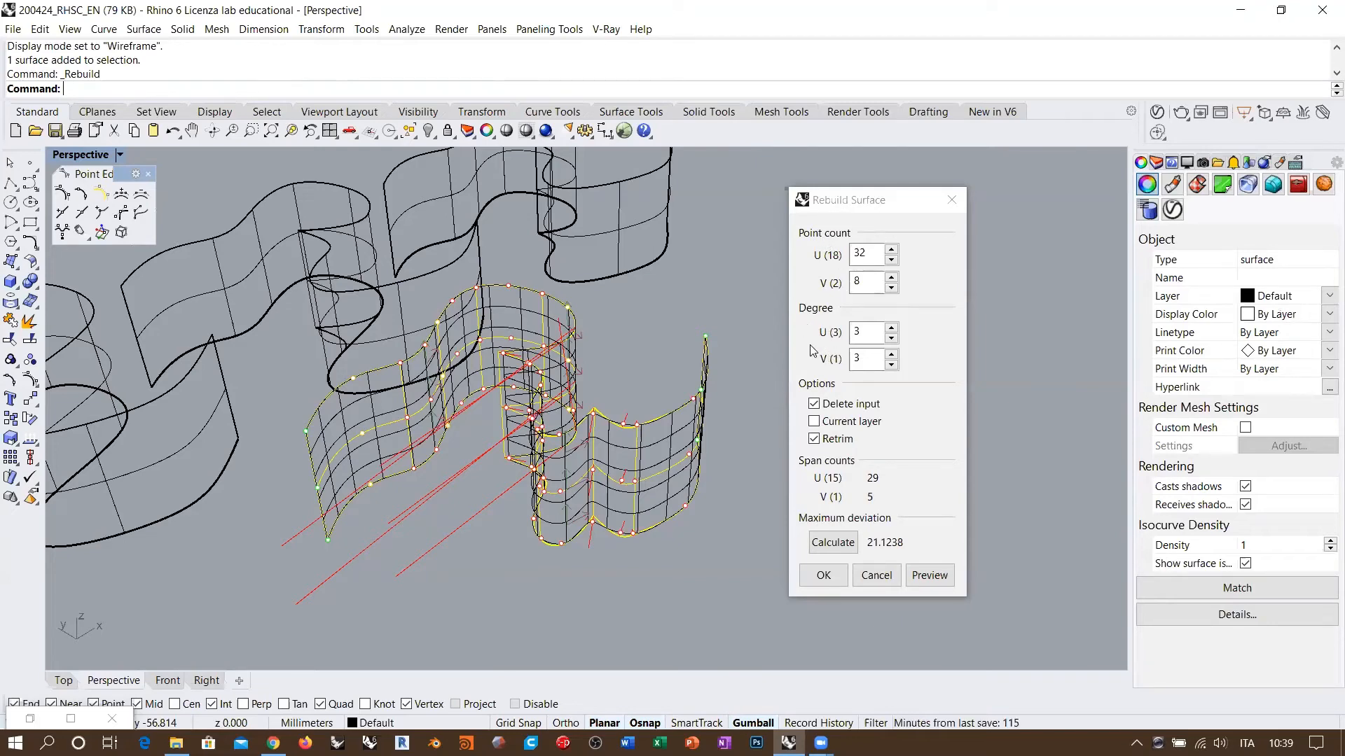
click(868, 252)
text(18)
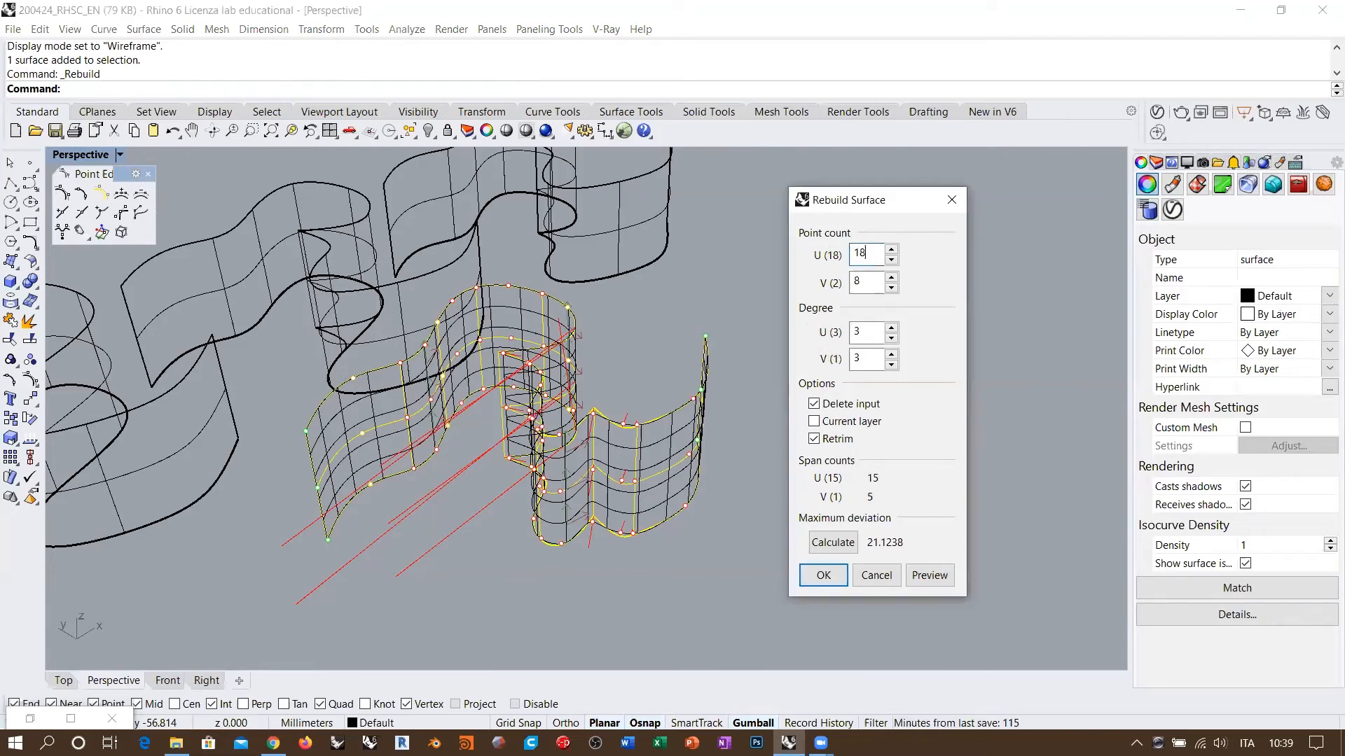
Rebuild the folded surface with 18 U and 4 V points, degree 3 in both directions, keeping the input surface
click(867, 282)
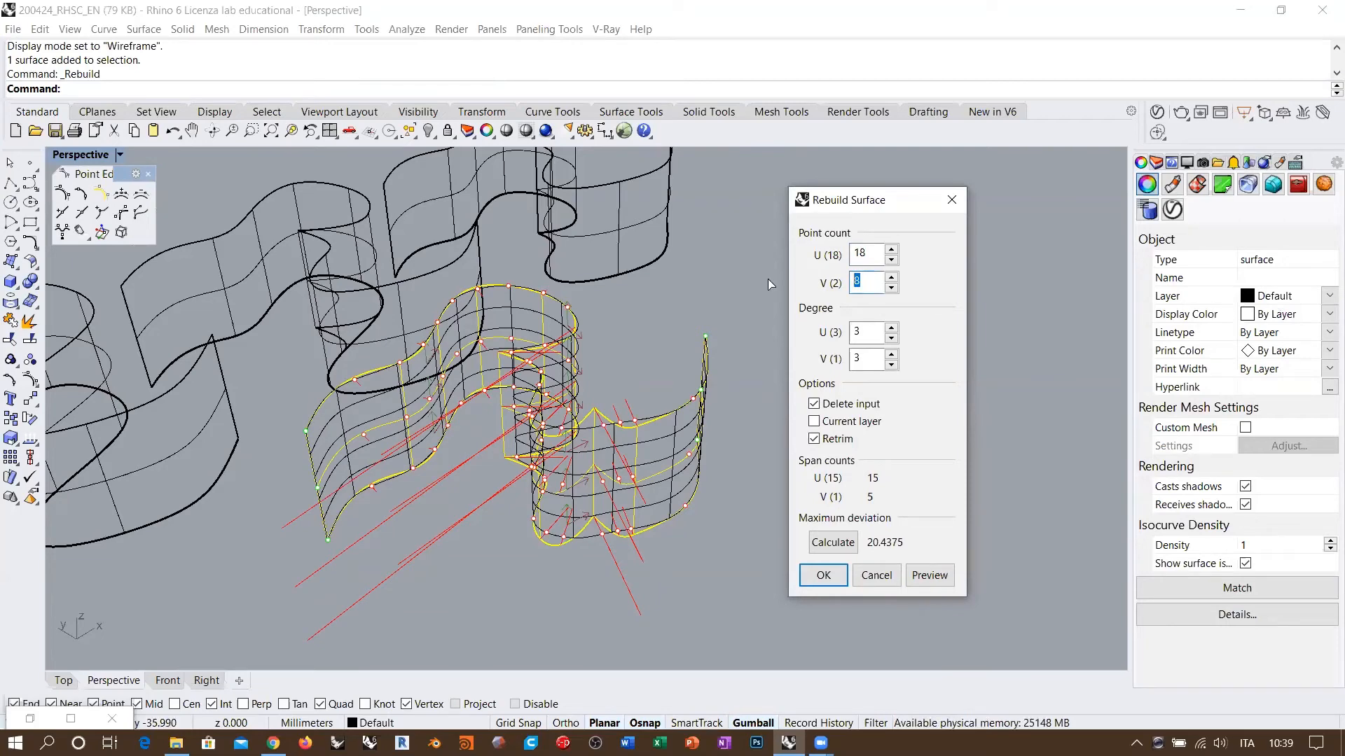
text(4)
key(Tab)
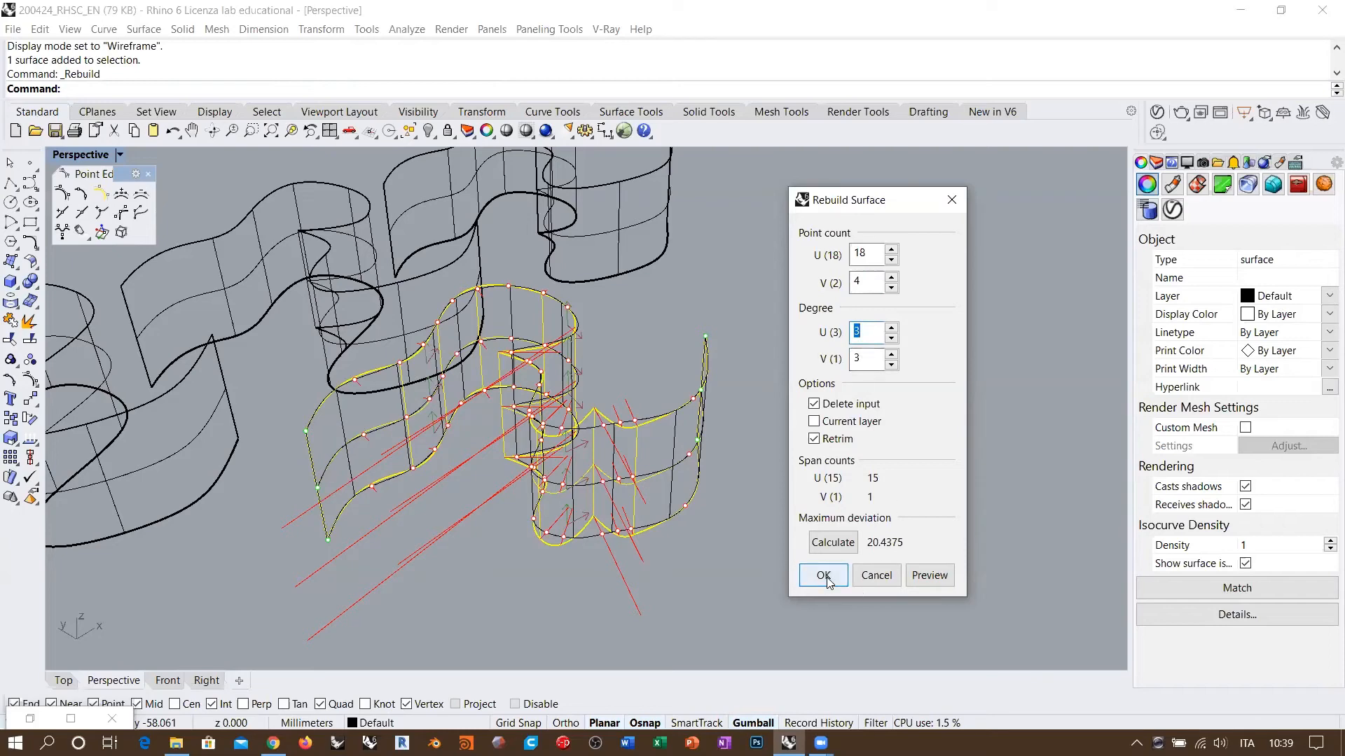
click(815, 405)
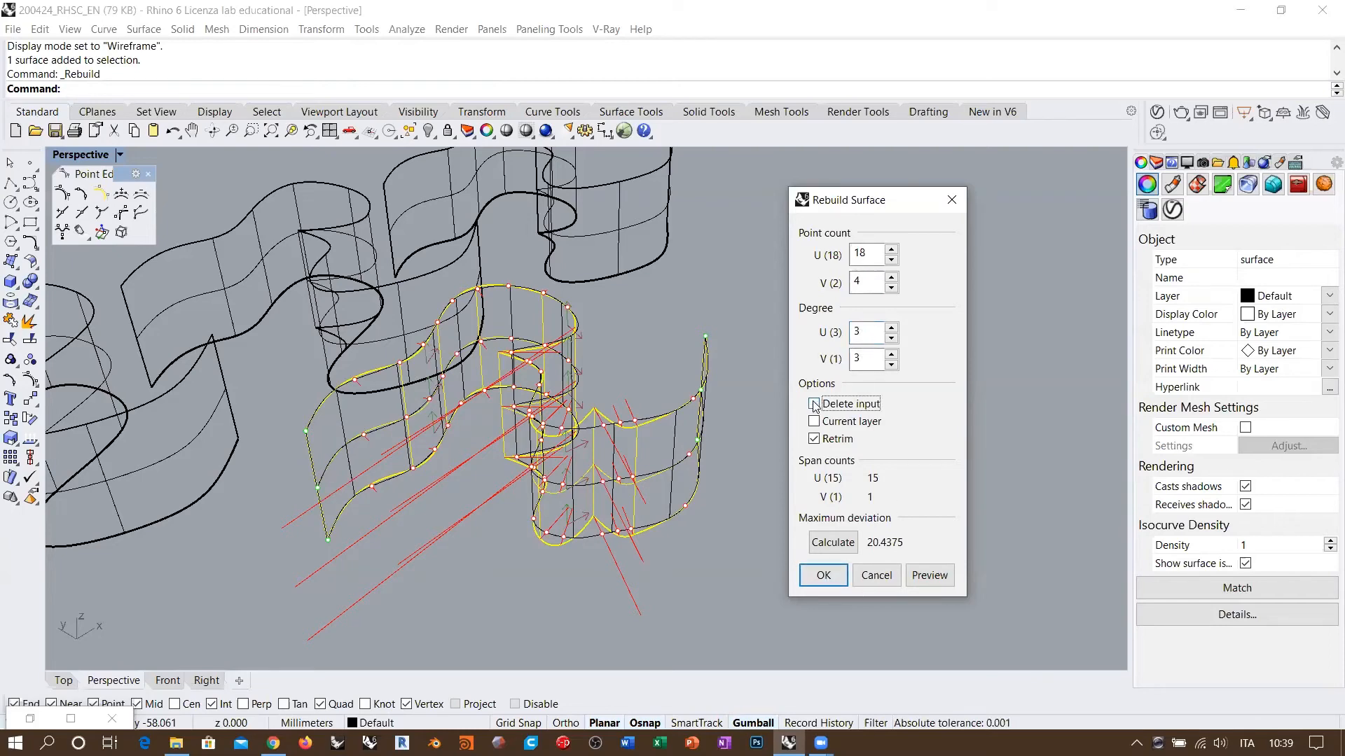
click(824, 575)
key(Escape)
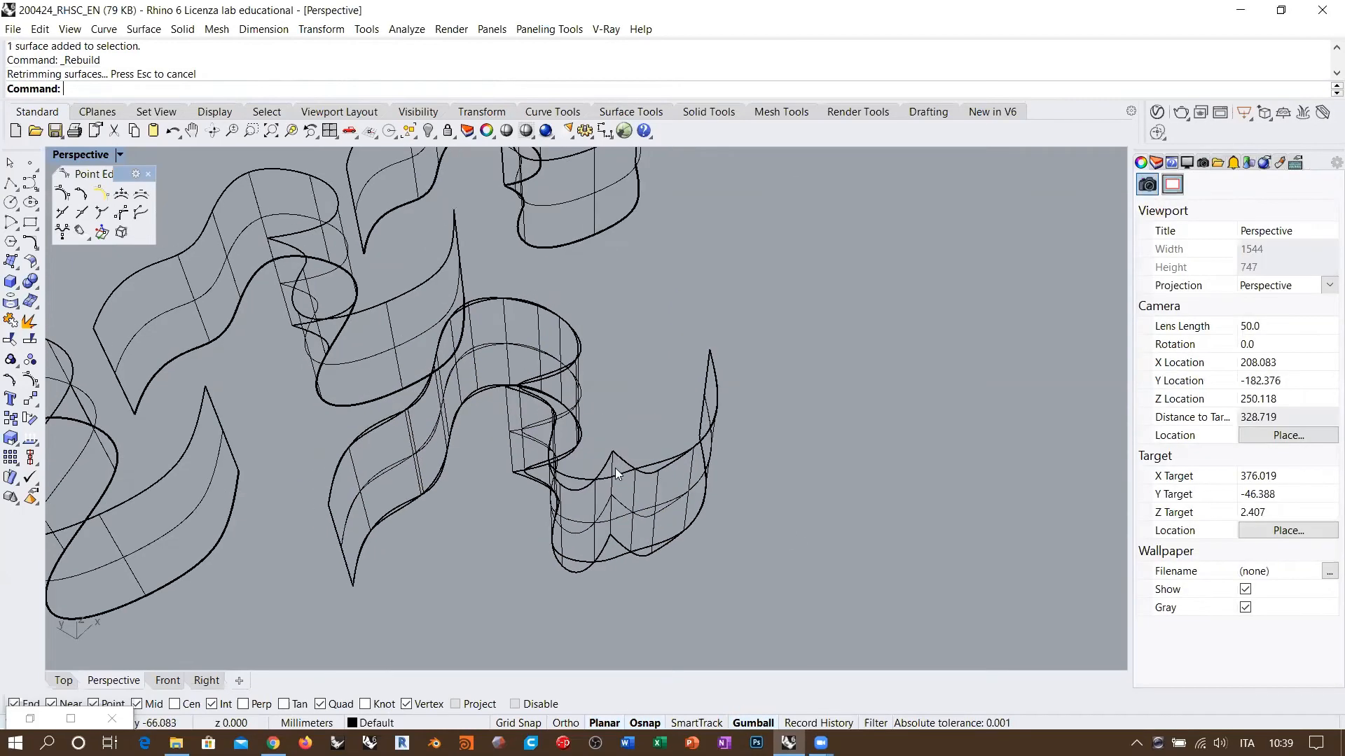
Move the rebuilt surface away from the original so the two stand side by side
click(615, 468)
right_drag(615, 468, 482, 418)
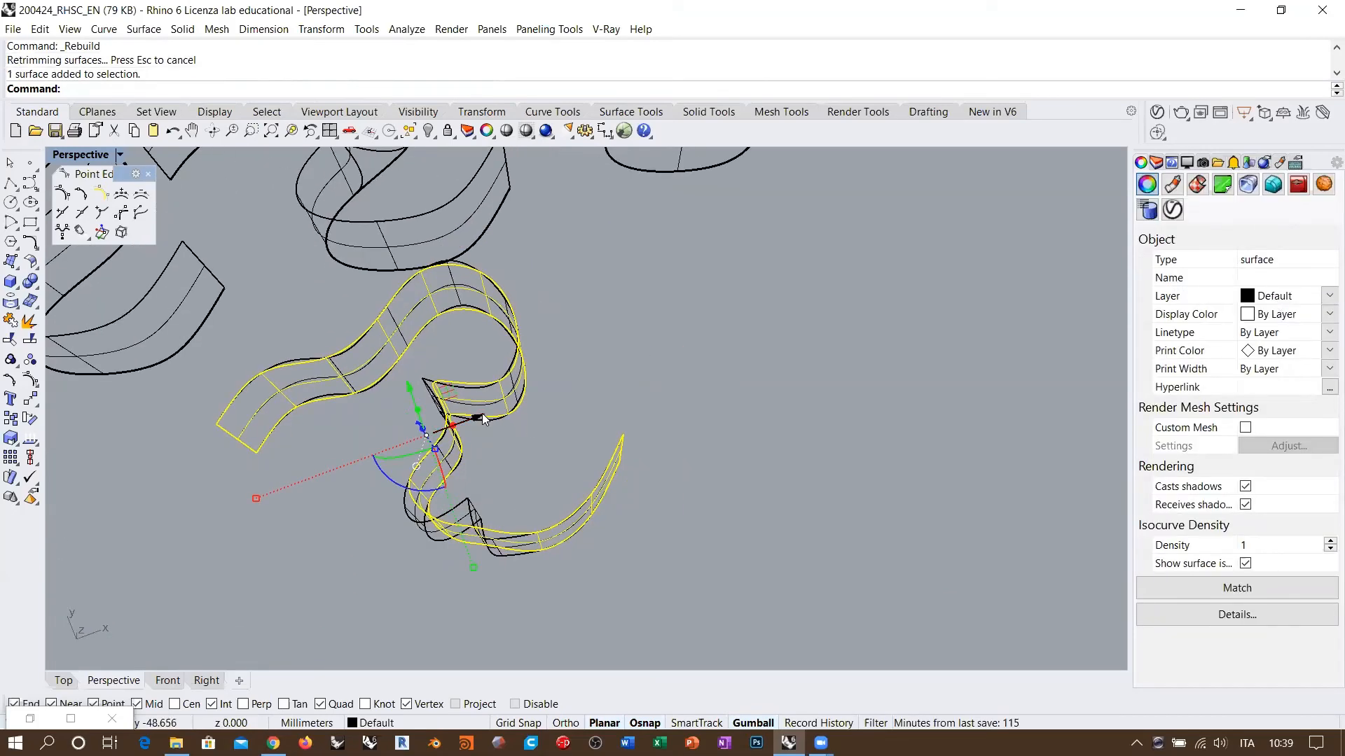
drag(448, 392, 780, 356)
click(871, 459)
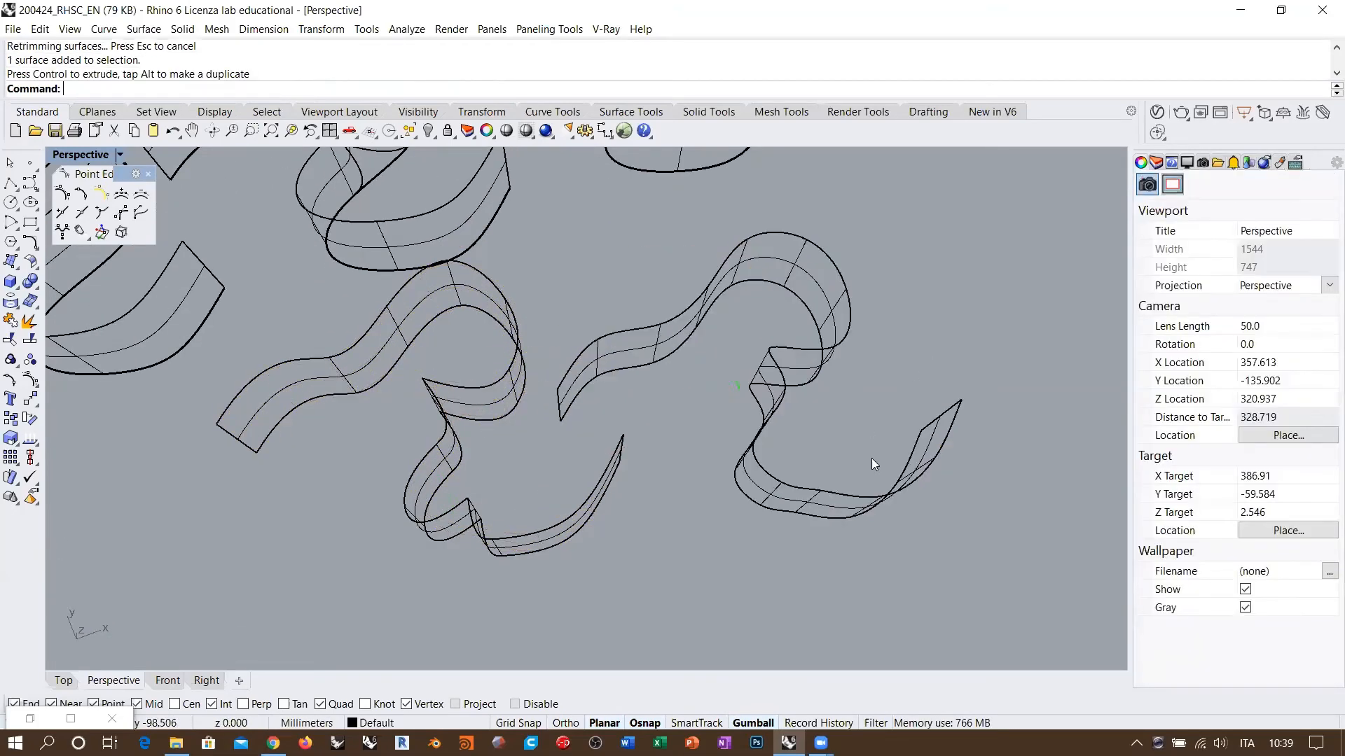
right_drag(891, 405, 812, 389)
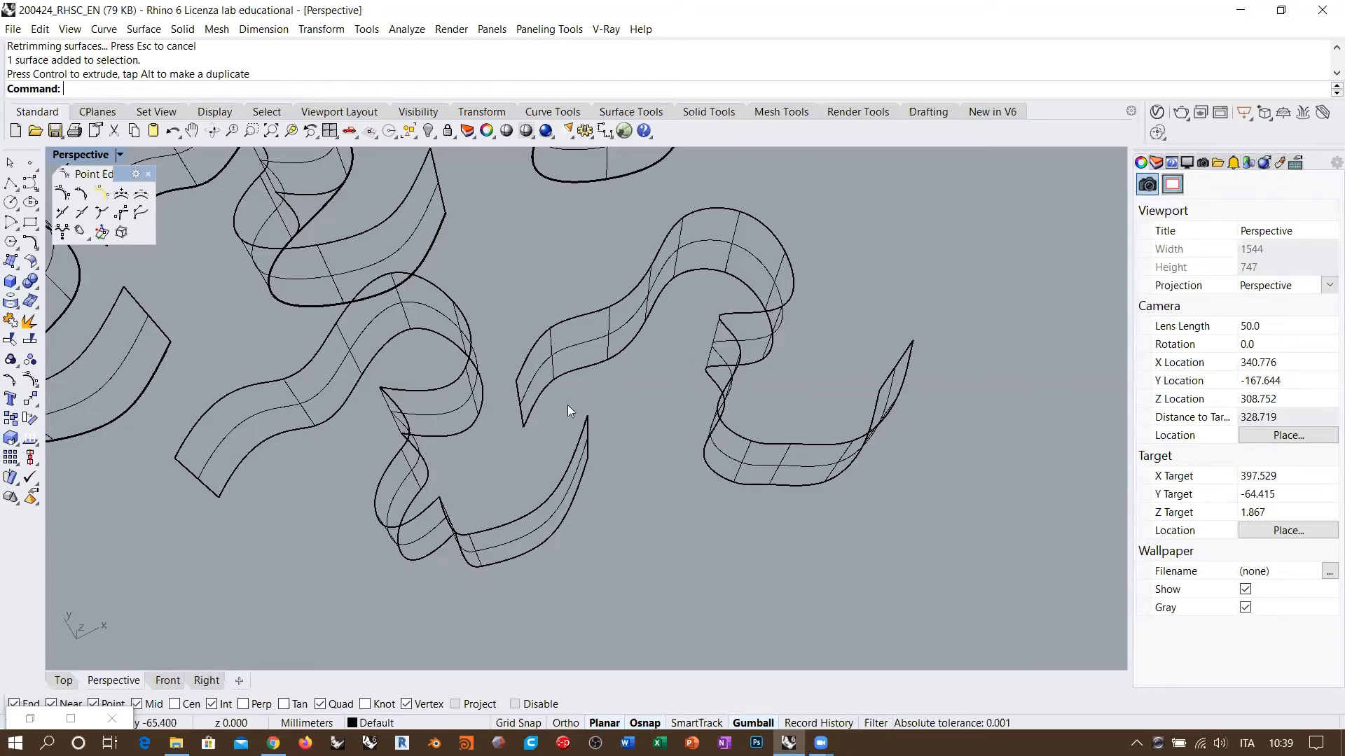
Show the control points of the rebuilt surface and examine their layout from several angles
click(739, 446)
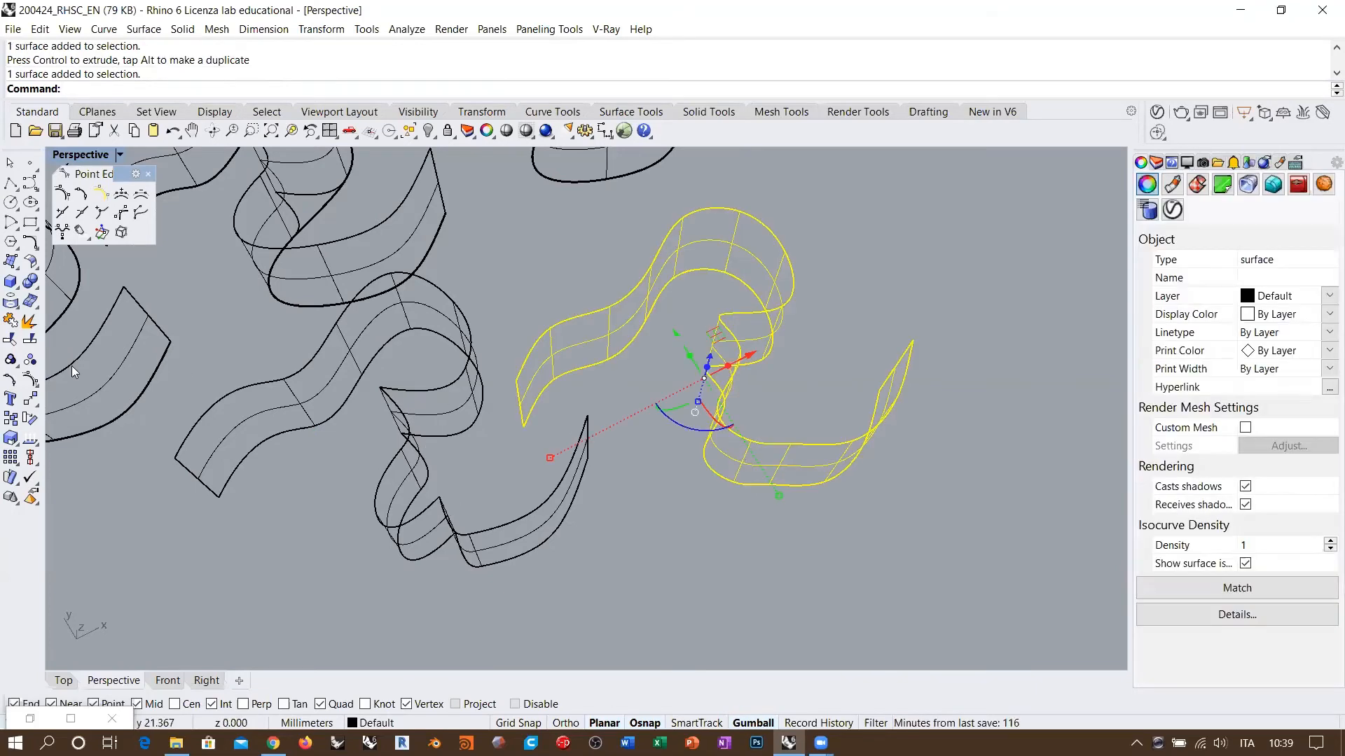
click(30, 379)
right_drag(417, 438, 601, 399)
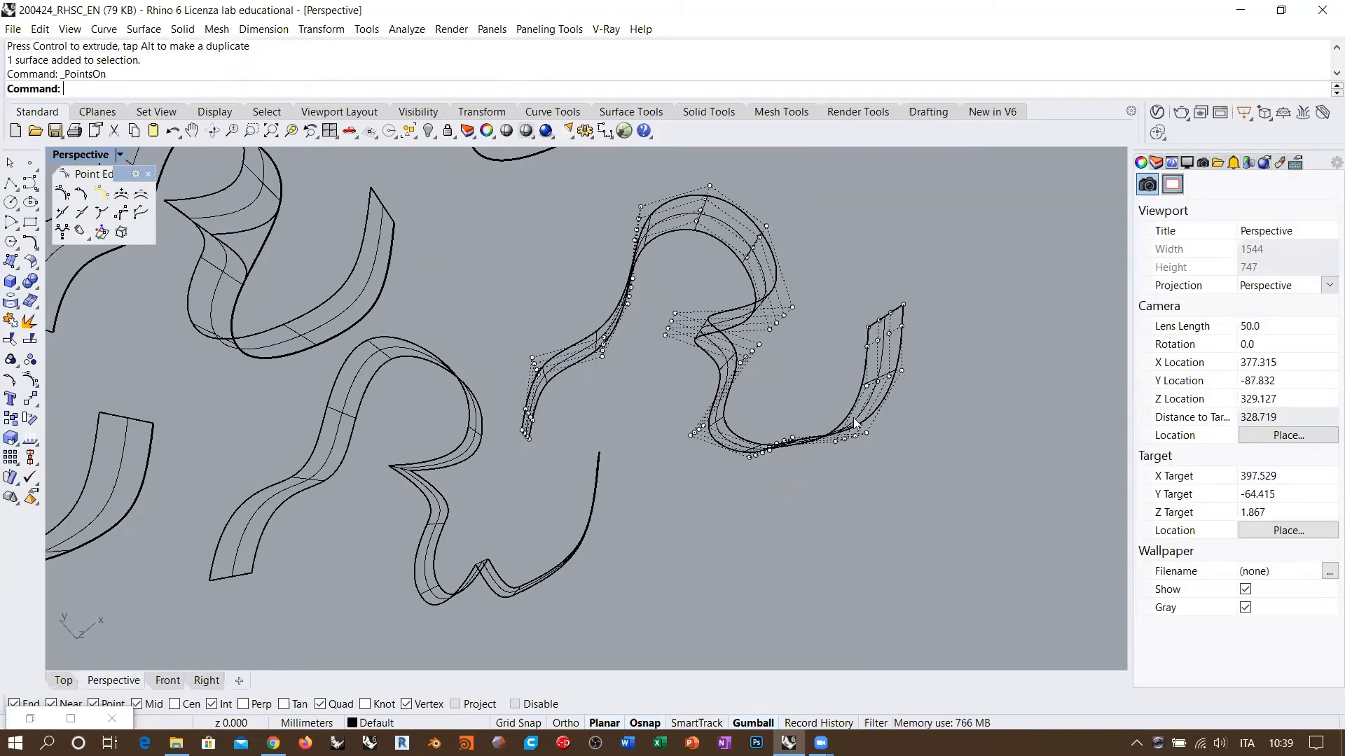
right_drag(854, 423, 529, 461)
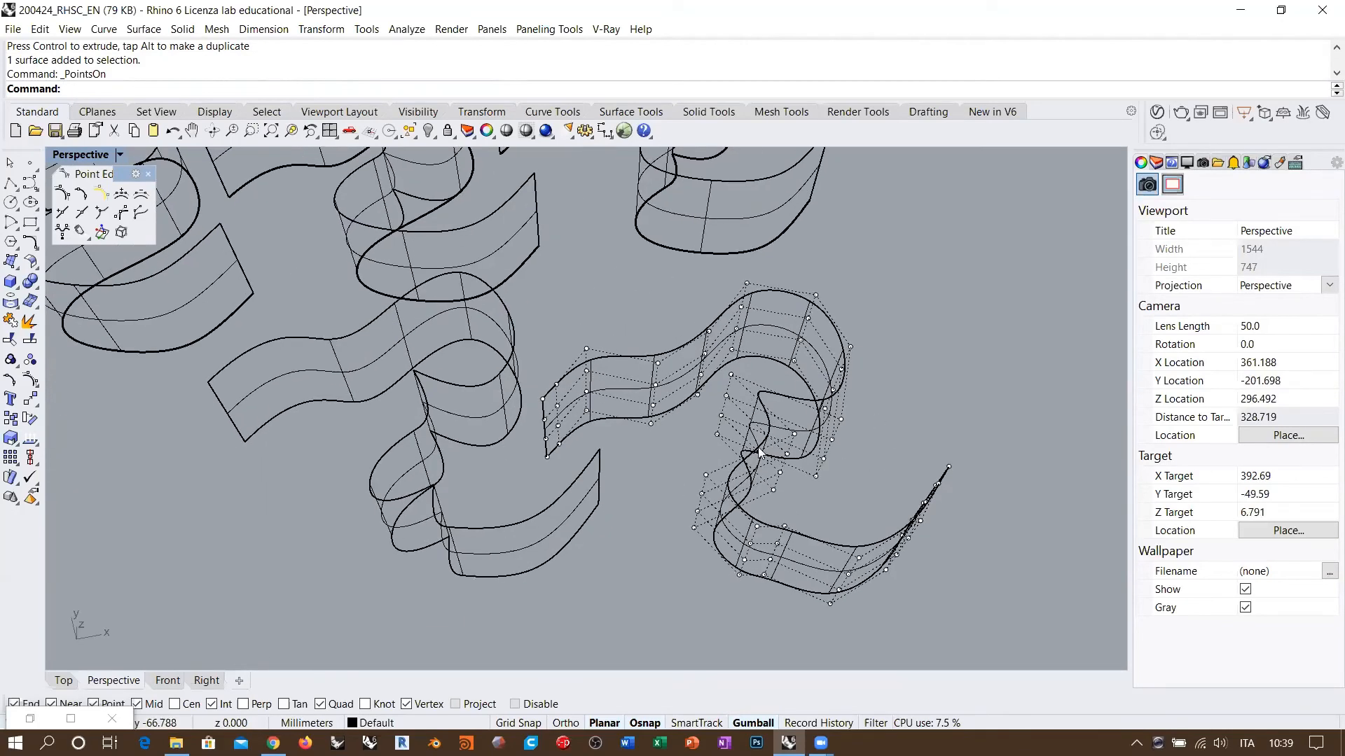
scroll(760, 452, down, 3)
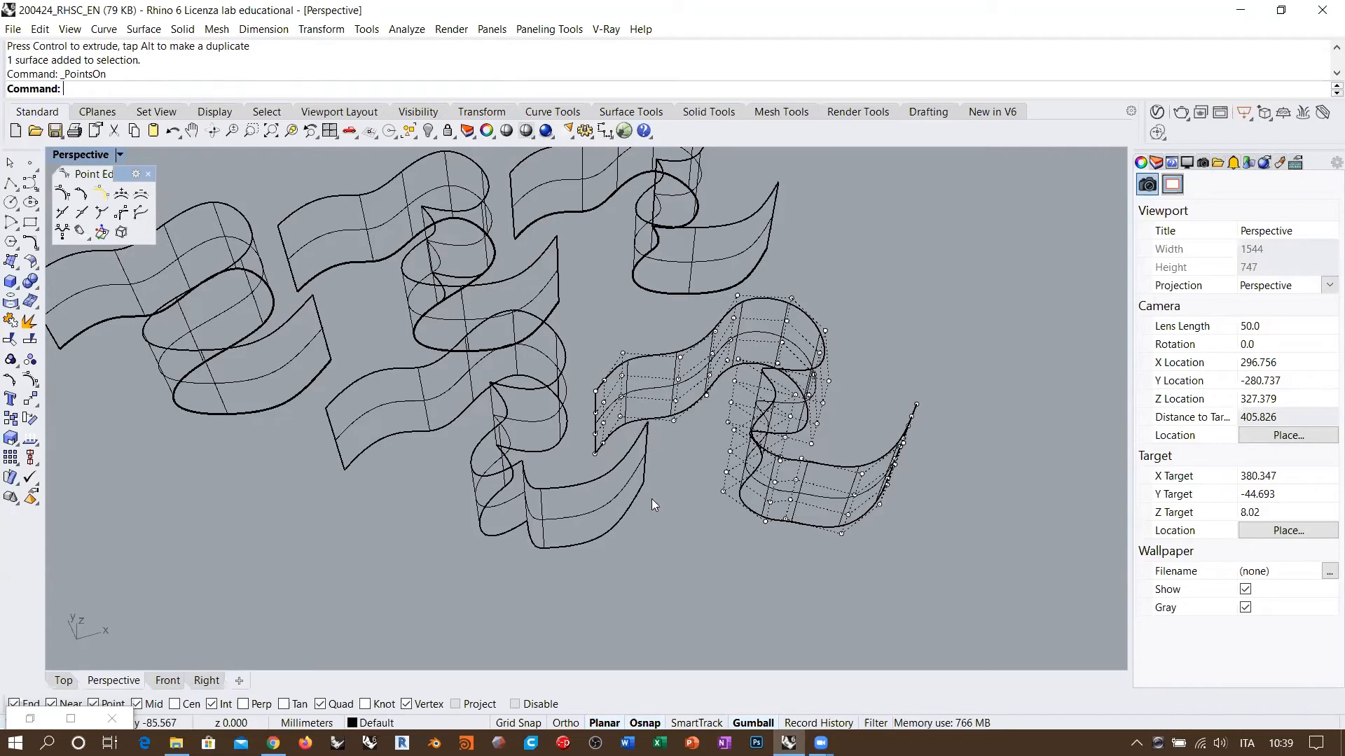
Pick the original kinked surface for comparison, clear the selection and hide the rebuilt surface's control points
click(554, 405)
scroll(842, 423, down, 4)
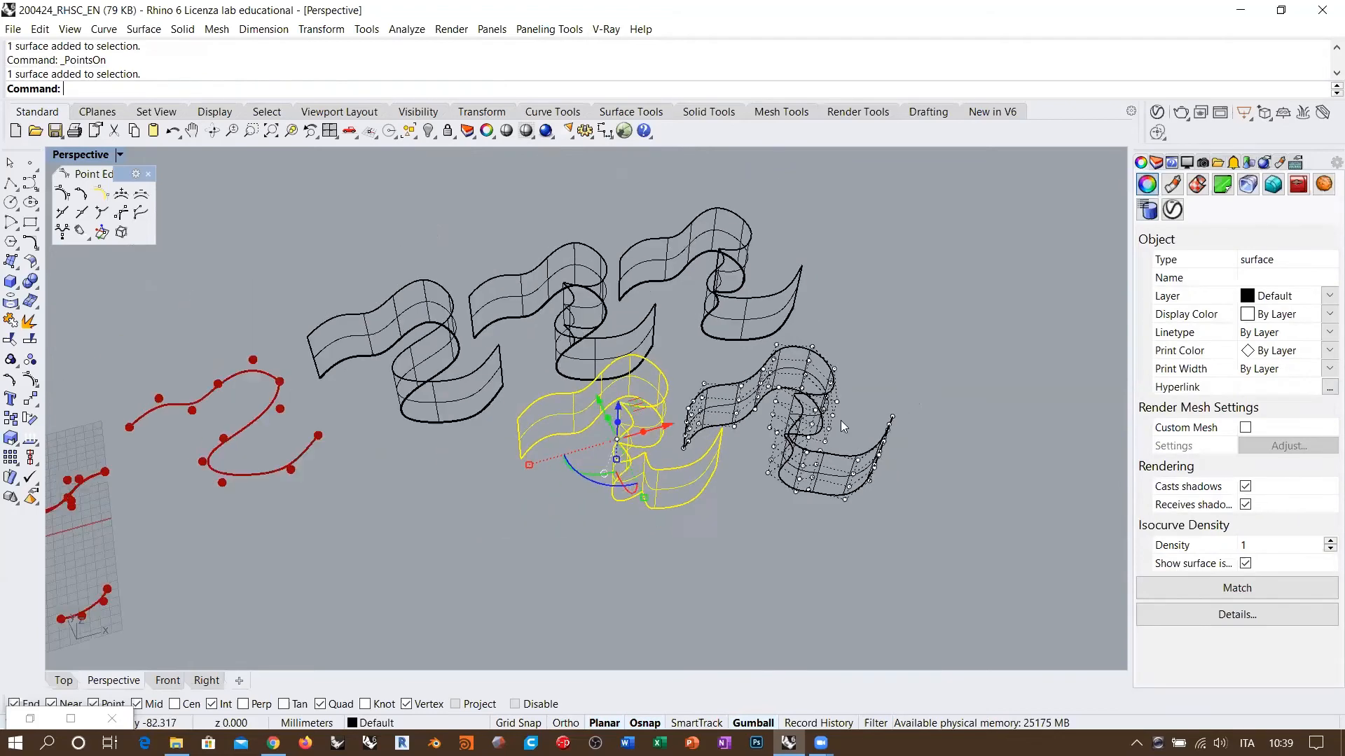
key(Escape)
key(Escape)
right_drag(676, 338, 671, 377)
Delete the middle surface of the upper row, keeping its base curve
scroll(671, 304, up, 6)
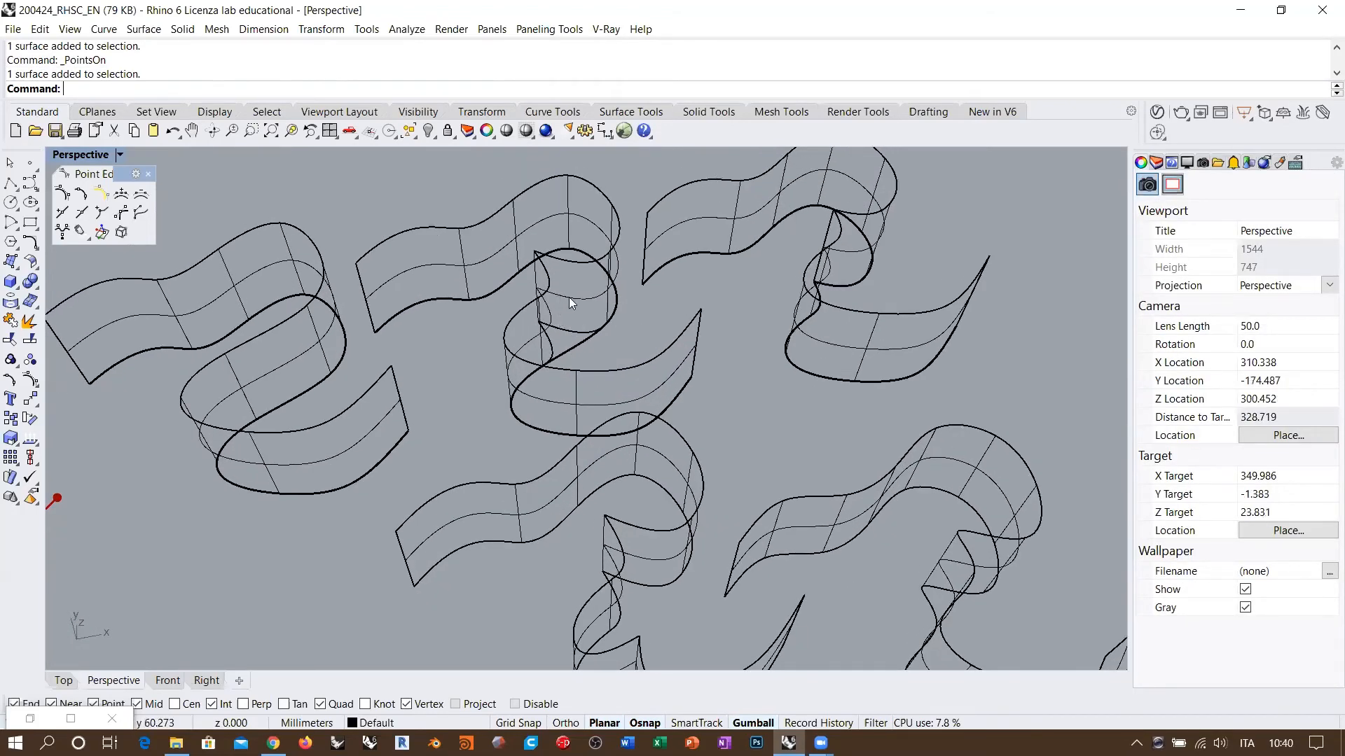
click(650, 360)
key(Delete)
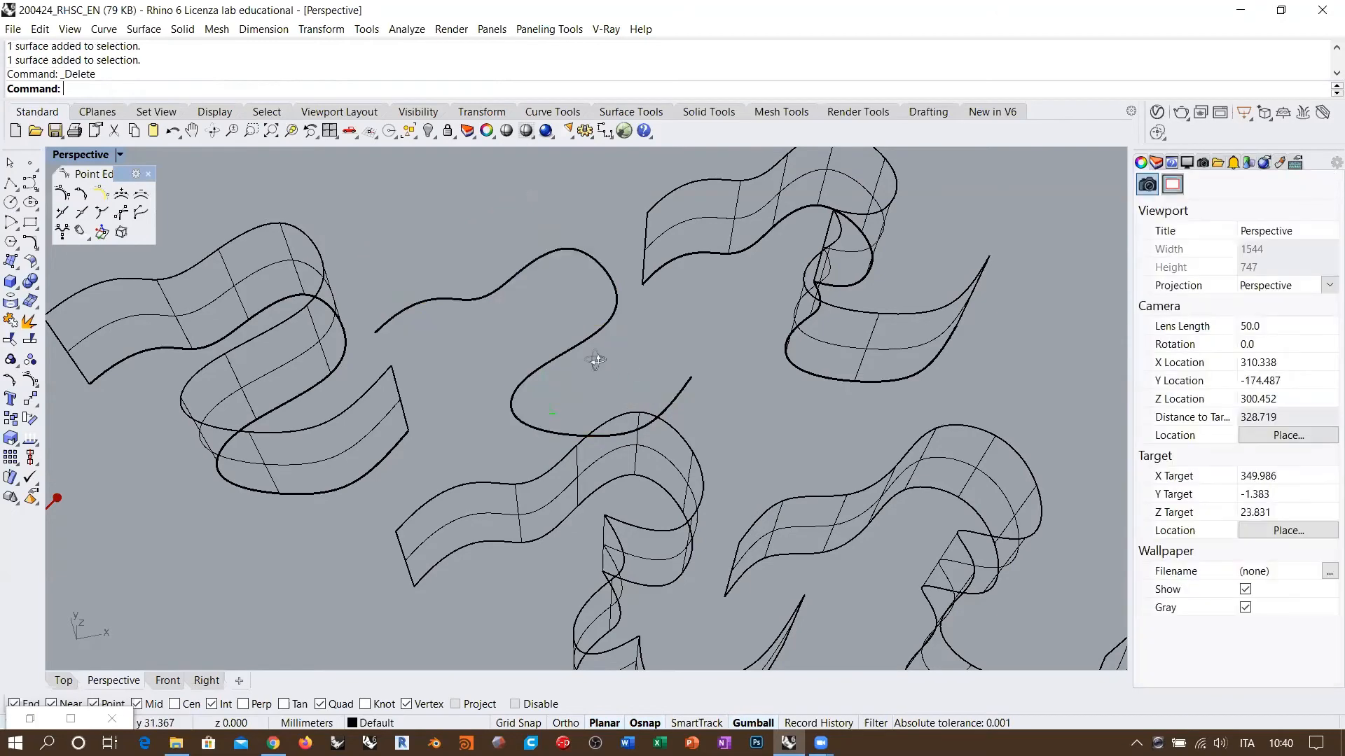
Extrude the exposed S-shaped base curve straight upward, accepting the default distance of 36.813 mm
right_drag(598, 360, 589, 345)
click(500, 298)
click(16, 265)
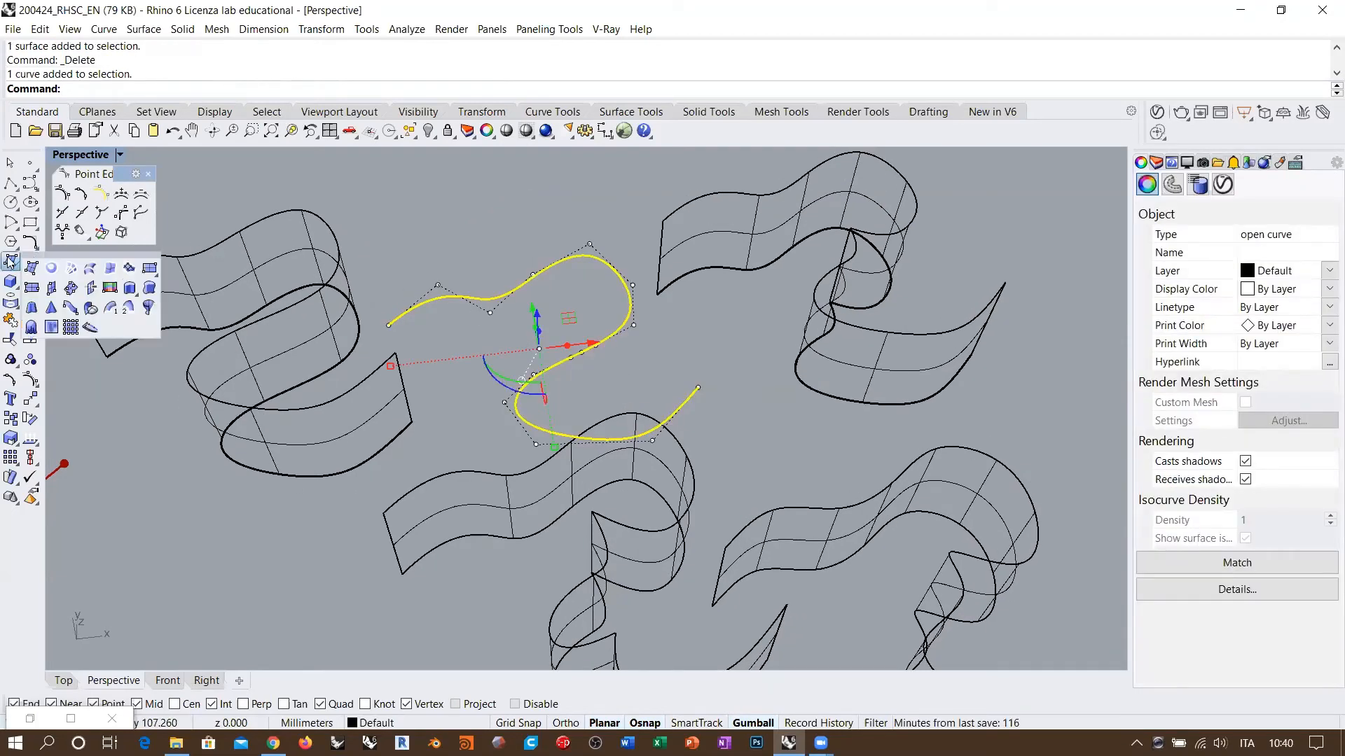
click(128, 291)
key(Escape)
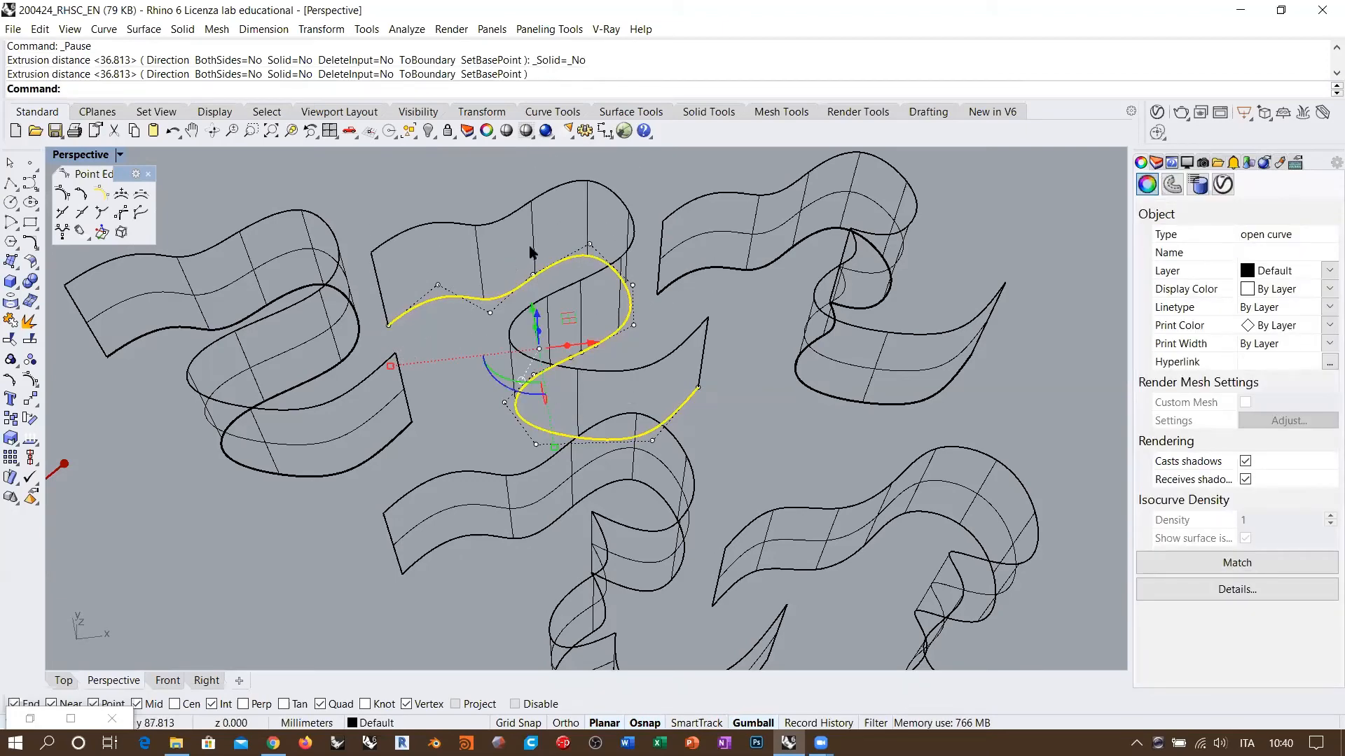
Explode the new extrusion into a surface, undo the explode and redo it
click(30, 319)
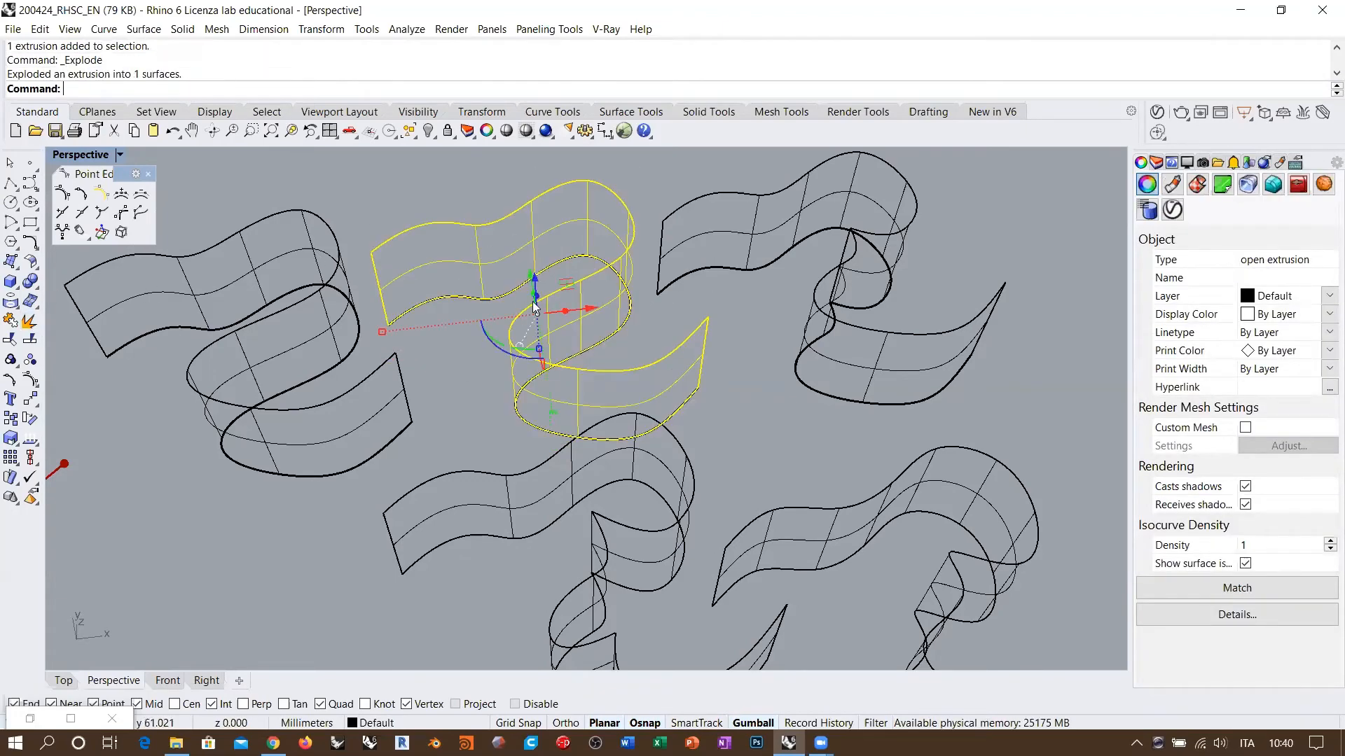
scroll(471, 274, down, 5)
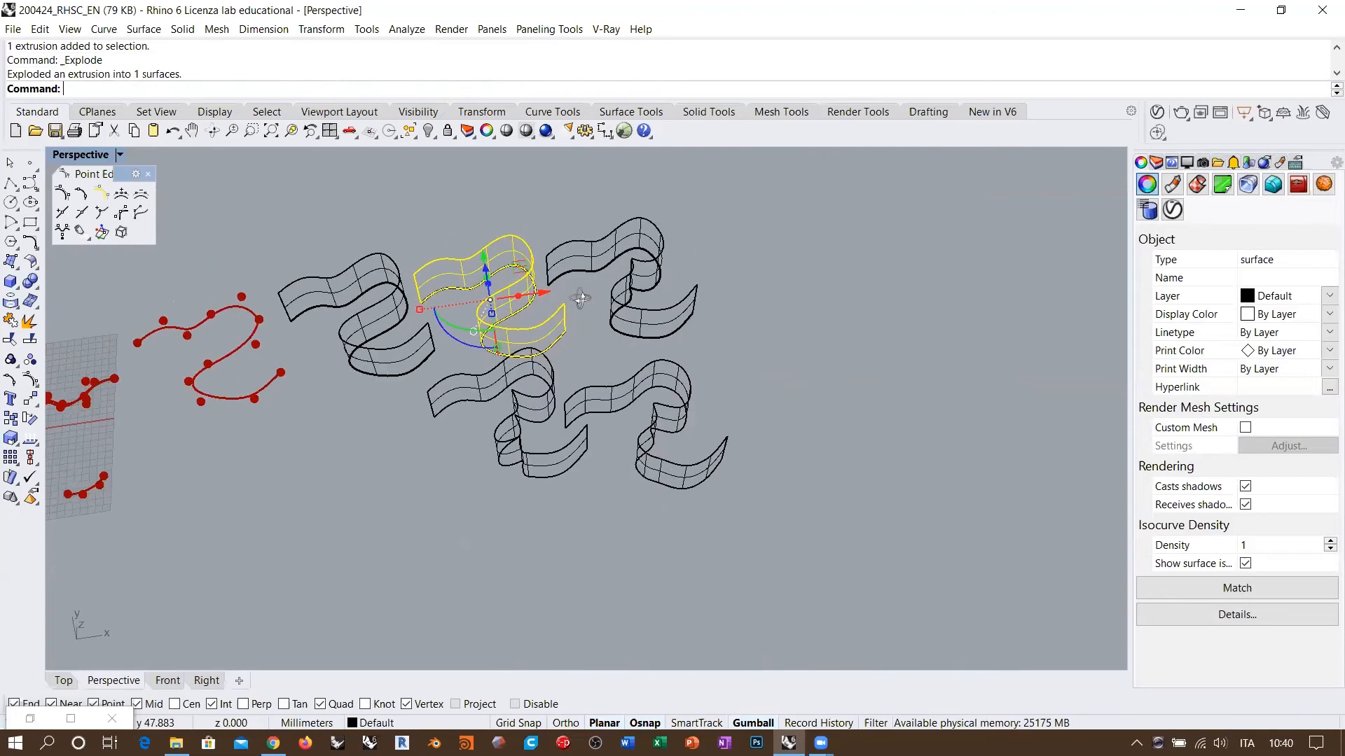
scroll(581, 299, up, 3)
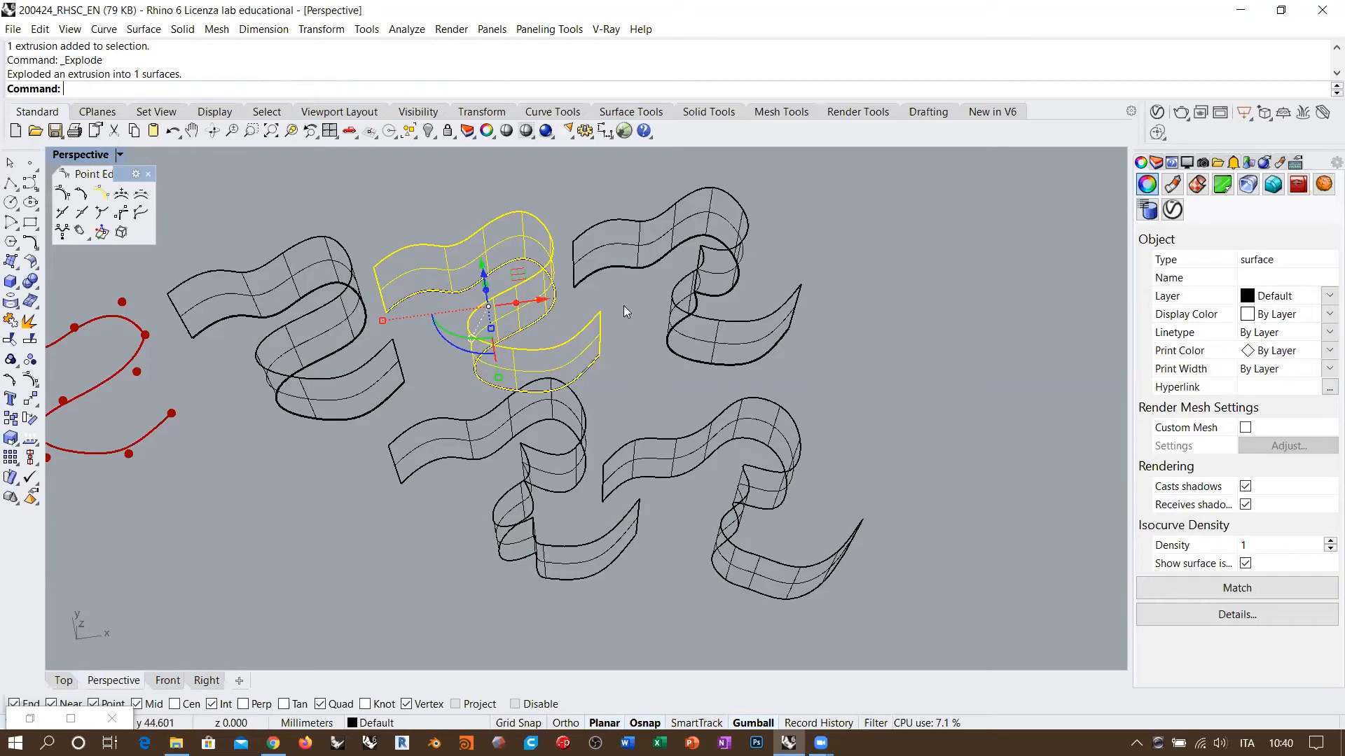
key(ctrl+z)
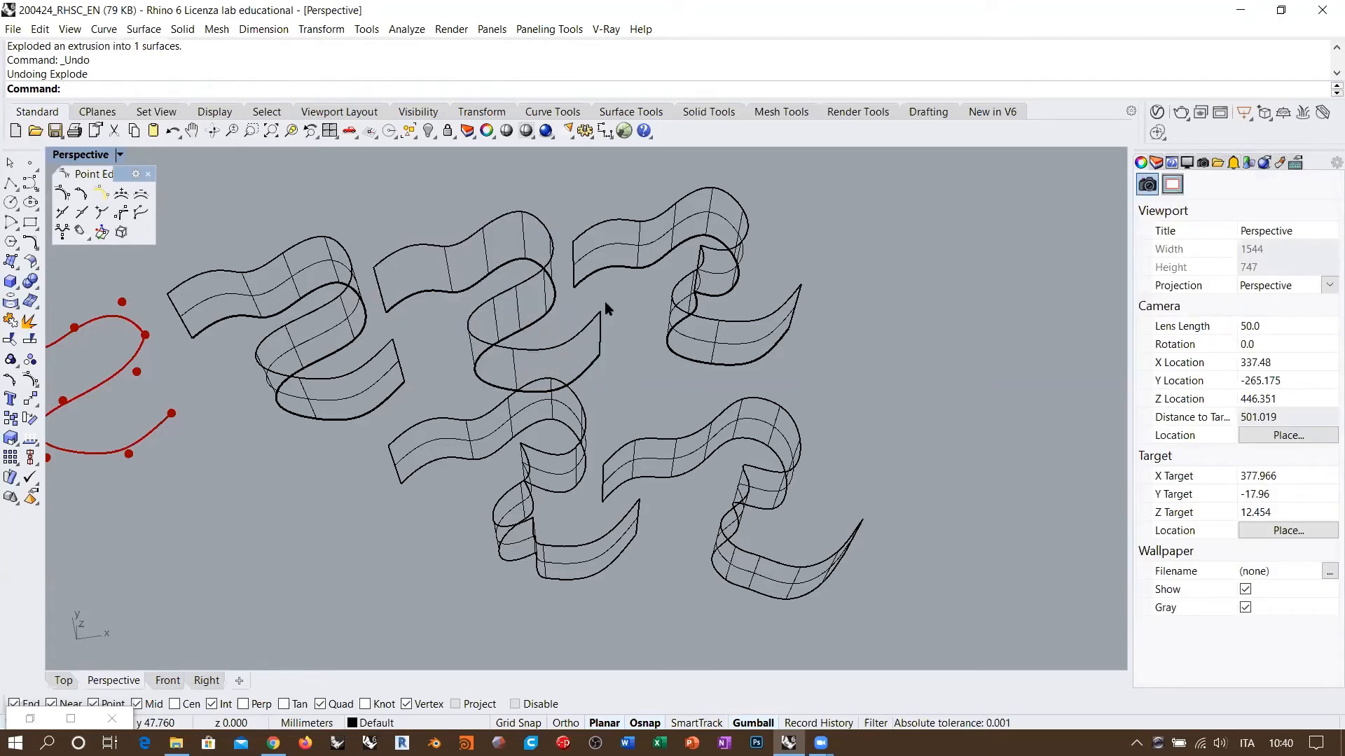
key(ctrl+y)
scroll(517, 284, up, 3)
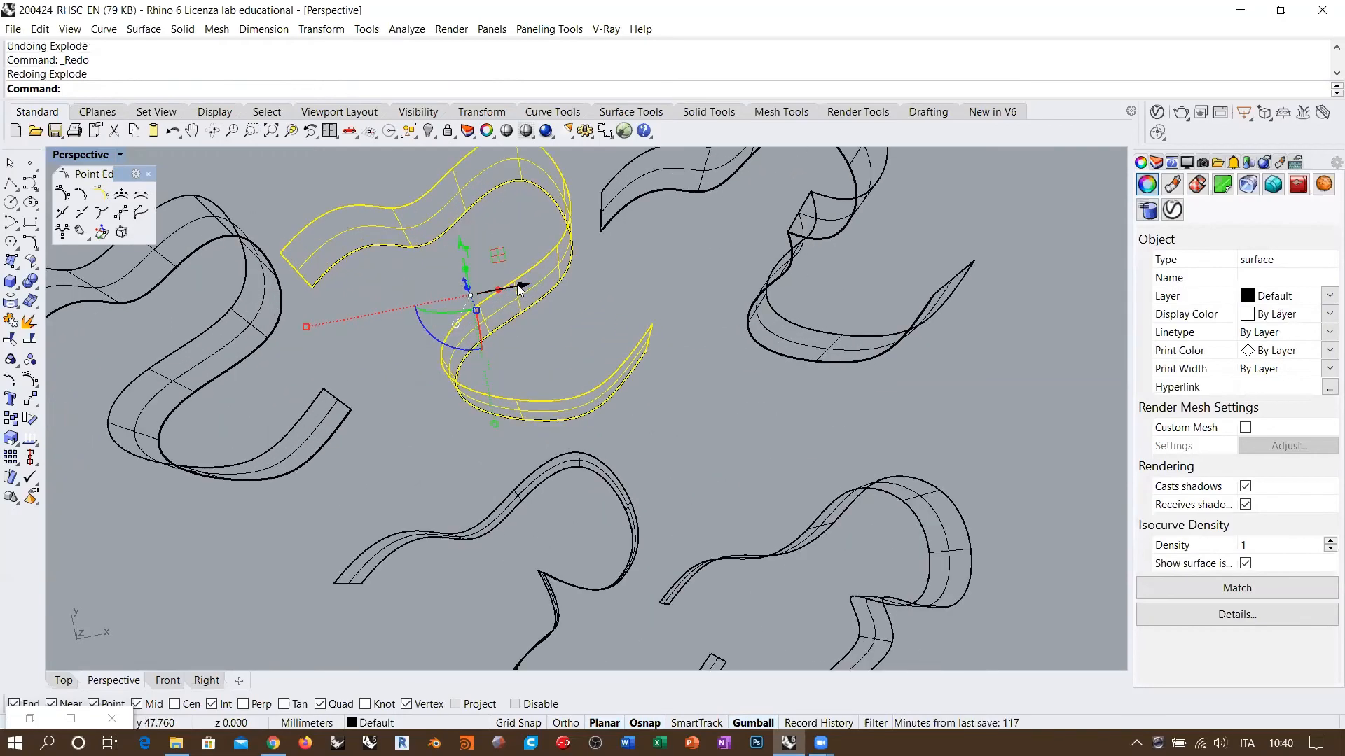
Show the exploded surface's control points, move the pair at the middle of the S to form a fold, and hide the points
key(F10)
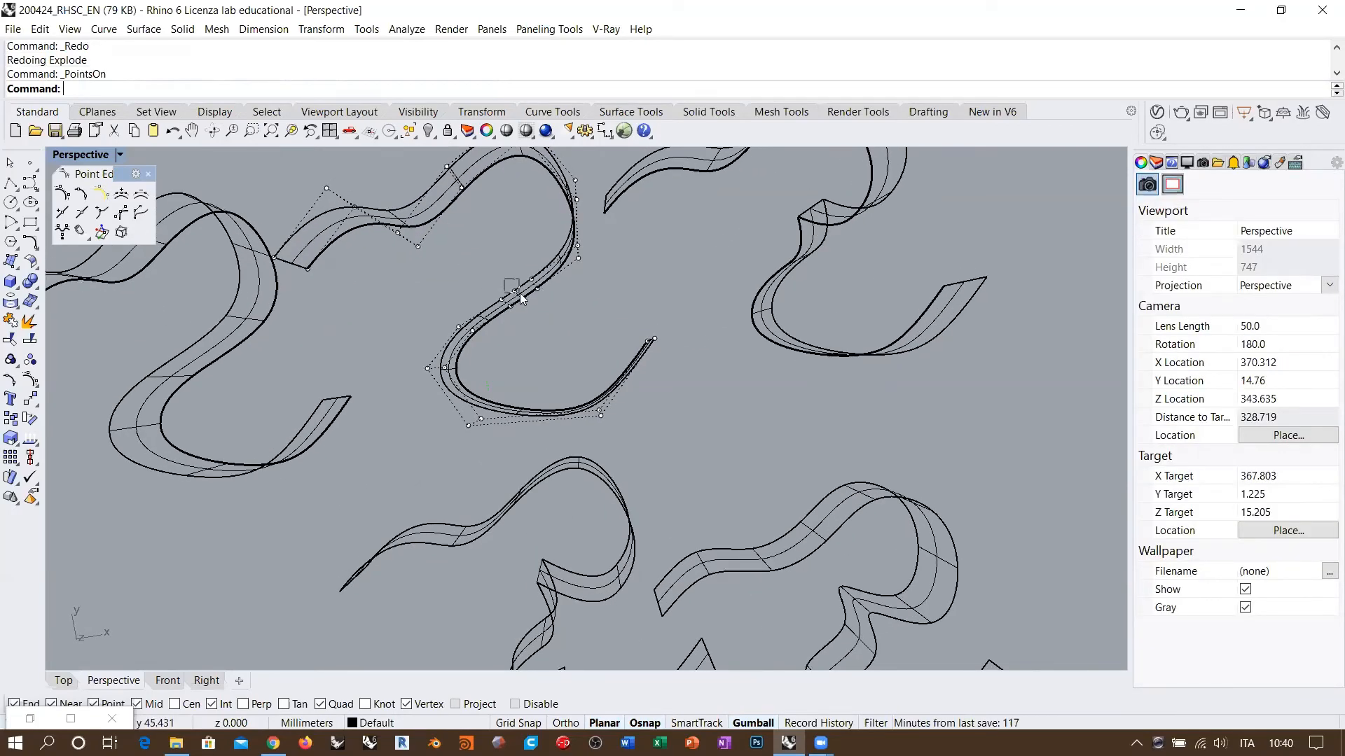
click(515, 291)
shift+drag(528, 304, 524, 227)
click(610, 322)
right_drag(611, 323, 721, 304)
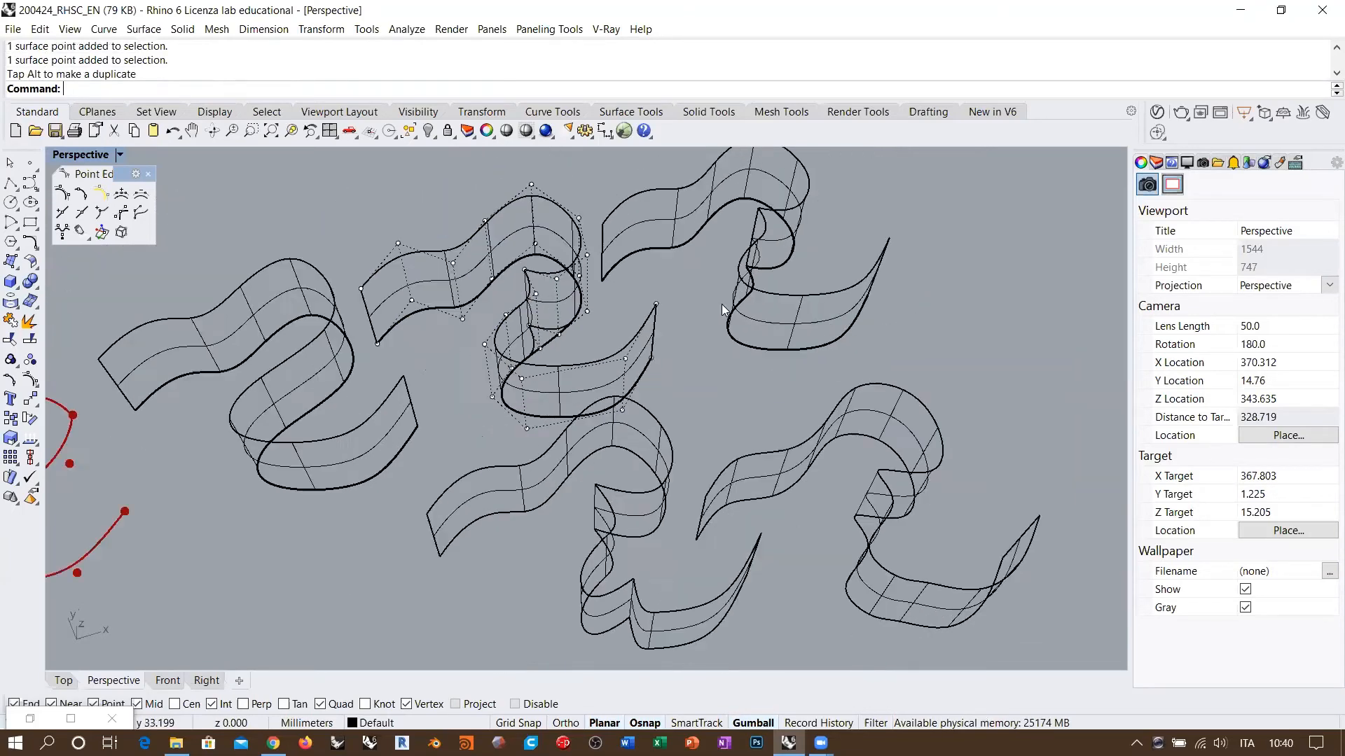
scroll(708, 310, down, 6)
key(Escape)
right_drag(633, 328, 533, 329)
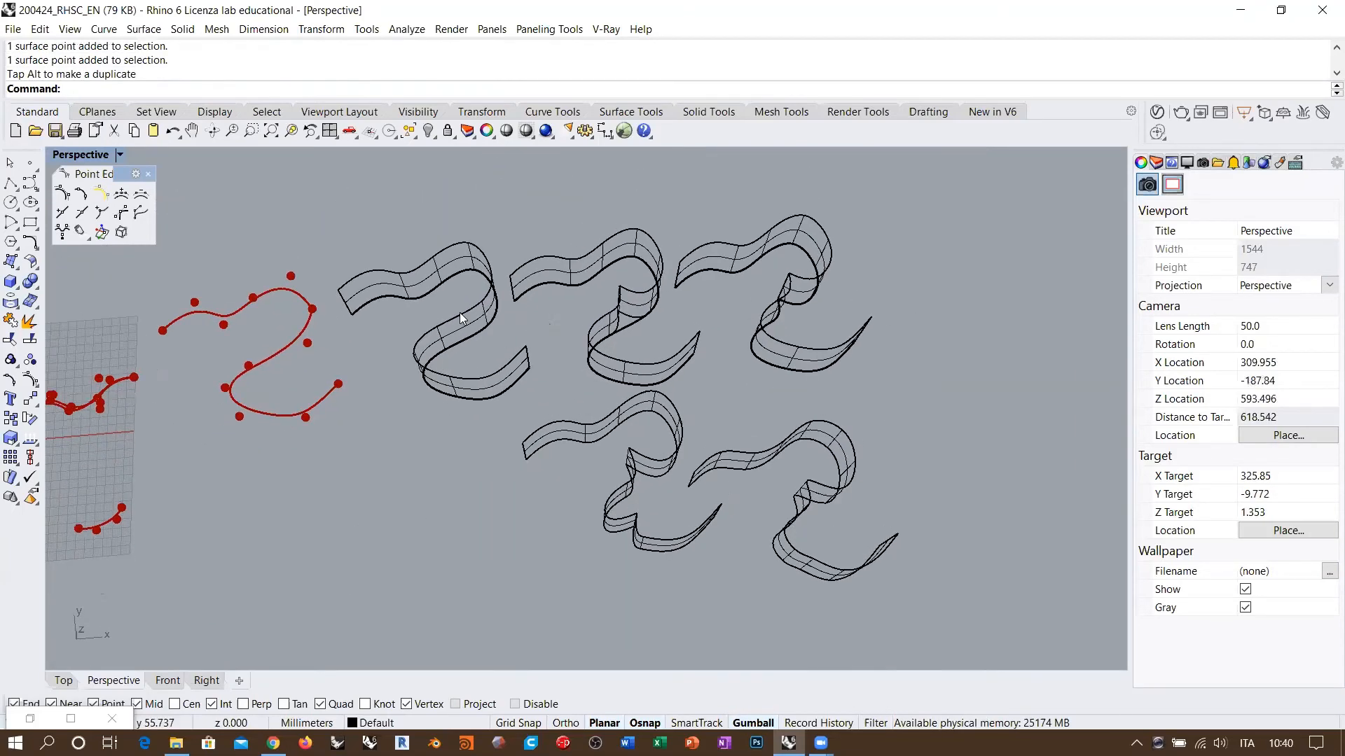
Move the first S-shaped surface of the upper row to the empty area below the other surfaces
click(459, 313)
right_drag(518, 402, 434, 247)
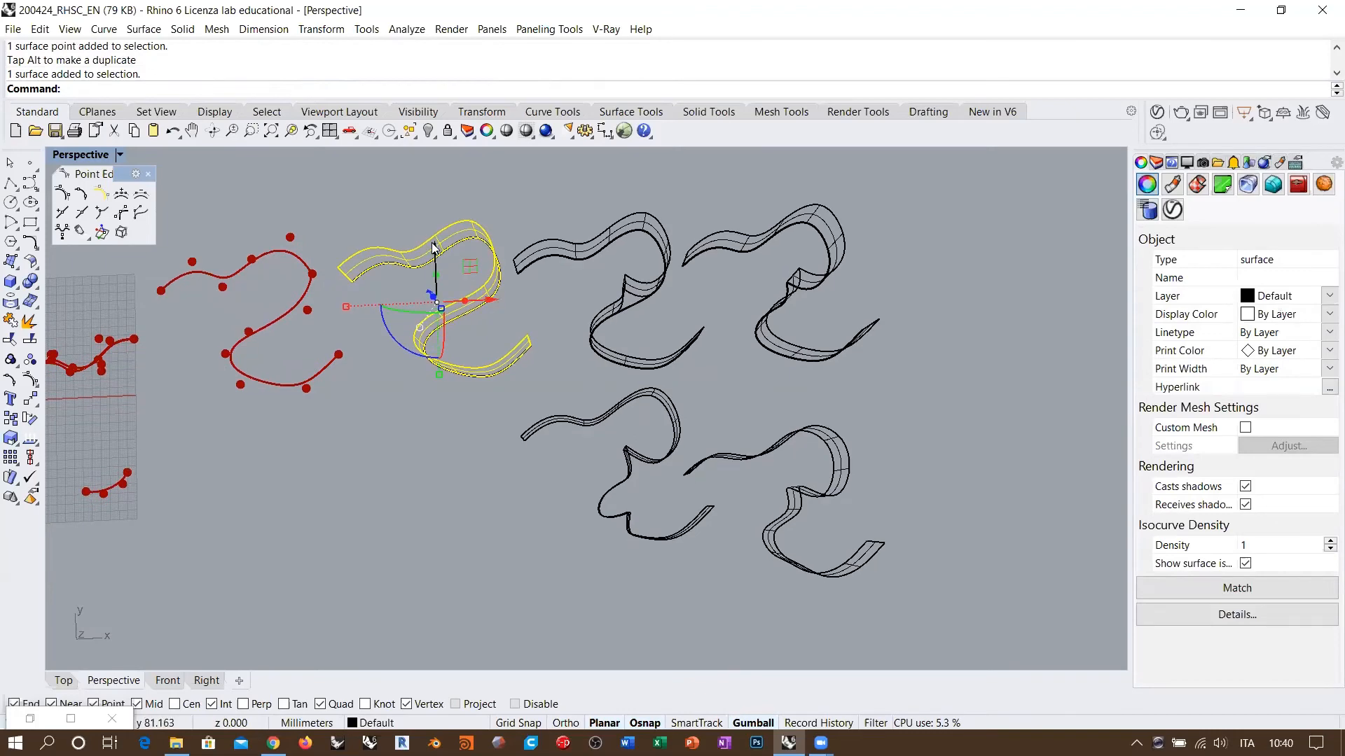
drag(434, 247, 399, 592)
right_drag(555, 450, 710, 483)
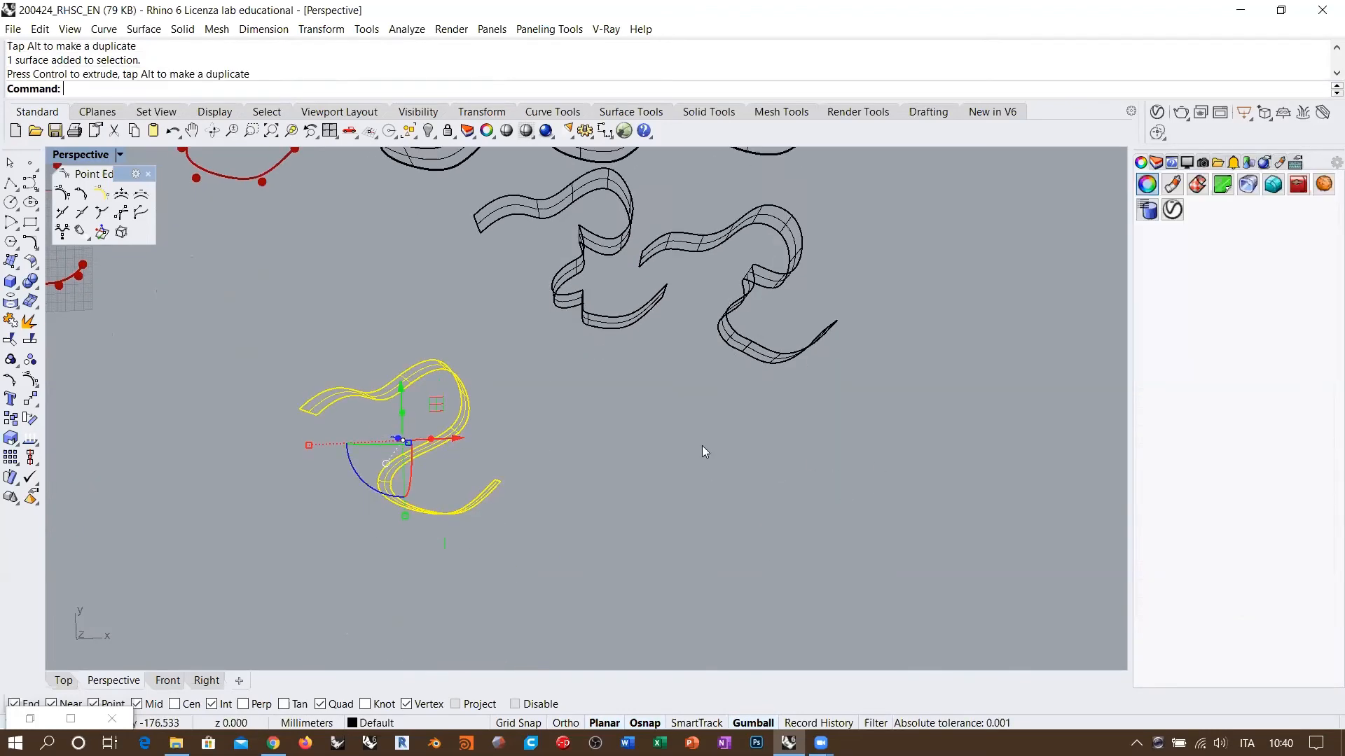
right_drag(599, 518, 530, 387)
Start Rebuild on the moved surface and review the settings of 18 U and 4 V points and degree 3
text(Rebuild)
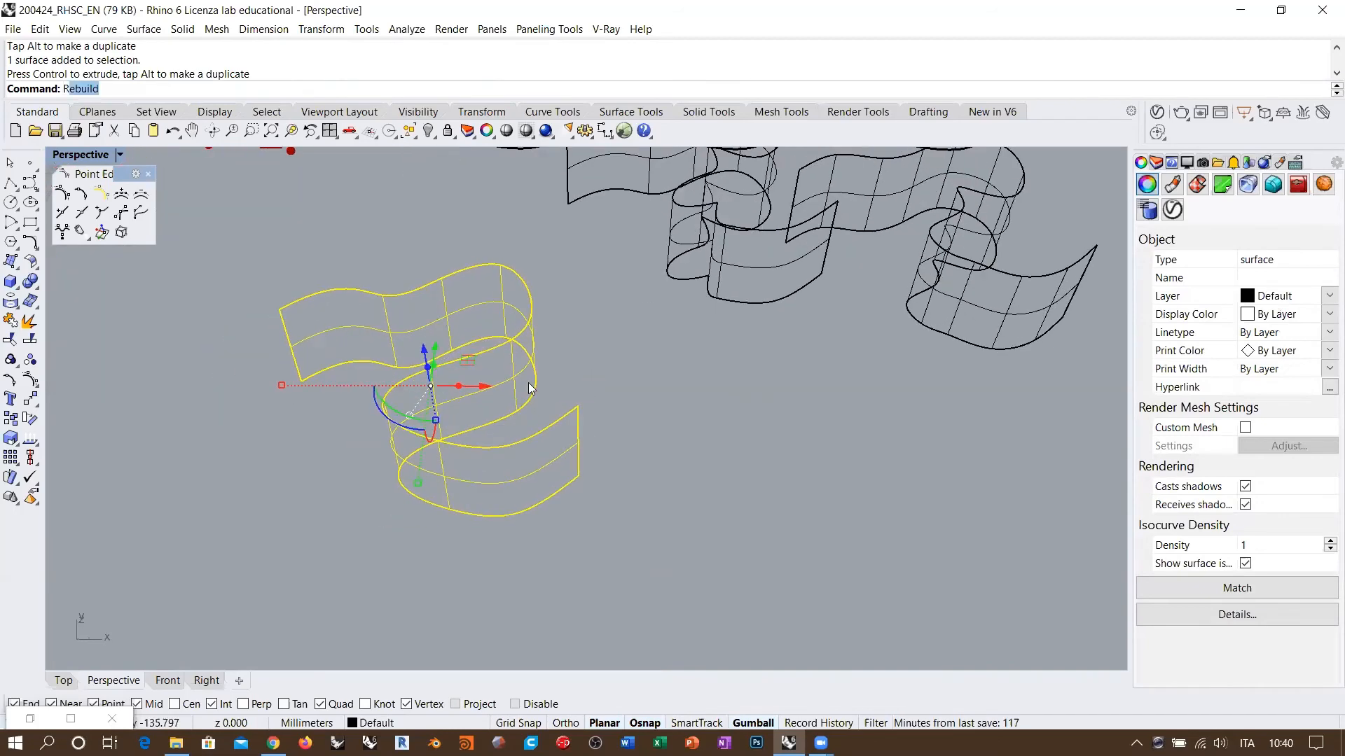
key(Return)
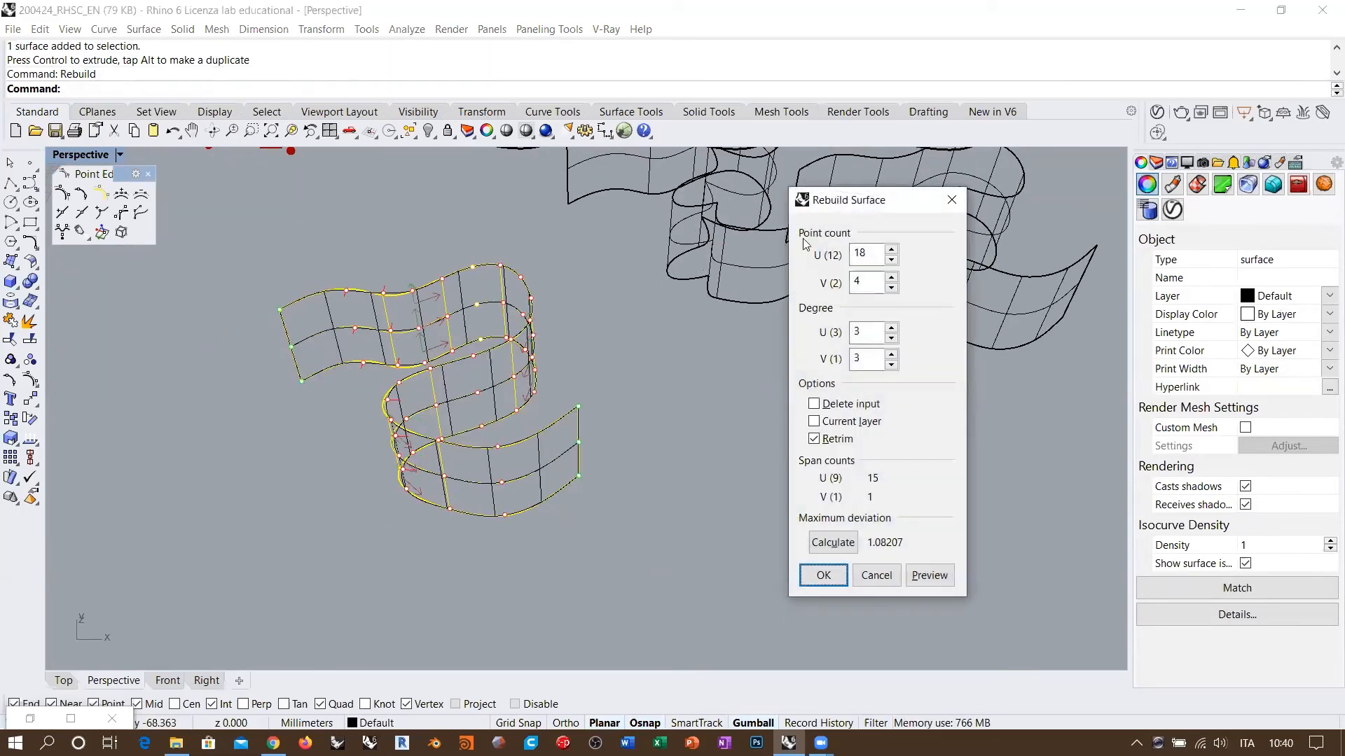
double_click(863, 280)
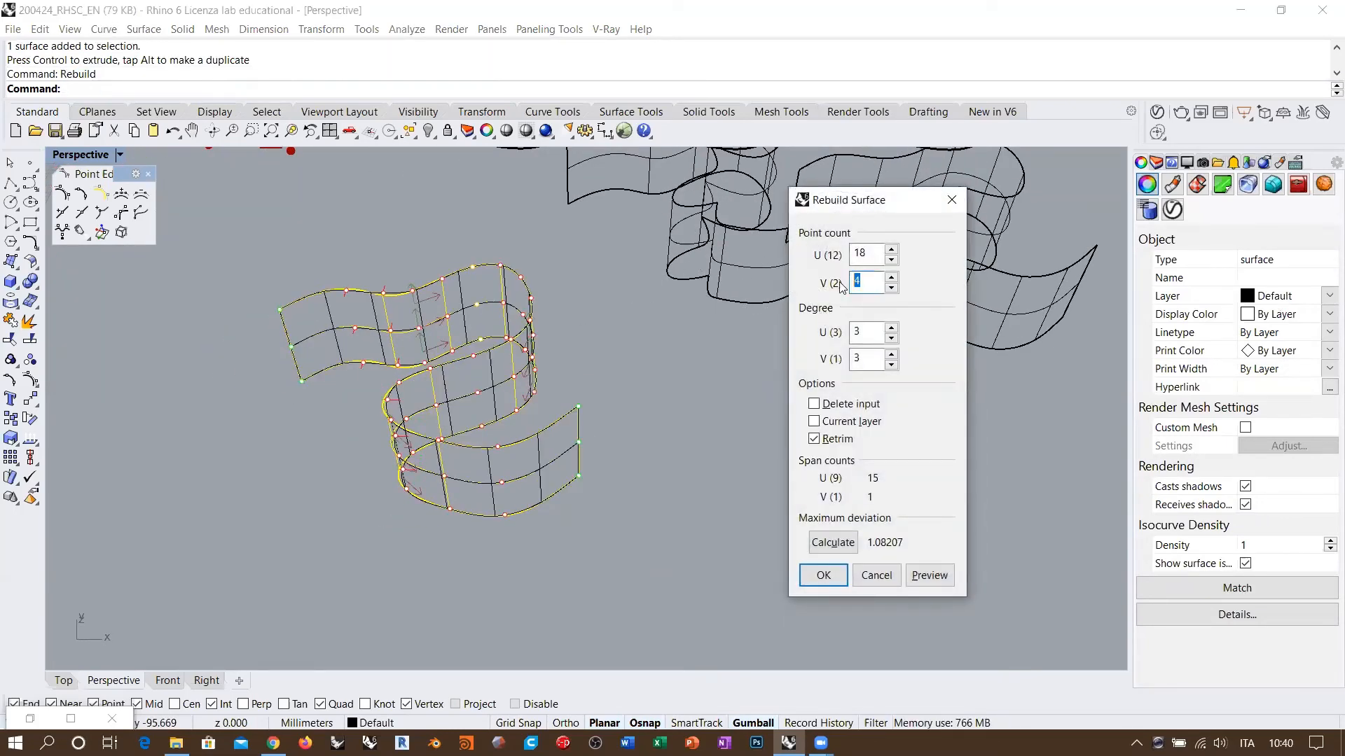
double_click(869, 365)
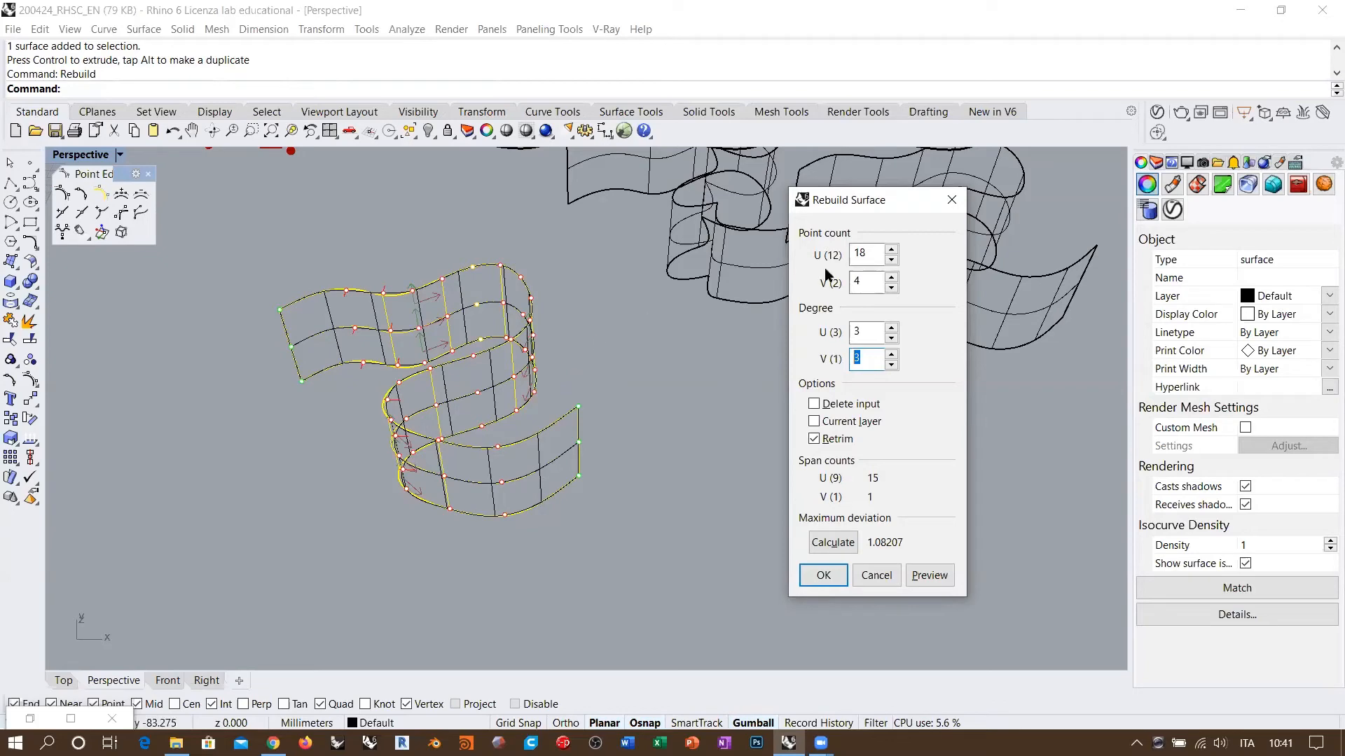
click(874, 254)
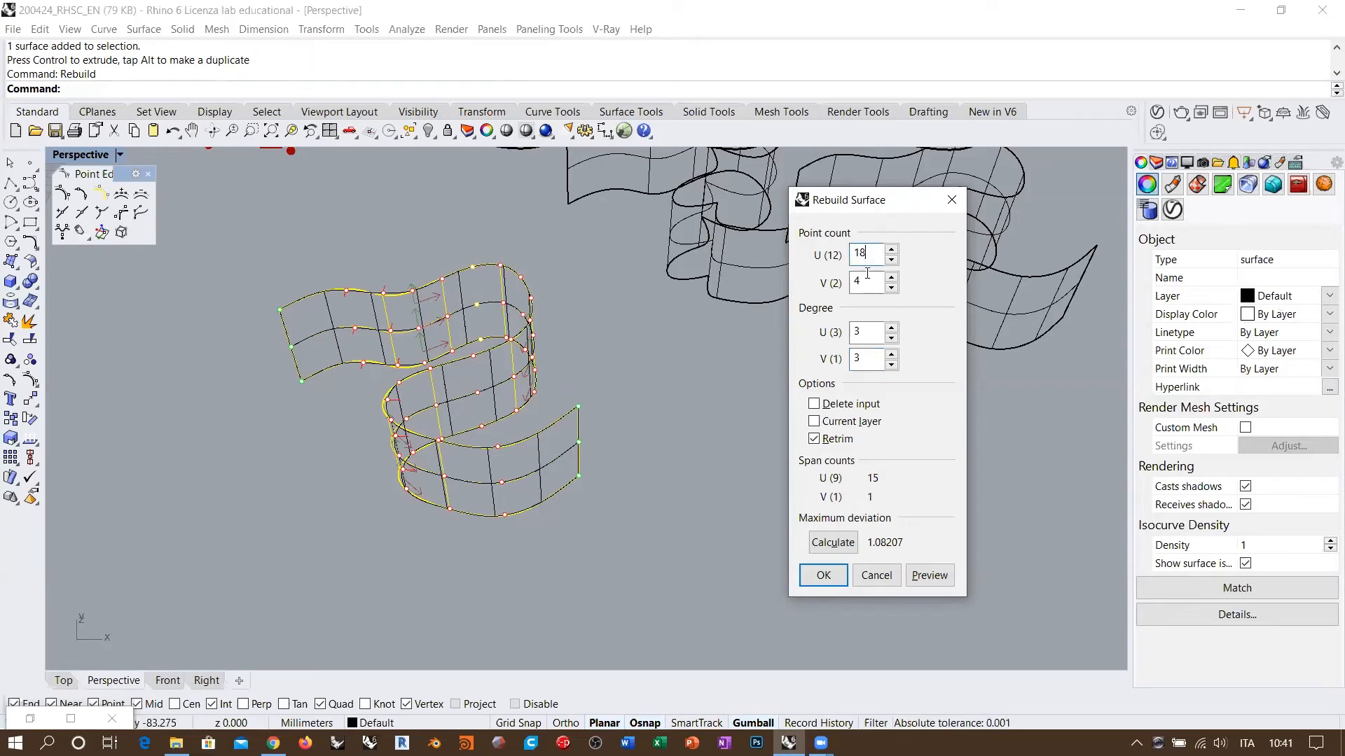
Examine the 18 by 4 point rebuild preview against the original S-shaped surface, together with its maximum deviation
right_drag(484, 402, 519, 312)
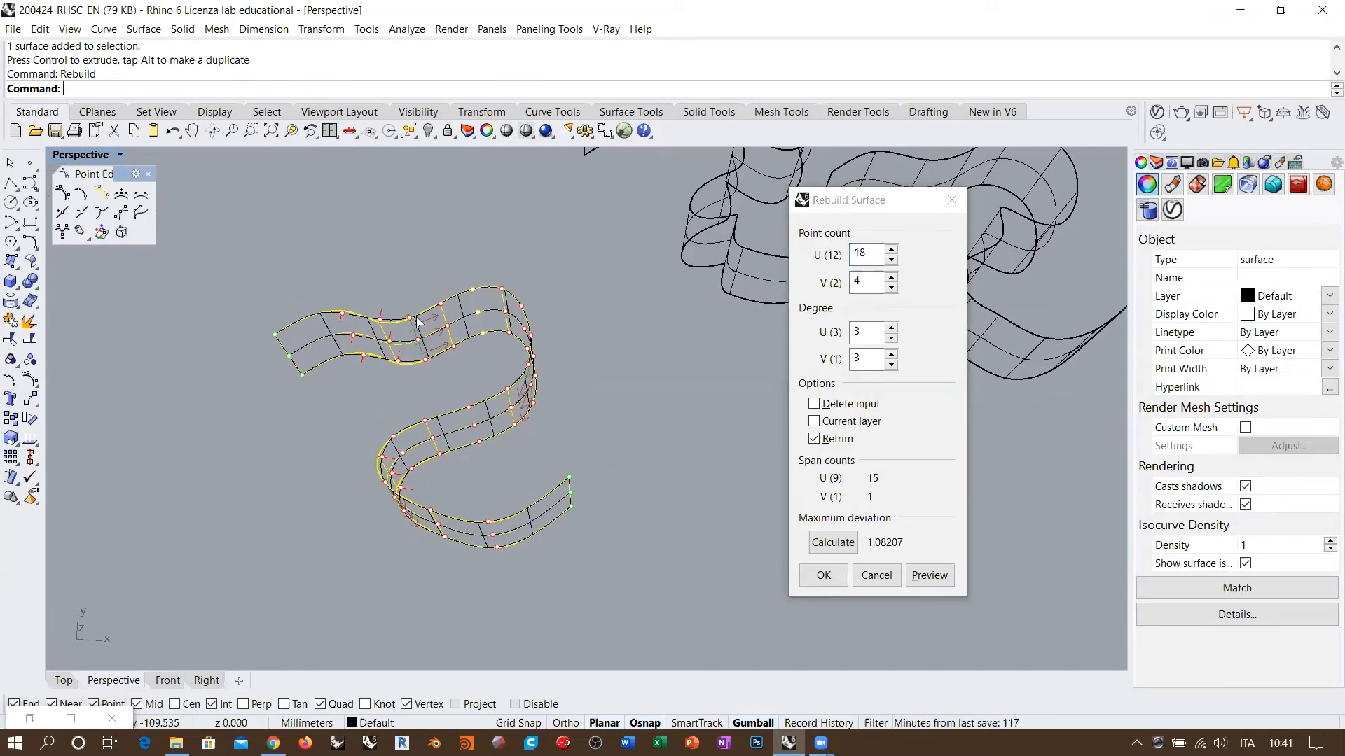
scroll(411, 484, up, 3)
right_drag(412, 483, 458, 410)
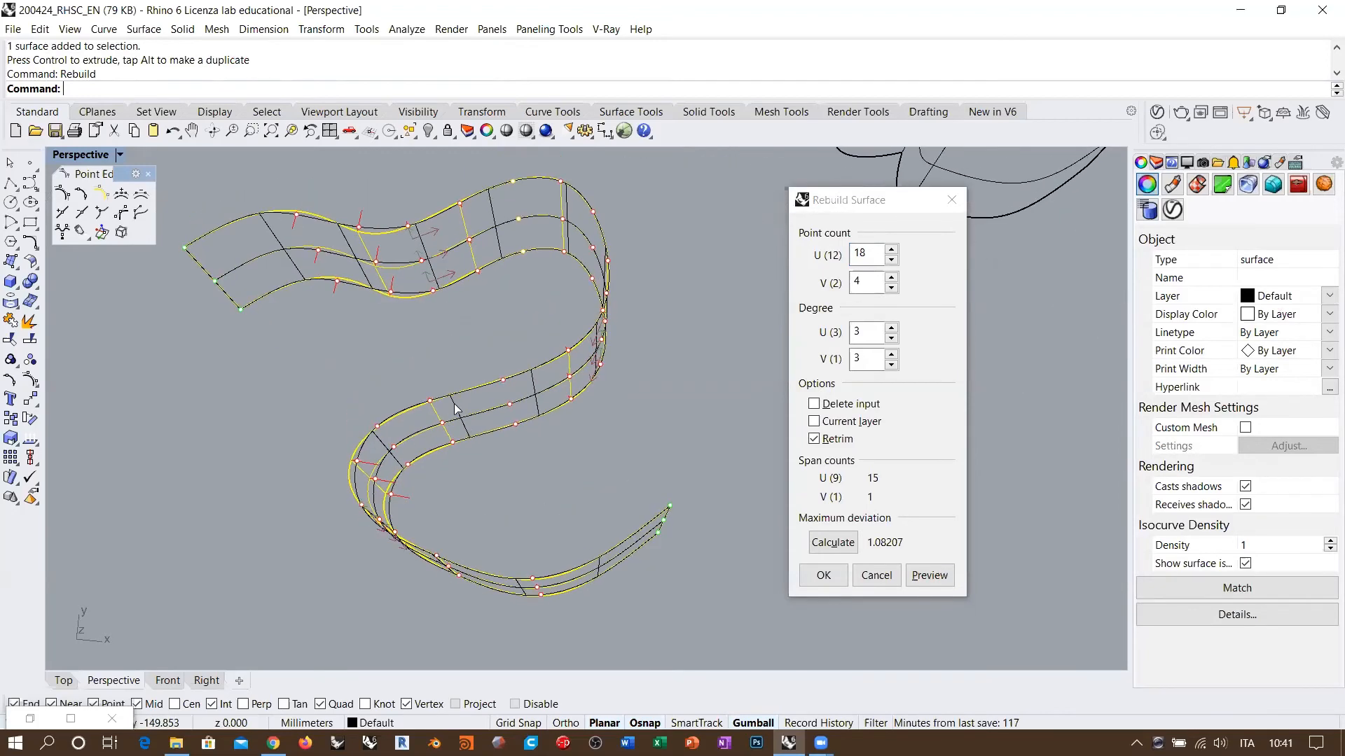
click(868, 542)
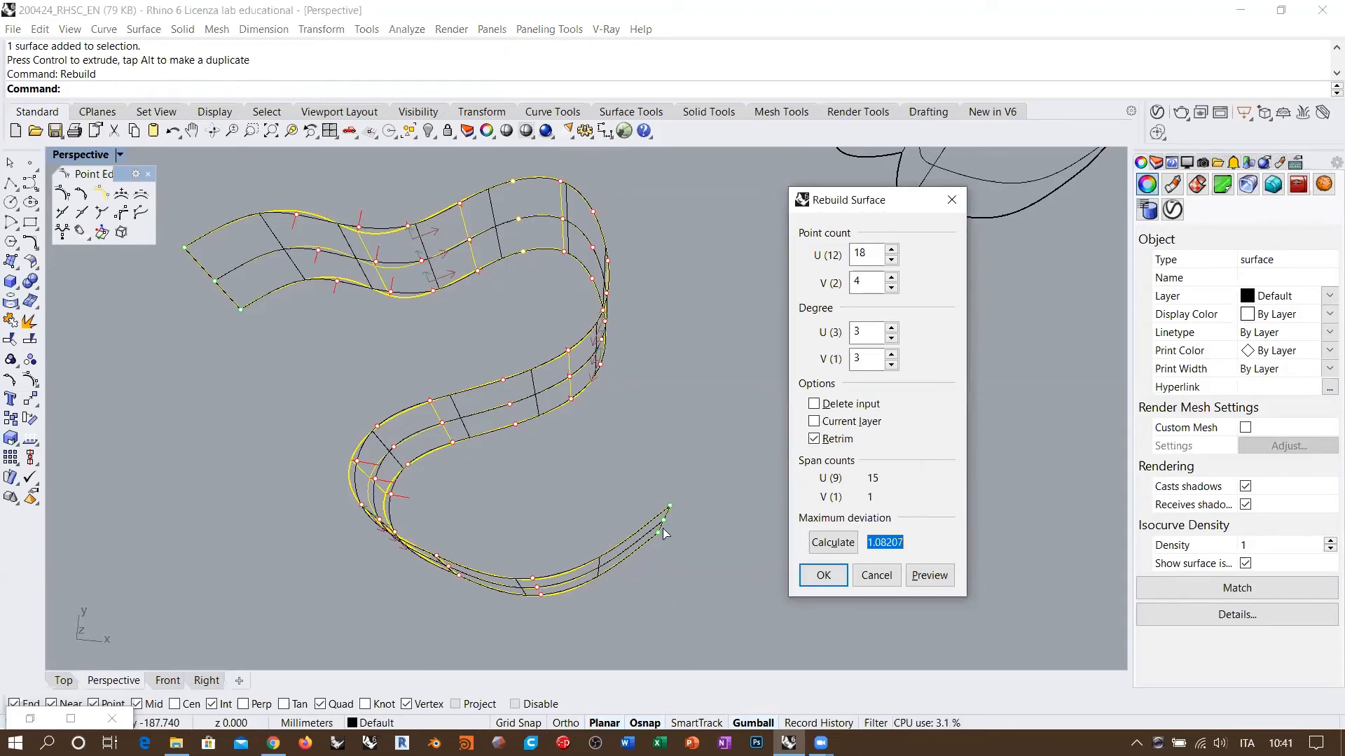
double_click(858, 252)
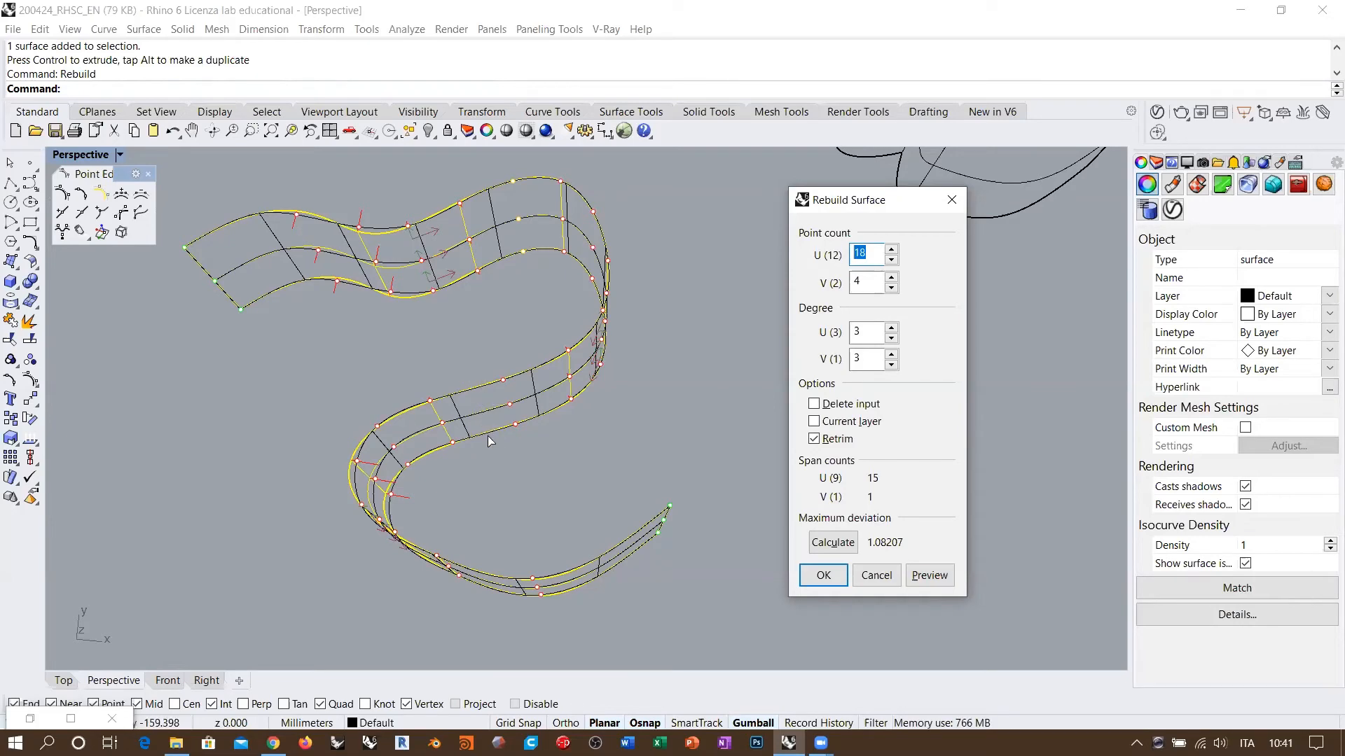
scroll(416, 468, down, 5)
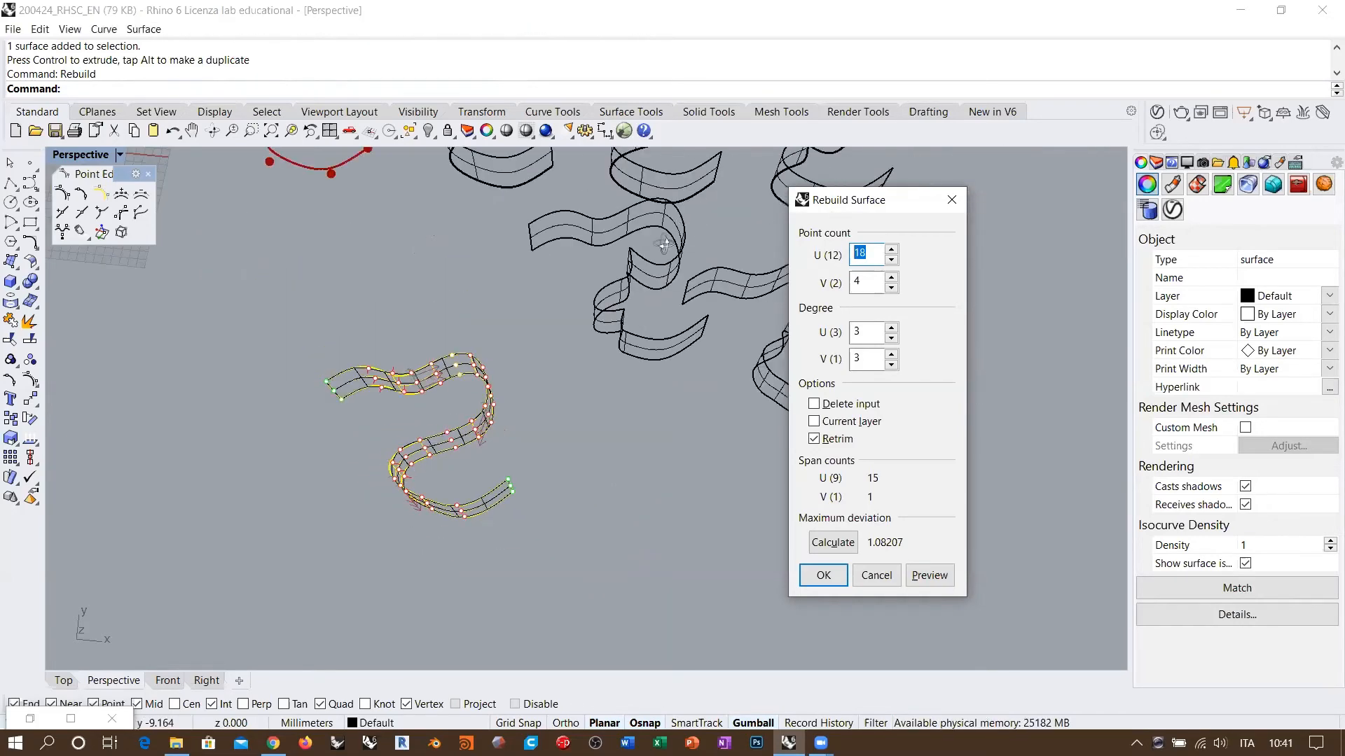
right_drag(664, 245, 661, 283)
scroll(630, 273, down, 5)
scroll(617, 266, up, 5)
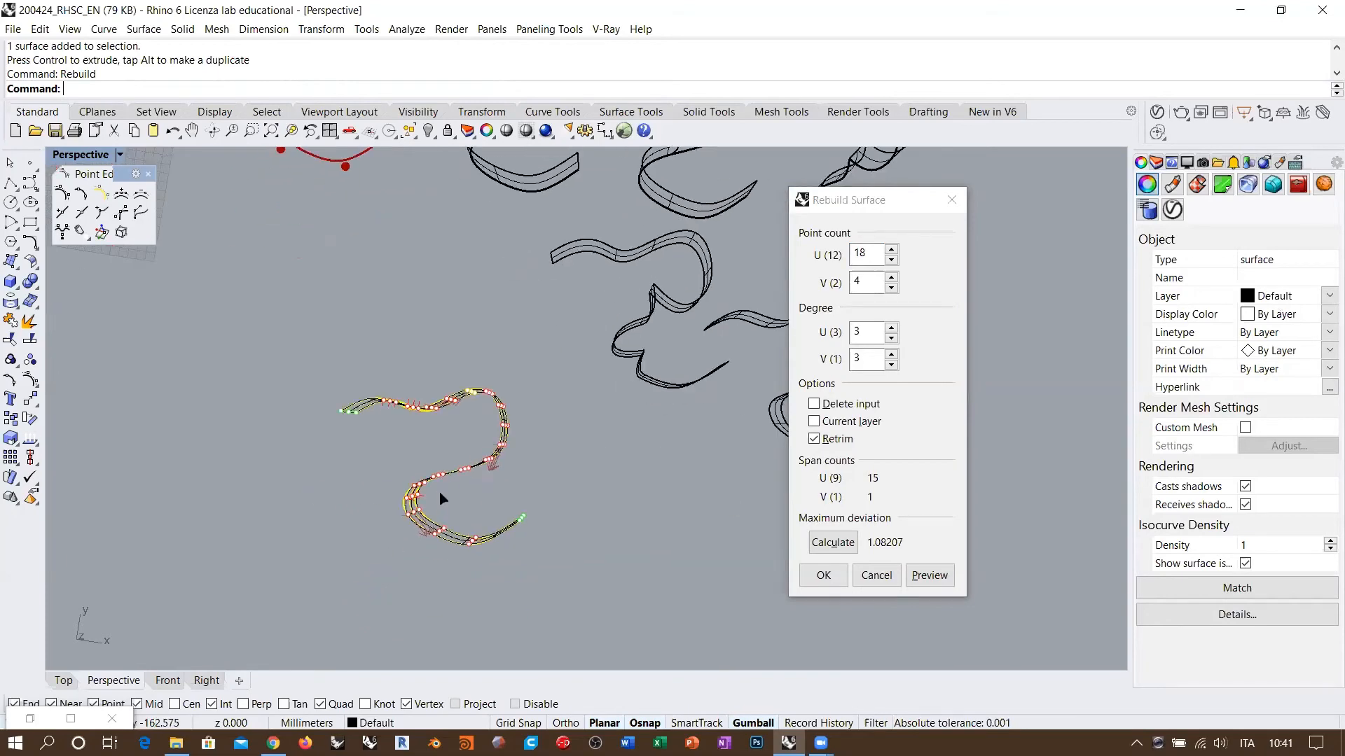
scroll(435, 489, up, 5)
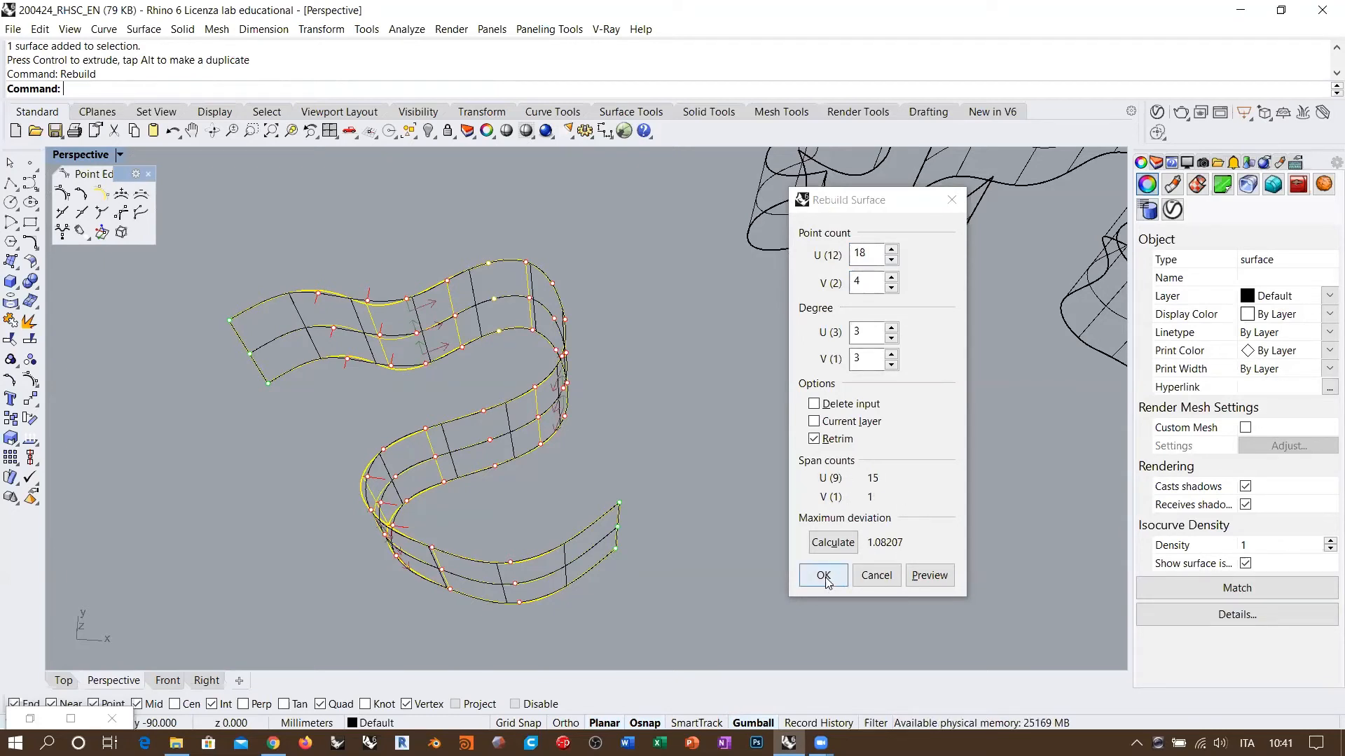
Rebuild the surface with 18 U and 4 V points at degree 3, keeping the original, and move the rebuilt one about 100 mm along X
click(814, 404)
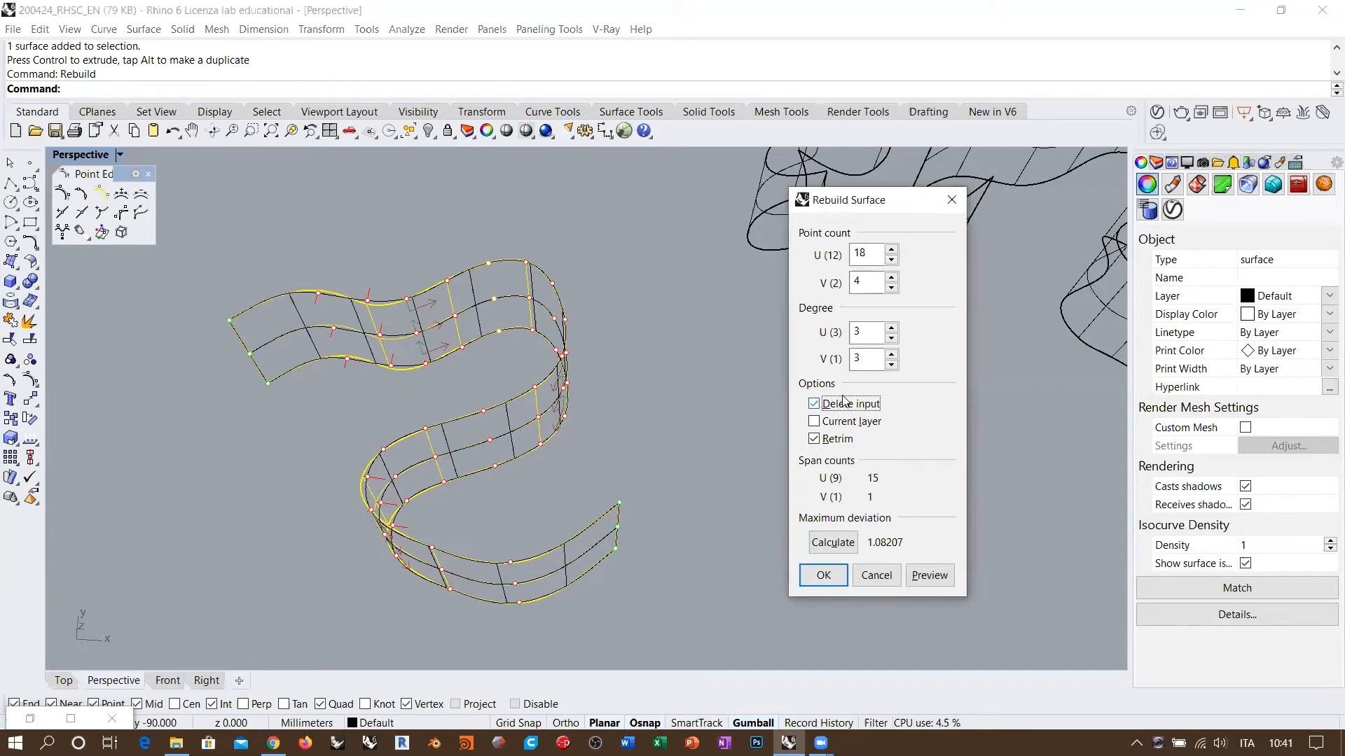
click(828, 577)
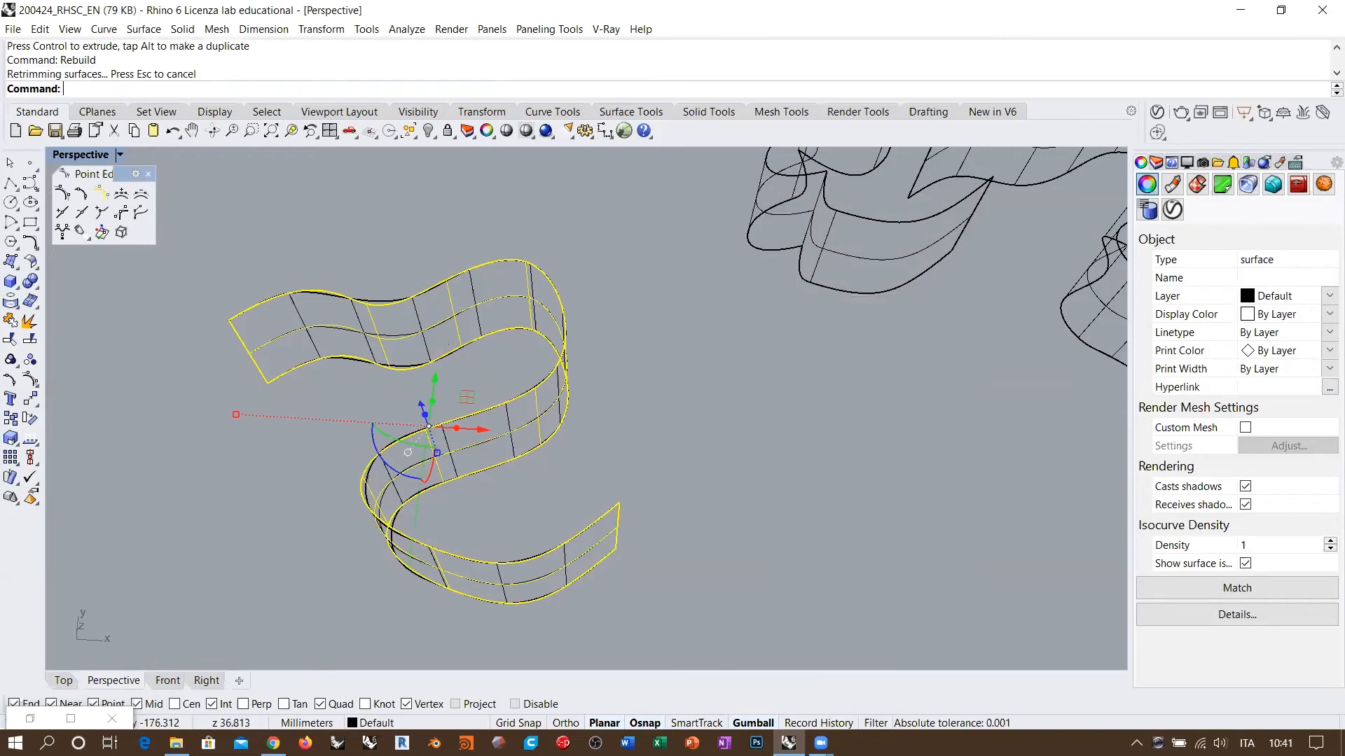
right_drag(561, 421, 508, 445)
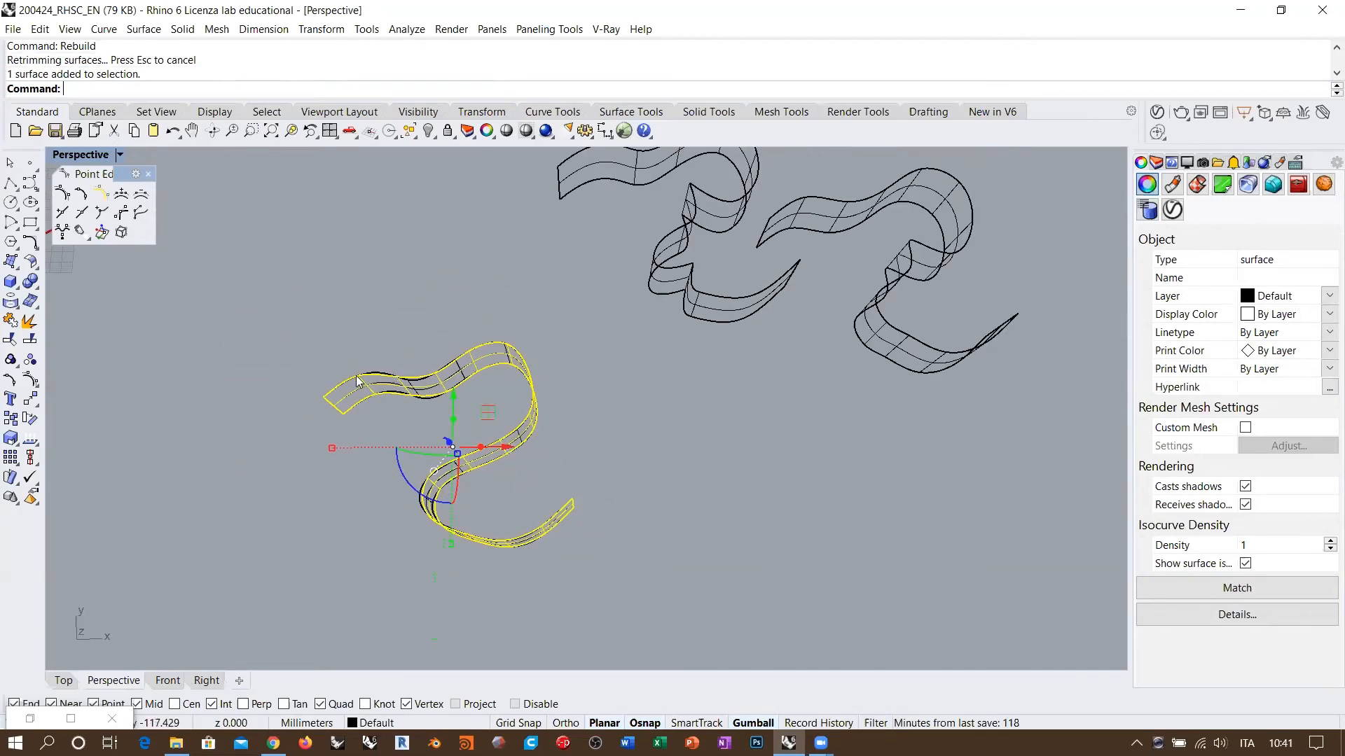
key(alt)
drag(491, 448, 737, 450)
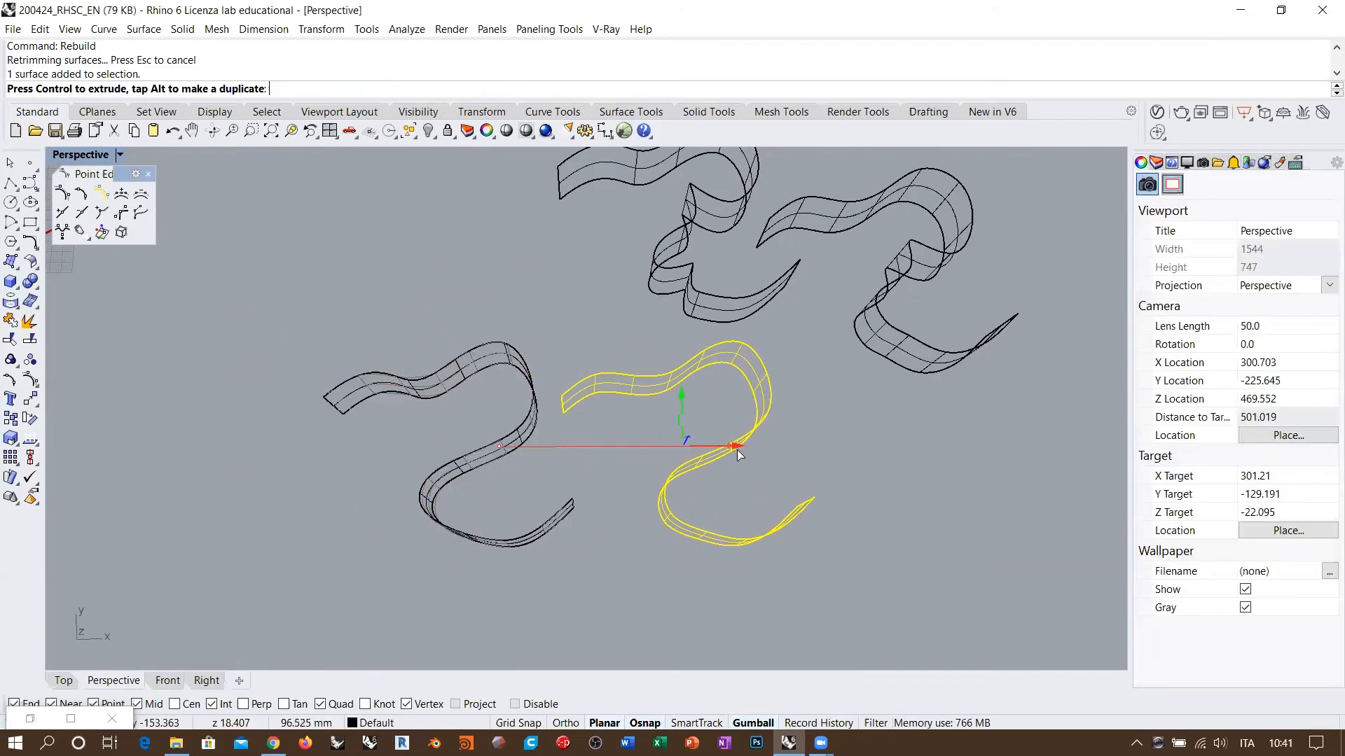
Show the control points of both the original and the rebuilt S-shaped surfaces and compare their layouts
shift+click(479, 359)
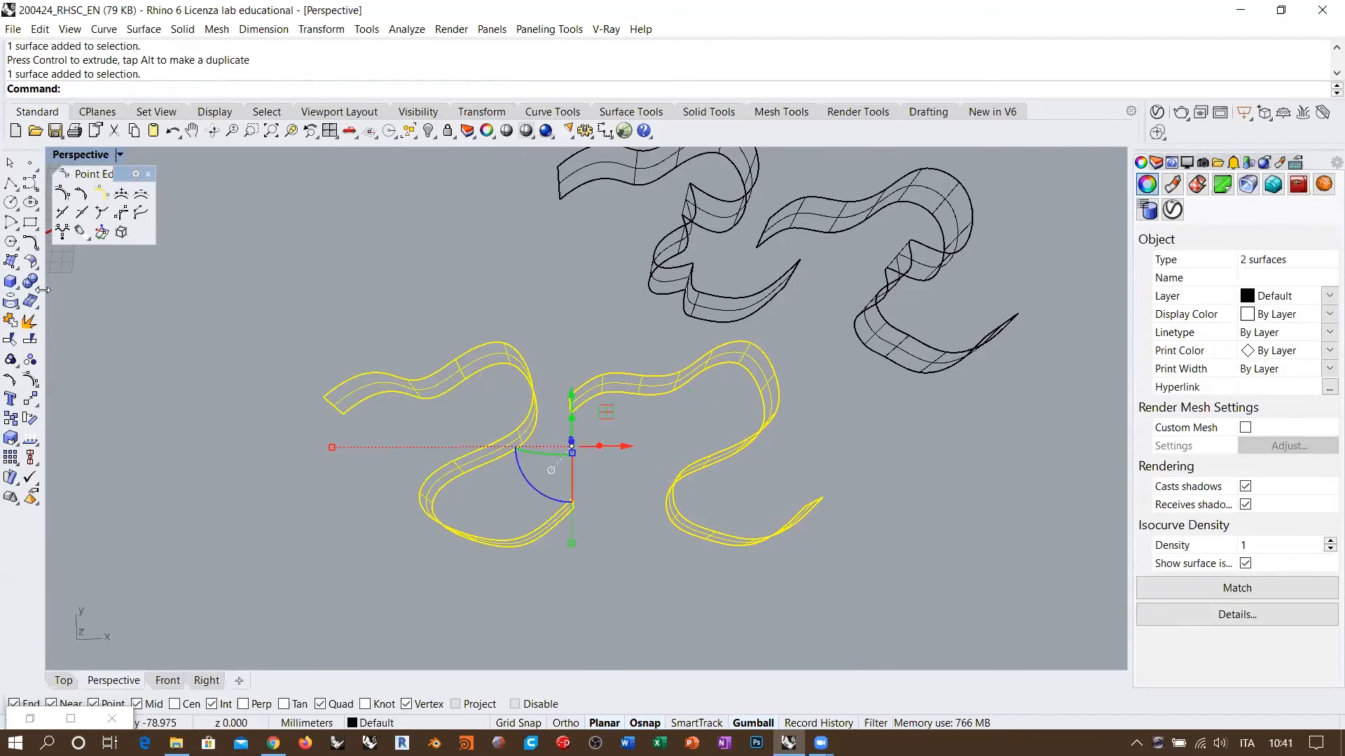
click(30, 382)
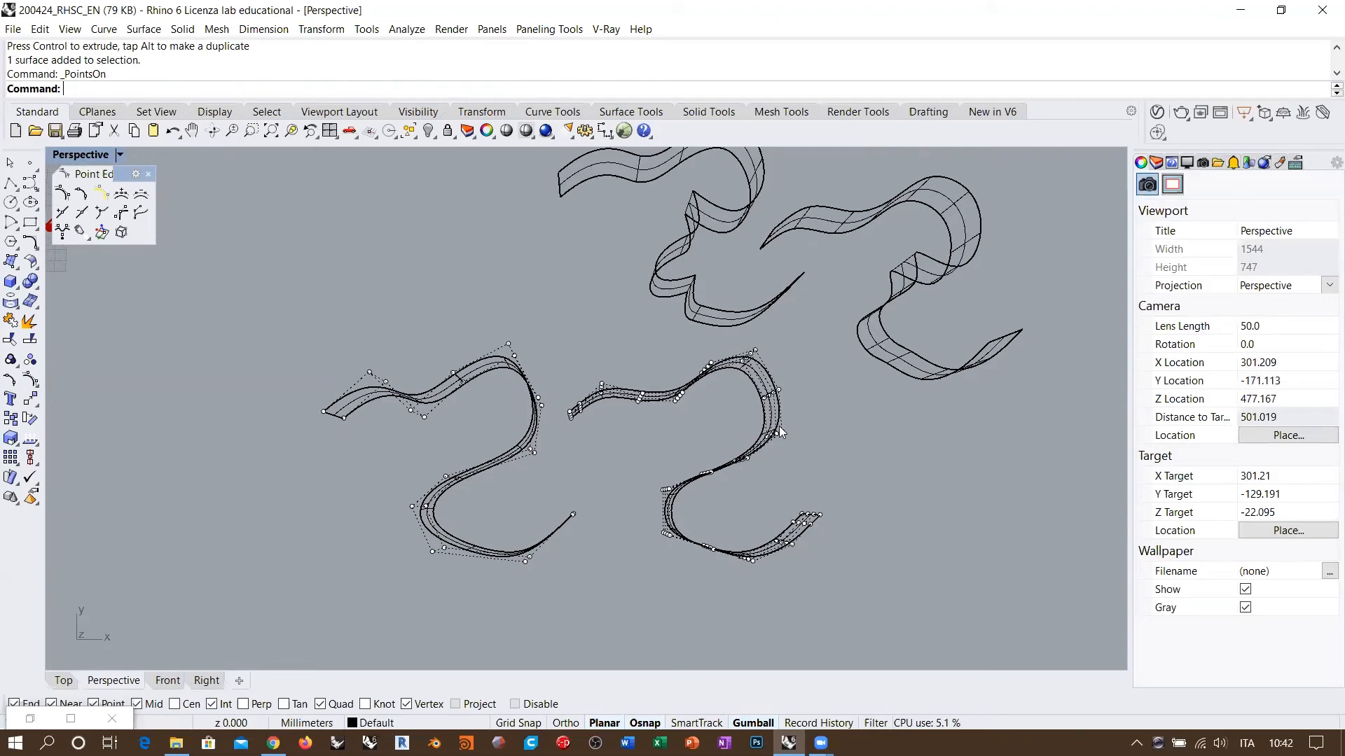
right_drag(714, 558, 805, 505)
shift+right_drag(771, 429, 552, 451)
scroll(617, 483, up, 4)
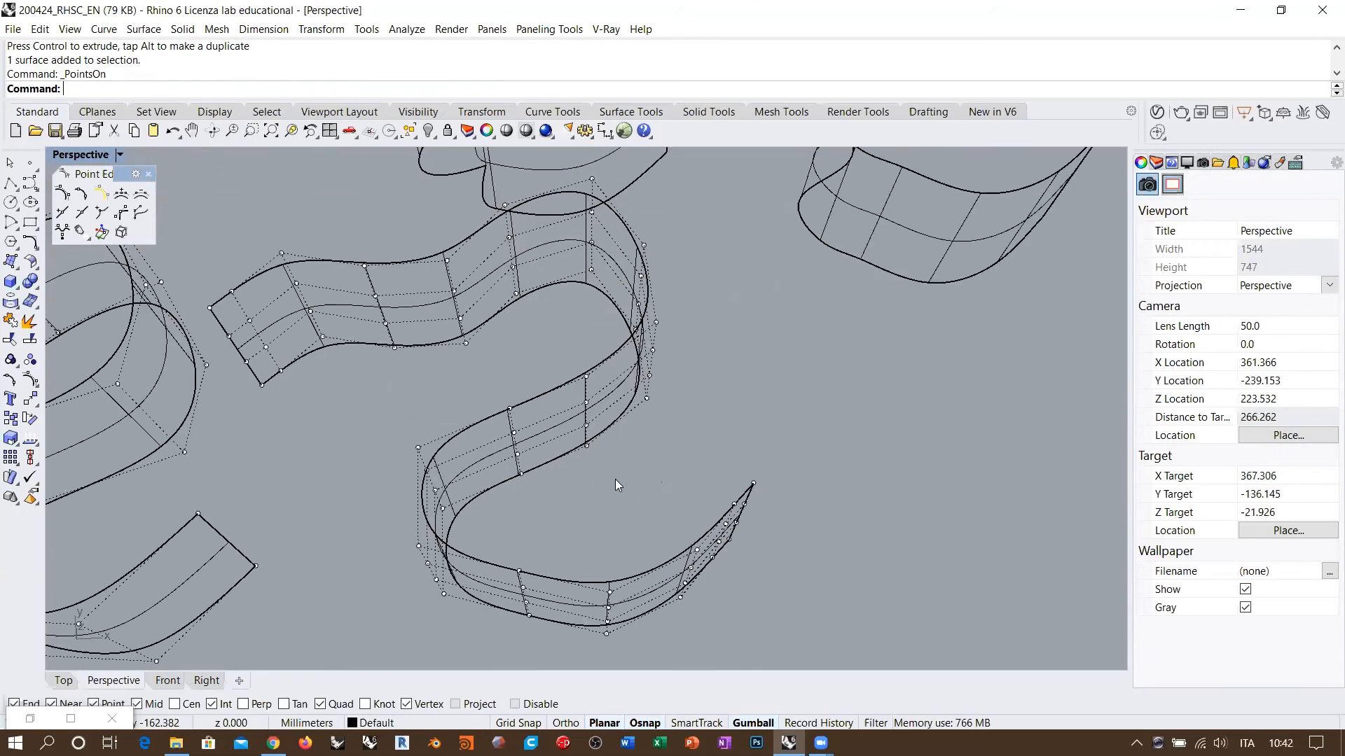
Insert a V-direction kink across the middle stretch of the rebuilt S-shaped surface
click(120, 212)
click(546, 402)
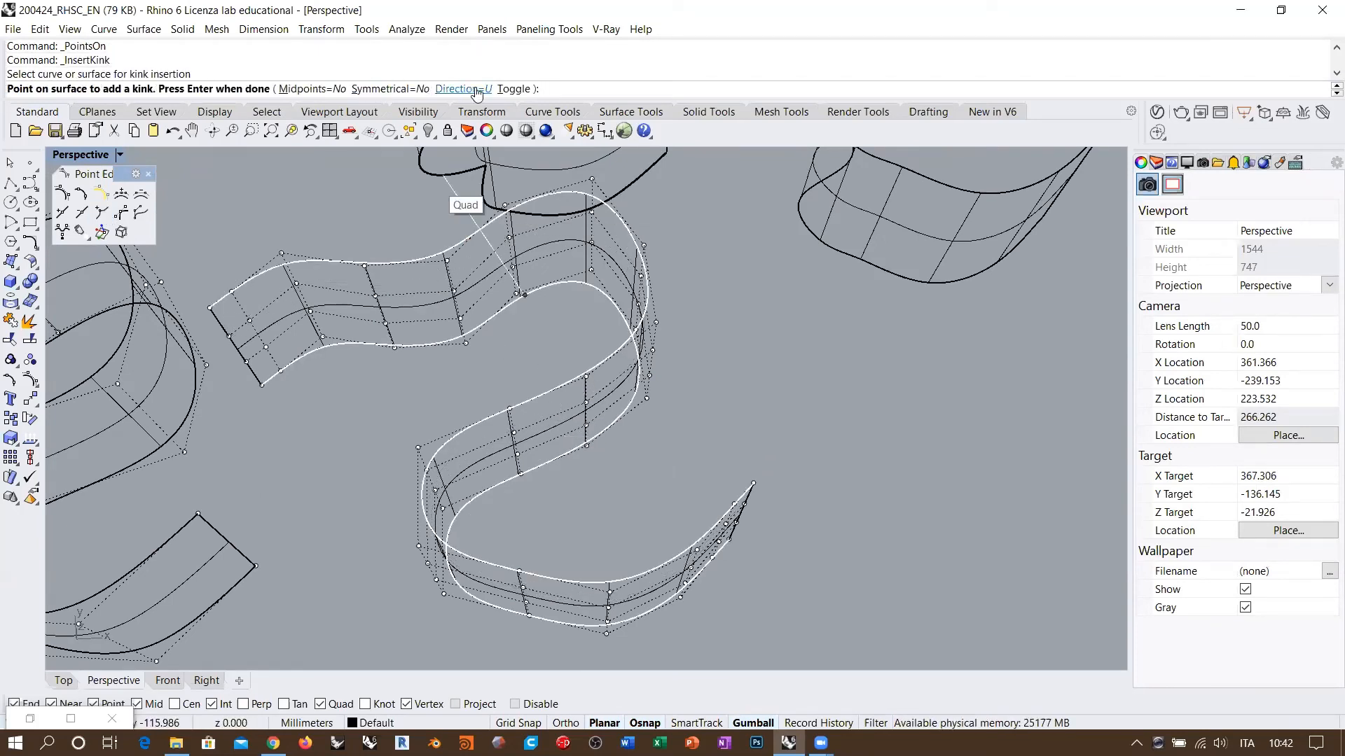
click(512, 89)
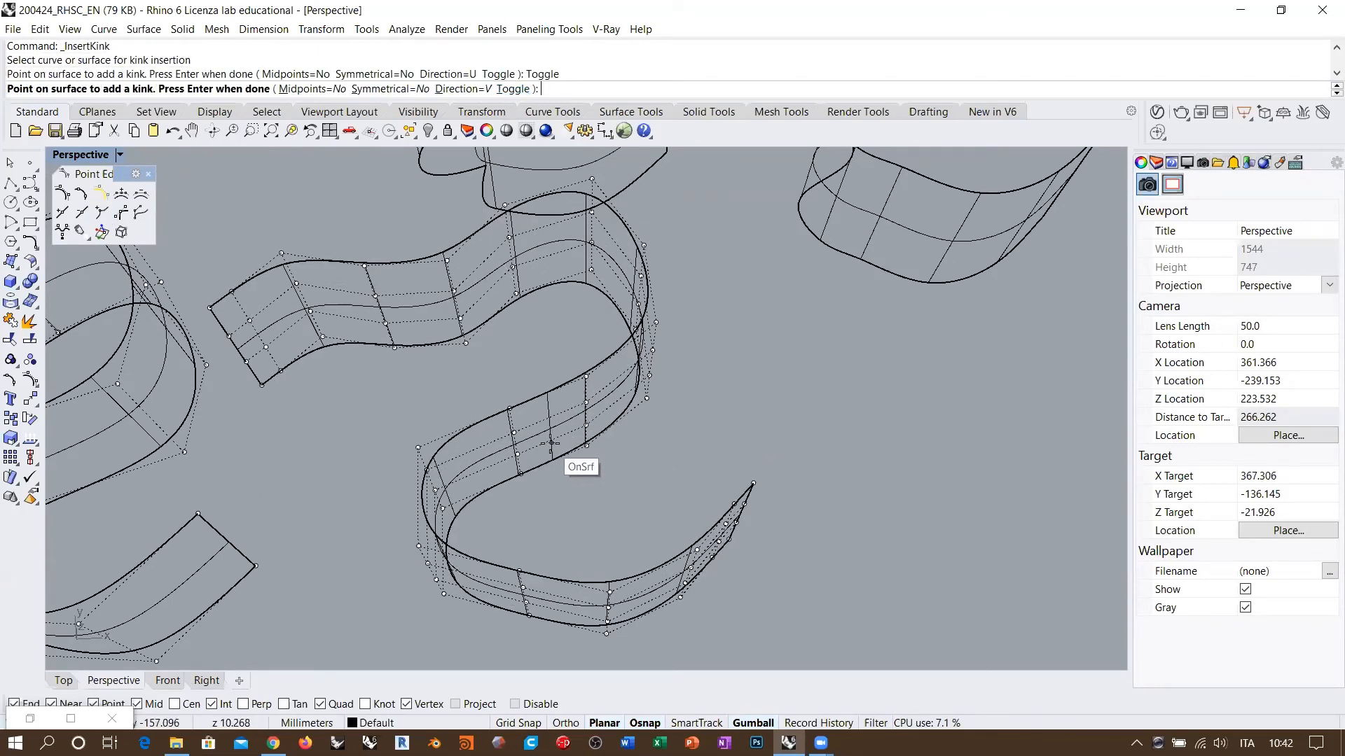
key(Return)
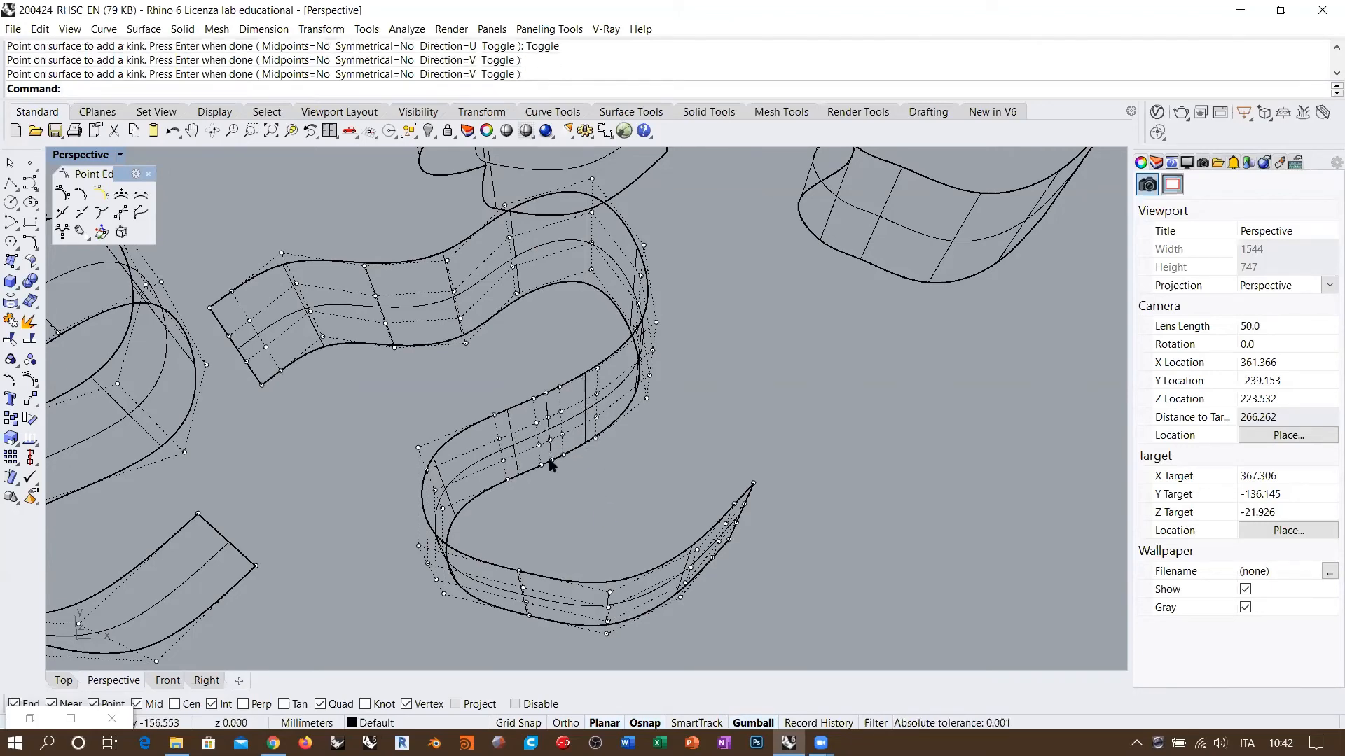
Move the column of four control points on the new kink sideways to form a sharp vertical fold
right_drag(530, 378, 643, 441)
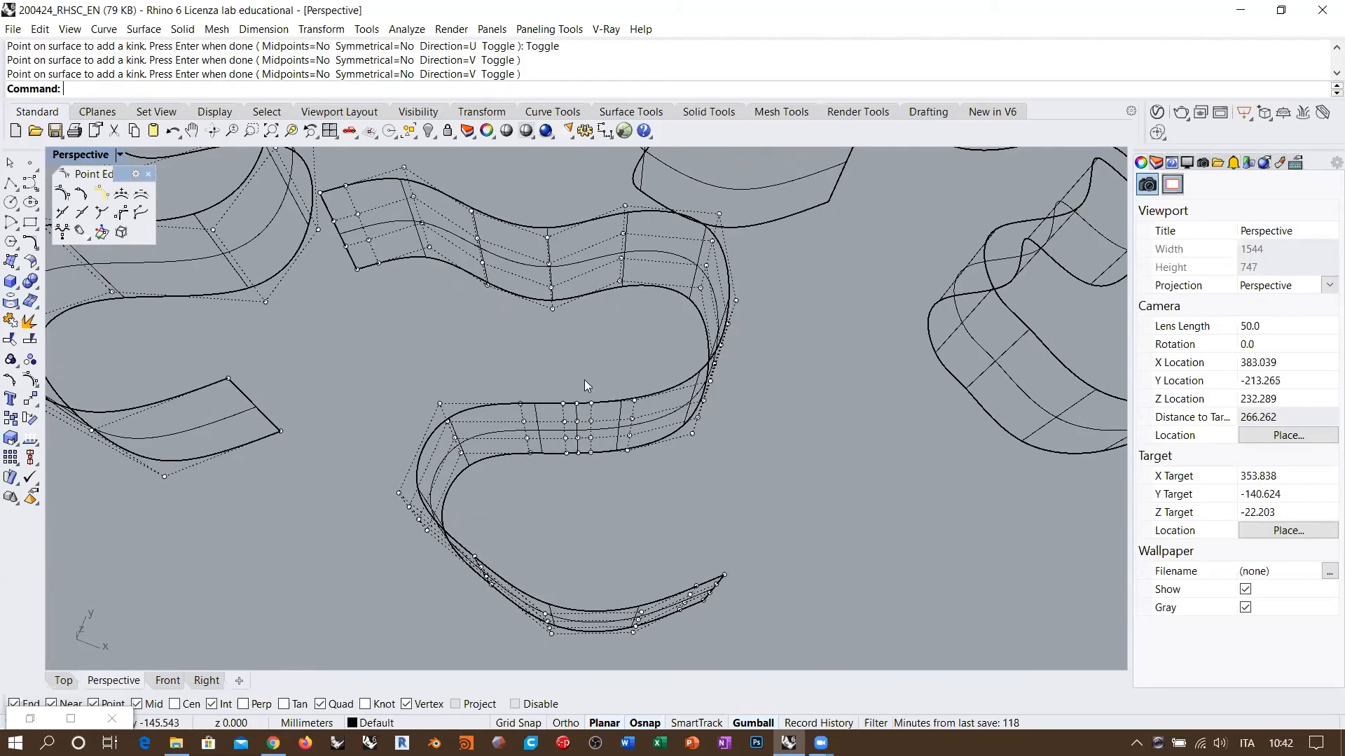
scroll(579, 409, up, 3)
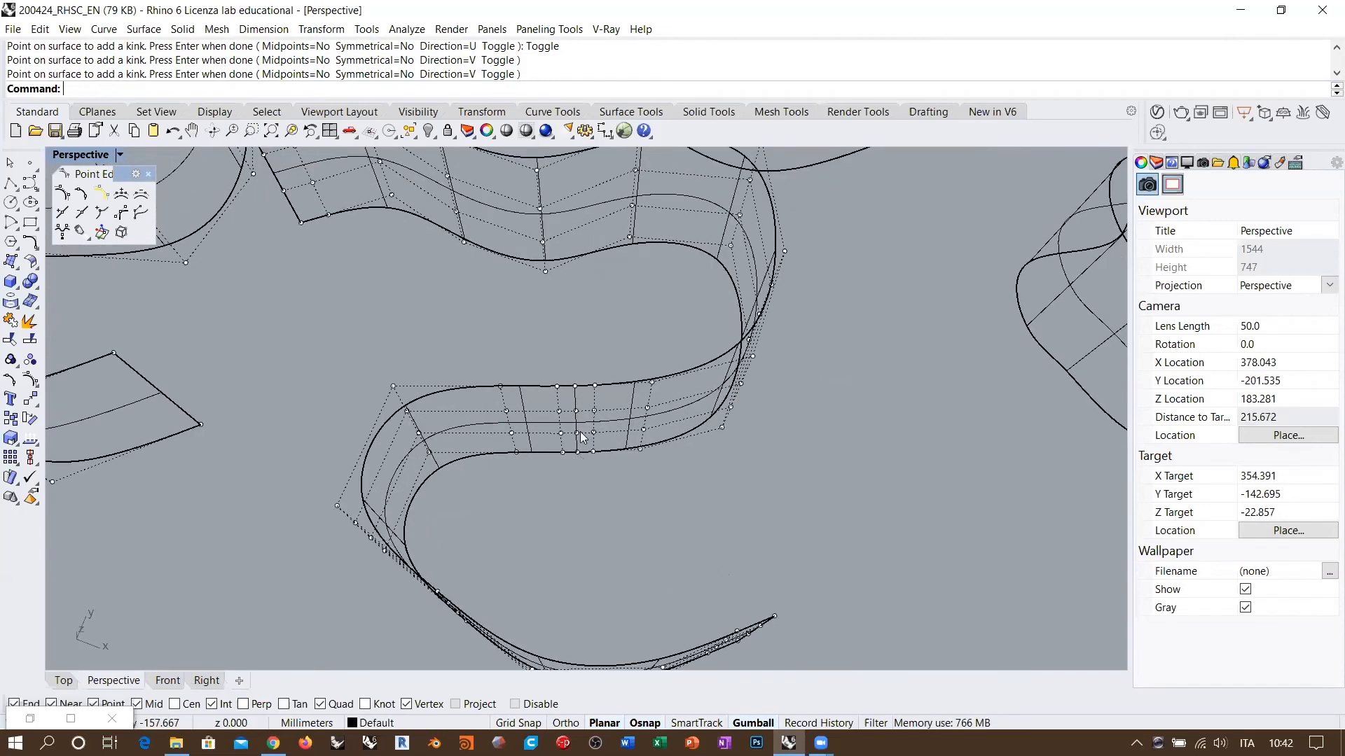
drag(566, 353, 587, 477)
right_drag(588, 480, 669, 515)
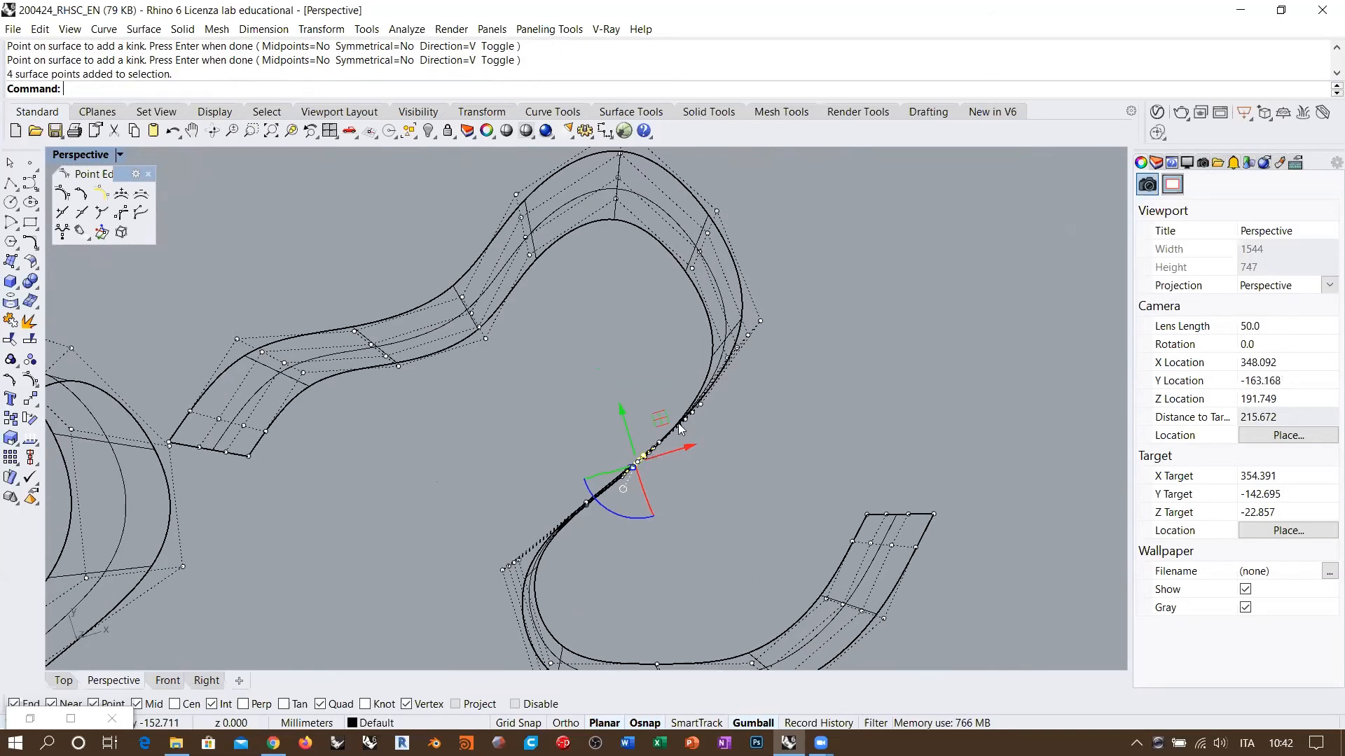
drag(659, 418, 623, 378)
Insert a U-direction kink along the whole rebuilt surface, a little above its lower edge
scroll(616, 364, down, 5)
right_drag(617, 359, 723, 408)
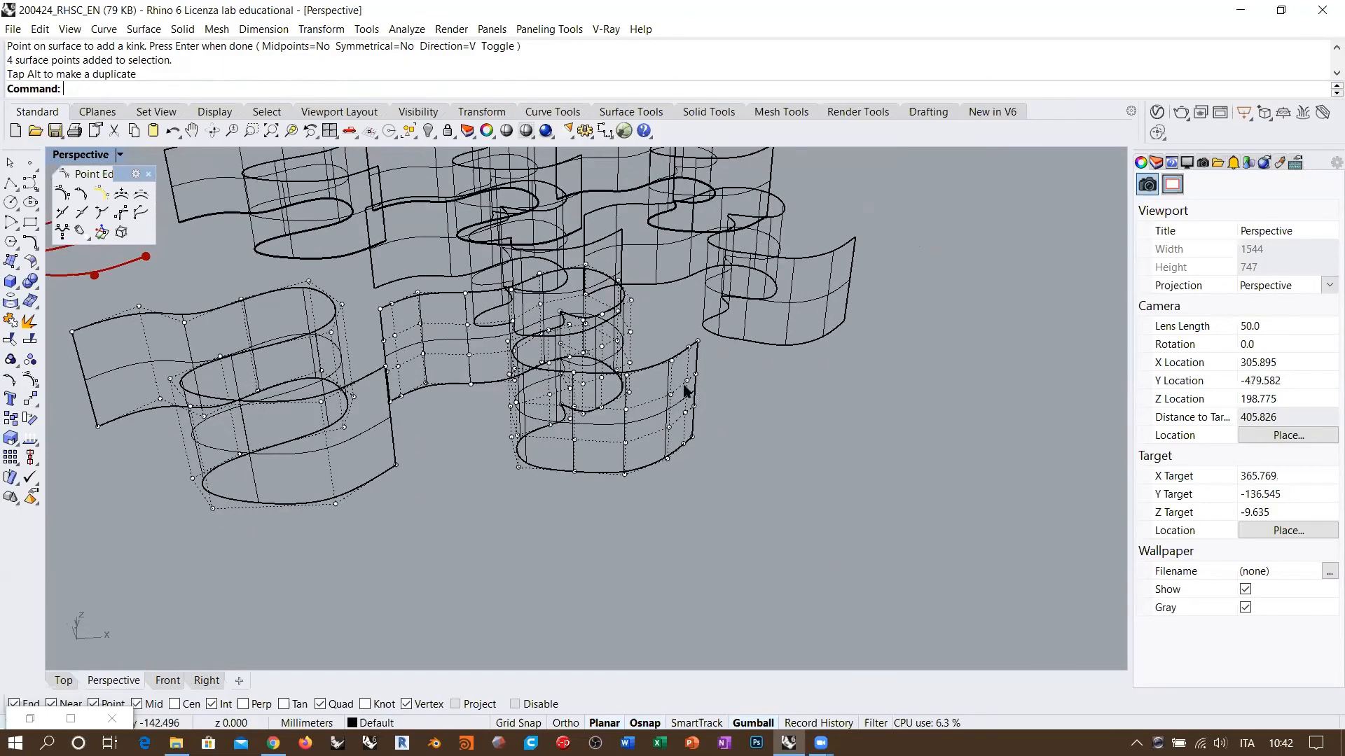
scroll(726, 409, up, 5)
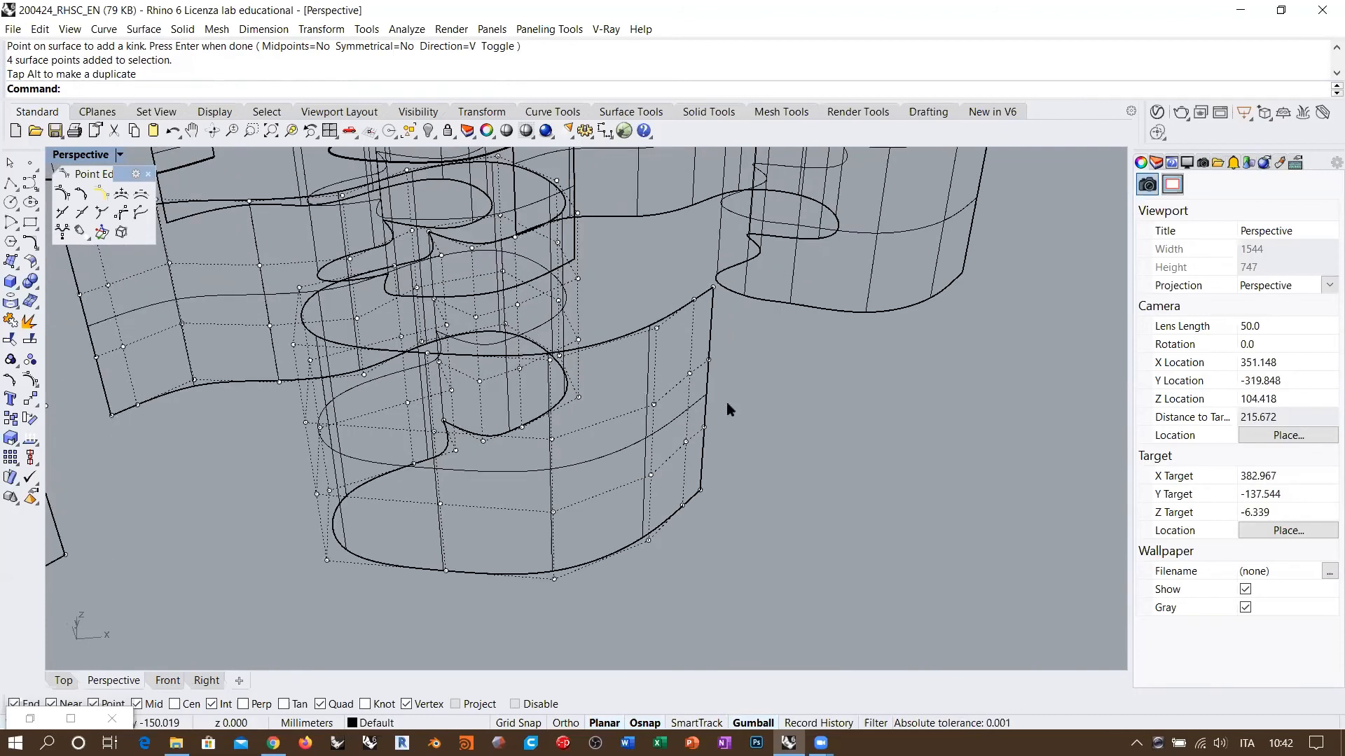
click(102, 212)
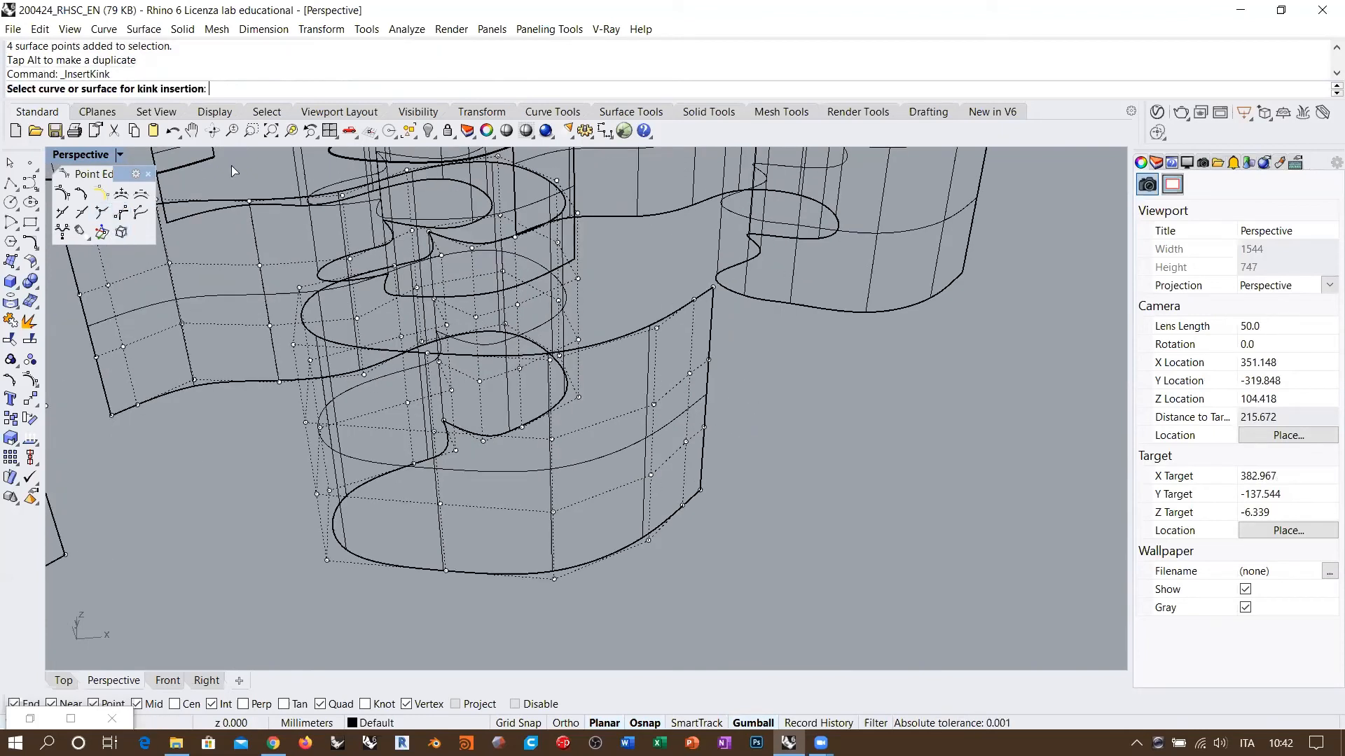
click(680, 422)
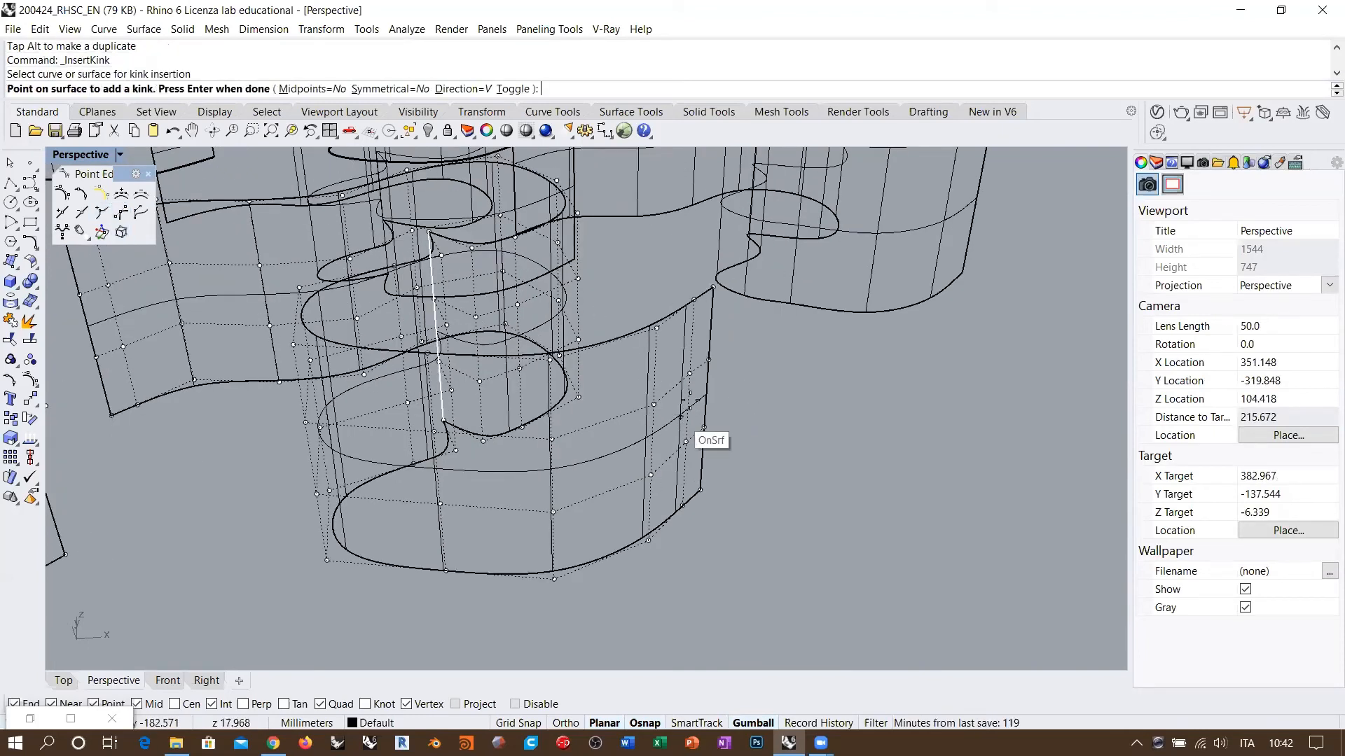
click(512, 89)
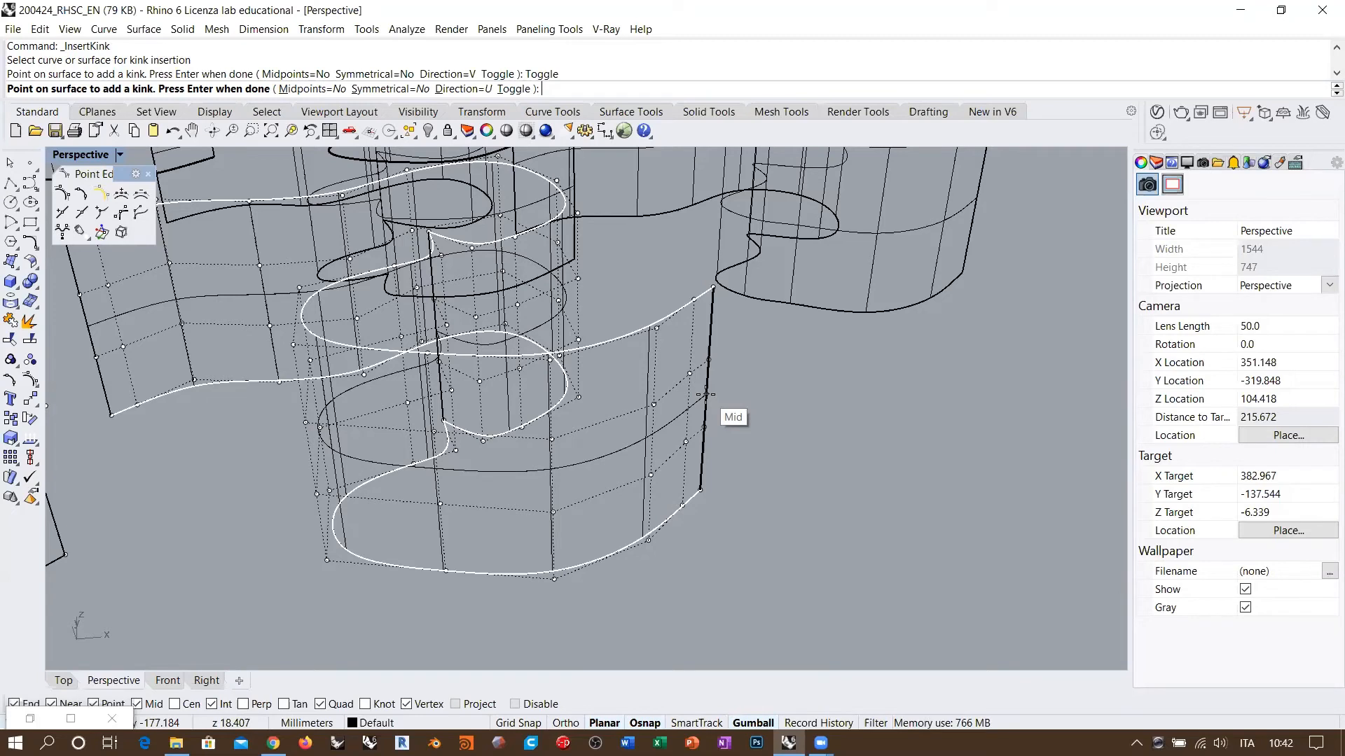
click(706, 394)
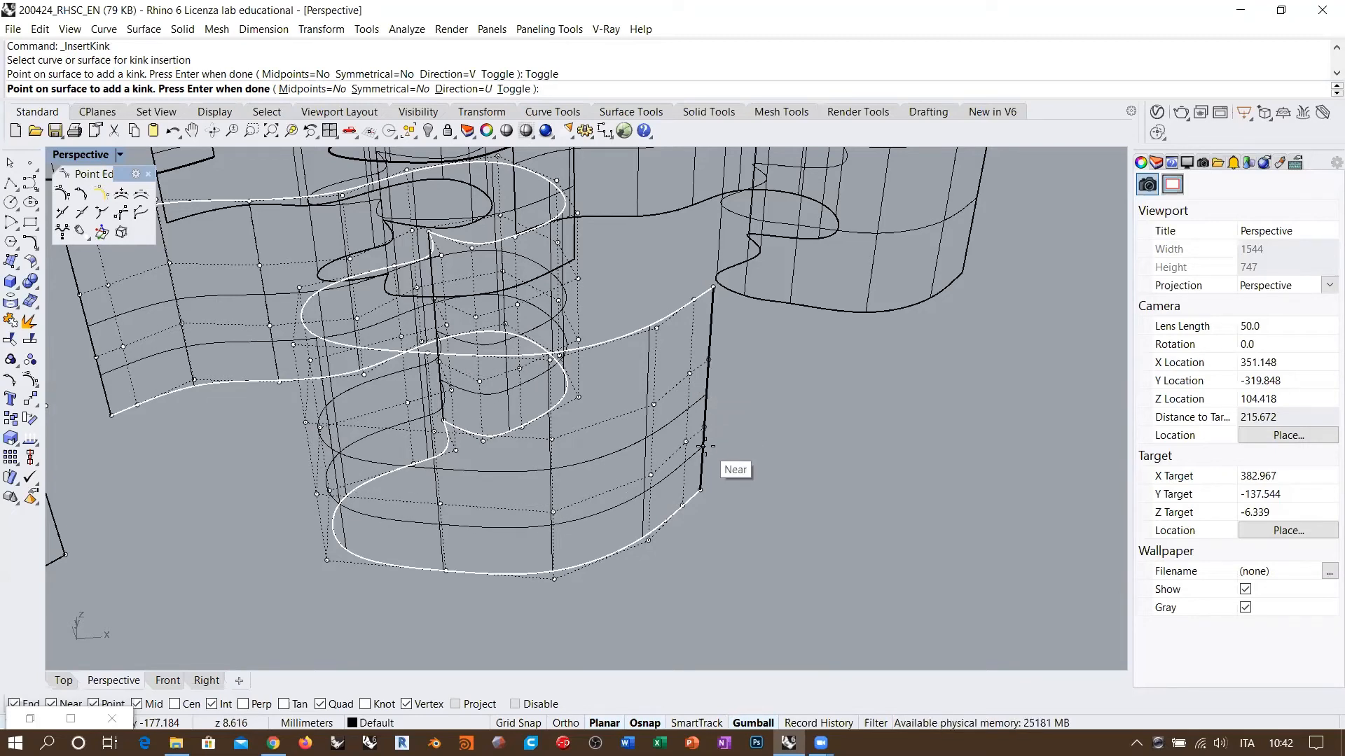
click(702, 447)
key(Return)
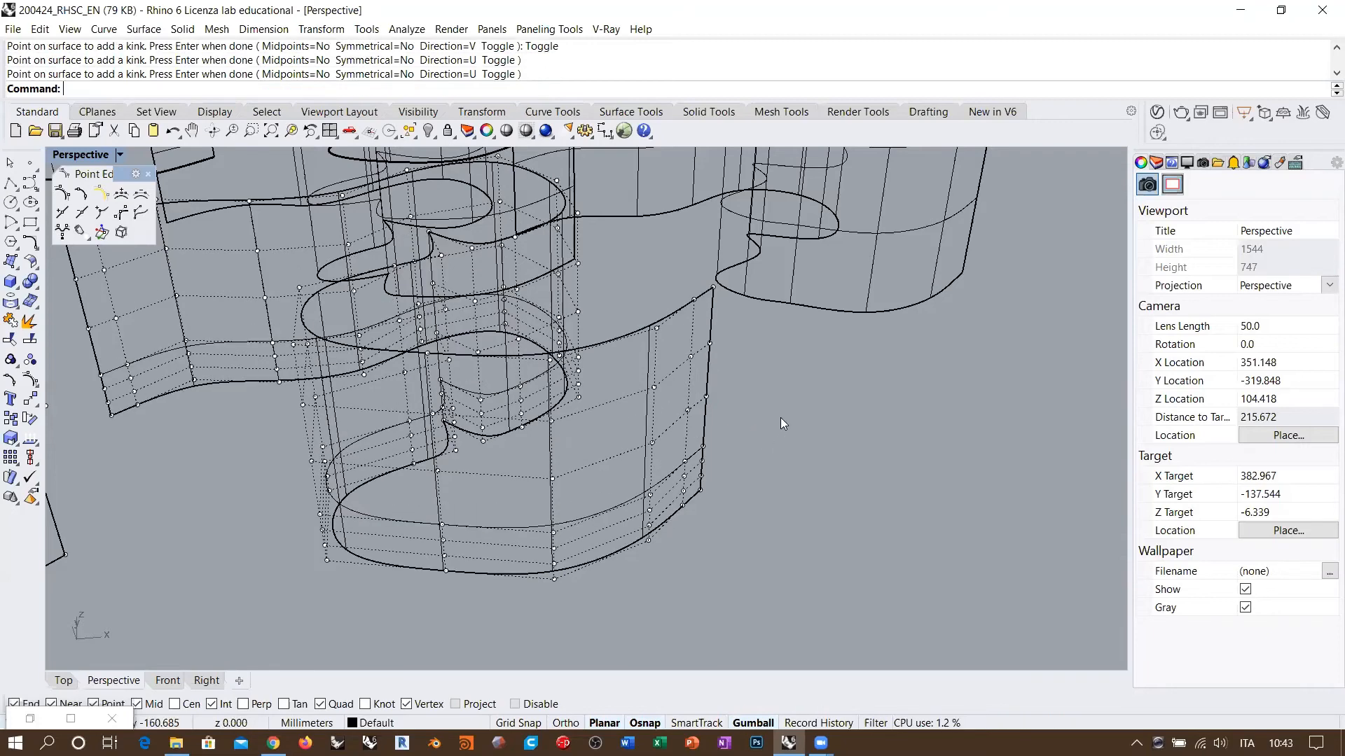
Move three adjacent control points on the rebuilt surface's U-direction kink inward to dent the wall near its curved end
right_drag(780, 417, 745, 439)
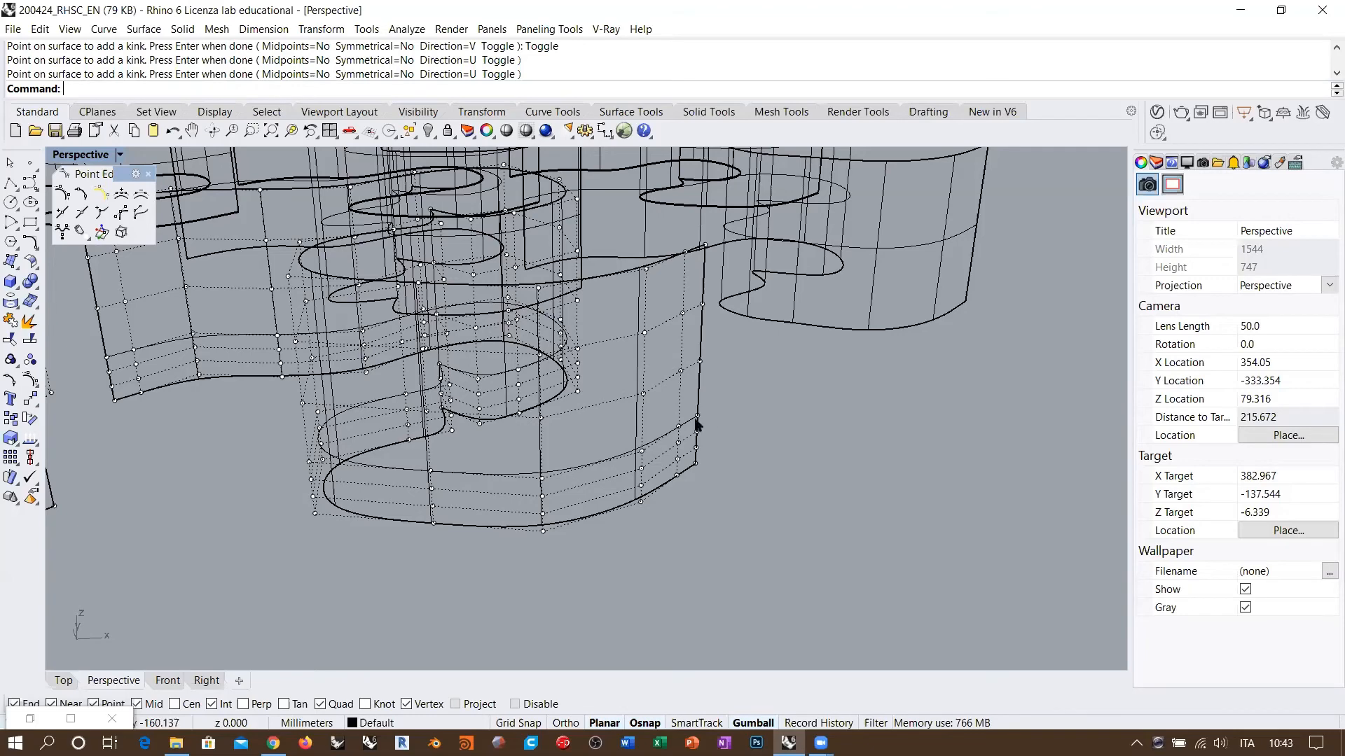
scroll(652, 447, down, 6)
right_drag(664, 409, 630, 444)
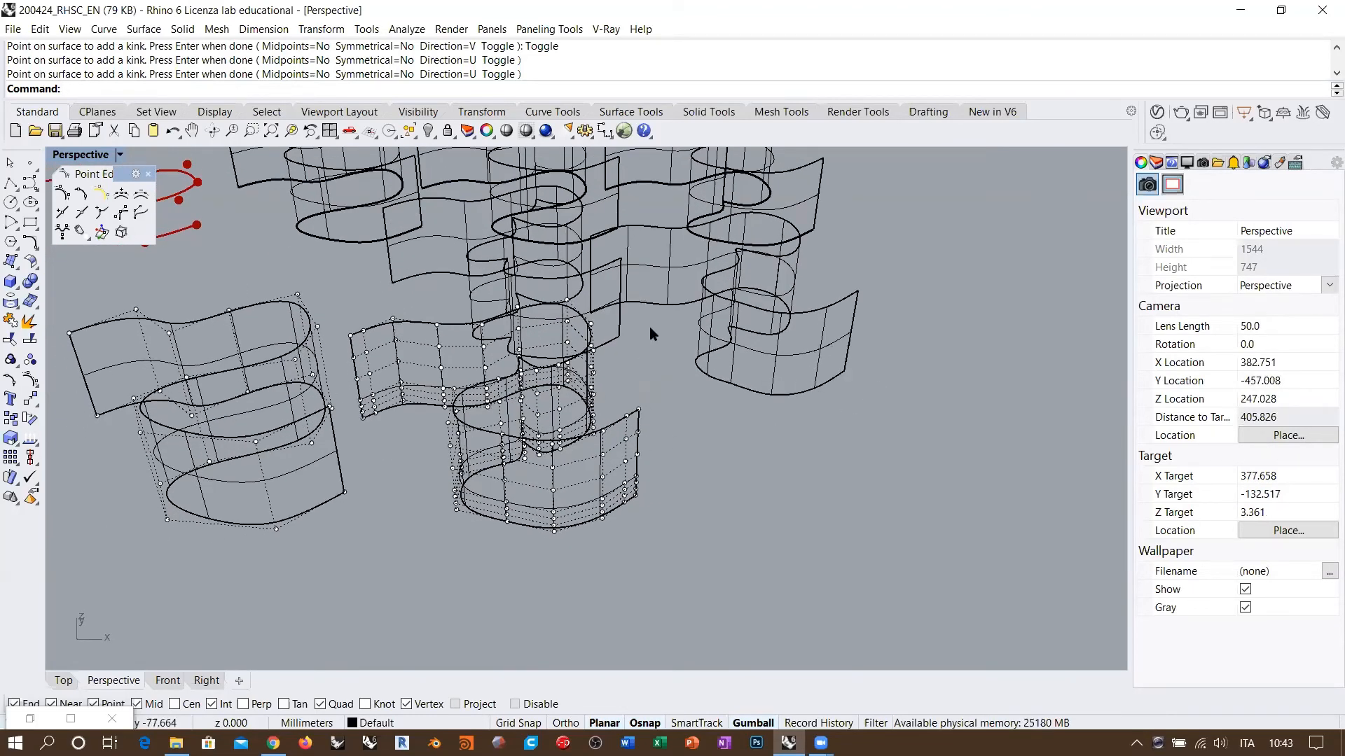
right_drag(603, 313, 643, 332)
right_drag(639, 467, 661, 443)
scroll(615, 498, up, 6)
scroll(614, 498, up, 2)
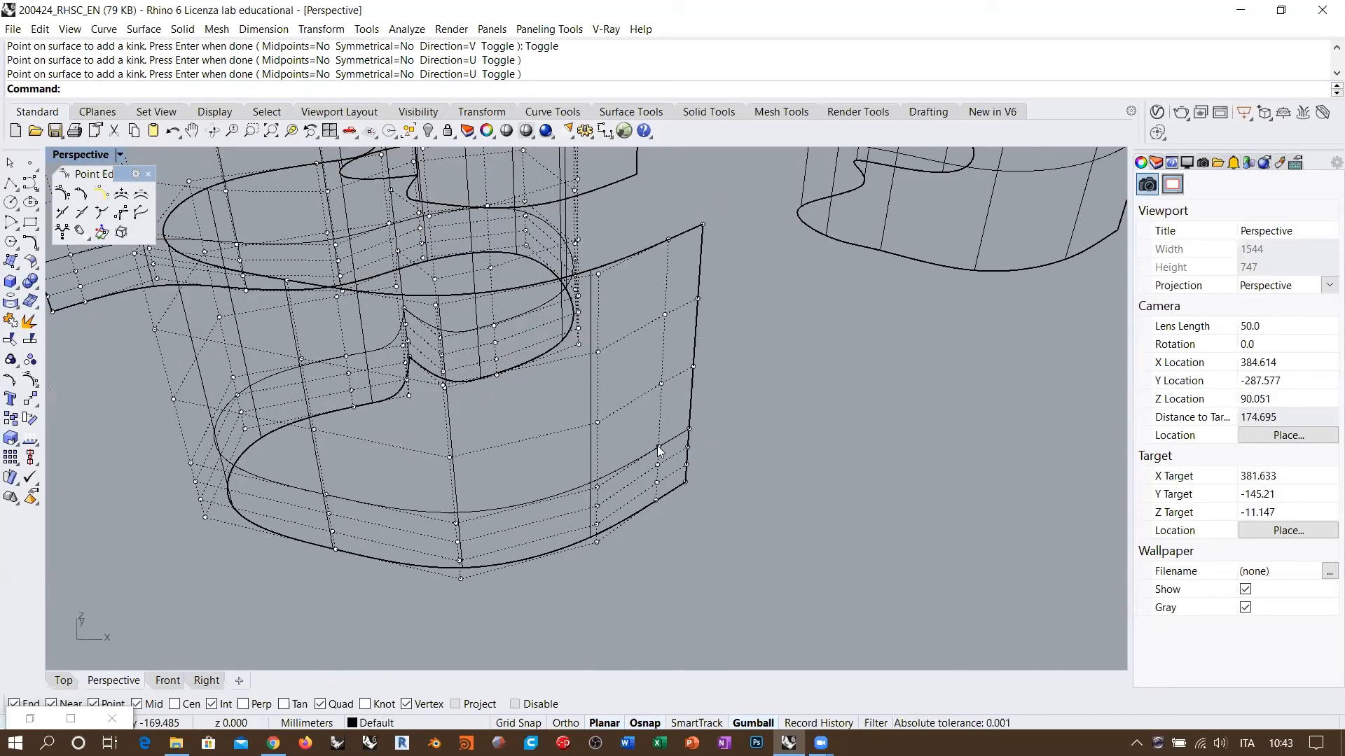
click(658, 447)
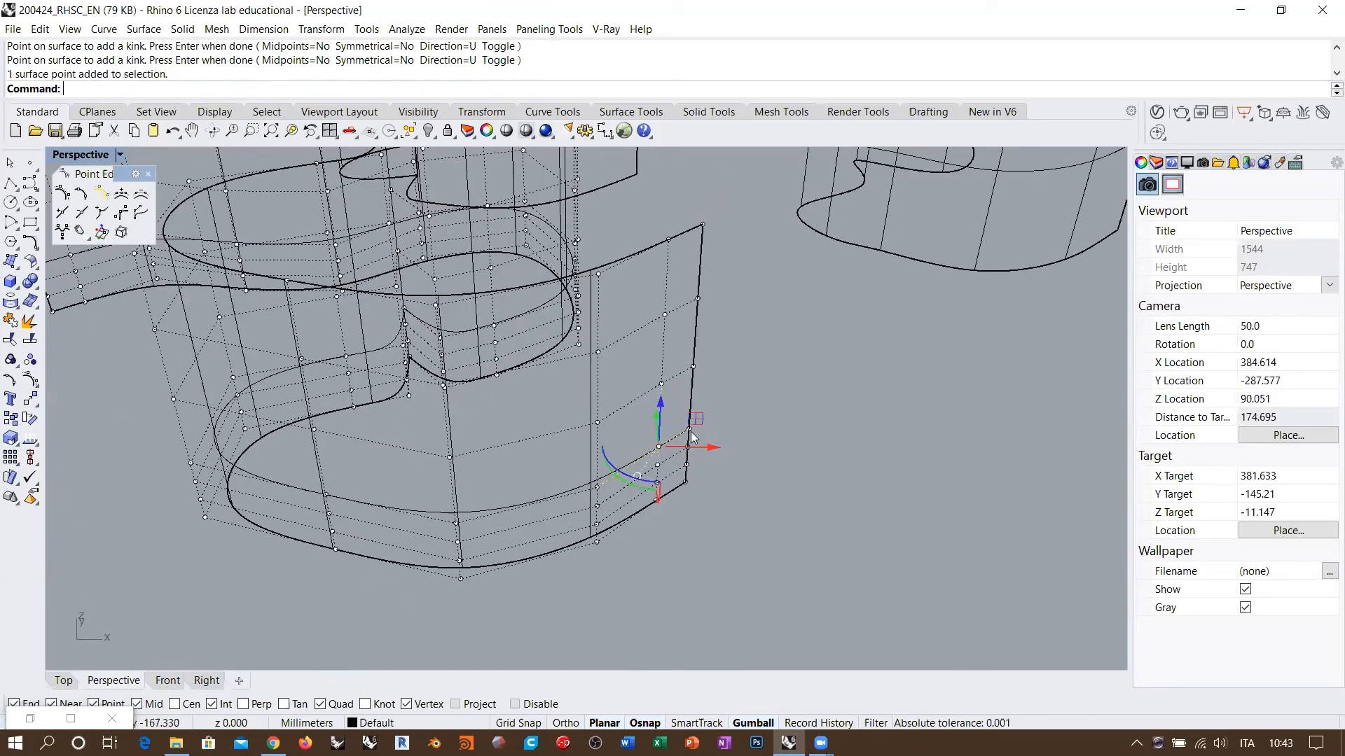
click(456, 523)
scroll(631, 440, down, 2)
right_drag(589, 445, 622, 437)
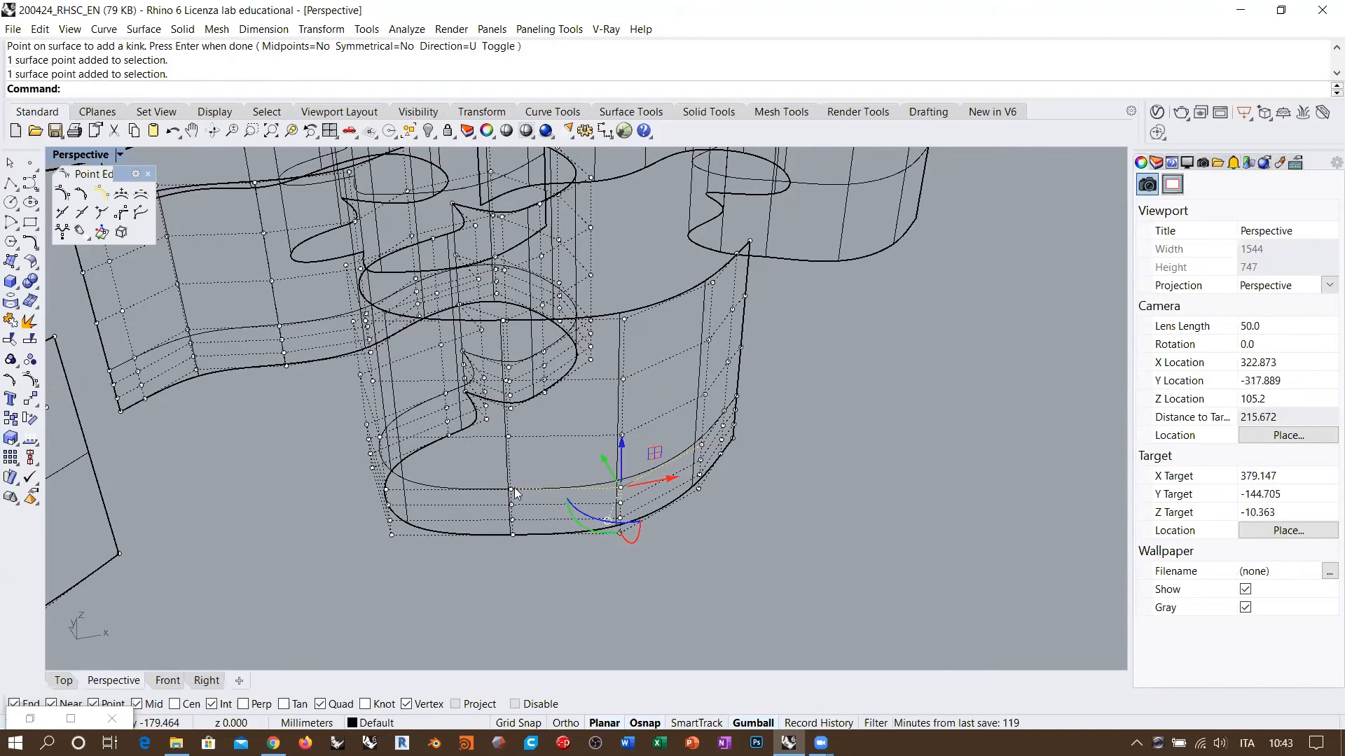
shift+click(512, 490)
shift+click(387, 491)
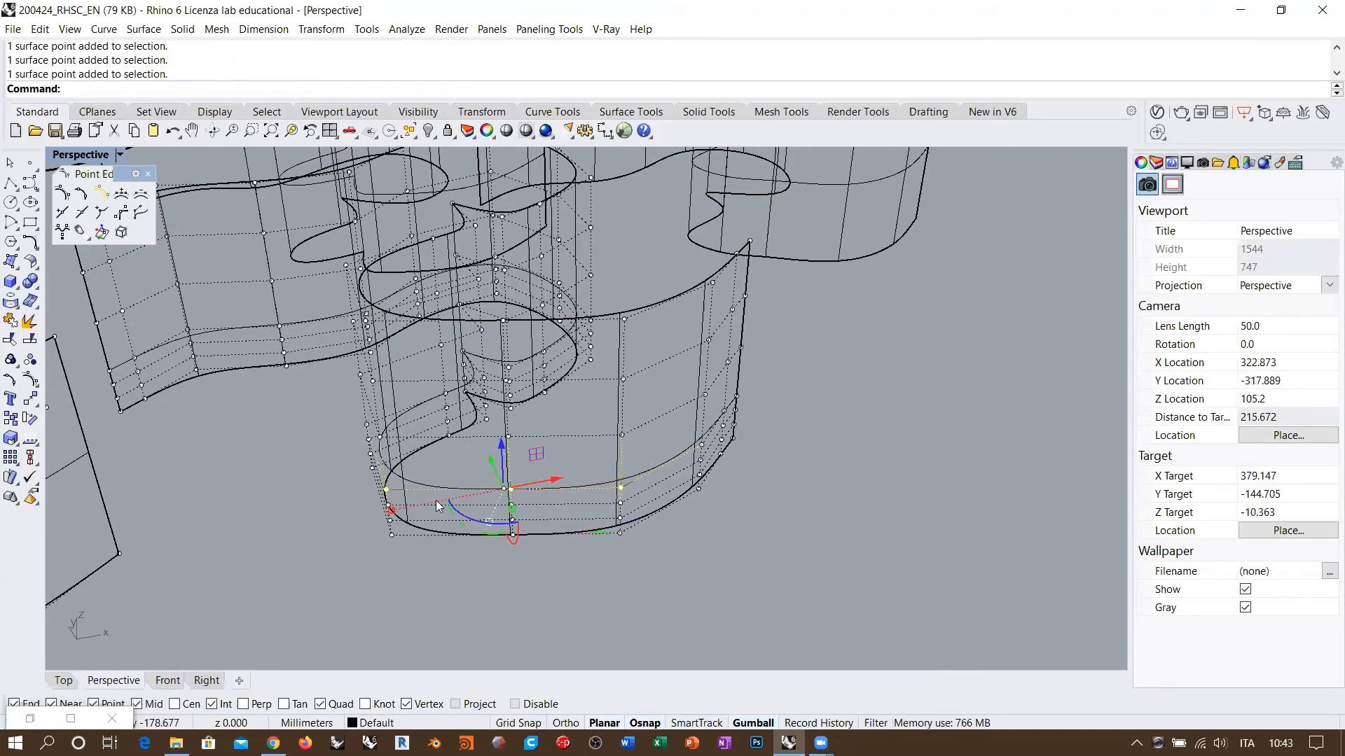
right_drag(436, 500, 715, 316)
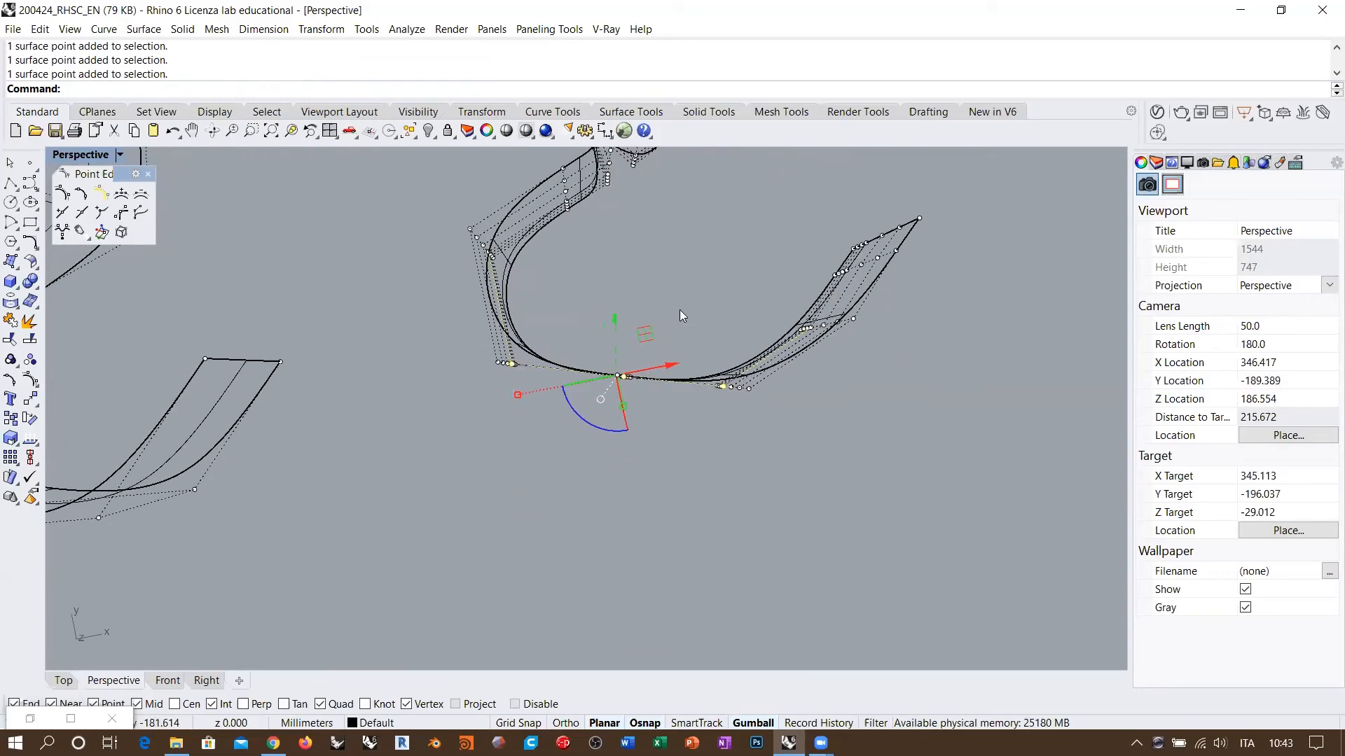
shift+right_drag(695, 411, 696, 544)
right_drag(696, 544, 548, 326)
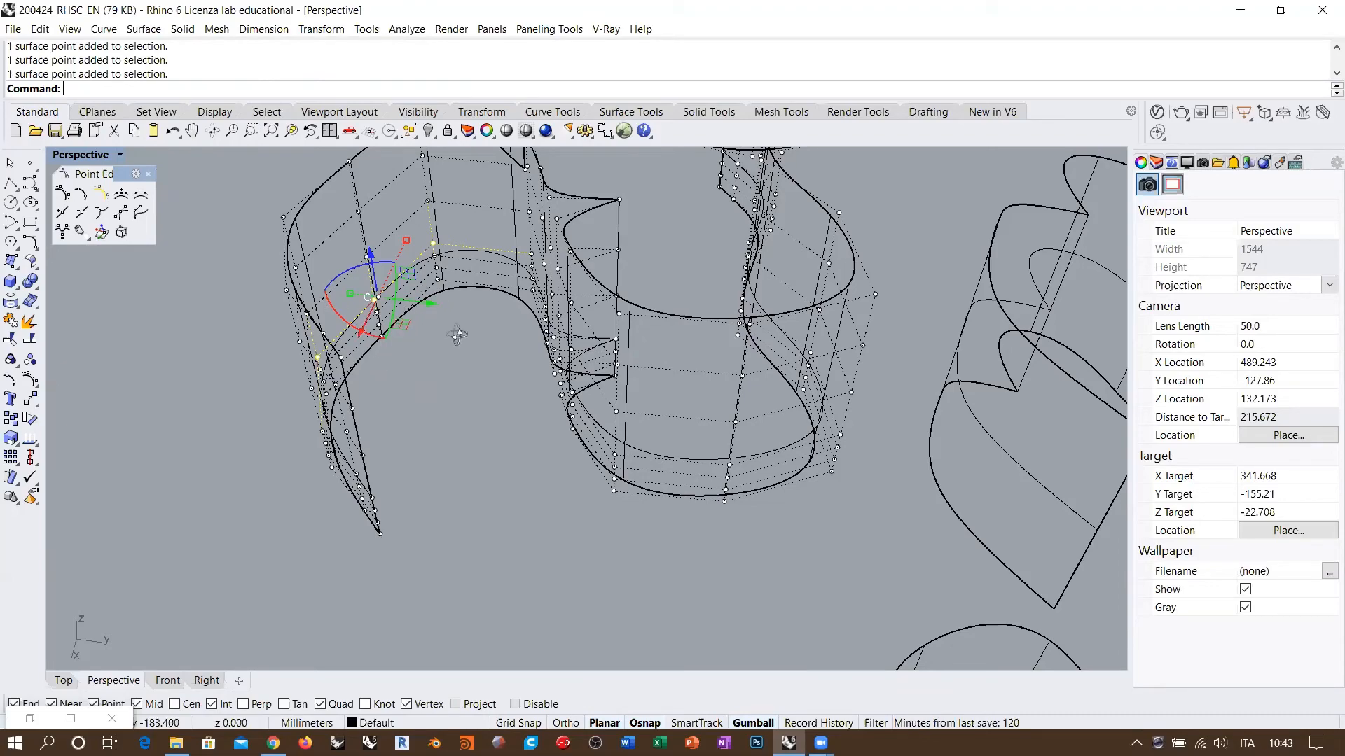
right_drag(457, 336, 590, 418)
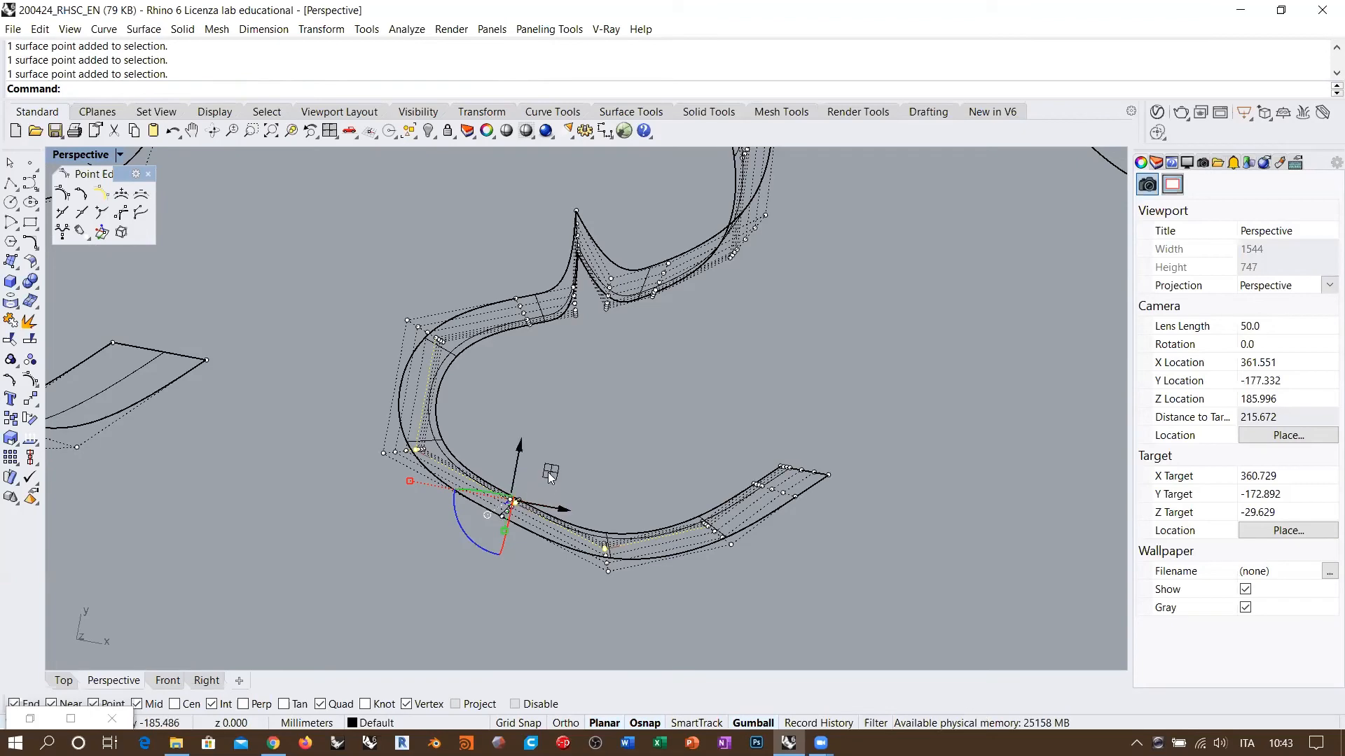
drag(547, 472, 580, 435)
Switch the perspective view to Shaded display and examine the dented kink from the inside and outside
right_drag(581, 436, 561, 367)
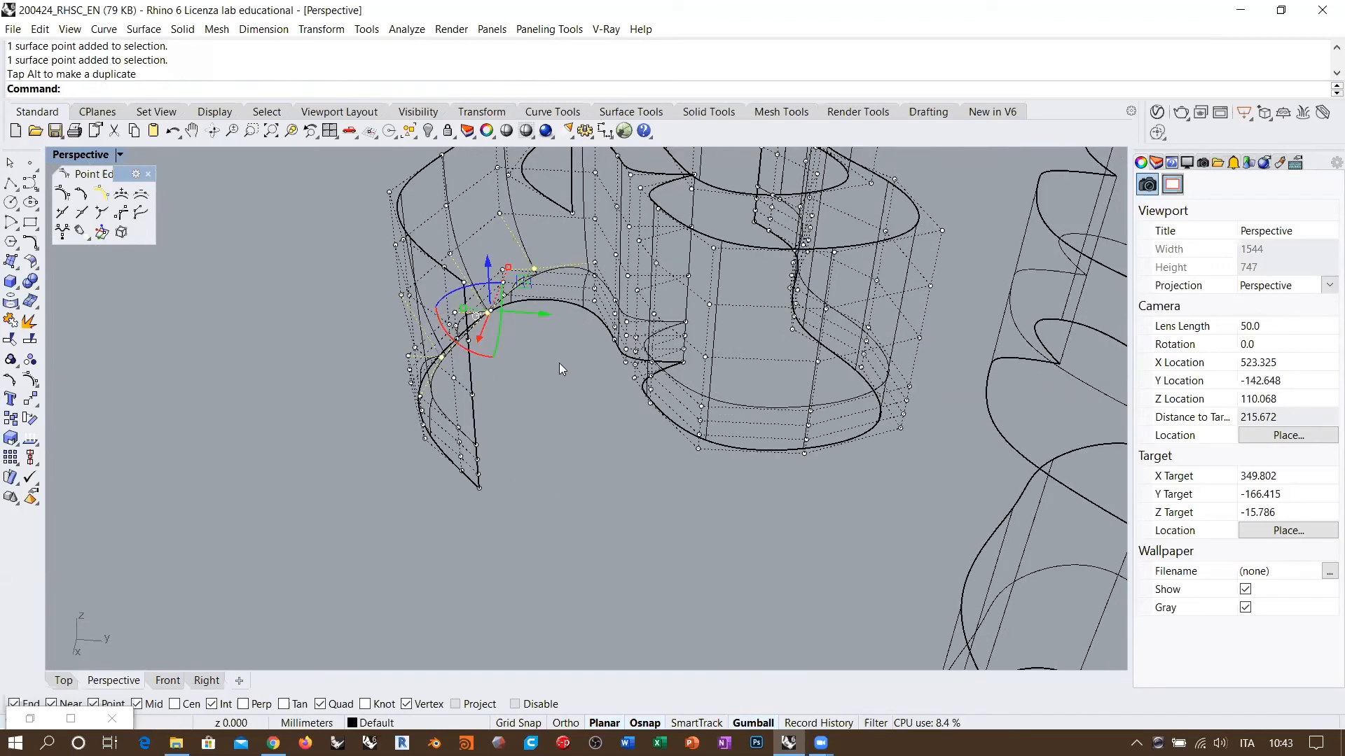
middle_click(561, 368)
click(526, 132)
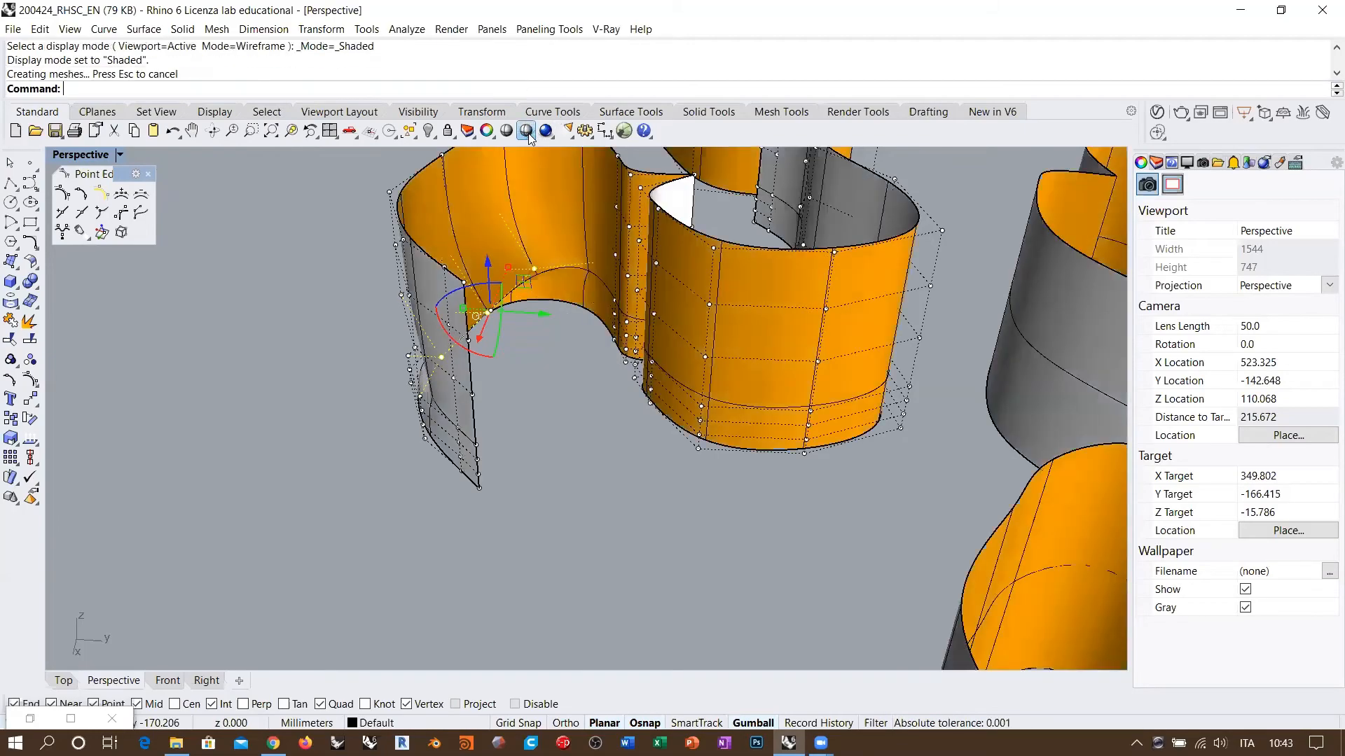
right_drag(656, 309, 647, 255)
scroll(502, 284, up, 6)
mouse_move(503, 285)
right_down()
mouse_move(485, 244)
mouse_move(846, 290)
mouse_move(558, 336)
mouse_move(554, 315)
mouse_move(590, 264)
mouse_move(614, 303)
right_up()
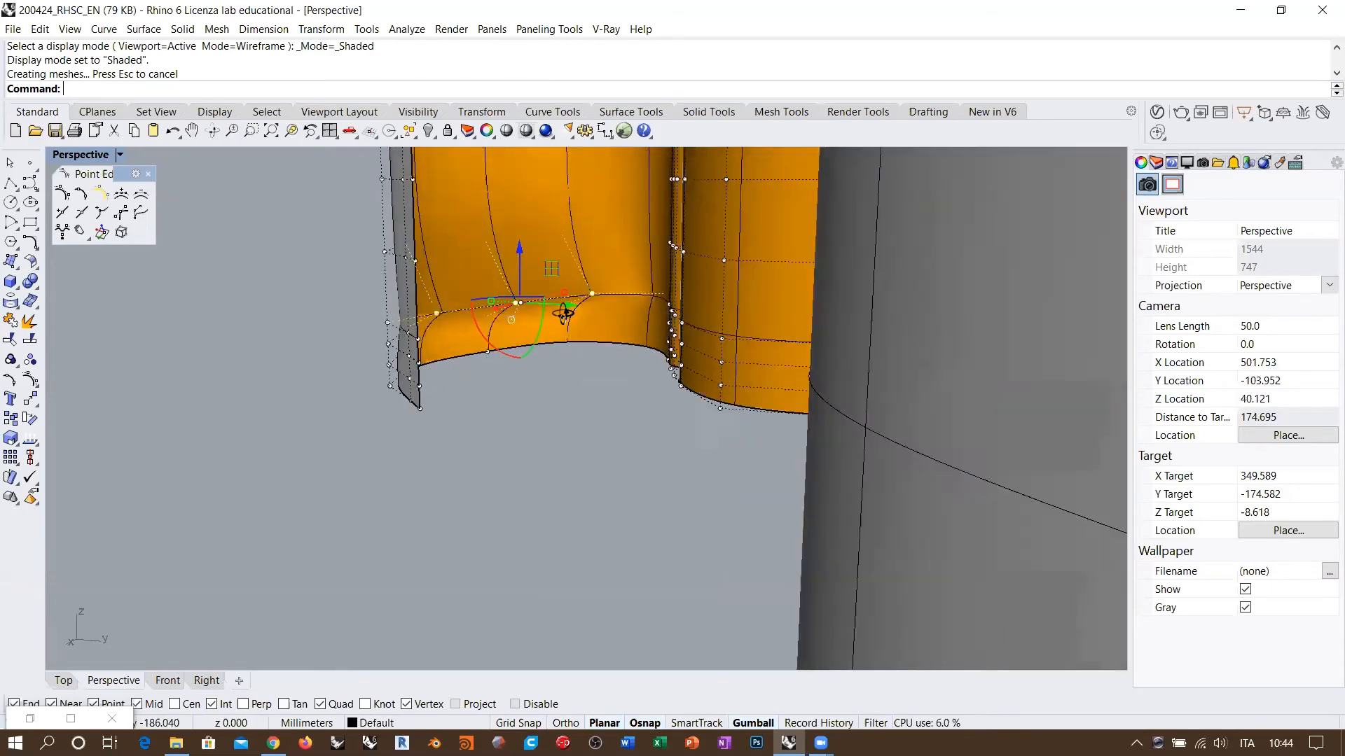
right_drag(507, 303, 636, 358)
right_drag(637, 359, 771, 365)
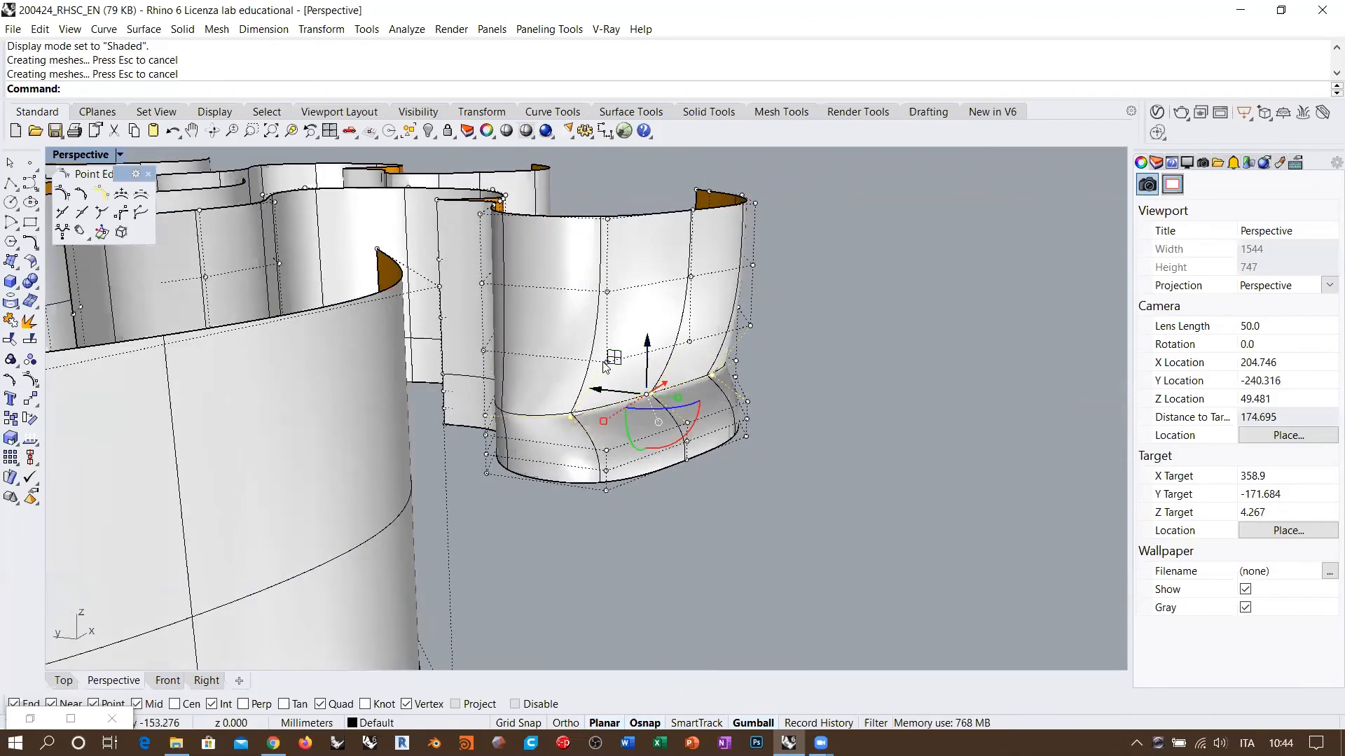
right_drag(615, 375, 522, 375)
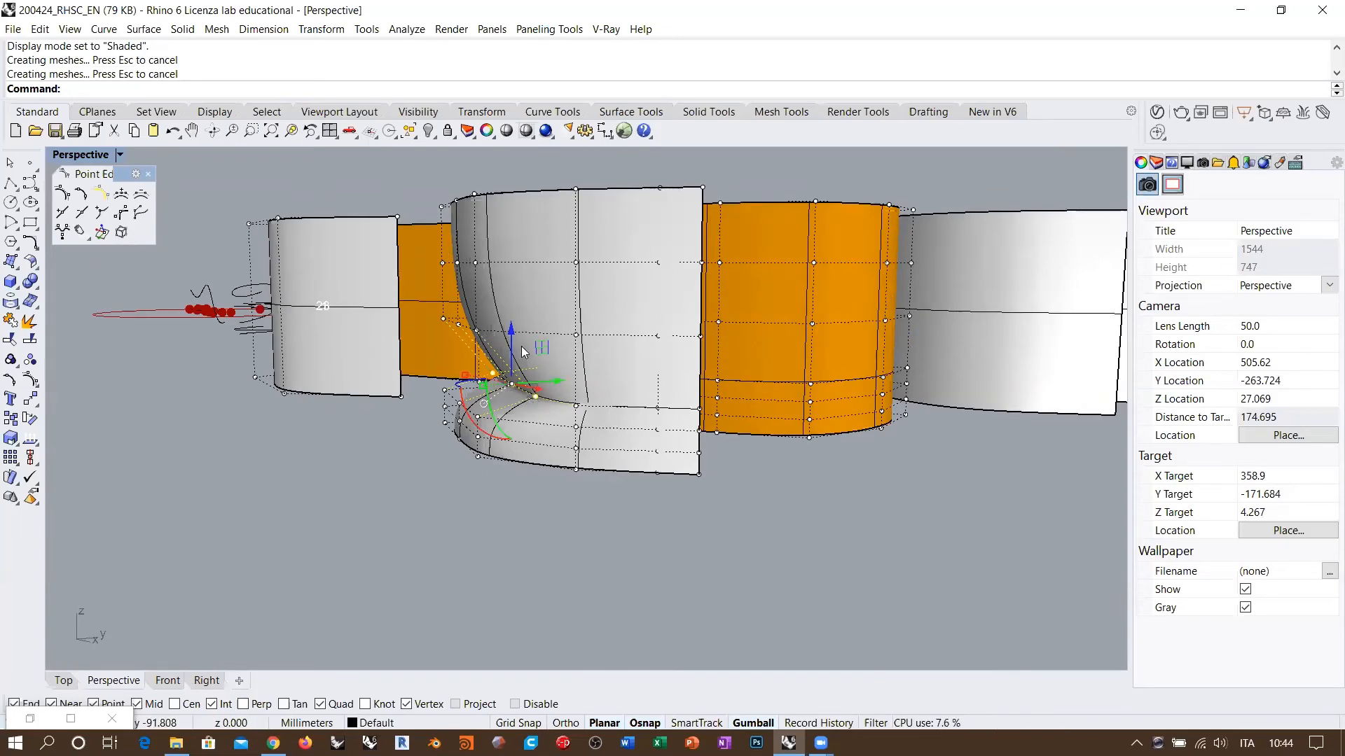
Lower the three control points just above the dented kink to about the kink's level to sharpen the fold
right_drag(522, 351, 476, 284)
click(466, 330)
click(449, 336)
click(425, 319)
drag(468, 266, 471, 380)
drag(468, 317, 469, 319)
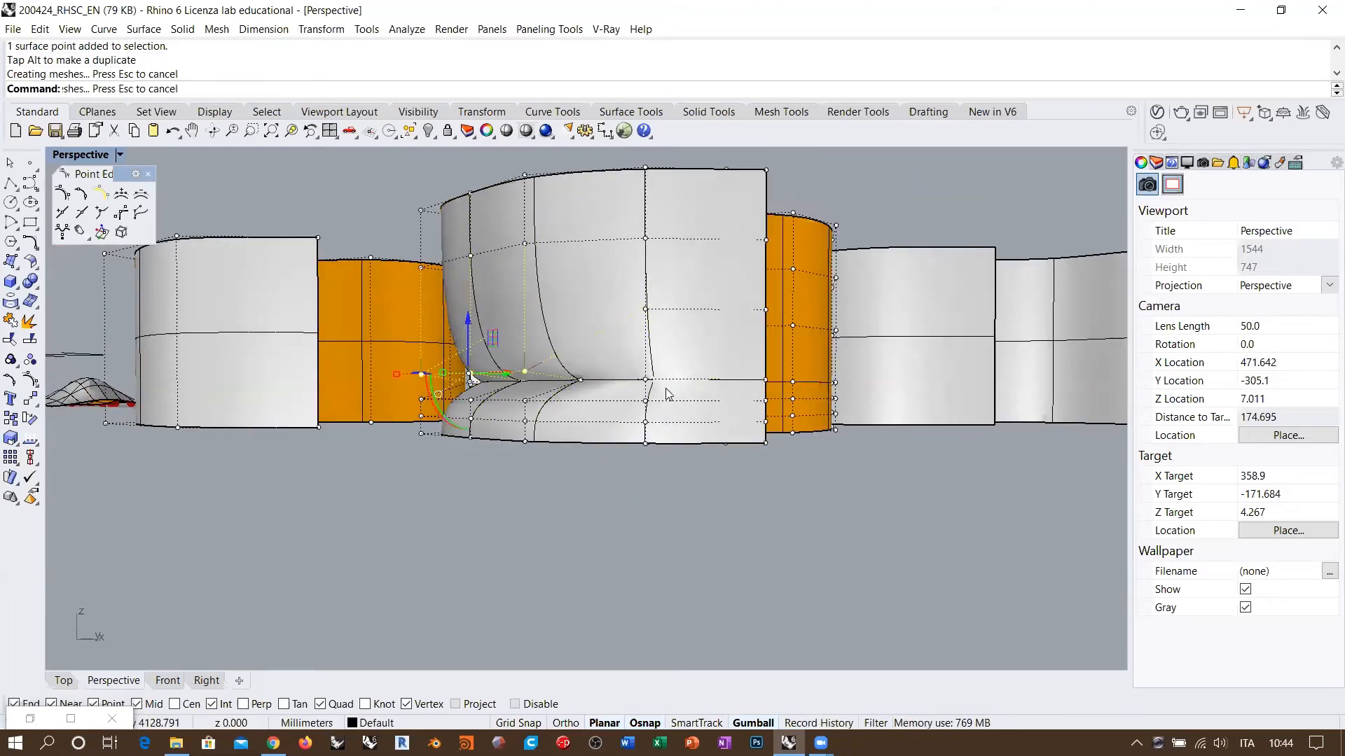
mouse_move(662, 339)
right_down()
mouse_move(621, 339)
mouse_move(649, 336)
right_up()
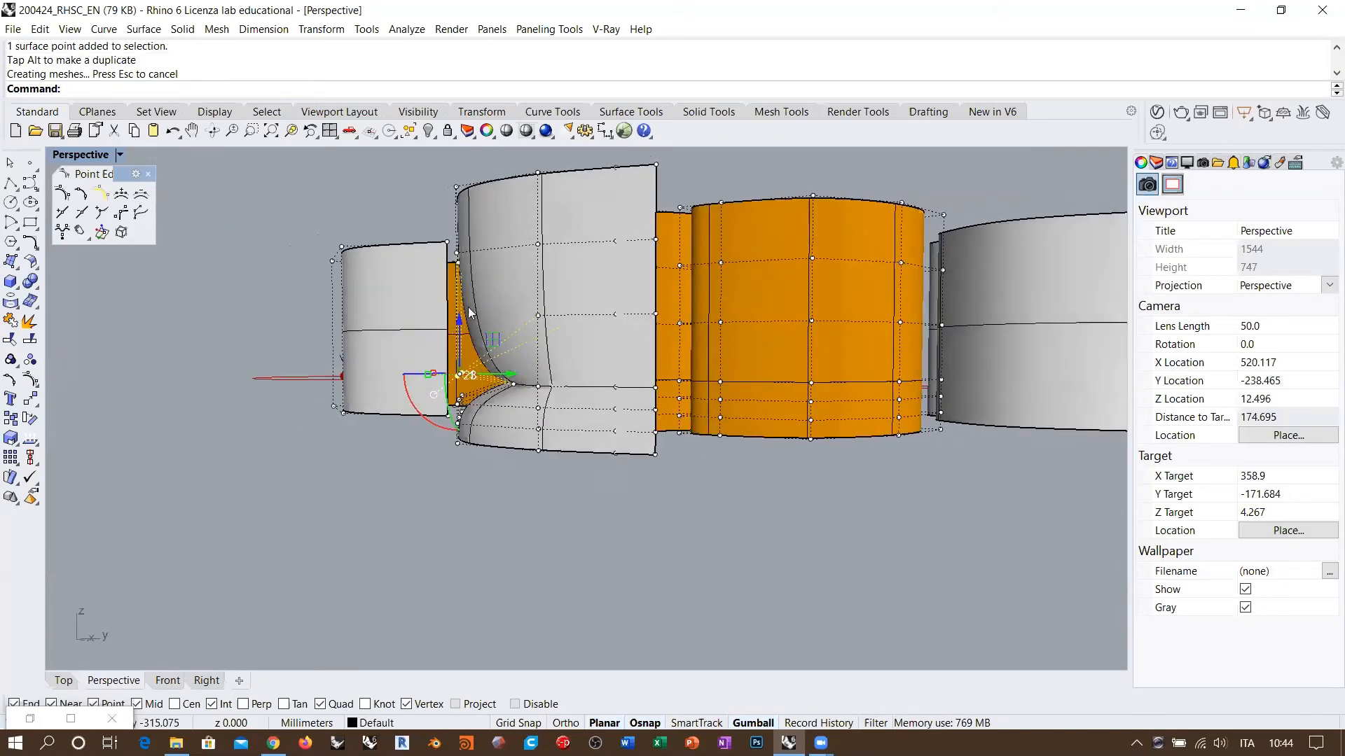
drag(460, 320, 460, 327)
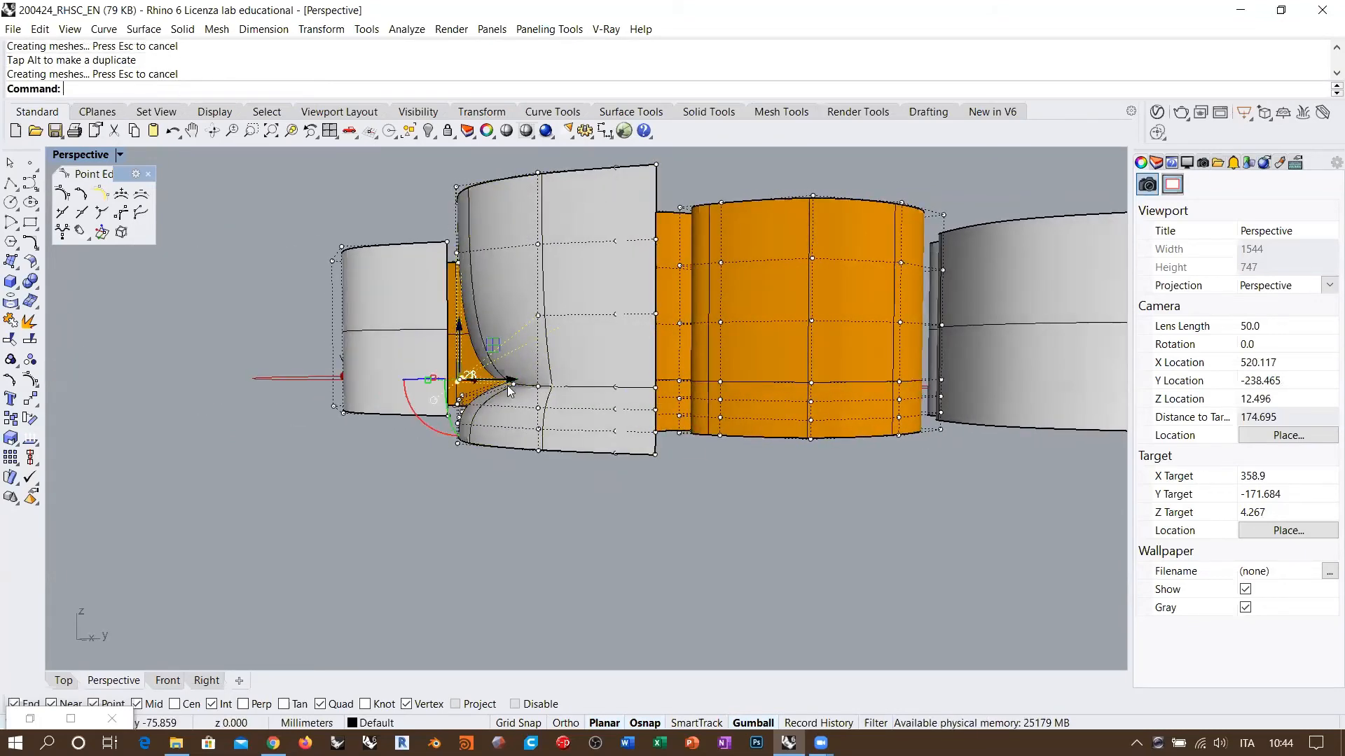
Set the weight of the three lowered control points to about 4.88
right_drag(507, 385, 571, 326)
scroll(512, 354, up, 12)
scroll(595, 430, down, 10)
right_drag(651, 368, 510, 362)
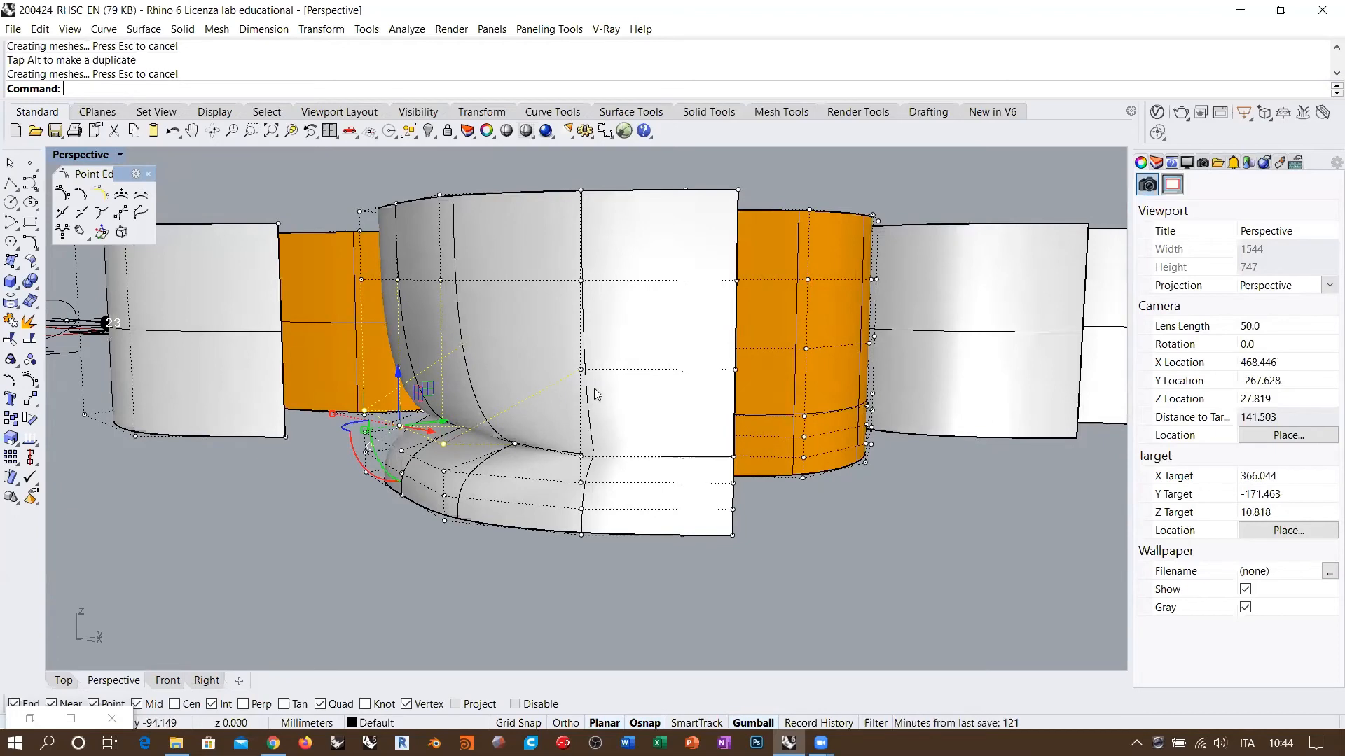
click(63, 231)
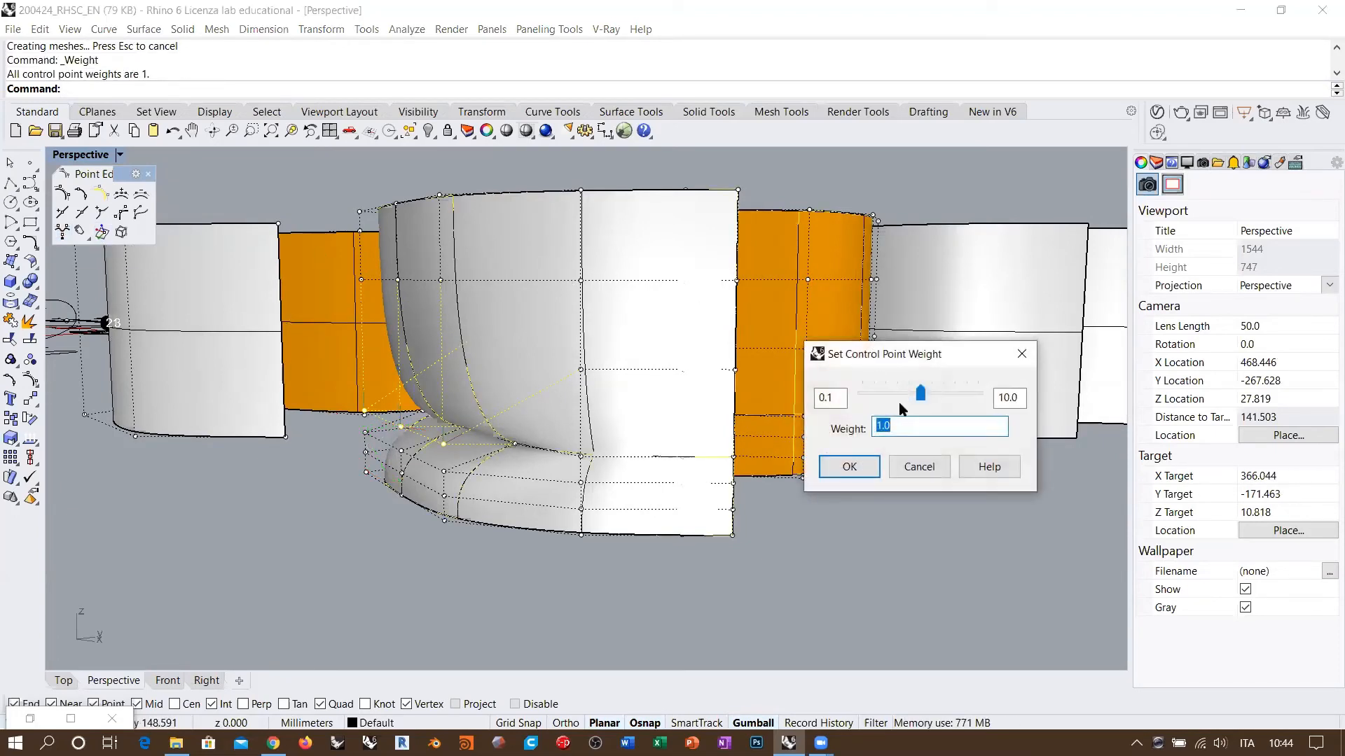
drag(919, 393, 957, 392)
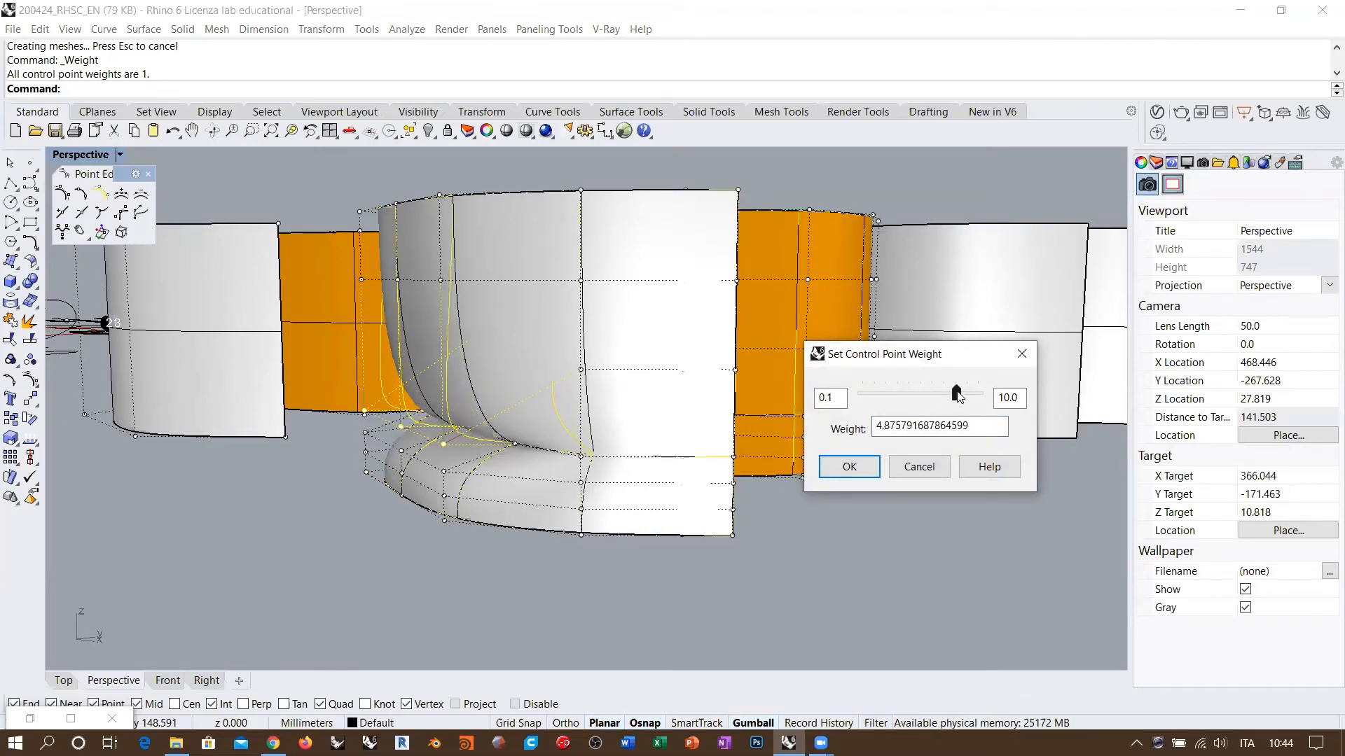
click(849, 467)
Examine how the higher weight shapes the fold and compare the edited surface with the surrounding S-shaped surfaces
right_drag(645, 384, 725, 334)
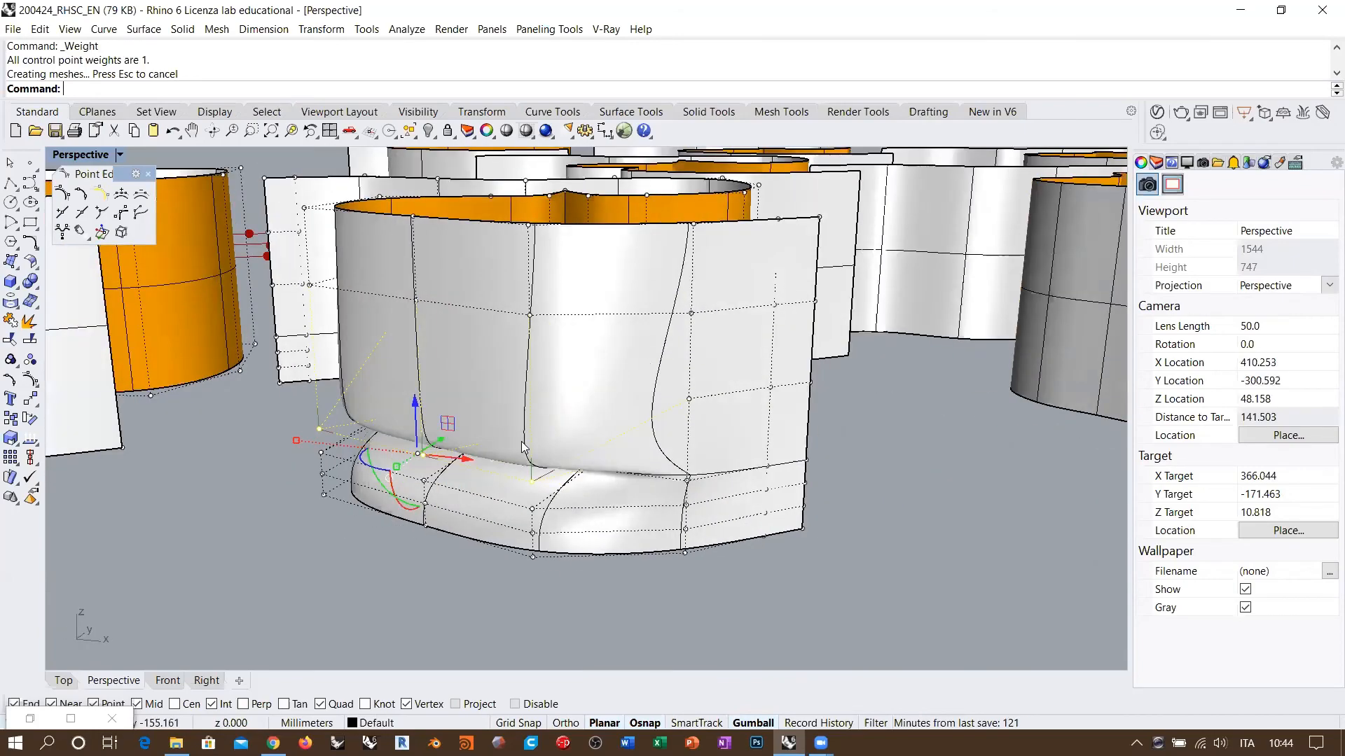
scroll(521, 441, down, 8)
right_drag(650, 376, 138, 215)
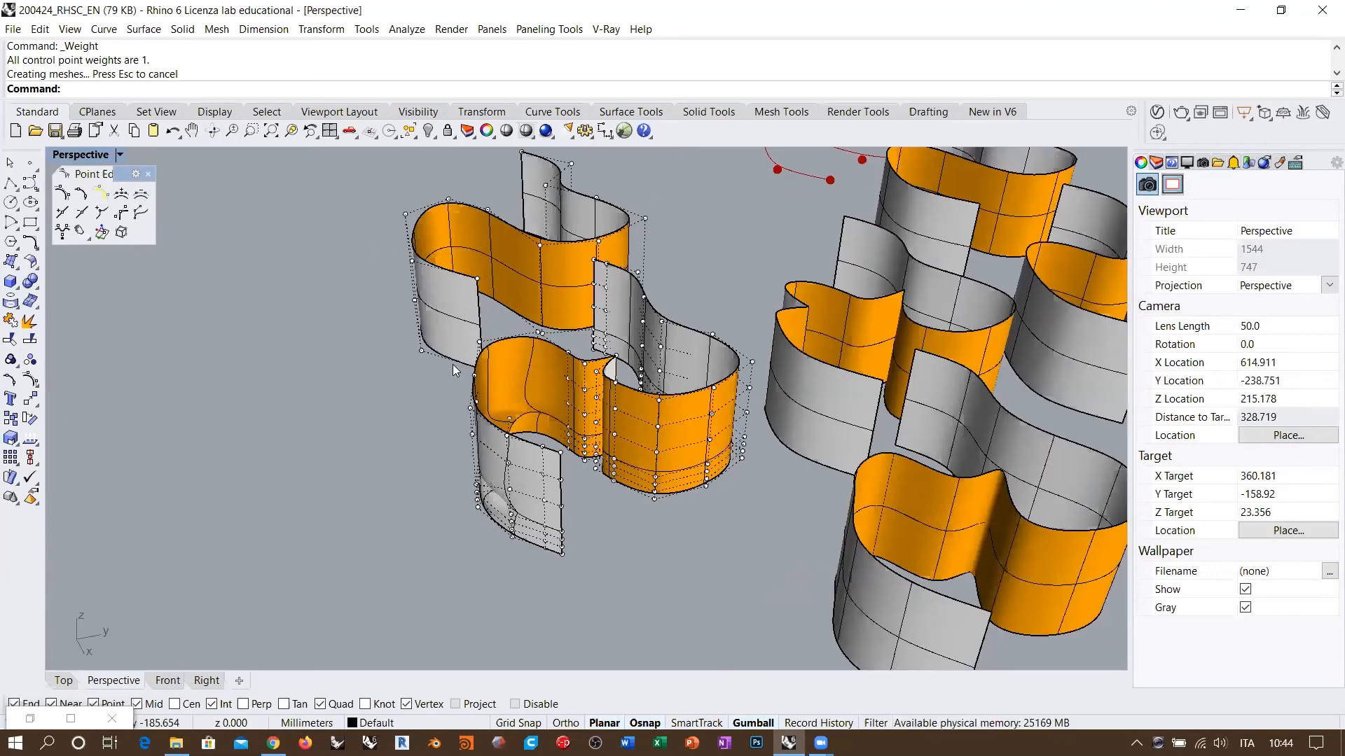
right_drag(452, 364, 692, 531)
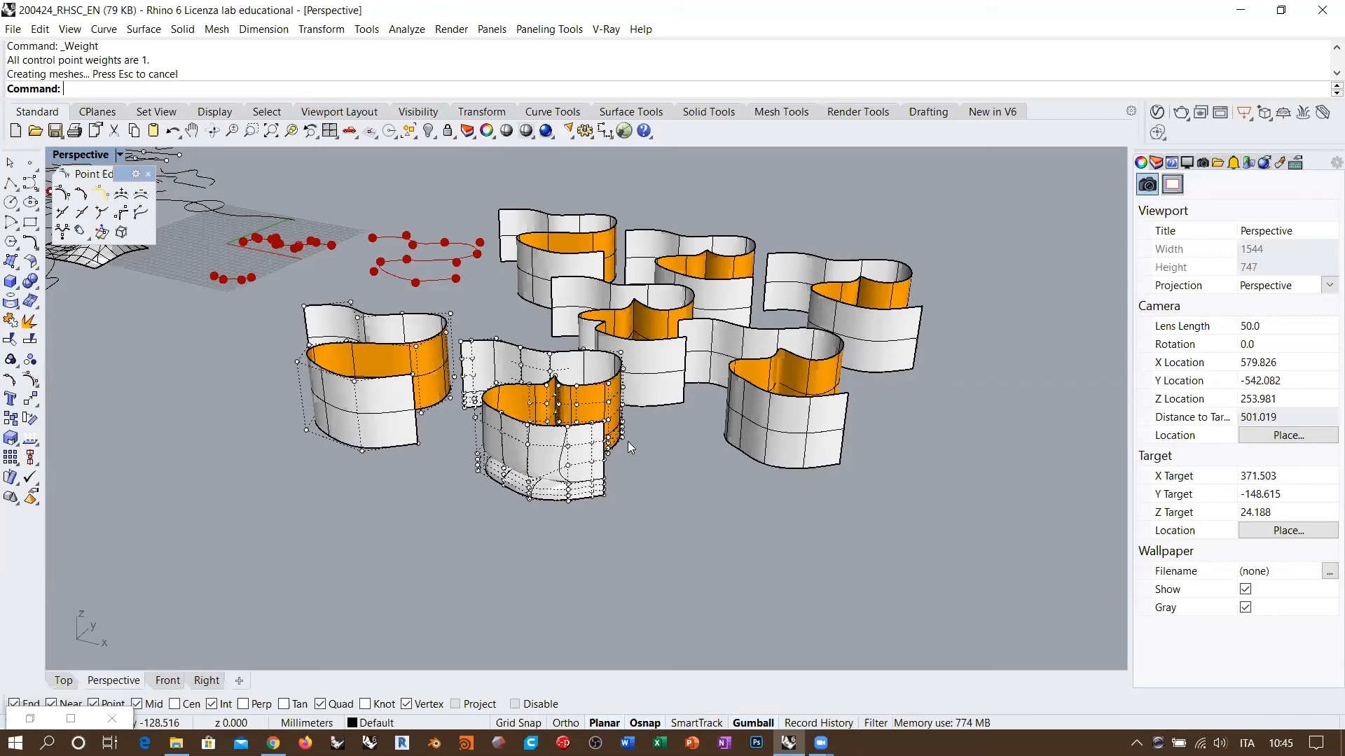
right_drag(628, 441, 509, 454)
scroll(512, 452, up, 8)
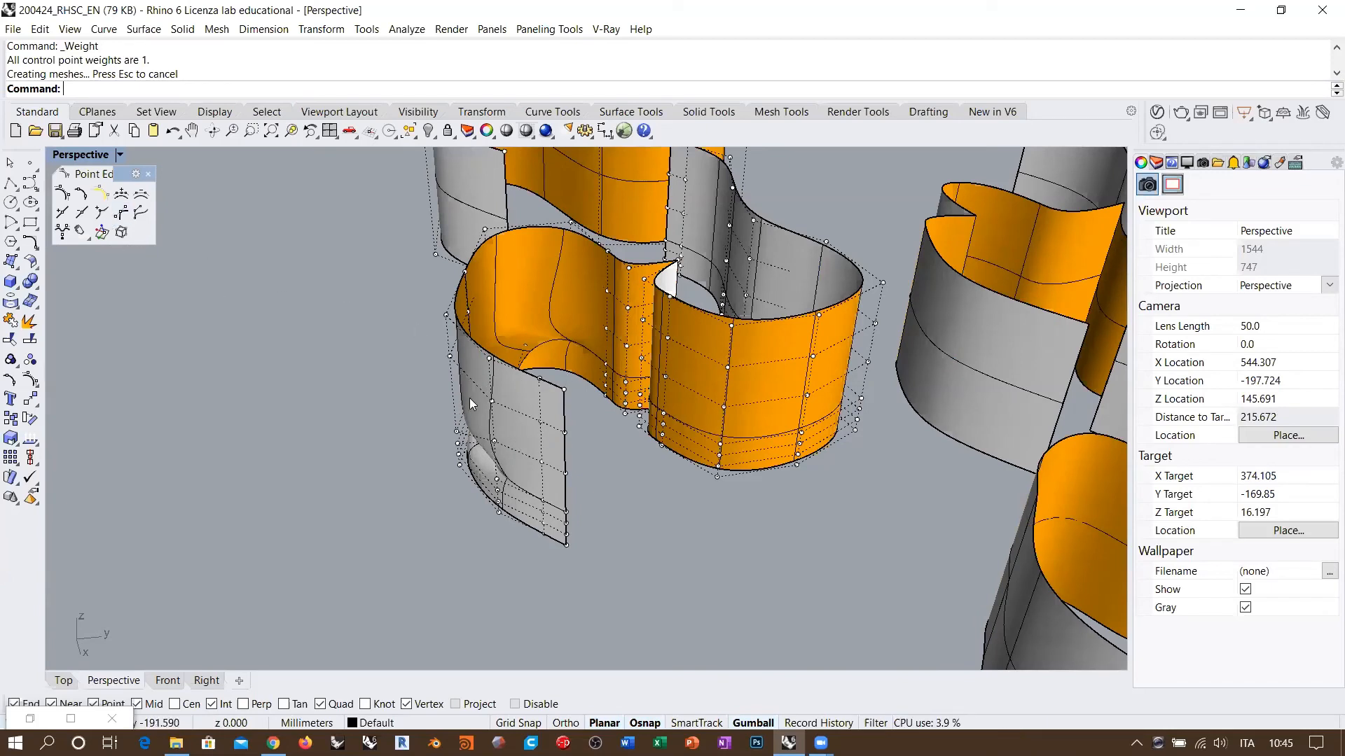
Reselect the three weighted control points and inspect how tightly the surface follows them around the kink, including up close
right_drag(469, 420, 449, 443)
click(443, 448)
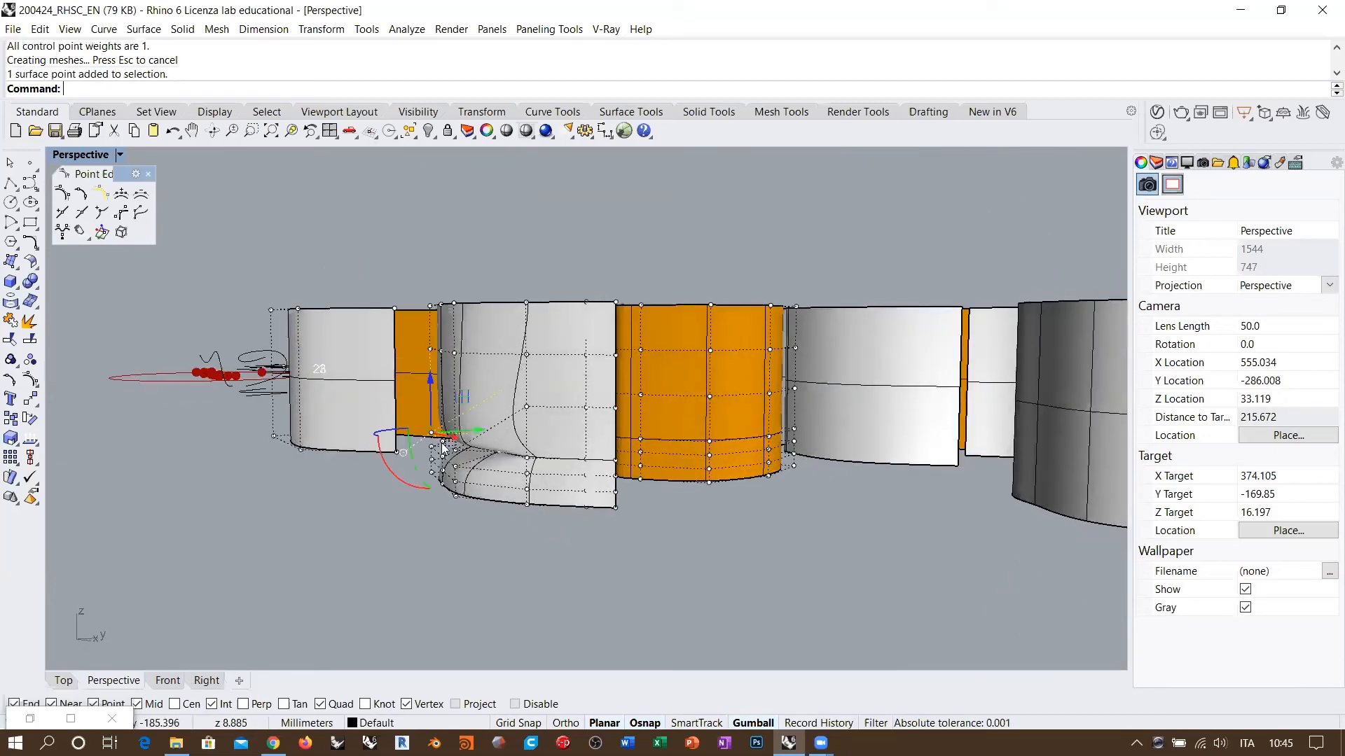
scroll(449, 452, up, 4)
click(469, 466)
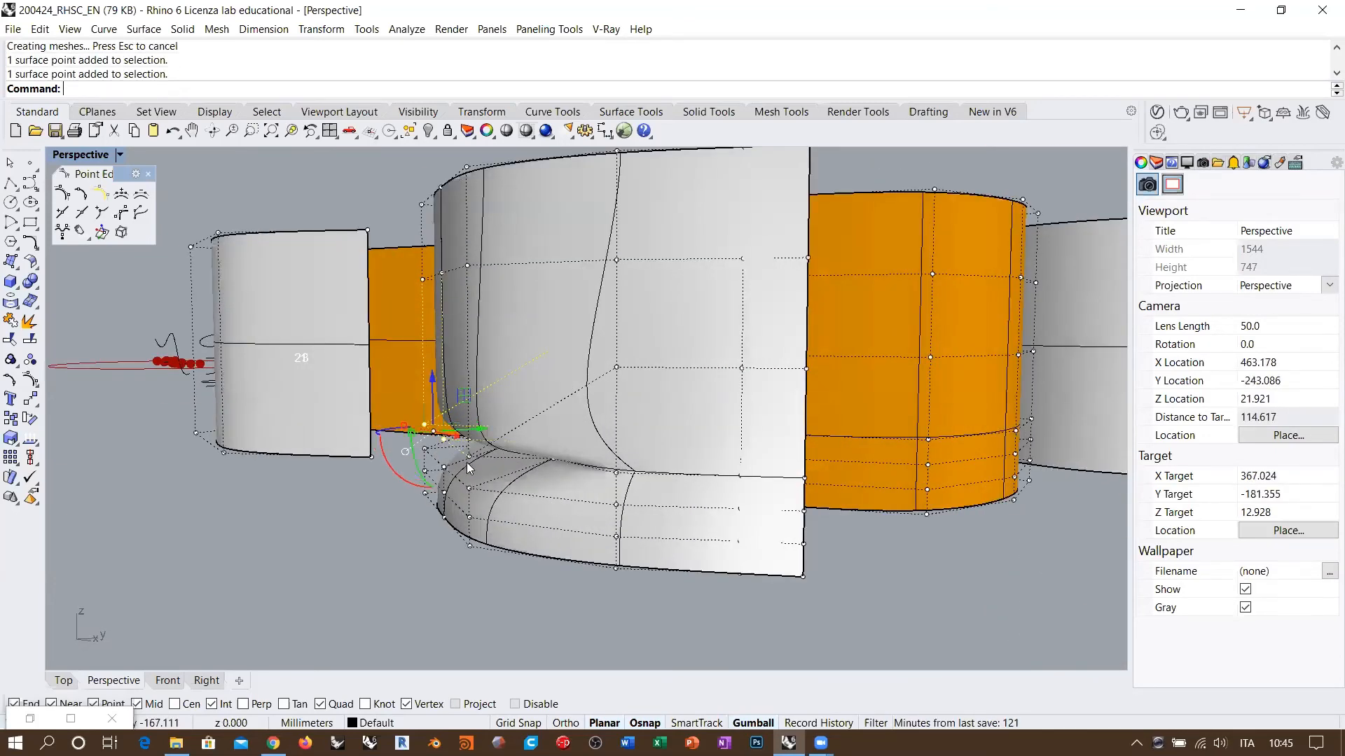
click(466, 462)
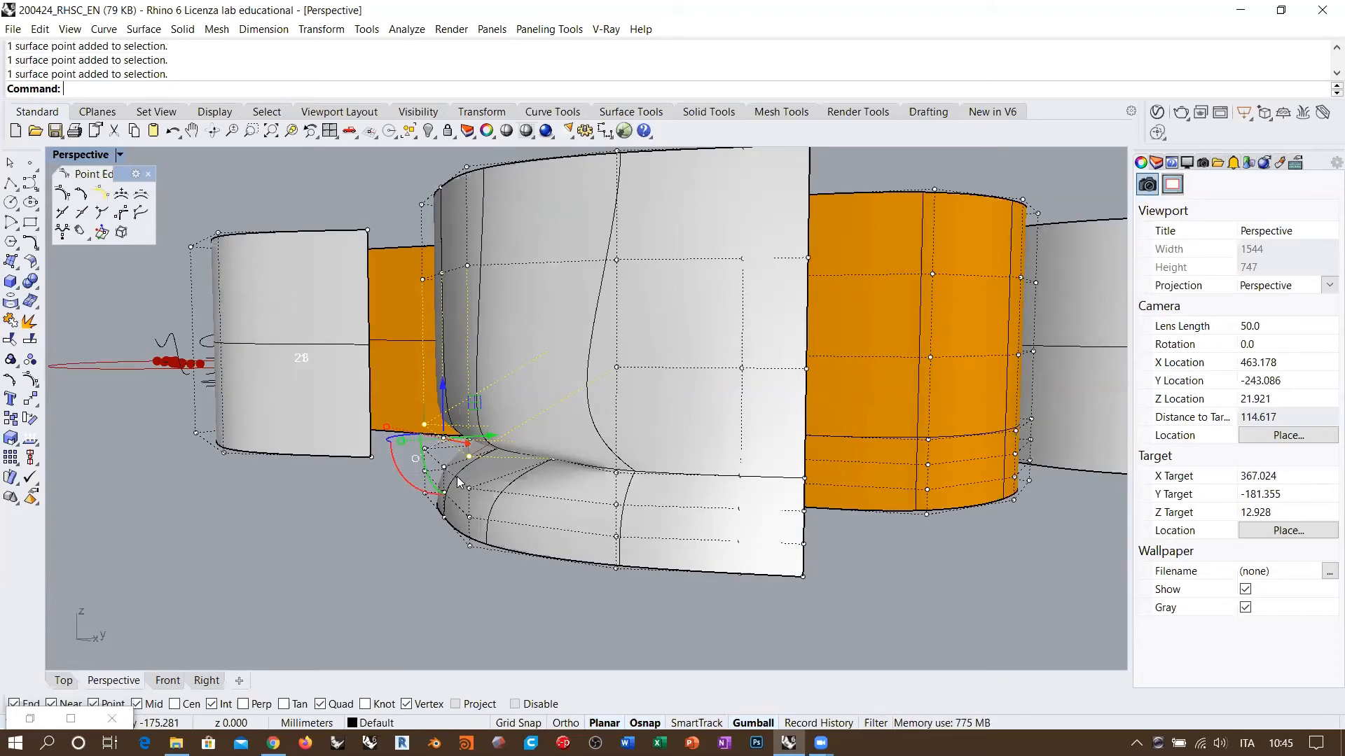
right_drag(456, 477, 520, 516)
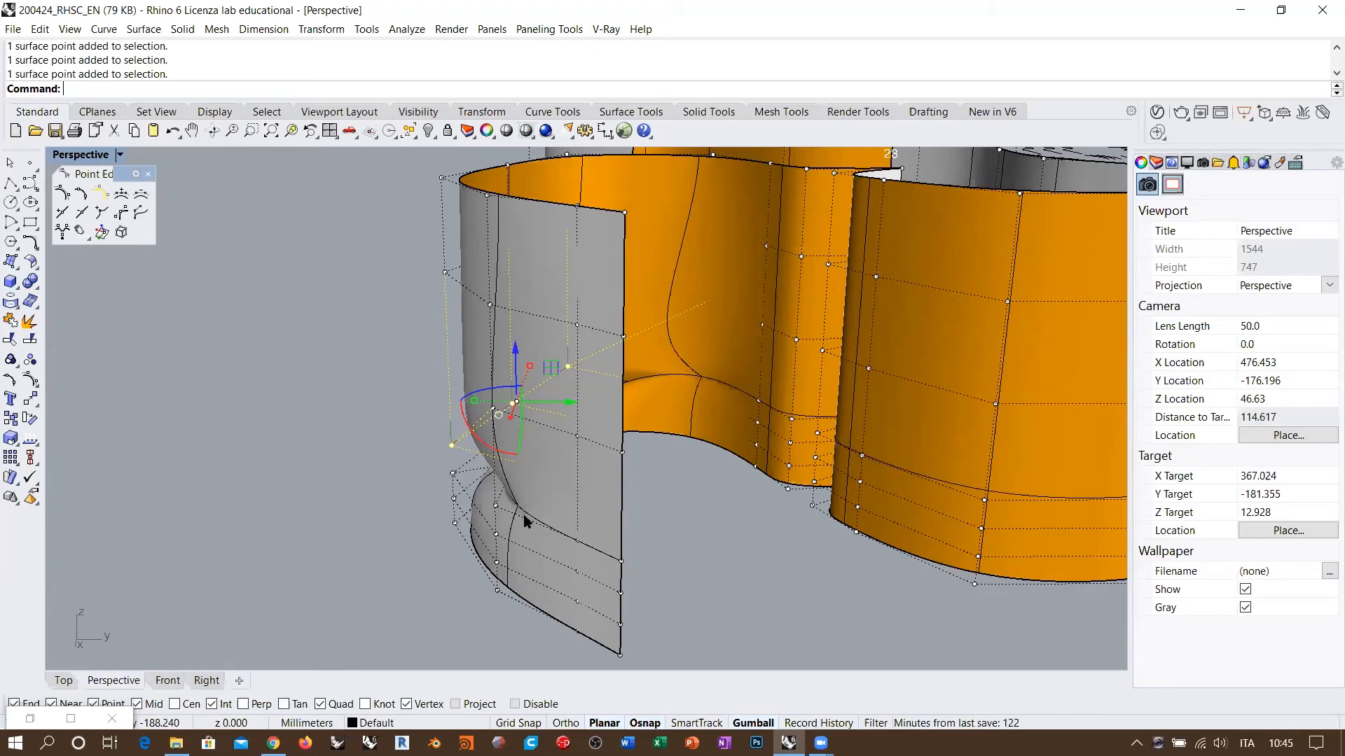
scroll(523, 521, down, 5)
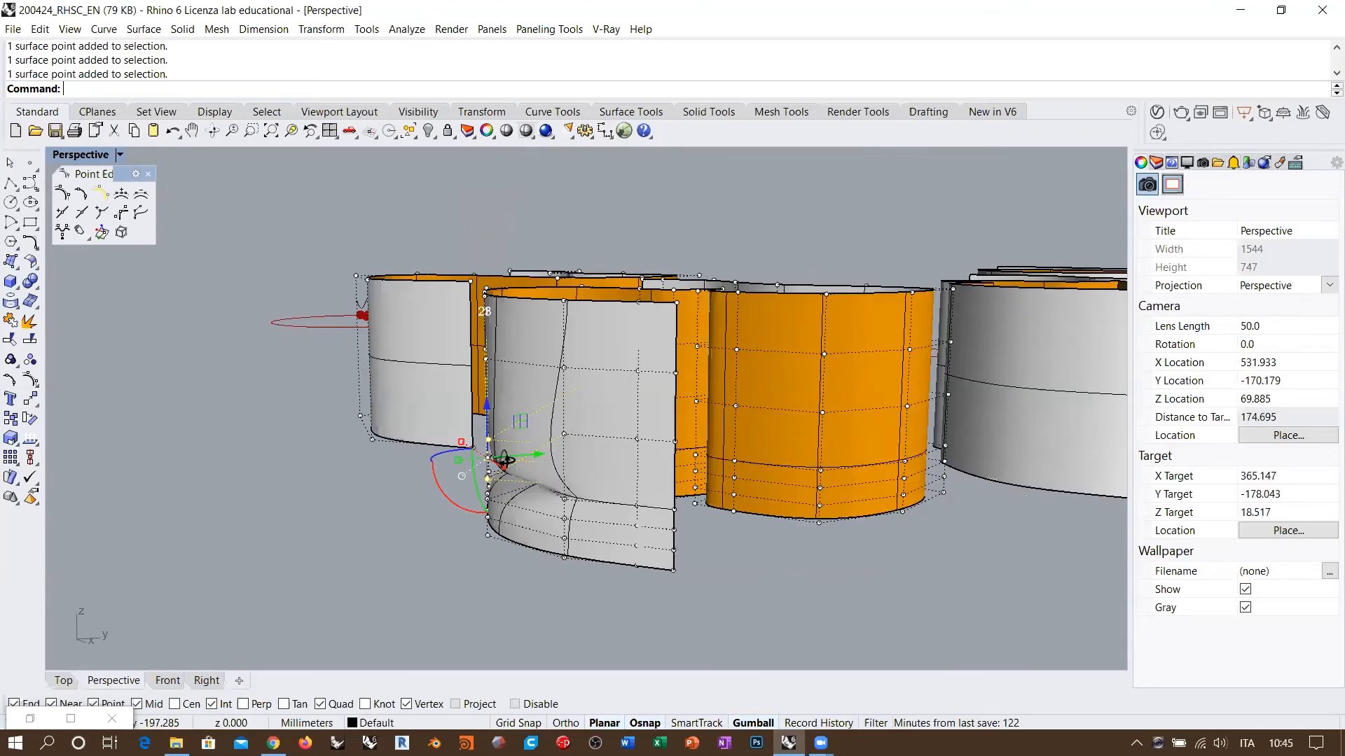
right_drag(580, 429, 409, 450)
right_drag(503, 492, 519, 393)
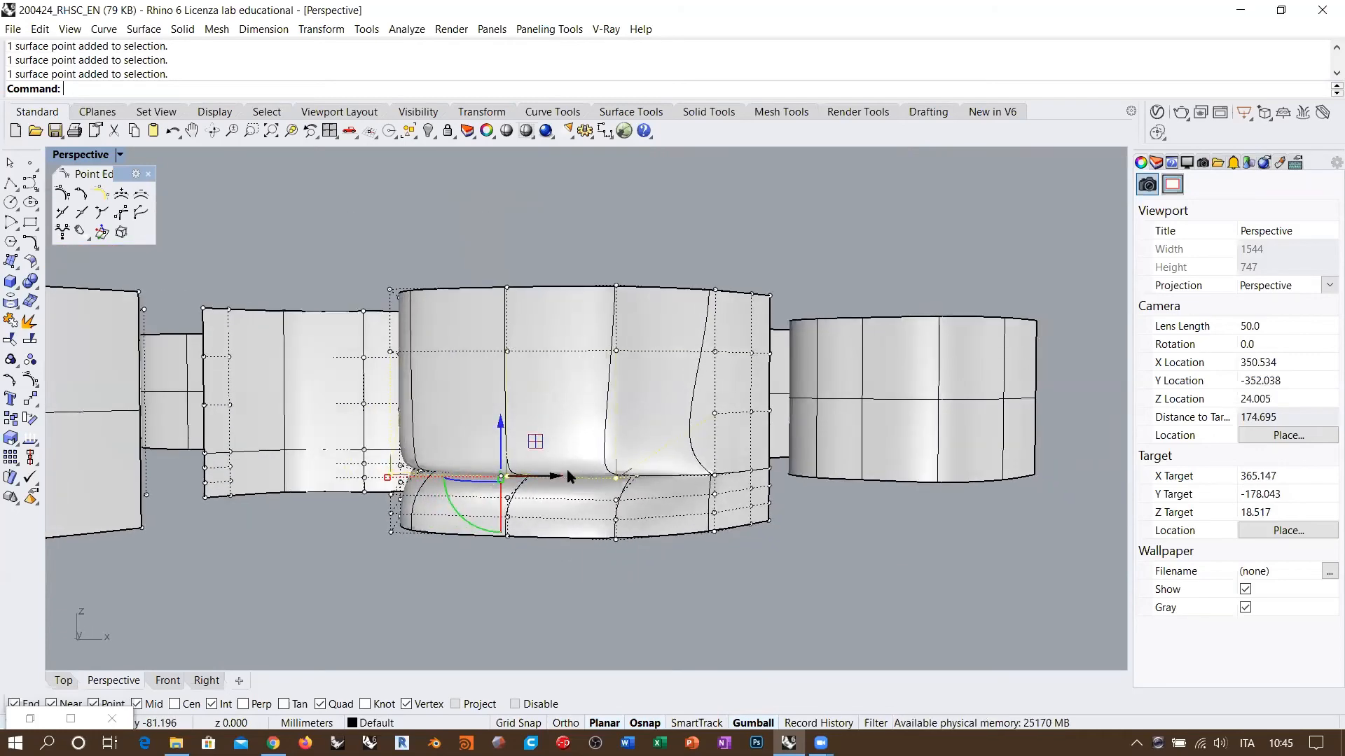
right_drag(567, 476, 611, 501)
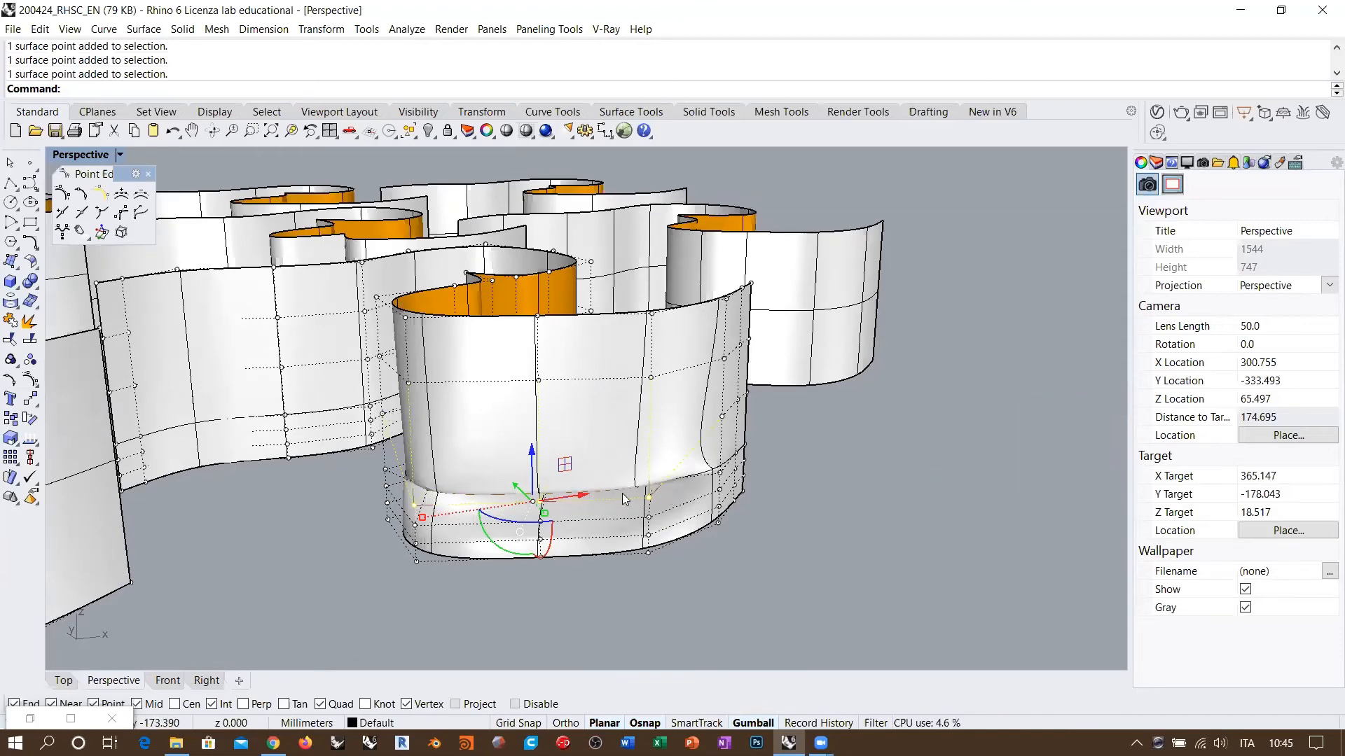
right_drag(444, 492, 465, 437)
scroll(491, 510, up, 4)
scroll(453, 499, up, 5)
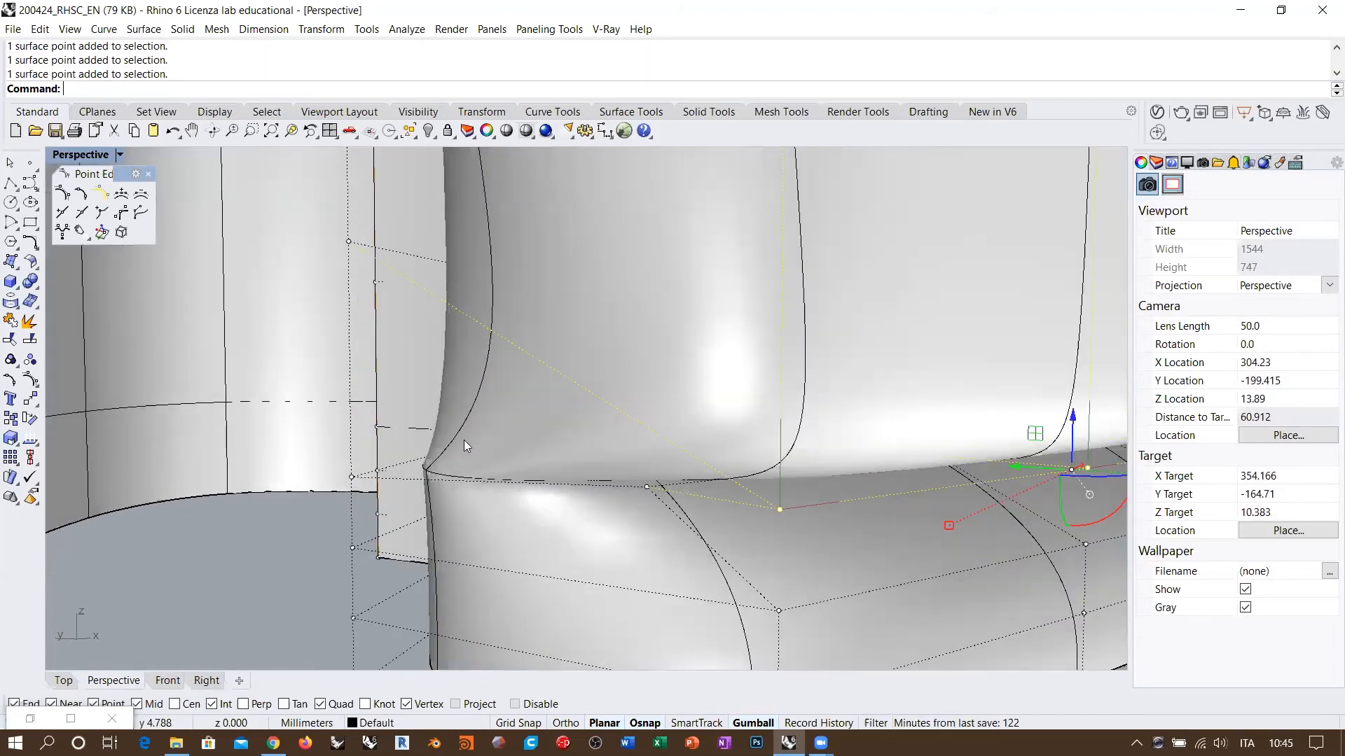
scroll(437, 443, down, 9)
right_drag(438, 443, 492, 474)
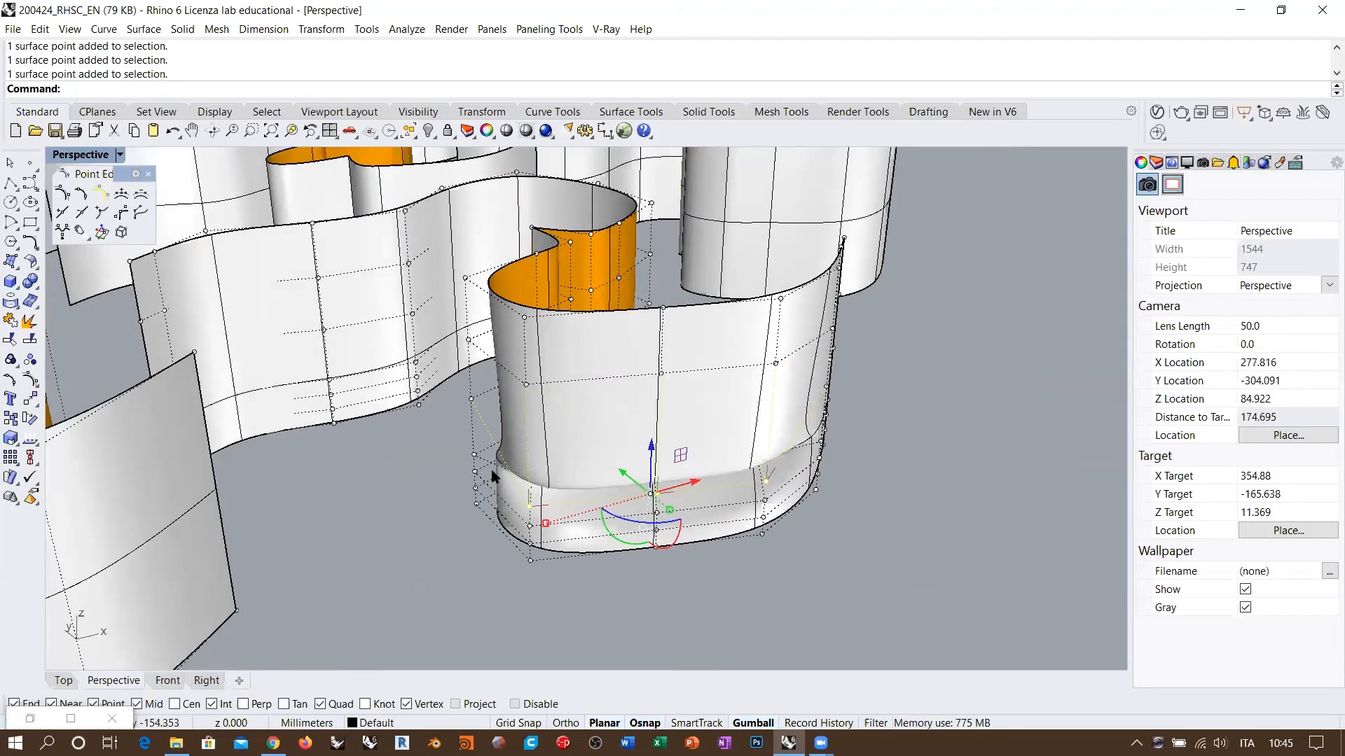
Undo the control point weight change and review the fold on the rebuilt surface
key(ctrl+z)
right_drag(584, 398, 429, 420)
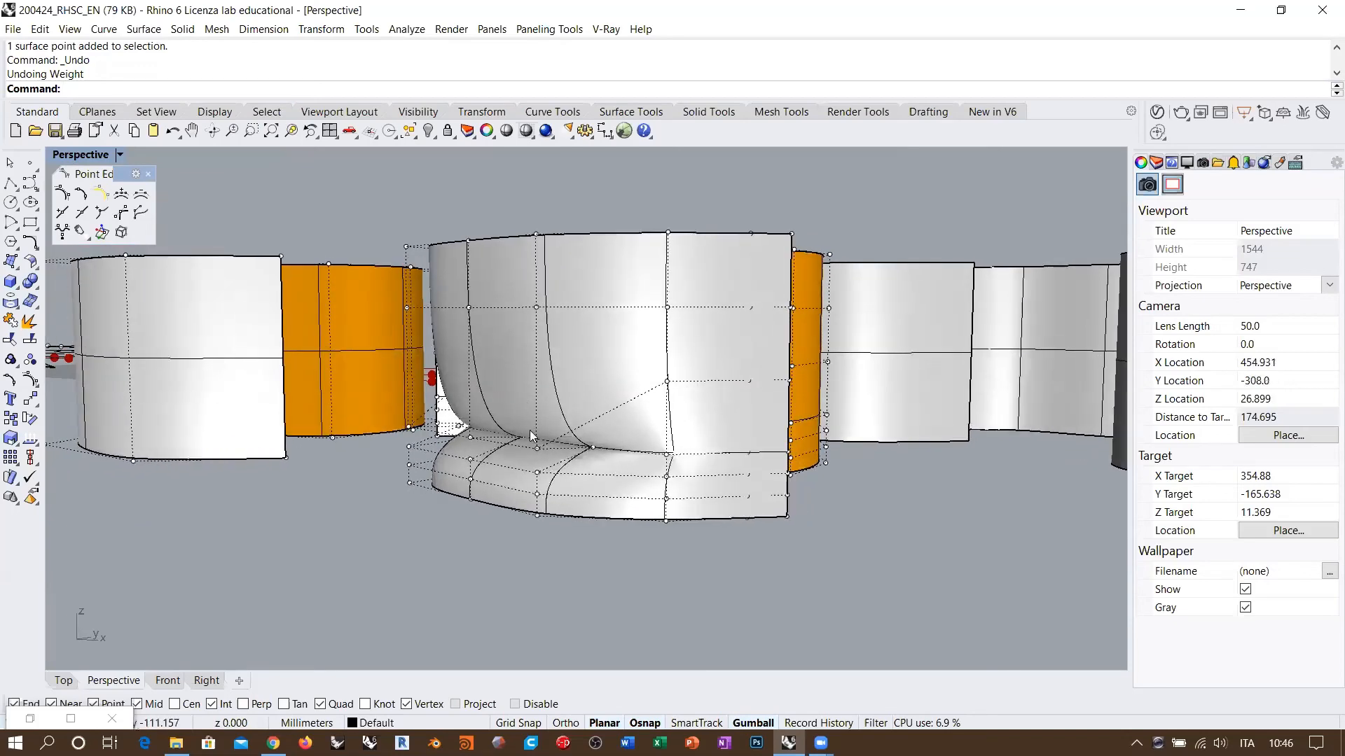
right_drag(546, 434, 689, 464)
scroll(852, 426, up, 4)
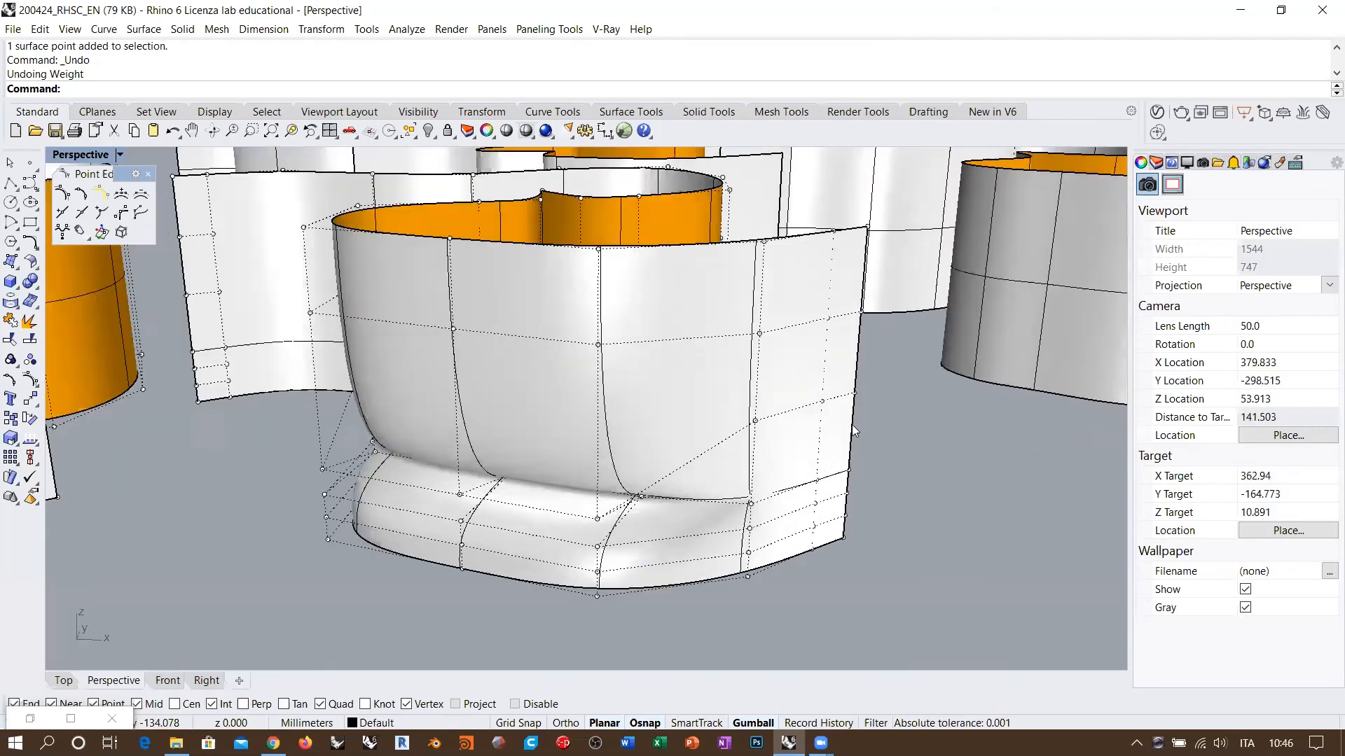
Insert additional knots in the U direction just above the fold on the rebuilt S-shaped surface
click(61, 214)
click(803, 453)
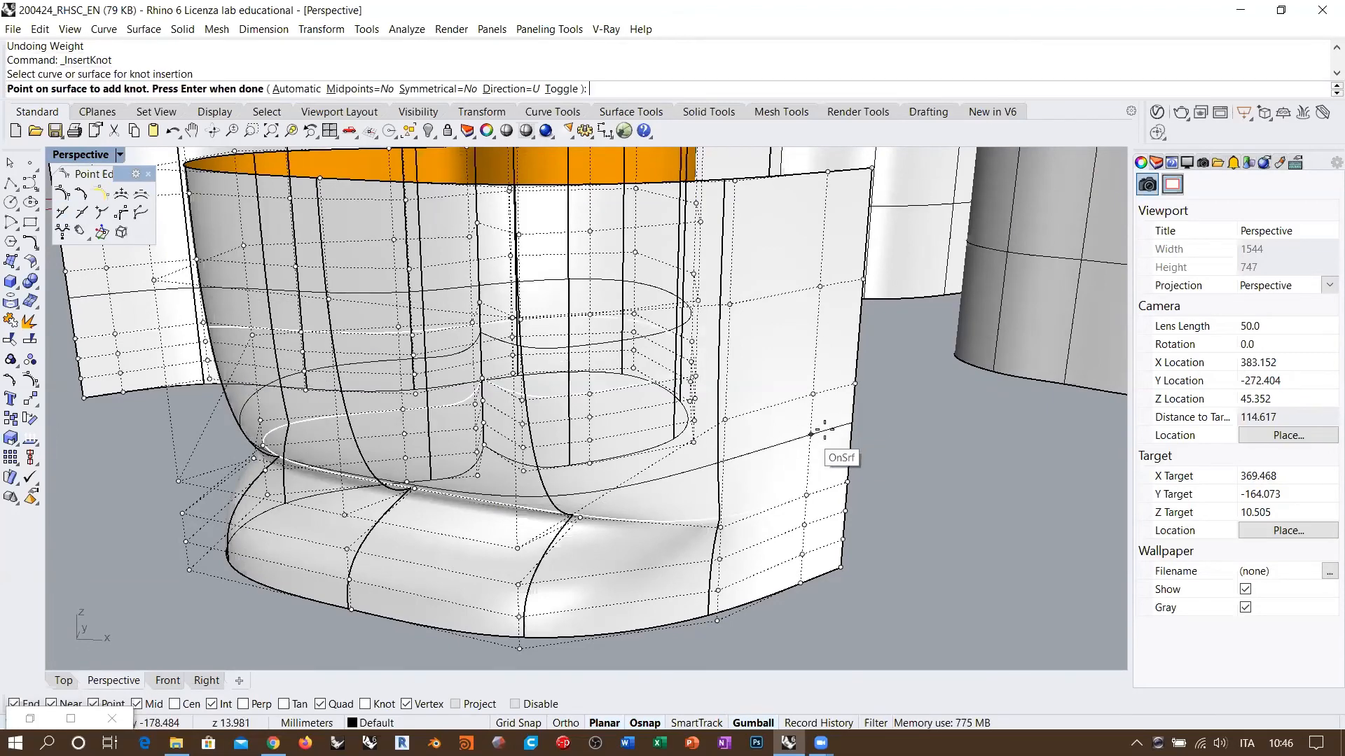
right_drag(859, 472, 860, 440)
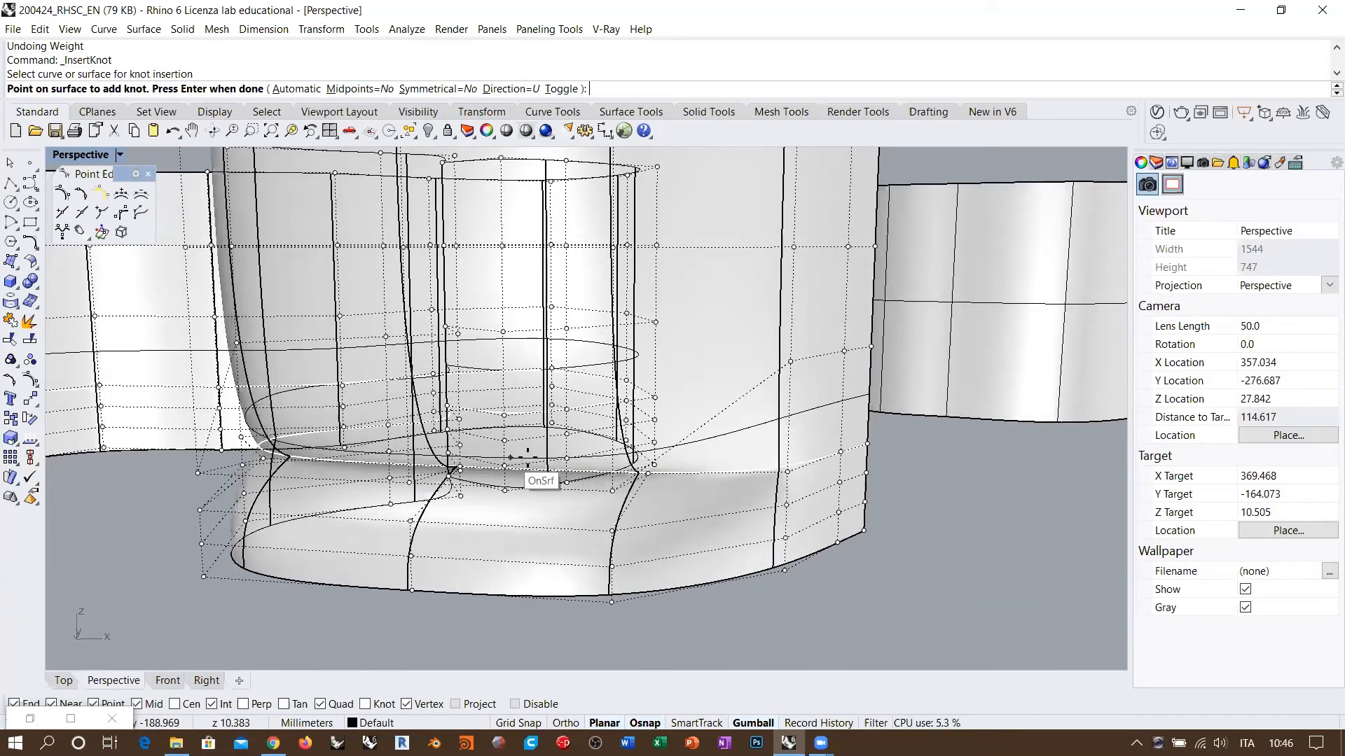
right_drag(816, 438, 871, 456)
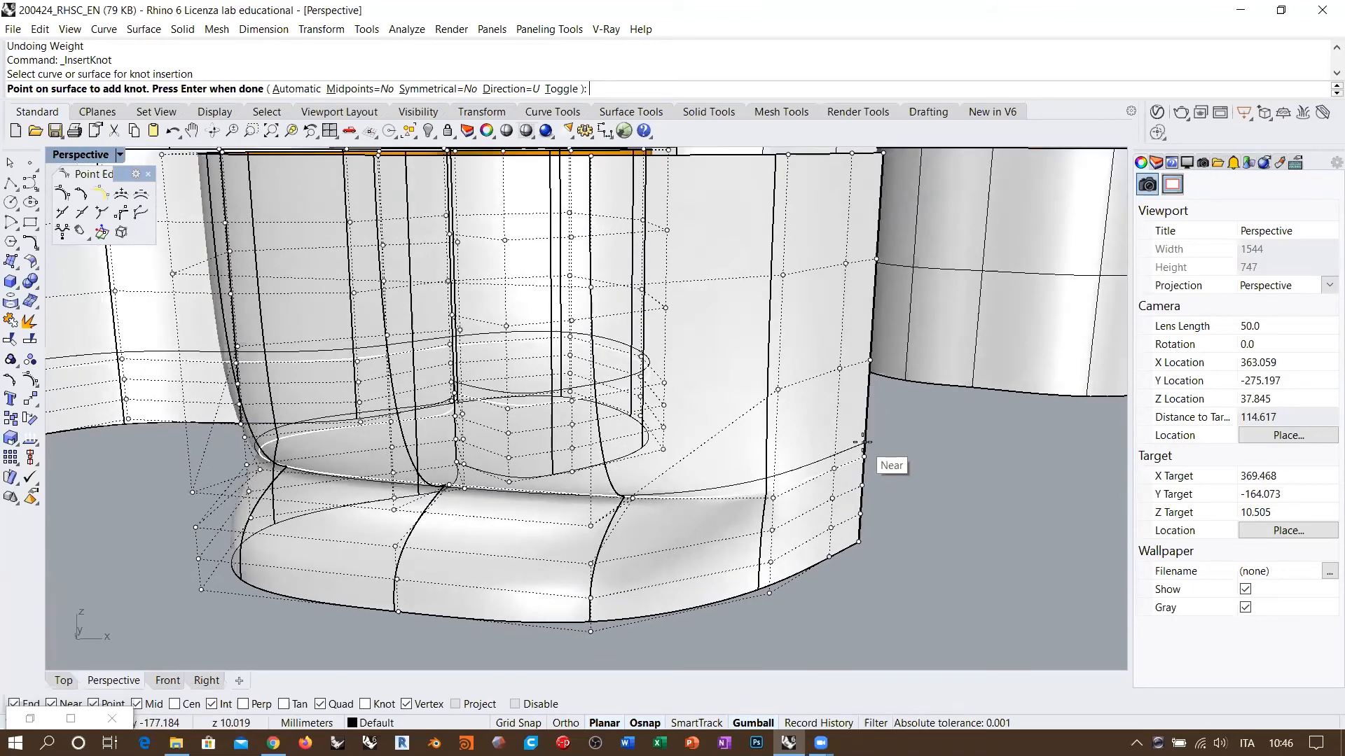
click(861, 435)
click(859, 424)
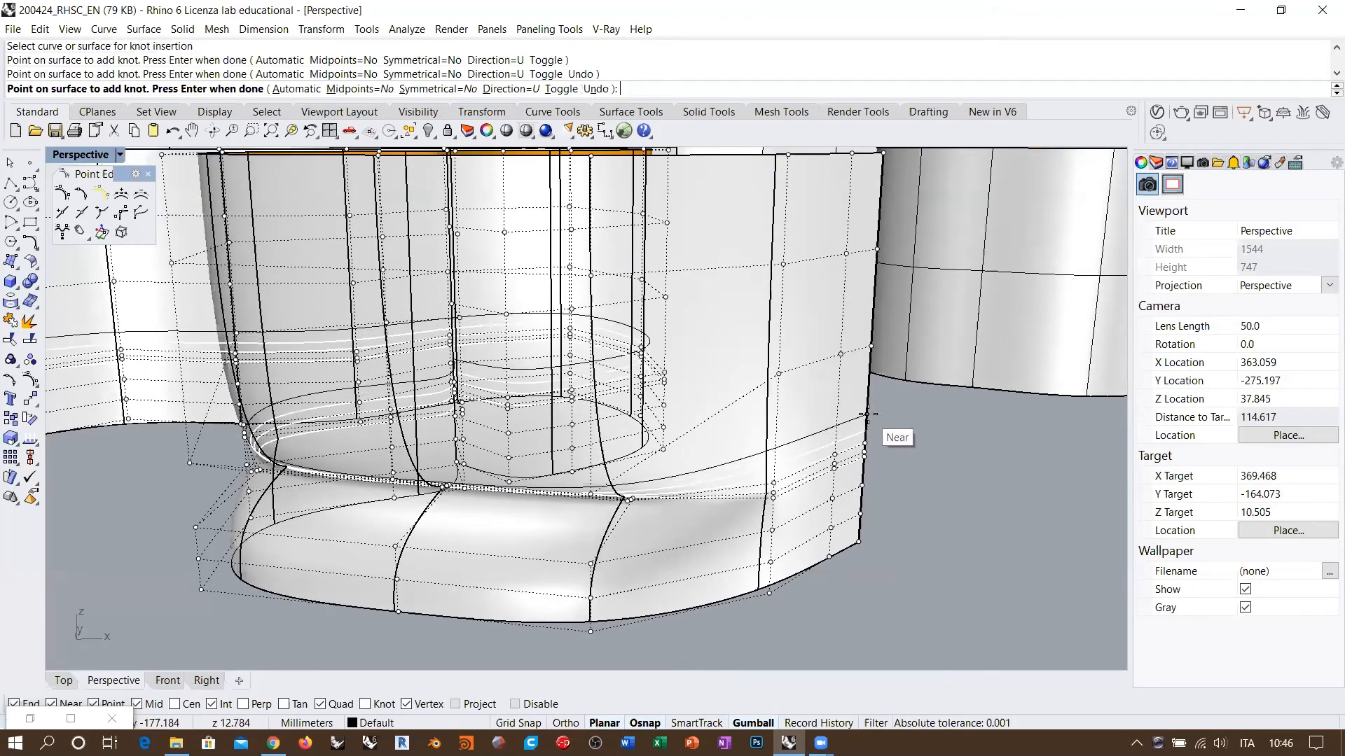
key(Return)
Select the three control points just above the fold and move them horizontally to reshape the crease
right_drag(951, 538, 697, 488)
scroll(450, 461, up, 2)
right_drag(450, 477, 483, 460)
click(344, 482)
shift+click(406, 454)
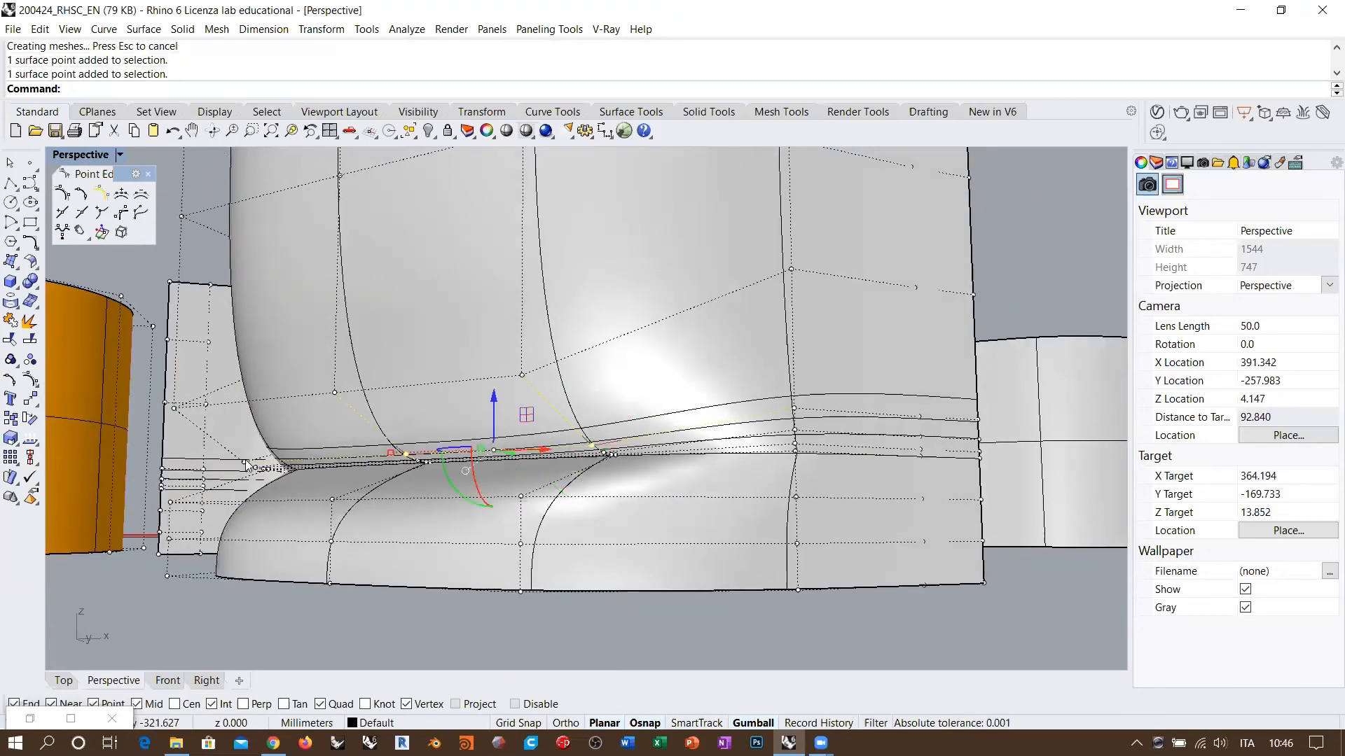
shift+click(246, 464)
right_drag(247, 463, 443, 427)
scroll(441, 466, down, 4)
drag(457, 432, 427, 440)
right_drag(448, 519, 548, 363)
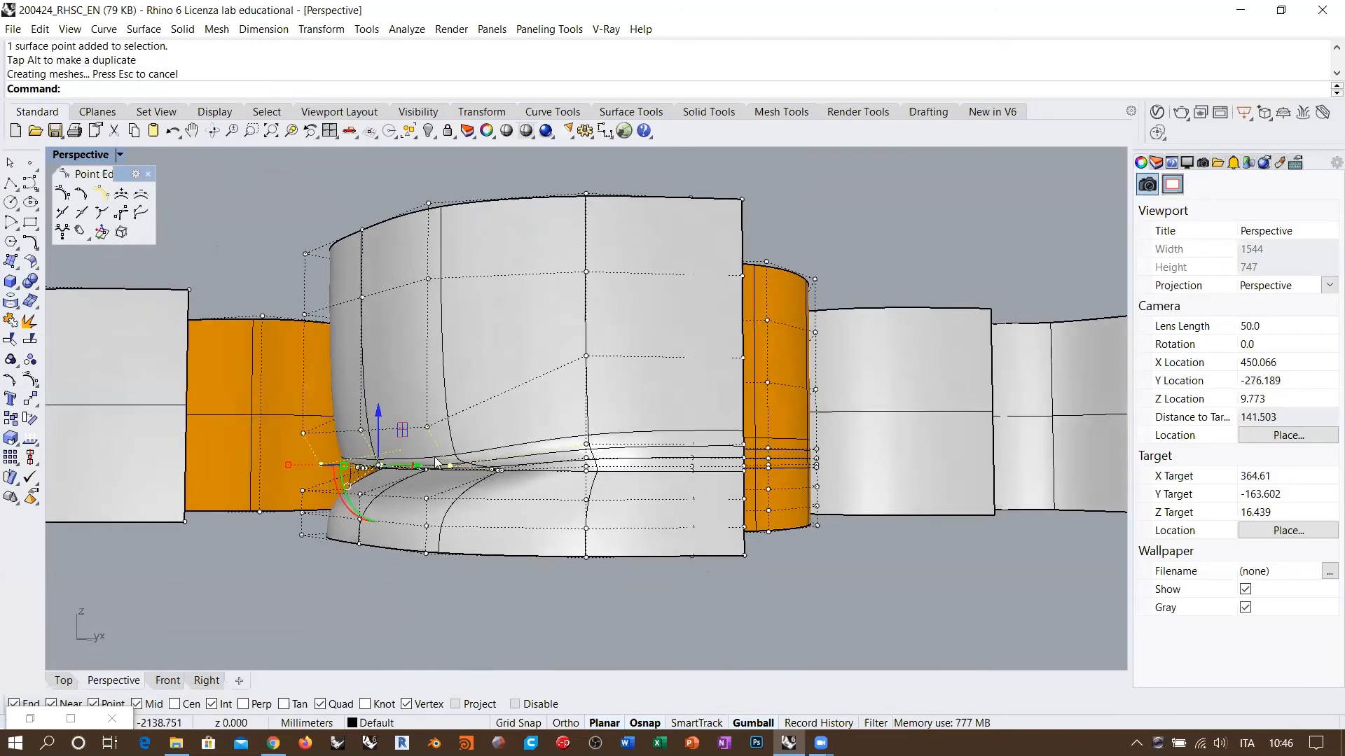
Examine how the inserted knots and their control points run along the whole edited surface, and compare it with the neighbouring S-shaped surfaces
right_drag(435, 462, 394, 392)
scroll(393, 393, down, 4)
mouse_move(553, 428)
right_down()
mouse_move(500, 437)
mouse_move(551, 442)
right_up()
mouse_move(395, 393)
right_down()
mouse_move(383, 423)
mouse_move(464, 426)
mouse_move(409, 380)
right_up()
scroll(383, 423, down, 2)
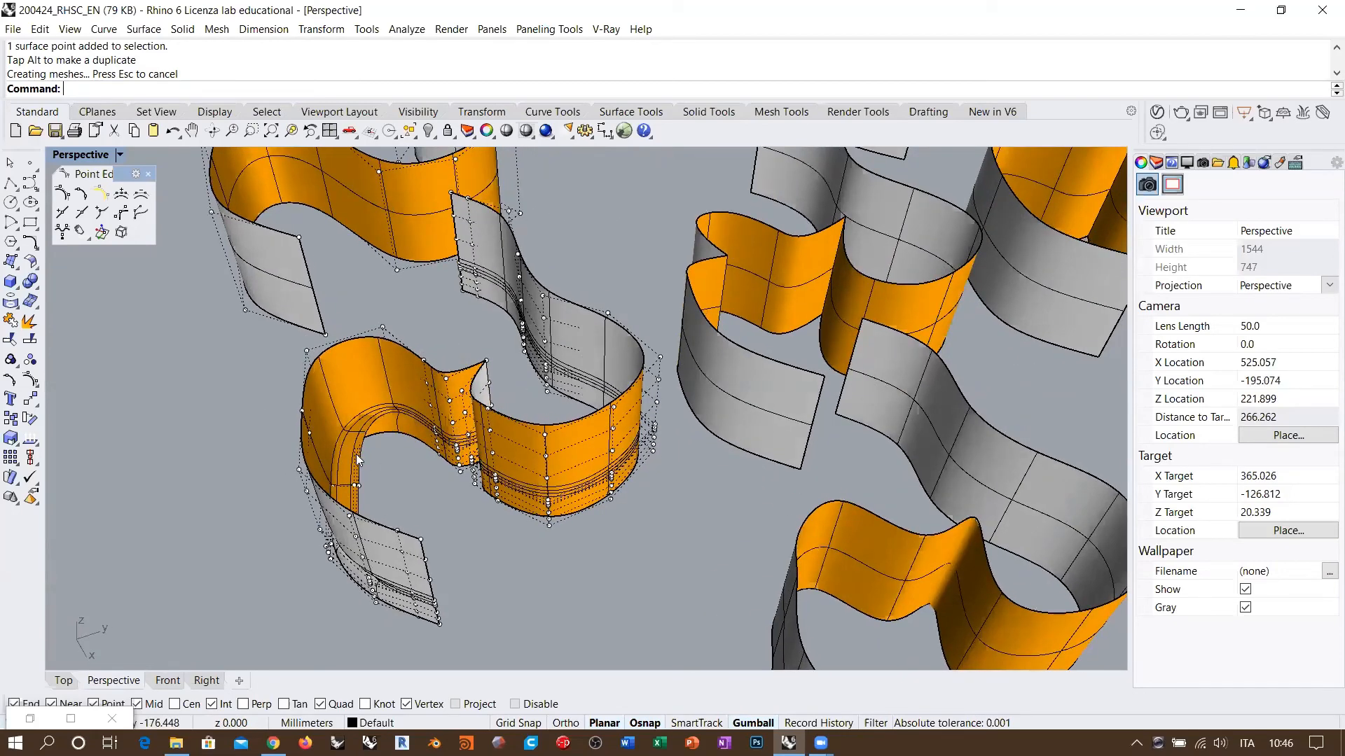
right_drag(339, 462, 345, 466)
mouse_move(465, 489)
shift+right_down()
mouse_move(456, 502)
mouse_move(446, 478)
shift+right_up()
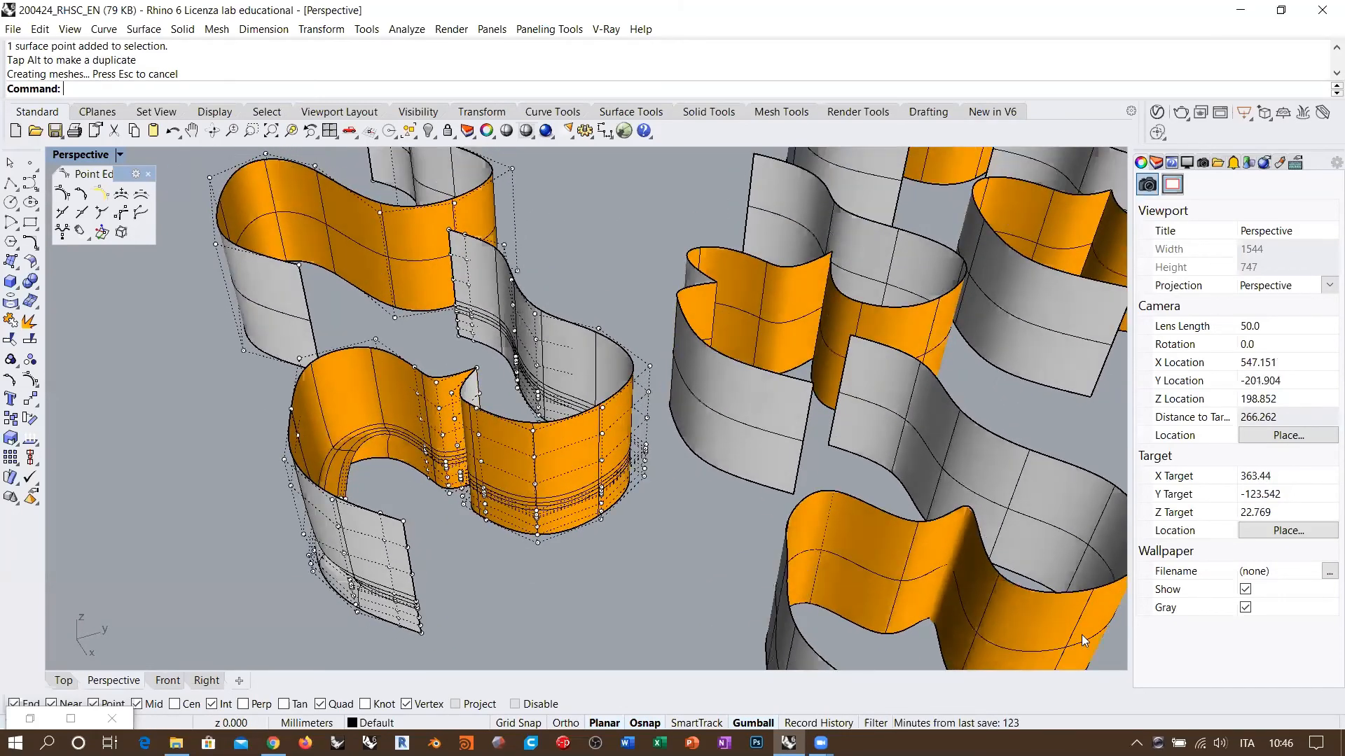
right_drag(527, 510, 604, 468)
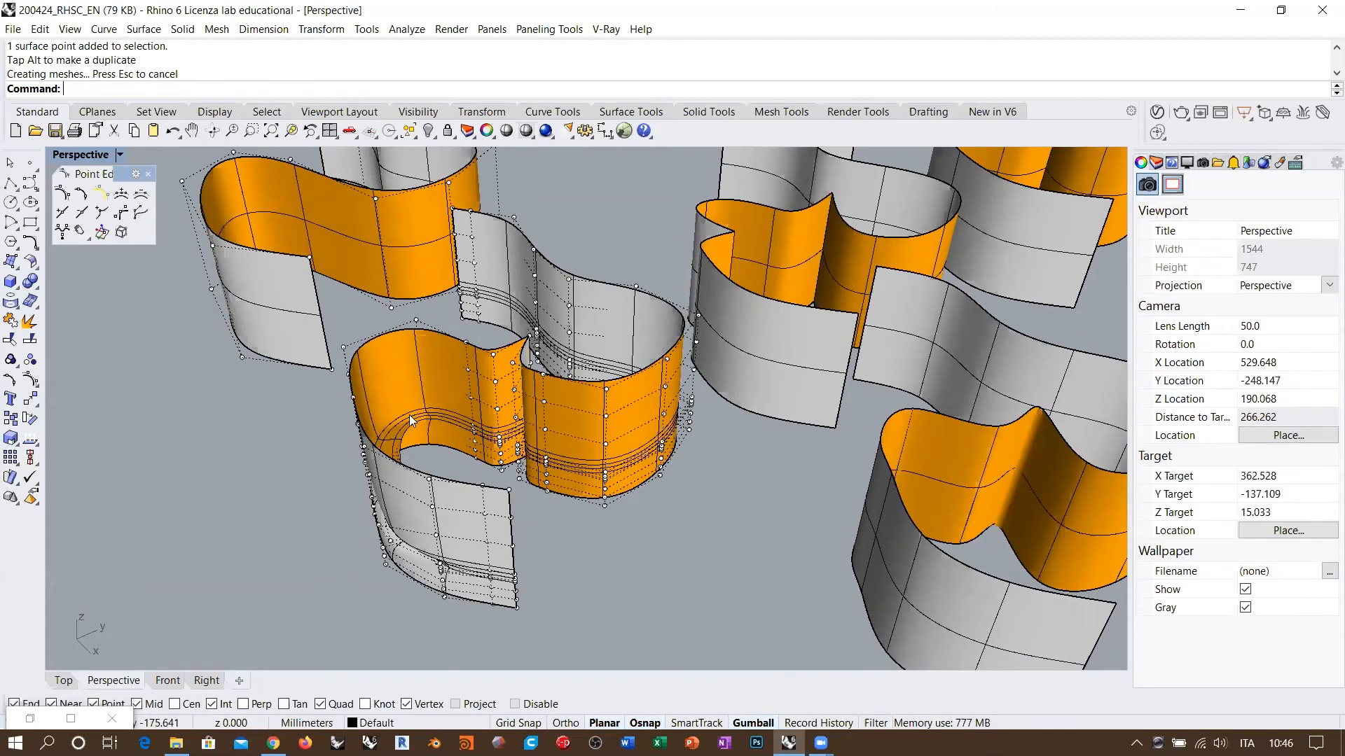
right_drag(412, 486, 543, 595)
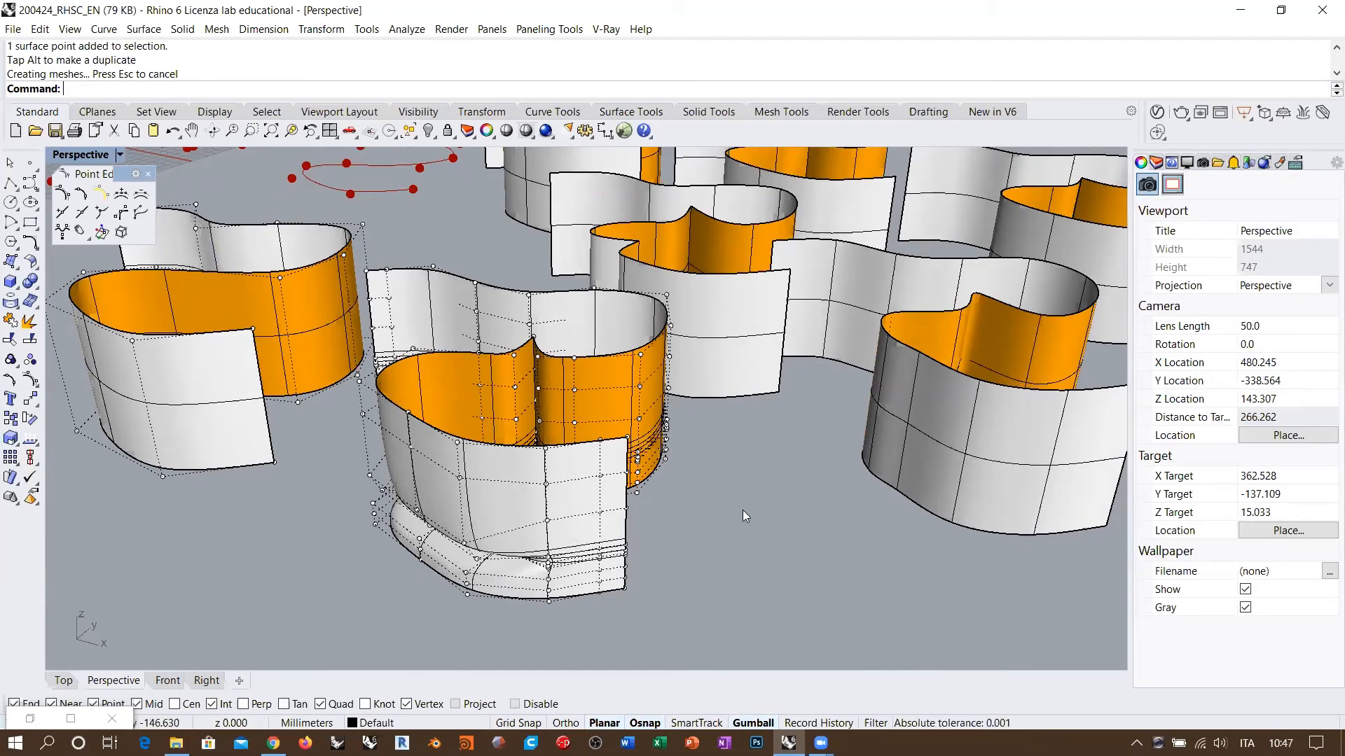
Review the earlier practice curves and examine the rectangular surface with the smooth bump, selecting it to inspect its isocurves
scroll(743, 510, down, 12)
right_drag(672, 424, 729, 515)
shift+right_drag(433, 380, 505, 505)
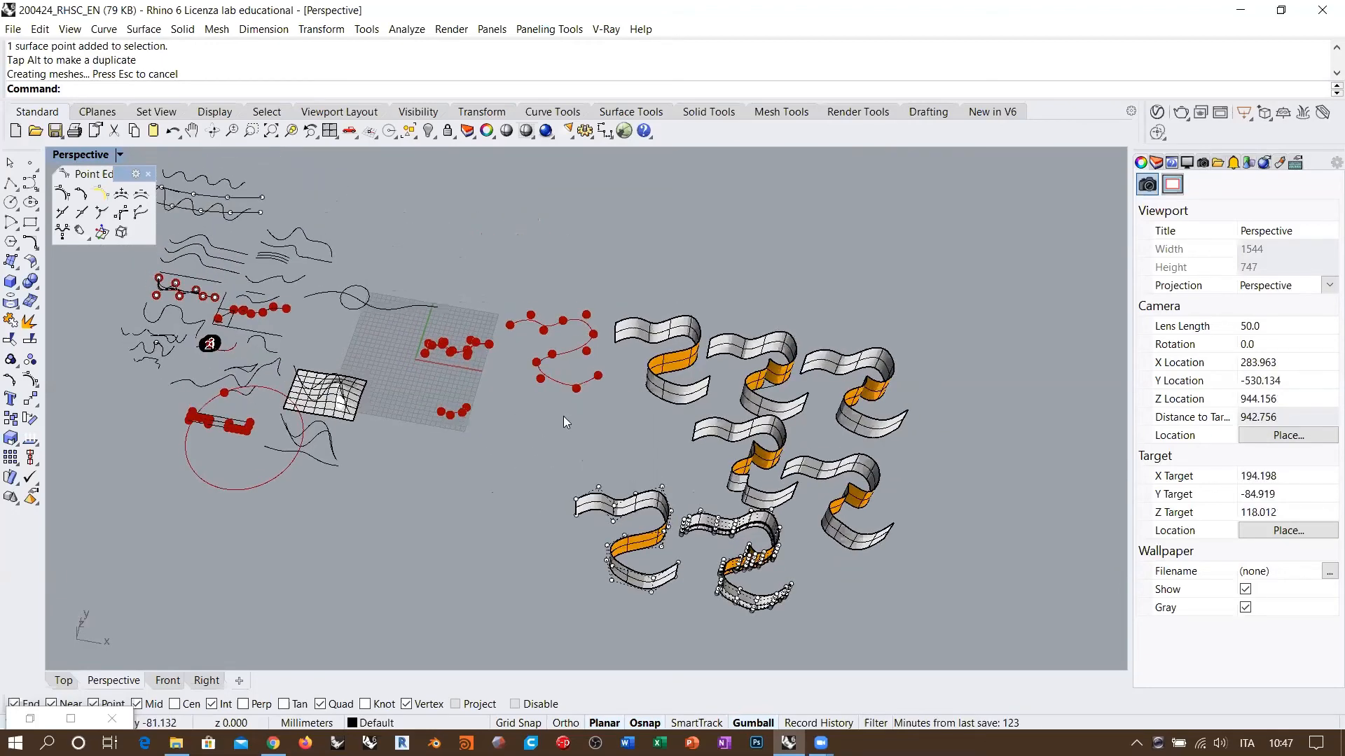
right_drag(563, 393, 598, 422)
shift+right_drag(210, 342, 477, 453)
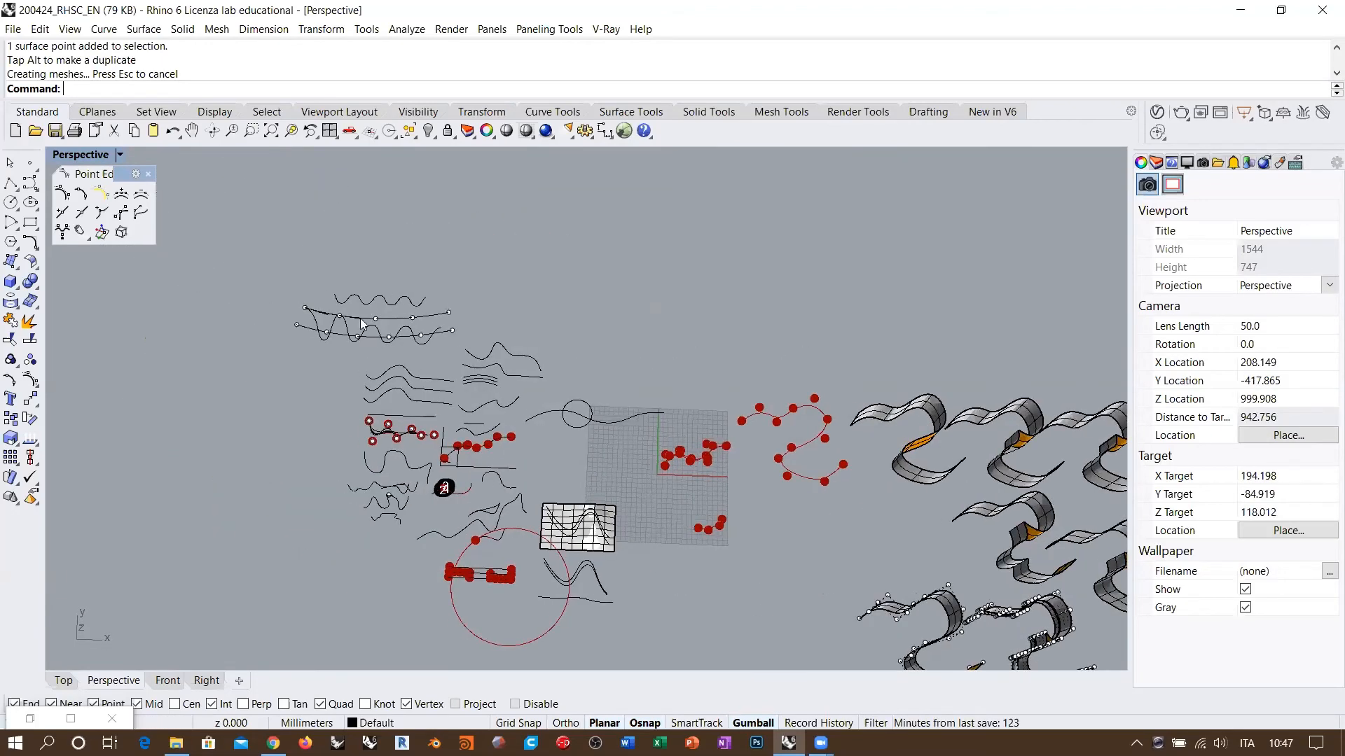
scroll(355, 290, up, 8)
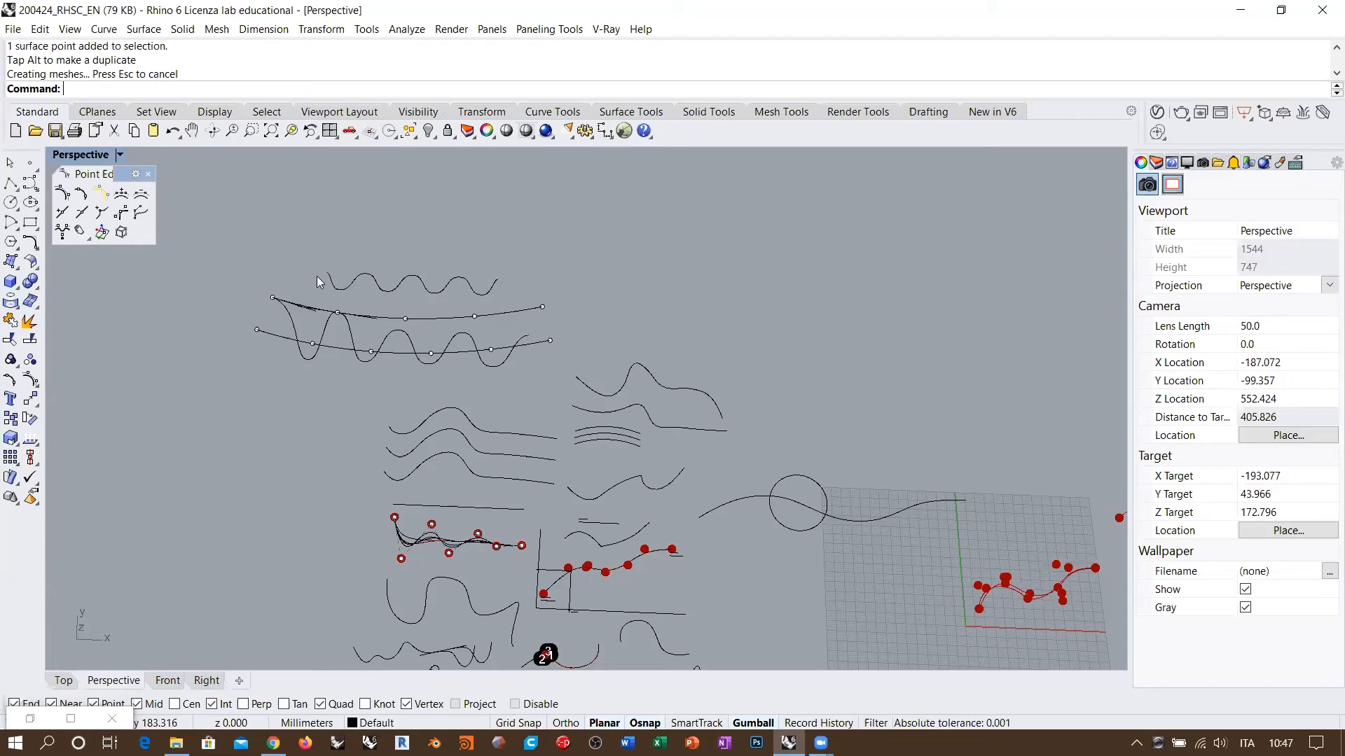
shift+right_drag(910, 622, 606, 423)
right_drag(690, 522, 704, 494)
shift+right_drag(483, 454, 719, 429)
scroll(635, 416, up, 10)
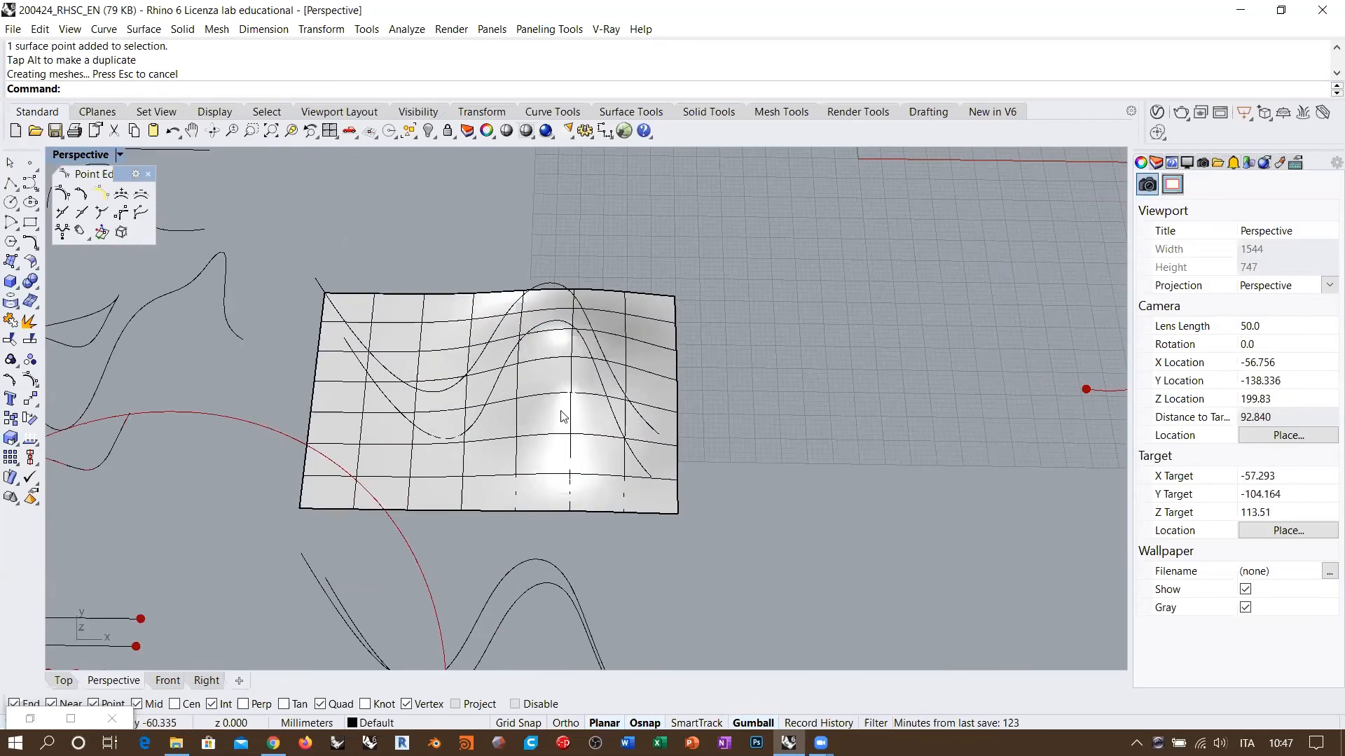
click(594, 406)
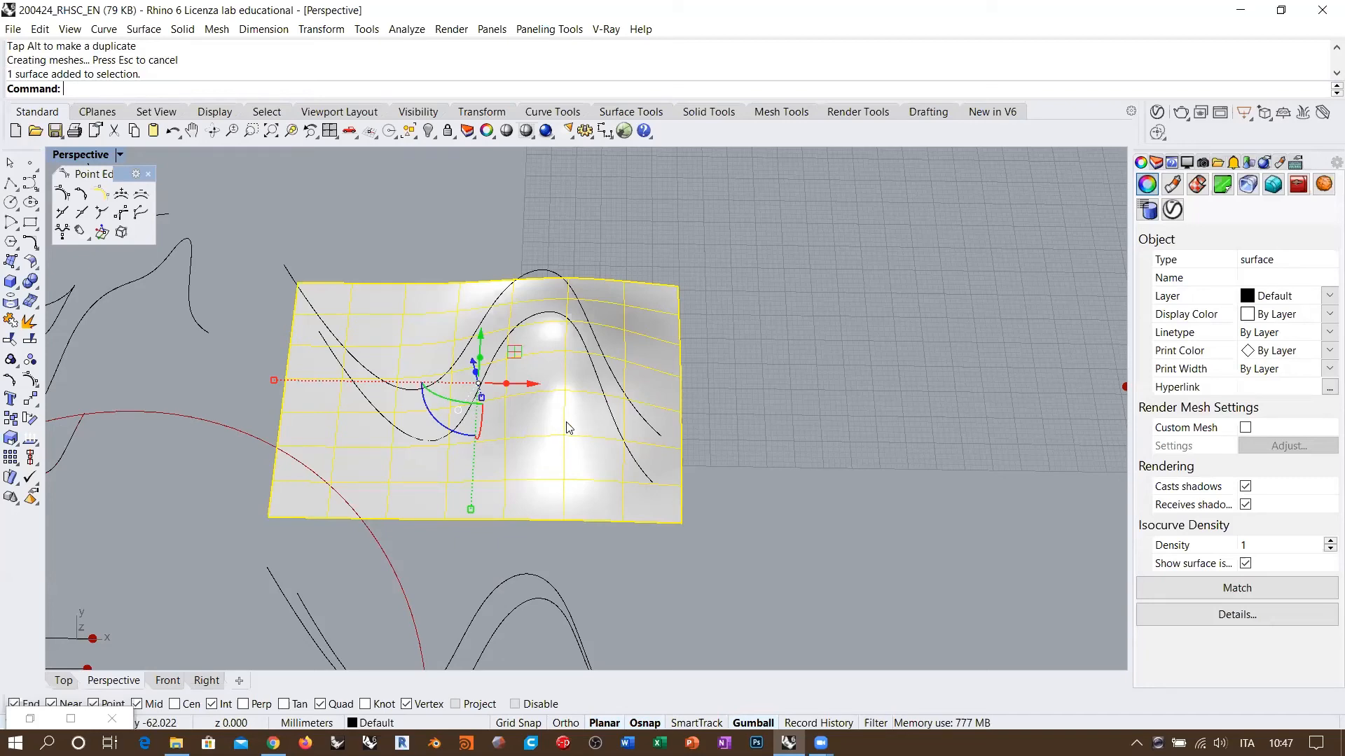
shift+right_drag(600, 465, 736, 475)
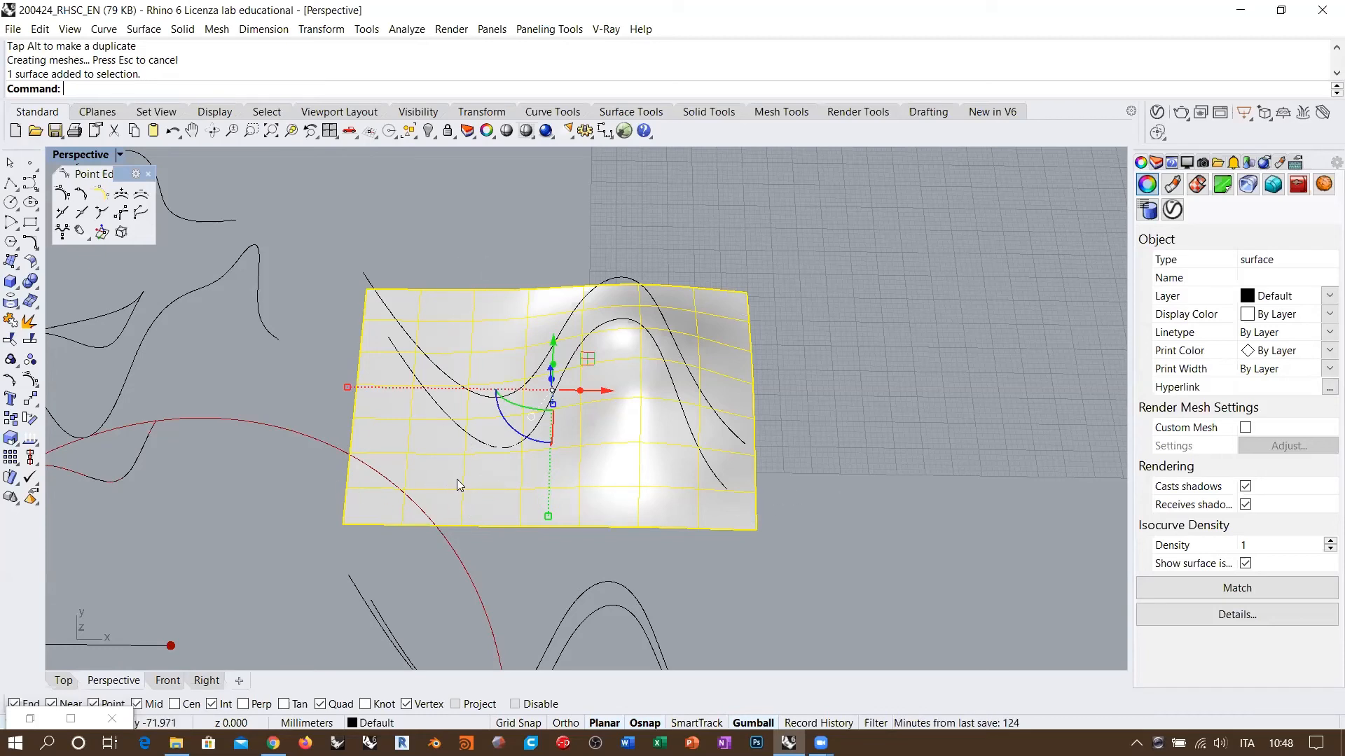
scroll(358, 437, down, 10)
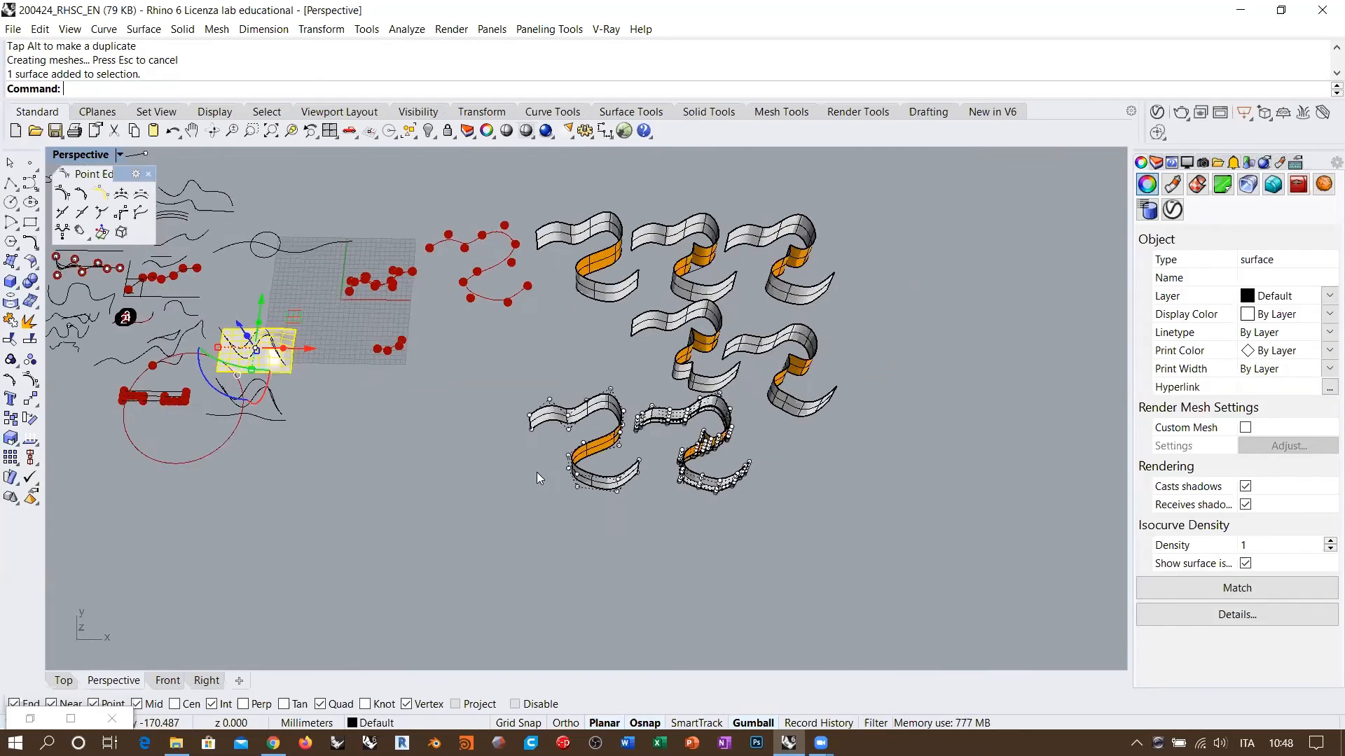
Examine the fold and dense control points on the edited S-shaped surface again from several angles and against the surrounding variants
scroll(726, 525, up, 5)
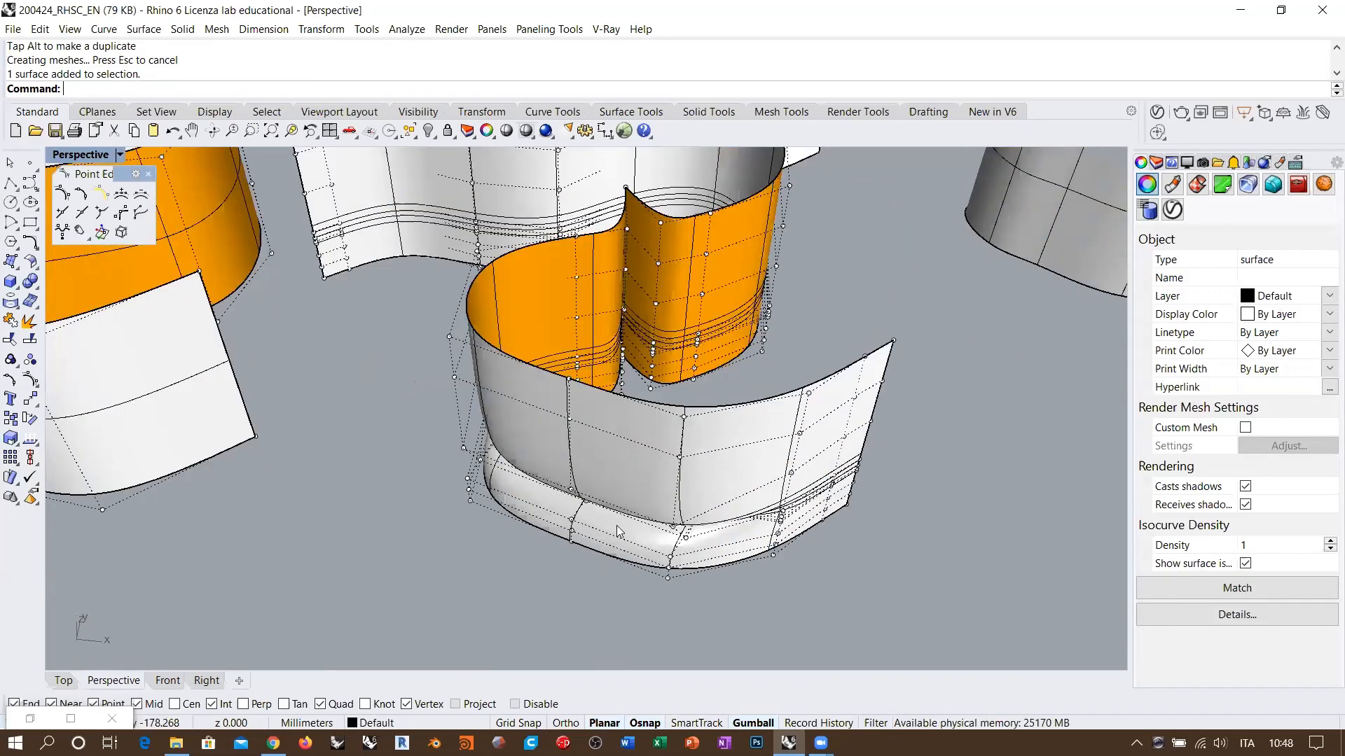
right_drag(620, 513, 587, 279)
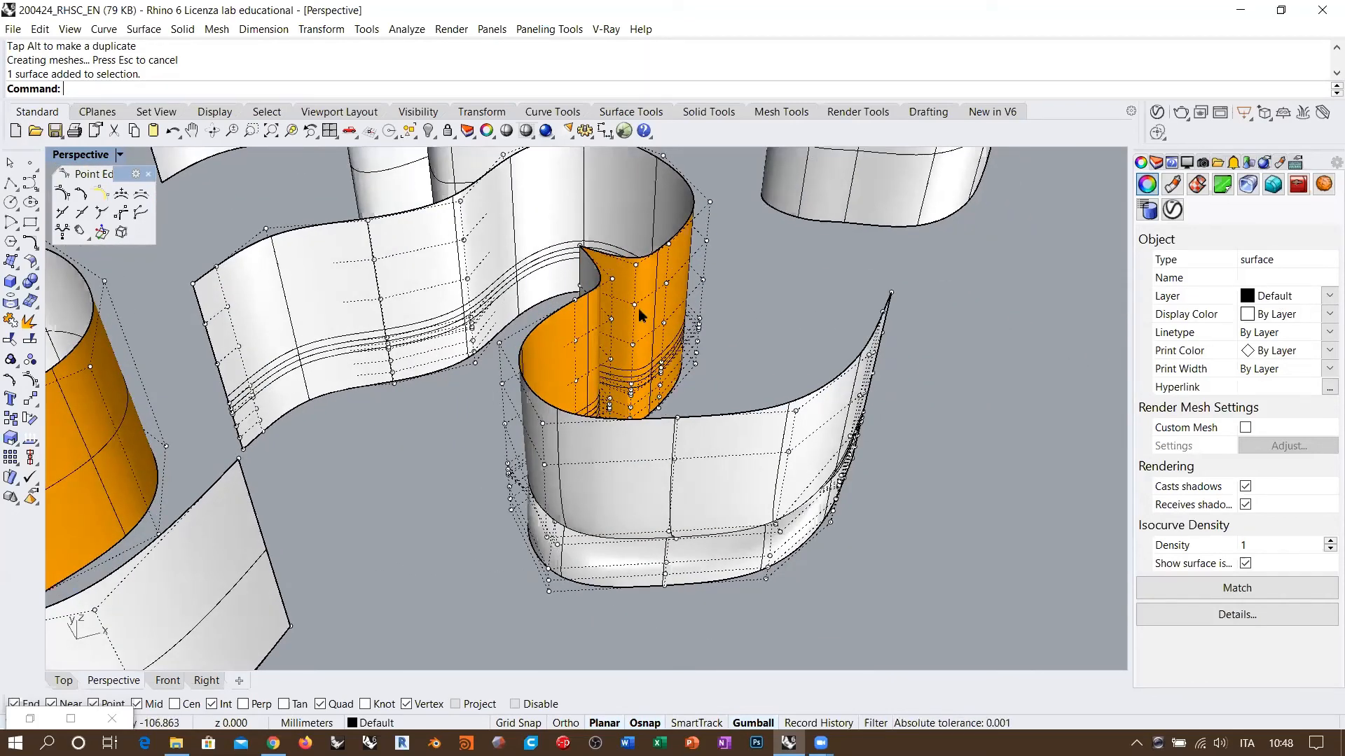
right_drag(555, 534, 566, 501)
scroll(566, 502, down, 6)
right_drag(653, 484, 738, 512)
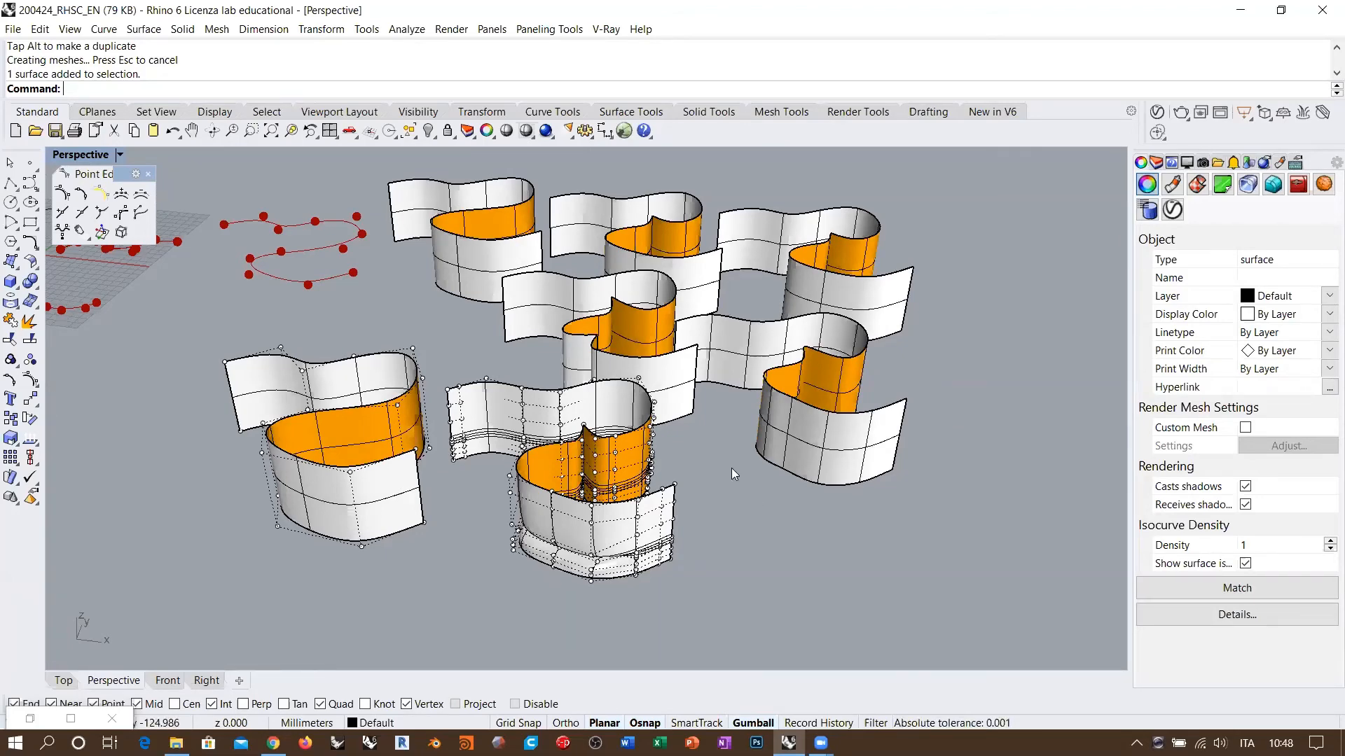
right_drag(731, 468, 217, 256)
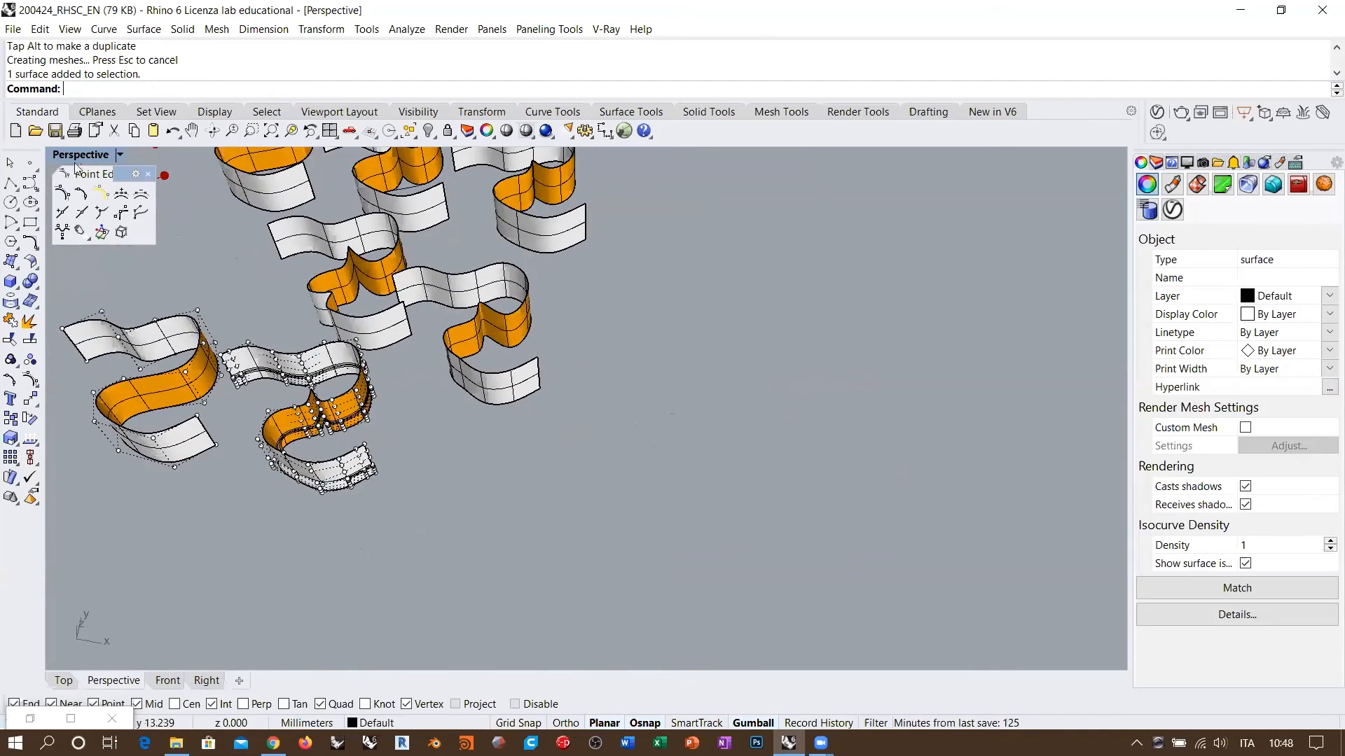
Draw three straight degree 3 curves end to end as an open-ended frame in the empty area beside the S-shaped surfaces
click(10, 183)
click(540, 519)
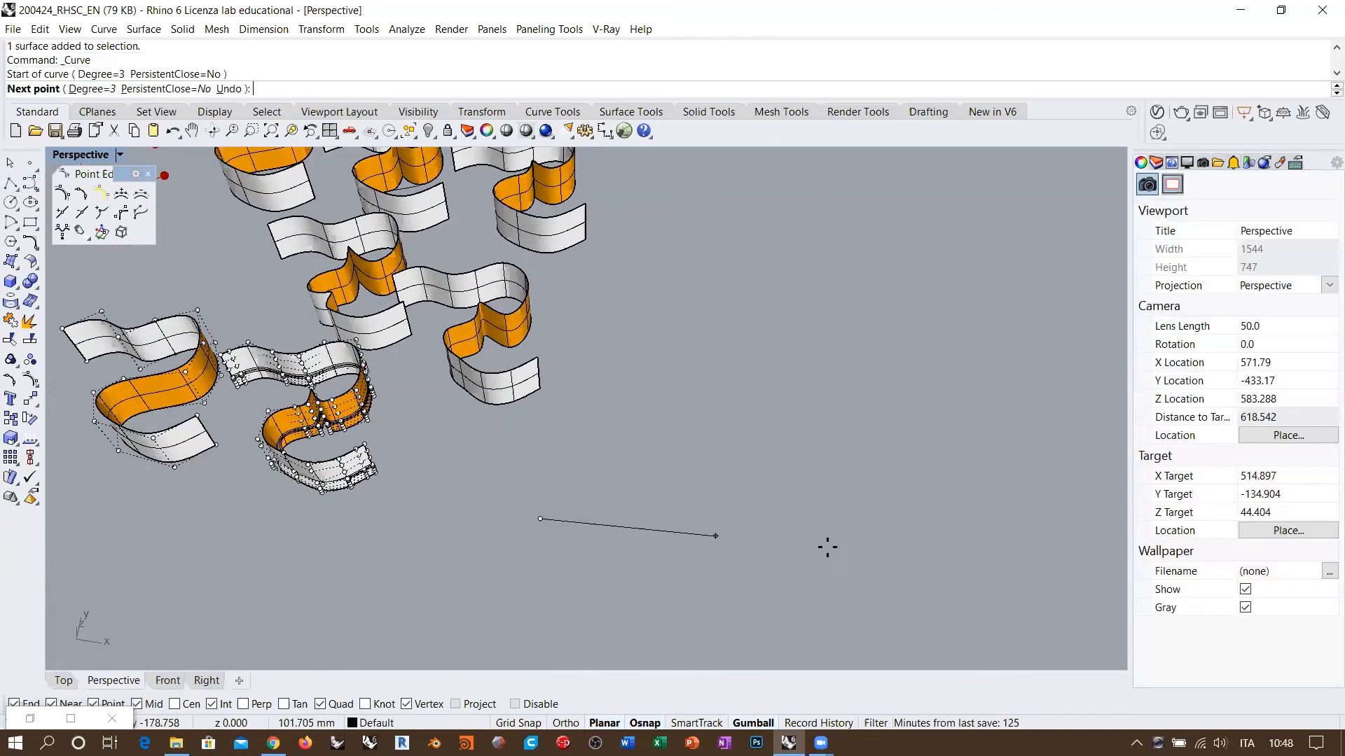
click(939, 572)
key(Return)
key(Return)
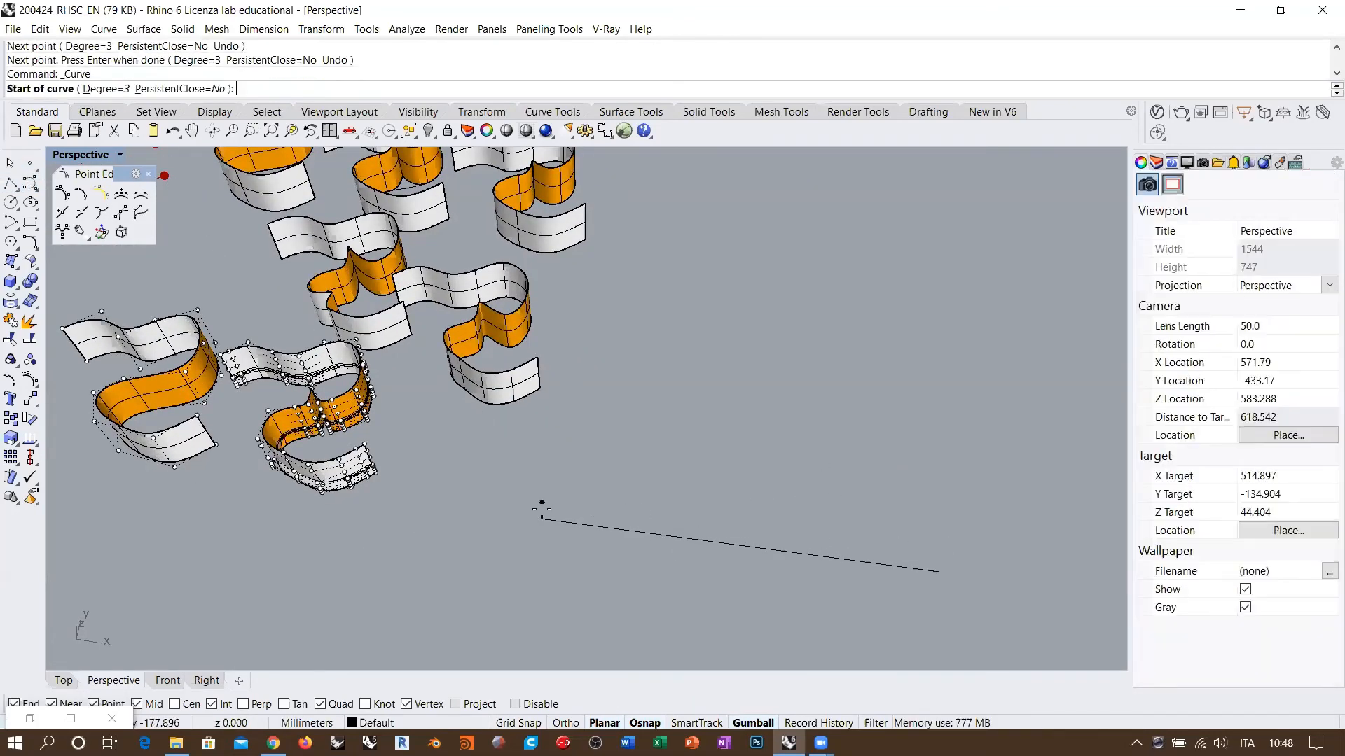
click(540, 519)
click(623, 245)
key(Return)
key(Return)
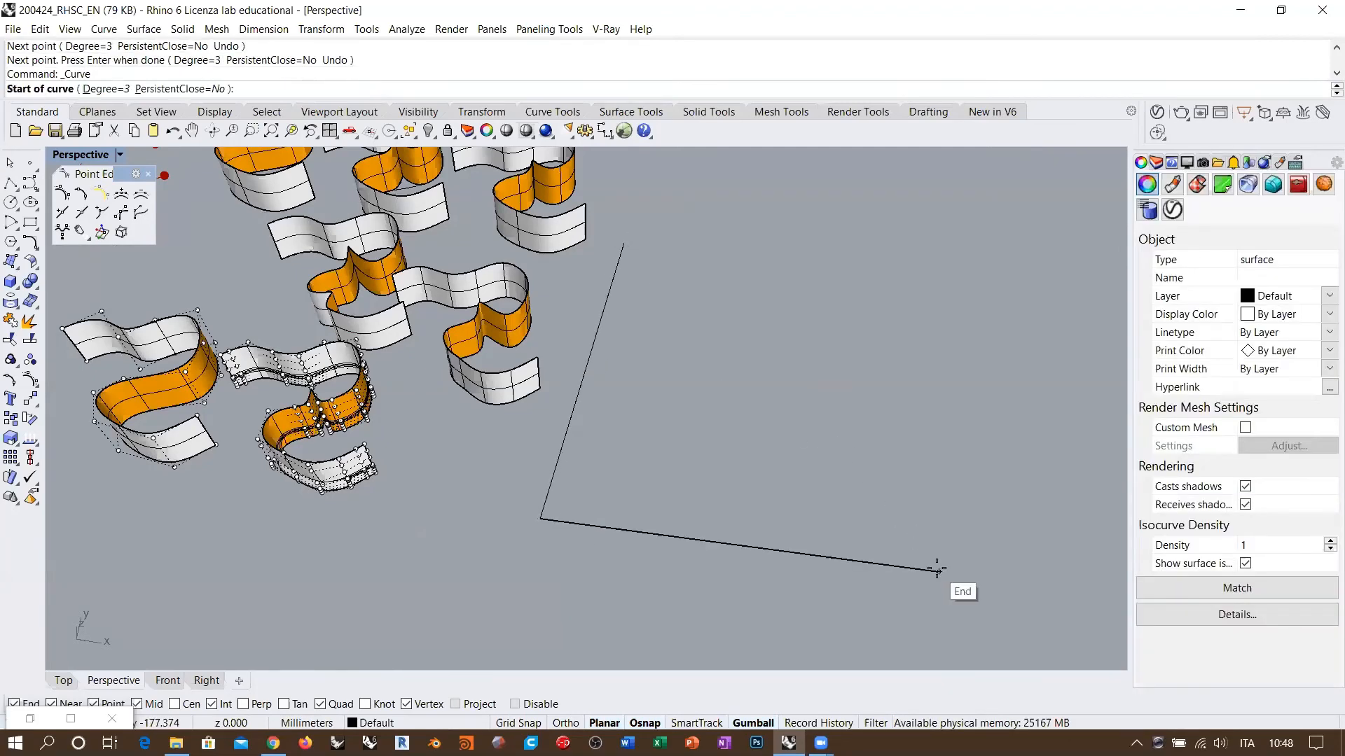
click(939, 572)
click(985, 264)
key(Return)
key(Return)
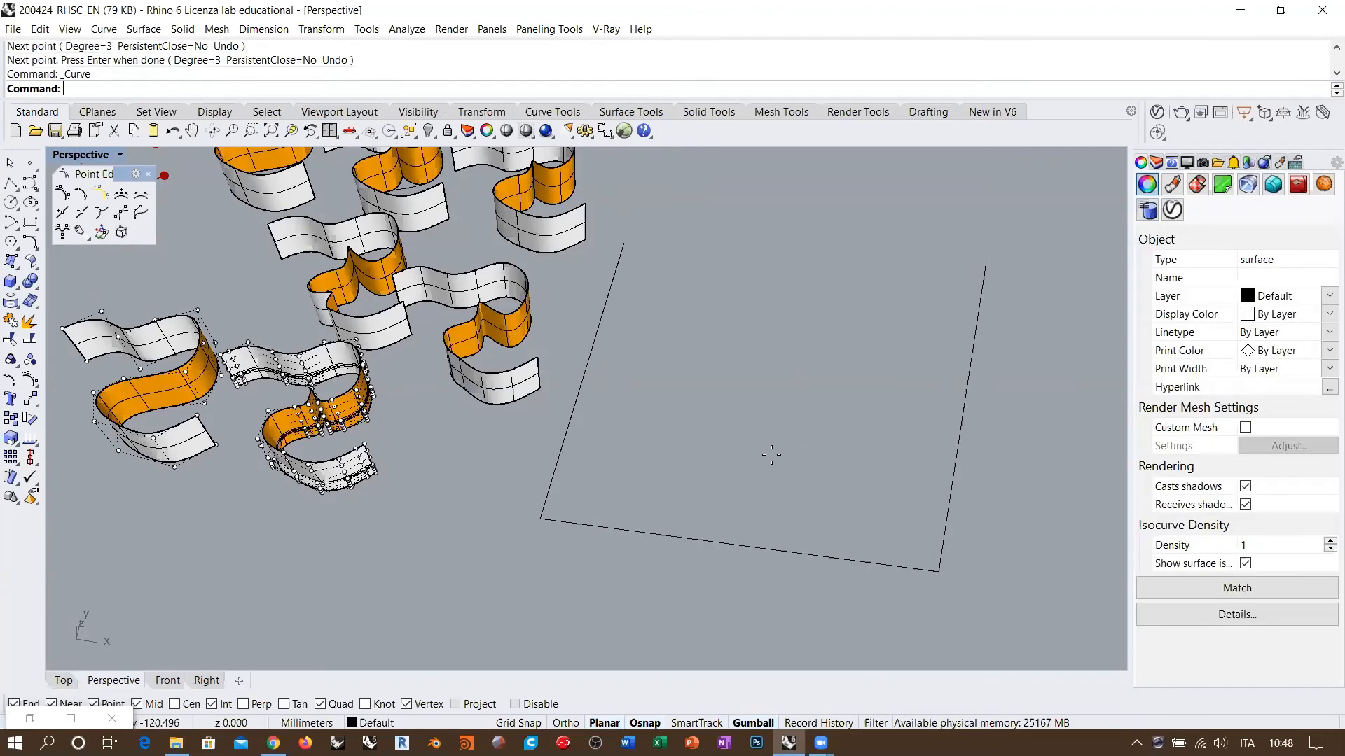
Add a straight stem from the middle of the frame's base and two curved branches diverging from its end, forming a Y shape
click(737, 543)
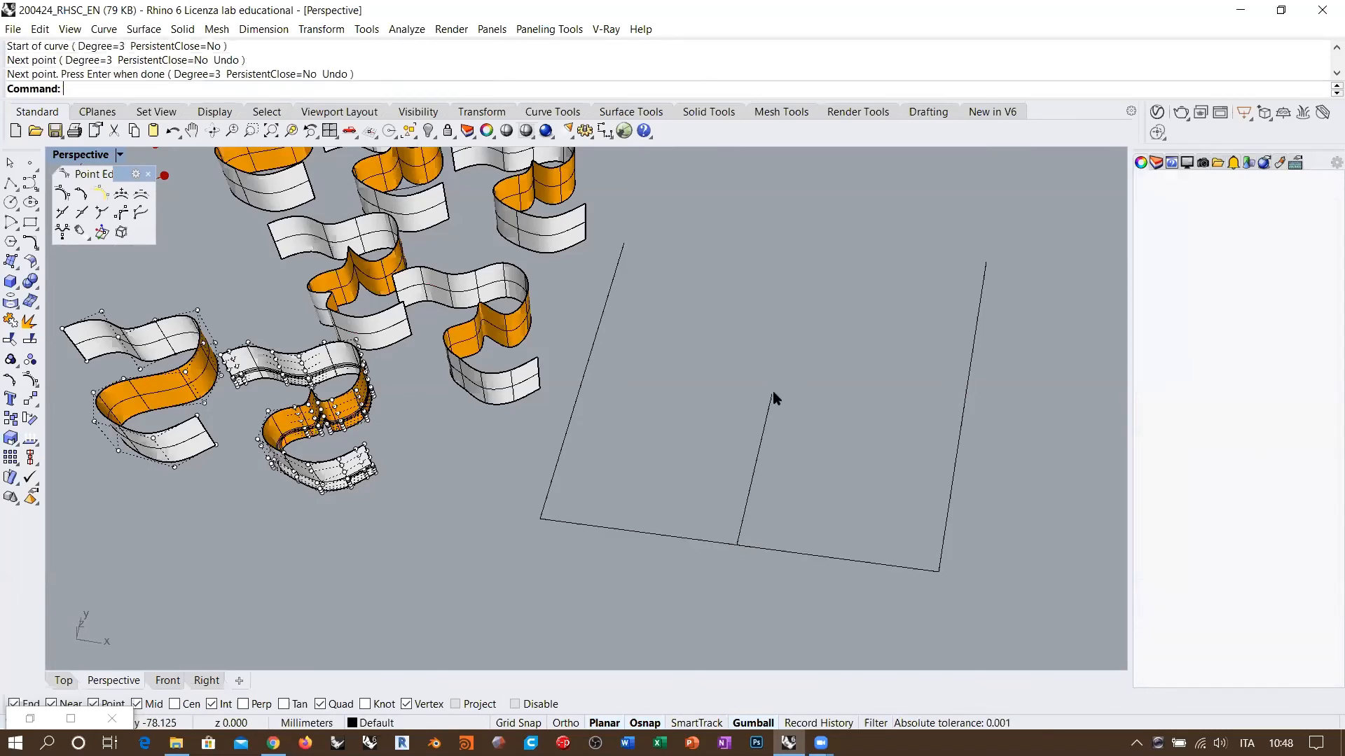
click(733, 370)
click(723, 306)
key(Return)
key(Return)
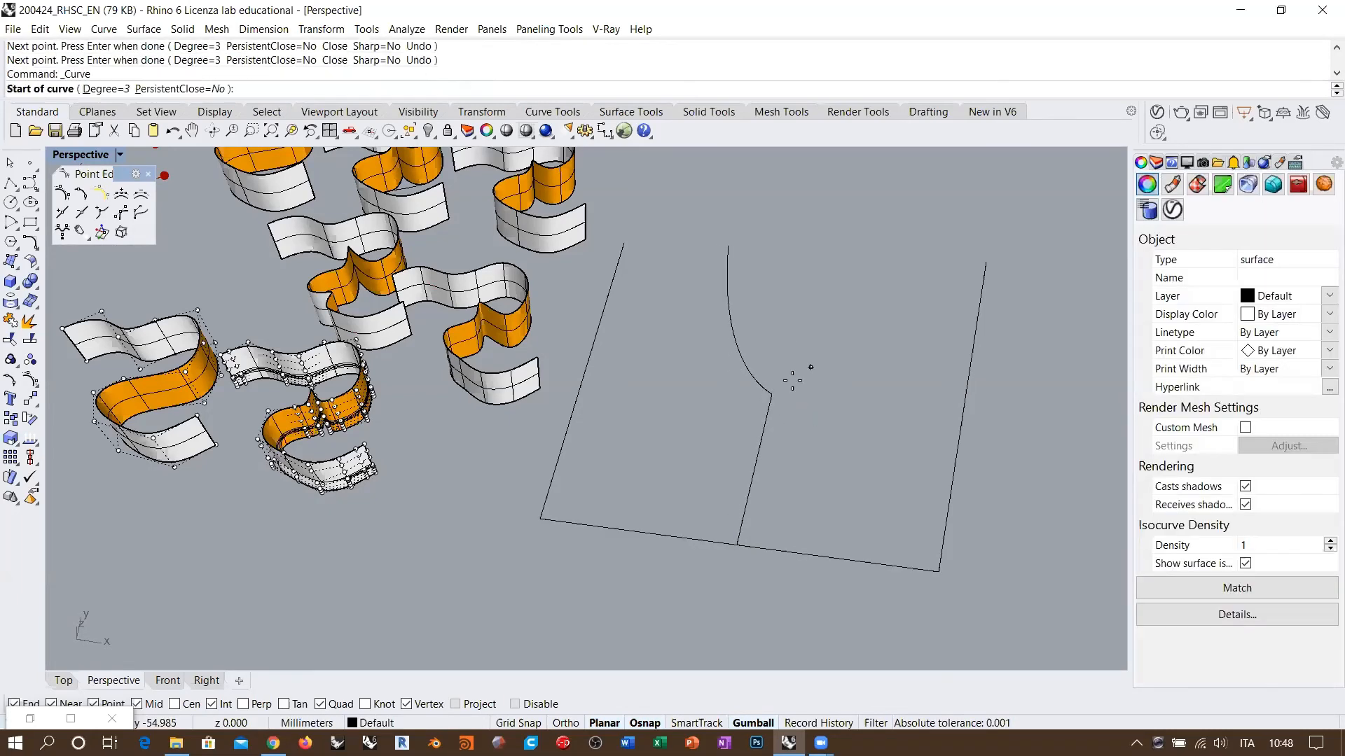
click(772, 394)
click(831, 374)
click(870, 320)
click(880, 262)
key(Return)
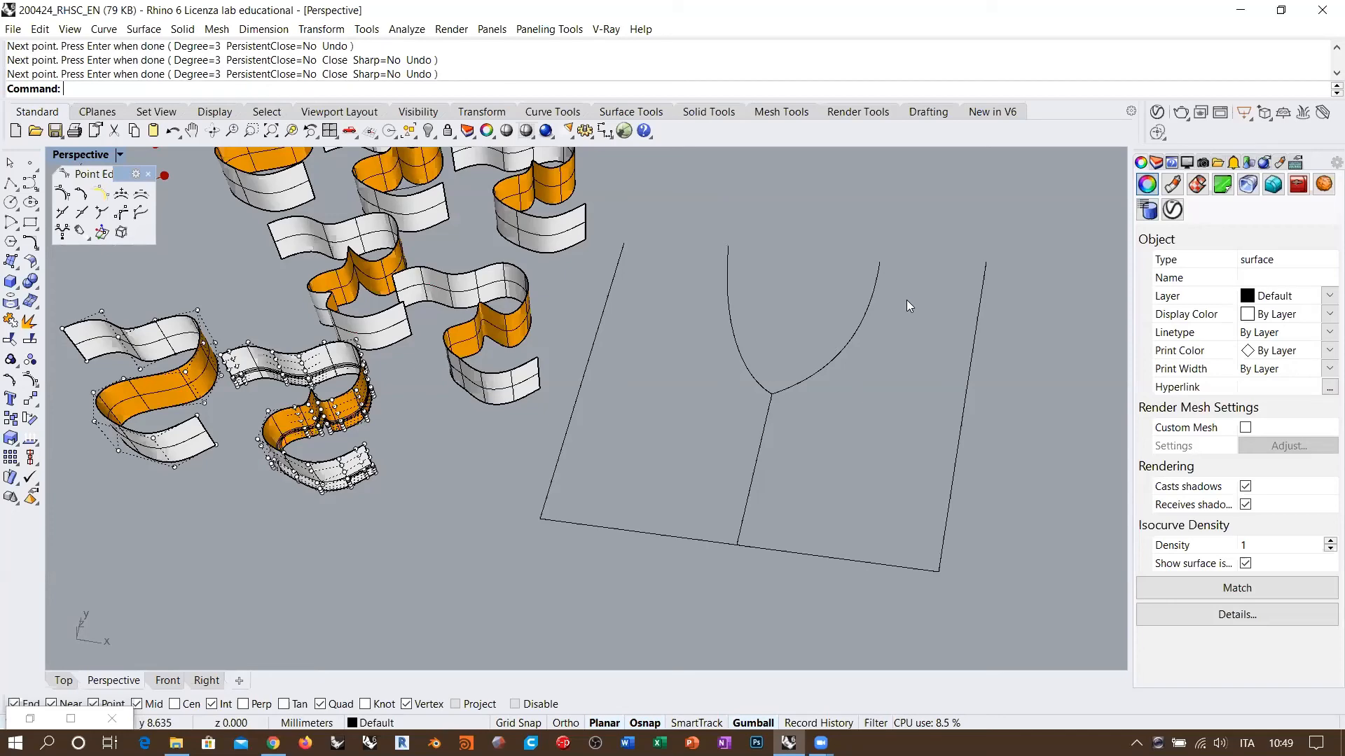
Delete the six curves of the Y-shaped sketch and its frame, and return to the folded S-shaped surface
shift+right_drag(805, 479, 697, 382)
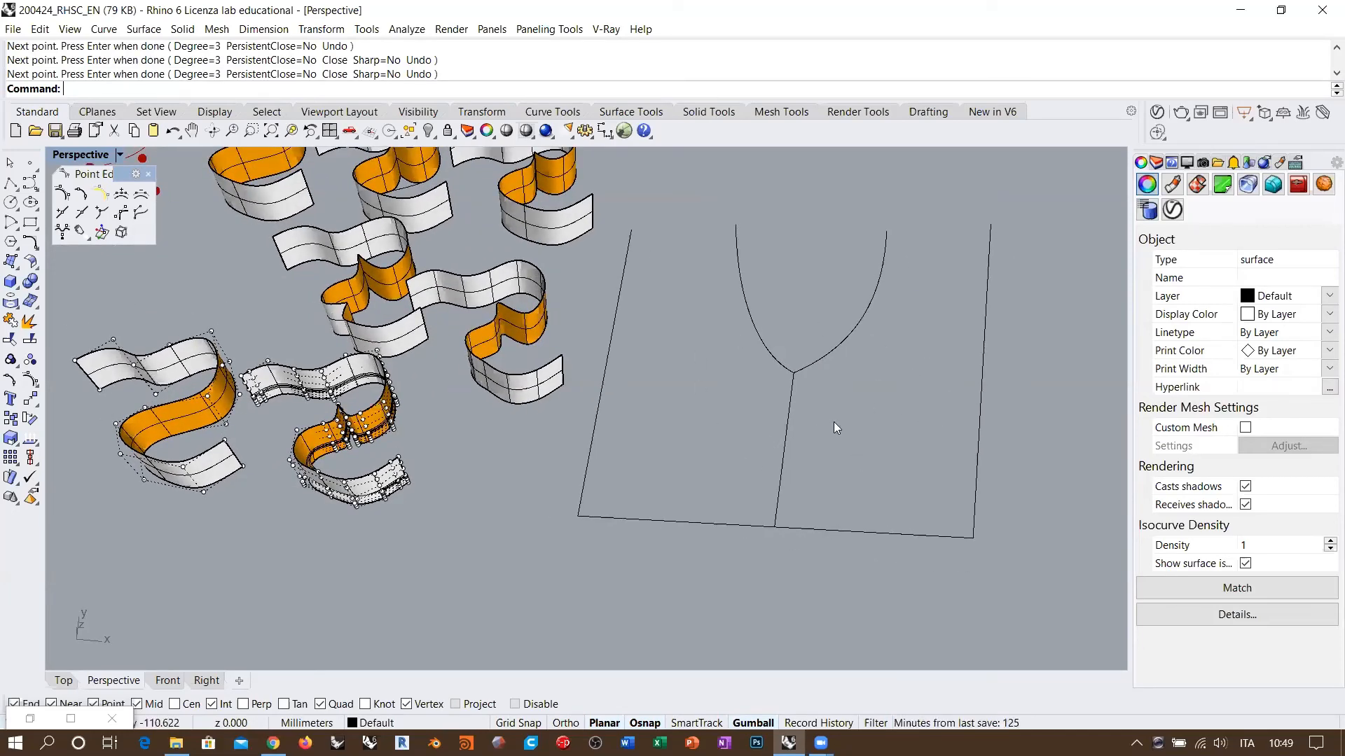
right_drag(851, 451, 771, 455)
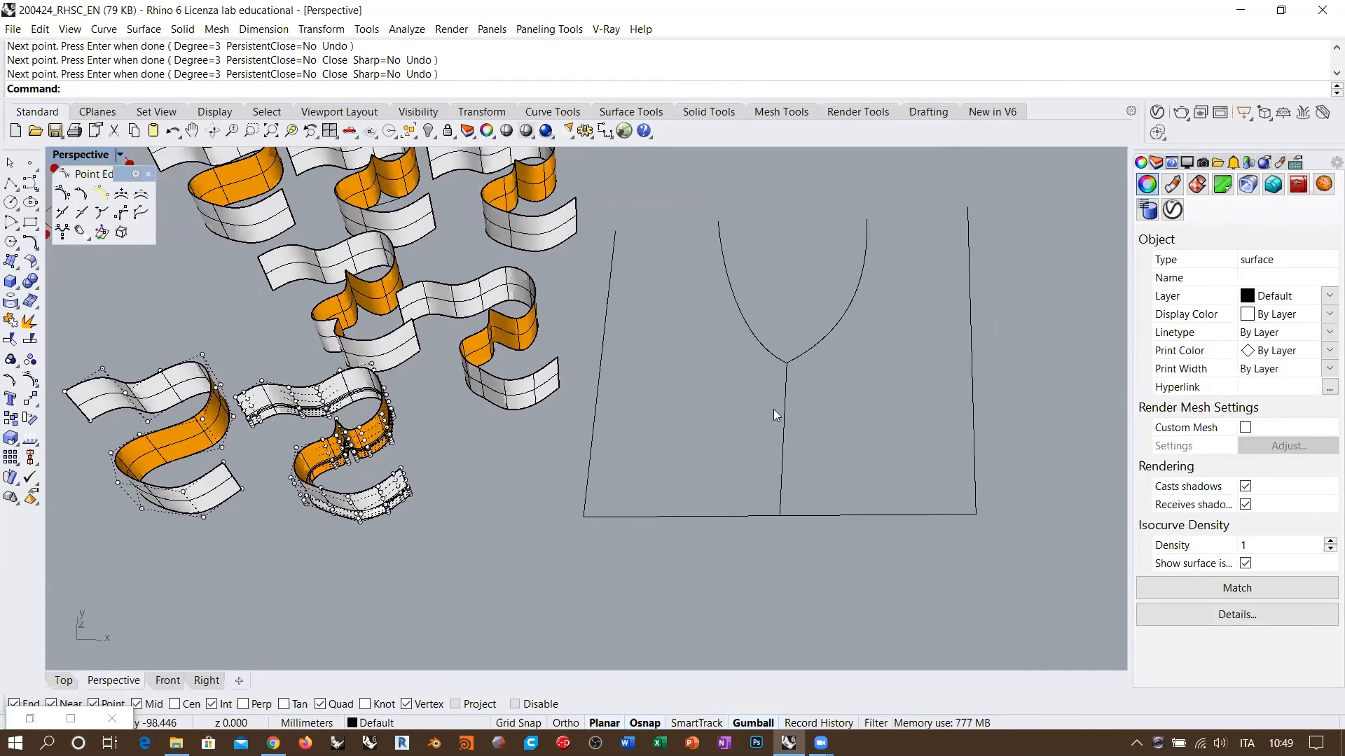
right_drag(851, 418, 727, 387)
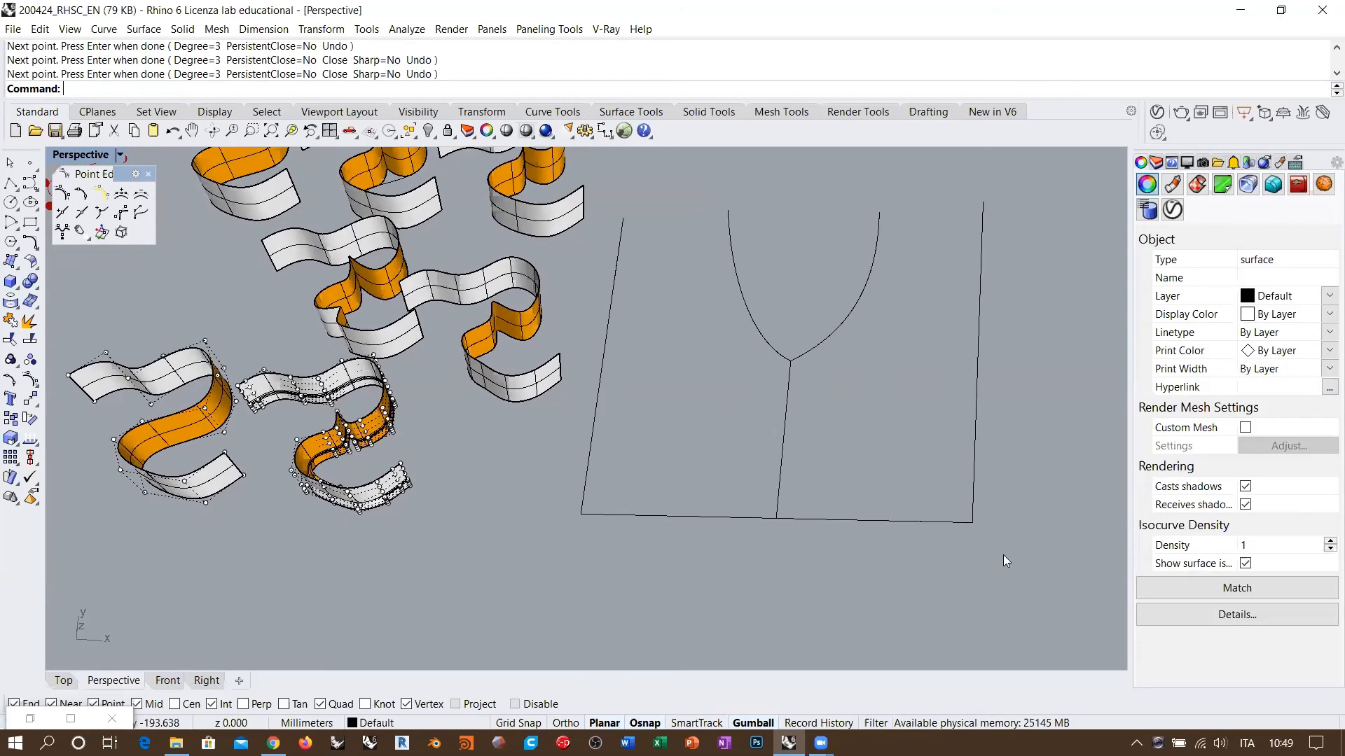
drag(1003, 558, 600, 297)
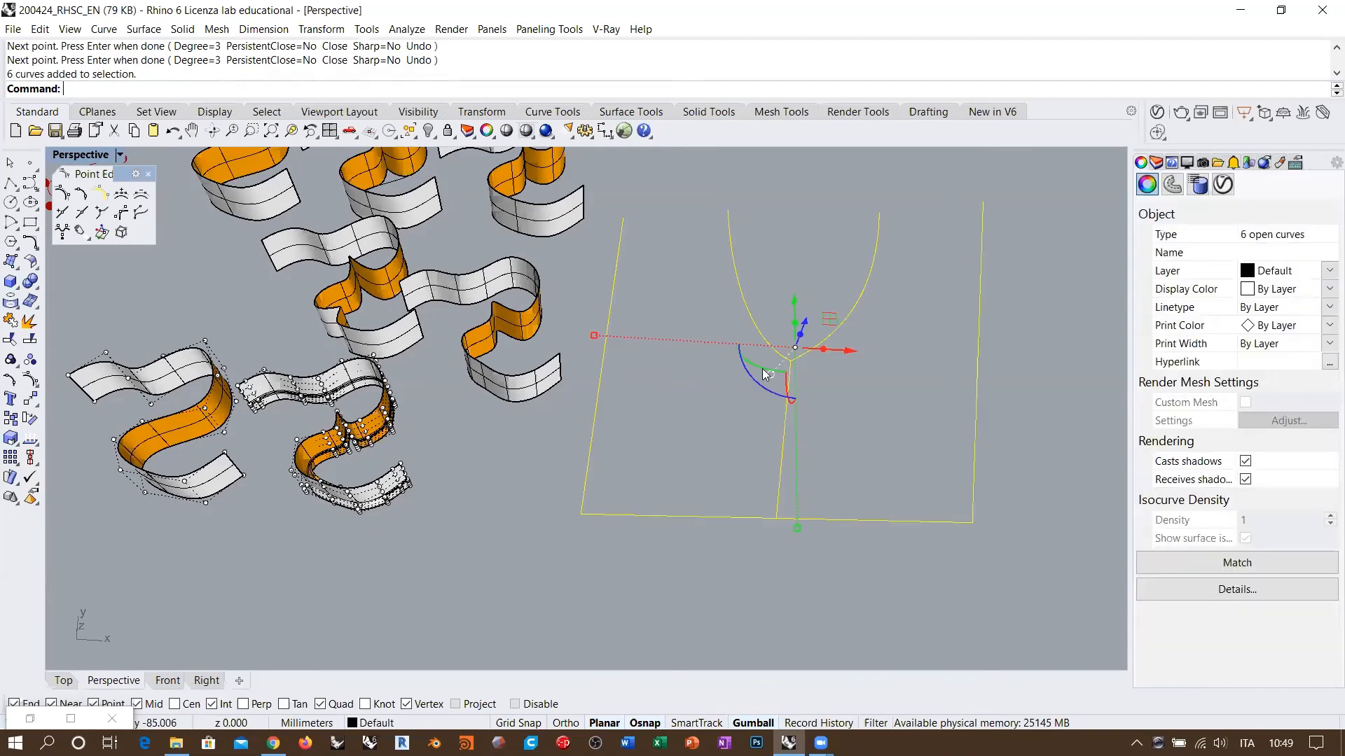
key(Delete)
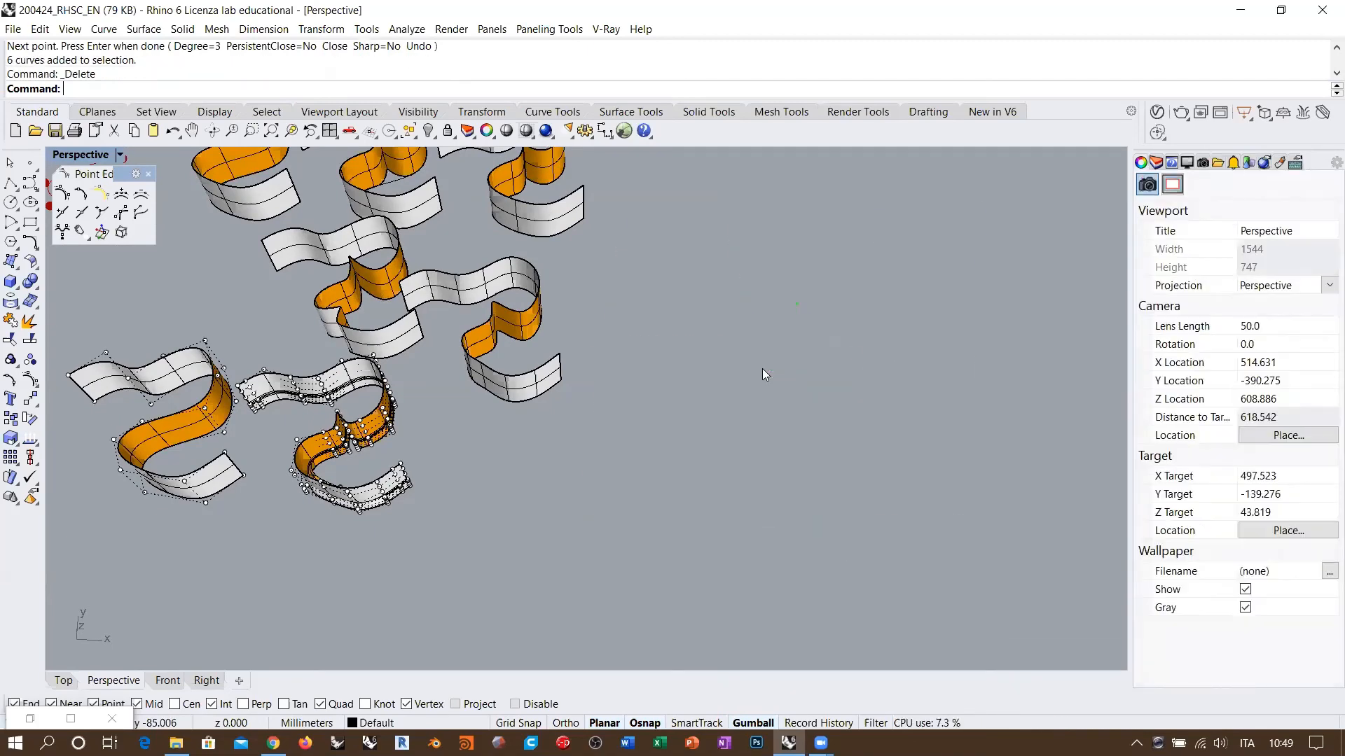
scroll(526, 483, up, 10)
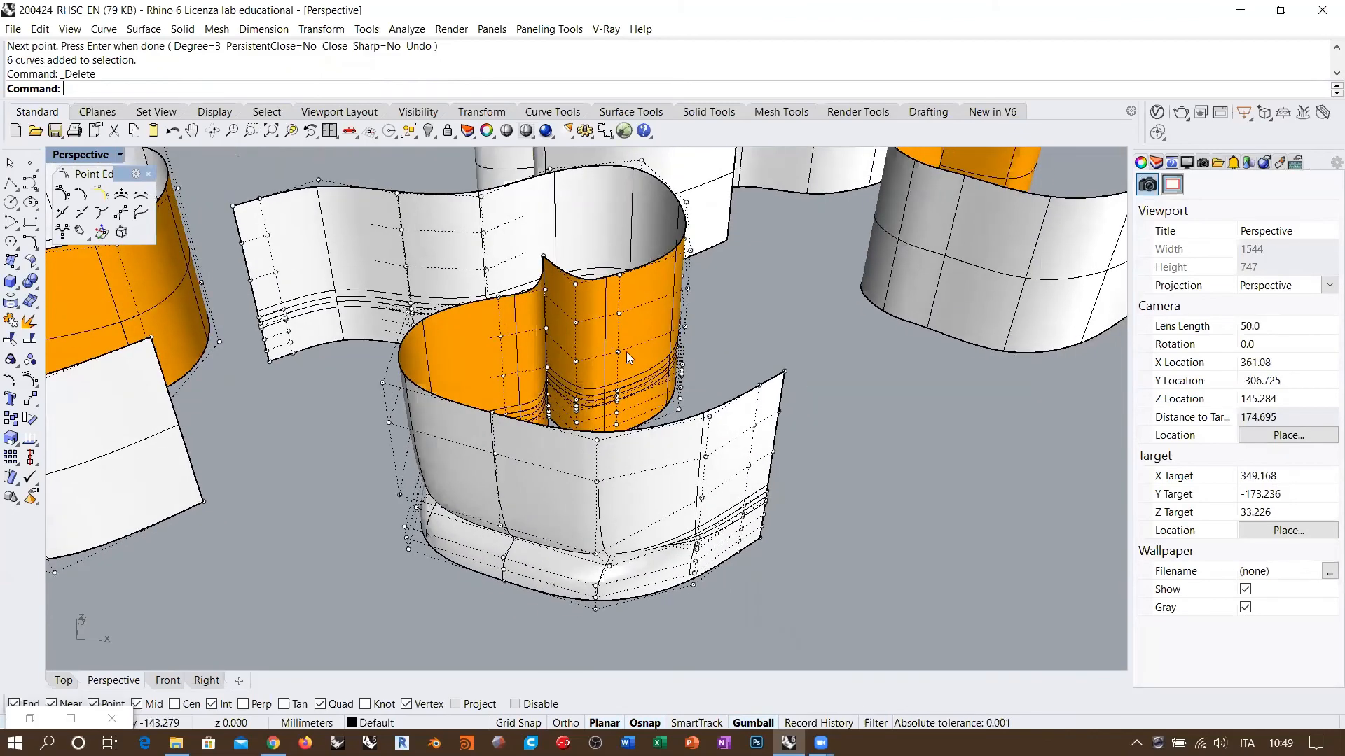
right_drag(675, 383, 669, 523)
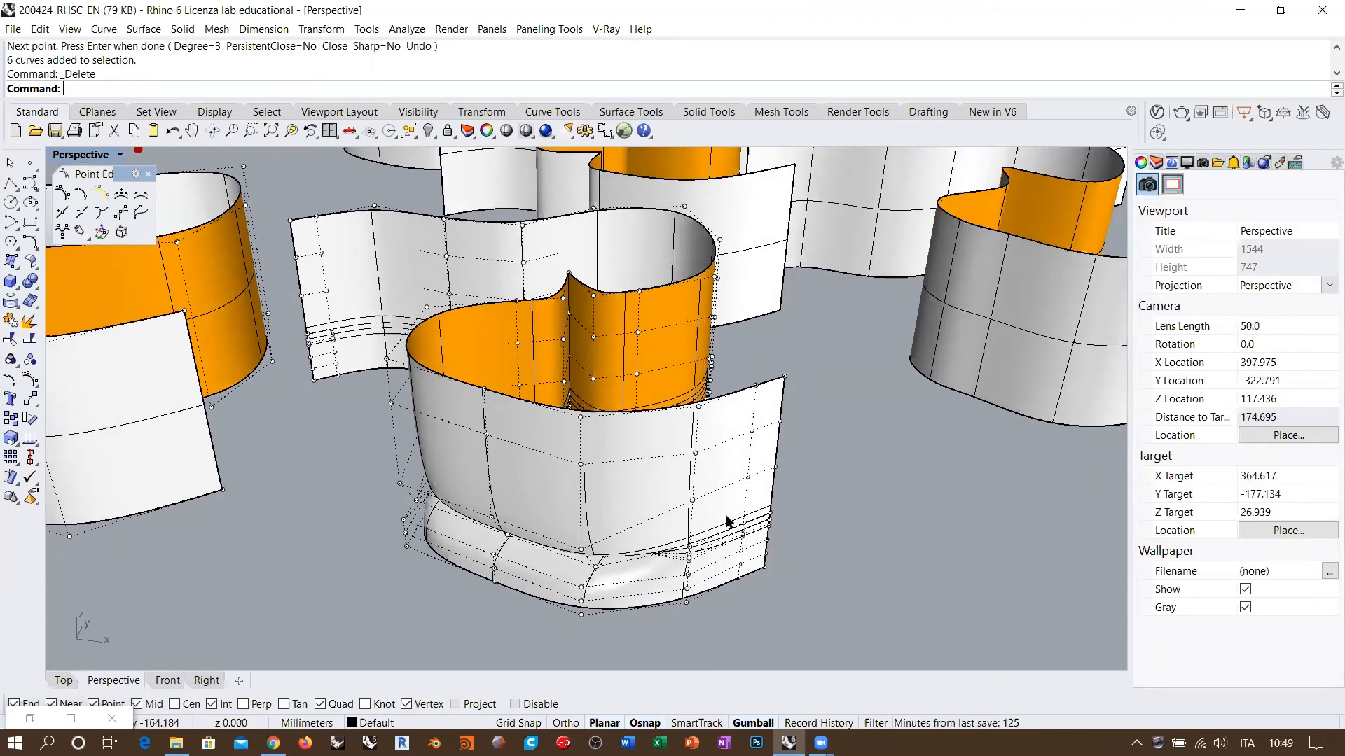
Examine the folded S-shaped surface from several sides, both selected and deselected, and compare its overall form with the surrounding variants
scroll(875, 560, down, 2)
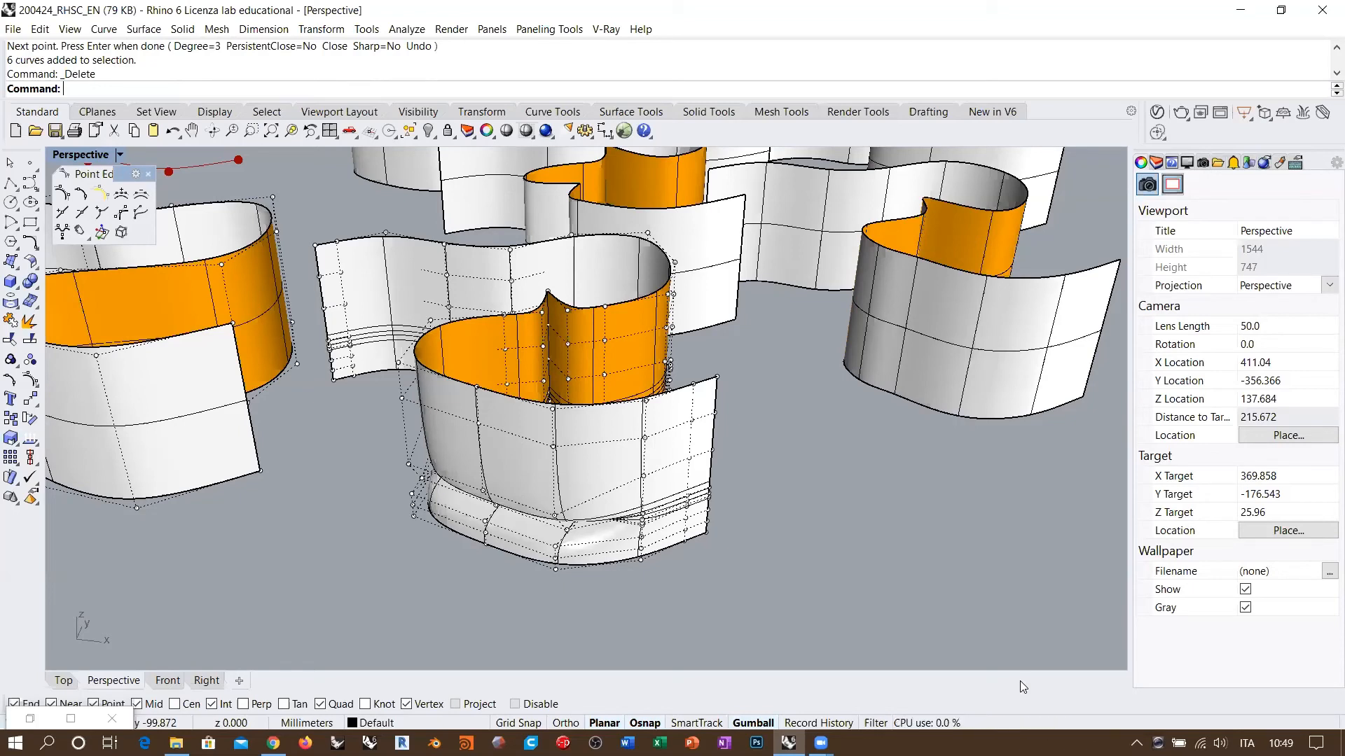
scroll(672, 370, down, 12)
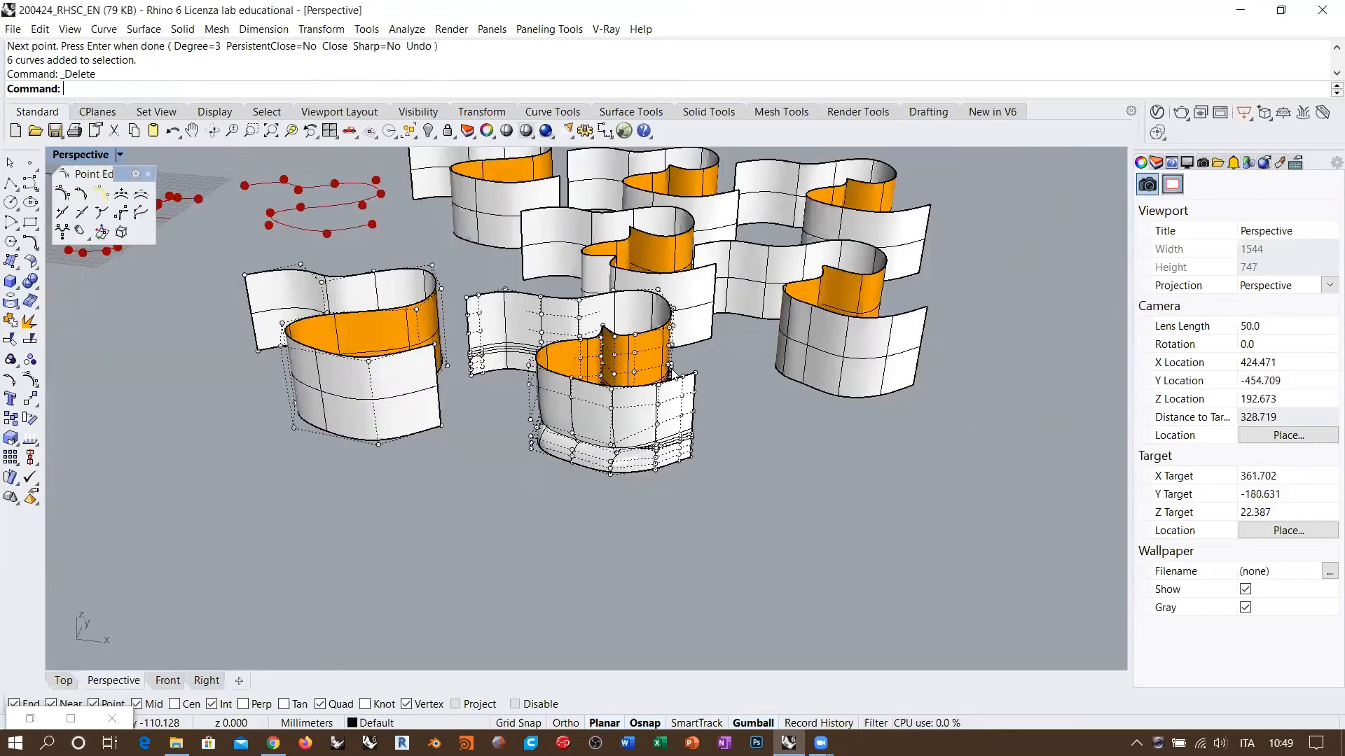
right_drag(708, 343, 847, 397)
scroll(664, 429, up, 5)
click(590, 408)
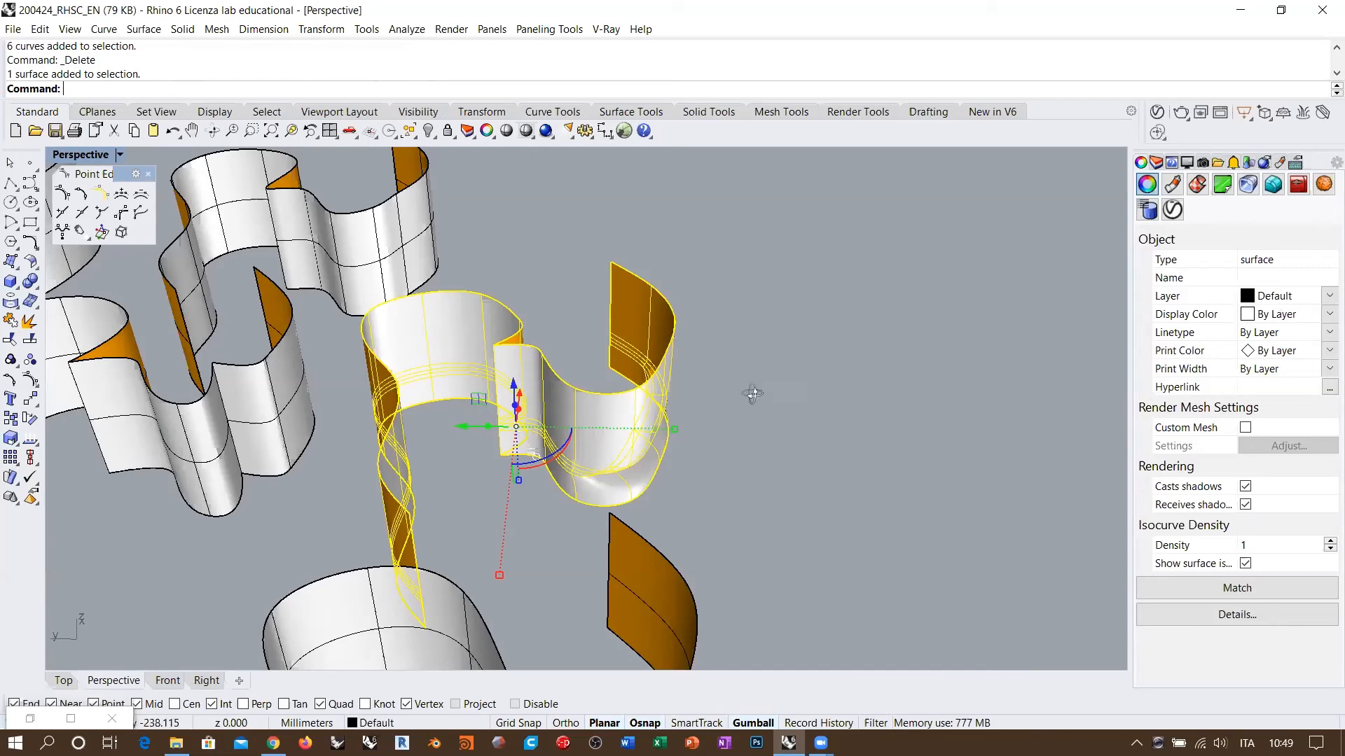
right_drag(750, 390, 710, 433)
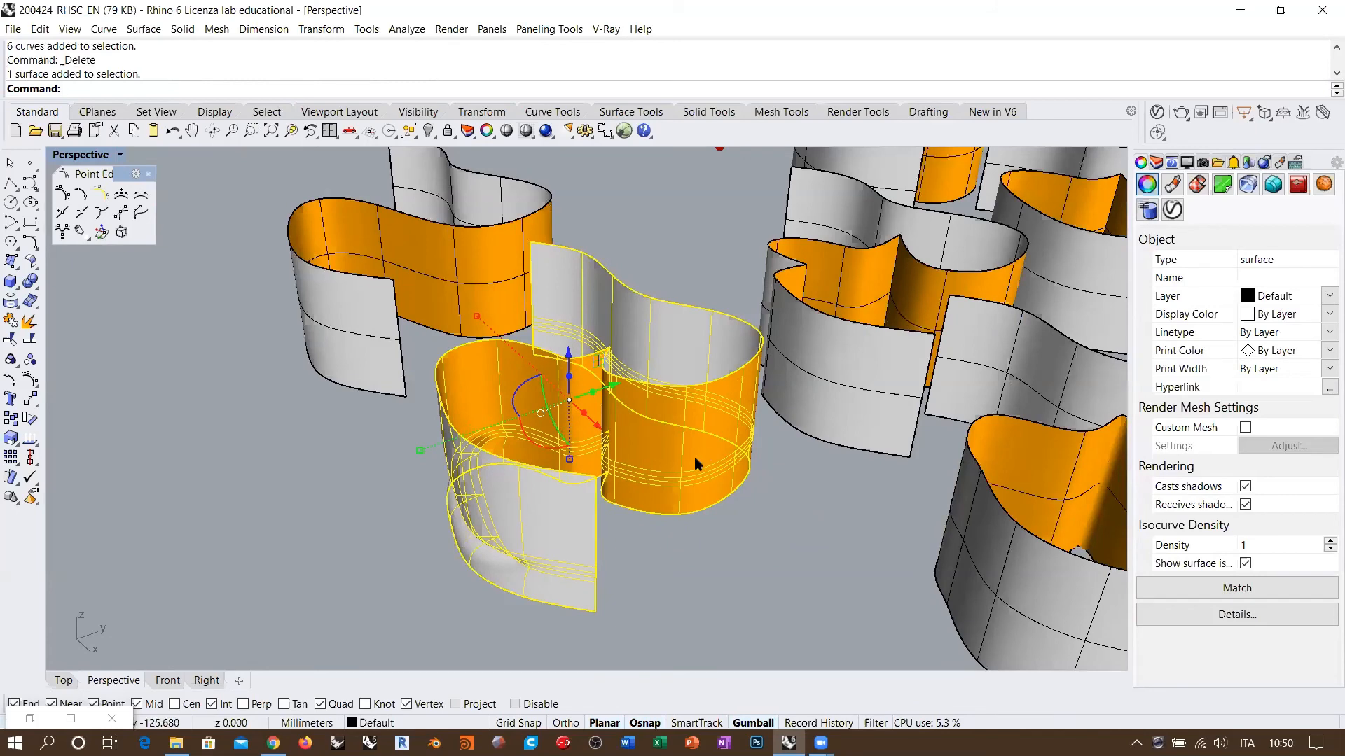
scroll(697, 450, down, 7)
right_drag(697, 449, 737, 472)
scroll(737, 472, down, 1)
click(840, 530)
right_drag(764, 428, 680, 332)
scroll(722, 465, up, 2)
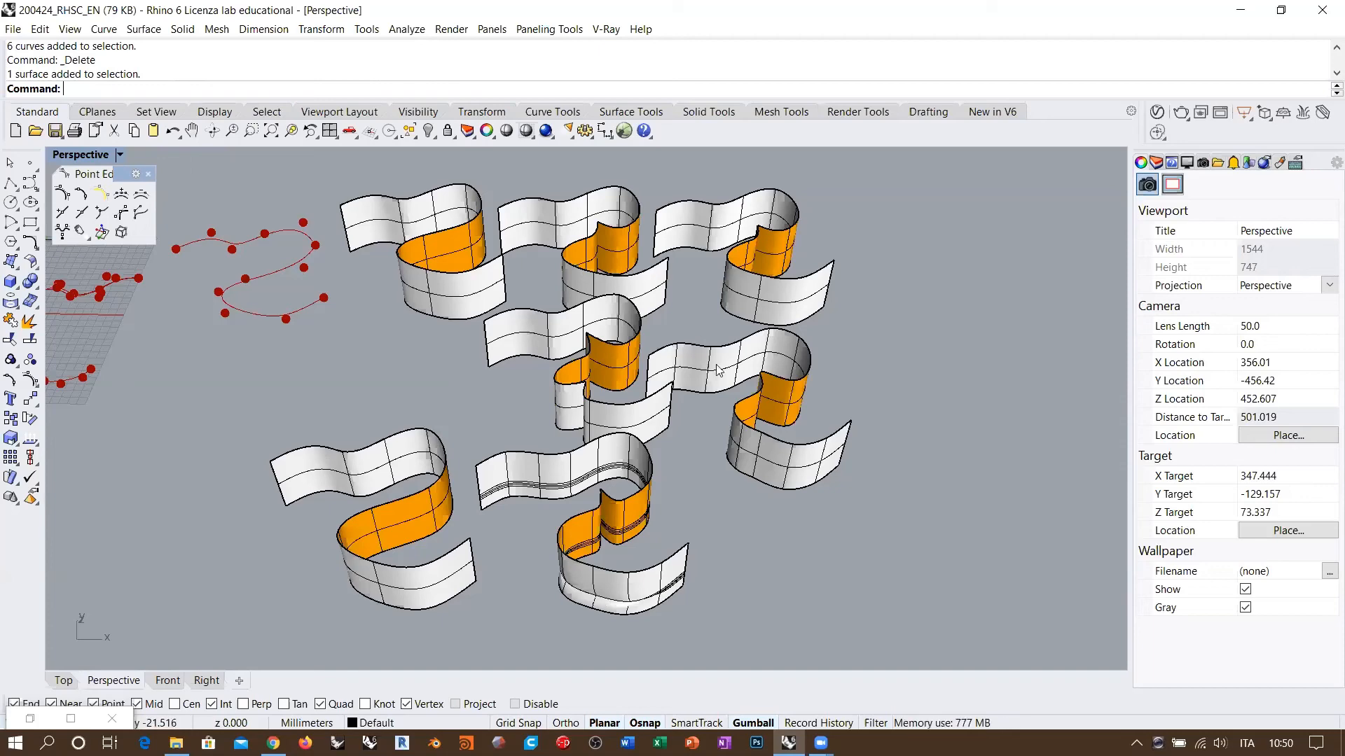
right_drag(714, 463, 691, 409)
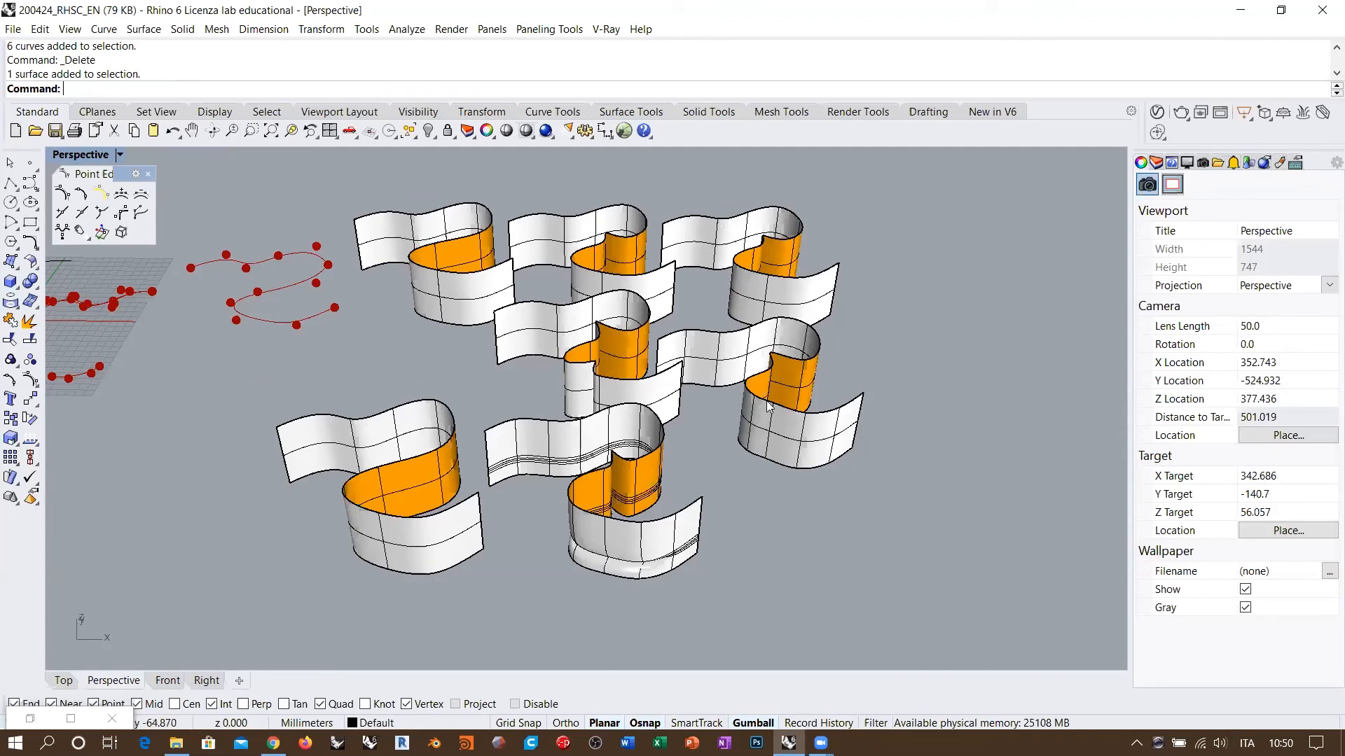
scroll(728, 364, down, 6)
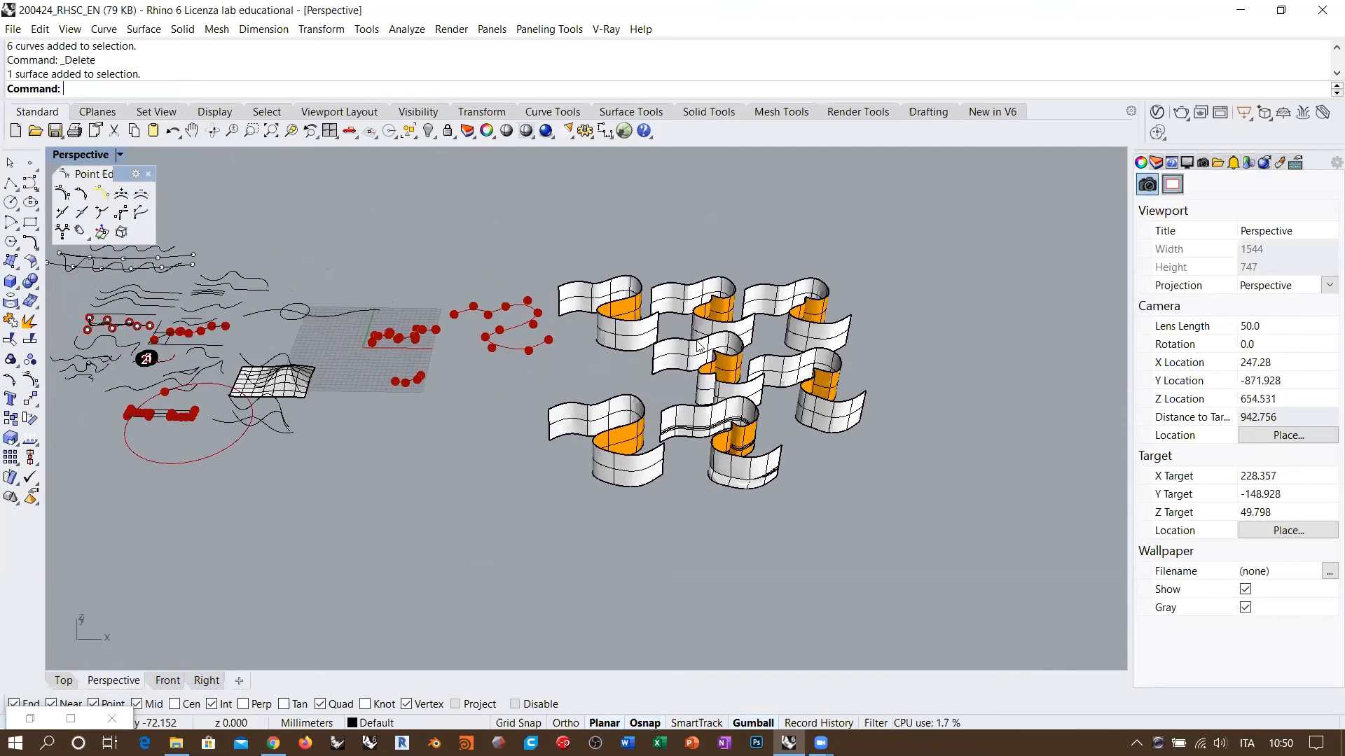
Switch the Perspective view to Wireframe display and look over the isocurve layout of all the S-shaped surfaces
right_click(531, 133)
shift+right_drag(695, 371, 422, 409)
right_drag(666, 336, 615, 389)
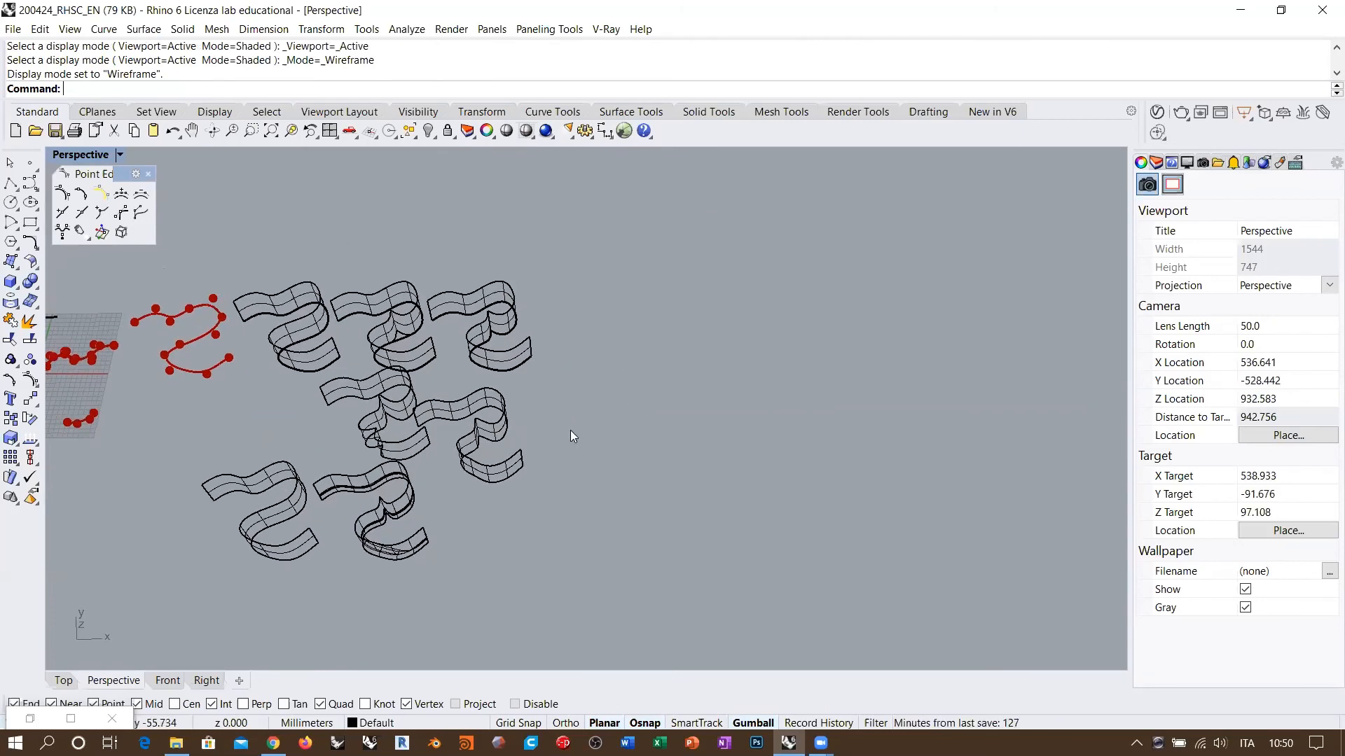
right_drag(566, 433, 497, 410)
scroll(342, 415, up, 6)
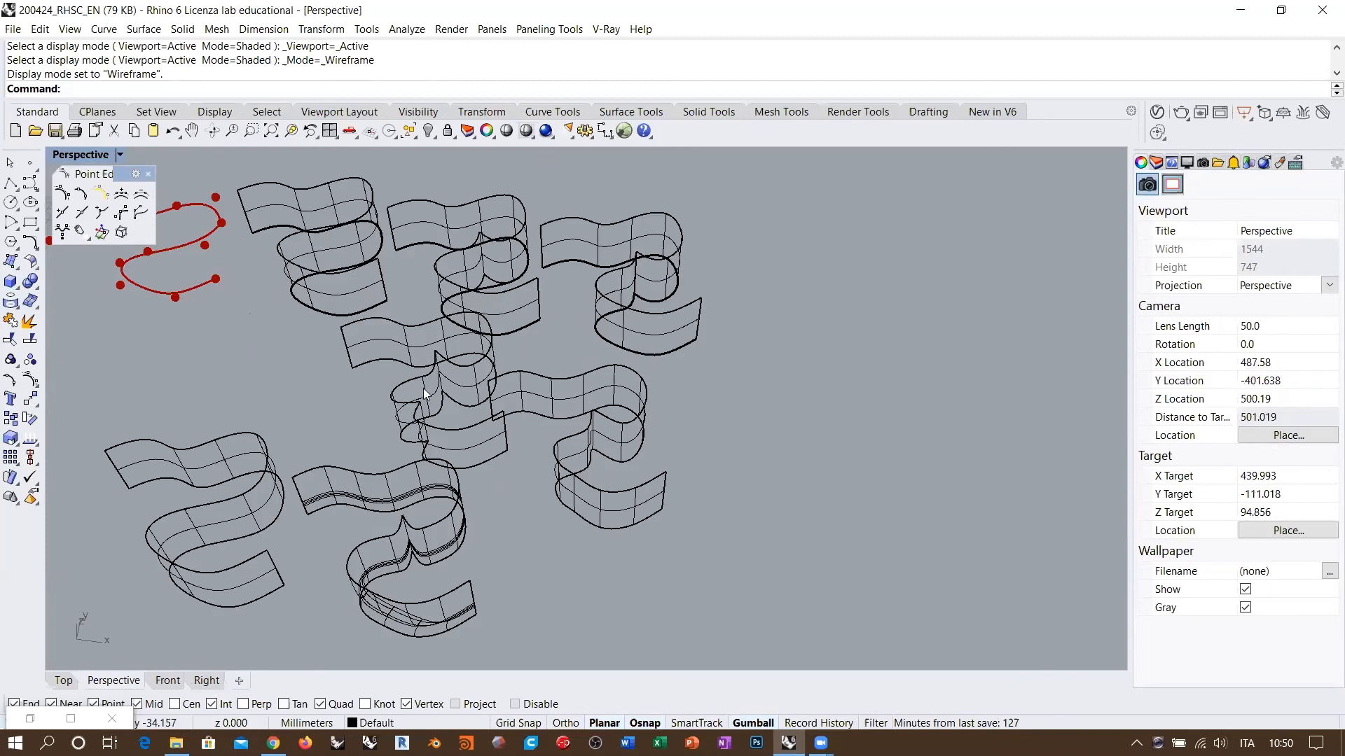
scroll(424, 389, up, 2)
scroll(442, 377, down, 4)
right_drag(448, 332, 477, 347)
shift+right_drag(496, 348, 477, 370)
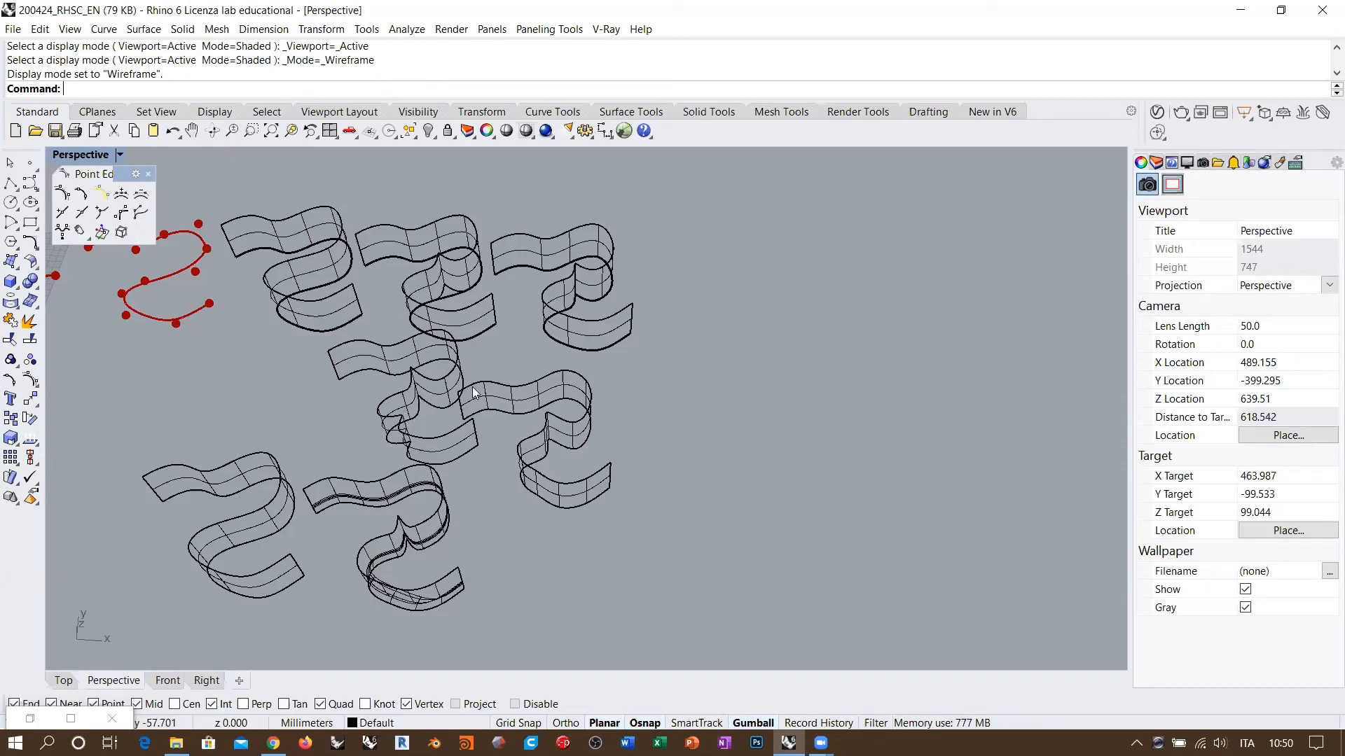
right_drag(423, 435, 433, 452)
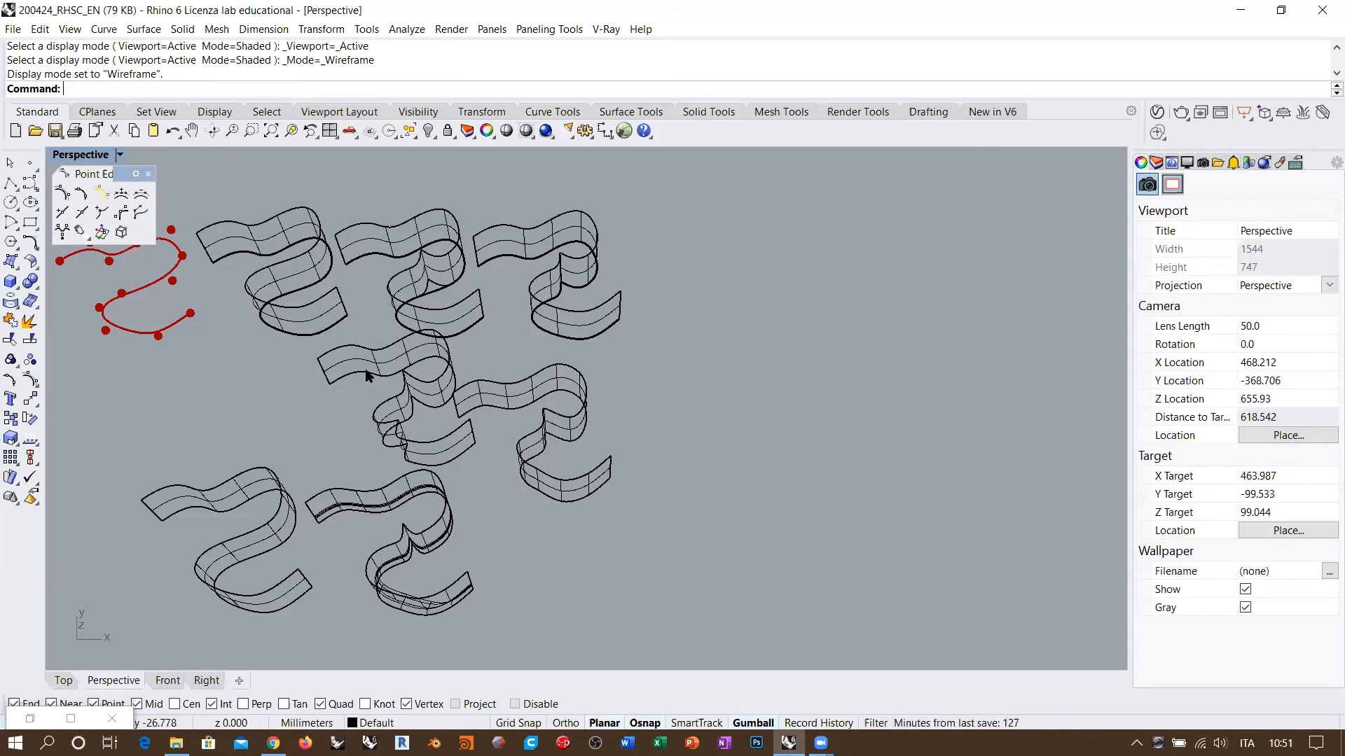
Float the Surface Creation tools over the view and draw a one-segment straight polyline in the empty area near the red S-curve
click(11, 262)
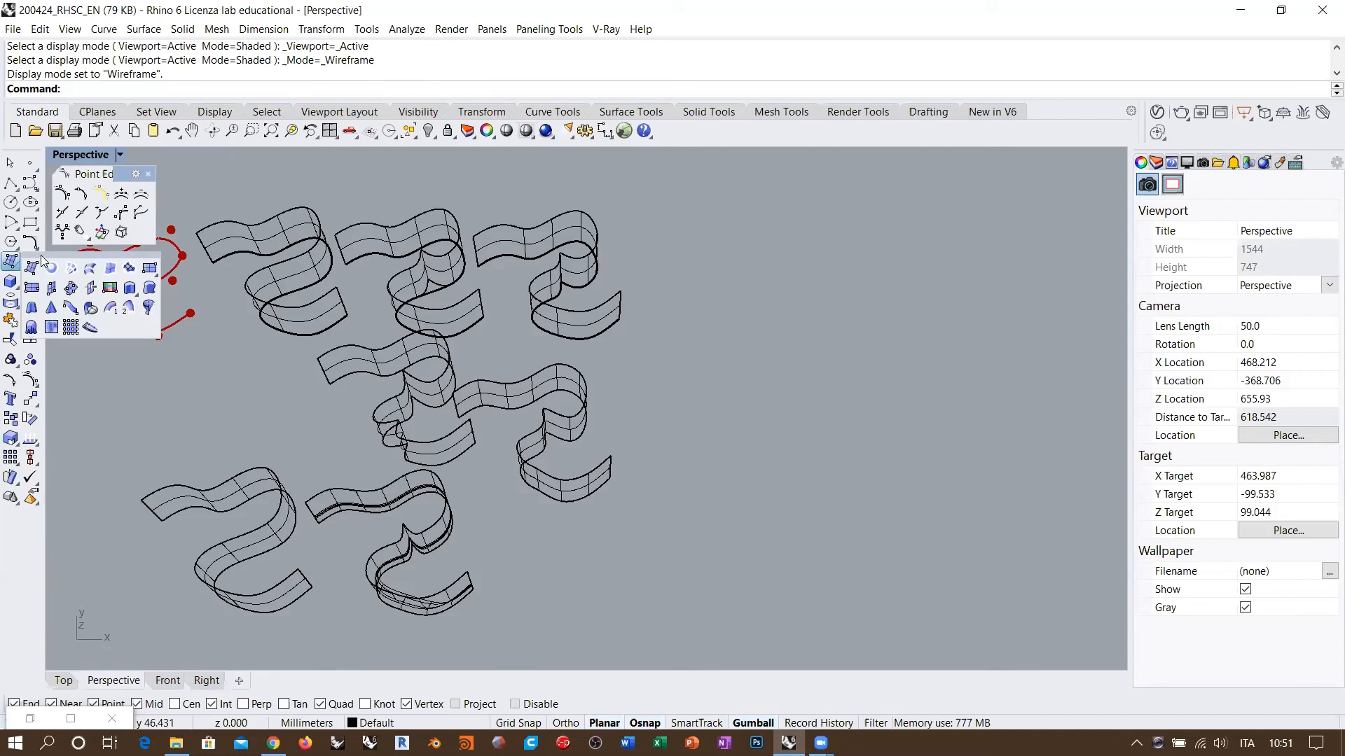
drag(42, 259, 63, 351)
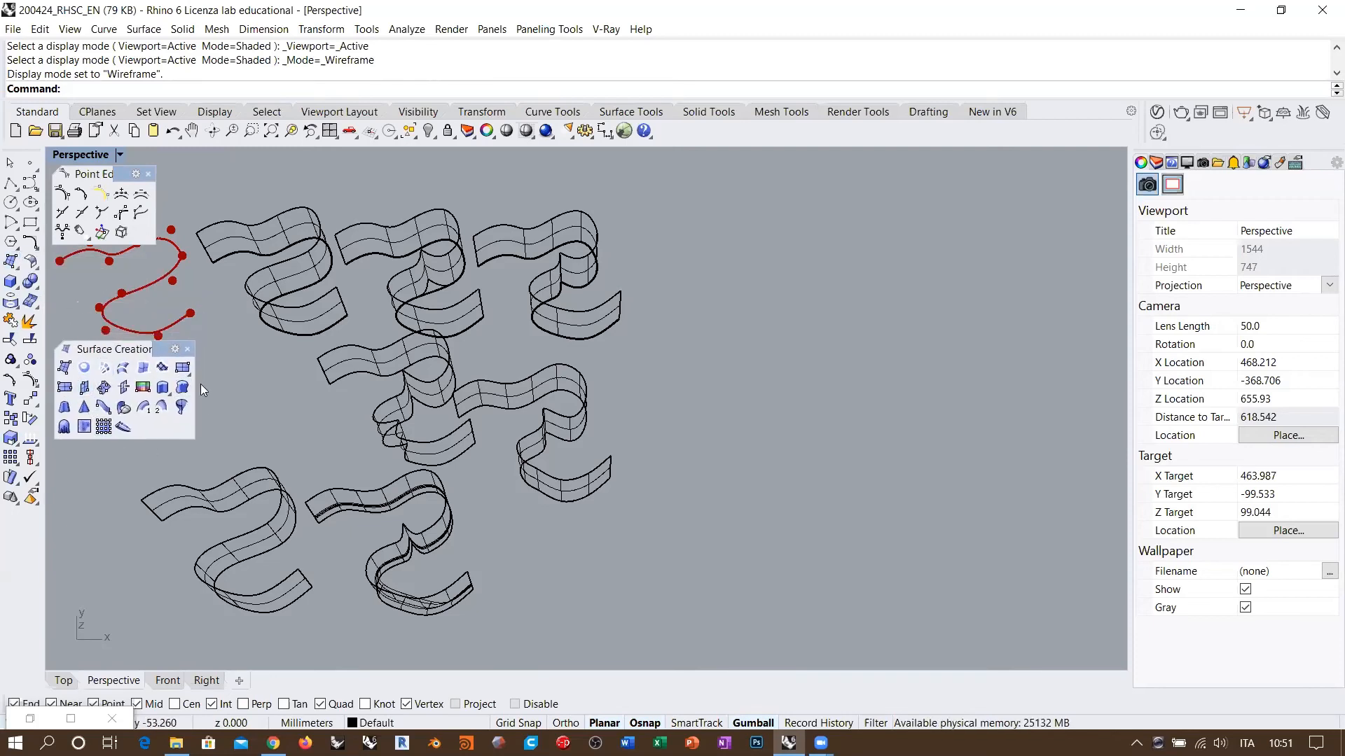
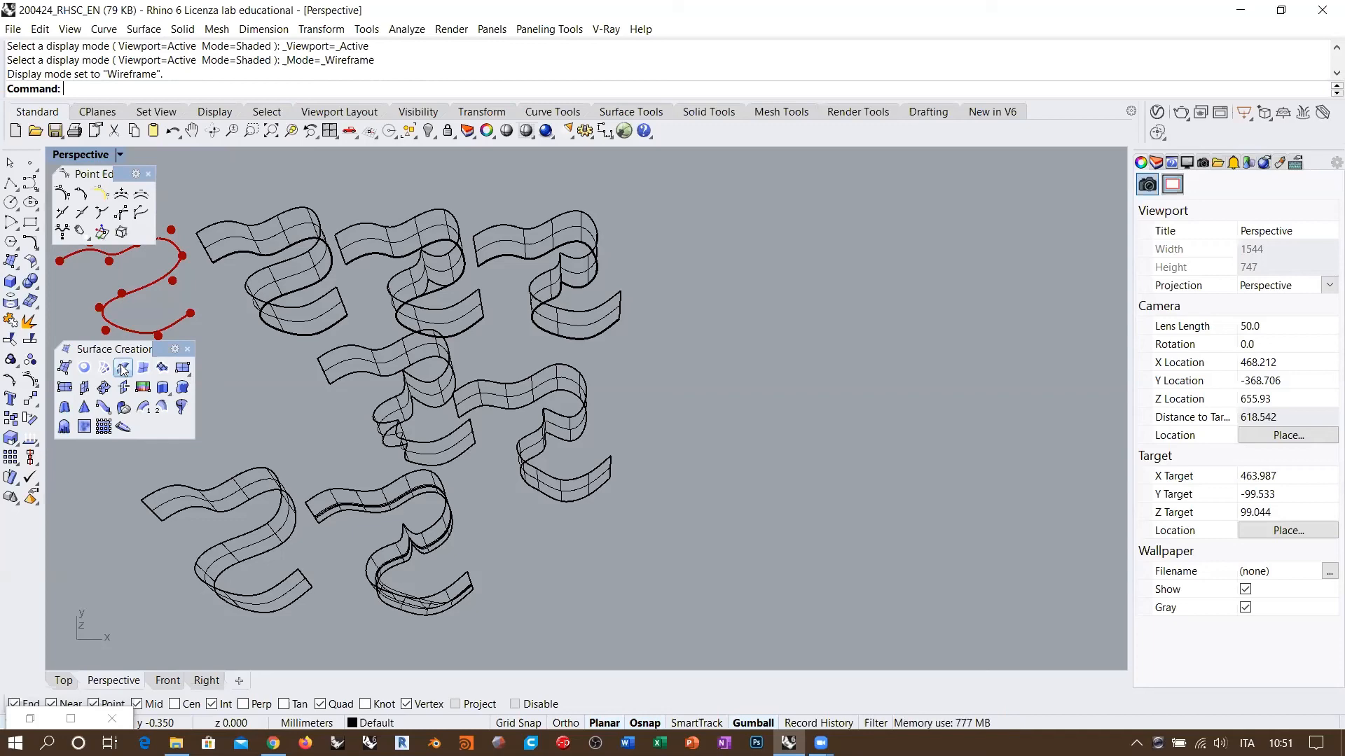
shift+right_drag(252, 378, 644, 408)
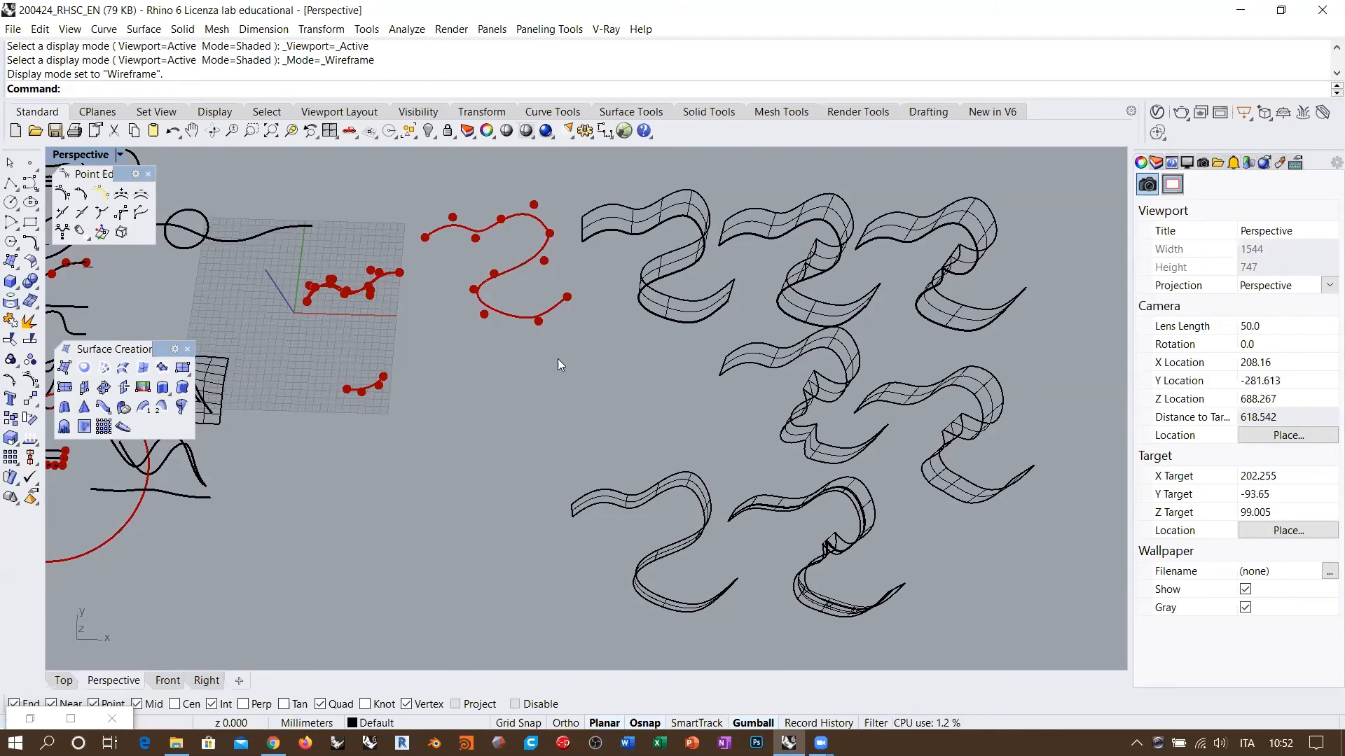
scroll(537, 387, up, 10)
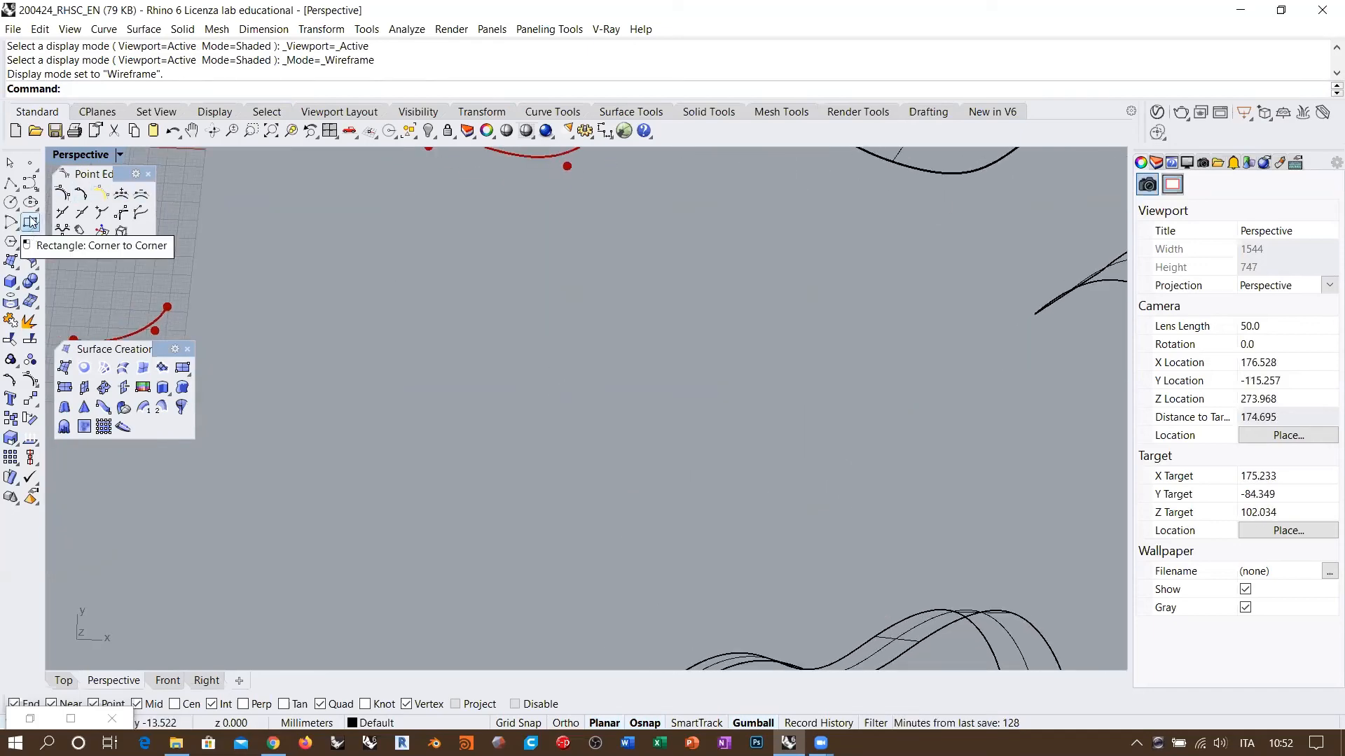
click(10, 185)
click(376, 247)
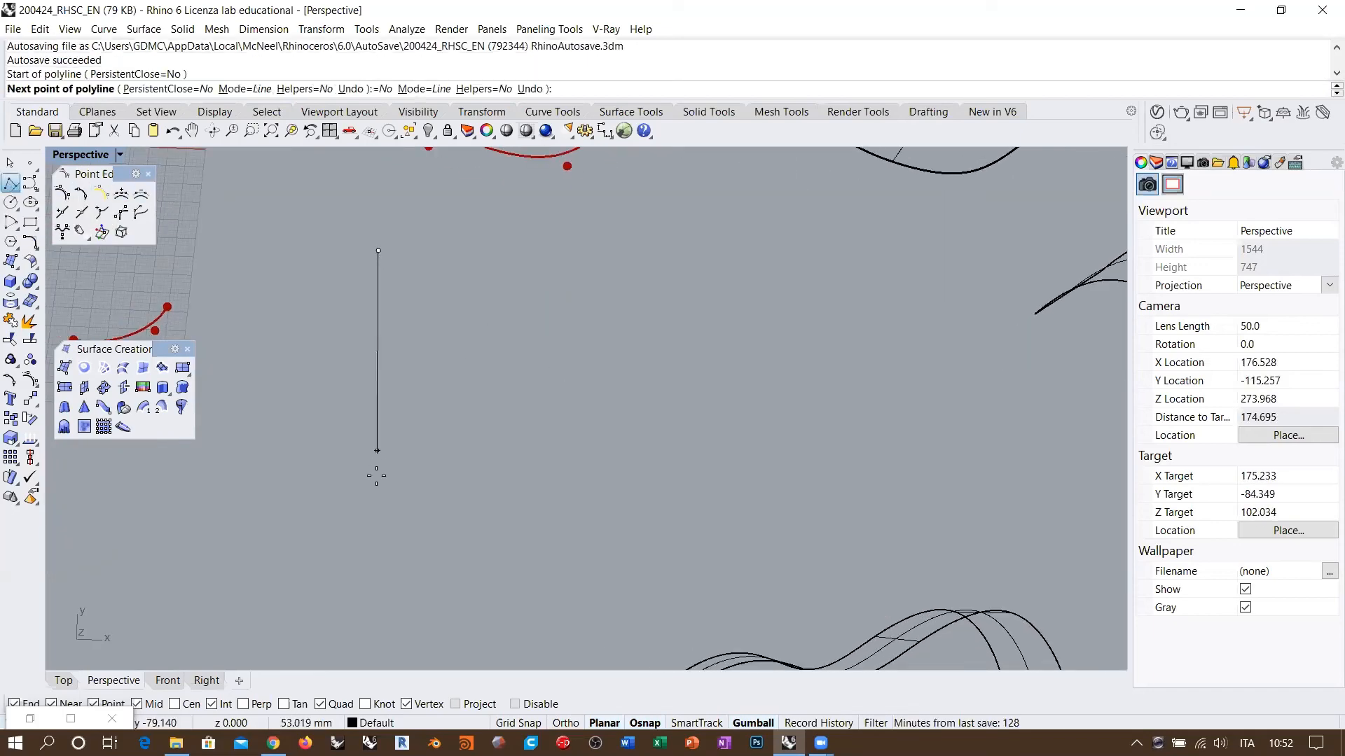
right_click(365, 536)
click(365, 536)
shift+click(386, 263)
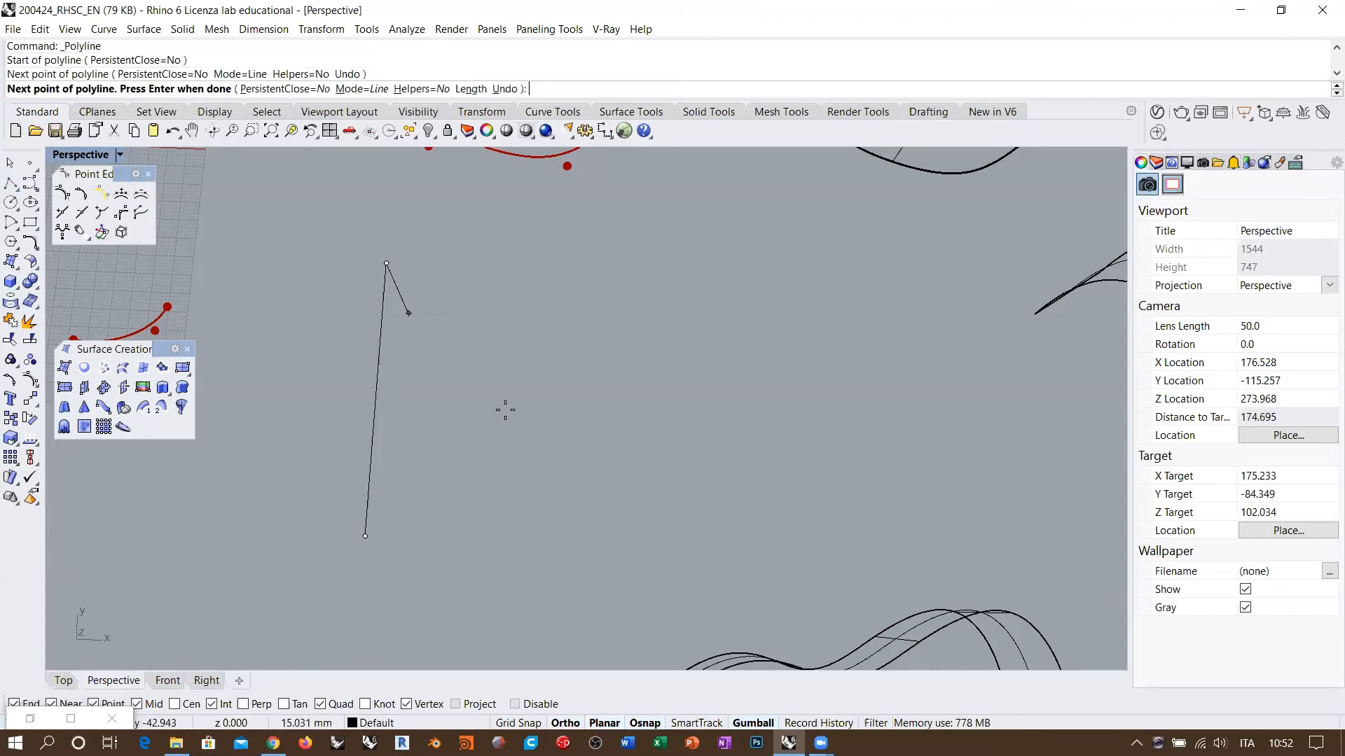
right_click(503, 410)
Duplicate the straight line along the X axis to get a second, roughly parallel line
drag(451, 434, 344, 418)
alt+drag(437, 400, 766, 423)
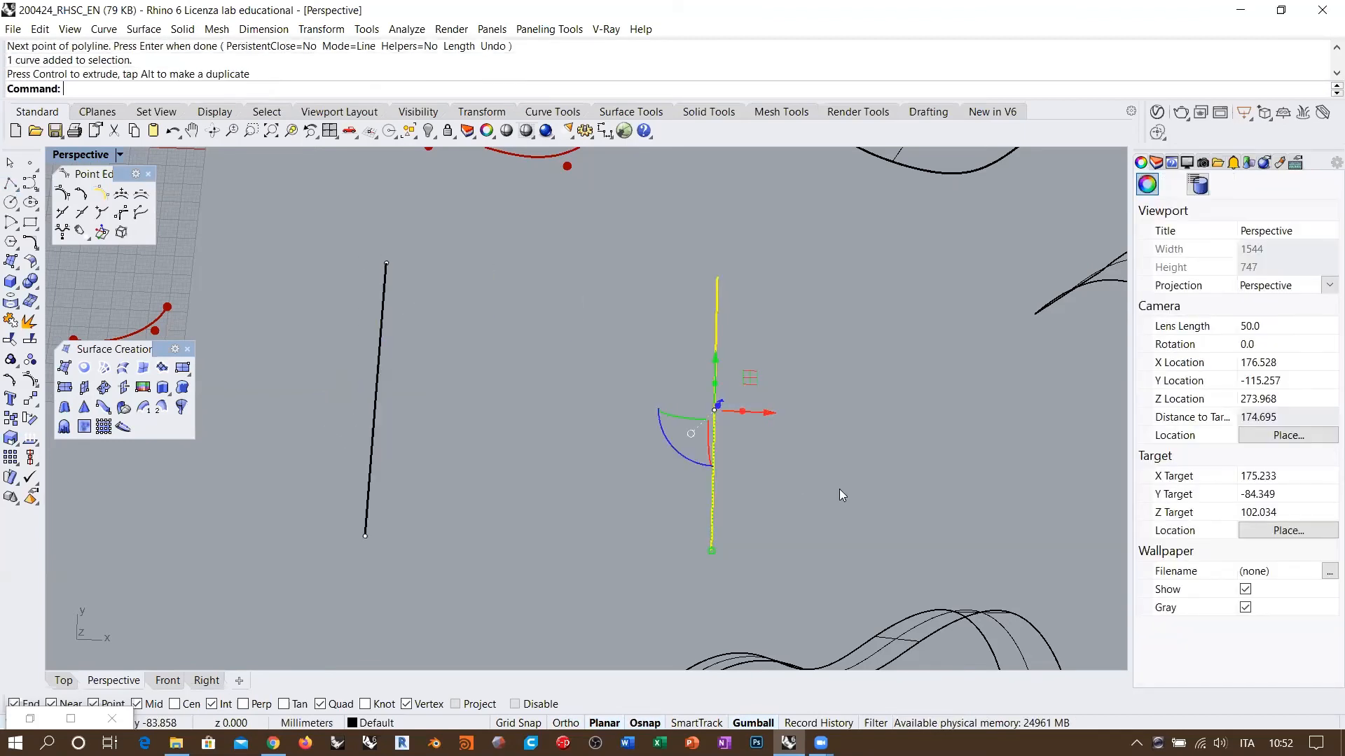
click(839, 489)
Loft a surface between the two straight lines with Normal style and the Do not simplify option
right_drag(606, 440, 627, 422)
scroll(615, 433, up, 2)
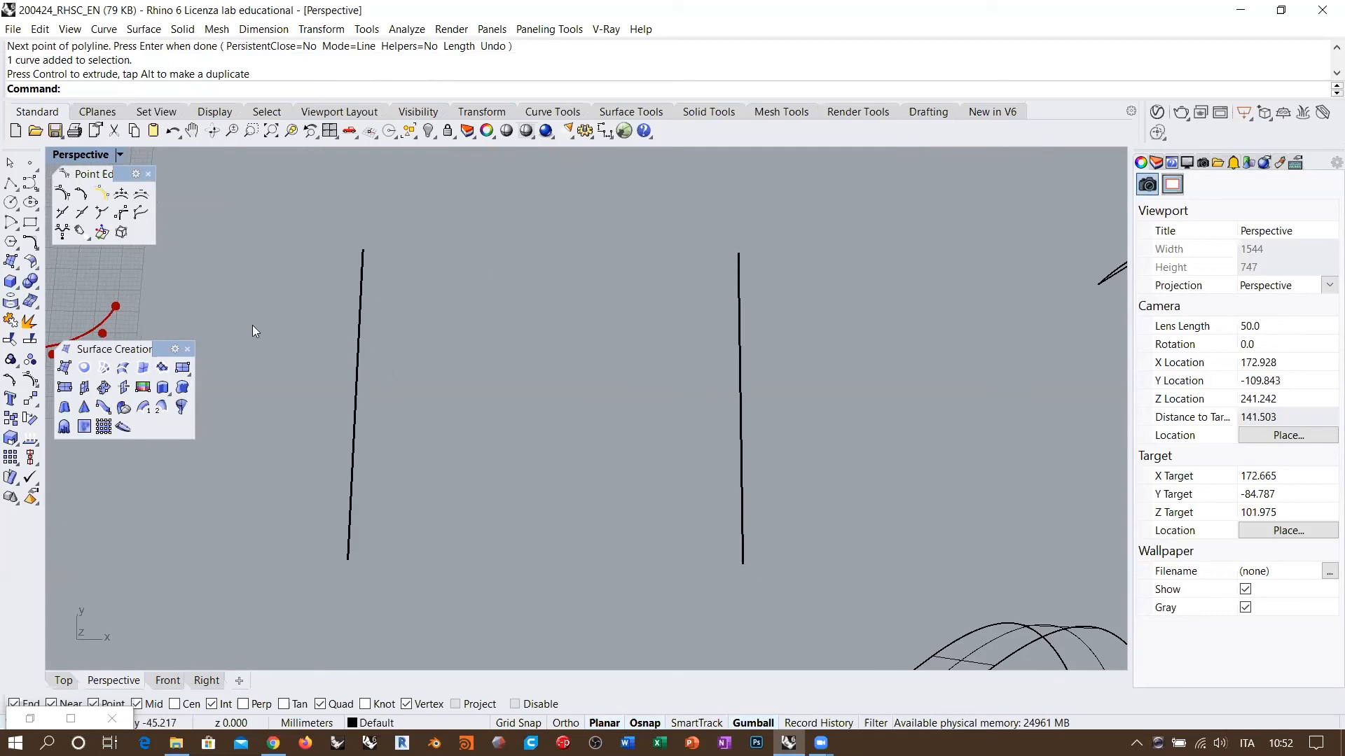
click(124, 368)
click(349, 538)
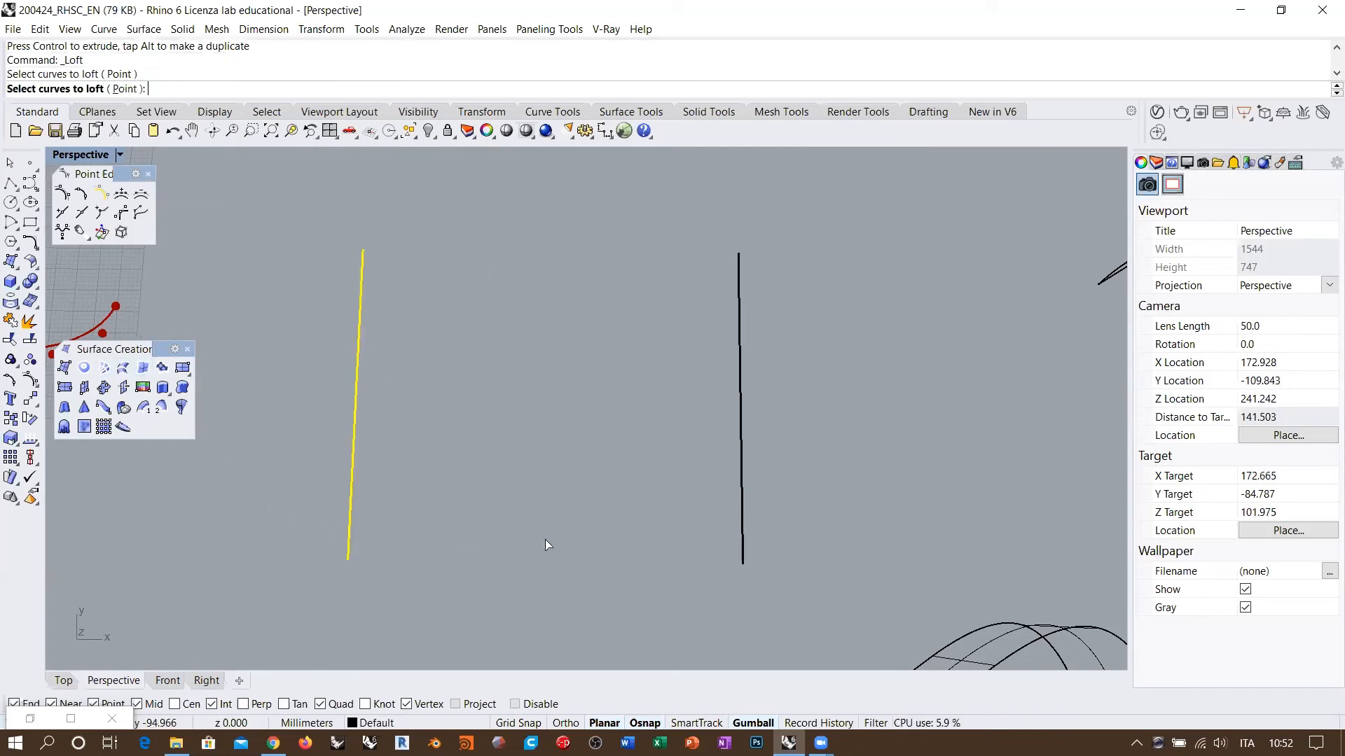
click(744, 546)
key(Return)
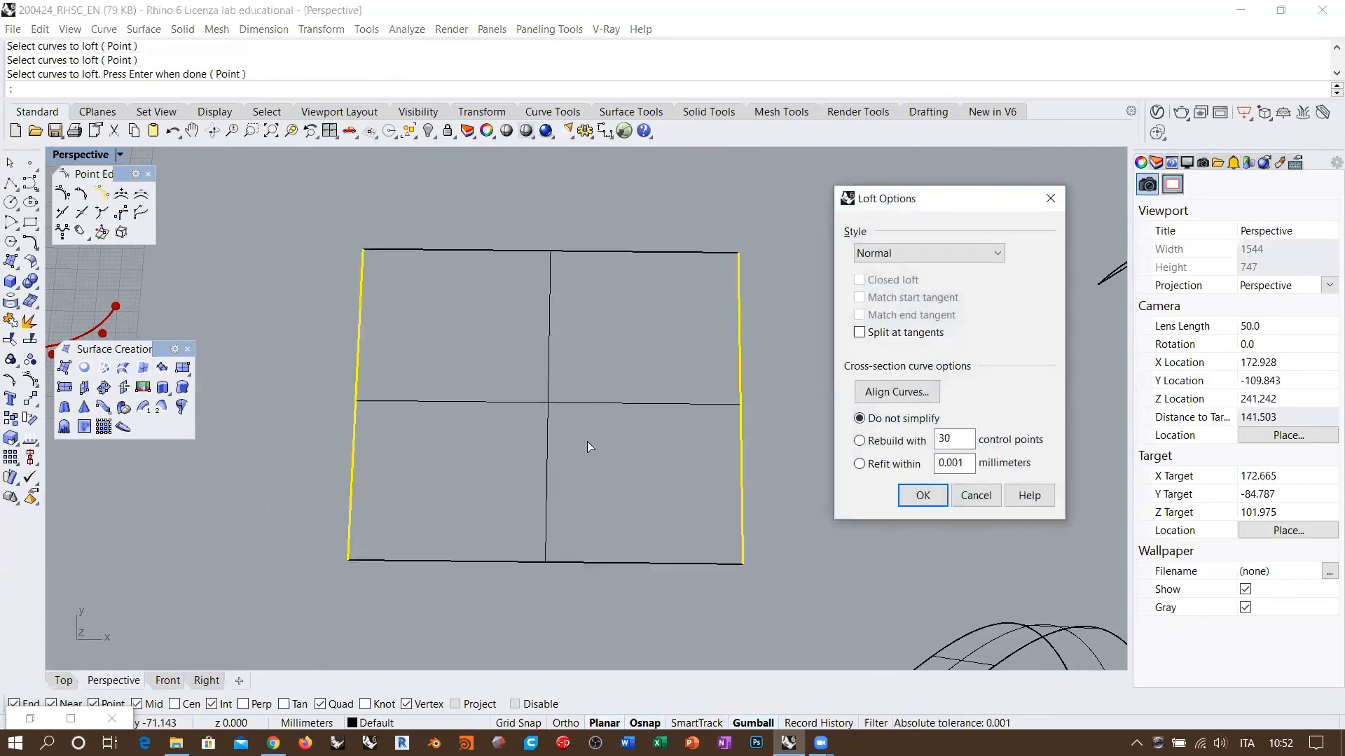
right_drag(586, 441, 395, 356)
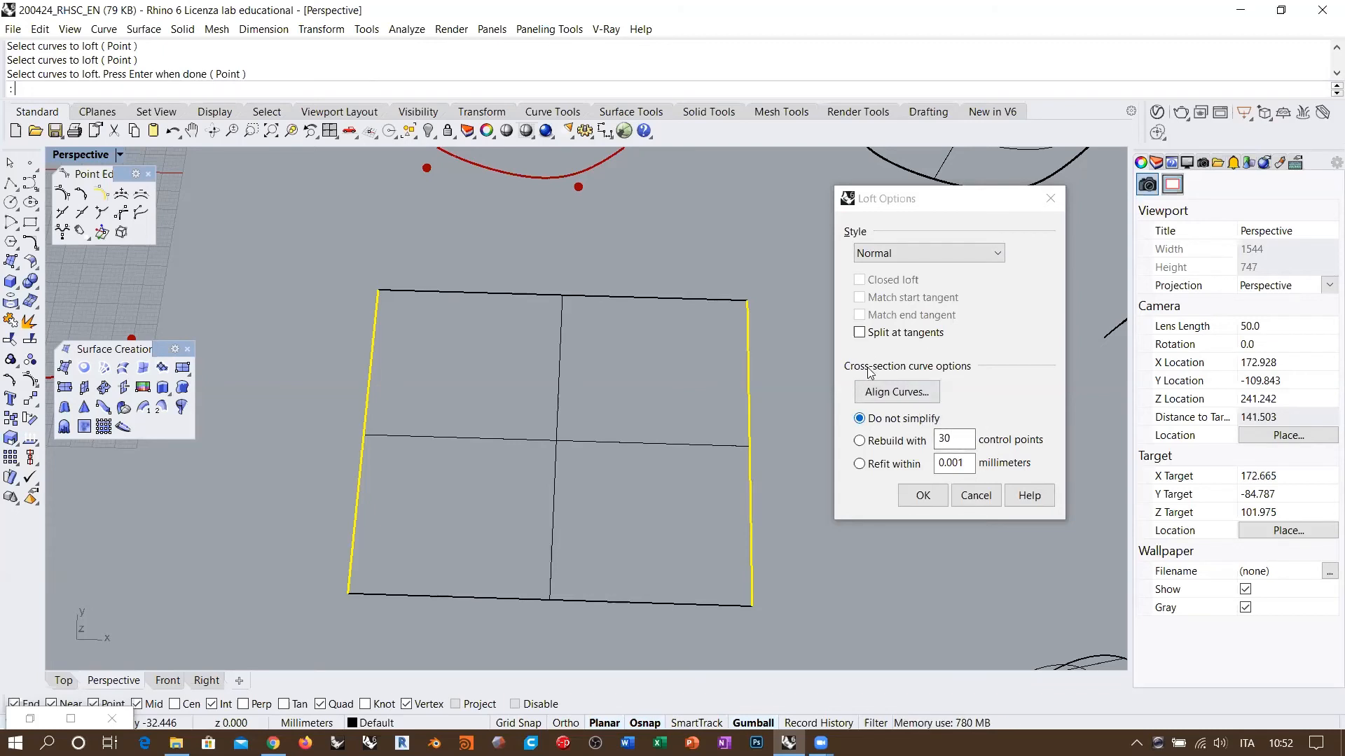
click(917, 495)
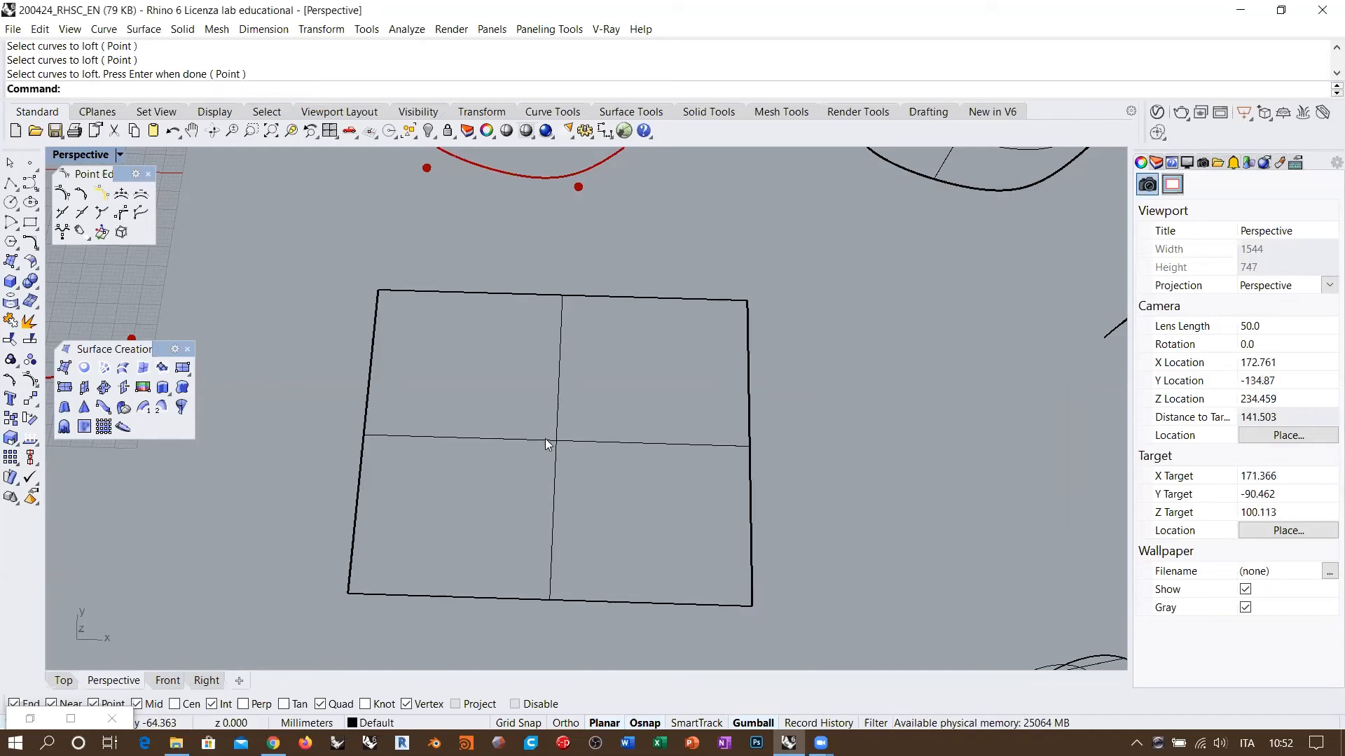
Show the control points of the lofted rectangular surface
click(549, 444)
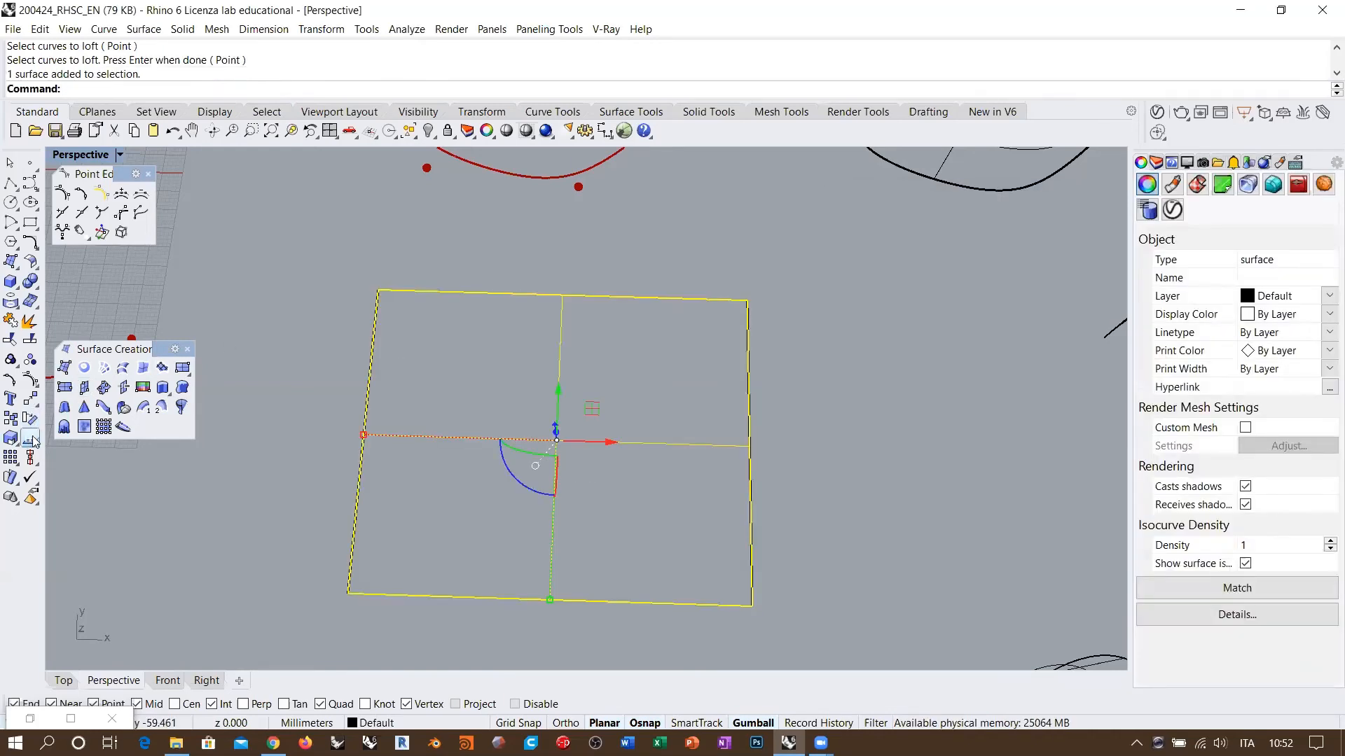
click(30, 380)
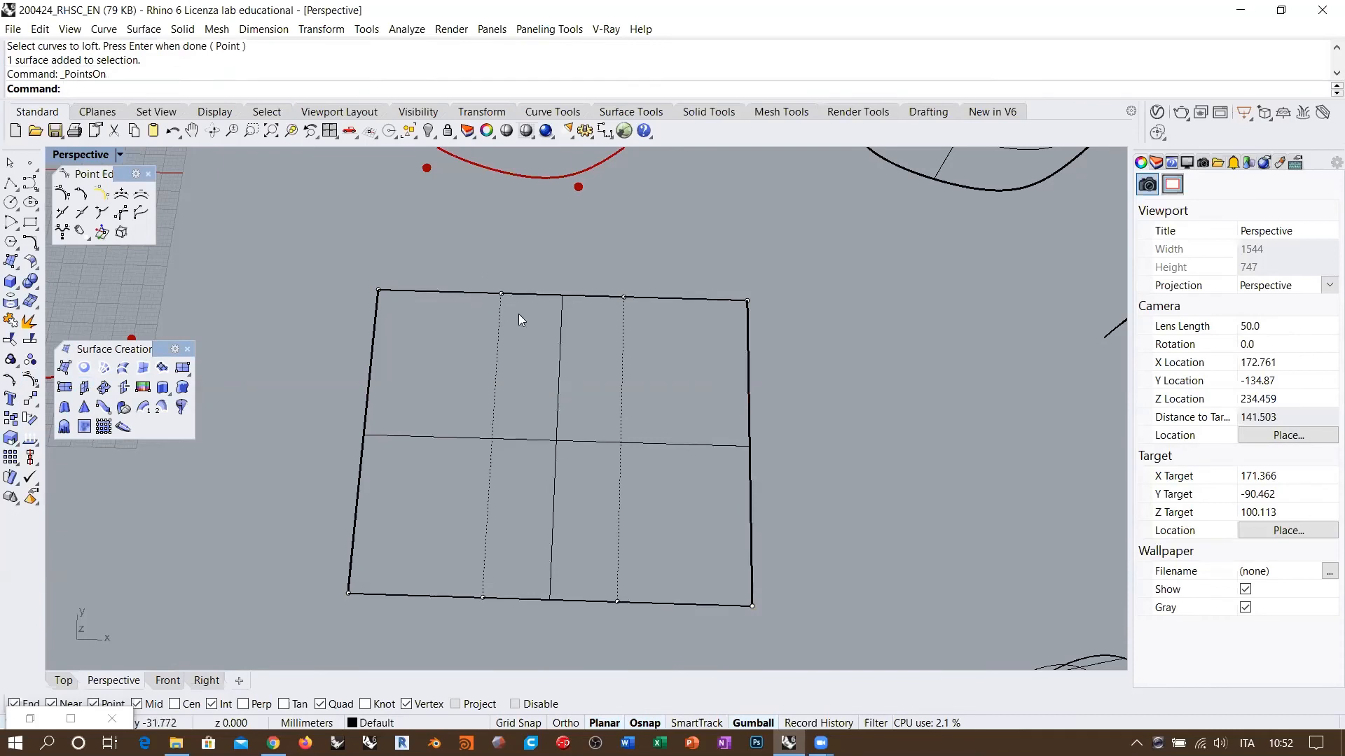
right_drag(519, 320, 381, 274)
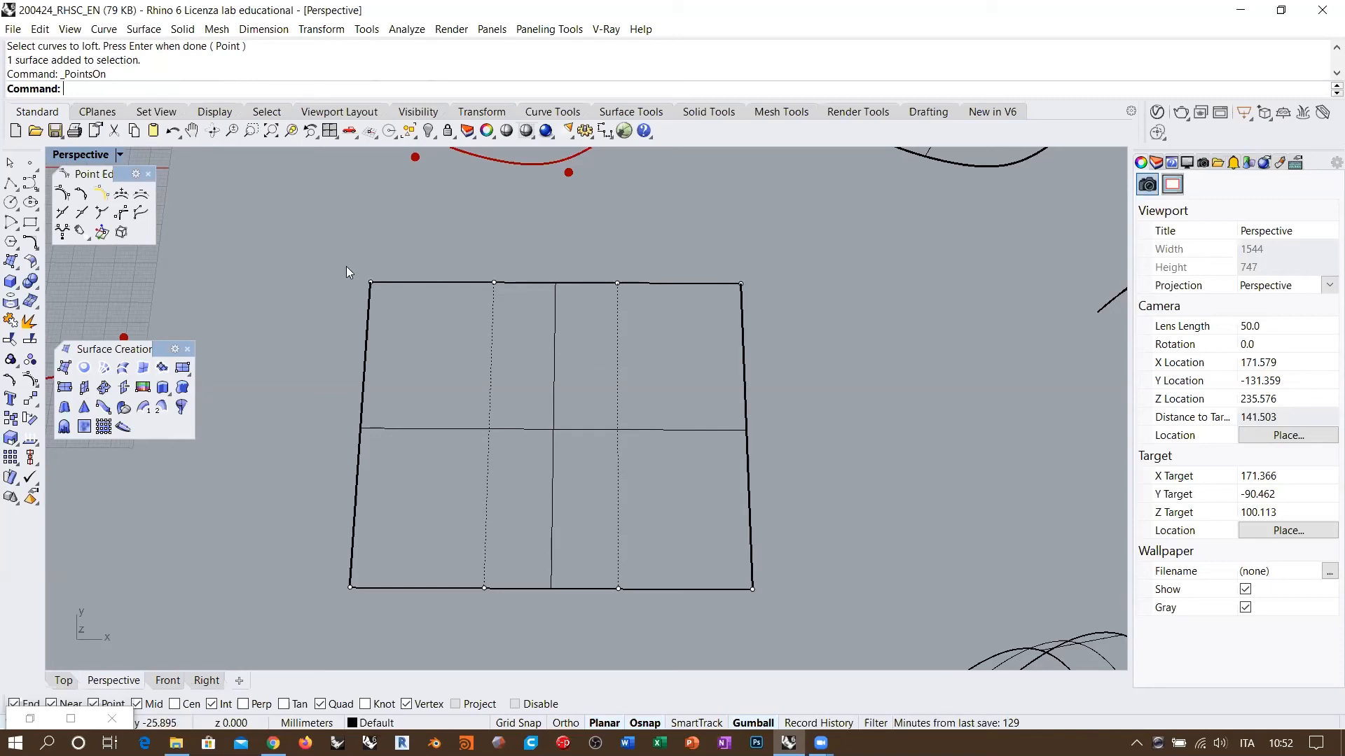
Check the control point layout by selecting the far row of four points, one side edge's pair and its single corner points
drag(327, 244, 854, 323)
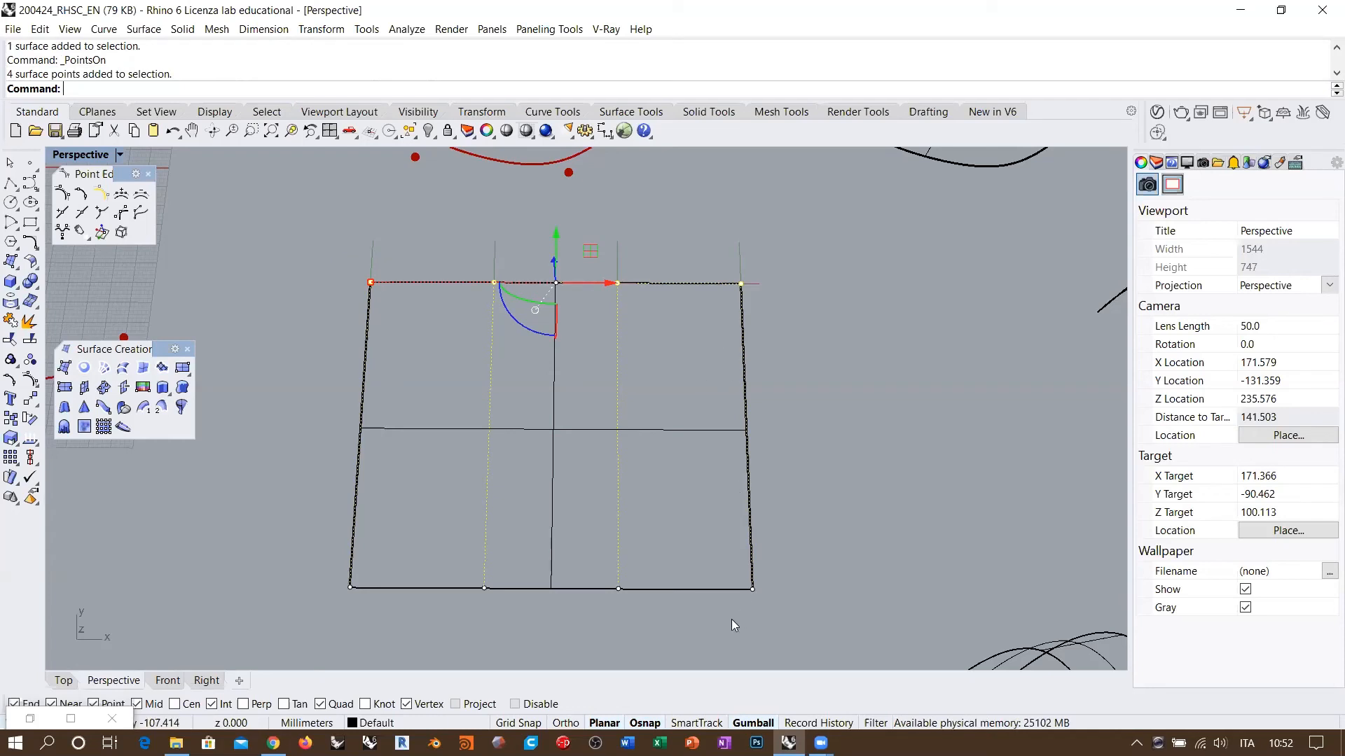
drag(282, 629, 405, 226)
click(795, 388)
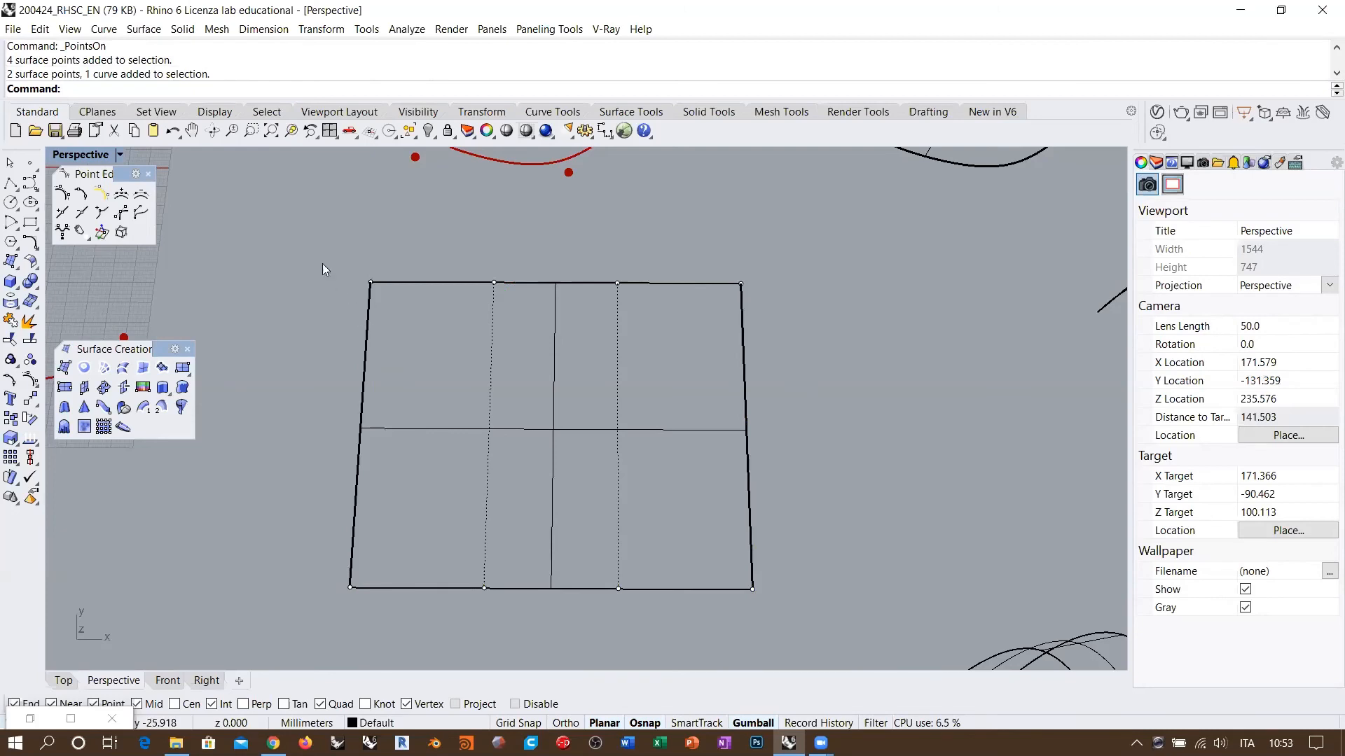
drag(322, 269, 404, 622)
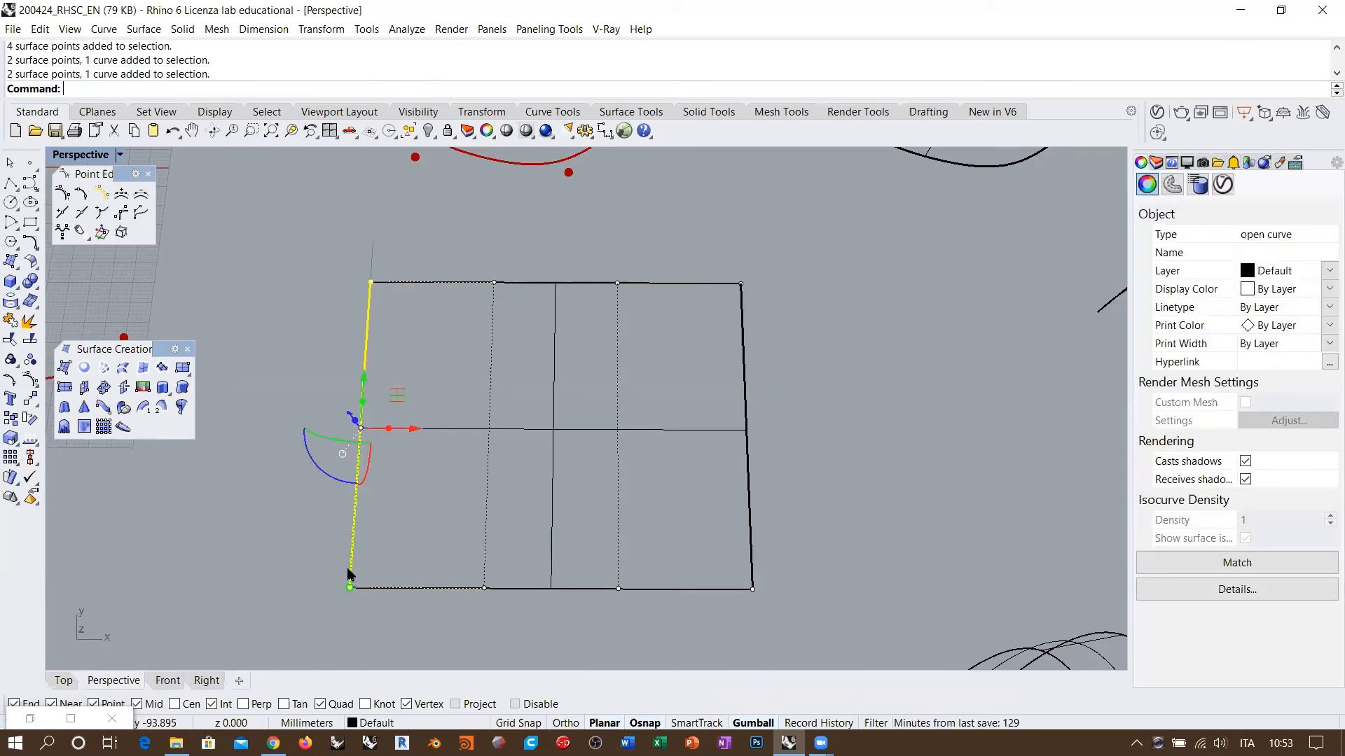
click(331, 621)
click(350, 587)
drag(331, 248, 454, 415)
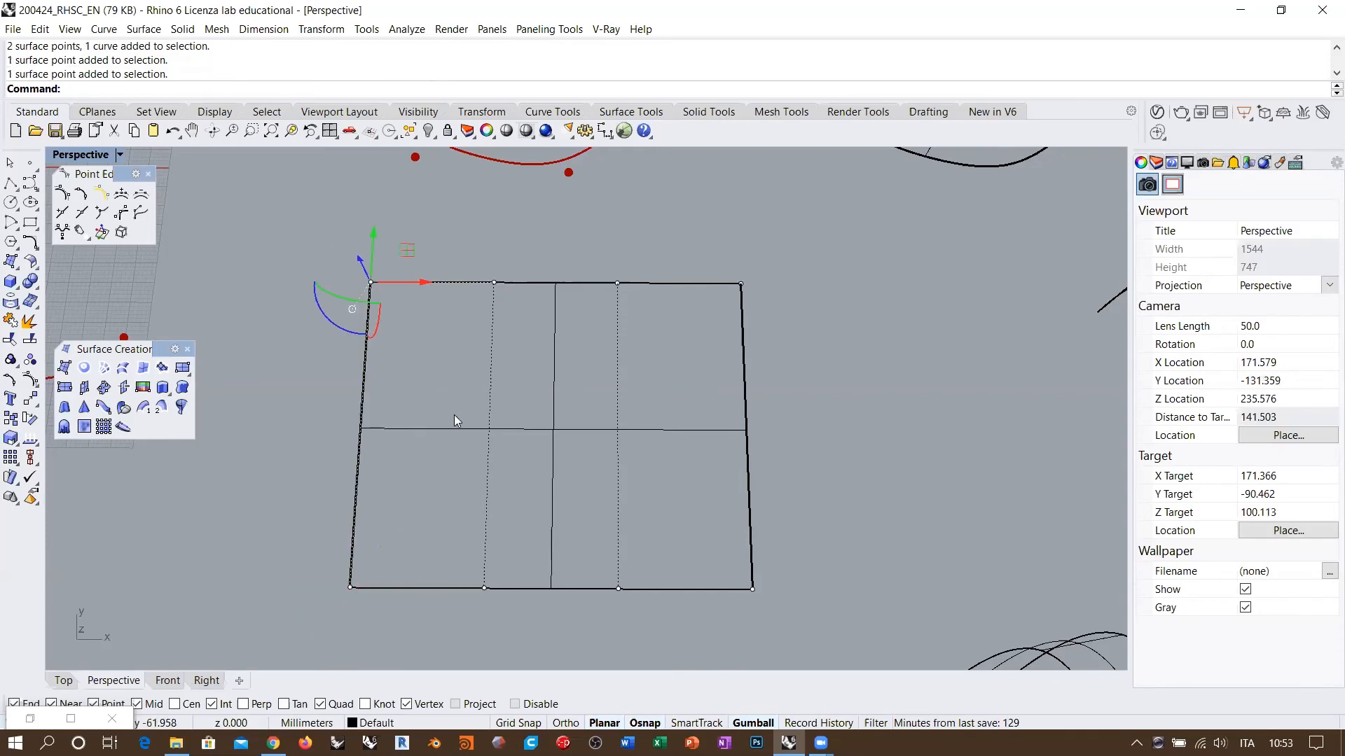
click(611, 350)
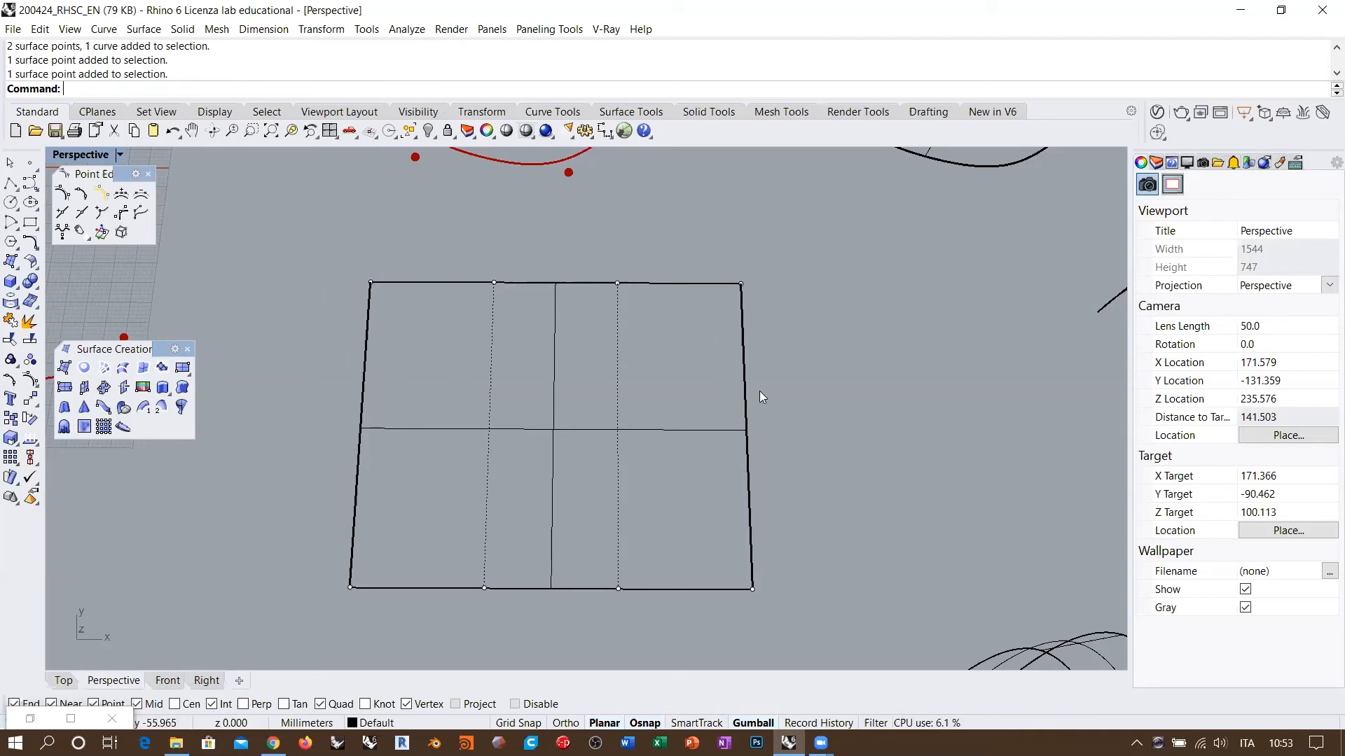
Select the far row of four control points on the flat lofted surface to examine the row
drag(320, 240, 852, 397)
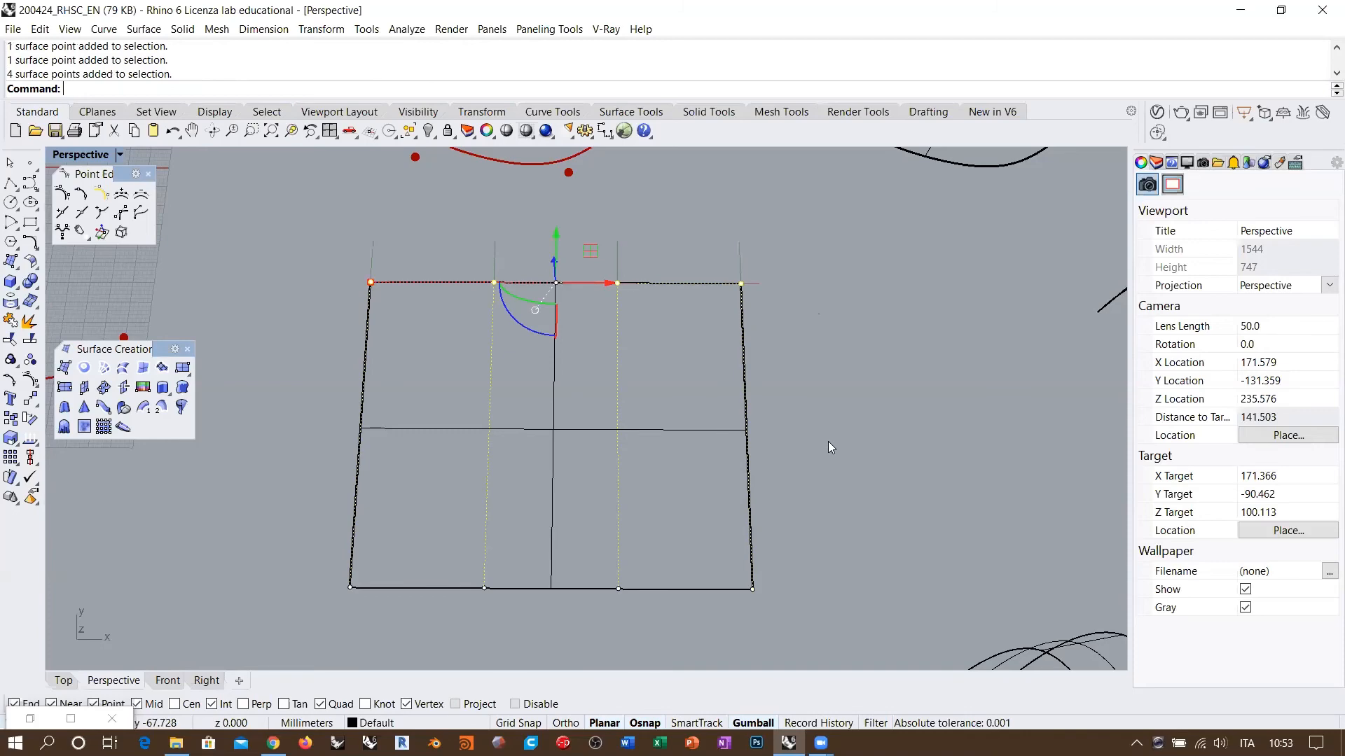
right_drag(652, 581, 679, 315)
scroll(683, 308, down, 10)
right_drag(613, 443, 658, 434)
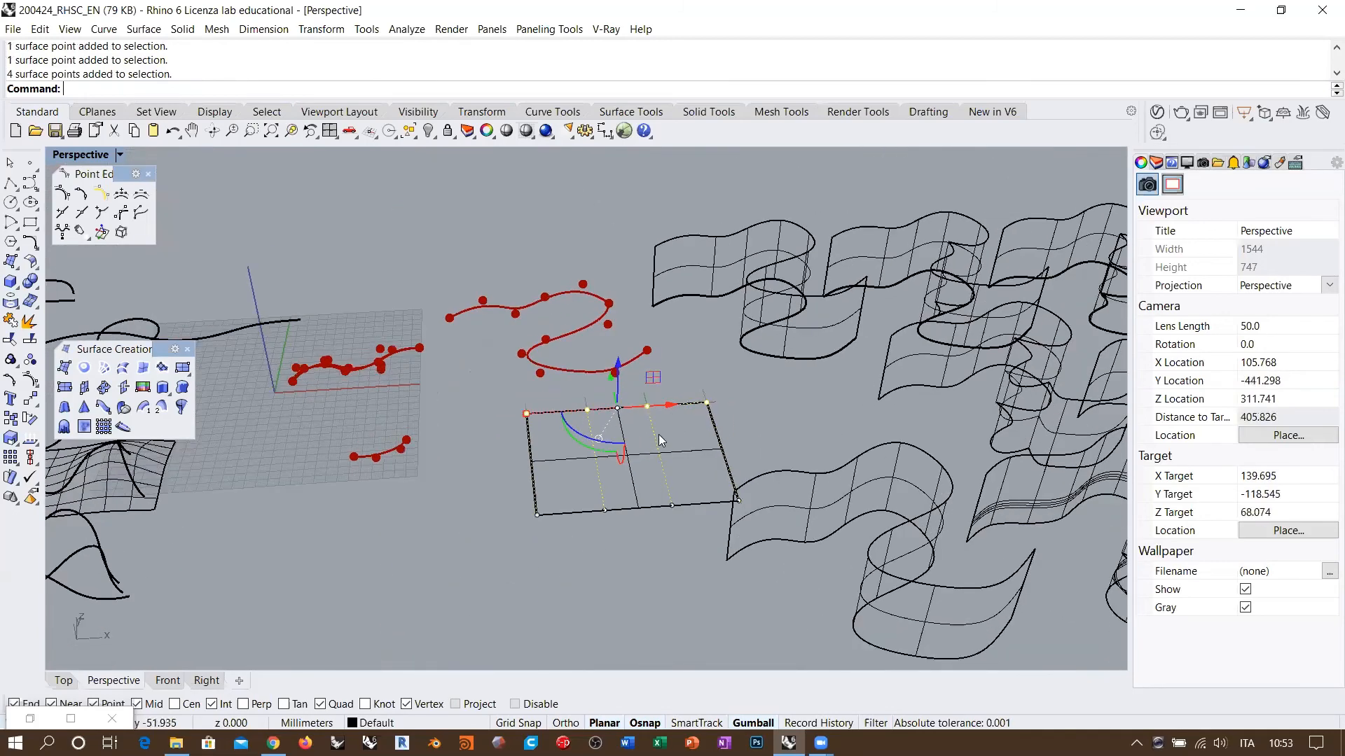
Try raising the pair of control points in the second column vertically to see how the flat surface bends
scroll(658, 435, up, 6)
drag(514, 367, 586, 609)
right_drag(556, 462, 549, 419)
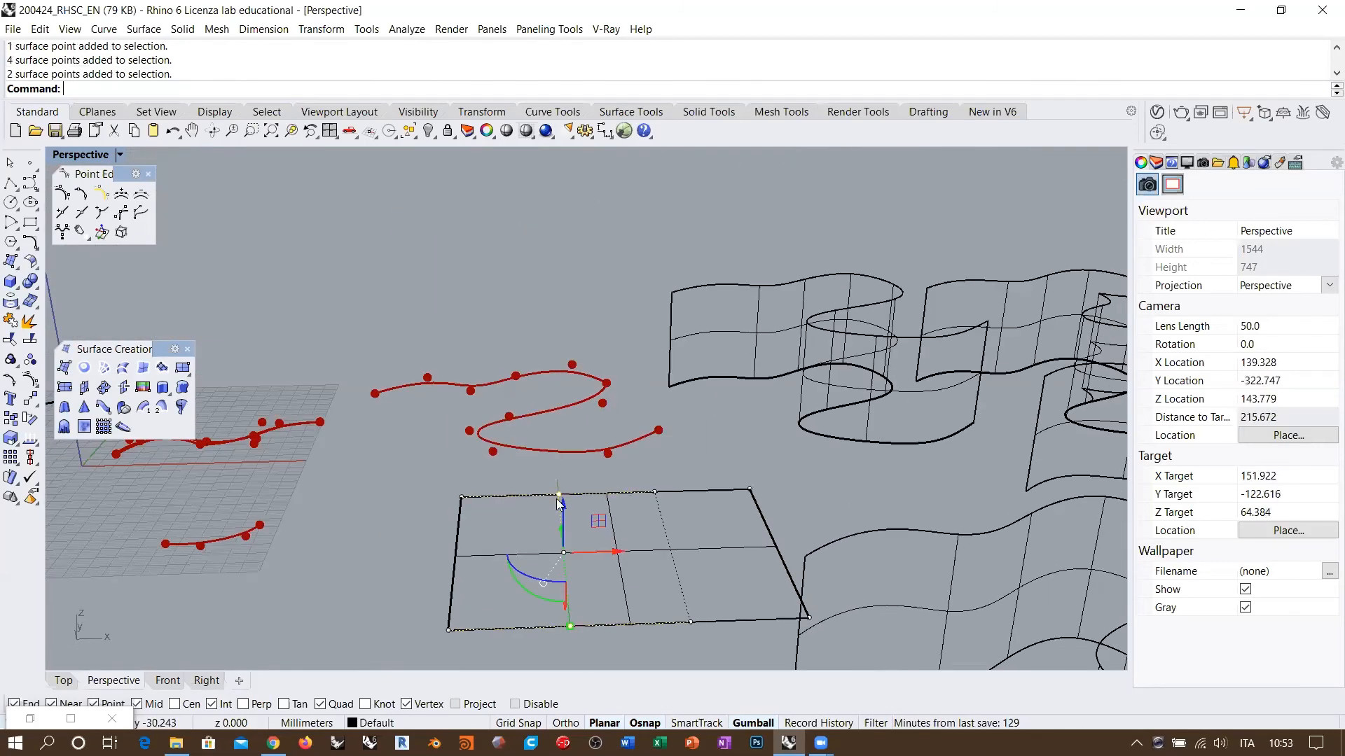
drag(559, 503, 562, 449)
right_drag(680, 507, 649, 497)
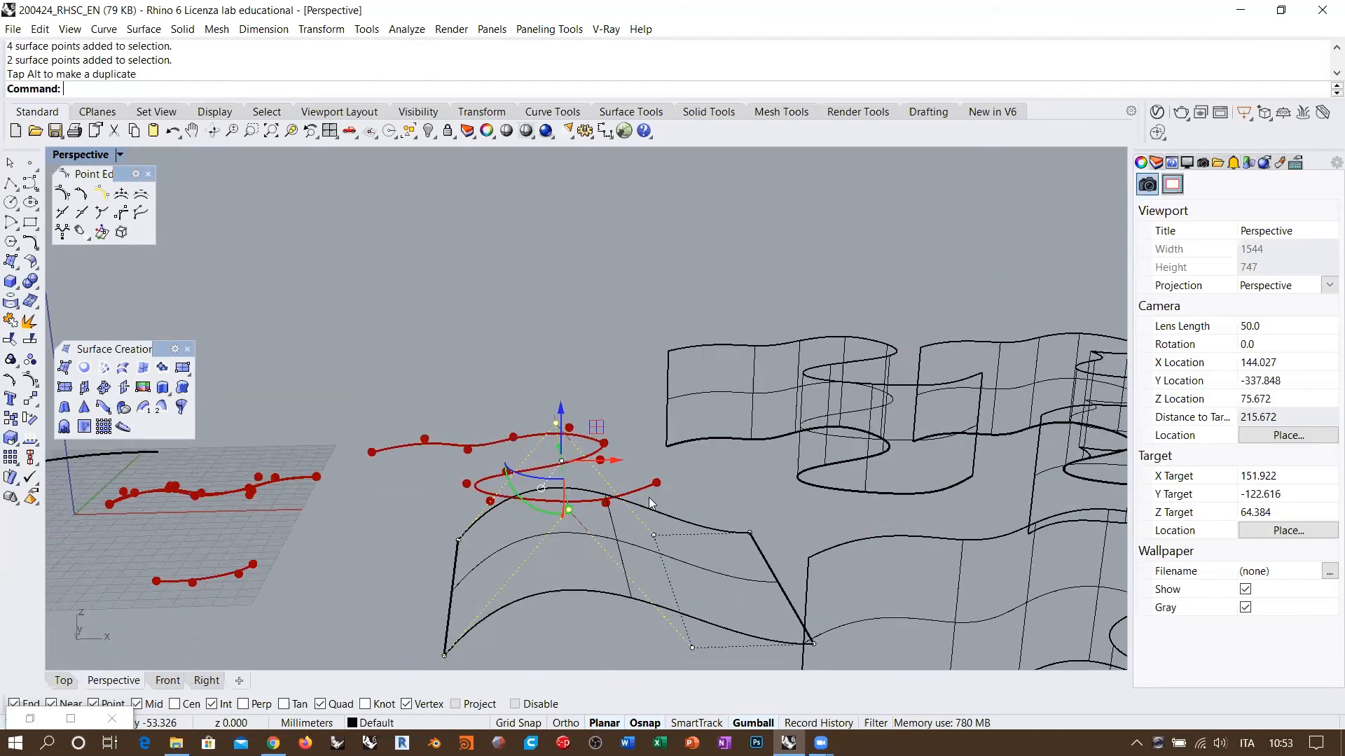
scroll(627, 488, down, 4)
right_drag(569, 439, 613, 505)
scroll(614, 506, up, 6)
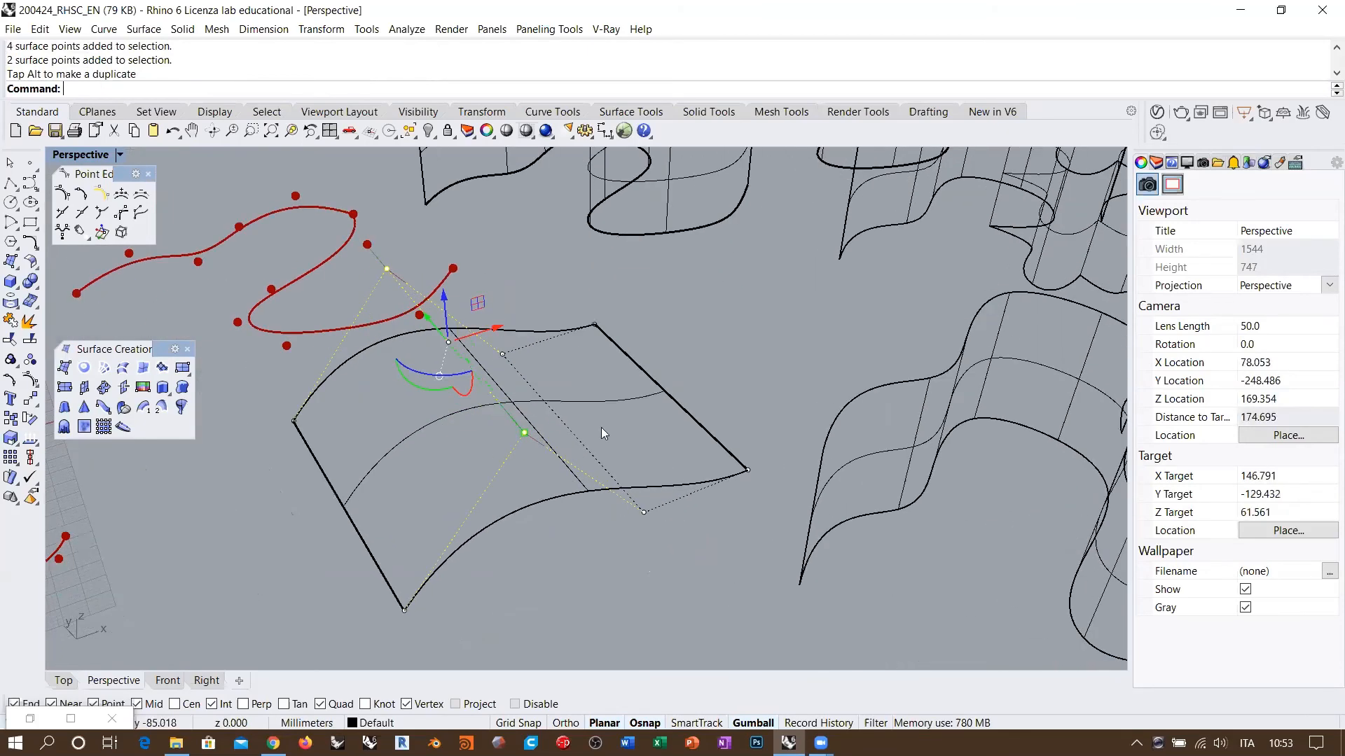
Undo the vertical move of the control point pair and clear the selection
key(ctrl+z)
right_drag(715, 463, 640, 516)
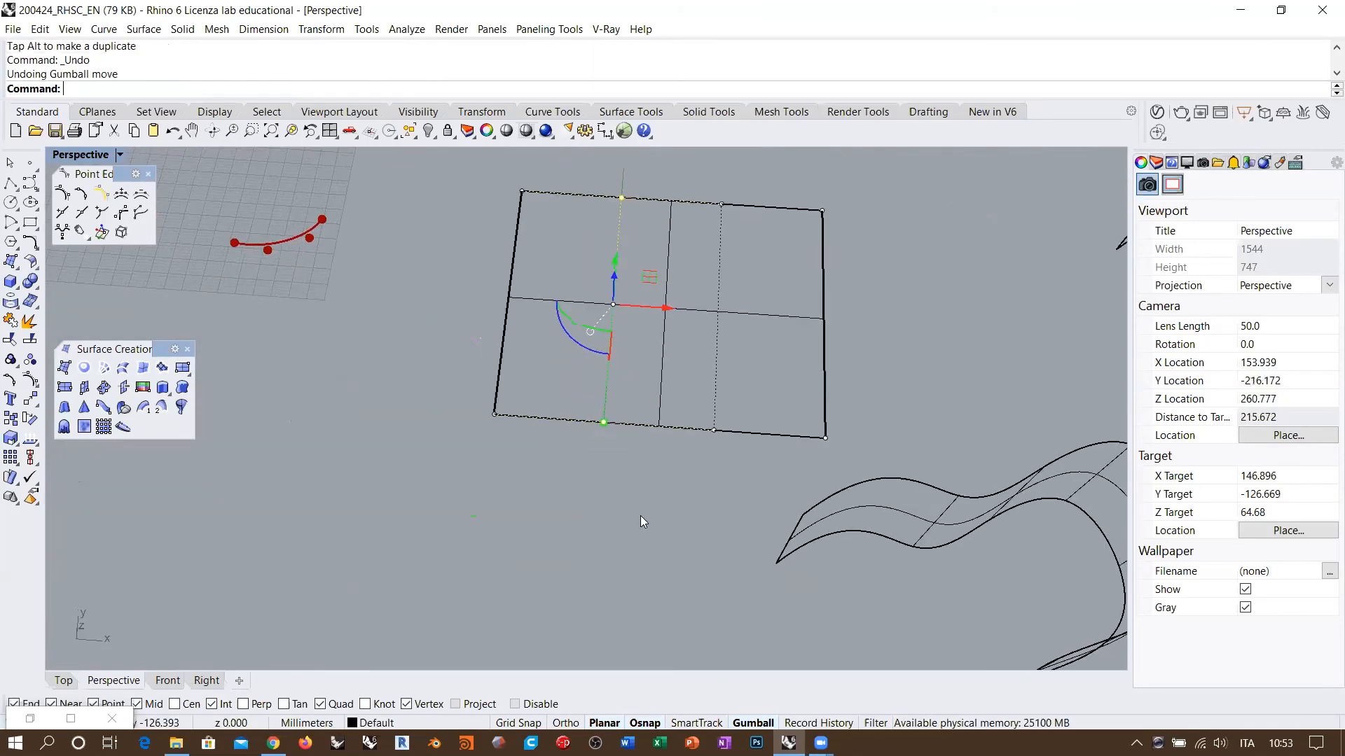
click(640, 517)
Insert a kink in the V direction across the flat surface, slightly off its middle isocurve
shift+right_drag(627, 412, 629, 444)
scroll(601, 419, up, 4)
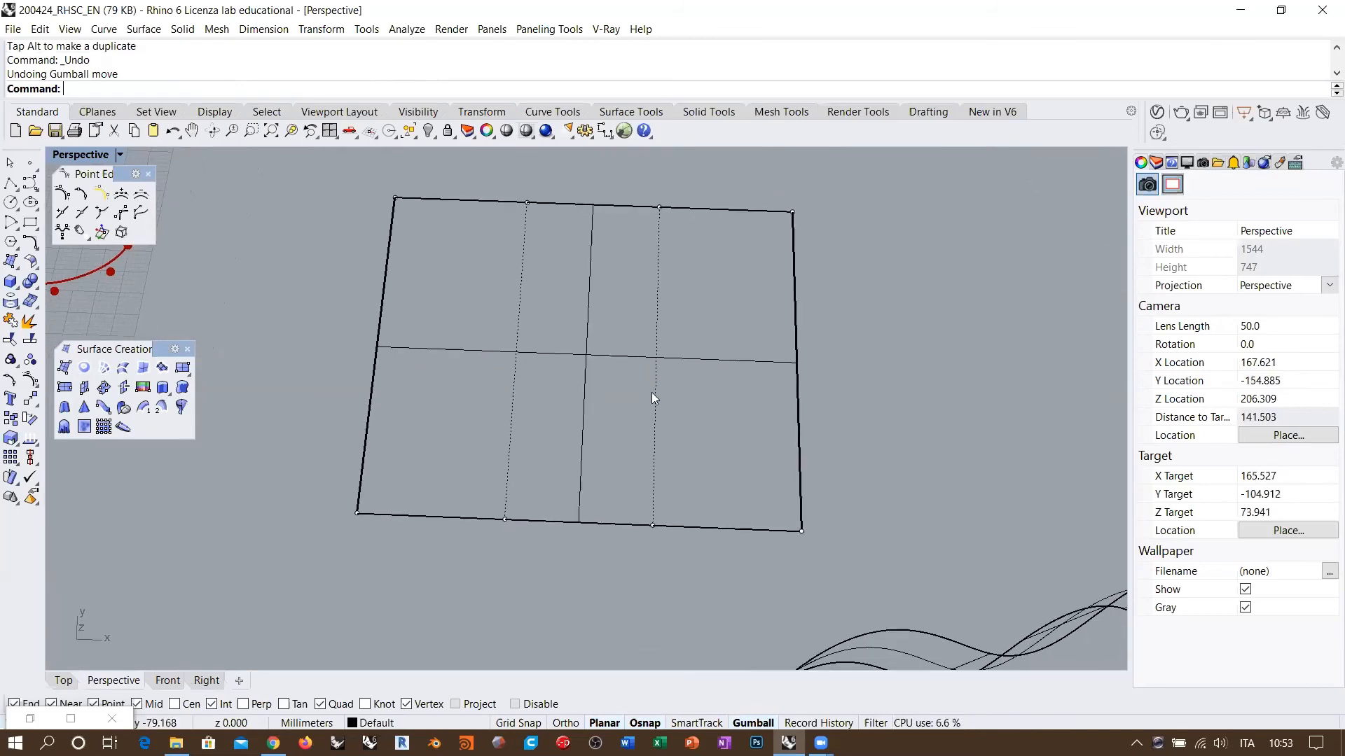
shift+right_drag(638, 389, 621, 422)
shift+right_drag(600, 342, 598, 372)
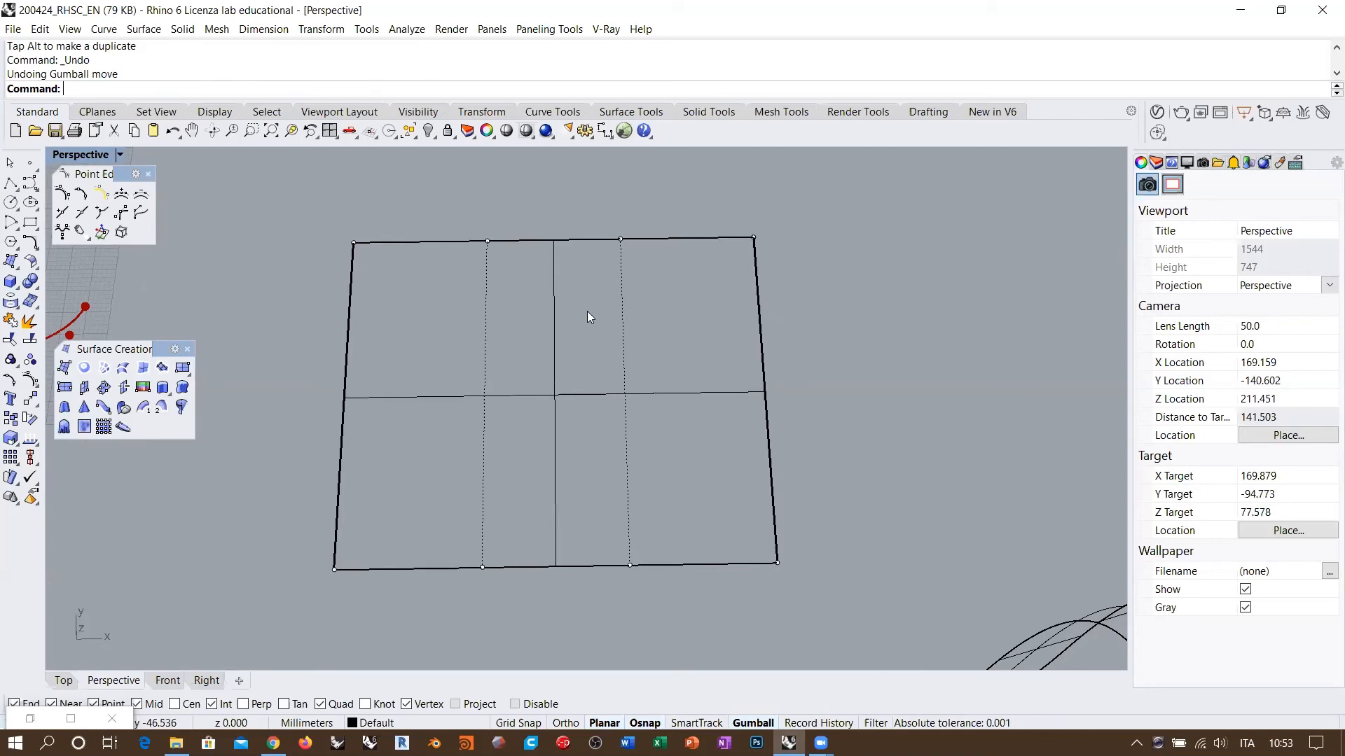
click(101, 212)
click(536, 395)
text(t)
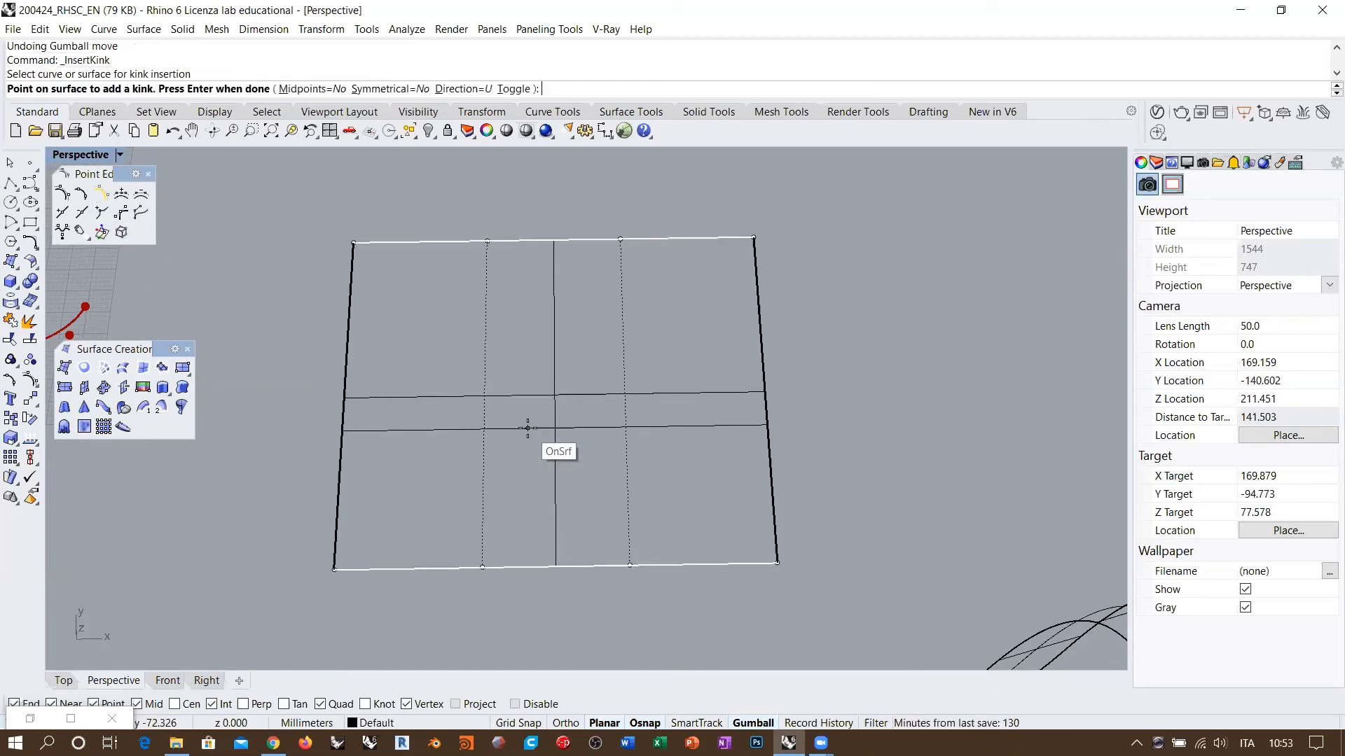
key(Return)
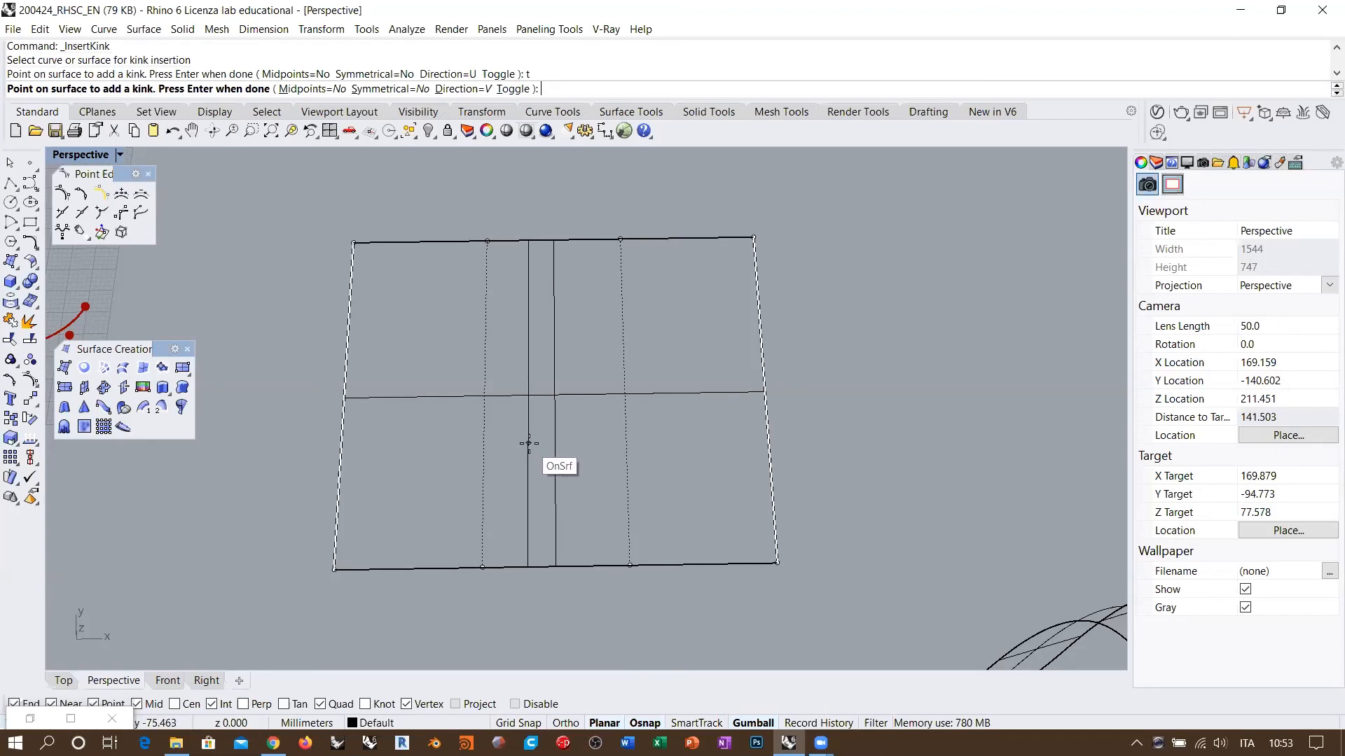
click(528, 445)
key(Return)
Raise the two control points of the inserted kink vertically to form a crease, and hide the control points
drag(511, 216, 548, 571)
right_drag(559, 501, 610, 354)
scroll(611, 354, down, 3)
scroll(552, 440, up, 3)
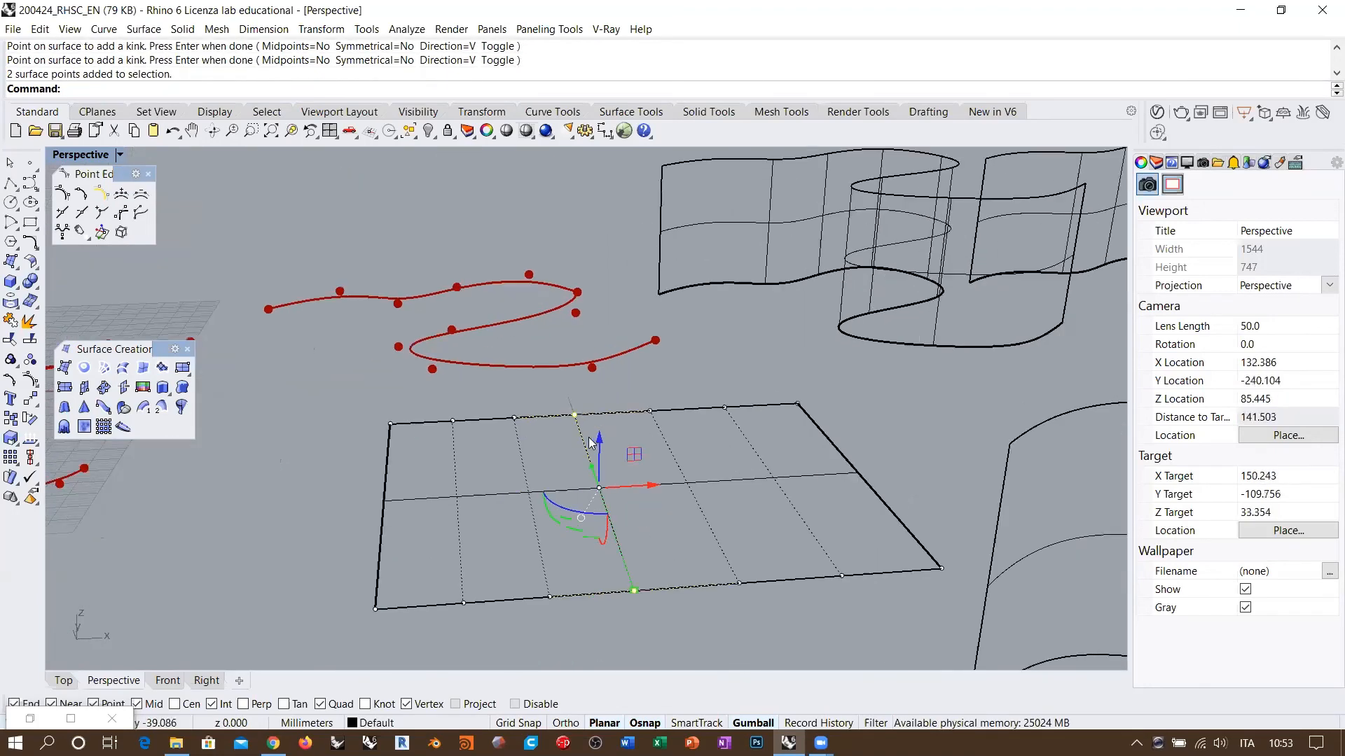
drag(600, 440, 600, 398)
right_drag(761, 432, 690, 466)
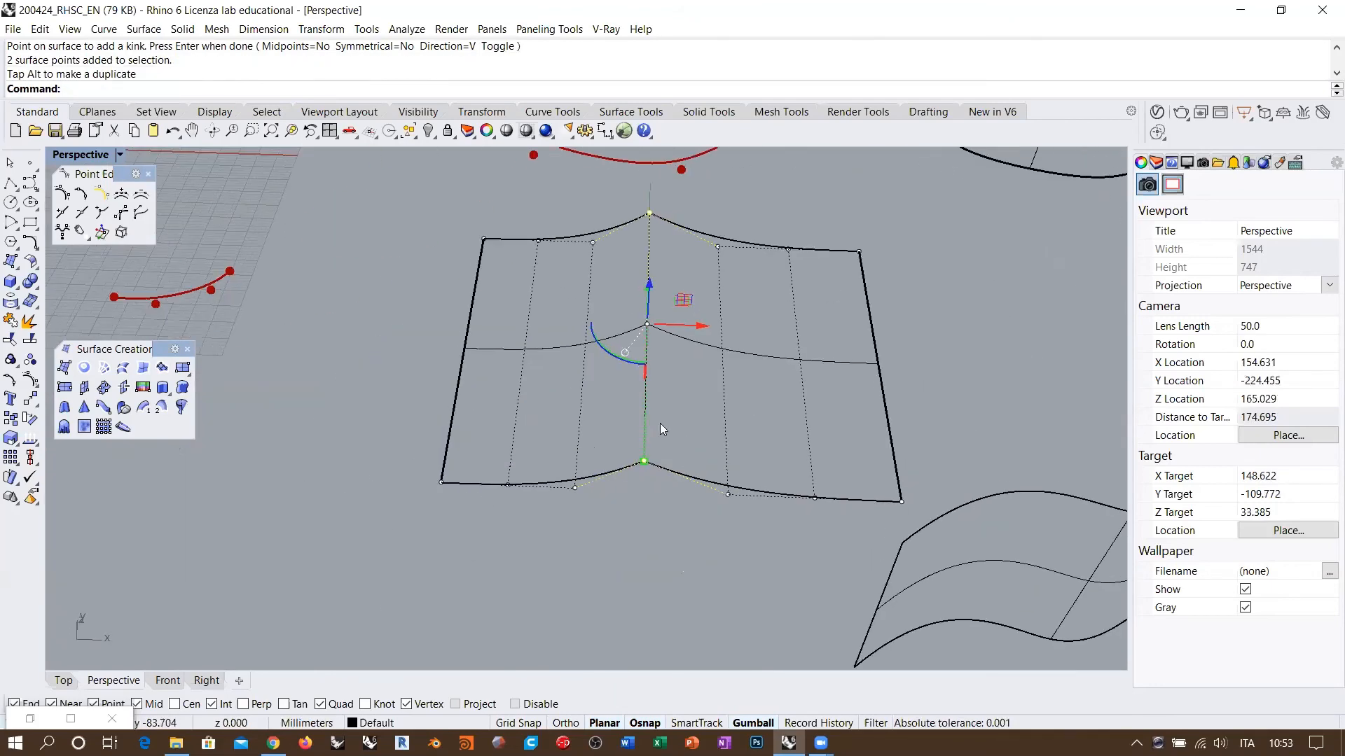
key(Escape)
key(Escape)
Duplicate the creased surface's two straight side lines along the Y axis into the empty area in front of it
scroll(529, 341, down, 7)
right_drag(625, 265, 637, 395)
drag(659, 285, 424, 366)
scroll(515, 328, down, 6)
right_drag(529, 343, 538, 351)
scroll(536, 351, up, 6)
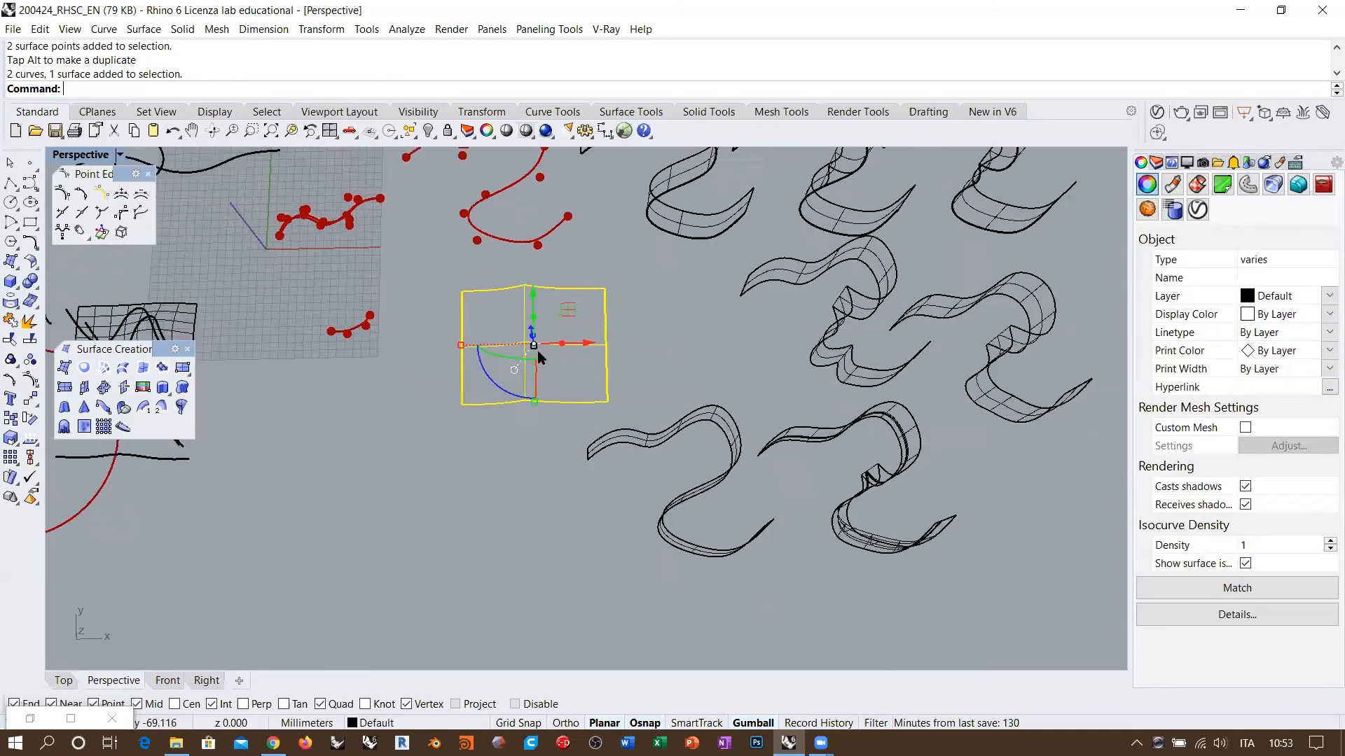
ctrl+click(514, 264)
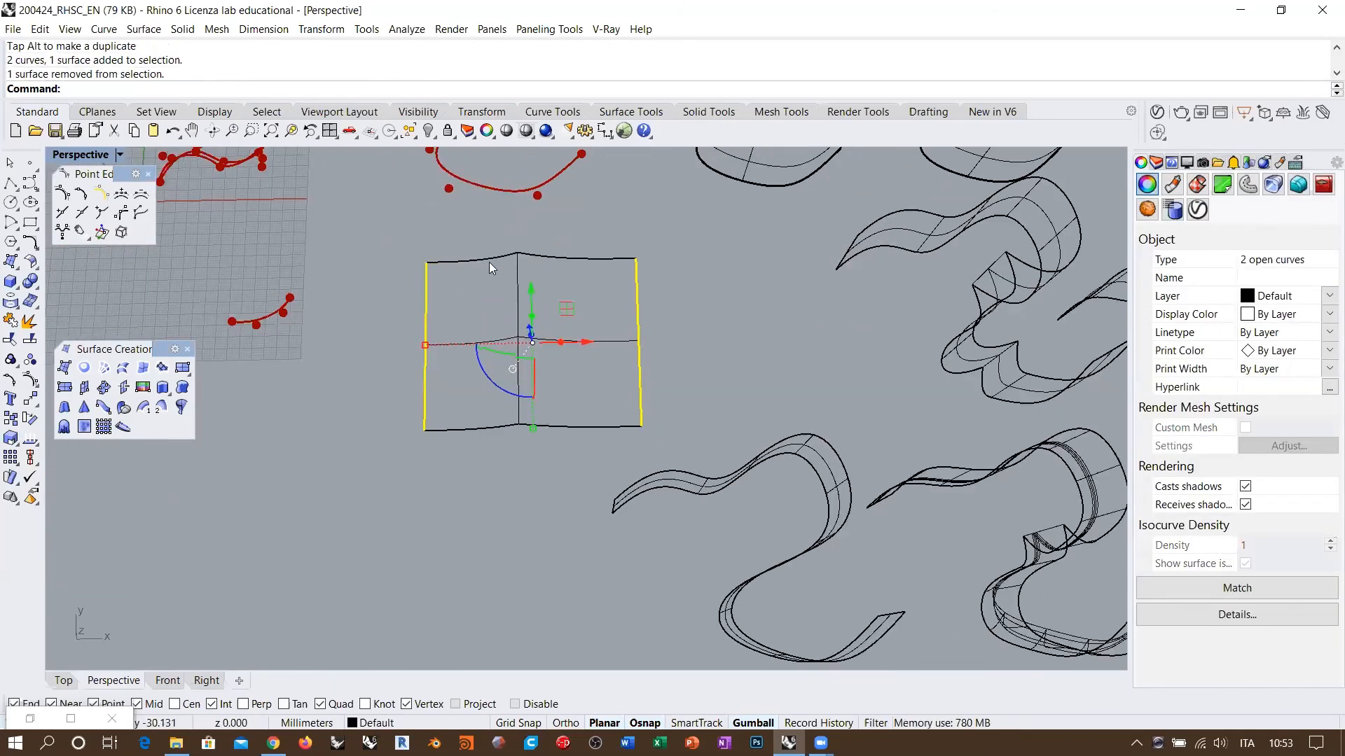
scroll(517, 265, down, 3)
drag(518, 264, 517, 436)
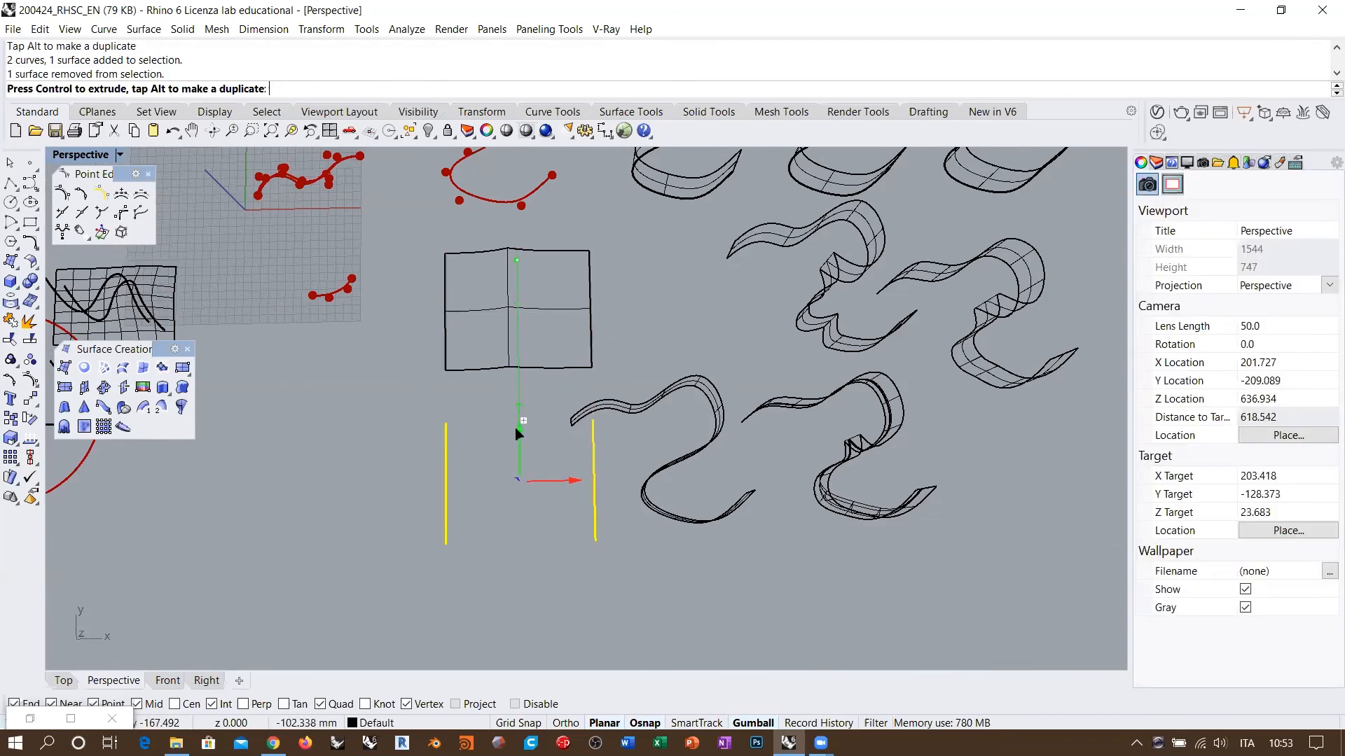
click(652, 331)
Move the two S-shaped surfaces nearest the copied lines along the X axis to clear space
shift+right_drag(712, 397, 613, 430)
scroll(613, 430, down, 4)
drag(747, 540, 578, 419)
drag(690, 465, 779, 446)
click(603, 402)
scroll(689, 498, up, 4)
shift+right_drag(501, 479, 616, 386)
scroll(656, 439, up, 6)
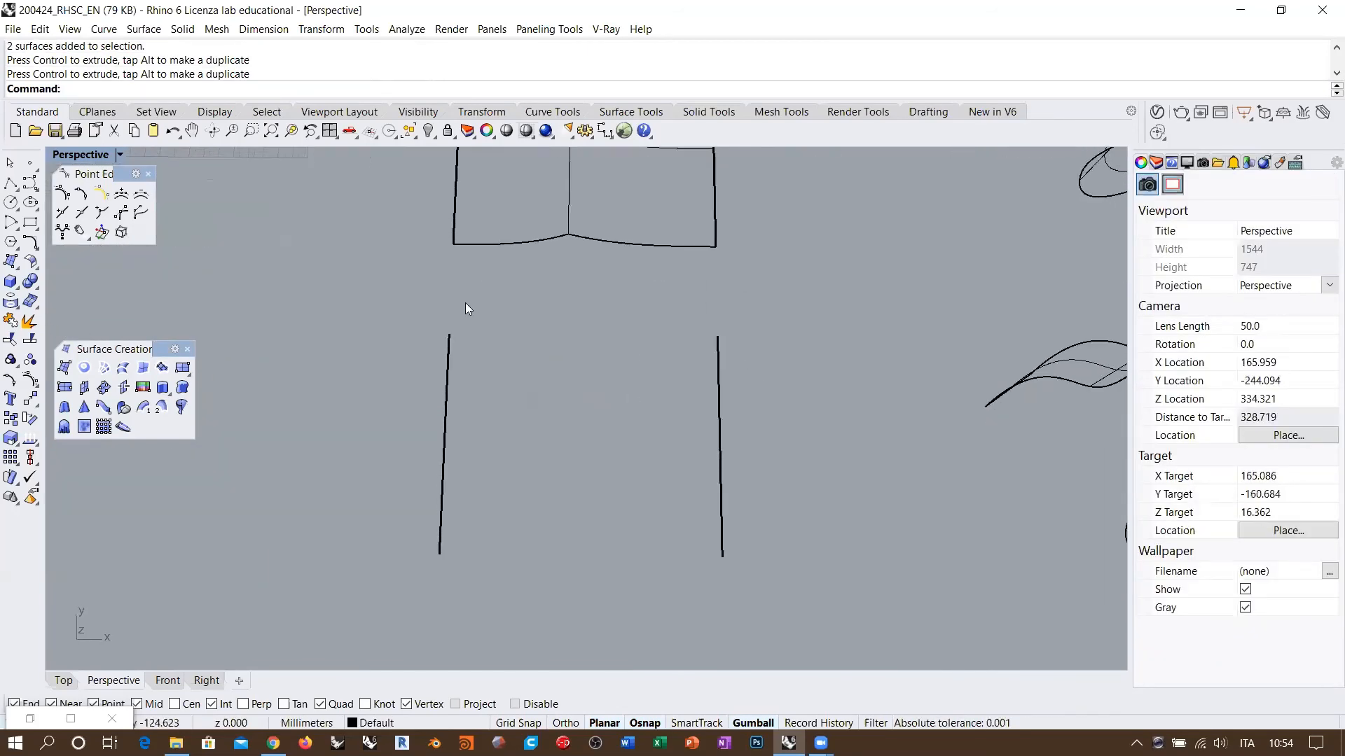
Connect the near ends and the far ends of the two copied lines with straight polylines to form a rectangle
click(11, 184)
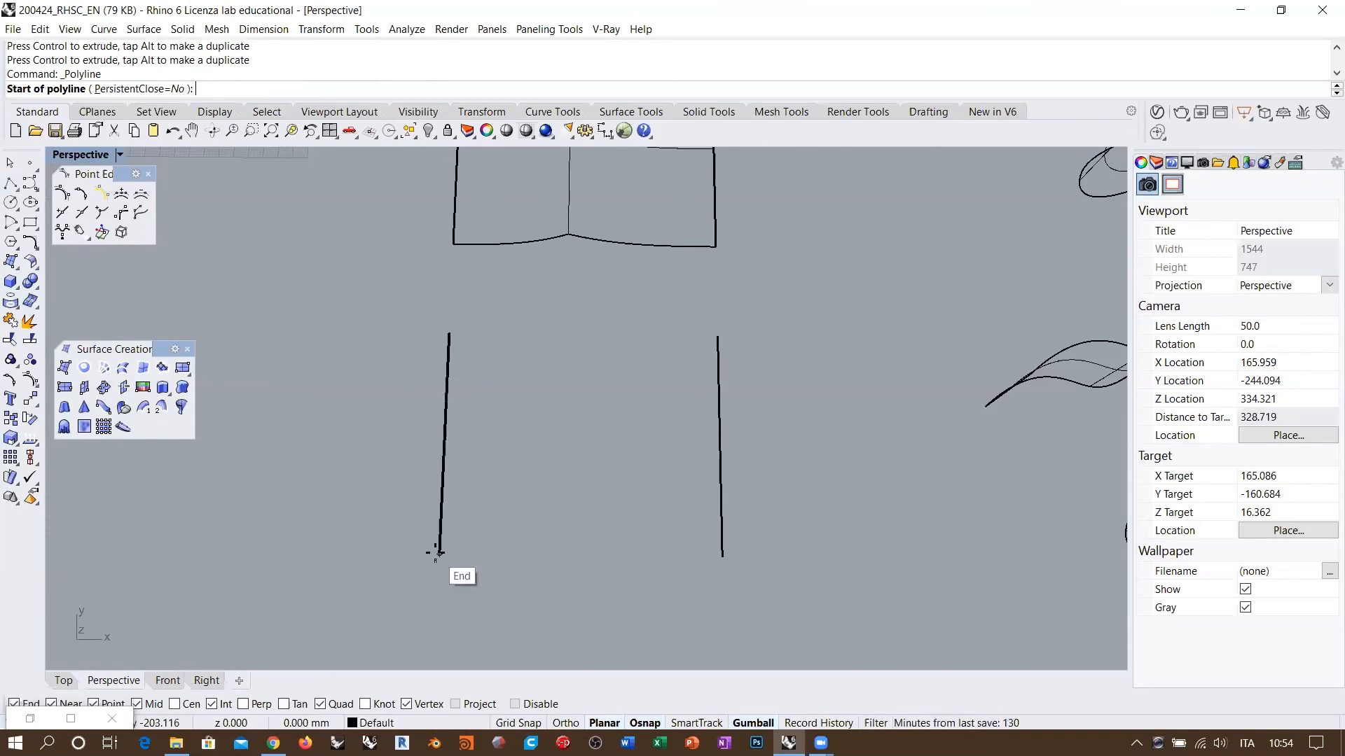
click(439, 555)
click(721, 557)
key(Return)
key(Return)
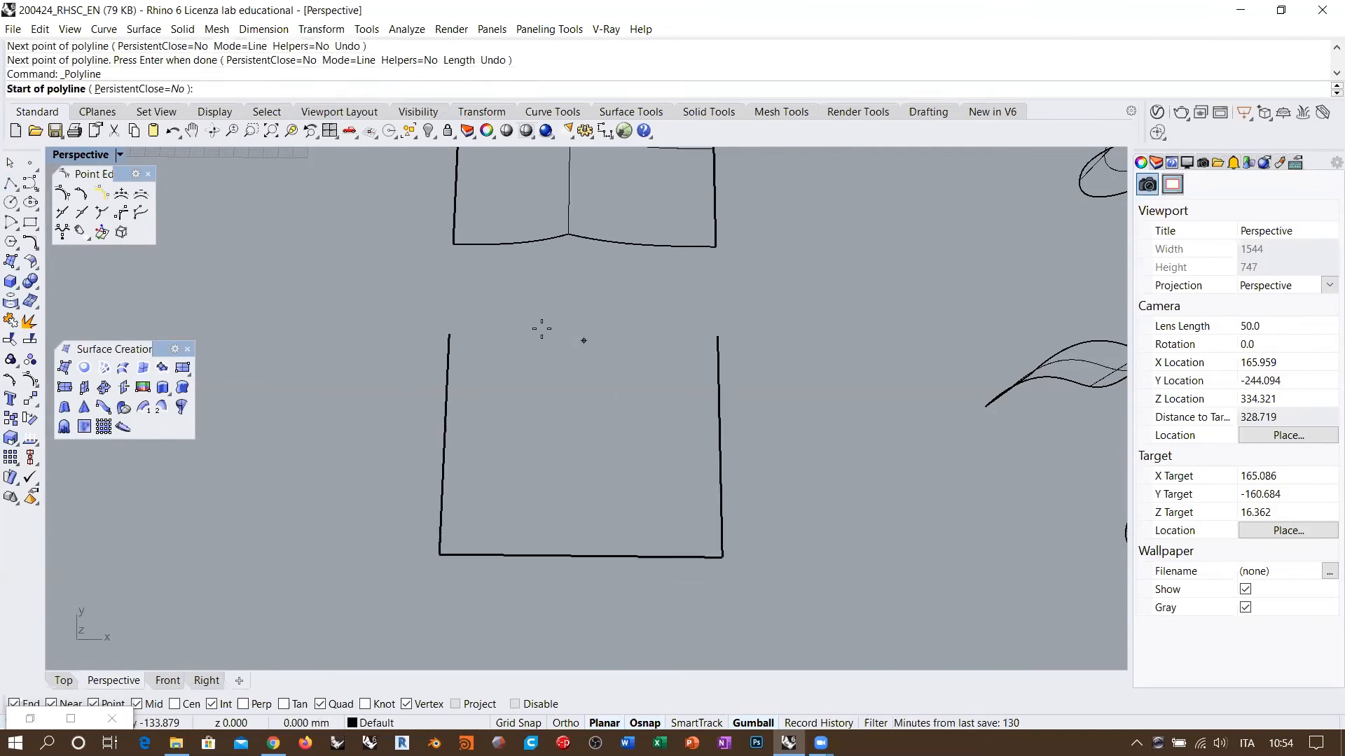
click(449, 334)
click(720, 336)
key(Return)
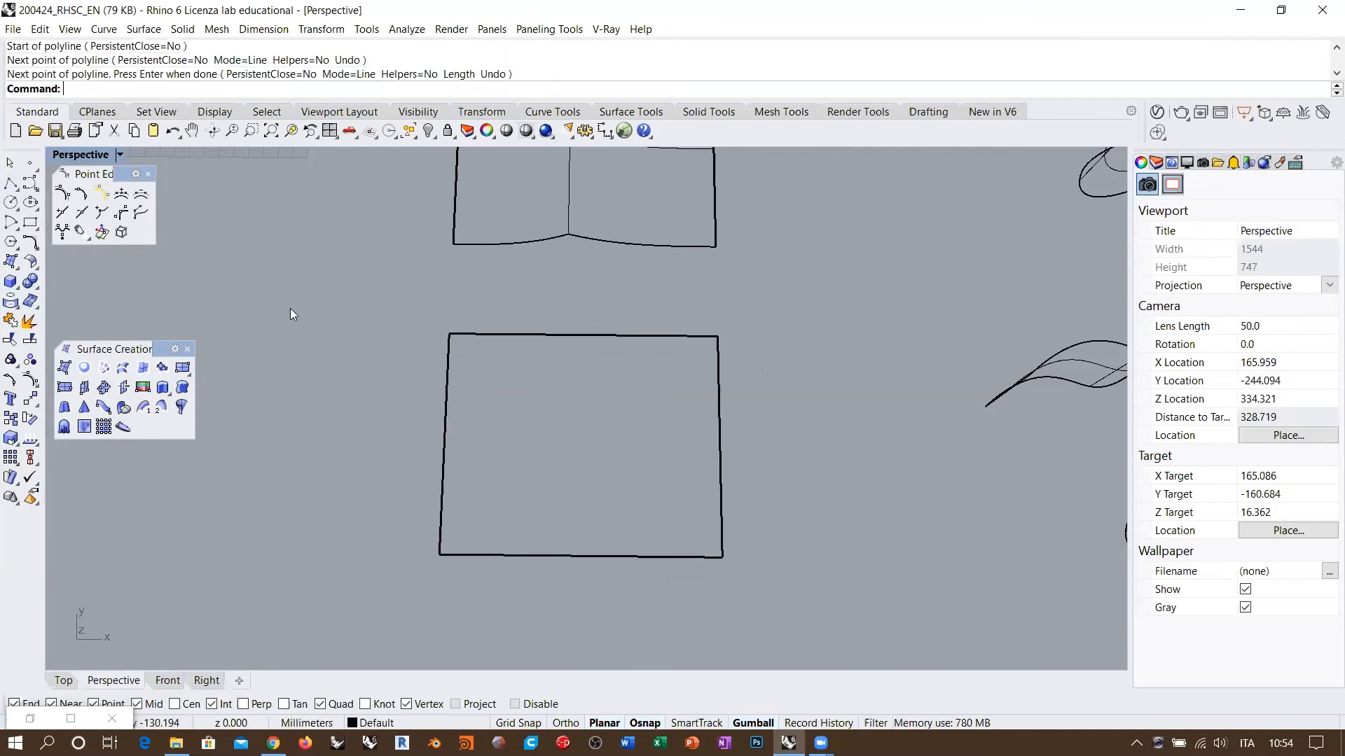
Draw a degree 3 S-shaped curve with four control points from the rectangle's near edge to its far edge, using Ortho
click(28, 185)
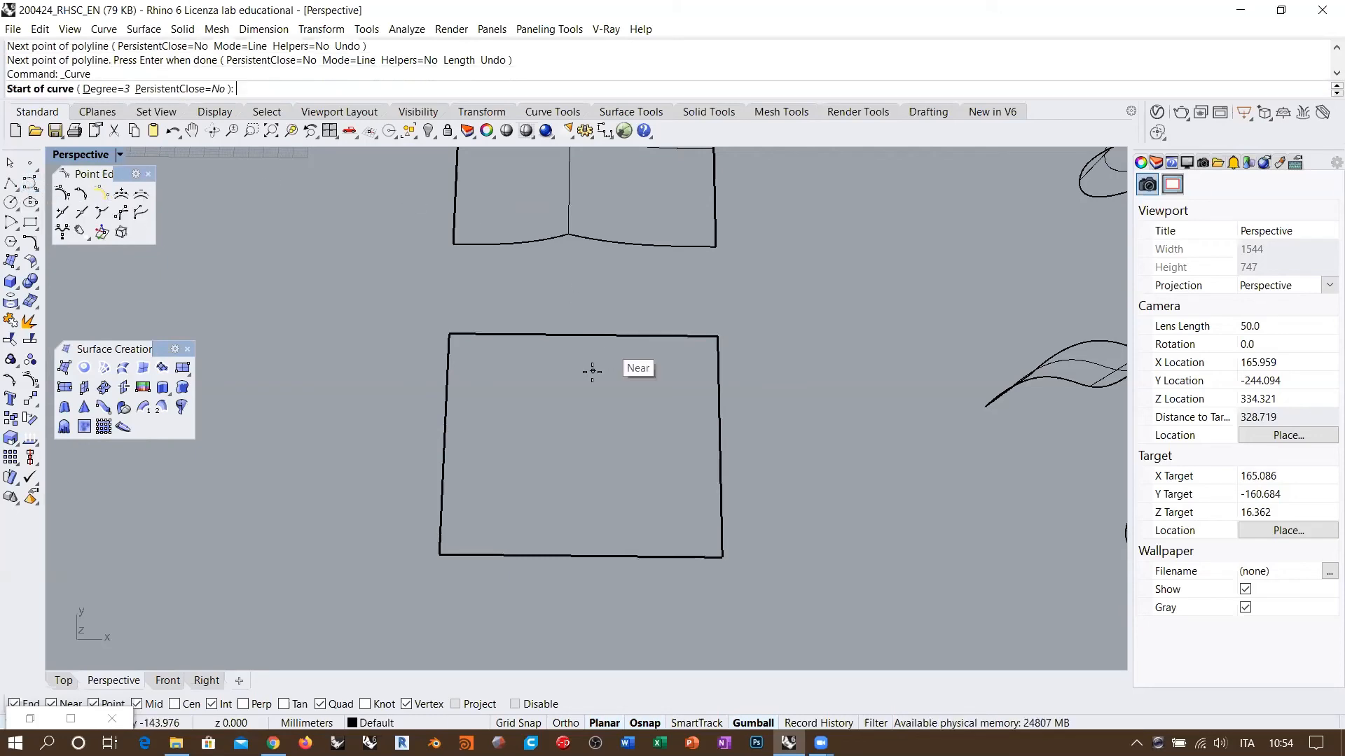
click(524, 556)
key(F8)
click(528, 464)
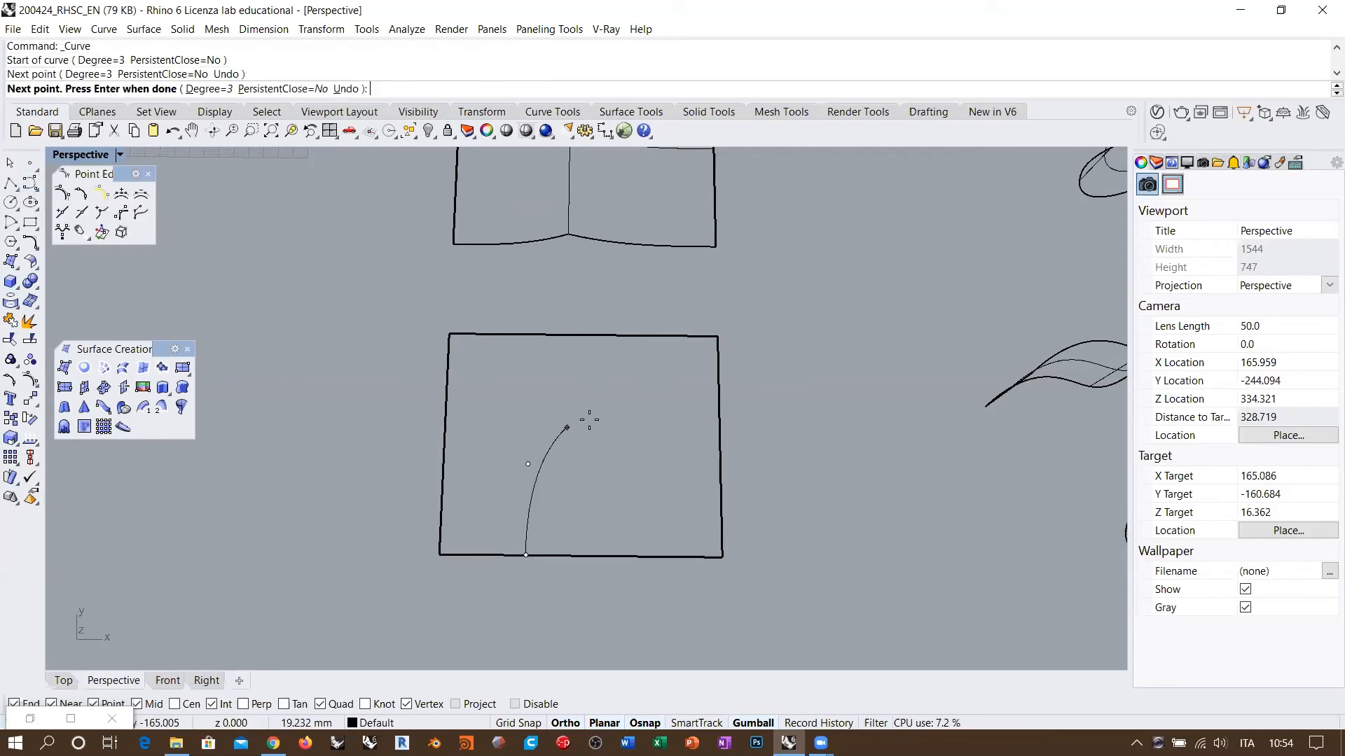
click(615, 381)
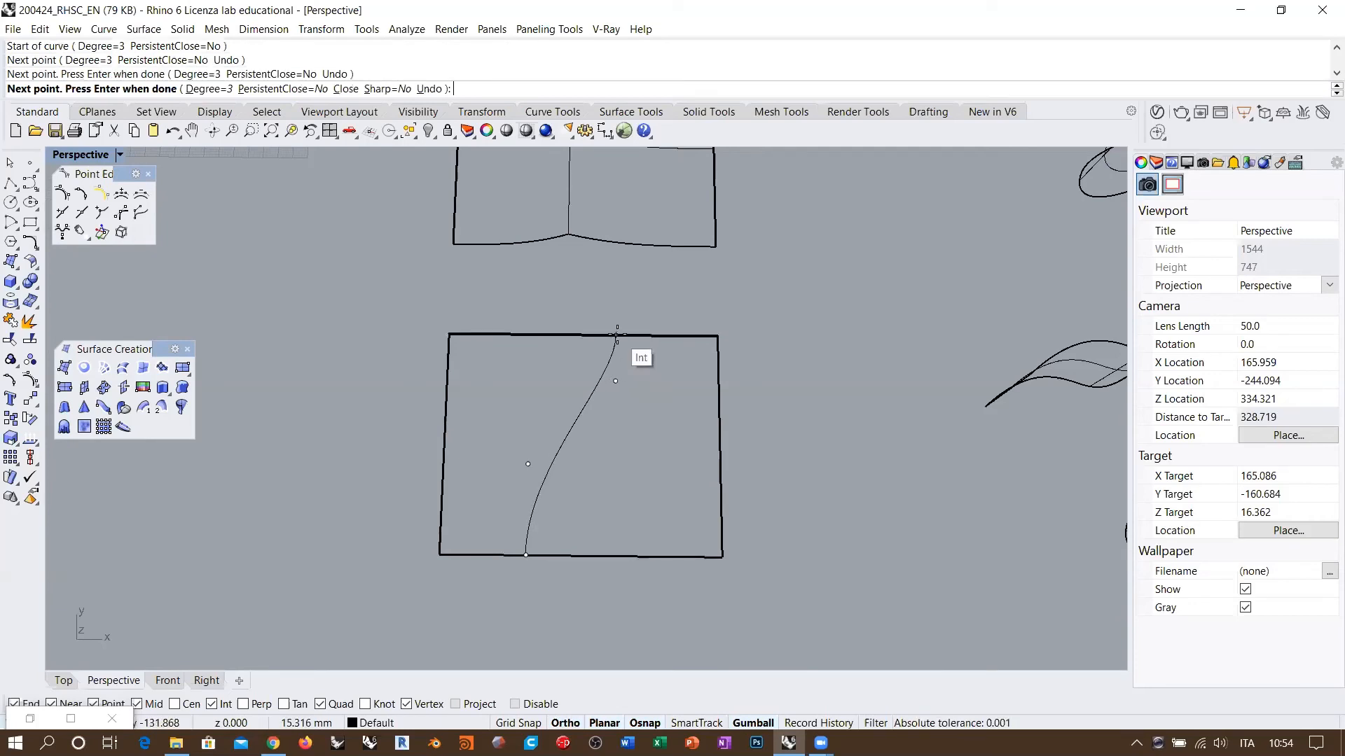
click(616, 336)
key(Return)
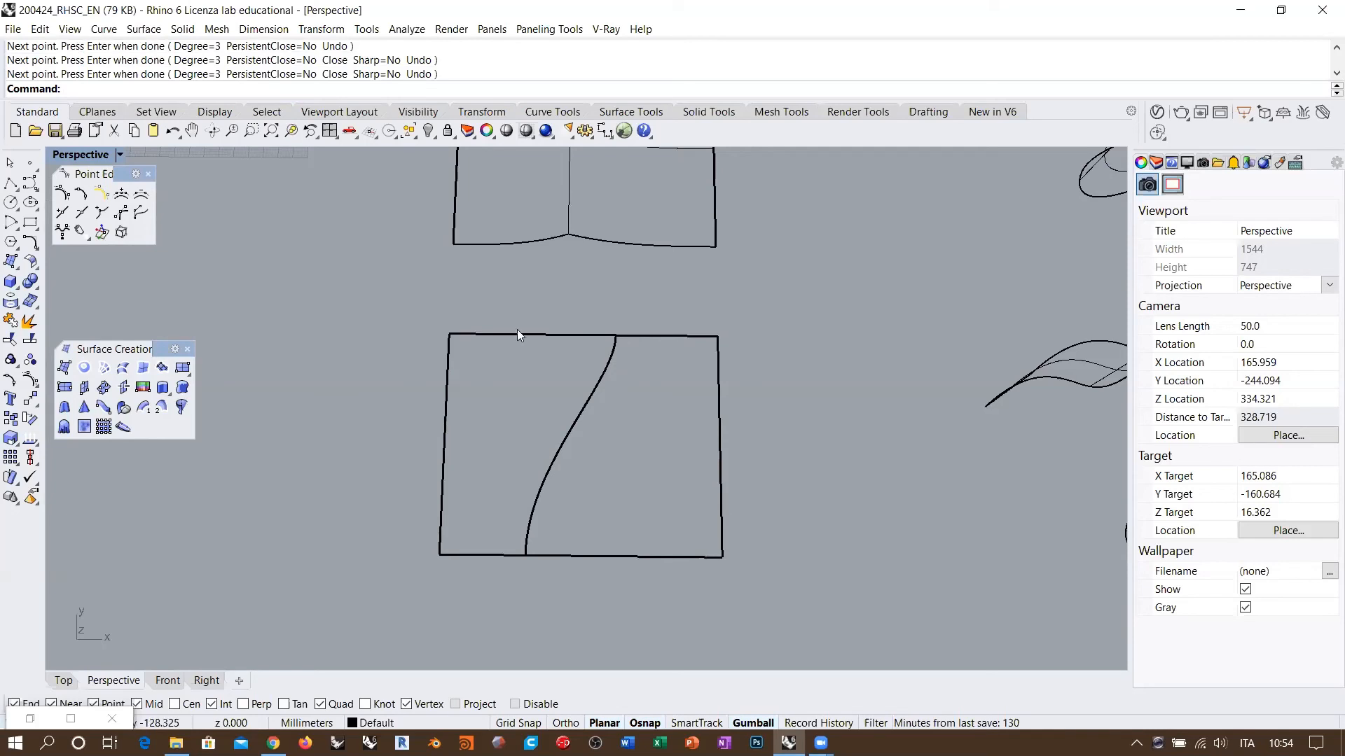
Move the S-curve's control point next to the far edge along the Y axis toward the rectangle's middle
click(575, 428)
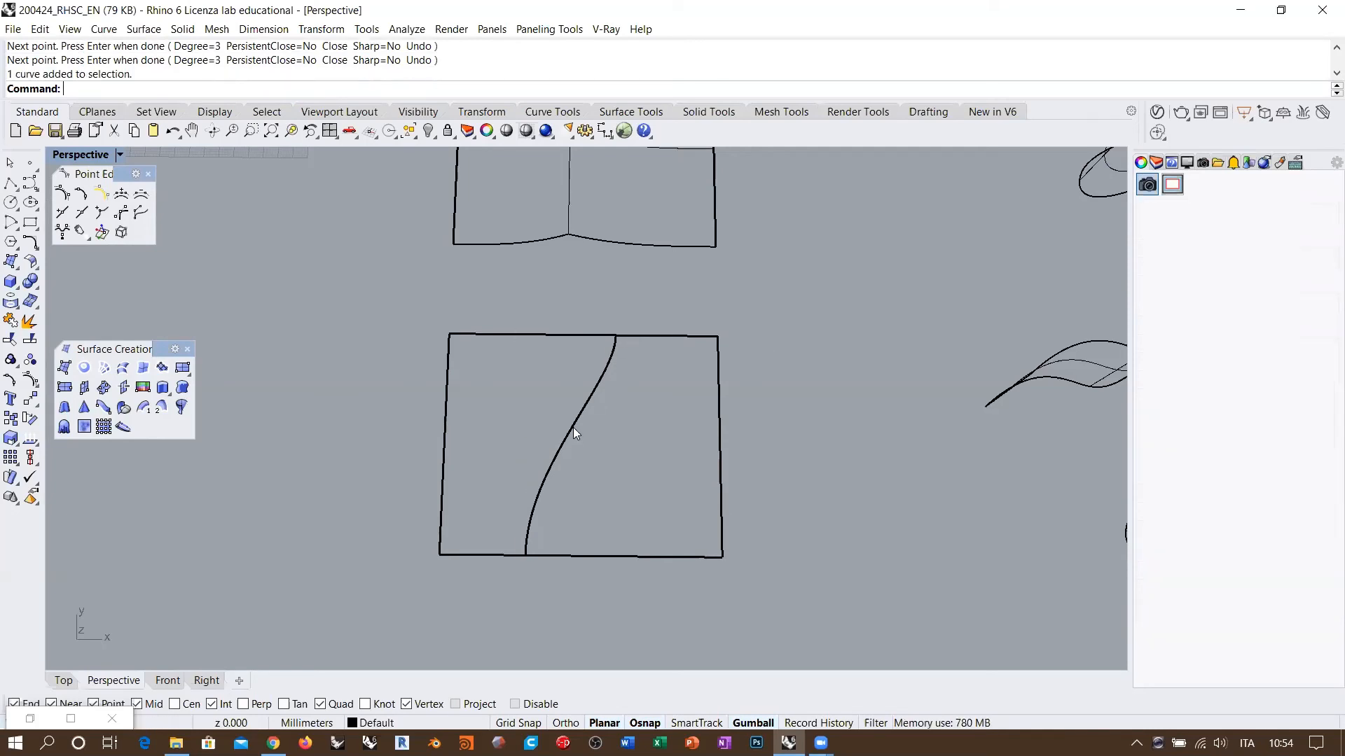
click(616, 381)
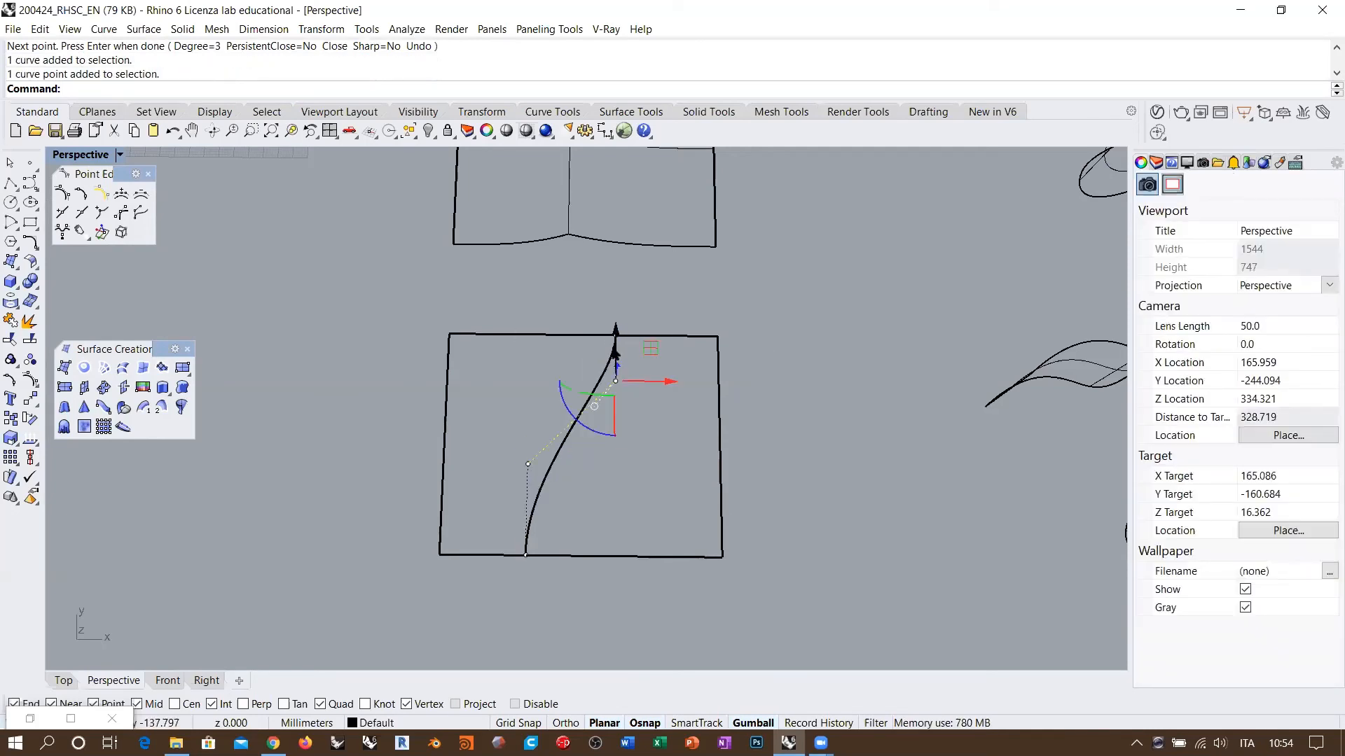
drag(615, 328, 613, 378)
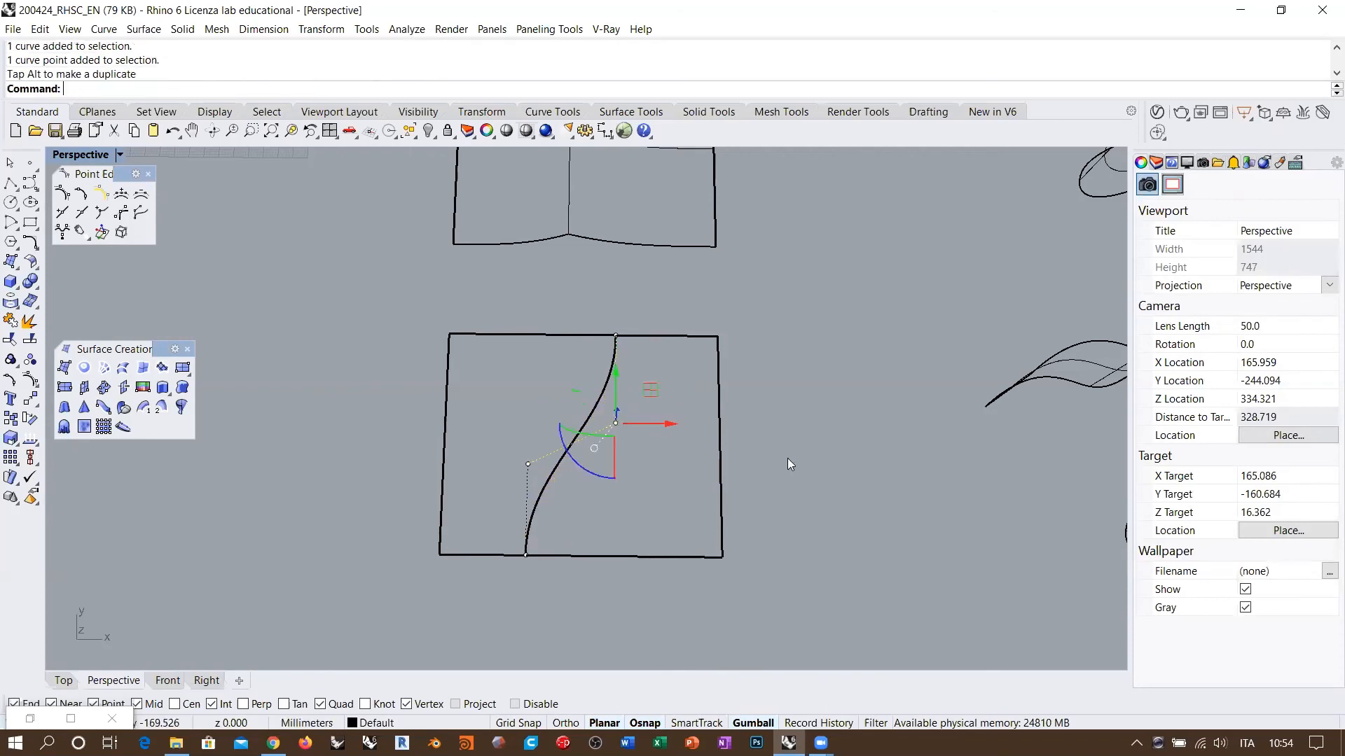
click(787, 458)
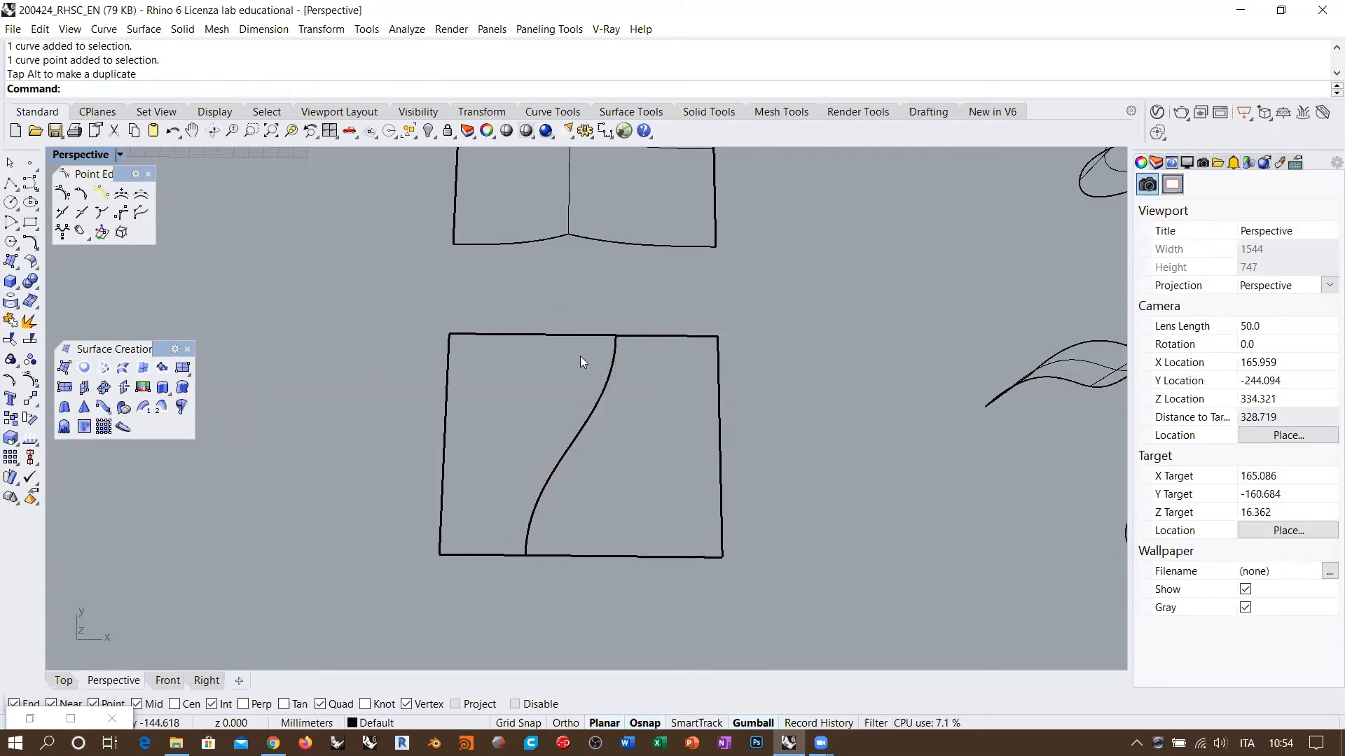
Check the rectangle's near and far edge lines by selecting them together, and clear the selection
drag(479, 395, 478, 399)
shift+drag(499, 512, 461, 602)
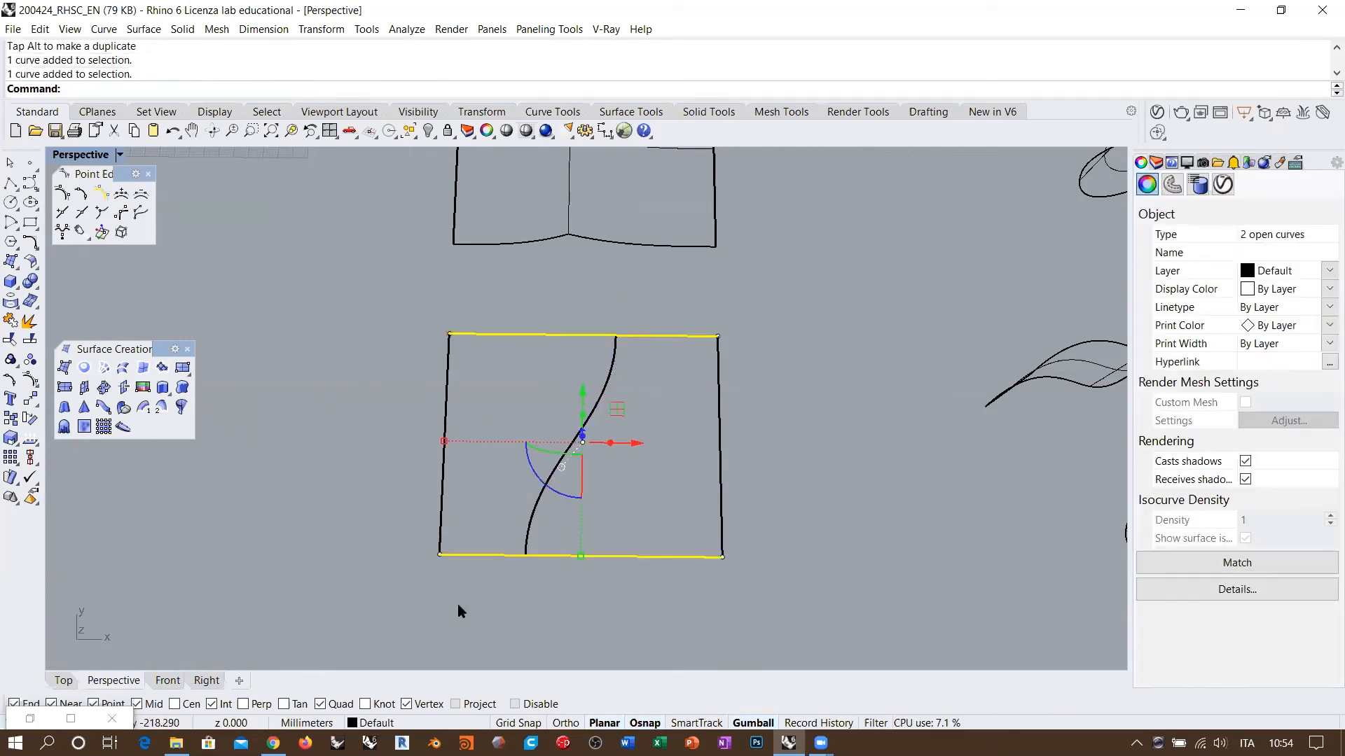
click(457, 604)
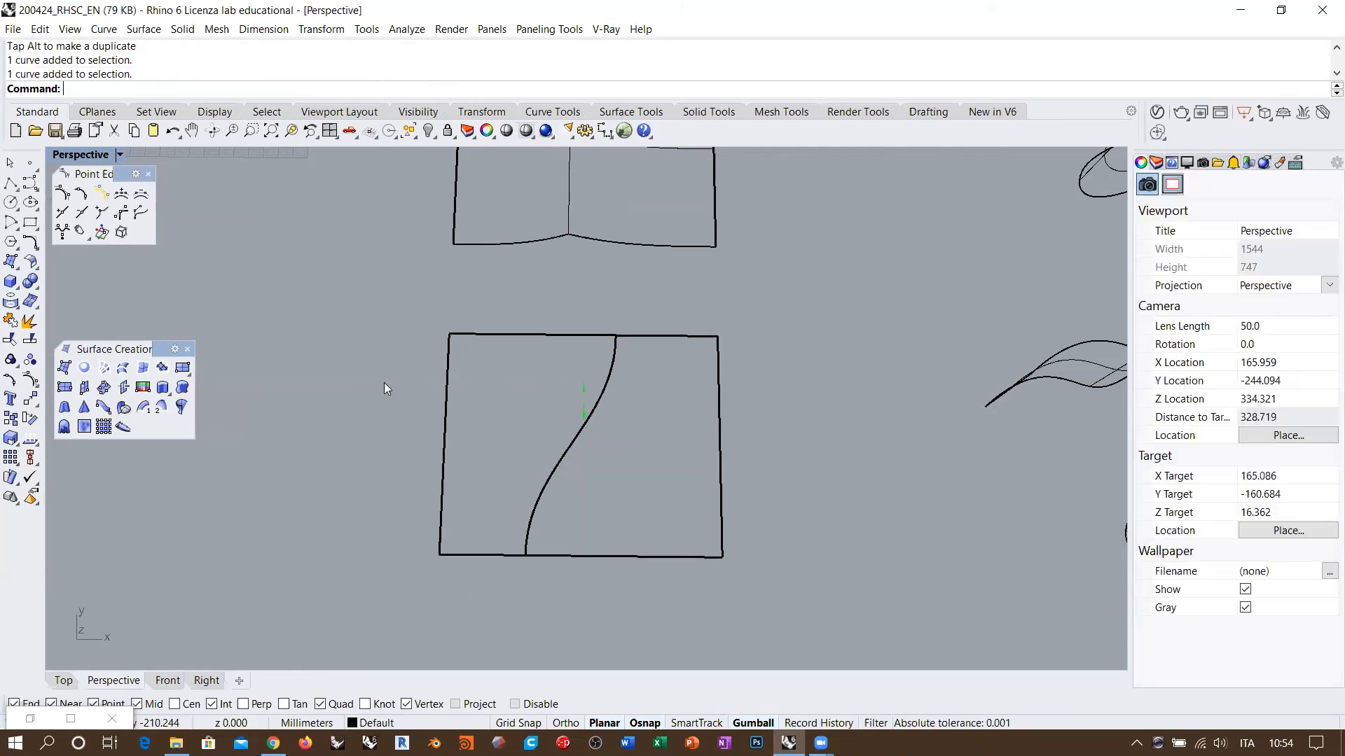
Loft a surface through one side line, the S-curve and the opposite side line, using Normal style and no simplification
click(122, 370)
click(442, 494)
click(530, 530)
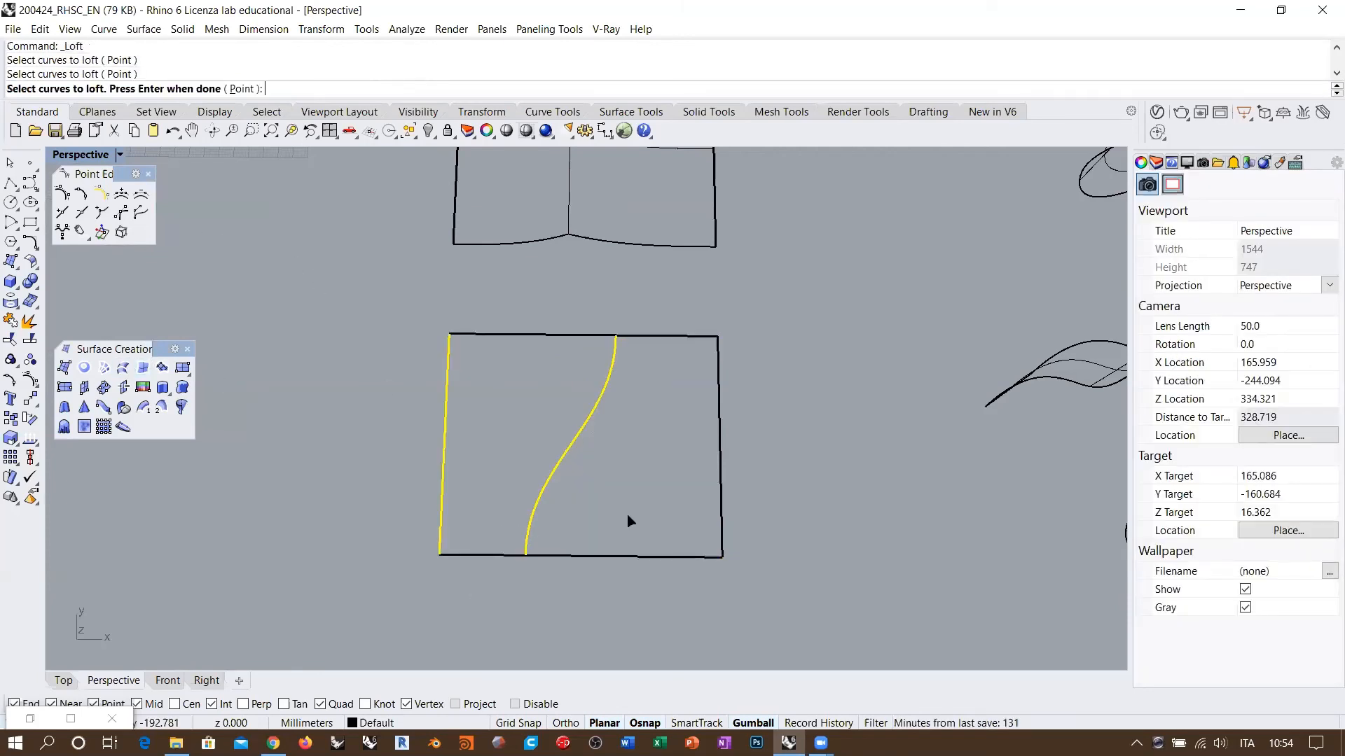
click(724, 532)
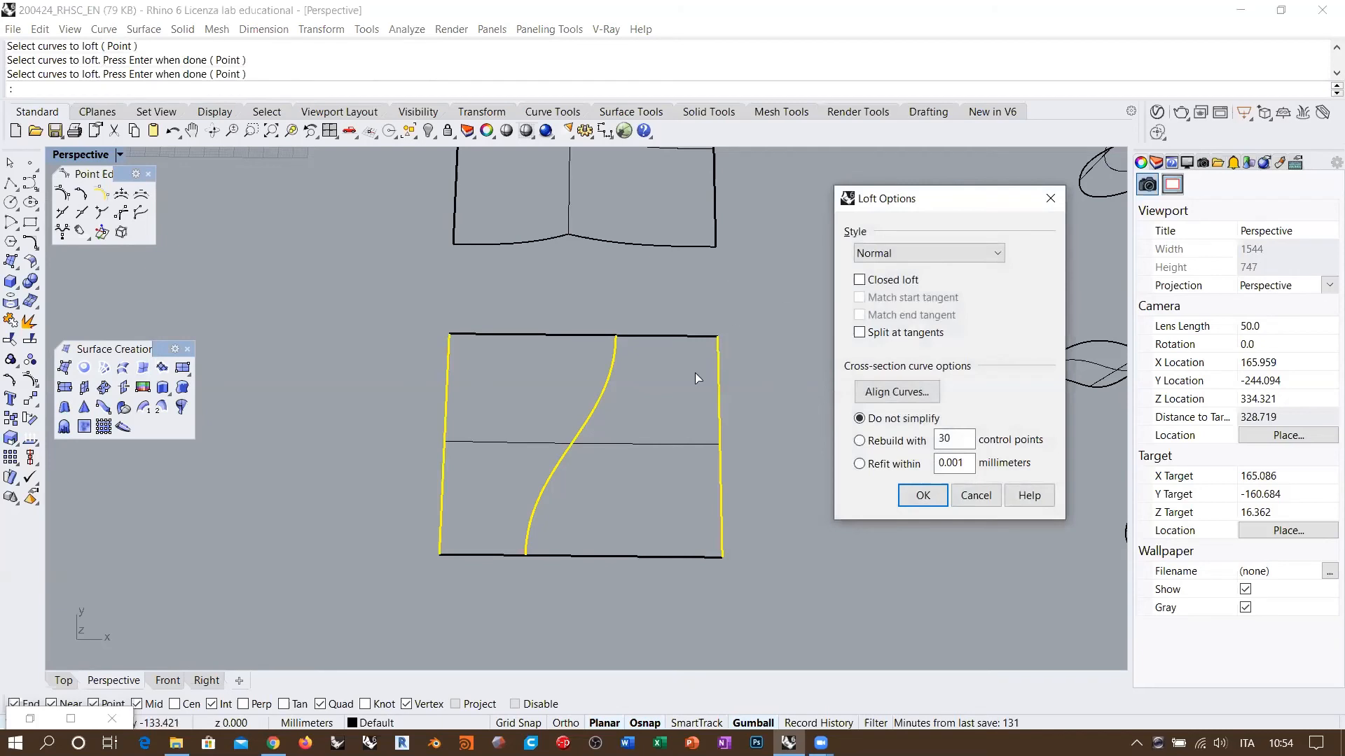
shift+right_drag(695, 372, 664, 315)
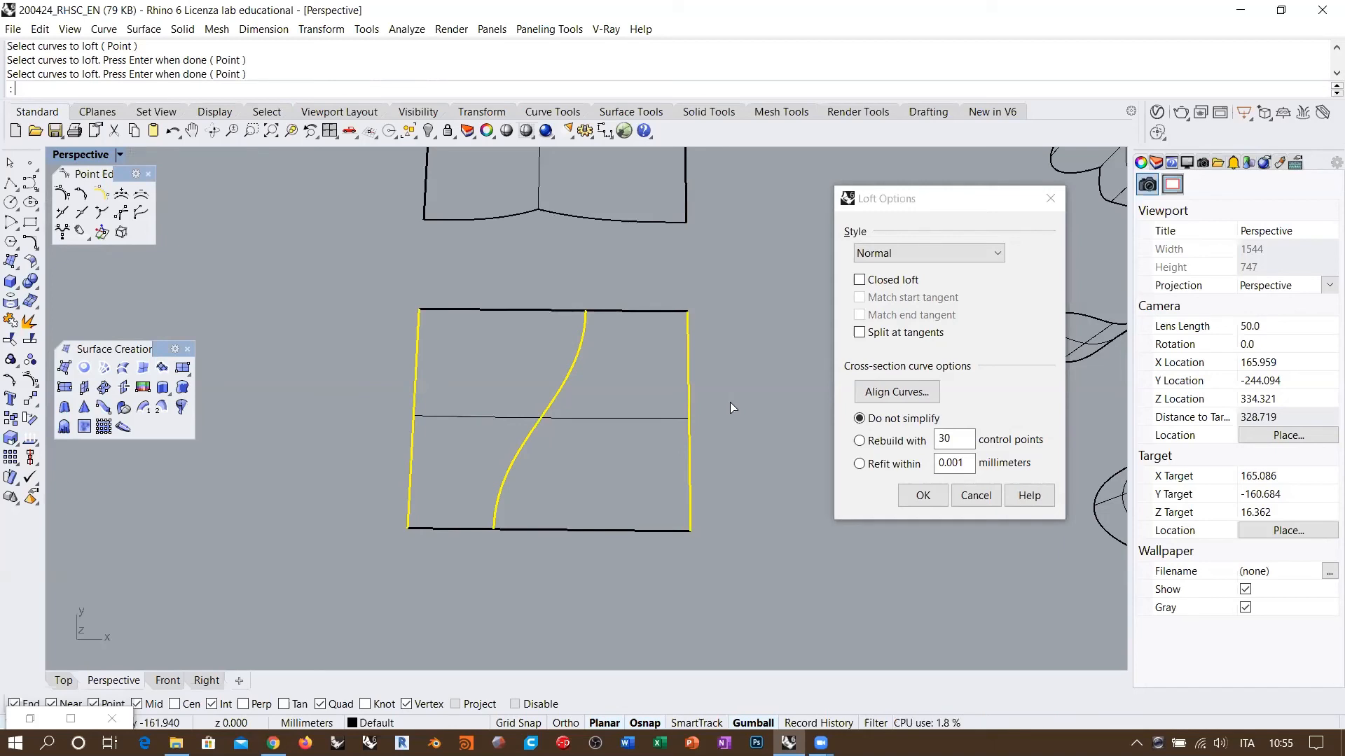
scroll(586, 450, up, 2)
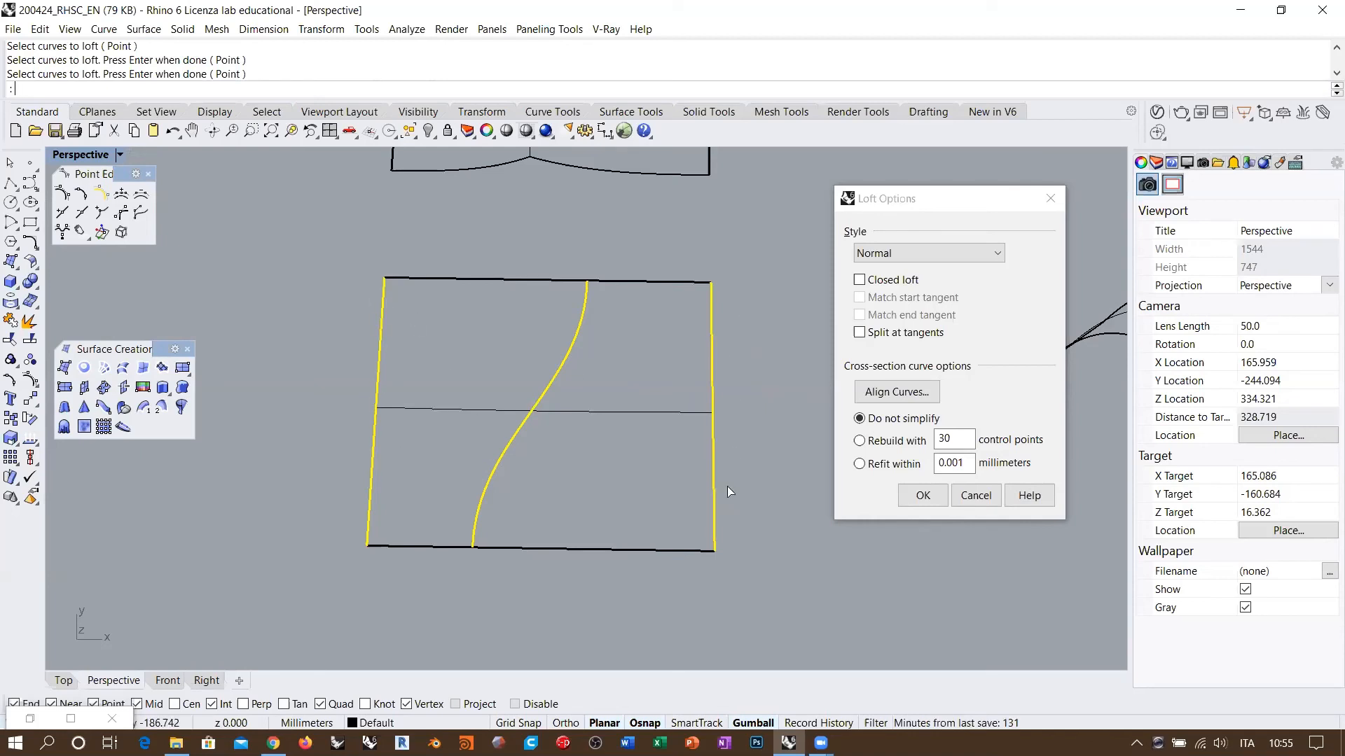
right_drag(725, 484, 714, 472)
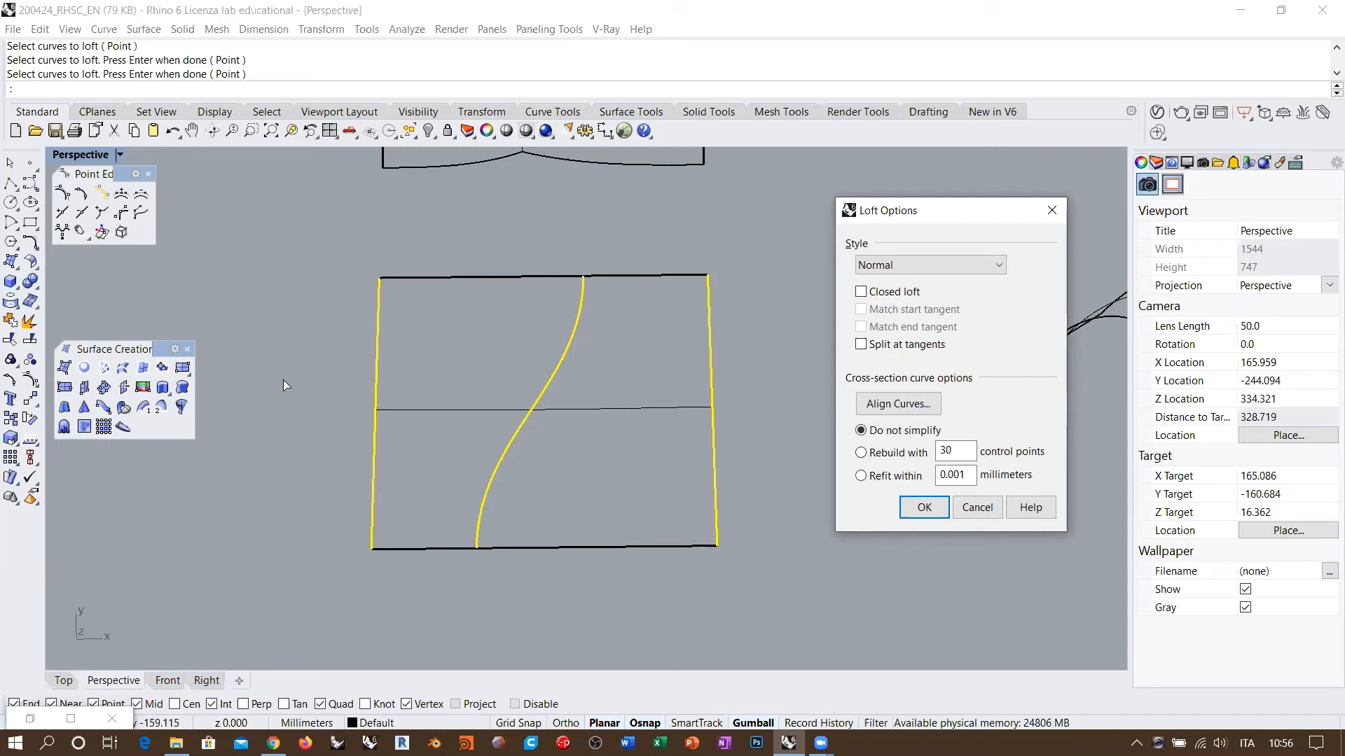
right_drag(538, 440, 530, 441)
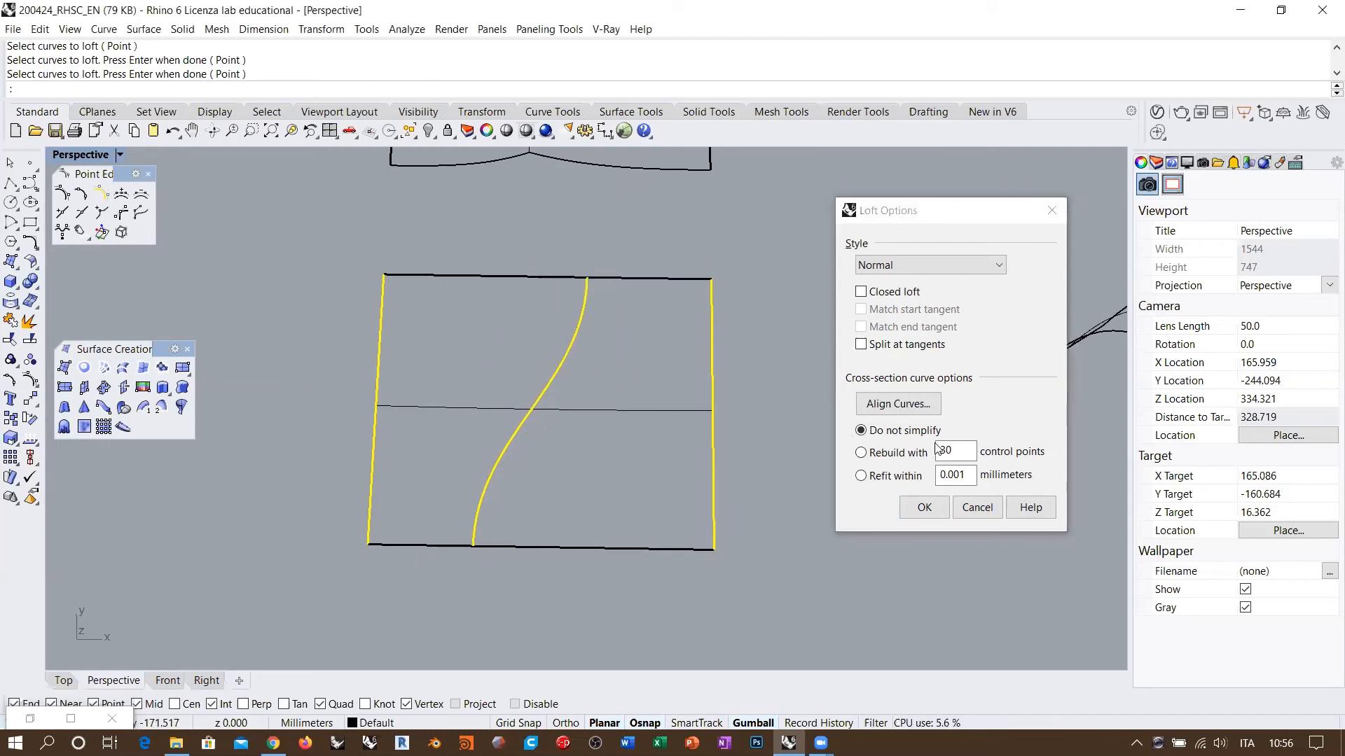
click(923, 509)
Show the lofted surface's control points, compare their layout with the S-curve, and hide them again
click(606, 409)
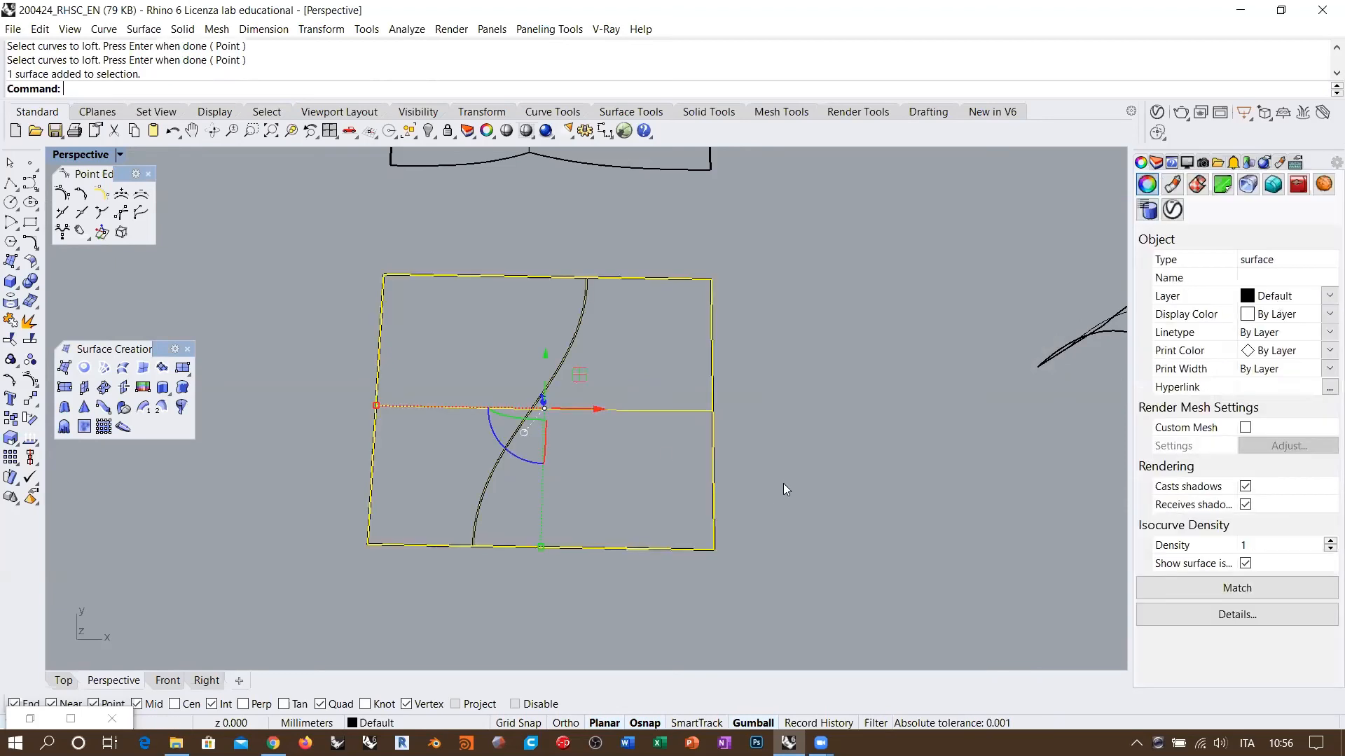
click(30, 379)
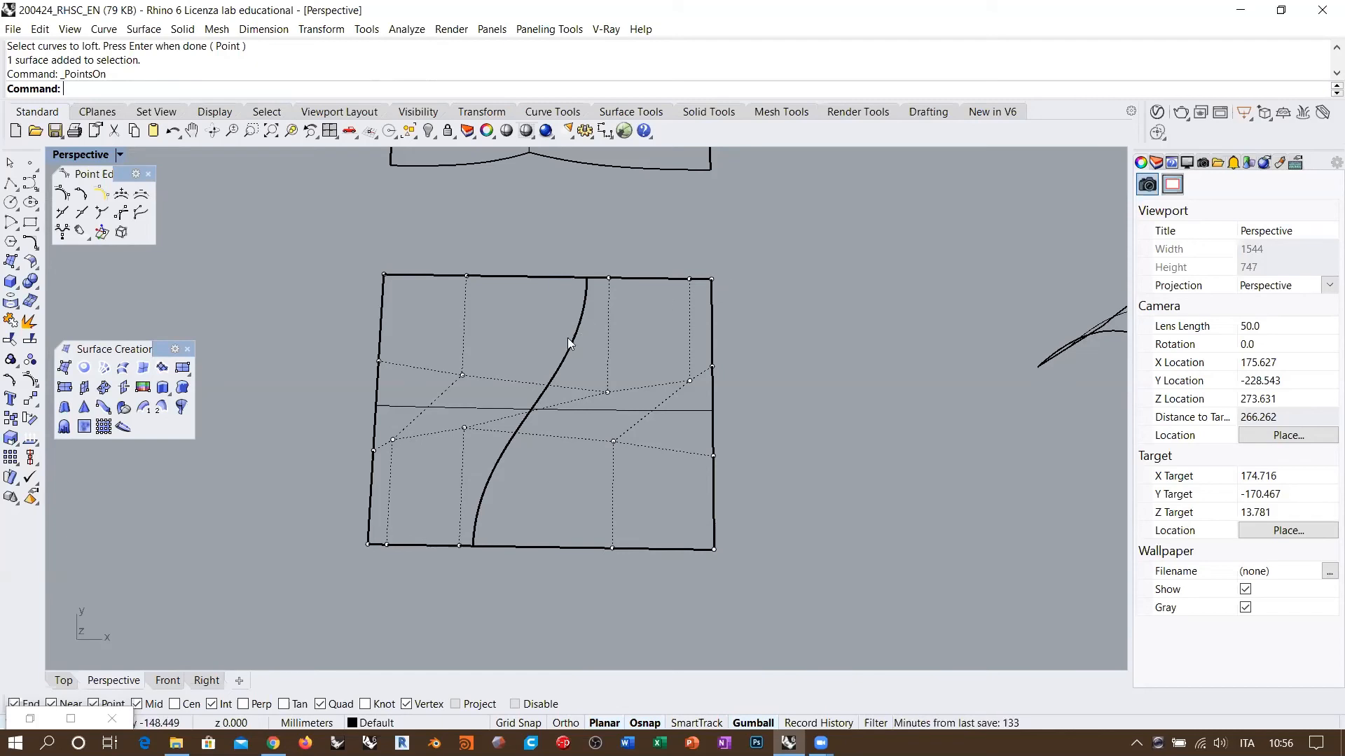
click(581, 310)
click(511, 340)
scroll(499, 362, down, 4)
key(Escape)
Move the lofted surface along the Y axis, clear of its source curves, and deselect it
click(570, 400)
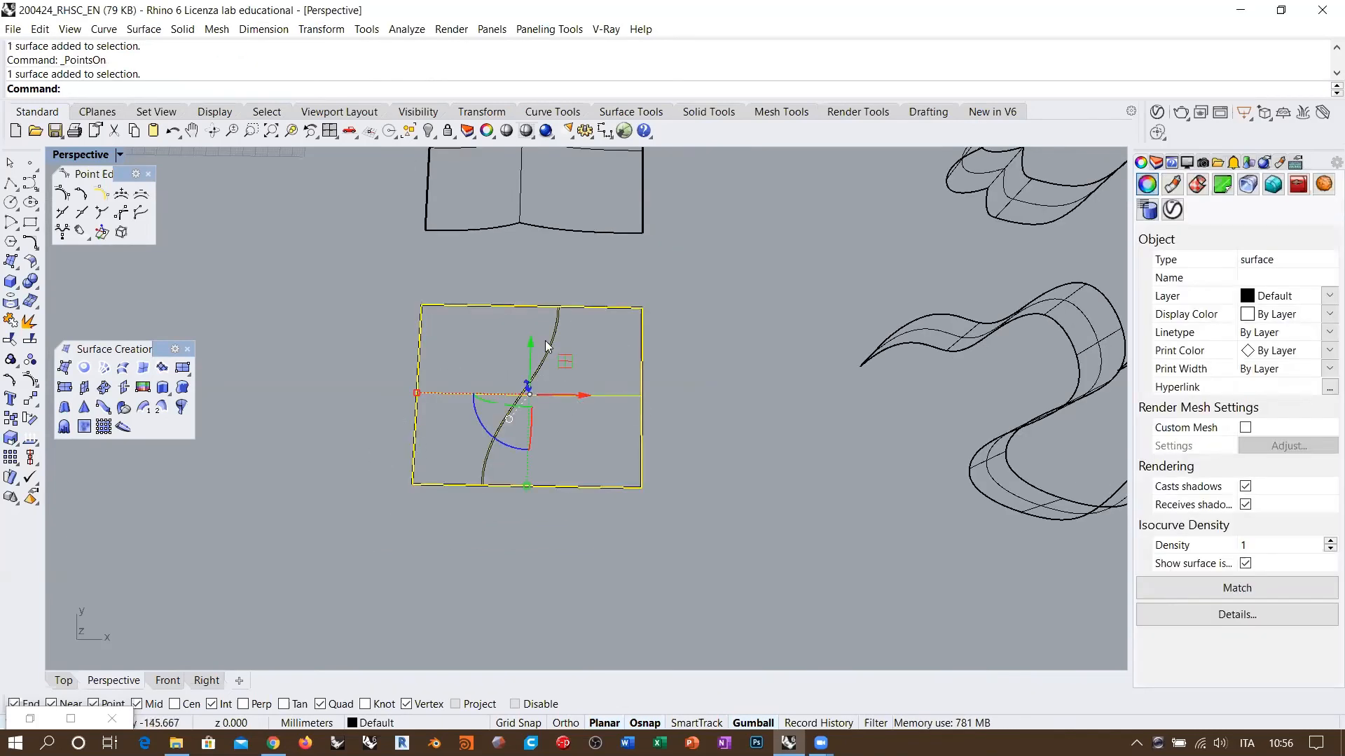
scroll(566, 316, up, 2)
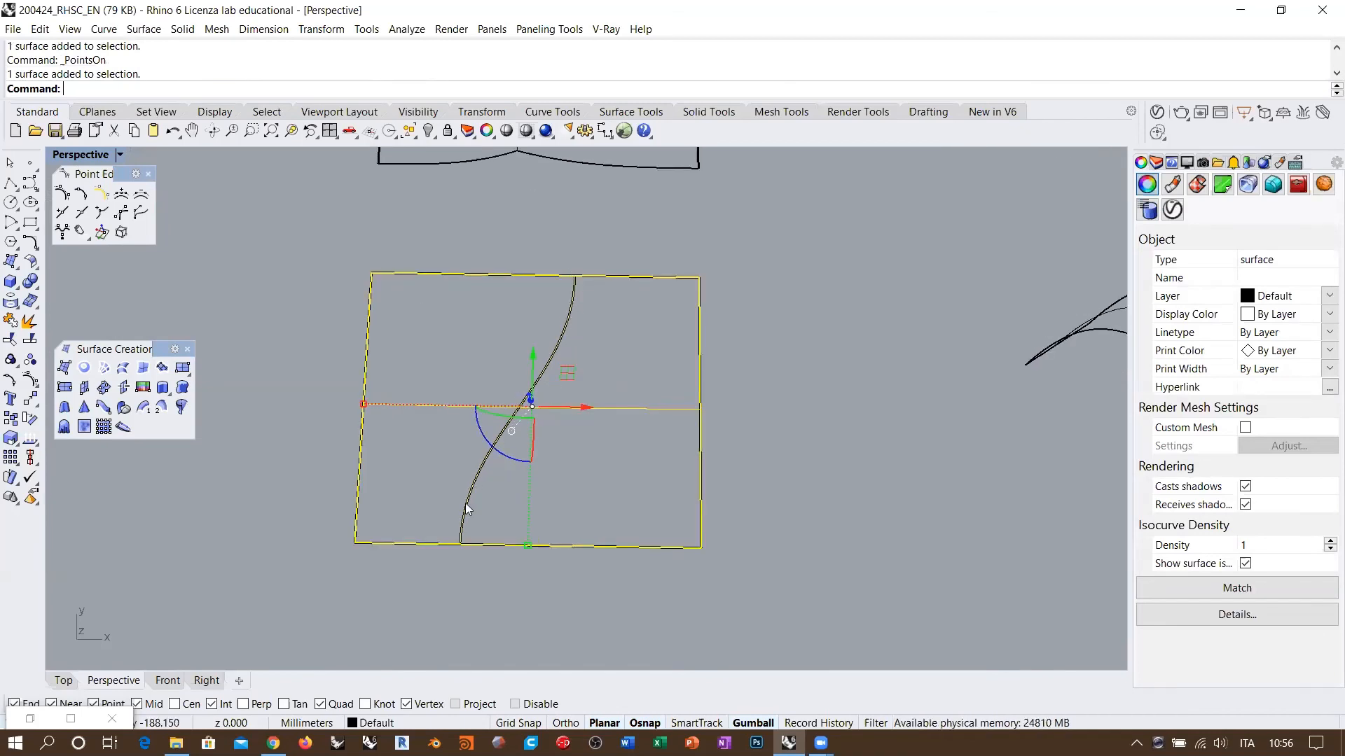
scroll(526, 284, down, 3)
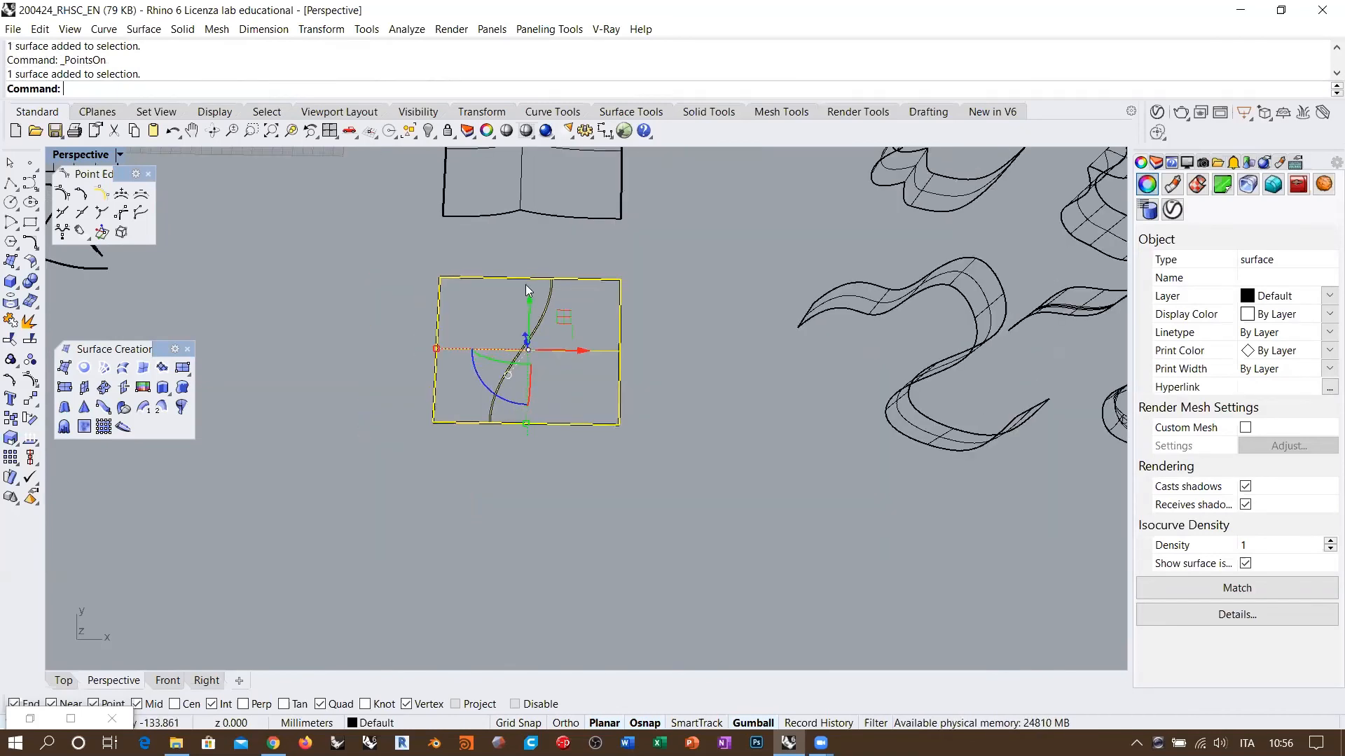
shift+right_drag(556, 278, 547, 310)
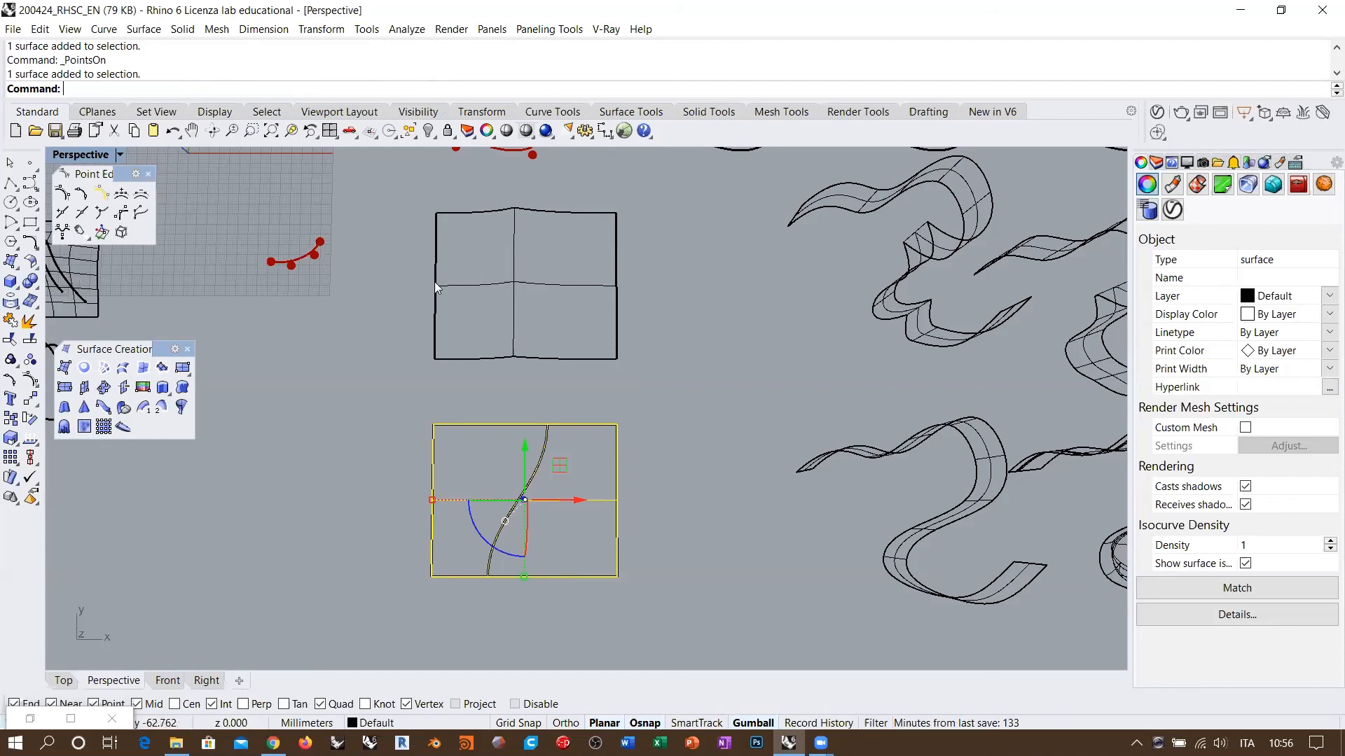
shift+right_drag(571, 493, 546, 320)
drag(500, 277, 506, 463)
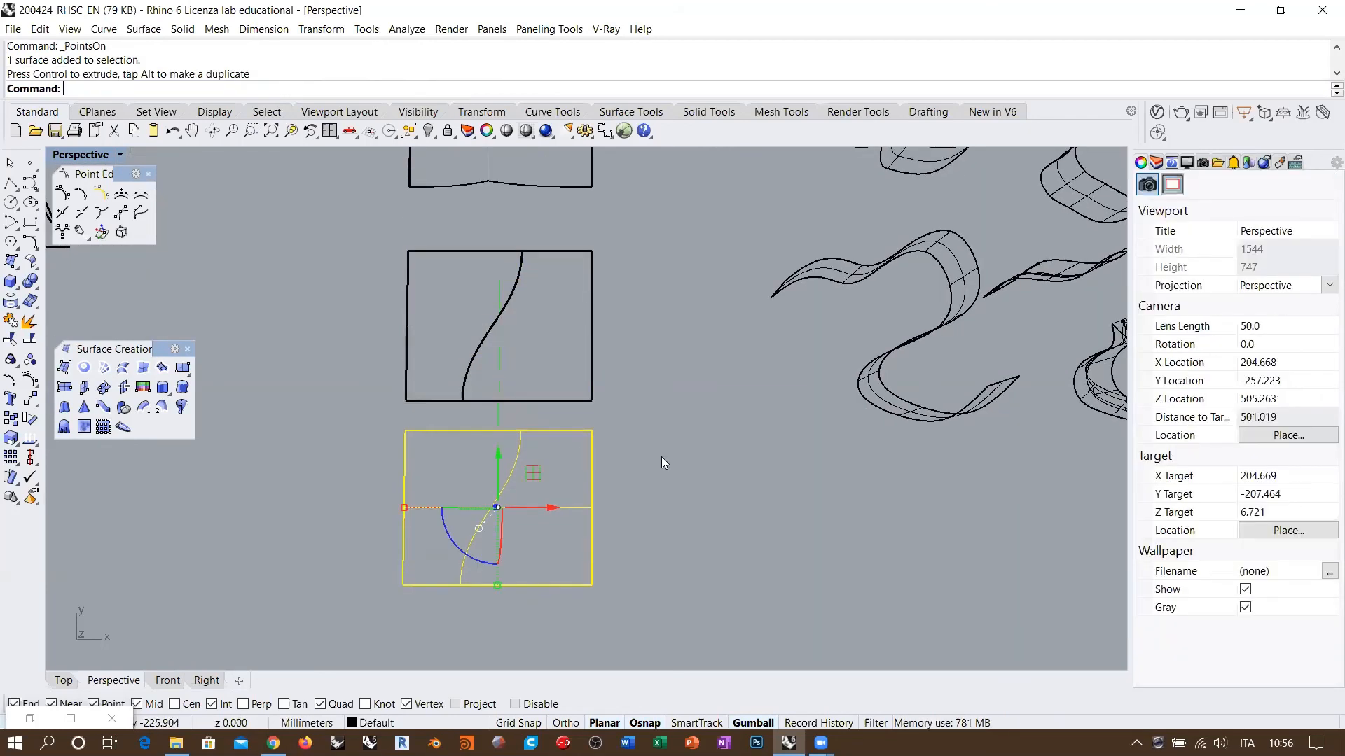
shift+right_drag(654, 472, 660, 397)
click(659, 398)
scroll(529, 432, up, 4)
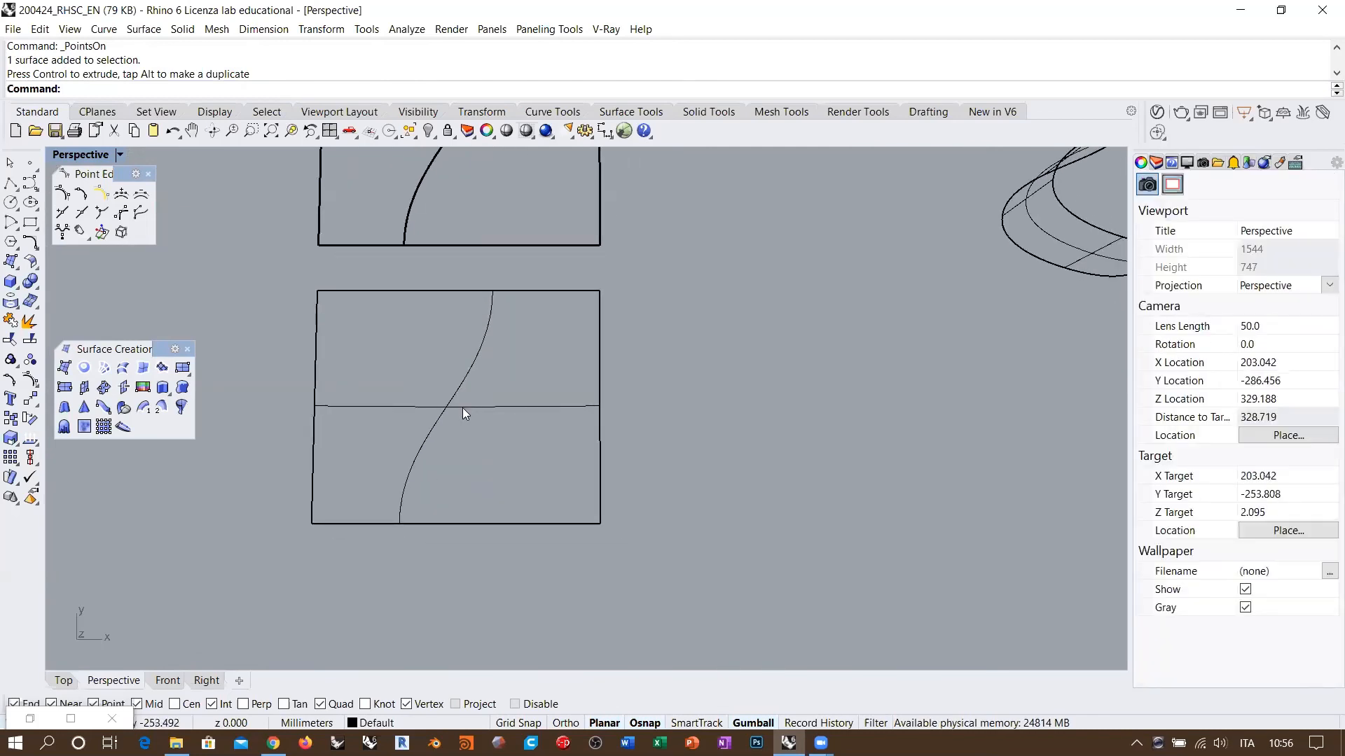
Try rebuilding the moved surface with 5 U points and 4 V points at degree 3, cancel, and undo the surface's move
click(462, 407)
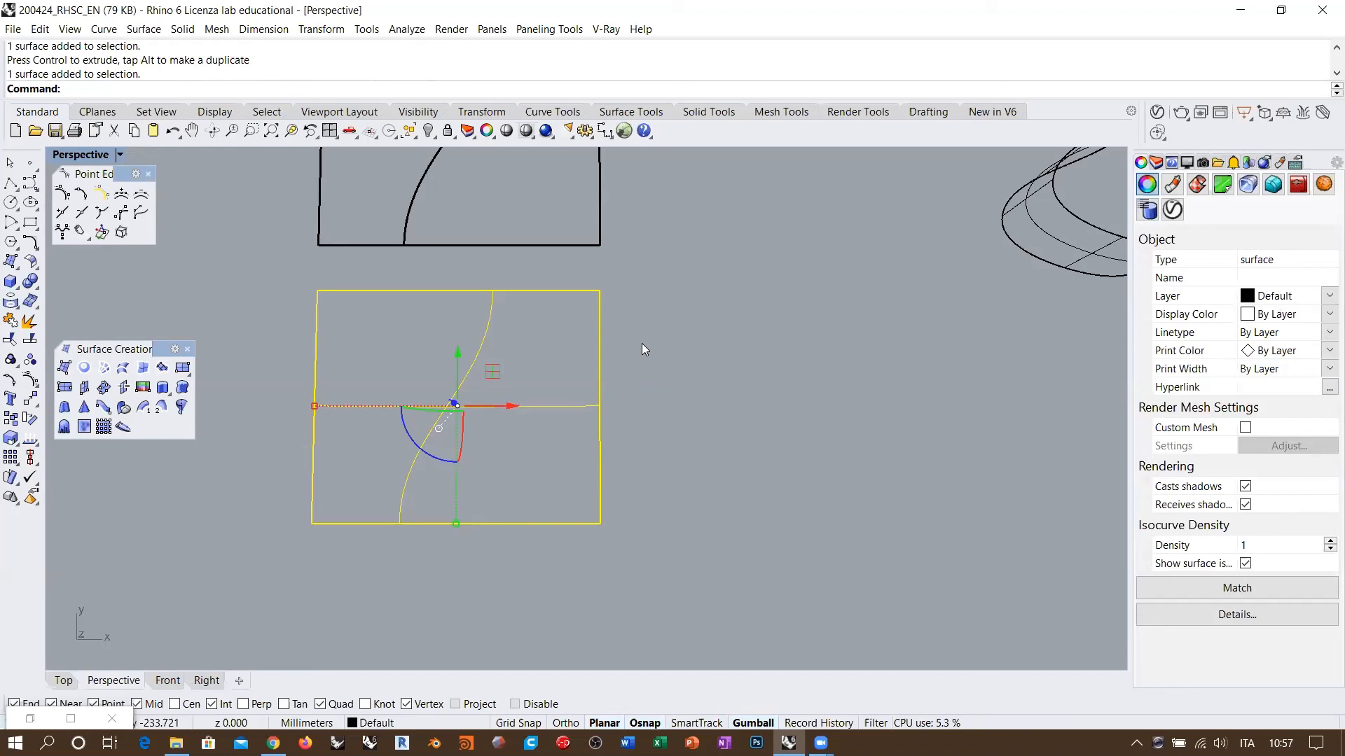
text(Rebuild)
key(Return)
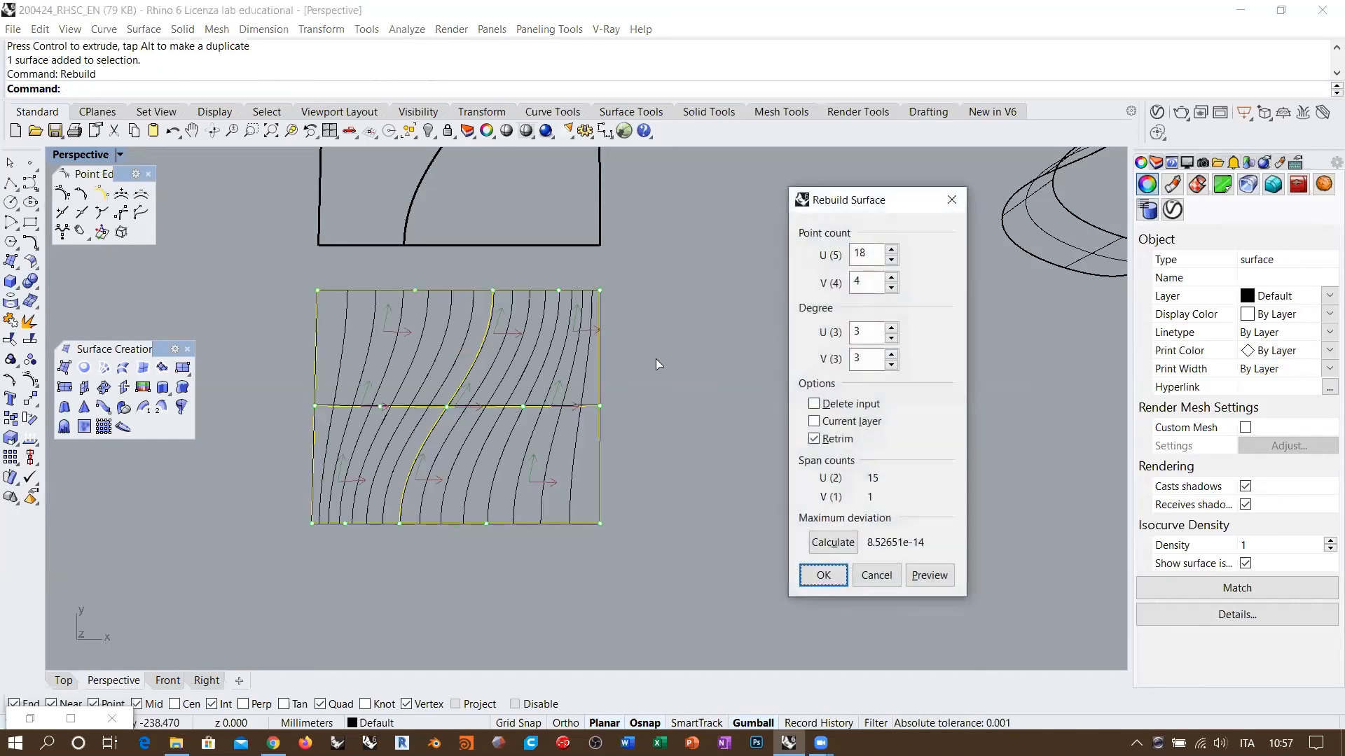
double_click(868, 258)
text(5)
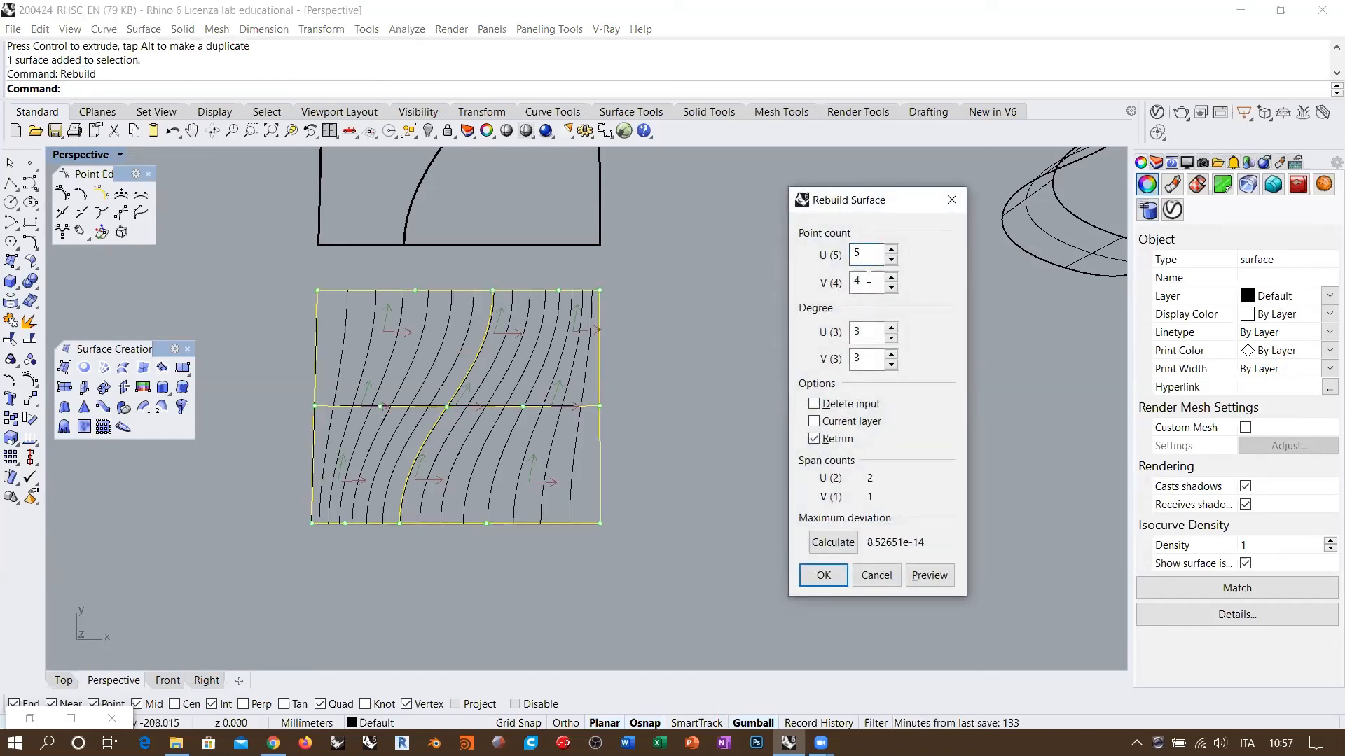
double_click(869, 277)
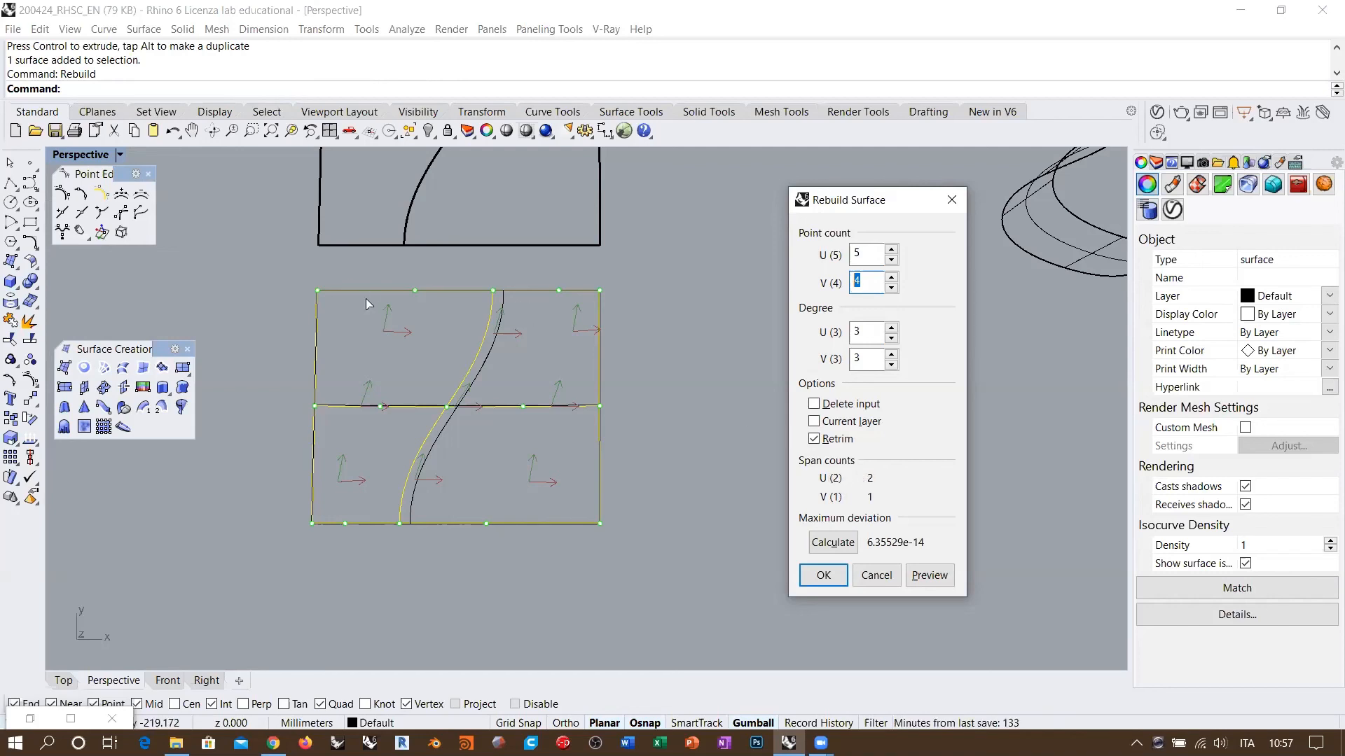
click(876, 576)
scroll(509, 341, up, 2)
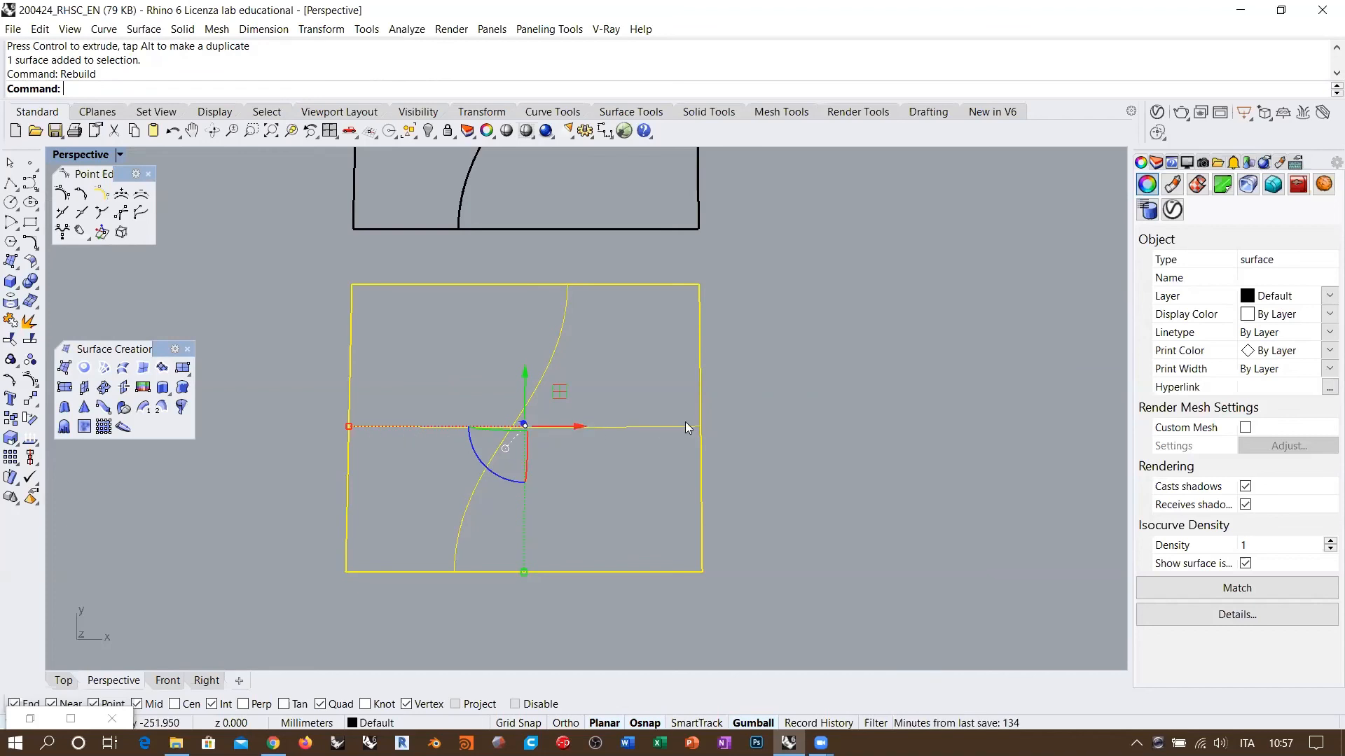
scroll(430, 427, down, 4)
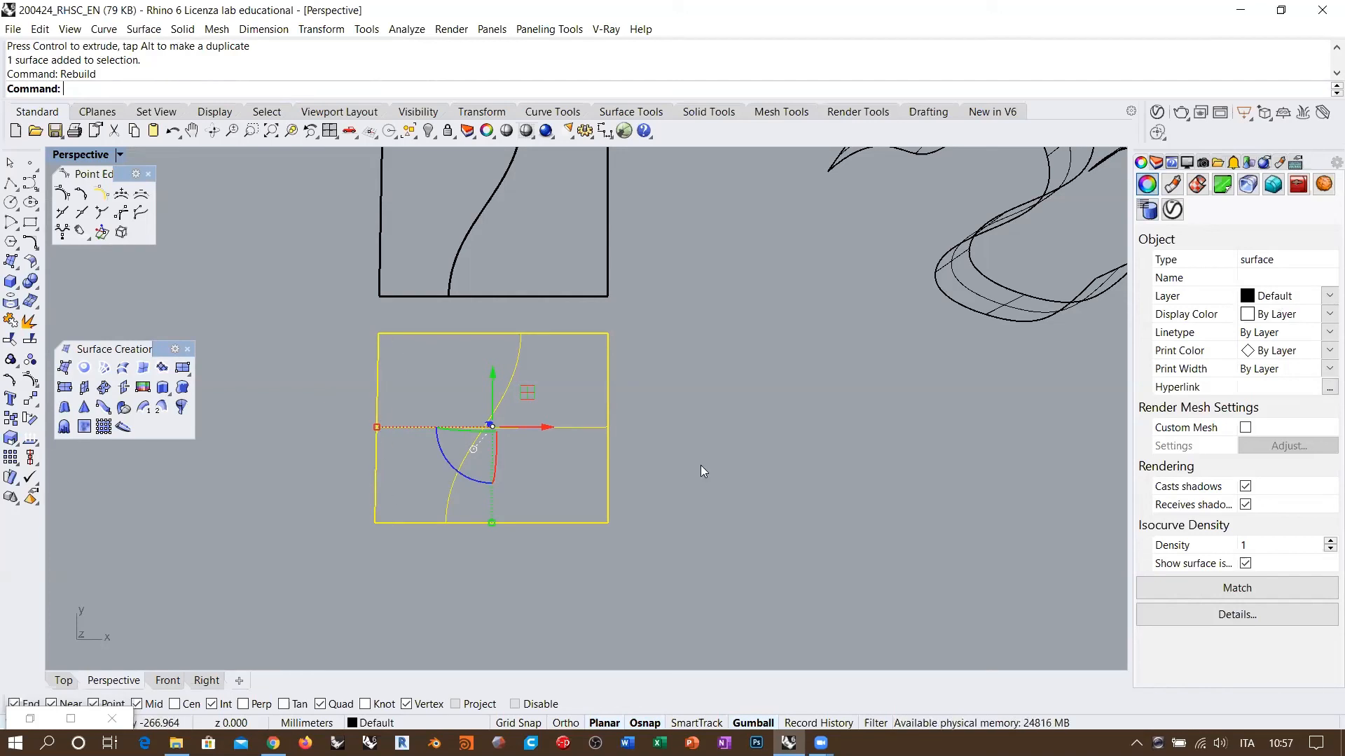
key(ctrl+z)
Insert two V-direction kinks in the lofted surface, one on each side of the S-curve
scroll(536, 406, up, 3)
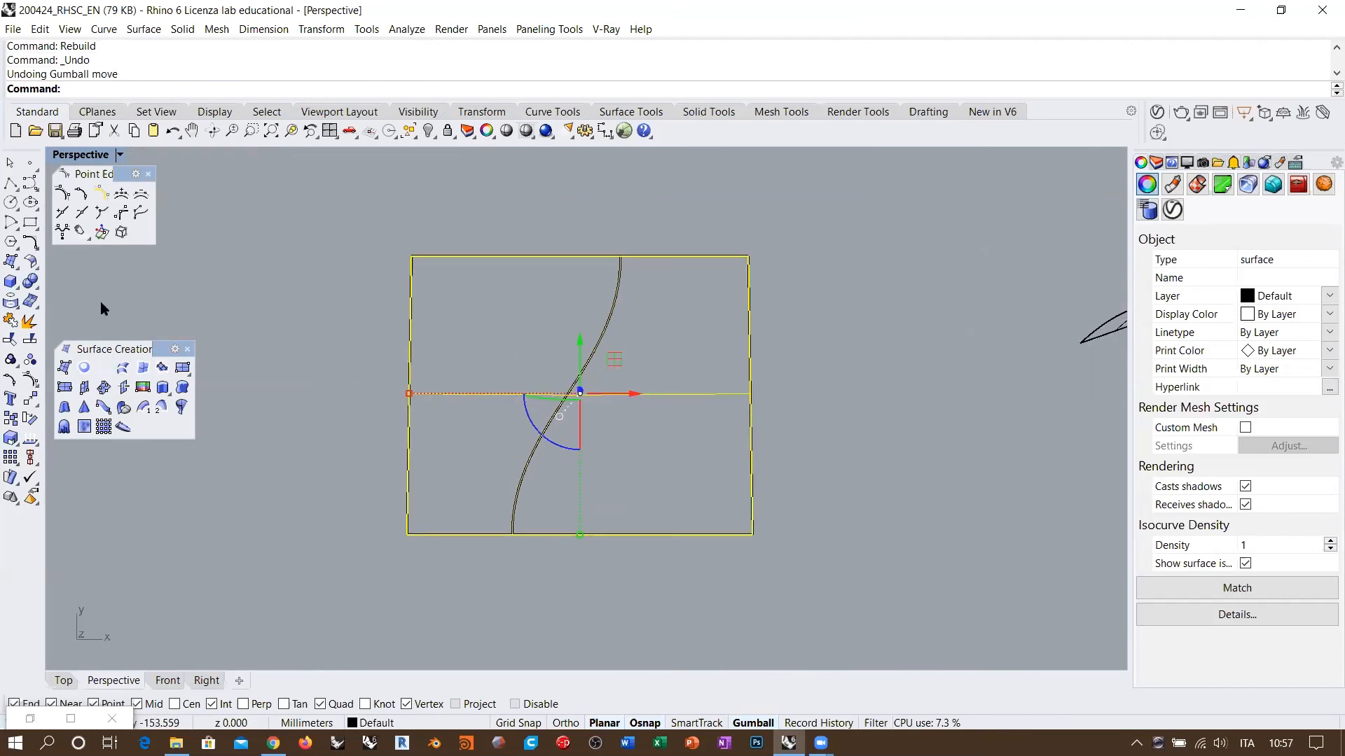
click(101, 214)
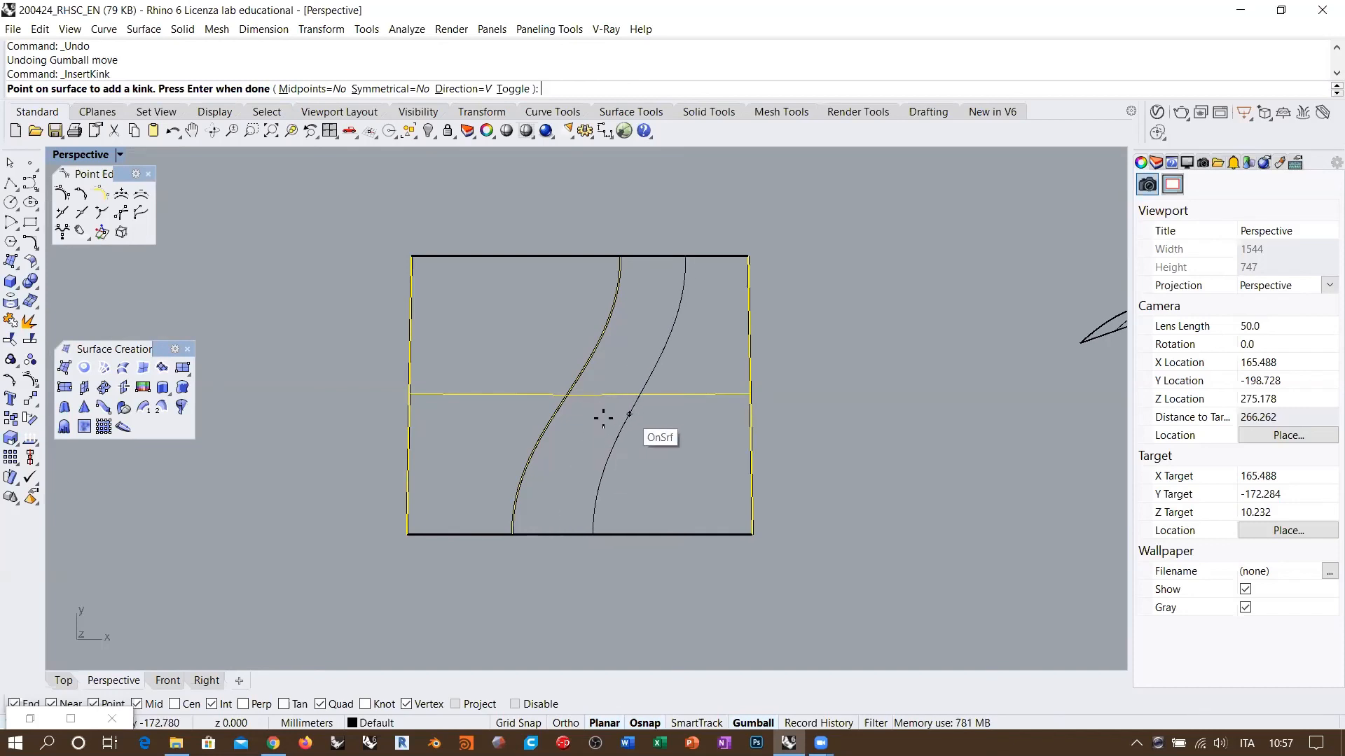
click(633, 414)
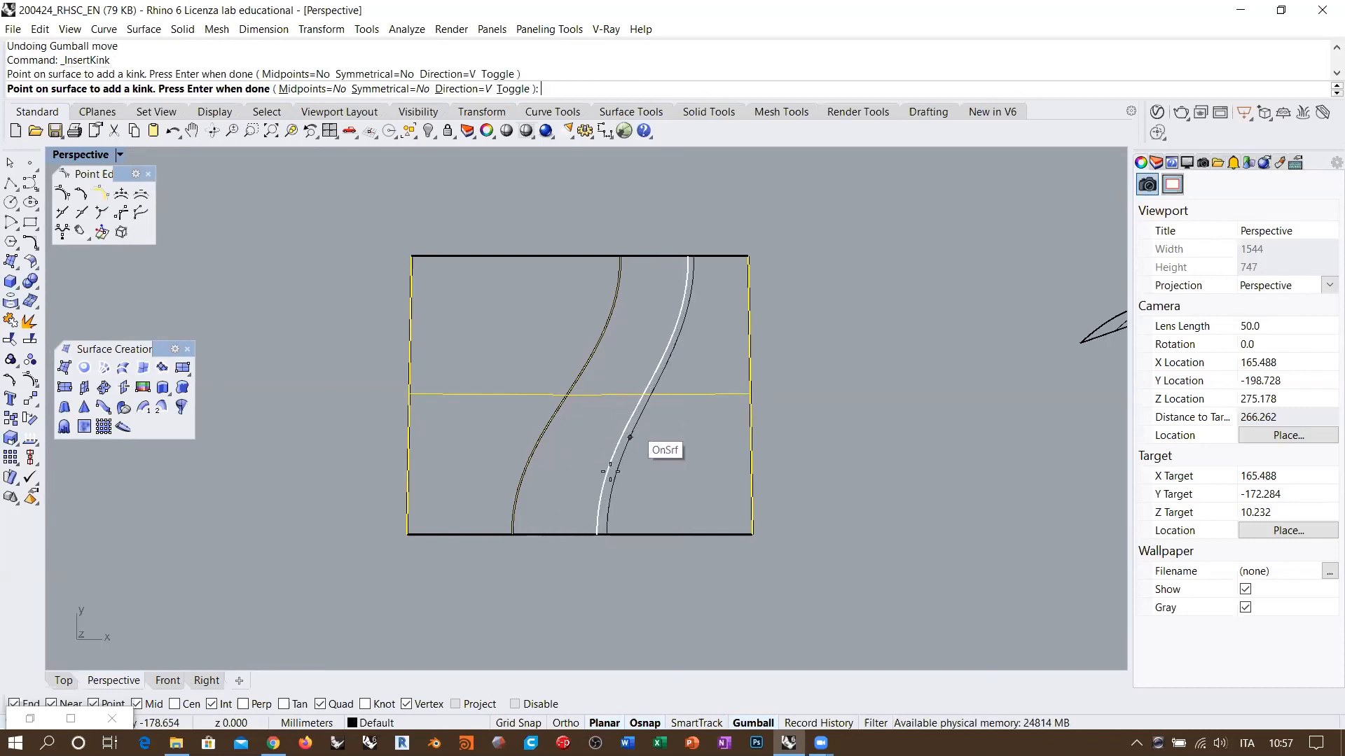
click(489, 418)
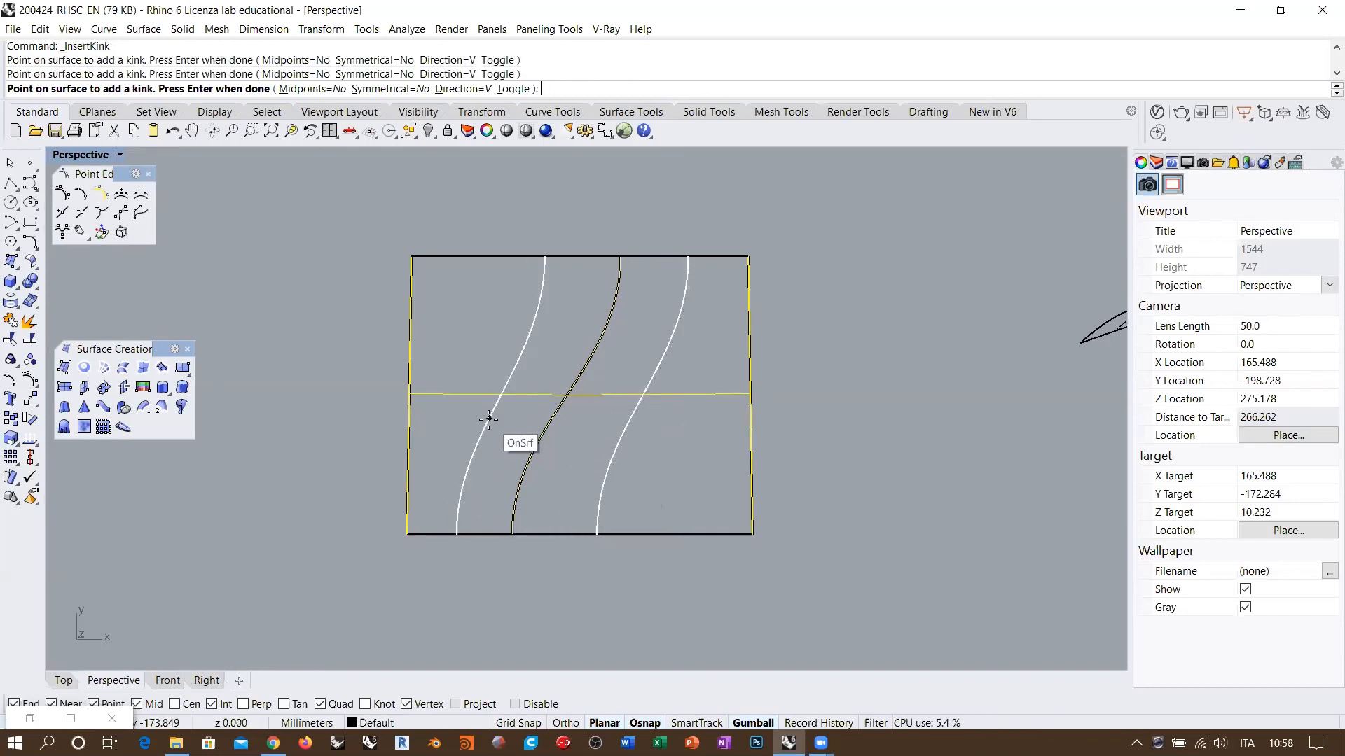
right_click(486, 437)
shift+right_drag(510, 478, 481, 446)
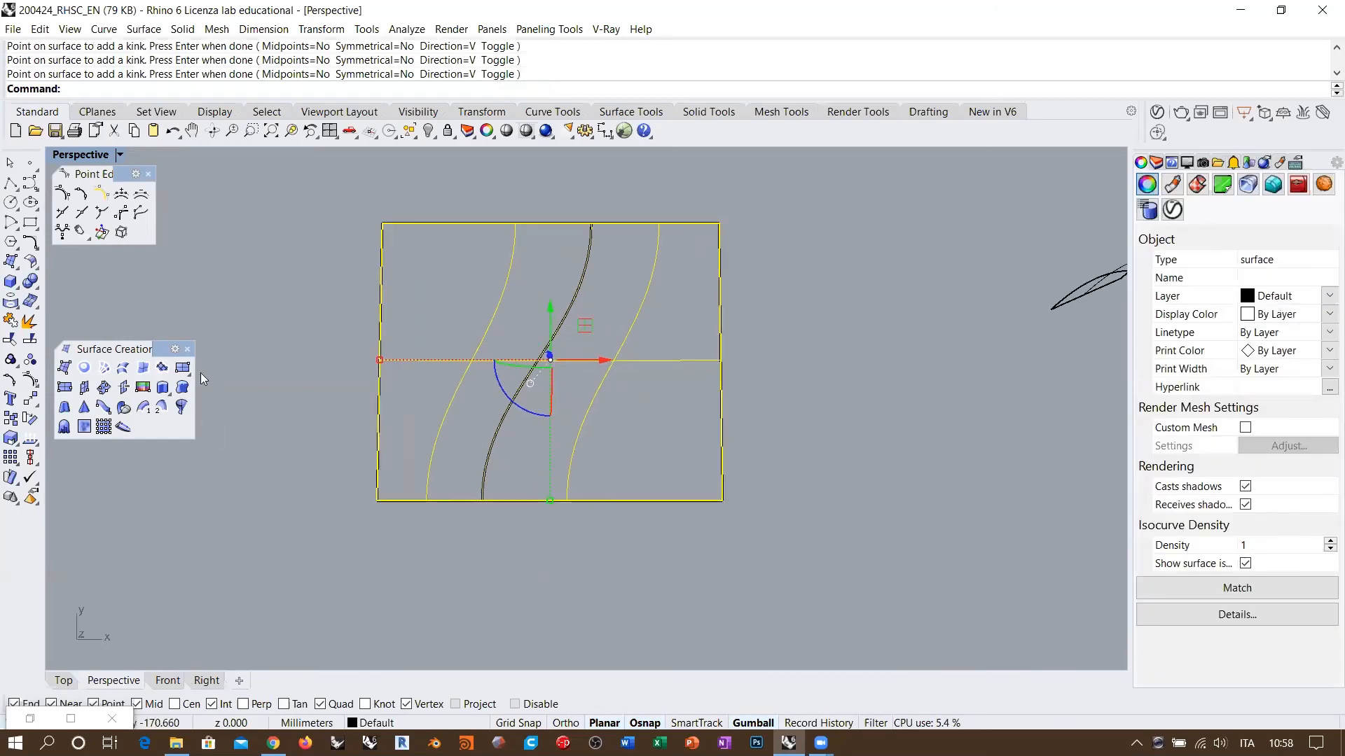
Show the kinked surface's control points and check the ones at the end of a kink
click(31, 380)
right_drag(493, 481, 699, 325)
scroll(633, 335, up, 4)
scroll(663, 322, down, 4)
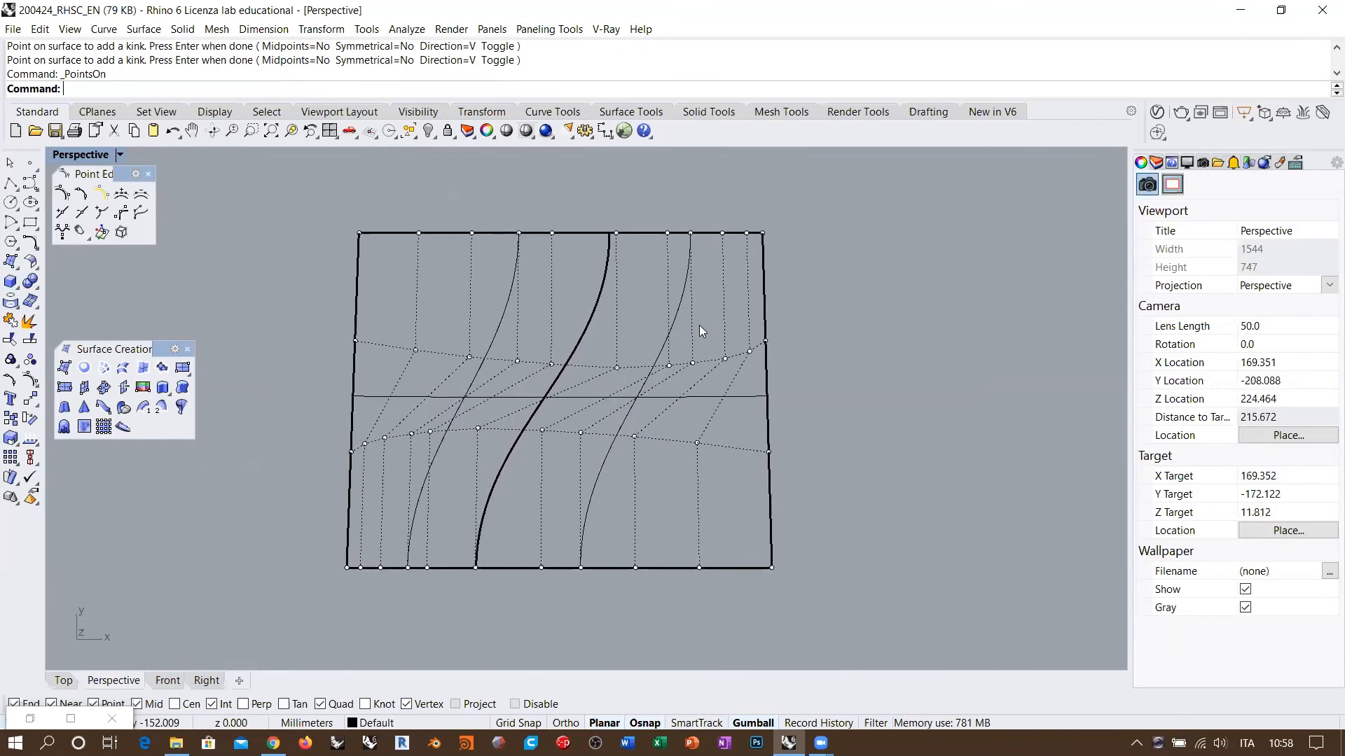
click(691, 233)
click(652, 205)
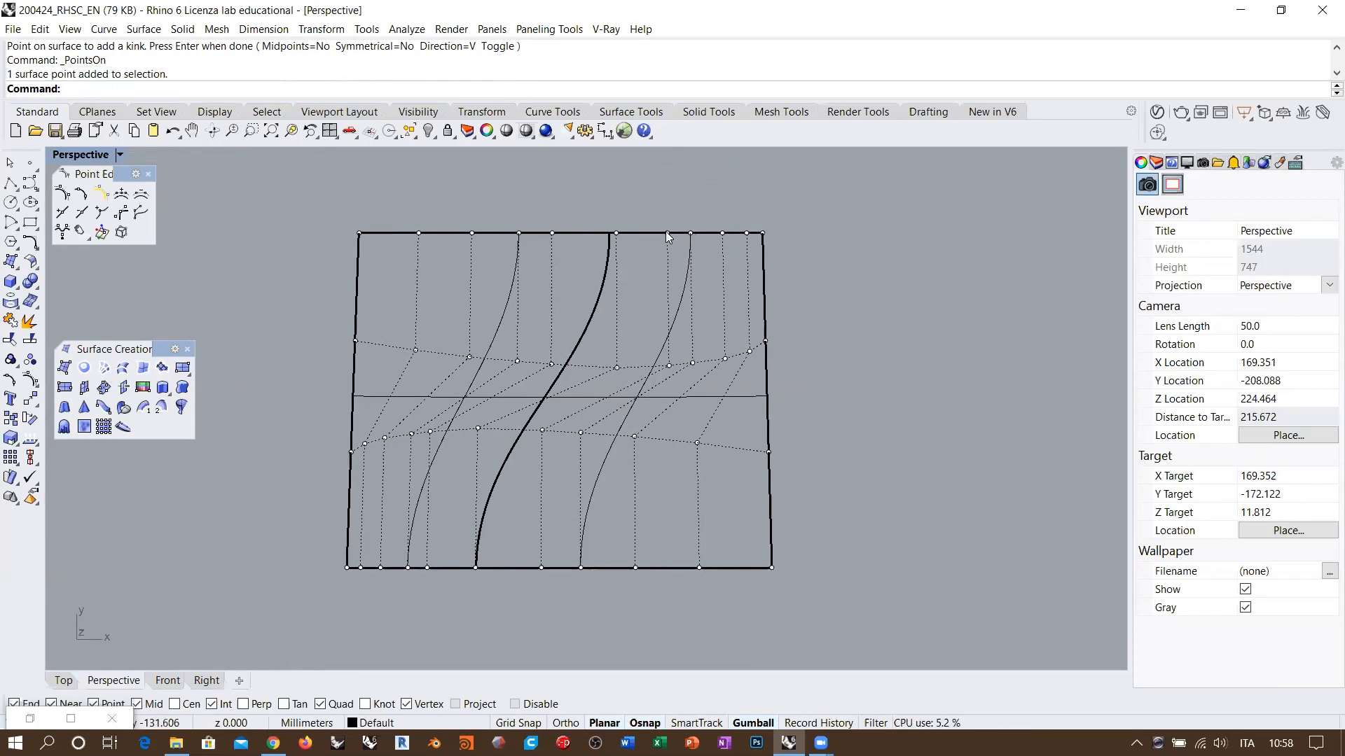
Try raising all four control points of the kink on the higher-X side of the S-curve along Z, and undo the move
click(699, 252)
shift+click(691, 364)
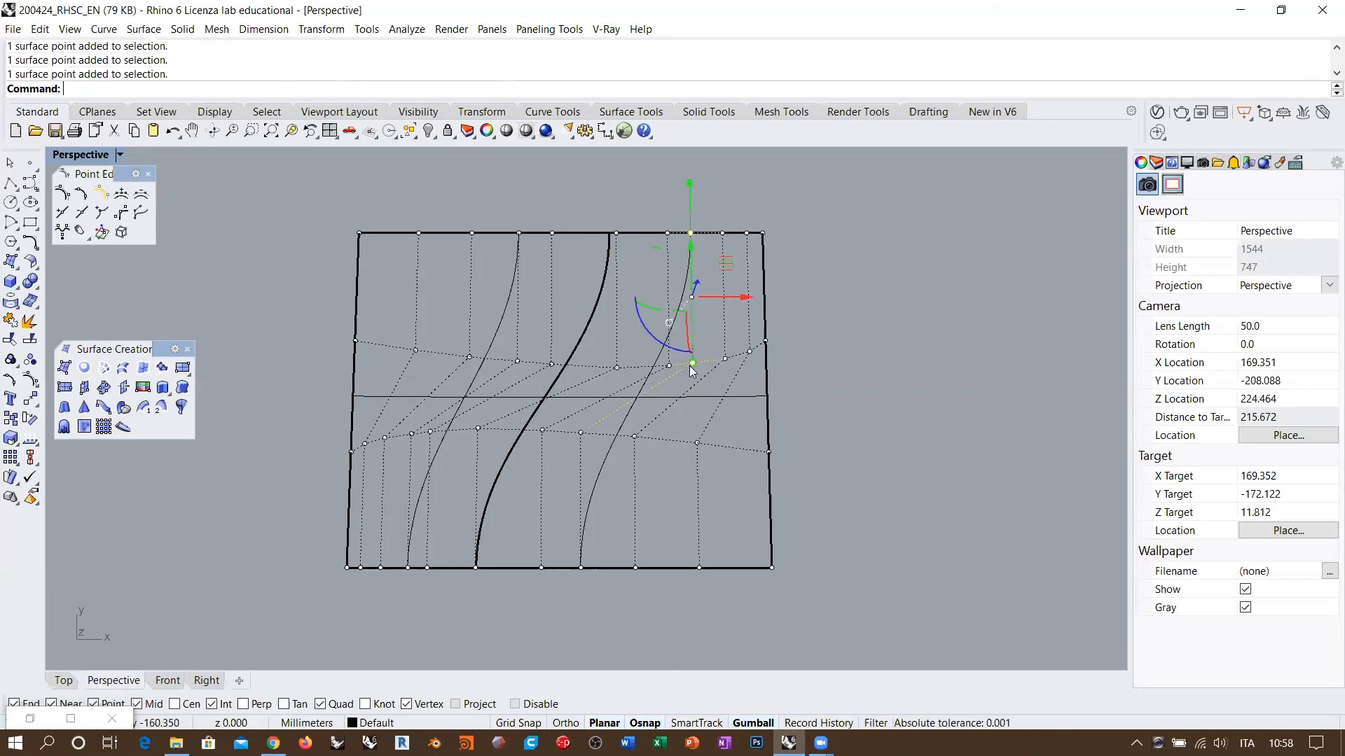
shift+click(579, 433)
shift+click(577, 566)
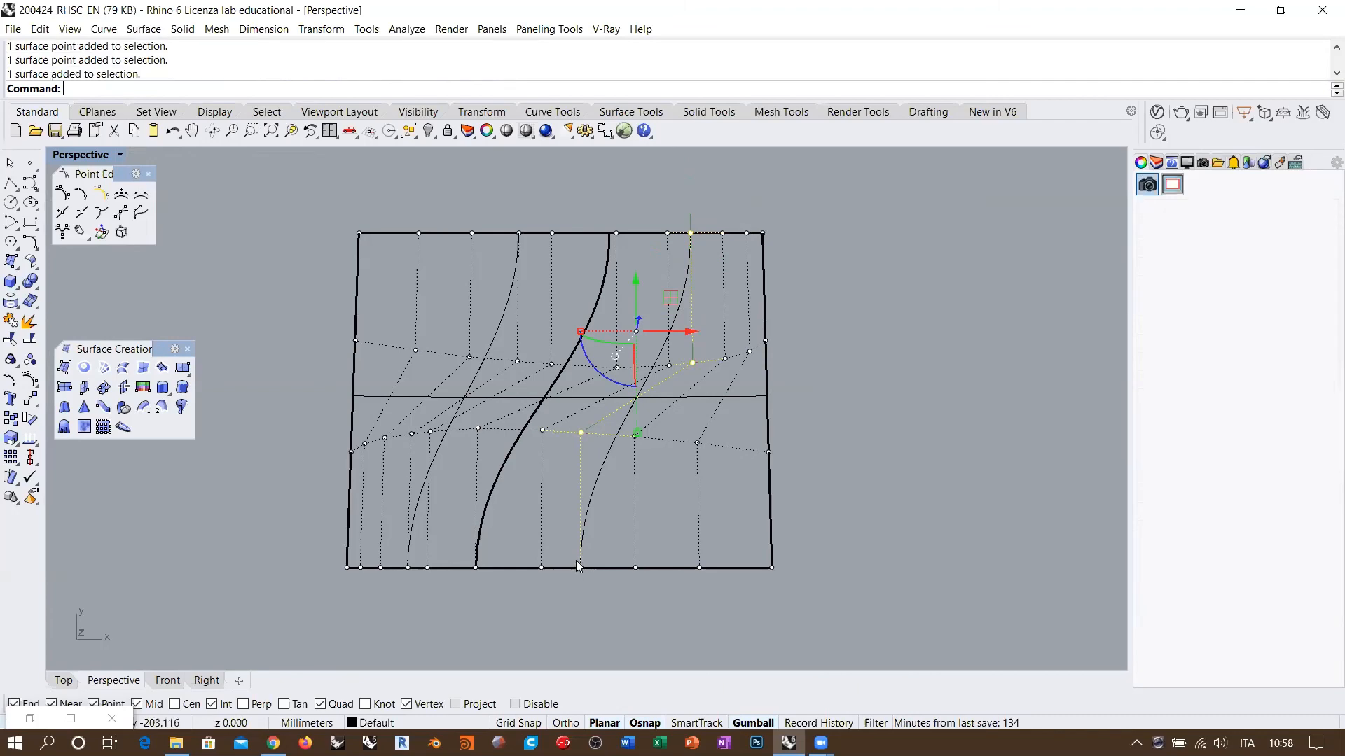
right_drag(576, 562, 664, 396)
ctrl+click(585, 582)
drag(664, 396, 666, 359)
right_drag(831, 330, 780, 349)
key(ctrl+z)
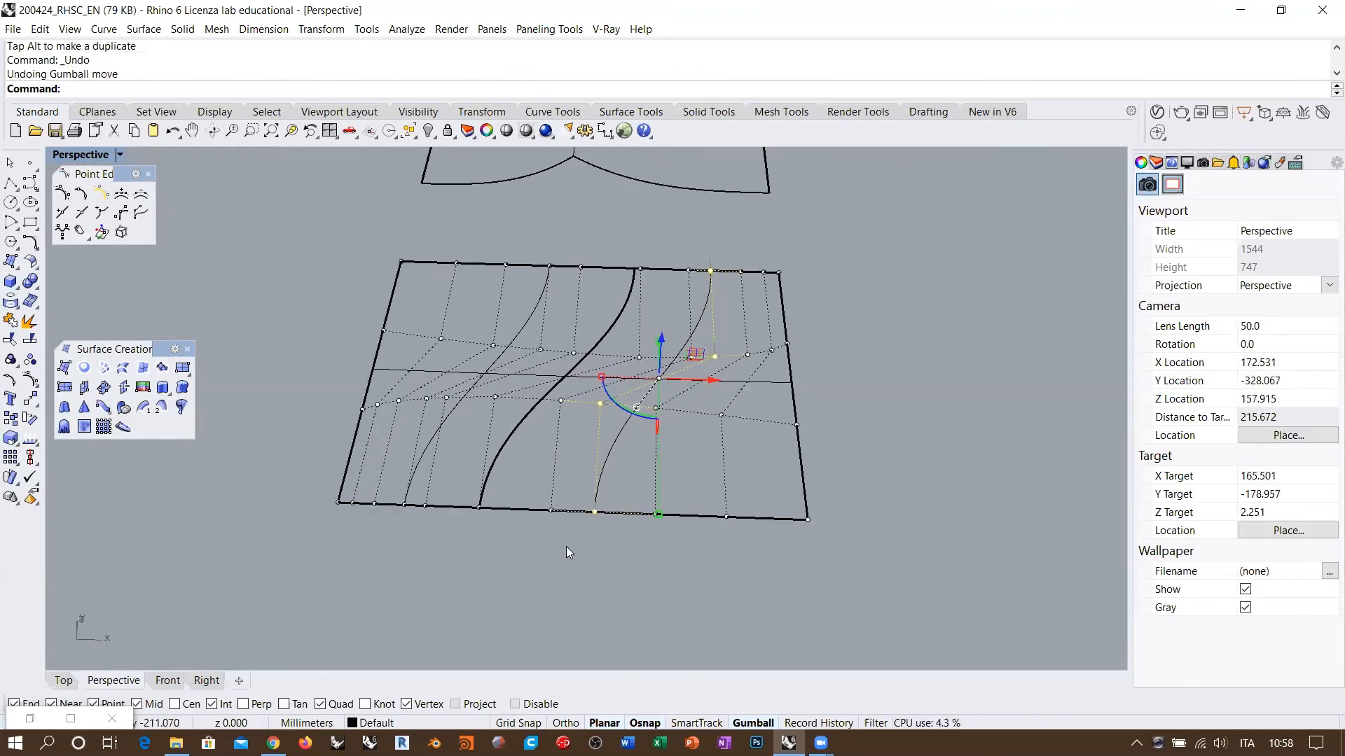
Remove the kink's two end points from the selection and raise its two inner control points along the Z axis
ctrl+click(595, 512)
ctrl+click(710, 271)
right_drag(797, 428, 745, 409)
drag(677, 373, 650, 369)
right_drag(650, 369, 716, 290)
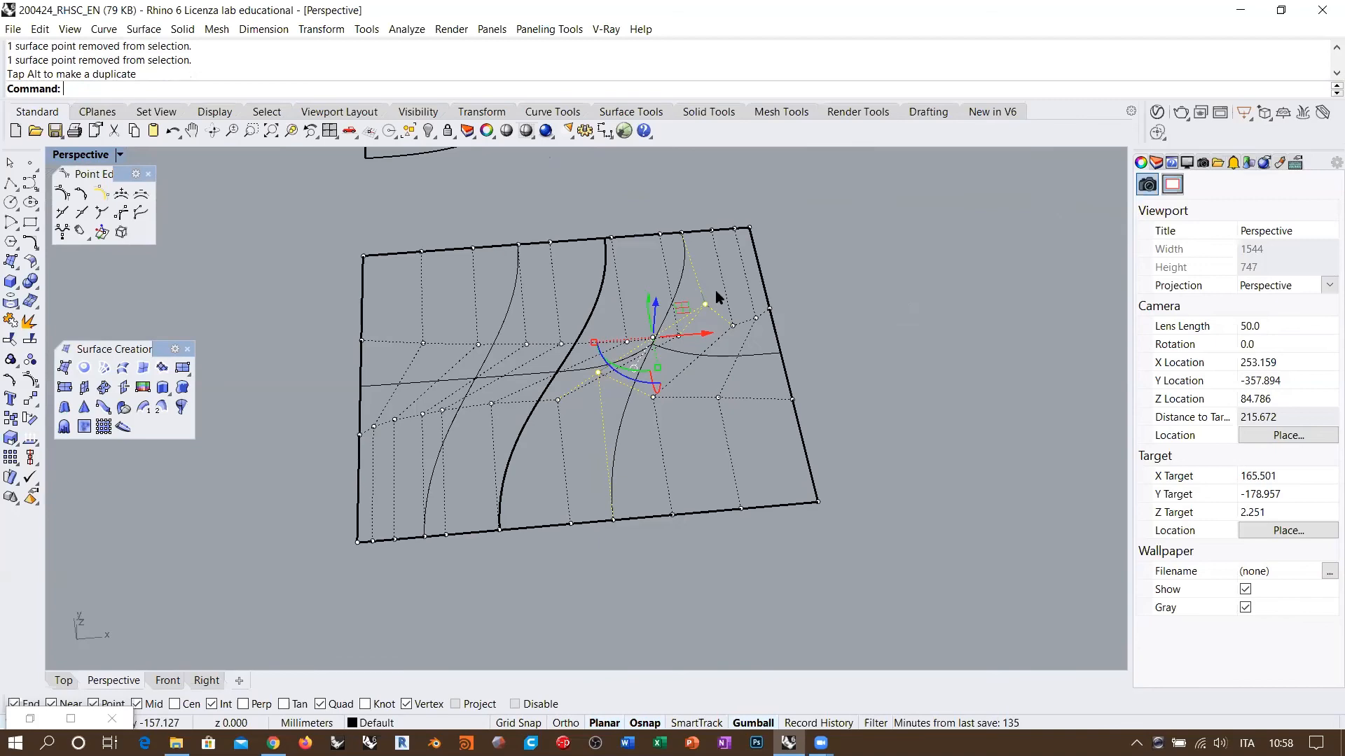
Set the Perspective viewport to Shaded display, inspect the deformed surface, and undo the raising of the inner control points
click(535, 136)
right_drag(636, 405, 776, 361)
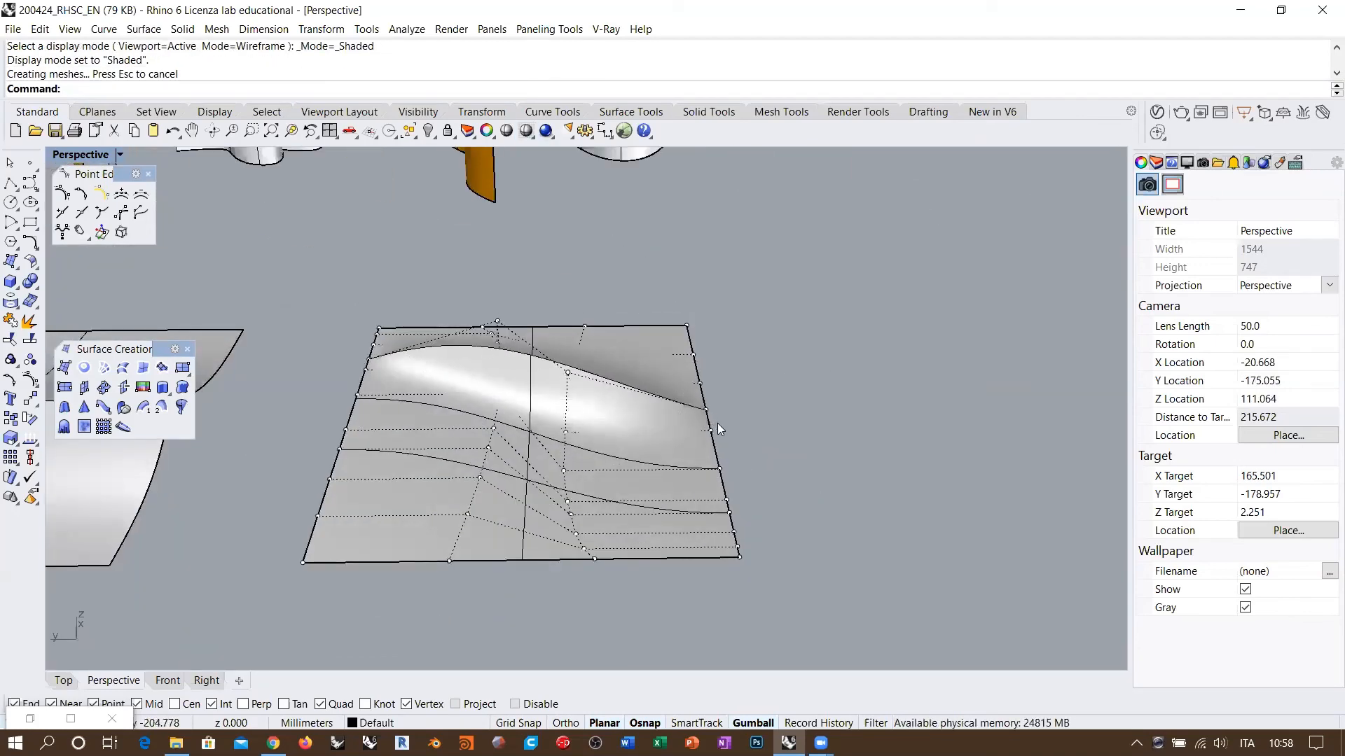
right_drag(727, 429, 594, 433)
key(ctrl+z)
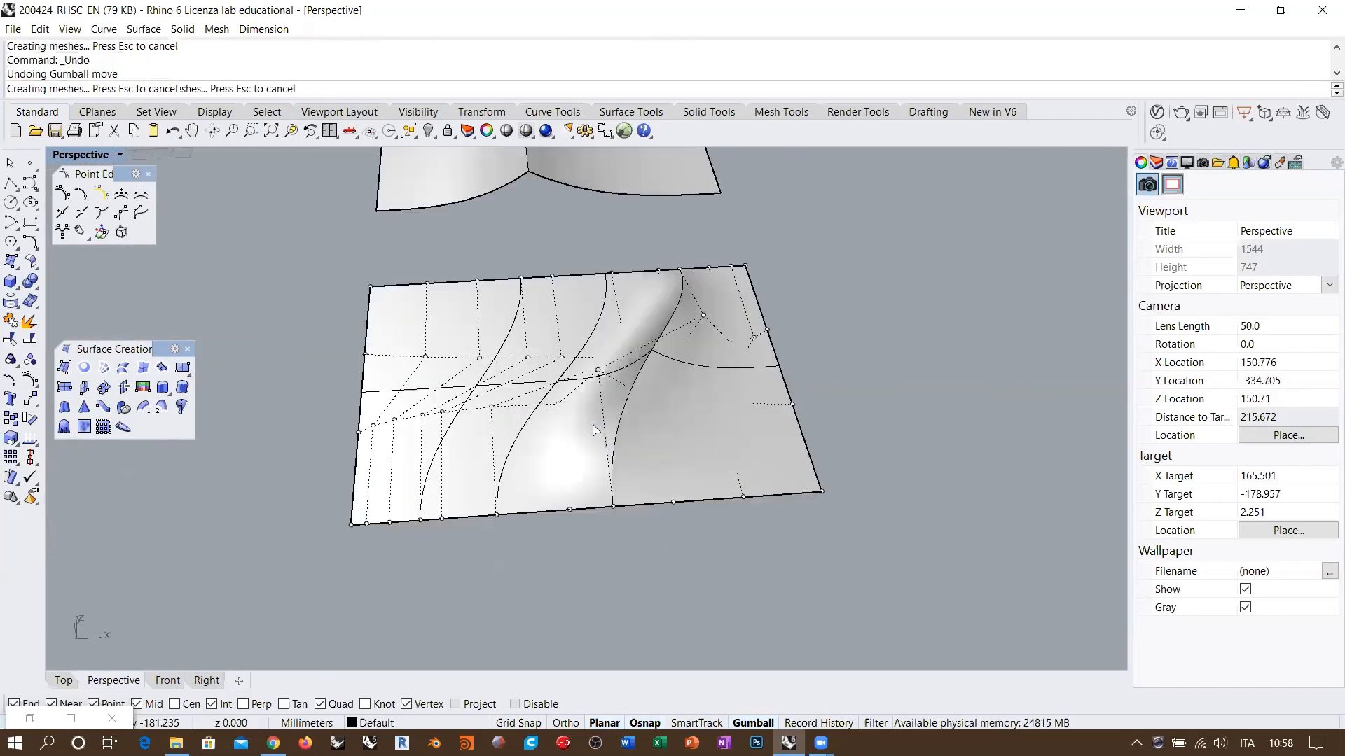
Insert two U-direction knots in the flat S-curve surface, one near its lower-Y edge and one near its higher-Y edge
right_drag(704, 392, 666, 453)
click(670, 464)
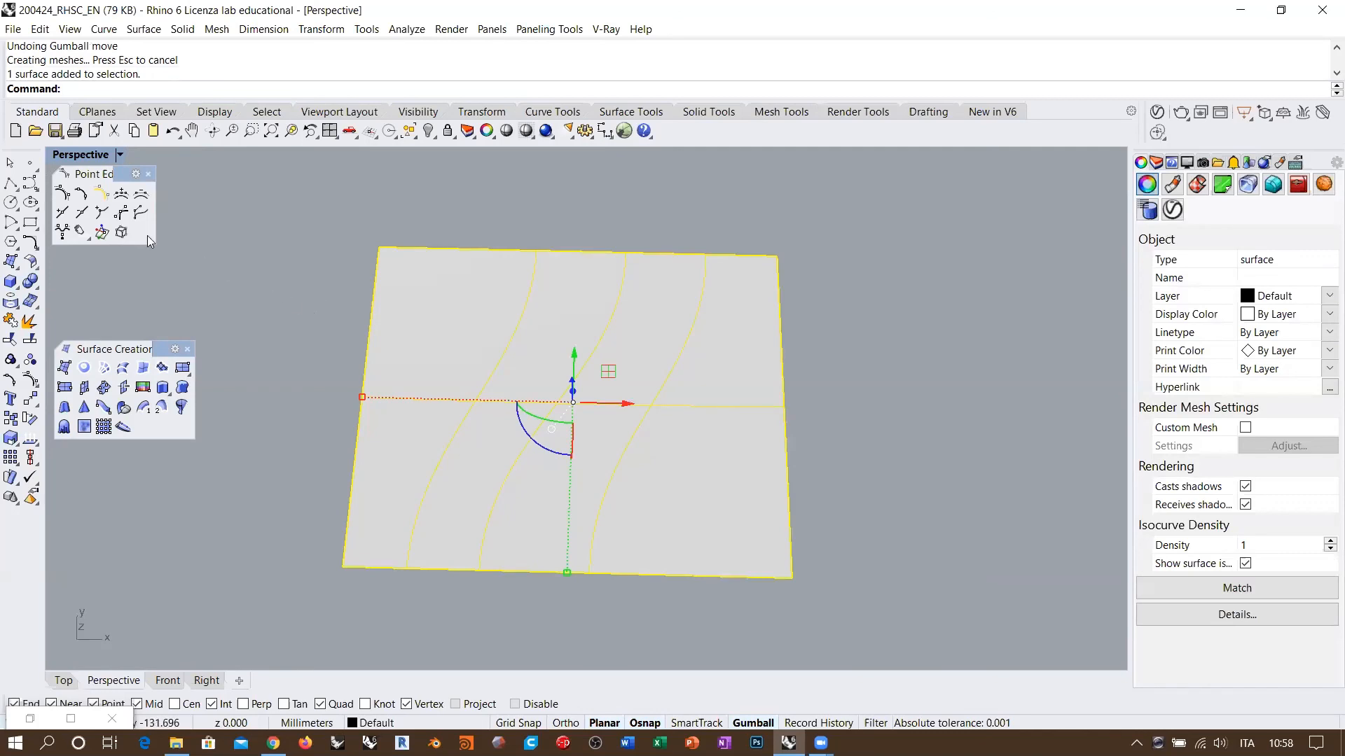
click(63, 214)
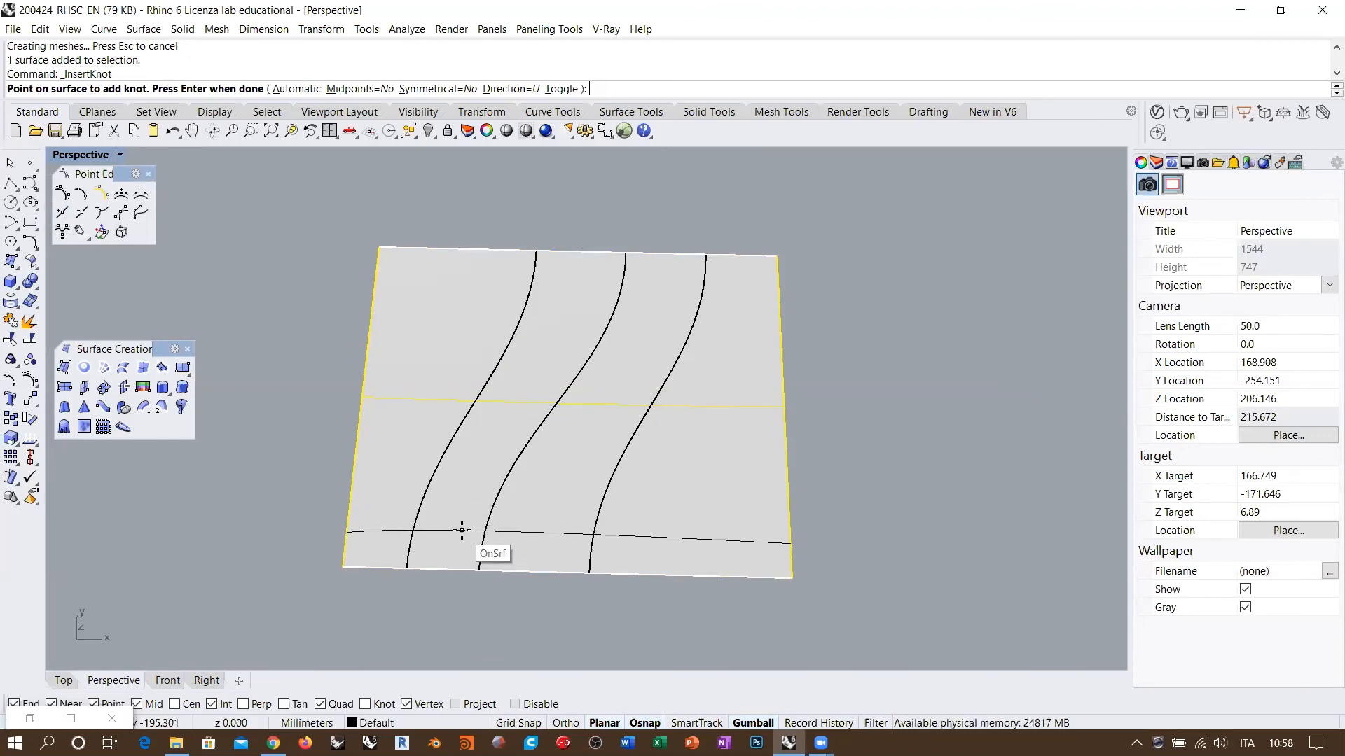
click(462, 530)
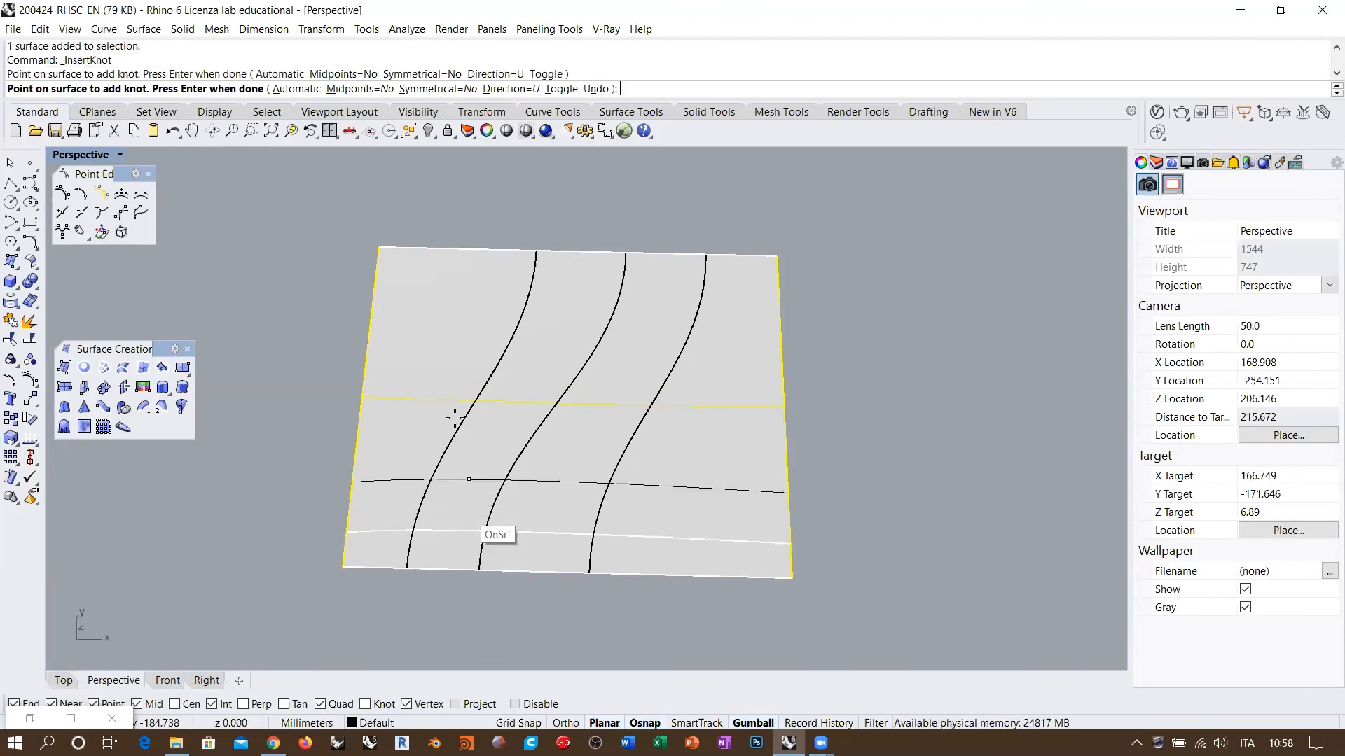
click(462, 280)
key(Return)
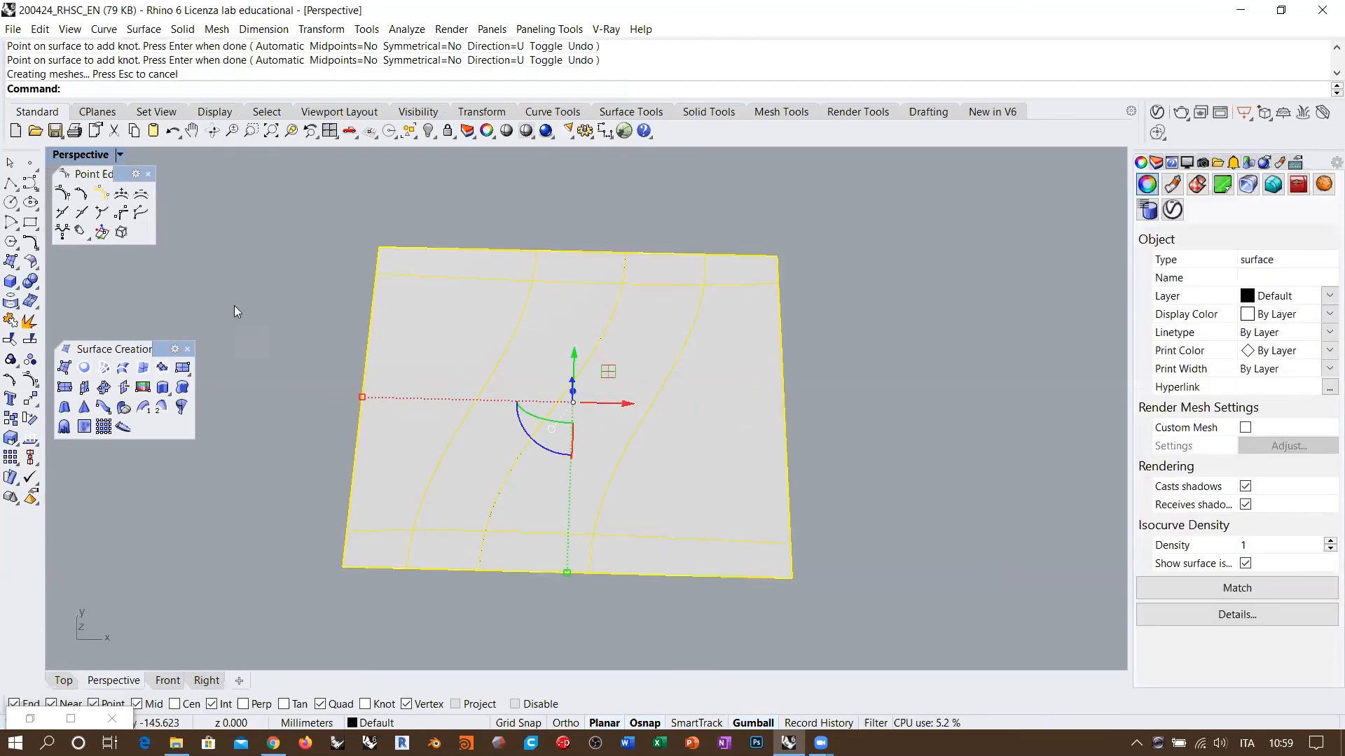
Show the surface's control points and raise the two inner control points of both kinks along the Z axis
click(30, 382)
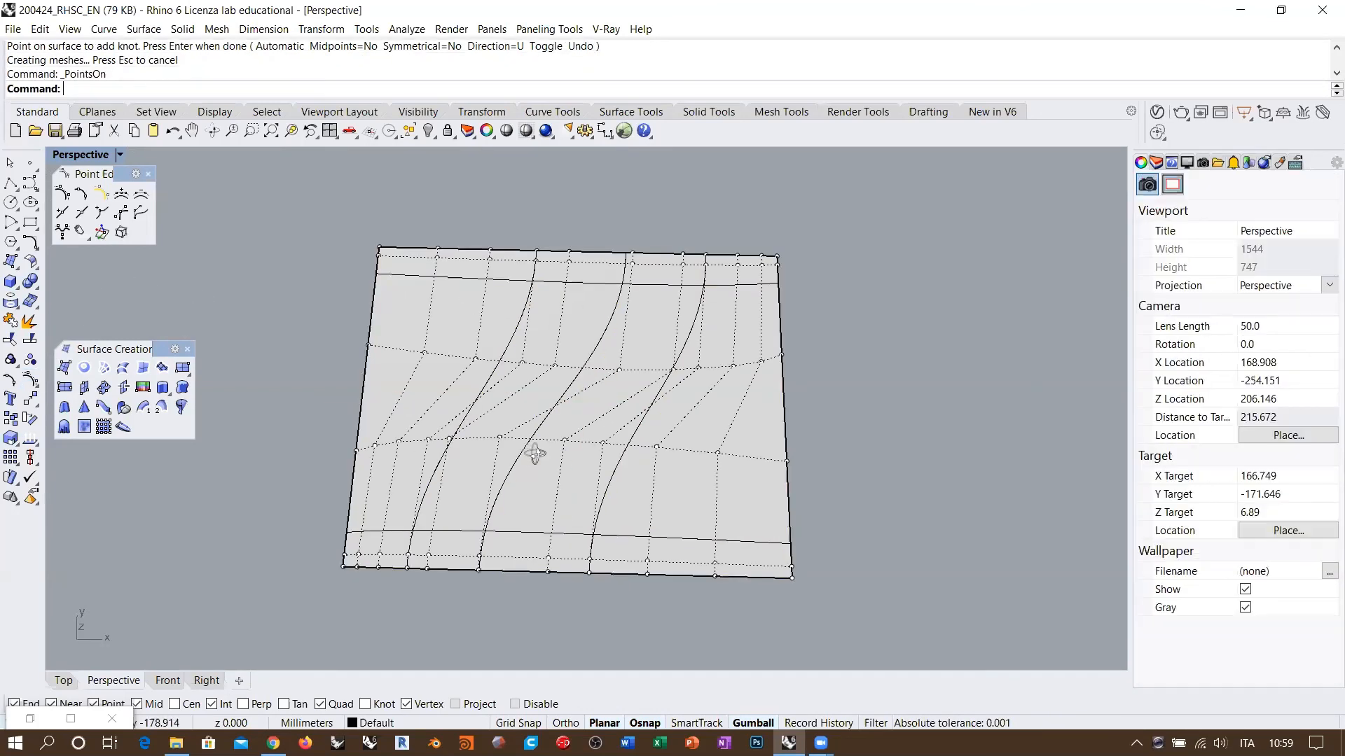
click(697, 358)
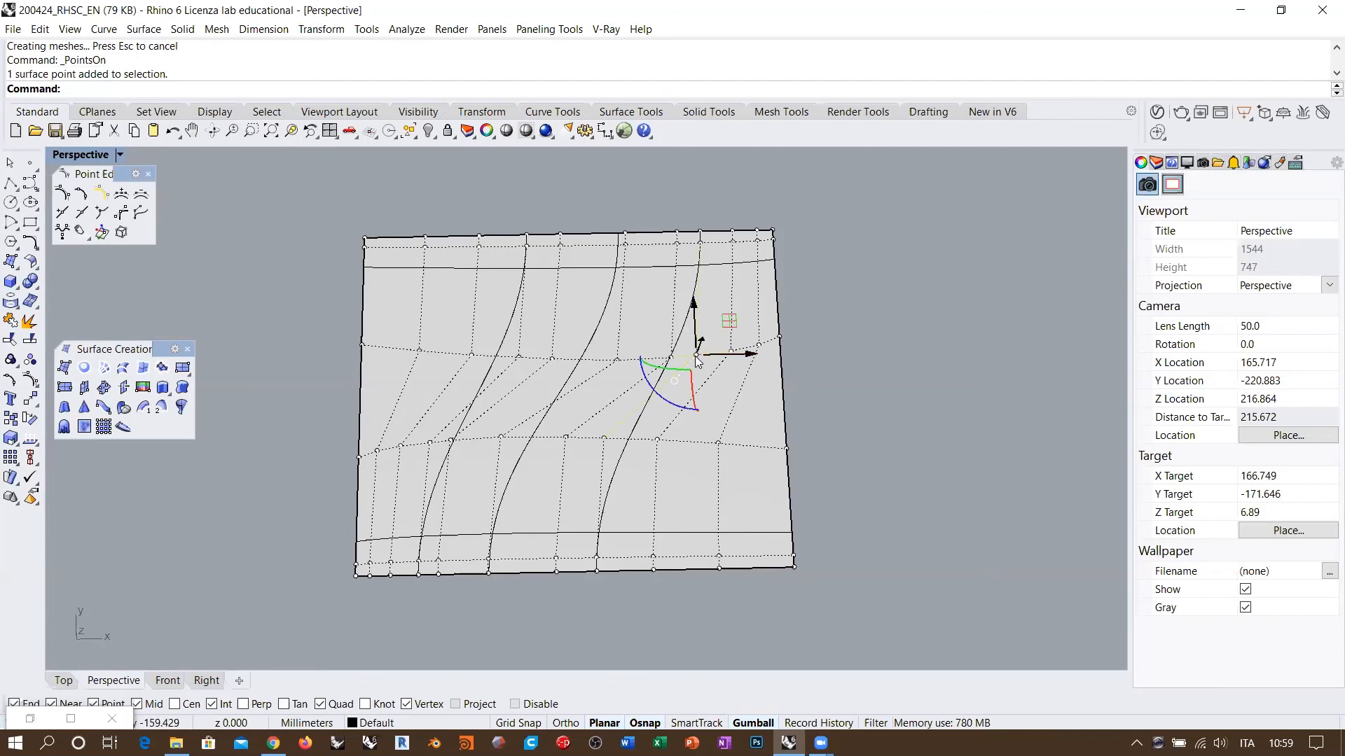
shift+click(604, 439)
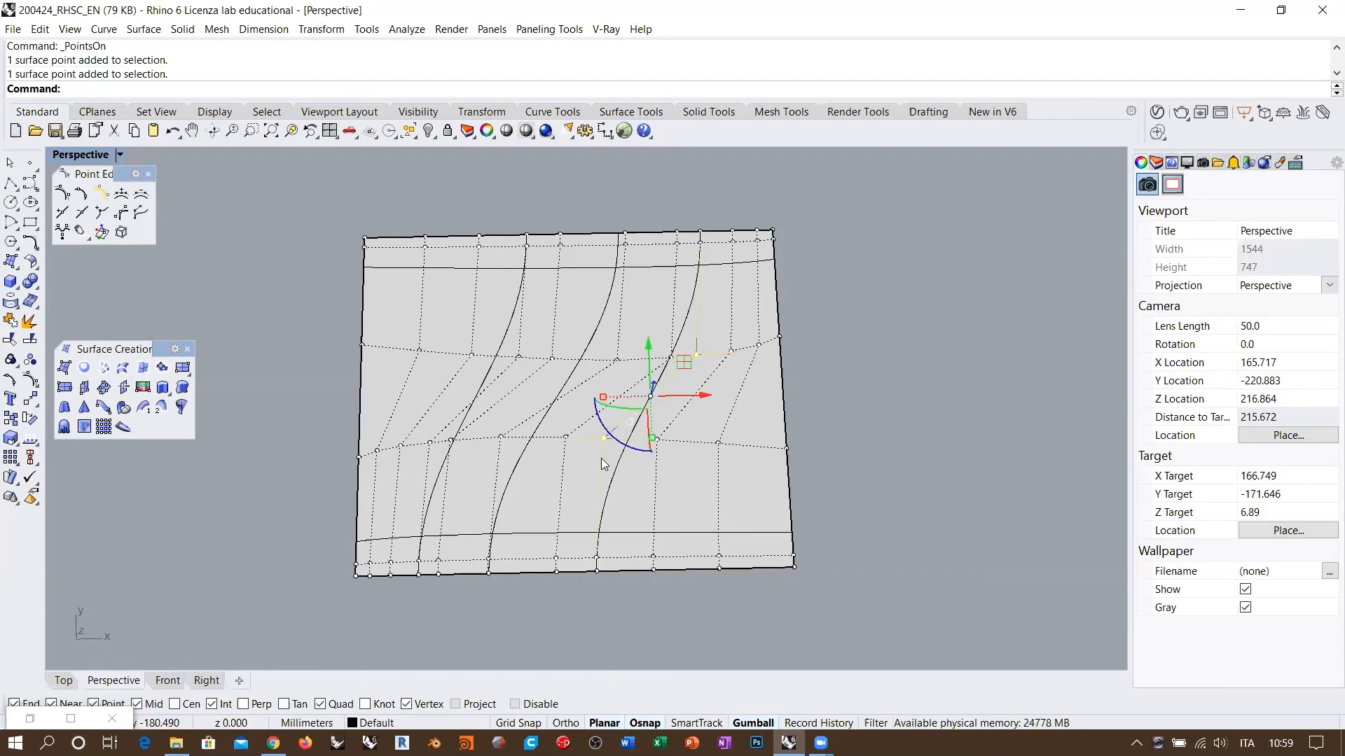
shift+click(519, 357)
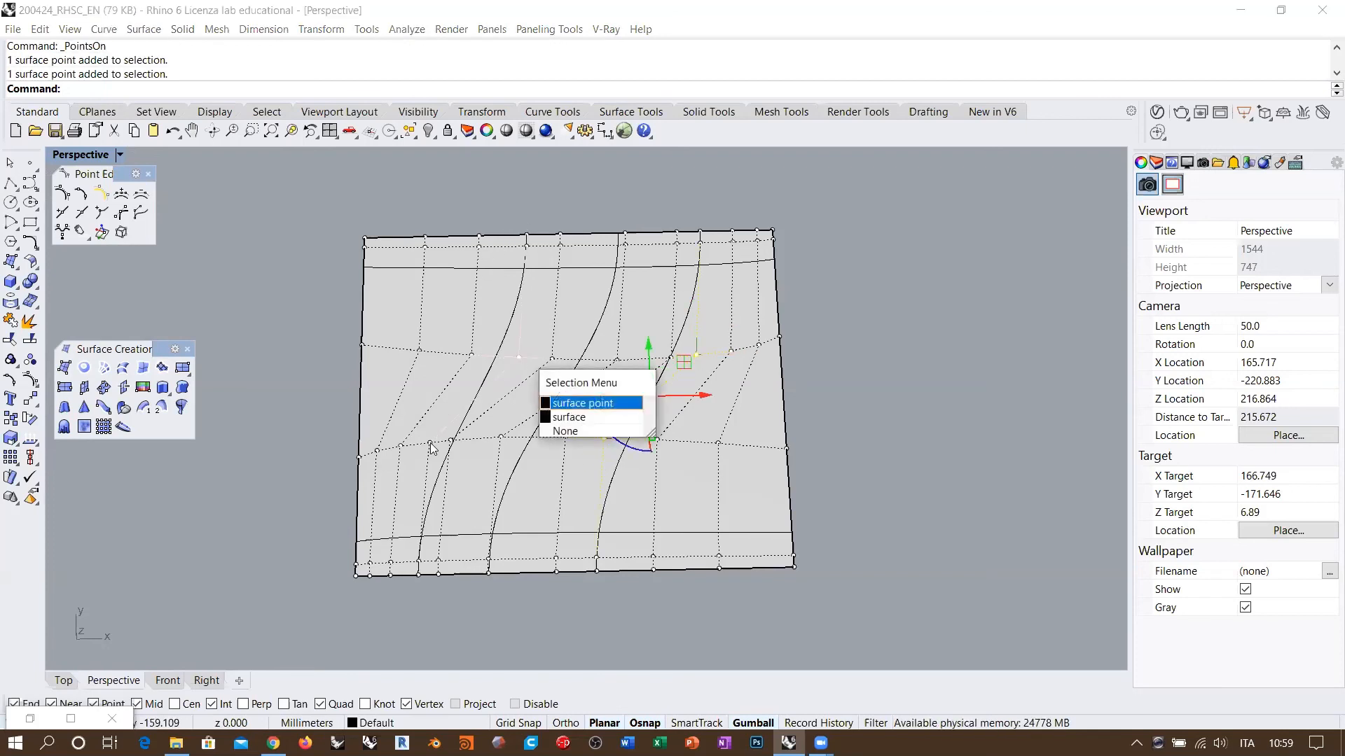
click(564, 398)
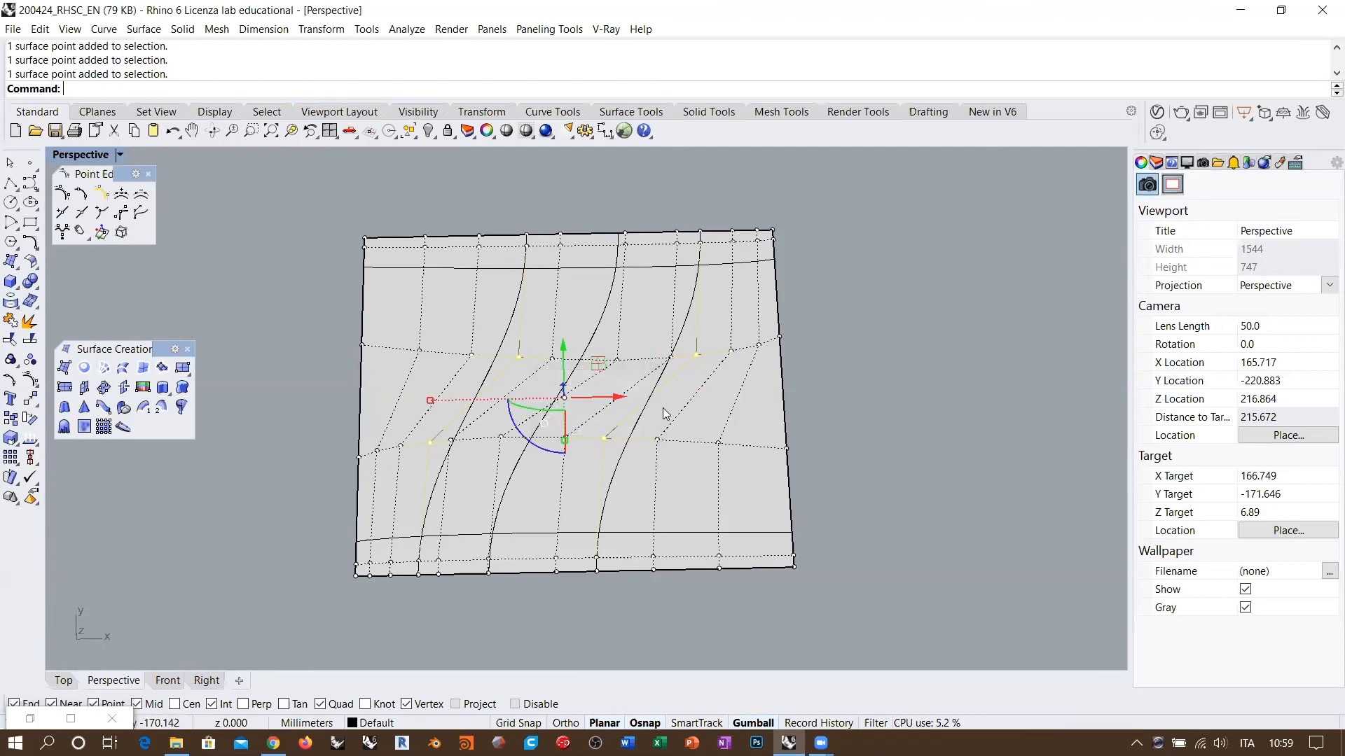
right_drag(564, 536, 627, 393)
drag(622, 390, 622, 365)
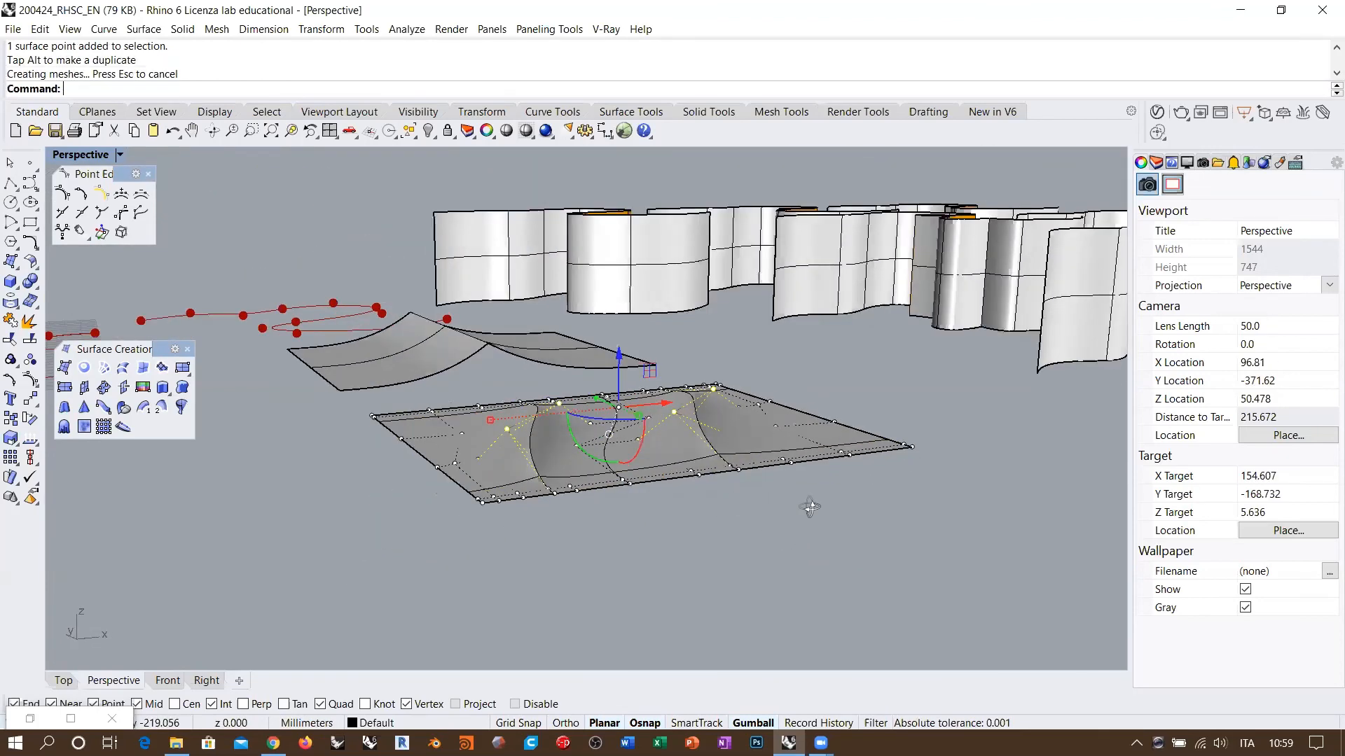
Examine the end of a kink at the surface's edge and the control point just inside it
key(Escape)
right_drag(811, 504, 760, 488)
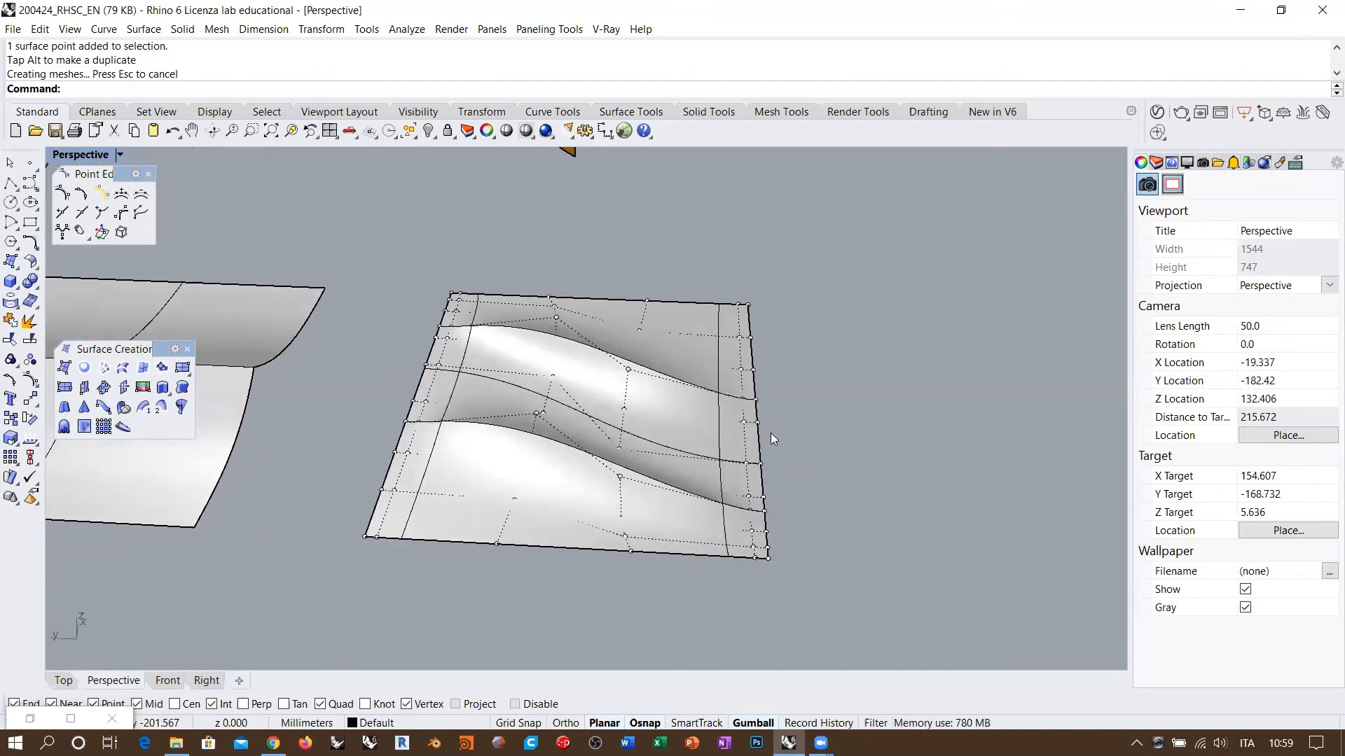
scroll(746, 398, up, 6)
click(731, 402)
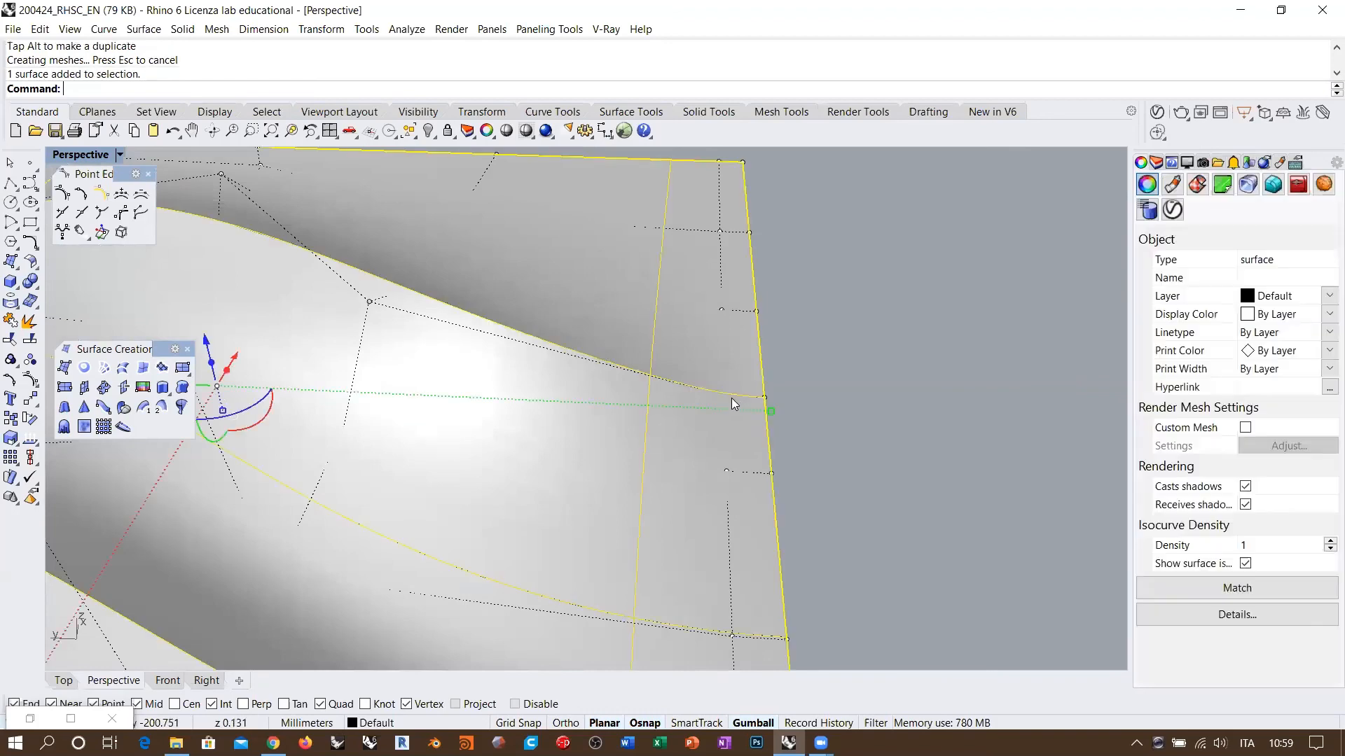
scroll(735, 400, down, 2)
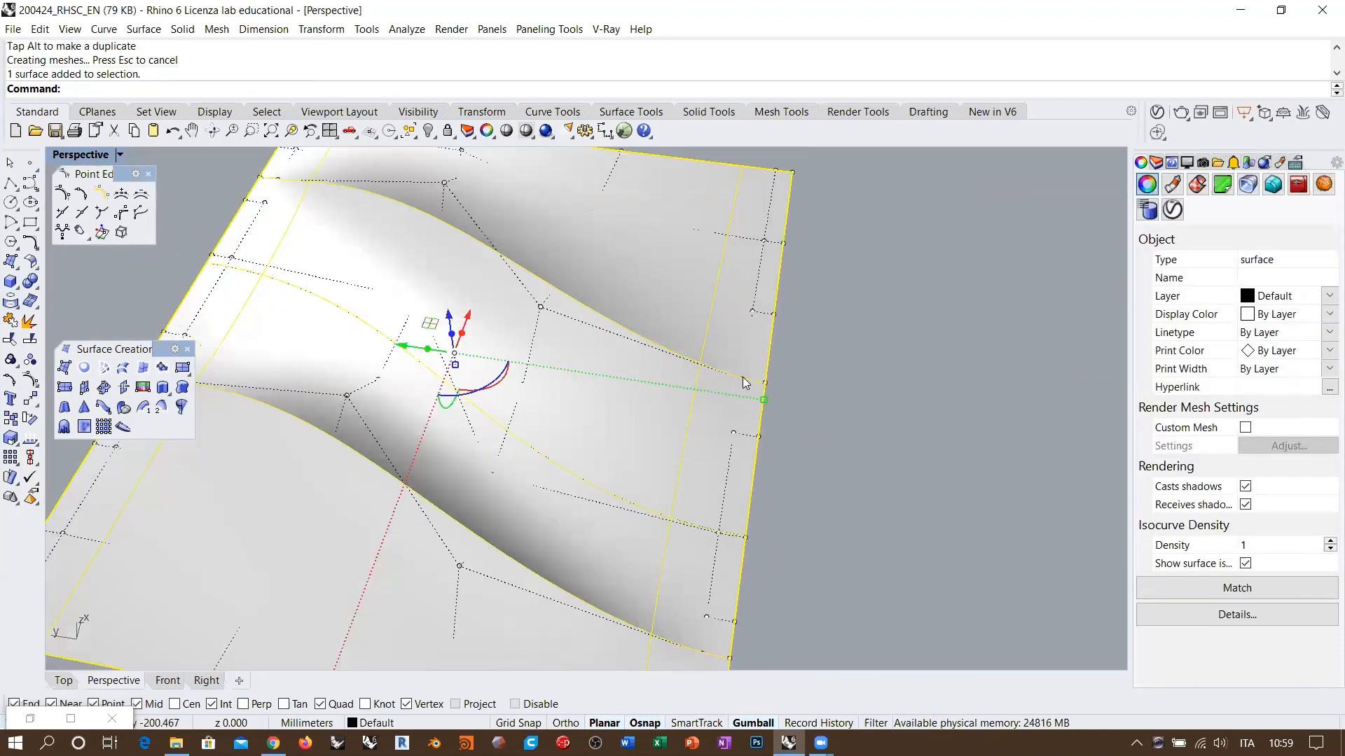
click(742, 379)
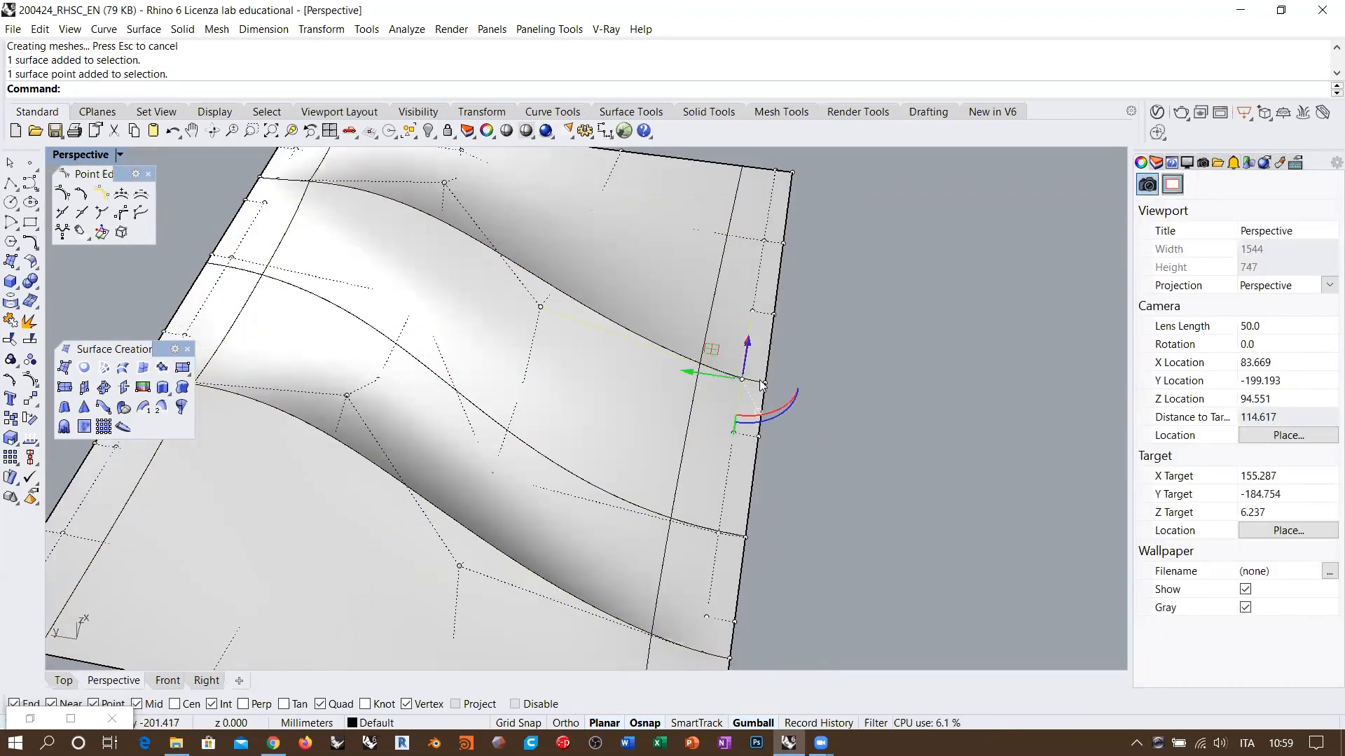
click(779, 396)
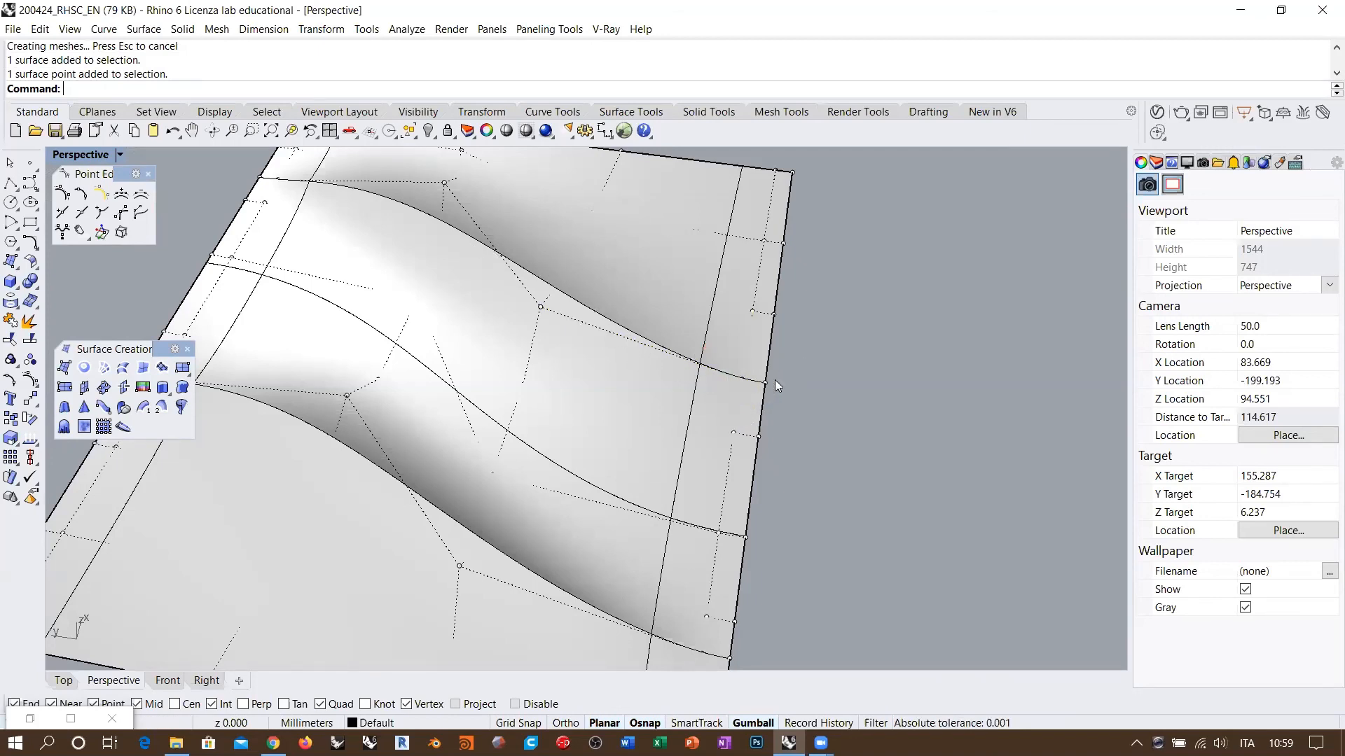
scroll(781, 375, down, 8)
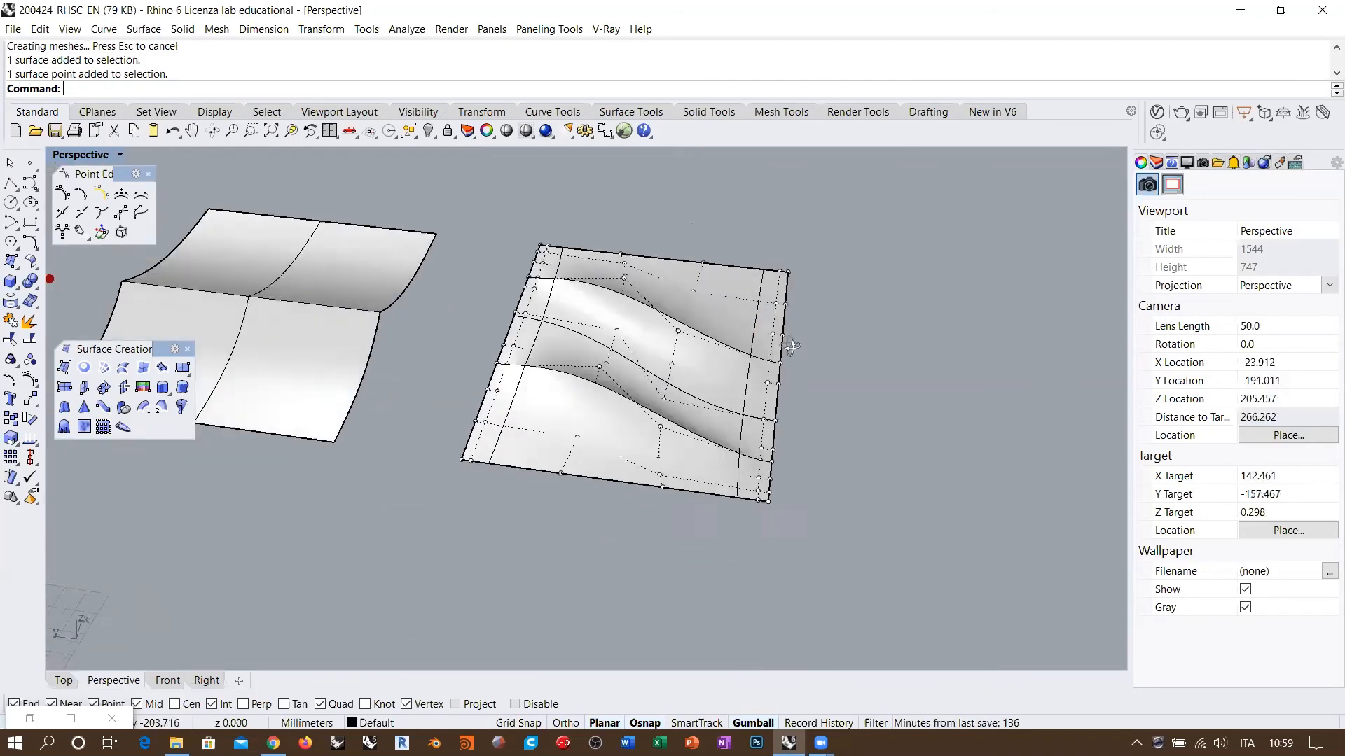
Inspect the raised surface with its two kinks from several angles, close up and alongside the neighbouring surfaces
right_drag(784, 371, 614, 474)
shift+right_drag(557, 444, 412, 438)
scroll(575, 415, down, 2)
right_drag(588, 413, 669, 278)
right_drag(663, 298, 634, 372)
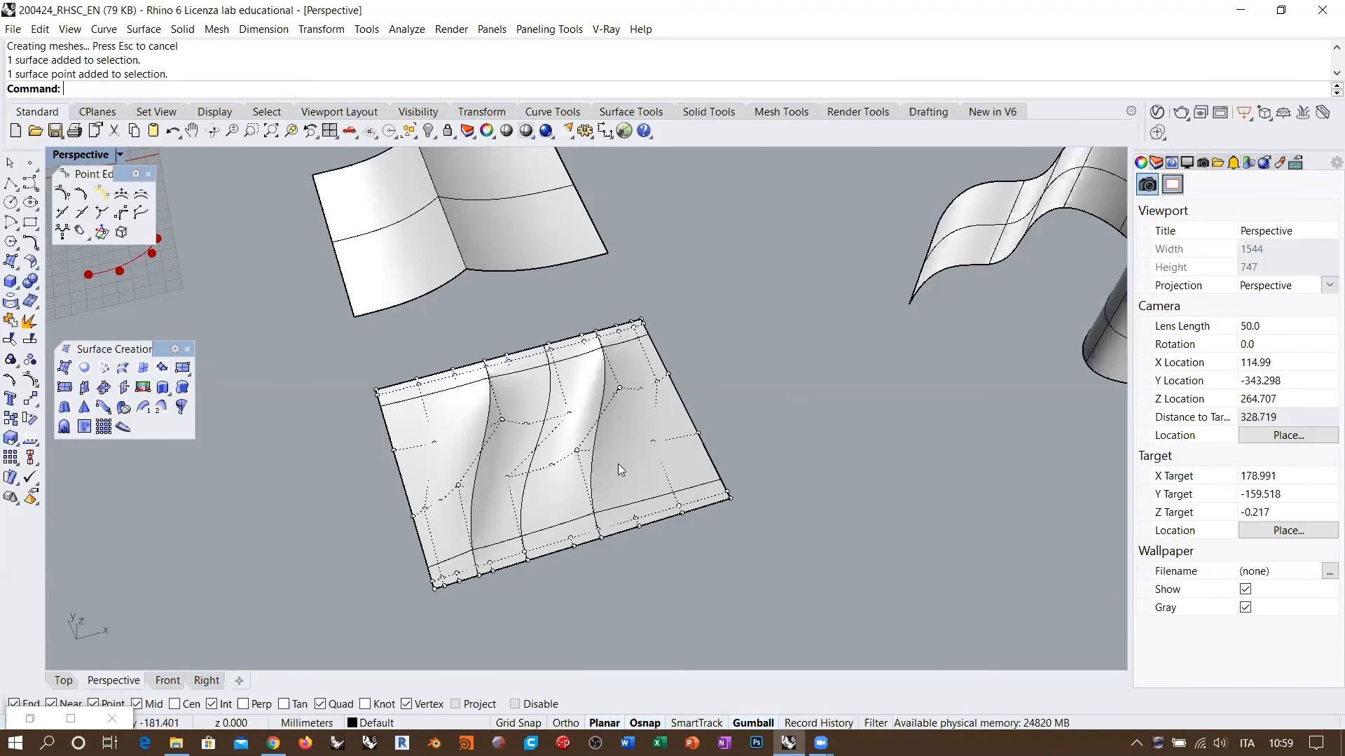
right_drag(615, 447, 562, 454)
scroll(520, 453, up, 4)
scroll(520, 455, up, 2)
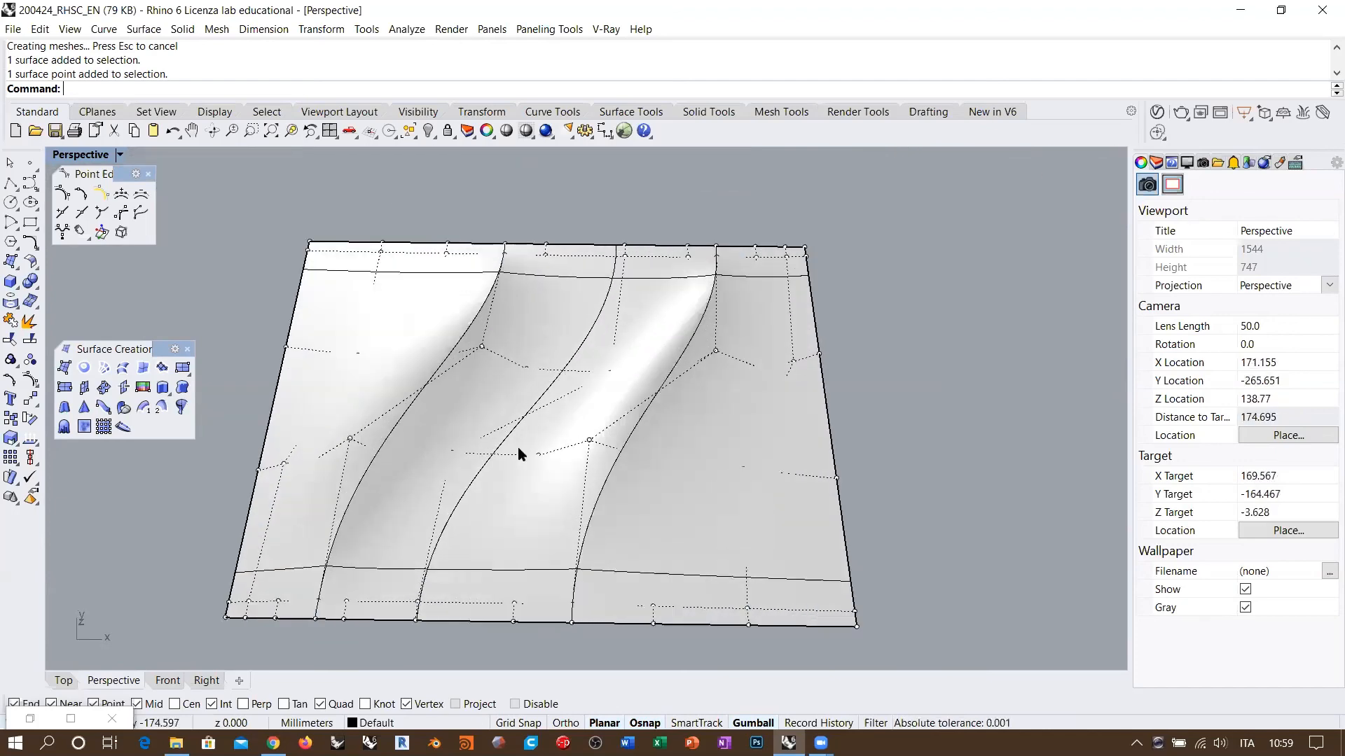
scroll(599, 384, down, 8)
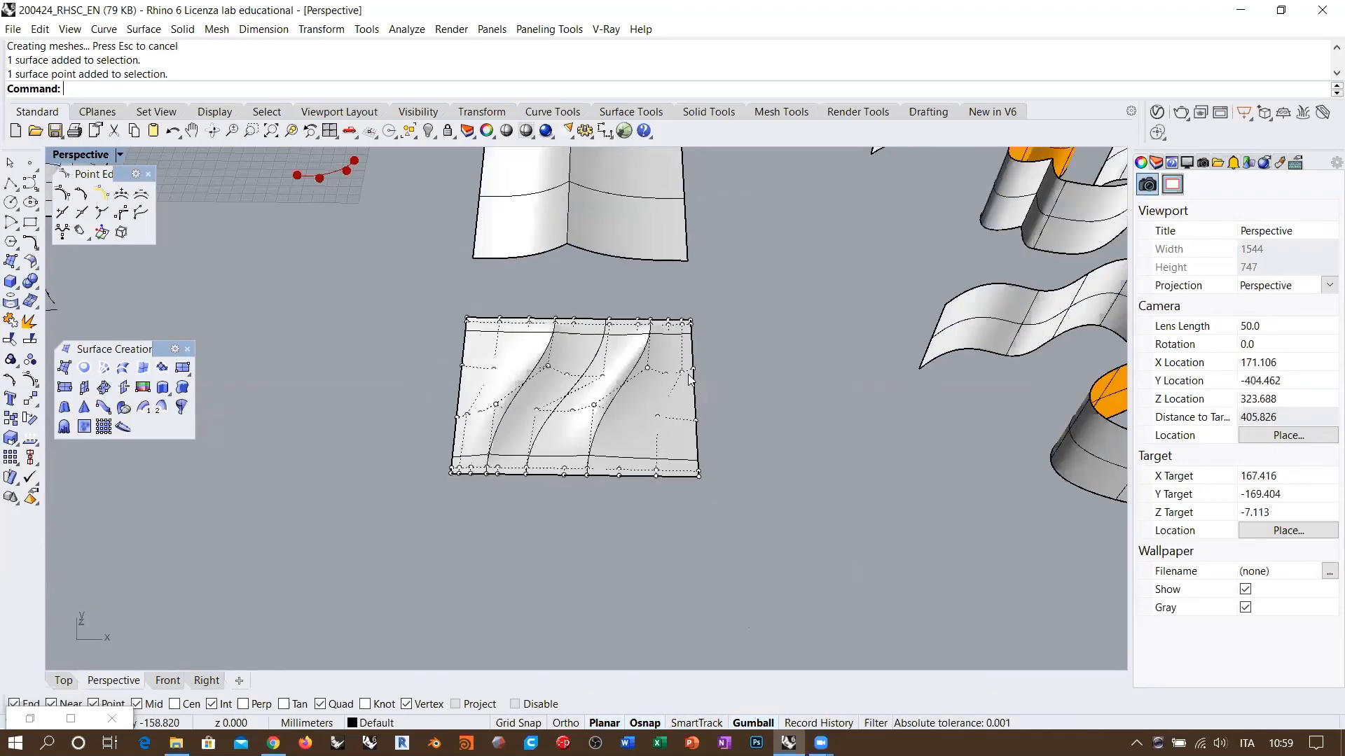
scroll(603, 426, down, 6)
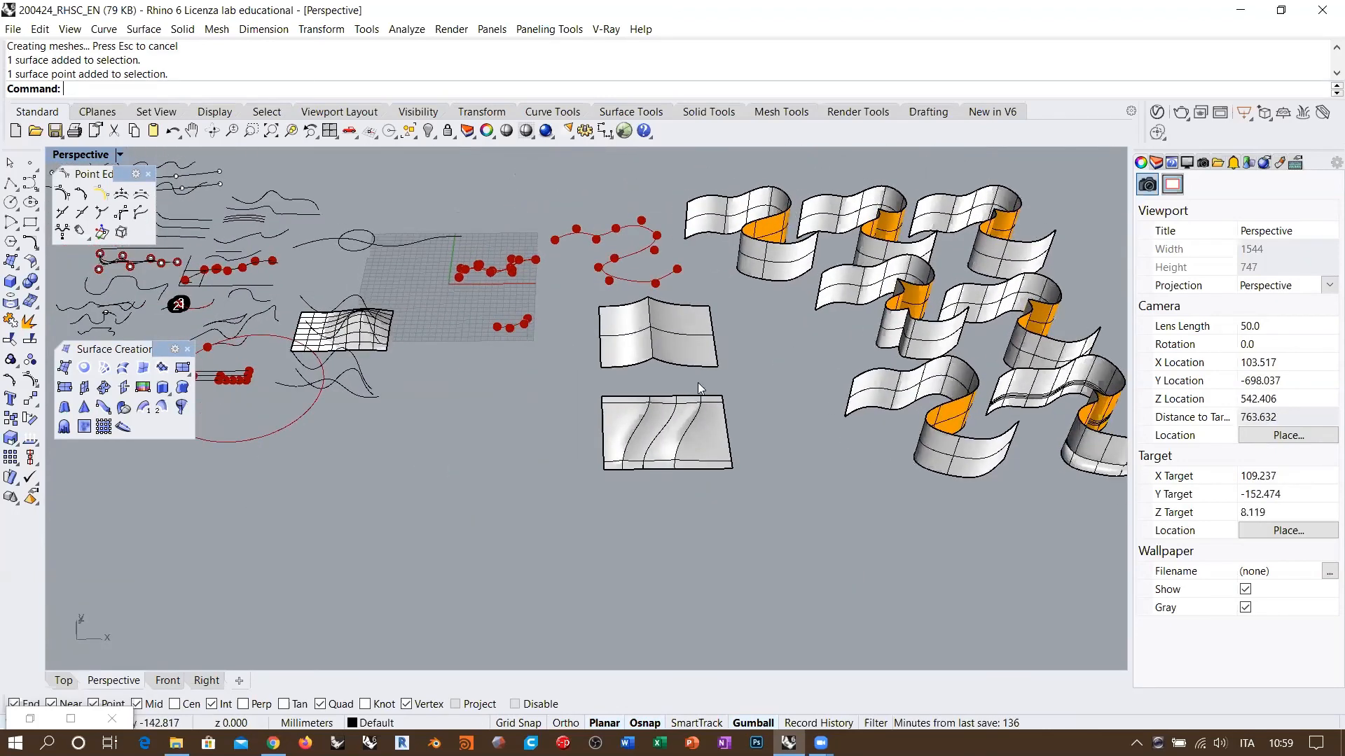
right_drag(665, 445, 631, 451)
scroll(661, 445, up, 12)
Show the surface's control points again and raise only the two inner control points of the higher-X kink along Z
click(751, 412)
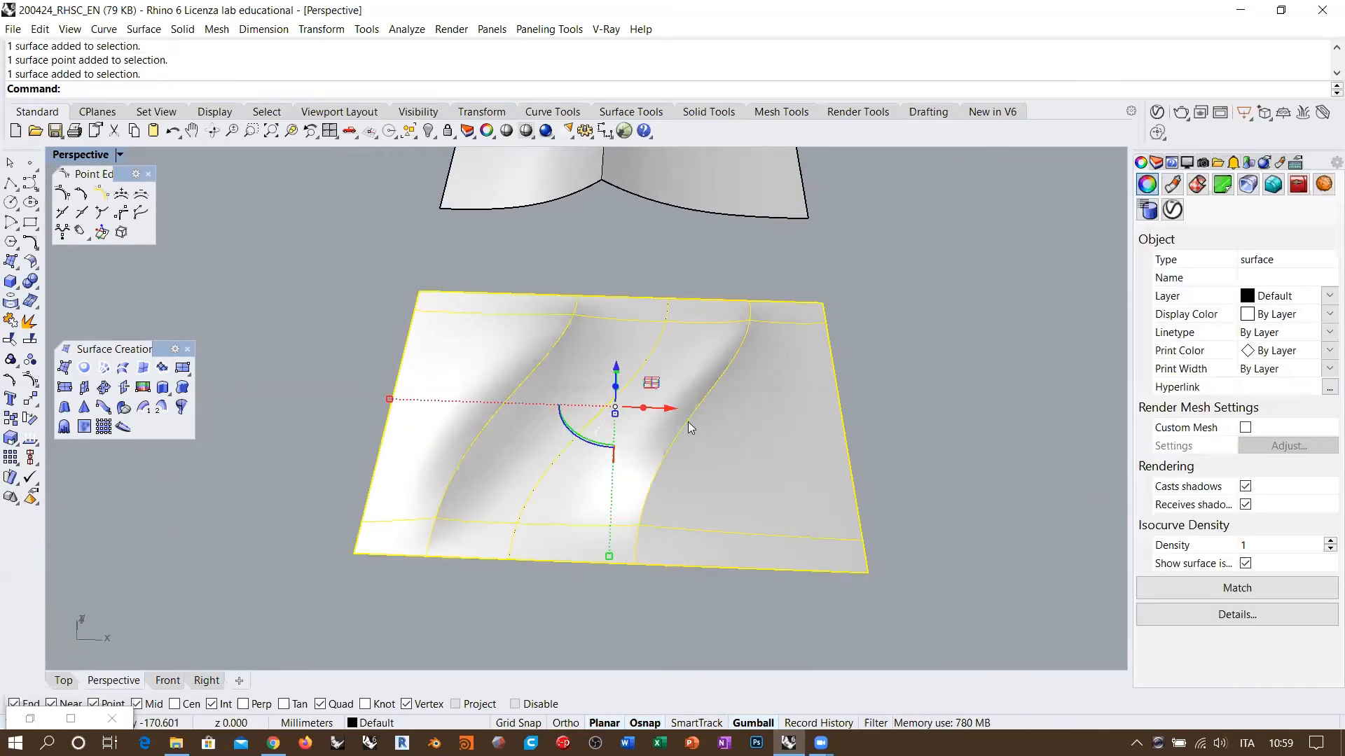
click(30, 381)
right_drag(485, 428, 467, 406)
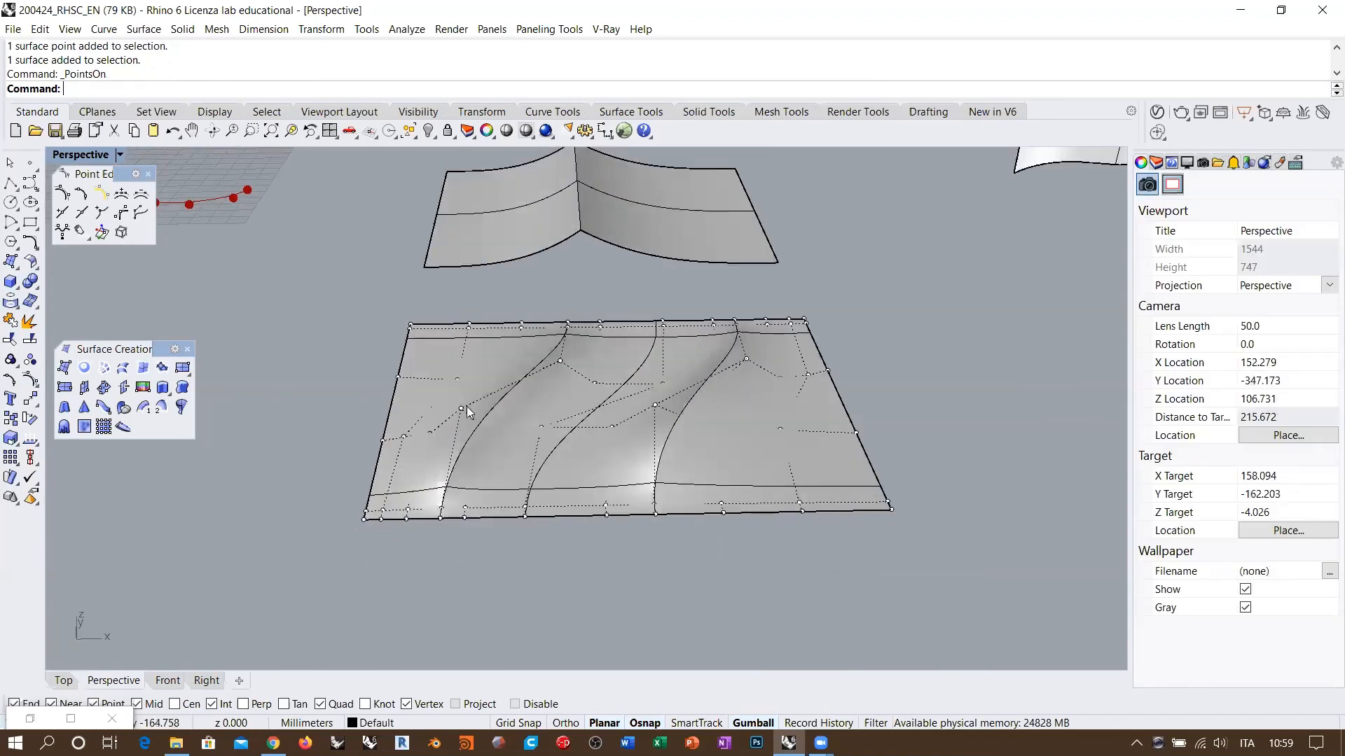
click(460, 408)
shift+click(561, 360)
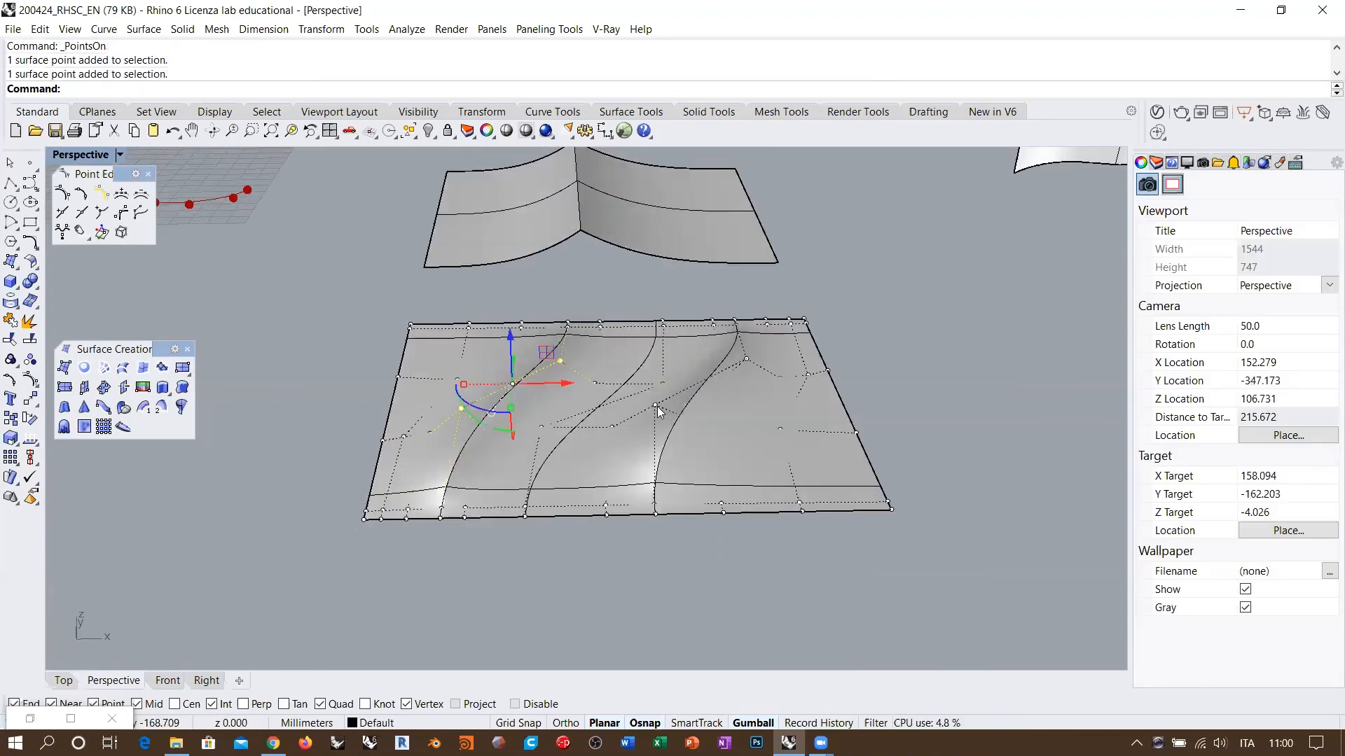
shift+click(656, 406)
shift+click(746, 358)
right_drag(692, 395, 687, 410)
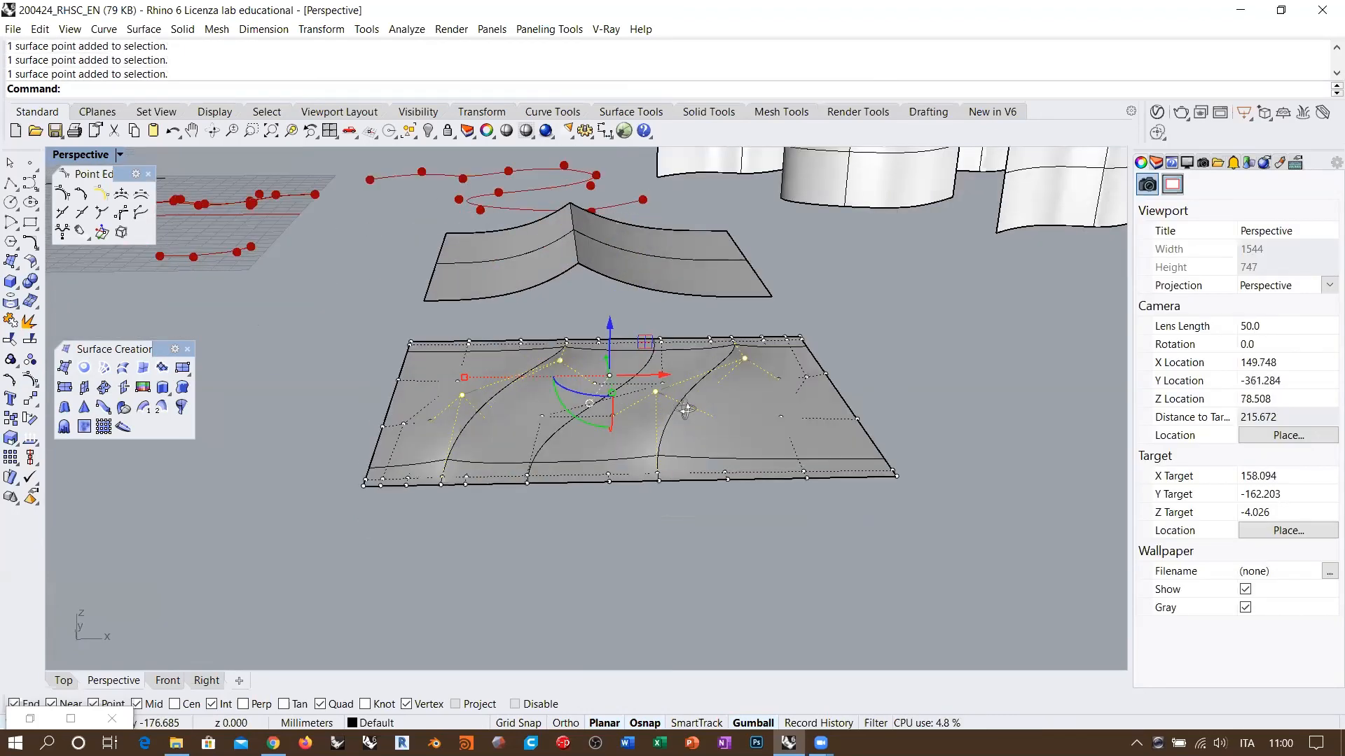
ctrl+drag(518, 360, 574, 331)
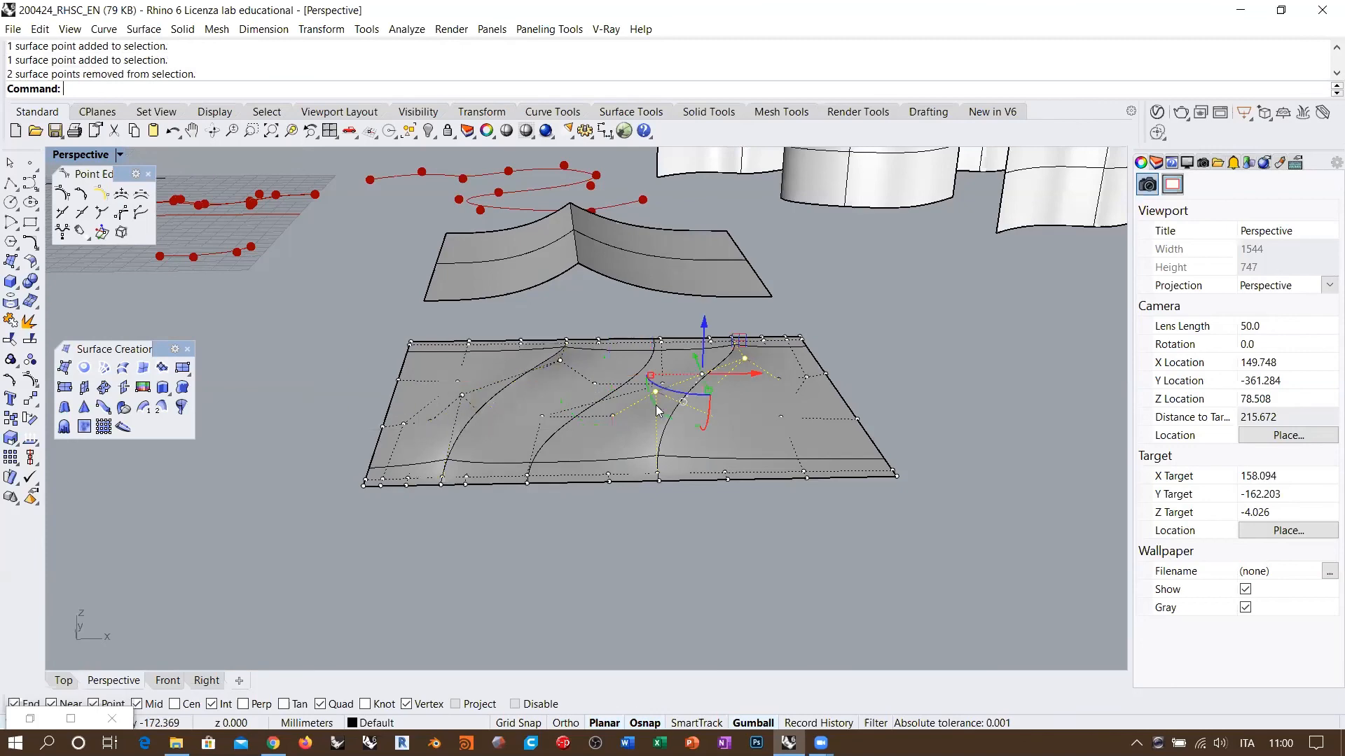
right_drag(656, 405, 664, 364)
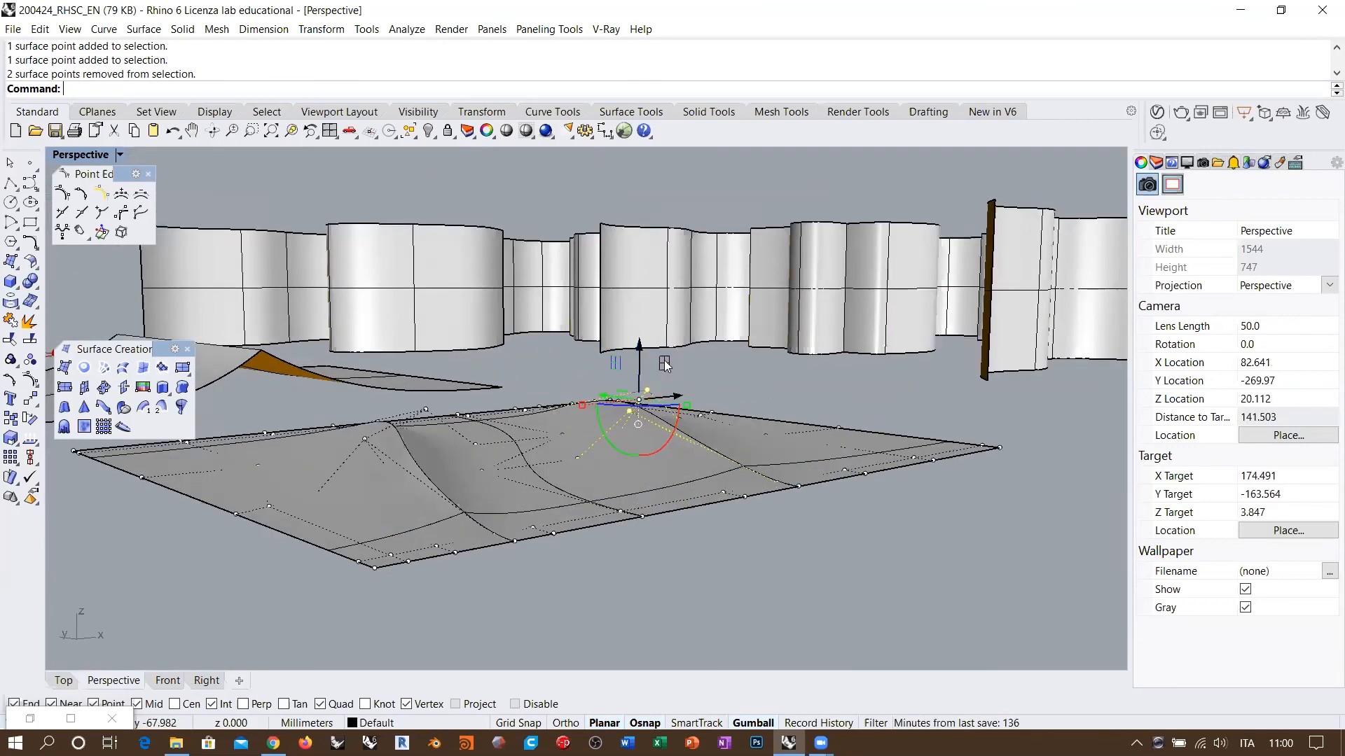
drag(638, 373, 639, 335)
Shift the two raised control points of the higher-X kink horizontally in the XY plane, toward higher X
right_drag(686, 357, 670, 532)
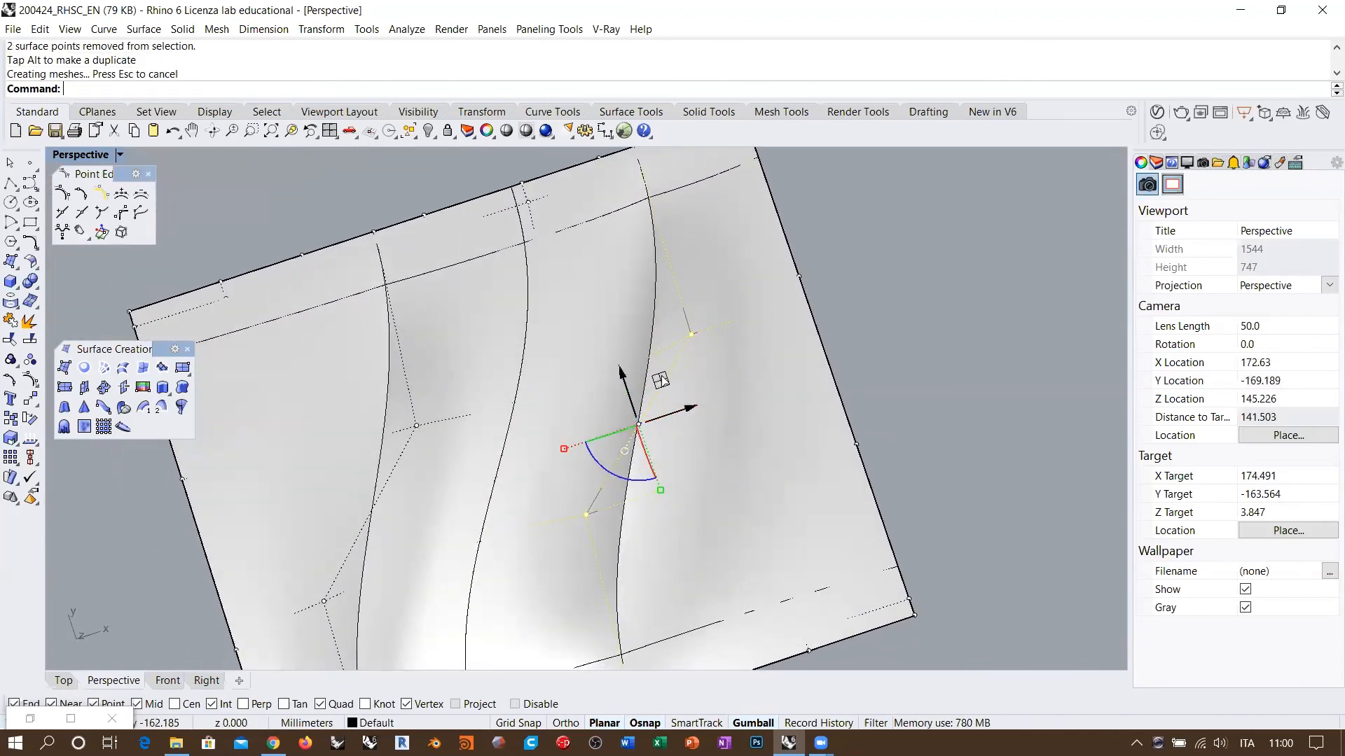
drag(661, 377, 750, 383)
right_drag(917, 571, 876, 370)
scroll(875, 371, down, 4)
right_drag(769, 376, 764, 412)
Raise the two inner control points of the lower-X kink along Z and shift them horizontally toward lower X
click(489, 451)
shift+click(574, 393)
right_drag(573, 448, 543, 389)
drag(525, 351, 524, 314)
right_drag(526, 333, 527, 526)
drag(563, 409, 505, 384)
click(344, 461)
Inspect the reshaped surface from low, oblique and overhead views, checking how both kinks fade toward the edges
right_drag(560, 550, 620, 392)
mouse_move(622, 438)
right_down()
mouse_move(775, 416)
mouse_move(849, 381)
mouse_move(928, 395)
mouse_move(607, 422)
right_up()
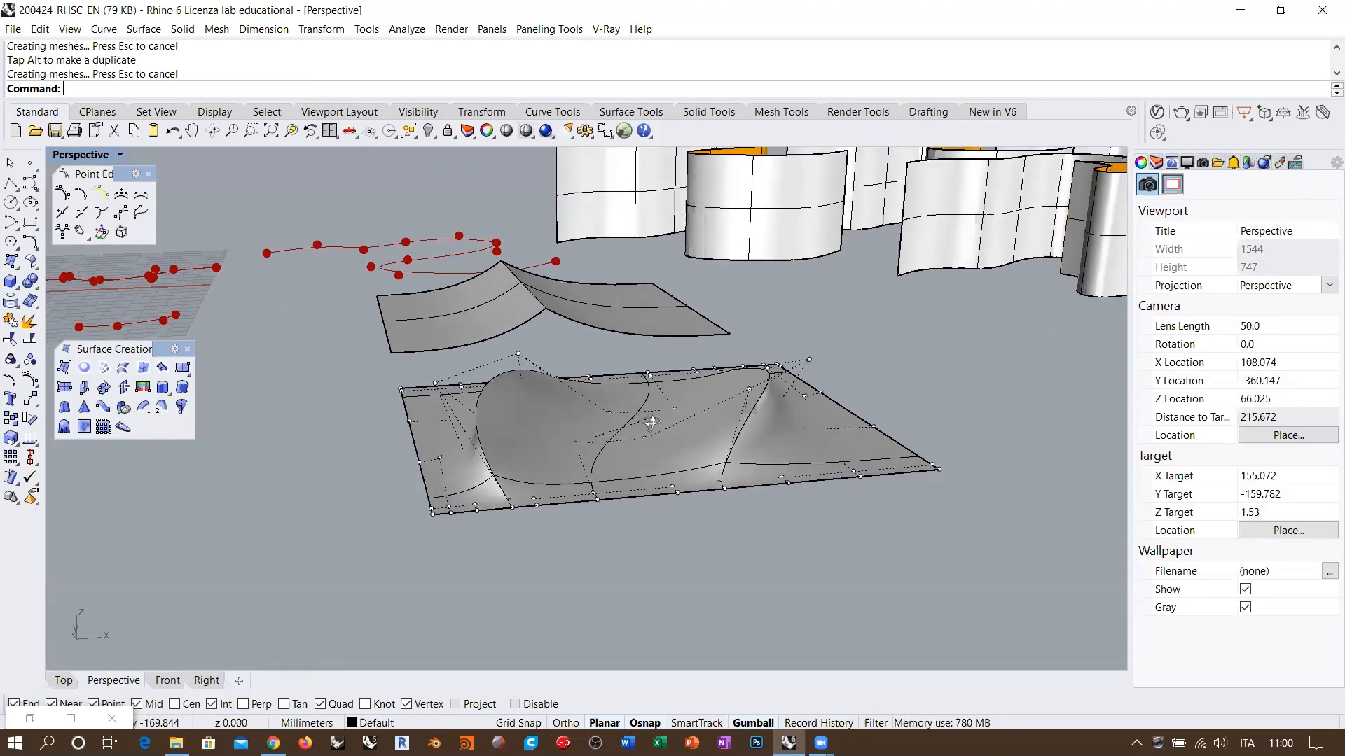
right_drag(652, 422, 692, 413)
scroll(593, 521, down, 6)
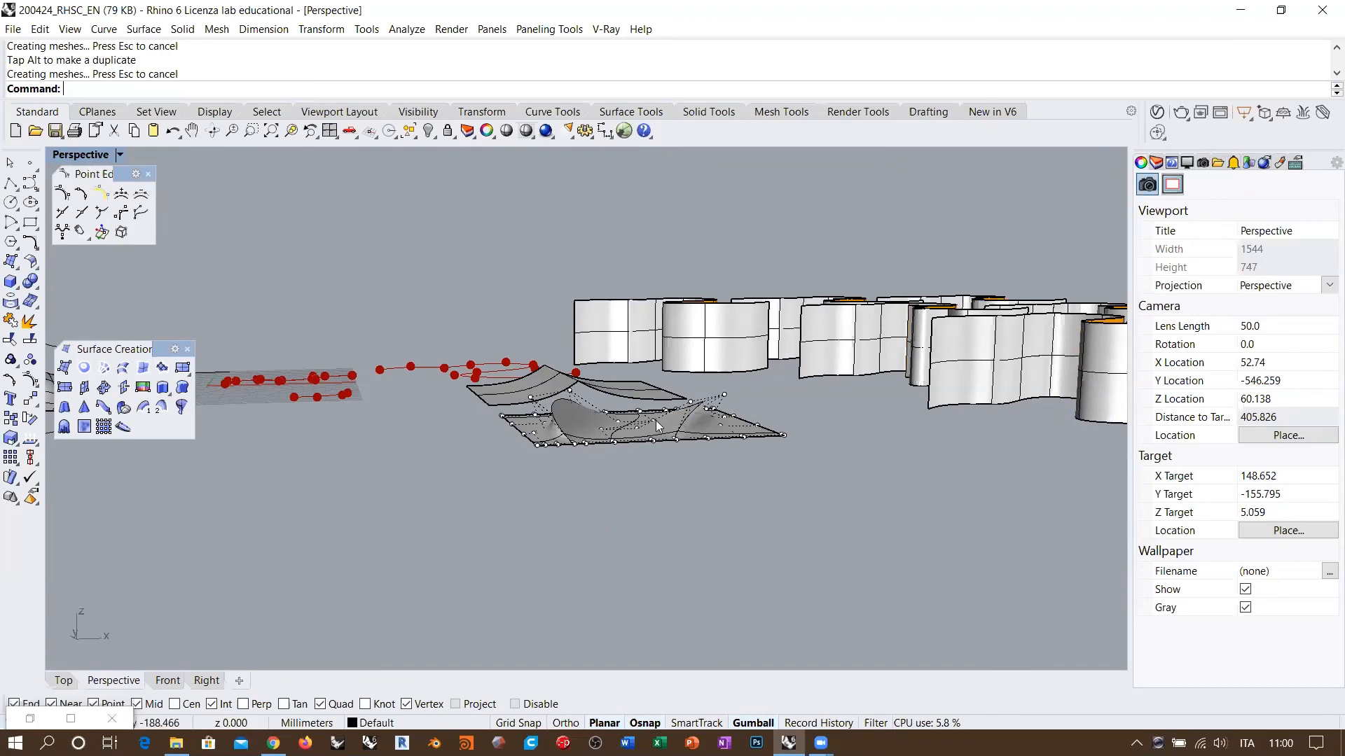
right_drag(604, 402, 701, 470)
scroll(675, 475, up, 8)
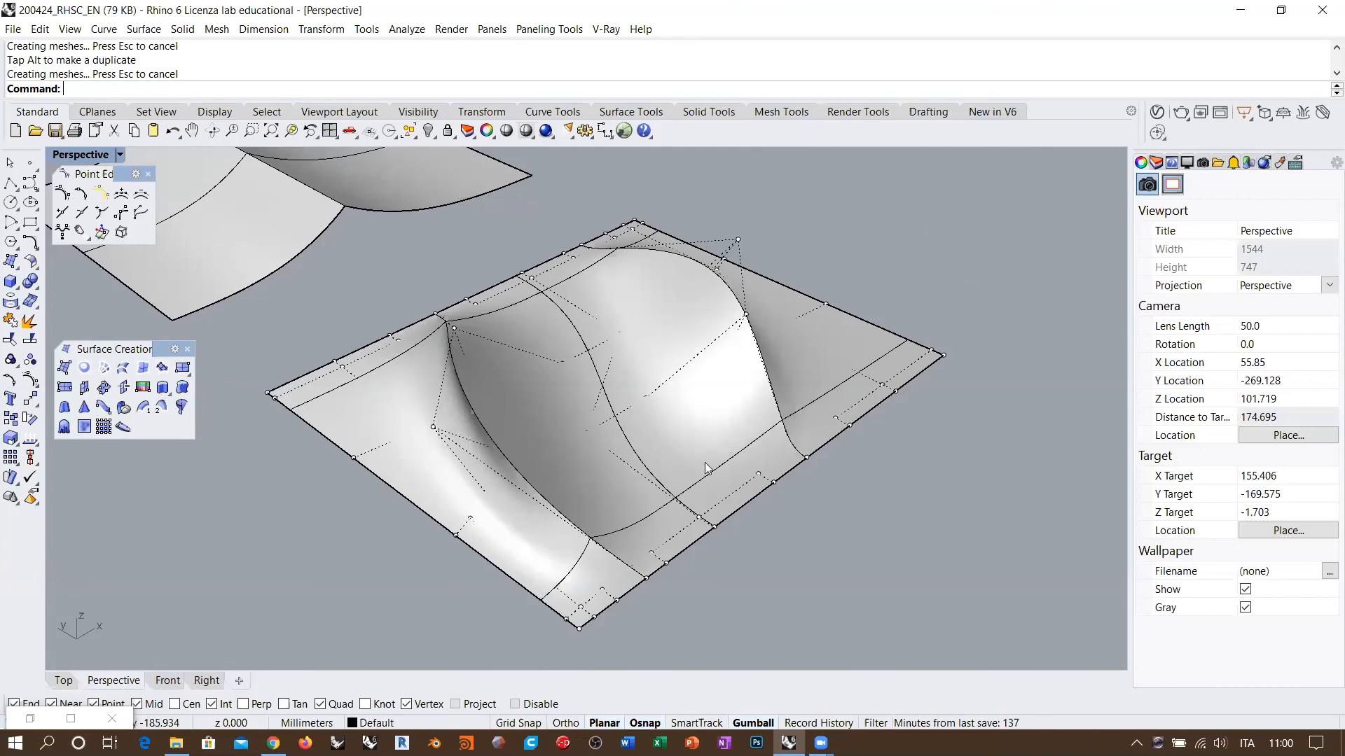
right_drag(729, 455, 683, 492)
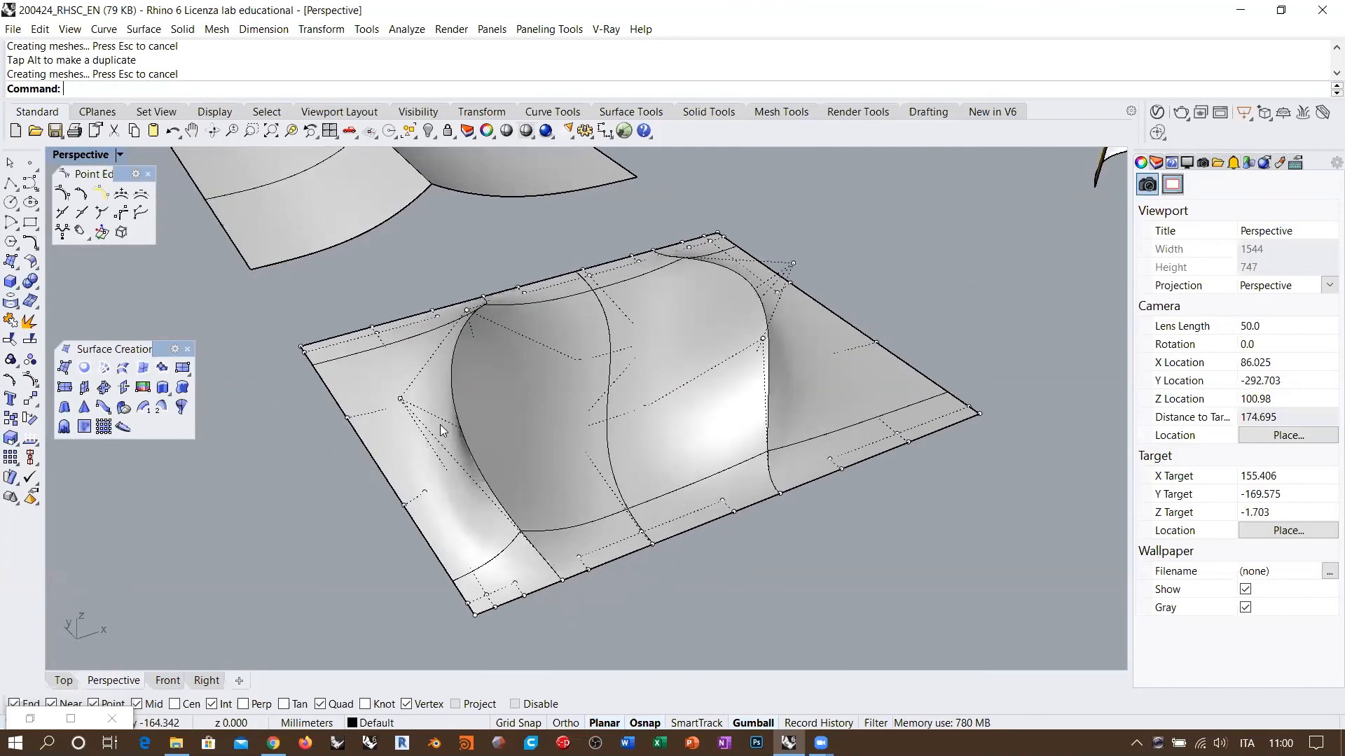
right_drag(697, 425, 500, 486)
scroll(500, 486, down, 8)
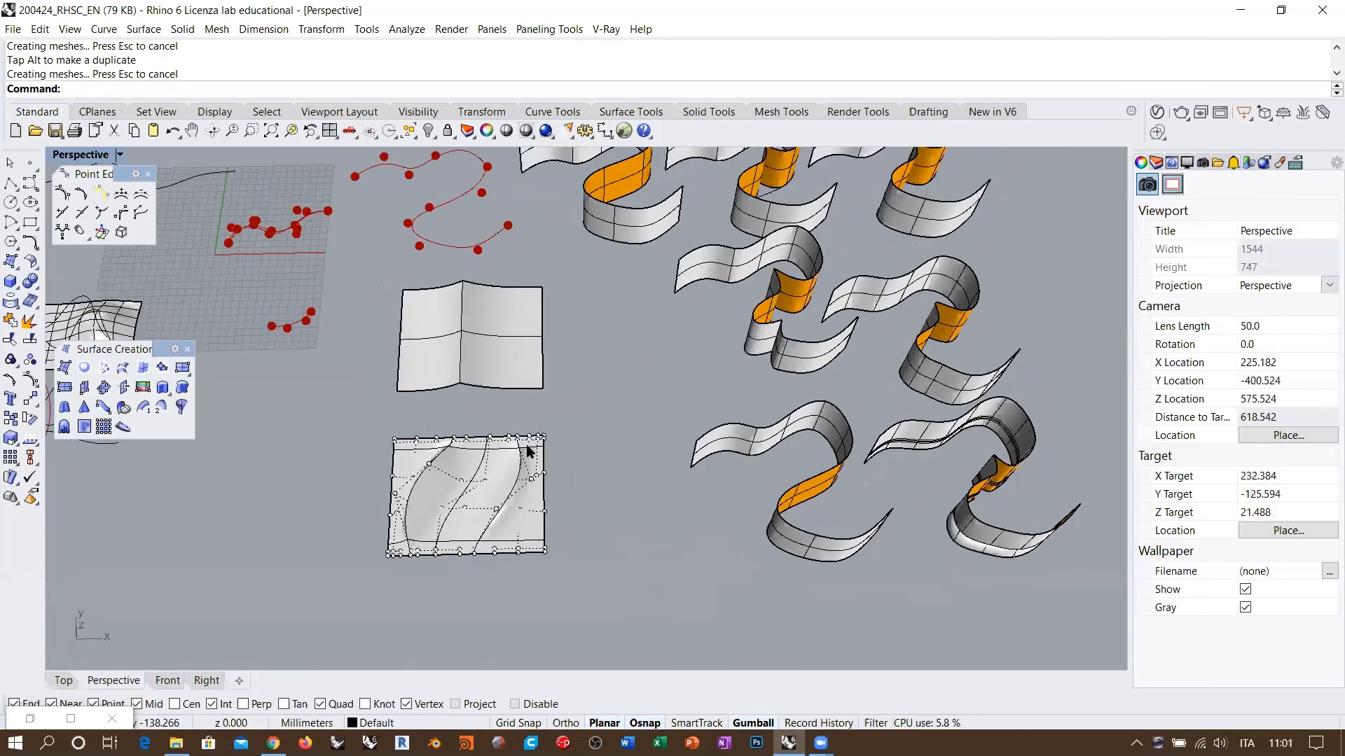
Hide the surface's control points, try moving the surface on its own, and undo the move
key(Escape)
scroll(499, 408, up, 4)
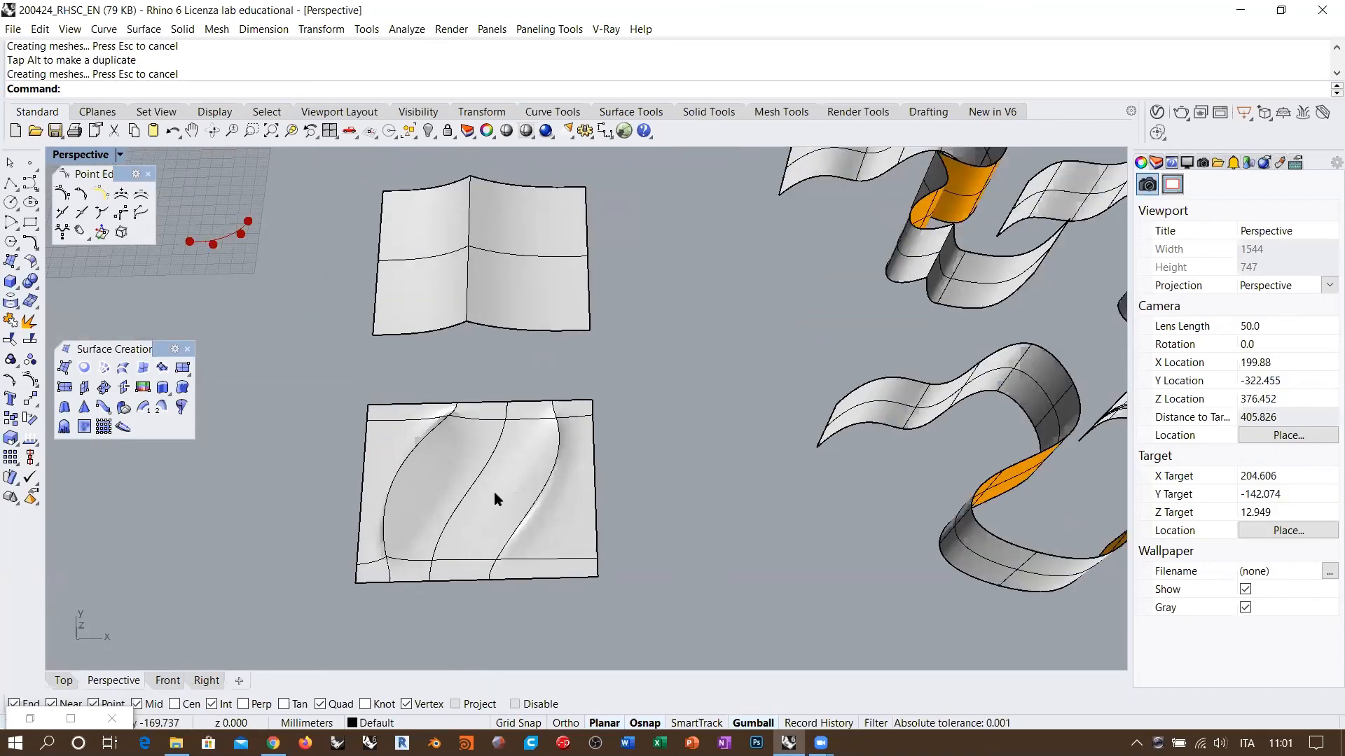
drag(493, 491, 573, 442)
key(ctrl+z)
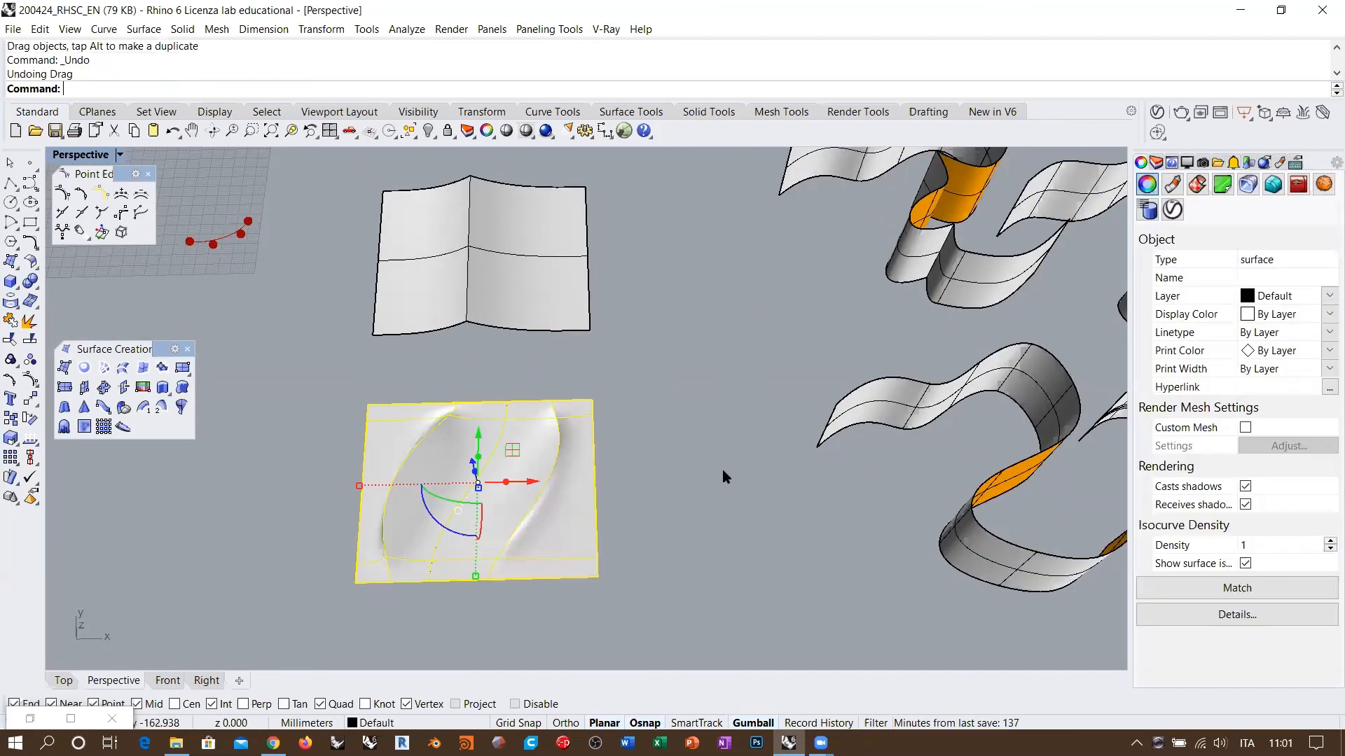
Move the surface together with its curves along Y toward the neighbouring kinked surface, and examine the two side by side
click(359, 385)
drag(329, 382, 657, 619)
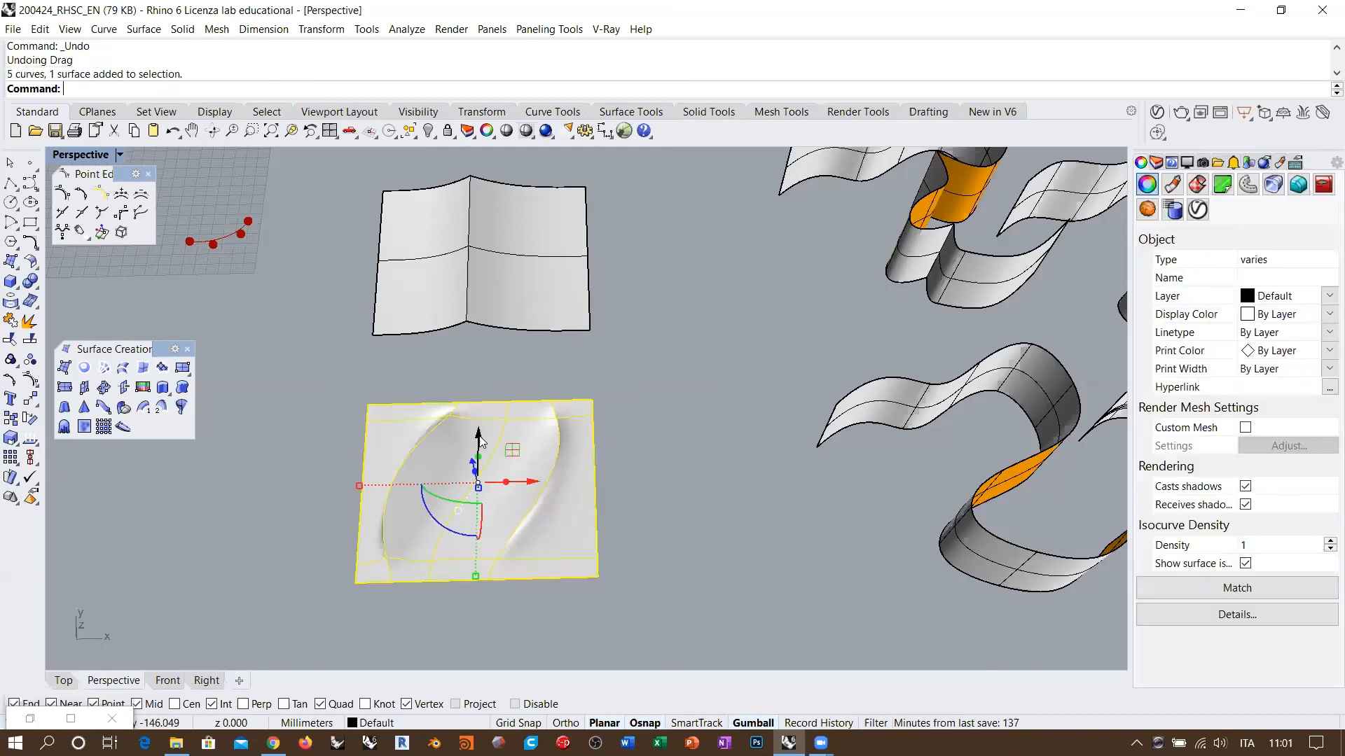
drag(499, 450, 504, 390)
click(707, 363)
right_drag(708, 362, 586, 457)
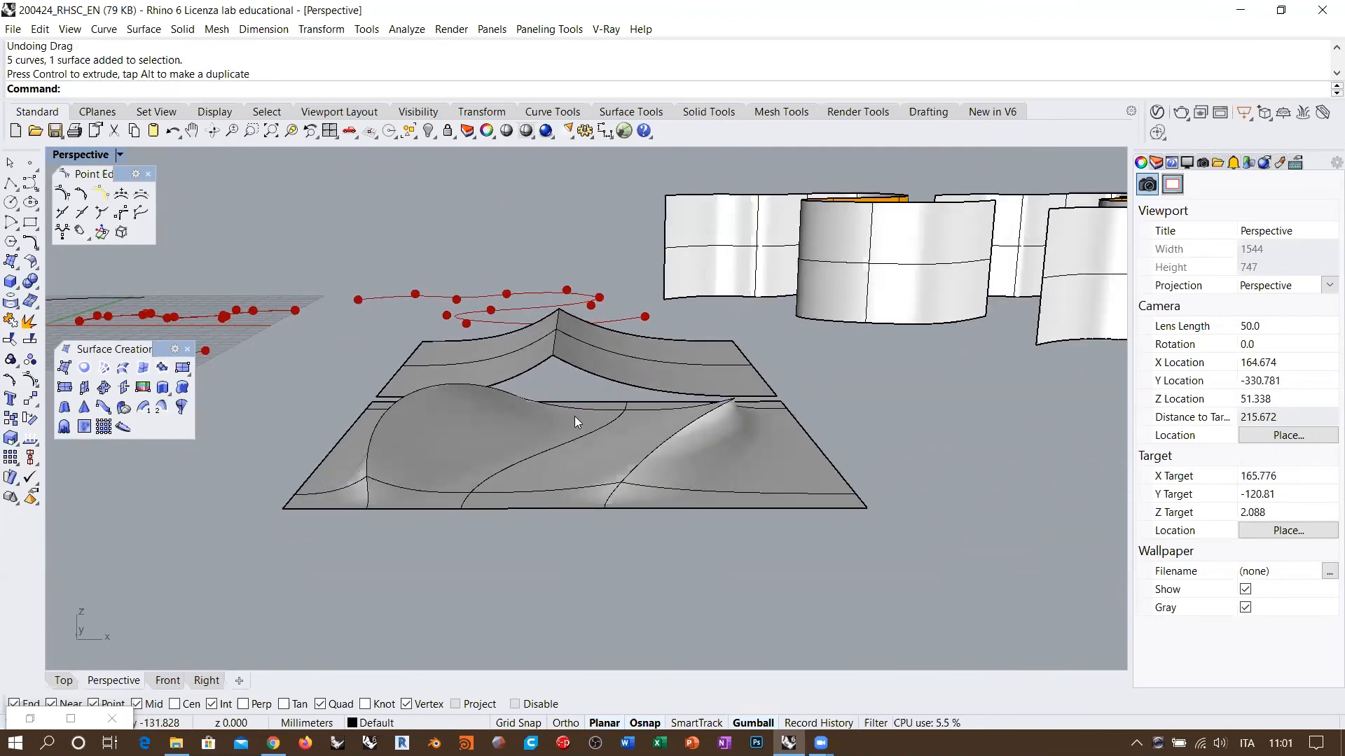
right_drag(574, 416, 609, 475)
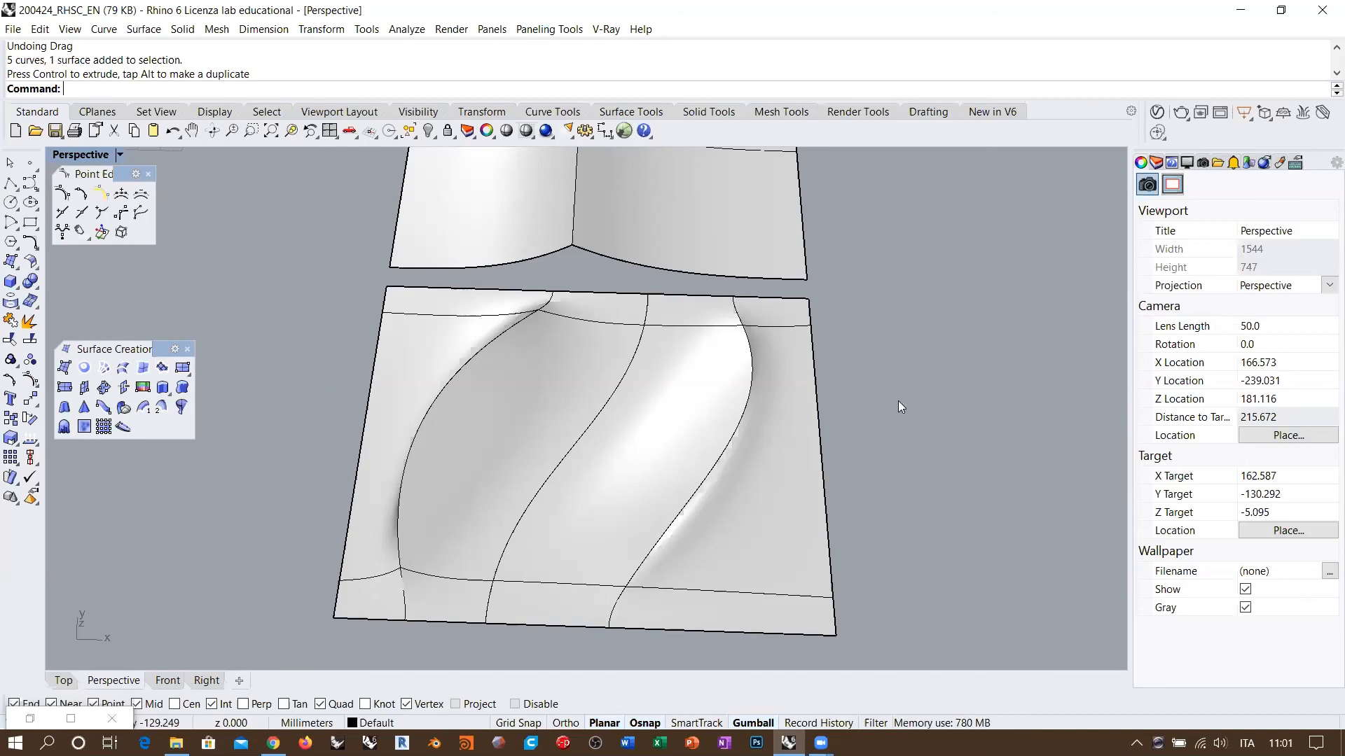
Undo the surface move, the control point moves and the knot insertion, returning to the flat S-curve surface
key(ctrl+z)
key(ctrl+z)
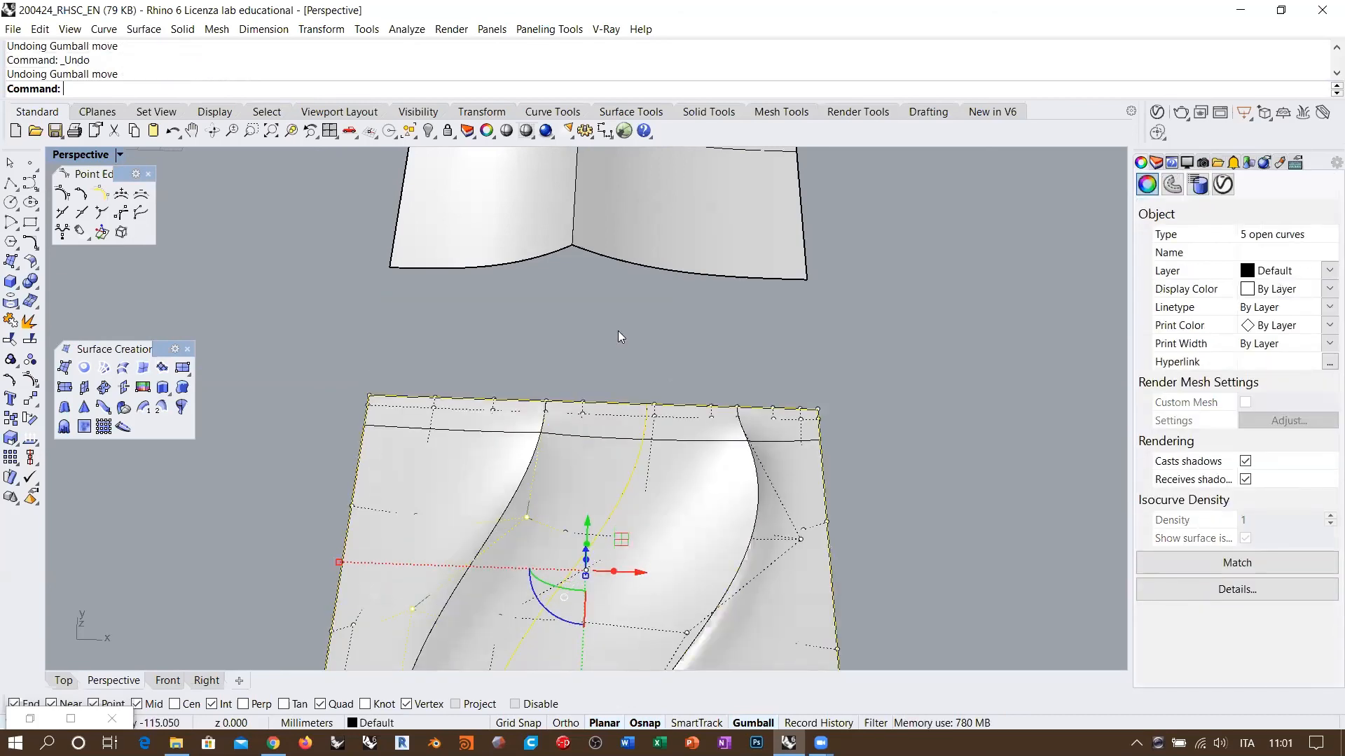
key(ctrl+z)
scroll(618, 331, down, 4)
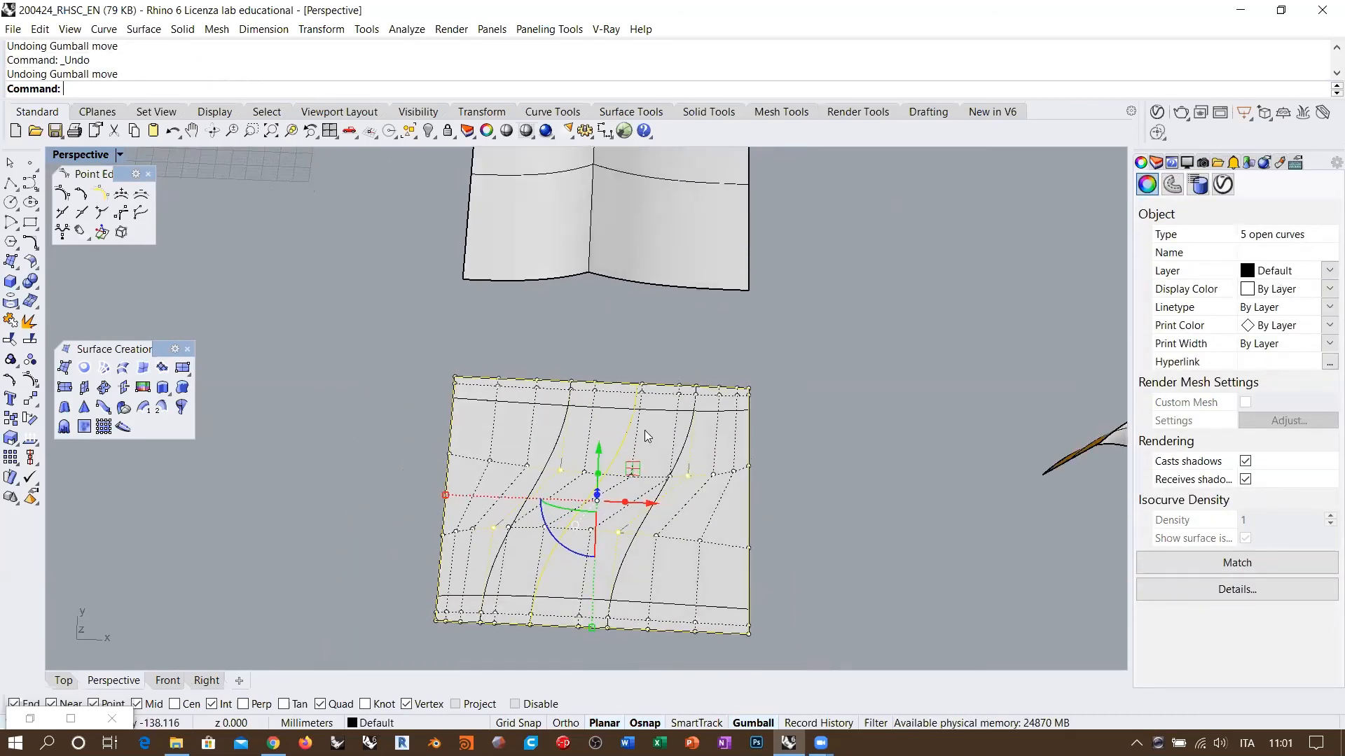
scroll(641, 541, up, 2)
shift+right_drag(640, 541, 640, 480)
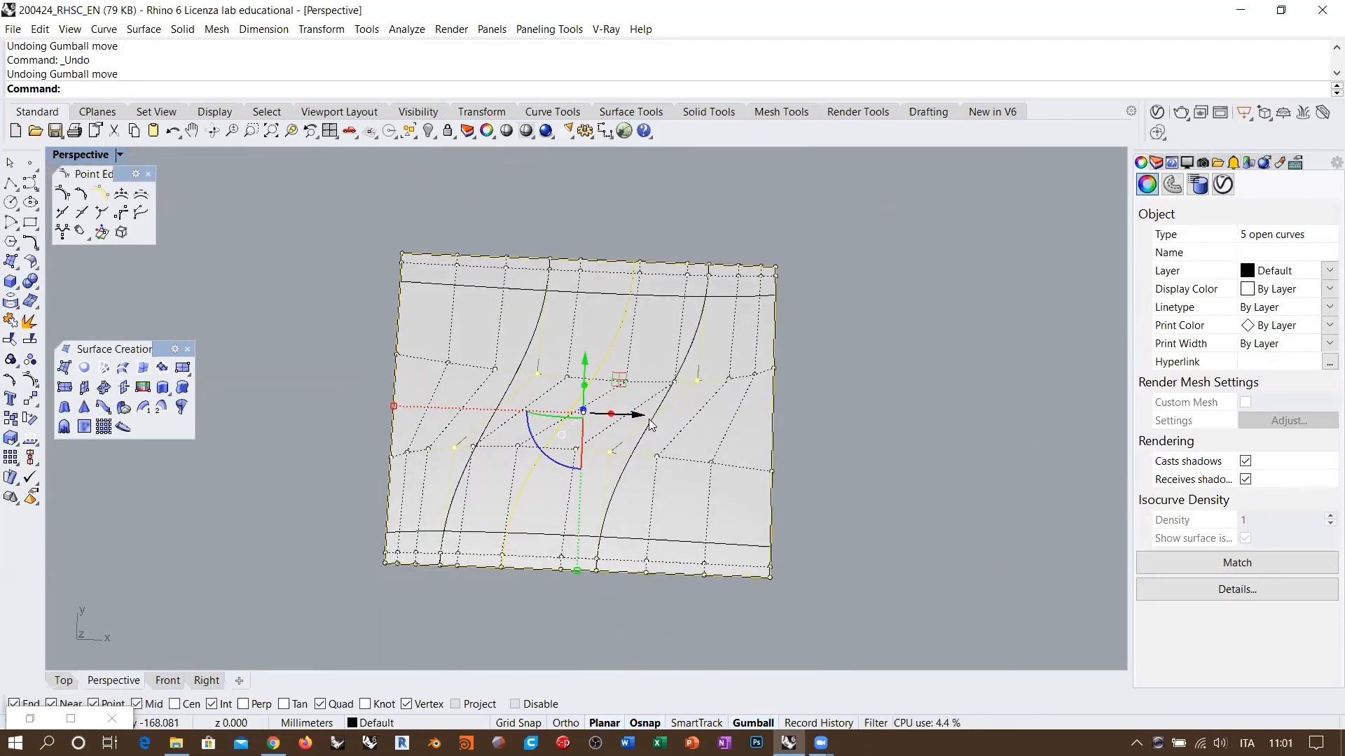
click(844, 326)
key(ctrl+z)
click(816, 325)
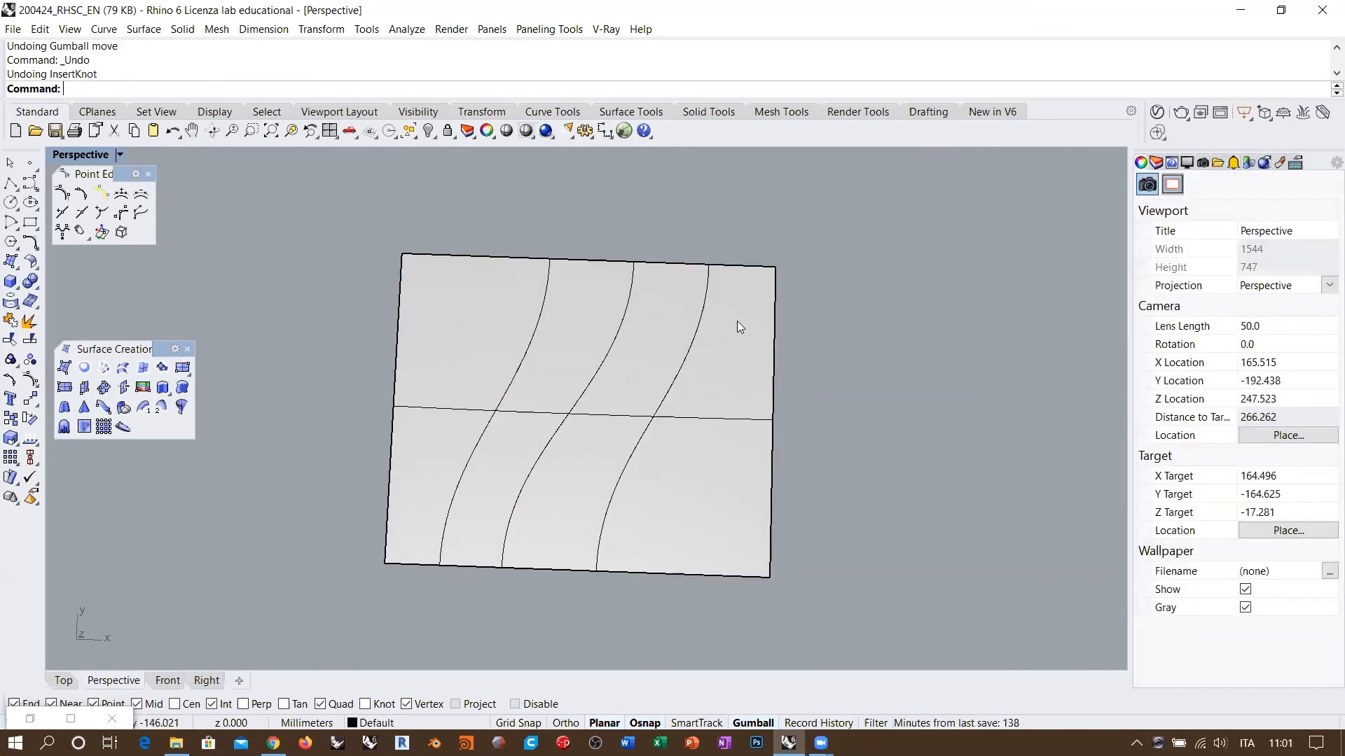
Insert two U-direction knots into the flat surface, each roughly a quarter of its length in from an end edge
right_drag(736, 326, 607, 366)
click(535, 334)
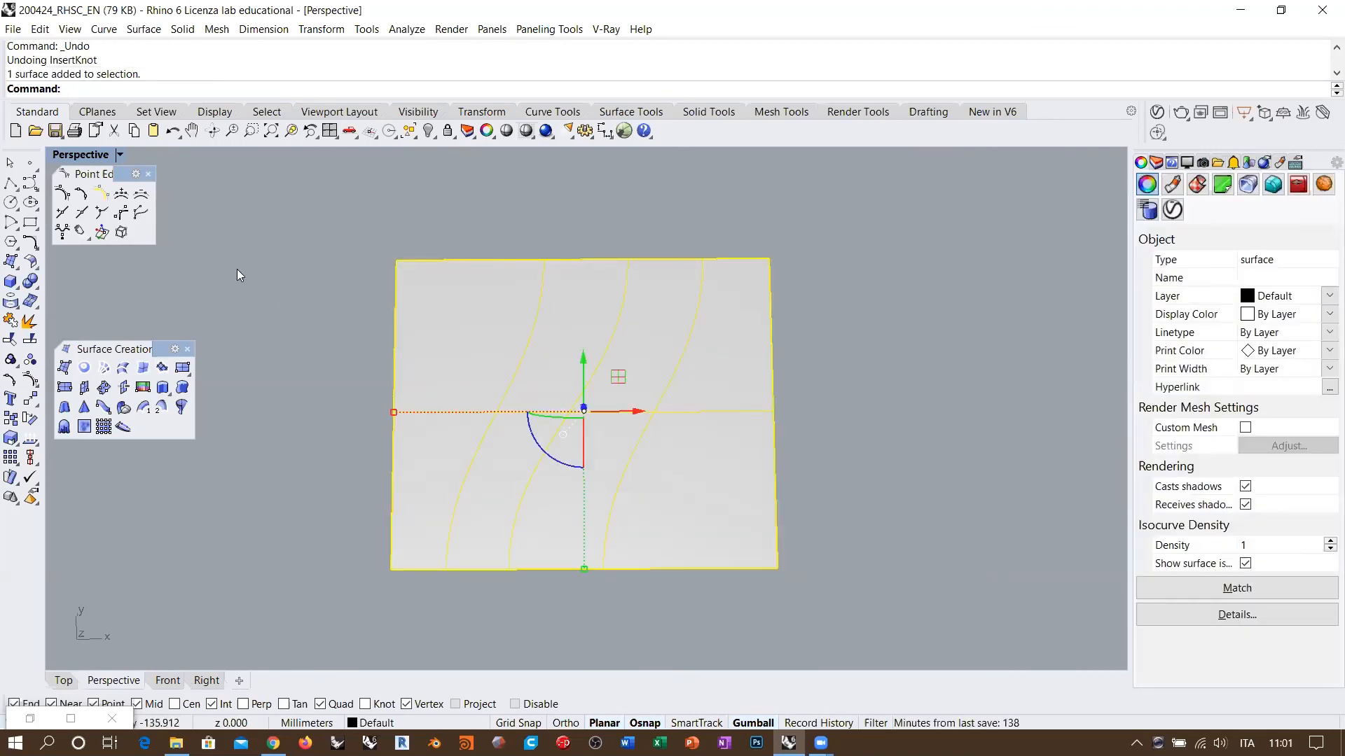
click(122, 232)
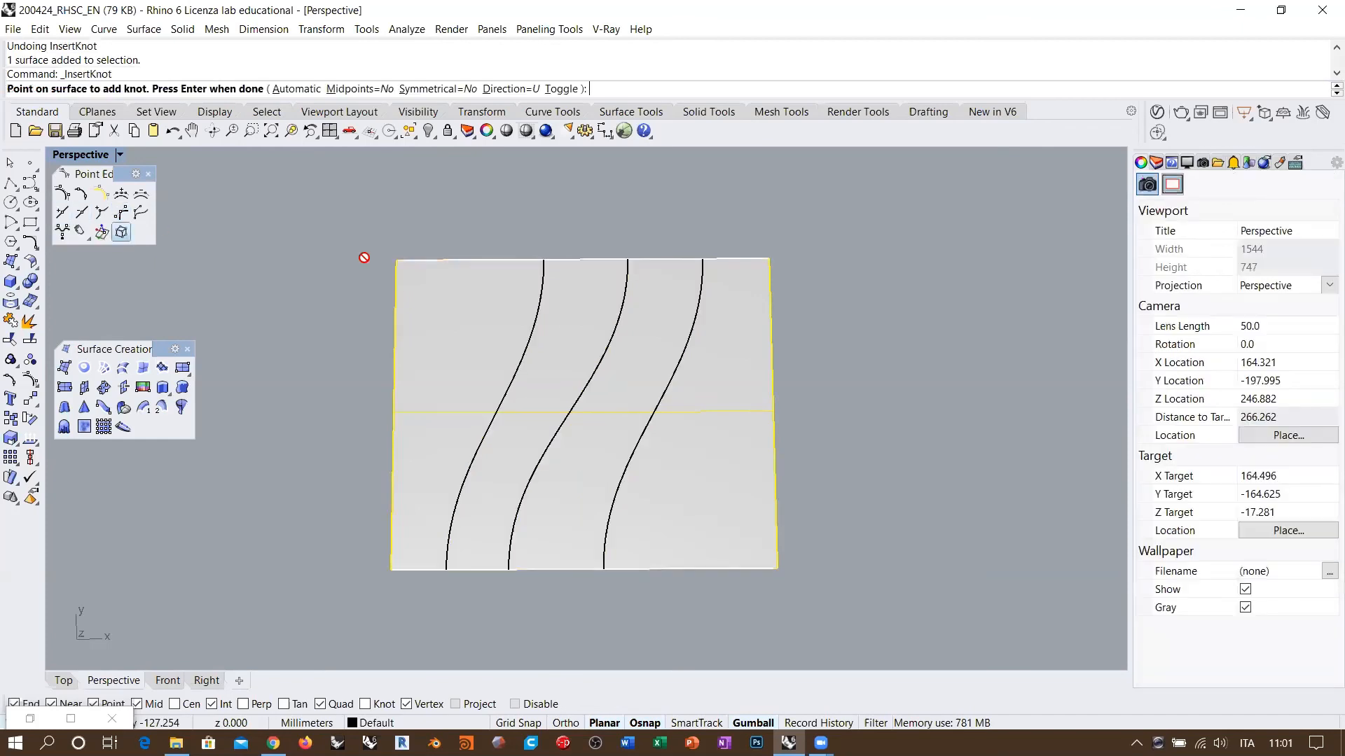
click(459, 340)
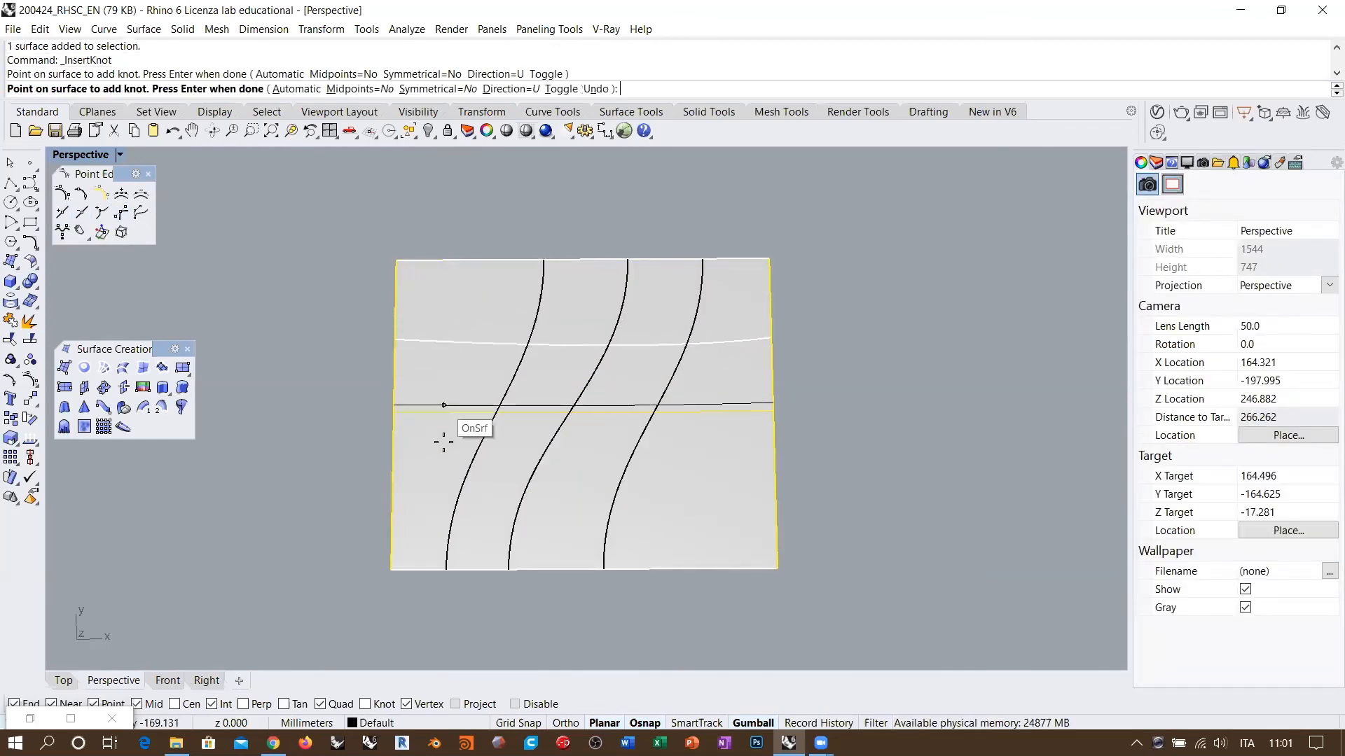
click(443, 485)
key(Return)
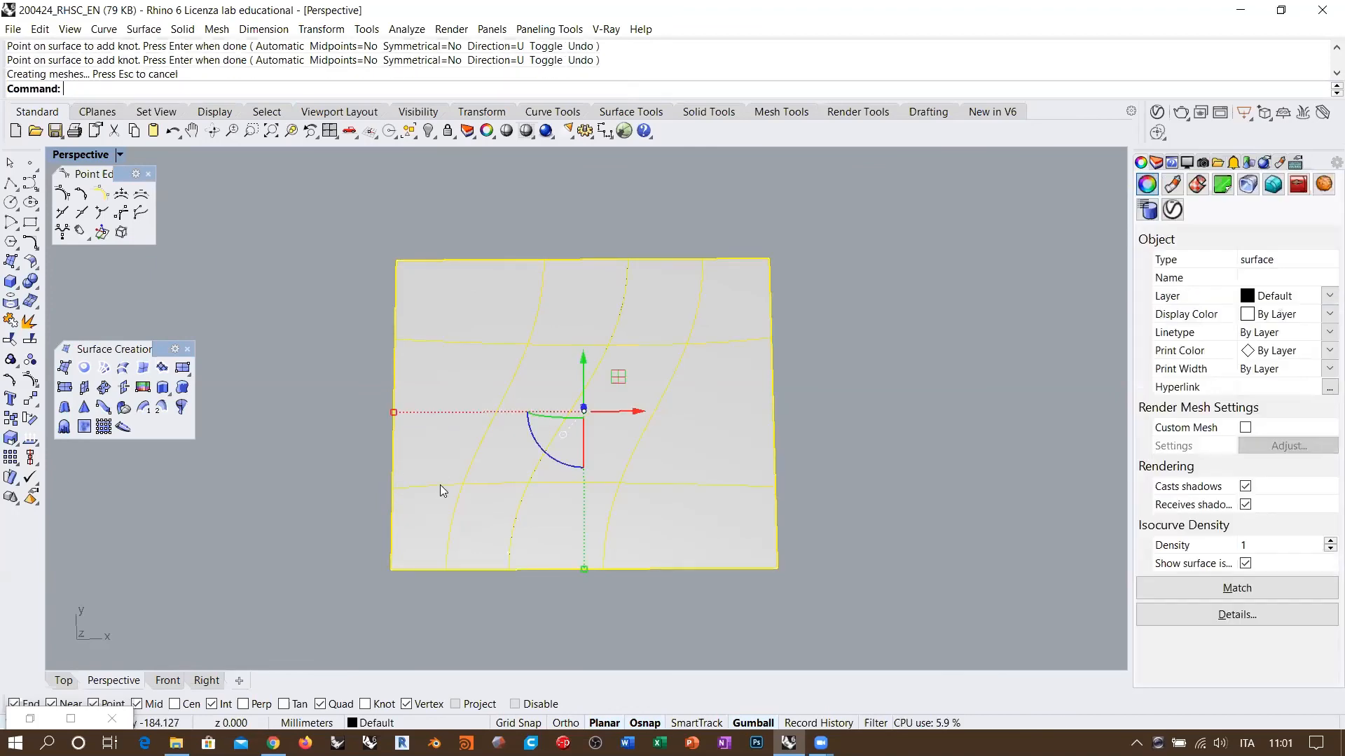
Show the control points of the flat surface with the new knots
right_drag(583, 495, 538, 454)
click(28, 384)
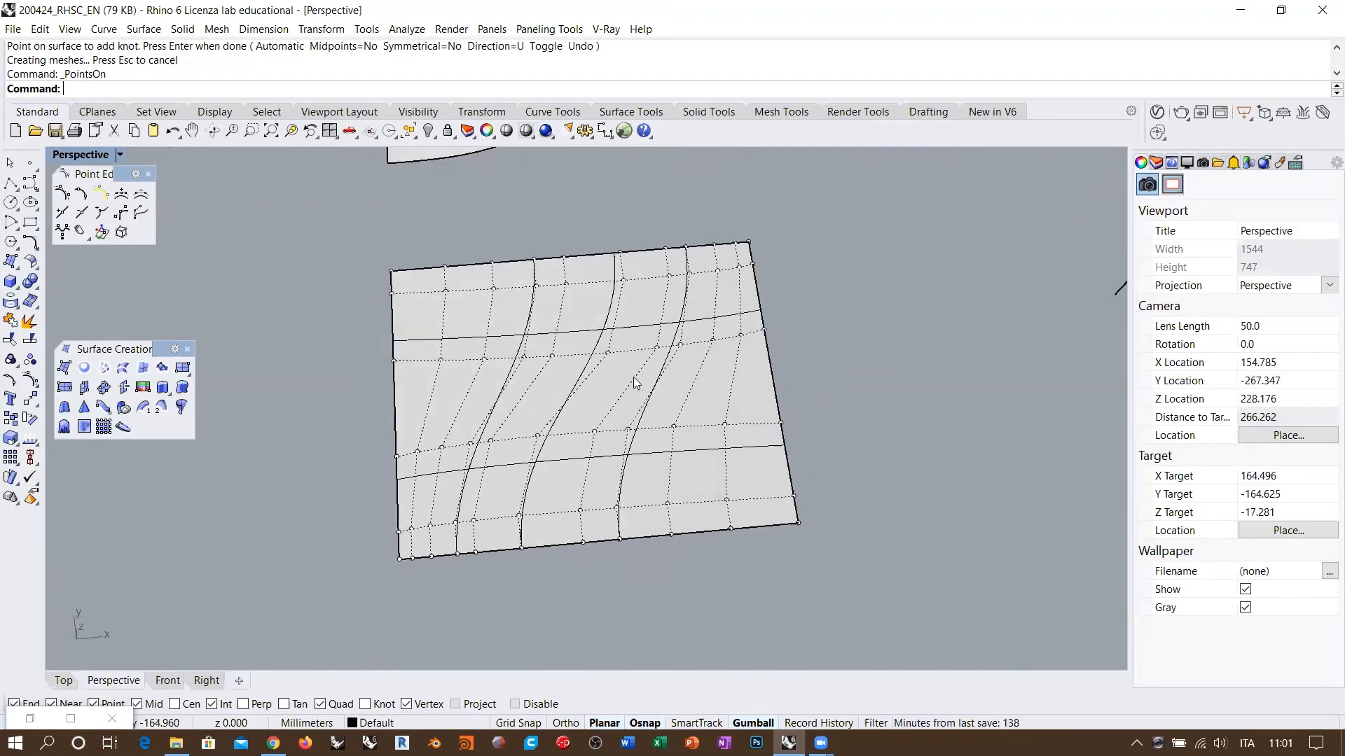
scroll(633, 378, up, 2)
right_drag(634, 383, 618, 410)
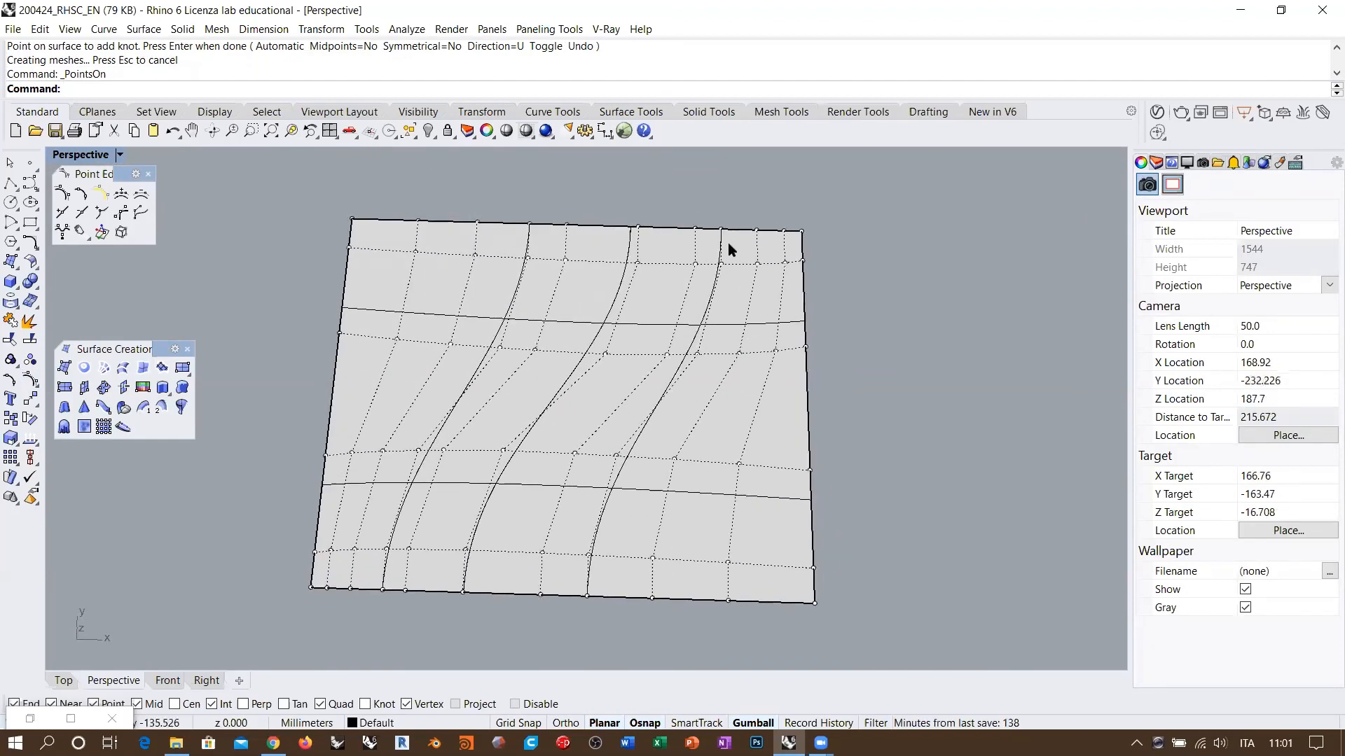
Raise the two inner control points on each of the two outer kink lines together along Z
click(697, 357)
shift+click(616, 456)
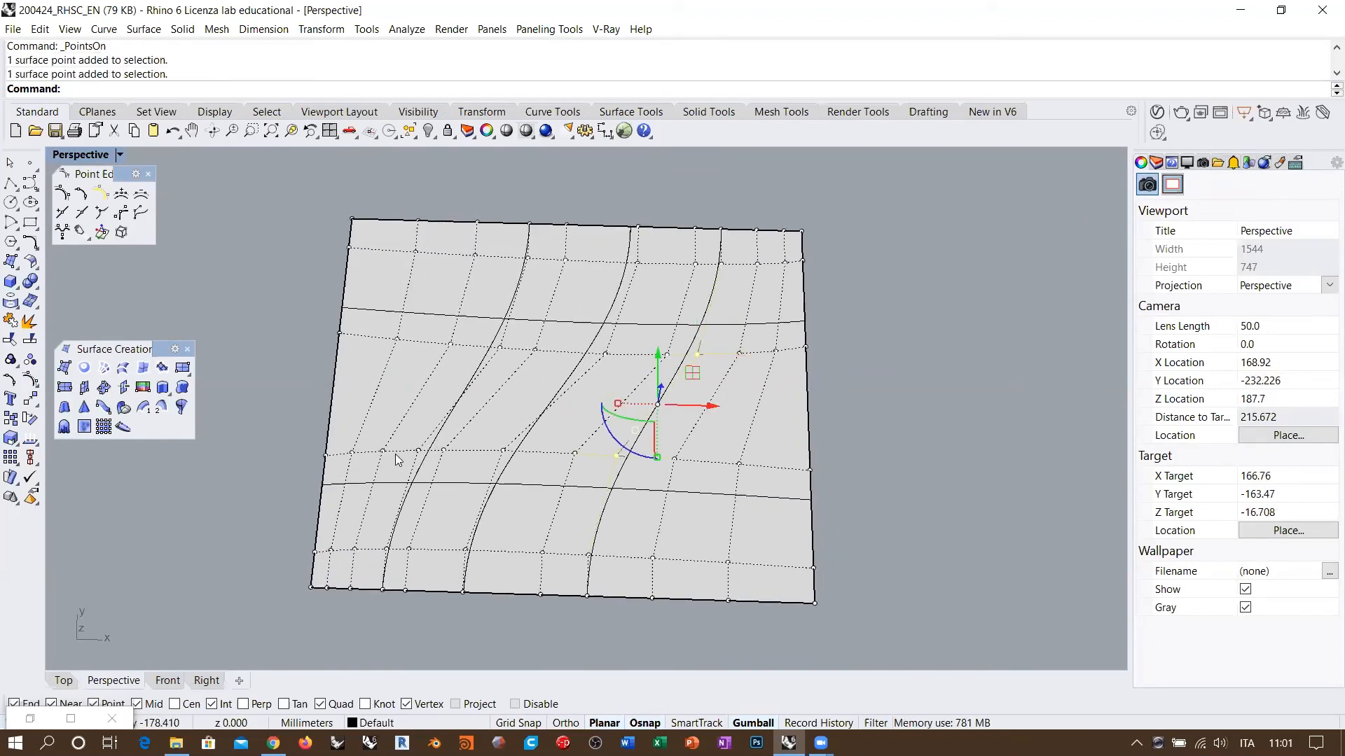
shift+click(418, 451)
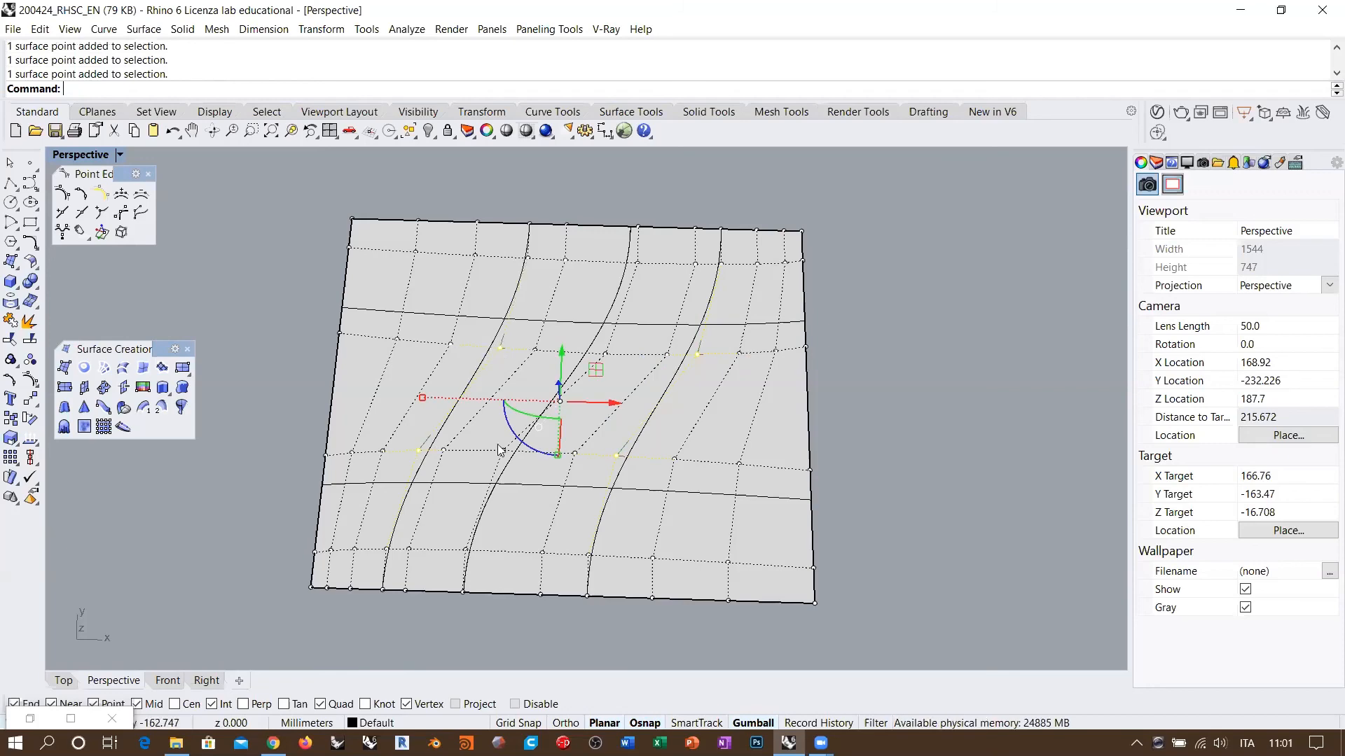
right_drag(491, 491, 612, 342)
shift+right_drag(612, 342, 658, 410)
drag(629, 379, 631, 326)
right_drag(630, 326, 865, 504)
key(Escape)
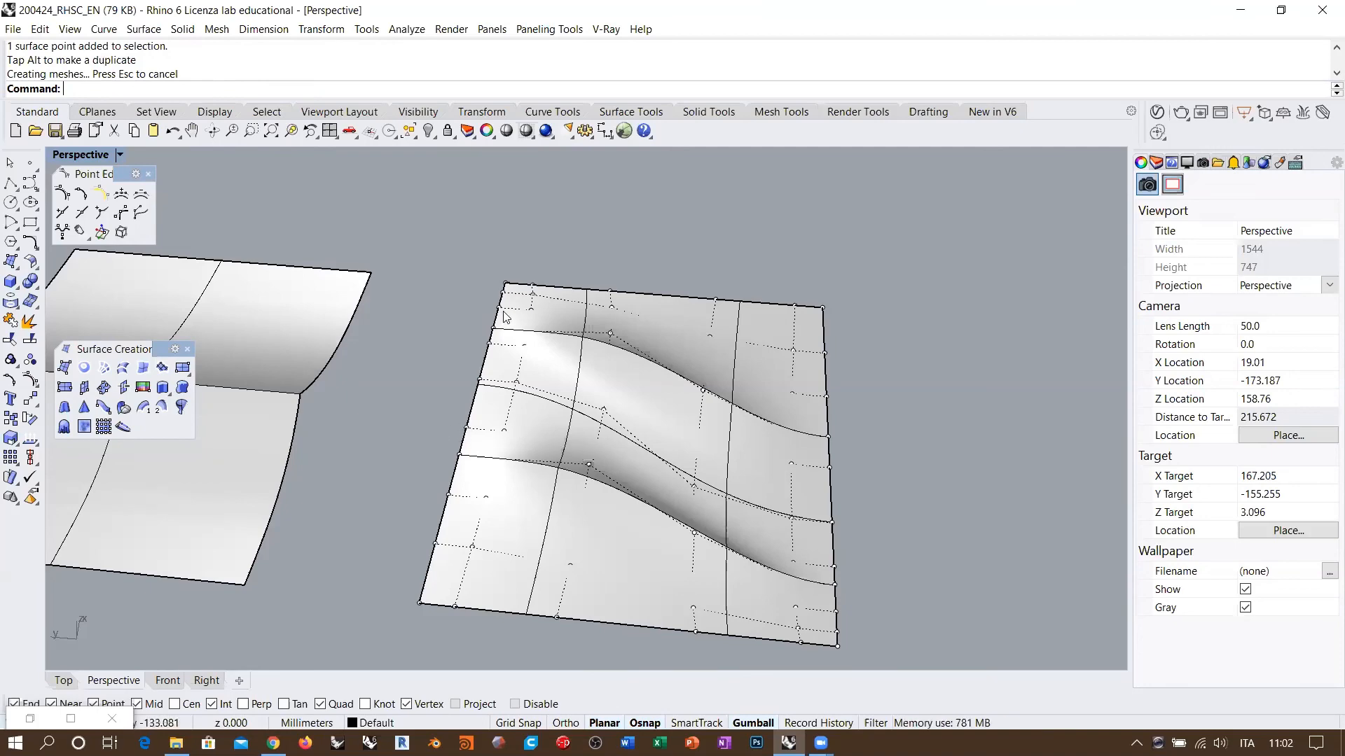
Select the second control point row from each Y end of the surface and scale both rows inward along Y
right_drag(470, 557, 556, 415)
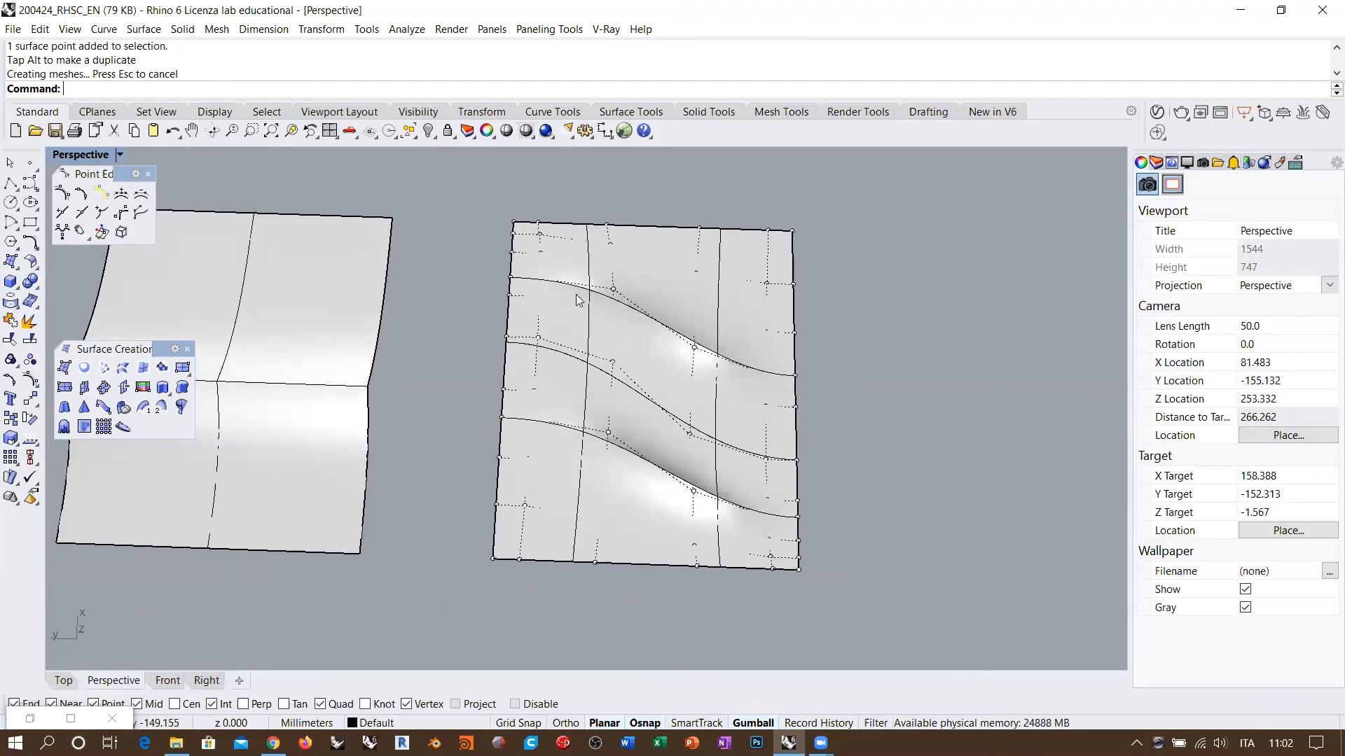
drag(525, 201, 570, 560)
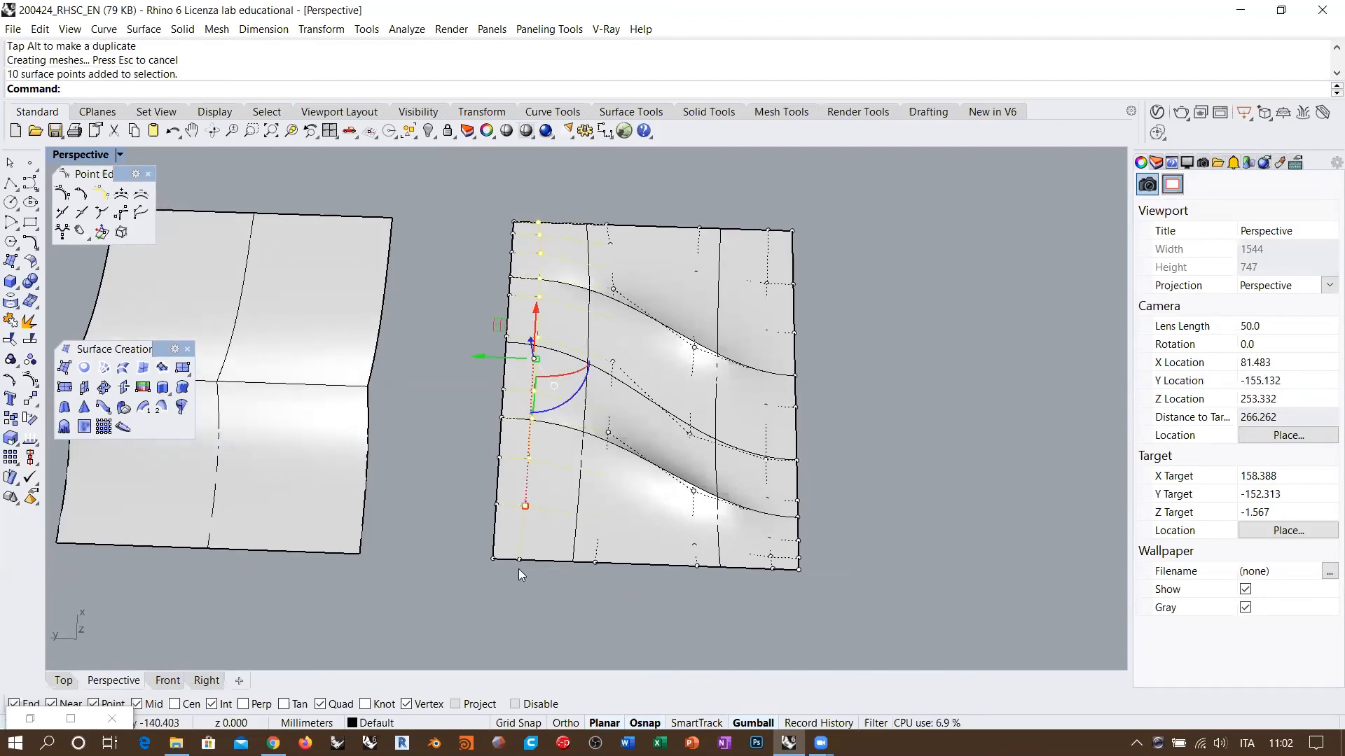
shift+click(521, 560)
shift+right_drag(754, 343, 733, 339)
shift+drag(704, 205, 759, 620)
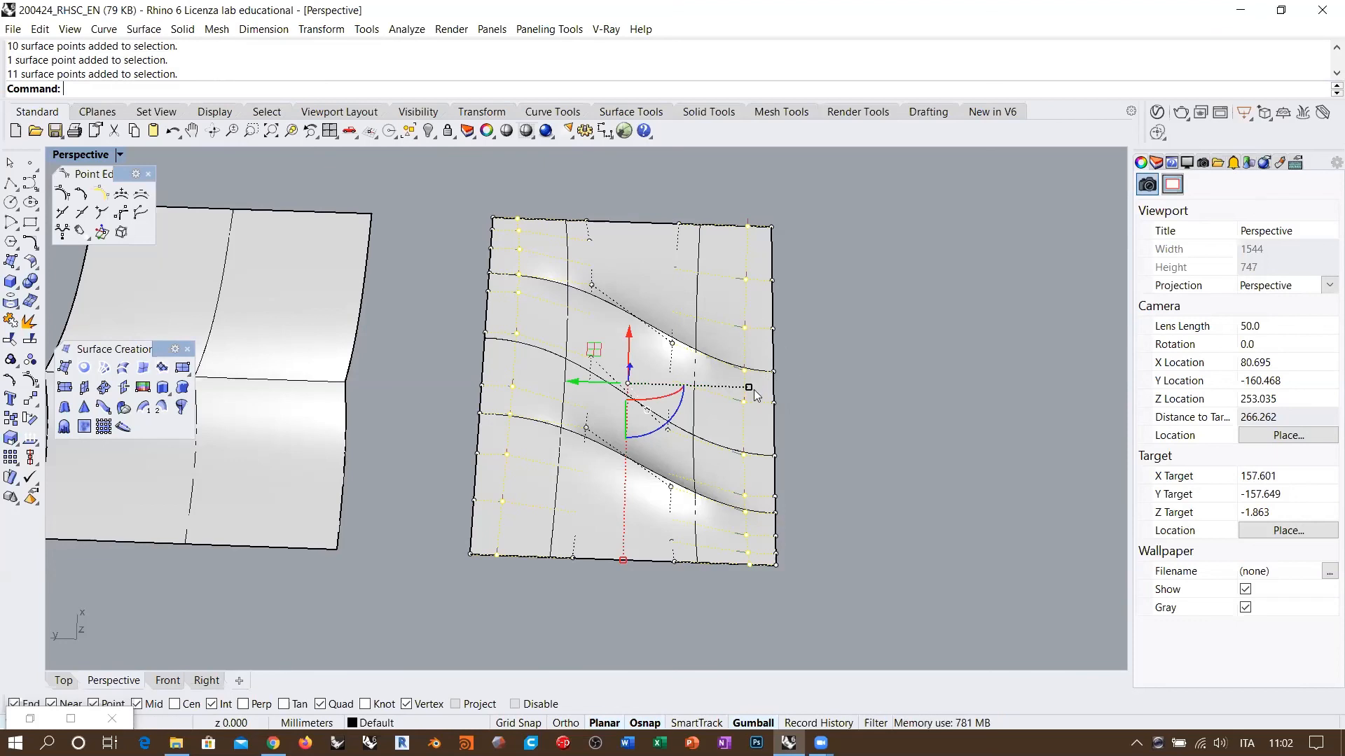
drag(749, 390, 684, 388)
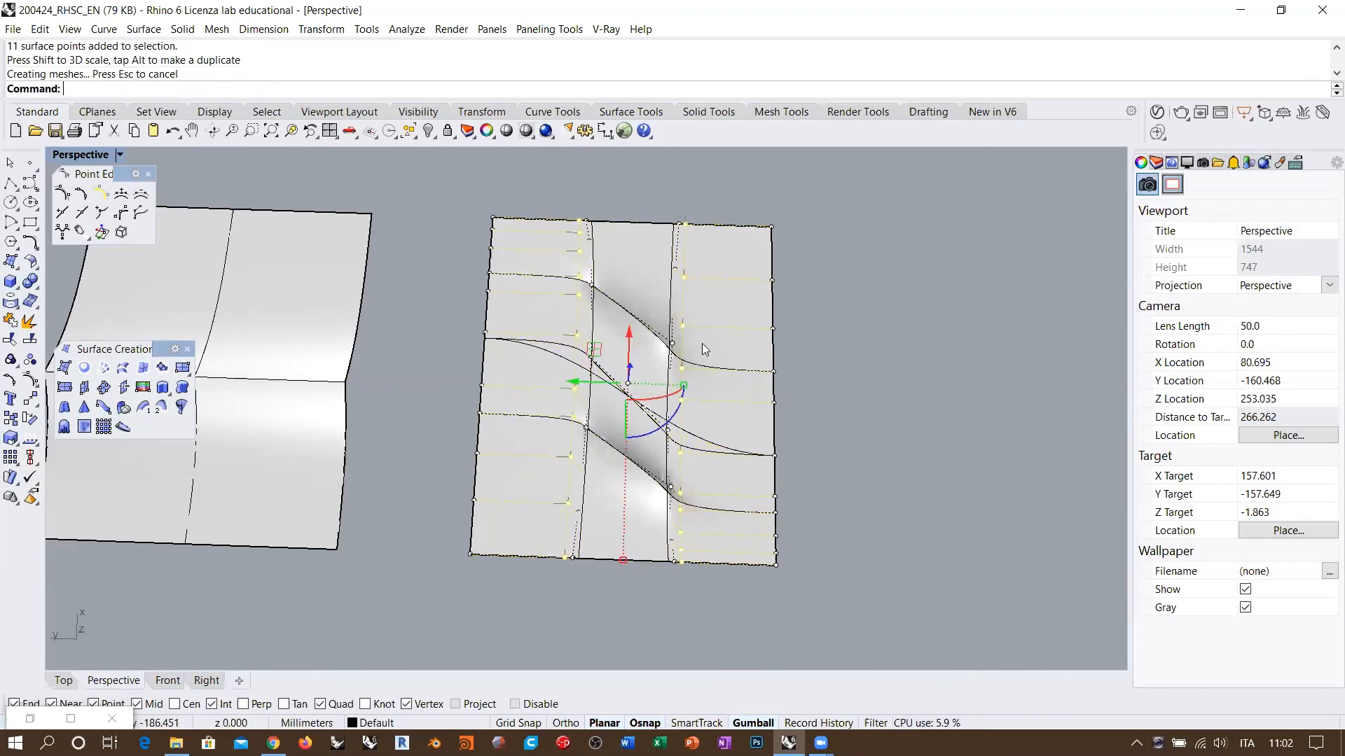
Inspect the reshaped surface from low, oblique and overhead views, checking how the kinks fade toward the flat edges
right_drag(747, 442, 743, 374)
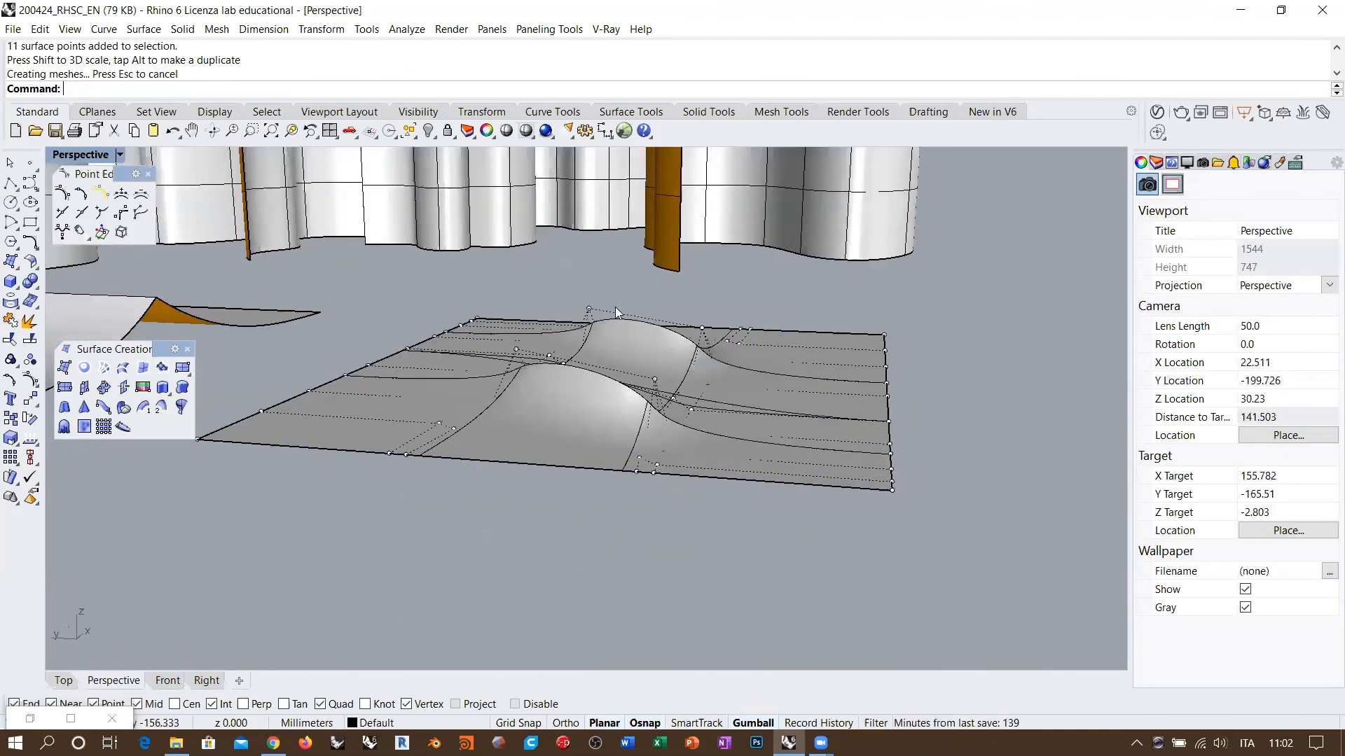
right_drag(616, 311, 607, 383)
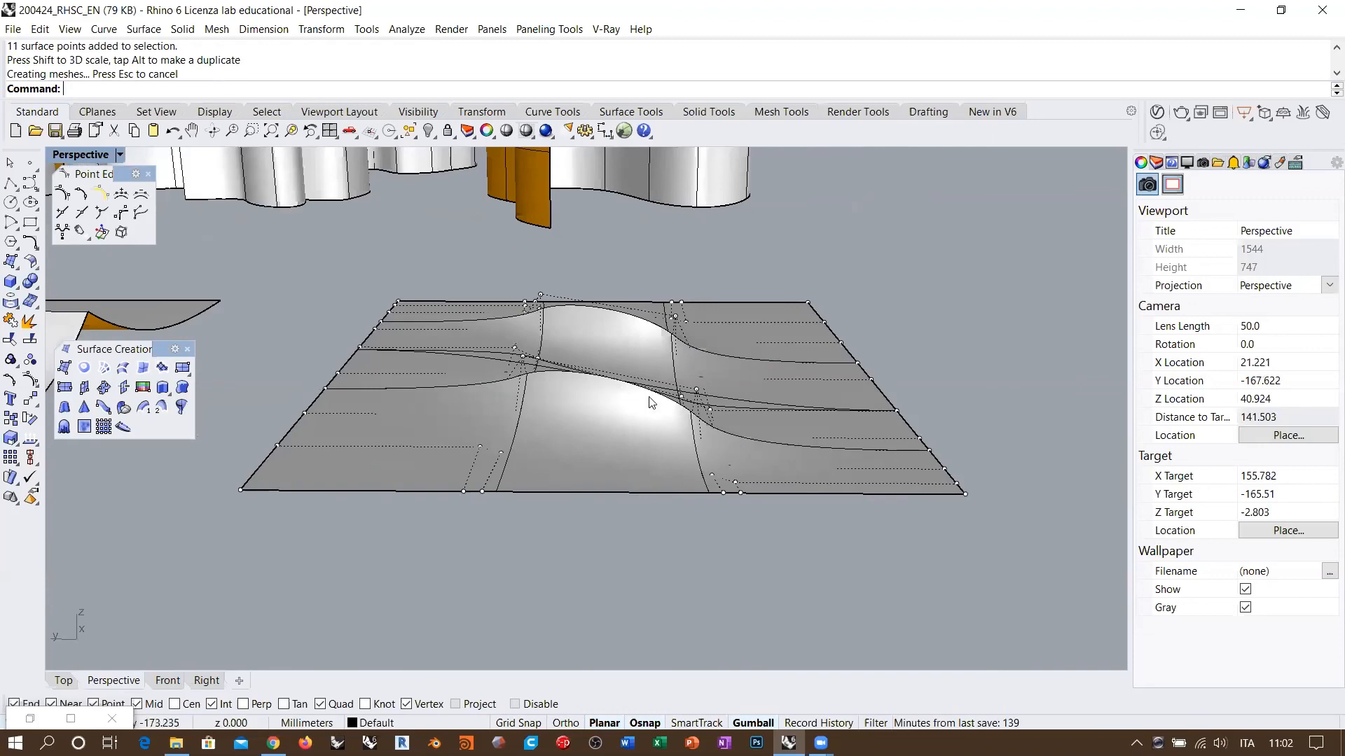
right_drag(927, 459, 662, 461)
scroll(651, 430, down, 4)
mouse_move(652, 434)
right_down()
mouse_move(651, 411)
mouse_move(652, 433)
right_up()
mouse_move(584, 408)
right_down()
mouse_move(712, 447)
mouse_move(750, 322)
mouse_move(657, 434)
mouse_move(561, 437)
mouse_move(552, 392)
mouse_move(585, 408)
right_up()
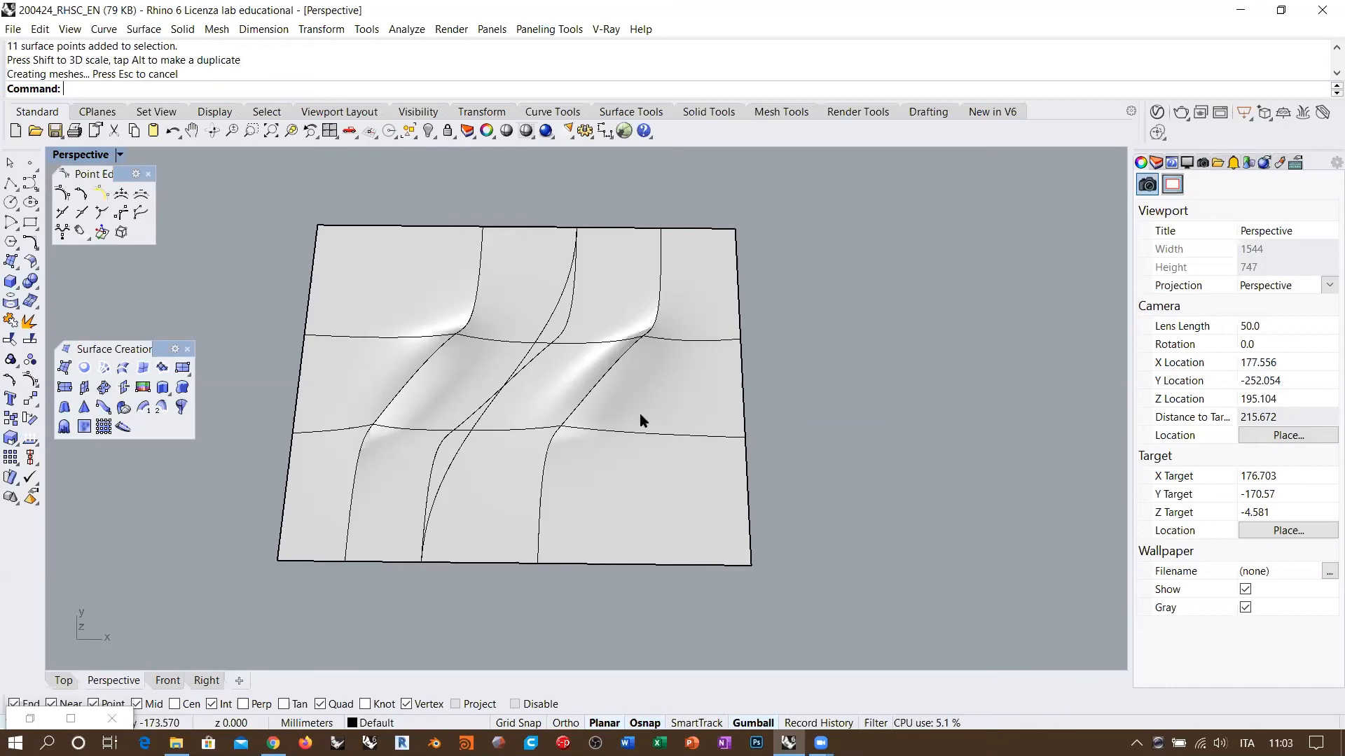
right_drag(641, 418, 562, 472)
scroll(503, 431, up, 5)
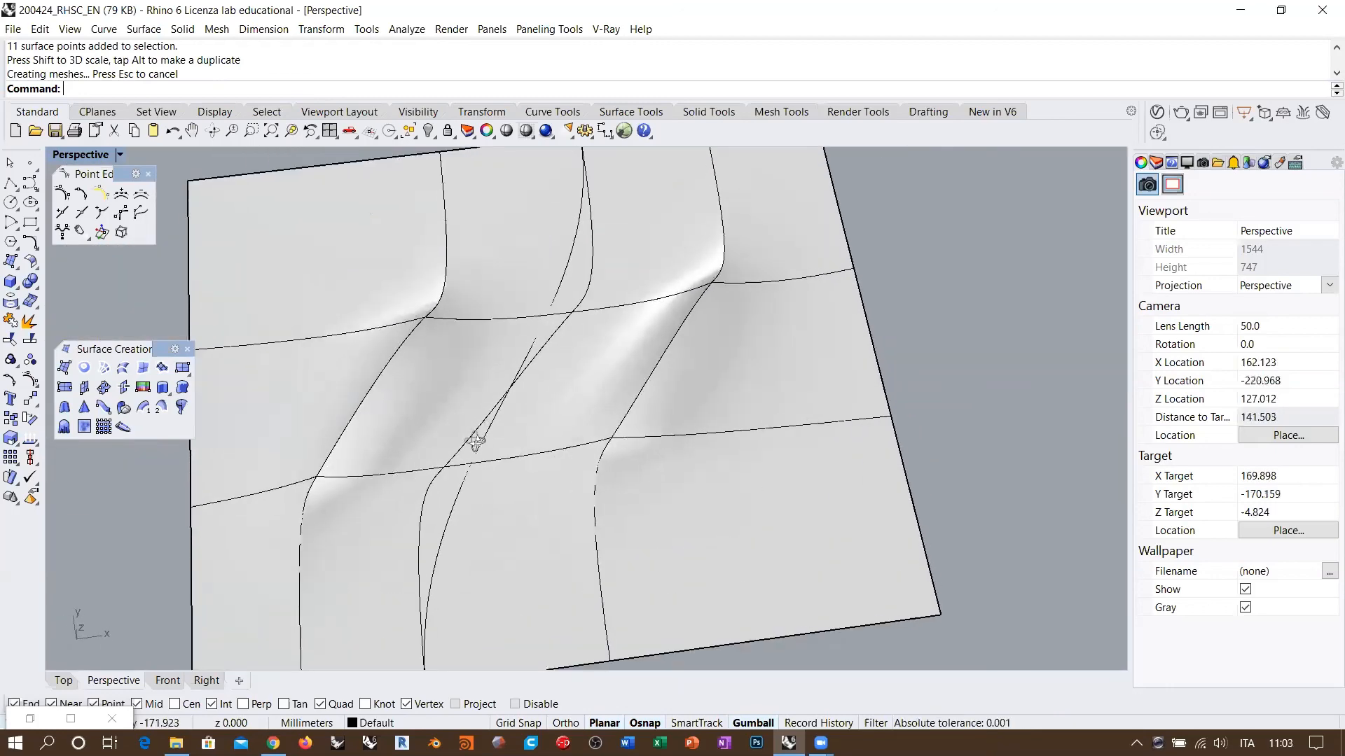
right_drag(502, 427, 655, 363)
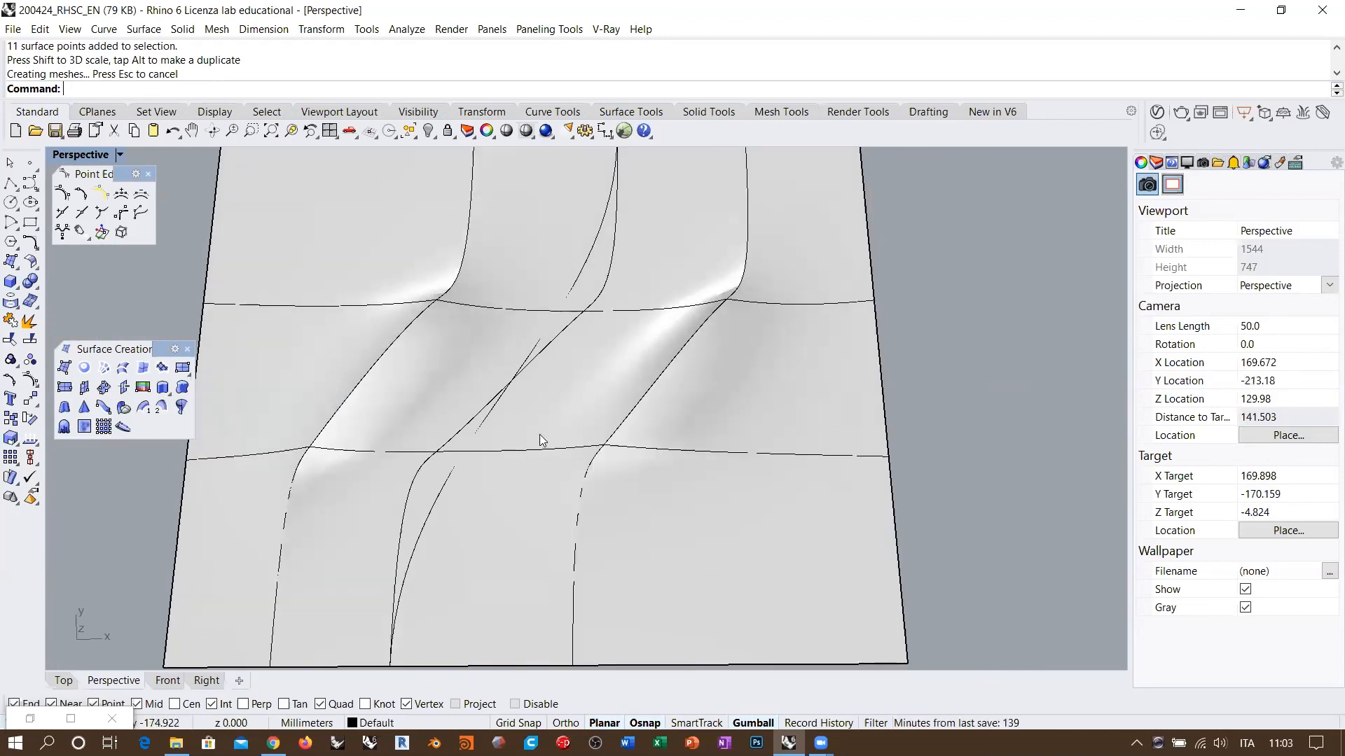
scroll(540, 440, down, 2)
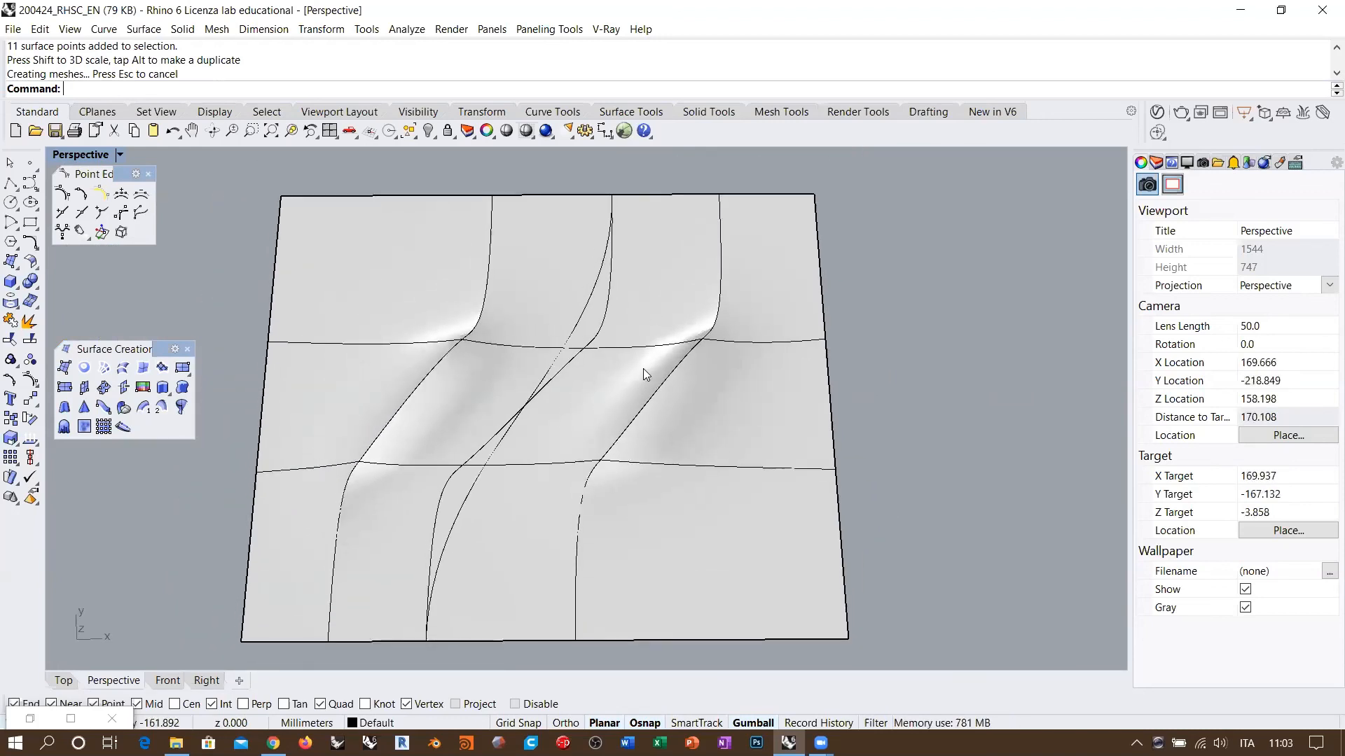
Show the surface's control points, examine them from another angle, and hide them again
click(709, 425)
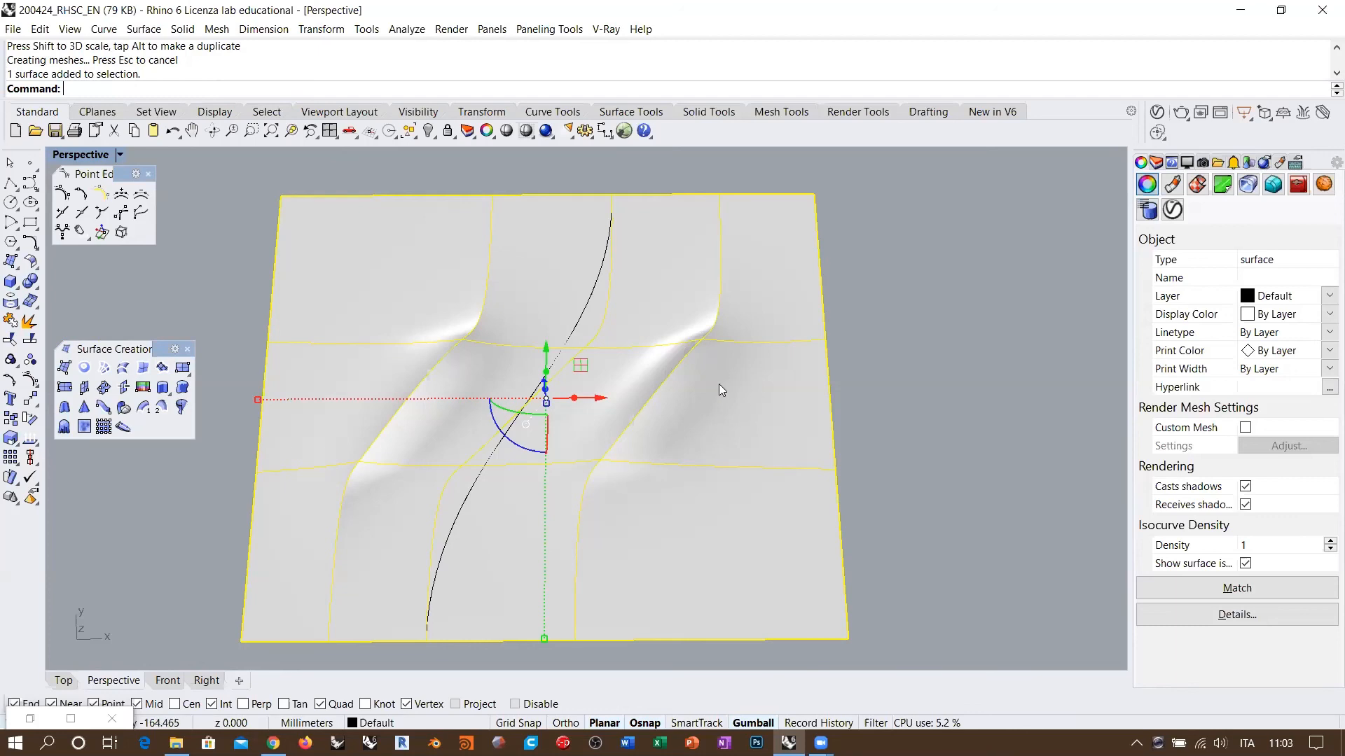
right_drag(628, 455, 681, 382)
key(Escape)
scroll(691, 389, up, 3)
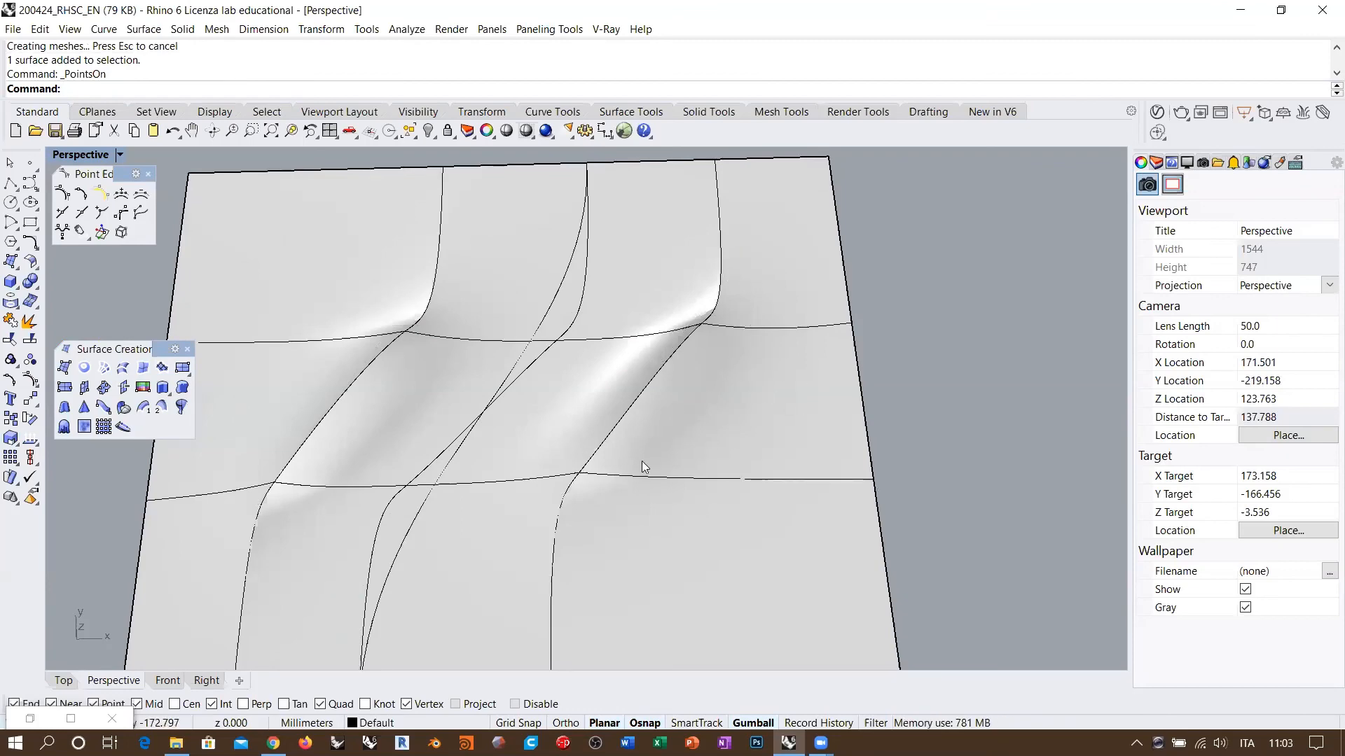
Extract six V-direction isocurves from the surface, spaced between the higher-X kink and the nearby side edge
right_drag(642, 461, 687, 380)
click(273, 274)
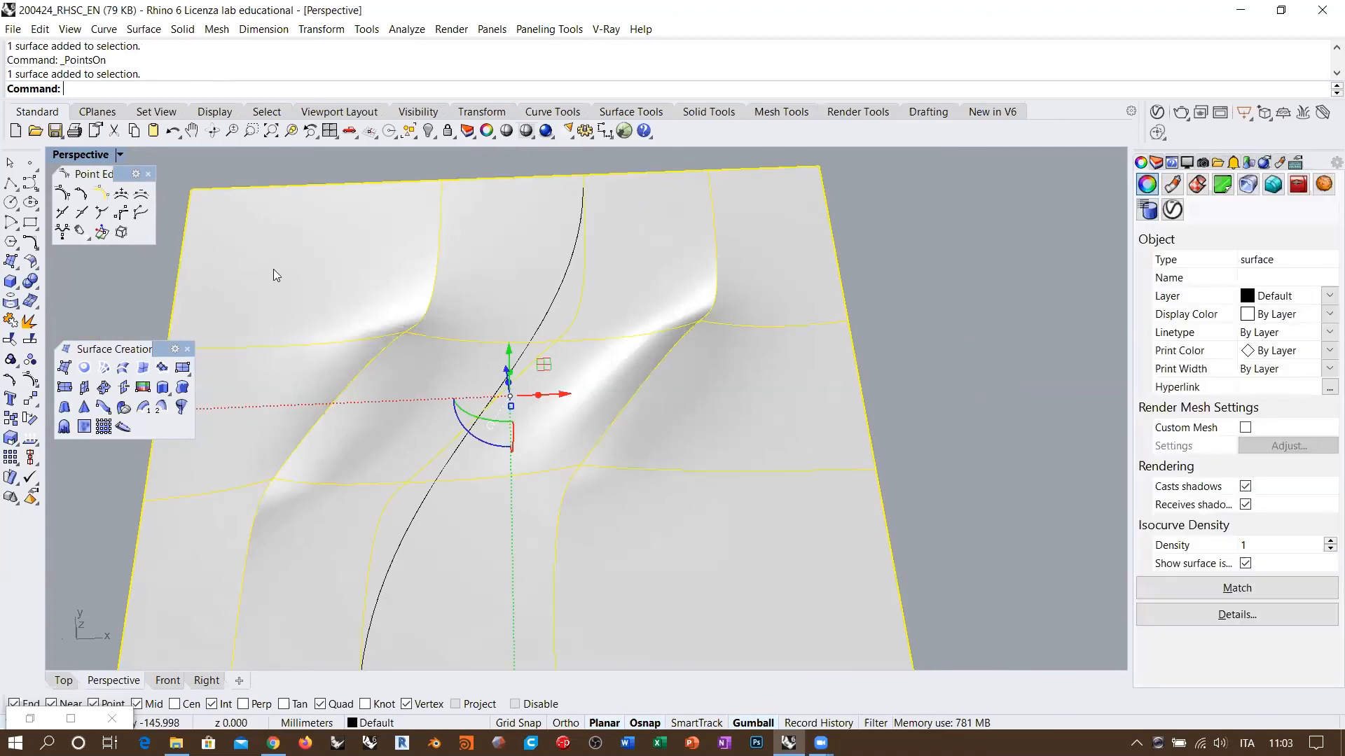
click(30, 303)
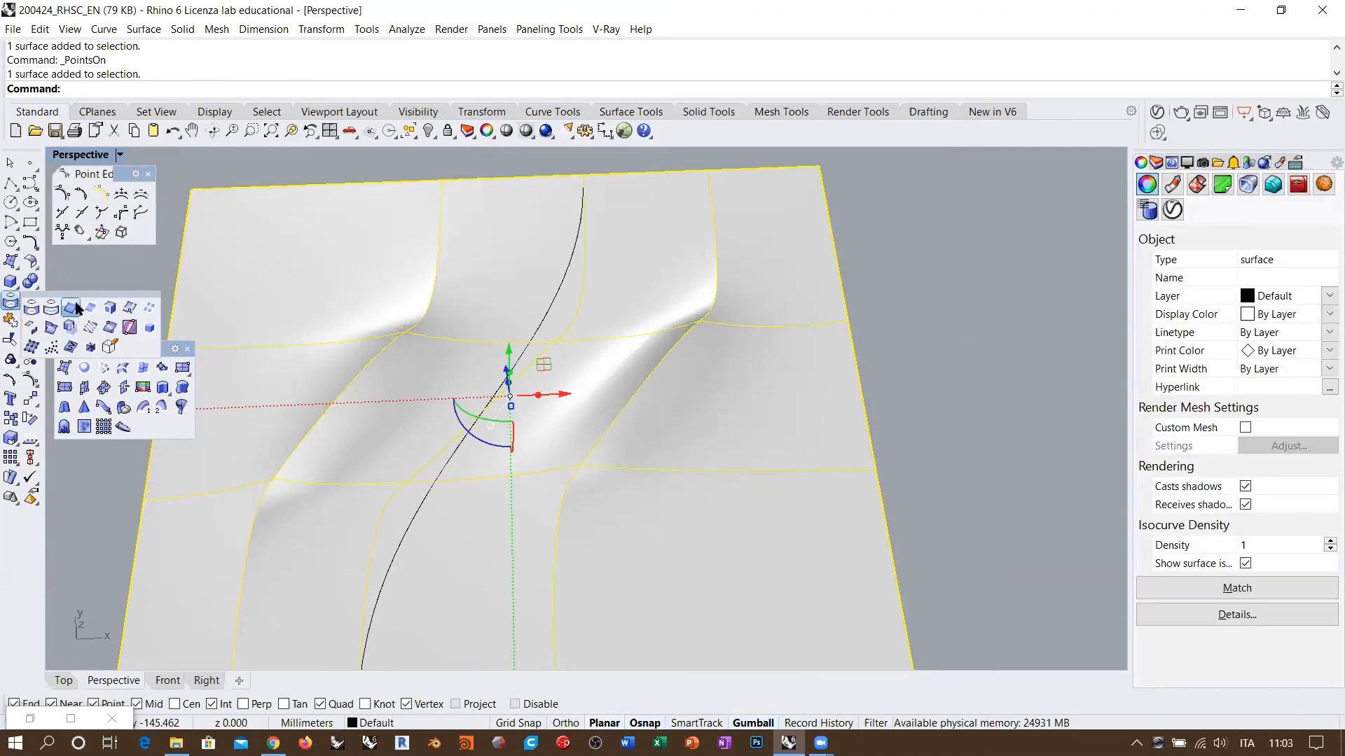
click(132, 317)
text(t)
key(Return)
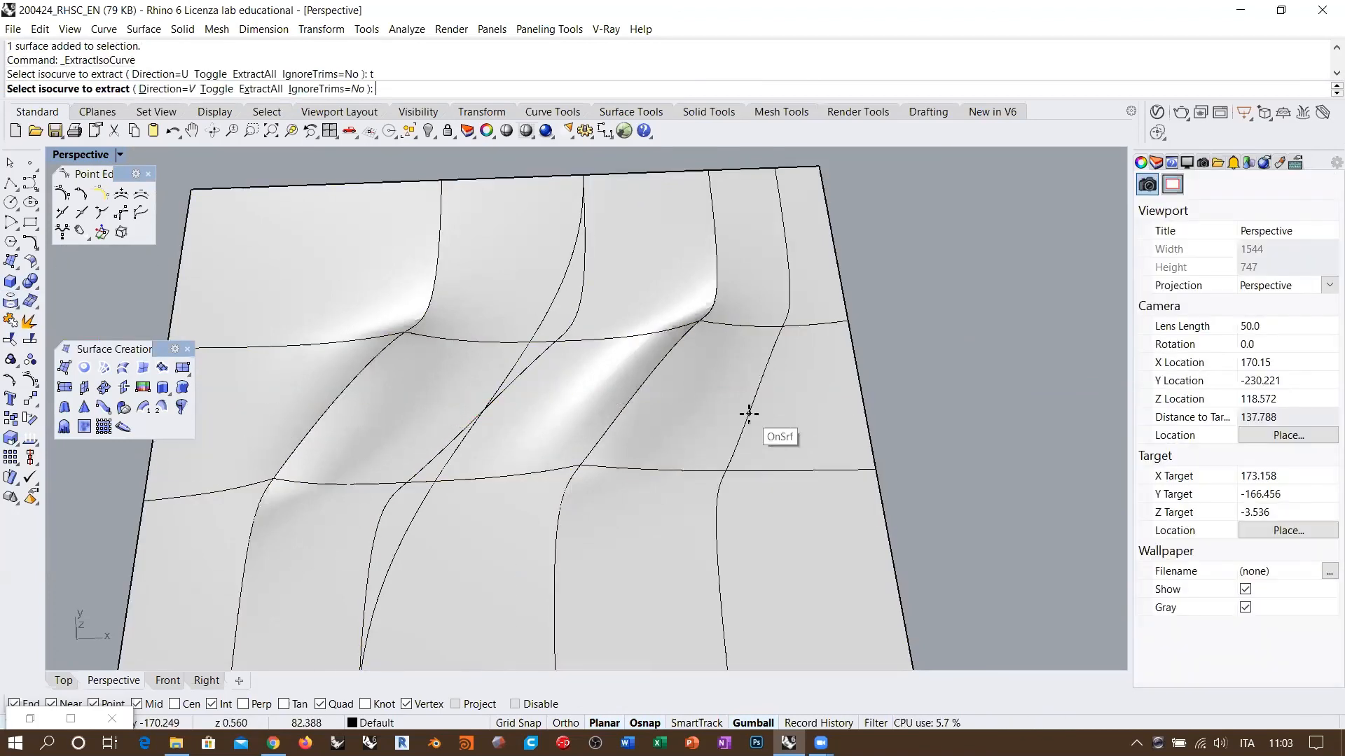
click(662, 411)
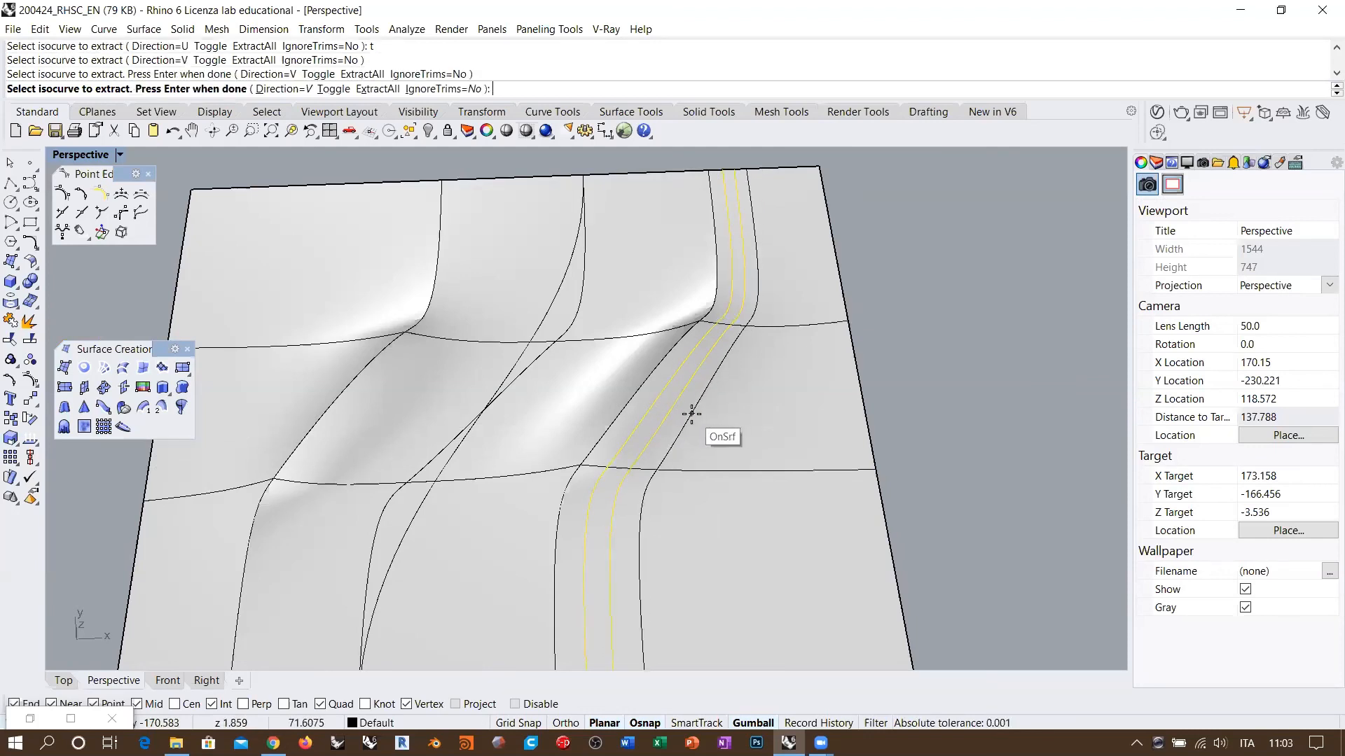
click(697, 413)
click(718, 413)
click(744, 413)
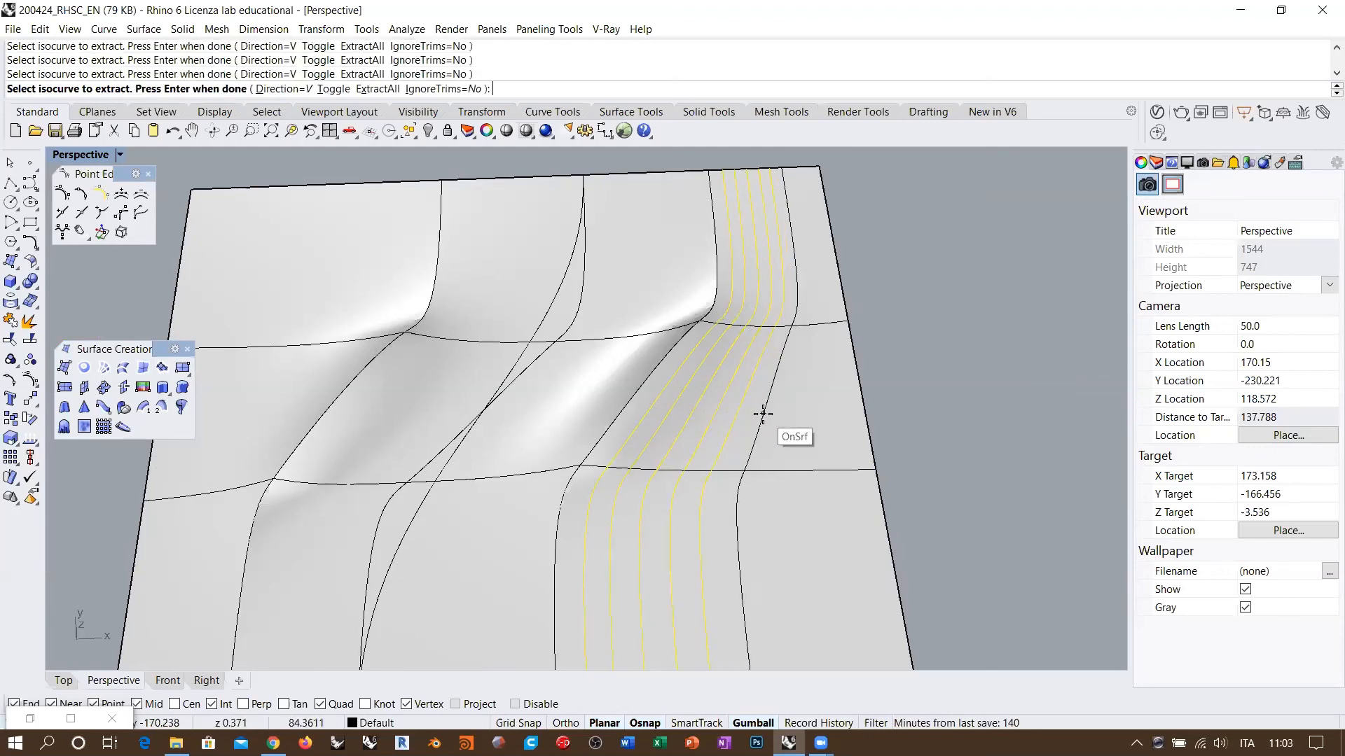
click(770, 420)
Switch the isocurve extraction to the U direction and extract two isocurves across the surface, near the two ends of the sloped middle band
text(t)
key(Return)
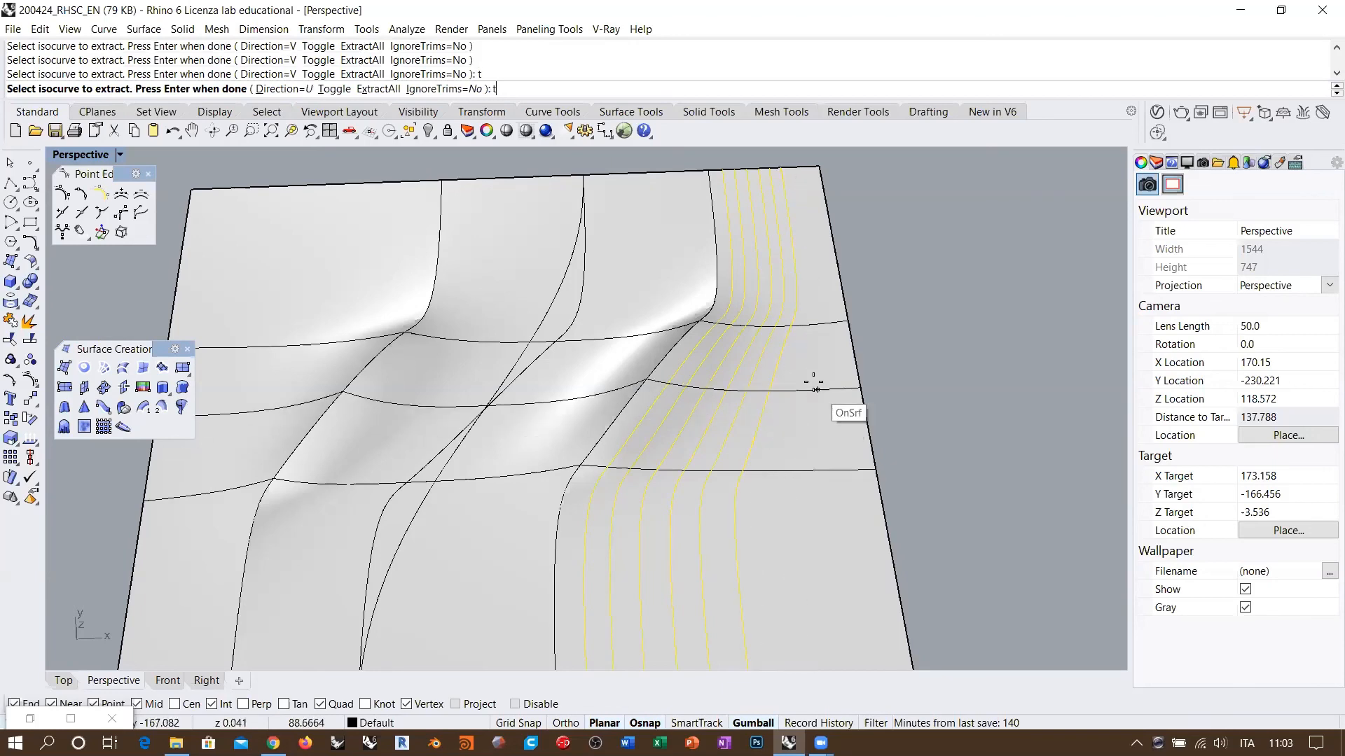
right_drag(814, 367, 801, 412)
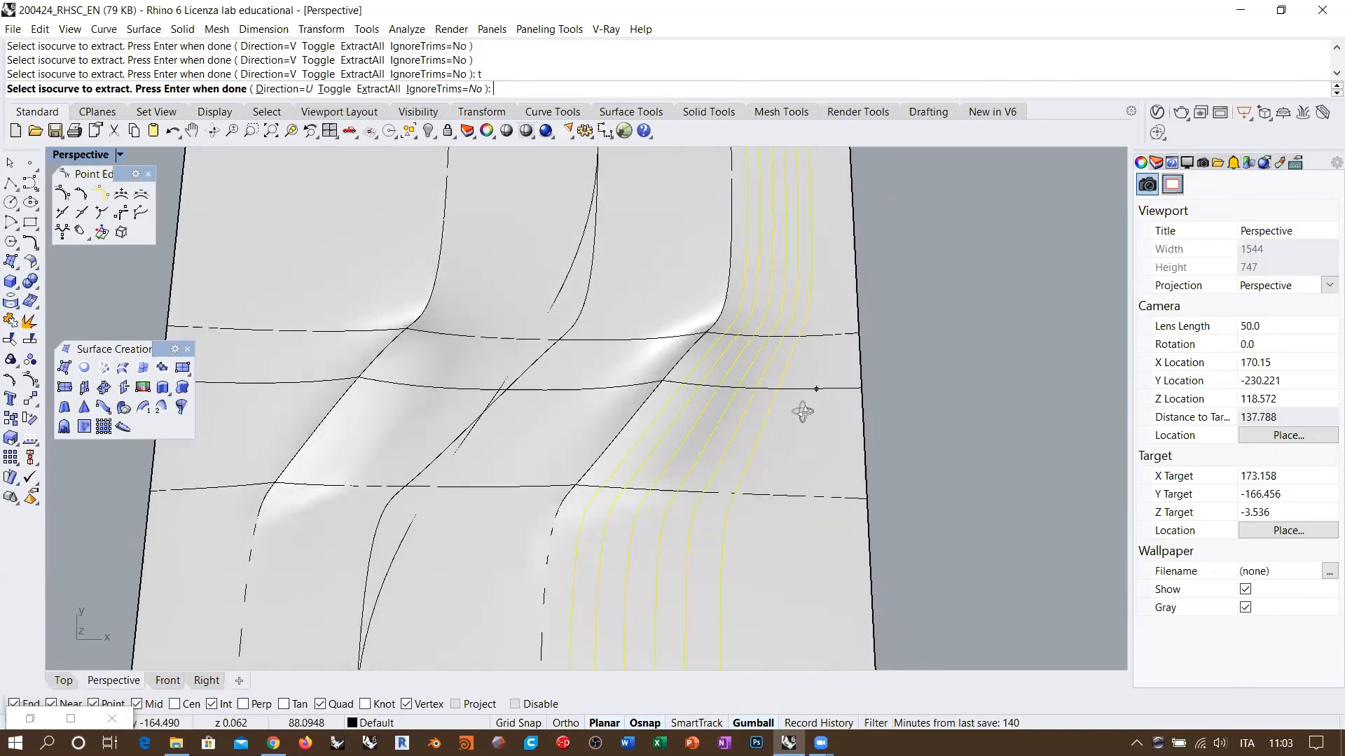
click(828, 348)
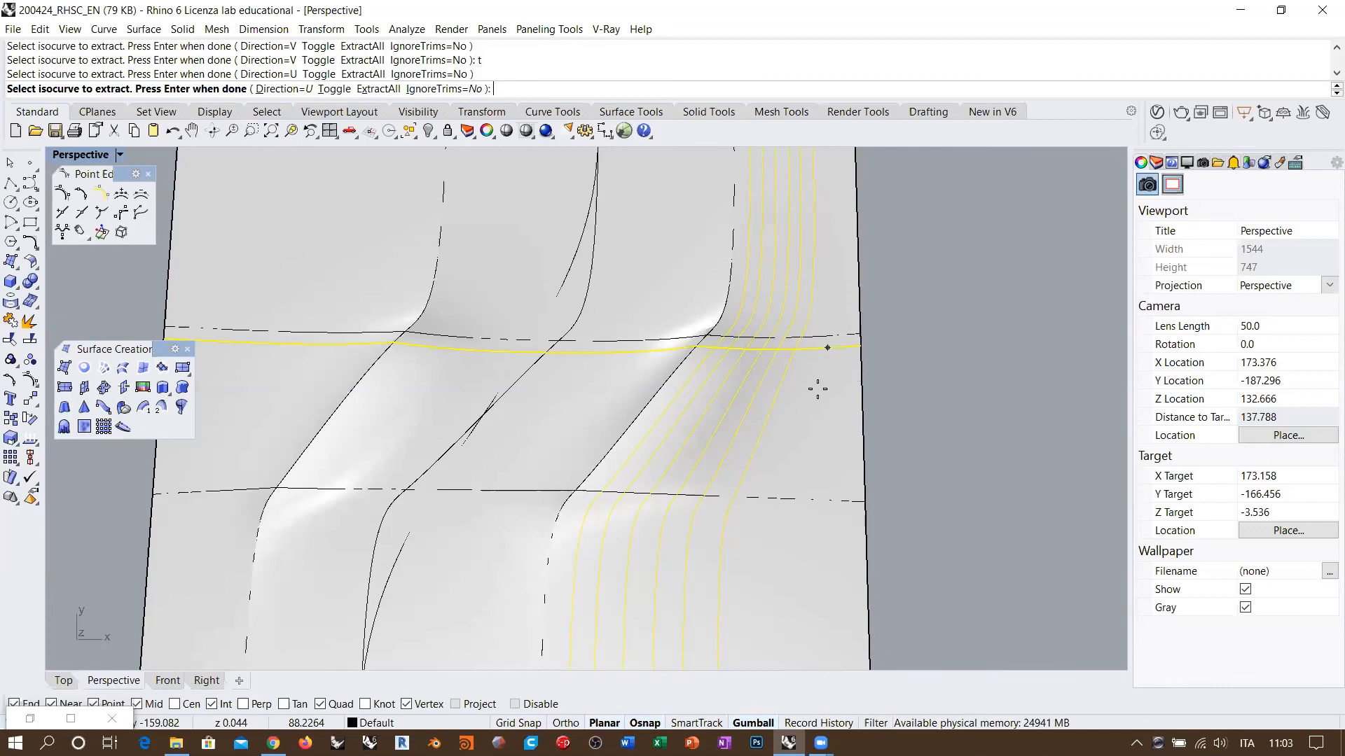
click(817, 483)
right_click(824, 458)
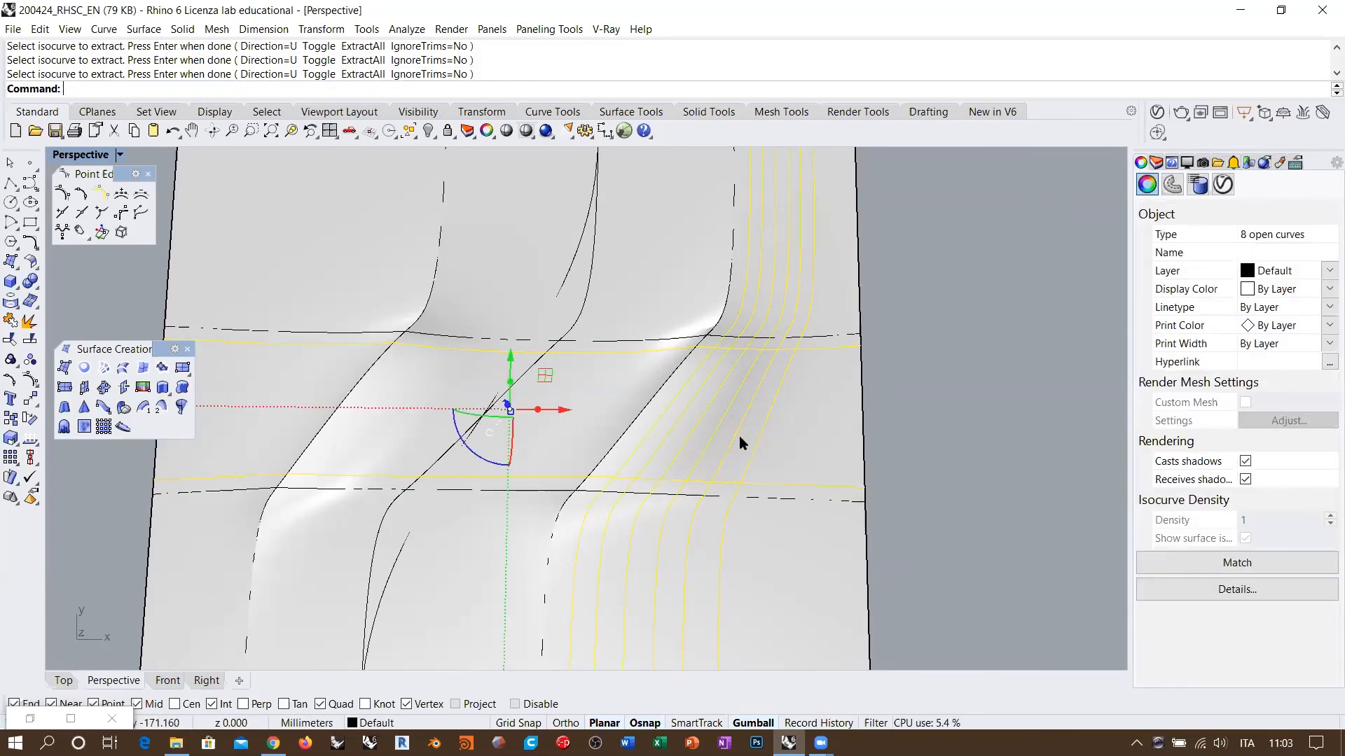
Trim three alternate strips out of the surface's sloped band, using the eight extracted isocurves as cutting objects
scroll(736, 435, up, 3)
right_drag(736, 435, 737, 378)
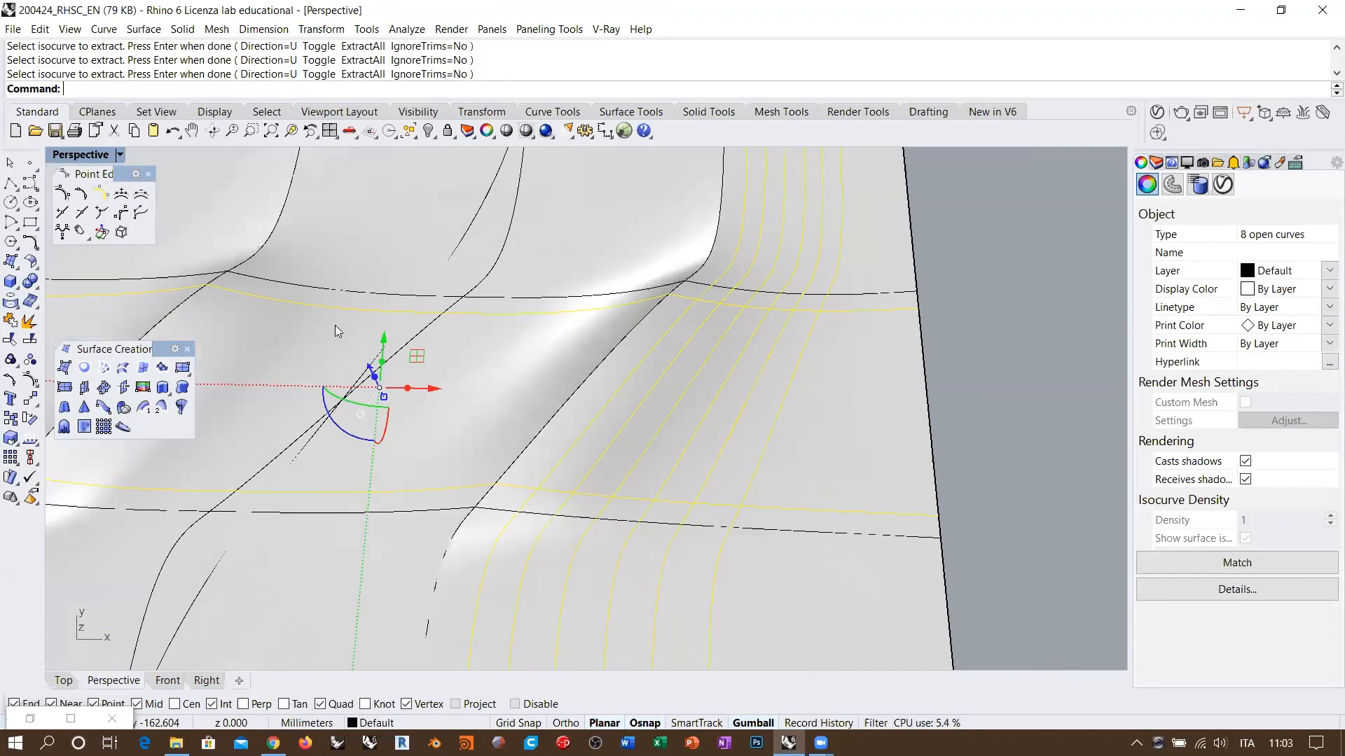
click(11, 341)
scroll(667, 401, up, 2)
click(665, 377)
click(708, 395)
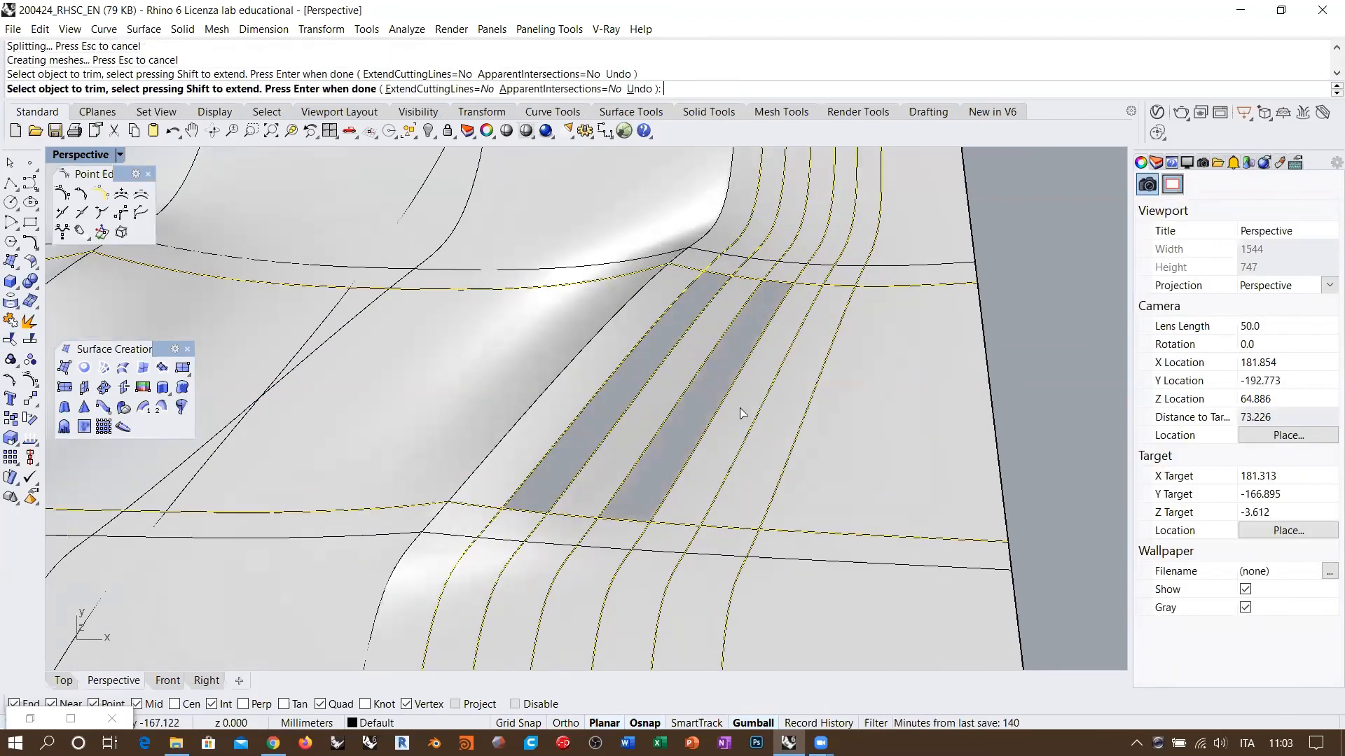
click(777, 420)
right_click(775, 402)
Select the trimmed surface, examine how its slotted openings follow the surface flow from overhead and oblique views, and deselect it
scroll(809, 394, down, 5)
click(820, 392)
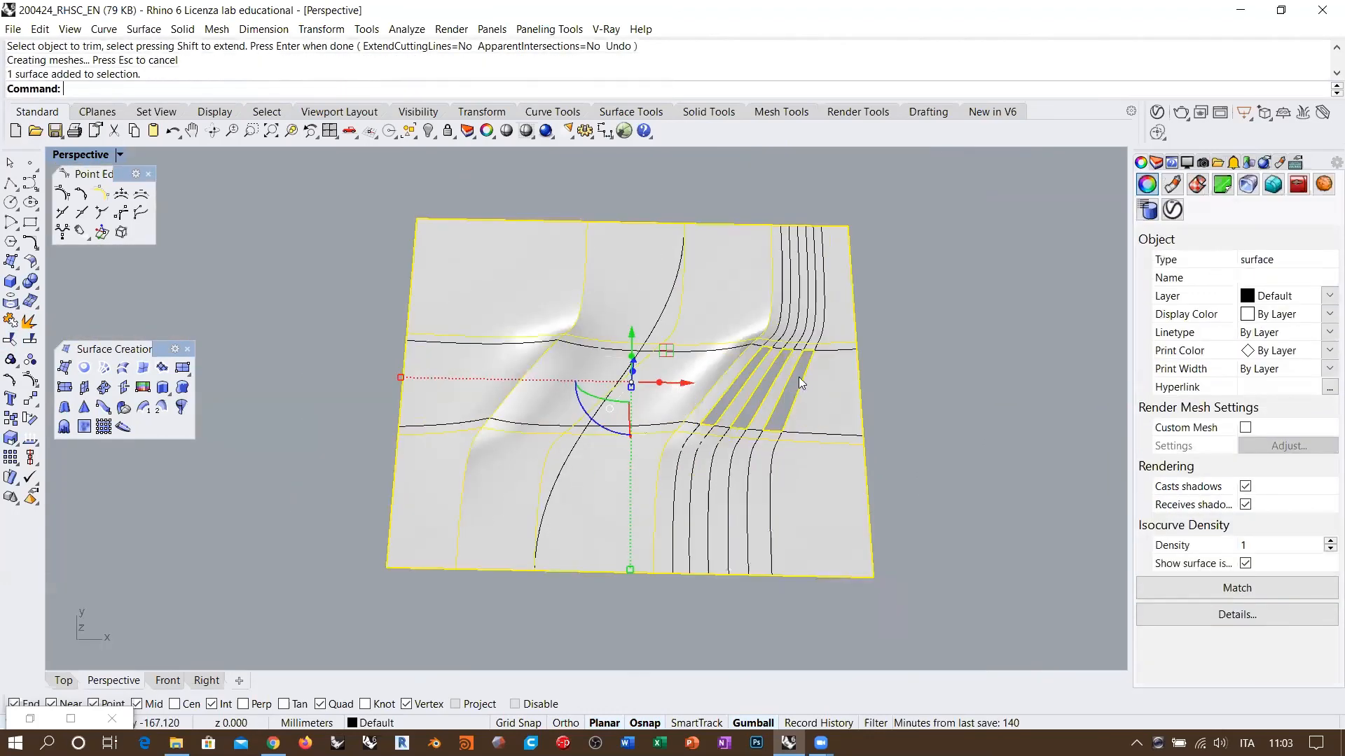
mouse_move(798, 377)
right_down()
mouse_move(708, 371)
mouse_move(789, 368)
right_up()
mouse_move(776, 419)
right_down()
mouse_move(640, 352)
mouse_move(783, 397)
mouse_move(793, 415)
right_up()
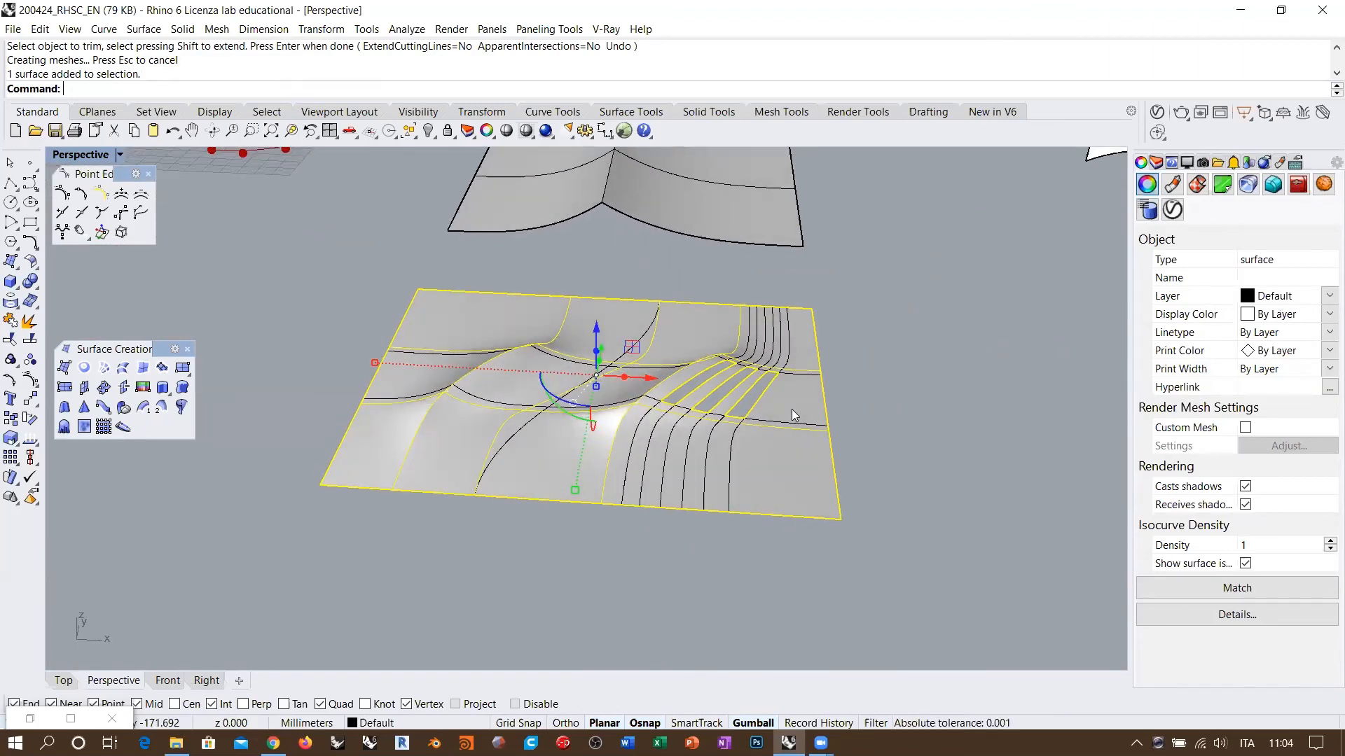
right_drag(791, 409, 719, 408)
right_drag(792, 444, 697, 424)
right_drag(615, 385, 743, 361)
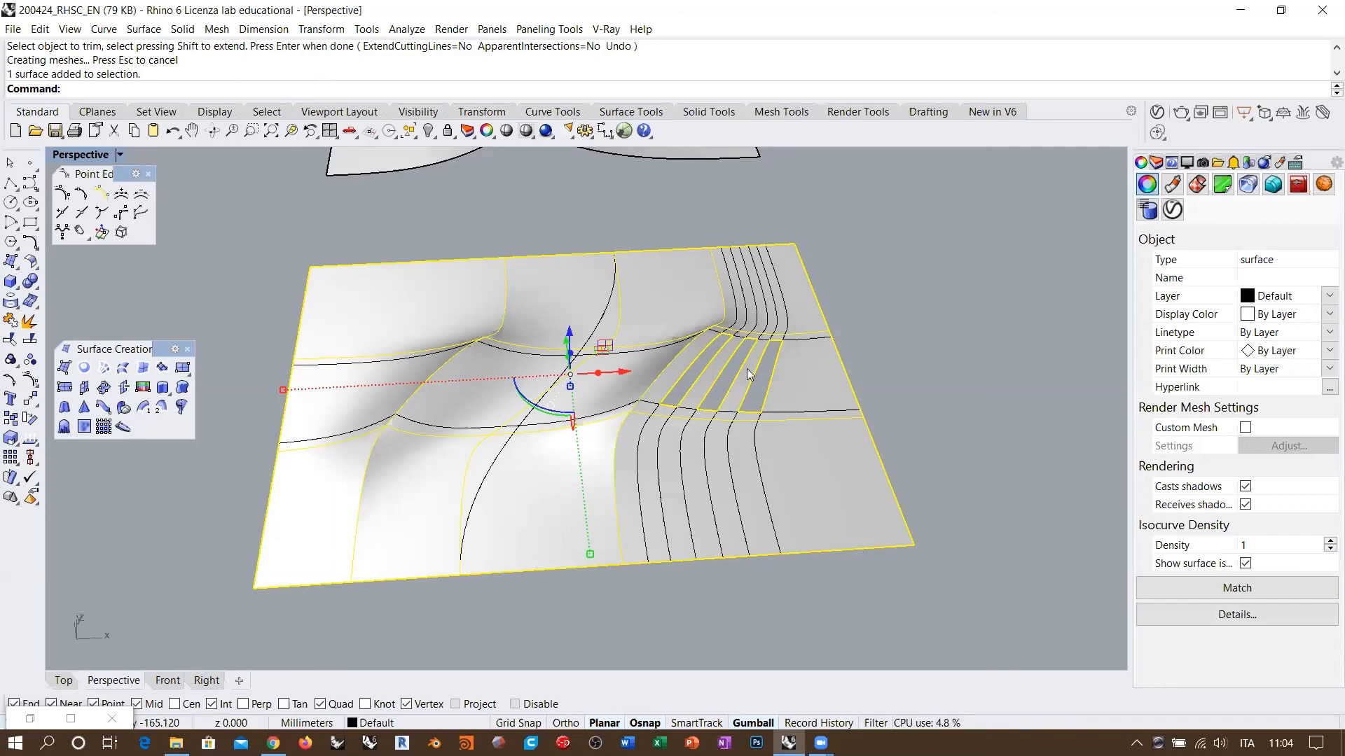
right_drag(746, 369, 709, 407)
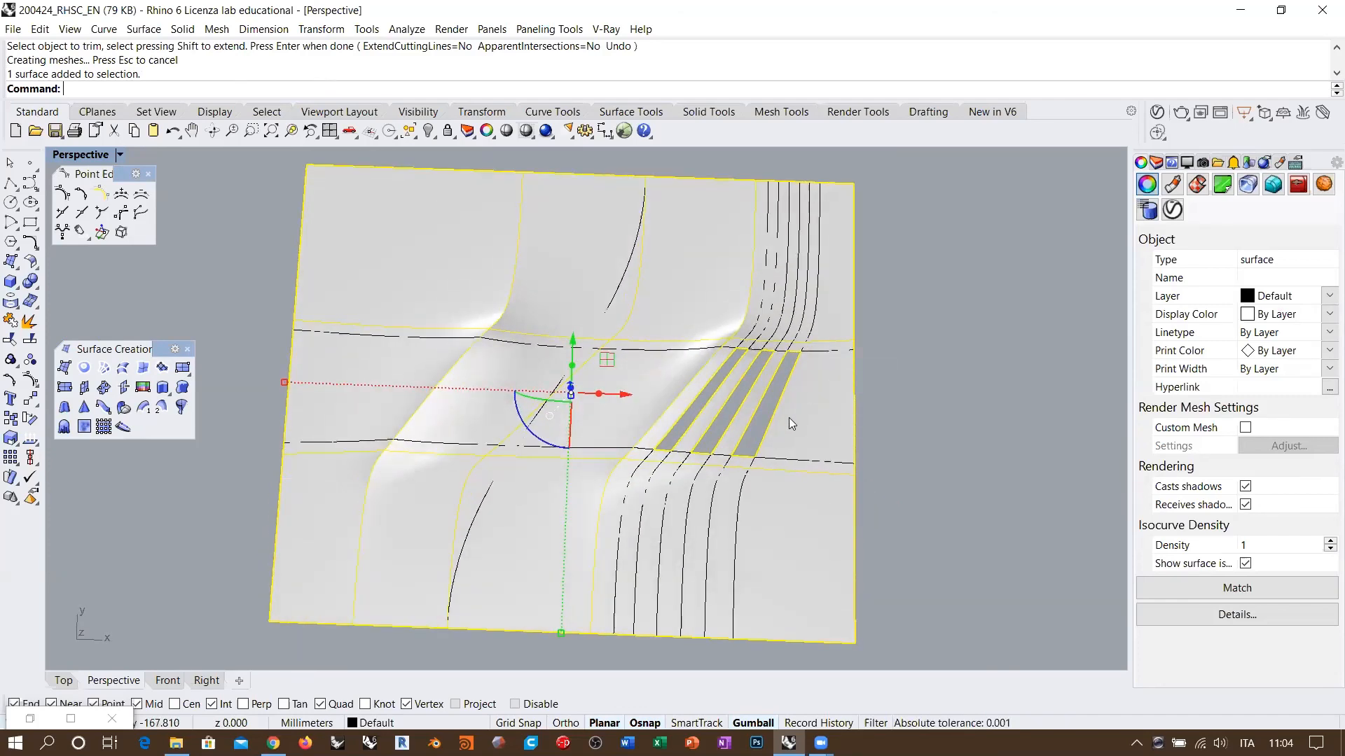
right_drag(788, 418, 716, 345)
key(Escape)
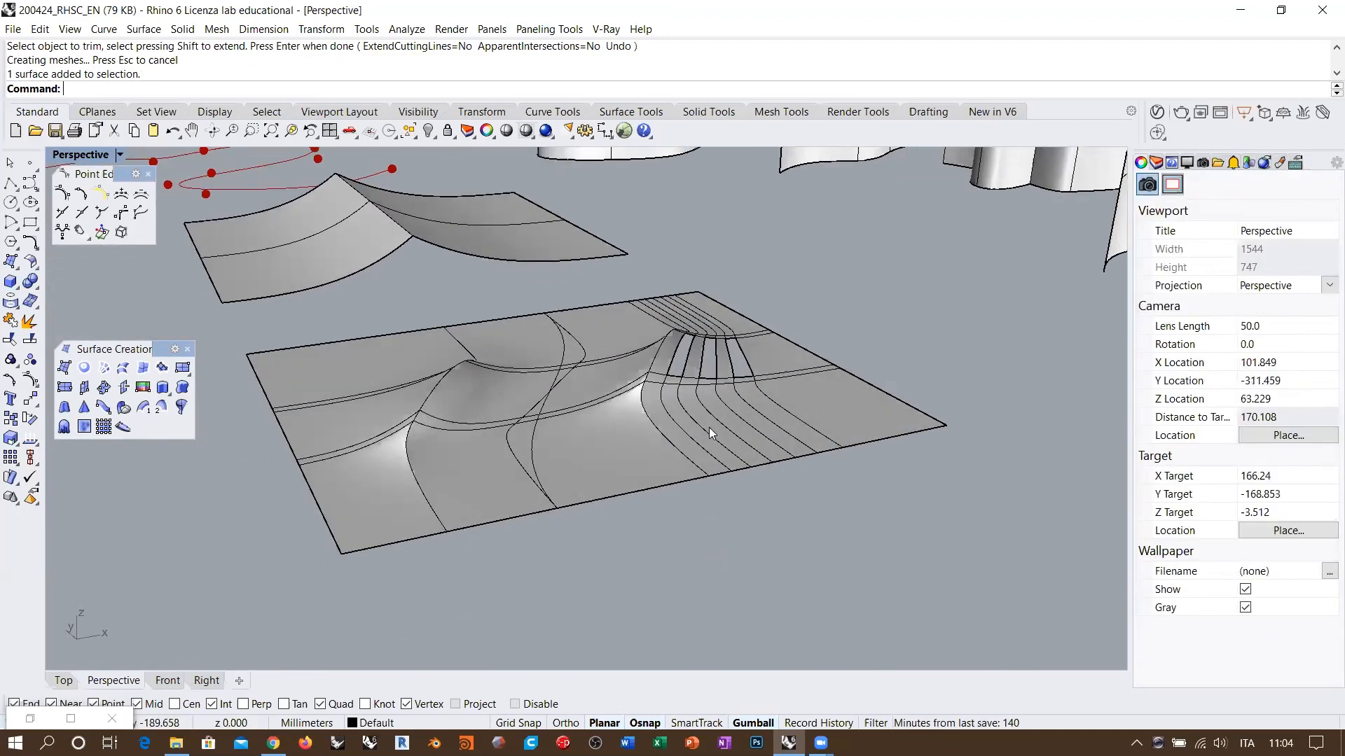